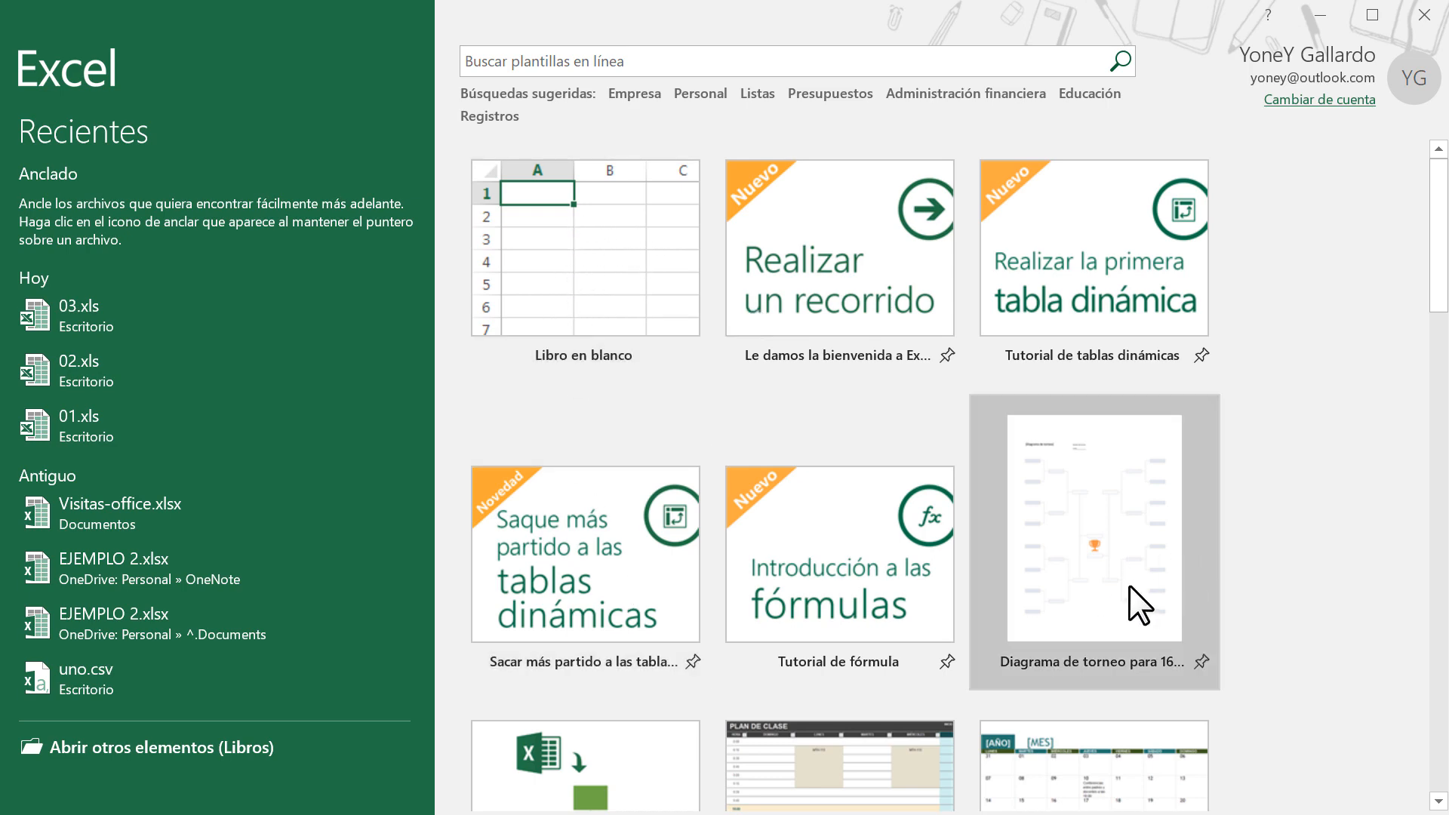
Browse the available templates and create a blank workbook
scroll(1129, 587, "down", 4)
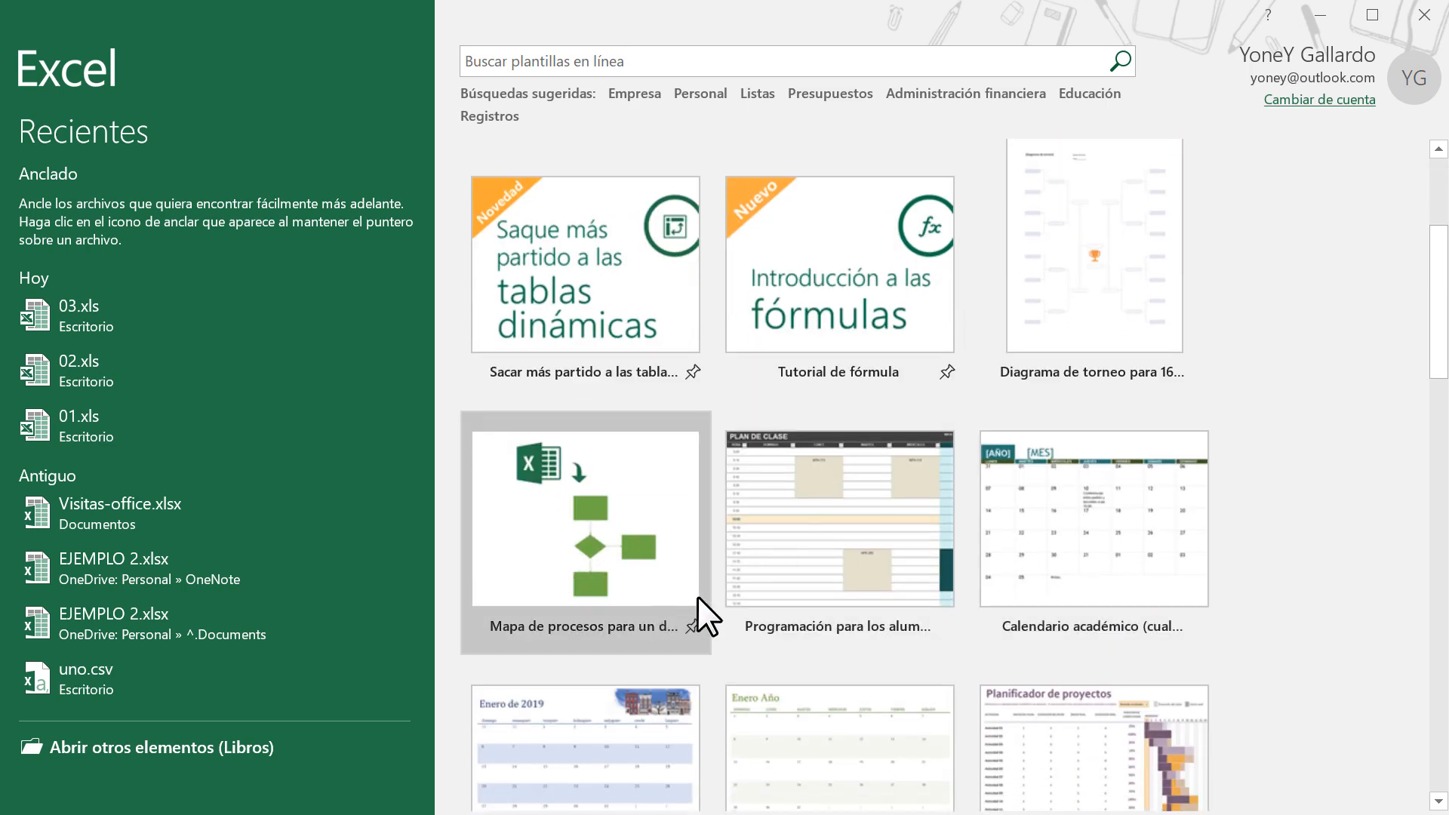
scroll(687, 604, "down", 4)
scroll(763, 604, "up", 8)
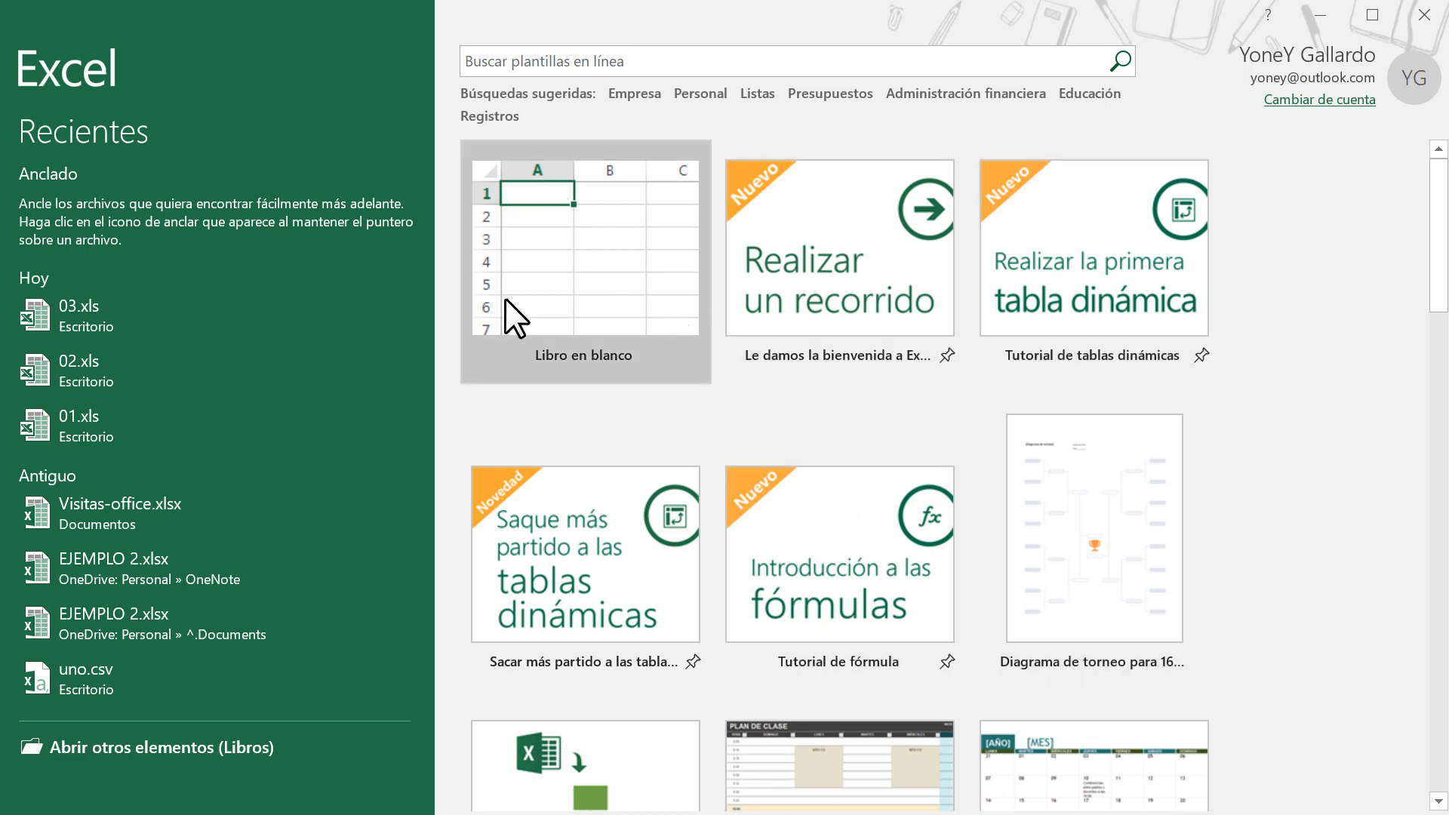
left_click(598, 360)
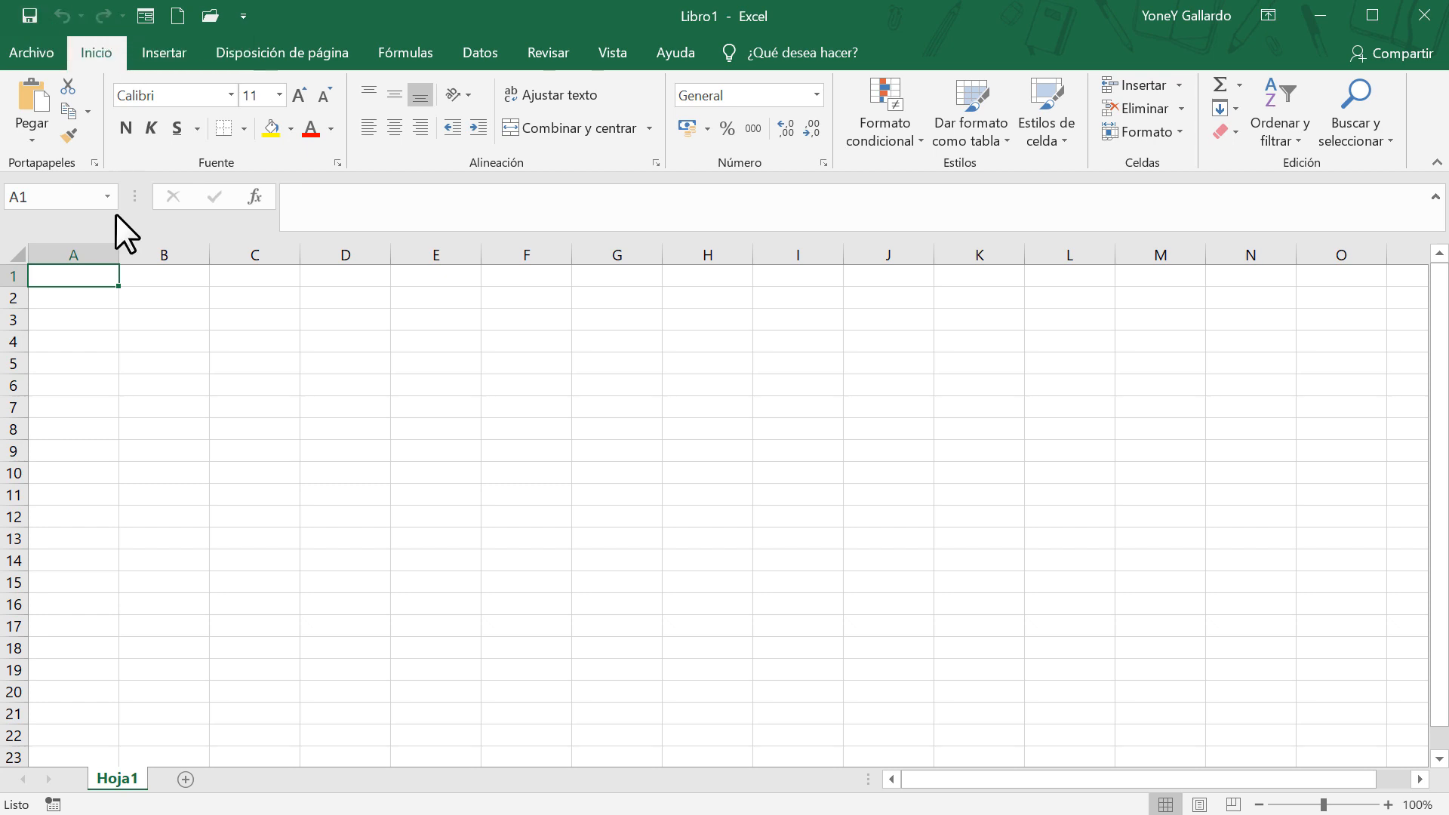
Enter "agua" in cell B2 and "beber" in cell B3
left_click(170, 300)
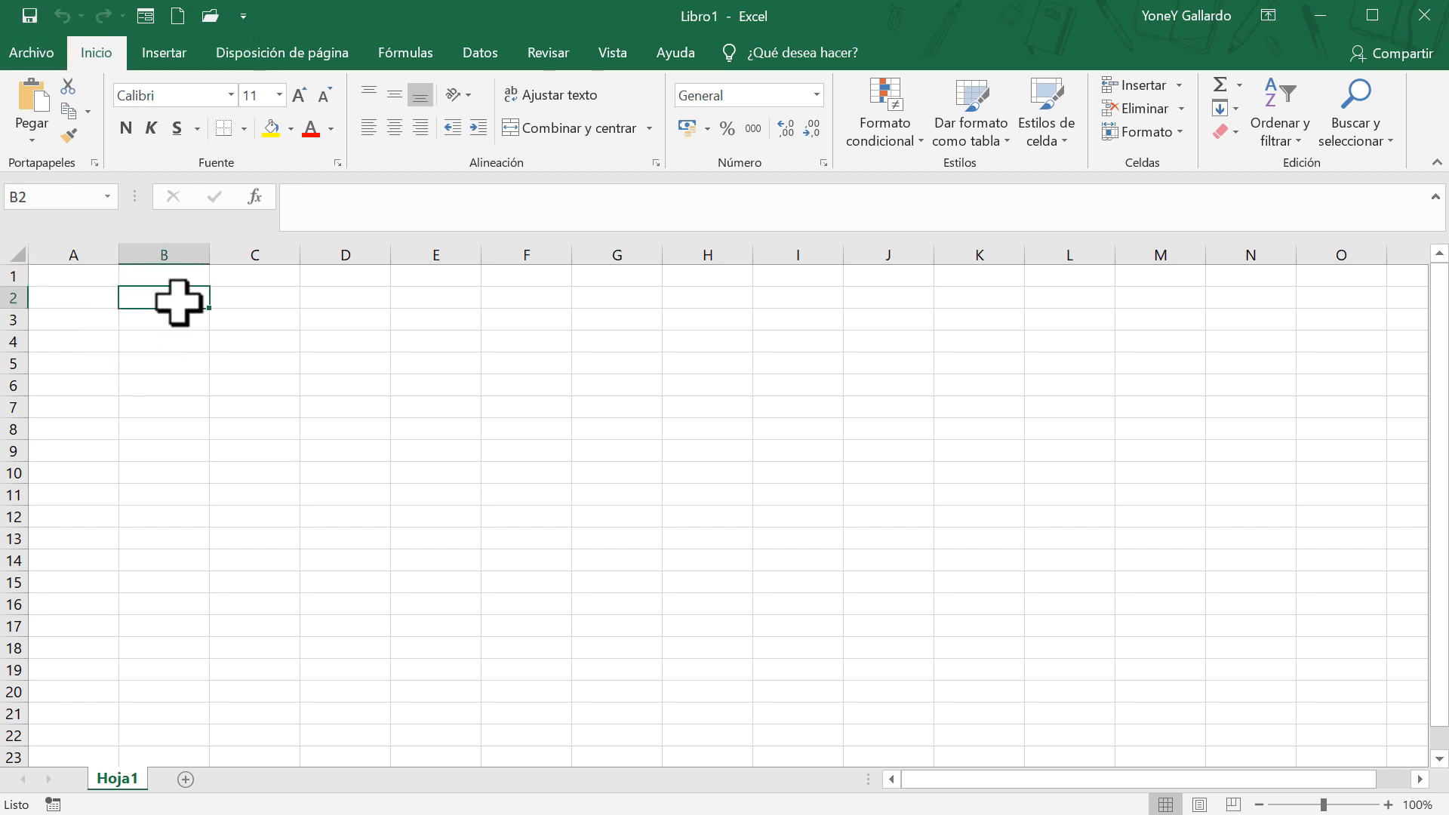
type("agua")
key("Return")
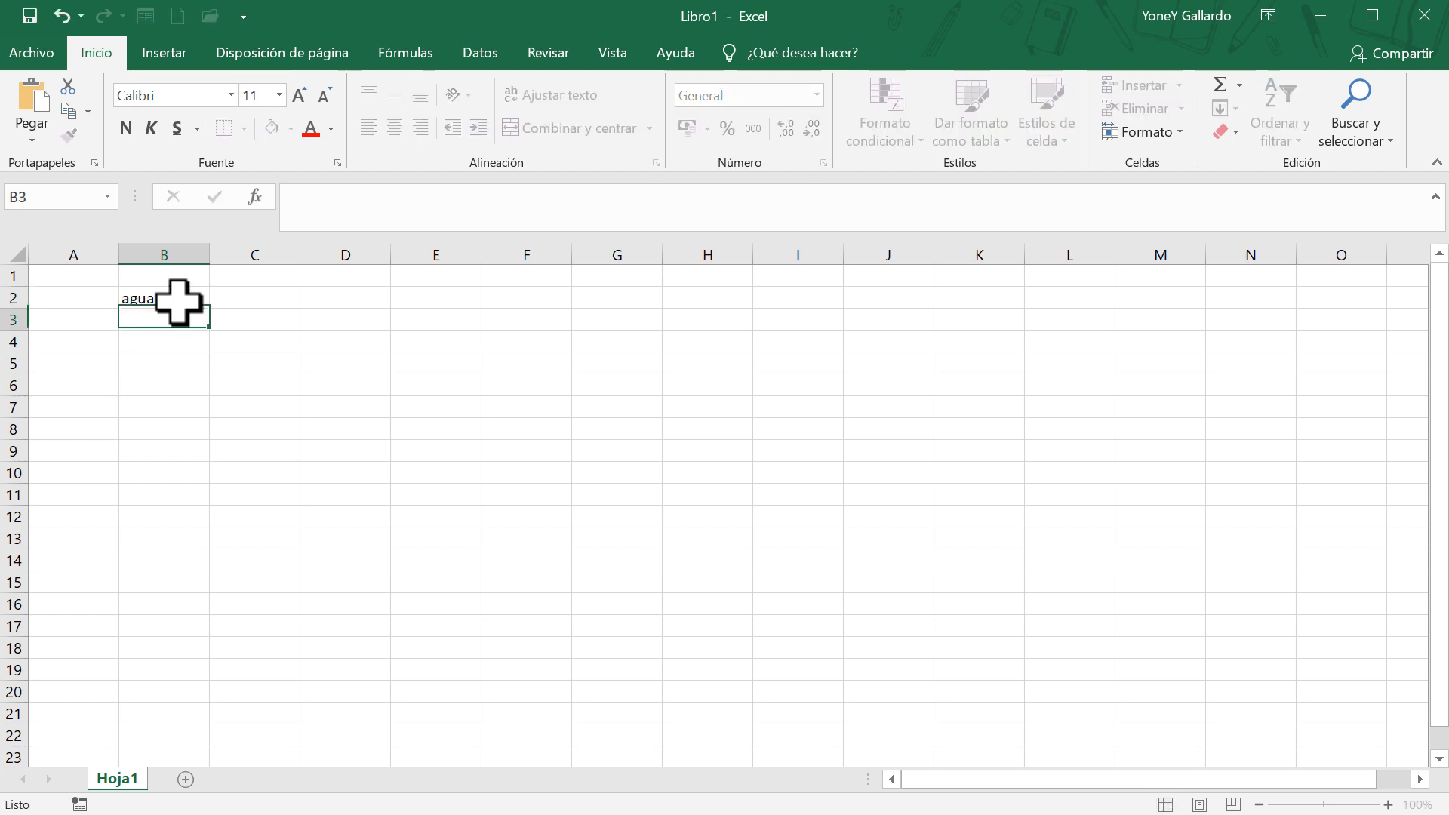
type("beber")
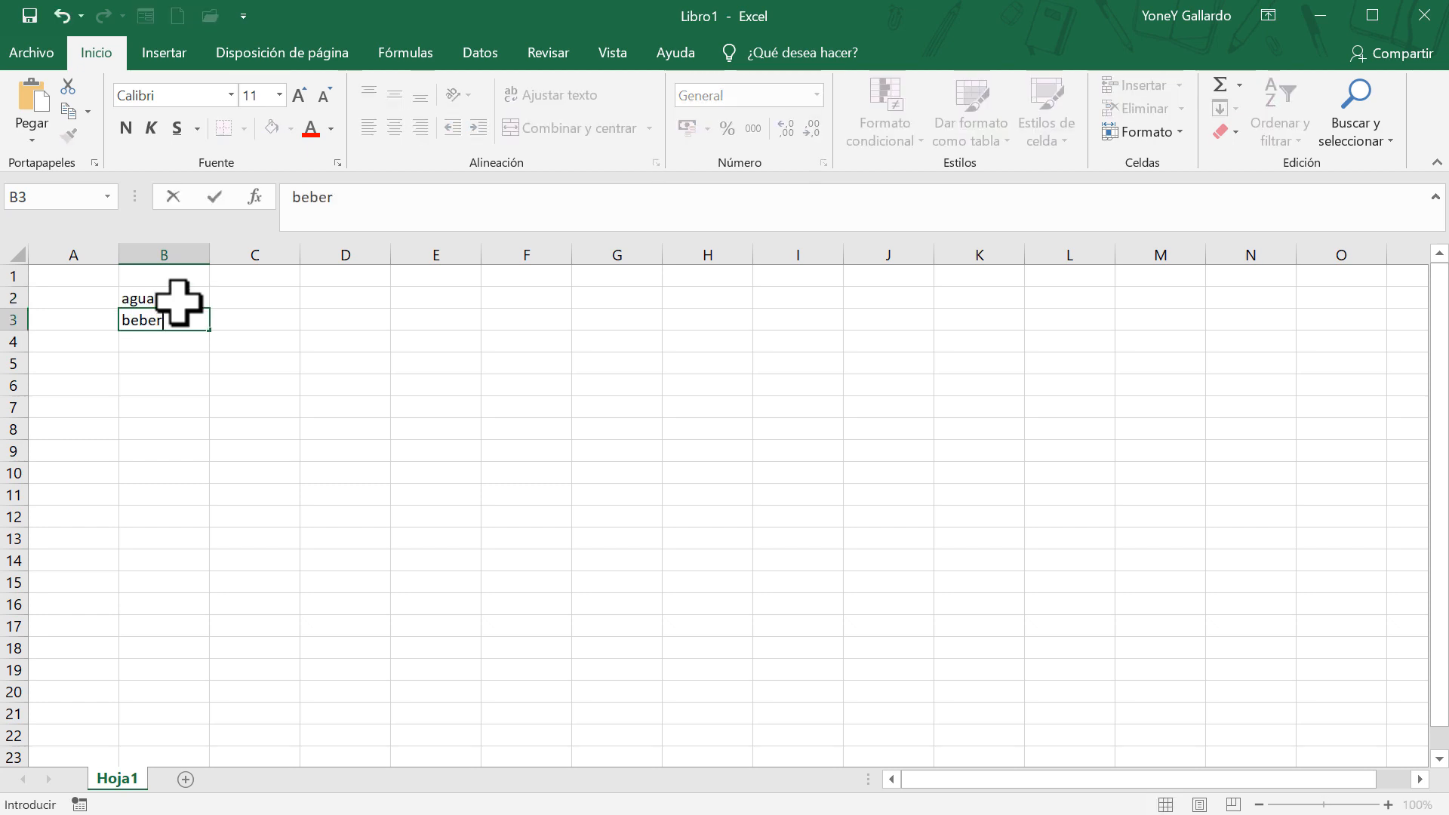
key("Return")
left_click(179, 300)
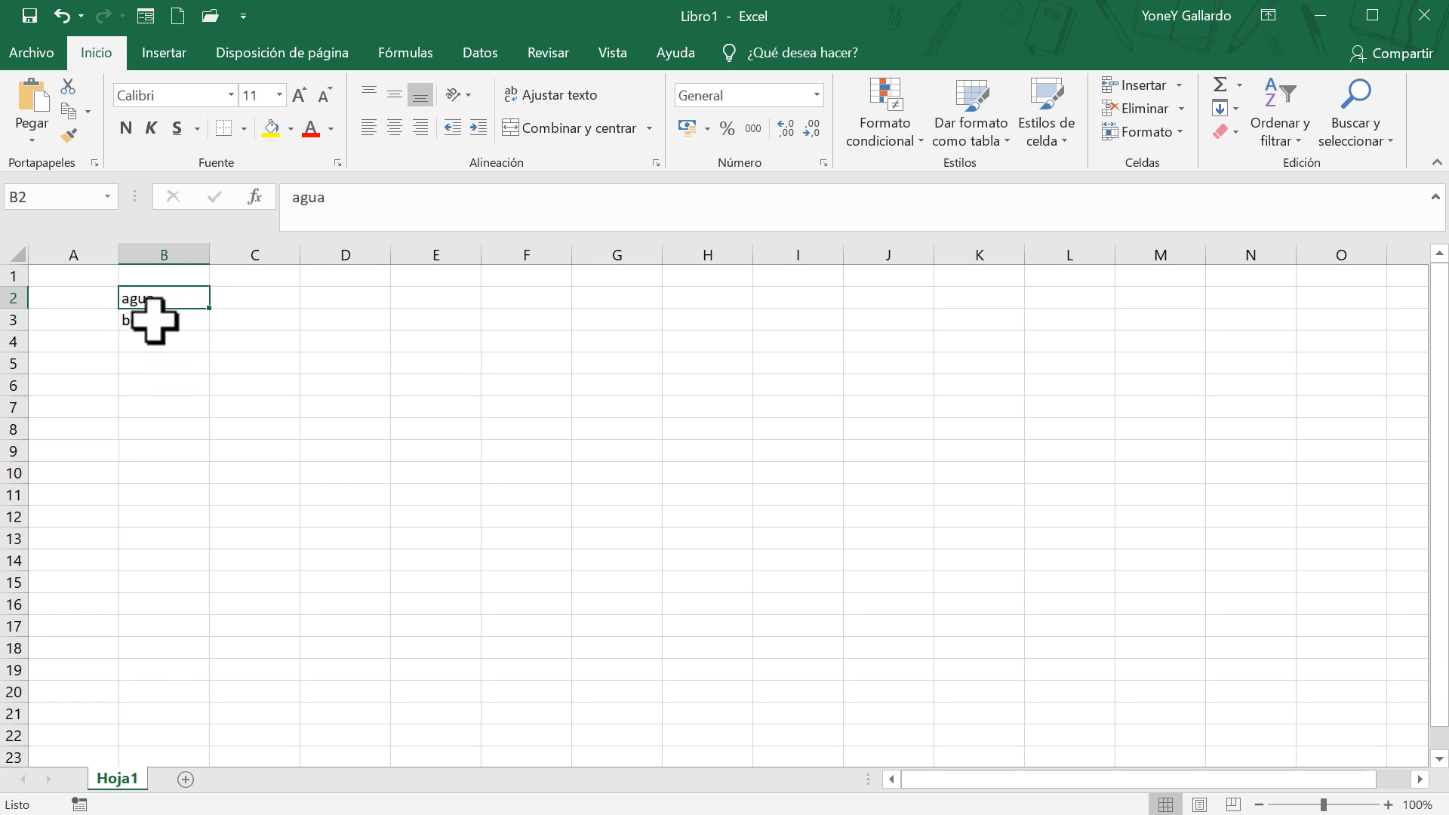
left_click(62, 15)
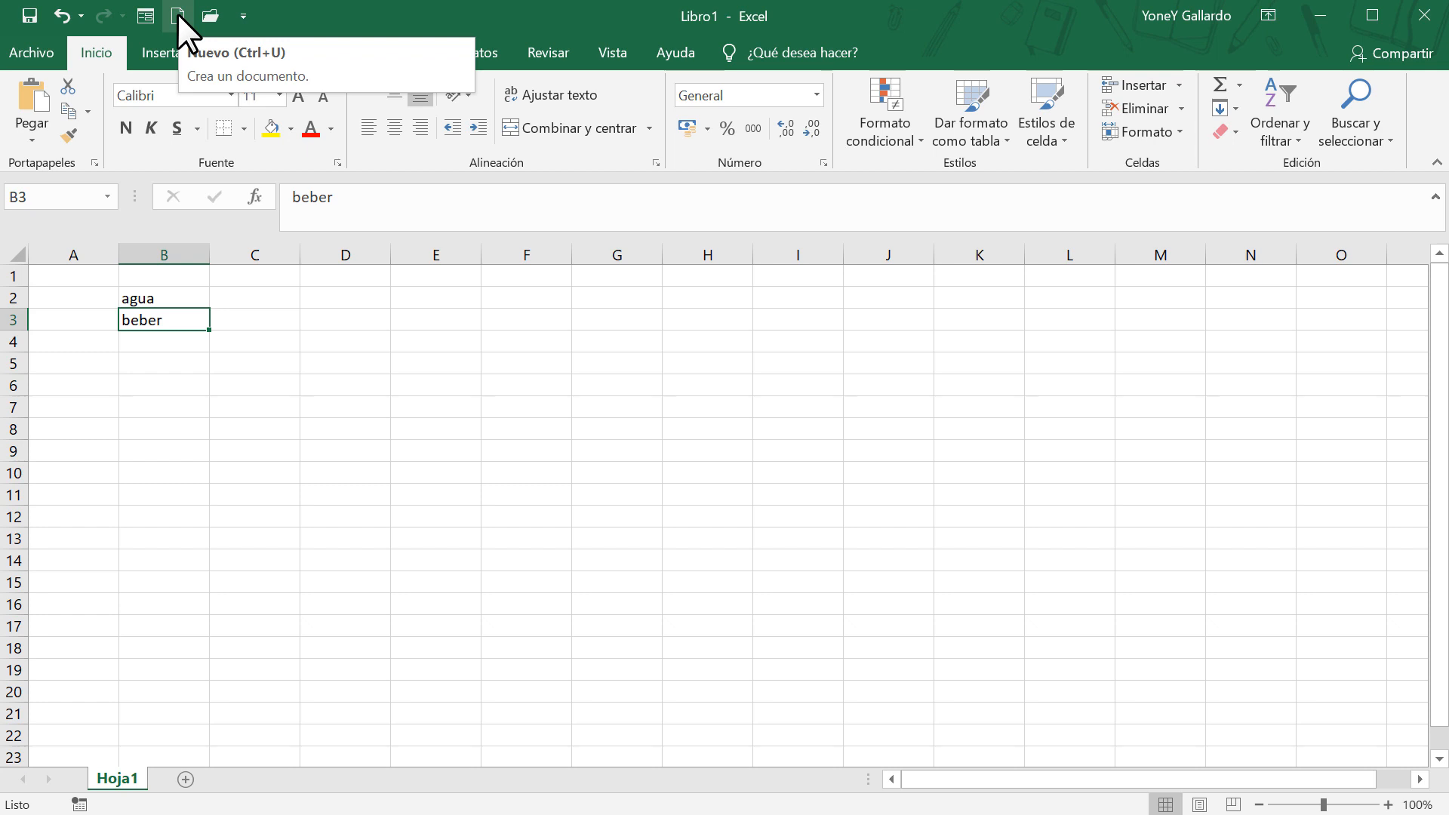
Add the Ortografía command to the Quick Access Toolbar and remove it again
left_click(243, 15)
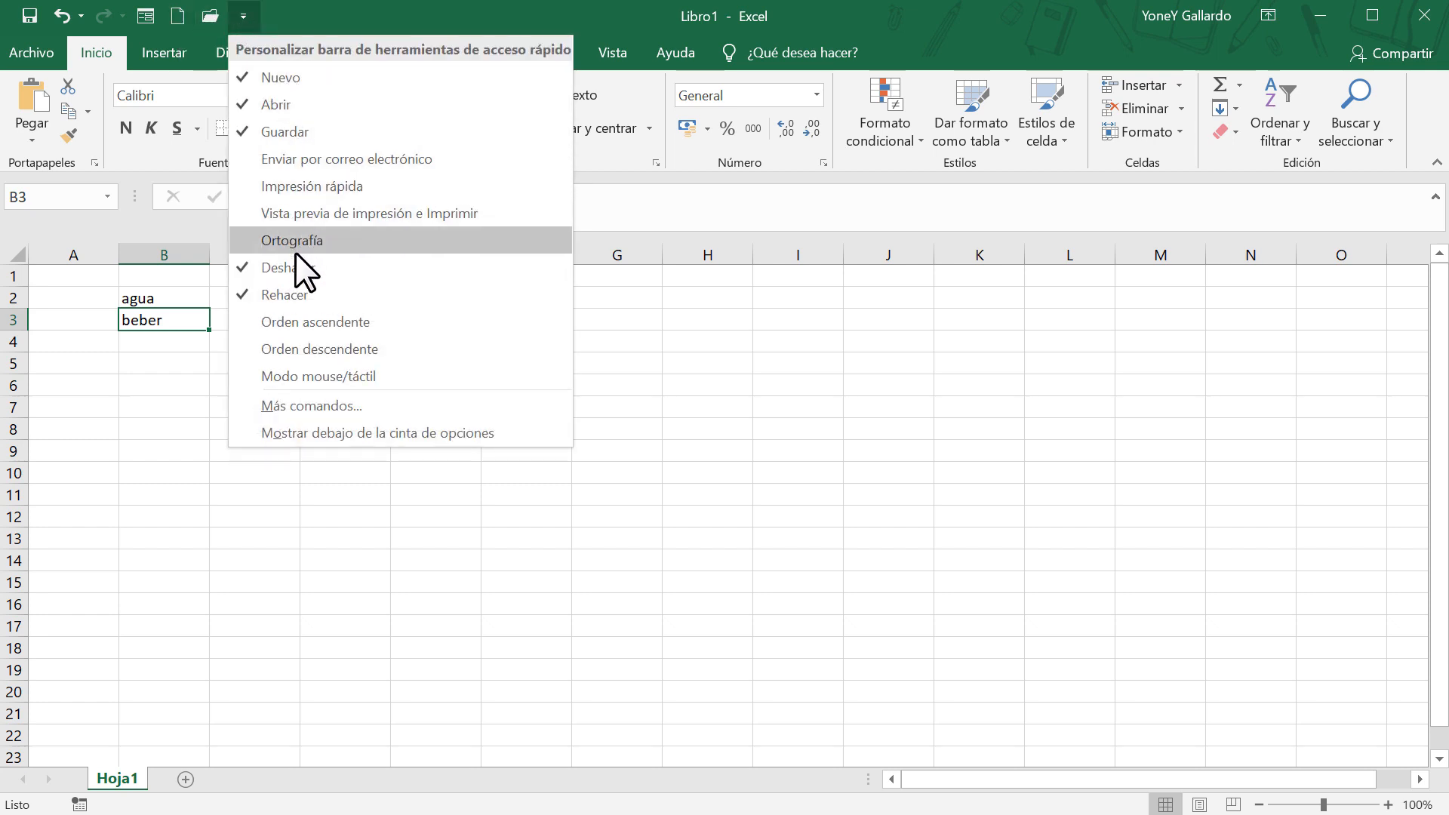
left_click(319, 242)
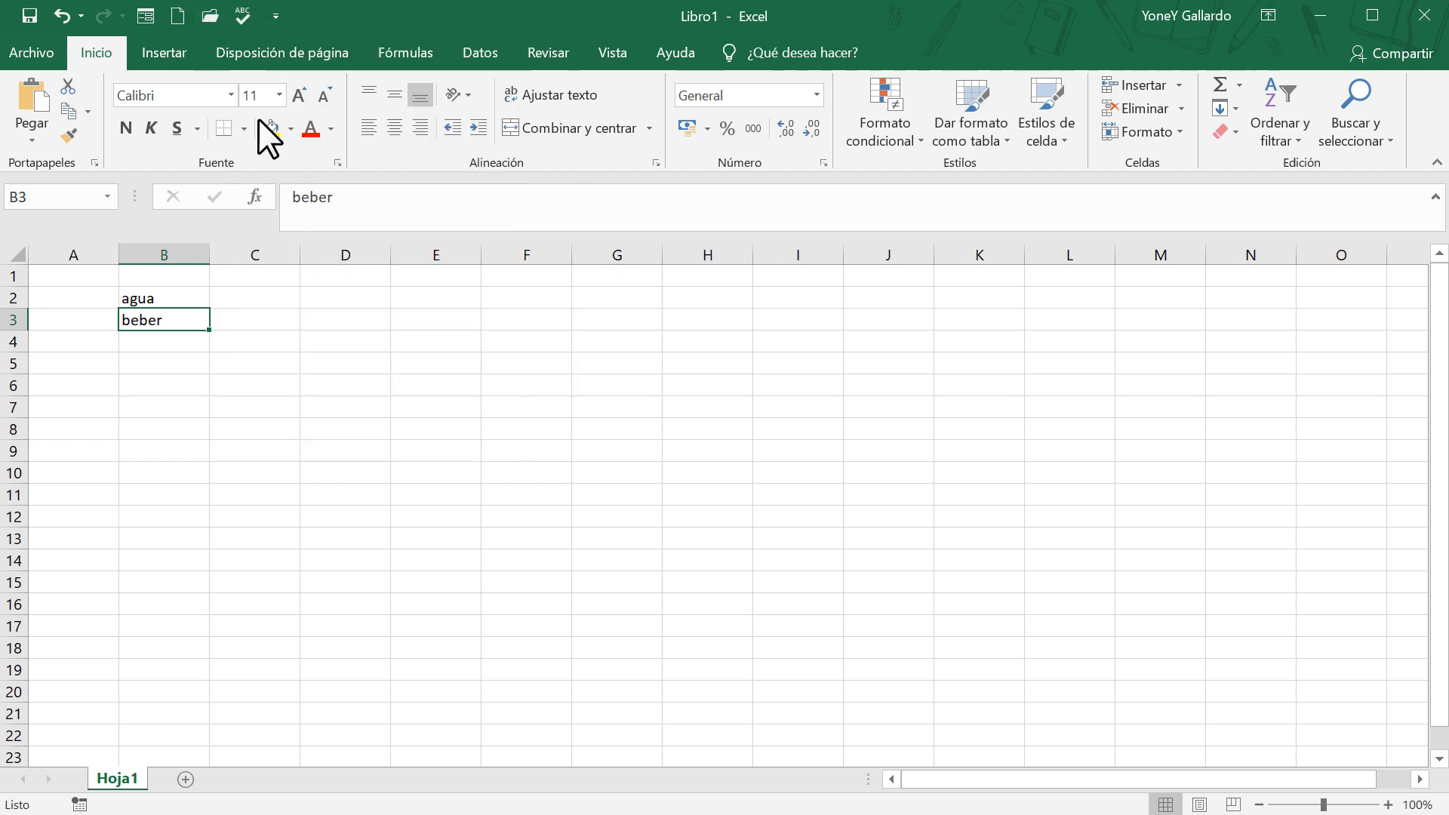
left_click(275, 15)
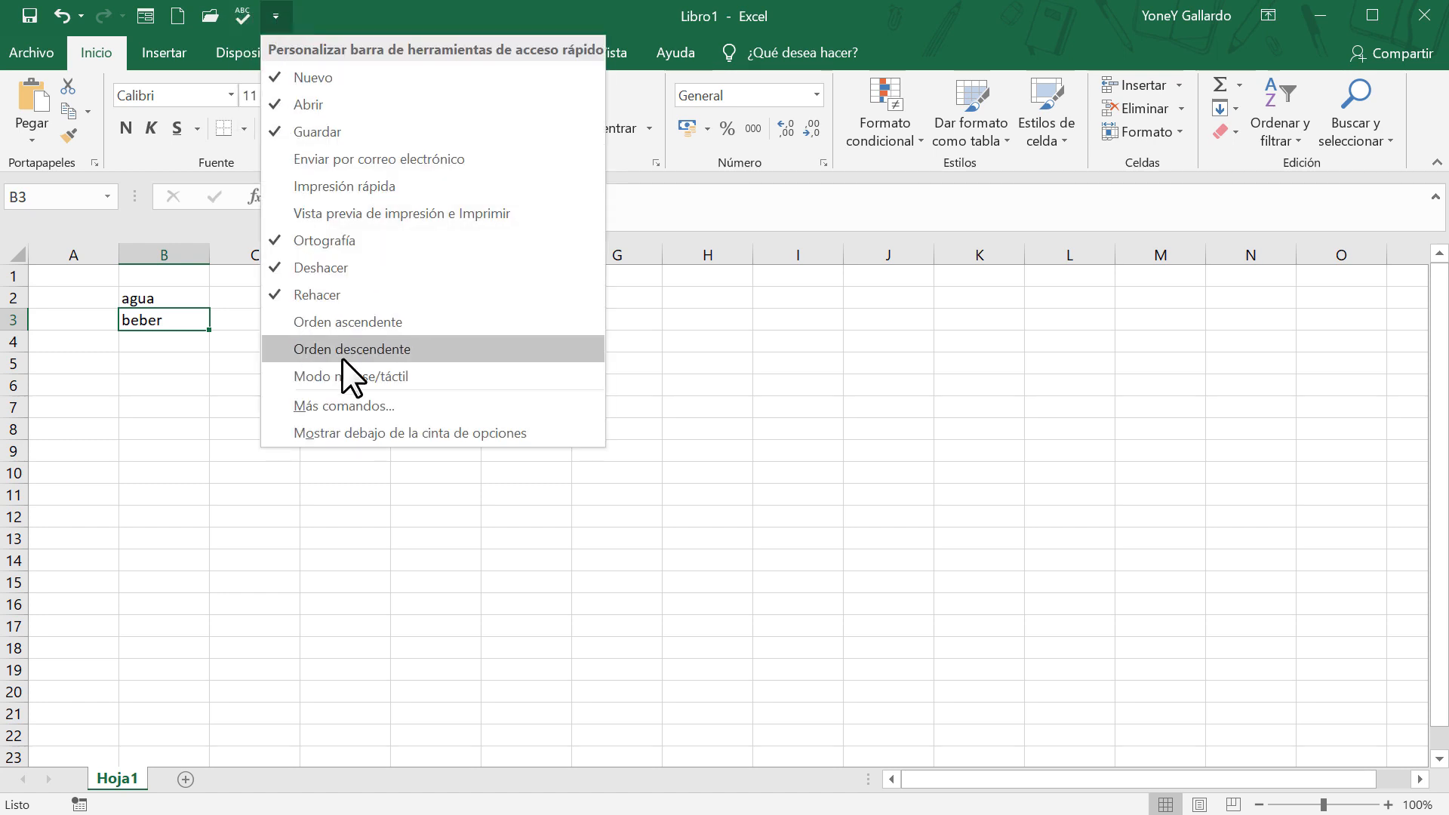
left_click(305, 241)
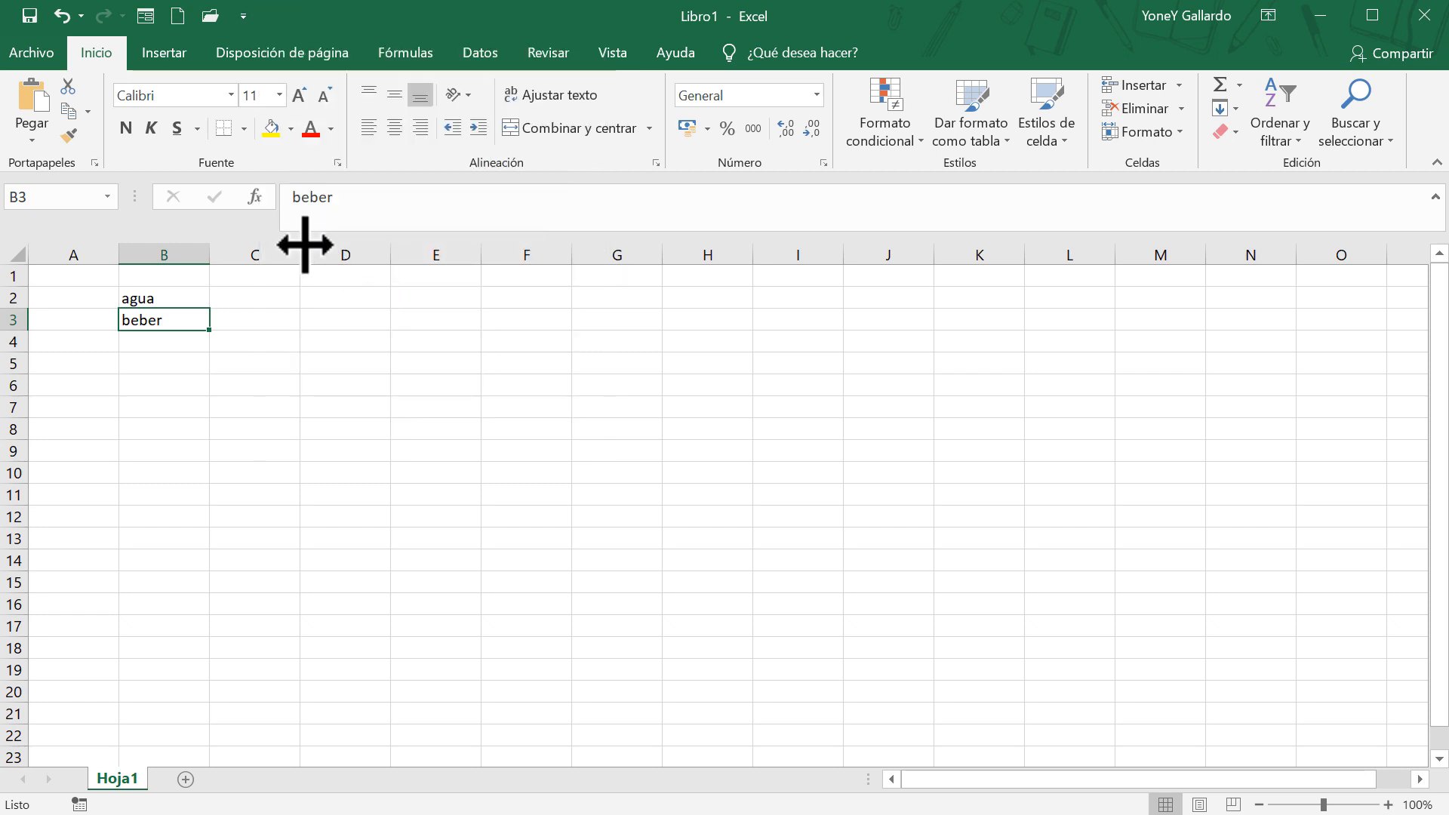
left_click(151, 51)
left_click(96, 53)
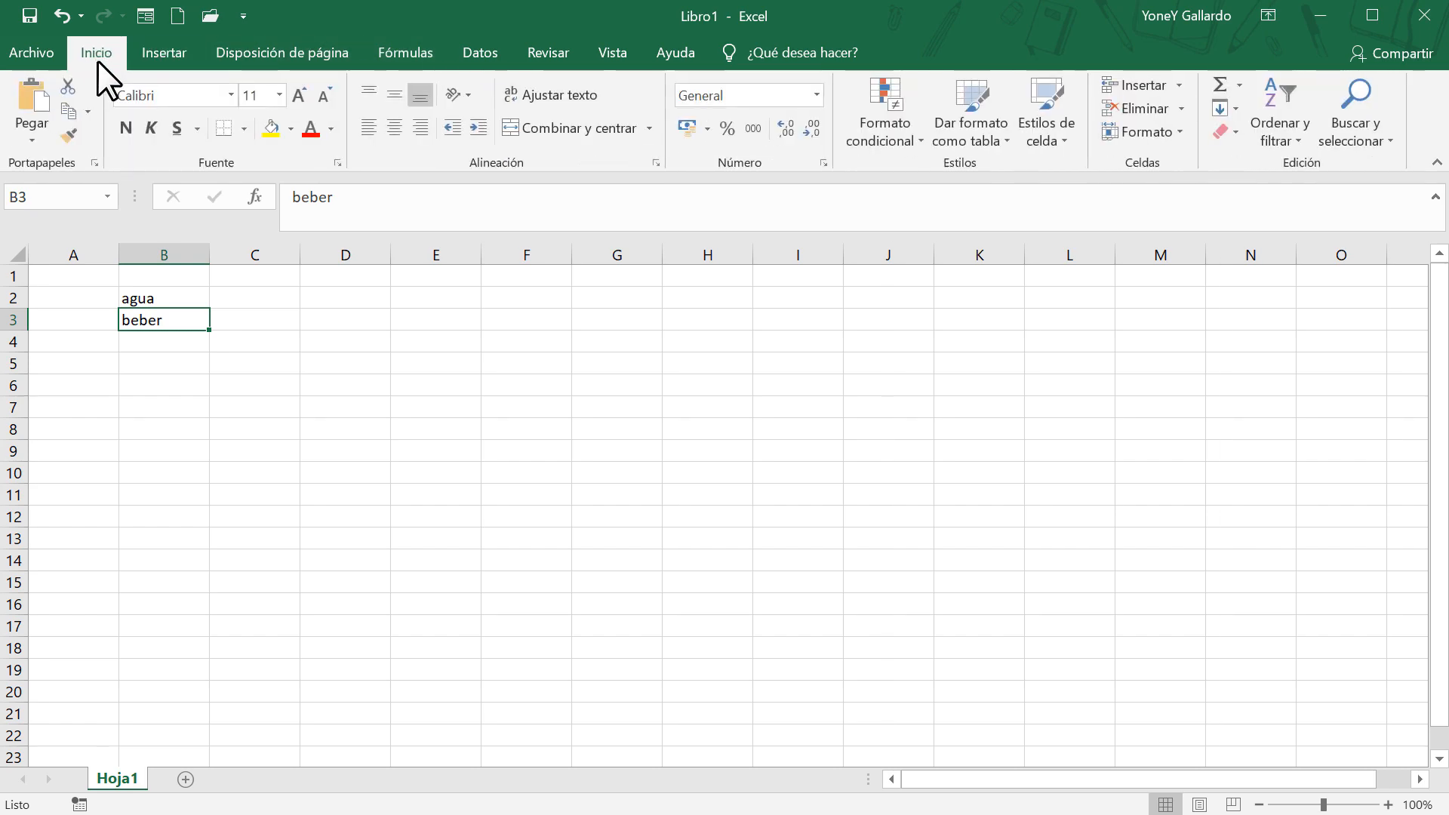
left_click(160, 48)
left_click(247, 52)
left_click(400, 52)
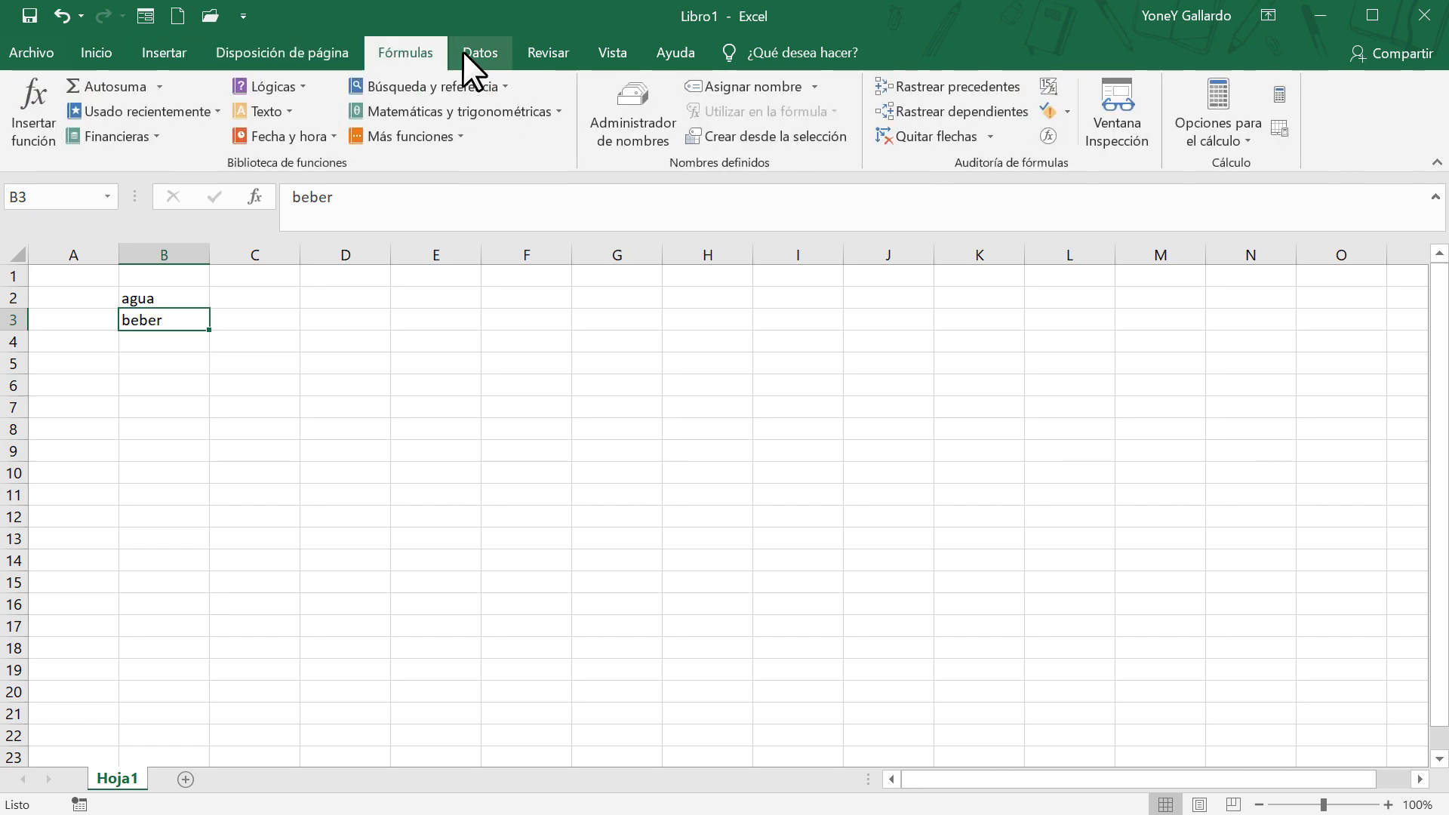
left_click(483, 52)
left_click(91, 52)
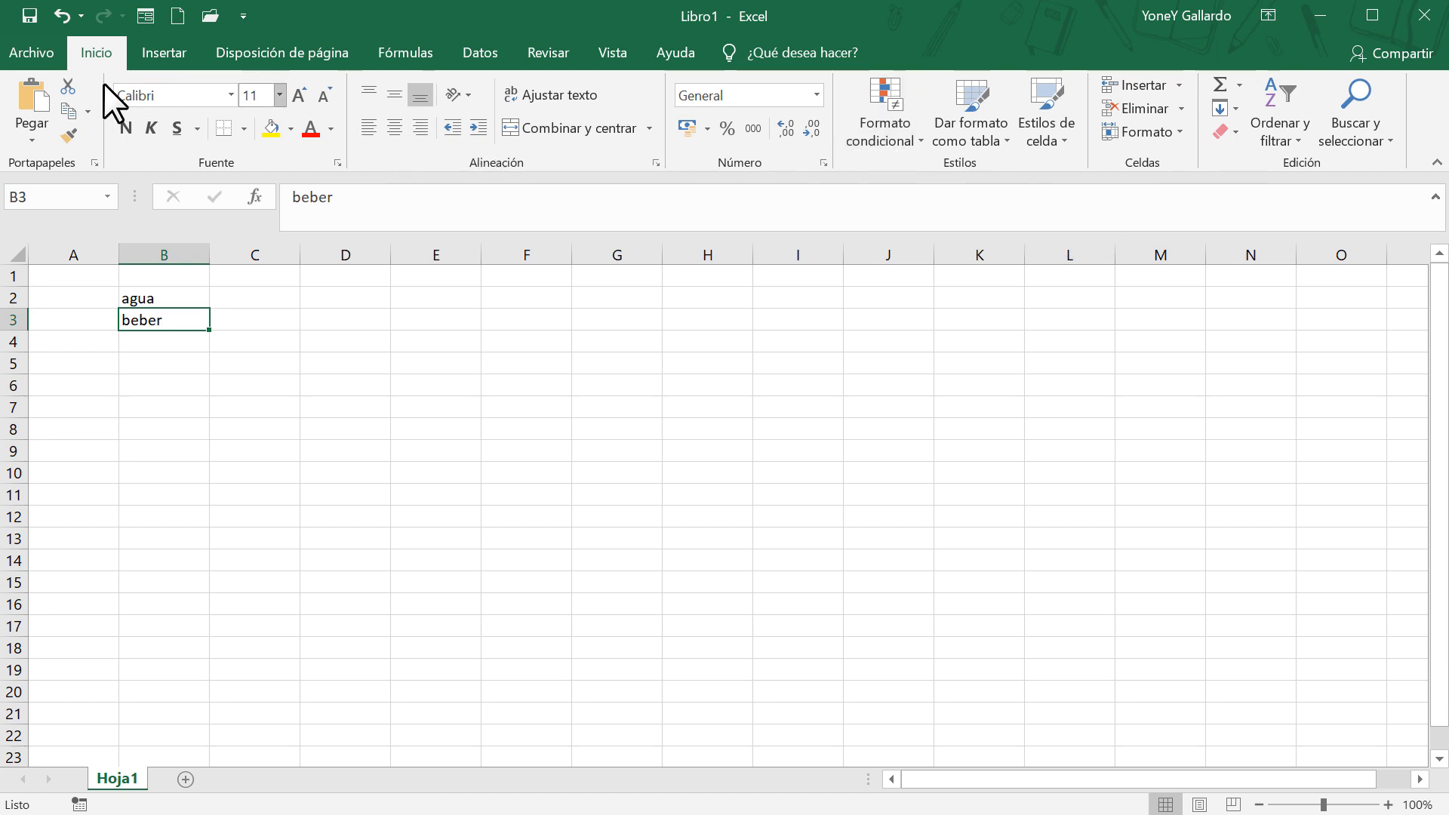
Collapse the ribbon, temporarily display its Insertar and Inicio commands, and return to the sheet at cell B6
left_click(1436, 172)
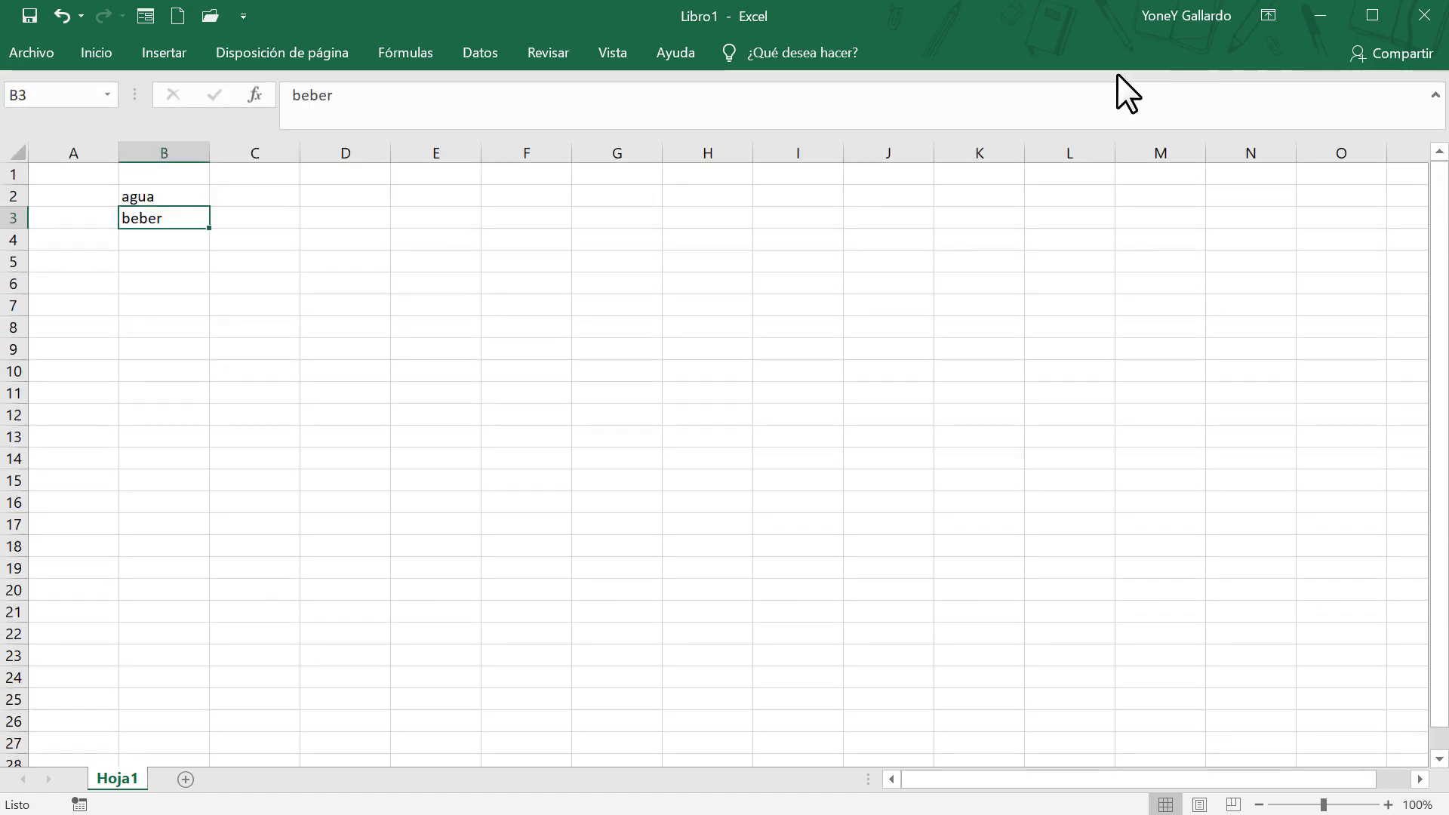
left_click(281, 332)
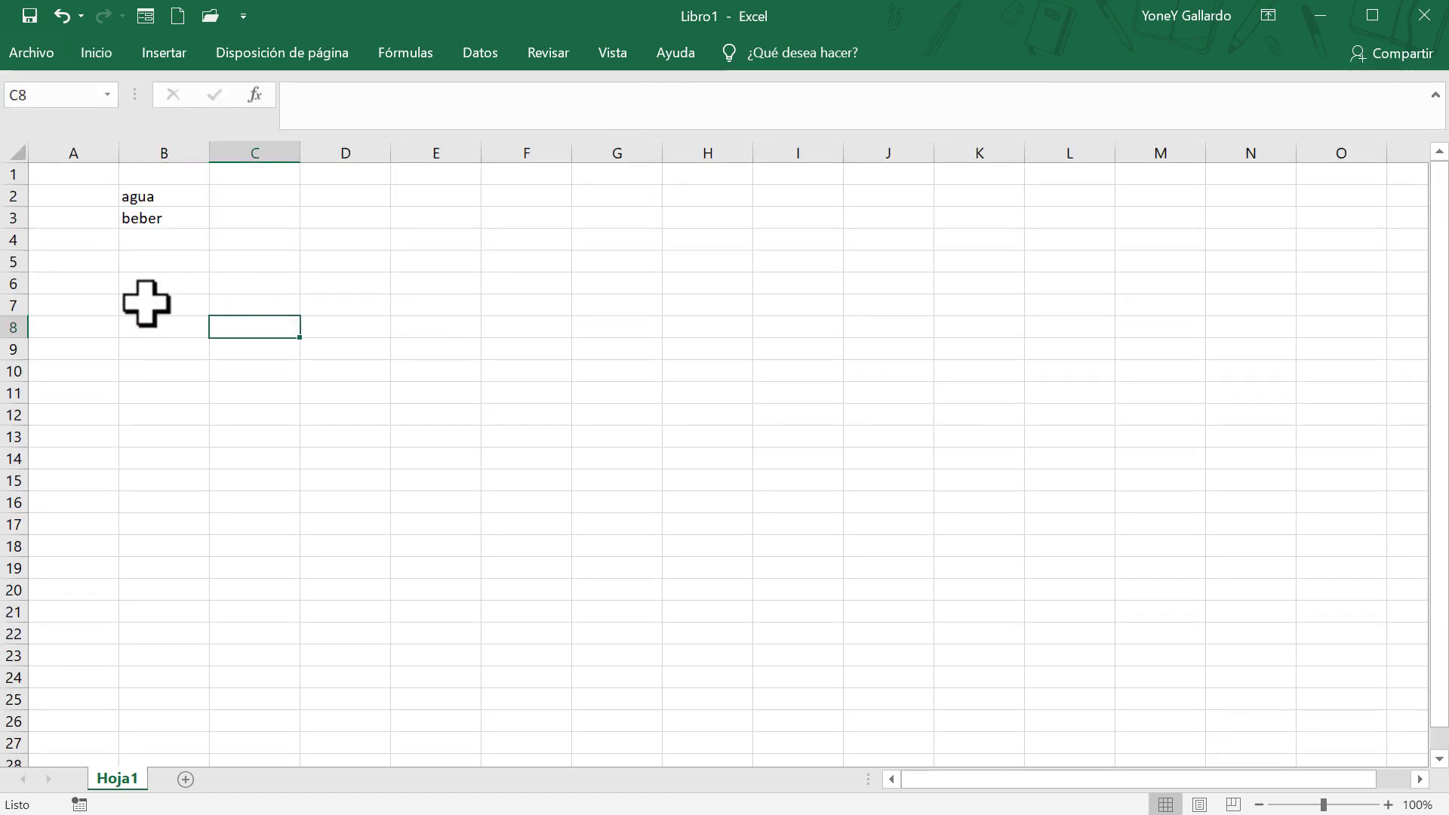
left_click(104, 55)
left_click(172, 51)
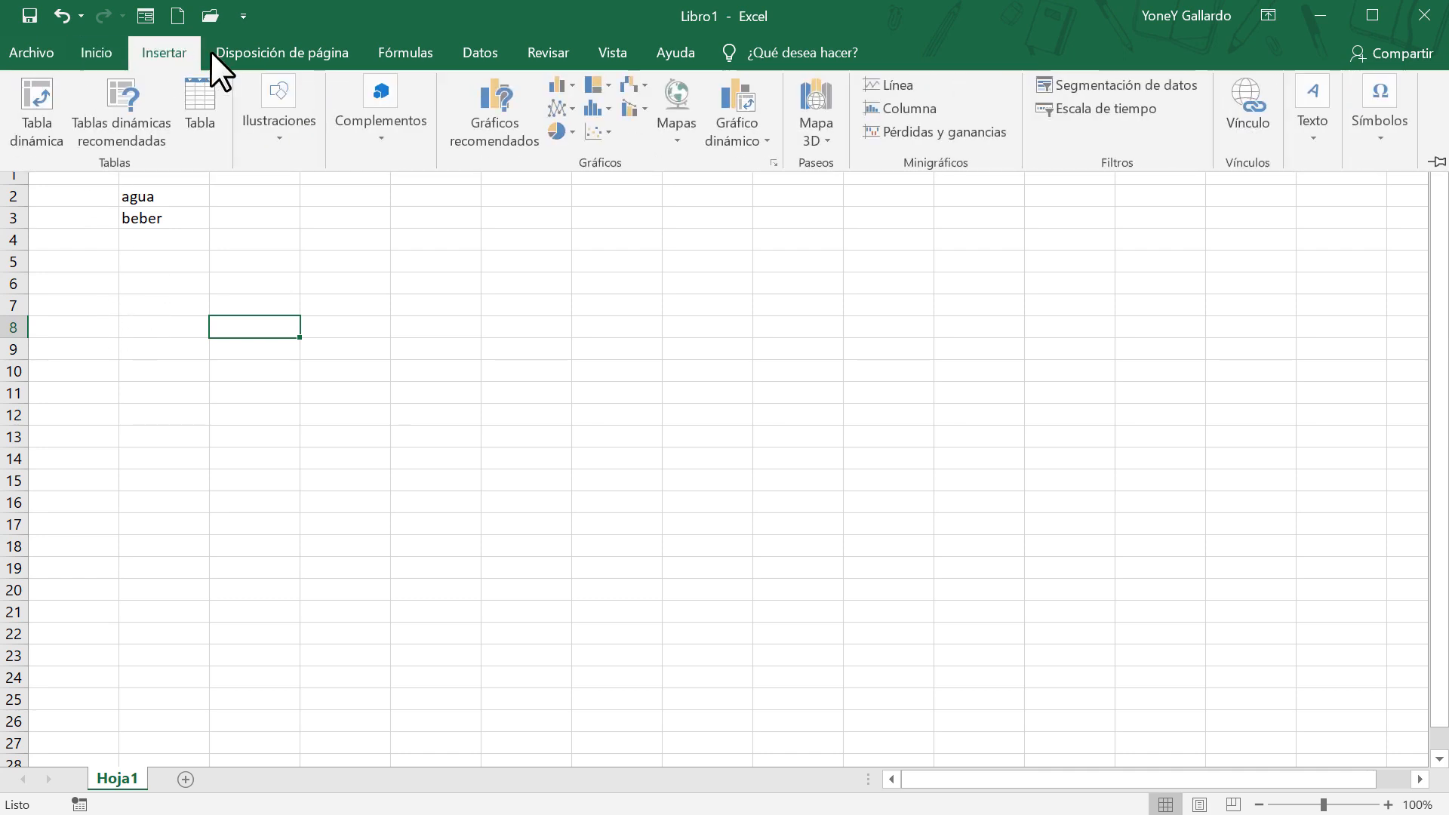
left_click(96, 52)
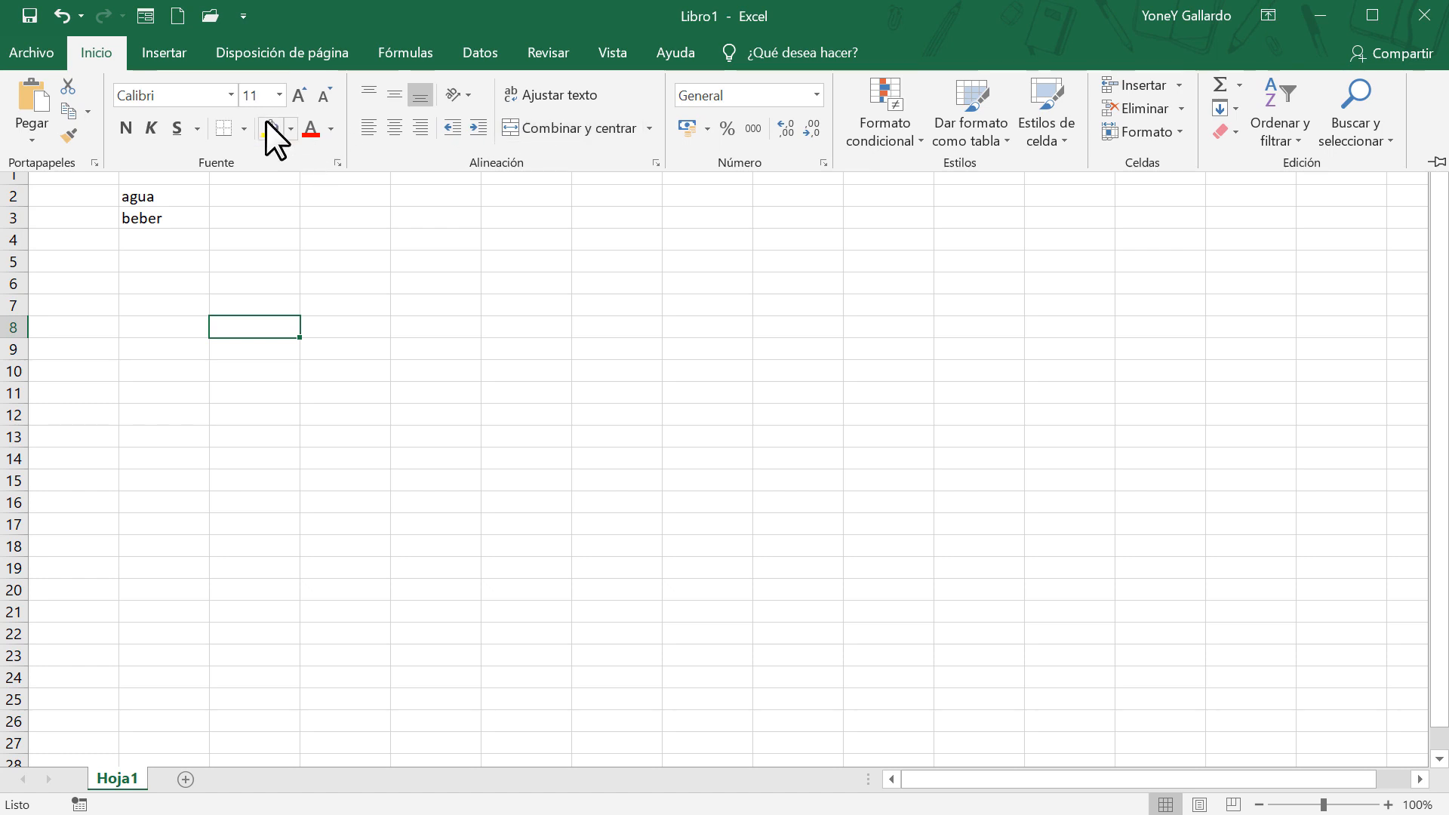
left_click(242, 406)
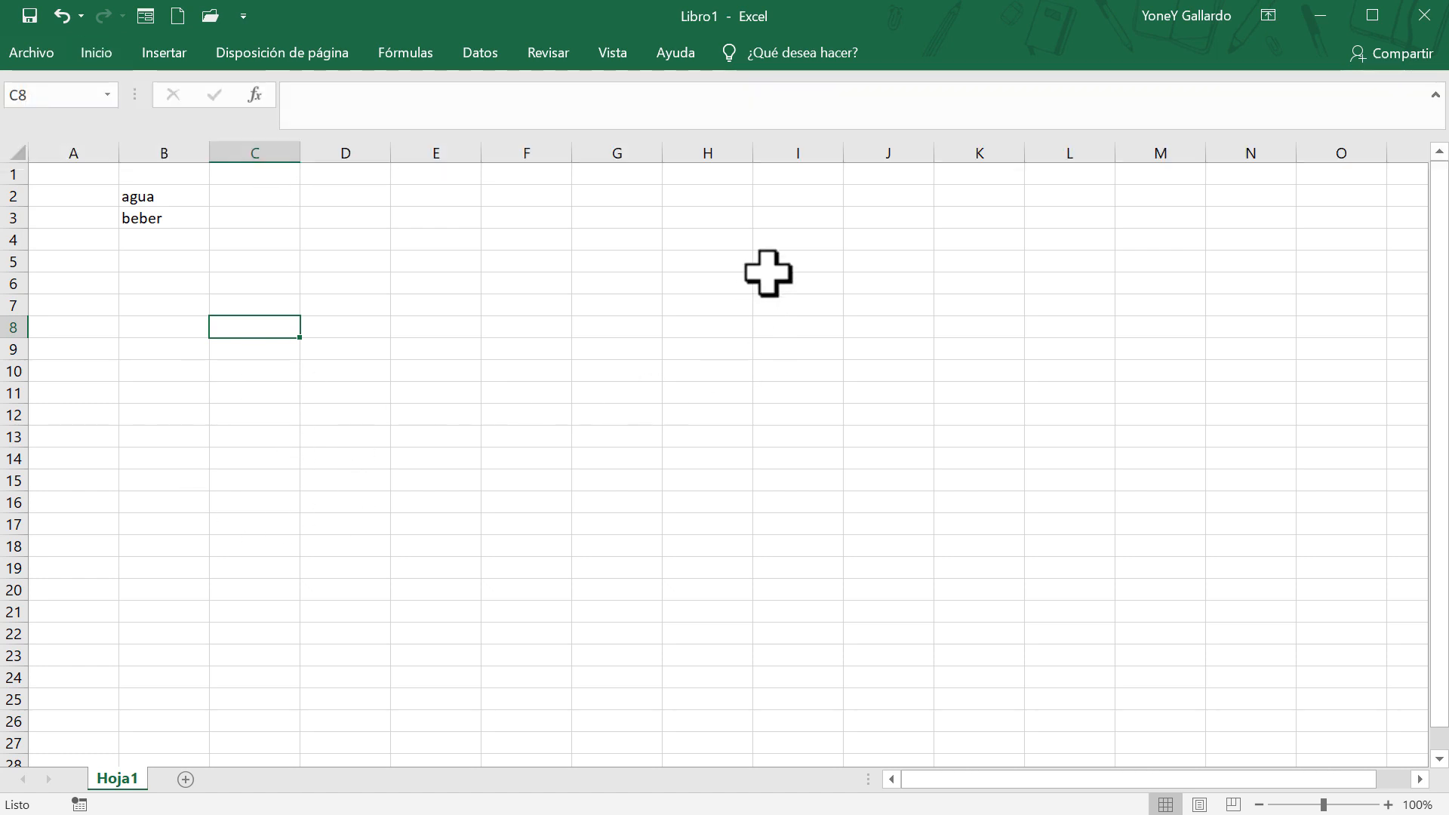
left_click(200, 278)
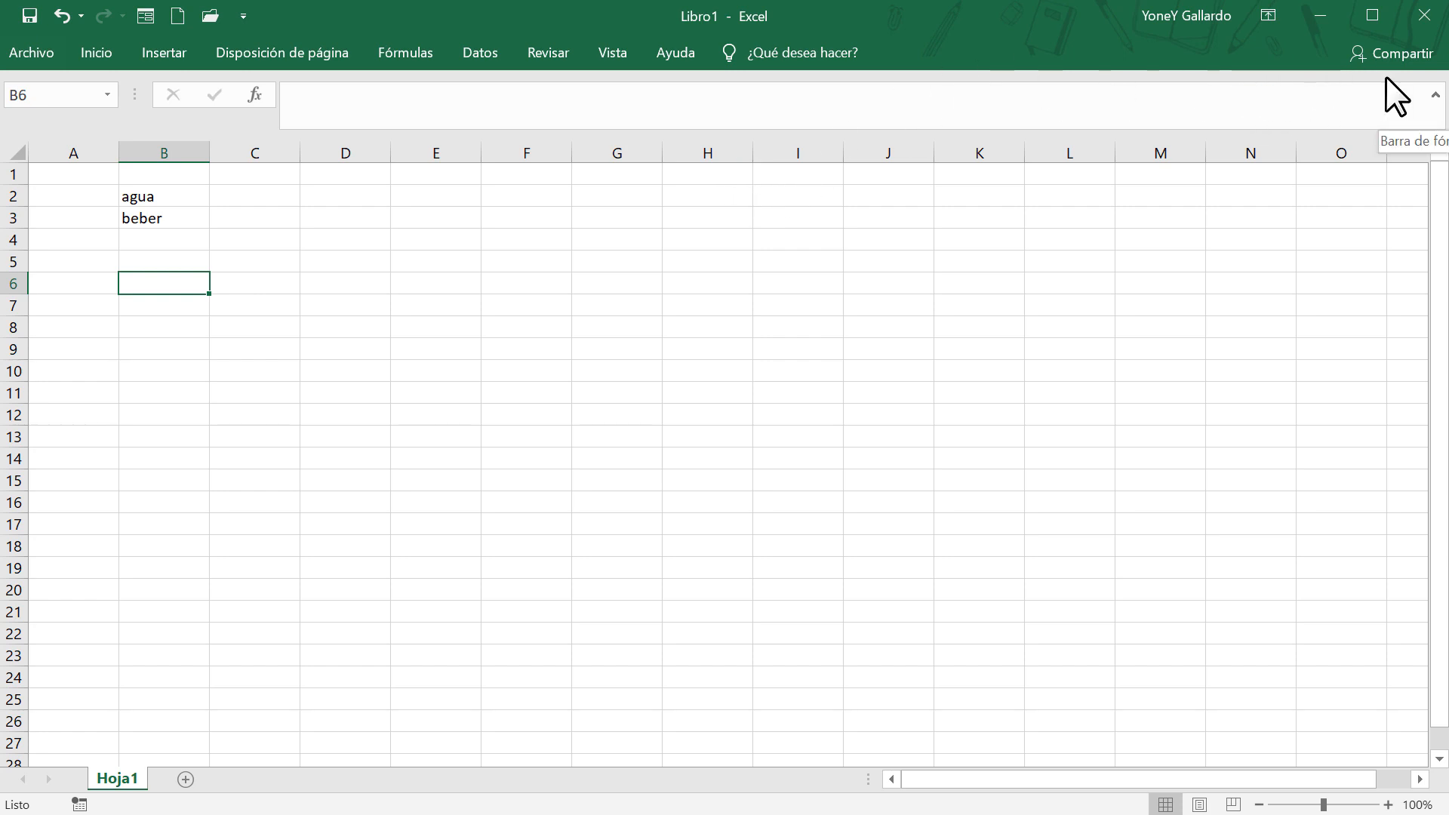
Pin the ribbon open again and display the Inicio commands
left_click(402, 51)
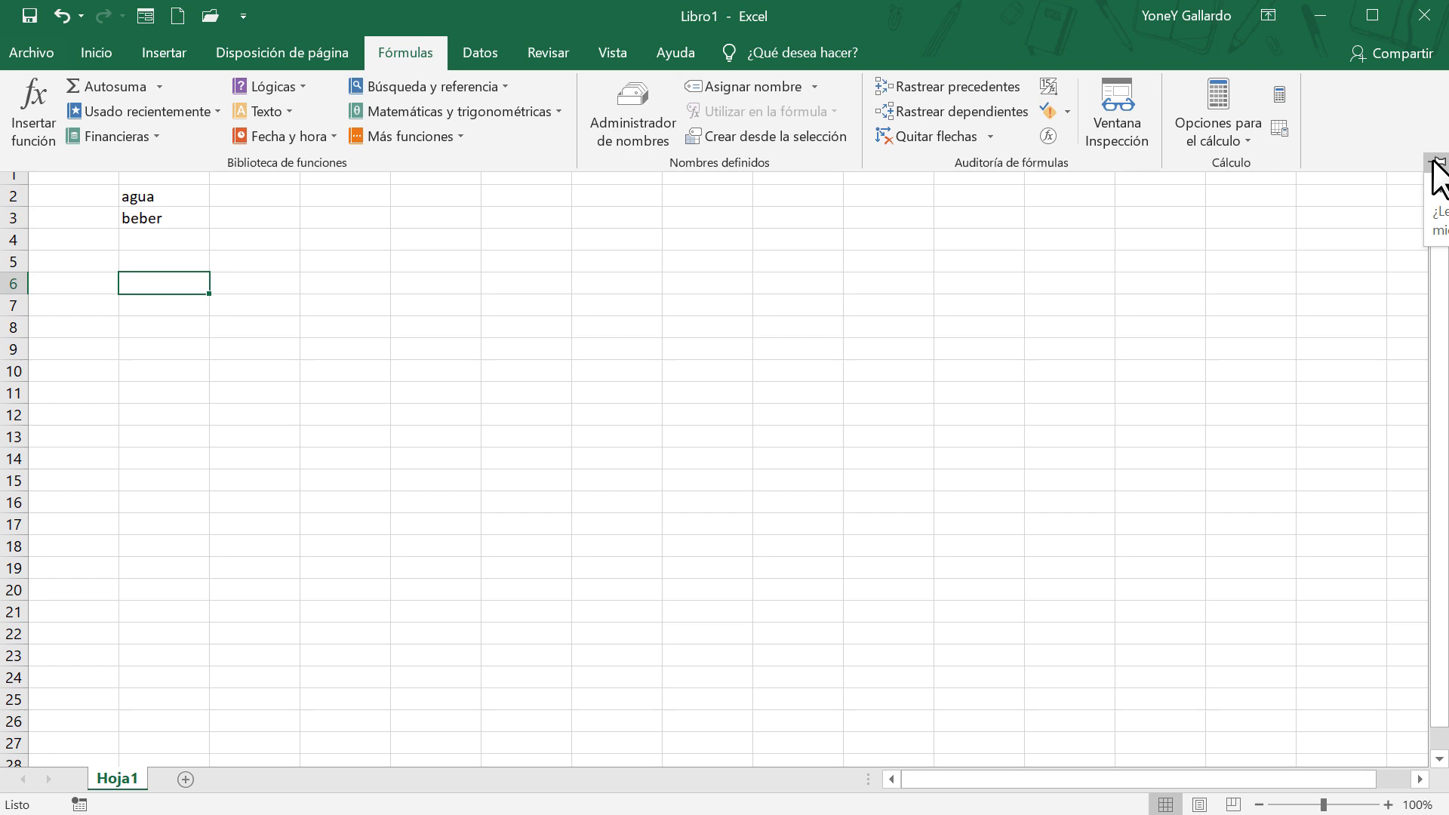
left_click(1434, 162)
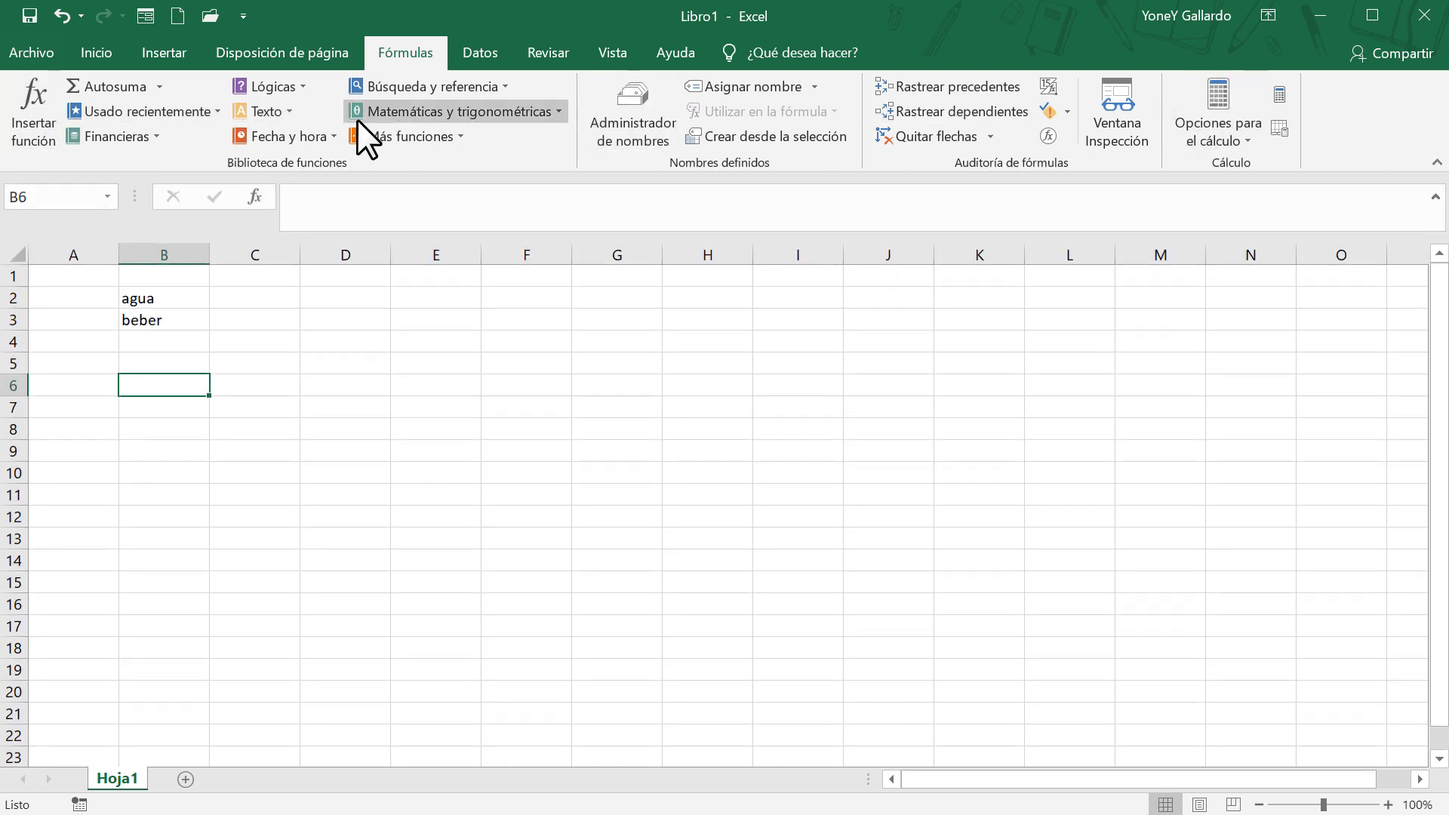
left_click(85, 51)
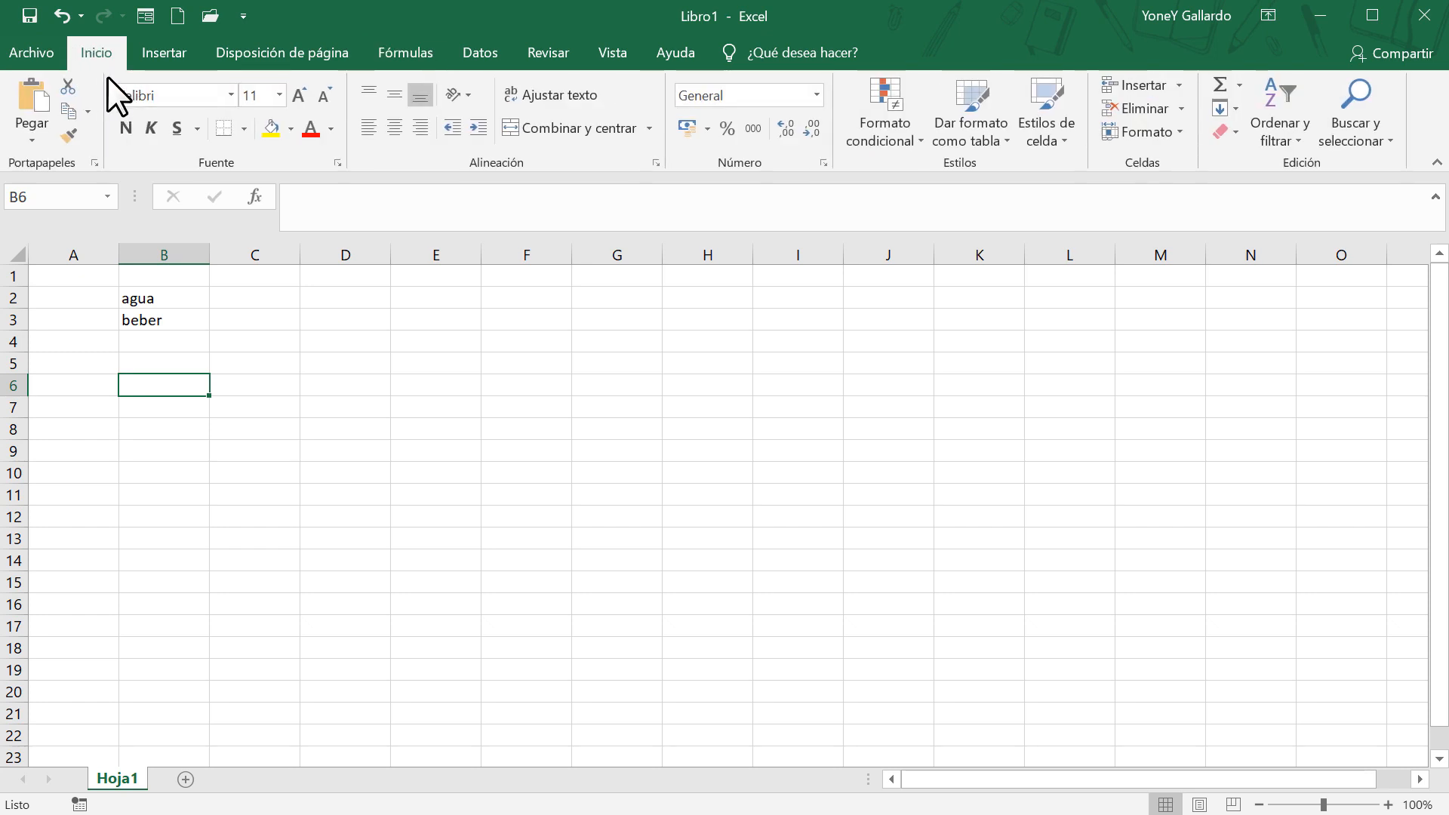
Select cell B2 to show its content in the formula bar, and collapse the formula bar to one line
key("Up")
key("Up")
key("Up")
key("Up")
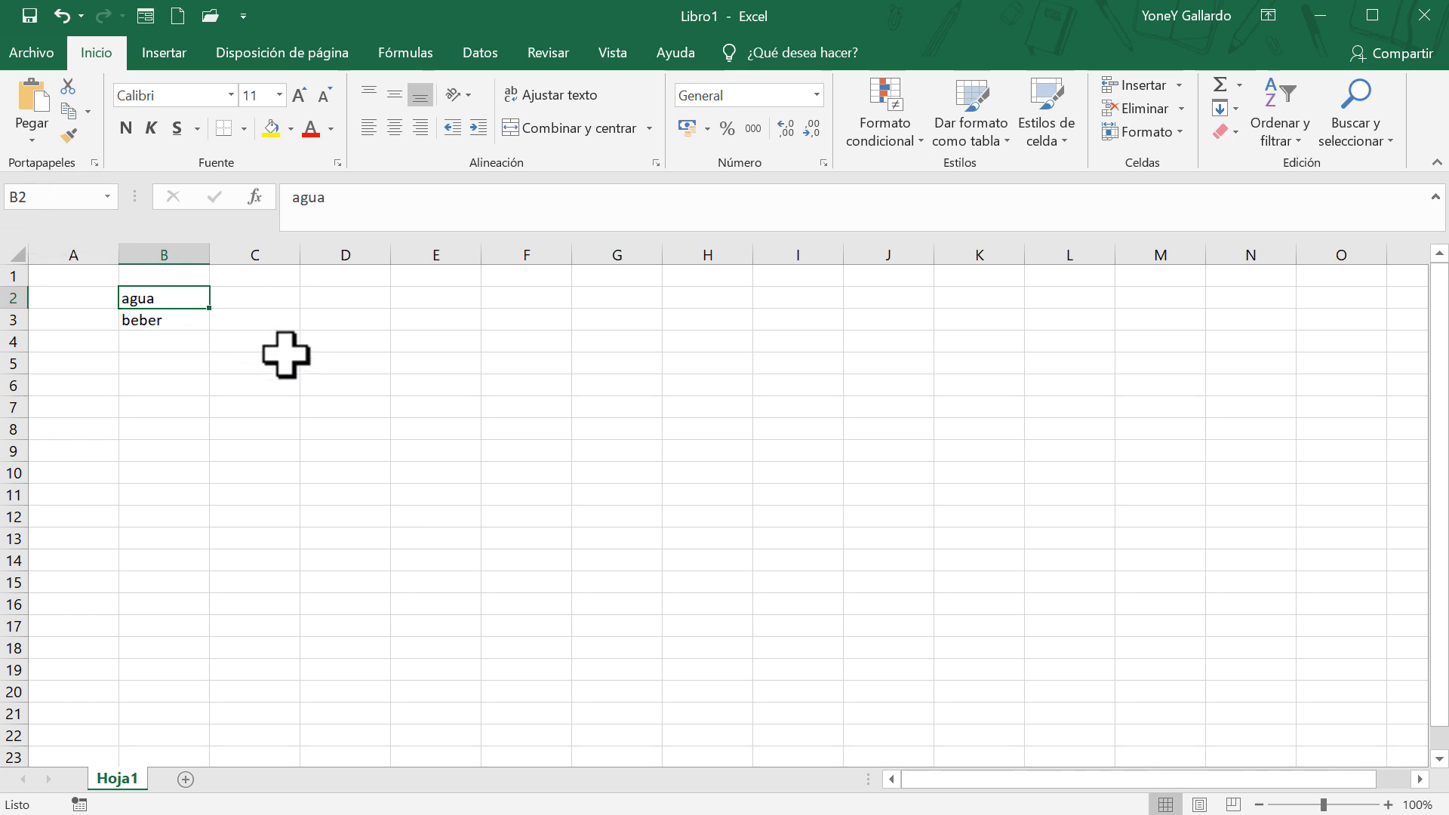
left_click(243, 317)
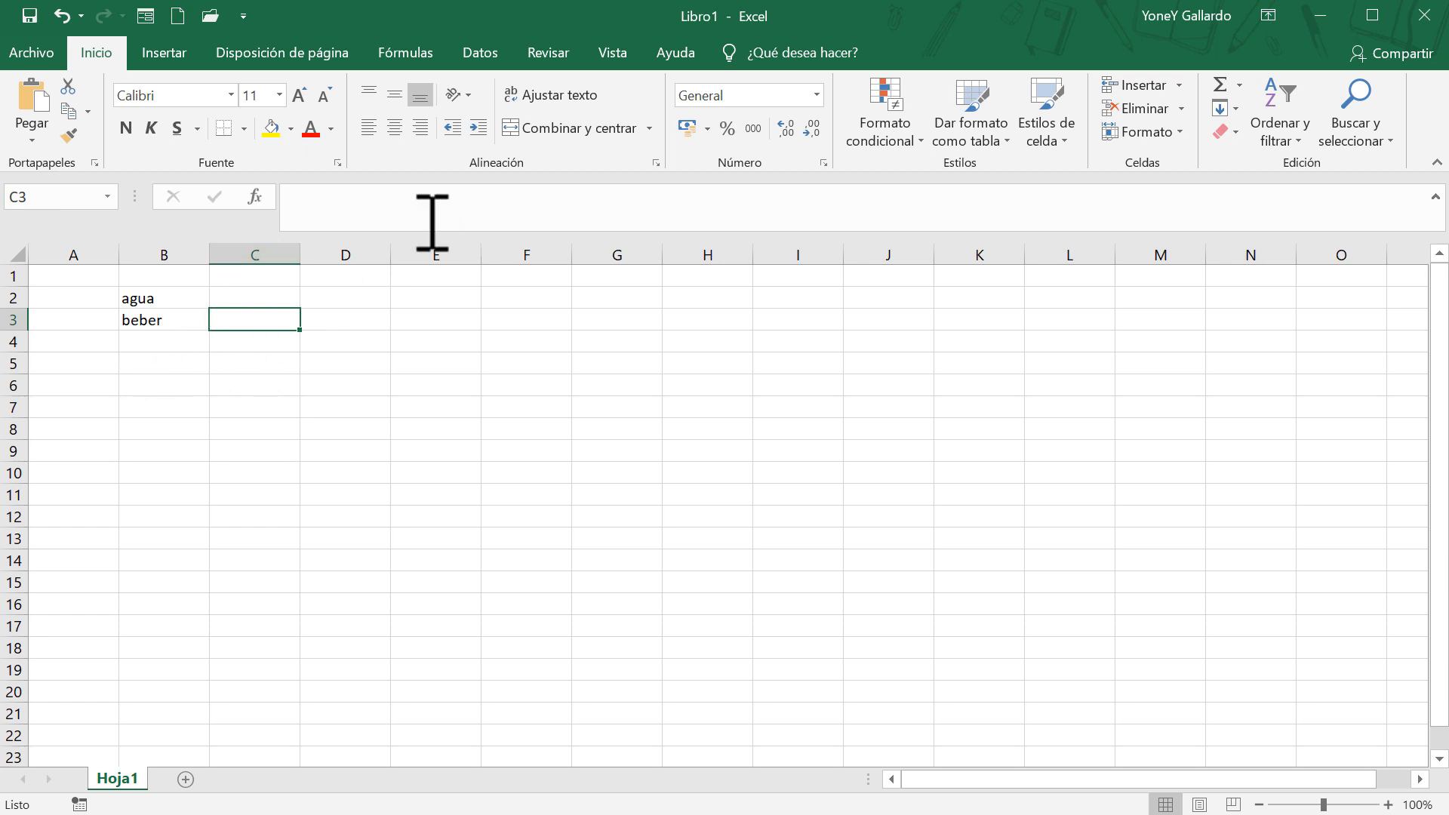
left_click(143, 299)
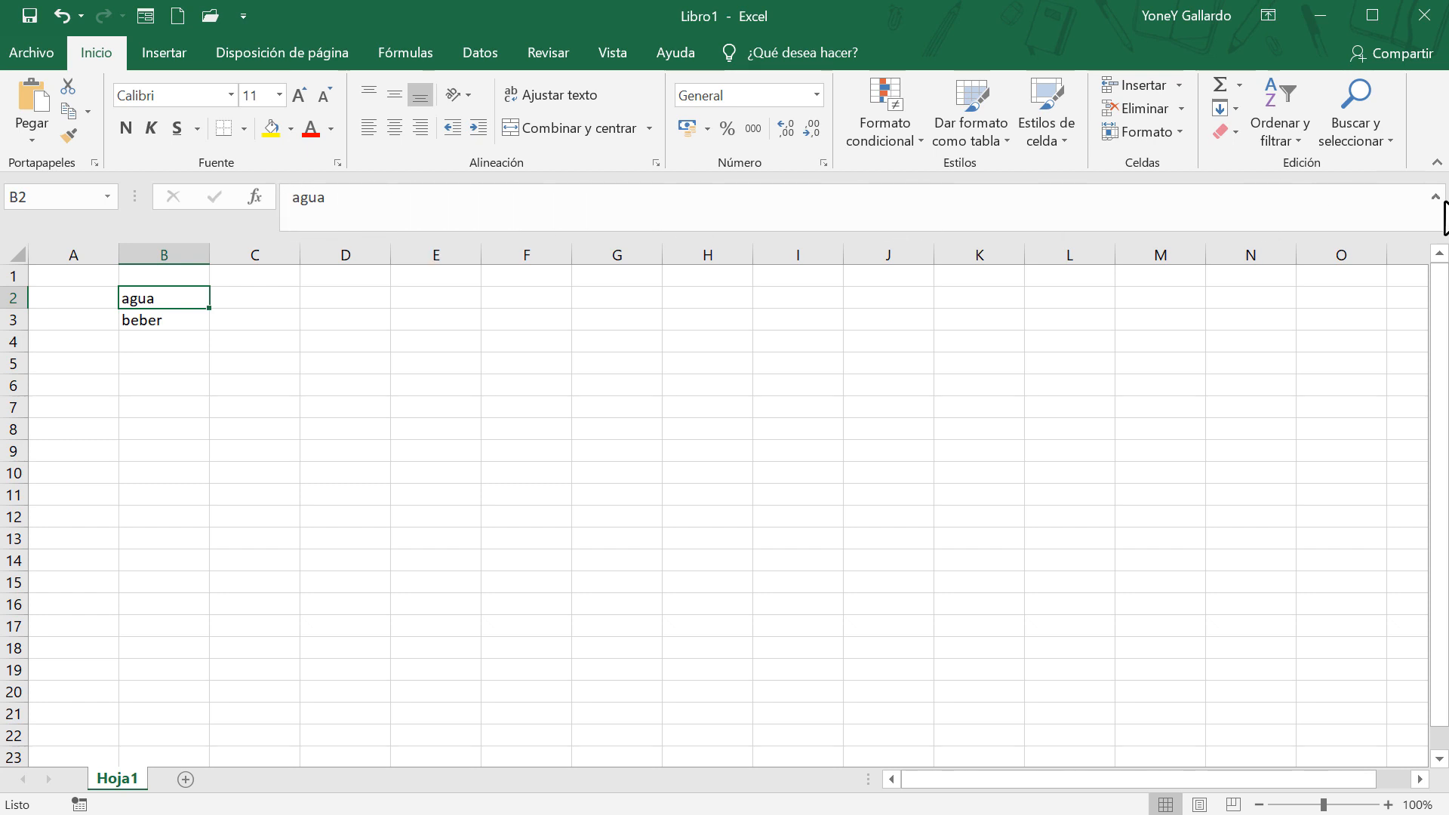
left_click(1435, 197)
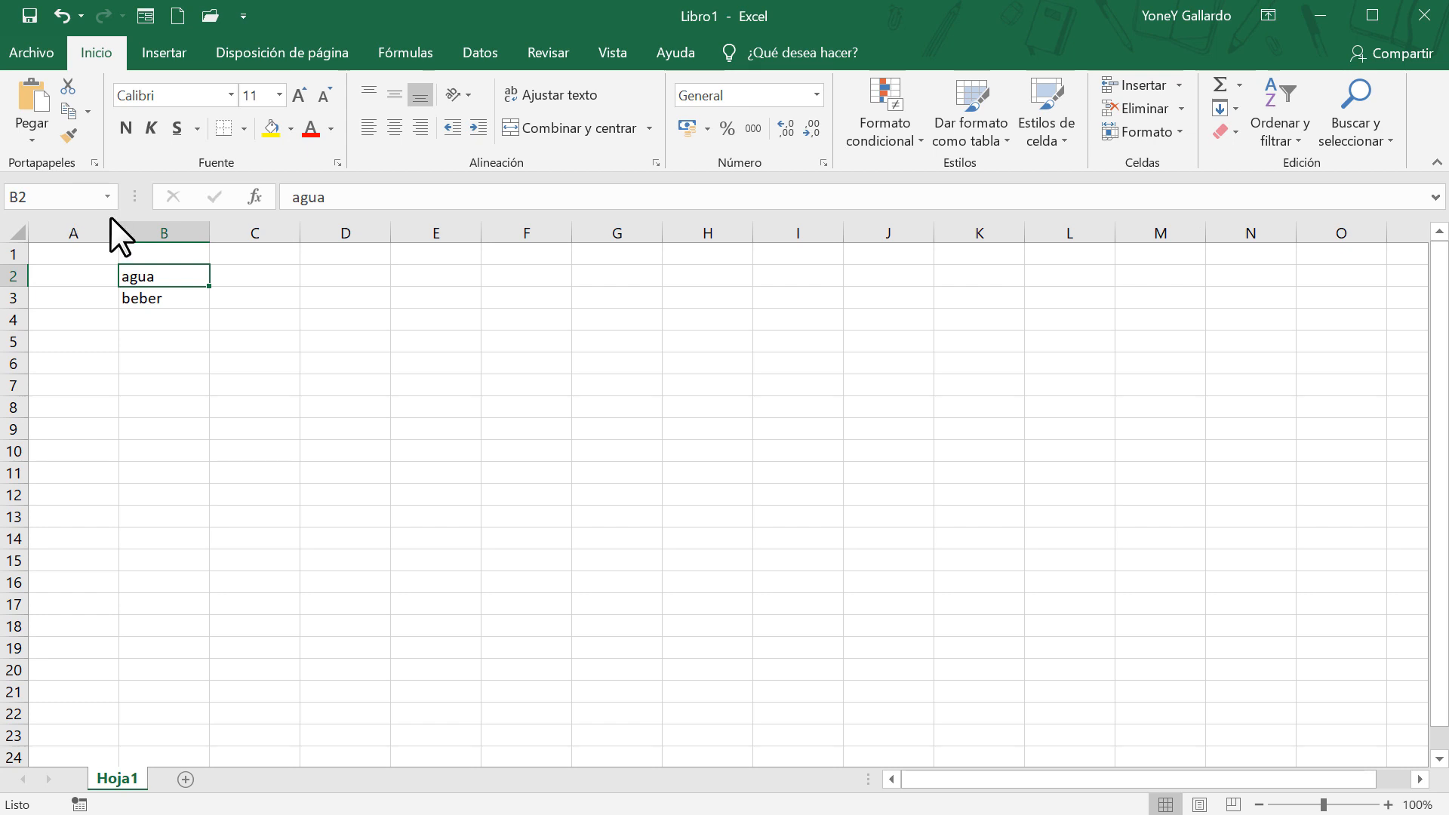
Examine the address of cell B2 by selecting the whole of column B and the whole of row 2
left_click(193, 366)
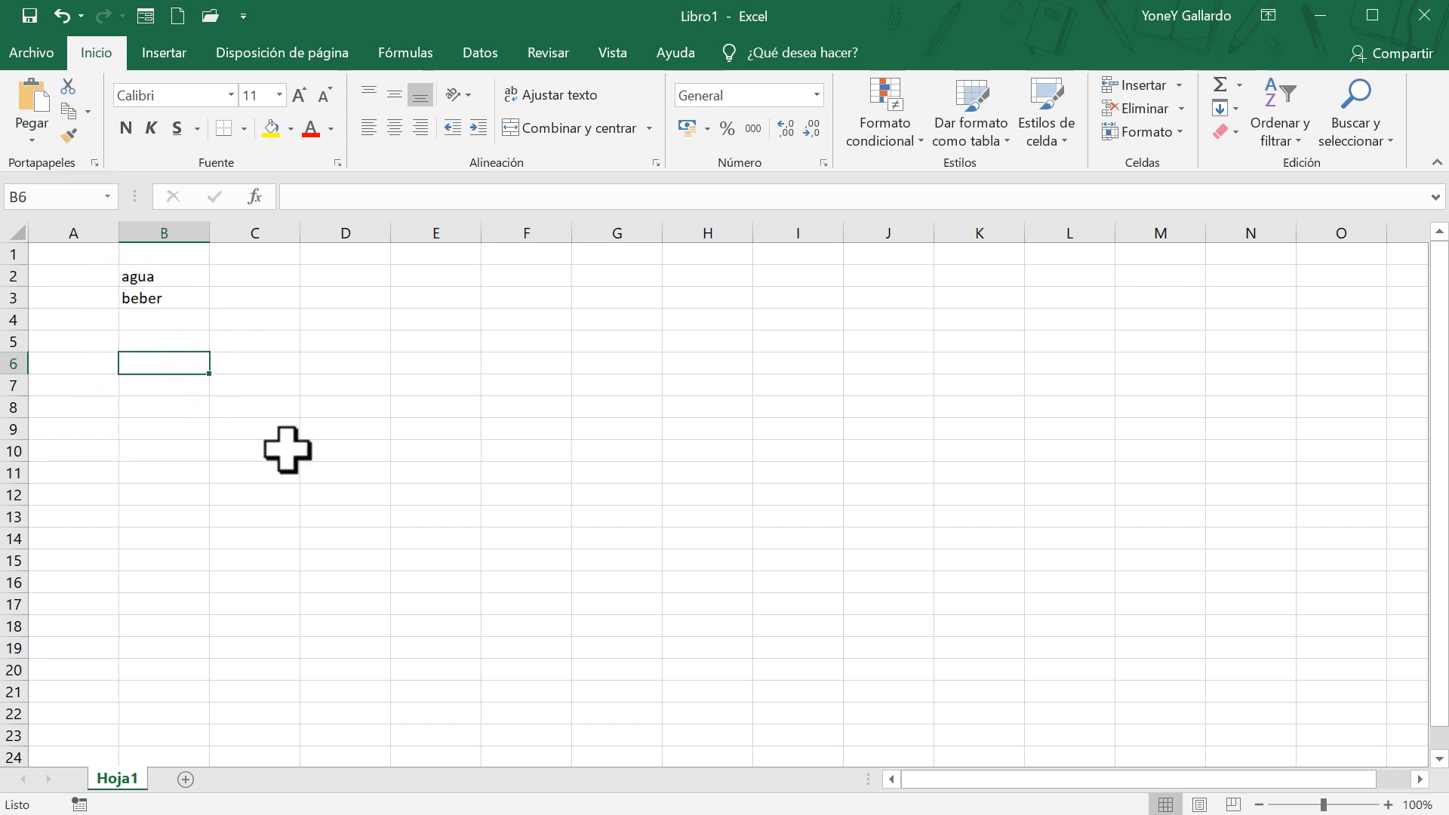
left_click(153, 281)
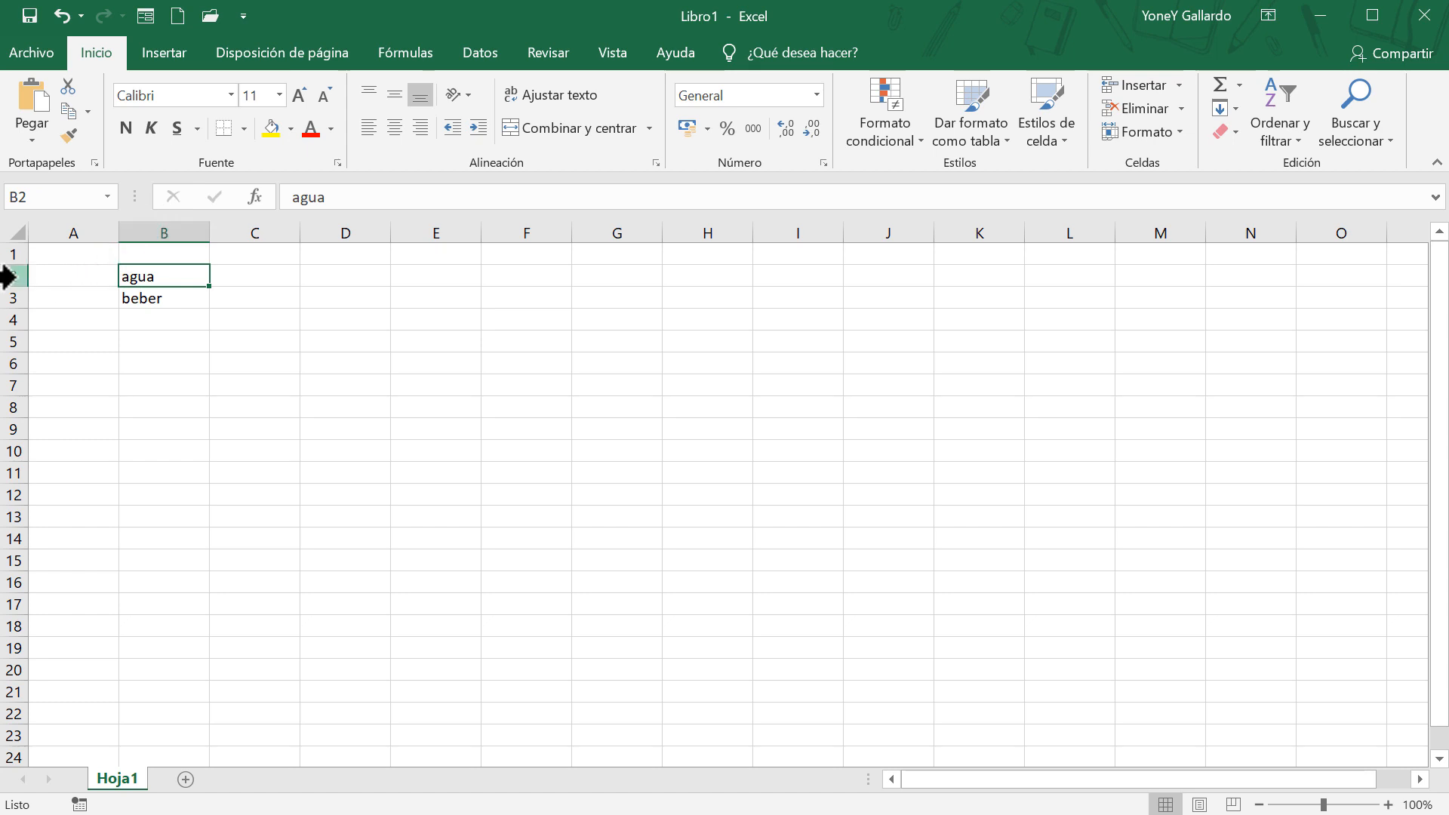
left_click(168, 230)
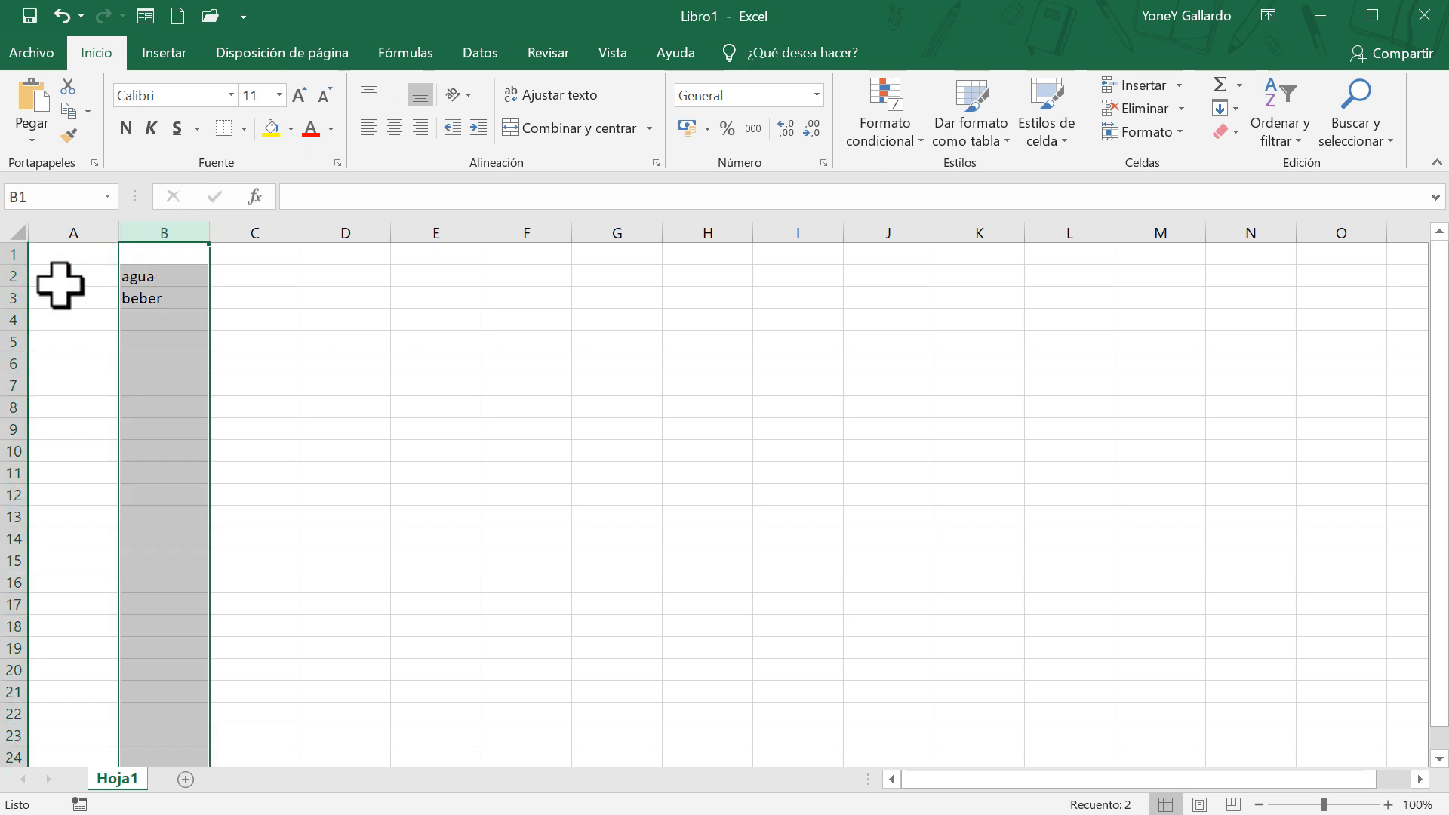
left_click(14, 276)
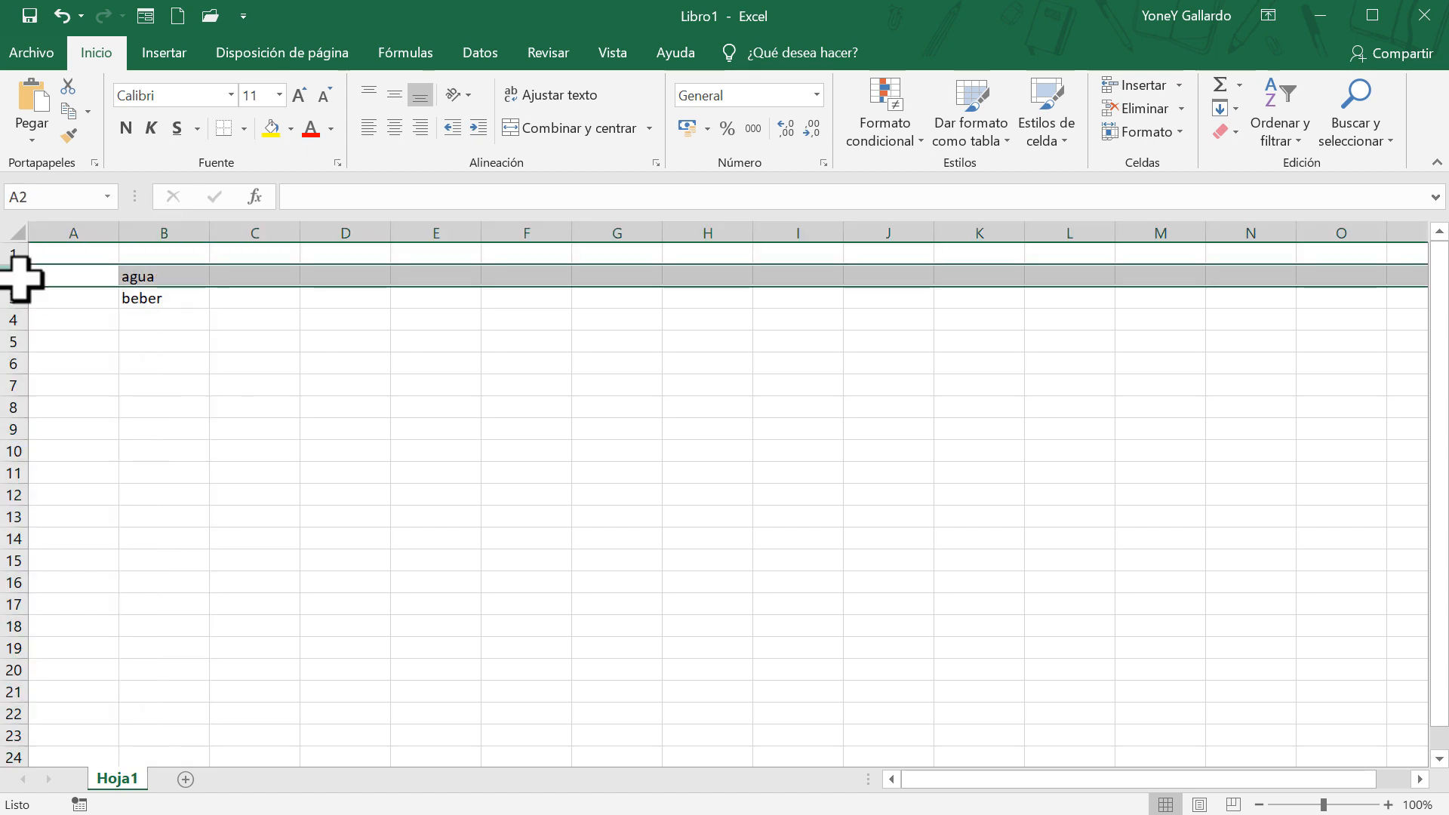
Enter "propio" as the name of cell B2 and select cell B3
left_click(151, 277)
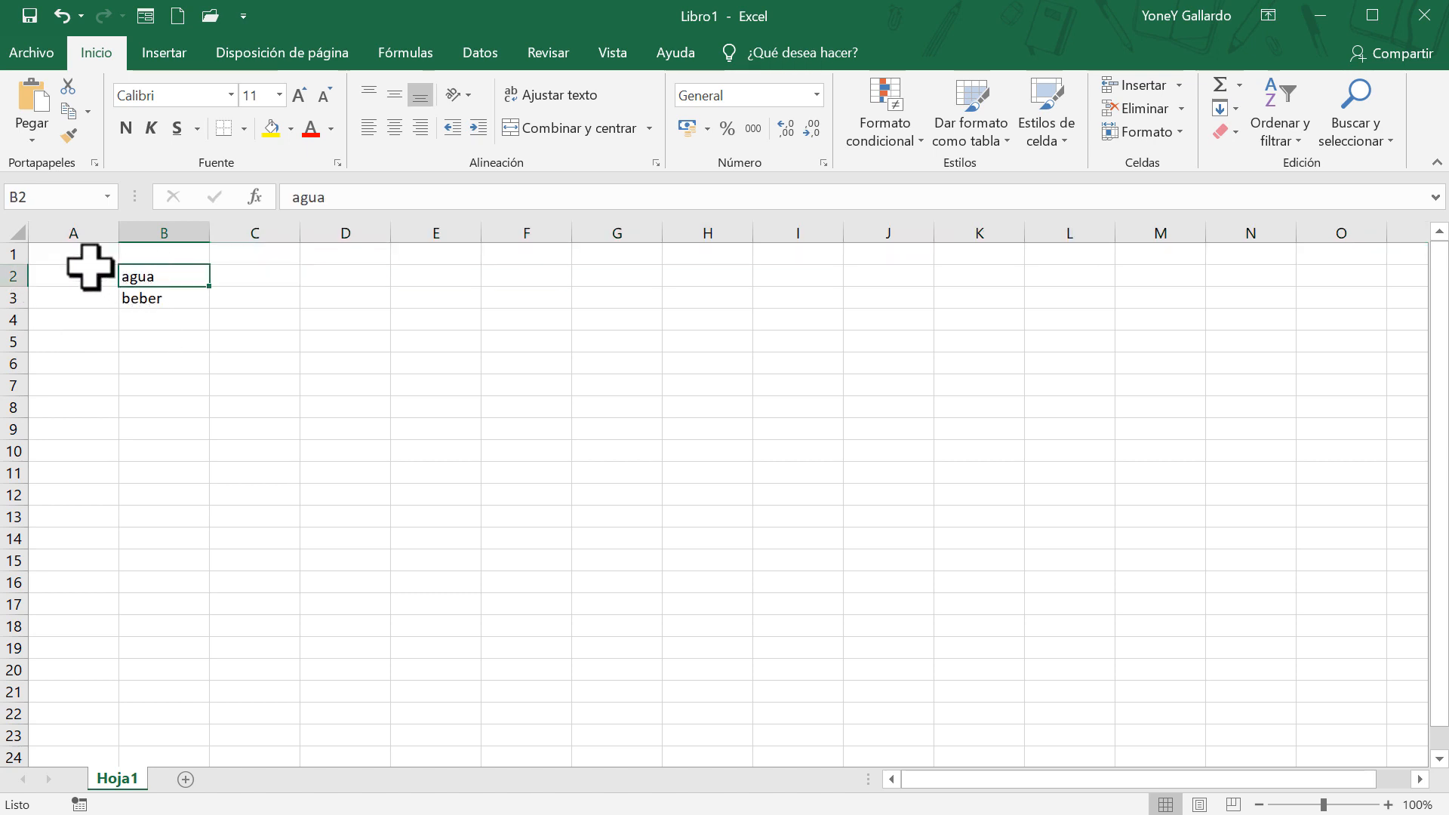
left_click(46, 198)
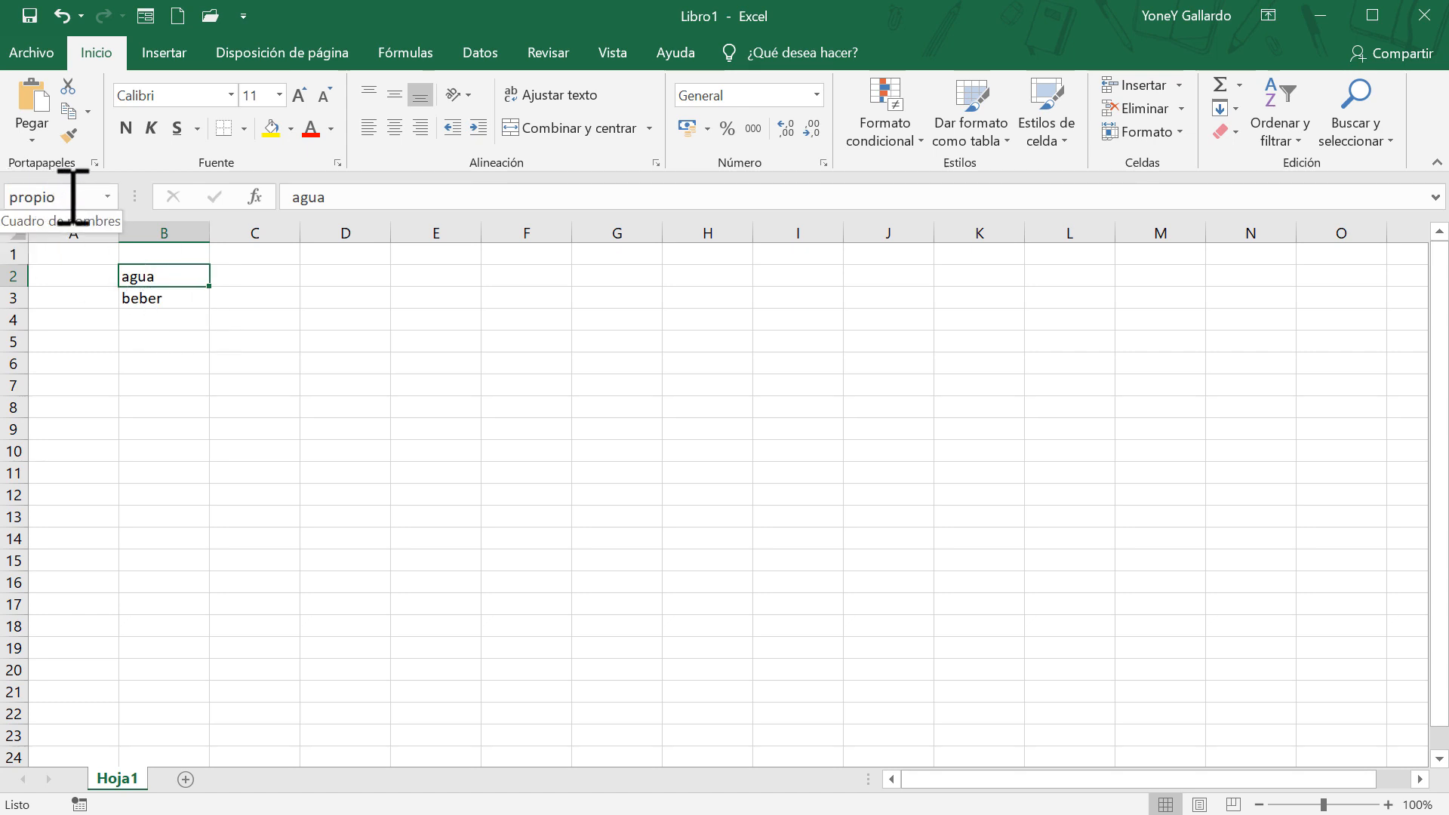
left_click(145, 300)
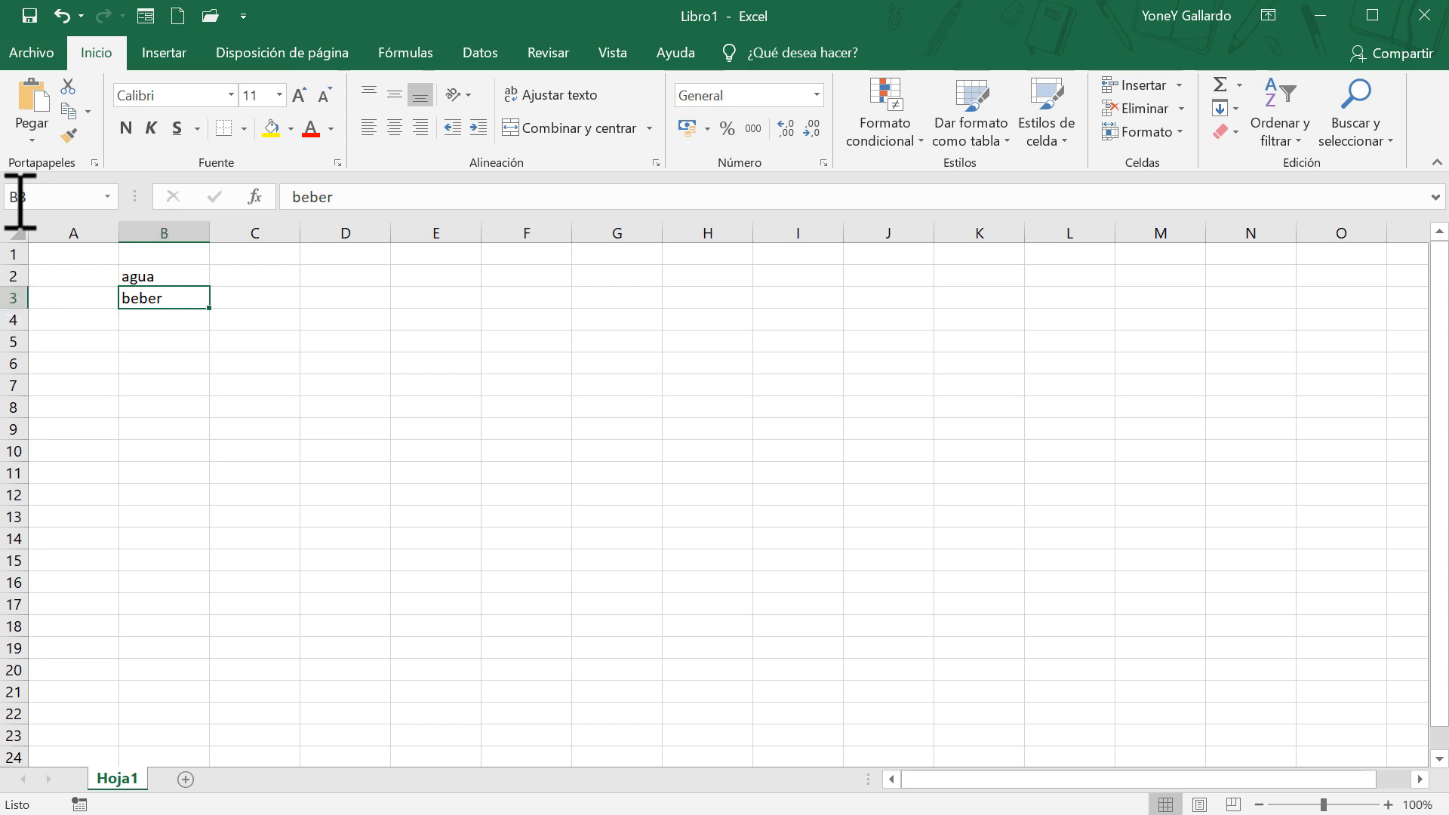
Examine the lettered columns by selecting column A and cell A1, and look through the headings past column Z
left_click(204, 344)
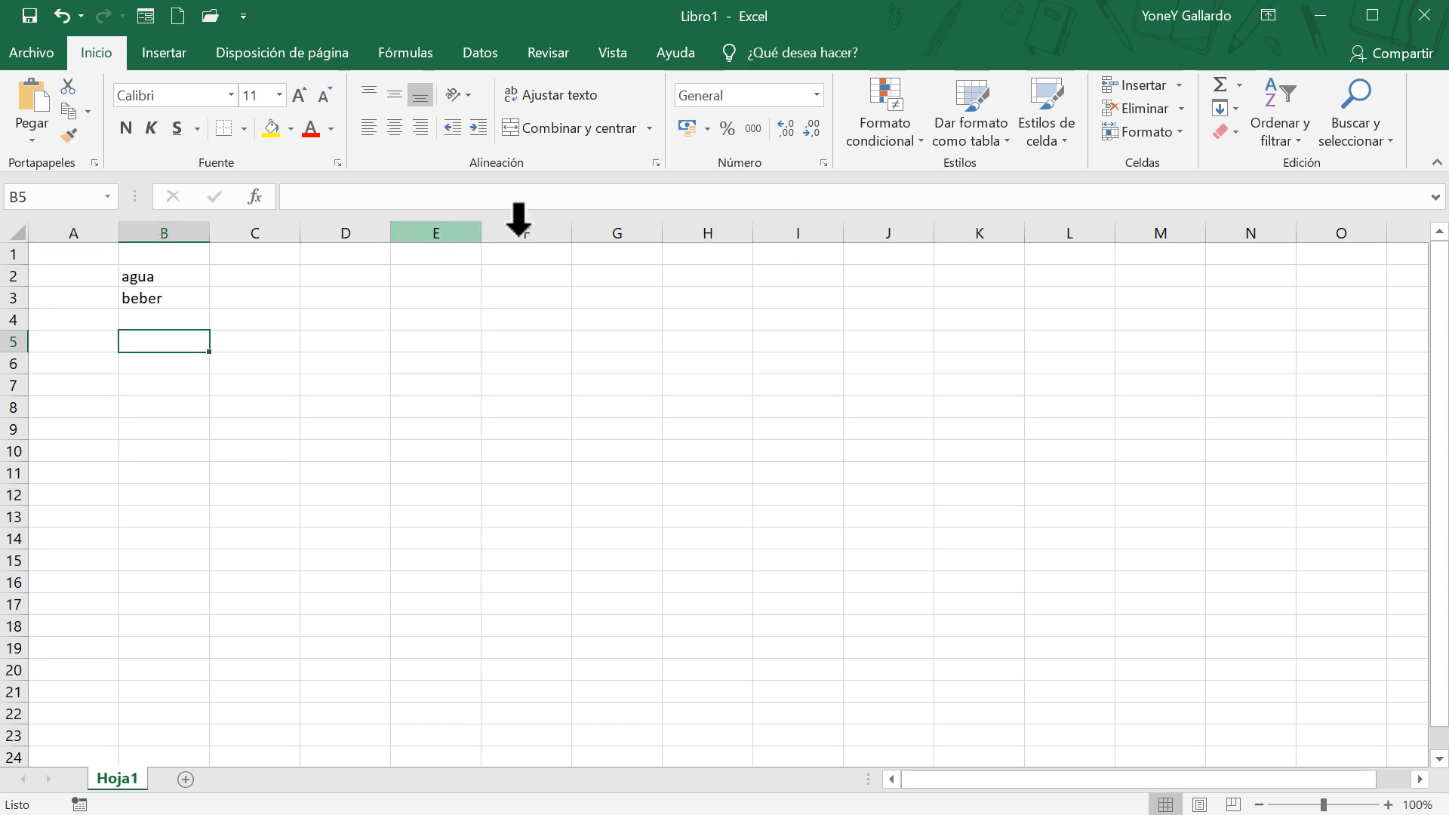
left_click(57, 230)
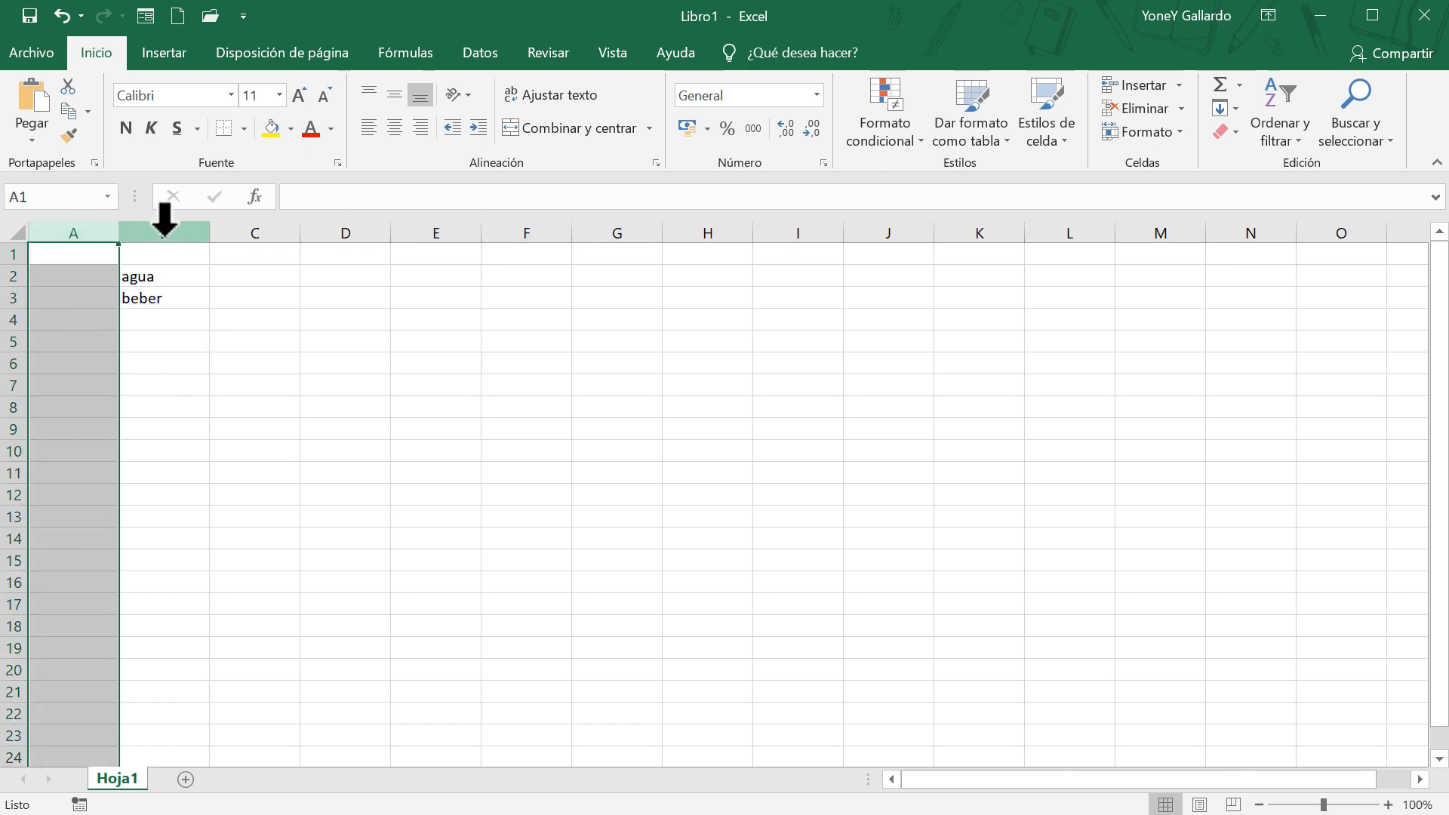
left_click(79, 254)
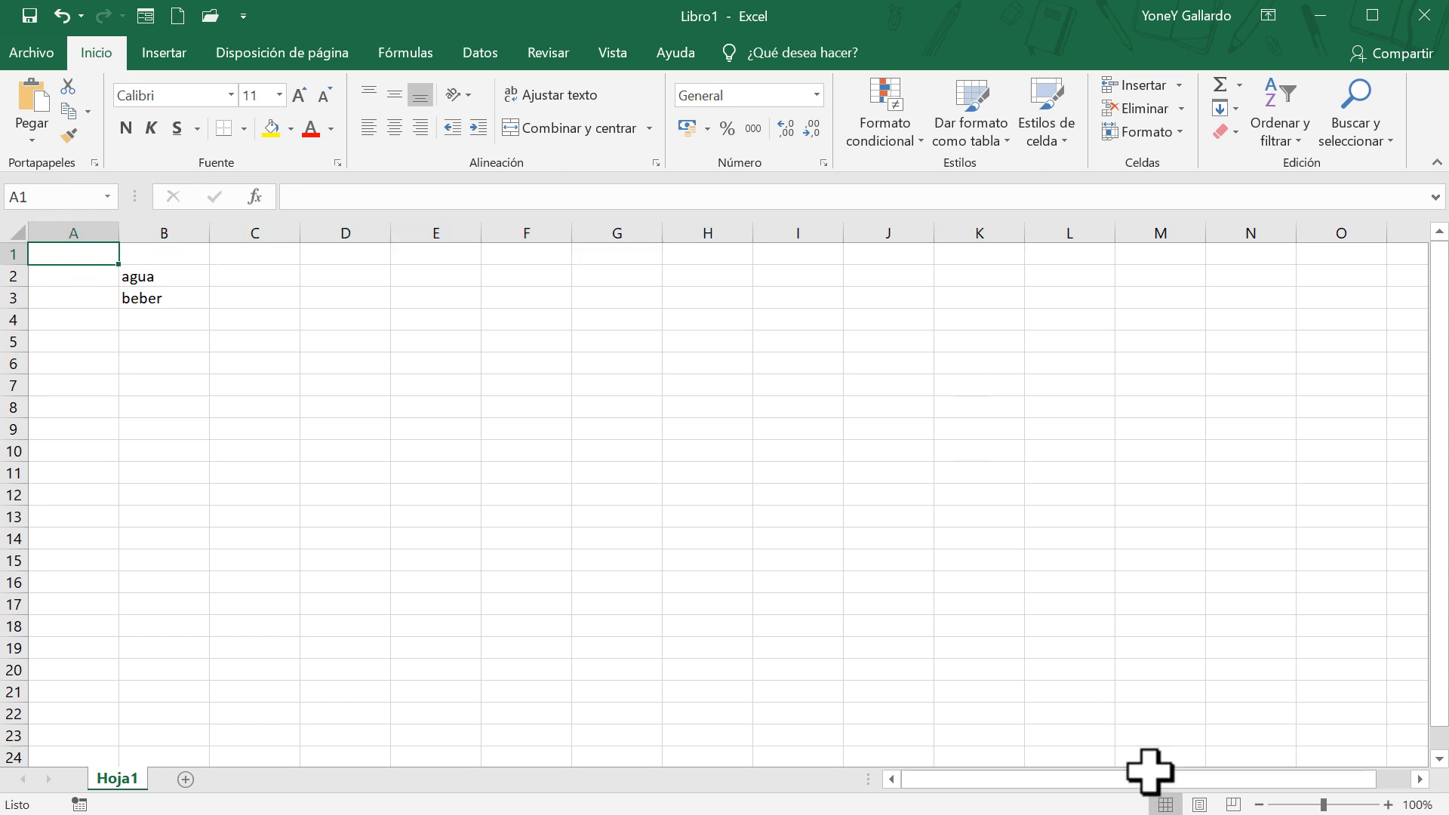
left_click_drag(1422, 780, 1425, 781)
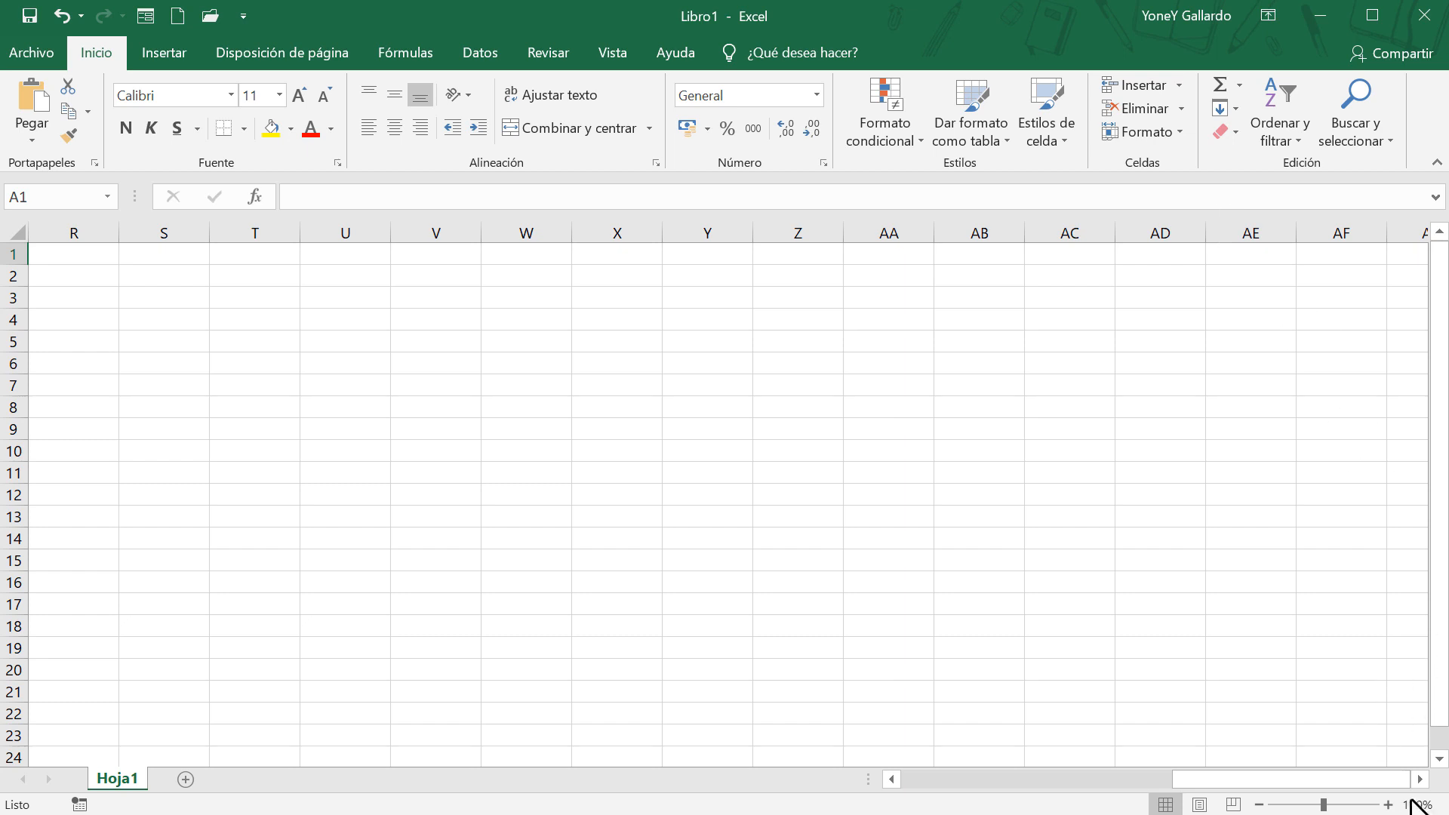
left_click_drag(1422, 783, 903, 780)
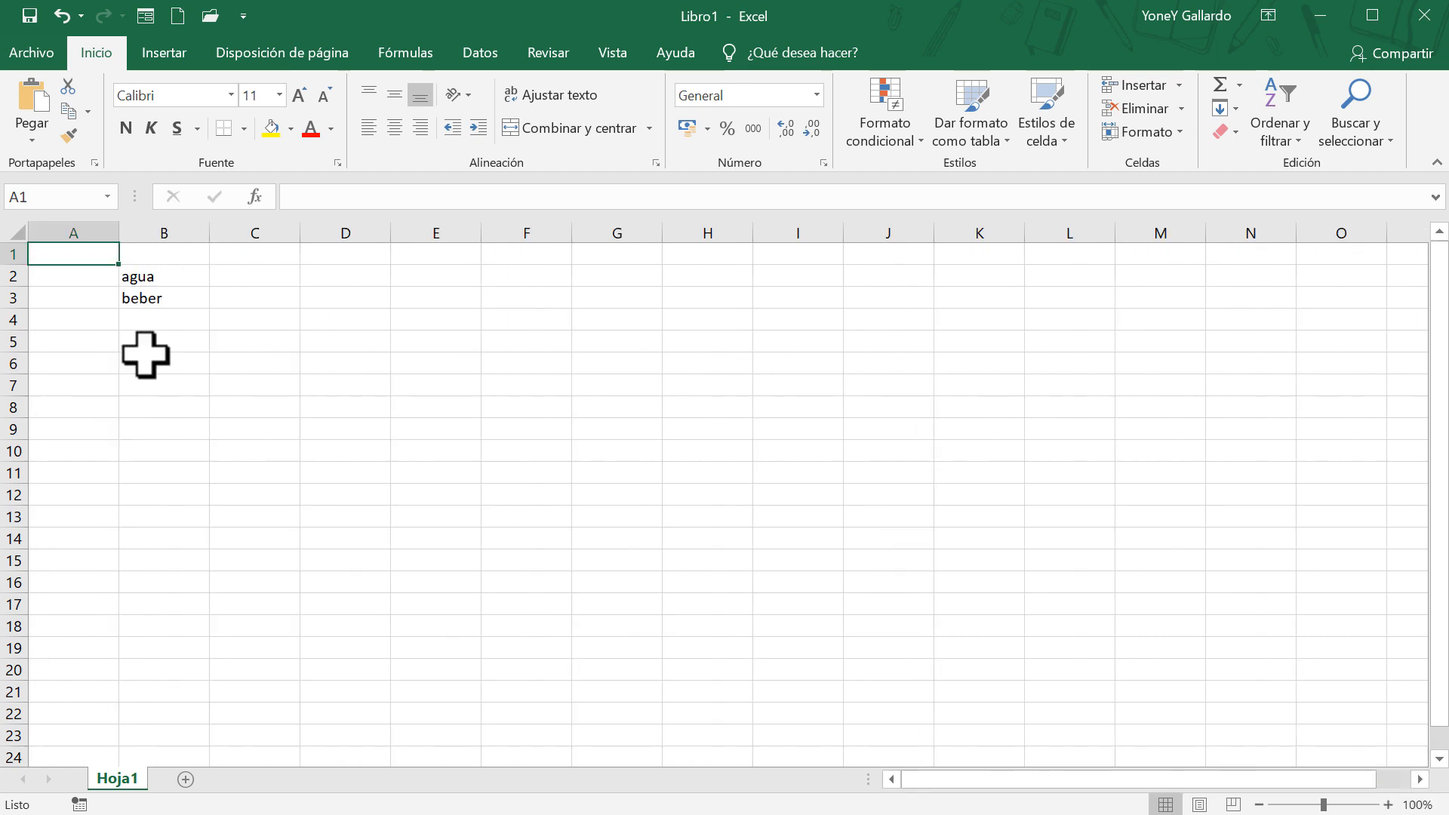
Examine the numbered rows by selecting rows 1, 2 and 3, and look through the row numbers further down the sheet
left_click(6, 254)
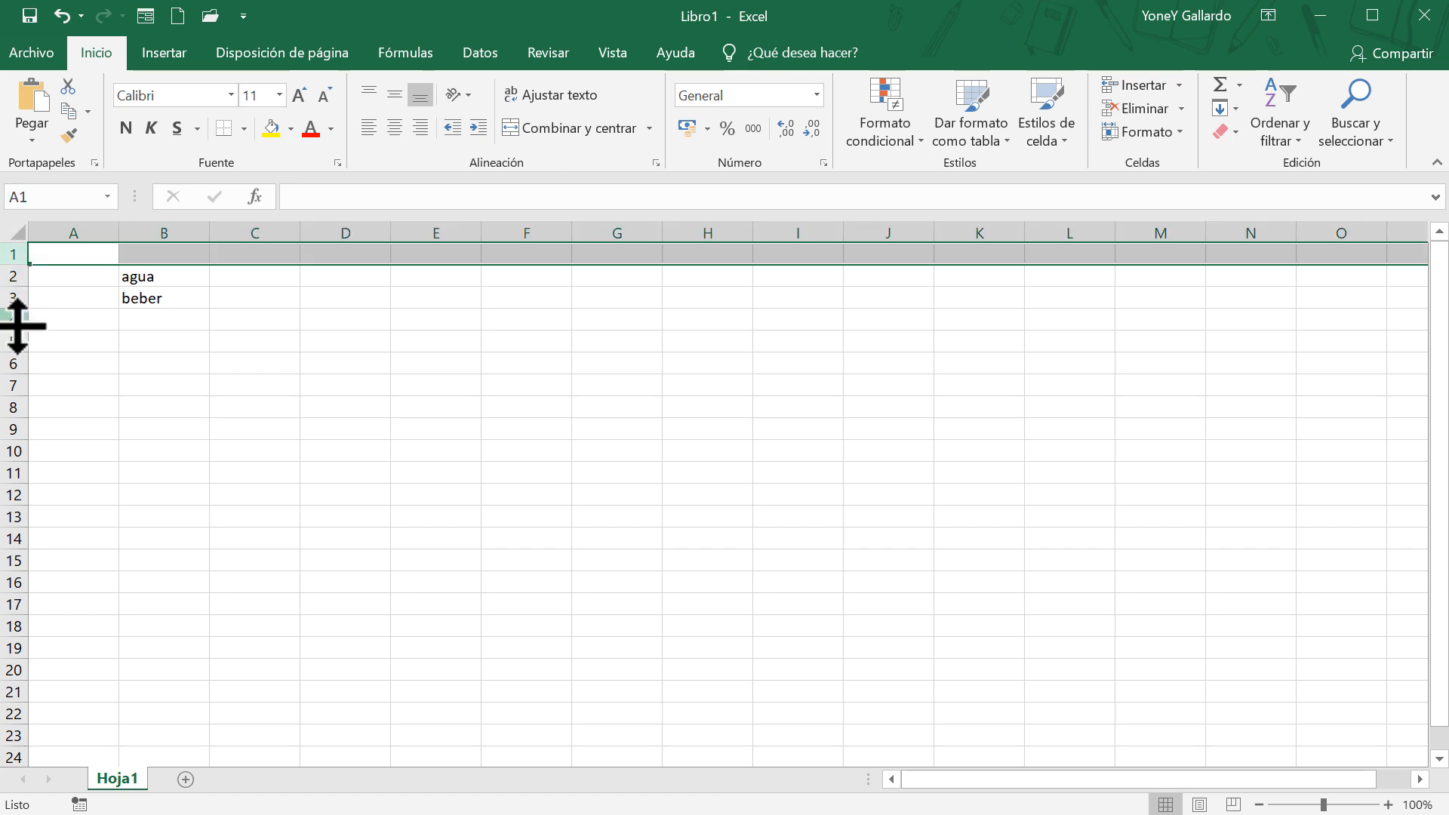
left_click(11, 277)
left_click(13, 296)
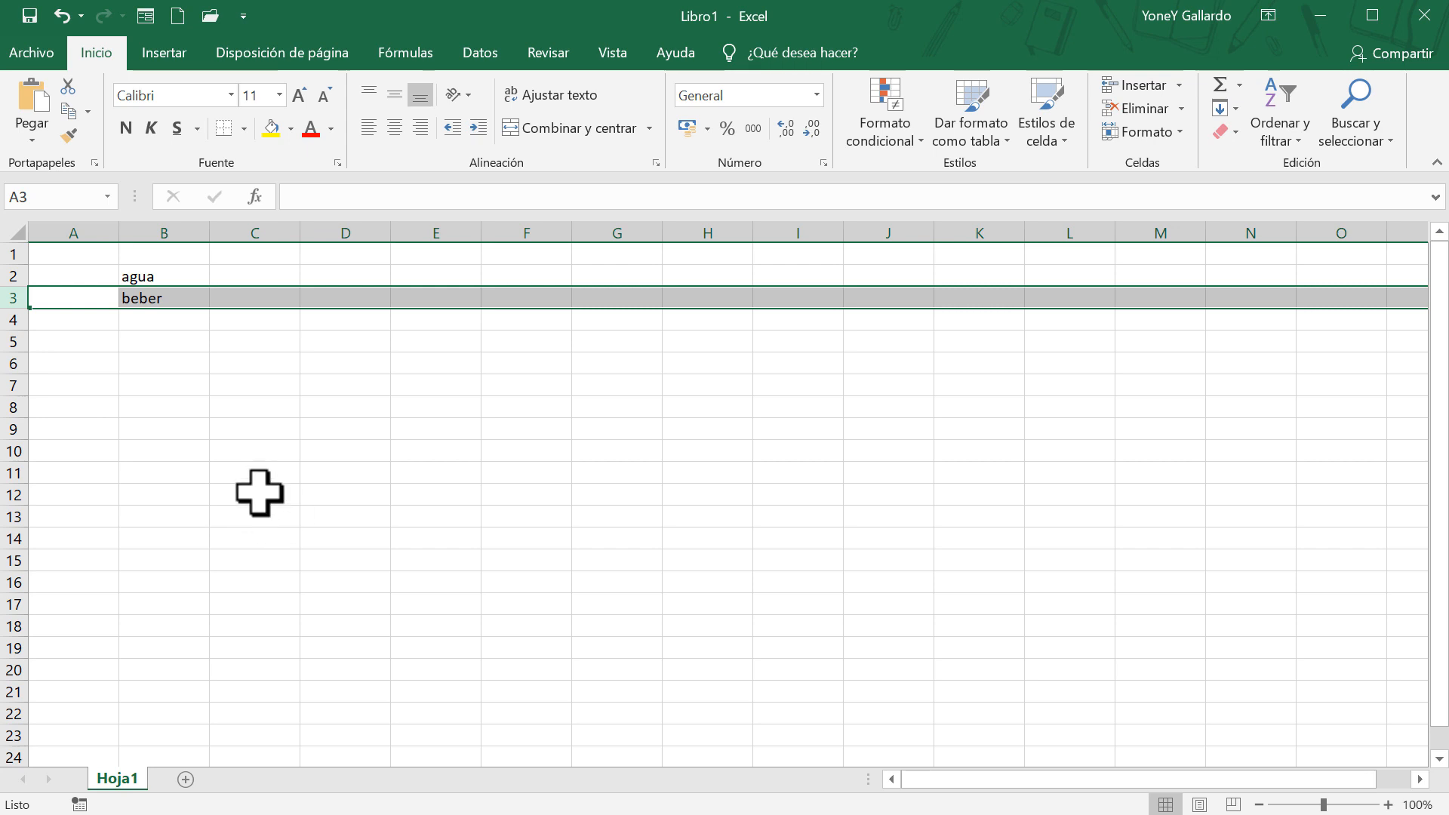
scroll(259, 491, "down", 20)
scroll(355, 530, "up", 16)
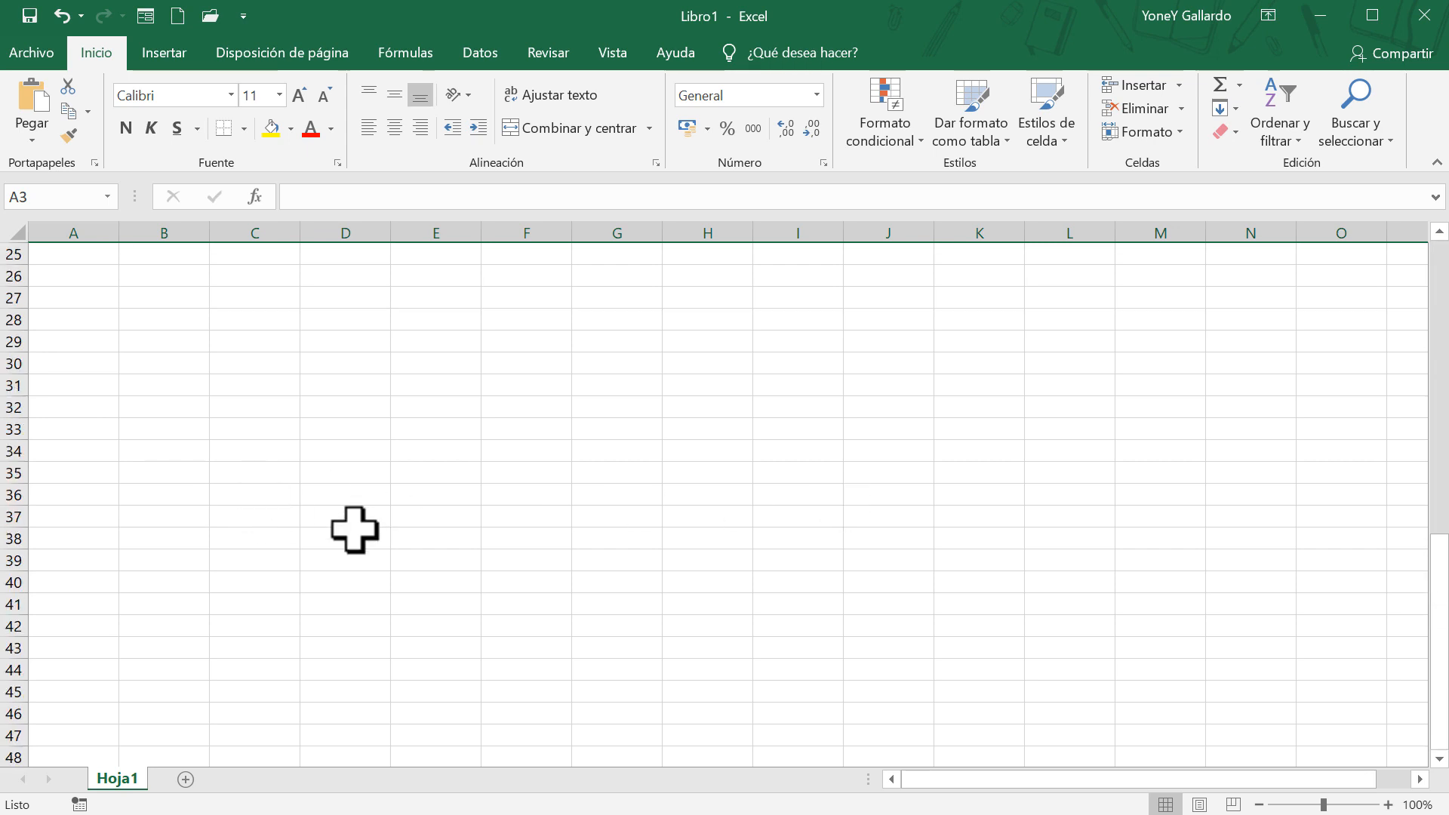
scroll(354, 530, "up", 8)
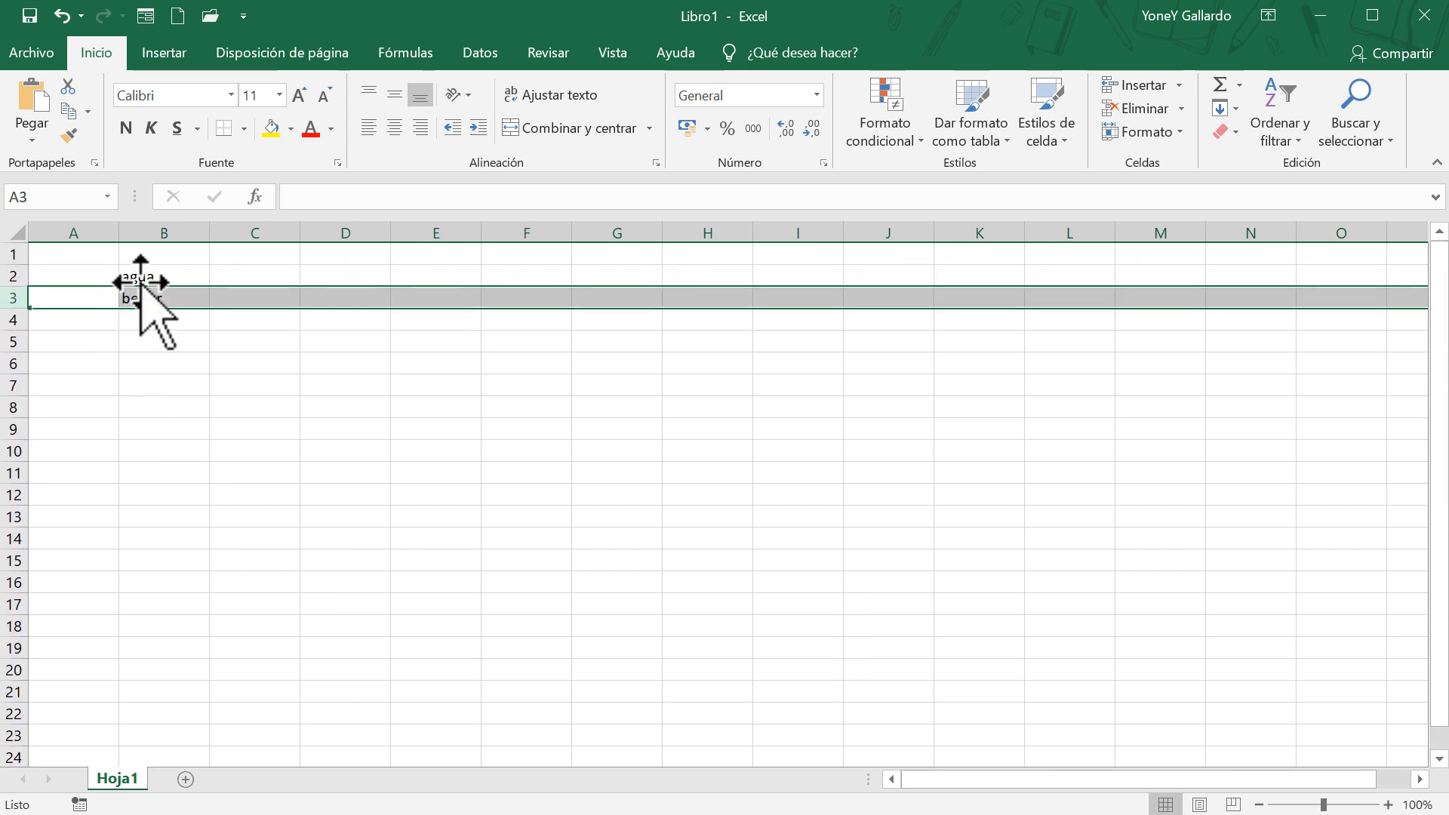
Clear the contents of cells B2 and B3
left_click(160, 277)
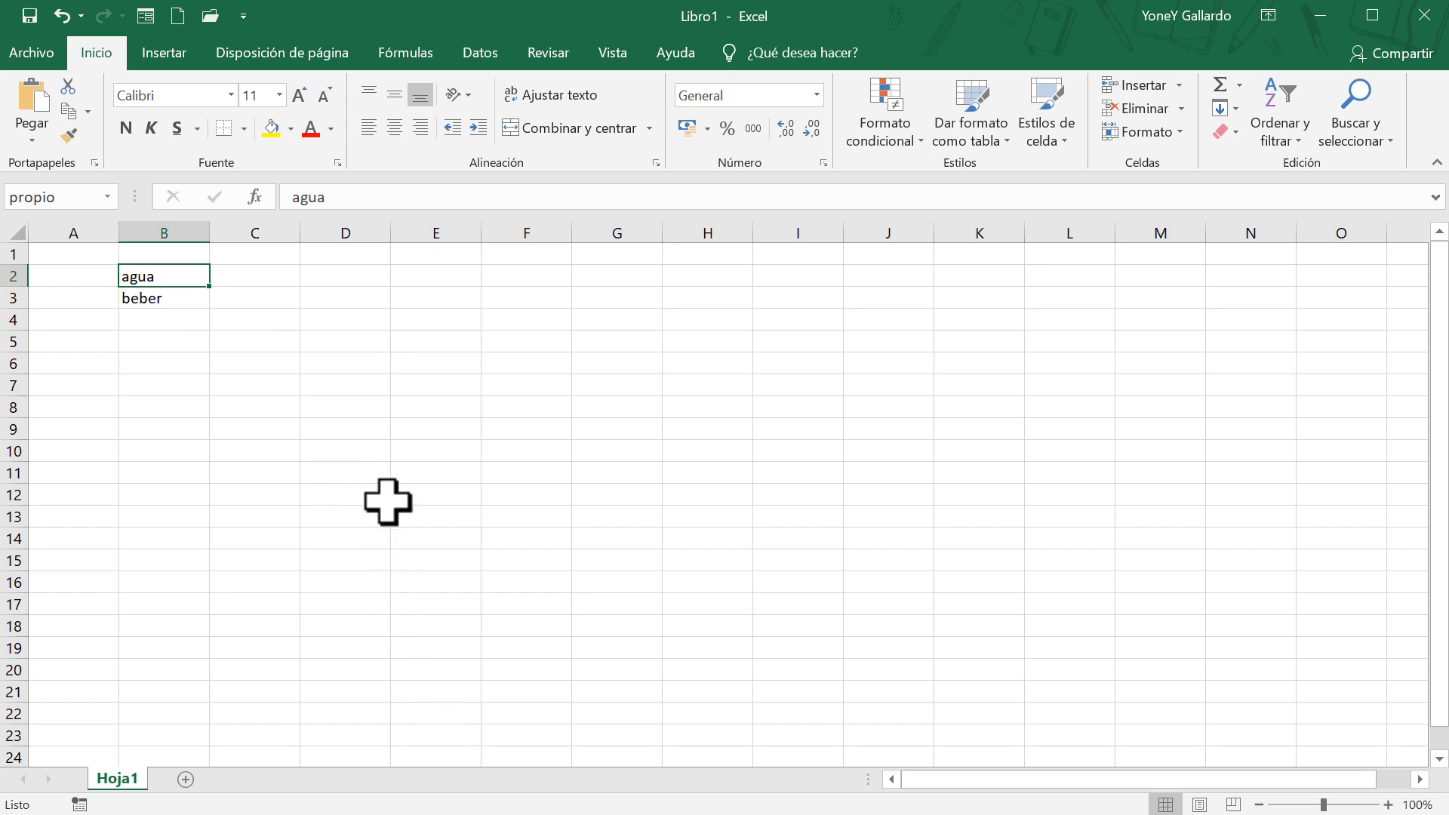
left_click(151, 303)
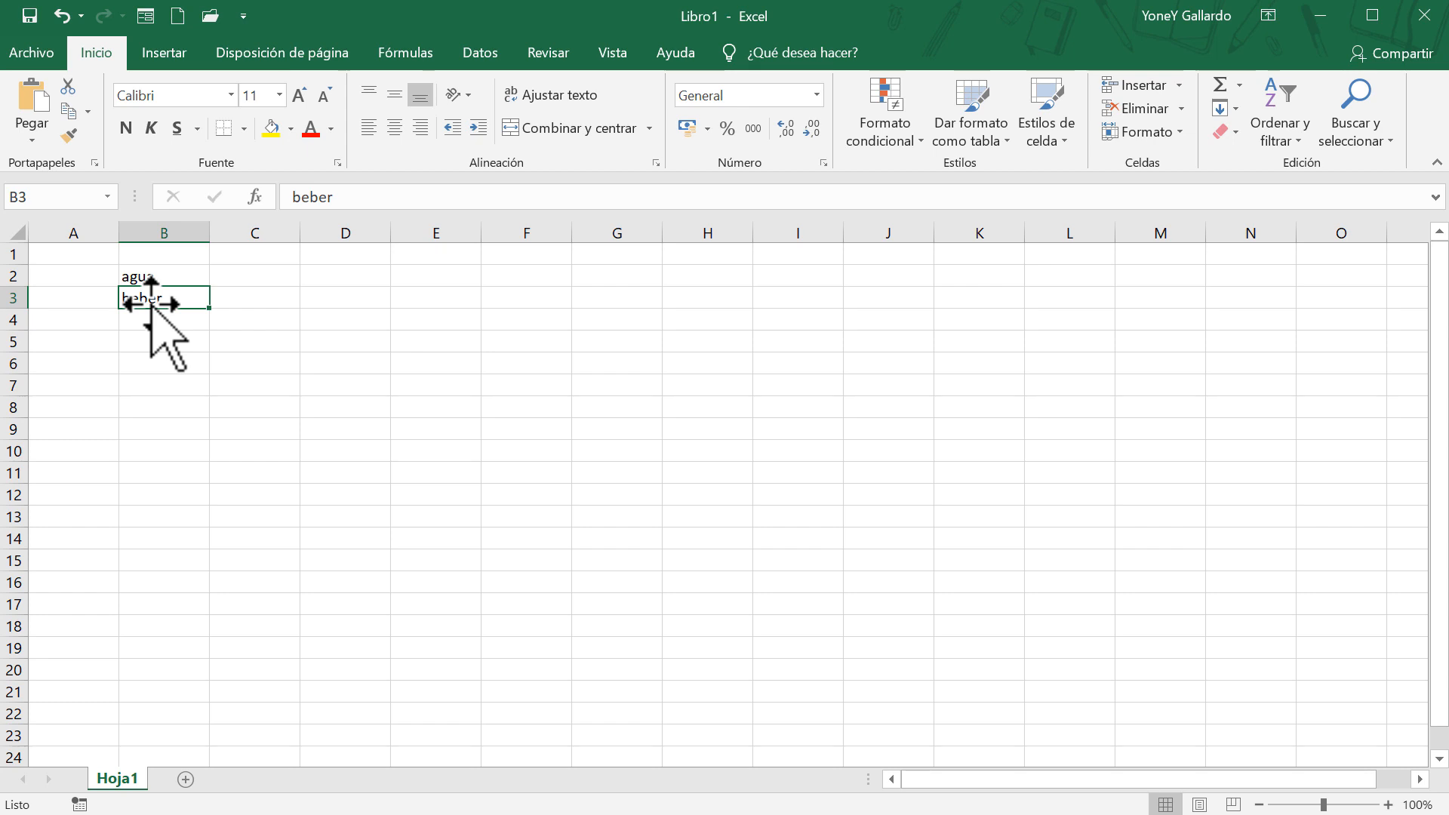
left_click(143, 275)
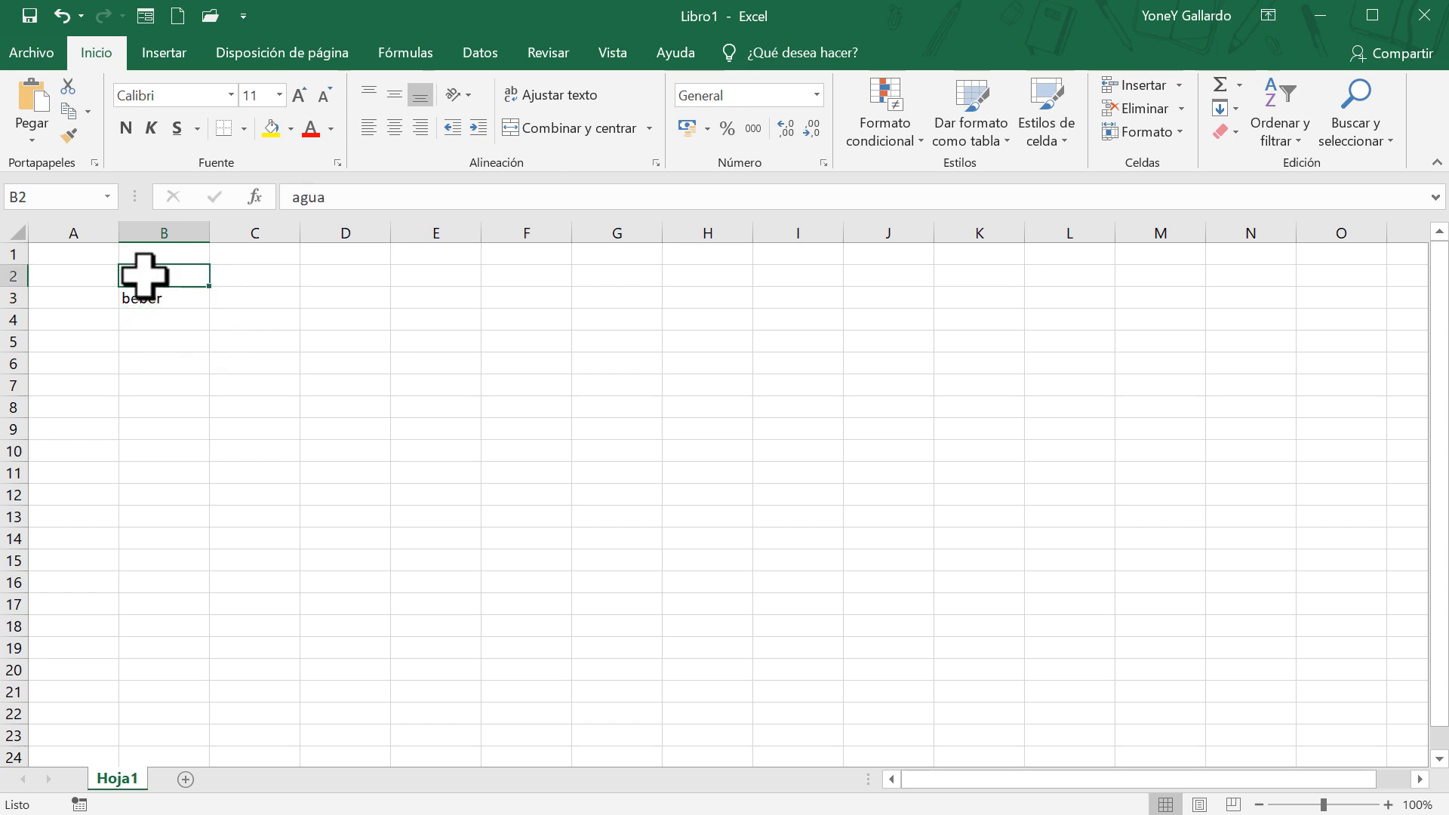
left_click_drag(146, 277, 151, 297)
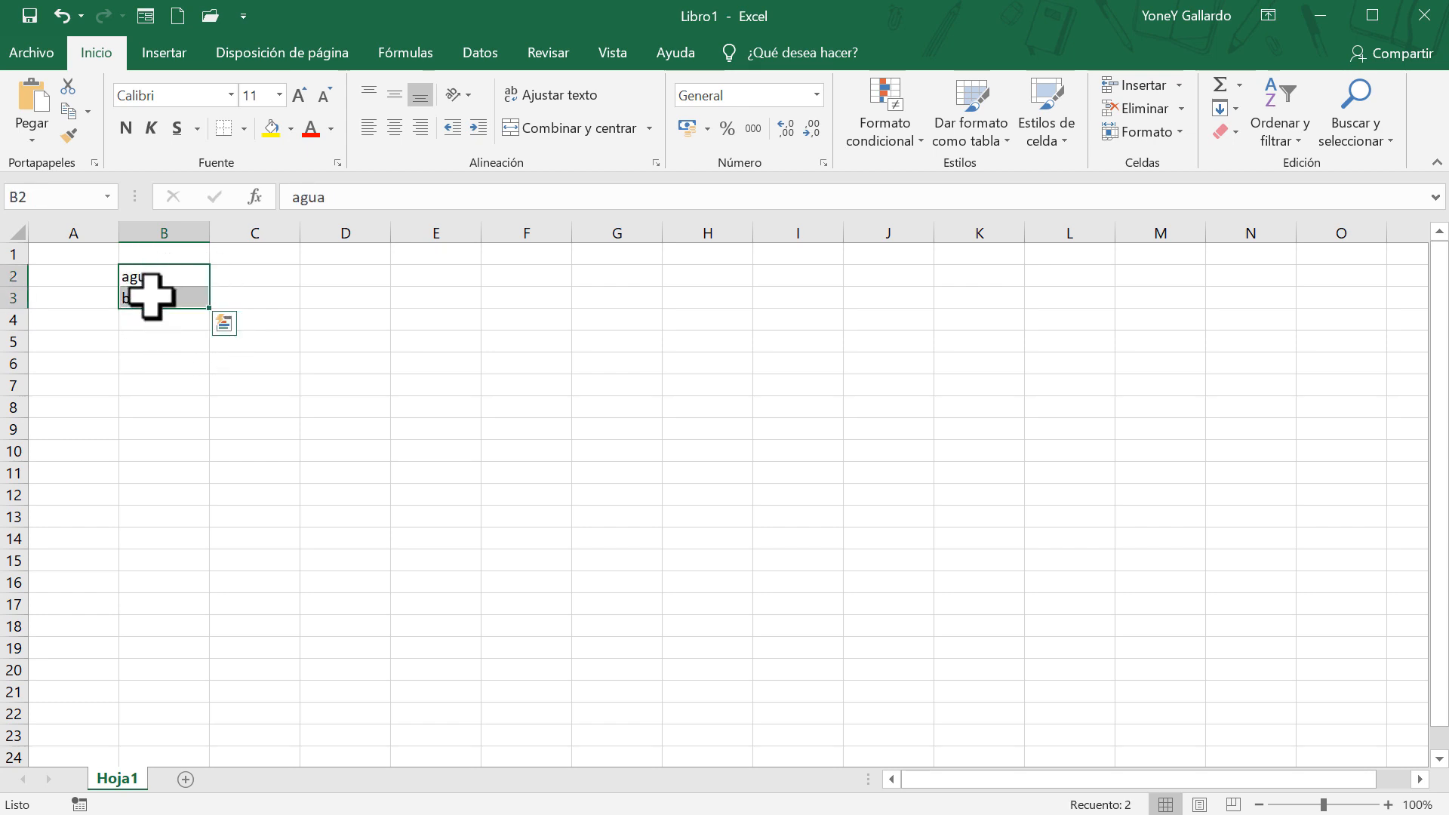
left_click(236, 272)
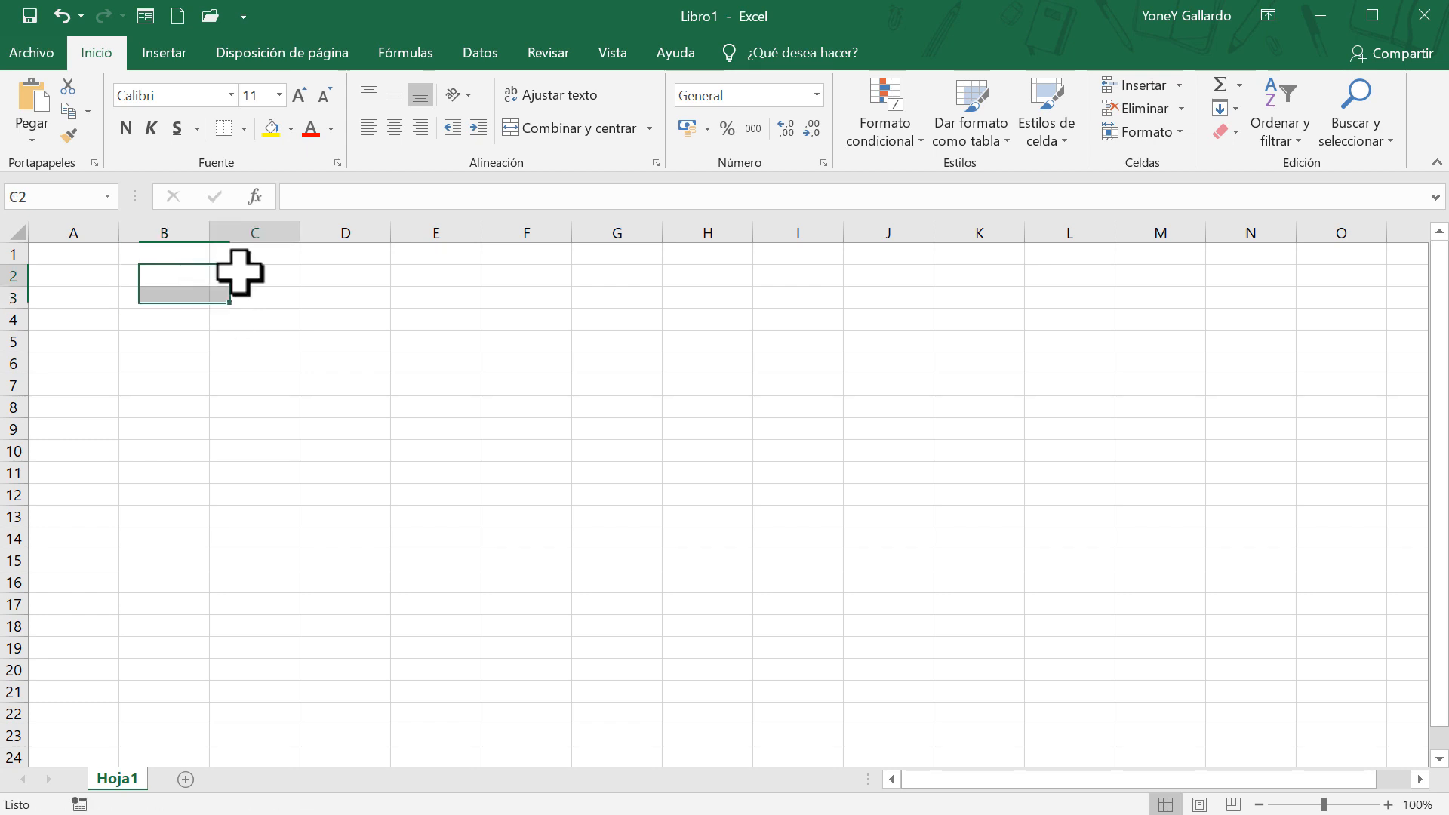
Enter LUNES in cell B2 and autofill the weekdays across row 2 up to DOMINGO in column H
left_click(156, 277)
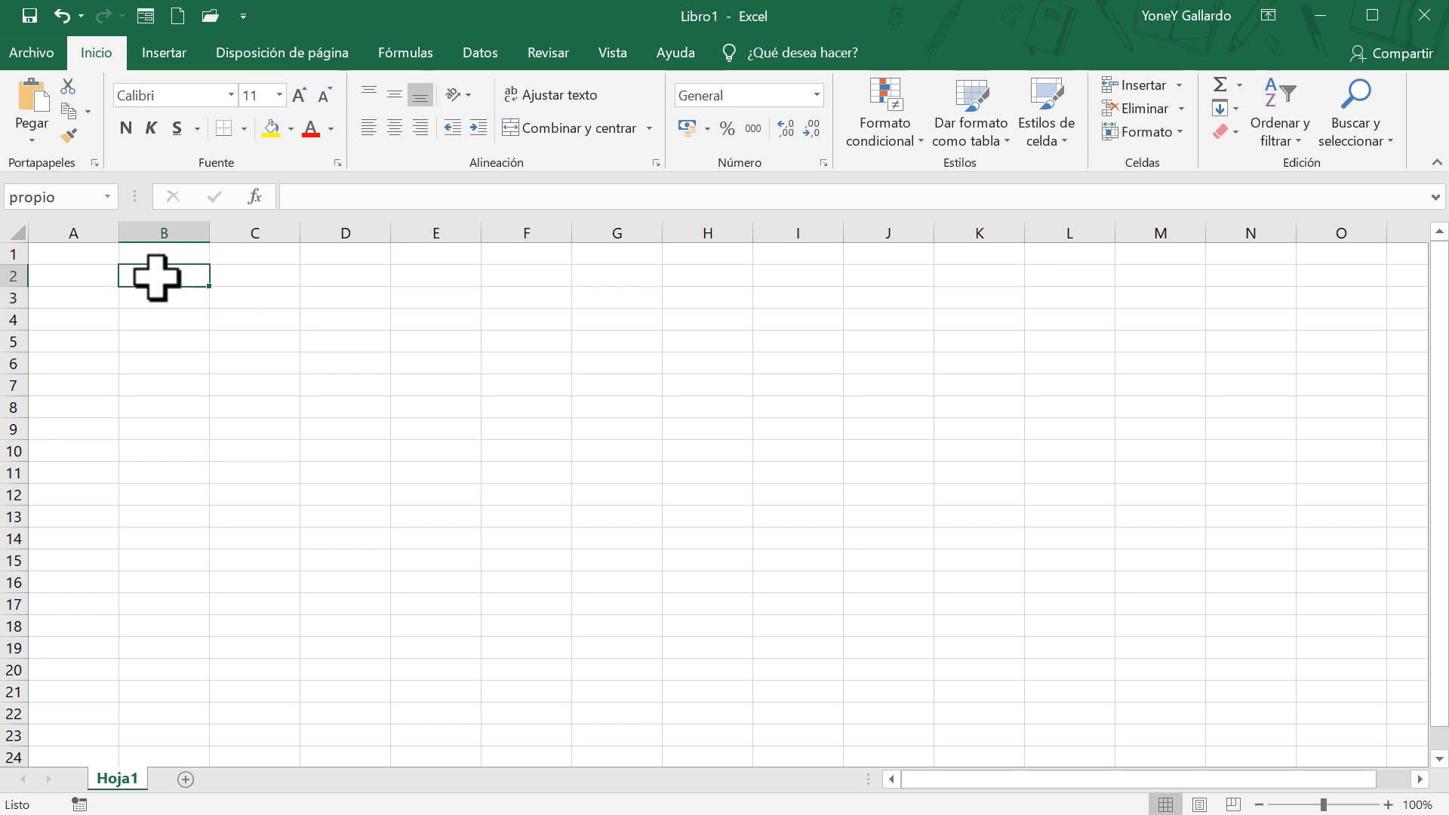
type("LU")
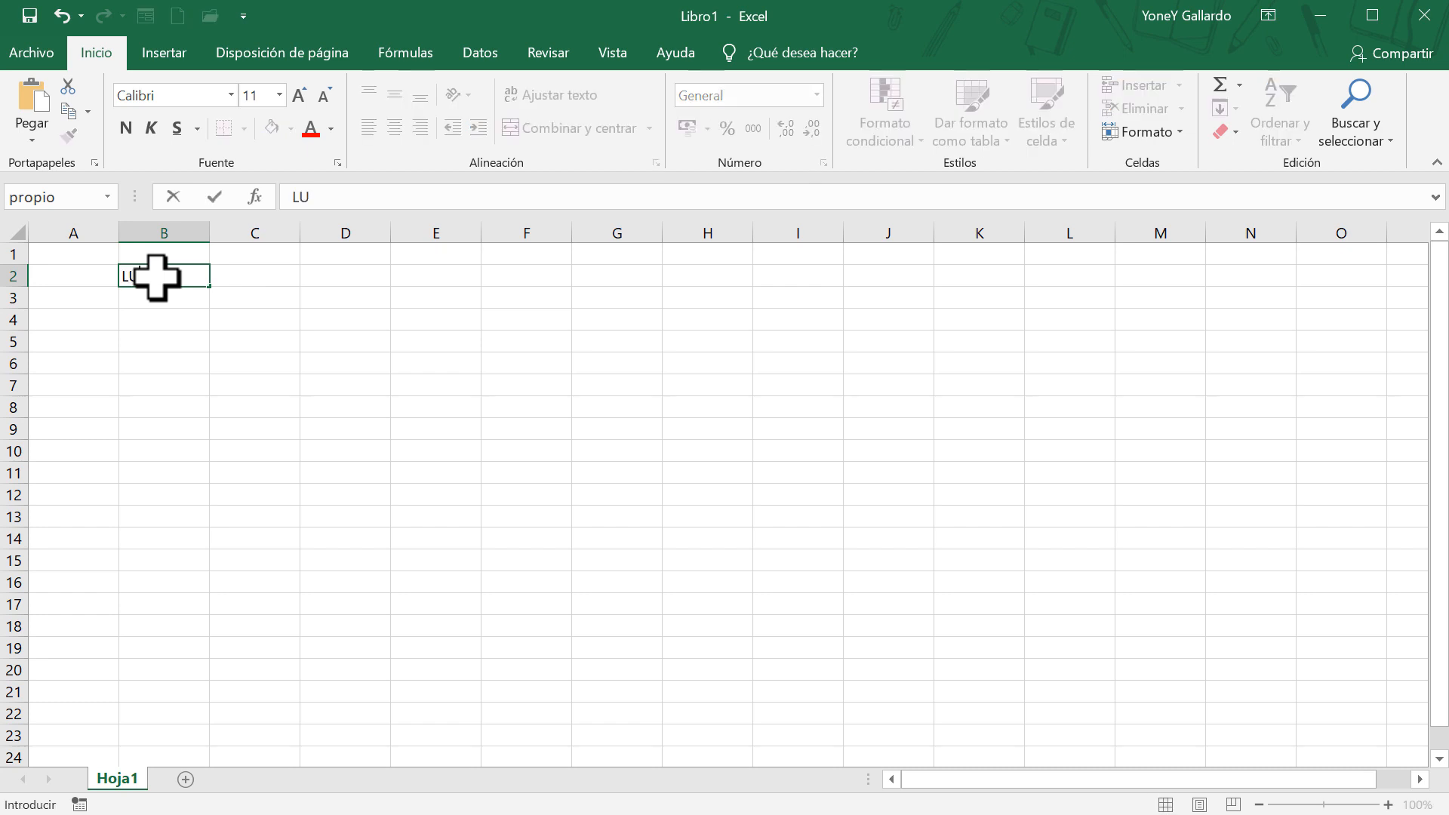
type("NES")
key("Return")
left_click(157, 277)
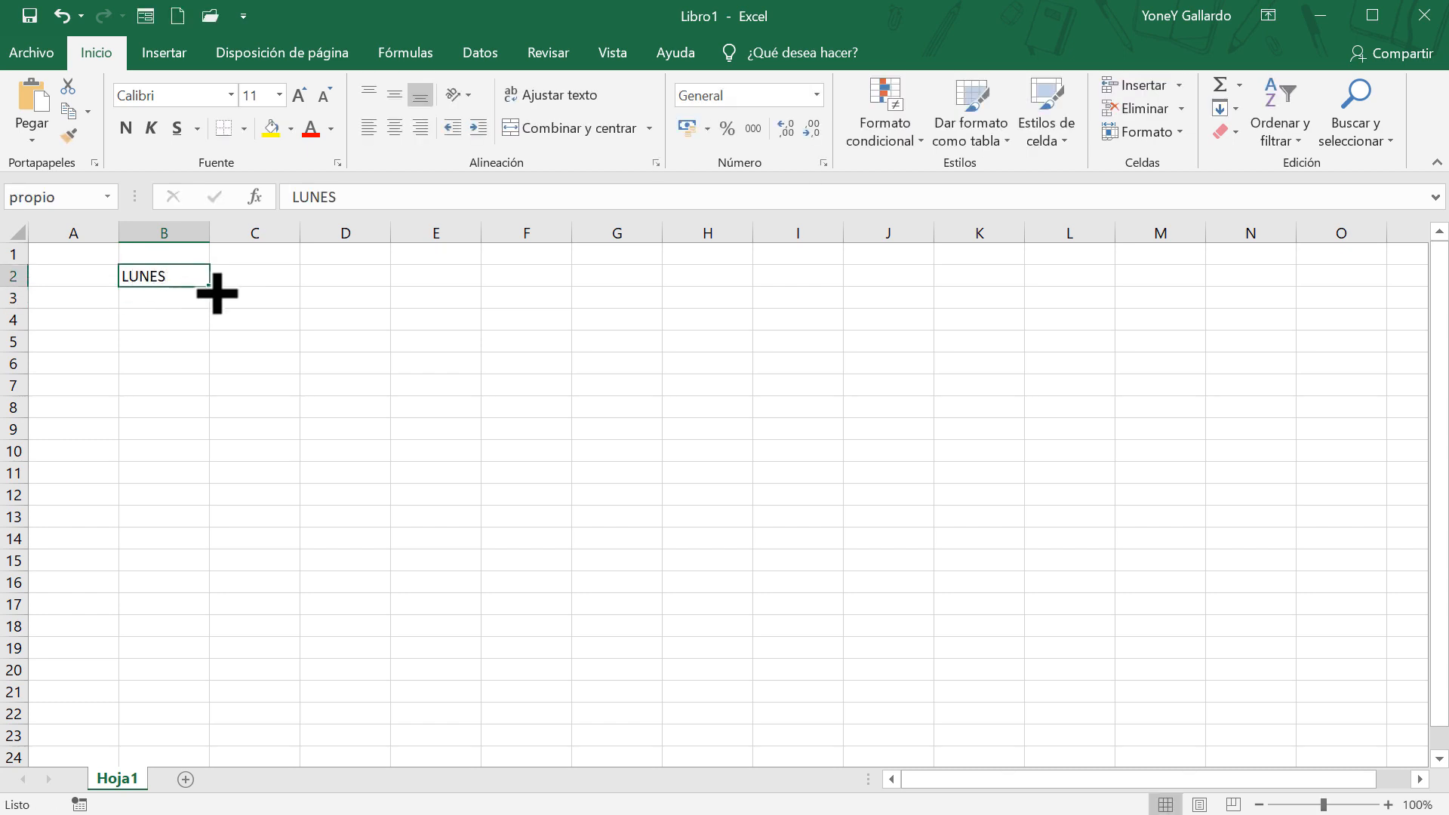
left_click_drag(214, 289, 739, 288)
Enter 5 in B3 and 10 in B4, and autofill the series down to row 18 and across to column H
left_click(168, 301)
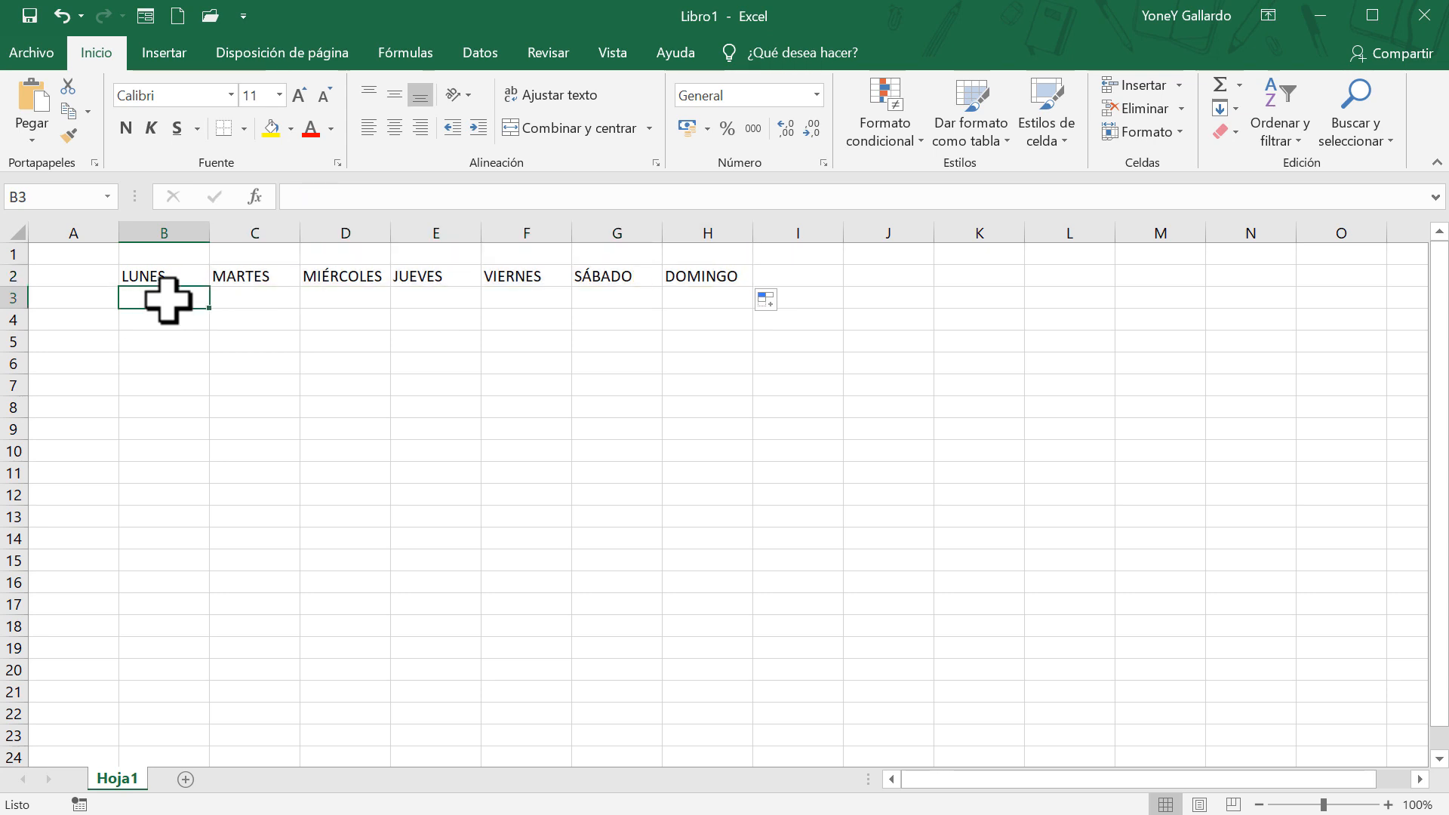
type("5")
key("Return")
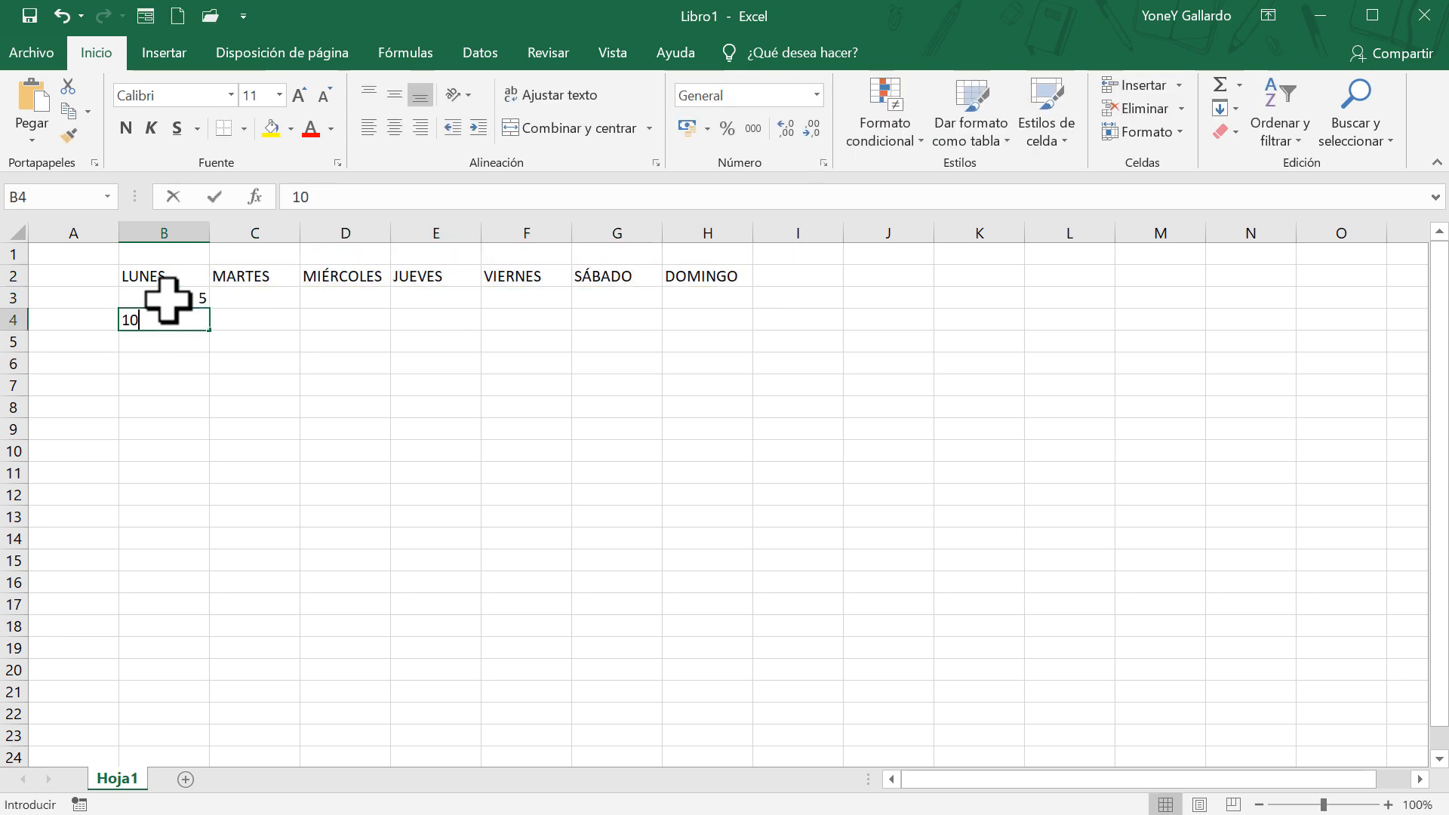
key("Return")
left_click_drag(162, 301, 739, 639)
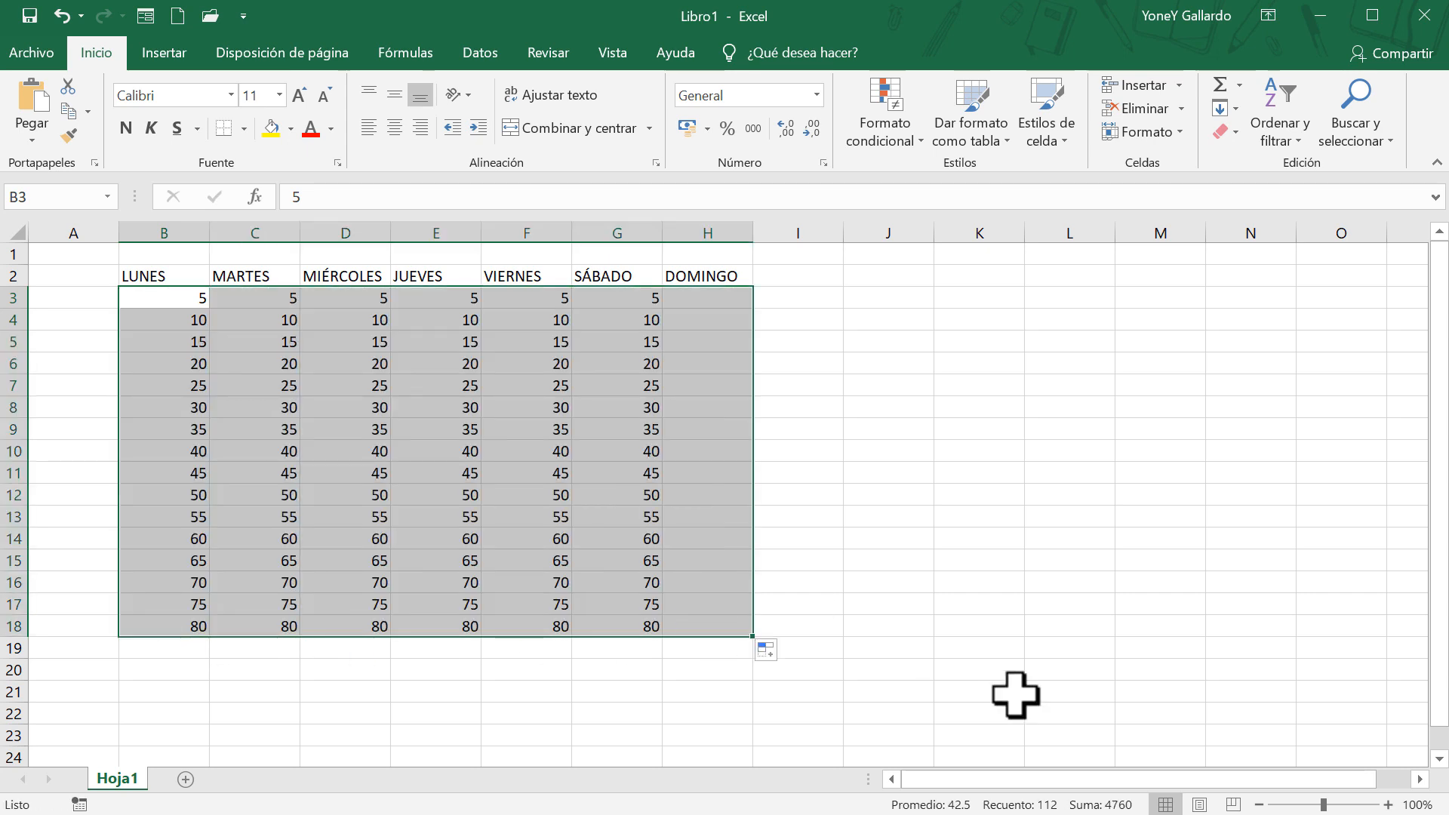
left_click(1028, 692)
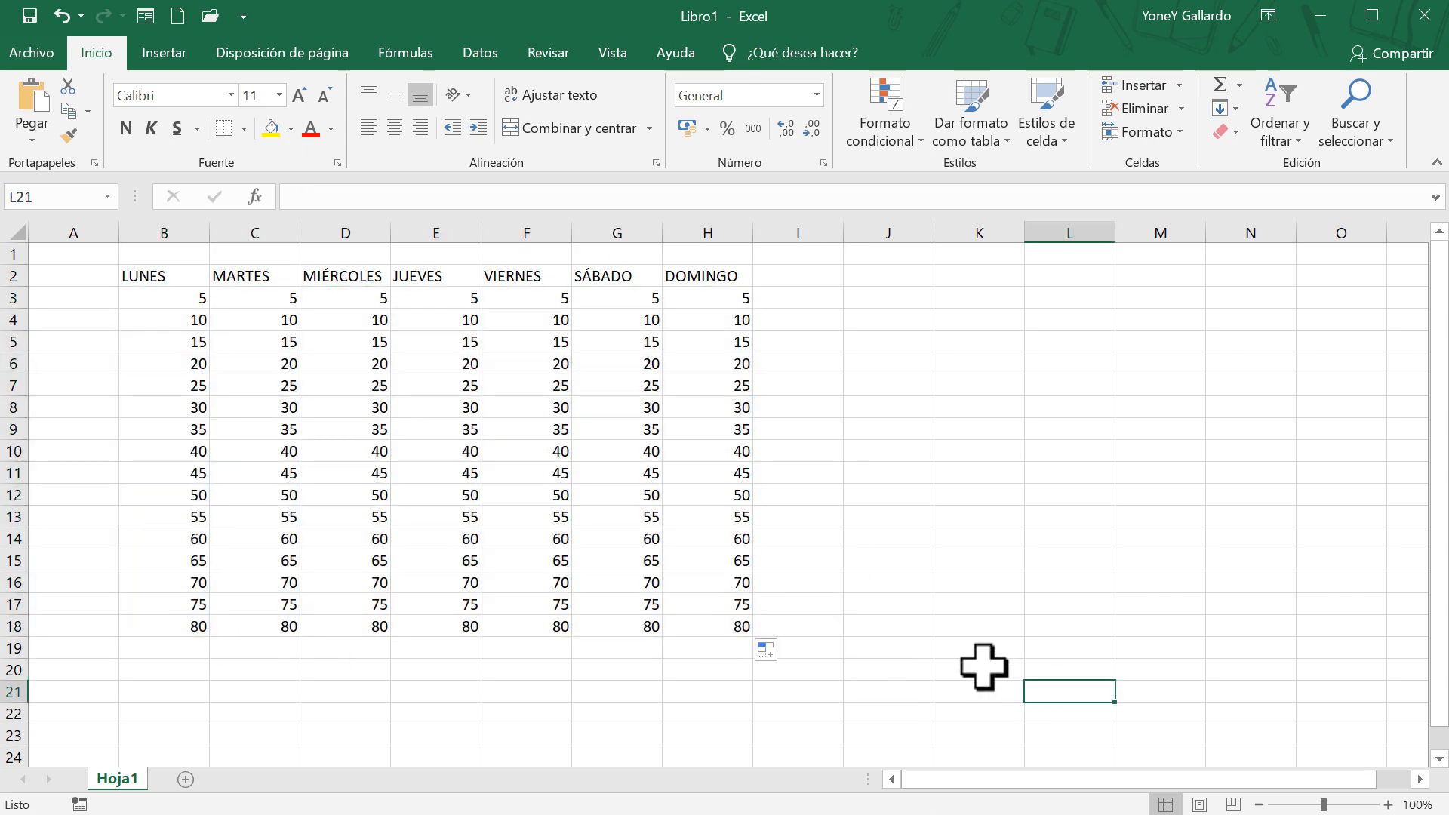
Narrow column B until it only just holds the LUNES heading
left_click(162, 278)
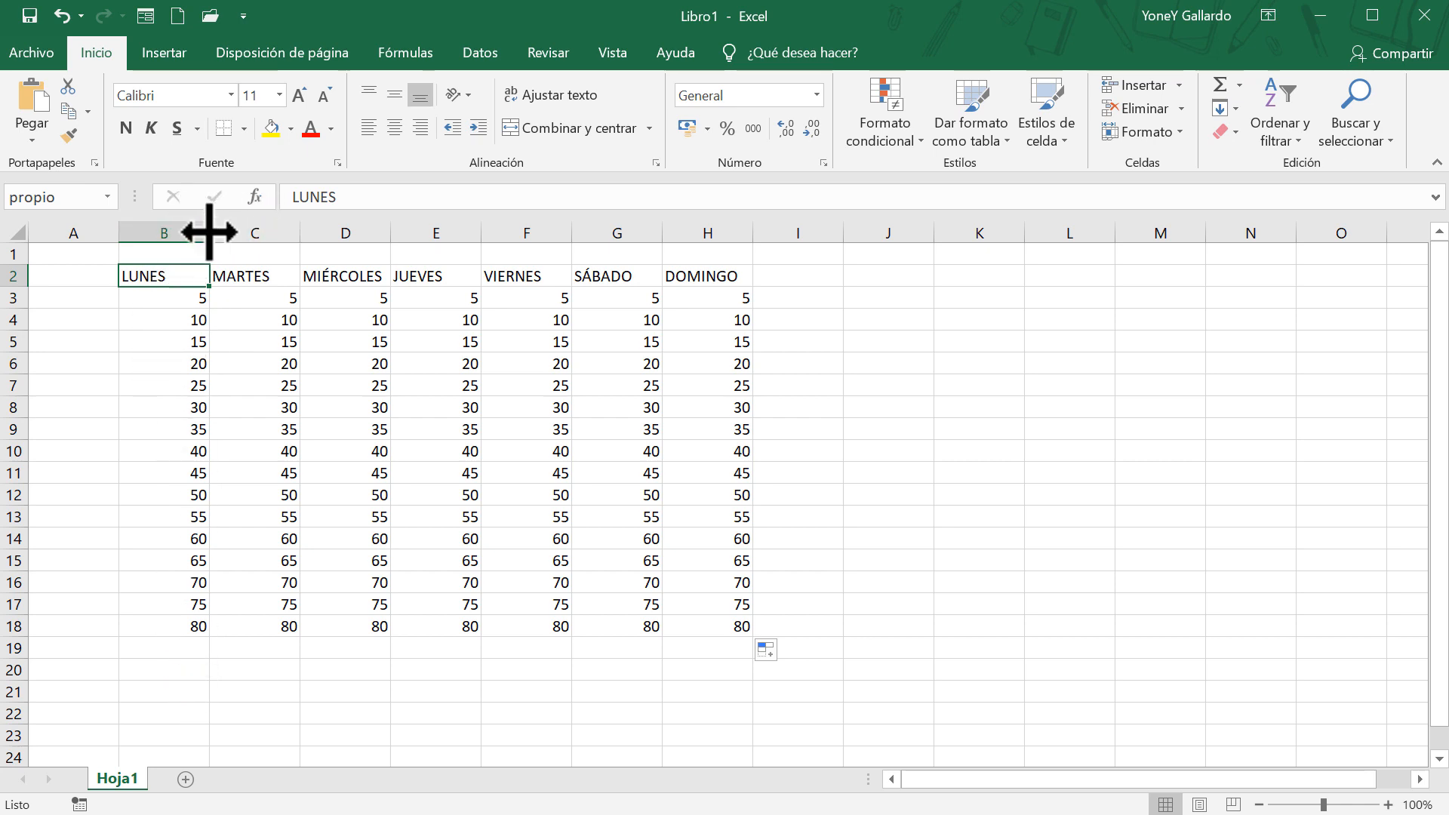
left_click_drag(210, 233, 169, 233)
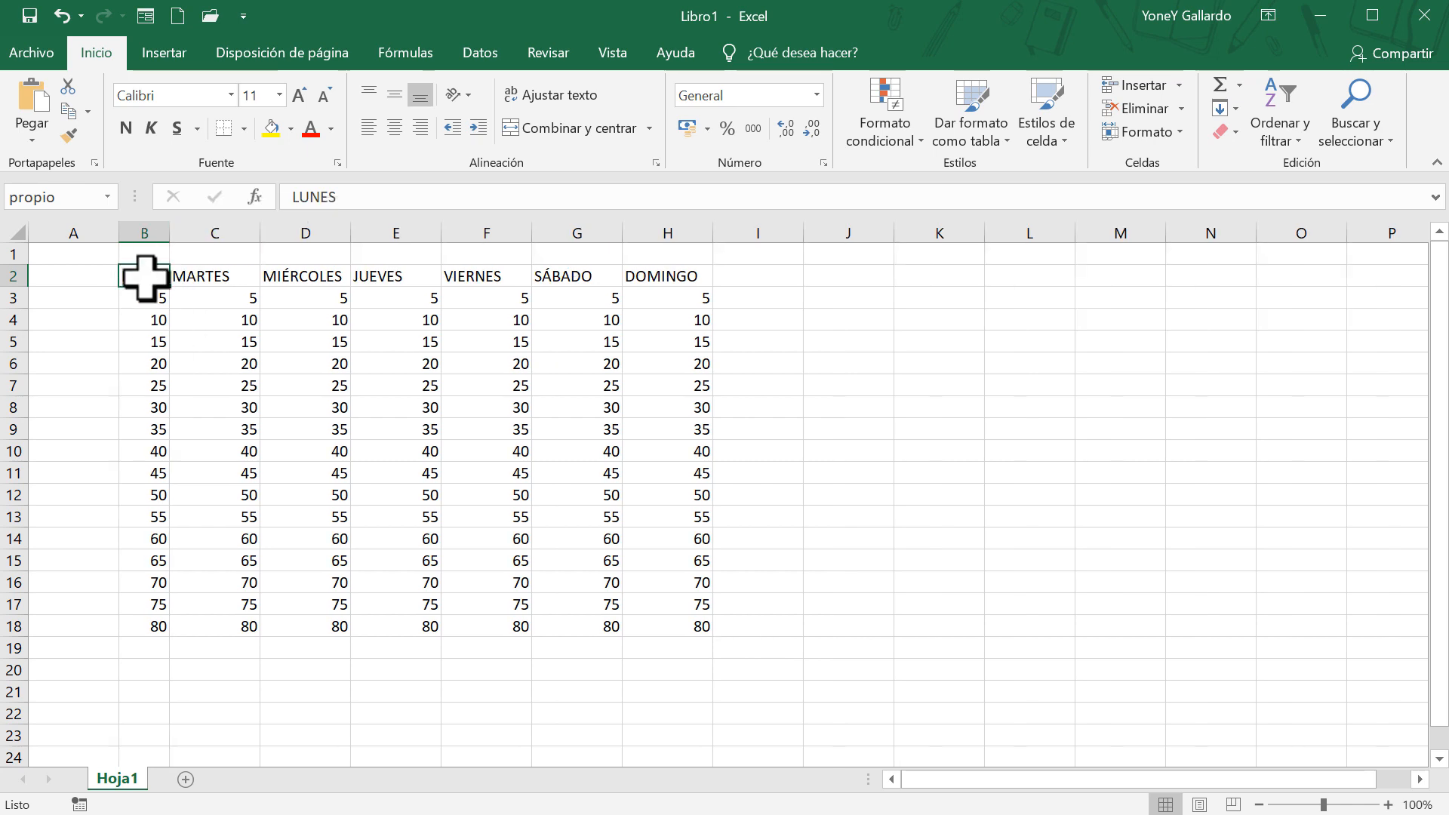
Enter ENAMORADOS in cell B19 and autofit the width of column B to it
left_click(151, 648)
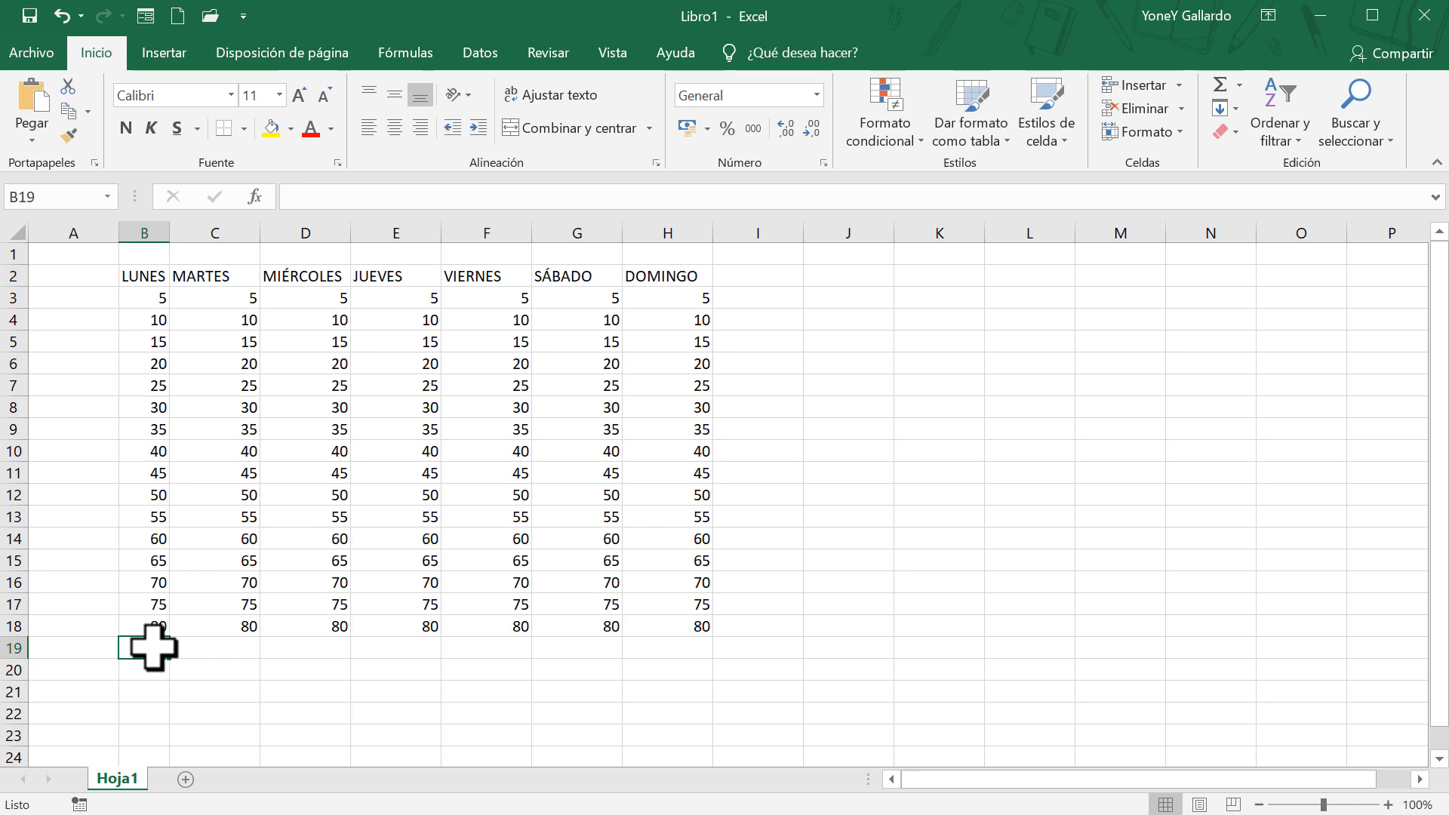
type("ENAMORADOS")
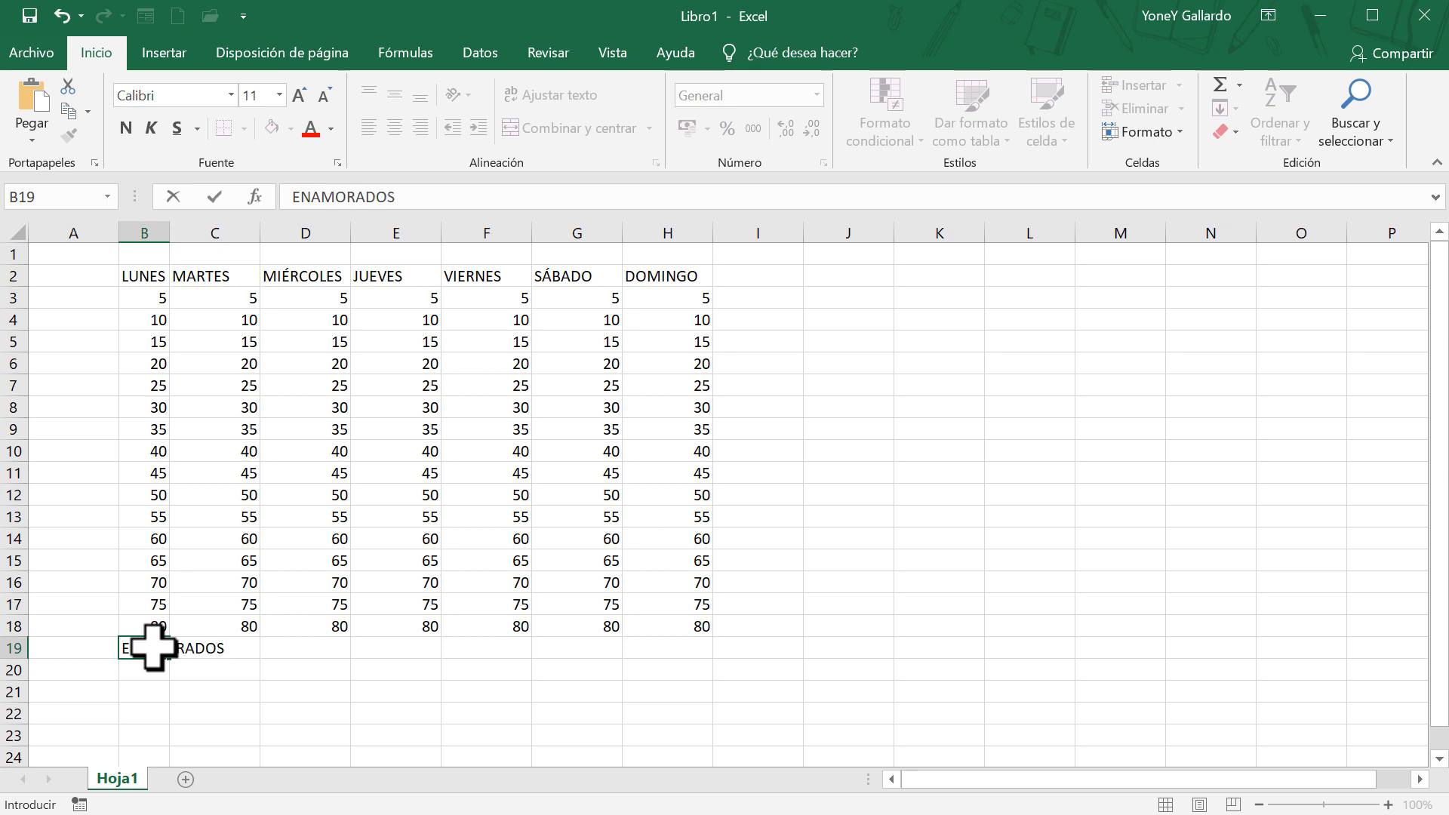
key("Return")
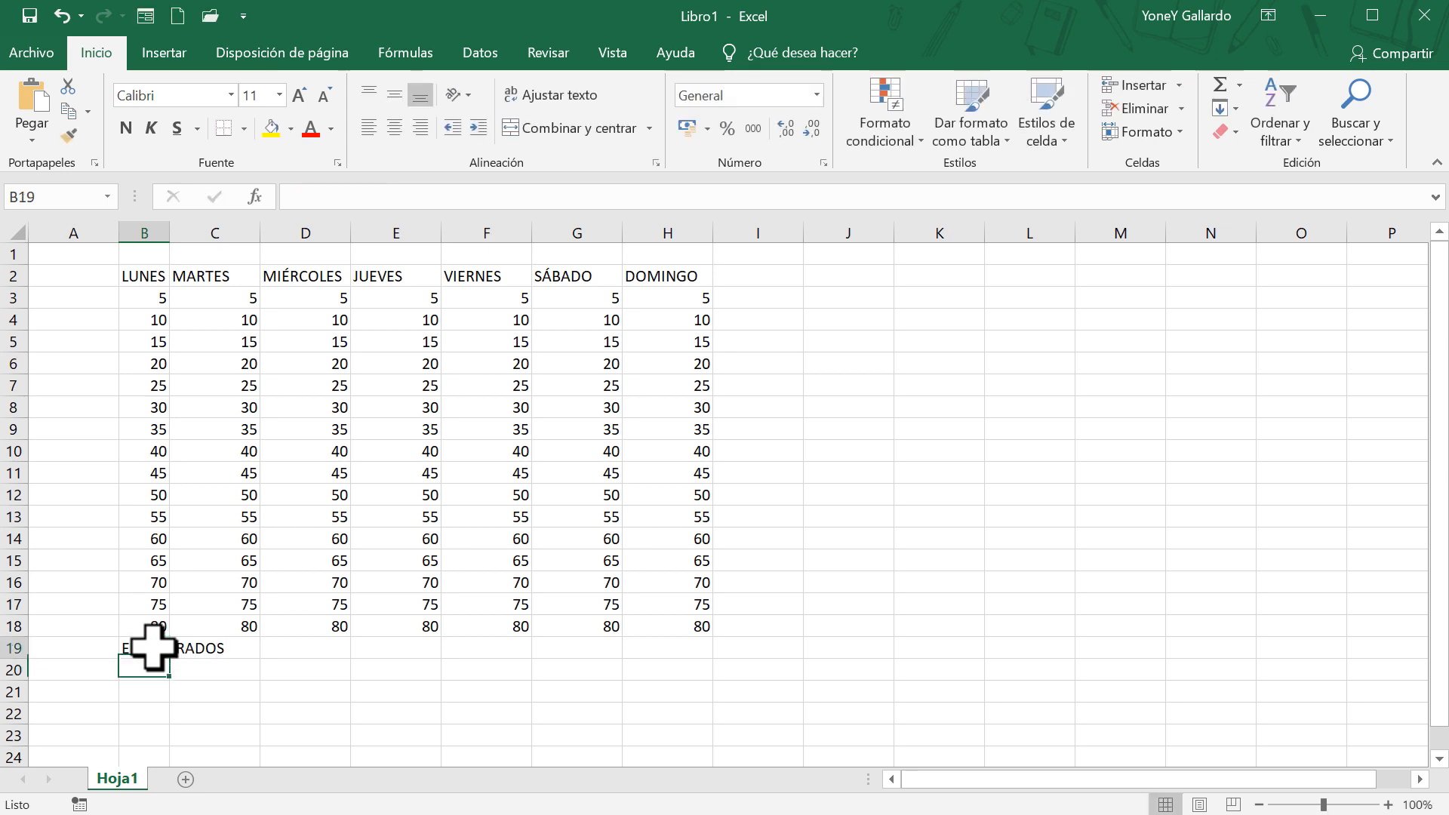
left_click(153, 648)
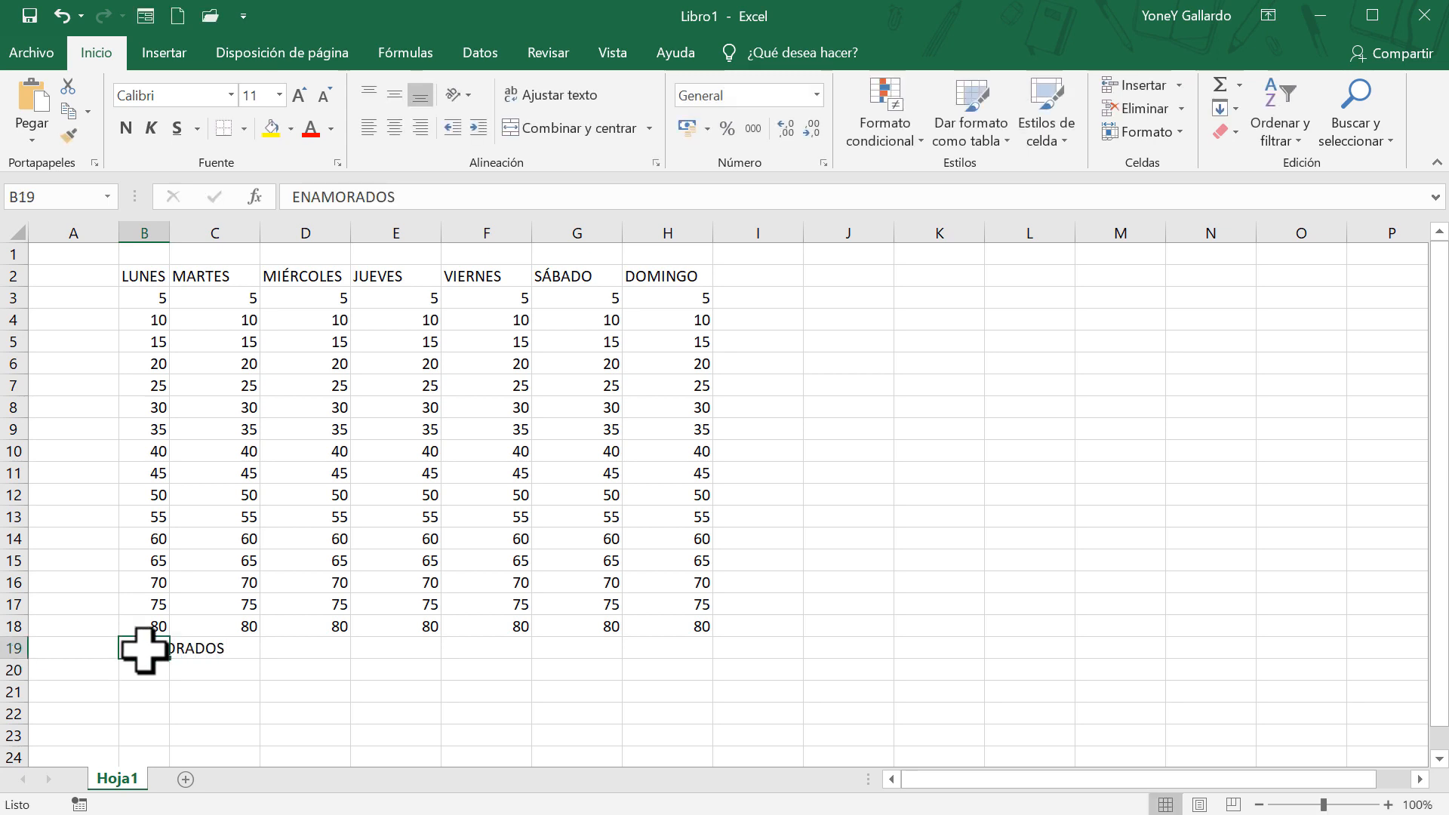
double_click(170, 225)
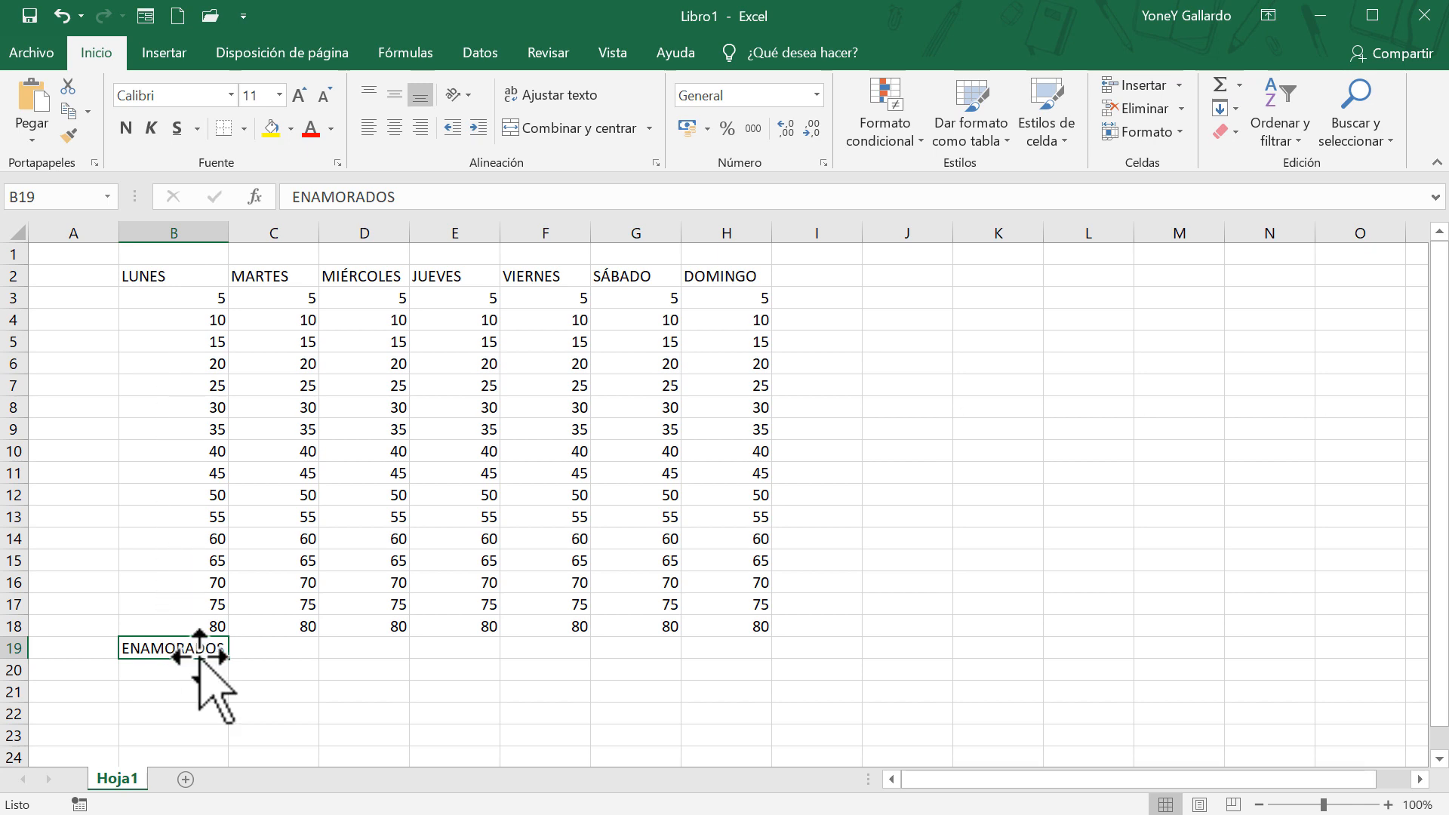
Delete the text in cell B19 and autofit column B to its remaining content
key("Delete")
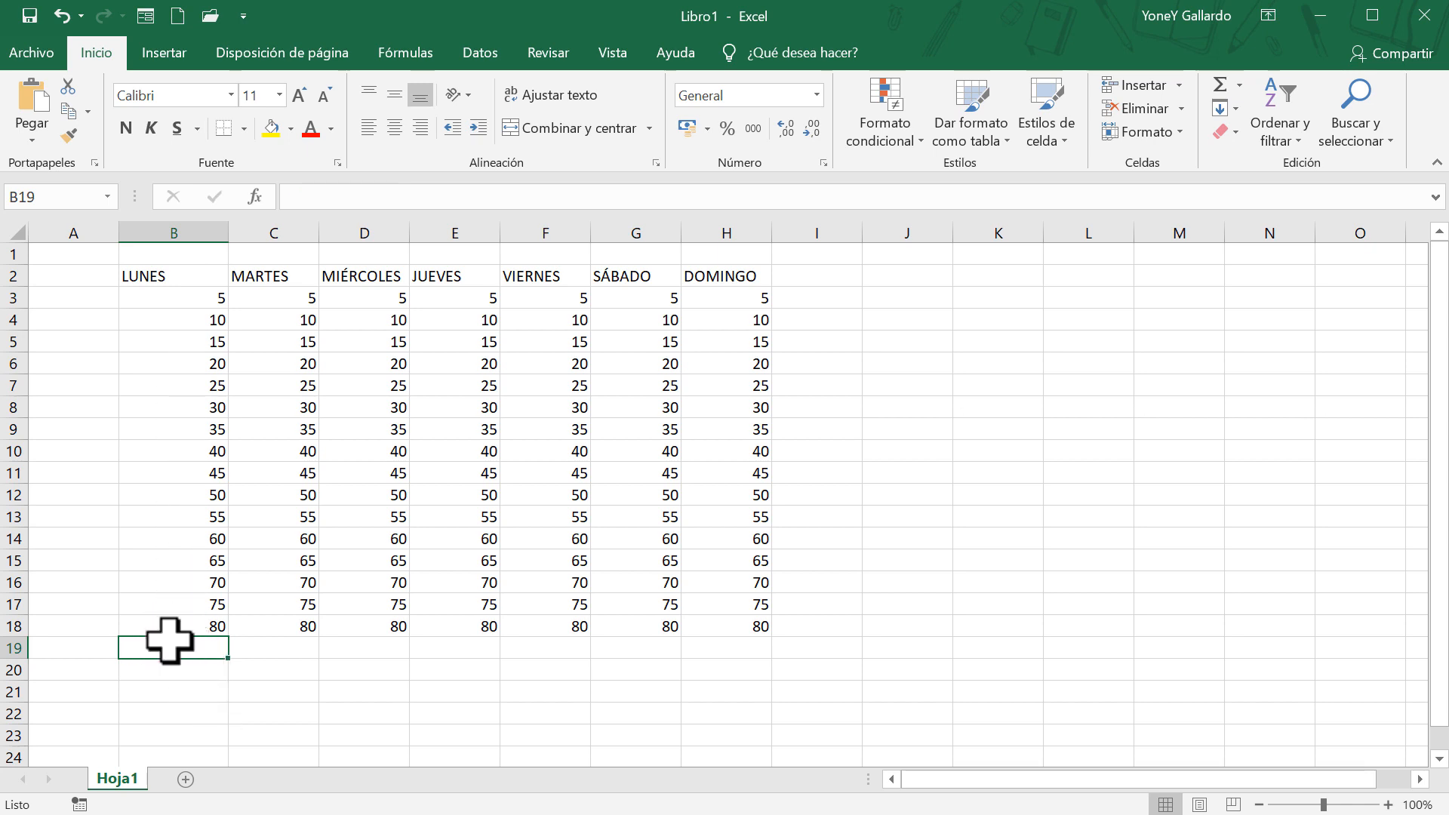
left_click(170, 273)
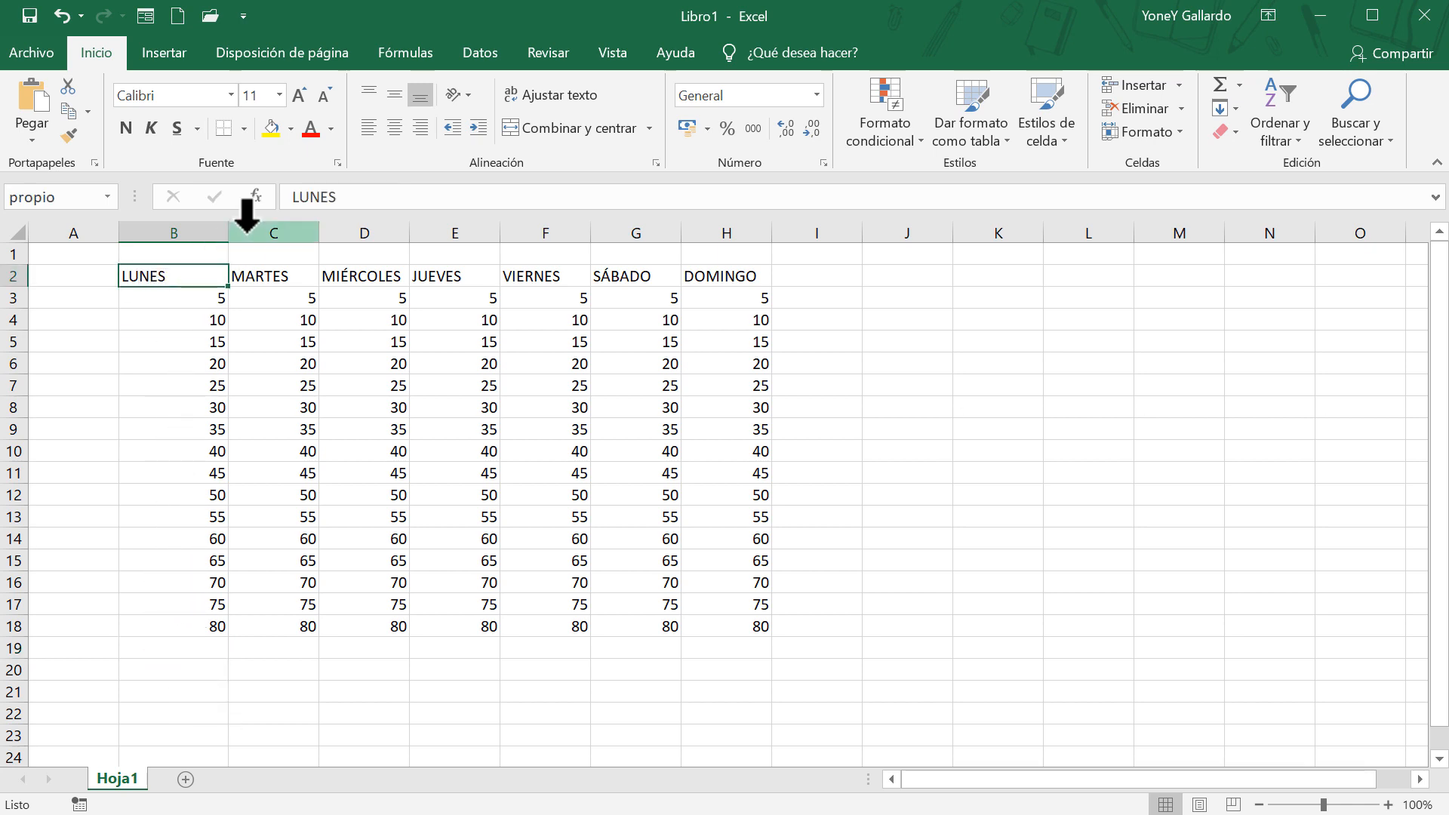
double_click(229, 227)
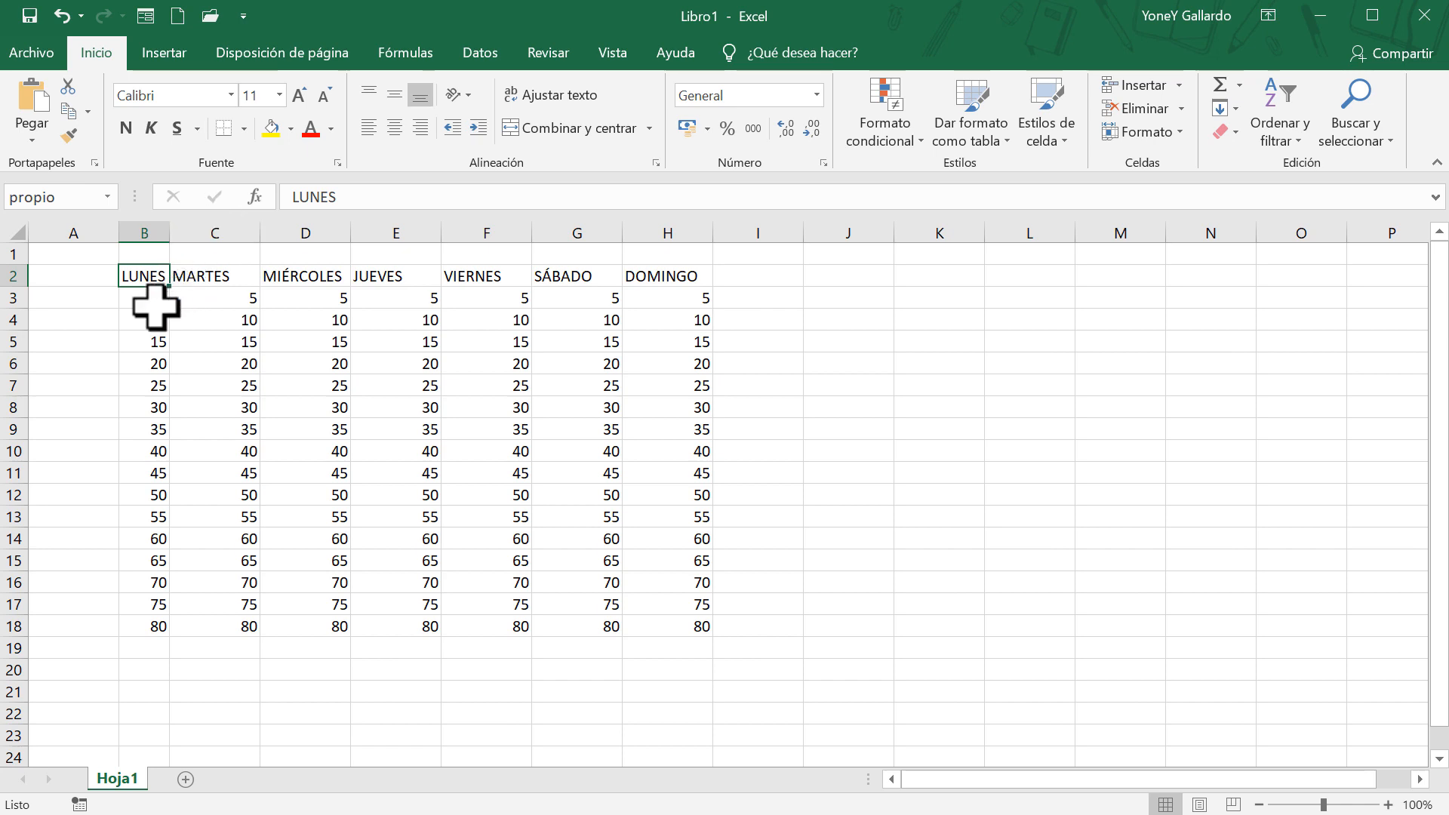
Increase the heights of rows 3 and 4, and autofit the height of row 3 to its content
left_click(87, 300)
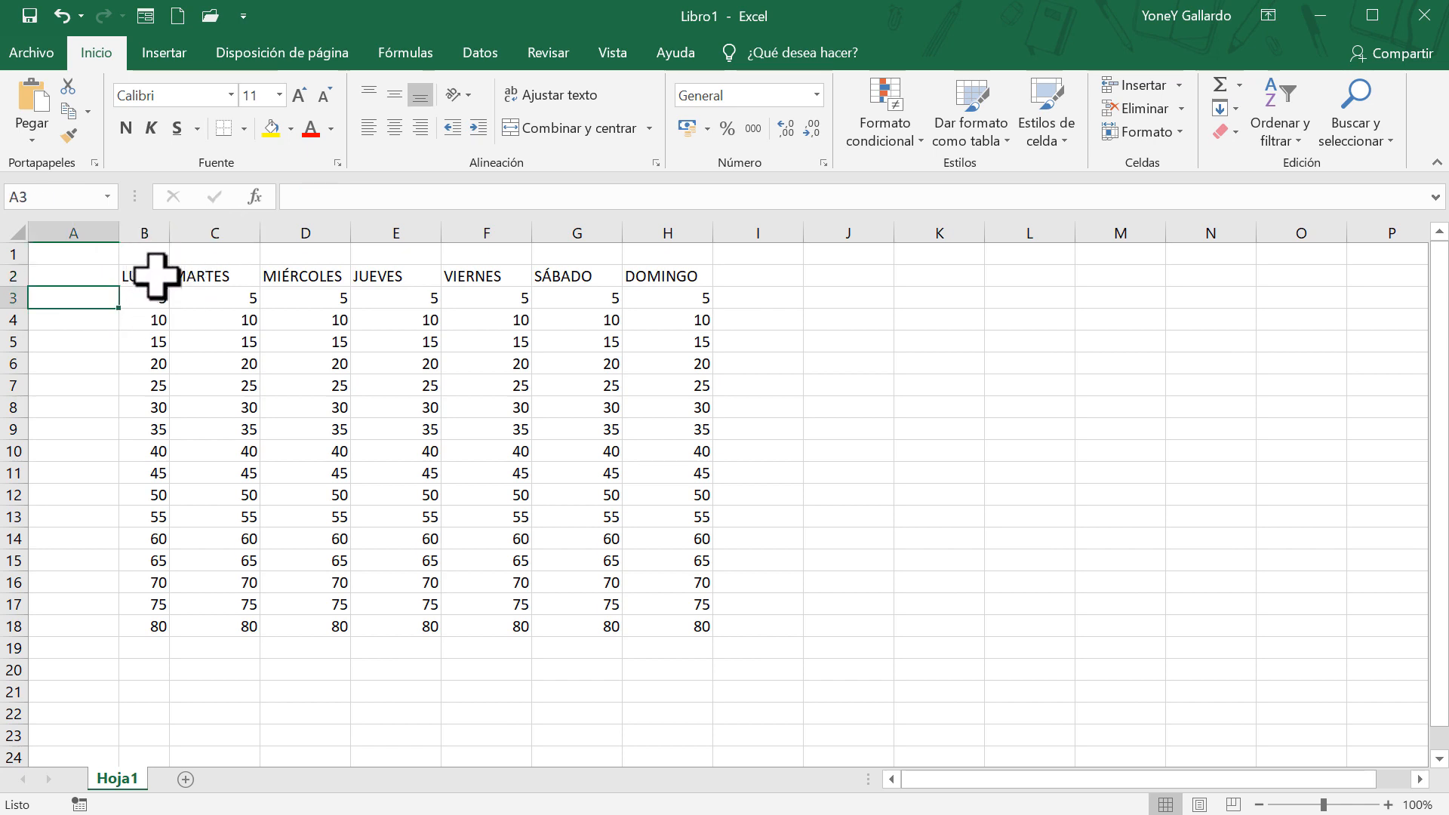
left_click_drag(21, 310, 15, 361)
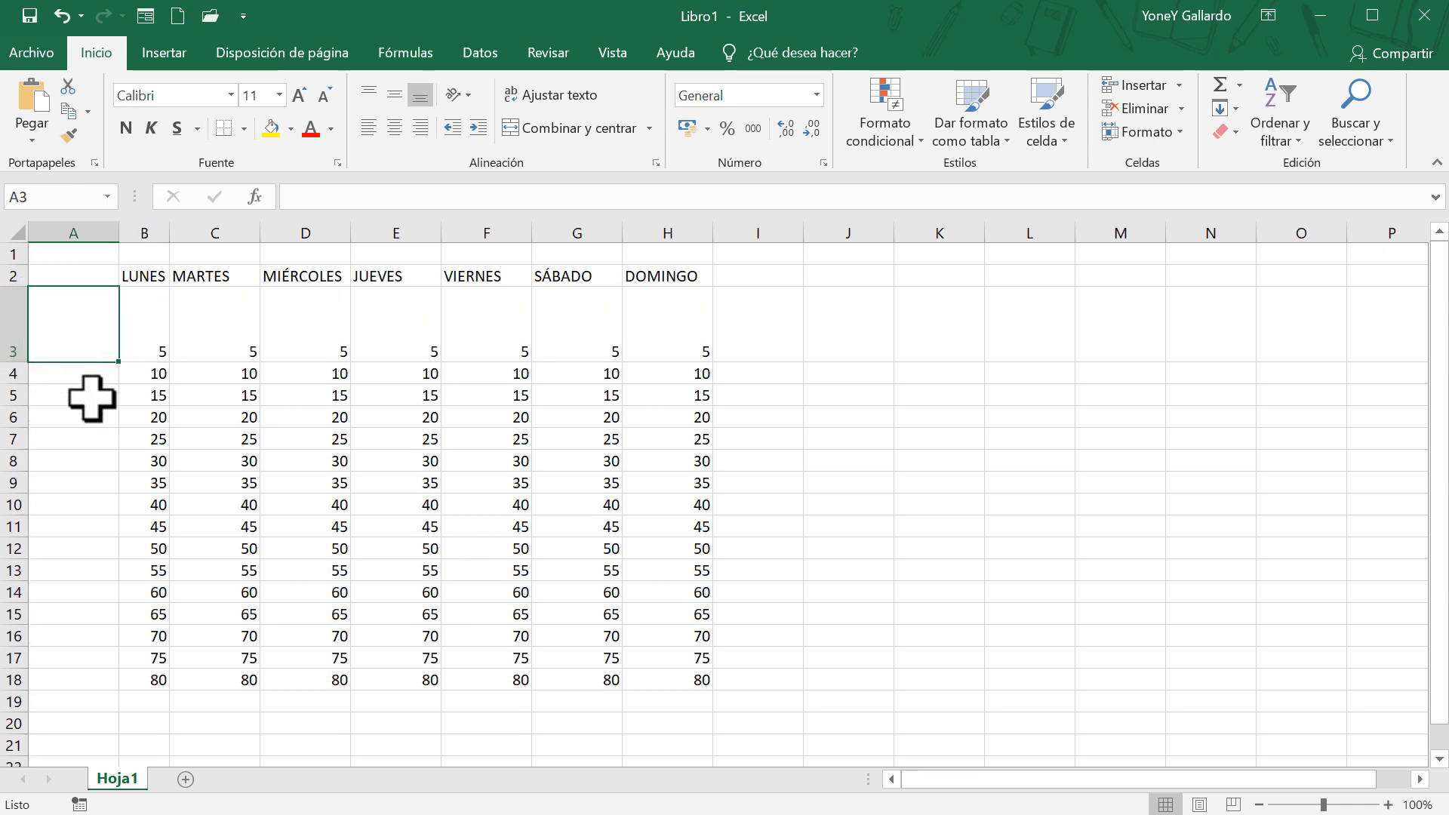
mouse_move(27, 385)
left_mouse_down()
mouse_move(13, 382)
mouse_move(13, 398)
left_mouse_up()
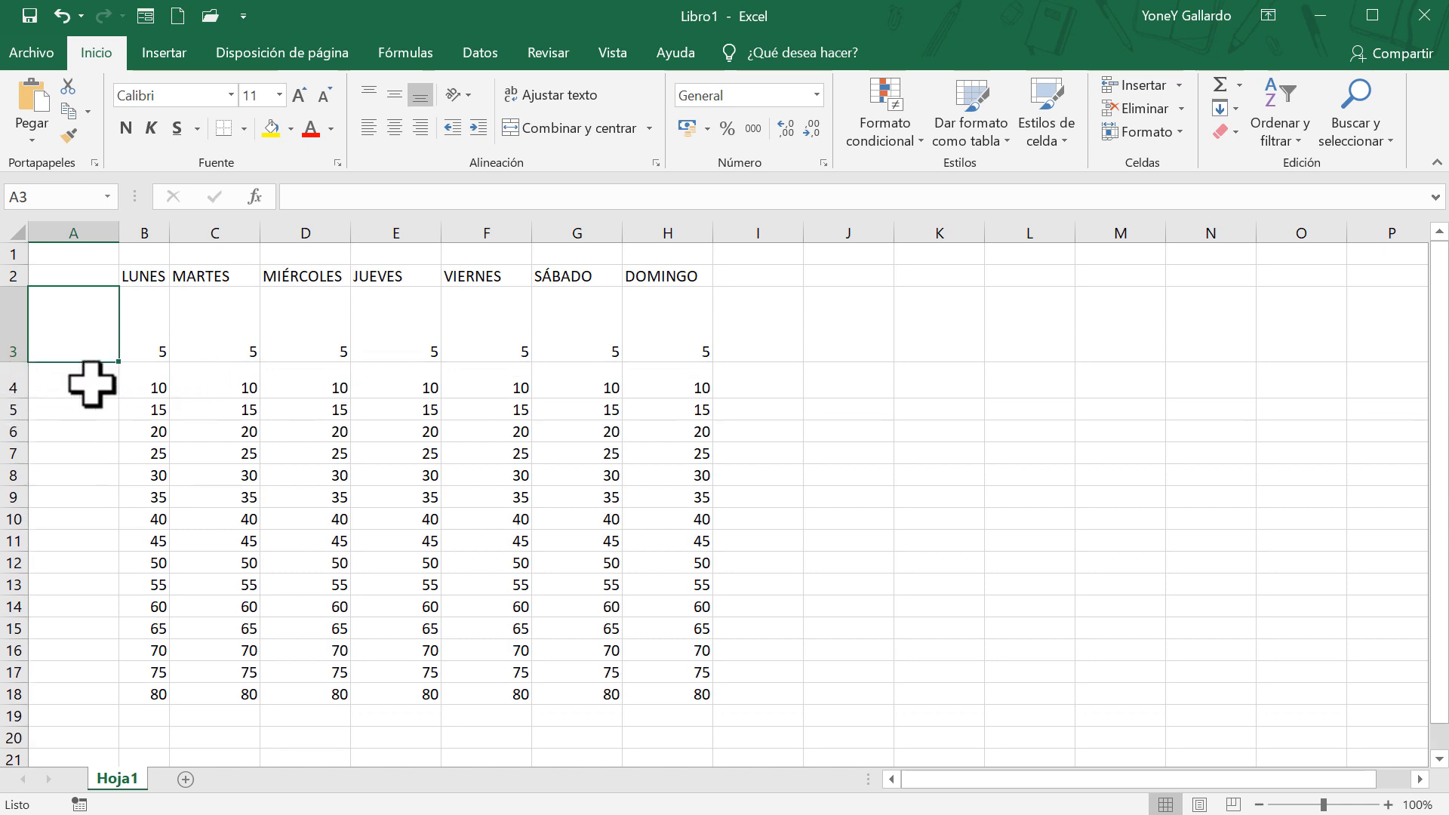
double_click(10, 360)
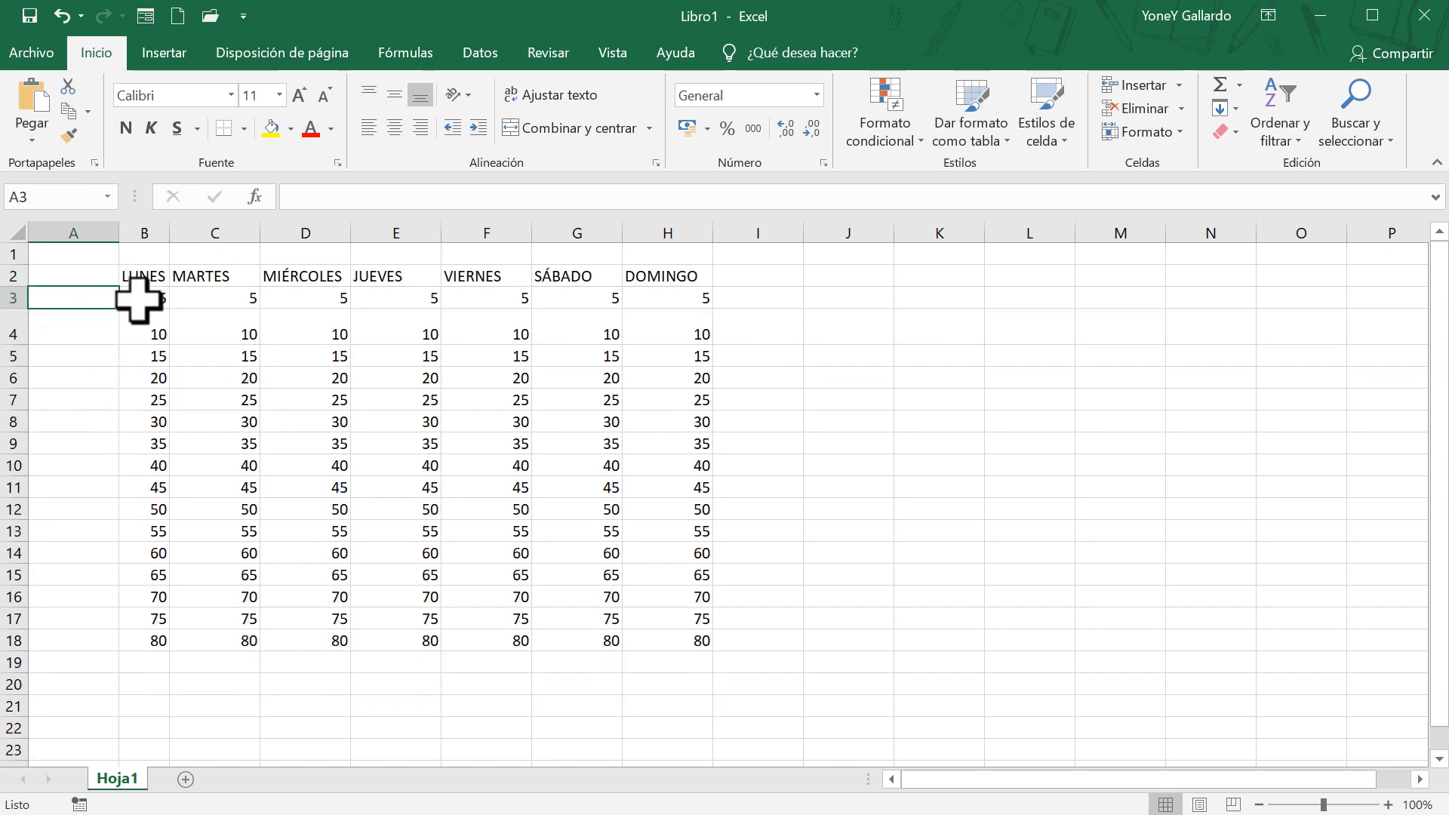
Autofit the height of row 4 to its content
double_click(19, 345)
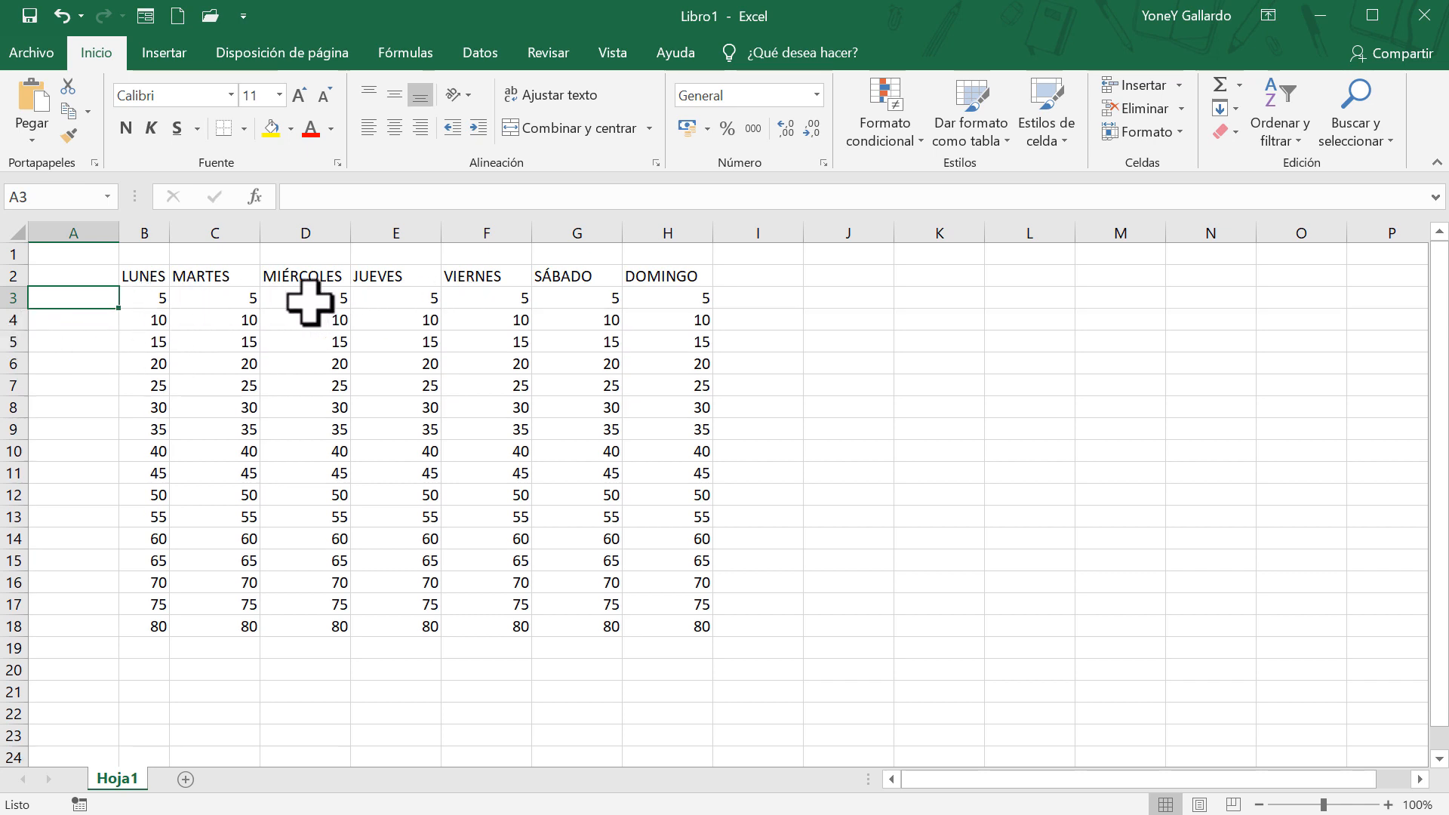
Enlarge the font size of the number in cell D3 to 28
left_click(336, 302)
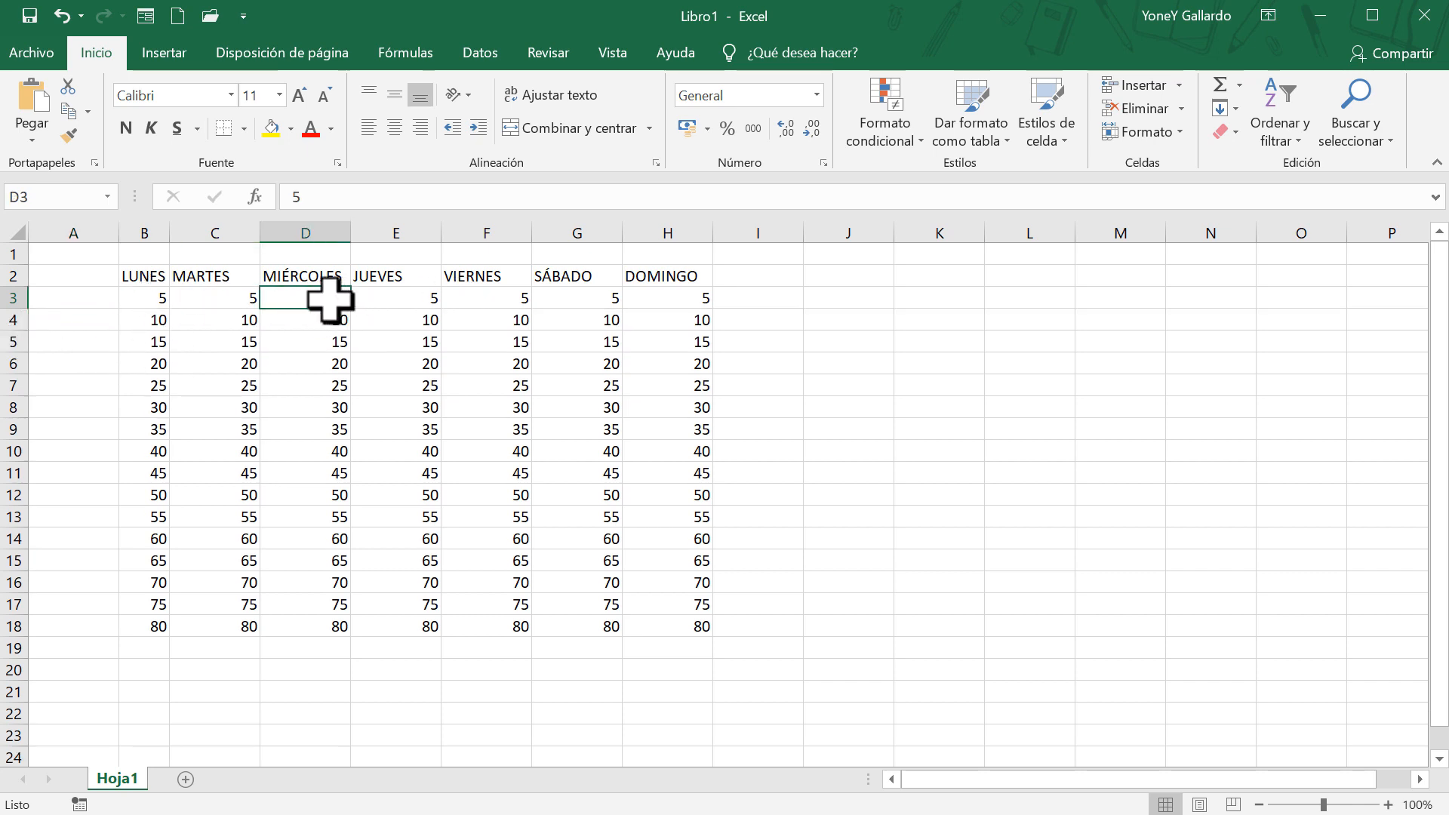
left_click(299, 89)
left_click(299, 90)
left_click(299, 89)
left_click(299, 89)
left_click(298, 89)
left_click(299, 89)
left_click(299, 89)
left_click(299, 89)
left_click(299, 89)
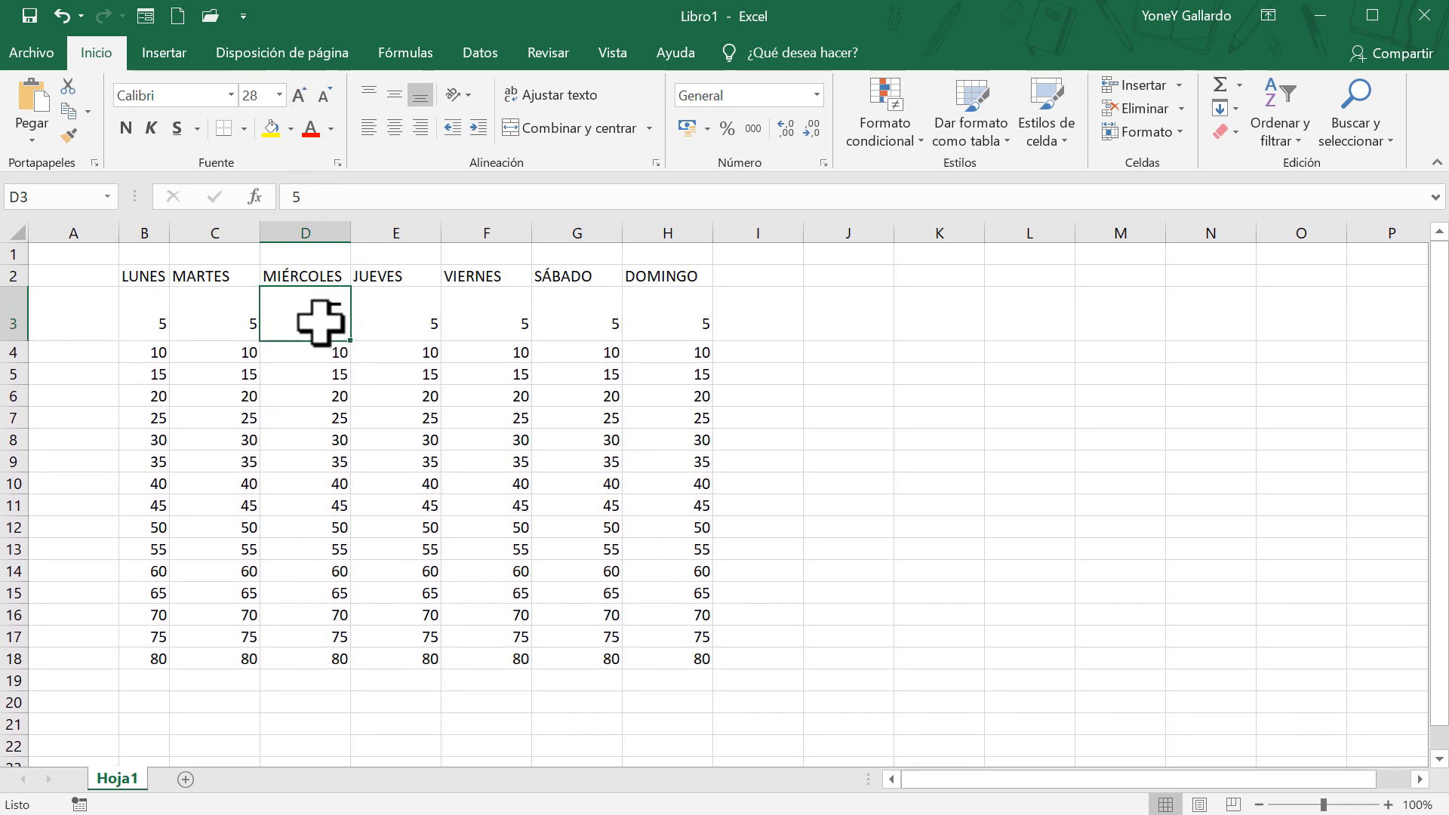
Increase the height of row 3, and shrink it back to fit the enlarged number in D3
left_click_drag(22, 345, 22, 422)
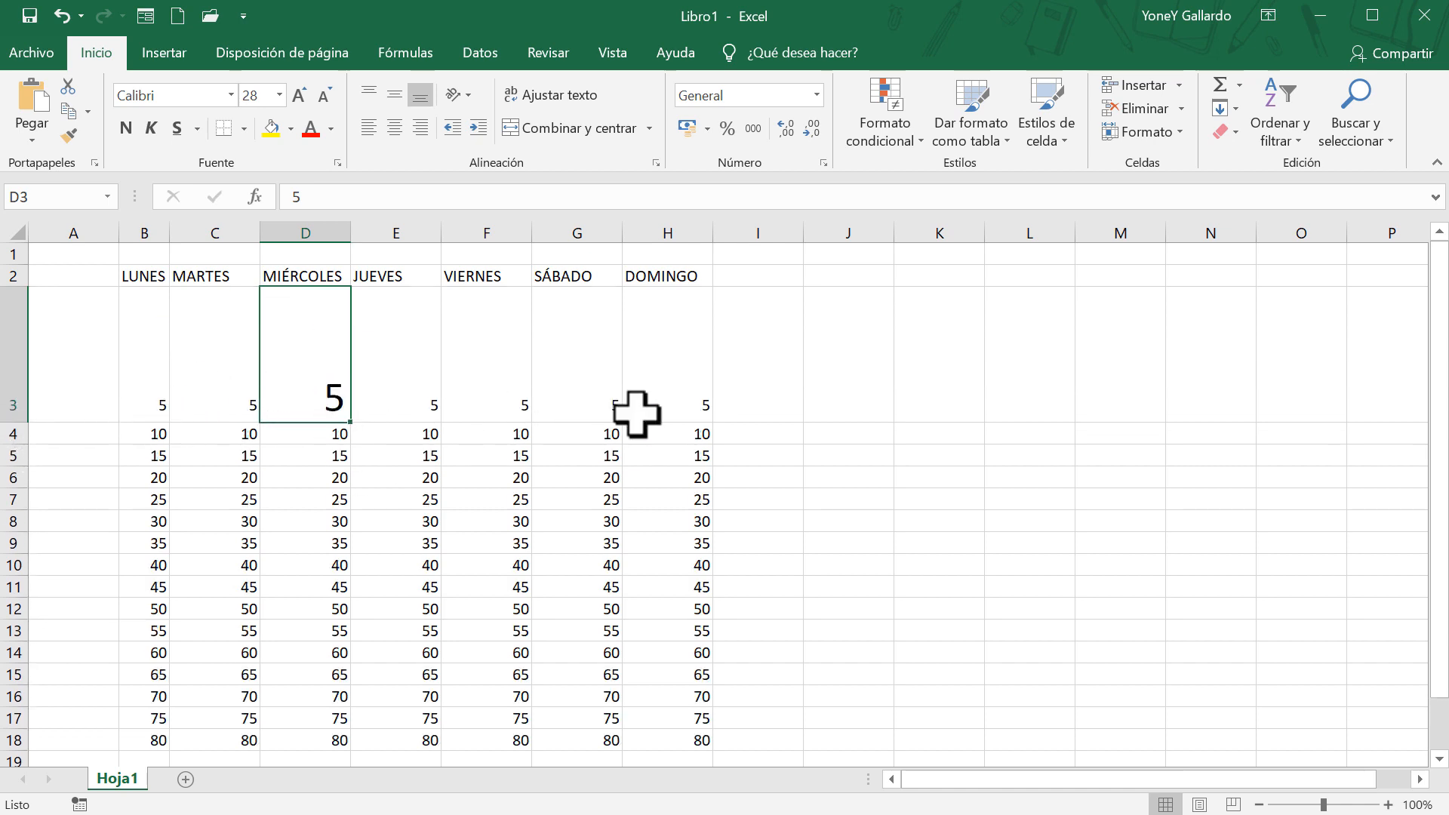
left_click_drag(26, 421, 25, 341)
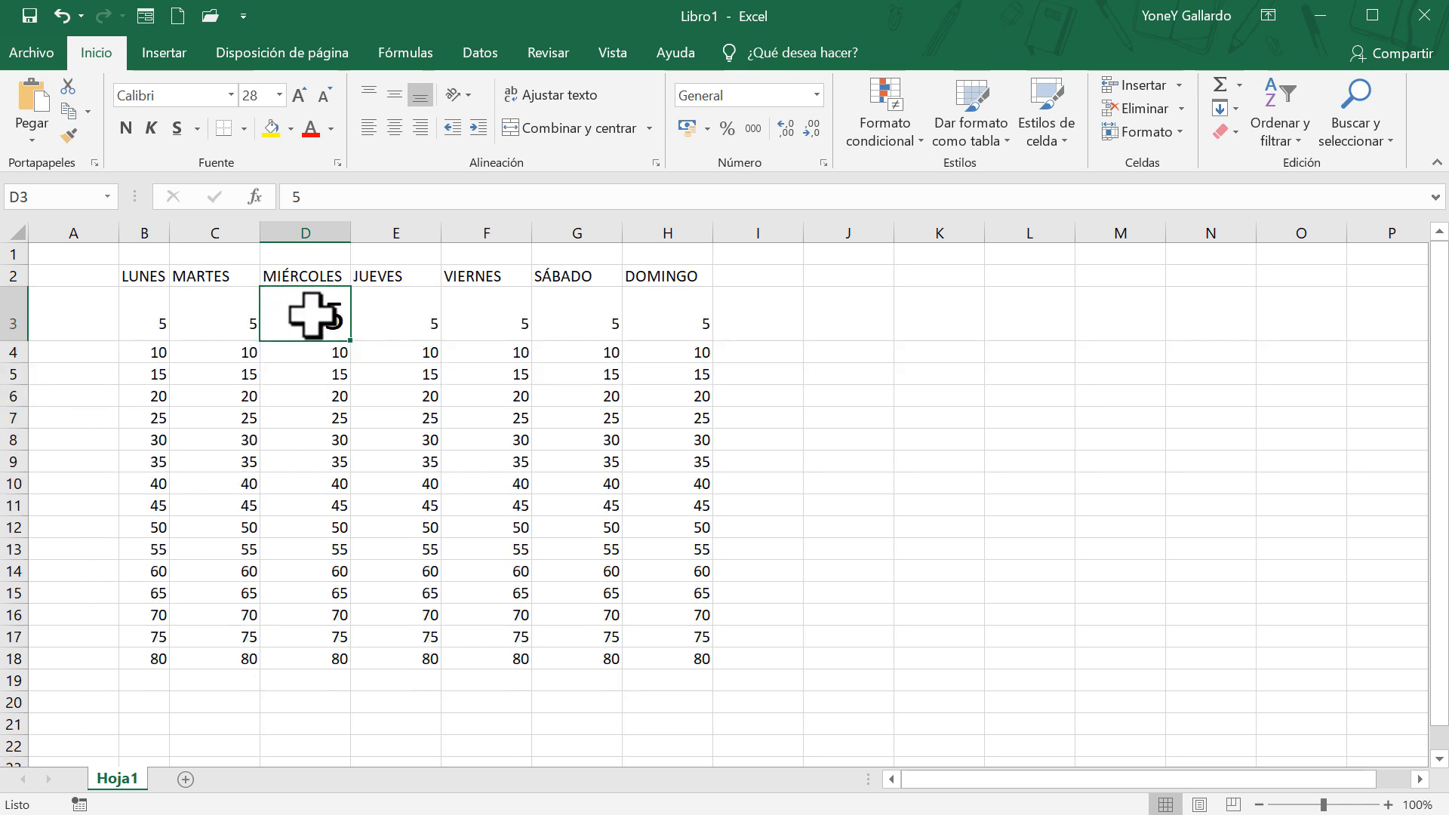
Reduce the font size of cell D3 to 11
left_click(320, 94)
left_click(320, 93)
left_click(320, 93)
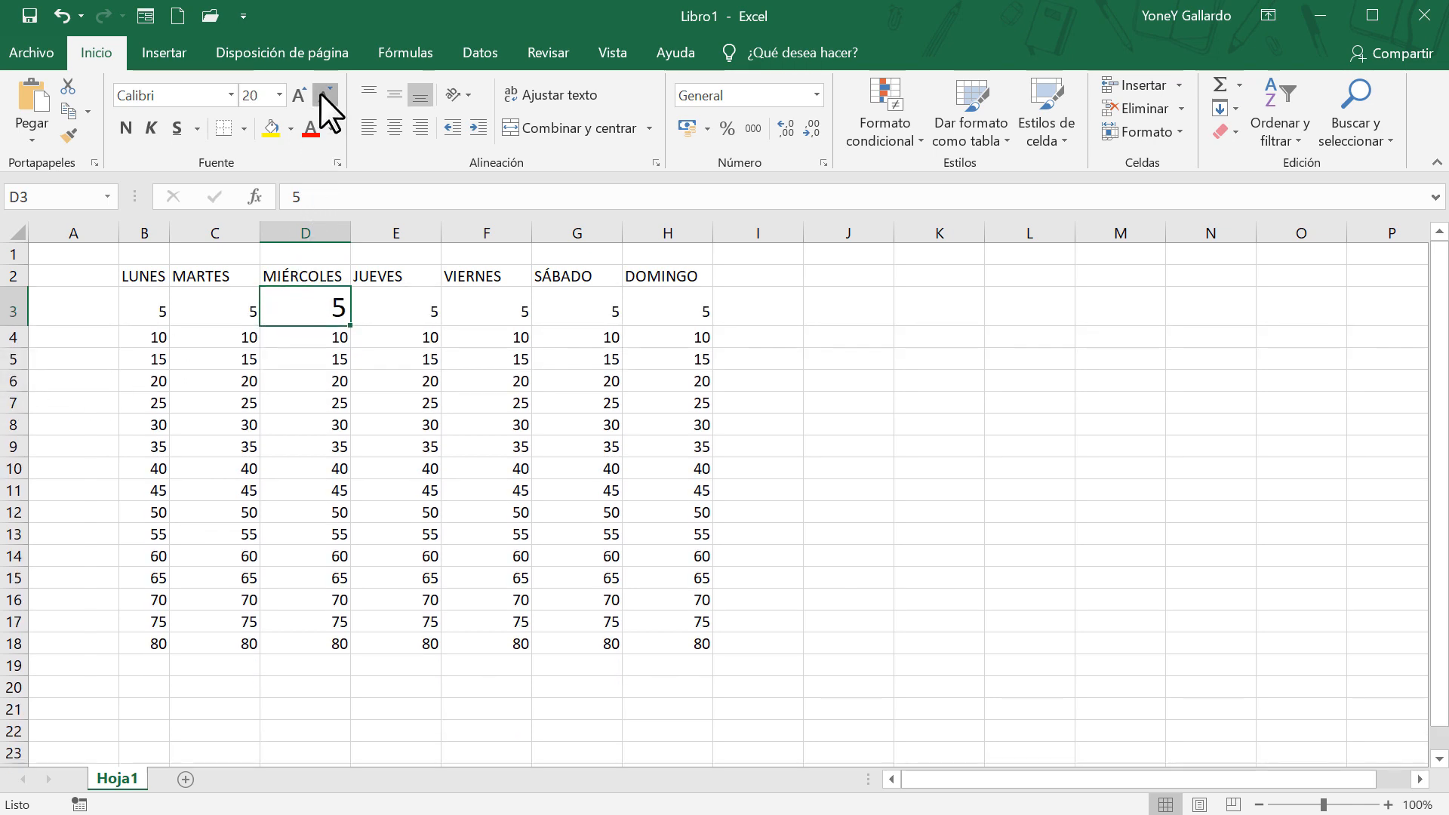
left_click(320, 93)
left_click(234, 309)
left_click(287, 313)
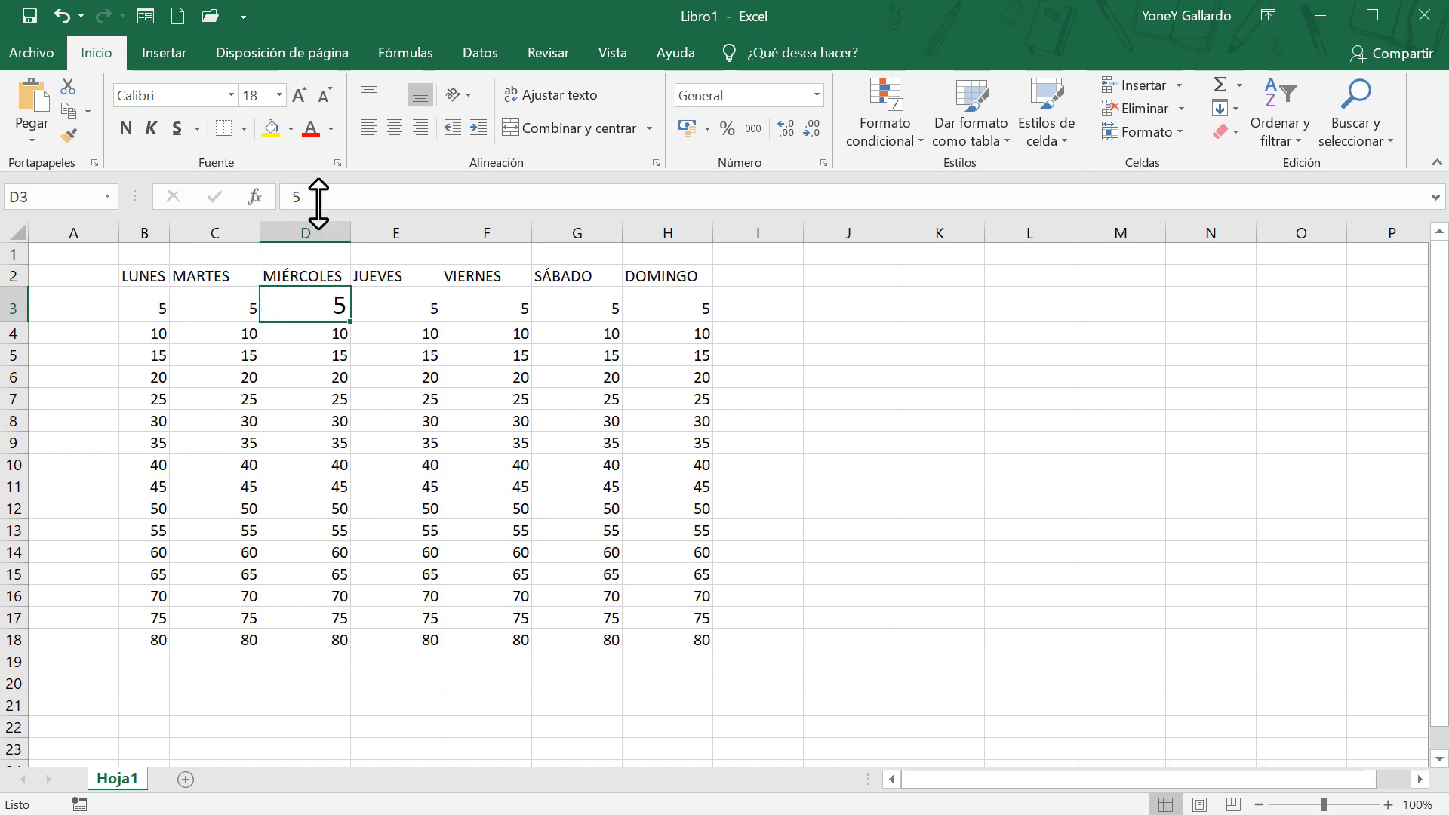
left_click(319, 104)
left_click(319, 104)
left_click(319, 104)
left_click(319, 104)
left_click(319, 104)
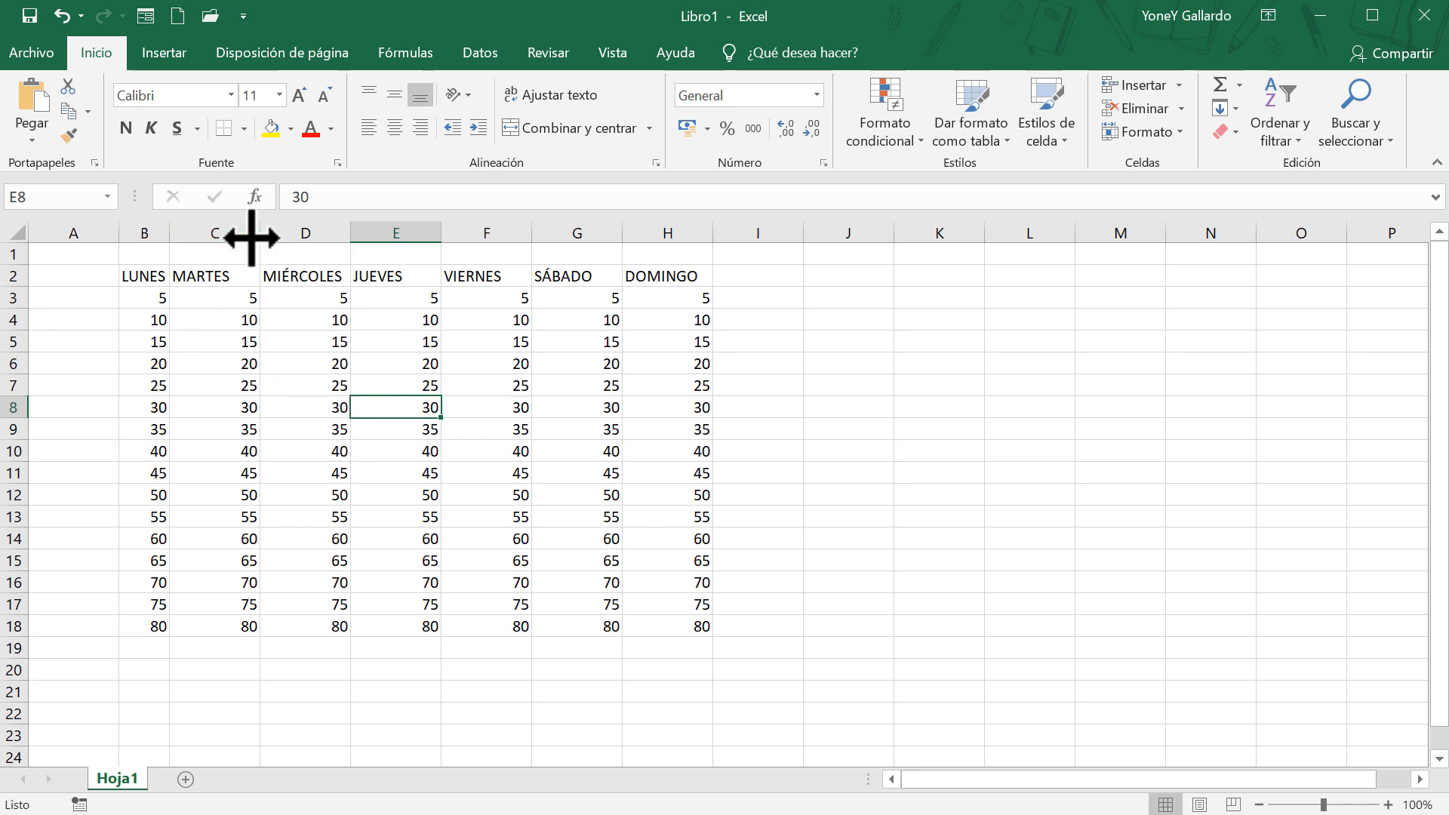
Narrow columns C to H so that each just fits its weekday heading
left_click_drag(260, 233, 234, 233)
double_click(325, 225)
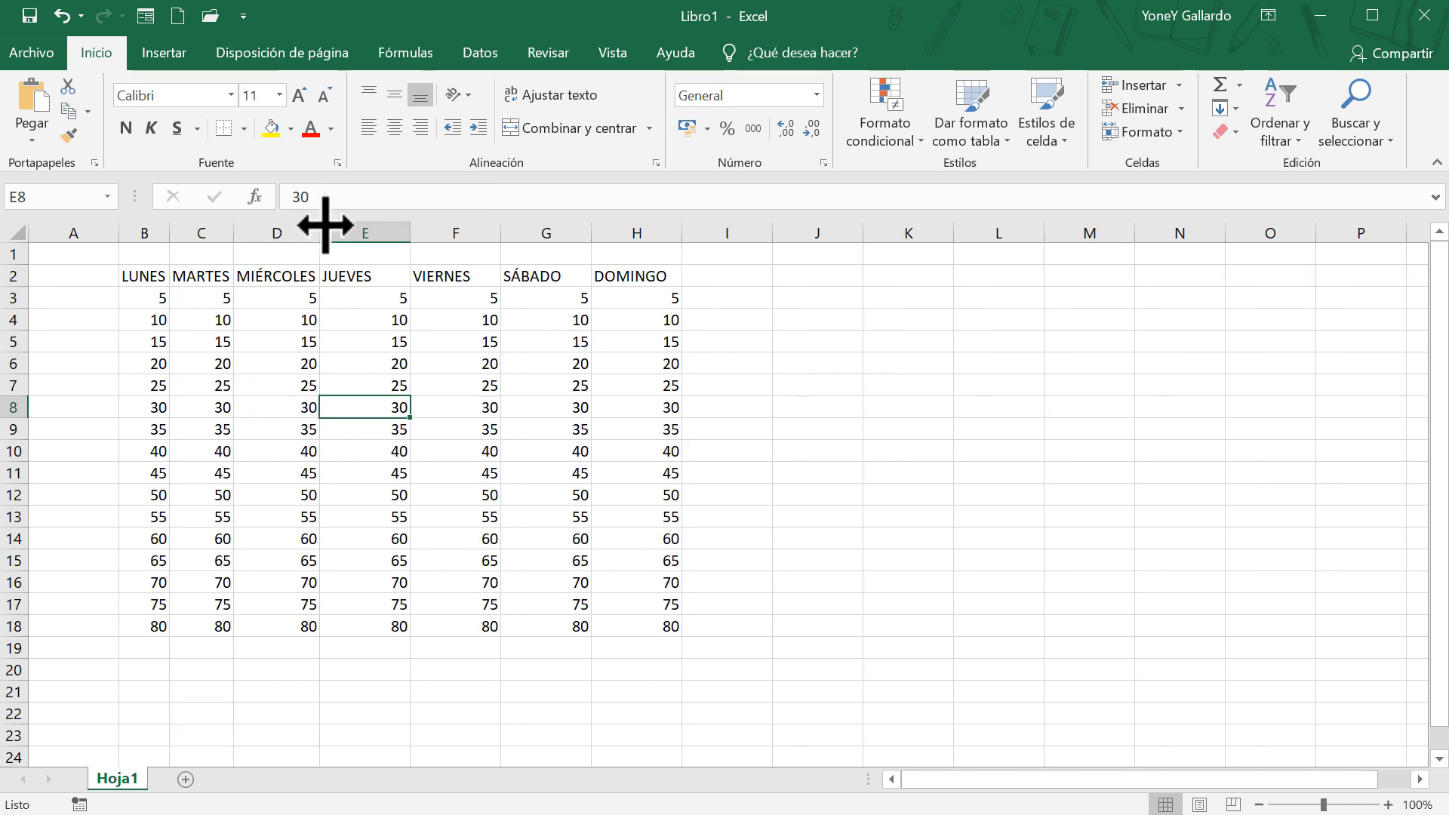
double_click(410, 227)
double_click(464, 232)
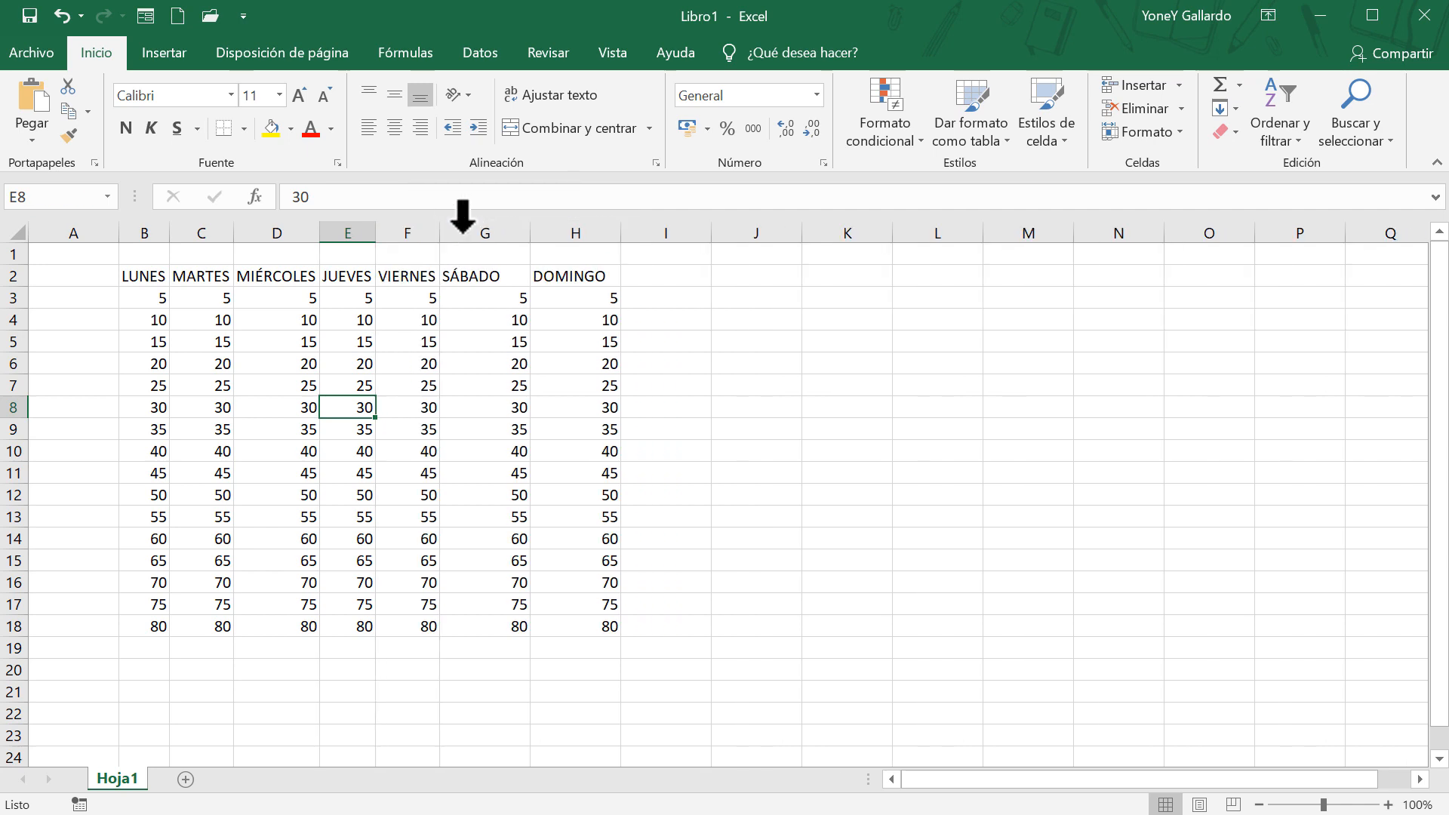
double_click(529, 227)
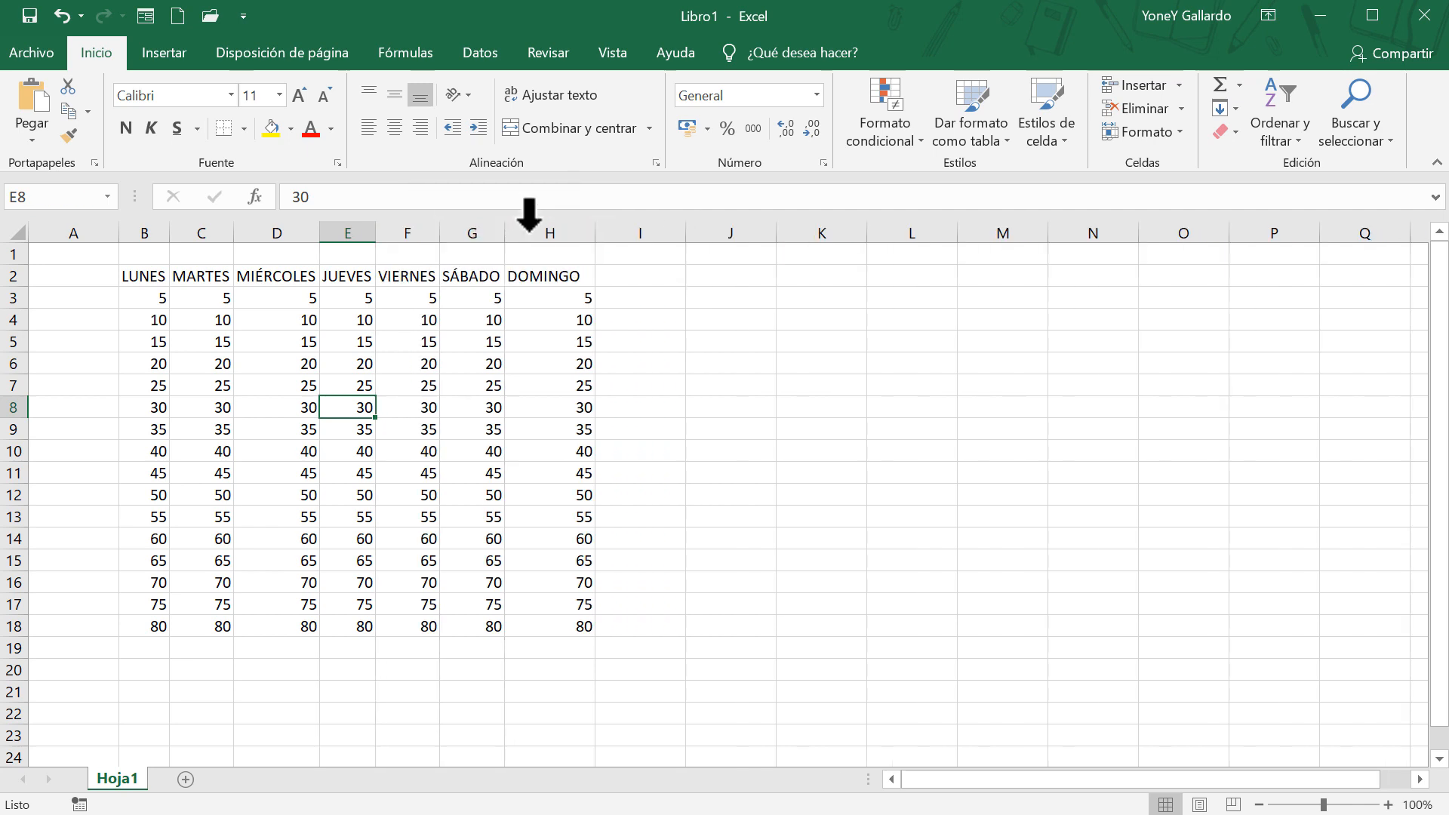
double_click(594, 230)
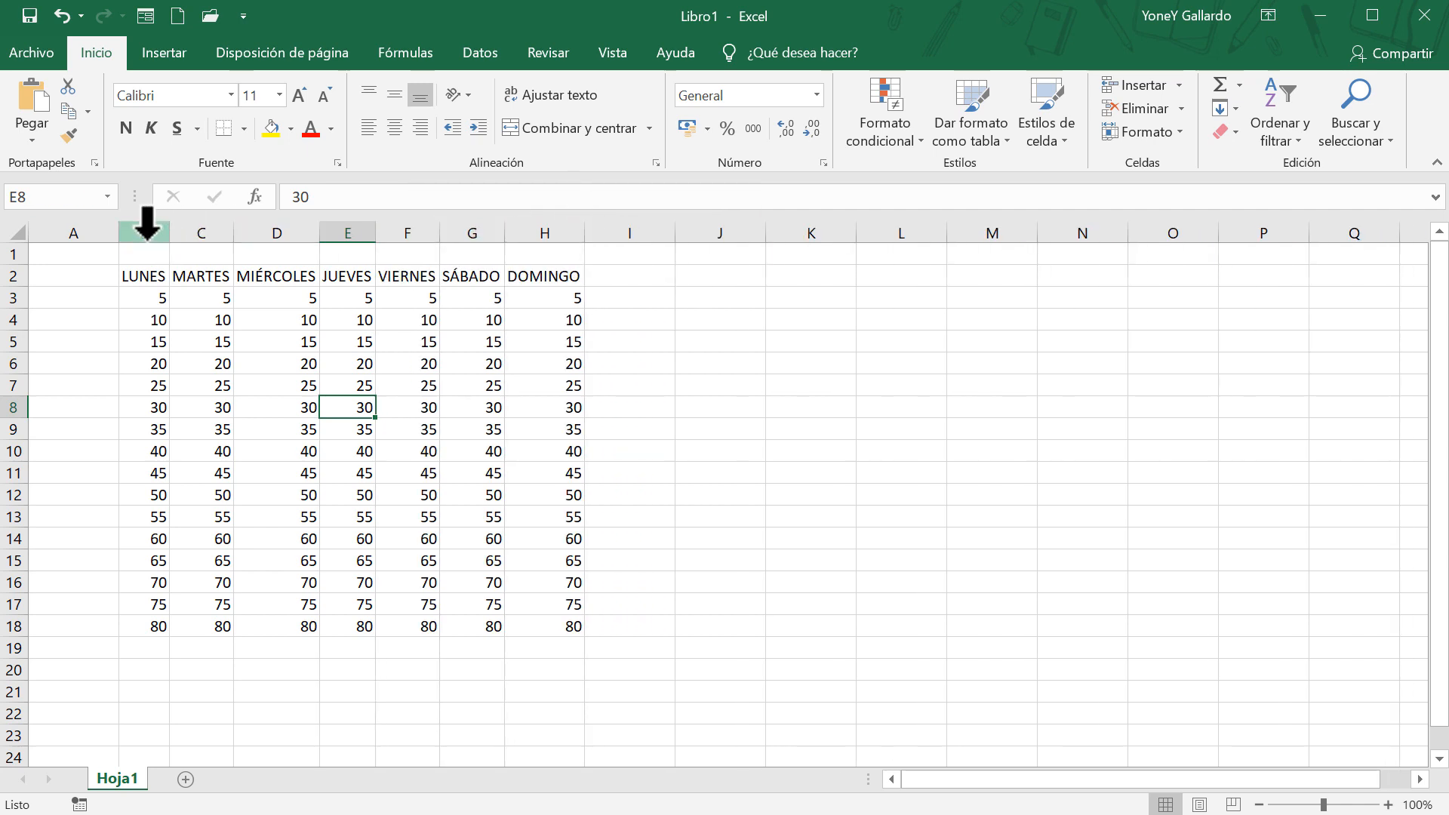
Set the width of columns B to H to 20
left_click_drag(143, 225, 348, 233)
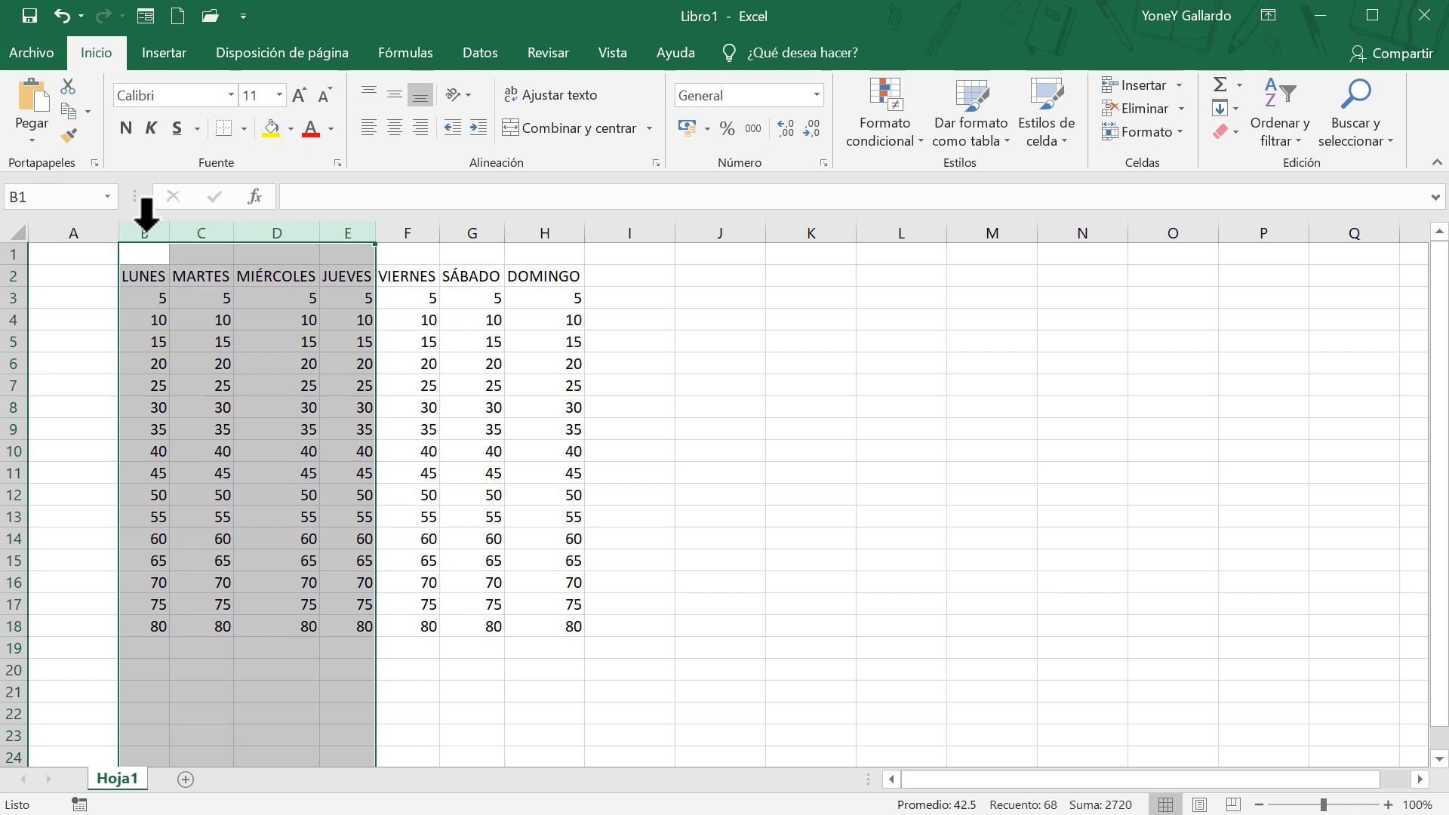
left_click_drag(143, 226, 540, 230)
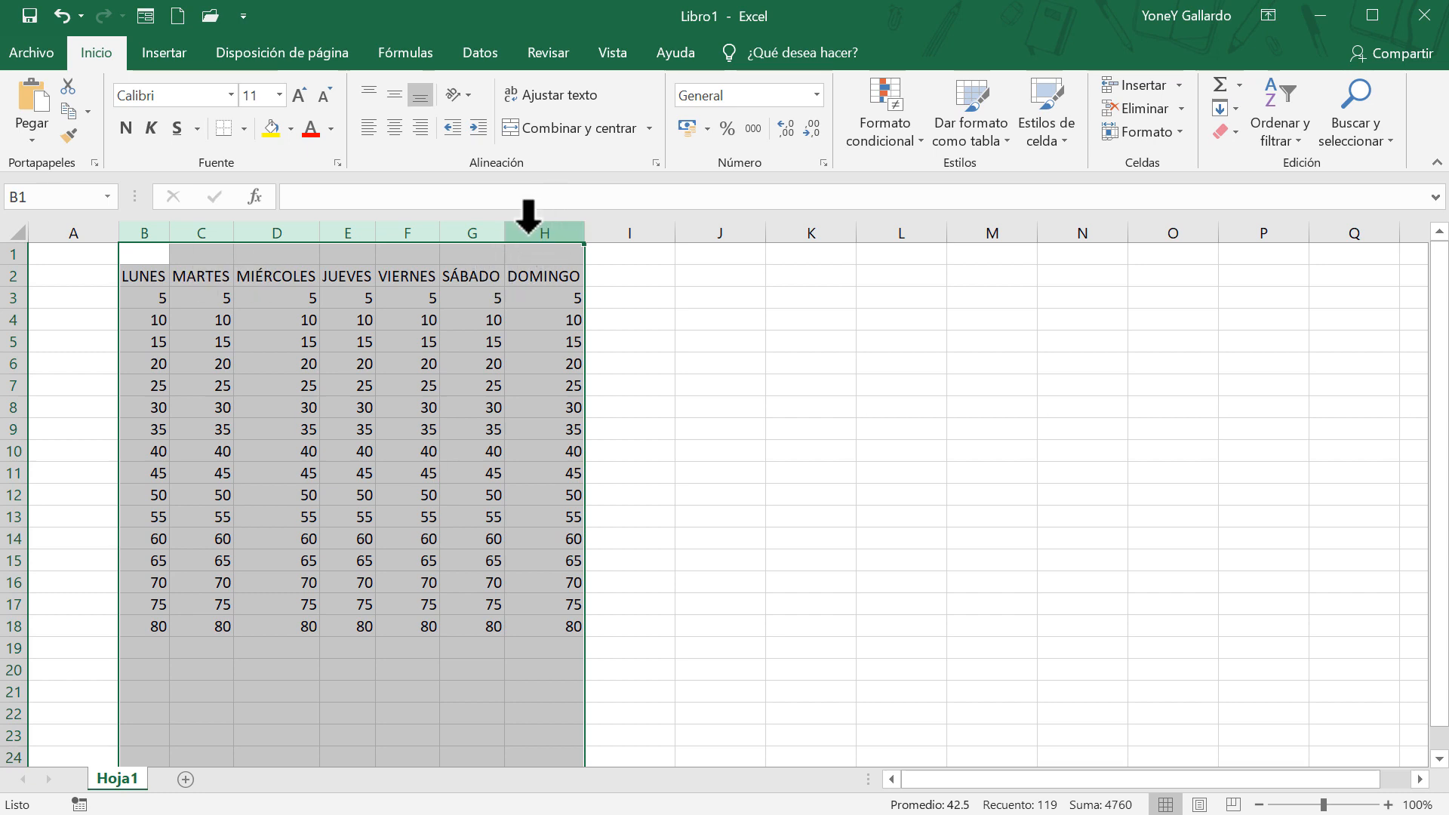
right_click(528, 227)
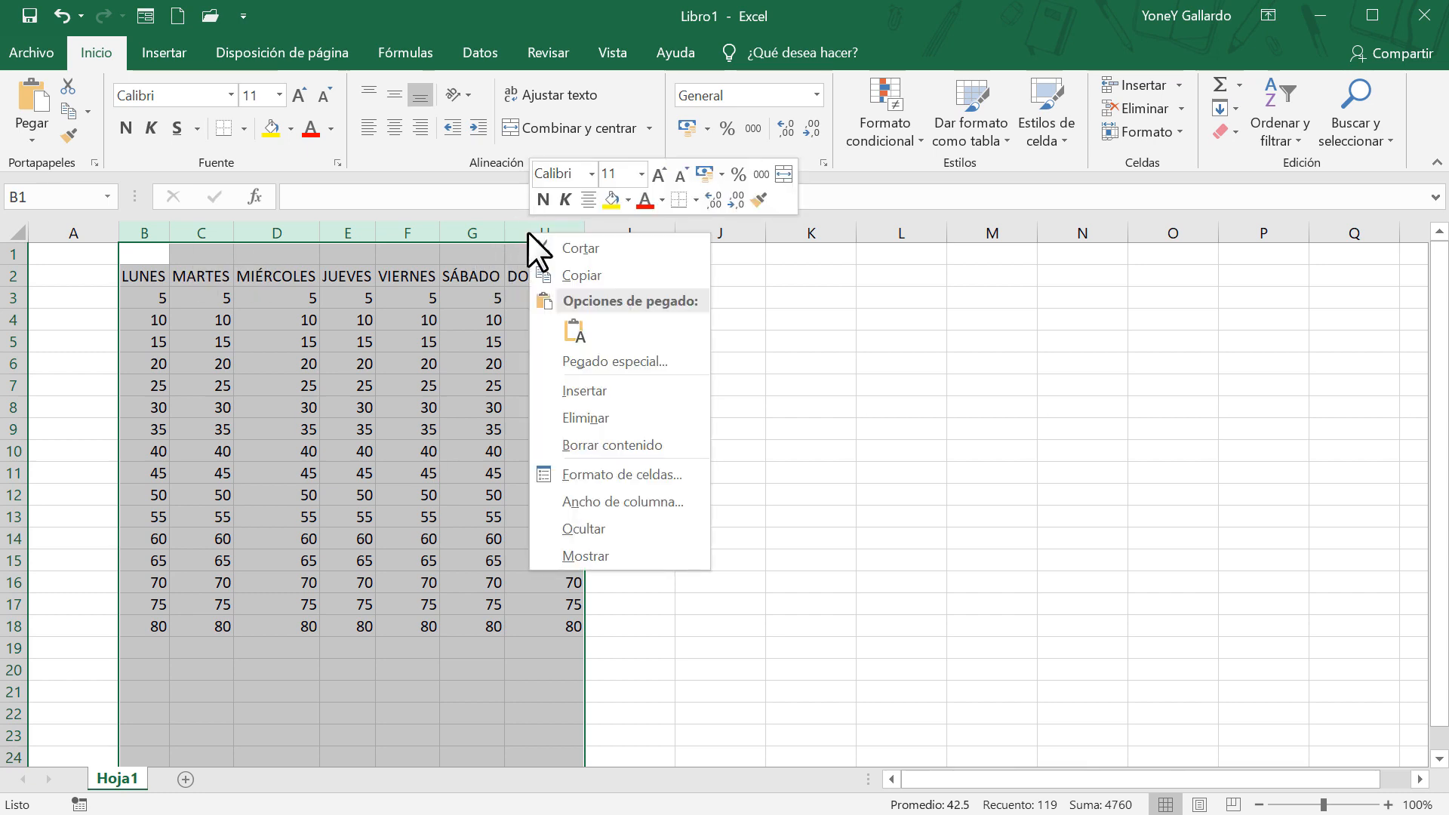
left_click(618, 505)
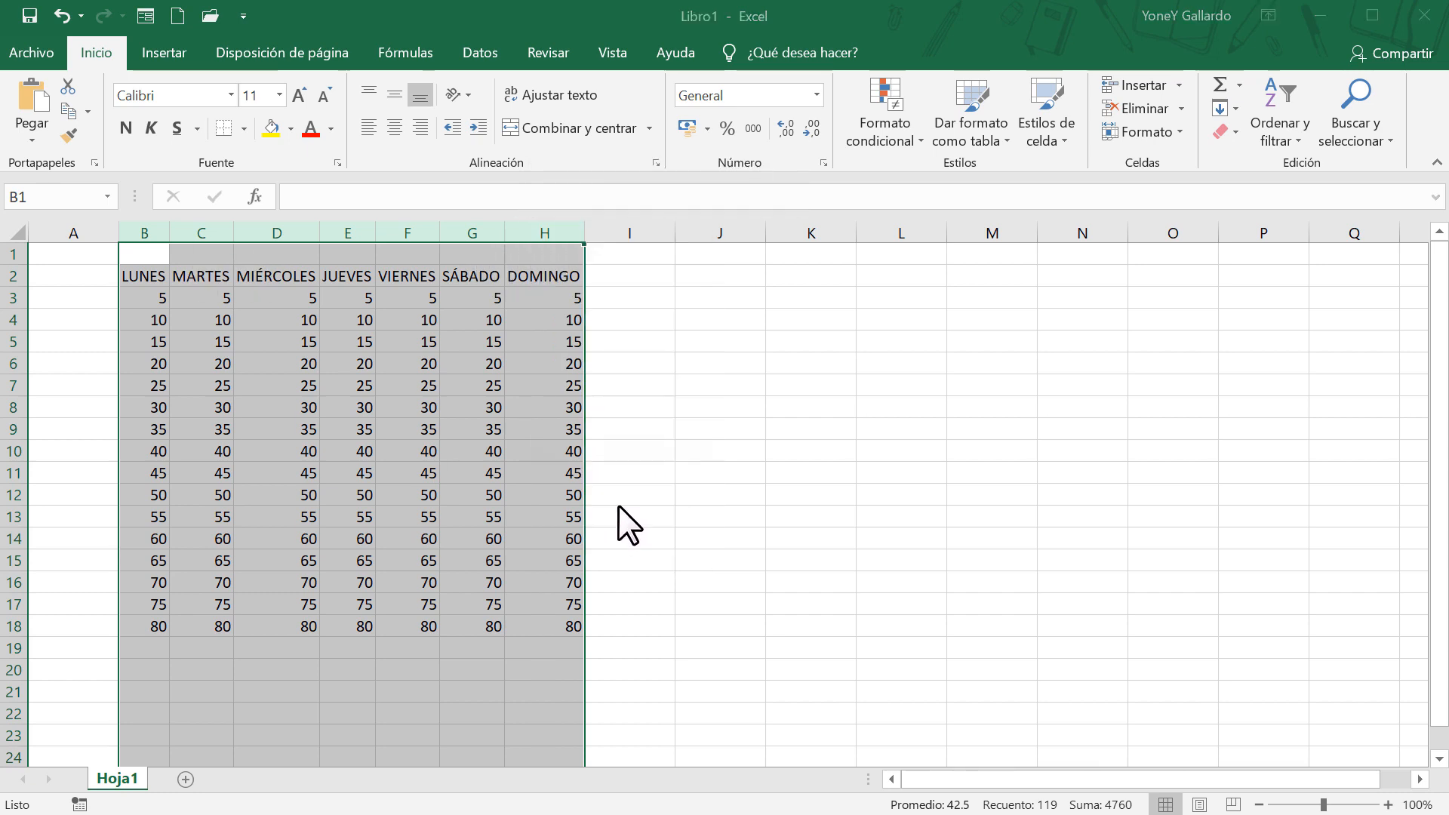
left_click_drag(618, 451, 858, 391)
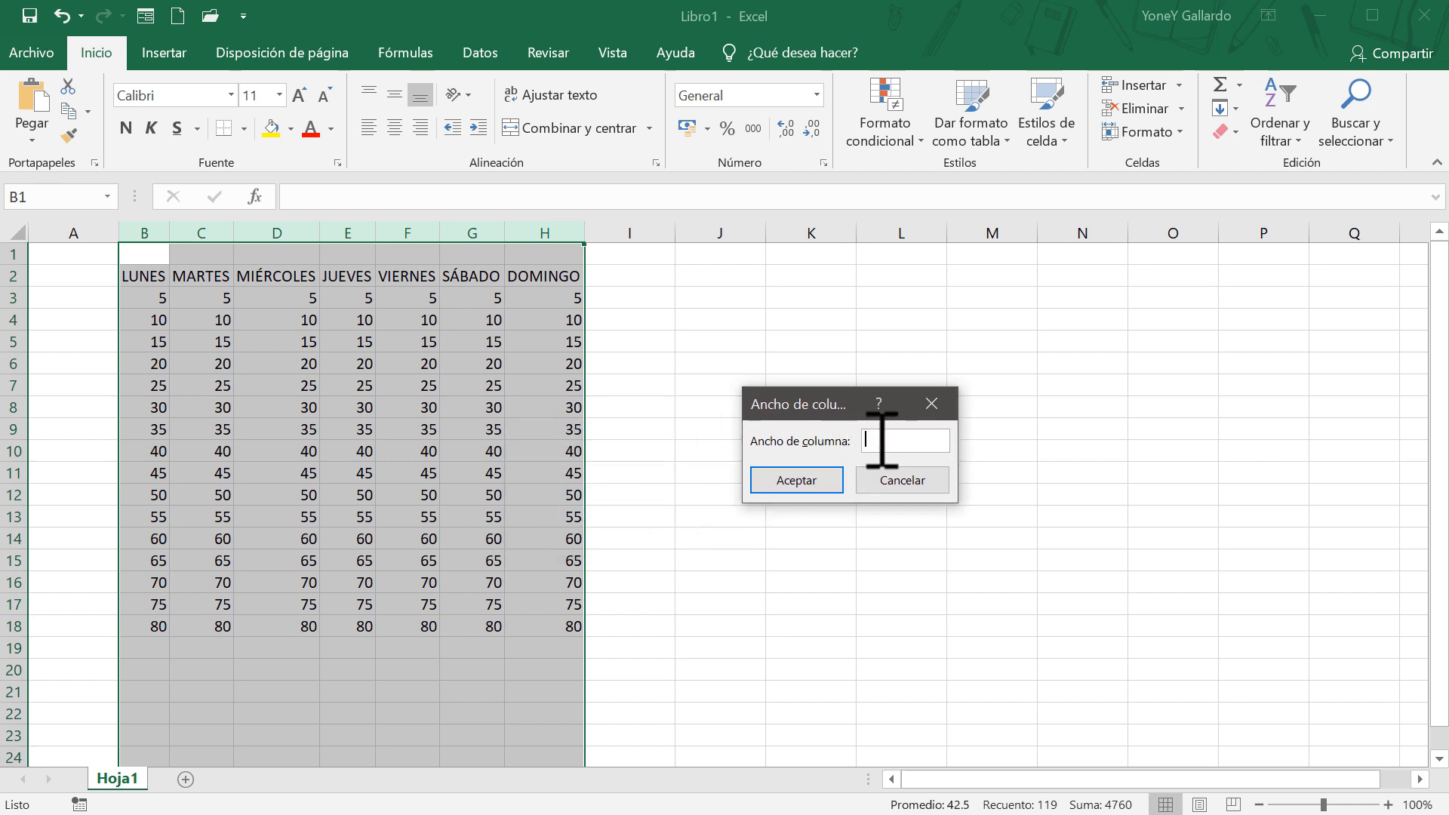
type("20")
left_click(818, 477)
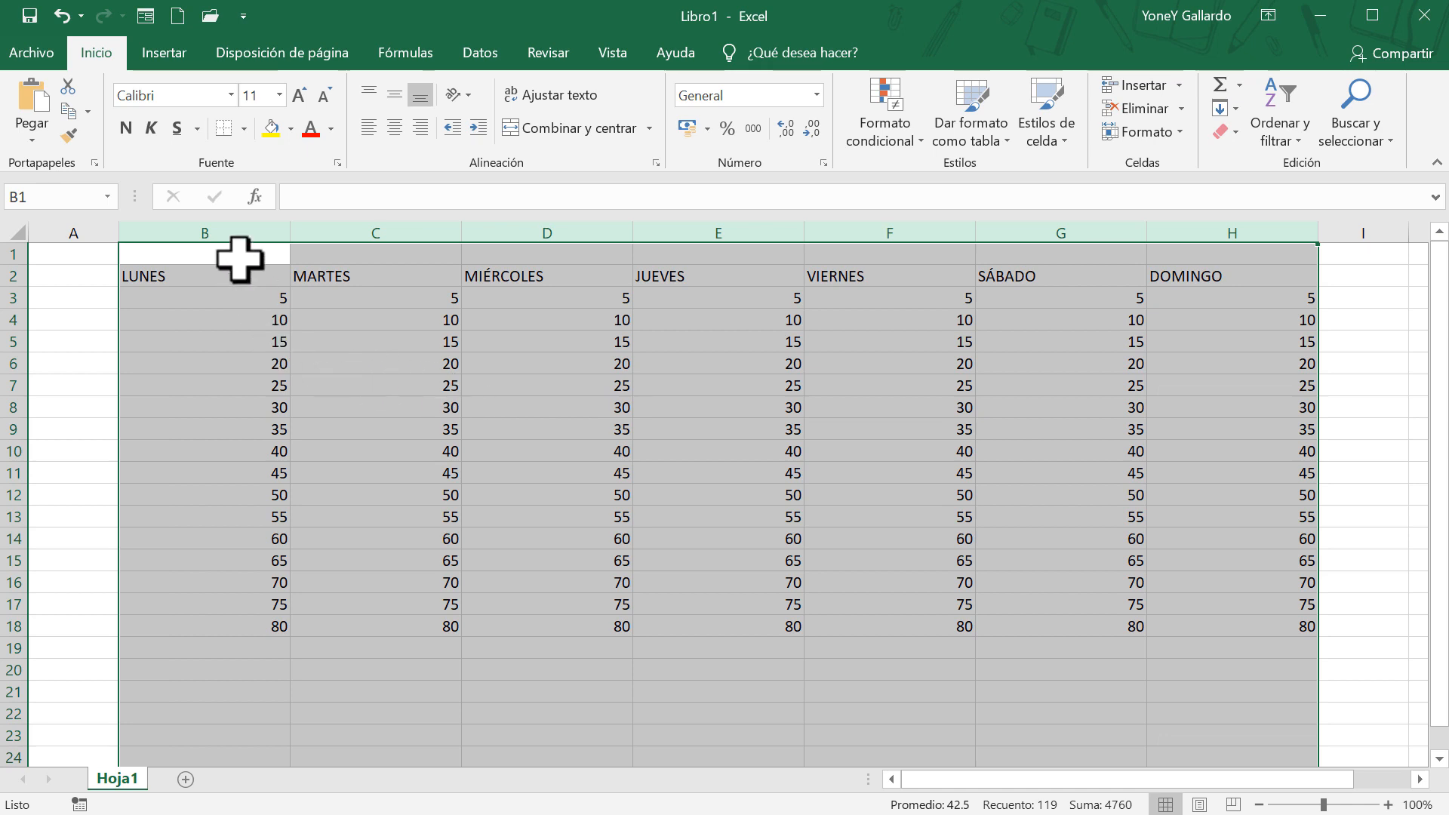
Set the width of columns B to H to 5
right_click(312, 229)
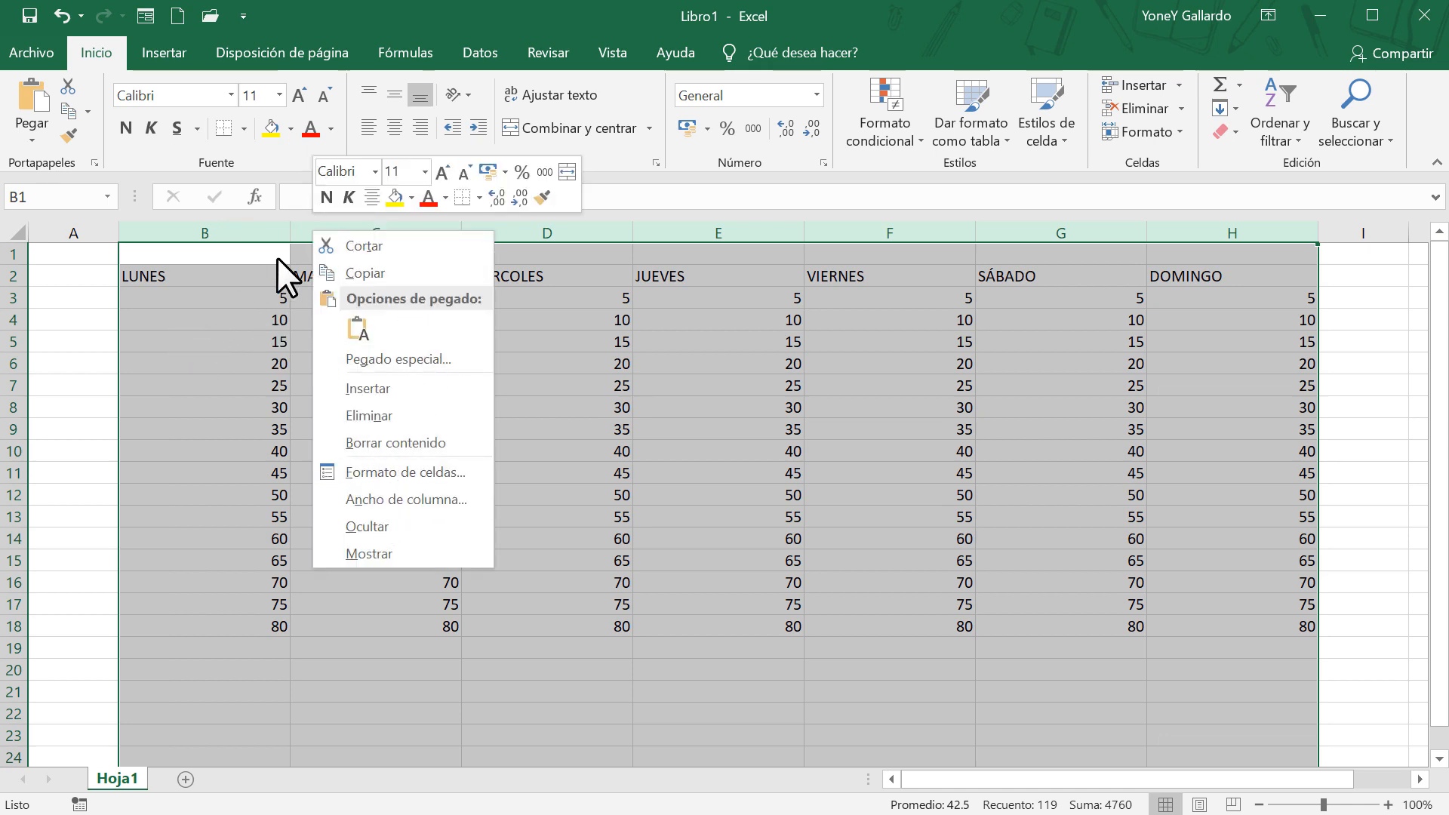
left_click(399, 496)
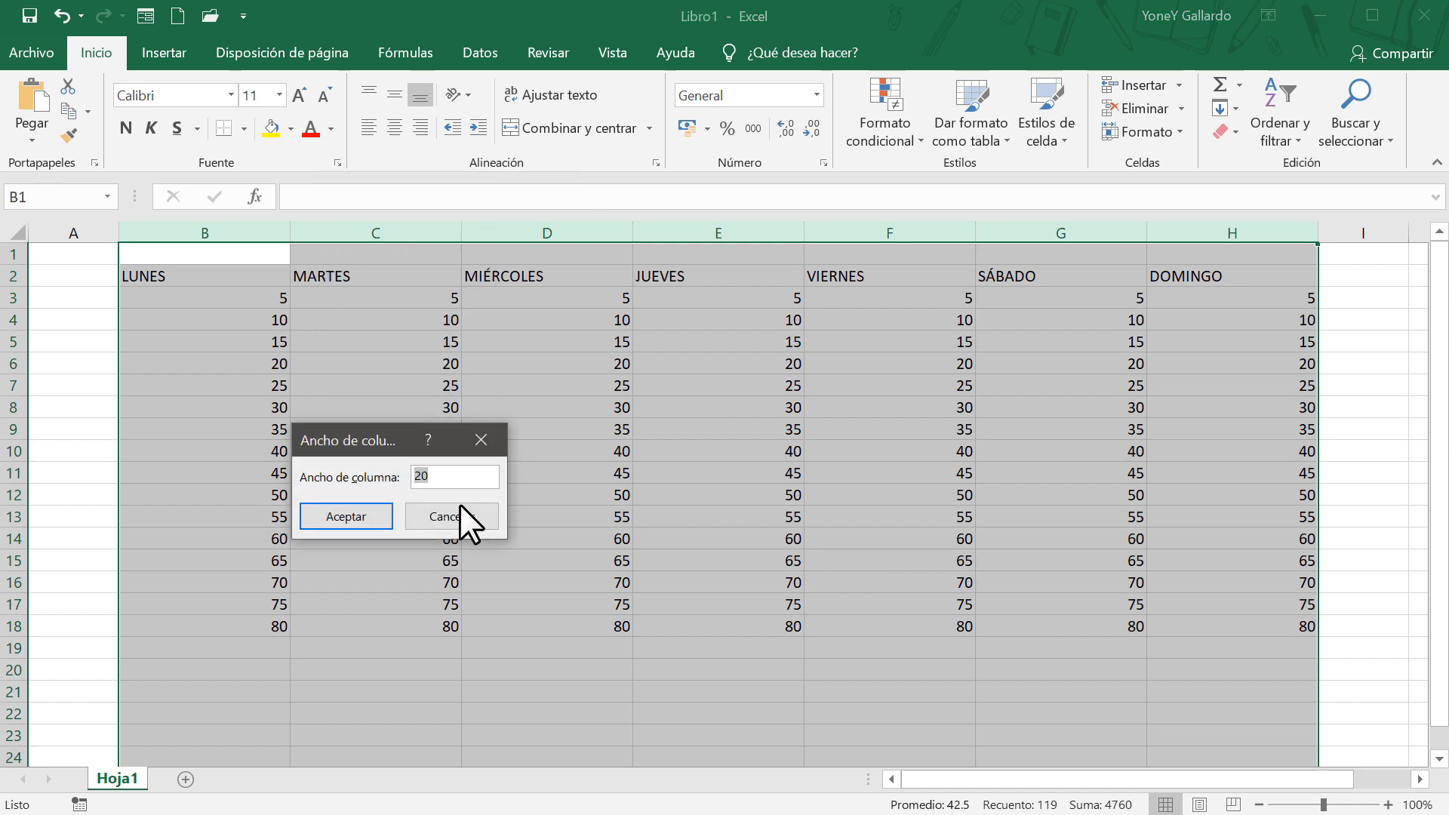
type("5")
left_click(333, 510)
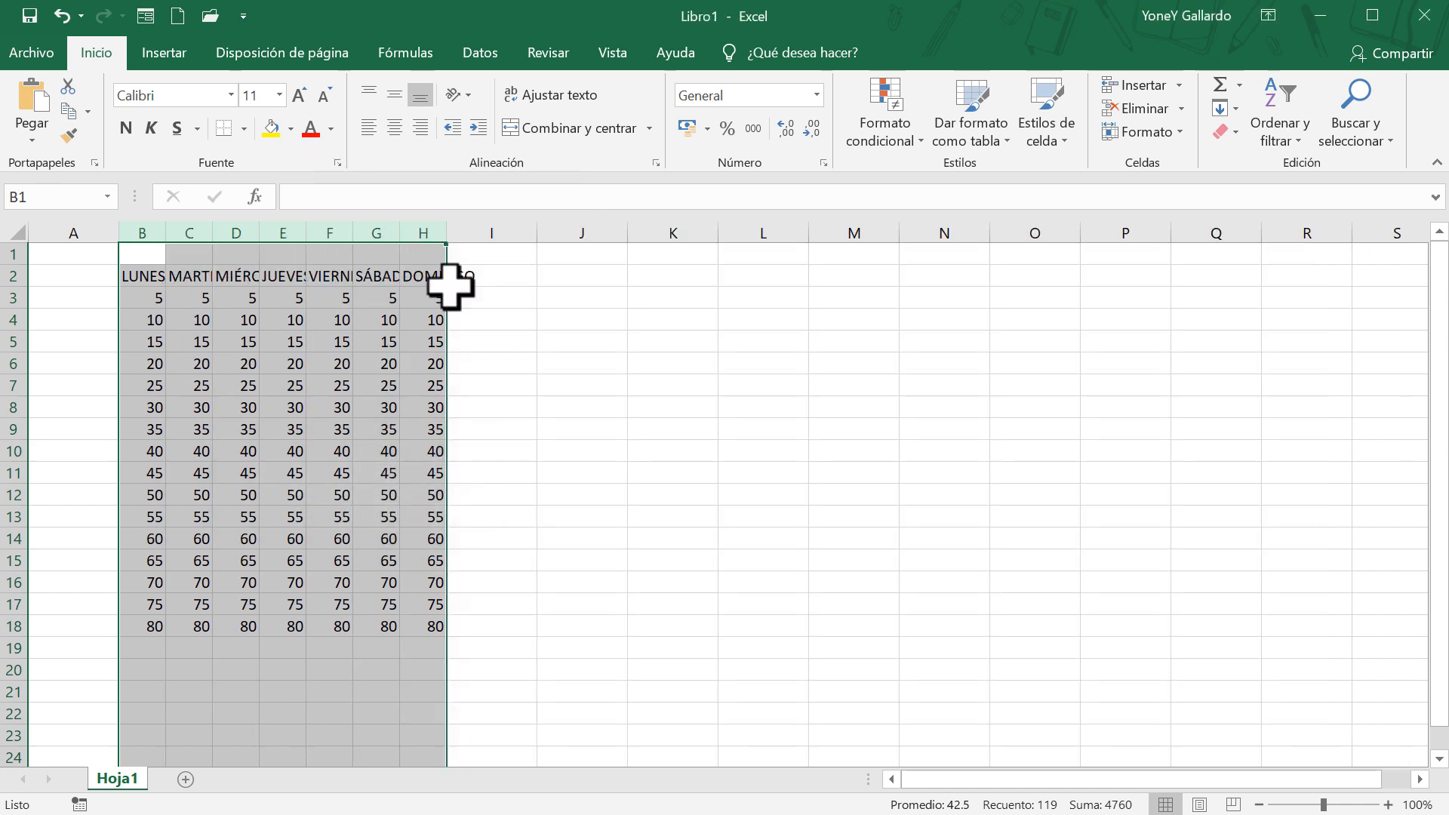
Set the width of columns B to H to 10 and deselect them
right_click(226, 226)
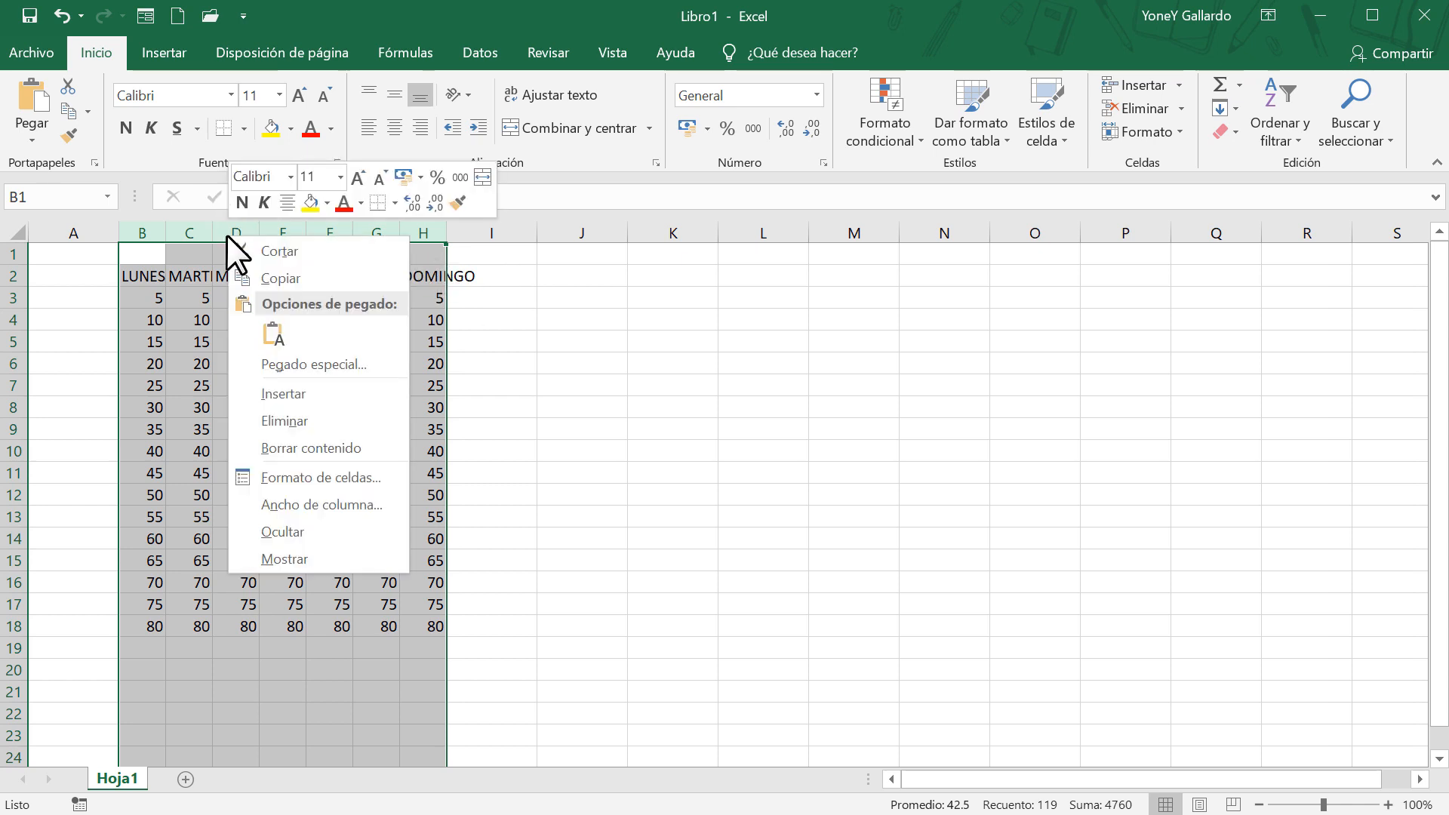
left_click(311, 504)
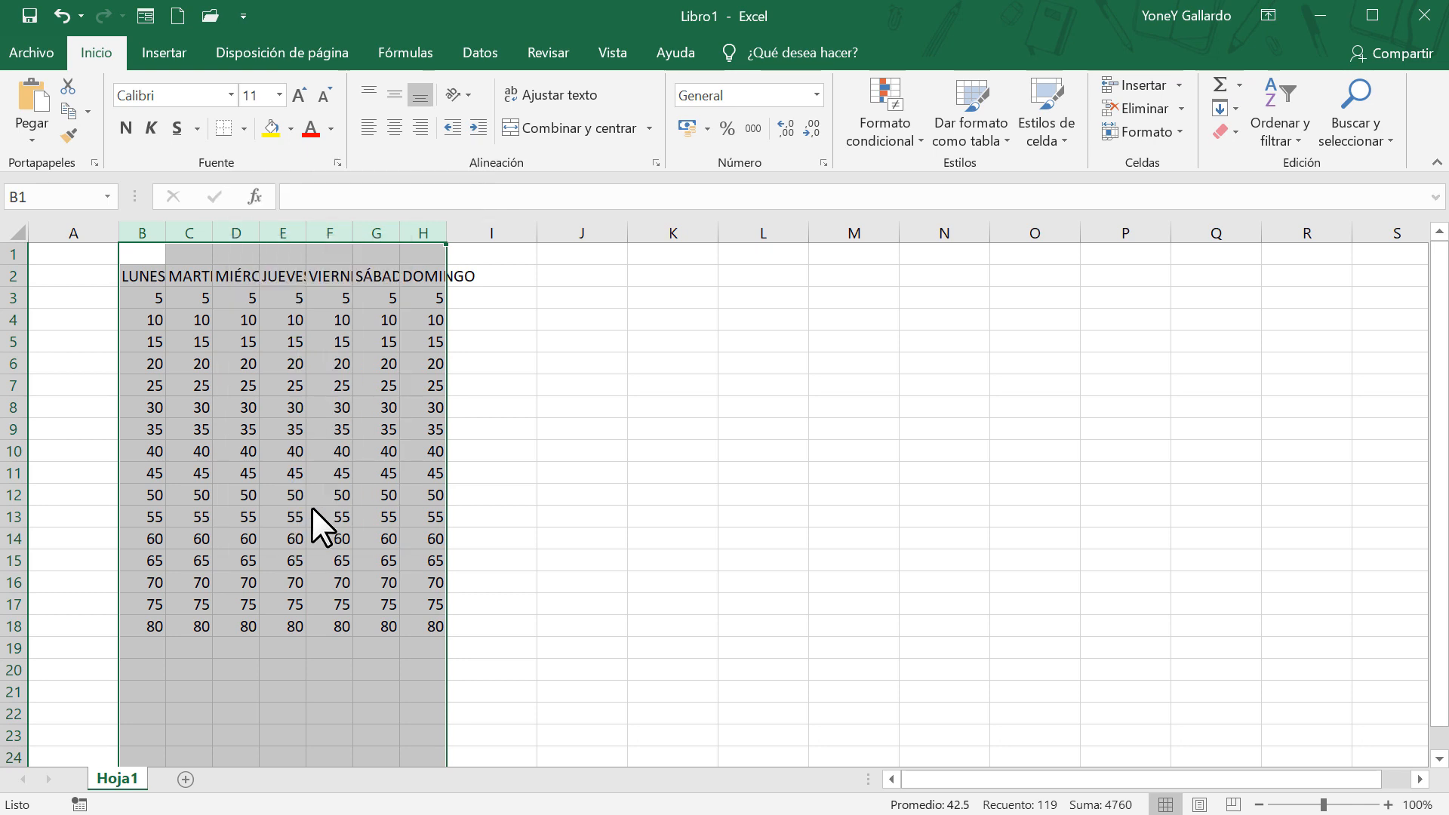
type("5")
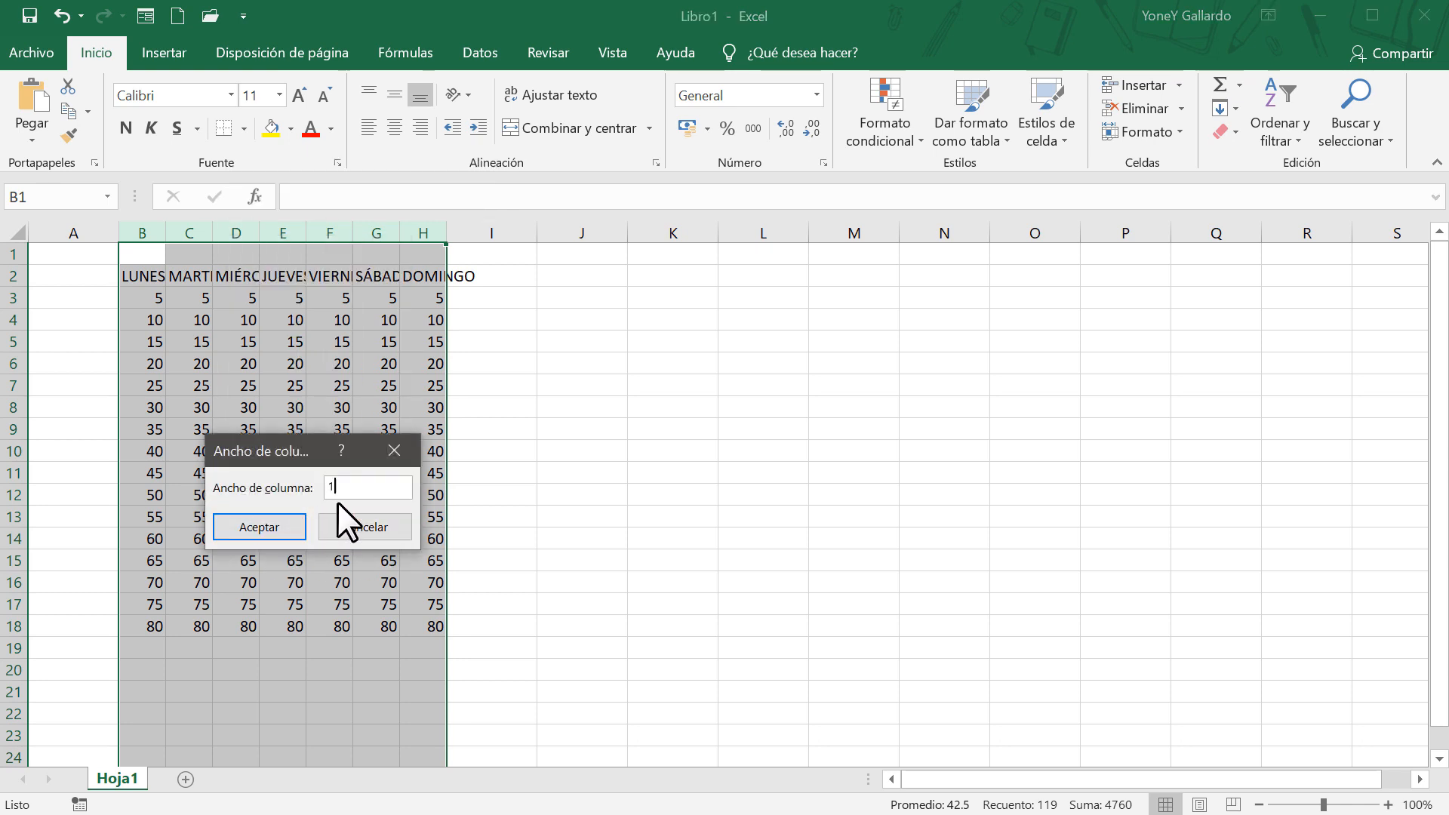
type("5")
left_click(240, 527)
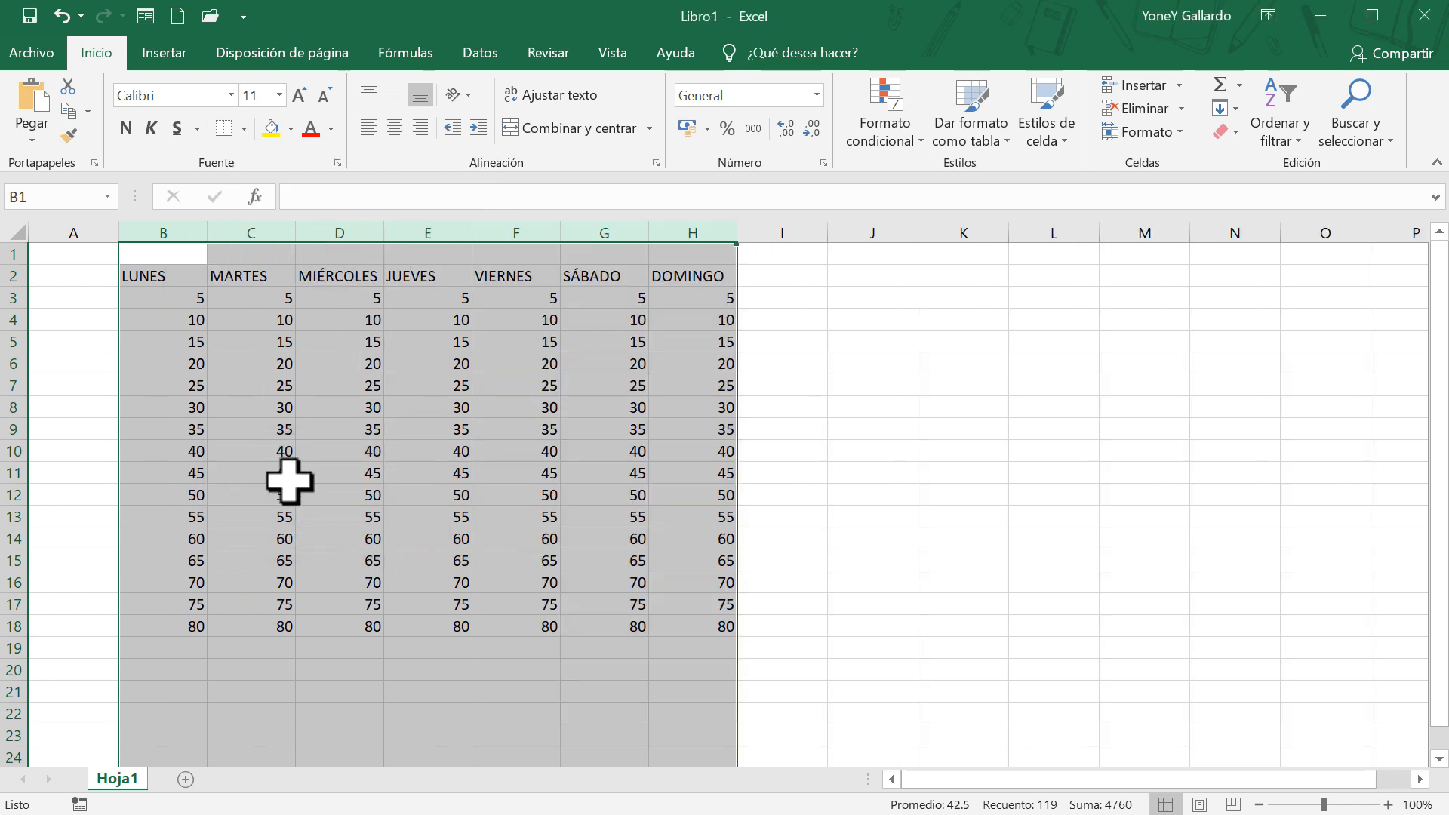
left_click(800, 373)
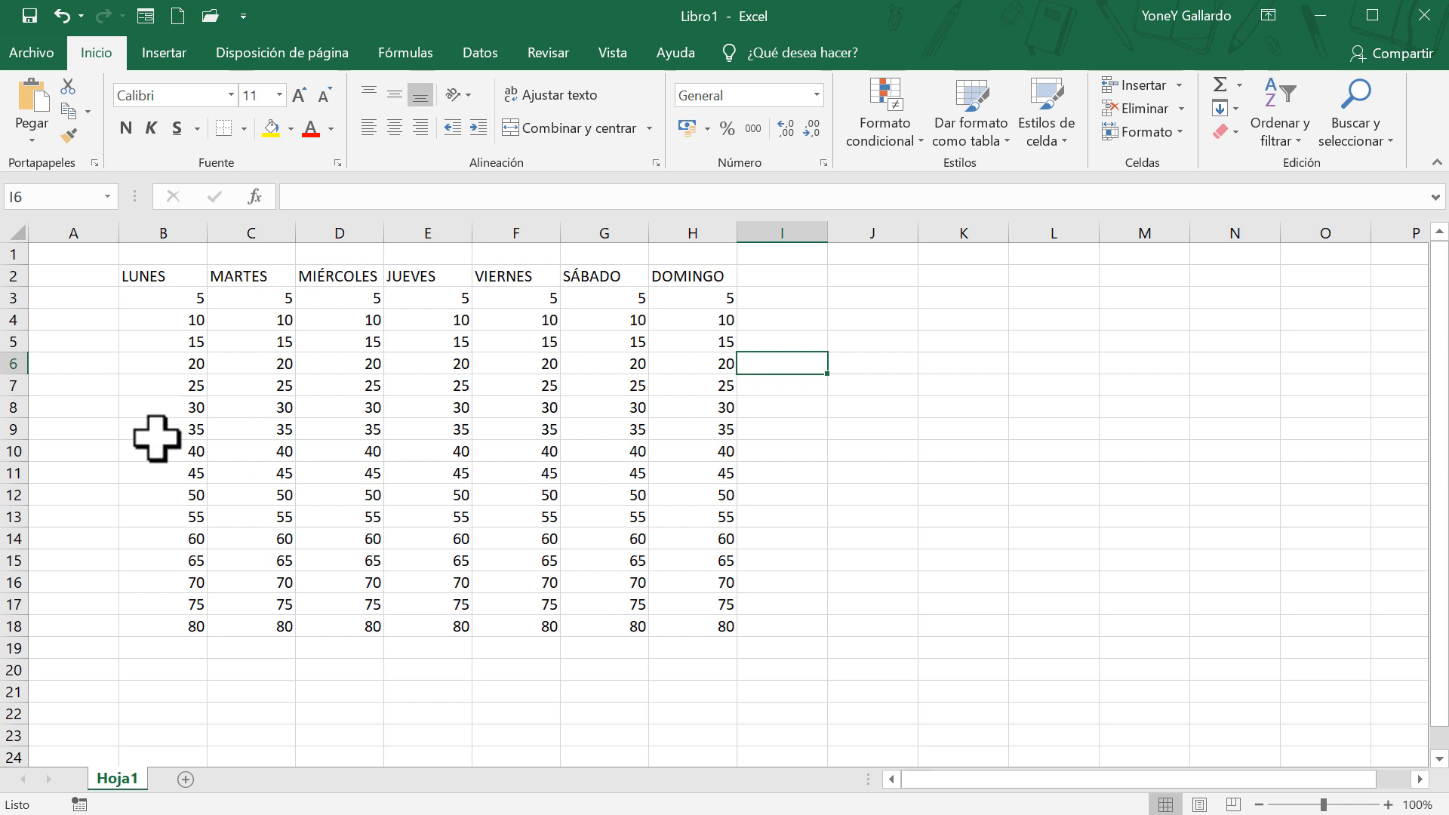
Enlarge rows 3 and 4 by hand, and set a uniform height of 5 for rows 3 to 9
left_click_drag(18, 309, 16, 409)
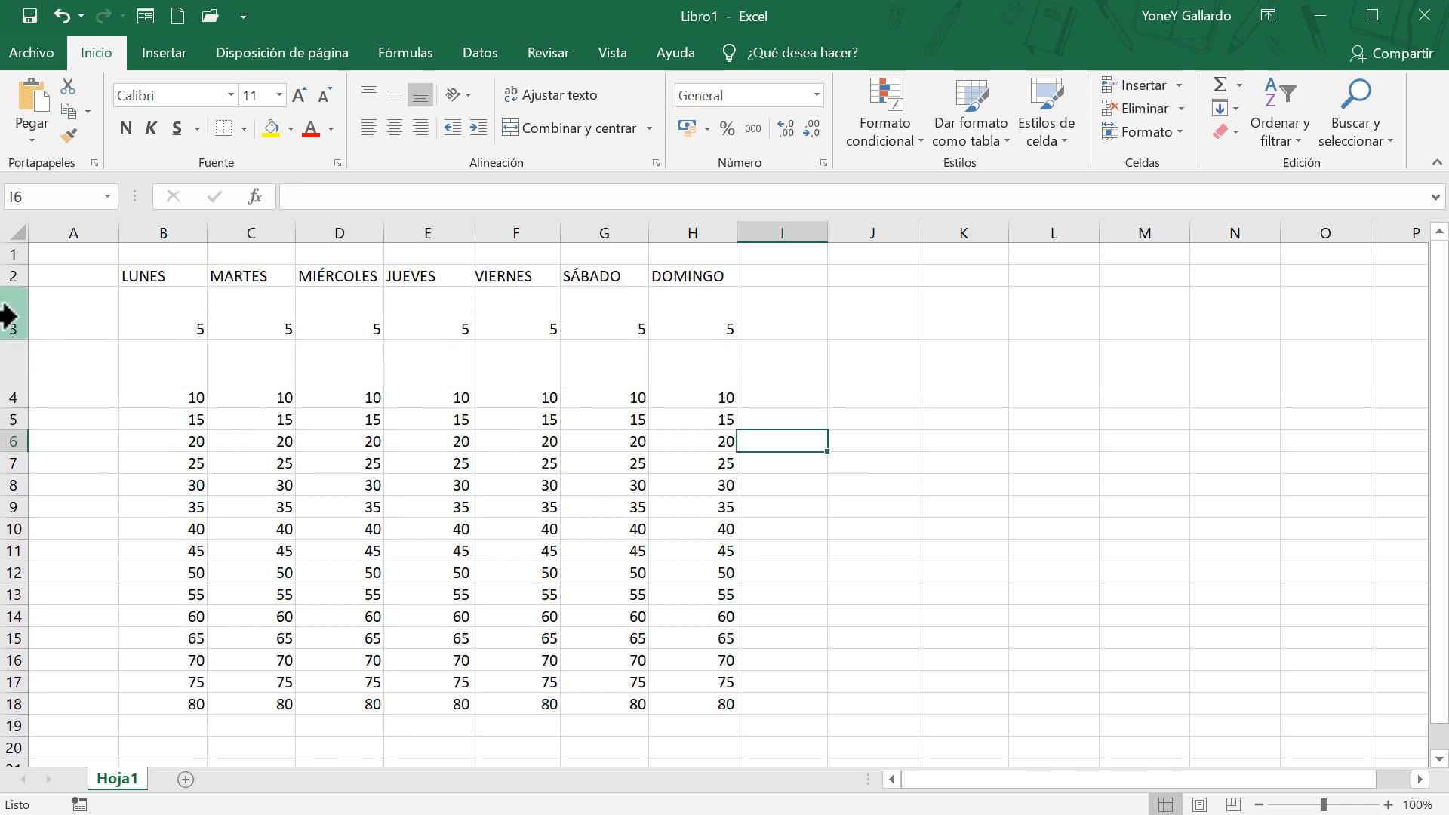
mouse_move(8, 310)
left_mouse_down()
mouse_move(23, 330)
mouse_move(16, 500)
left_mouse_up()
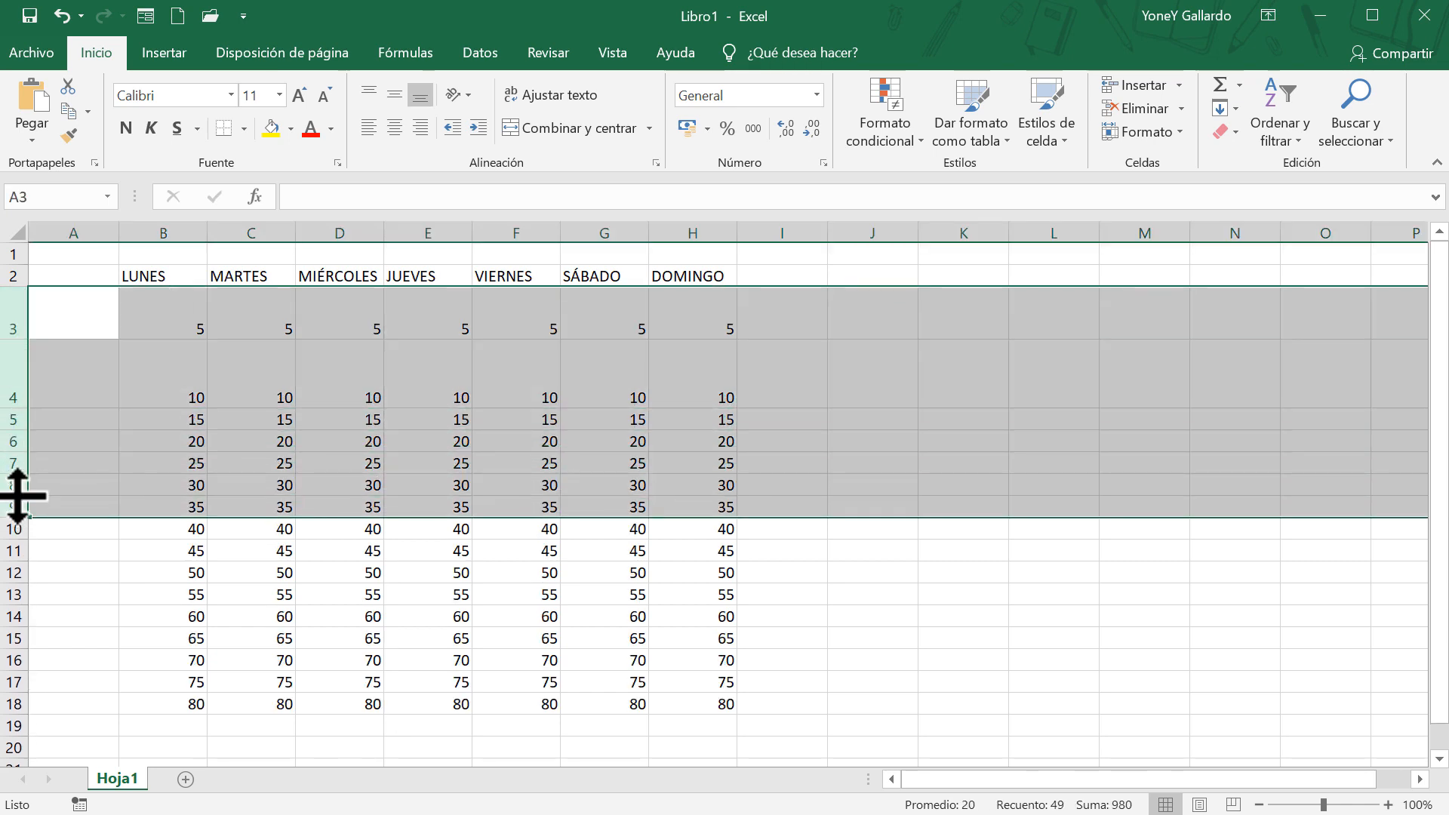
right_click(15, 489)
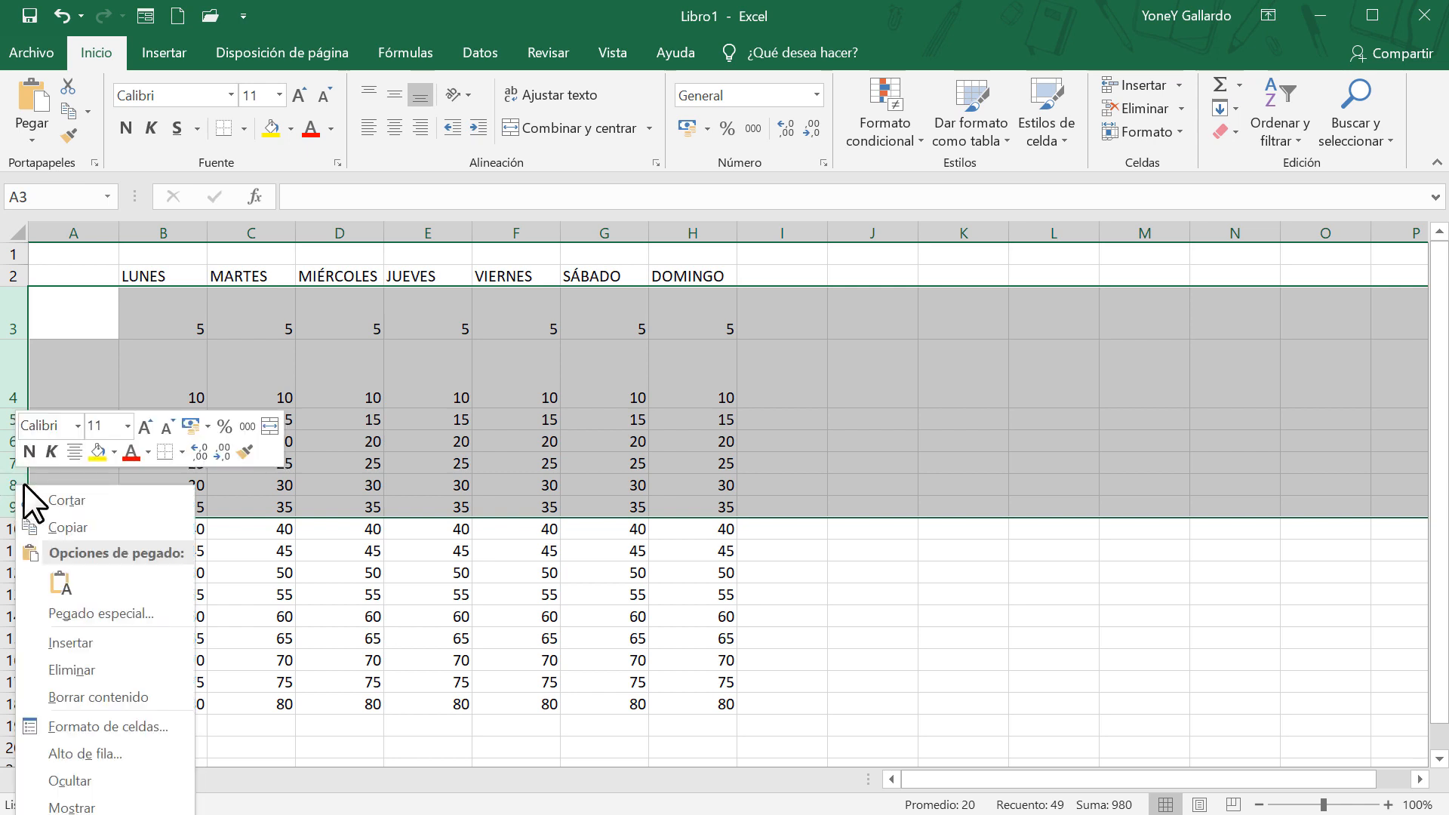
left_click(101, 754)
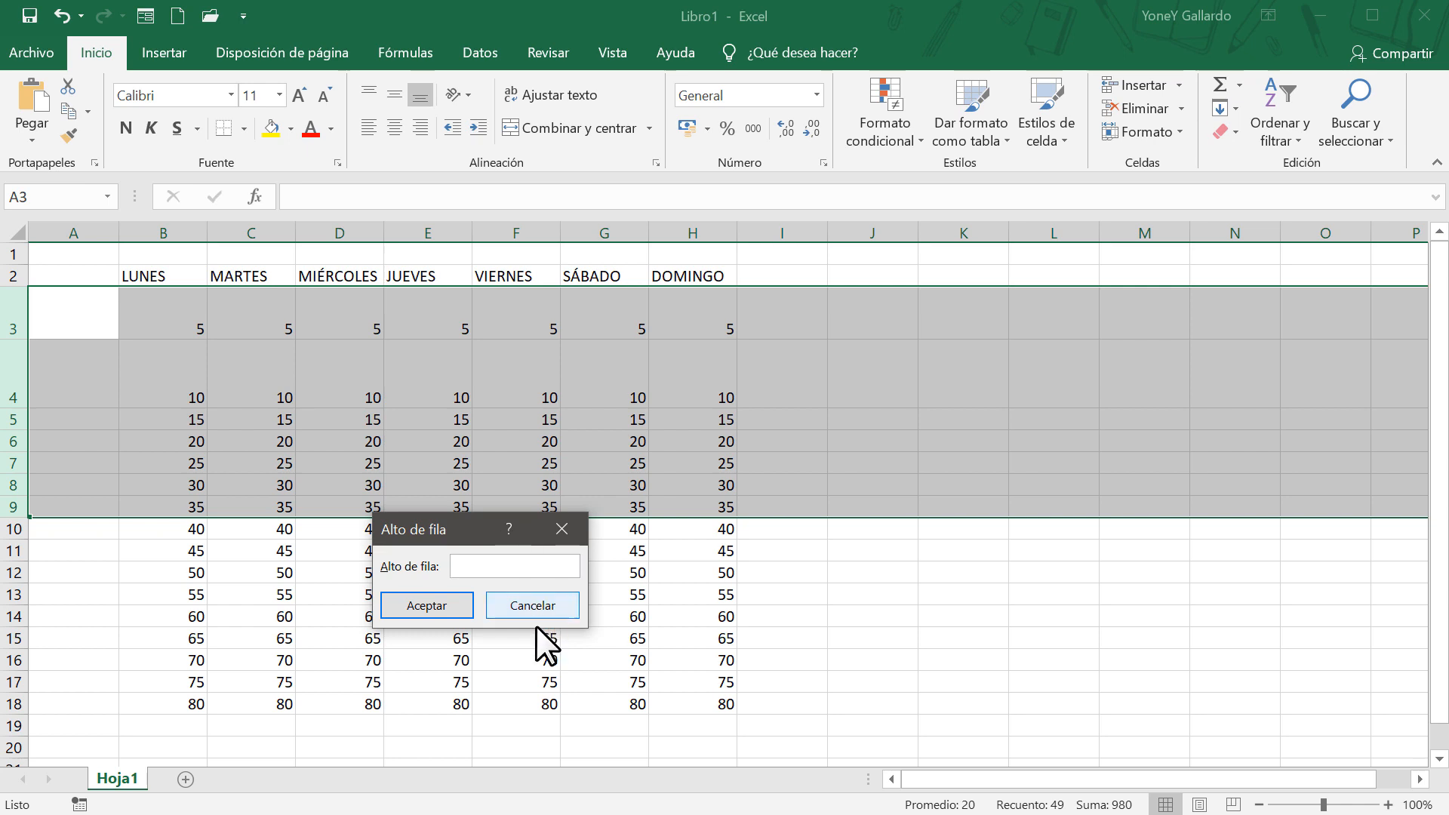
type("5")
left_click(426, 605)
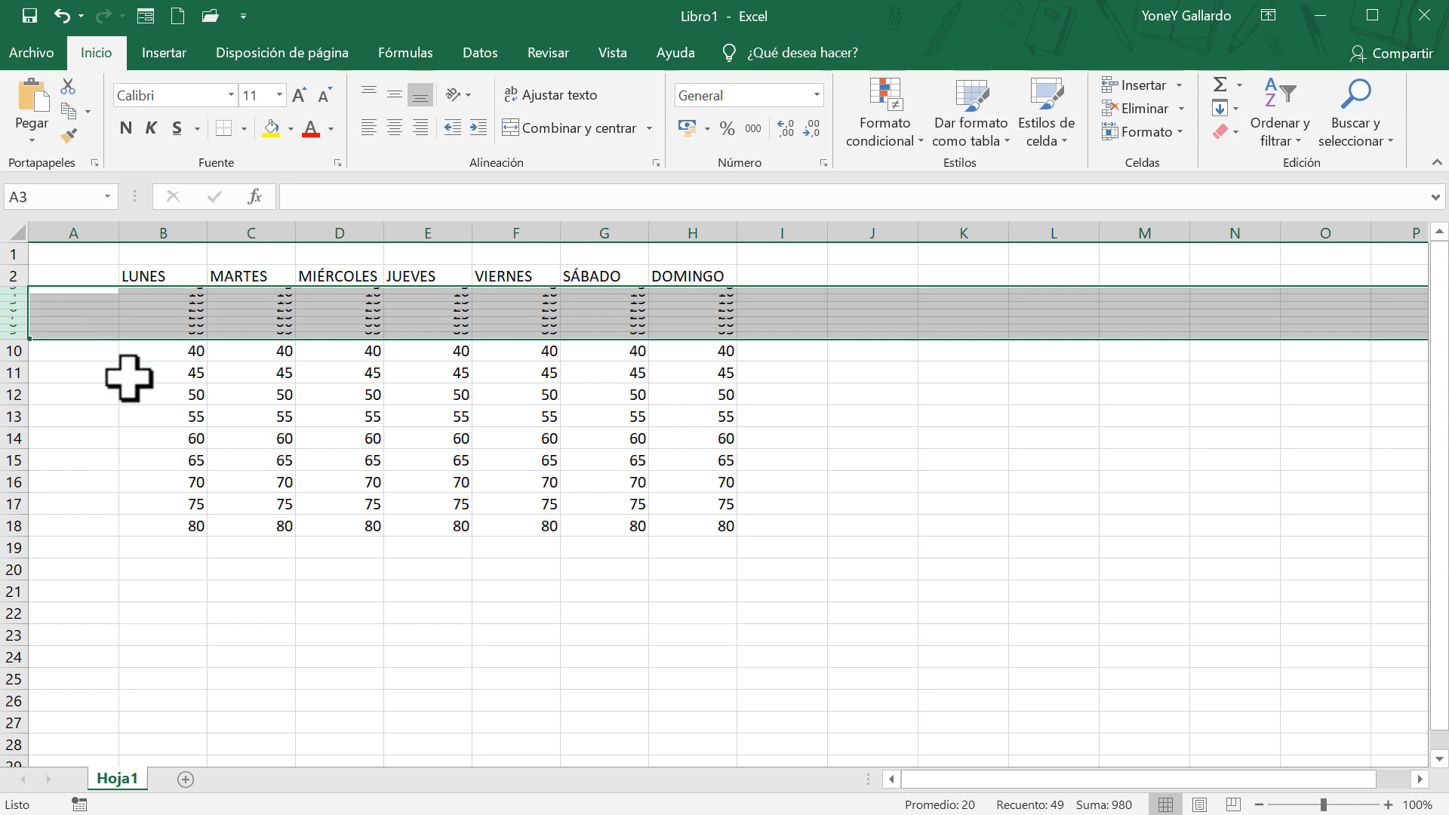
Set the height of rows 3 to 9 to 10
right_click(6, 312)
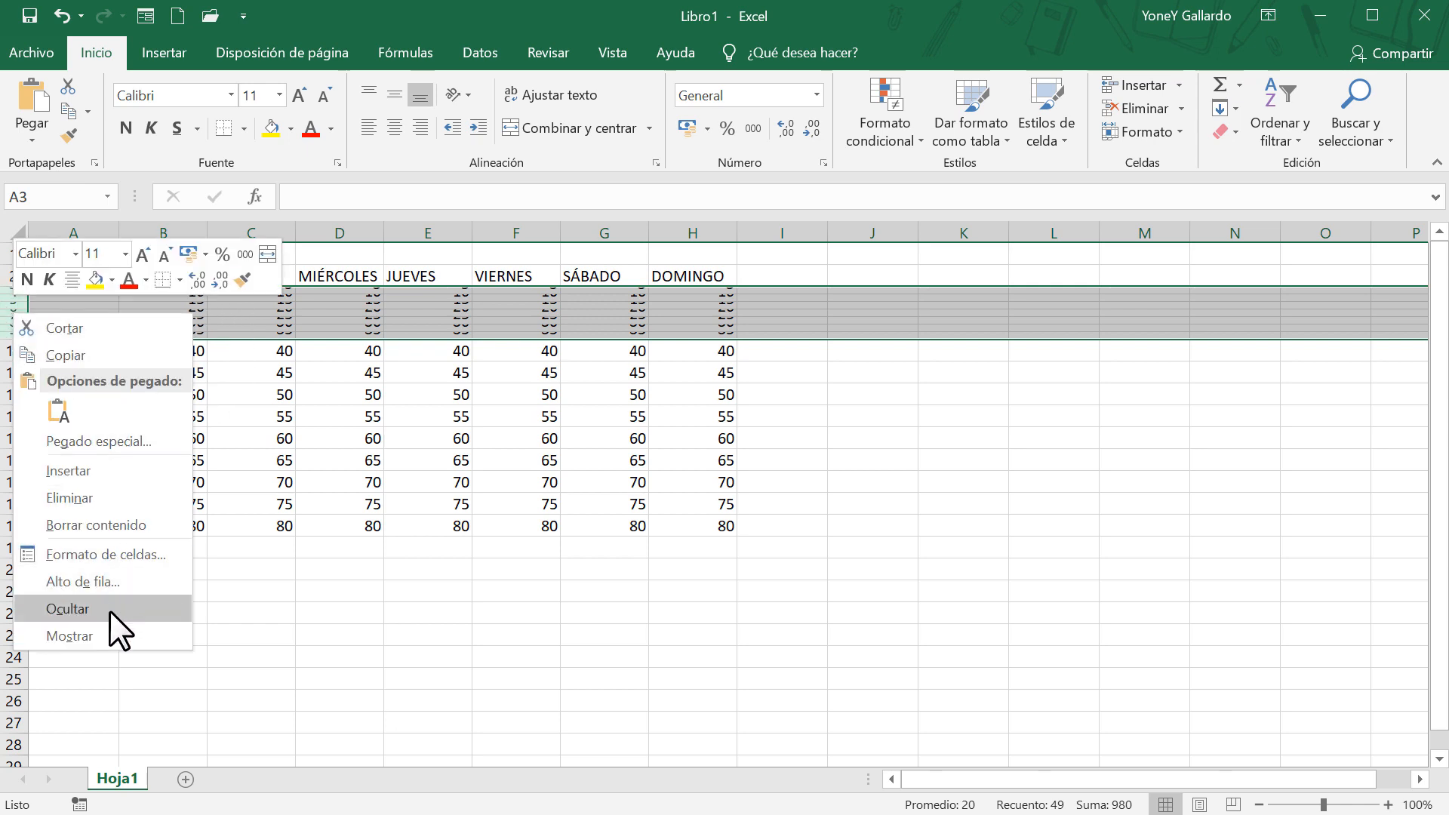
left_click(110, 584)
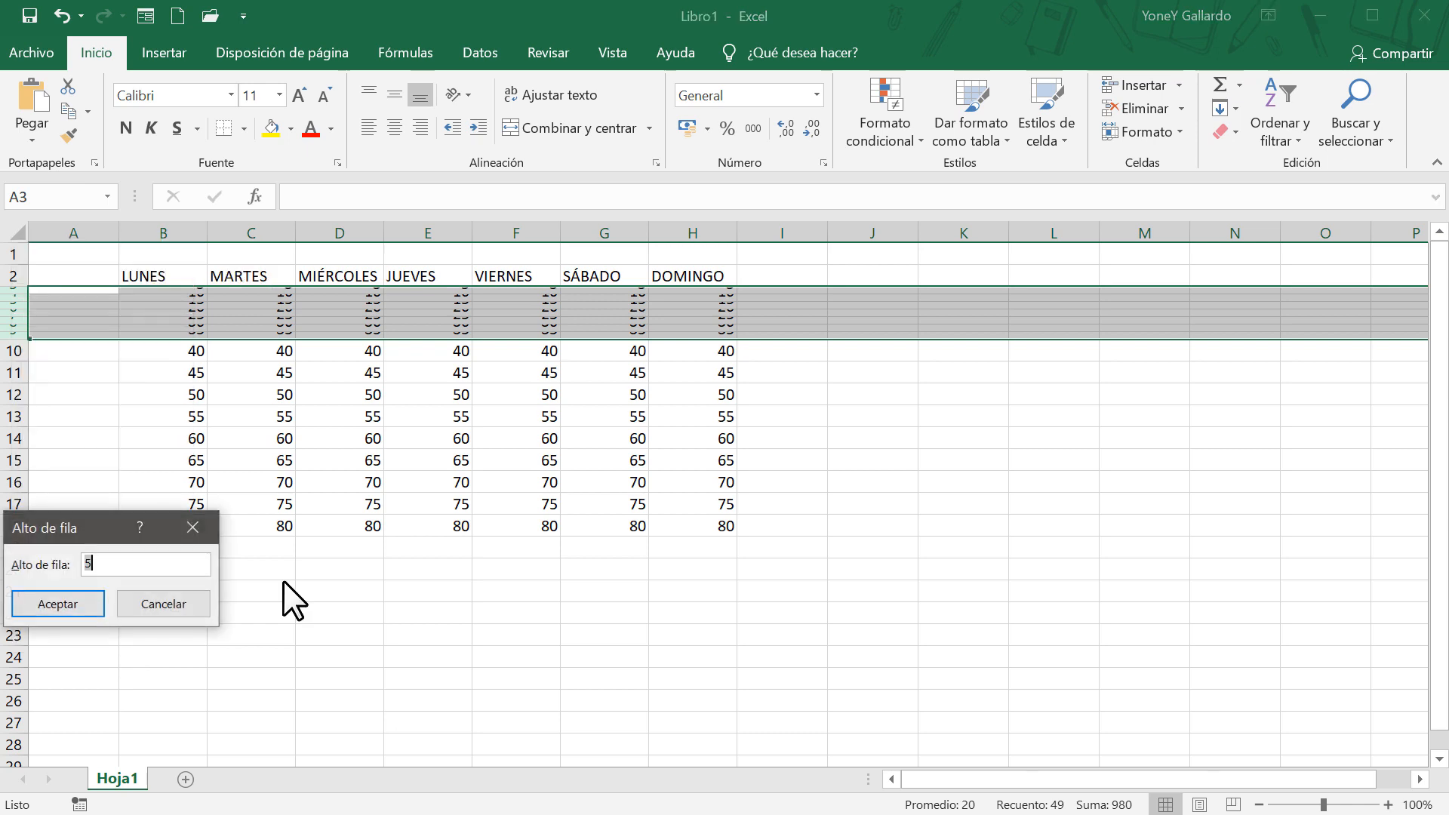
type("15")
key("Return")
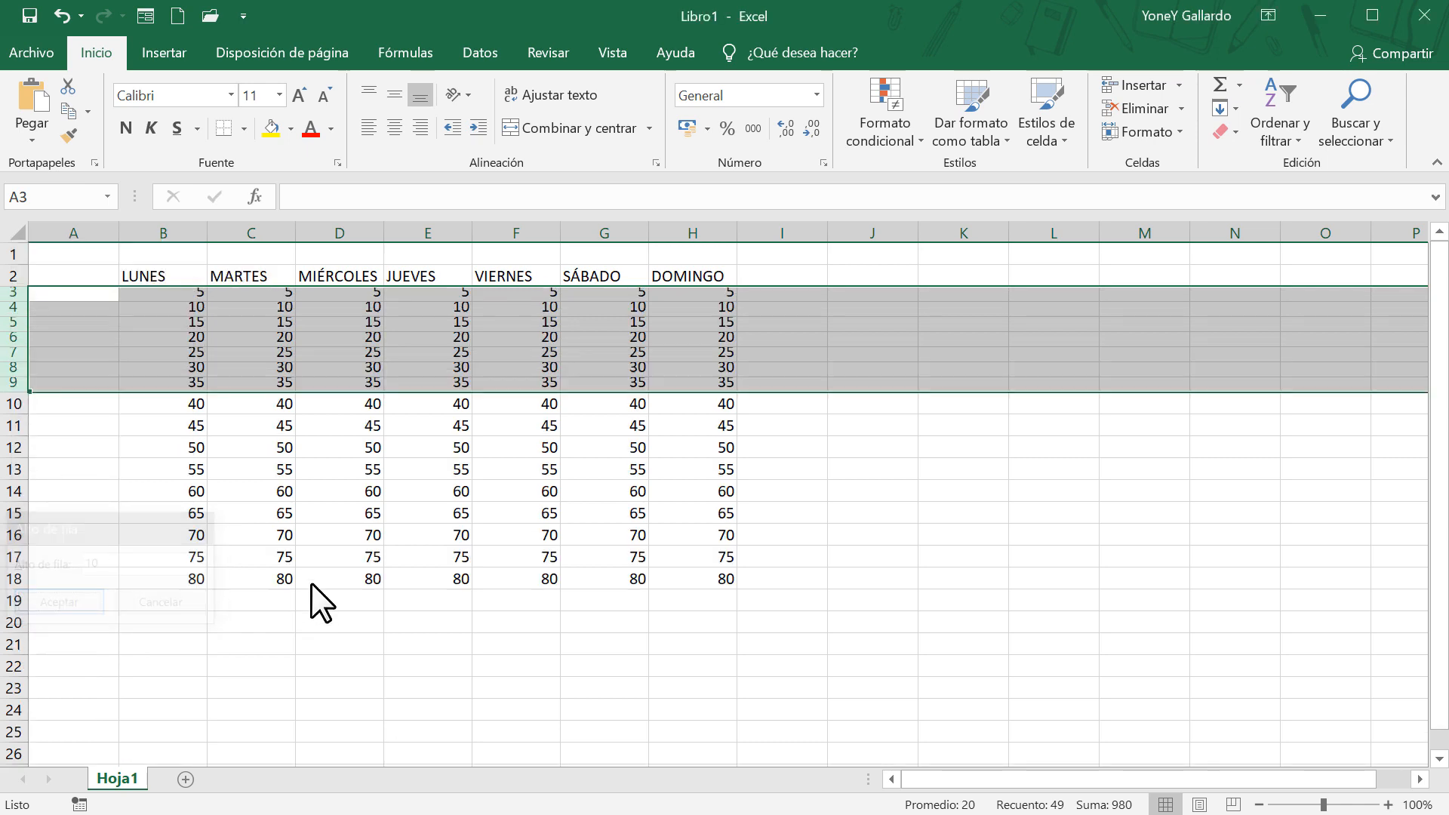
Set the height of rows 3 to 9 to 20 and deselect them
right_click(6, 326)
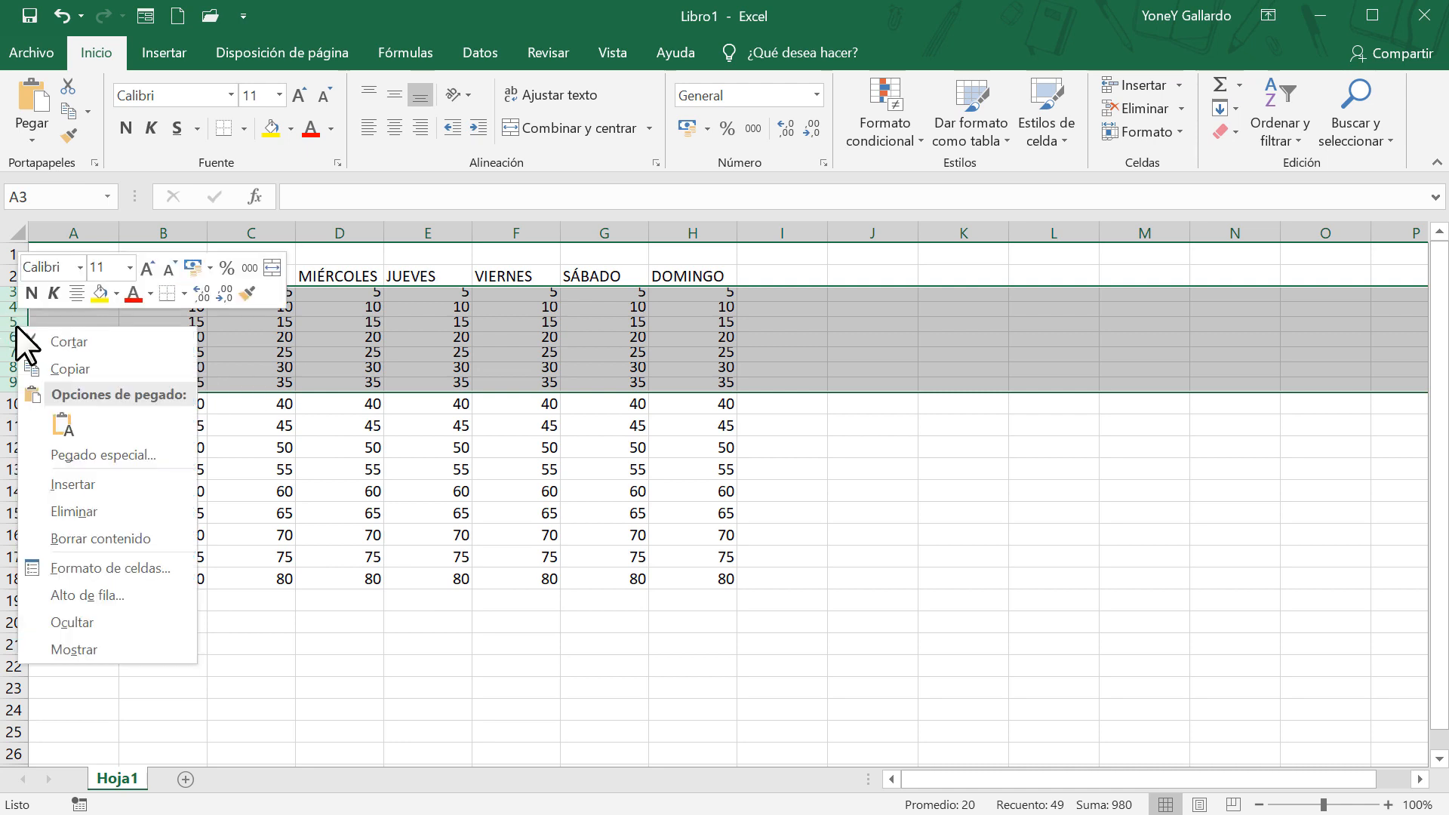
left_click(115, 598)
type("20")
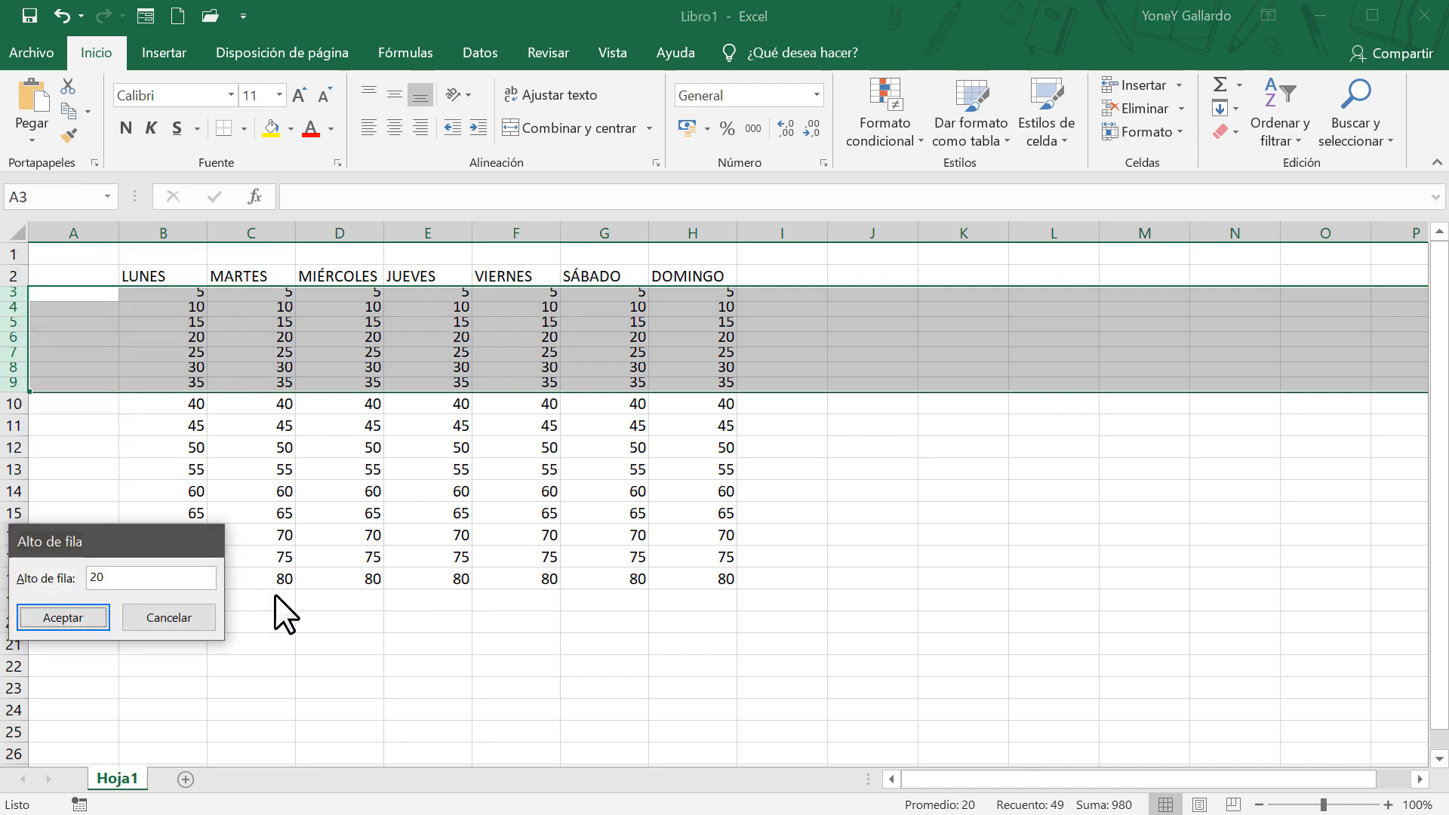
key("Return")
left_click(838, 627)
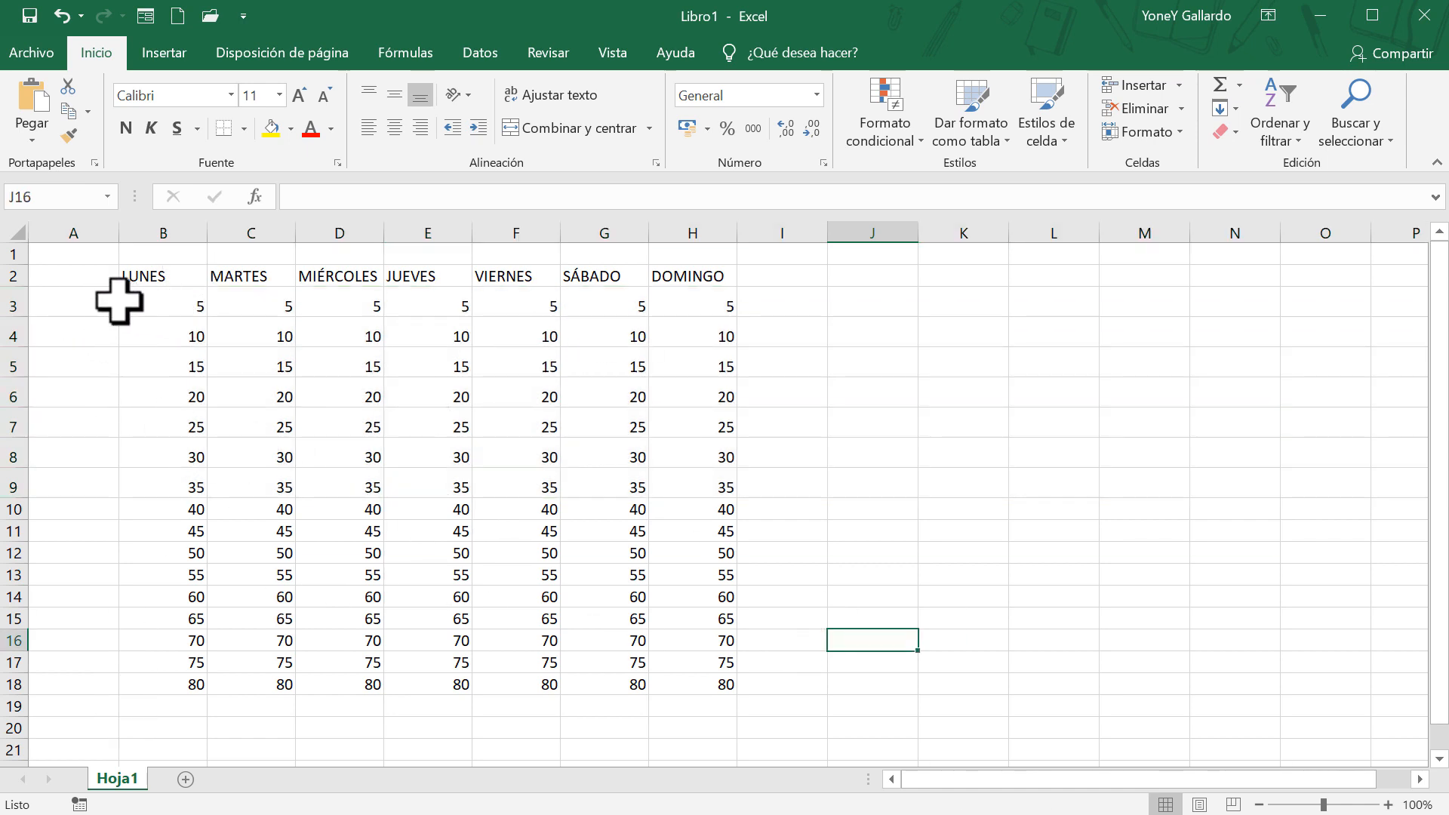
Set a uniform height of 20 for rows 2 to 18, deselect them and check the whole table
left_click_drag(15, 275, 15, 674)
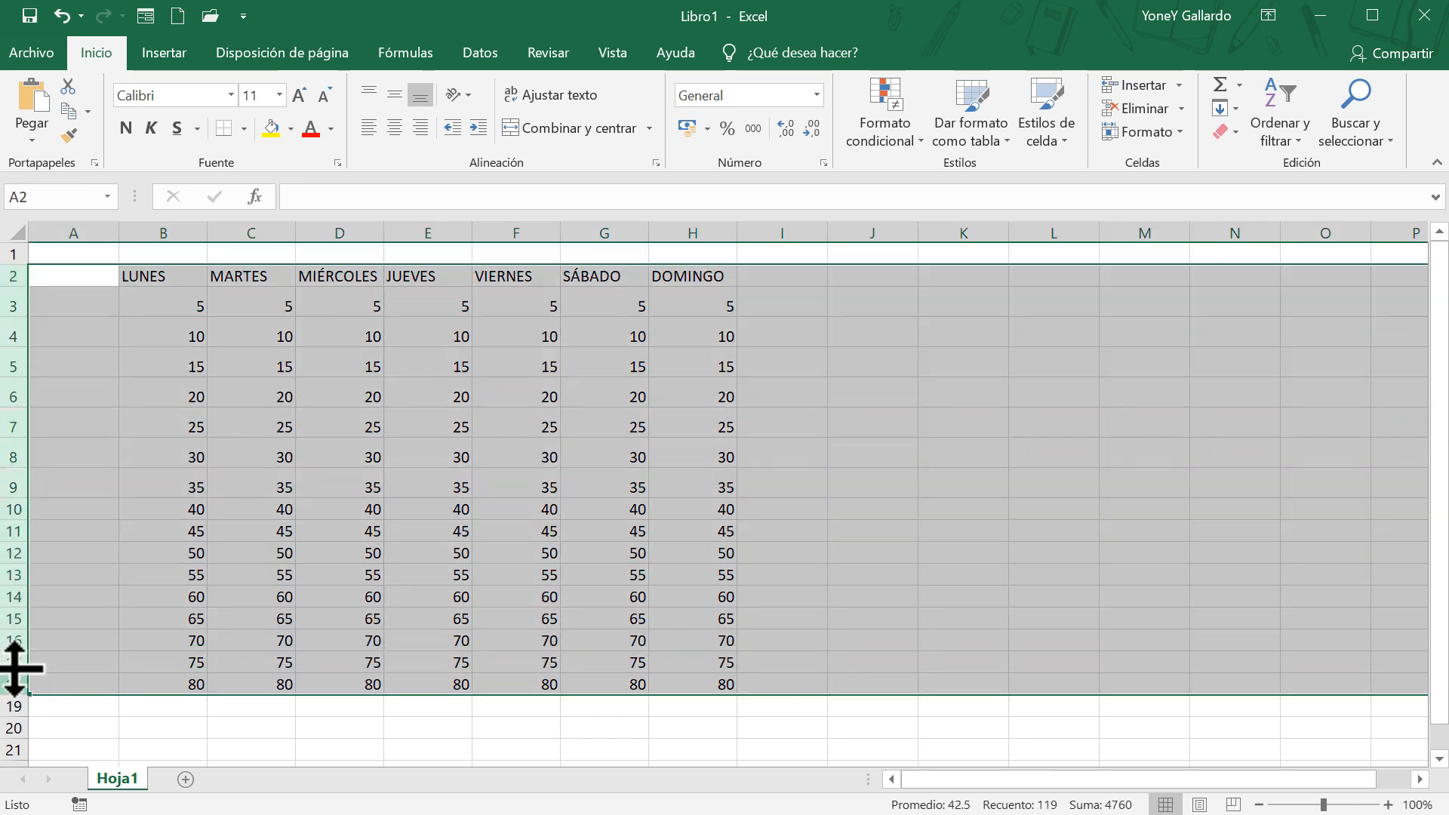
right_click(11, 599)
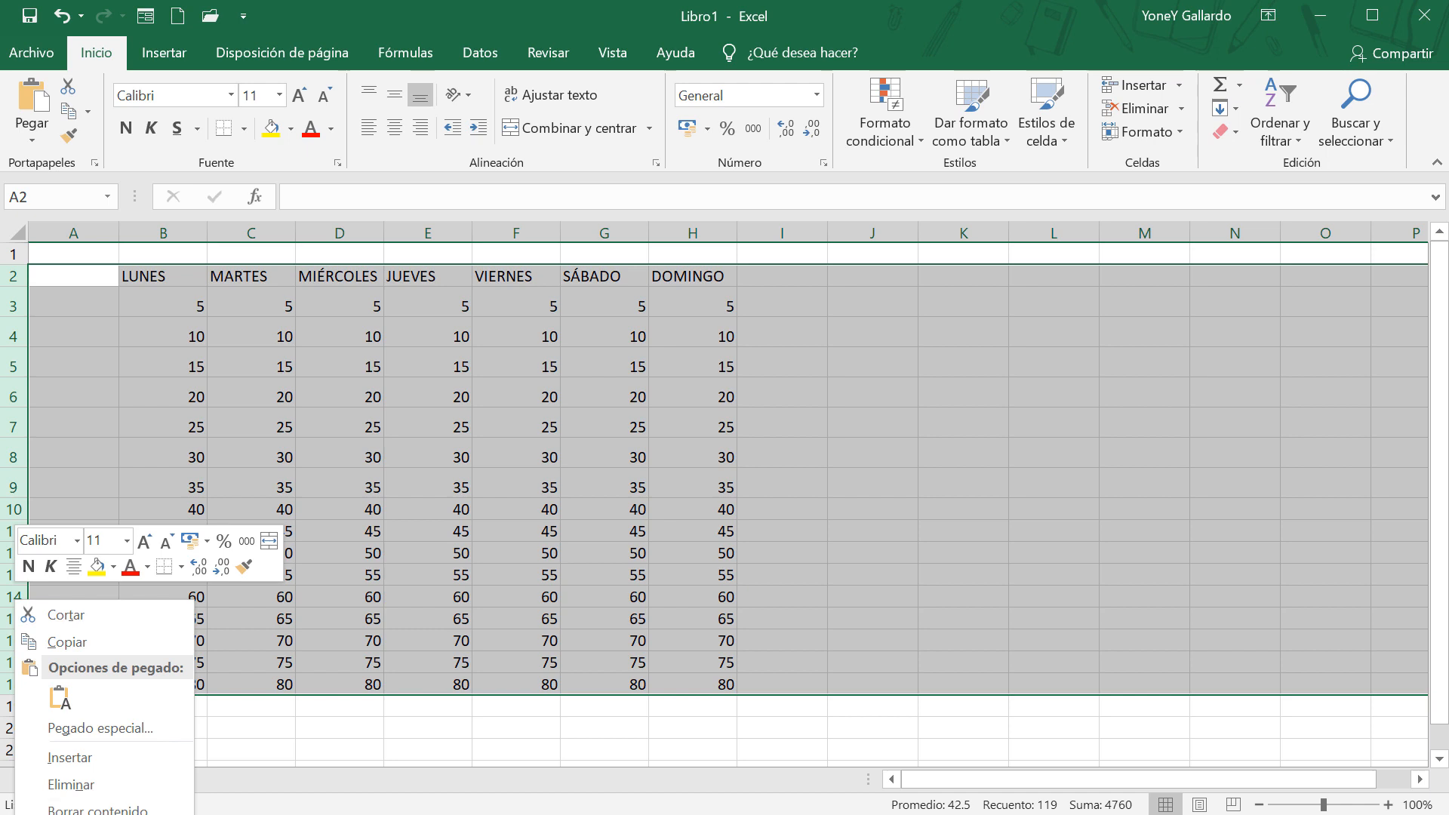
left_click(83, 814)
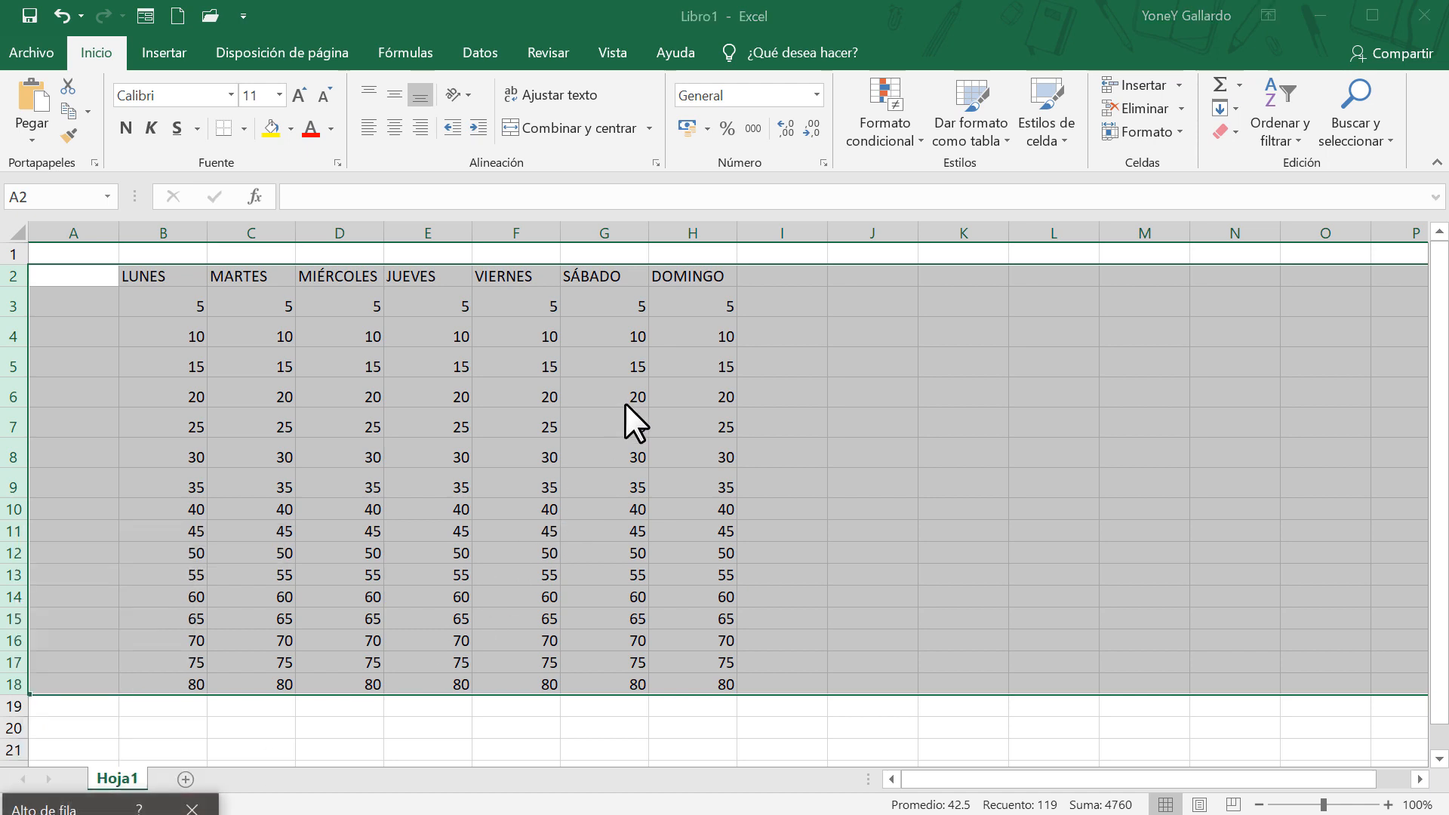
key("Return")
left_click(437, 372)
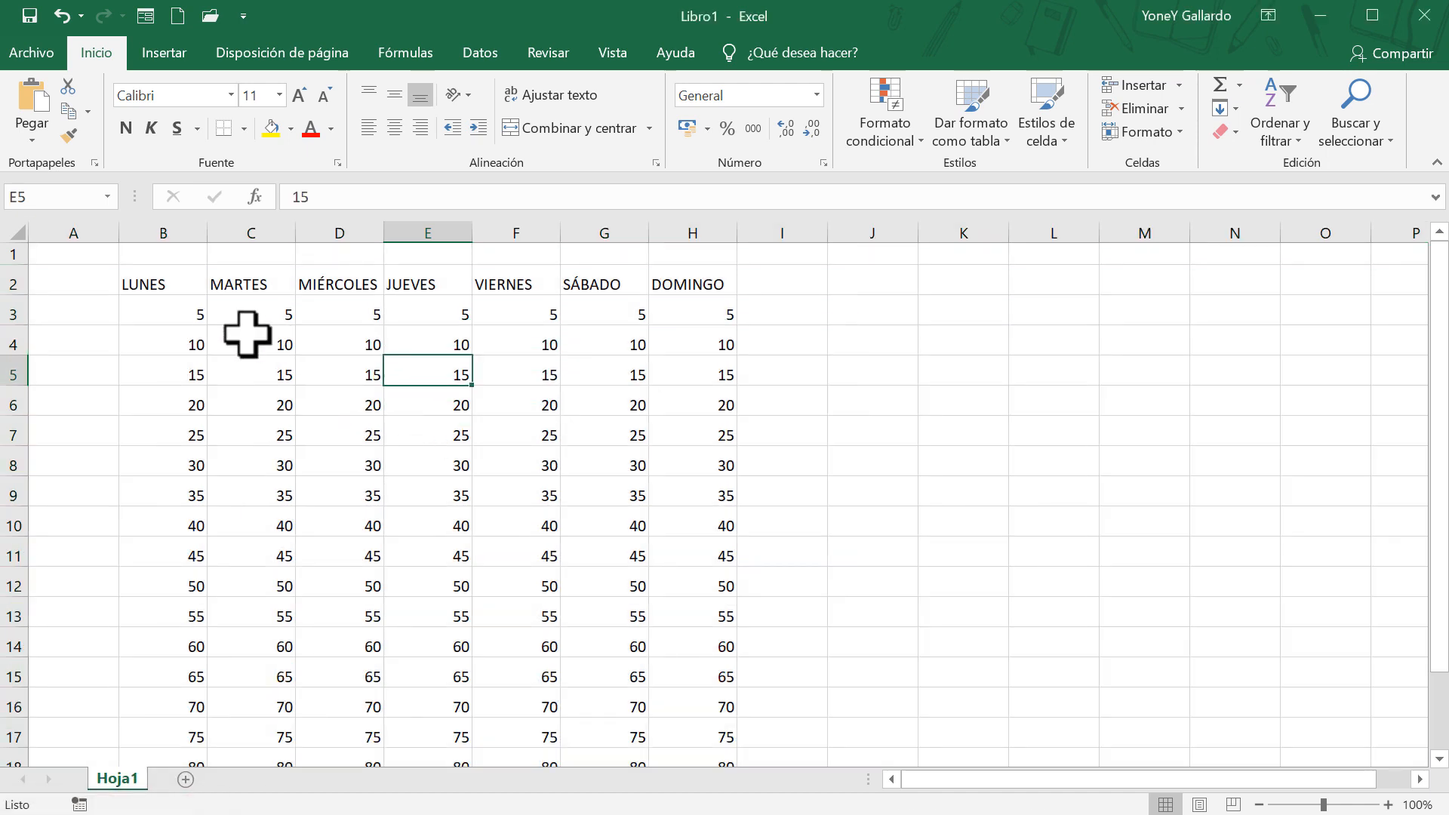
scroll(201, 430, "down", 1)
scroll(453, 589, "up", 1)
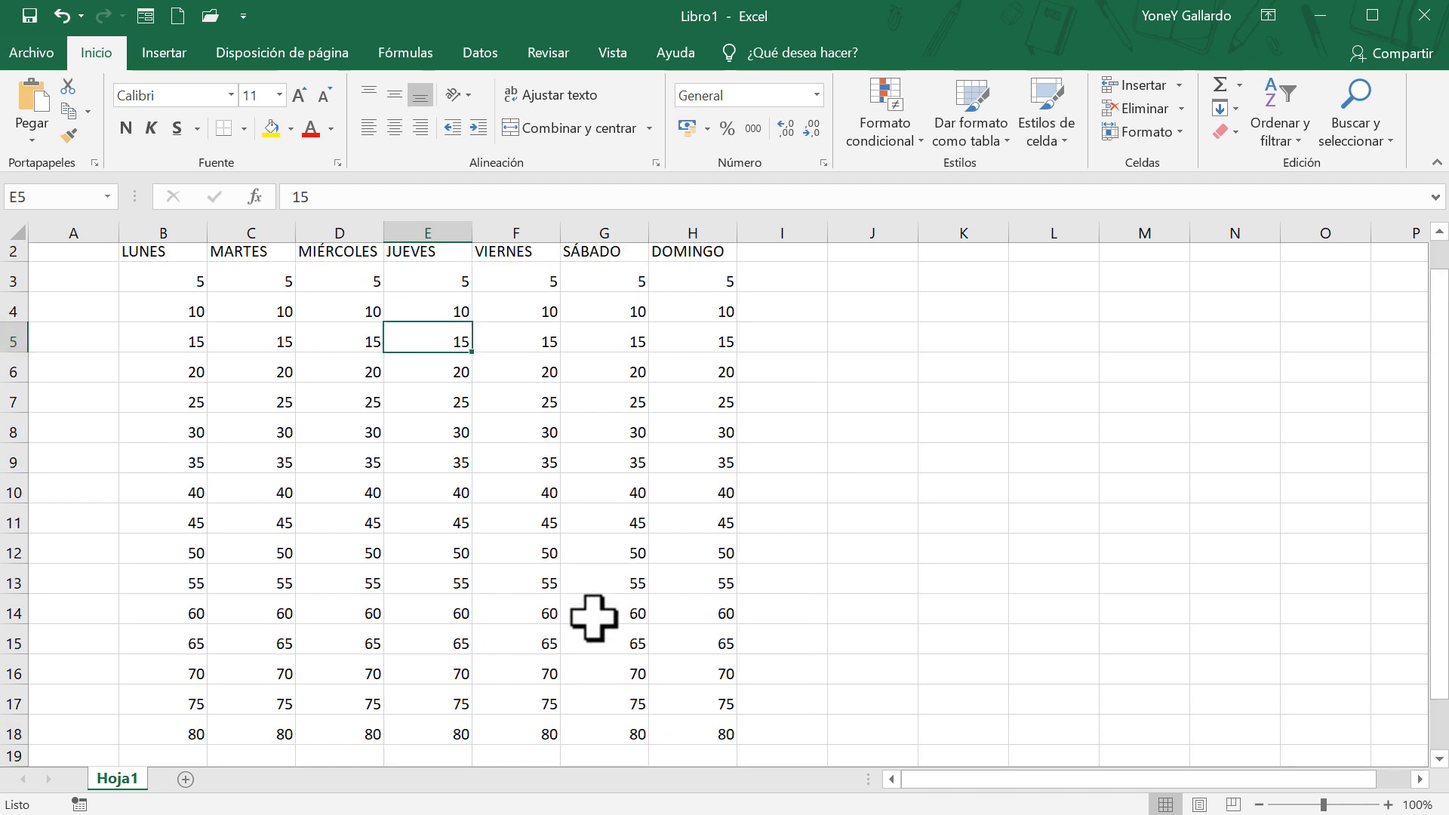
scroll(594, 617, "up", 1)
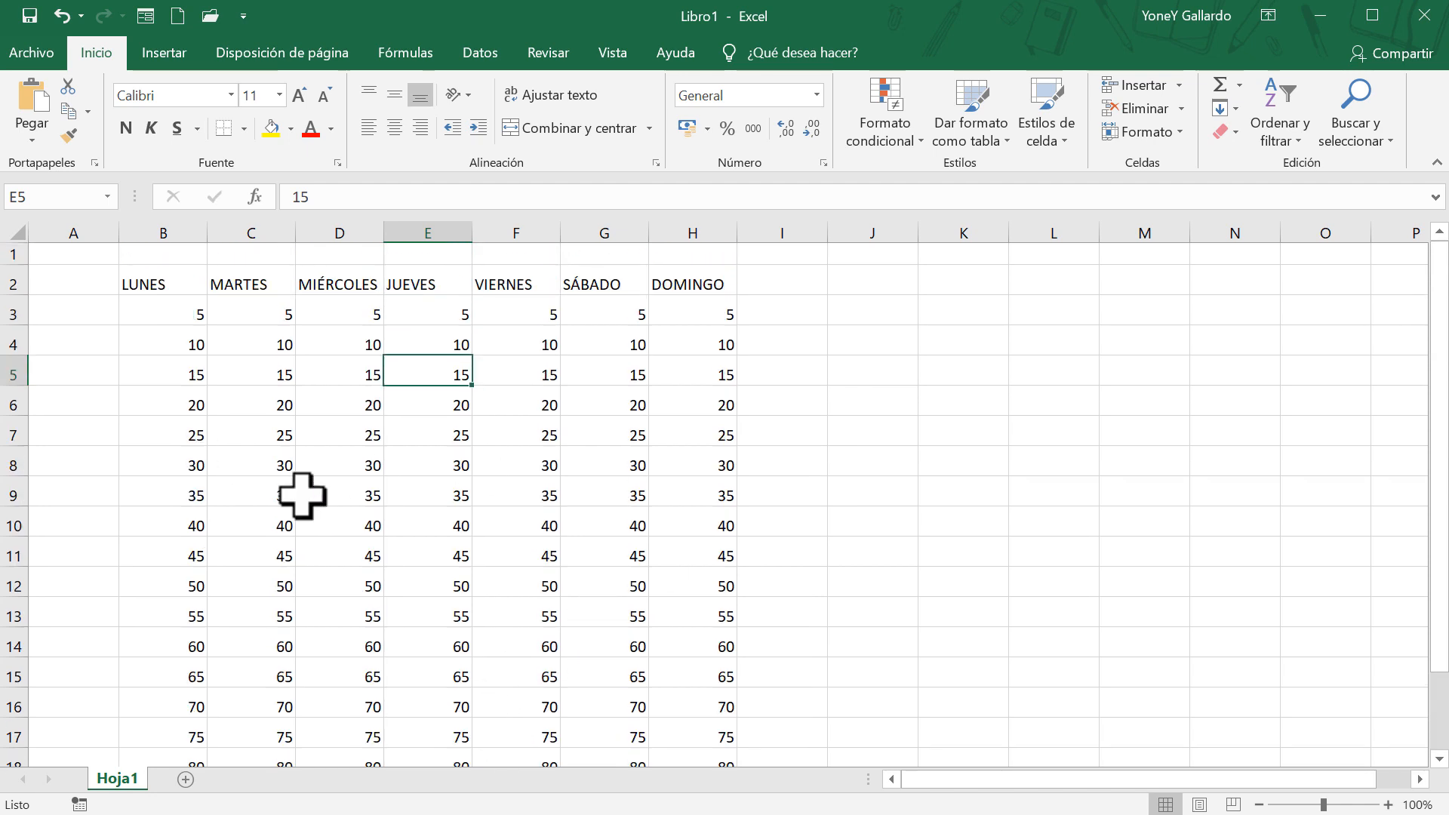
Delete rows 15 to 18, which hold the values 65 to 80, and deselect the rows
scroll(293, 501, "down", 1)
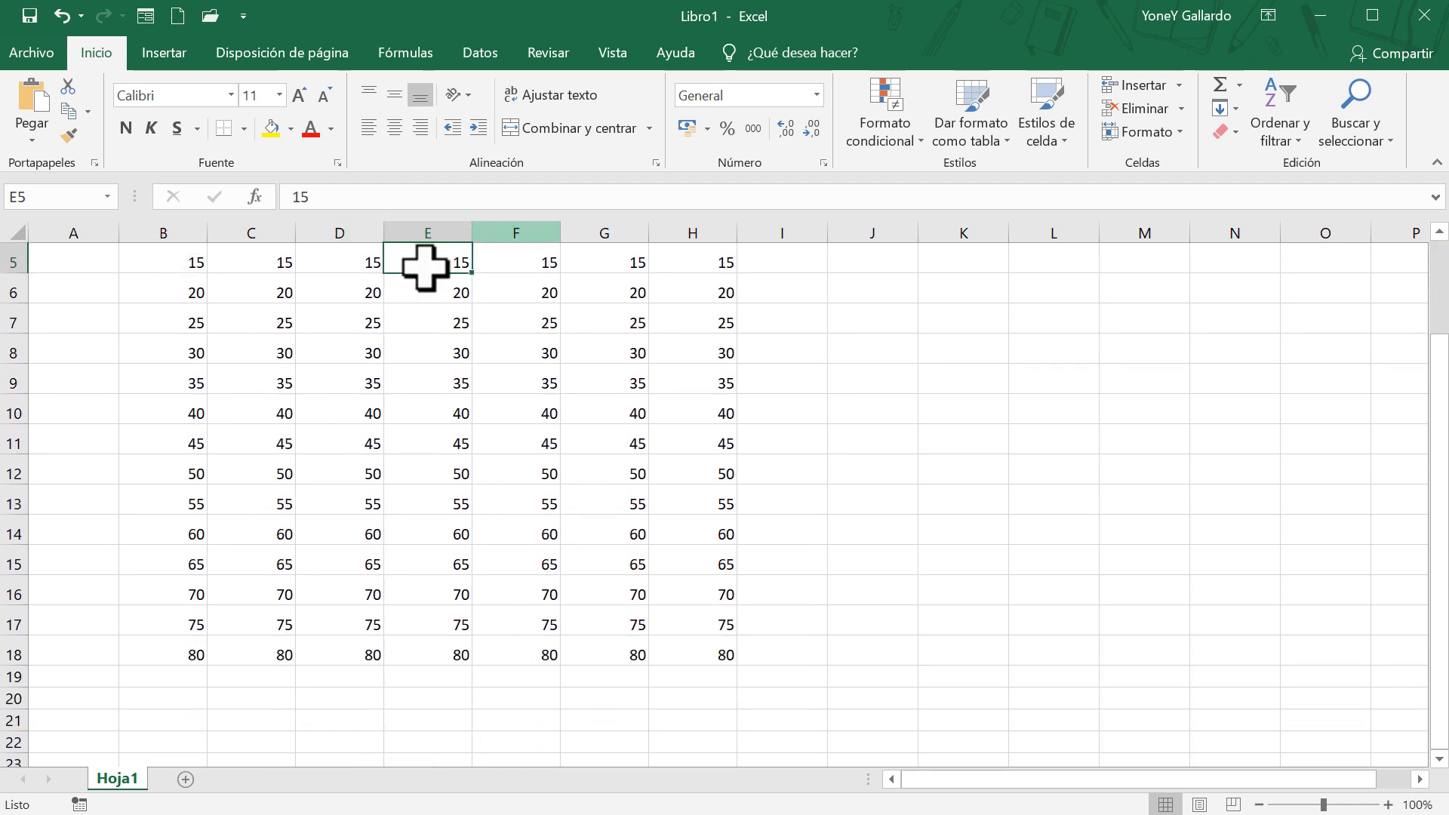
left_click(8, 654)
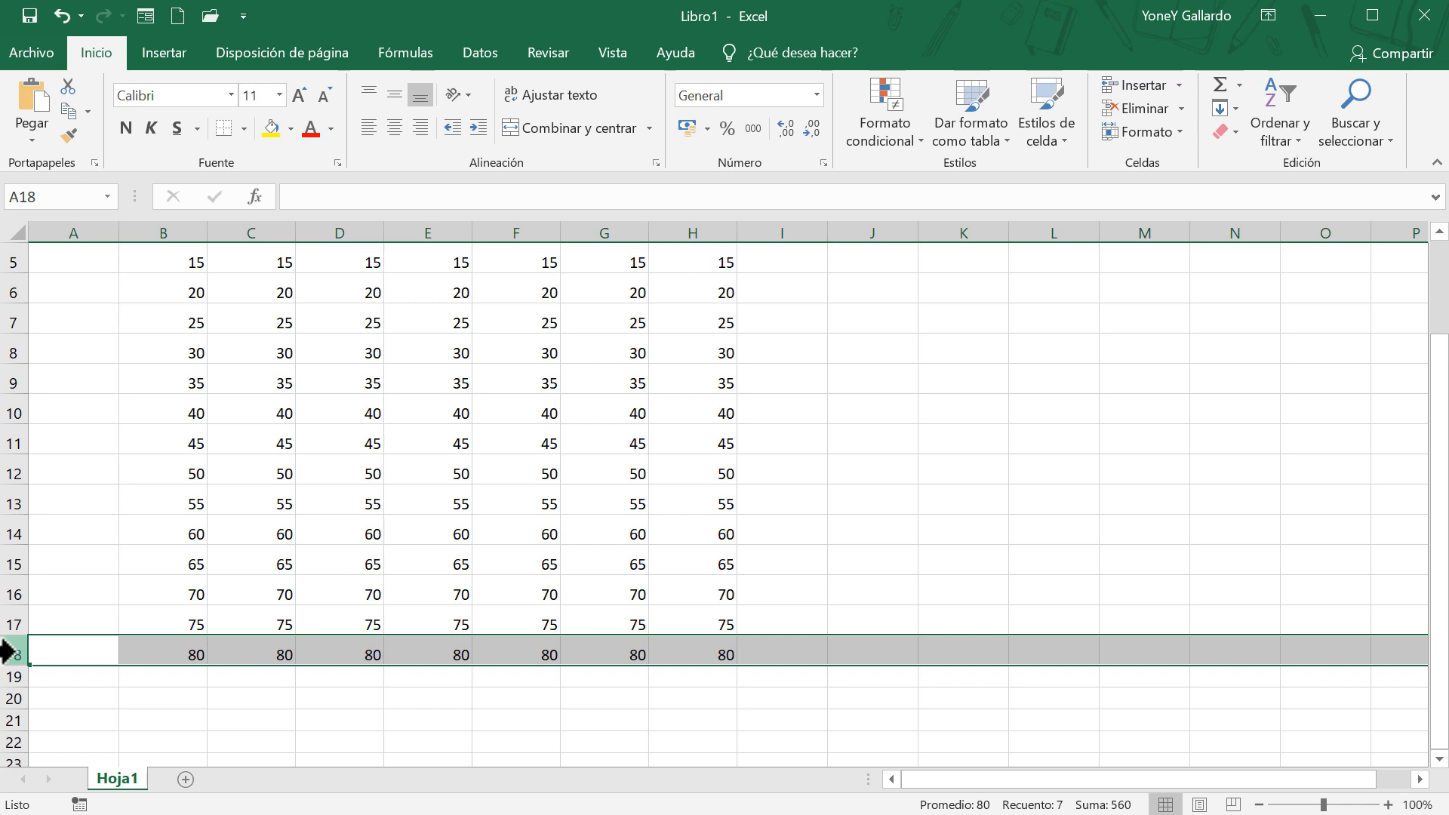
left_click_drag(6, 650, 17, 563)
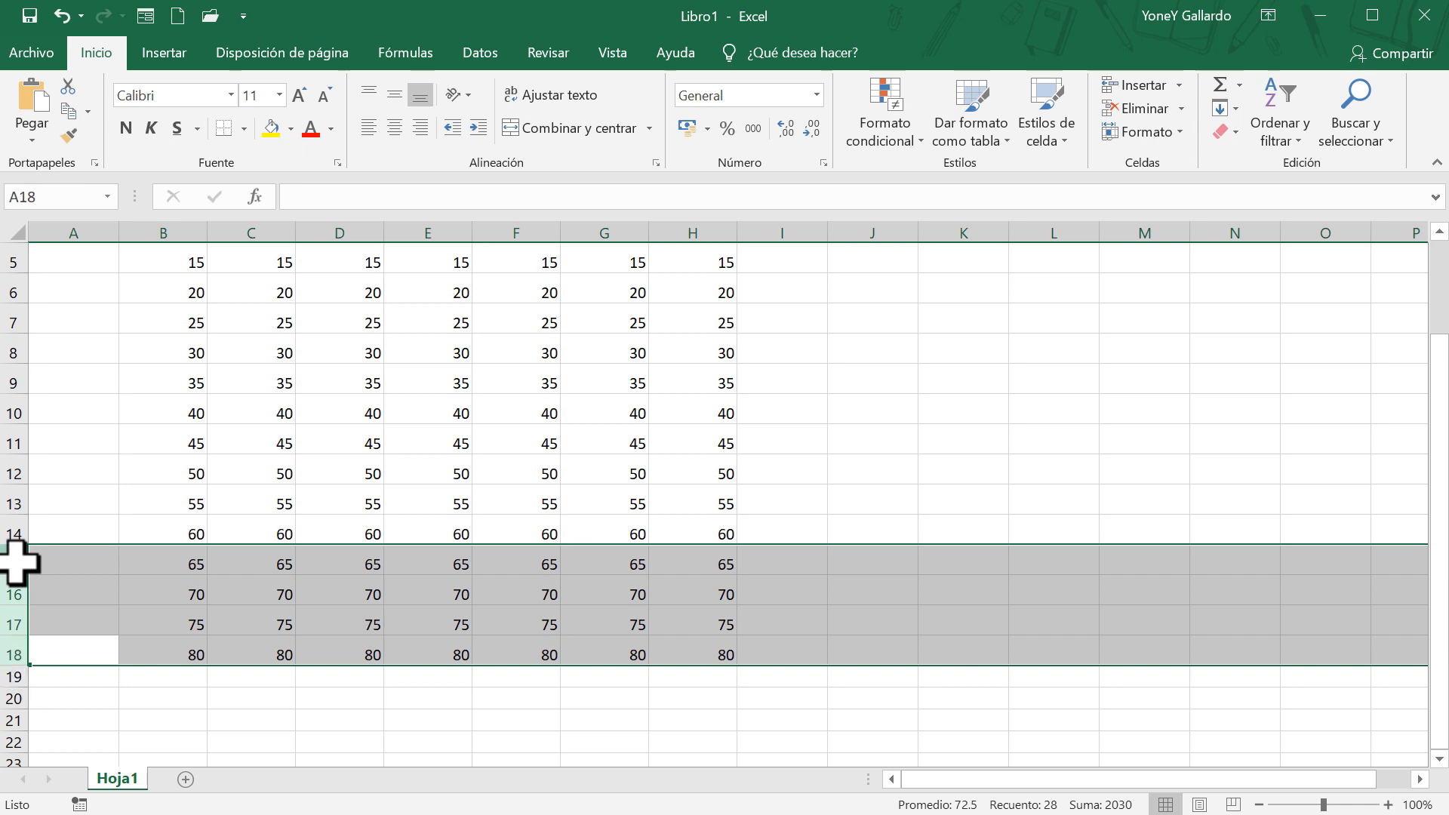
right_click(16, 563)
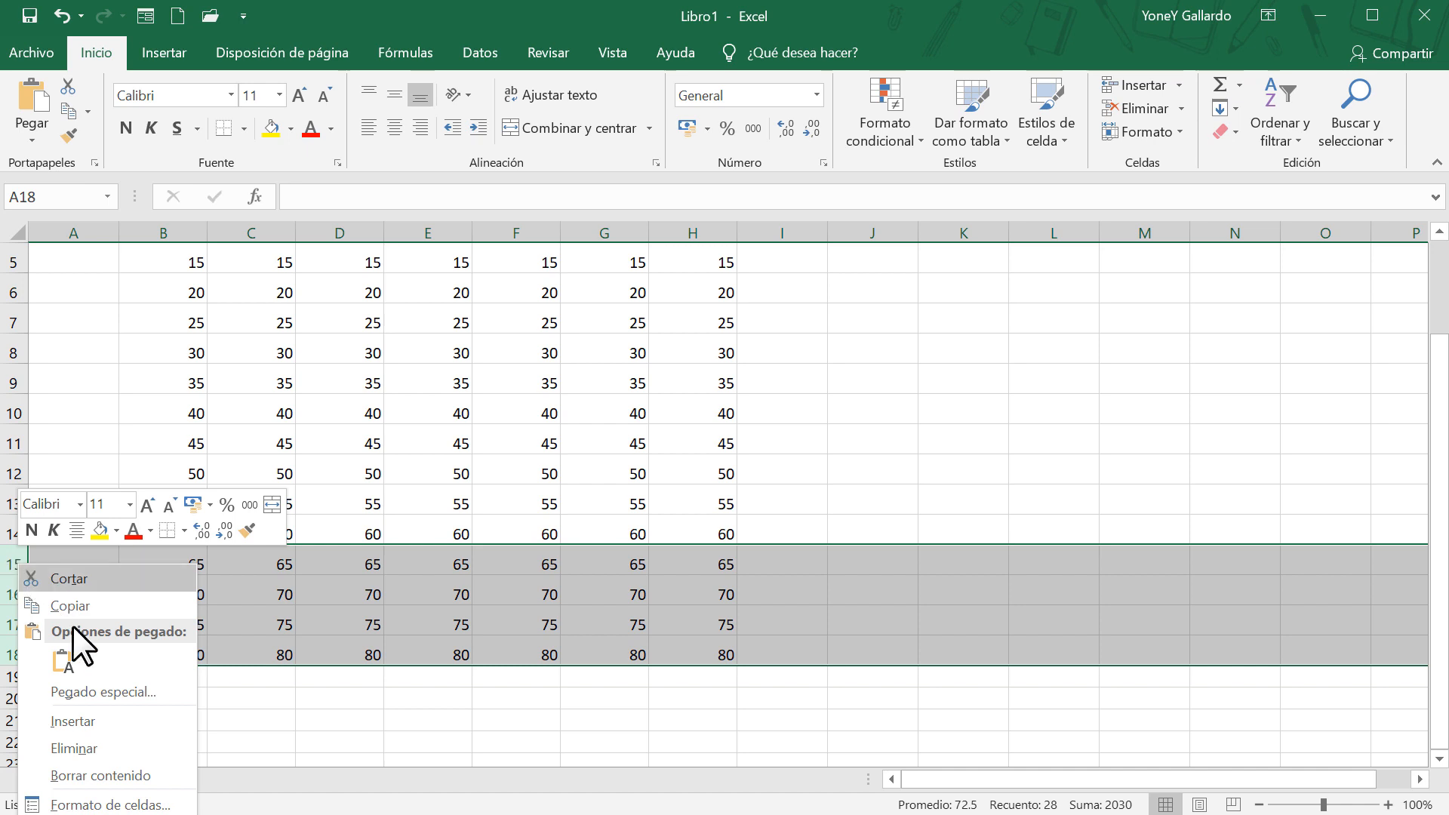
left_click(87, 751)
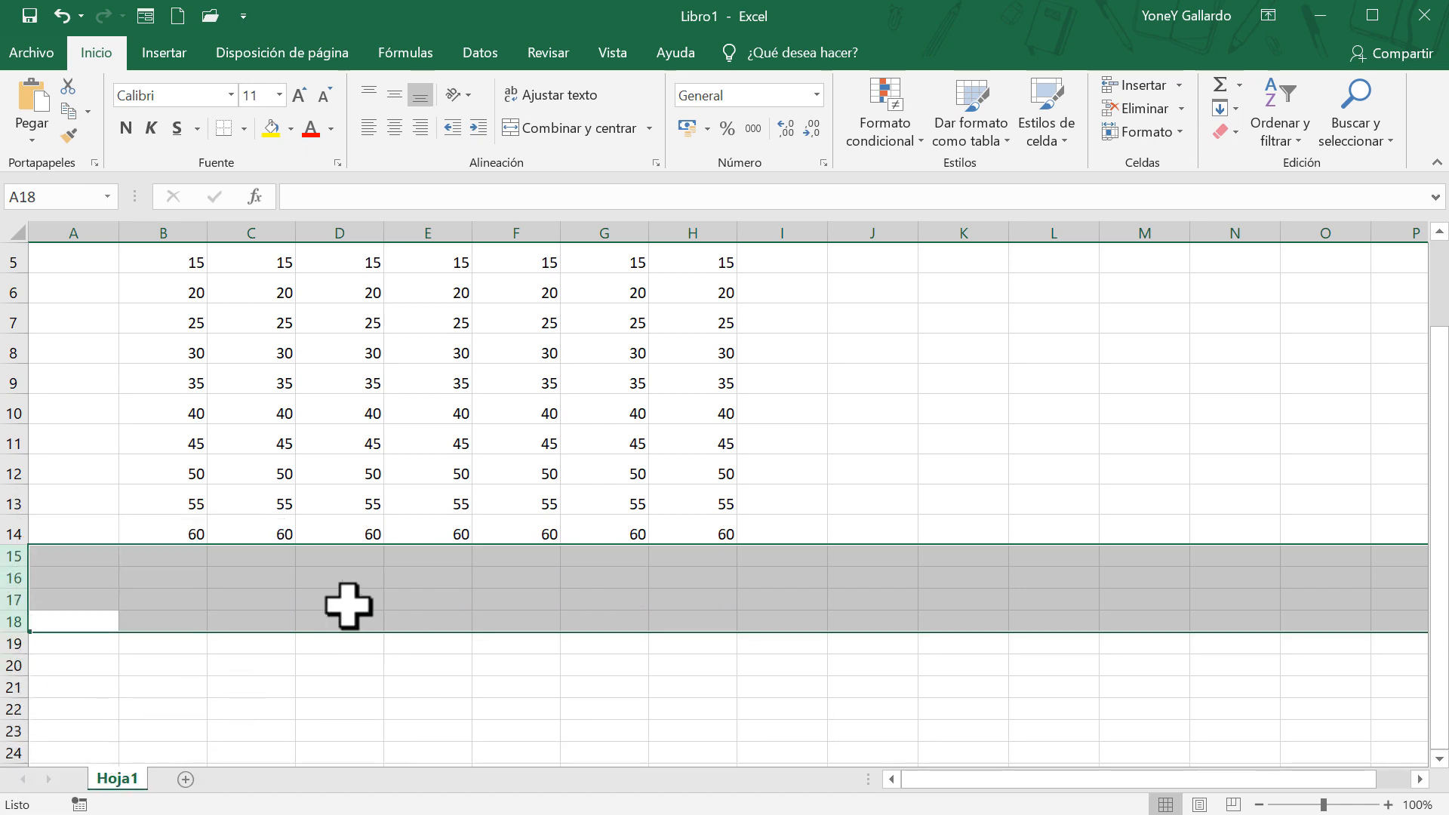
scroll(370, 626, "up", 2)
left_click(645, 489)
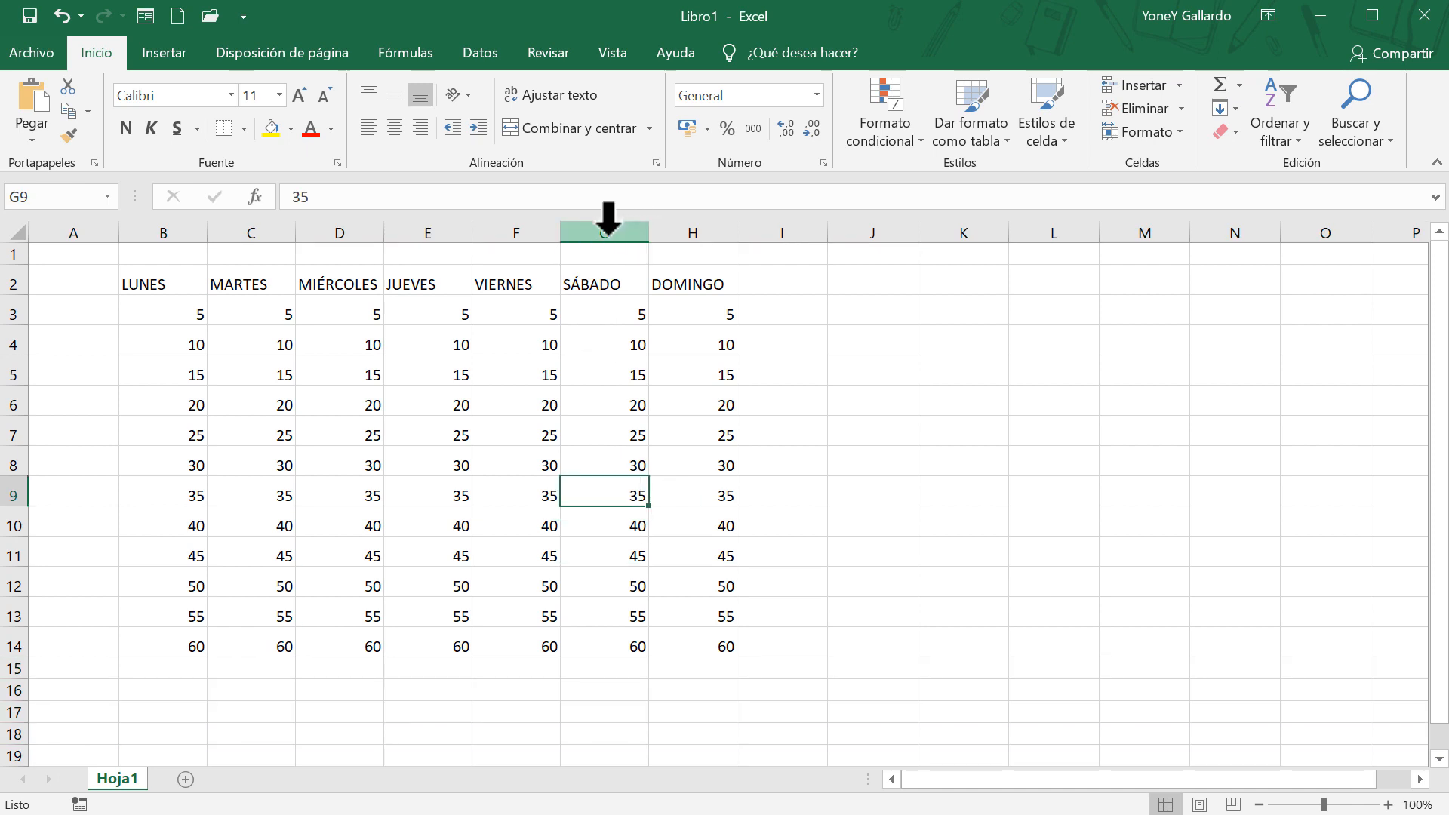
Delete the SÁBADO and DOMINGO columns, G and H, and select cell G2
left_click_drag(608, 226, 691, 234)
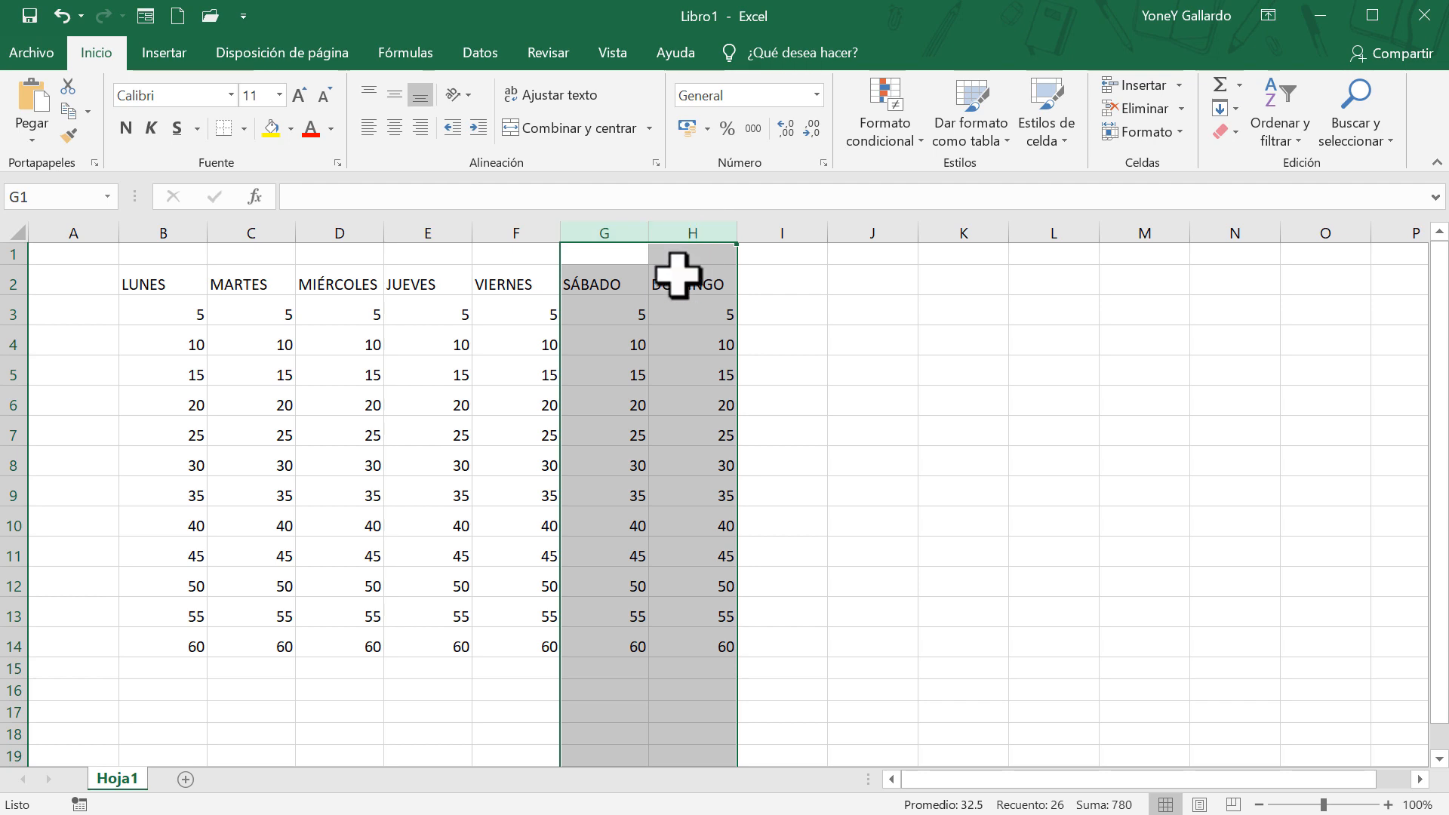
right_click(682, 232)
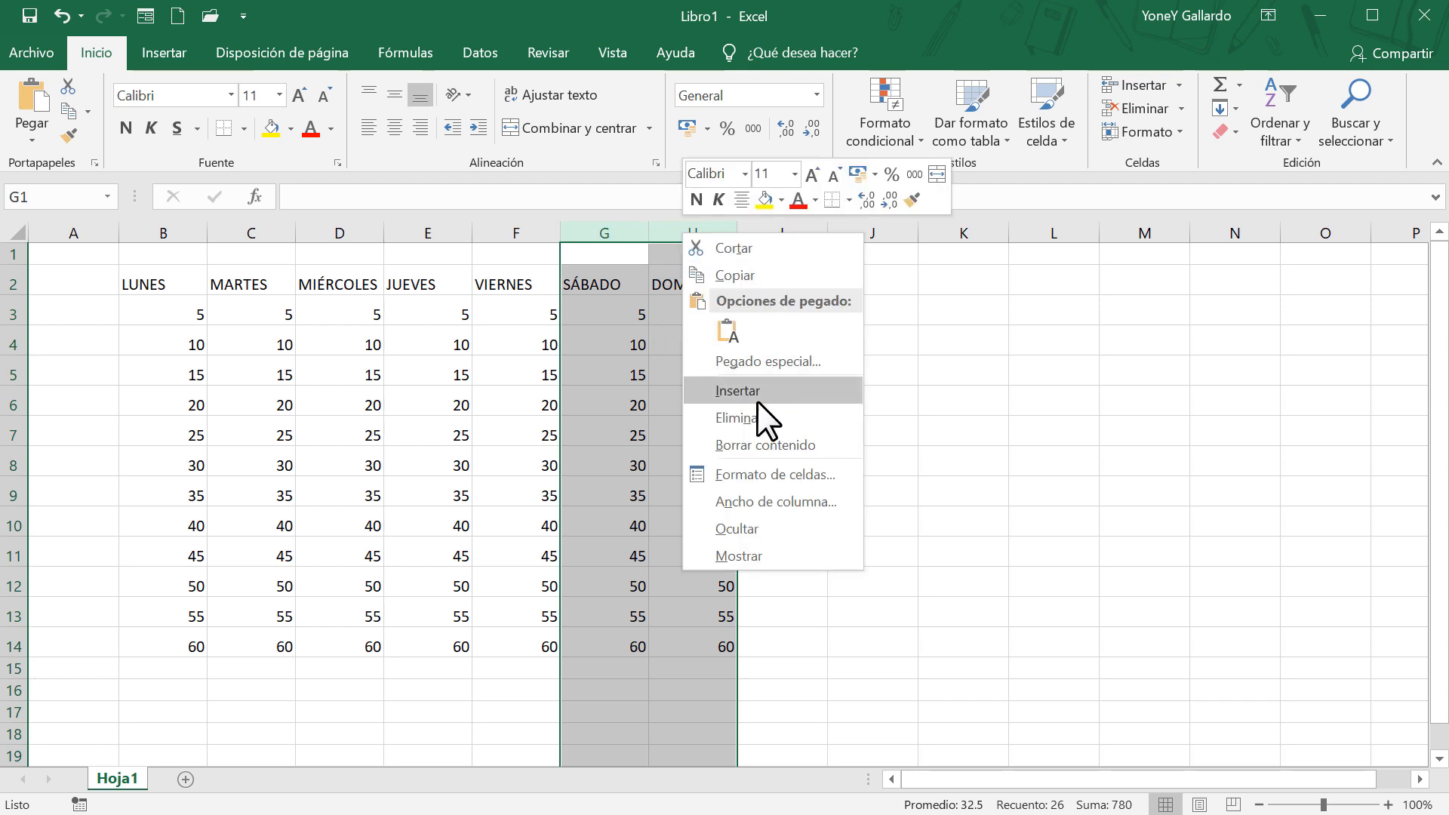
left_click(740, 417)
left_click(621, 287)
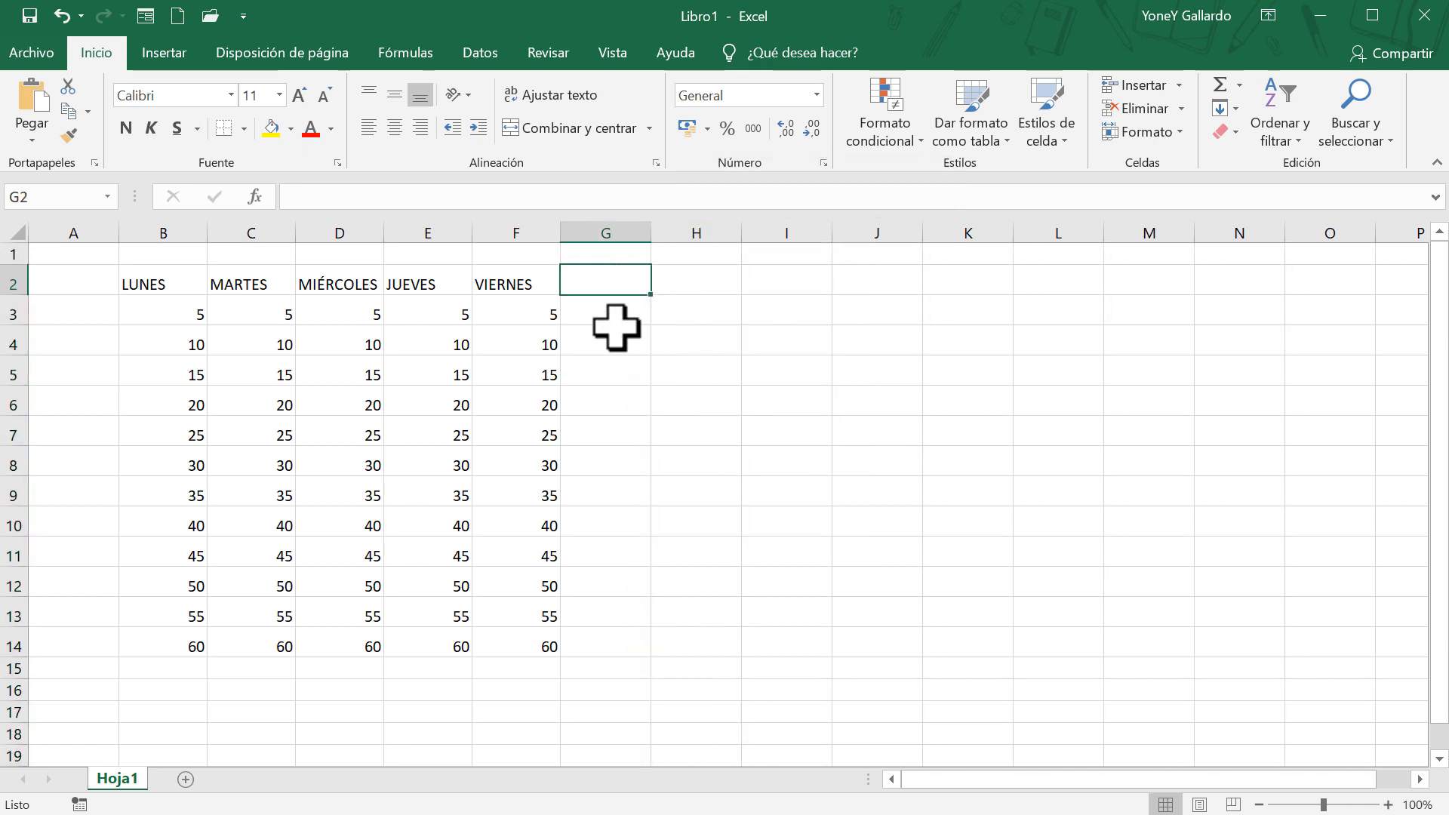
left_click_drag(140, 287, 495, 642)
left_click(632, 437)
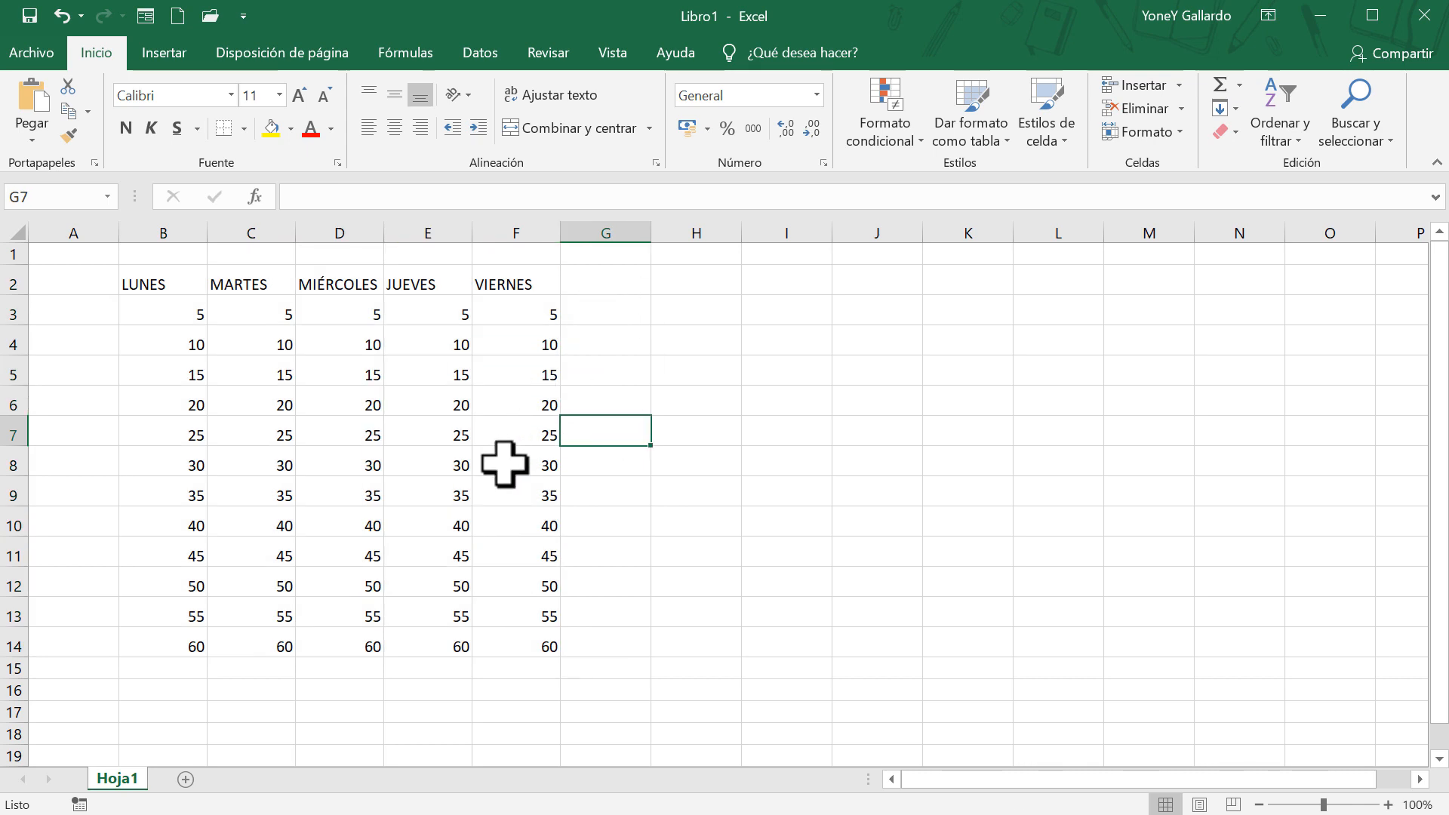
left_click(434, 424)
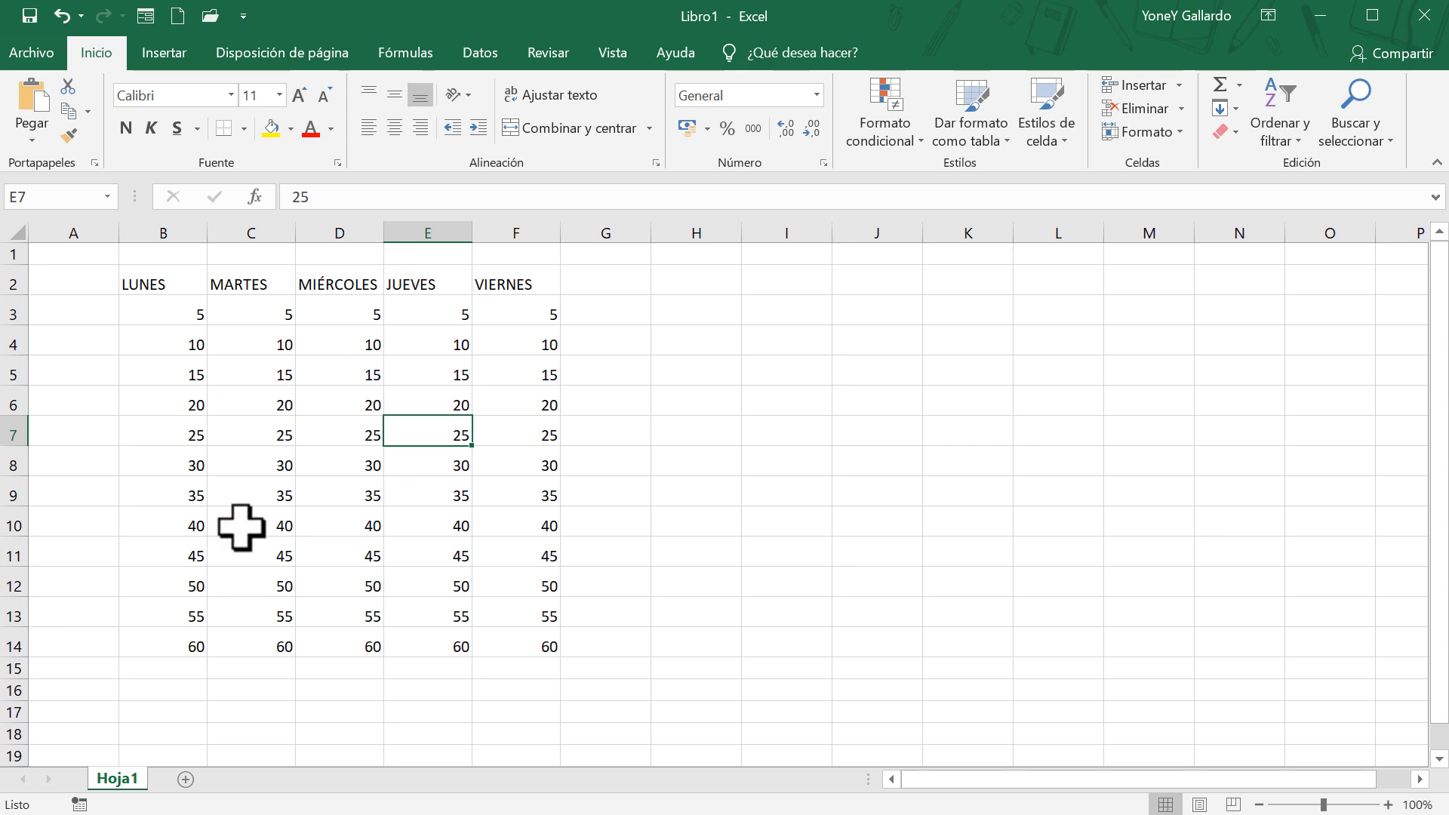
Add two new sheets, Hoja2 and Hoja3, and switch between the sheets, ending on Hoja1
left_click(184, 780)
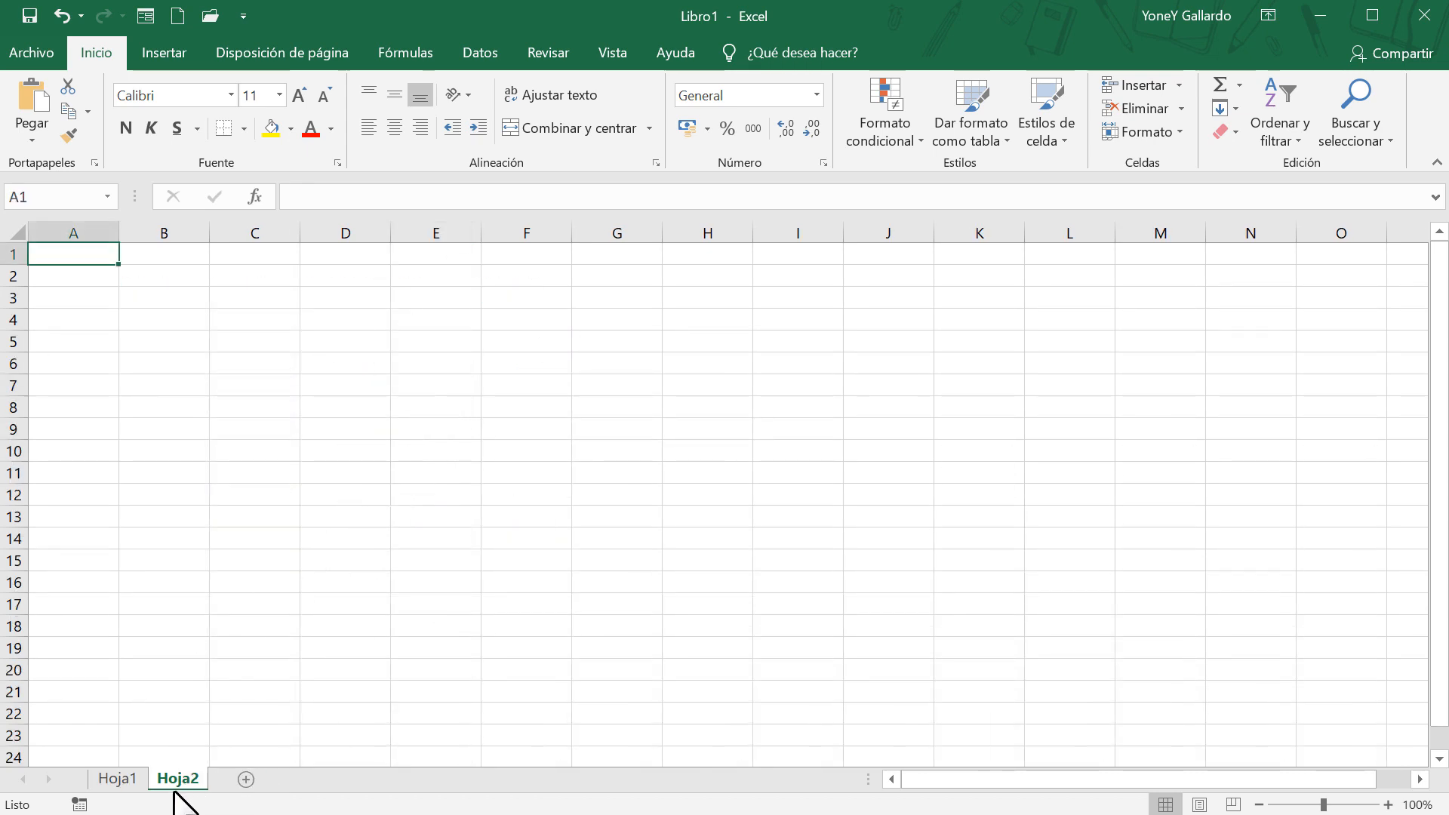
left_click(121, 782)
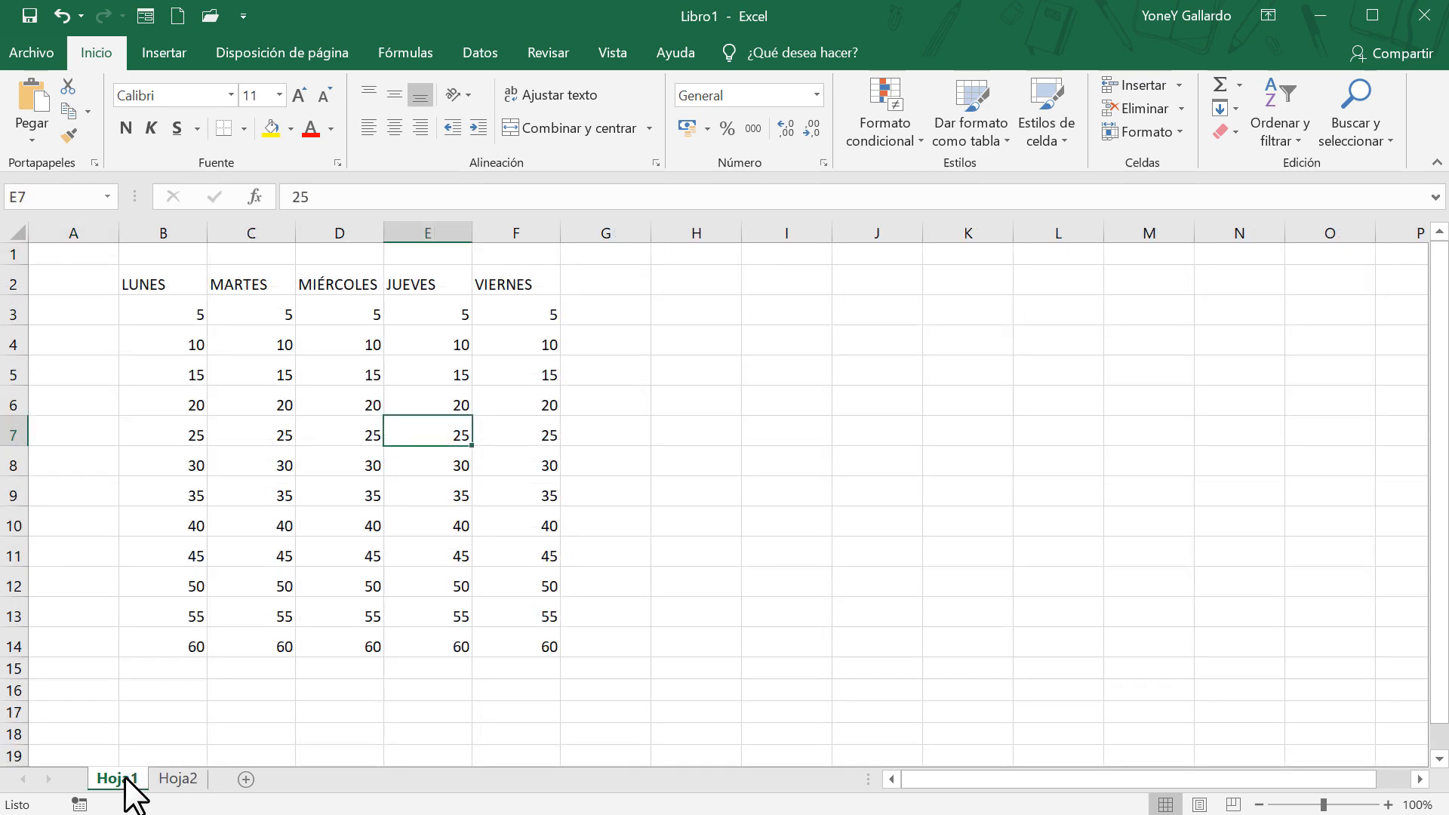
left_click(178, 781)
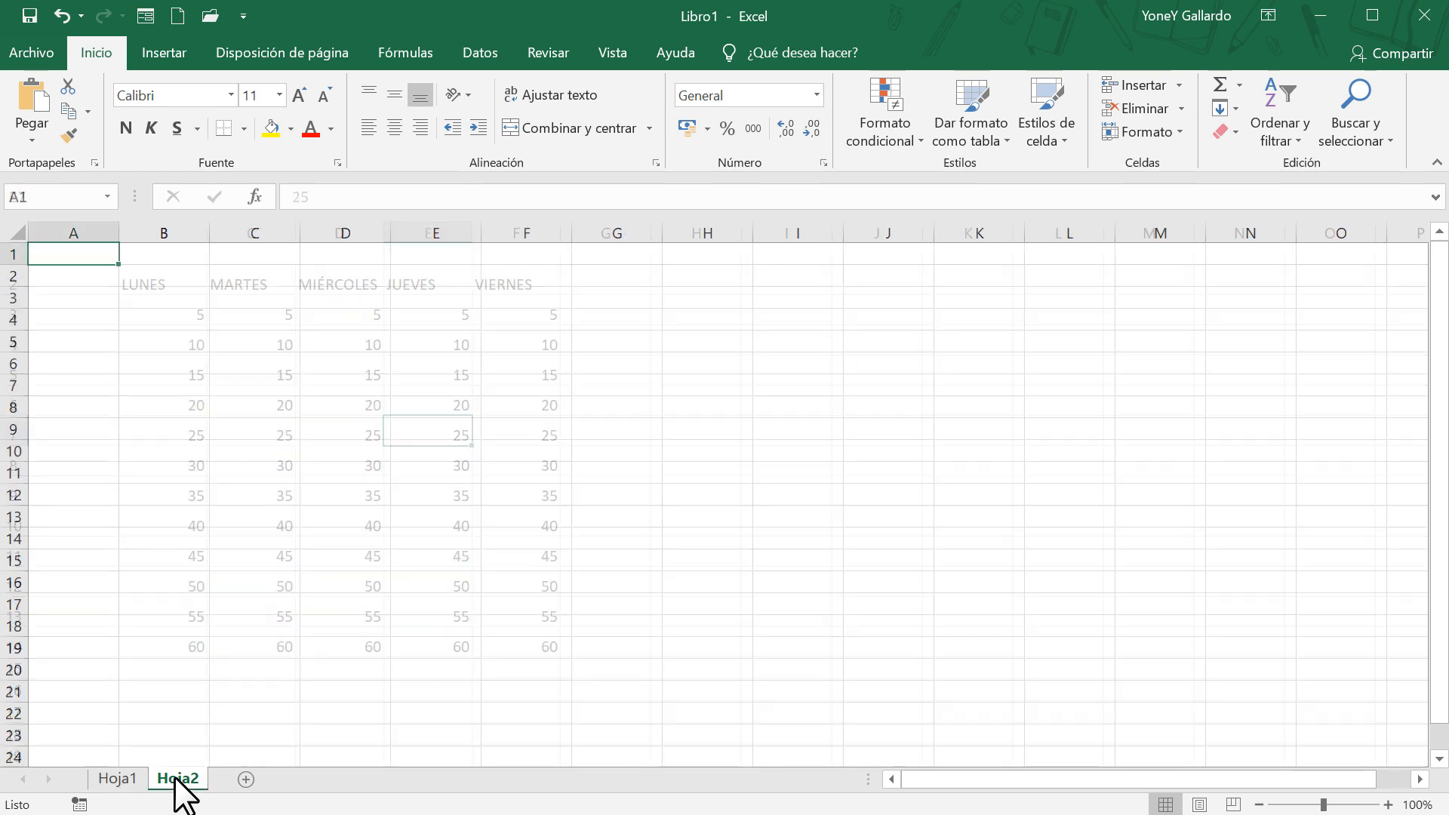
left_click(246, 779)
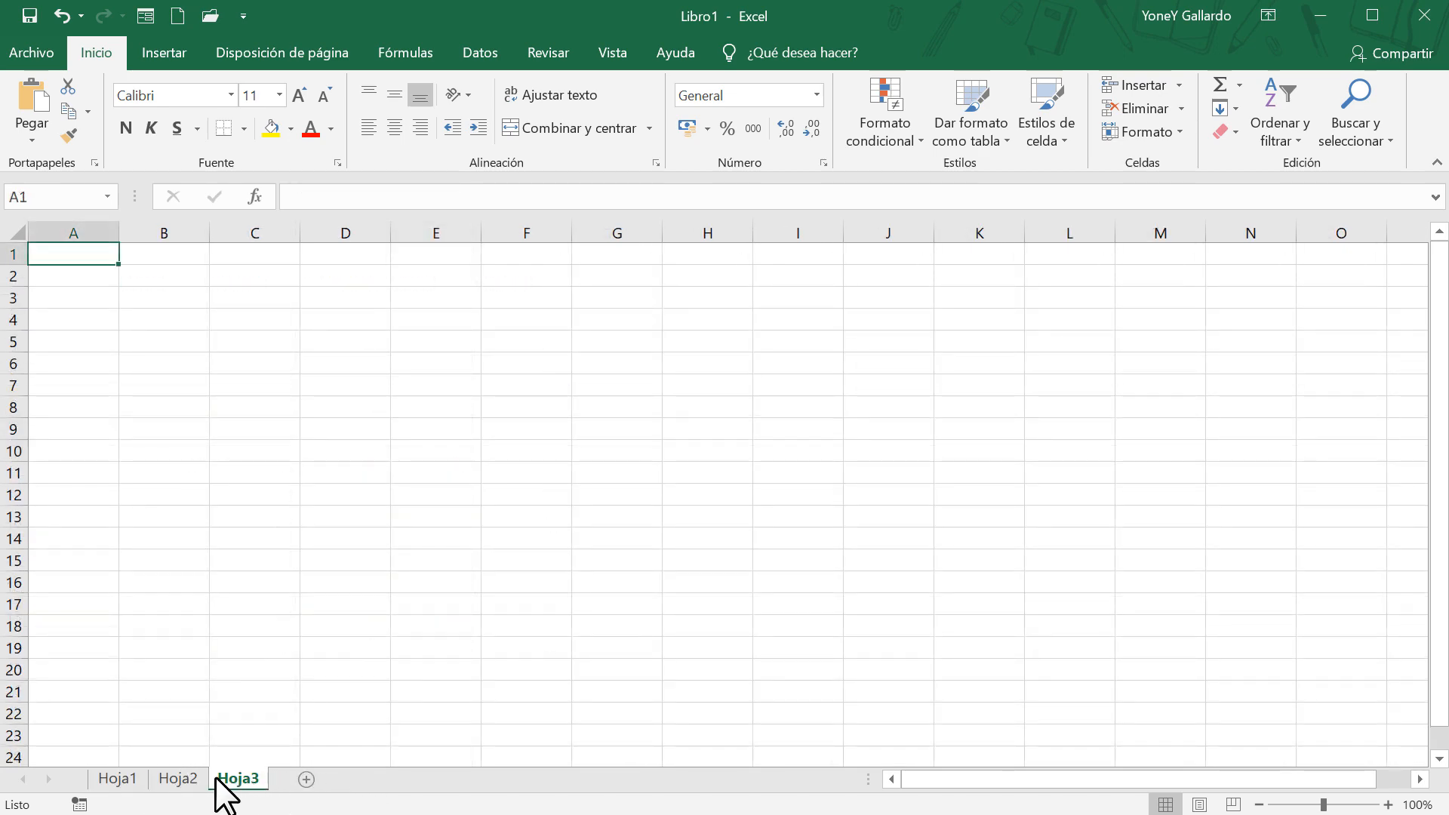
left_click(181, 780)
left_click(125, 775)
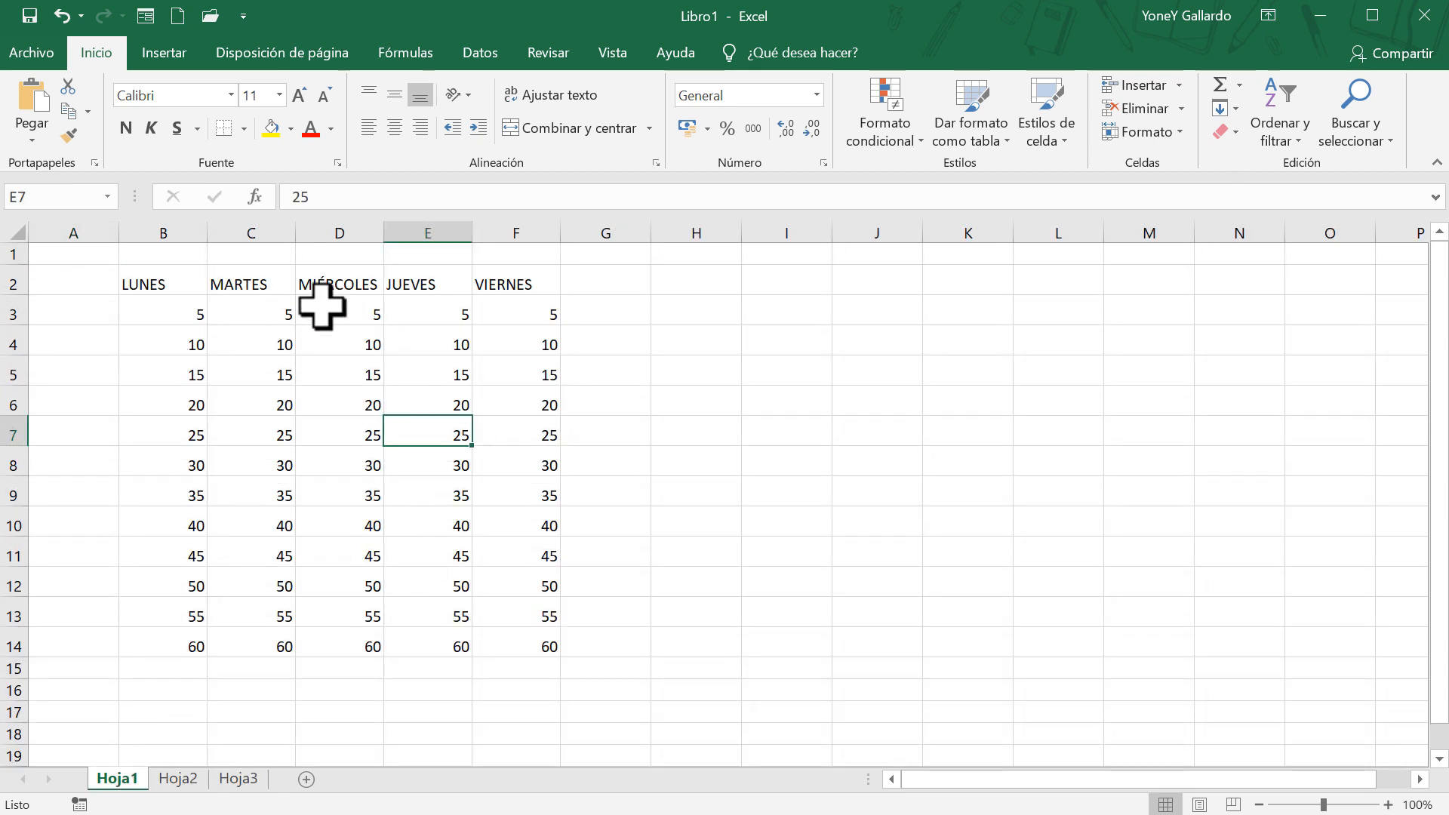
left_click(181, 779)
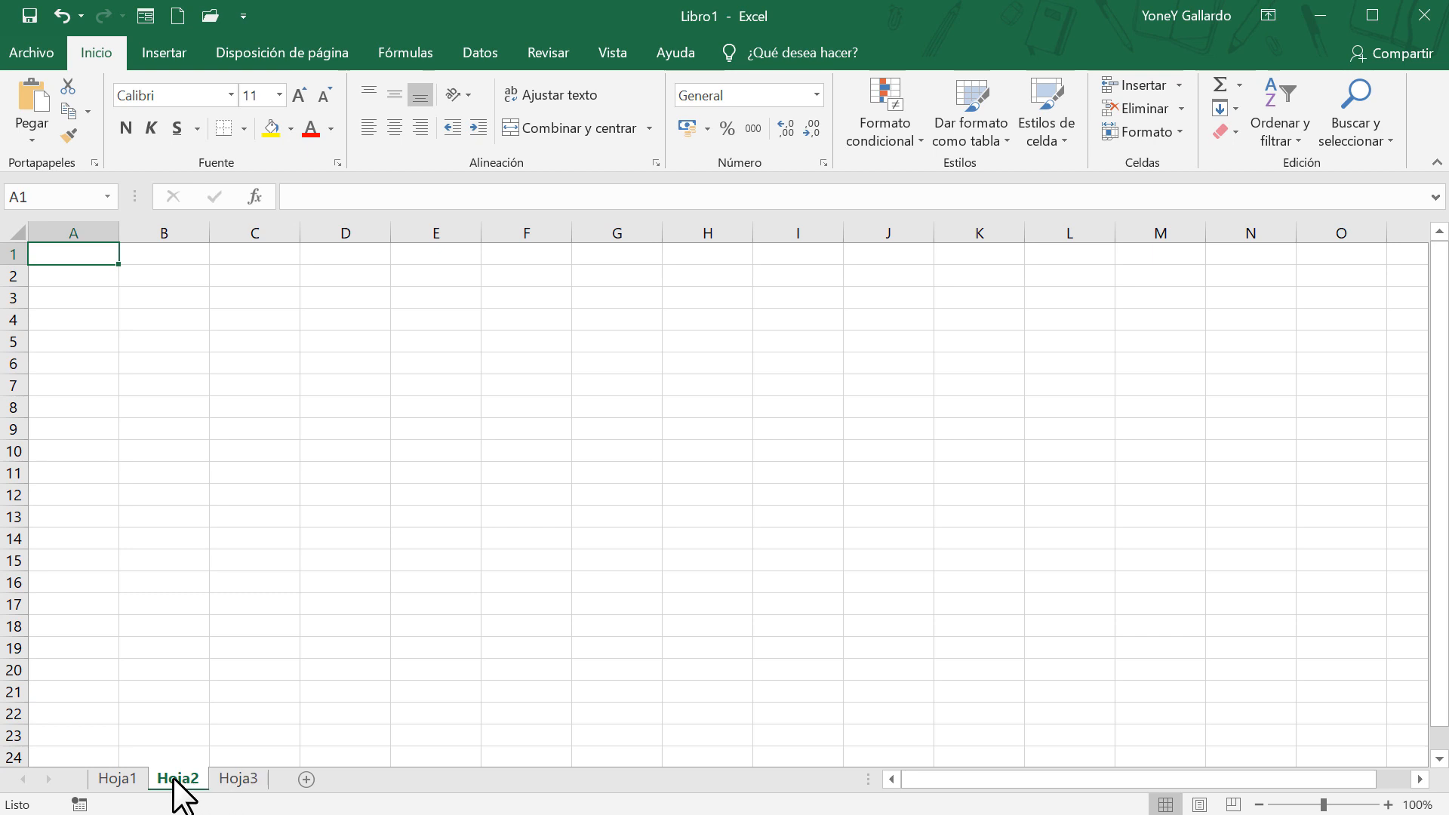
left_click(125, 779)
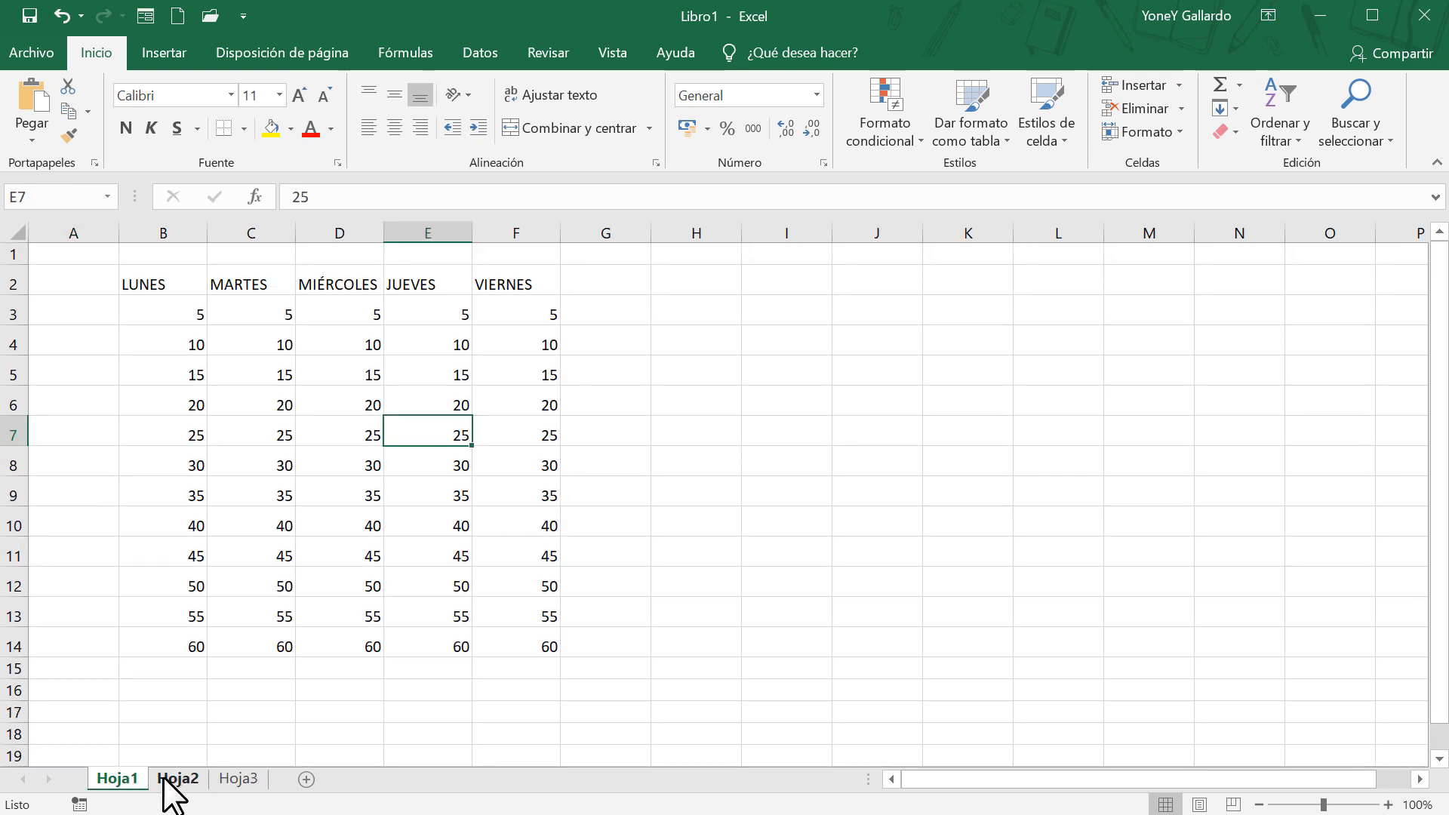
Rename the sheet Hoja1 as Primero
right_click(116, 777)
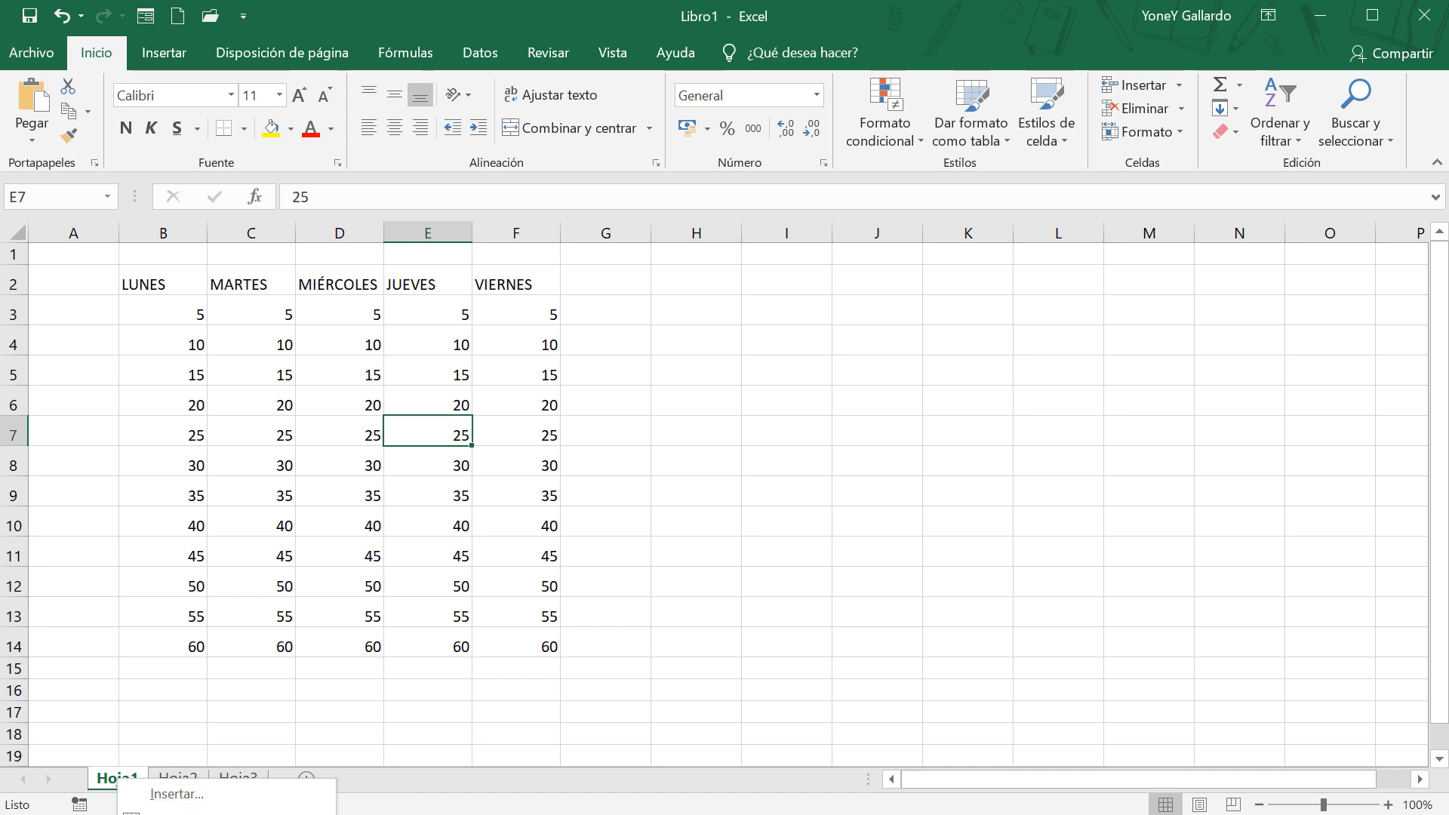
left_click(151, 814)
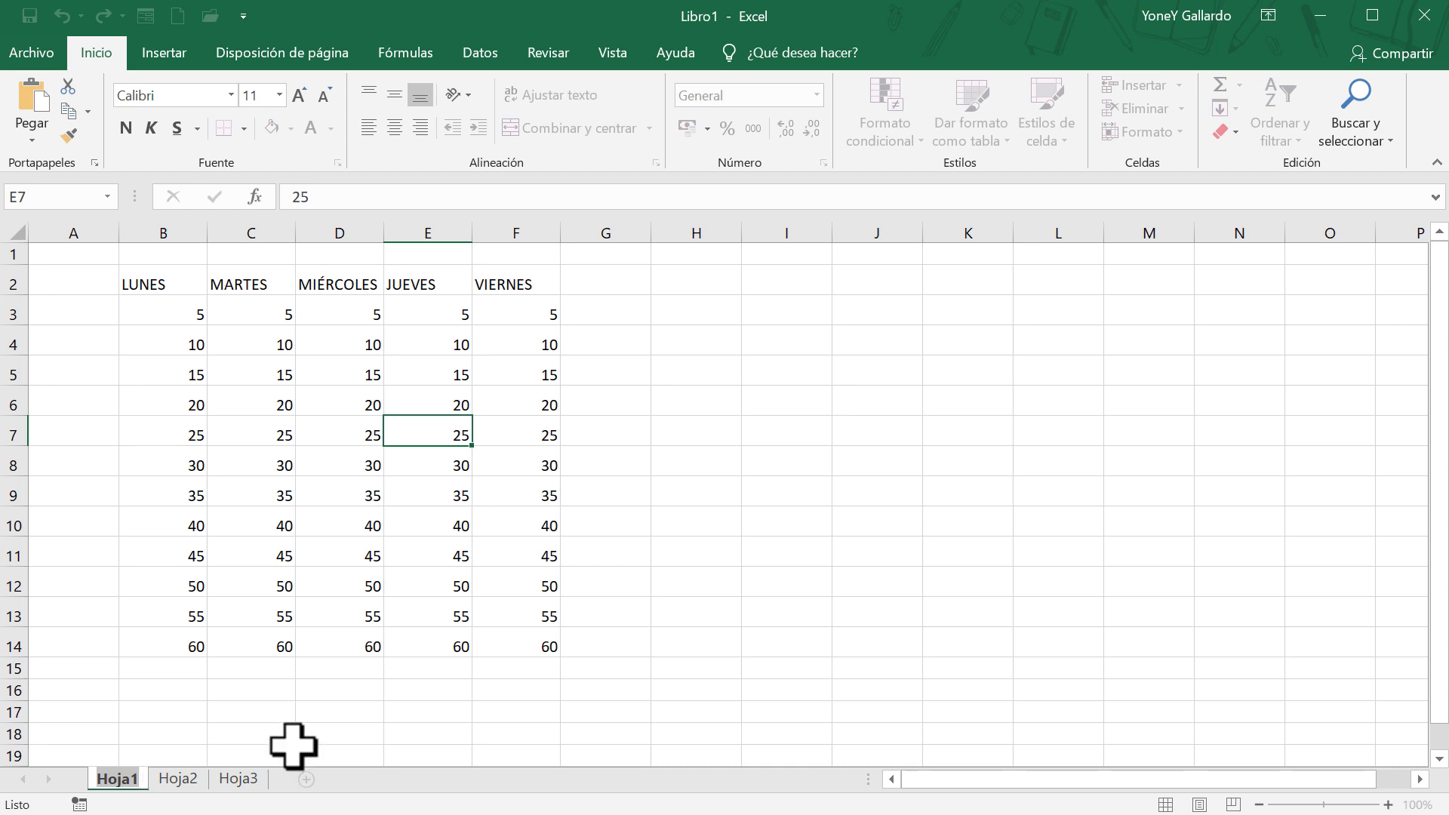
type("primero")
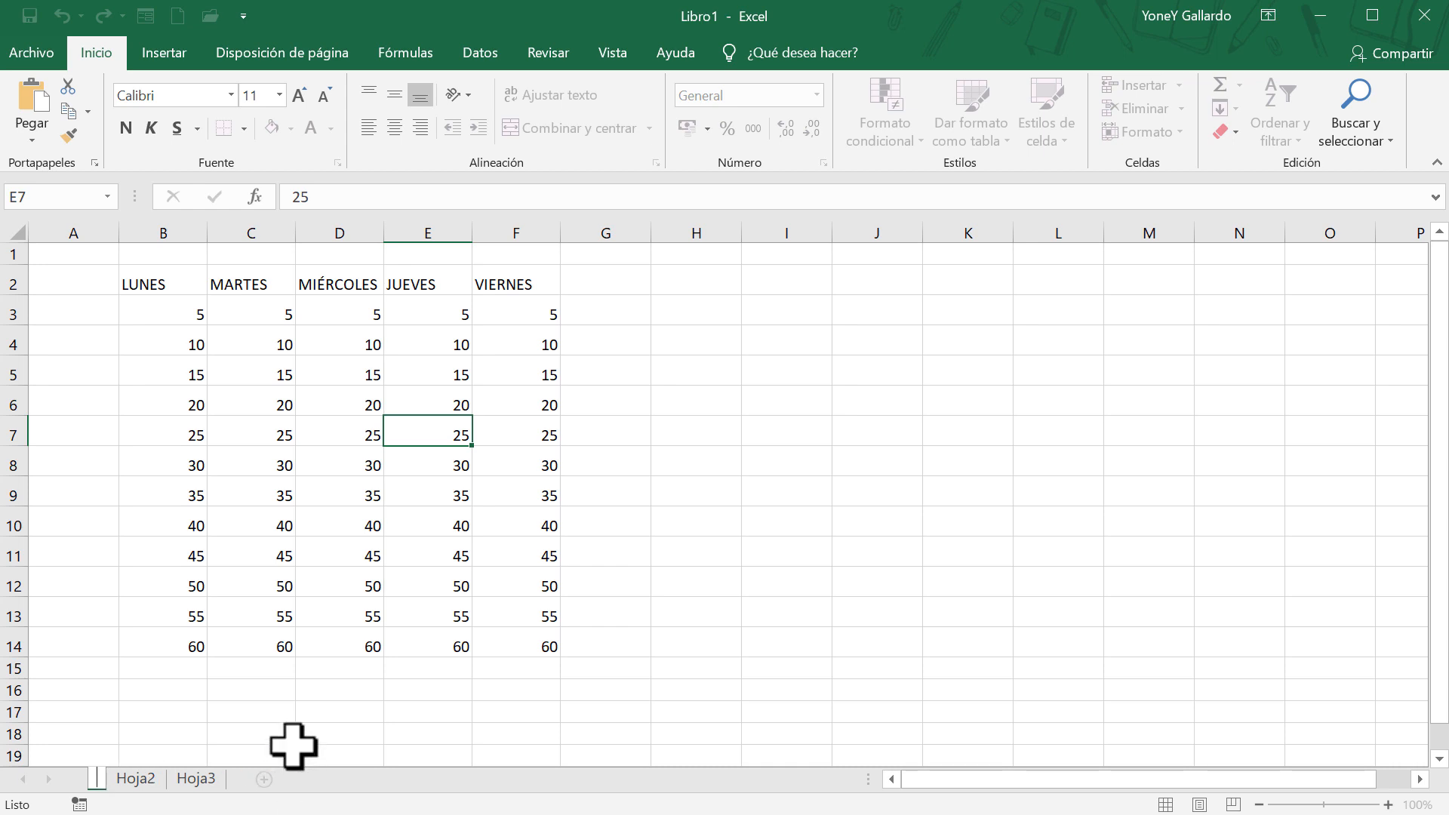
key("Return")
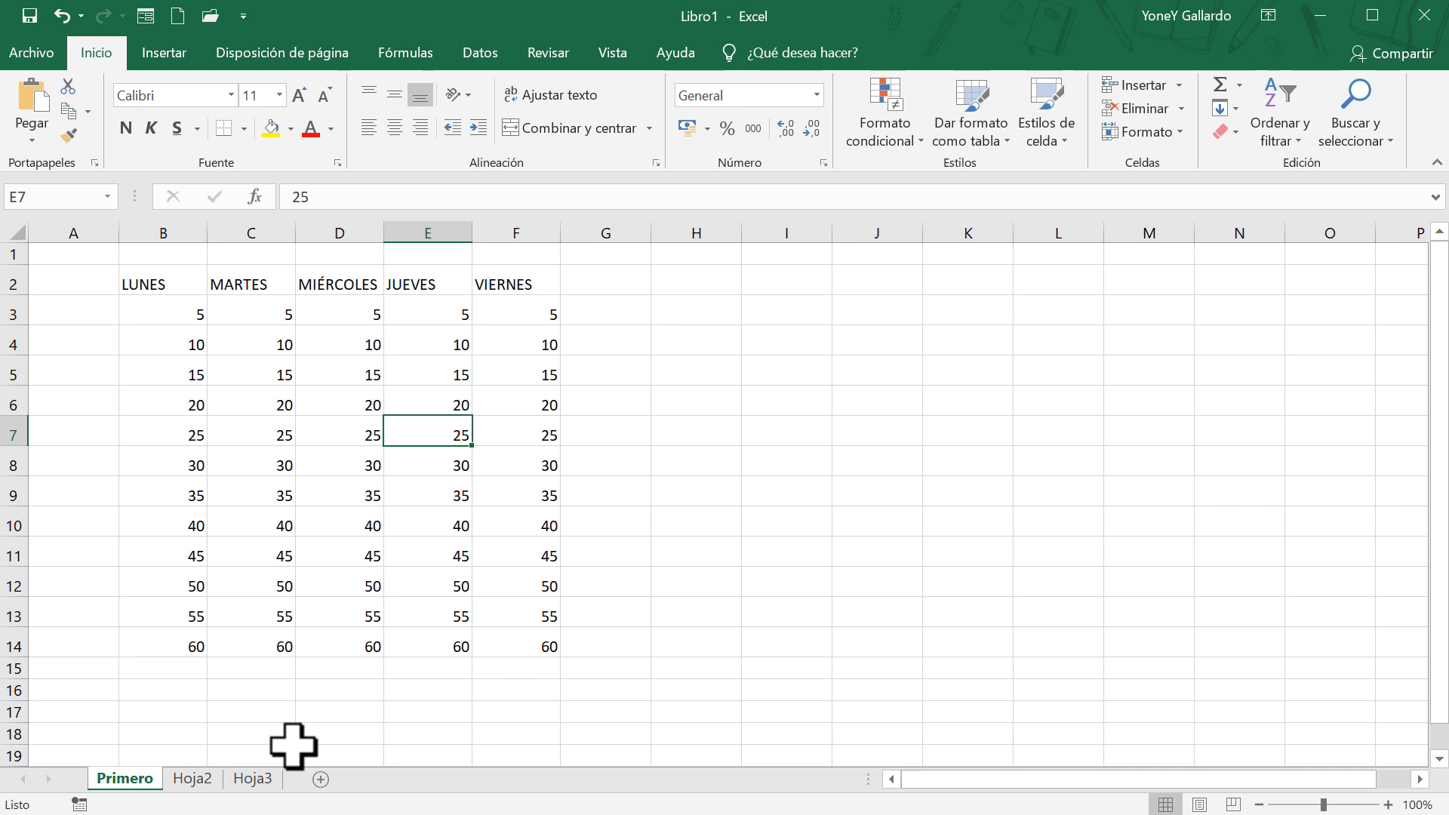
Rename the sheet Hoja2 as Segundo and switch to Hoja3
left_click(190, 782)
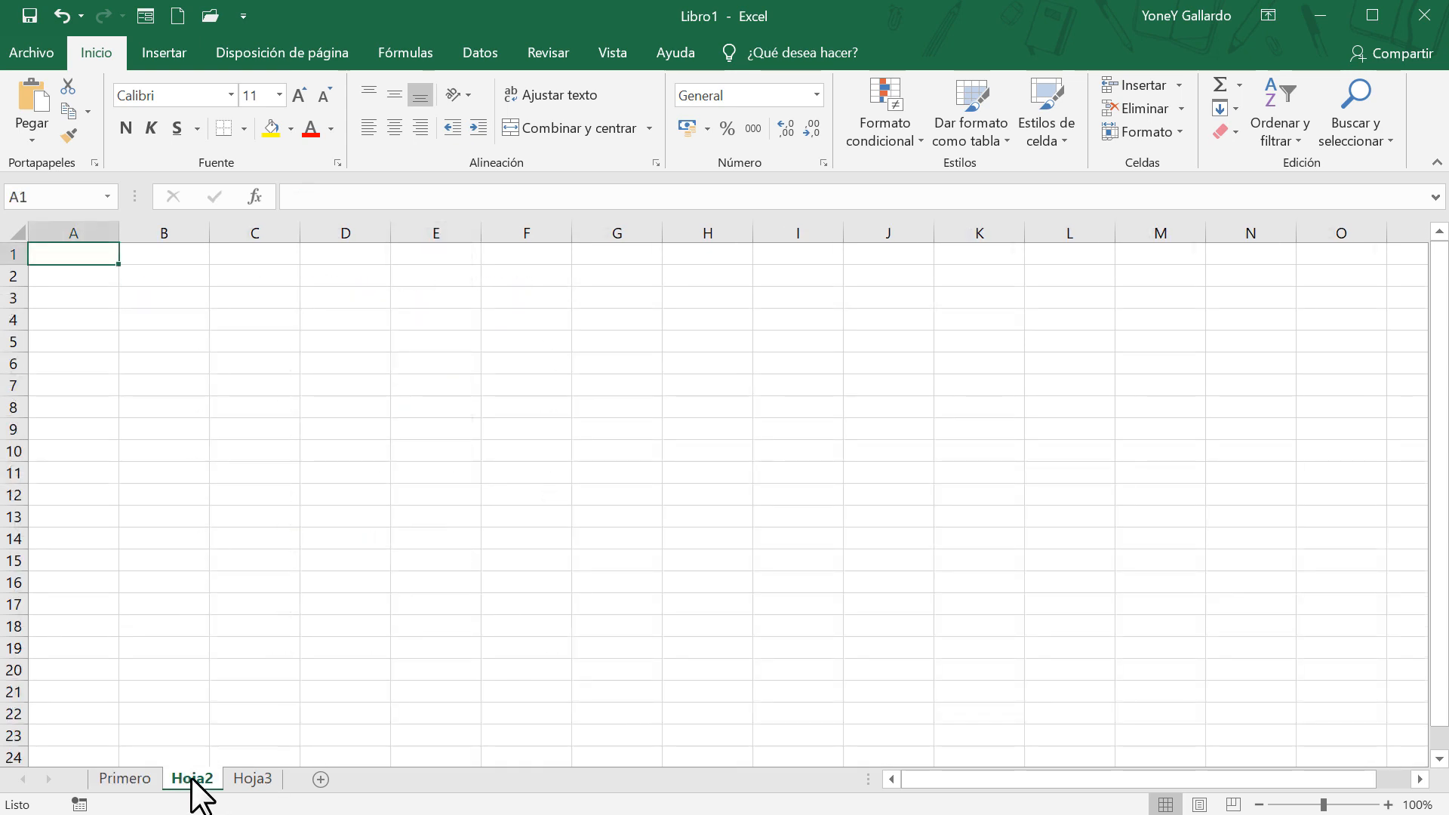
double_click(194, 782)
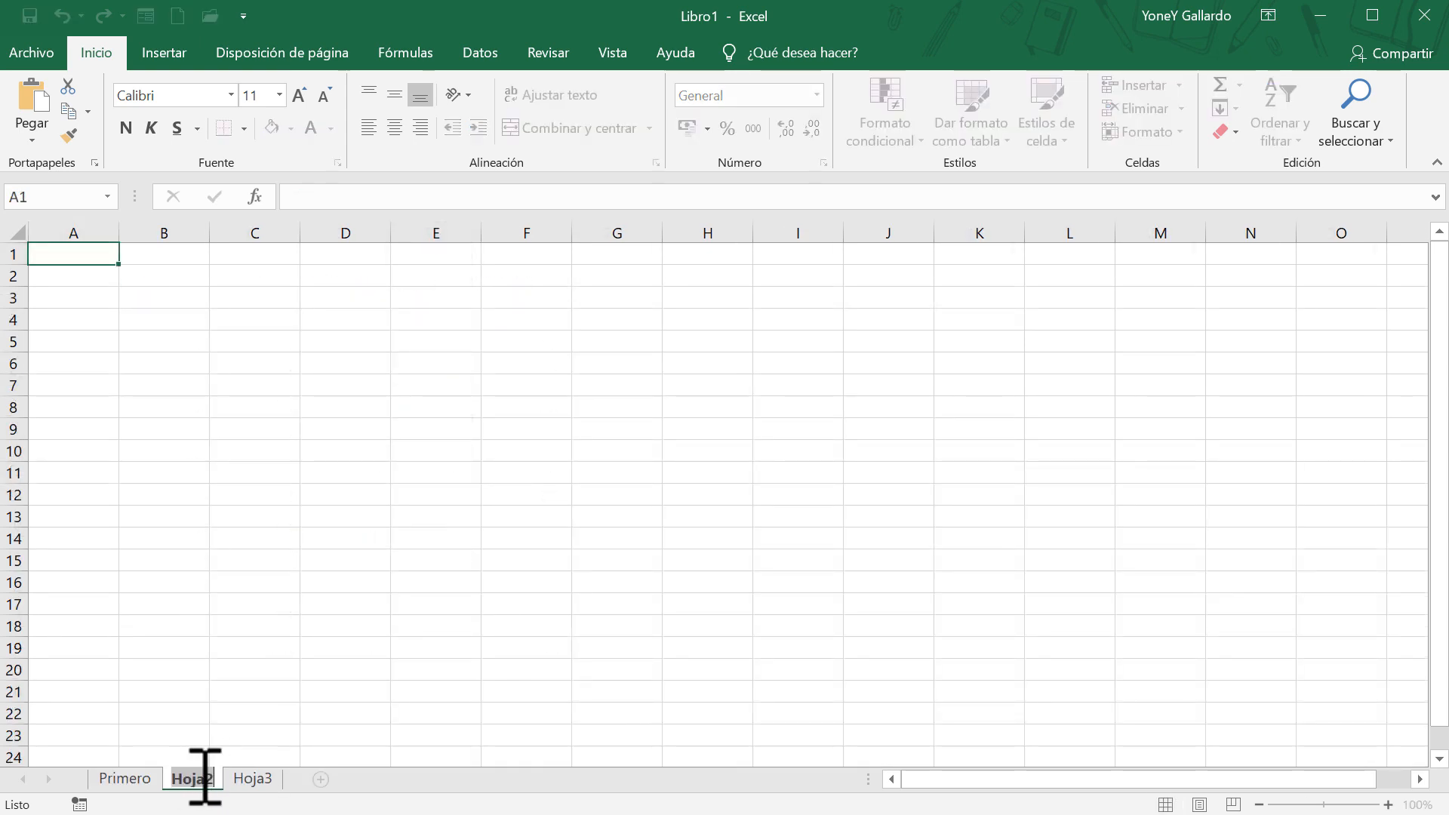
type("Segundo")
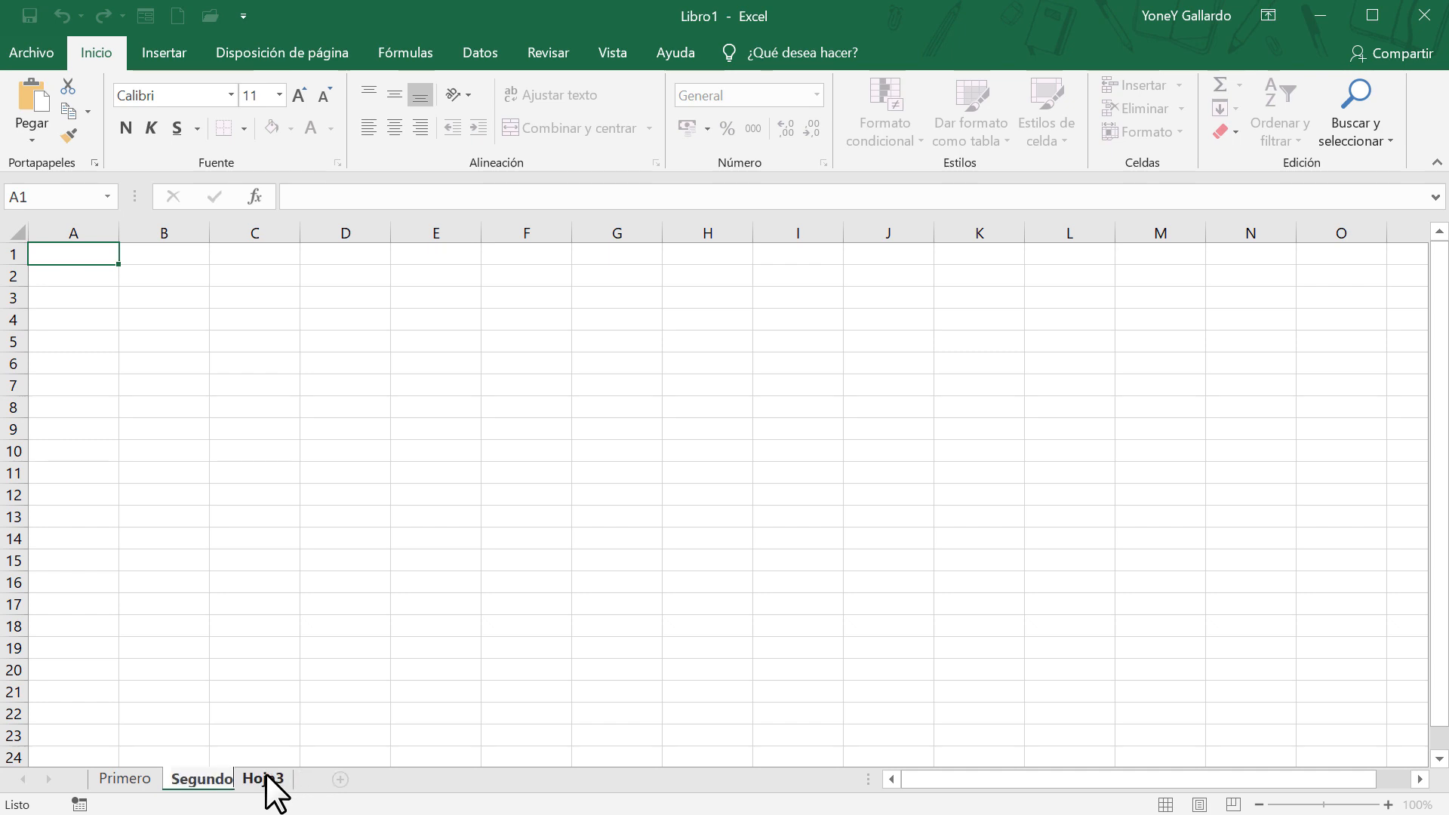
key("Return")
left_click(267, 778)
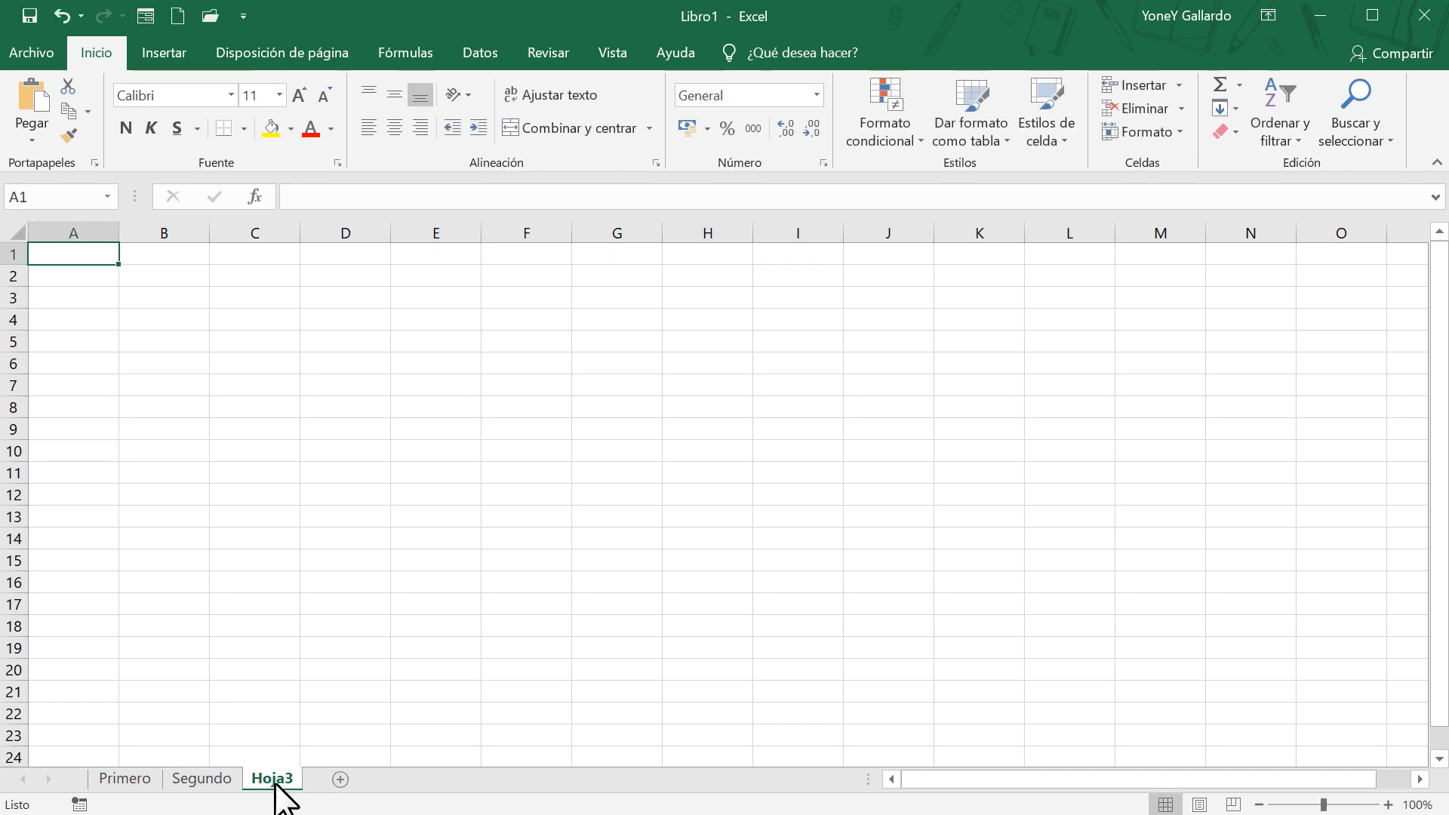
Rename the sheet Hoja3 as Tercero and switch through Segundo back to Primero
double_click(276, 781)
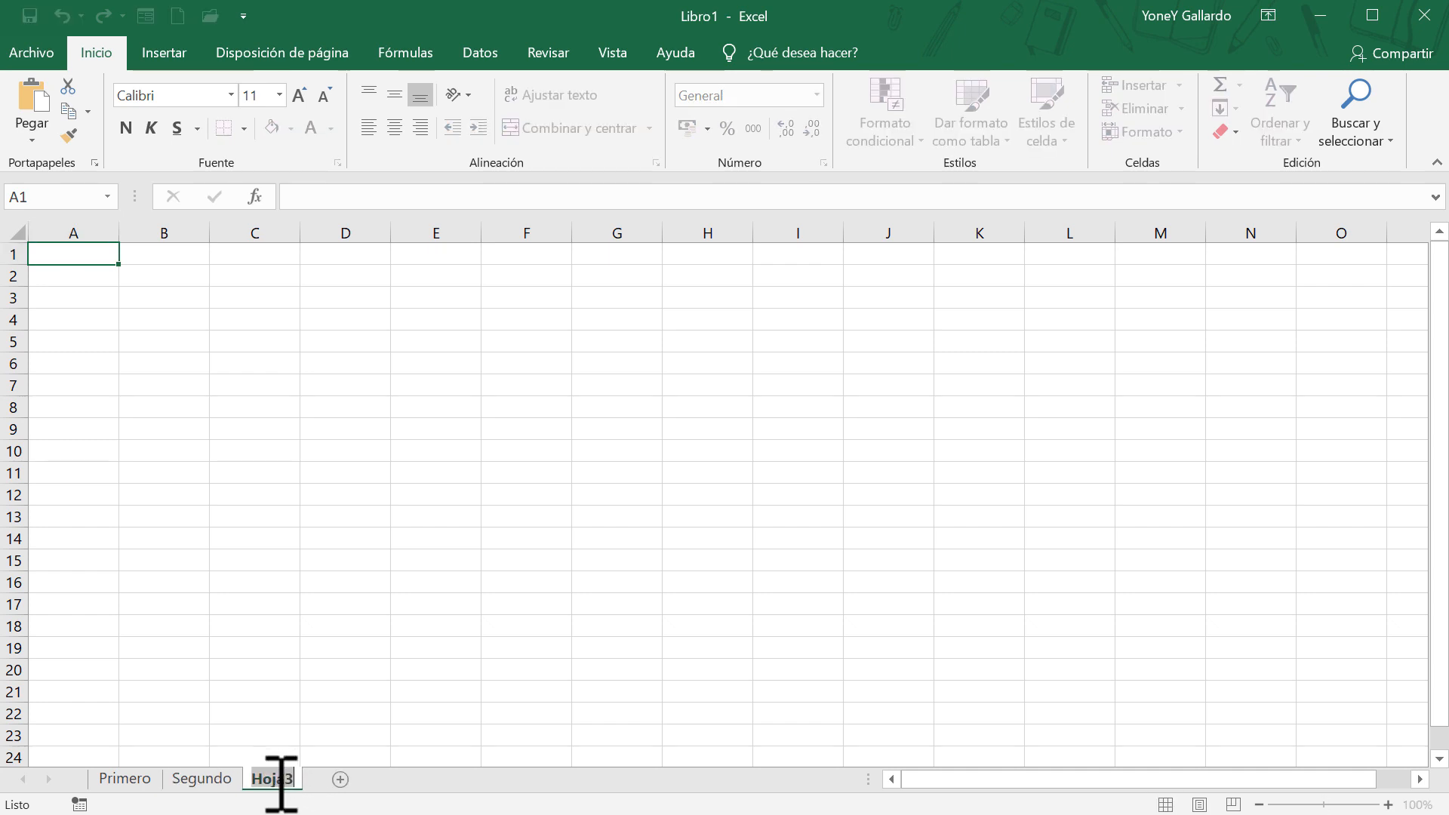
type("Tercero")
key("Return")
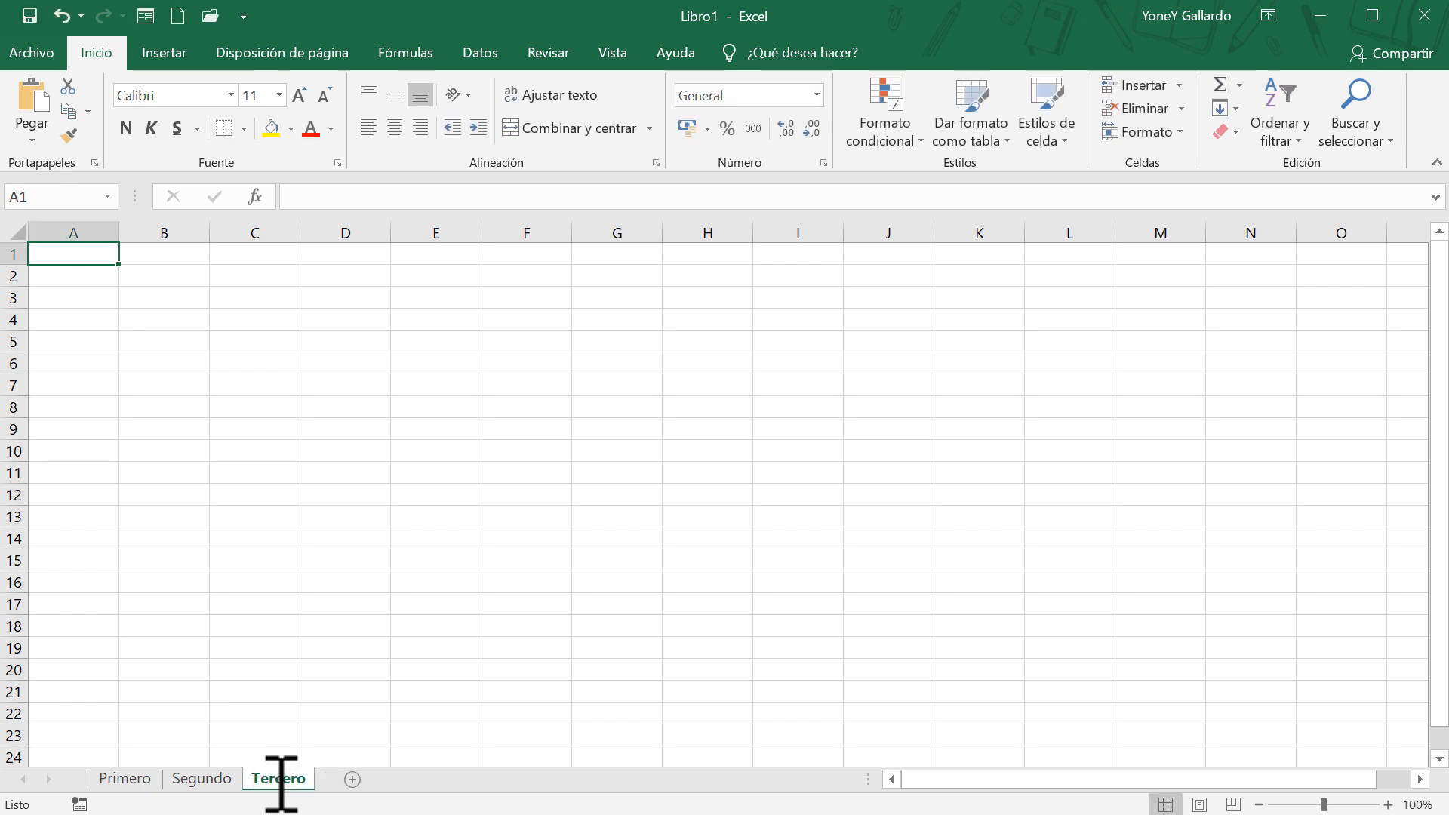
left_click(201, 778)
left_click(141, 779)
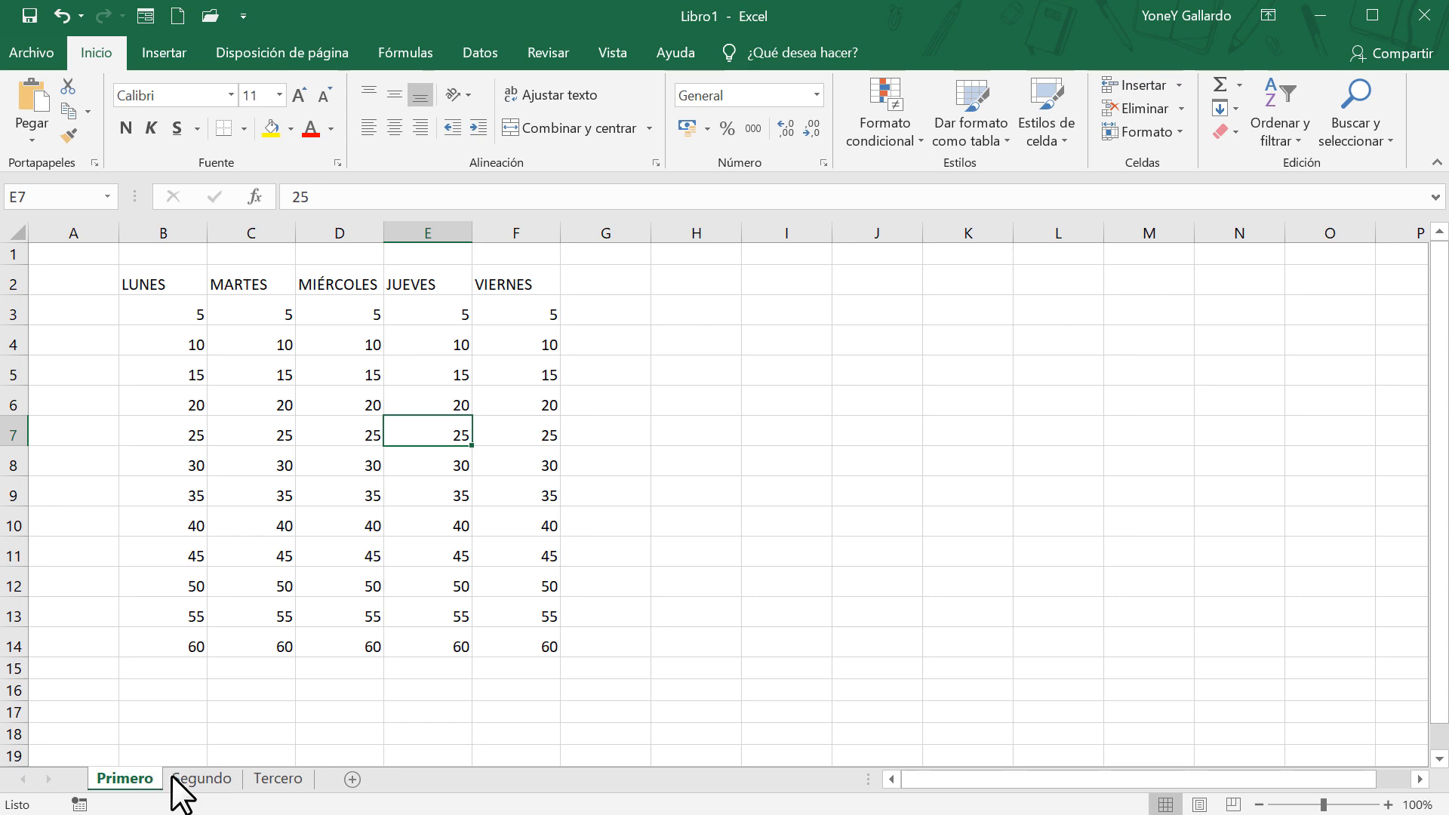
Shorten the workbook window to make room beneath it and colour the Segundo sheet tab theme green
left_click(202, 776)
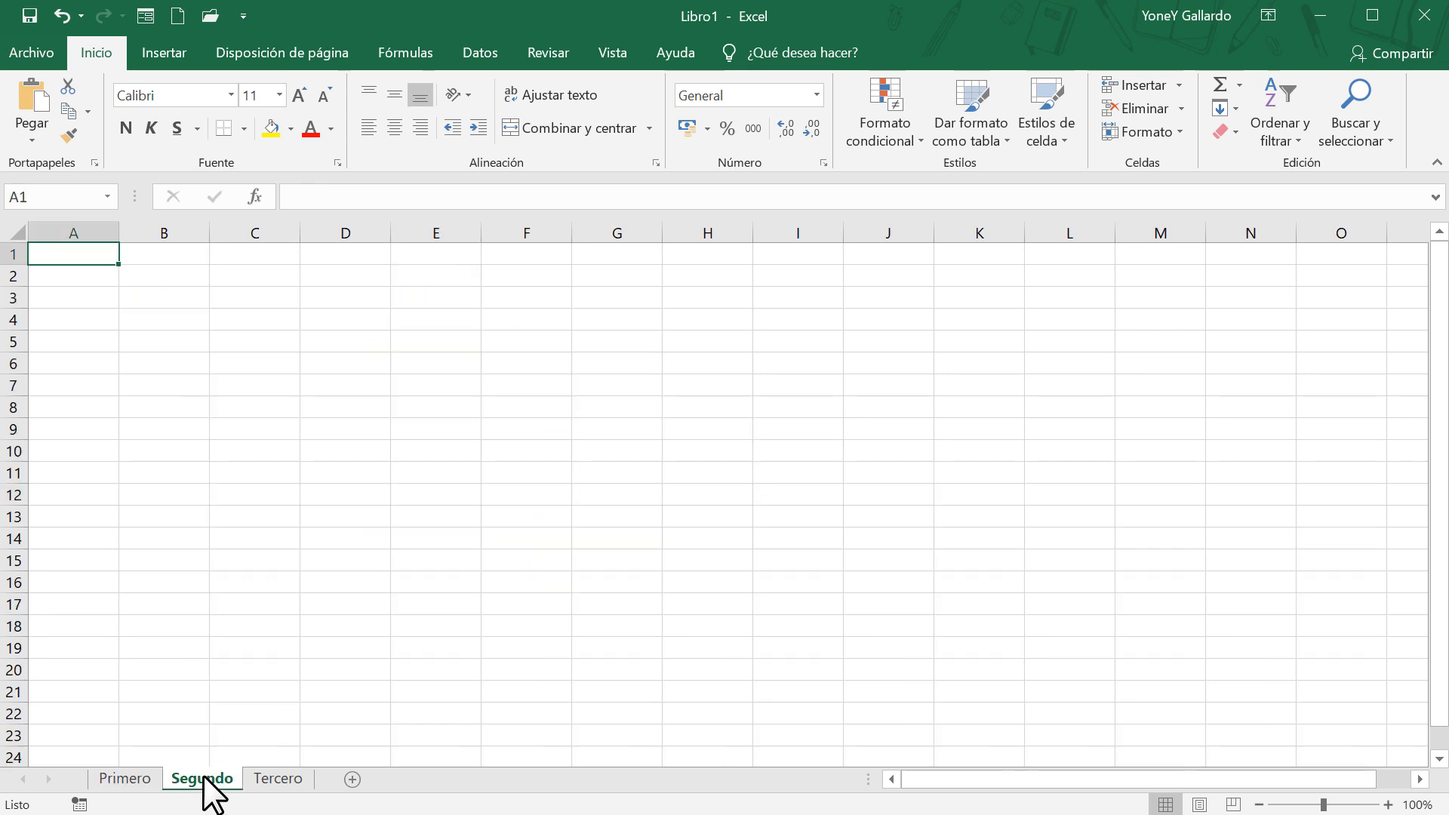
right_click(202, 775)
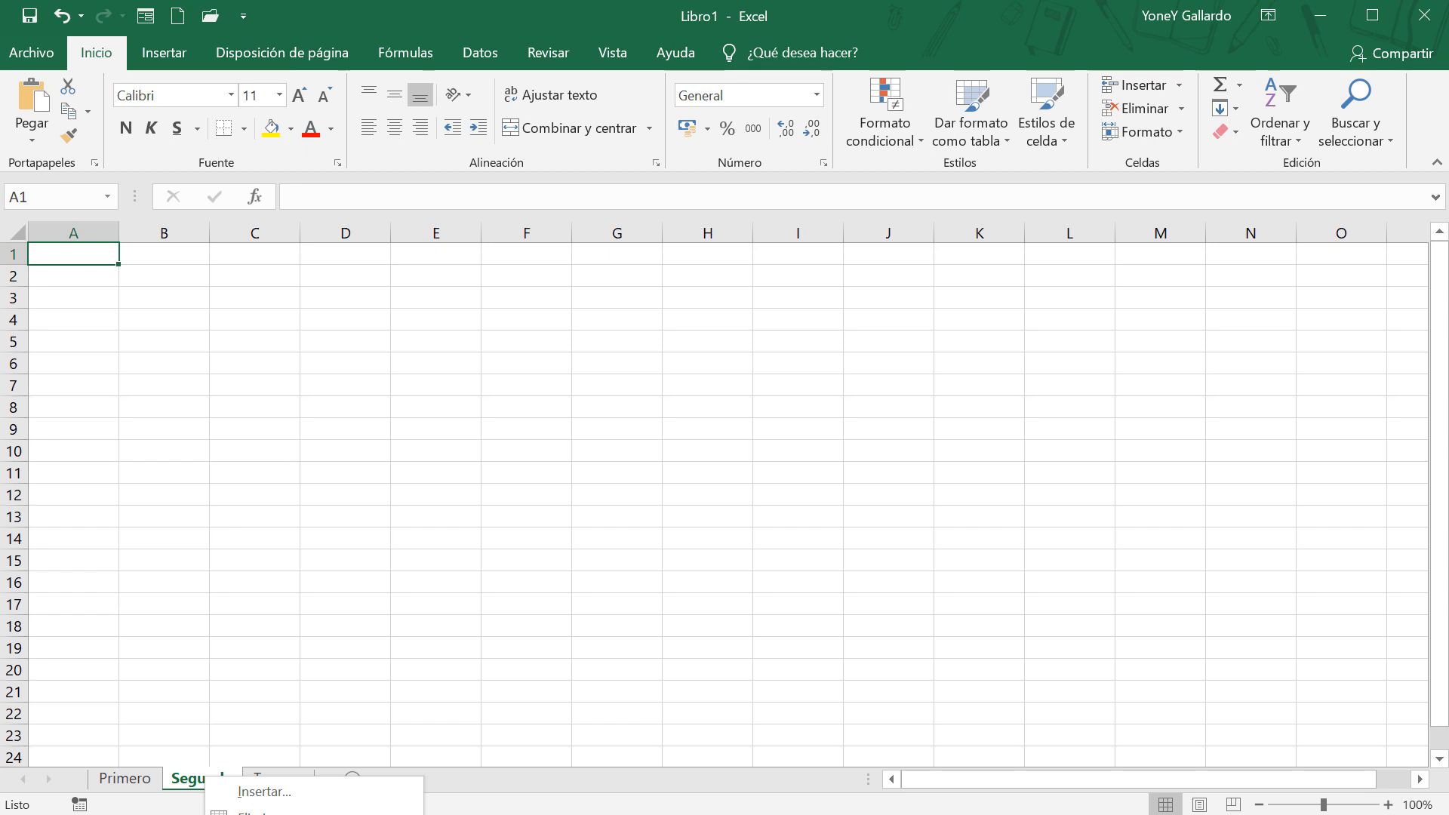
left_click_drag(642, 802, 668, 519)
right_click(218, 478)
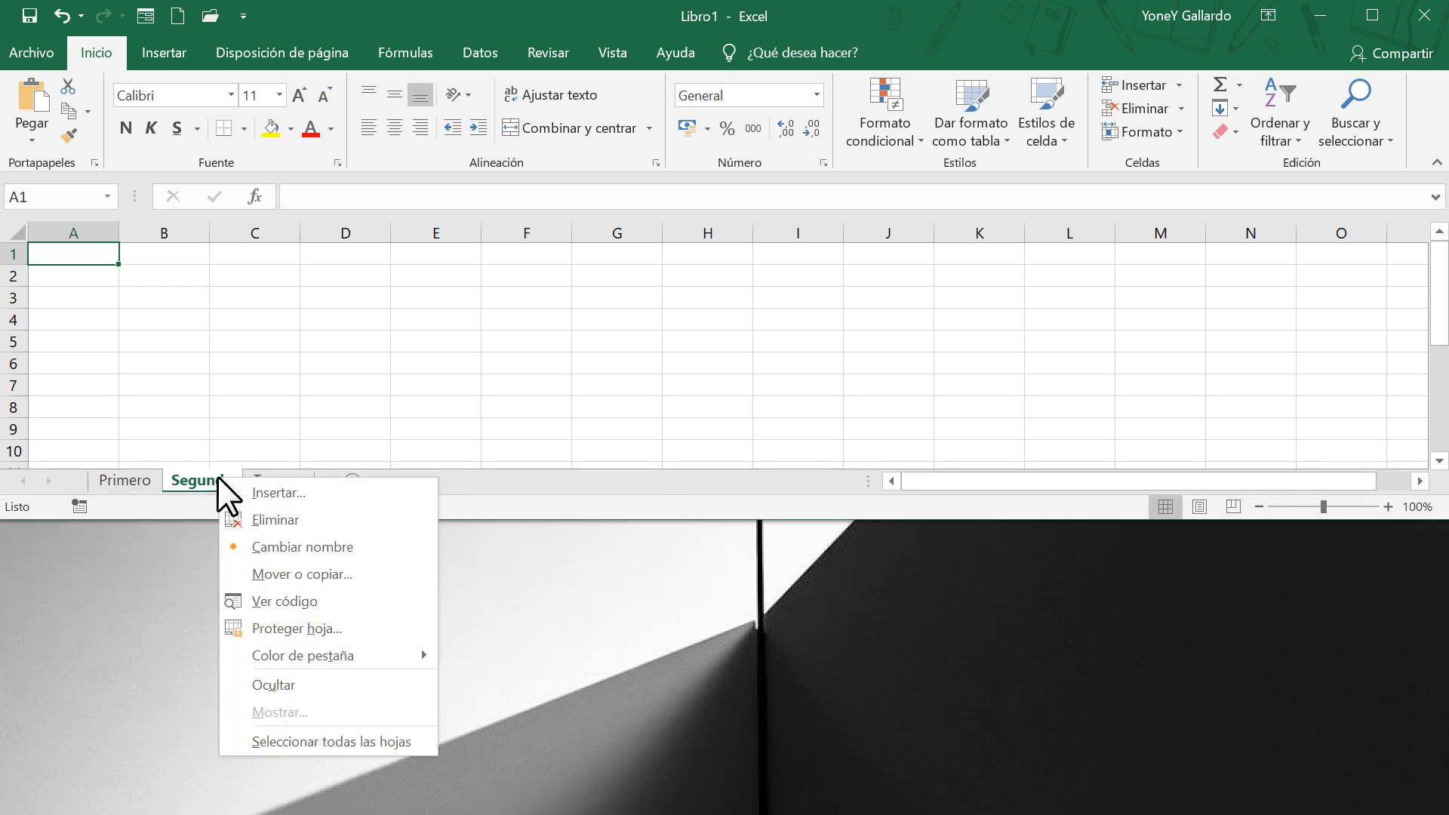
mouse_move(350, 658)
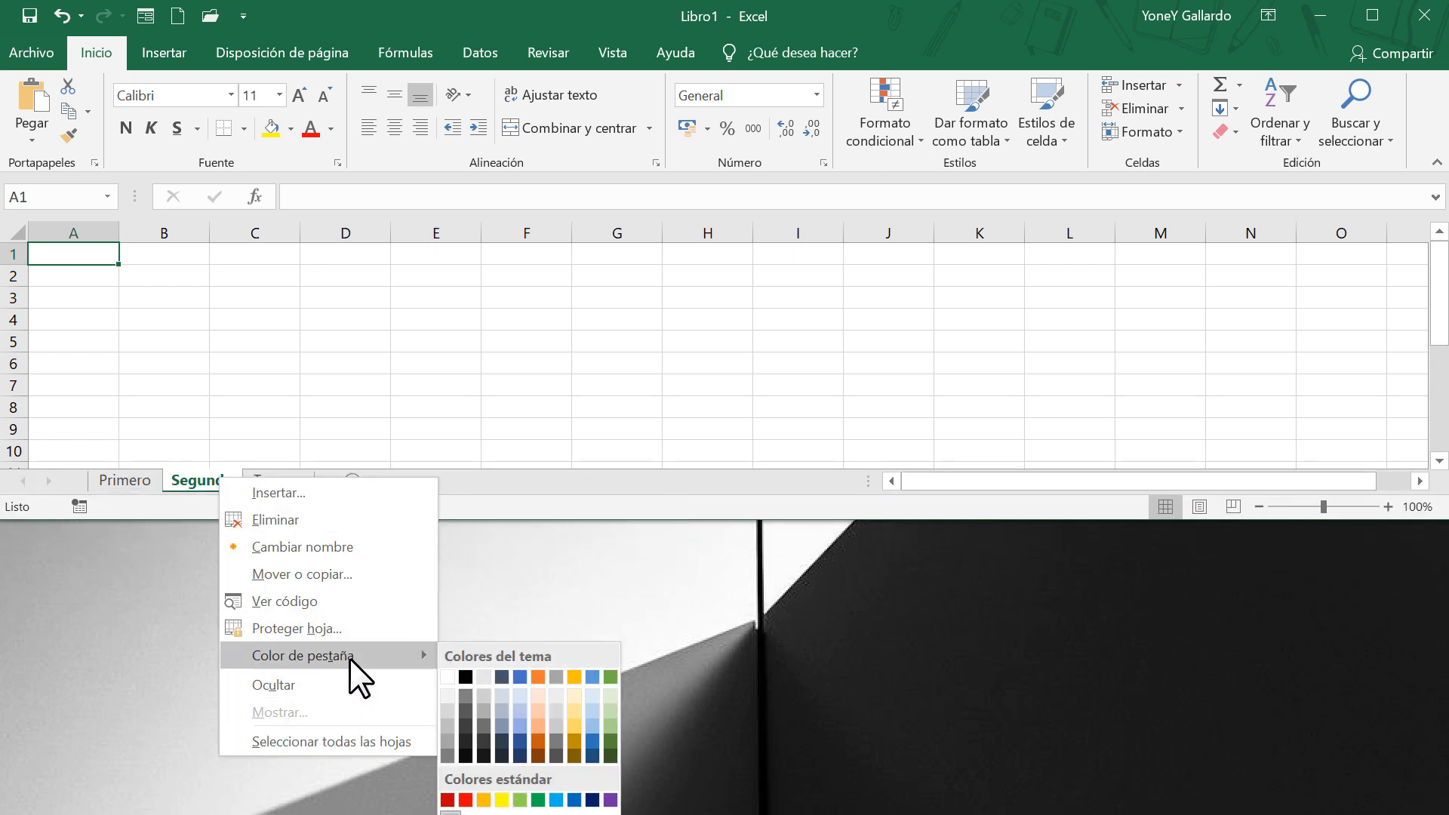
left_click(608, 676)
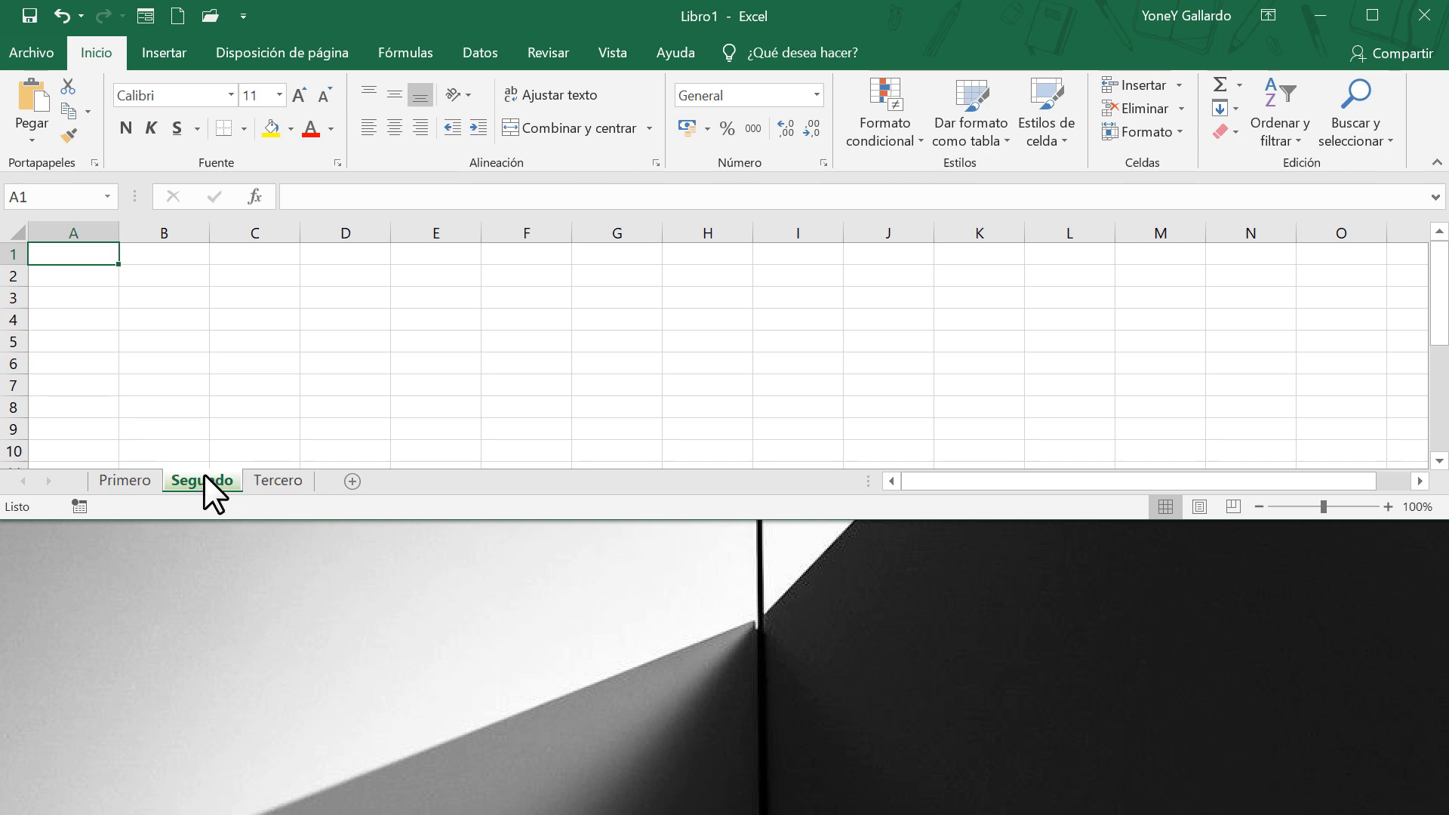
Colour the Tercero sheet tab with the darker theme orange
left_click(265, 475)
right_click(279, 482)
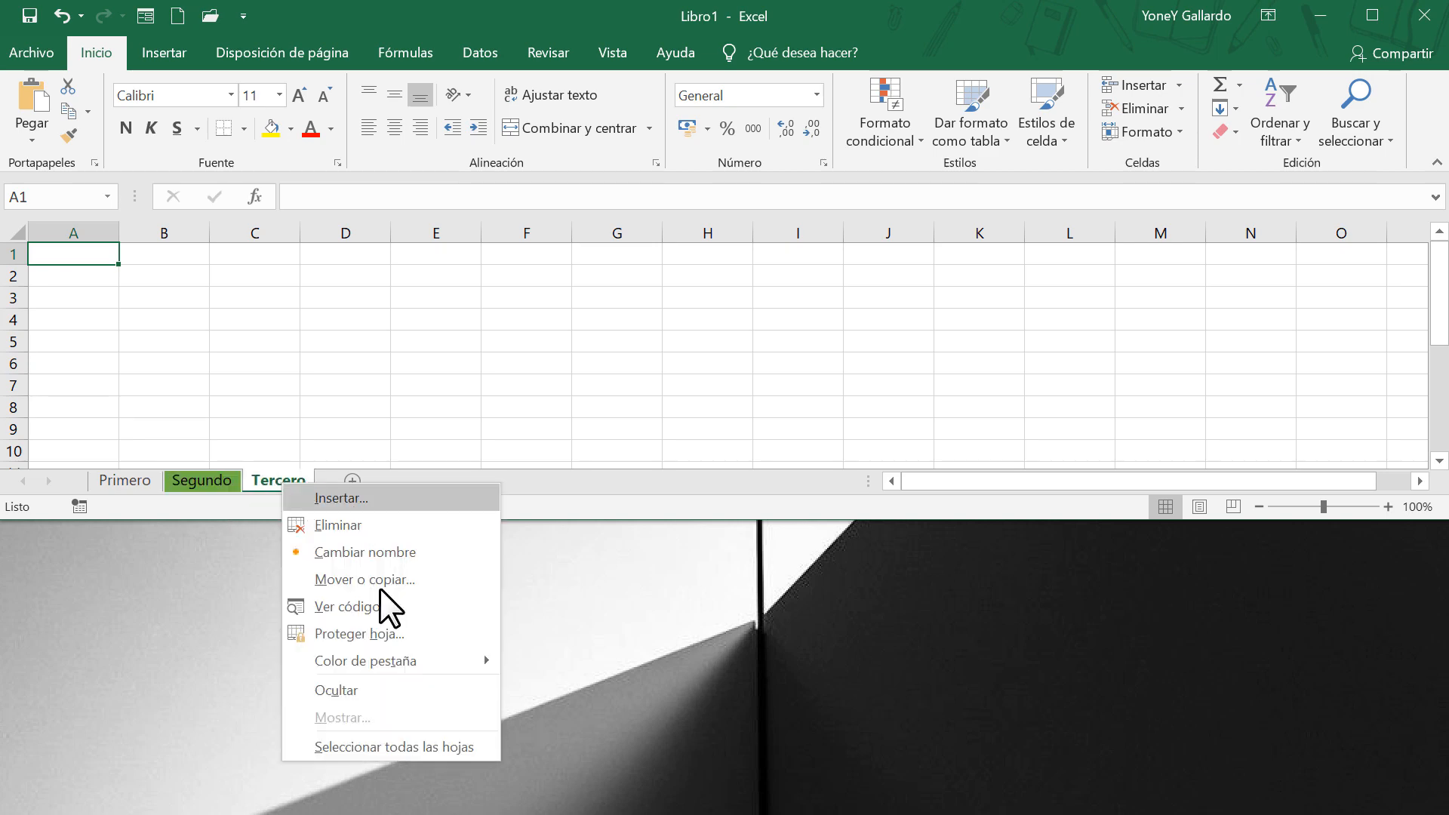
mouse_move(377, 662)
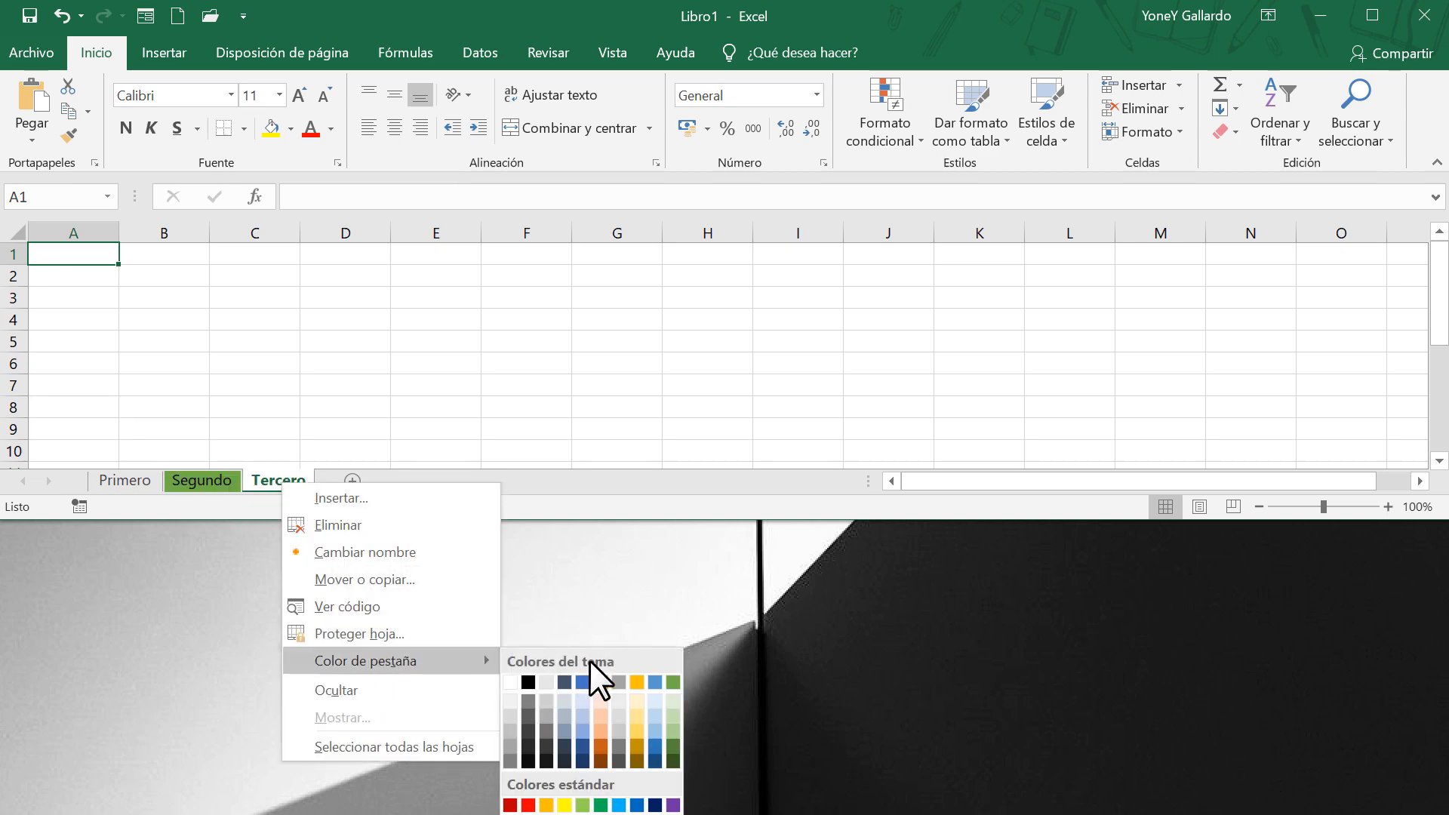
left_click(600, 744)
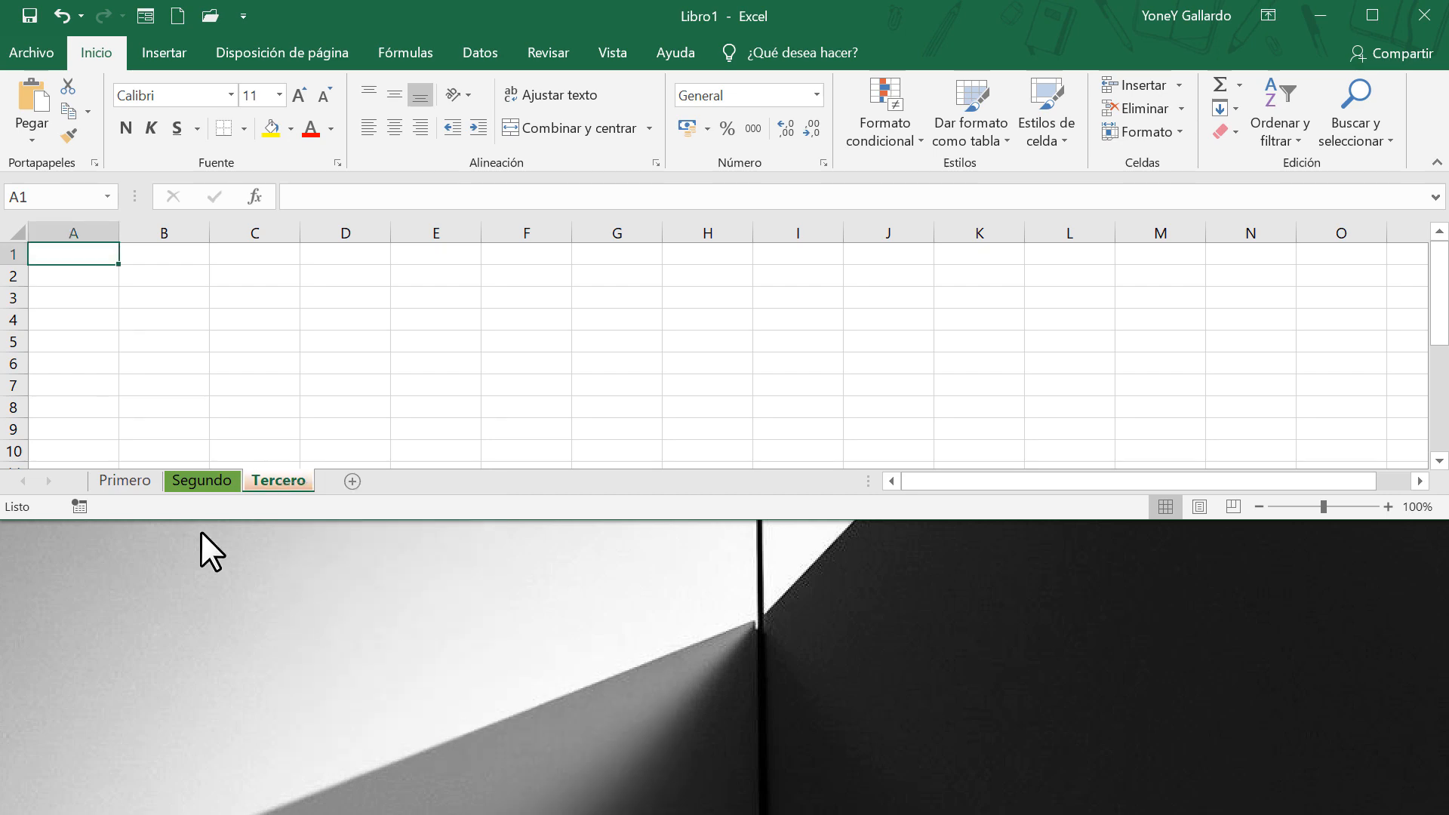
Colour the Primero sheet tab with the lighter theme blue and switch between Segundo and Primero, ending on Segundo
left_click(123, 482)
right_click(122, 482)
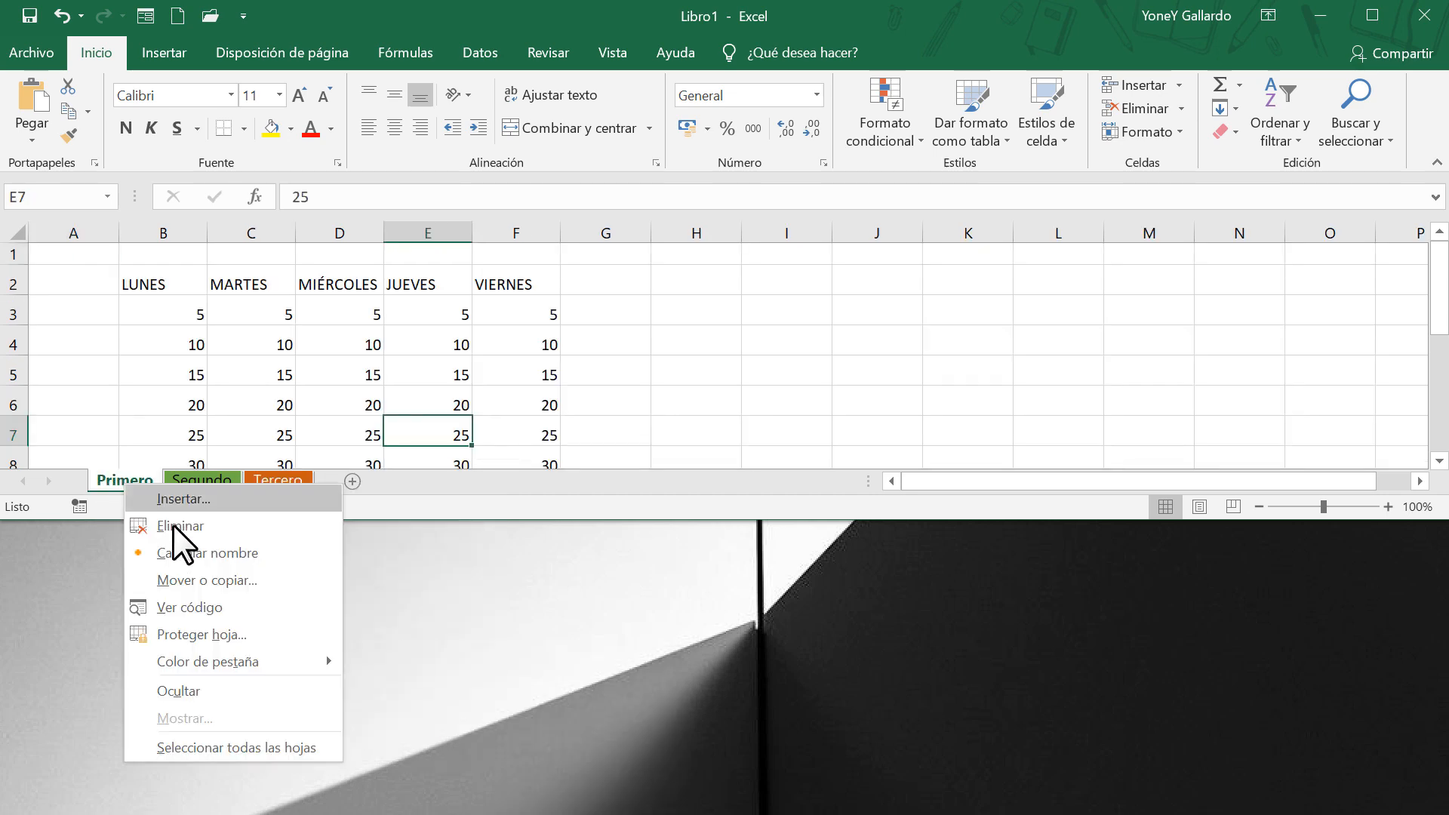
mouse_move(223, 664)
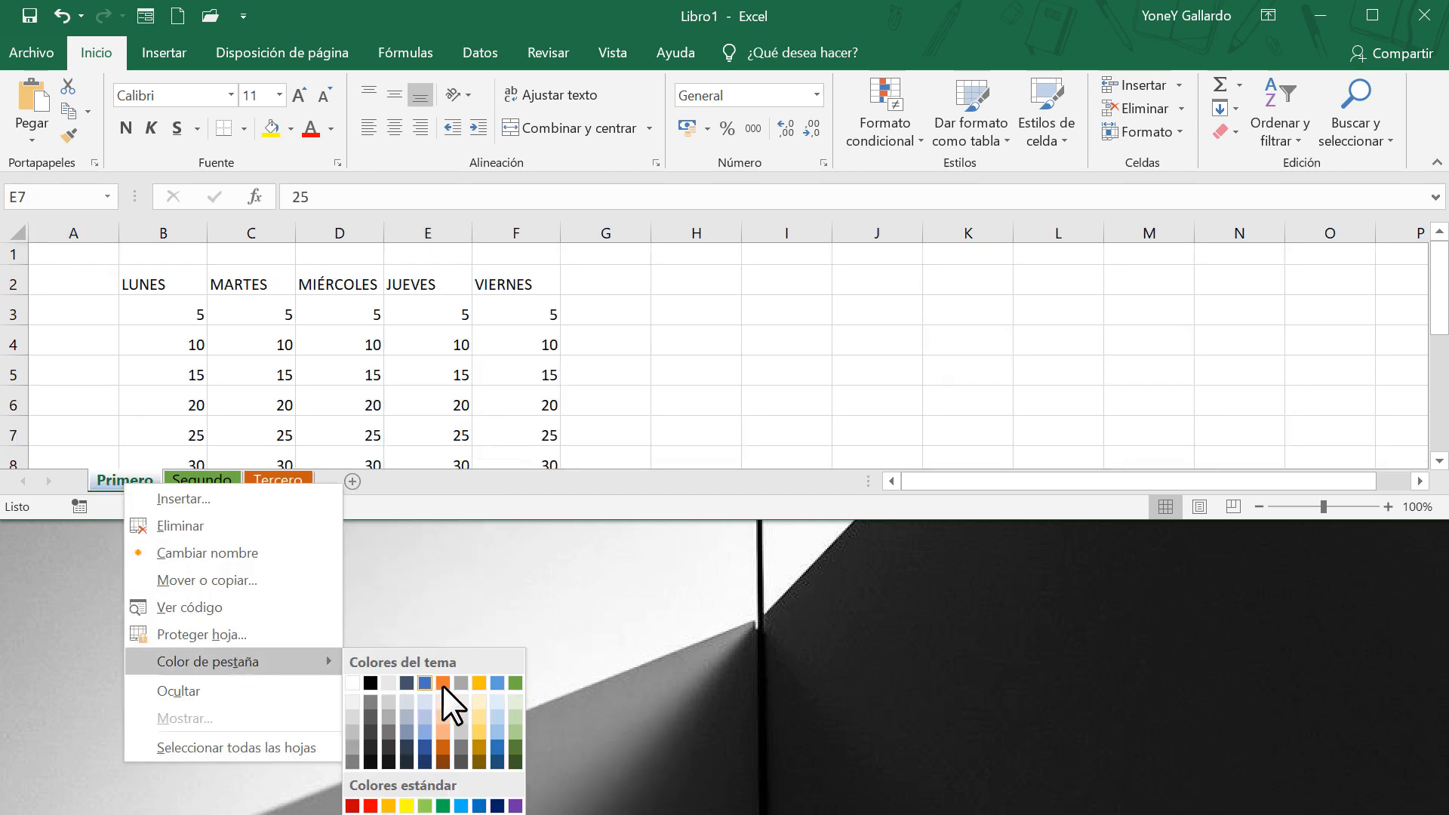
left_click(495, 683)
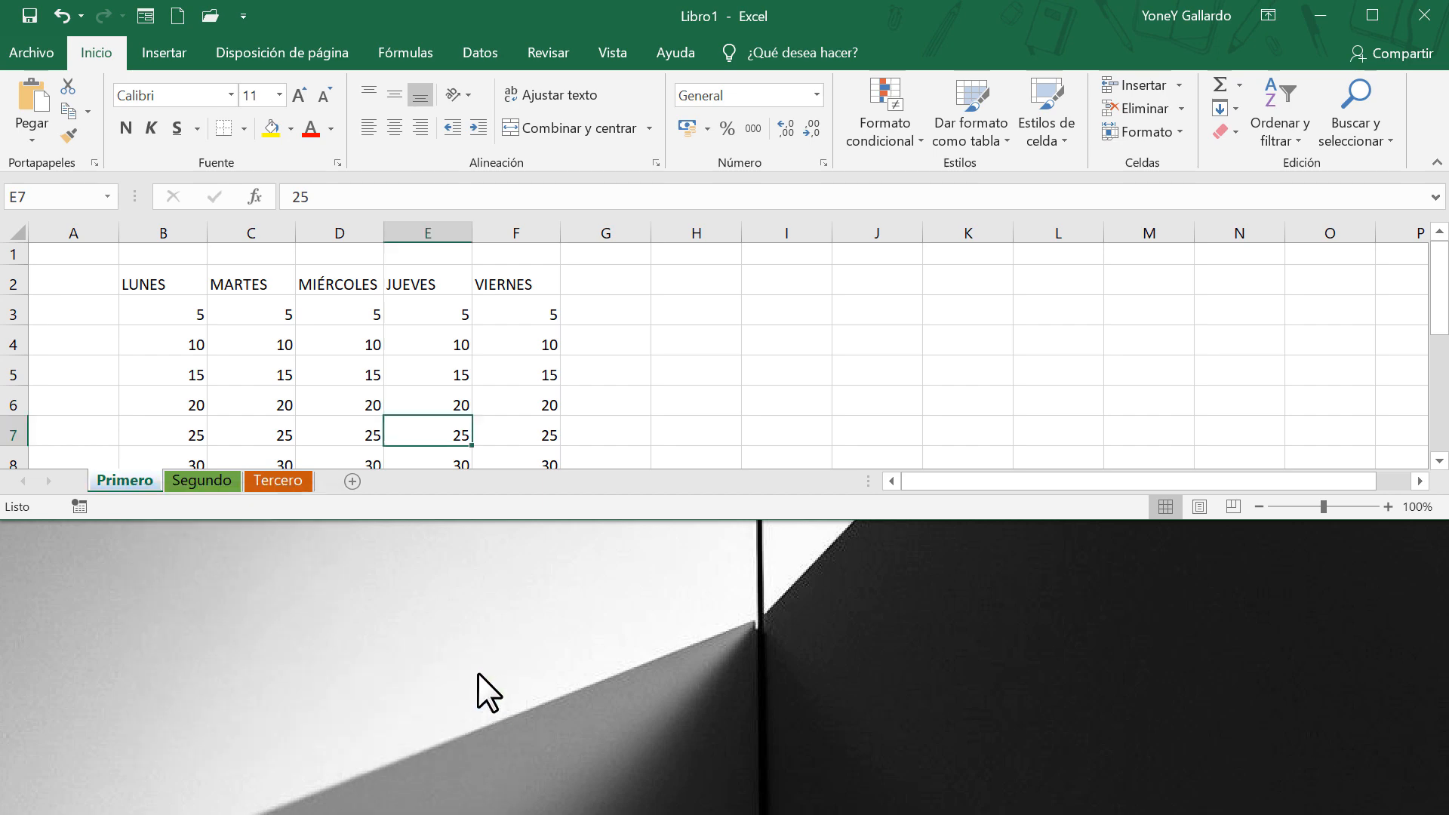
left_click(202, 483)
left_click(133, 482)
left_click(193, 481)
Delete the Tercero sheet from the workbook
left_click(269, 482)
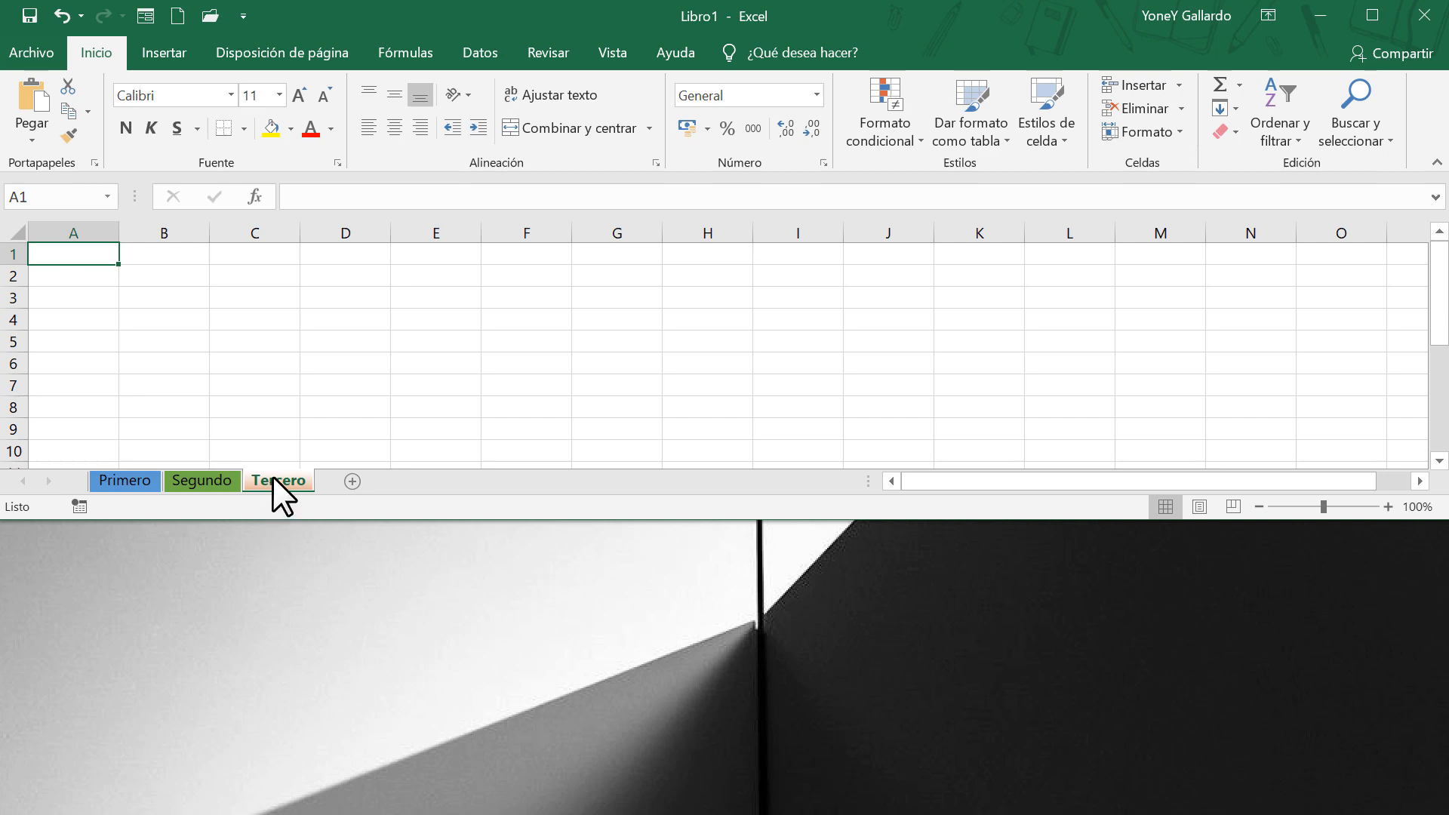
right_click(274, 478)
left_click(329, 519)
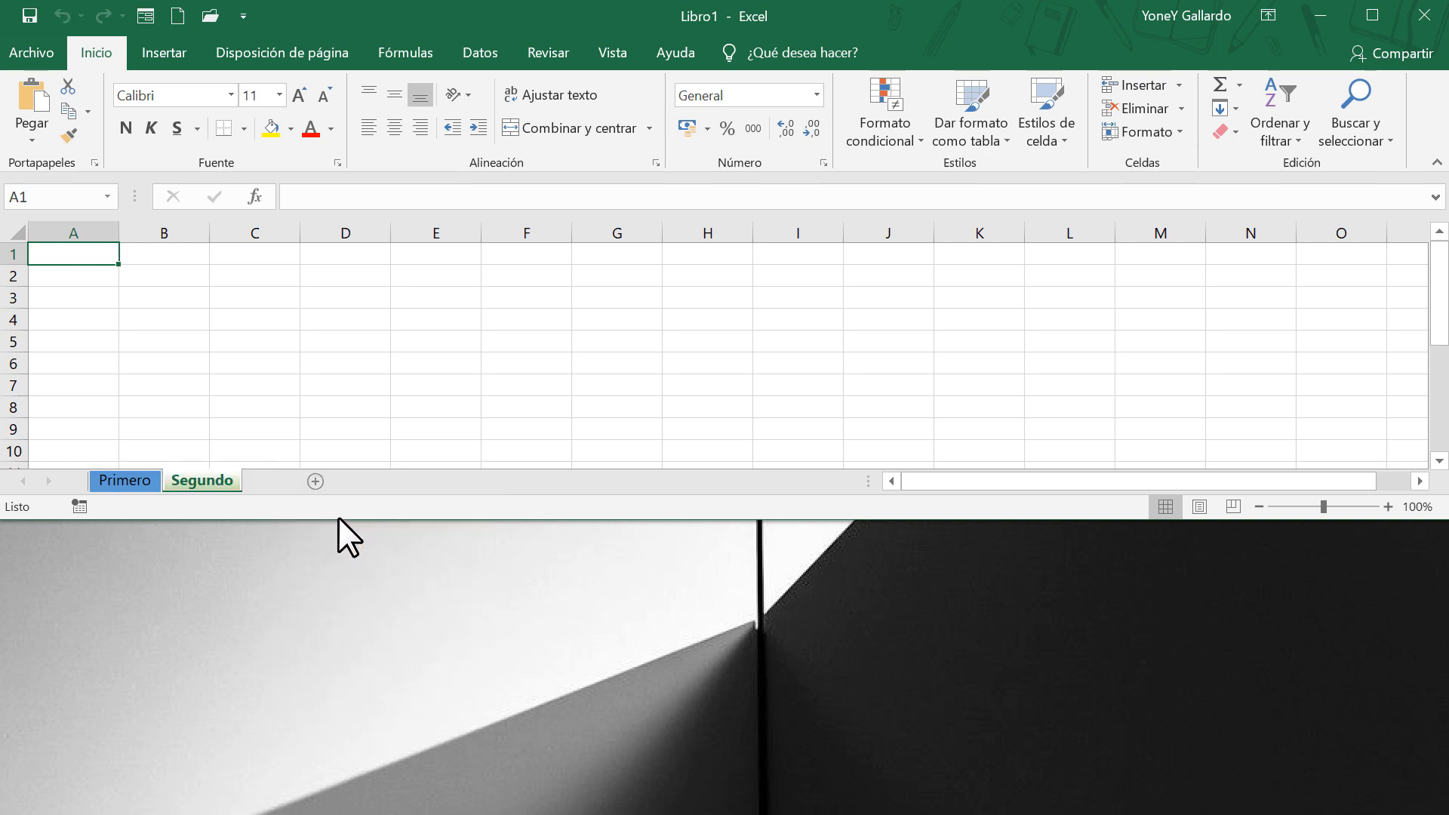
Insert a new blank worksheet before Segundo and move it after Segundo, extending the window back to full height
right_click(203, 482)
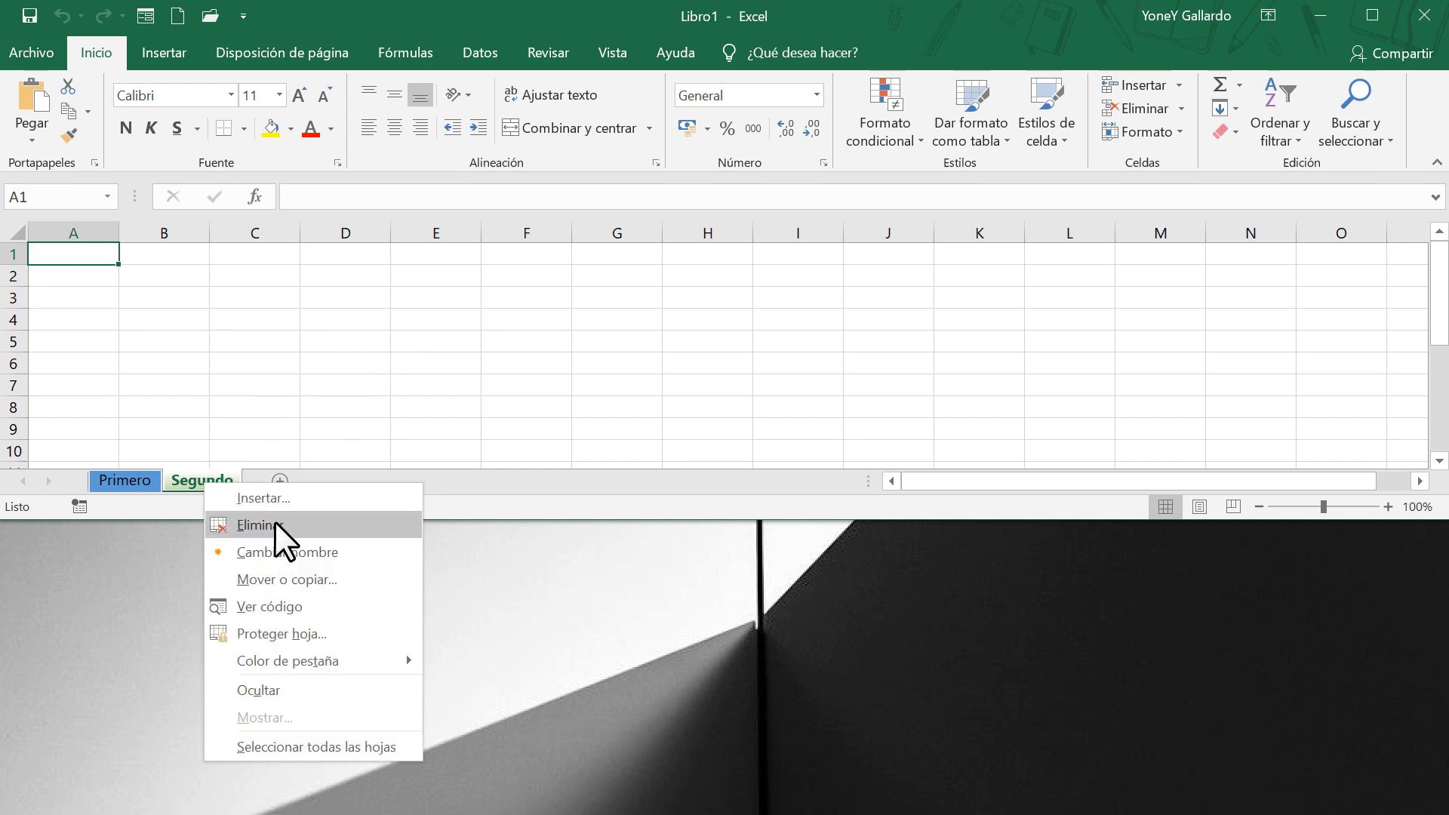
left_click(274, 499)
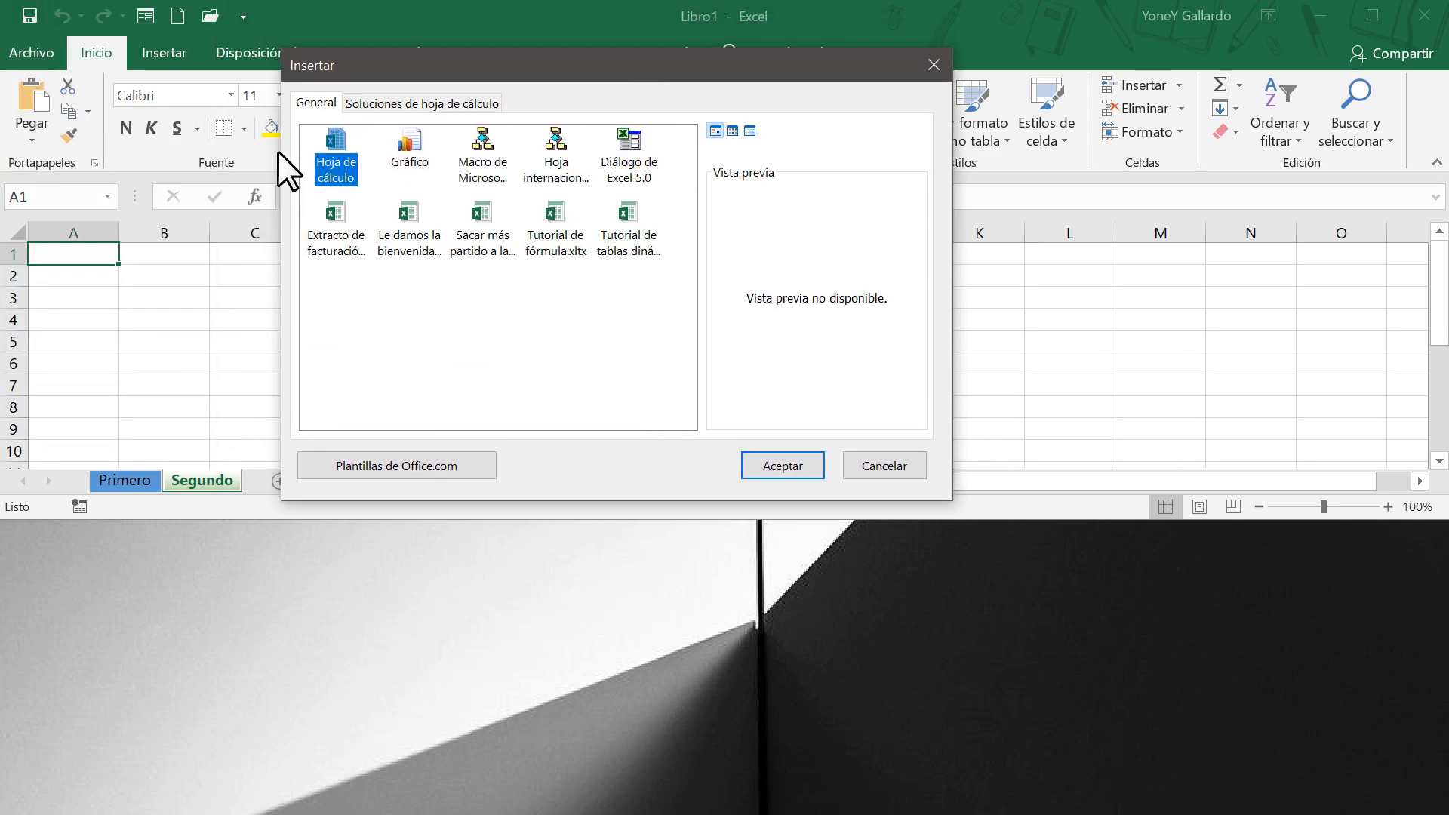
left_click(782, 467)
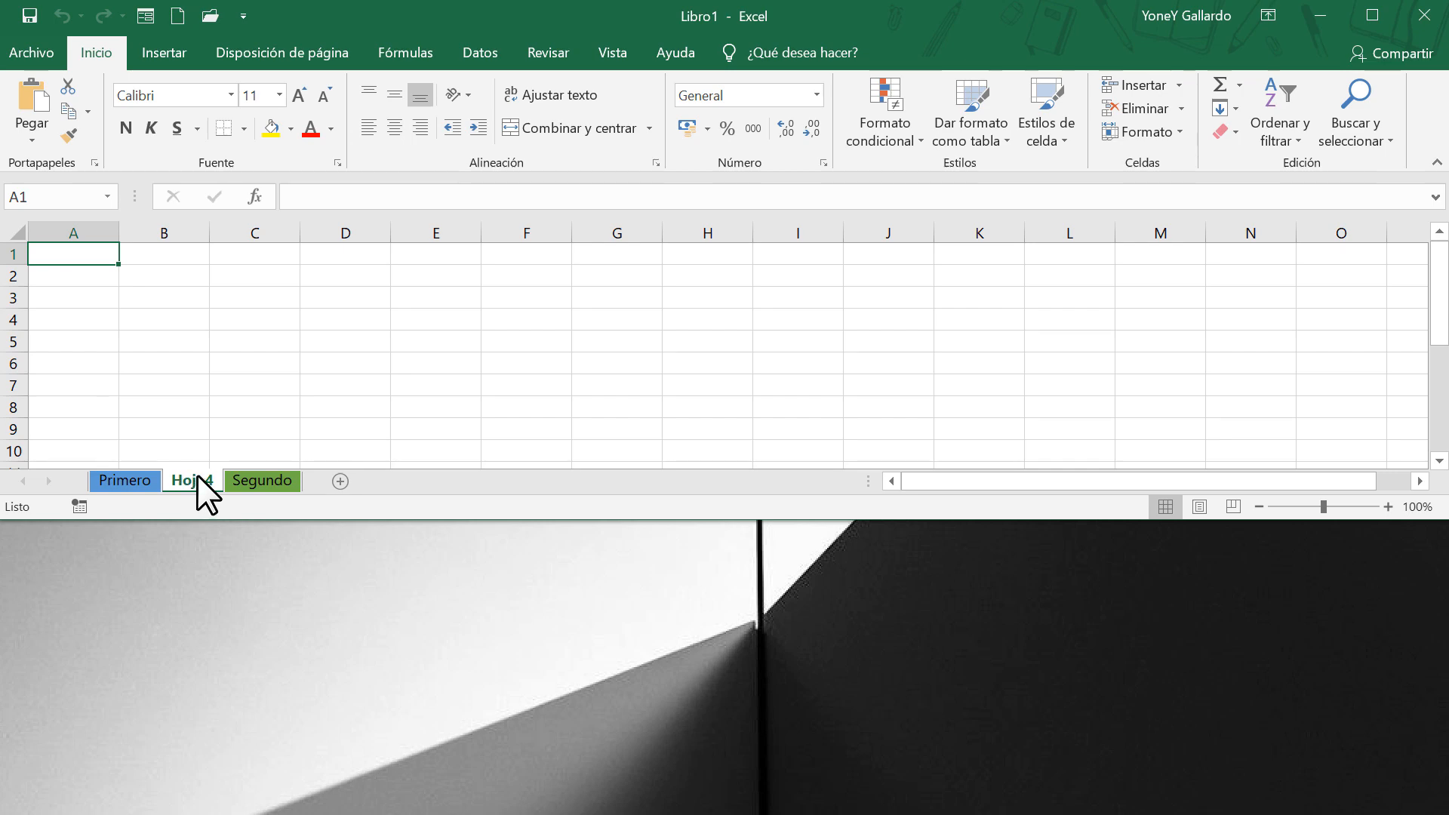
left_click_drag(197, 474, 325, 814)
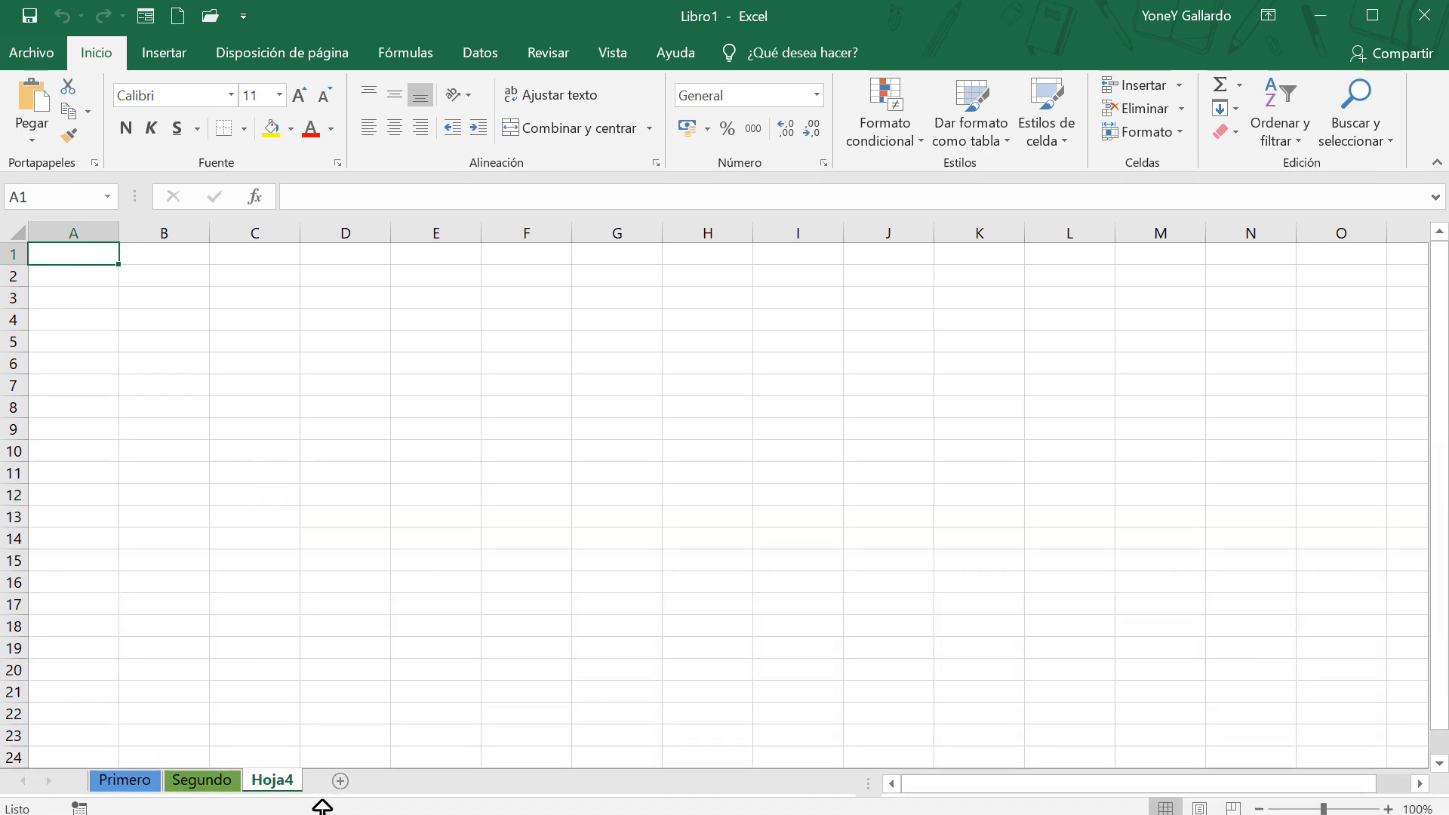
Delete the Hoja4 and Segundo sheets and select the LUNES cell B2 on Primero
right_click(284, 789)
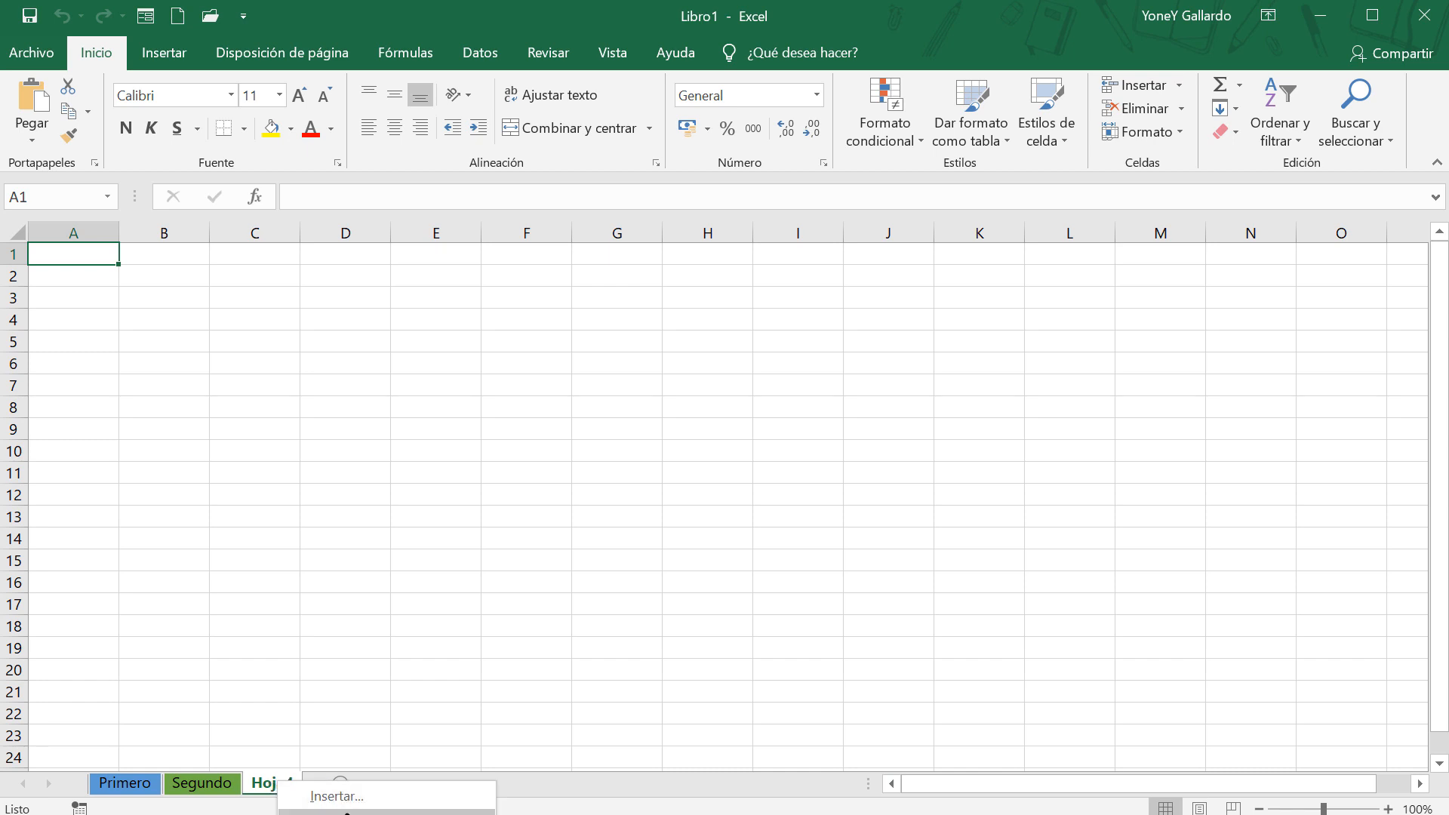
left_click(338, 814)
right_click(200, 797)
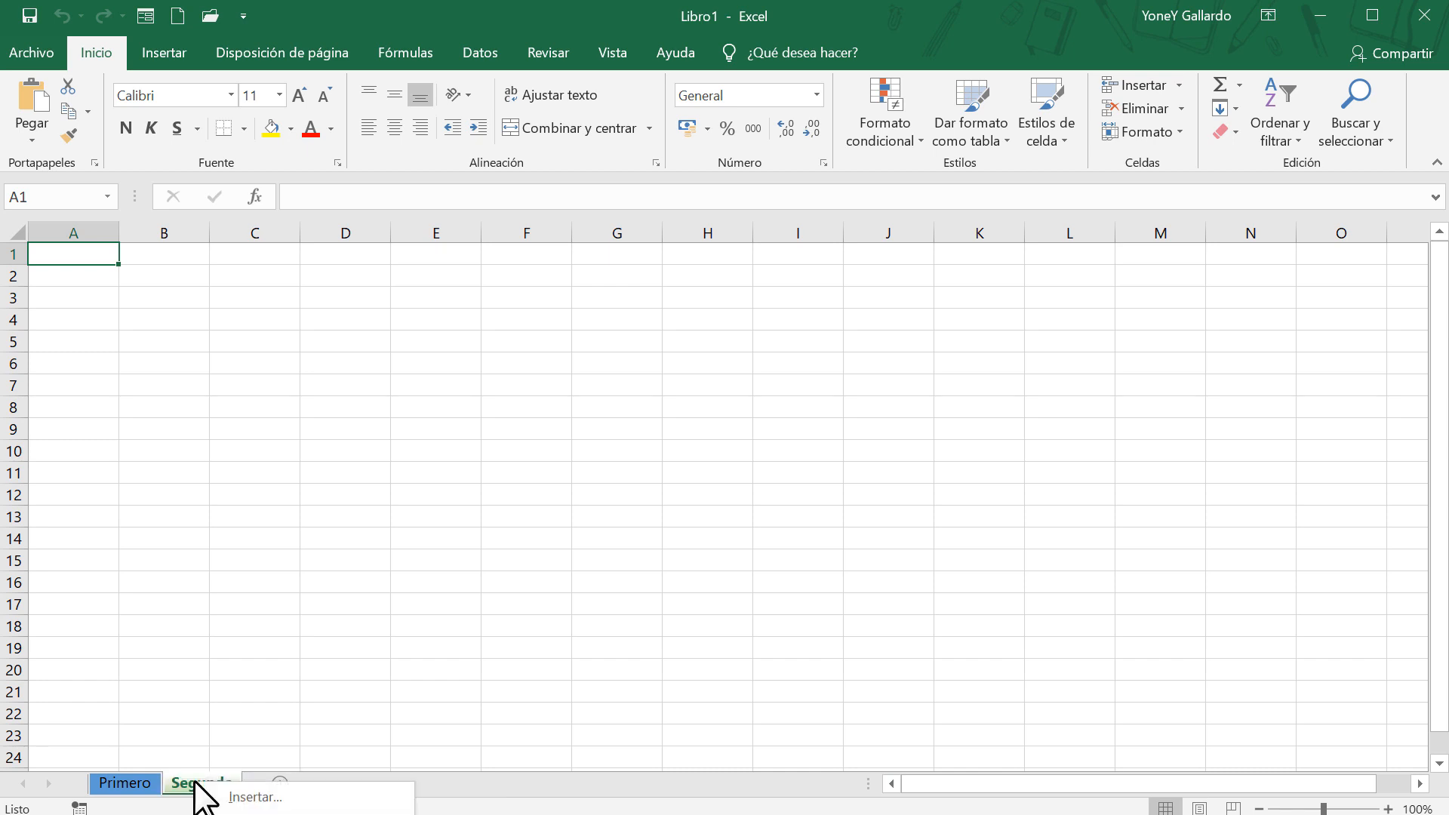
left_click(218, 813)
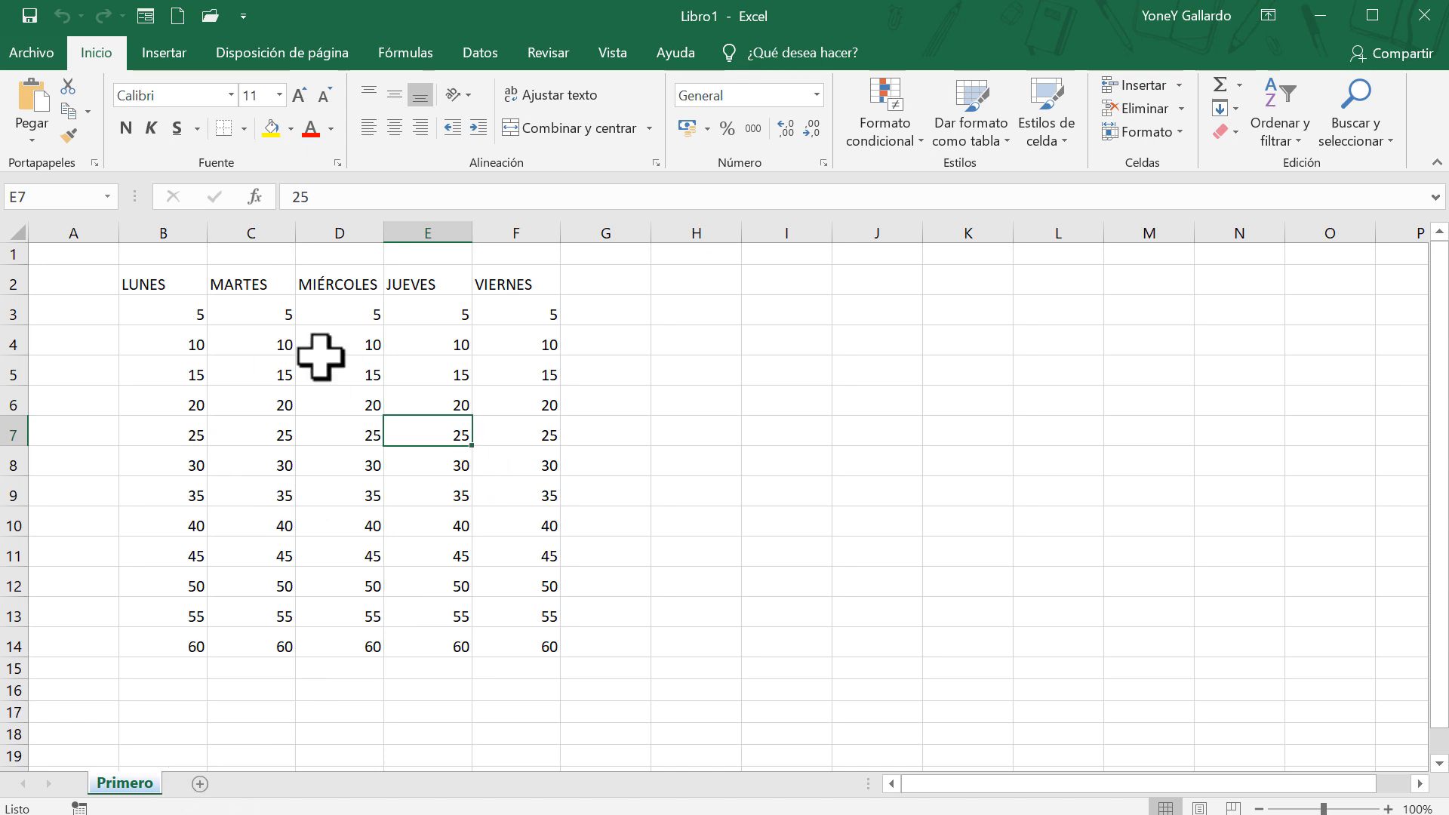
left_click(138, 290)
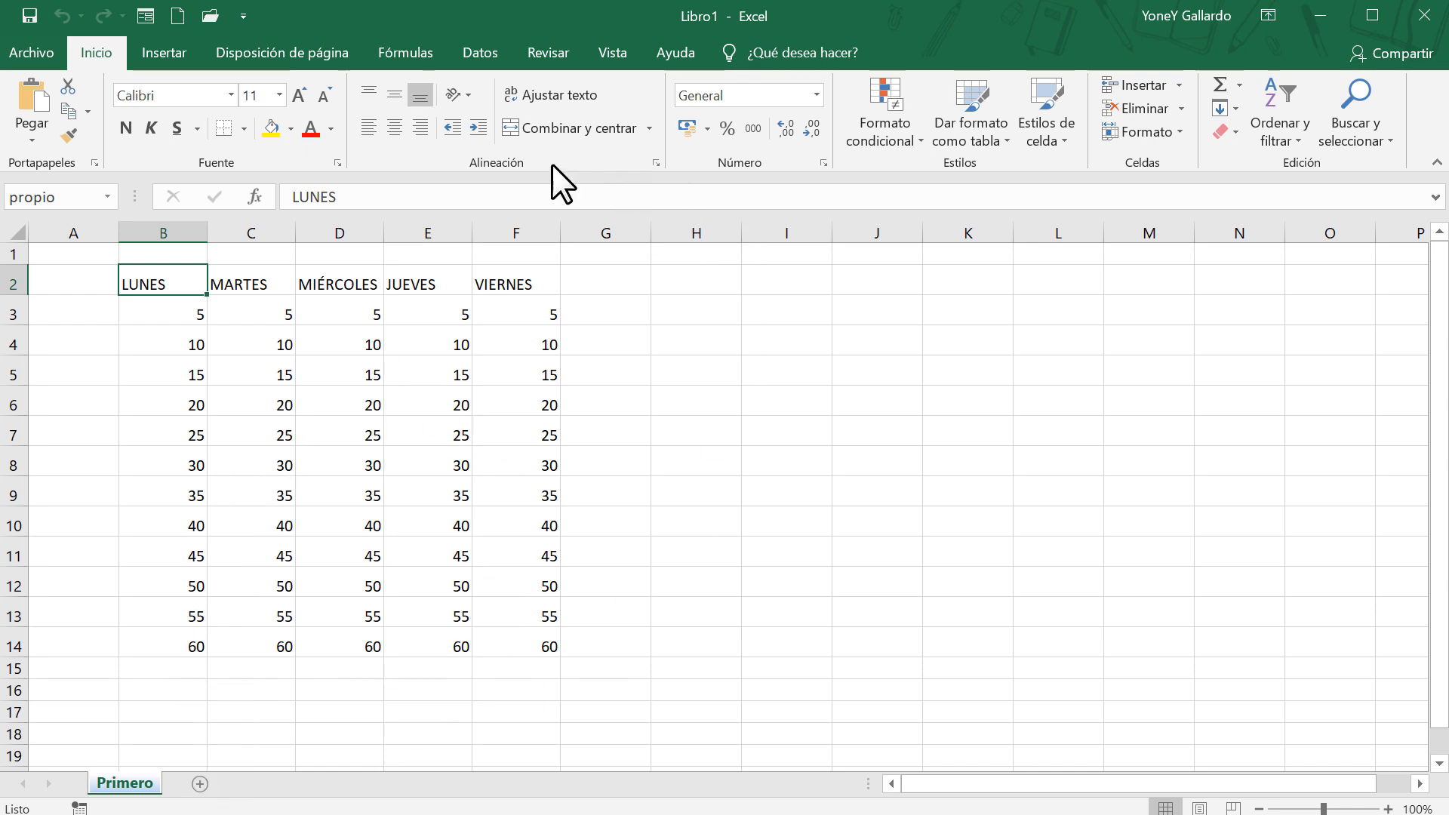
Add a new sheet after Primero, switch between the two, and delete the new sheet again
left_click(200, 785)
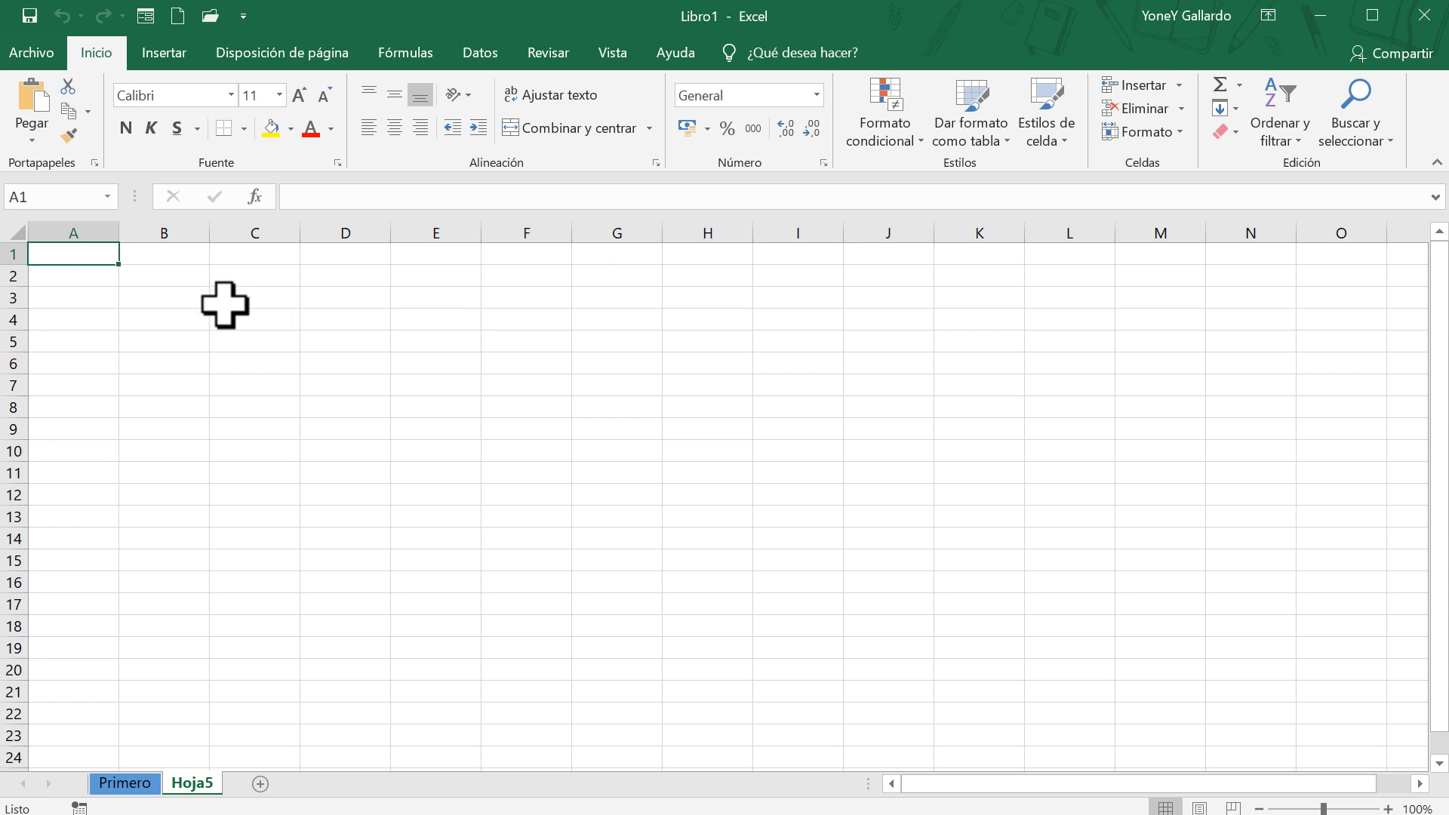
left_click(125, 784)
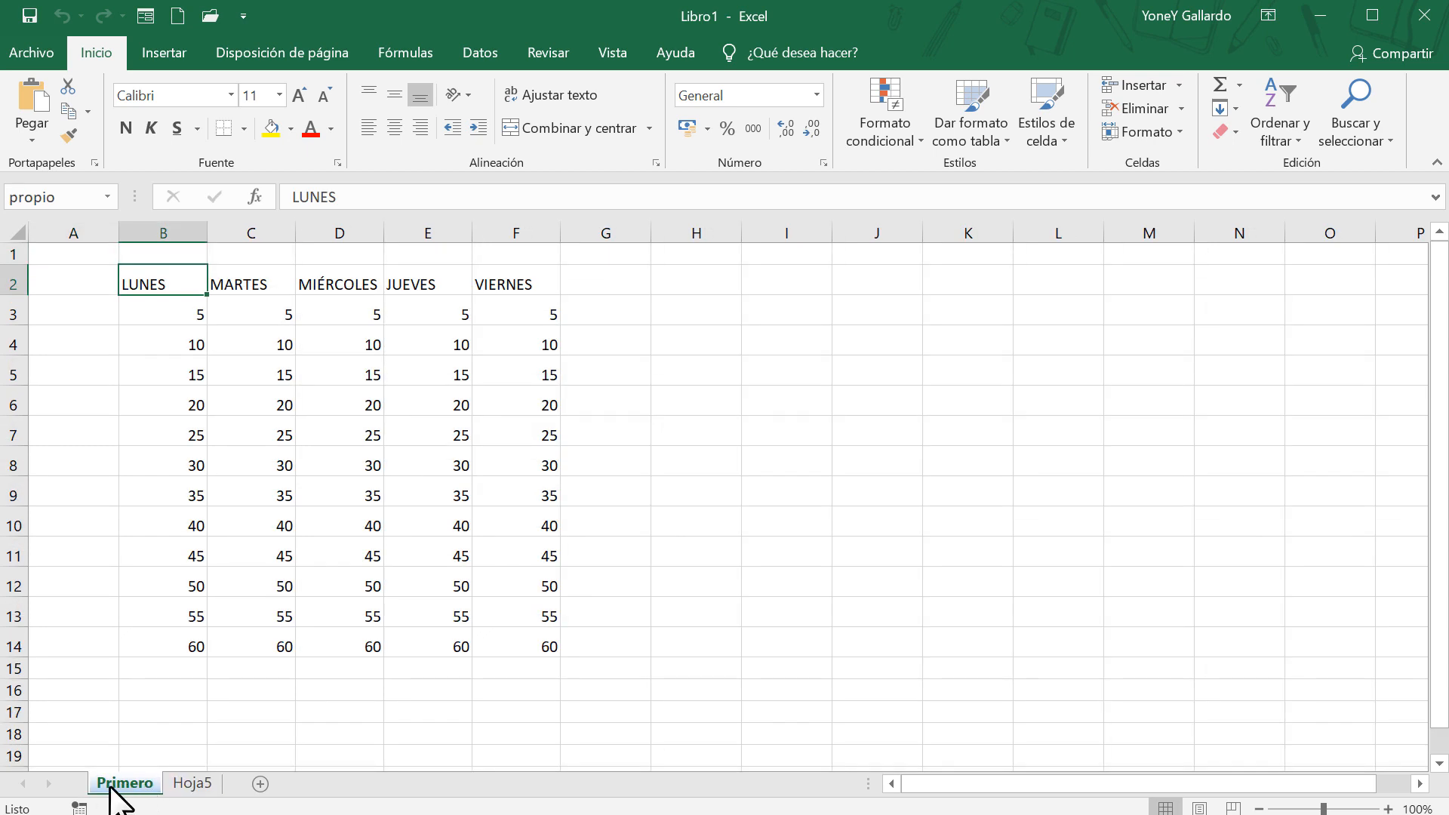
left_click(193, 786)
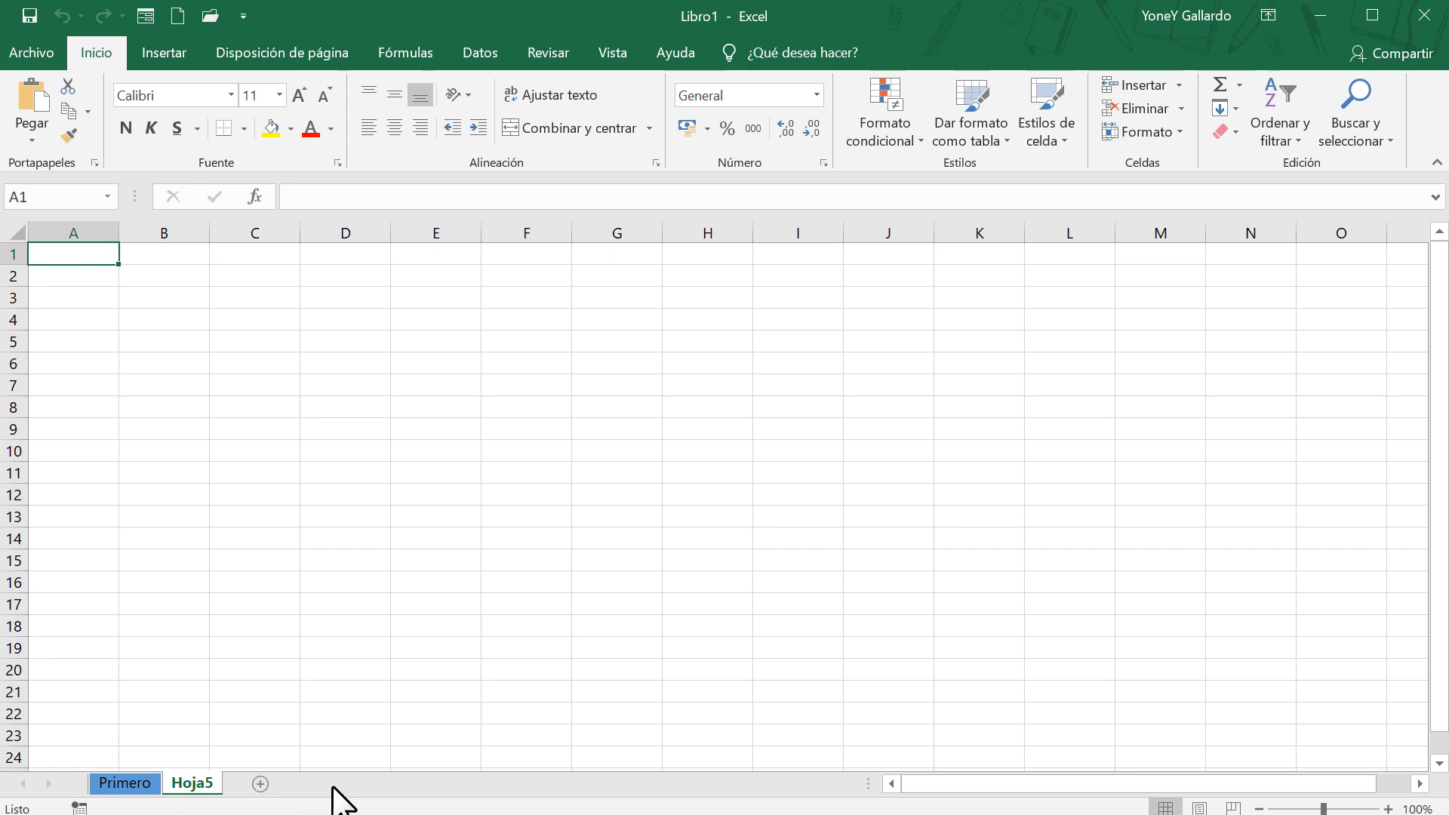
left_click(125, 782)
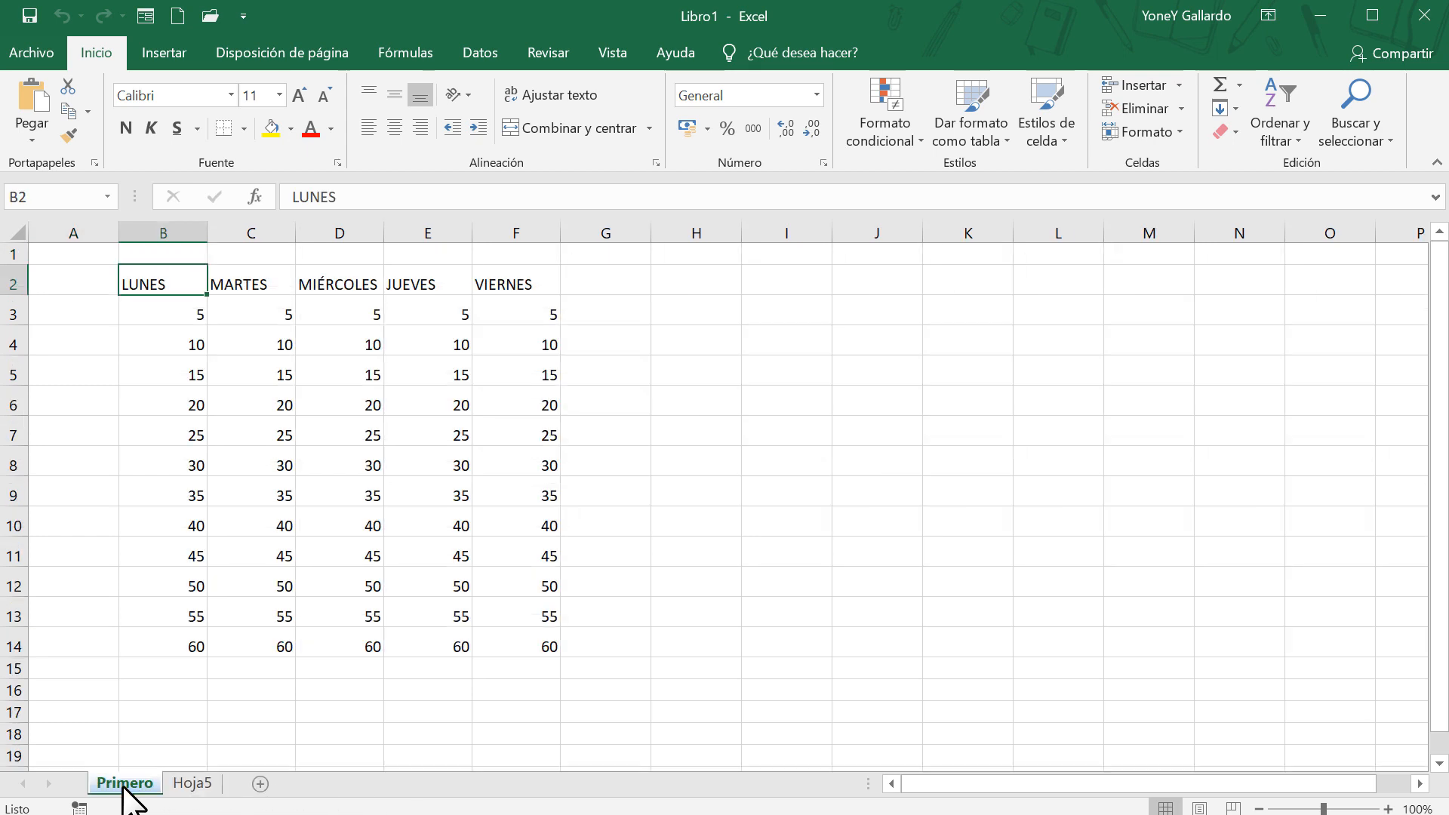
right_click(193, 785)
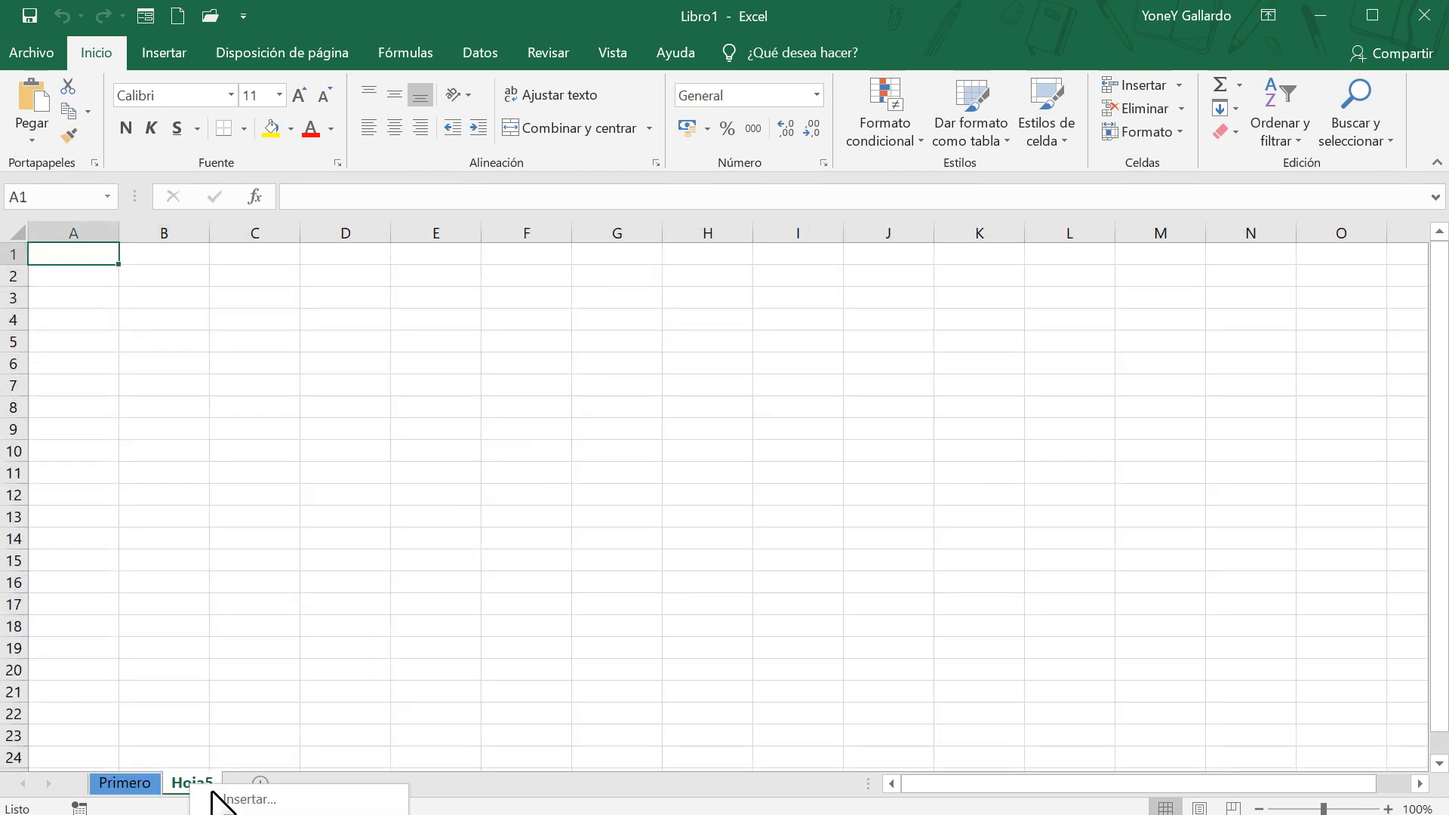
left_click(224, 813)
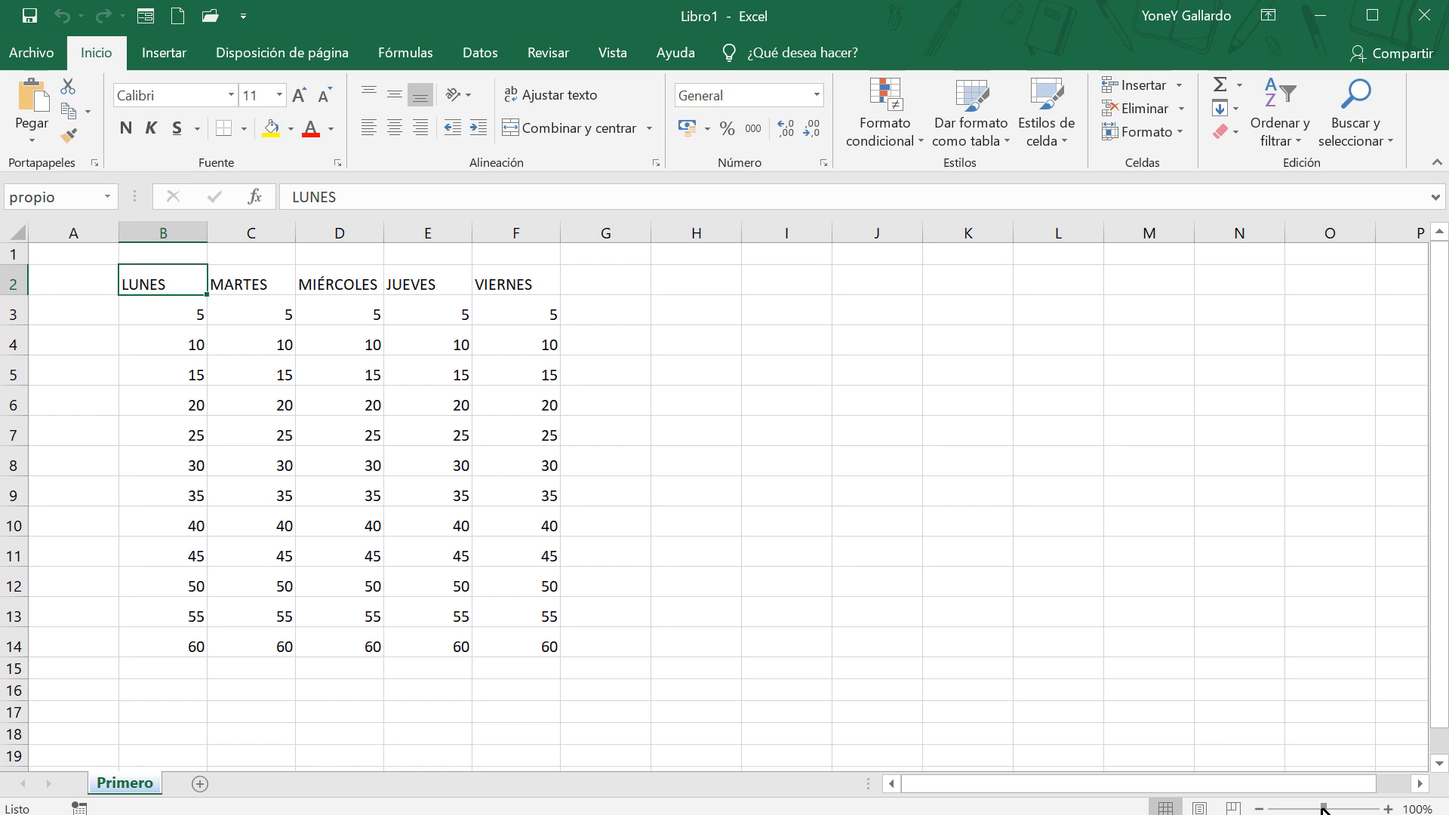
mouse_move(1322, 809)
left_mouse_down()
mouse_move(1350, 807)
mouse_move(1286, 810)
mouse_move(1321, 809)
left_mouse_up()
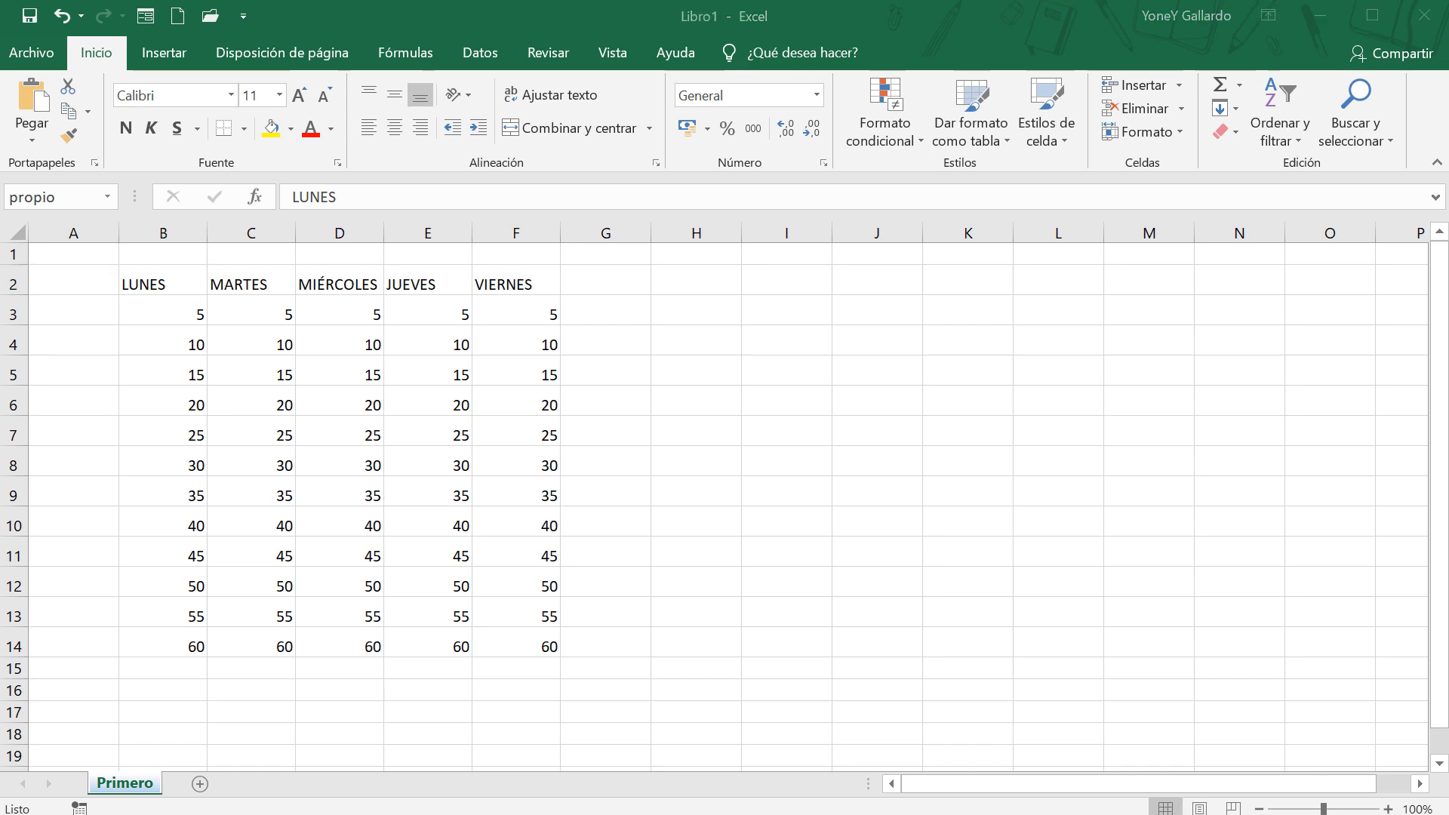
left_click(1099, 809)
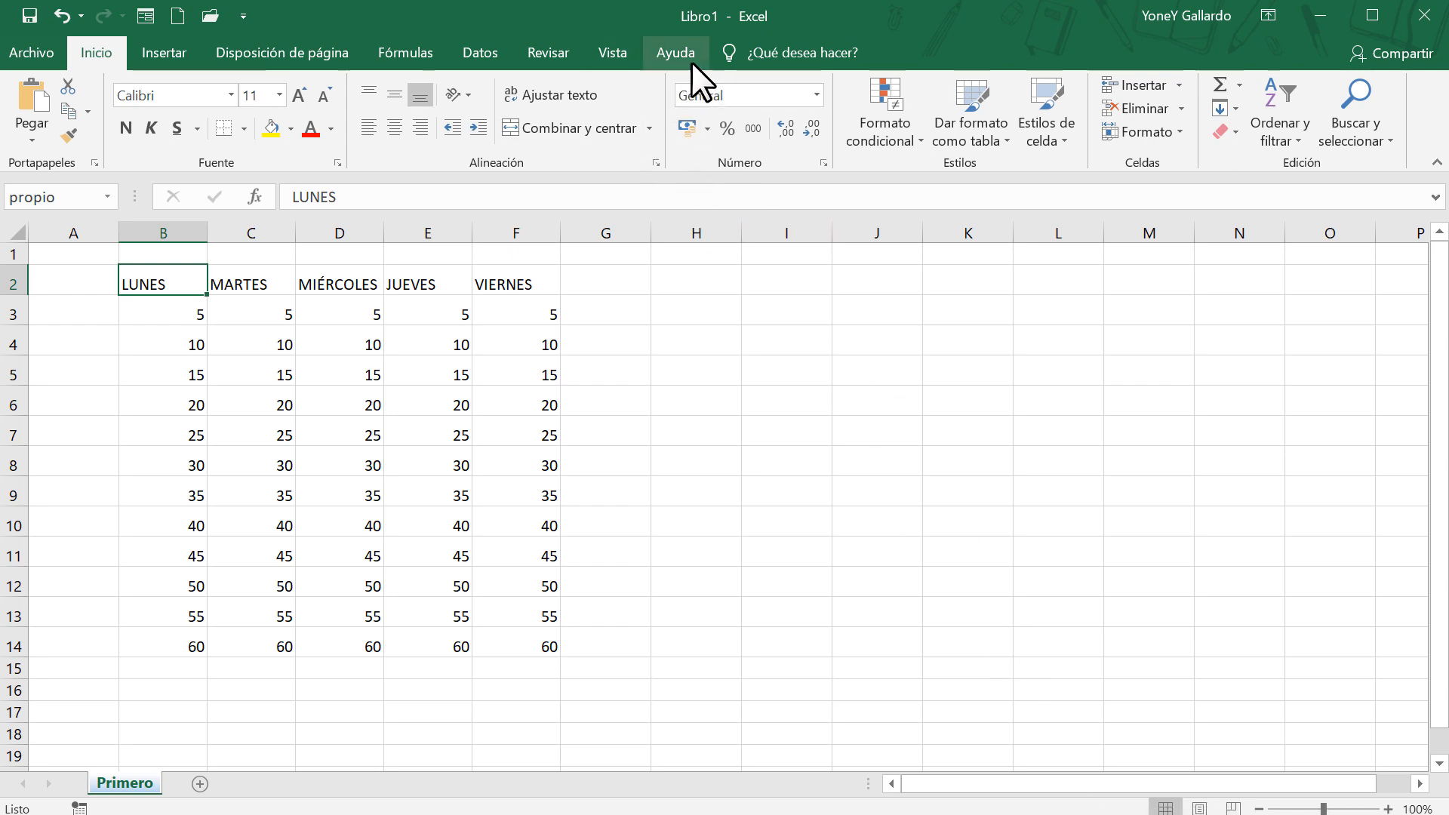
Show the Primero sheet in page break preview and return it to Normal view
left_click(622, 52)
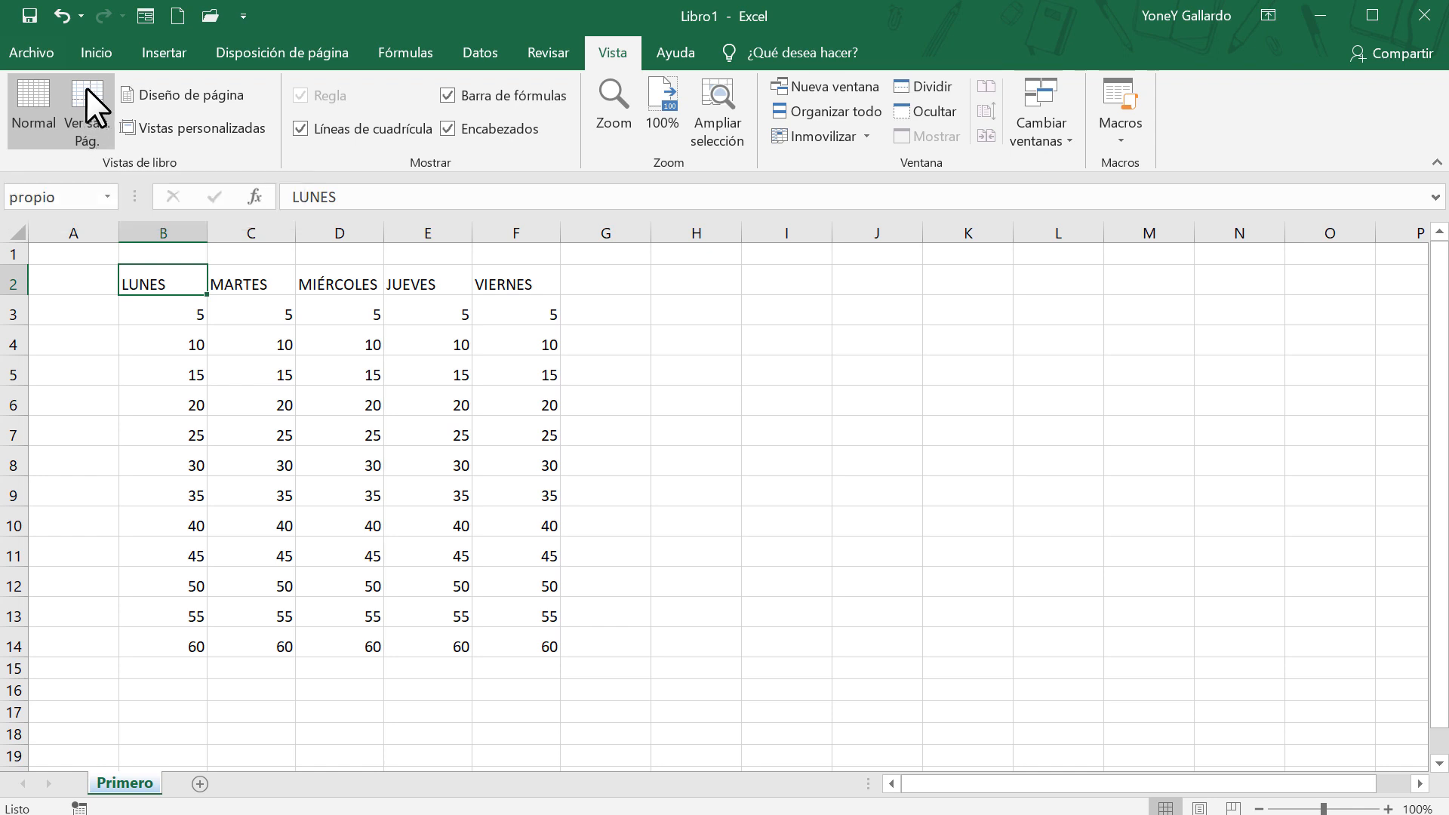
left_click(84, 107)
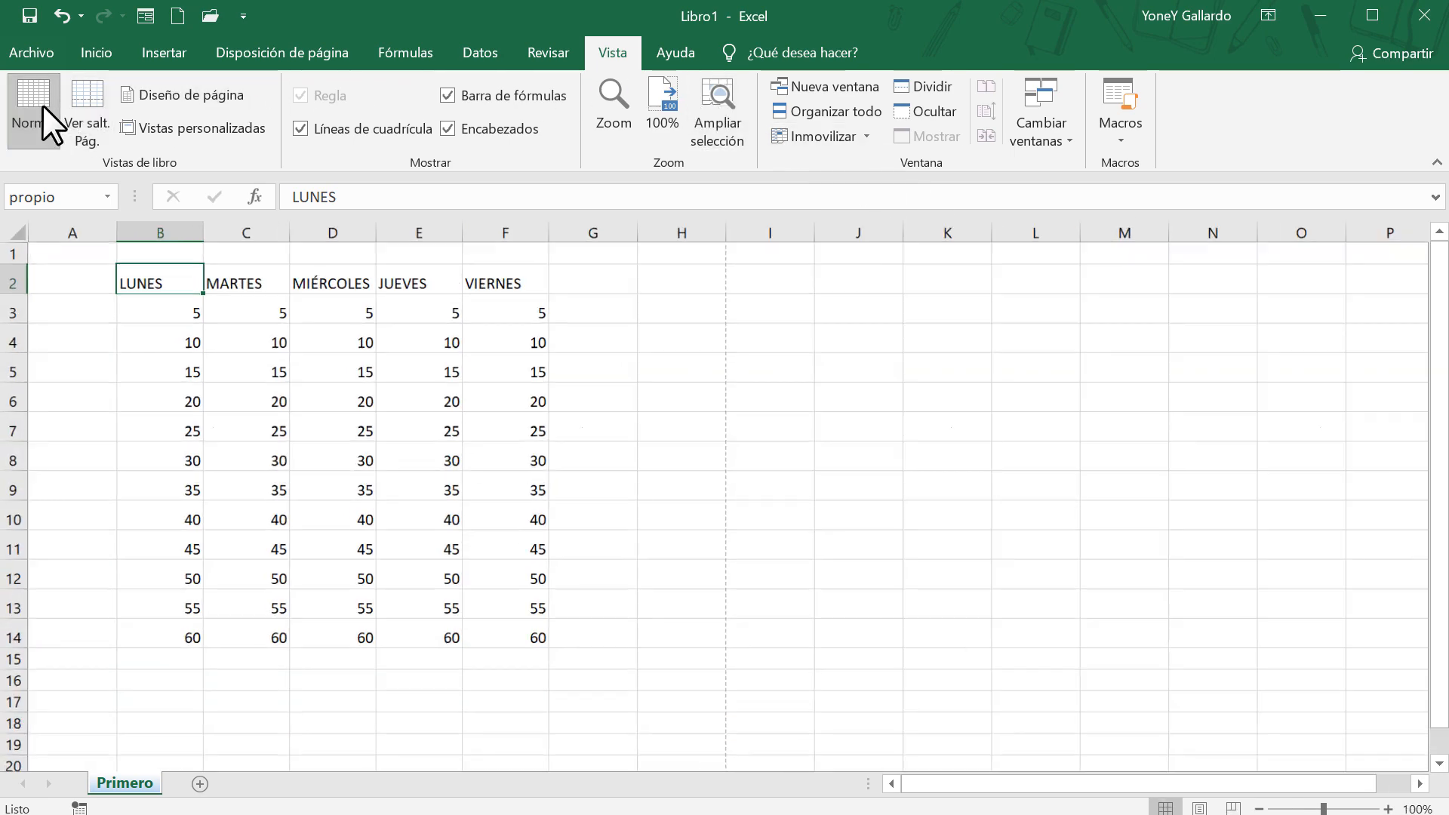
left_click(43, 107)
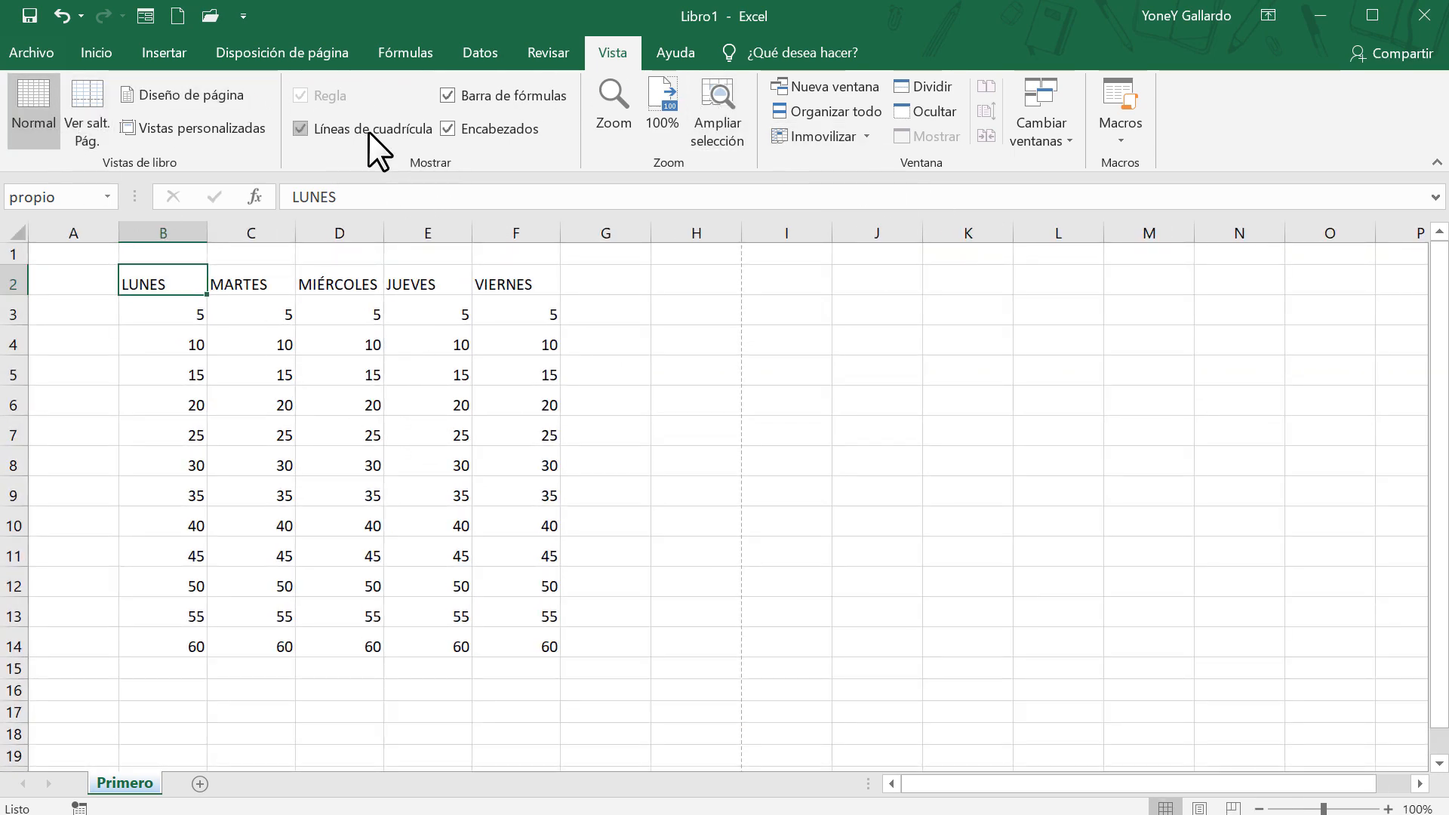
Hide and show again the gridlines, the formula bar and the row and column headings, one after another
left_click(305, 128)
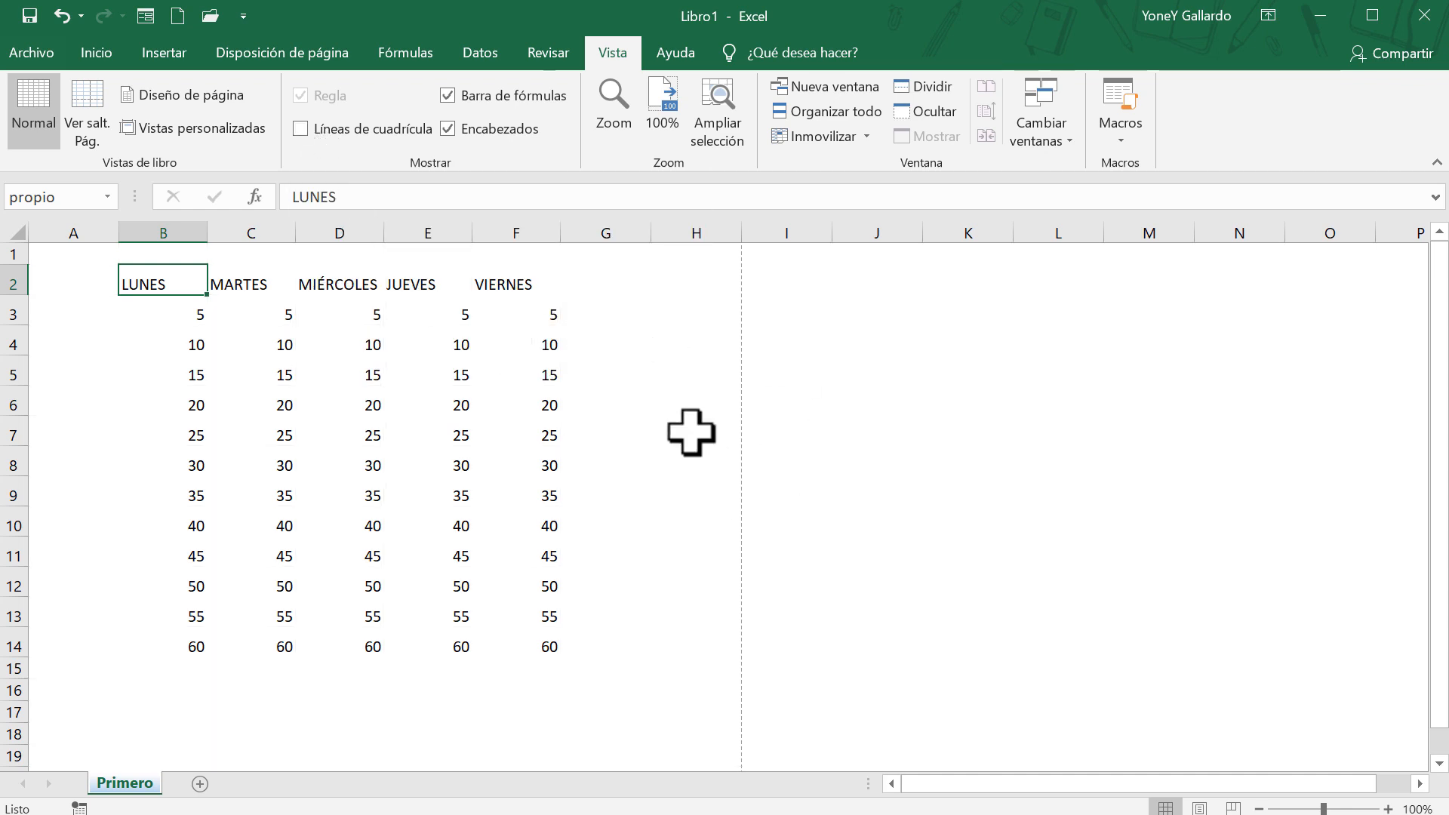
left_click(299, 128)
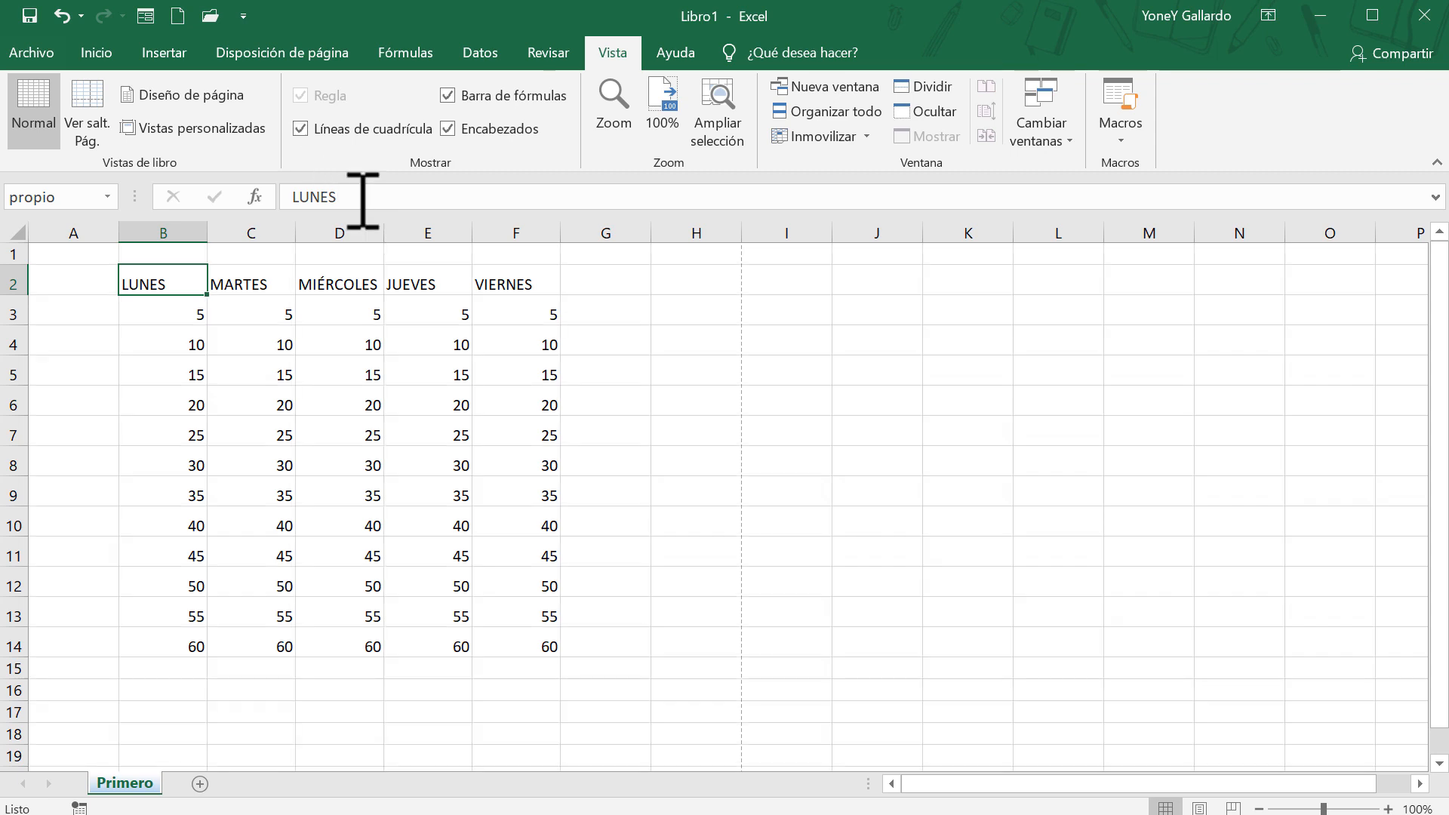
left_click(449, 96)
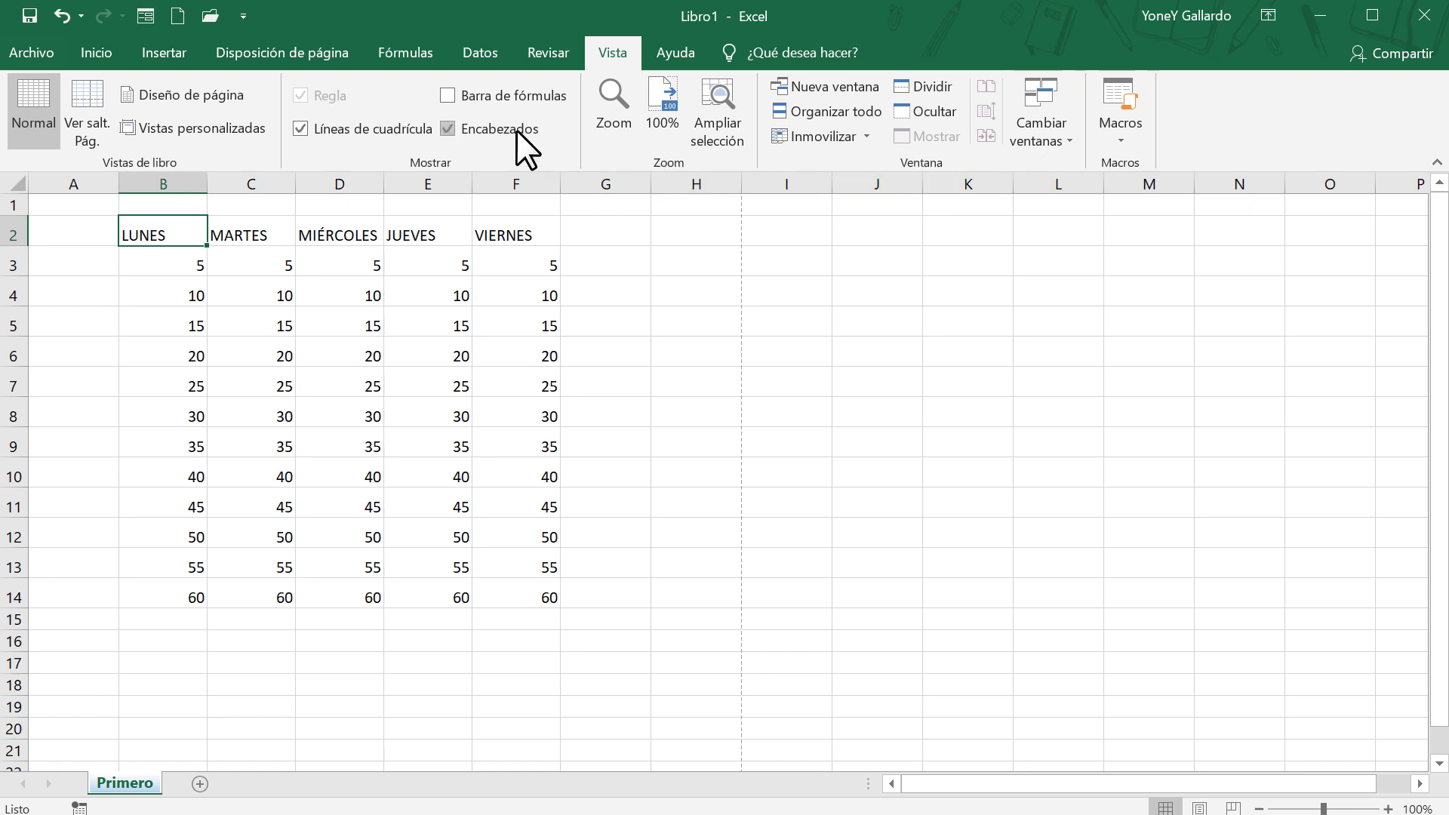
left_click(447, 96)
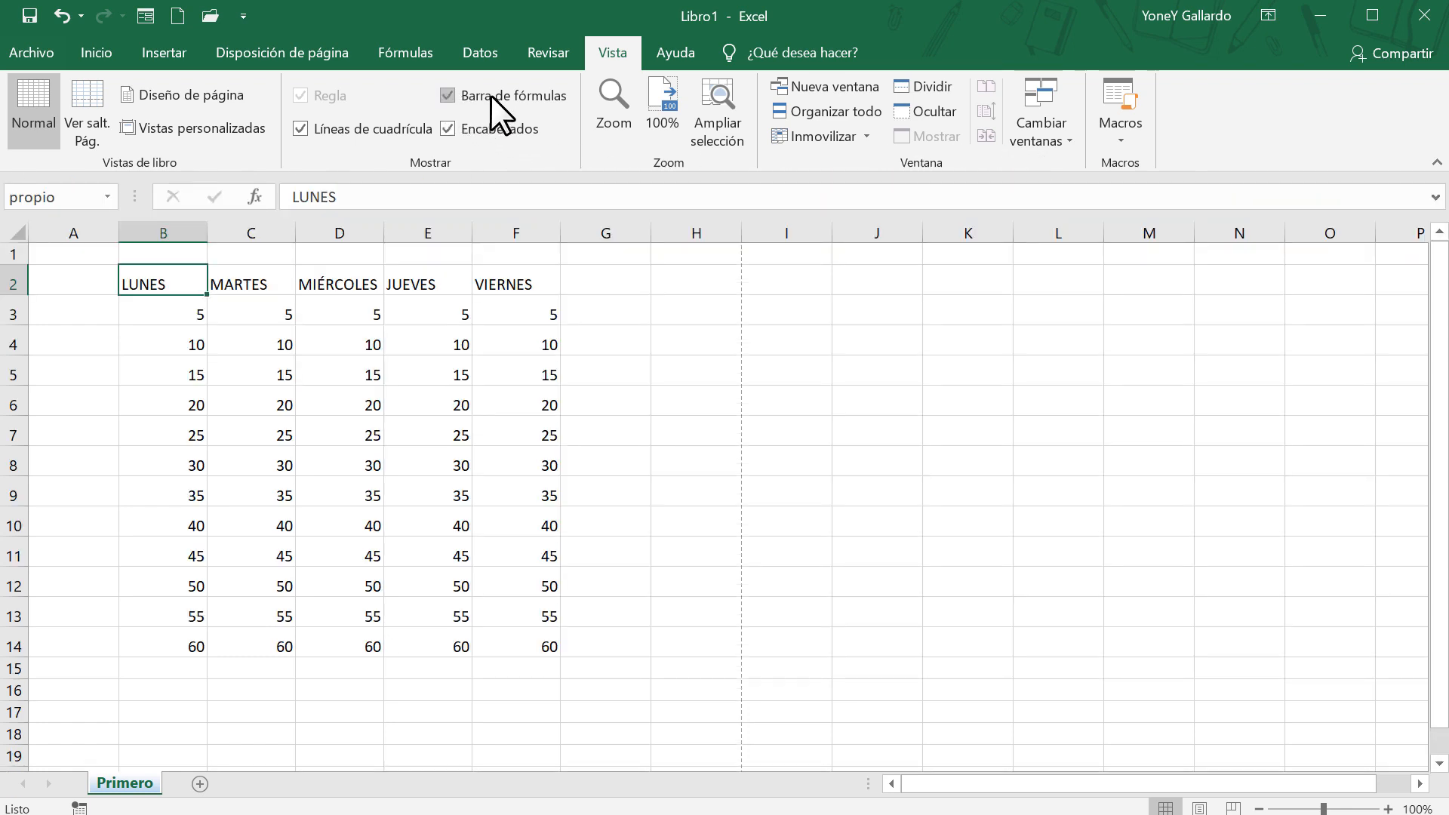
left_click(447, 129)
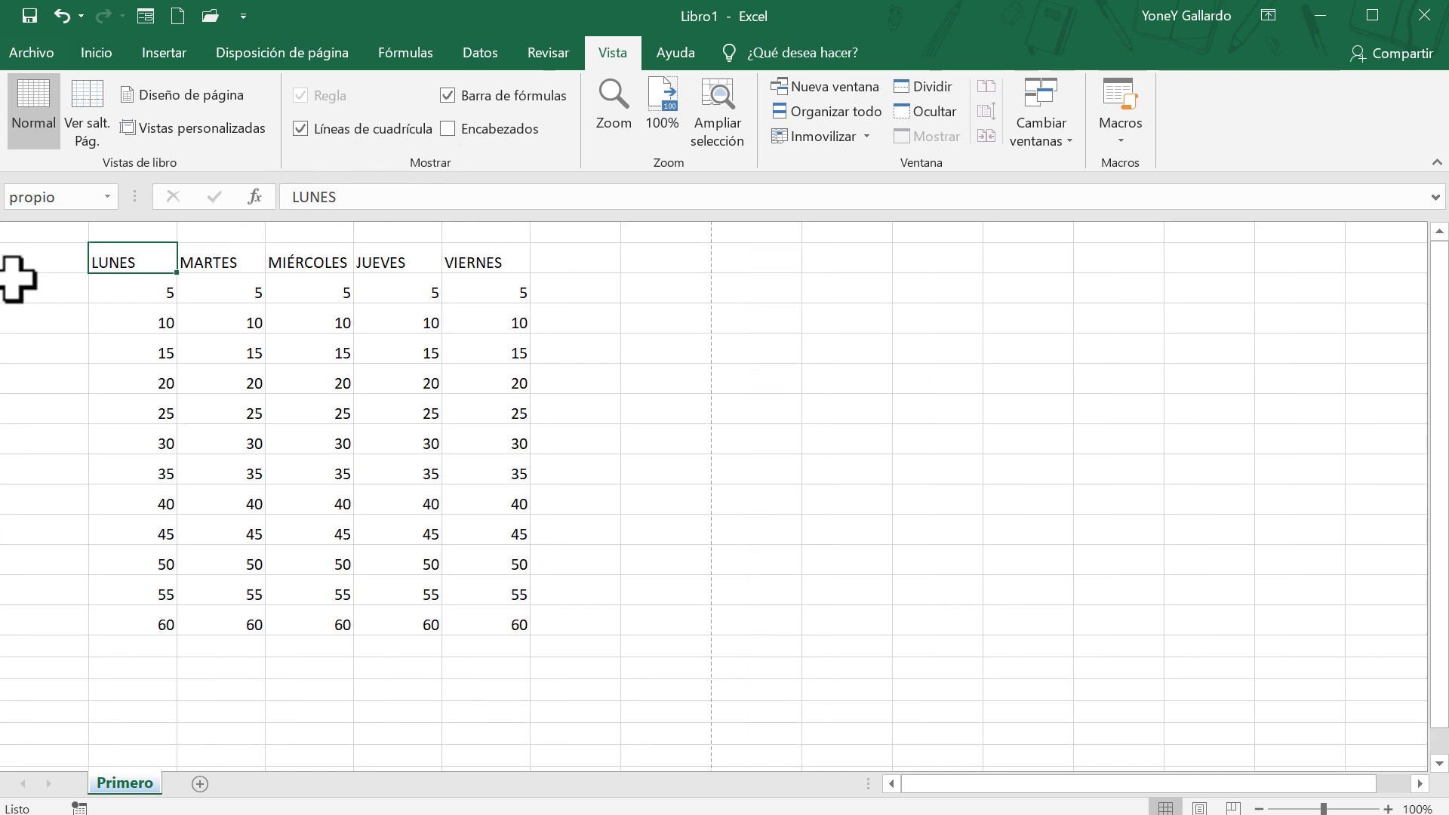
left_click(447, 129)
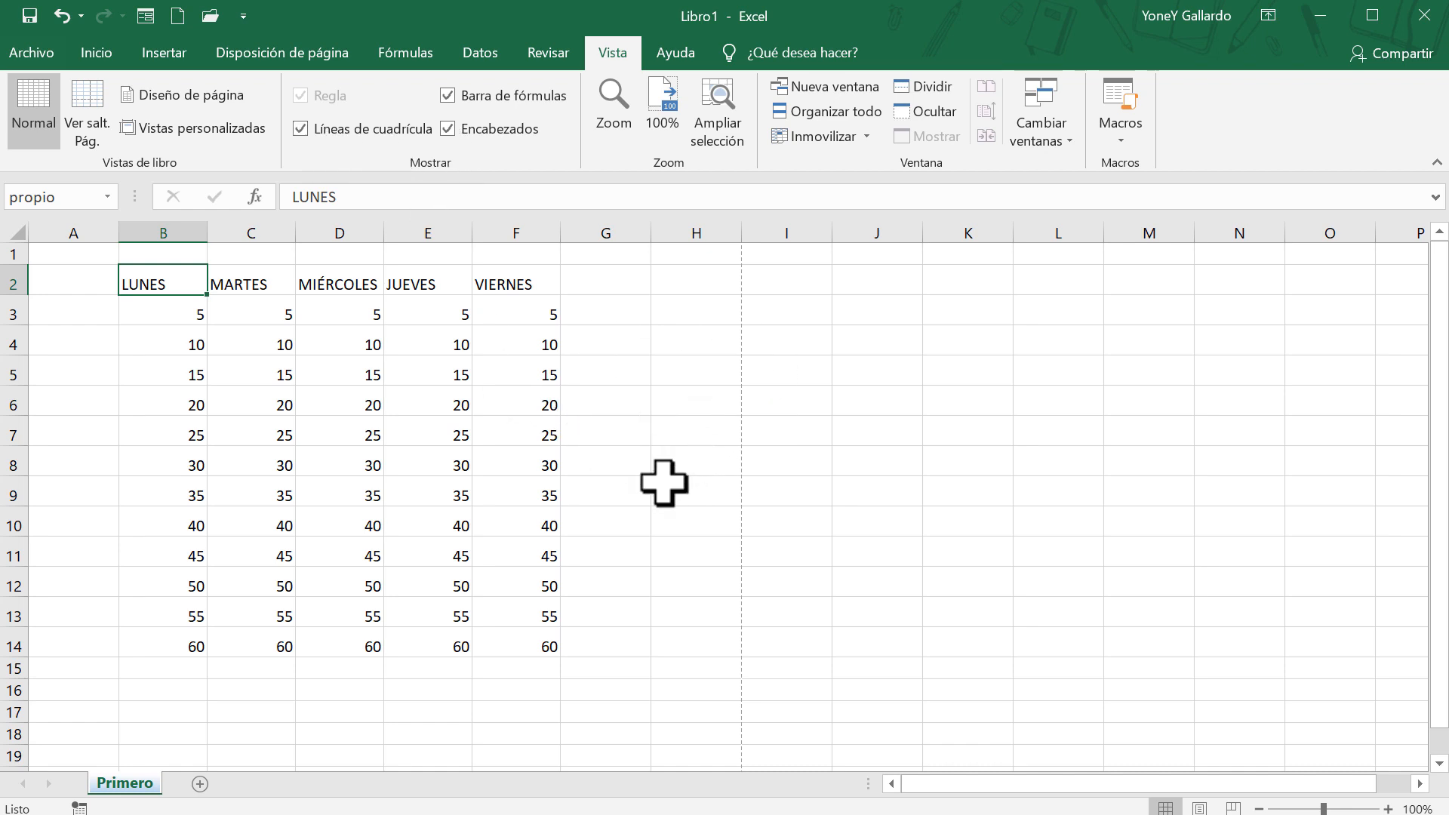
Zoom the Primero sheet to 50%, then 200%, and set it back to 100%
left_click(611, 102)
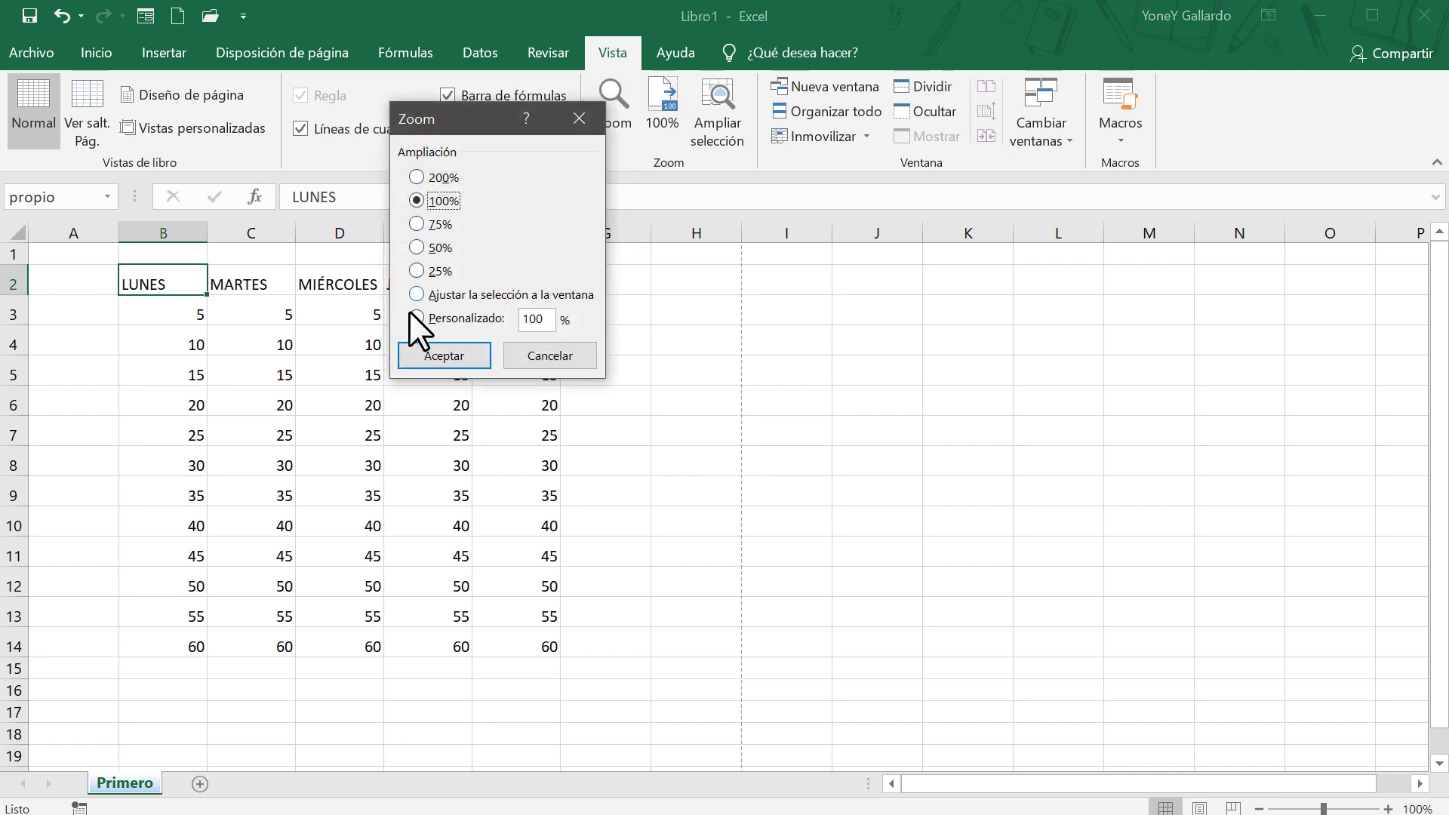
left_click(418, 248)
left_click(441, 354)
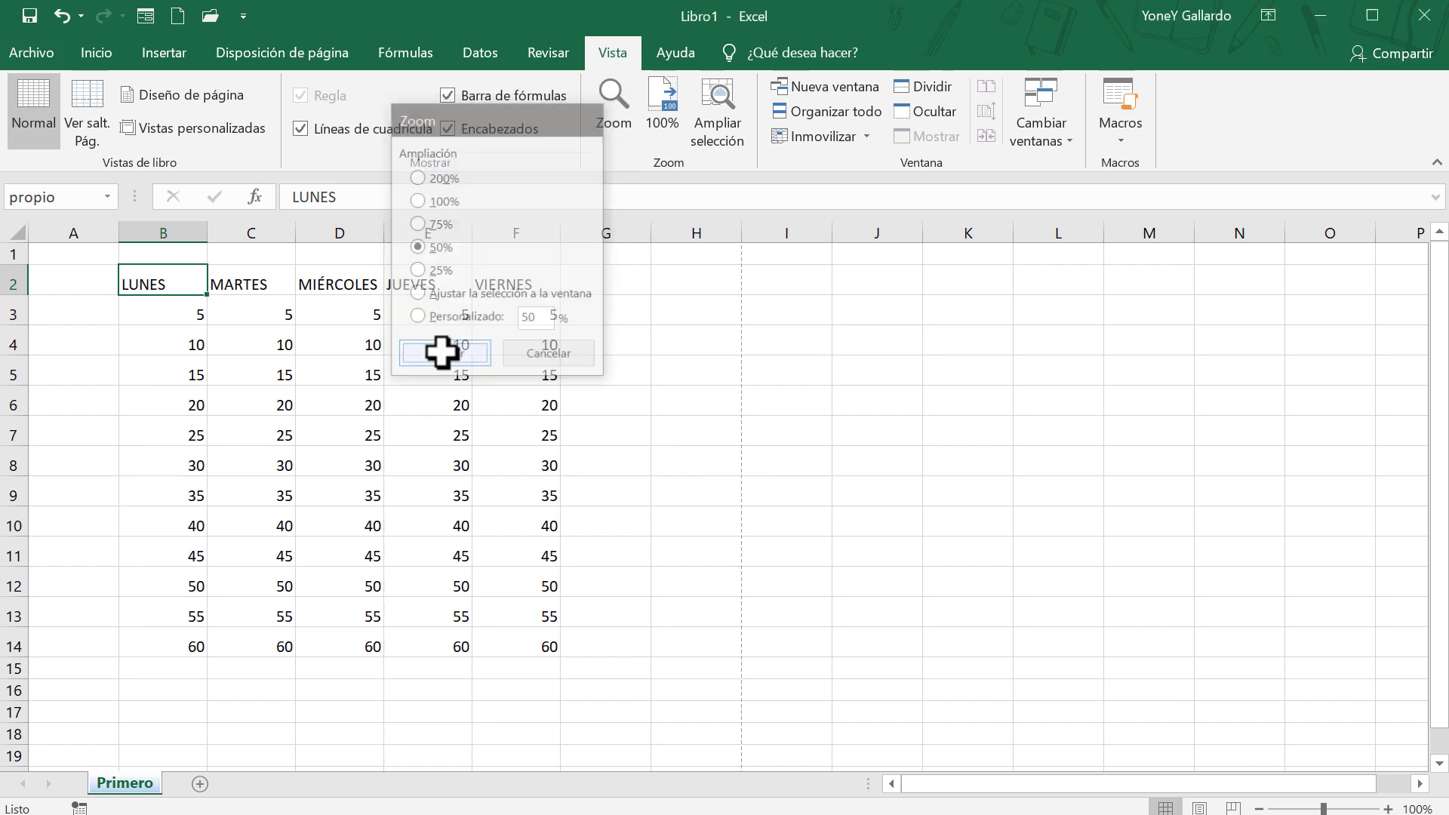
left_click(596, 125)
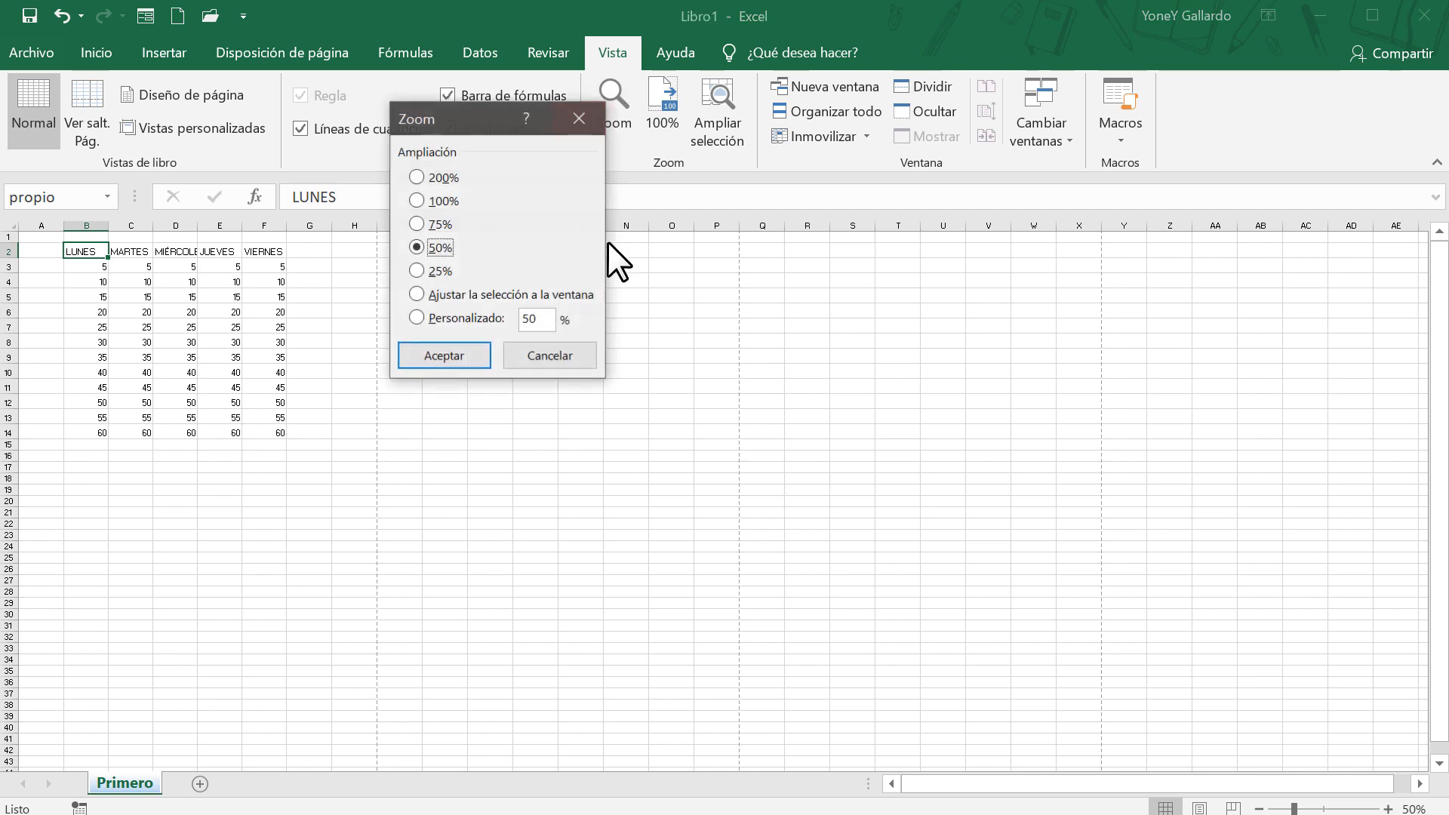
left_click(418, 177)
left_click(423, 351)
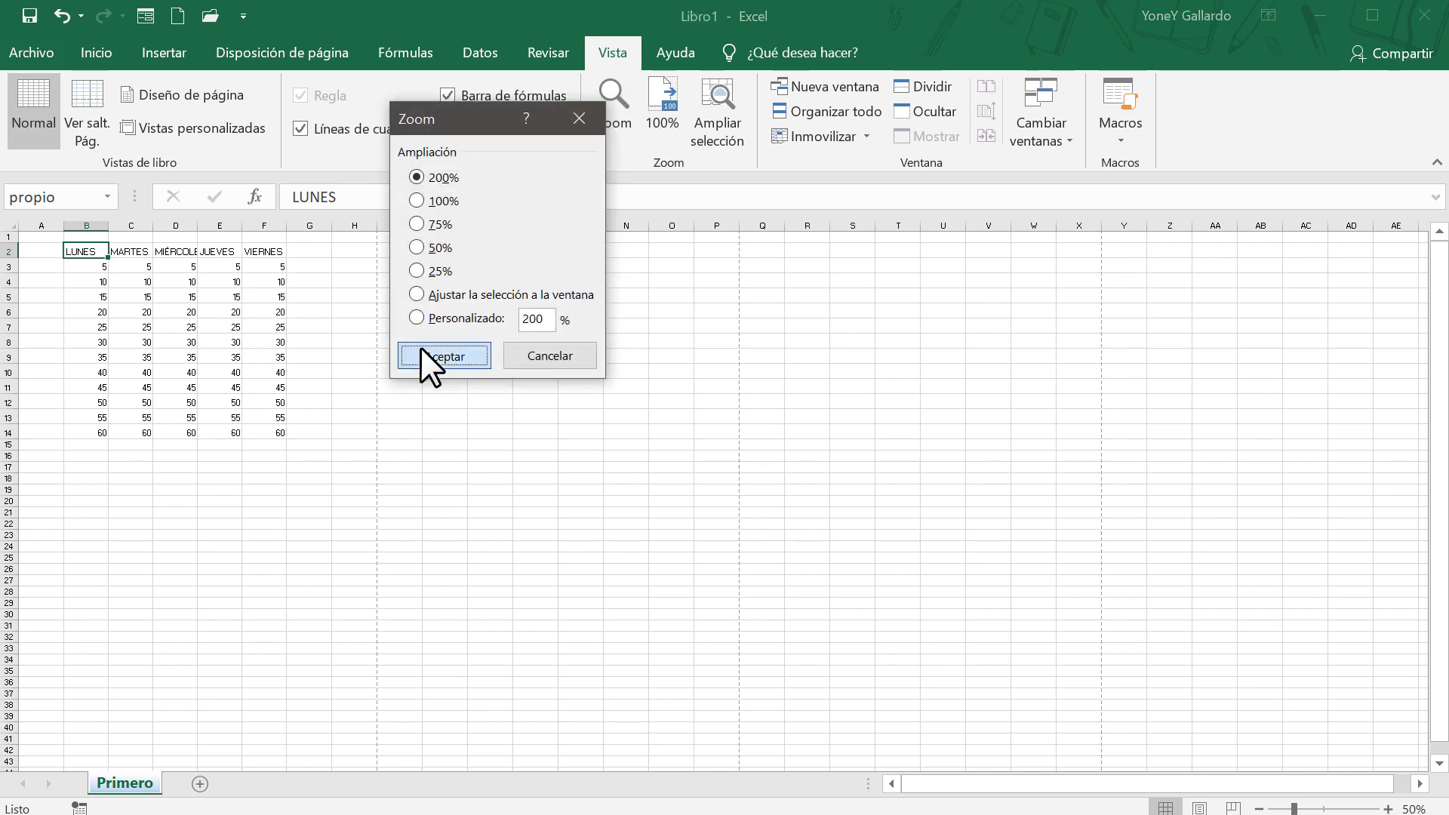
left_click(609, 97)
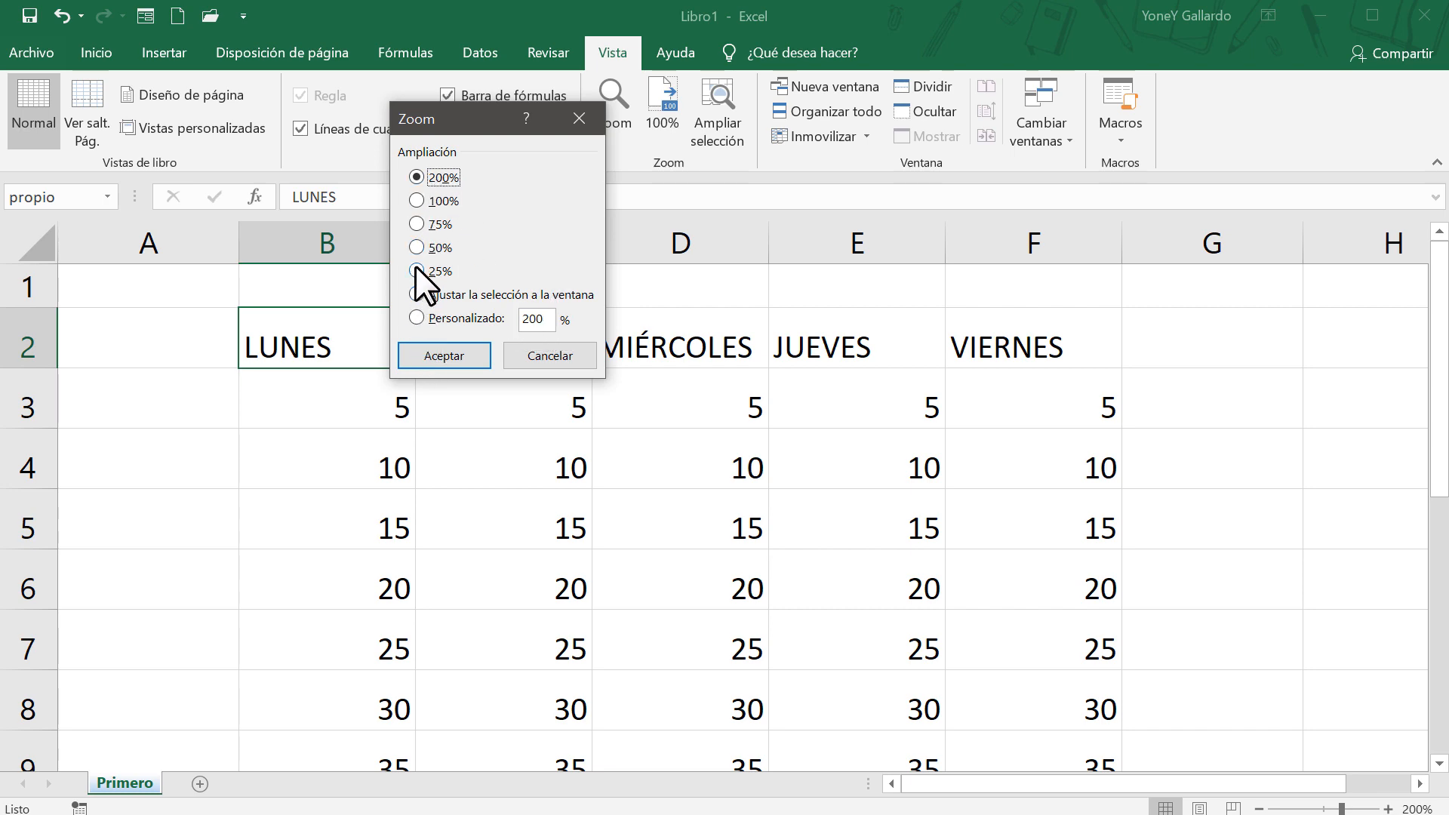
left_click(417, 201)
left_click(462, 359)
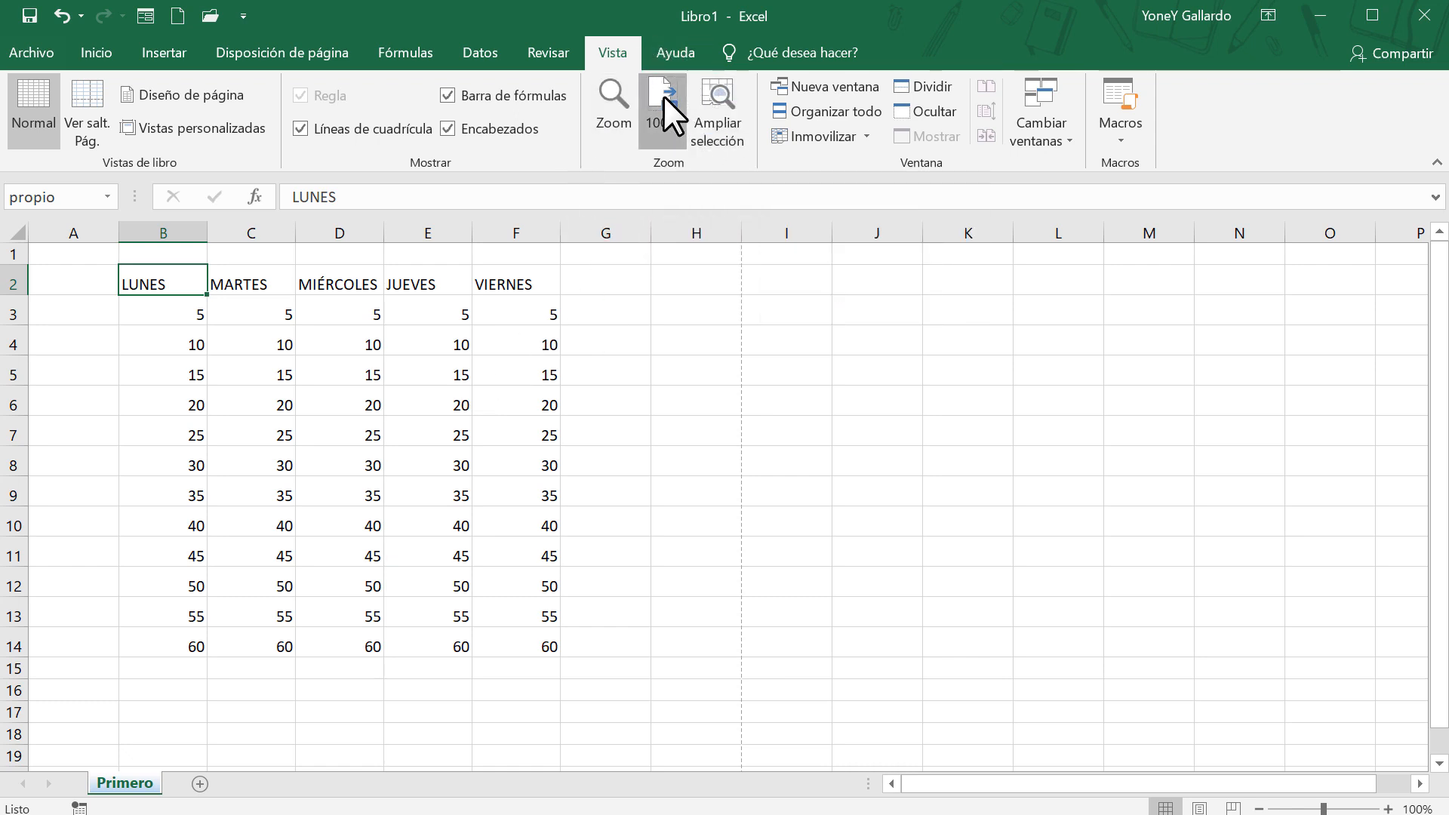
Zoom the sheet out to 25% and restore it to 100%
left_click(616, 106)
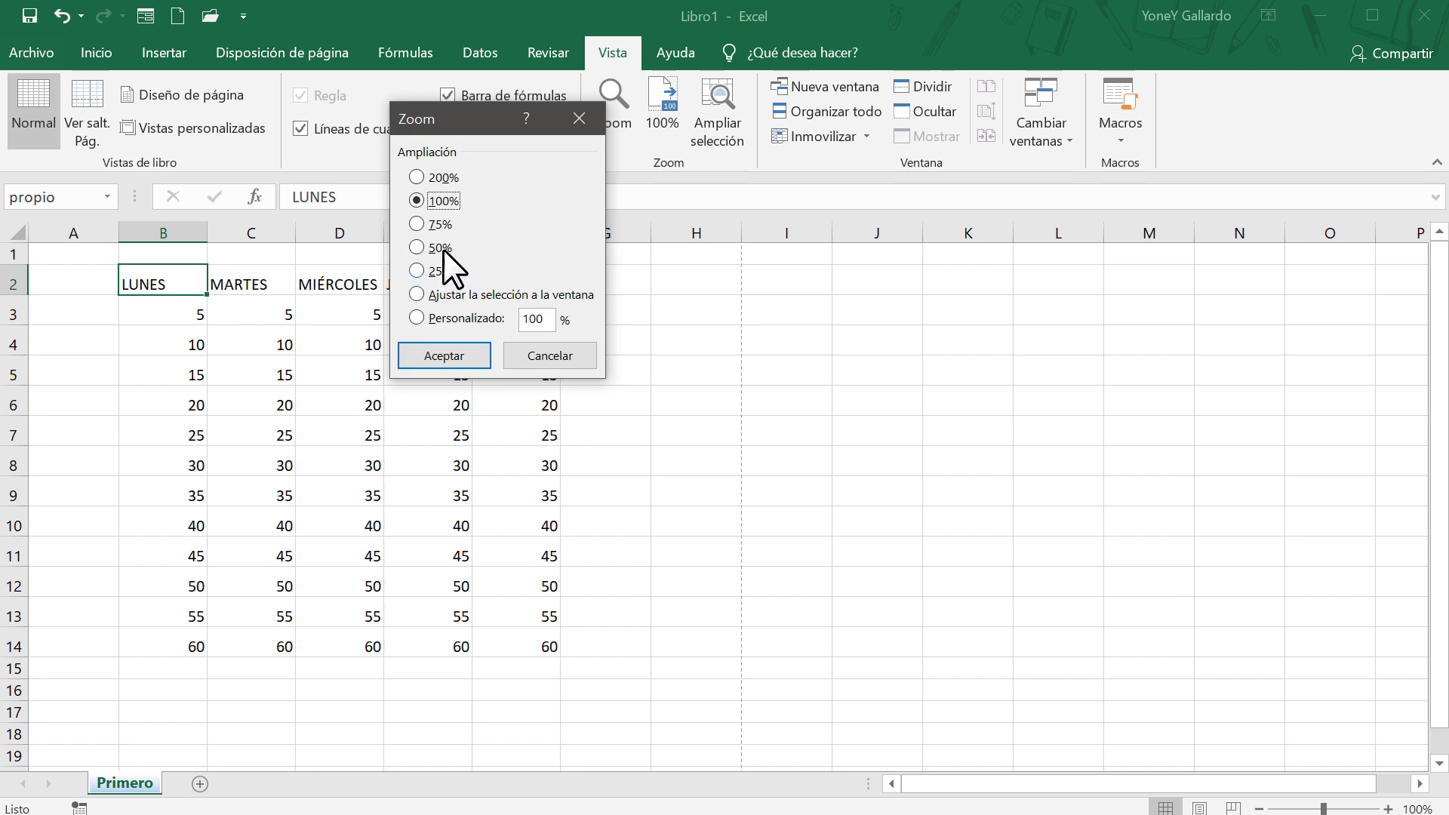
left_click(417, 272)
left_click(422, 355)
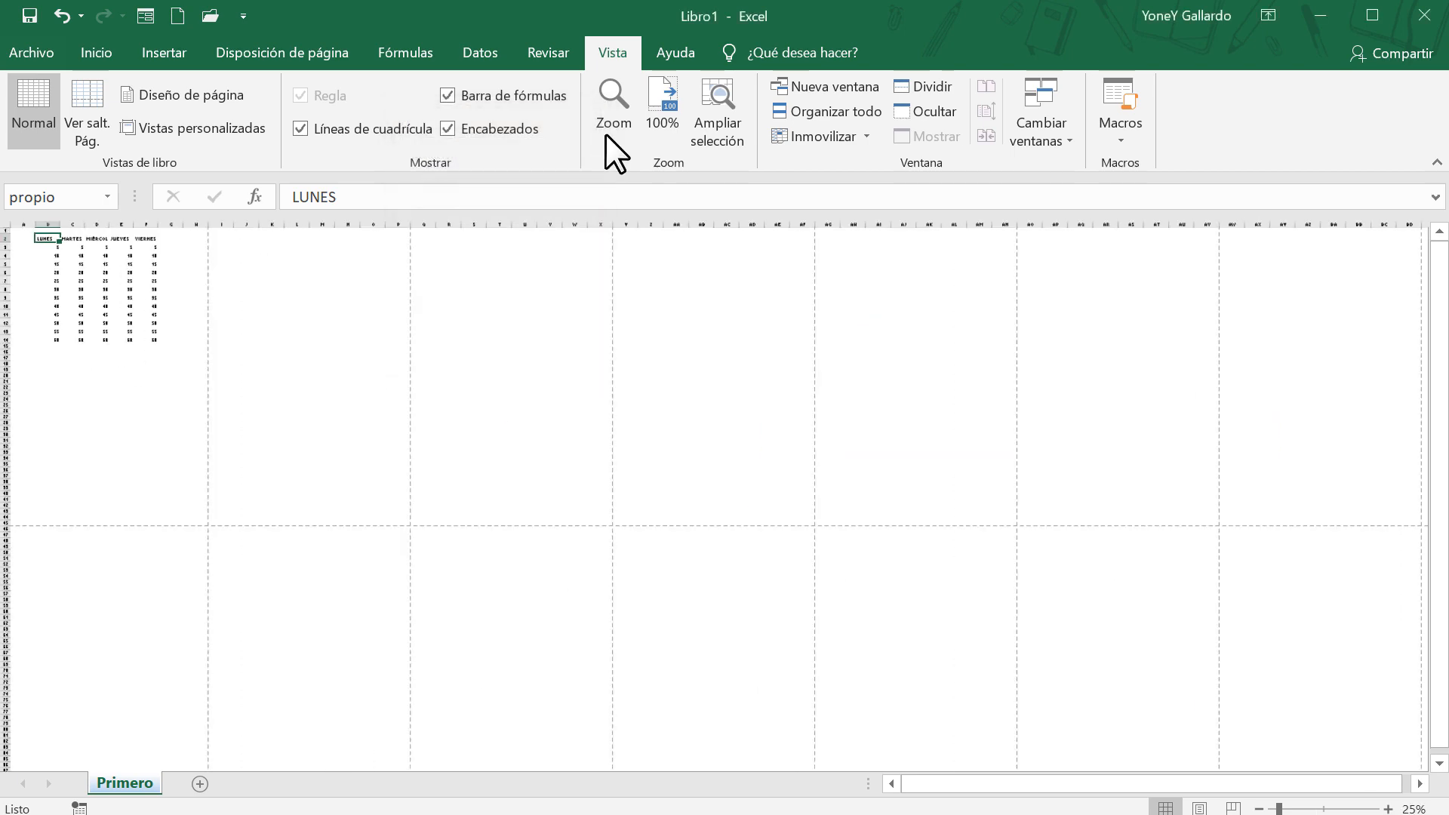
left_click(666, 89)
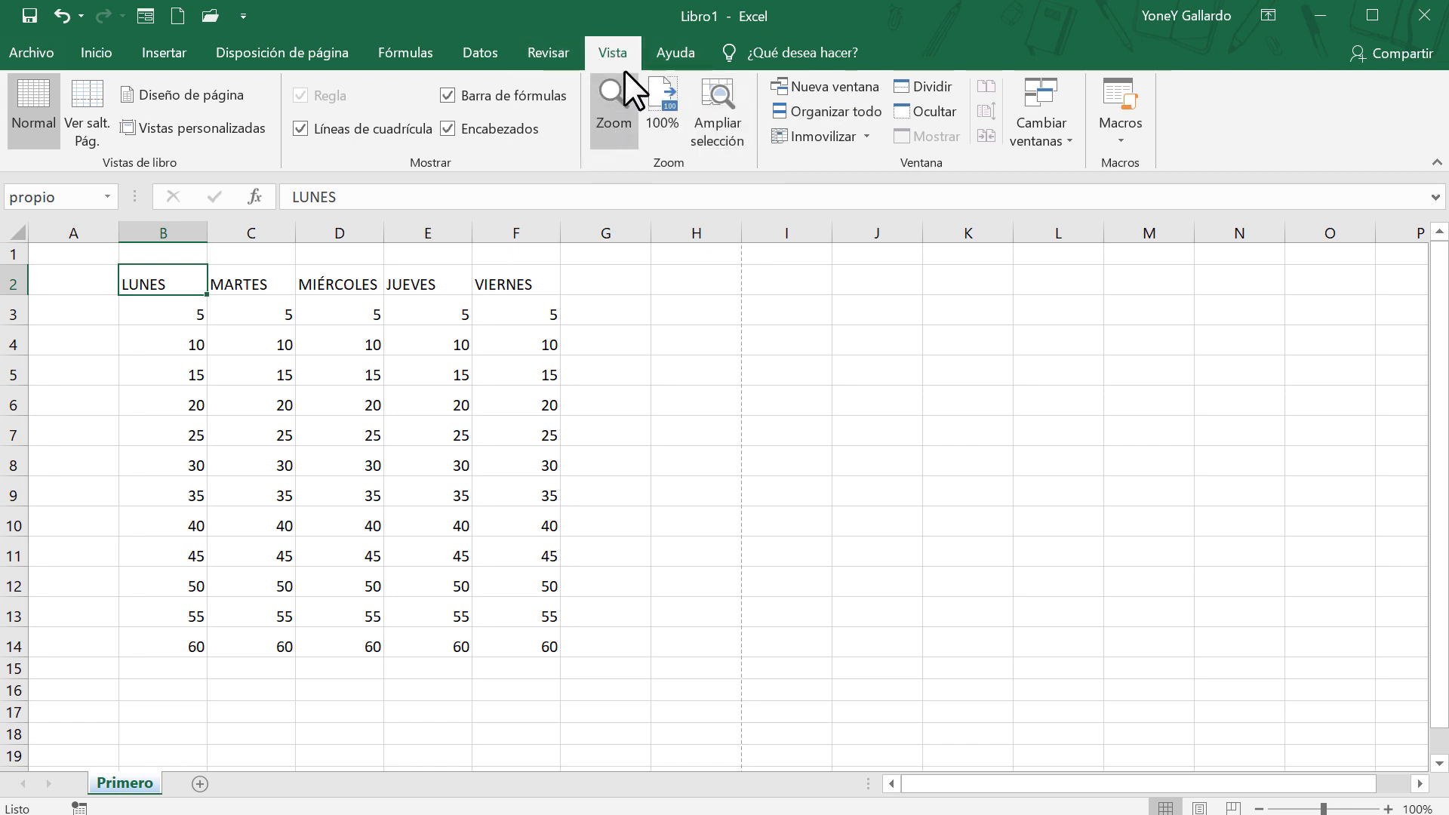
View the workbook's information page and return to the Primero sheet with the Home commands shown
left_click(21, 54)
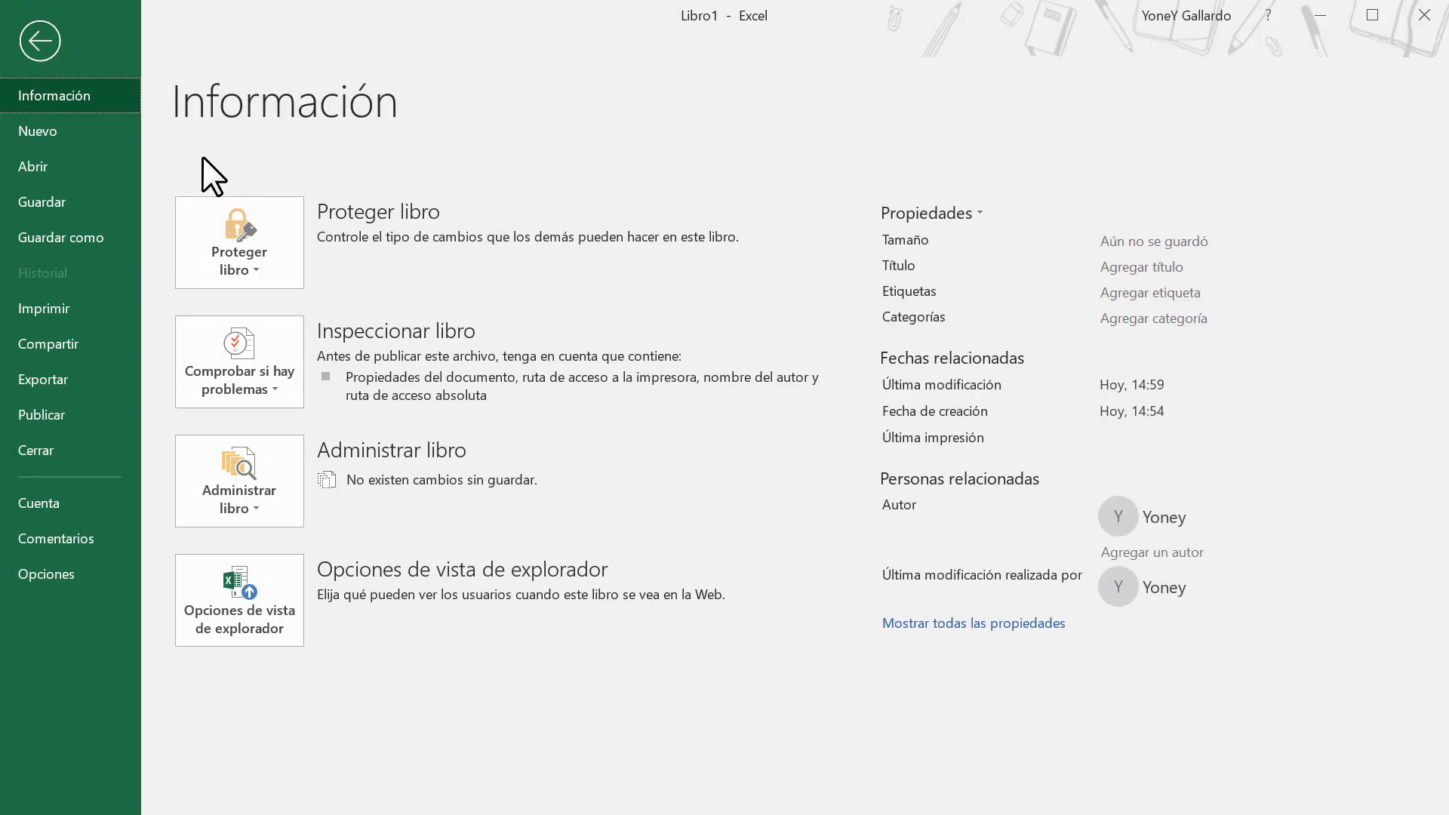
left_click(56, 47)
left_click(100, 53)
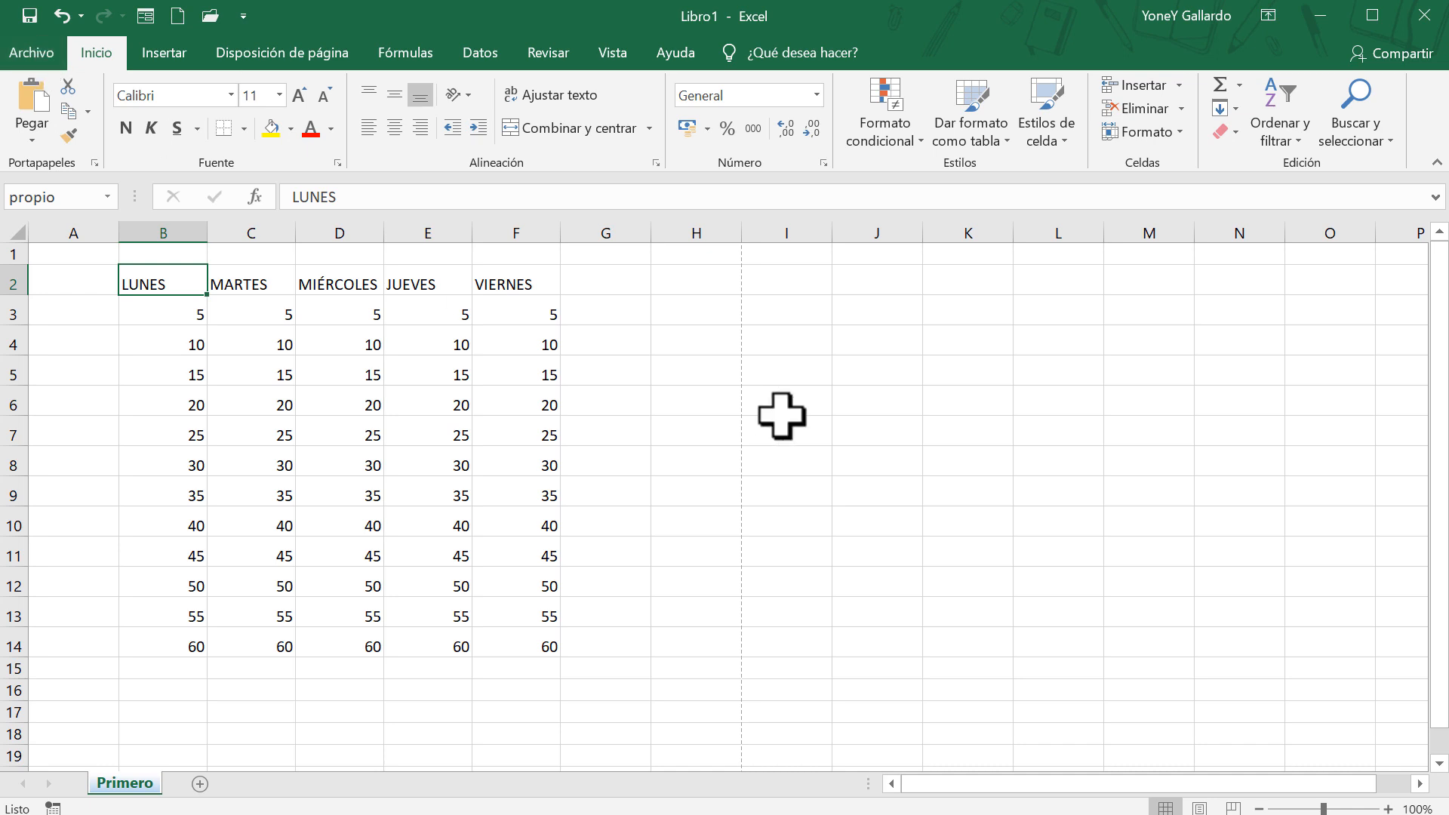
Examine the new-workbook templates and the recent workbooks, and browse for a file to open without choosing one
left_click(47, 51)
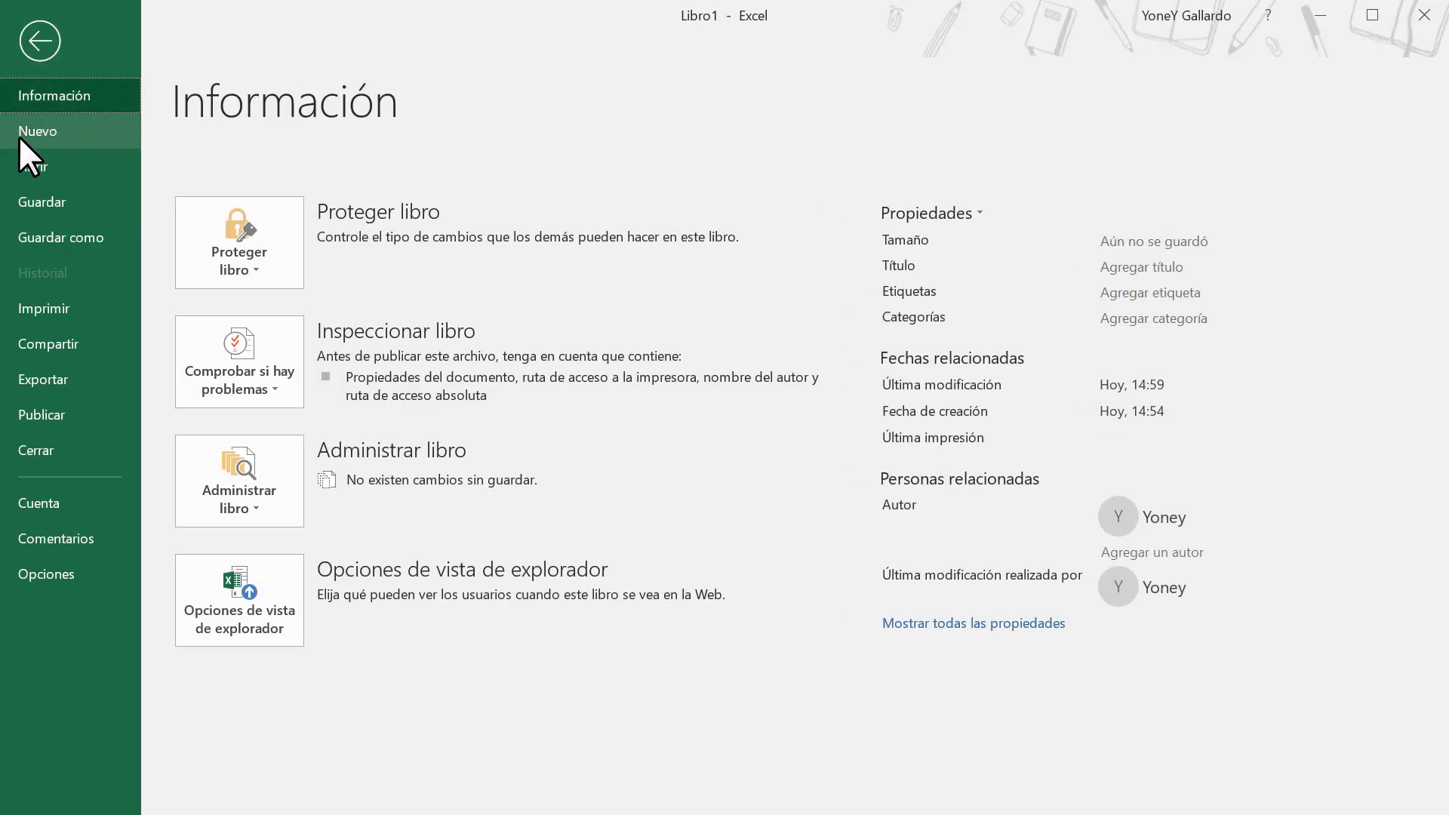
left_click(53, 131)
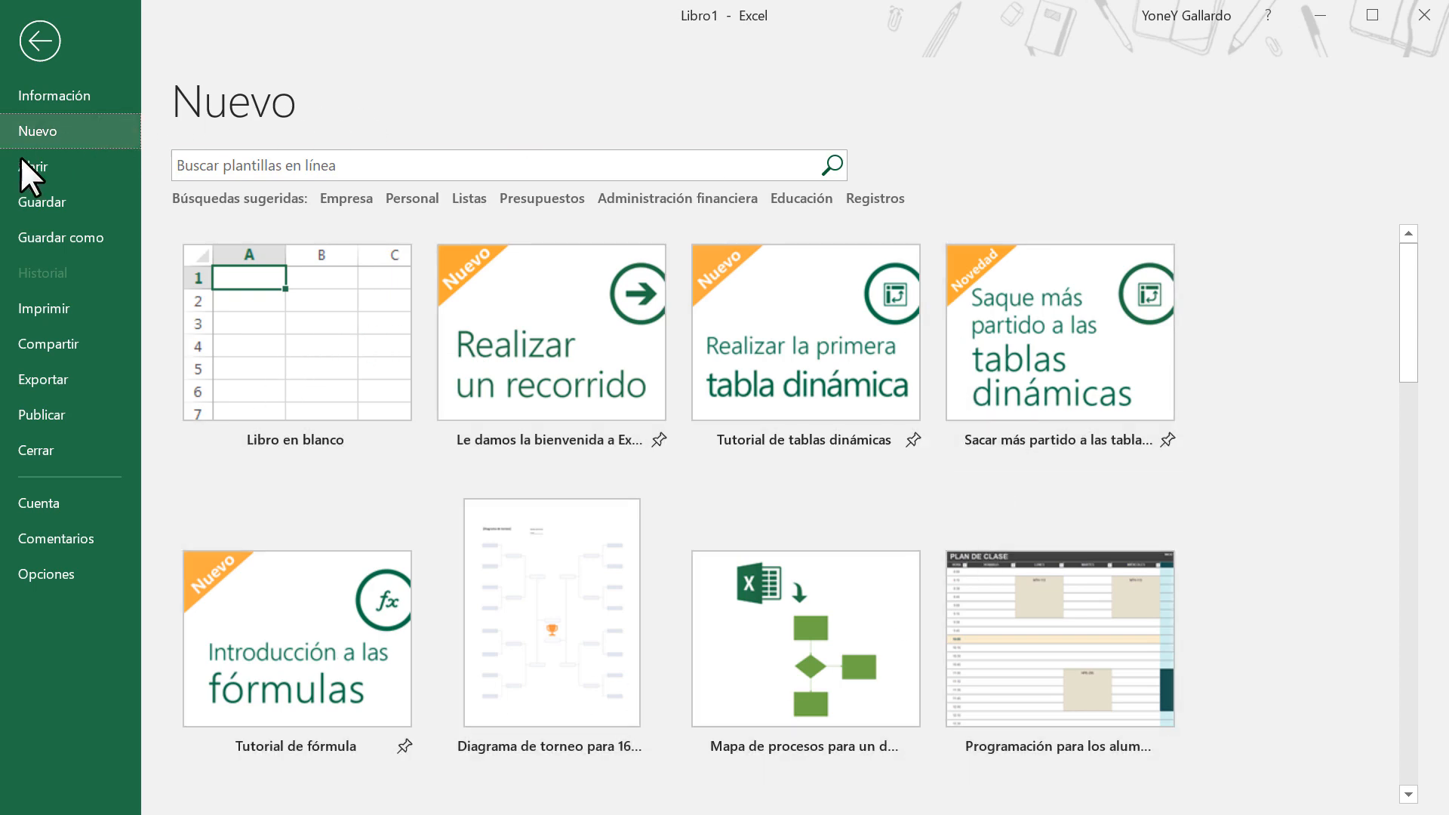
left_click(34, 176)
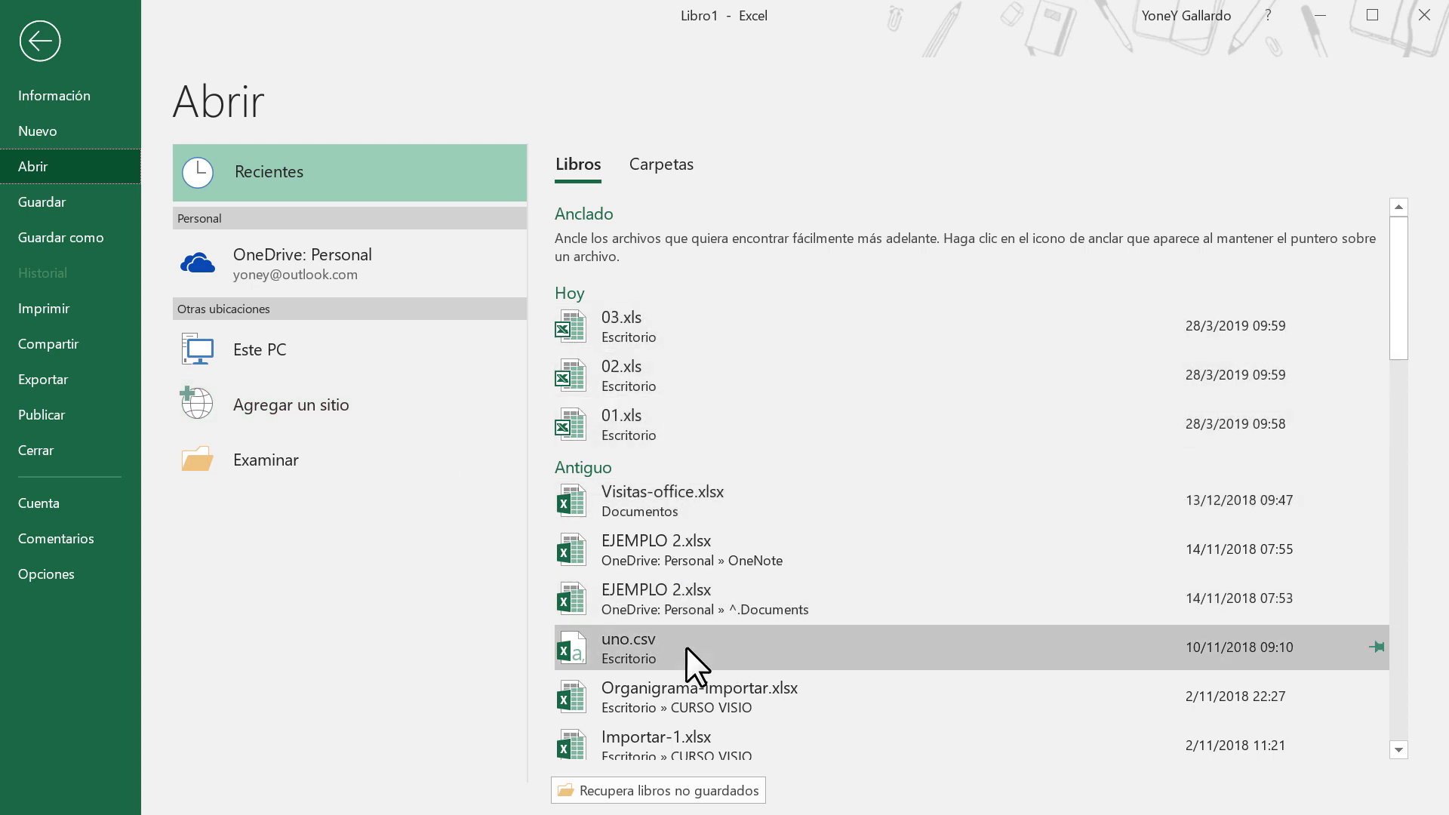
left_click(279, 455)
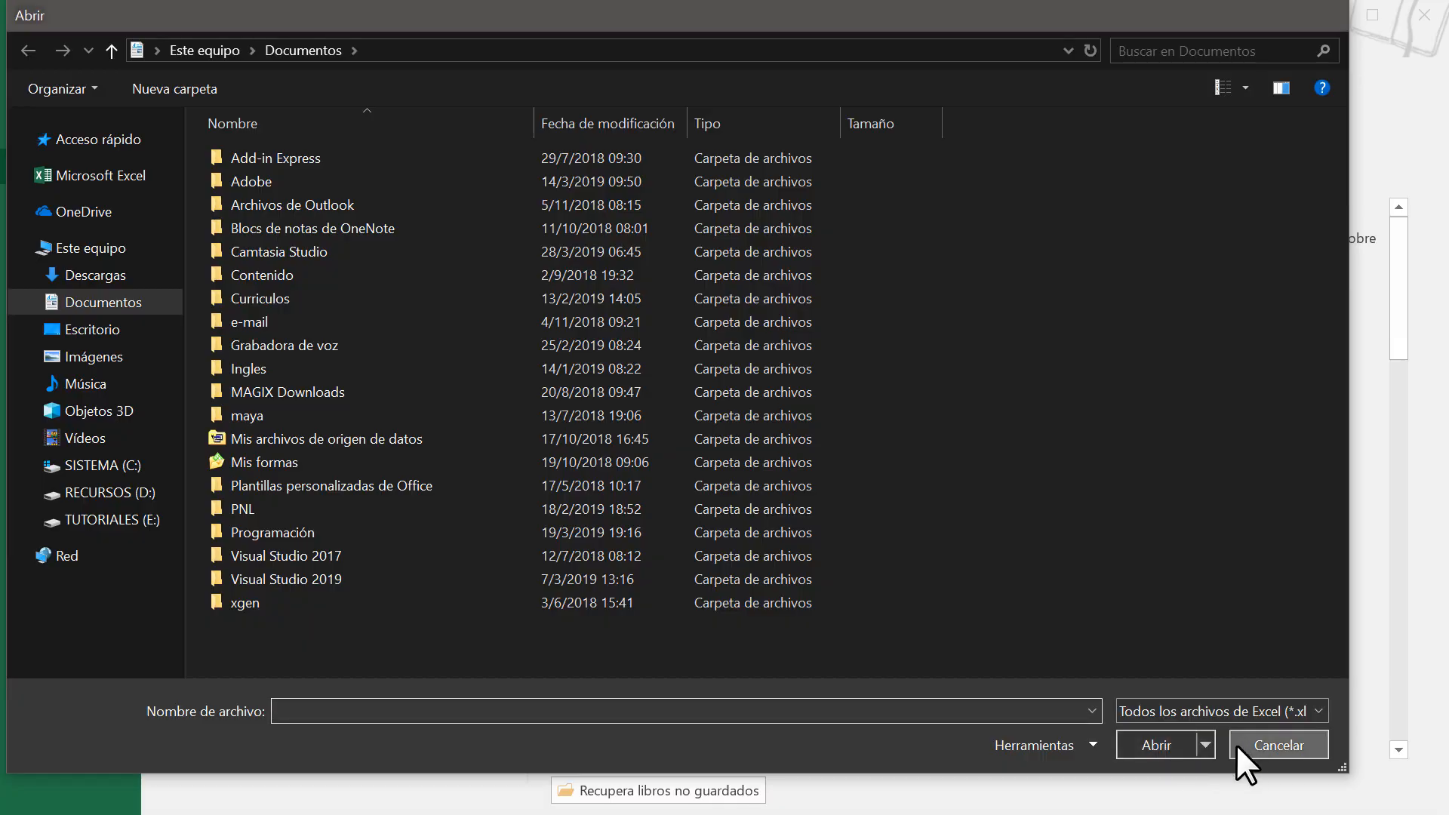
left_click(1235, 744)
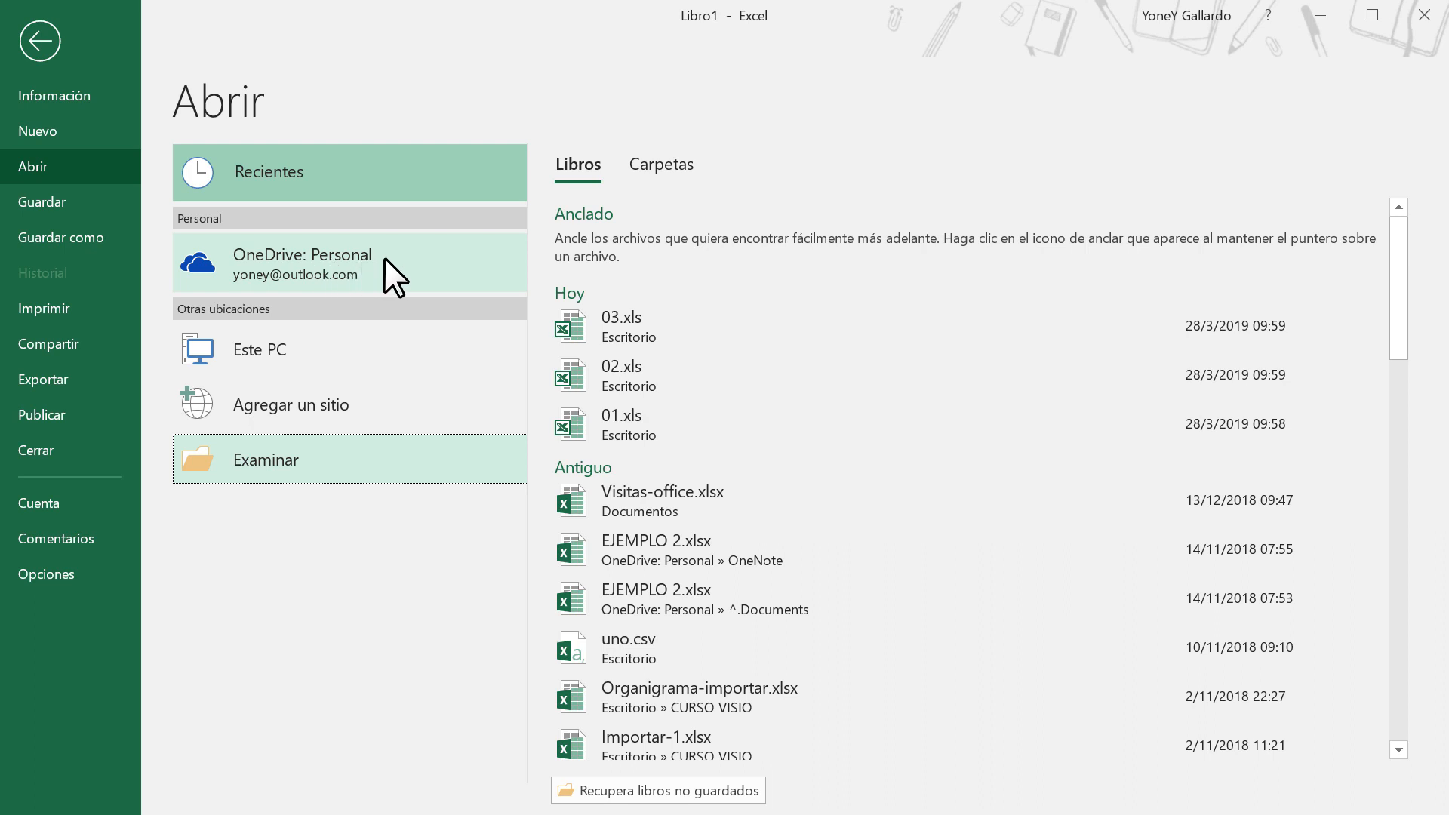
Save the workbook to the Escritorio folder under the name UNO as Libro de Excel (*.xlsx)
left_click(47, 202)
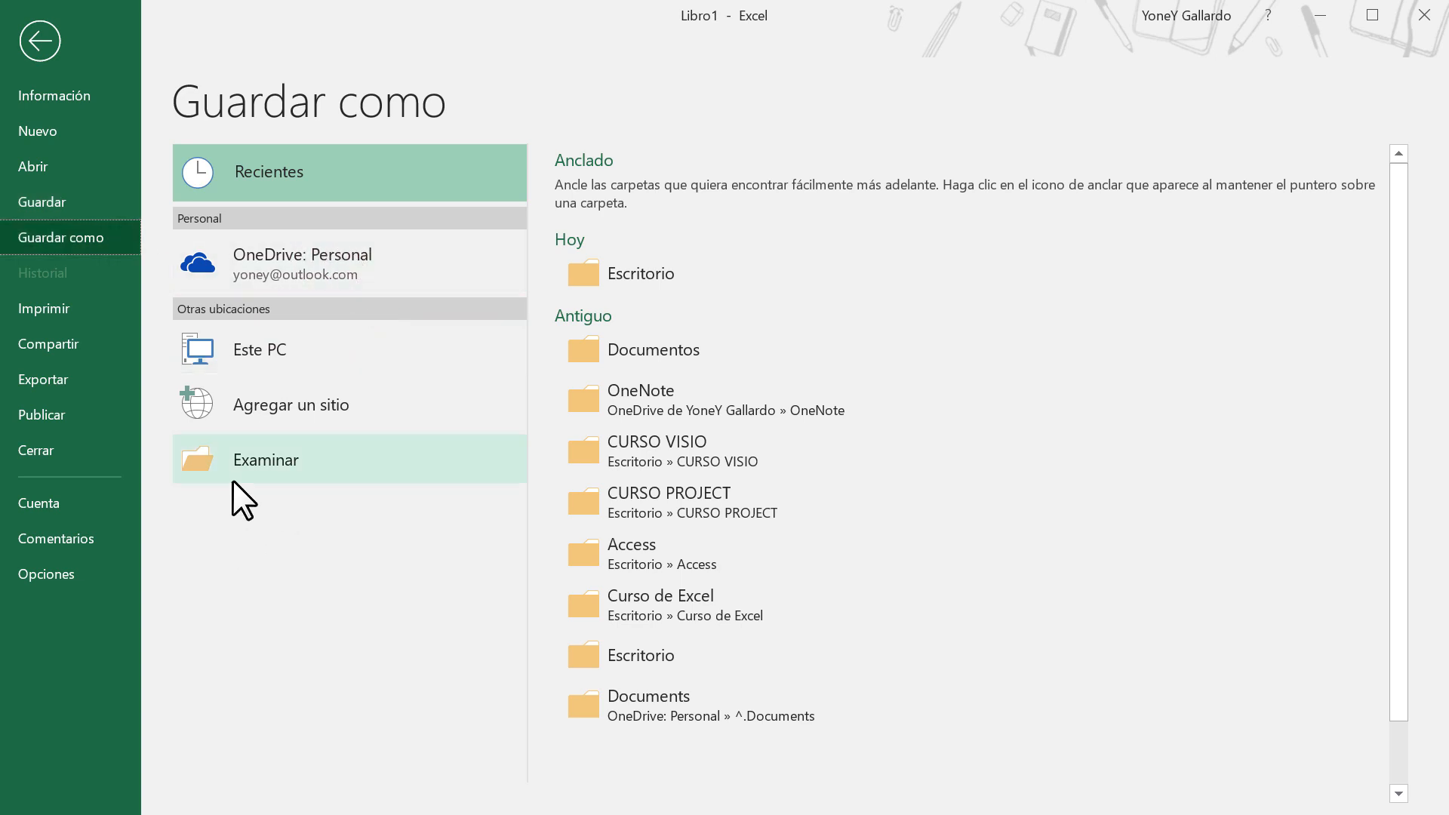
left_click(283, 461)
left_click(83, 285)
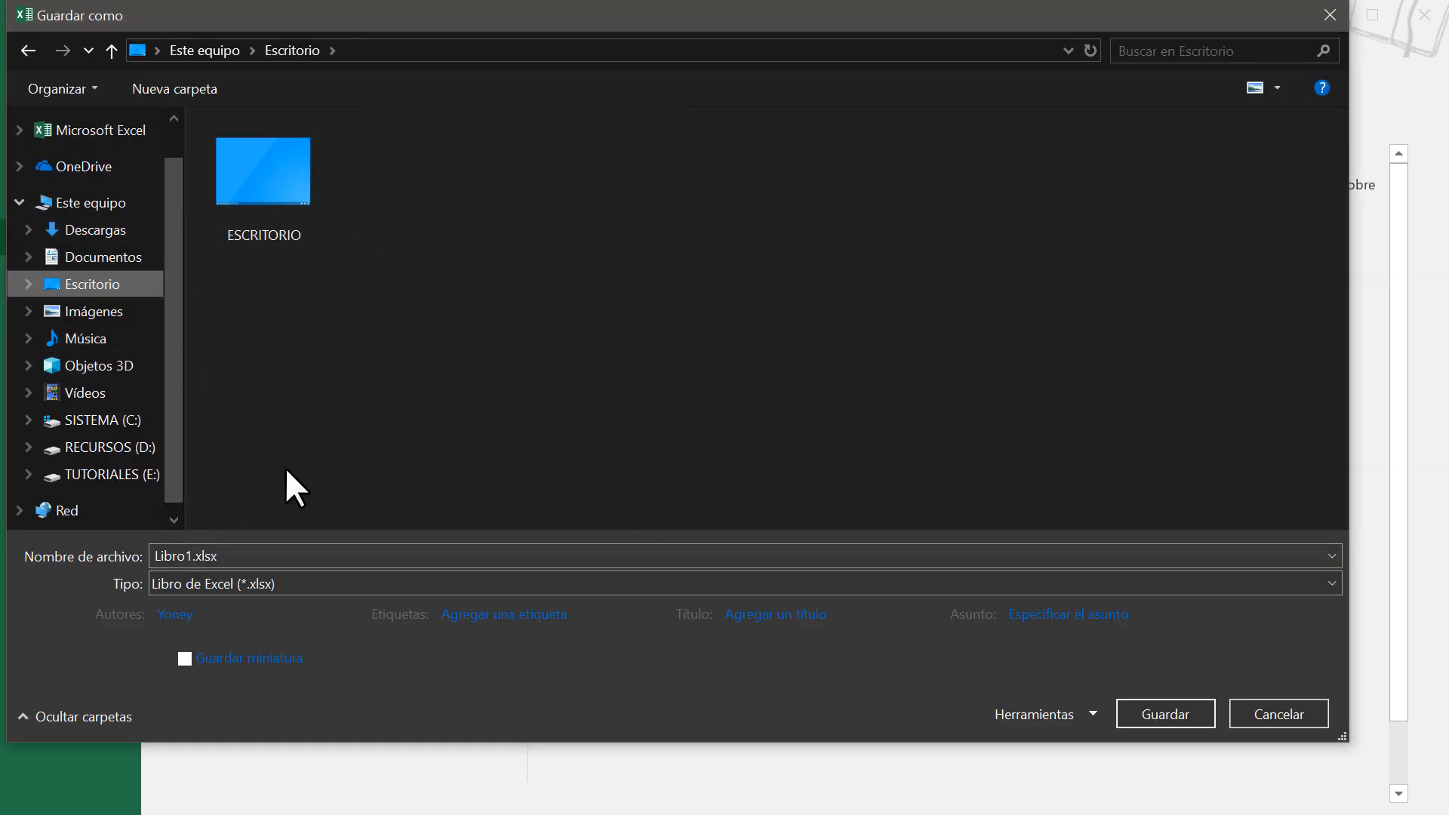
left_click(249, 553)
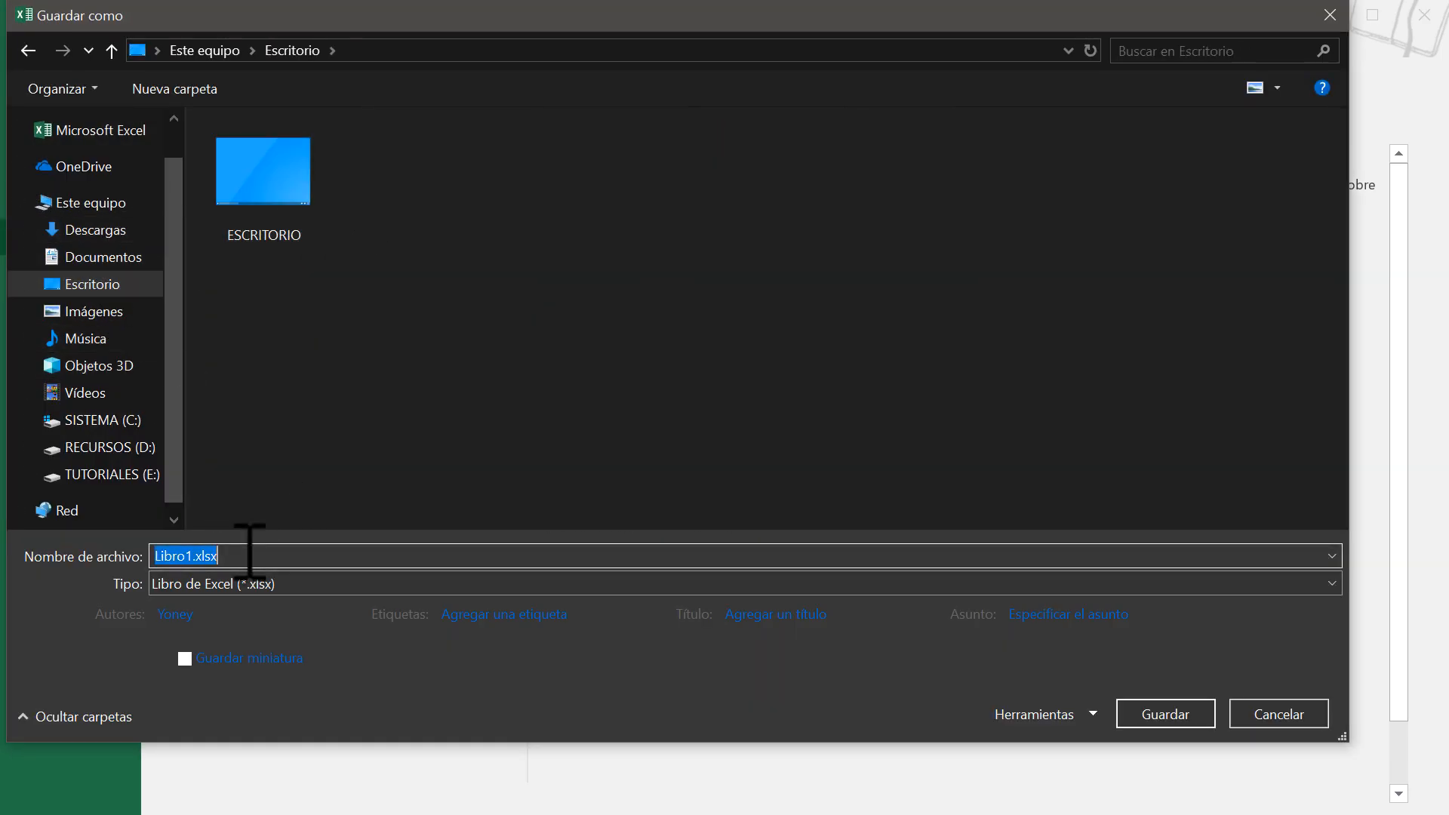
type("E")
key("BackSpace")
type("UNO")
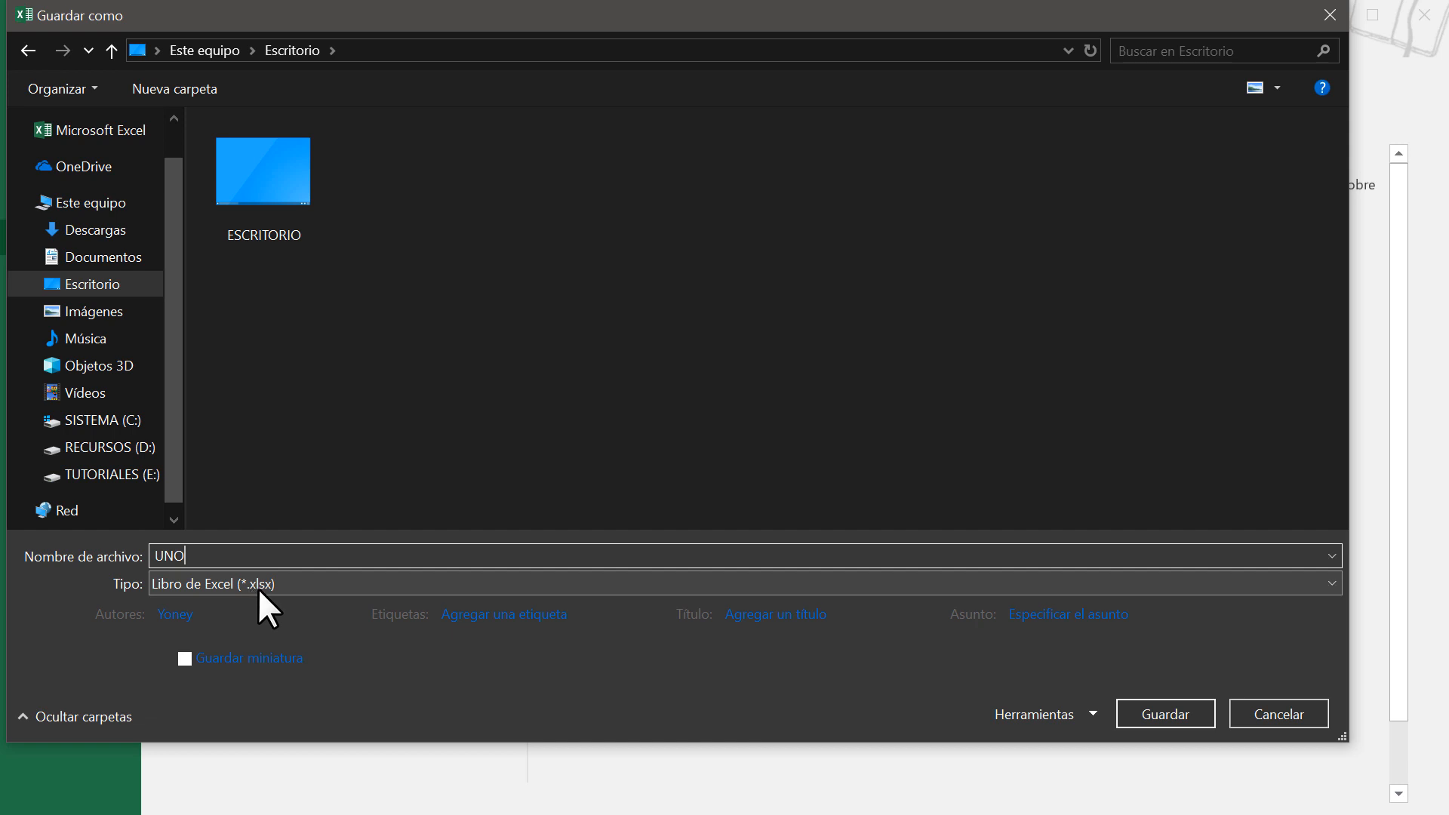
left_click(309, 585)
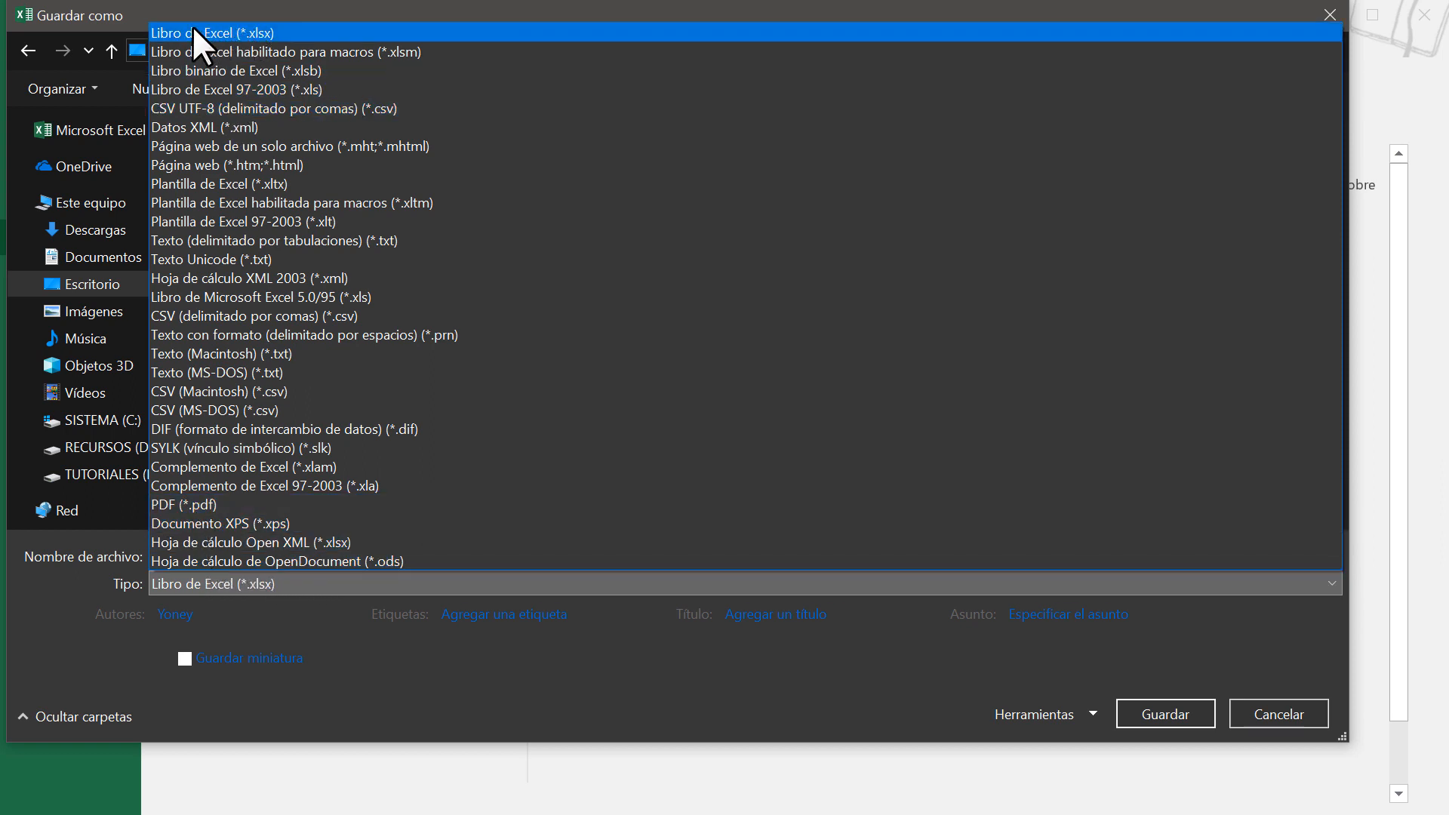
left_click(243, 32)
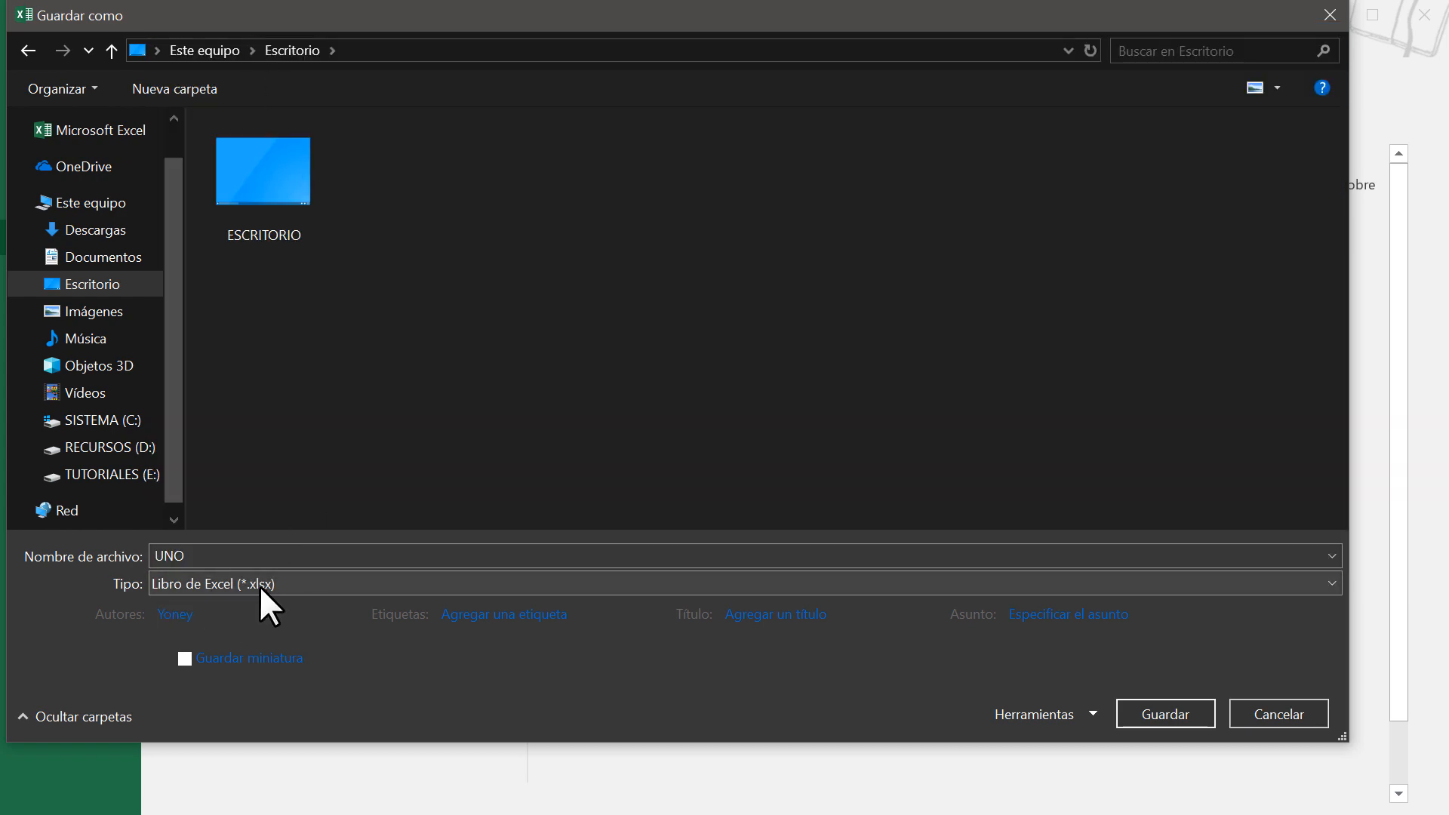
left_click(1177, 710)
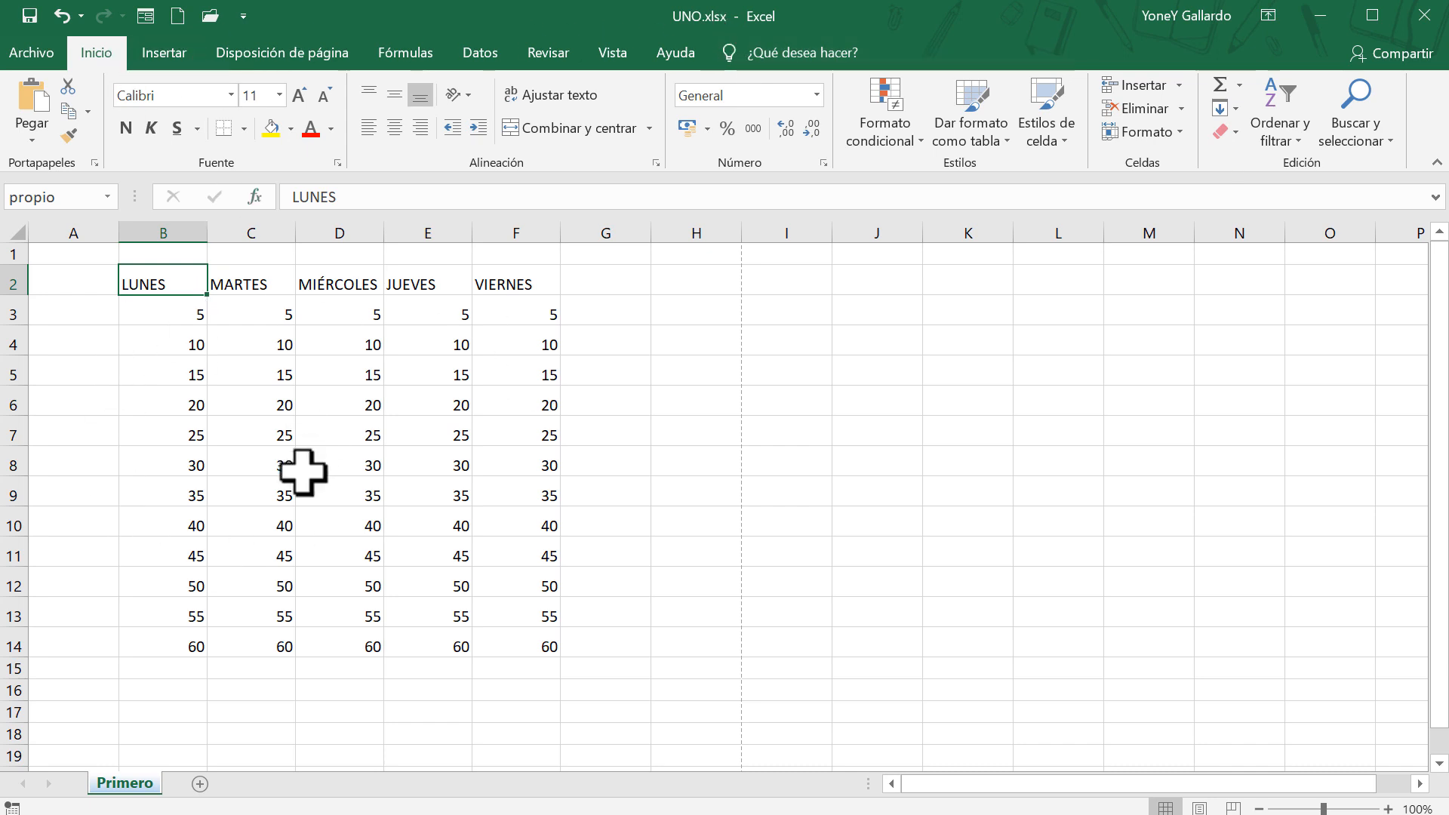
Enter 70 in B15, fill it across to F15, and select cell B3
left_click(188, 670)
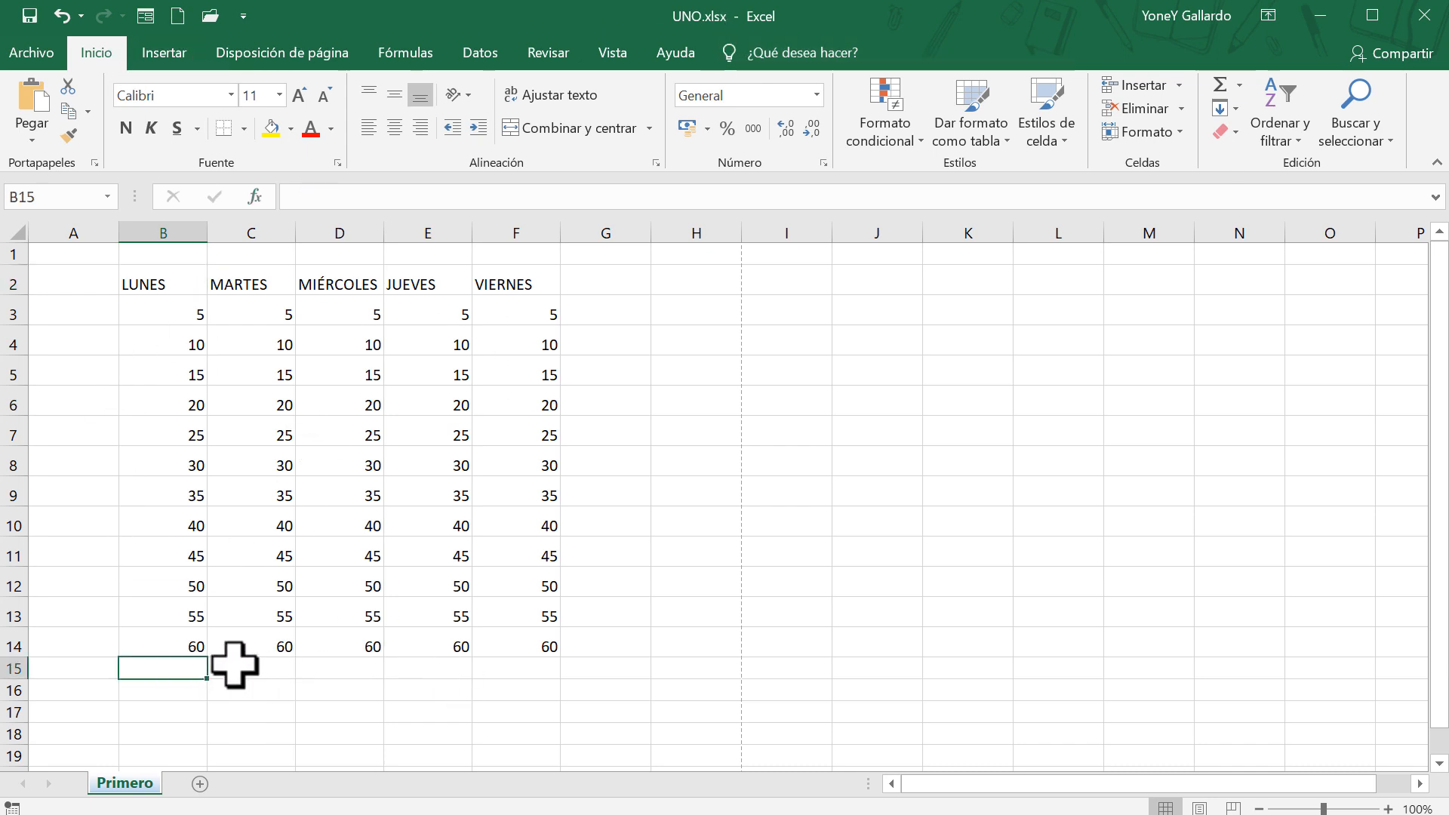
type("70")
key("Return")
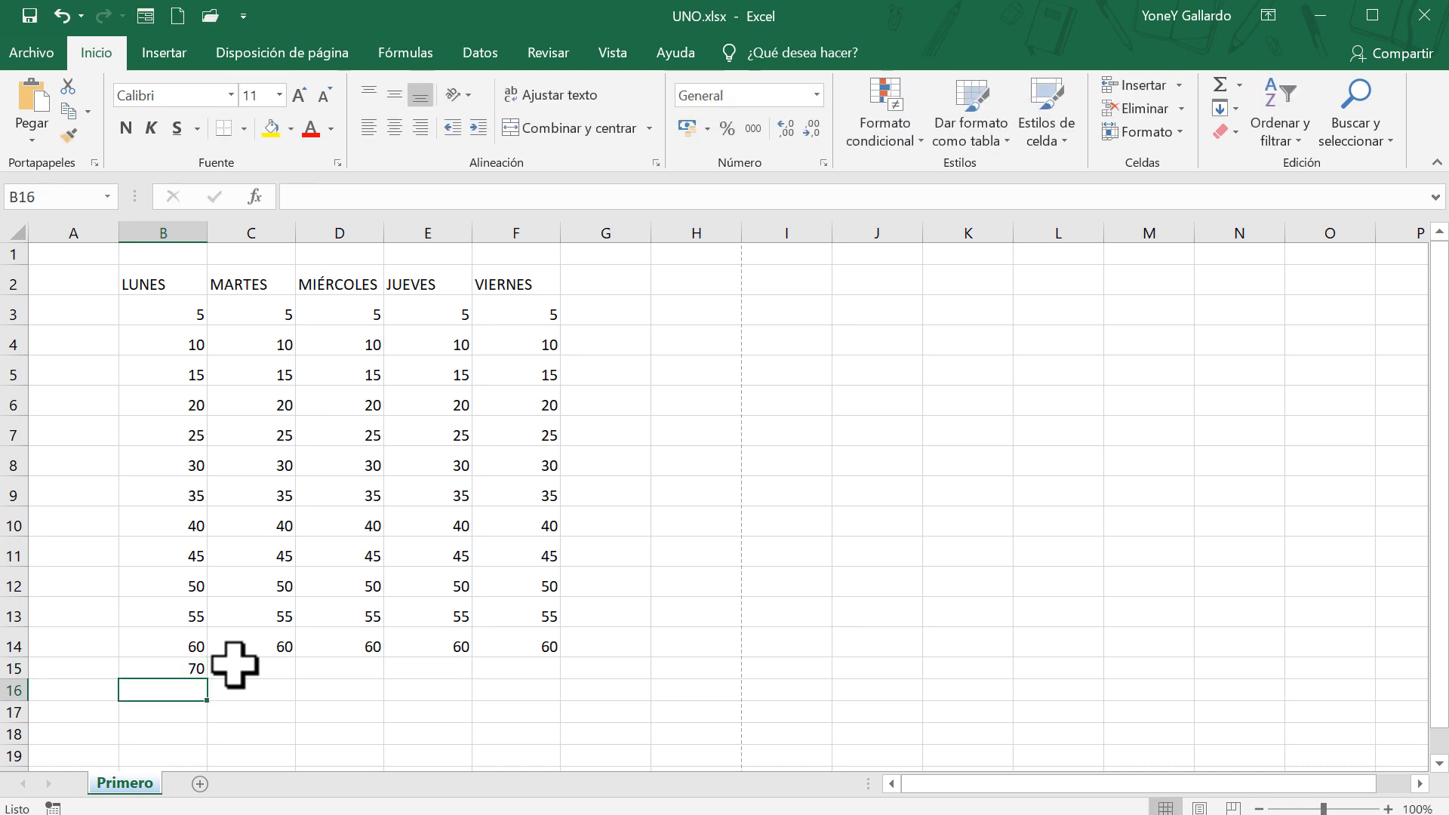
left_click(162, 668)
left_click_drag(207, 678, 537, 680)
left_click(162, 313)
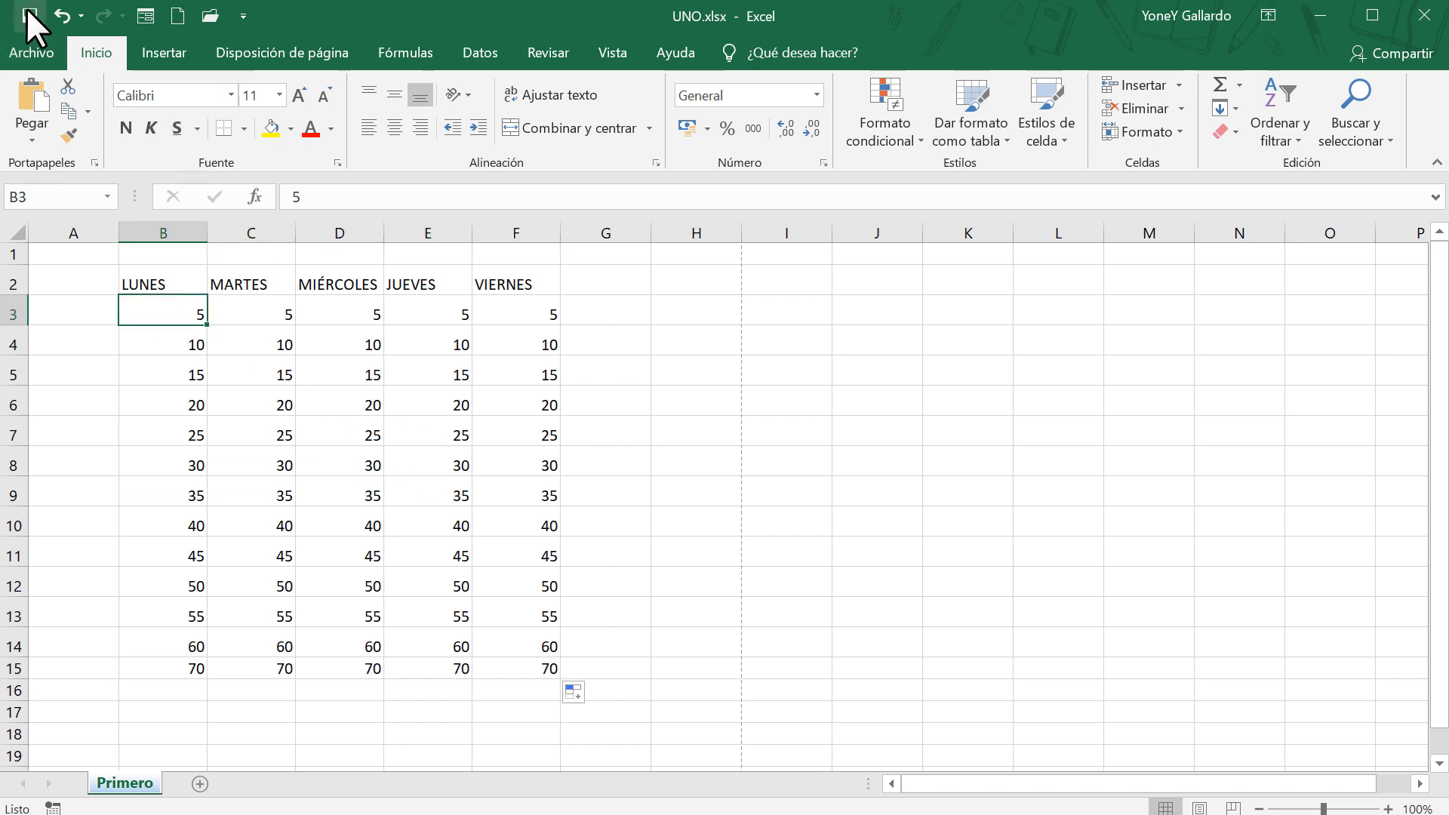
Save a copy of the workbook to the Escritorio folder under the name DOS as Libro de Excel (*.xlsx)
left_click(33, 49)
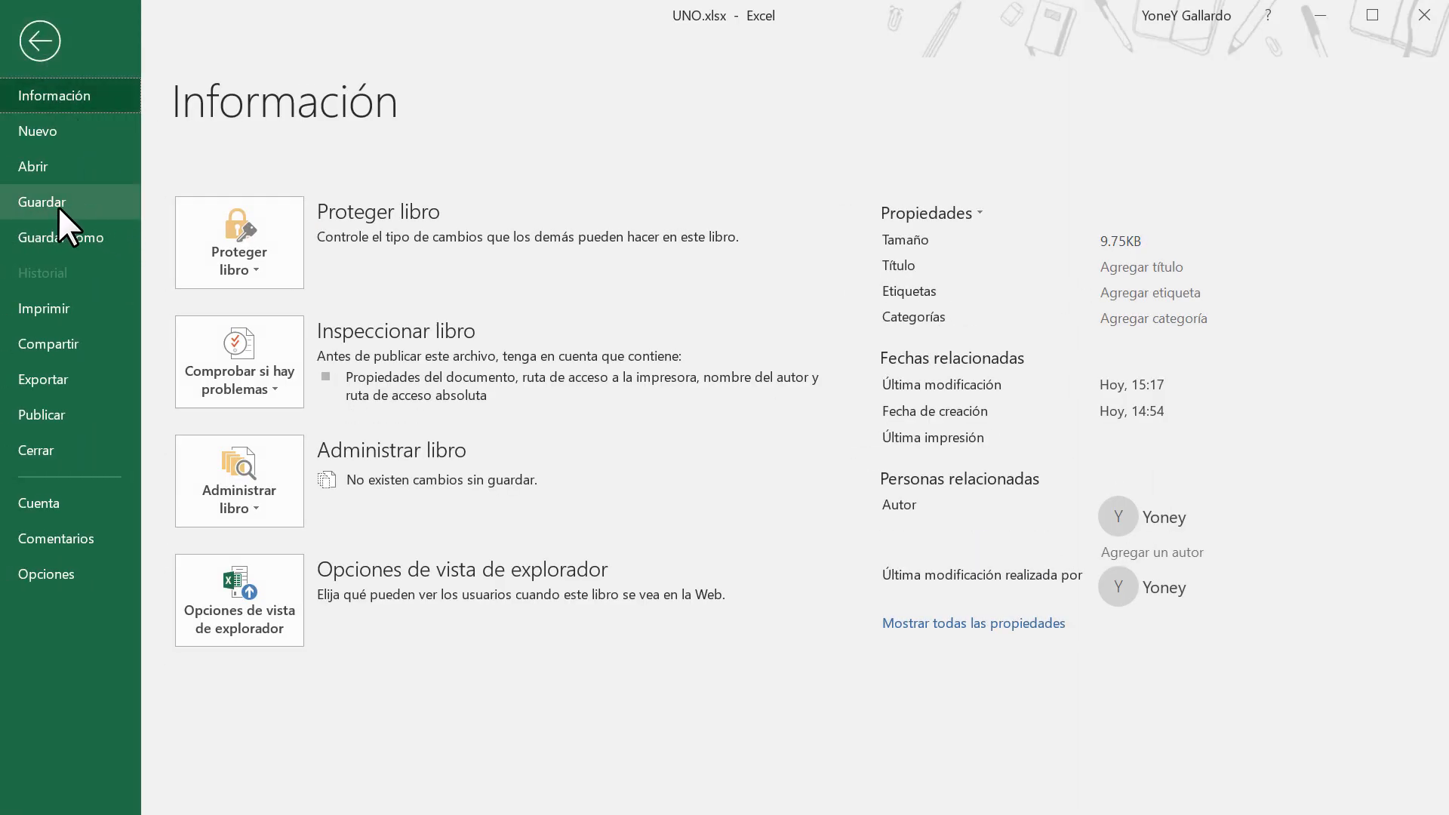
left_click(41, 41)
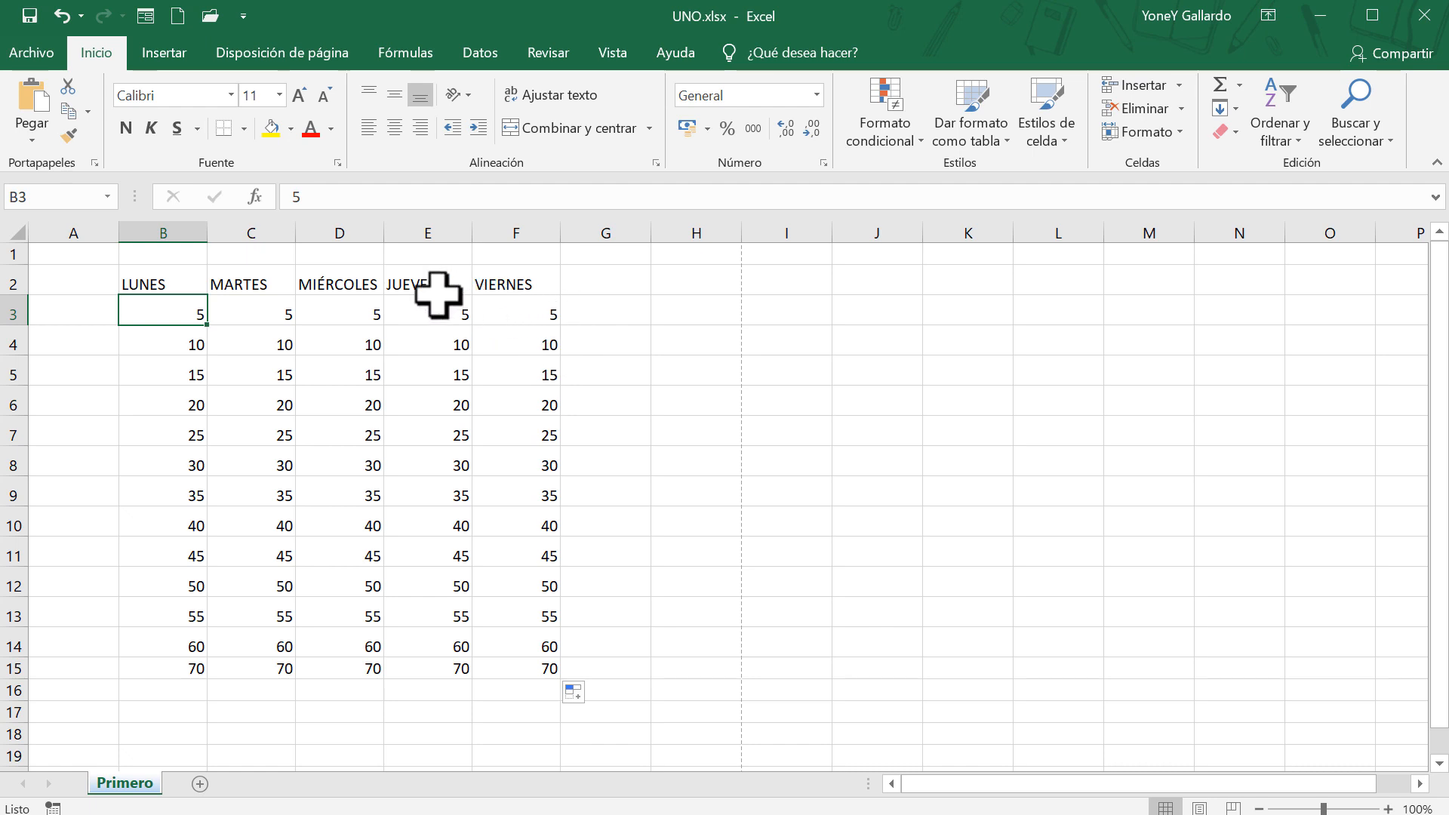
left_click(34, 47)
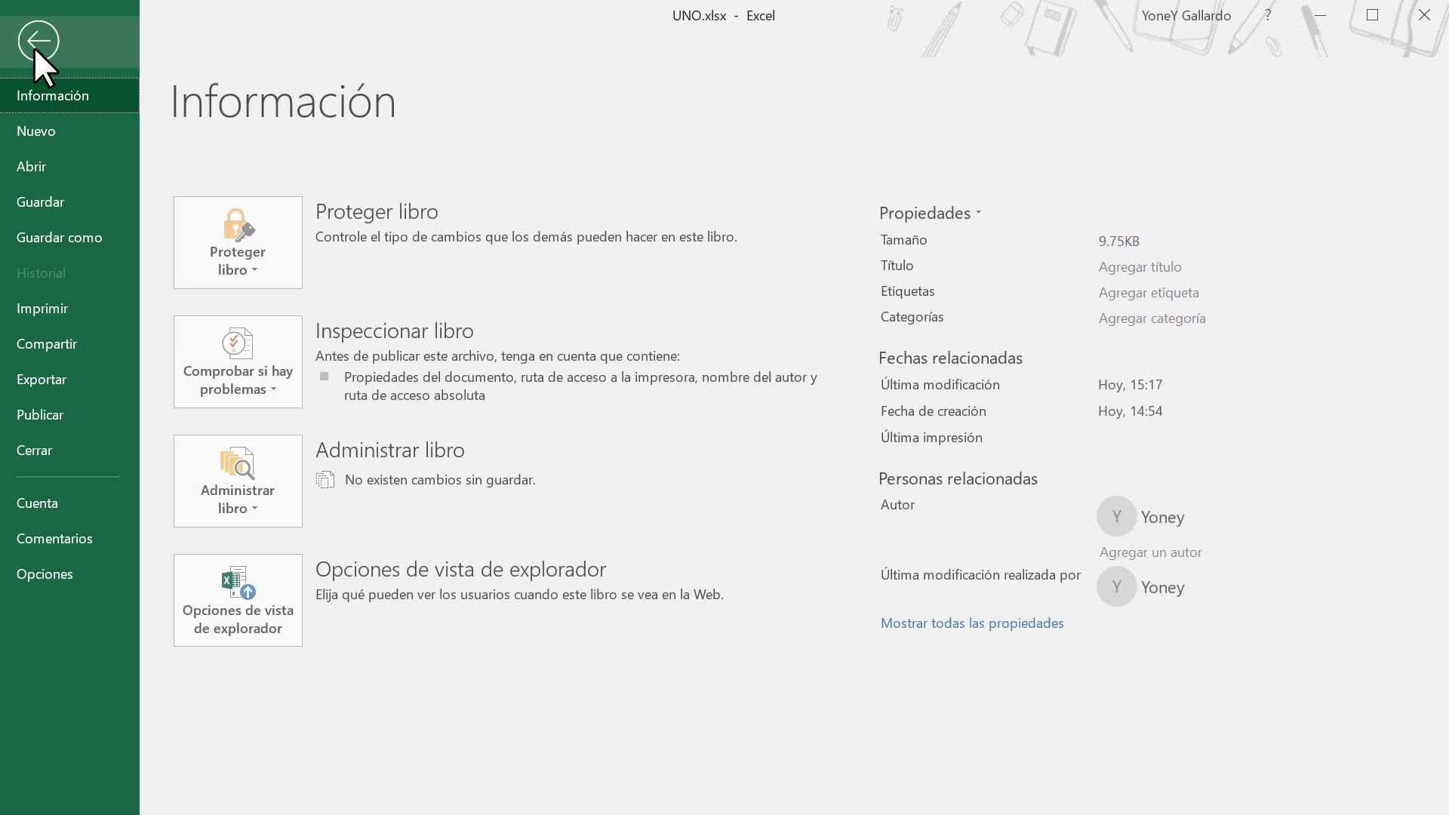
left_click(57, 234)
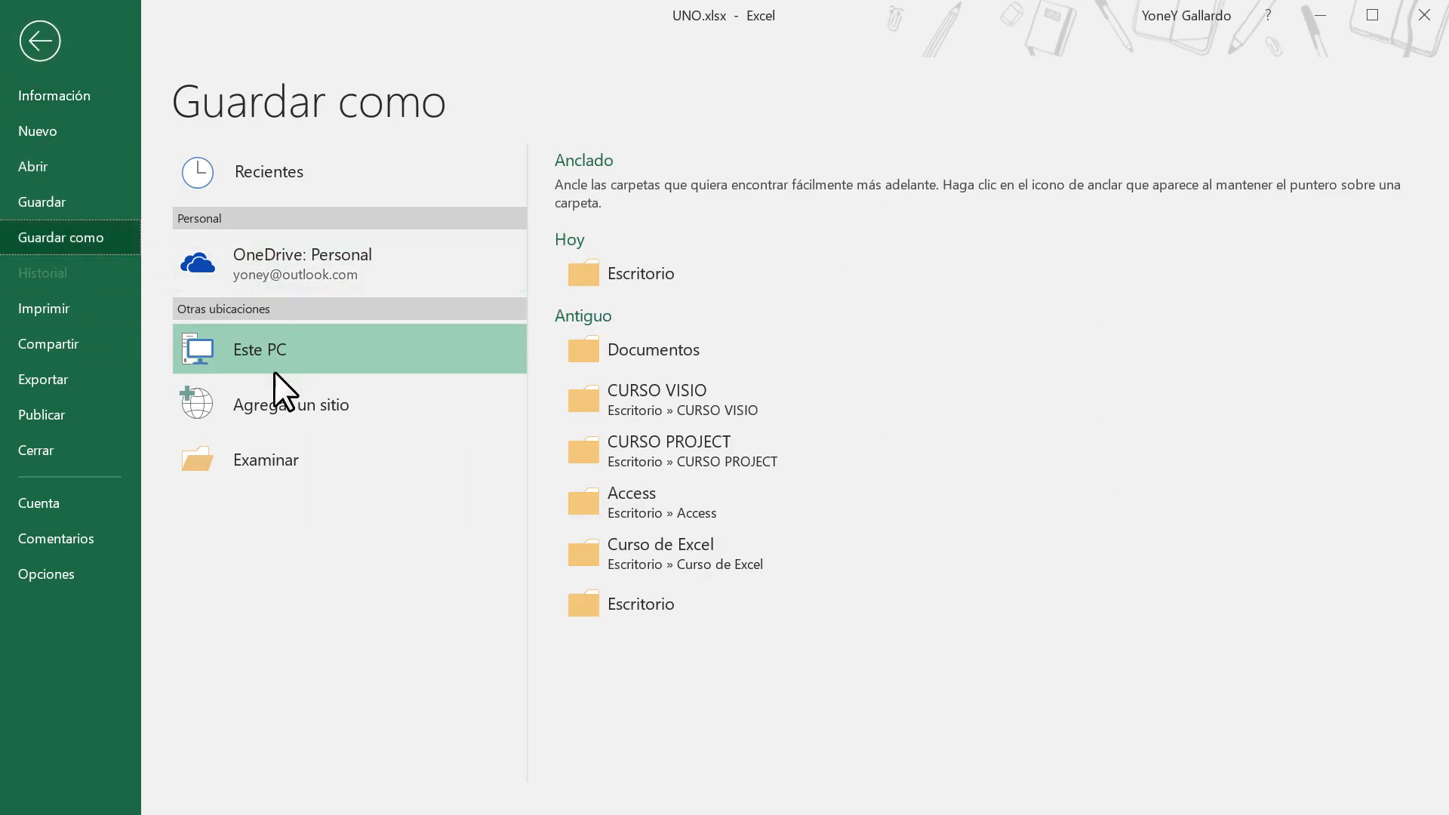
left_click(261, 464)
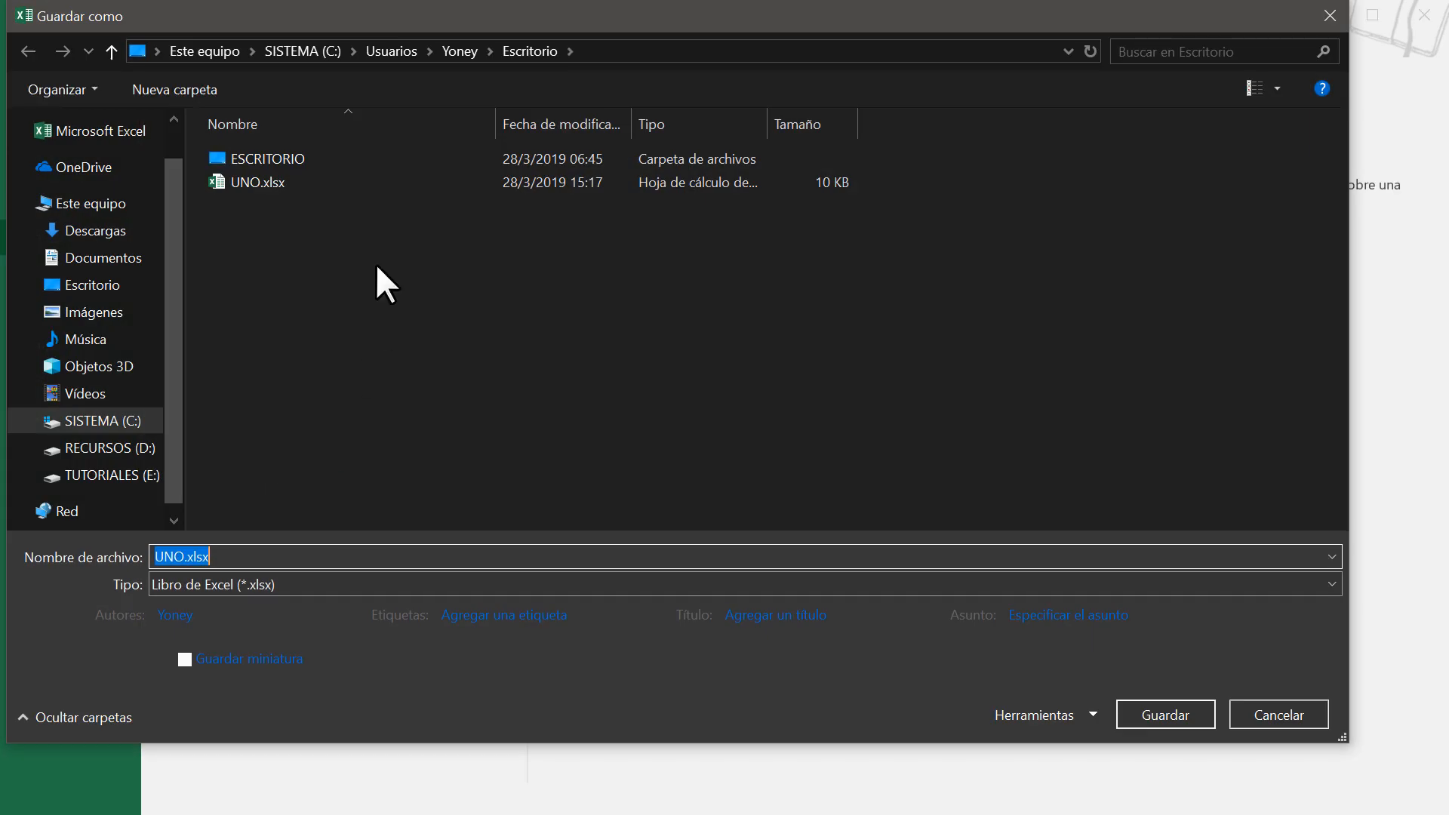
type("DOS")
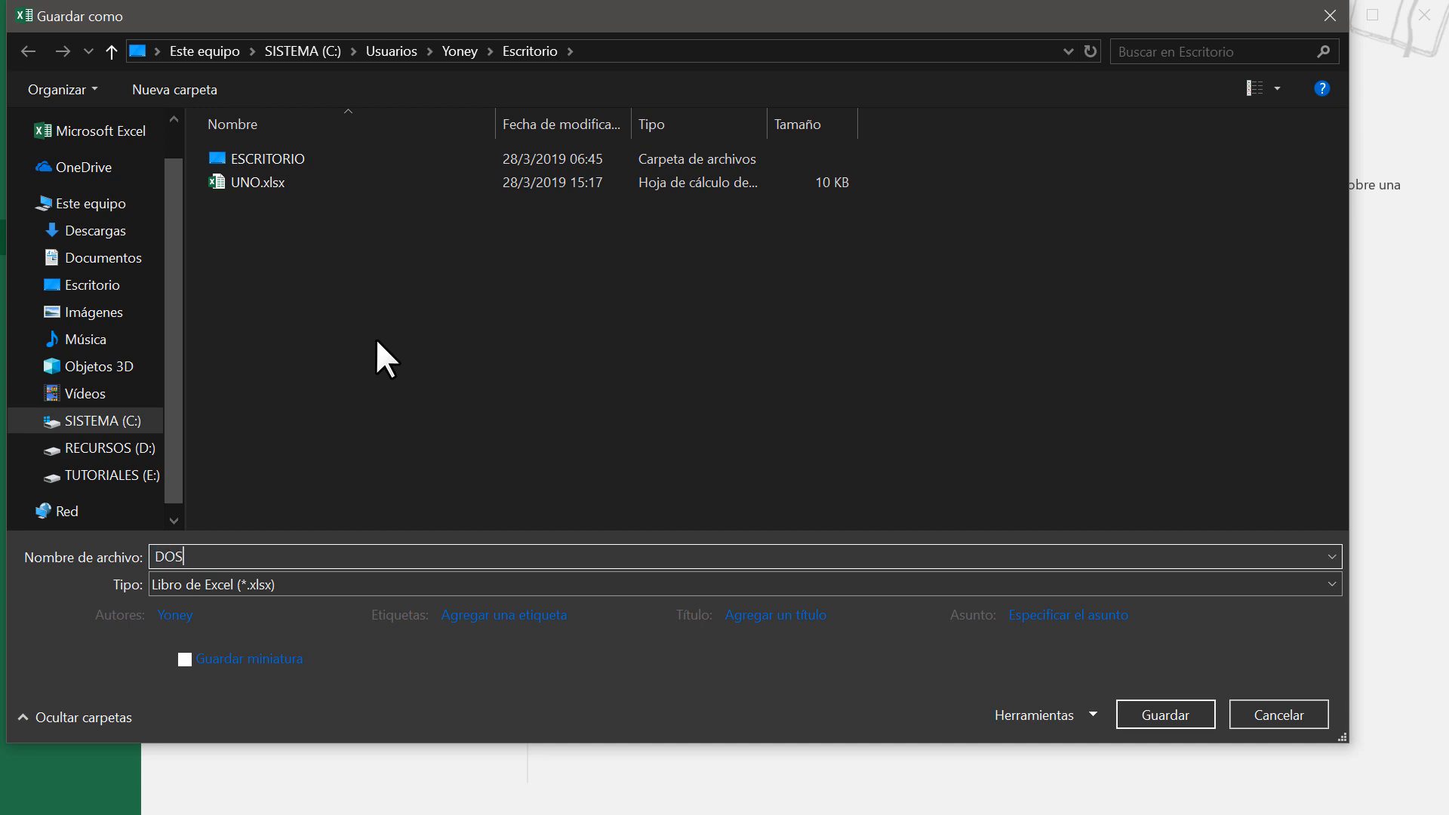
left_click(1169, 714)
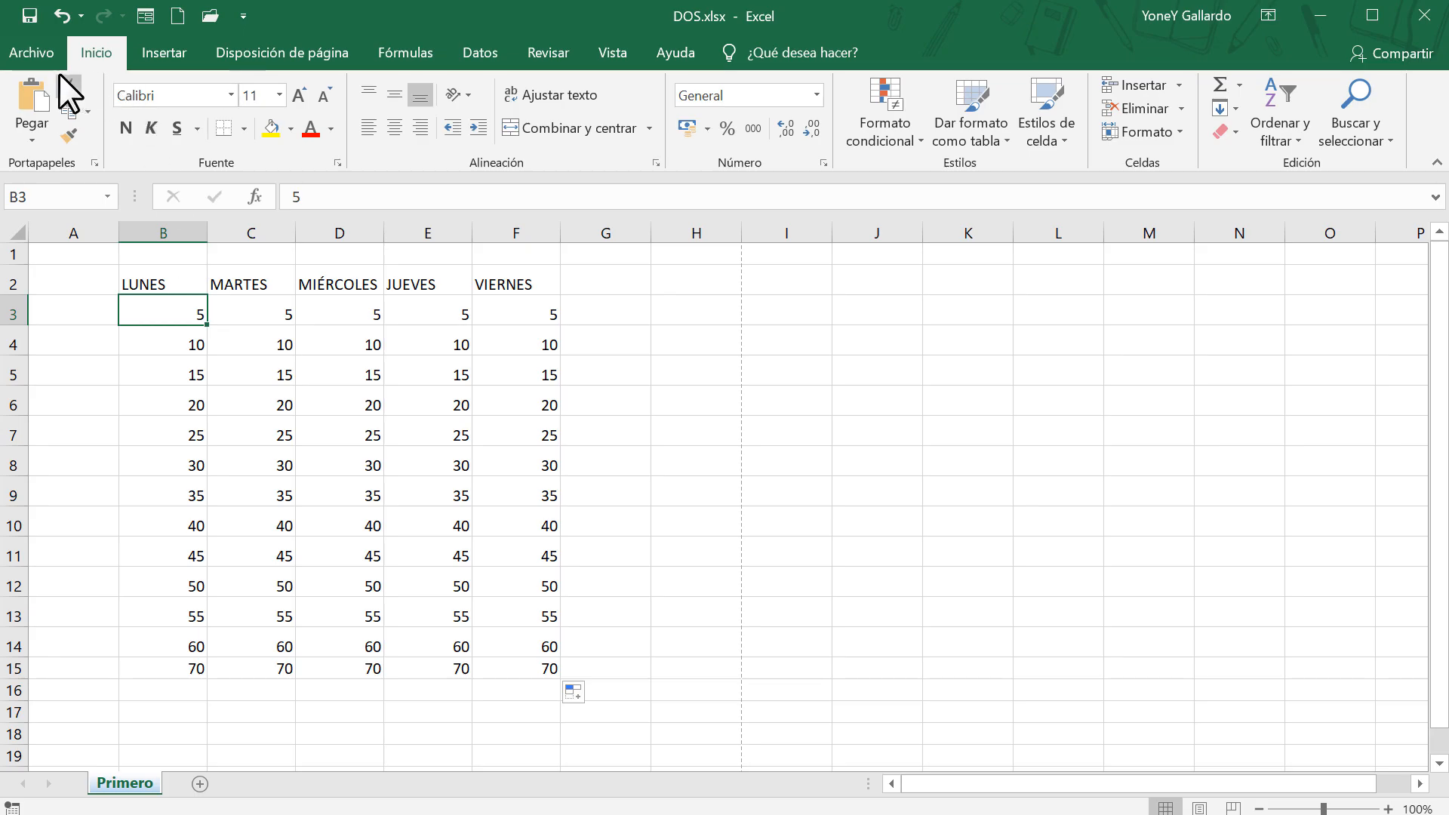
View the print settings and preview, and open the properties of the Canon MG3000 series printer
left_click(43, 53)
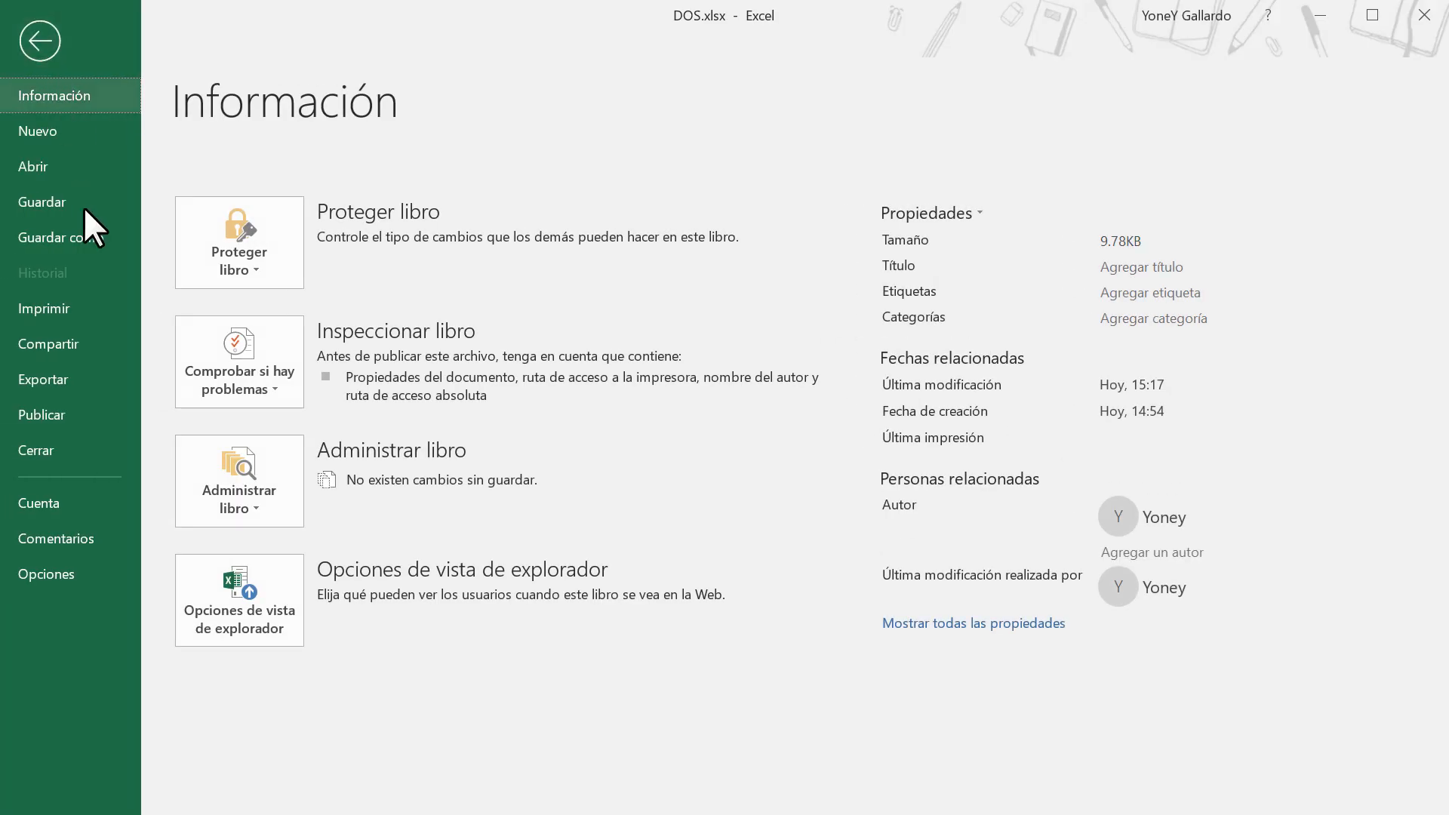
left_click(52, 312)
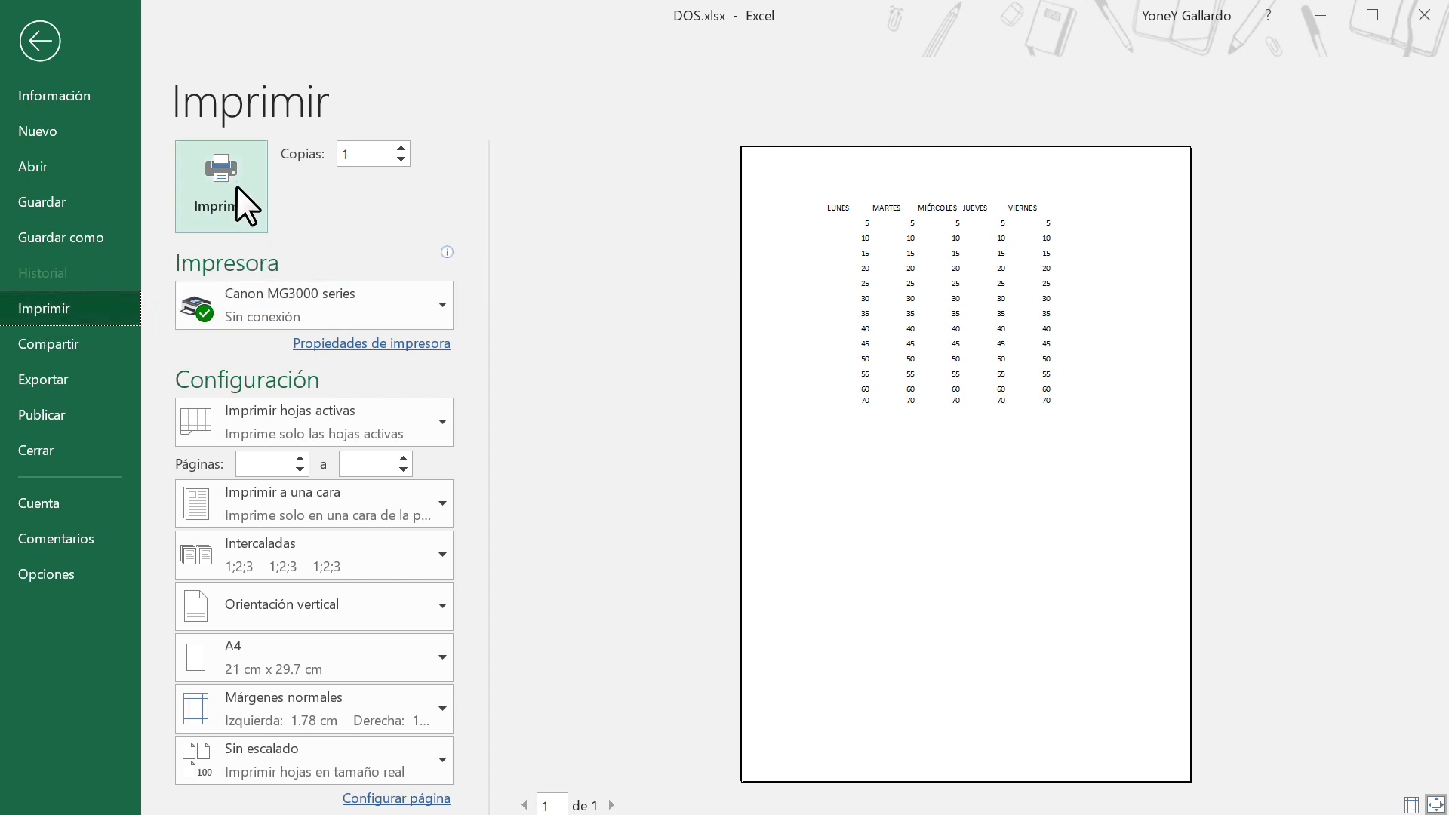
left_click(411, 302)
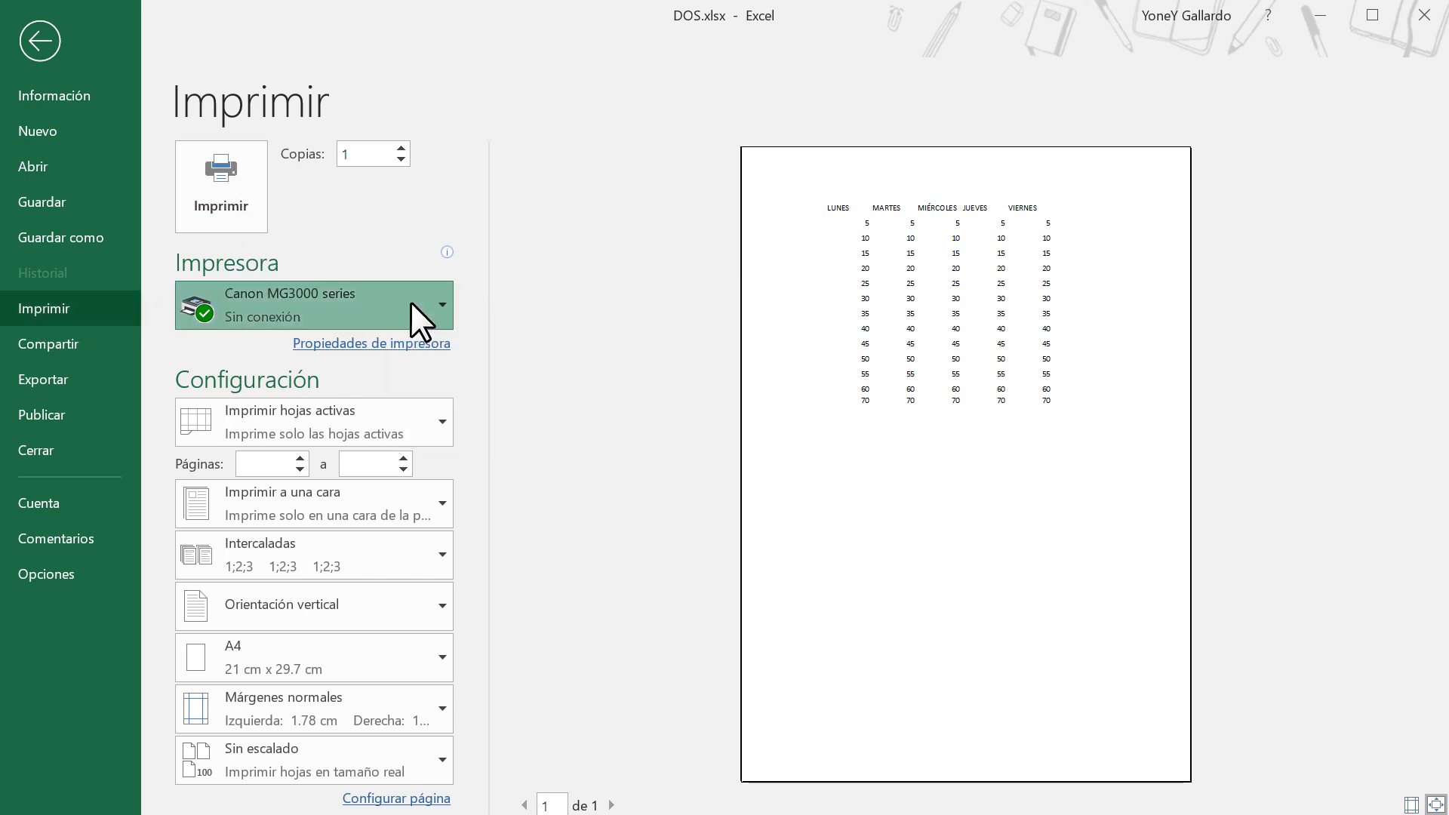
left_click(286, 363)
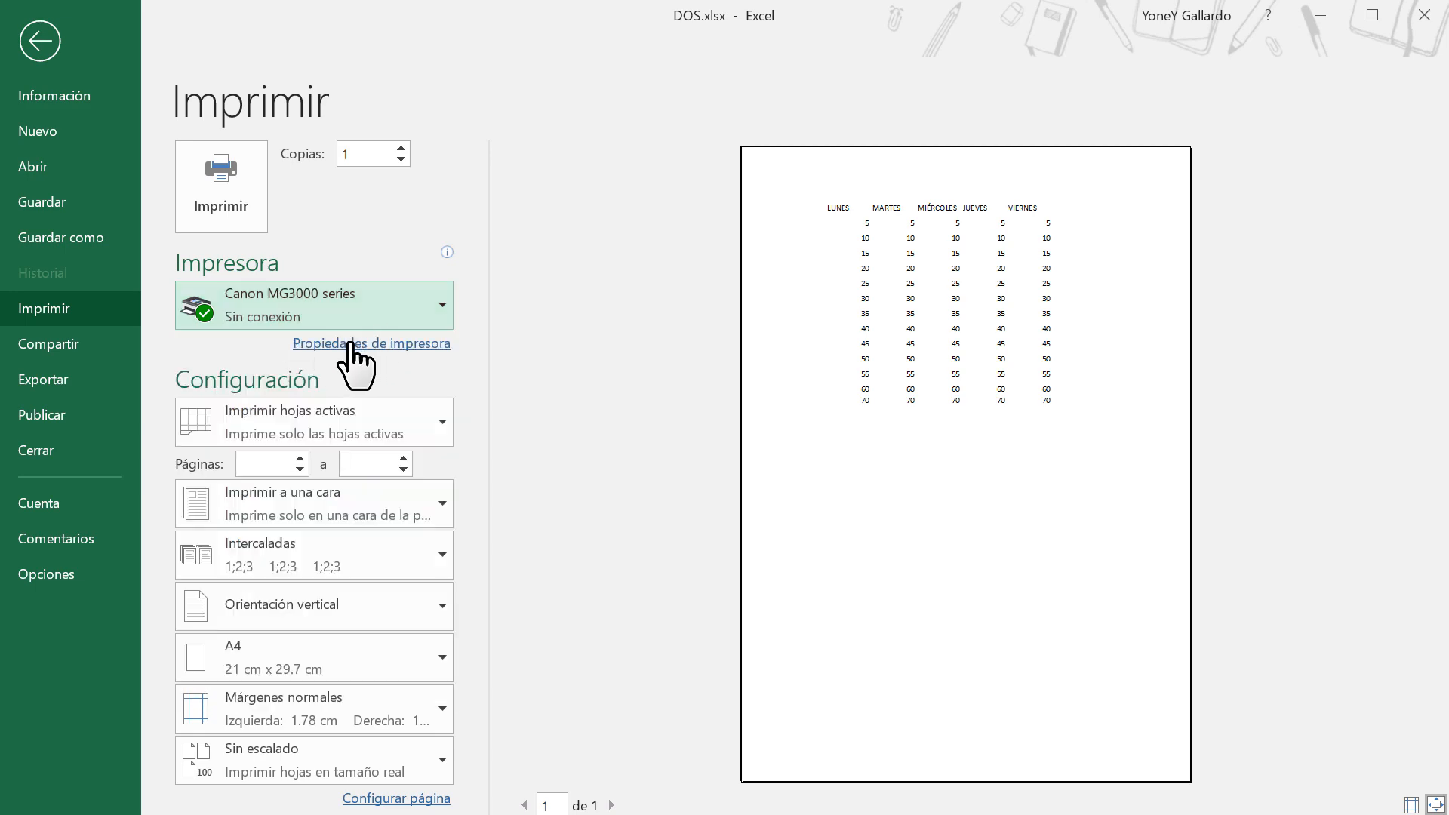
left_click(373, 344)
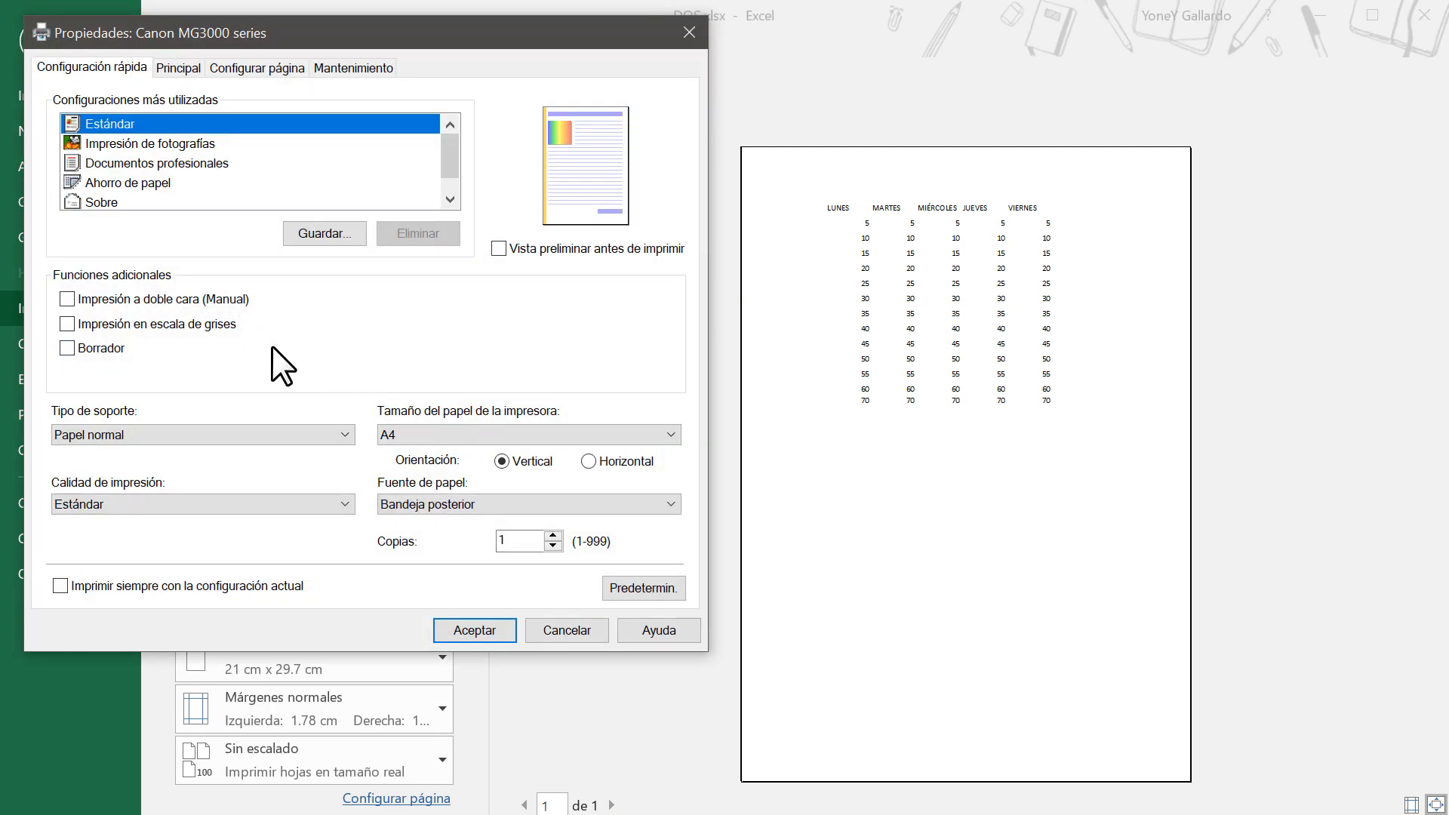
left_click_drag(360, 43, 421, 71)
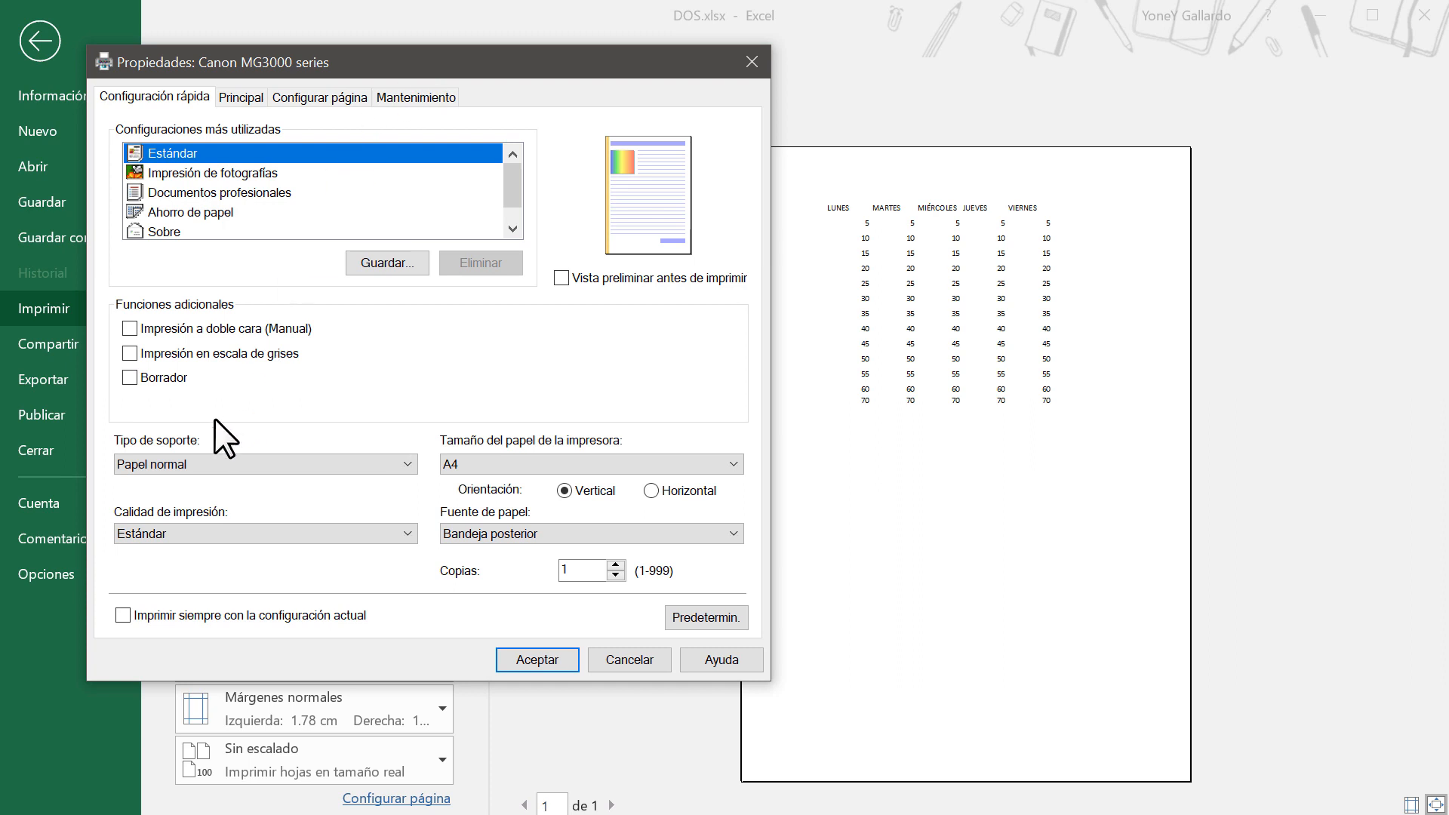
Try the Borrador and Impresión en escala de grises printer options one at a time, clear both, and cancel the printer properties
left_click(134, 375)
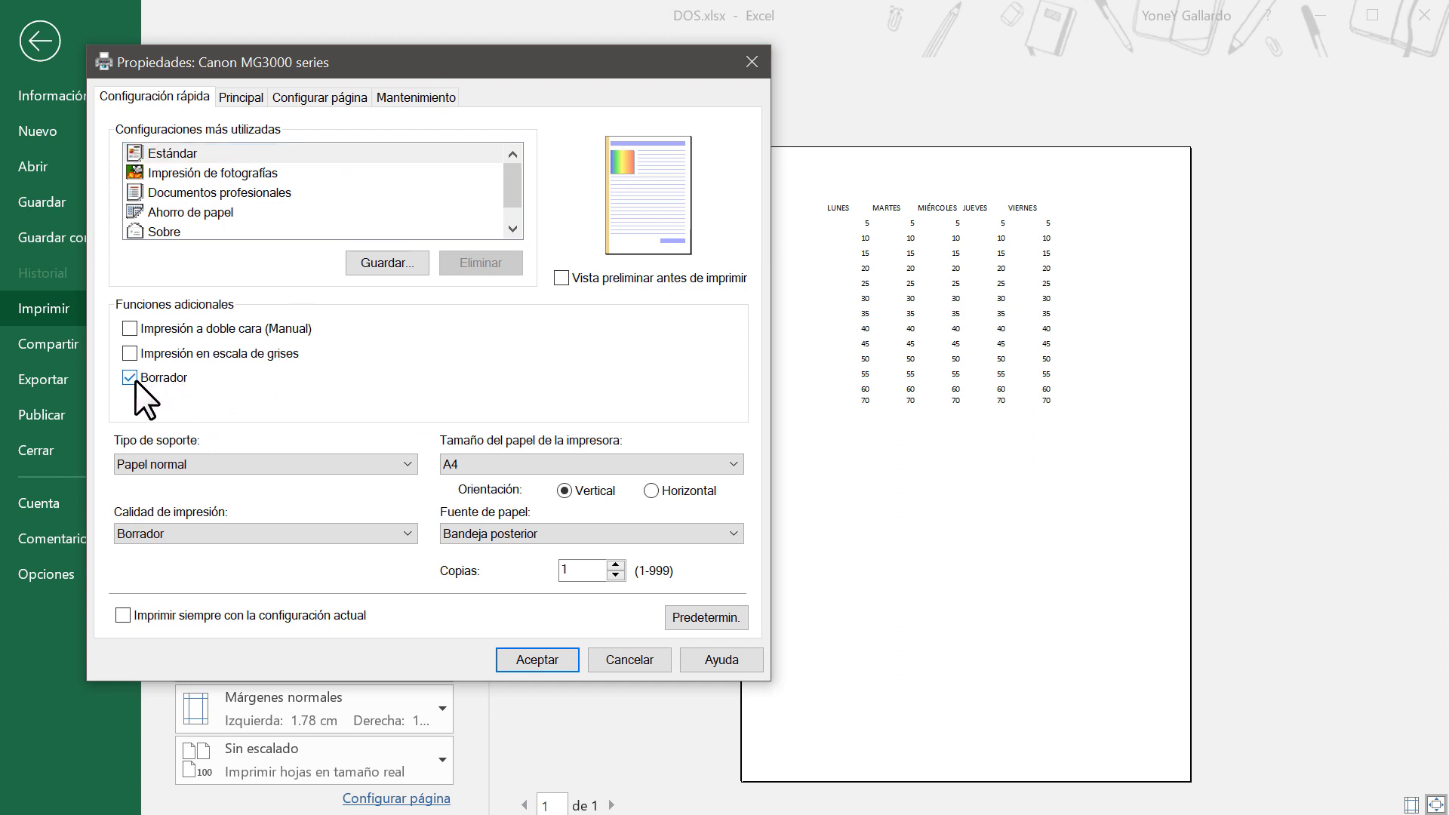
left_click(135, 379)
left_click(132, 356)
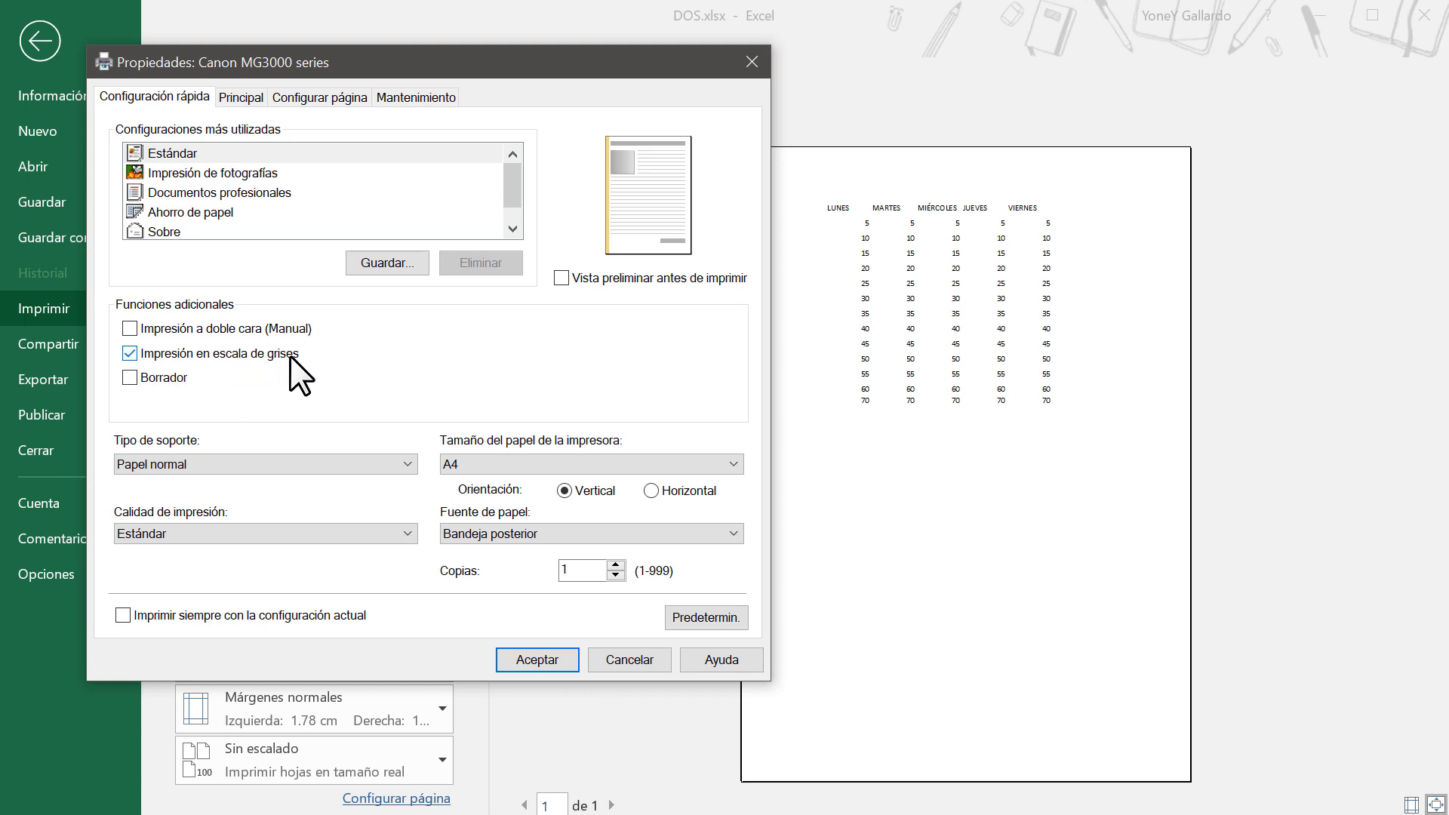
left_click(124, 354)
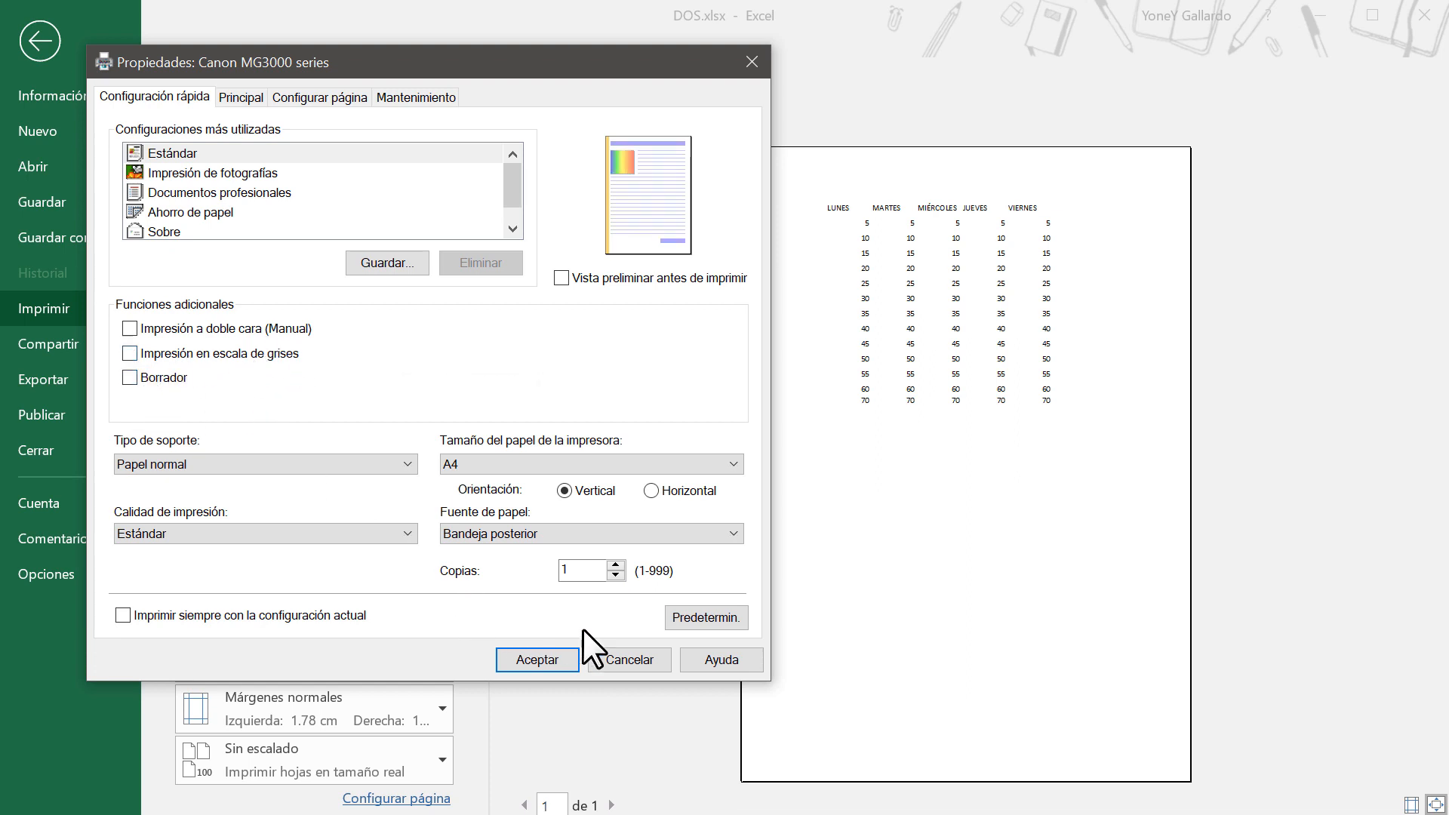
left_click(637, 660)
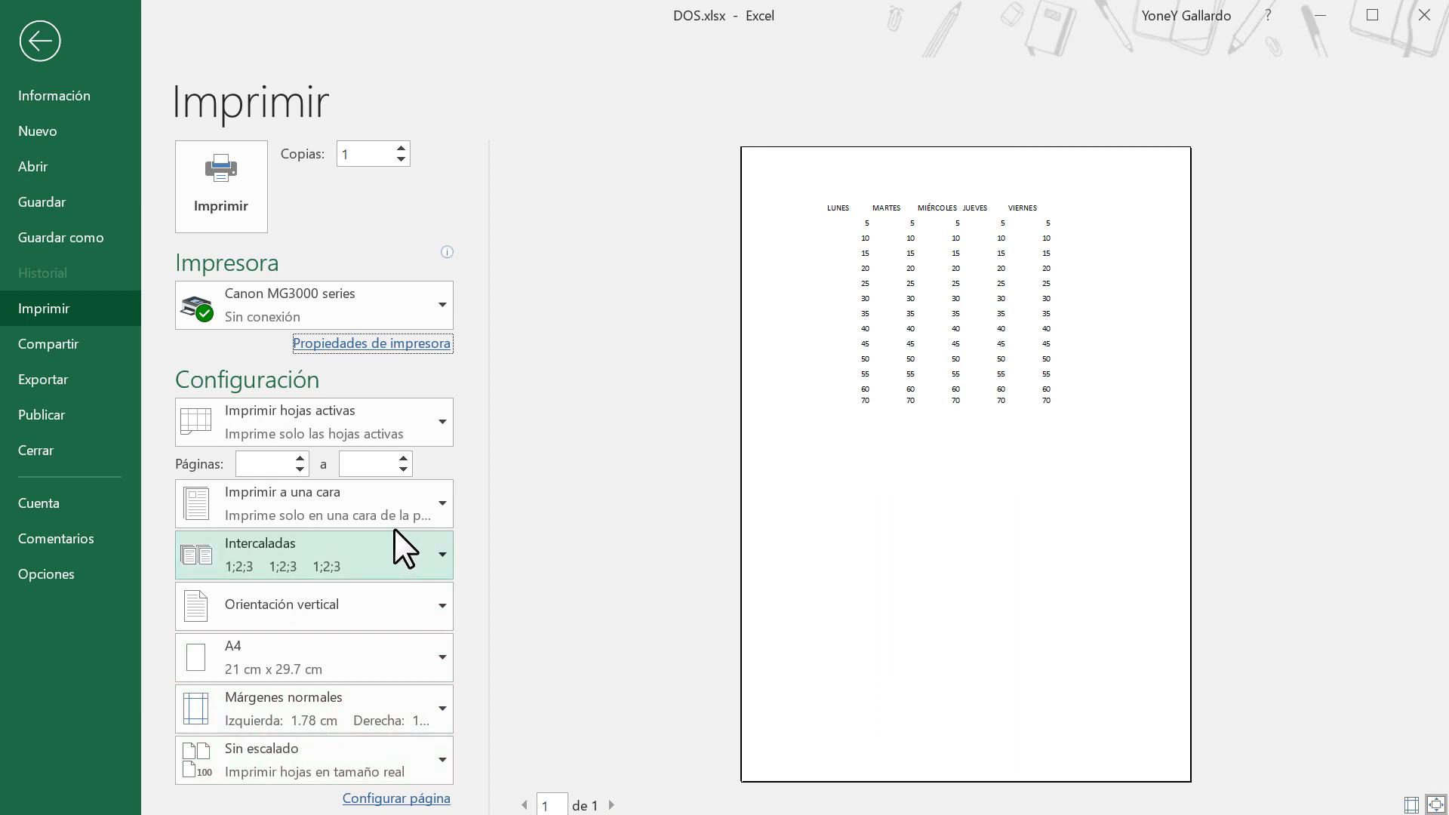
Return to the Primero sheet to view the page layout commands, and reopen the print settings page
left_click(40, 41)
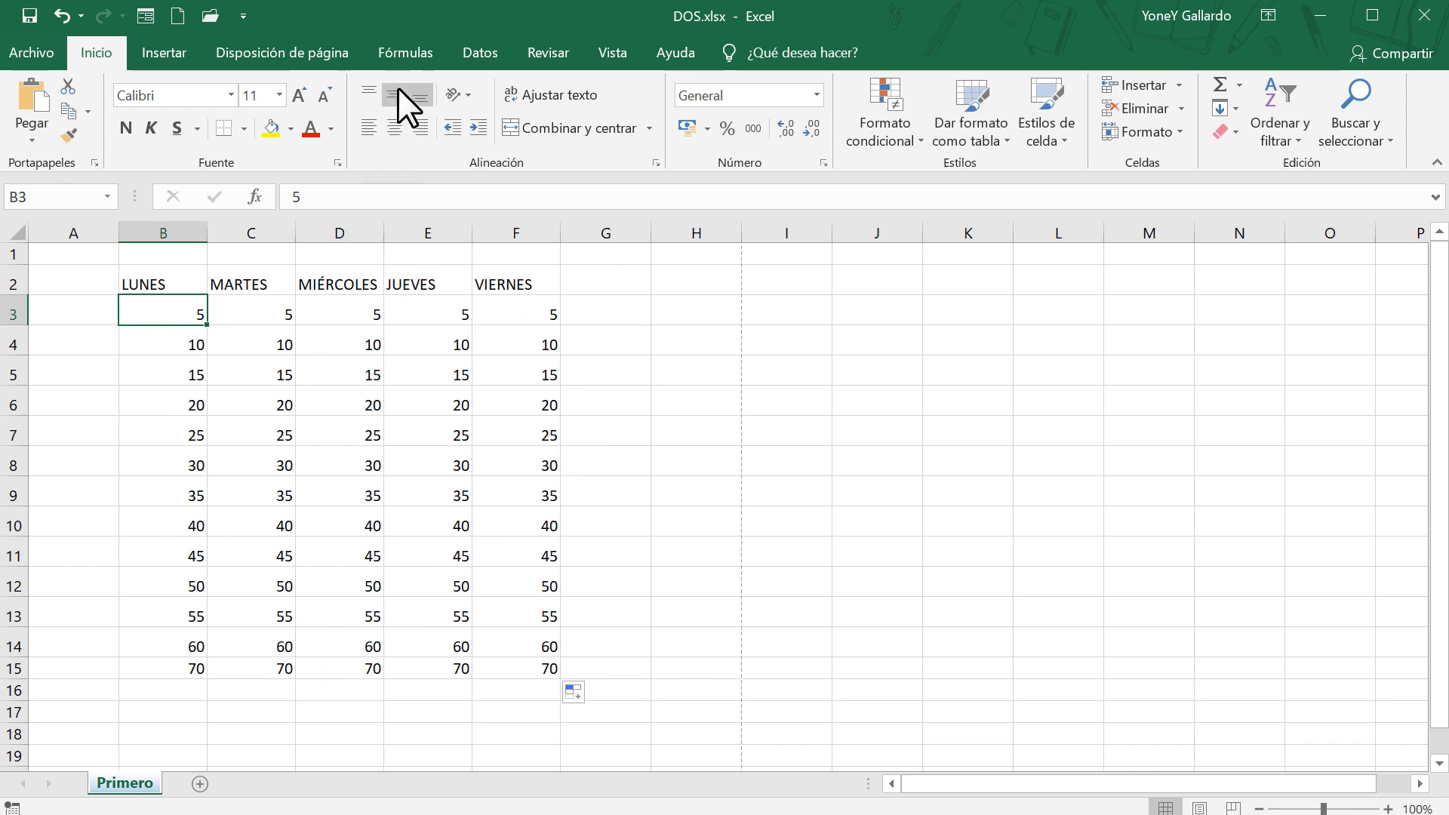
left_click(221, 52)
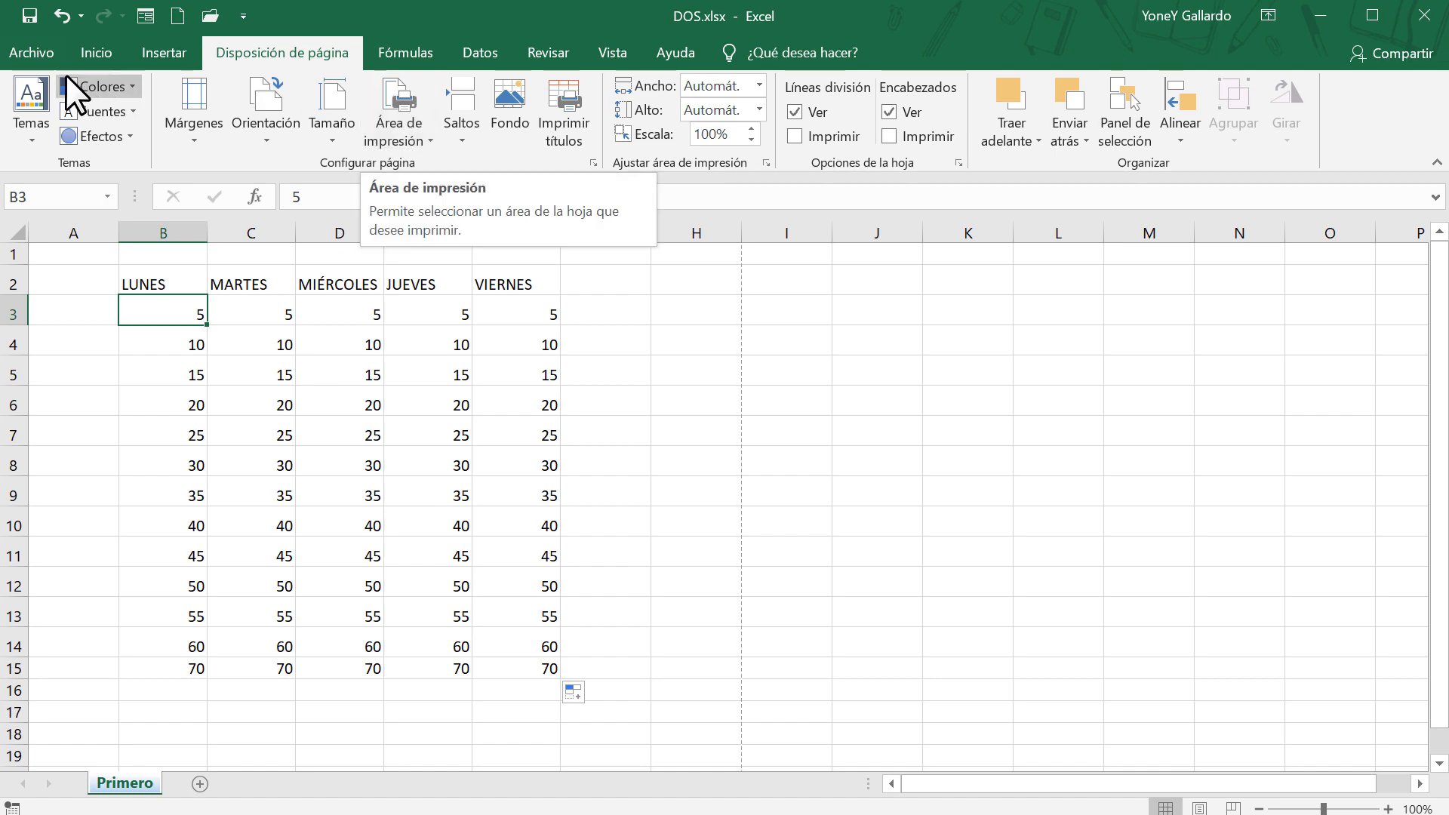
left_click(41, 54)
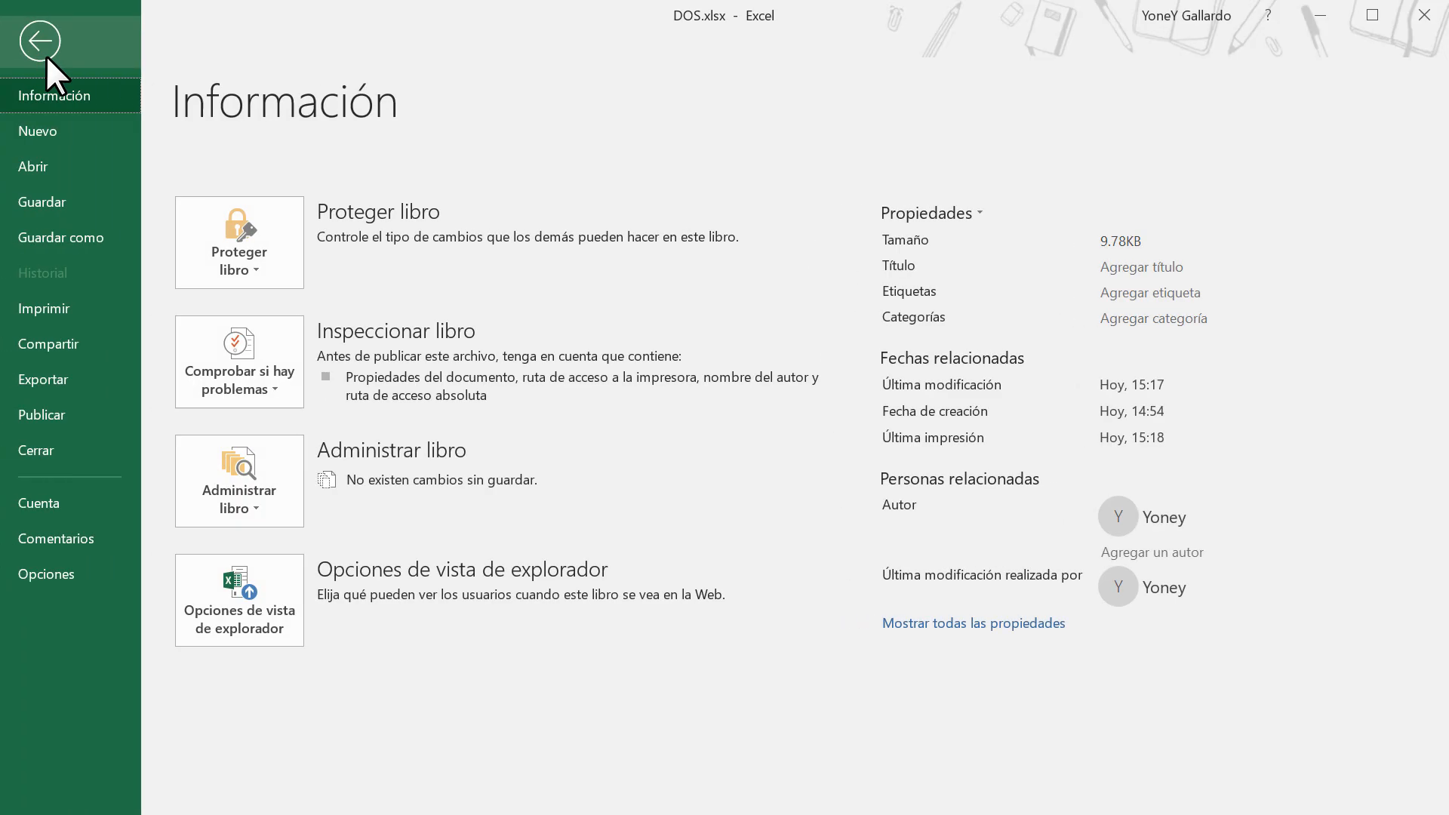
left_click(48, 312)
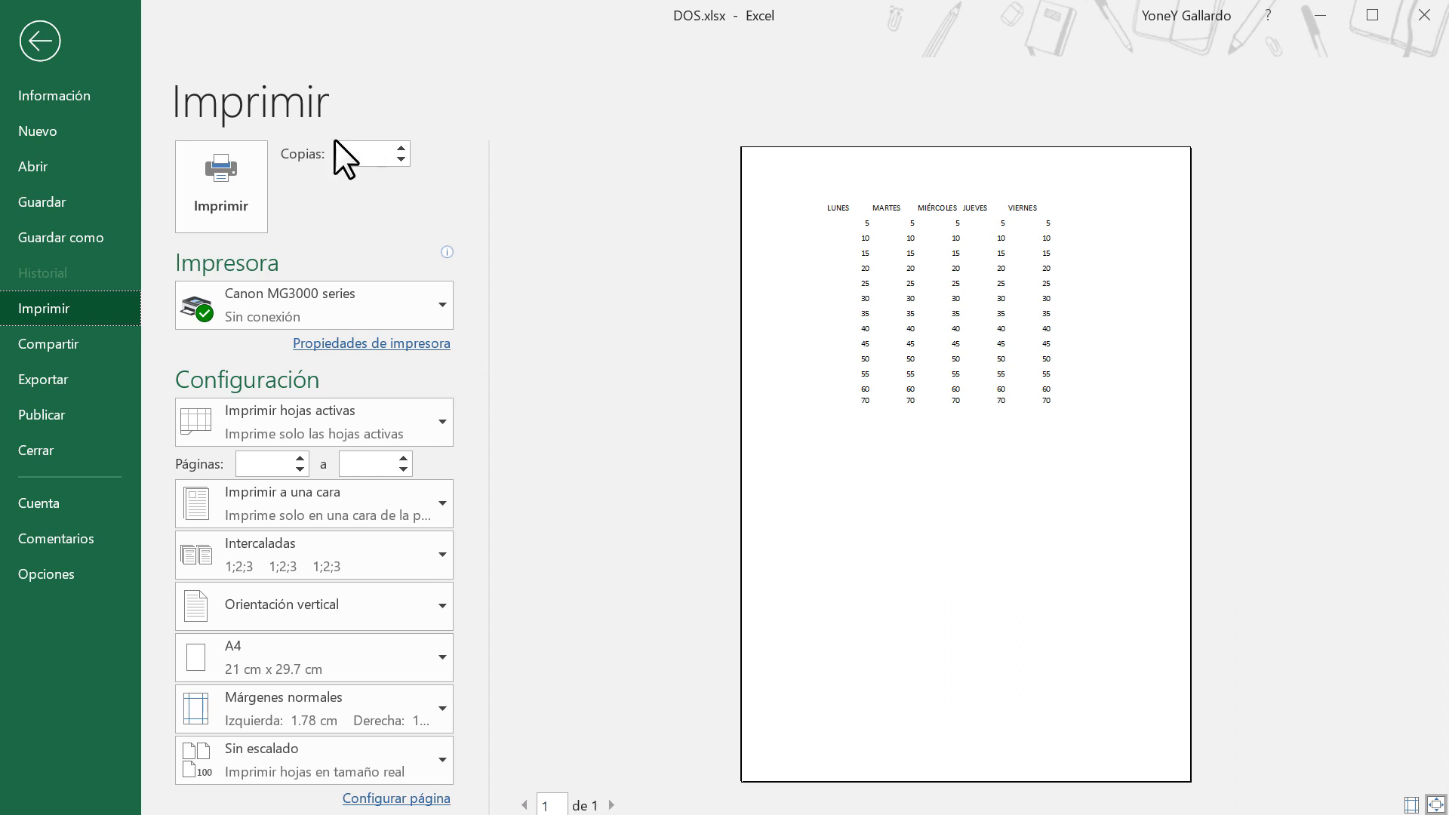
View the sharing and export pages, and examine the file types offered for saving a copy without saving one
left_click(68, 344)
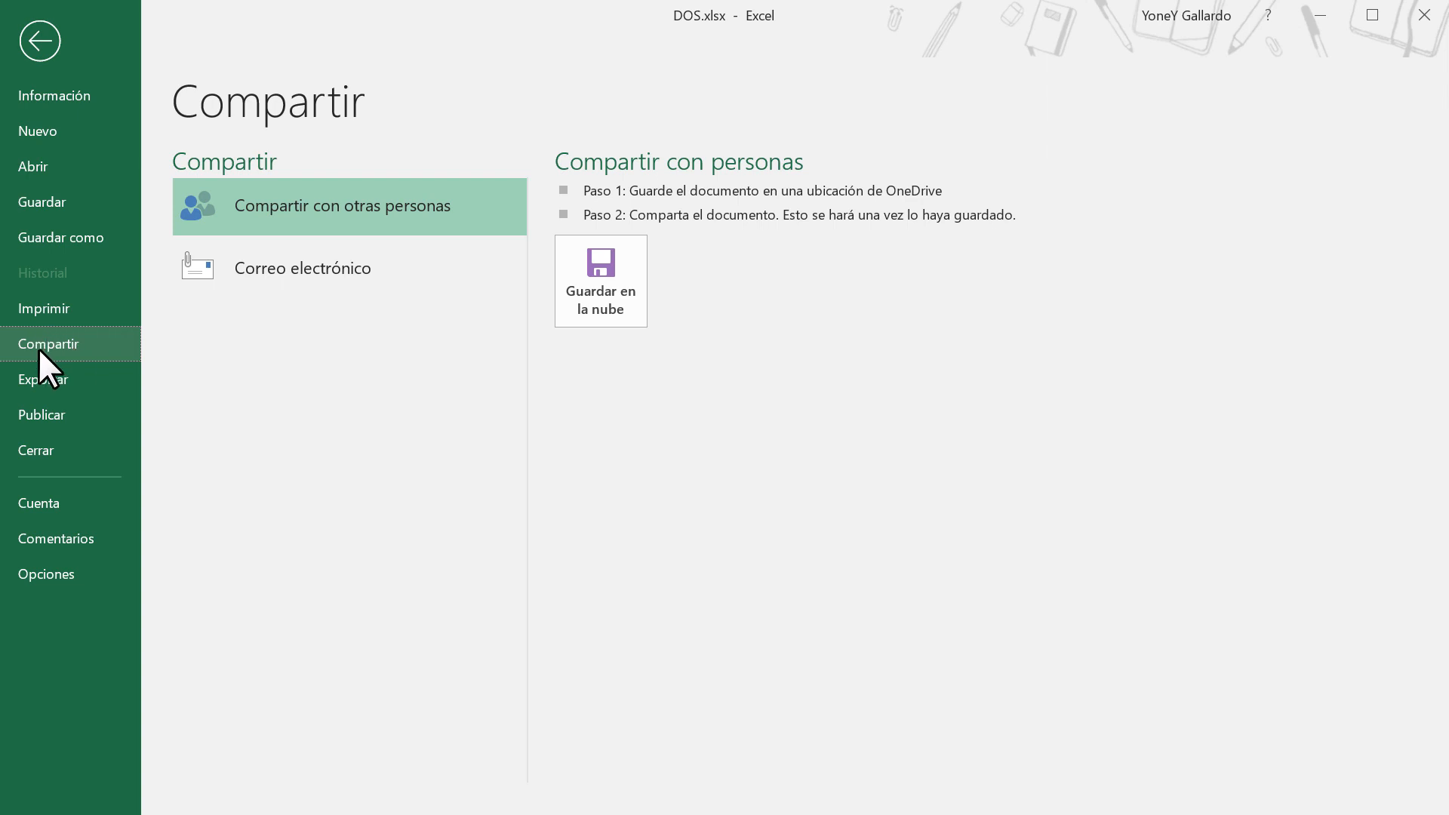
left_click(39, 375)
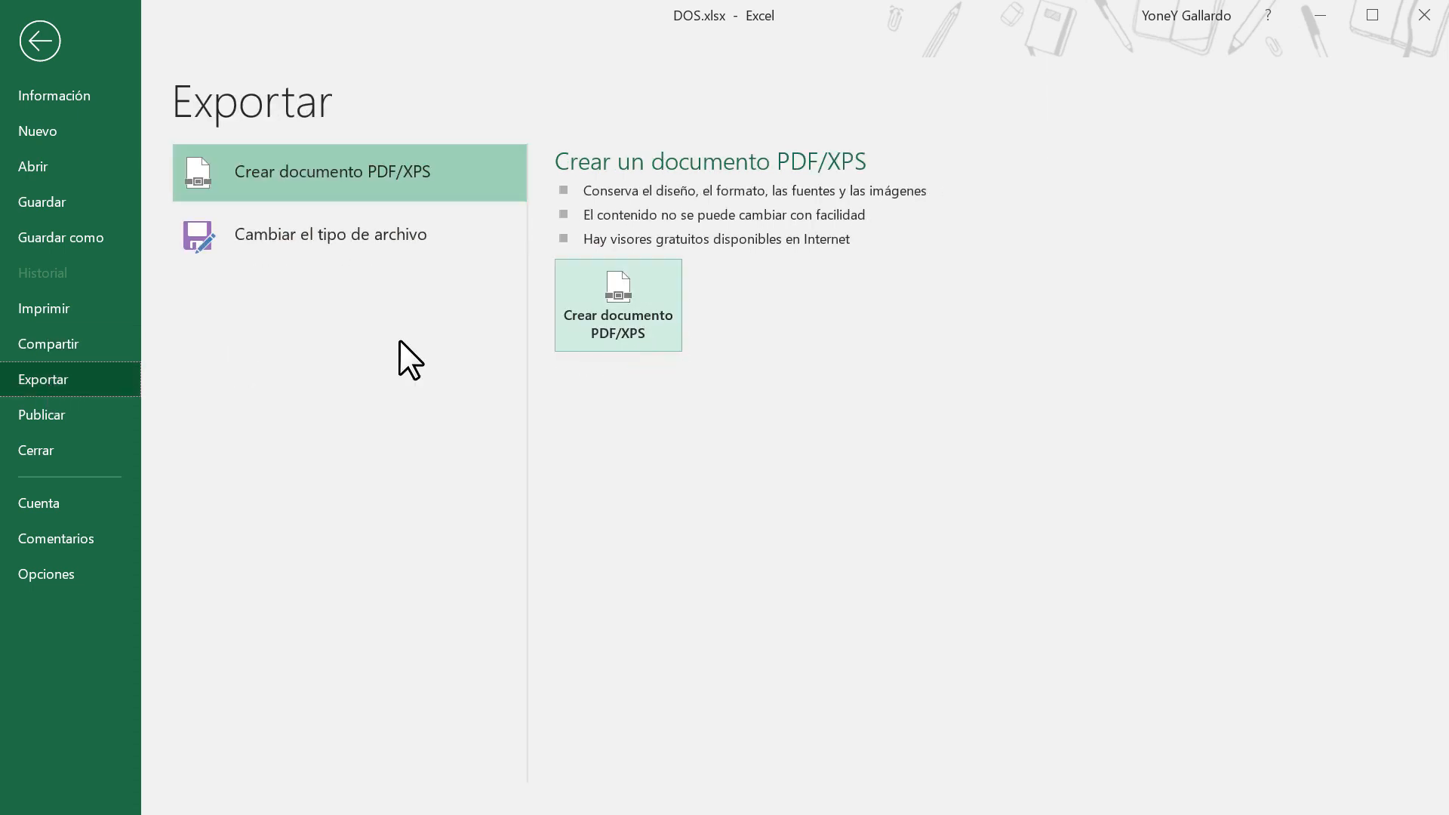
left_click(65, 237)
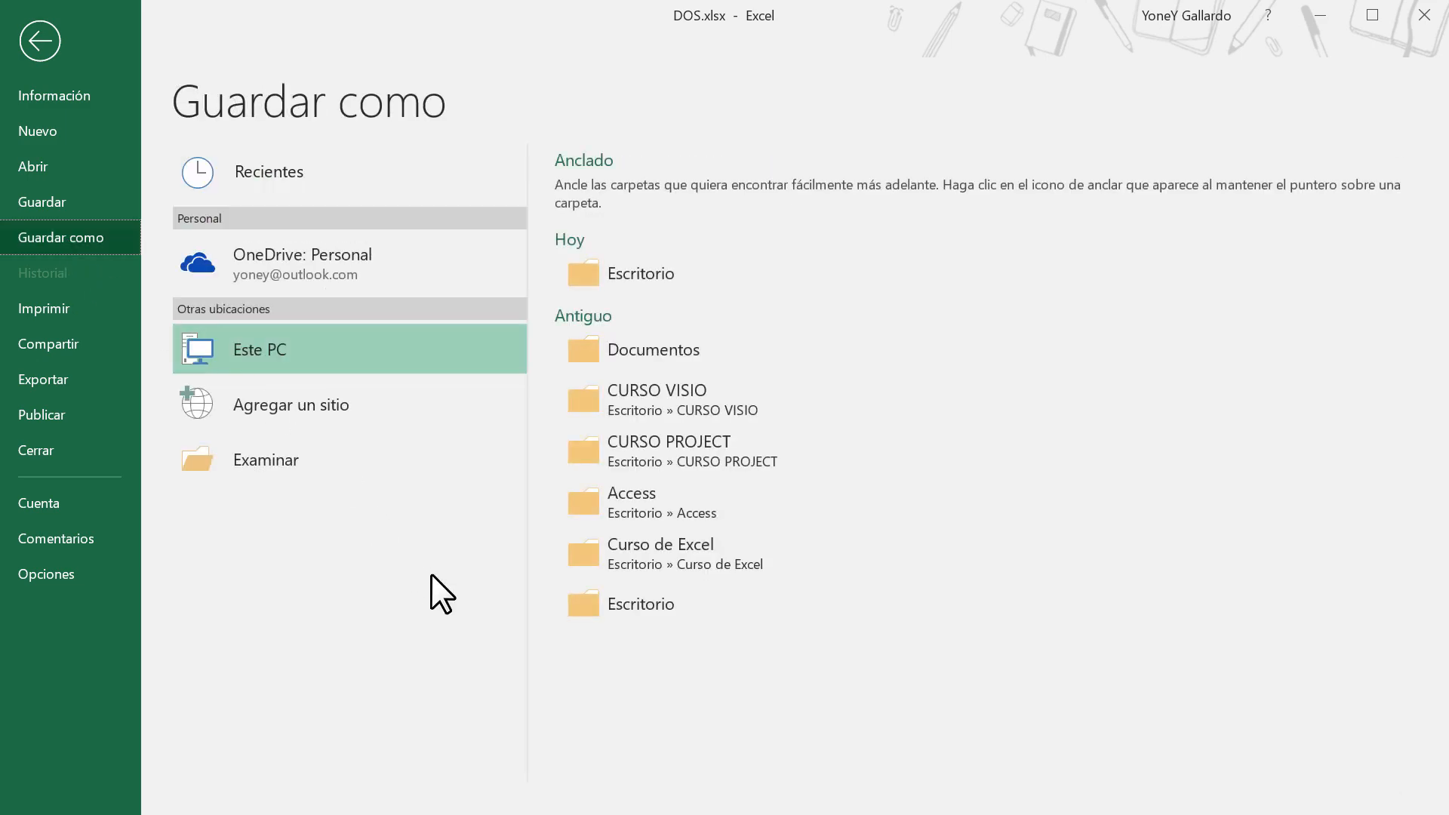
left_click(366, 481)
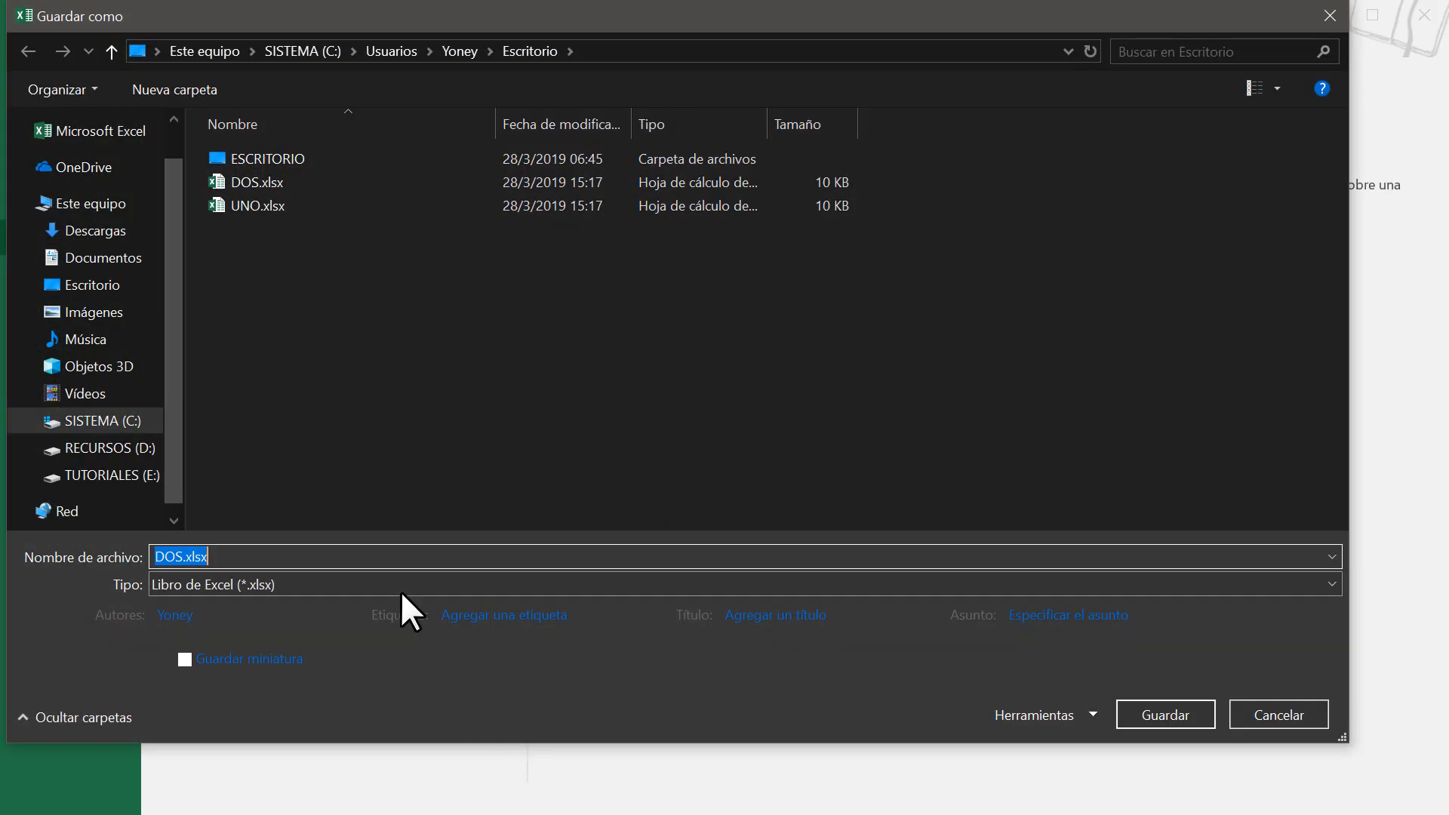
left_click(405, 589)
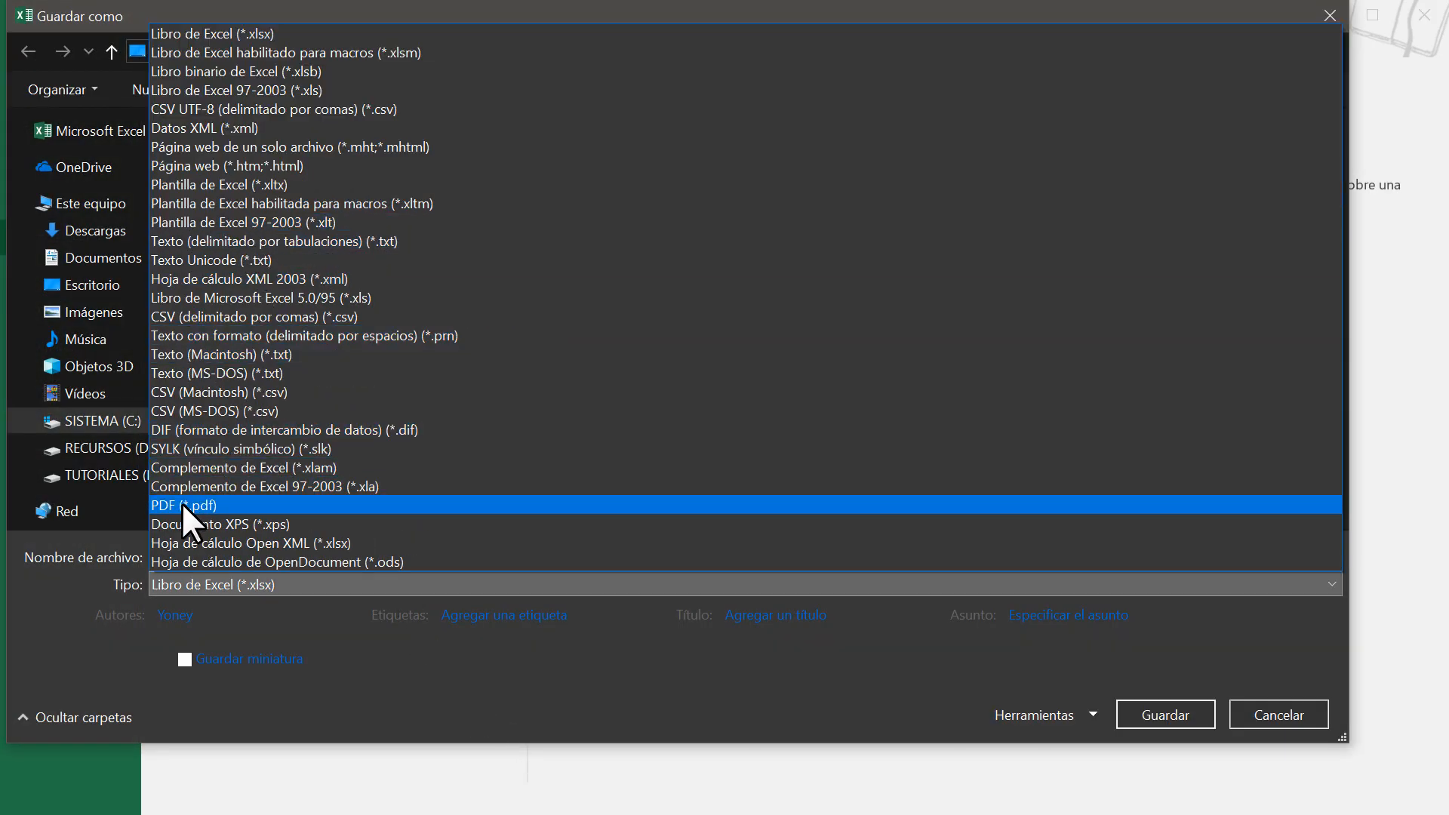
left_click(1257, 702)
left_click(1257, 713)
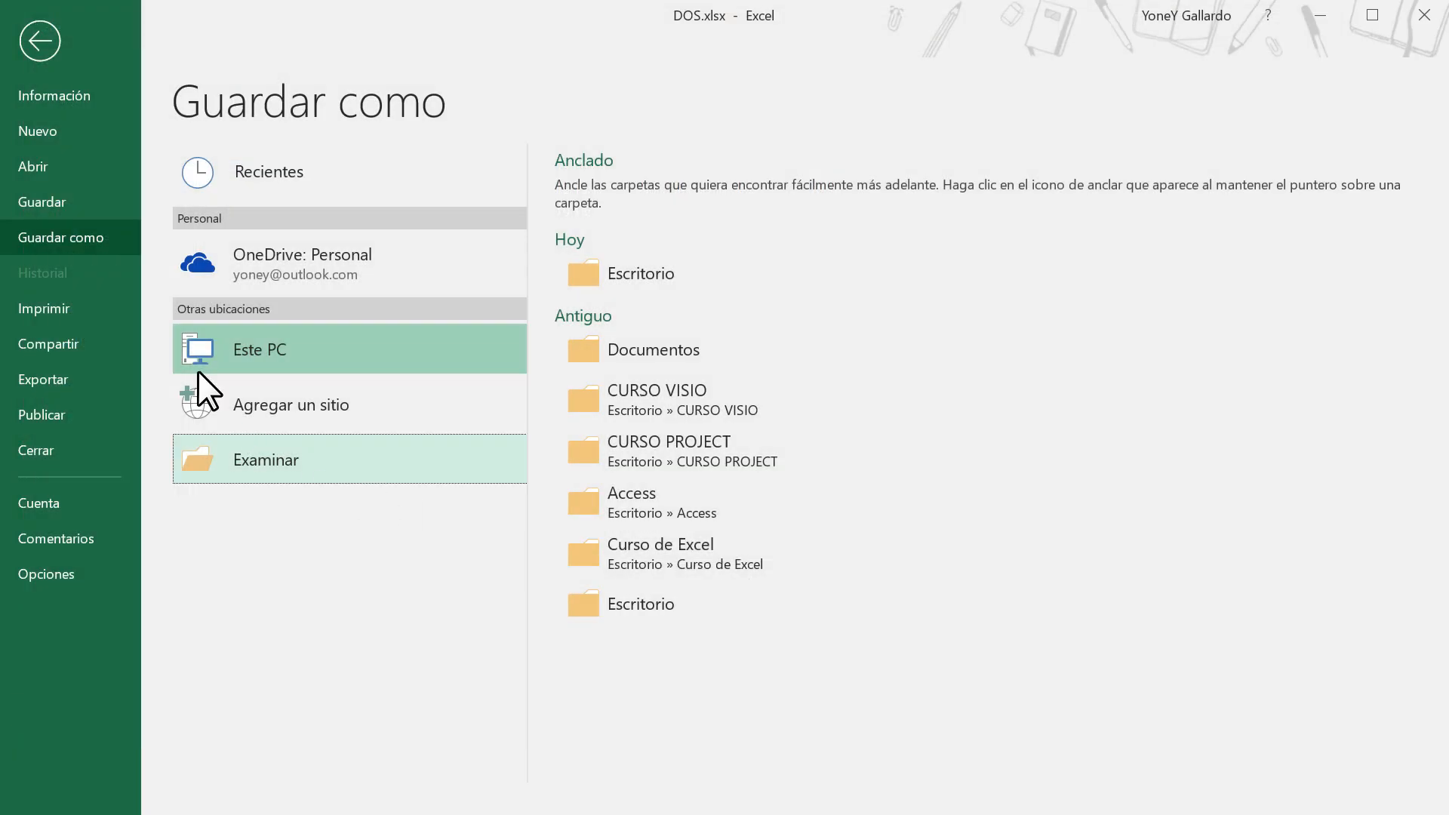
Examine the export options for changing the file type and the options for publishing to Power BI
left_click(68, 378)
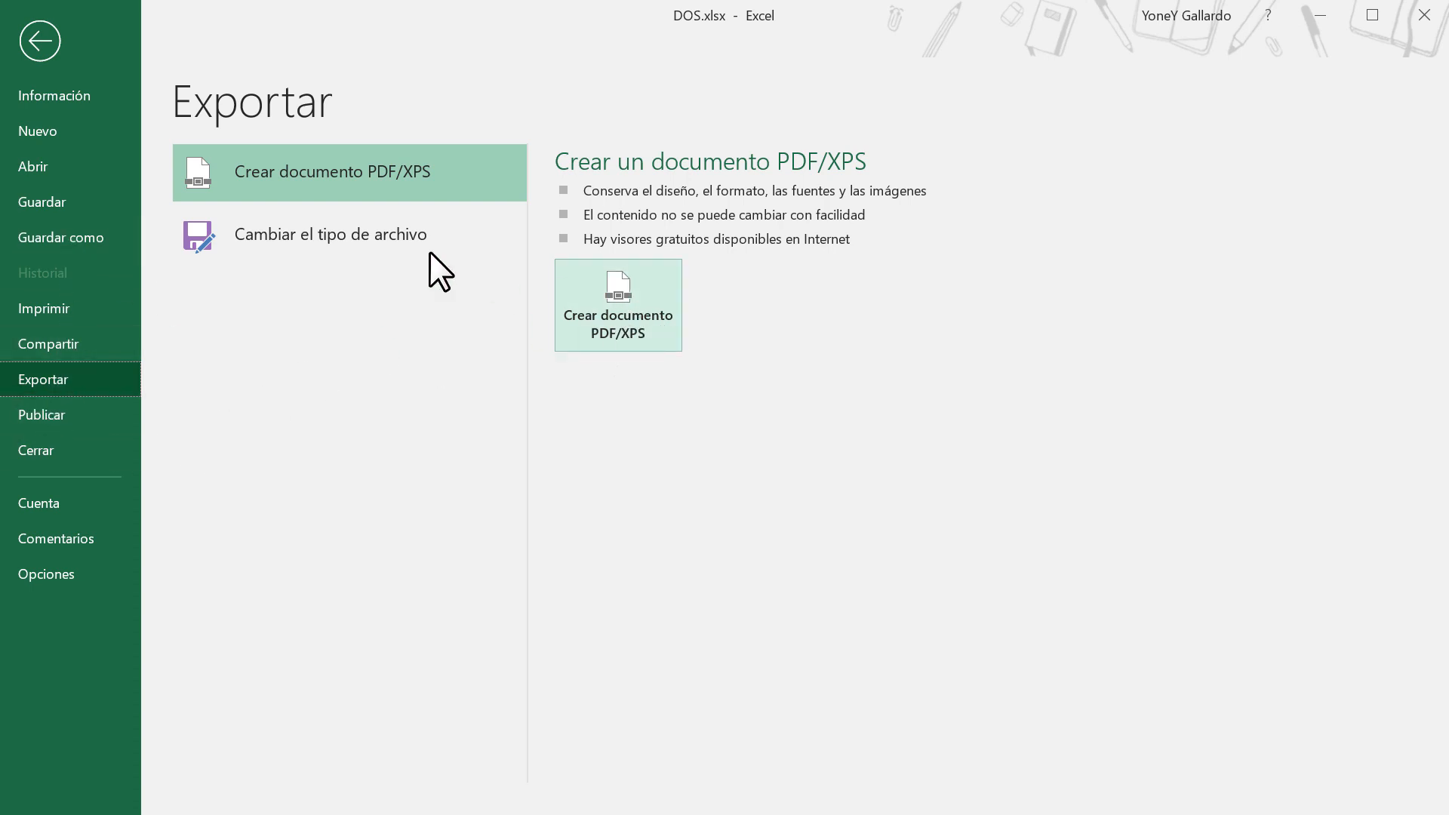
left_click(356, 243)
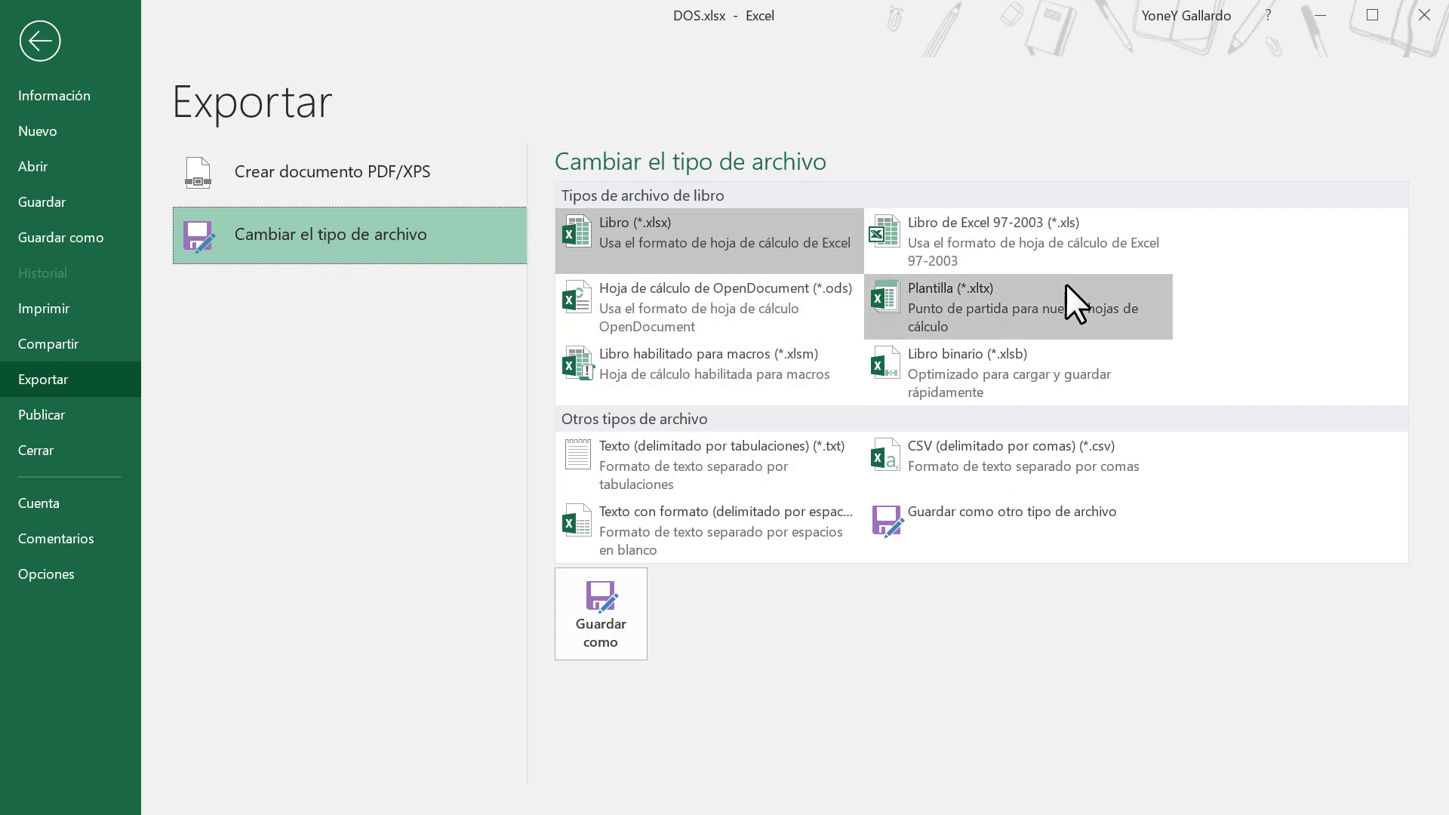
left_click(45, 411)
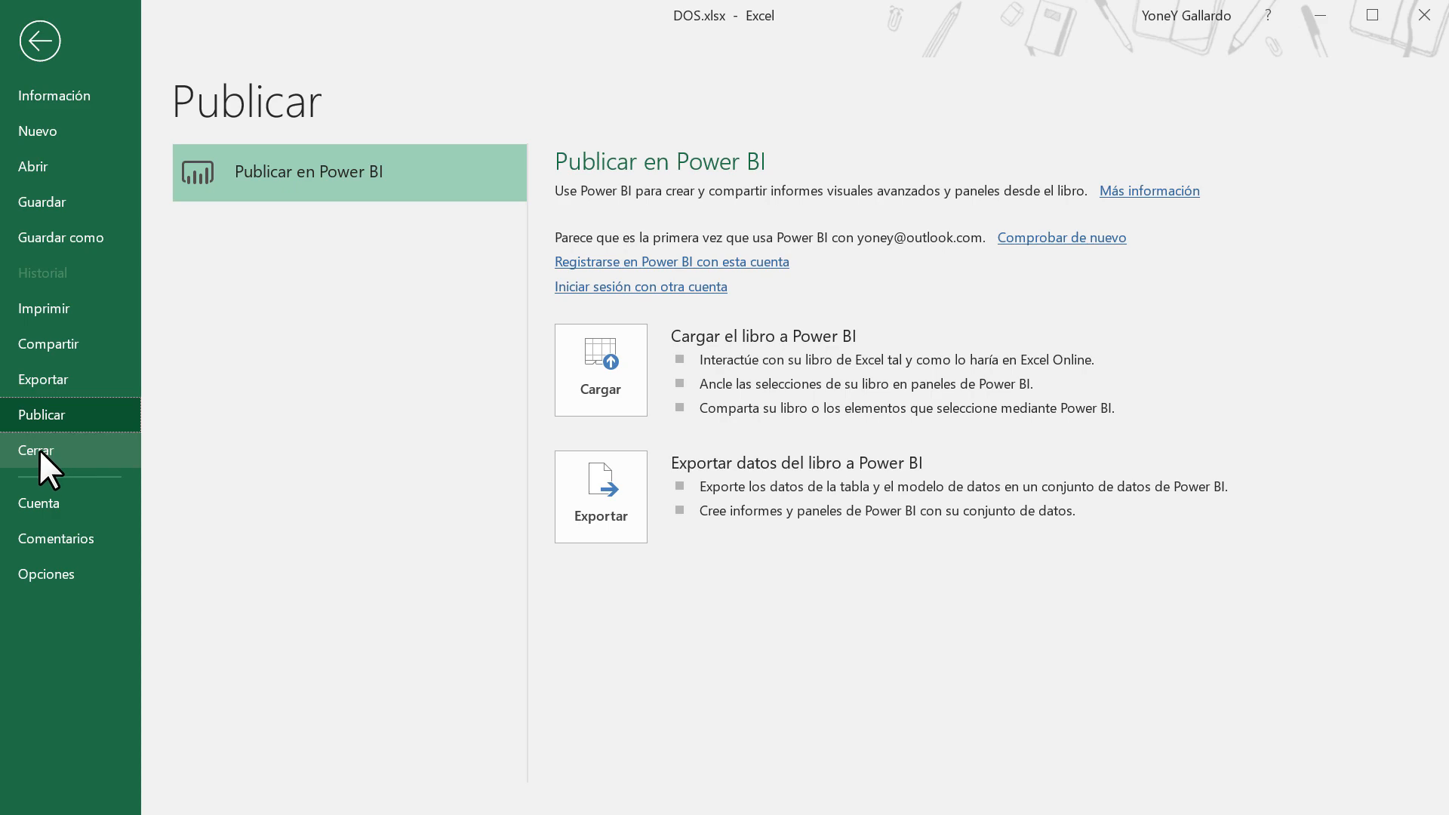
Set the Office theme to Gris oscuro in the account settings, and switch it to Negro
left_click(38, 500)
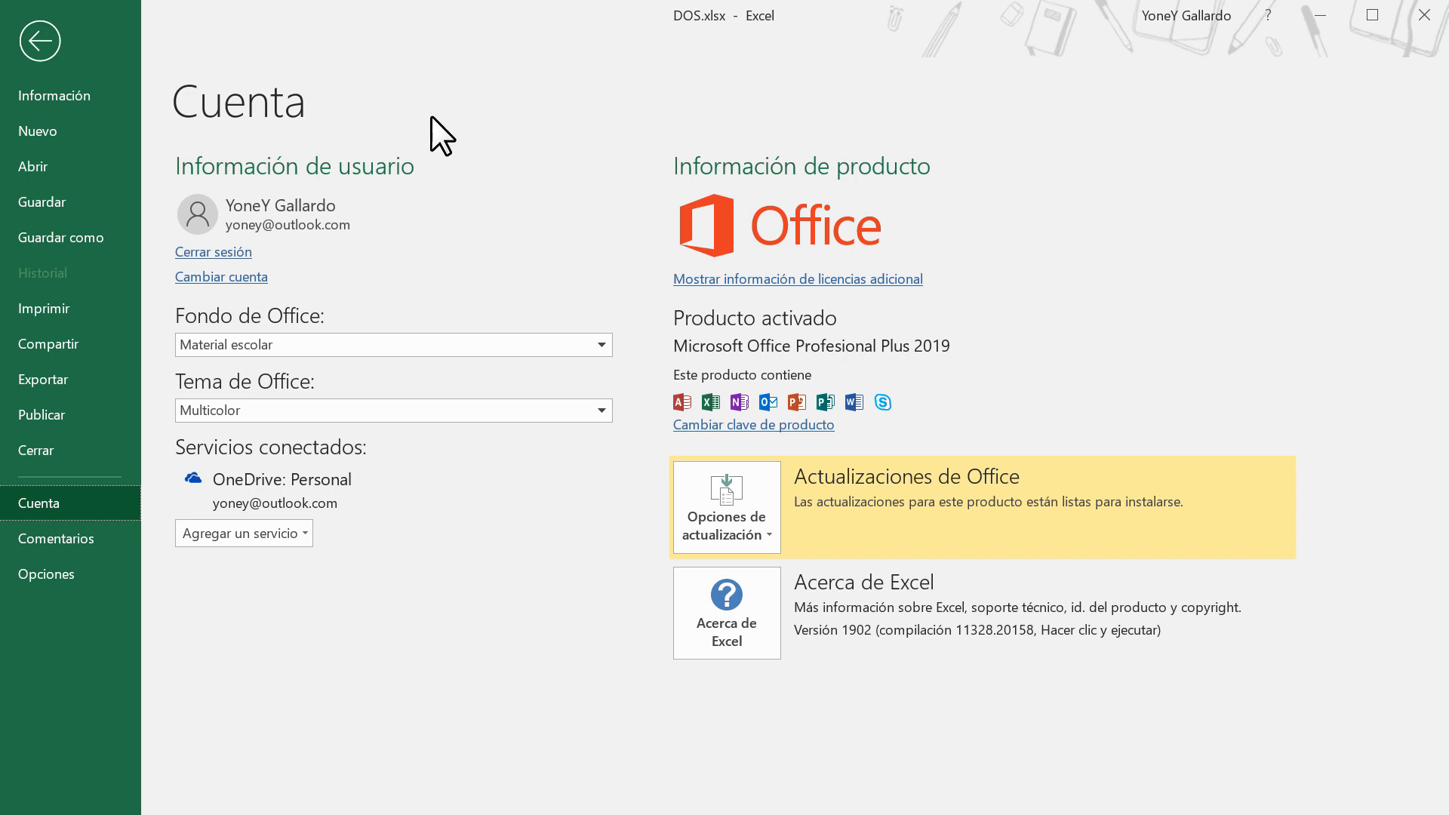
left_click(388, 411)
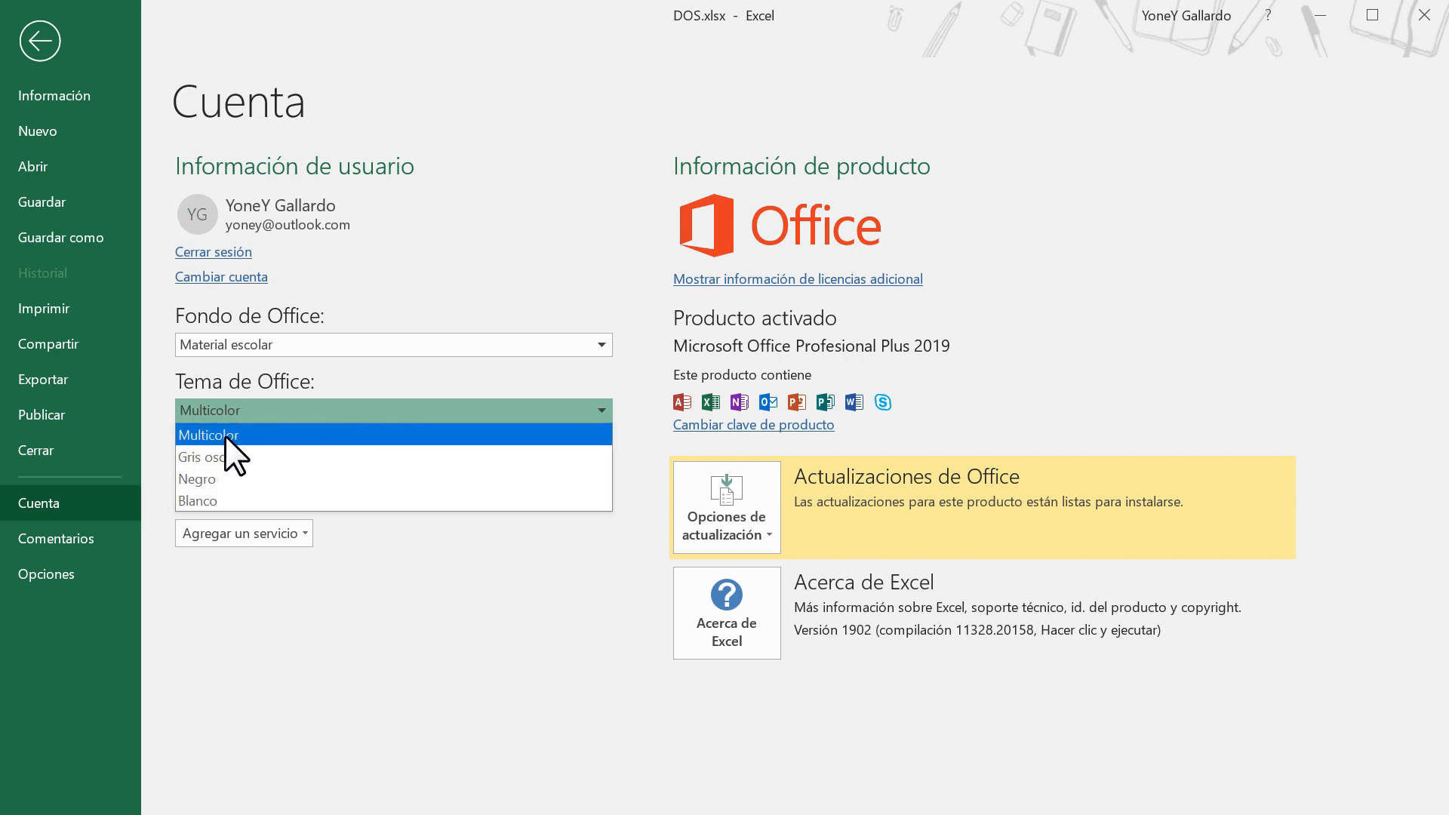
left_click(221, 458)
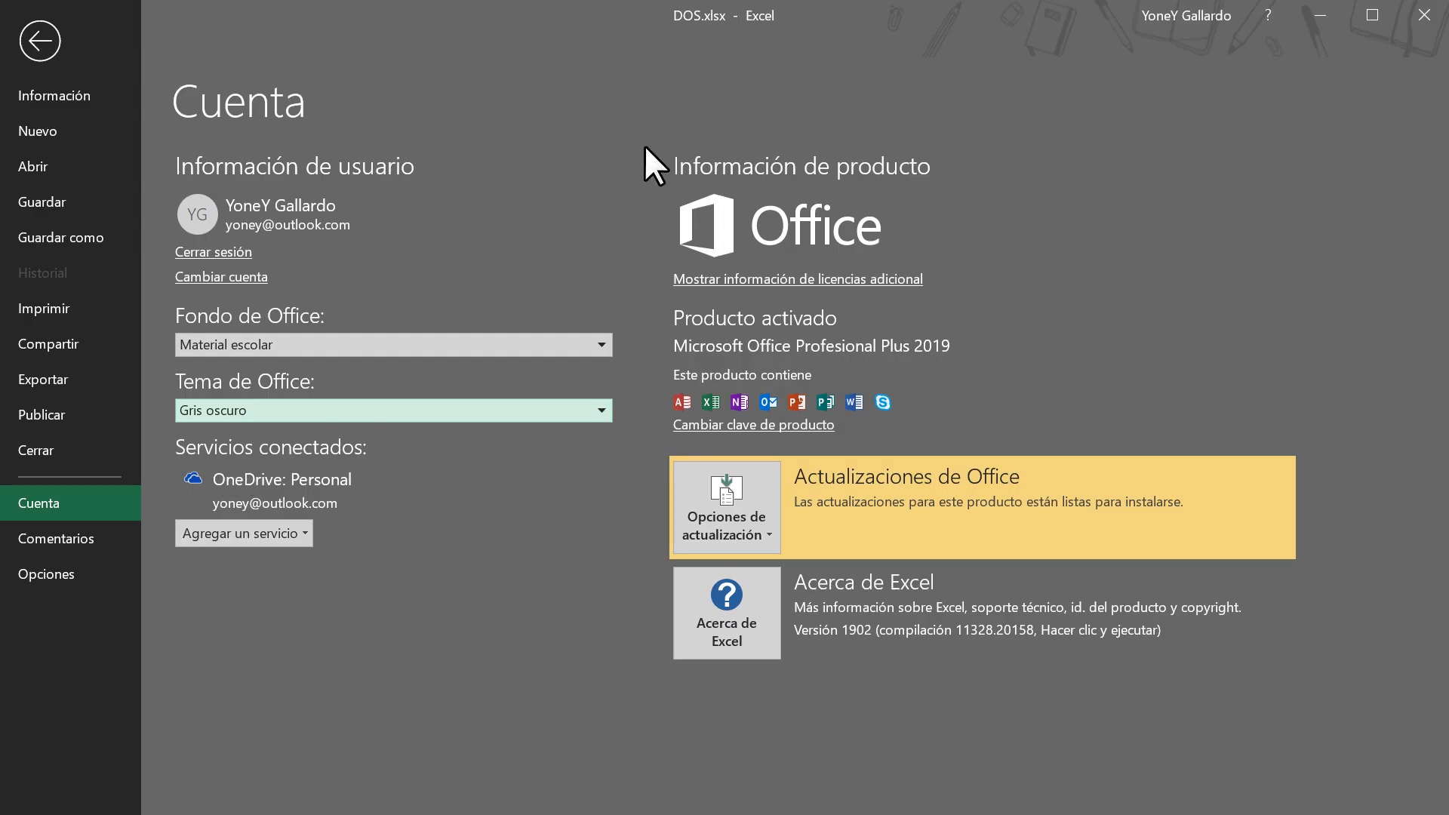
left_click(364, 402)
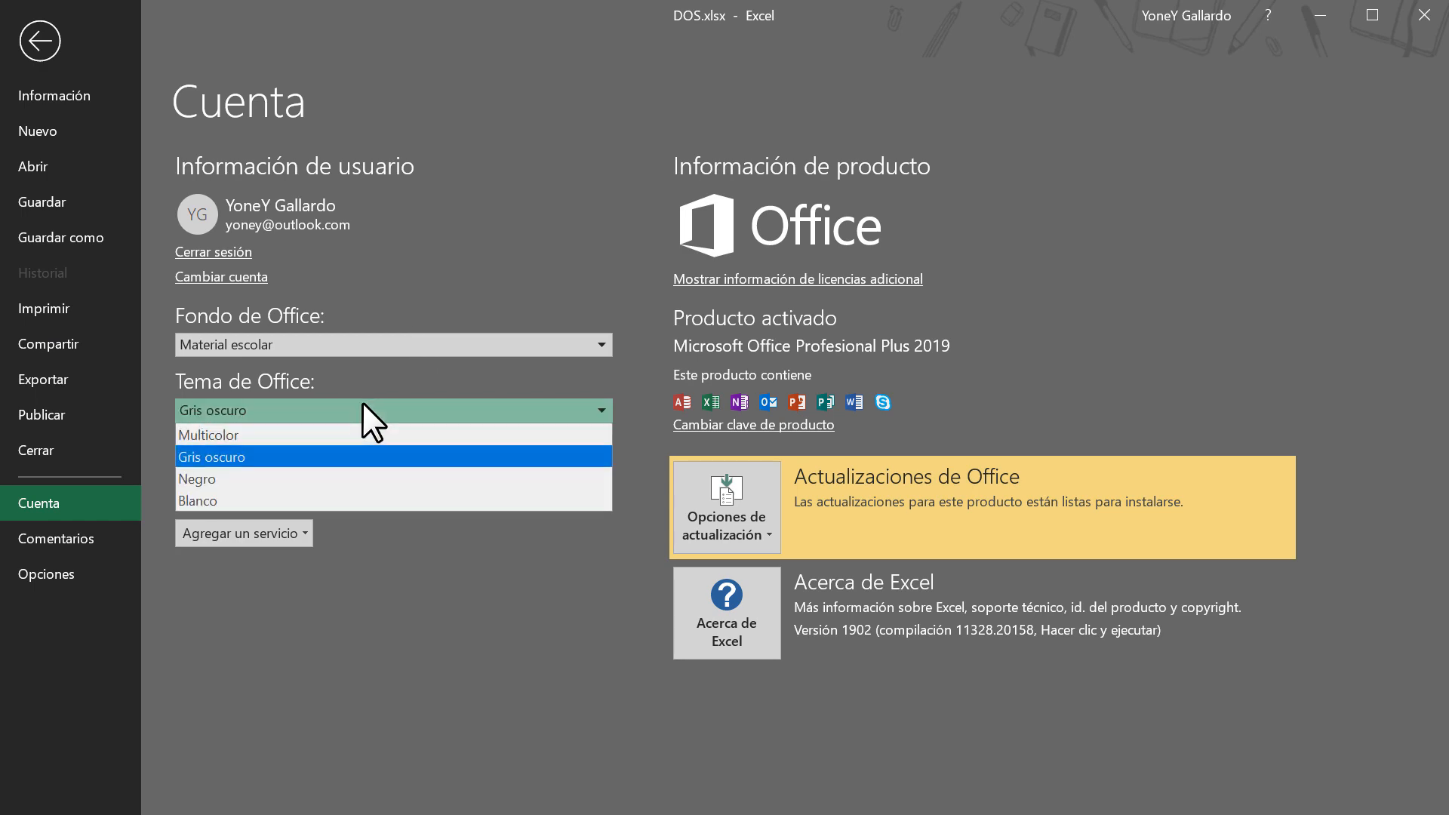
left_click(227, 476)
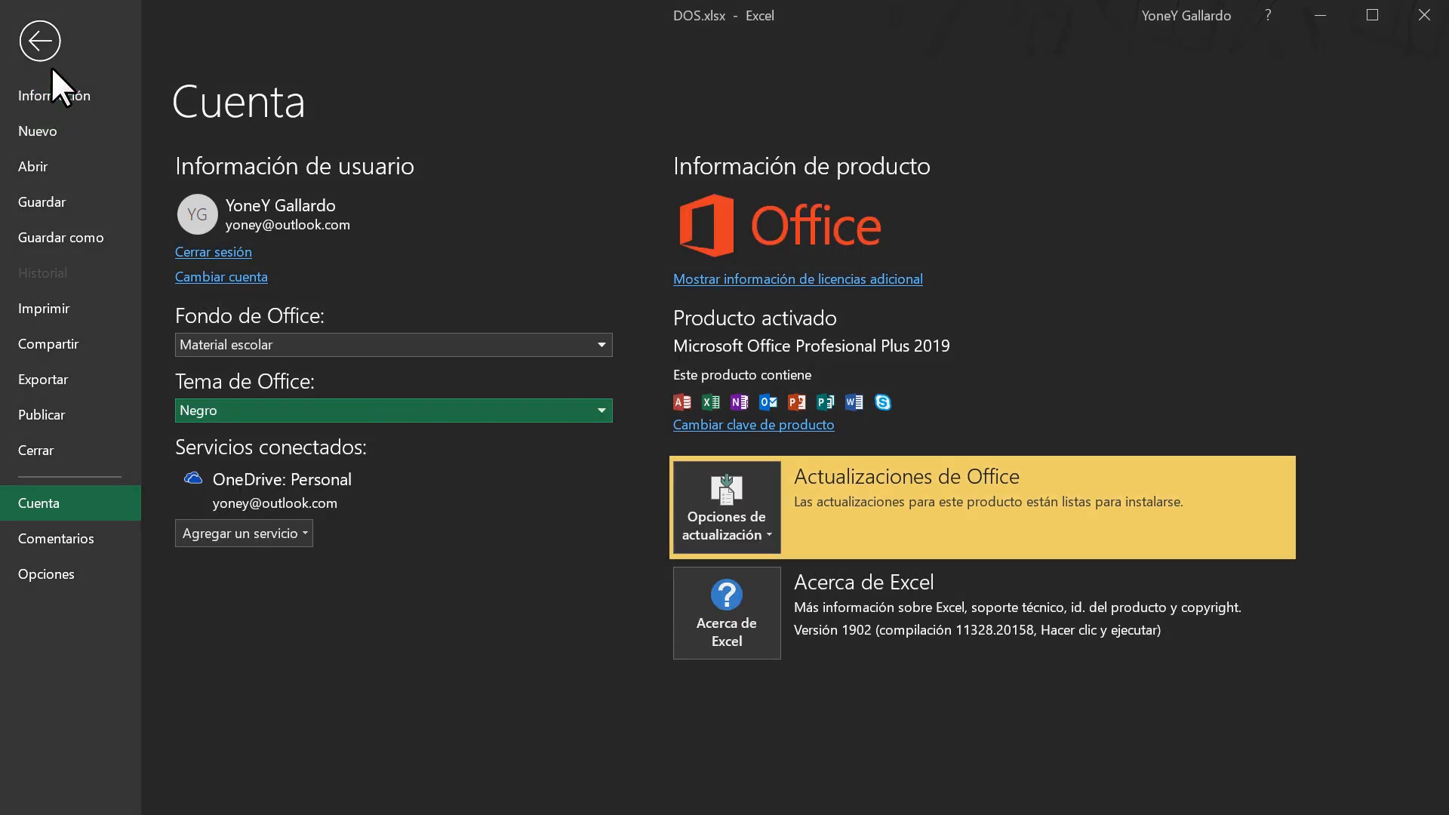
View the worksheet in the Negro theme, and change the Office theme to Blanco in the account settings
left_click(40, 41)
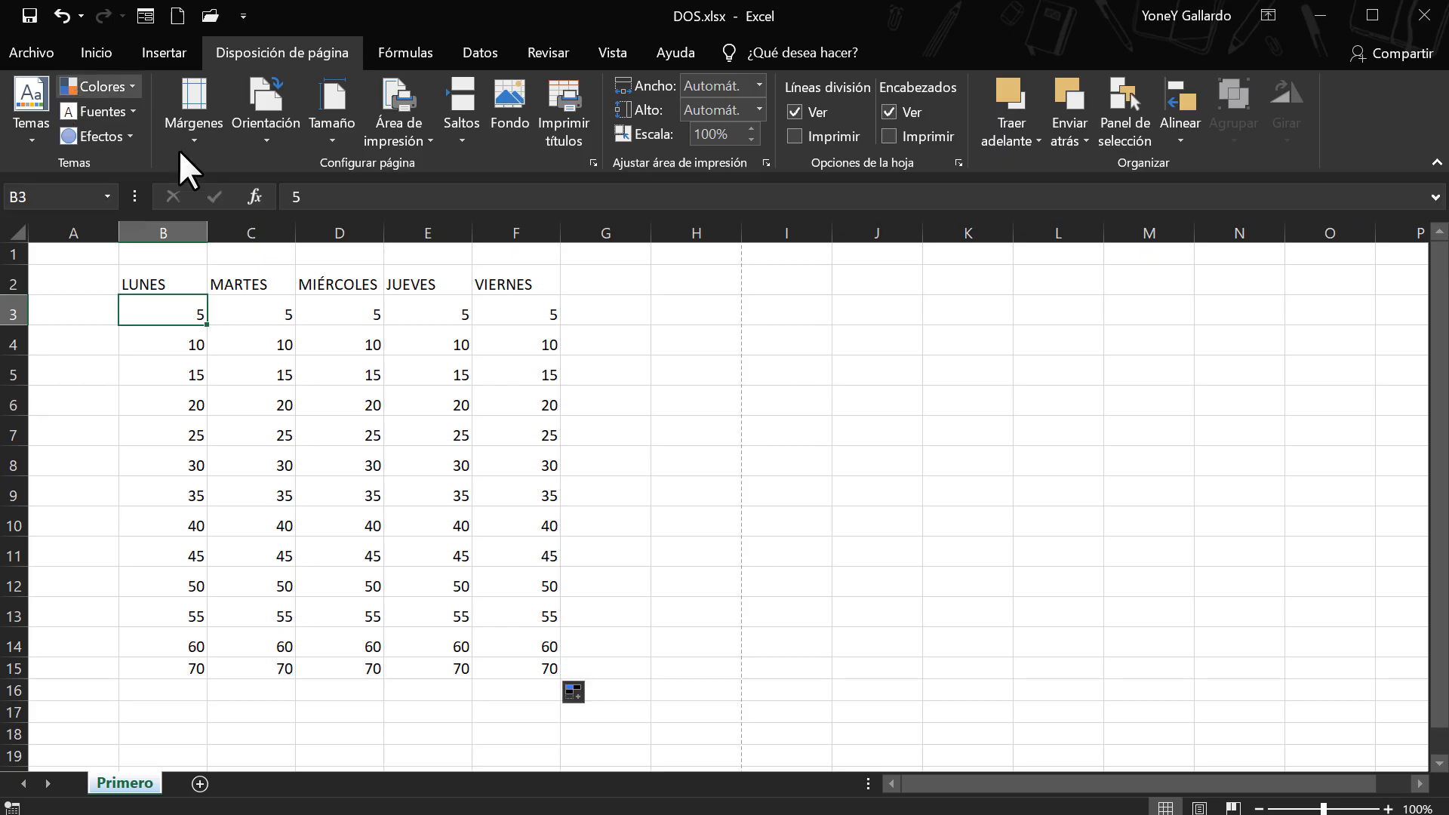
left_click(30, 52)
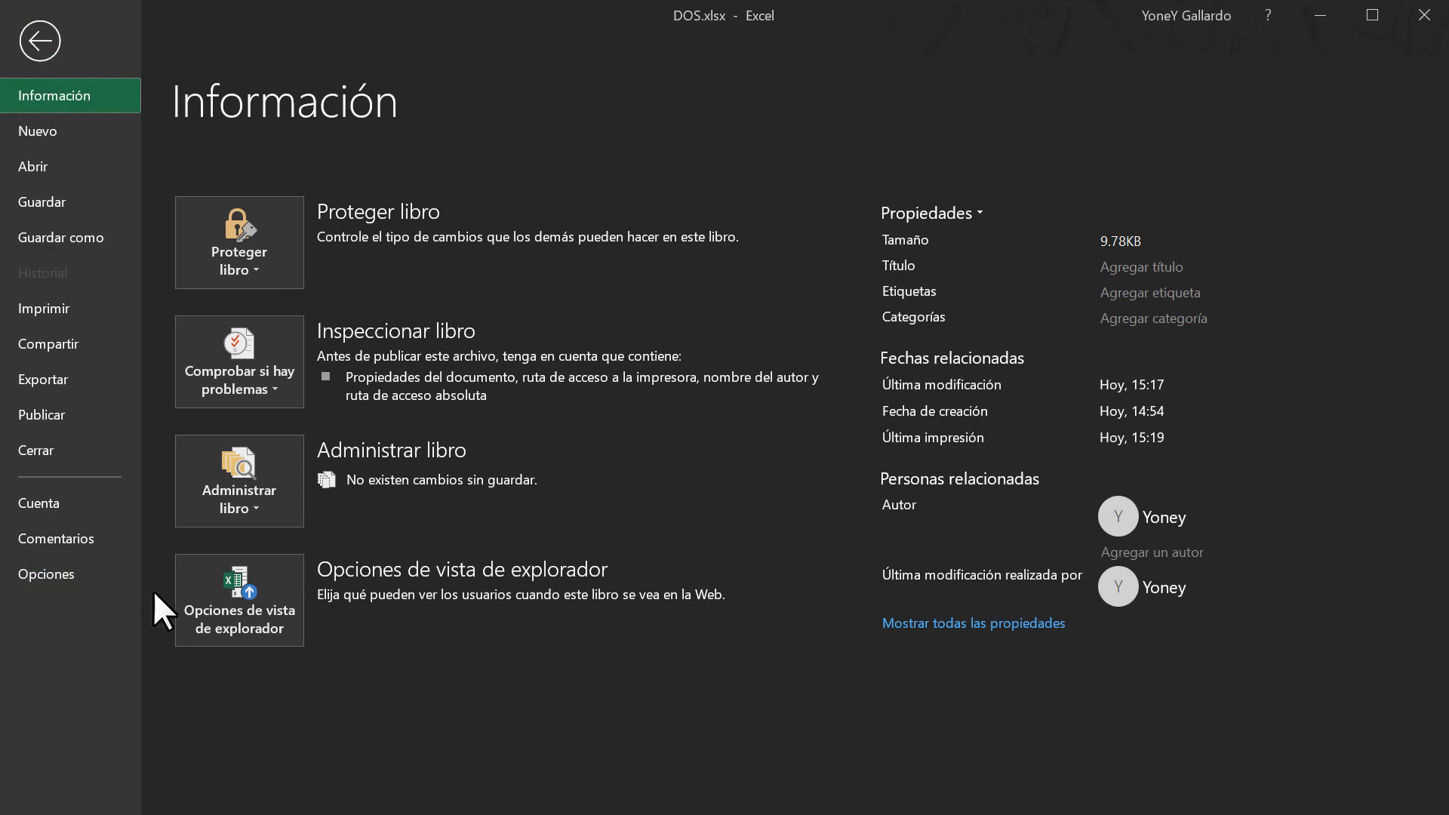
left_click(48, 501)
left_click(306, 410)
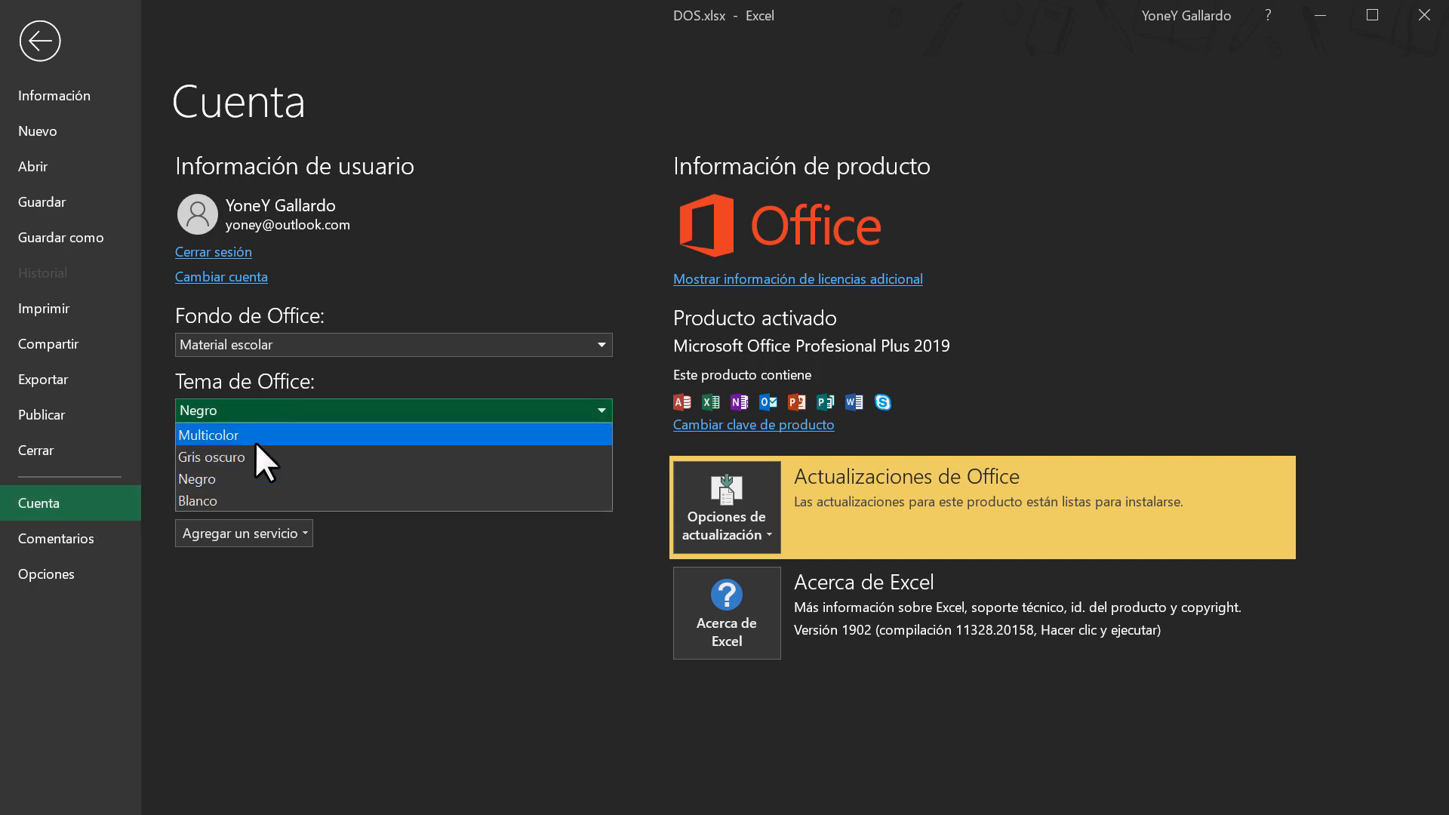
left_click(220, 494)
Set the Office theme to Multicolor and the Office background to Sin fondo
left_click(266, 411)
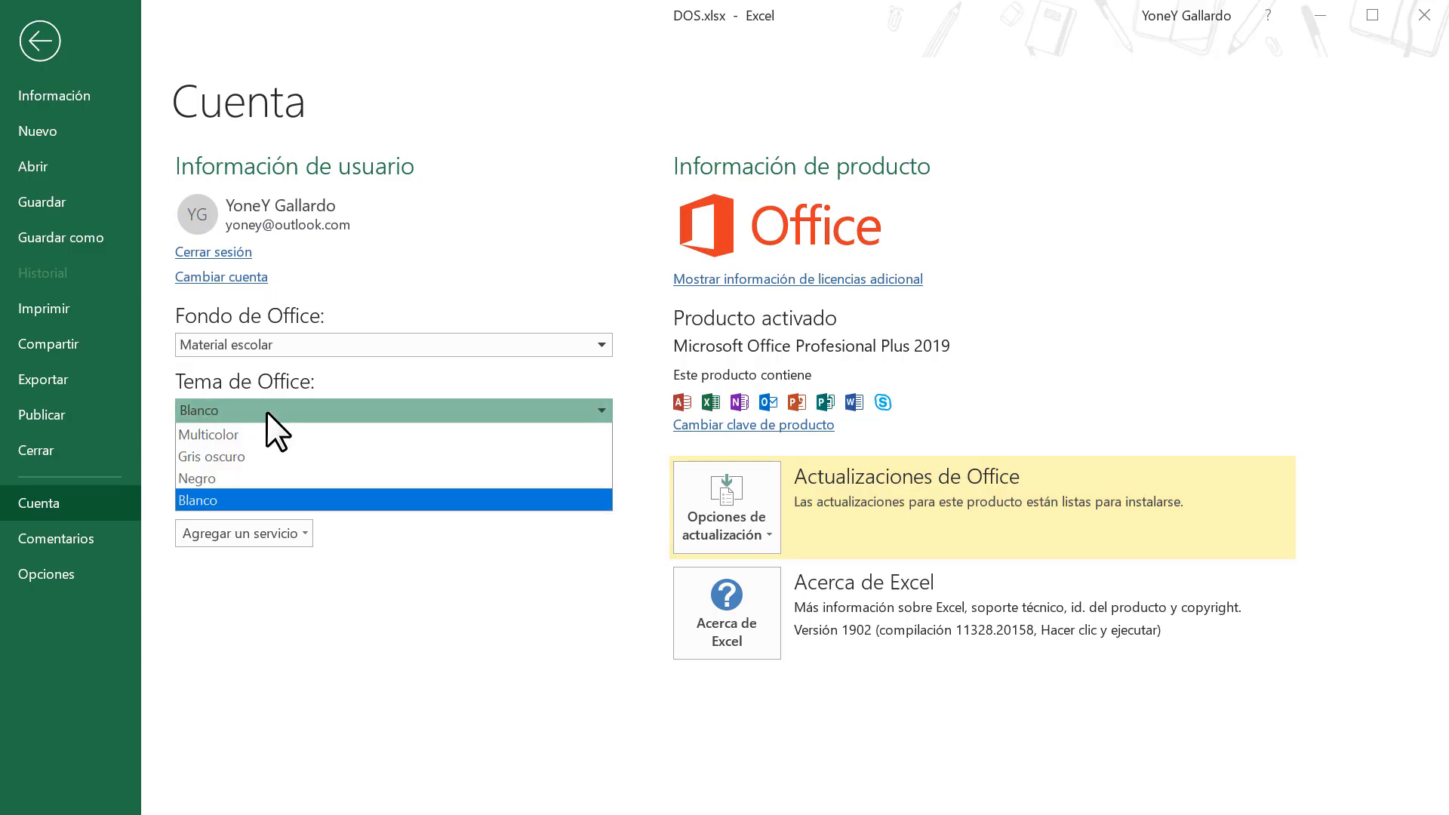
left_click(237, 433)
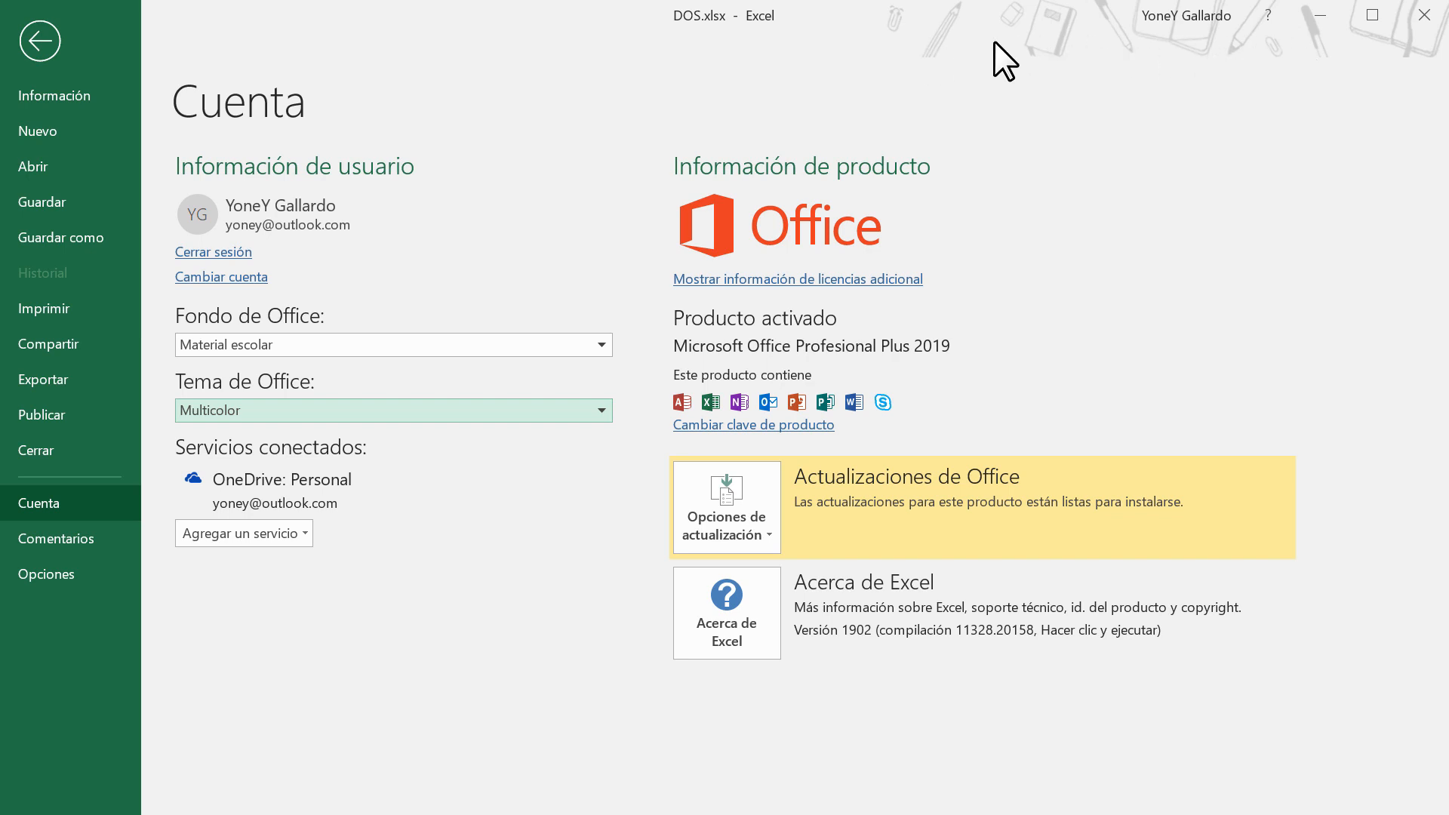
left_click(324, 349)
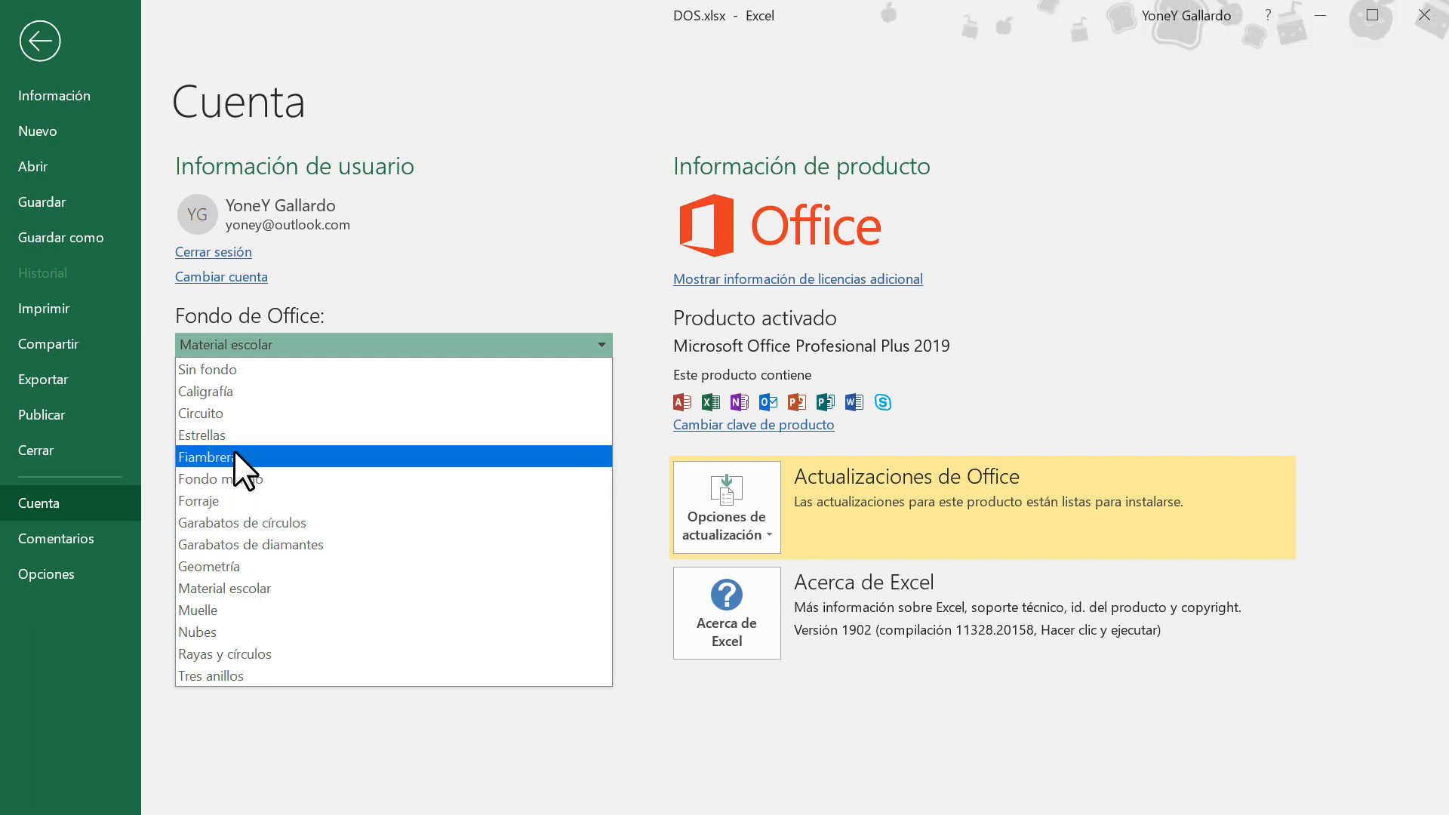
left_click(236, 373)
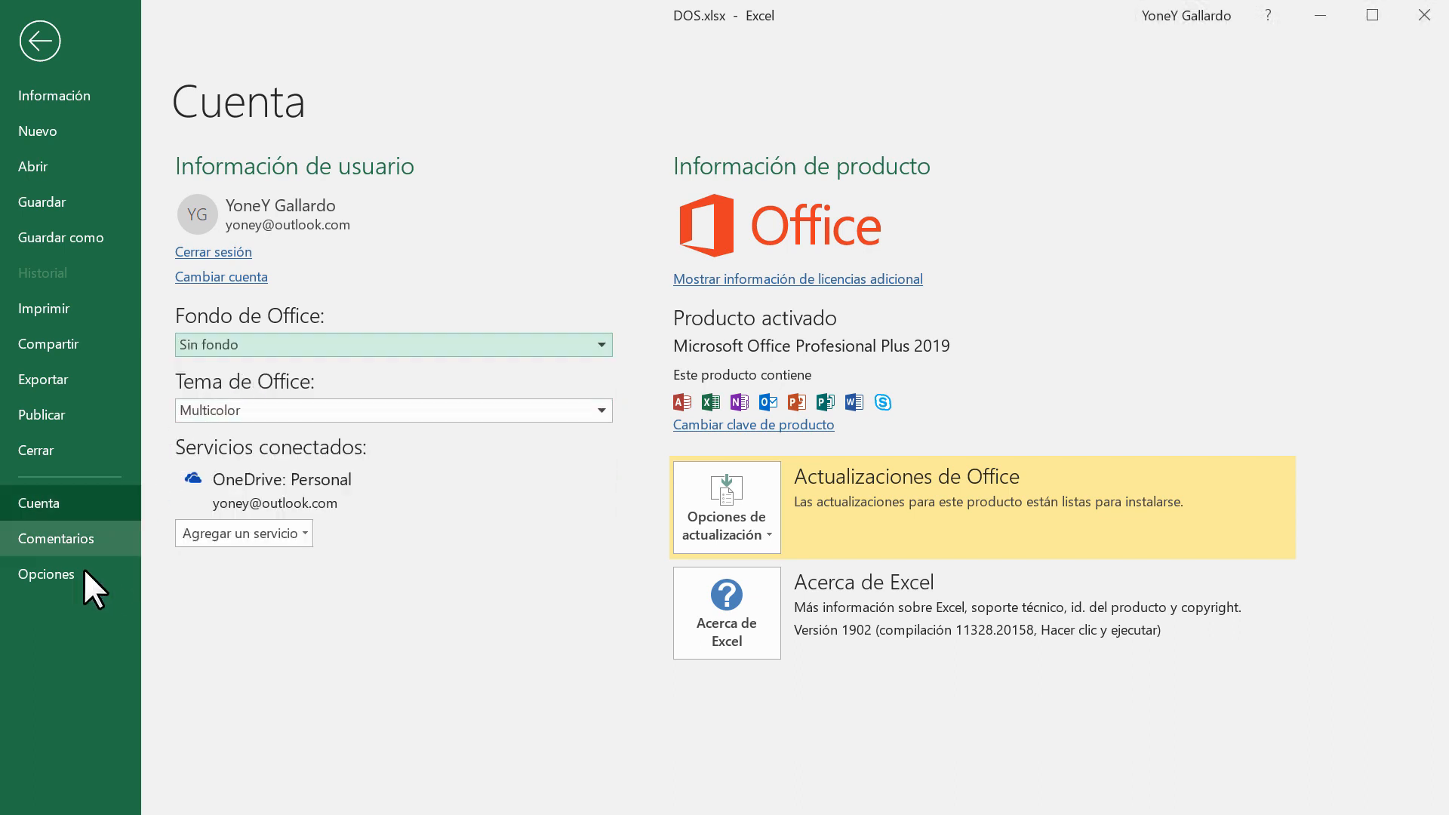
View the feedback page, and examine the General, Avanzadas and Complementos categories of the Excel options without changing any setting
left_click(56, 538)
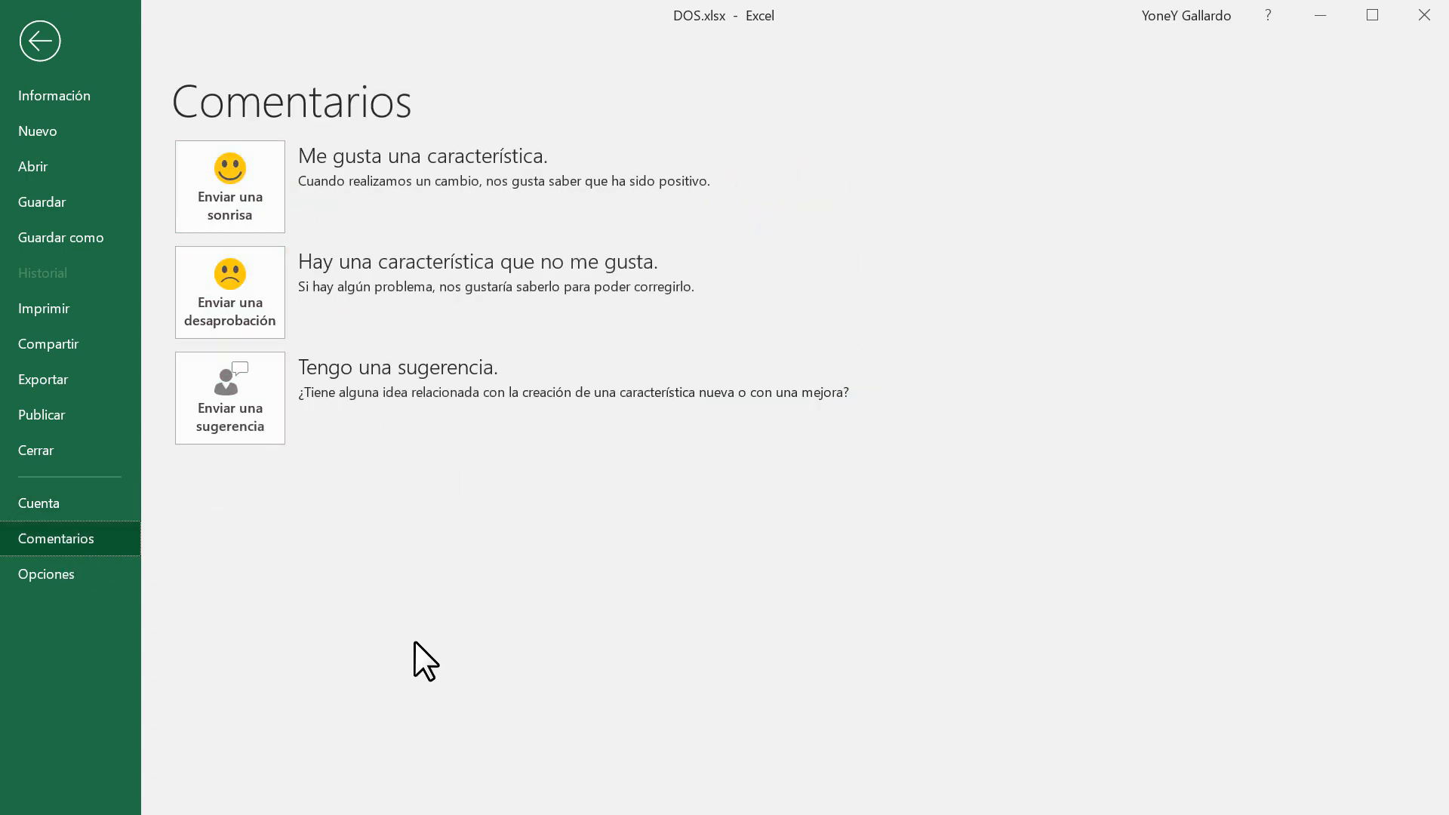
left_click(41, 575)
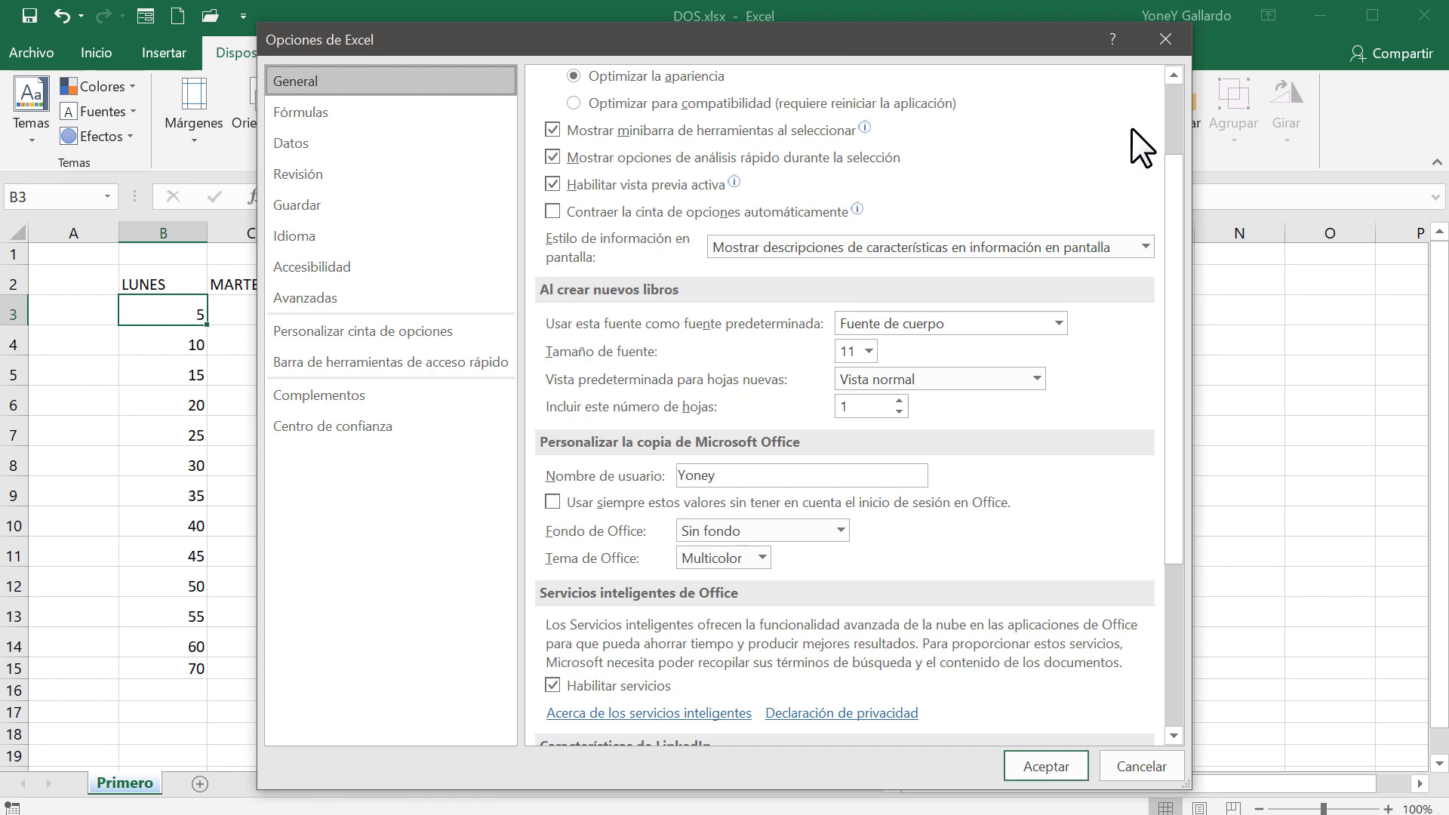
left_click_drag(1175, 198, 1193, 112)
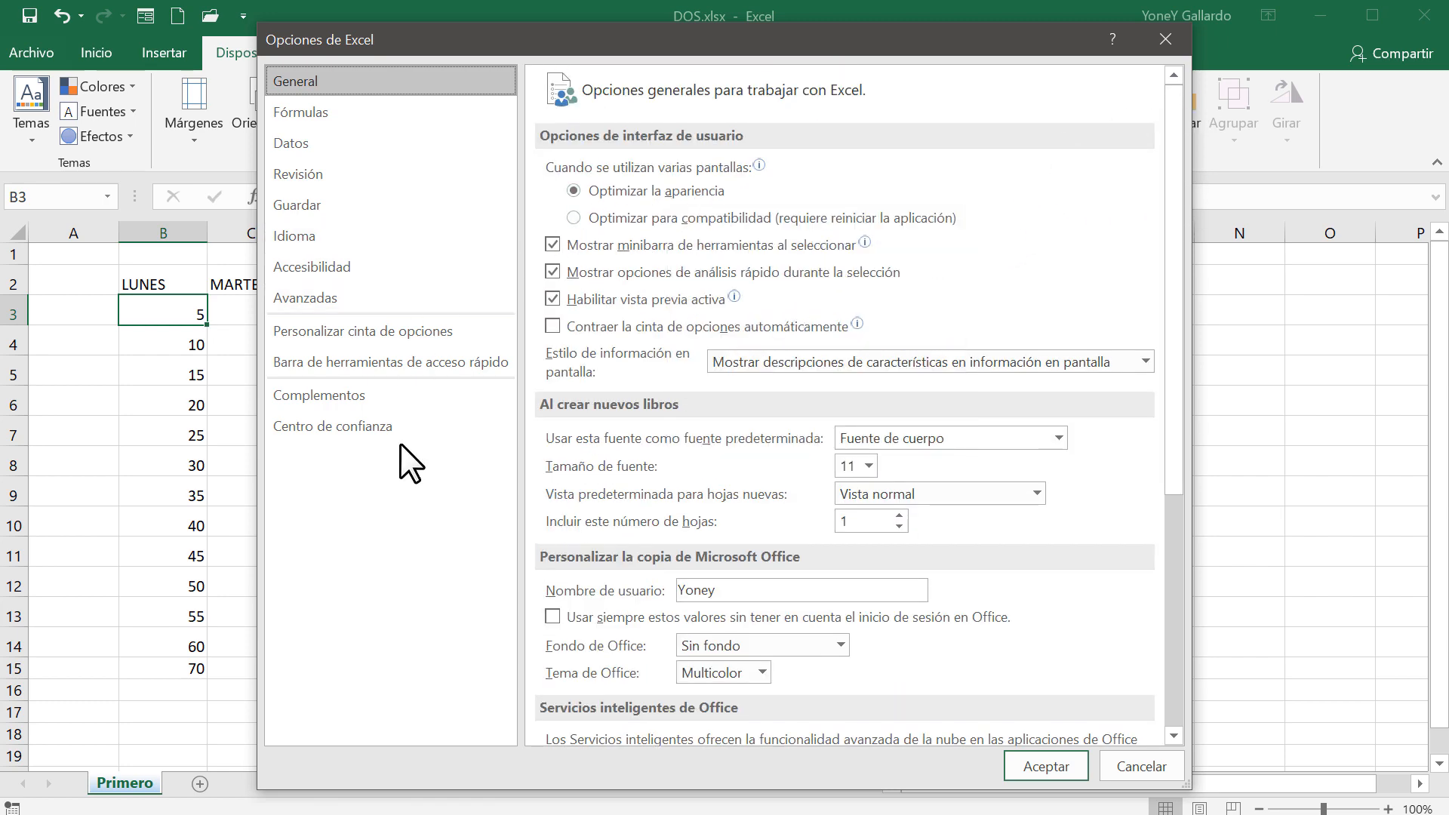
left_click(332, 297)
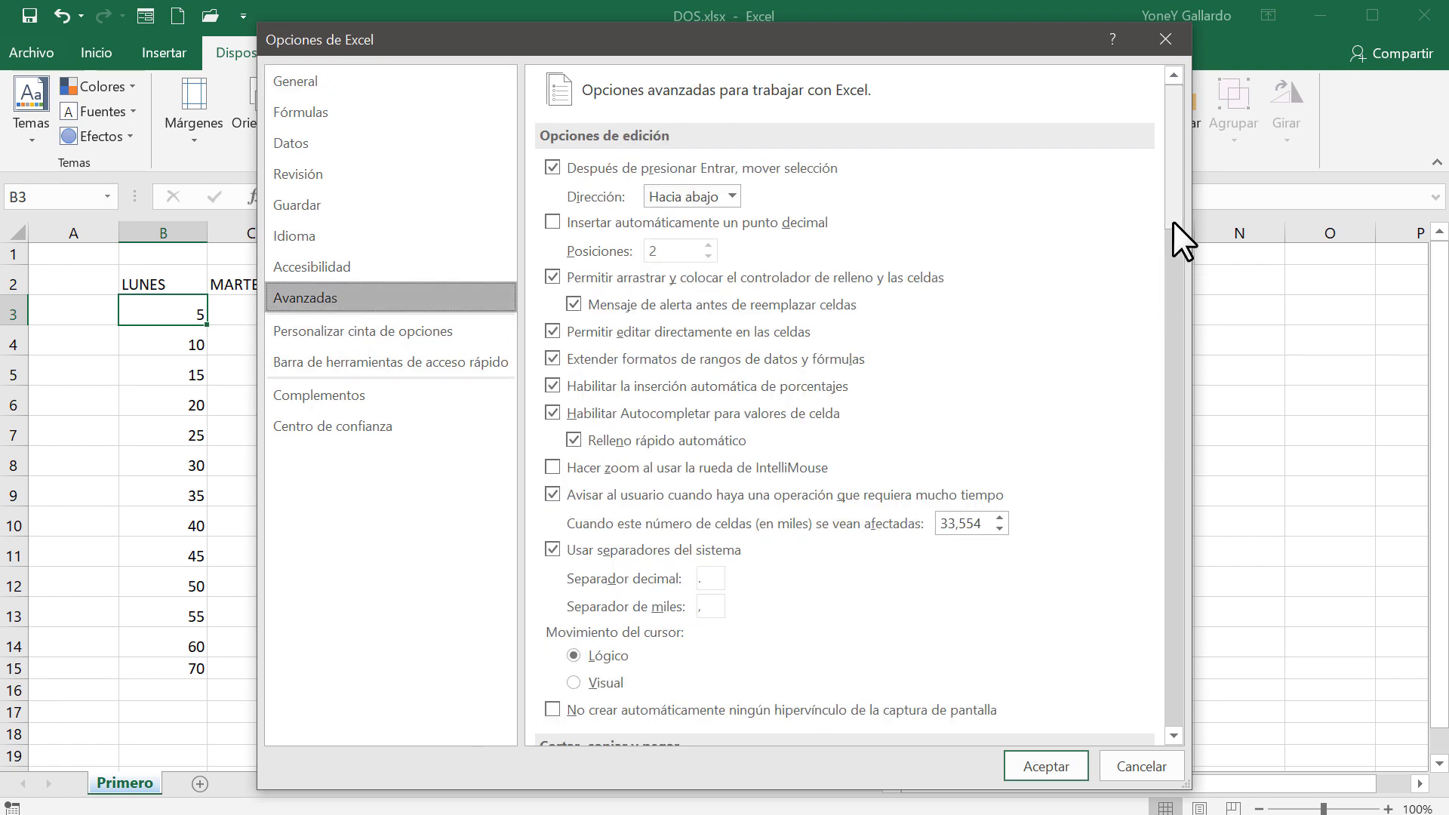
left_click_drag(1173, 220, 1173, 670)
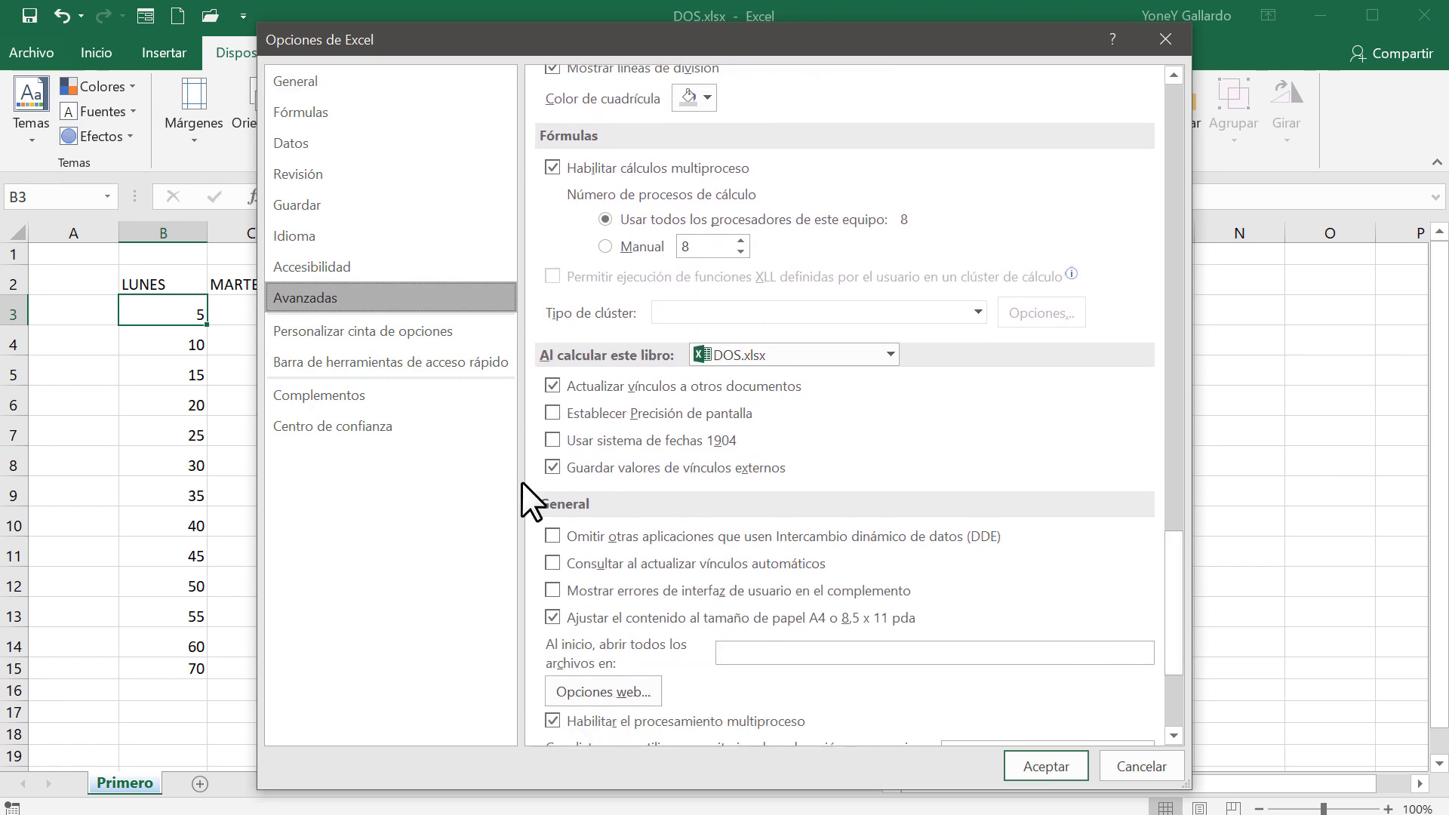
left_click(314, 397)
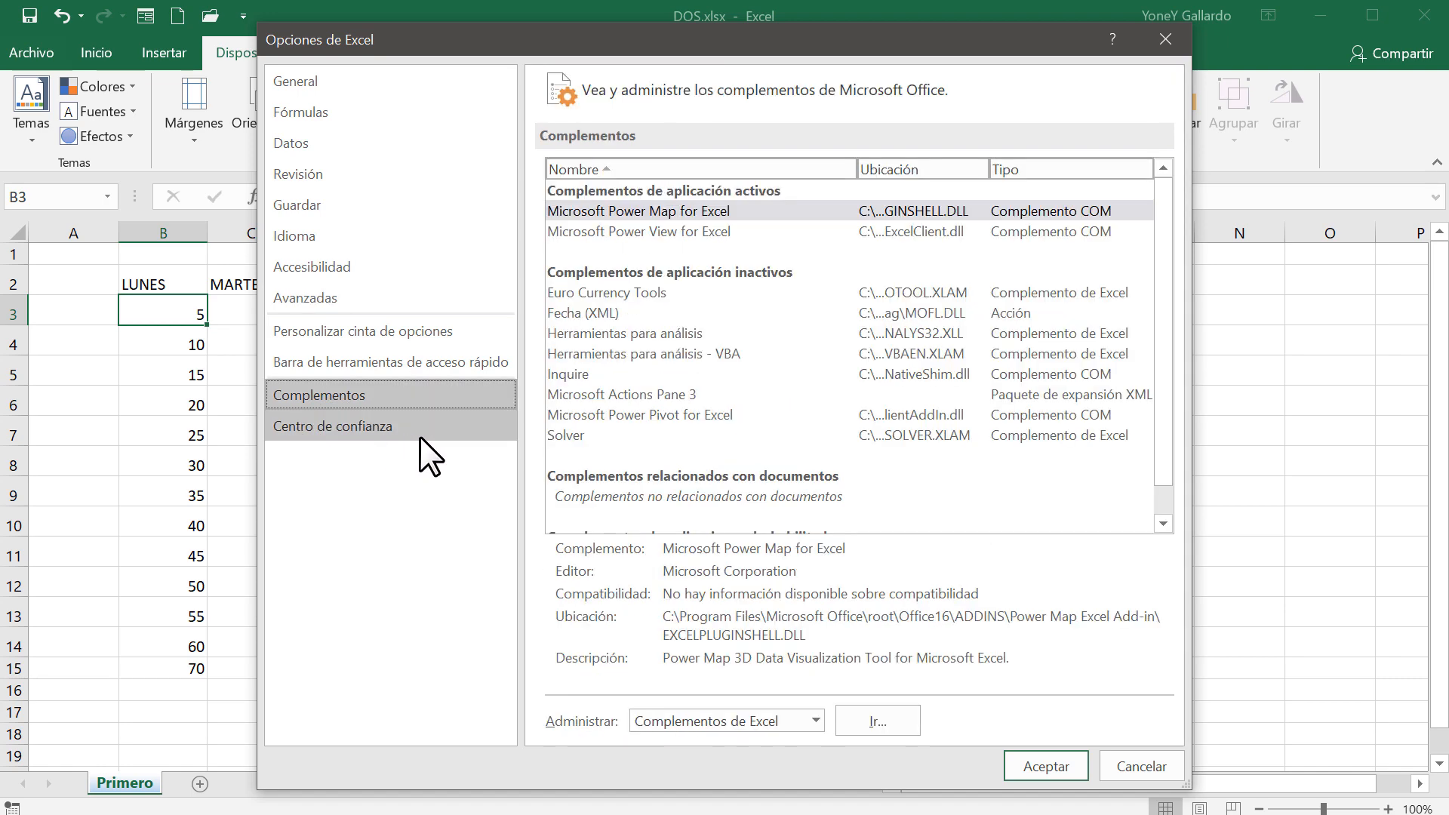
scroll(943, 355, "down", 1)
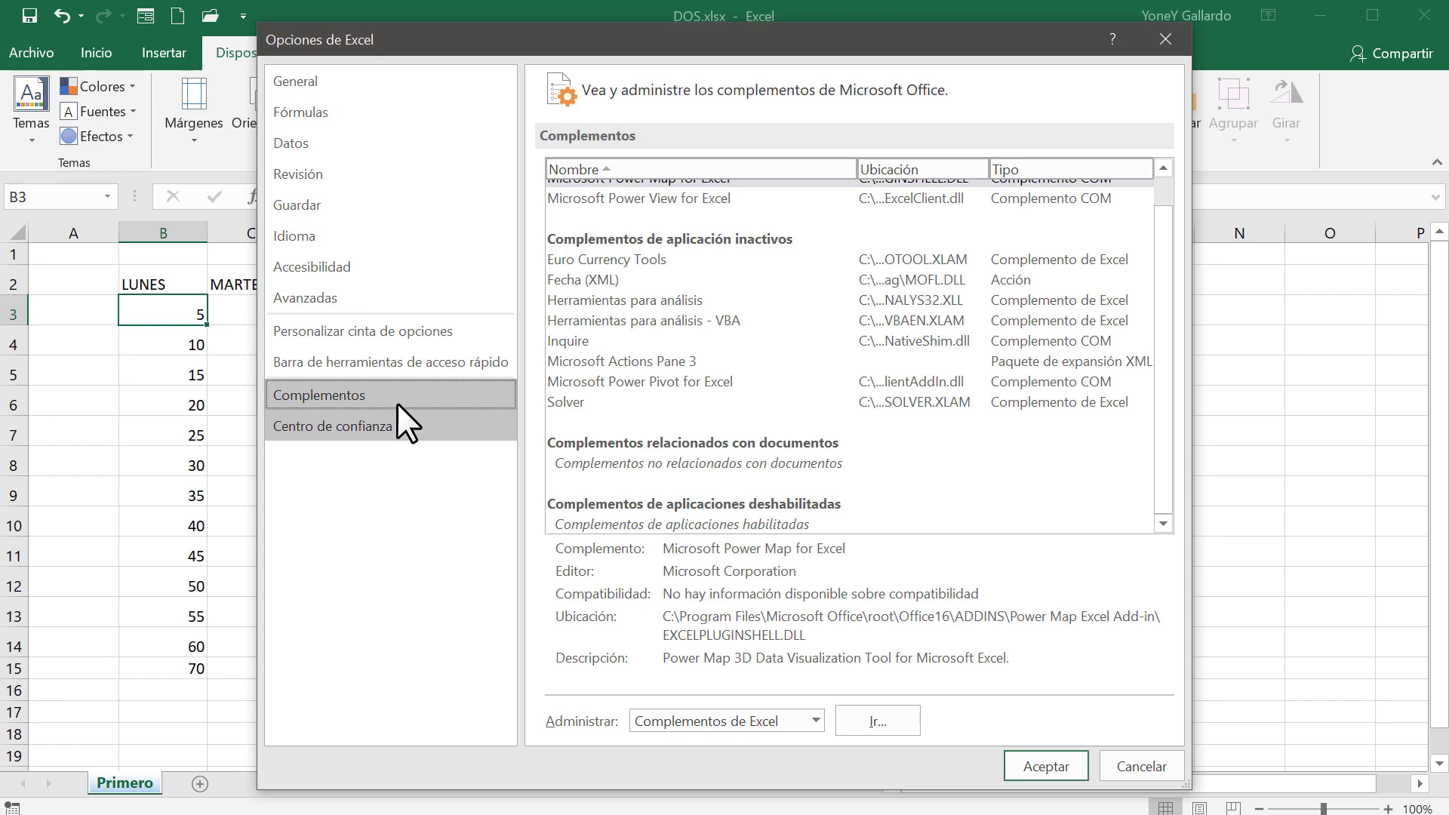
left_click(1131, 763)
Show the home commands and inspect the contents of cells B2, B3 and F2 in the formula bar
left_click(161, 284)
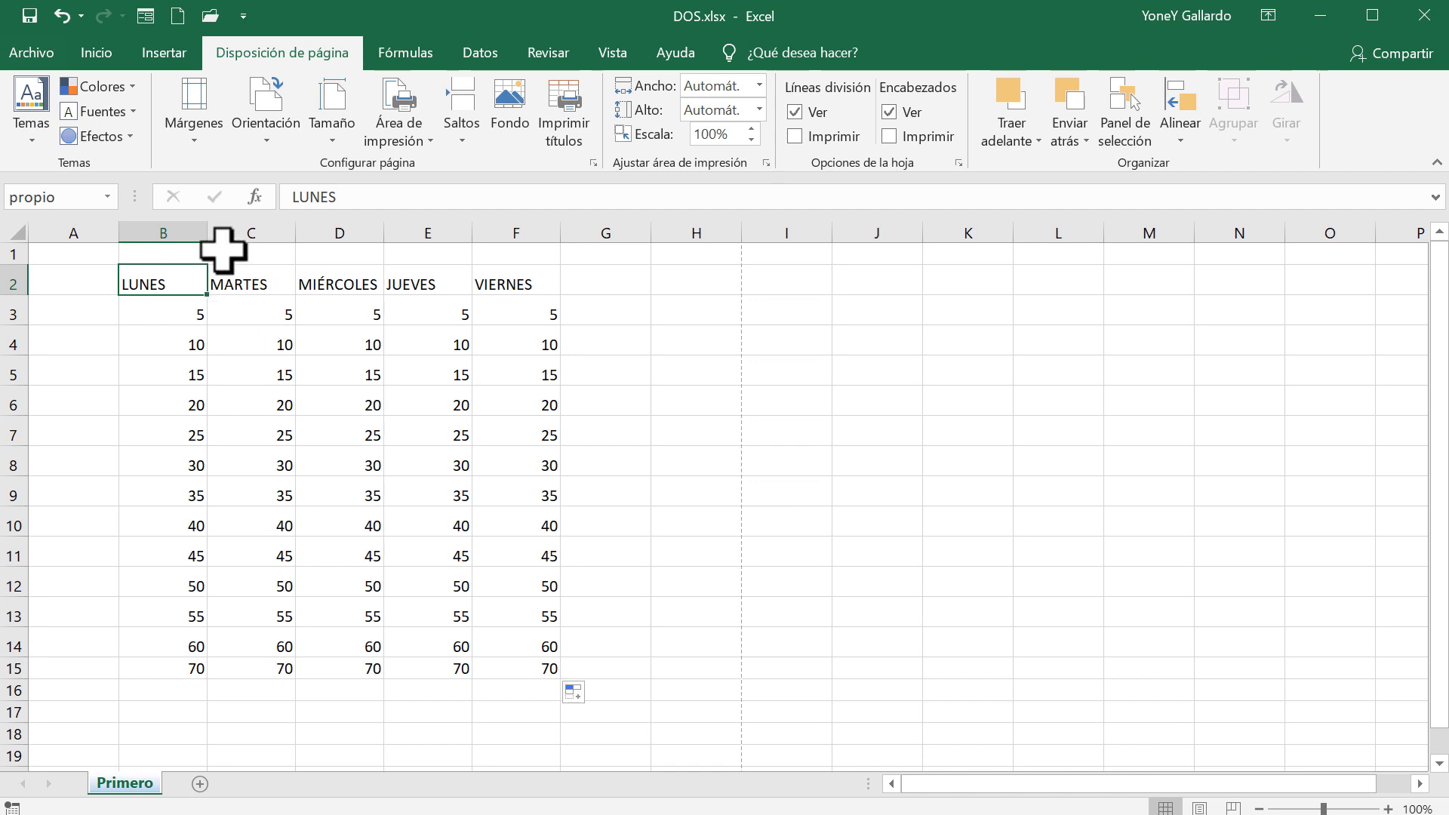
left_click(97, 52)
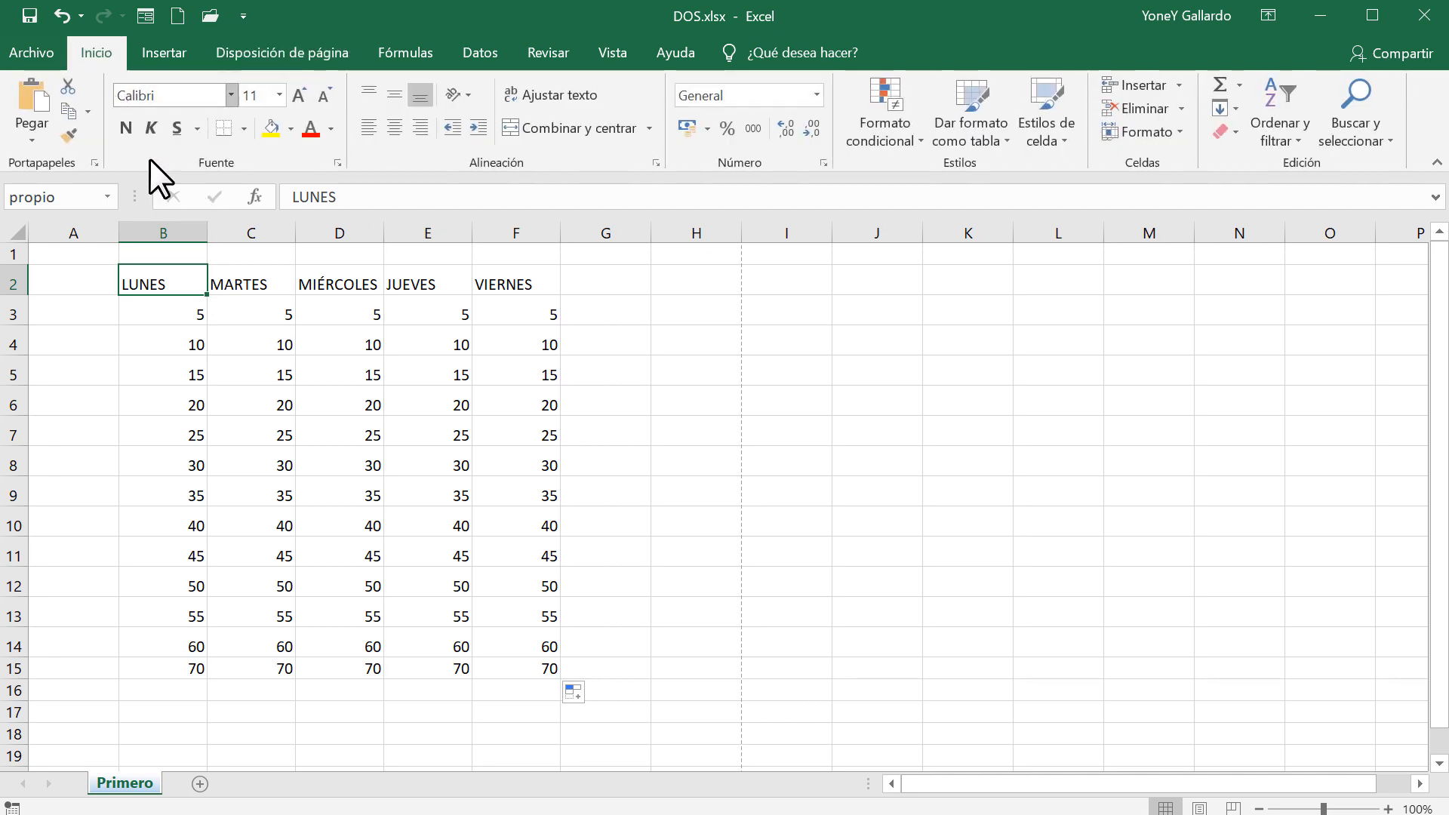
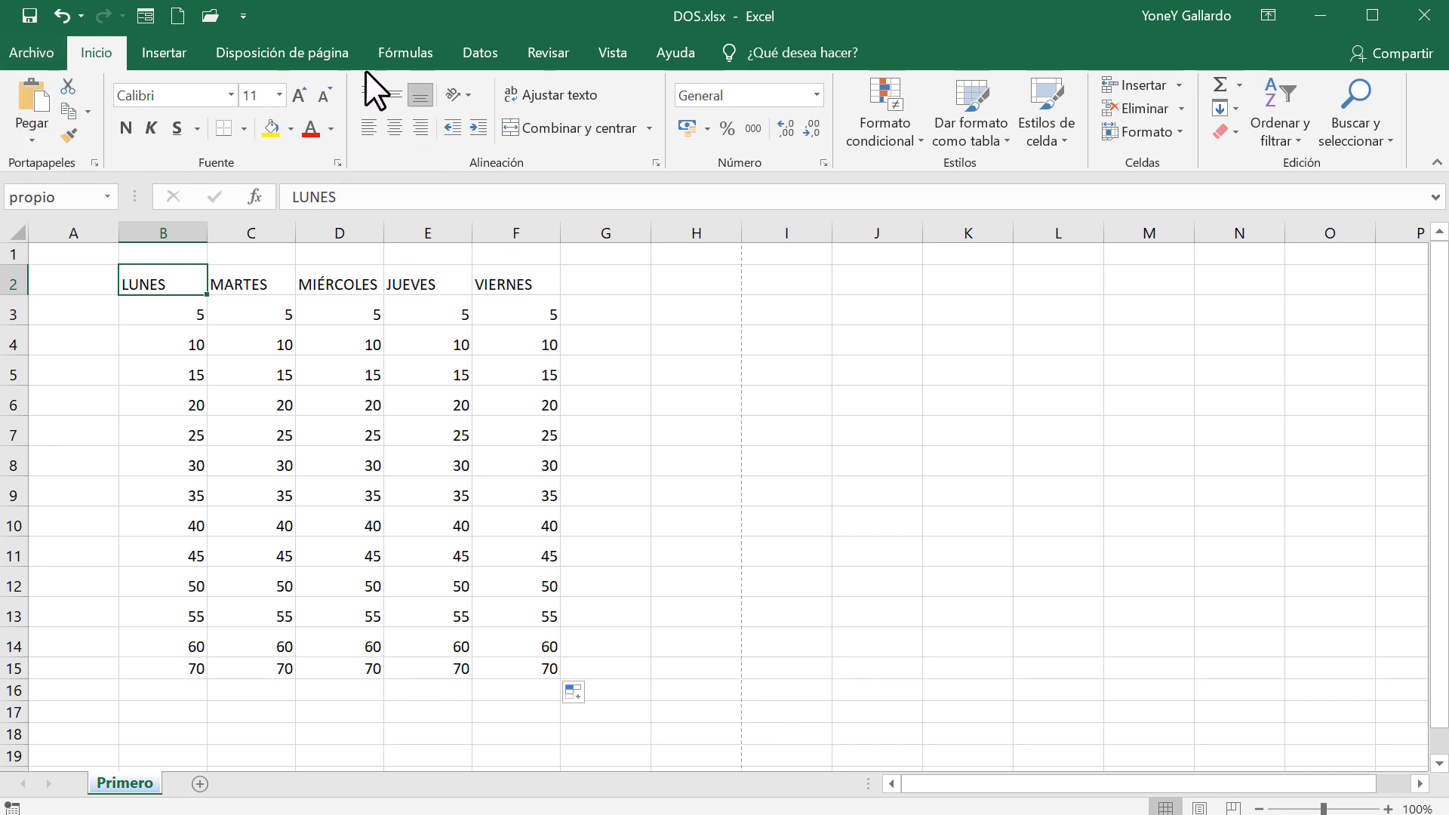
left_click(194, 308)
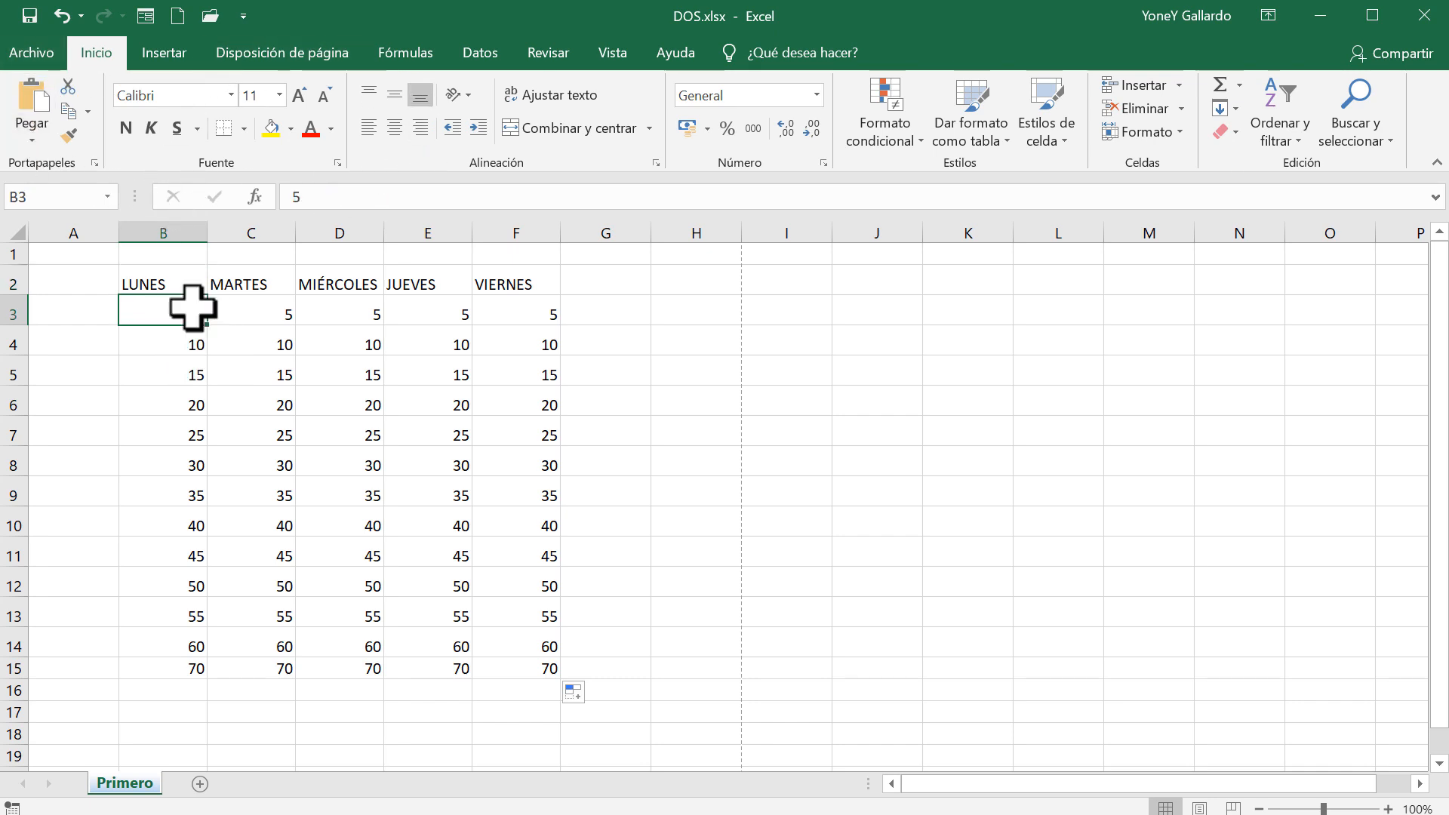
left_click(161, 281)
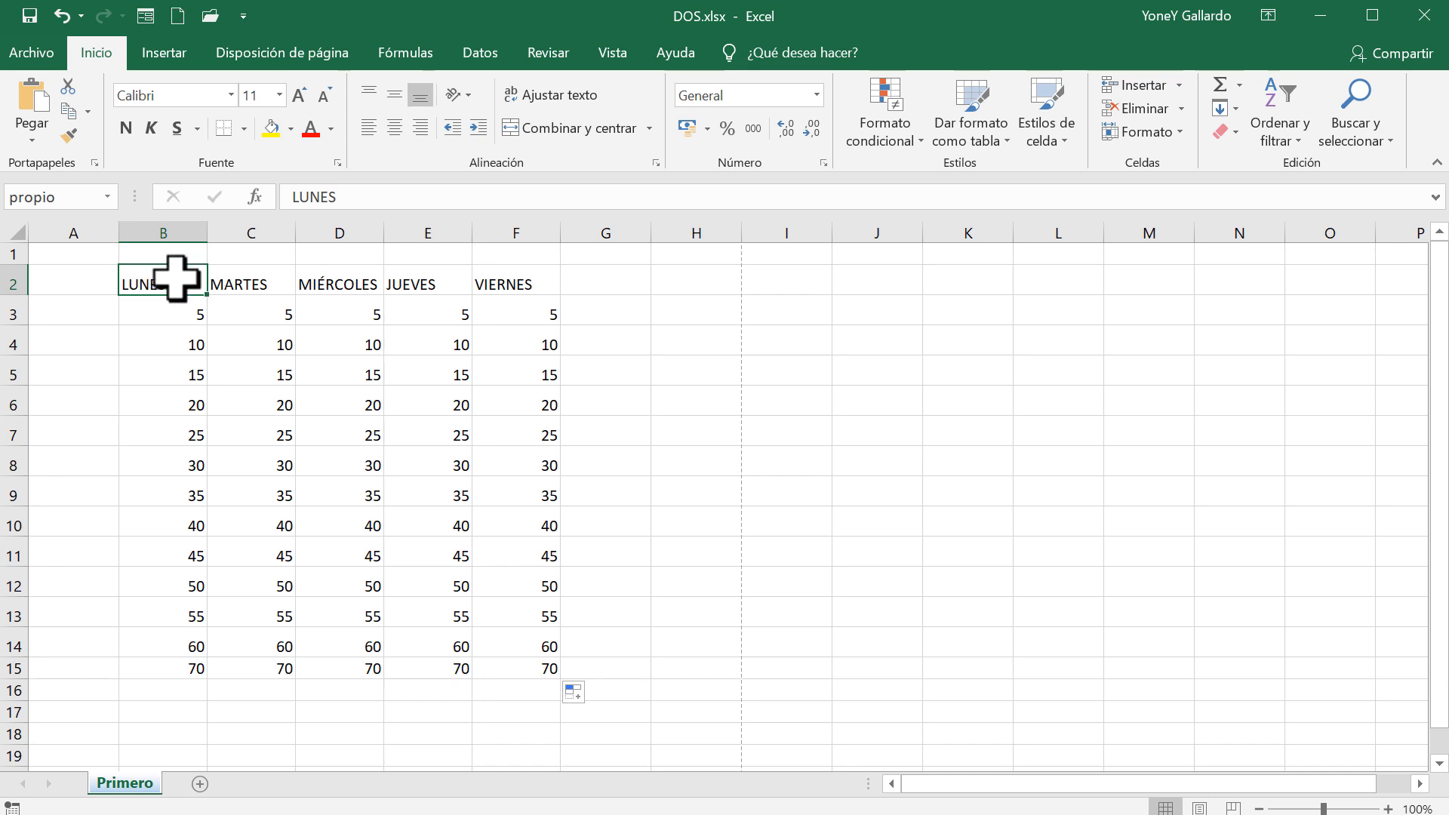
left_click(489, 278)
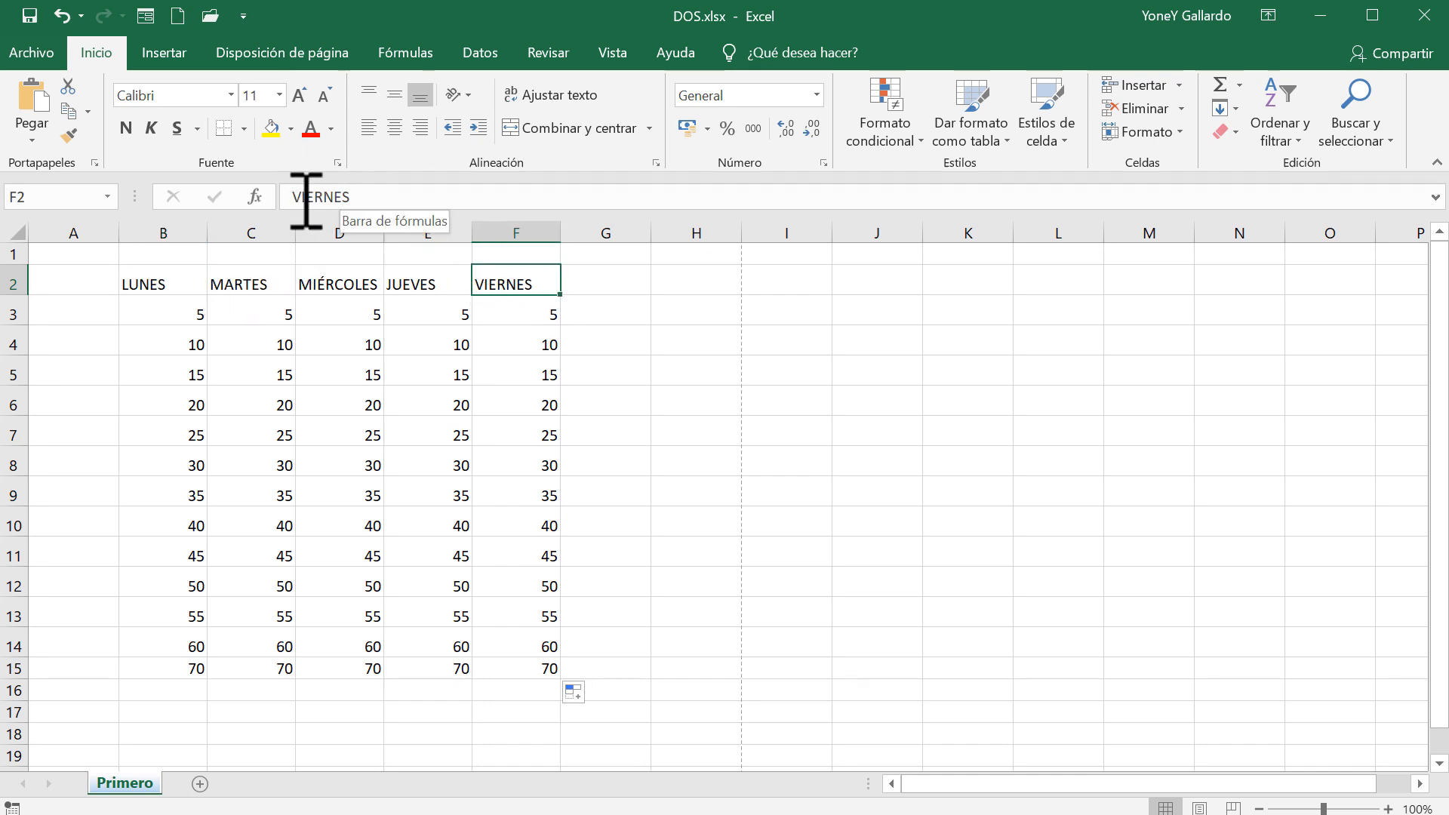
Edit the header in cell F2 and re-enter it as VIERNES
double_click(495, 284)
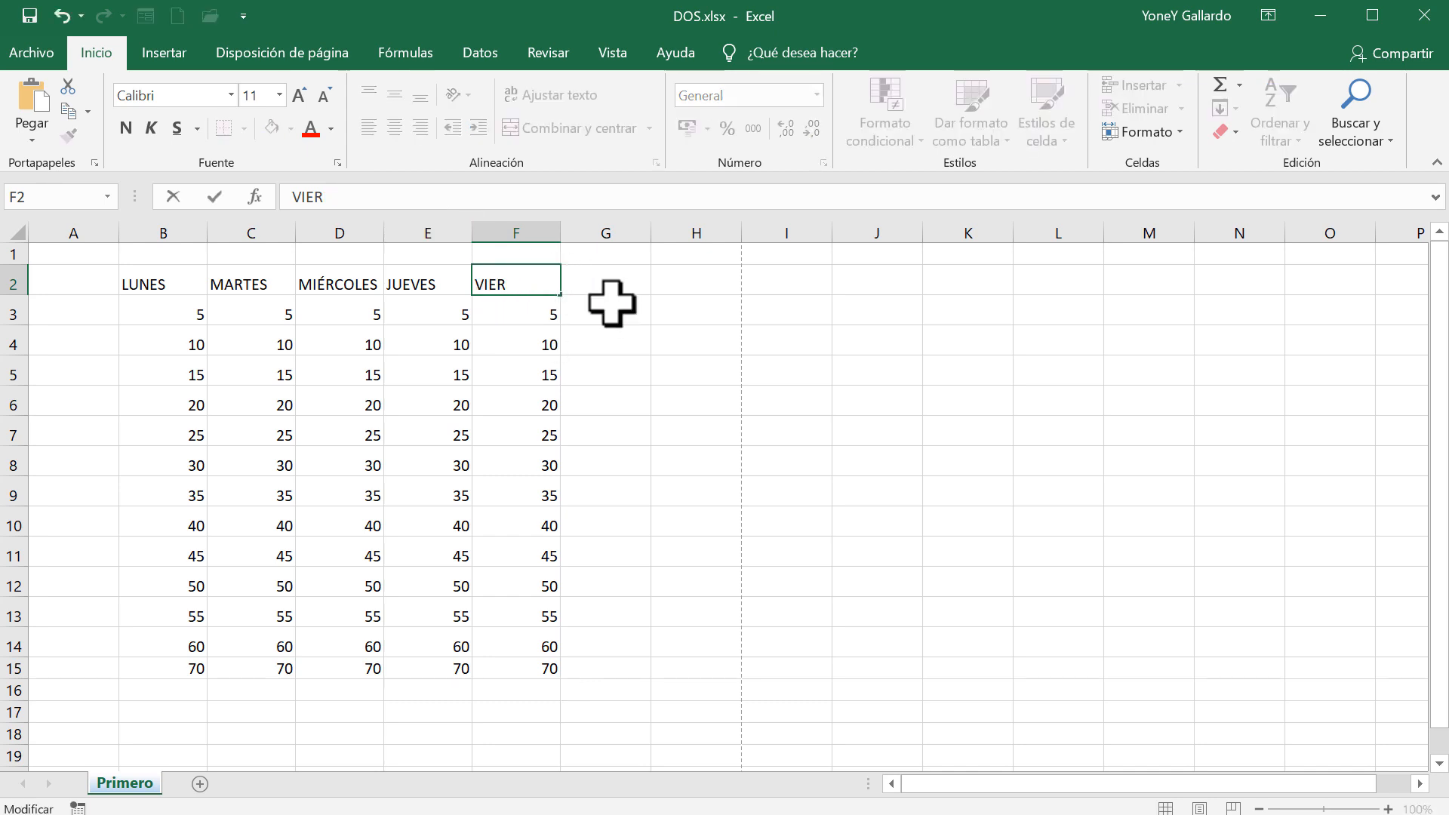
key("Return")
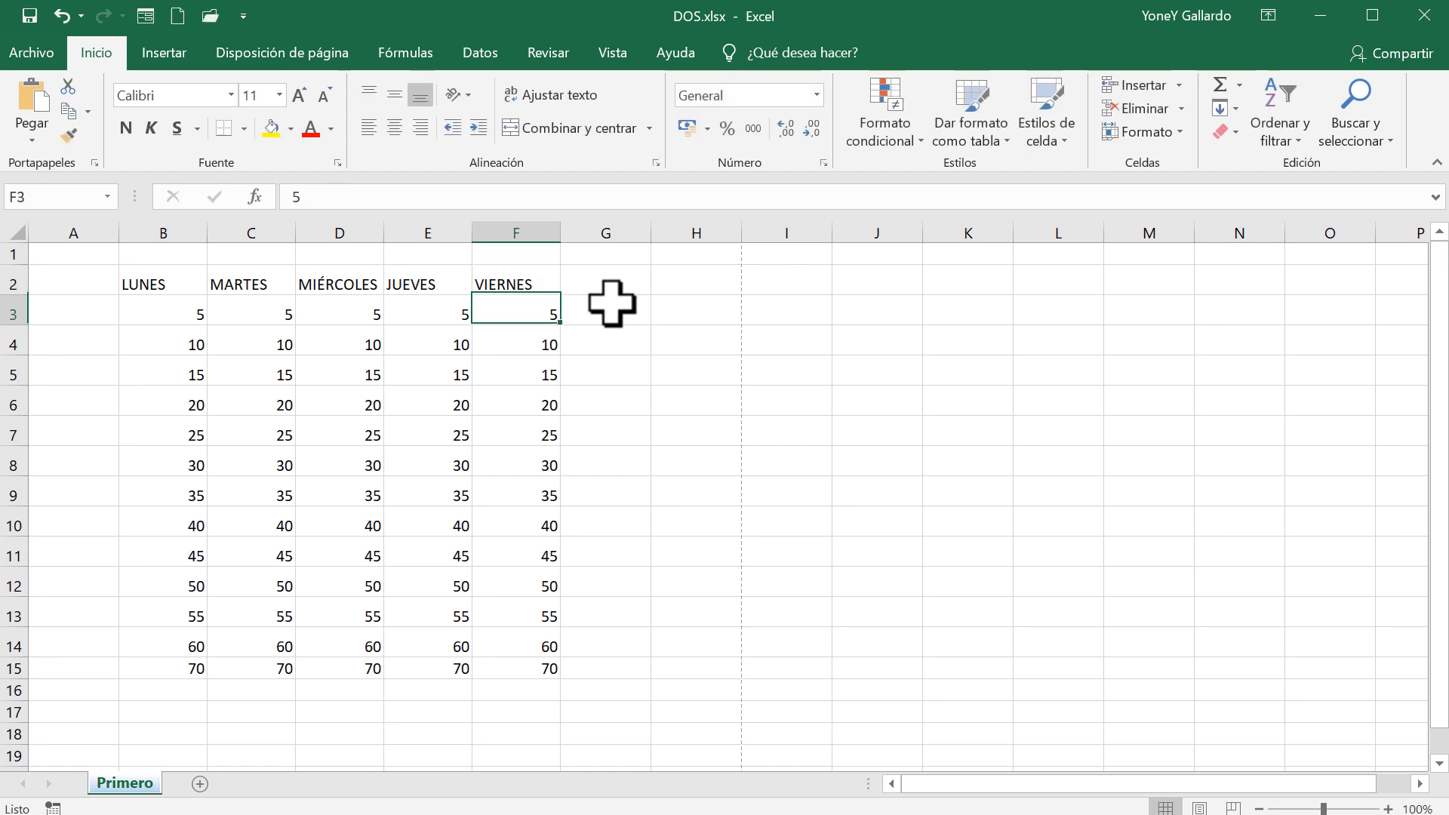
left_click(508, 284)
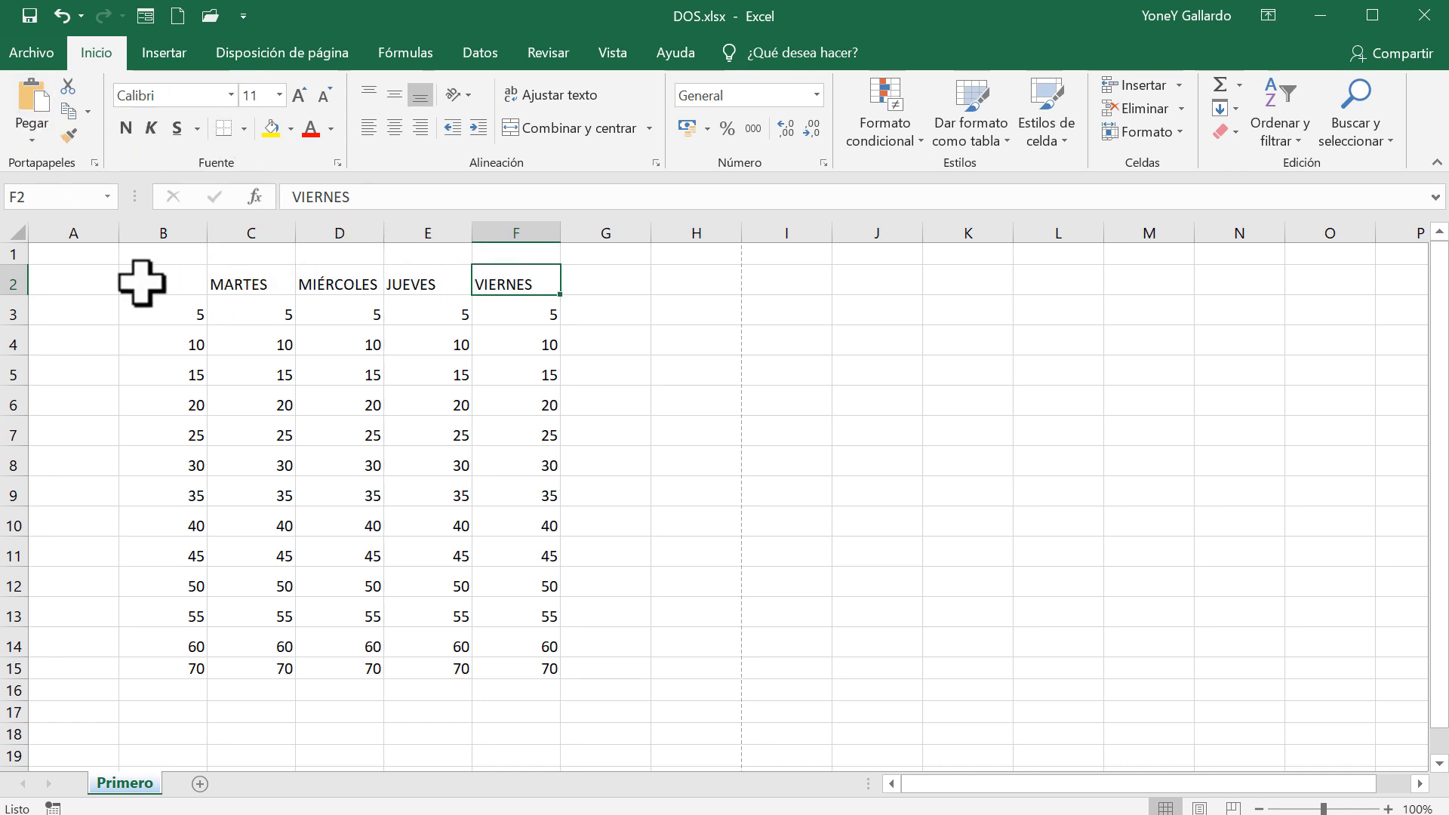
Select the whole table B2:F15, clear the selection, and select the table again starting from cell B4 before deselecting it
left_click_drag(147, 283, 511, 666)
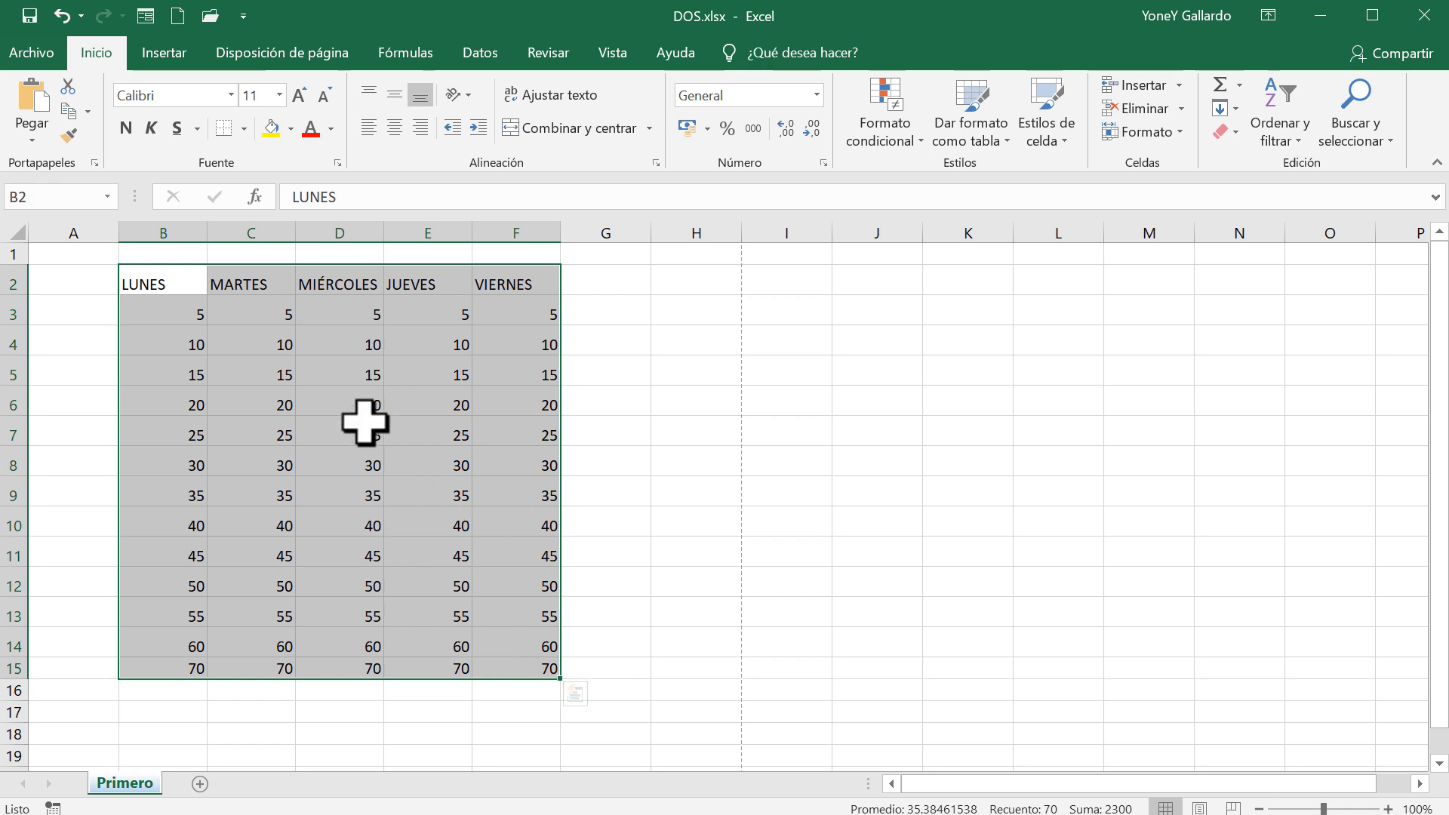
left_click(266, 360)
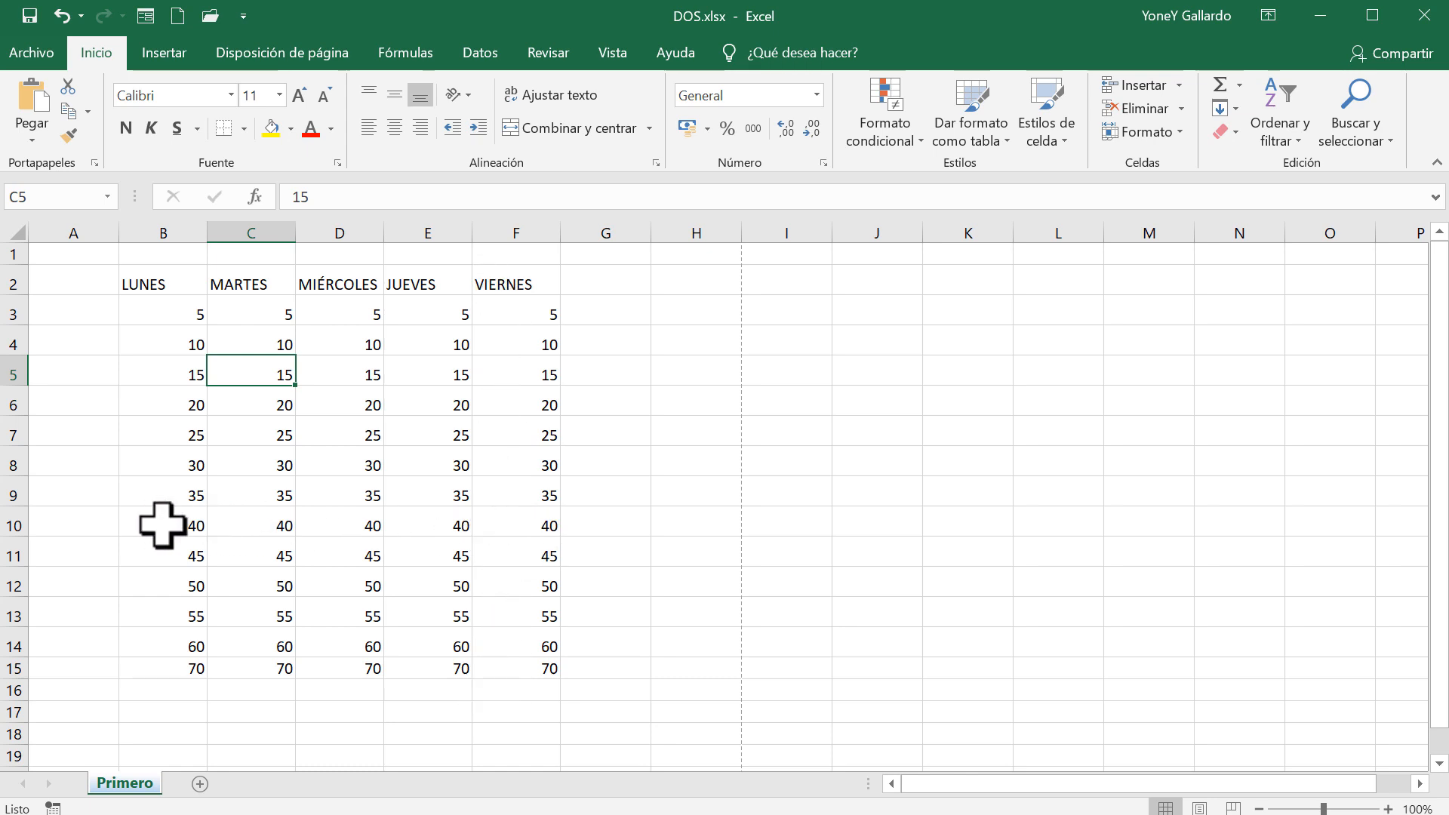
left_click(170, 345)
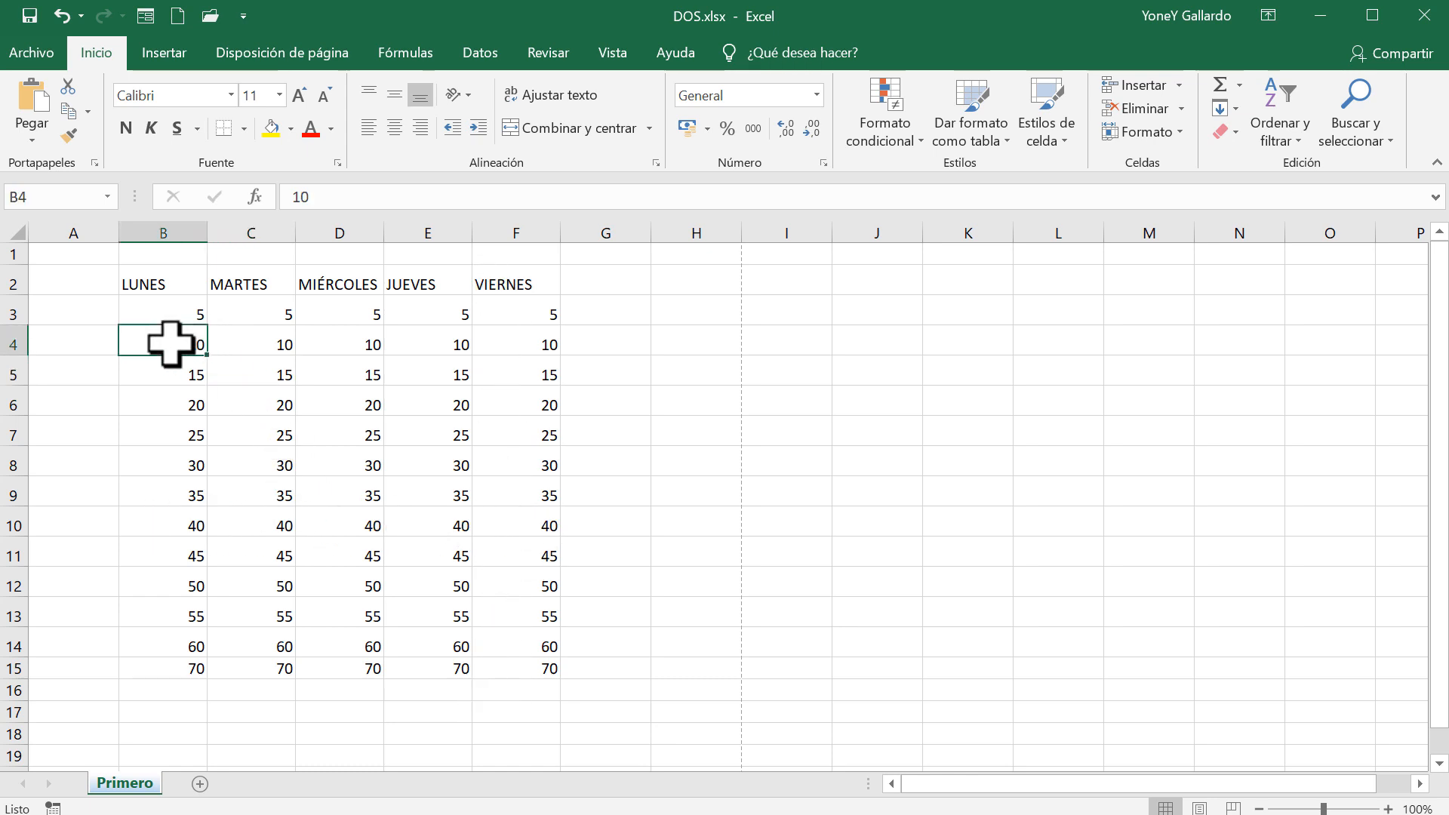
key("ctrl+a")
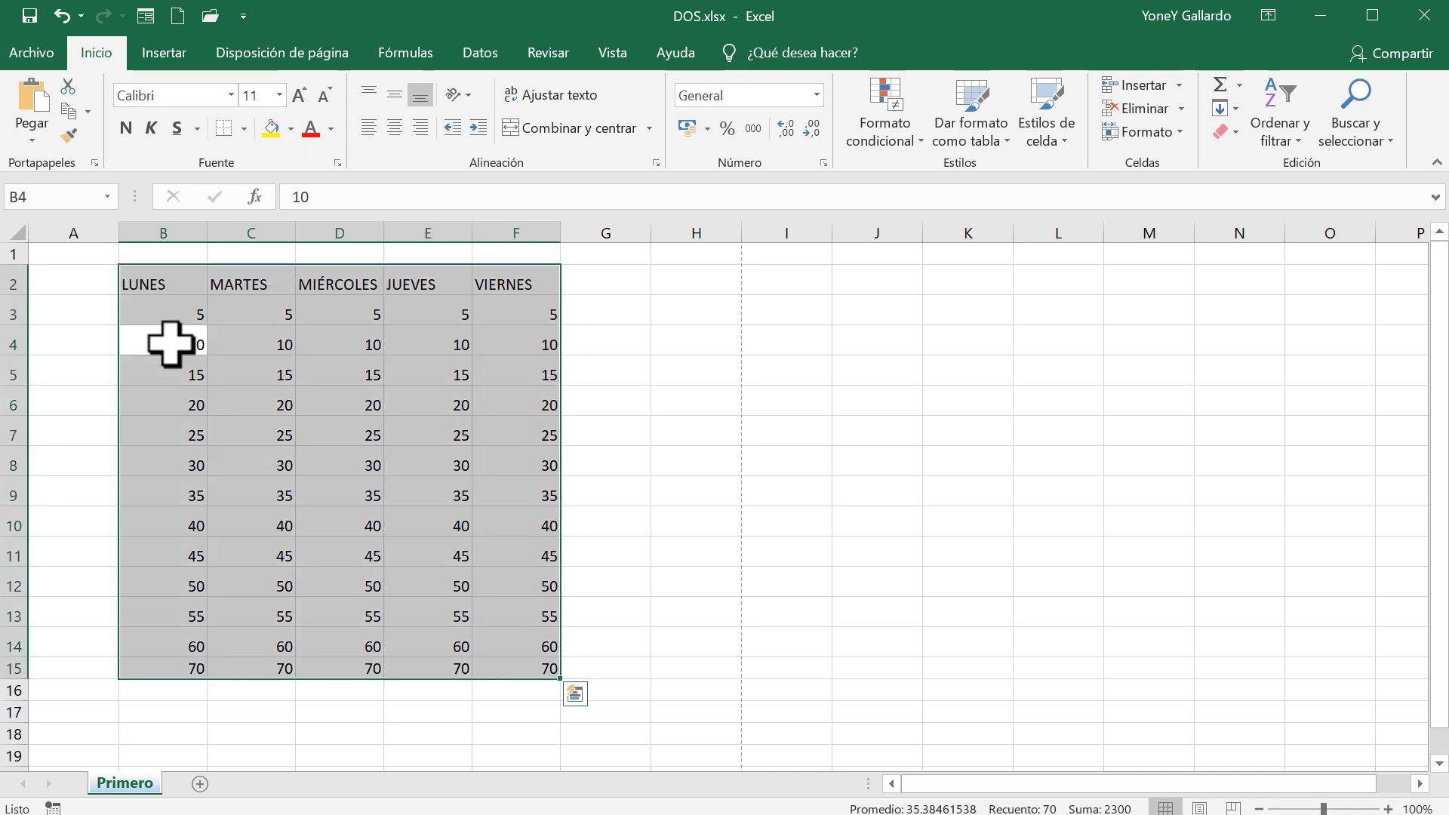
left_click(215, 480)
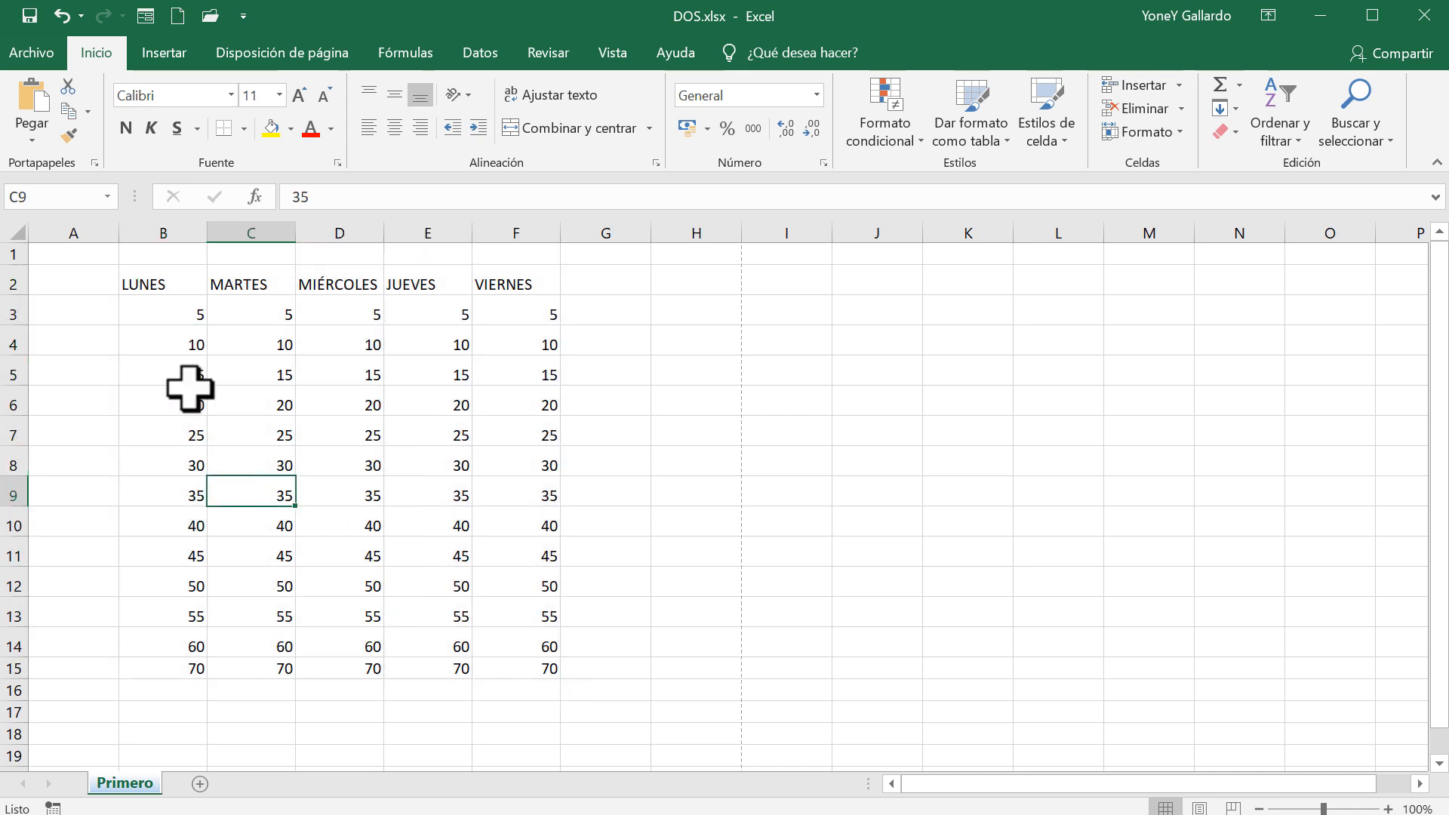
Copy the table B2:F15 to a new sheet starting at cell D2, and return to the Primero sheet
left_click_drag(146, 281, 524, 668)
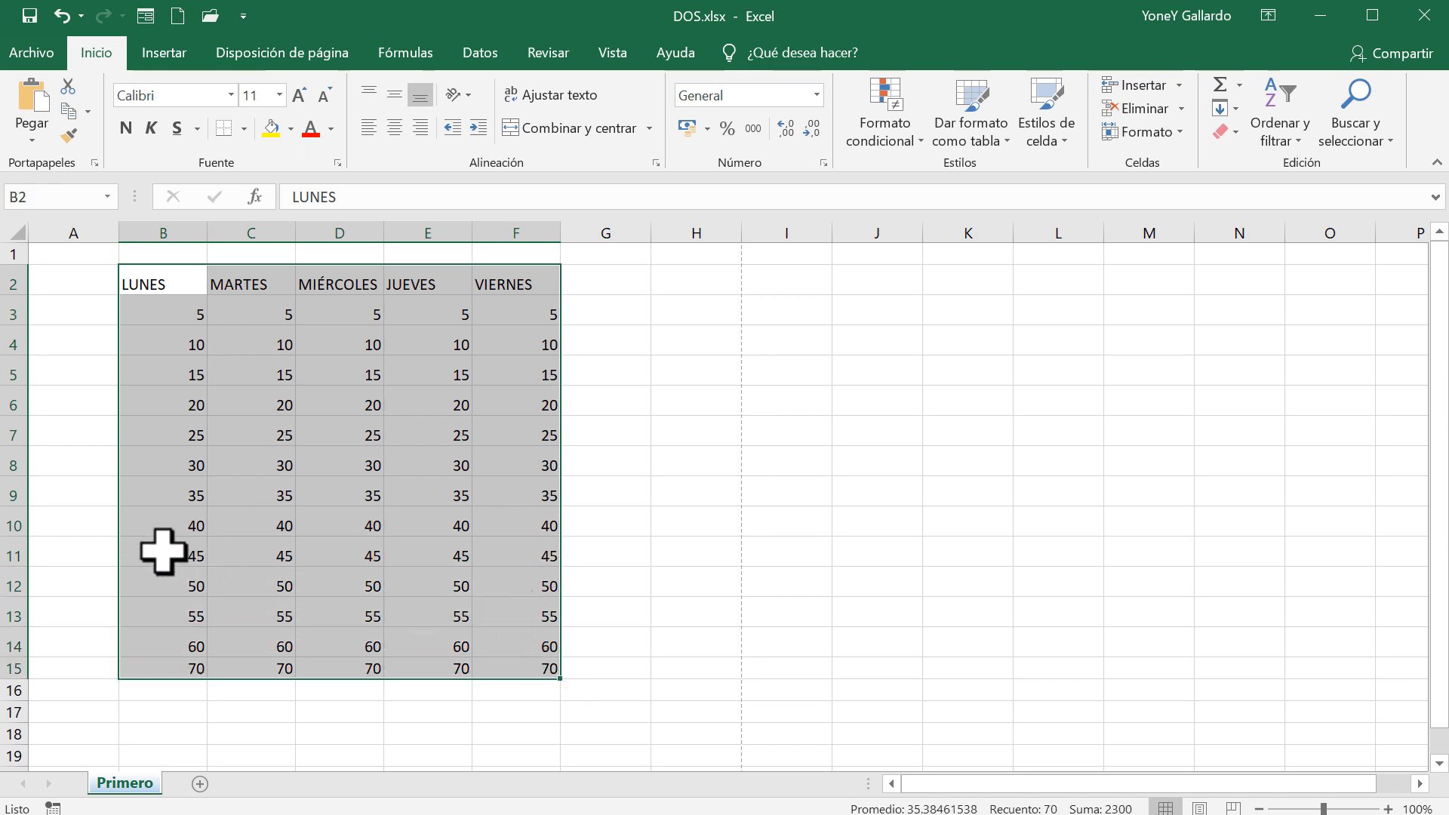
left_click(67, 108)
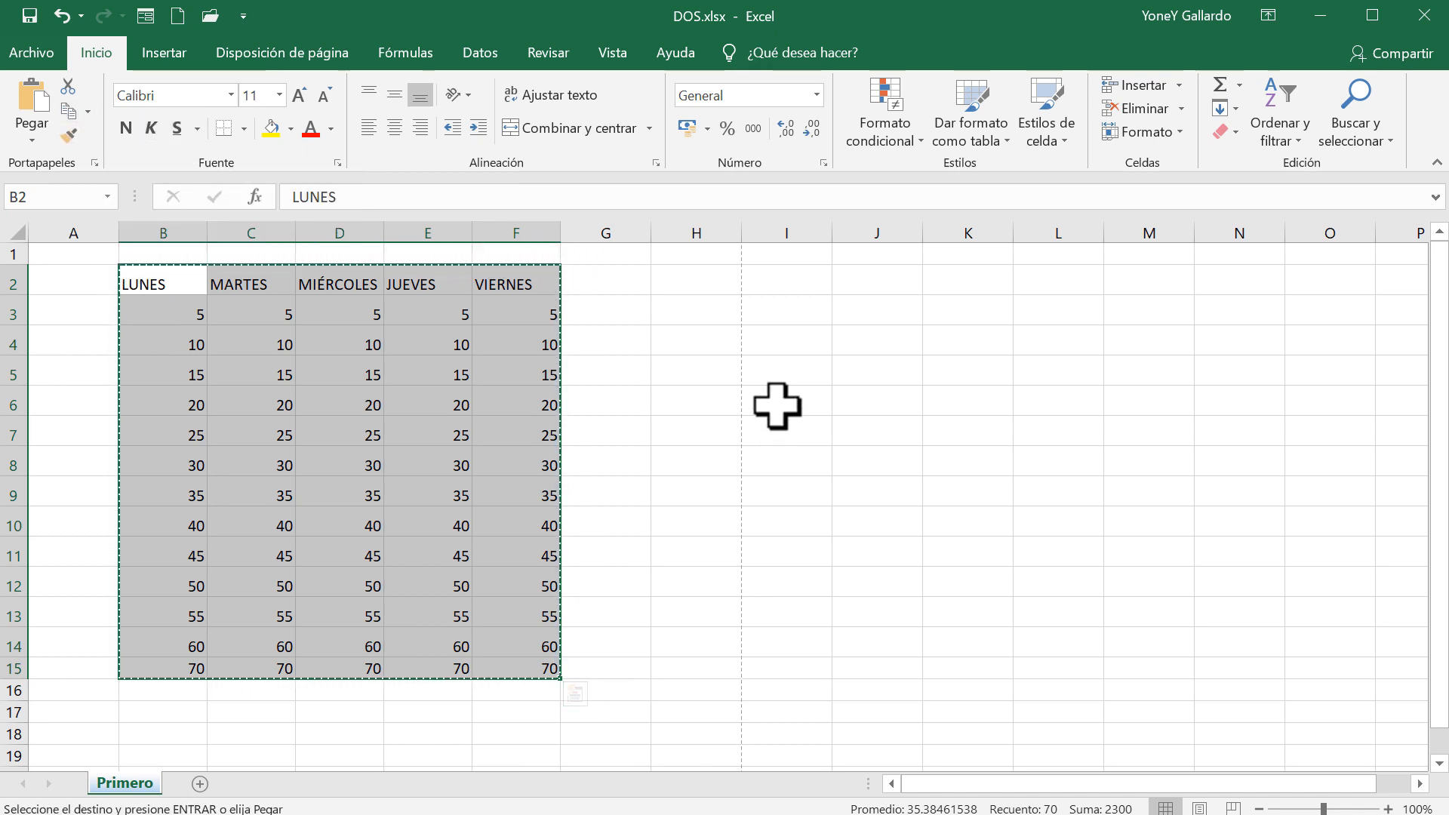
left_click(879, 279)
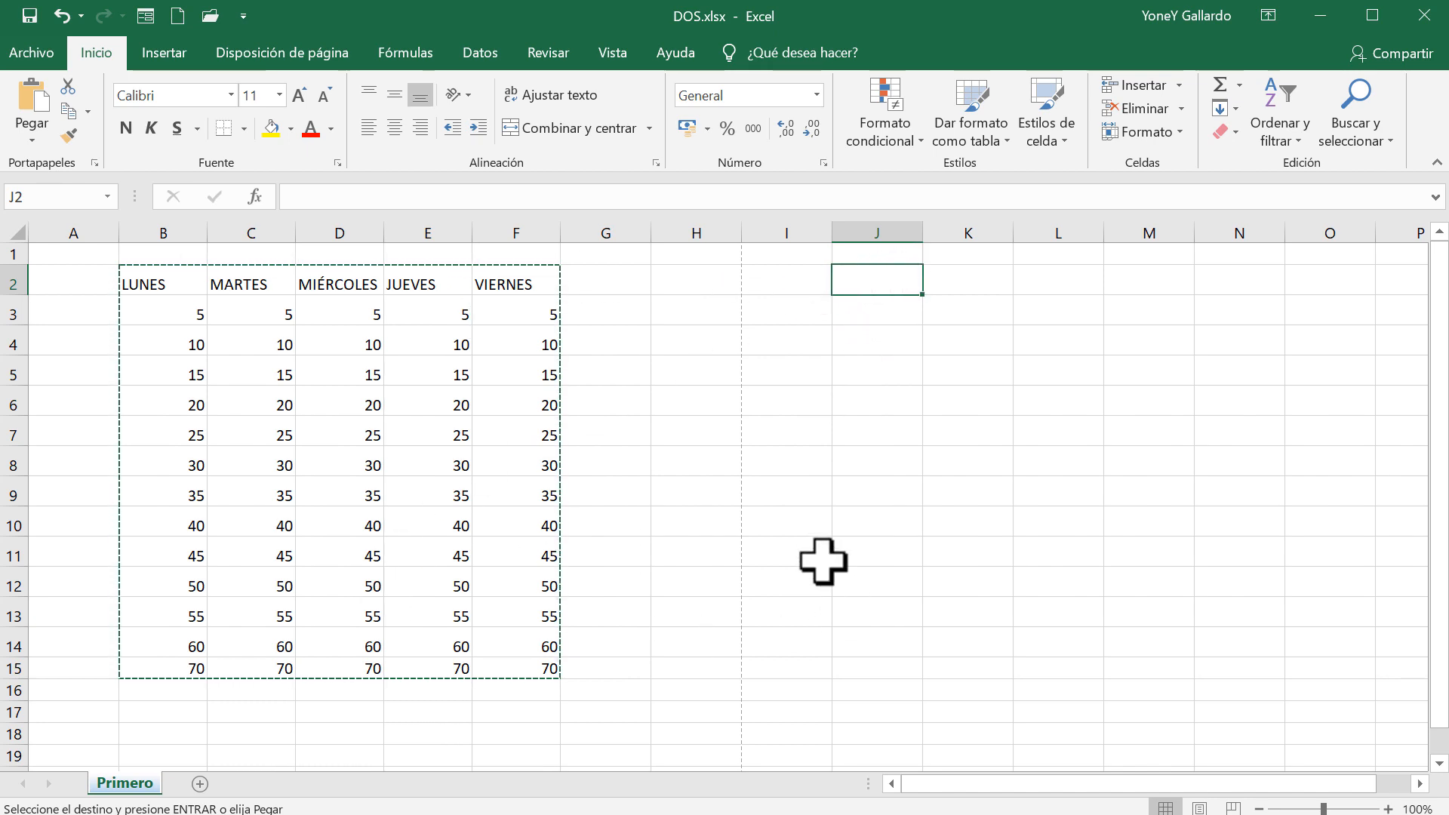
left_click(199, 785)
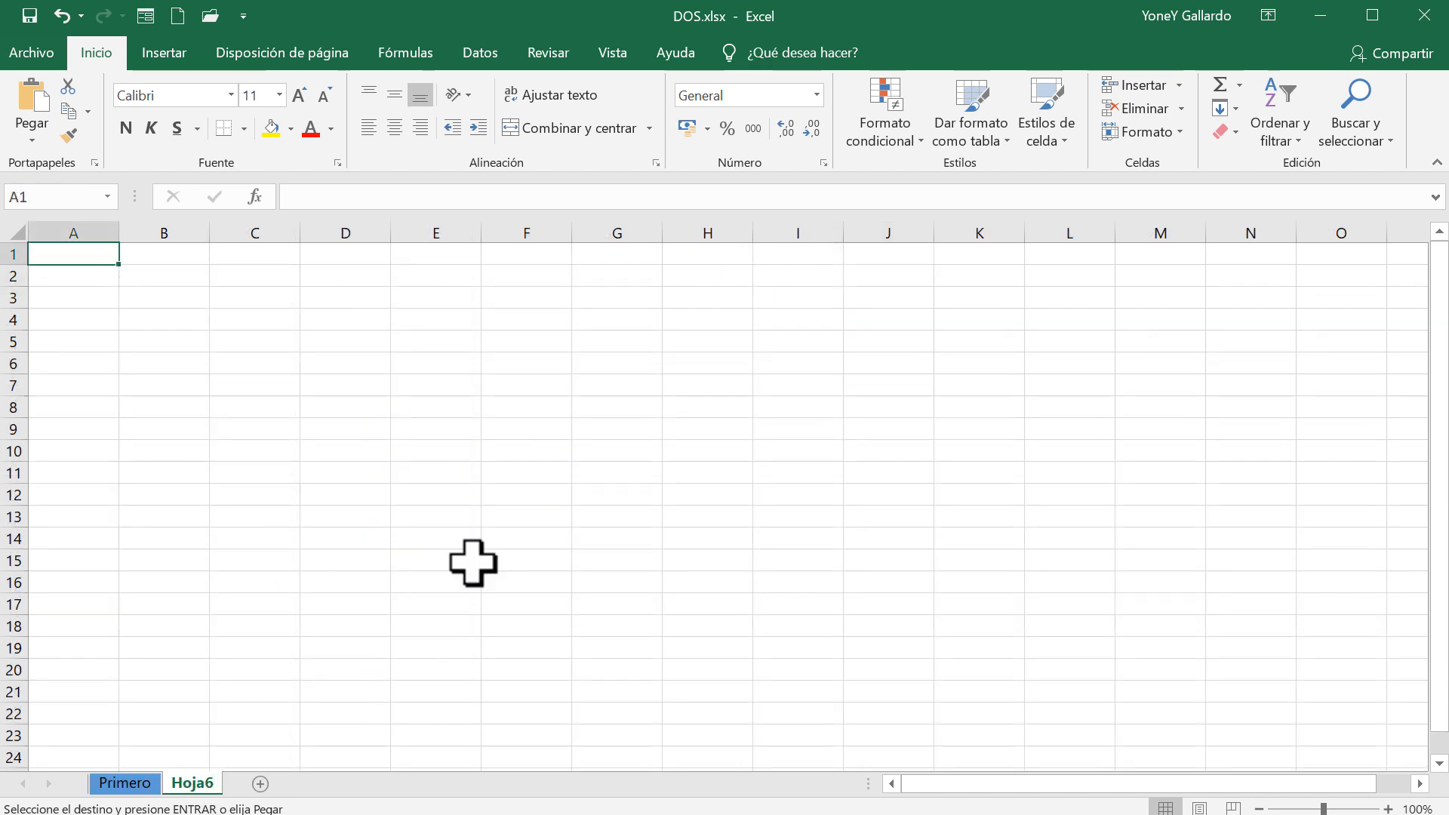
left_click(351, 276)
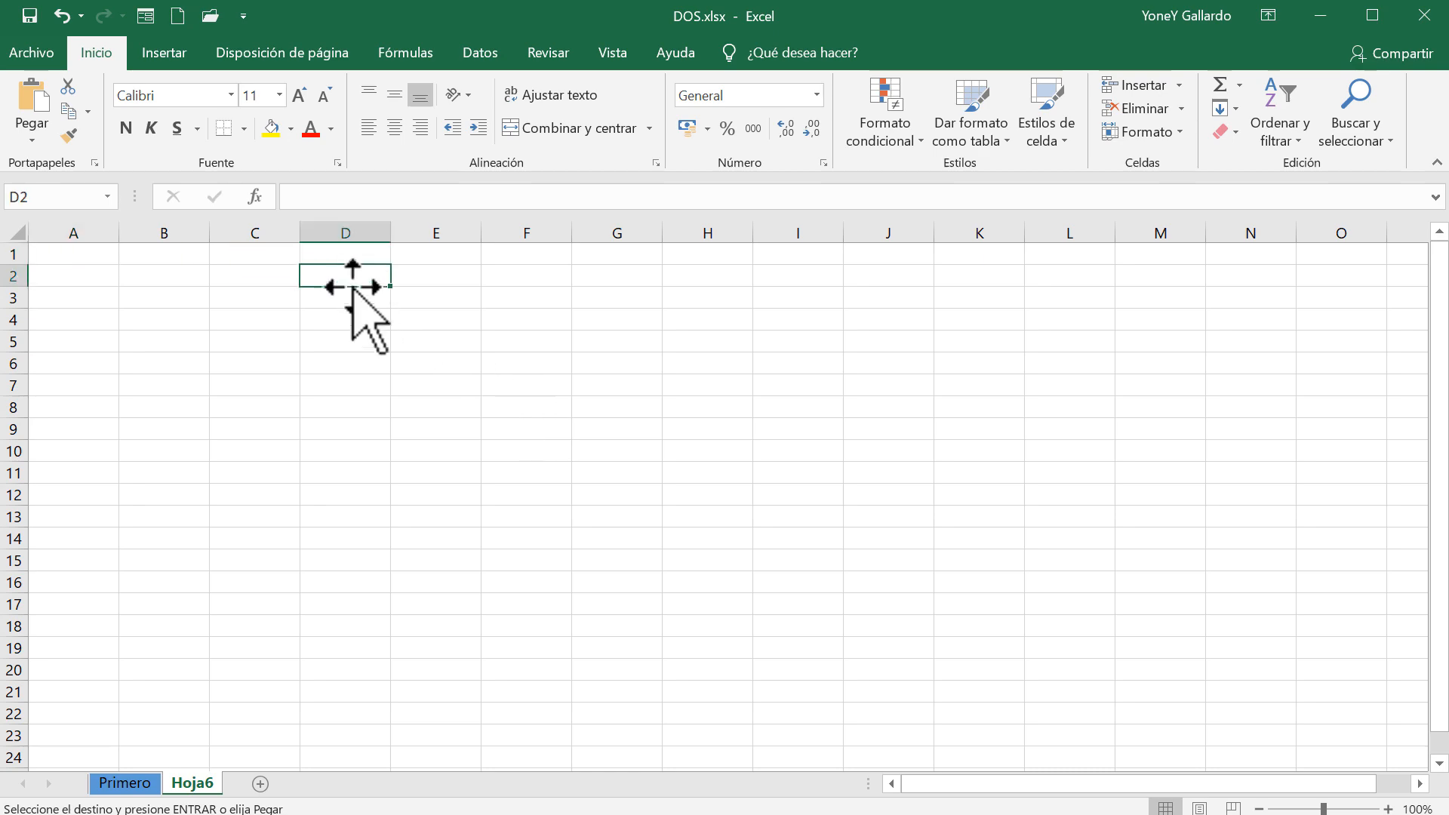
left_click(17, 97)
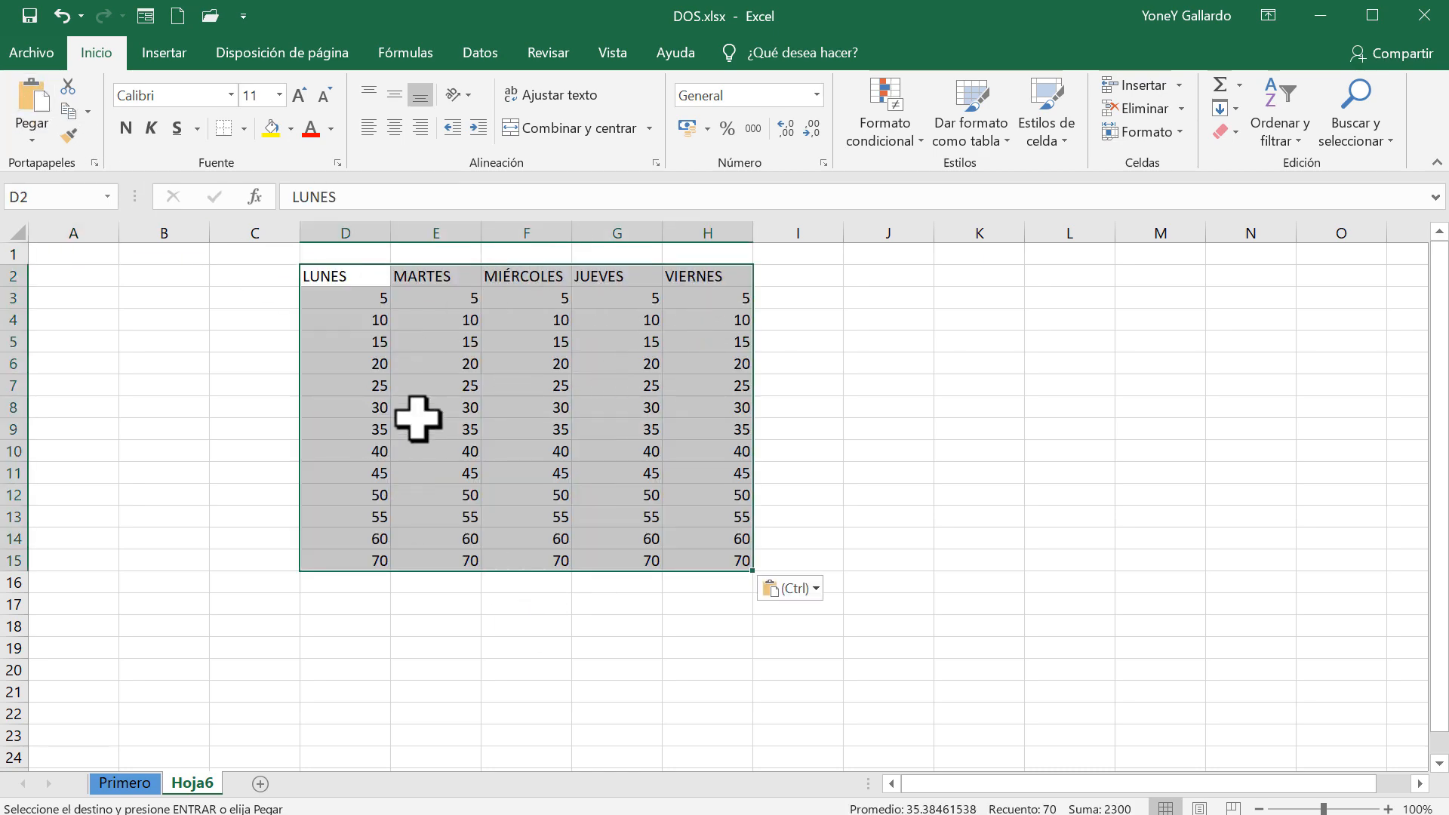
left_click(125, 782)
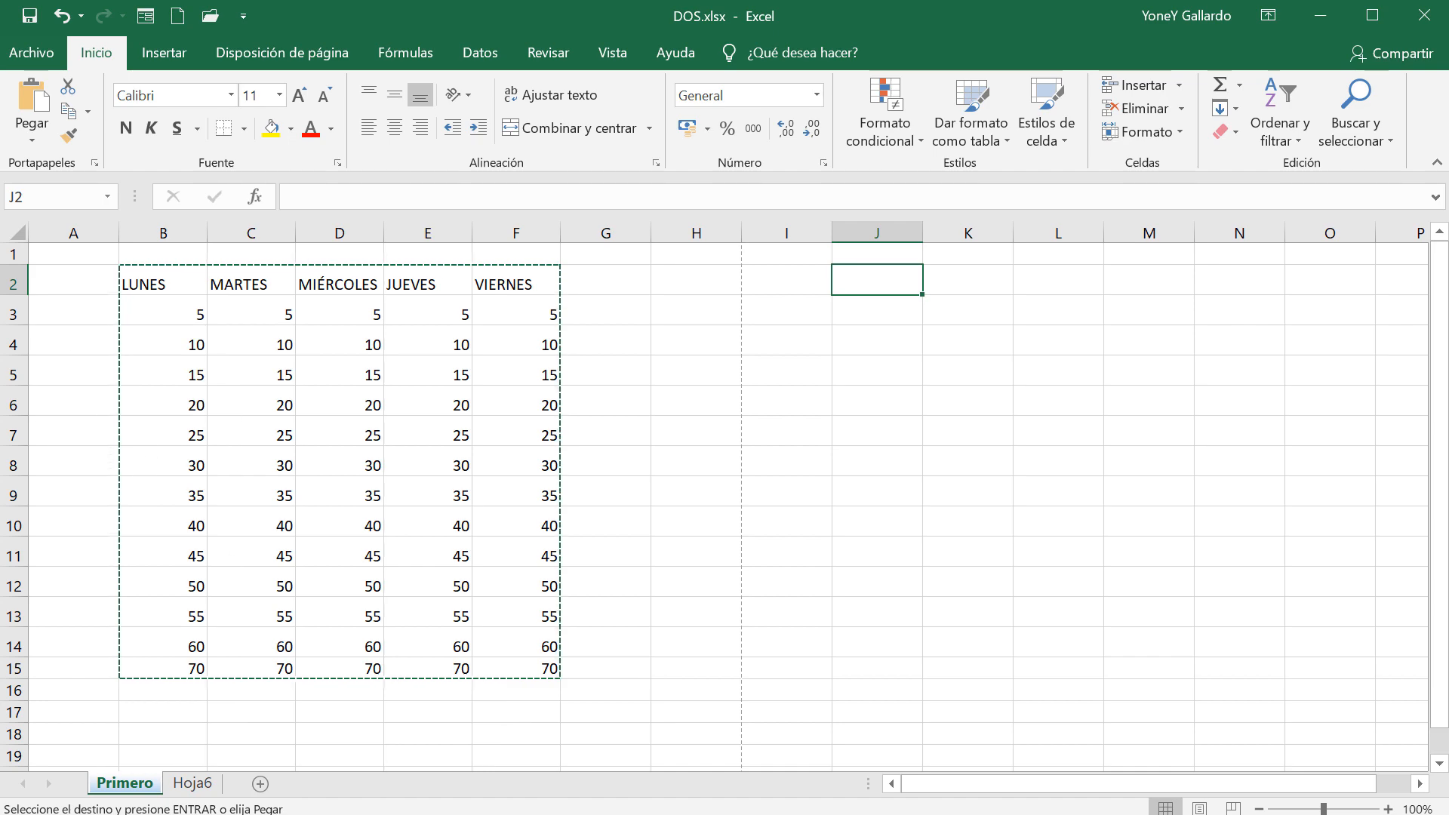
Check the pasted table on the Hoja6 sheet, return to Primero and end the pending copy
left_click(192, 783)
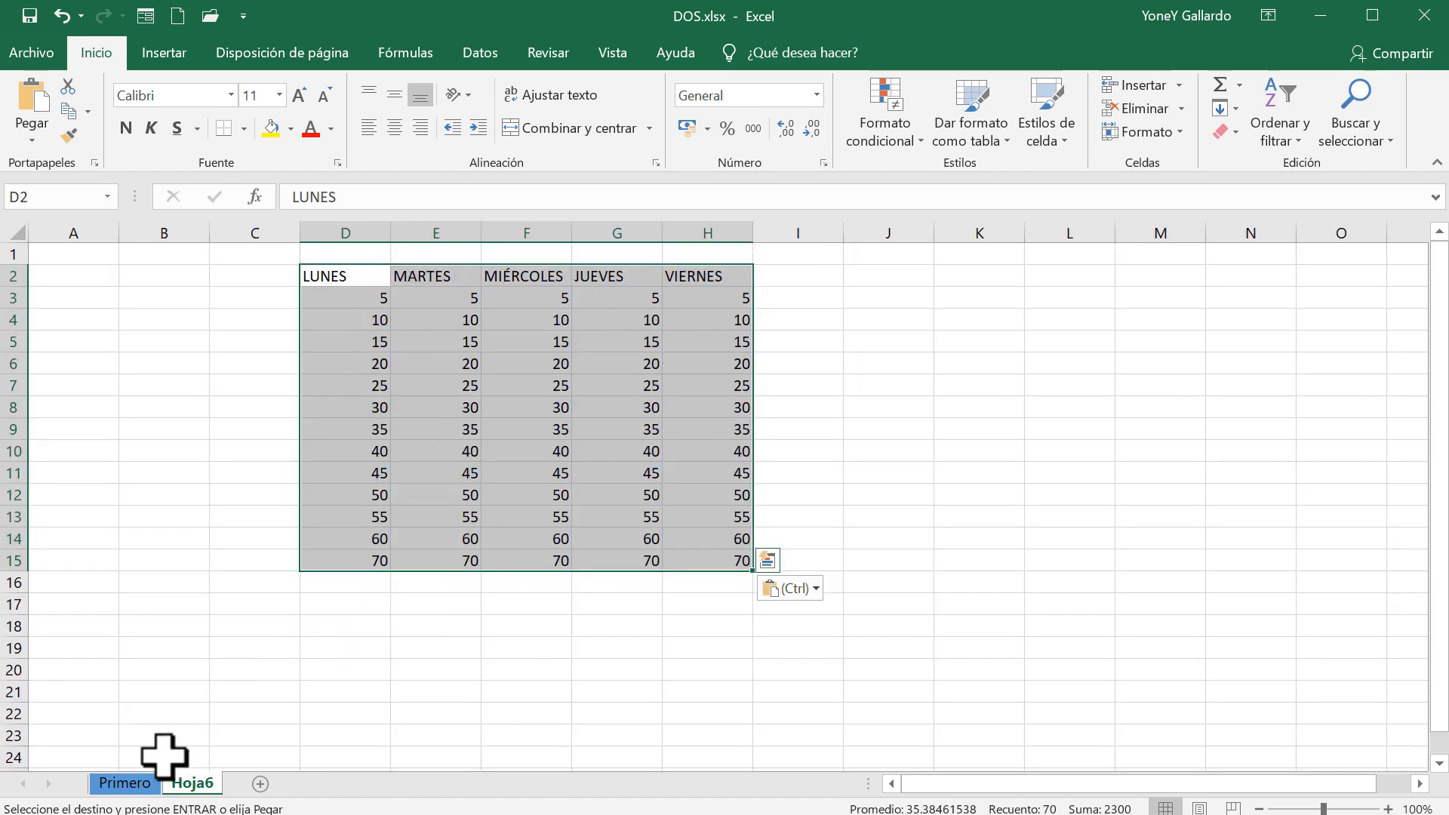
left_click(140, 782)
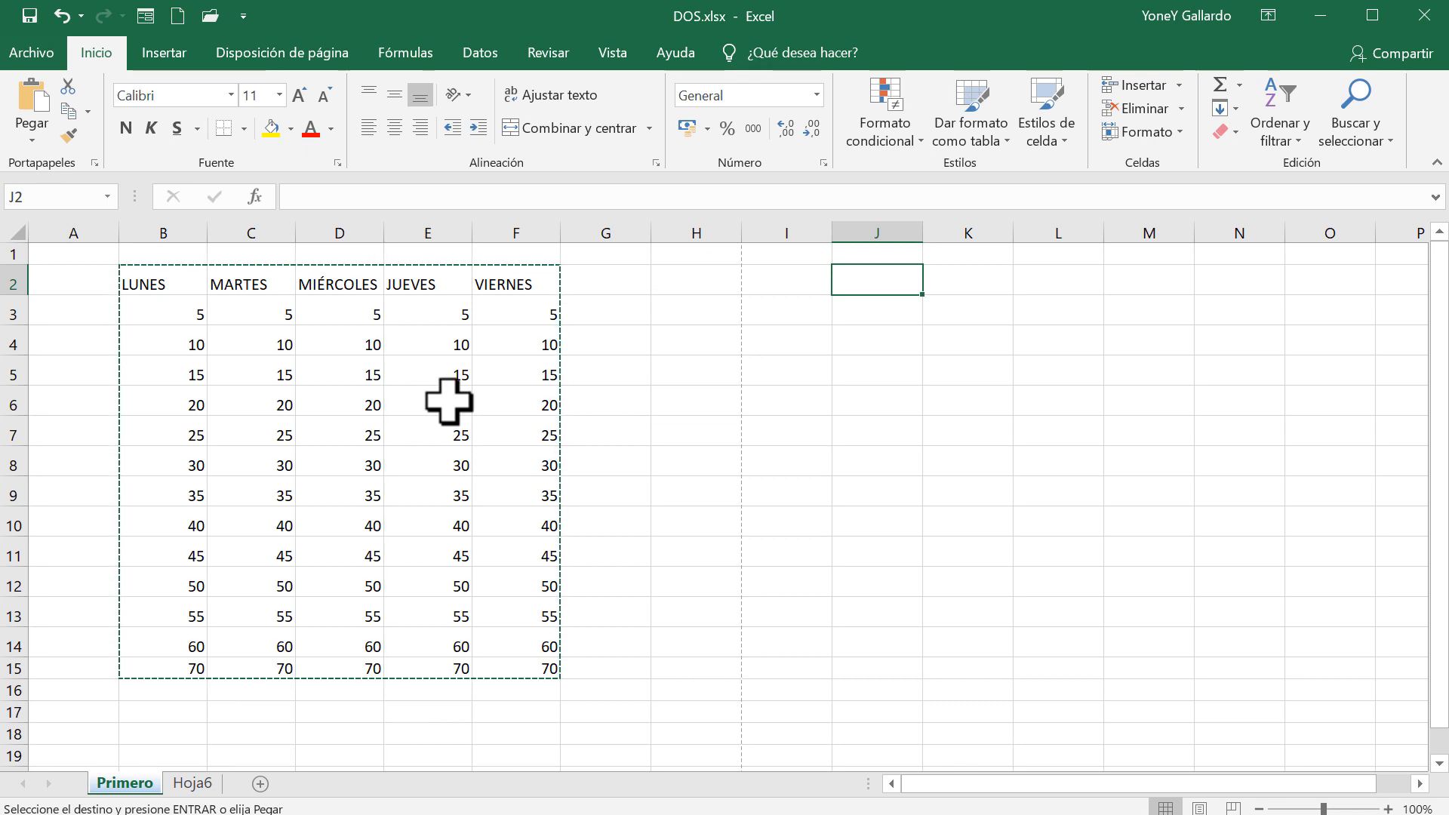
key("Escape")
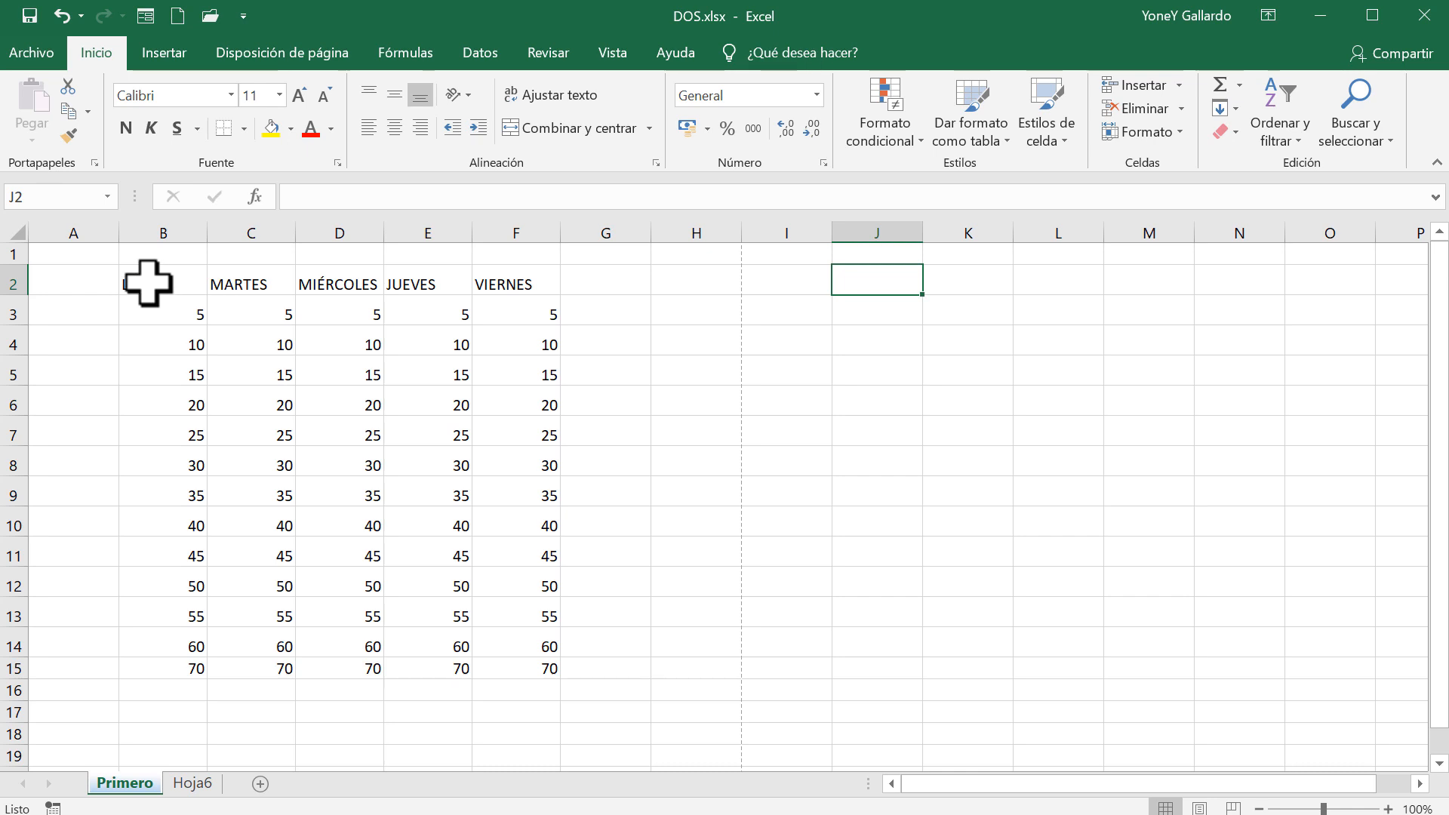
Cut the table B2:F15 and paste it at cell J2 on the Primero sheet, checking it against Hoja6
left_click_drag(148, 283, 516, 670)
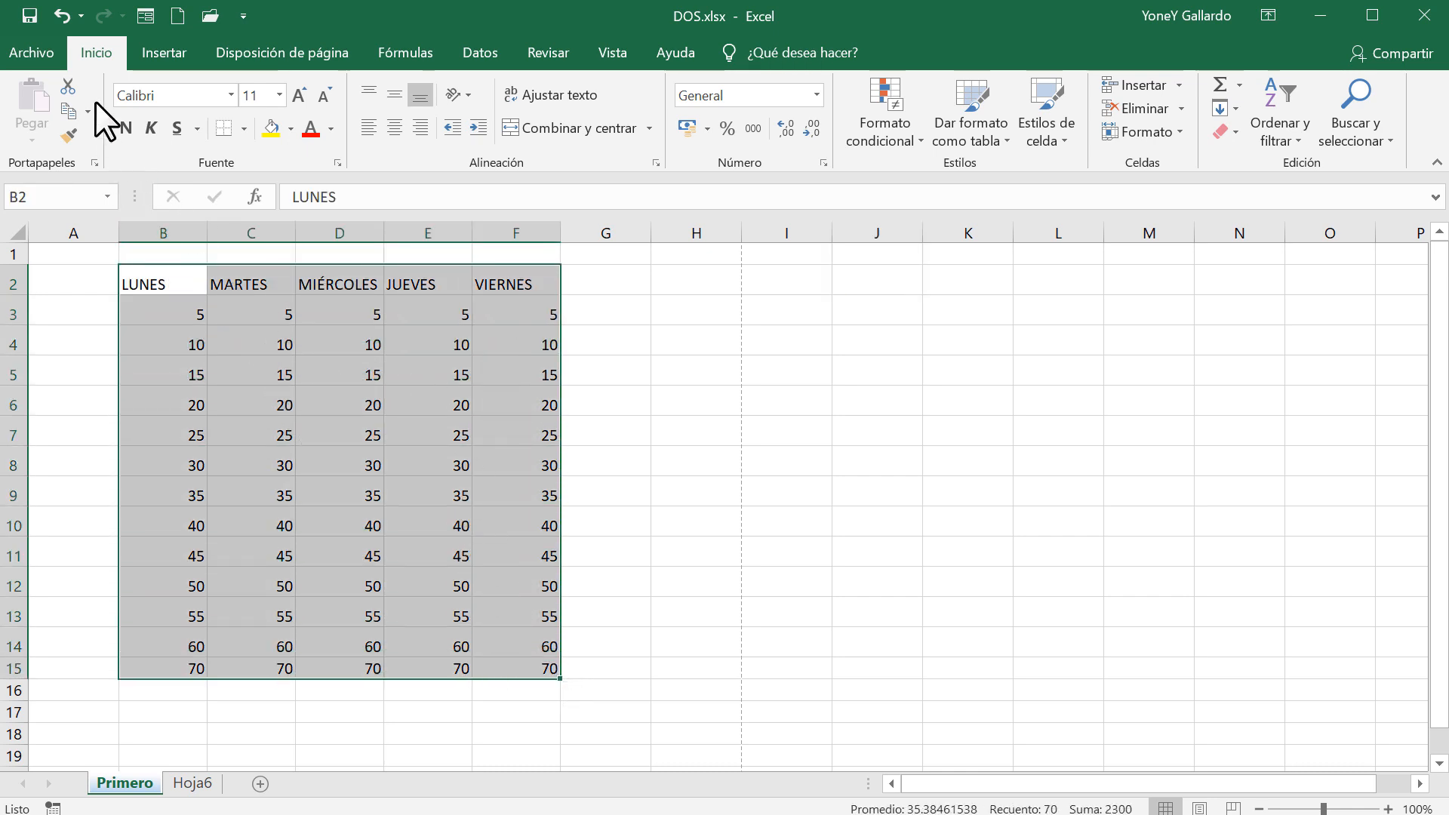
left_click(67, 83)
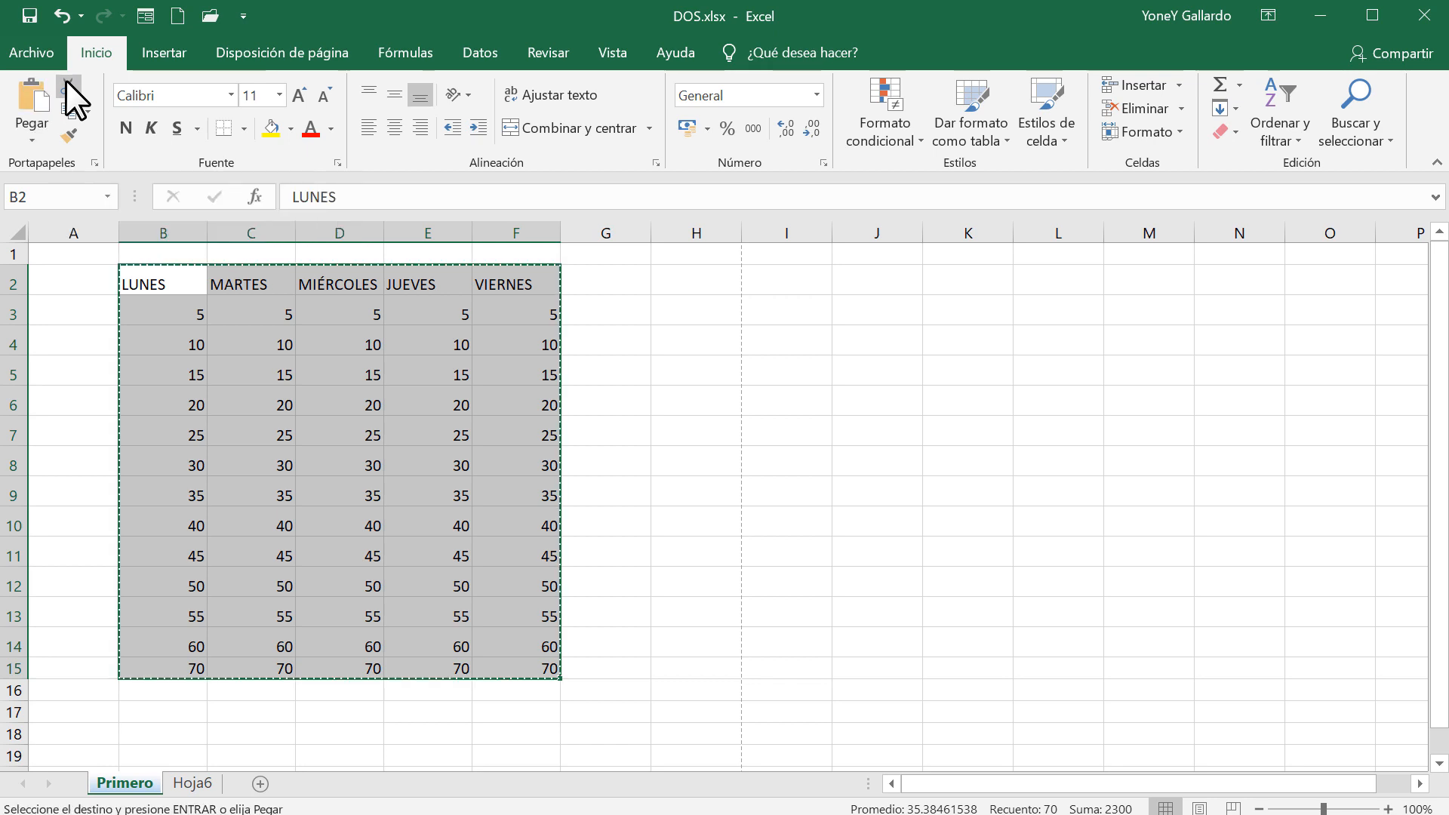
left_click(789, 279)
left_click(860, 278)
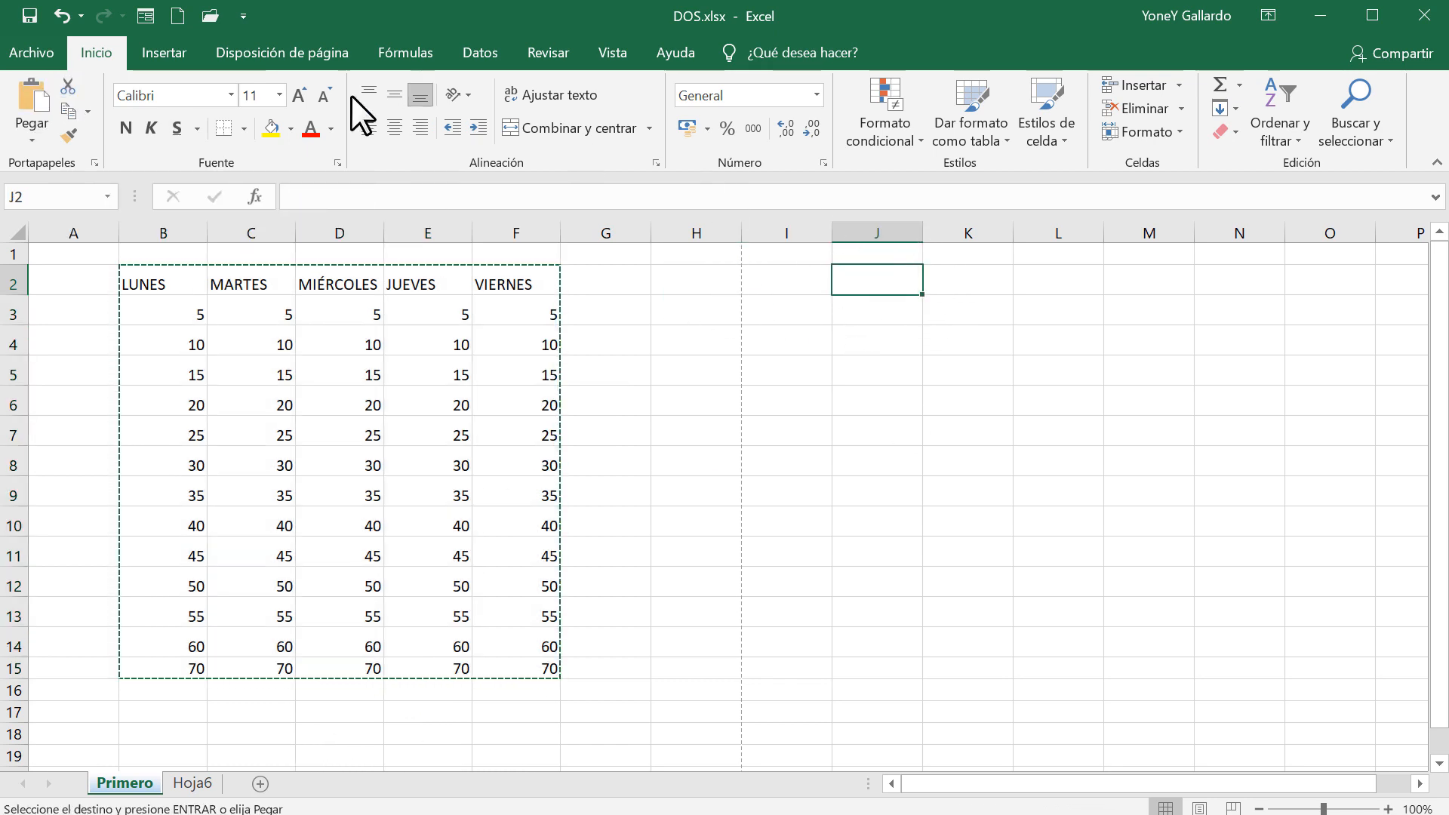
left_click(33, 85)
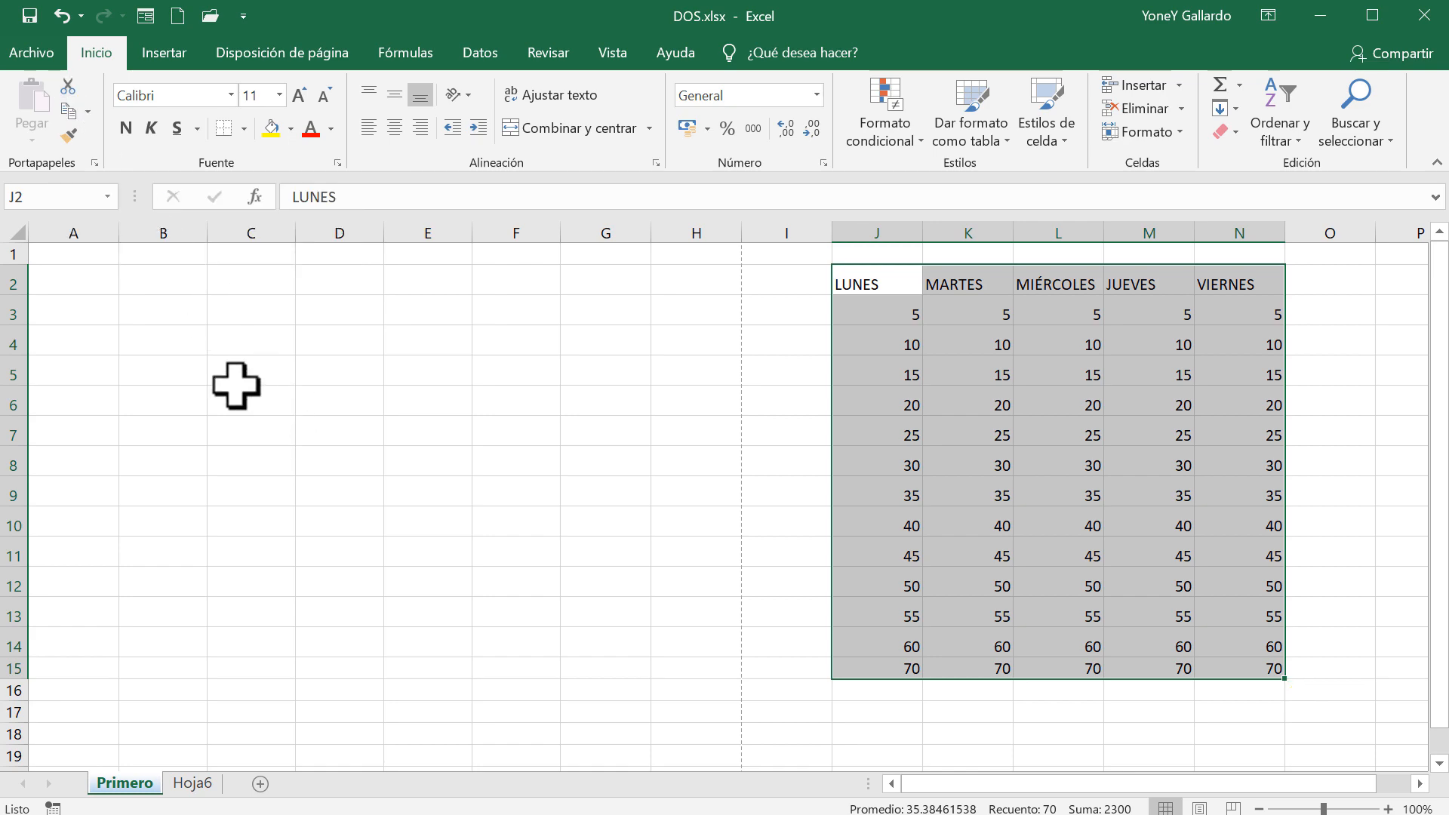
left_click(195, 785)
left_click(100, 789)
left_click(508, 399)
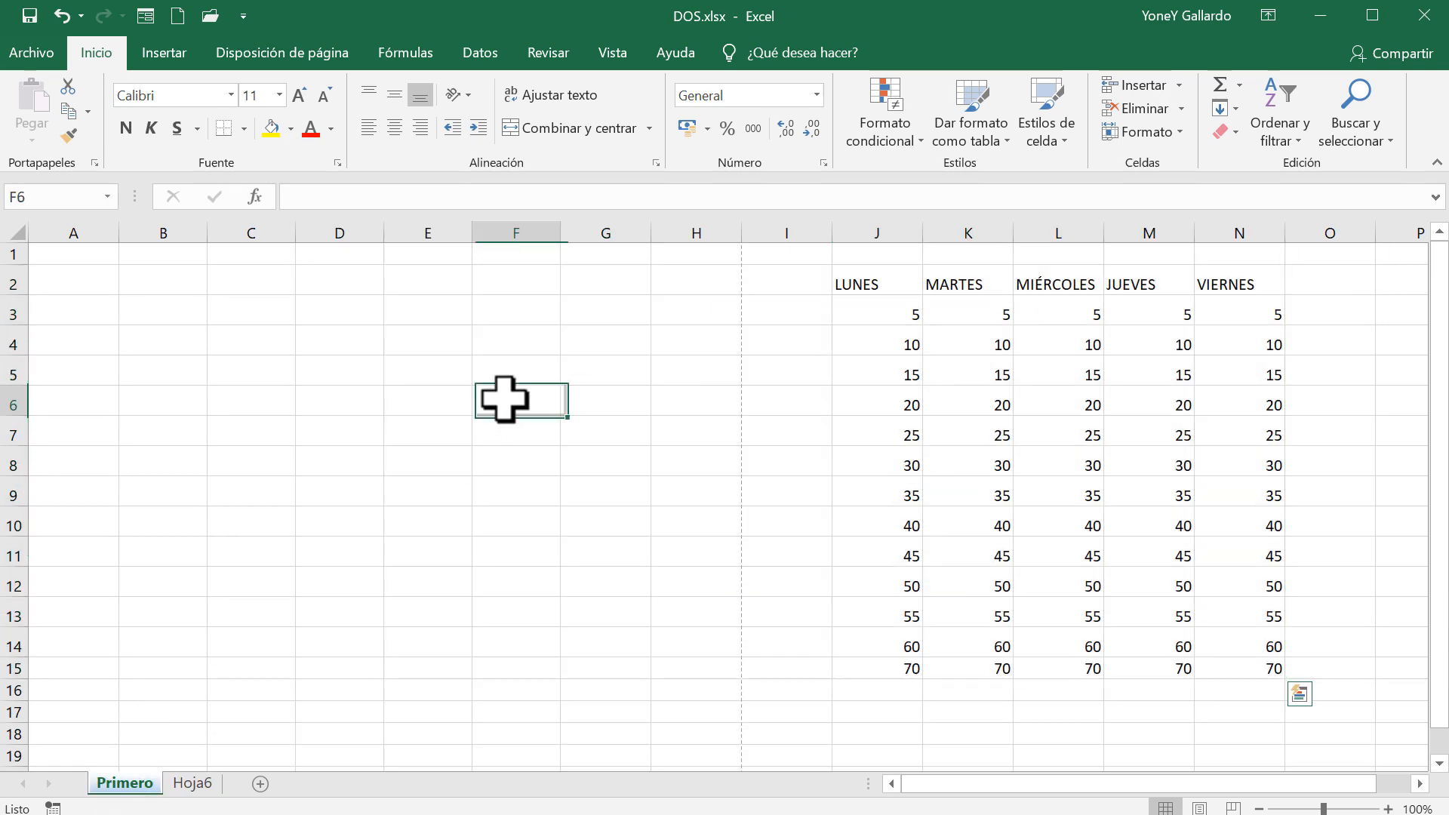
Undo the move of the table to J2 and clear the pending cut selection
left_click(59, 11)
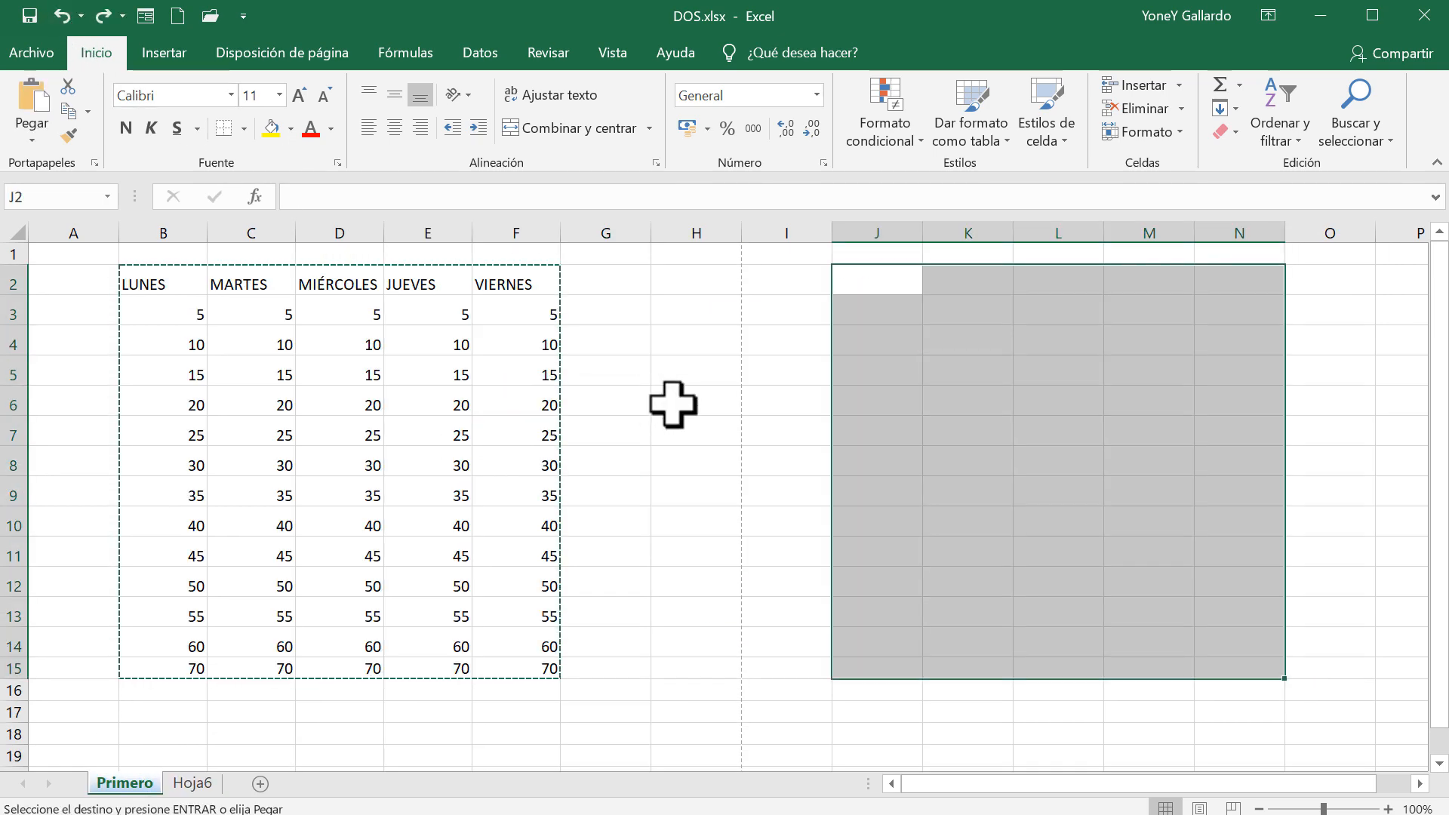
left_click(672, 405)
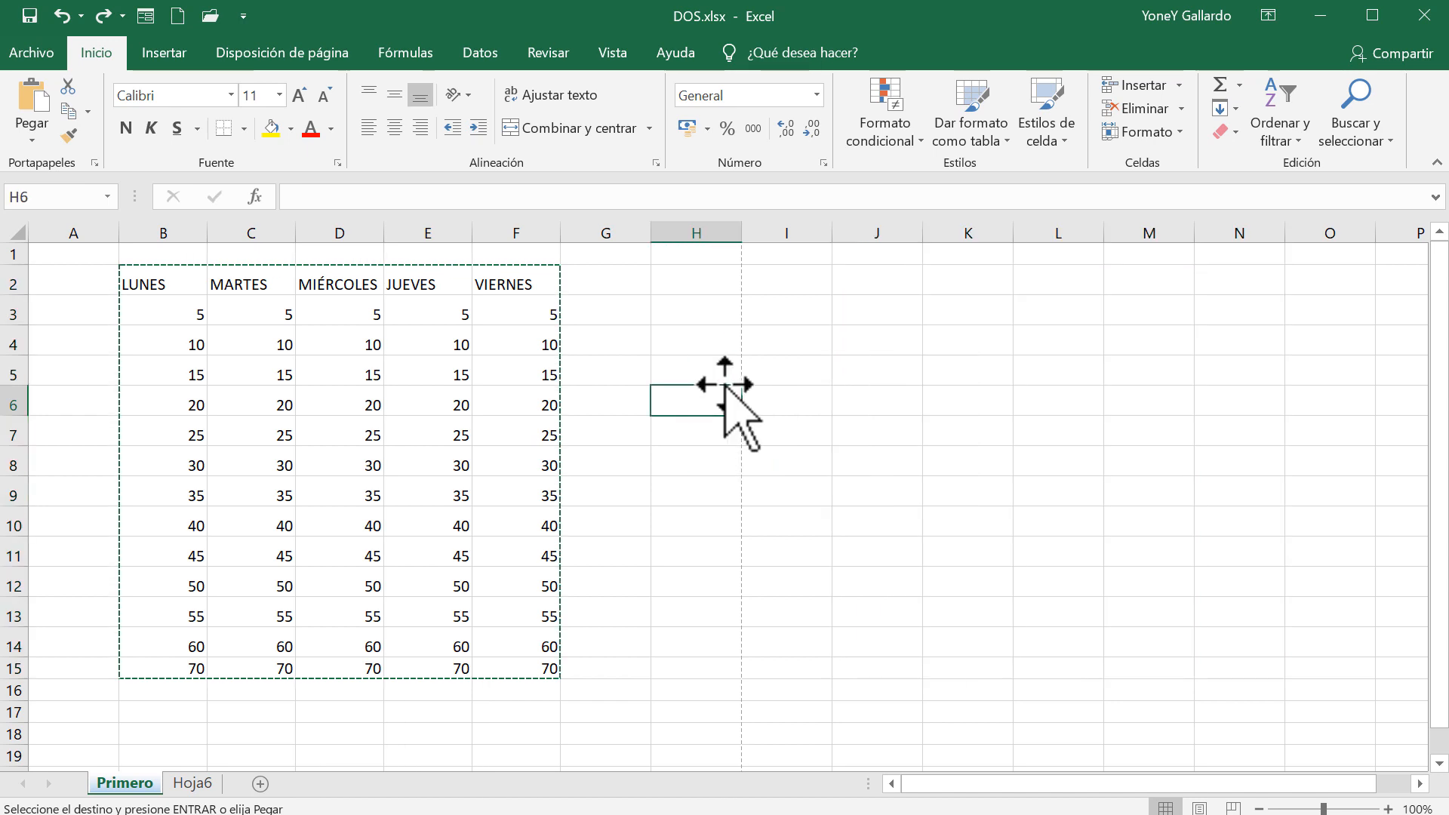
left_click(829, 369)
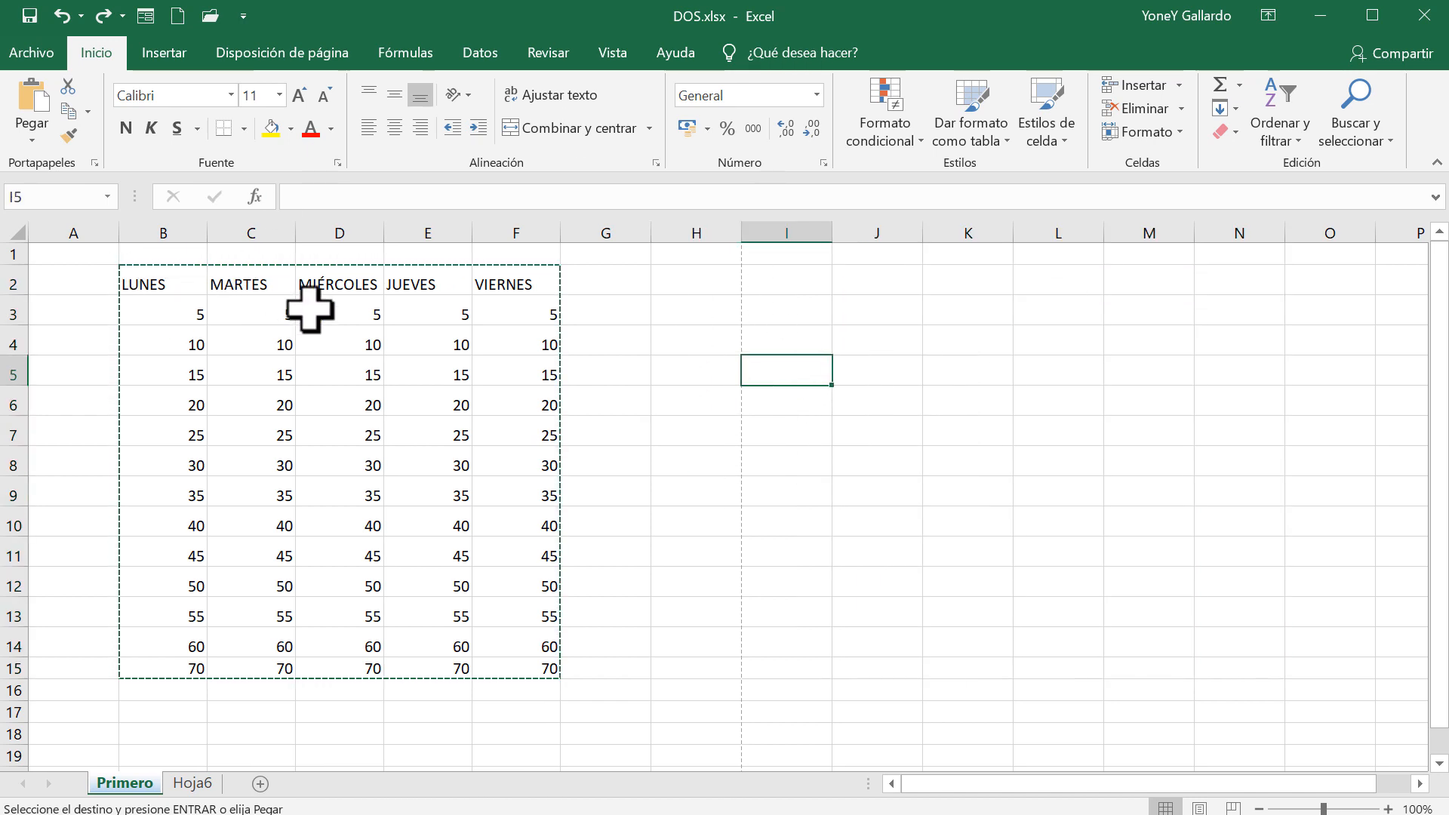
key("Escape")
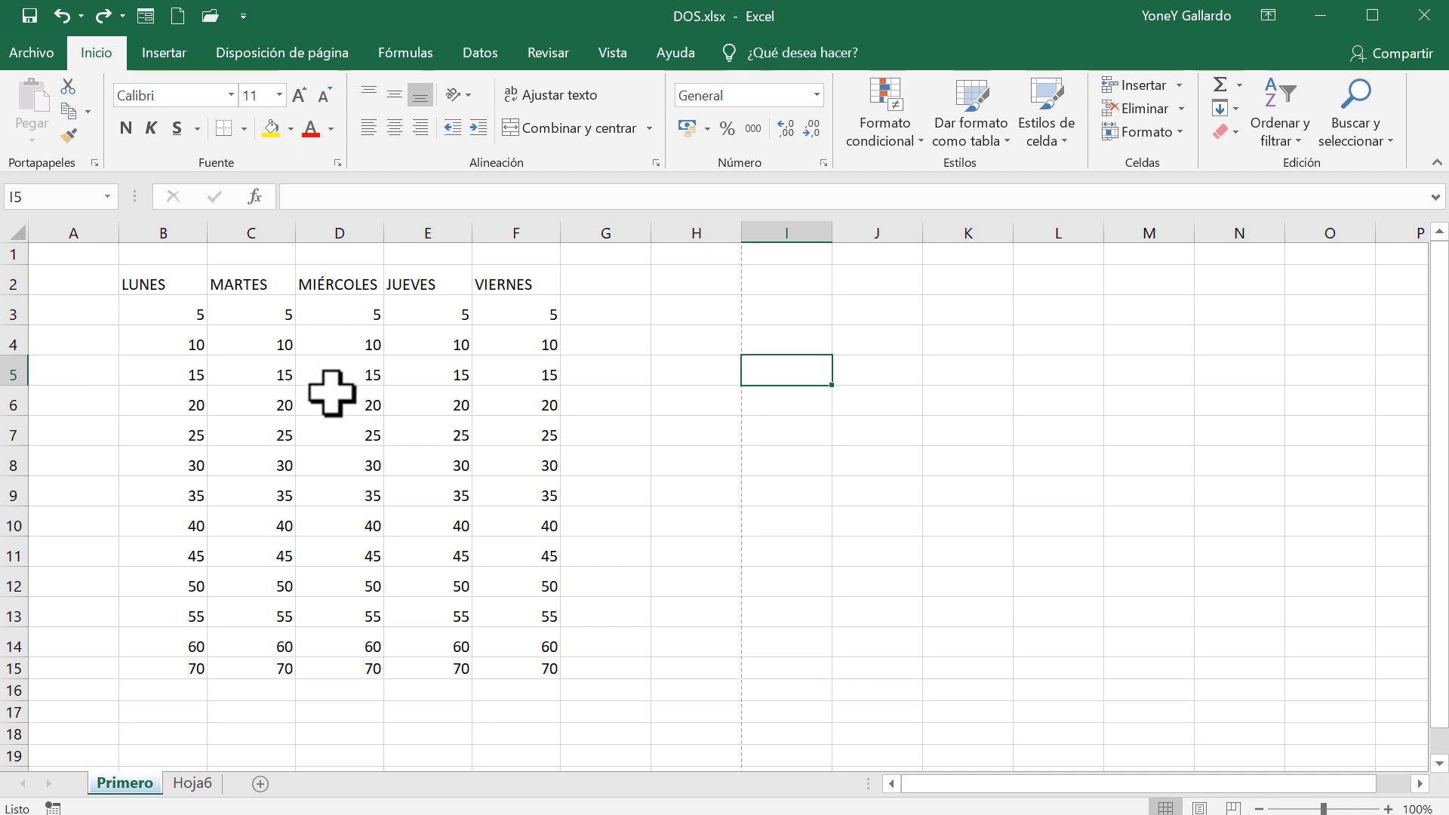
Copy the table B2:F15 and open the Paste Special options for cell J2, keeping the dialog clear of the headers
left_click(161, 292)
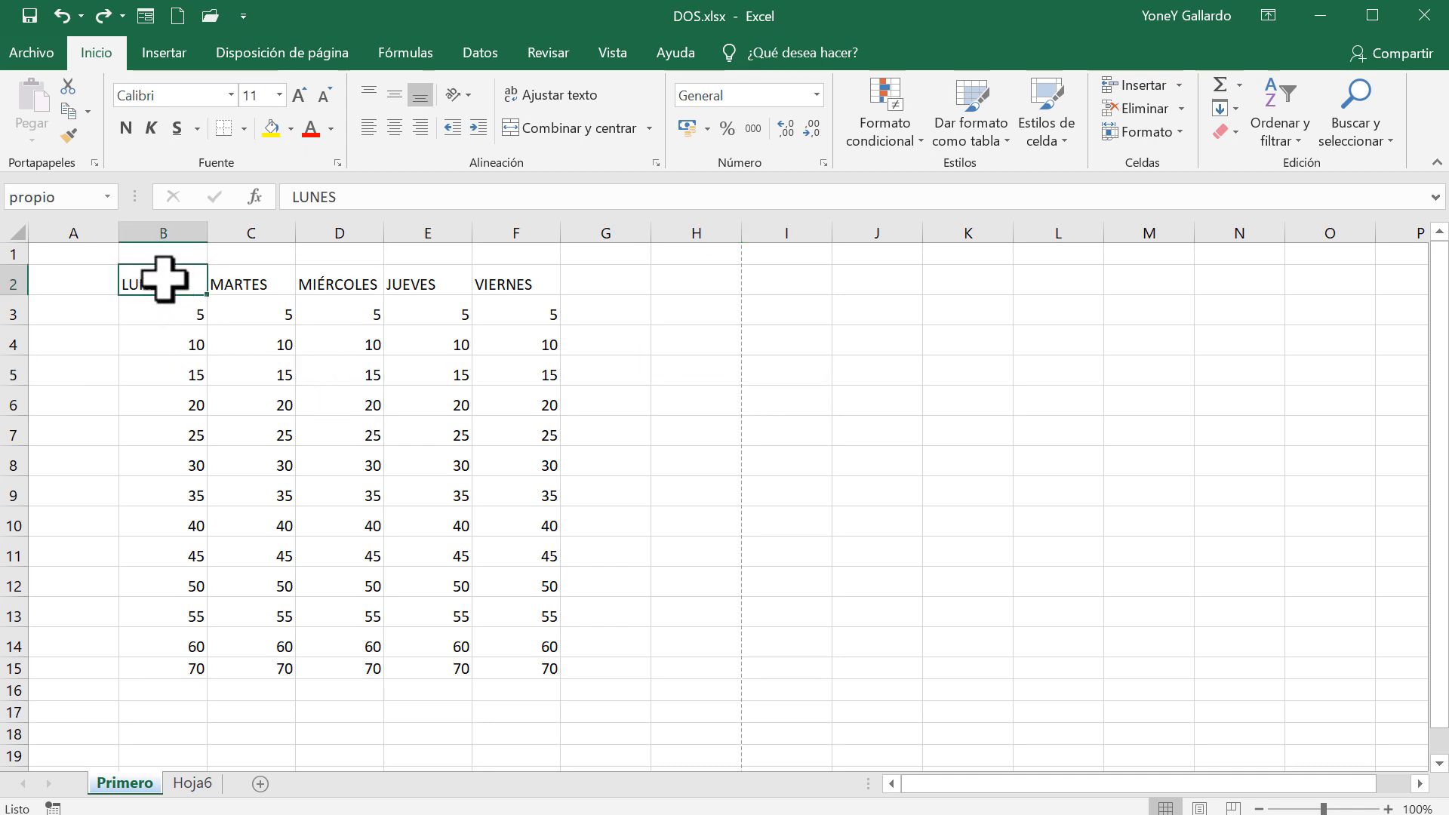
left_click_drag(163, 280, 497, 600)
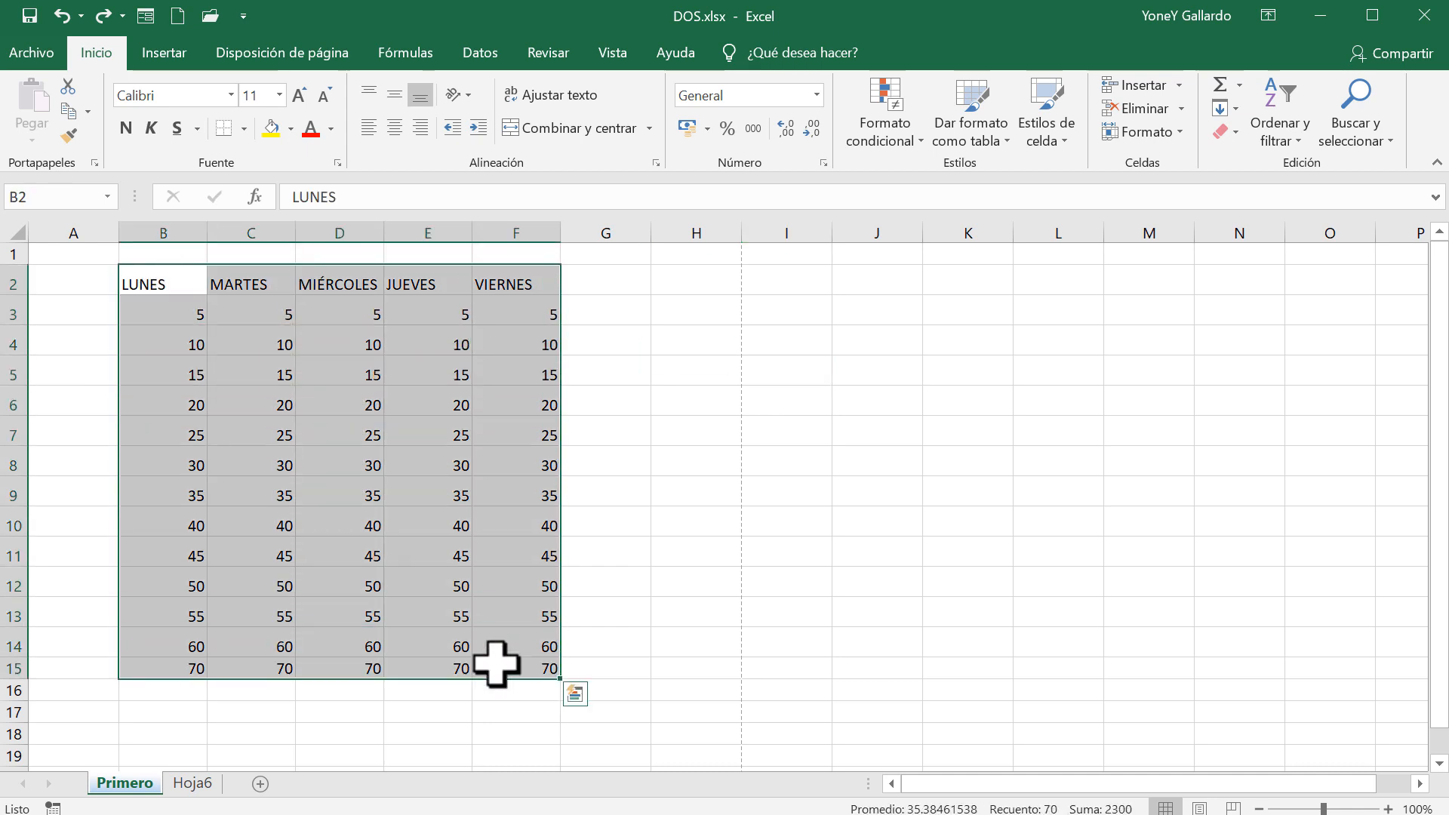
left_click(67, 107)
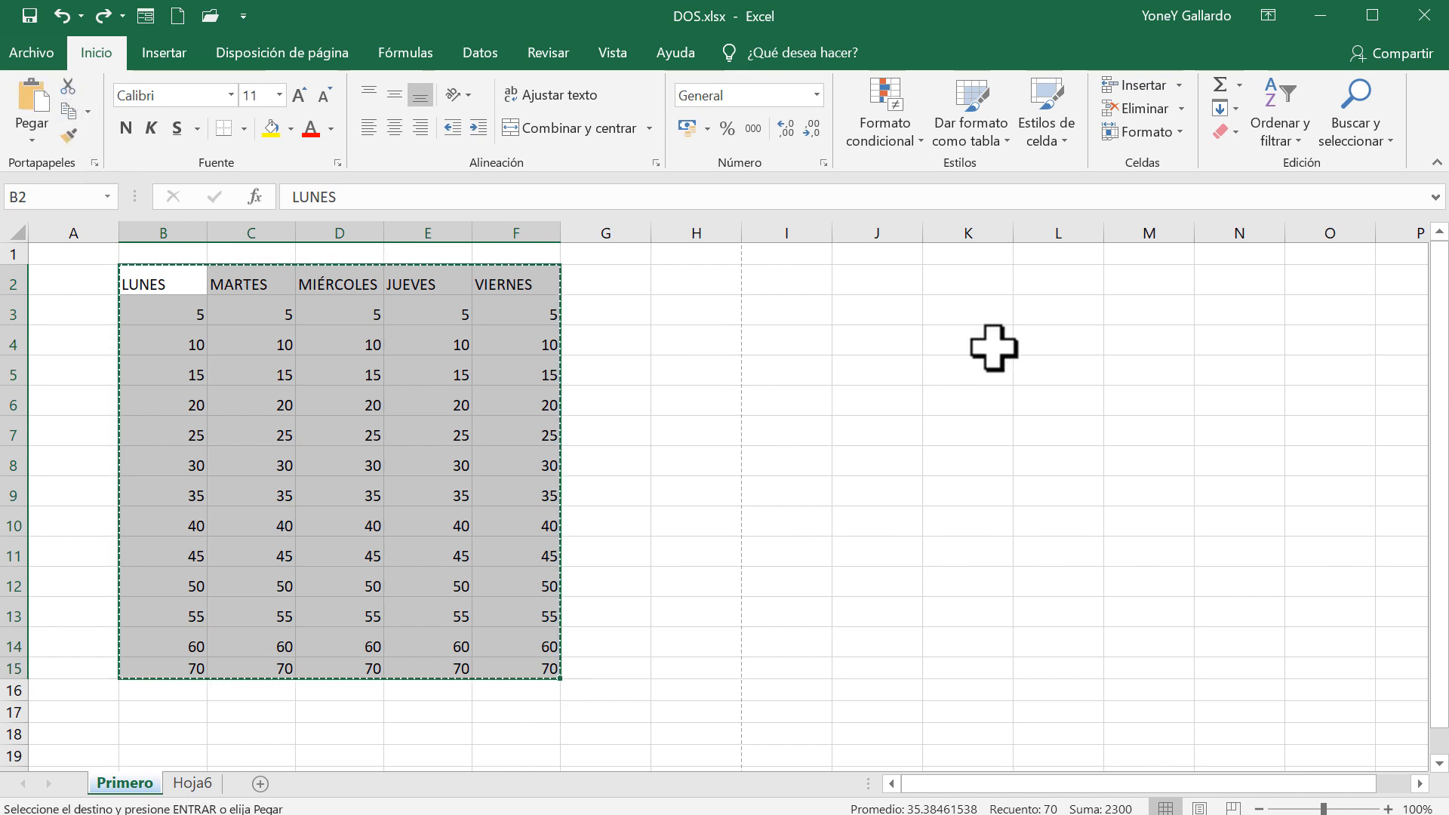
left_click(866, 284)
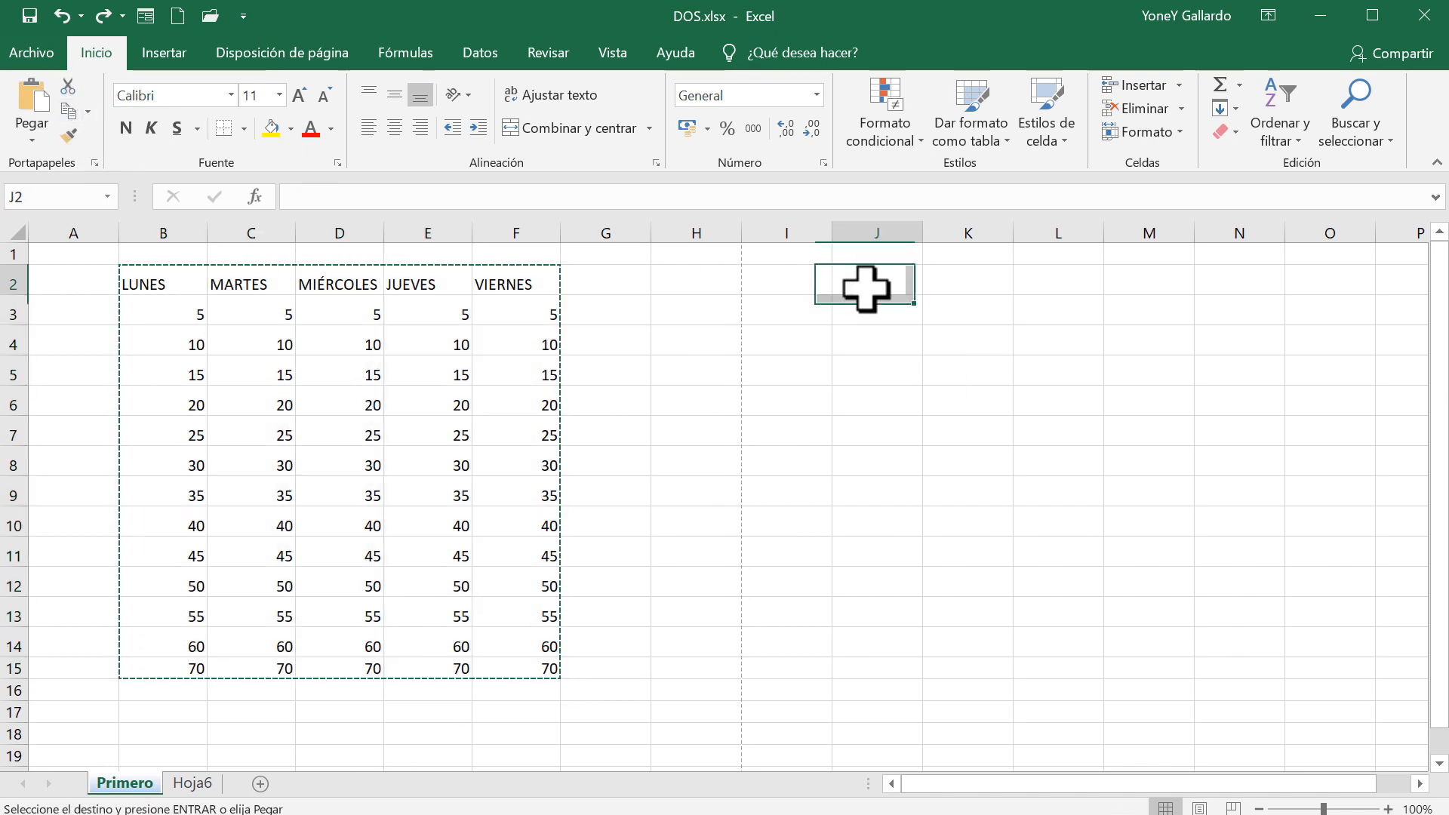
left_click(28, 140)
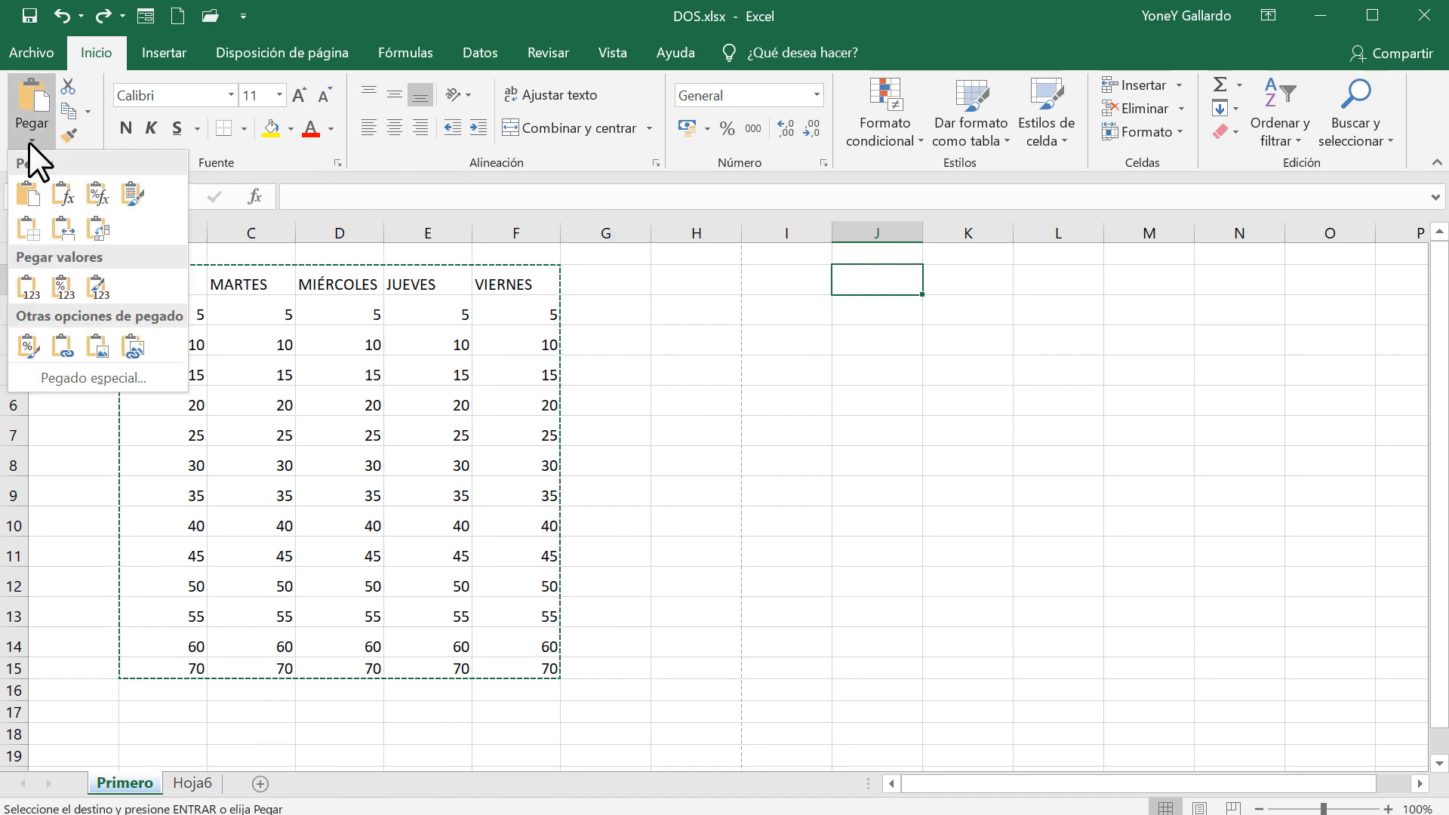
left_click(68, 379)
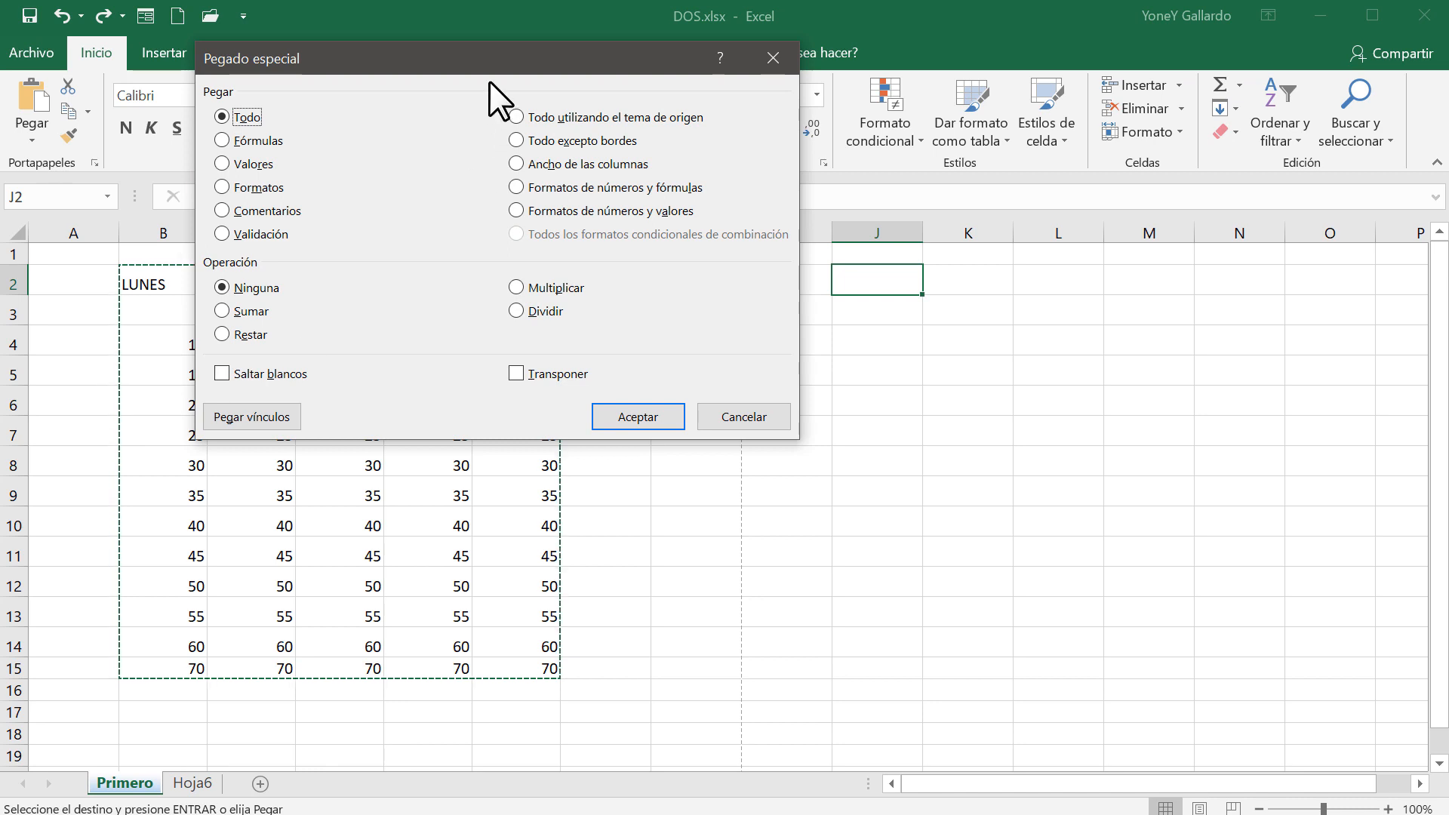
left_click_drag(490, 67, 418, 296)
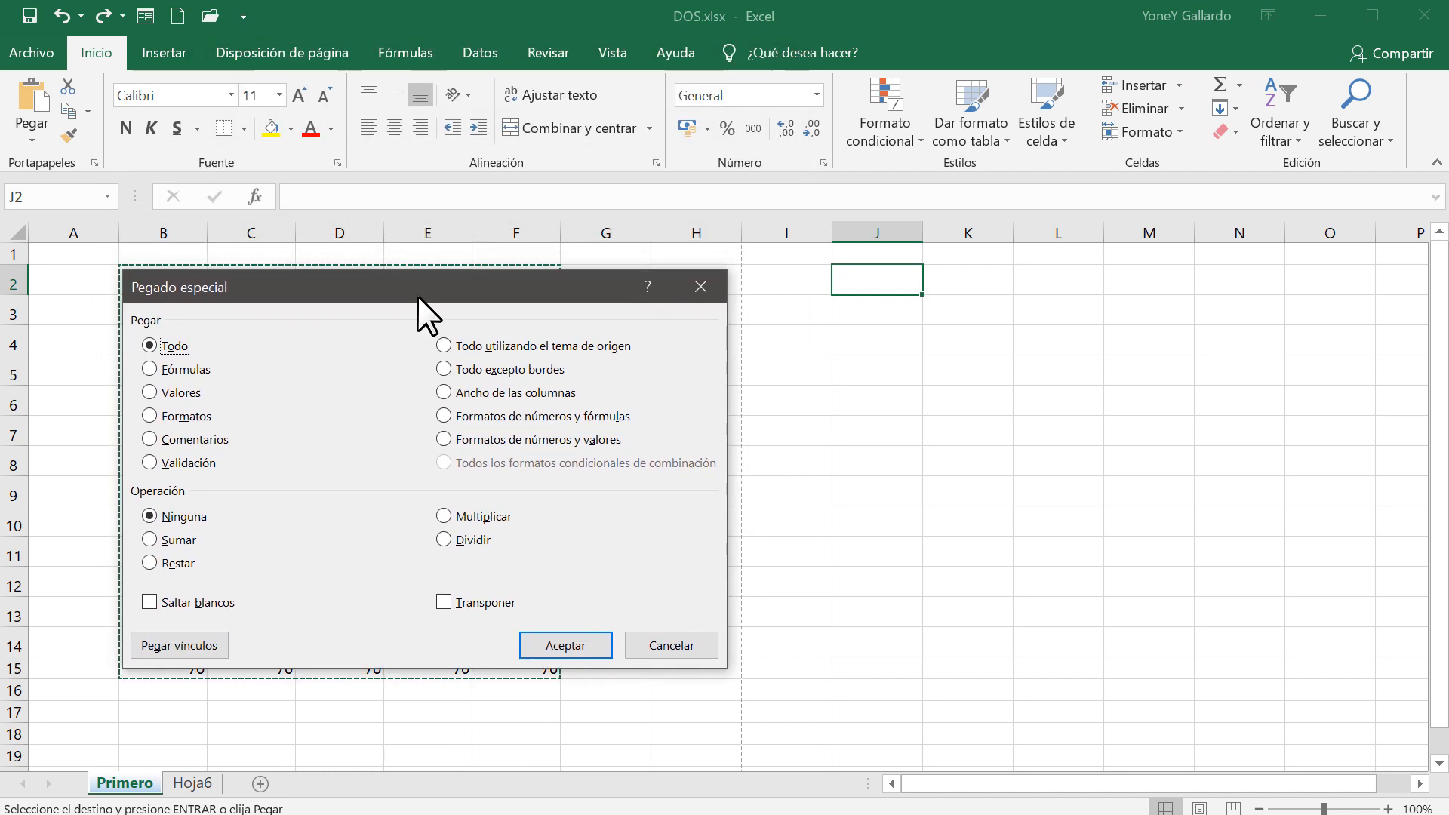
left_click_drag(418, 295, 367, 301)
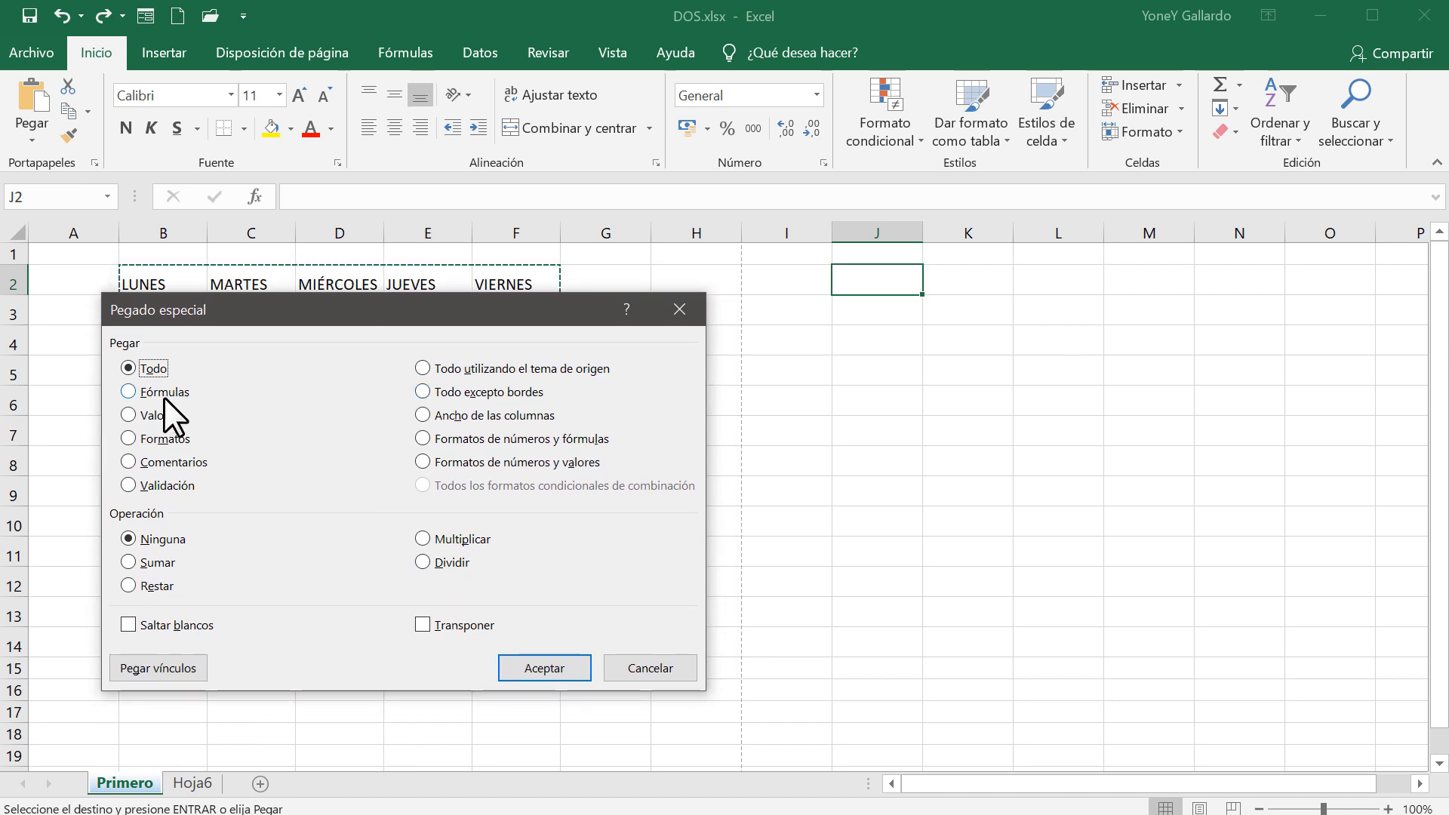
Go through the Fórmulas, Valores, Formatos and Comentarios paste options, cancel the special paste and end the pending copy
left_click(126, 391)
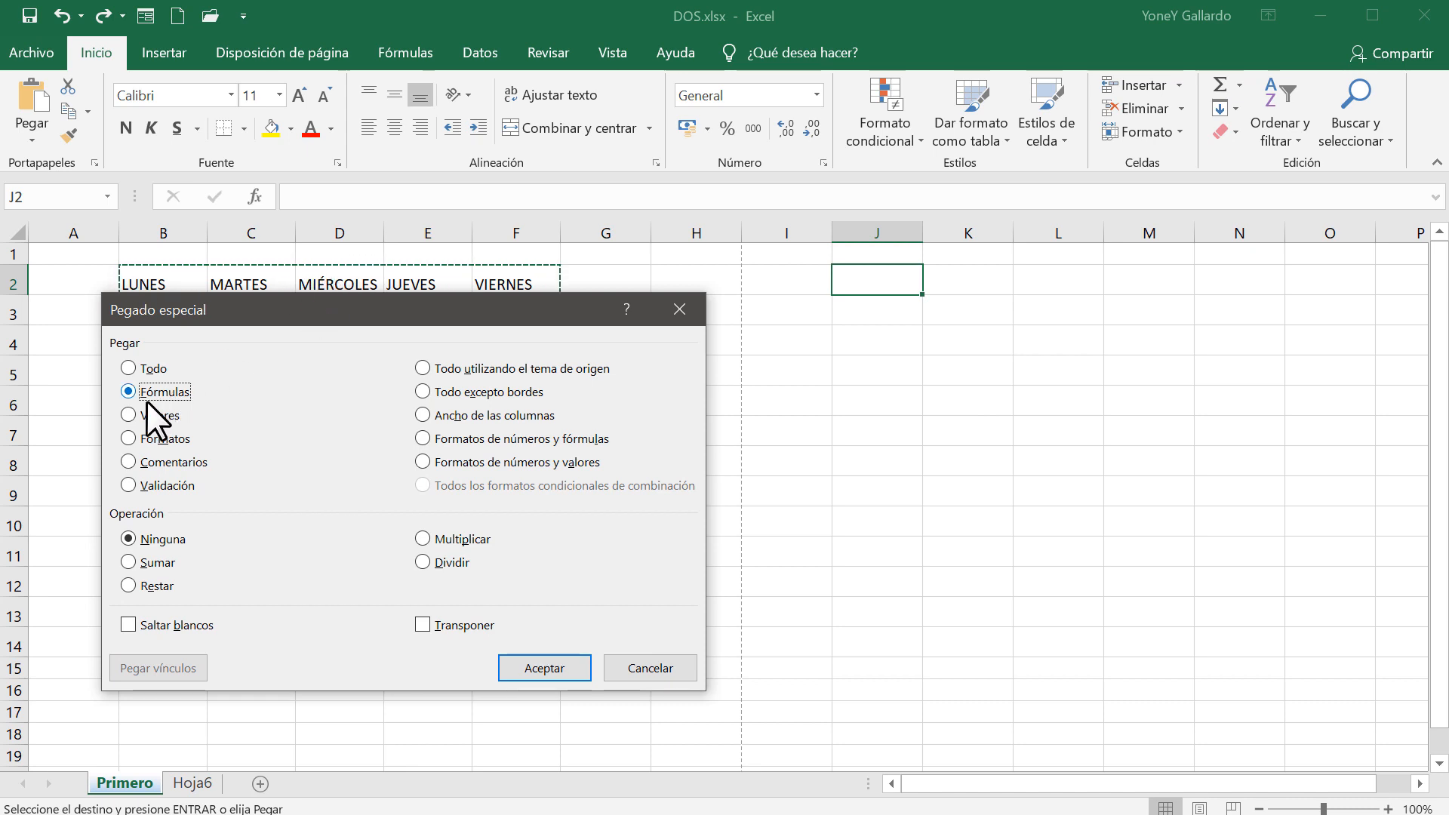
left_click(125, 412)
left_click_drag(259, 323, 318, 419)
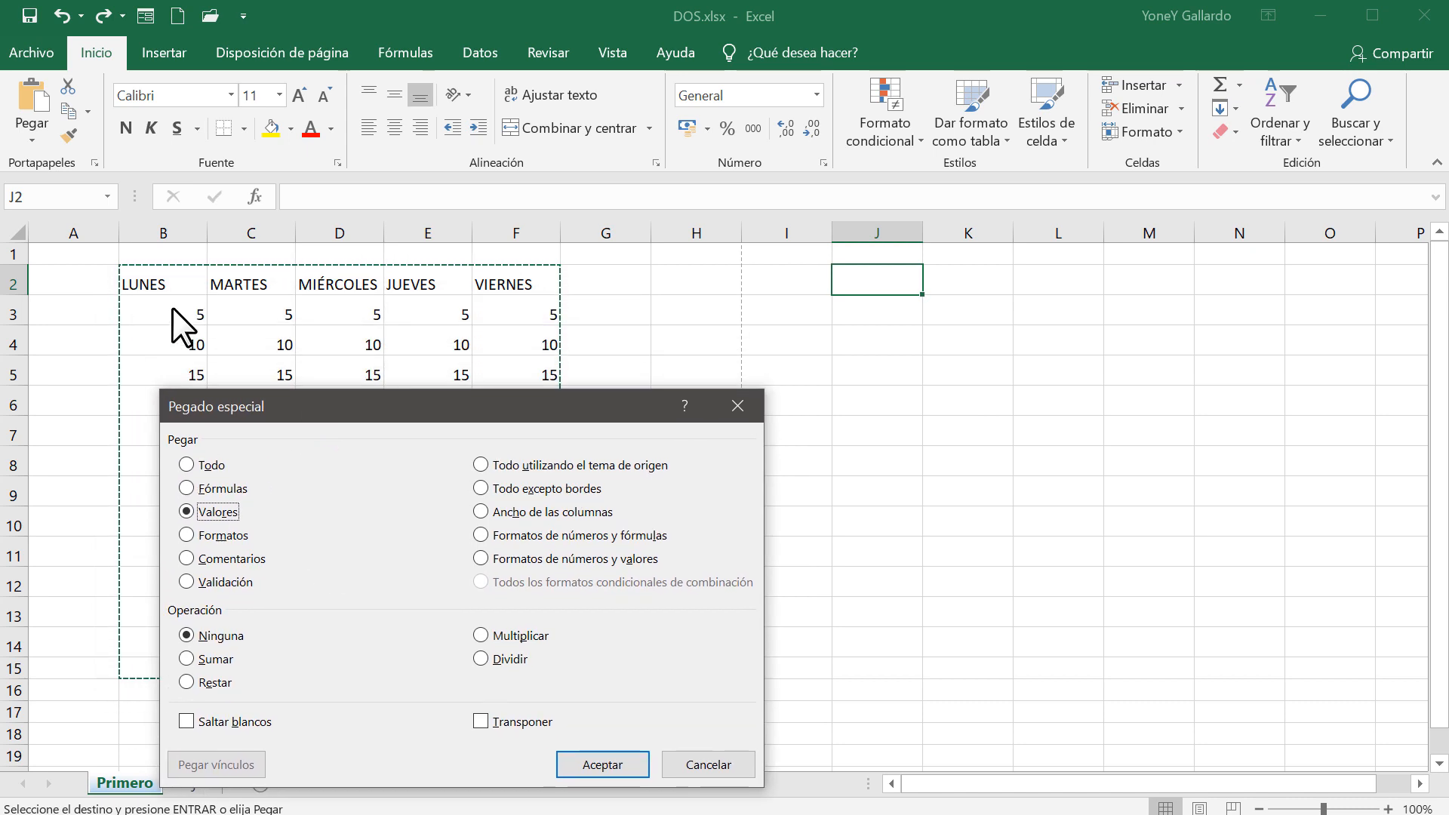
left_click(185, 536)
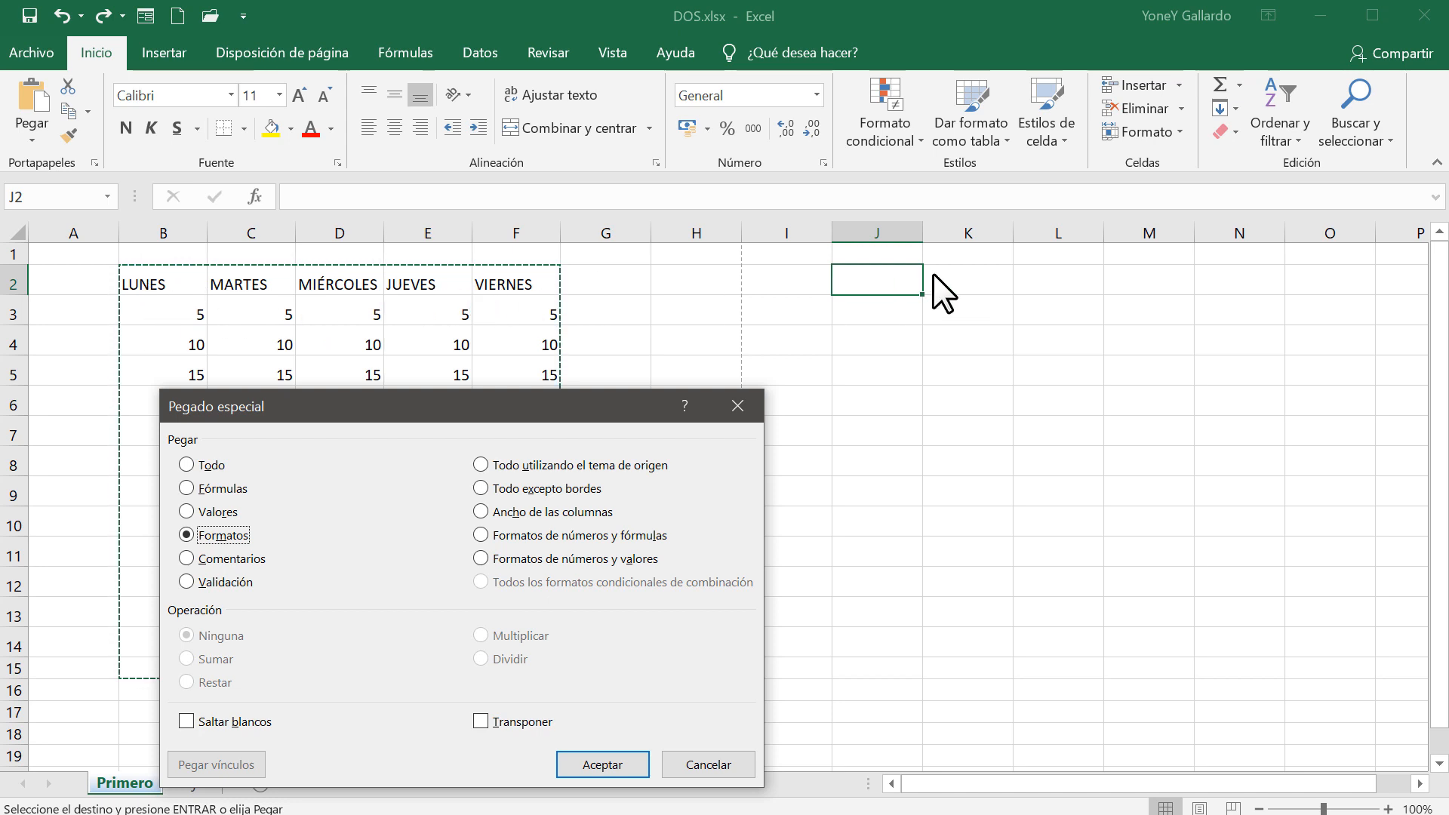
left_click(185, 556)
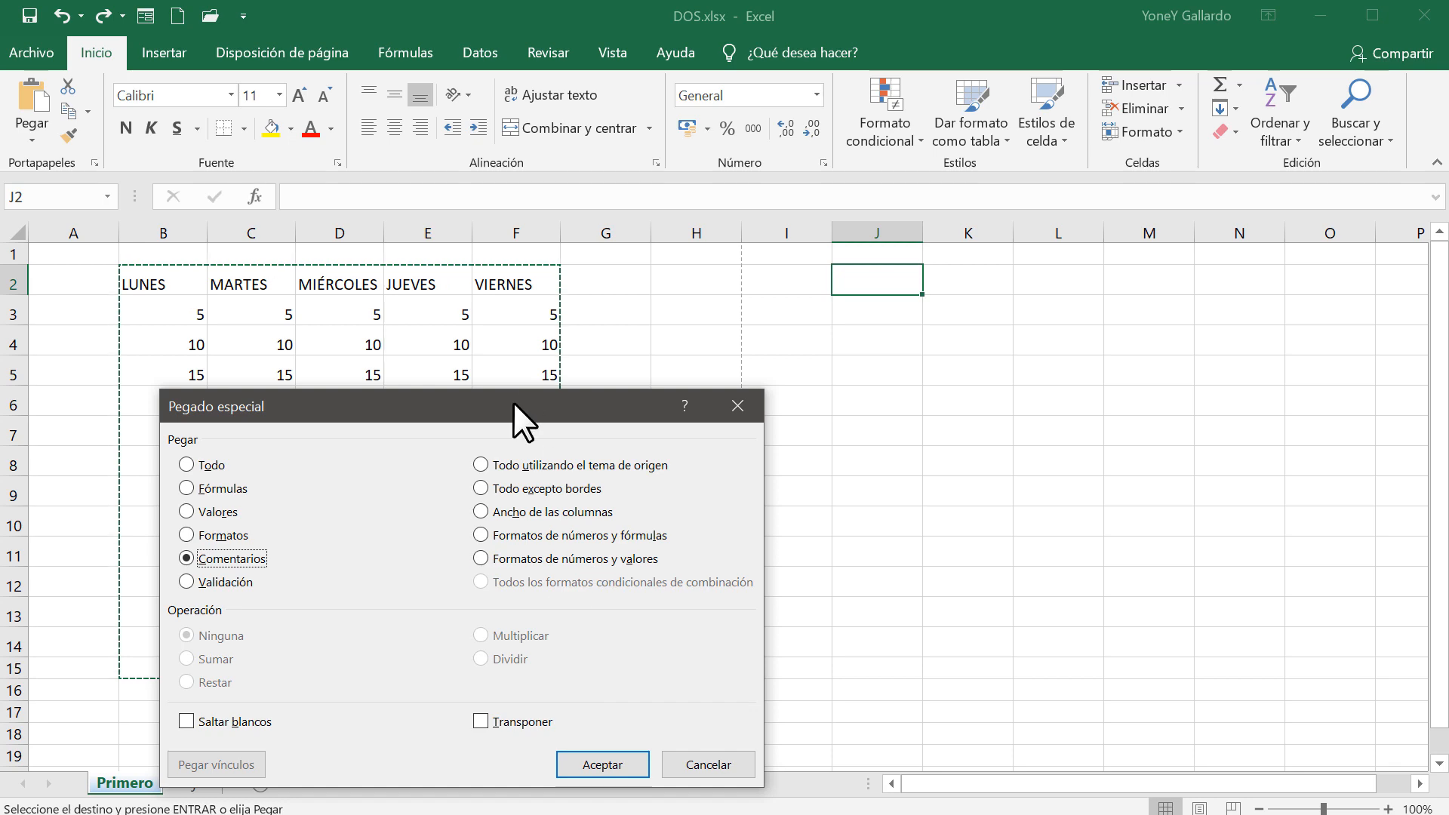
left_click_drag(514, 404, 469, 247)
left_click(664, 608)
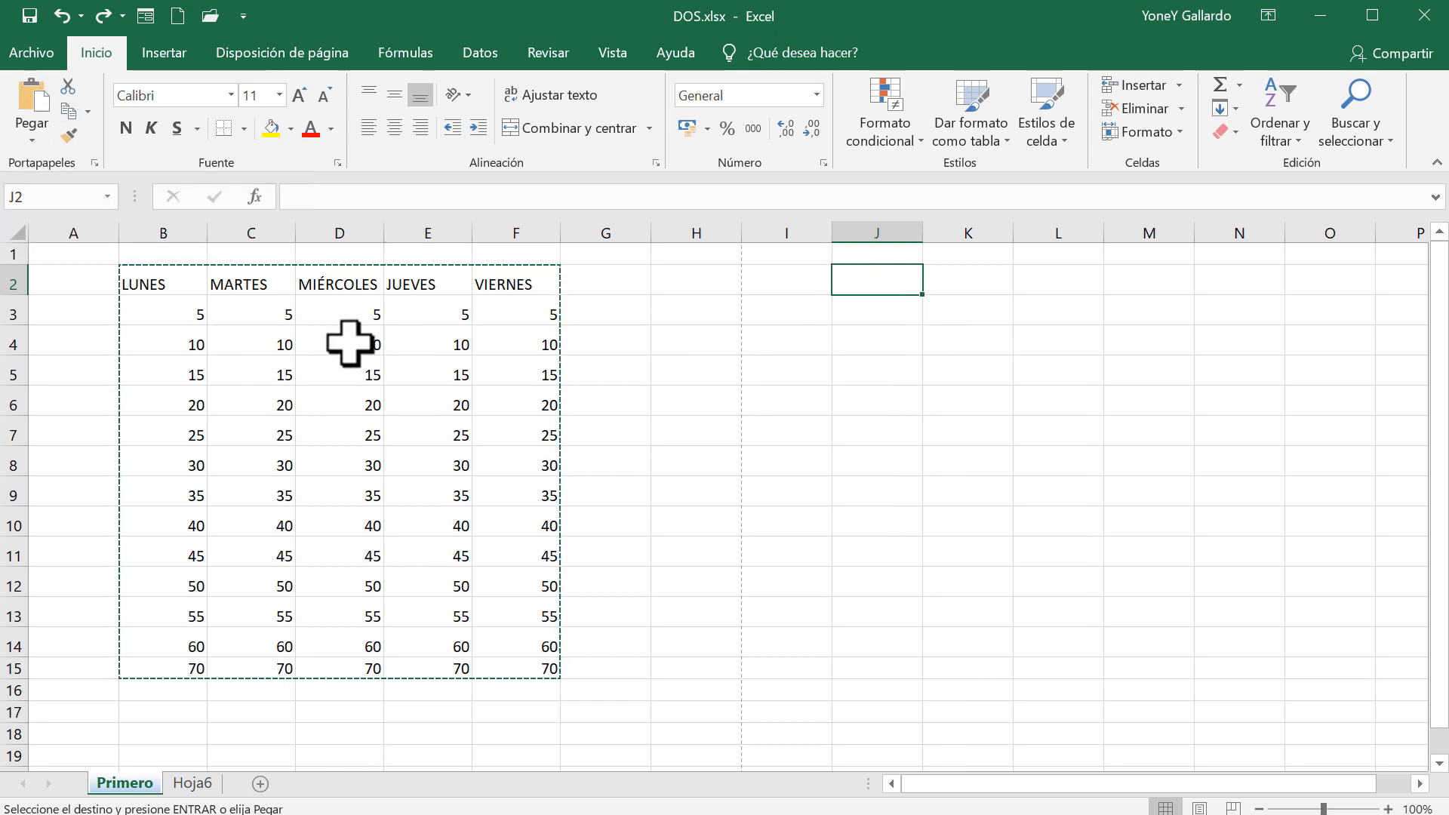
left_click(345, 310)
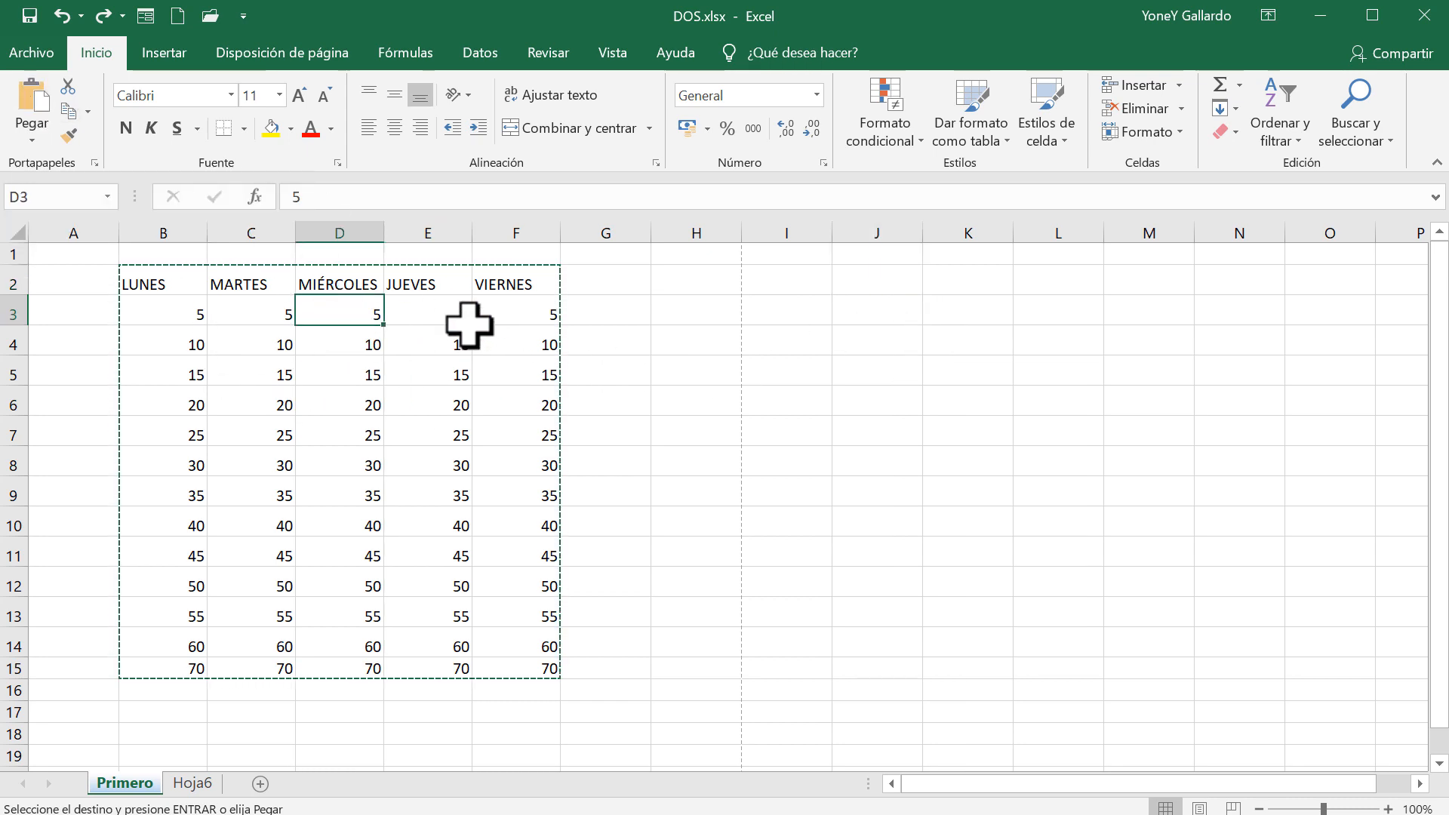
key("Escape")
Select the weekday headers B2:F2 and show the list of available fonts
left_click(199, 311)
left_click_drag(167, 282, 524, 281)
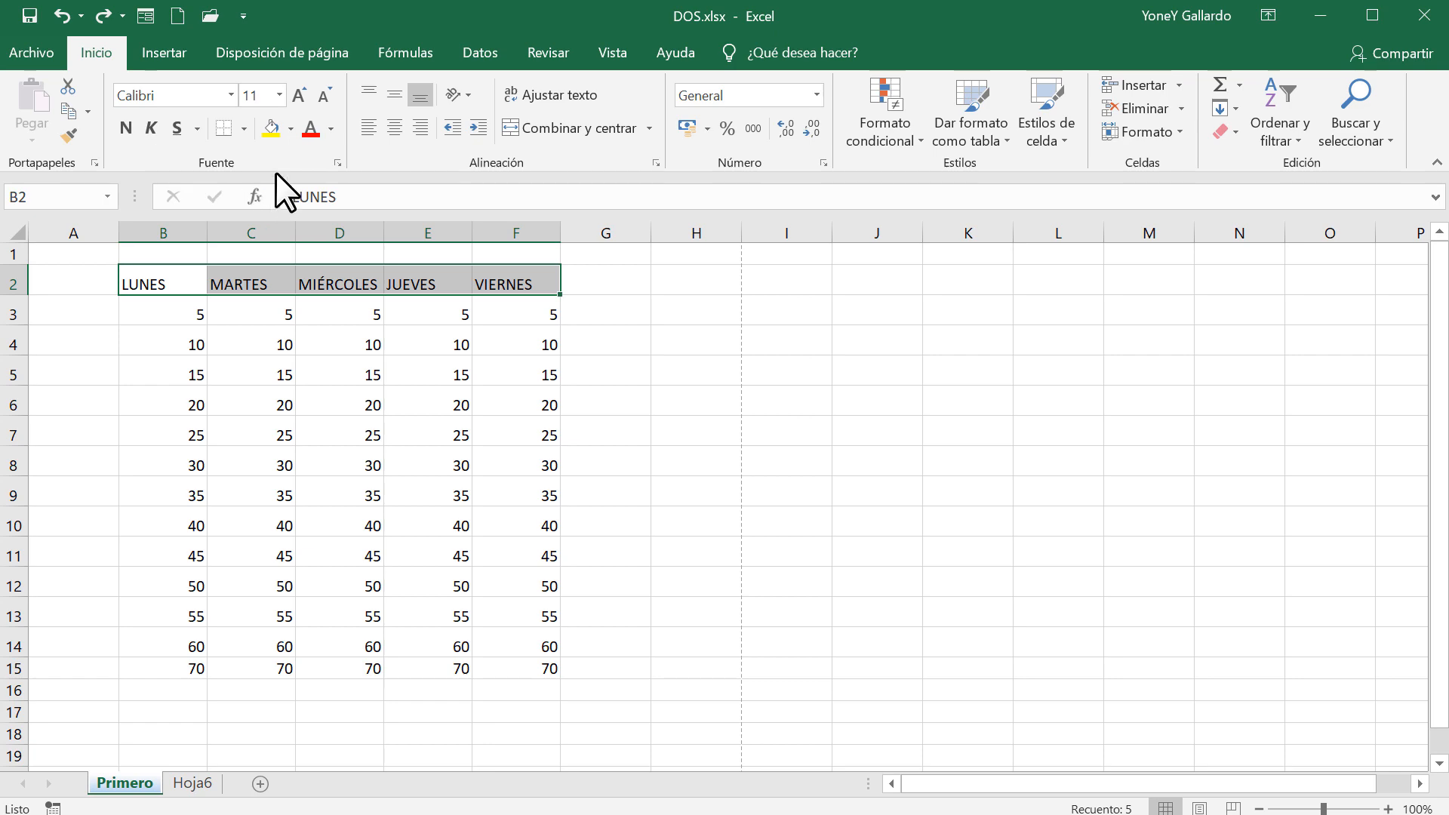
left_click(230, 95)
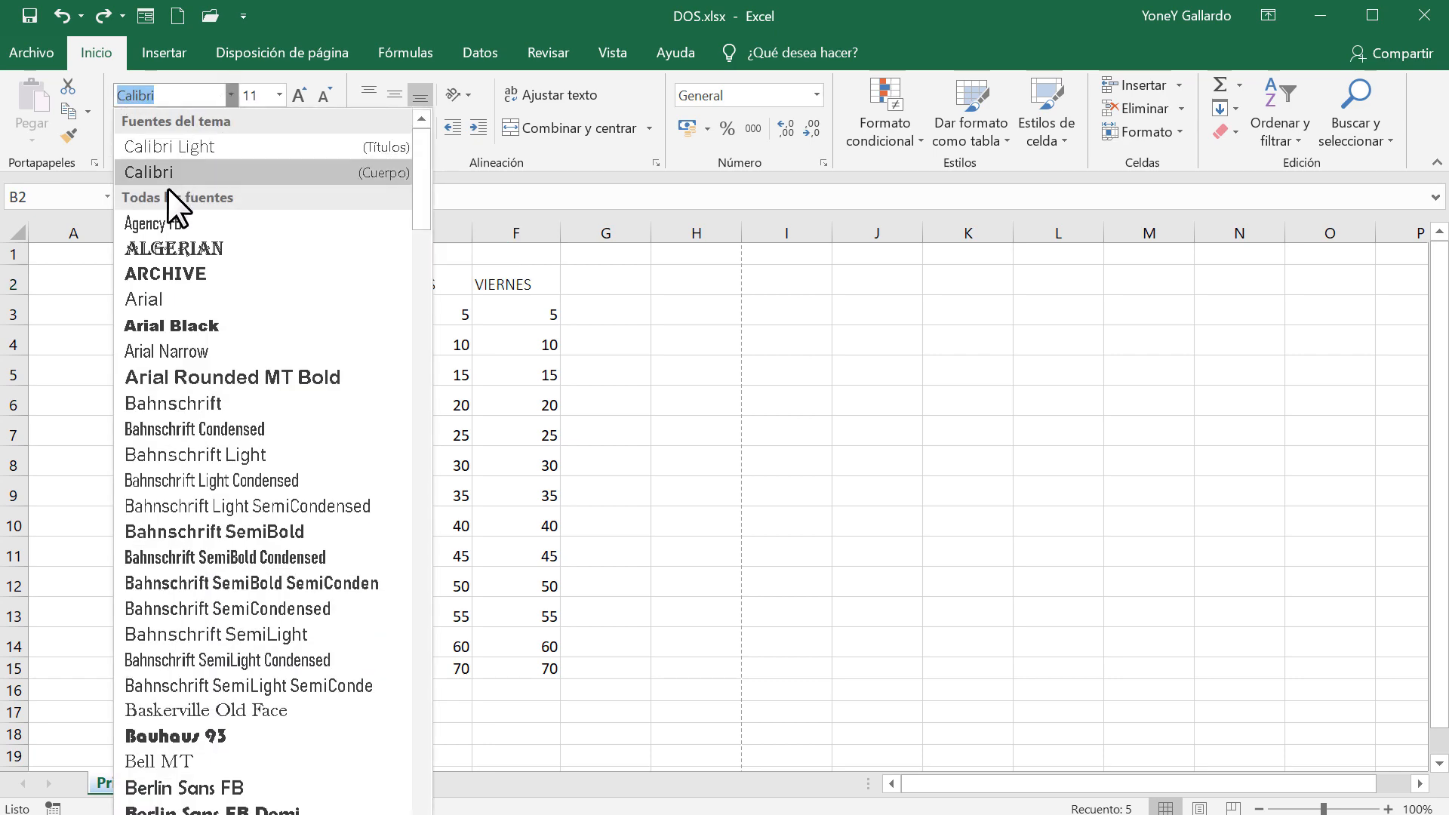
Set the weekday headers in B2:F2 to Arial, font size 16
left_click(162, 302)
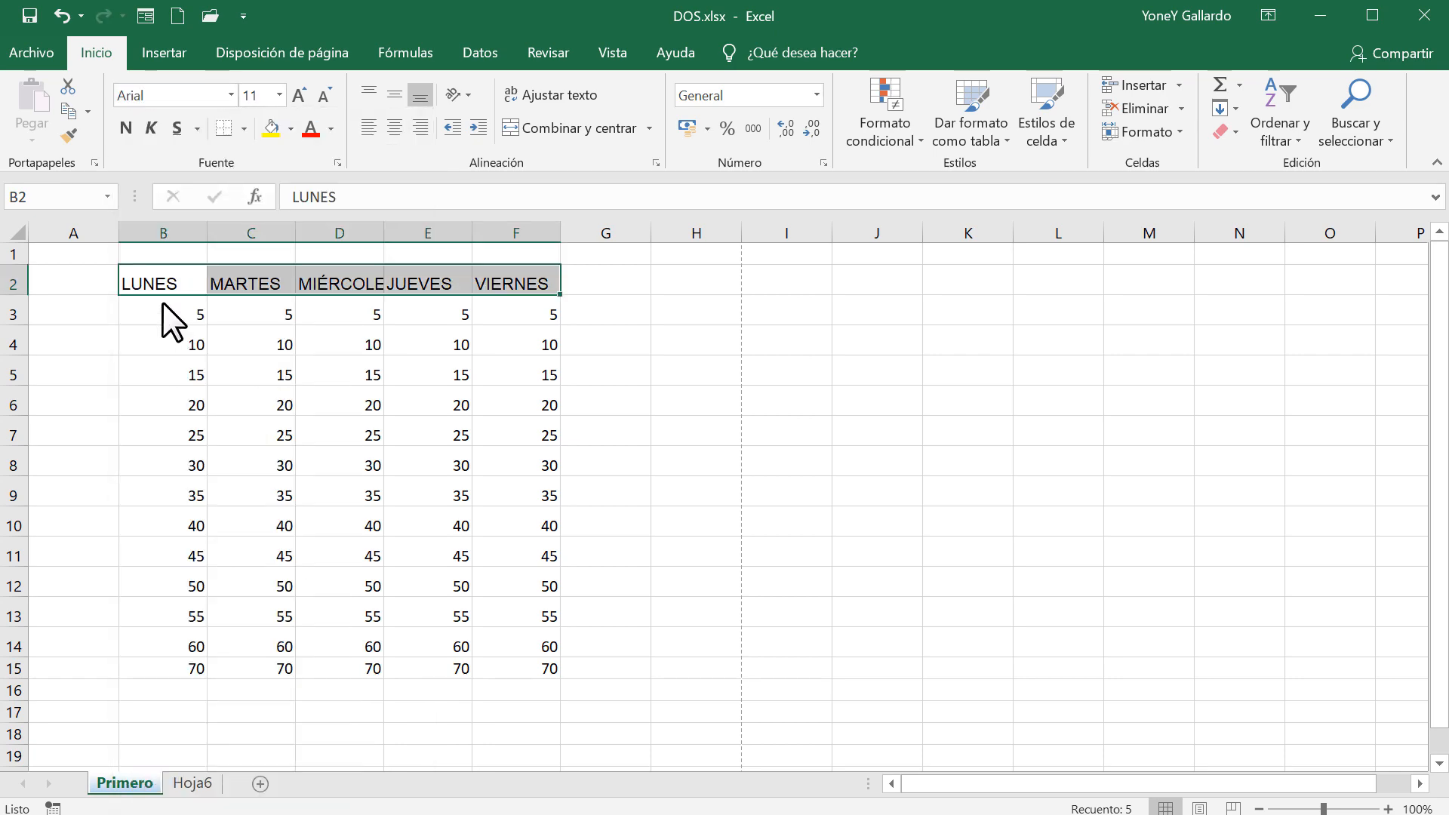
left_click(279, 95)
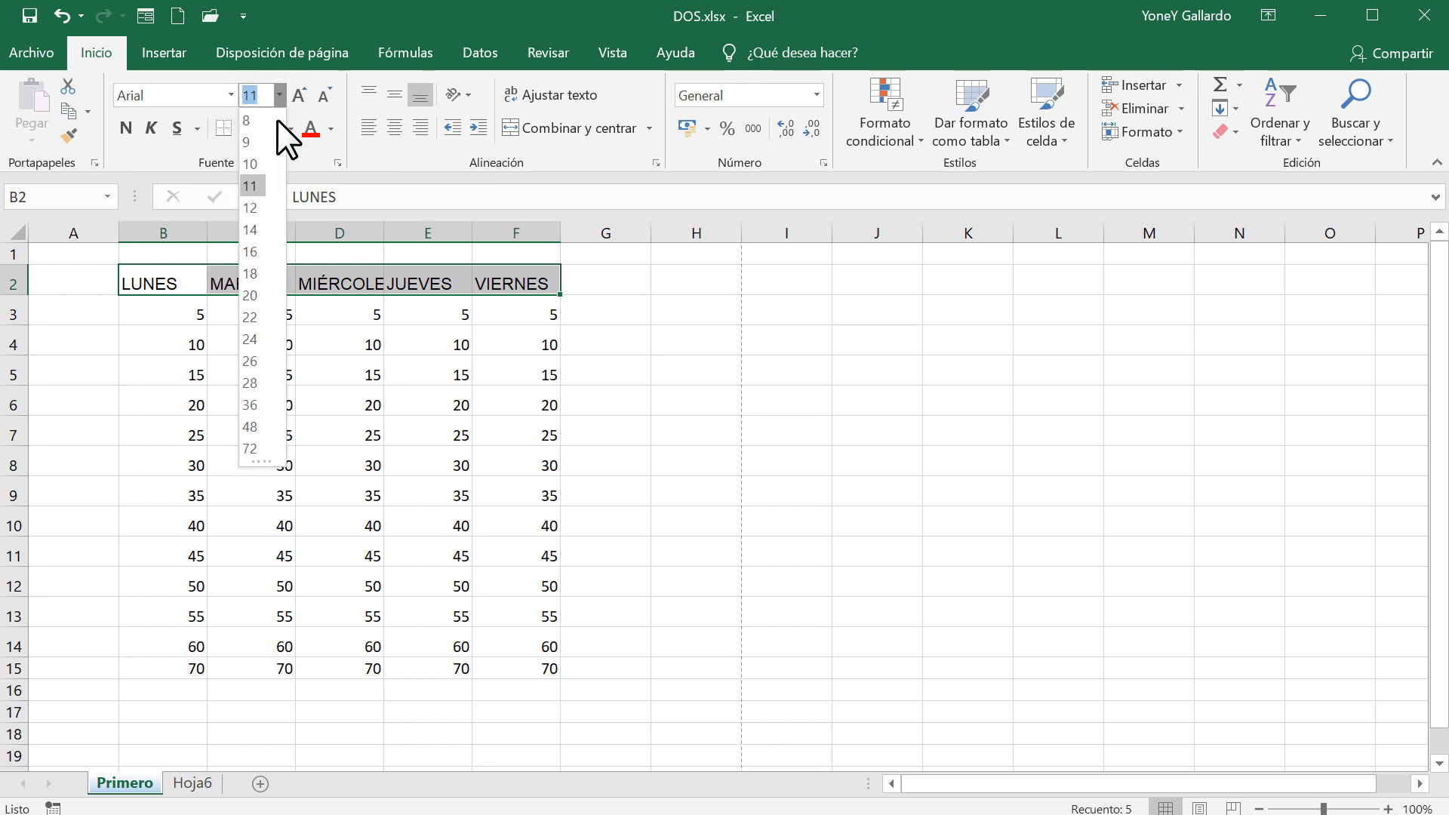
left_click(249, 252)
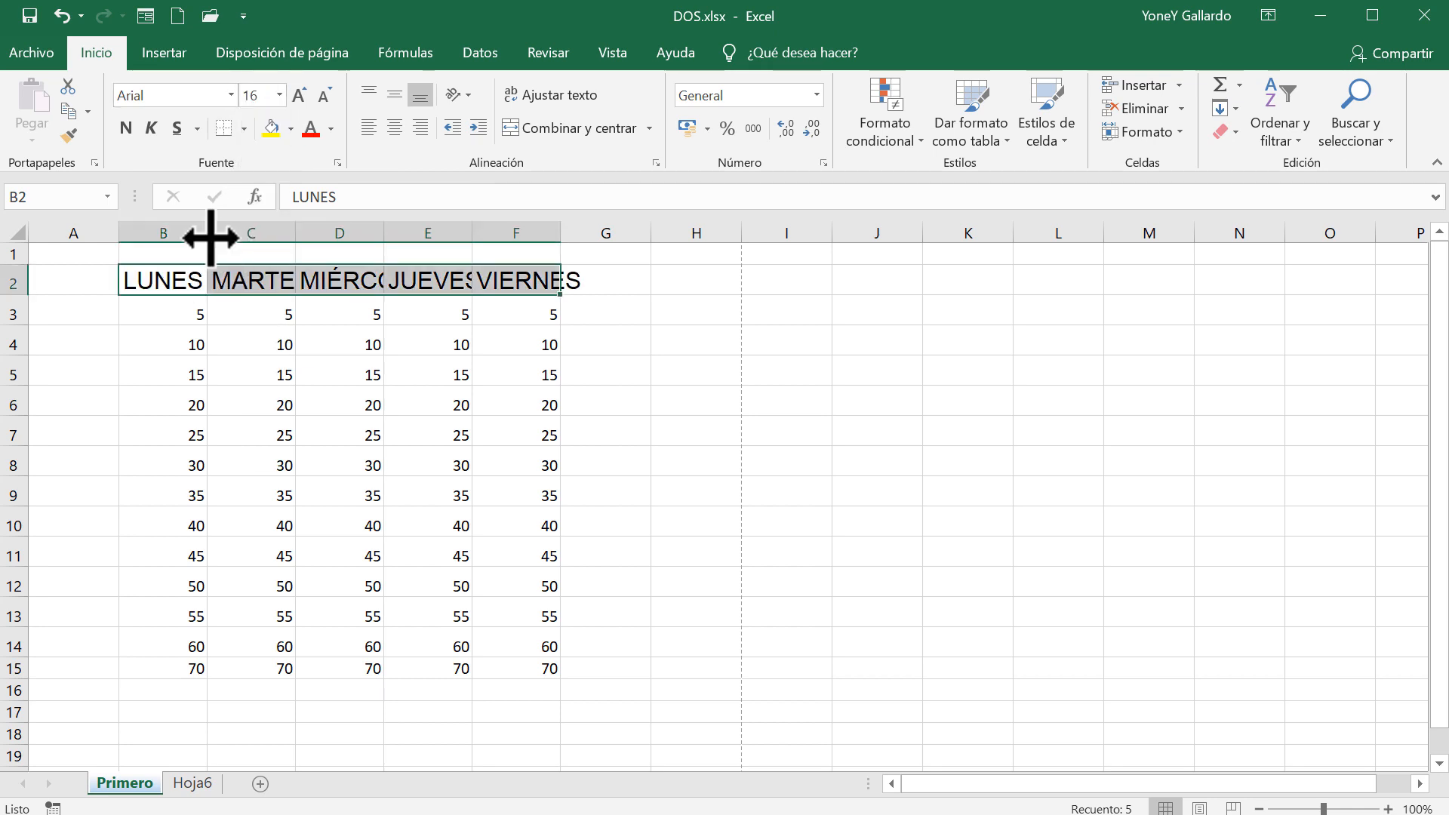
Widen the weekday columns from MARTES to VIERNES so that each header fits inside its own cell
left_click_drag(206, 224, 316, 224)
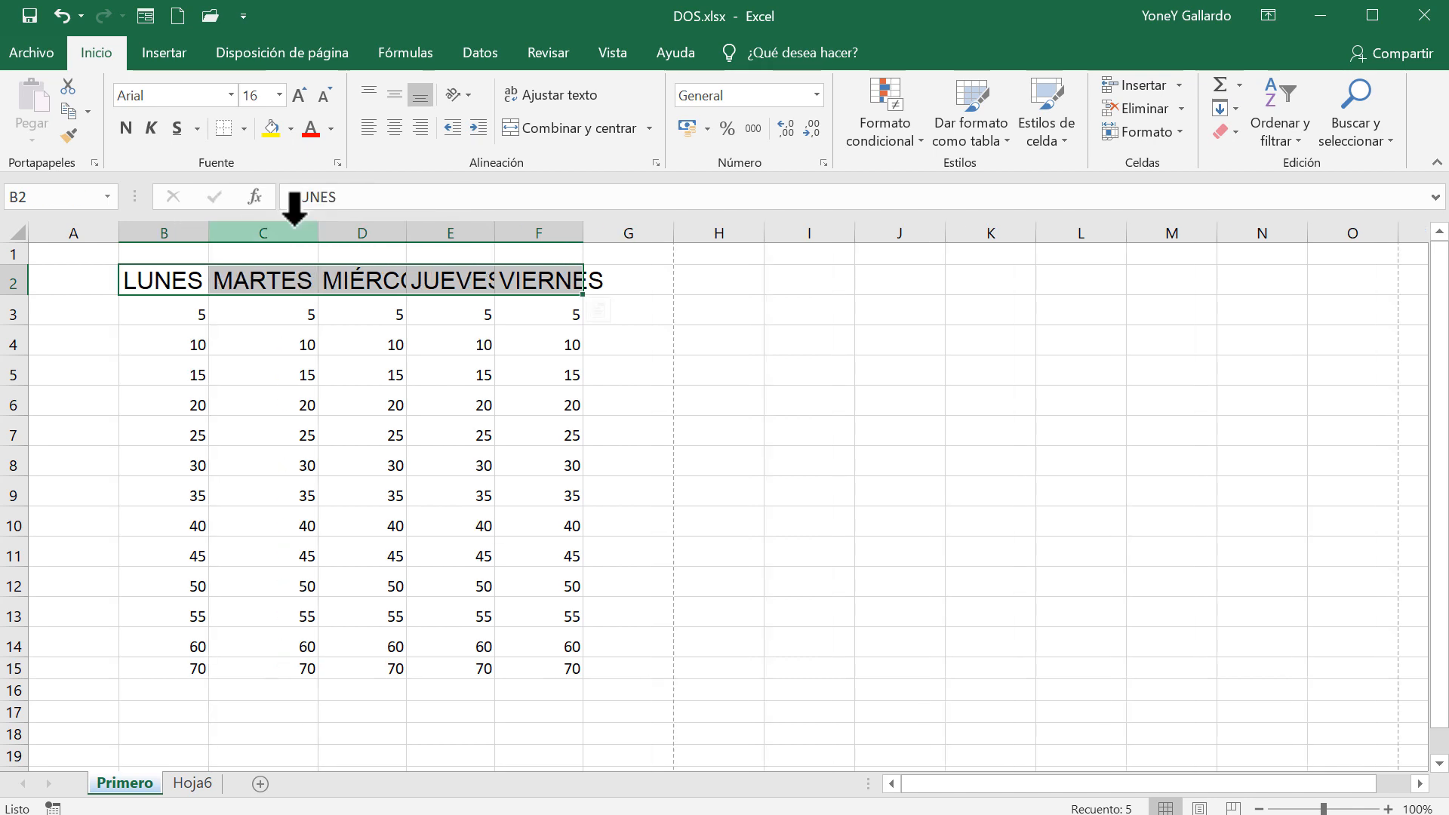
left_click_drag(406, 225, 469, 226)
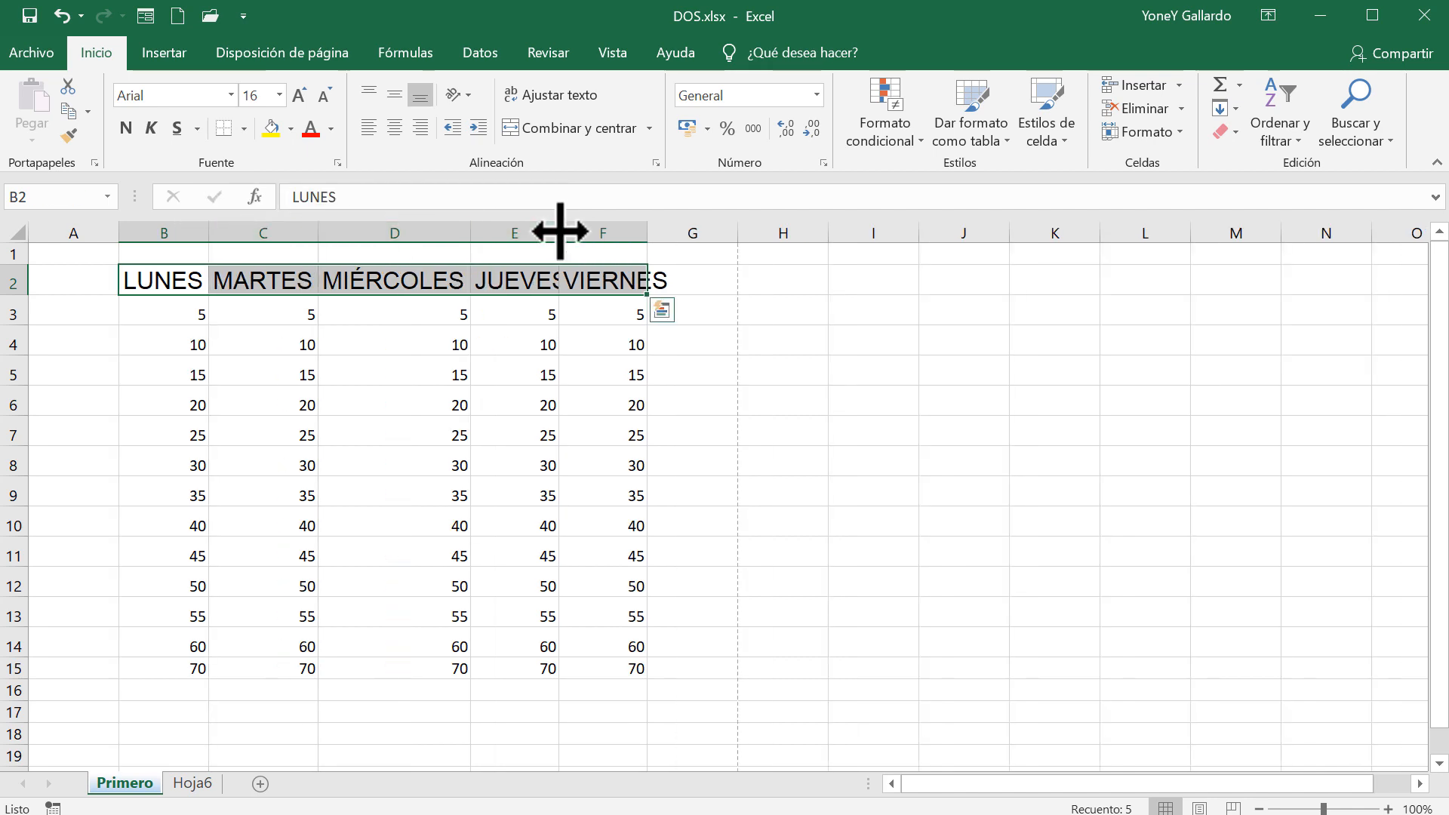
left_click_drag(557, 226, 573, 225)
left_click_drag(661, 226, 688, 227)
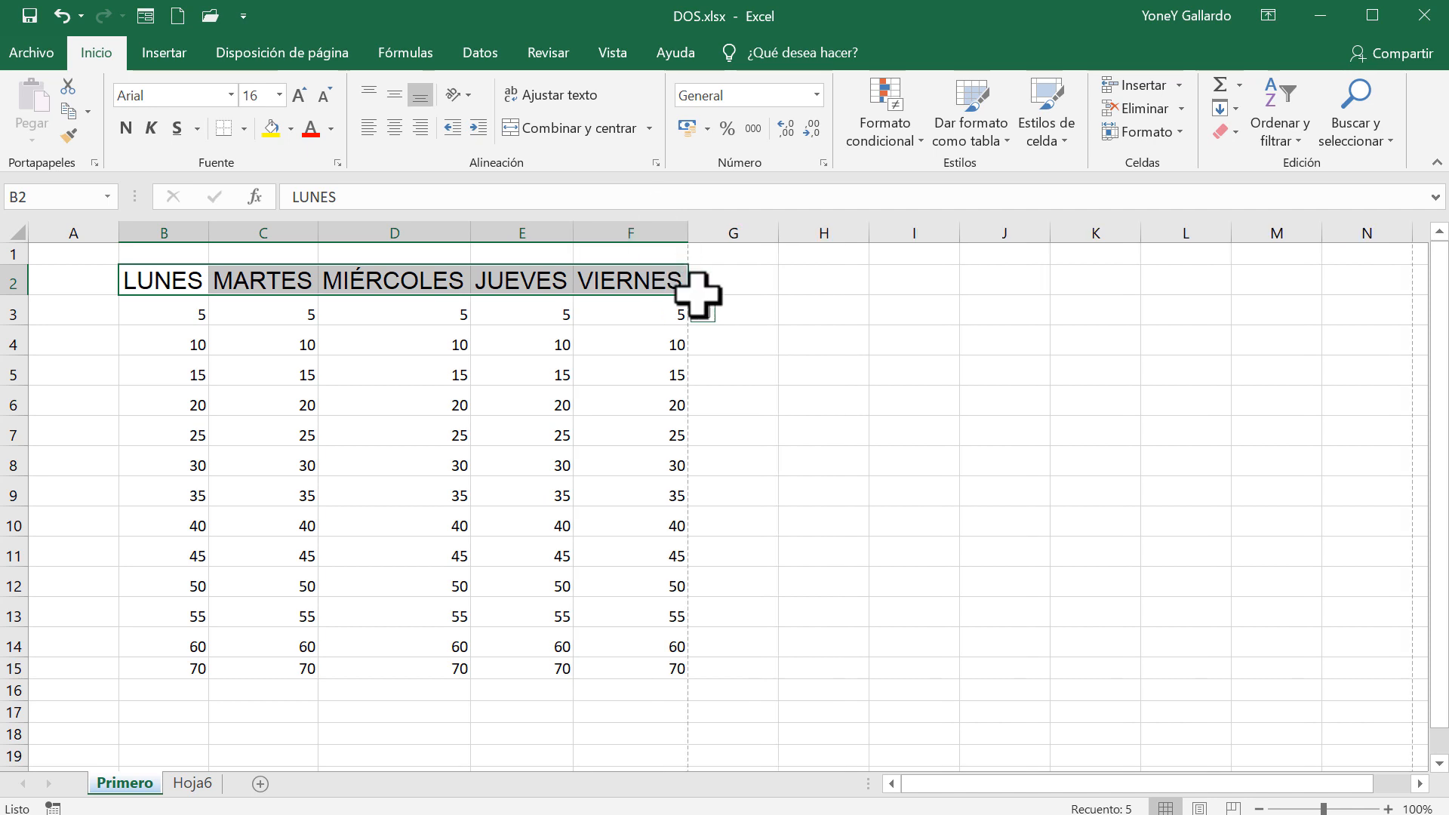
Enlarge the font of the weekday headers in B2:F2 in steps up to size 22
left_click(604, 431)
left_click_drag(156, 281, 603, 279)
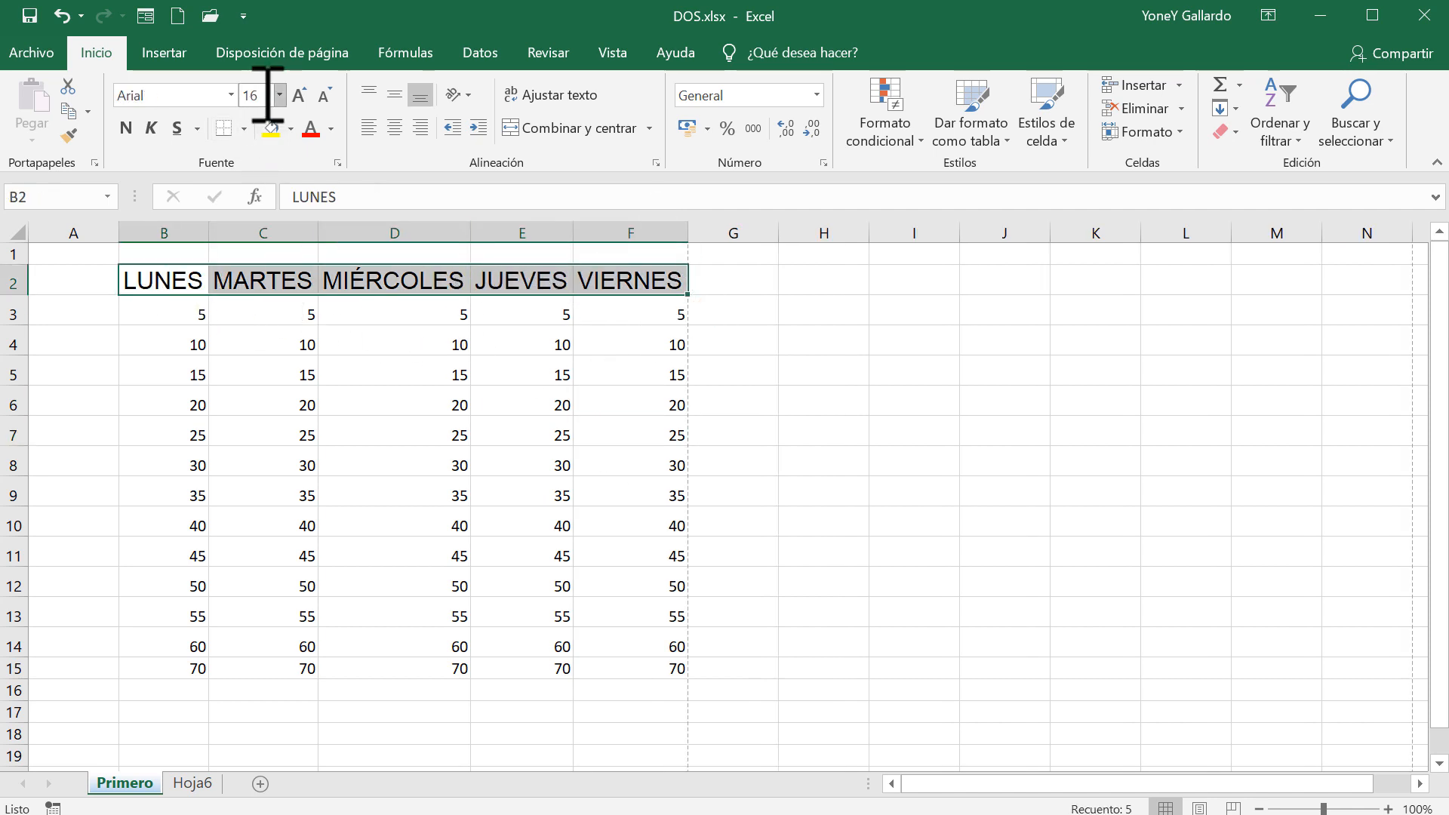
left_click(291, 91)
left_click(290, 91)
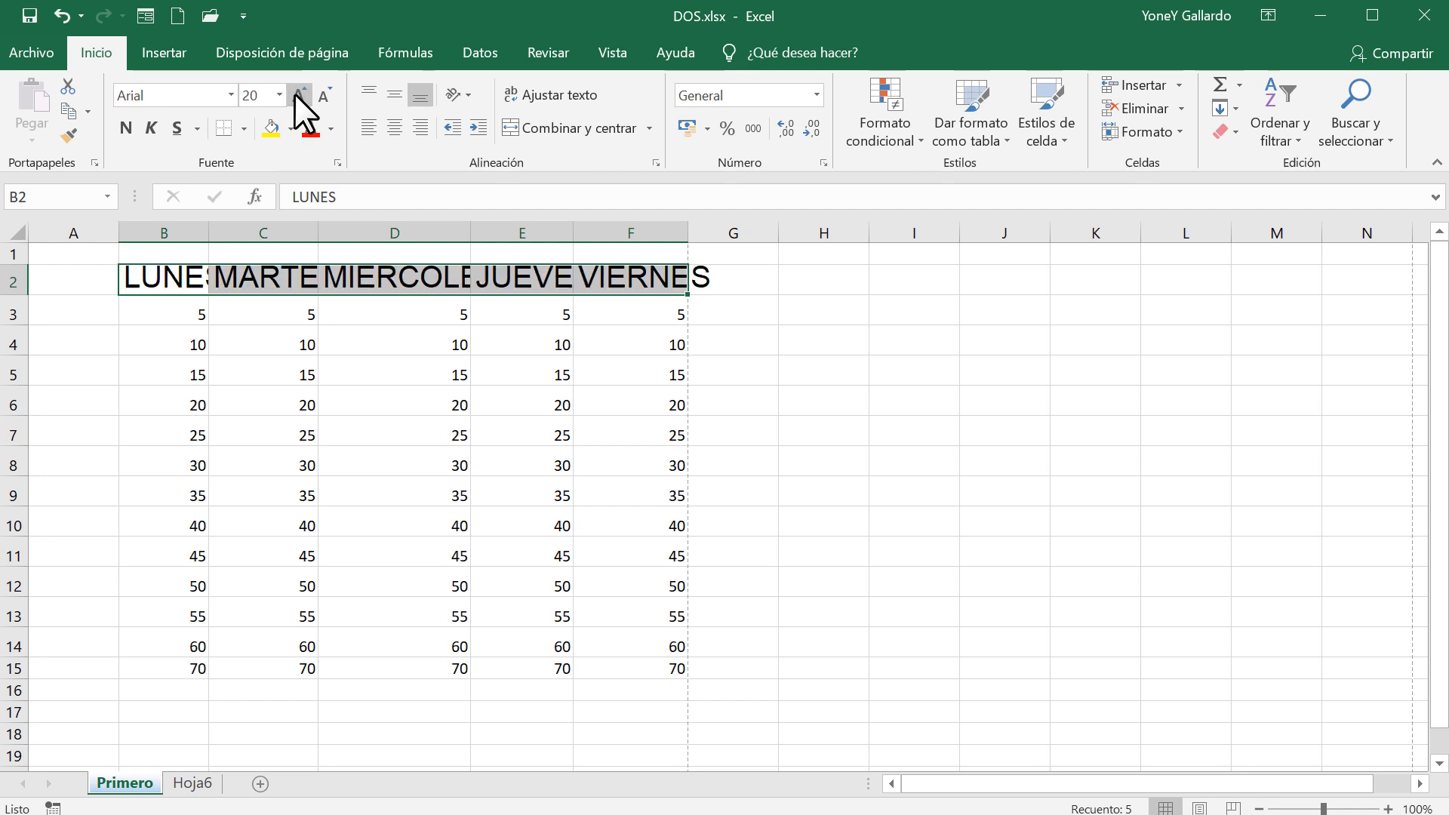
left_click(291, 91)
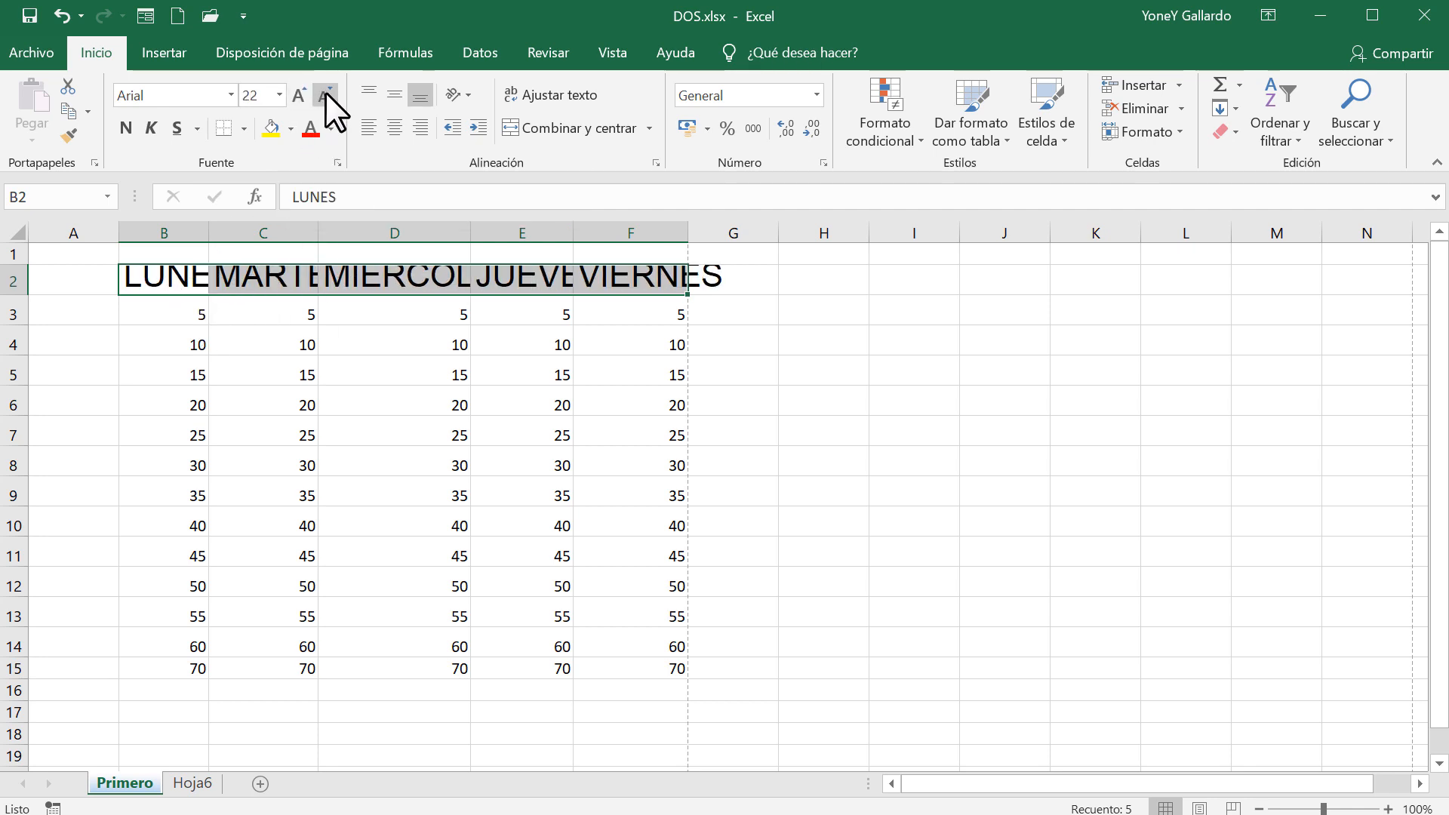
Shrink the weekday headers' font in steps down to 12 and raise it one step to 14
left_click(325, 92)
left_click(324, 92)
left_click(325, 92)
left_click(325, 92)
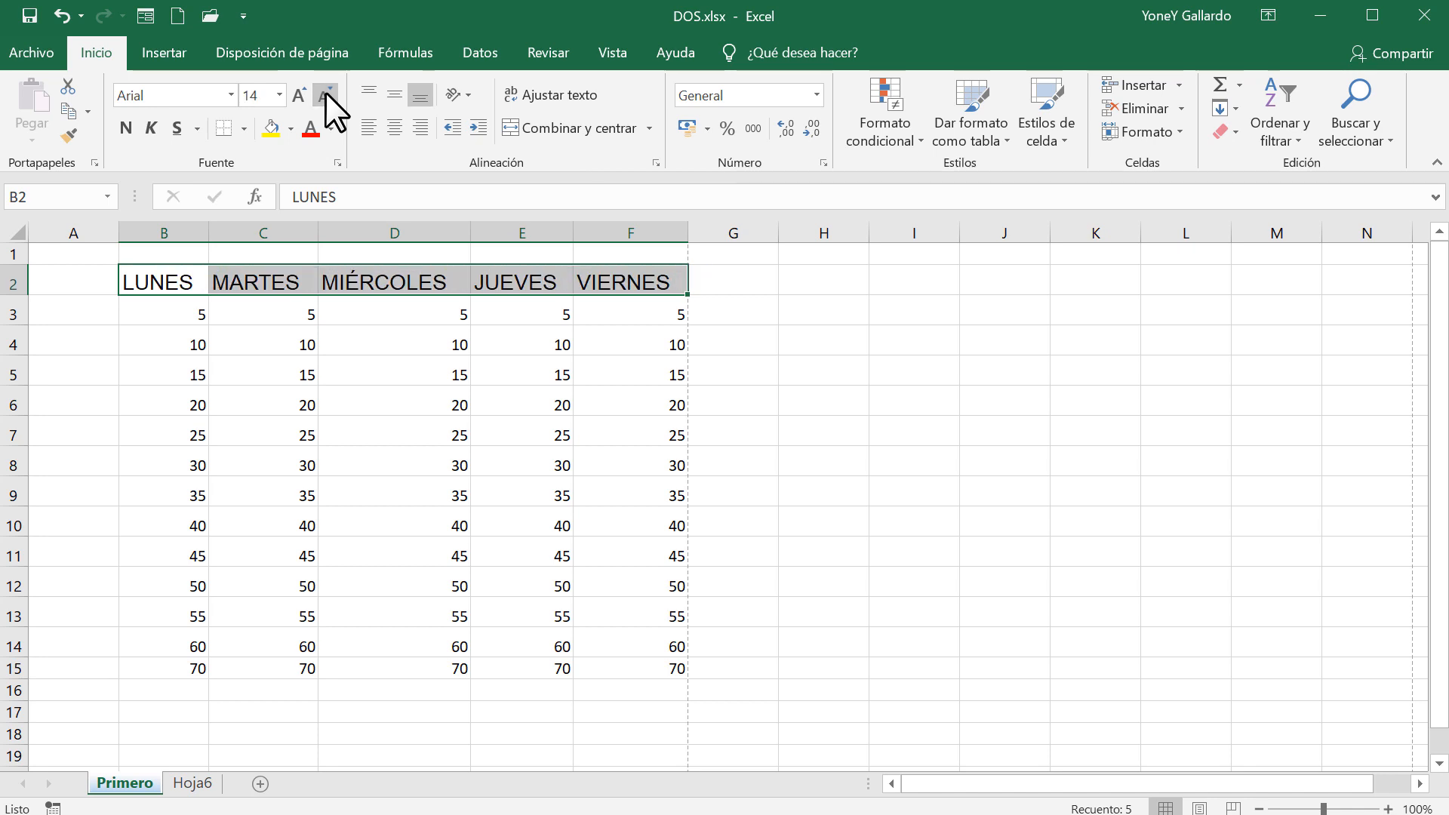
left_click(324, 92)
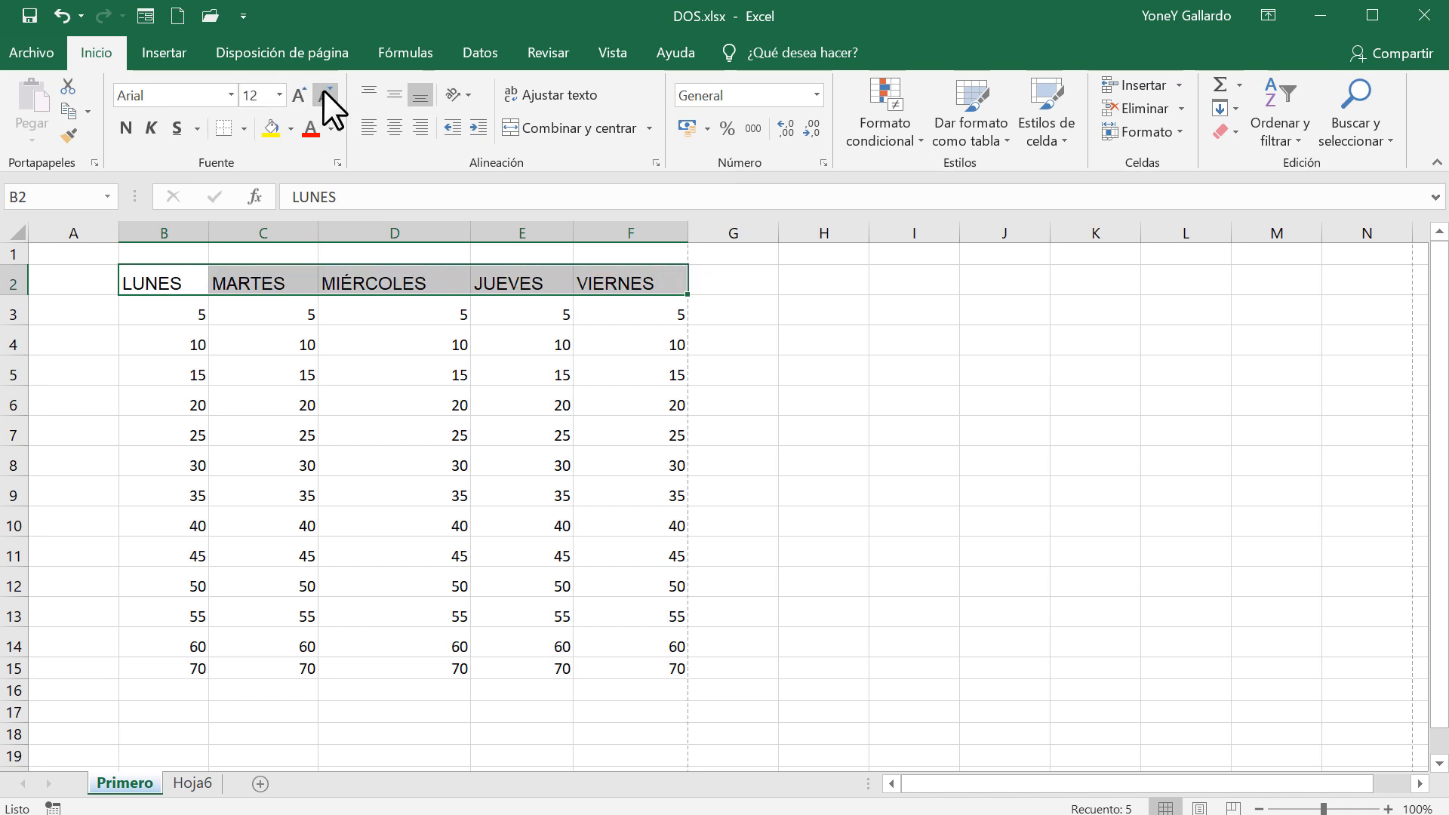
left_click(301, 92)
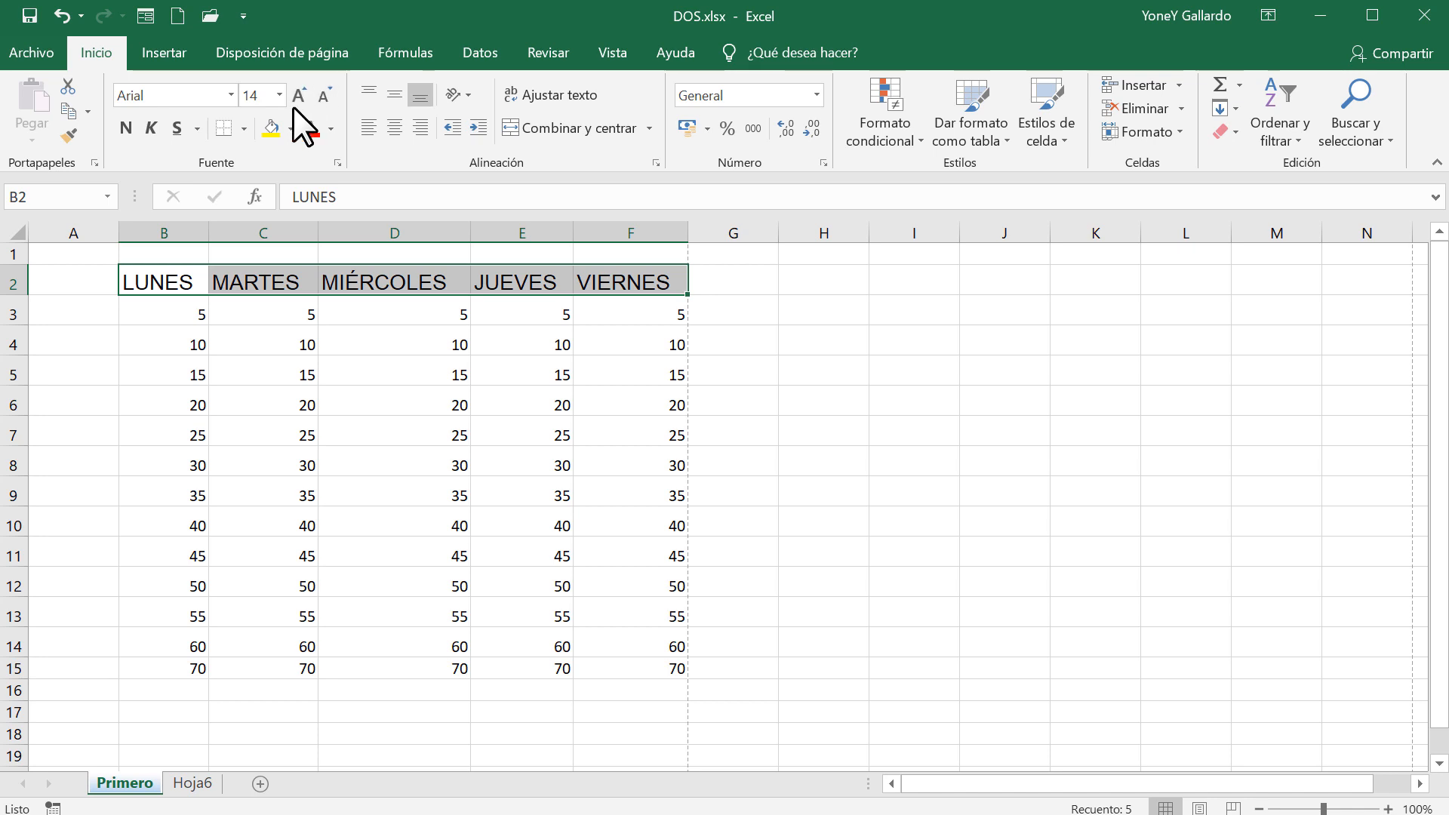
Try bold and italic one after the other on the weekday headers, removing each again
left_click(127, 129)
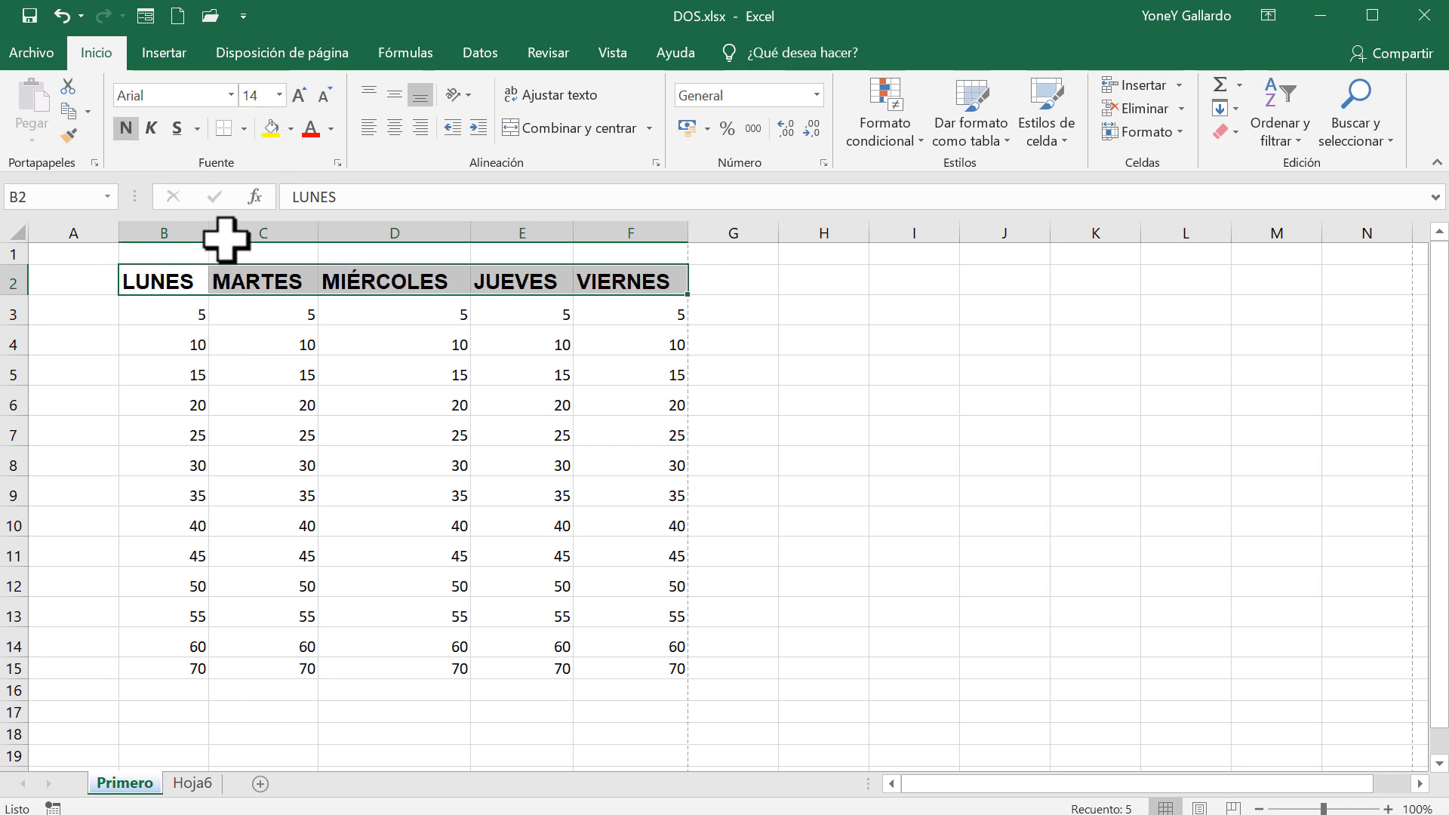
left_click(125, 130)
left_click(153, 126)
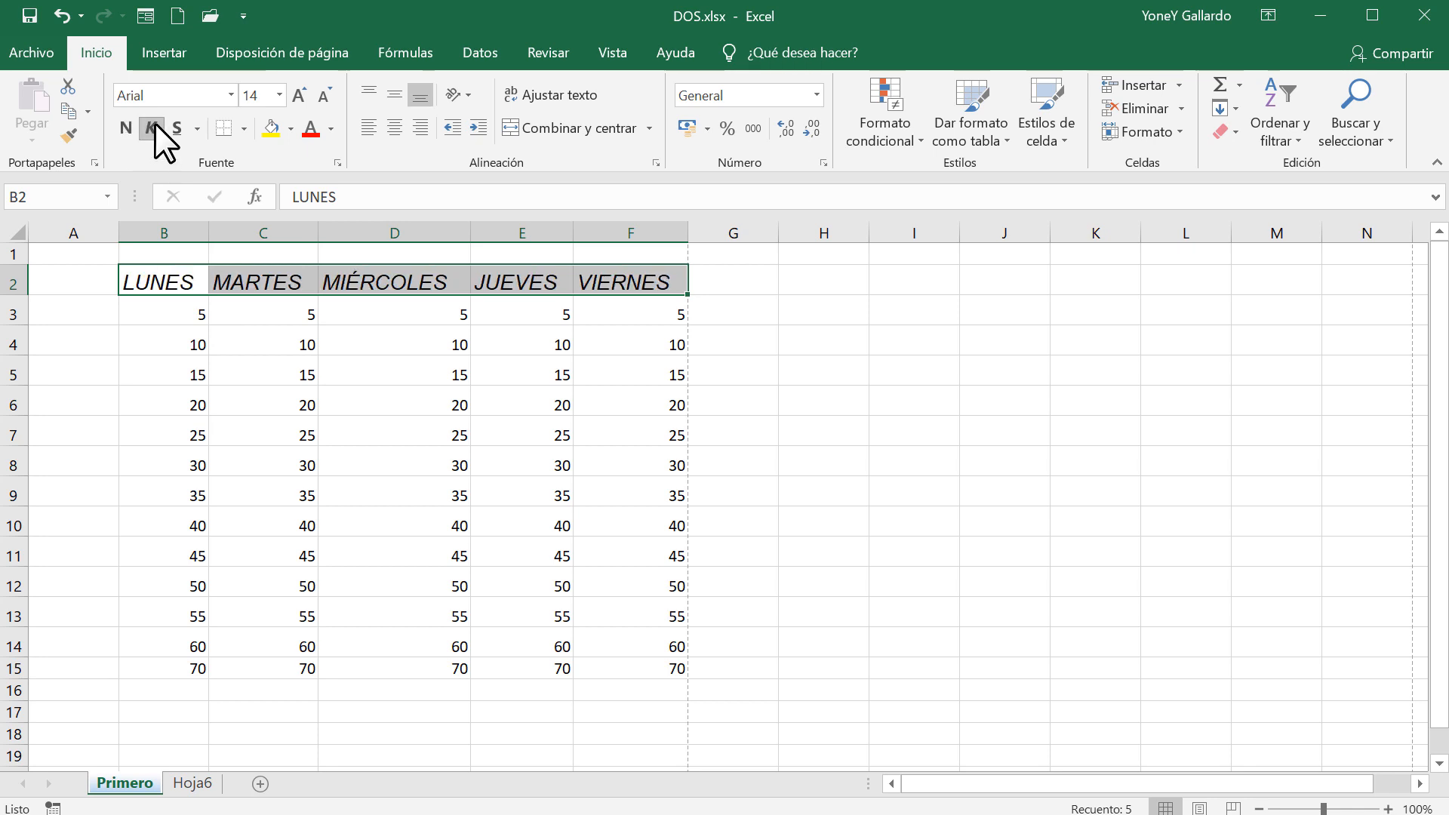
left_click(150, 128)
Underline the weekday headers in B2:F2 and change the style to Subrayado doble
left_click(172, 127)
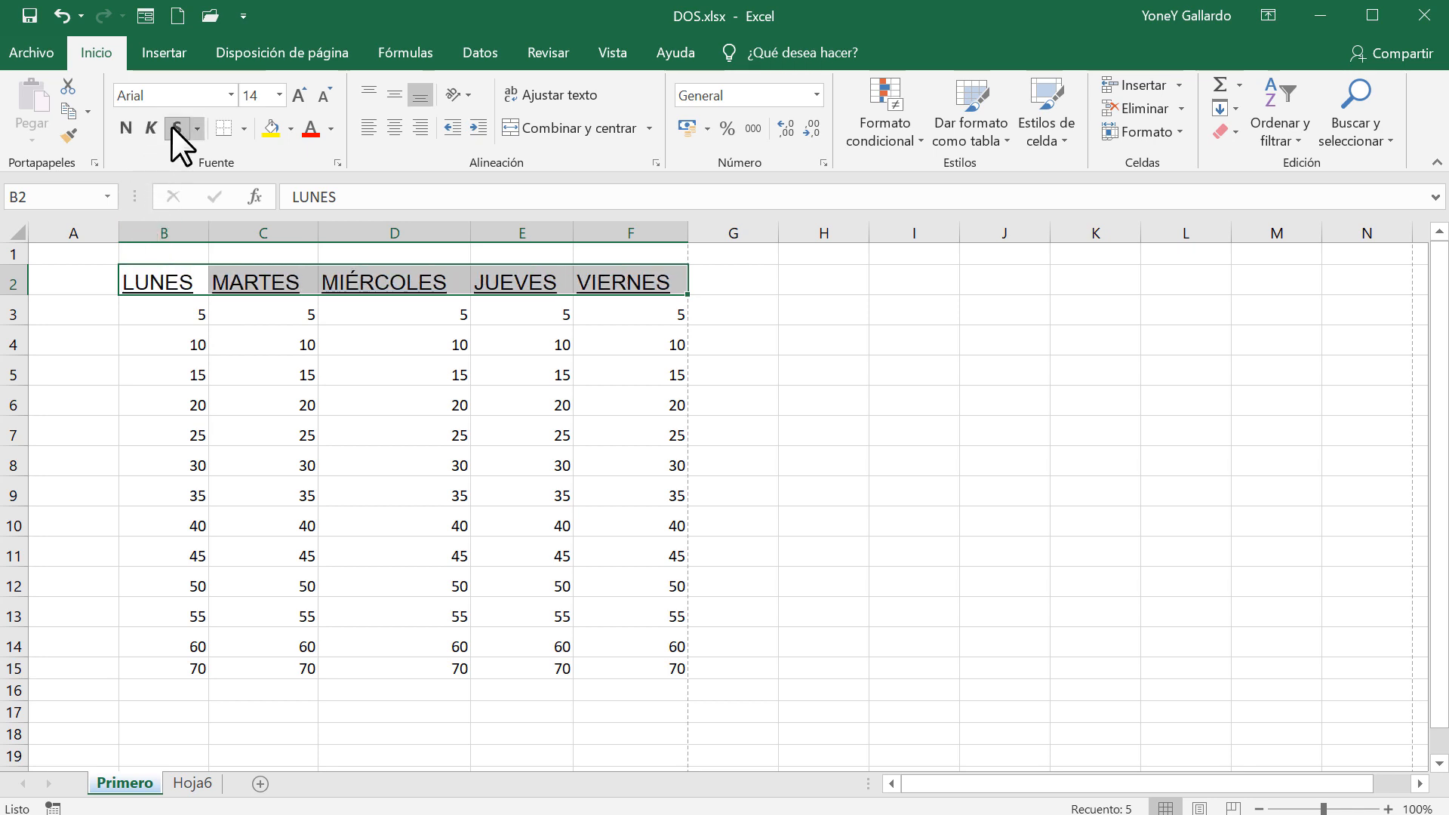
left_click(195, 127)
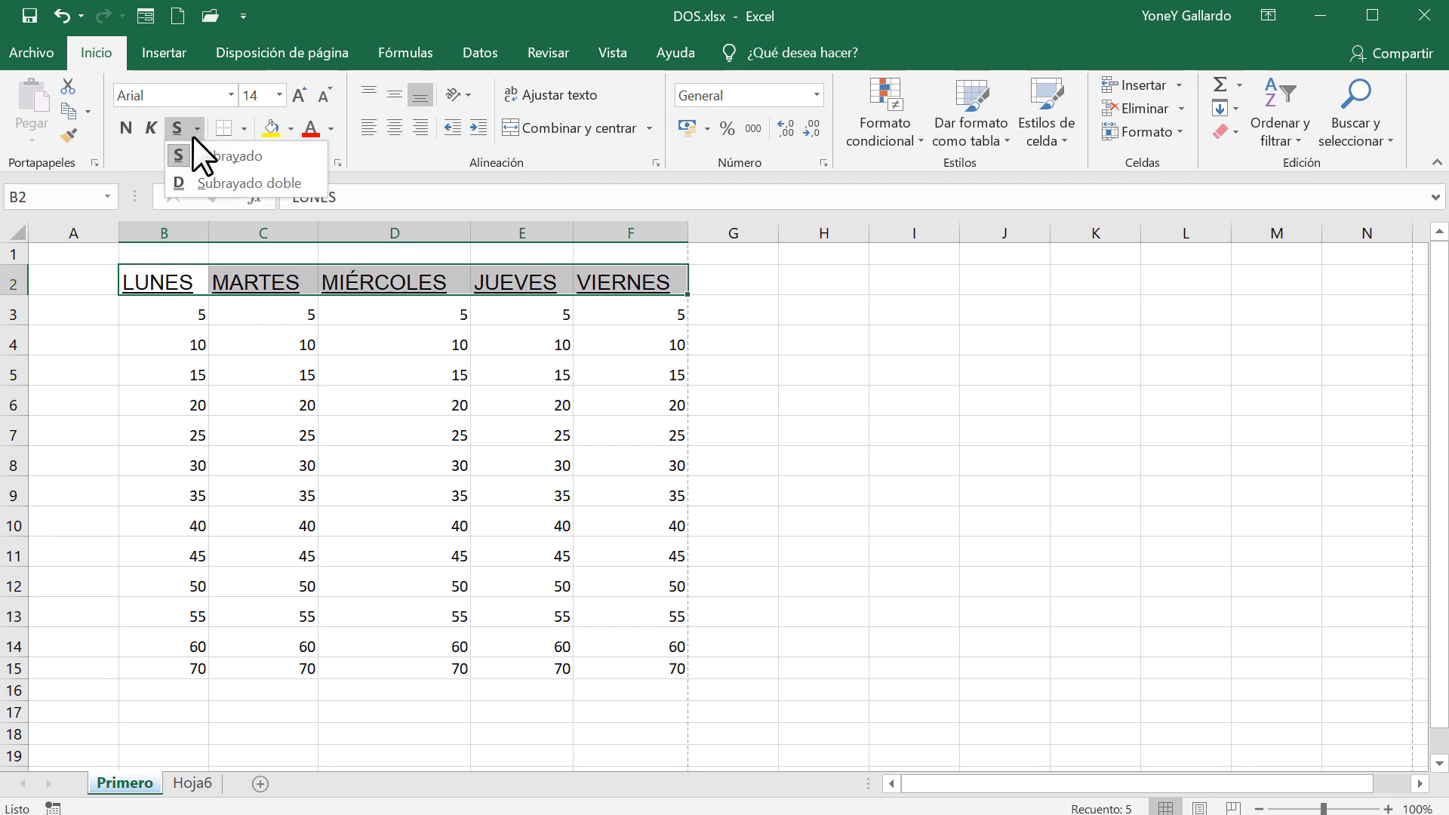
left_click(200, 184)
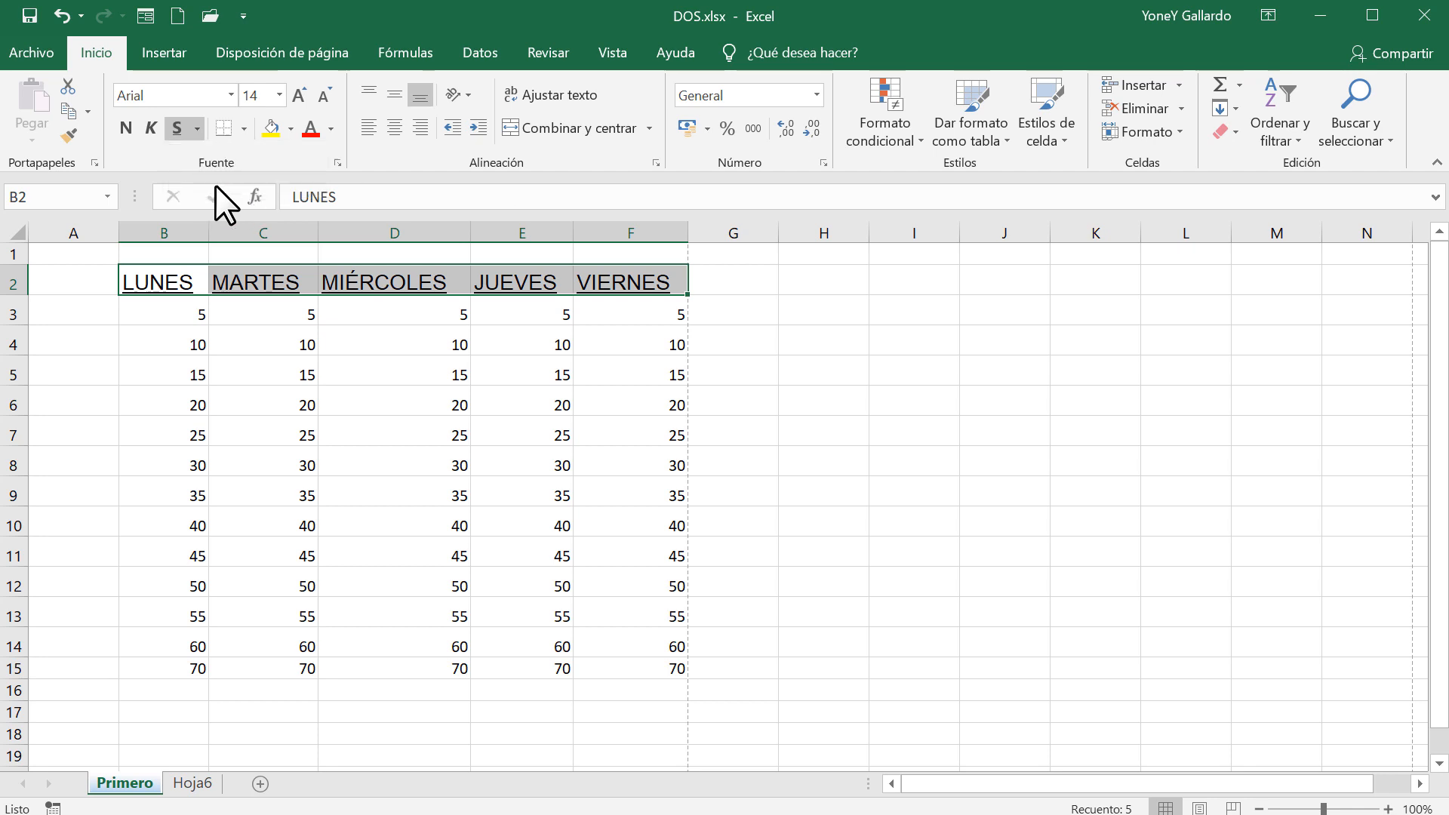
Remove the double underline from the weekday headers in B2:F2
left_click(146, 392)
left_click_drag(158, 285, 596, 283)
left_click(198, 129)
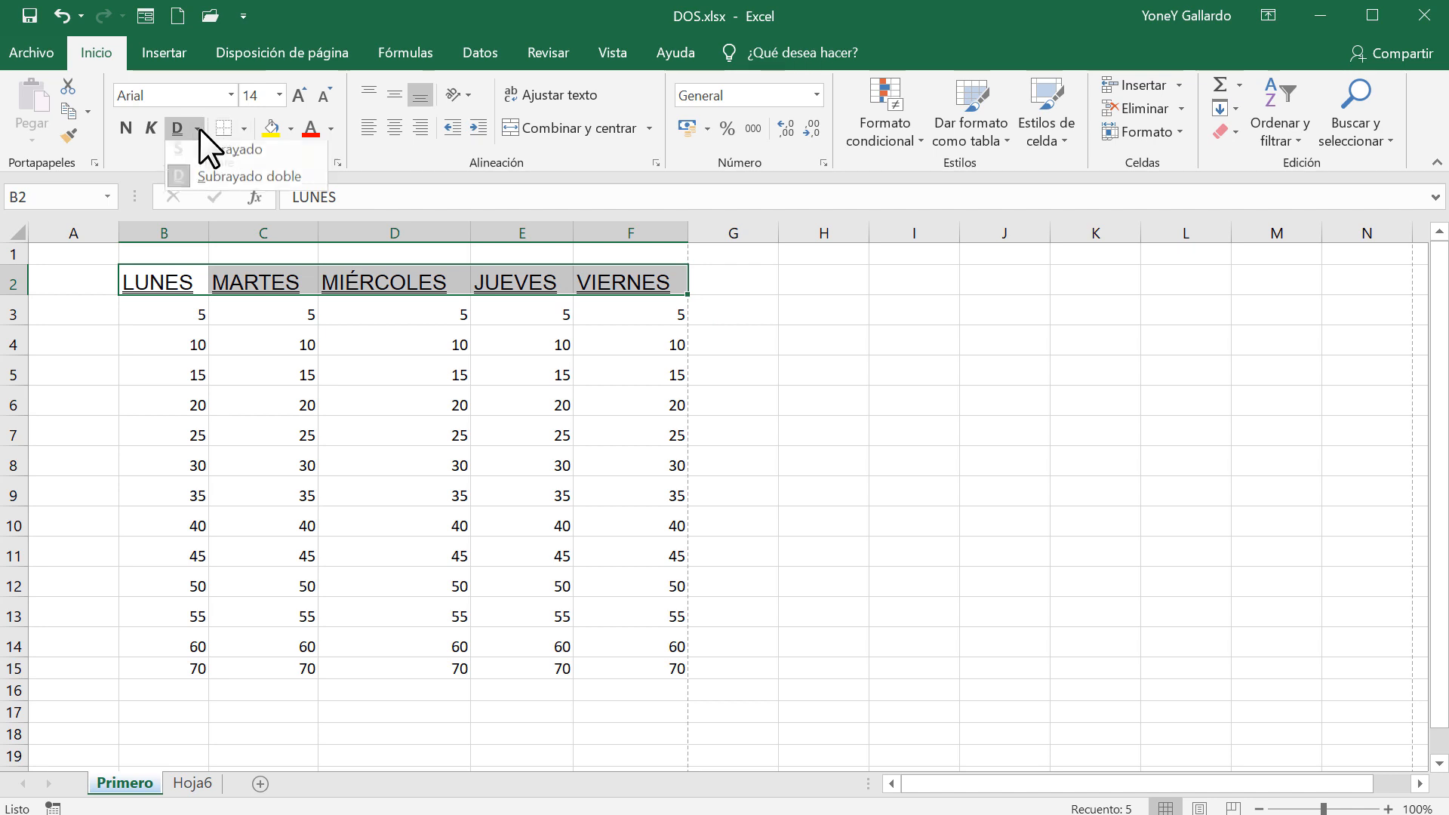
left_click(178, 185)
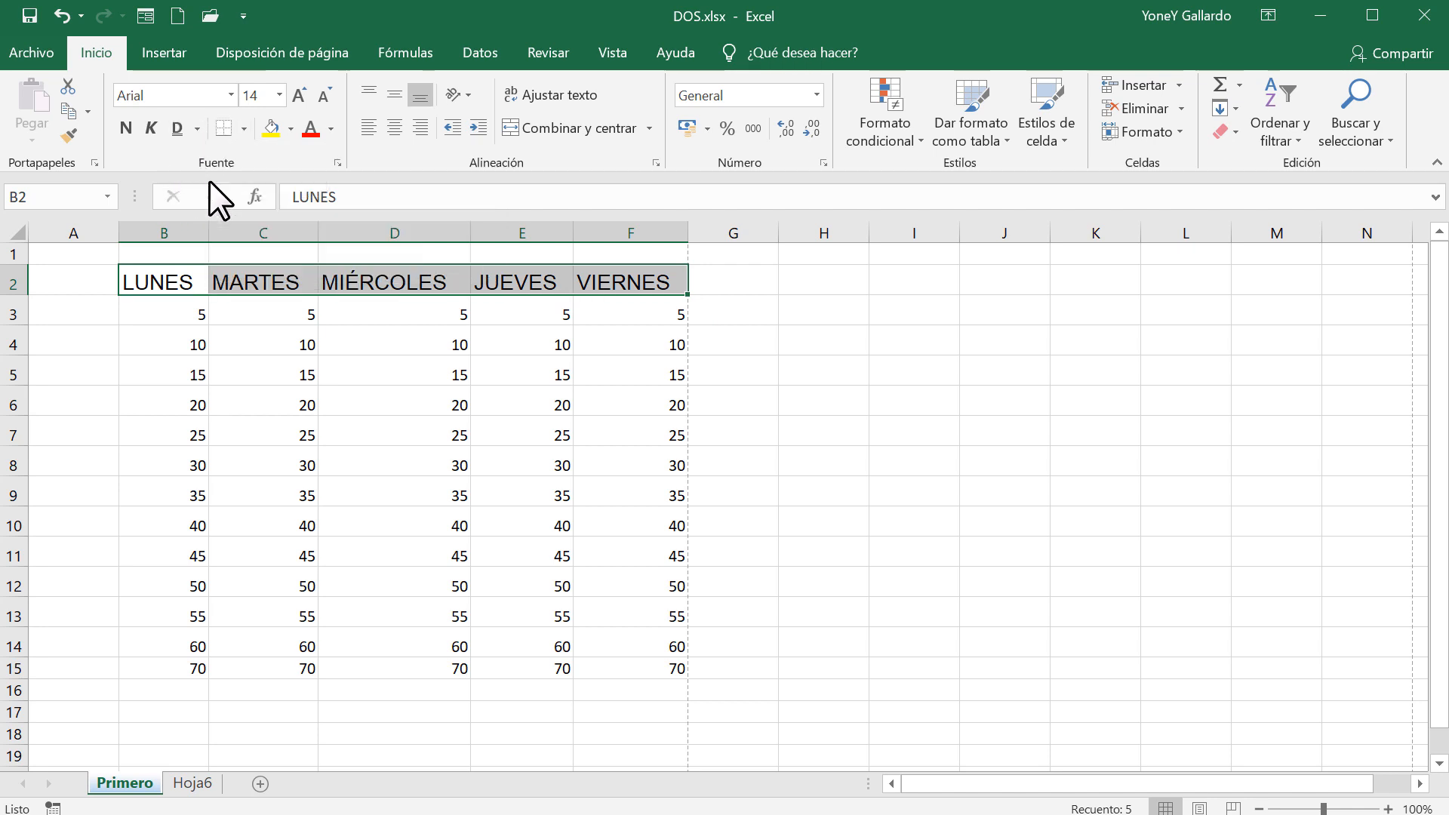
Switch italic and bold on and off again in turn for the weekday headers in B2:F2
left_click(152, 130)
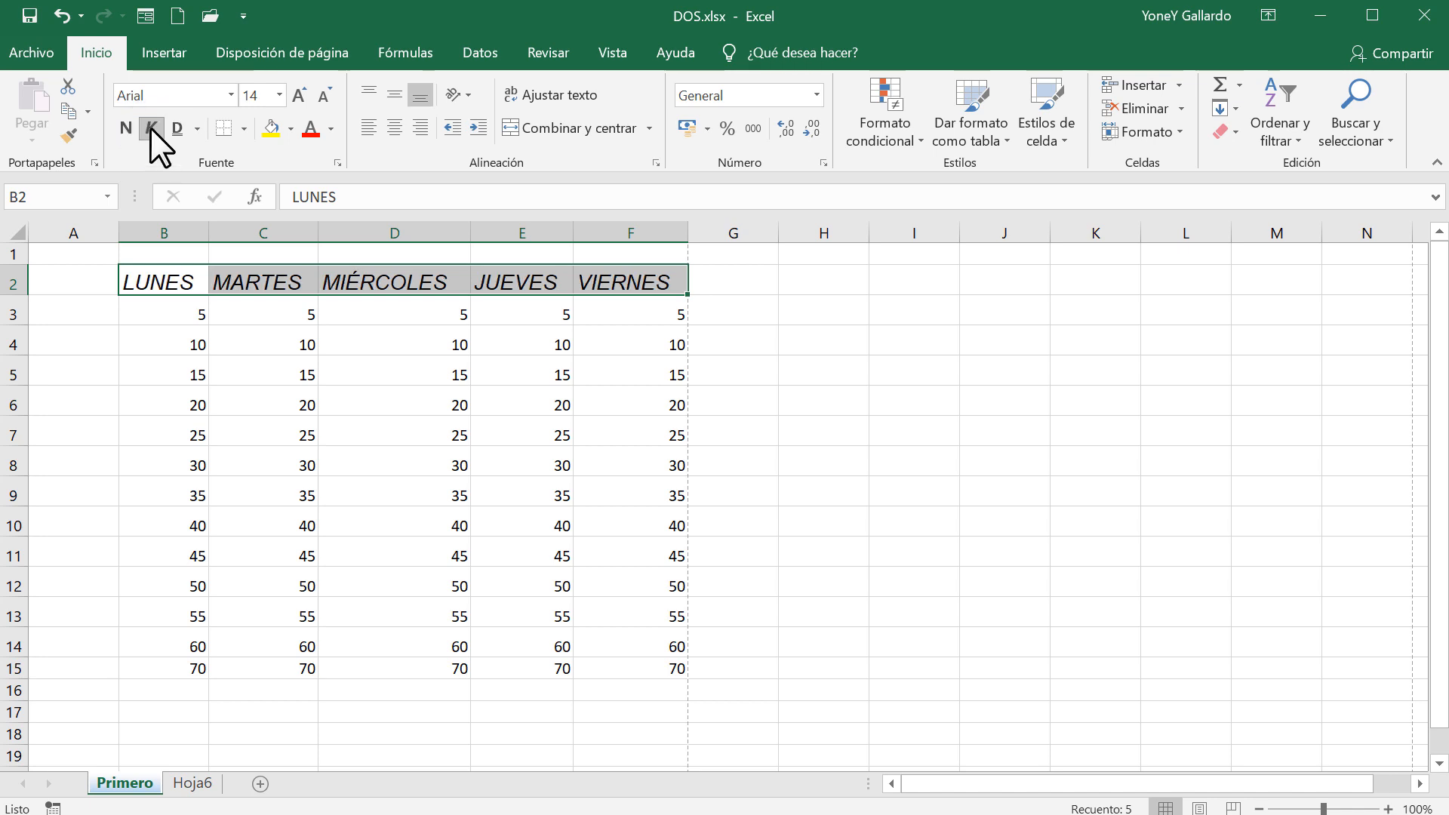
left_click(151, 128)
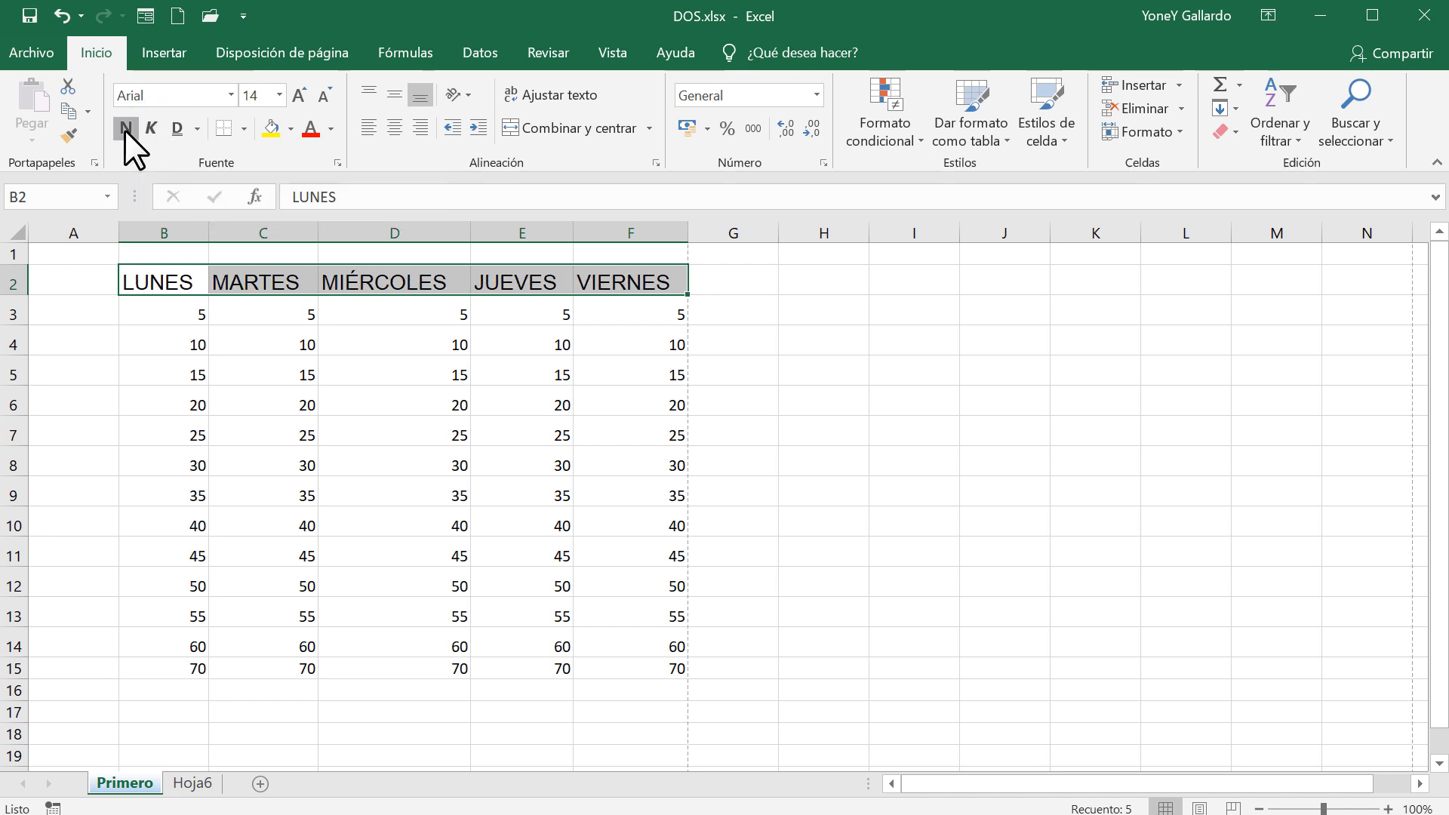
left_click(125, 128)
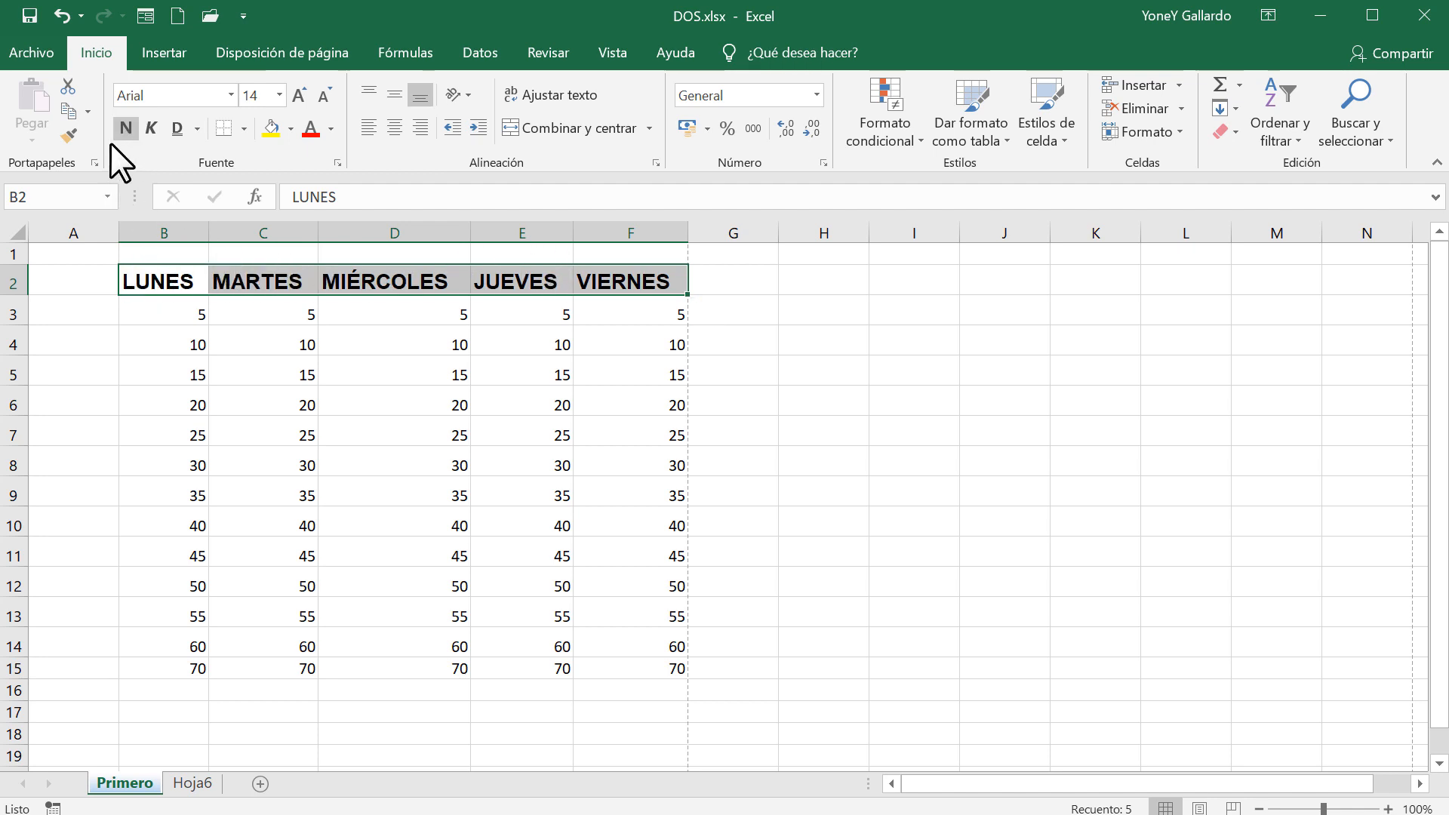
left_click(123, 129)
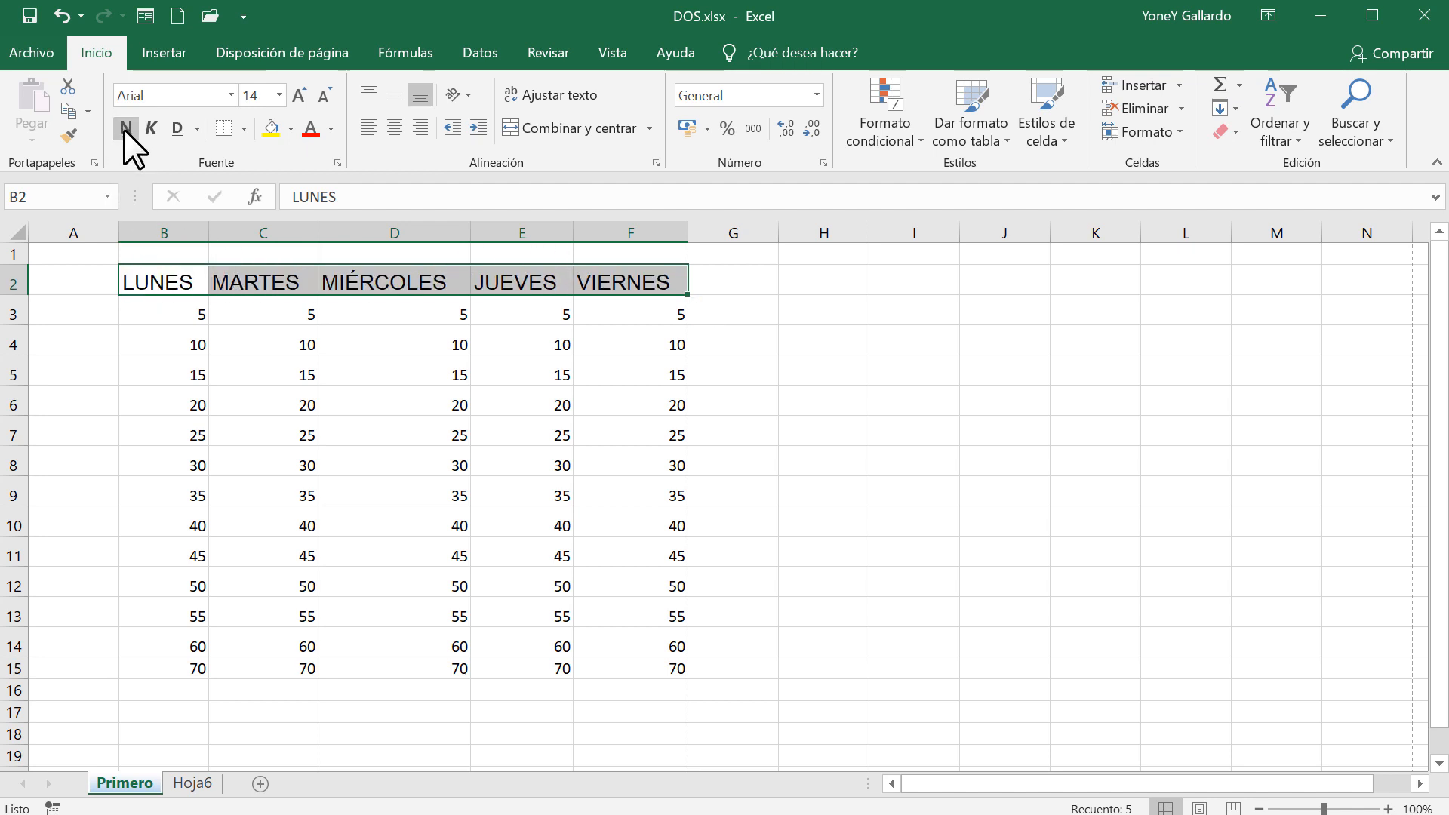
Apply Todos los bordes to the whole weekday table in B2:F15 and deselect it
left_click(219, 369)
left_click_drag(161, 277, 628, 661)
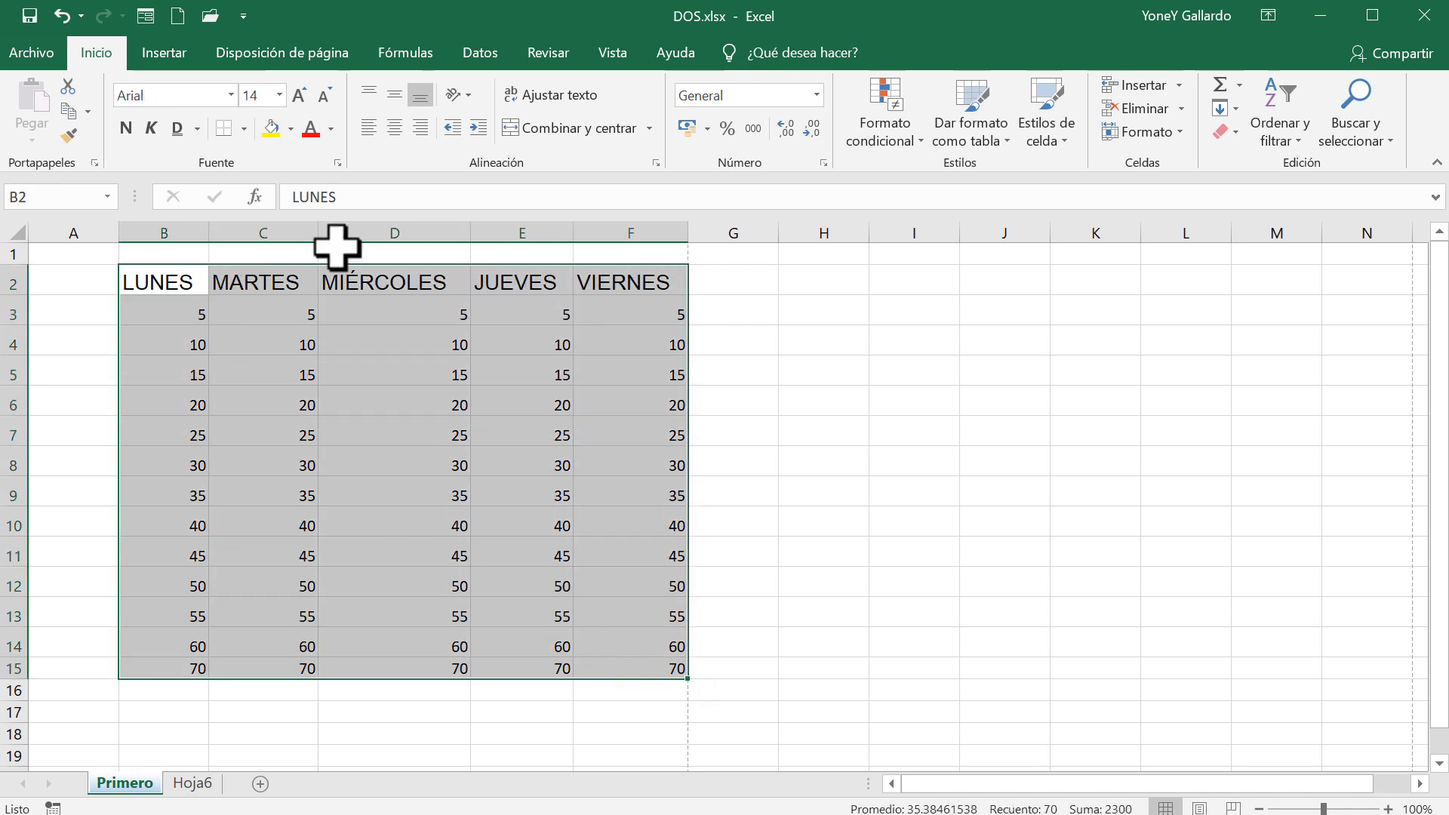
left_click(242, 129)
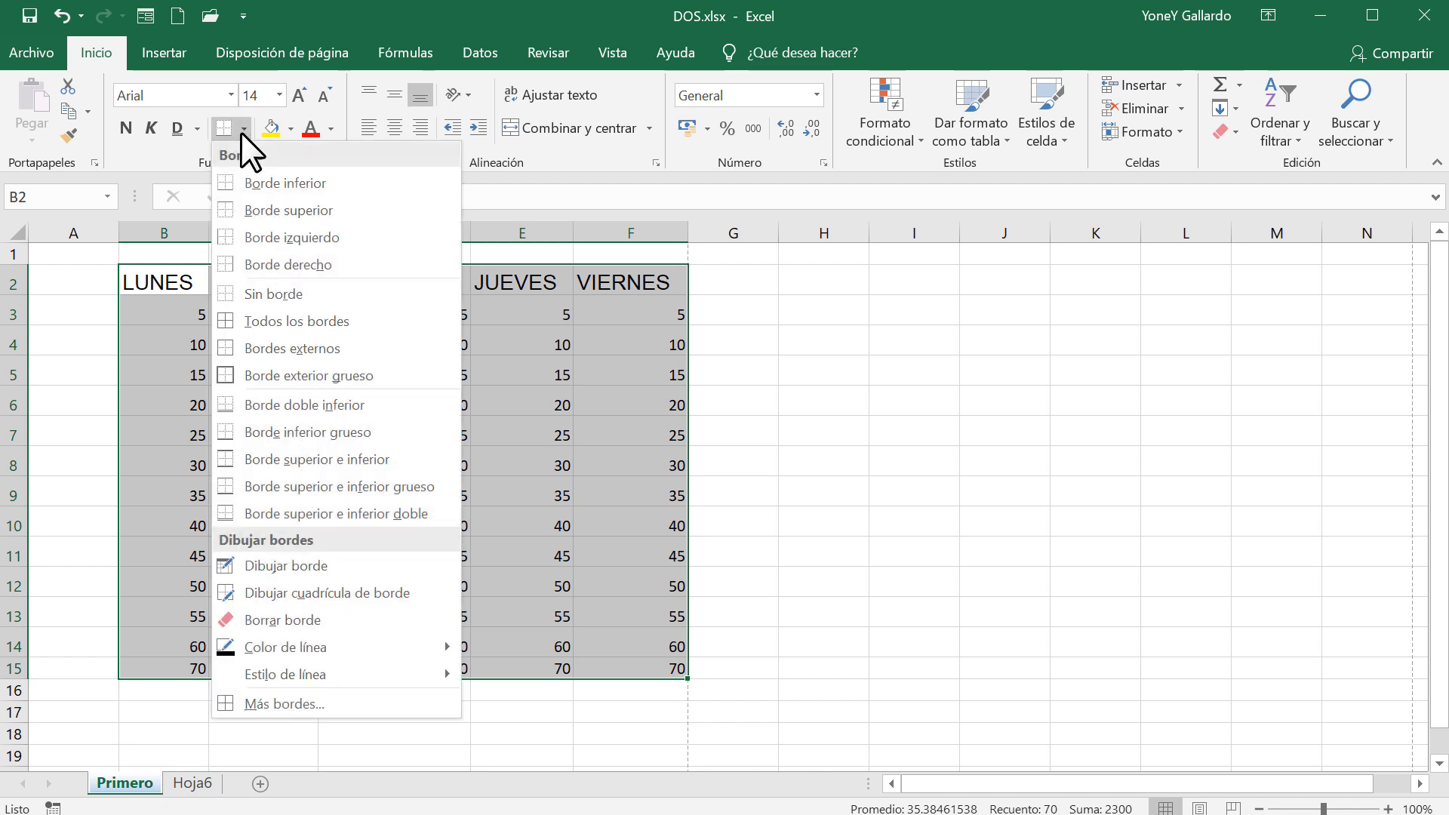
left_click(279, 318)
left_click(865, 509)
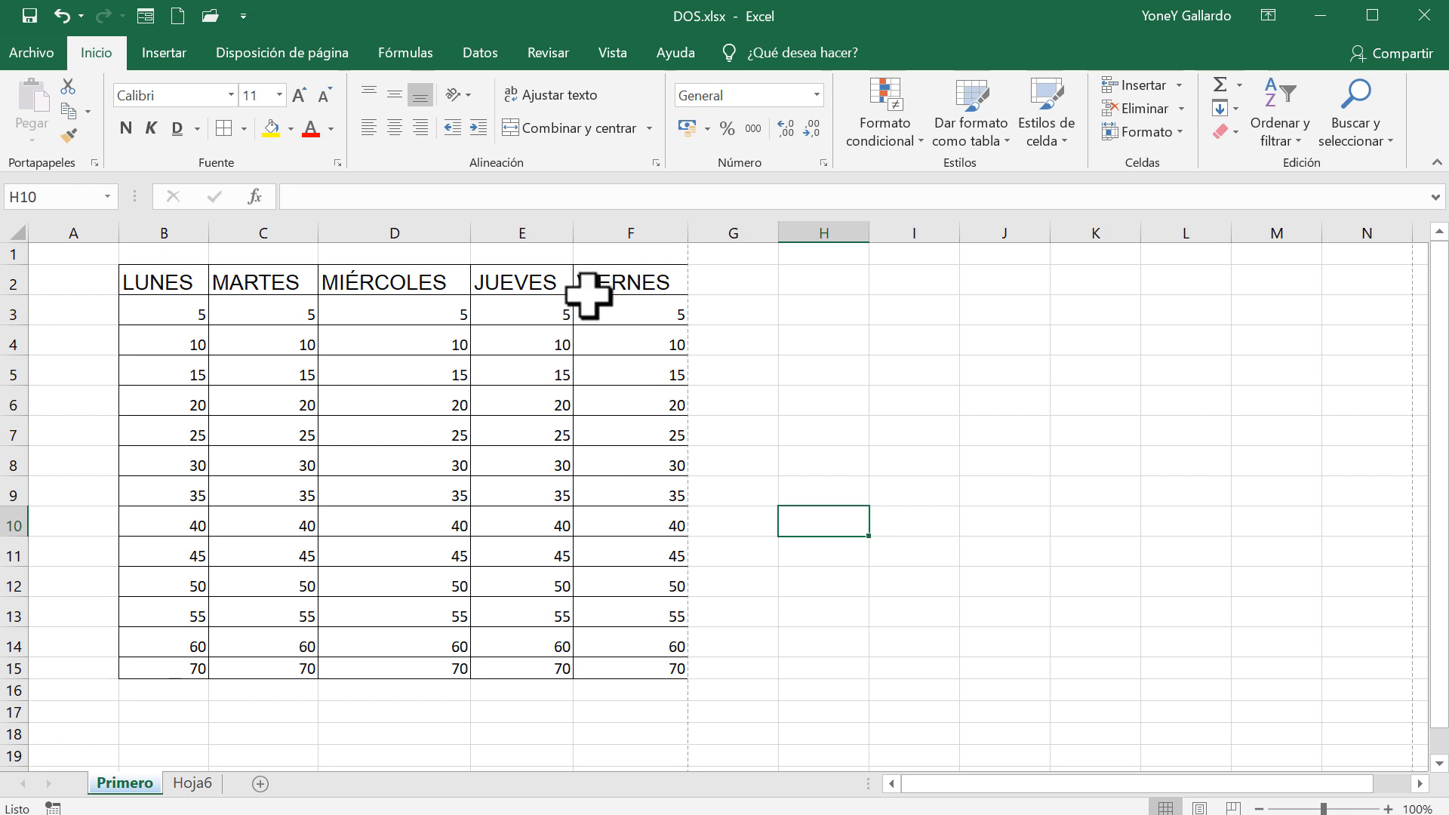
Narrow column A slightly with the sheet's gridlines temporarily hidden, and show the gridlines again
left_click(613, 54)
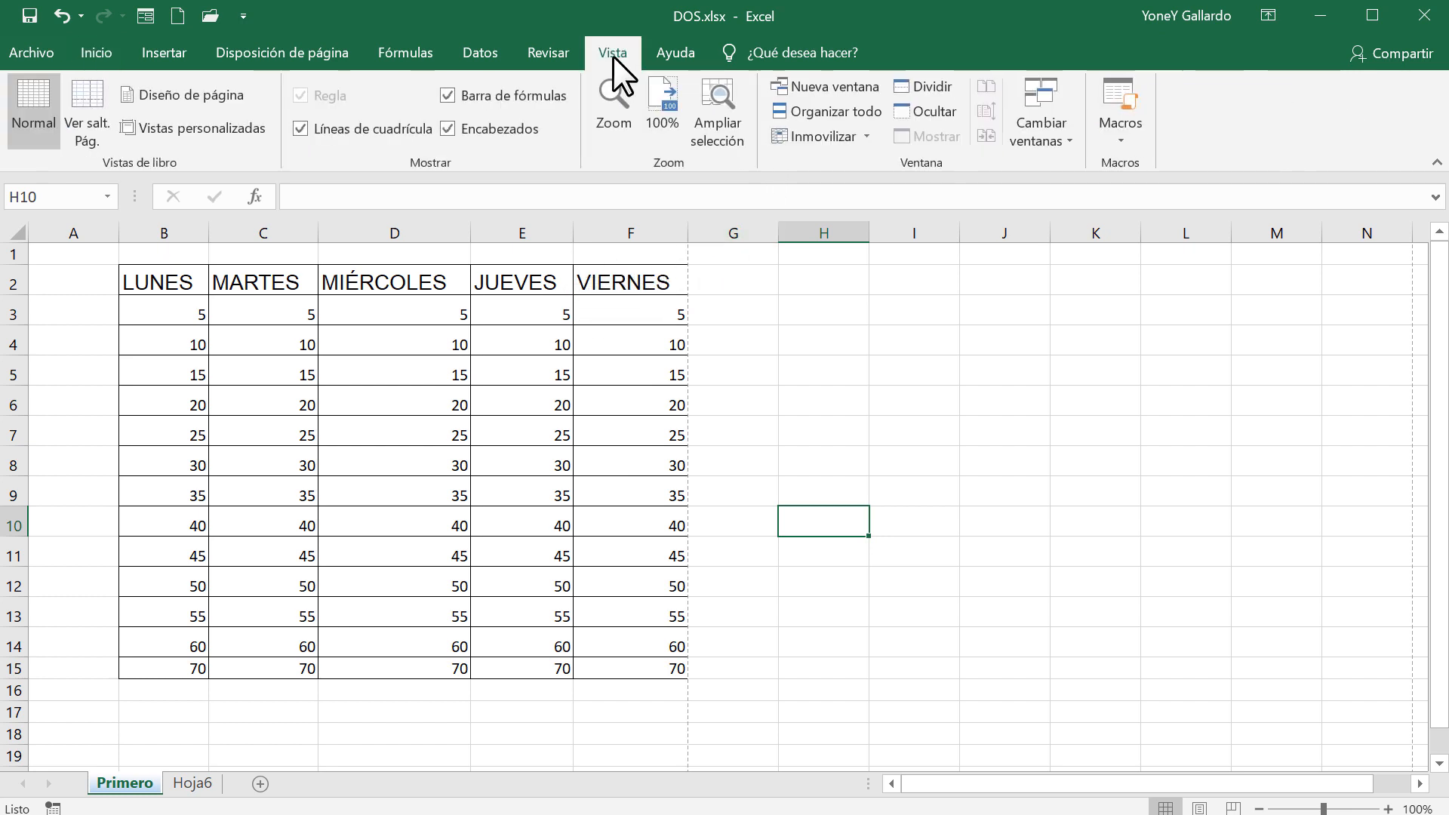
left_click(314, 128)
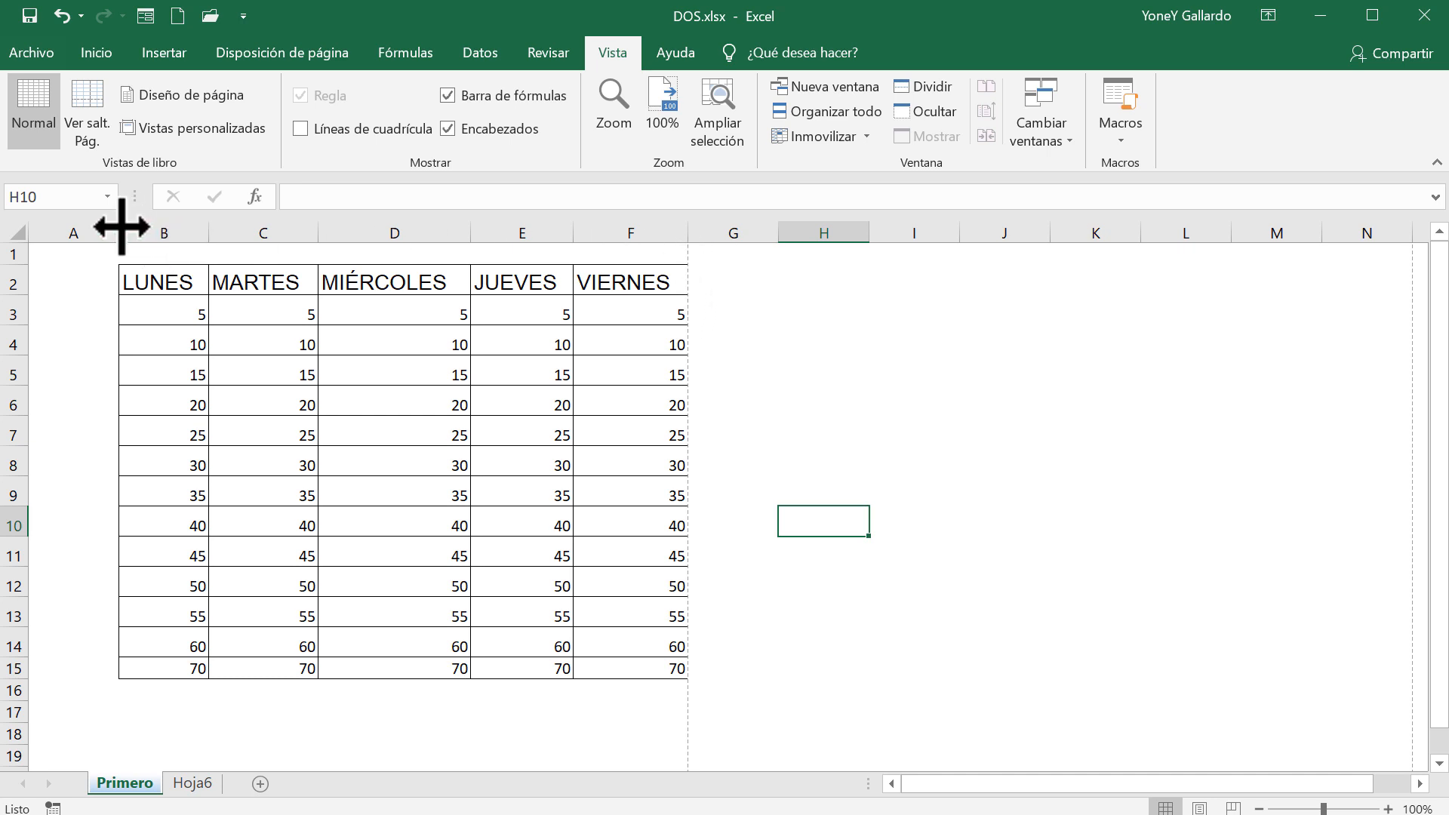
left_click_drag(119, 227, 89, 234)
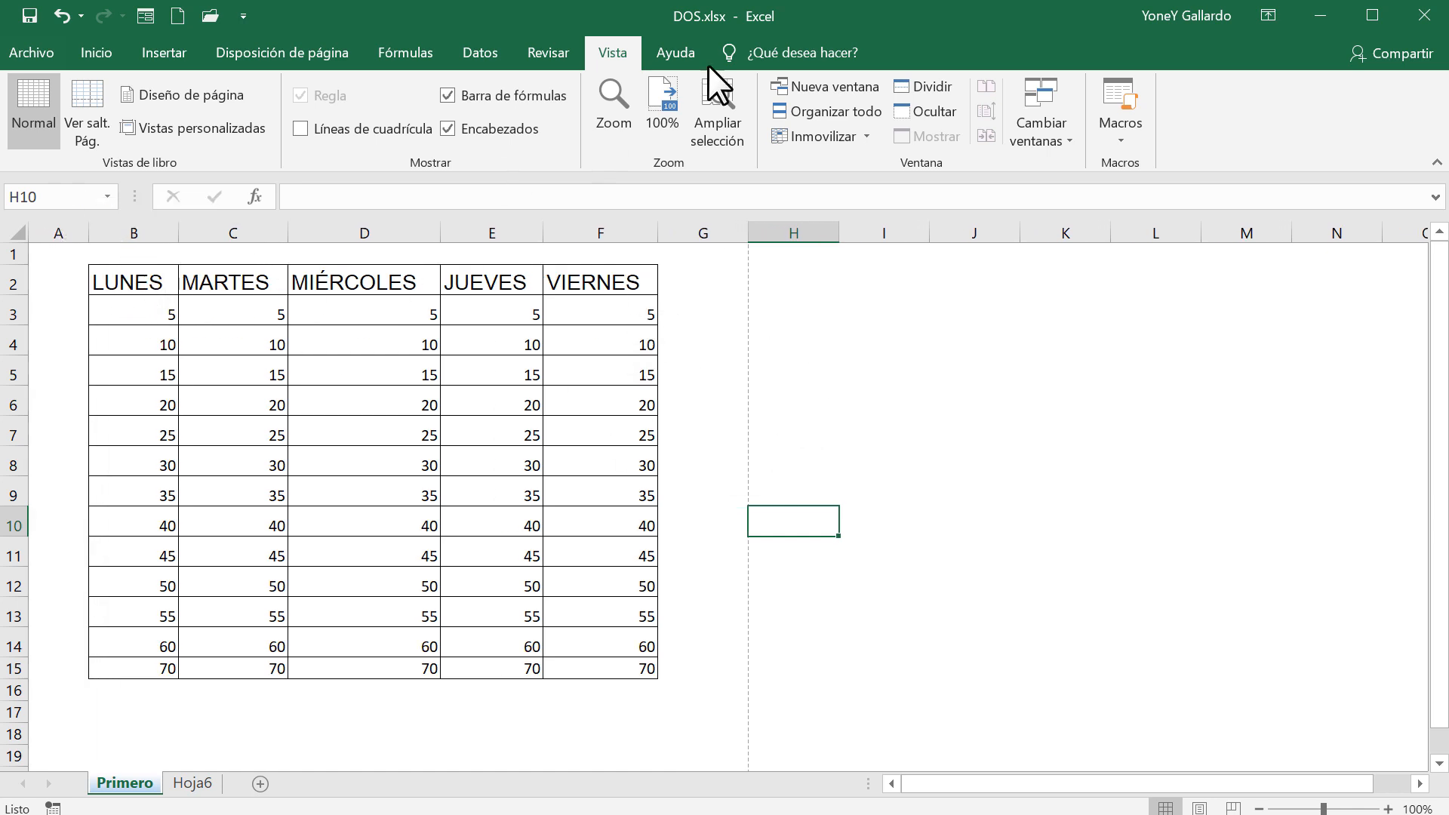
left_click(320, 129)
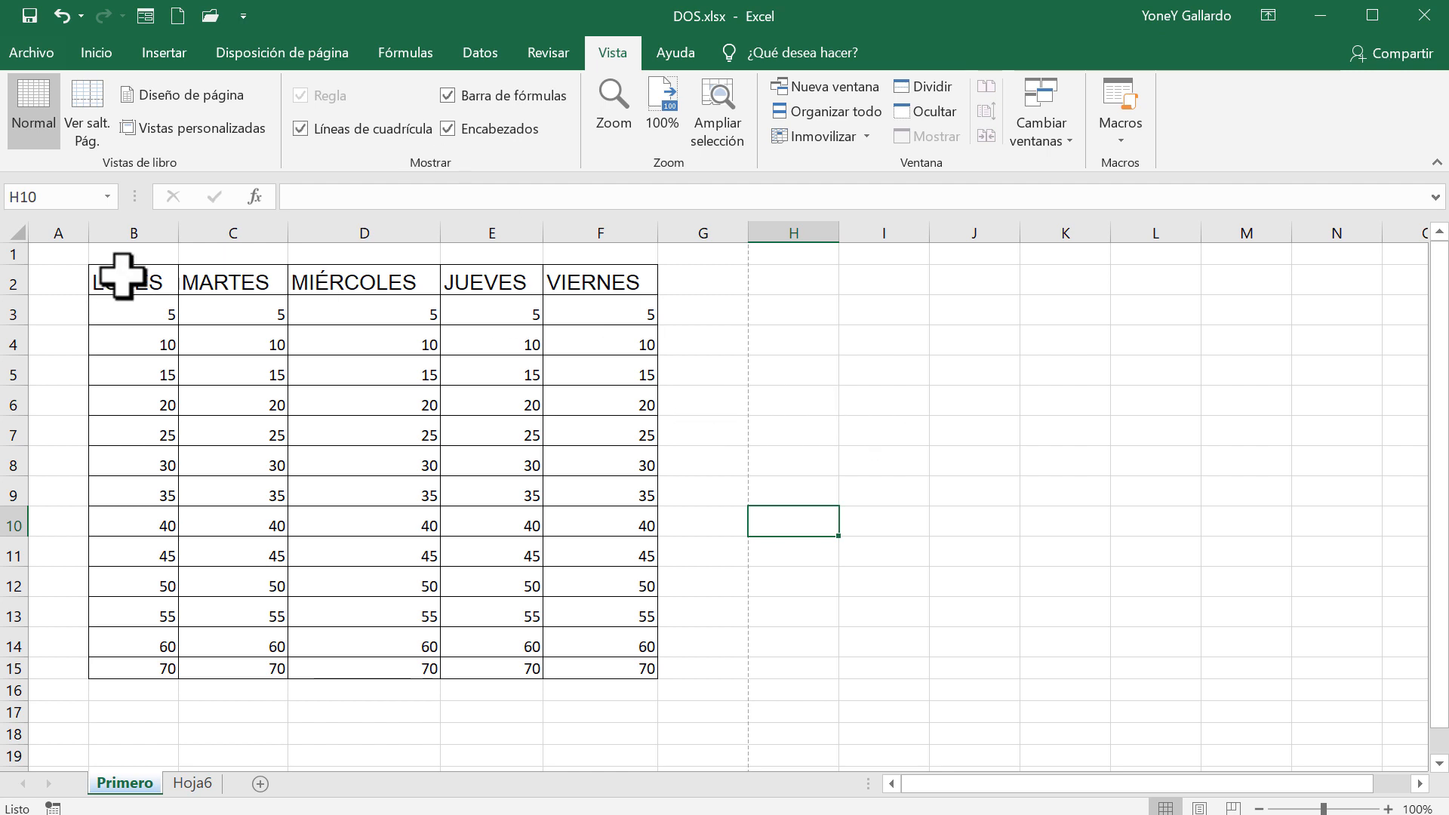
Remove all borders from the weekday table in B2:F15 using Sin borde
mouse_move(120, 277)
left_mouse_down()
mouse_move(531, 404)
mouse_move(576, 668)
left_mouse_up()
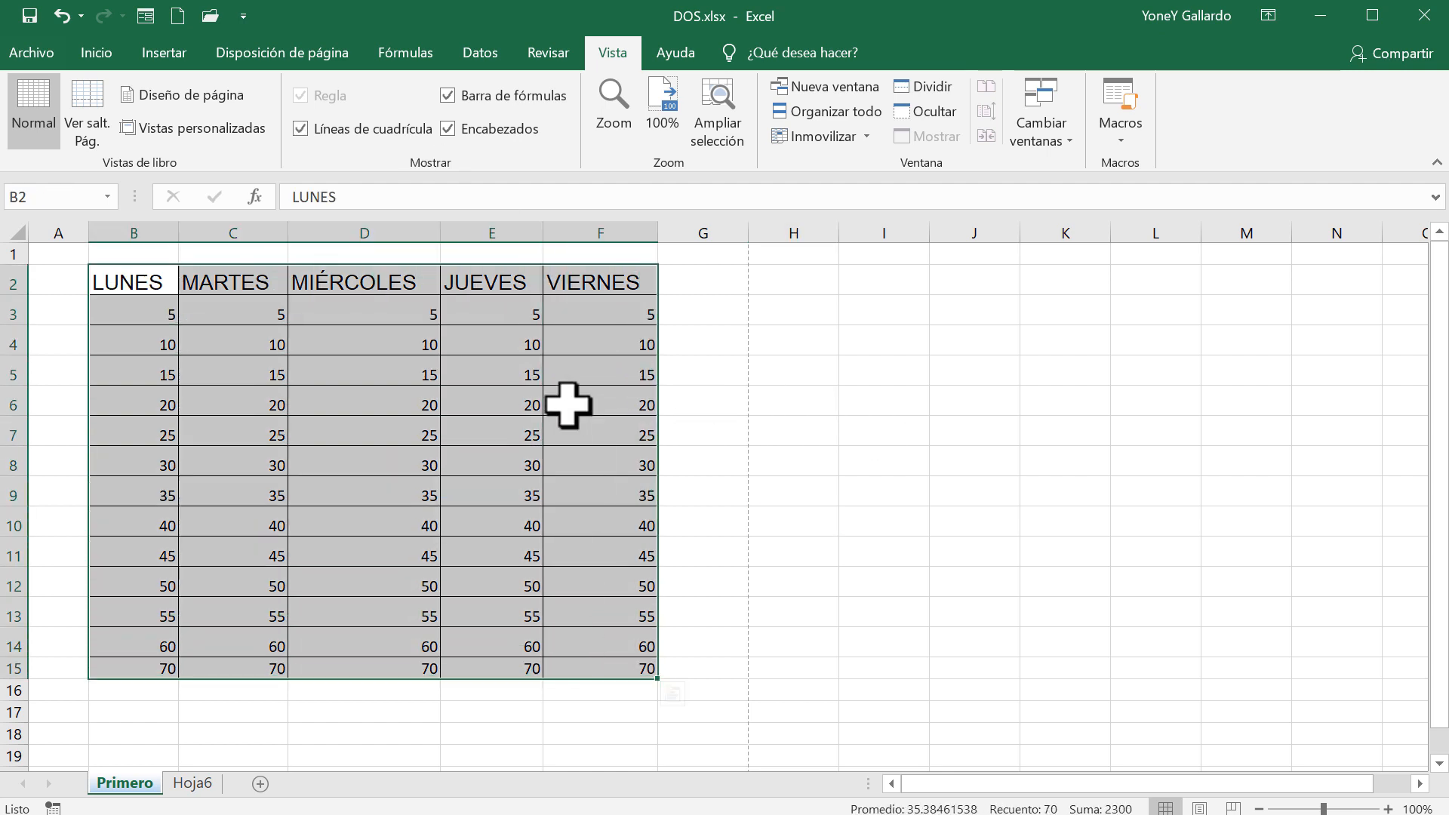
left_click(115, 53)
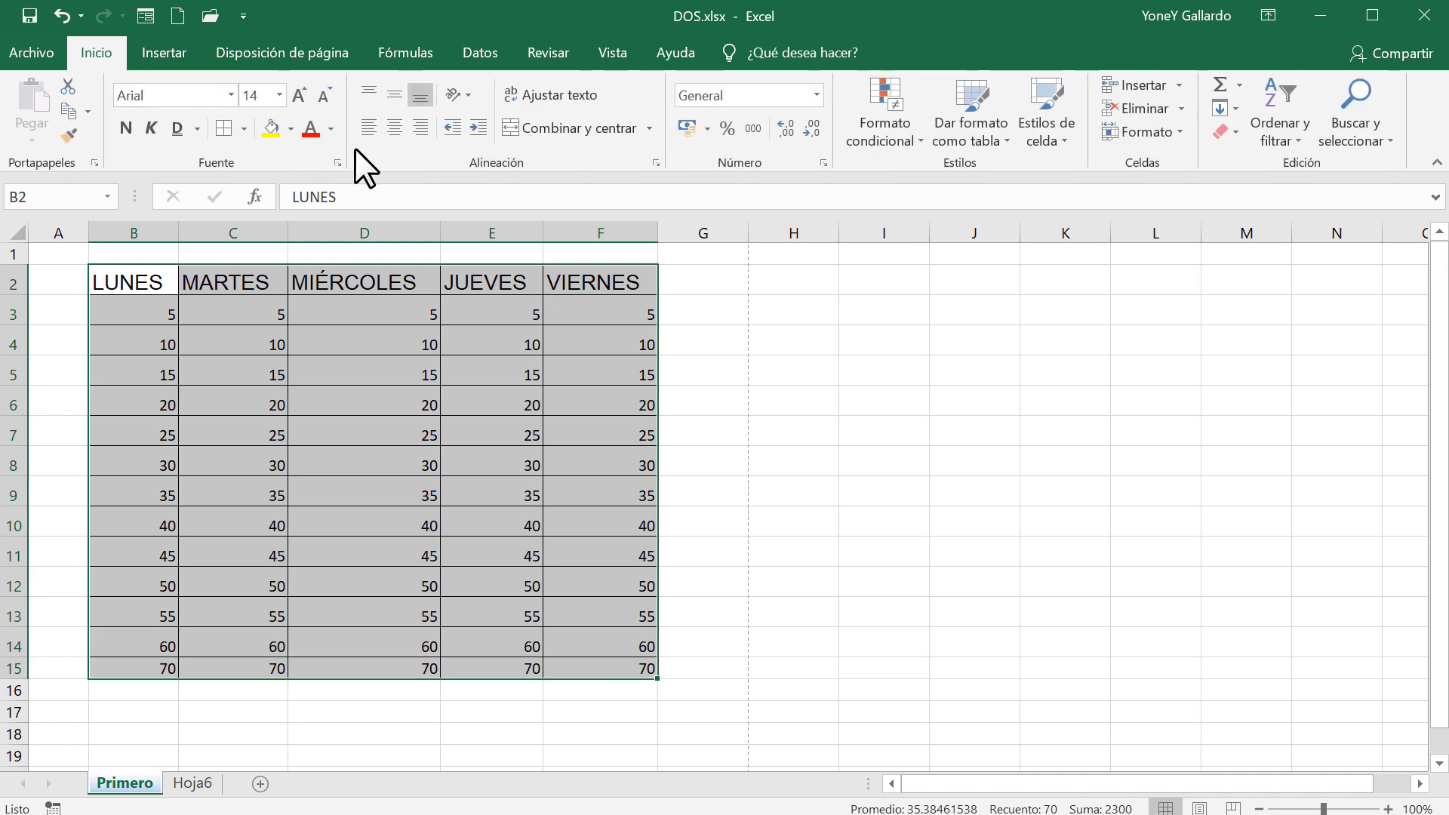
left_click(243, 125)
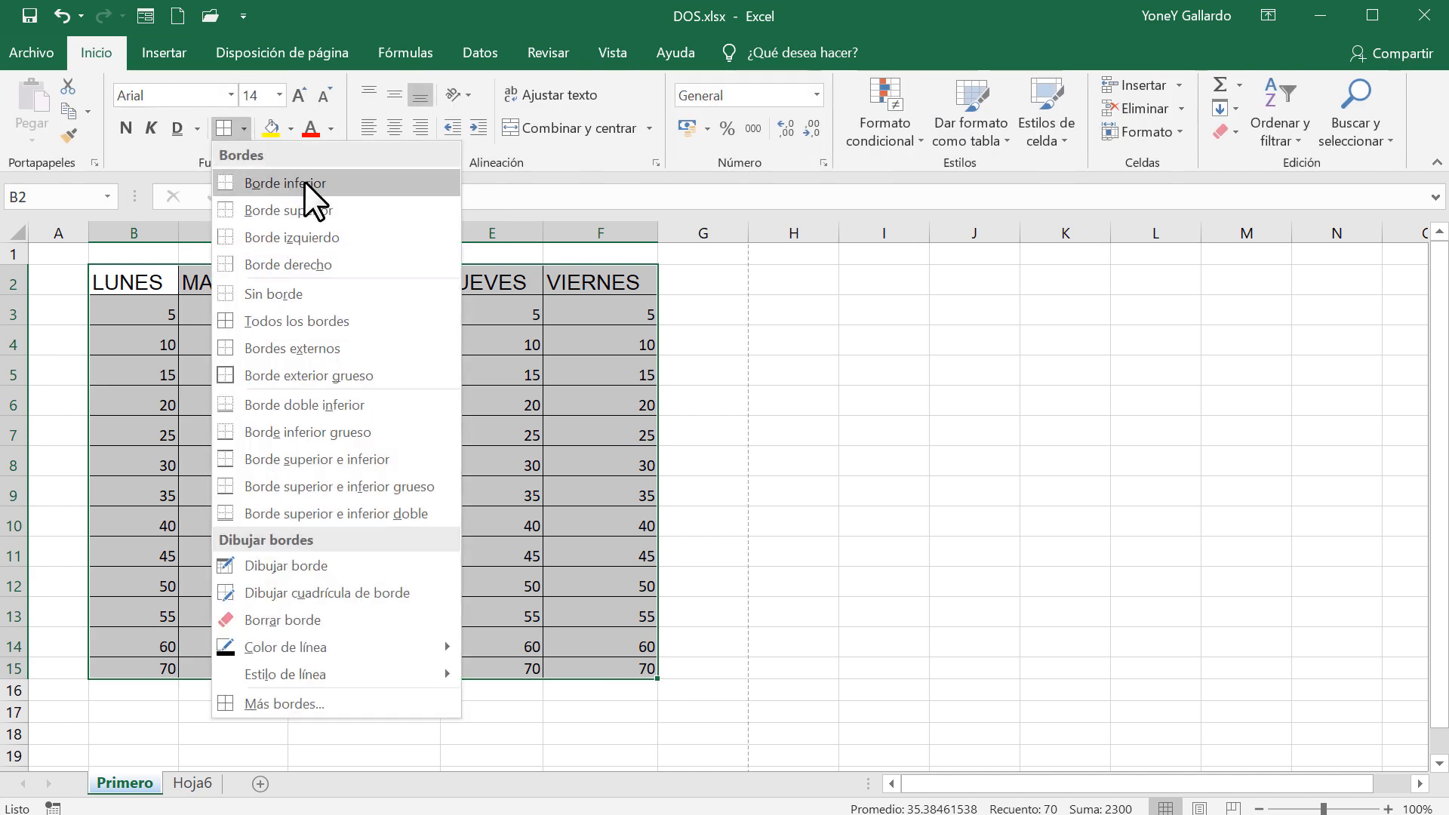
left_click(300, 294)
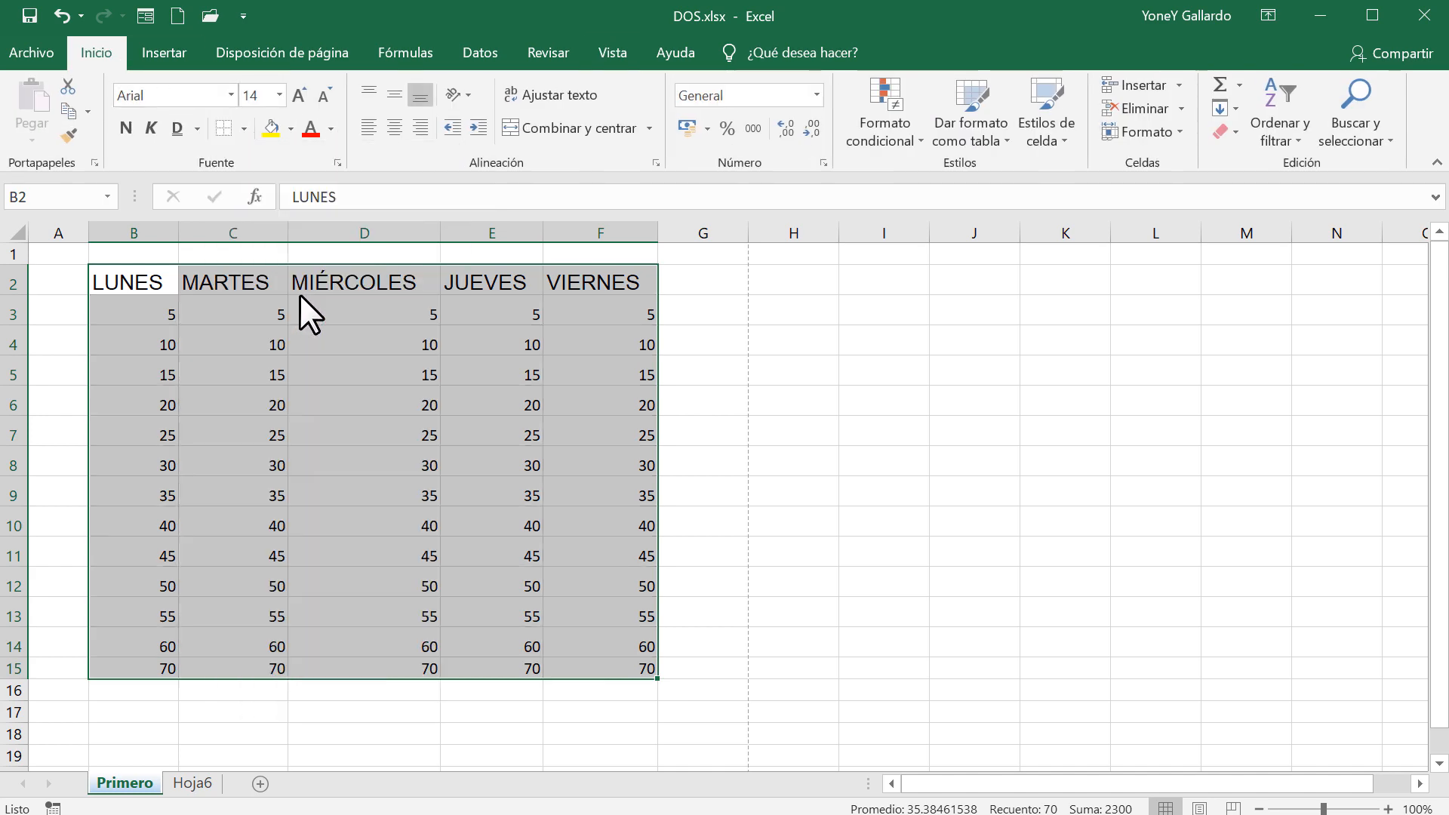
Set the border line colour to the theme green and draw an outer border around the weekday table in B2:F15
left_click(243, 130)
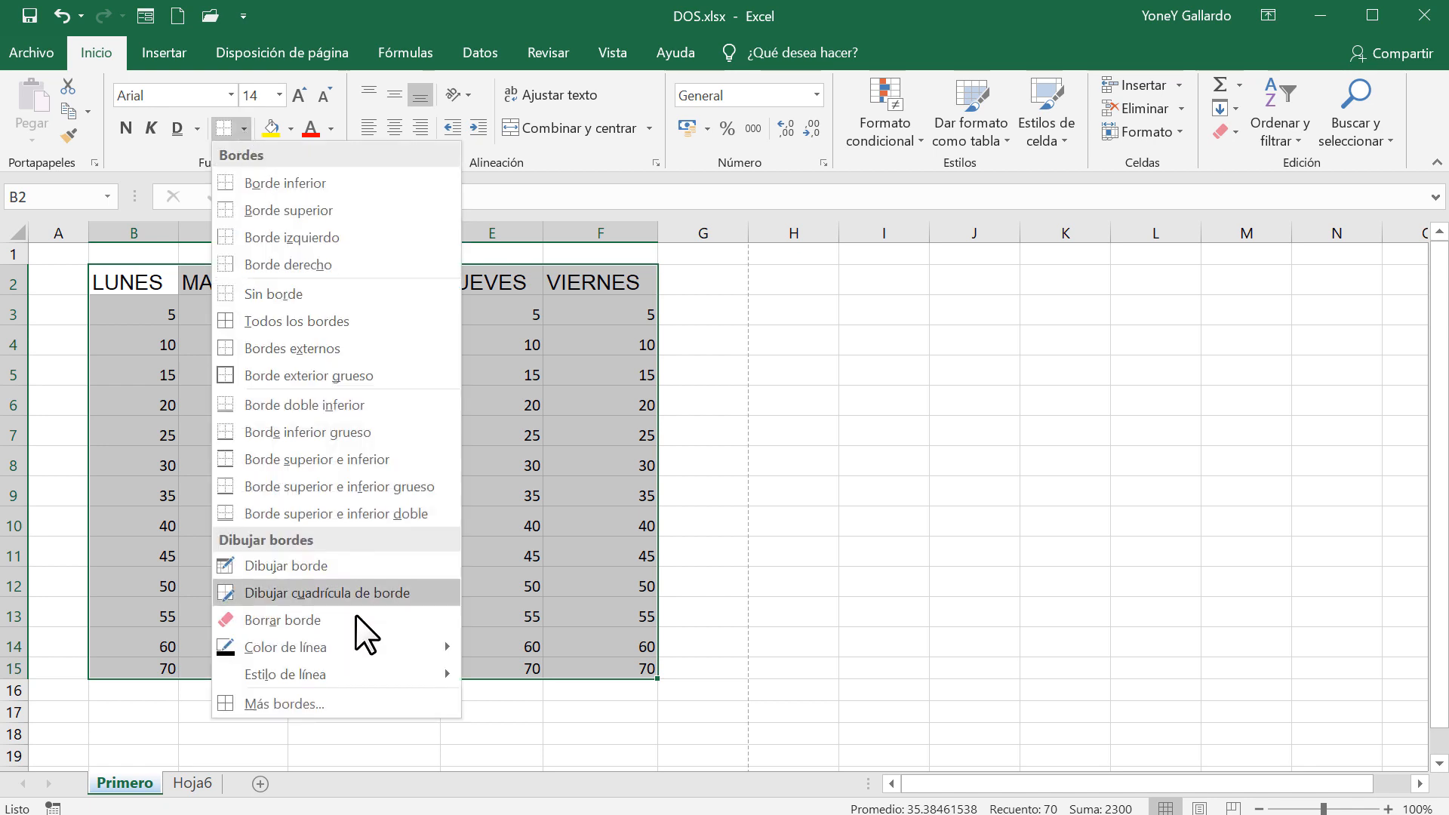
mouse_move(283, 650)
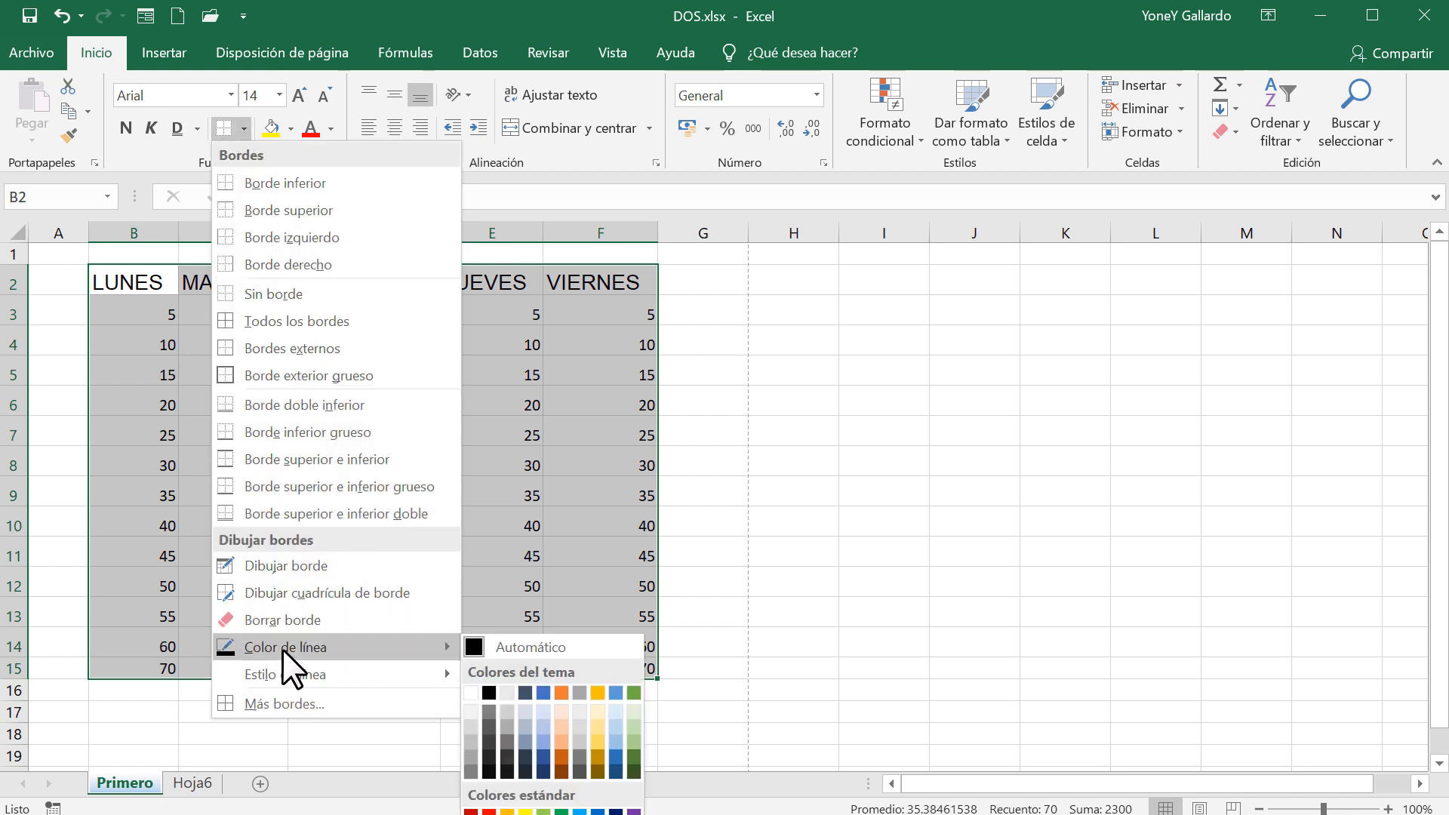
left_click(633, 692)
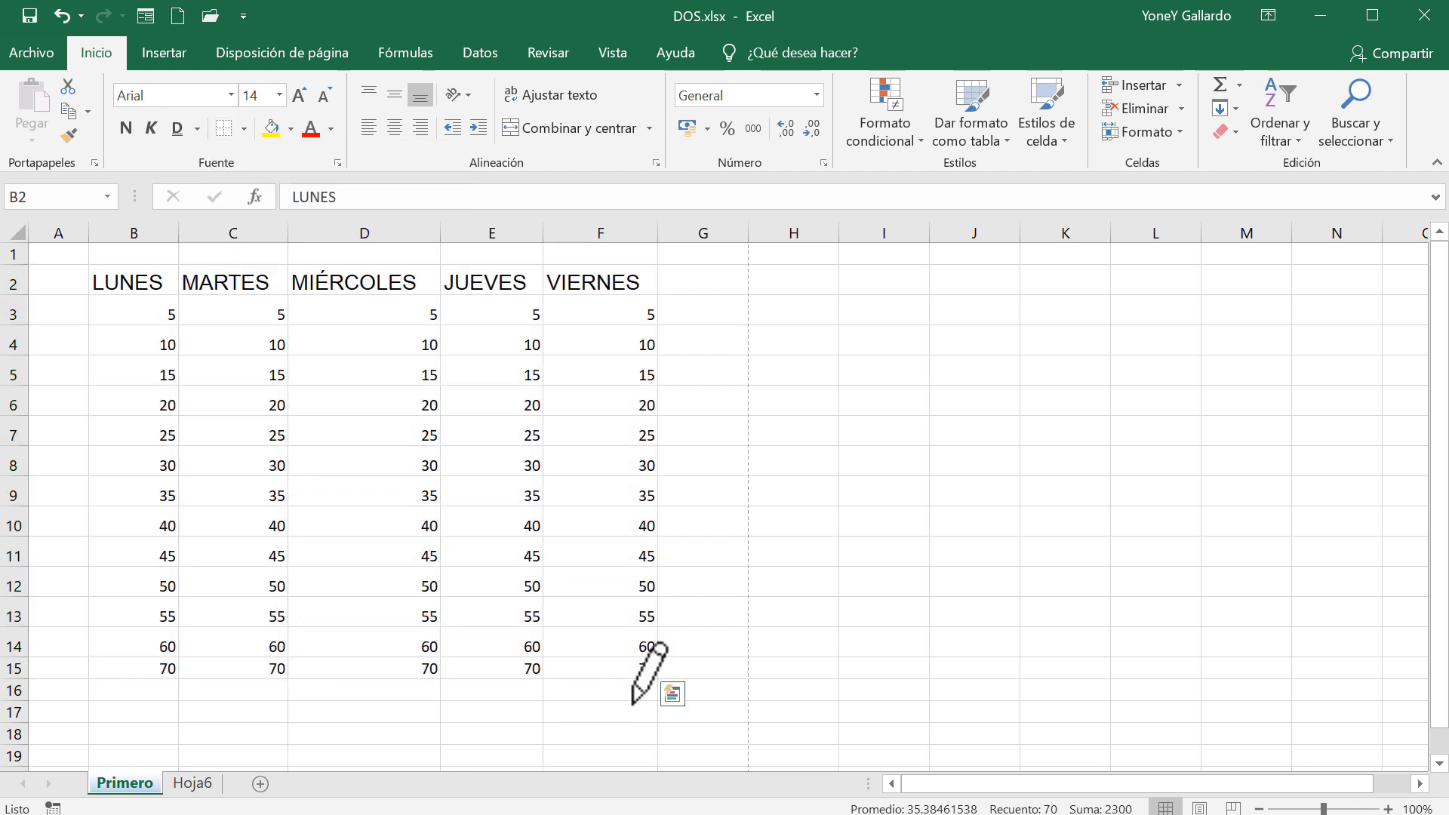
left_click(245, 125)
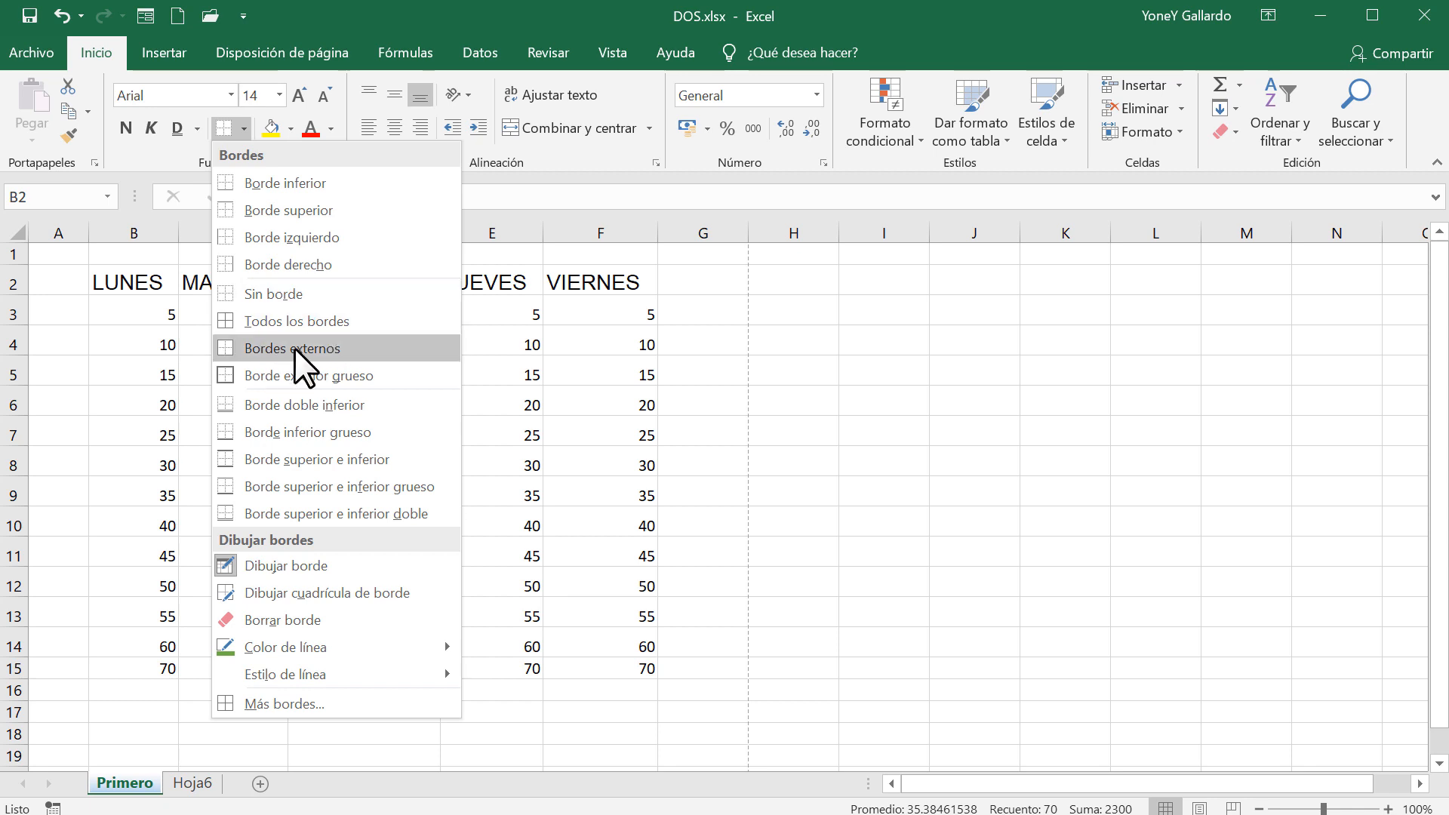
left_click(156, 286)
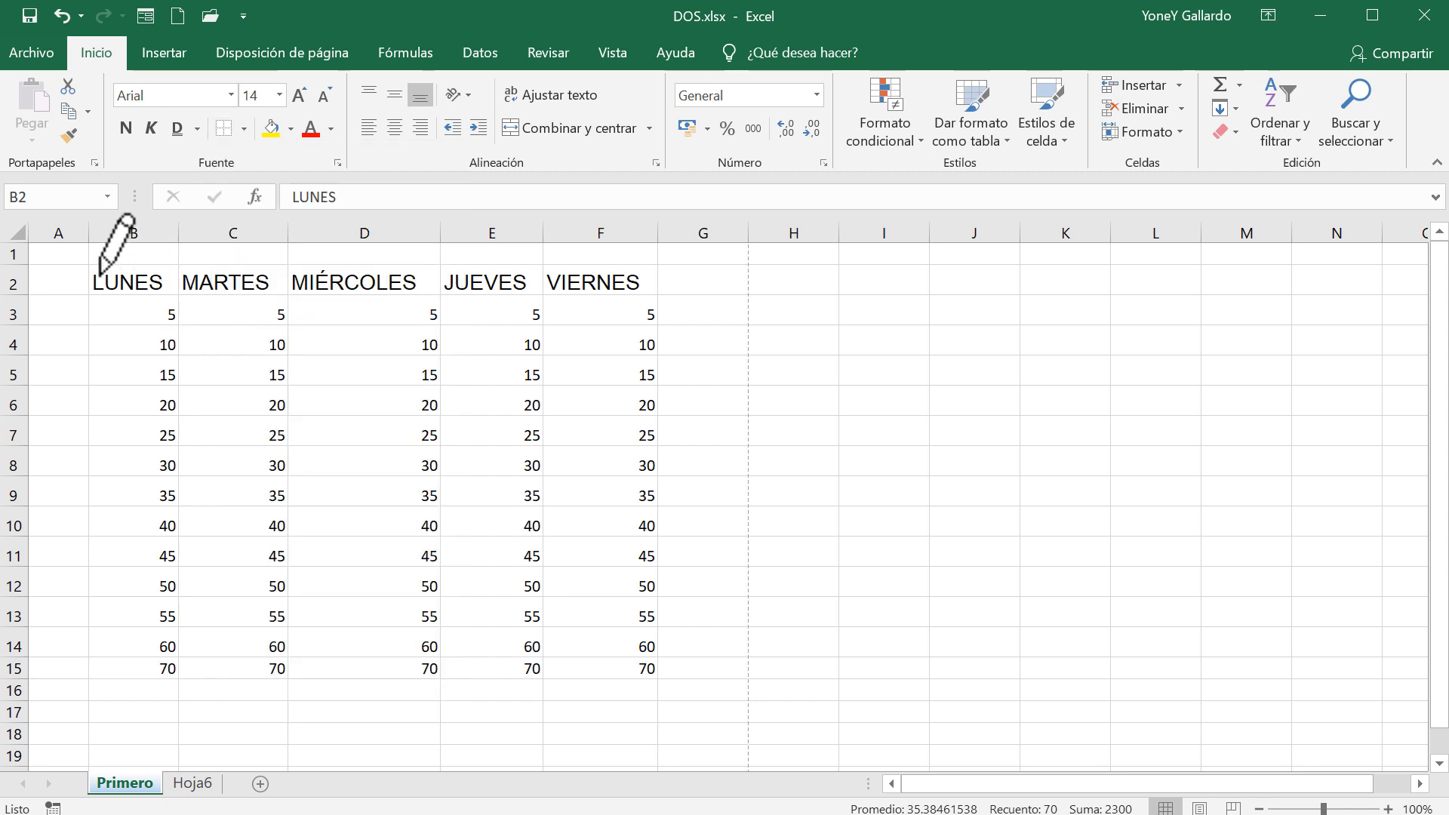
mouse_move(91, 266)
left_mouse_down()
mouse_move(589, 266)
mouse_move(624, 669)
left_mouse_up()
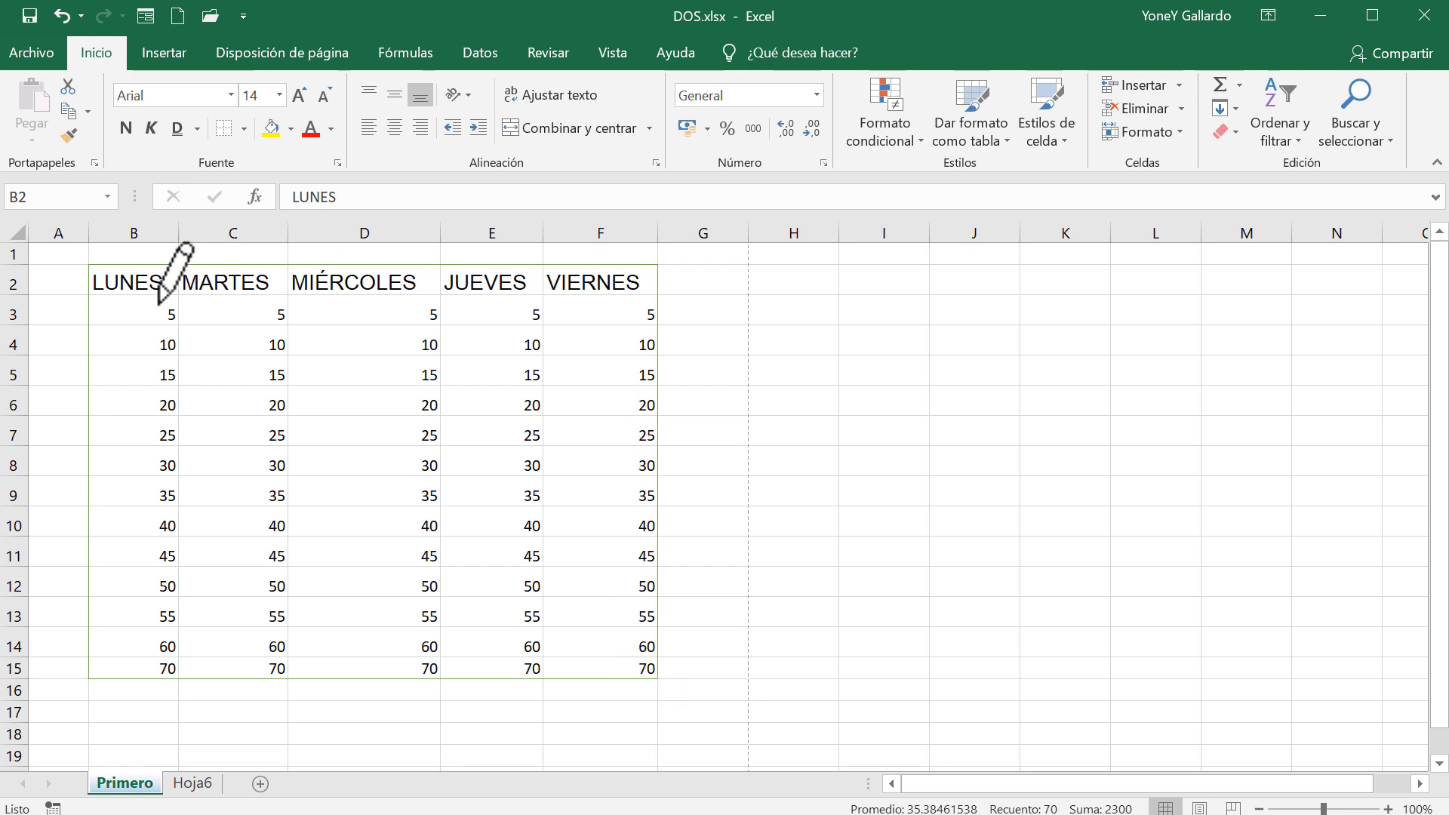
key("Escape")
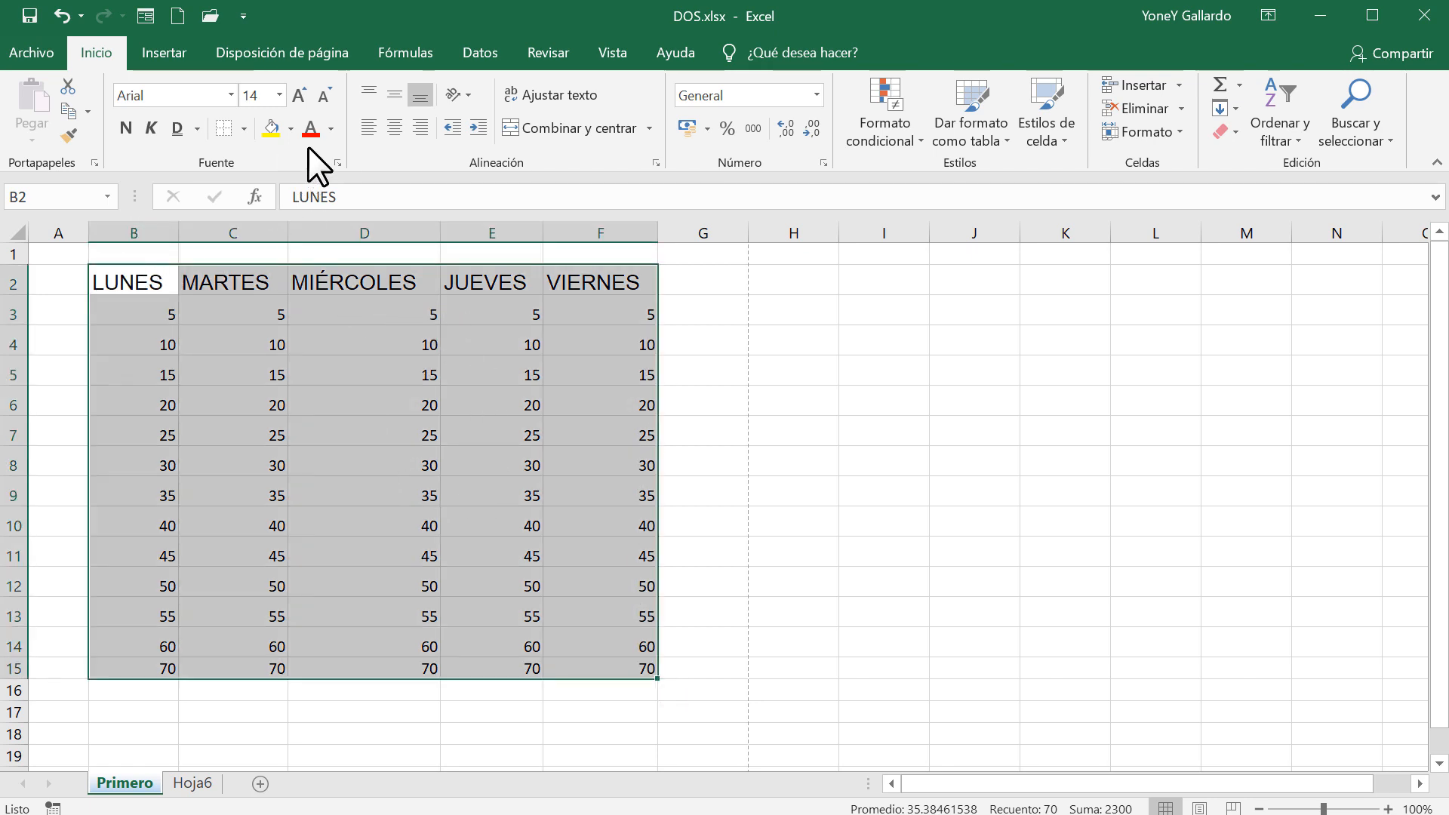
Apply Todos los bordes in the green line colour to the whole weekday table in B2:F15 and deselect it
left_click(243, 131)
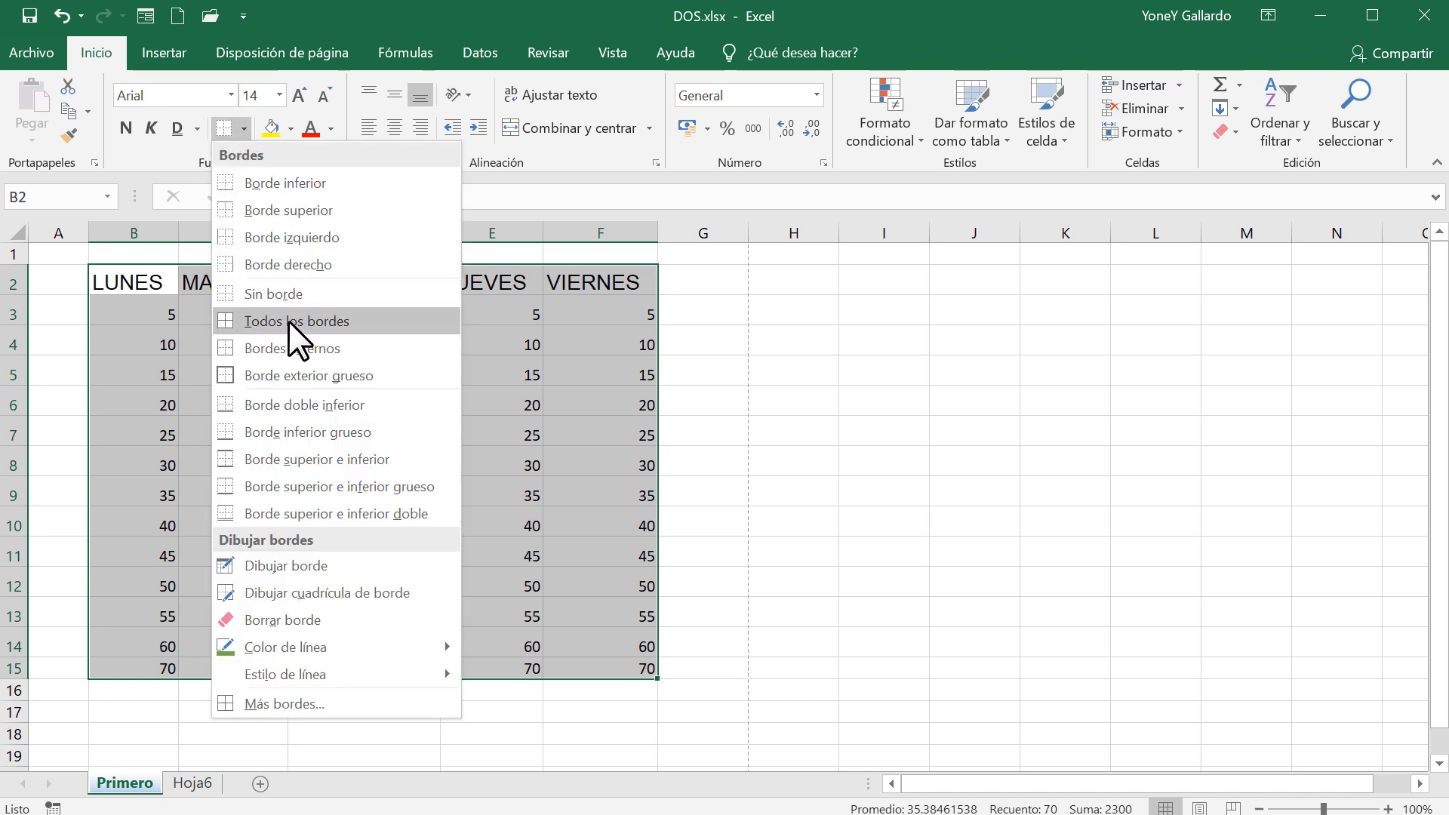
left_click(279, 320)
left_click(285, 411)
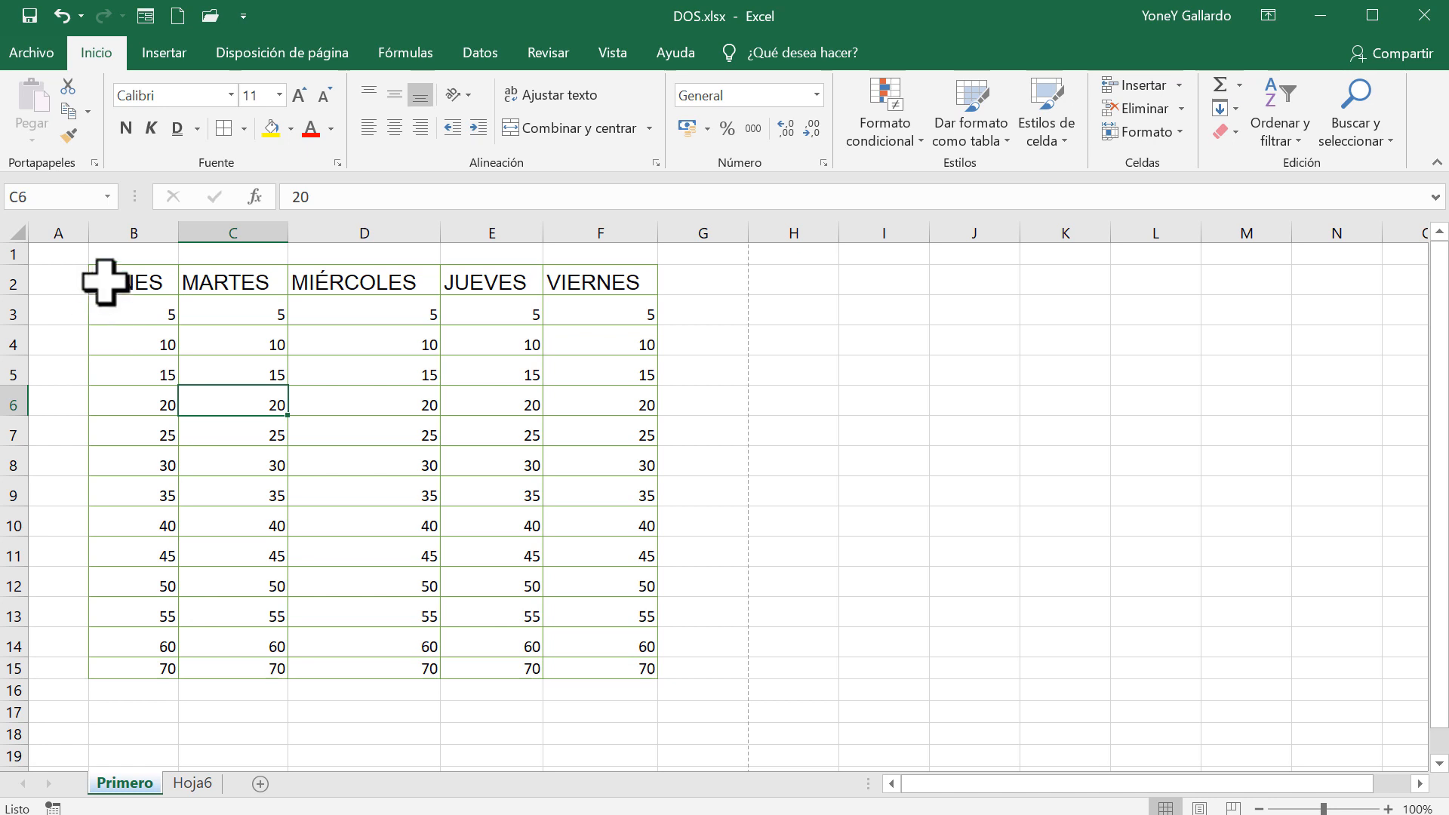
Clear the green borders from B2:F15 with Sin borde and deselect the table
left_click_drag(110, 281, 562, 667)
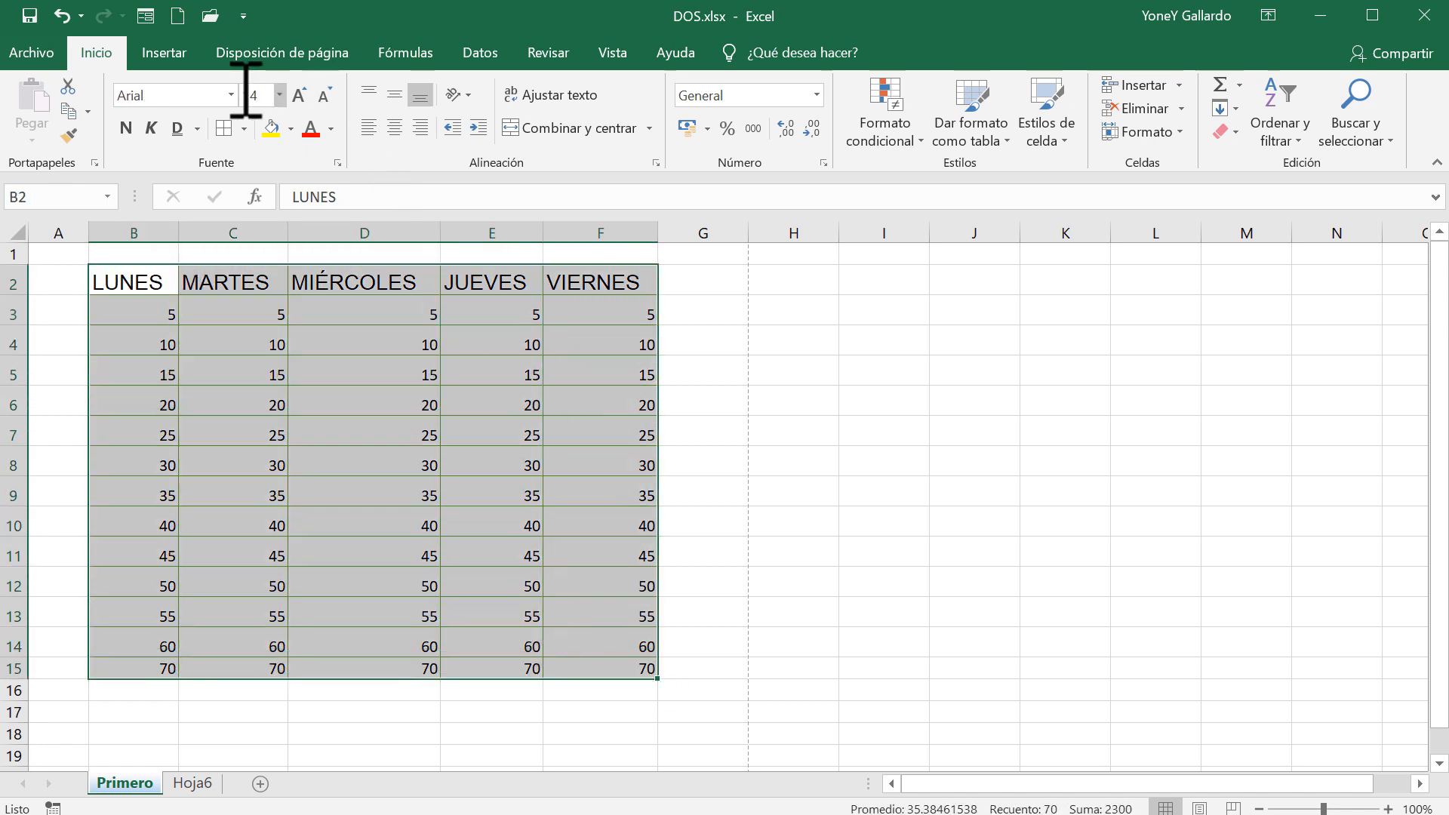
left_click(243, 128)
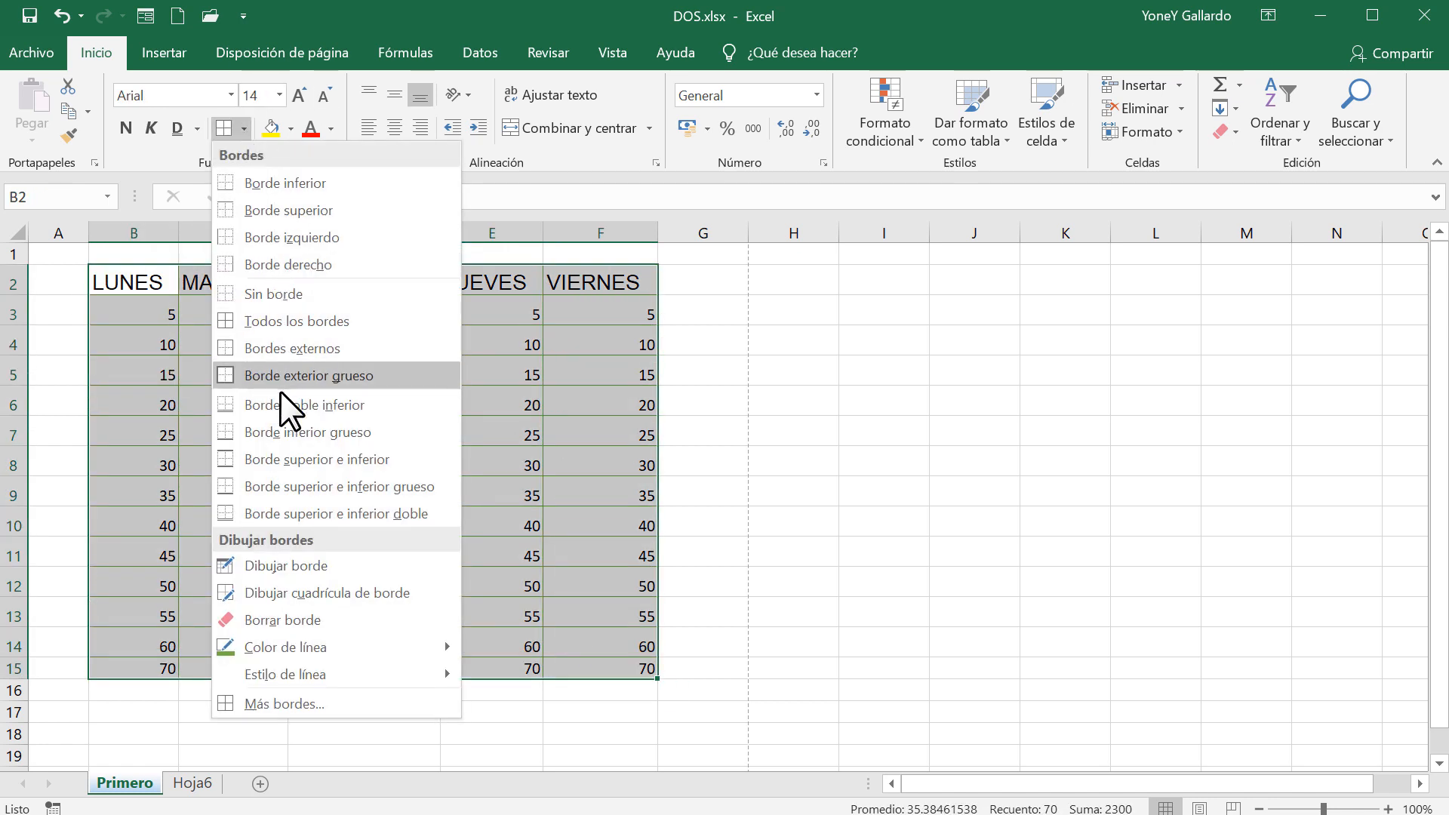
left_click(301, 295)
left_click(372, 397)
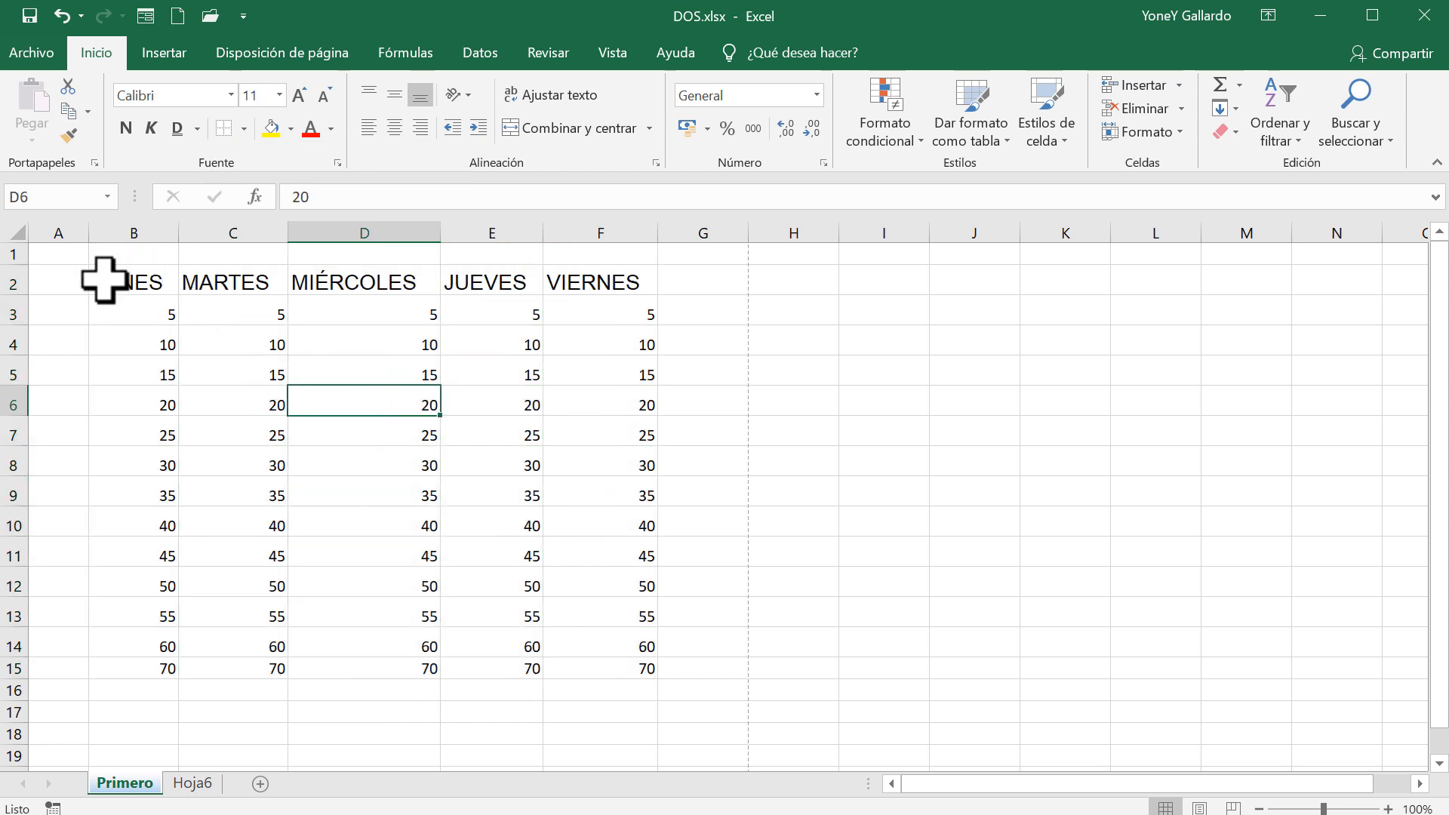
Try formatting B2:F15 as a table with headers in a blue Claro style with a solid header, and undo it
left_click_drag(106, 281, 553, 659)
left_click(153, 51)
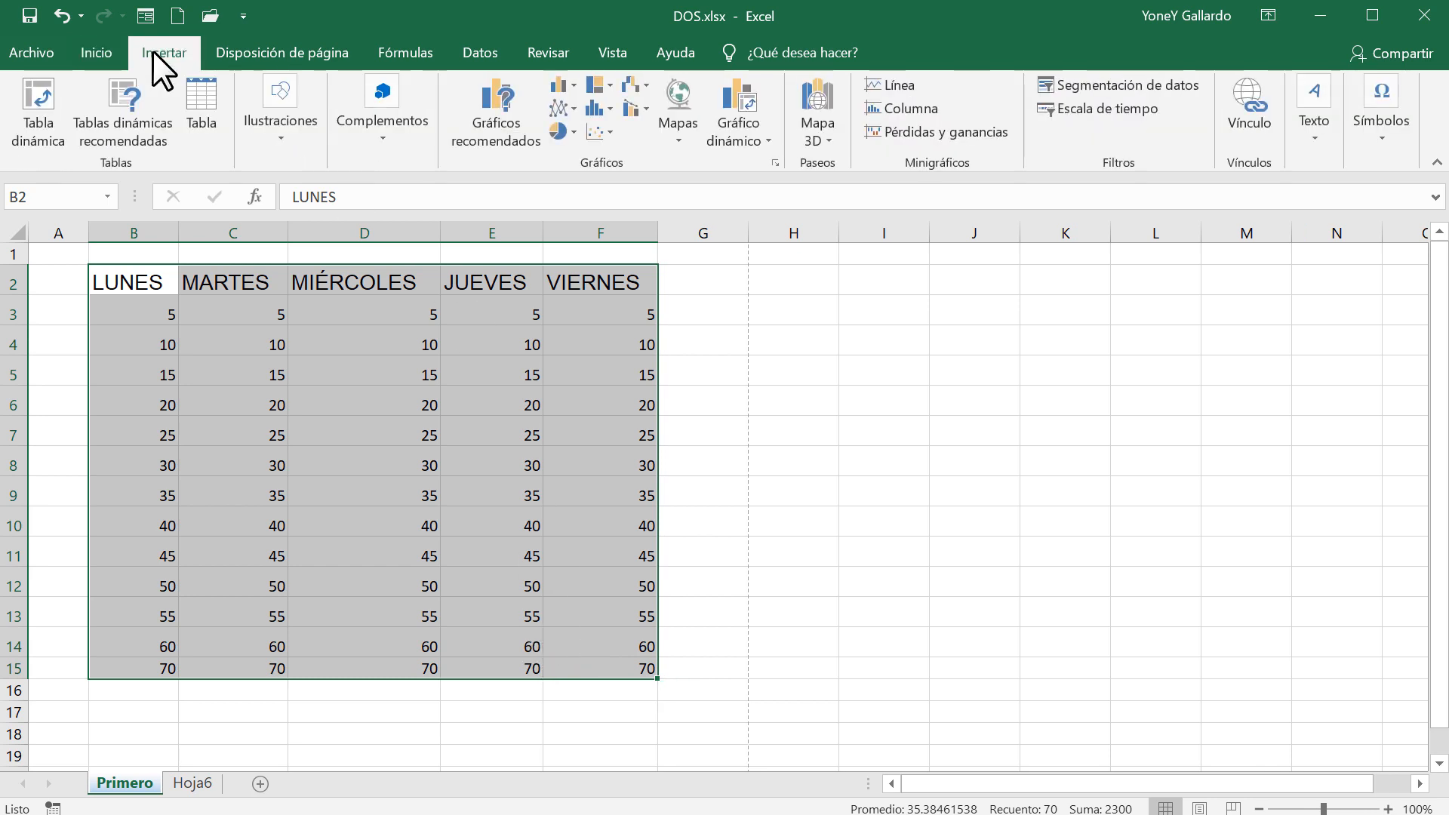
left_click(82, 50)
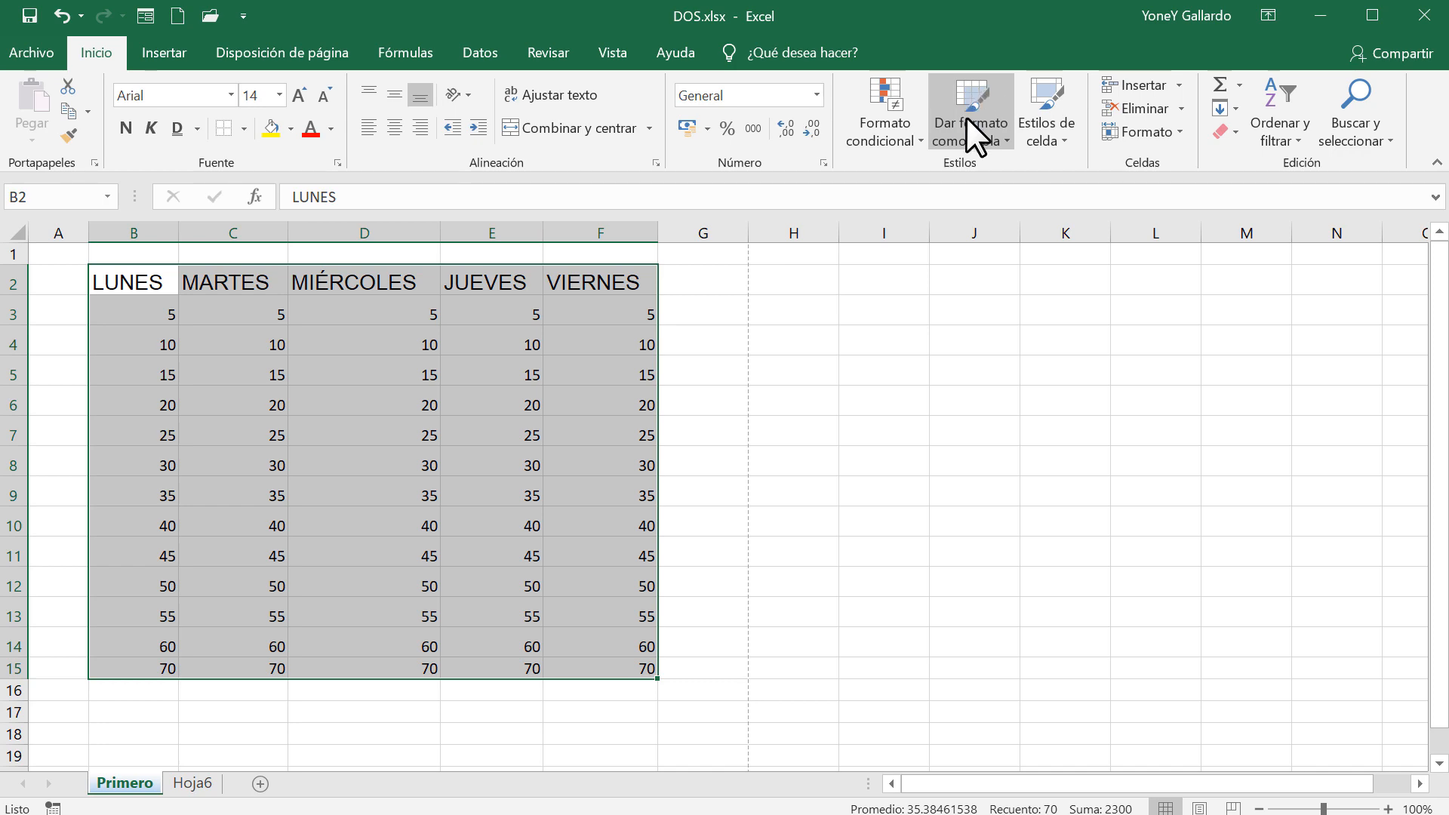
left_click(985, 133)
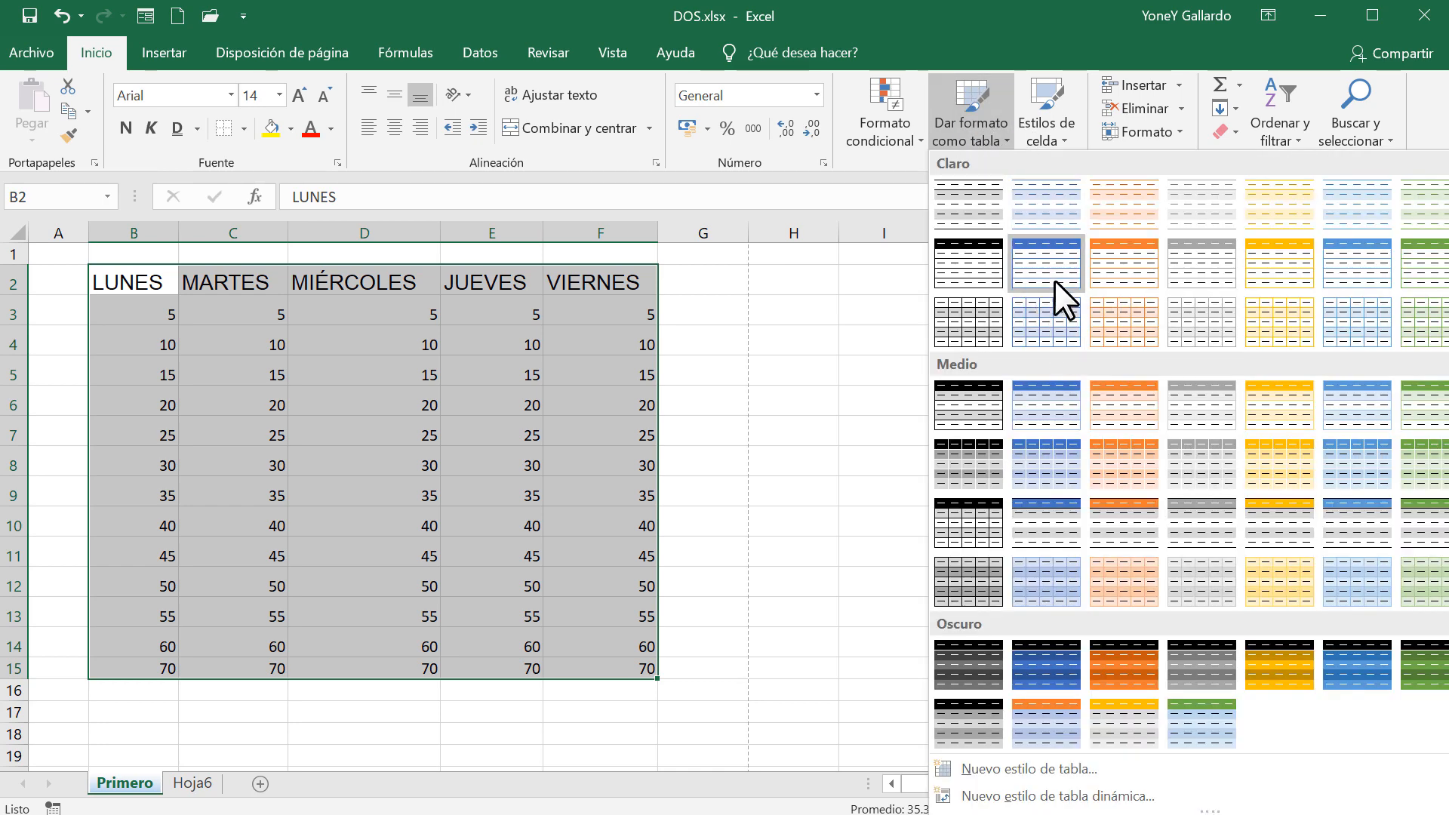
left_click(1054, 279)
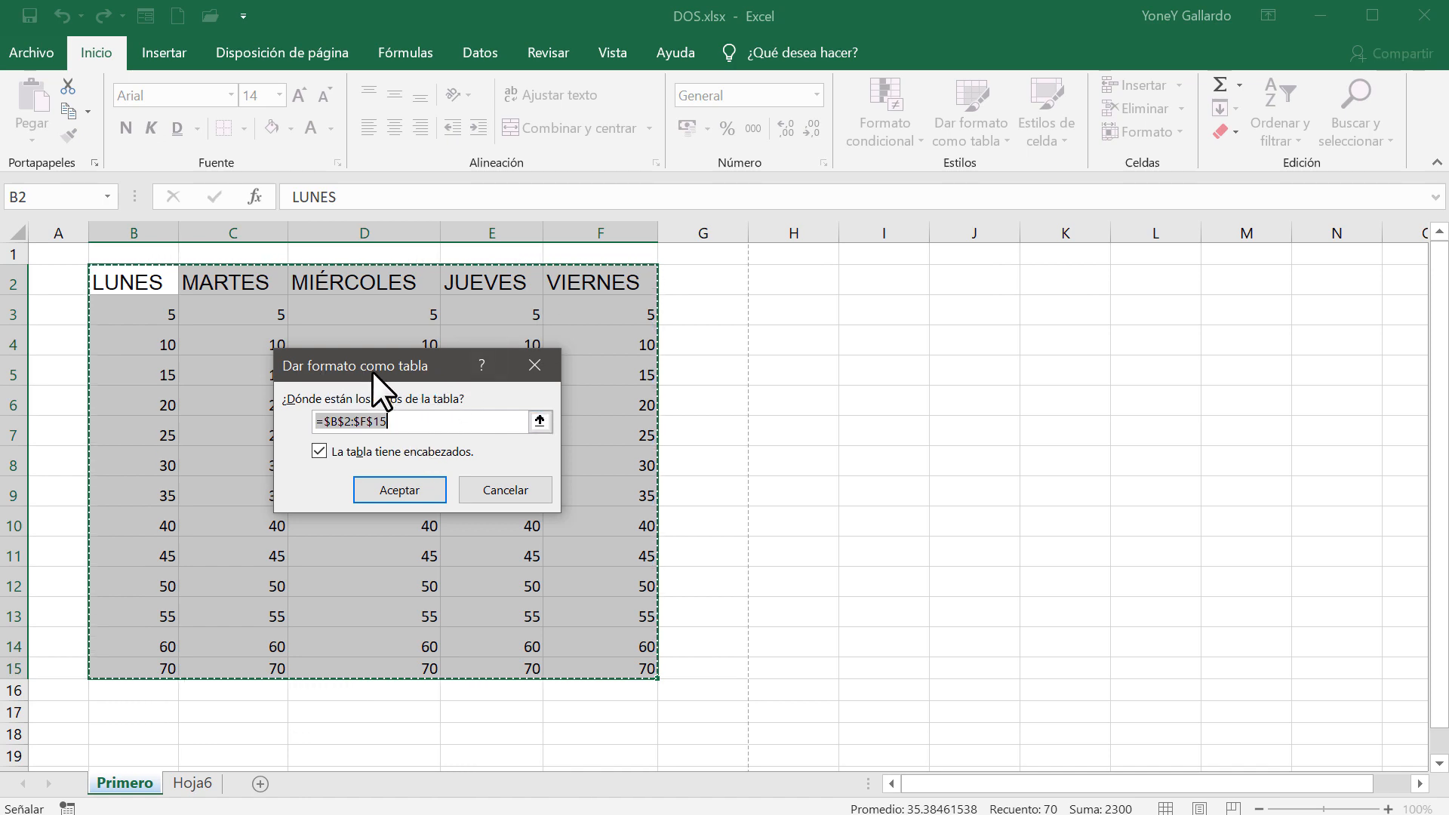
left_click(400, 491)
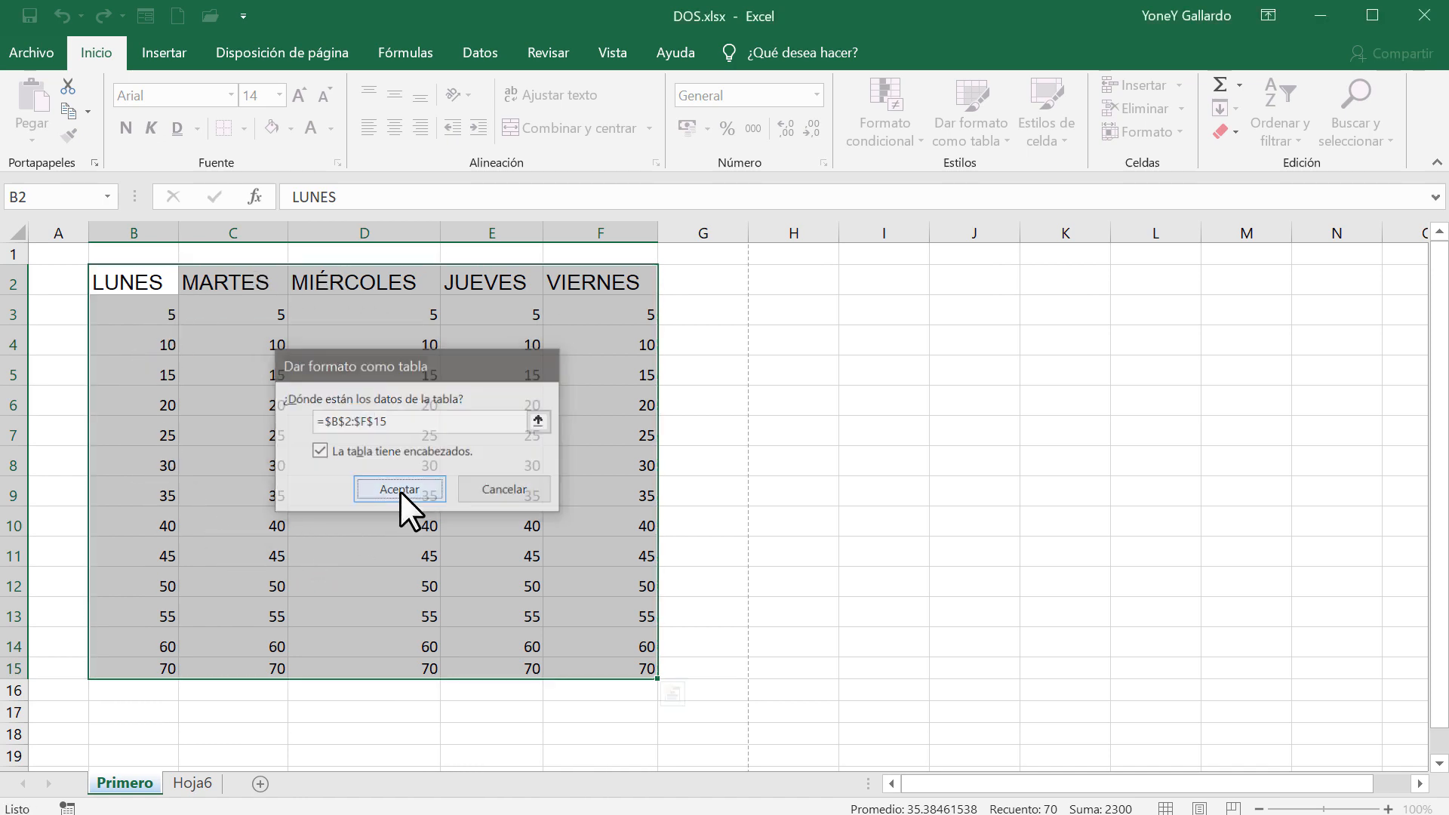
left_click(802, 461)
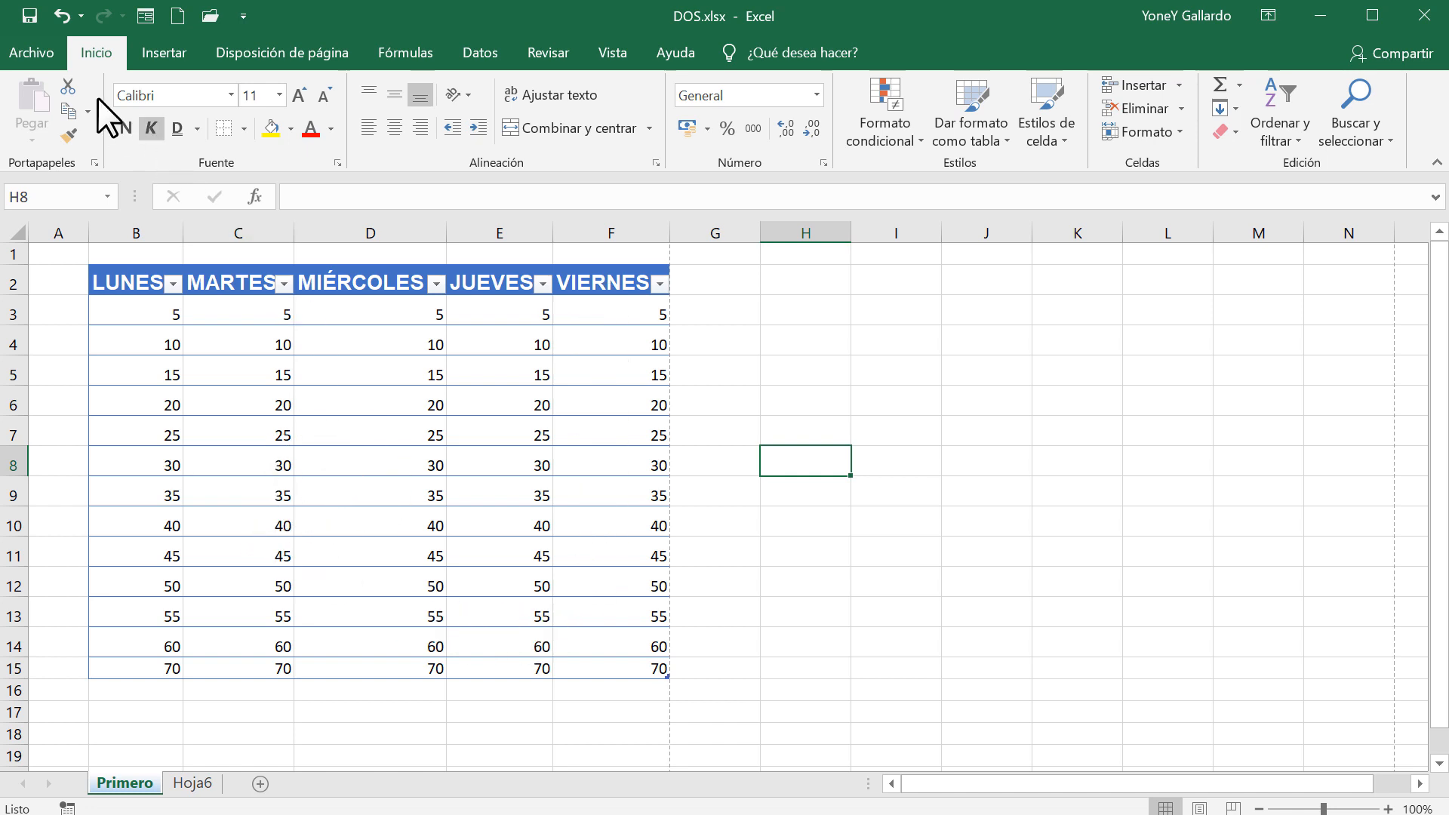
left_click(58, 12)
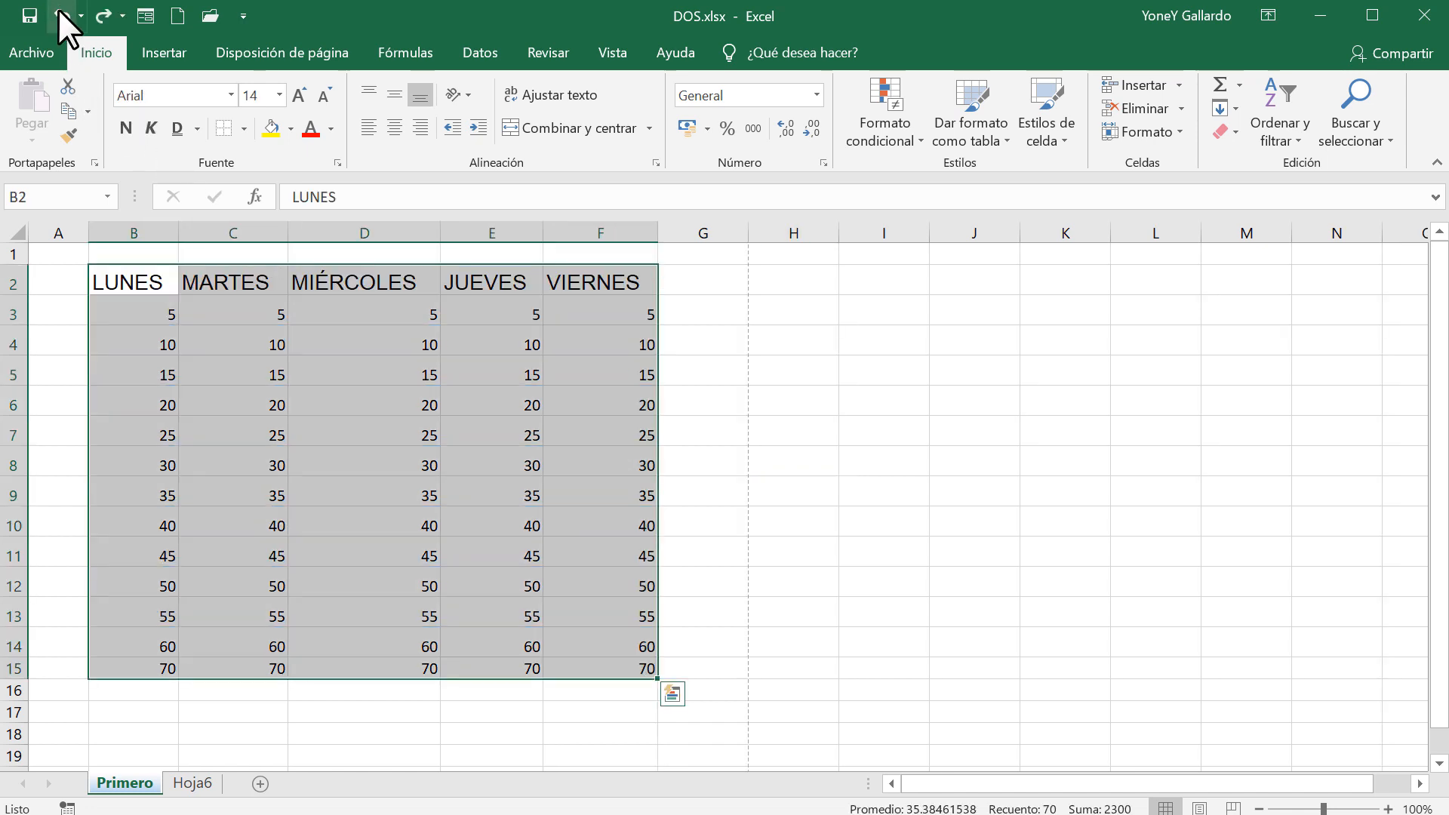
left_click(970, 125)
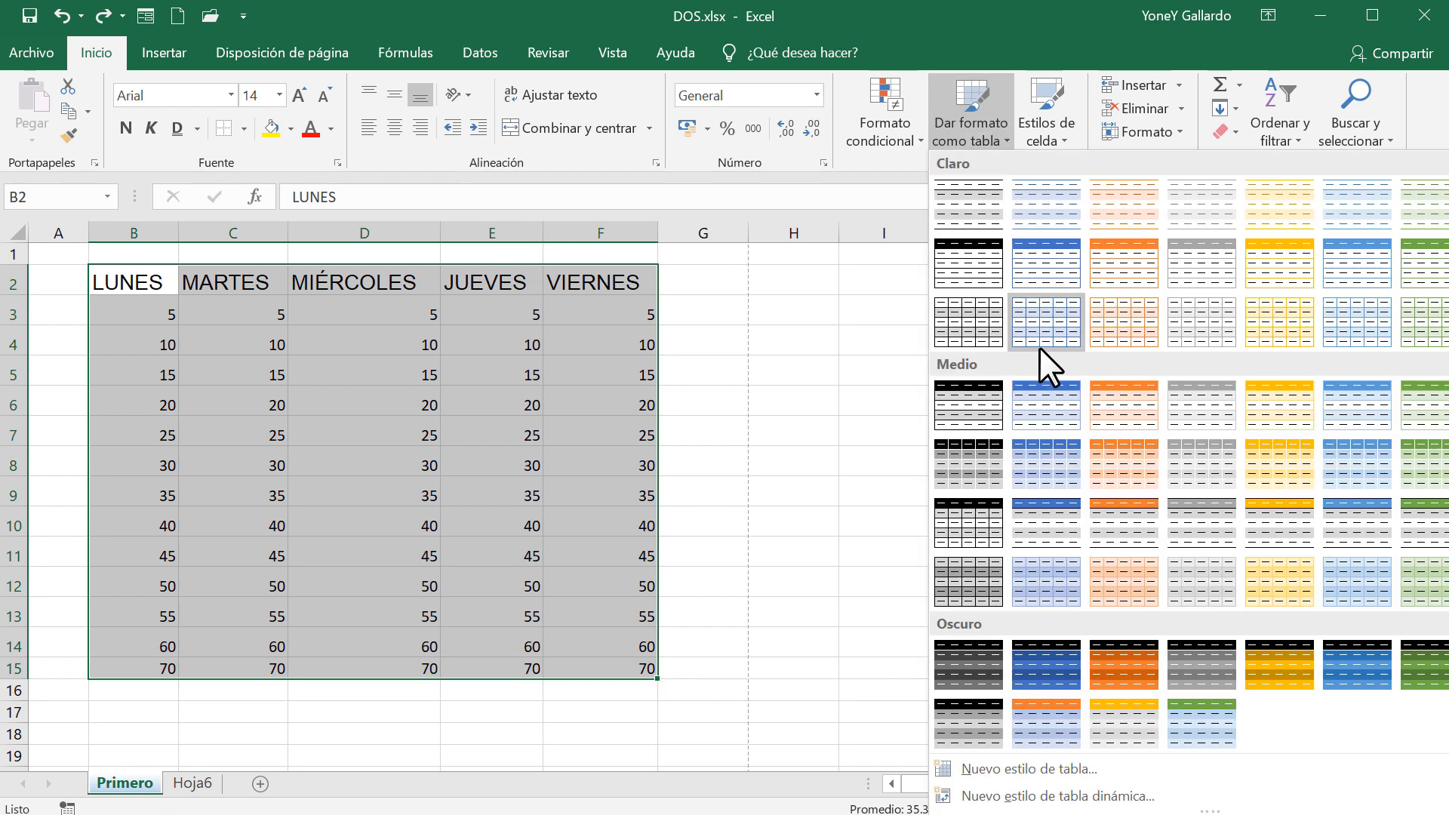
left_click(495, 400)
left_click(243, 126)
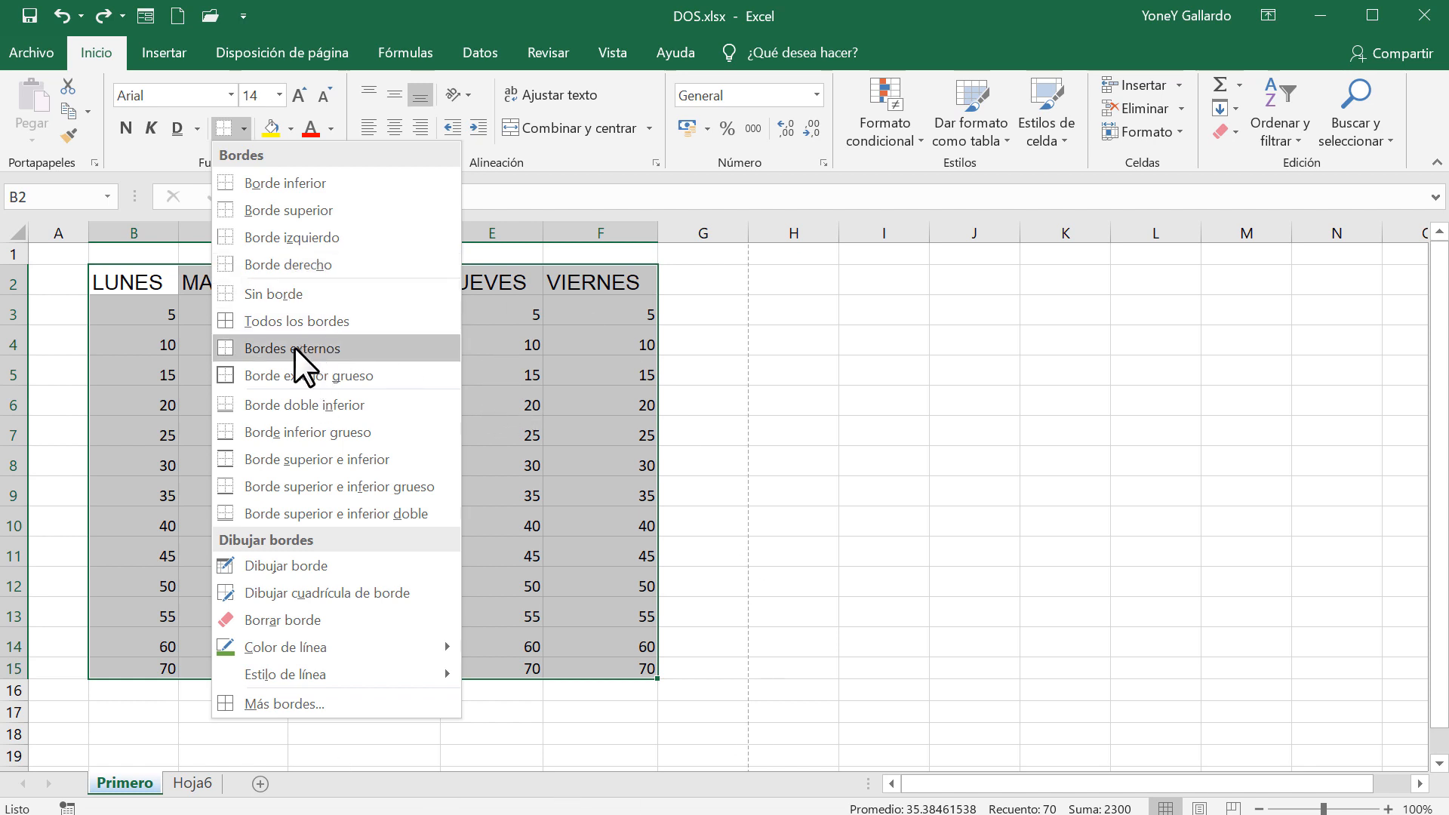
left_click(492, 495)
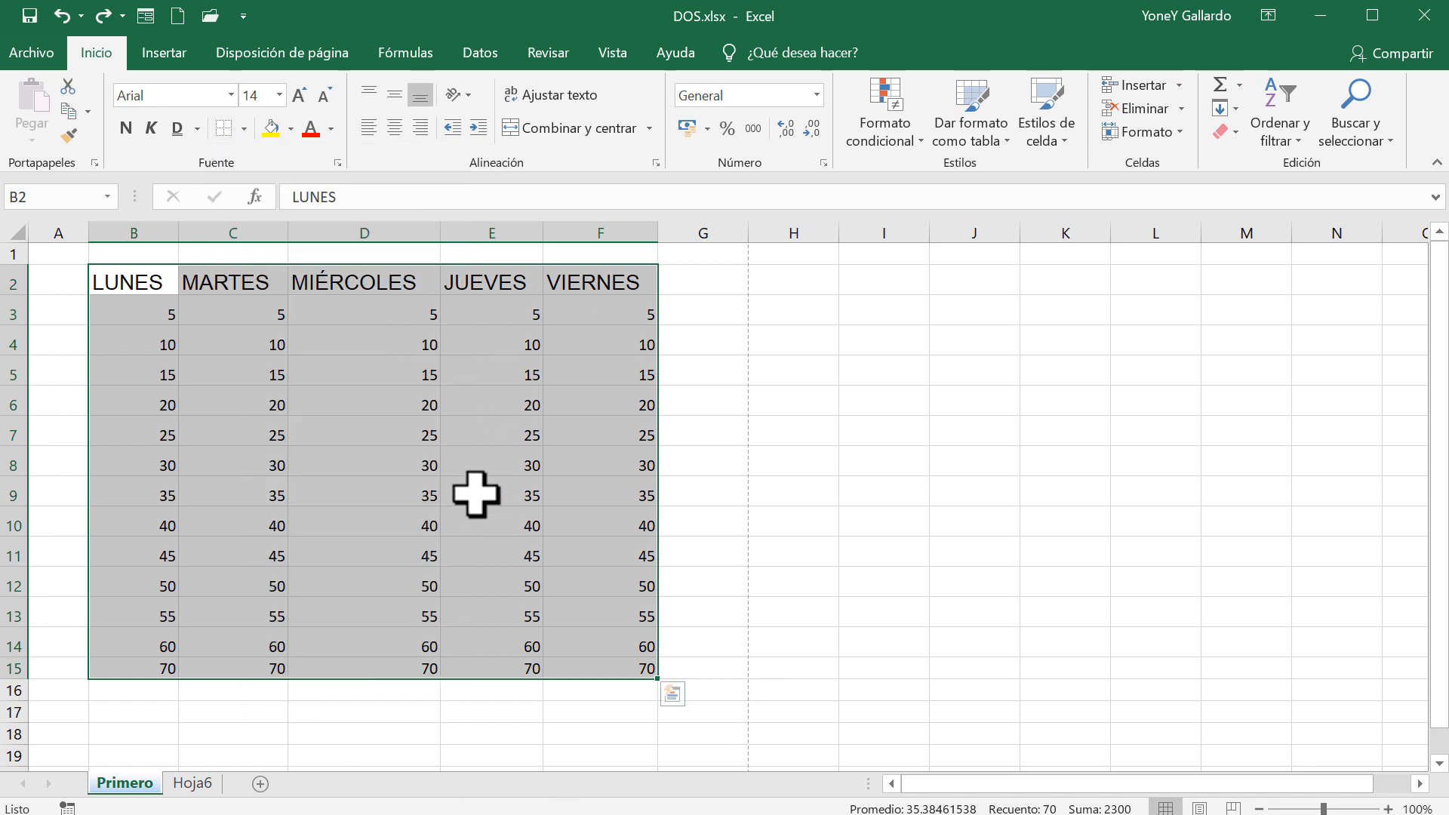
left_click(405, 487)
Apply Todos los bordes to only the weekday headers in B2:F2 and deselect them
left_click_drag(107, 284, 545, 285)
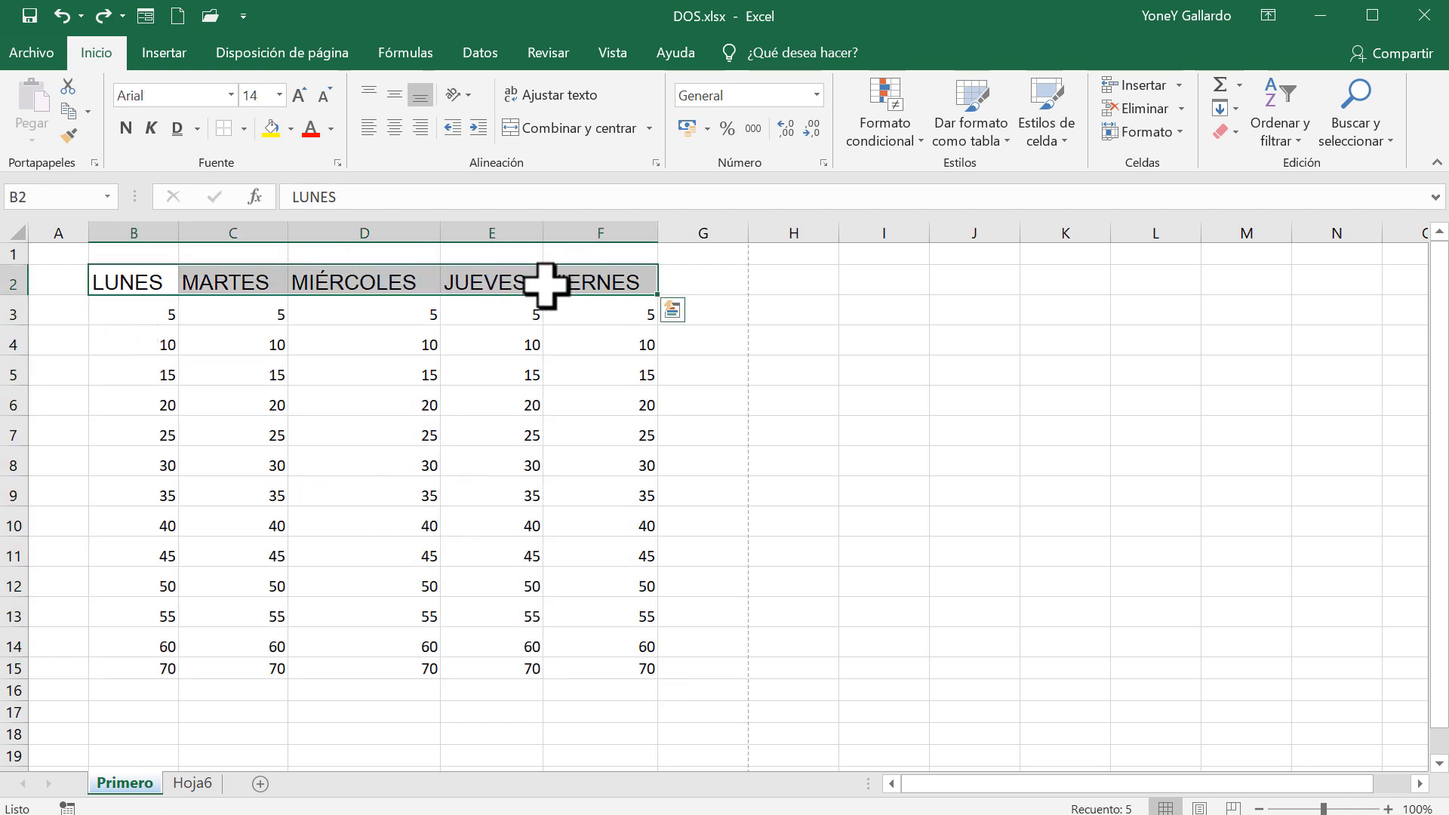
left_click(243, 130)
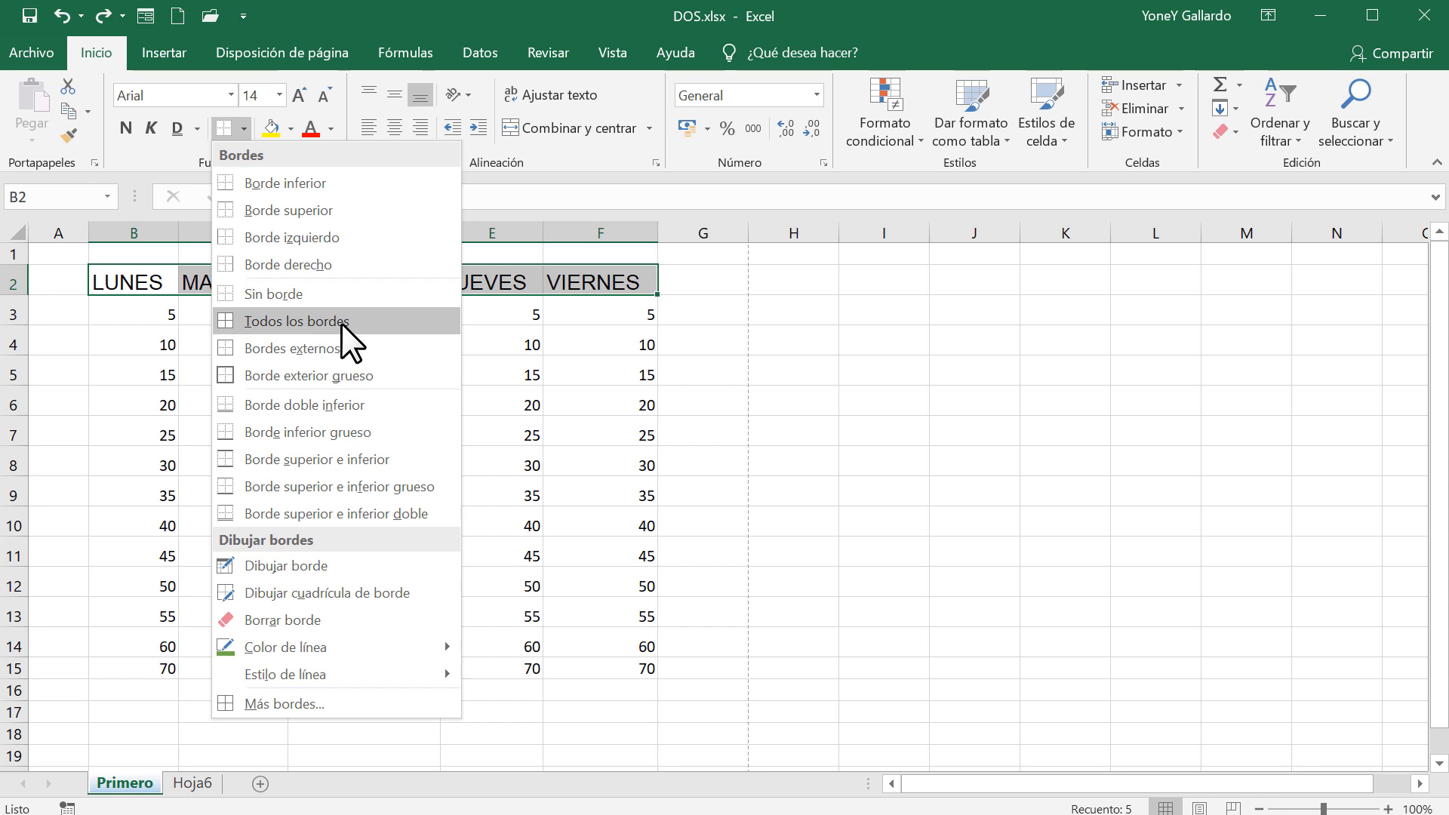
left_click(289, 323)
left_click(404, 339)
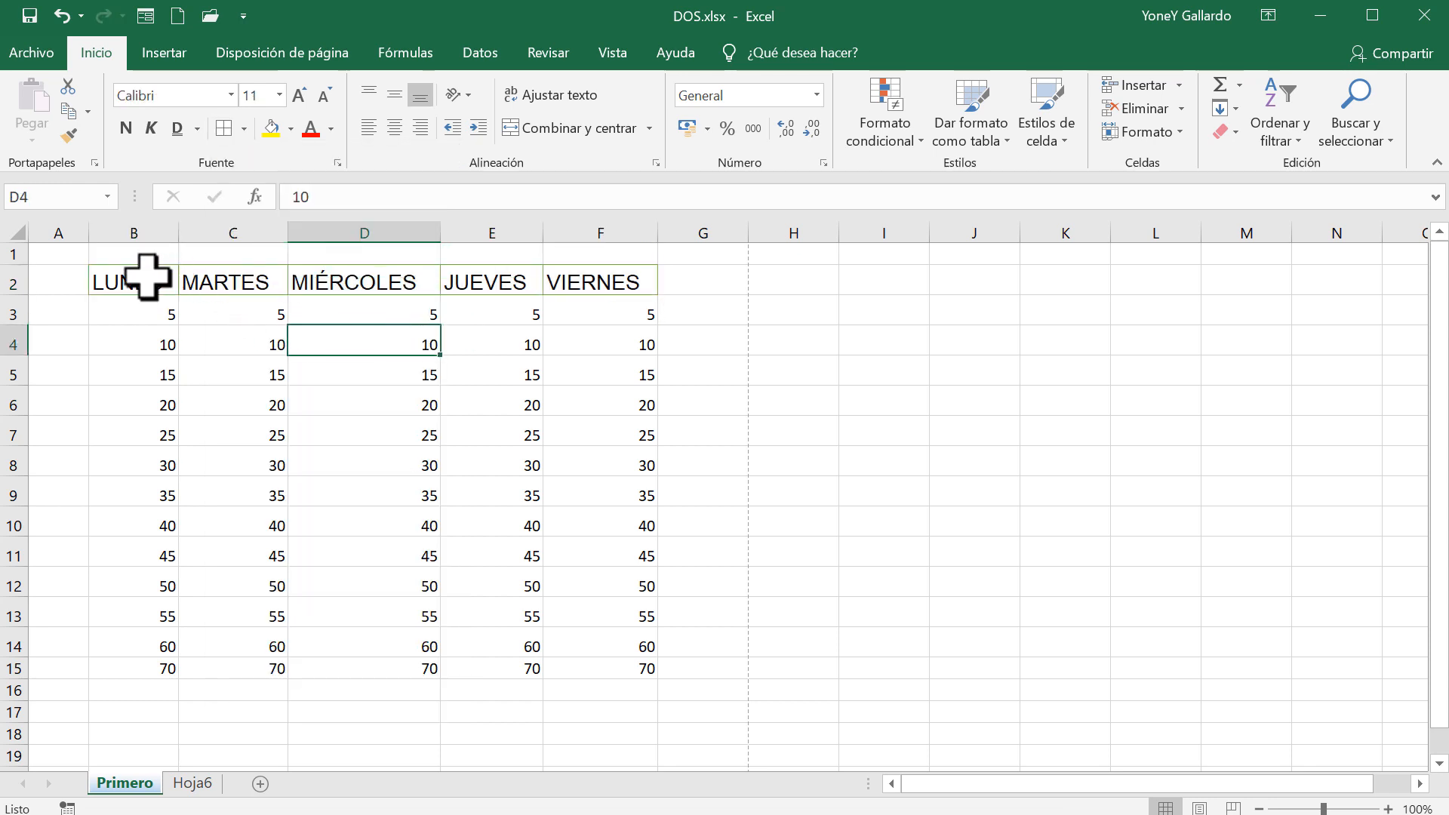
Select the whole table B2:F15, remove the header row's borders with Sin borde, and deselect the table
left_click_drag(146, 276, 582, 281)
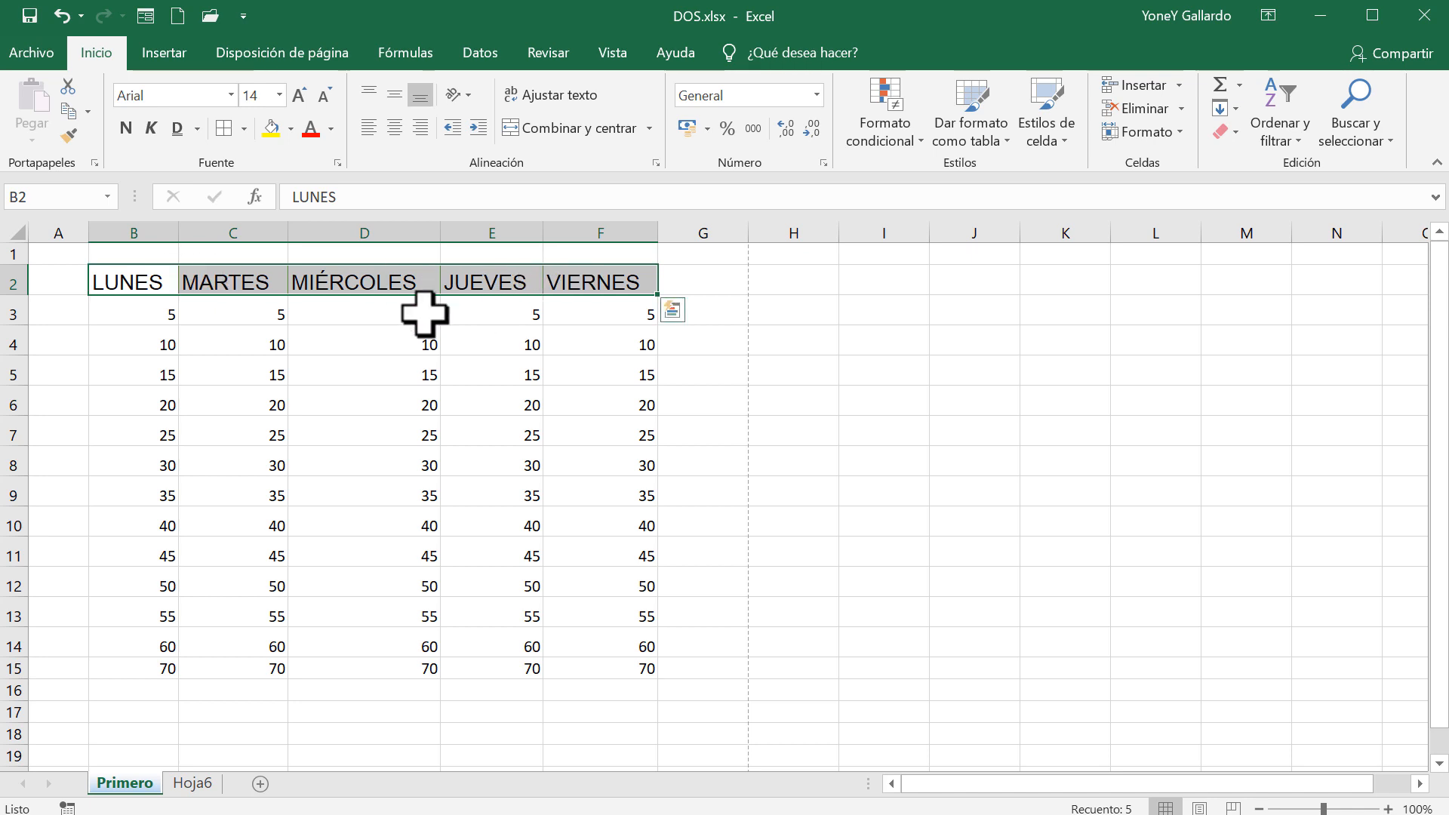
left_click_drag(460, 647, 601, 672)
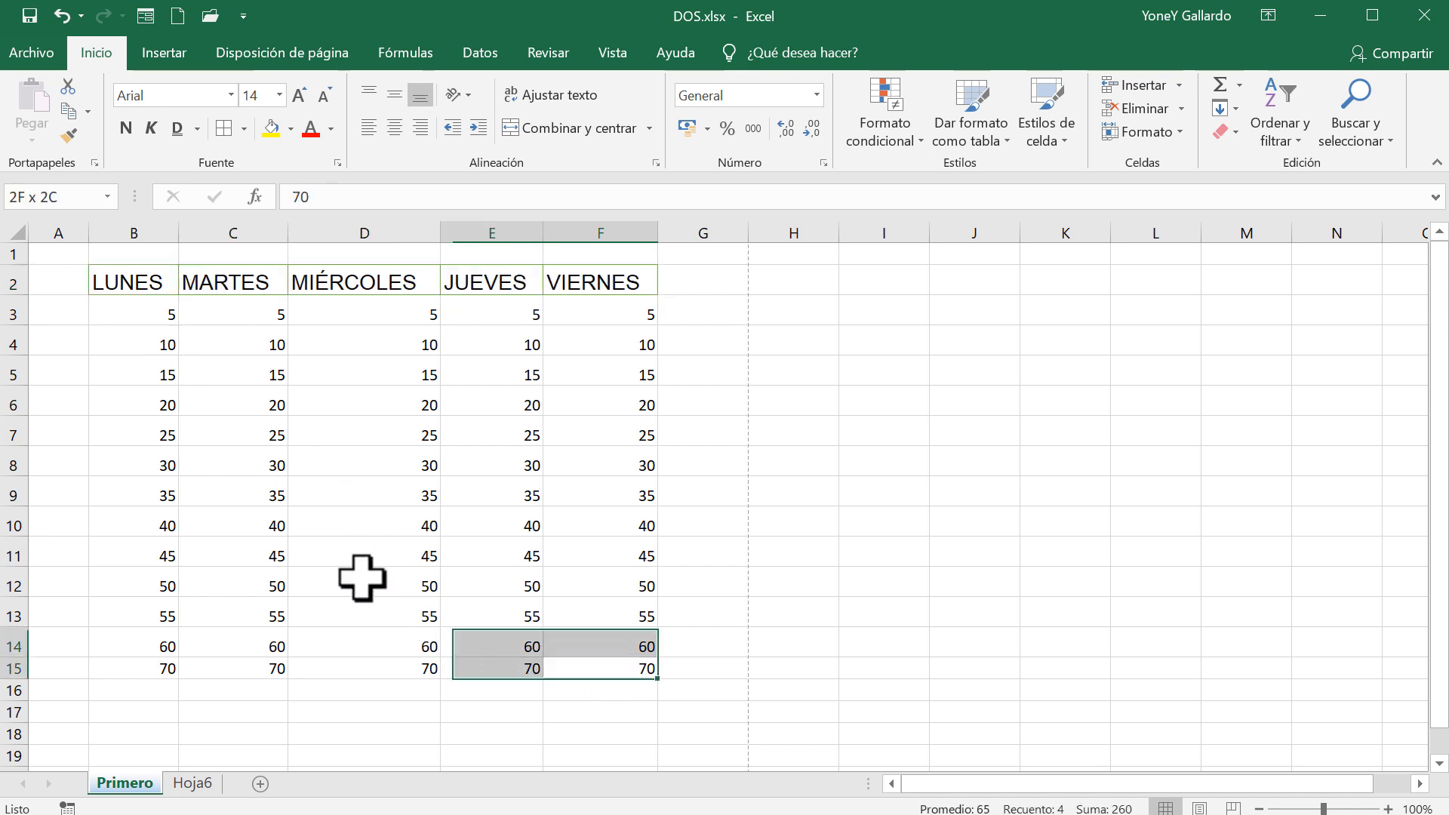
left_click_drag(362, 578, 105, 340)
left_click_drag(102, 282, 582, 671)
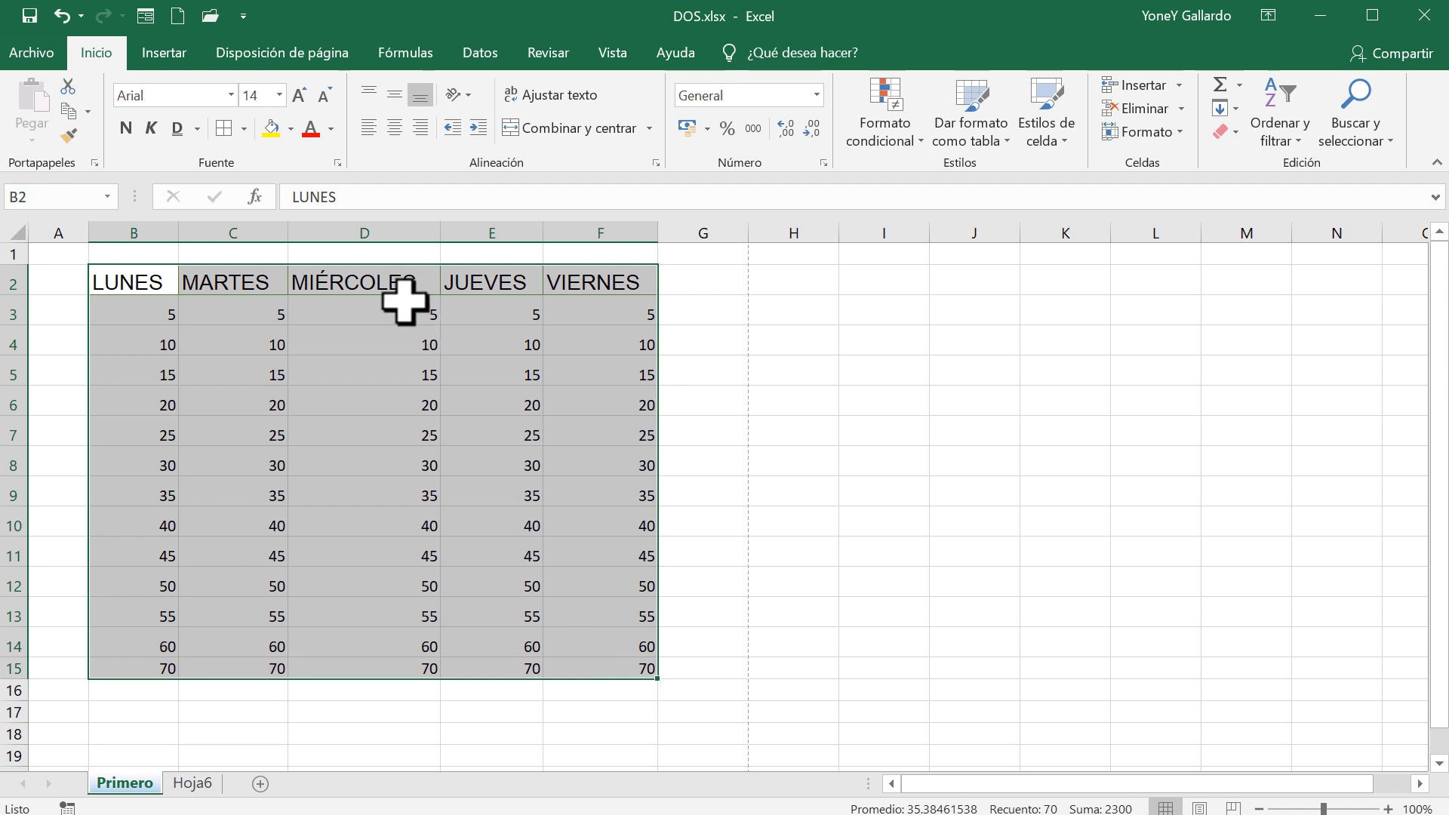
left_click(243, 124)
left_click(270, 320)
left_click(451, 437)
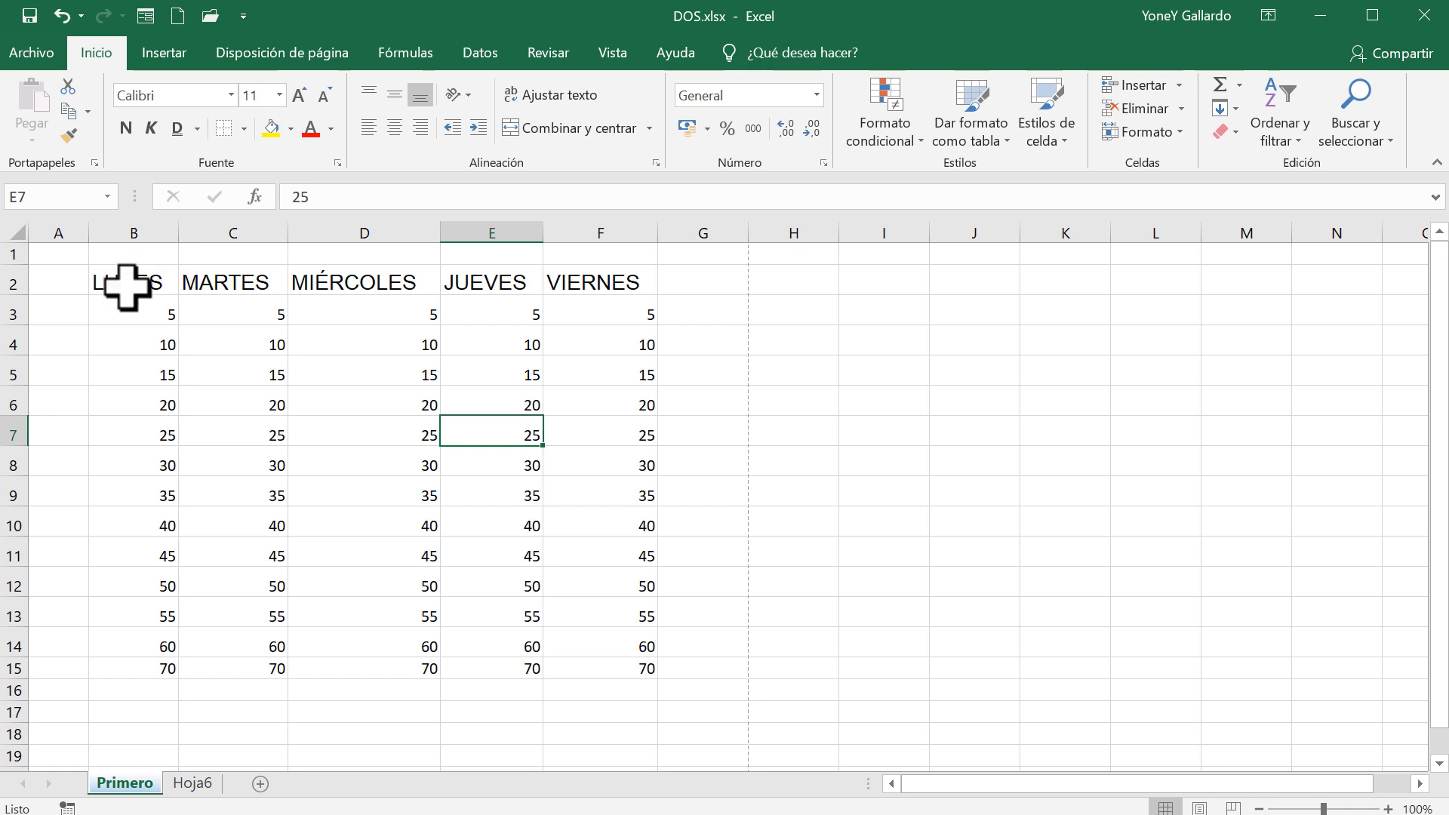
Fill the weekday headers in B2:F2 with the gold theme colour and deselect them
left_click_drag(126, 288, 597, 280)
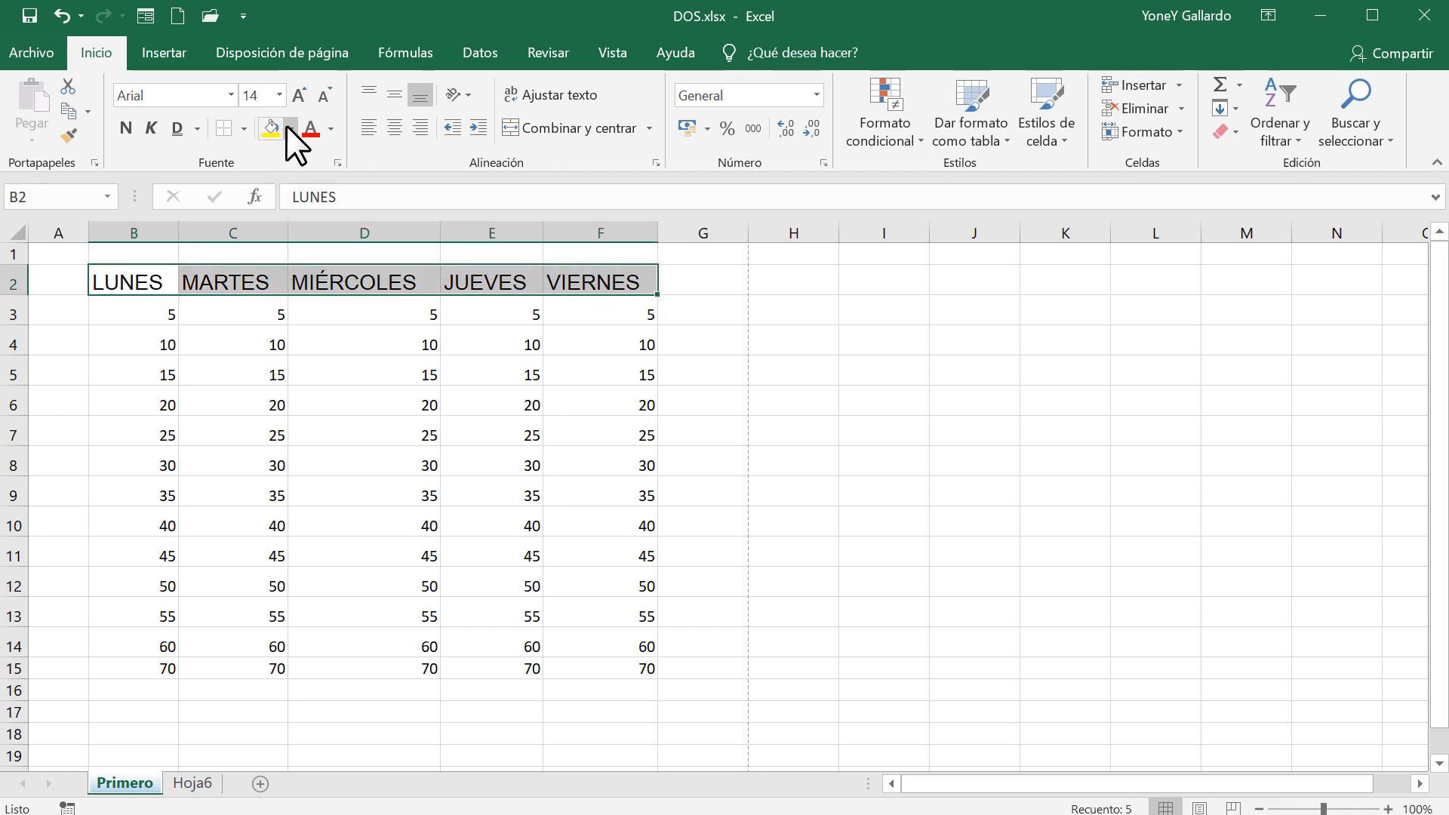
left_click(289, 127)
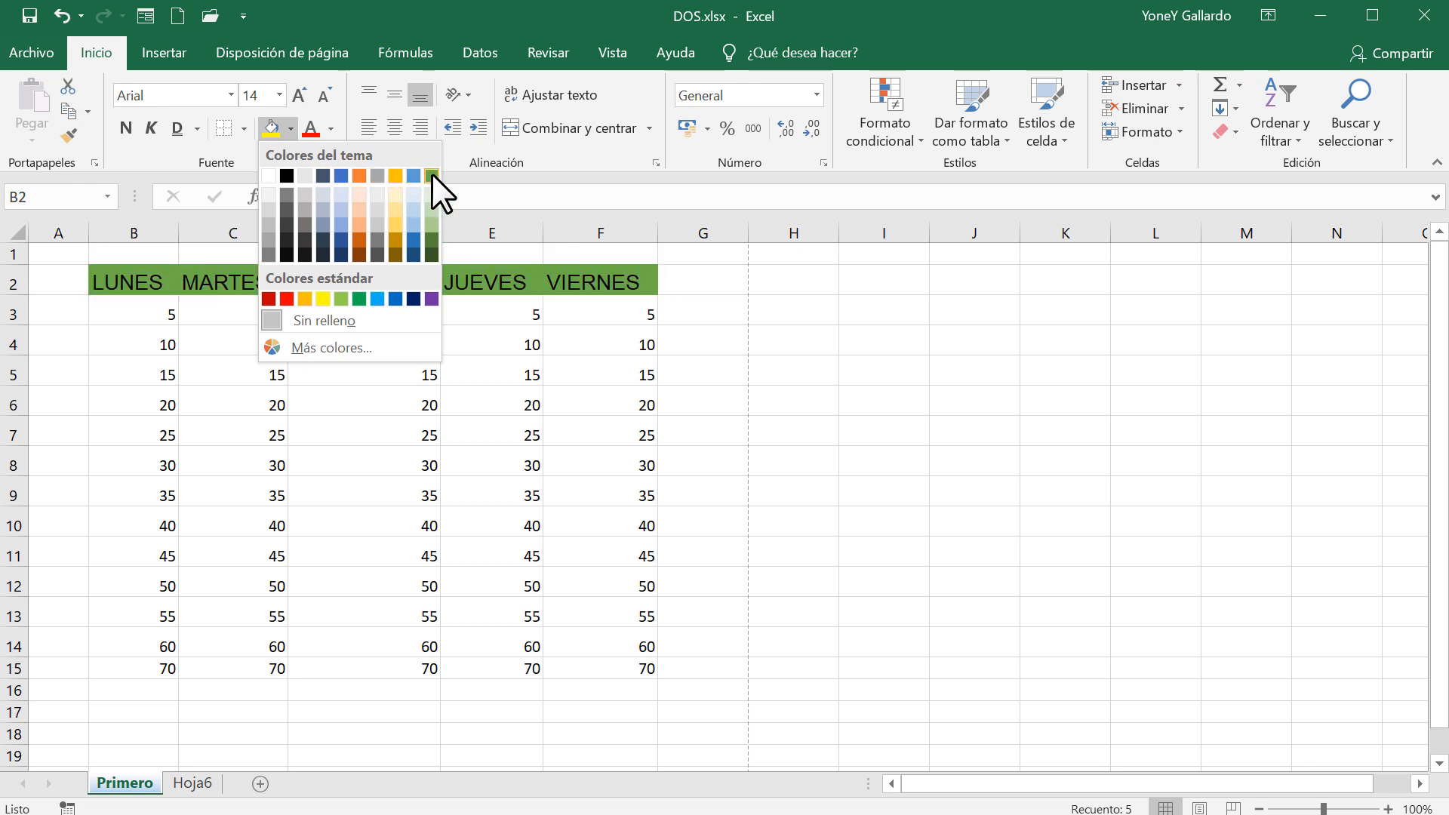
left_click(396, 175)
left_click(256, 430)
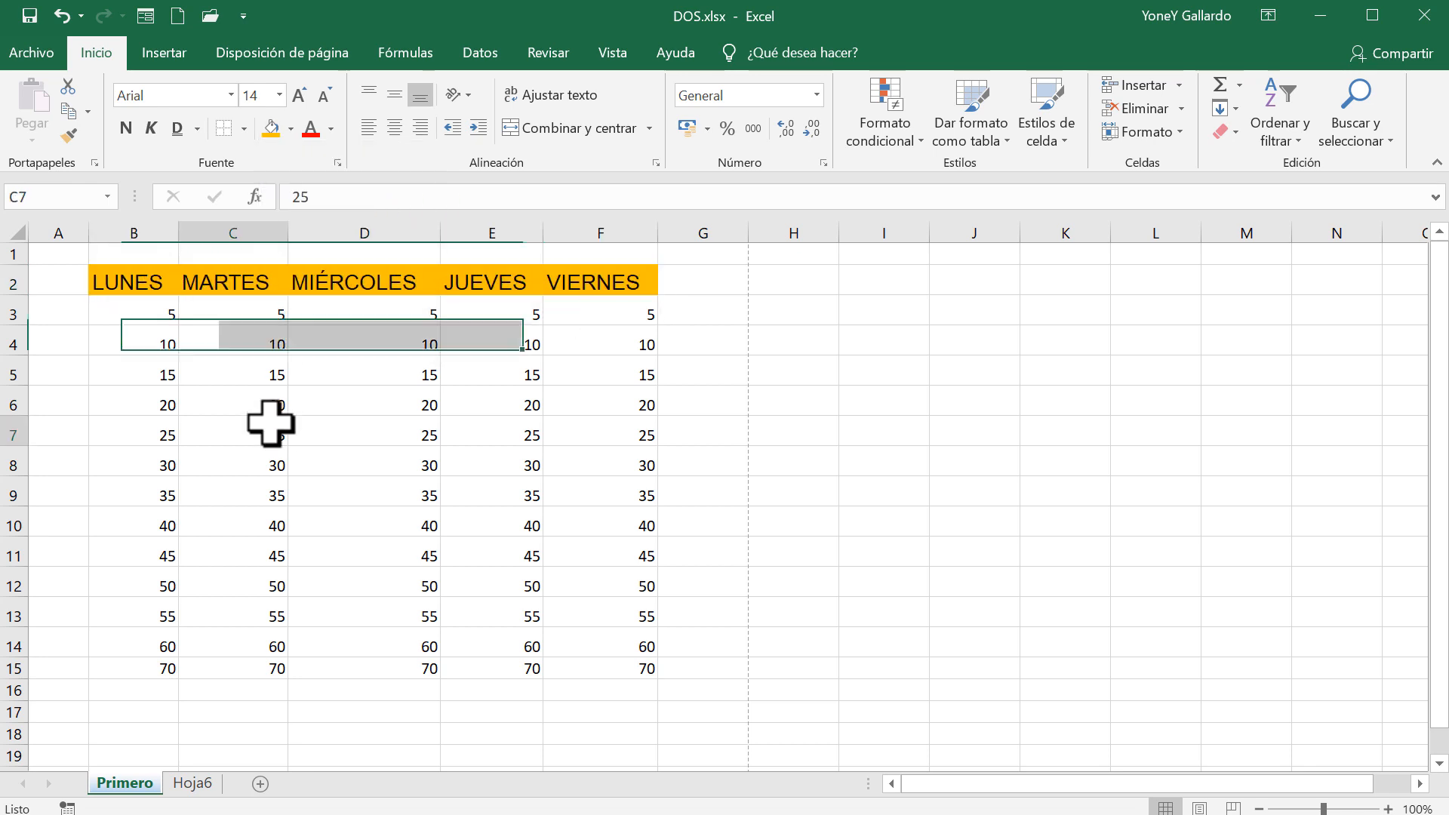
Fill B3:F3 with the lightest green theme shade and B4:F4 with the next darker green shade
left_click_drag(123, 342, 579, 339)
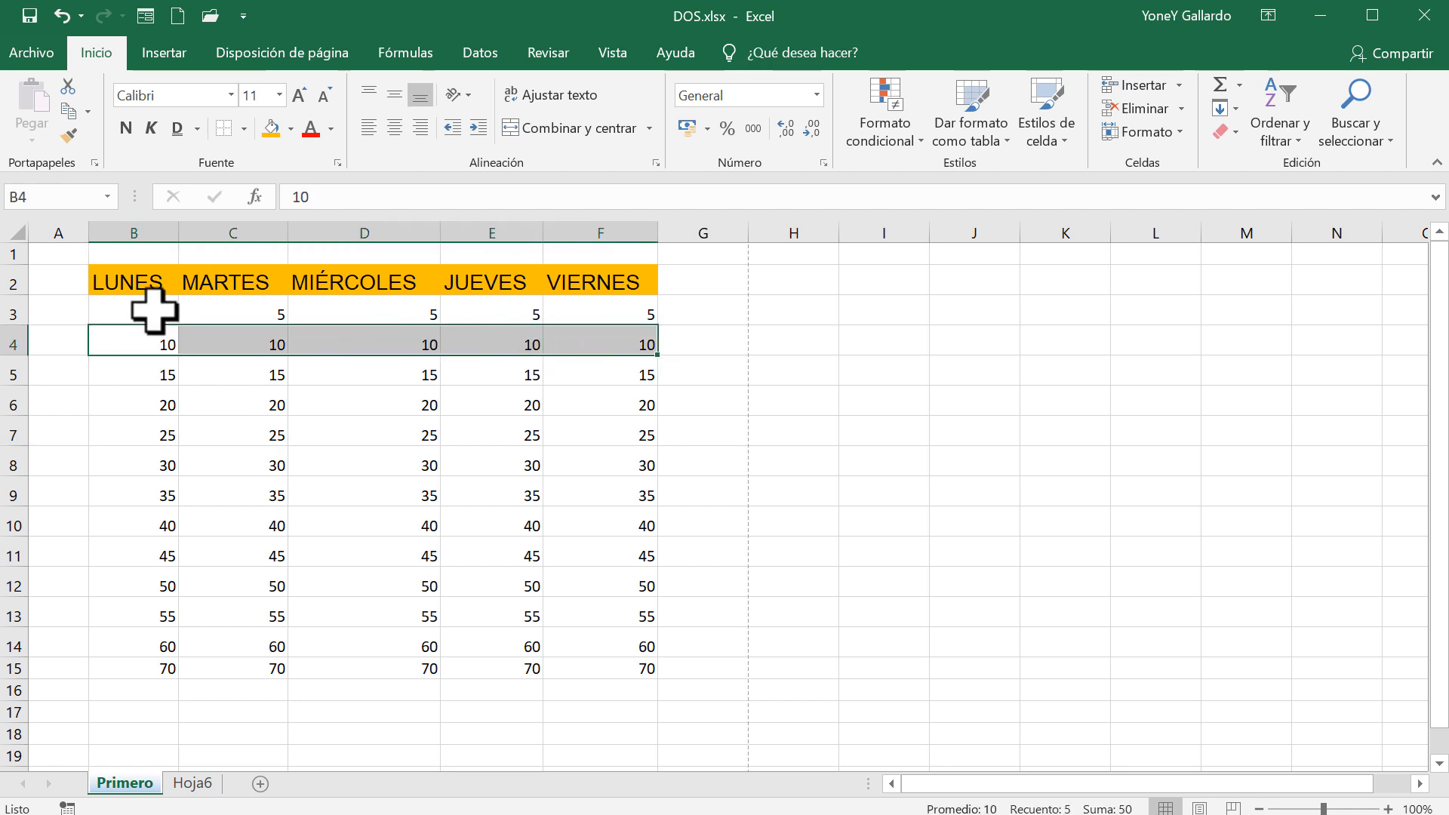
left_click_drag(151, 310, 555, 310)
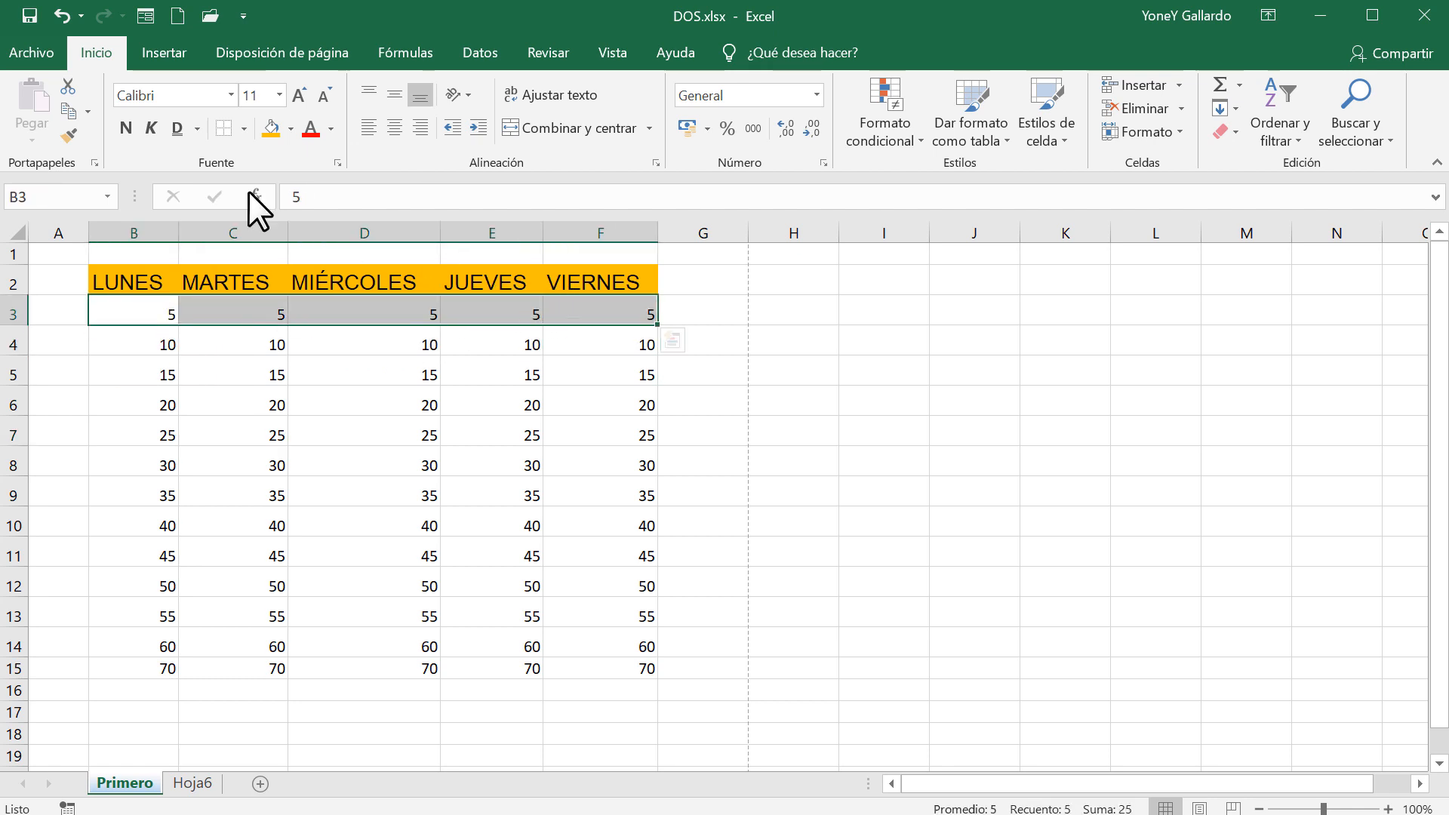
left_click(289, 129)
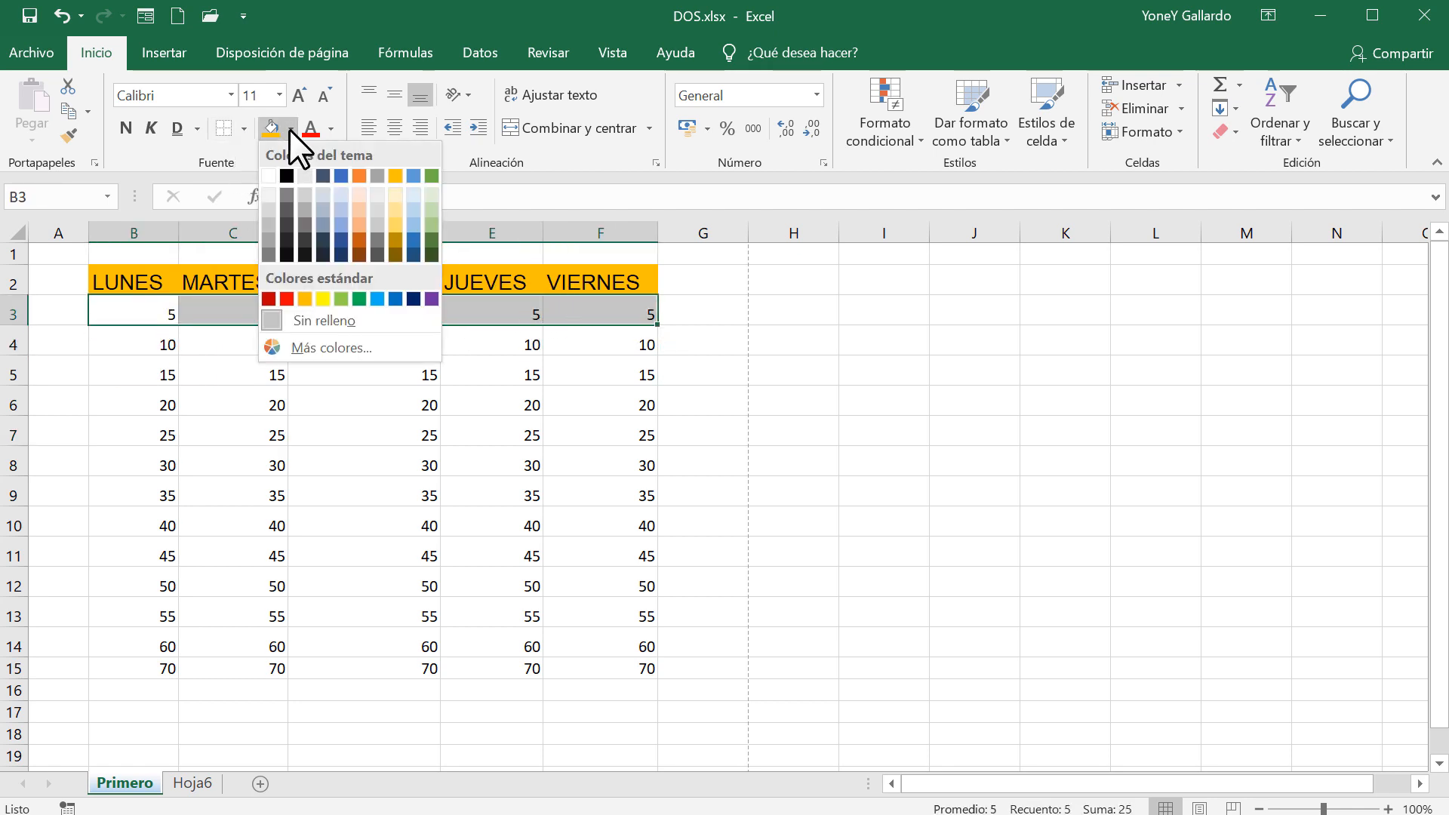
left_click(431, 192)
left_click_drag(142, 348, 550, 339)
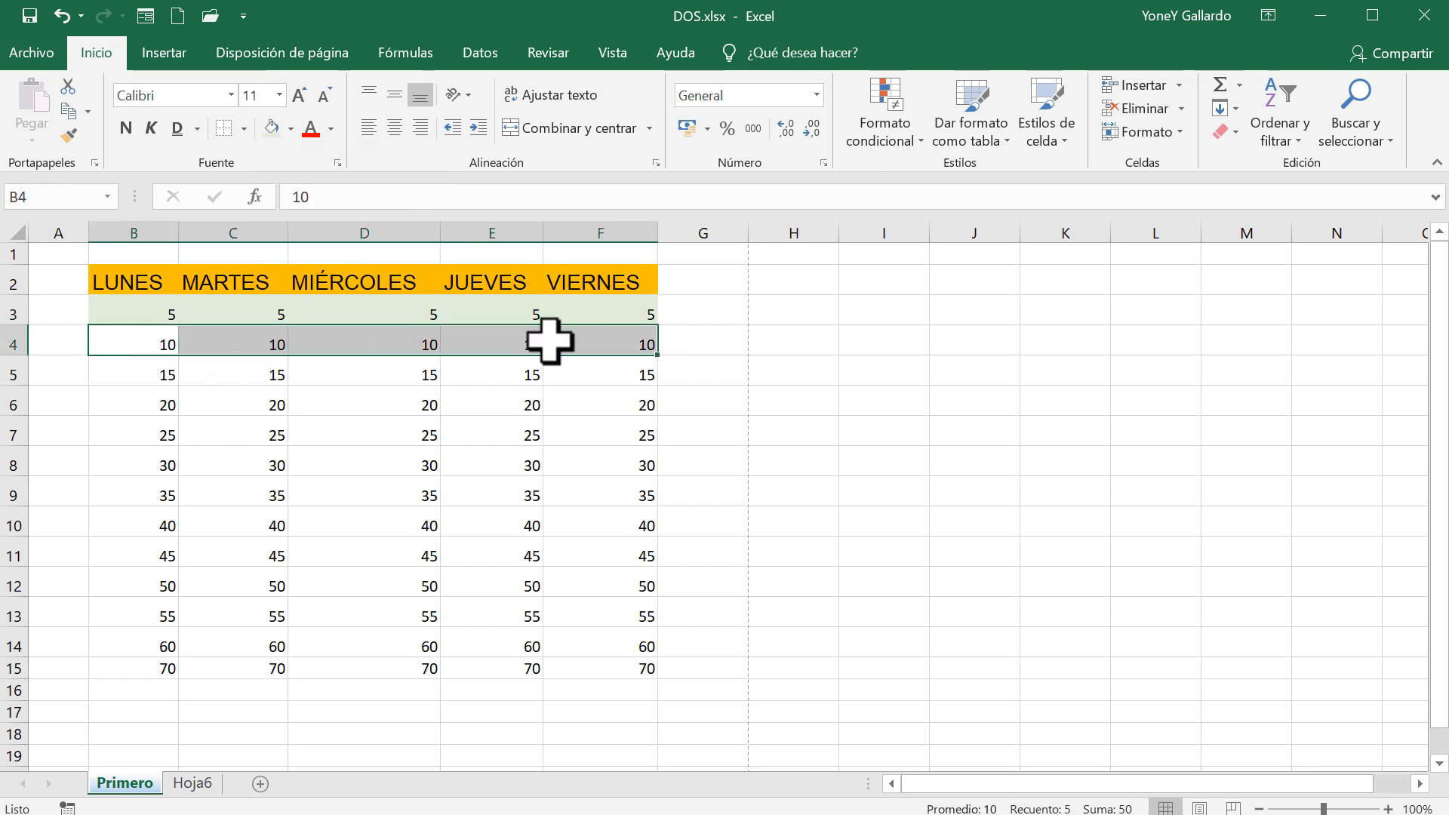
left_click(287, 128)
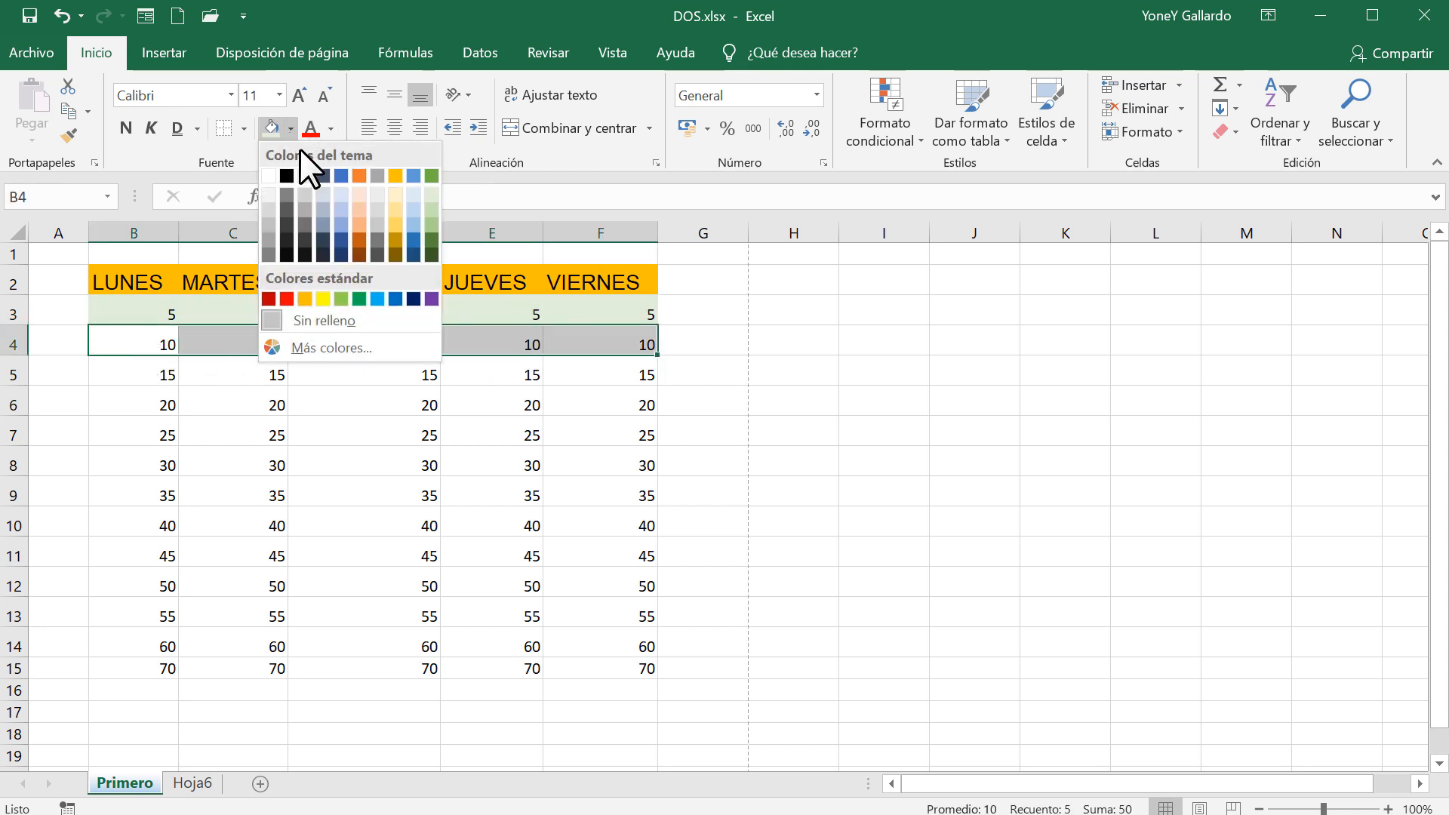
left_click(427, 207)
Continue the alternating green fill with the lightest shade on B5:F5 and the next darker shade on B6:F6, and deselect them
left_click_drag(163, 375, 543, 367)
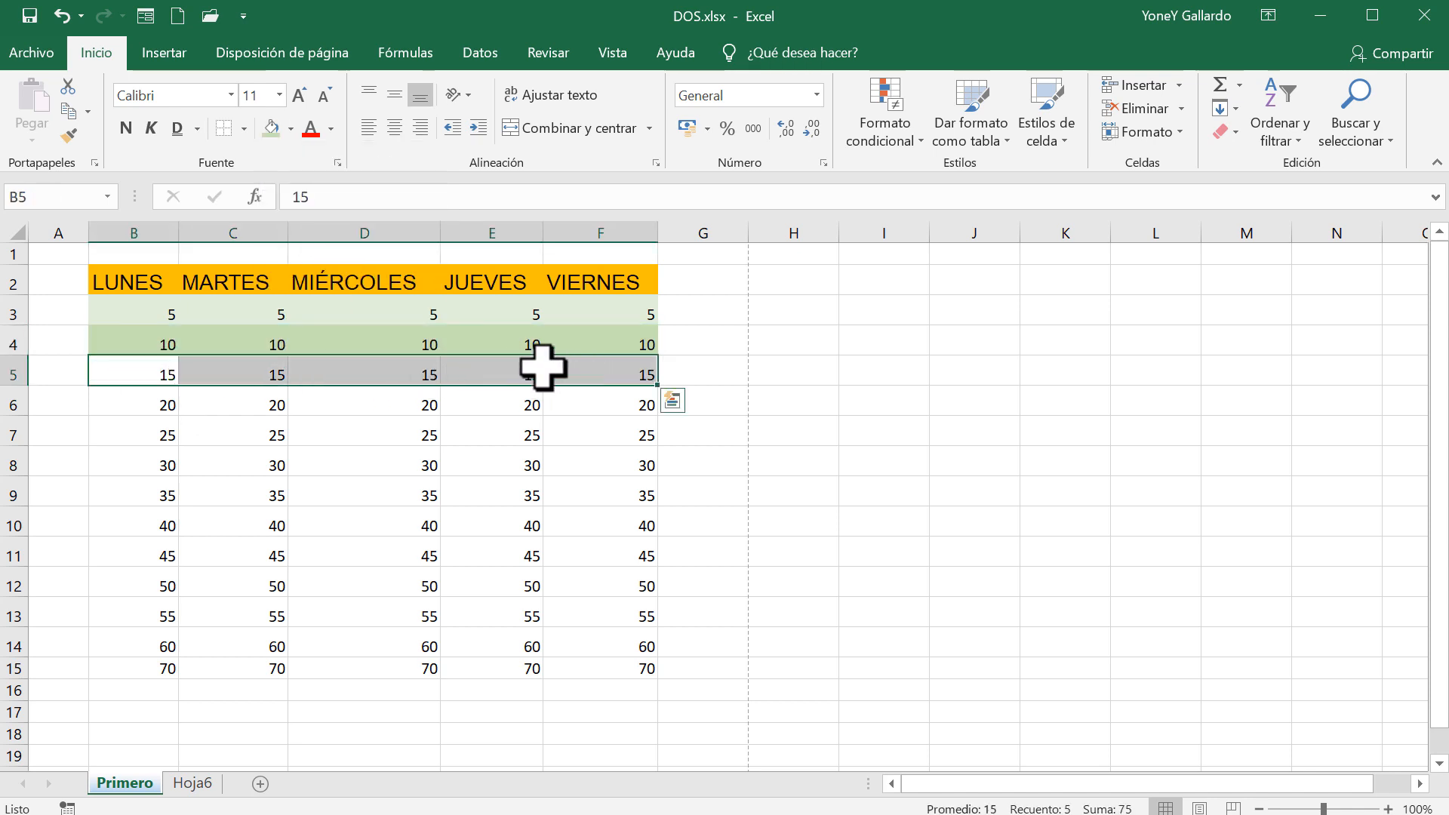
left_click(291, 127)
left_click(428, 207)
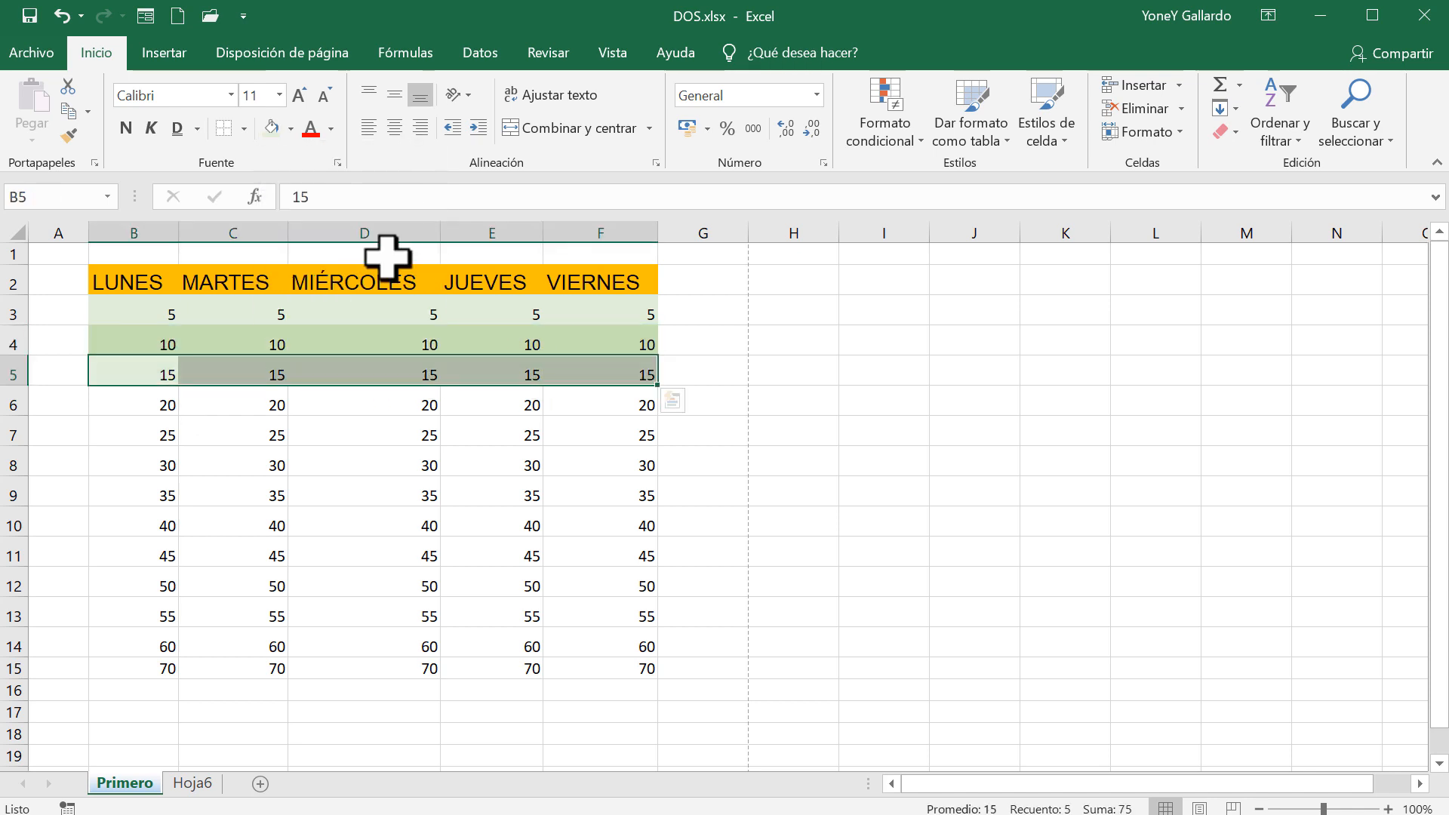
left_click_drag(123, 400, 570, 403)
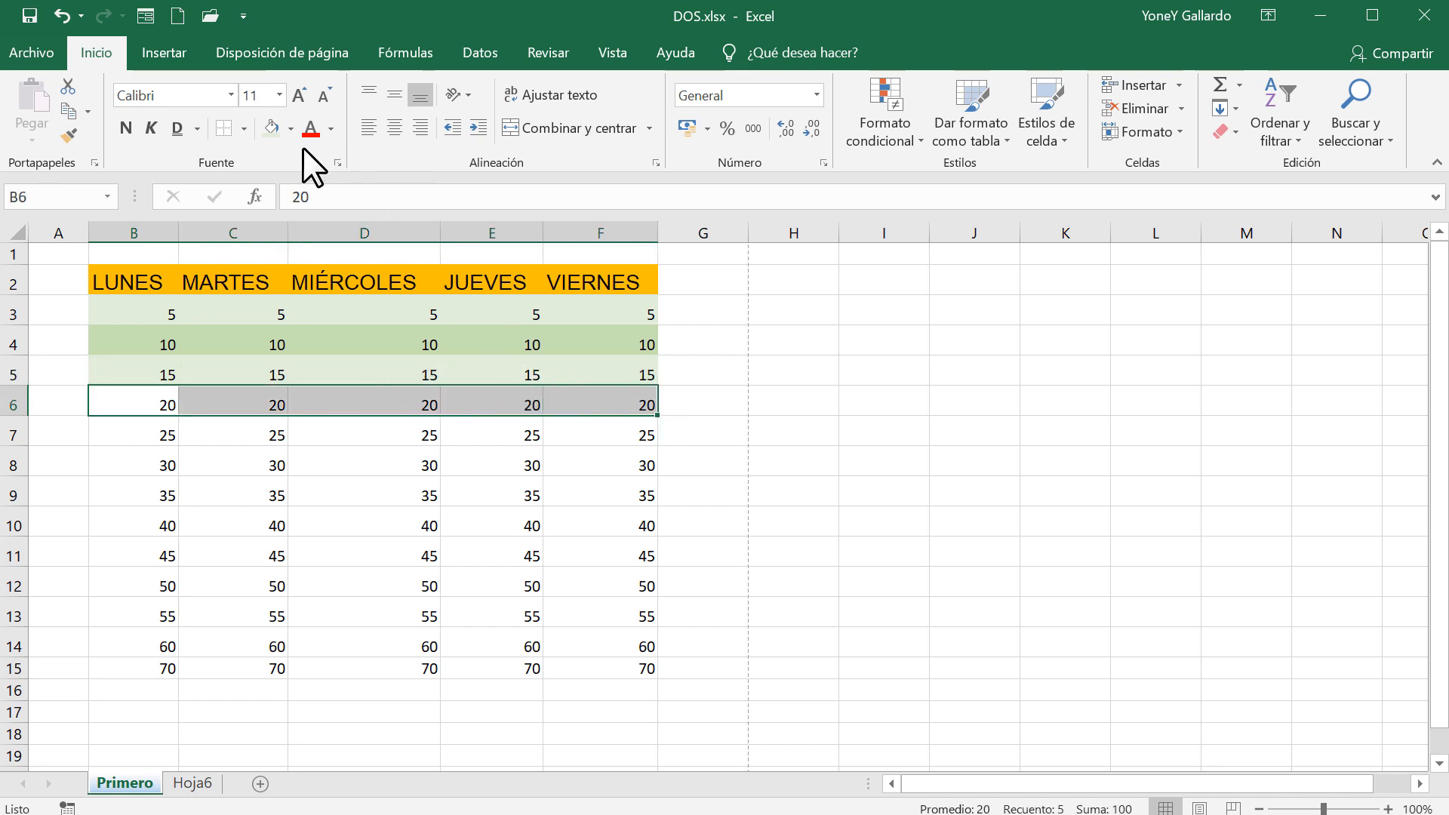
left_click(291, 129)
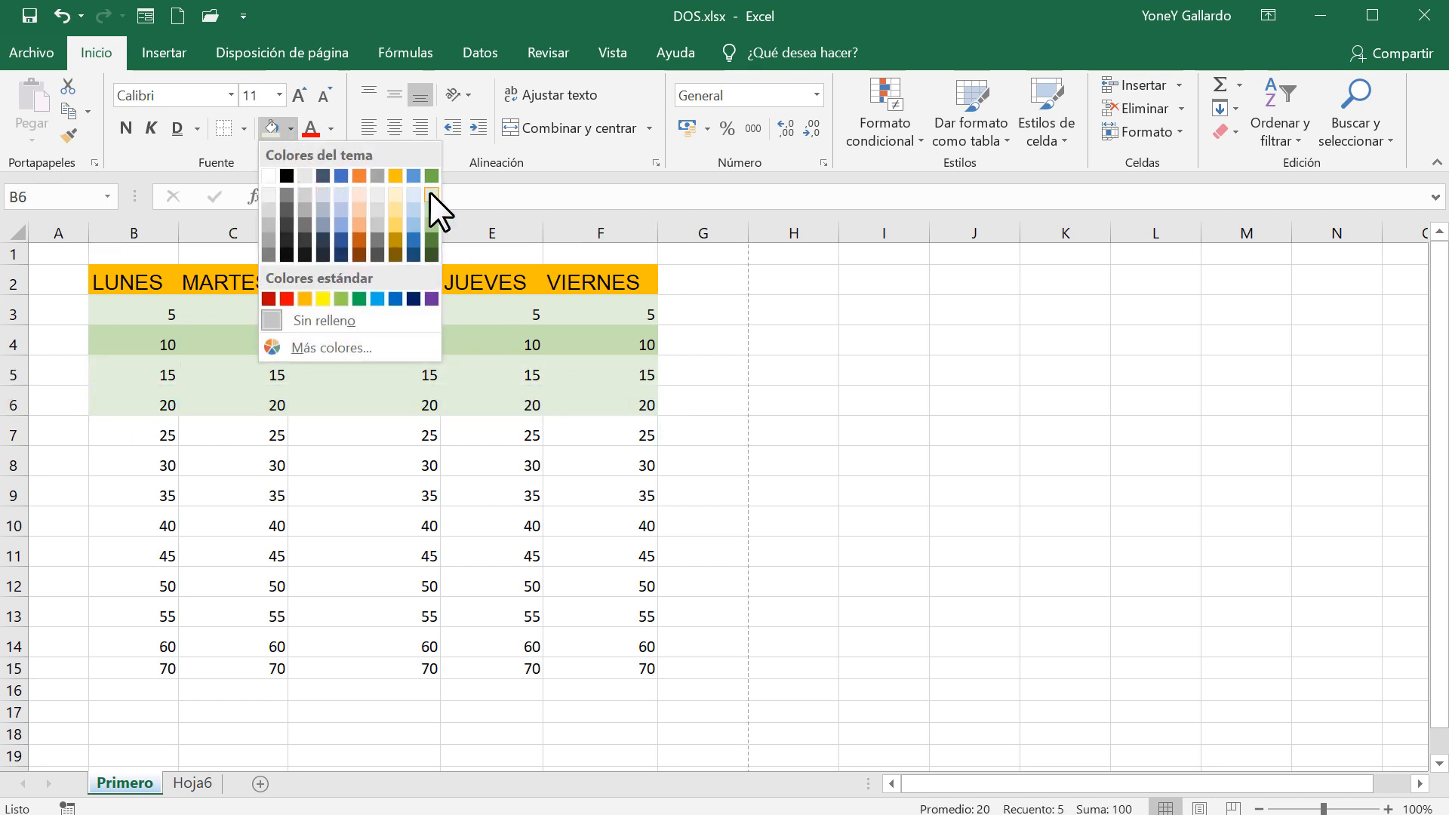
left_click(427, 210)
left_click(252, 487)
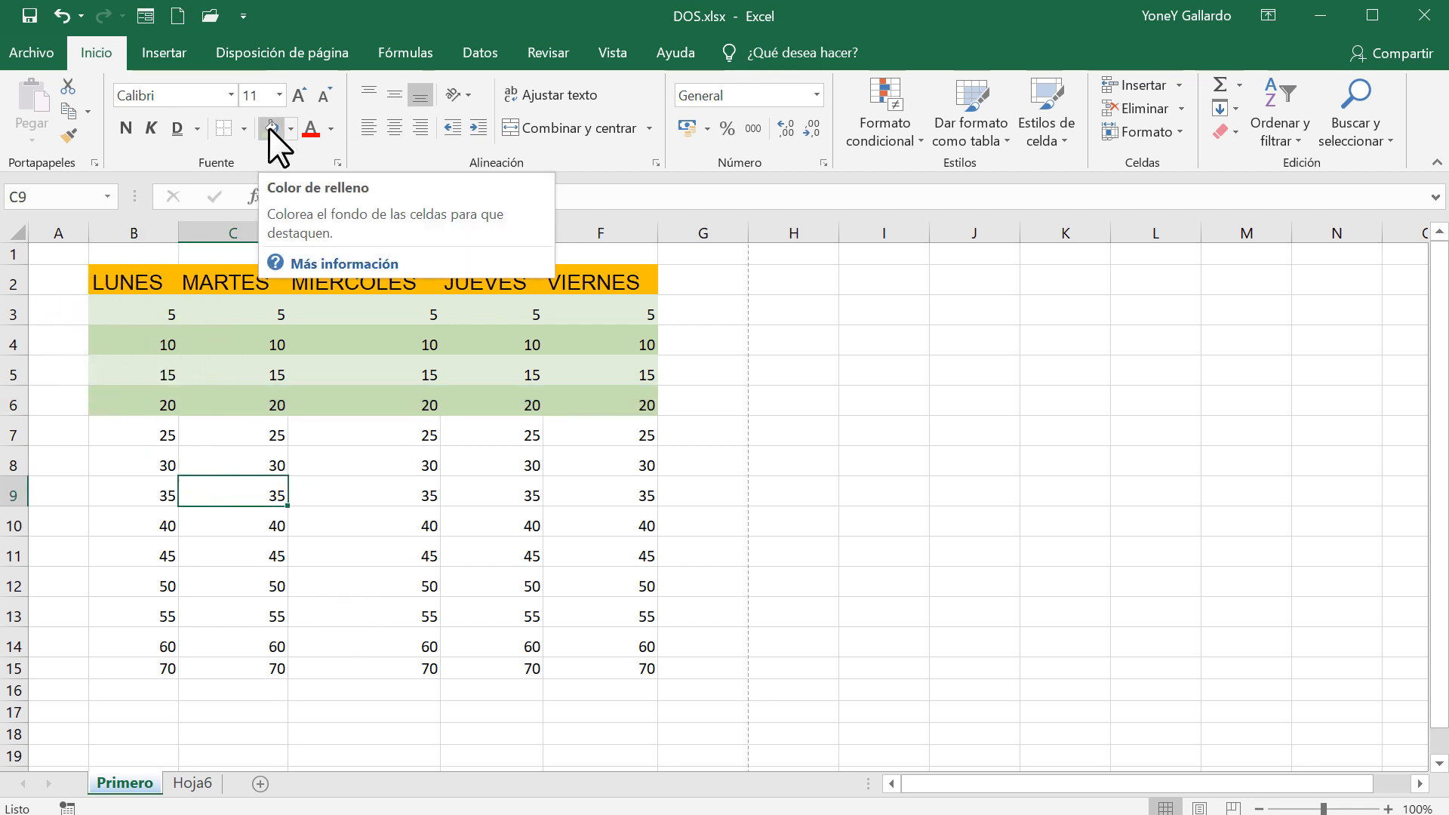
Remove the fill colours from B2:F6 with Sin relleno and deselect the range
left_click_drag(123, 281, 592, 400)
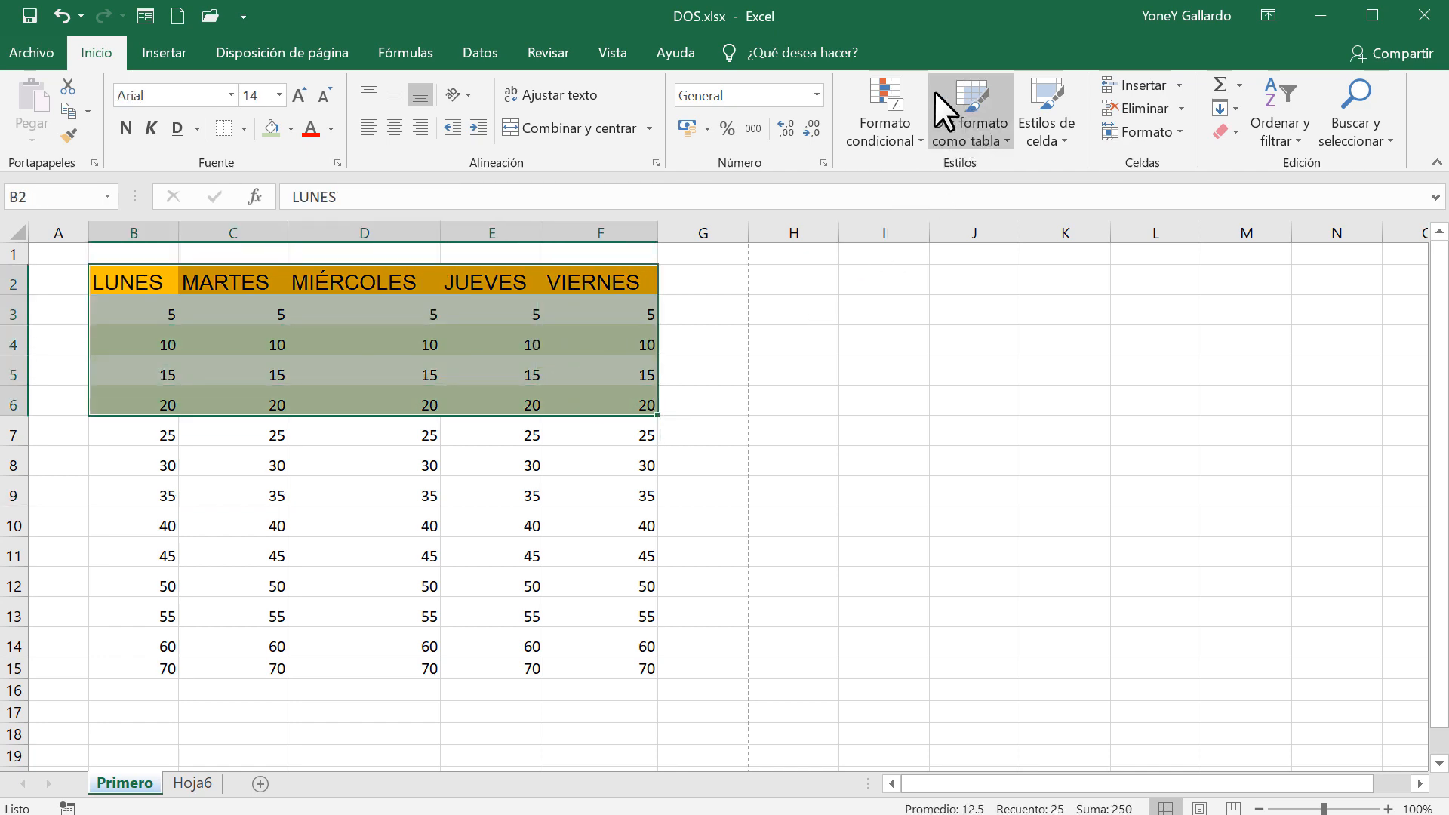
left_click(992, 134)
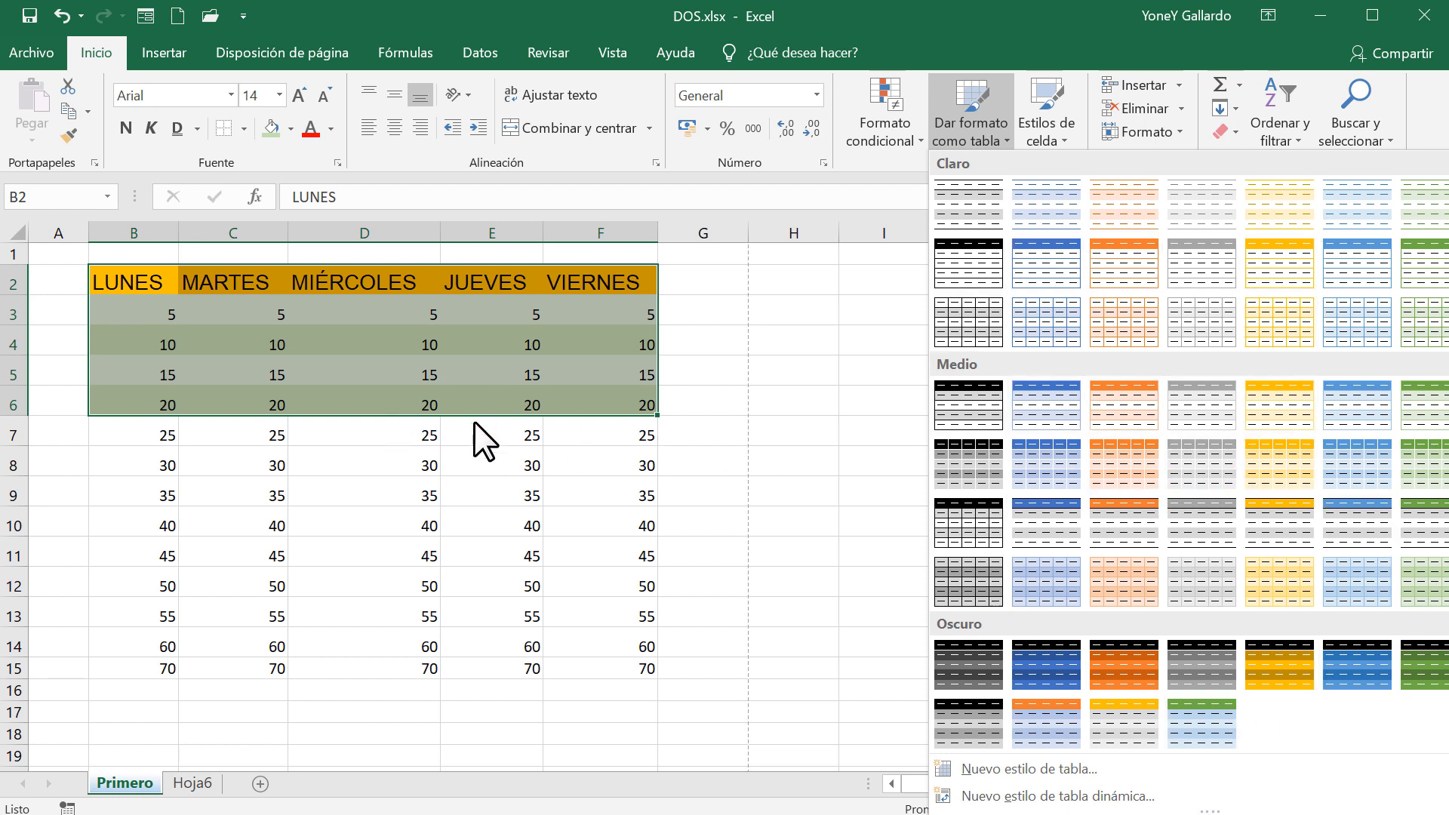
left_click(478, 14)
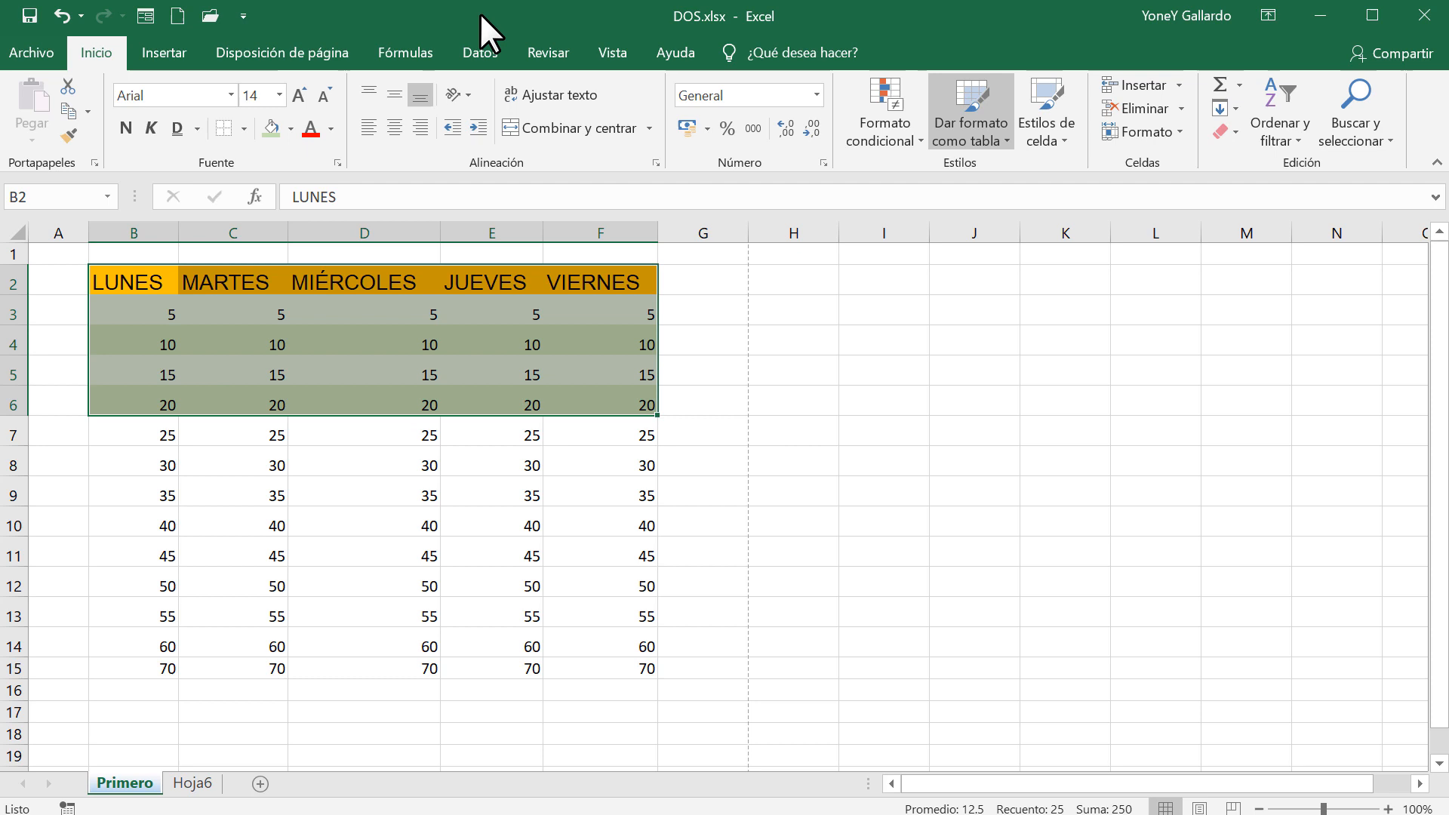
left_click(292, 130)
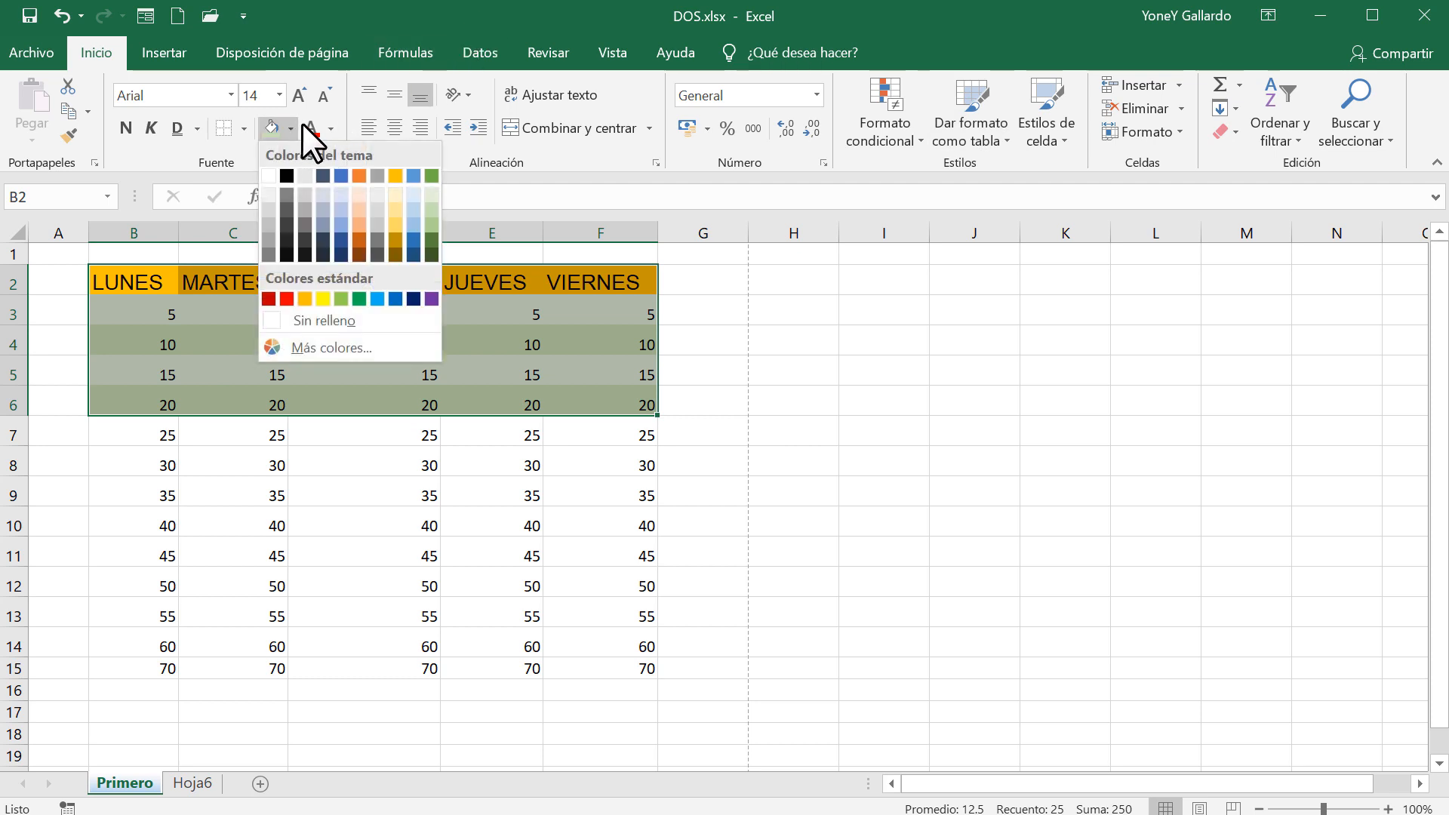
left_click(303, 321)
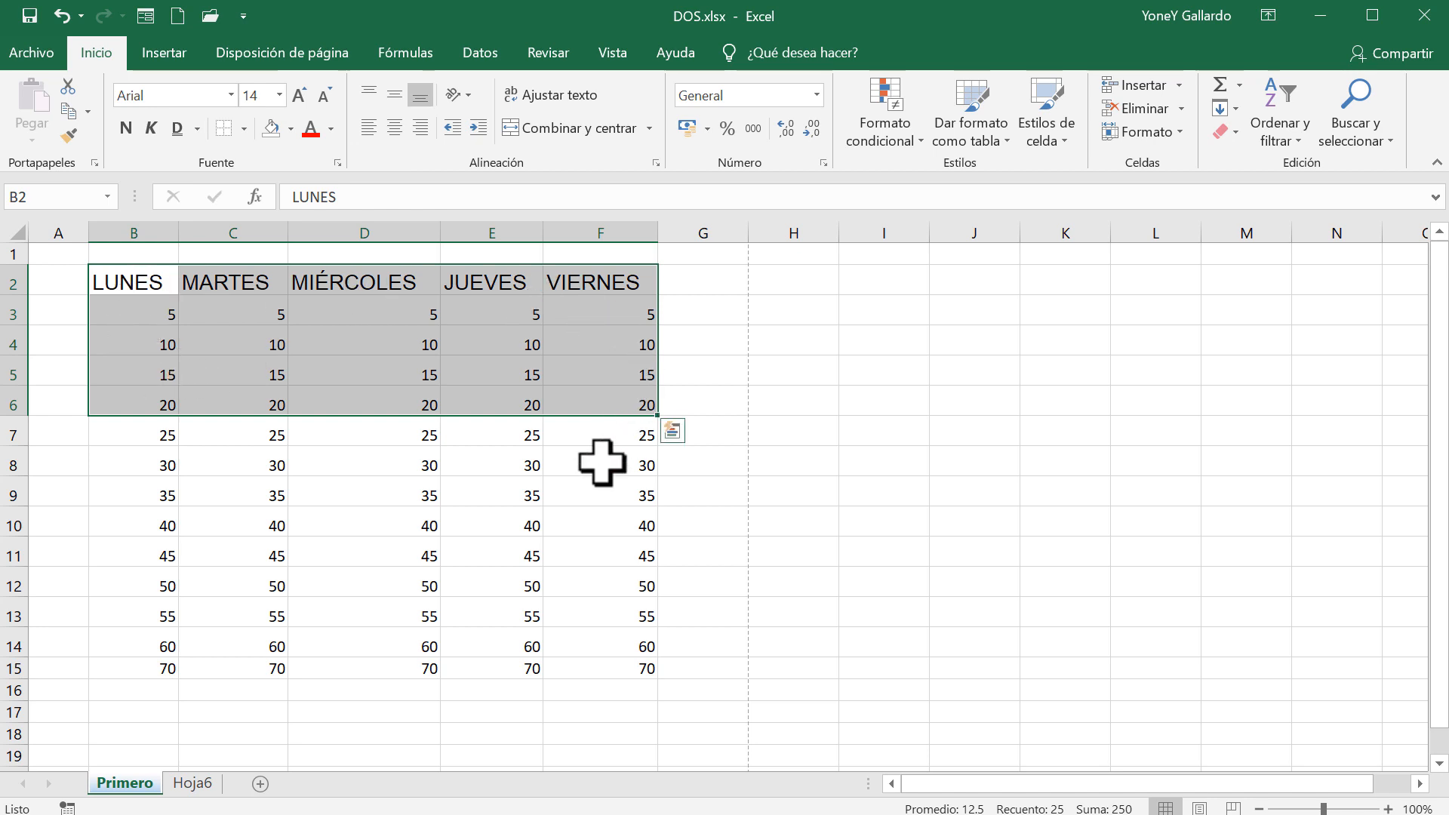
left_click(508, 498)
Set the font of the weekday headers in B2:F2 to the standard blue colour and make it bold
left_click_drag(150, 283, 571, 280)
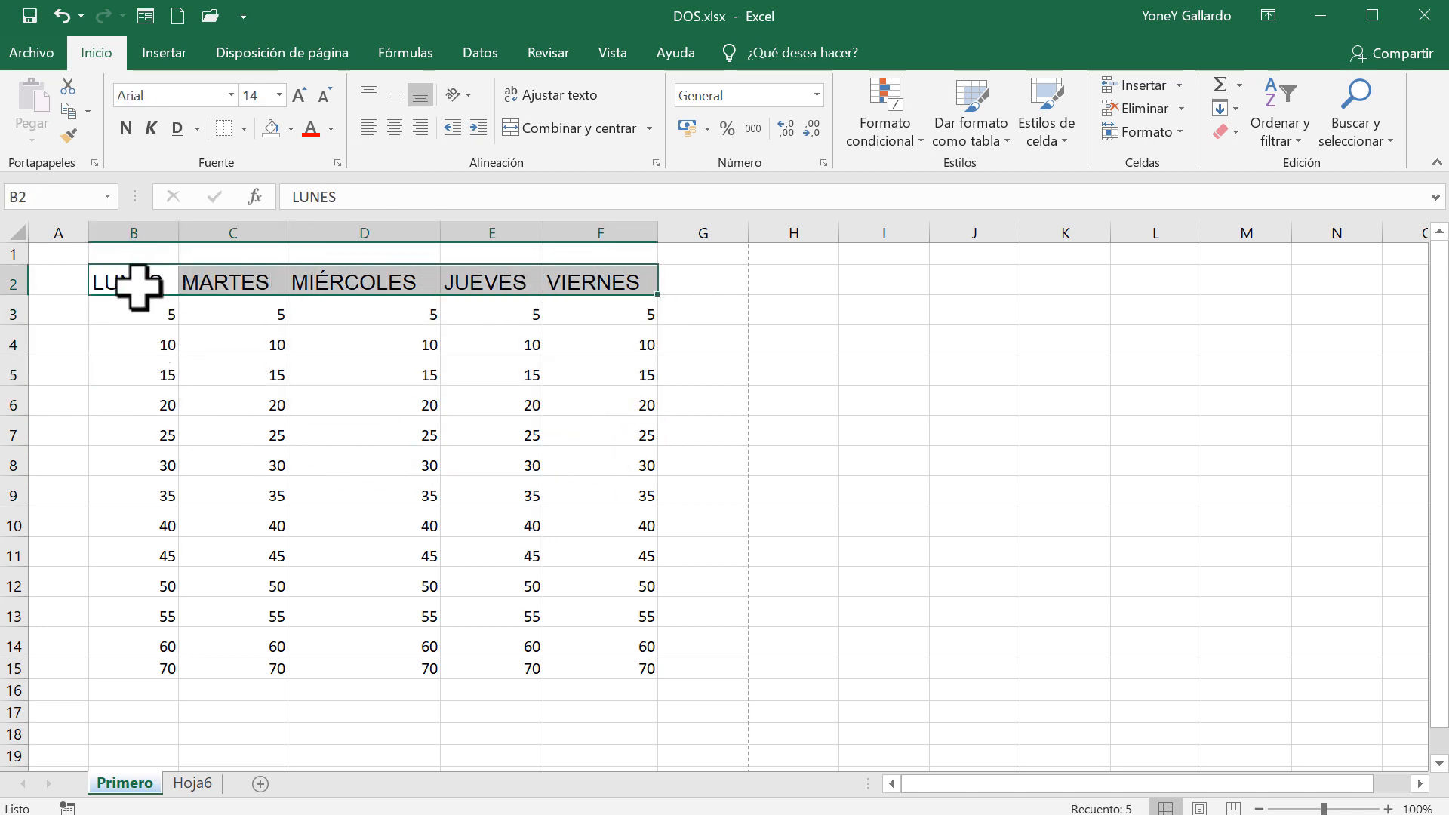
left_click(331, 129)
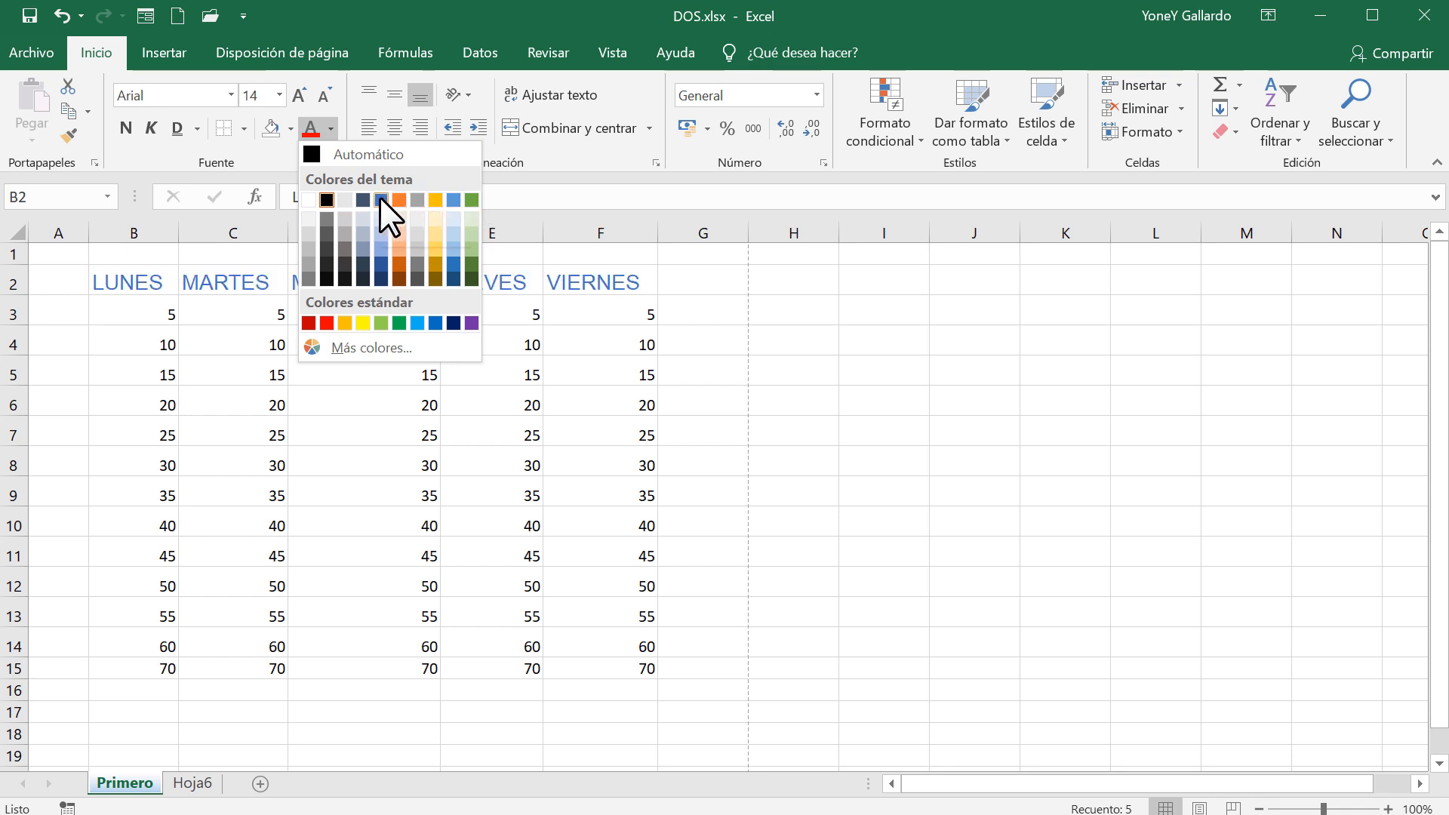
left_click(435, 323)
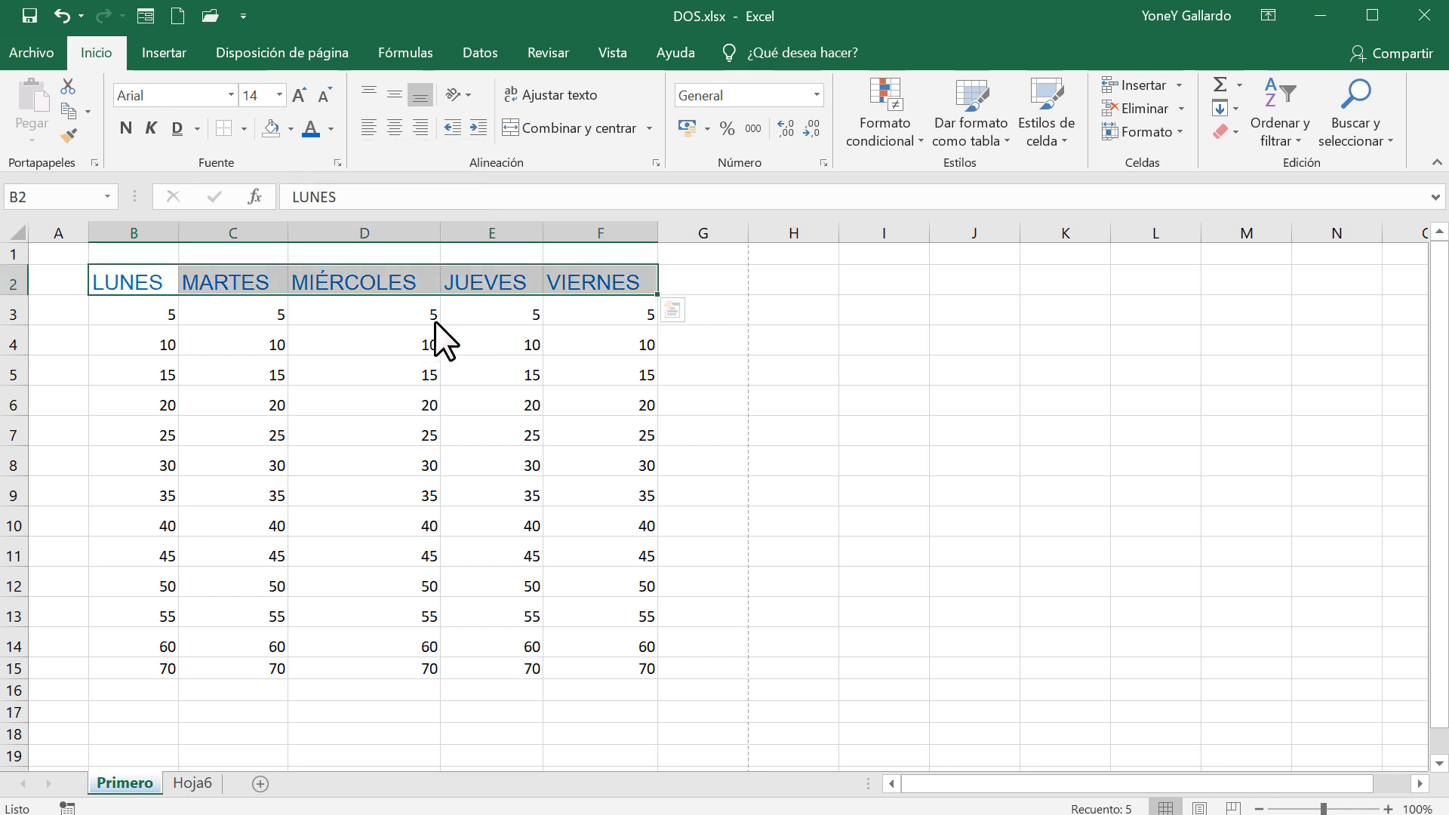
left_click(126, 125)
left_click(216, 346)
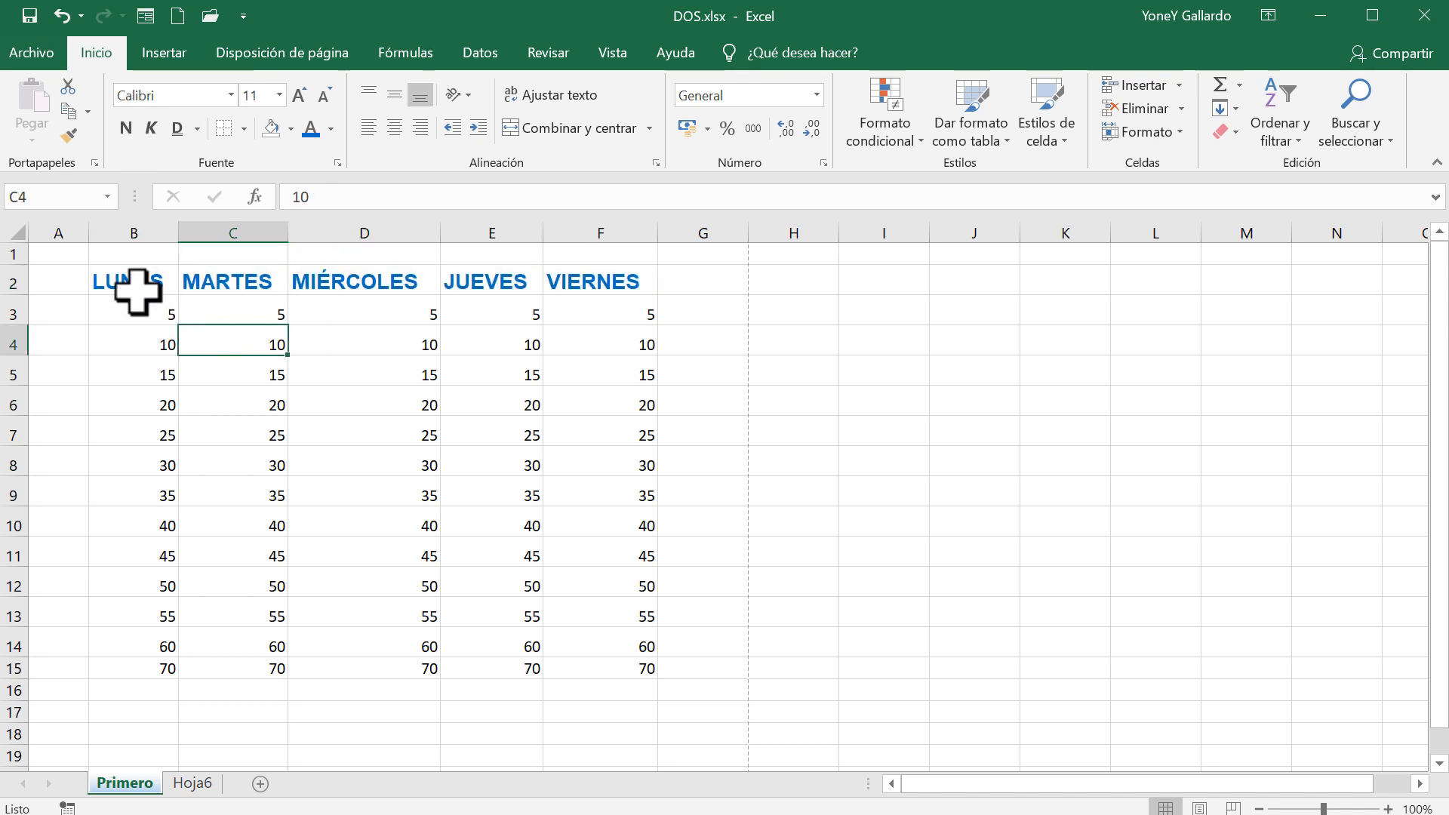
left_click(327, 127)
left_click(287, 449)
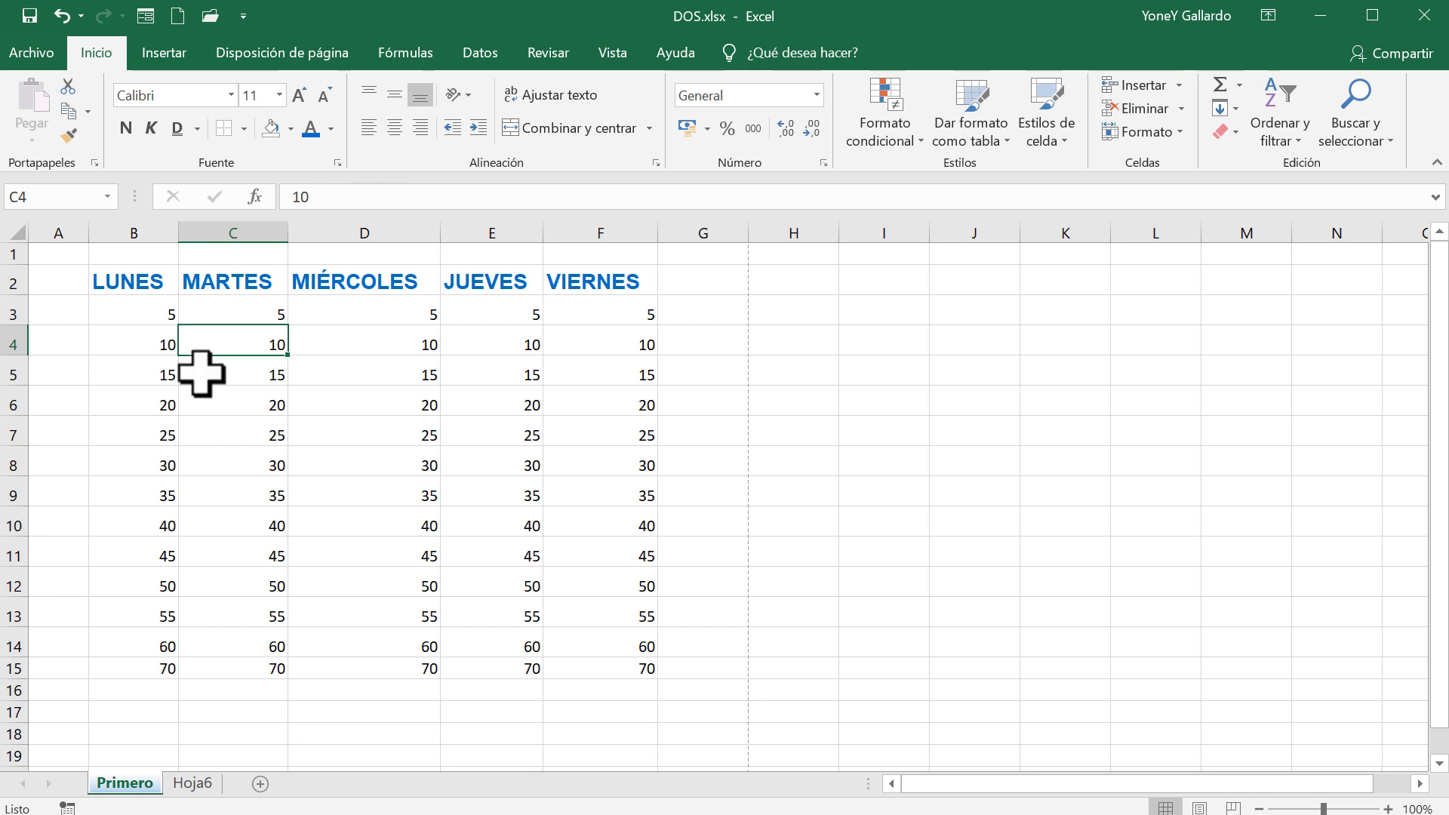
Try centre and left alignment on the numbers in B3:F15, settle on right alignment, and deselect them
left_click_drag(125, 310, 587, 669)
left_click(395, 128)
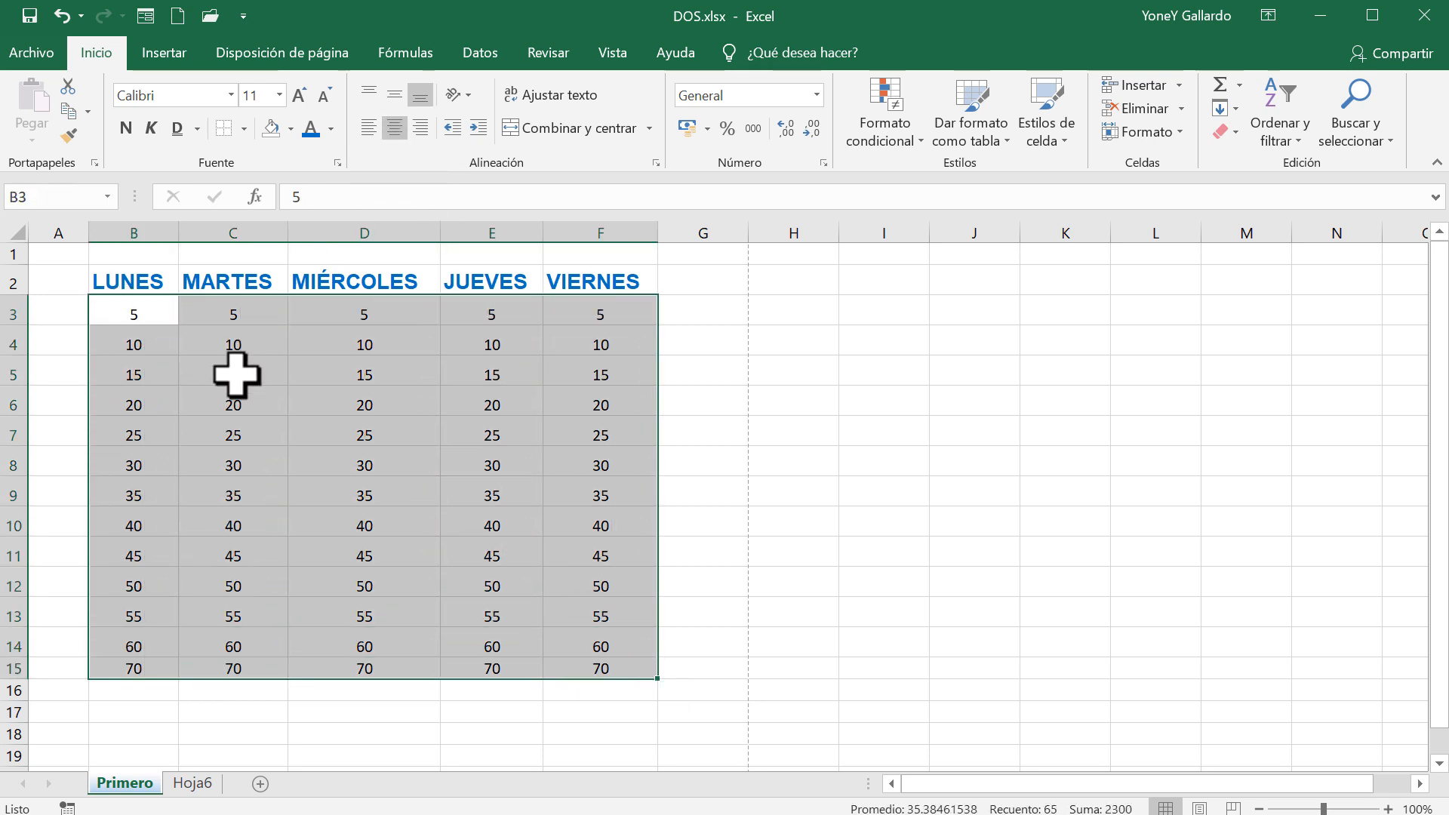
left_click(368, 130)
left_click(419, 128)
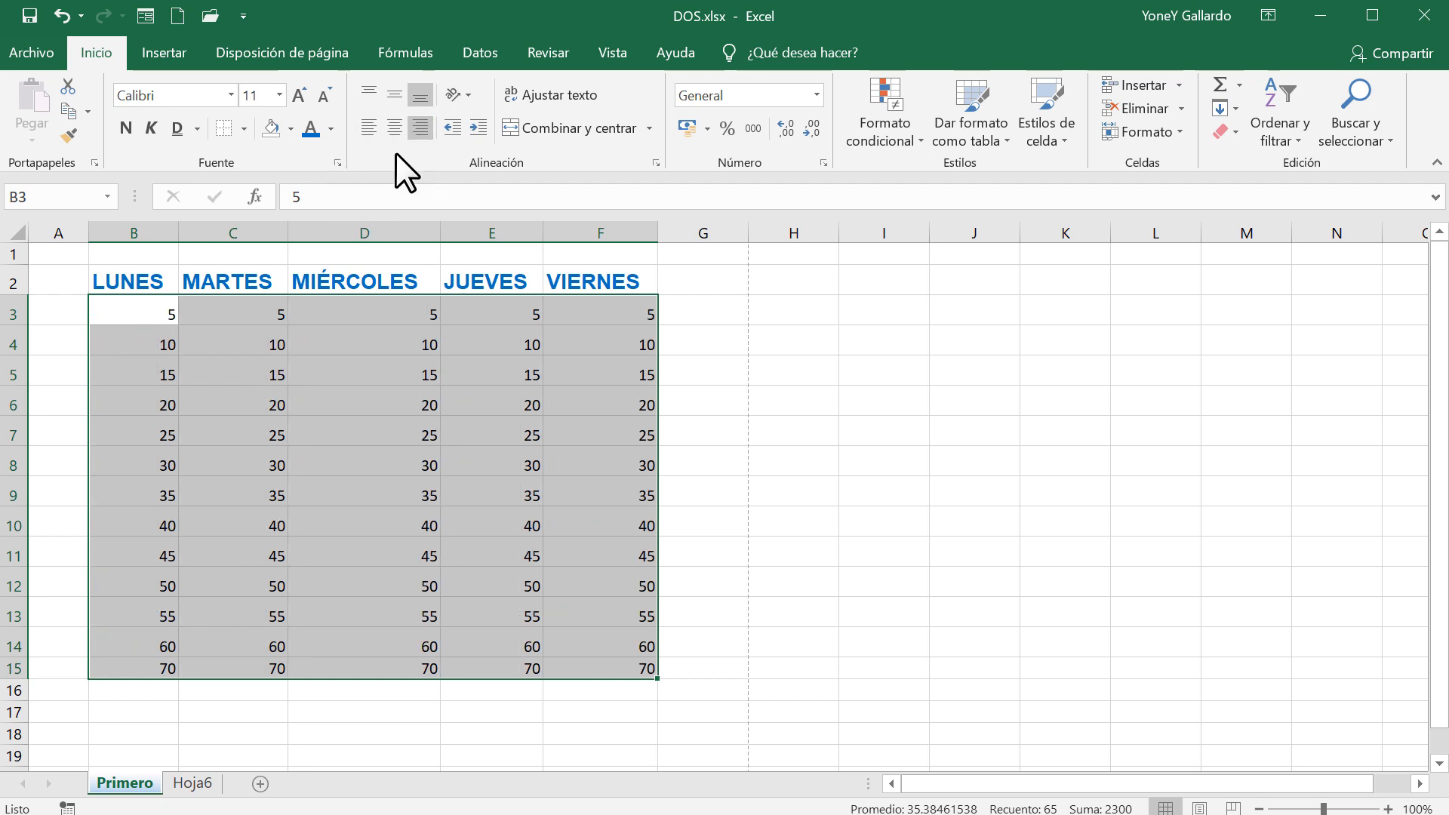
left_click(388, 462)
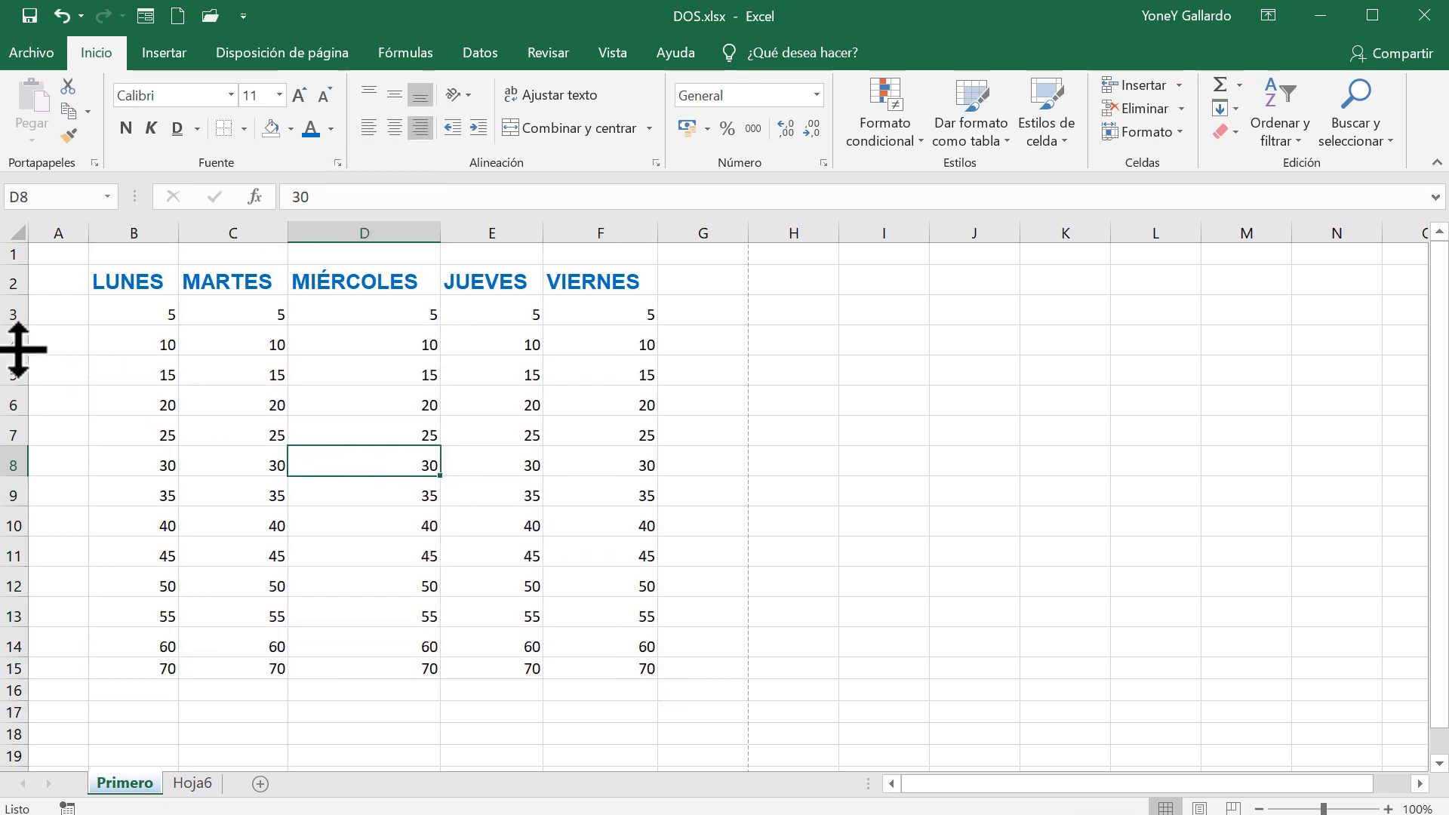
Try top, middle and bottom alignment with centring on B4:F4 in a heightened row 4, then right-align the cells and autofit the row's height
left_click_drag(18, 349, 18, 411)
left_click(362, 396)
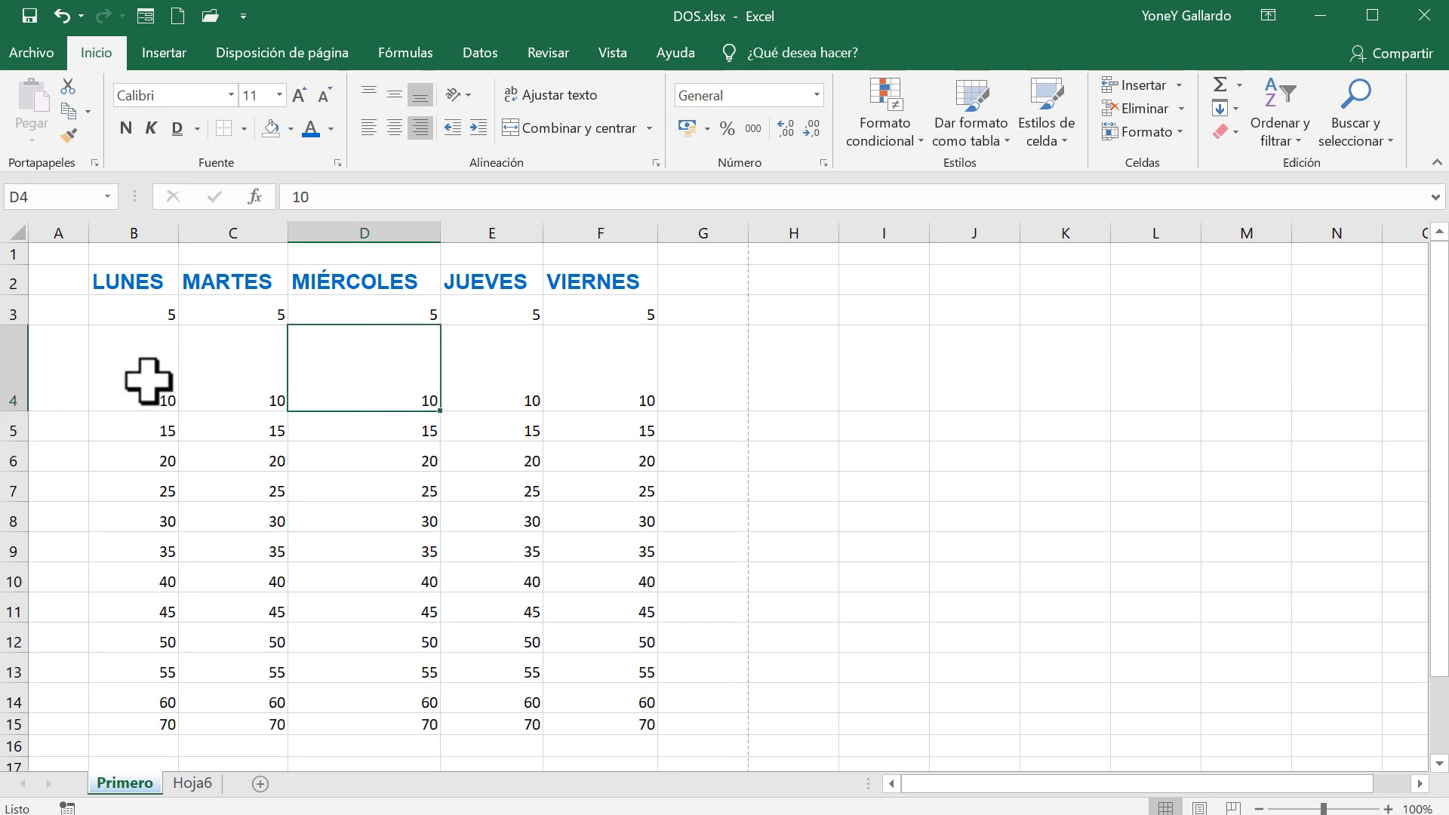
left_click_drag(146, 382, 574, 382)
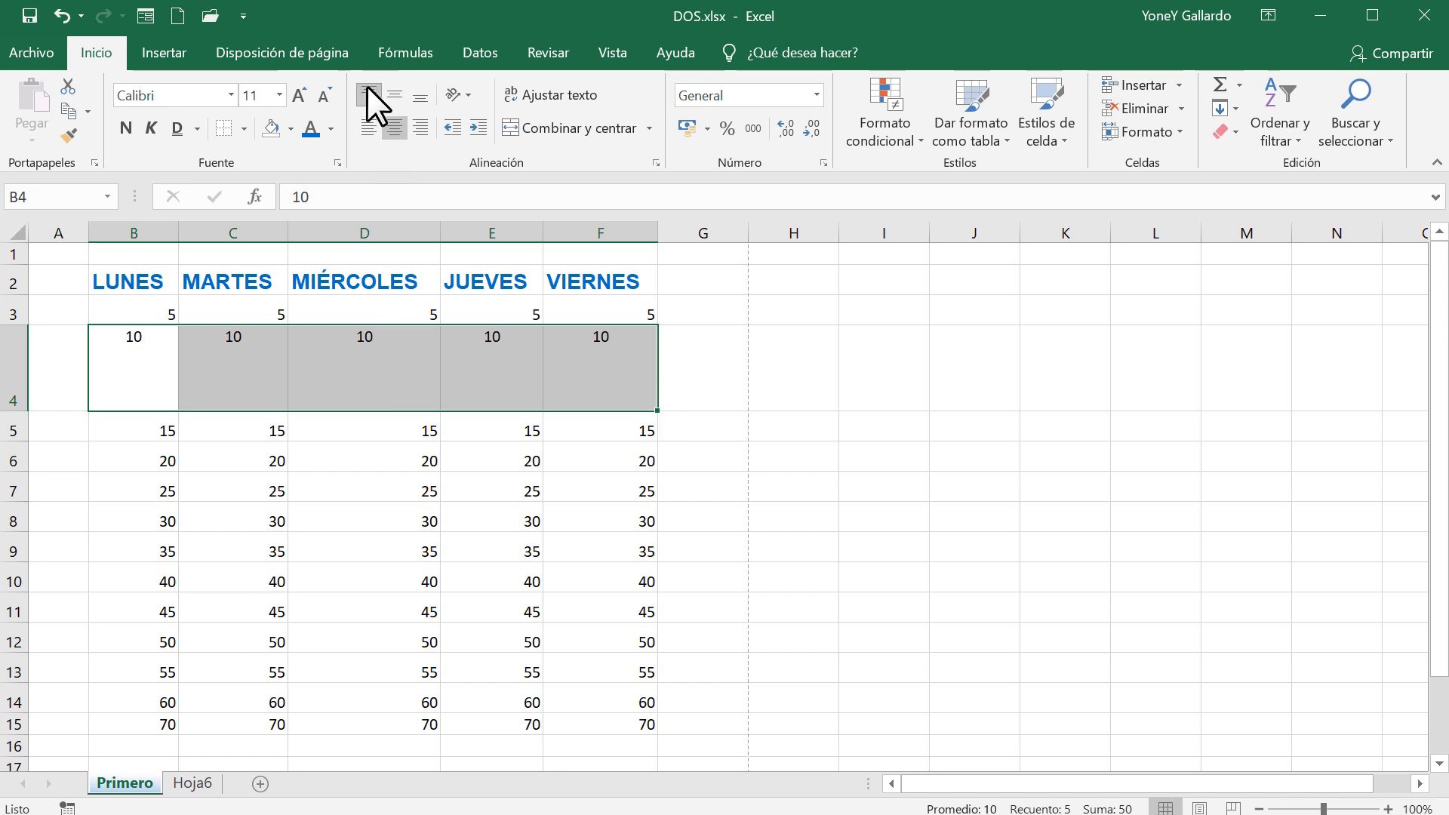
left_click(397, 124)
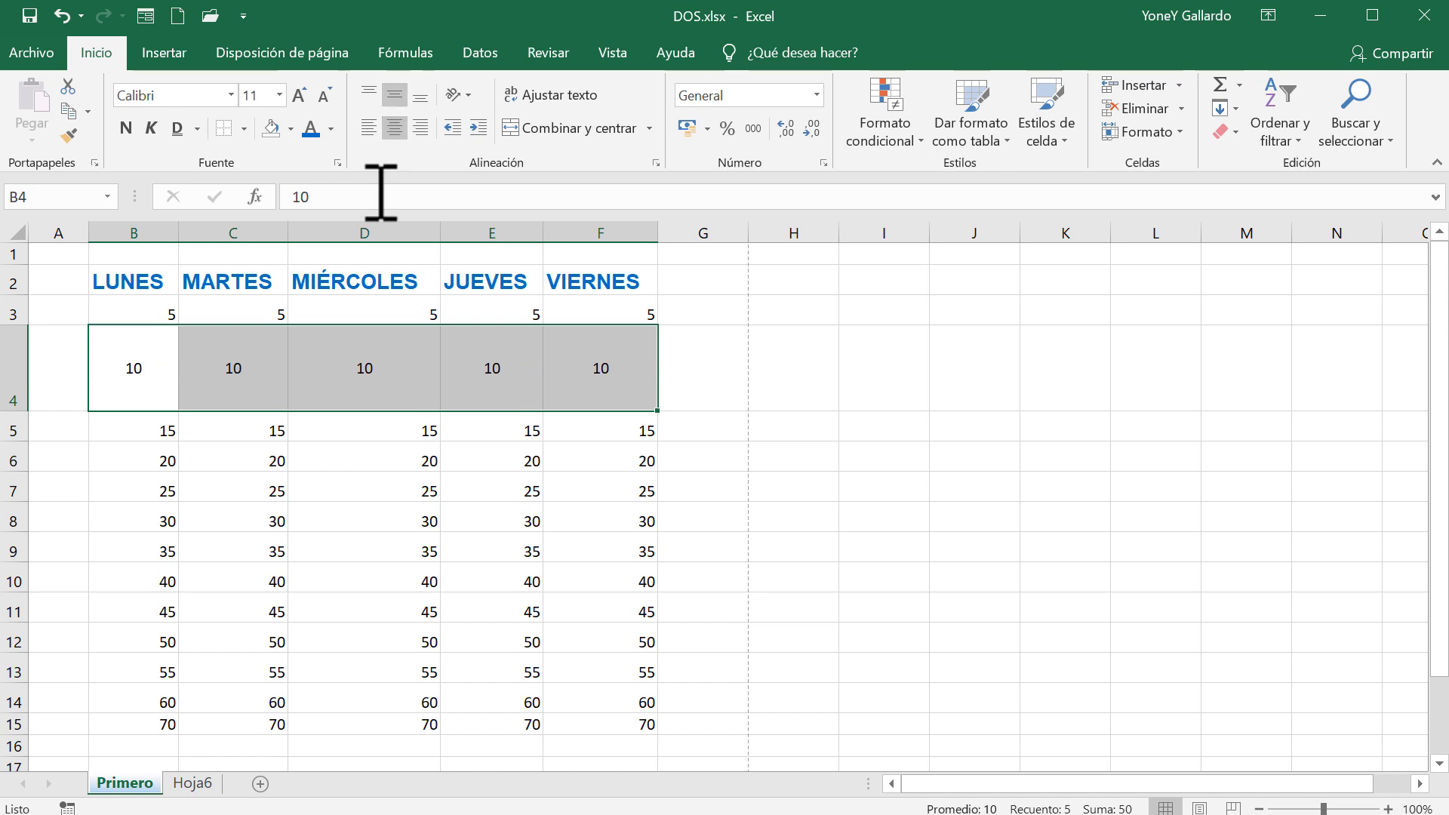
left_click(419, 98)
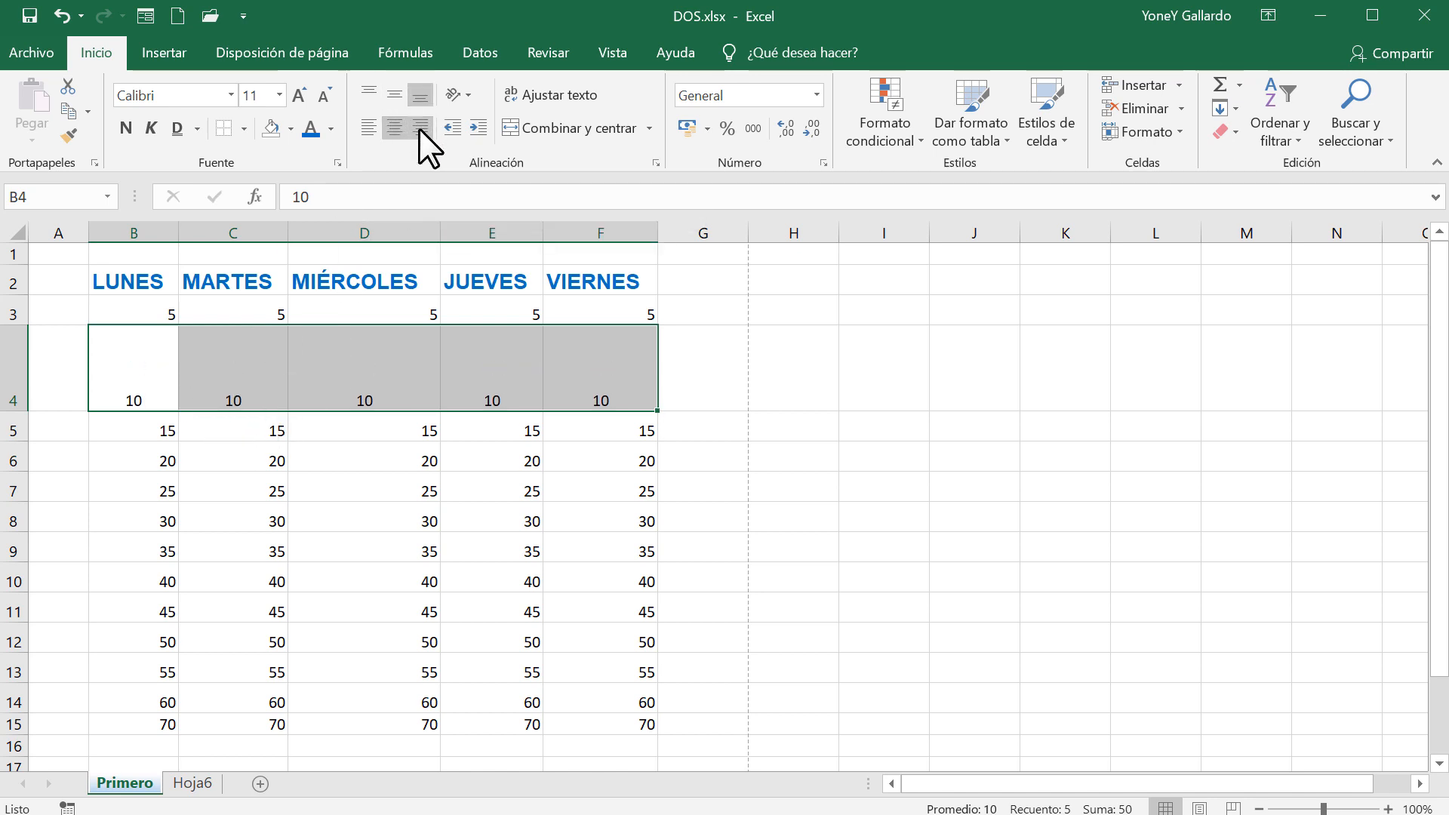
left_click(419, 128)
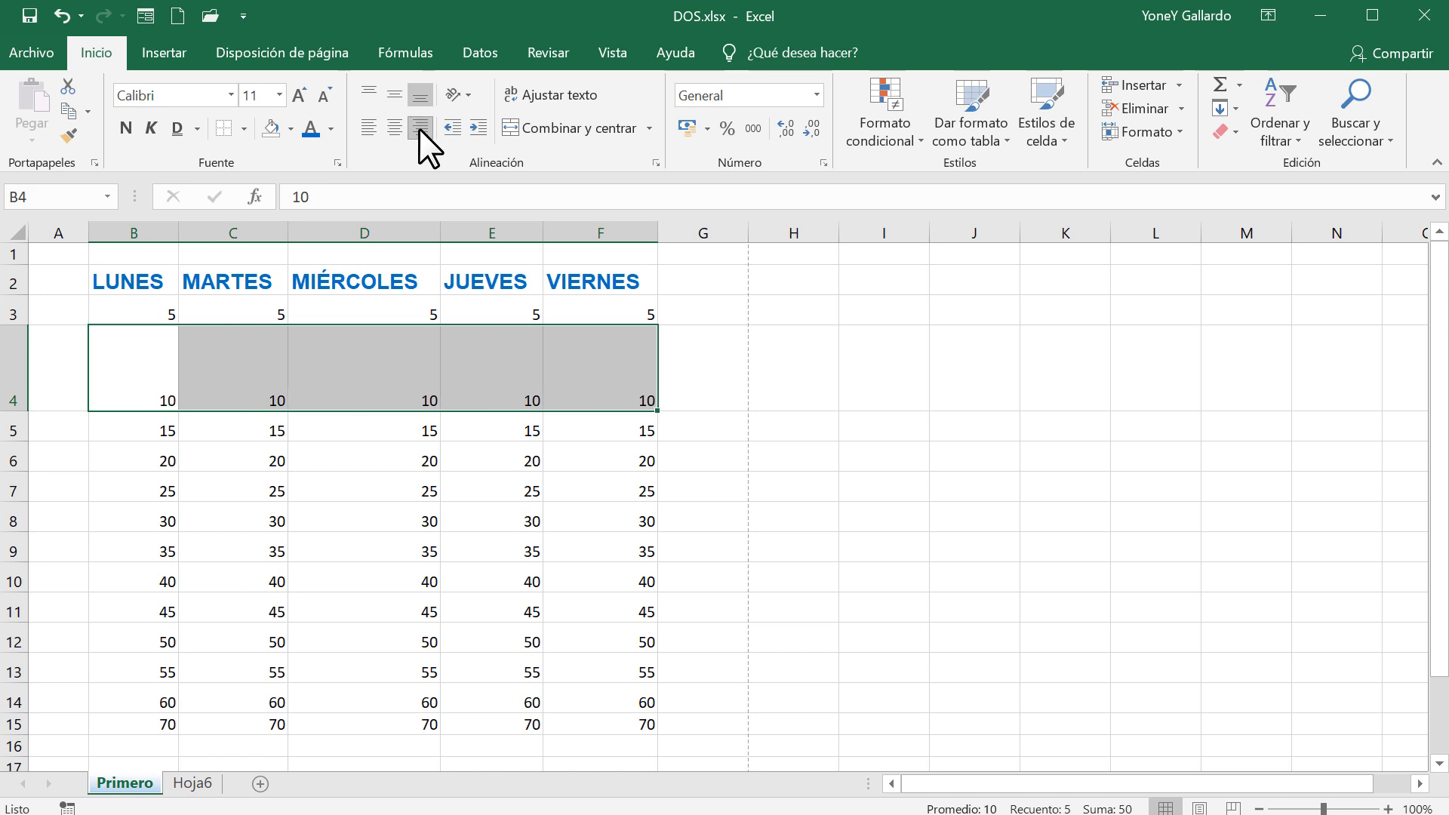
double_click(12, 412)
left_click(123, 367)
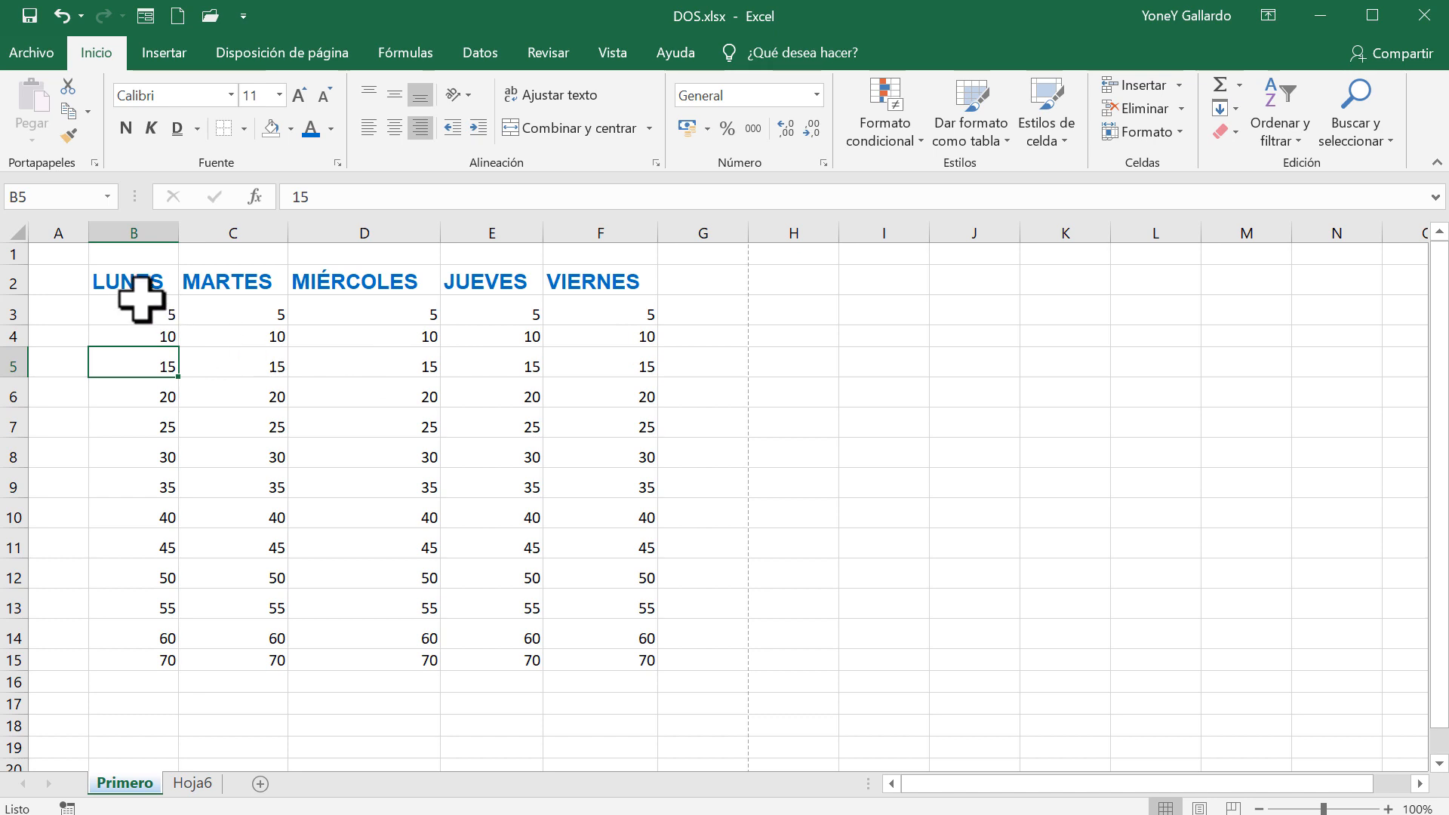
Try increasing and decreasing the indent of the LUNES header in a widened column B, and autofit the column's width
left_click_drag(141, 253, 590, 256)
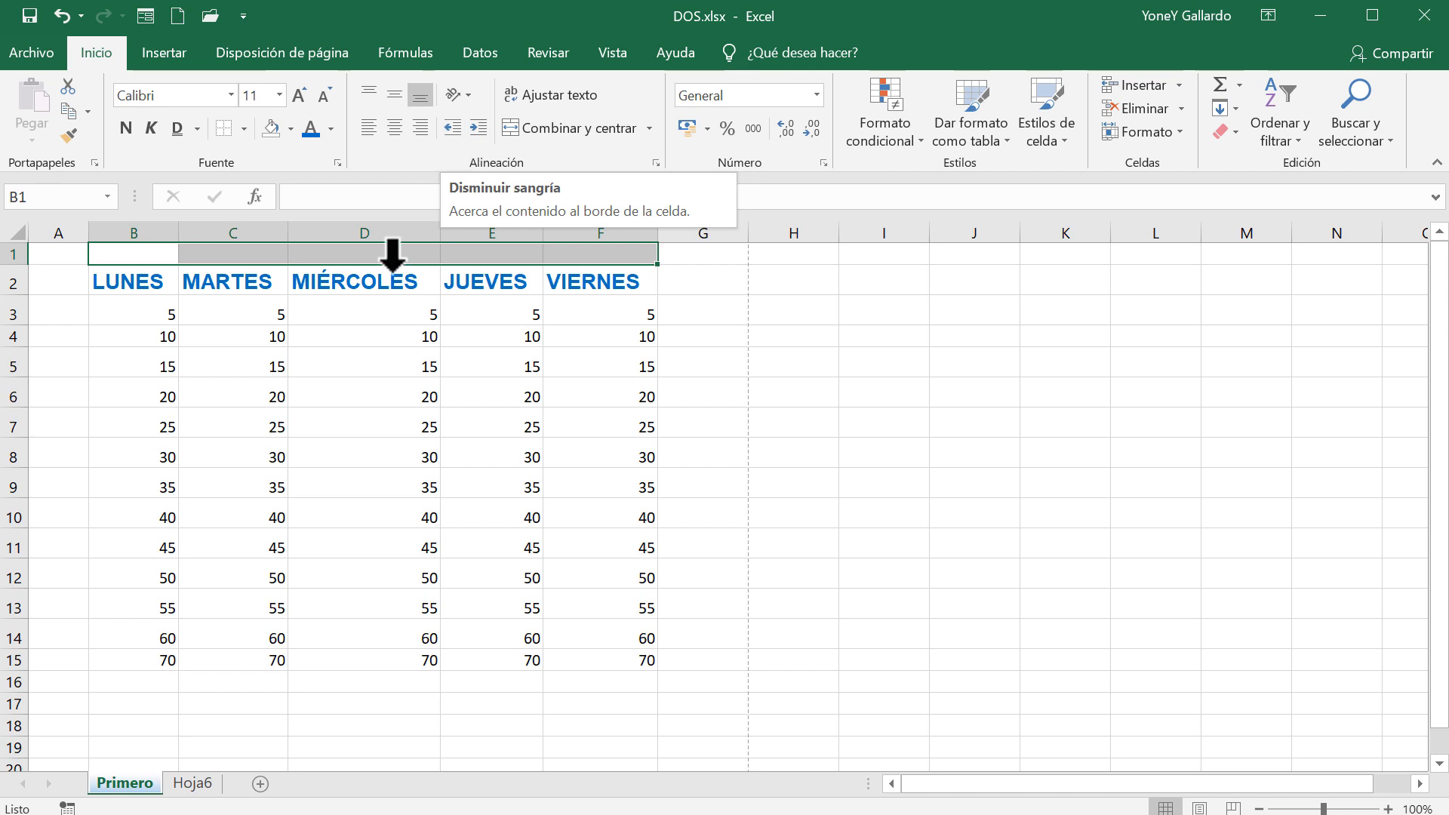
left_click(132, 316)
left_click(136, 280)
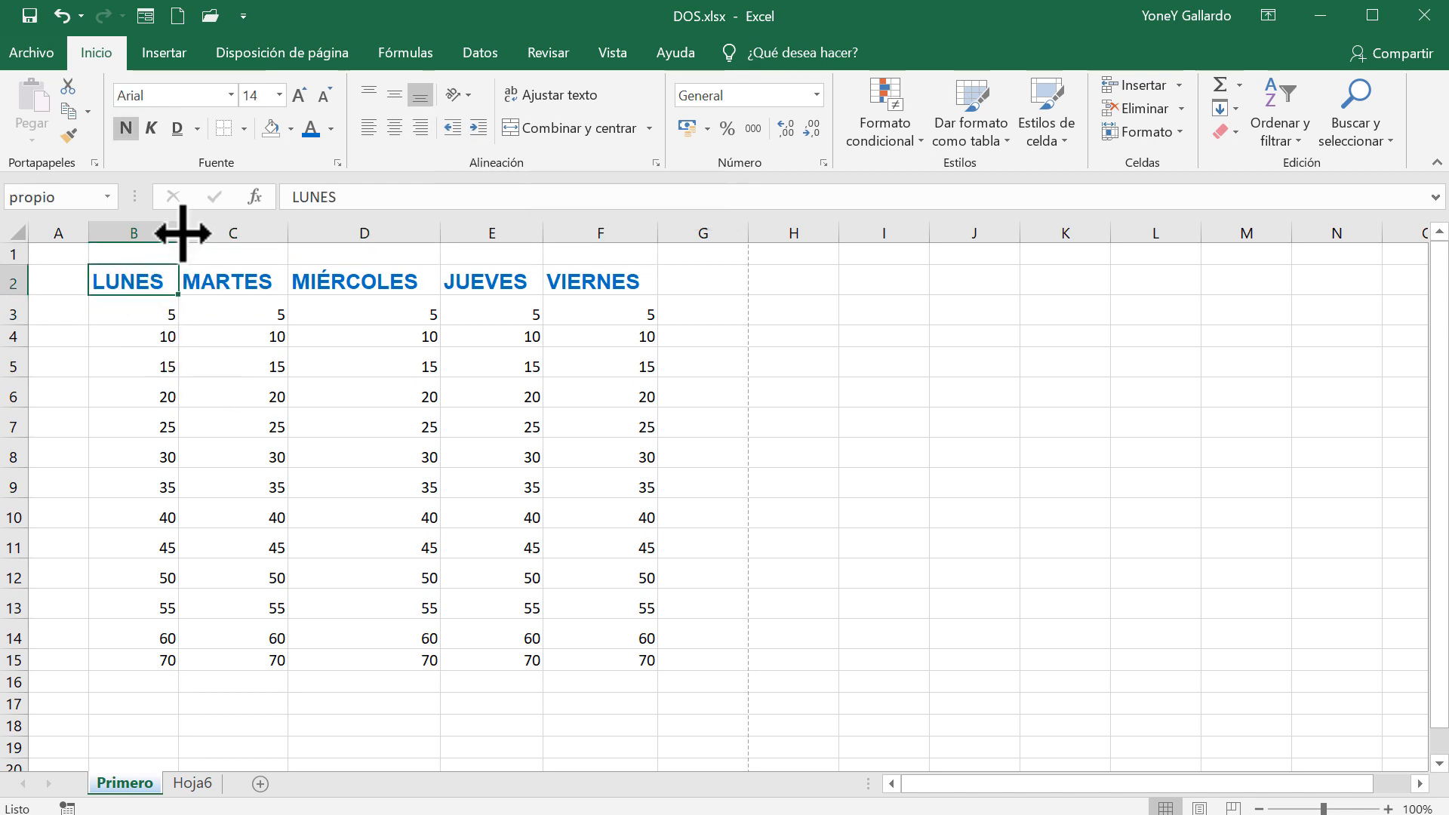
left_click_drag(179, 233, 373, 234)
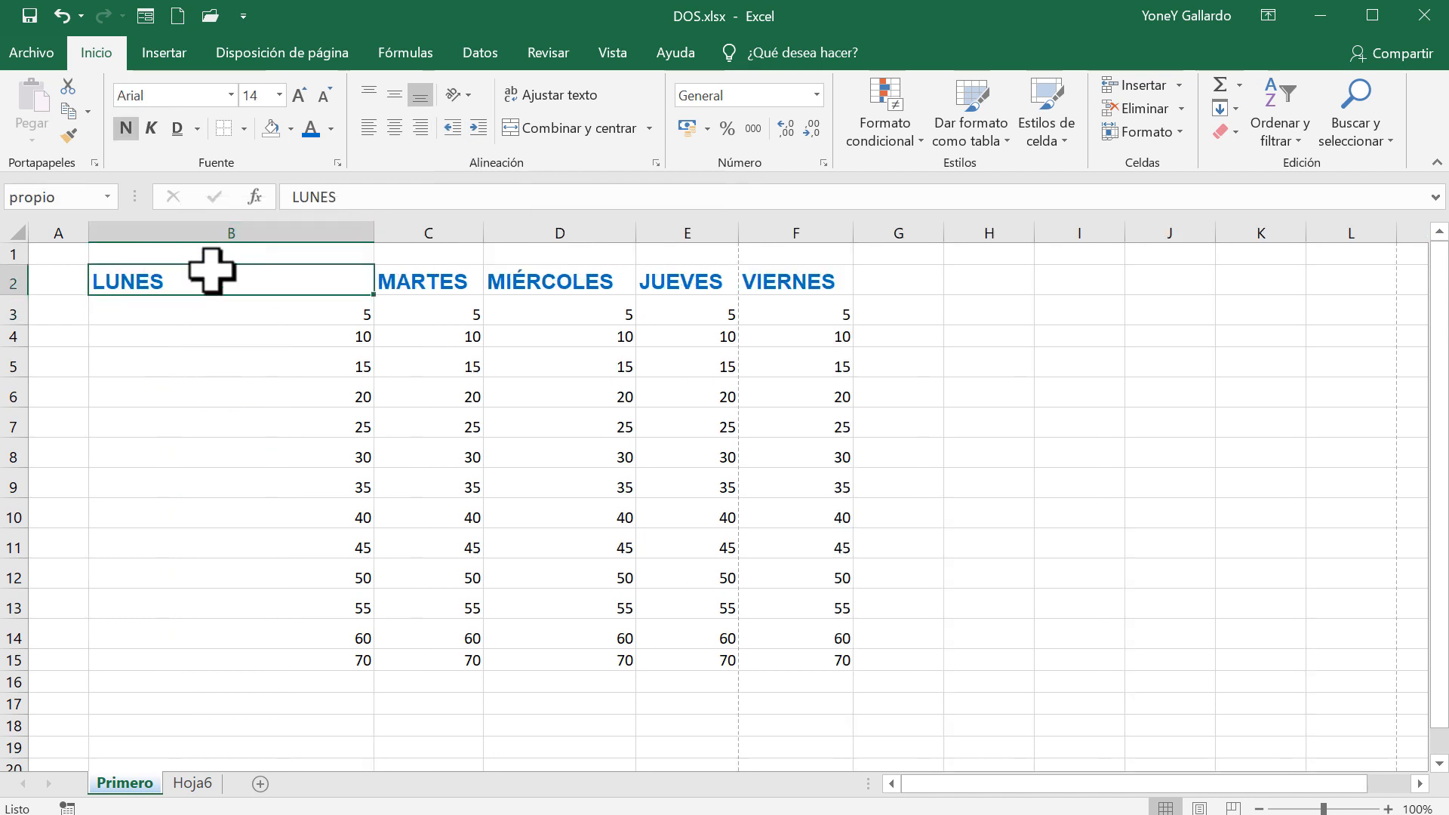
left_click(477, 127)
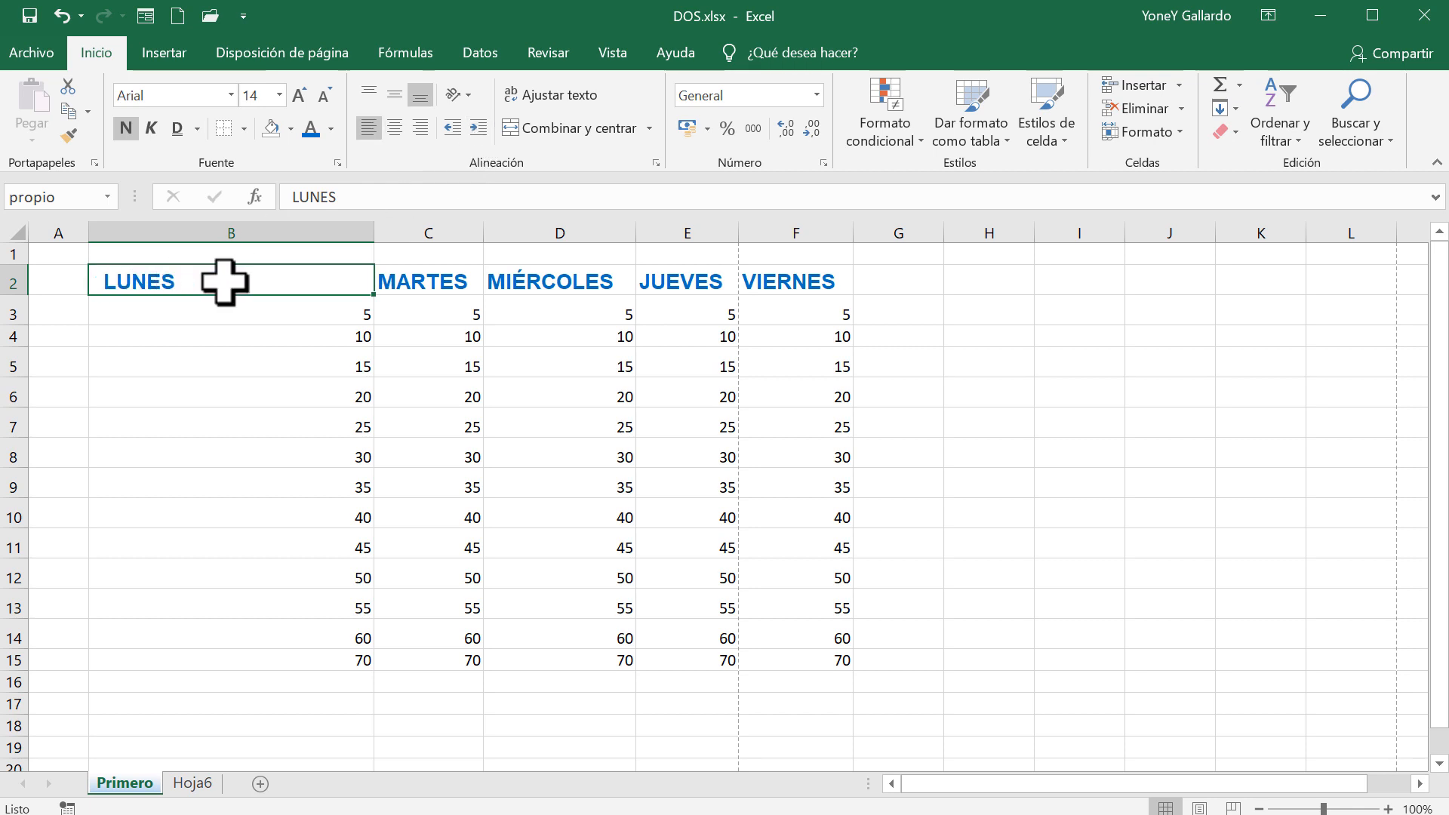
left_click(478, 128)
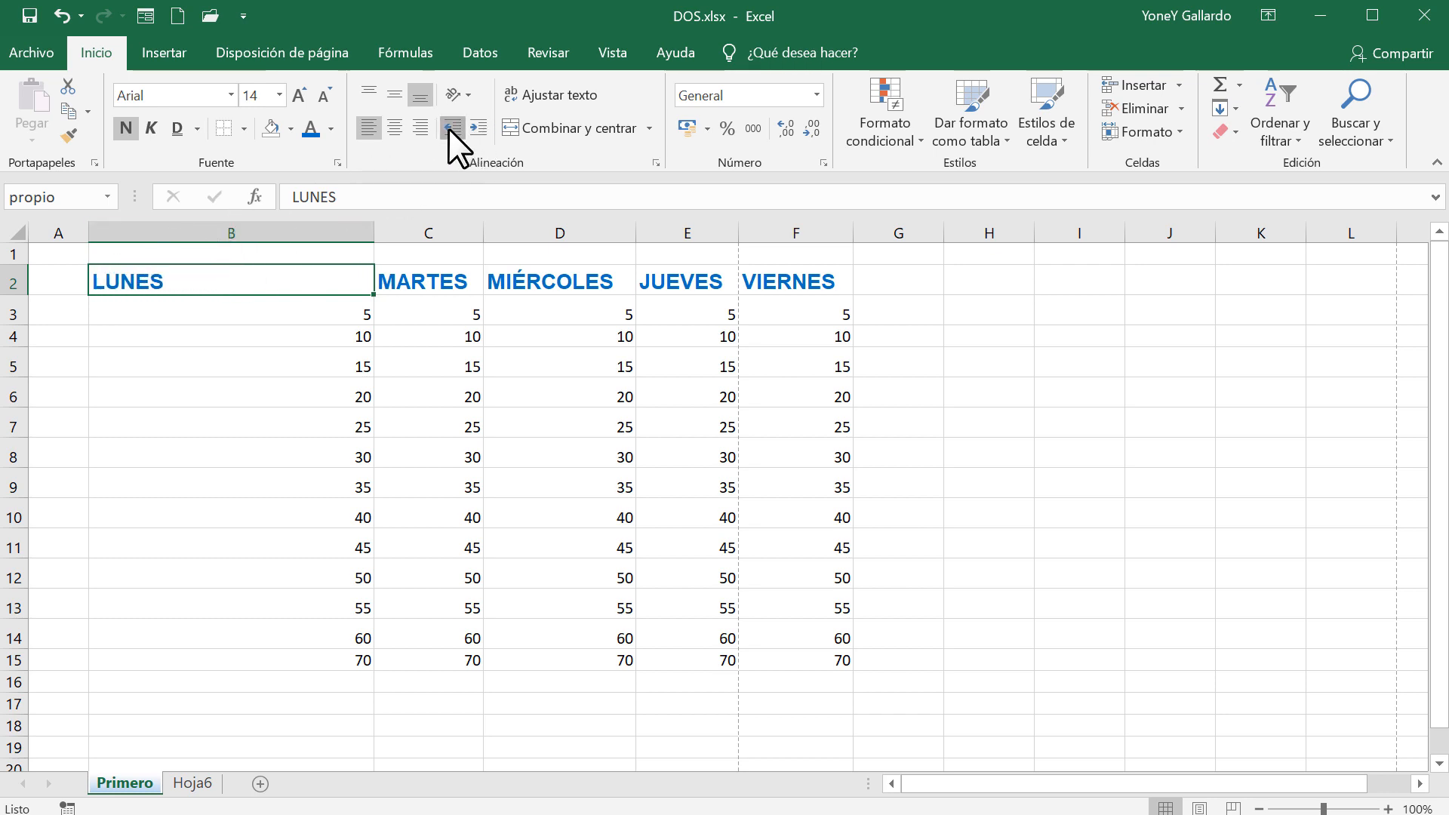
double_click(375, 226)
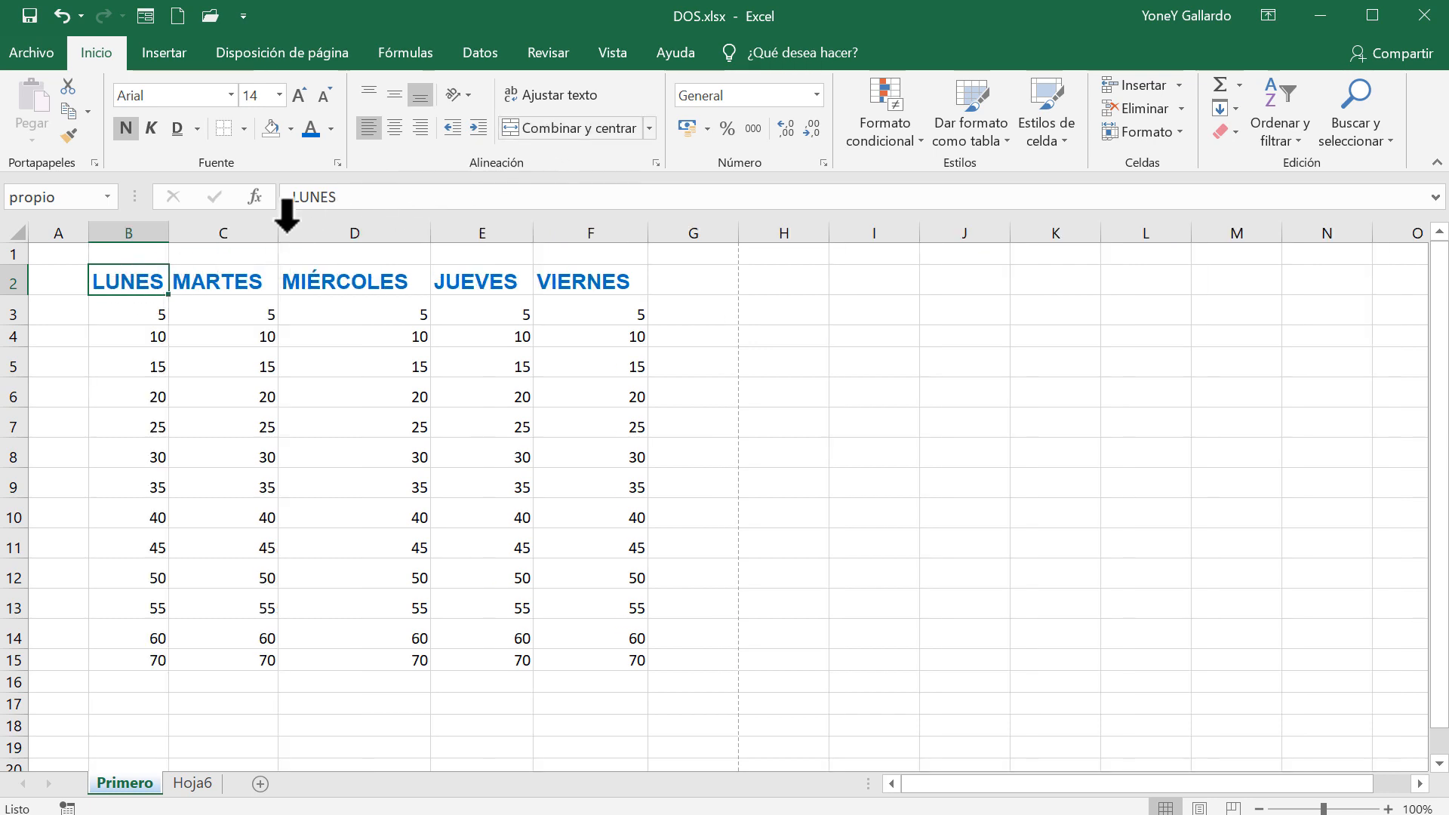
Enter the title INGRESOS SEMANALES in cell B1 above the weekday headers and reselect that cell
left_click_drag(143, 256, 544, 252)
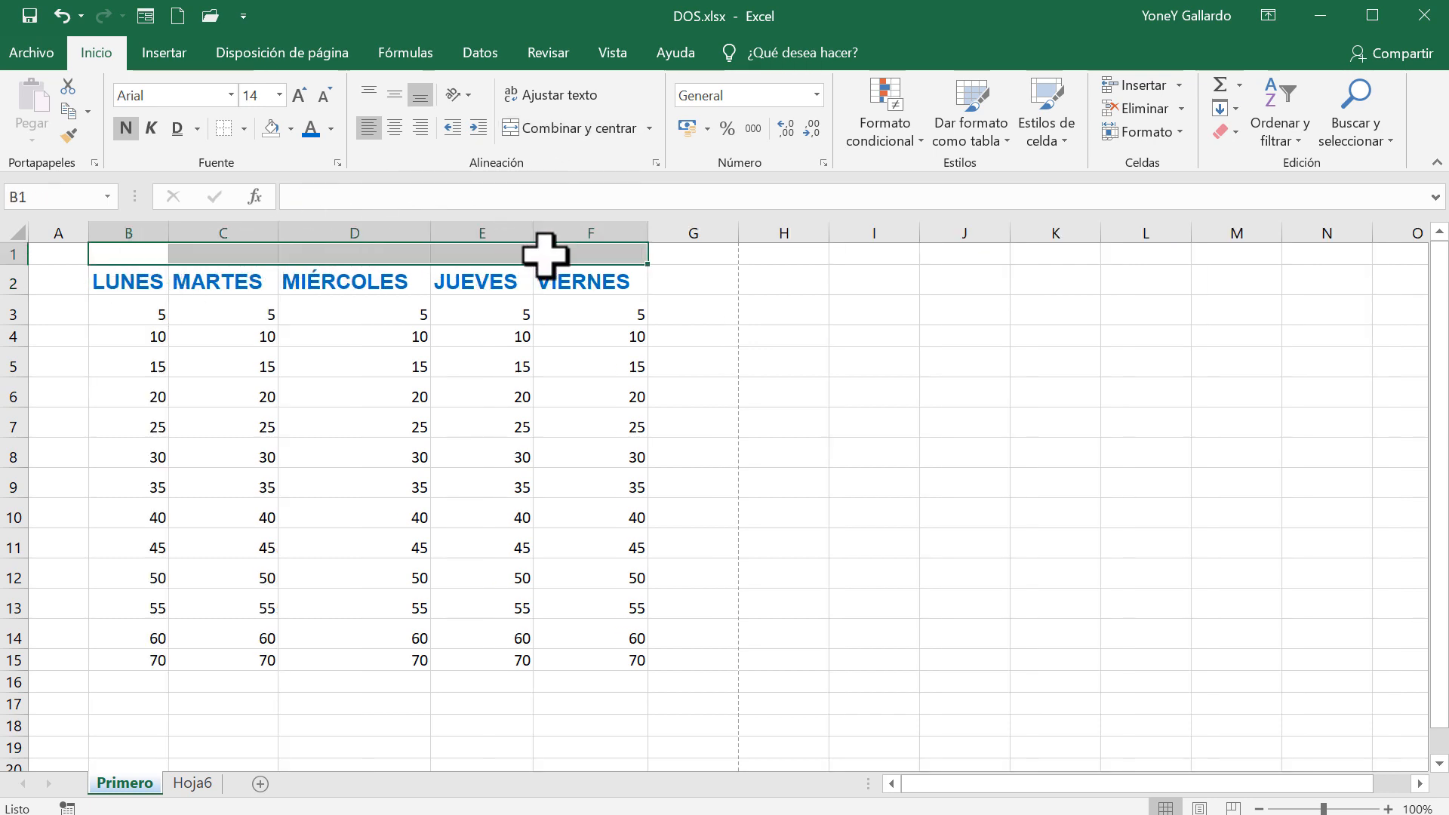
left_click(123, 251)
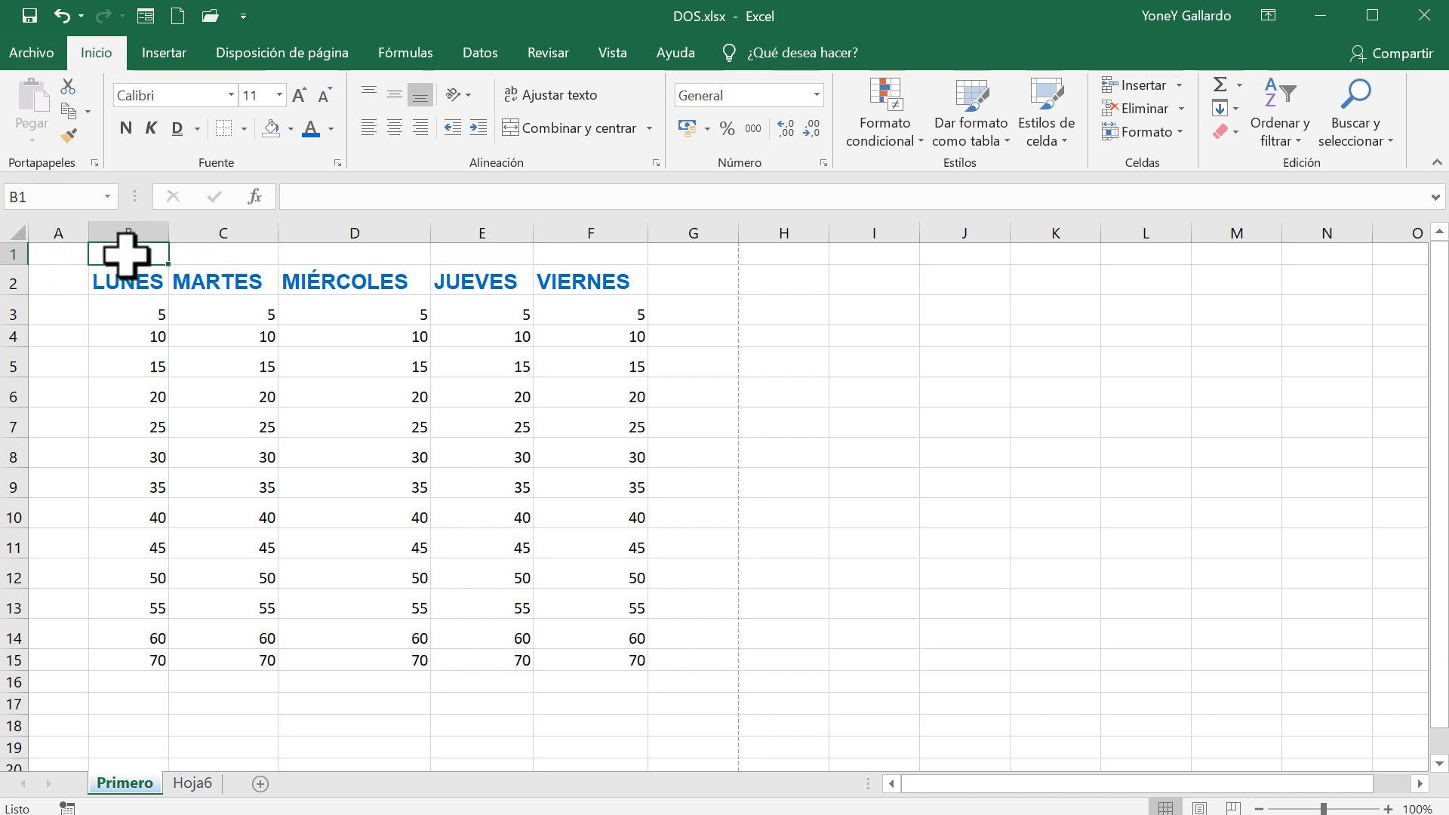
type("INGRESOS SEMANALES")
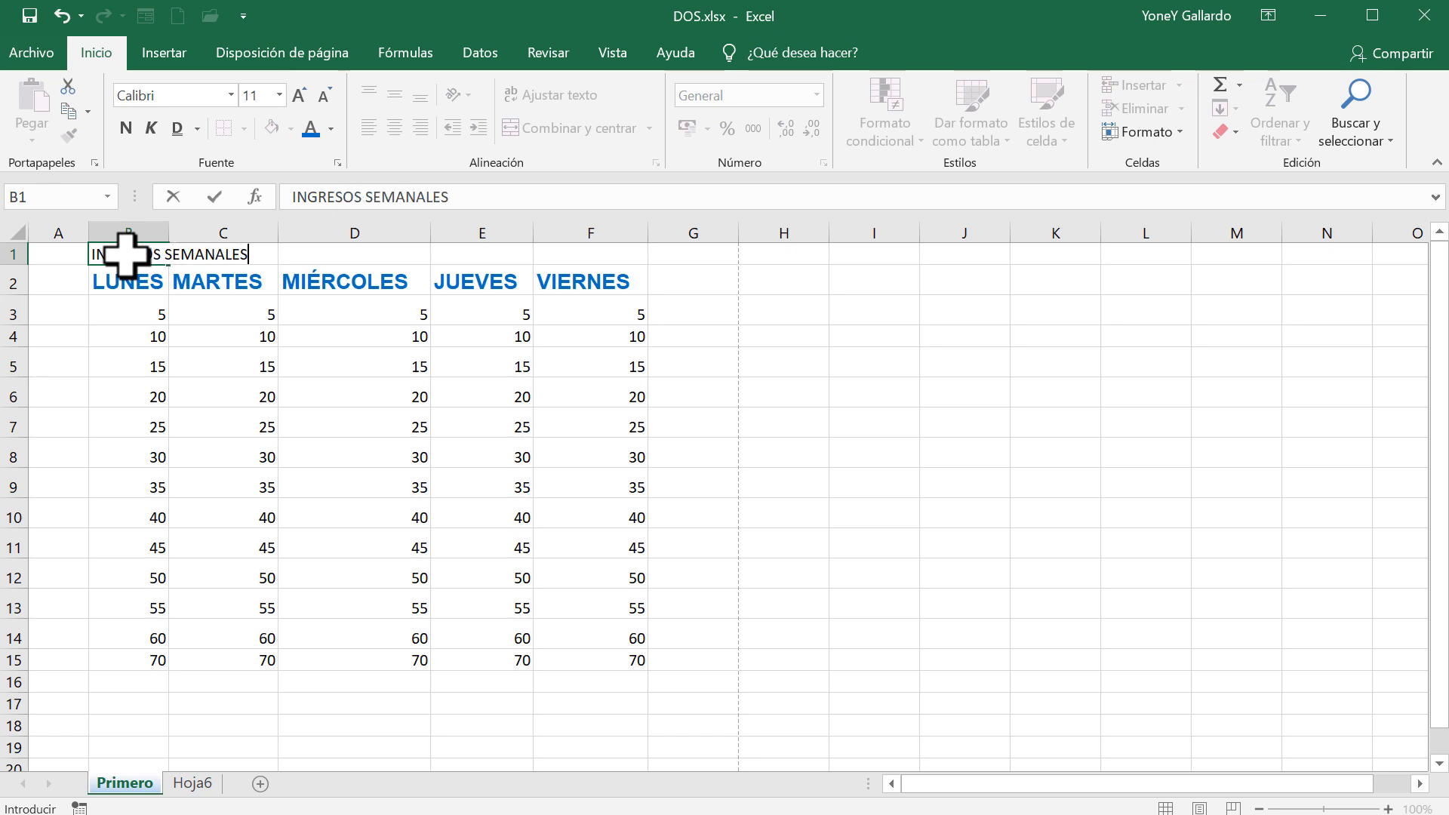
key("Return")
left_click(127, 255)
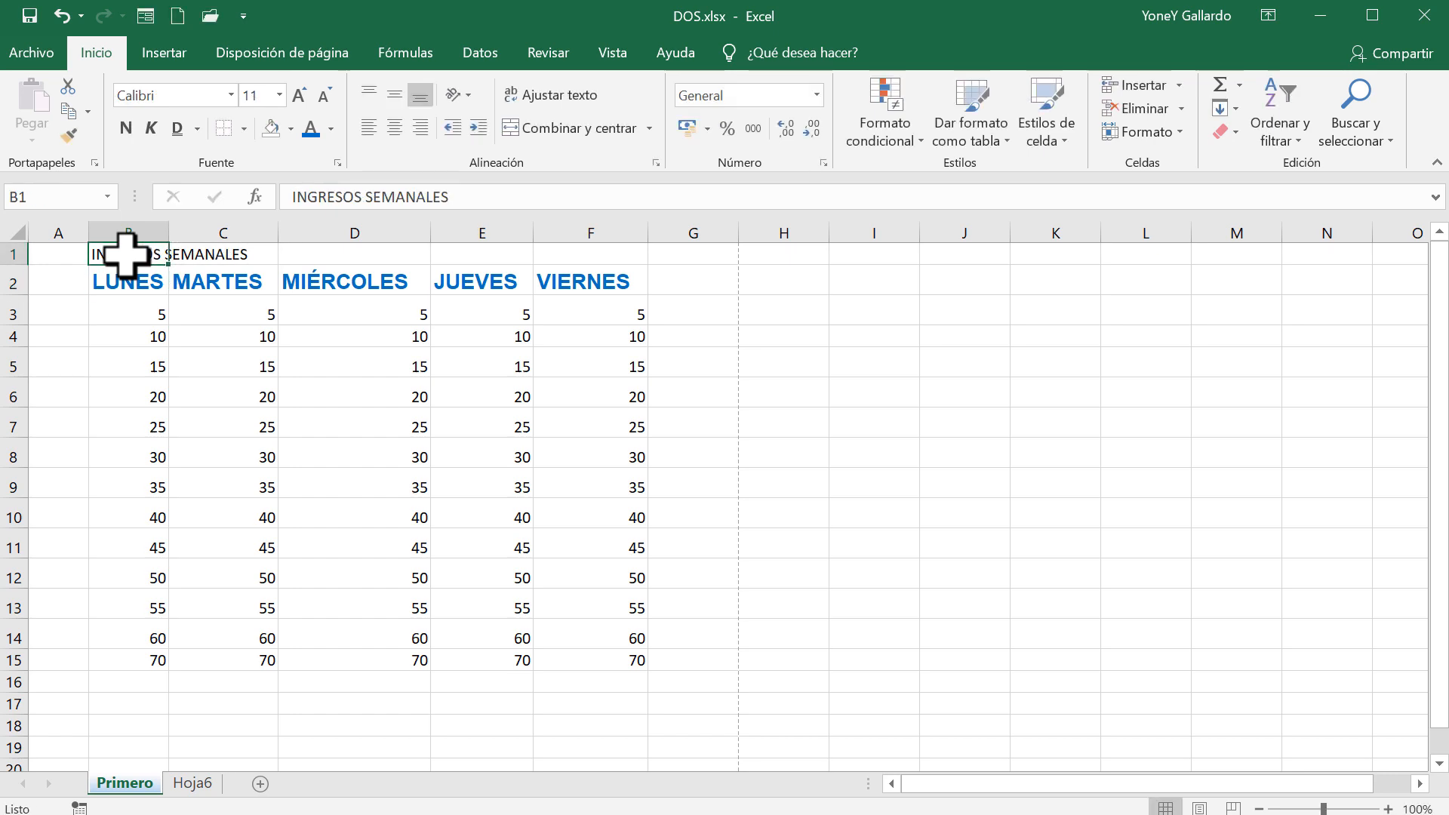
left_click_drag(128, 255, 525, 254)
left_click(143, 255)
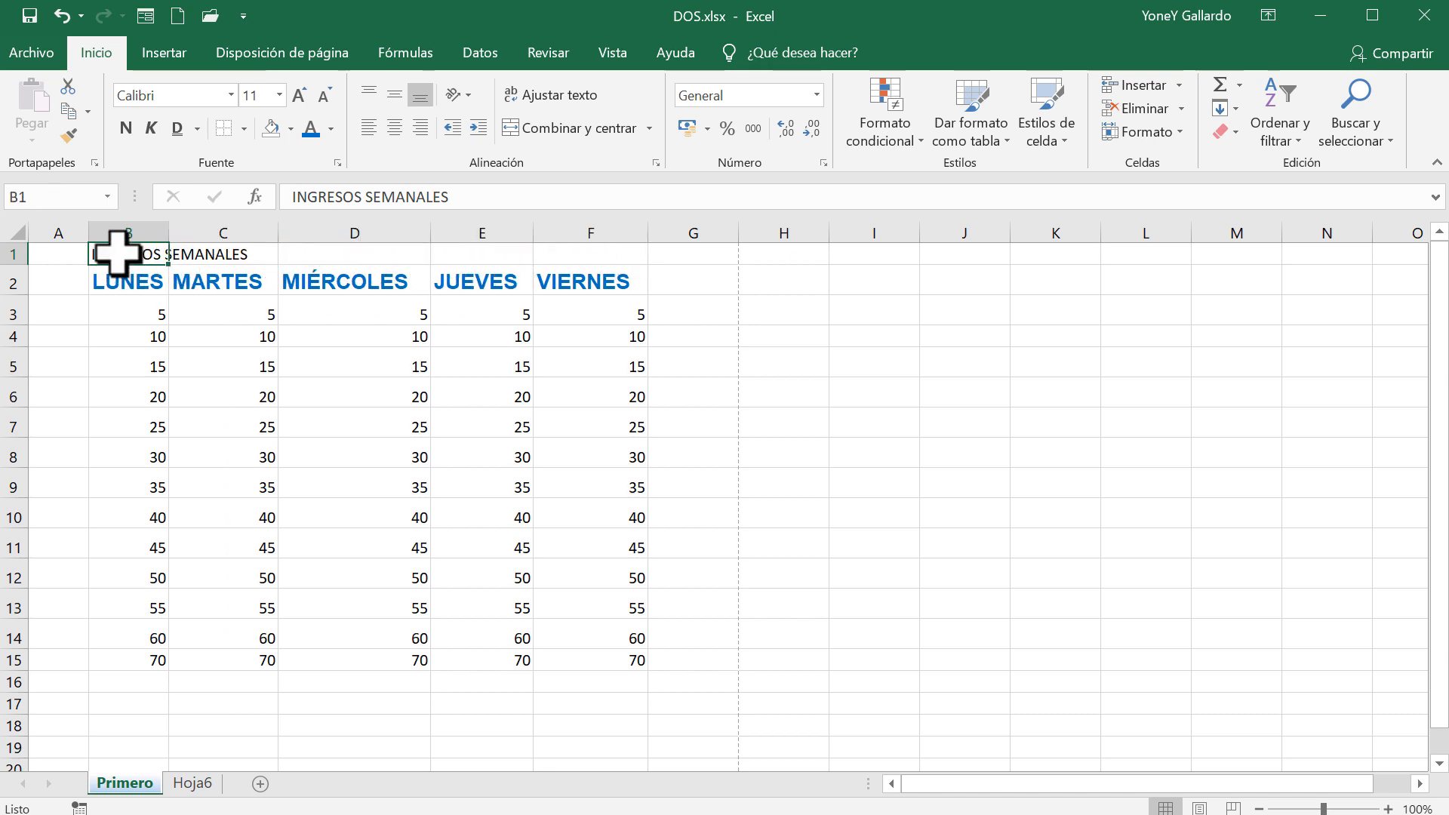
left_click_drag(117, 253, 589, 252)
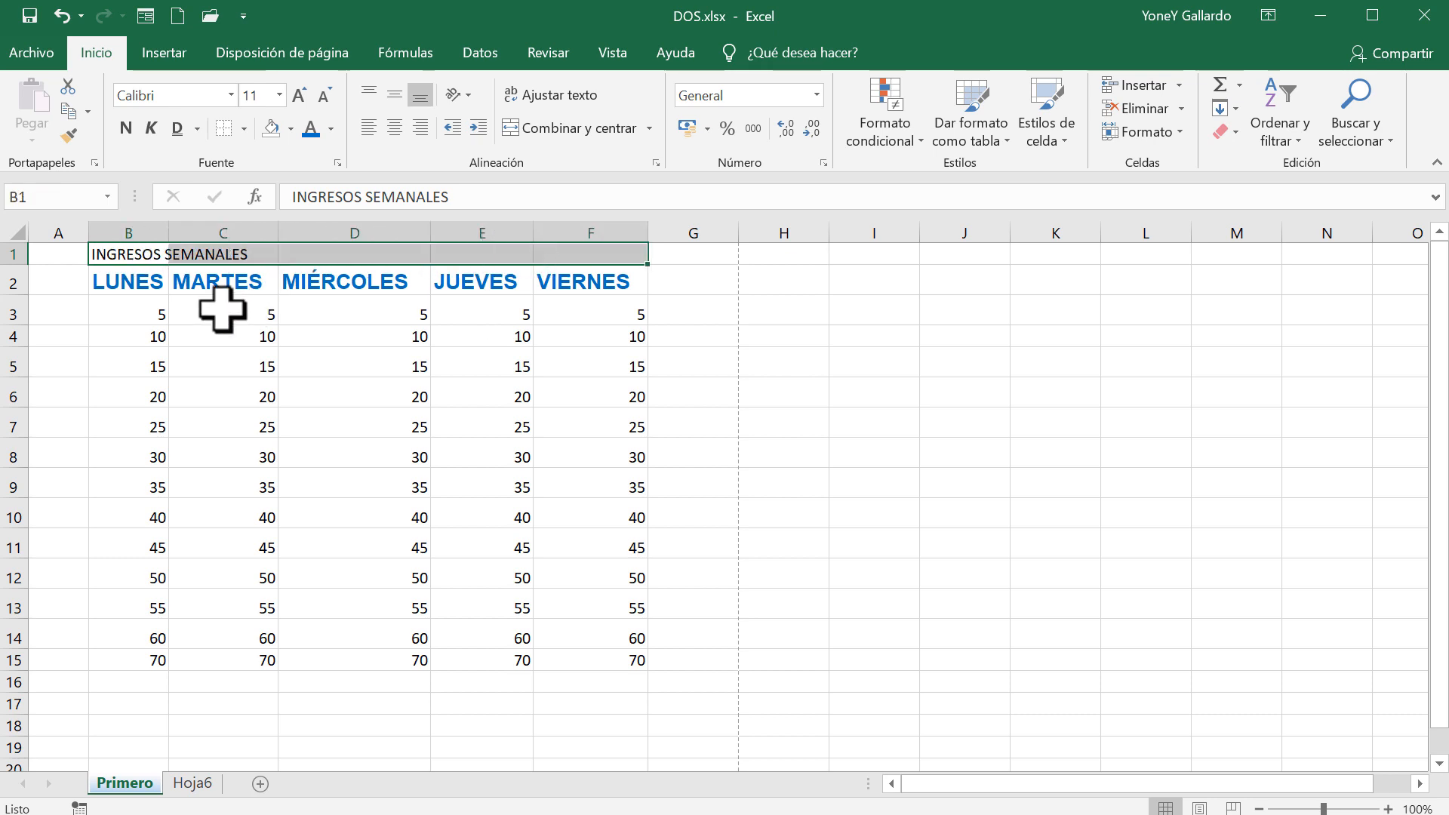
left_click(223, 309)
Heighten row 1 and format the title in B1 as bold, size 16, in the standard dark red colour
left_click(113, 252)
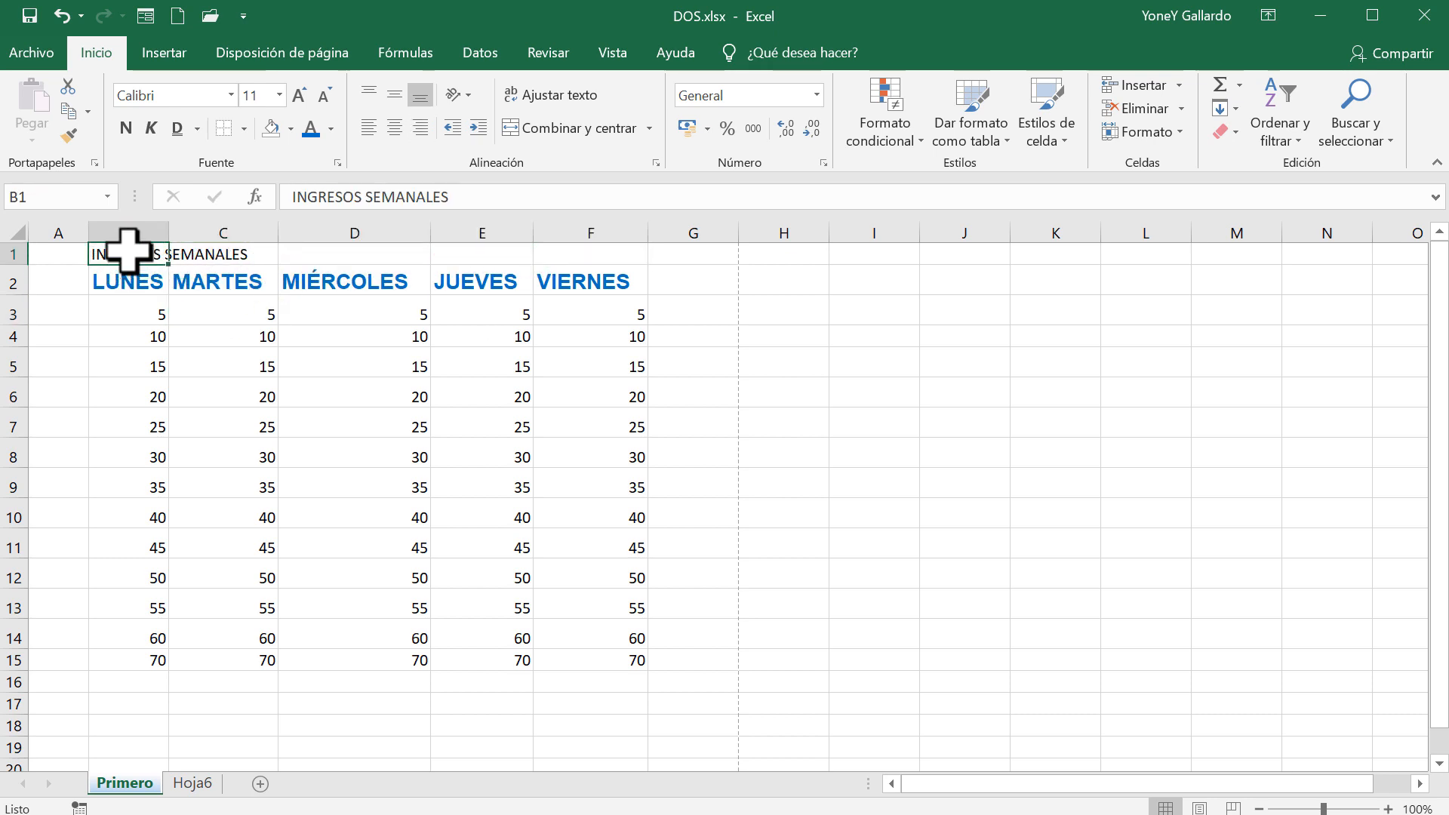
left_click_drag(15, 263, 16, 291)
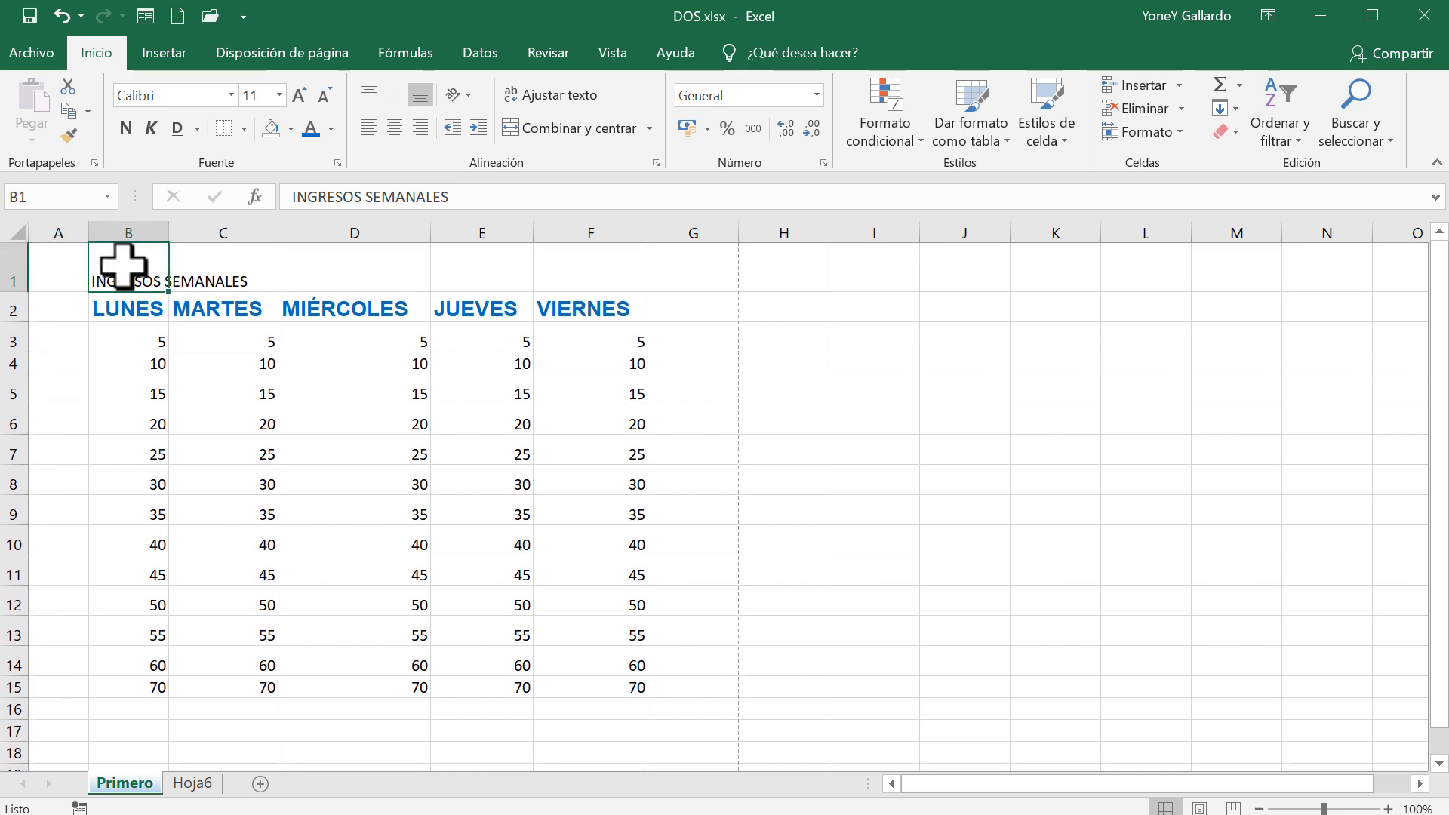
left_click(133, 129)
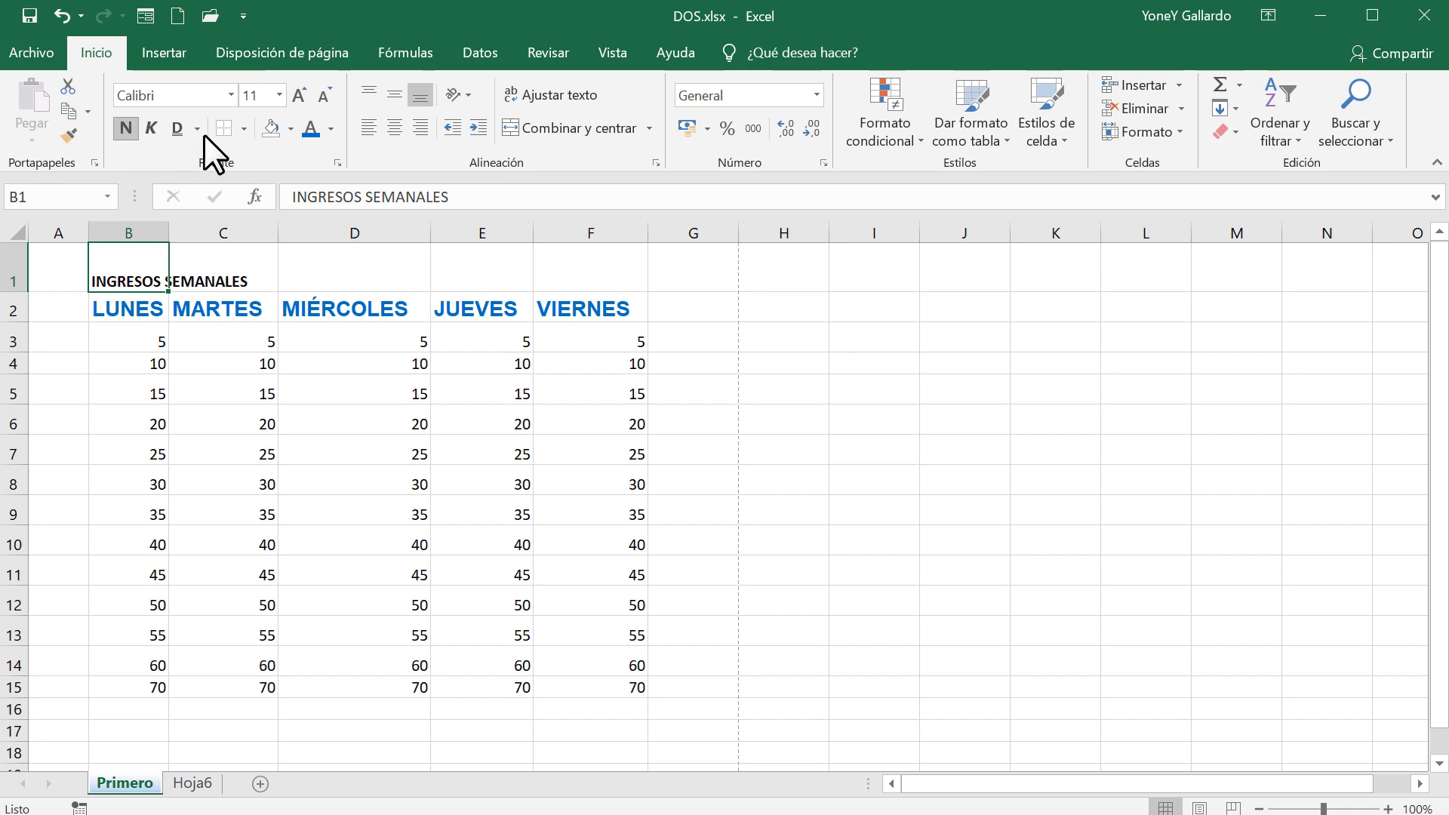
left_click(293, 101)
left_click(293, 101)
left_click(293, 101)
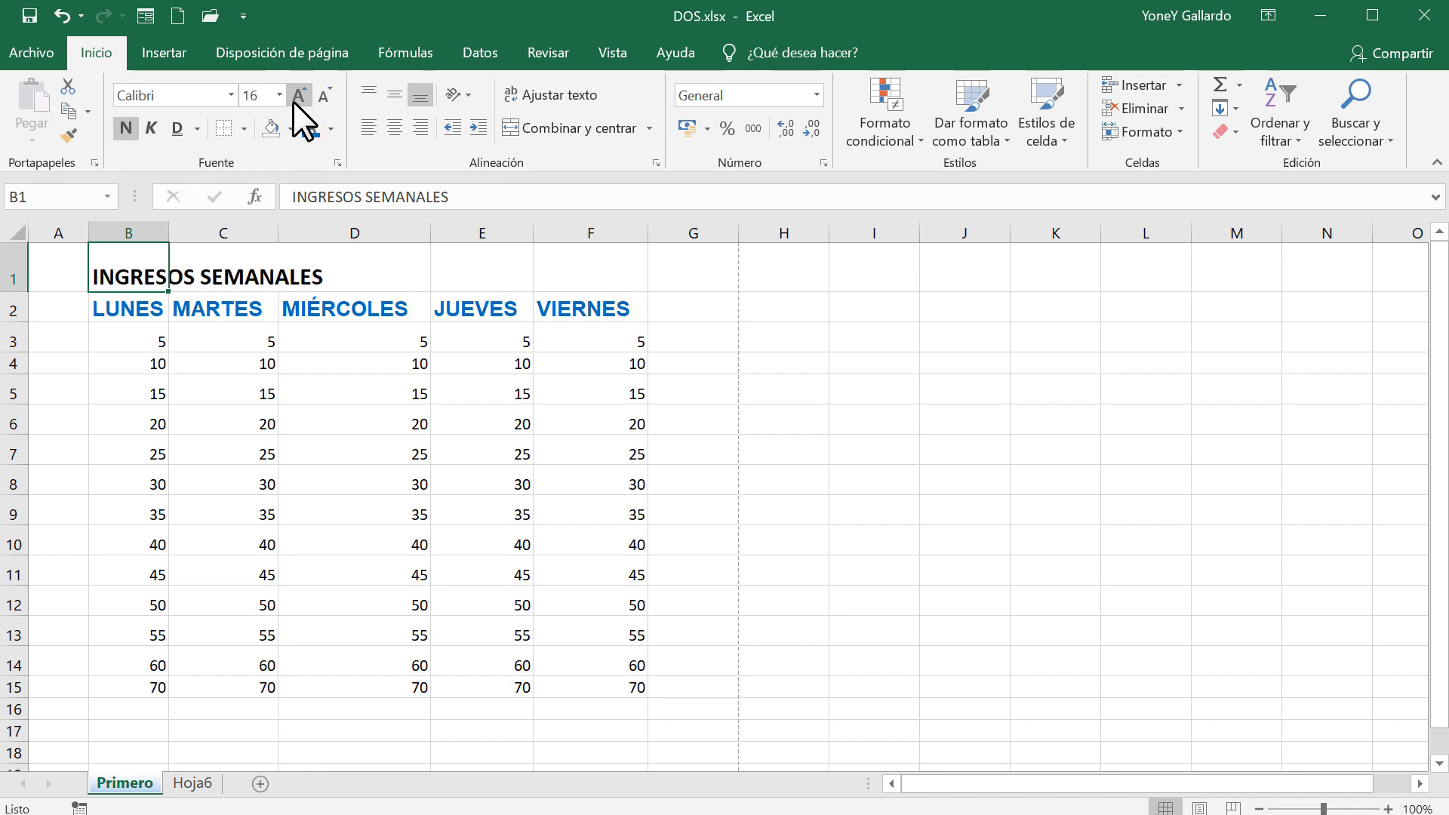
left_click(326, 129)
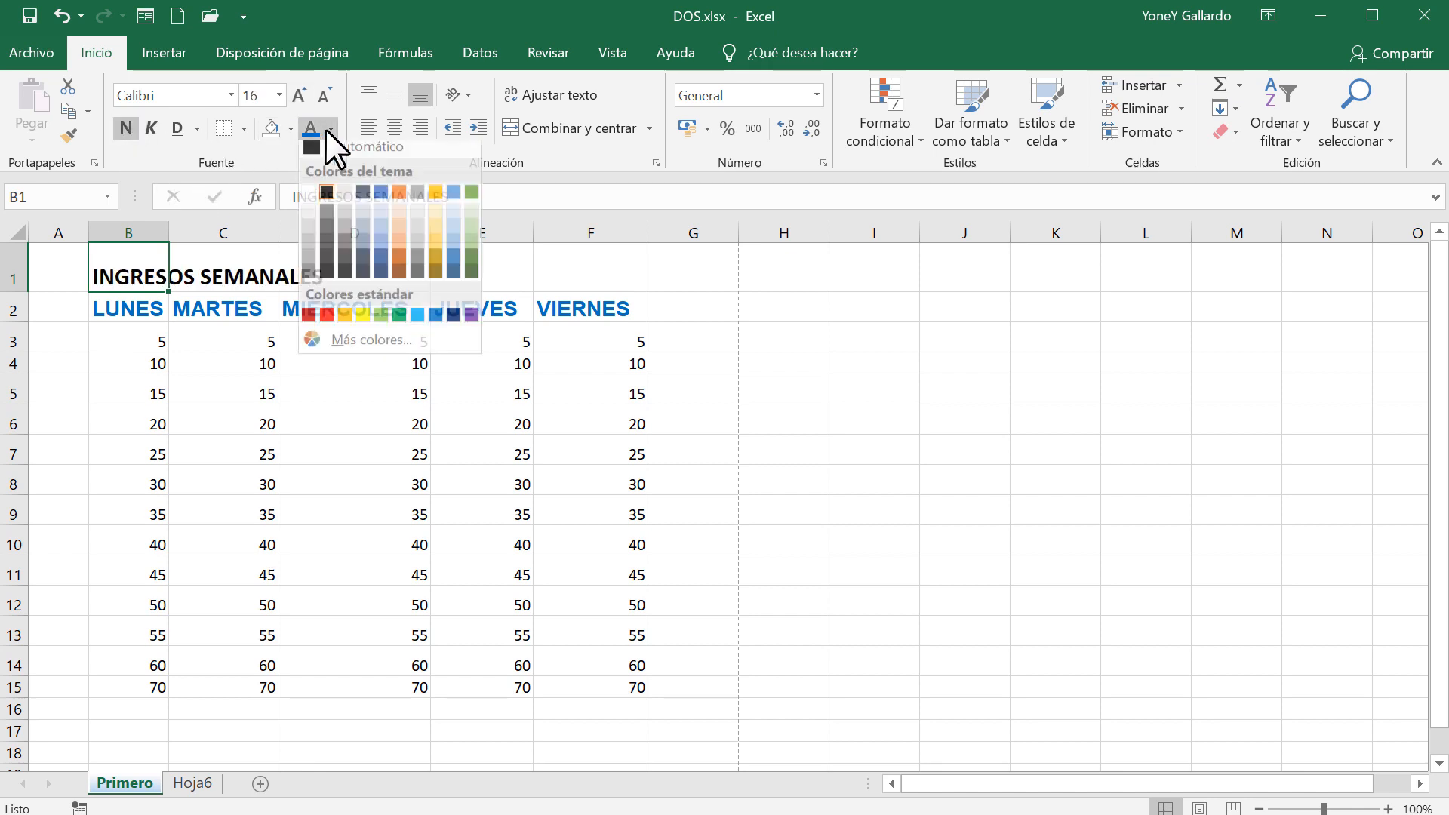
left_click(310, 323)
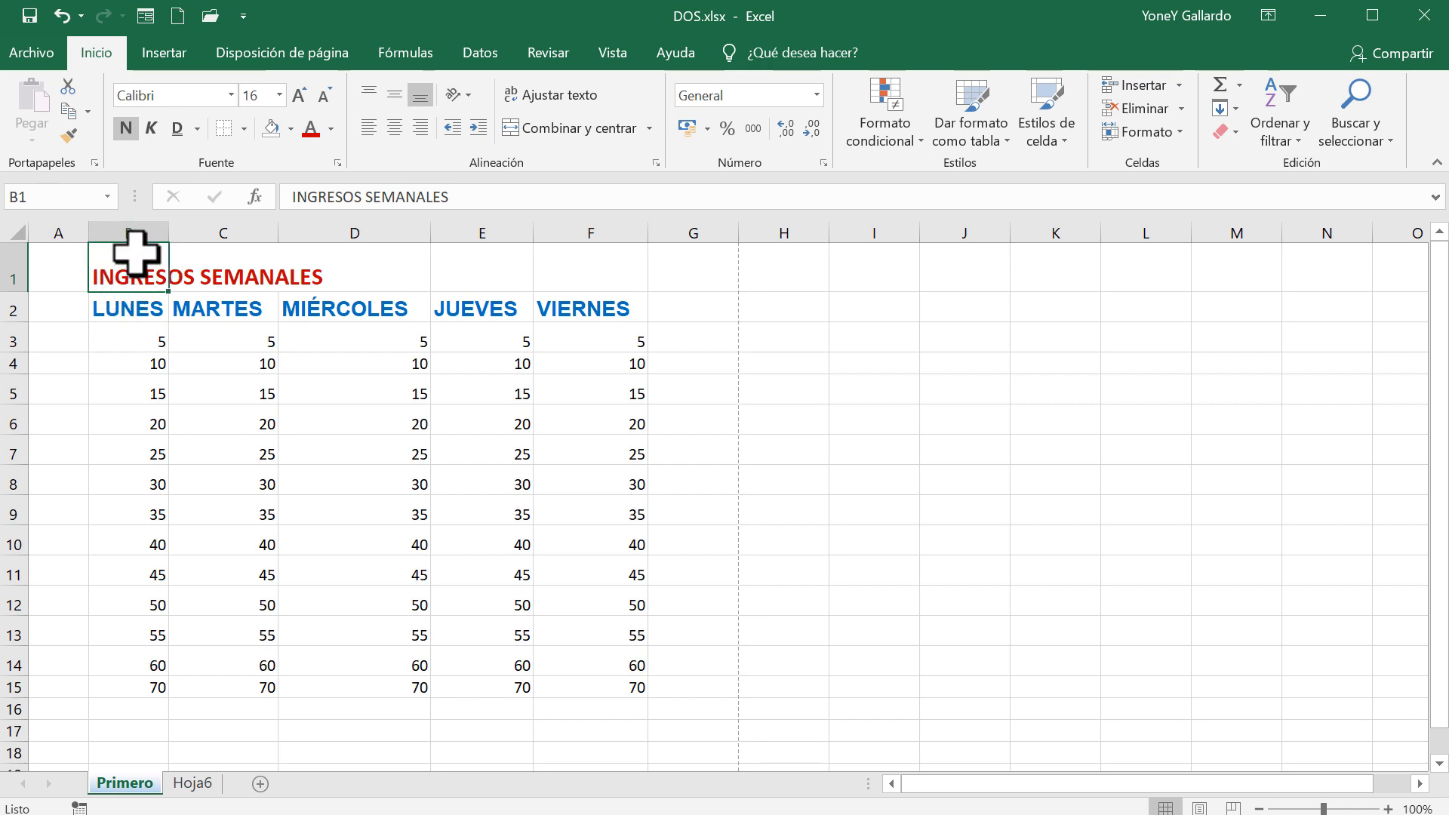
Try wrapping the title in B1 with row 1 heightened to fit its lines, turn wrapping off, and narrow column B slightly
left_click(560, 94)
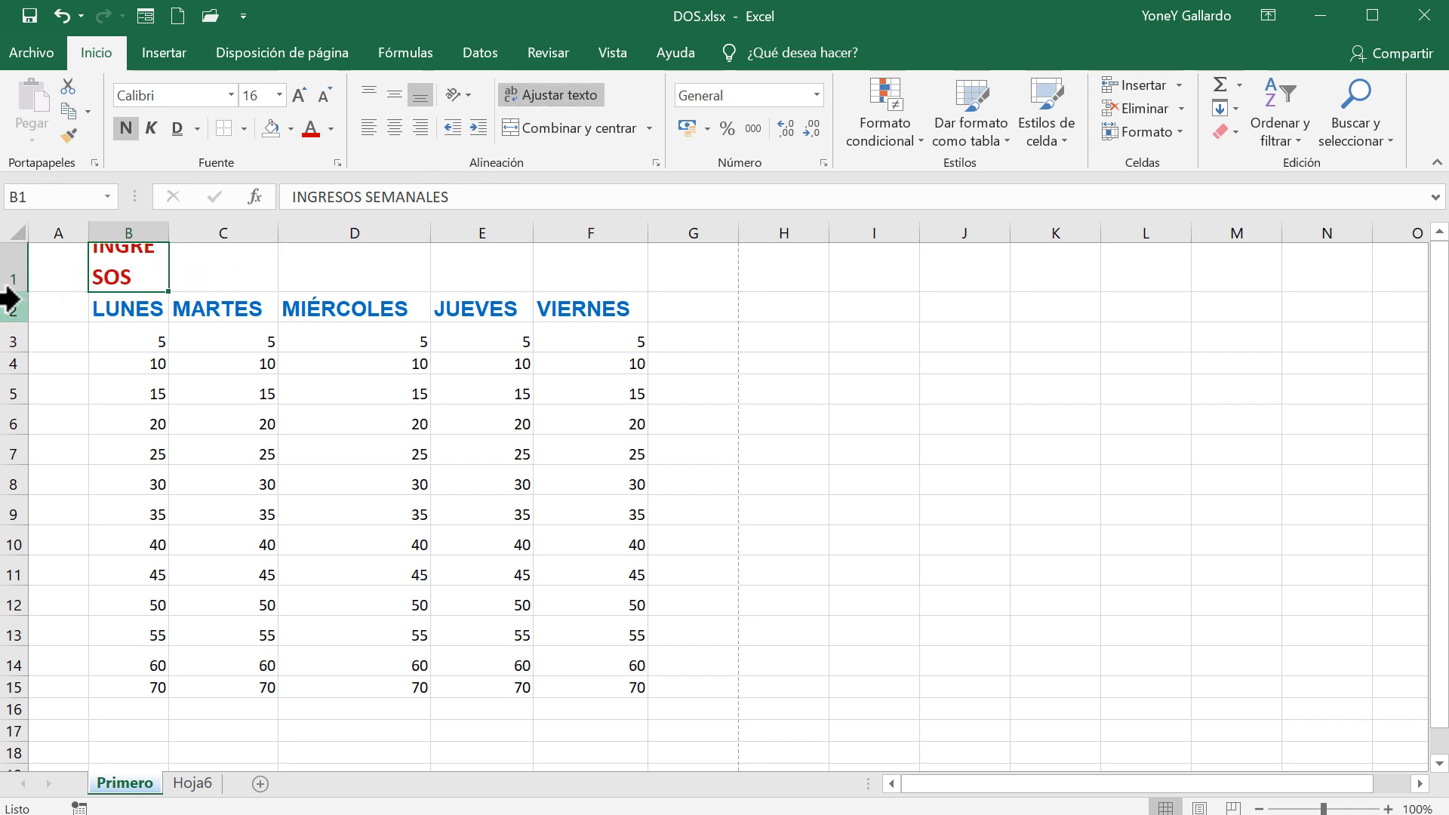
left_click_drag(19, 293, 13, 404)
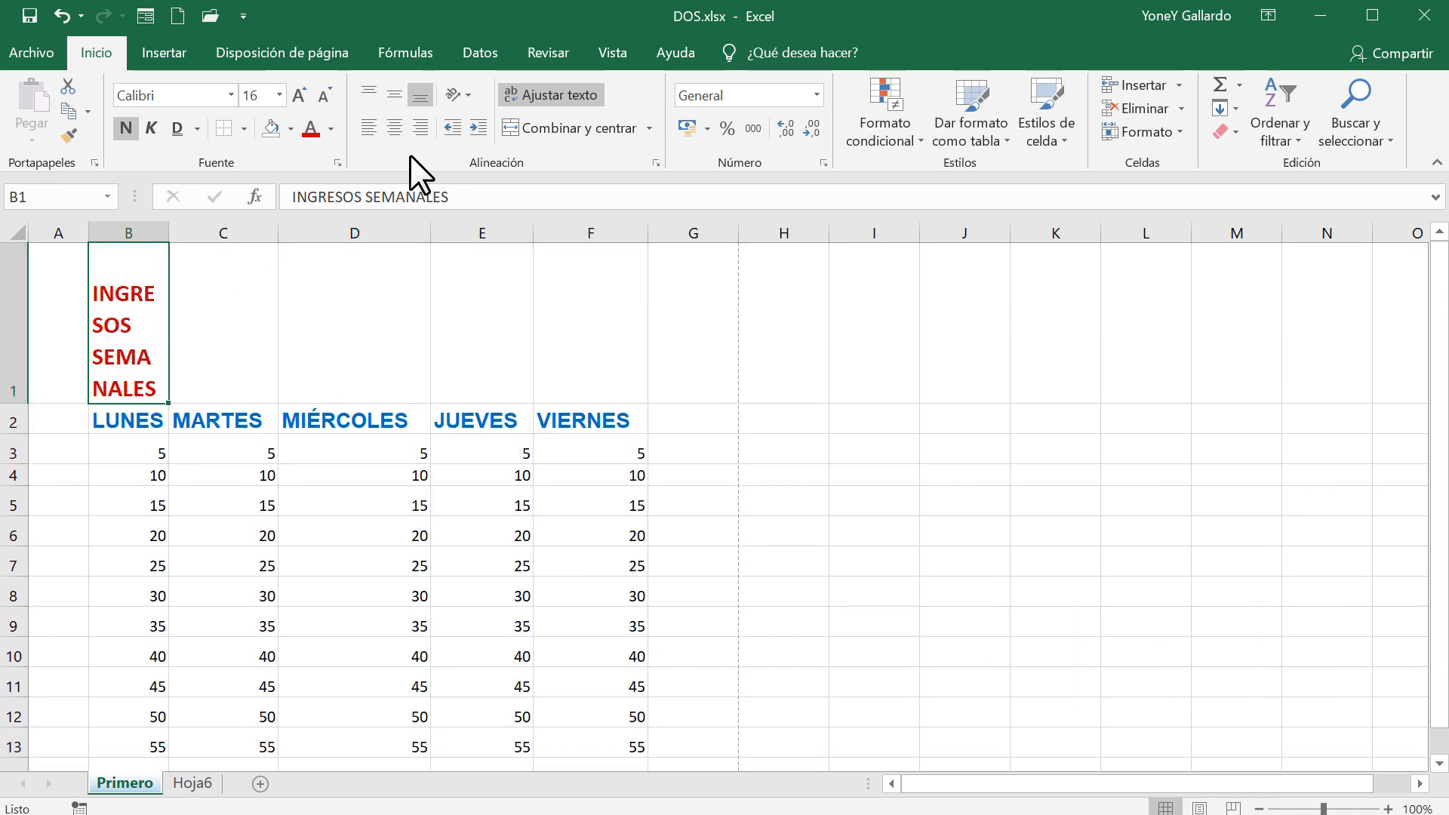
left_click(542, 97)
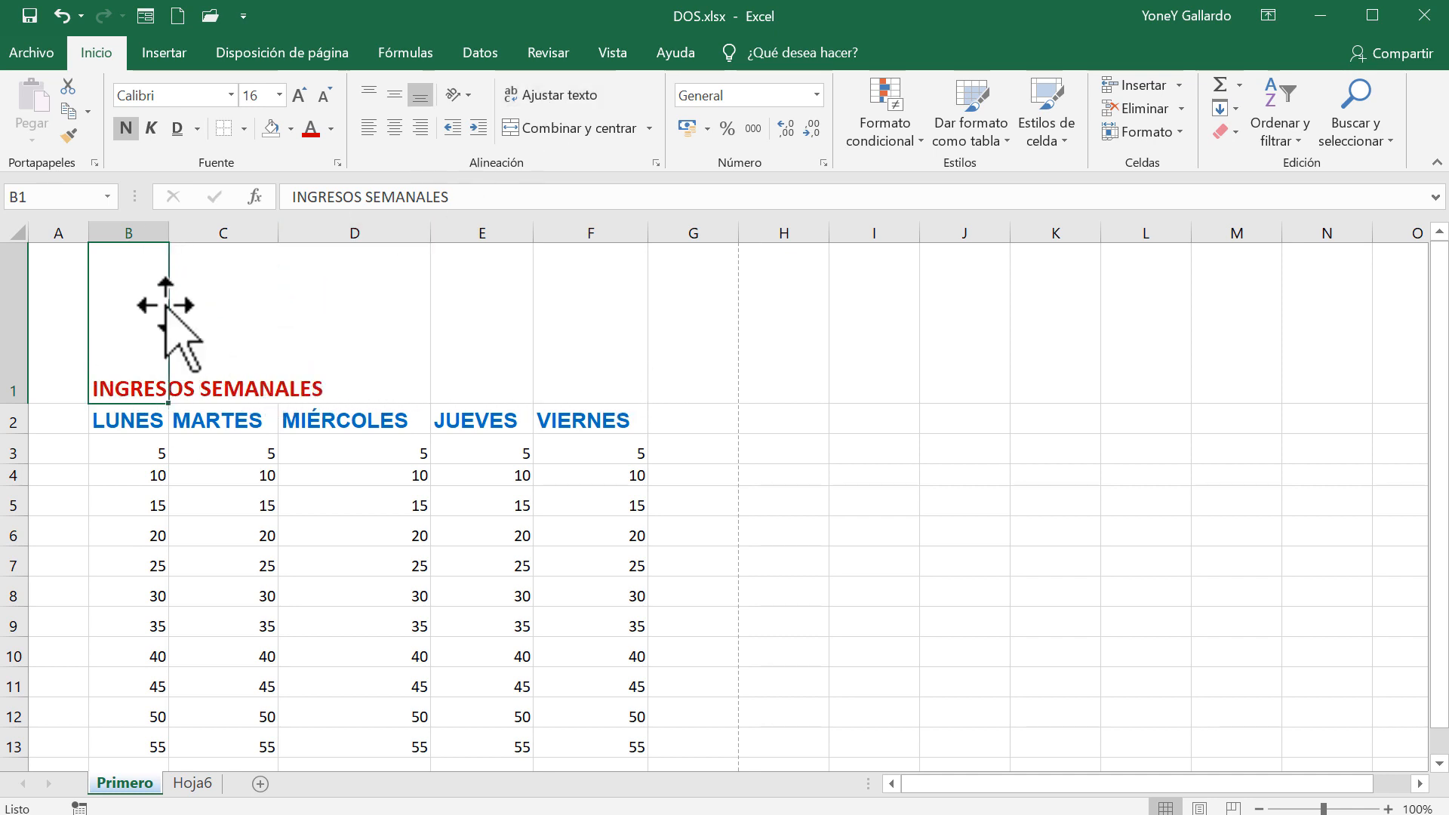
mouse_move(168, 230)
left_mouse_down()
mouse_move(366, 230)
mouse_move(163, 237)
left_mouse_up()
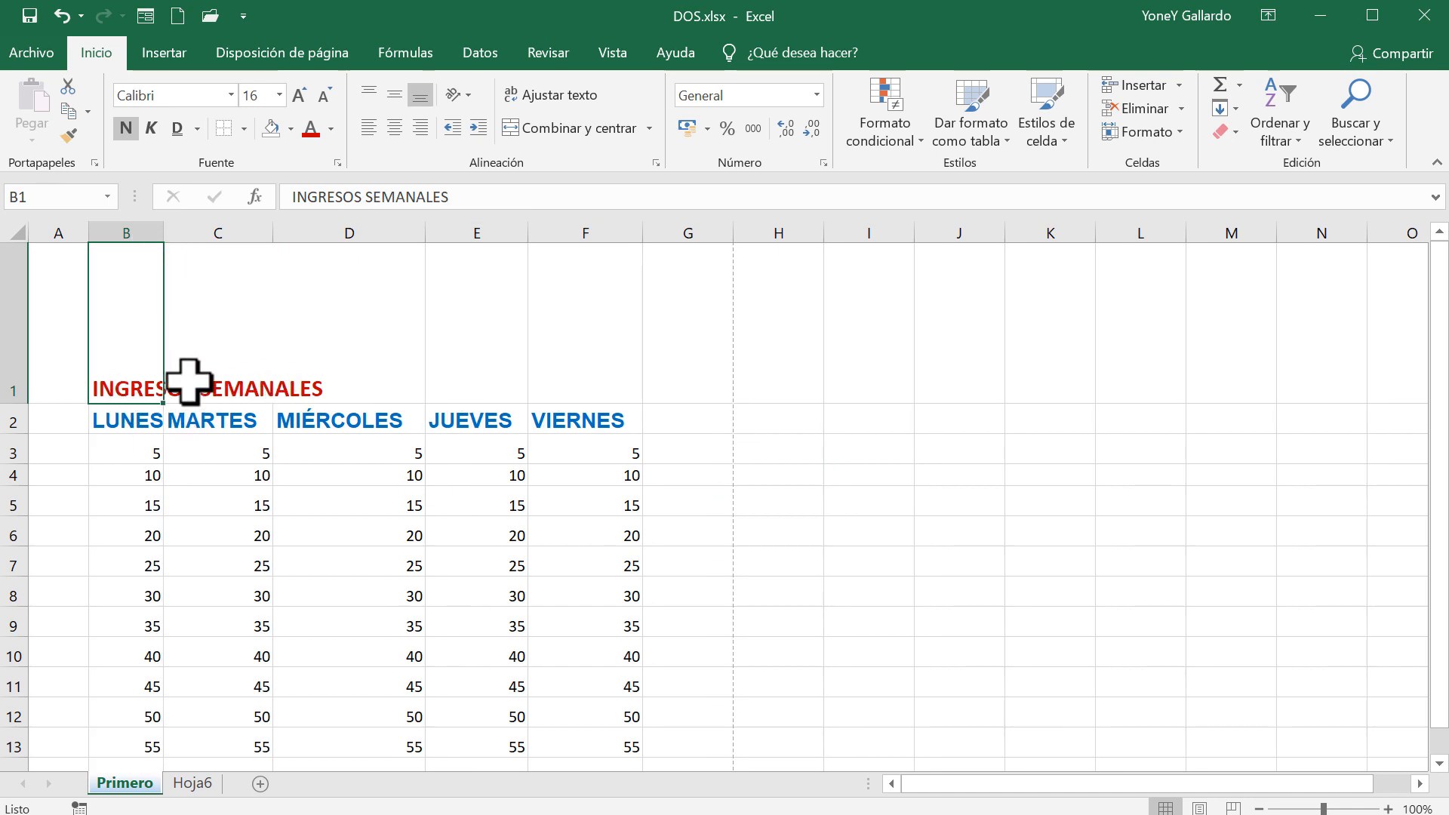
Enter the sample word uno in C1 next to the title and select B1
left_click(210, 368)
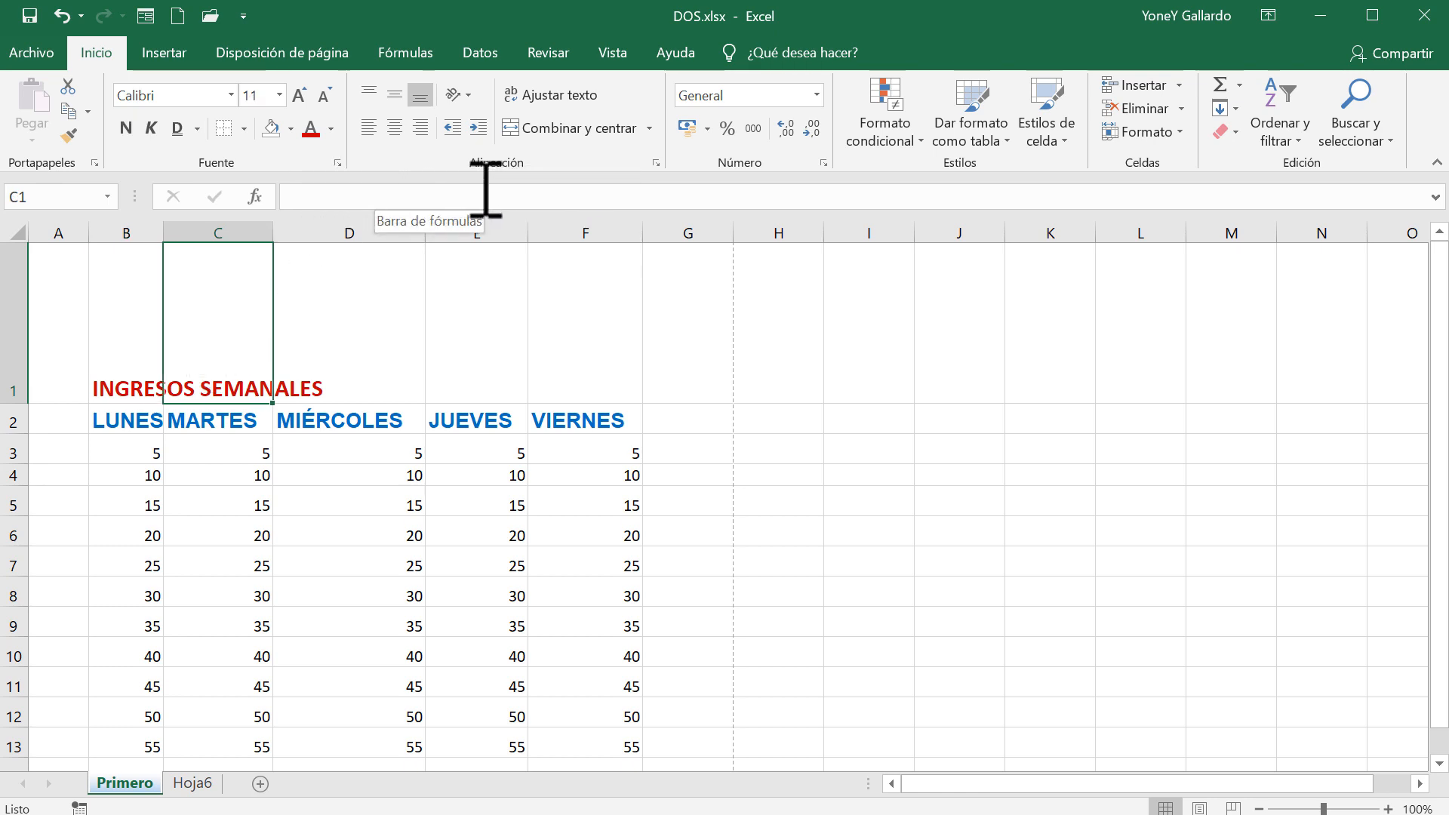
left_click(437, 198)
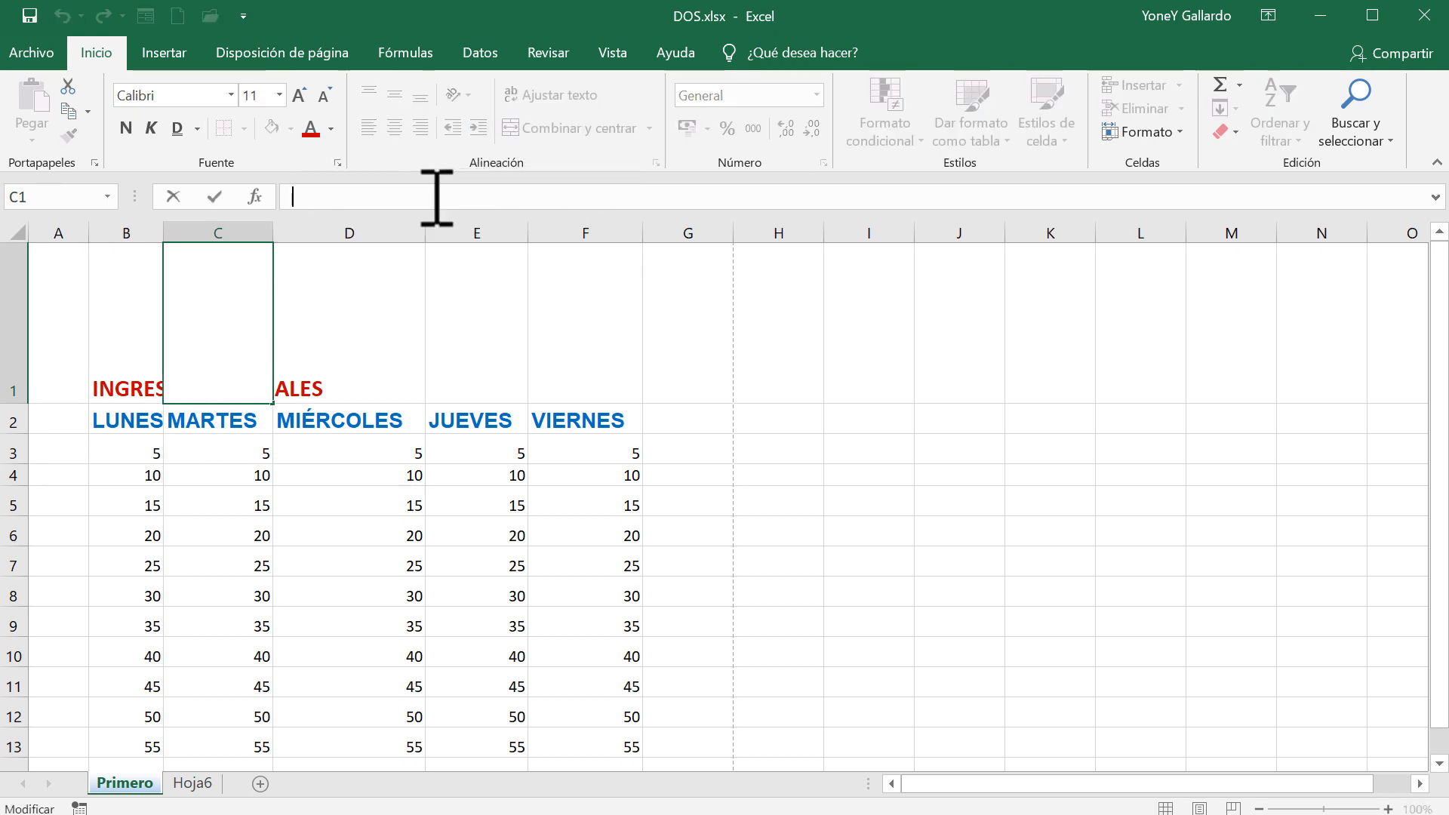
key("Return")
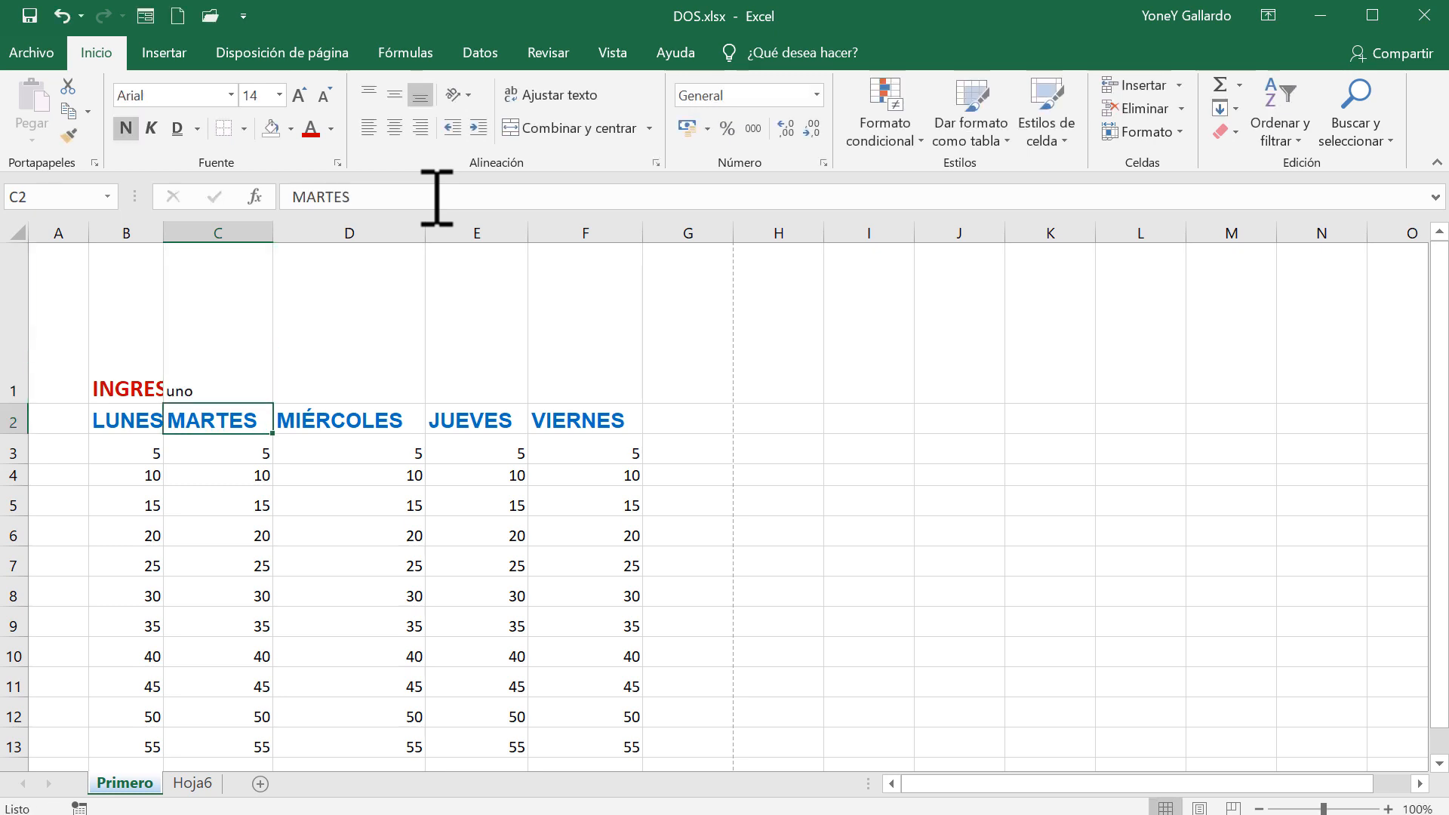
left_click(117, 382)
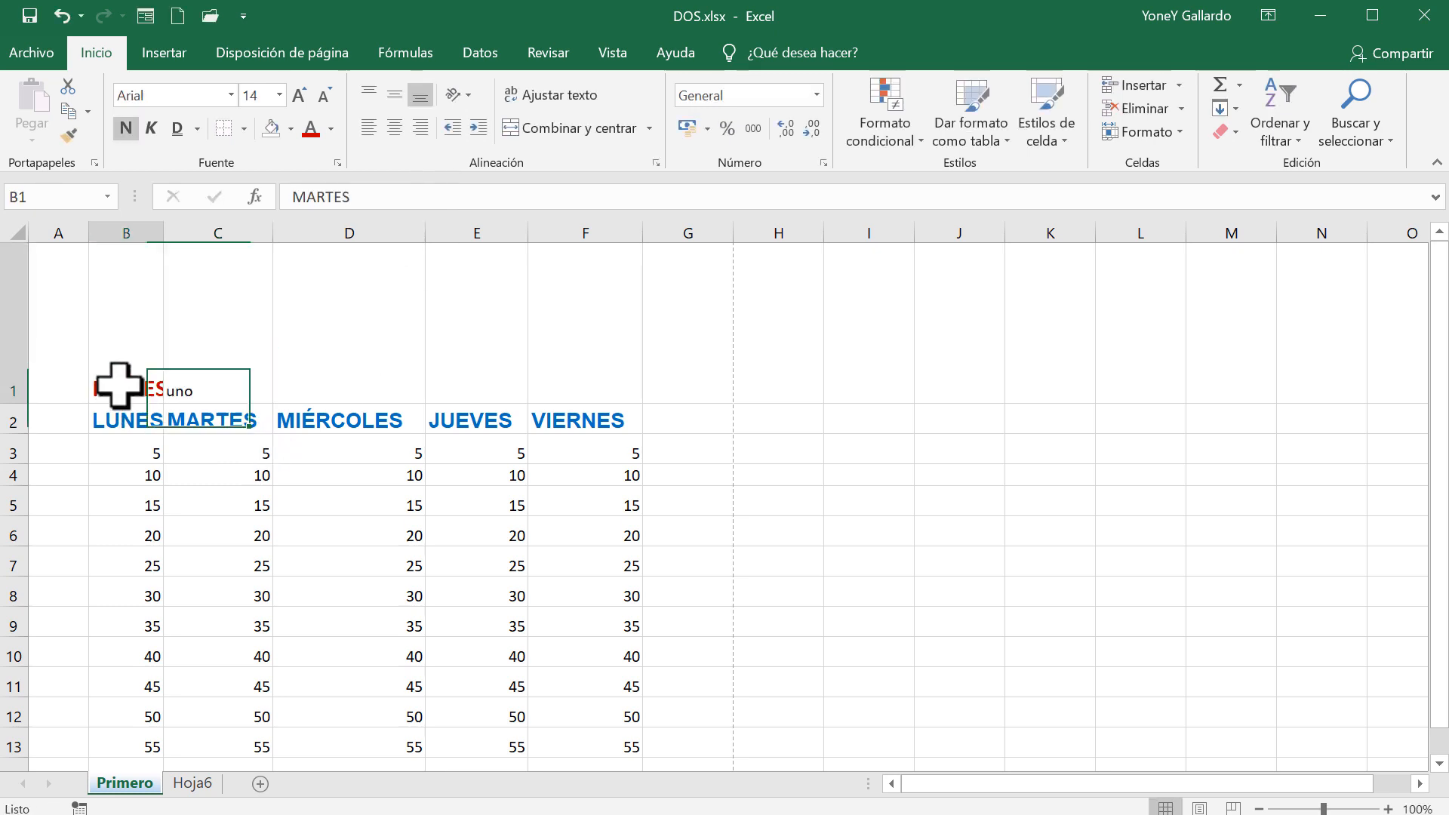
Clear the word uno from C1
left_click(197, 387)
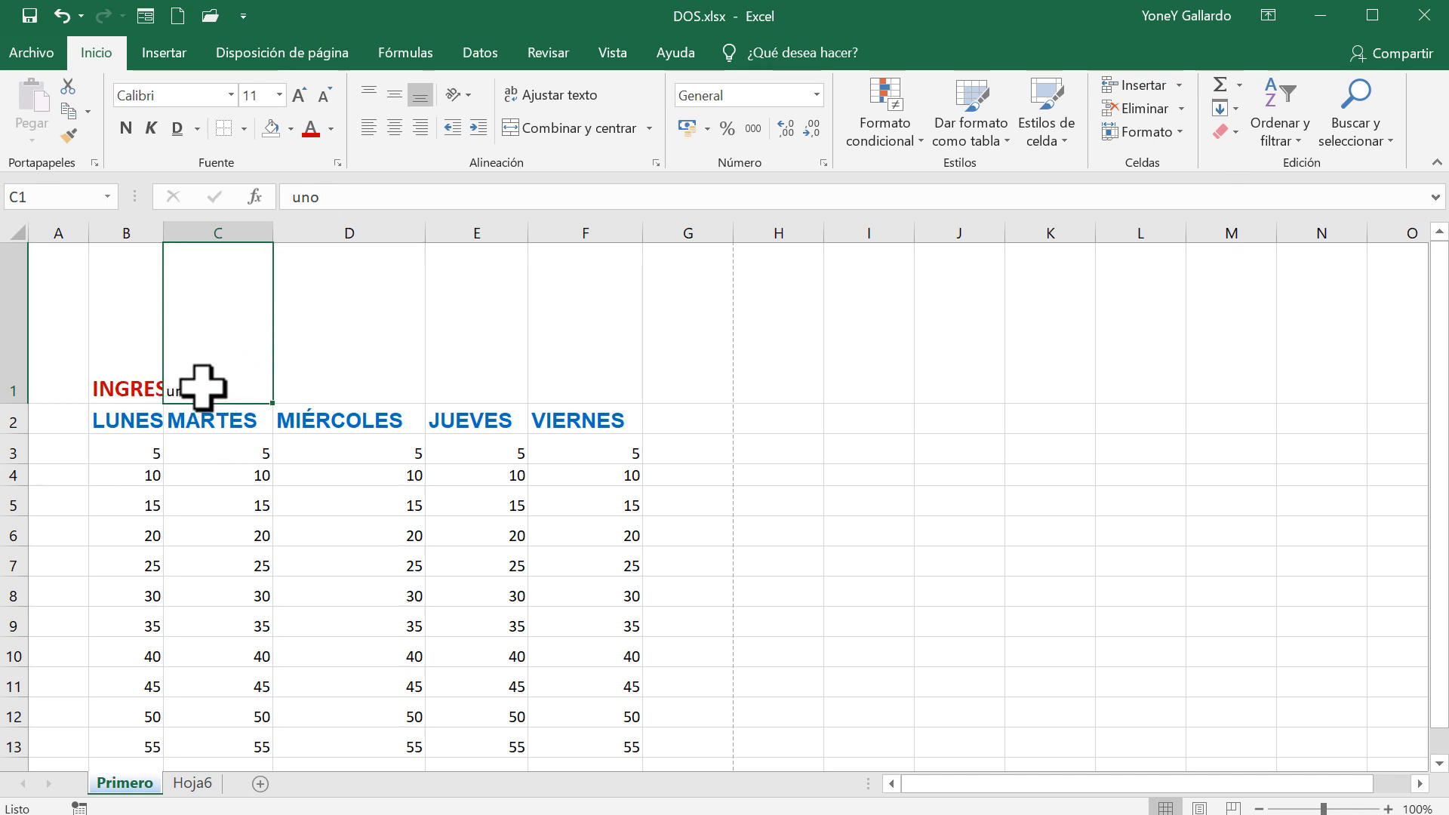
double_click(283, 198)
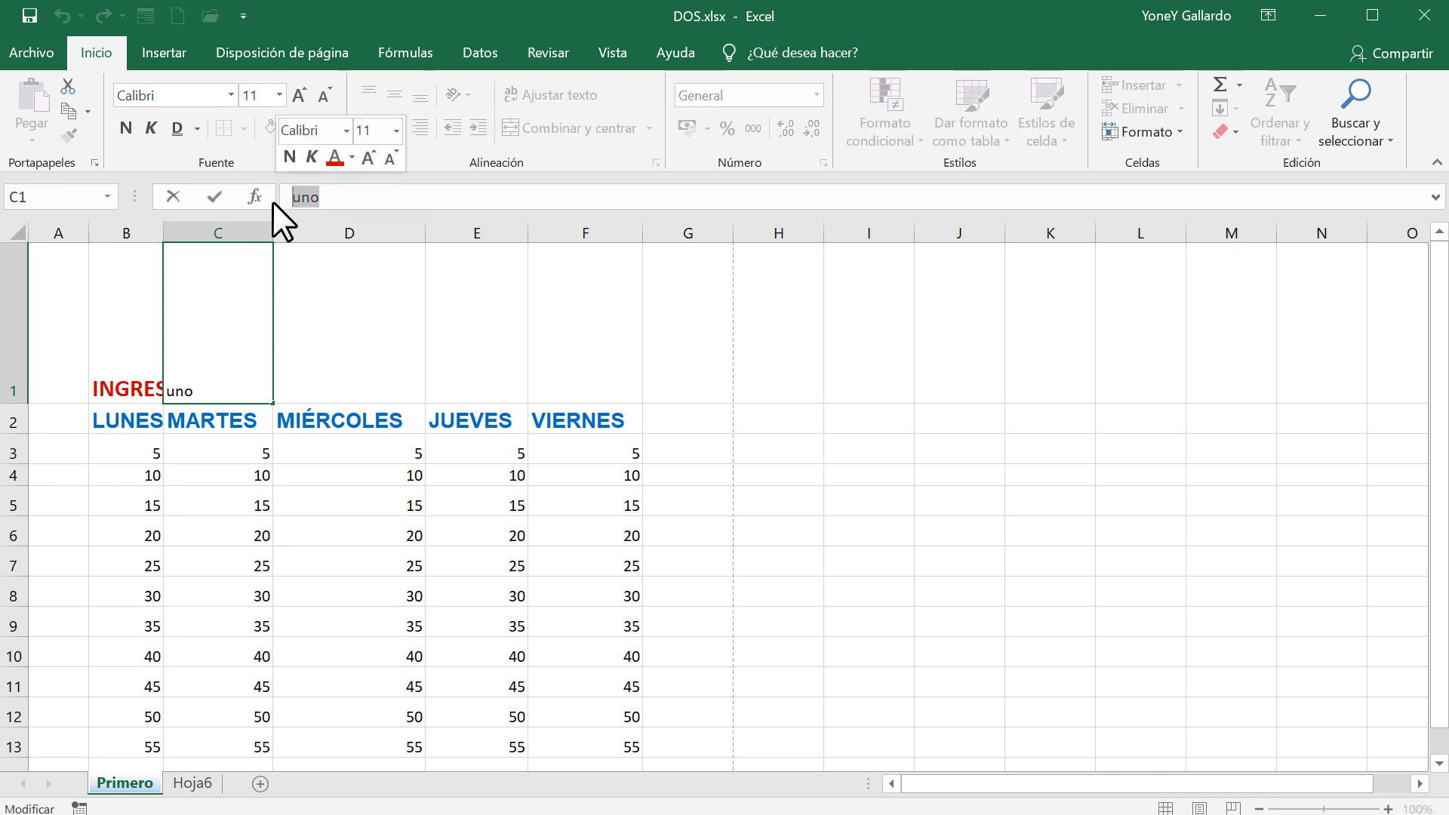
key("BackSpace")
left_click(181, 423)
Check which of the cells B1, C1 and D1 holds the title, and turn text wrapping on and off for B1
left_click(123, 382)
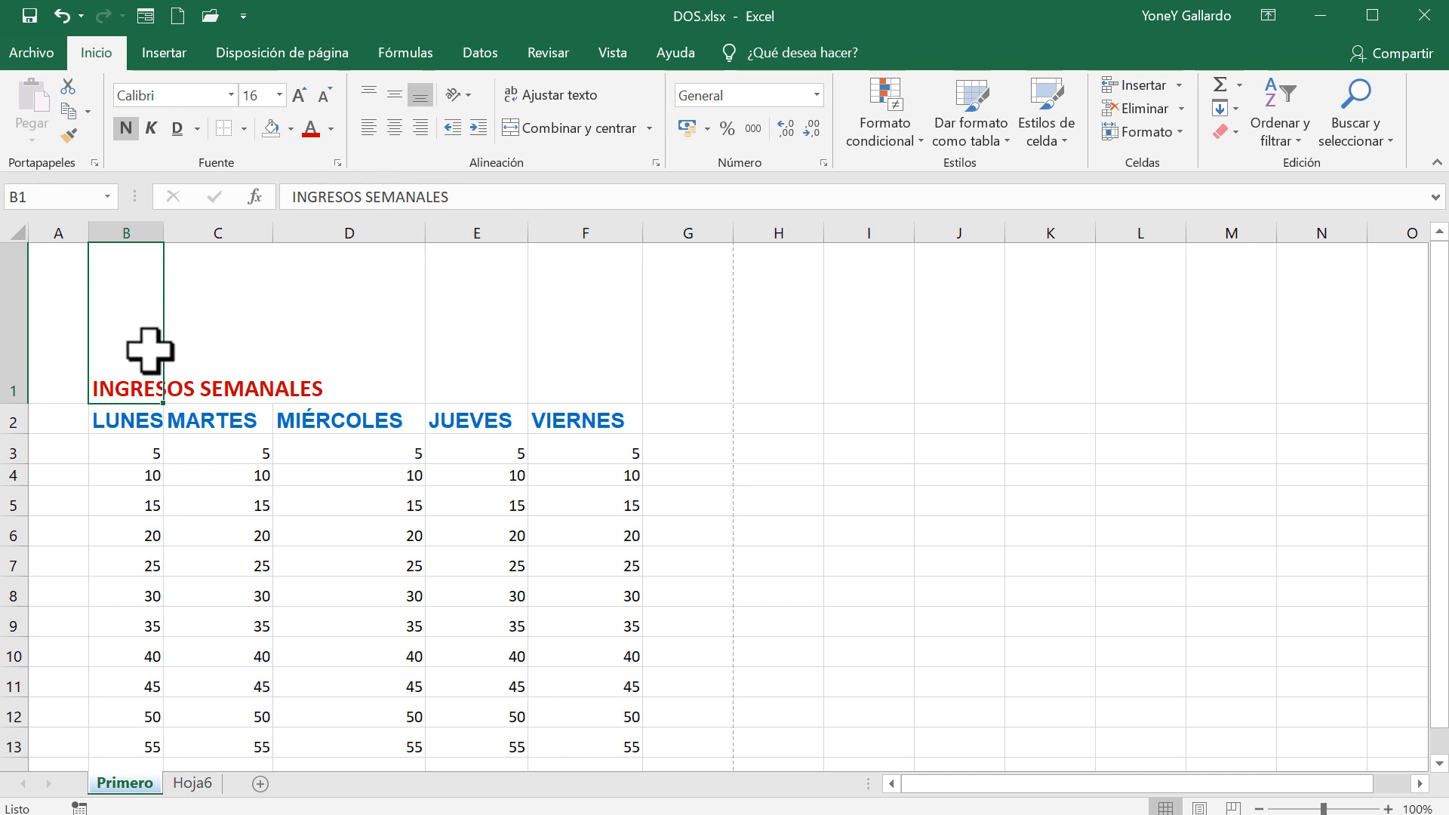
left_click(215, 385)
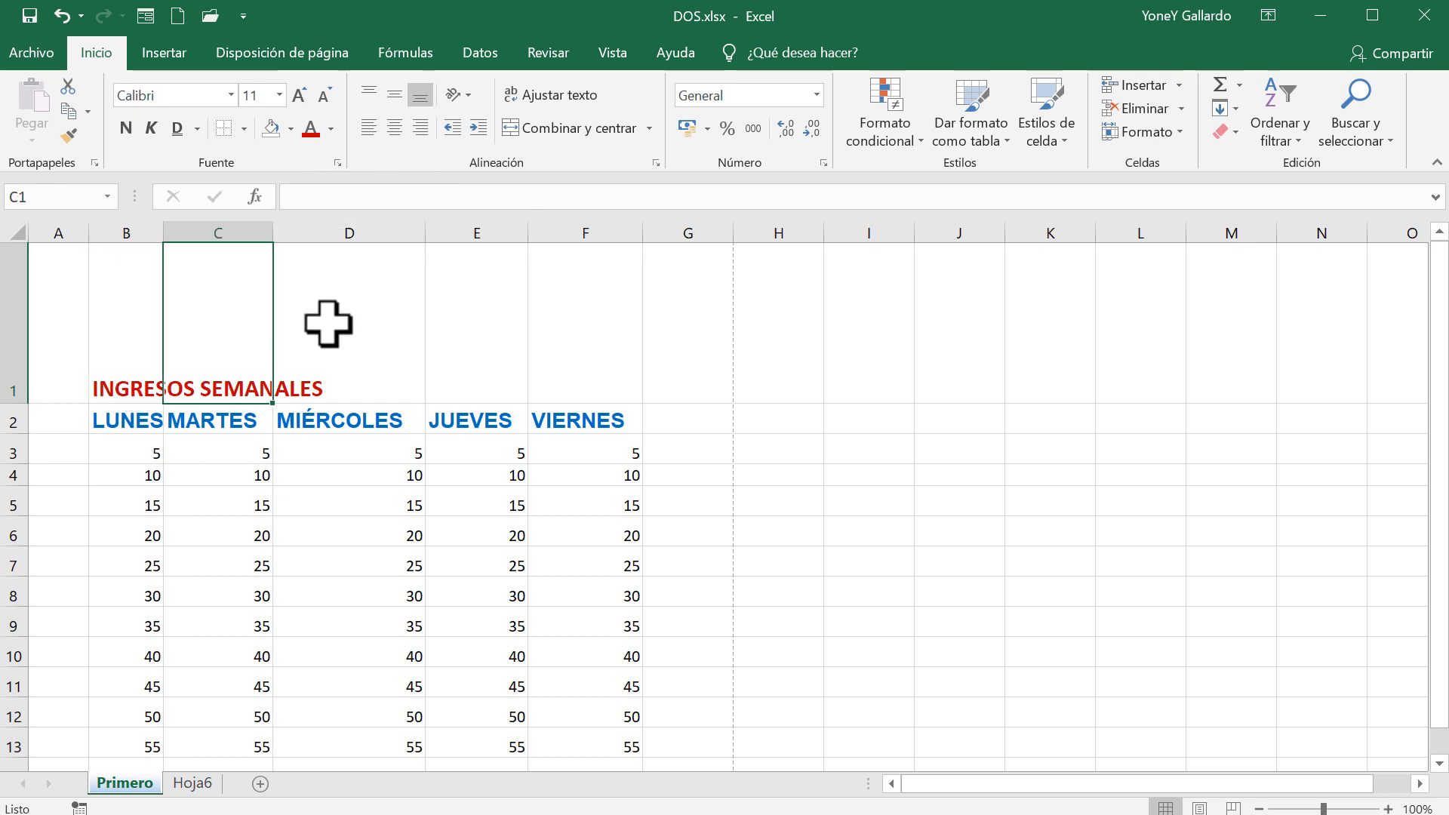
left_click(325, 377)
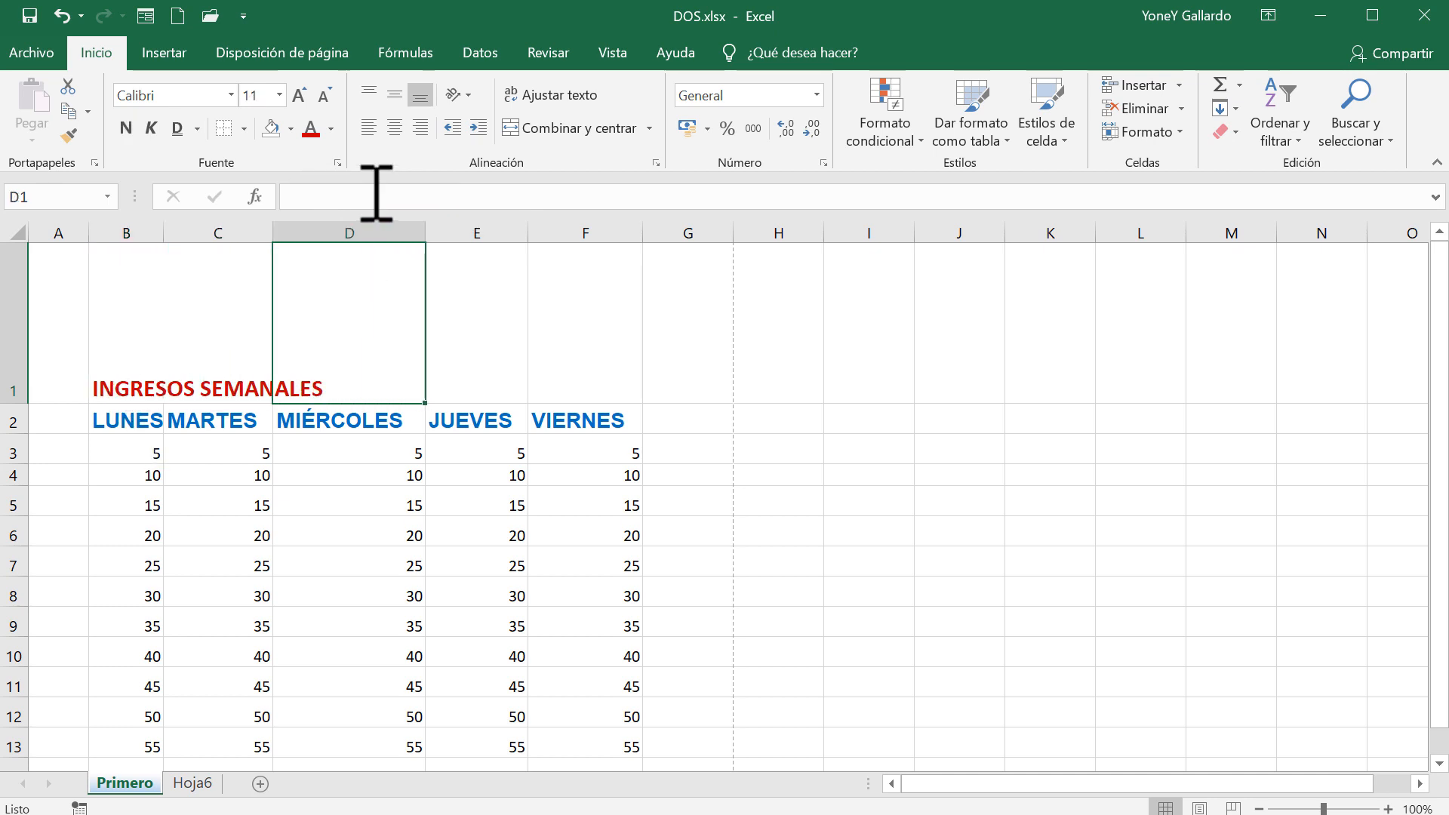
left_click(119, 382)
left_click(524, 93)
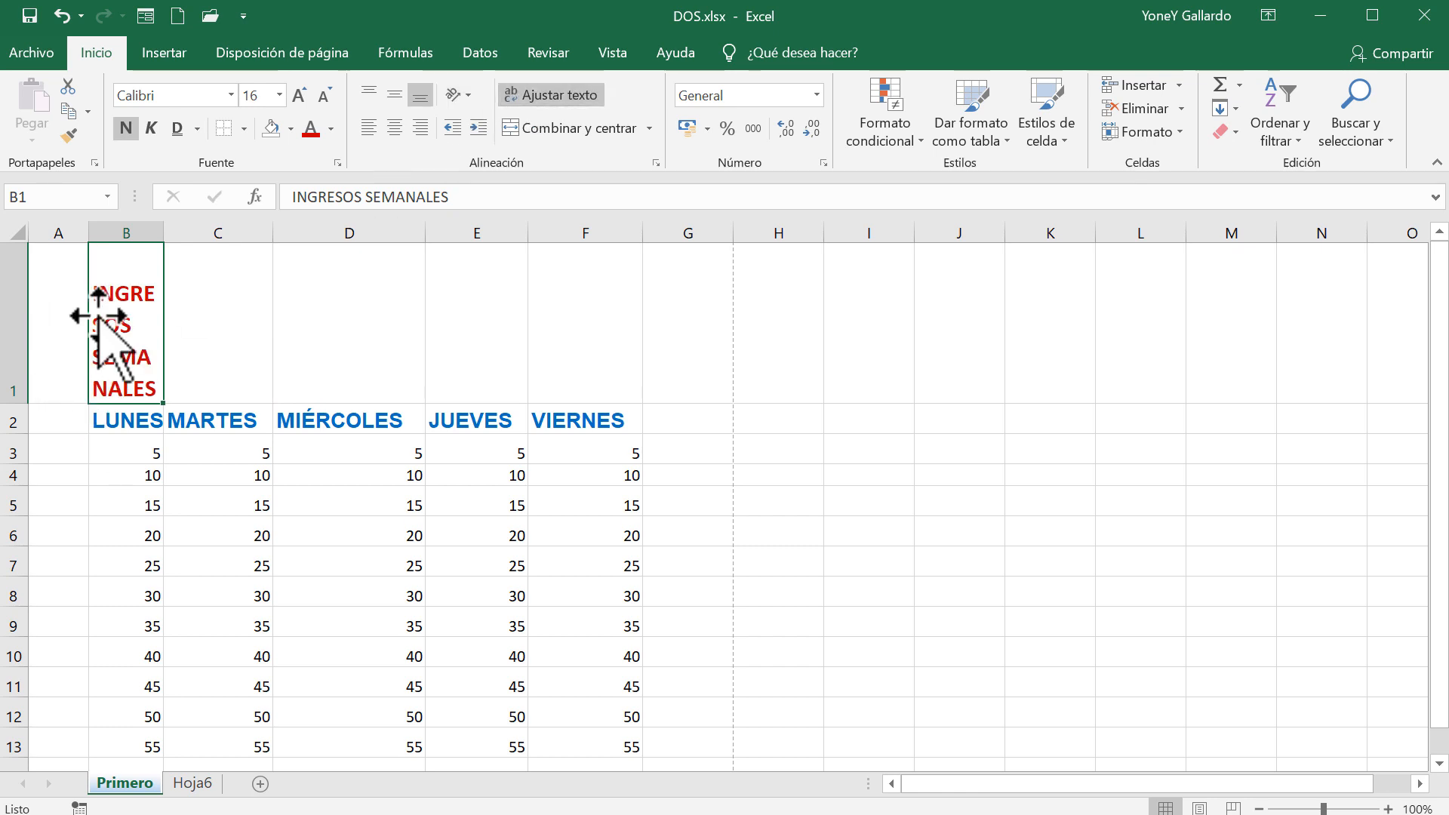
left_click(531, 92)
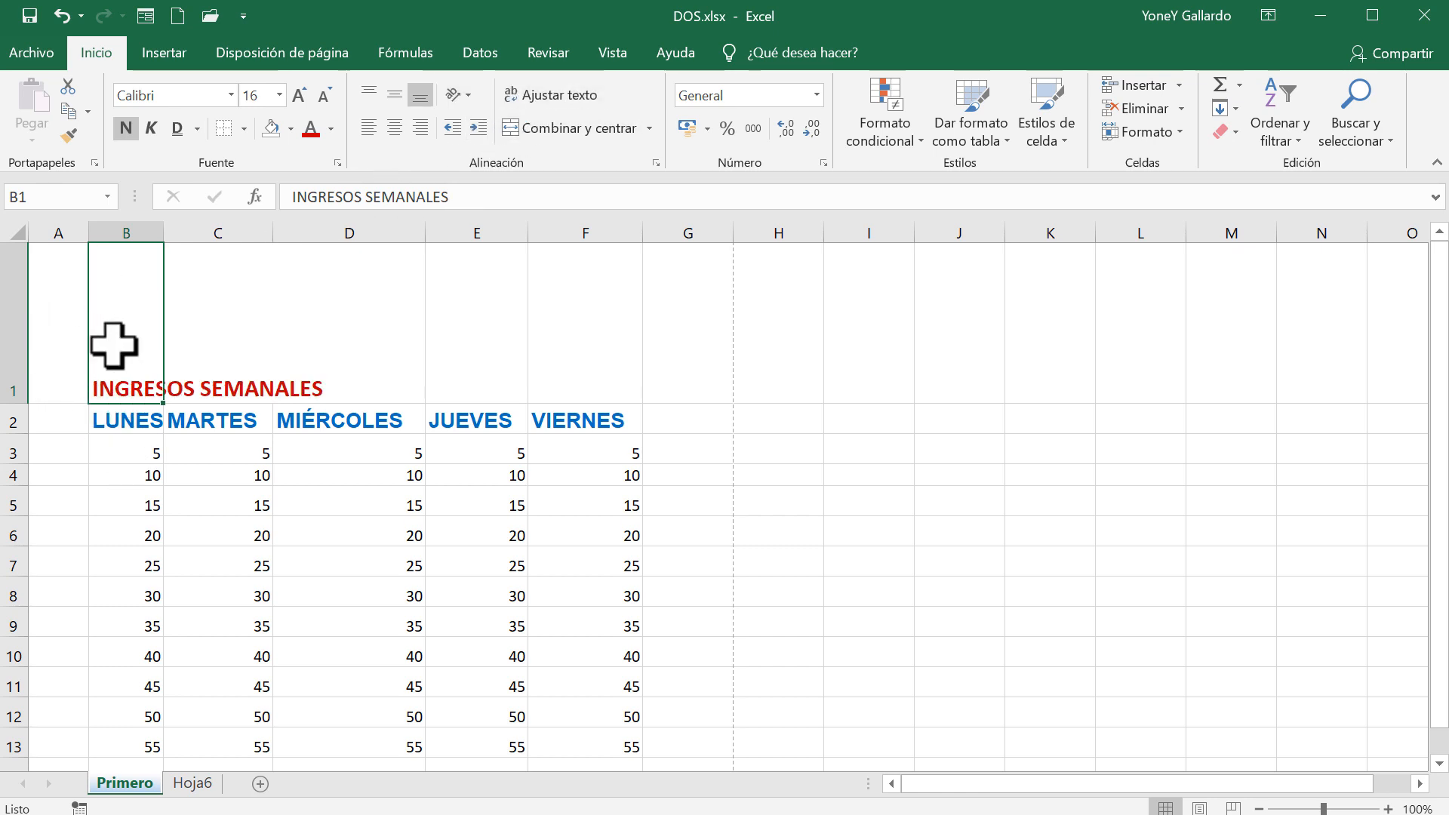
Merge and centre the title across B1:F1, autofit the height of row 1, and deselect the title
left_click_drag(111, 360, 585, 359)
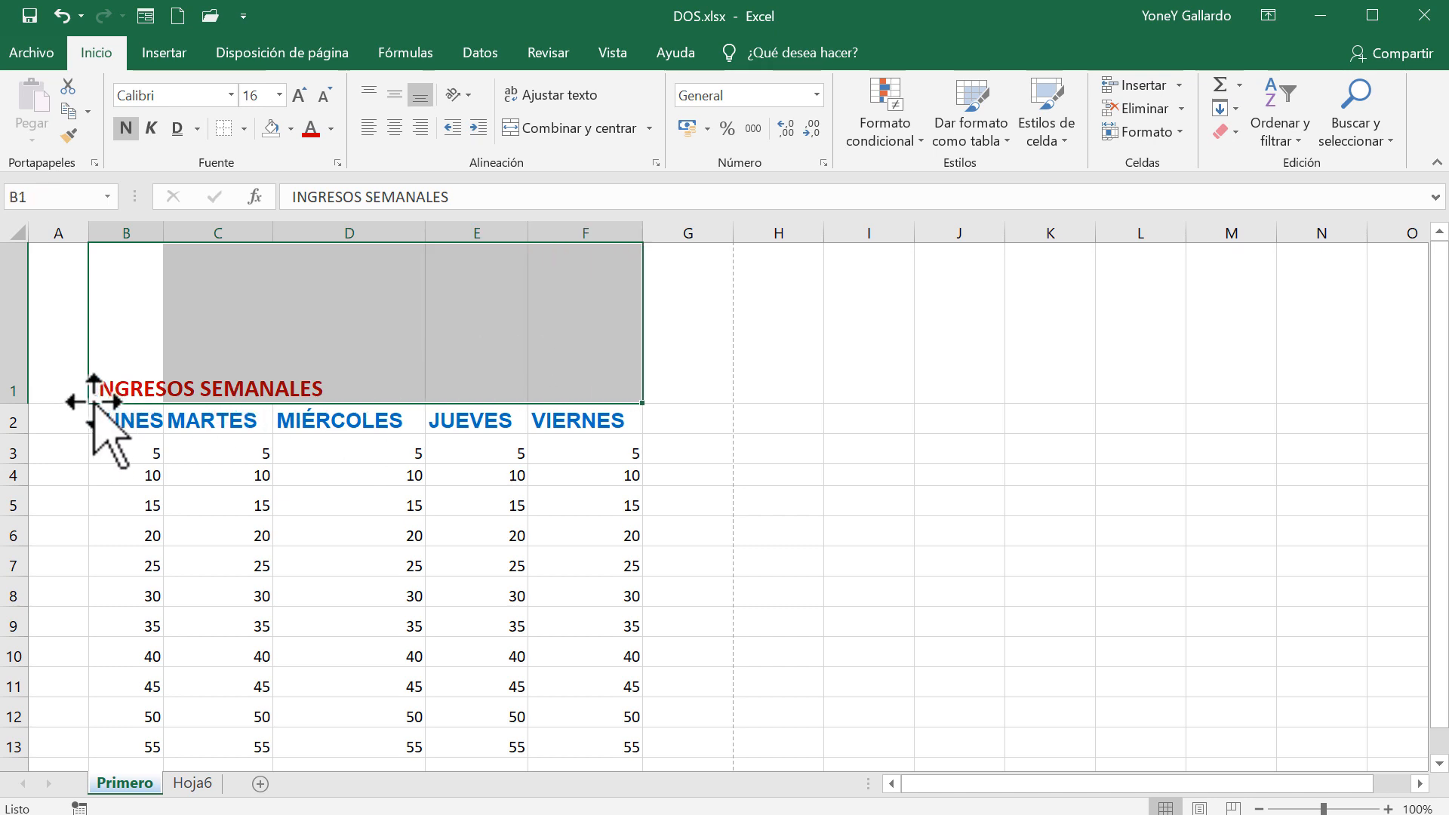
left_click(577, 127)
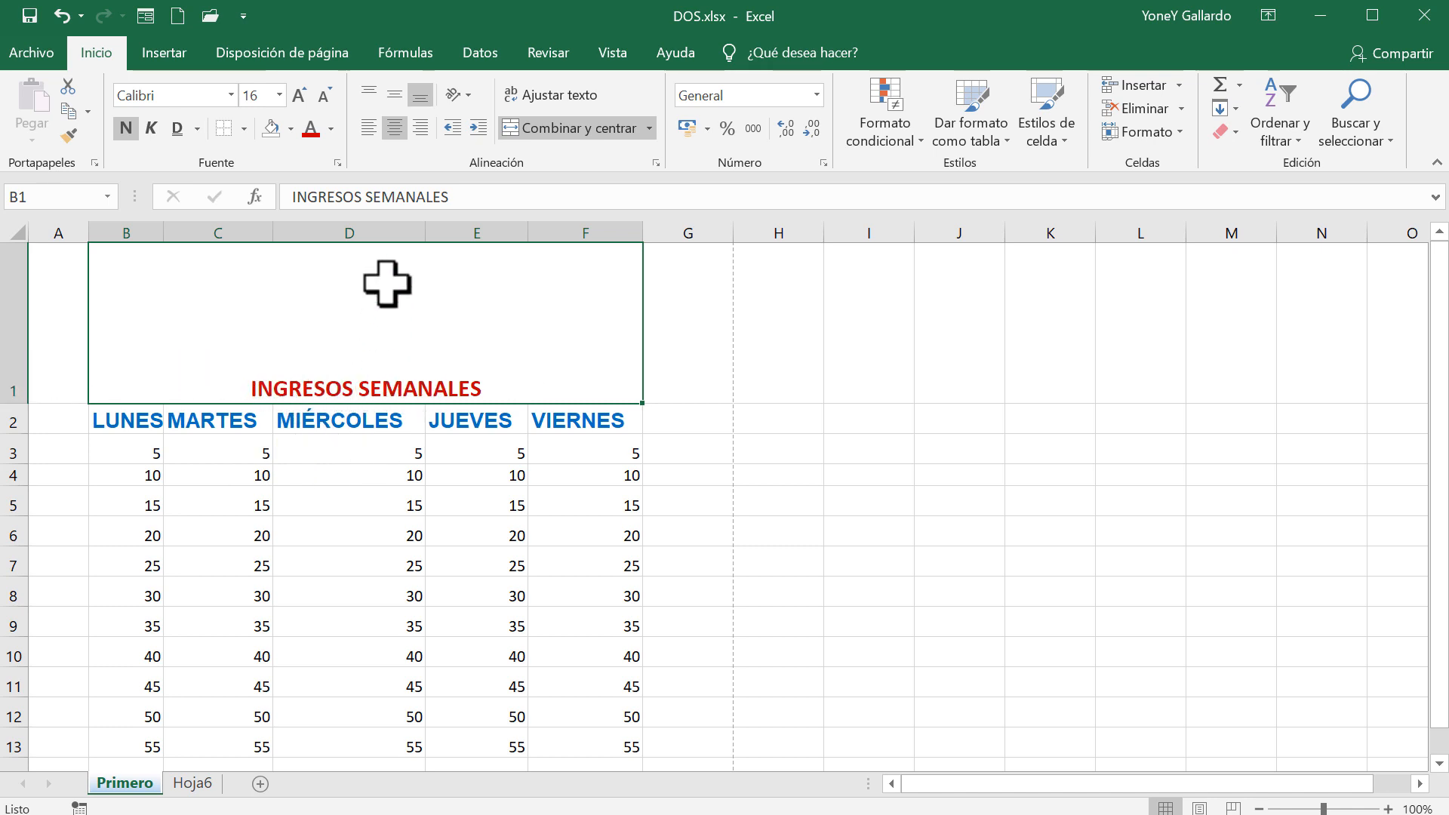
double_click(16, 408)
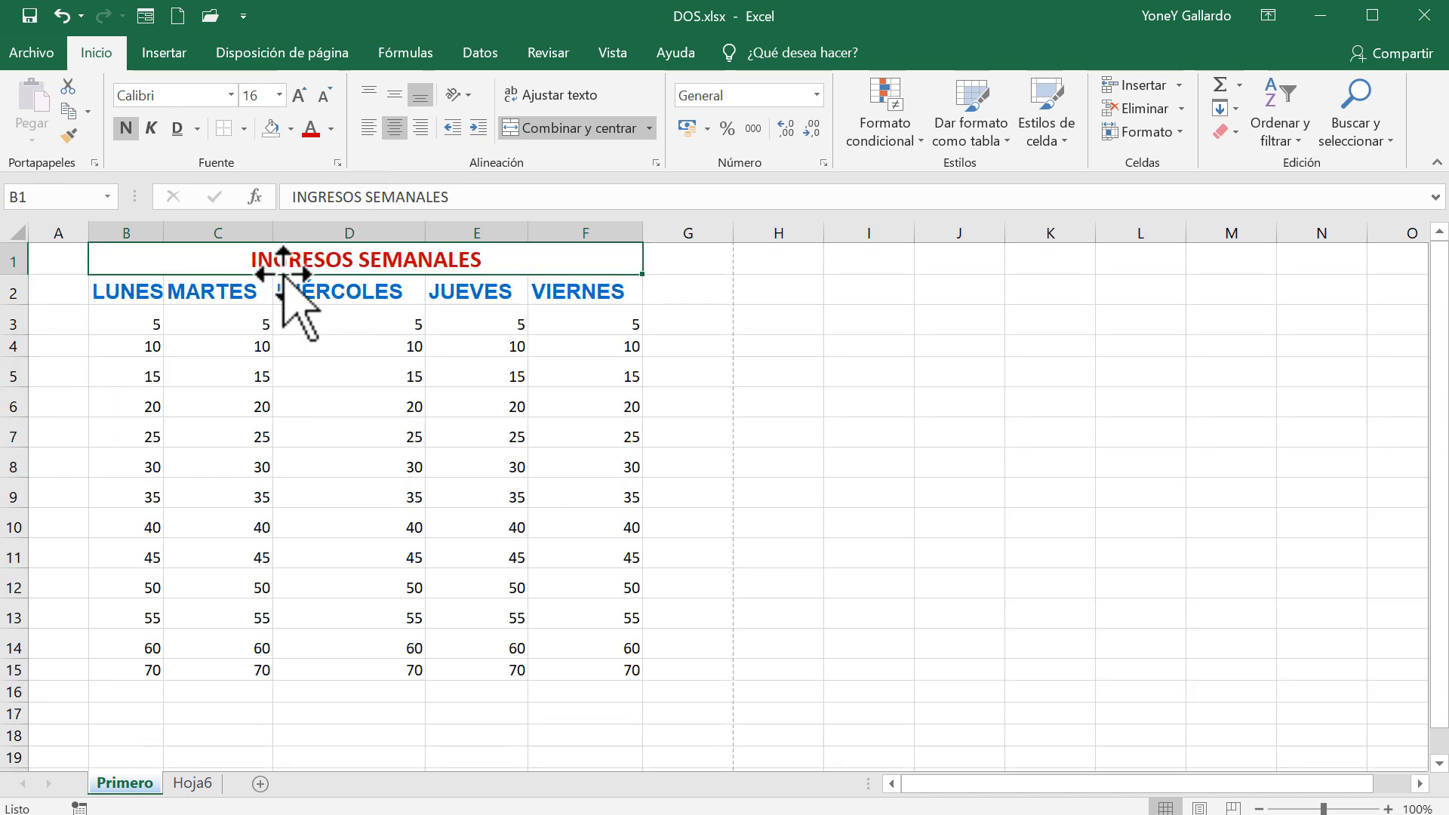
left_click(317, 316)
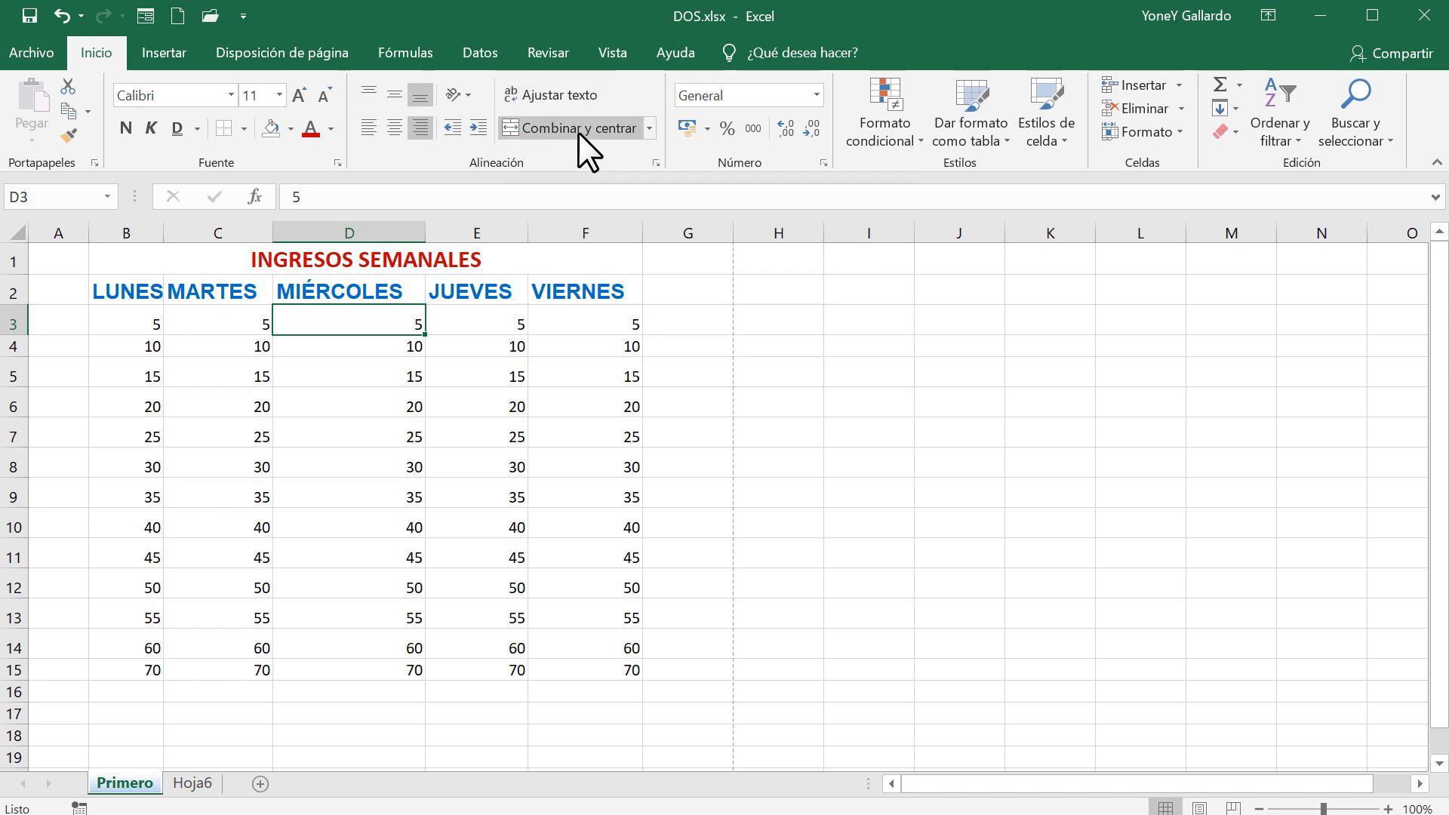
Try left and right alignment on the merged title, return it to centred, and deselect it
left_click(354, 259)
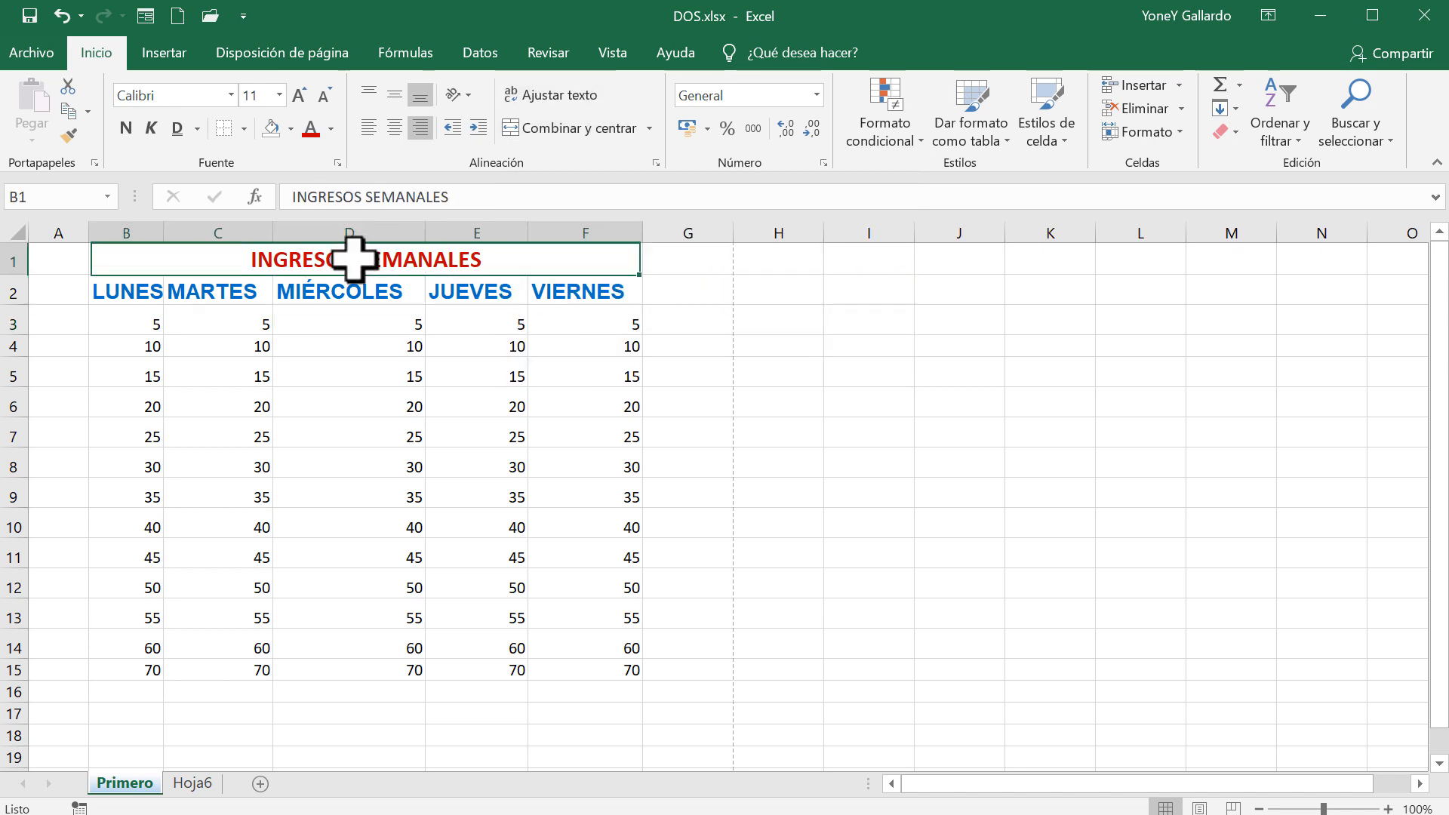
left_click(364, 127)
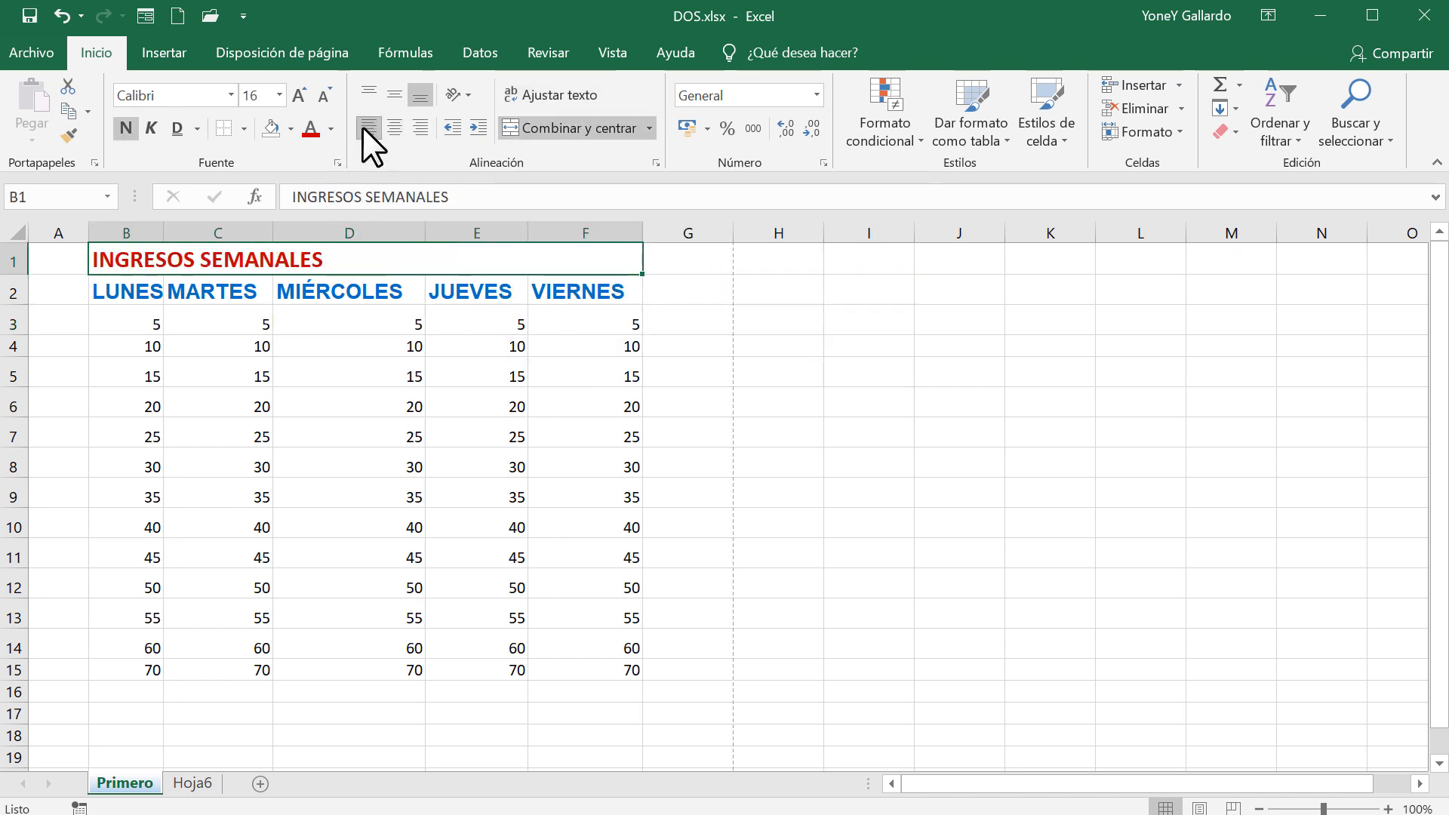
left_click(420, 128)
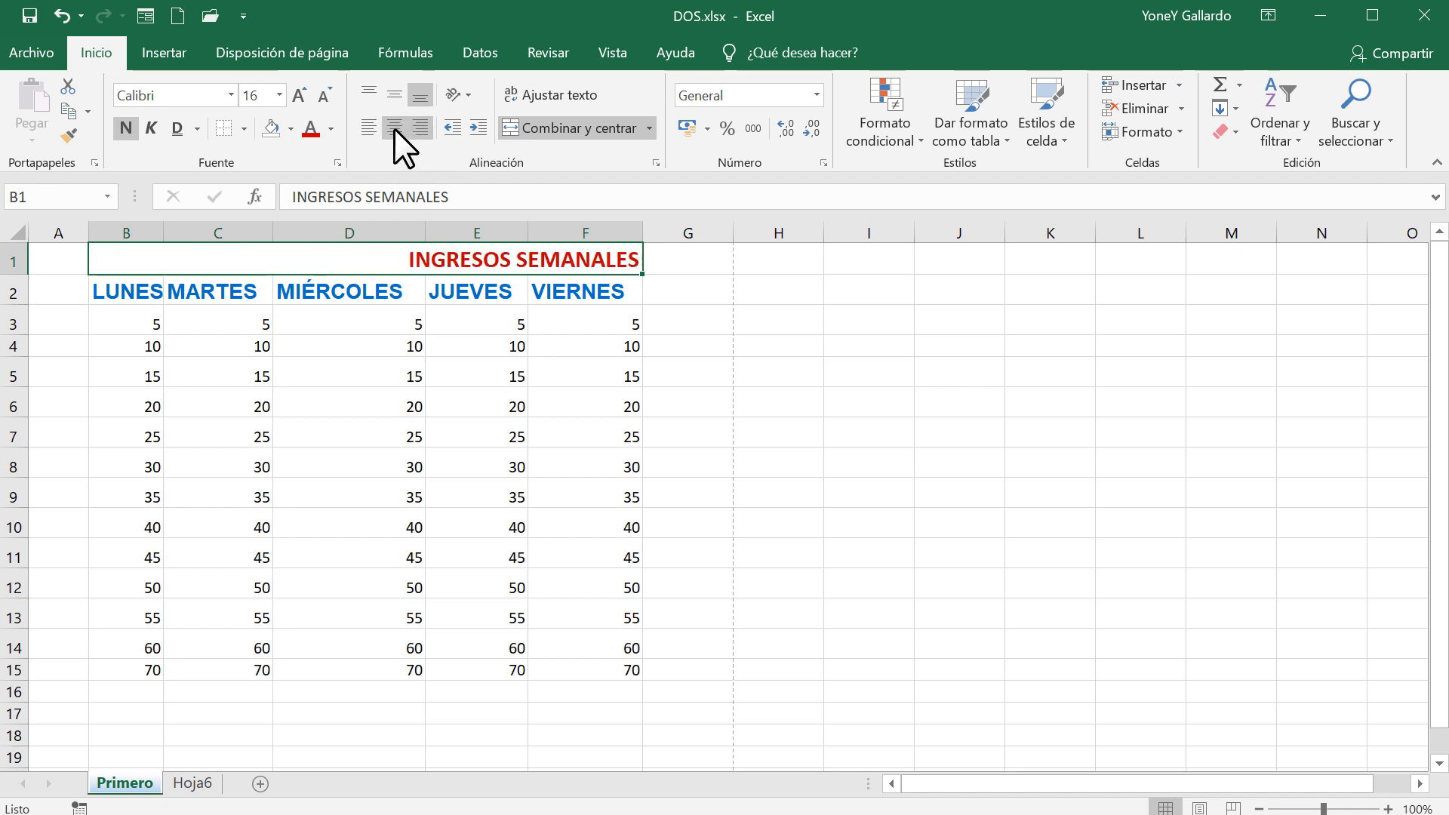
left_click(394, 129)
left_click(367, 330)
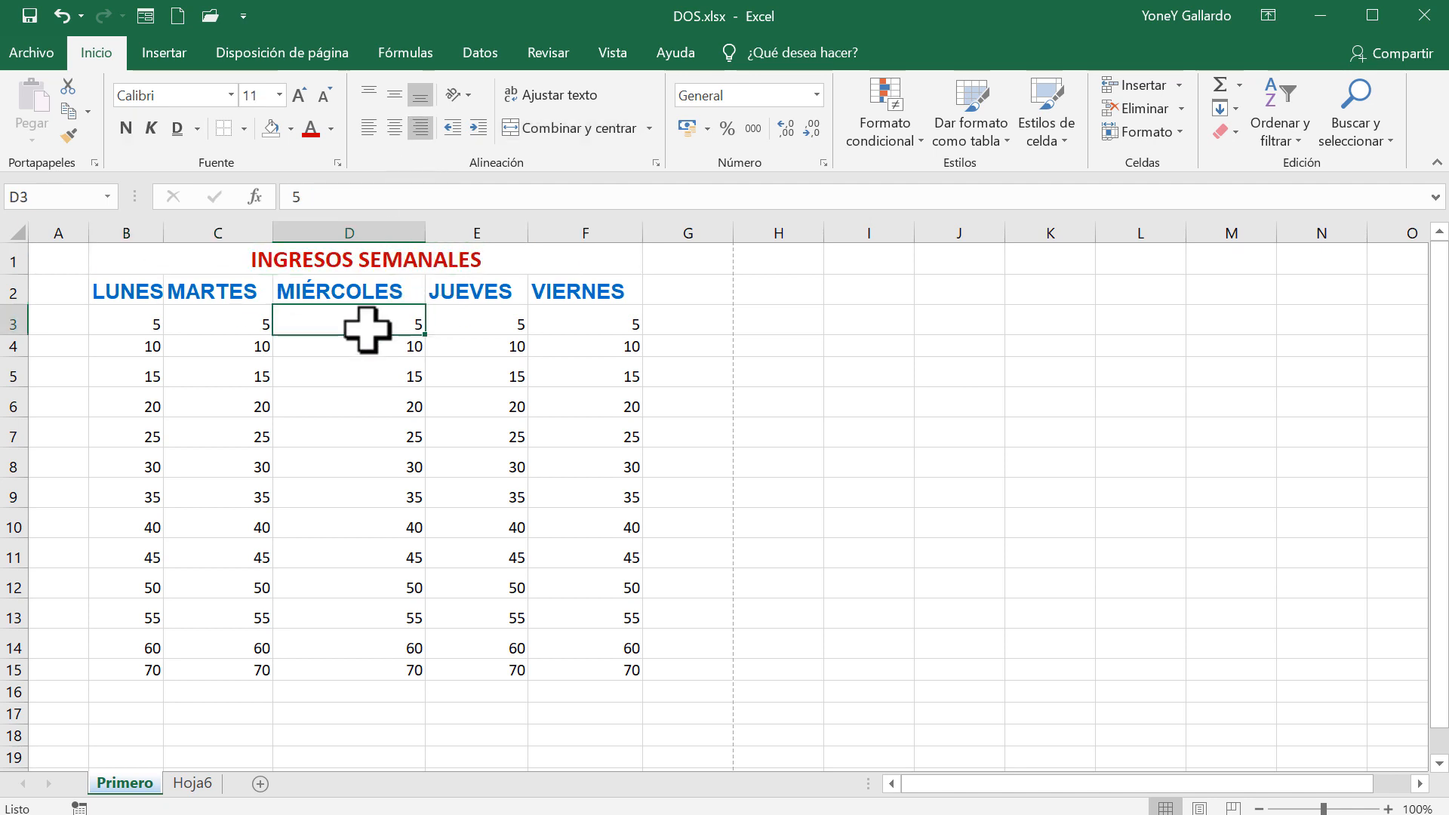
Check the number format of the merged title, the LUNES heading, B3, B4 and the empty cell B16
left_click(302, 259)
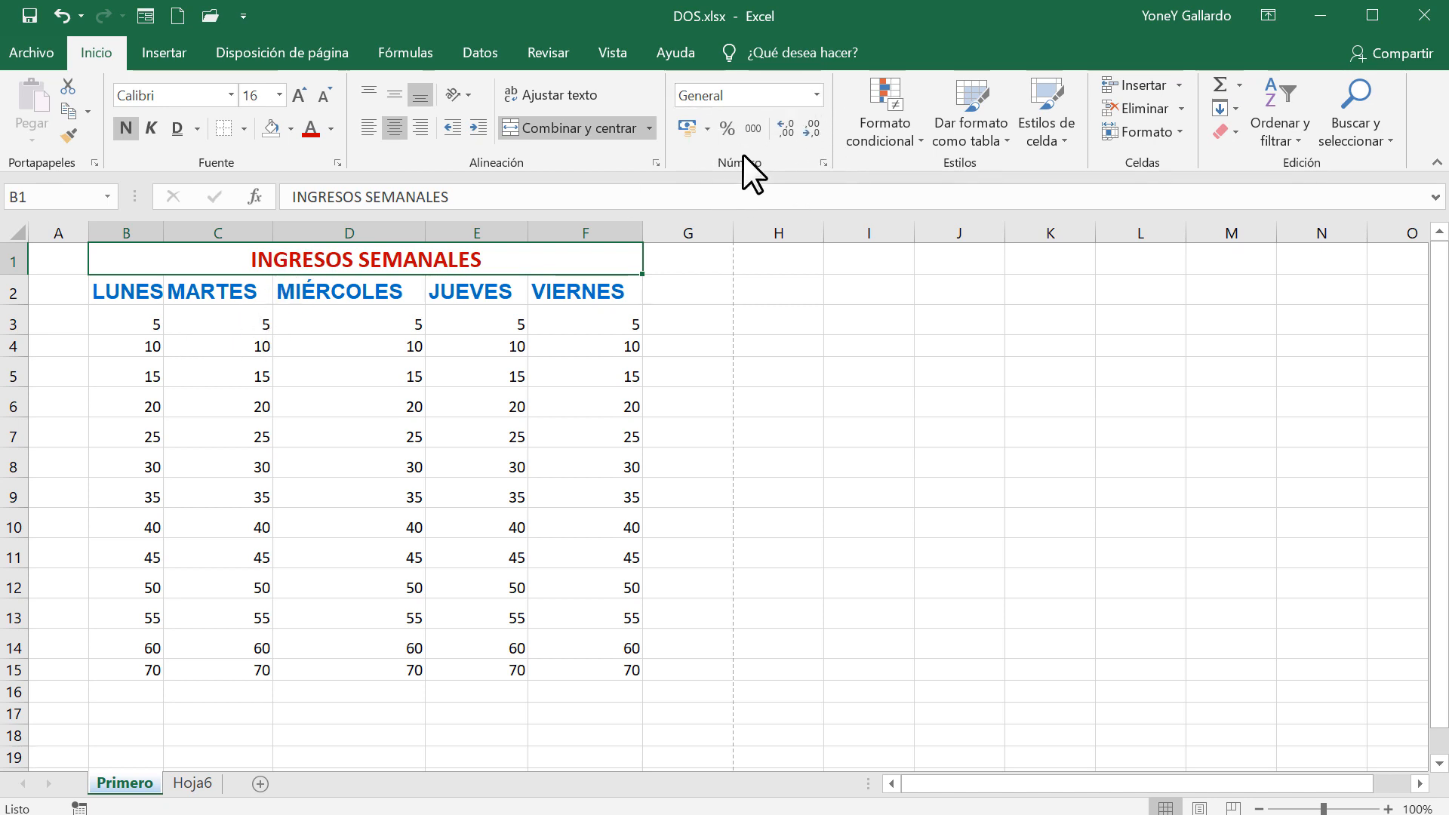
left_click(118, 297)
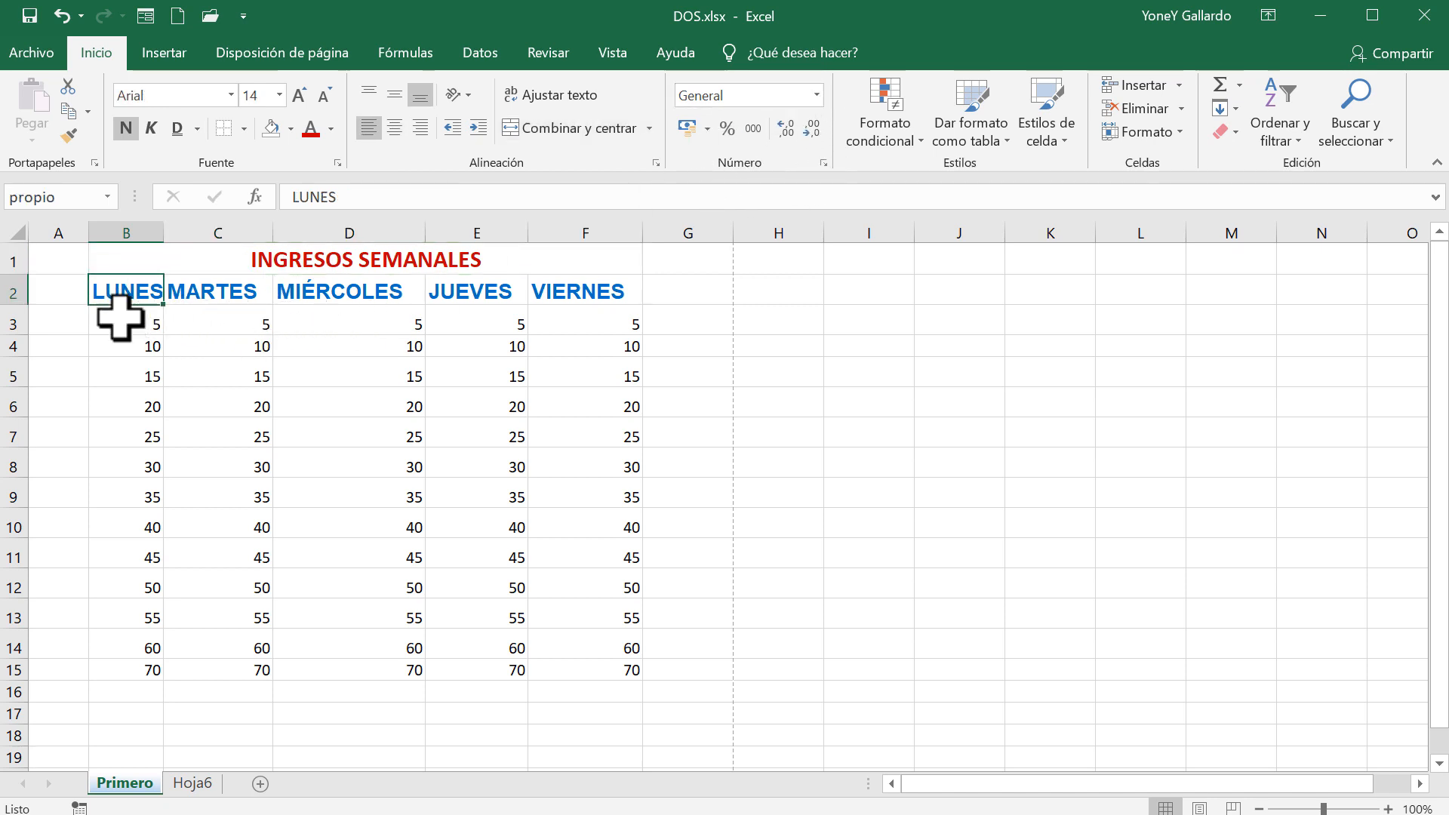
left_click(123, 325)
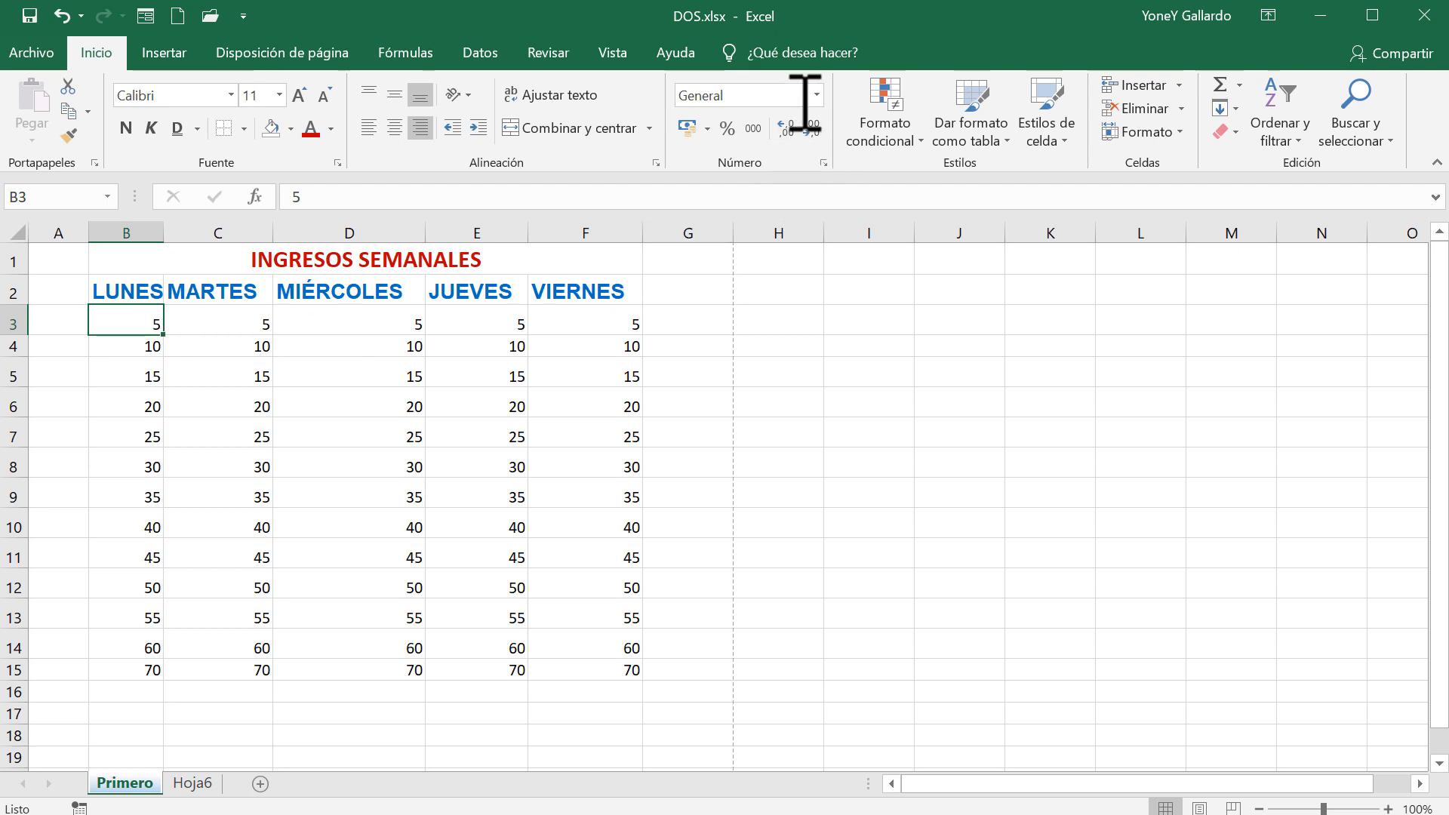
left_click(117, 345)
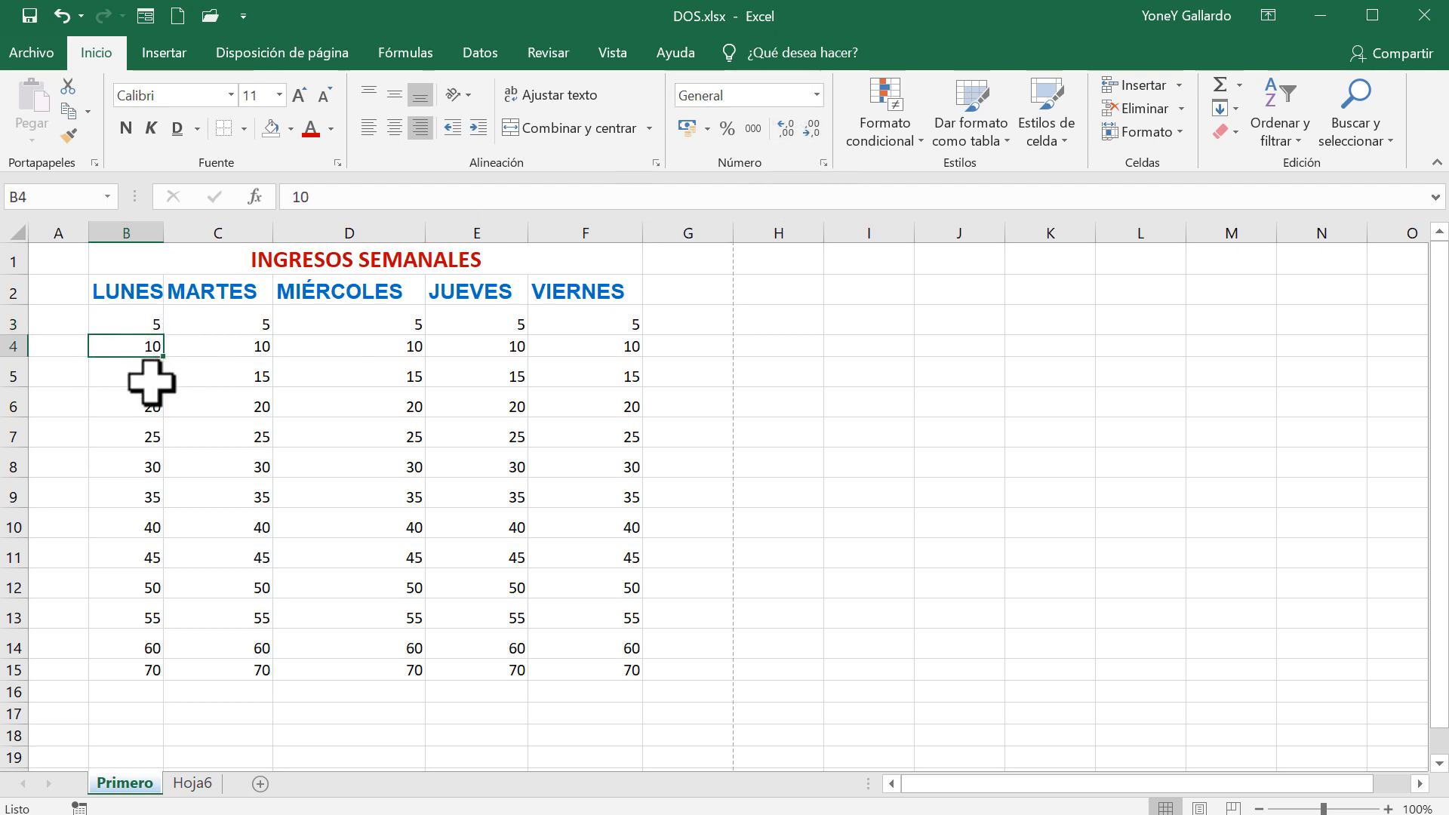
left_click(133, 687)
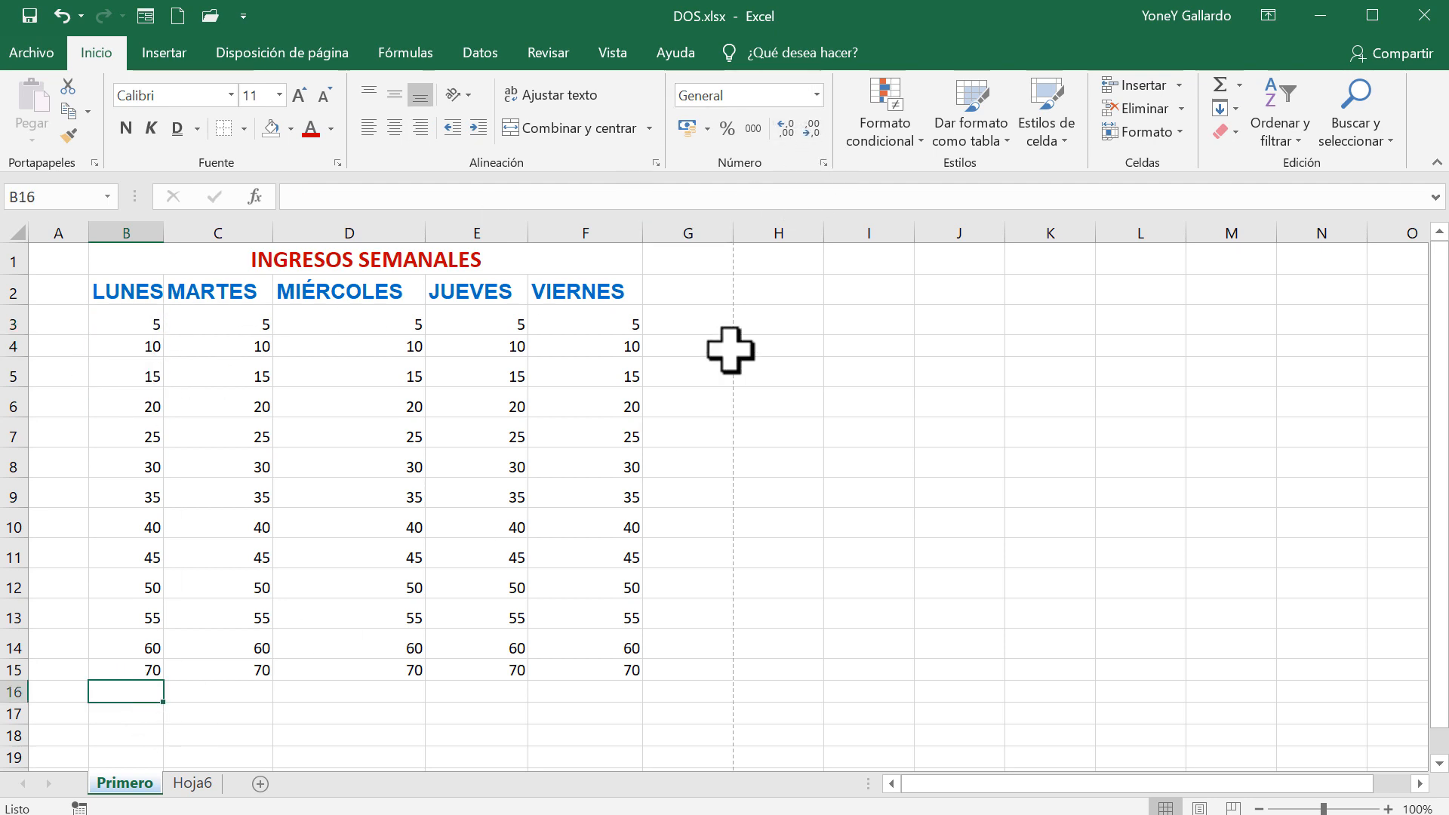
Enter the date 12/12/2019 in J3 and check the number format of that cell
left_click(953, 317)
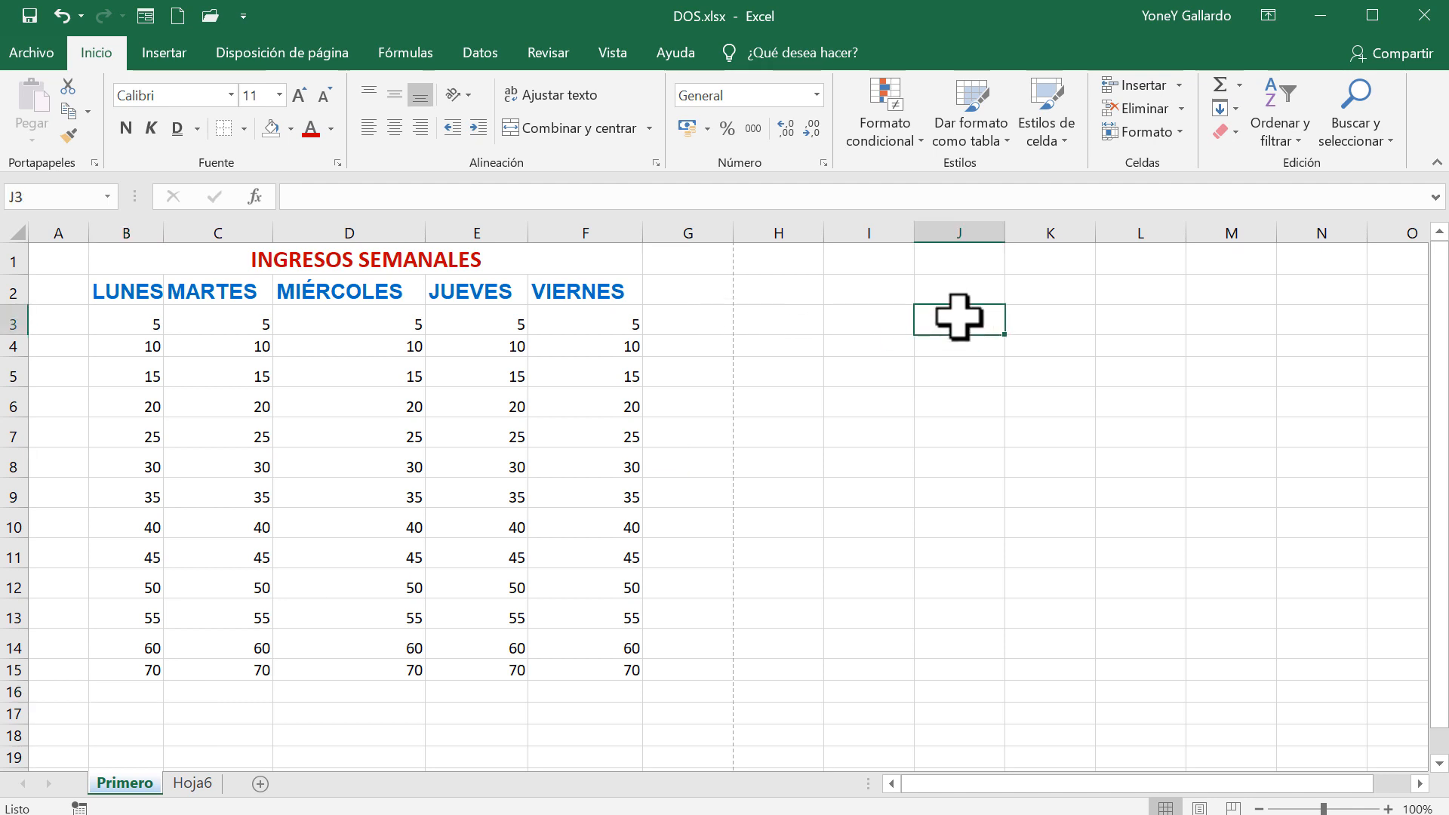
type("12/12/2019")
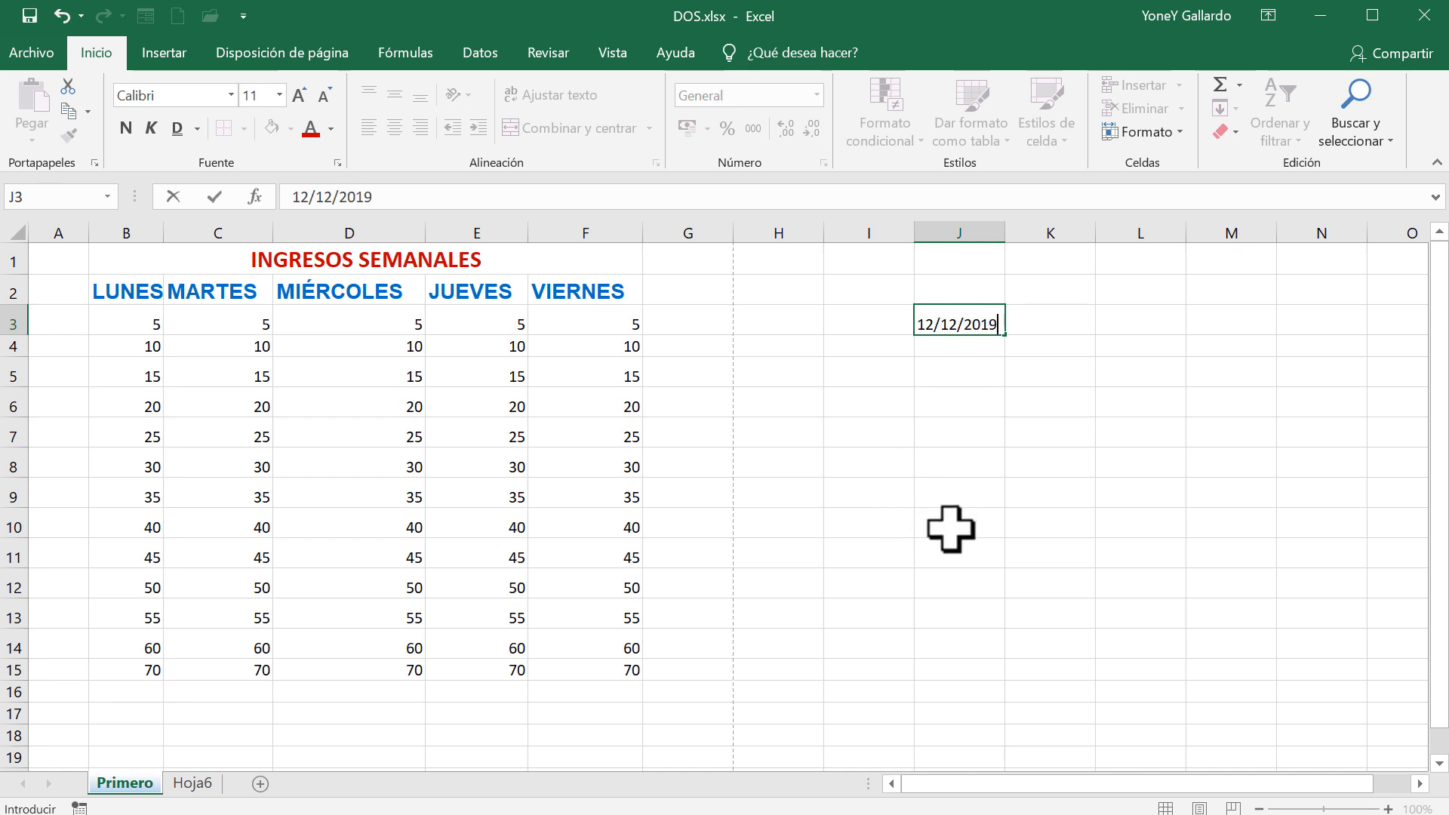
key("Return")
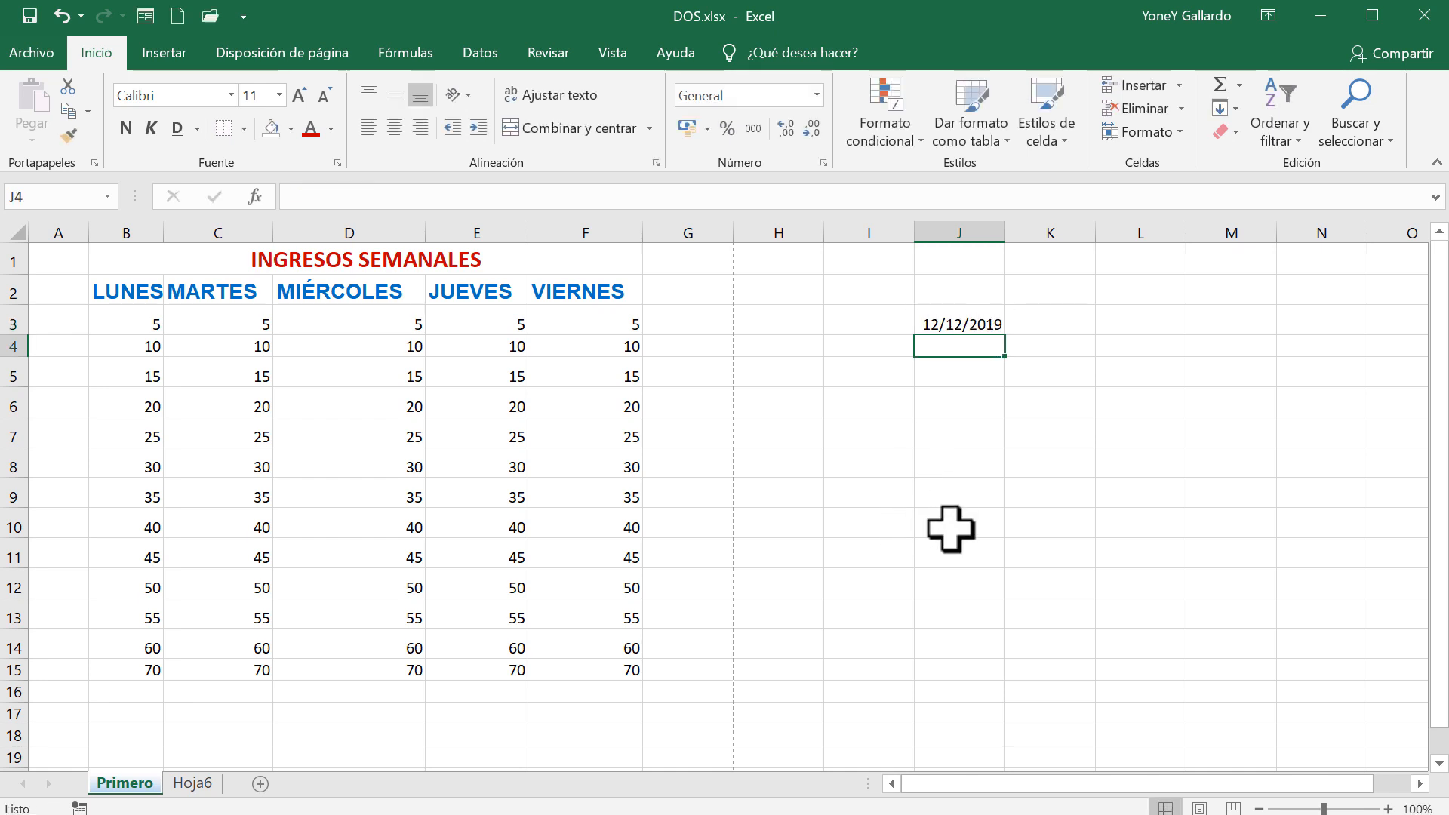
left_click(955, 321)
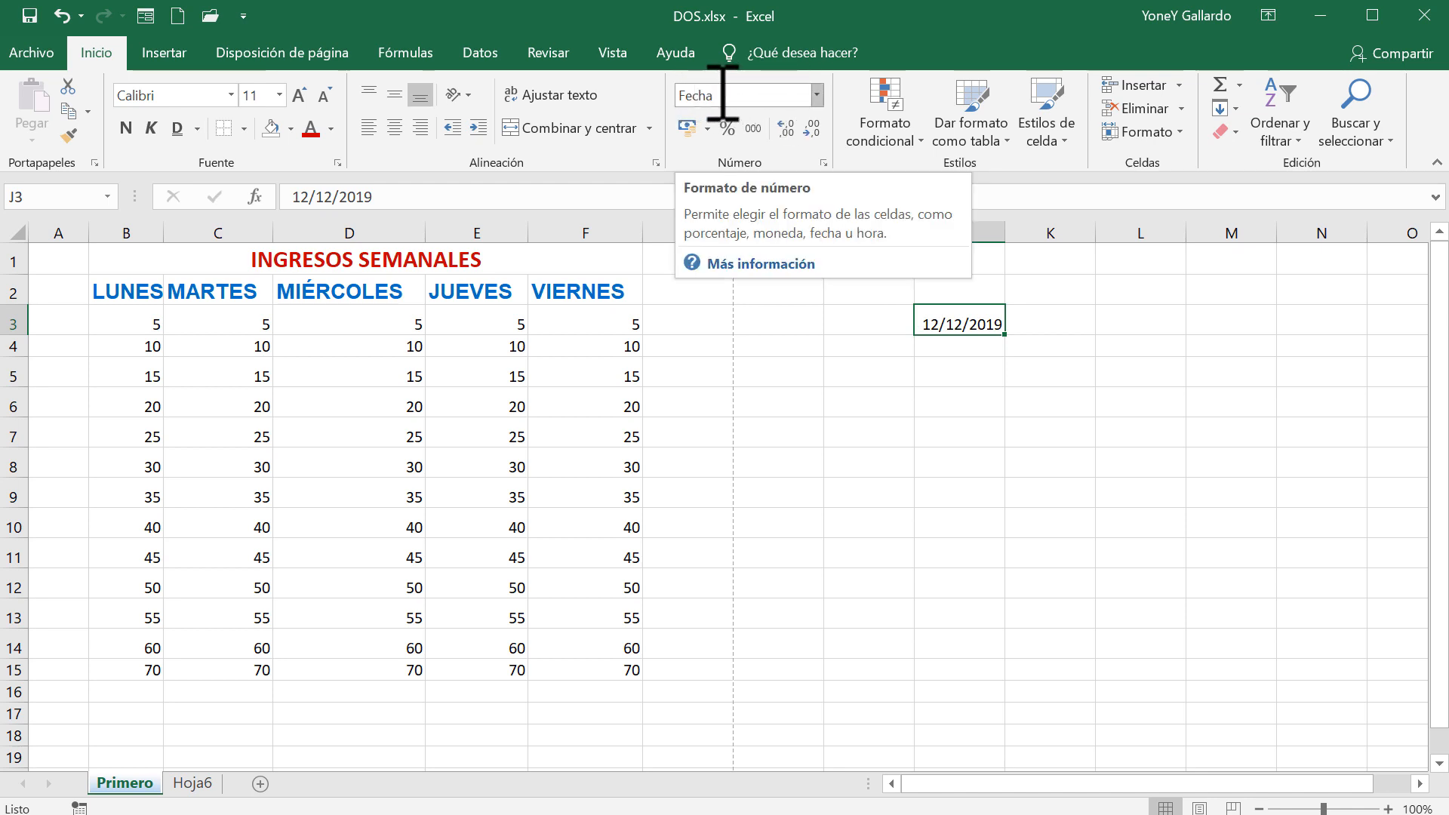
Apply the Número format to F3 under VIERNES, and return the cell to General
left_click(585, 326)
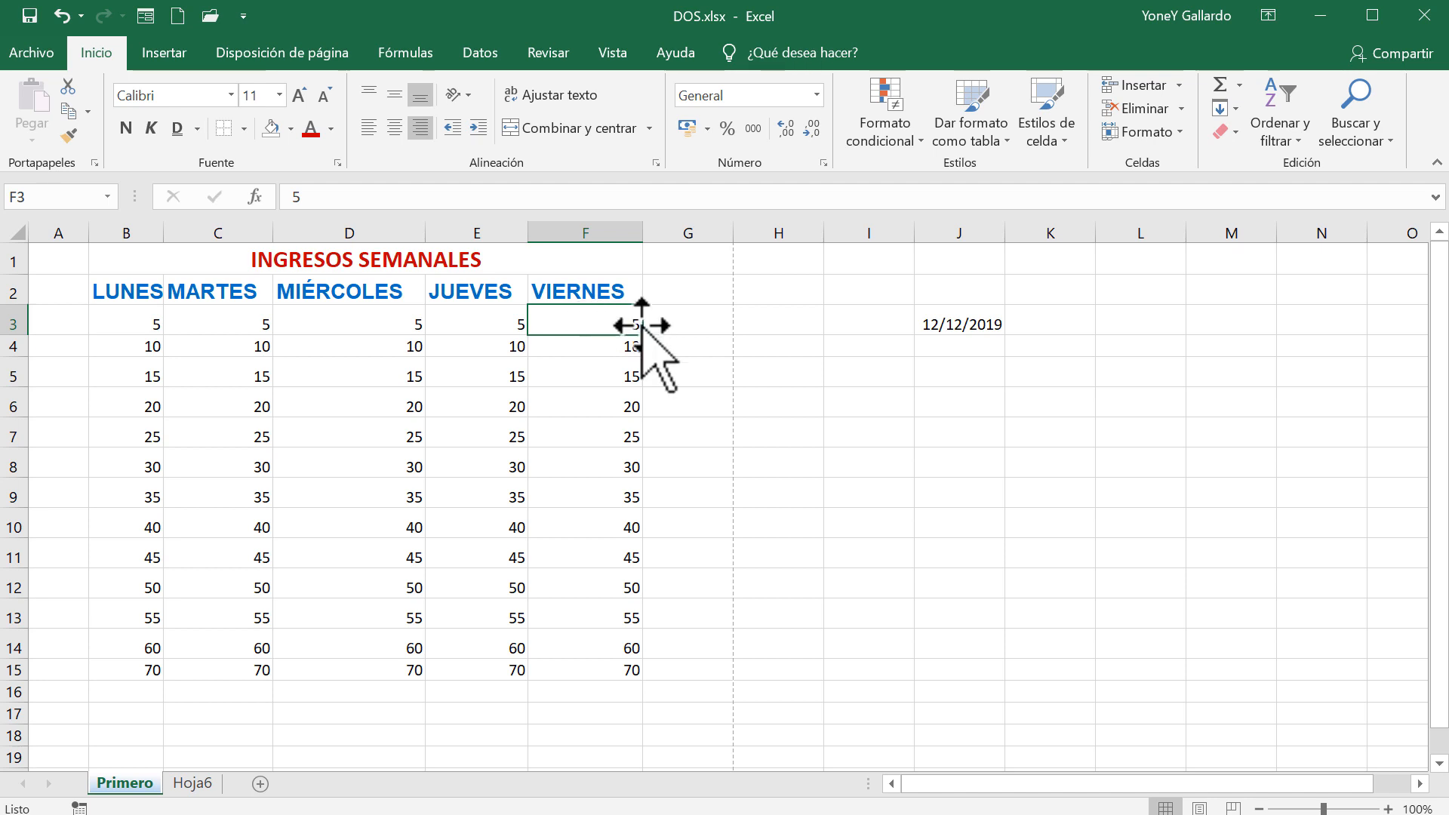
left_click(604, 280)
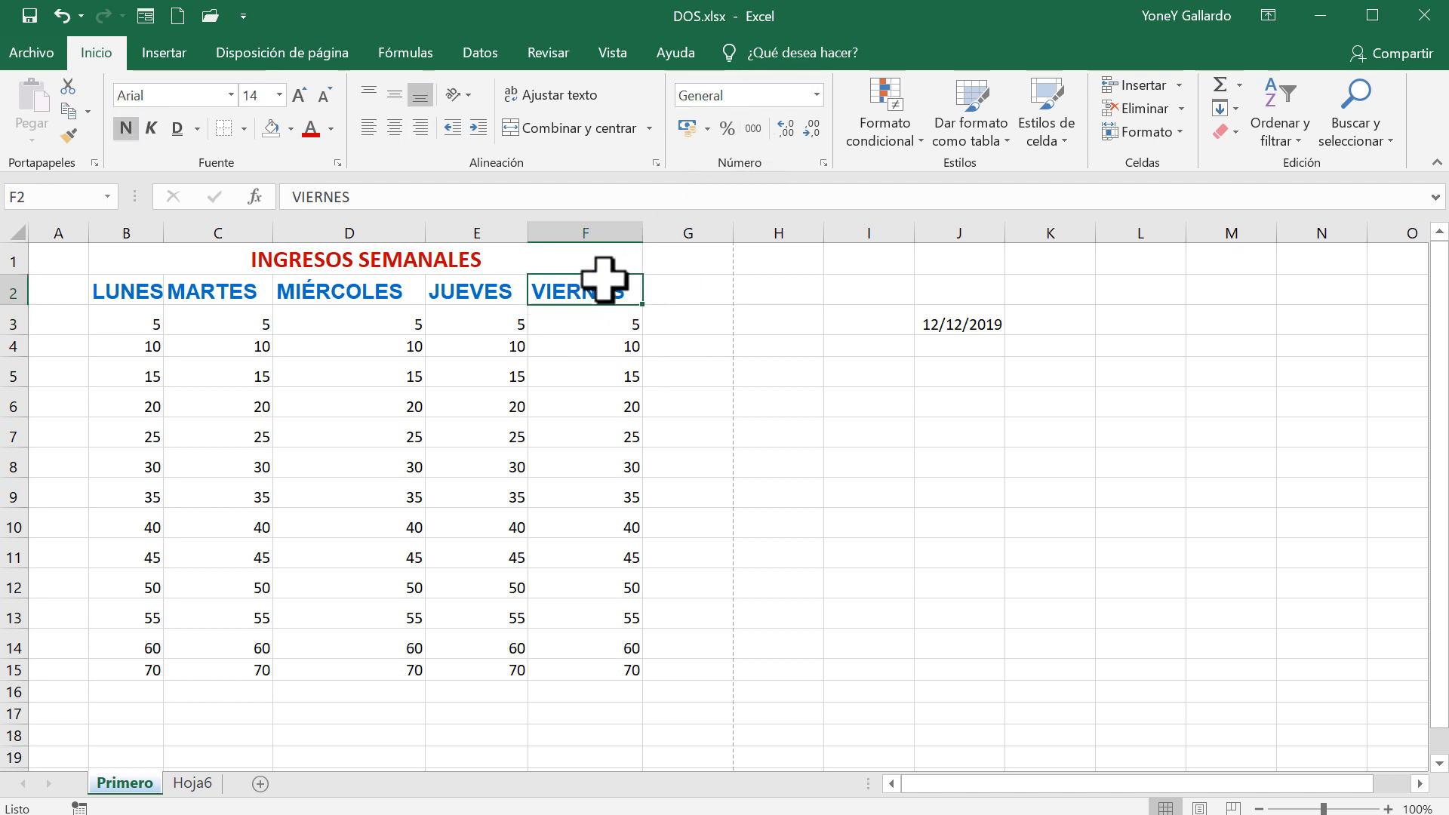
left_click(599, 318)
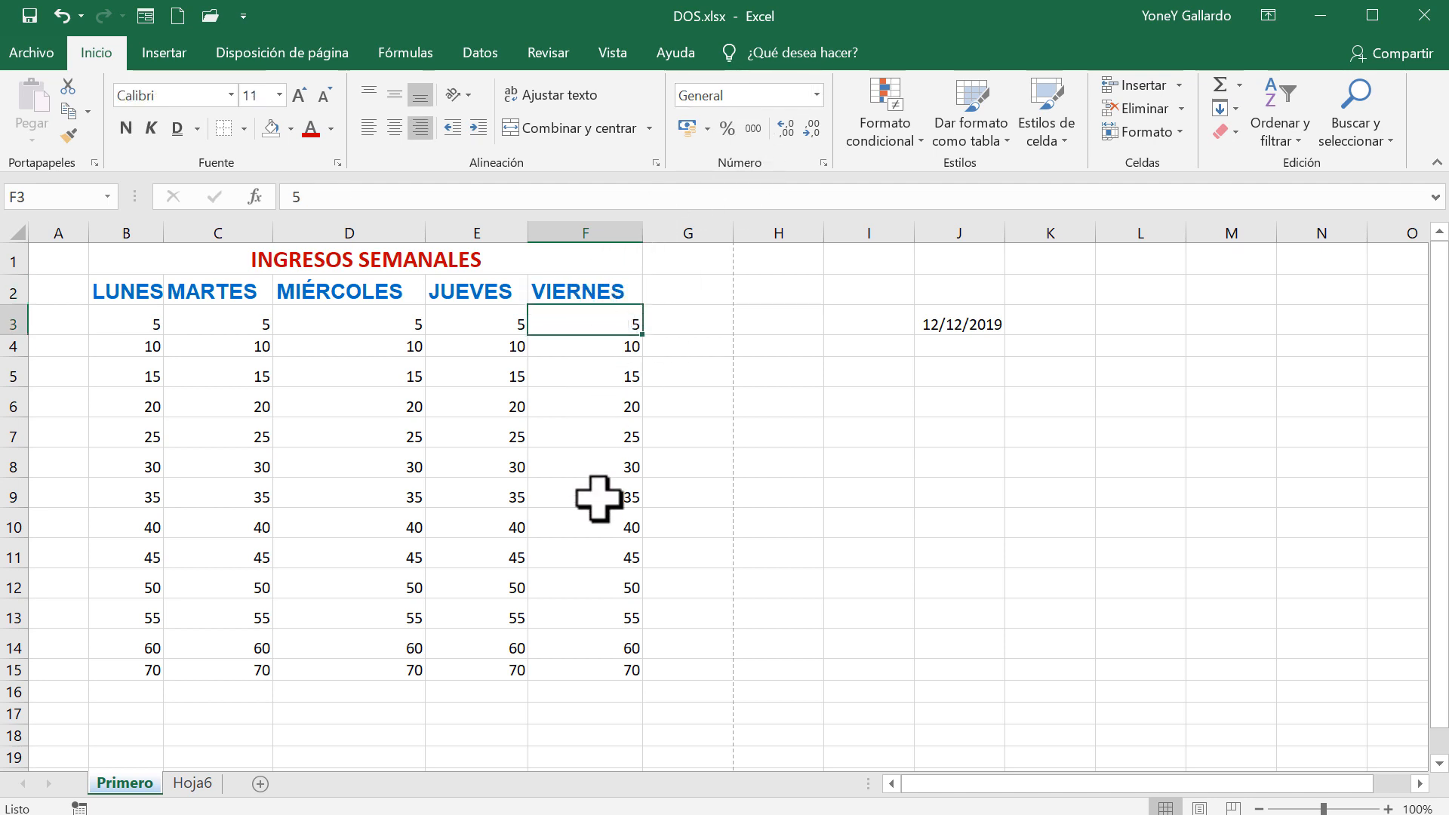
left_click(815, 85)
left_click(762, 189)
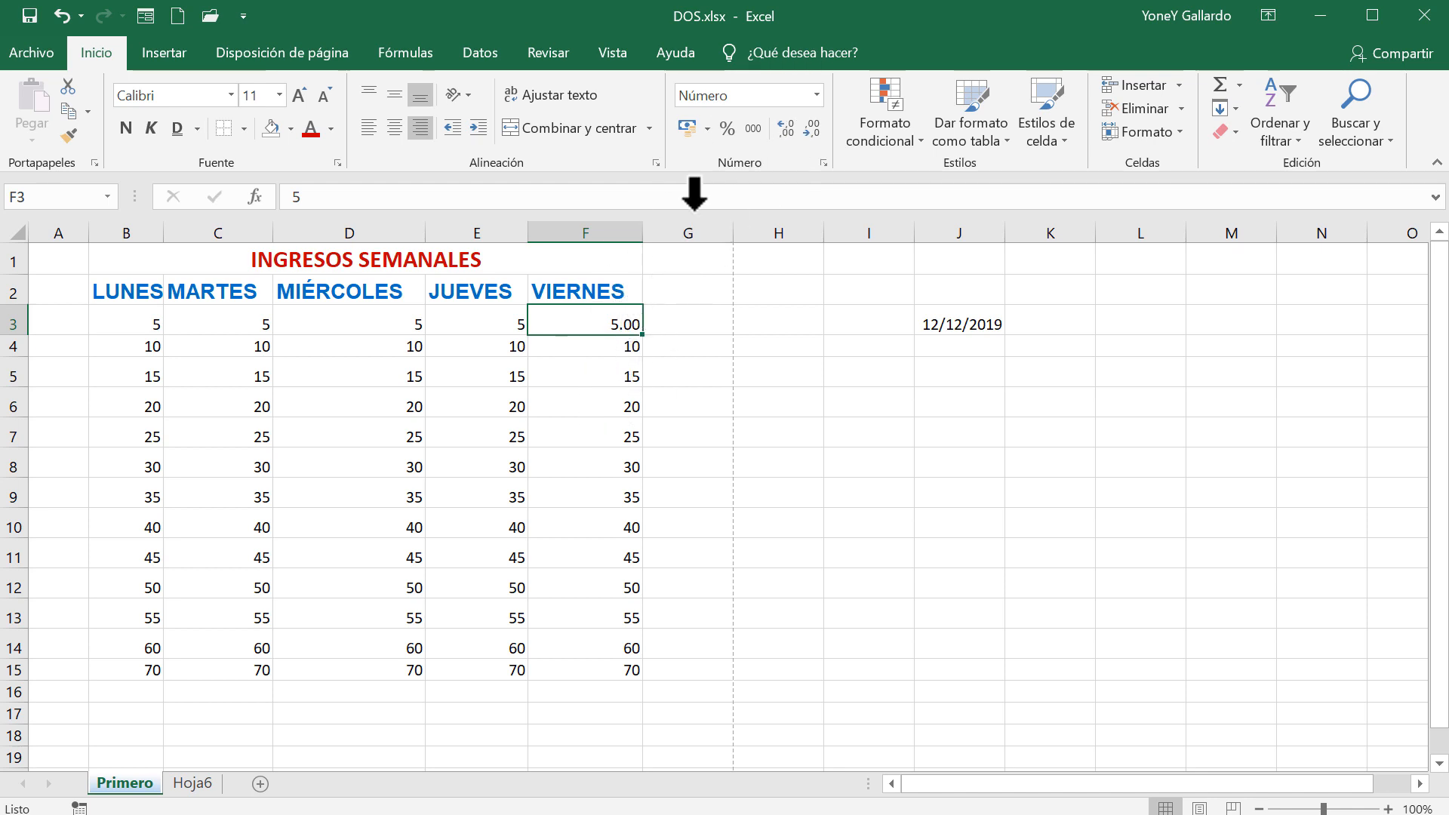
left_click(815, 95)
left_click(736, 136)
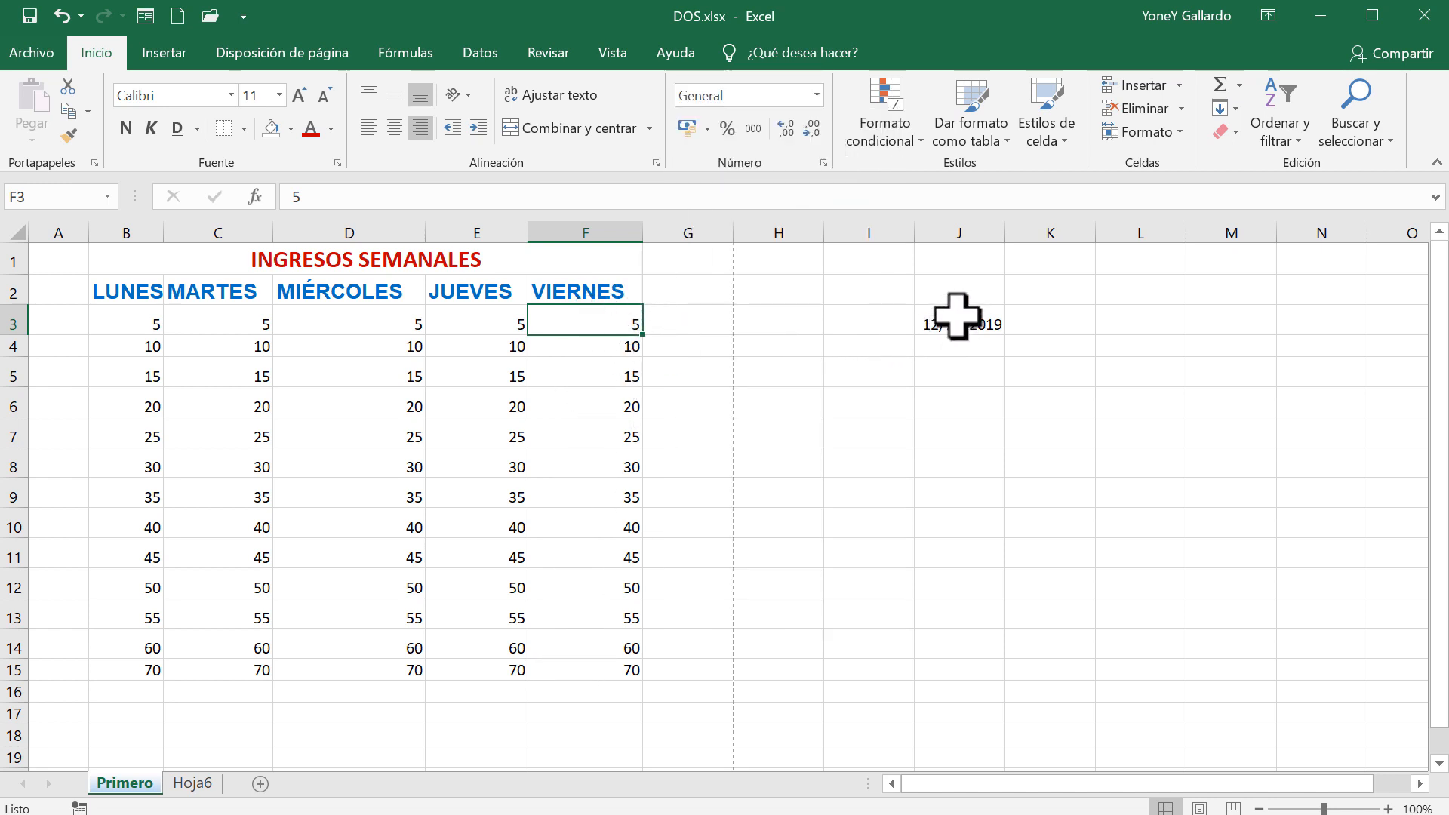
Select the VIERNES values in F3:F15 and review the number formats available for them
left_click(126, 325)
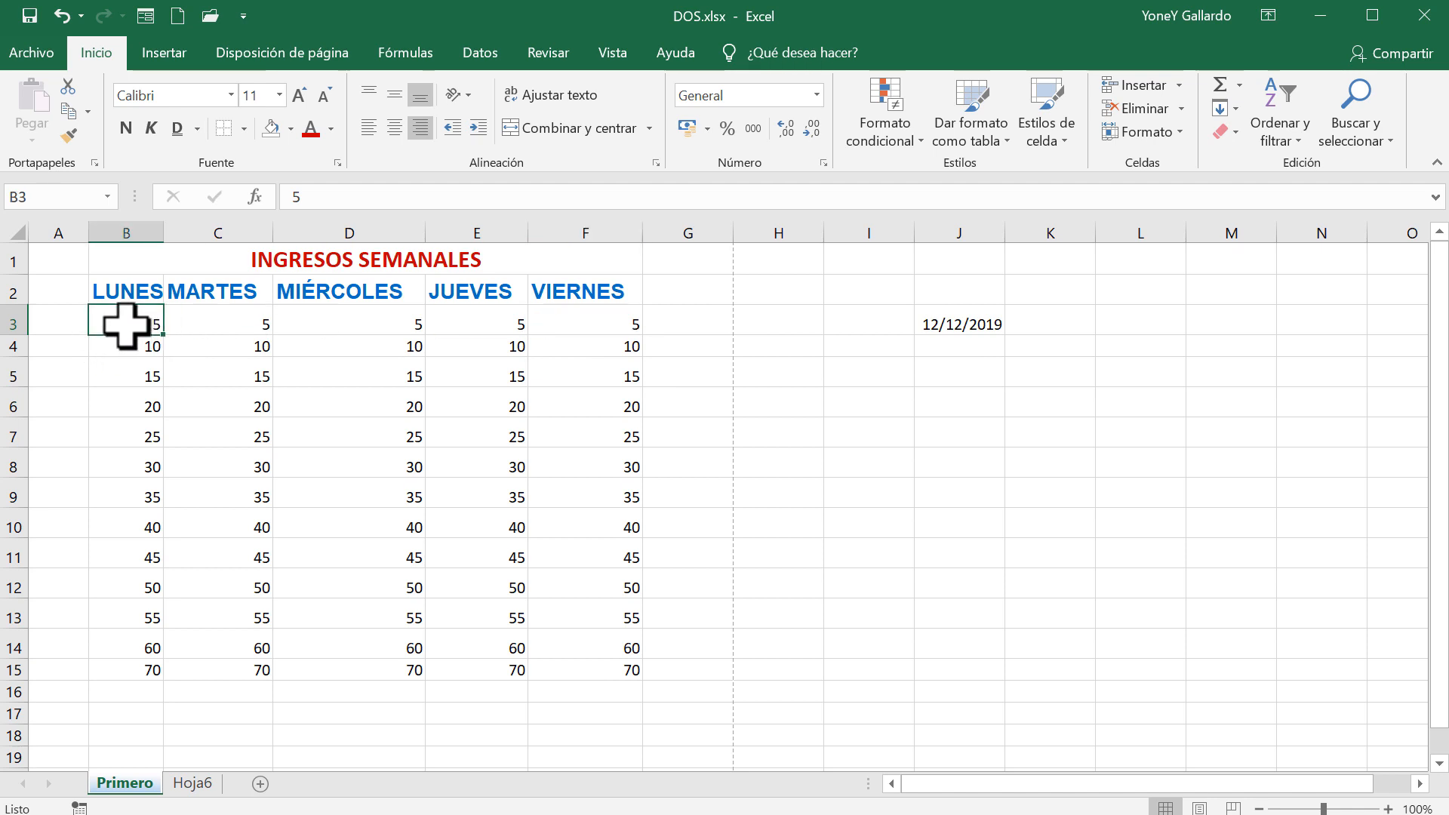
left_click(582, 324)
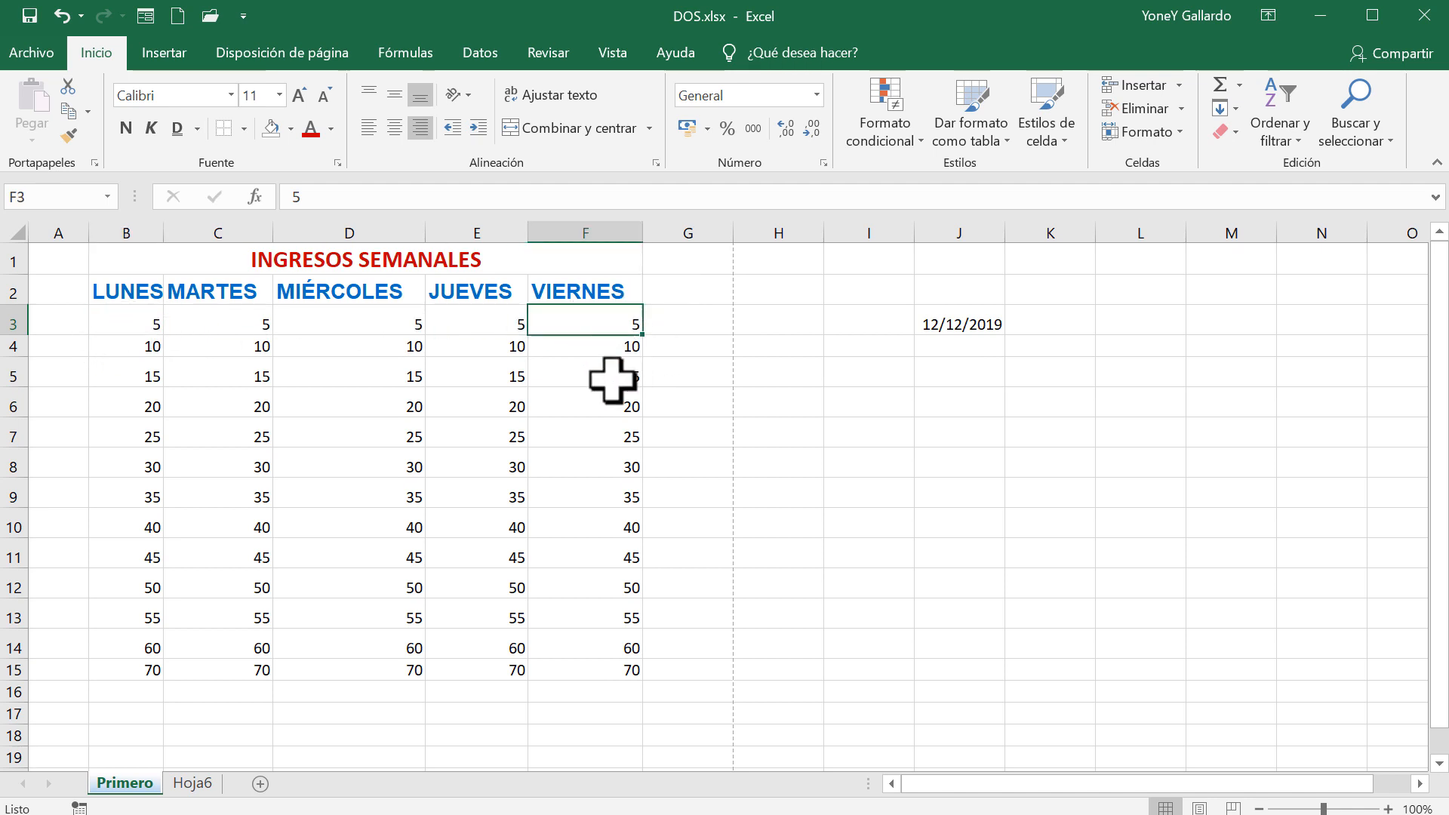
left_click_drag(618, 670, 615, 324)
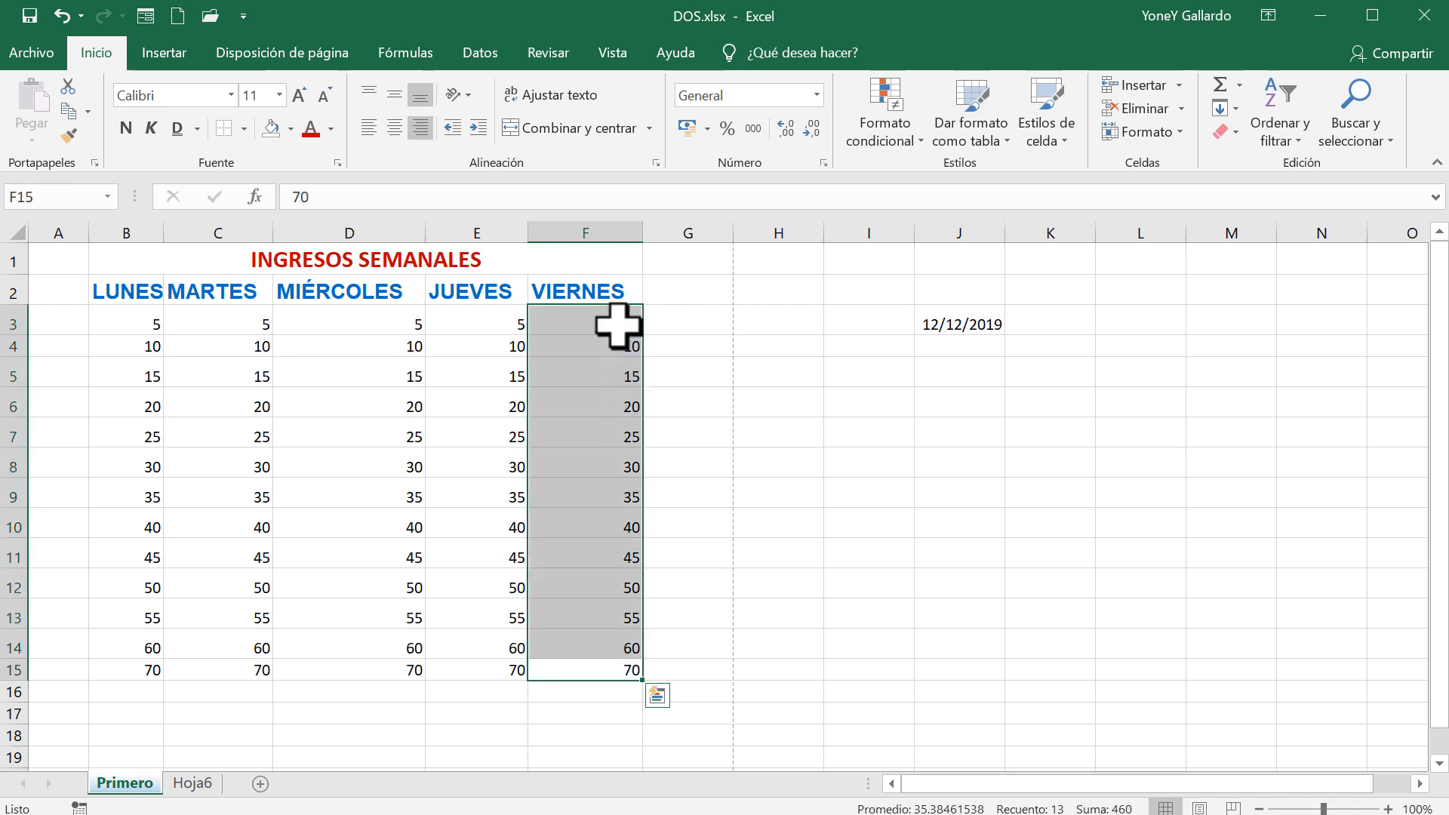
left_click(815, 93)
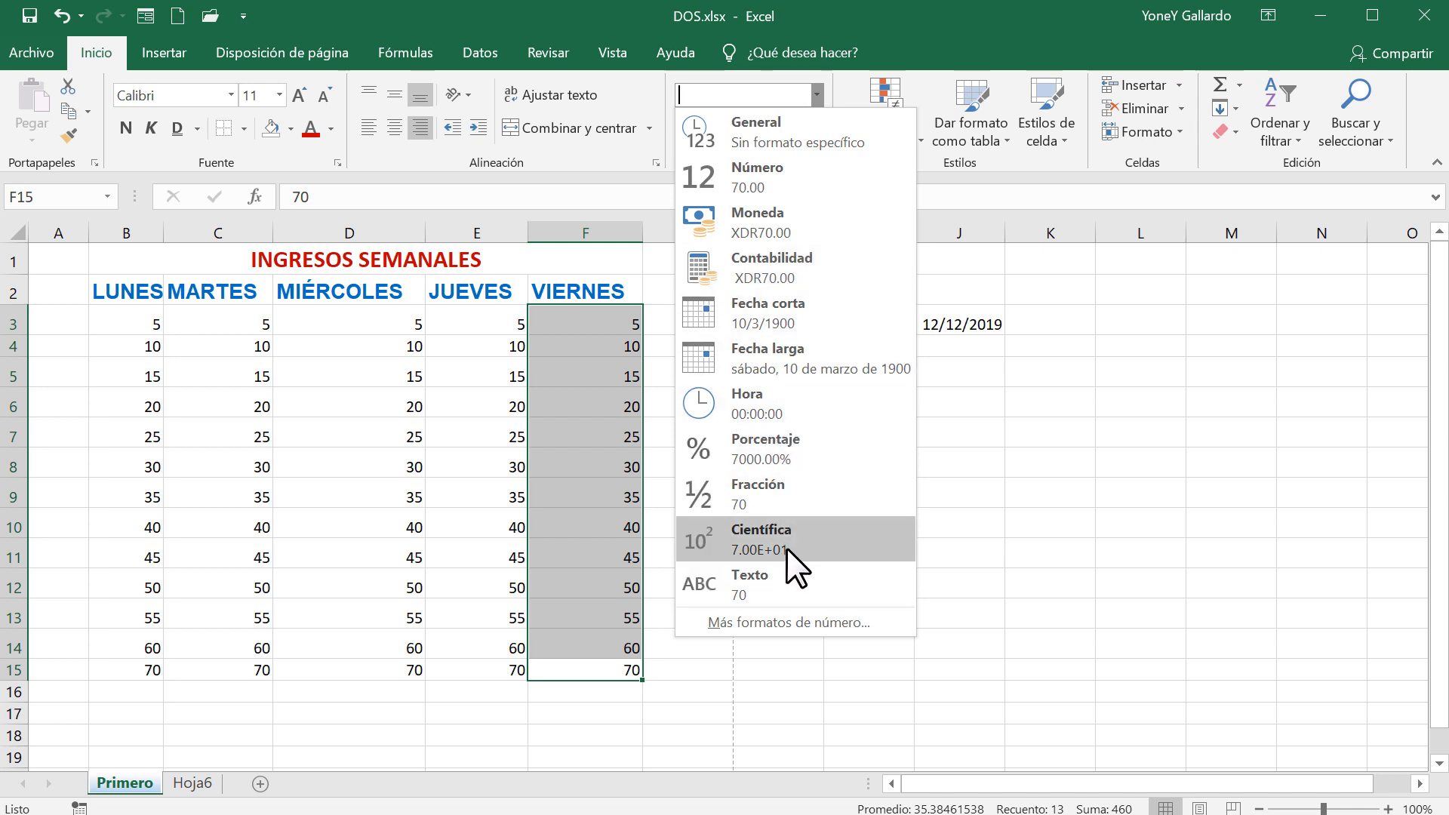
left_click(607, 323)
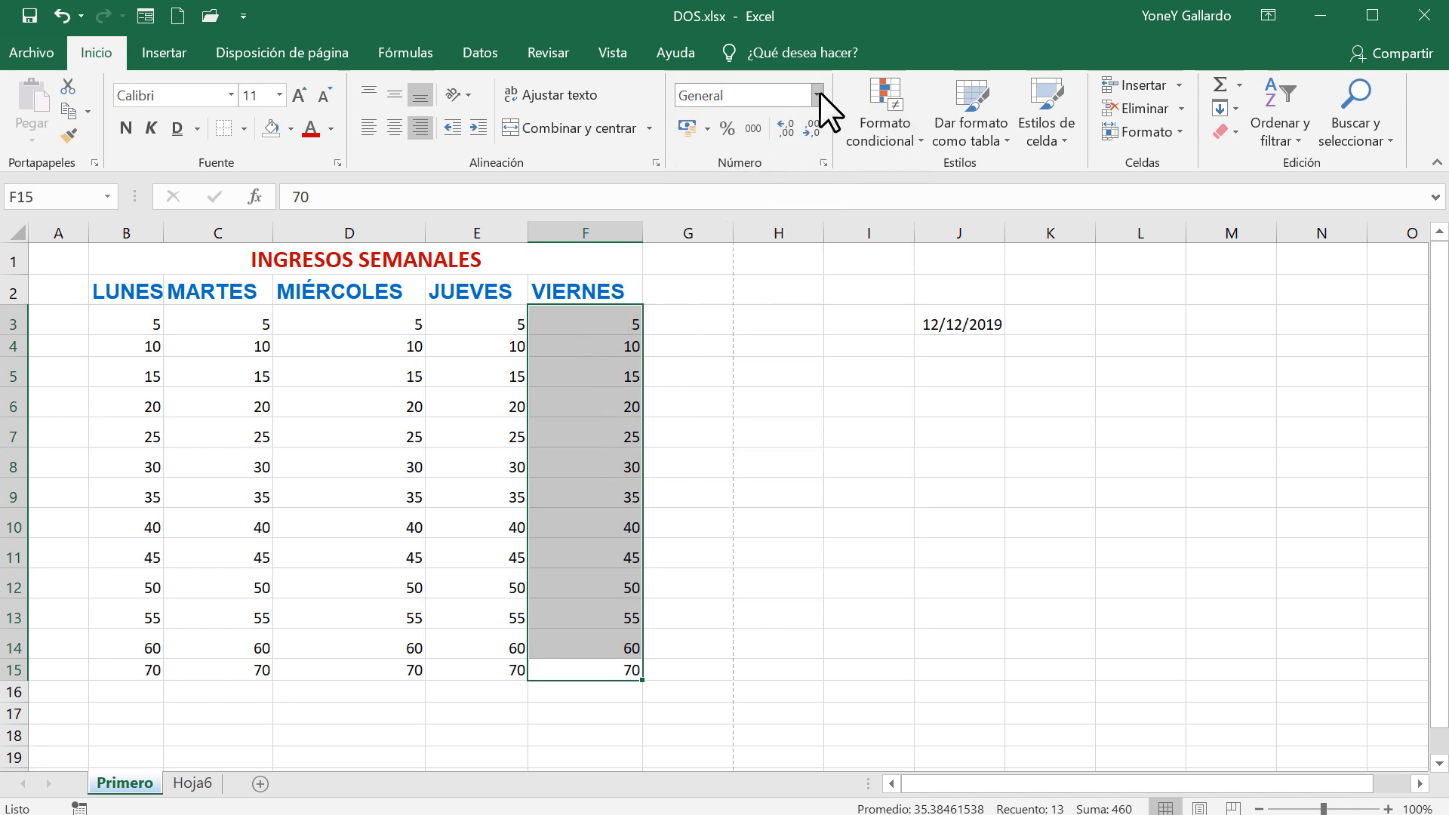
left_click(678, 471)
Apply the General number format to B3 under LUNES
left_click(136, 319)
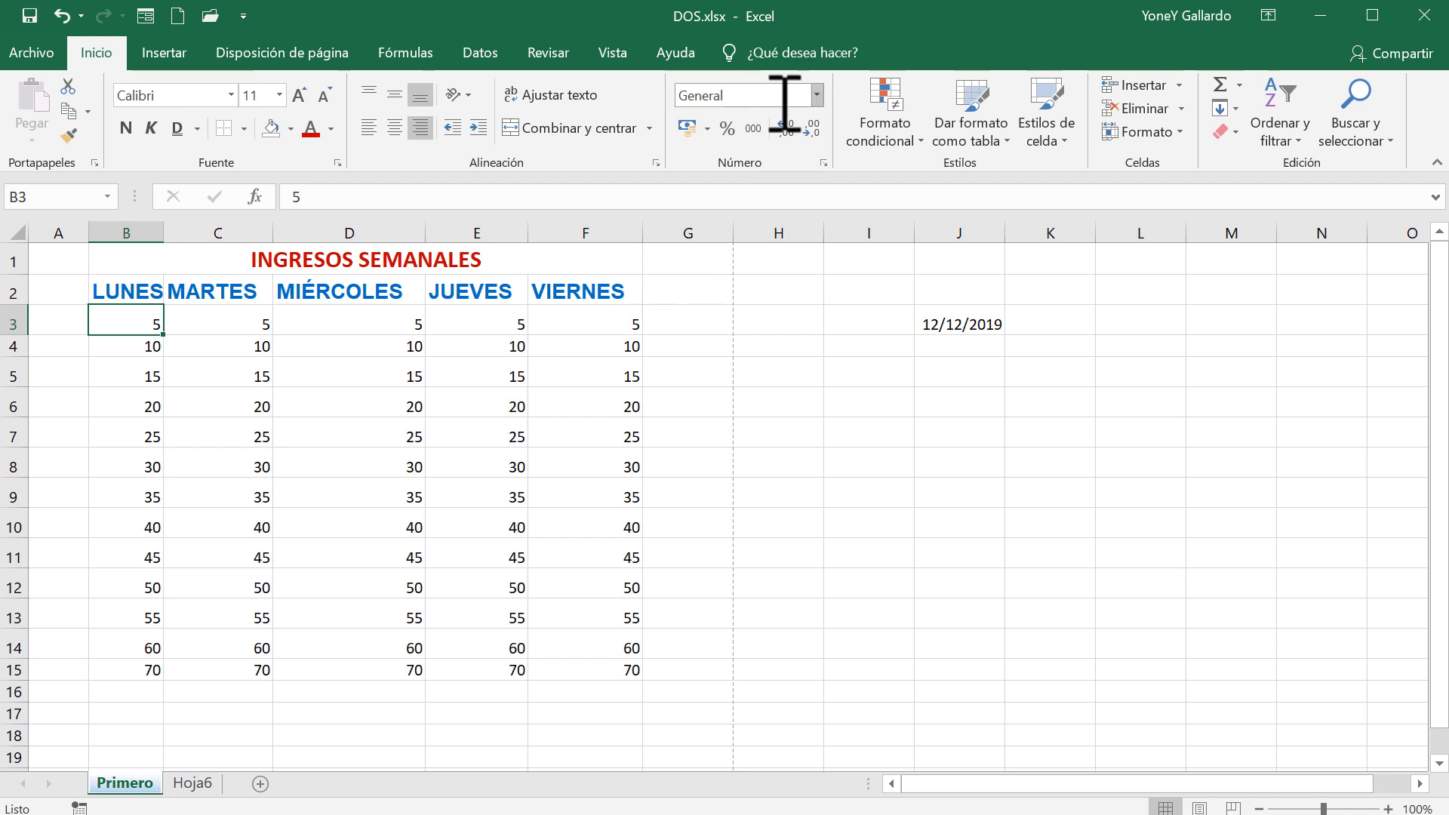
left_click(816, 95)
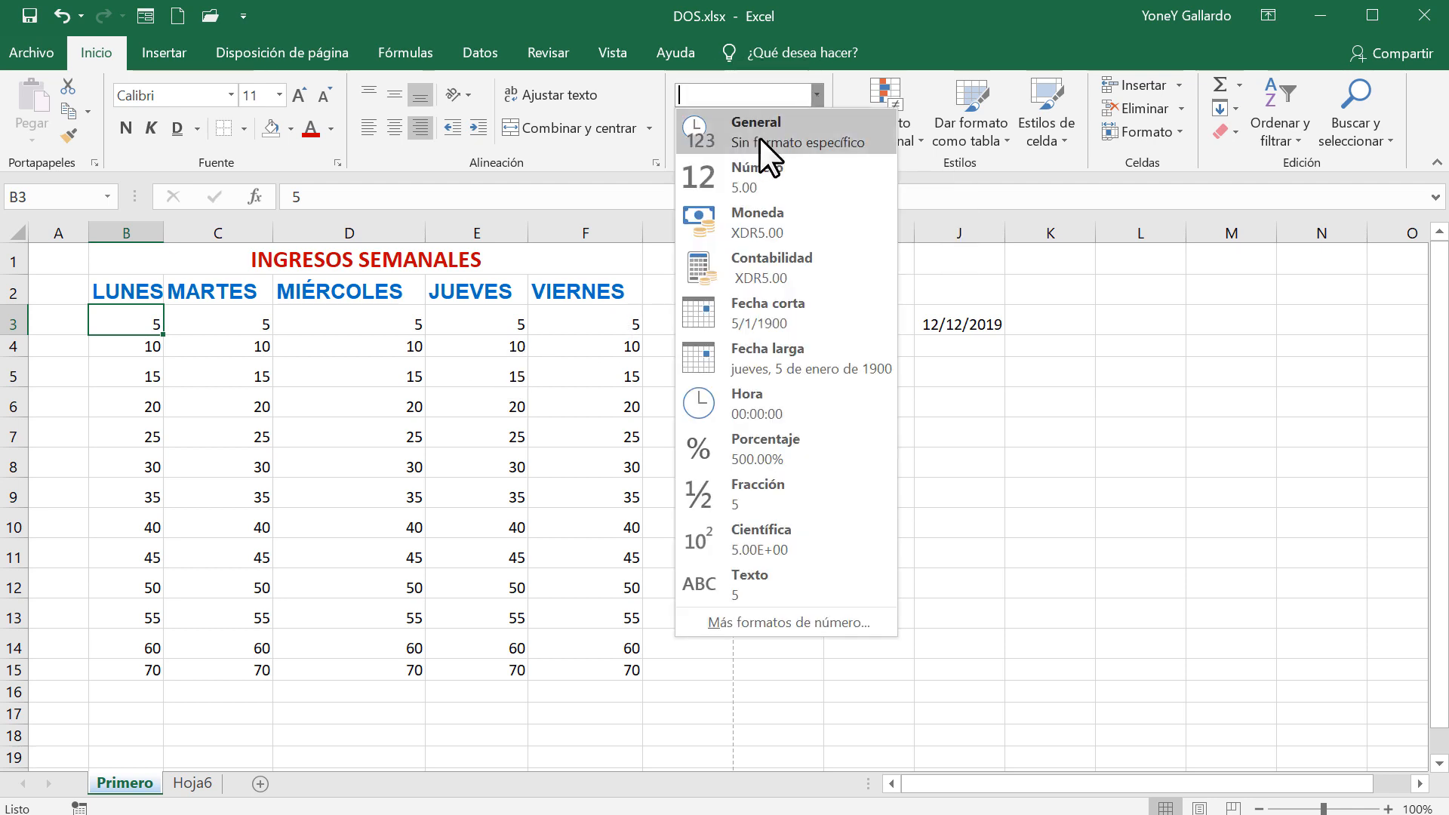
left_click(777, 136)
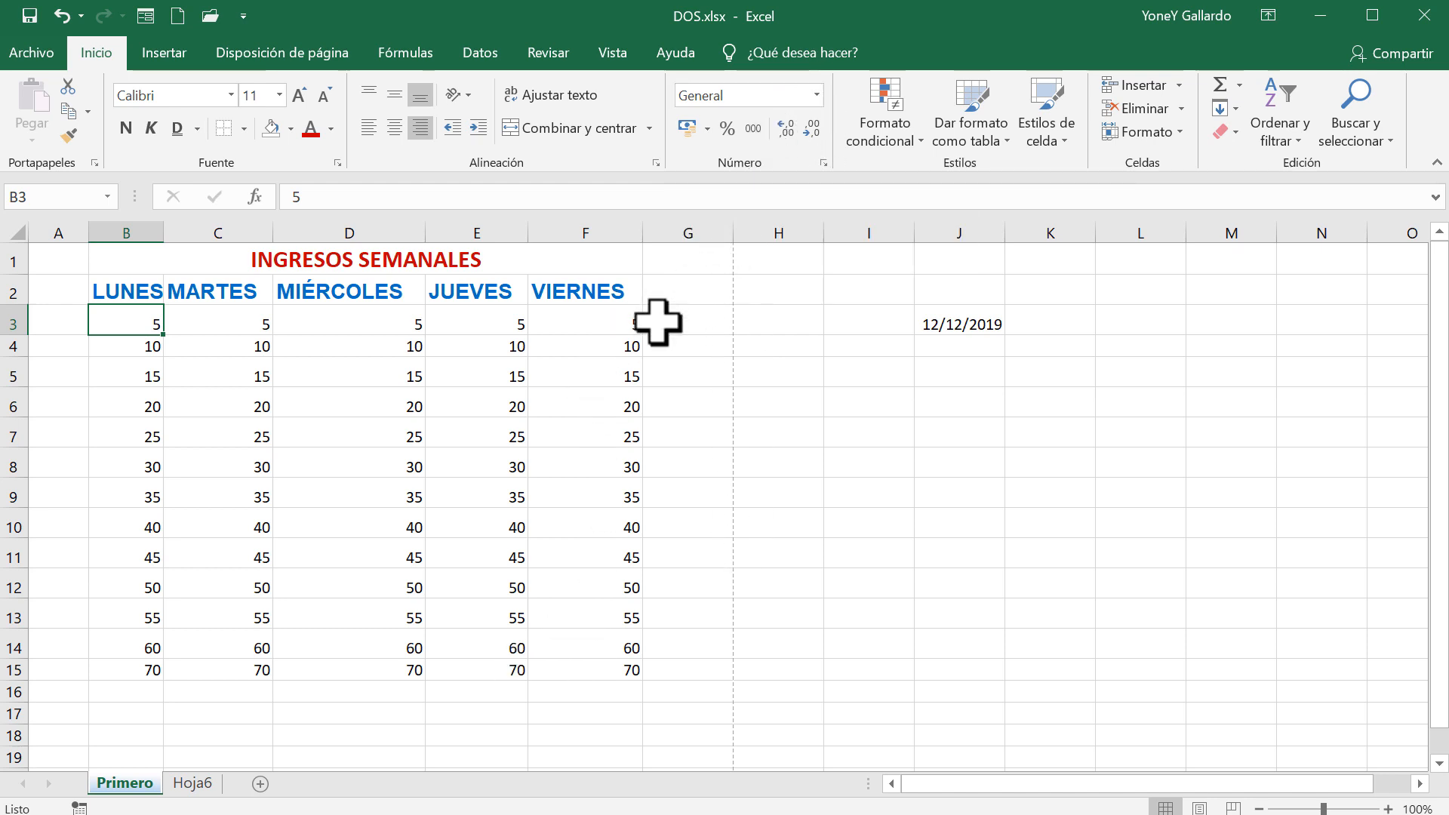
Try the percentage style and the thousands style on F4, undoing each one
left_click(594, 349)
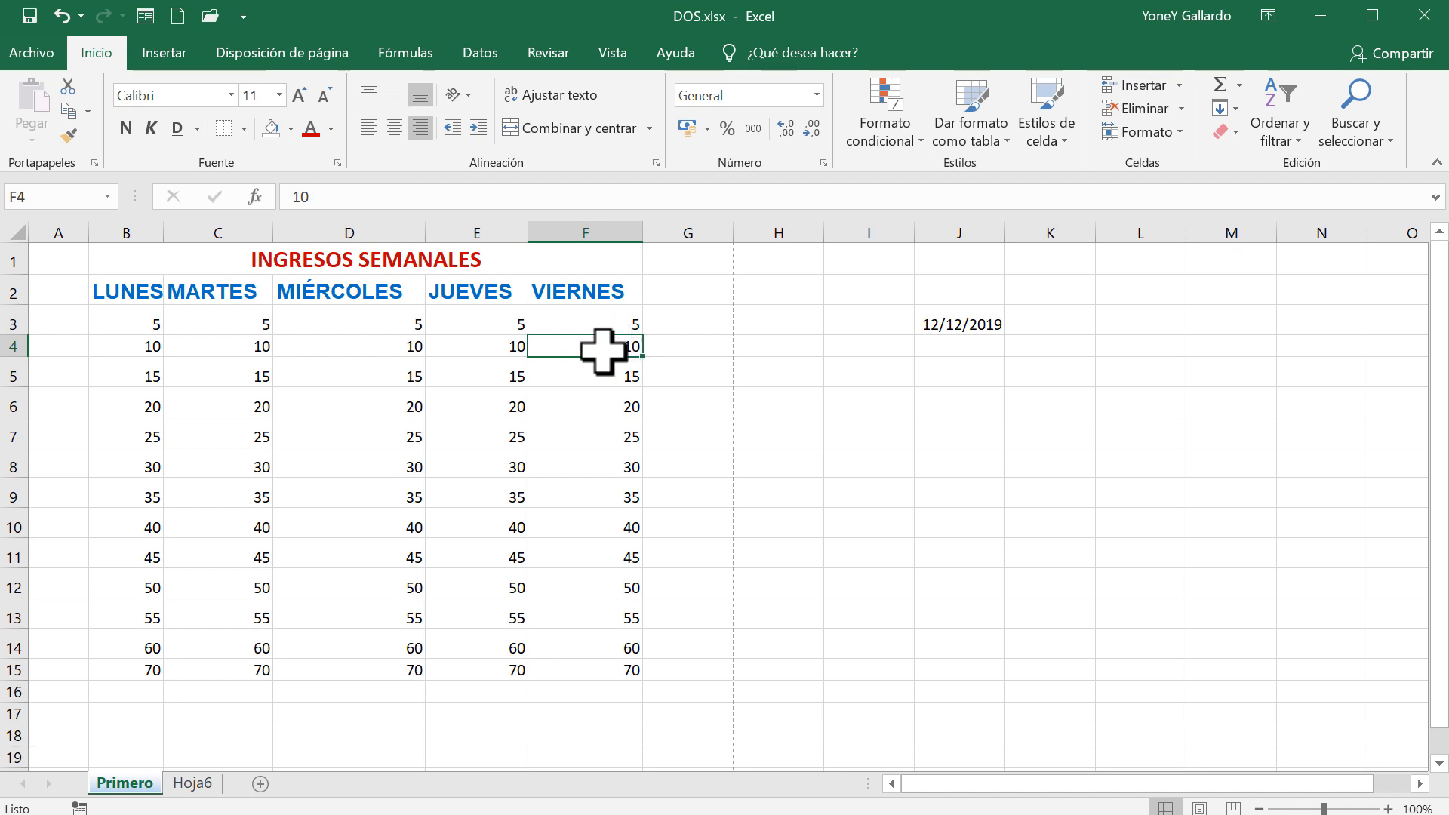
left_click(726, 125)
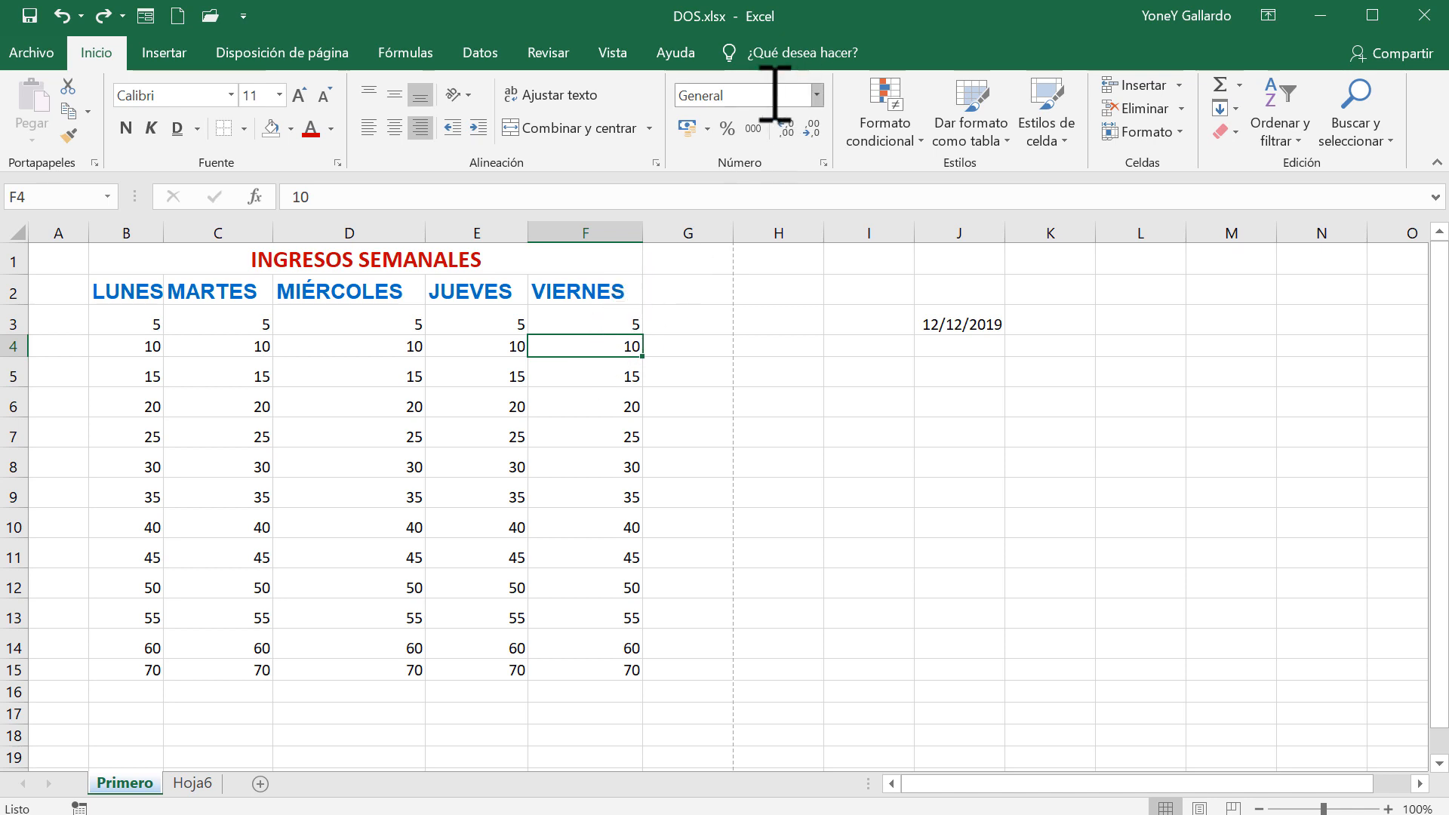
left_click(724, 130)
key("ctrl+z")
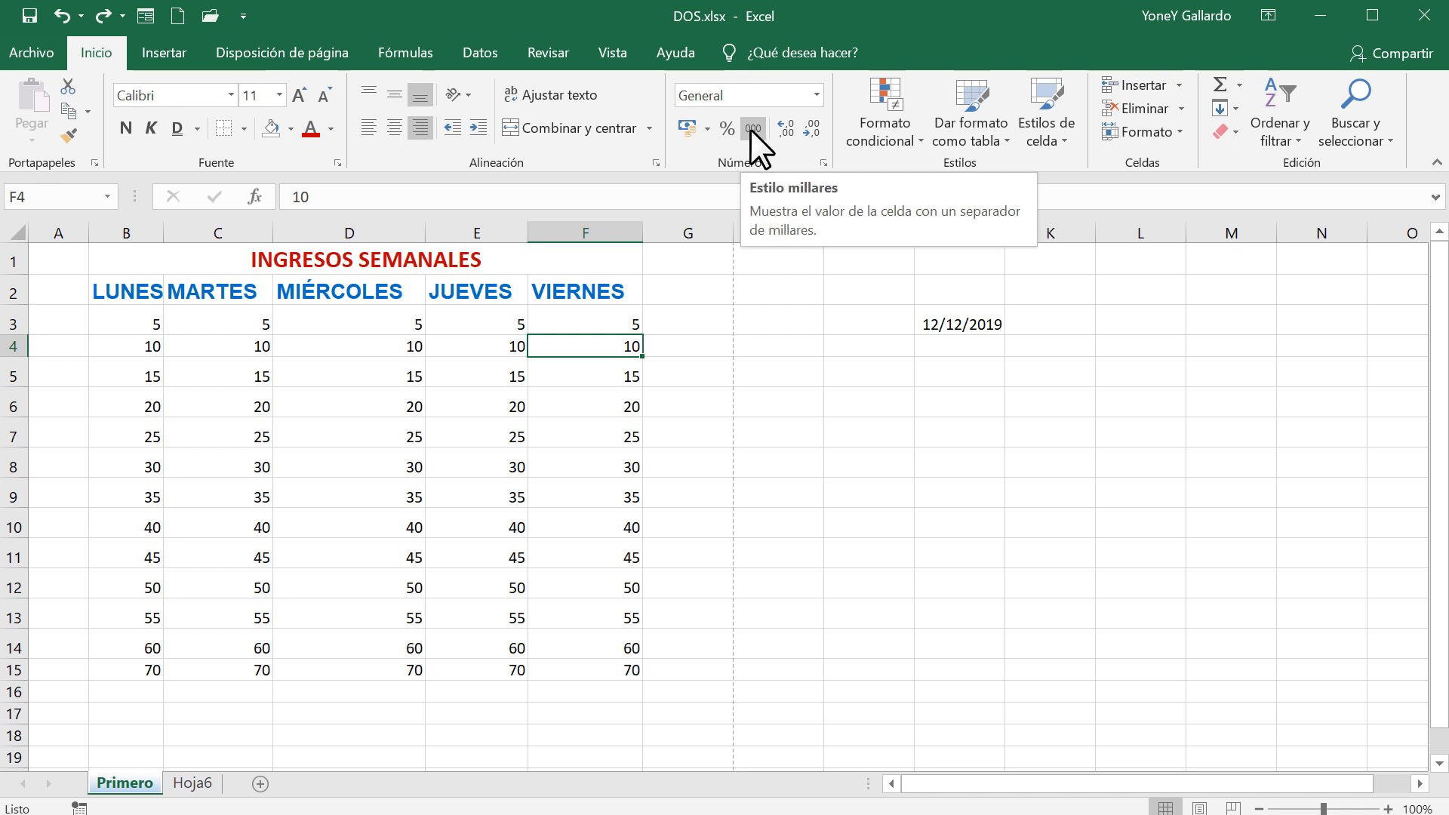
left_click(752, 129)
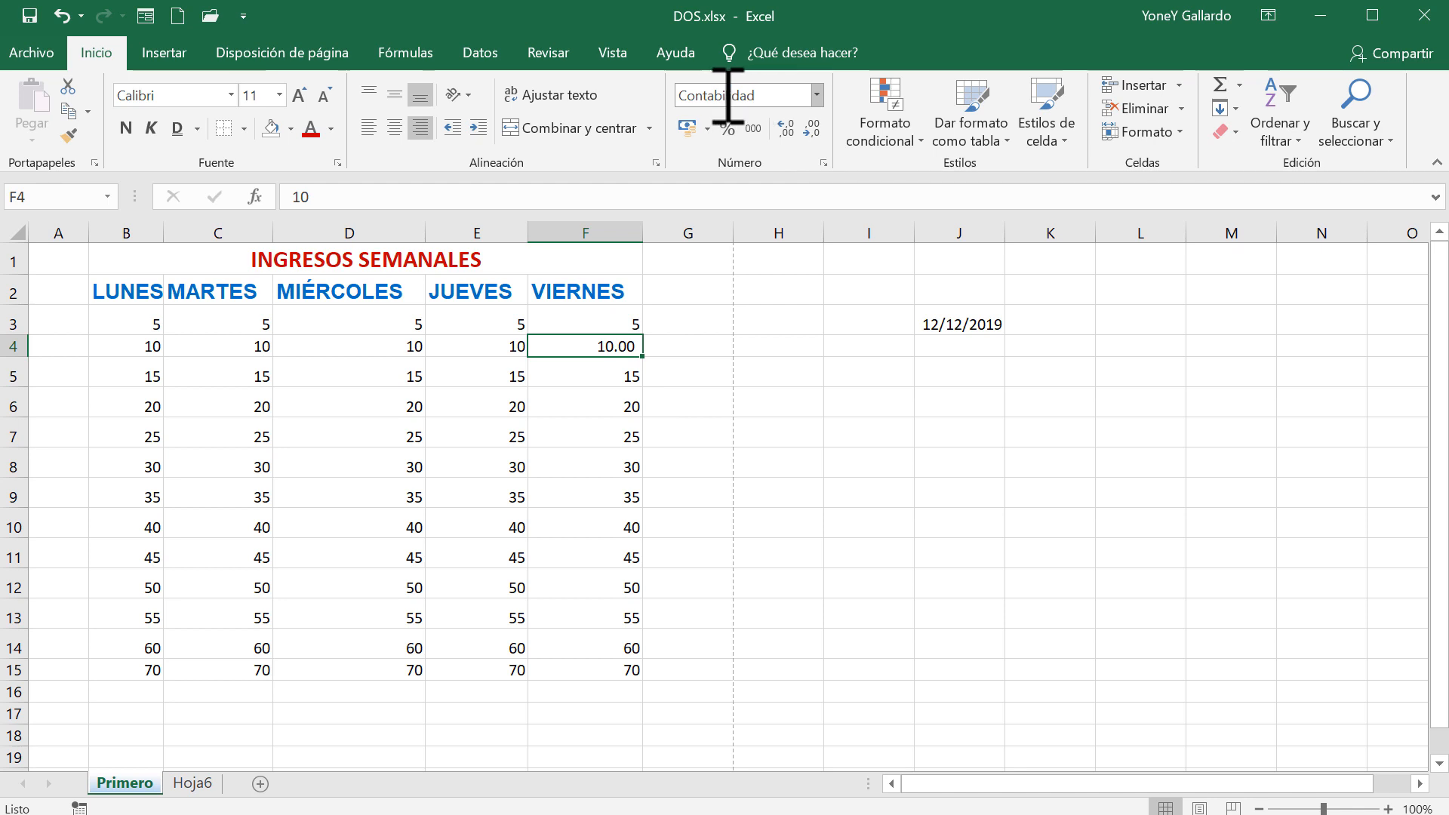
key("ctrl+z")
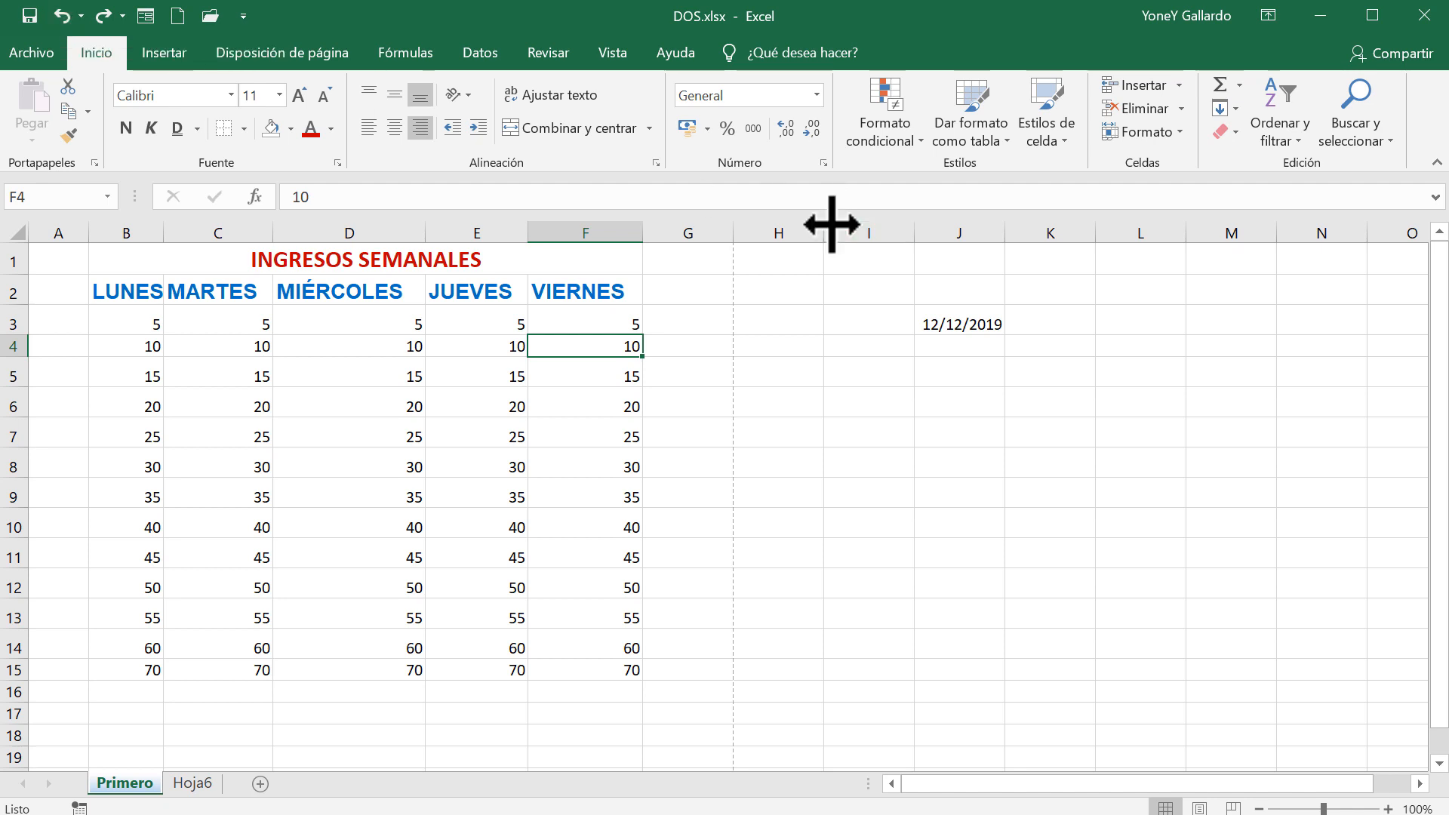
Increase the decimal places shown in F4, reduce them again to none, and deselect the cell
left_click(781, 128)
left_click(782, 128)
left_click(781, 128)
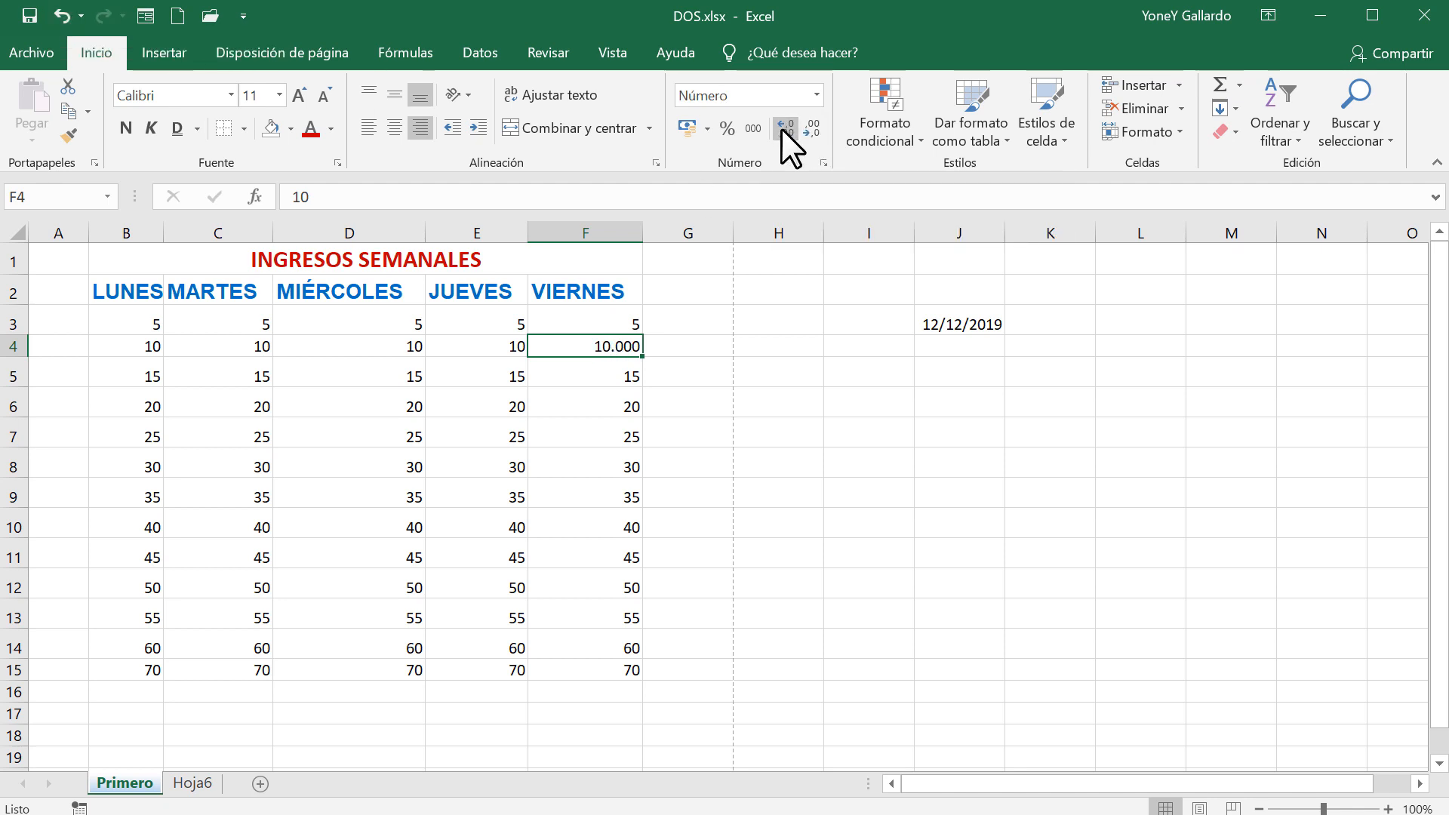
left_click(781, 128)
left_click(781, 128)
left_click(808, 130)
left_click(753, 433)
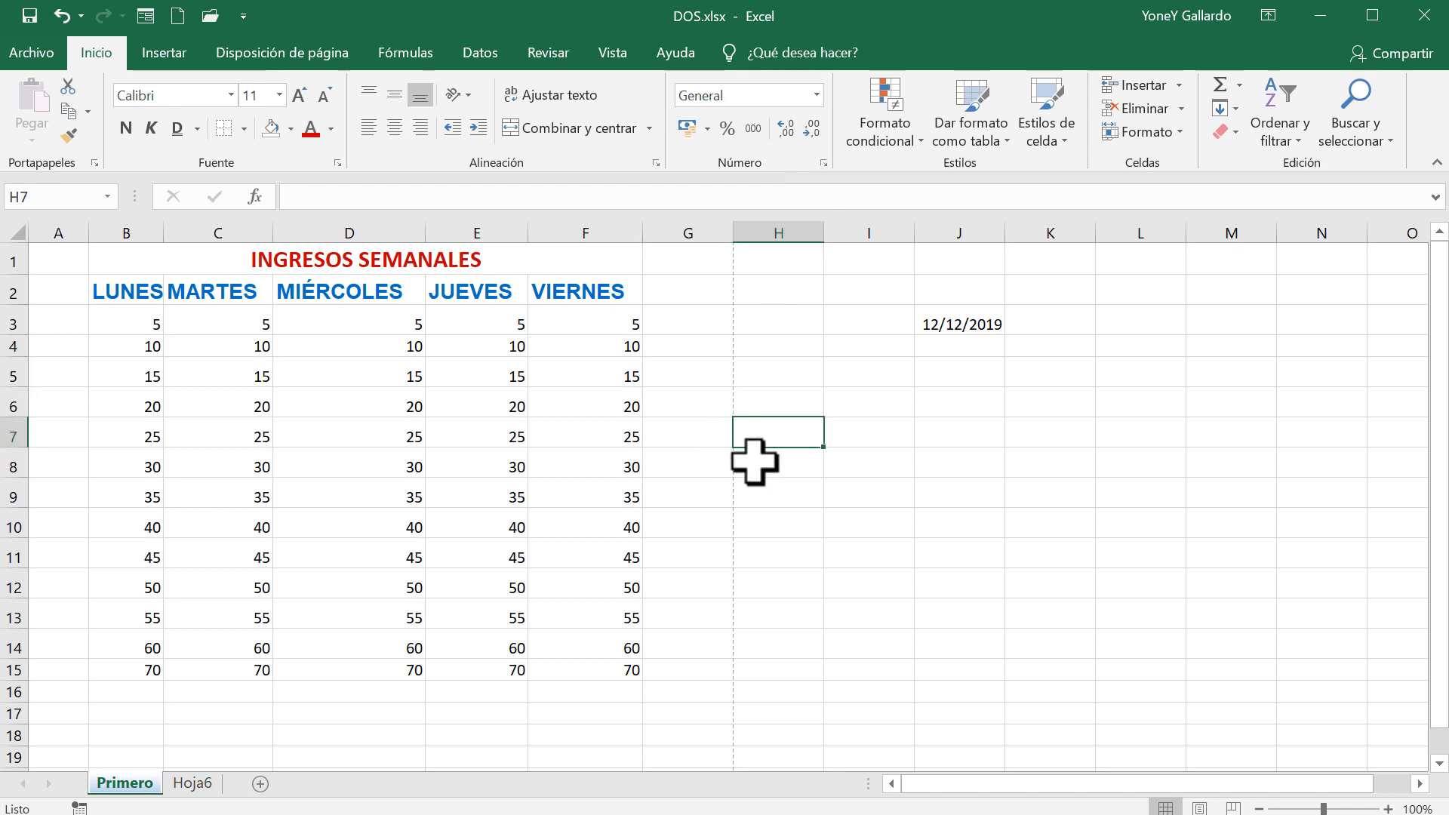
left_click(868, 549)
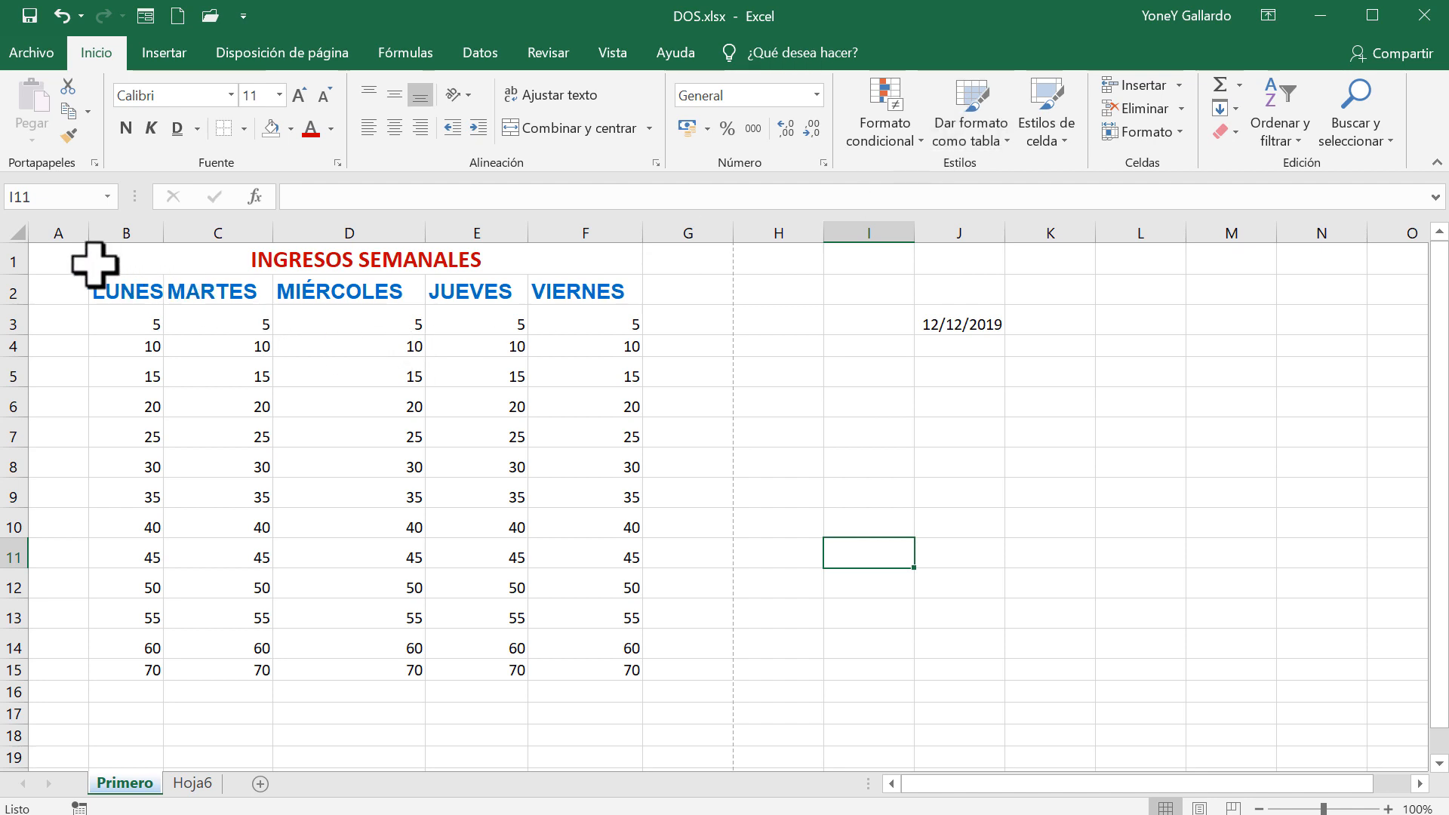
Try to format B1:F15 as a table with headers using a light blue style, and cancel the conversion
left_click_drag(97, 259, 513, 671)
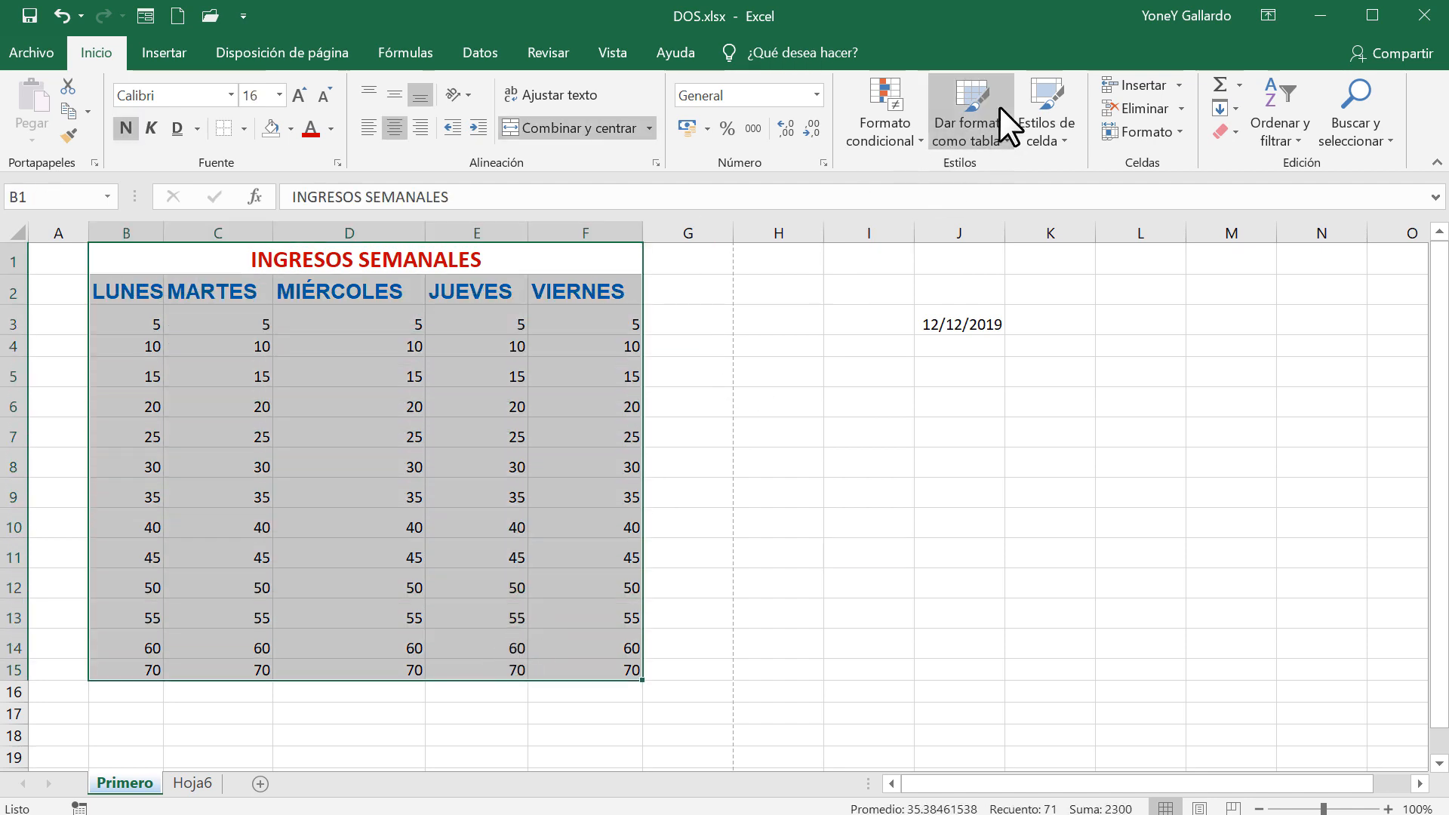
left_click(994, 145)
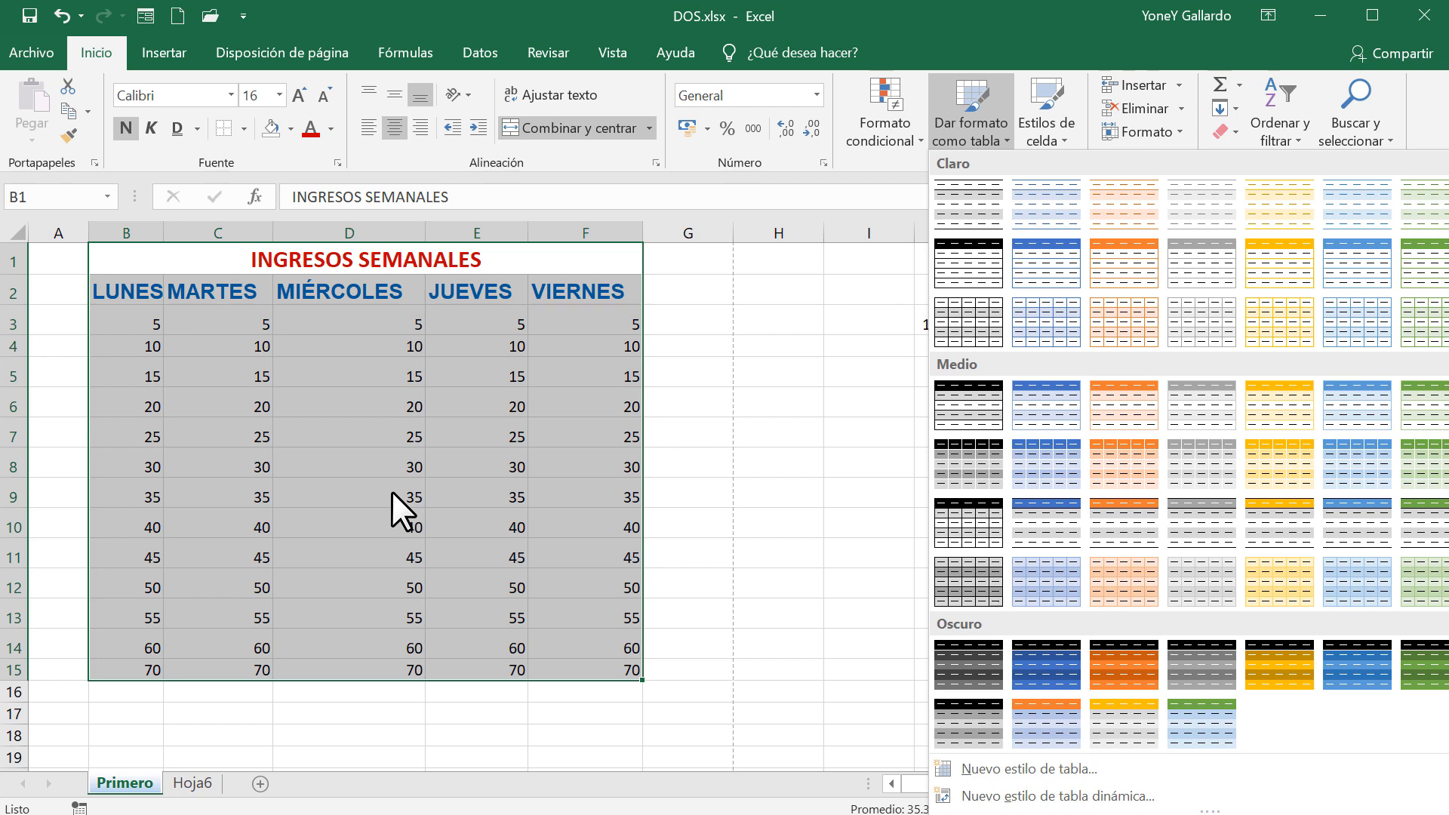
left_click(1038, 269)
left_click(436, 426)
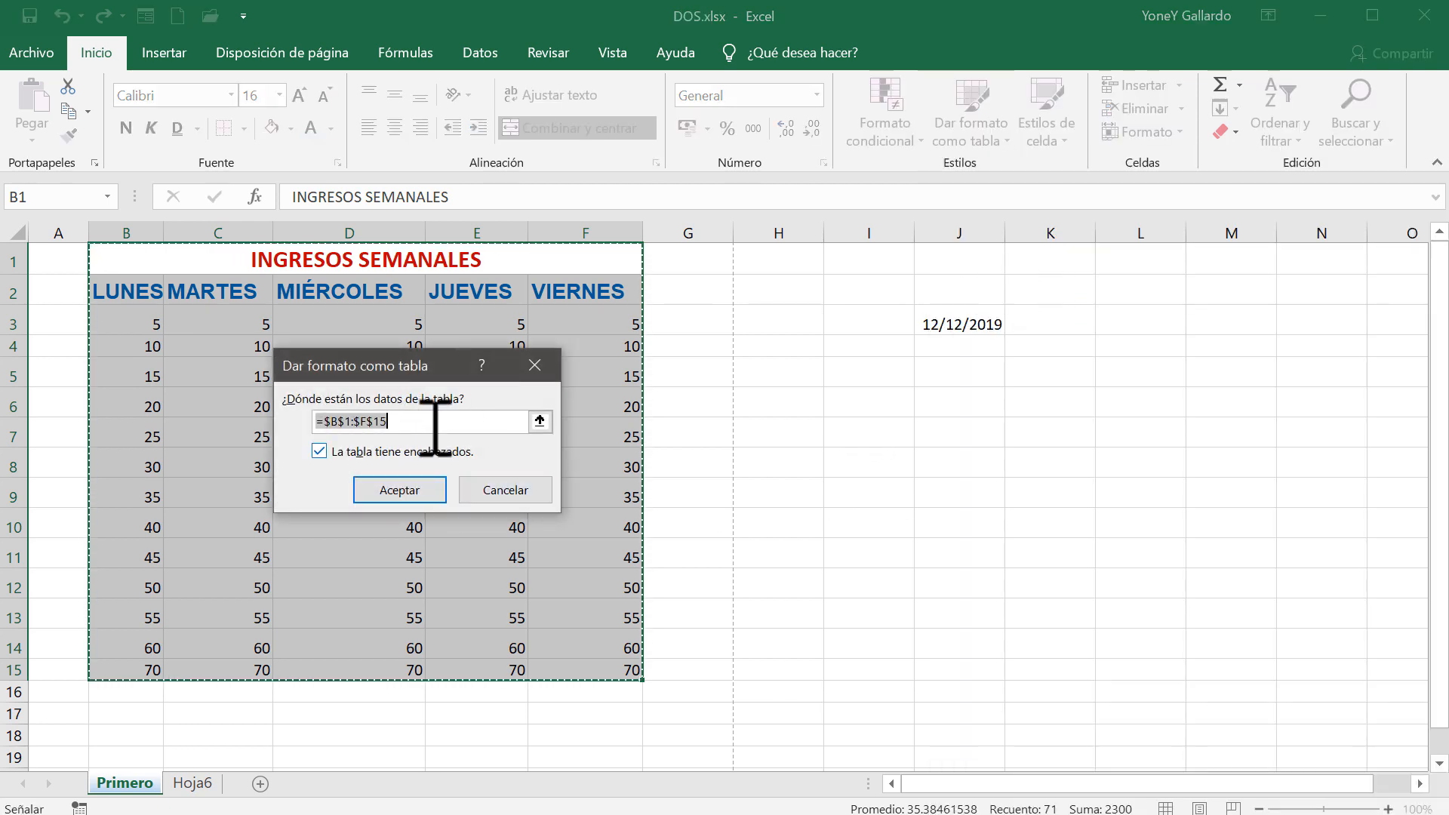
left_click(499, 491)
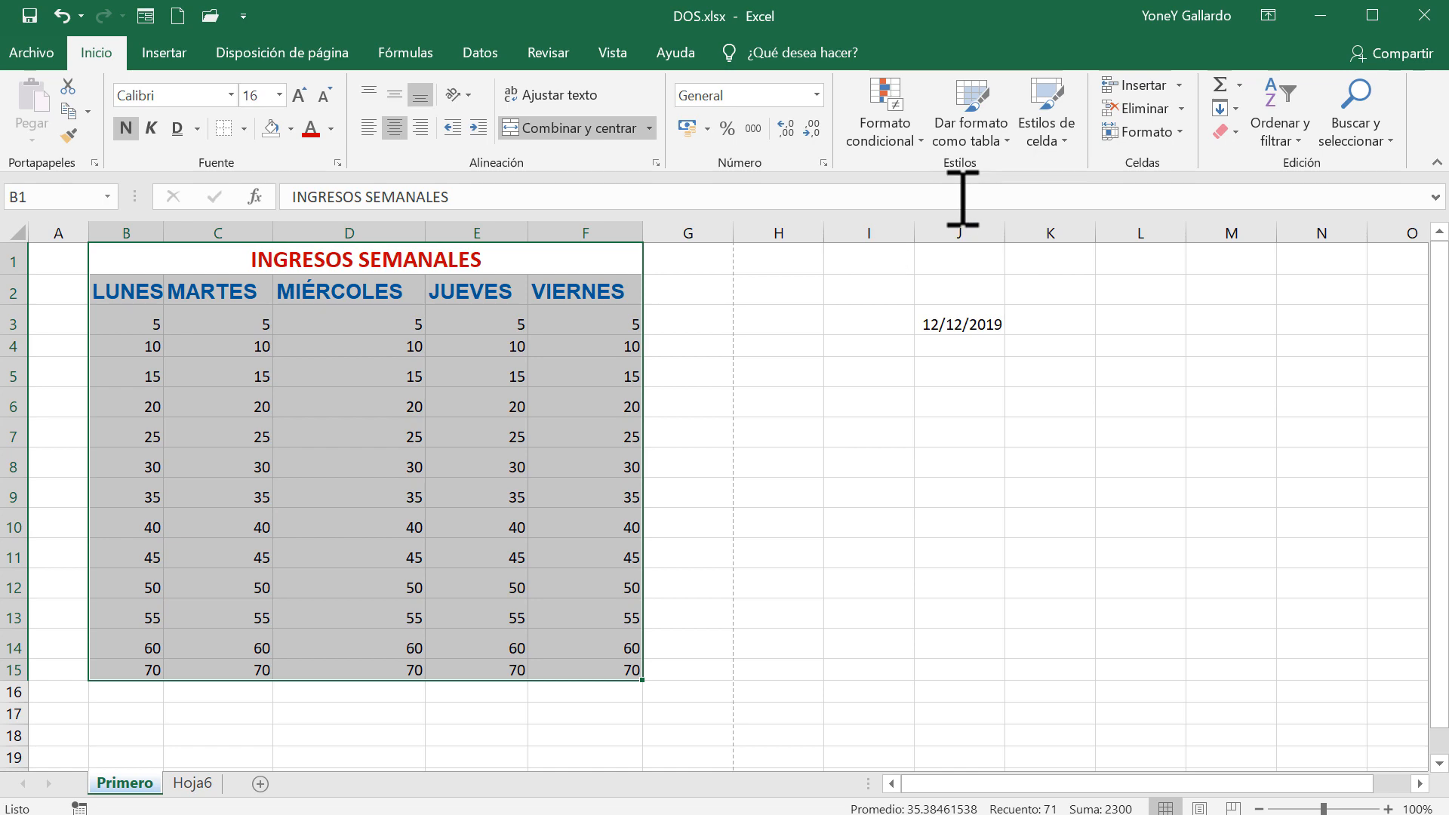
left_click(984, 142)
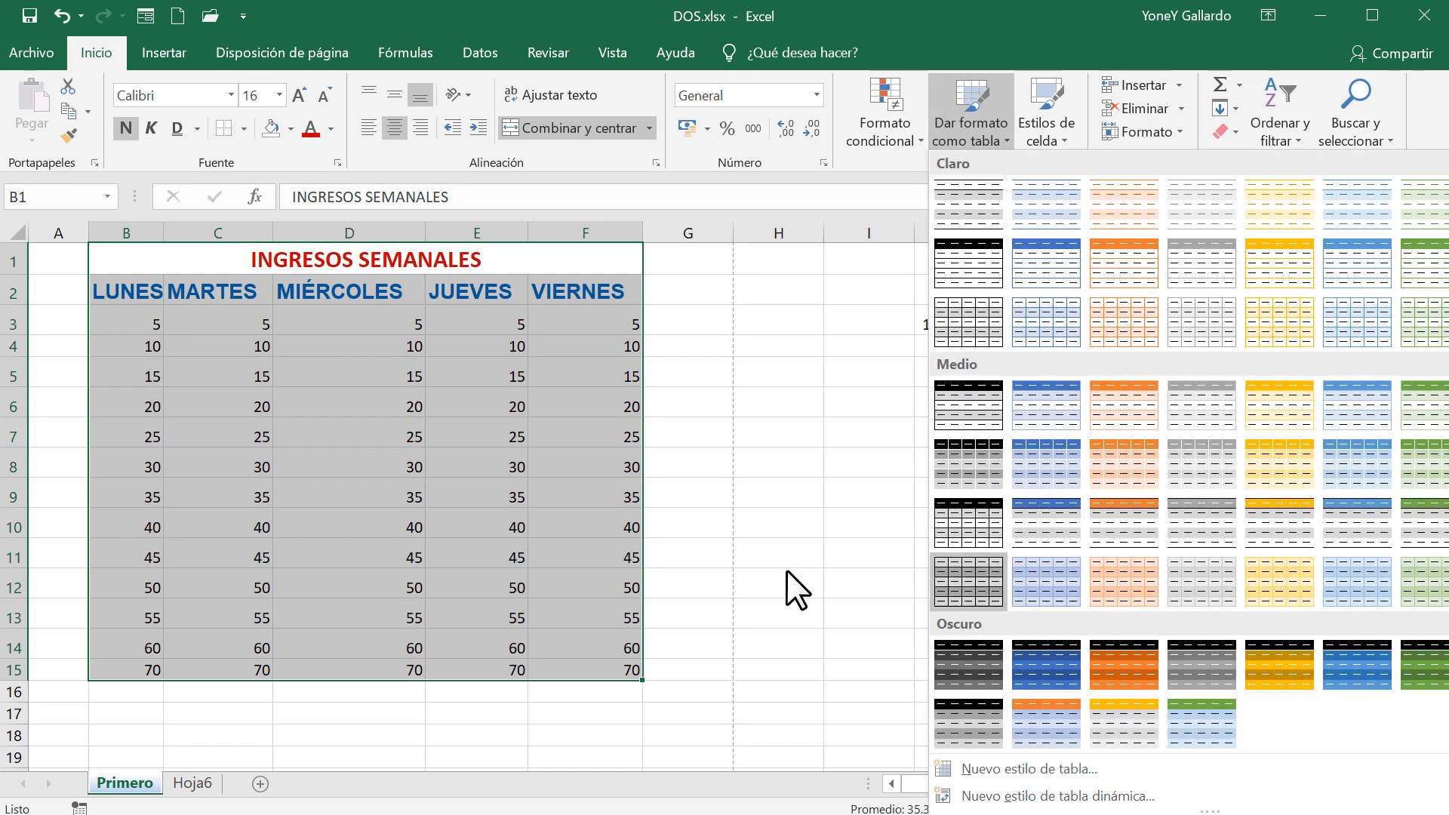
left_click(290, 396)
left_click(236, 317)
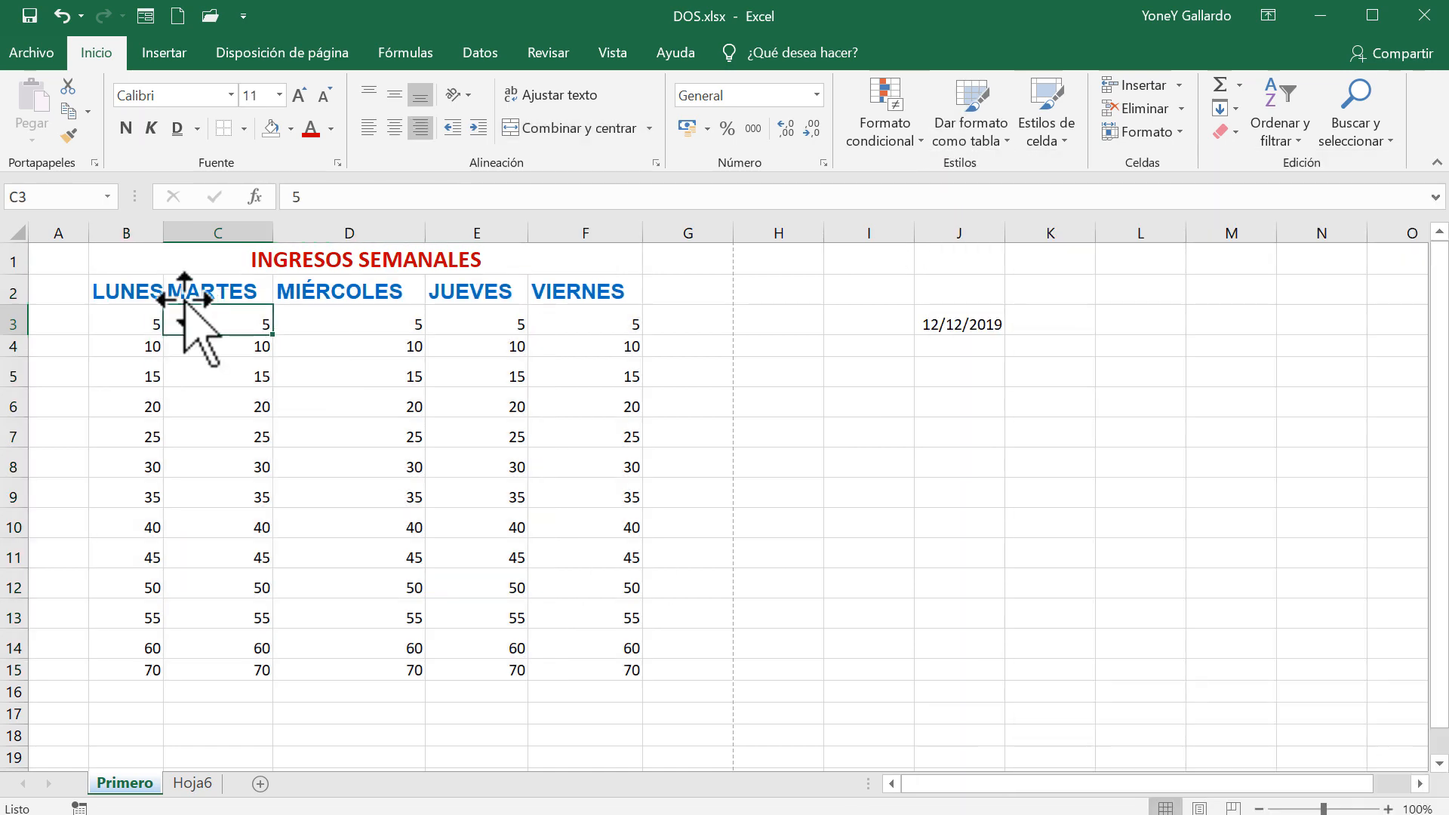
Apply the Énfasis1 cell style to the merged INGRESOS SEMANALES title
left_click(234, 261)
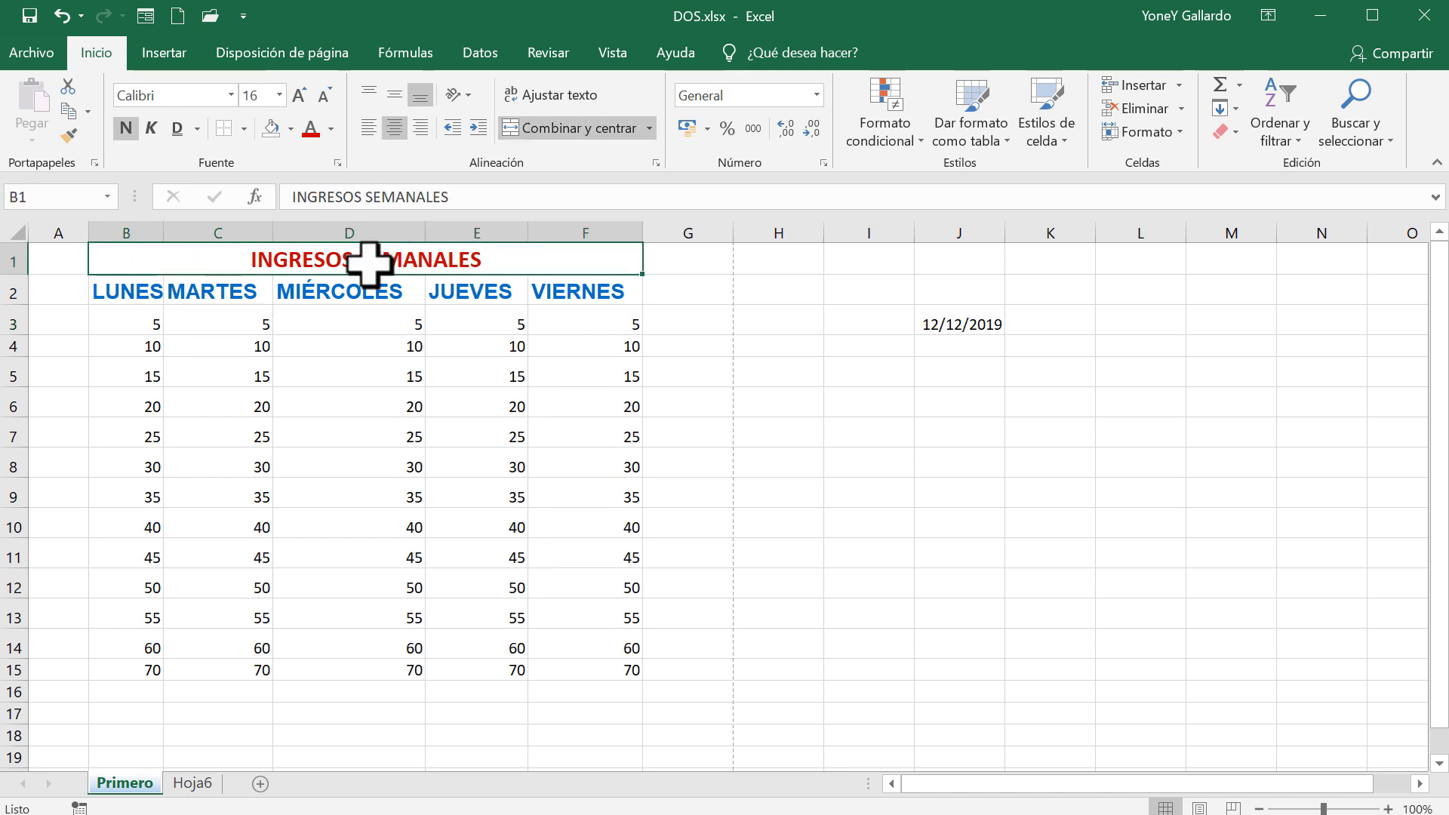
left_click(1049, 143)
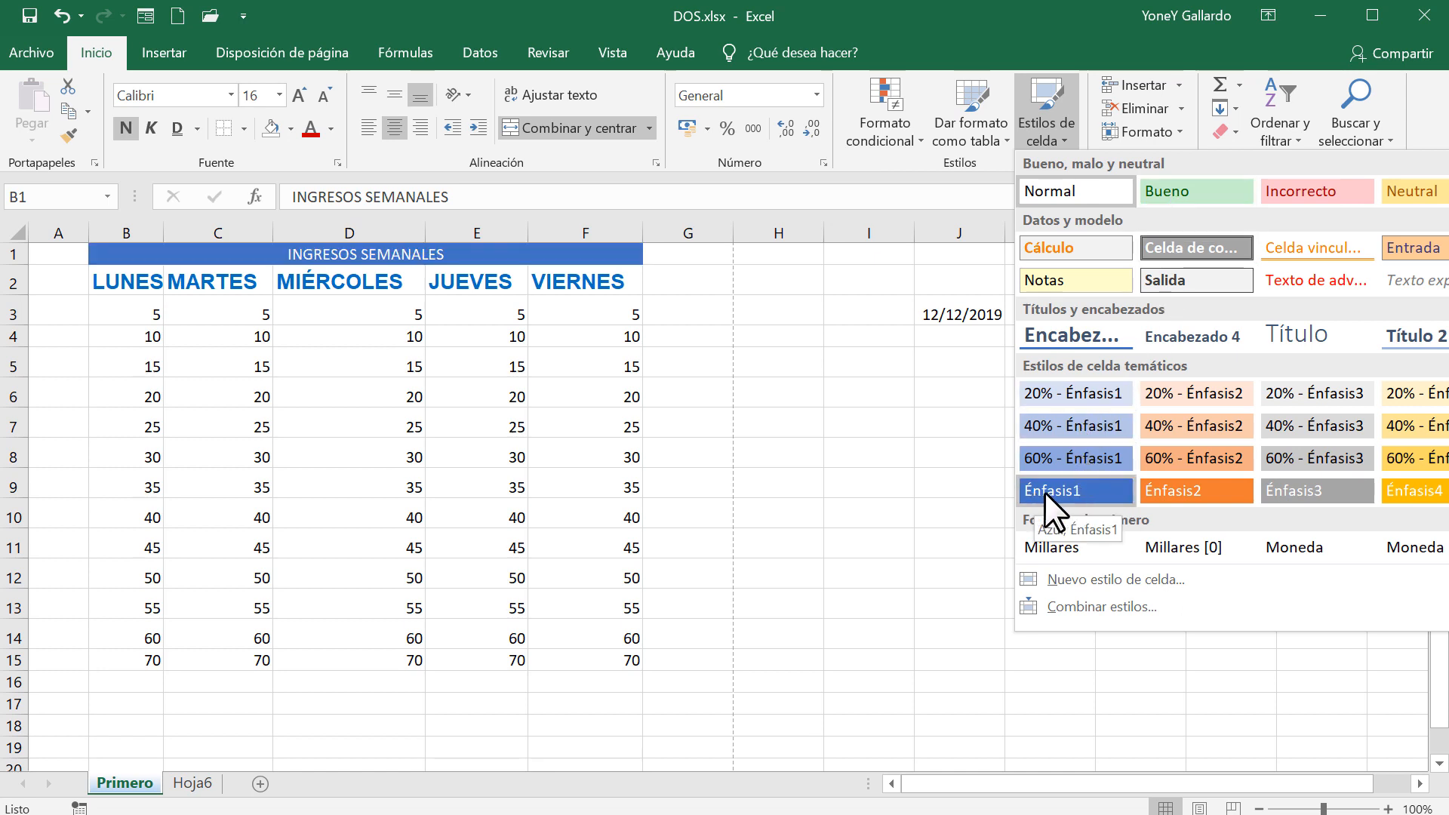
left_click(1067, 492)
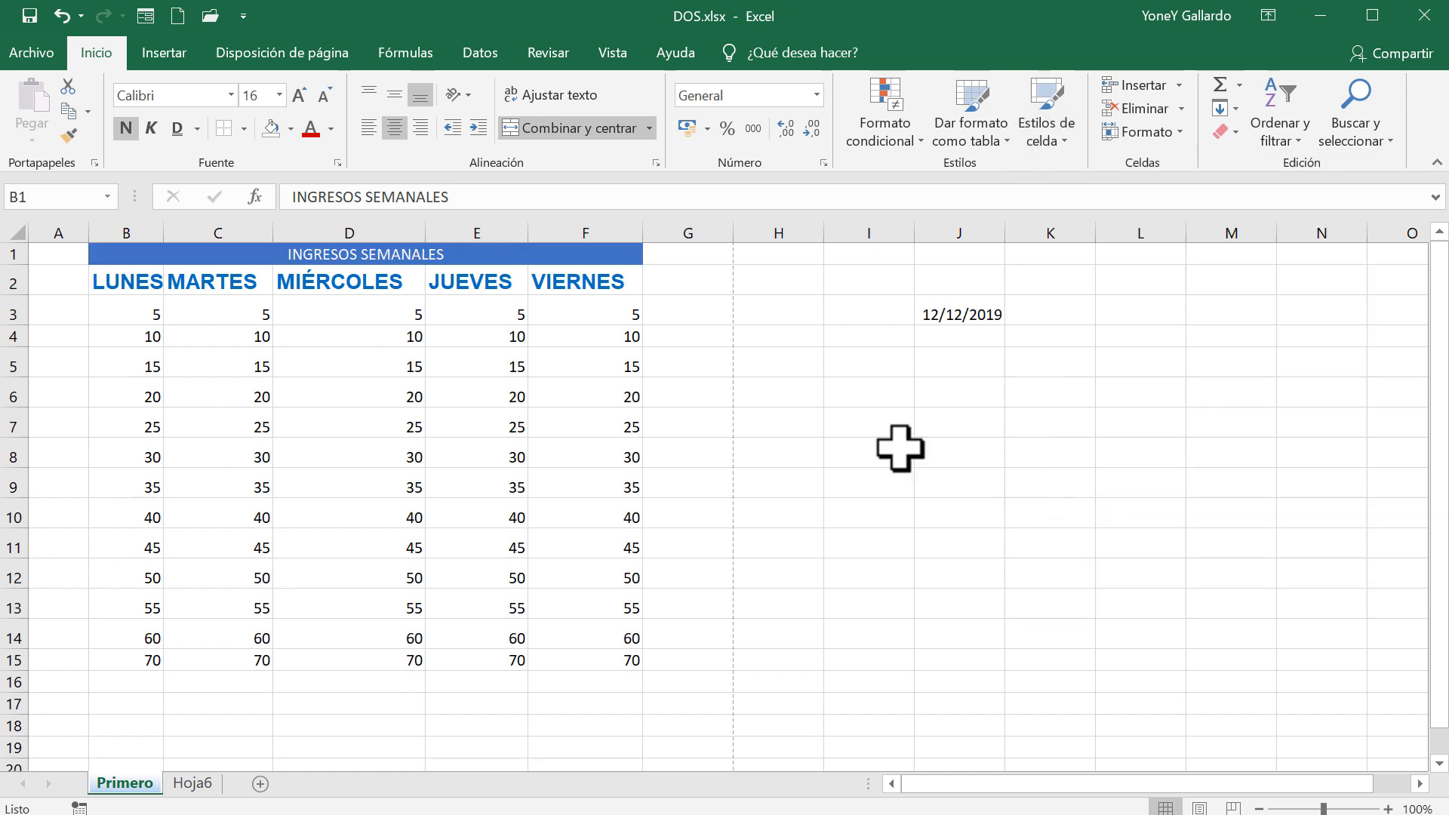
Enlarge the INGRESOS SEMANALES title text to size 22 and make it bold
left_click(297, 92)
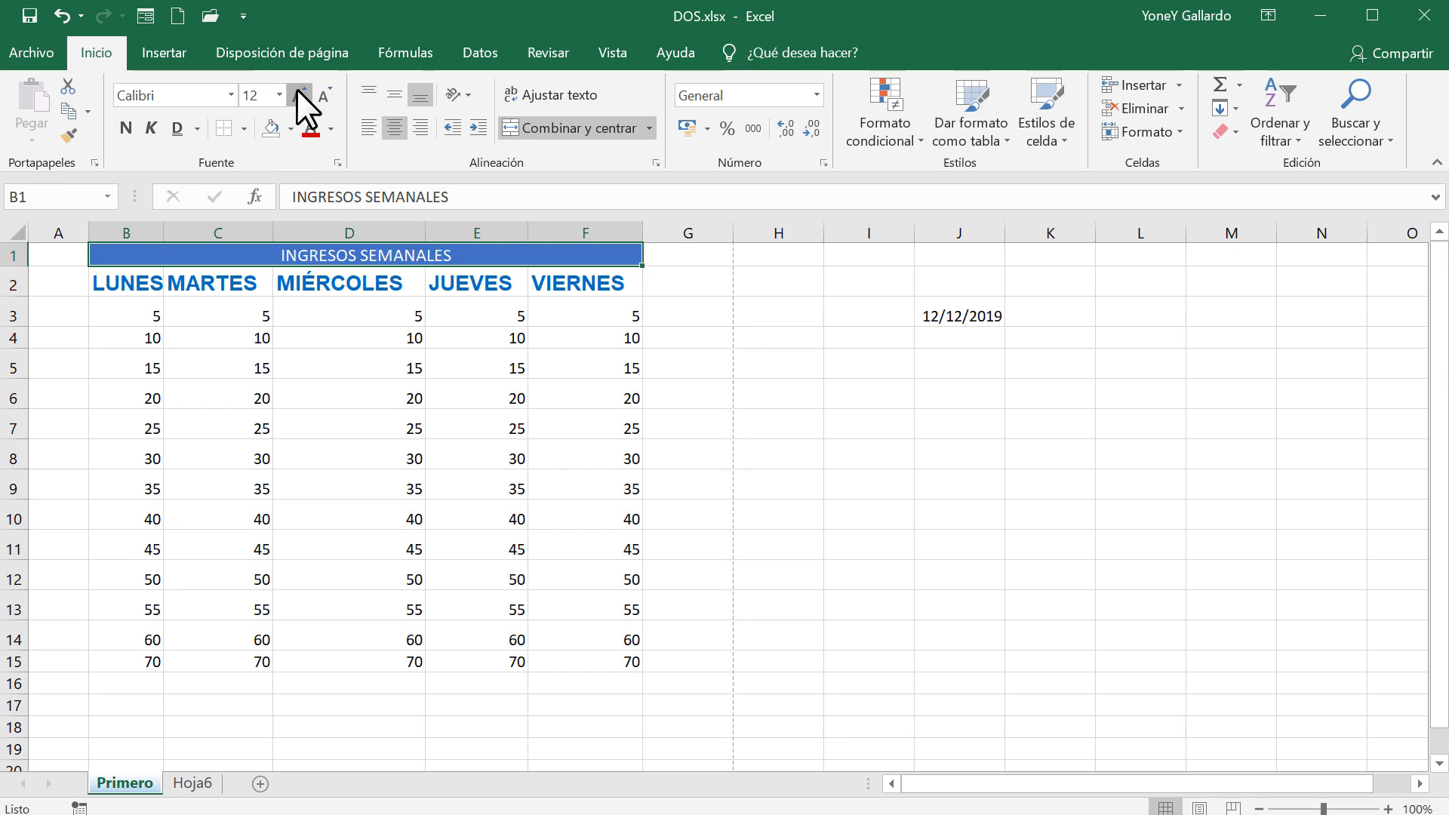
left_click(297, 92)
left_click(297, 92)
left_click(297, 93)
left_click(297, 92)
left_click(297, 92)
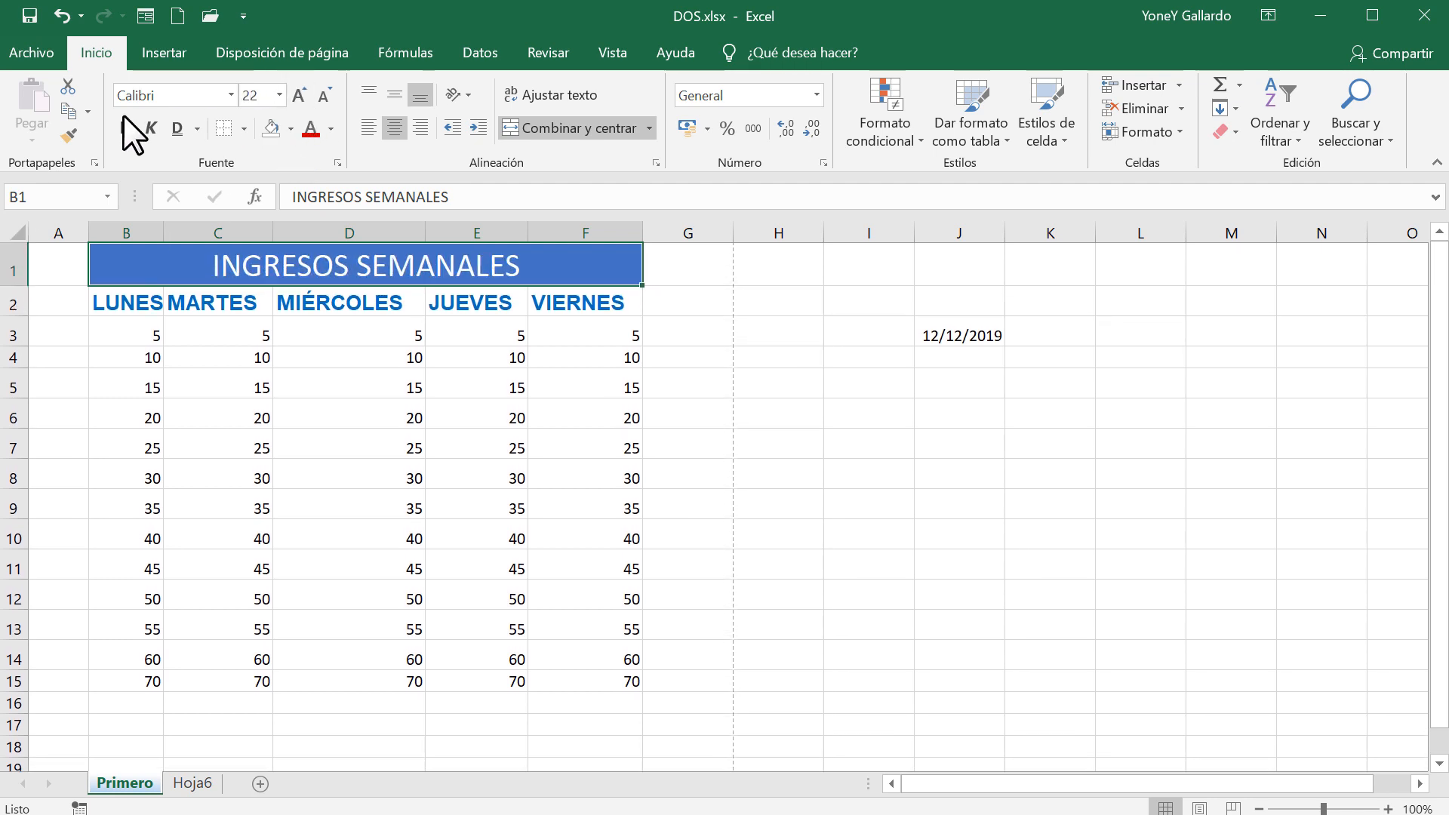
left_click(126, 127)
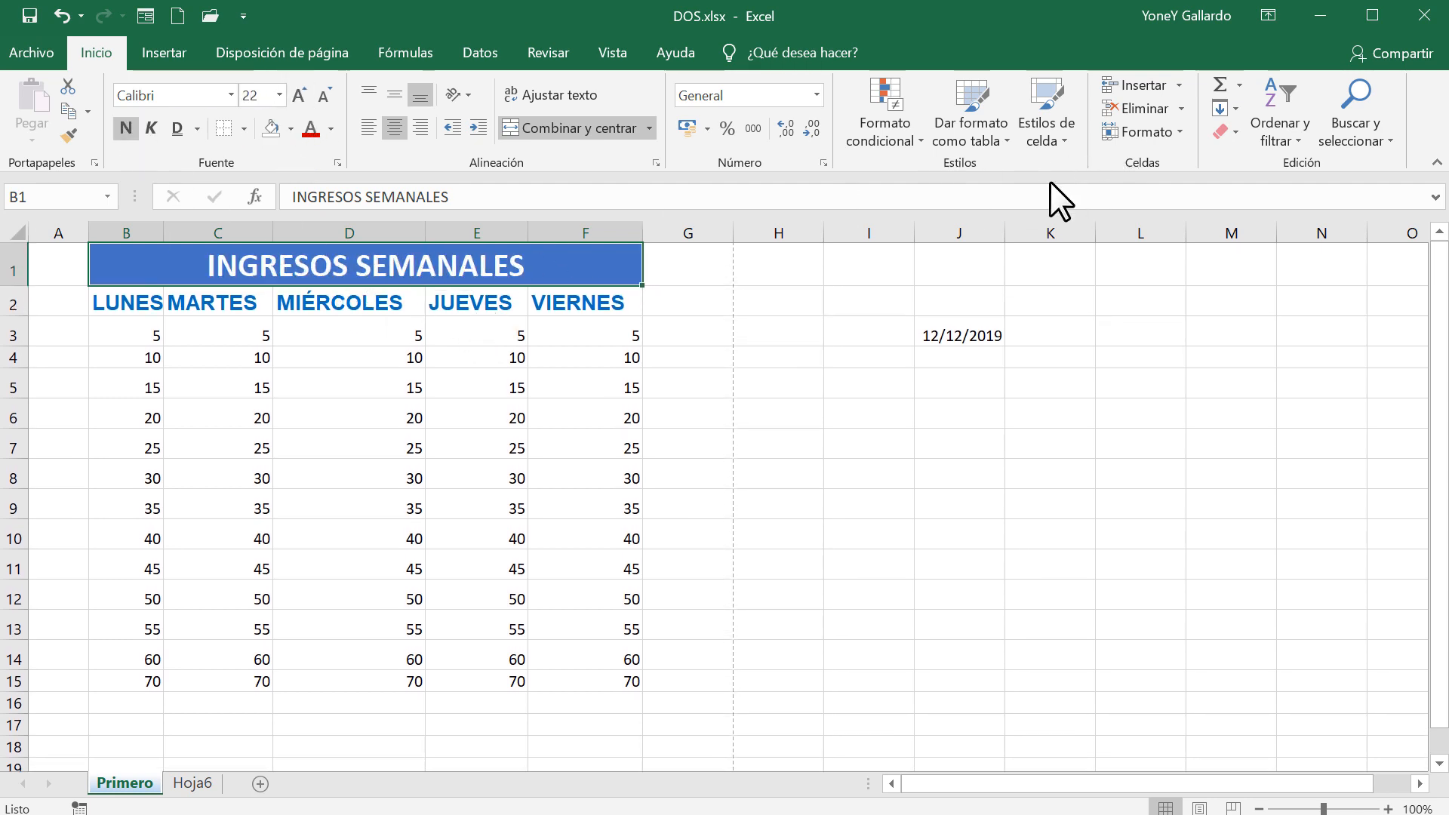
Try the Bueno cell style on B3:F15, then undo it while keeping the title bold
left_click(1056, 135)
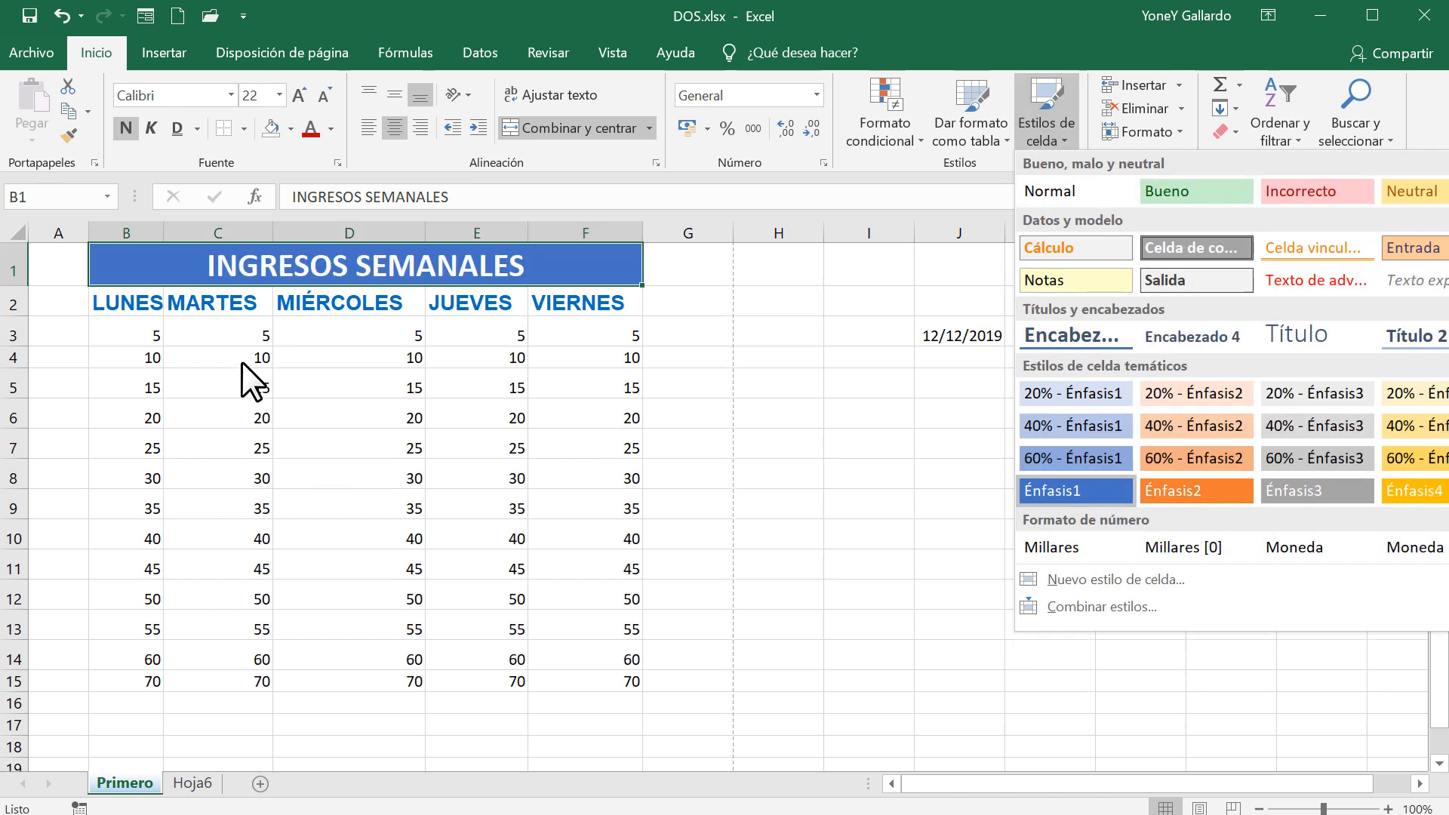
left_click(128, 332)
left_click_drag(117, 324, 570, 680)
left_click(1035, 133)
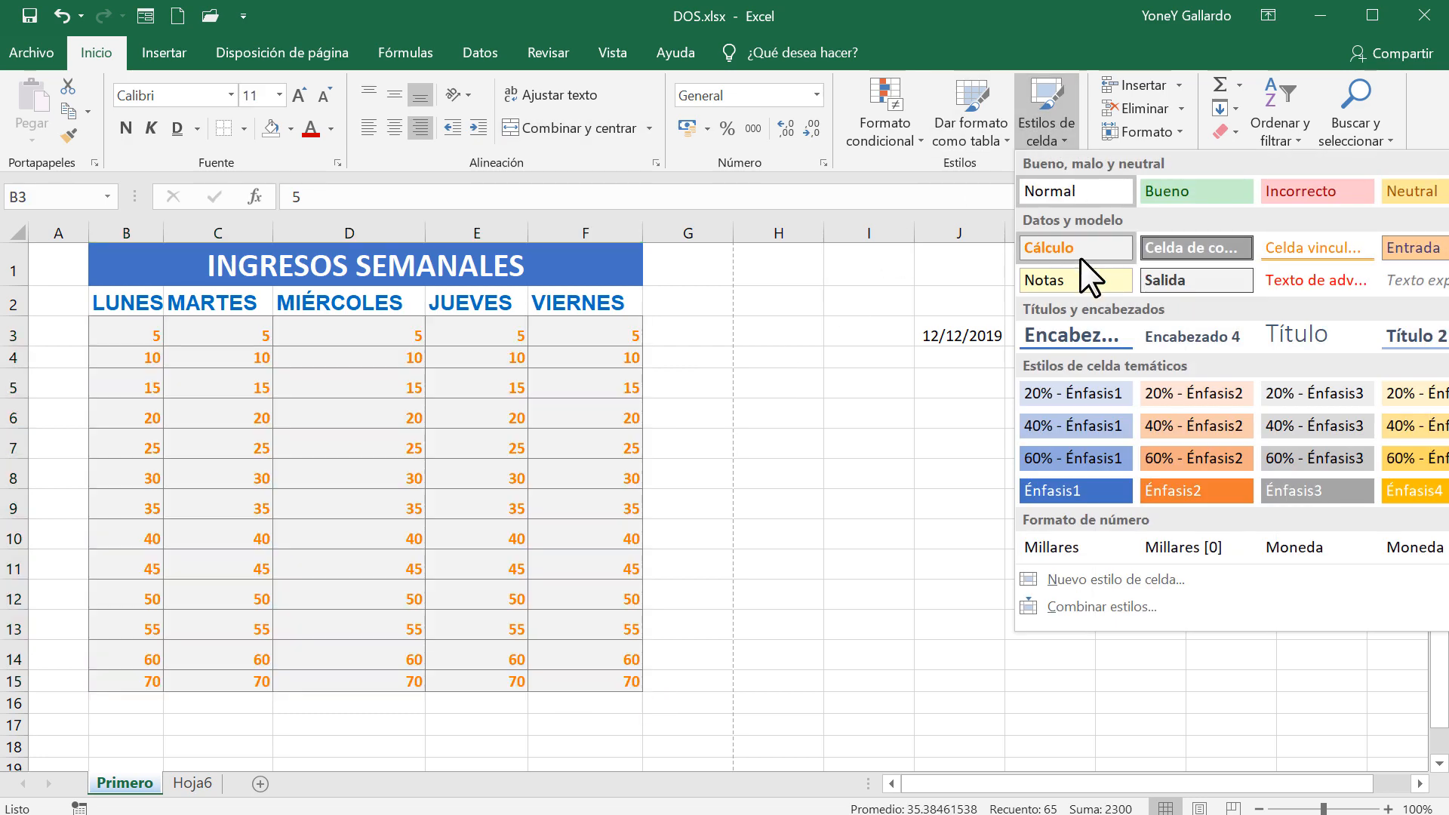
left_click(1188, 190)
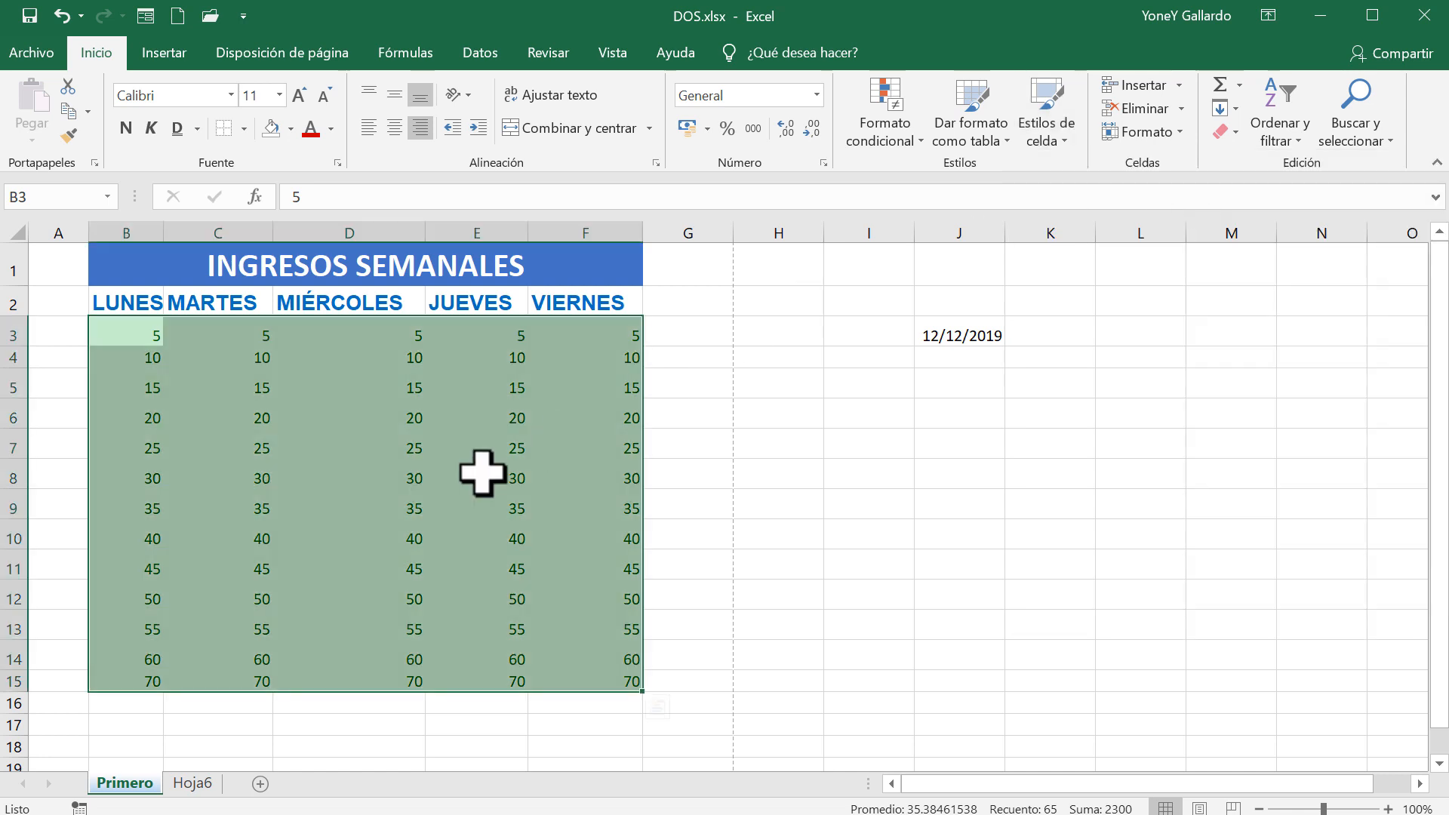
left_click(404, 413)
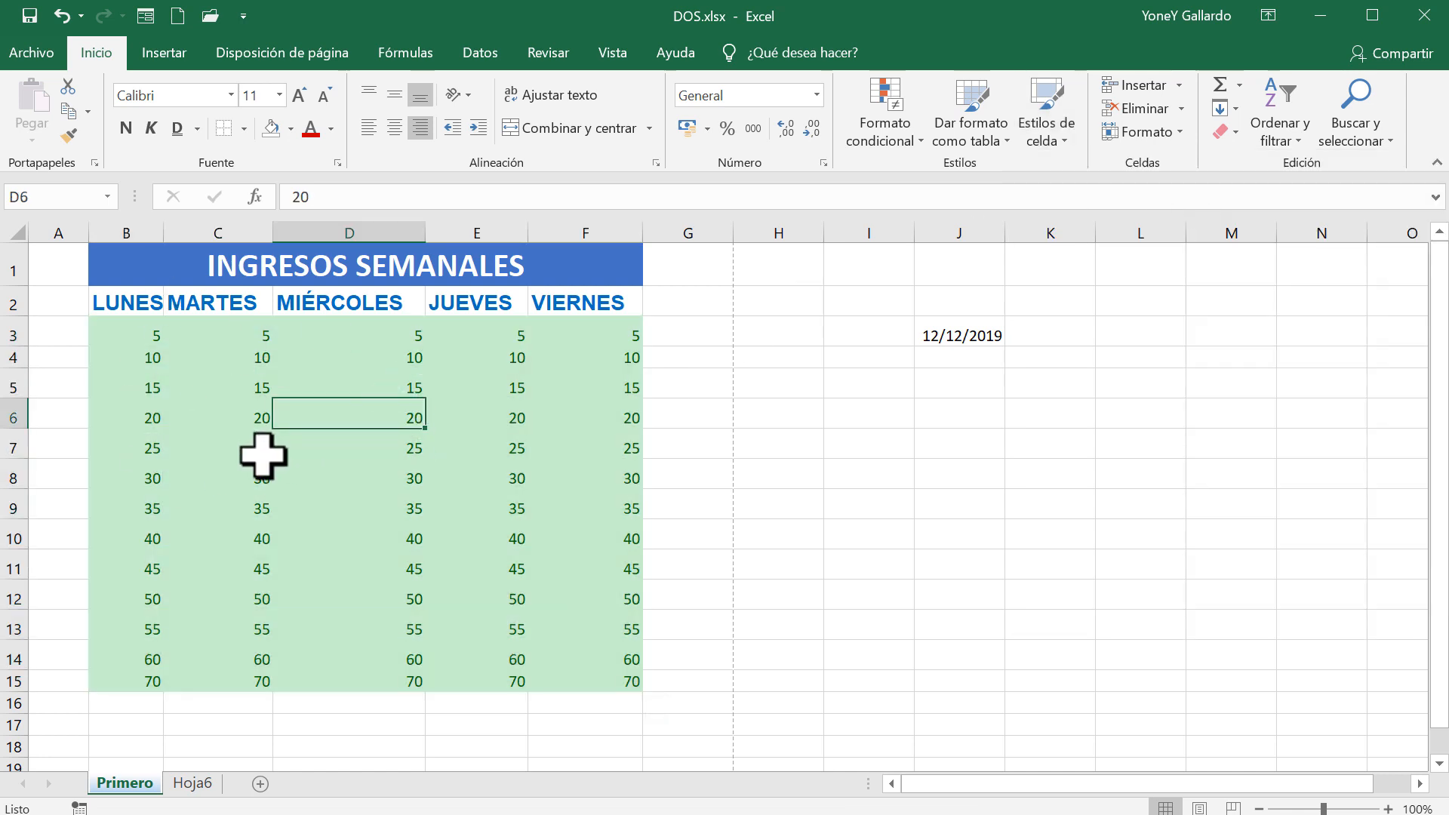
left_click(56, 10)
left_click(52, 11)
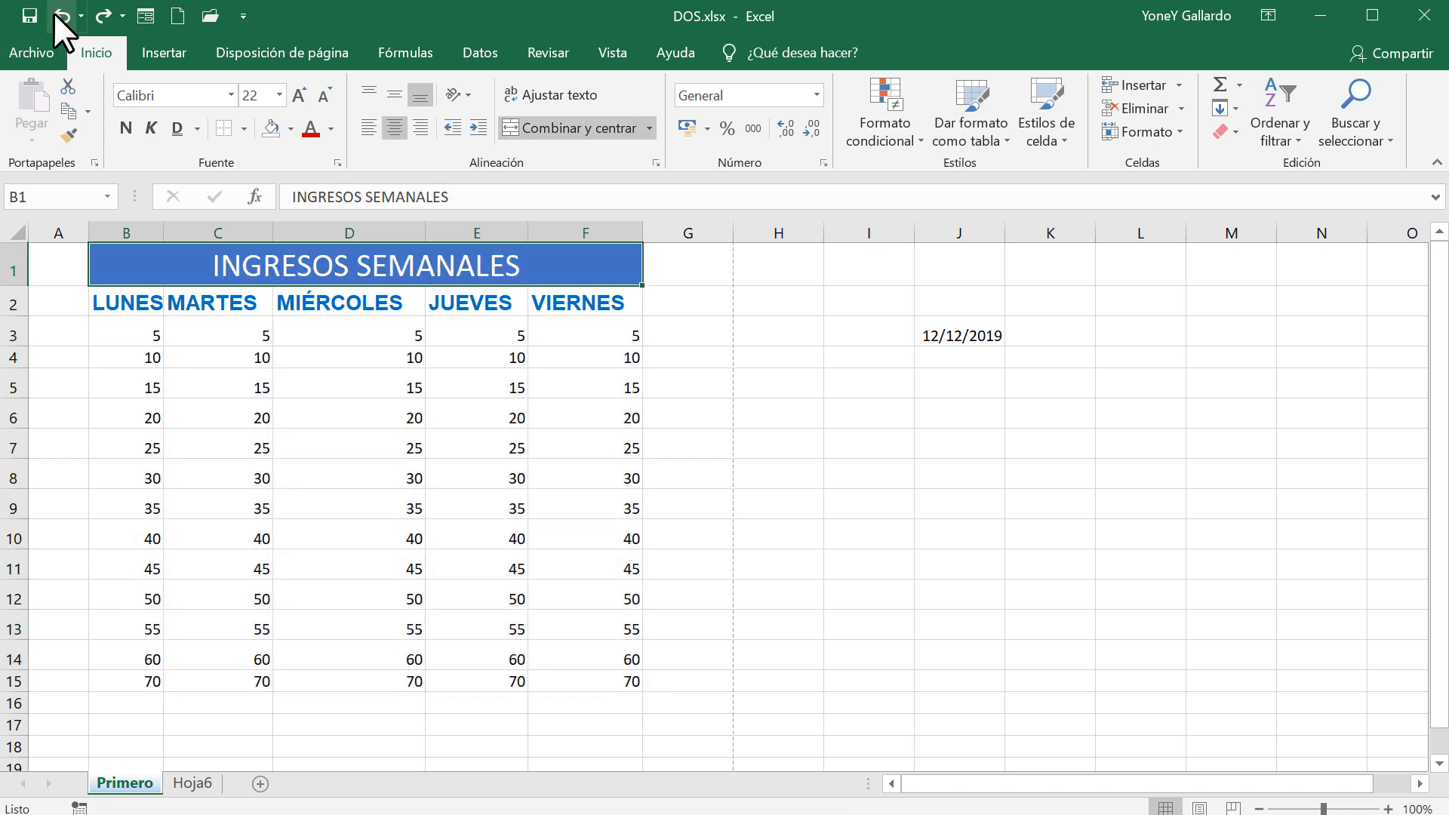
left_click(103, 14)
left_click(460, 387)
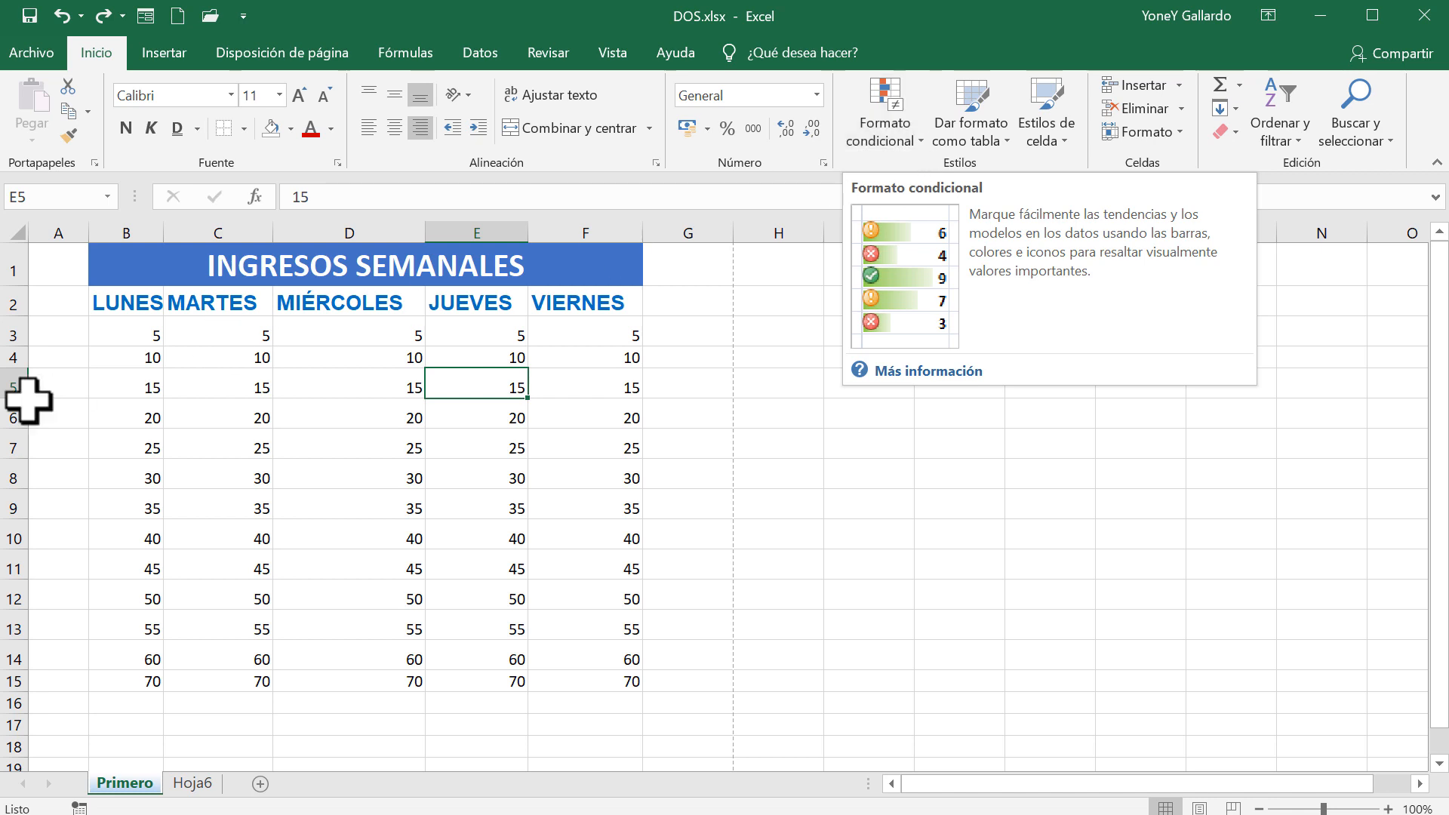
left_click(686, 330)
left_click(910, 139)
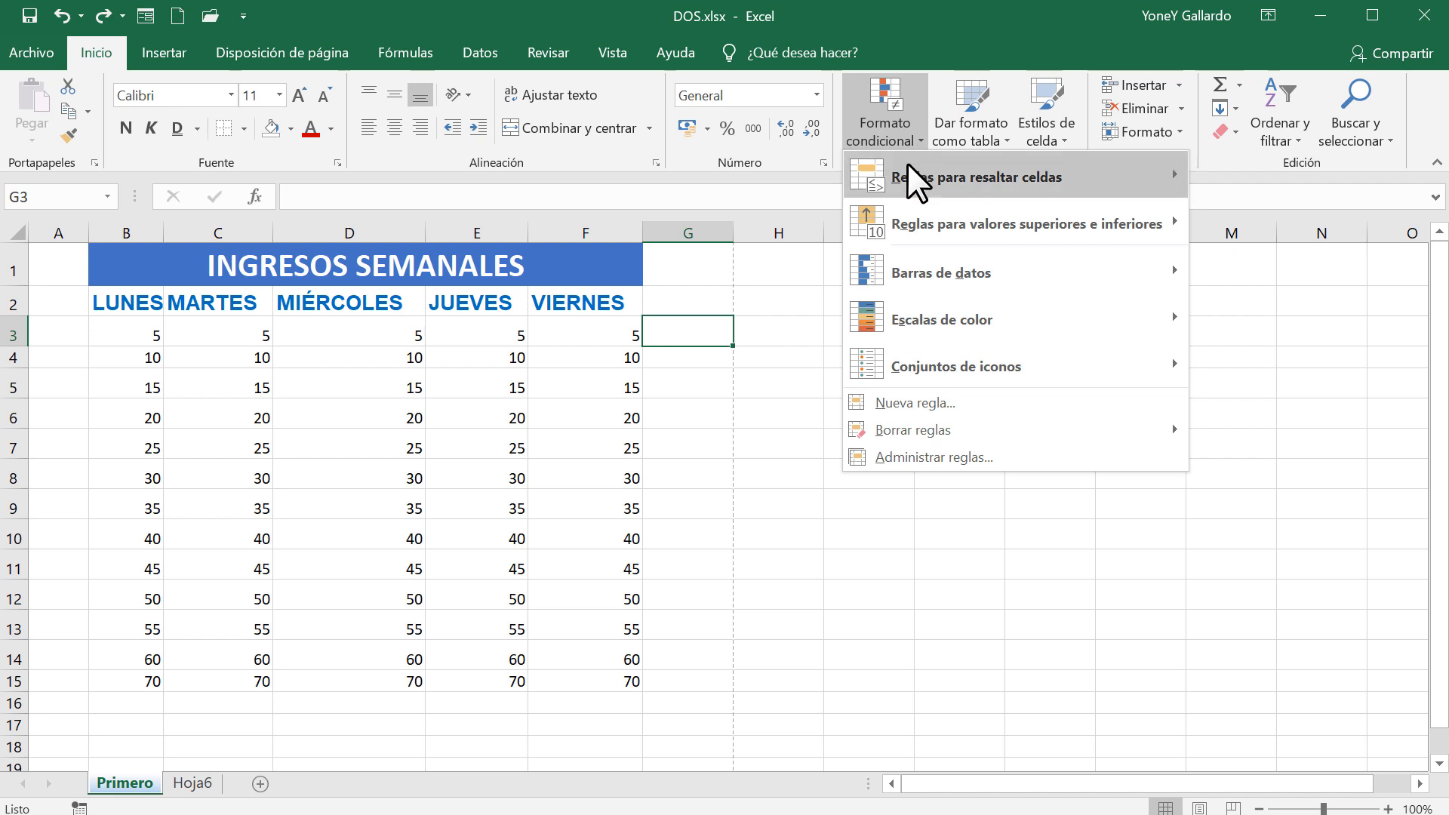
mouse_move(954, 282)
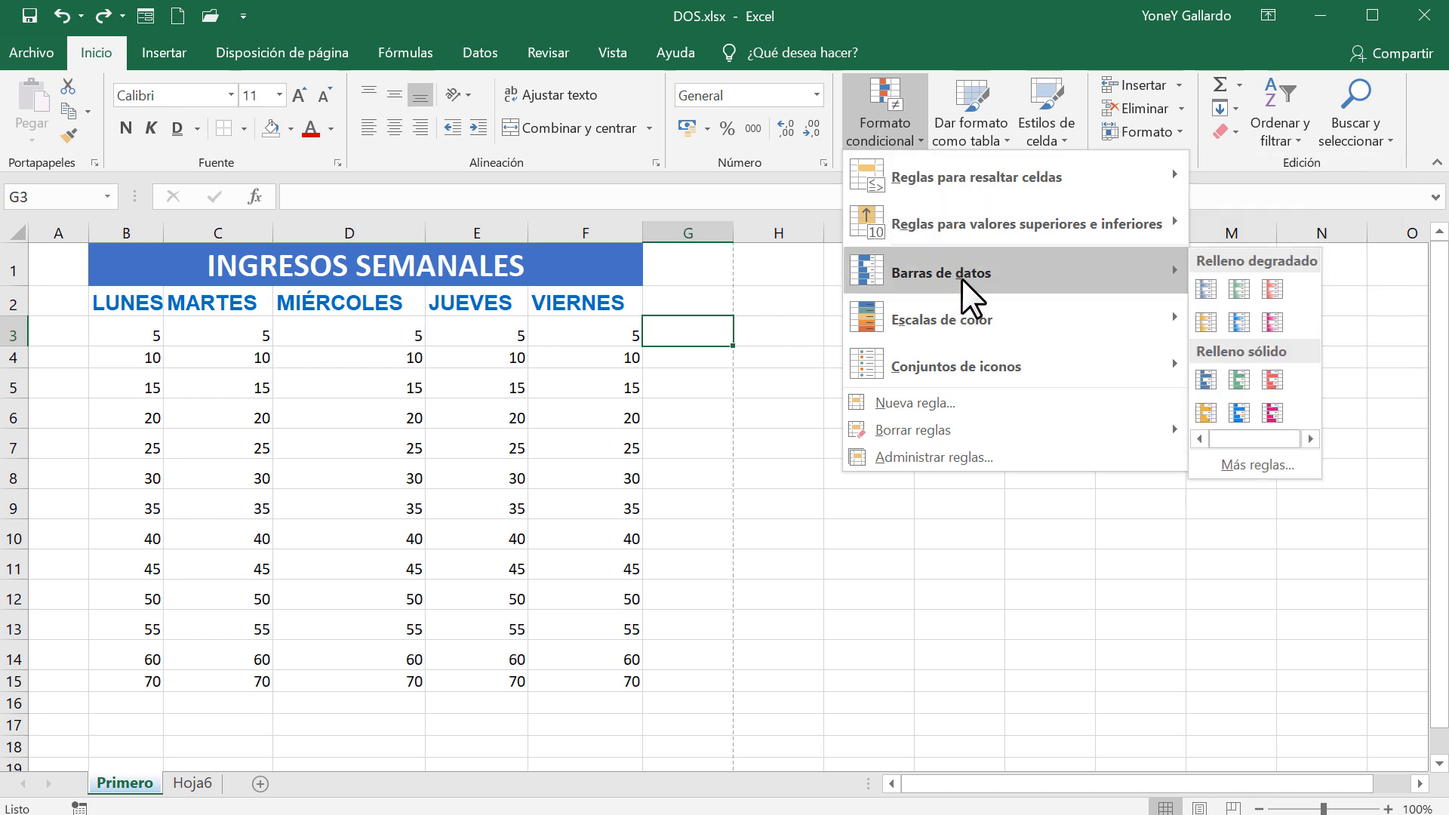
mouse_move(961, 321)
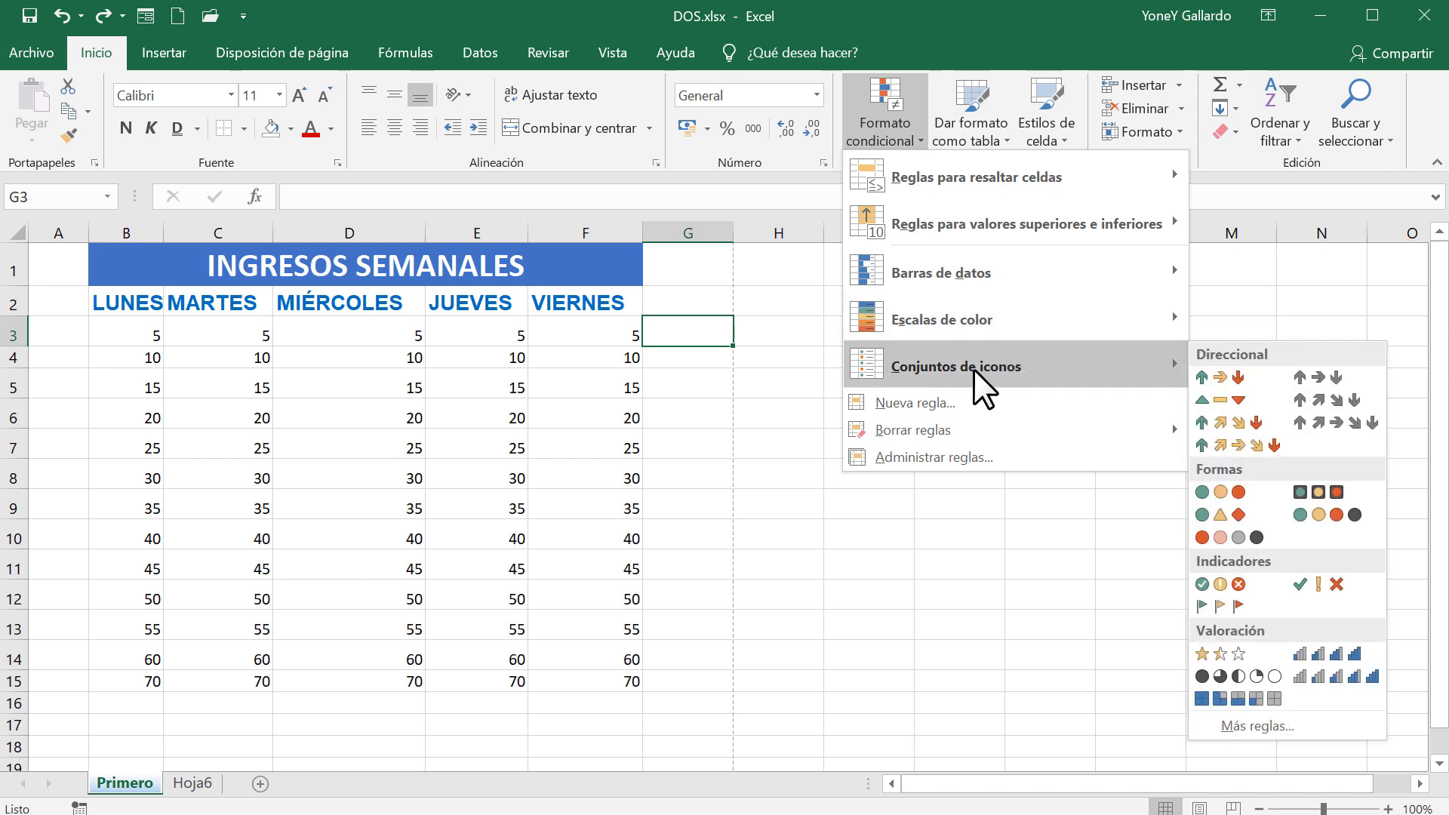
mouse_move(1003, 183)
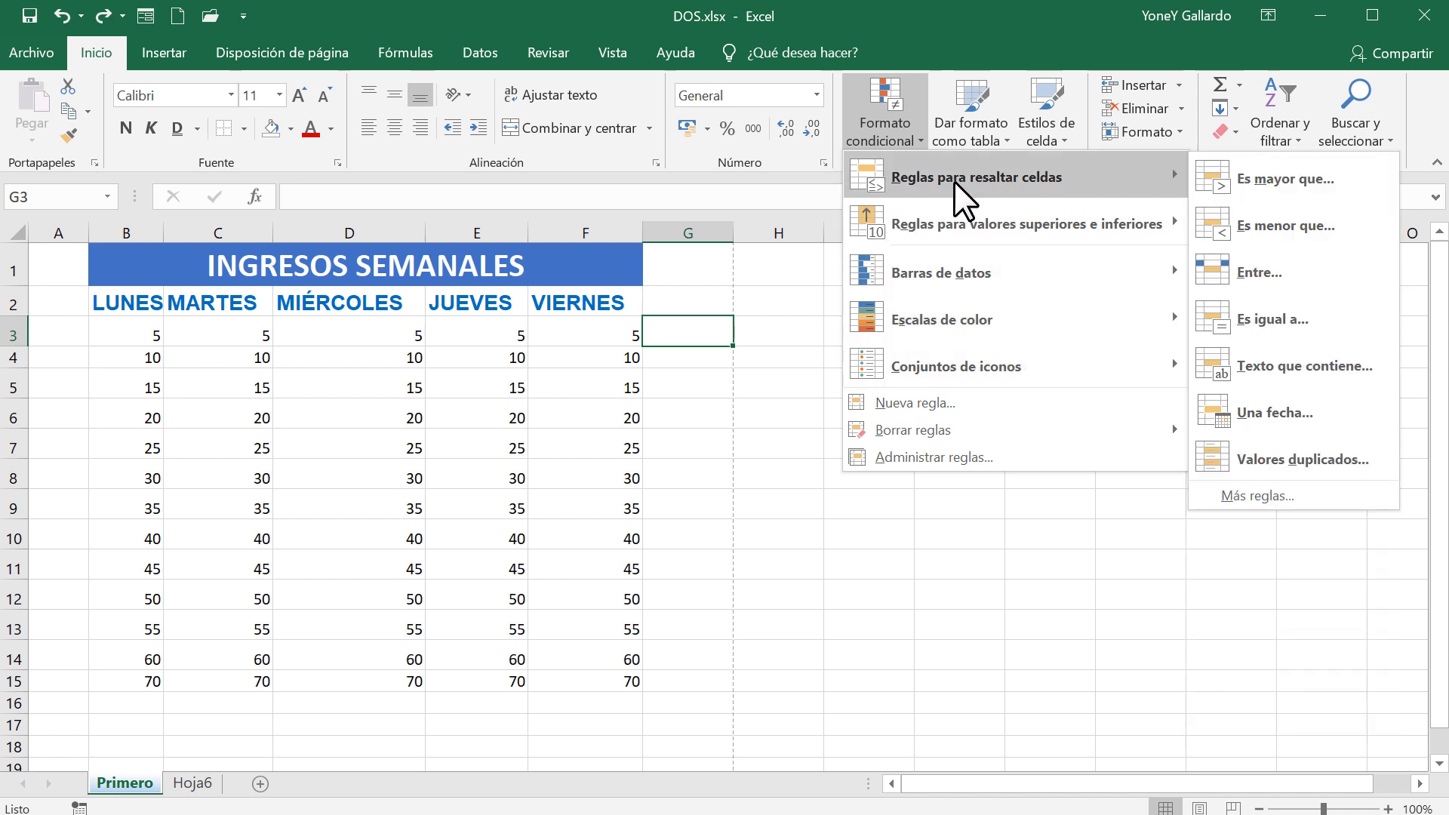
left_click(679, 485)
Total B3:F3 in G3 with AutoSum and fill the formula down to G15
left_click_drag(123, 337, 710, 337)
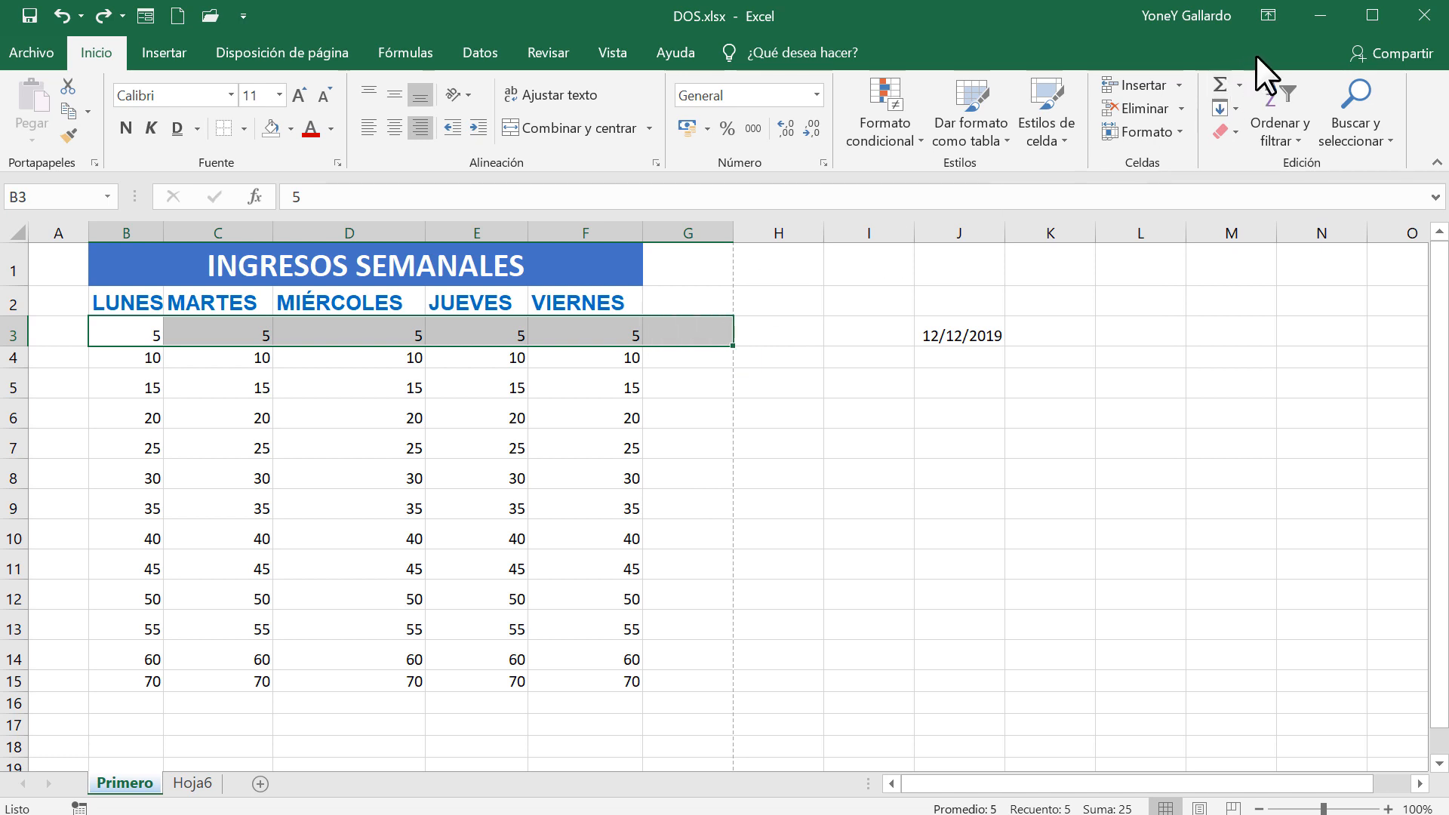
left_click(1221, 82)
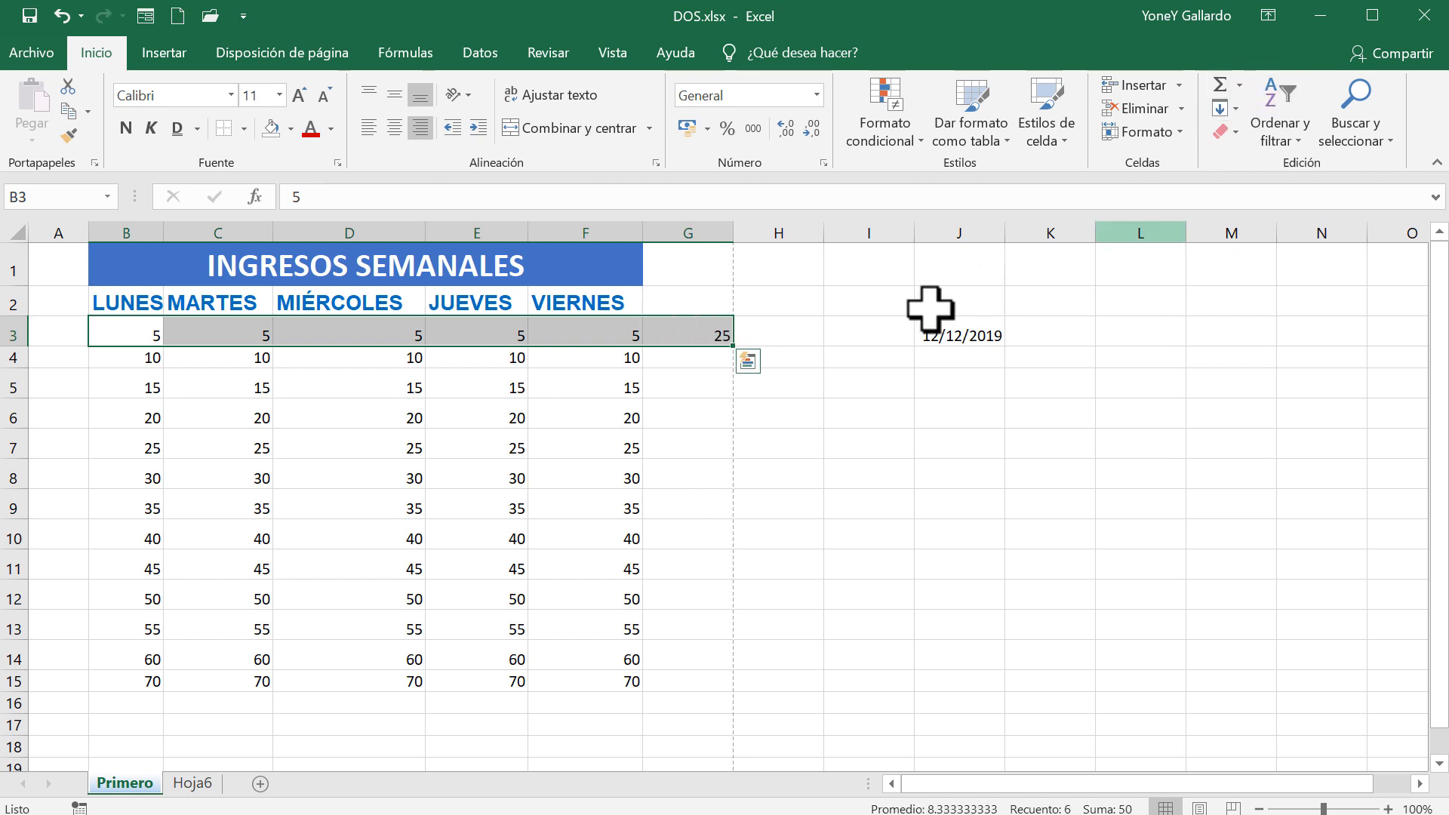
left_click(703, 336)
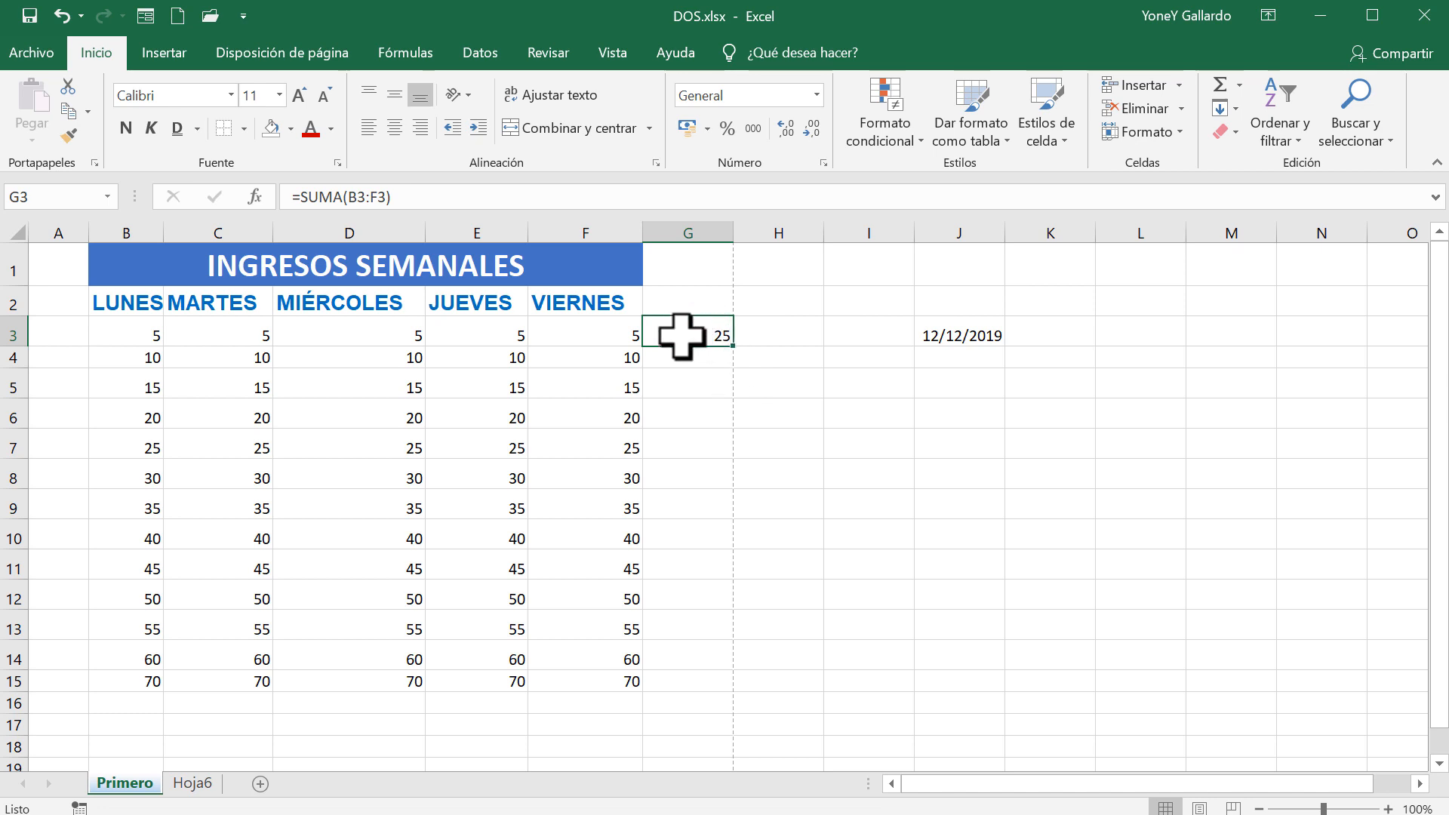
left_click_drag(735, 347, 736, 691)
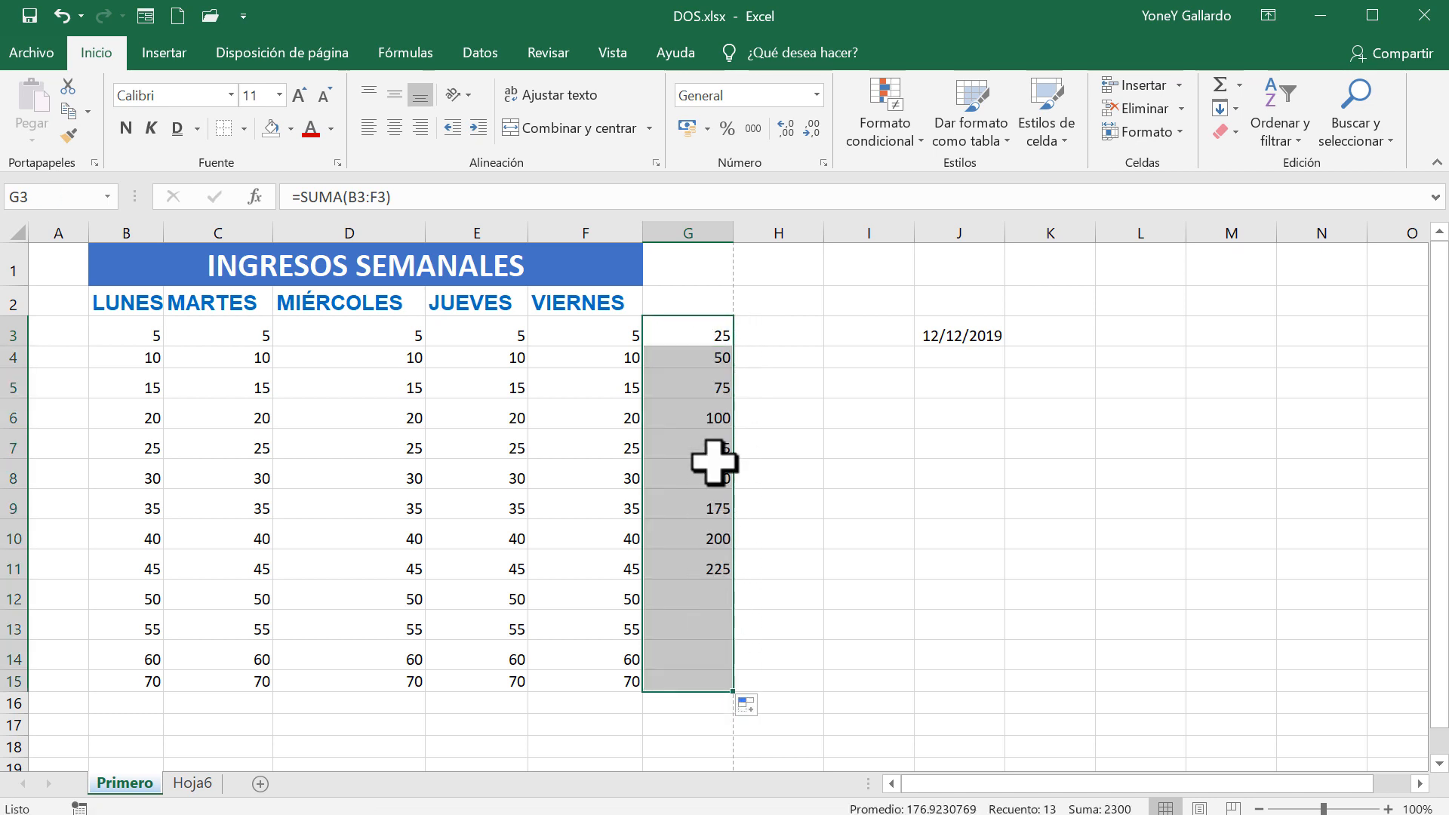
left_click(676, 363)
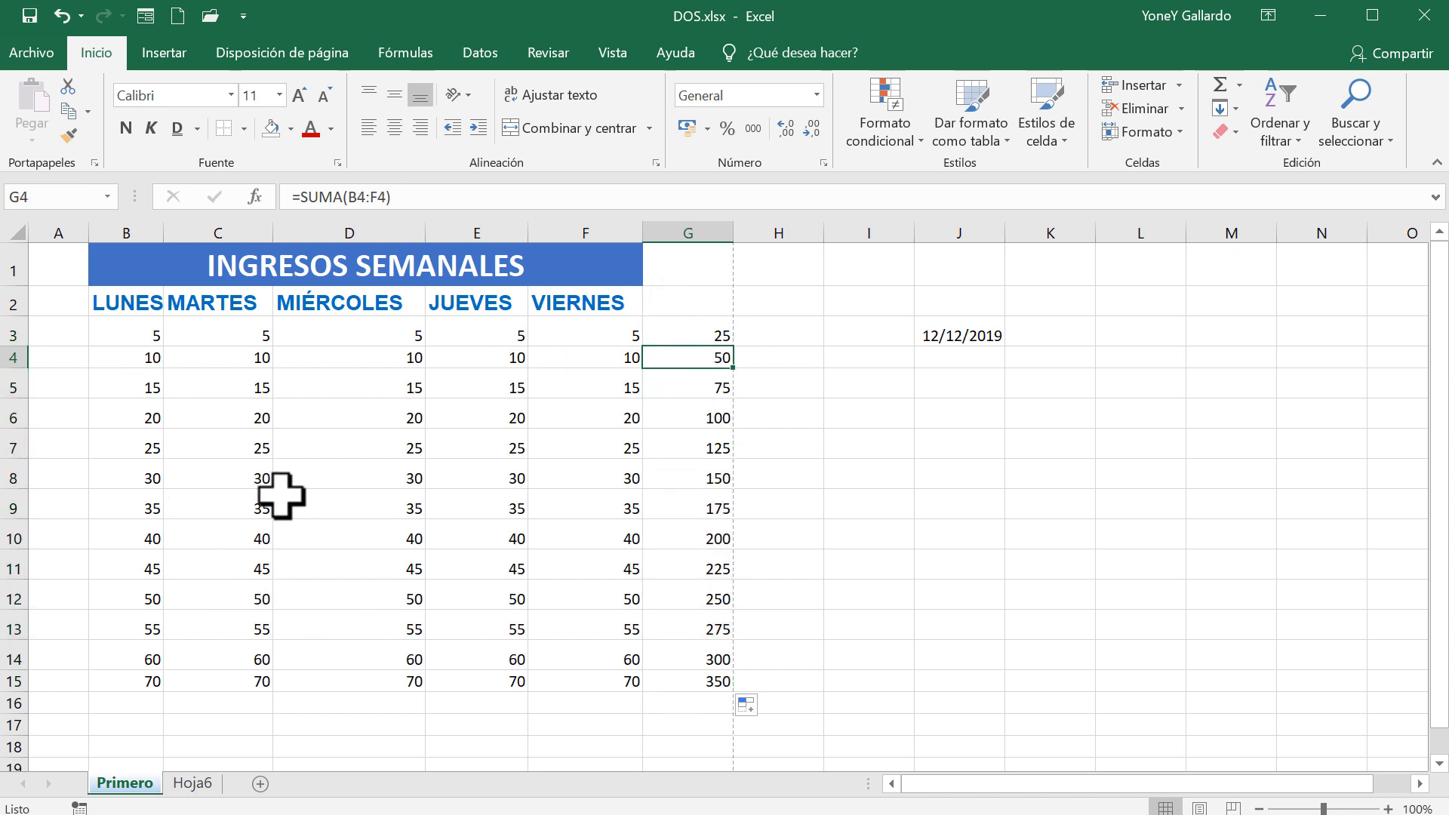
Add a conditional formatting rule to G3:G15 highlighting values greater than 200 with Relleno rojo claro con texto rojo oscuro
left_click_drag(709, 333, 699, 683)
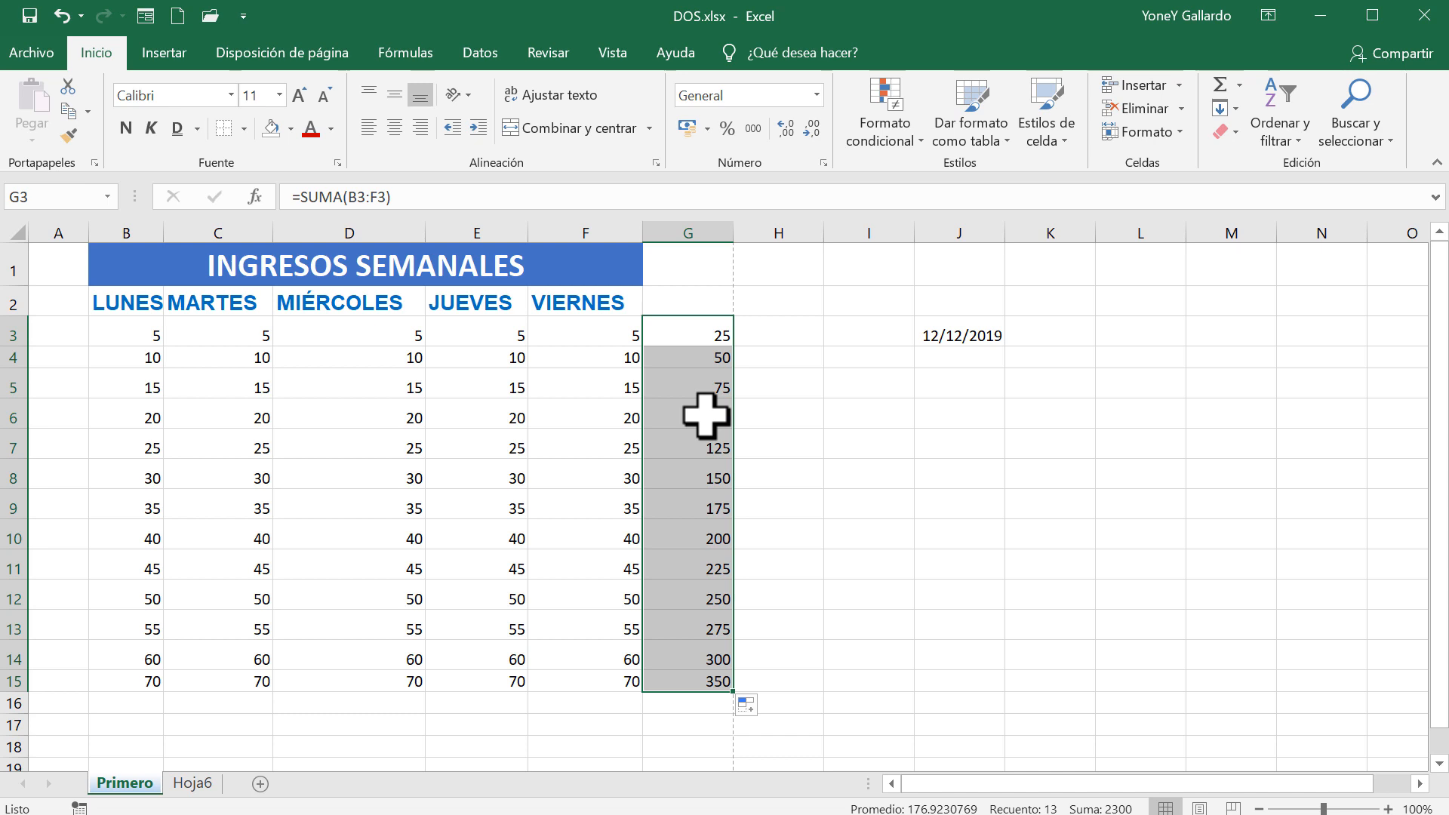
mouse_move(708, 598)
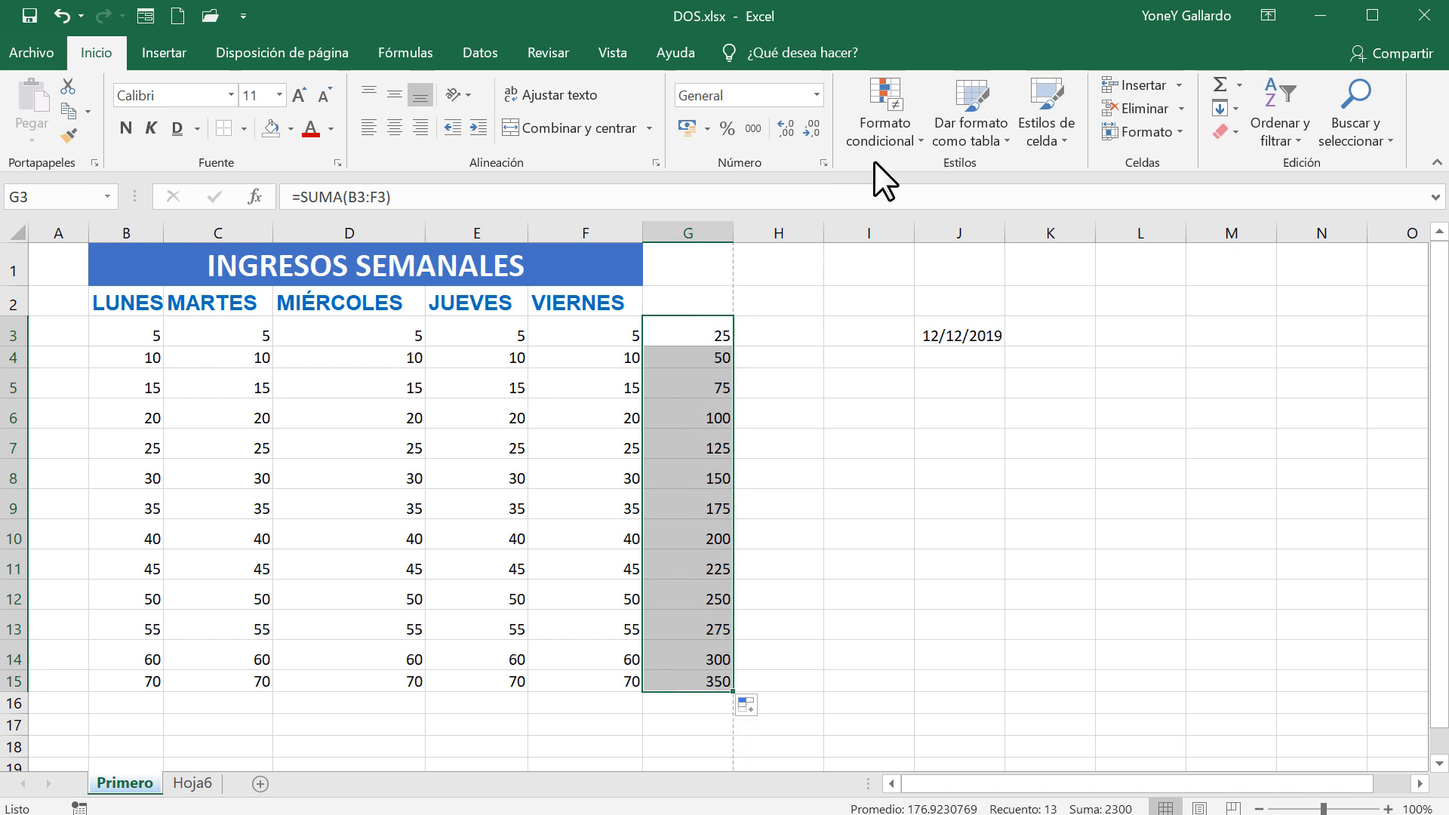
left_click(910, 139)
mouse_move(936, 179)
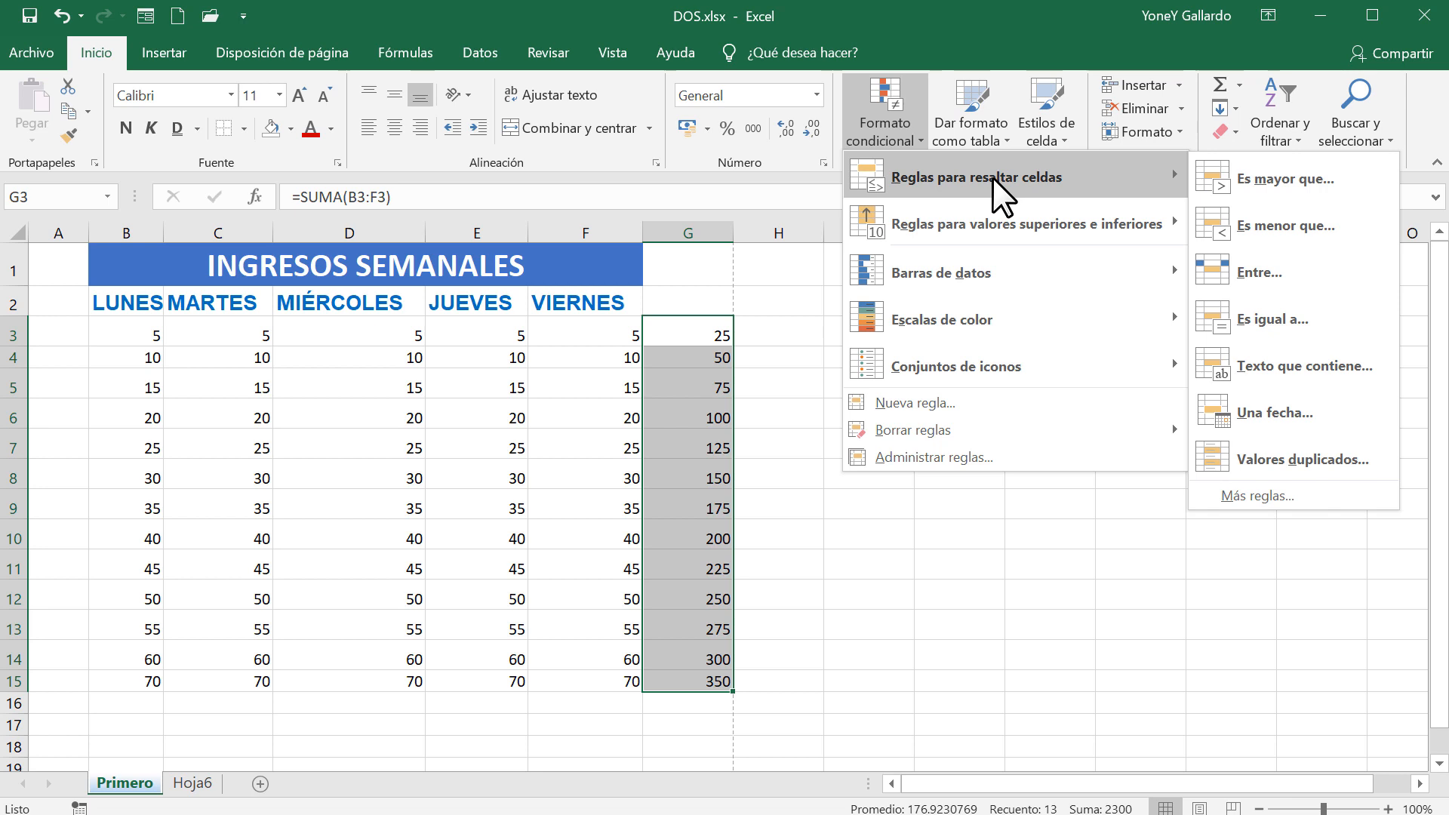
left_click(1275, 183)
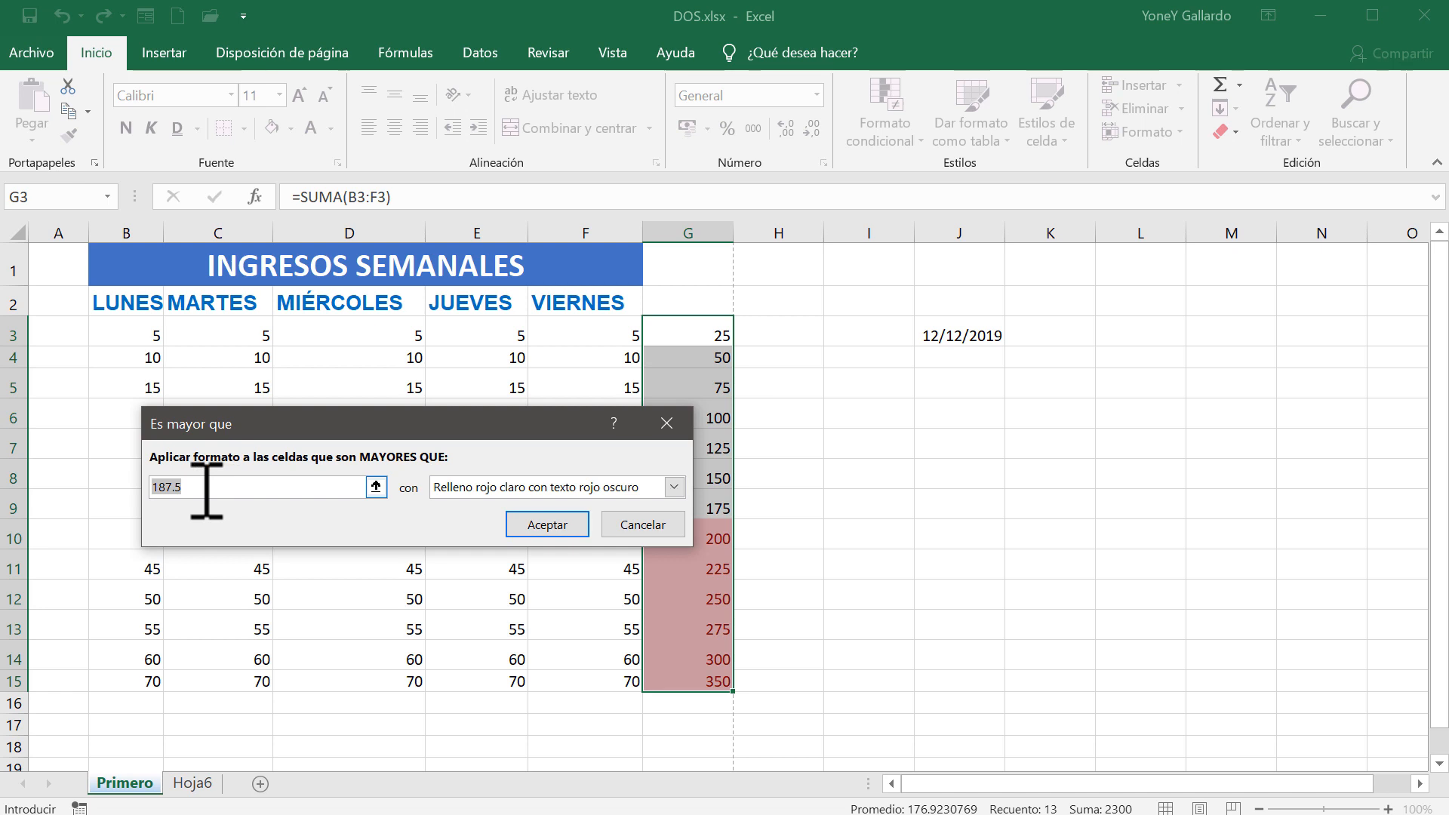
type("200")
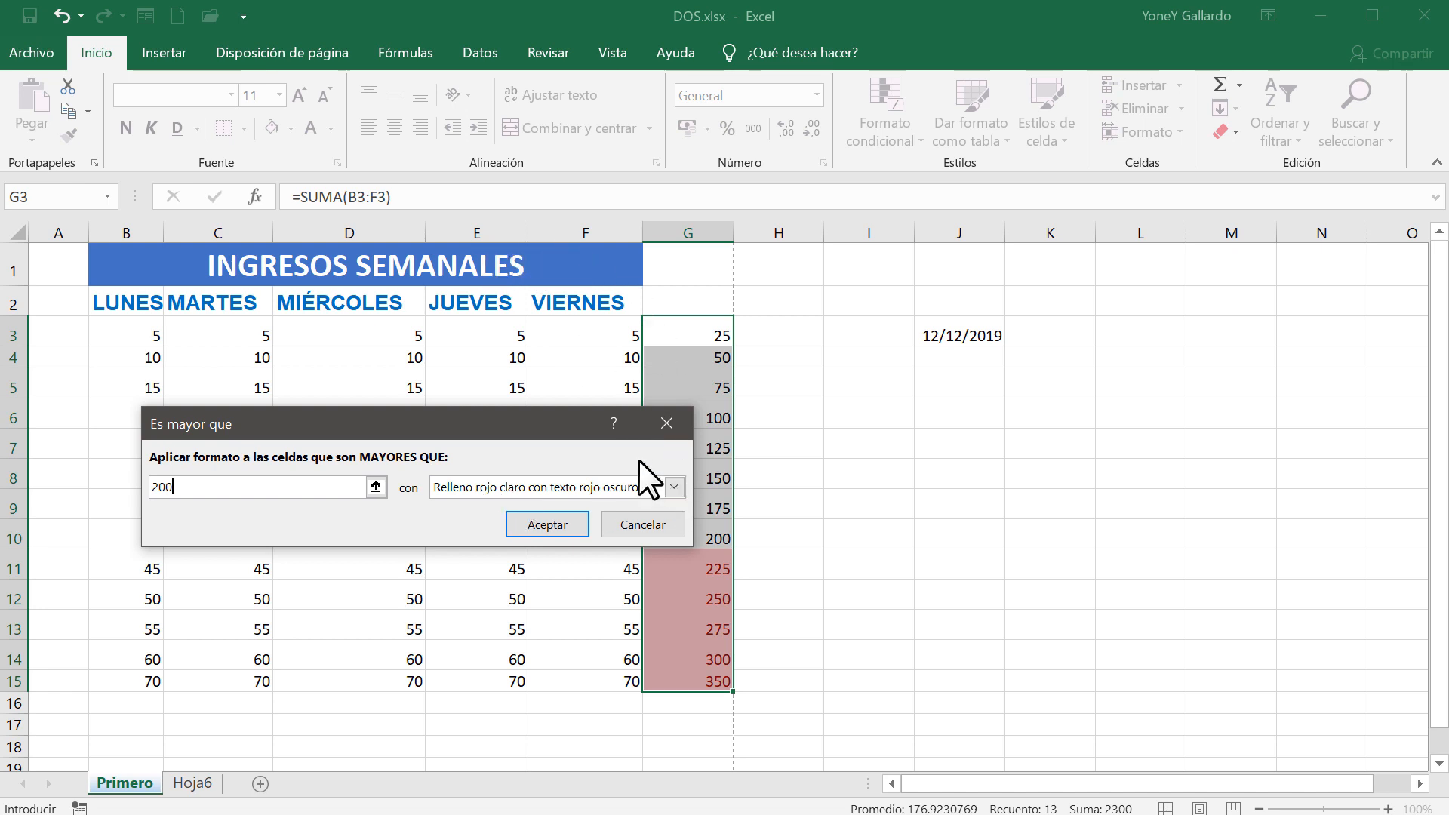
left_click(670, 487)
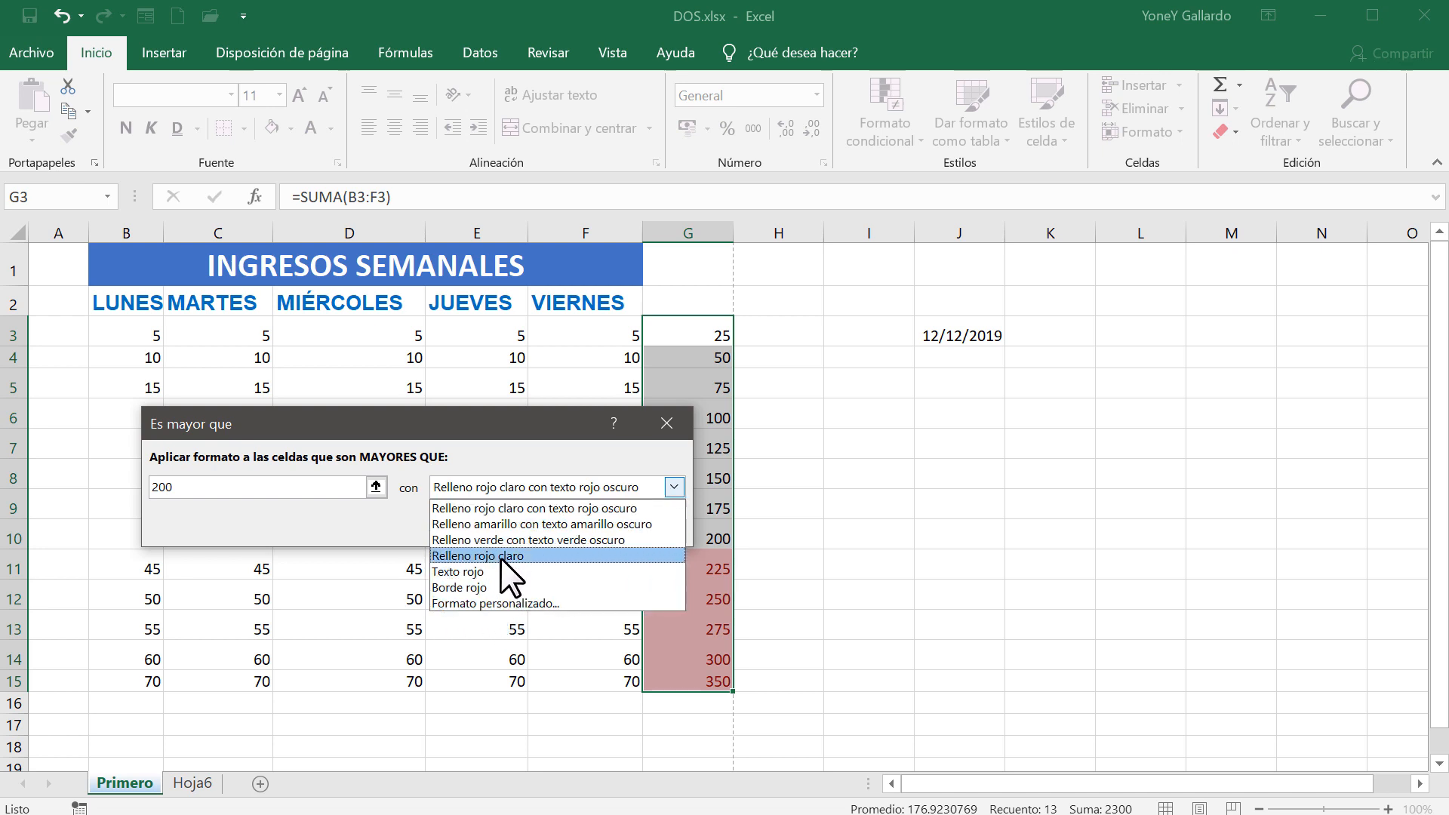
left_click(454, 509)
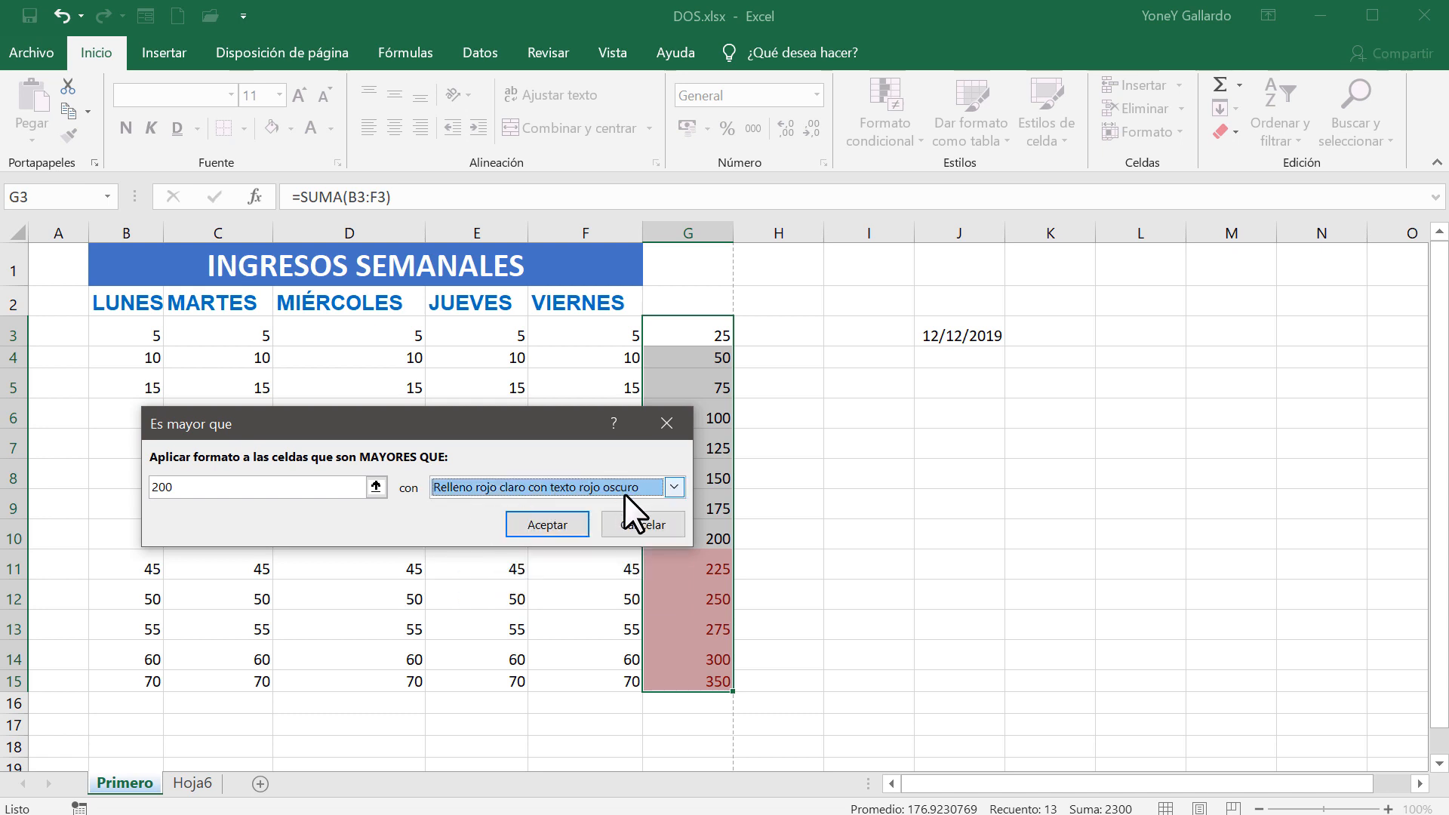
left_click(564, 522)
left_click(827, 532)
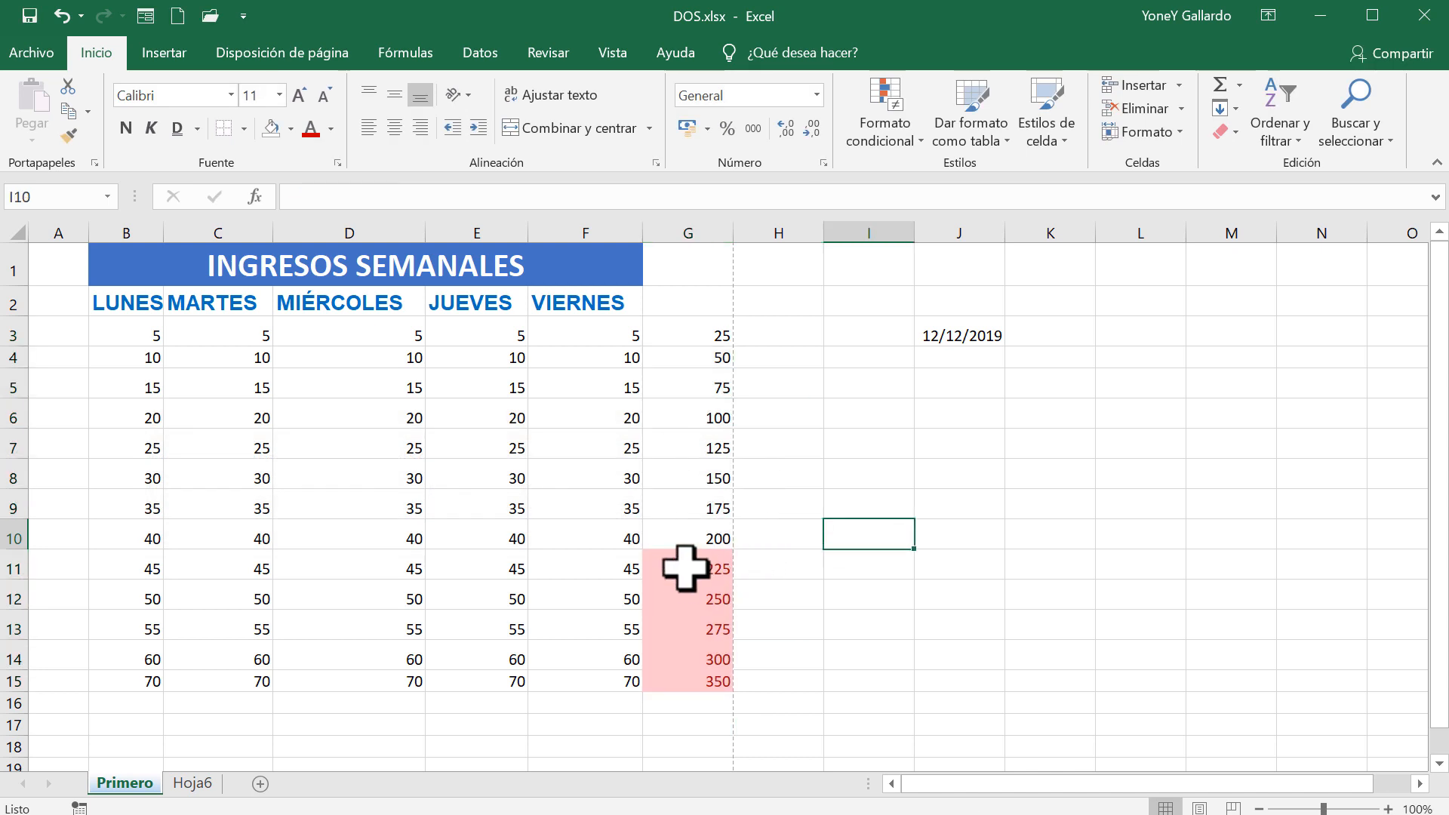
Set B11 in the LUNES column to 1 to test the highlighting rule on its row total
left_click_drag(686, 569, 689, 680)
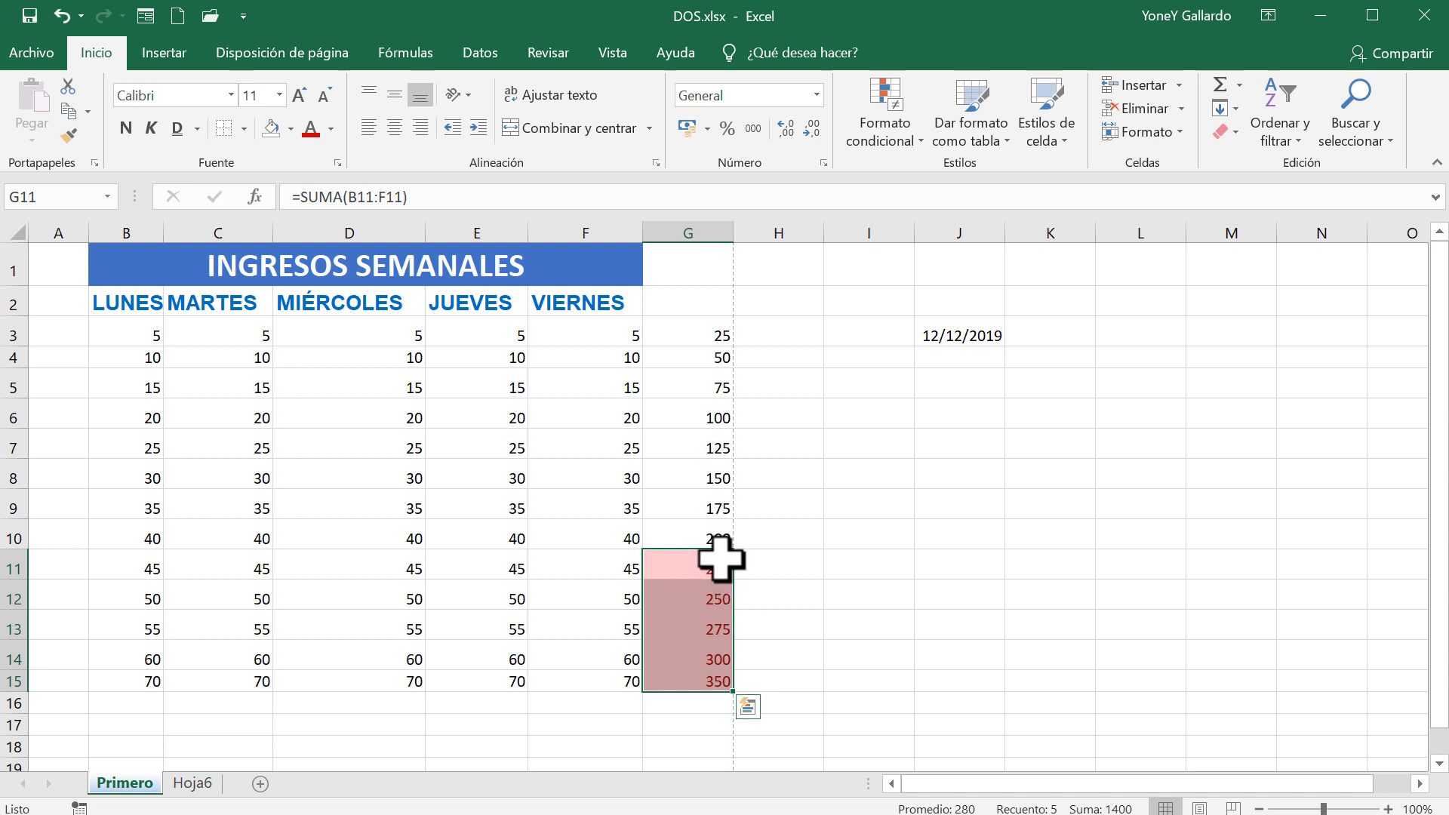
left_click(689, 680)
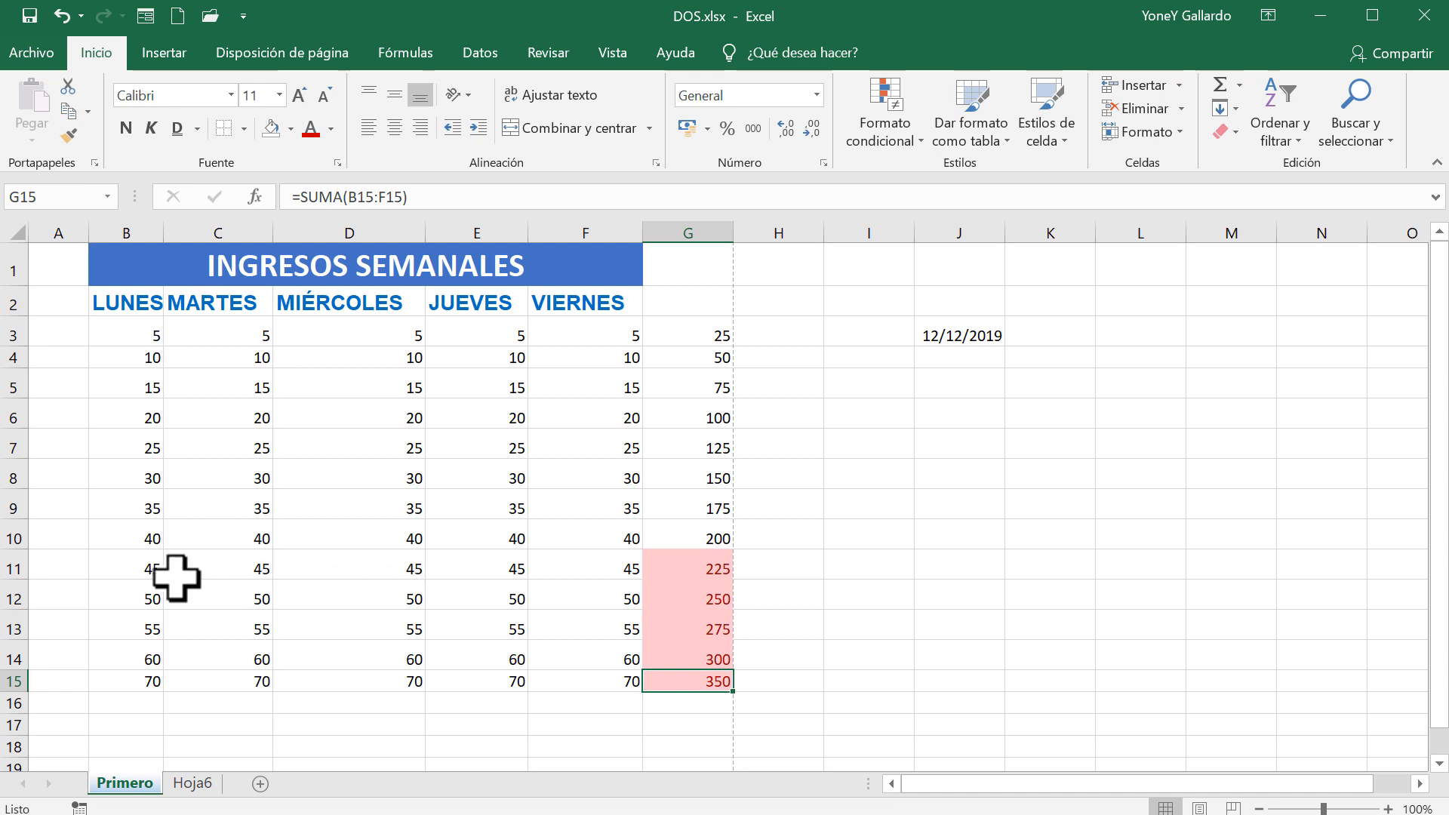
left_click(130, 570)
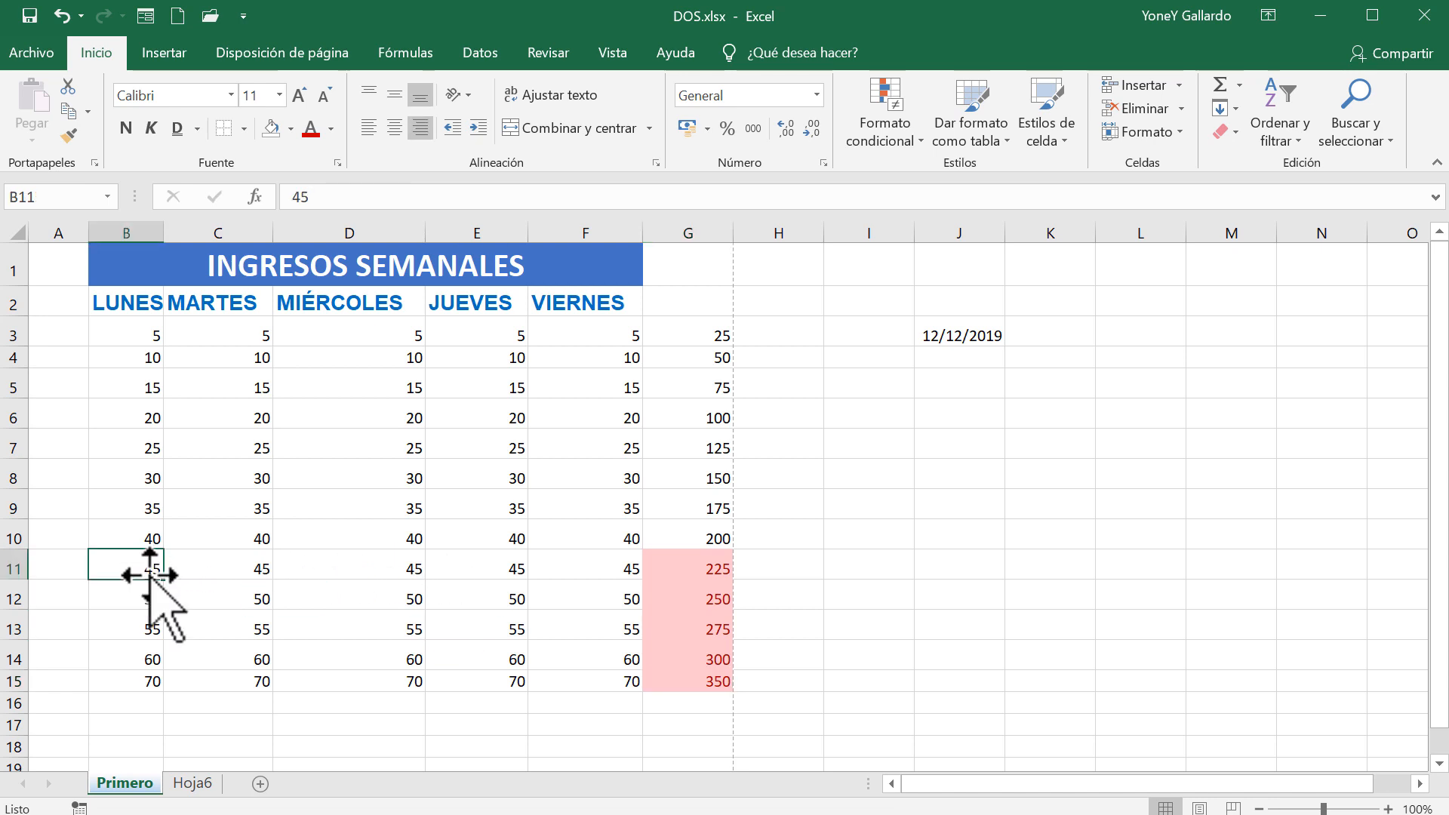
type("1")
key("Return")
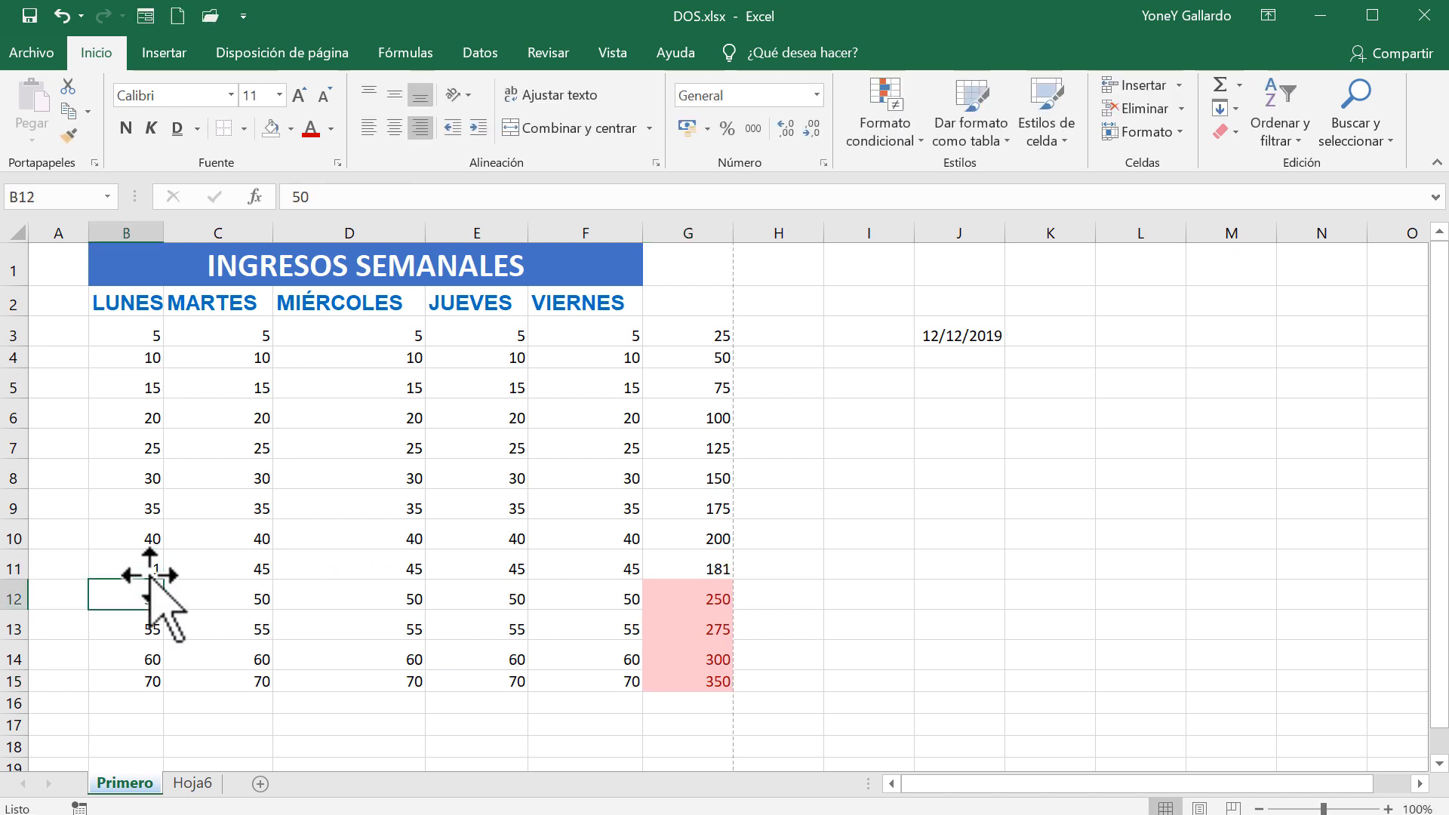
left_click(717, 565)
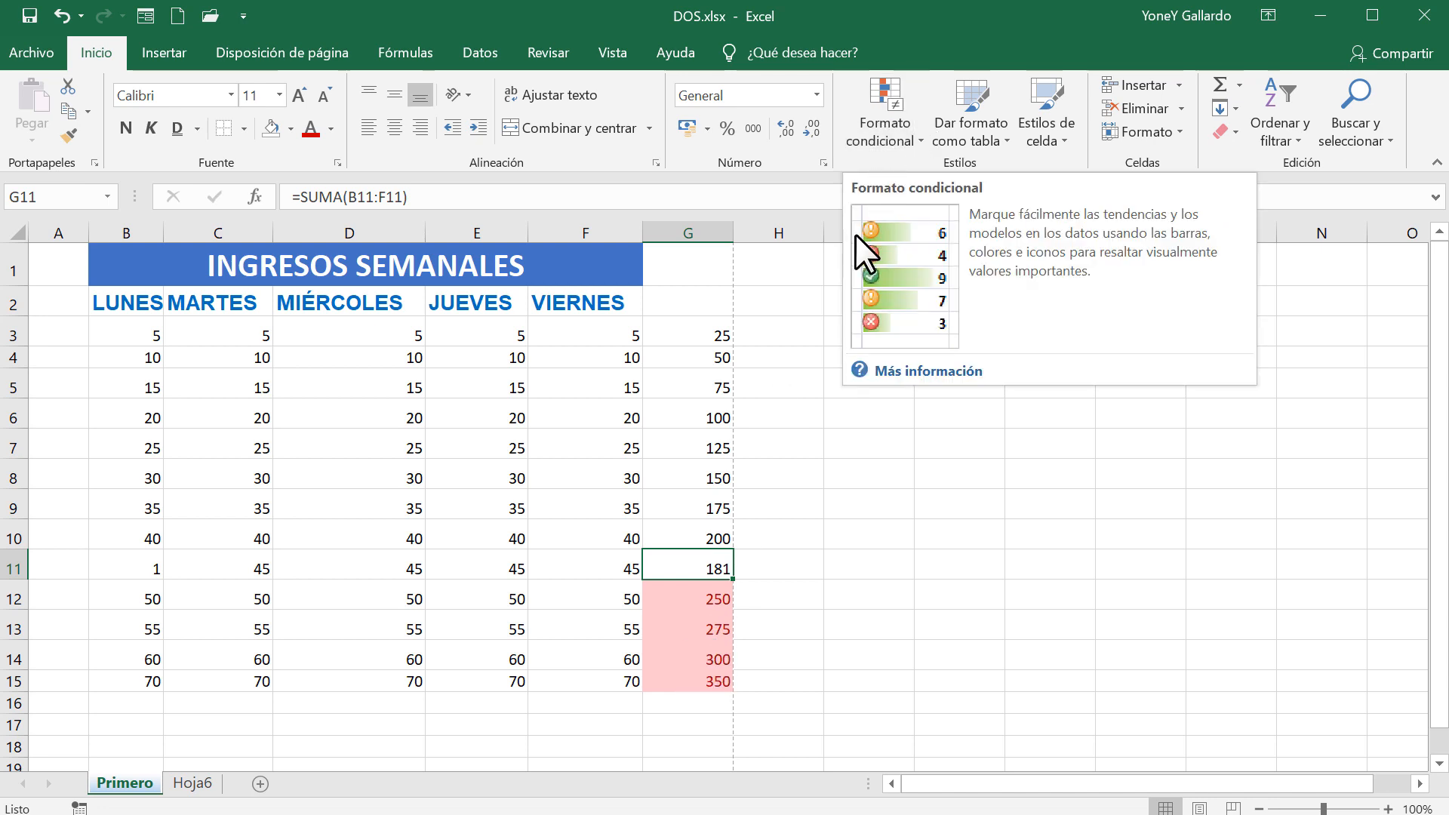
left_click(905, 136)
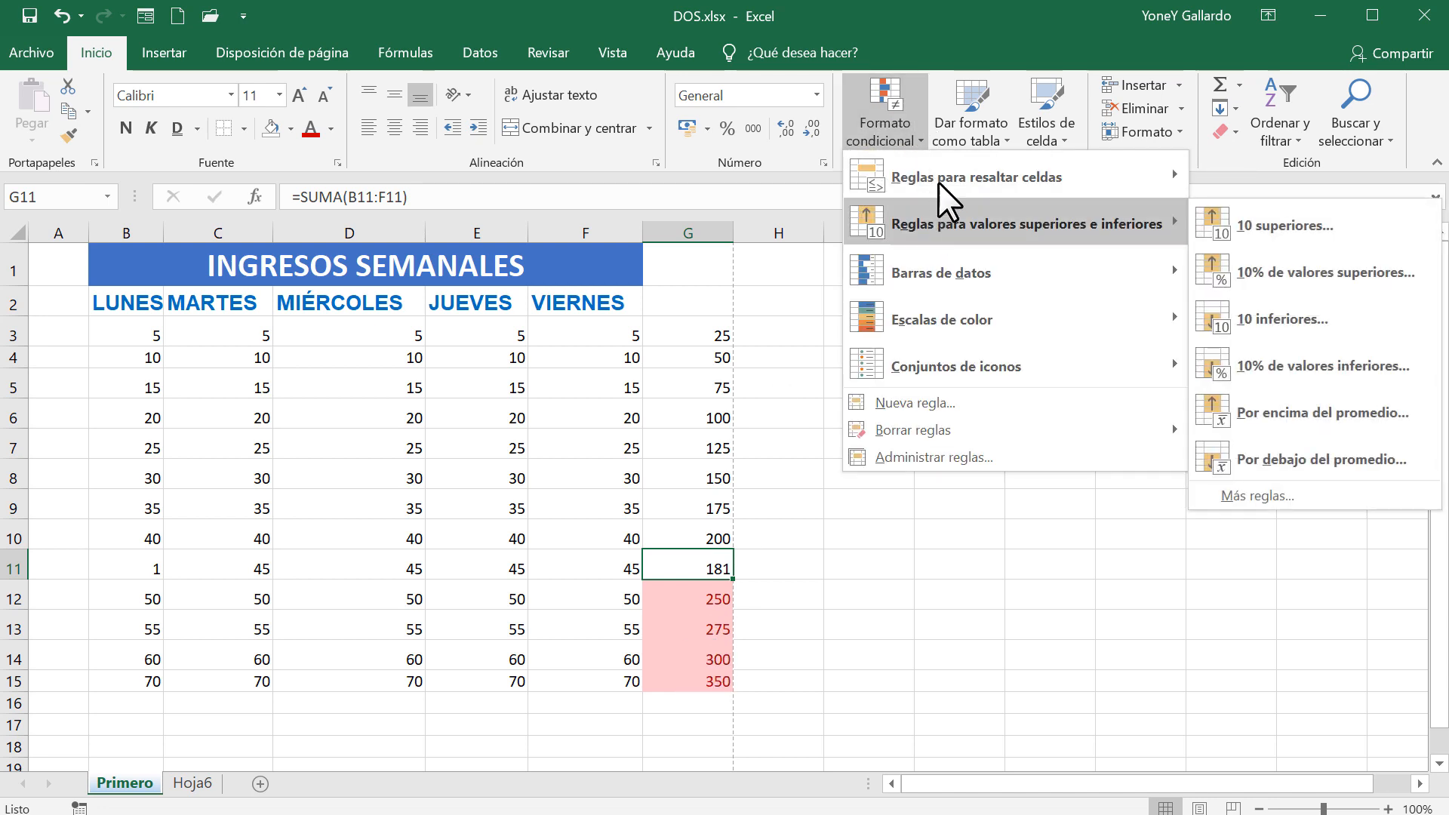
mouse_move(945, 163)
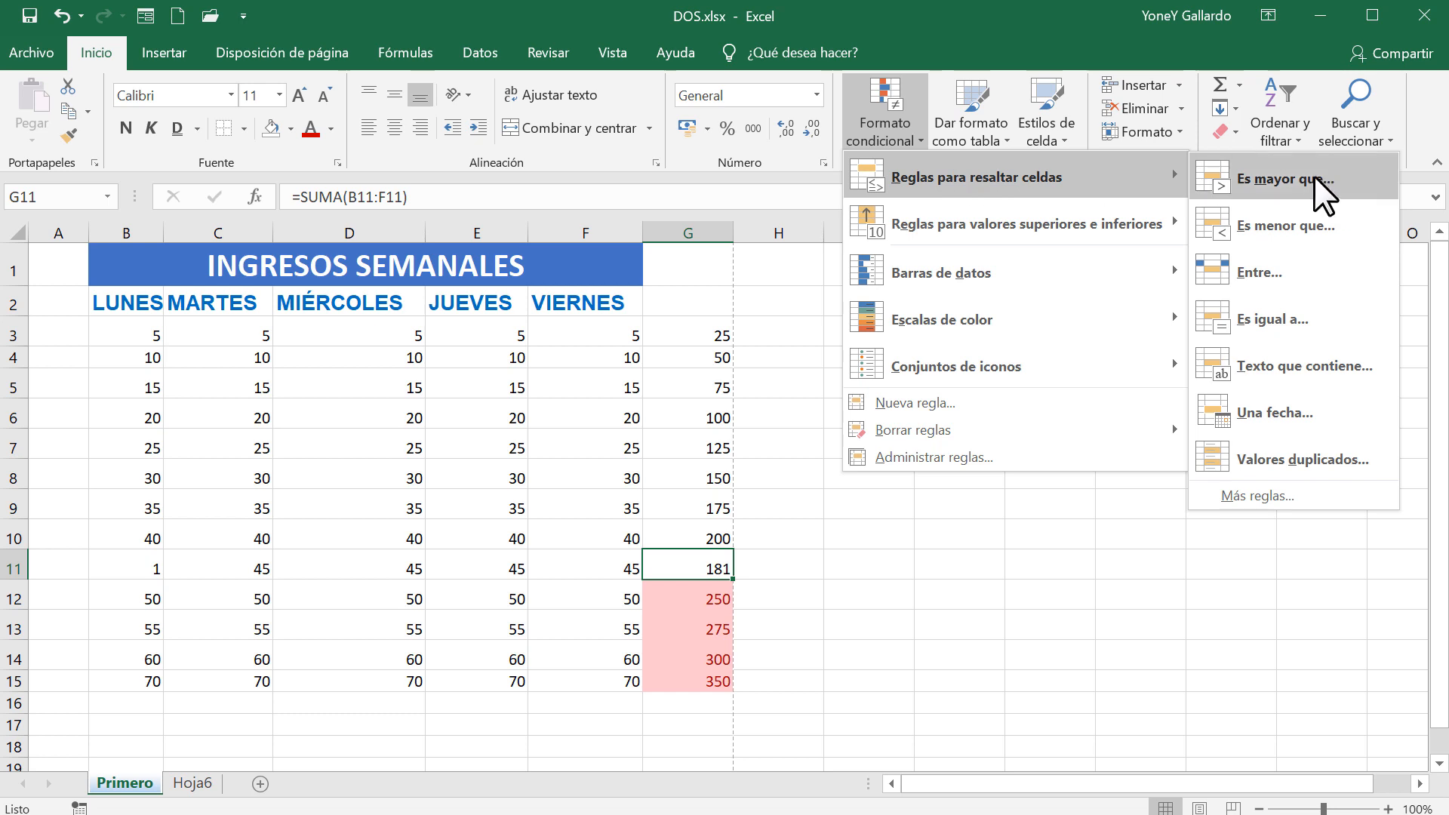
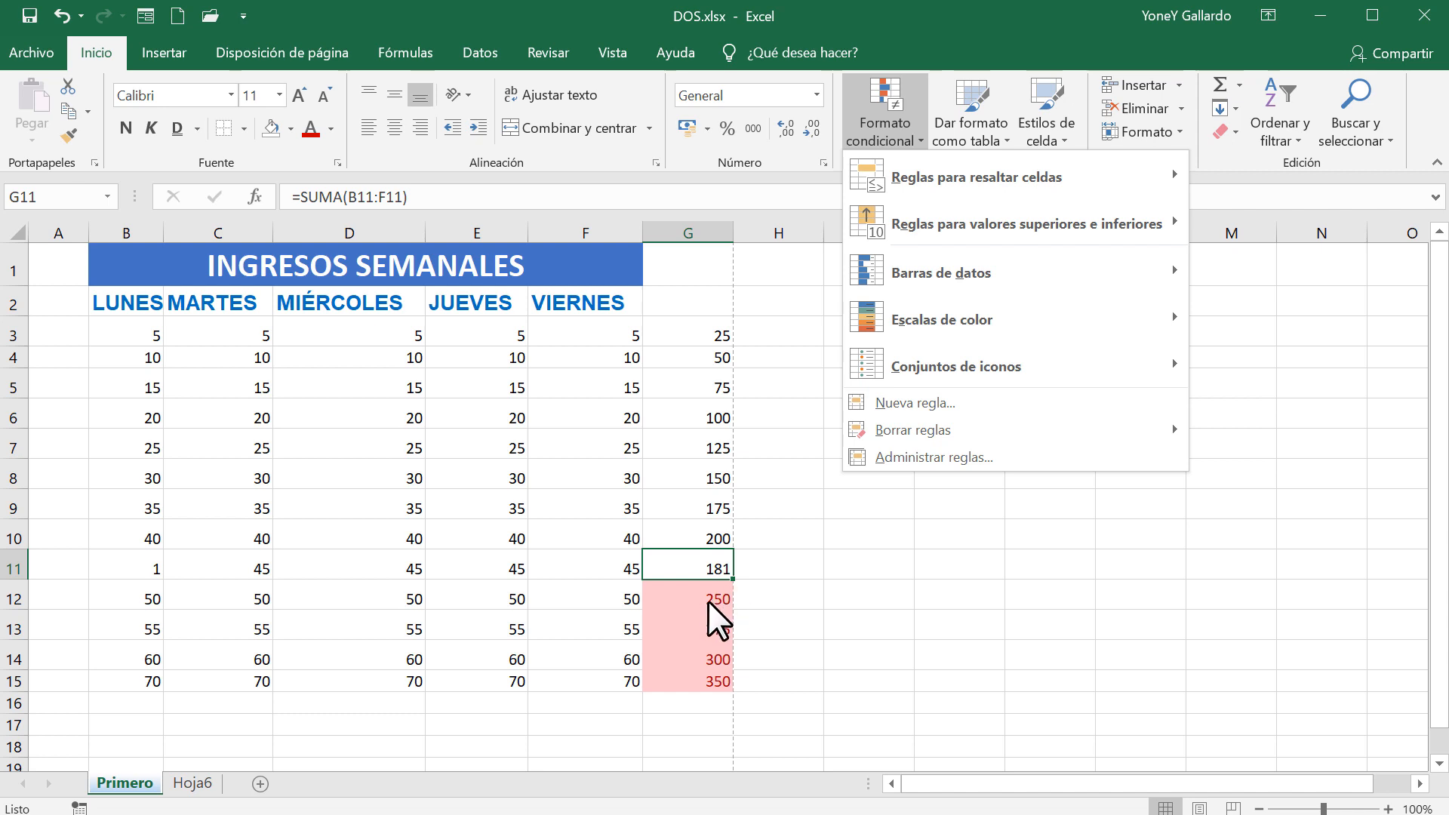
mouse_move(957, 268)
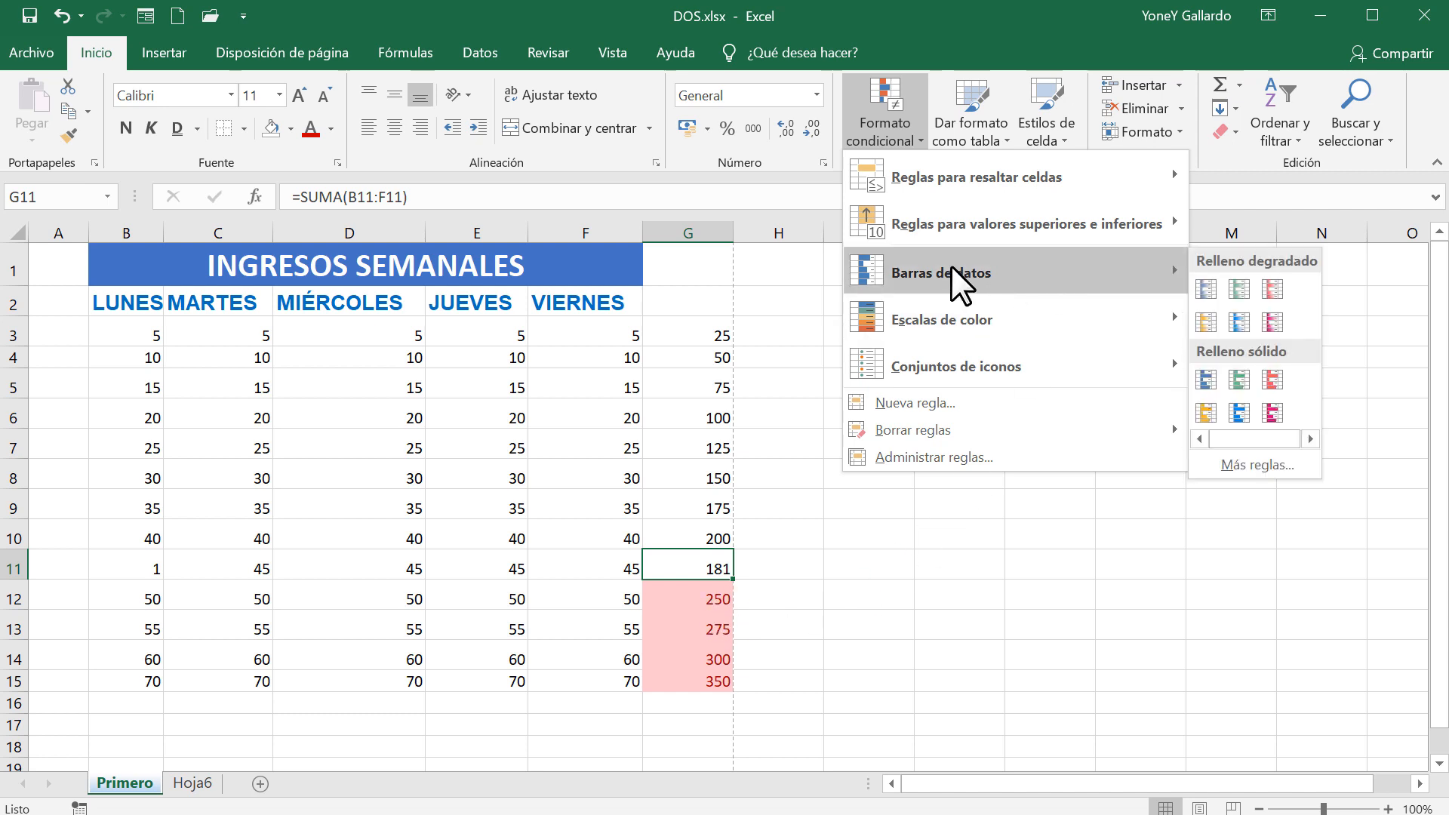
left_click(669, 640)
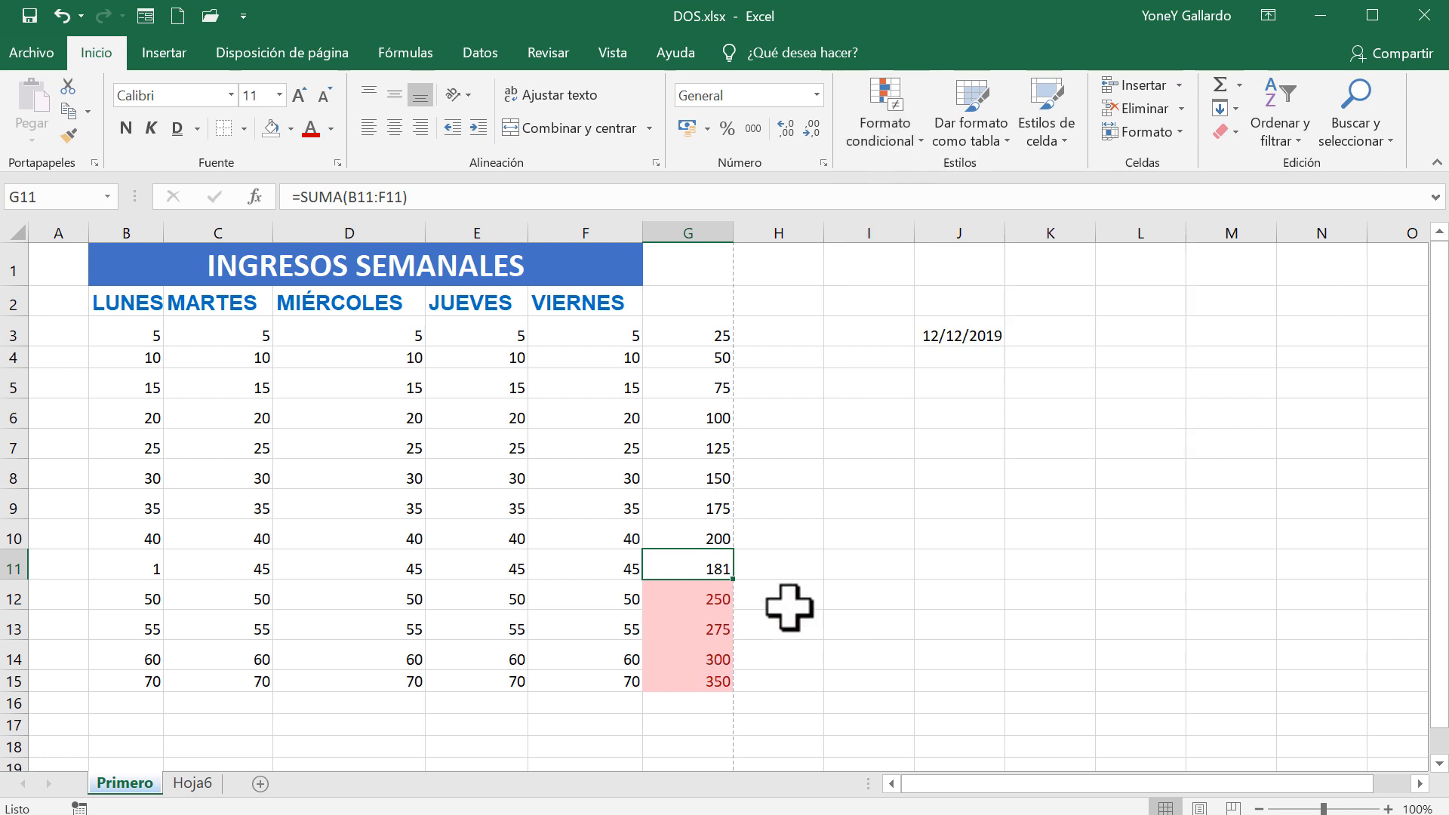
left_click(788, 608)
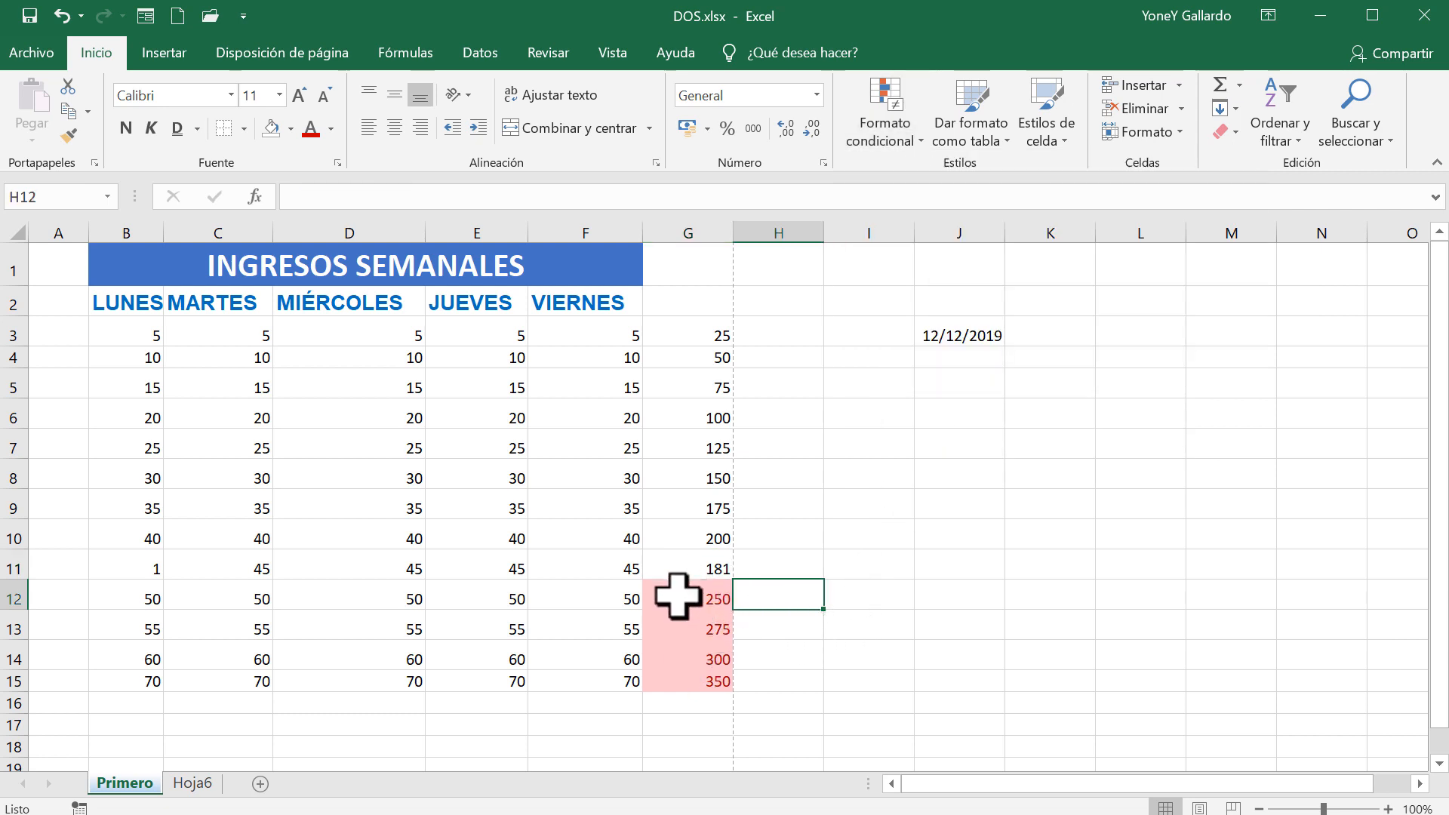
Clear the formats, including the conditional highlighting, from the row totals in G3:G15
left_click_drag(689, 331, 667, 683)
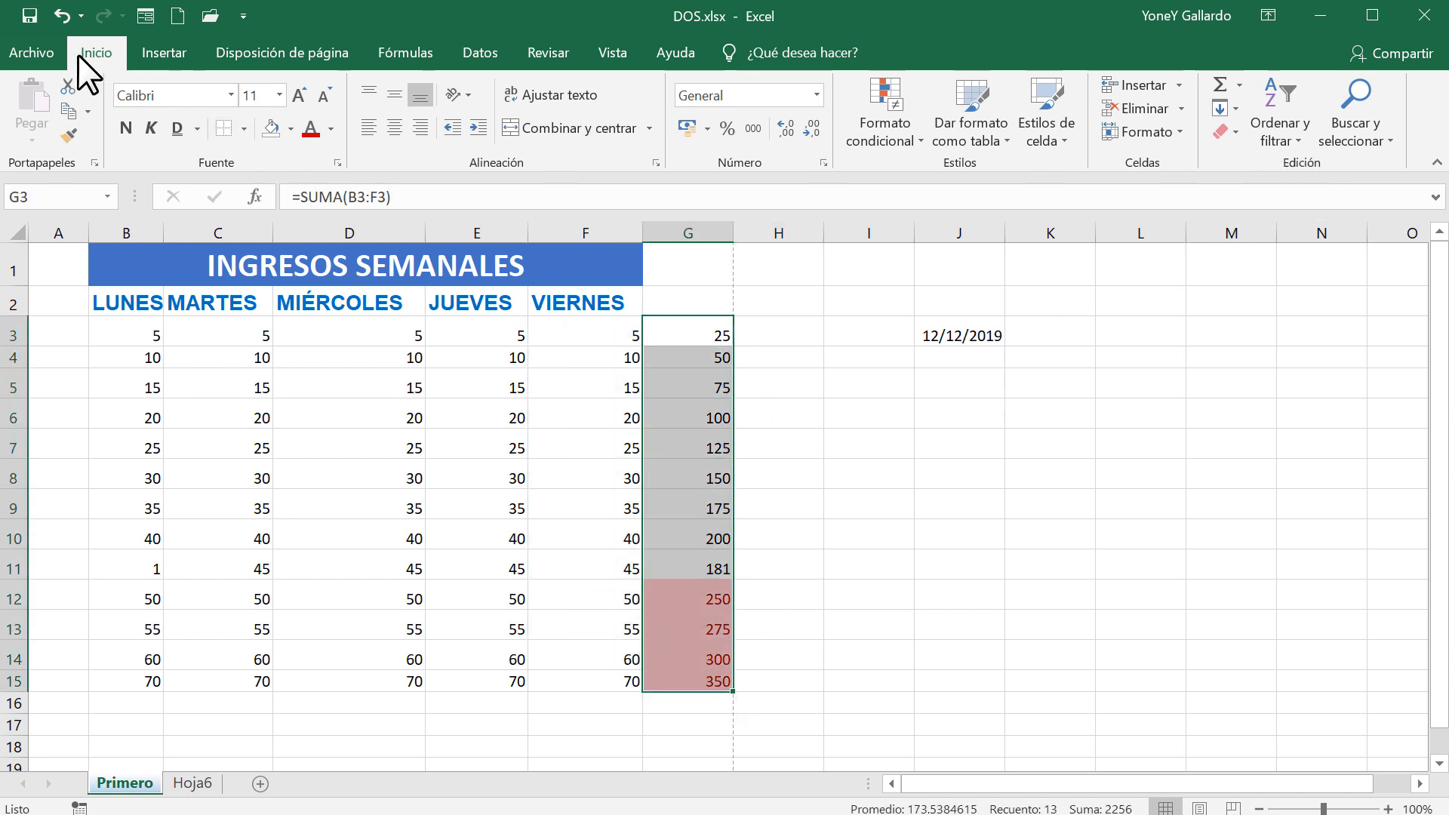
left_click(1234, 133)
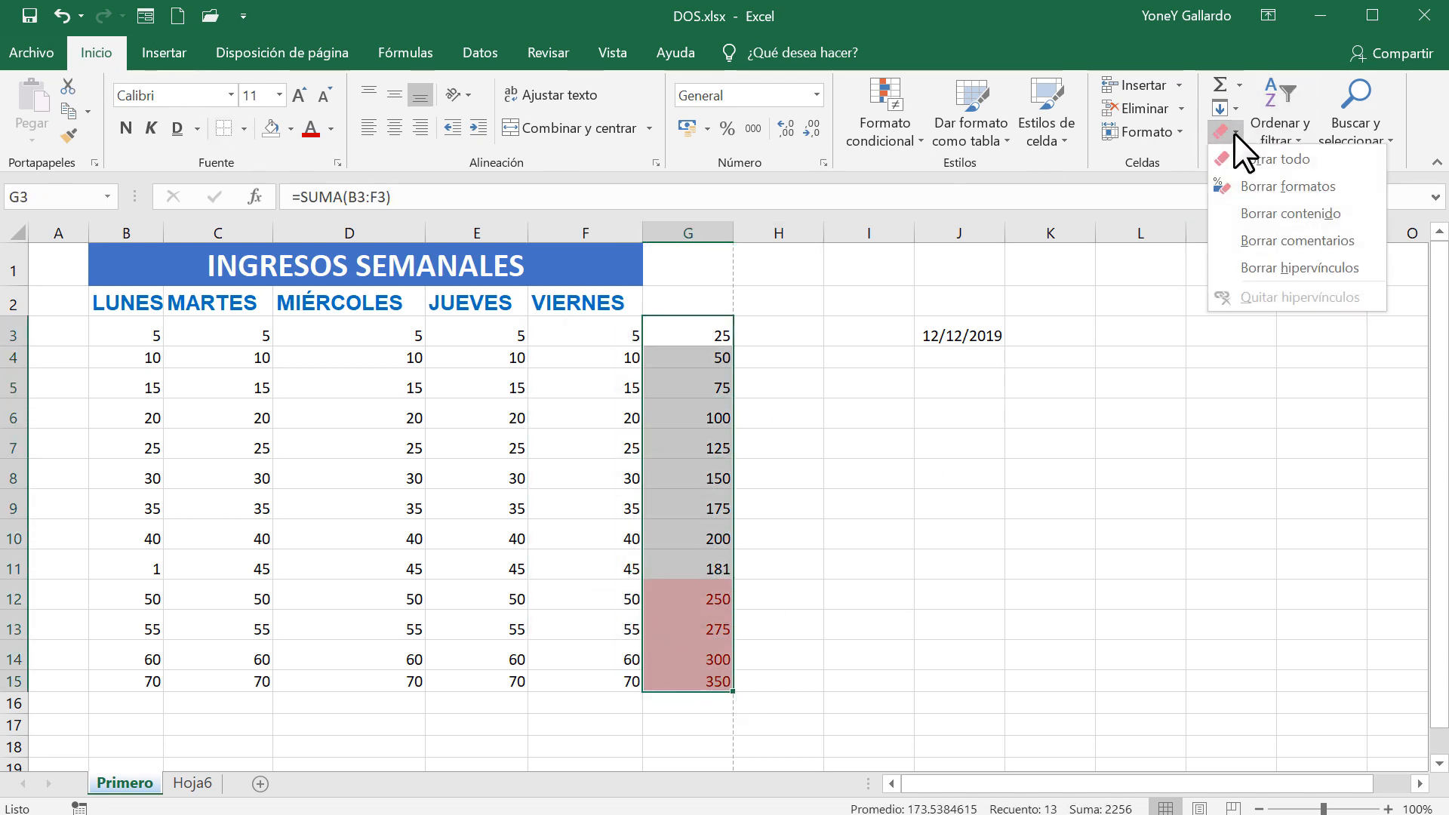
left_click(1307, 185)
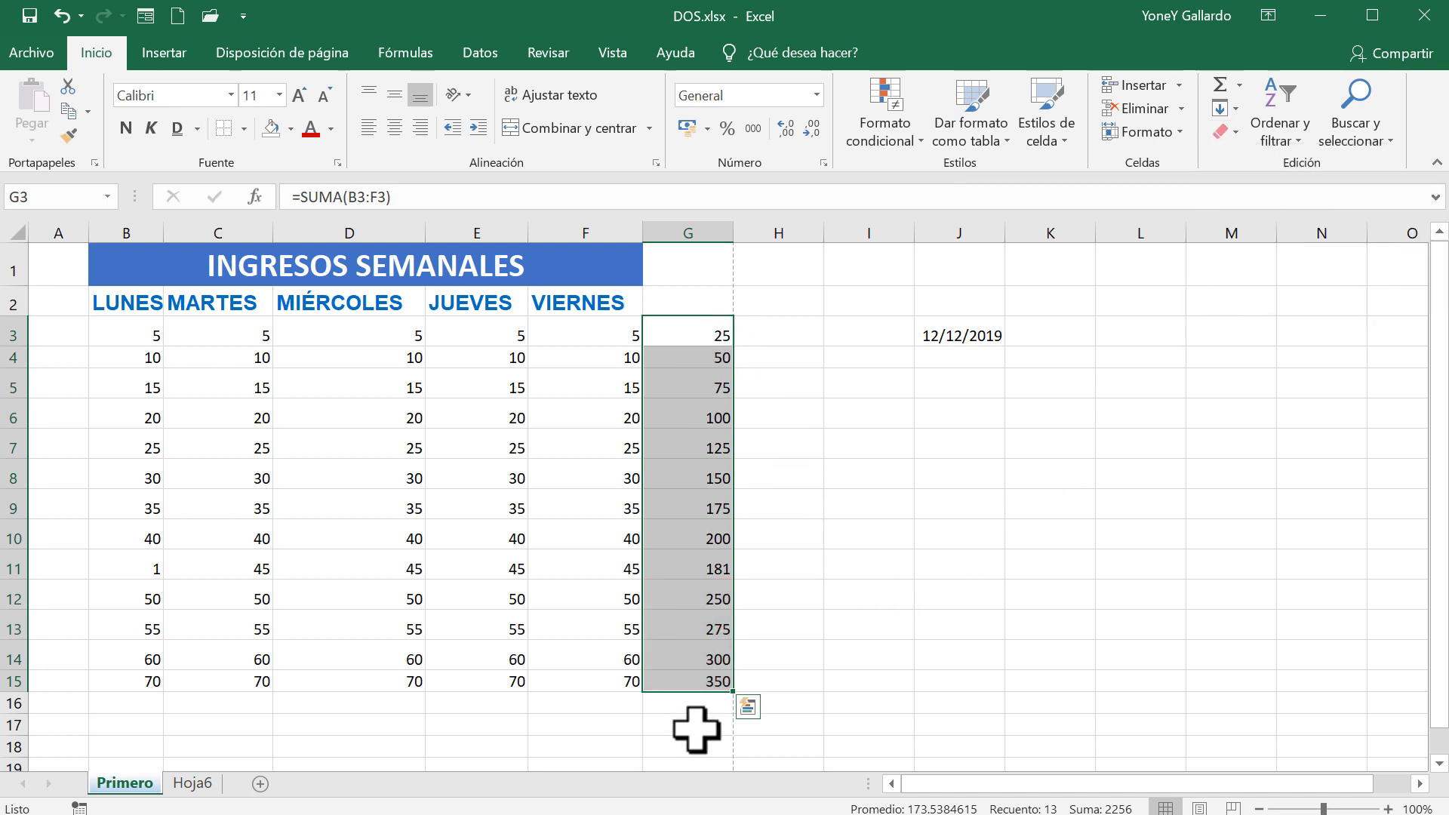
left_click(786, 667)
left_click(702, 675)
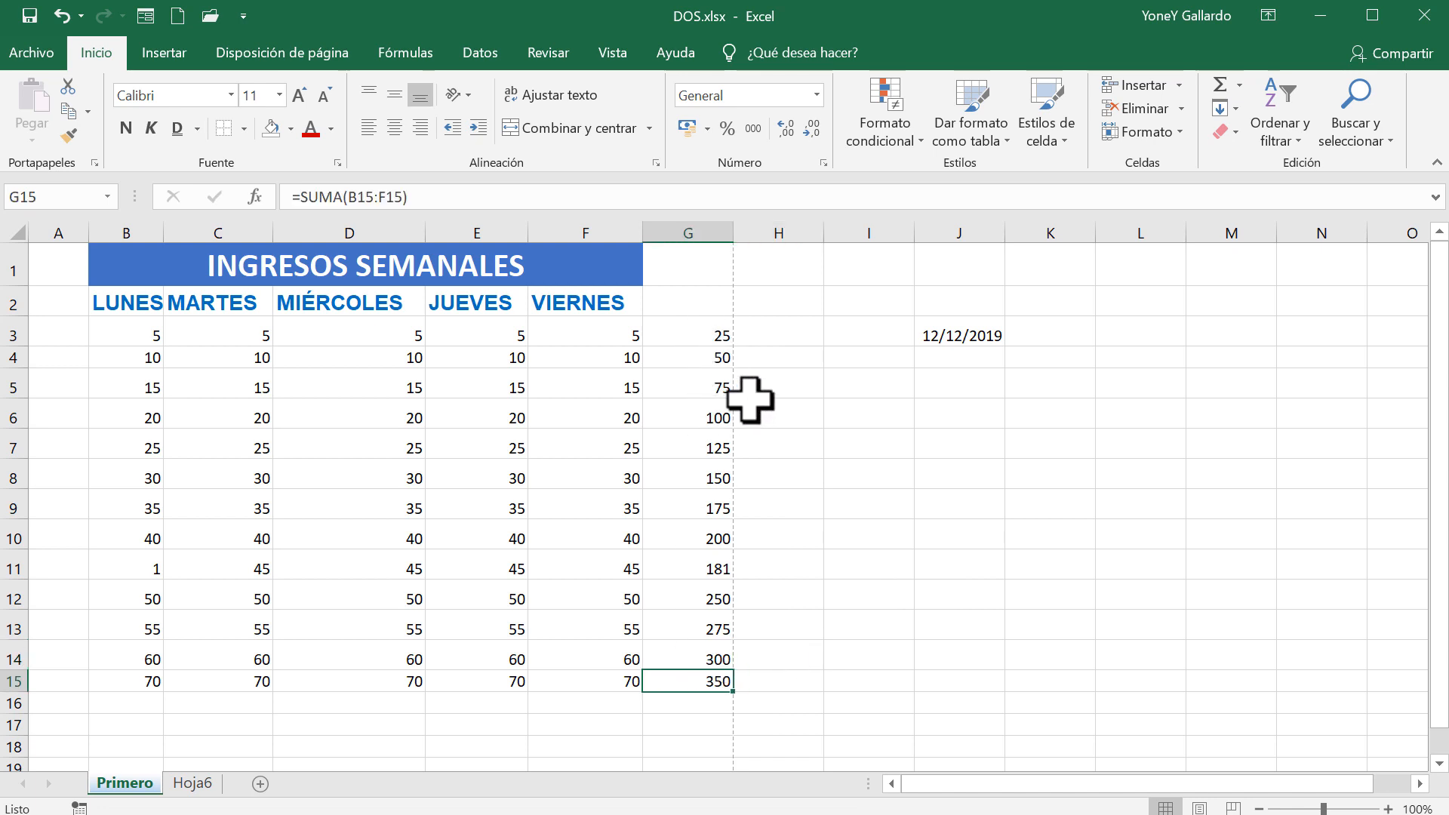
left_click(302, 447)
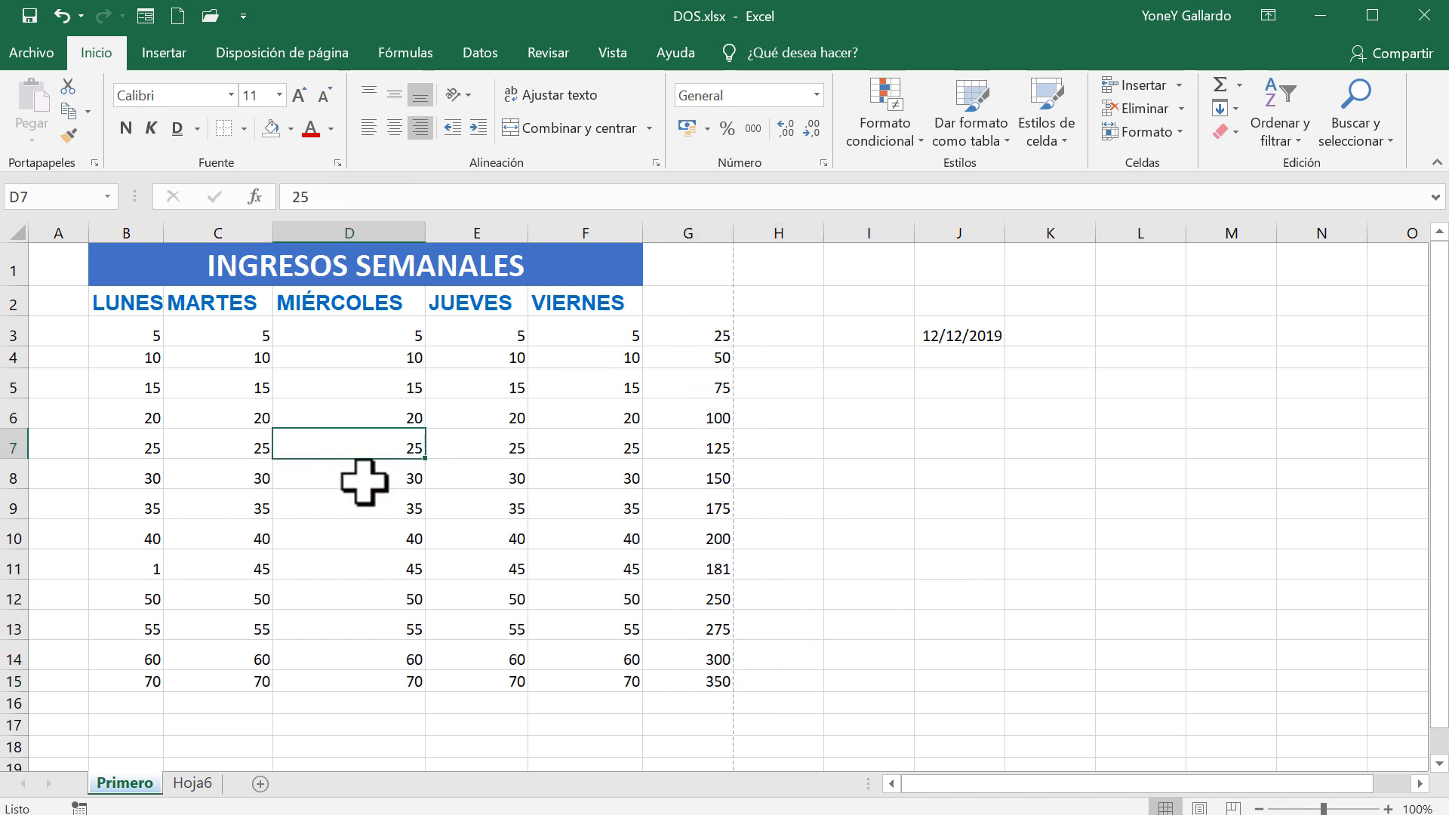
left_click(378, 304)
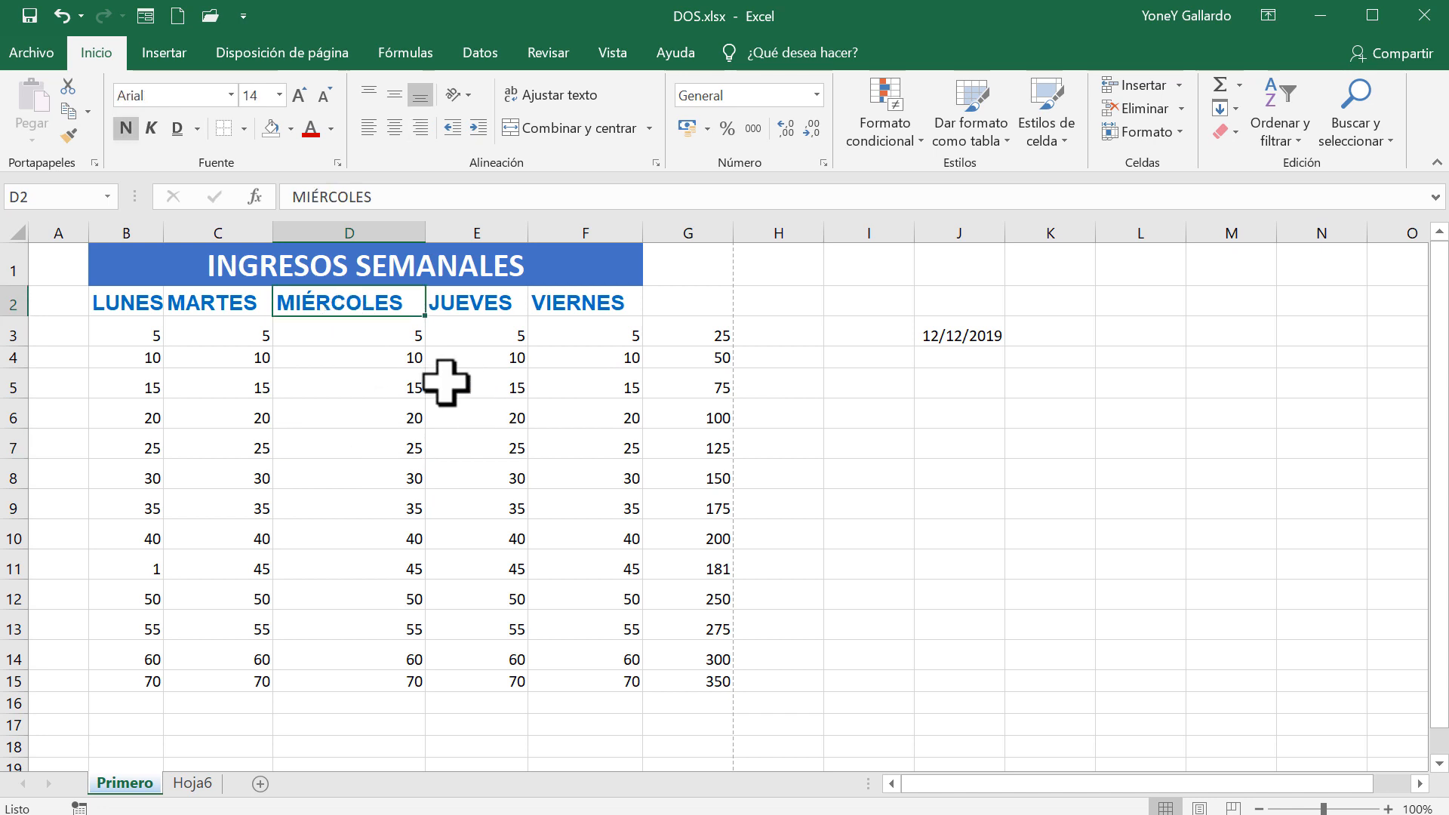
left_click(372, 438)
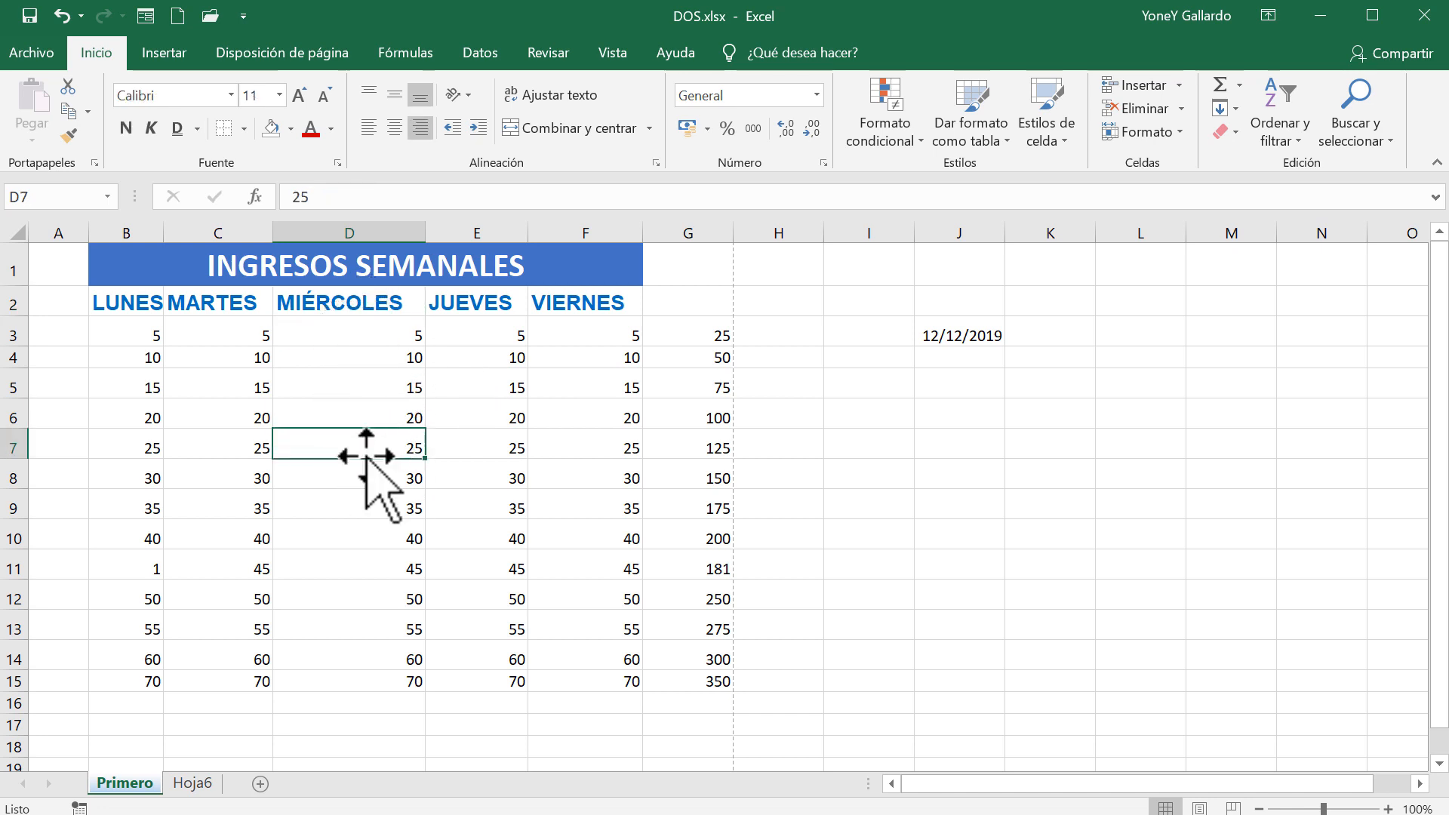
Increase the font size of the numbers and totals in B3:G15 to 18
left_click_drag(124, 325, 664, 658)
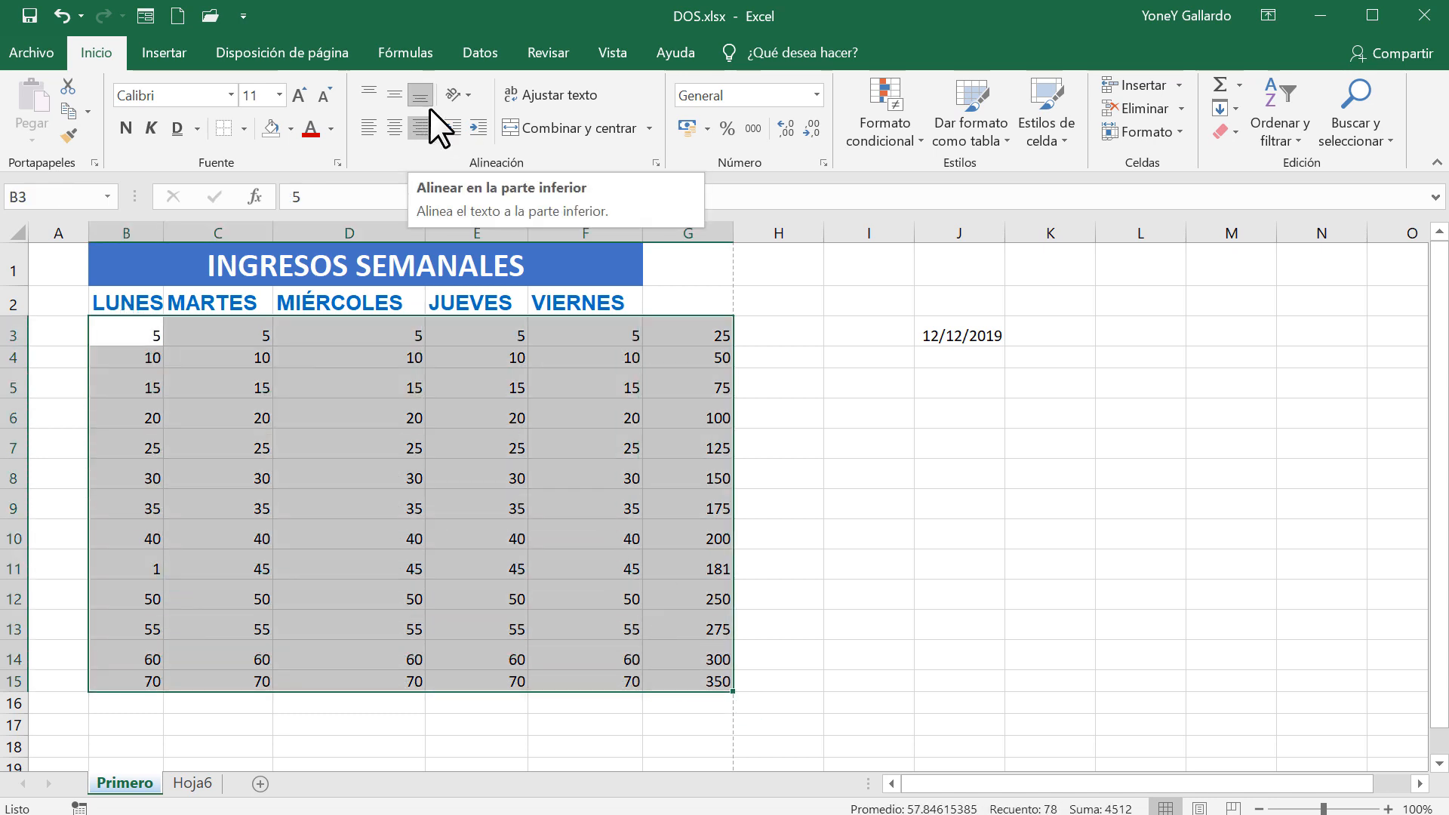
left_click(300, 92)
left_click(300, 93)
left_click(301, 92)
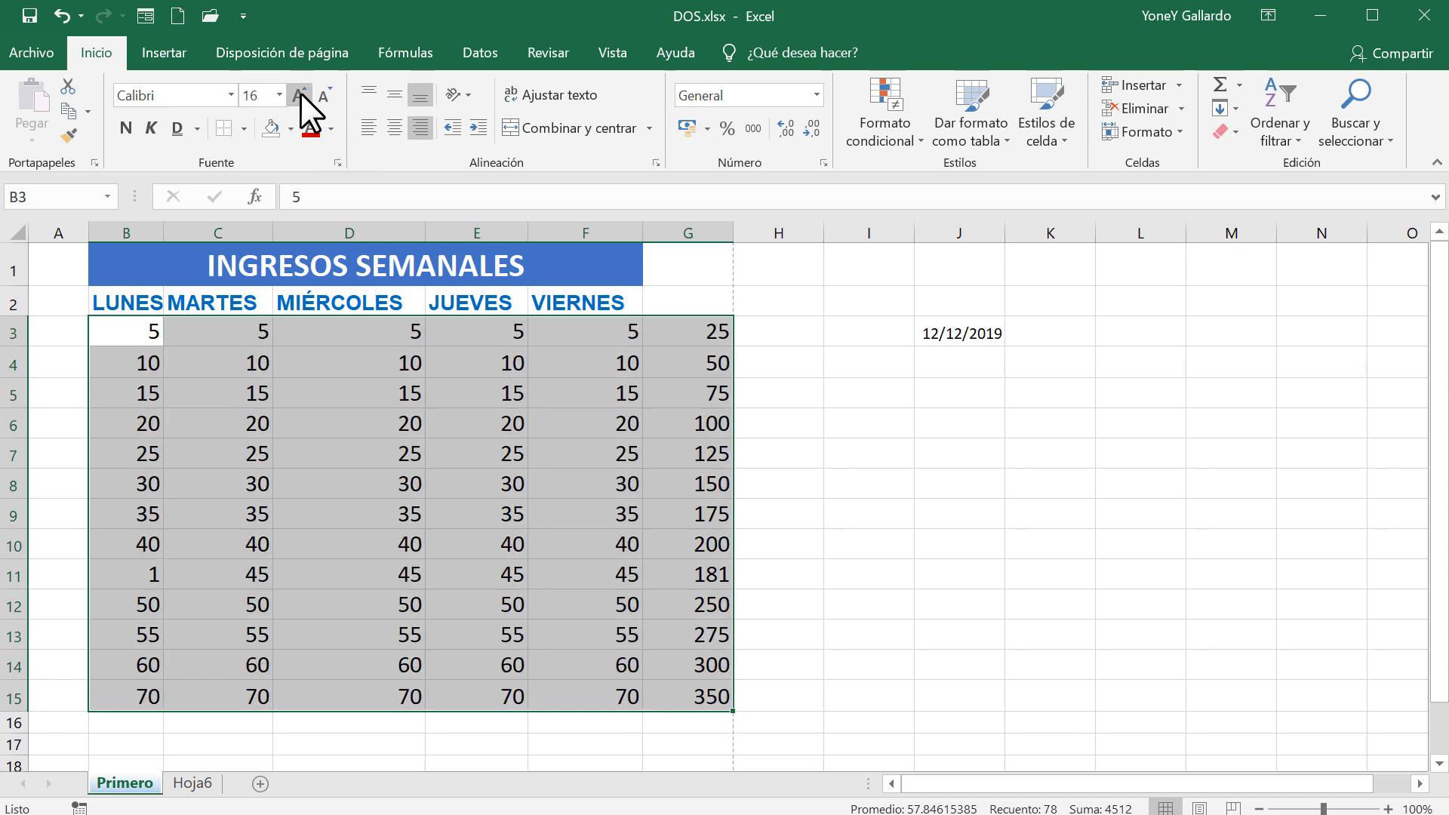
left_click(301, 93)
left_click(896, 569)
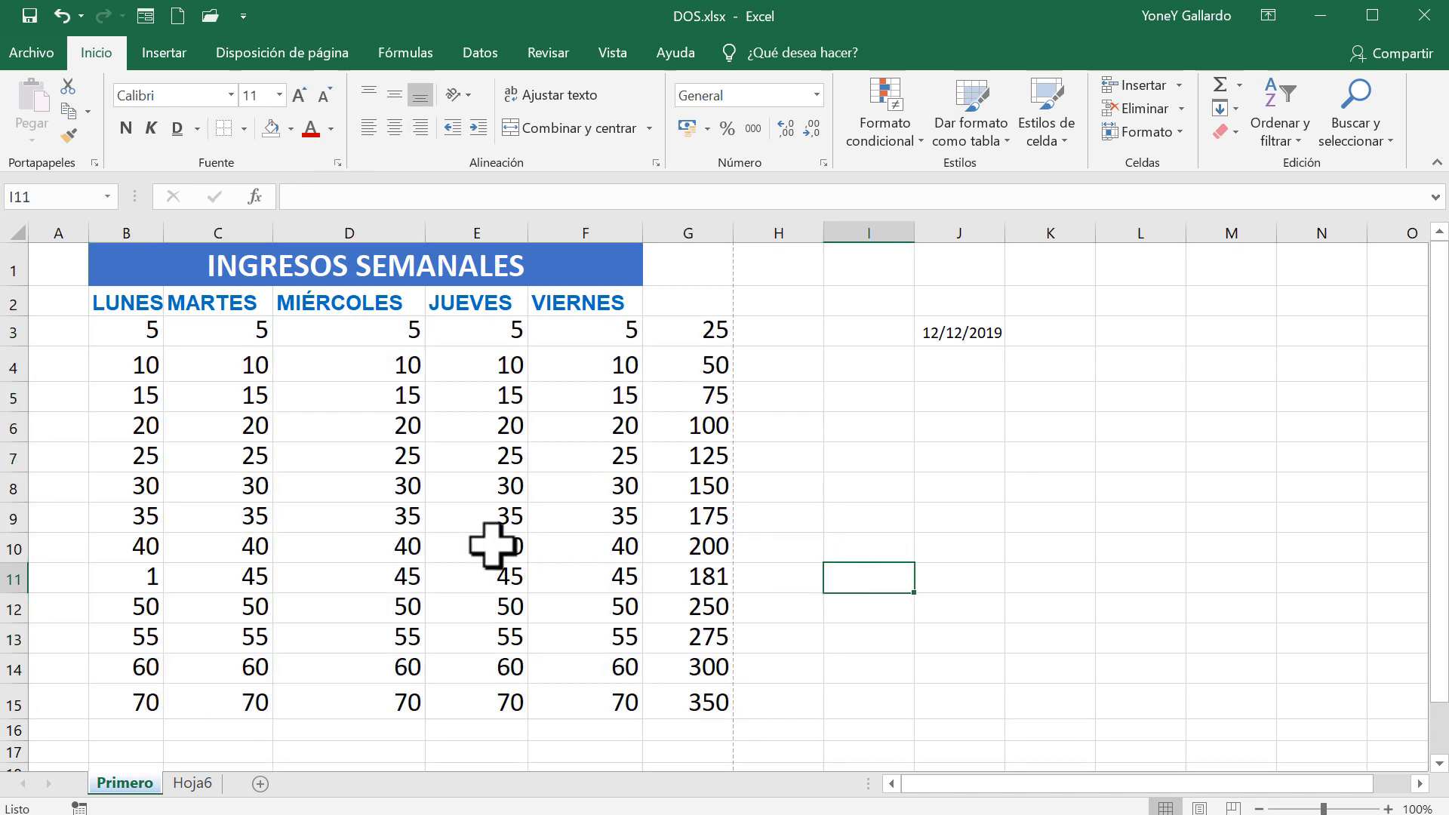
Try inserting a sheet column at D7, before the MIÉRCOLES column, then undo the insertion
left_click(385, 455)
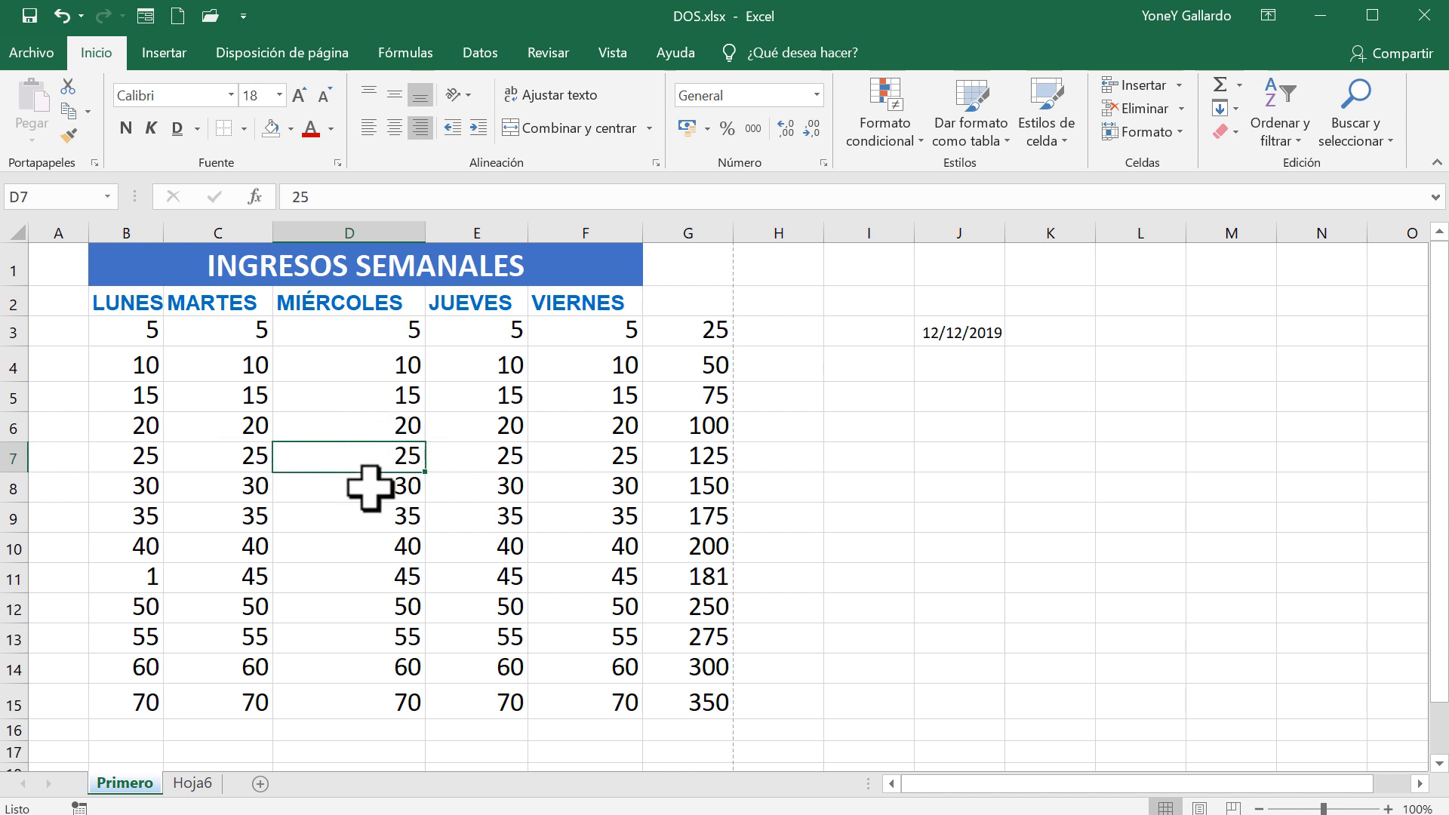
left_click(1179, 84)
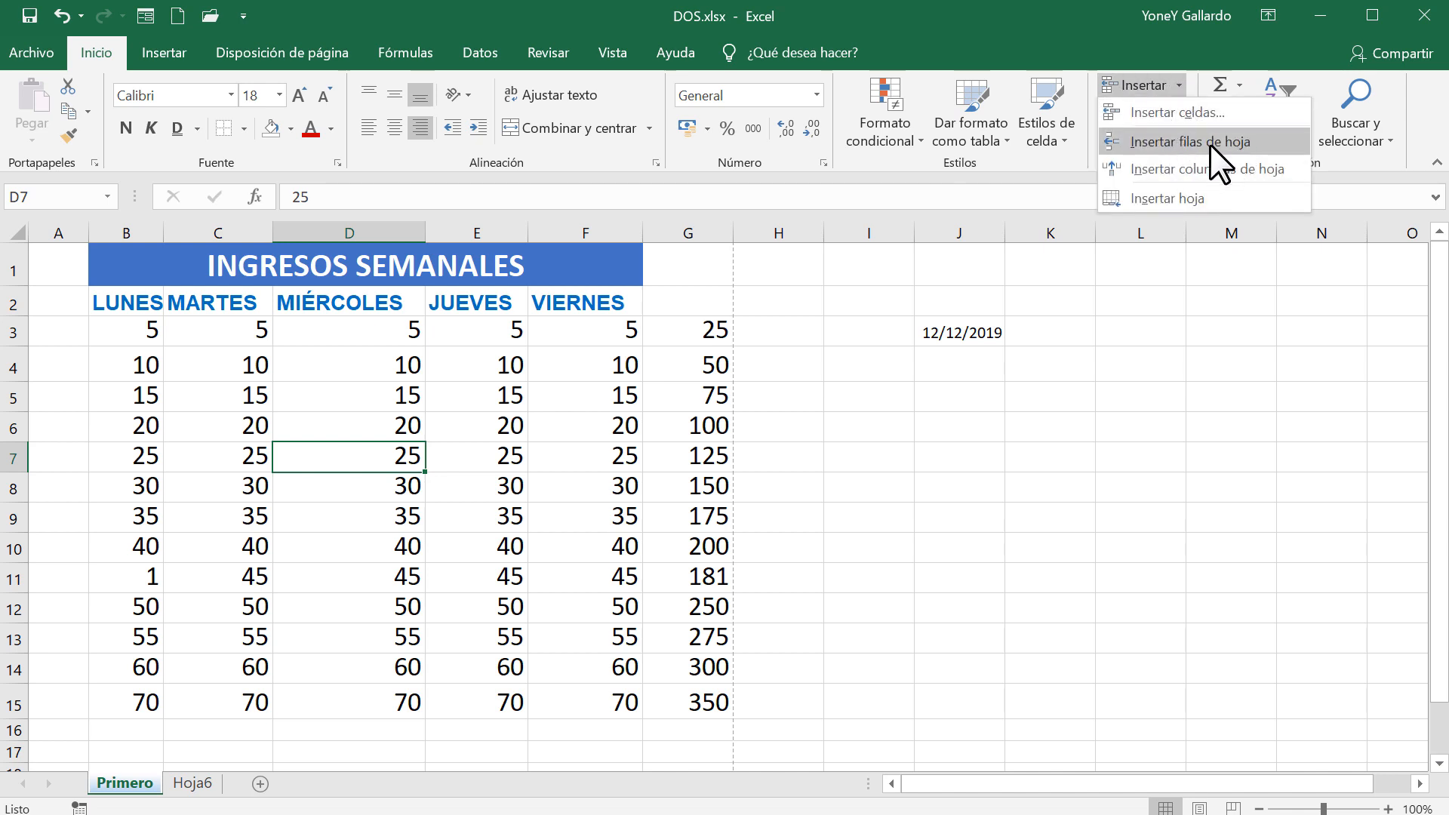
left_click(1161, 167)
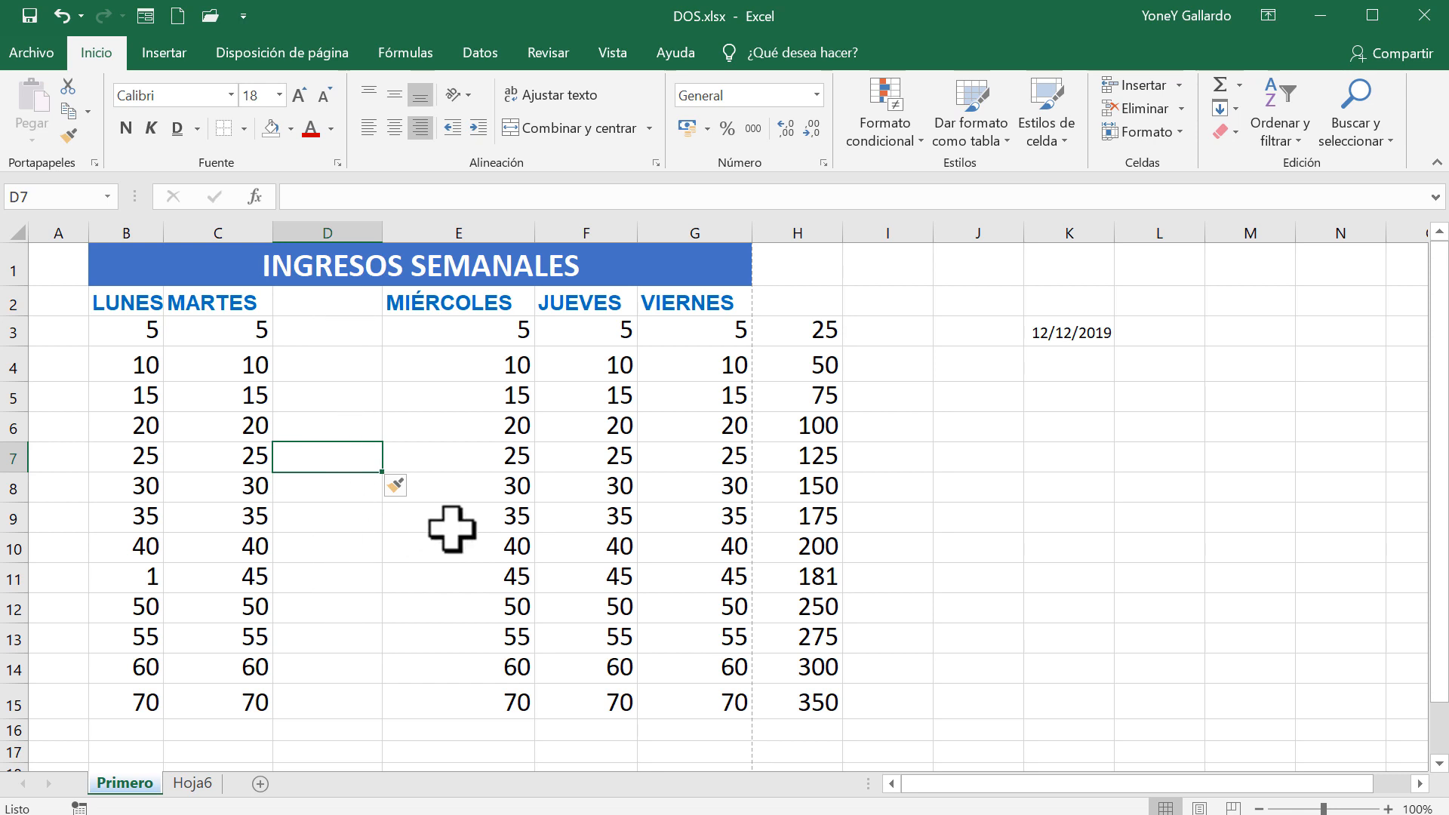
key("ctrl+z")
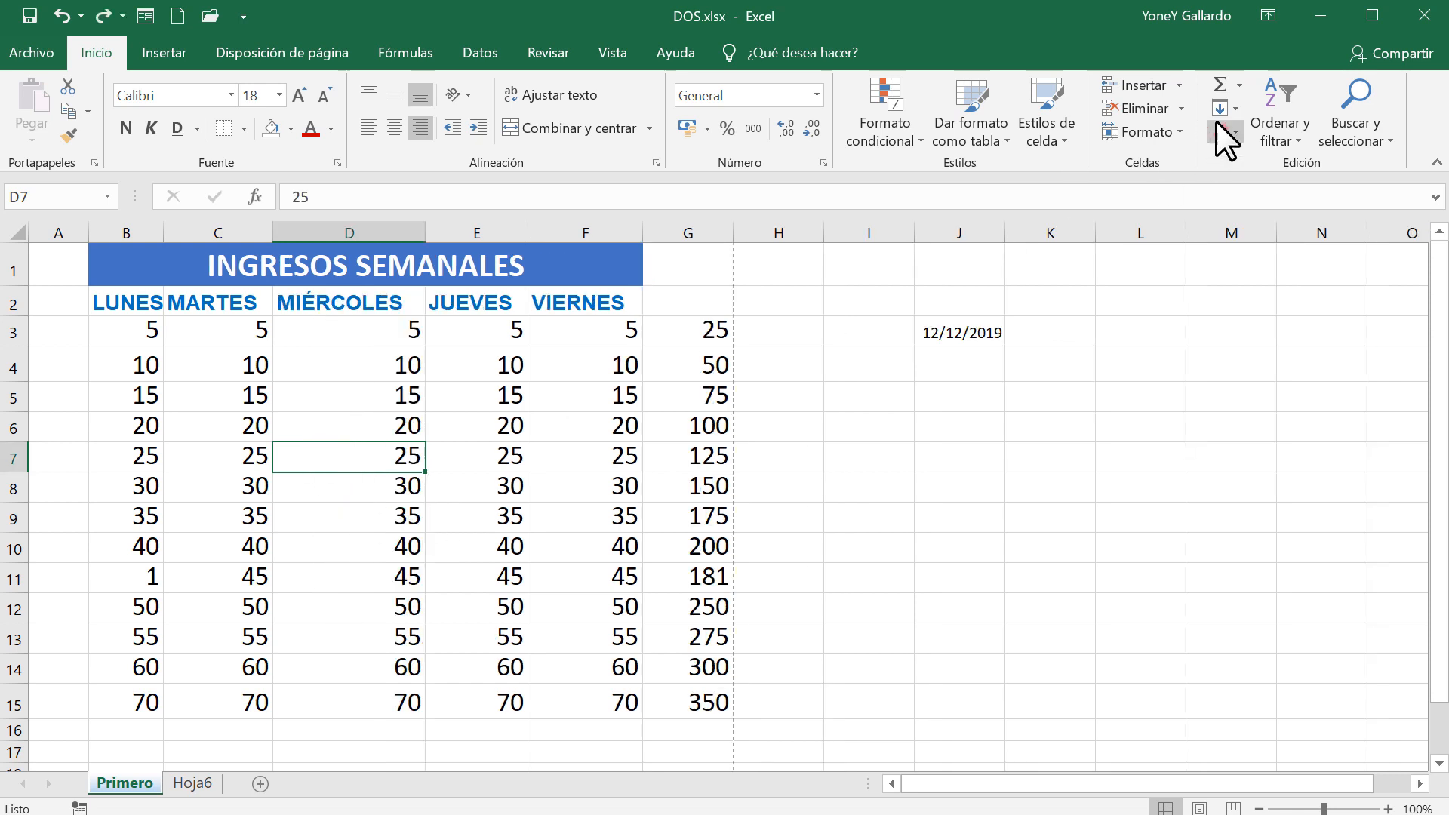
Try inserting a sheet row above row 7 from cell D7, then undo the insertion
left_click(1176, 85)
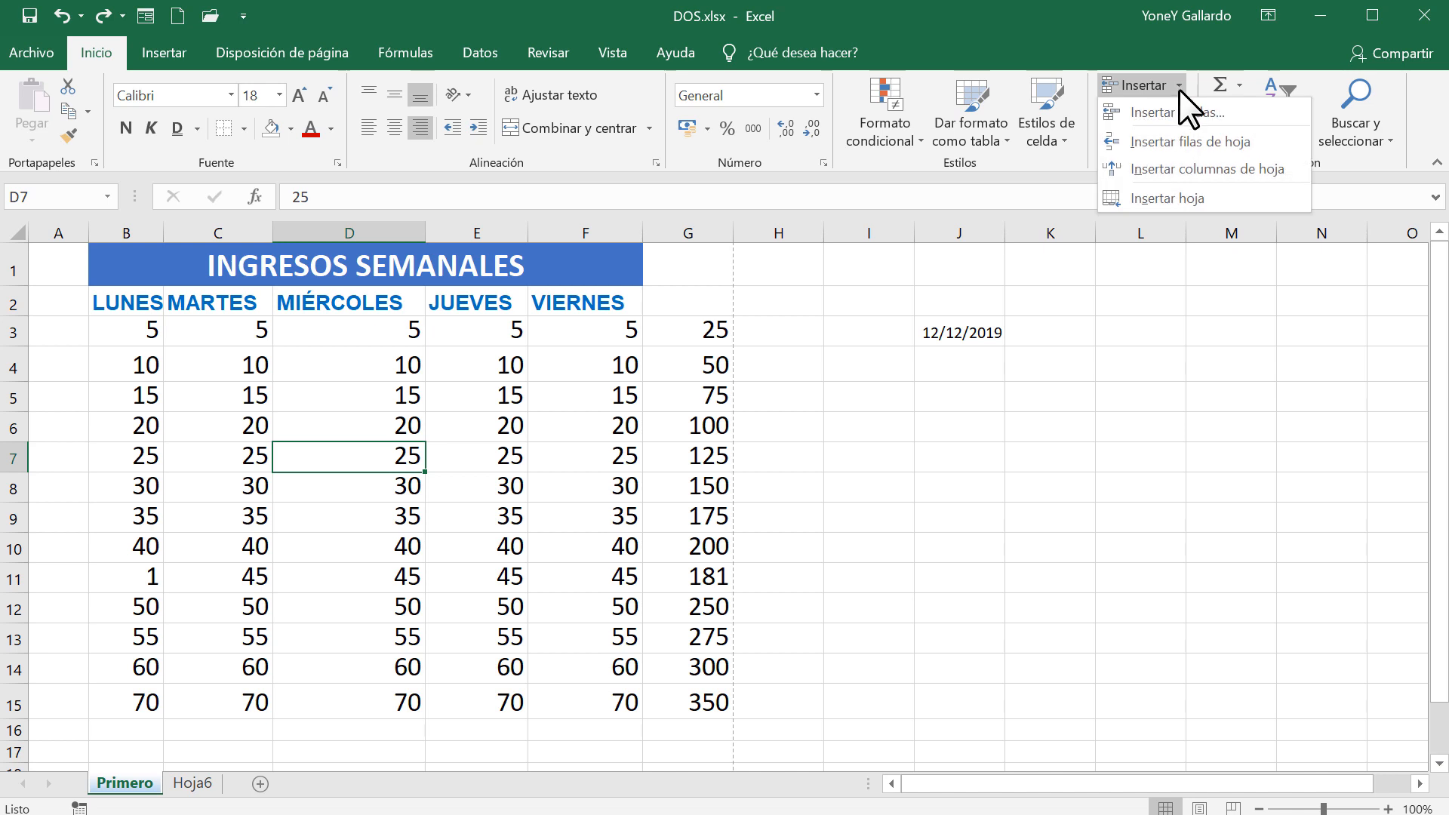
left_click(1194, 147)
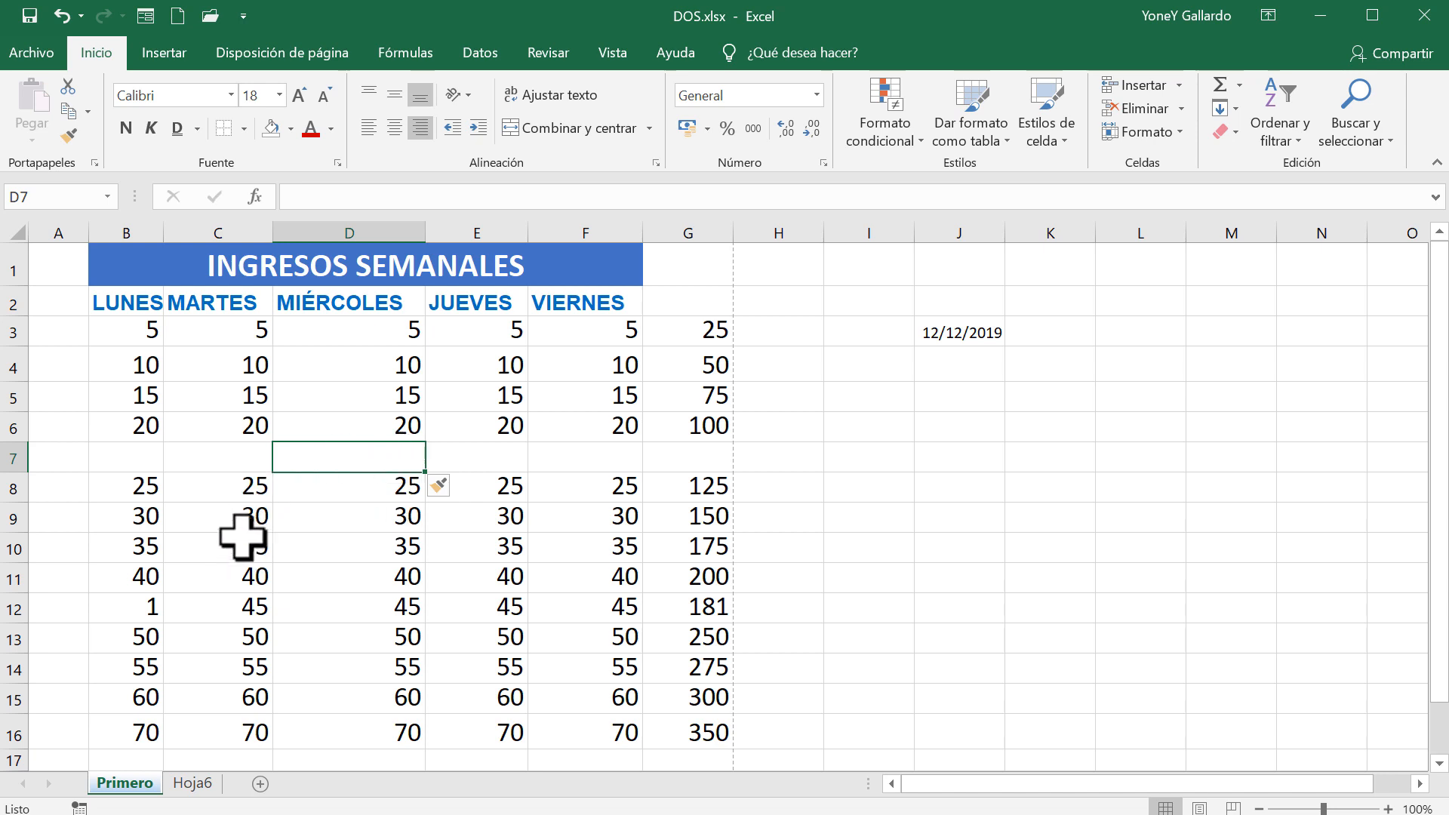
key("ctrl+z")
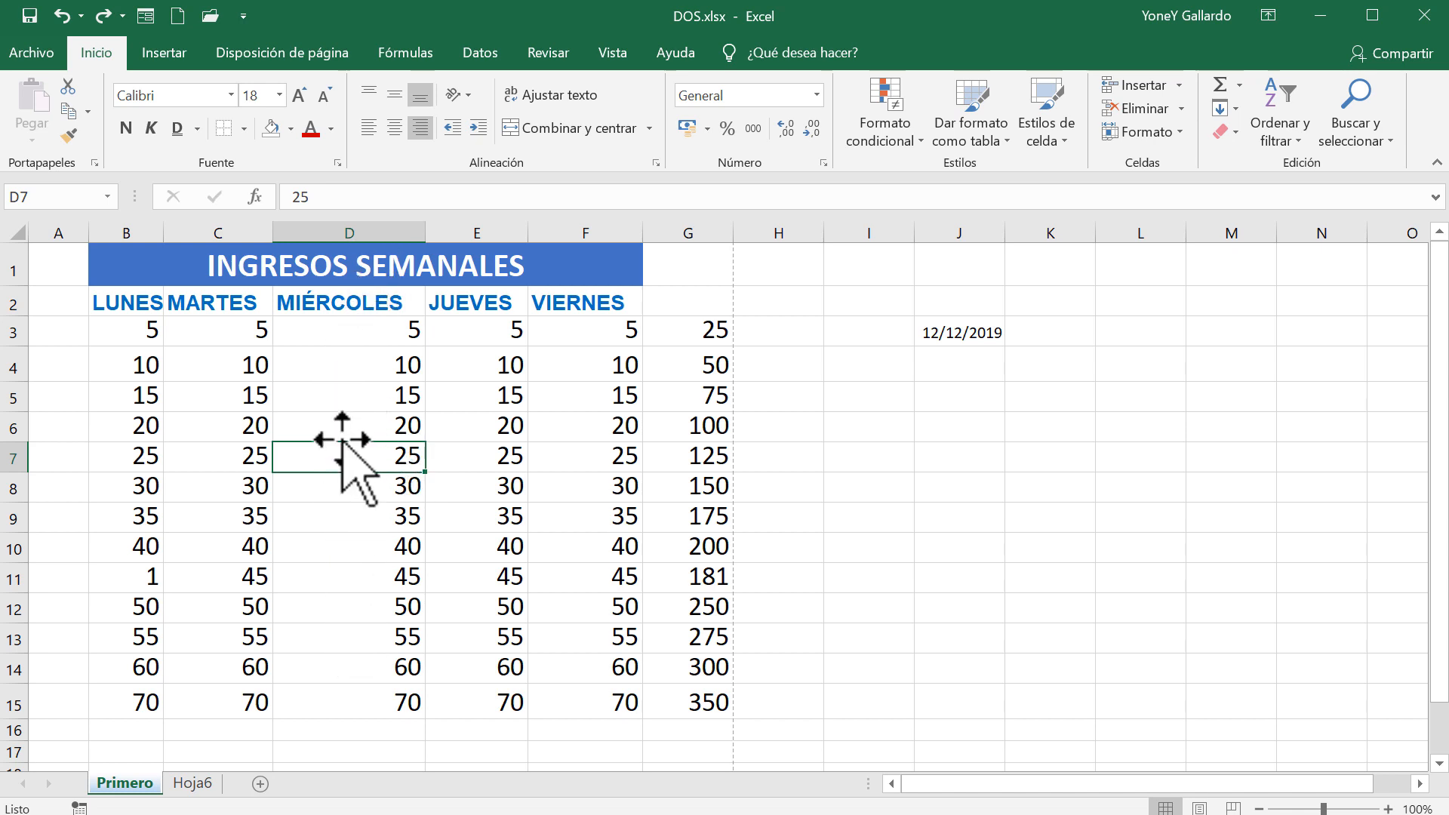
Try inserting a column with the whole of column D selected, then undo the insertion
left_click(378, 231)
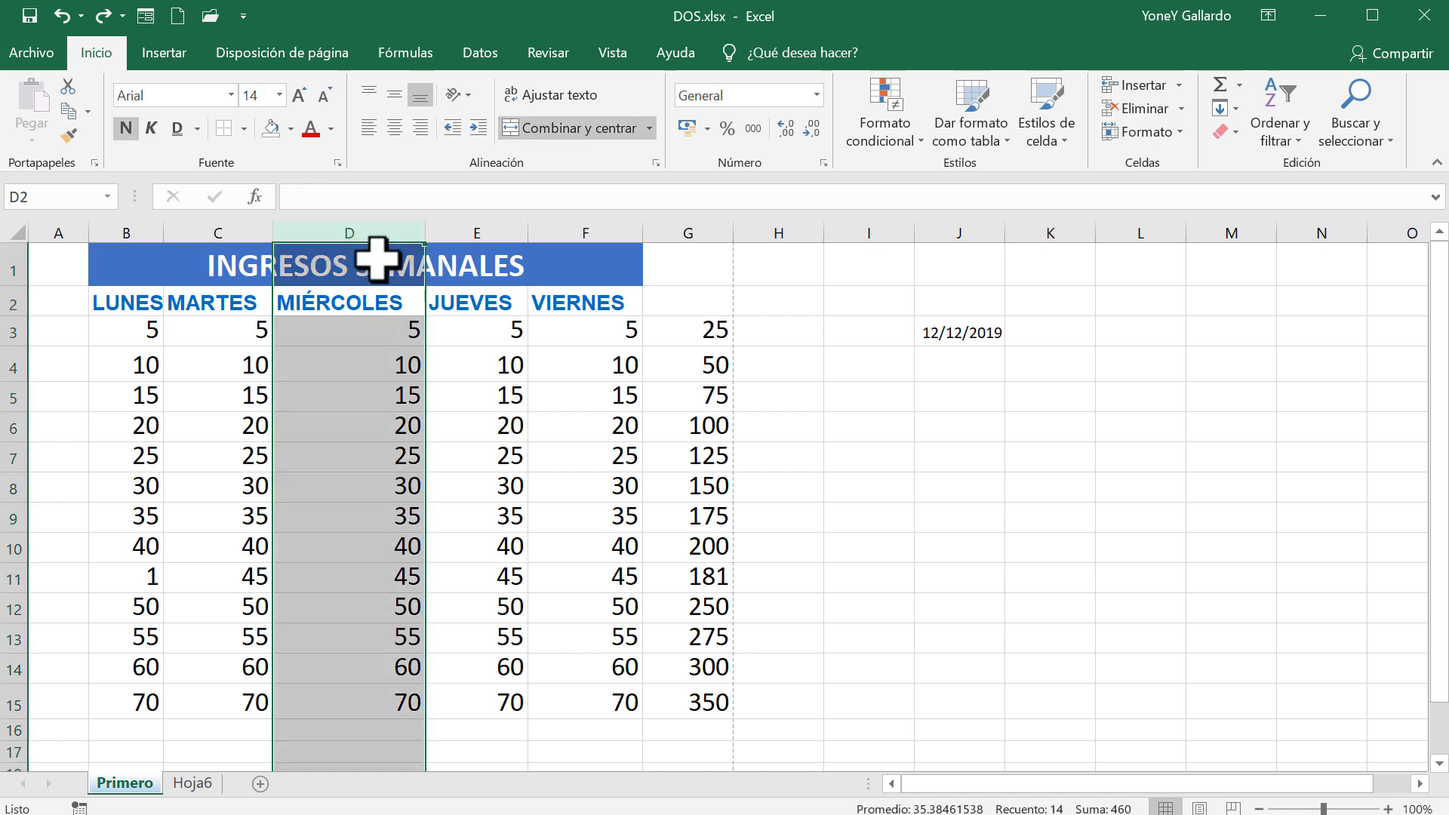
right_click(382, 234)
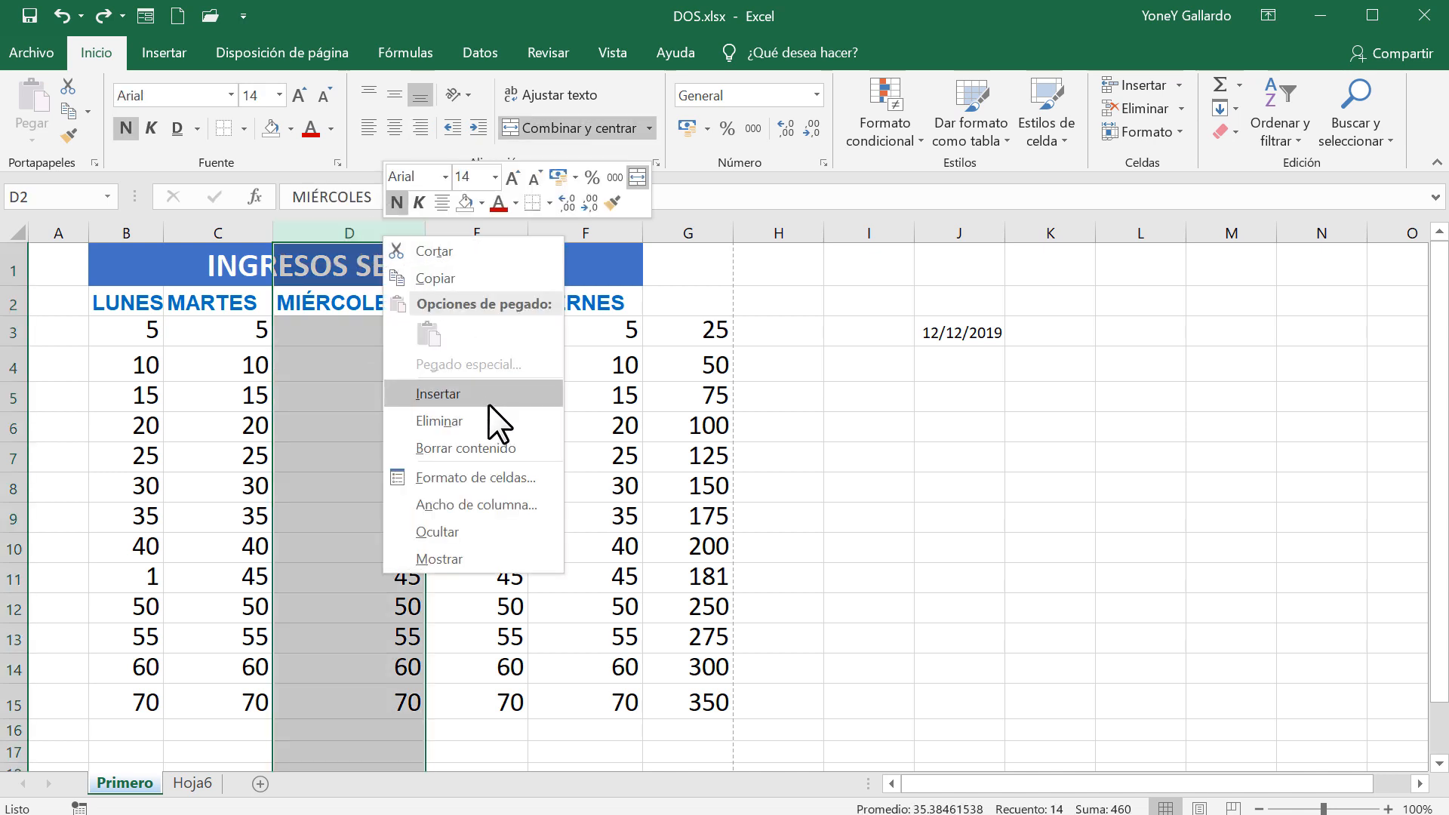
left_click(447, 394)
left_click(388, 397)
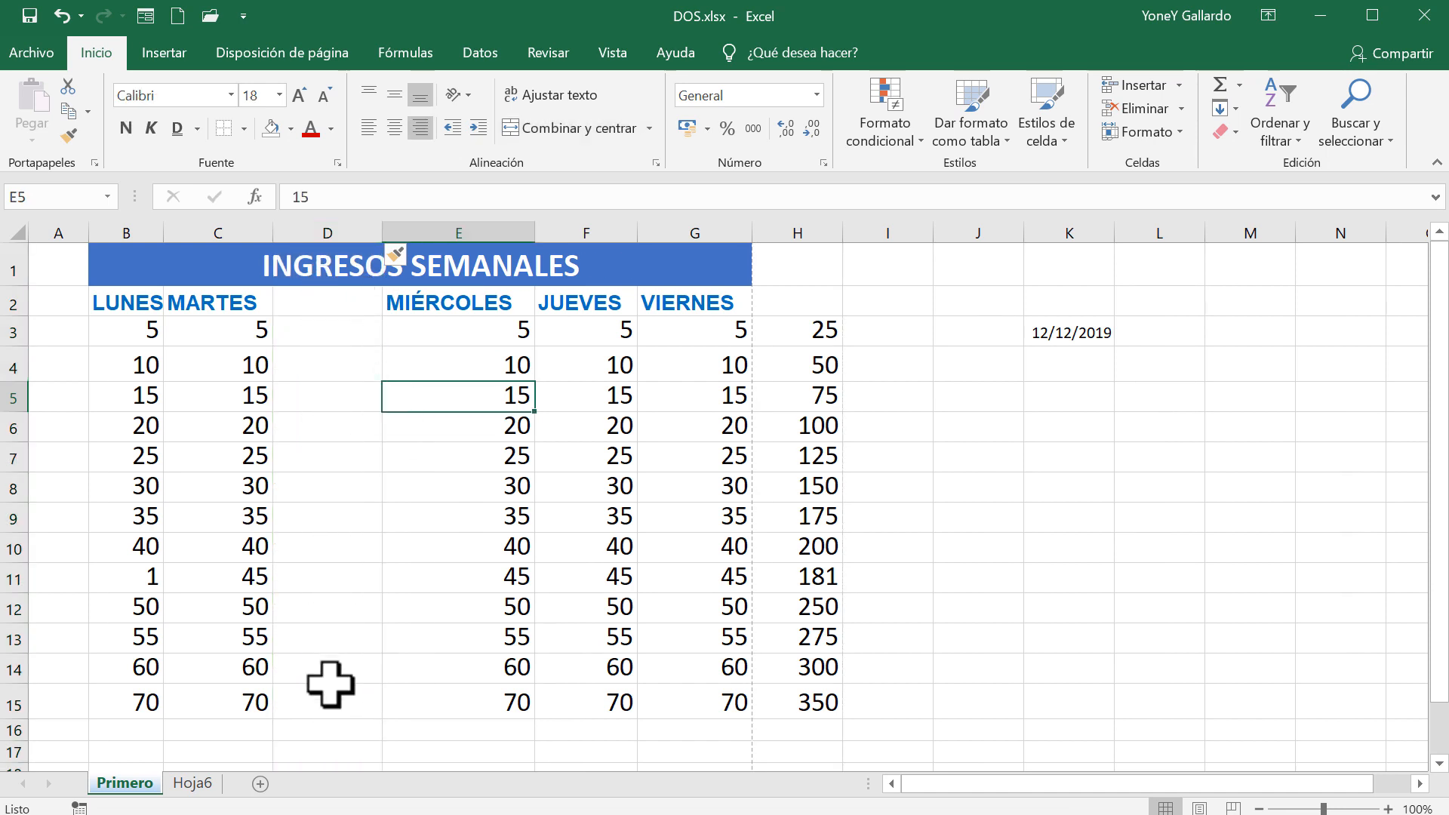
key("ctrl+z")
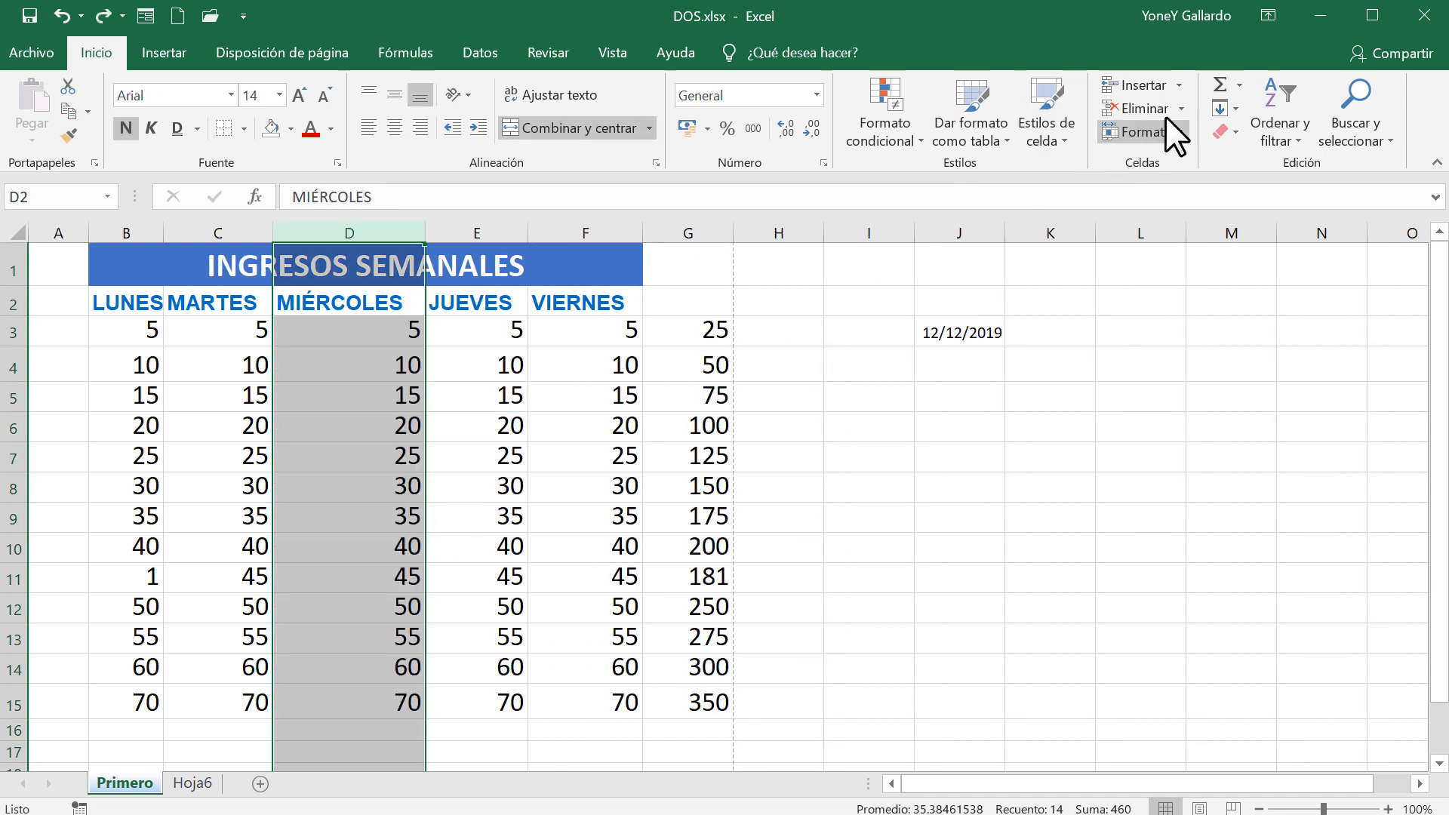
Try deleting cell D7 with the cells below shifted up, then undo the deletion
left_click(382, 460)
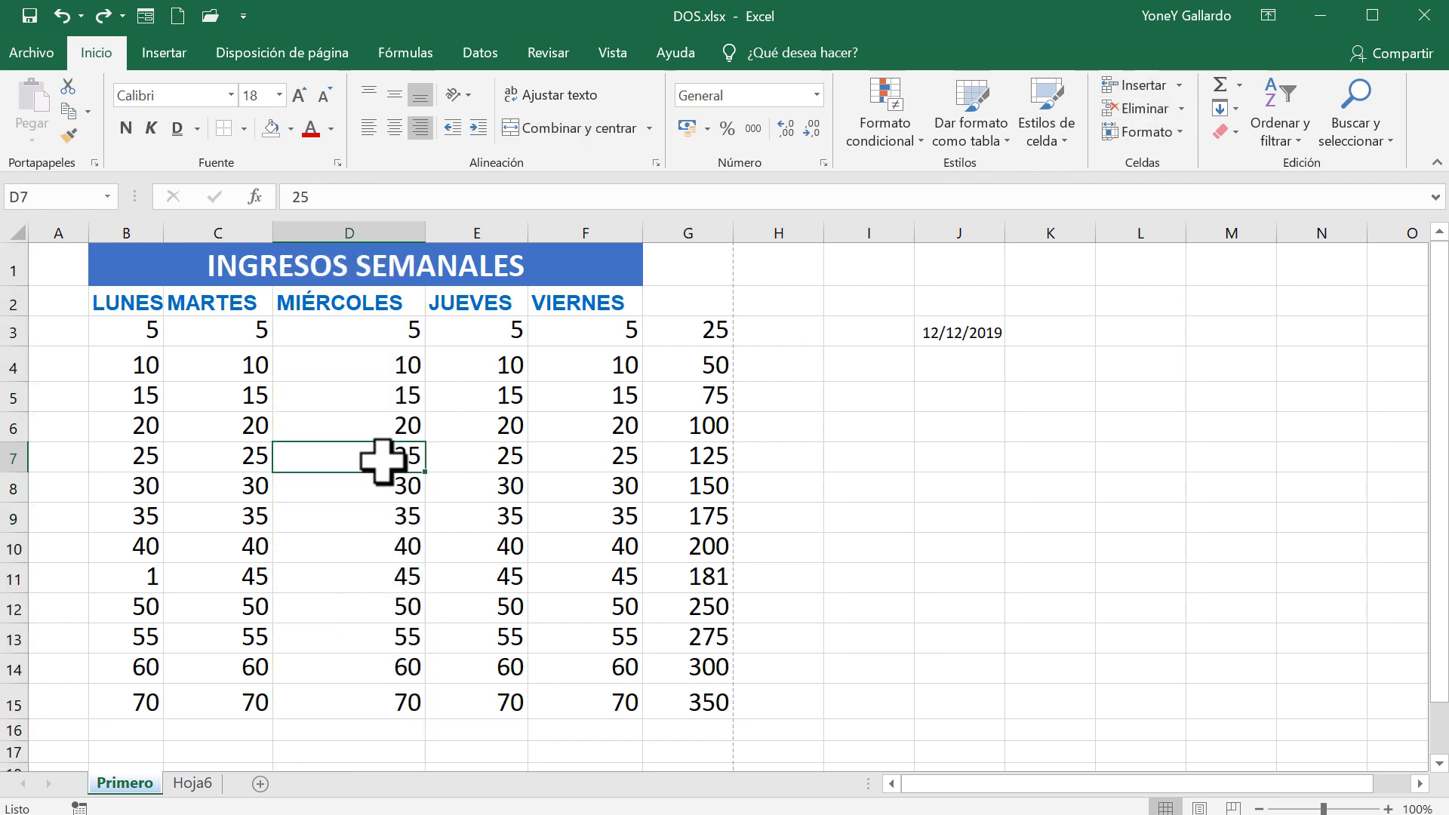
left_click(1180, 108)
left_click(1166, 138)
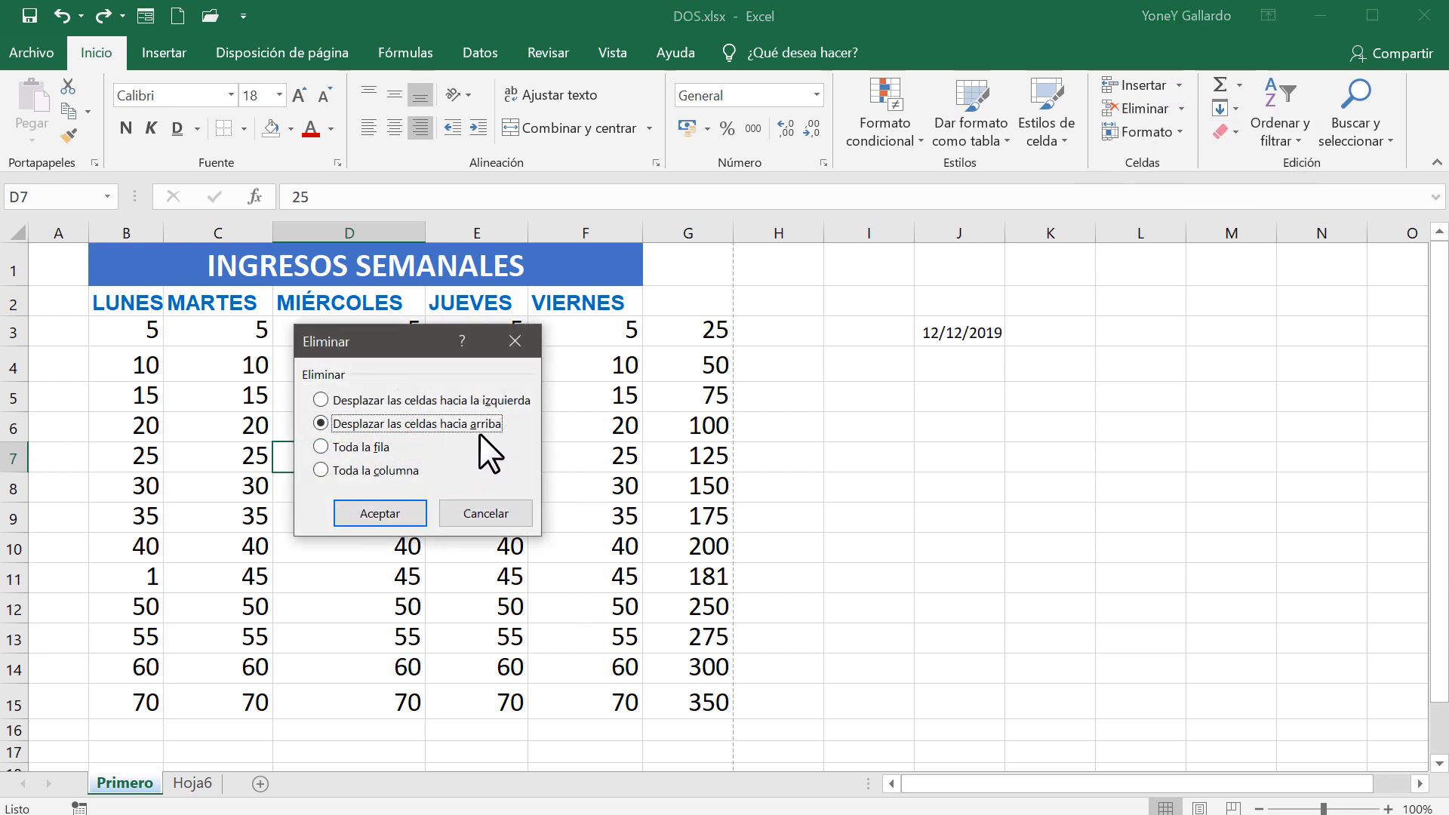
left_click(378, 512)
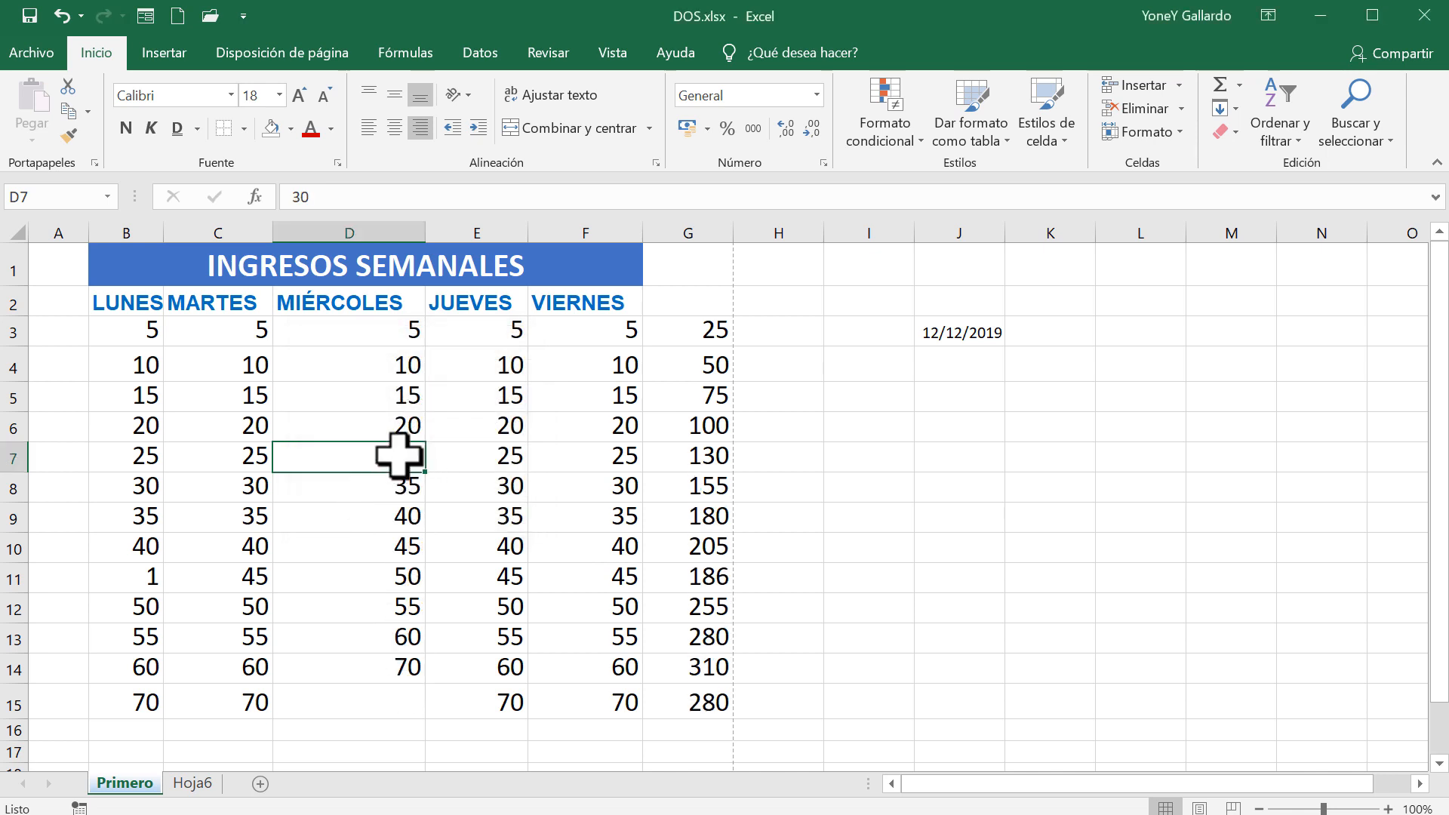
left_click_drag(388, 485, 390, 665)
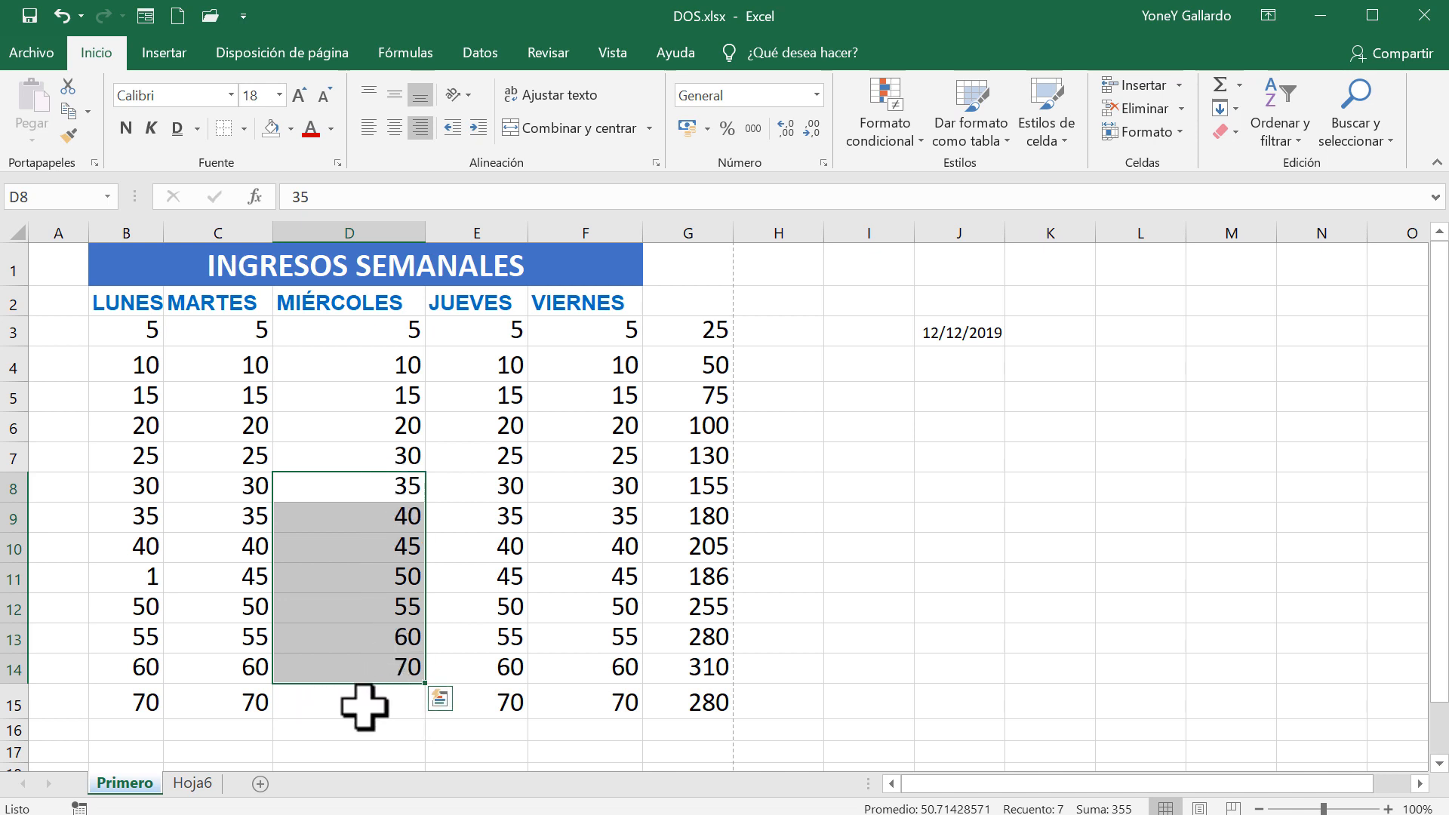
left_click(59, 16)
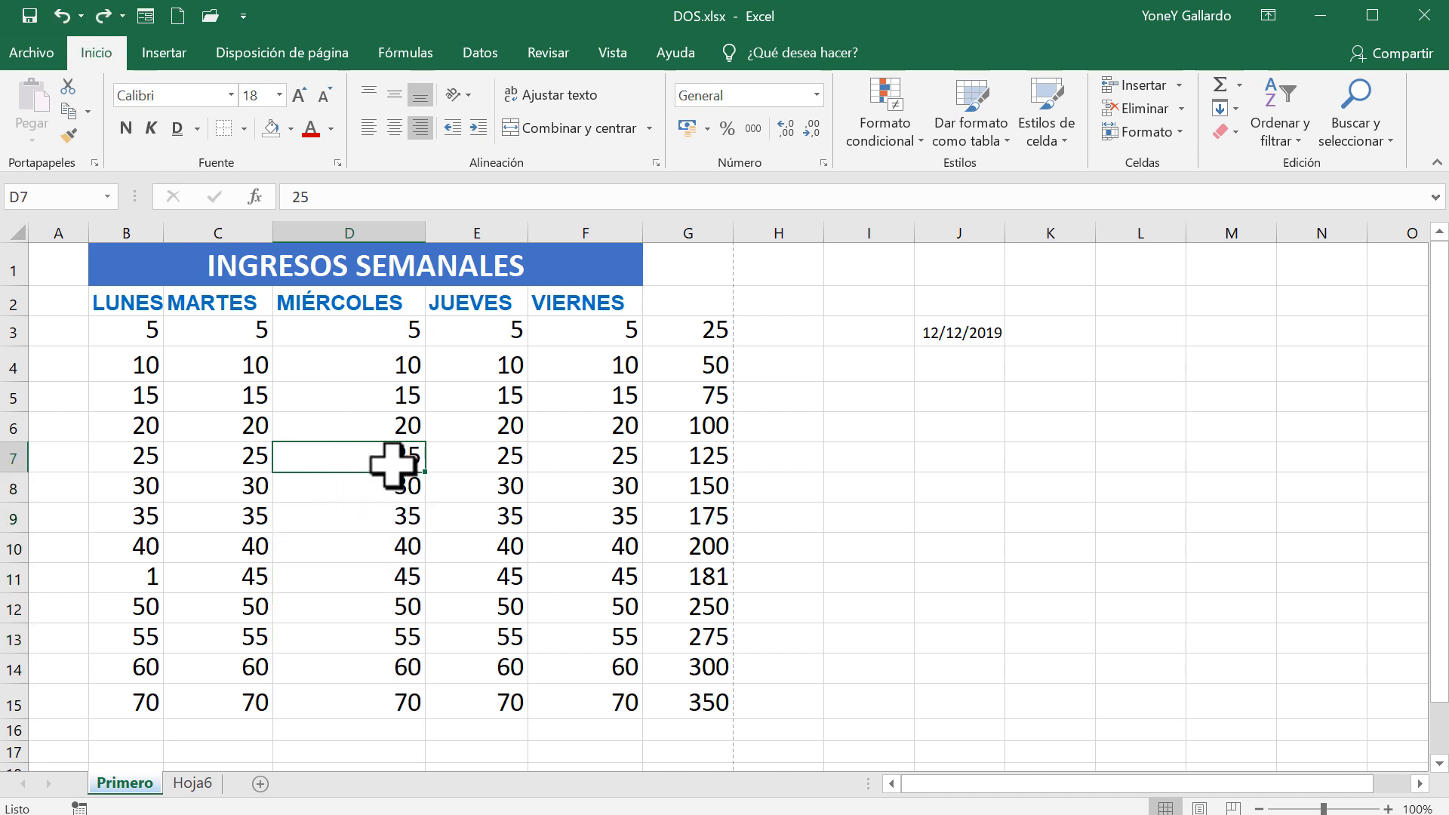
Delete the entire sheet row 7 from the income table
left_click(1181, 110)
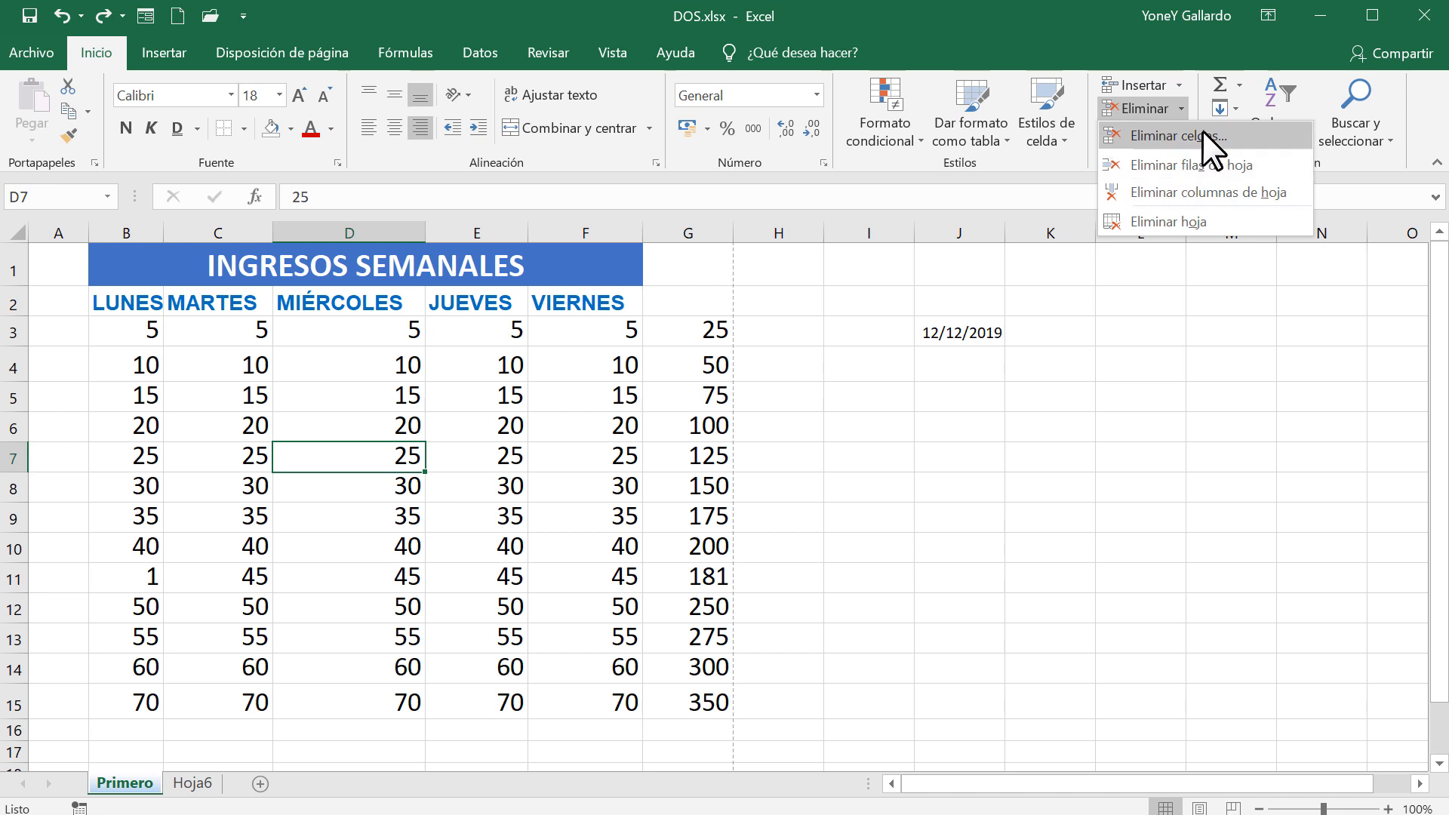
left_click(1180, 167)
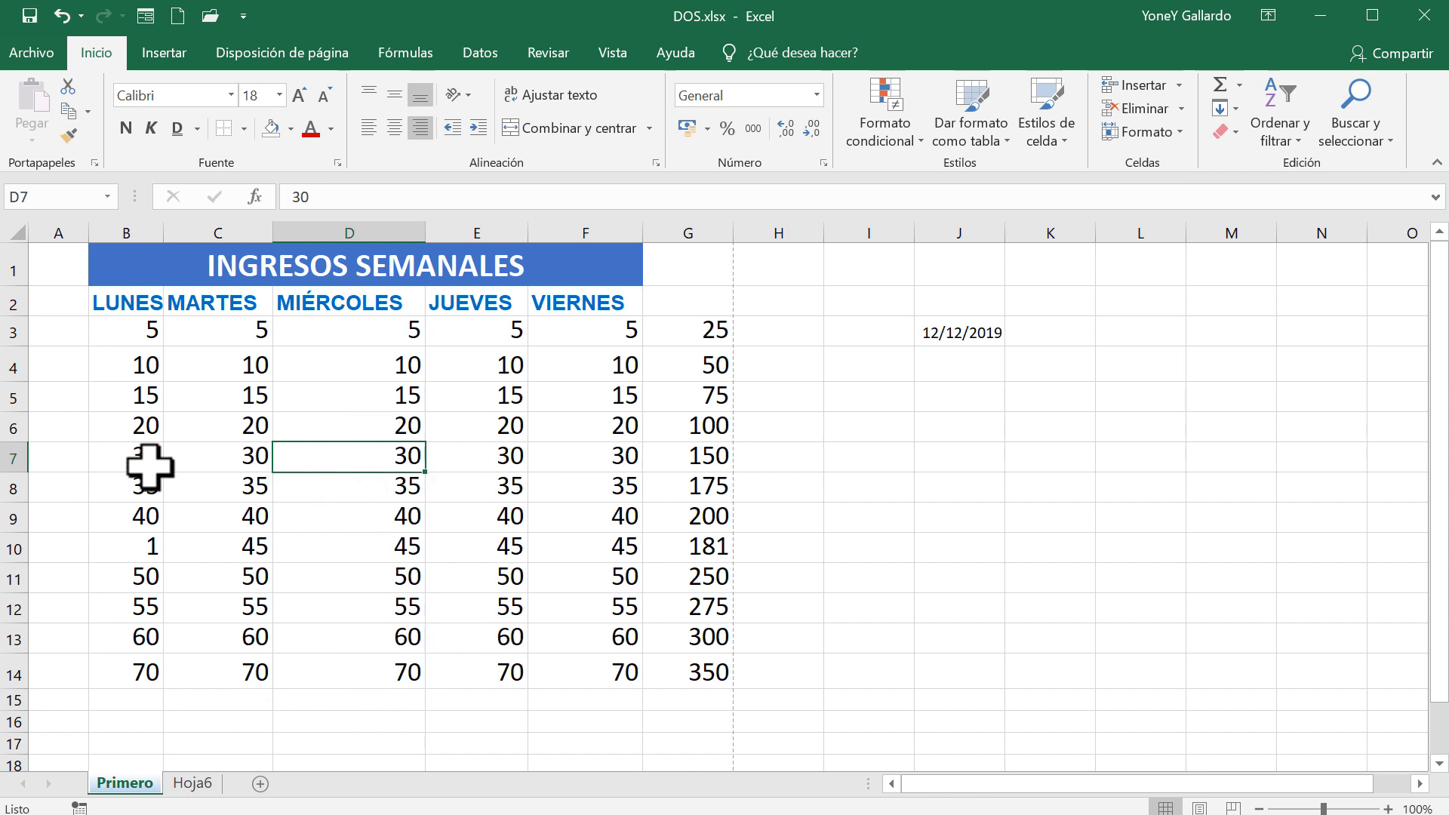
Undo the deletion of sheet row 7, then check column D's width setting and cancel without changing it
left_click(61, 15)
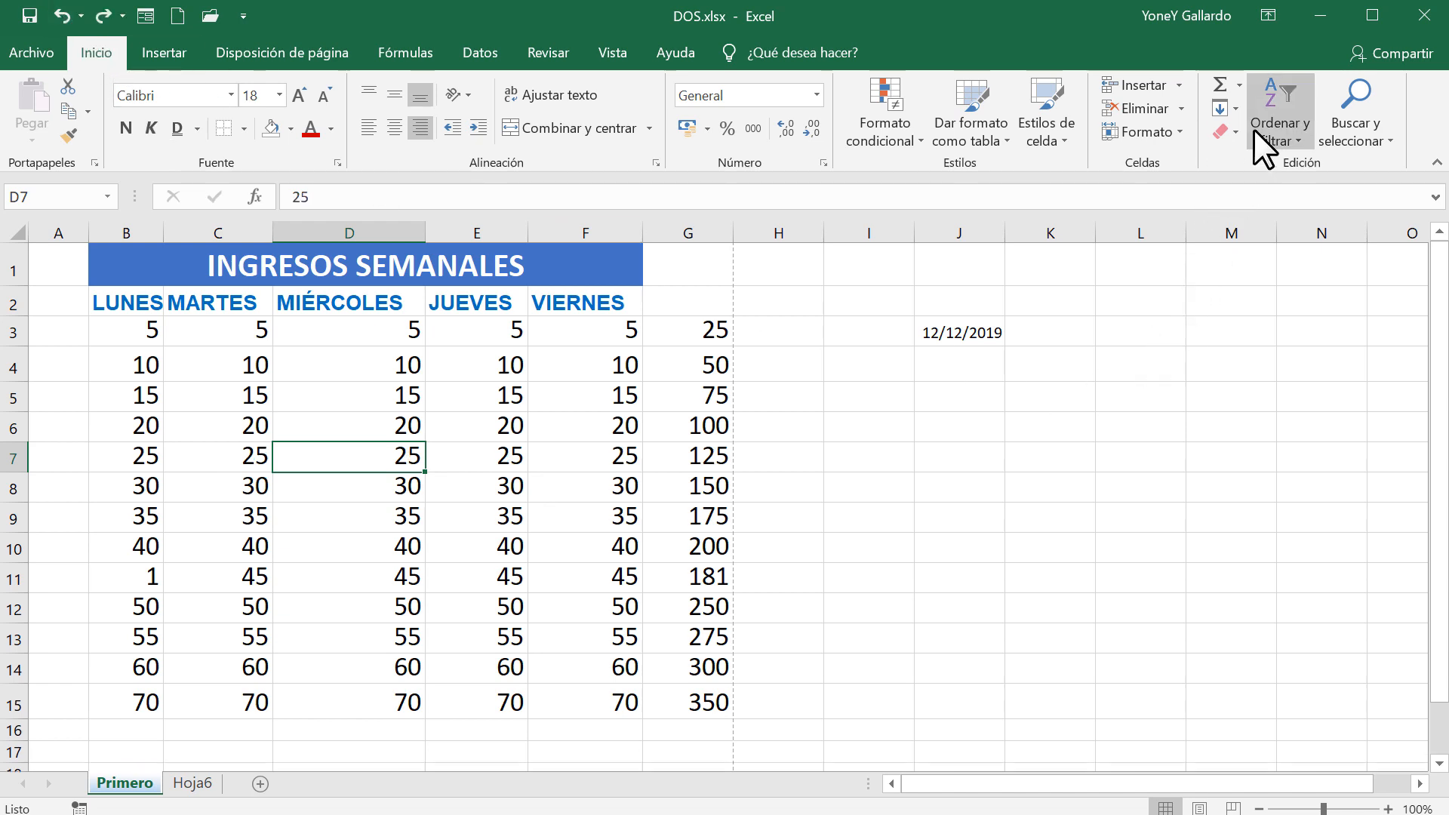
left_click(1180, 134)
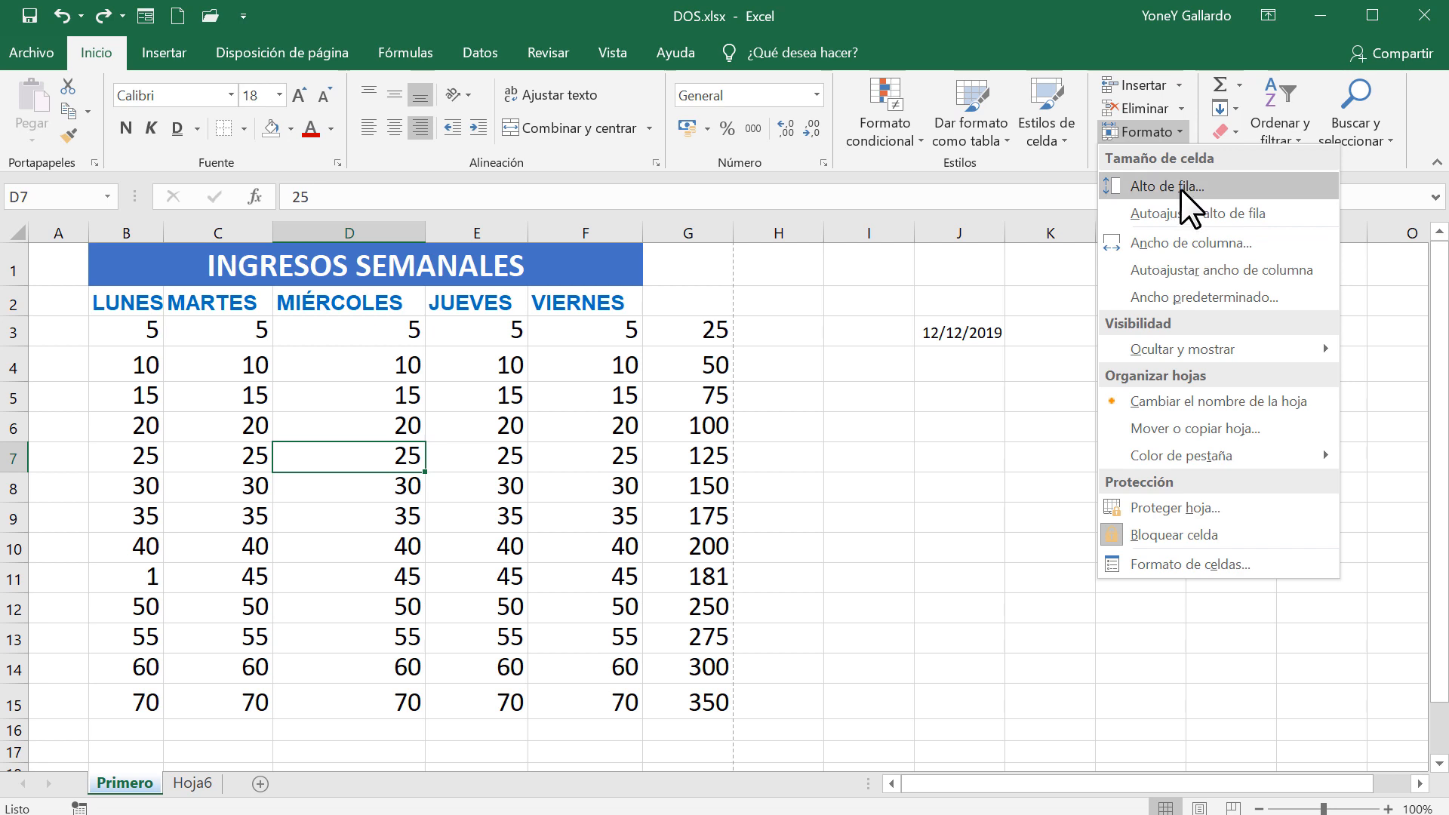
left_click(1173, 247)
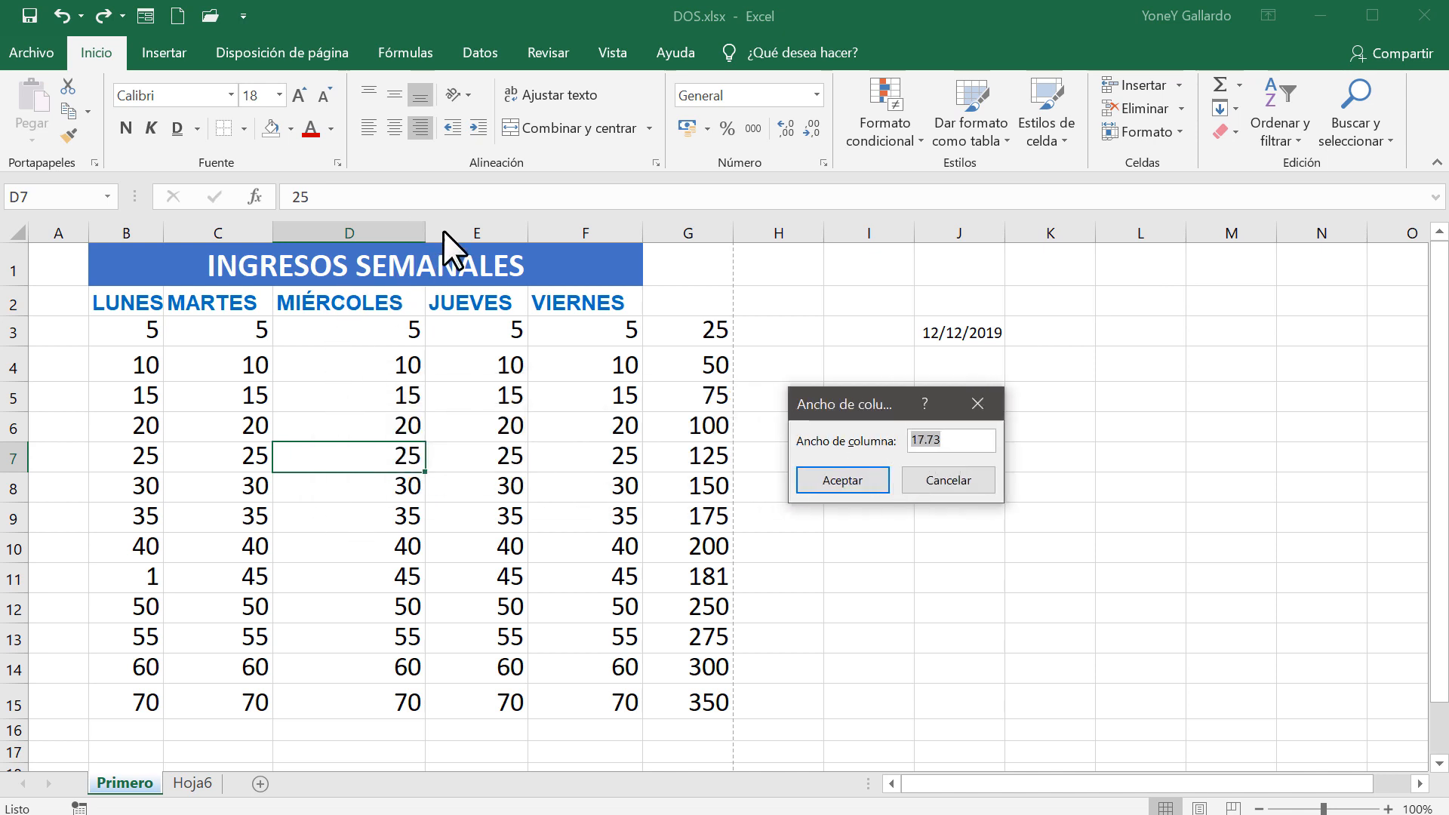
left_click(944, 481)
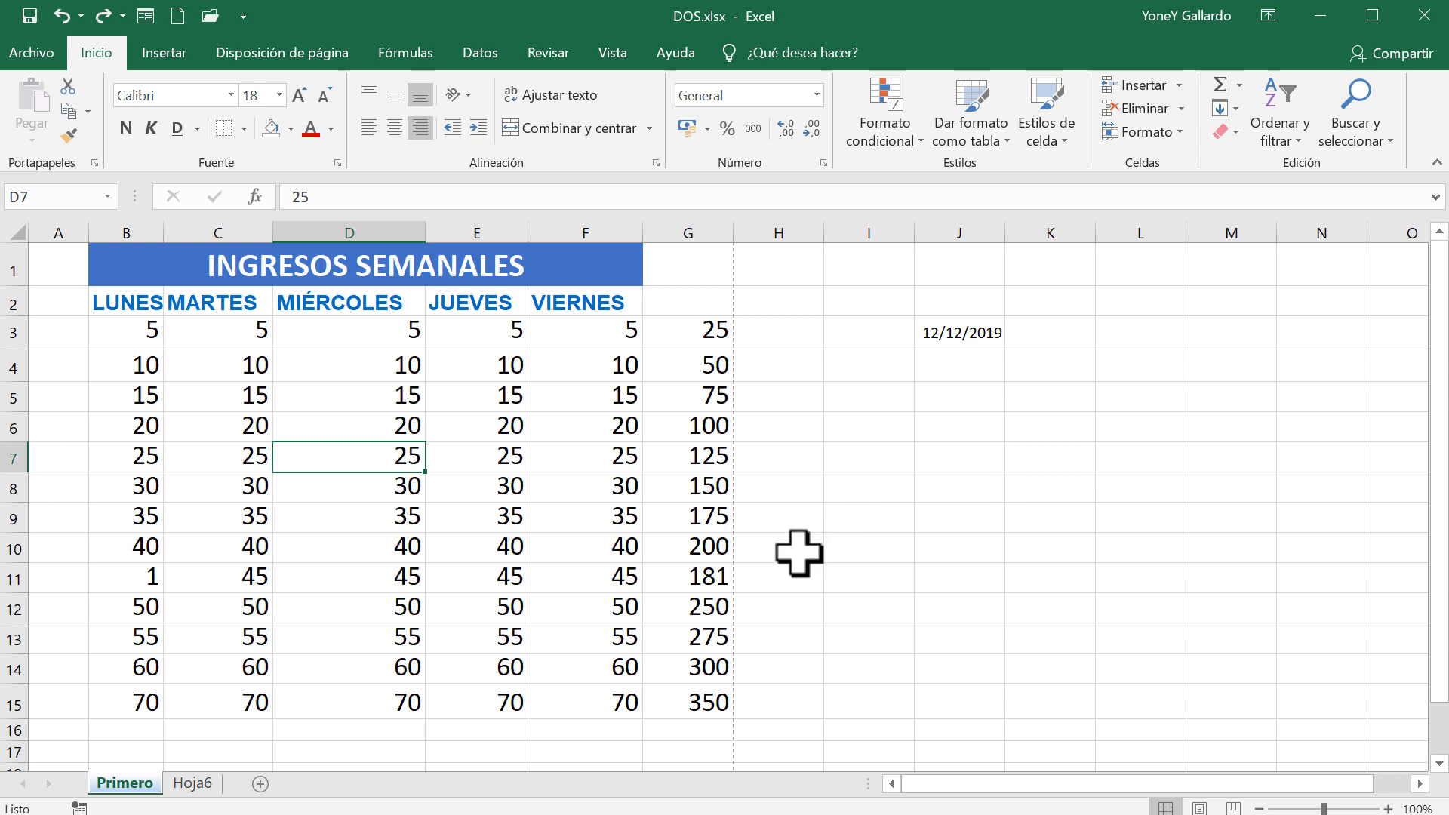
left_click(558, 519)
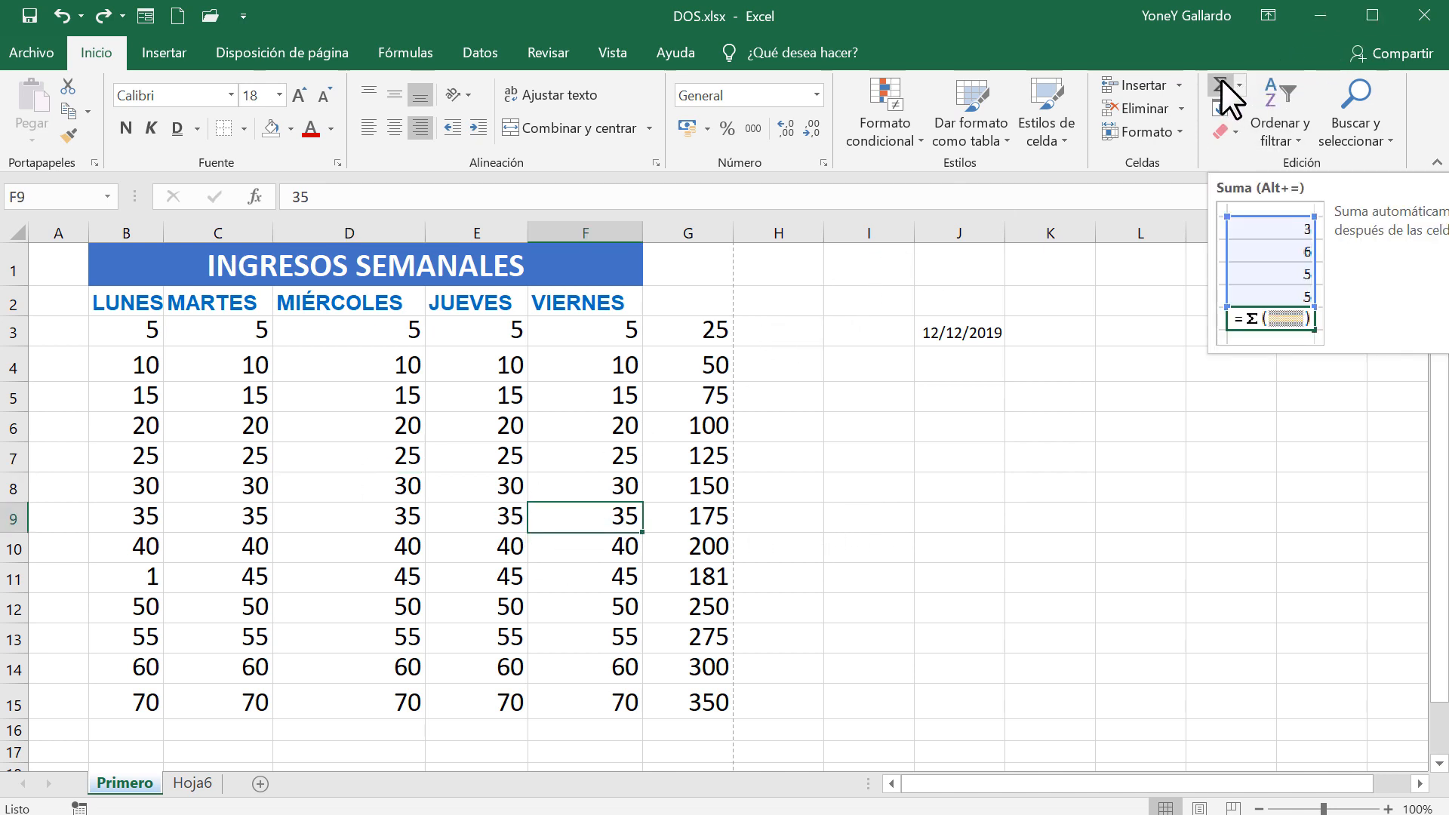
left_click(700, 332)
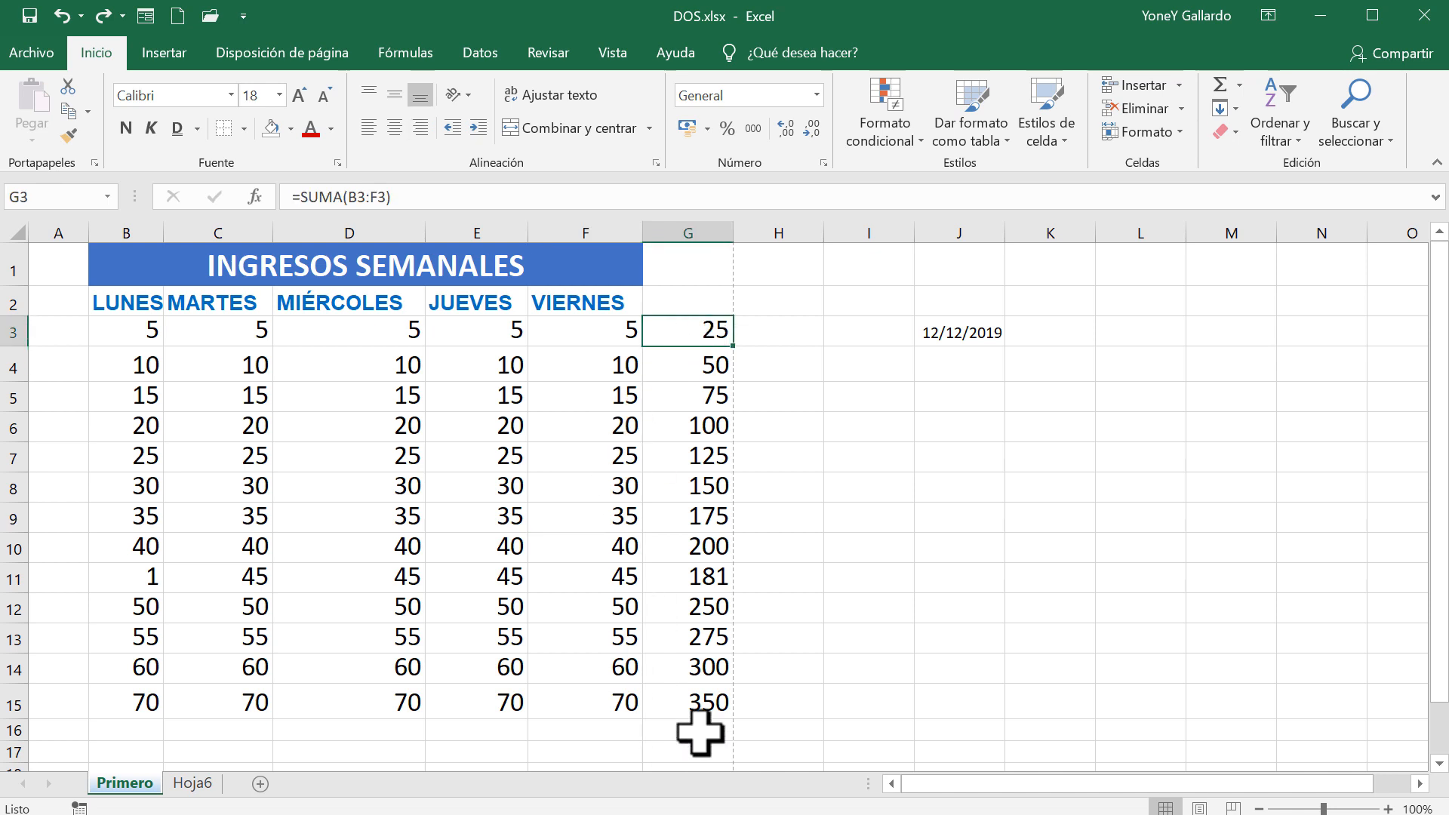
left_click_drag(155, 702, 674, 704)
left_click(1238, 83)
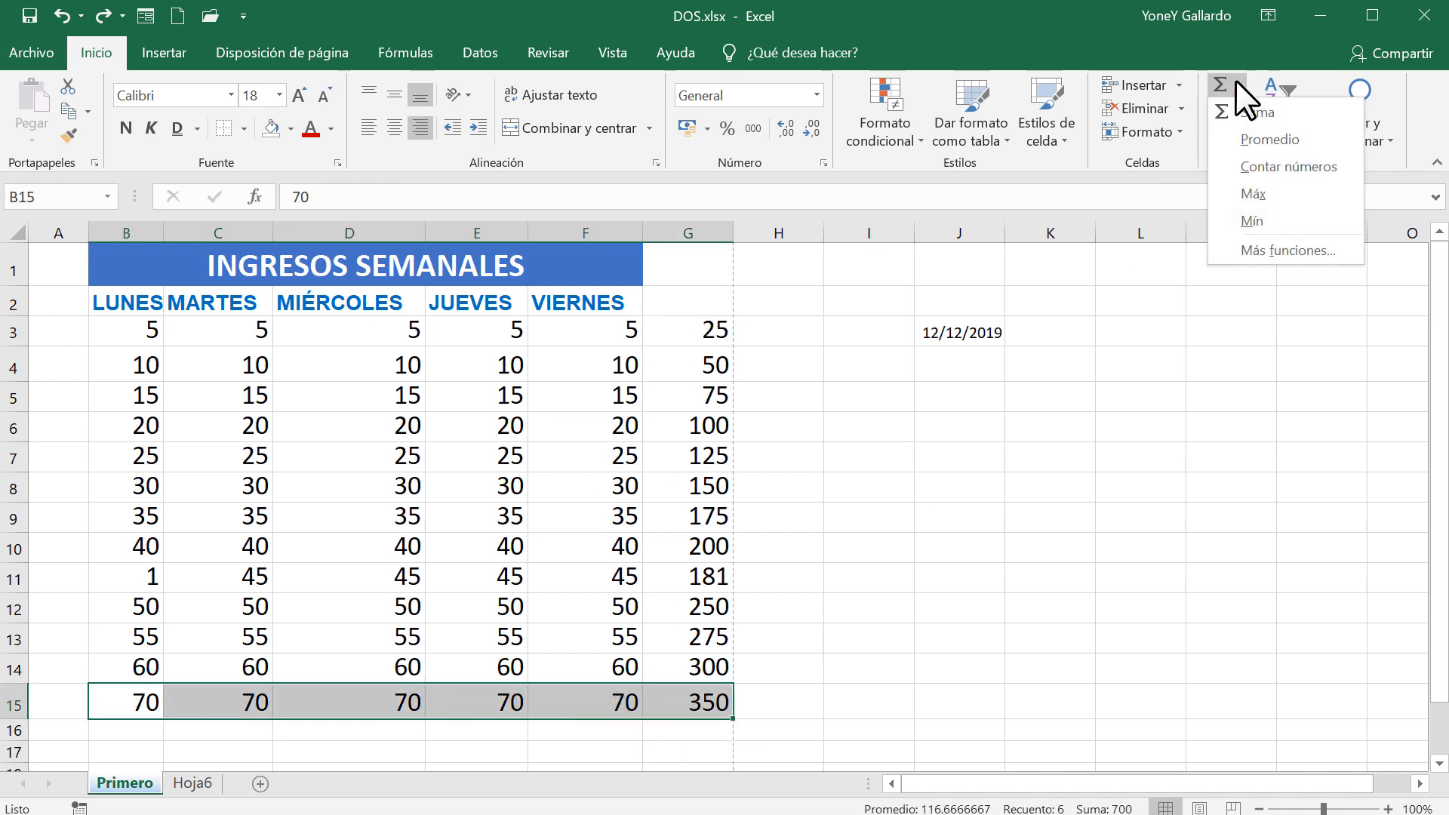
left_click(929, 700)
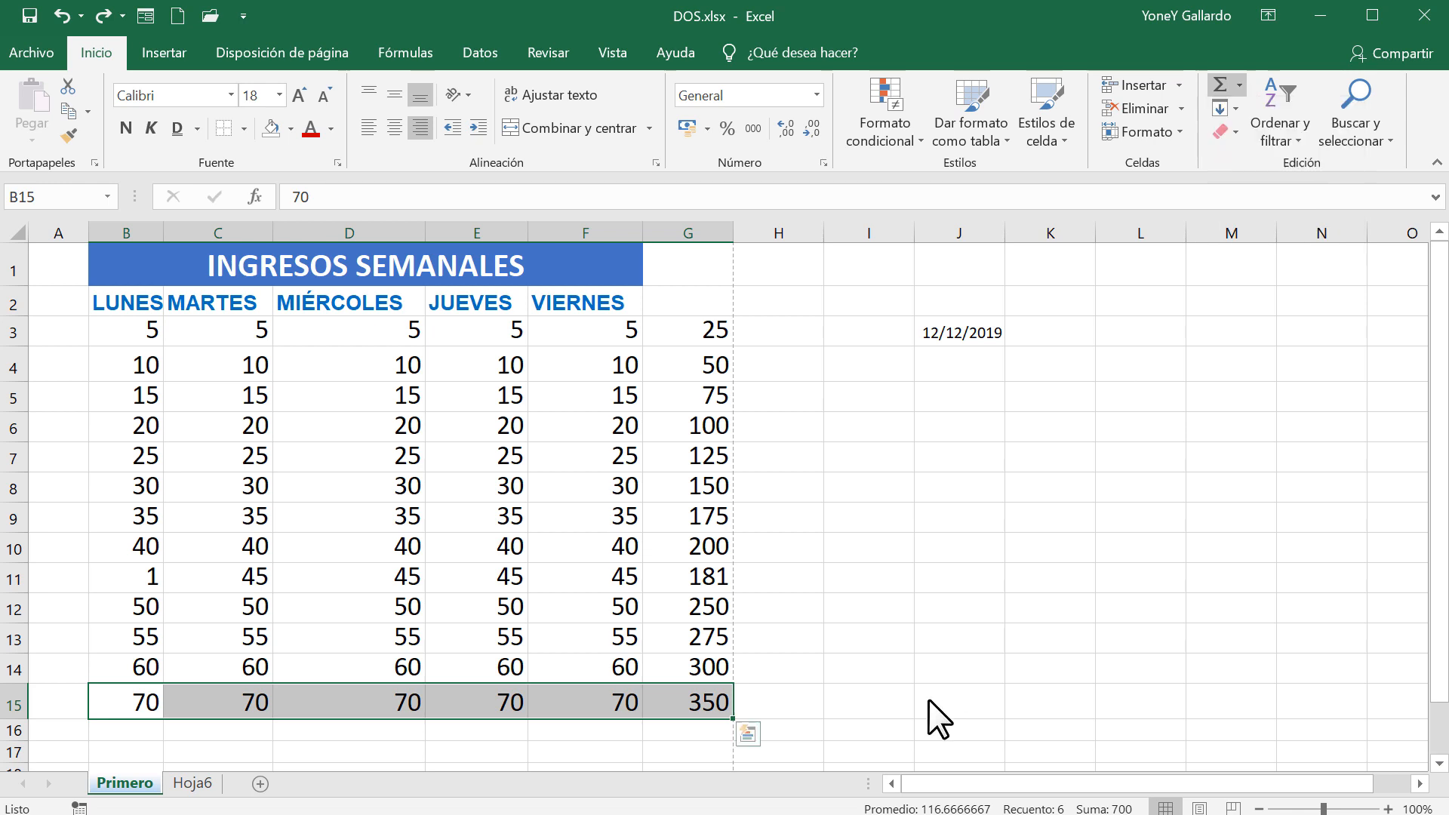
Sum G3:G15 into cell G16, format that cell bold with a red font, then clear its contents
left_click(668, 332)
left_click_drag(698, 332, 691, 732)
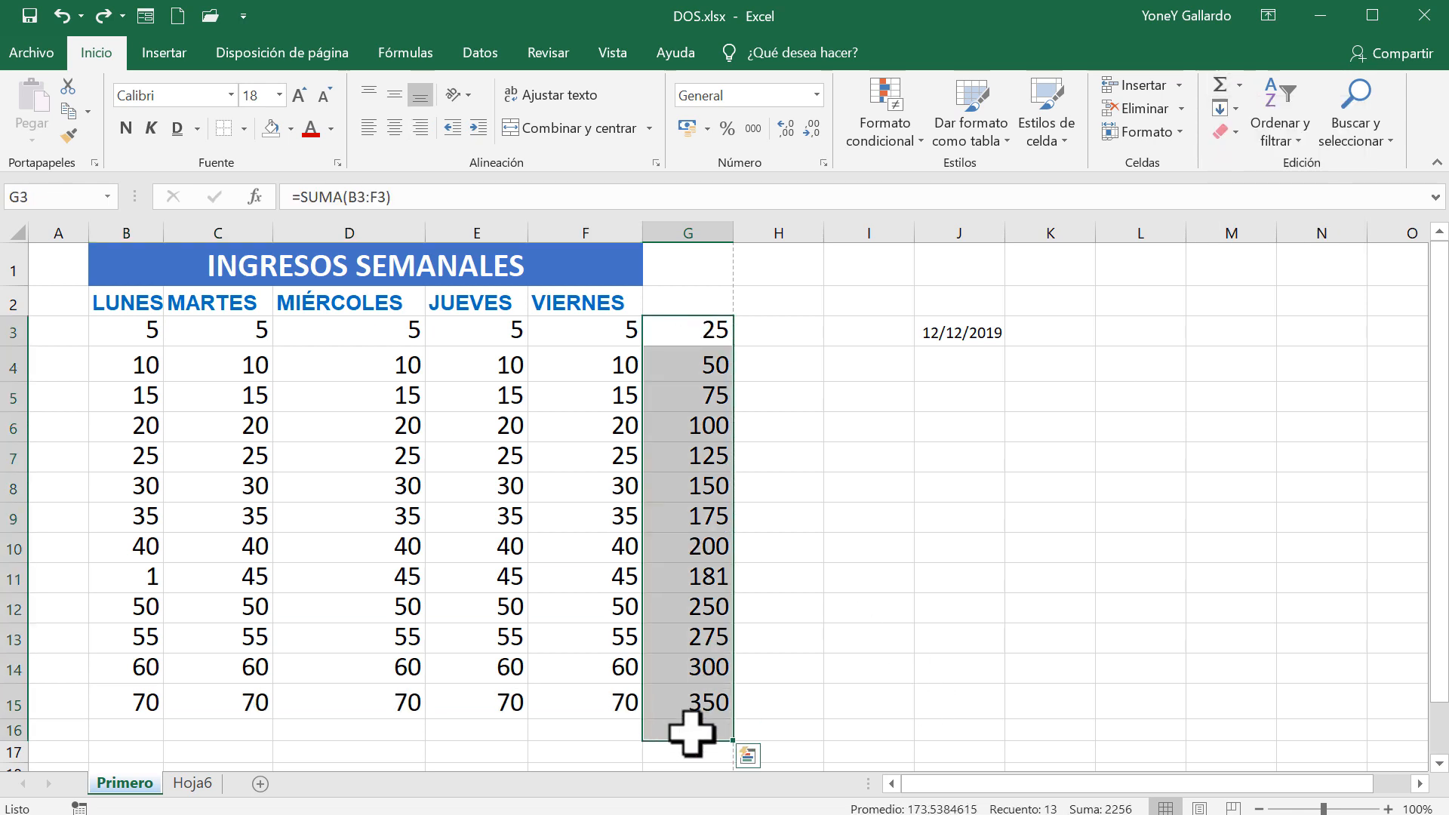
left_click(1240, 84)
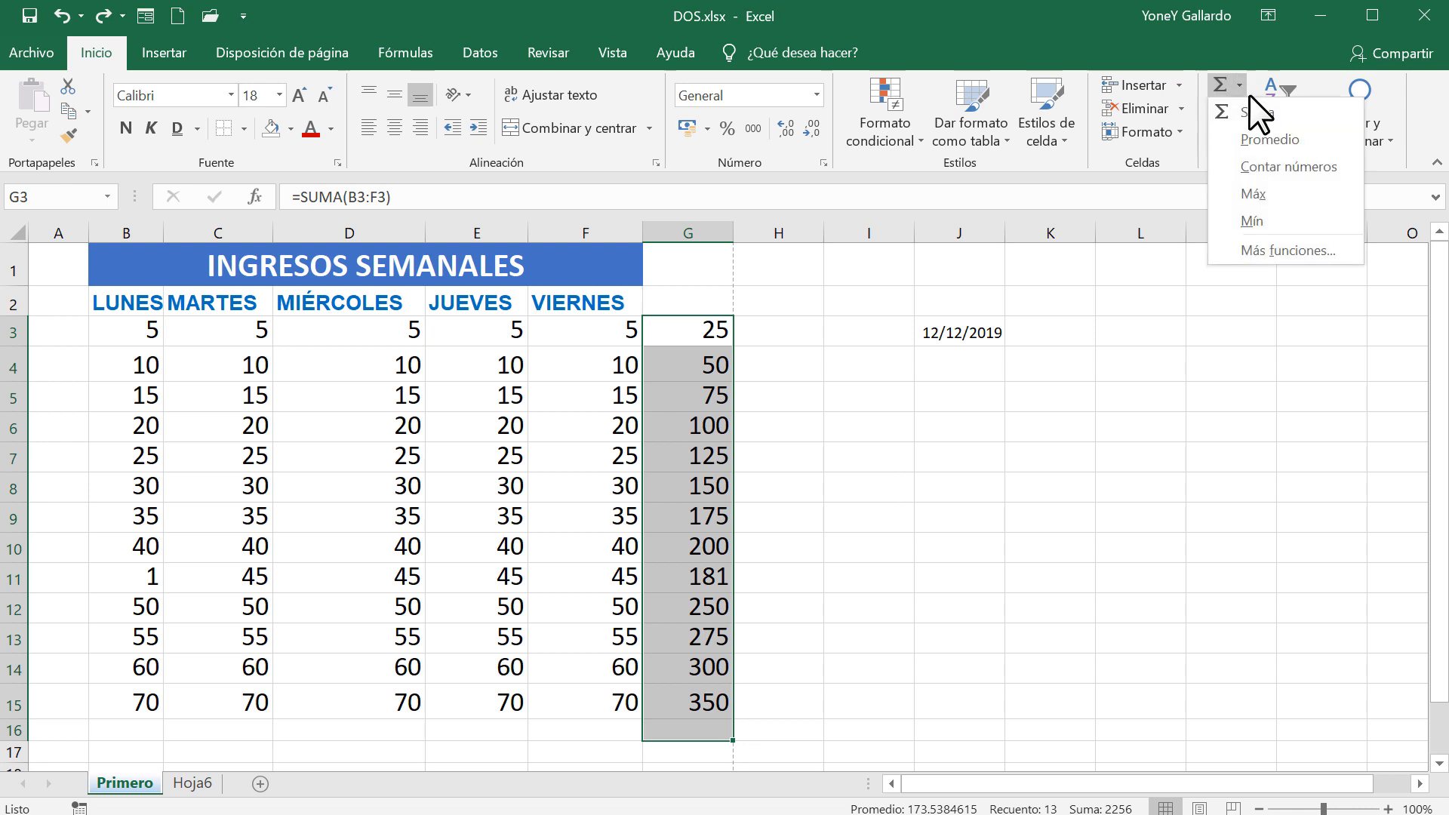
left_click(1258, 112)
left_click(691, 736)
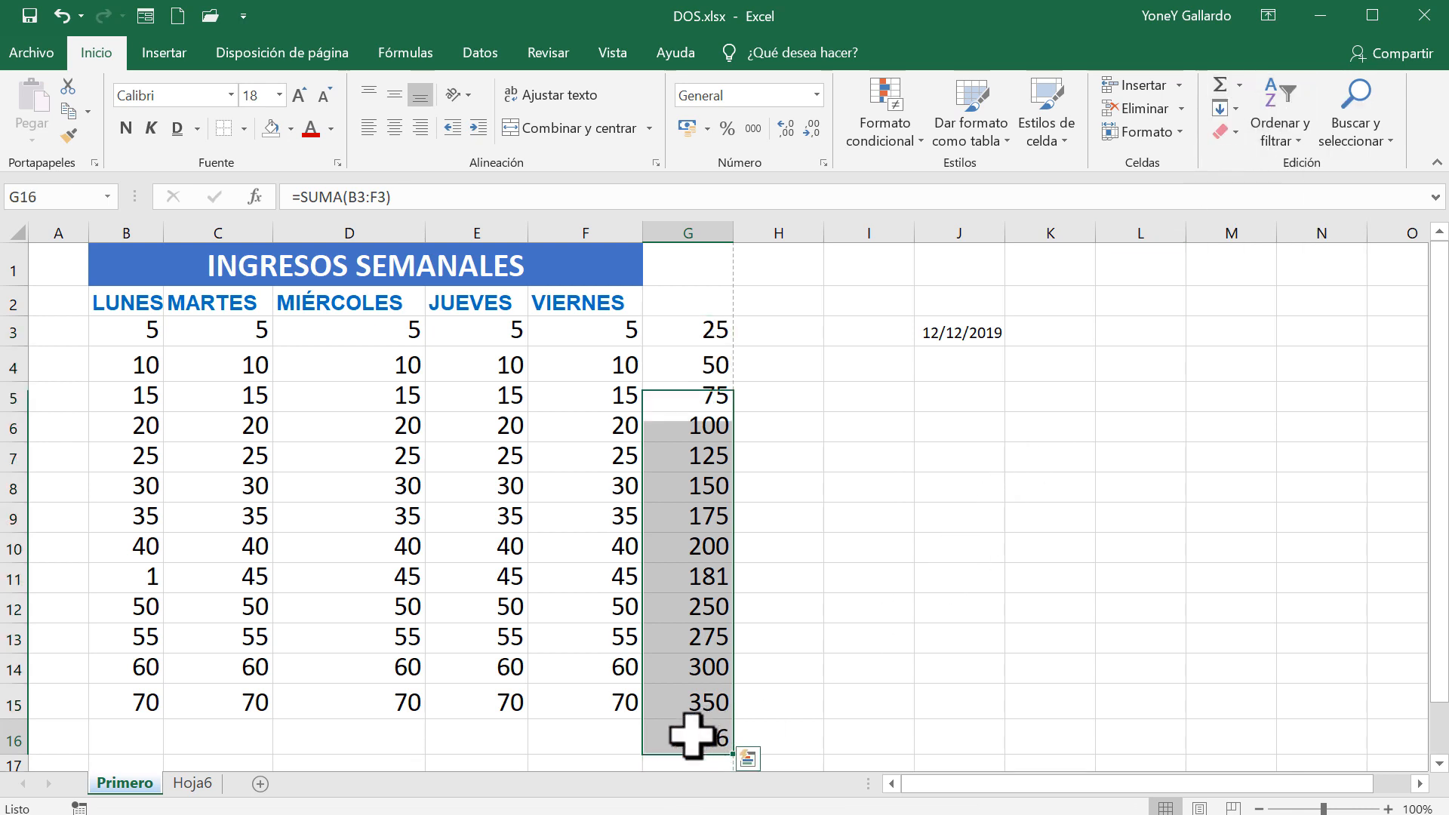
left_click(126, 128)
left_click(309, 129)
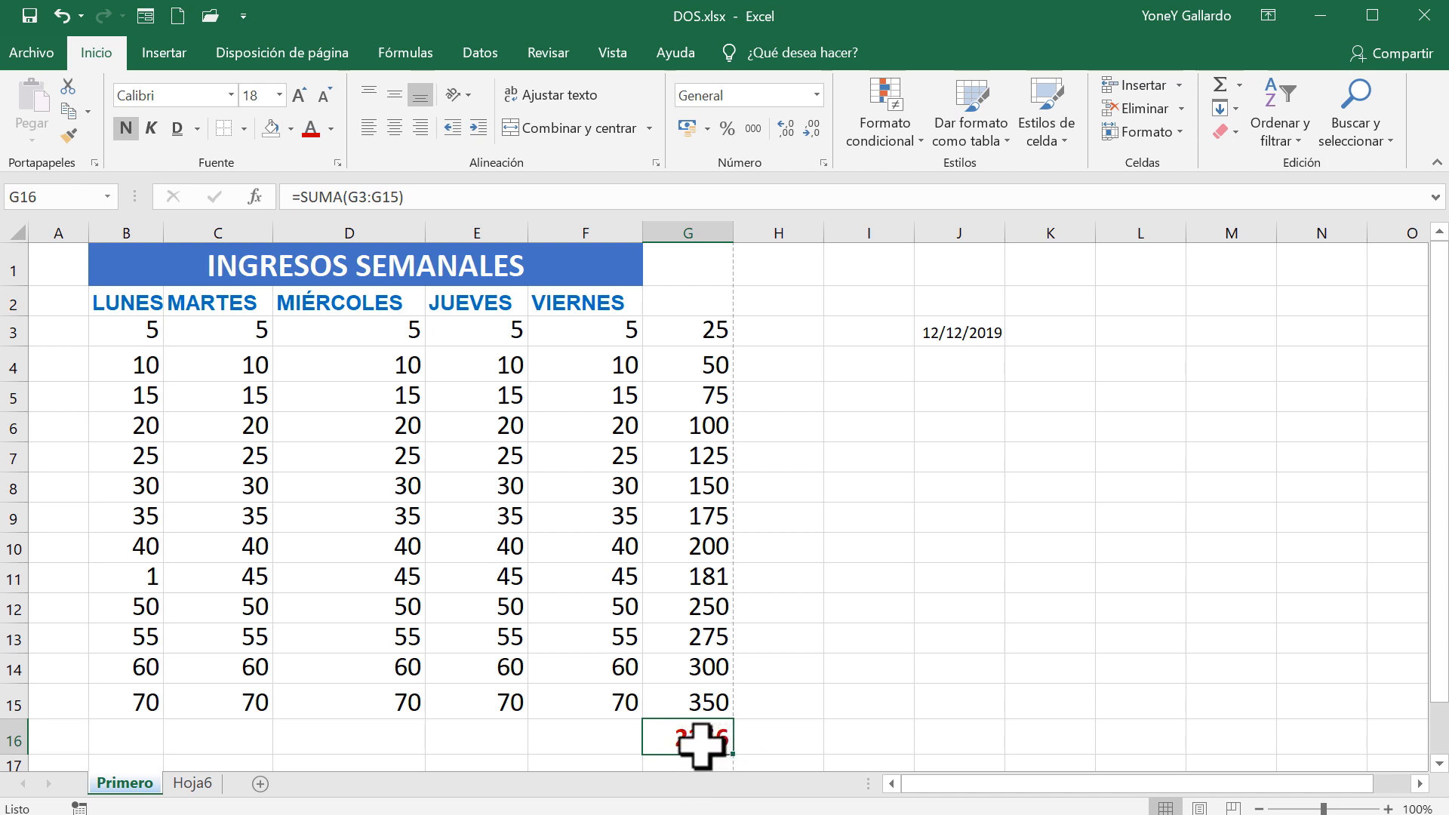
key("Delete")
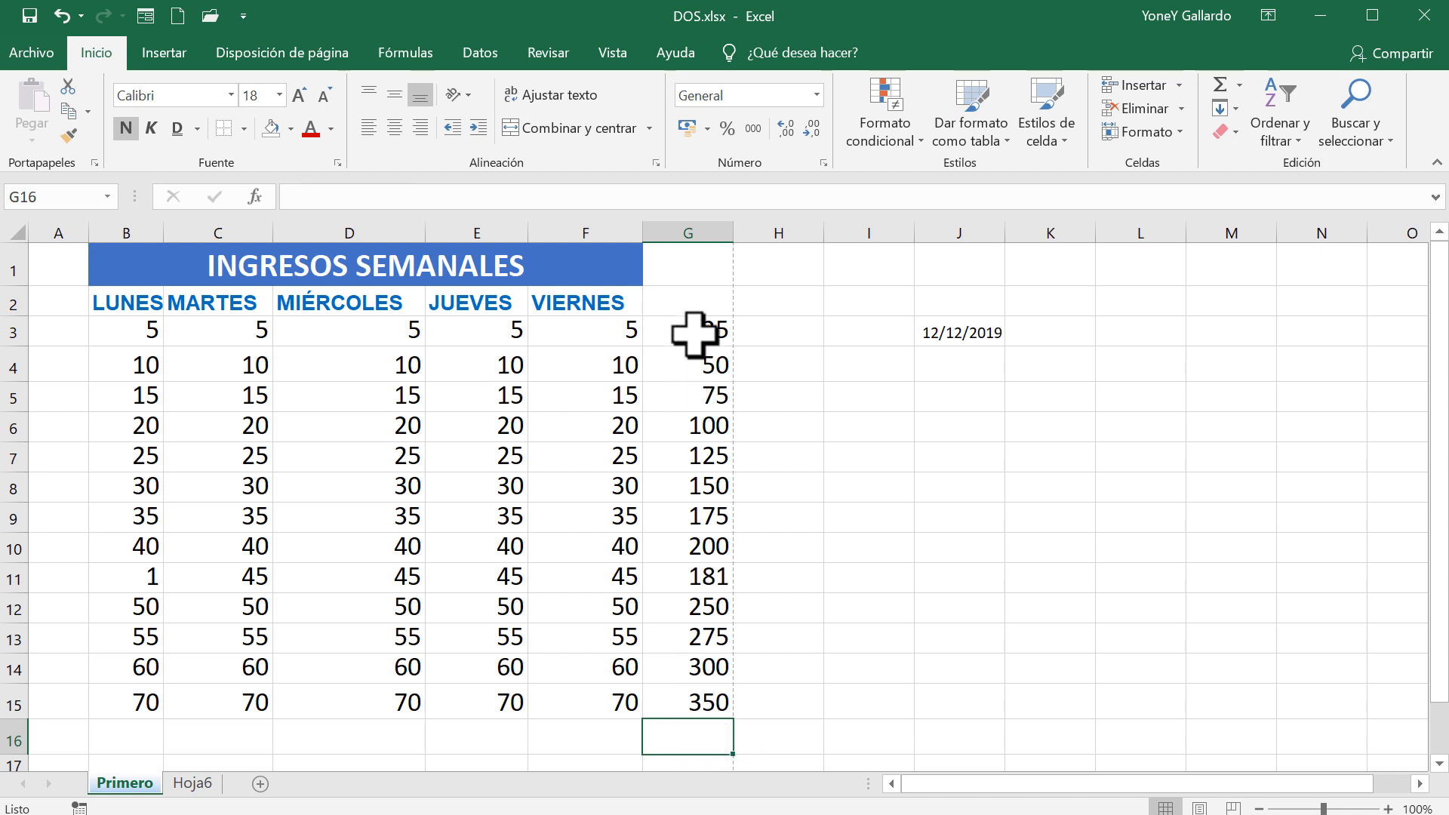
Try calculating the average (Promedio) of G3:G15 in cell G16, then undo it
left_click_drag(695, 332, 695, 730)
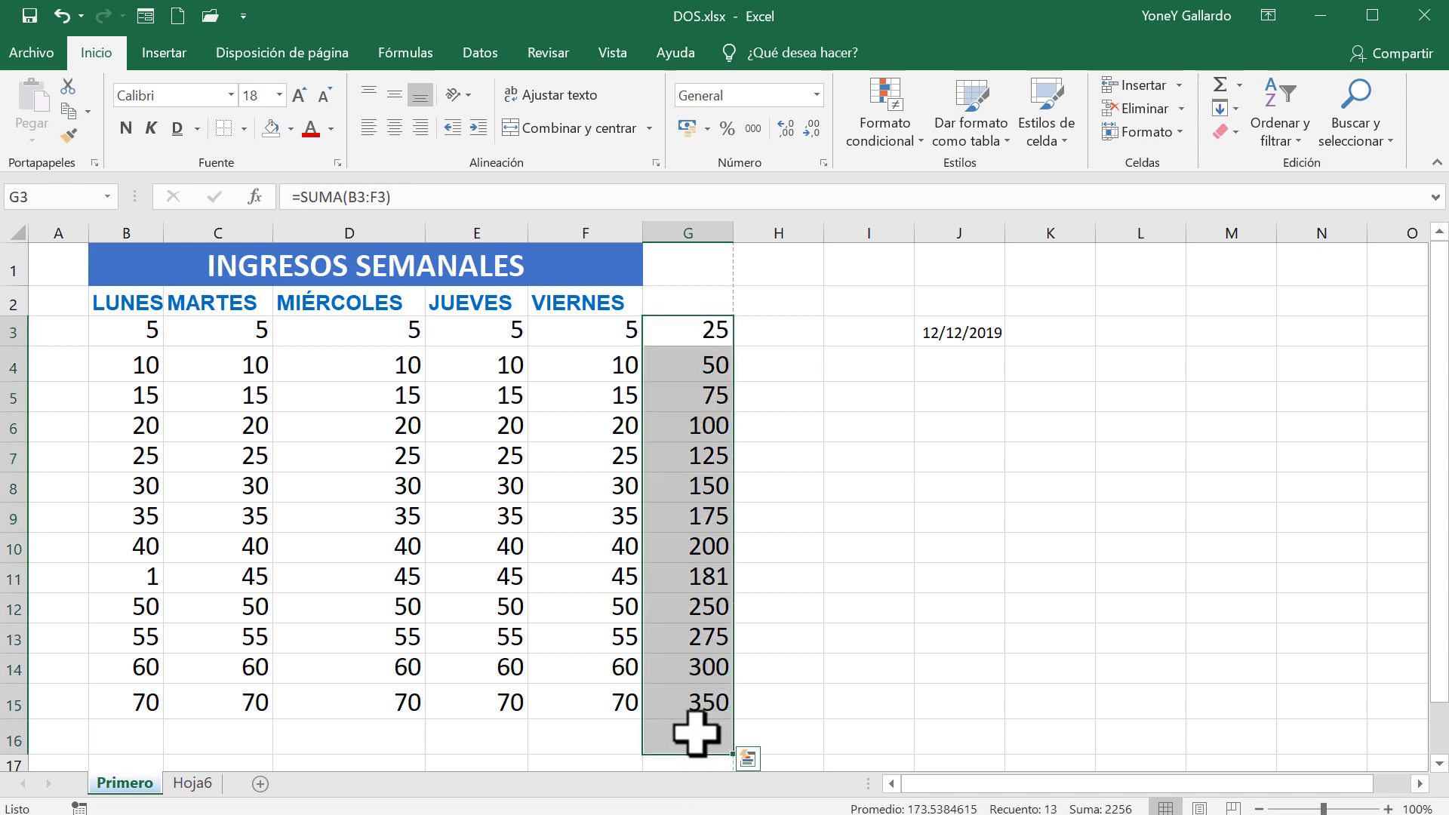
left_click(1238, 84)
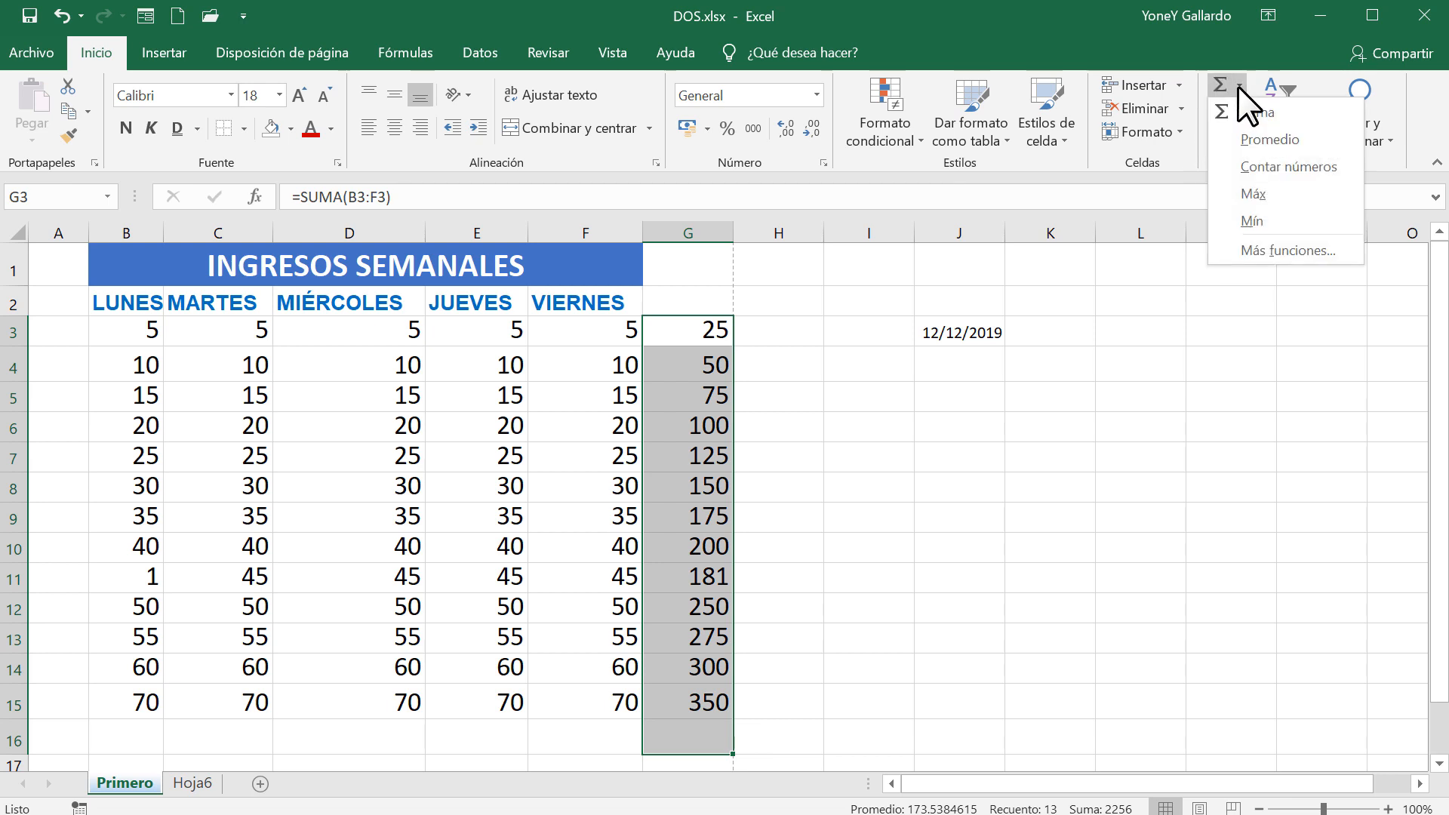
left_click(1268, 143)
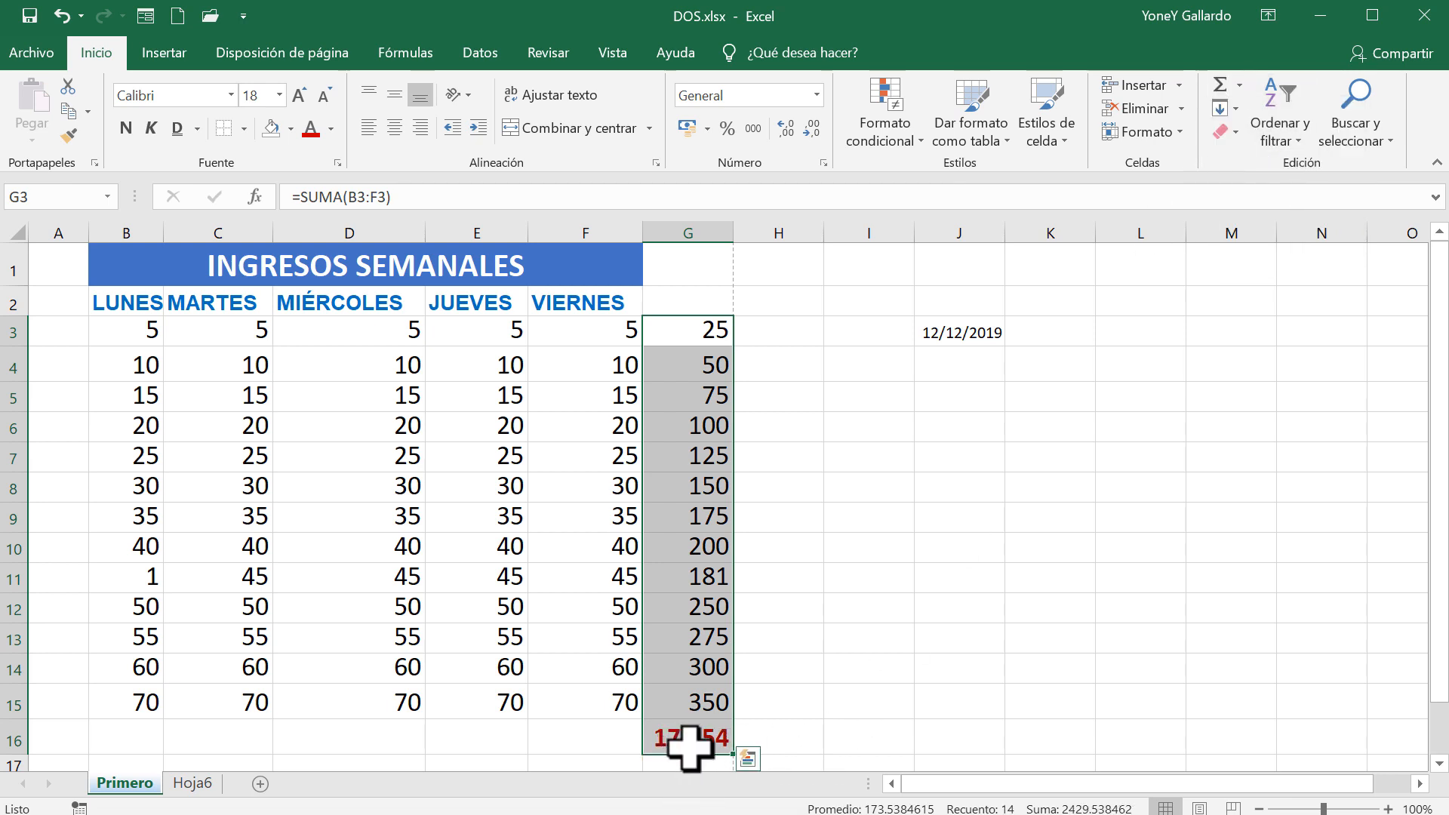
key("ctrl+z")
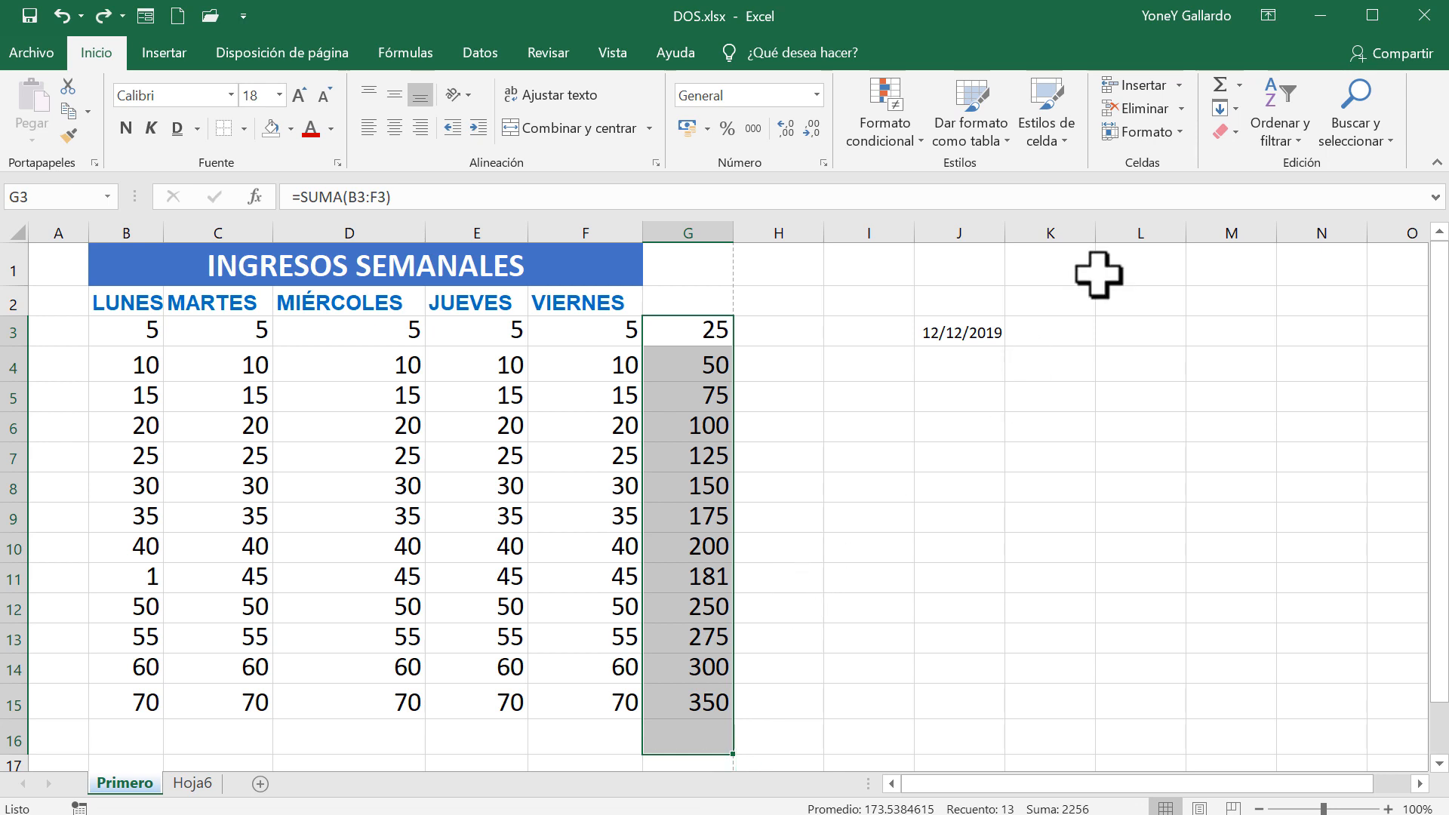
Try counting the numbers in G3:G15 with the result in cell G16, then undo it
left_click(1238, 83)
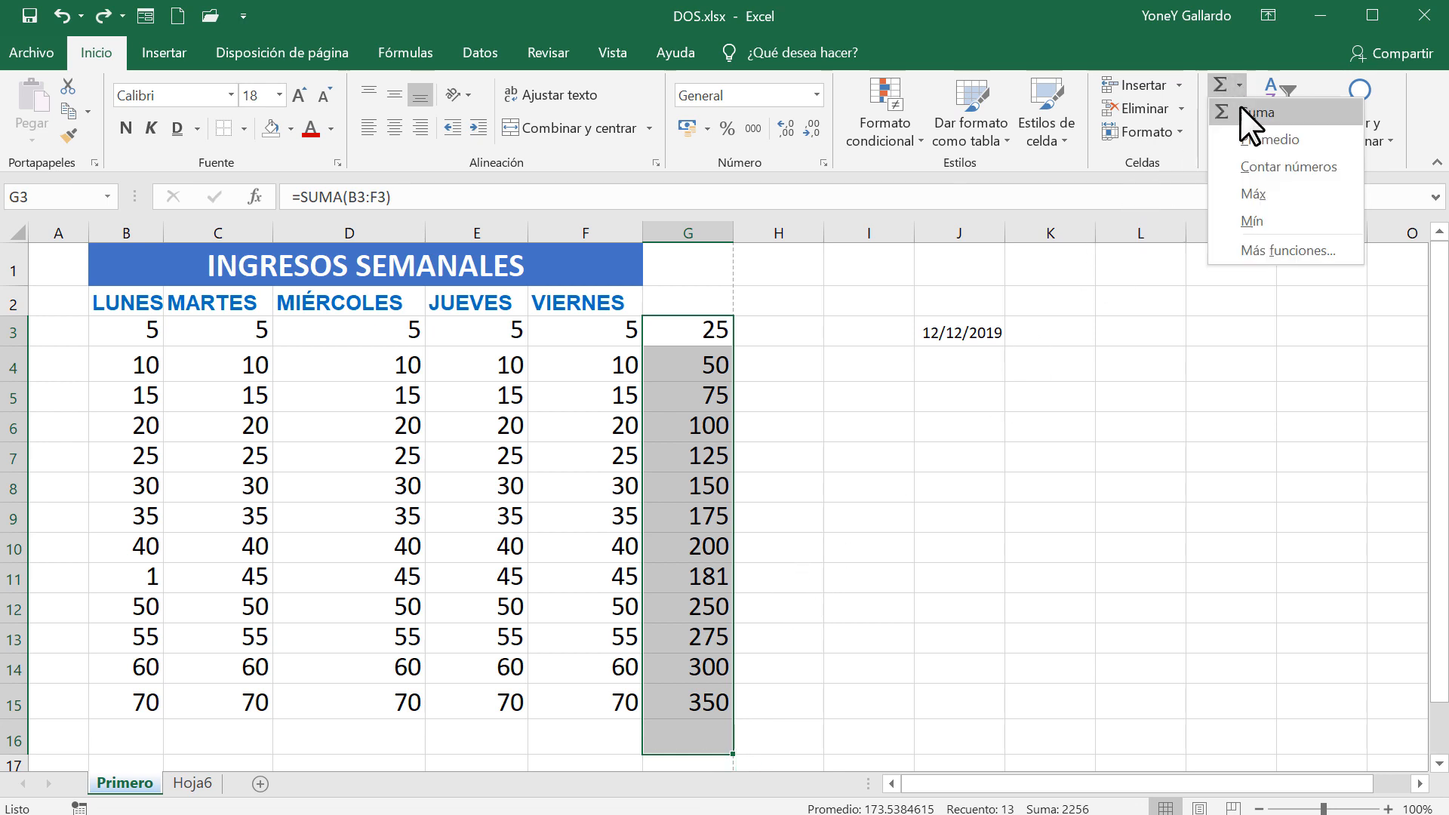
left_click(1263, 168)
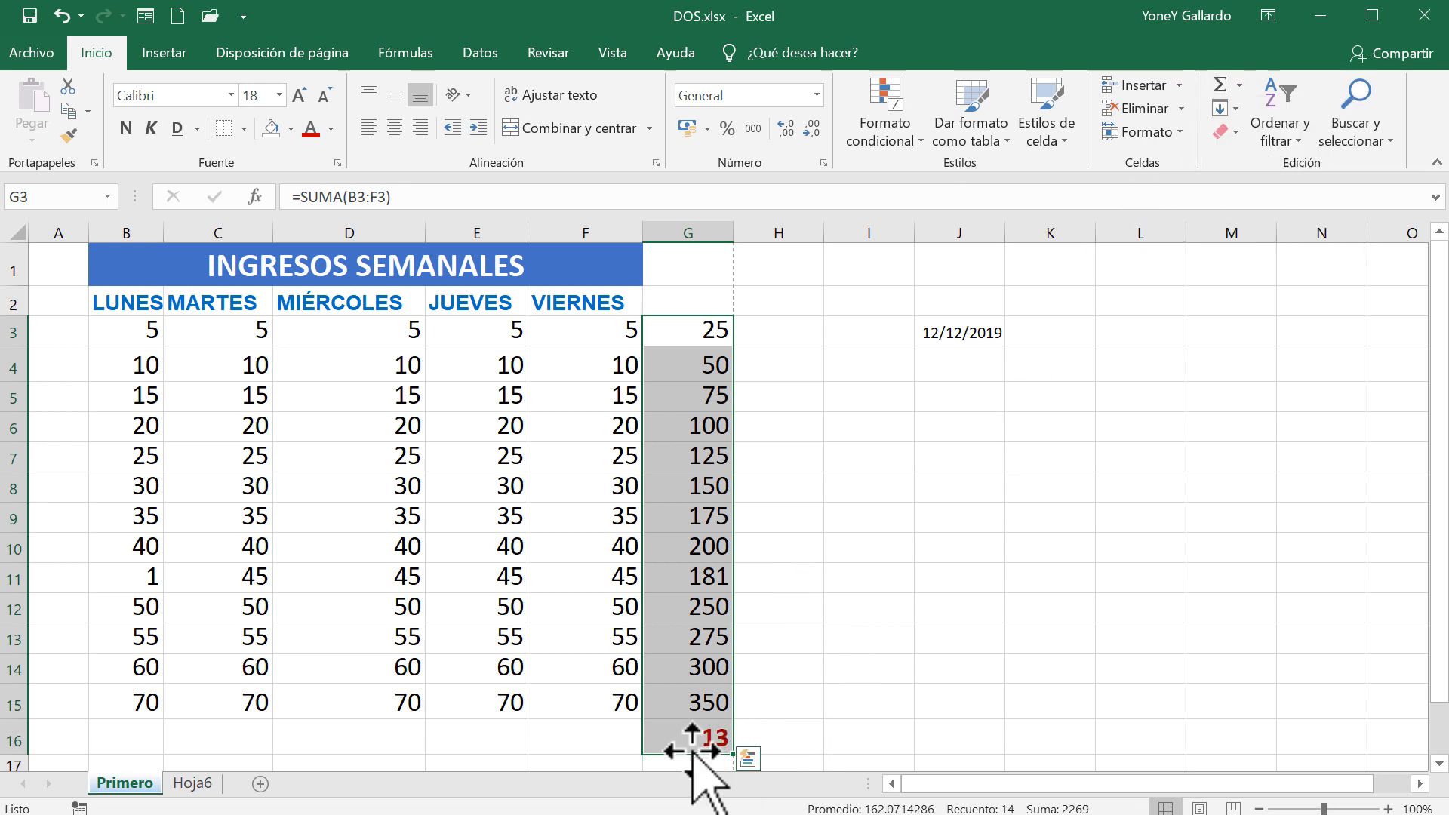
key("ctrl+z")
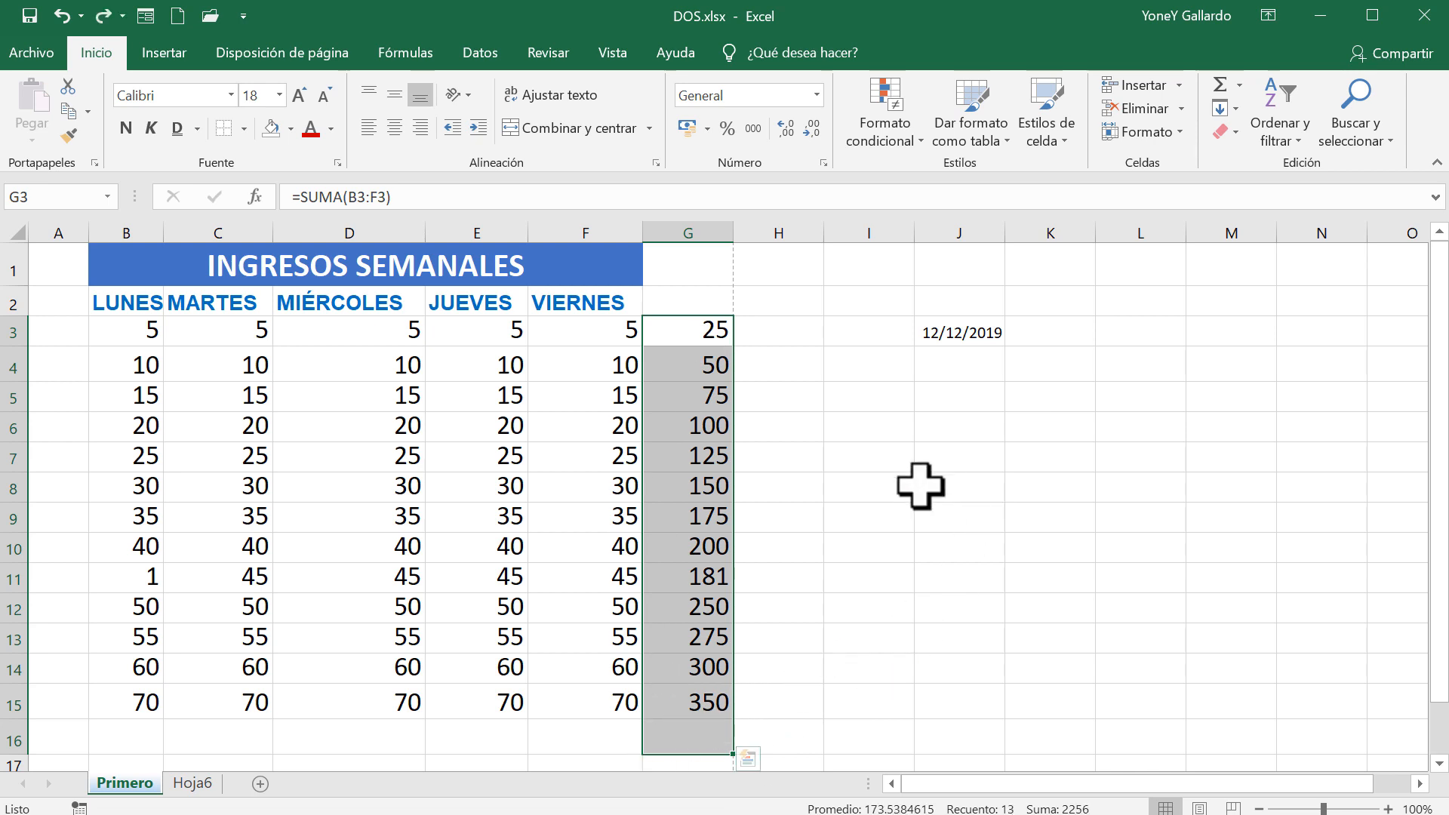
left_click(785, 608)
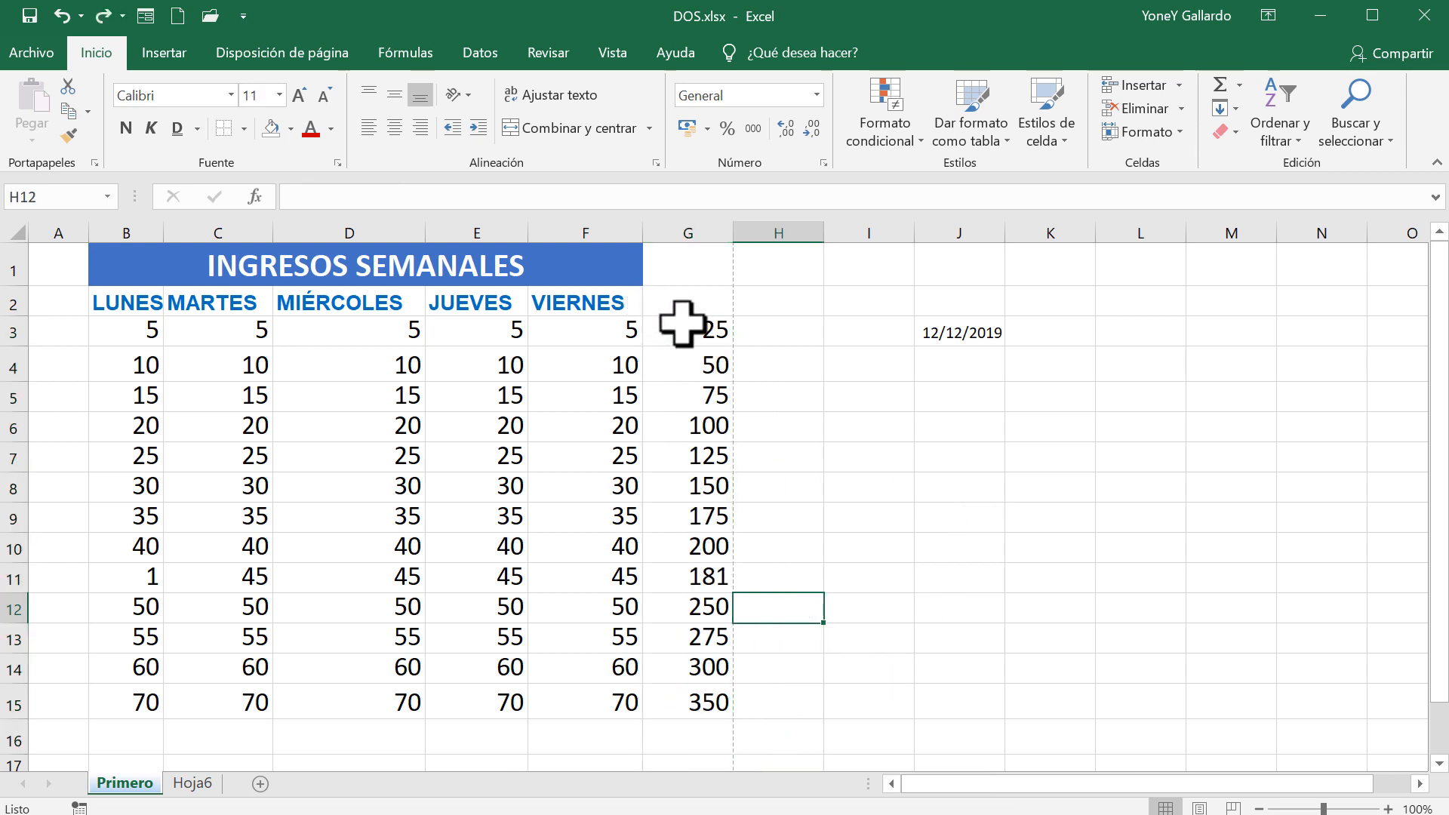
Try calculating the maximum of G3:G15 in cell G16 and the minimum in the cell below, then undo both
left_click_drag(677, 320, 672, 737)
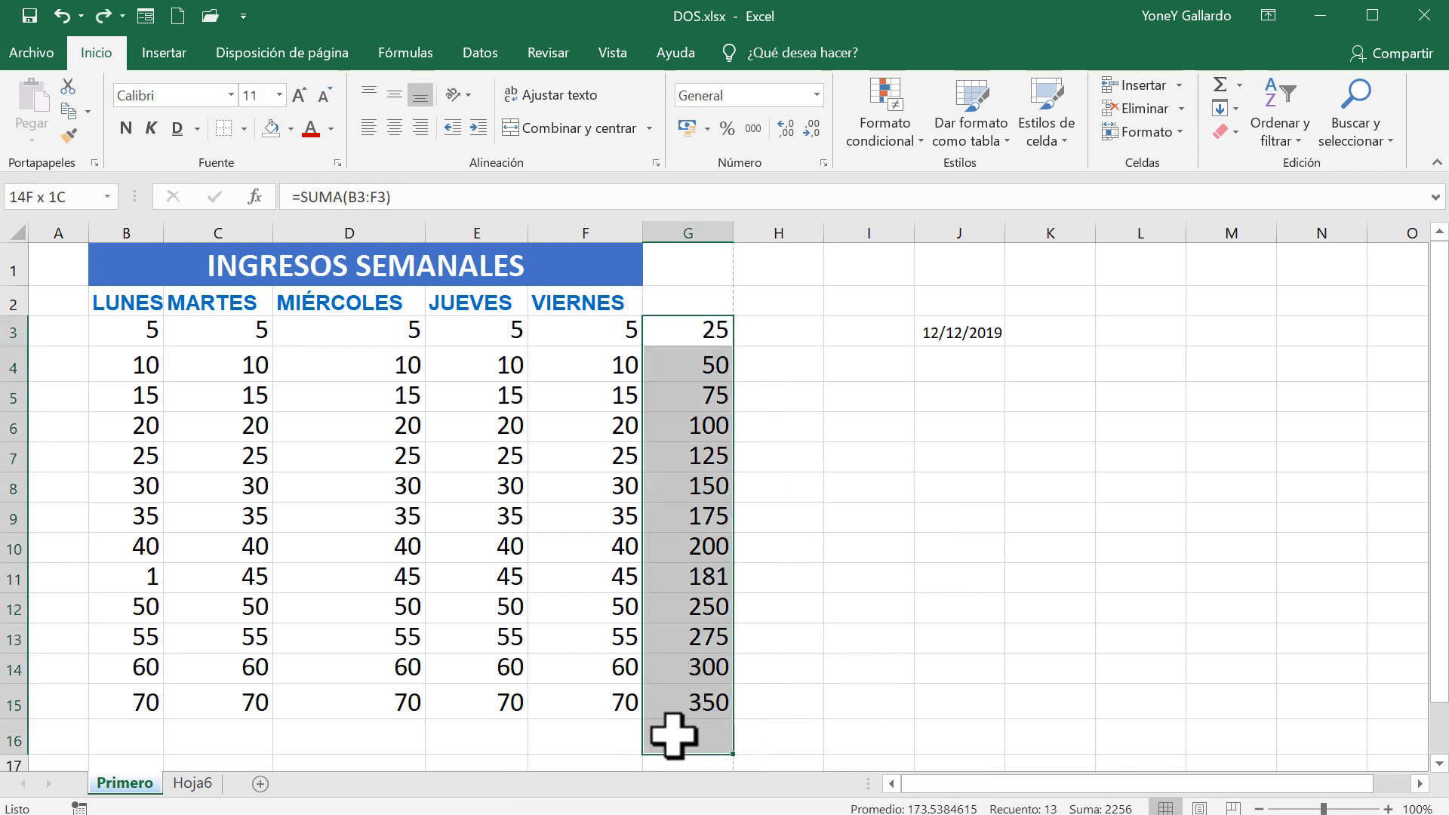
left_click(1240, 85)
left_click(1259, 190)
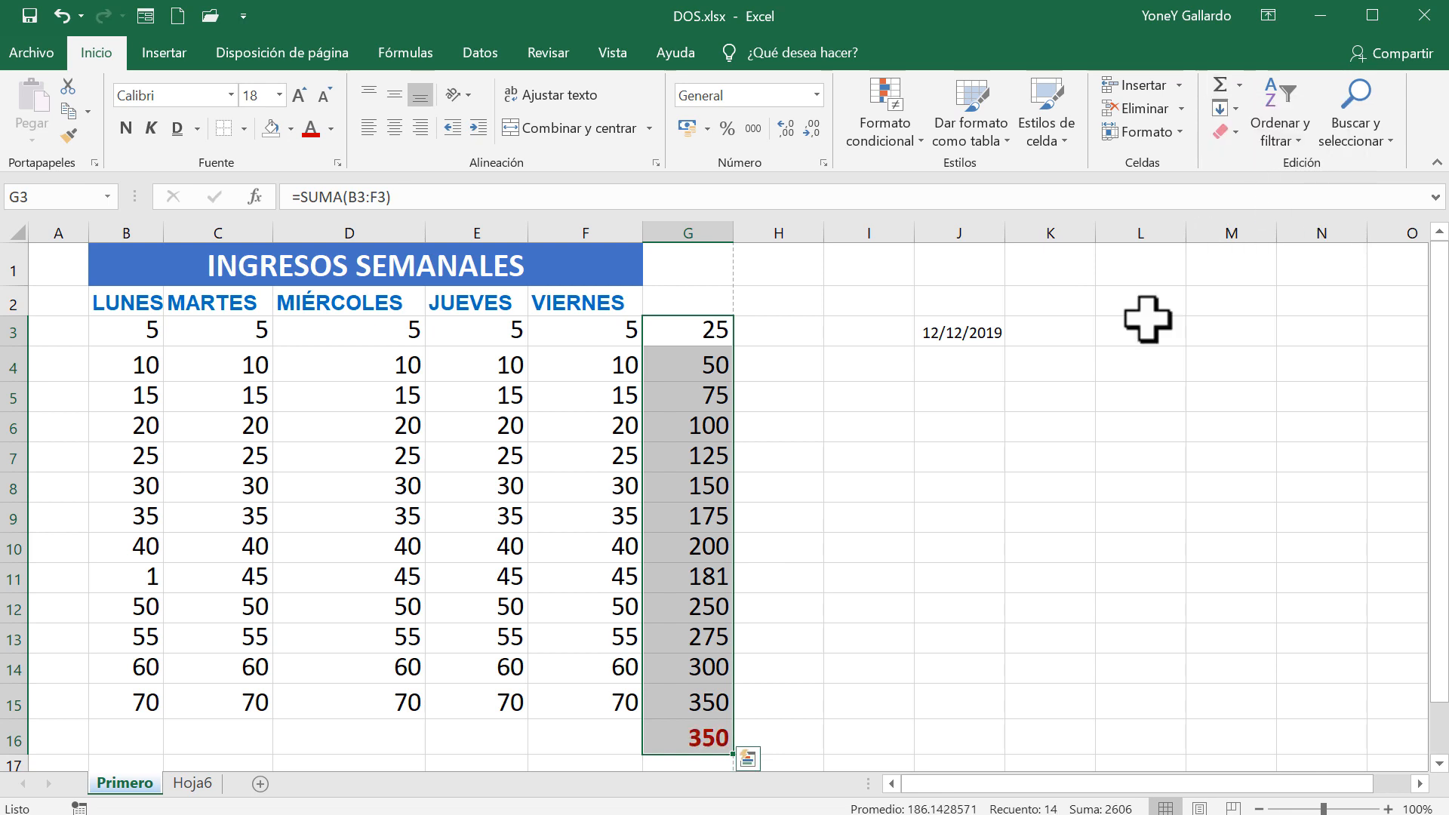
left_click(1240, 84)
left_click(1242, 220)
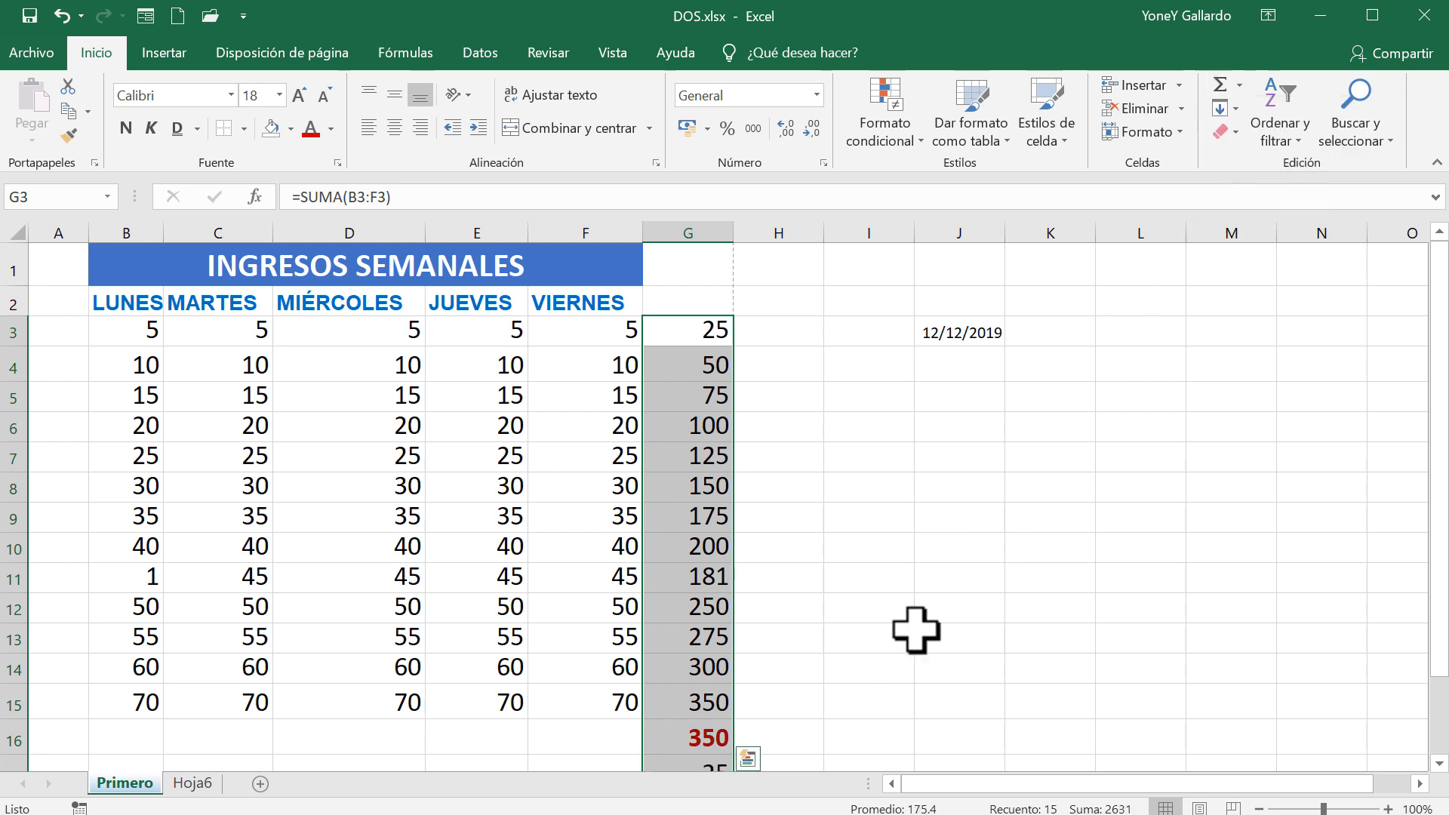
key("ctrl+z")
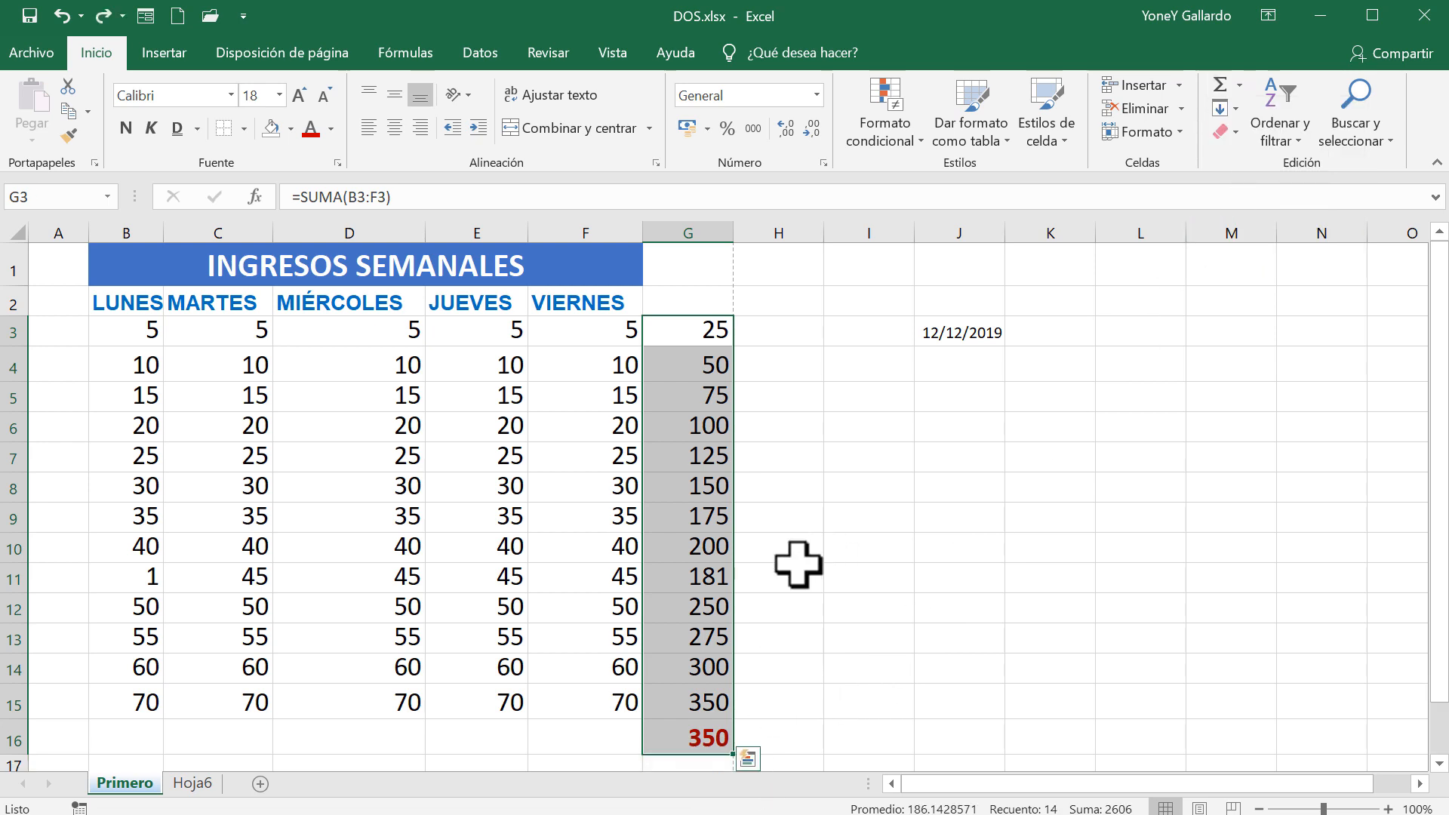
left_click(62, 15)
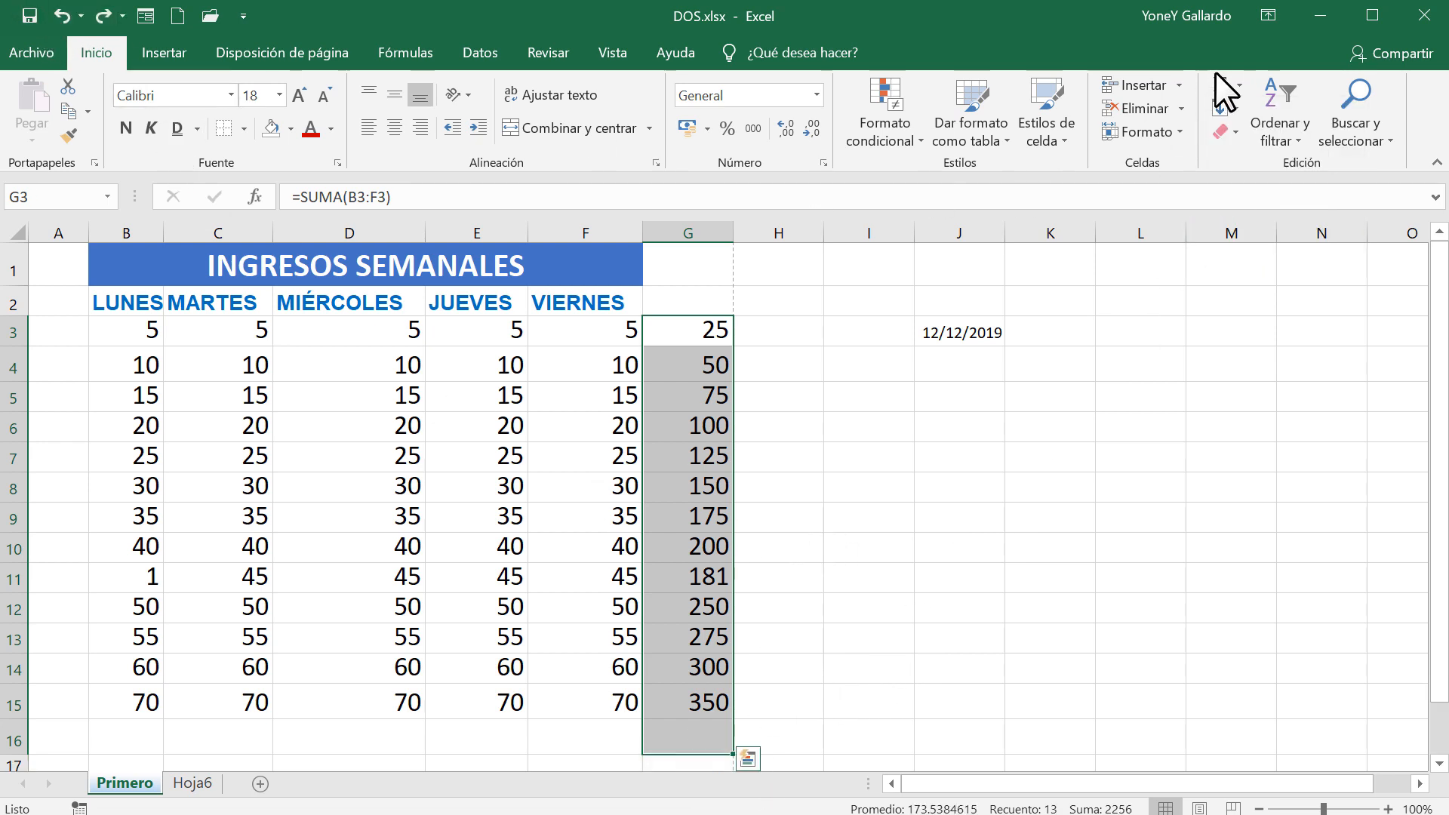
Calculate the minimum of G3:G15 in cell G16, then try clearing the formats of G3:G16 and undo the clearing
left_click(1241, 83)
left_click(1244, 219)
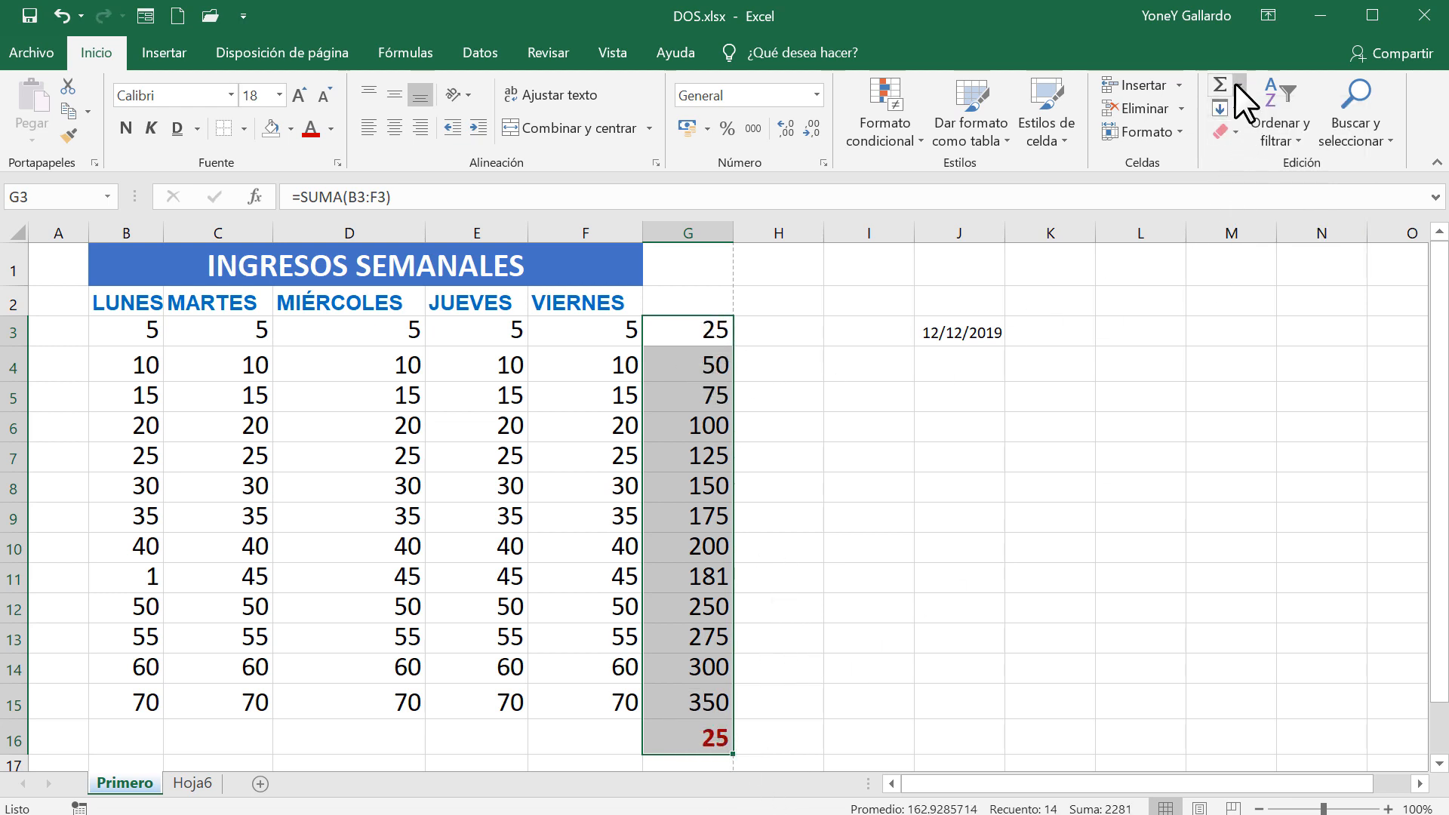
left_click(1234, 132)
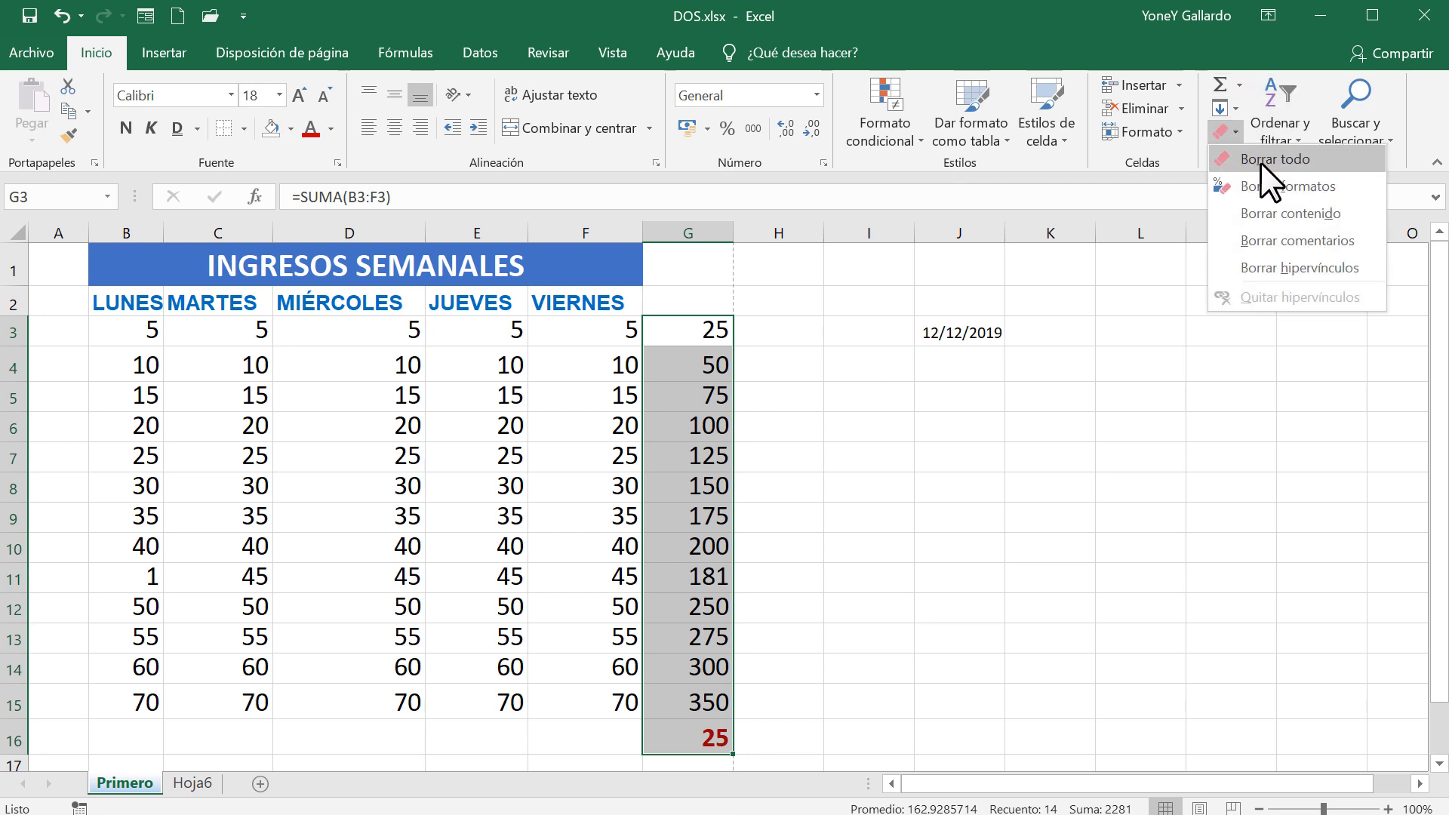
left_click(1261, 185)
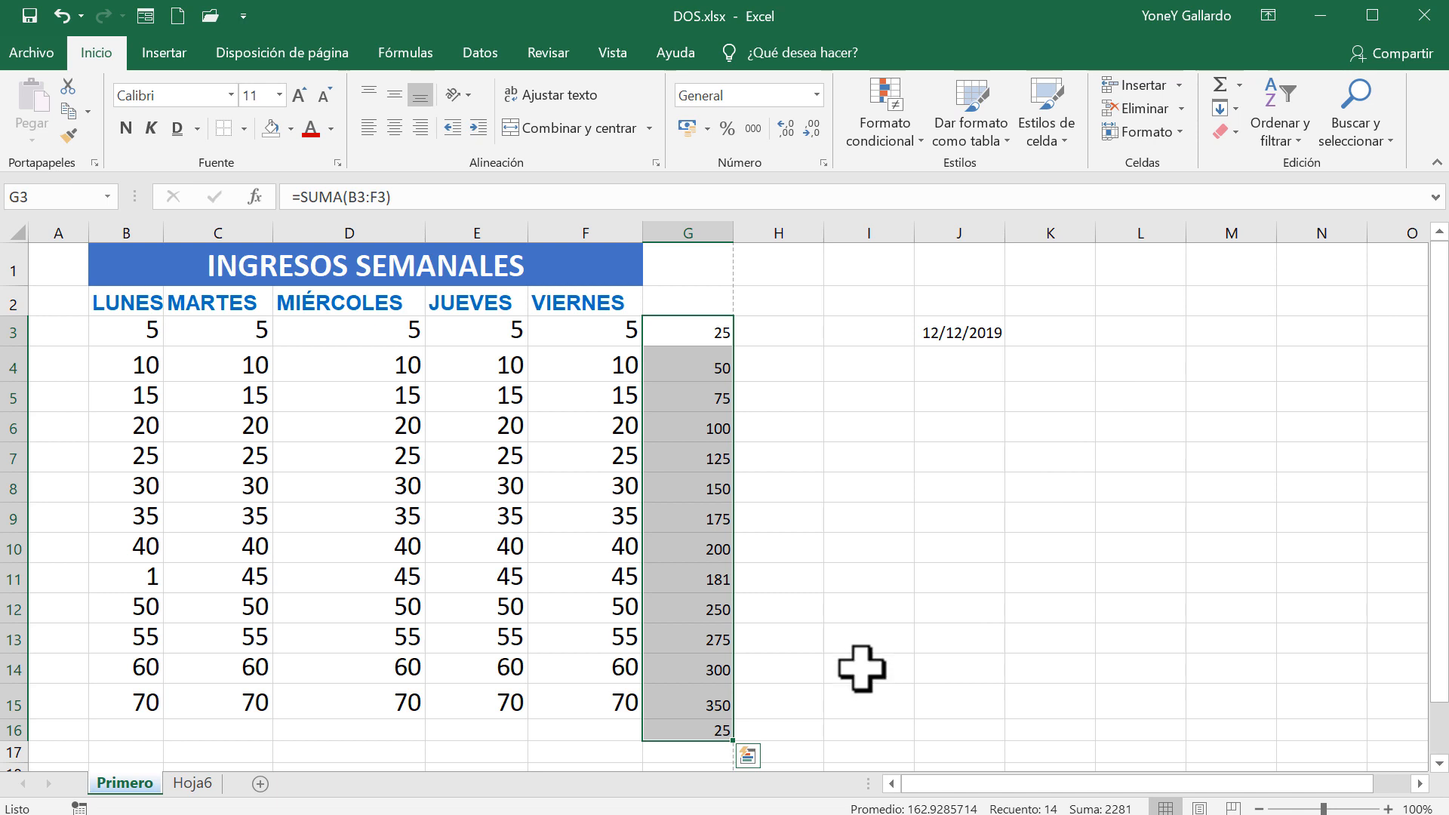
key("ctrl+z")
Clear the minimum formula from cell G16
left_click(891, 746)
left_click(693, 739)
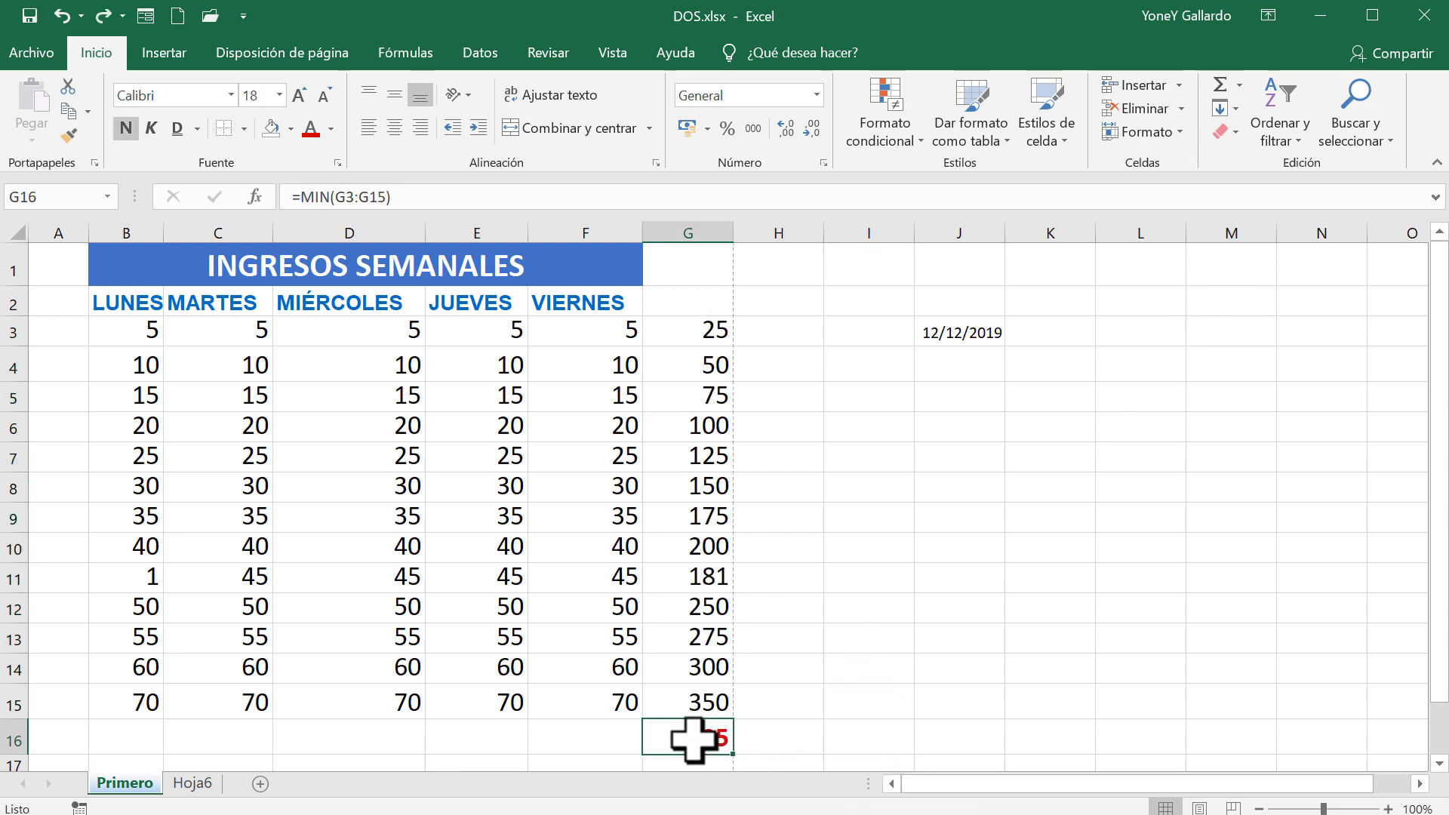
key("Delete")
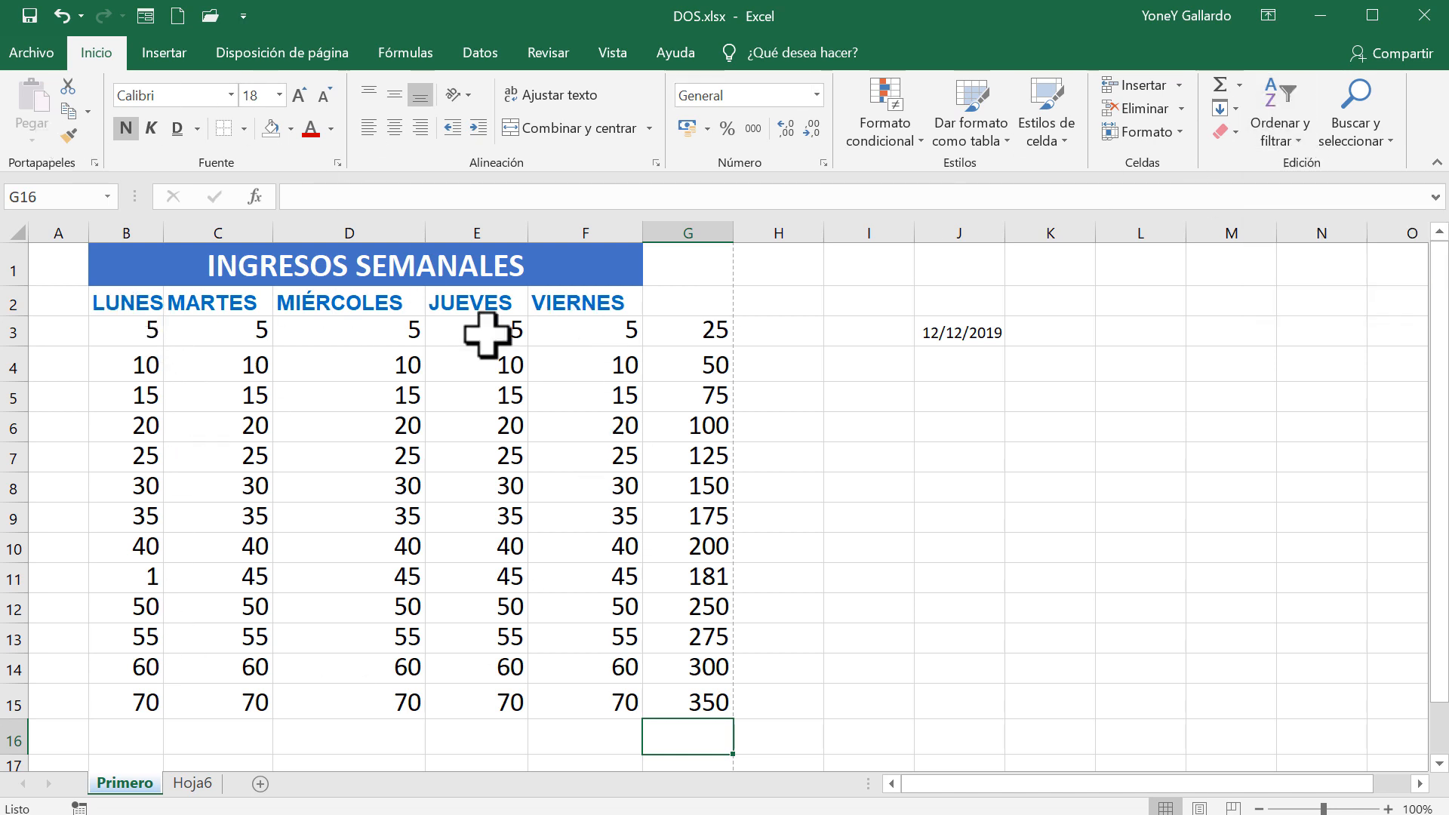
Create a new blank workbook, enter LUNES in cell B2 and reselect that cell
key("ctrl+n")
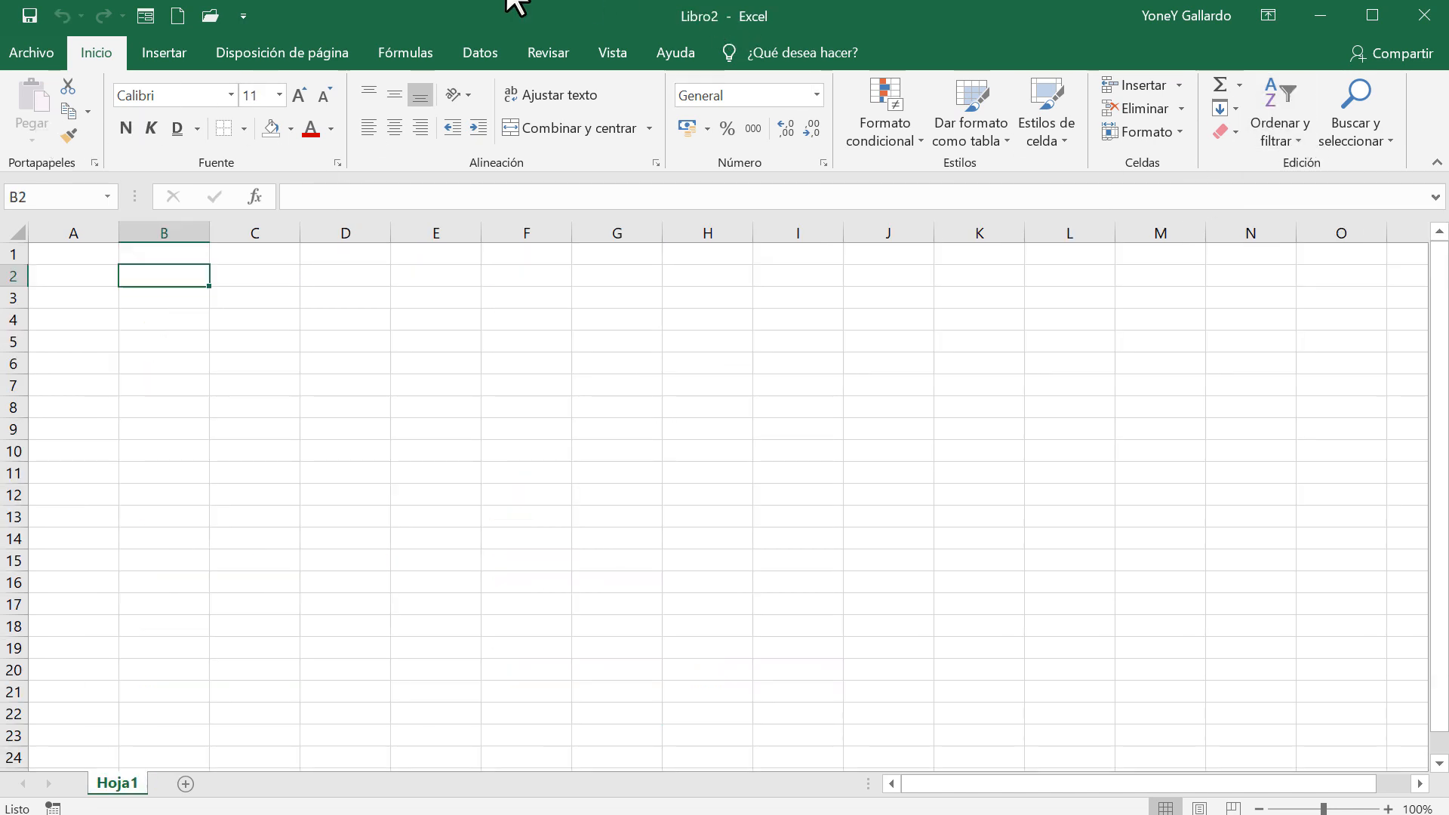
left_click(156, 53)
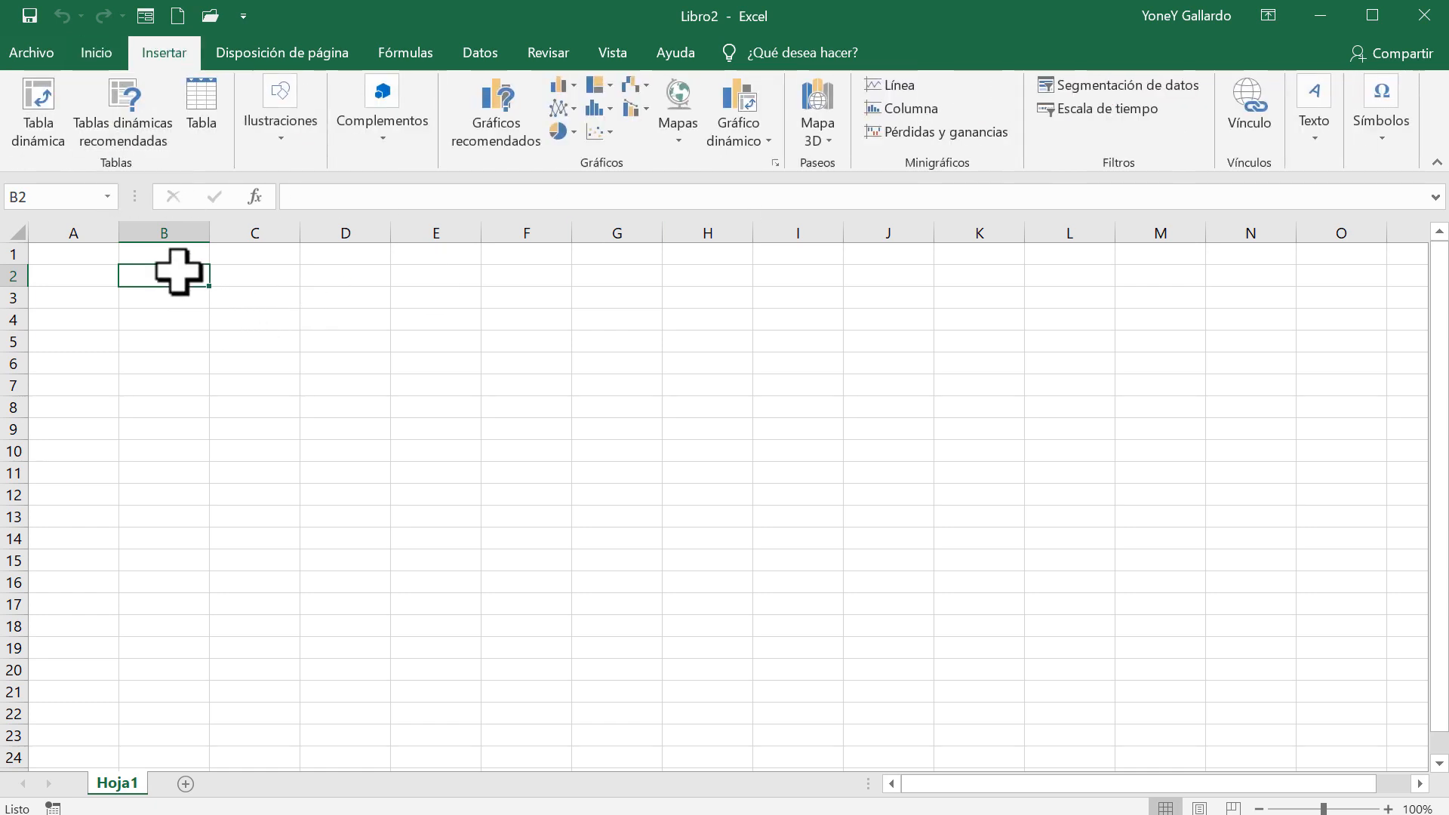
type("LUNES")
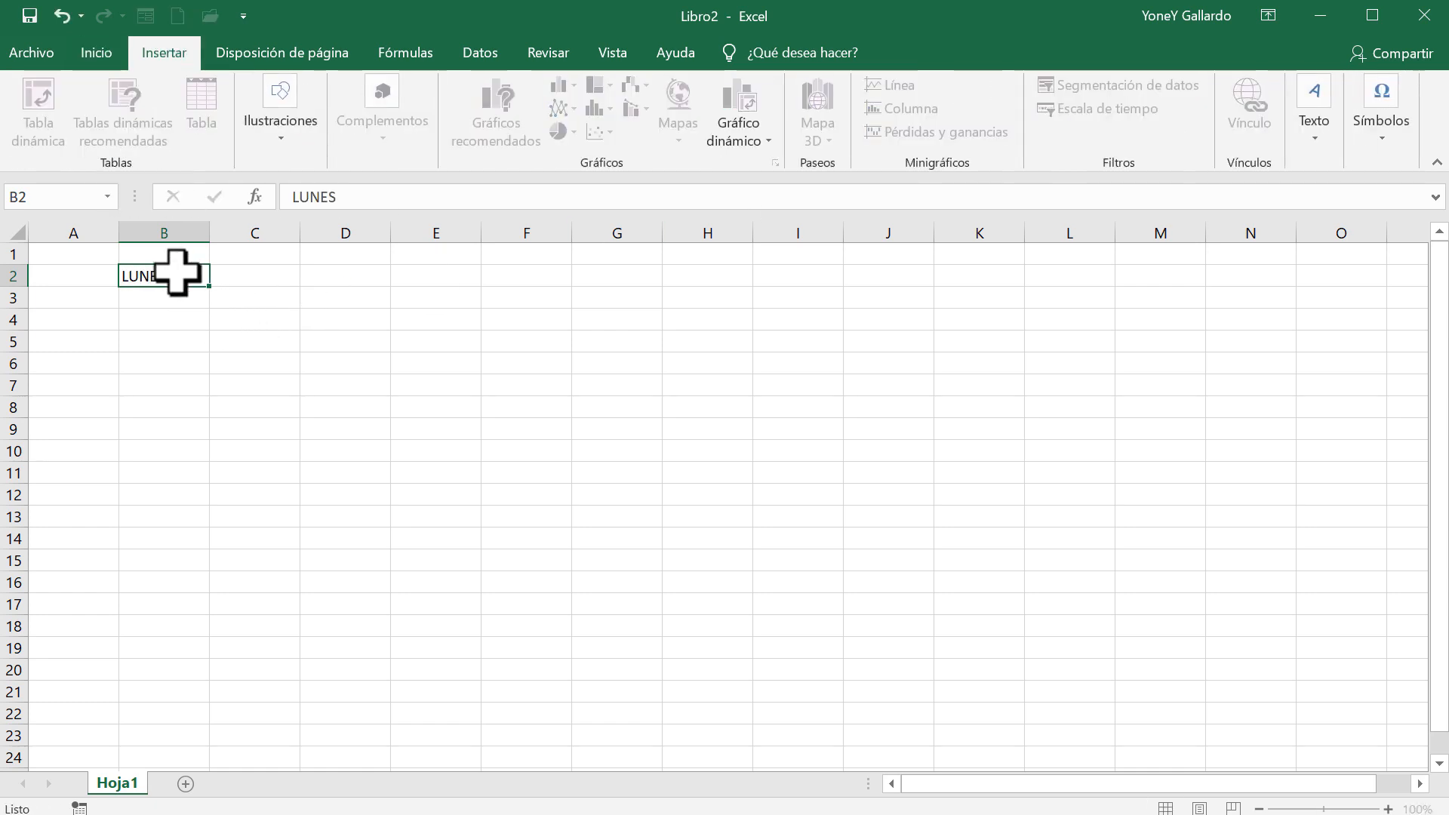
key("Return")
left_click(193, 269)
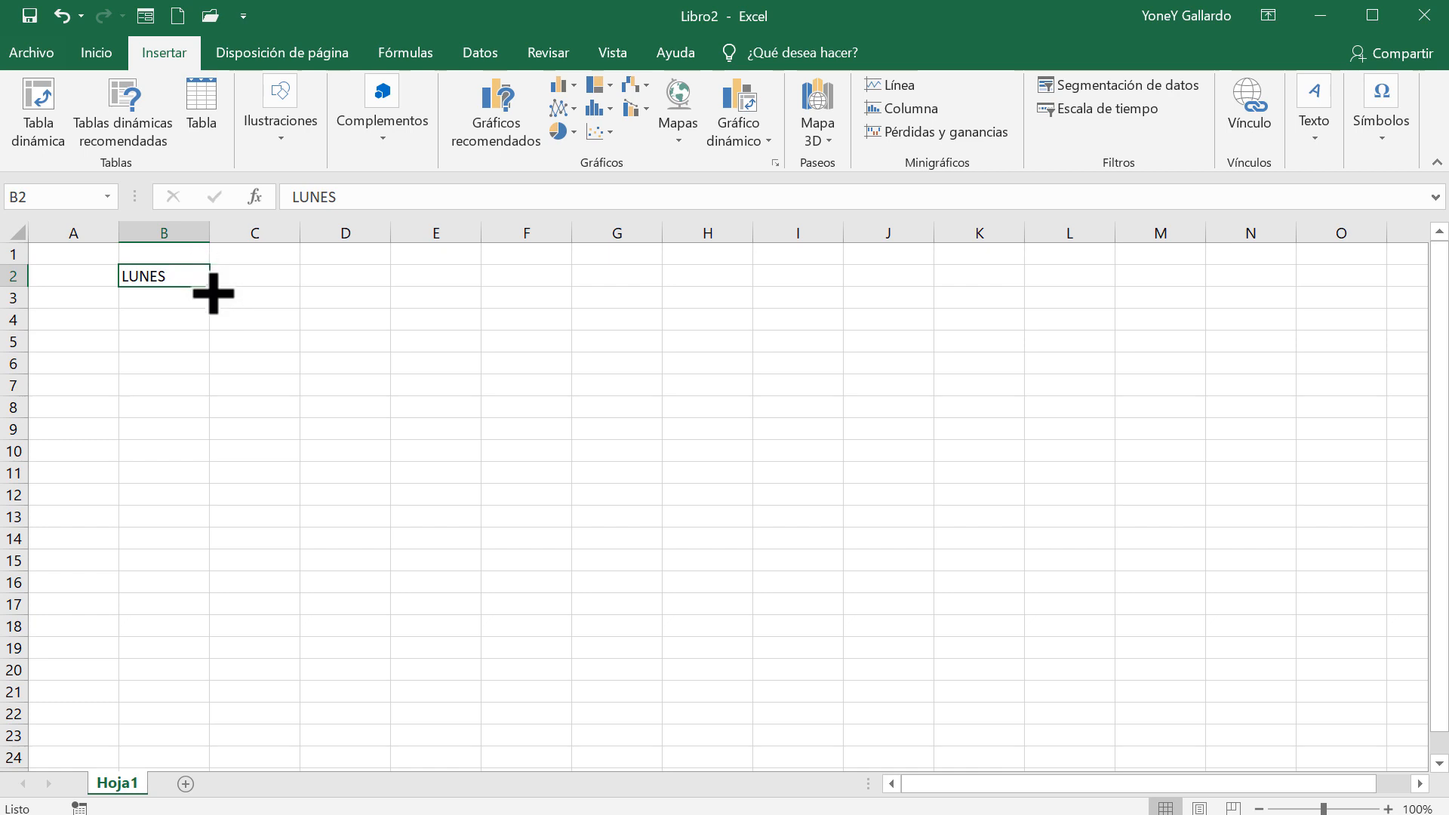
Fill the weekday series from LUNES in B2 across to H2 and enter INGRESOS in cell A2
left_click_drag(212, 293, 753, 294)
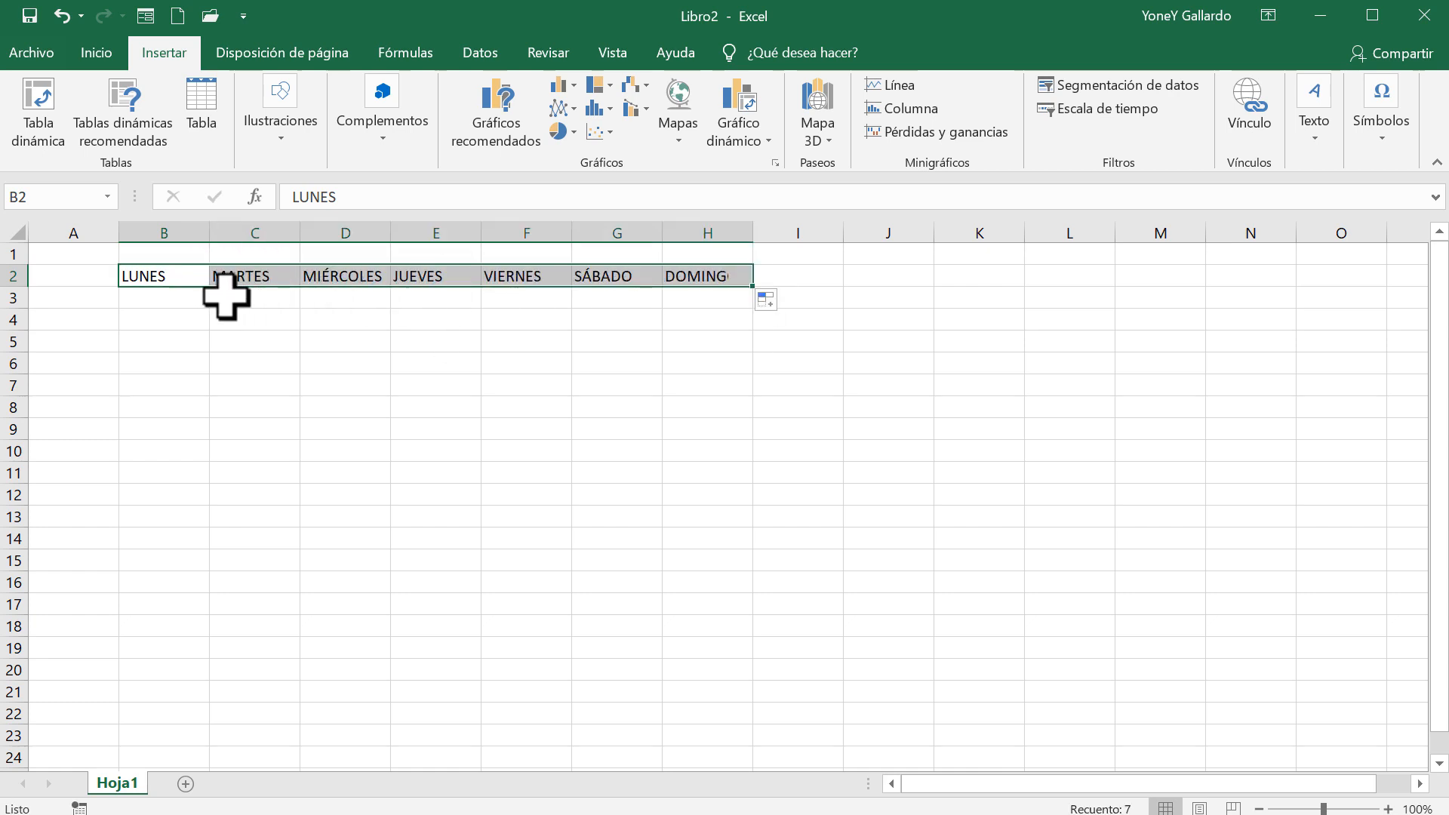
left_click(169, 295)
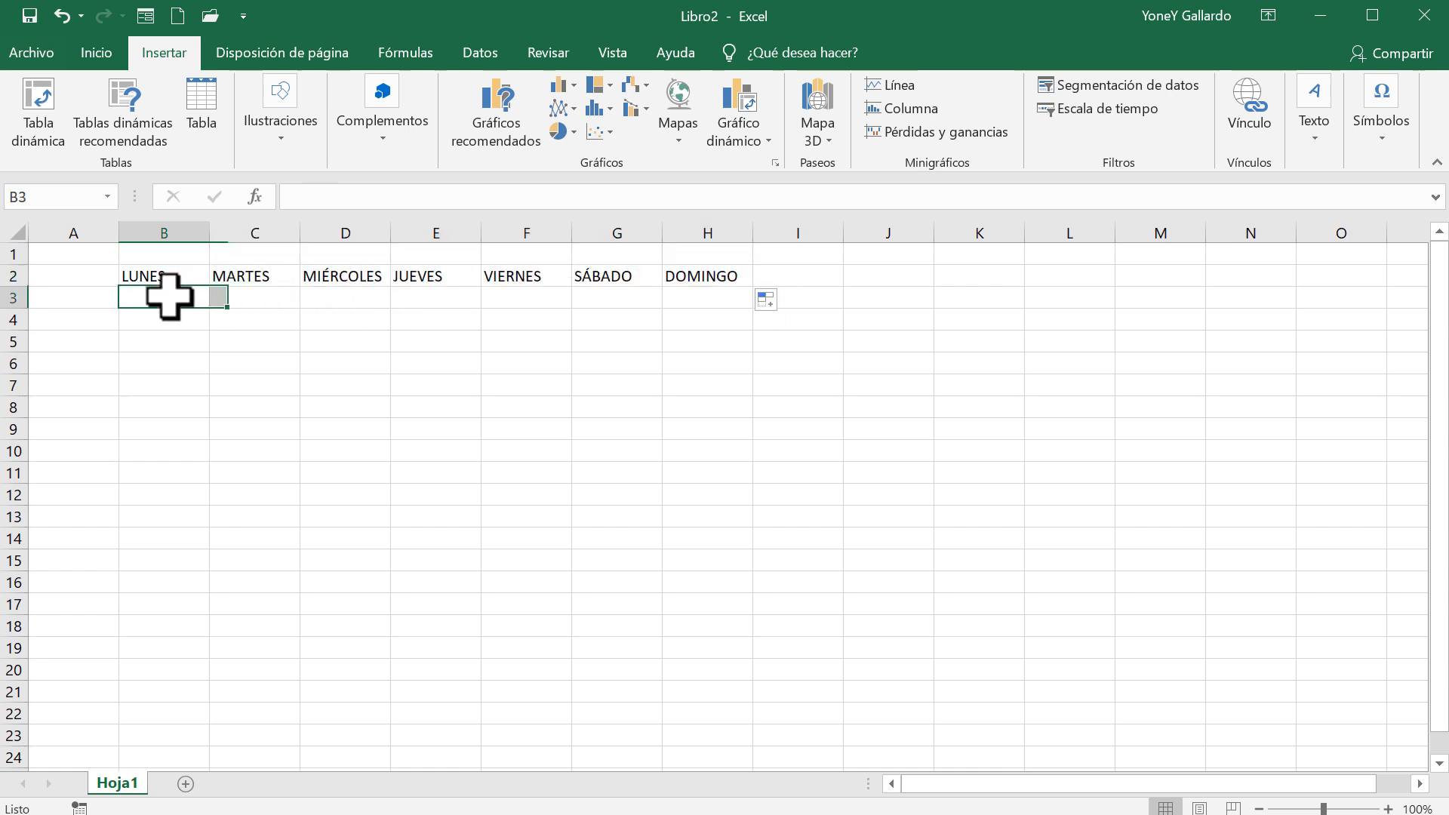
left_click(83, 272)
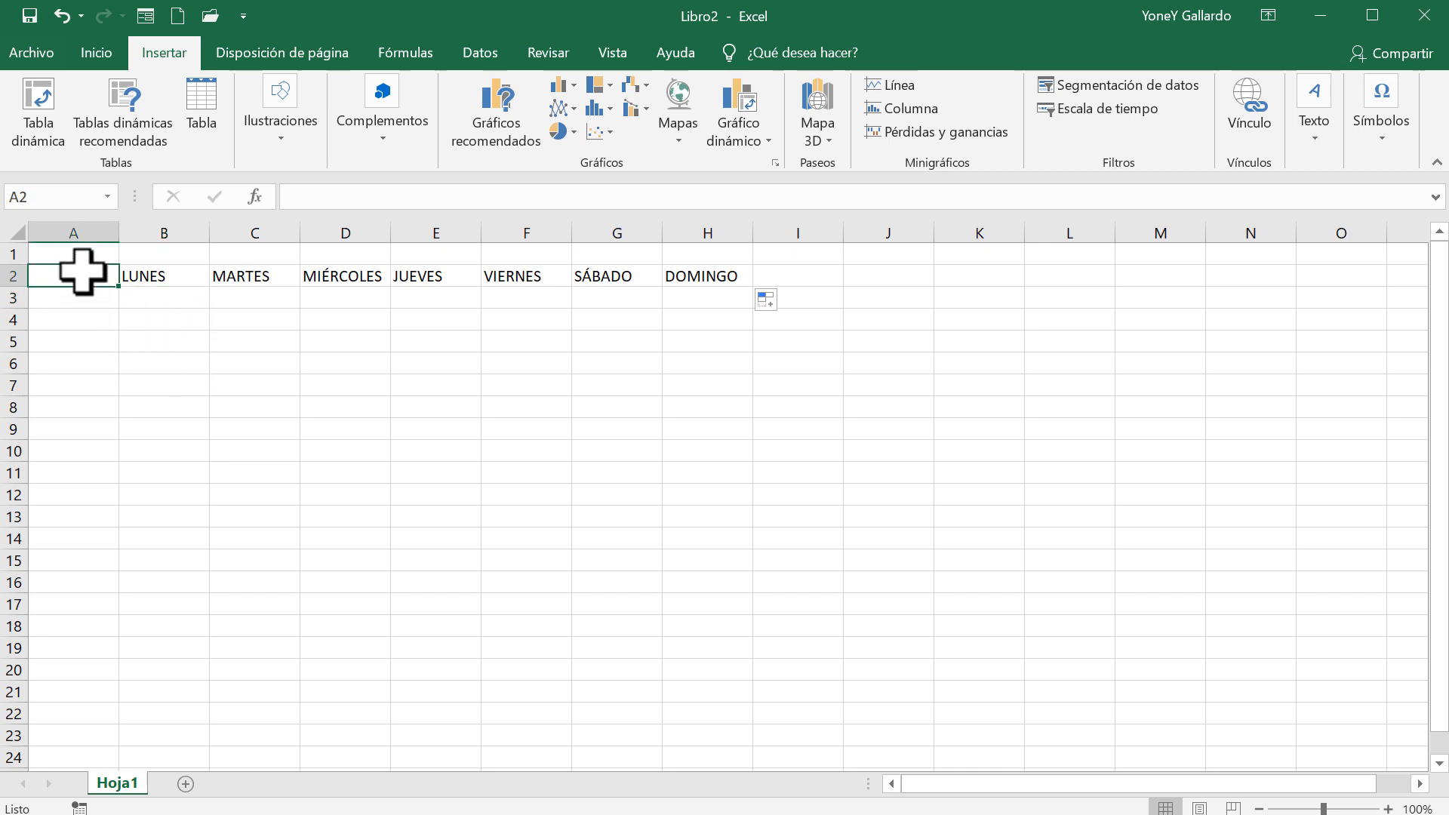
type("INGRESOS")
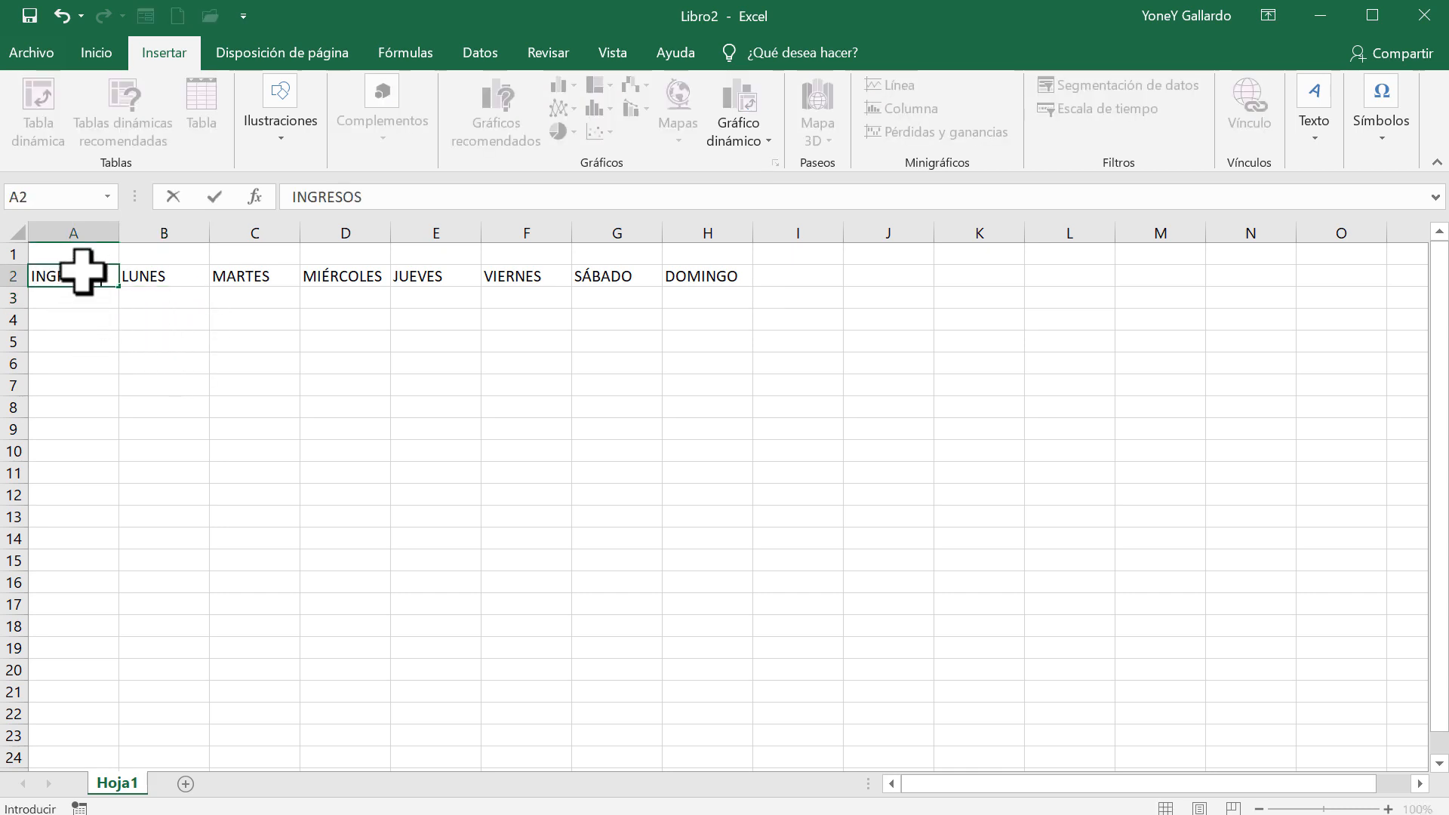
key("Return")
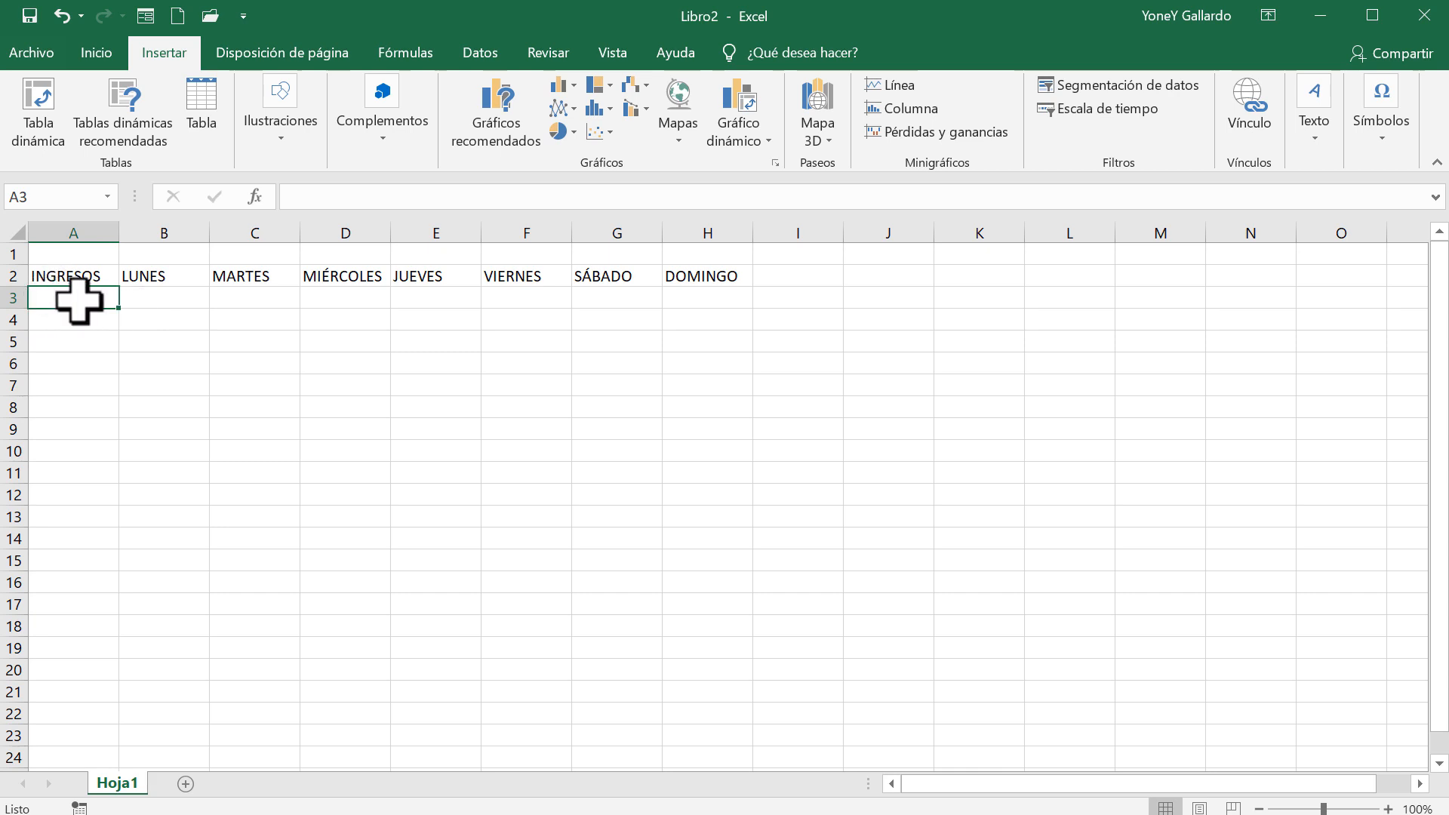
Enter Ingreso 1 in cell A3 and fill the series down to A12
type("Ingreso 1")
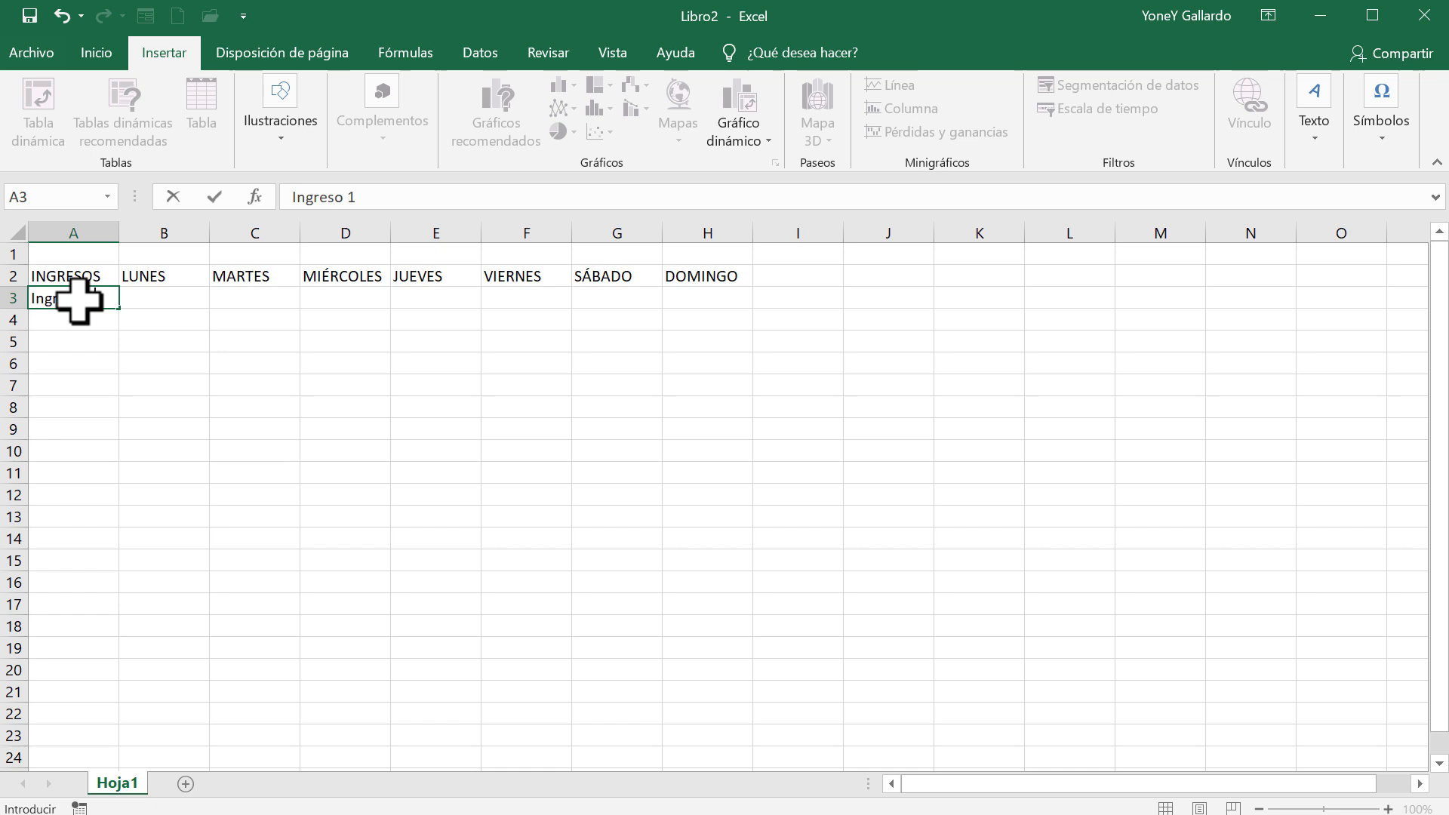
key("Return")
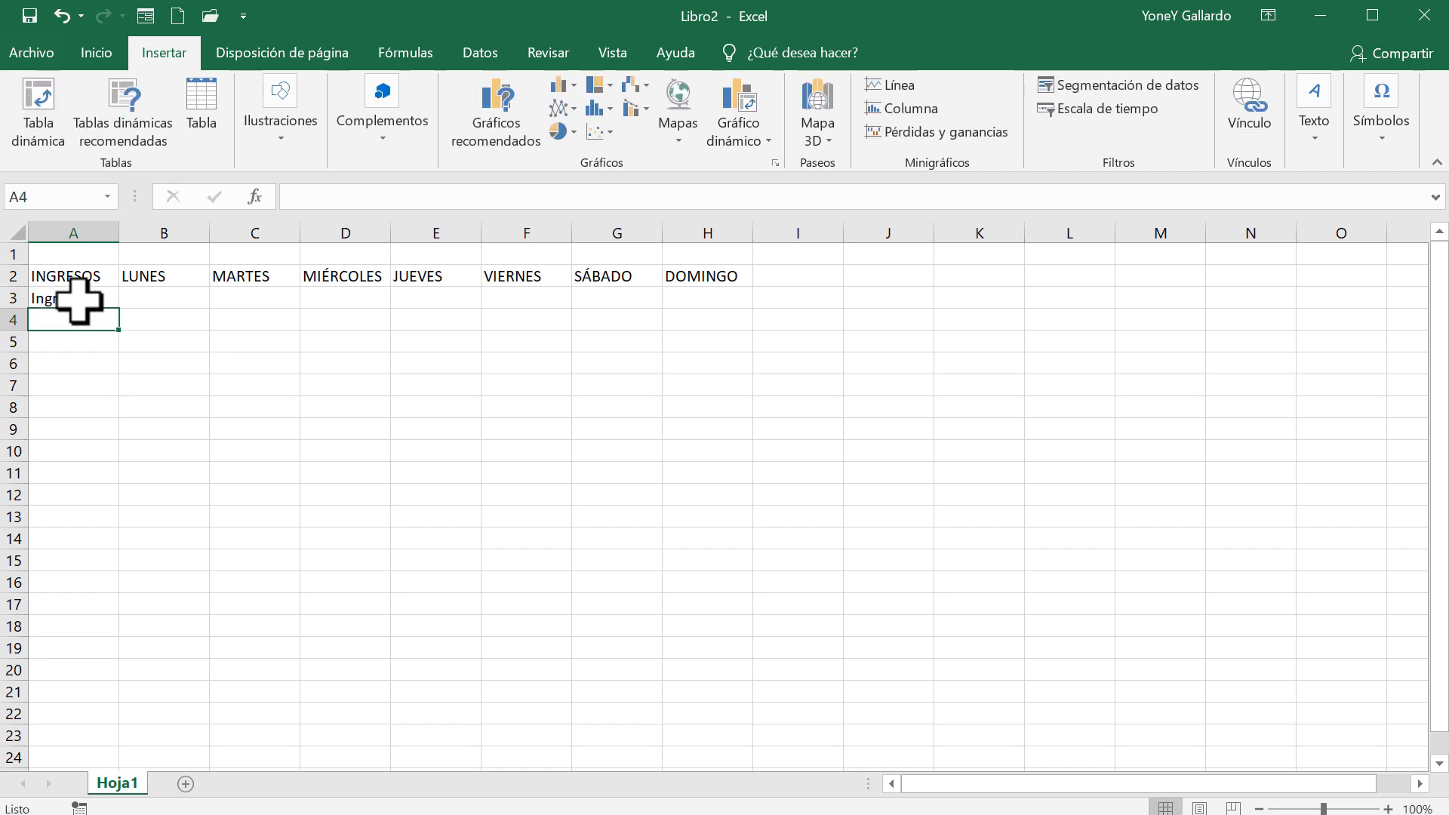
left_click(79, 300)
left_click_drag(119, 309, 119, 510)
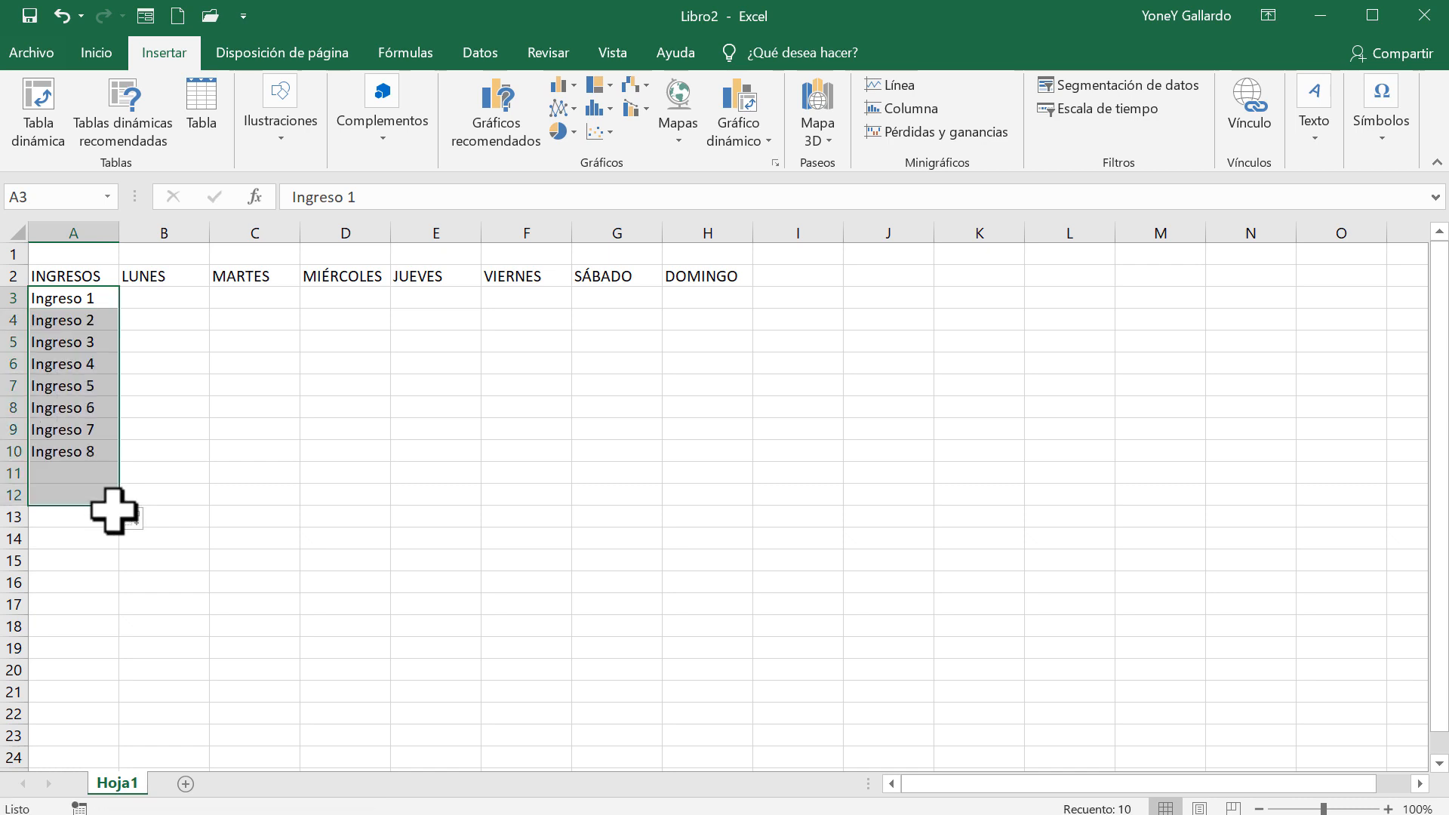
Enter 10 in B3 and 15 in B4, and extend the number series down to B12
left_click(149, 298)
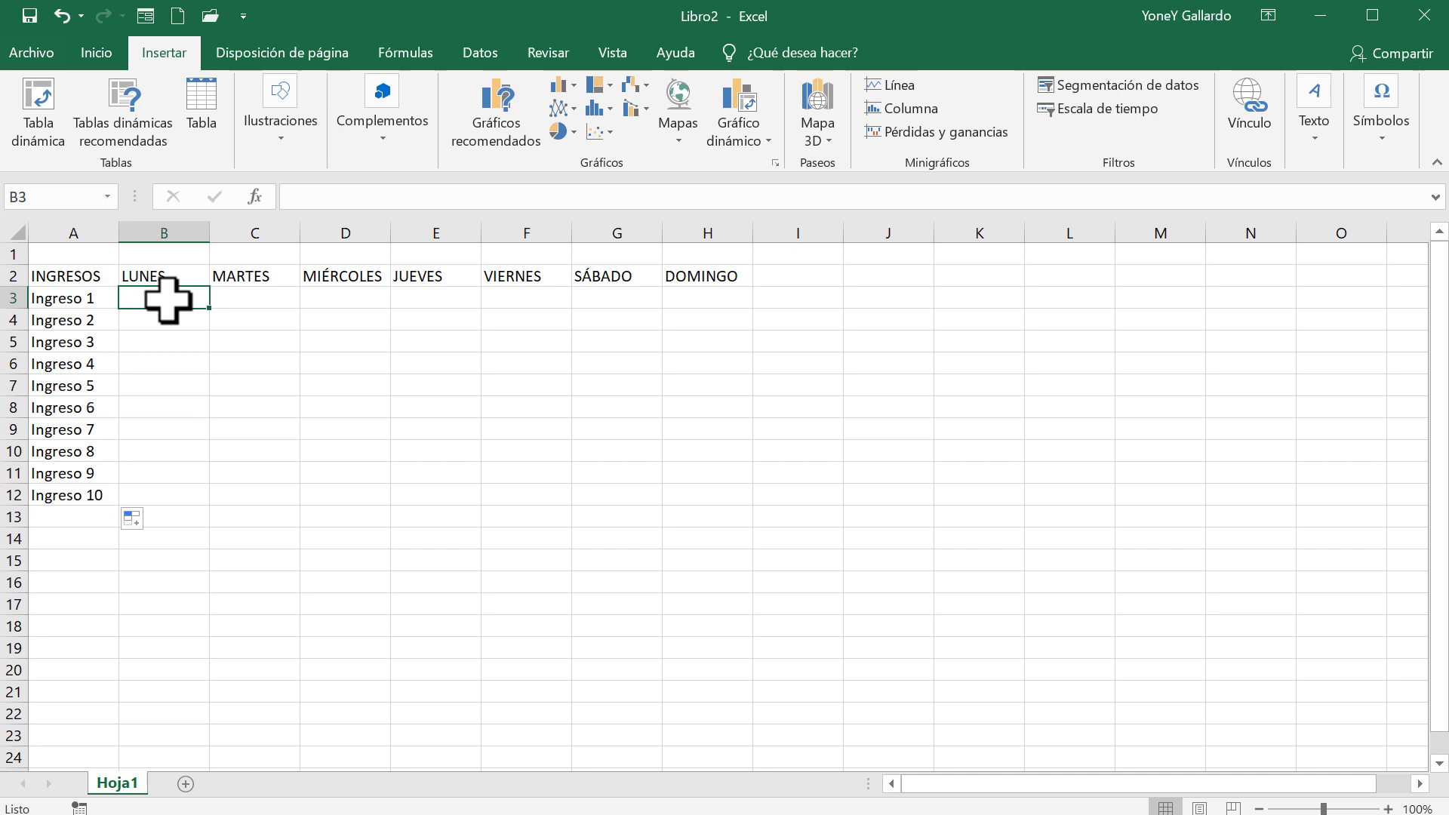
type("10")
key("Return")
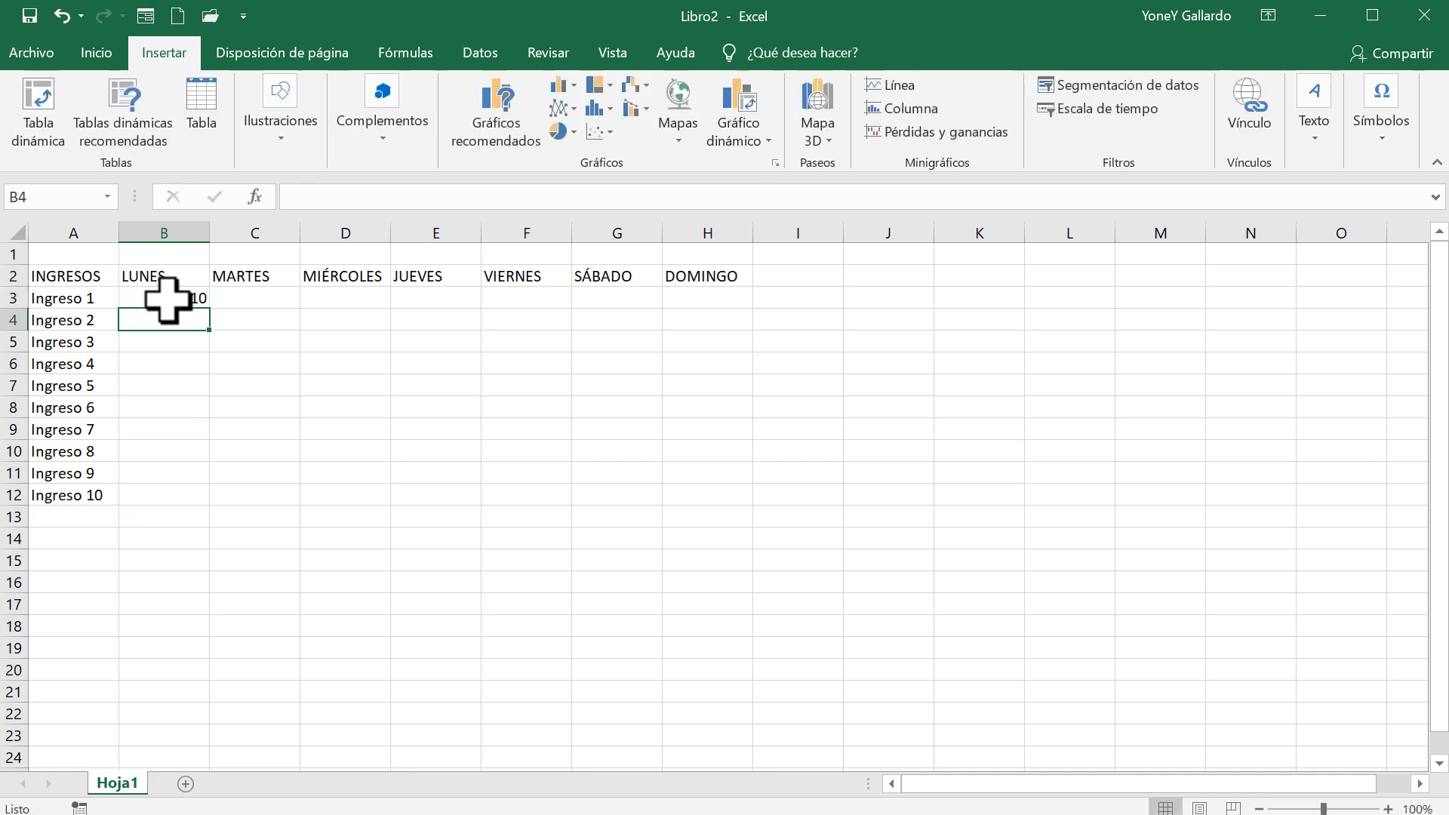
key("Right")
key("Left")
type("15")
key("Return")
left_click(172, 302)
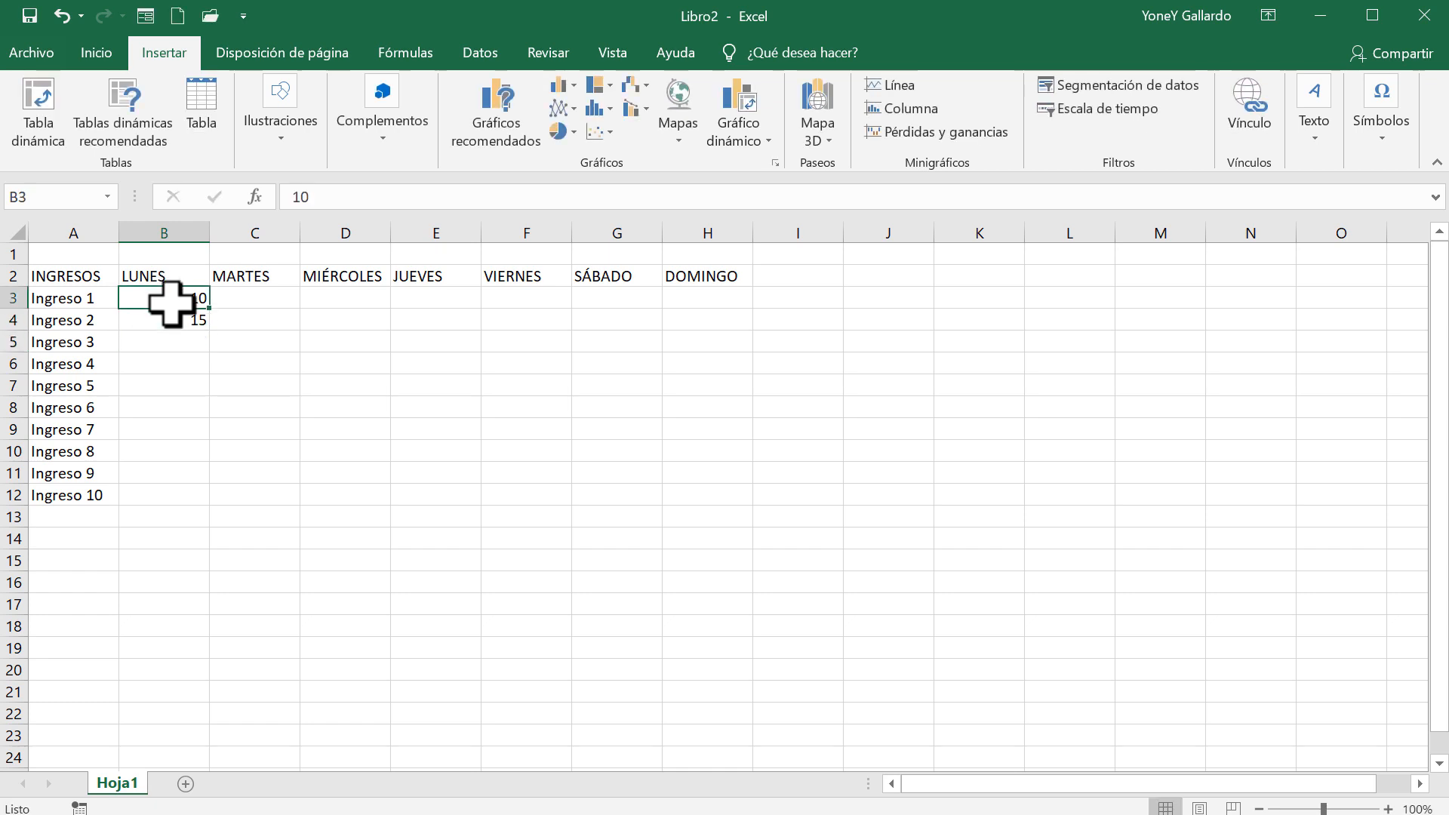
left_click_drag(172, 302, 217, 496)
left_click(249, 385)
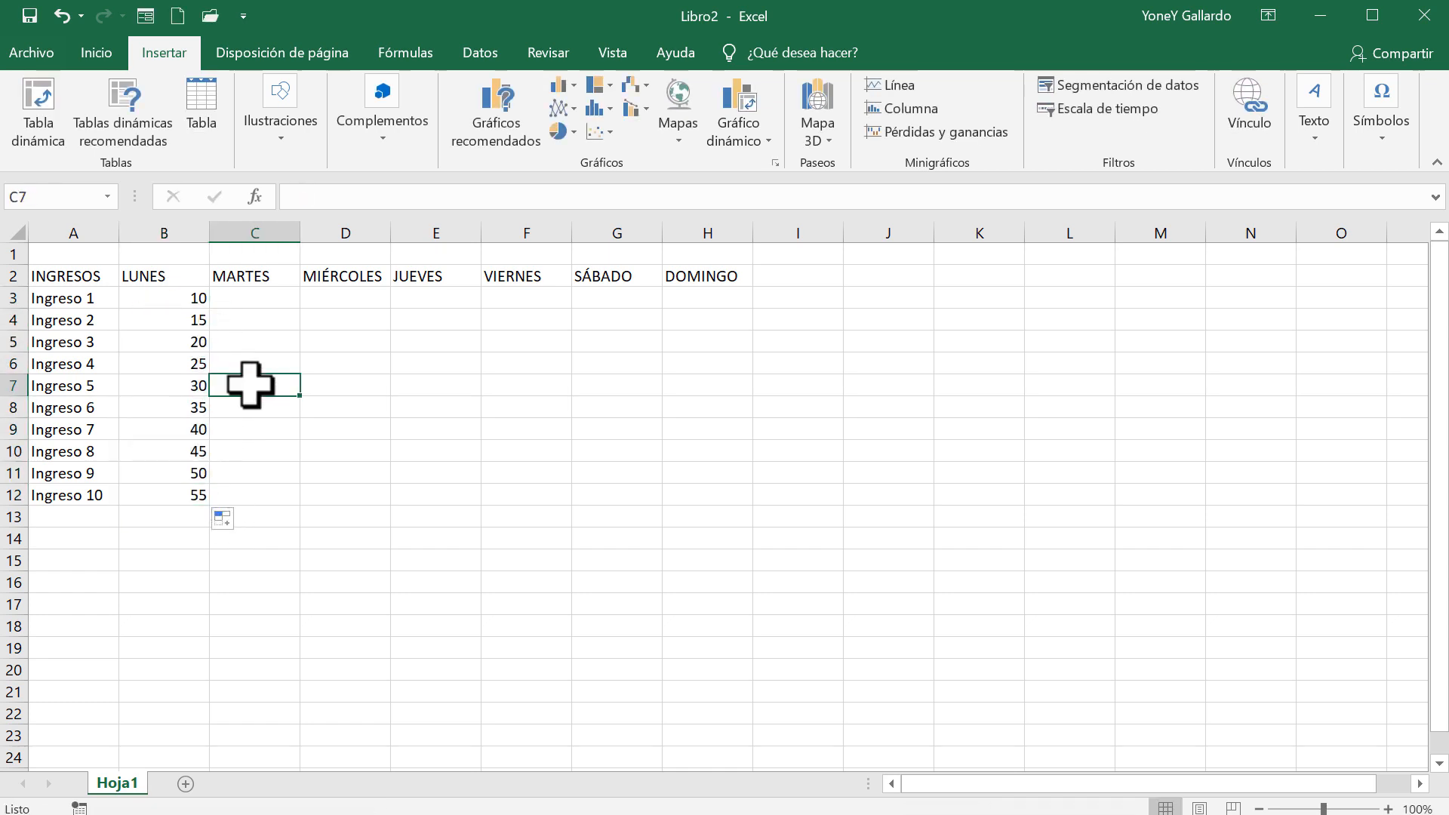
left_click(267, 301)
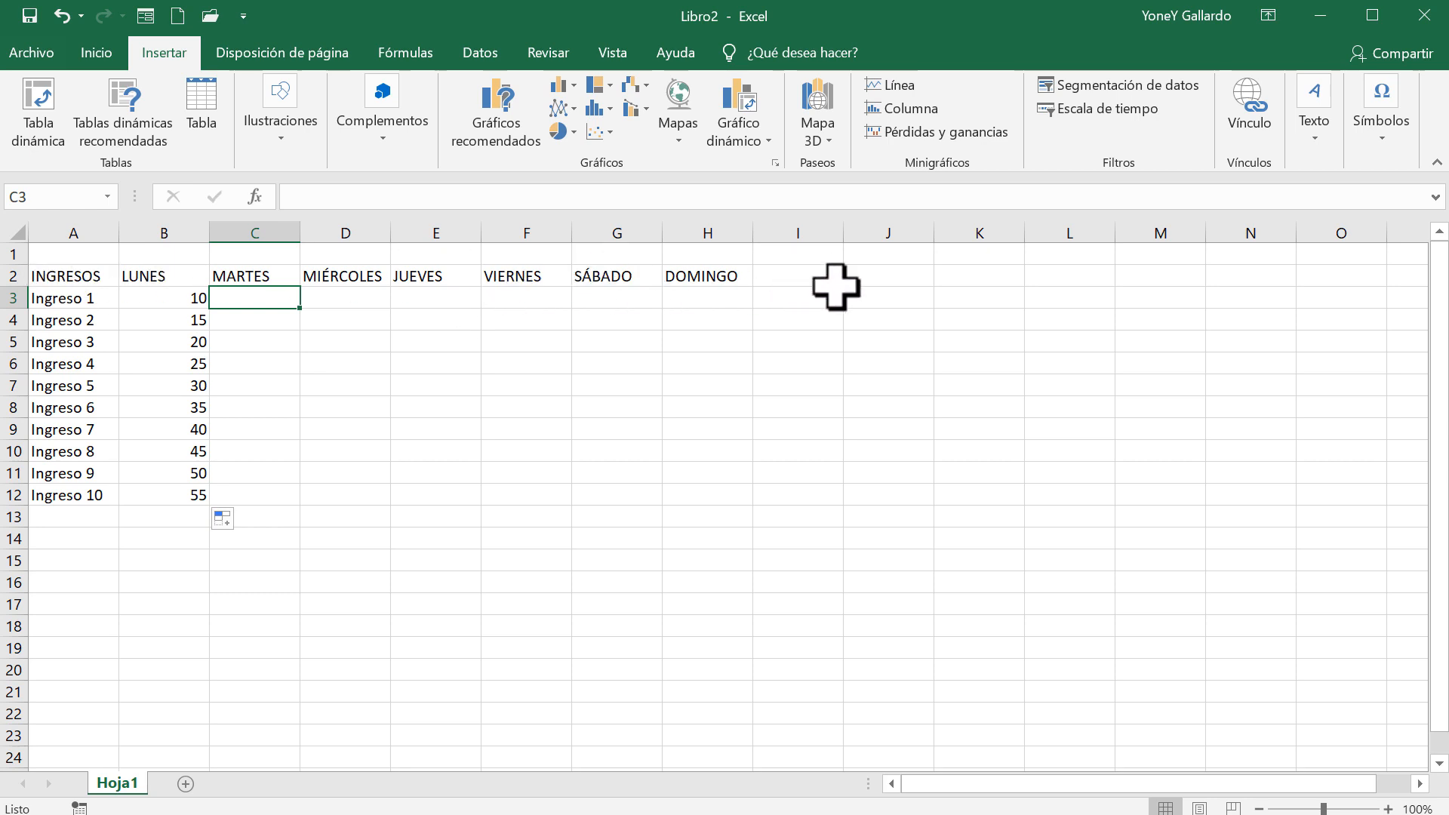
Enter enero in cell J2 and fill the month series down to J18
left_click(920, 271)
type("enero")
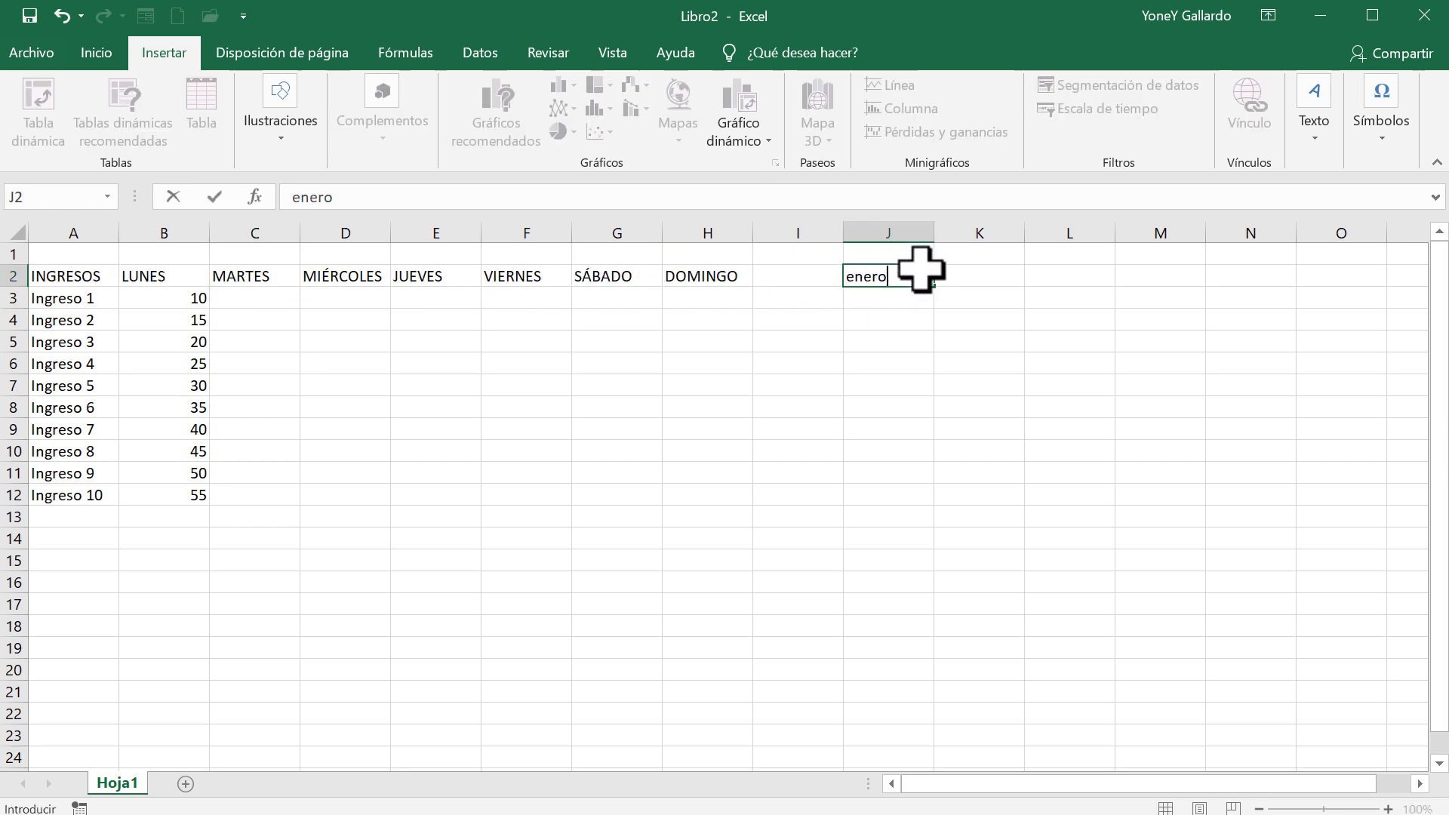
key("Return")
left_click(920, 272)
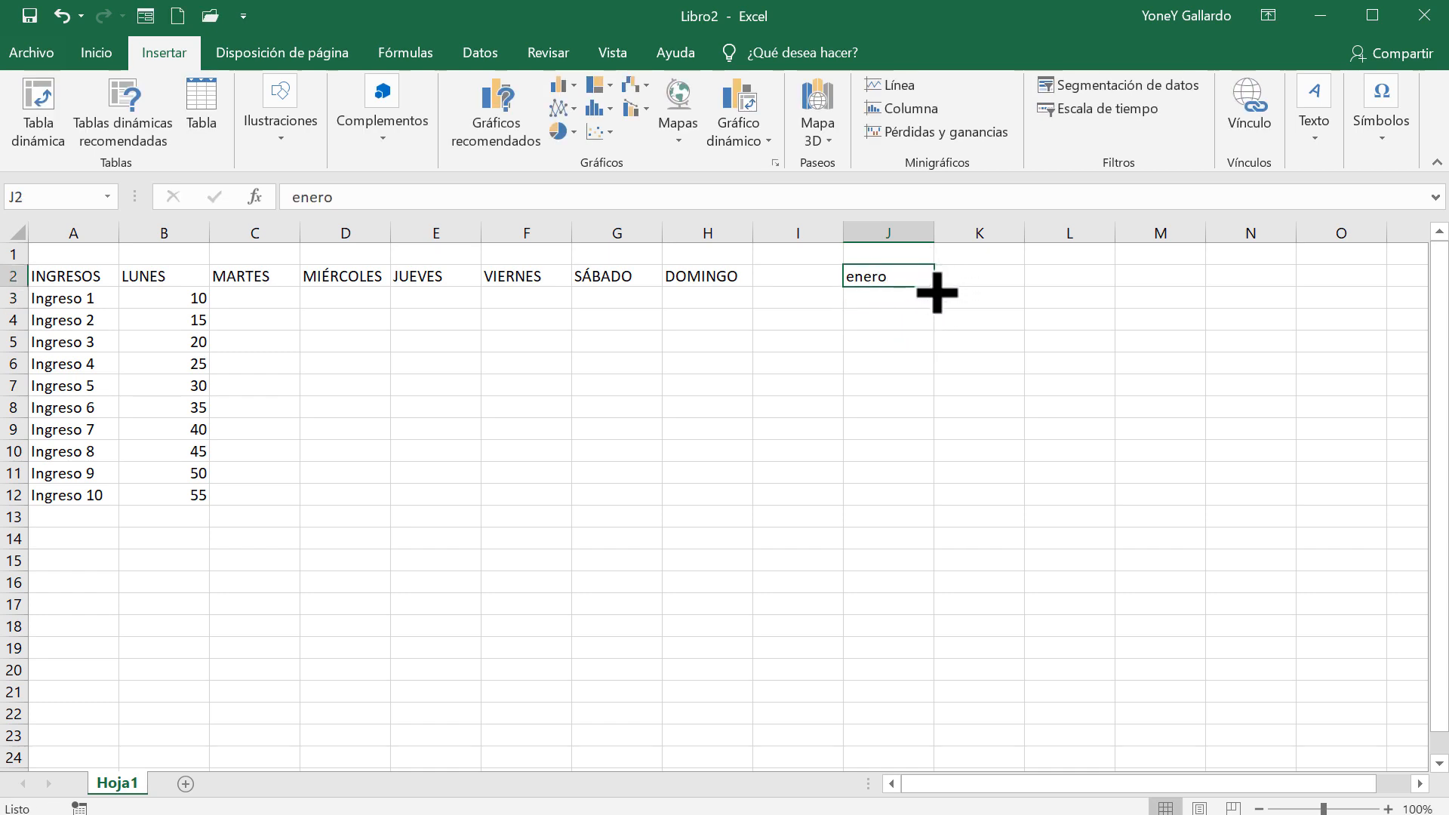
left_click_drag(938, 289, 935, 636)
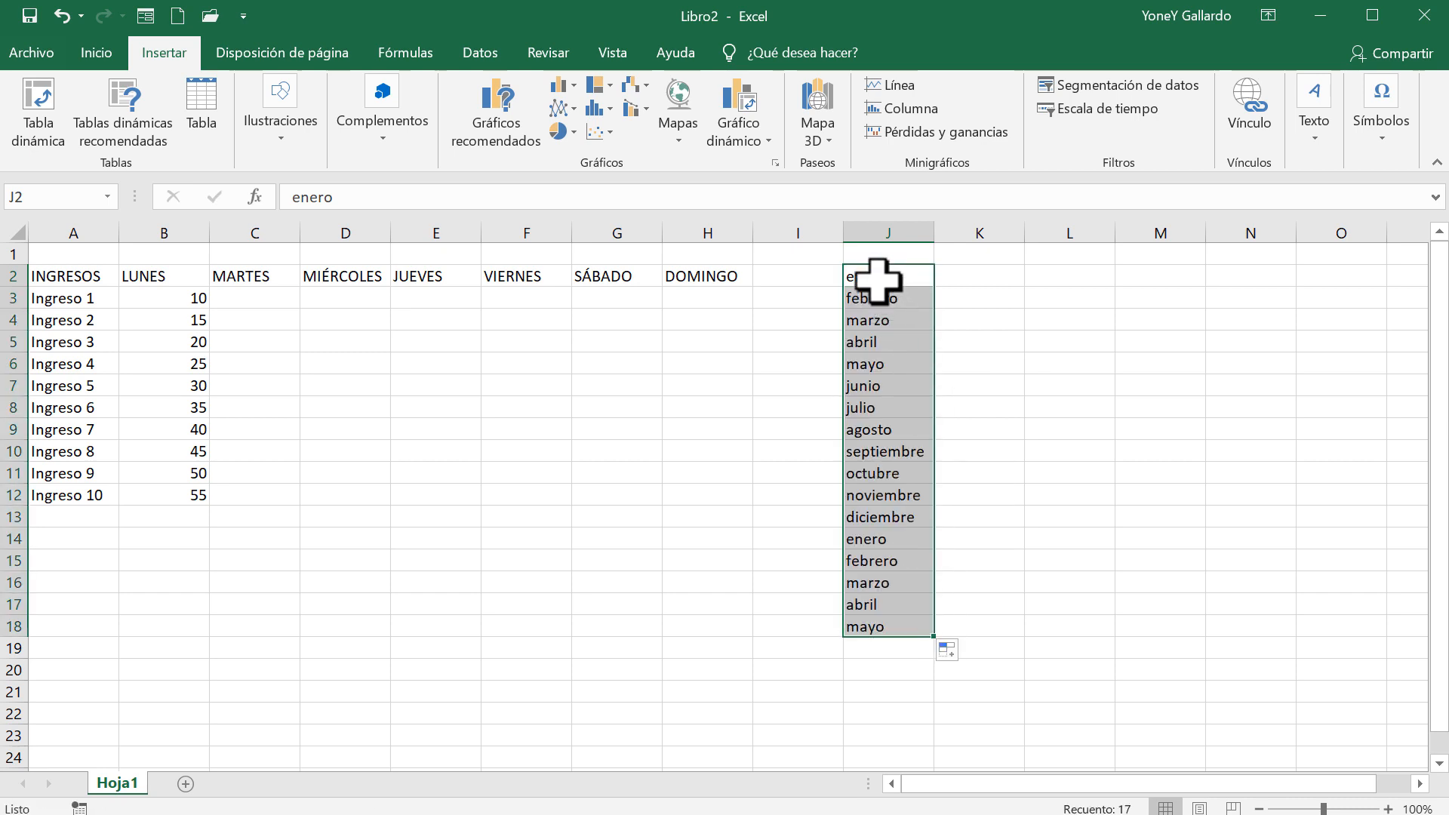
left_click(1046, 275)
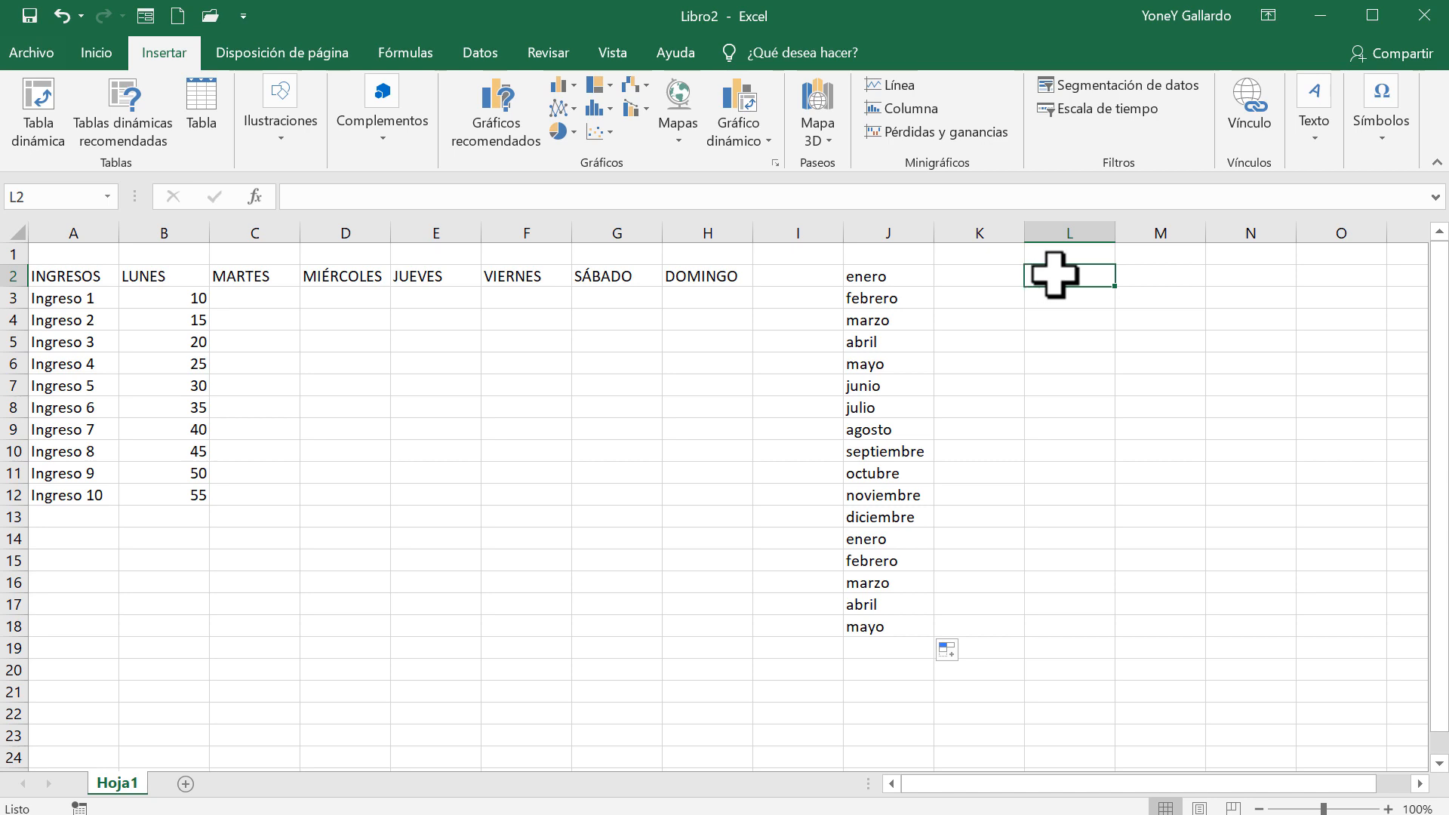
Try filling the month series from J2 across to M2, then undo it
left_click(894, 276)
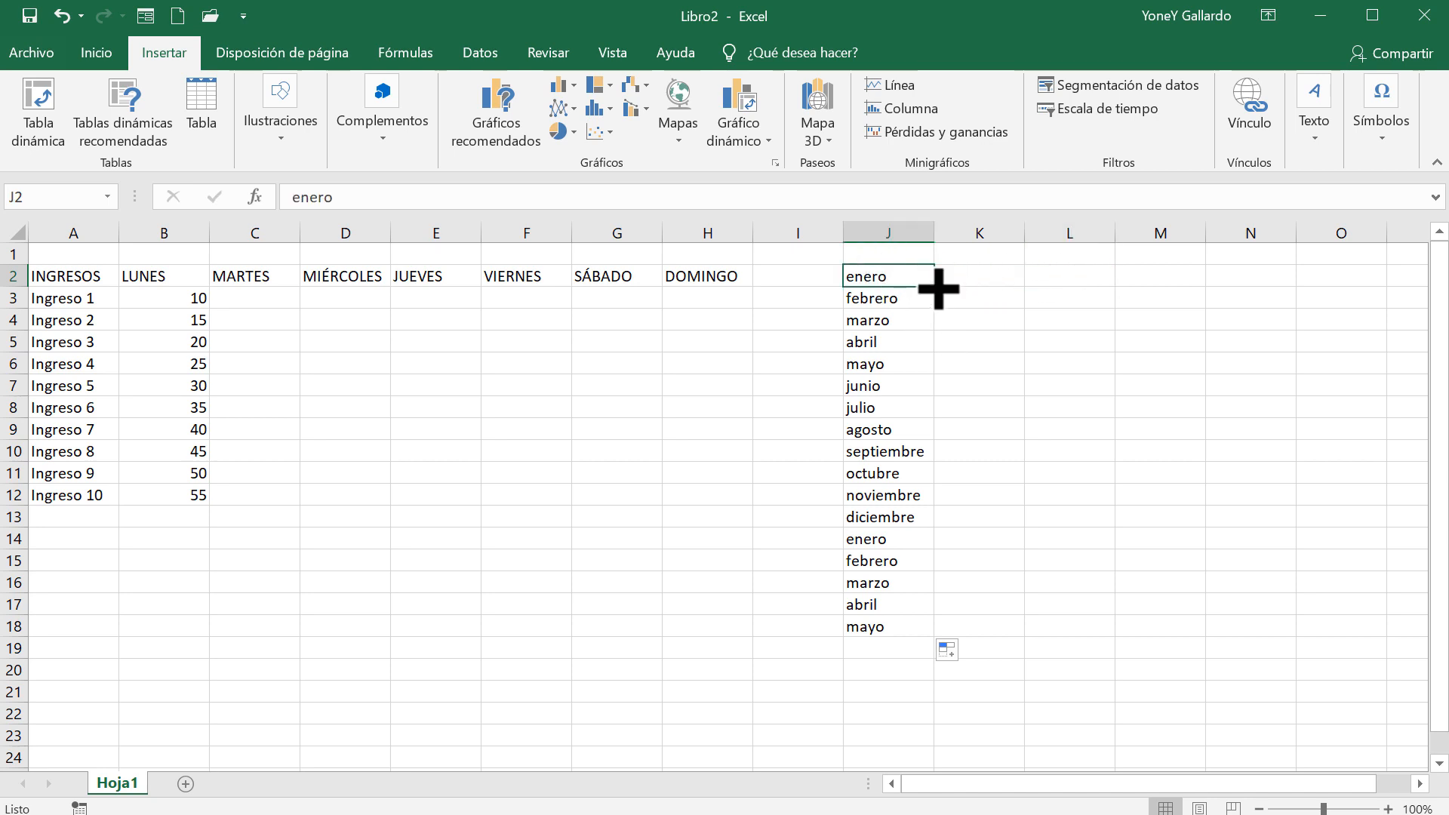
left_click_drag(938, 288, 1200, 283)
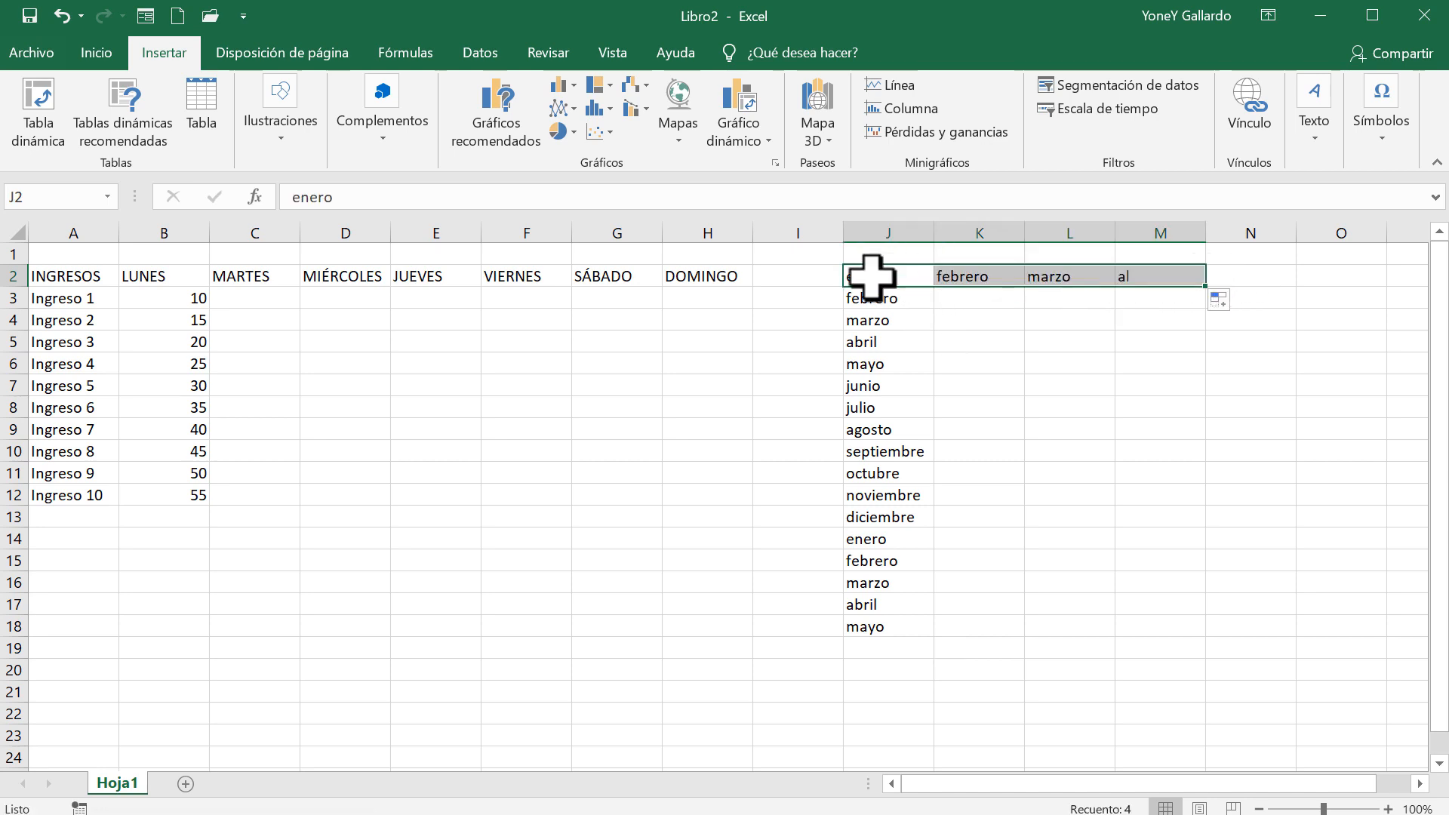
key("ctrl+z")
left_click(1053, 426)
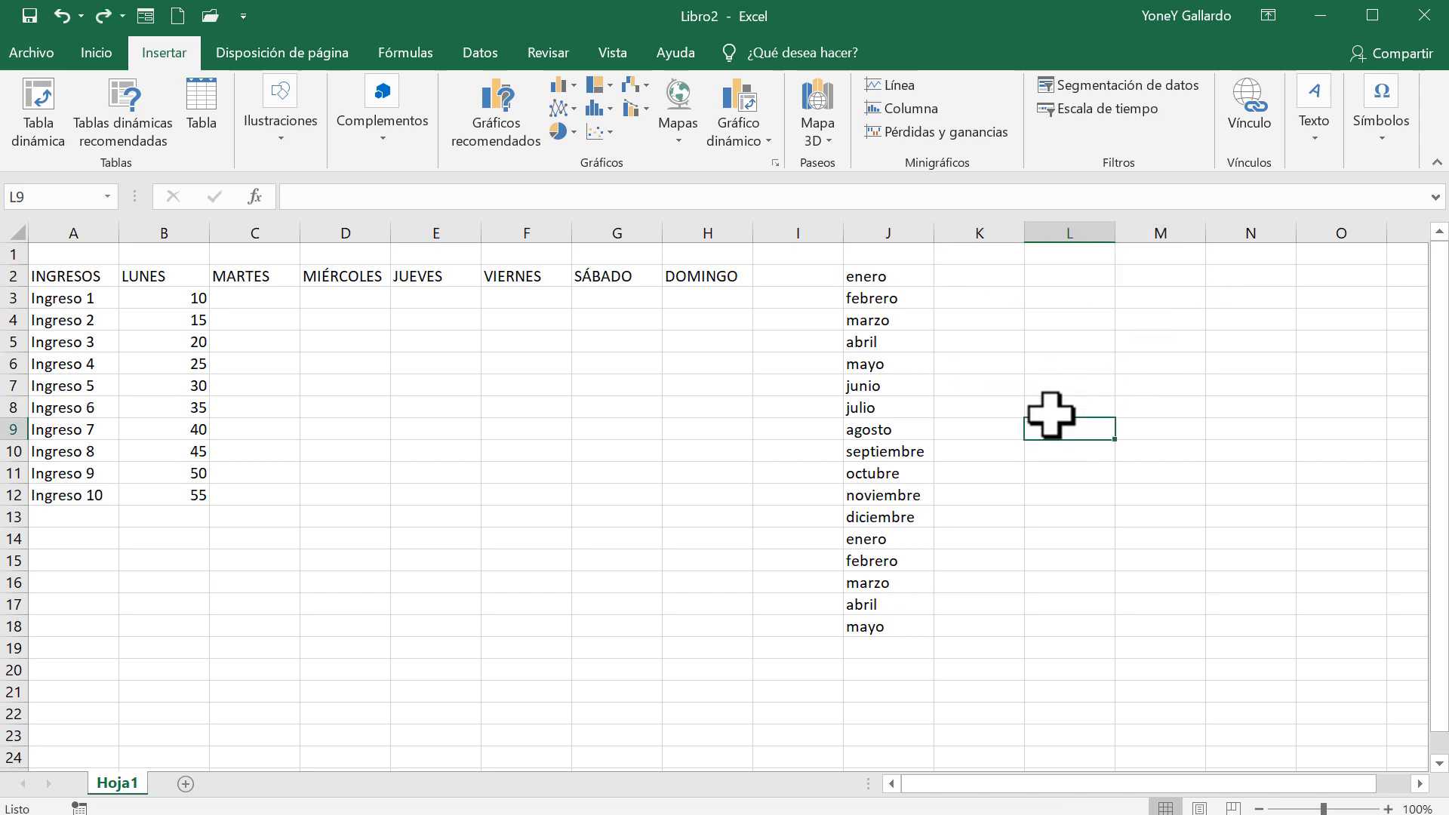
Enter 2 in L2 and 4 in L3, and extend the number series down to L11
left_click(1049, 278)
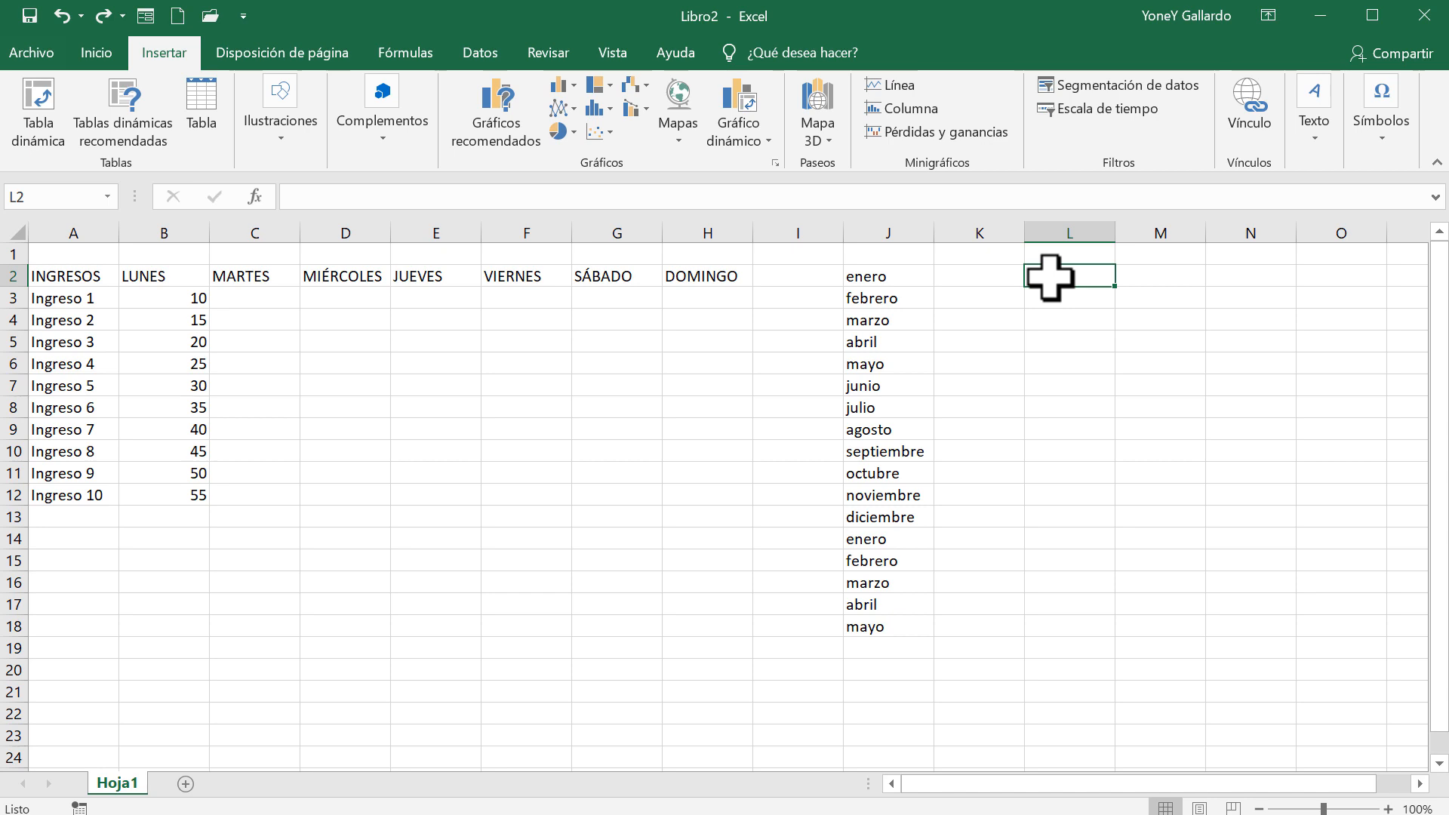
type("2")
key("Return")
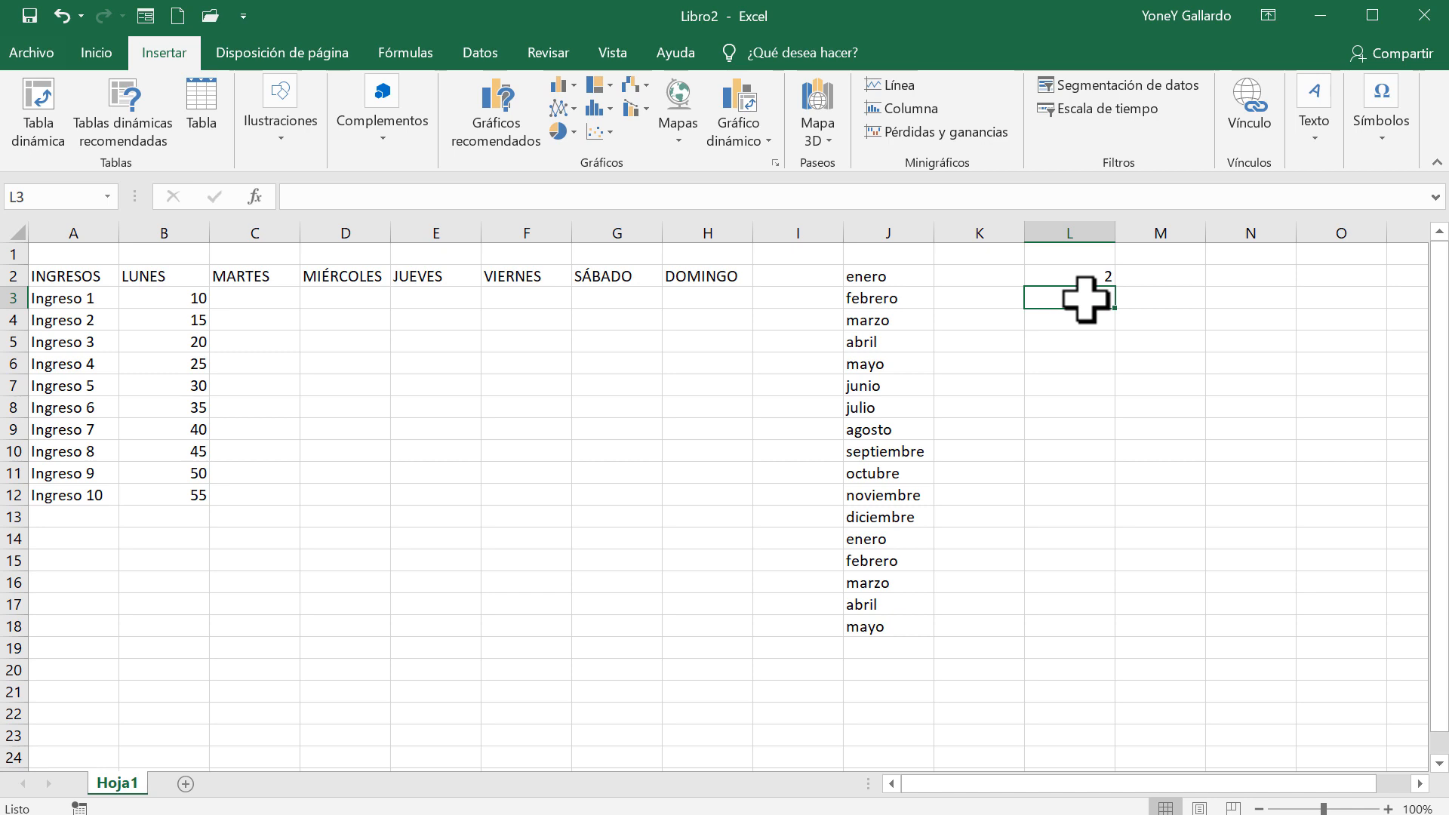
type("4")
key("Return")
left_click_drag(1098, 278, 1089, 294)
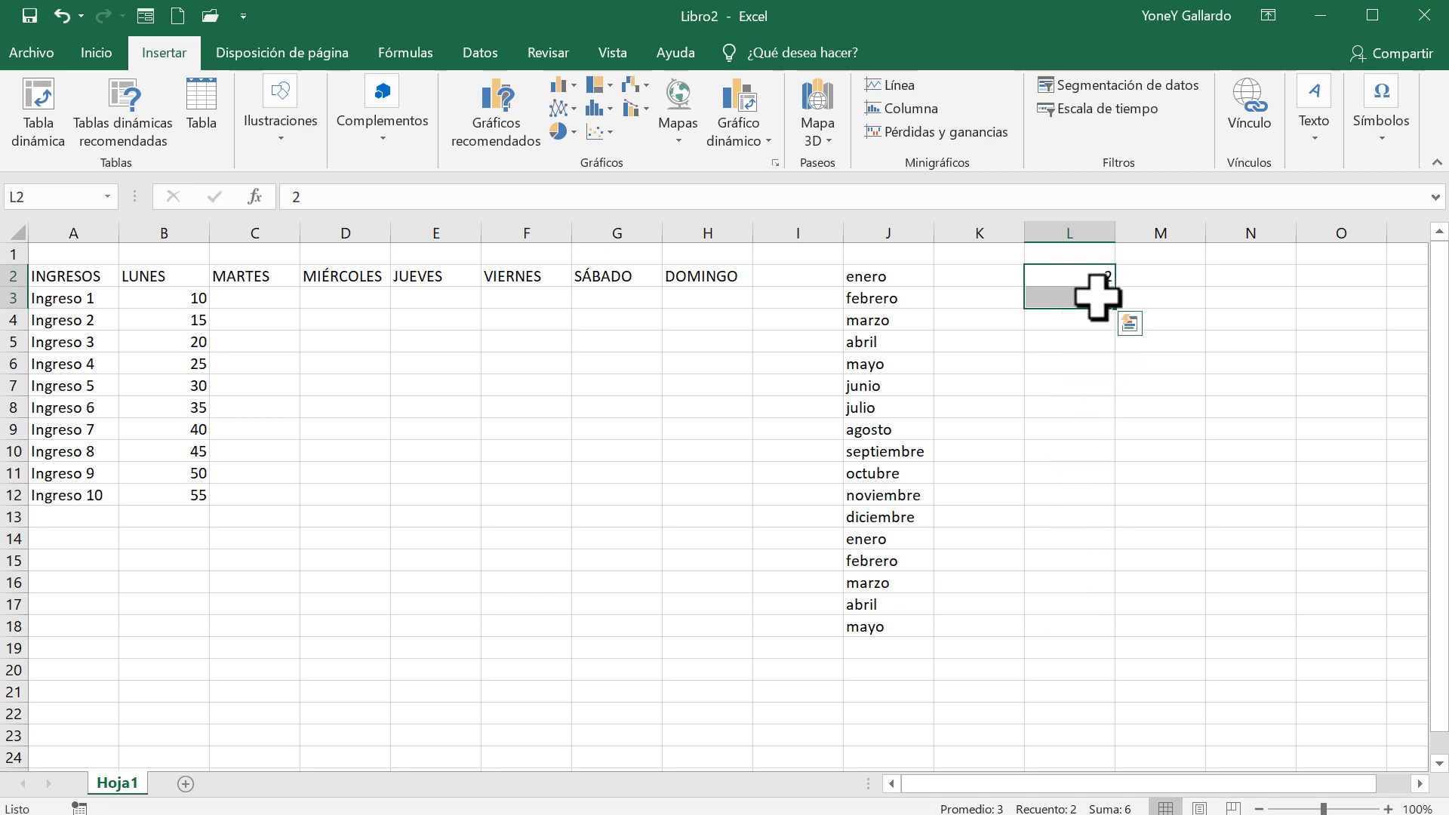
left_click_drag(1115, 308, 1113, 474)
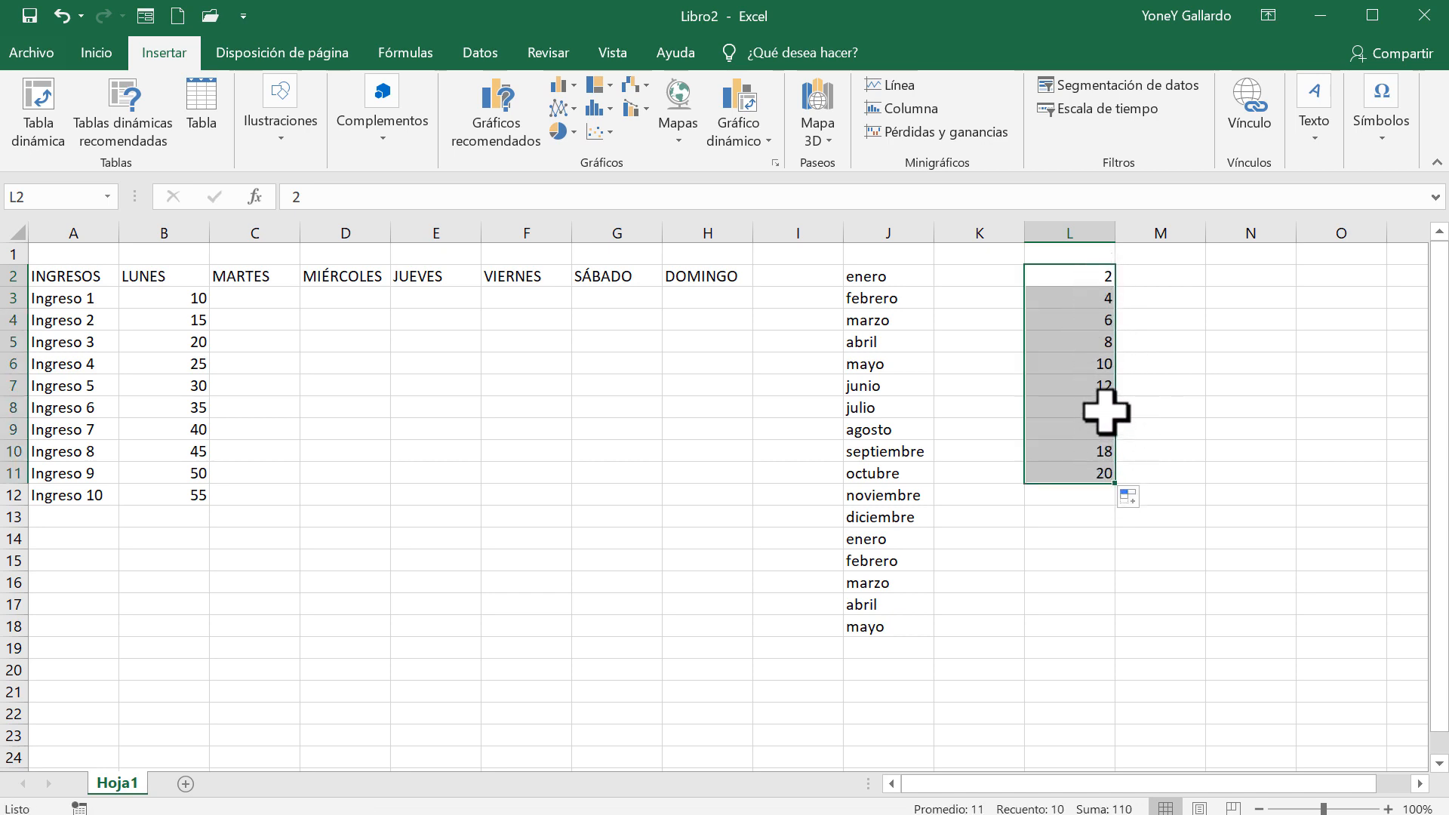
left_click(1125, 386)
Clear the number series from cells L2:L11
left_click(1096, 276)
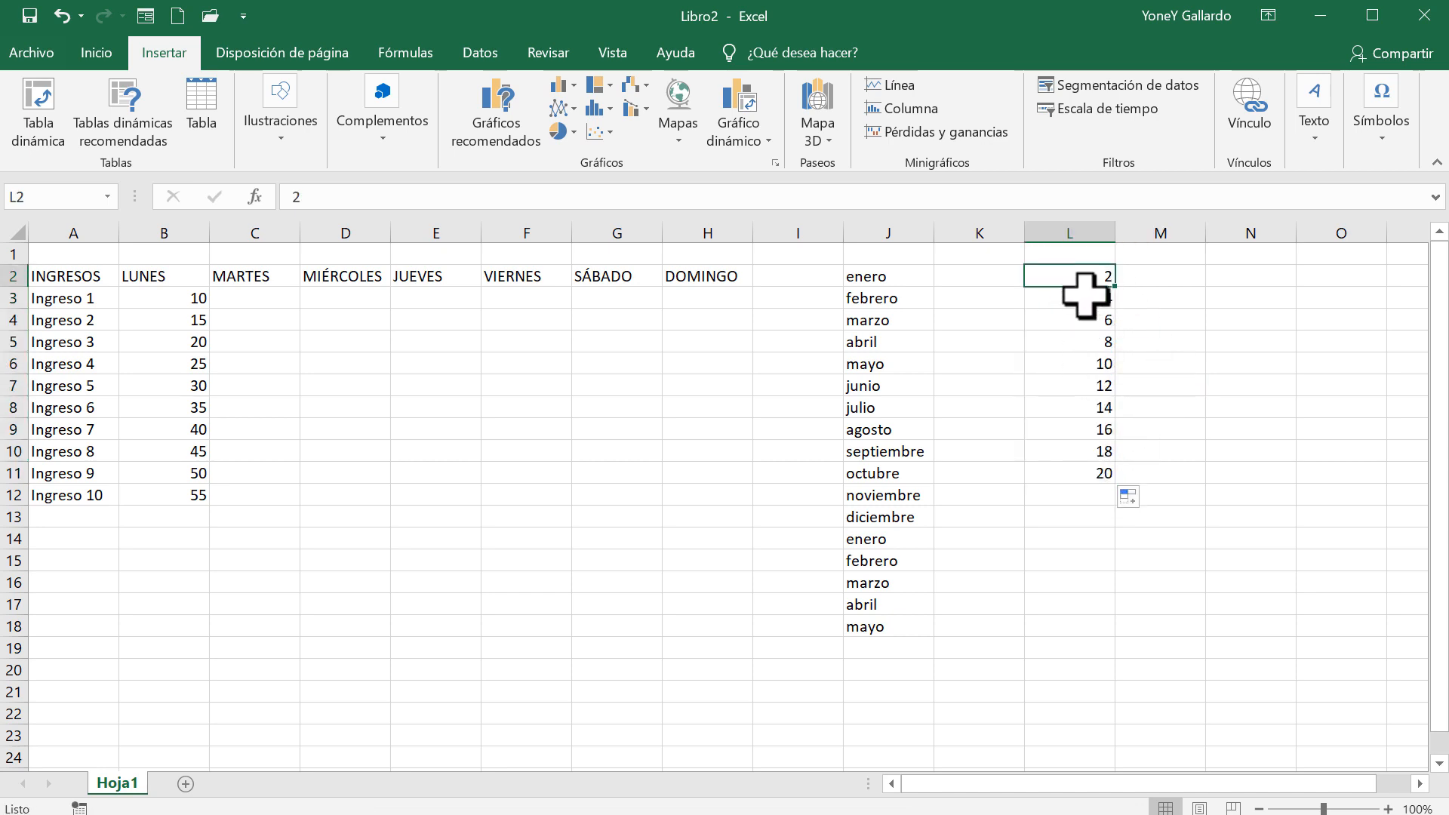
left_click_drag(1085, 285, 1083, 466)
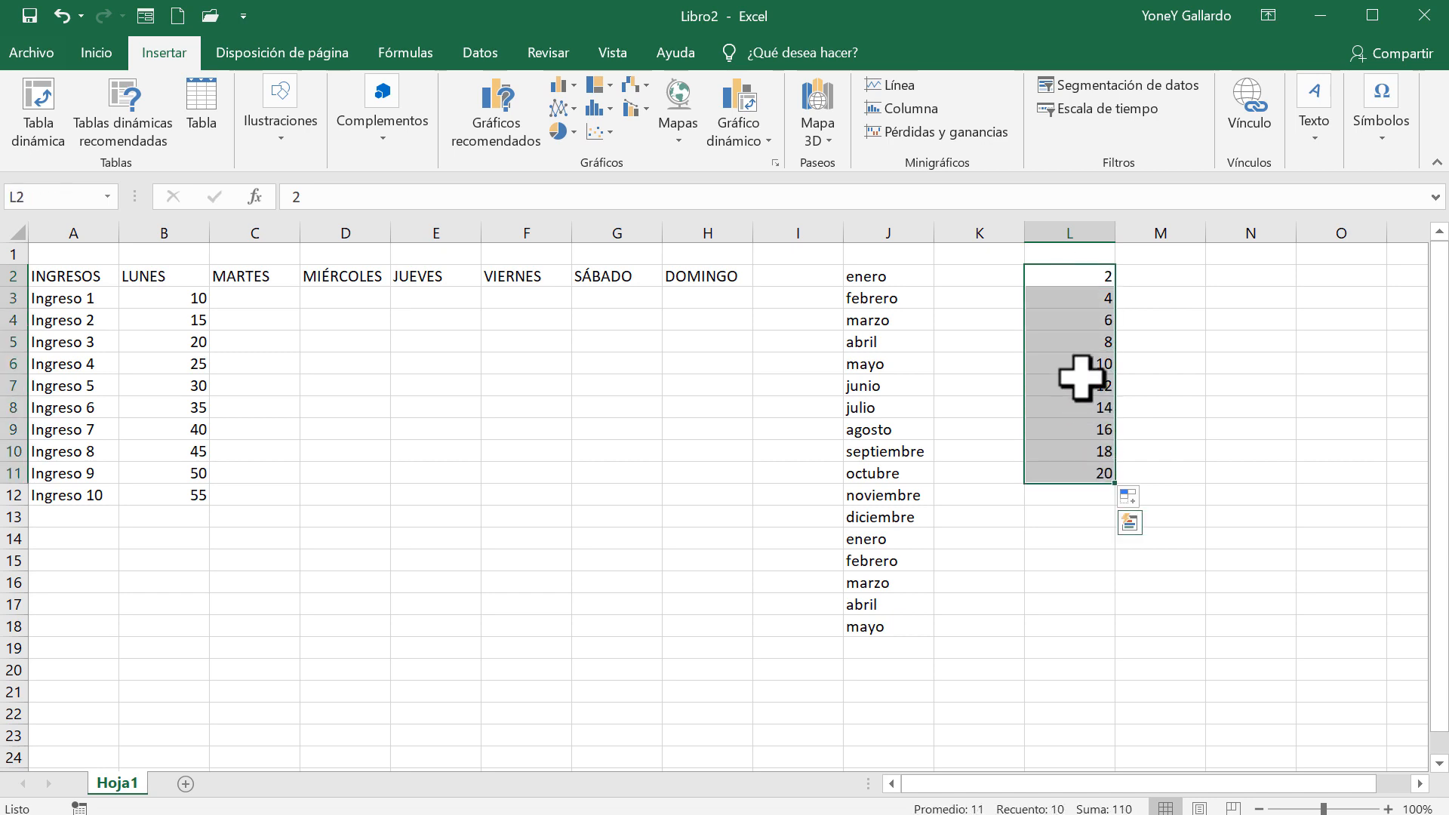
key("Delete")
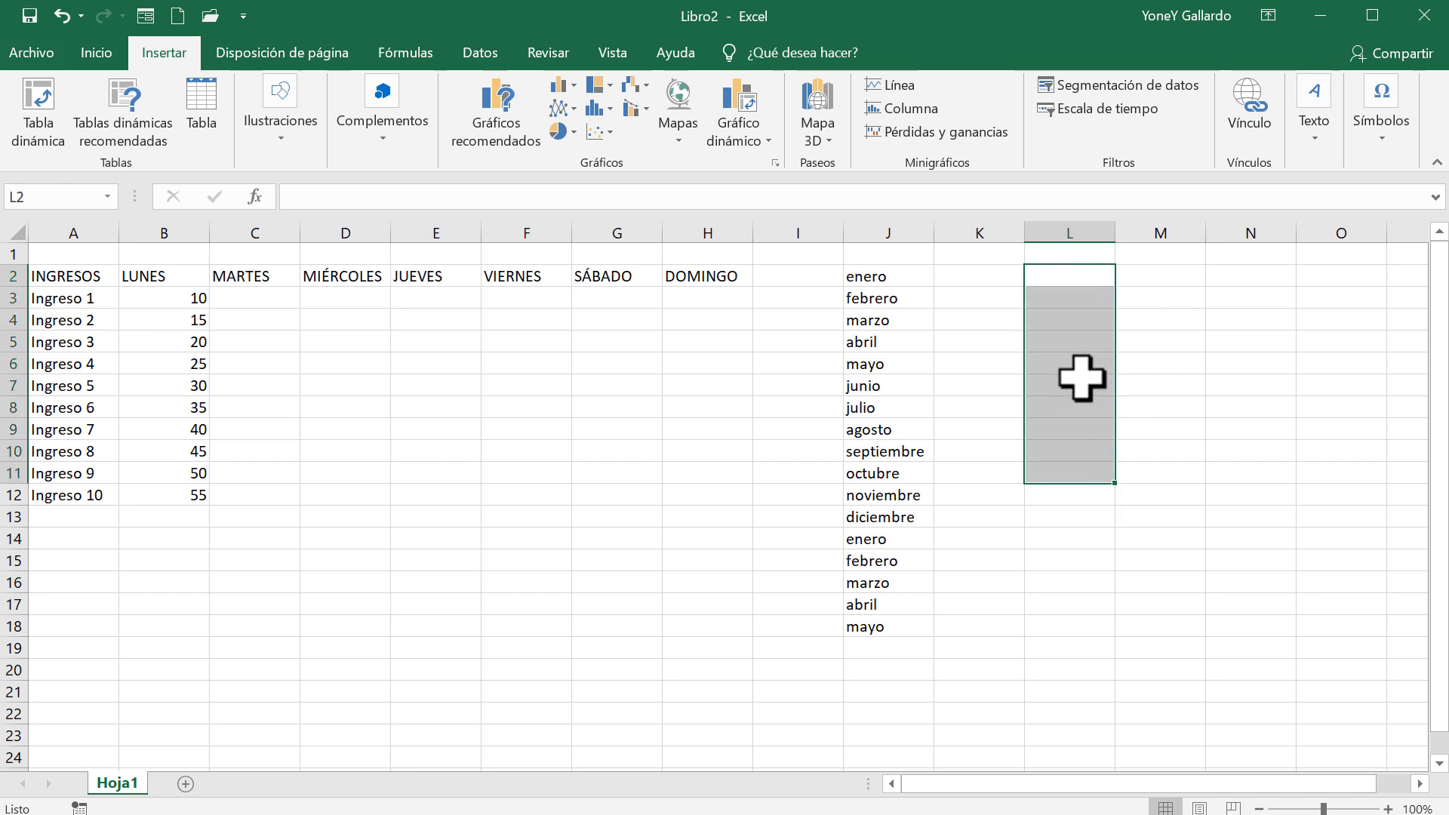
left_click(1124, 341)
Enter 10 in cell L2 as the first value of a new number series
left_click(1059, 277)
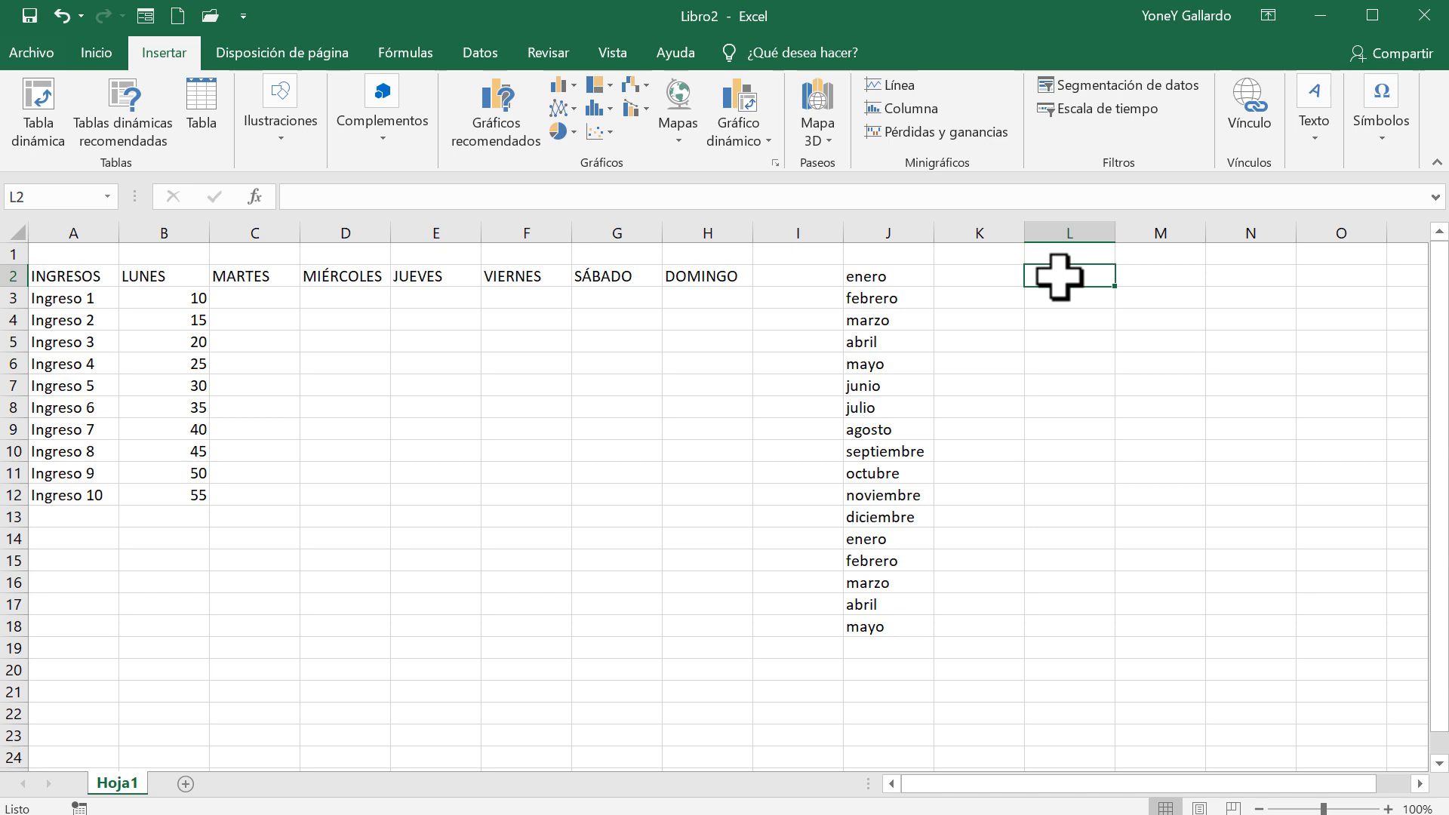
type("10")
key("Return")
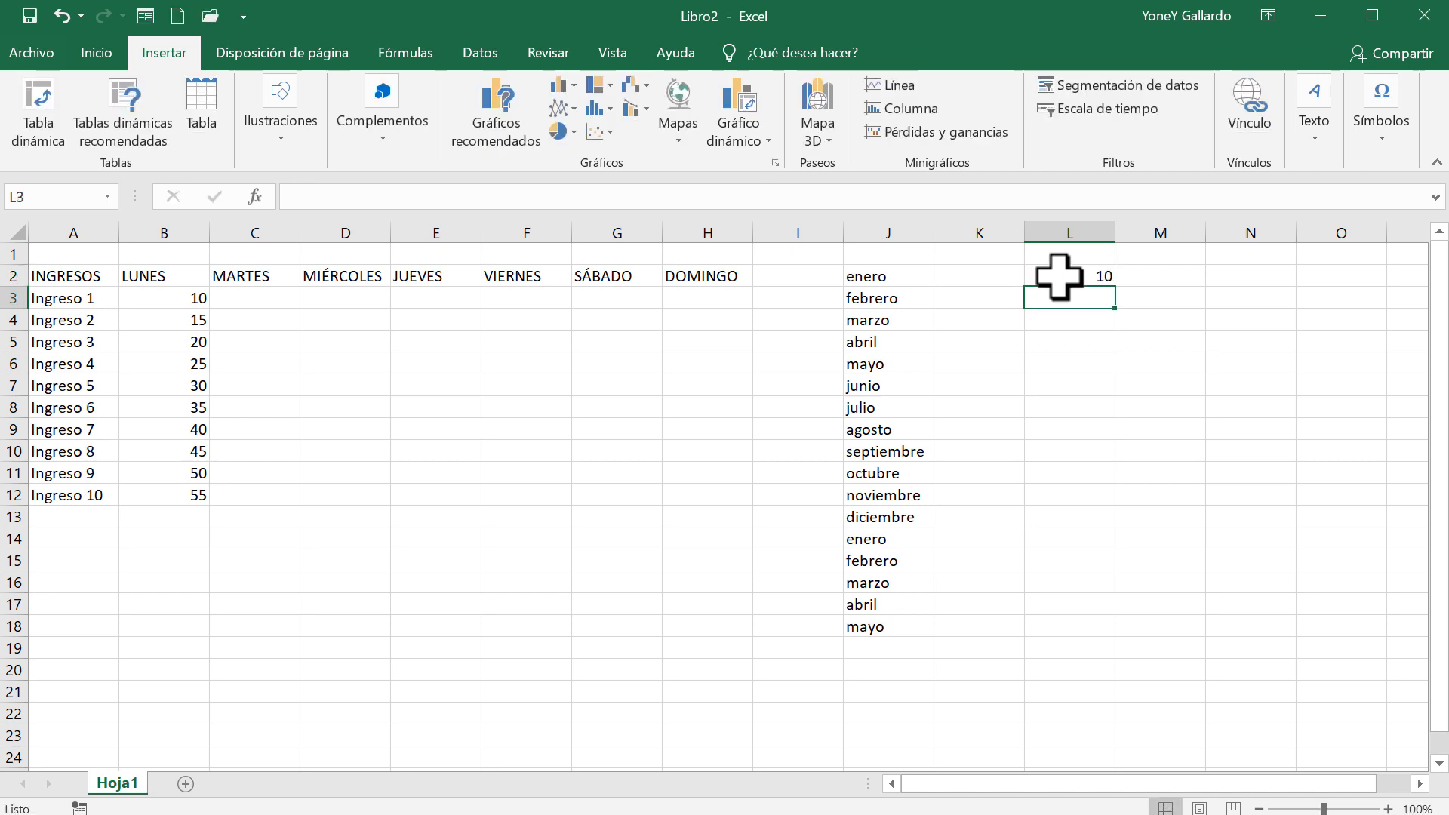
Enter 20 in cell L3 and extend the series started by L2 and L3 down to L13
type("20")
key("Return")
left_click_drag(1059, 277, 1112, 520)
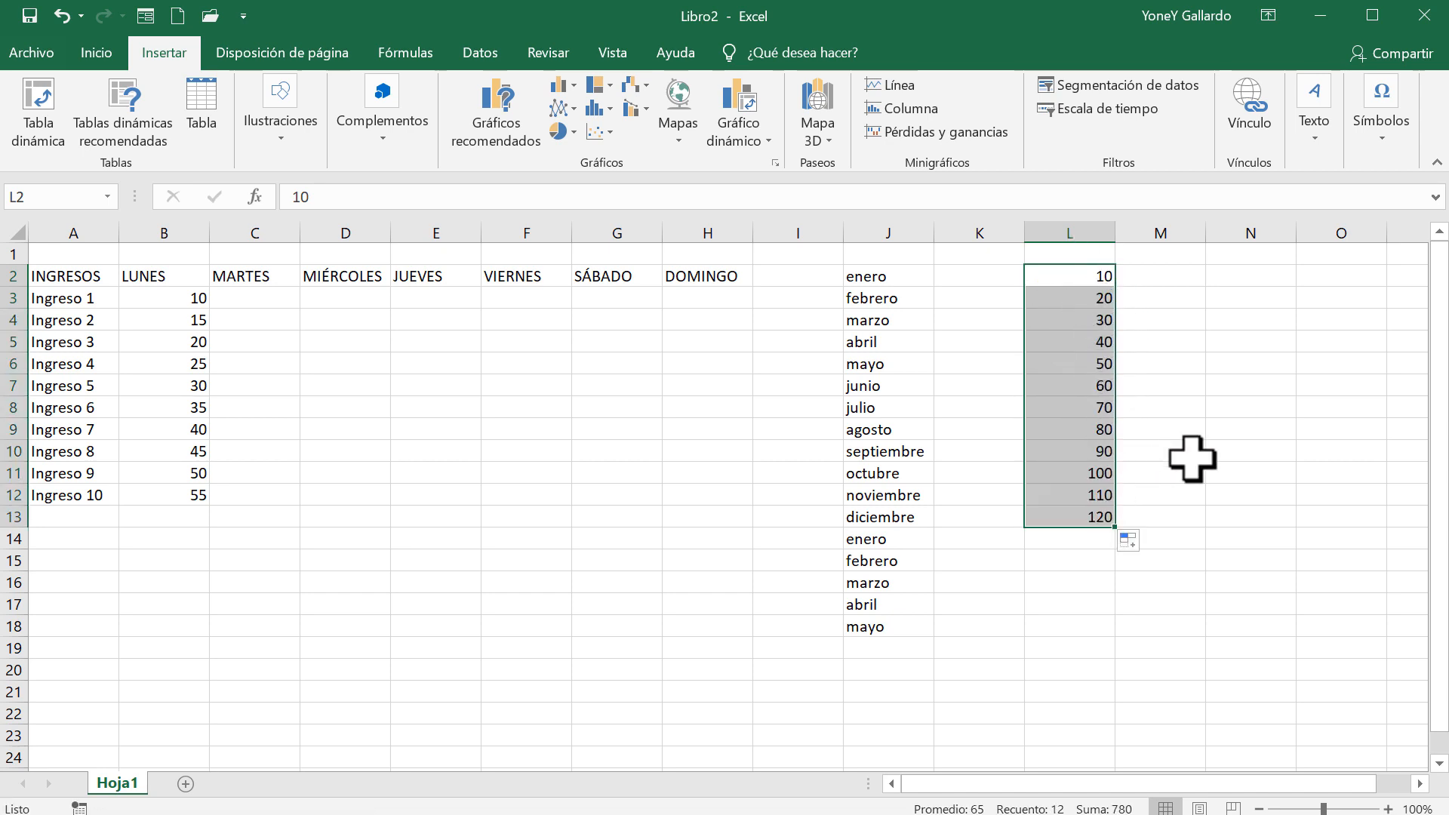
Clear the sample number series in L2:L13 and the list of months in J2:J18
key("Delete")
left_click(1190, 427)
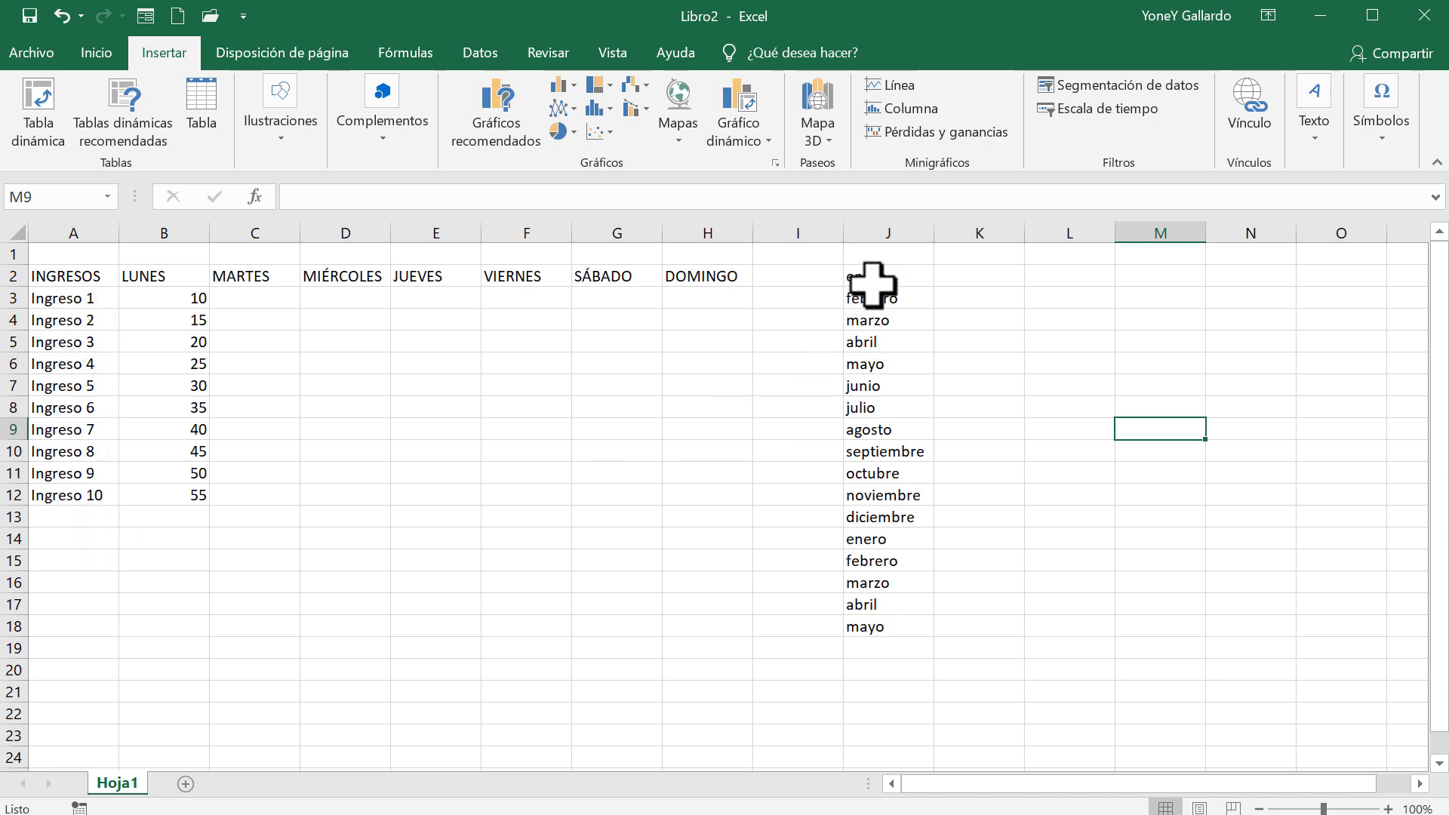
left_click_drag(873, 284, 886, 615)
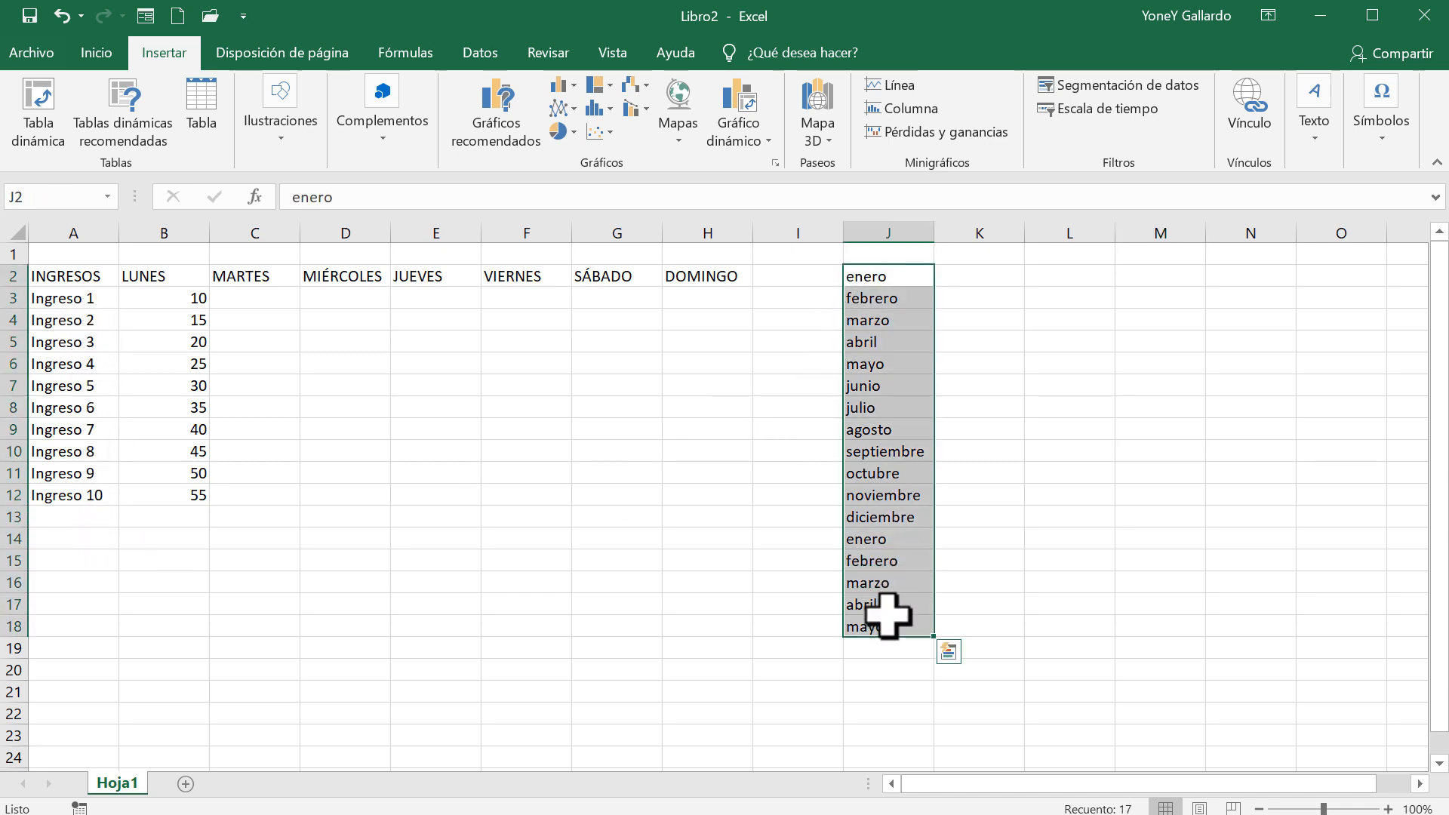
key("Delete")
left_click(770, 402)
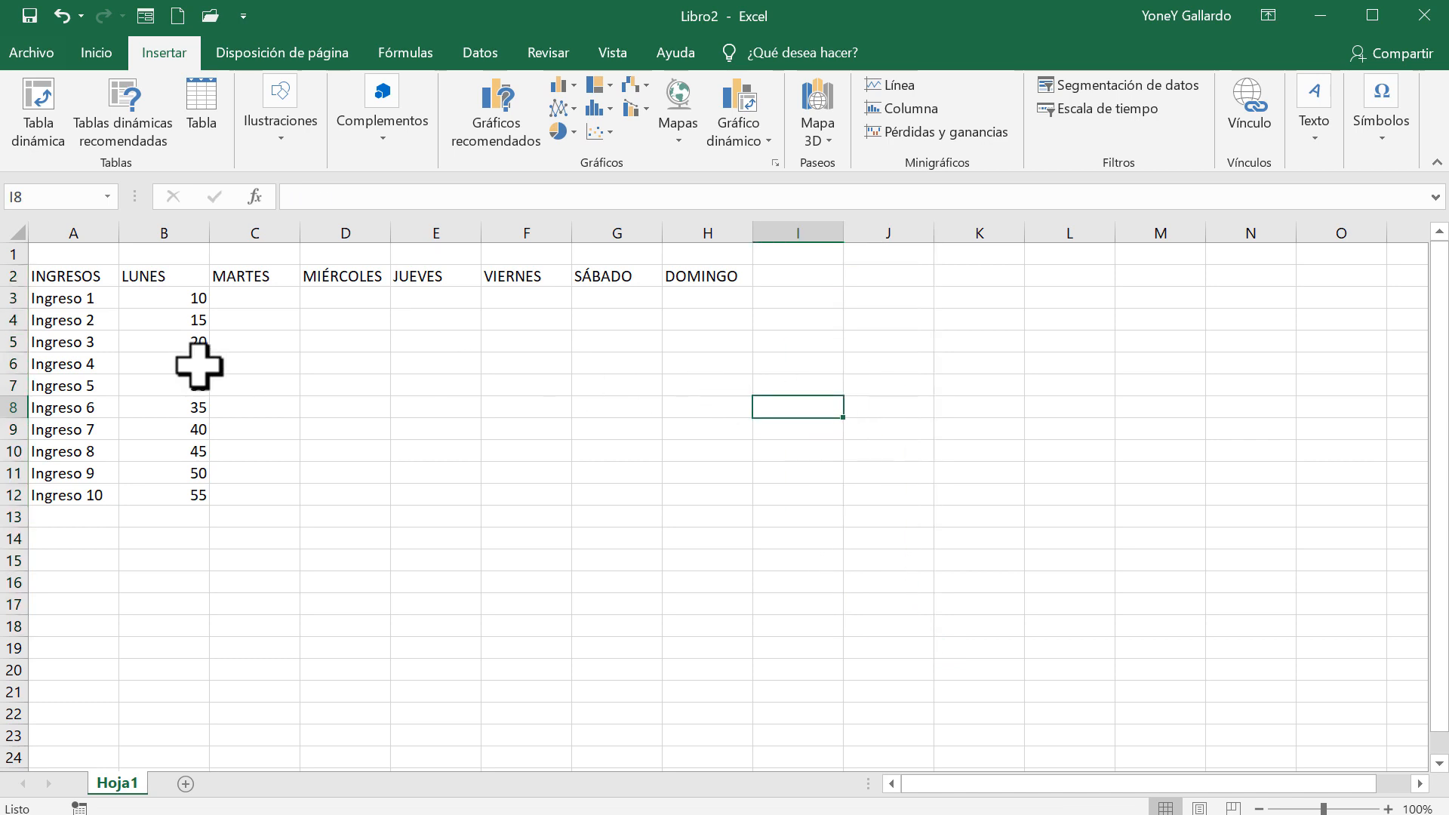
Try to fill the LUNES value of Ingreso 1 across the row to DOMINGO, and undo the fill
left_click(215, 298)
left_click(132, 298)
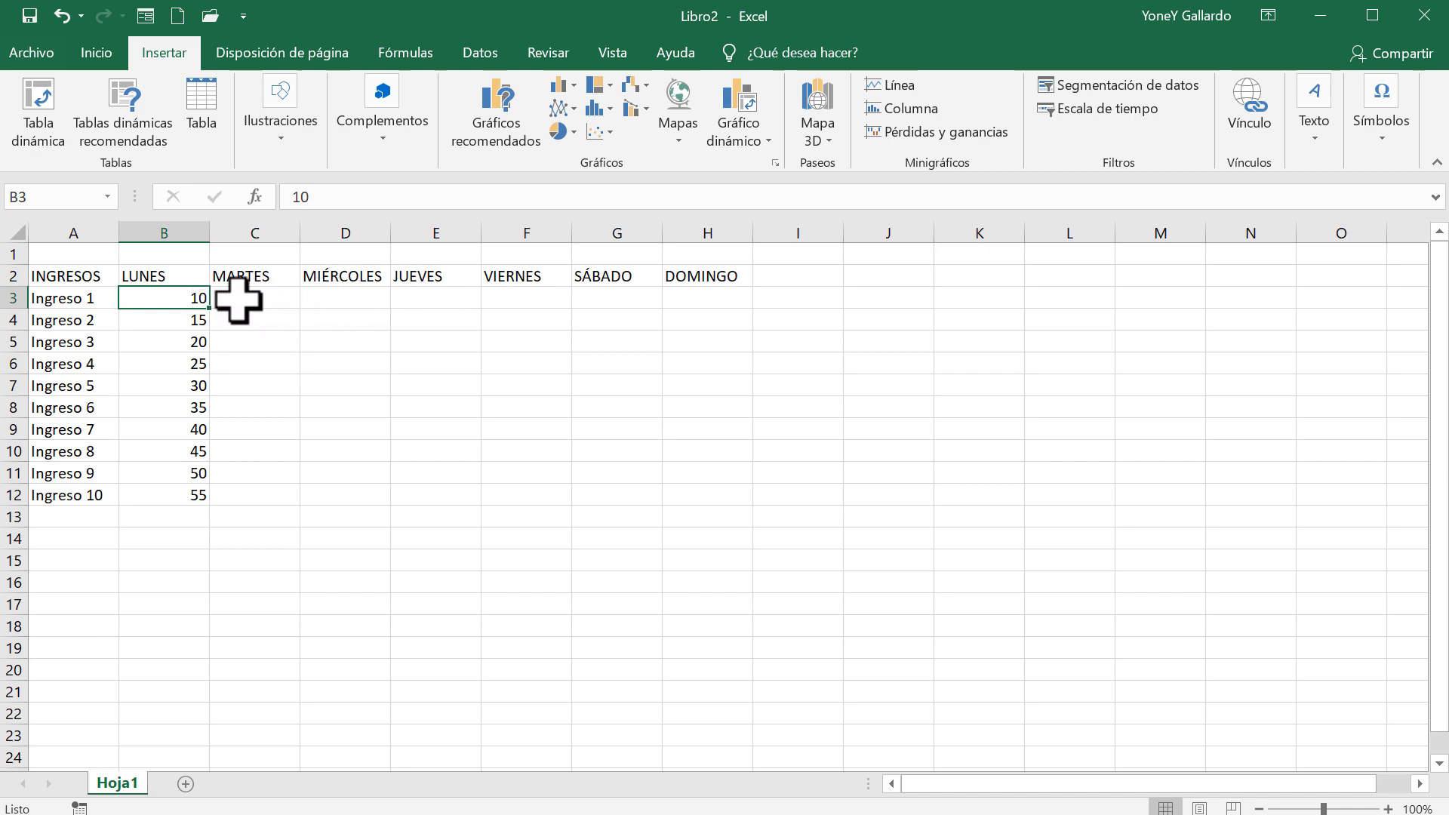
left_click_drag(212, 308, 710, 311)
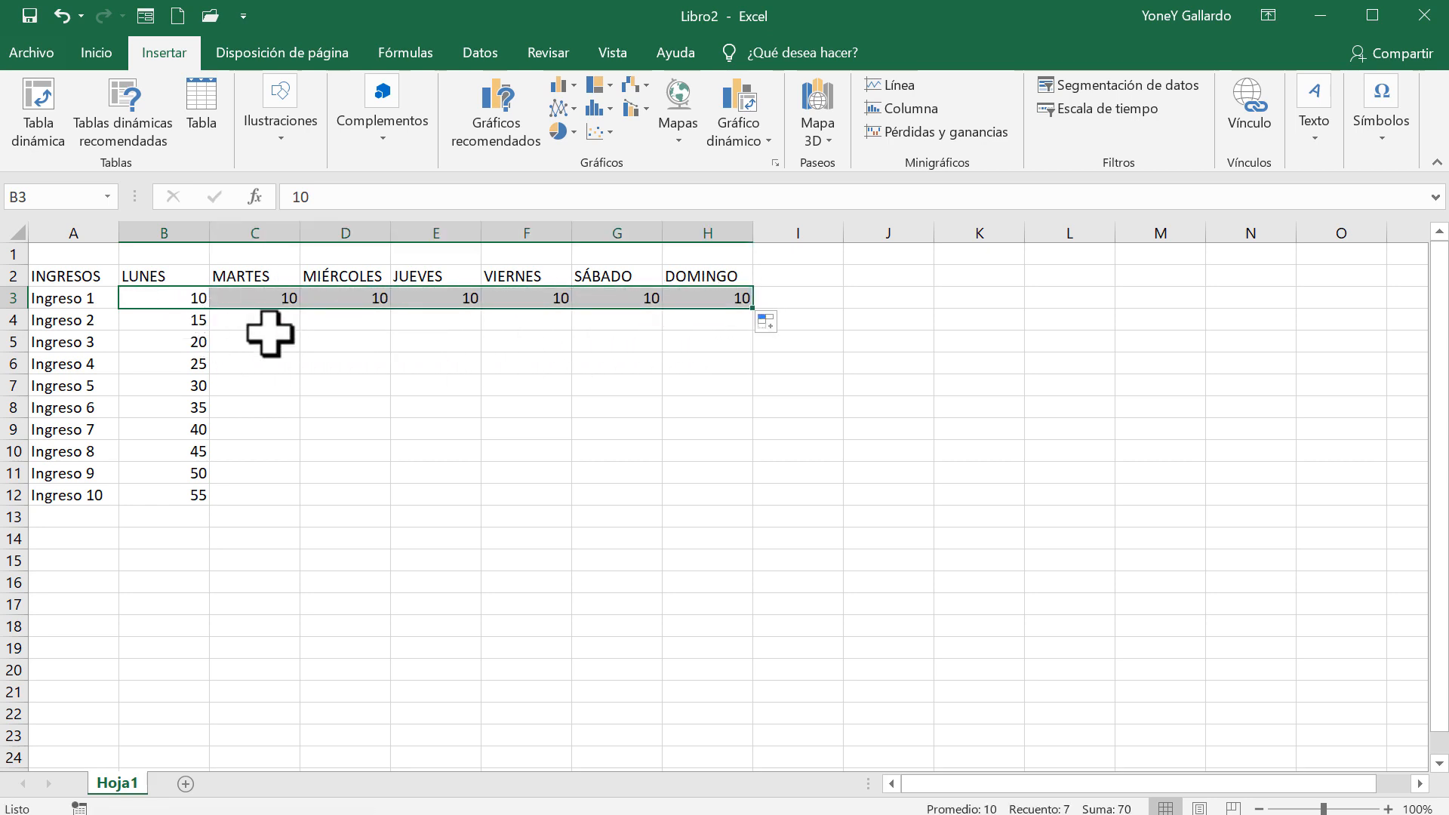
left_click(269, 335)
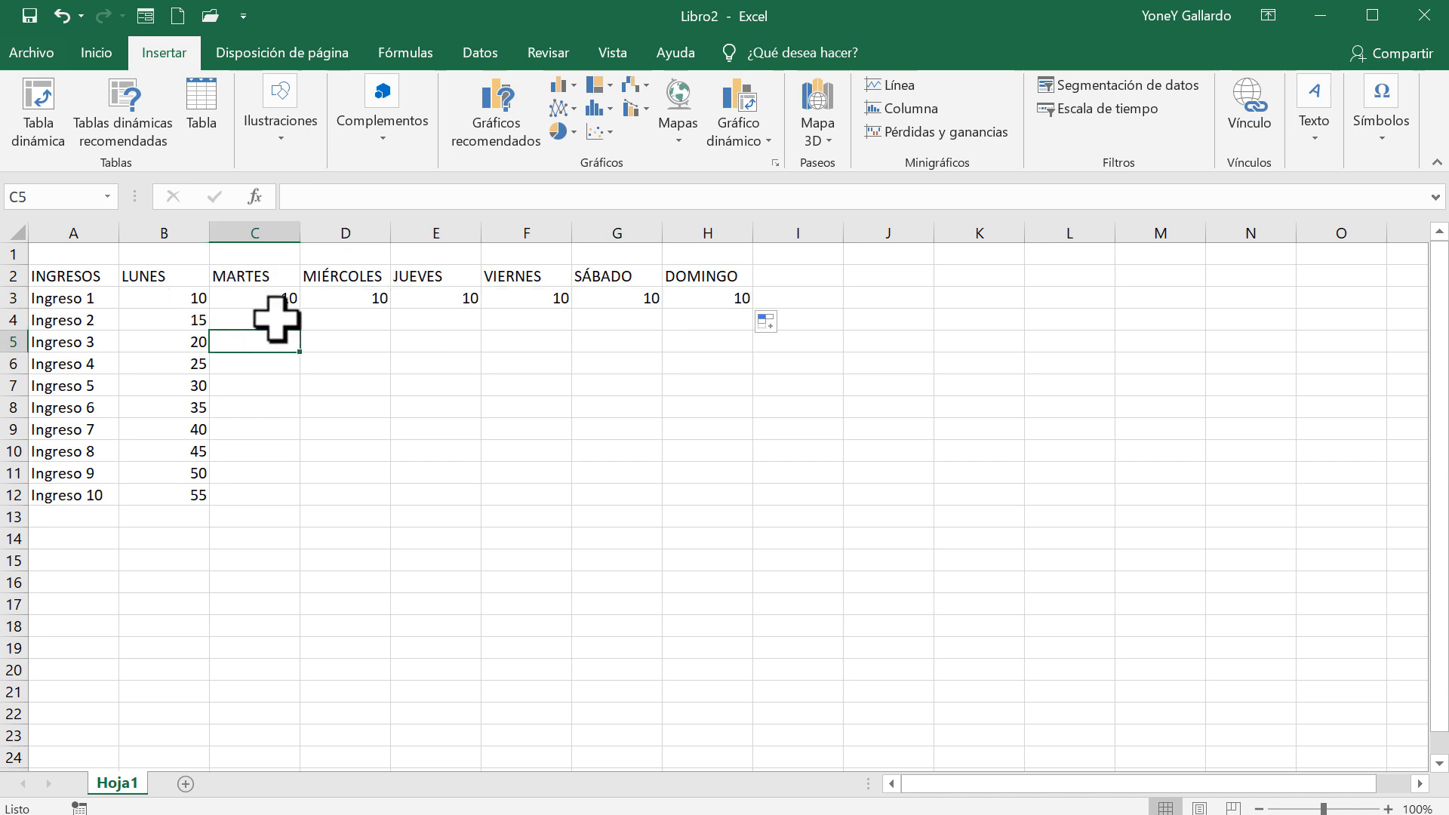
key("ctrl+z")
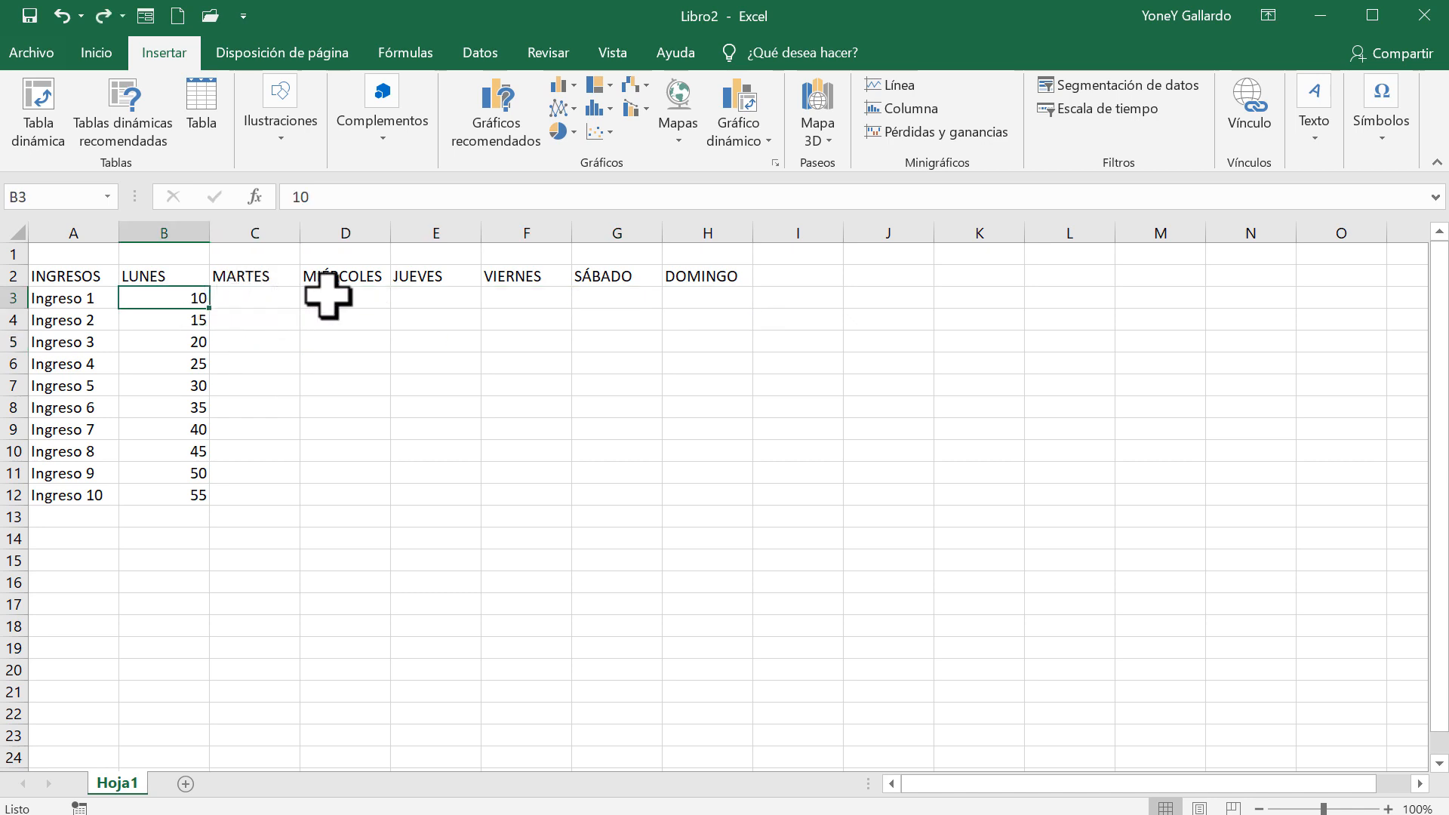
Enter 65 and 60 as the first two MARTES values and extend the descending series down to Ingreso 10
left_click(261, 324)
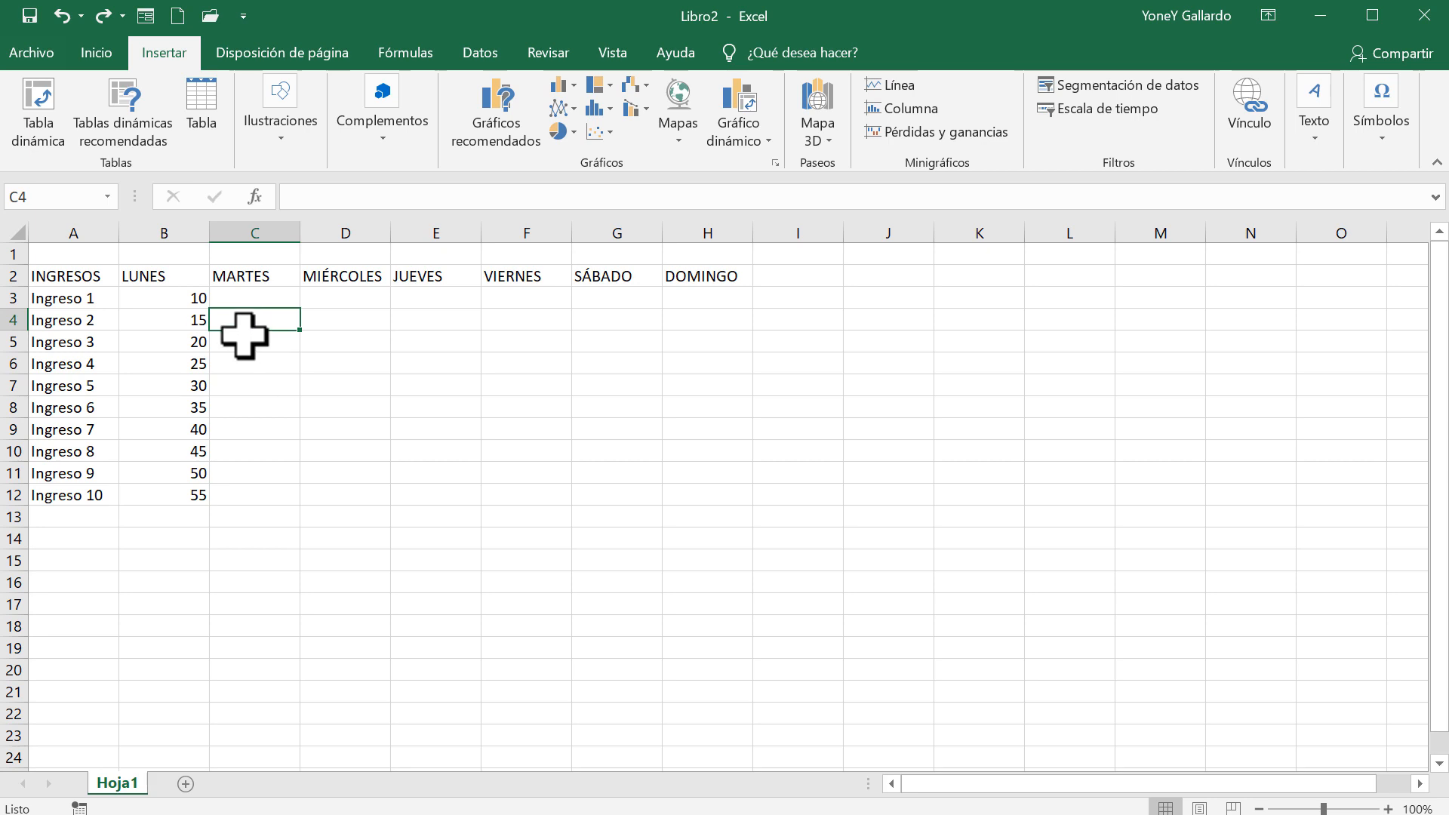
left_click(266, 295)
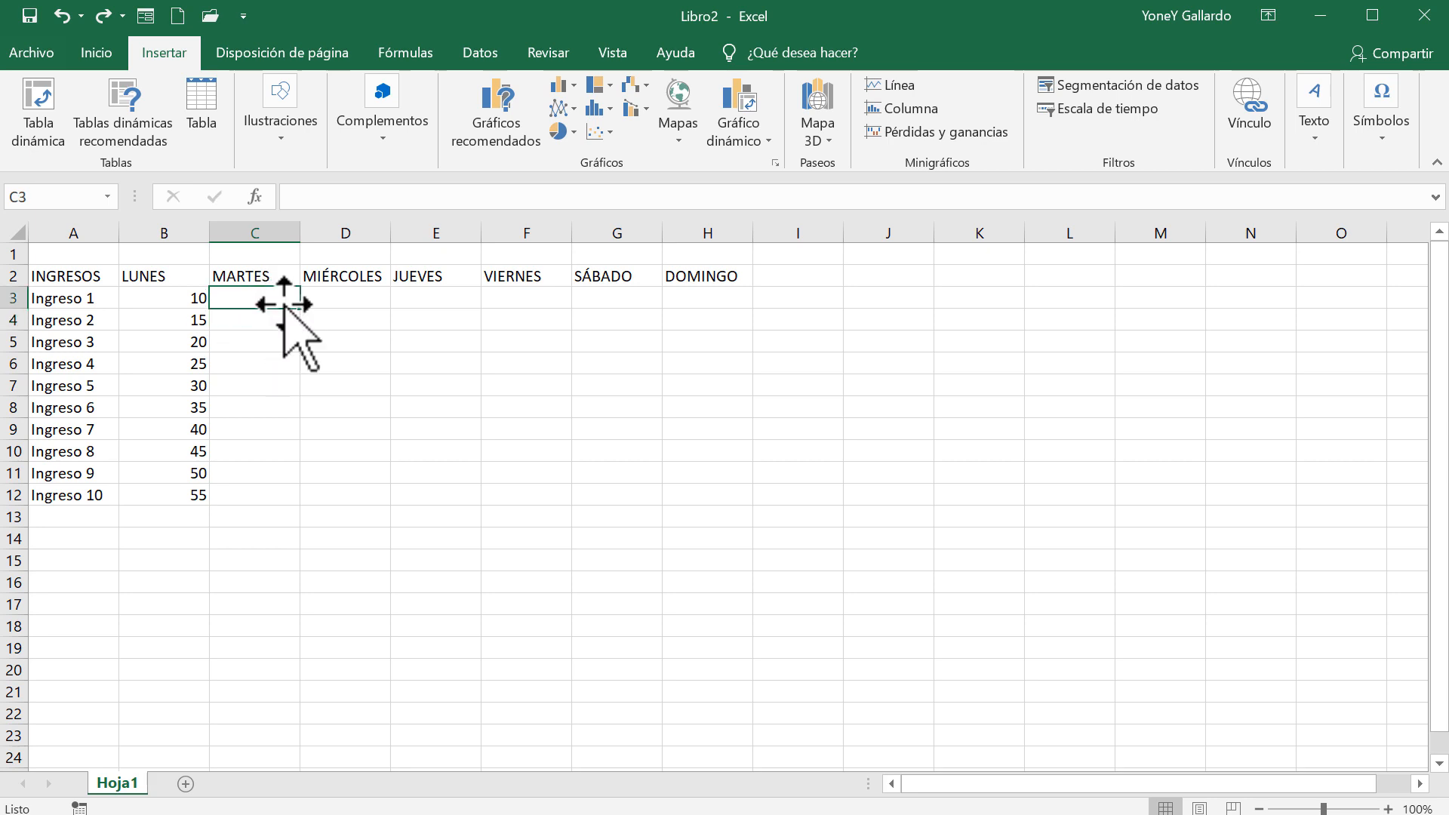
type("6")
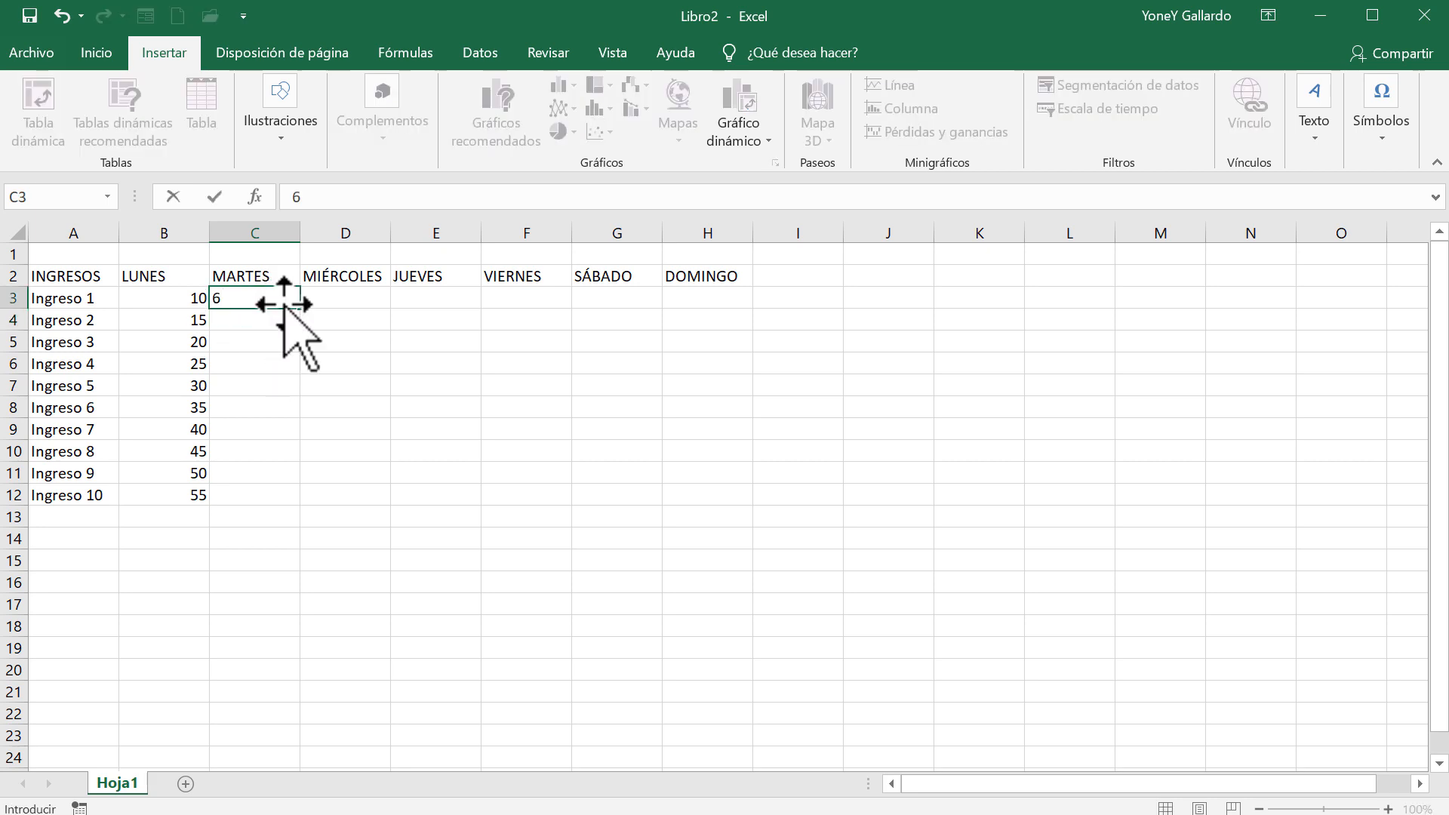
type("5")
key("Return")
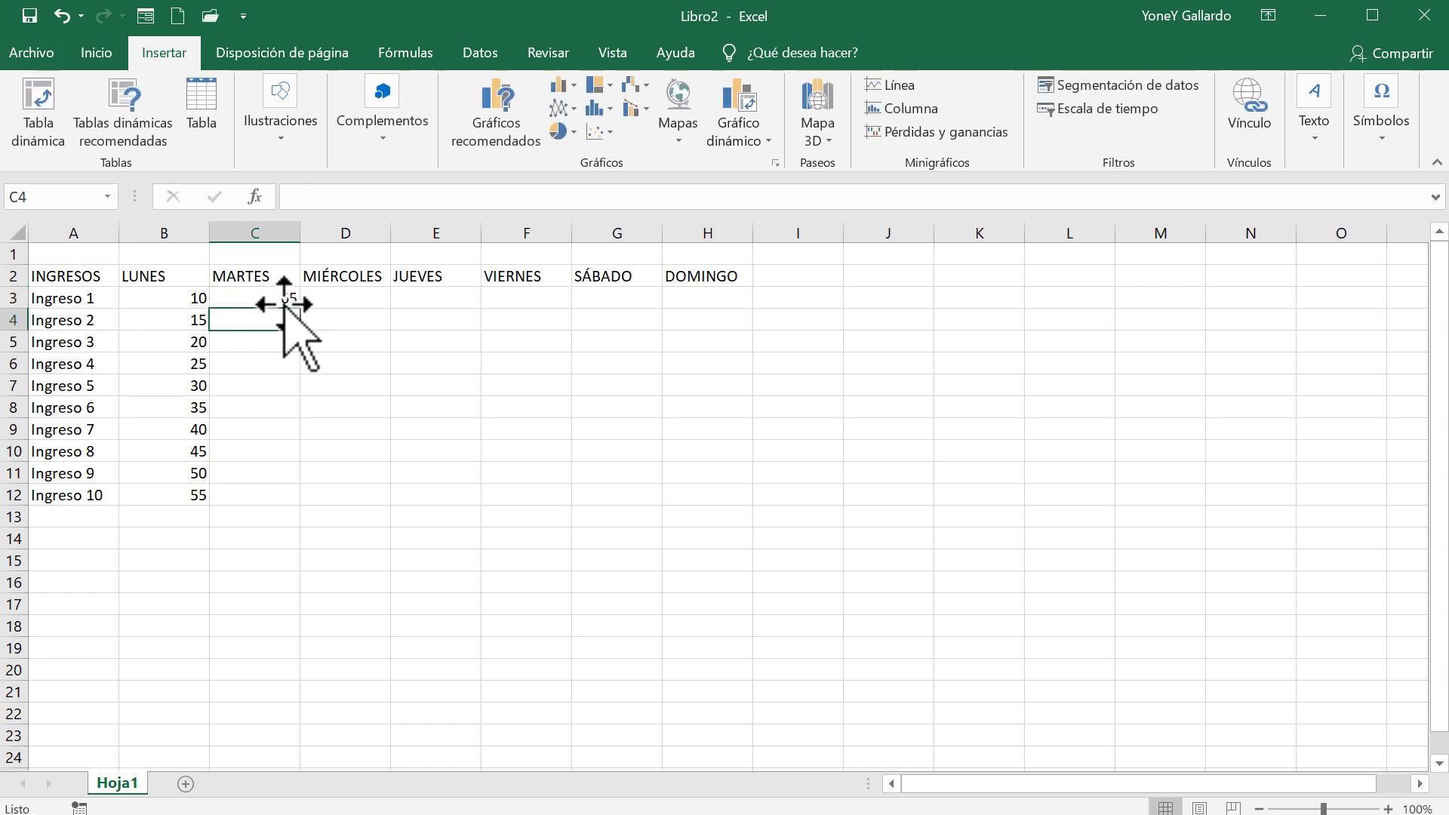
type("60")
key("Return")
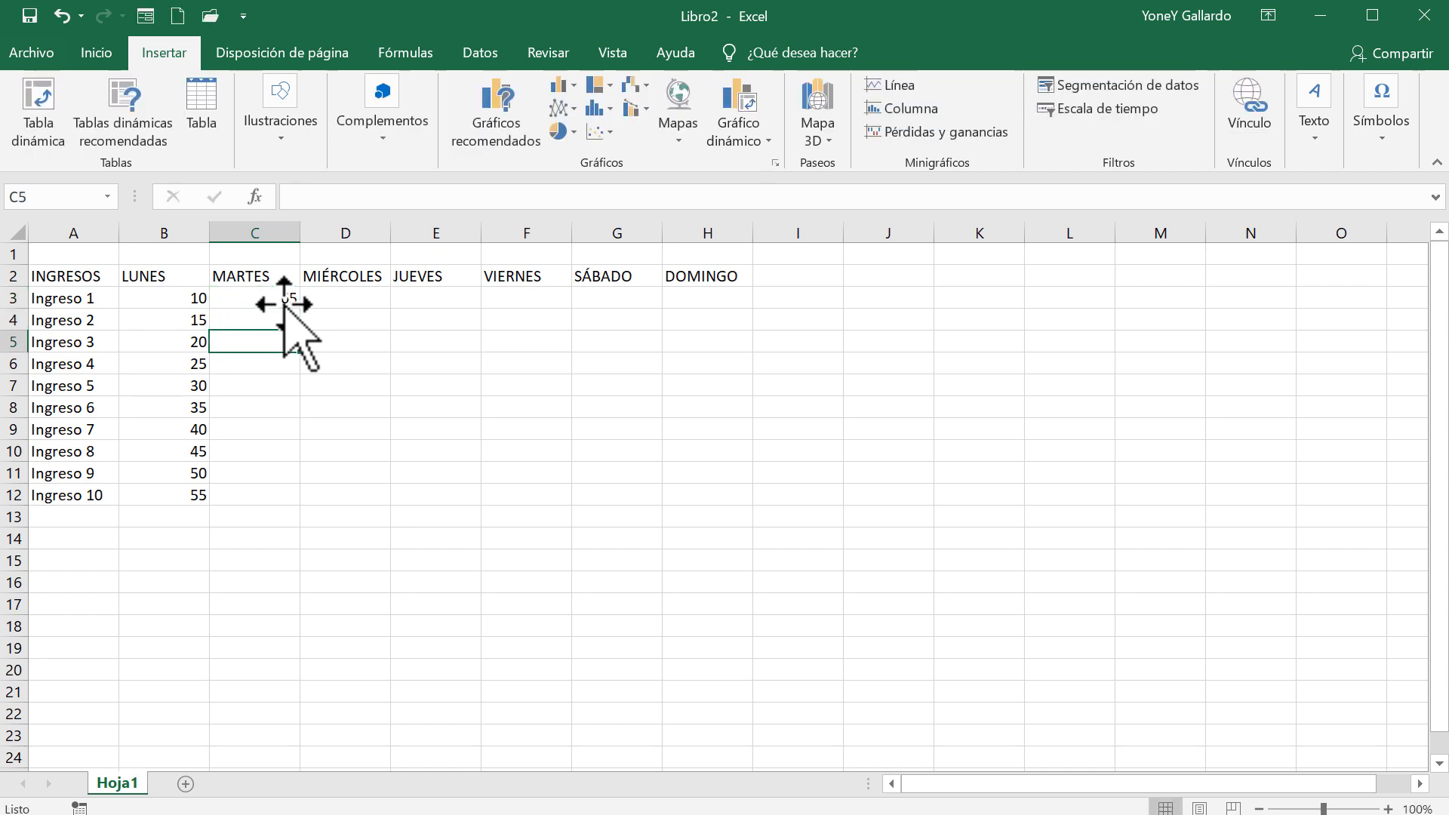
left_click_drag(284, 305, 297, 498)
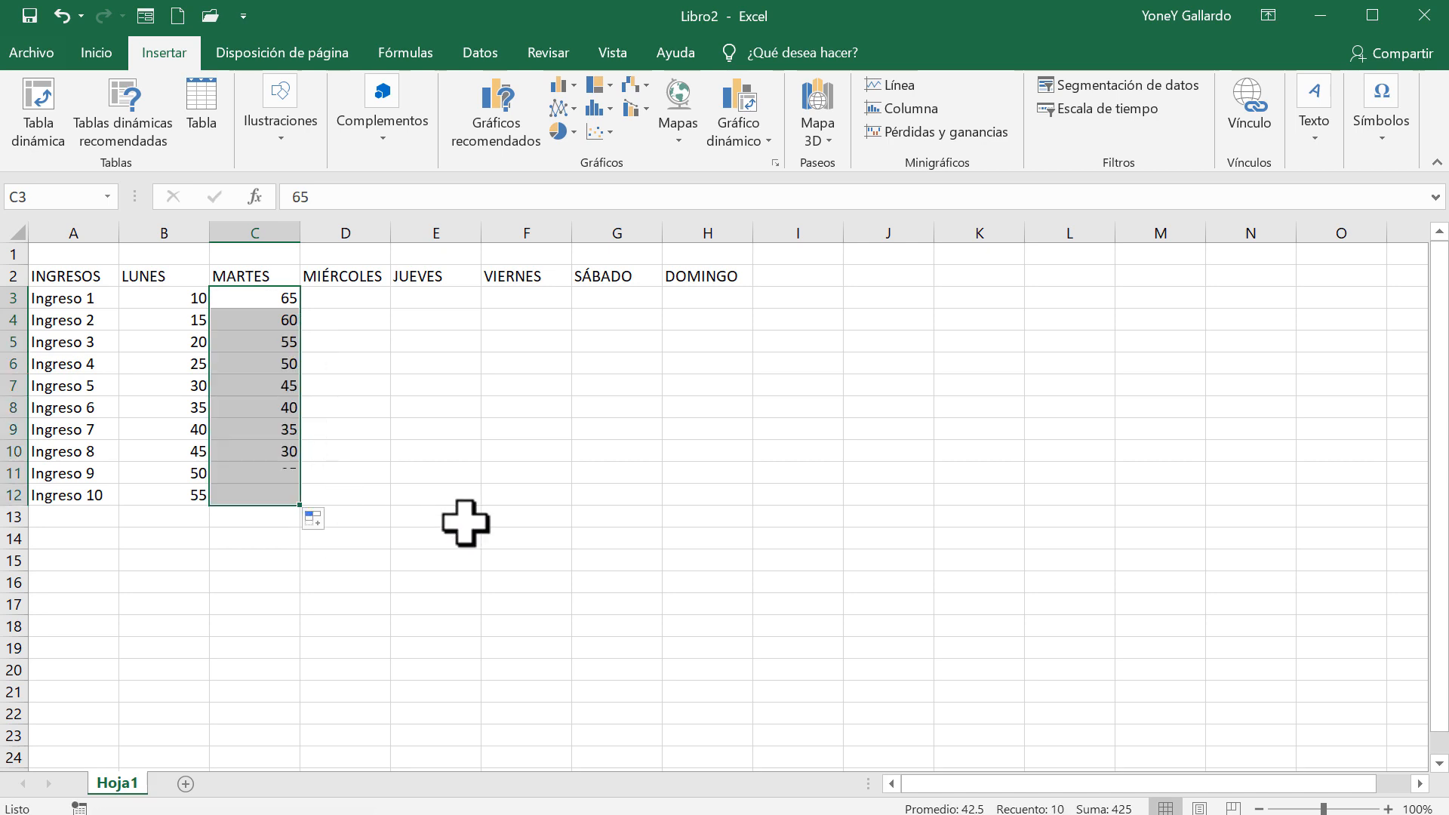
left_click(450, 518)
Copy the LUNES and MARTES values in B3:C12 and paste them at D3, F3 and H3
left_click_drag(129, 300, 259, 490)
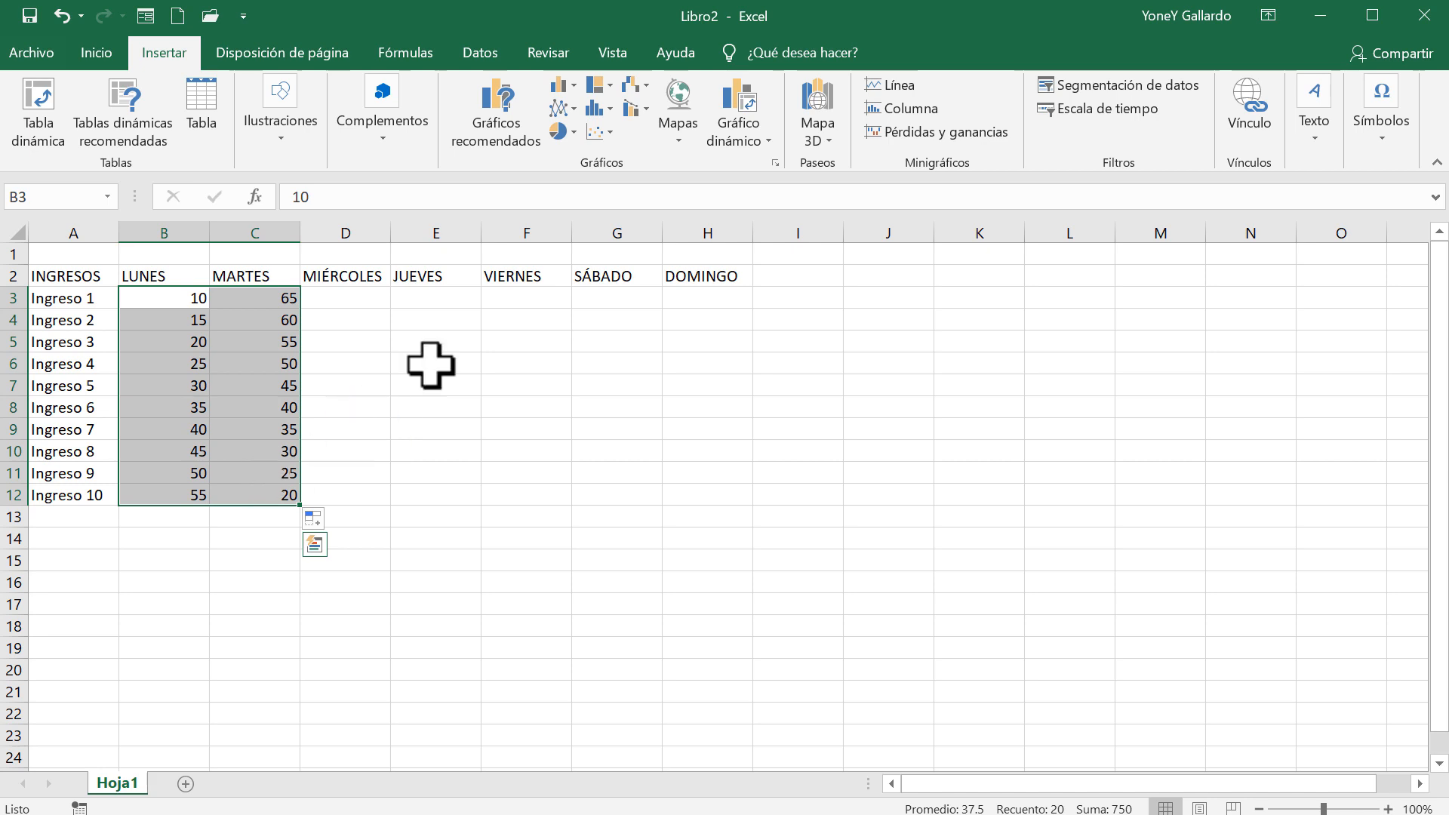
key("ctrl+c")
left_click(340, 298)
key("ctrl+v")
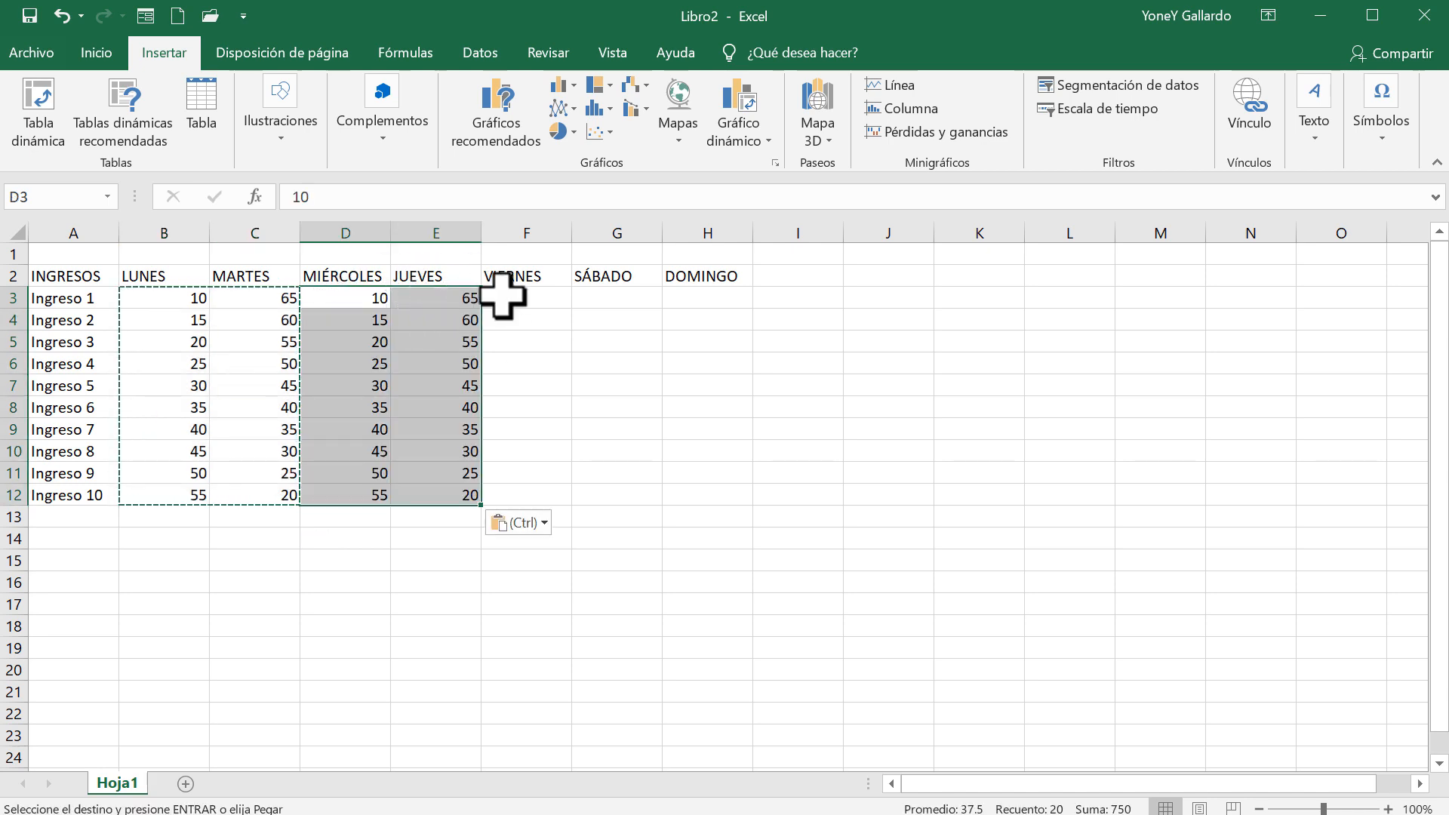
left_click(511, 295)
key("ctrl+v")
left_click(699, 298)
key("ctrl+v")
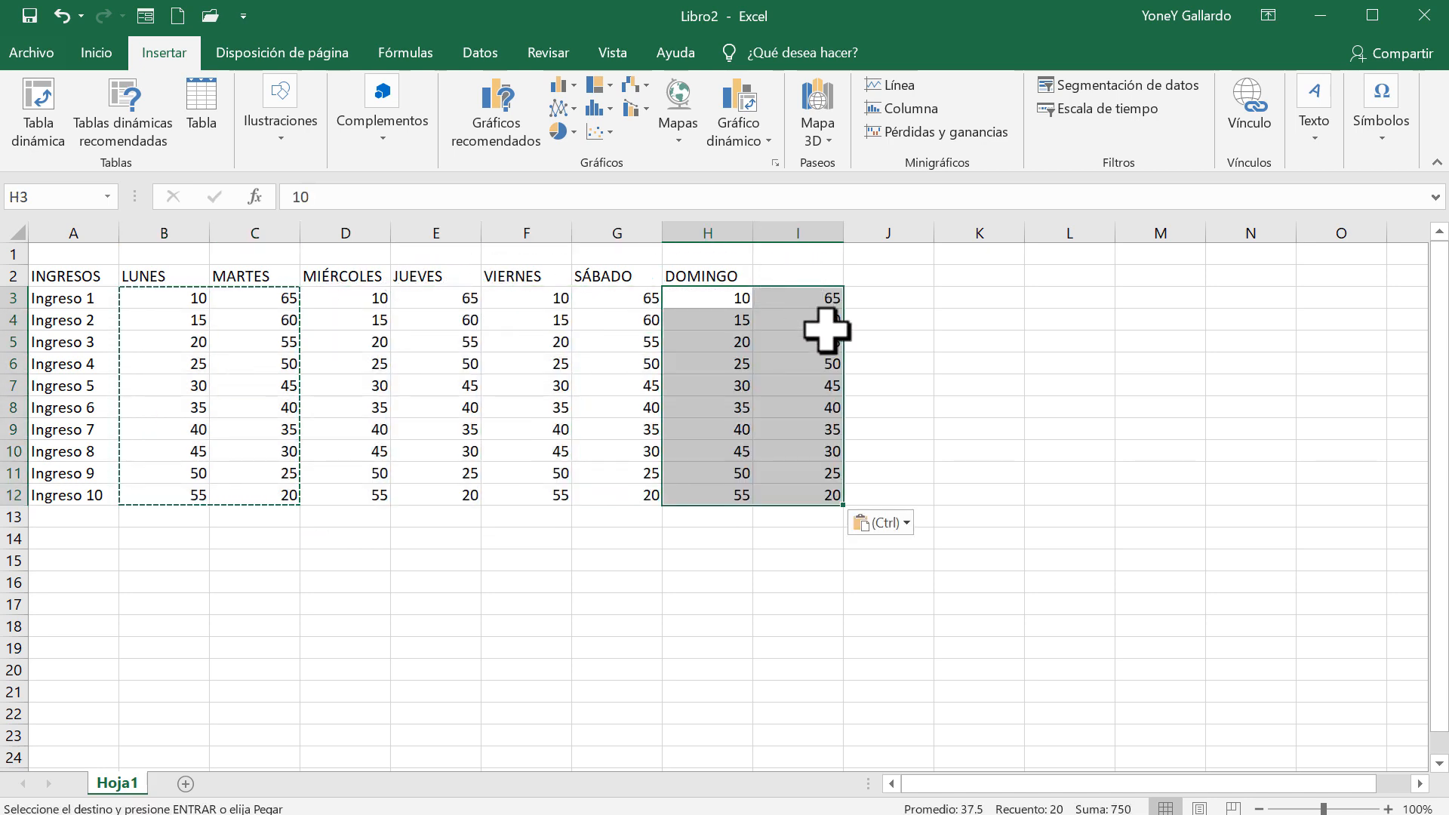
Delete the surplus pasted values in I3:I12, beyond the DOMINGO column
left_click(979, 363)
left_click_drag(812, 306, 802, 490)
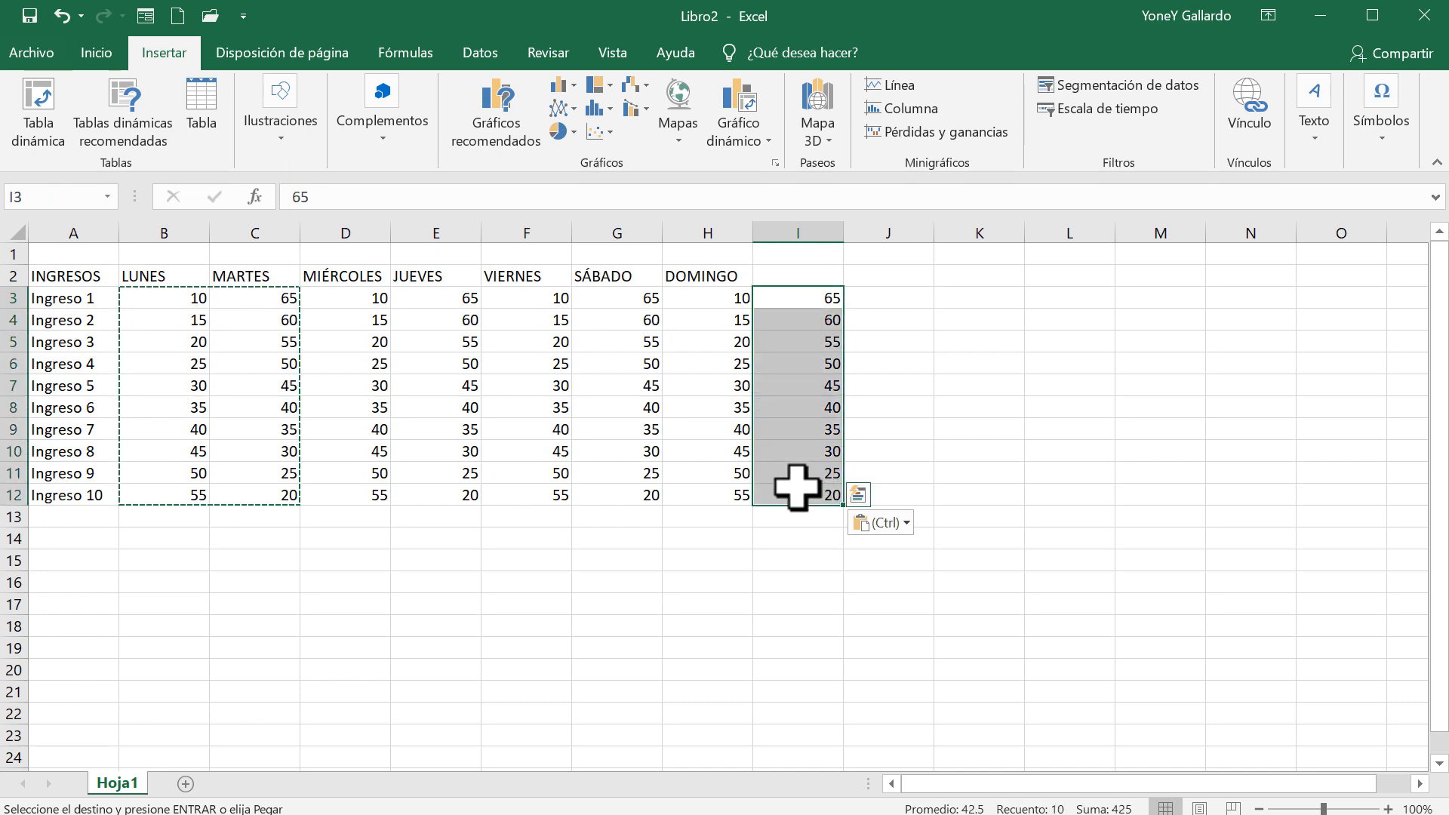
key("Delete")
left_click(617, 643)
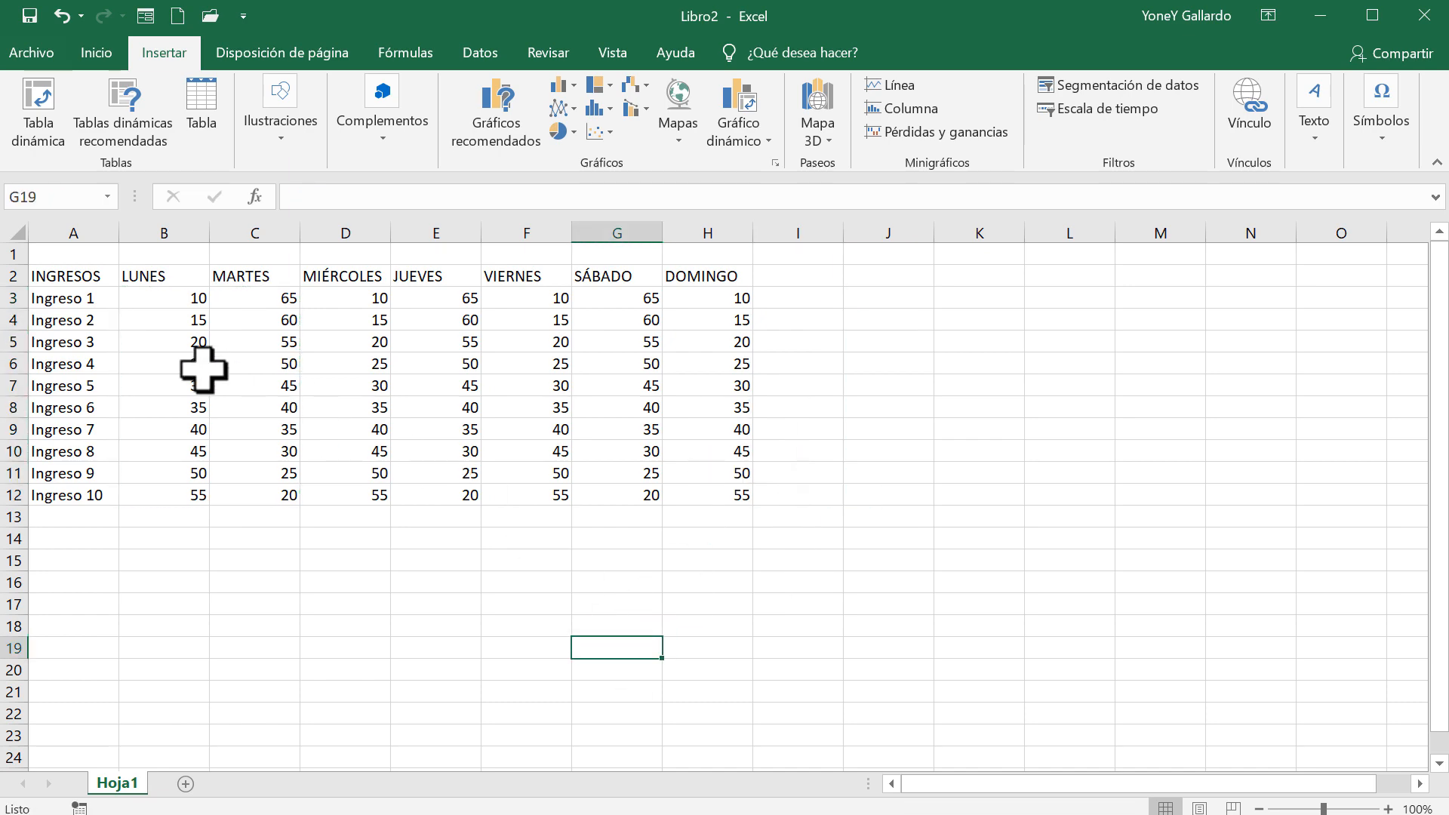
Select the whole income data range A2:H12, including its header row
left_click(1387, 808)
left_click(1387, 808)
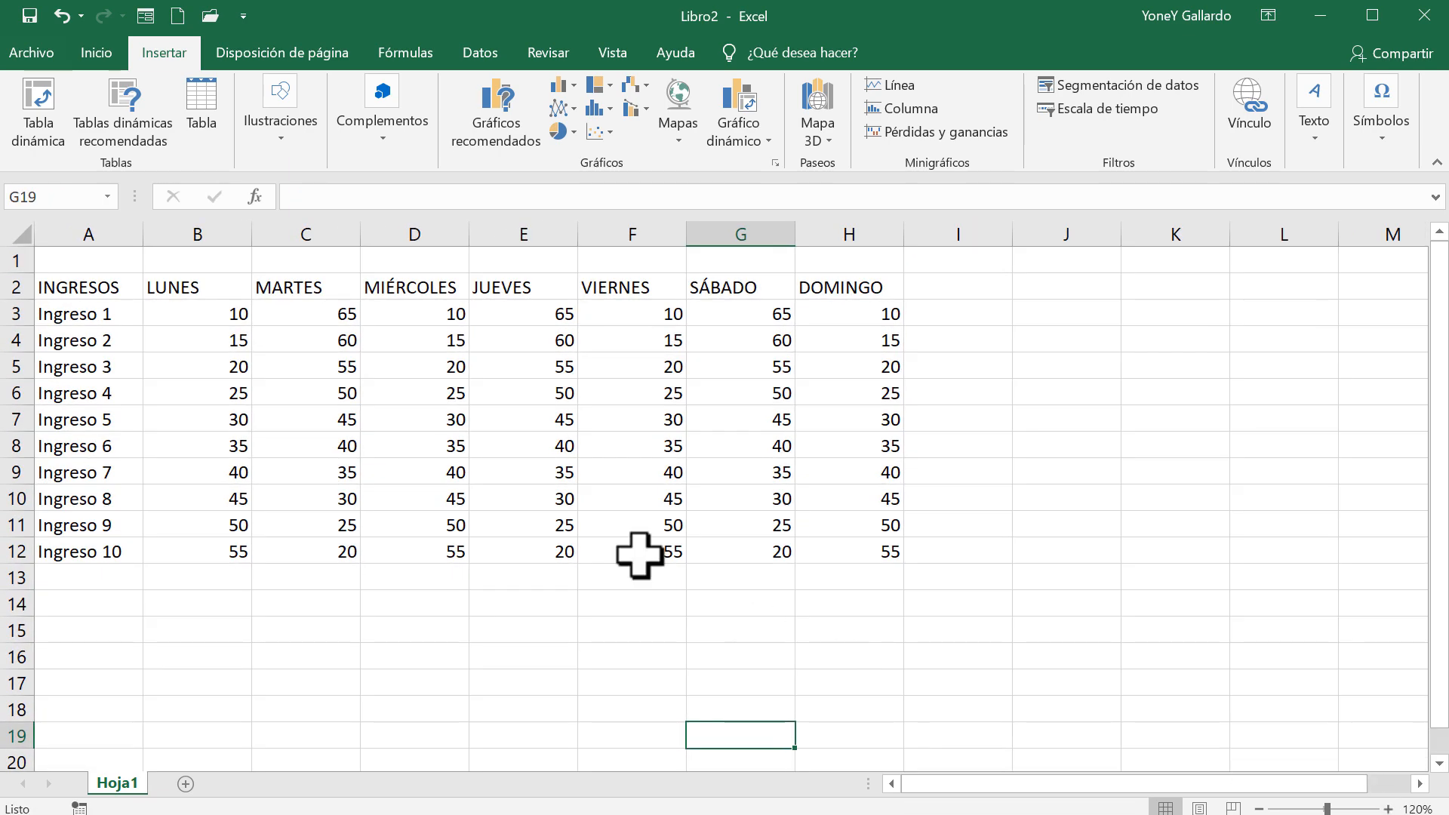
left_click(64, 289)
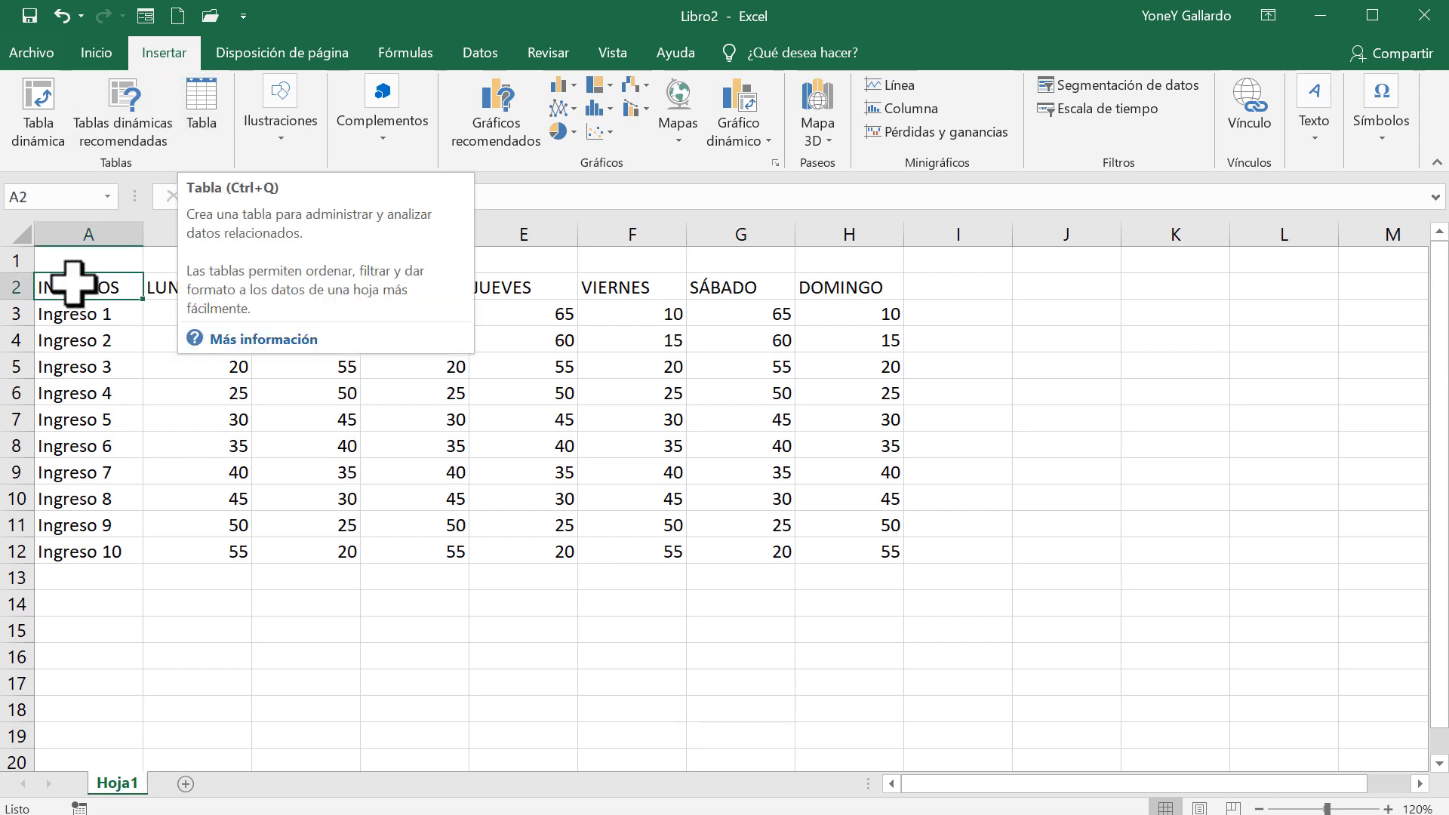
left_click_drag(70, 285, 857, 549)
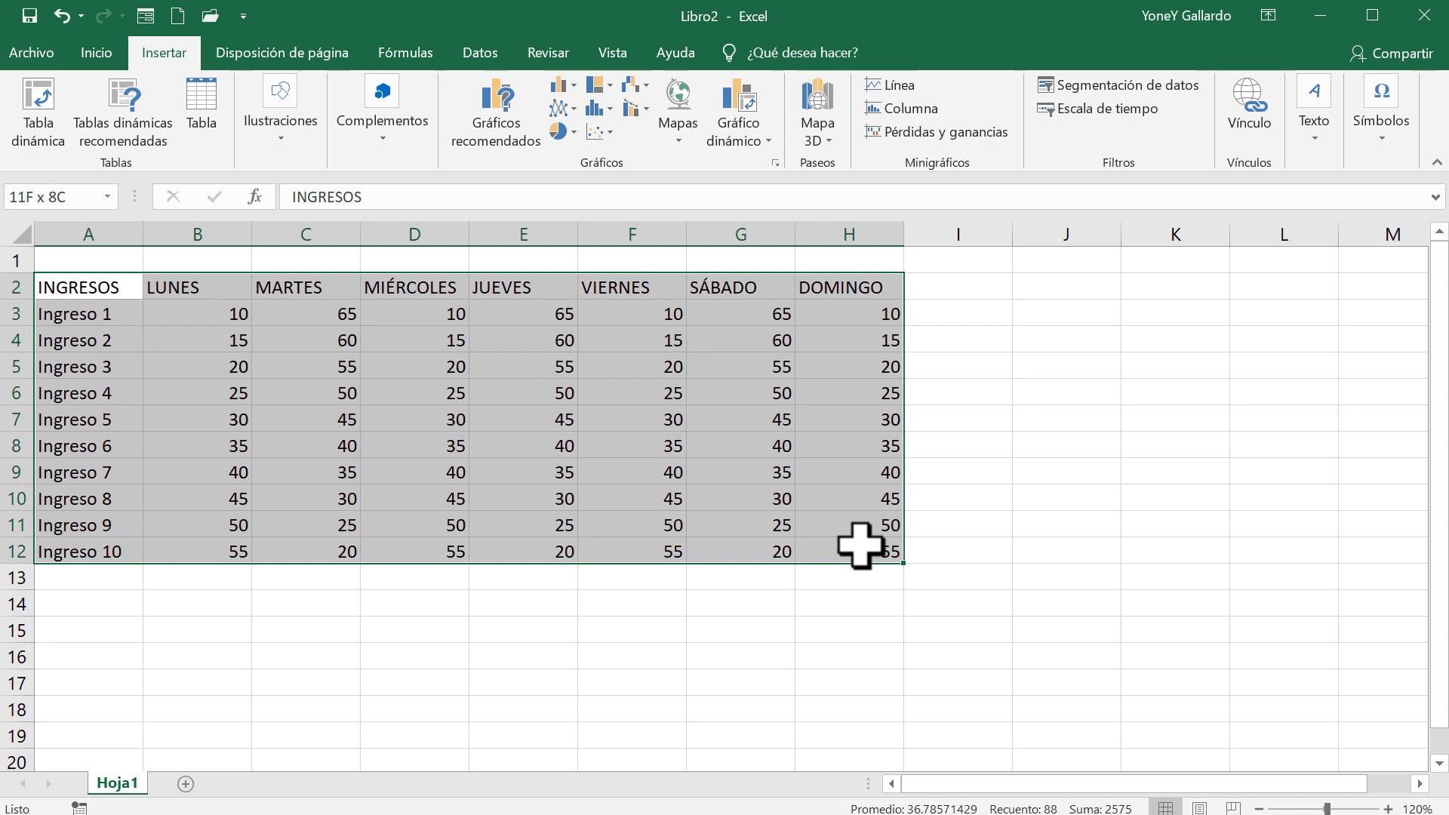
left_click(202, 104)
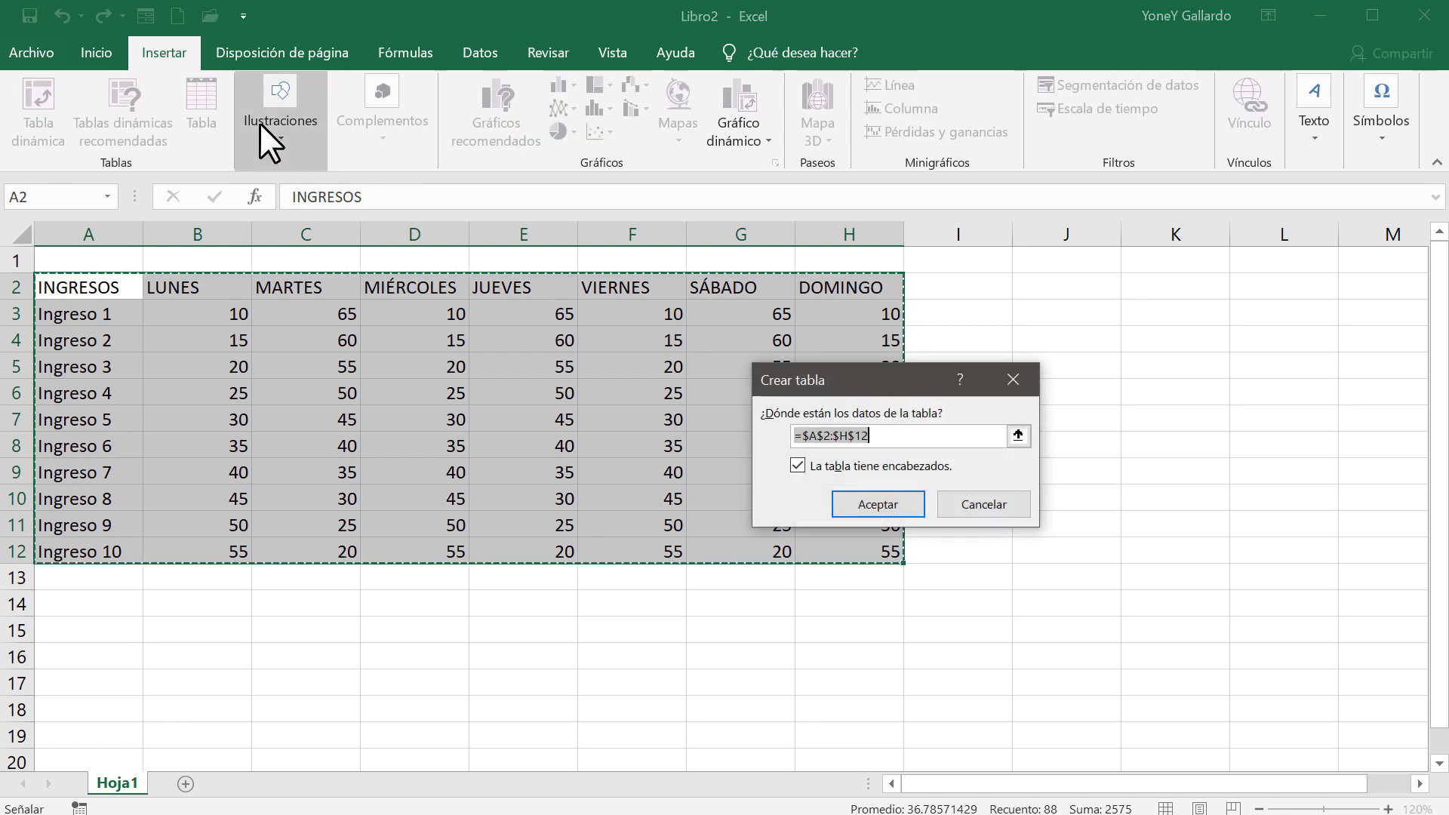
left_click(989, 509)
left_click(97, 54)
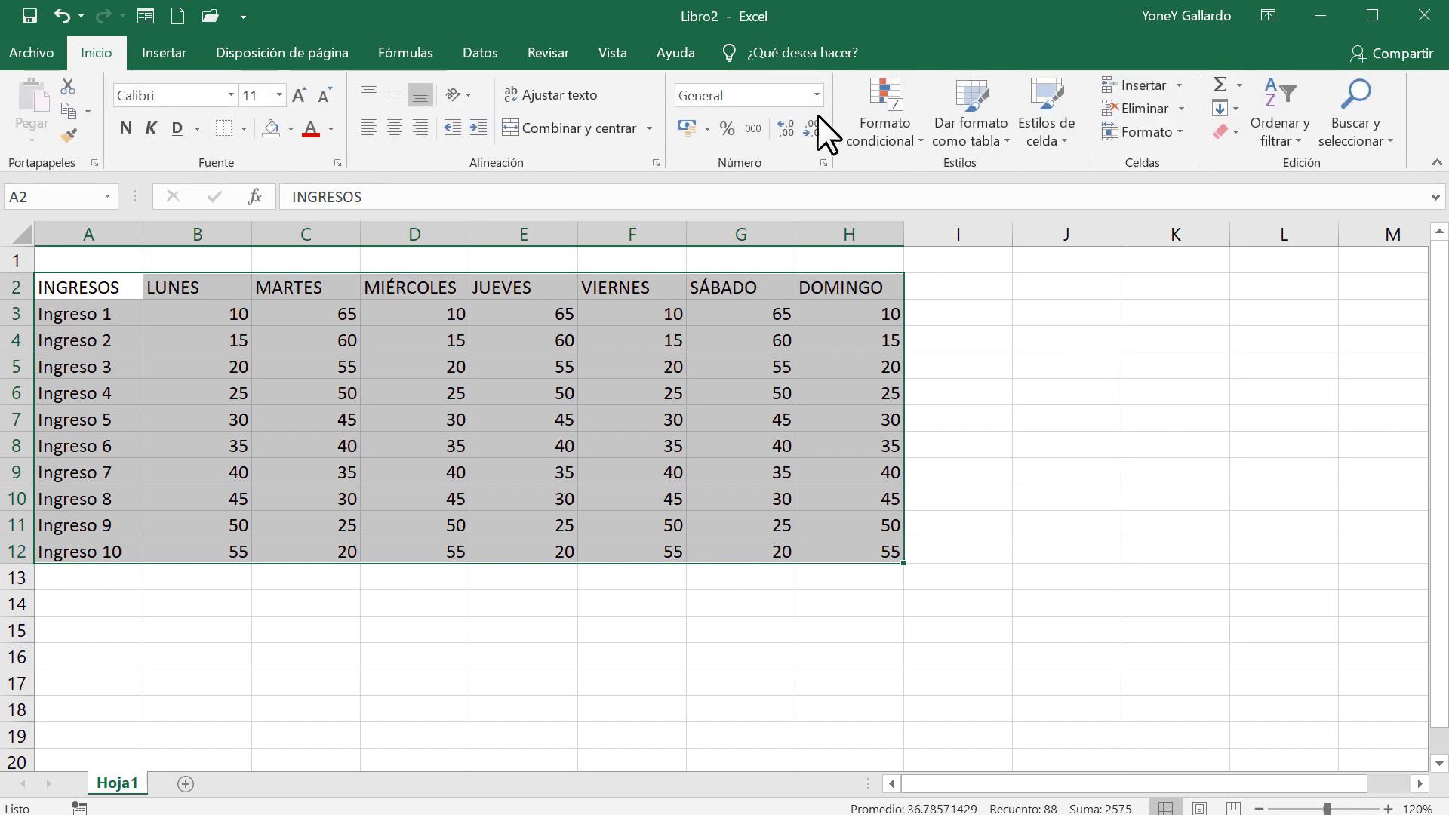
left_click(1069, 133)
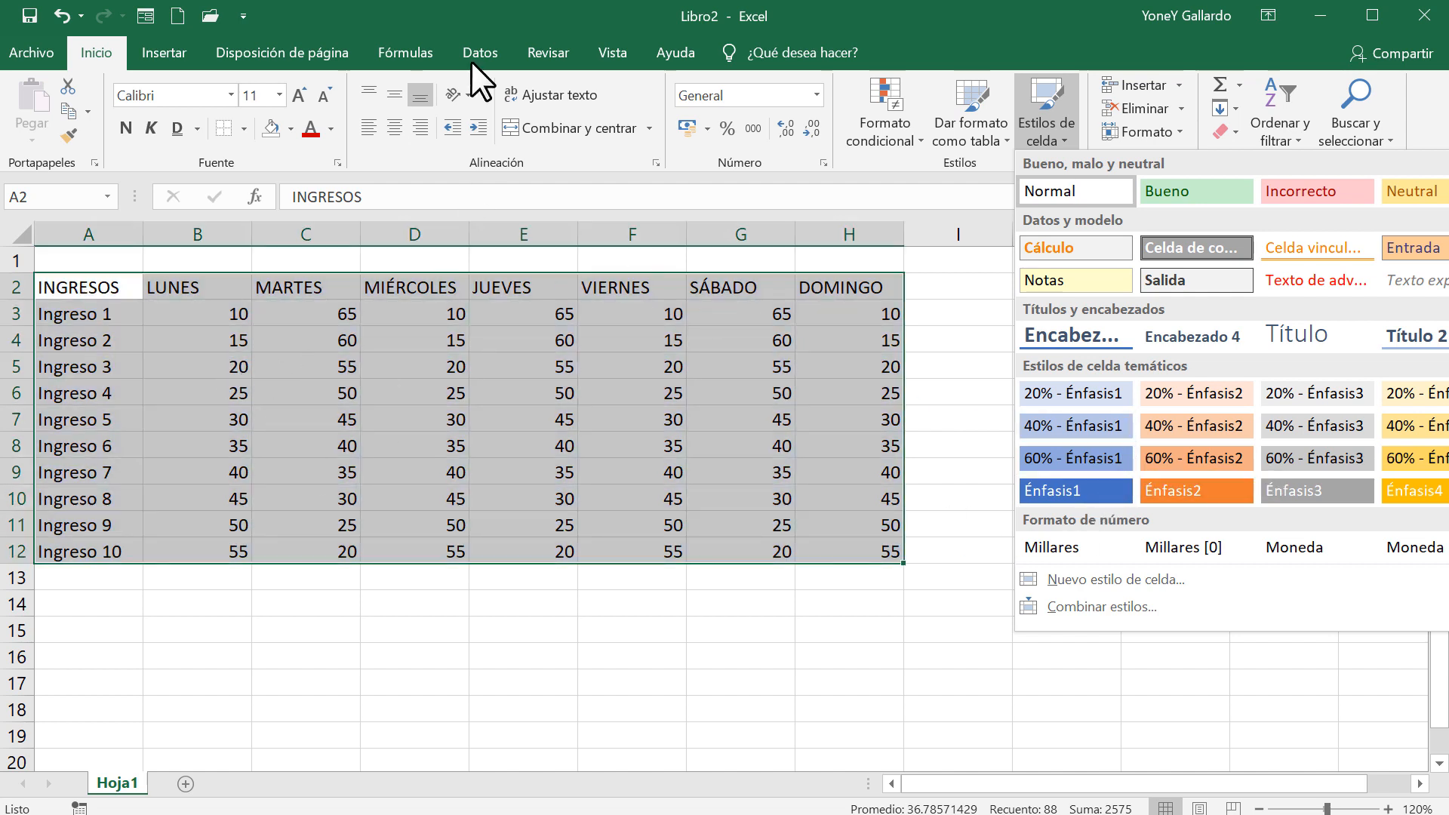
left_click(469, 9)
Create a table from the selected range A2:H12, keeping the option that it has headers
left_click(183, 46)
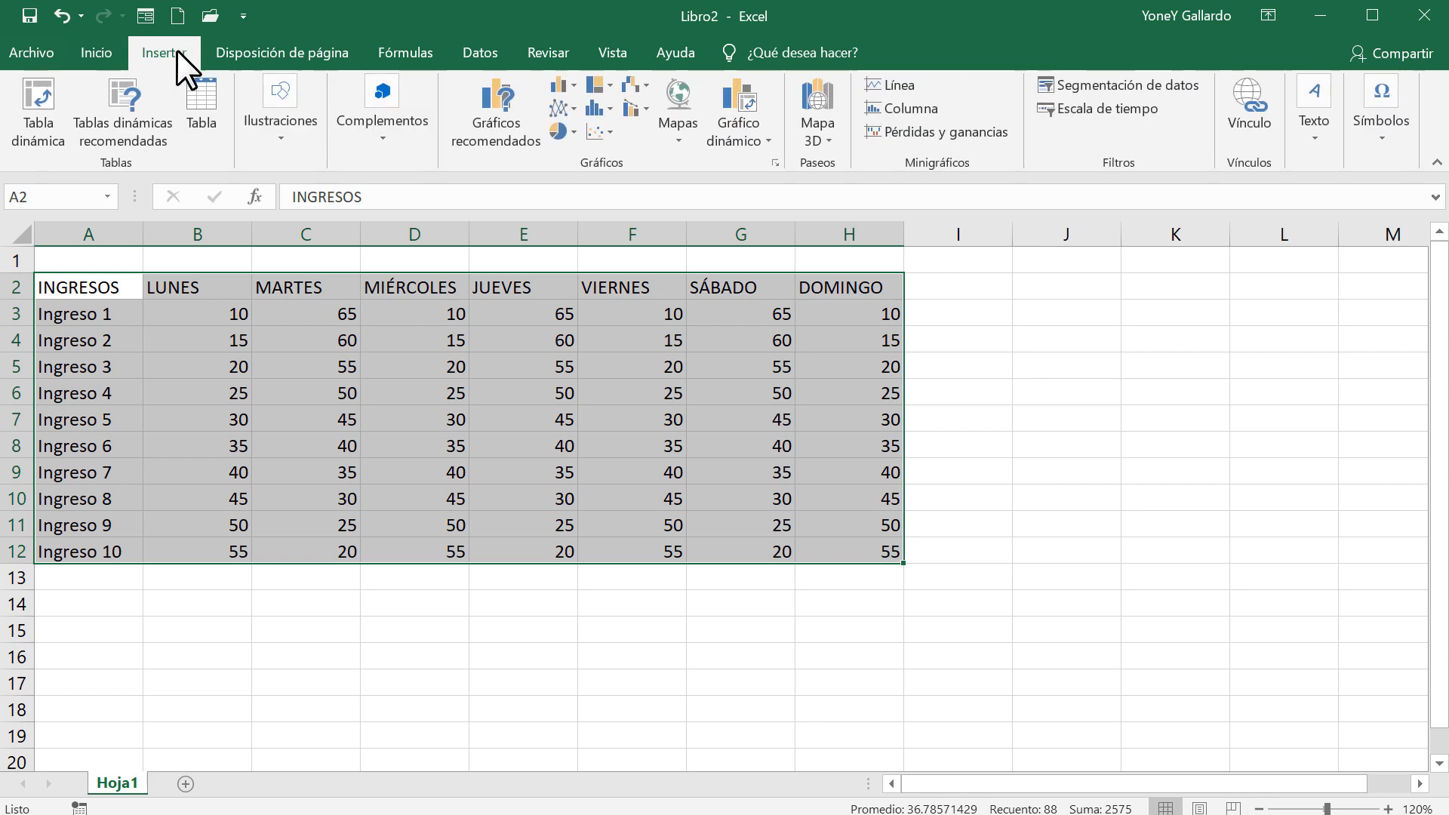
left_click(207, 94)
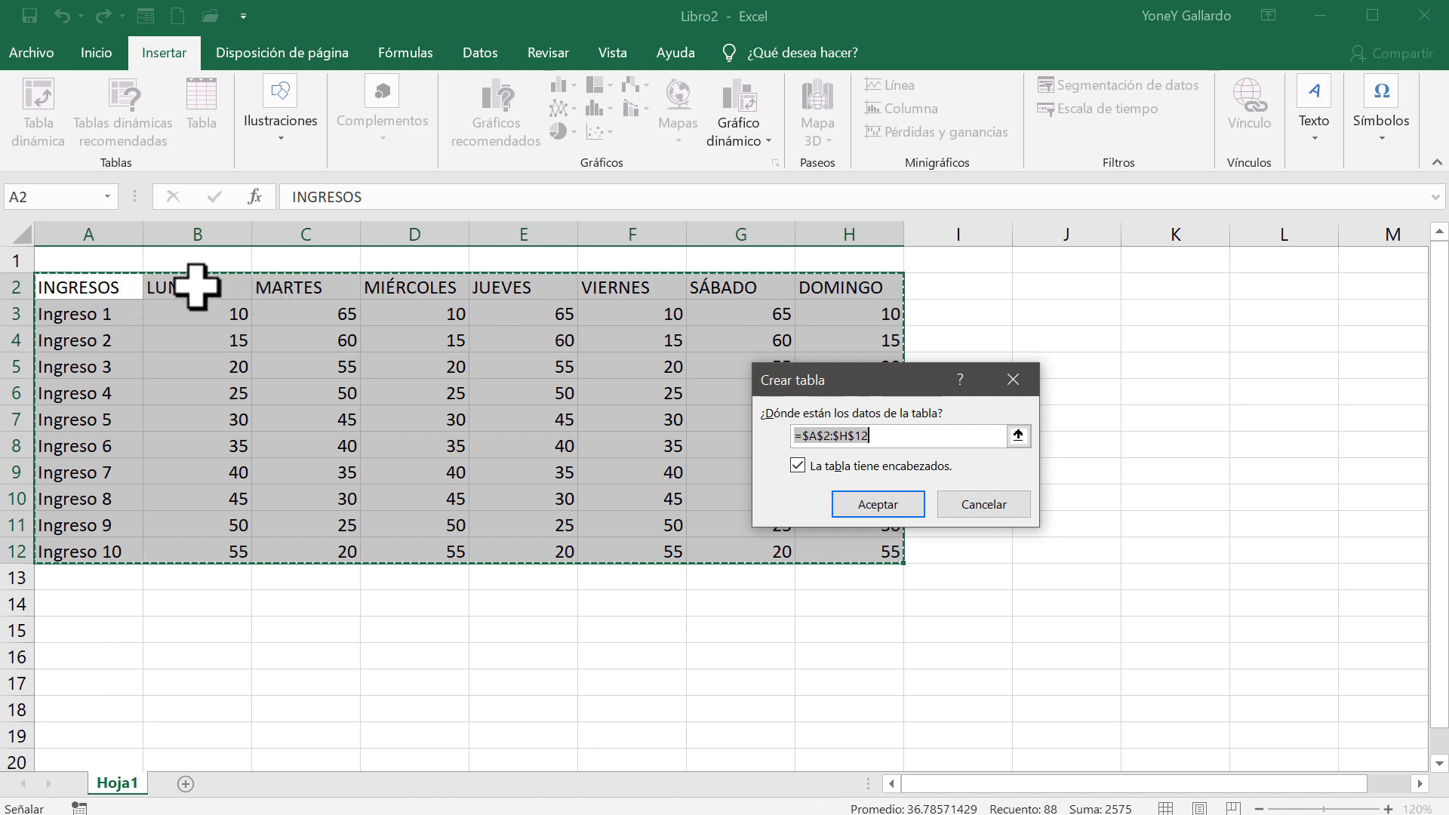
left_click(873, 497)
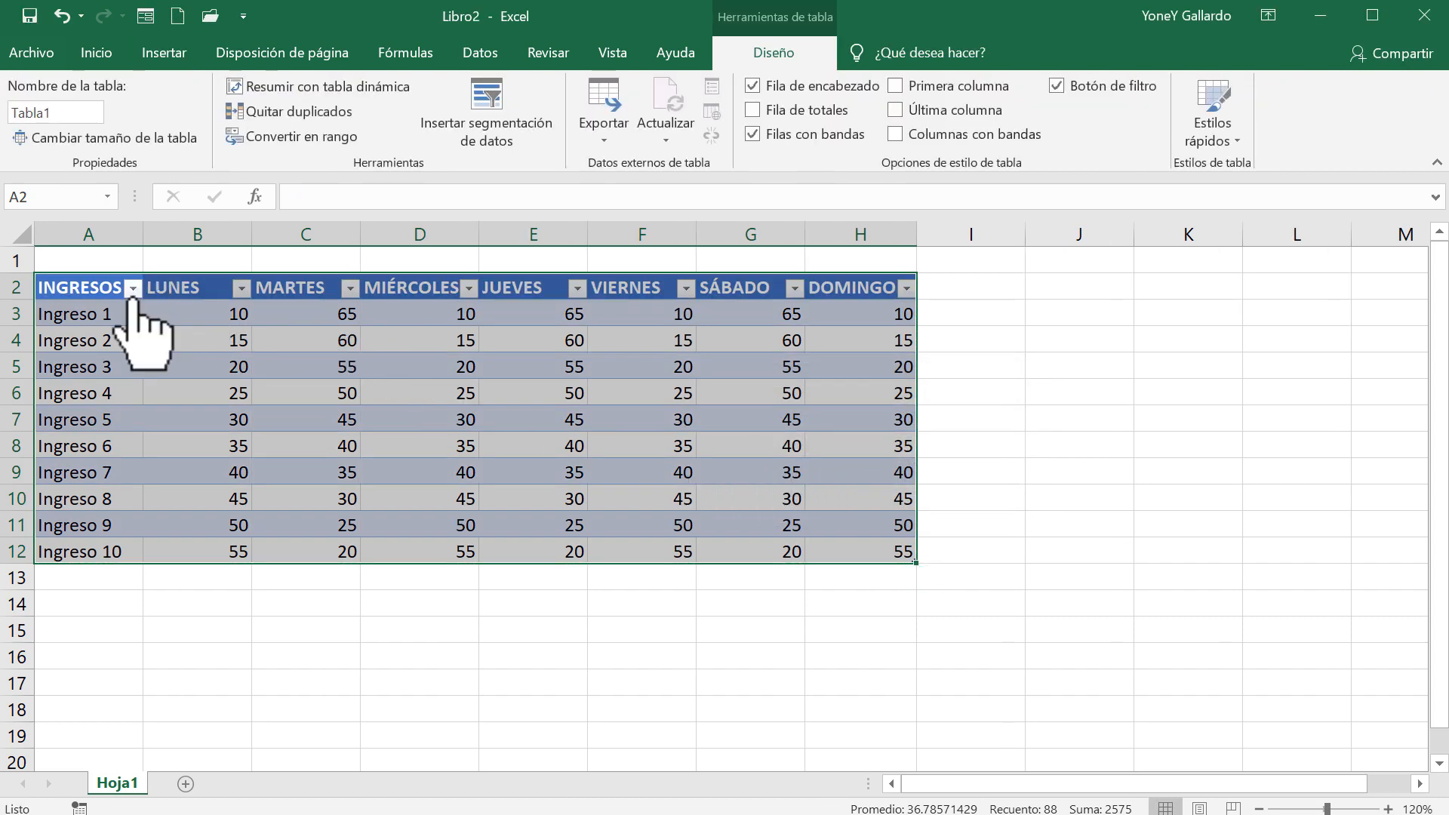
Open the filter options of the table's INGRESOS header
left_click(125, 370)
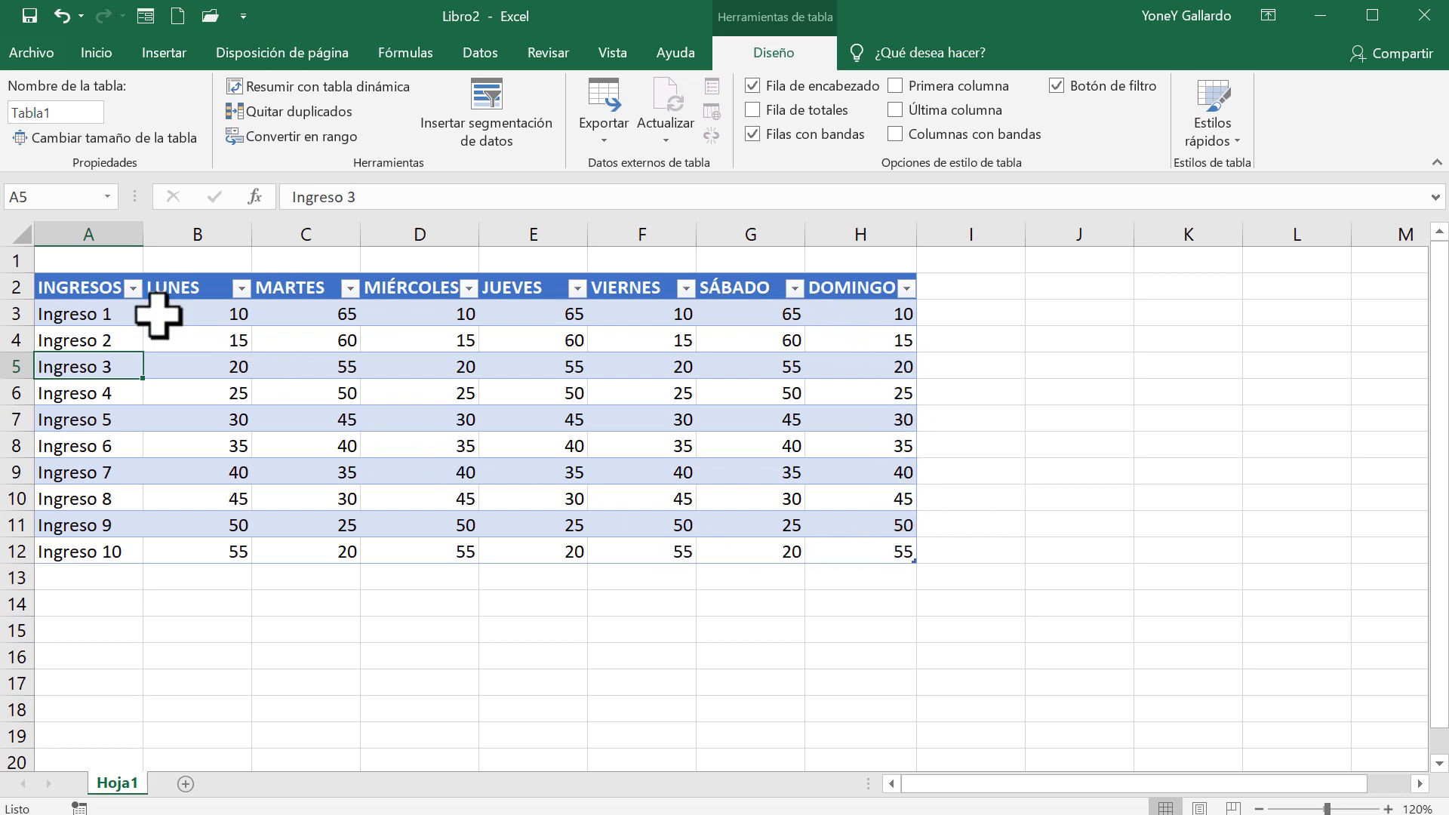
left_click(73, 286)
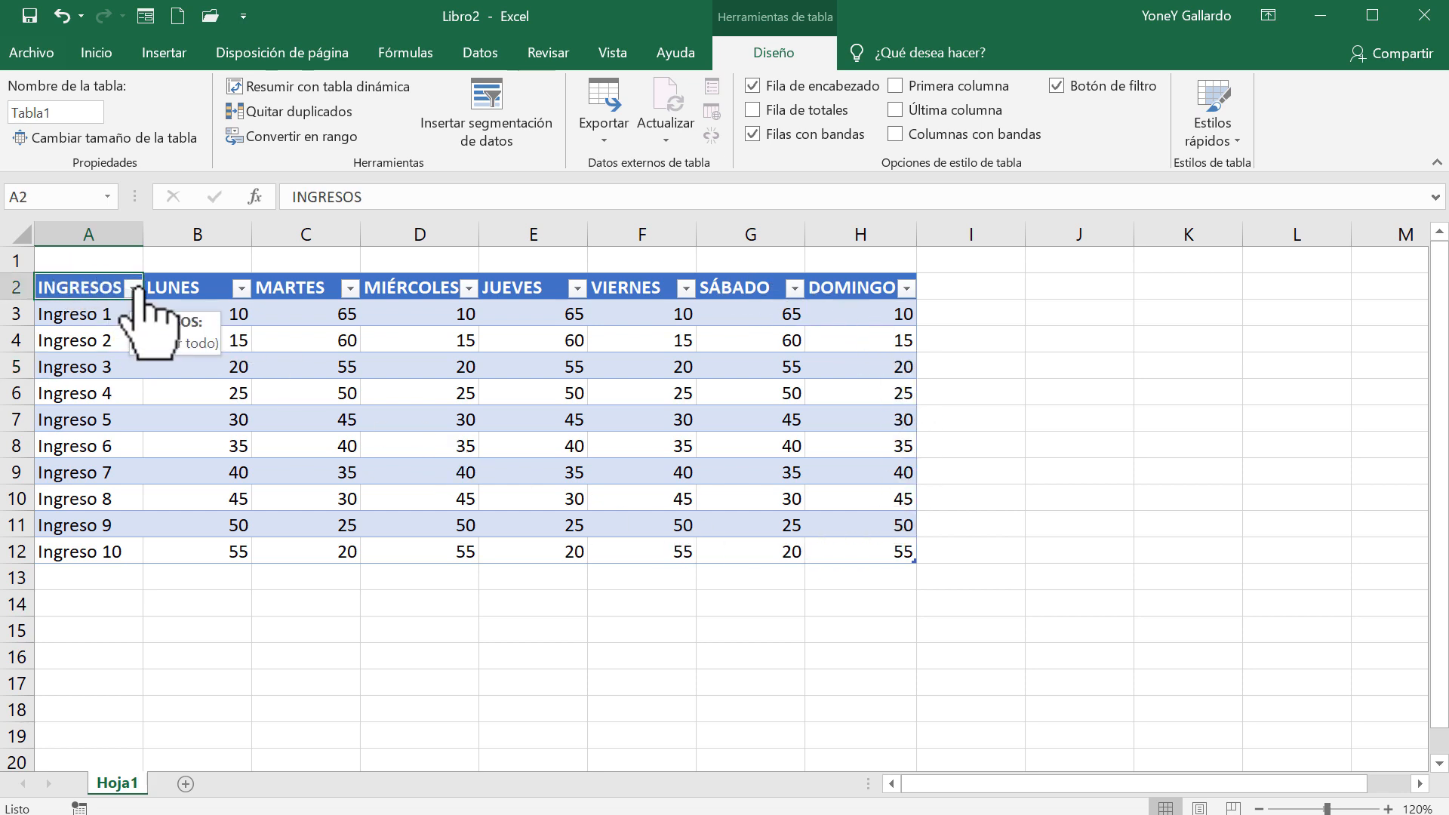
left_click(134, 288)
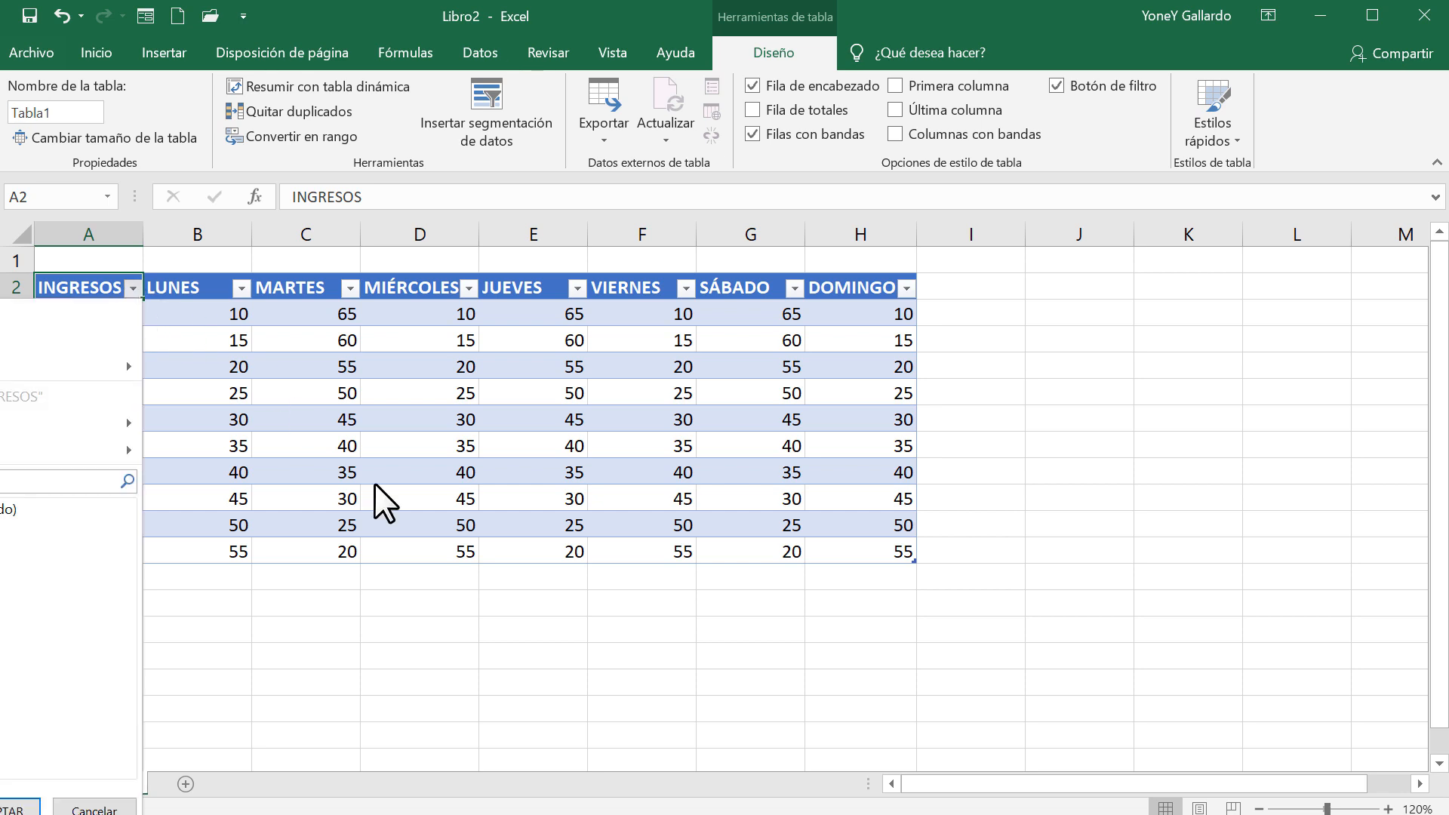
Insert two blank columns before the INGRESOS column so that the table starts in column C
left_click(83, 234)
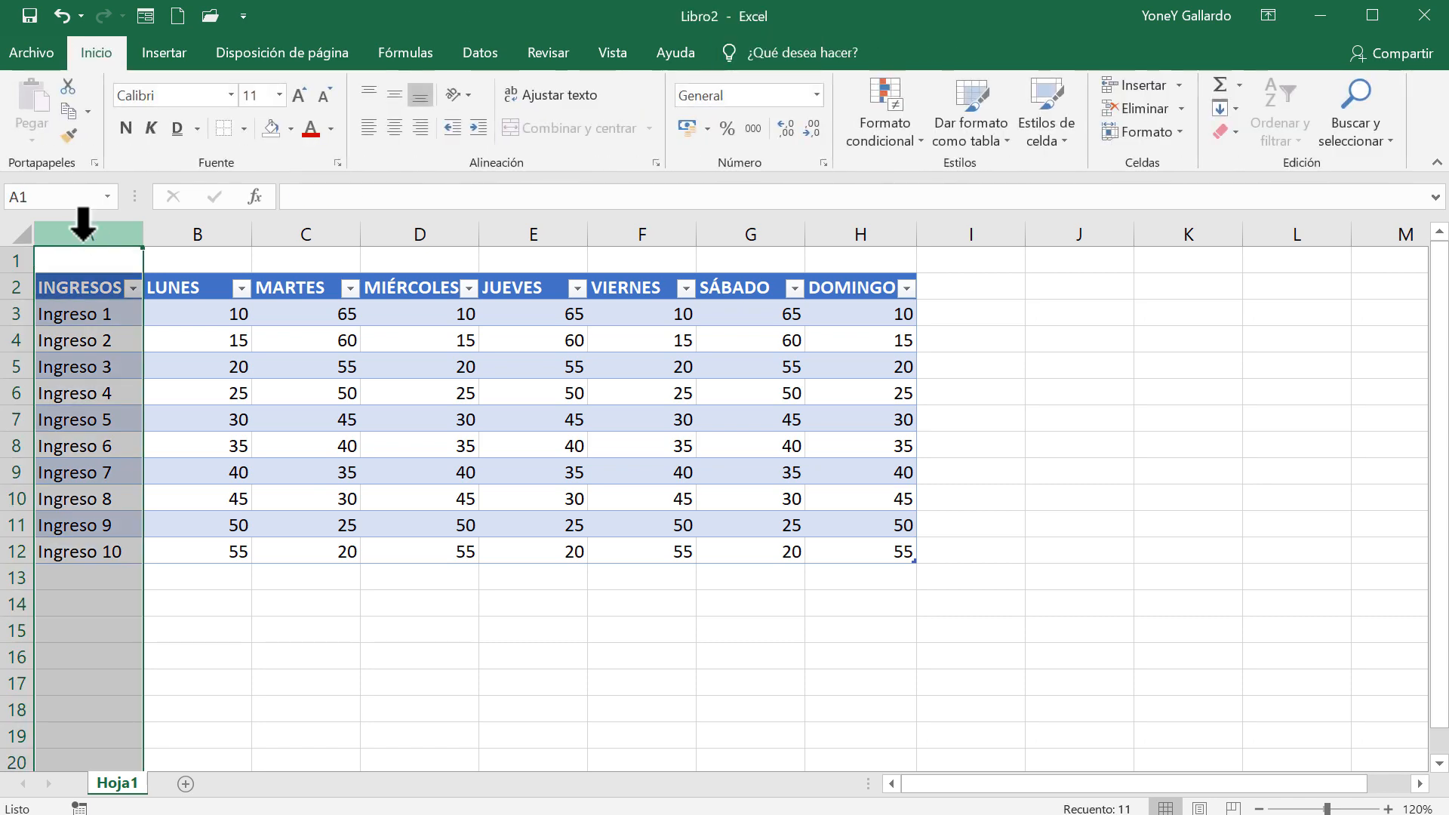
right_click(83, 239)
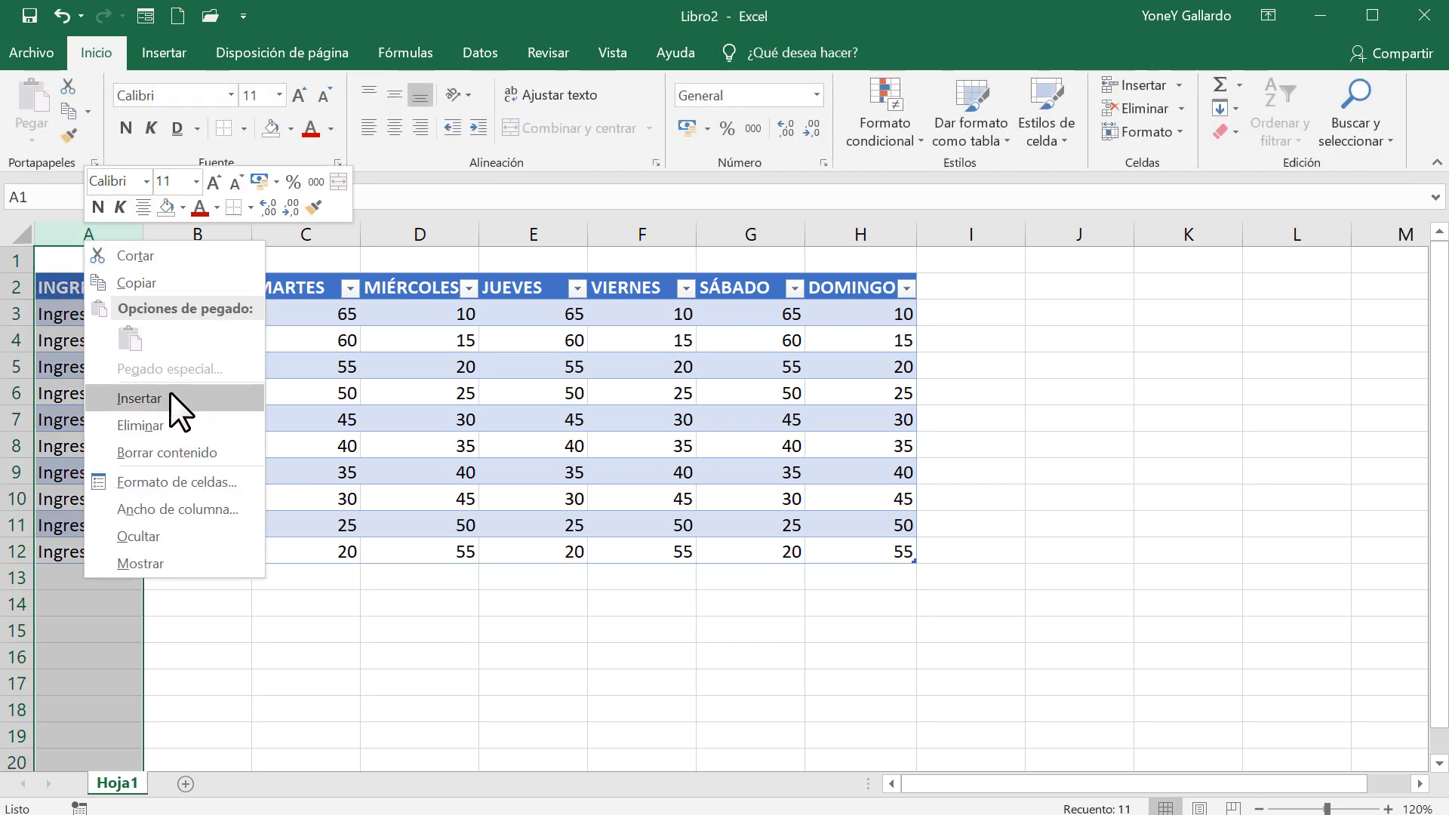
left_click(170, 397)
right_click(101, 241)
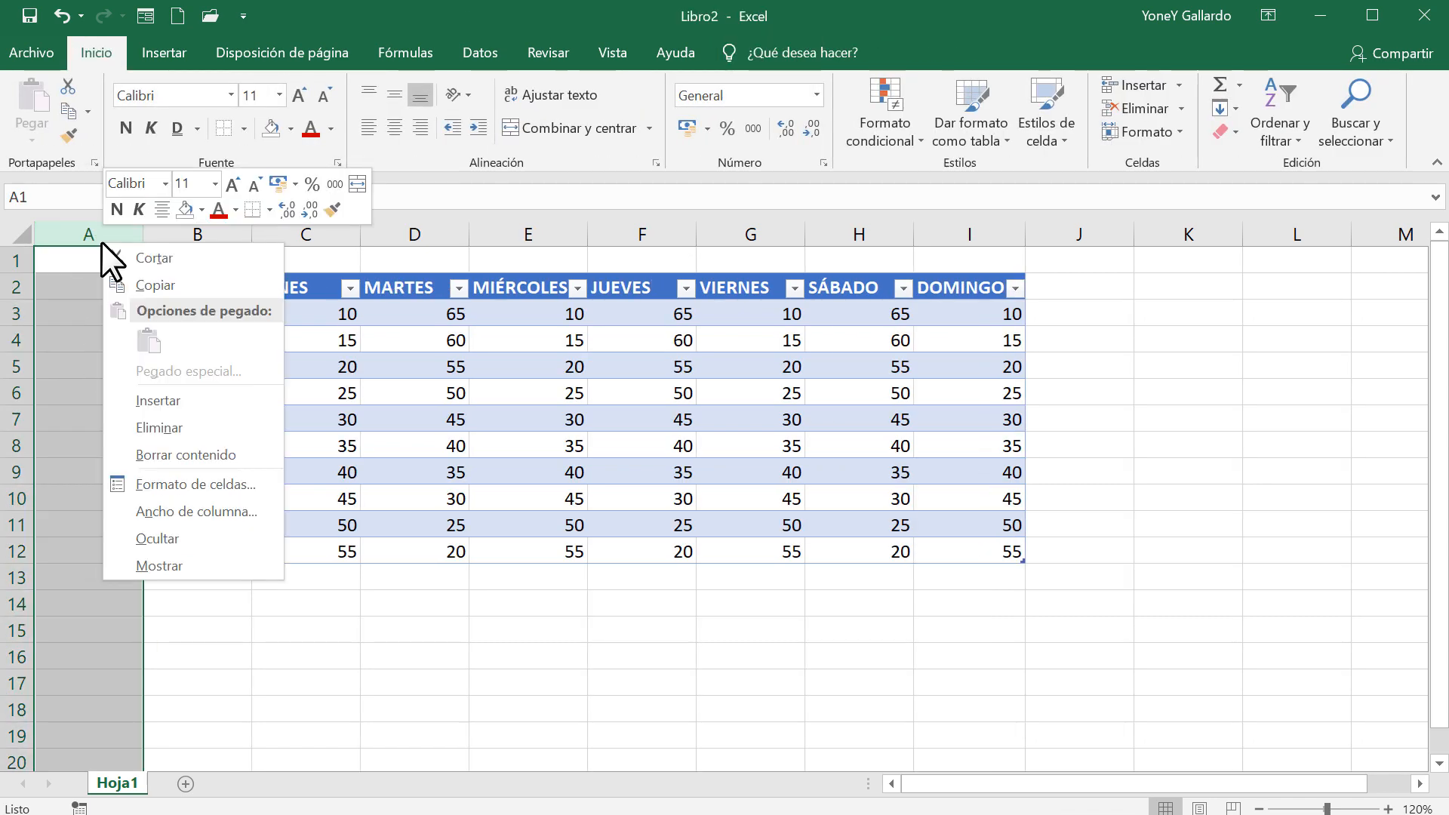
left_click(154, 401)
left_click(395, 620)
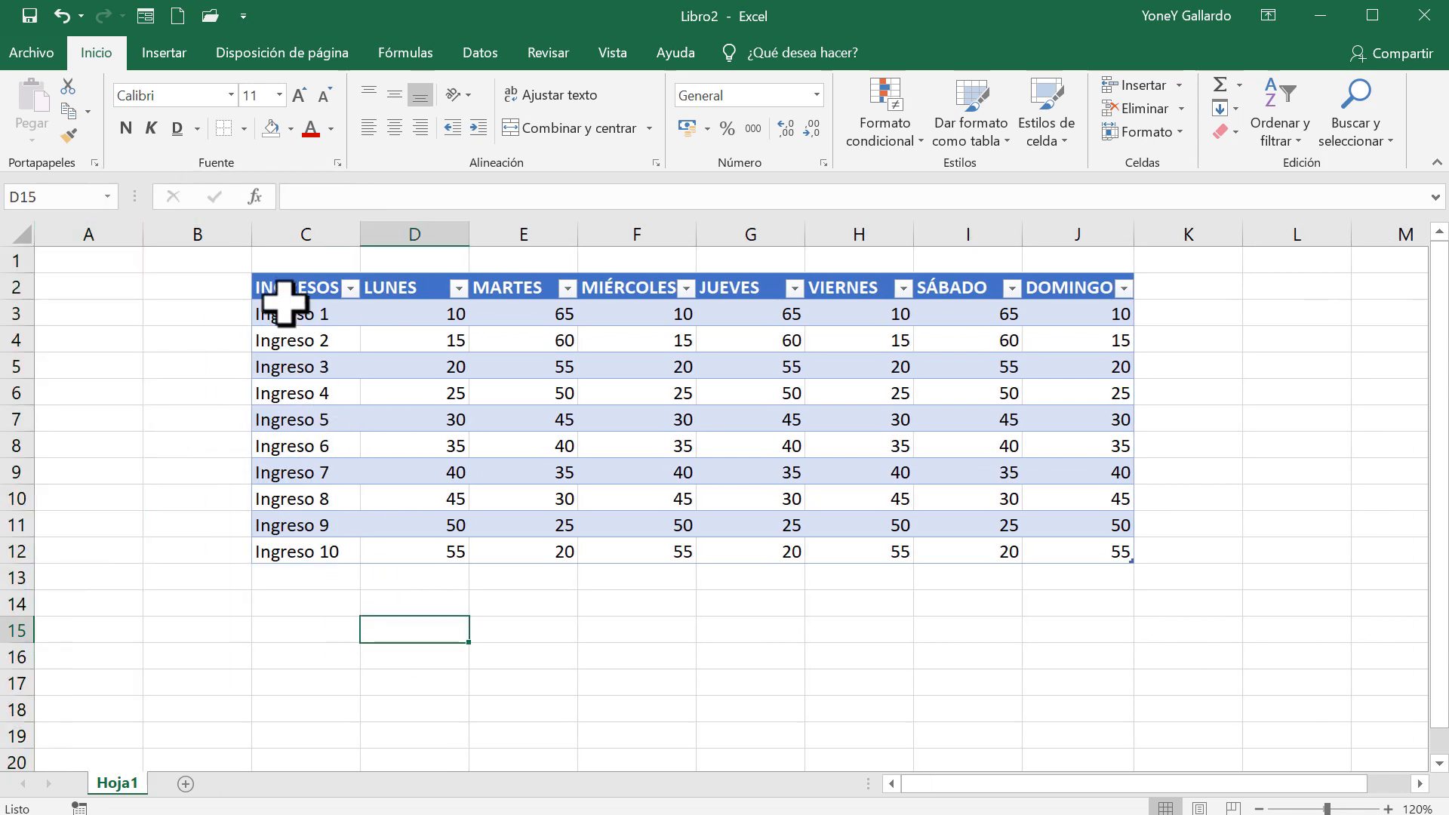
Filter the table's INGRESOS column to show only Ingreso 1, and clear that column's filter again
left_click(350, 288)
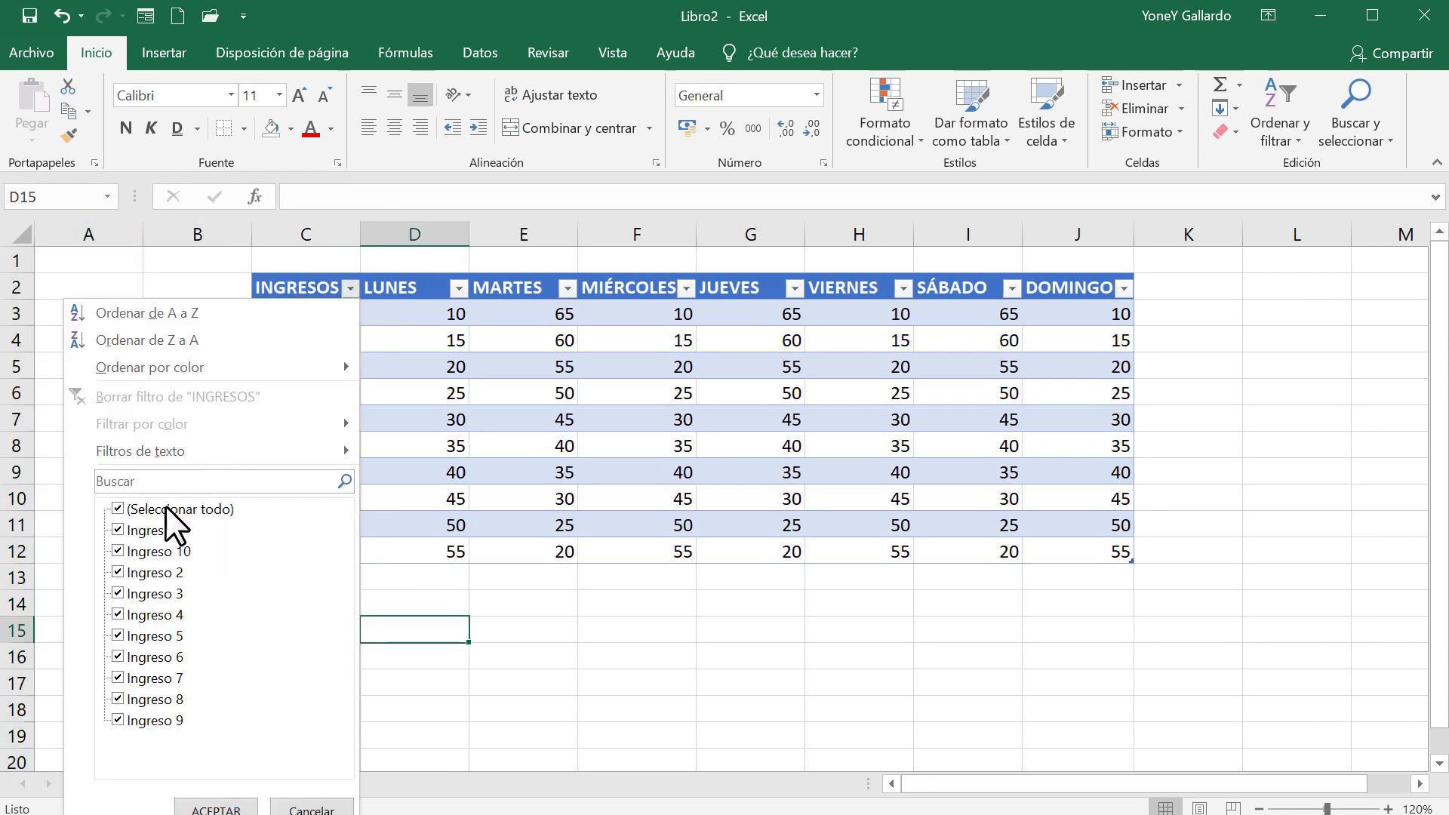
left_click(117, 508)
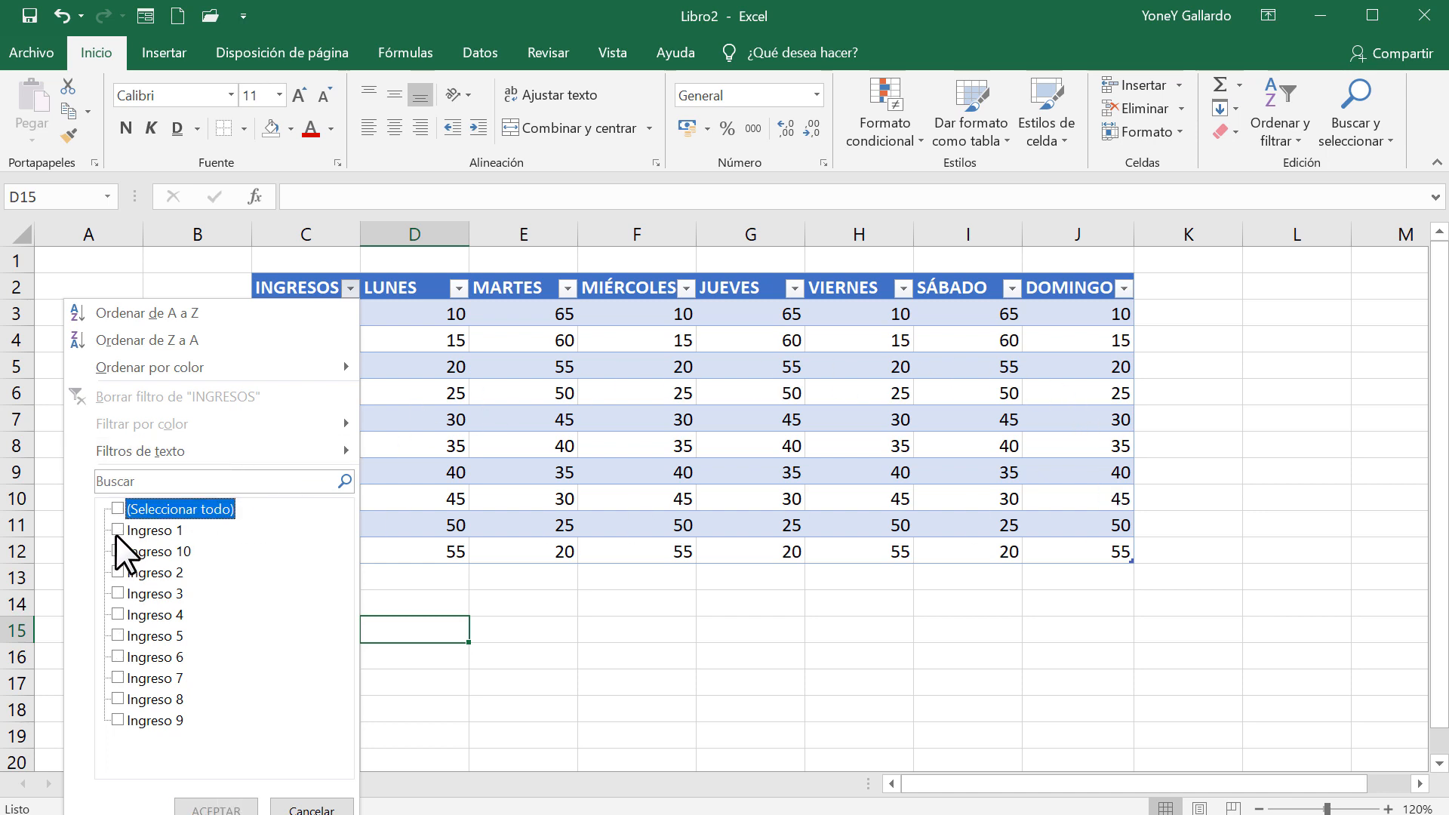
left_click(119, 529)
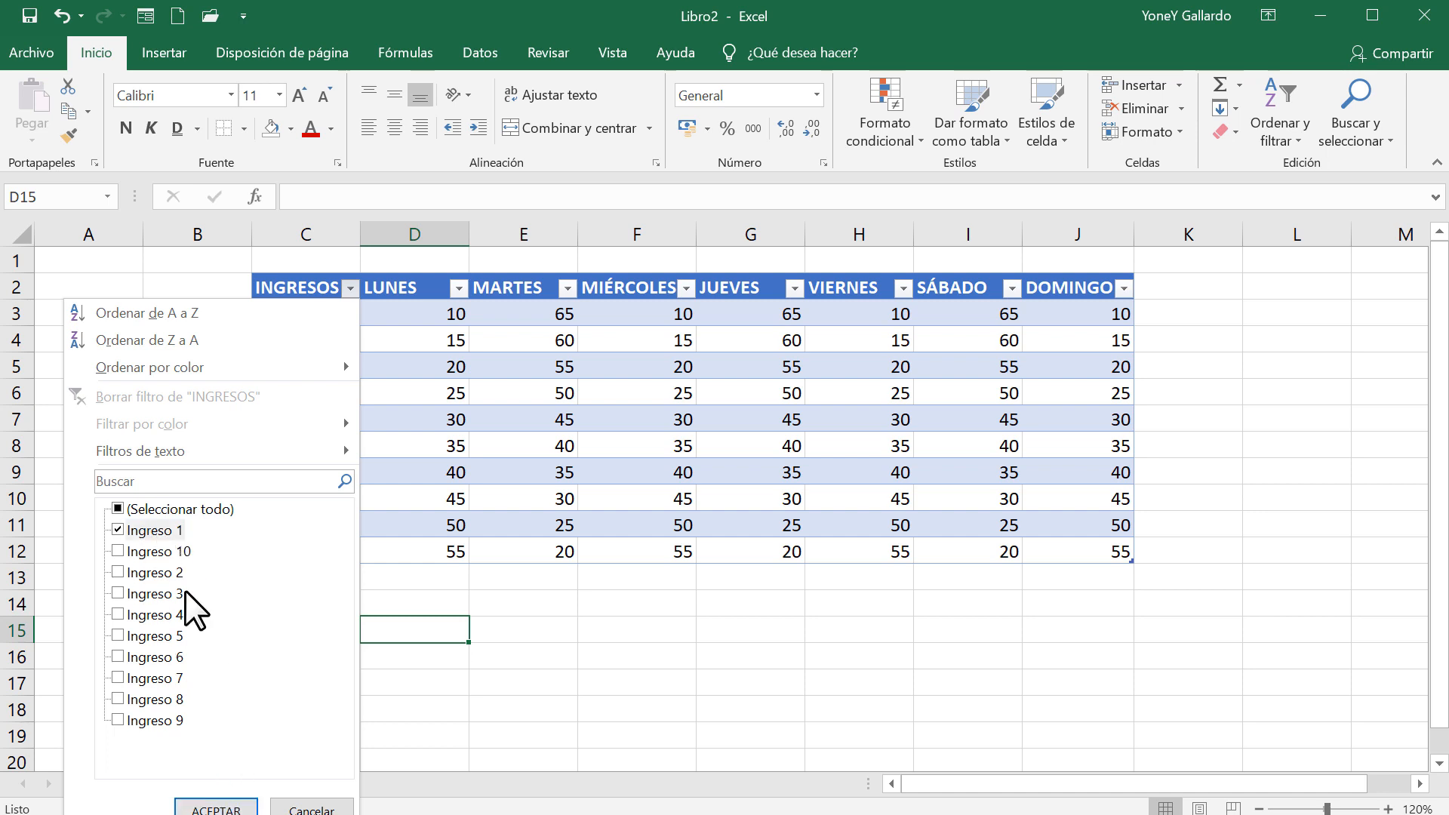
left_click(215, 809)
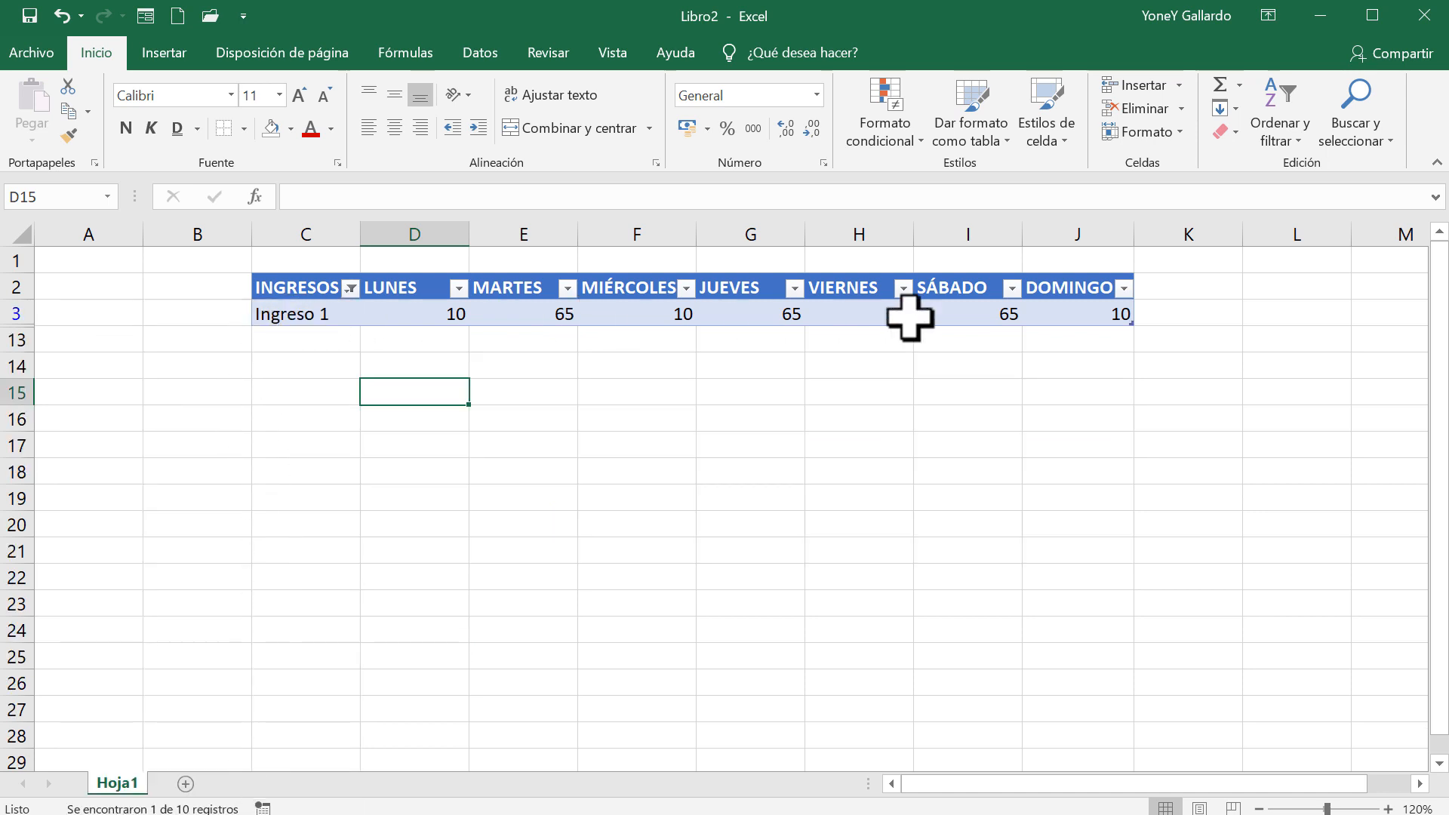
left_click(350, 288)
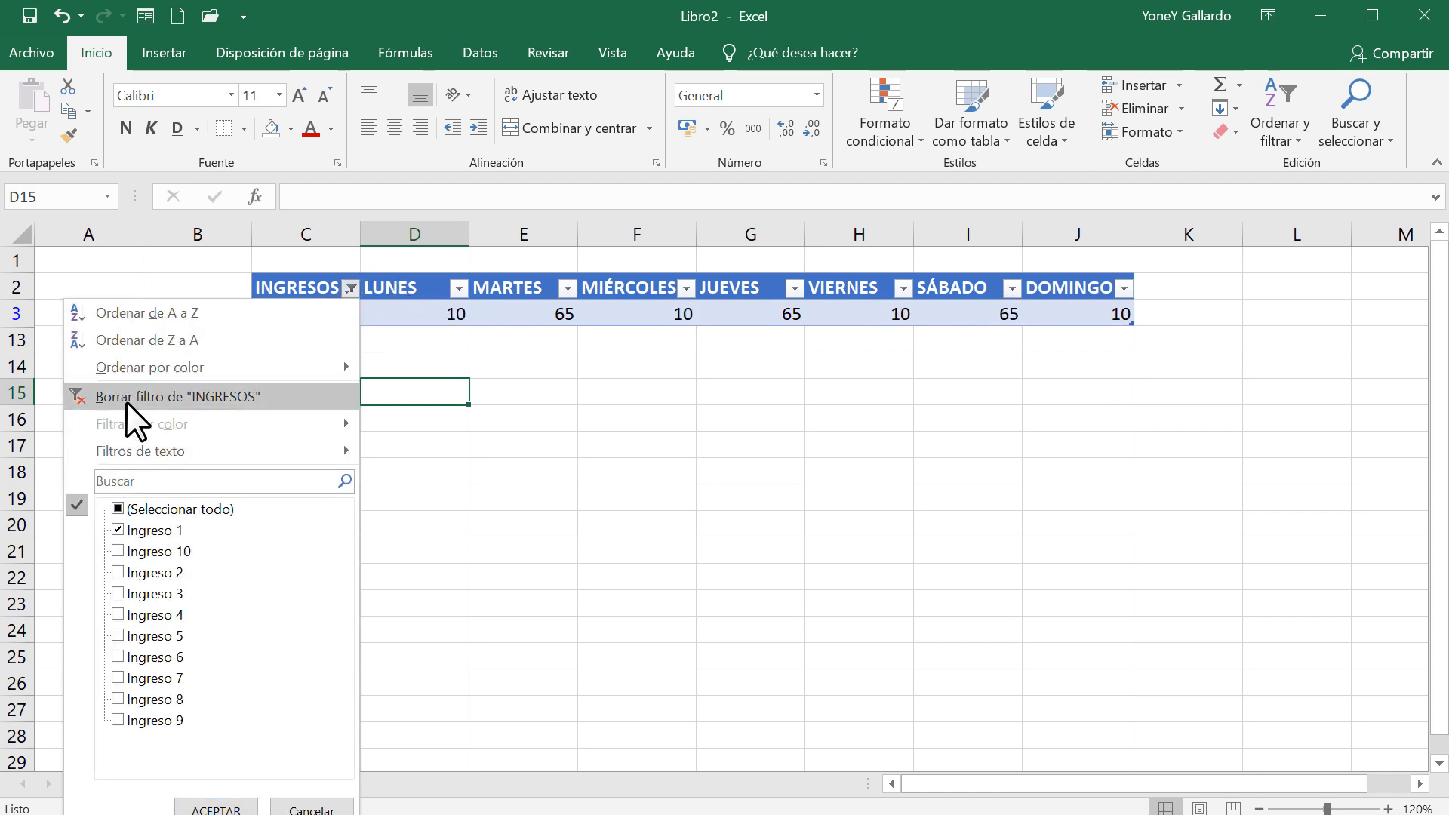
left_click(198, 395)
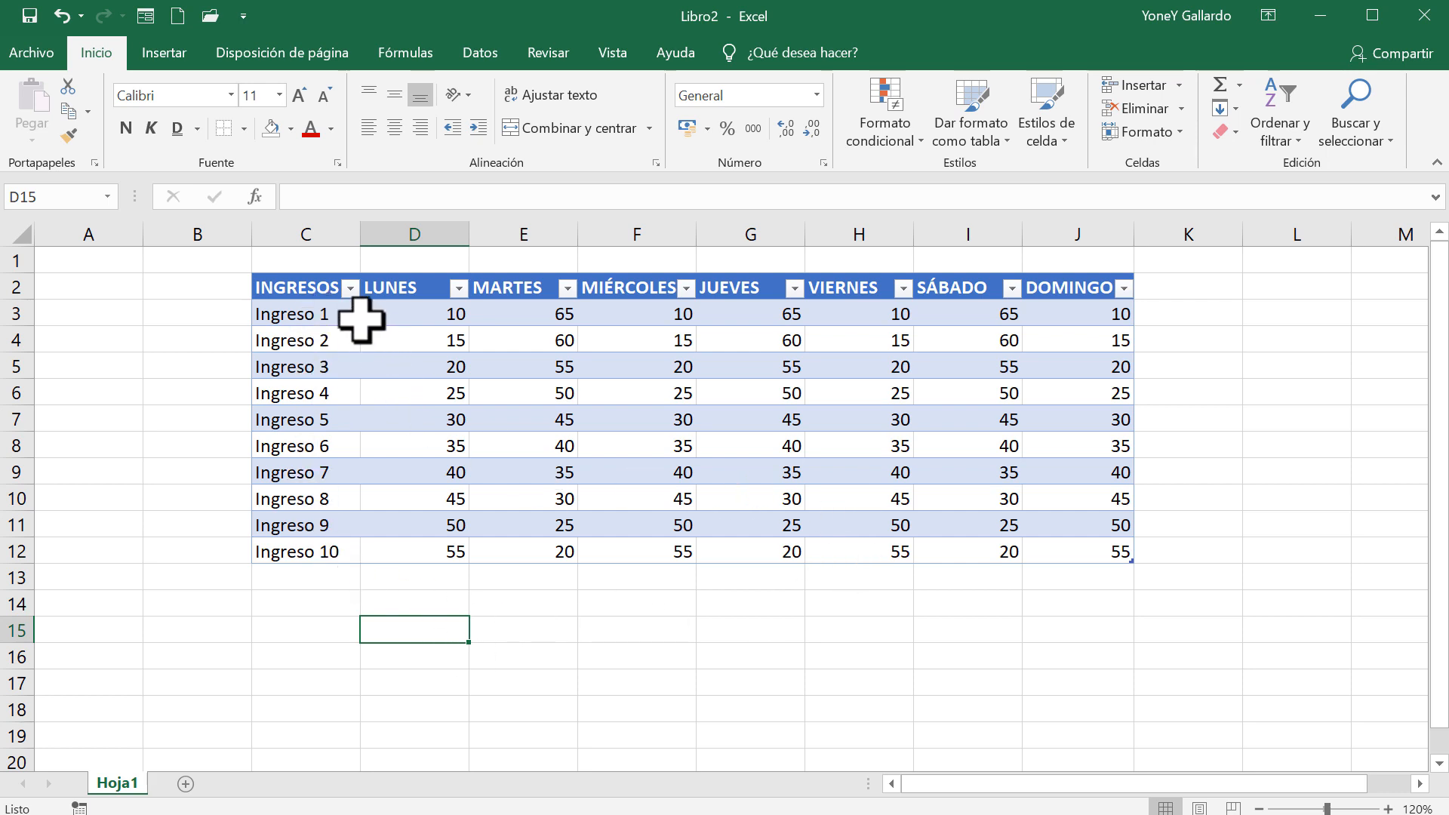
Filter the table's LUNES column to show only the value 10, and restore all of its values
left_click(459, 288)
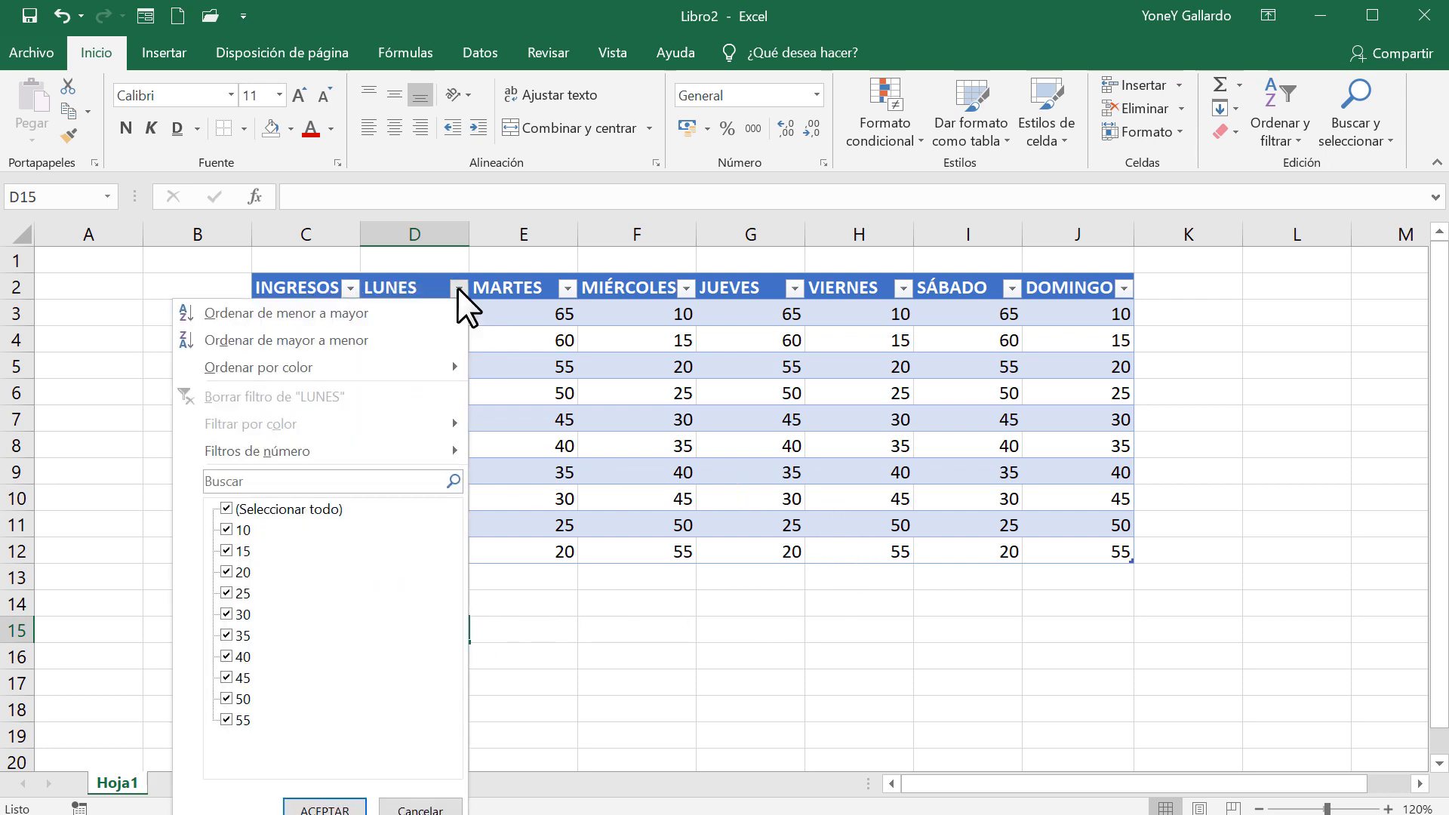
left_click(226, 509)
left_click(225, 530)
left_click(308, 811)
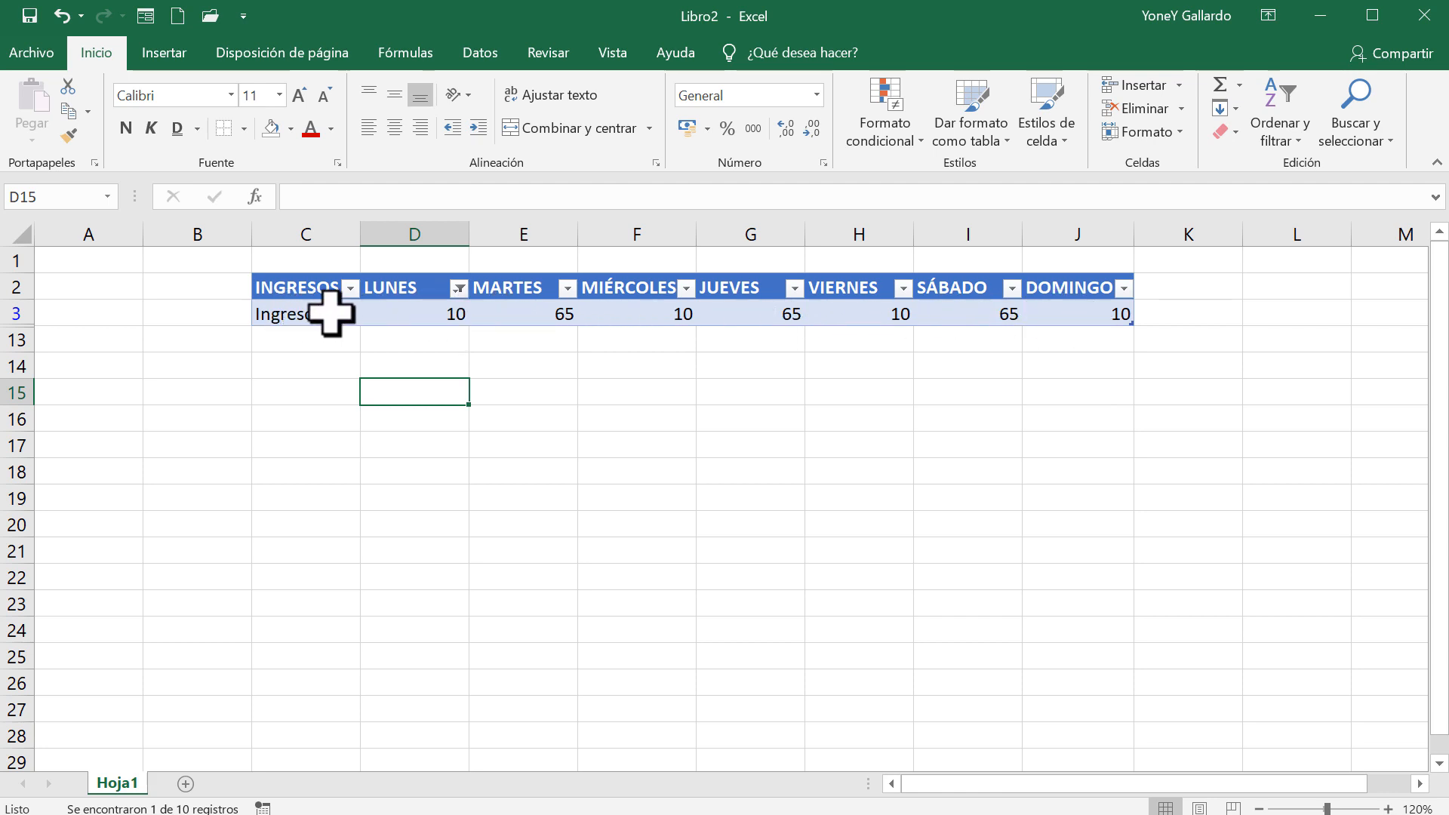
left_click(458, 289)
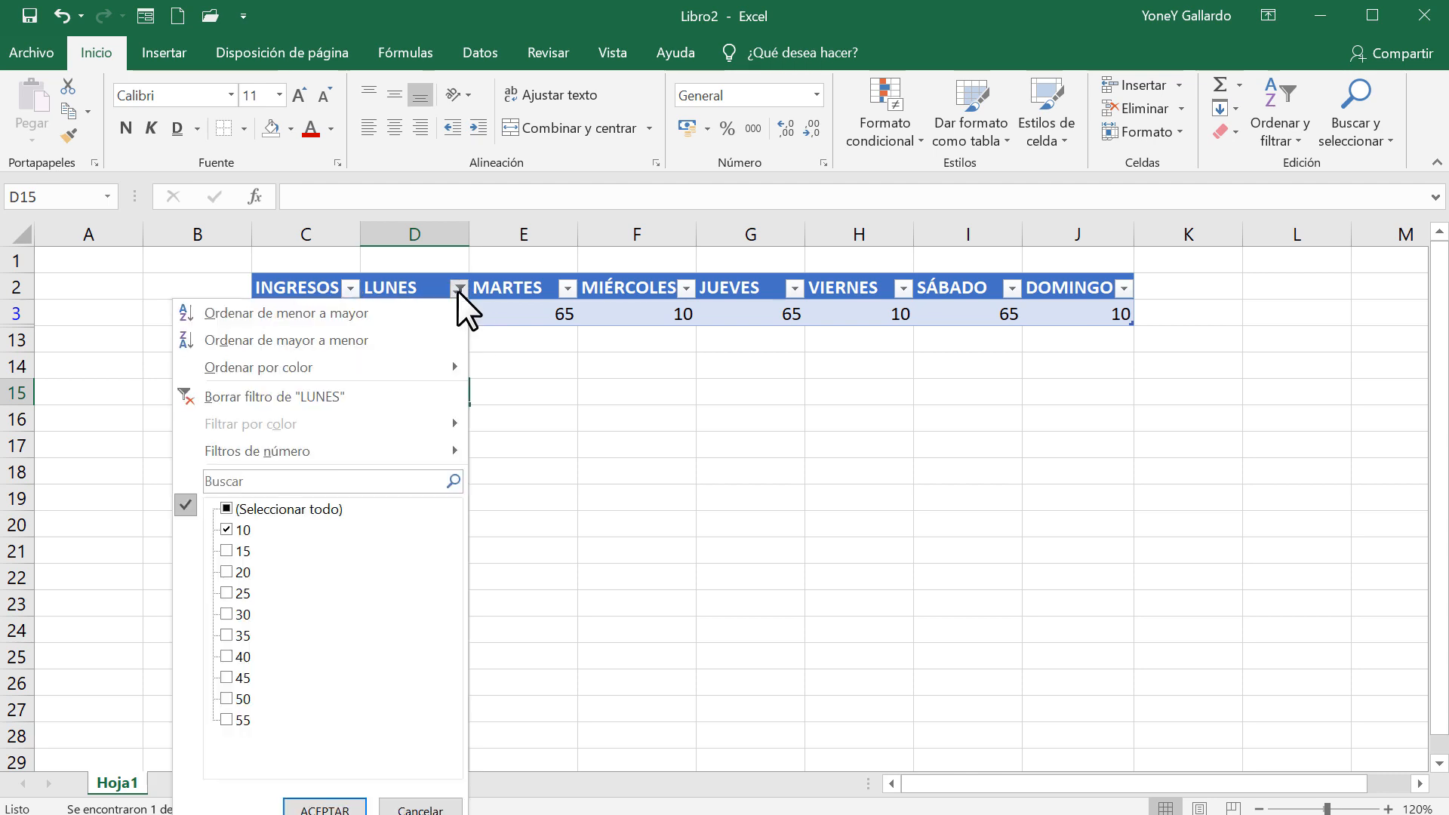
left_click(282, 508)
left_click(323, 808)
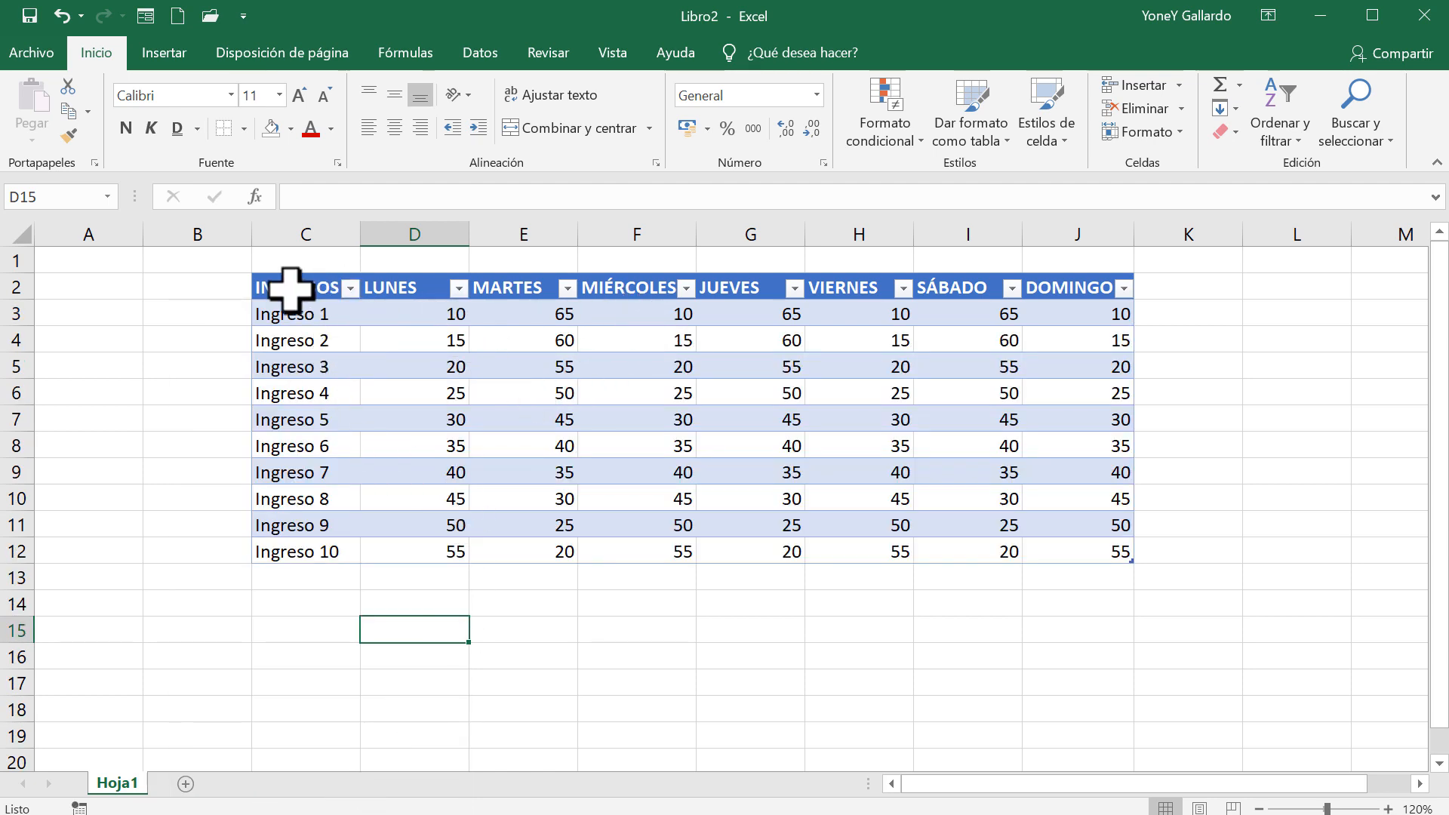
Review the filter values of the INGRESOS column and close the list without changing anything
left_click(348, 289)
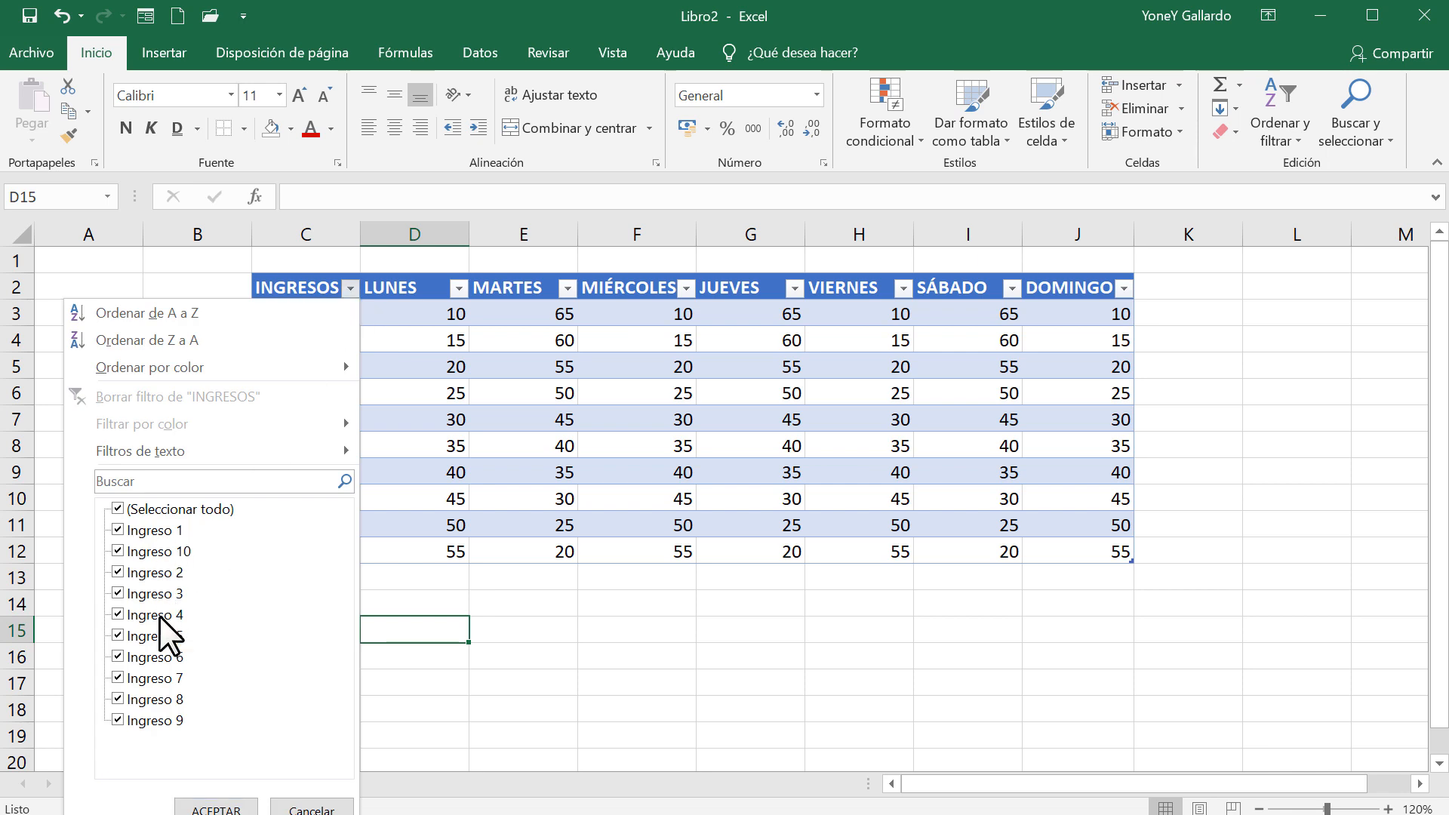
left_click(314, 808)
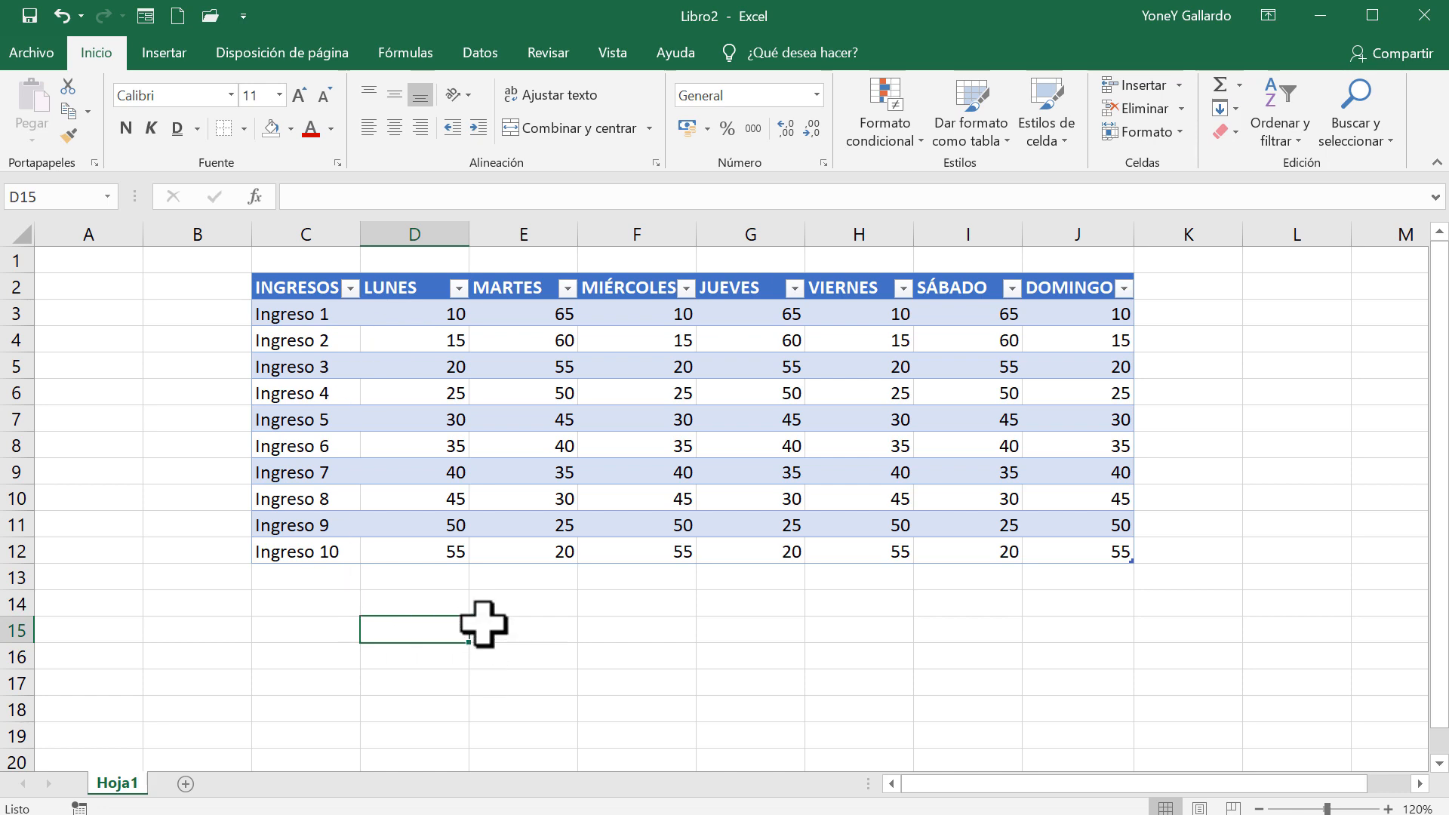
Compare the contextual tools offered for cells inside the table (C3, D3) with those for the empty cell A4
left_click(303, 314)
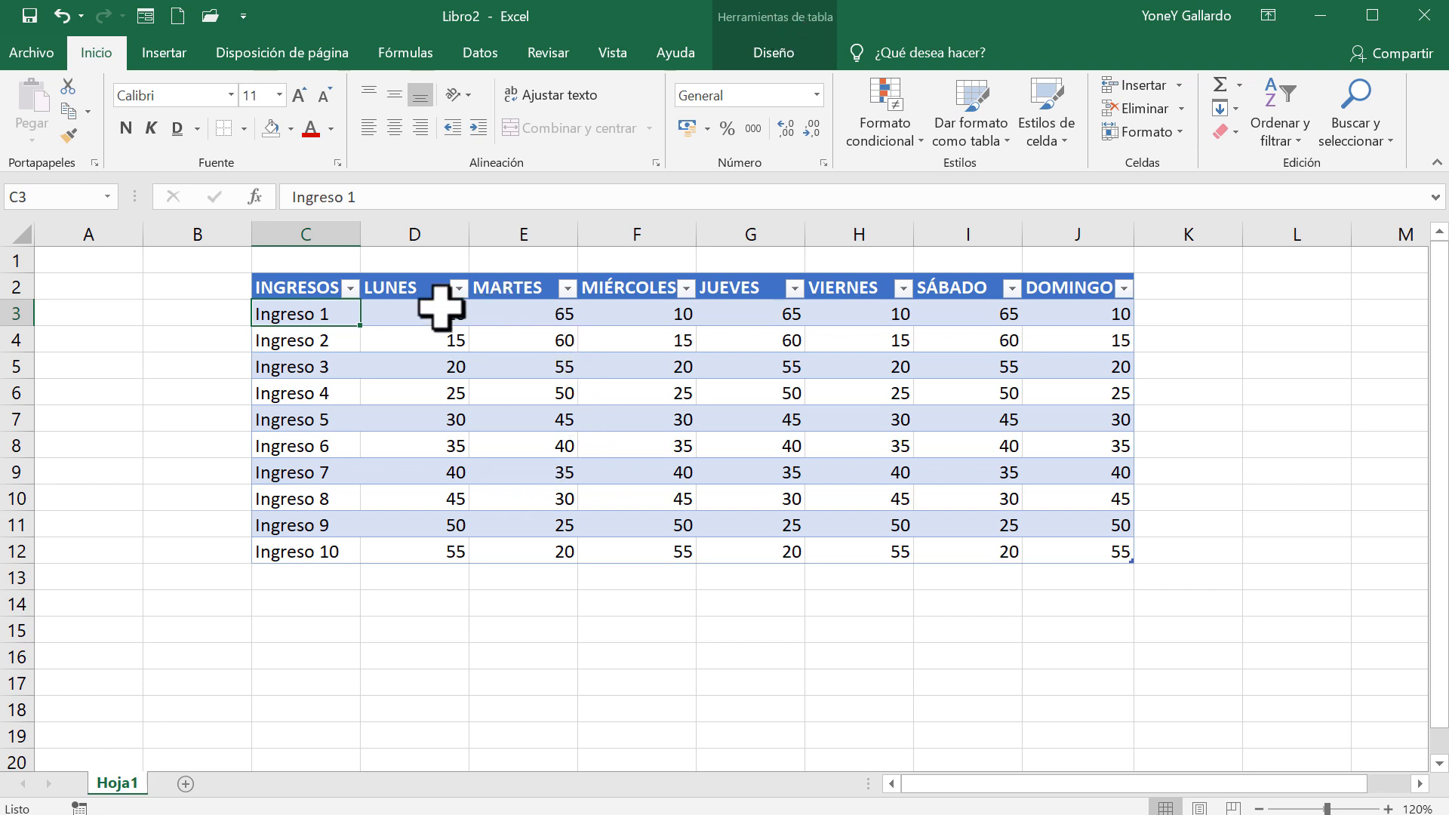
left_click(92, 332)
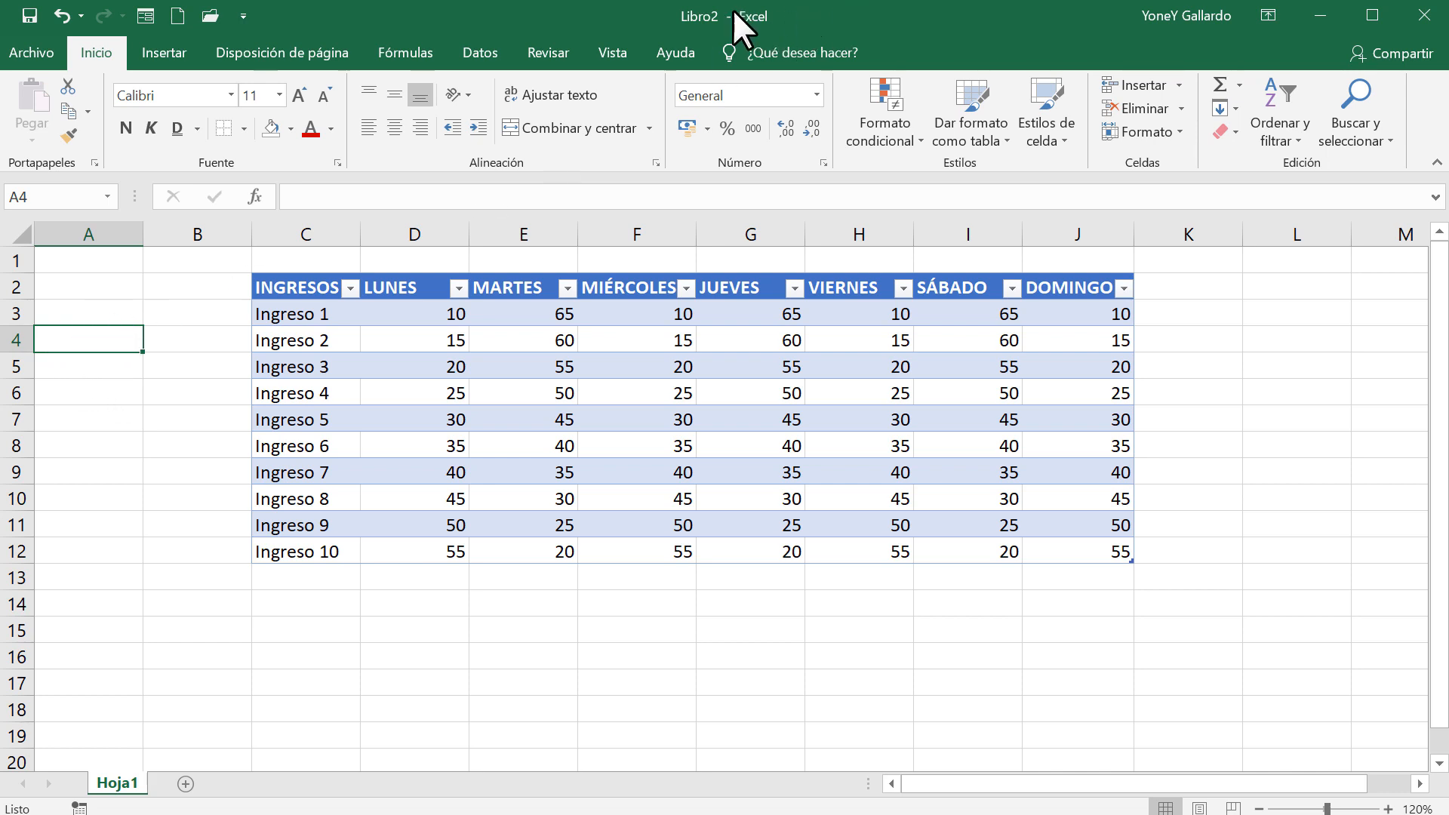
left_click(413, 317)
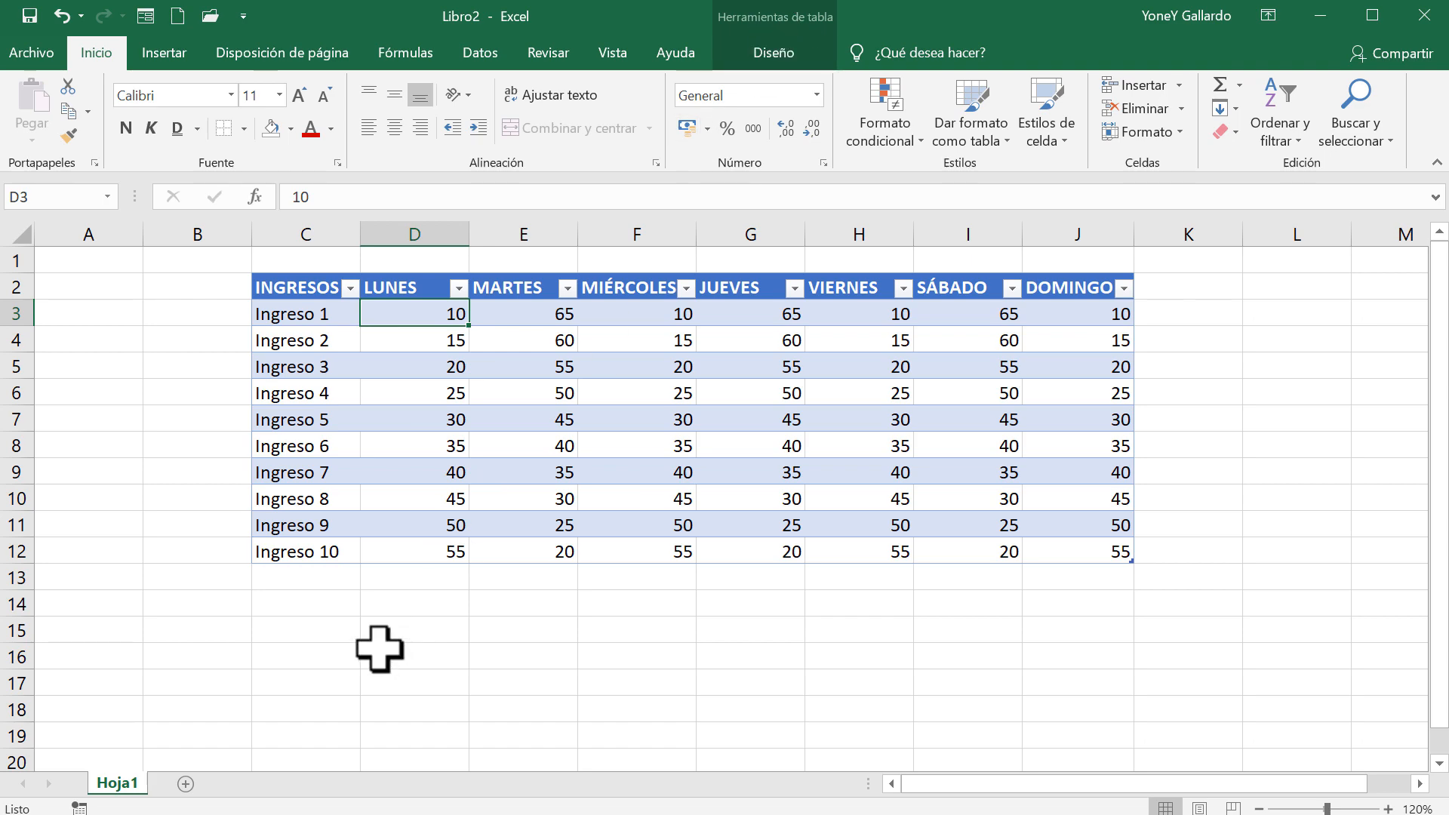
Add a new worksheet and insert the picture 001.jpg from the Imágenes folder at cell D4
left_click(185, 784)
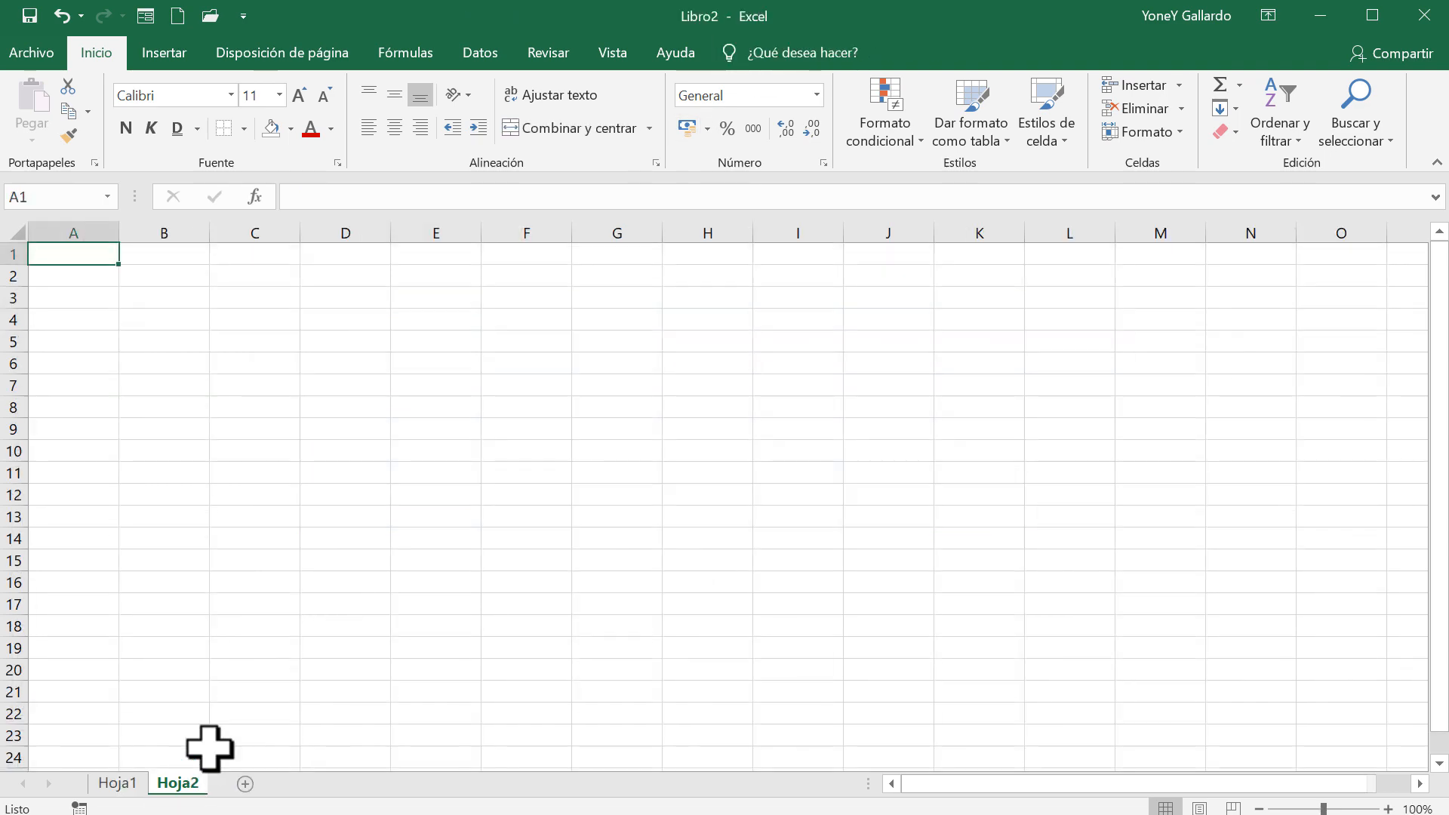
left_click(333, 317)
left_click(154, 54)
left_click(280, 137)
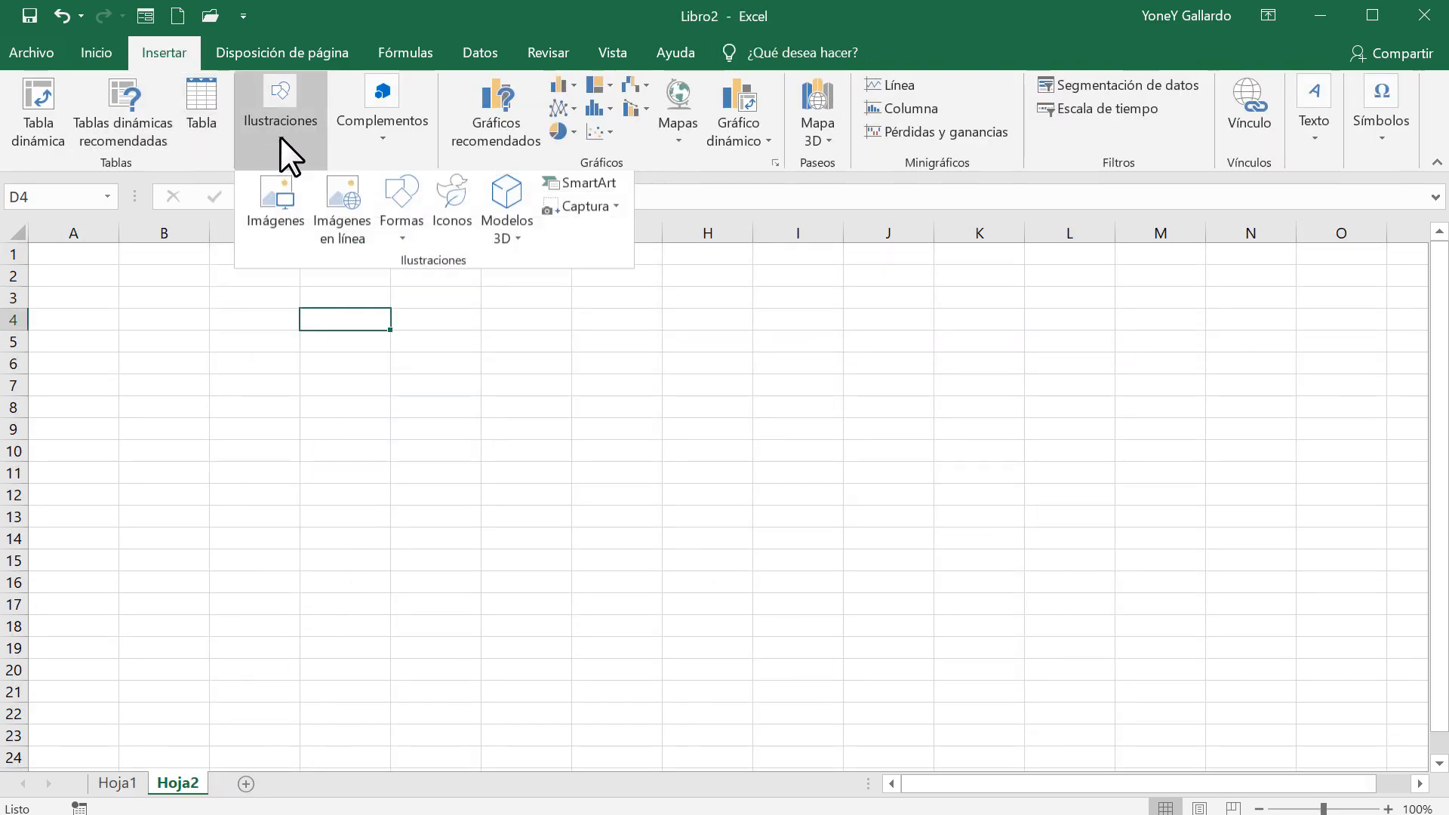
left_click(288, 246)
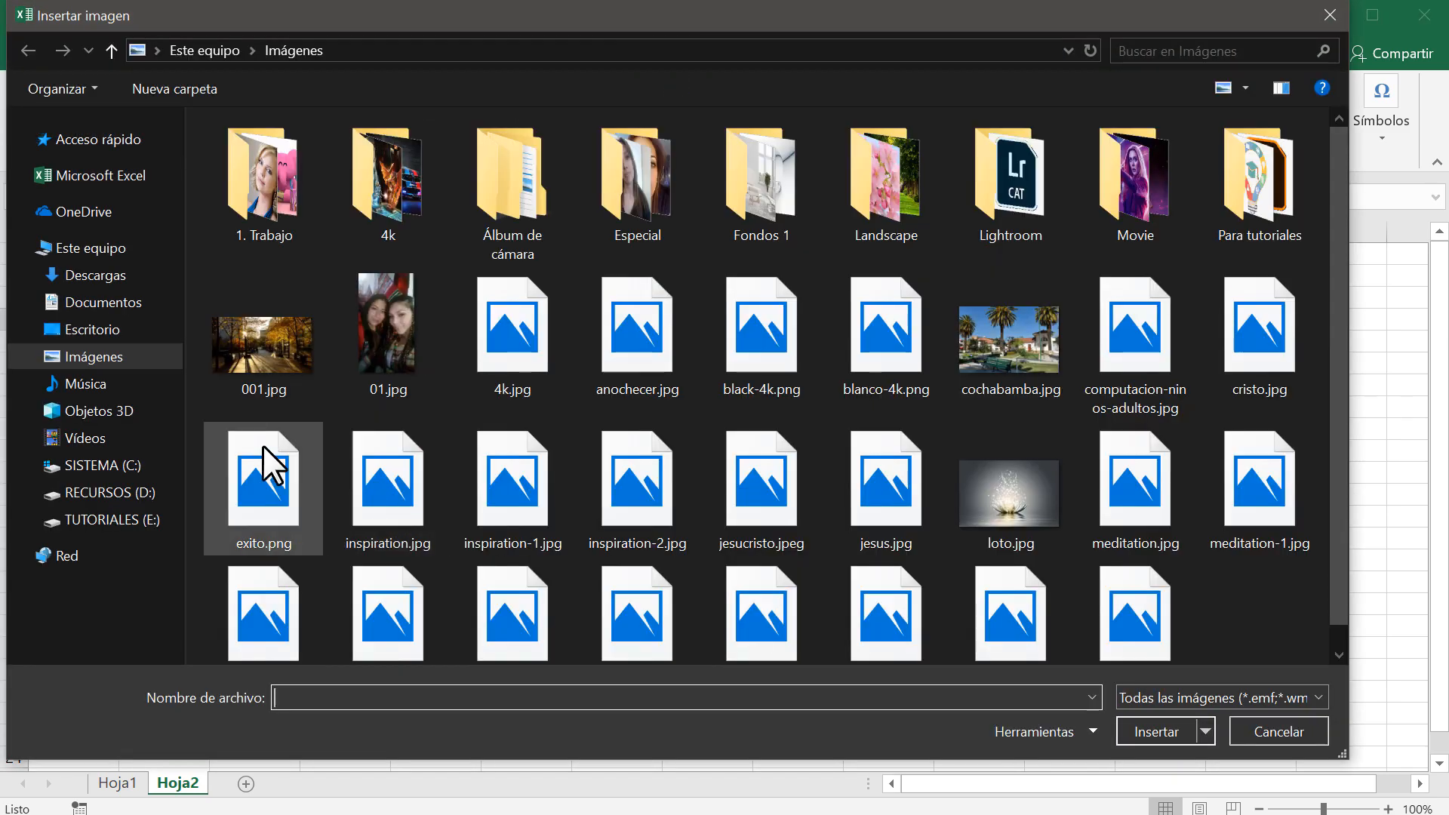
left_click(278, 344)
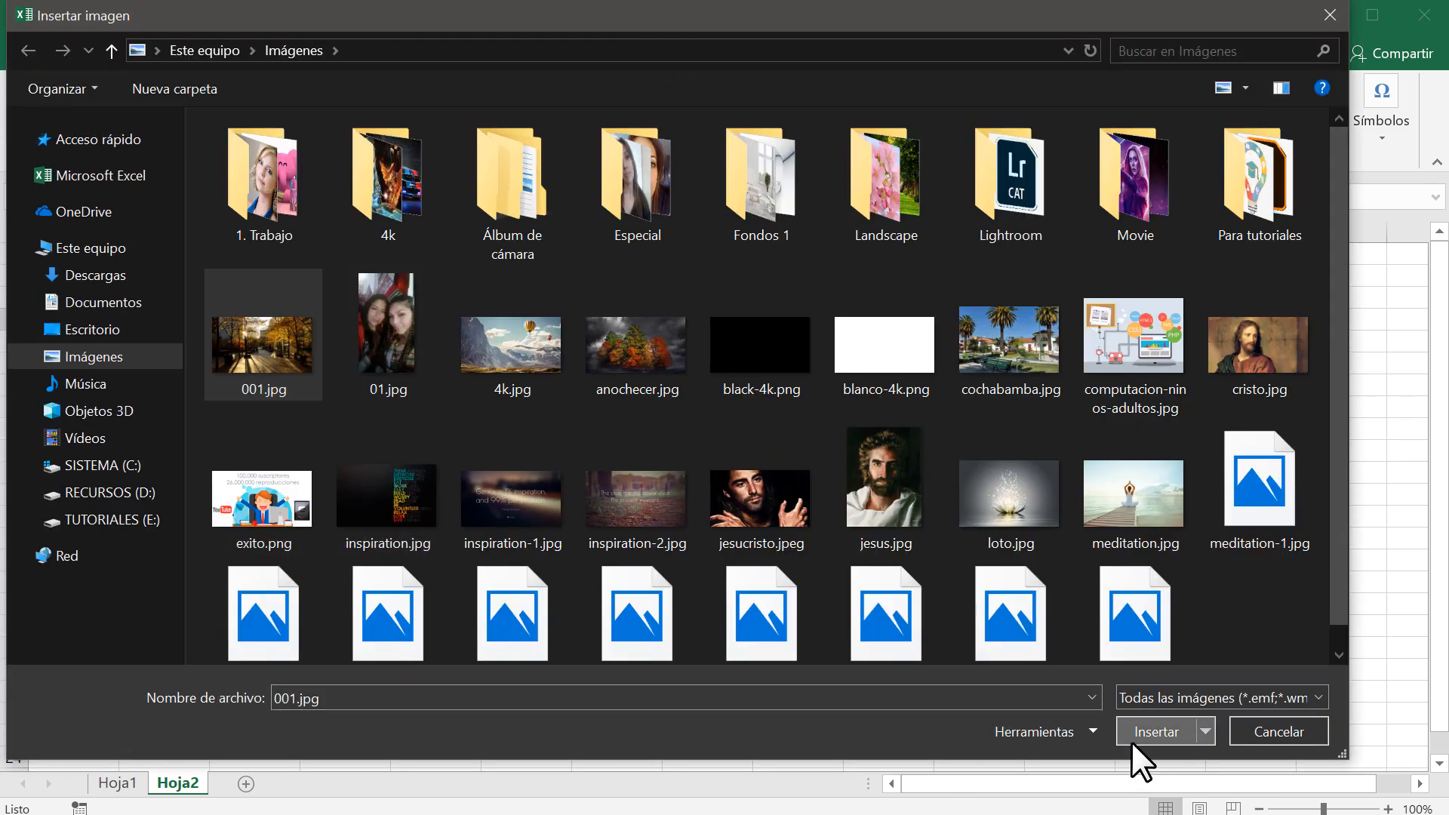
left_click(1143, 736)
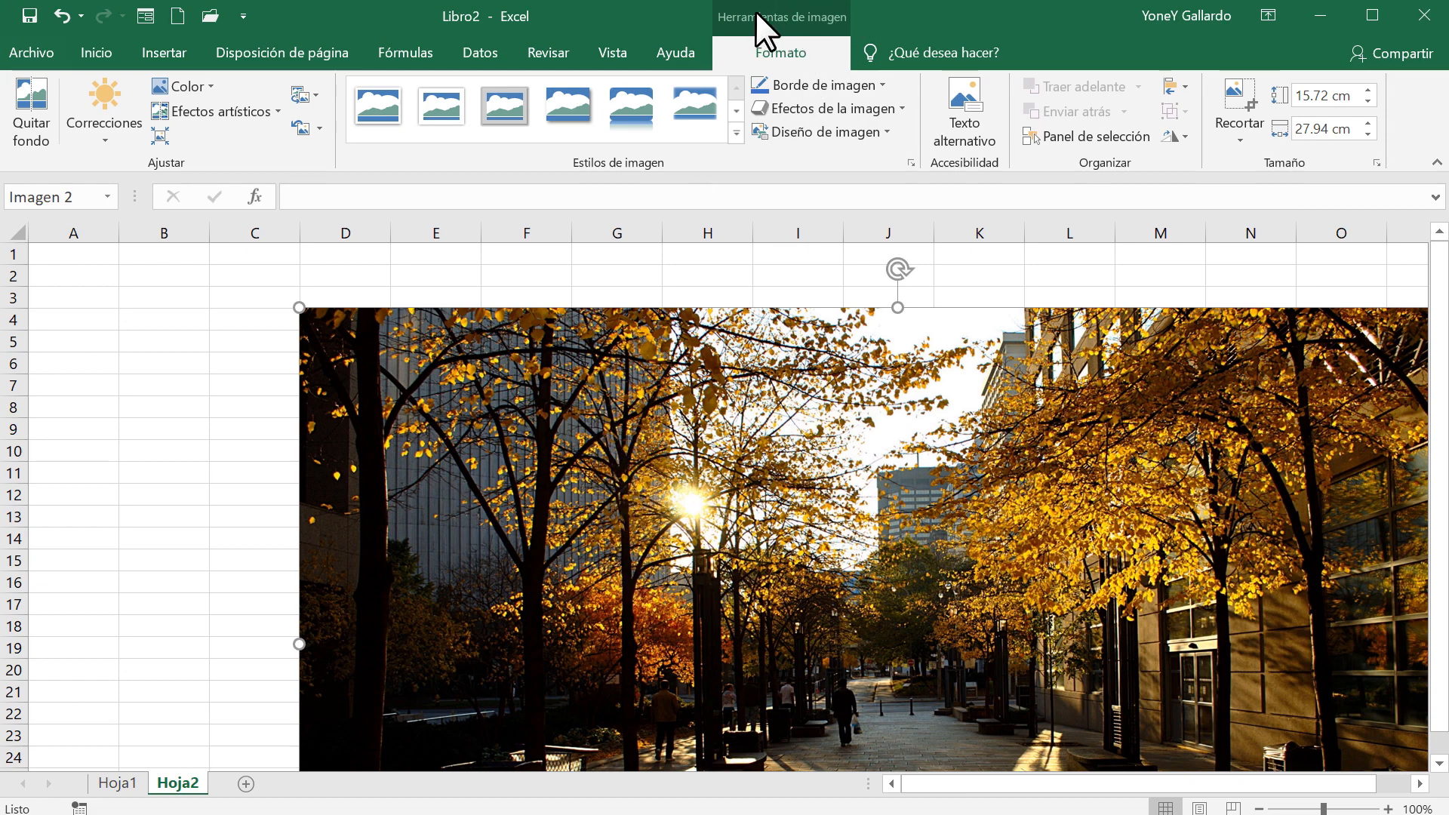
Insert a Ciclo continuo SmartArt graphic from the Ciclos category on Hoja2
left_click(161, 322)
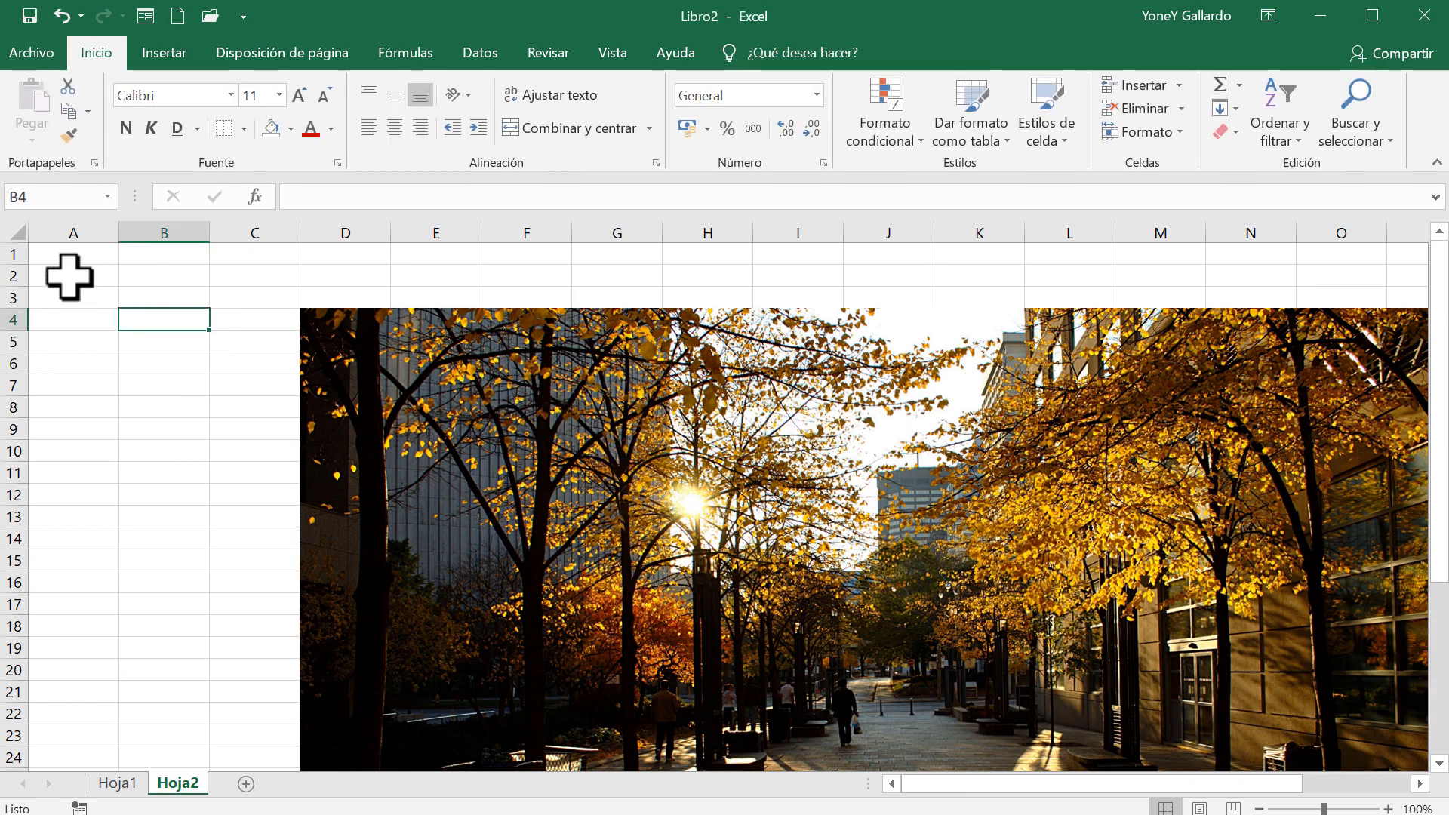
left_click(164, 53)
left_click(292, 134)
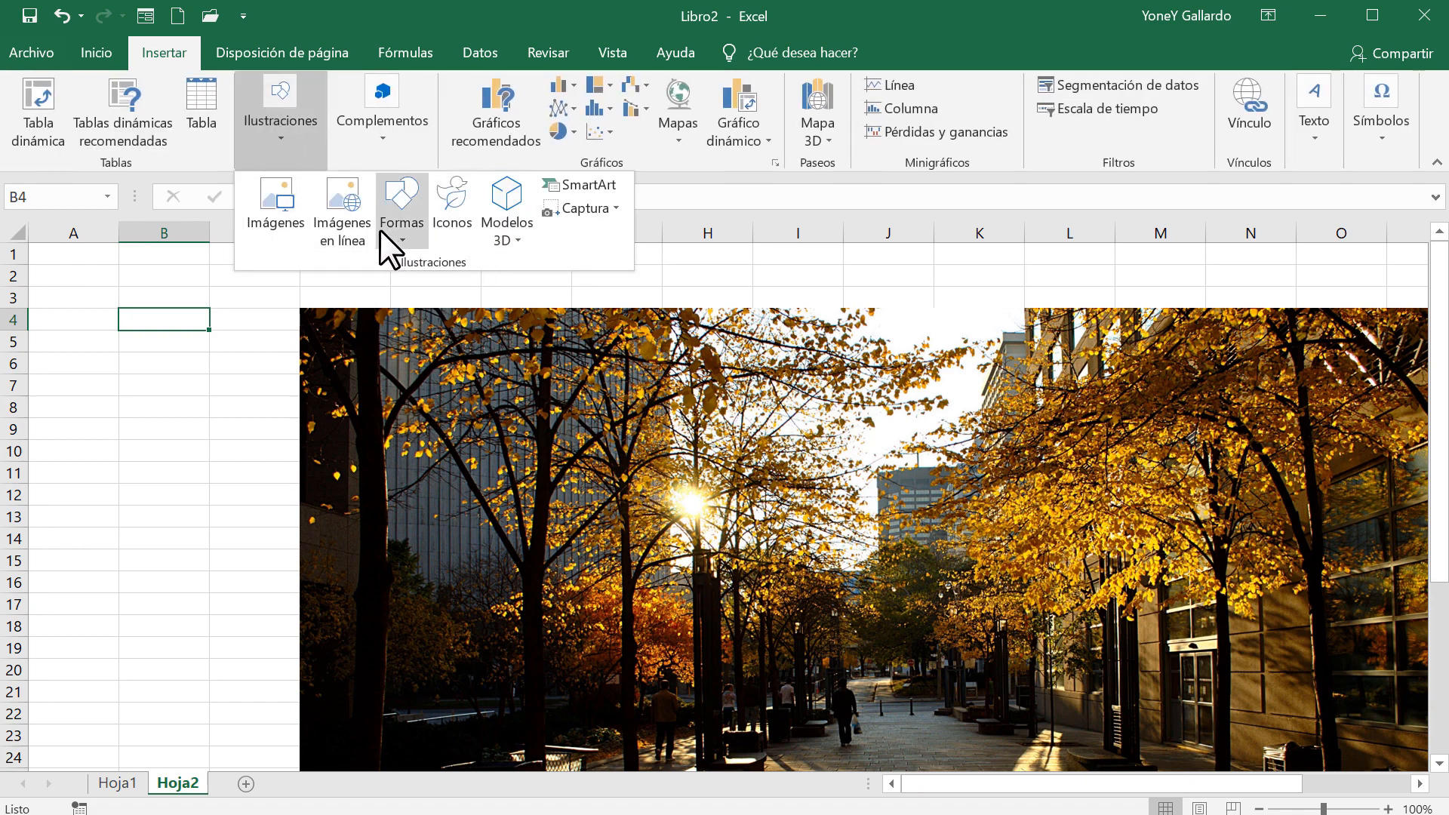
left_click(587, 184)
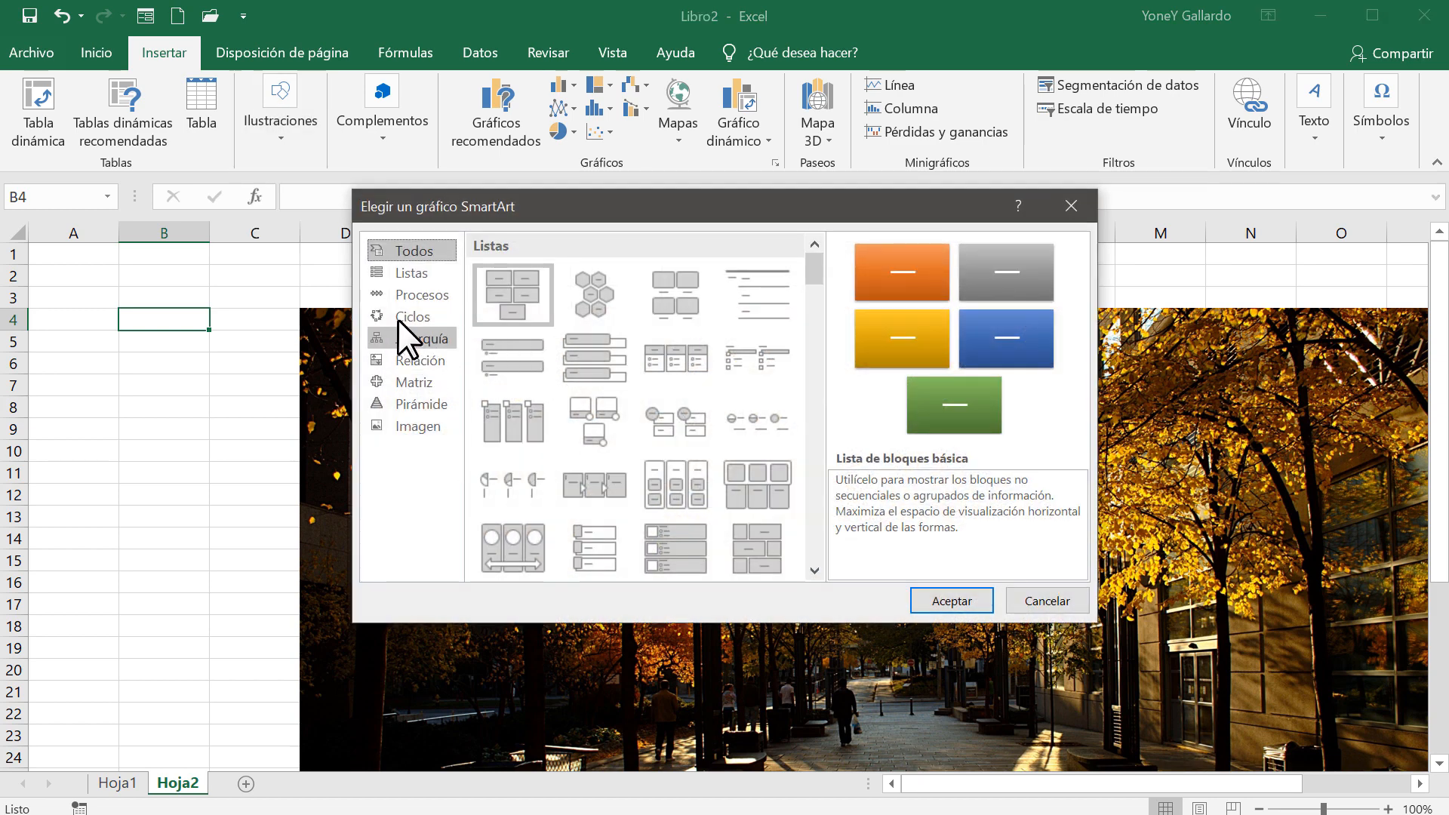
left_click(401, 317)
left_click(515, 341)
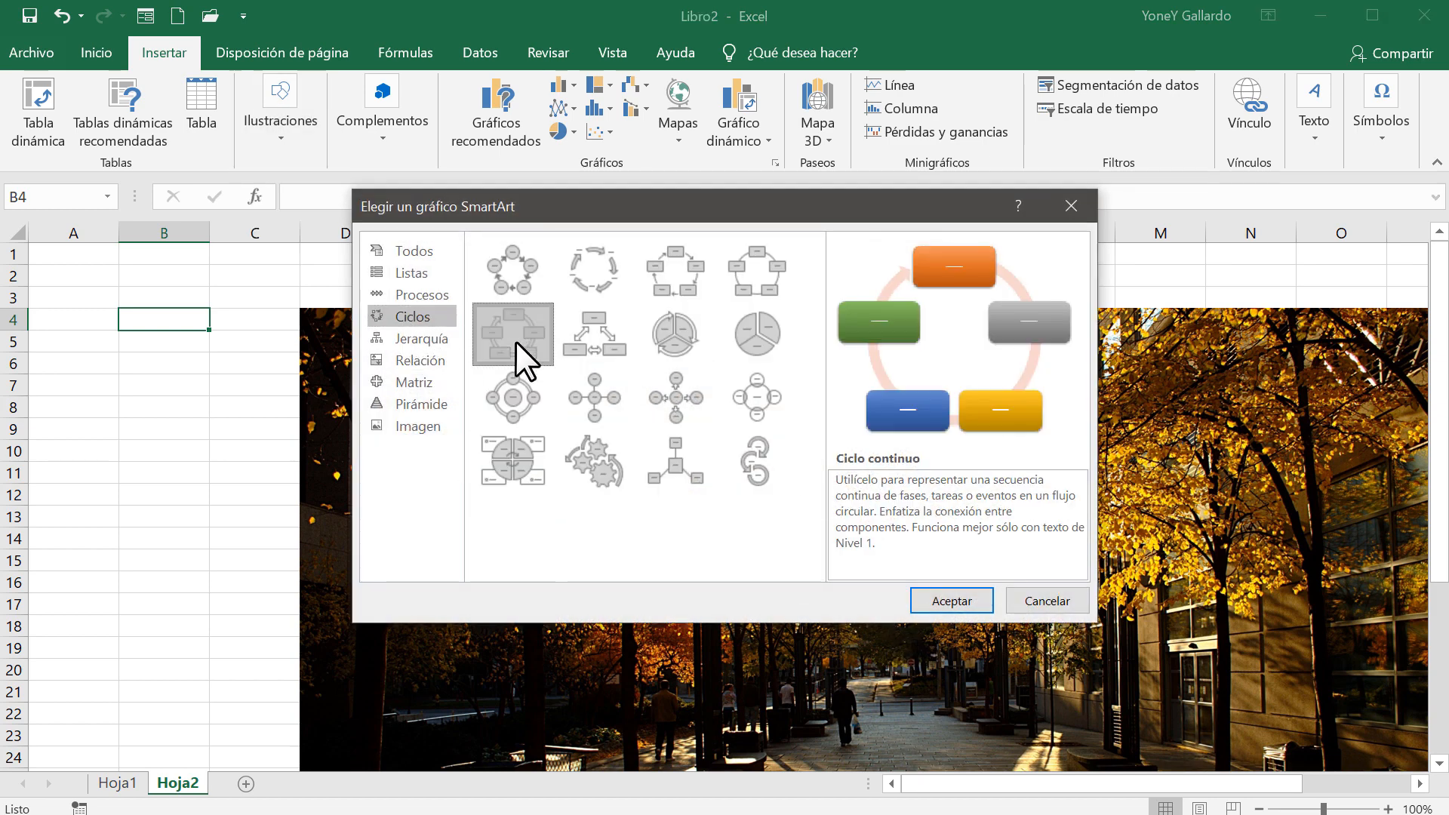
left_click(946, 597)
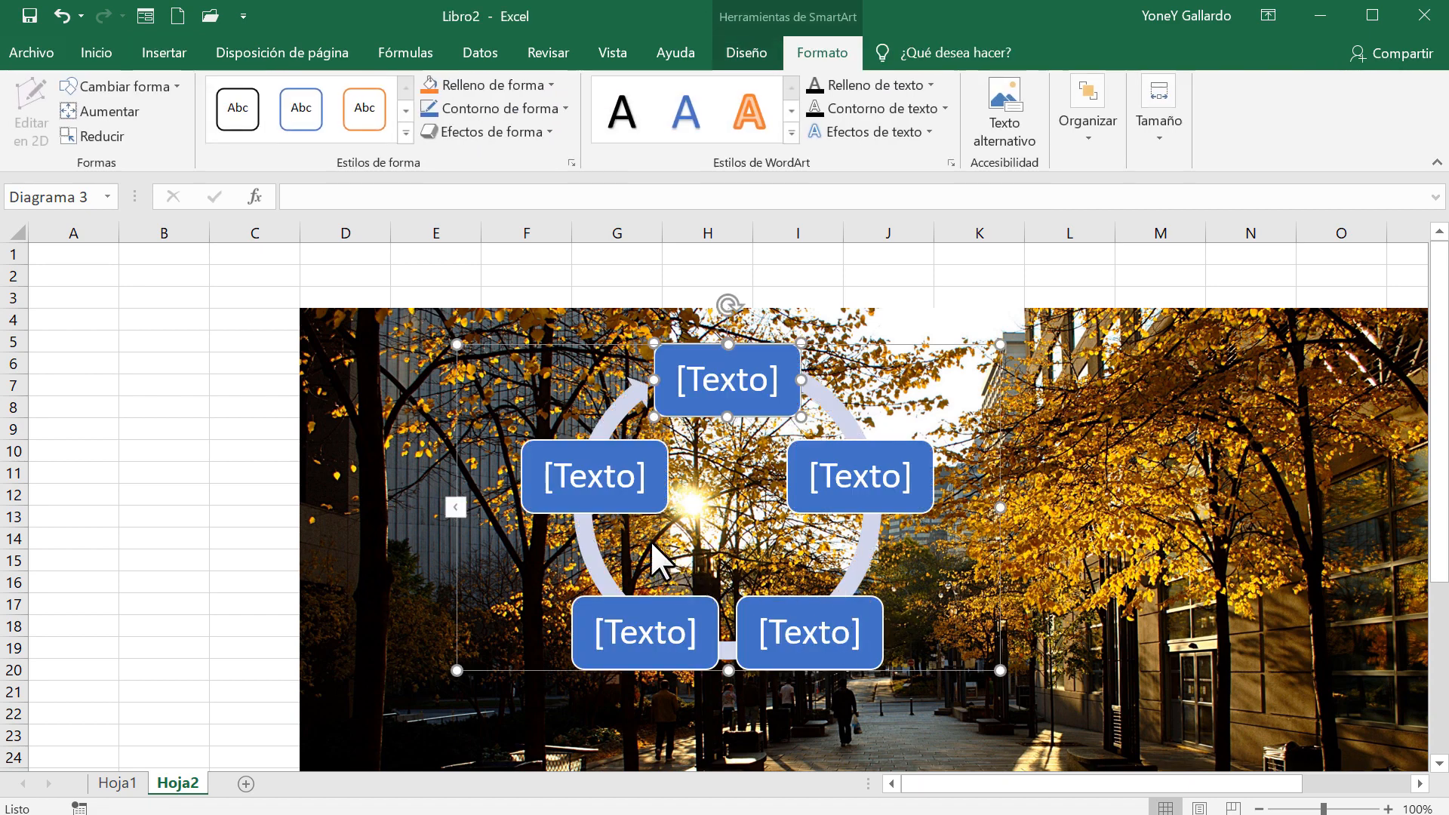
Separate the objects on Hoja2 by placing the SmartArt diagram over columns A to G and the picture from column H onward
left_click_drag(676, 346, 269, 354)
left_click_drag(739, 381, 1142, 381)
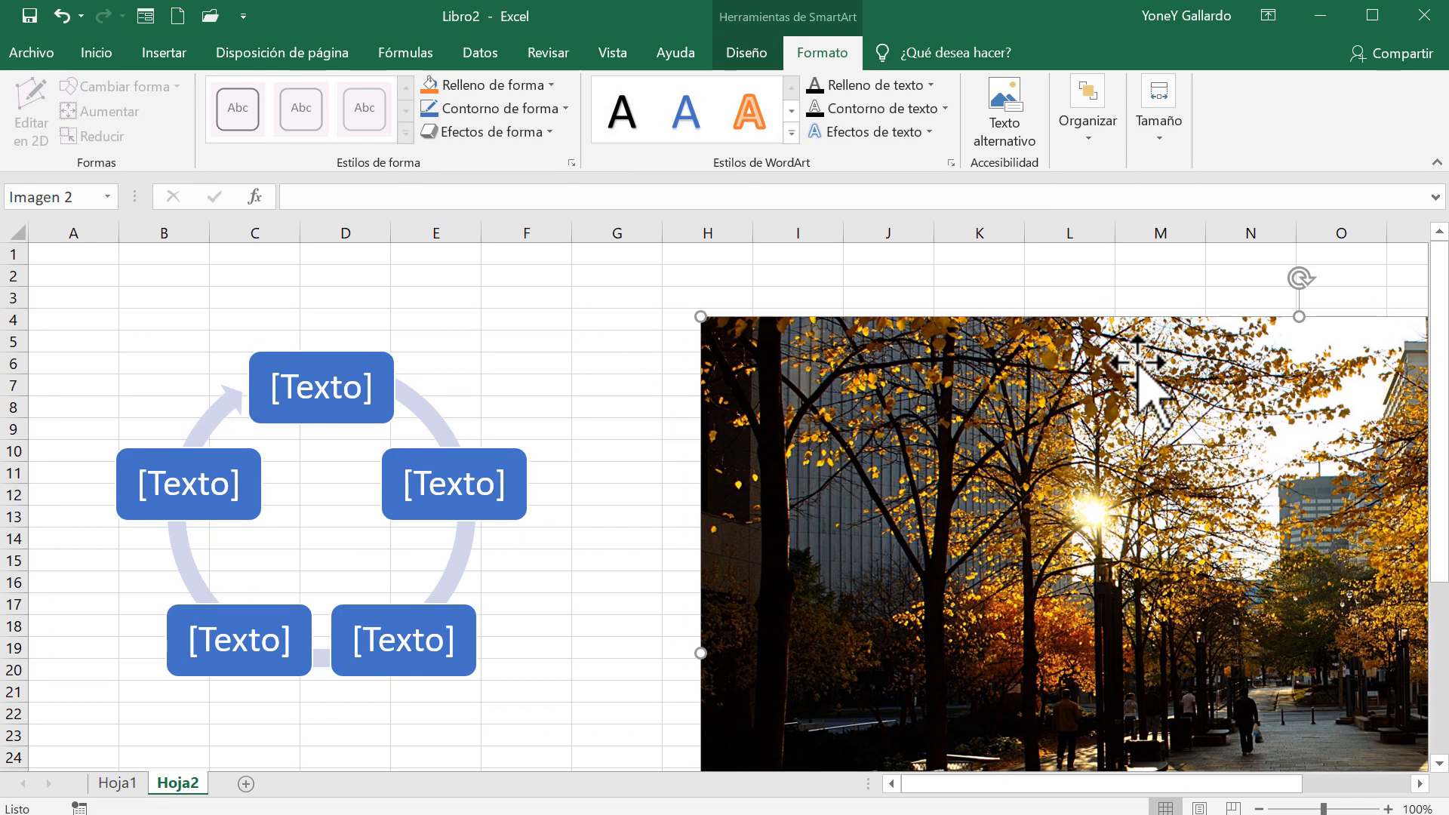
Examine the design and format options of the SmartArt diagram and the format options of the picture
left_click(291, 382)
left_click(438, 348)
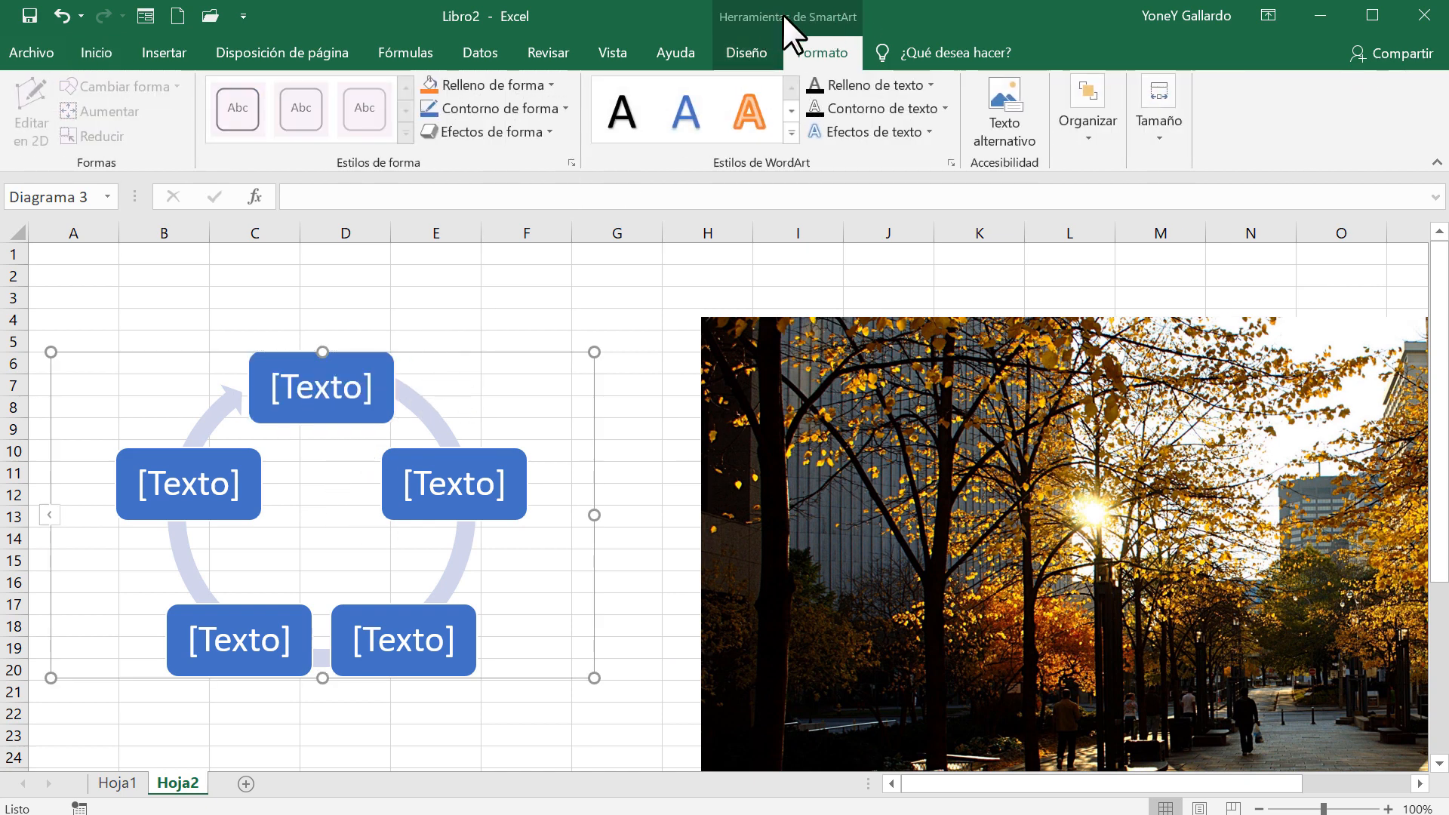
left_click(756, 50)
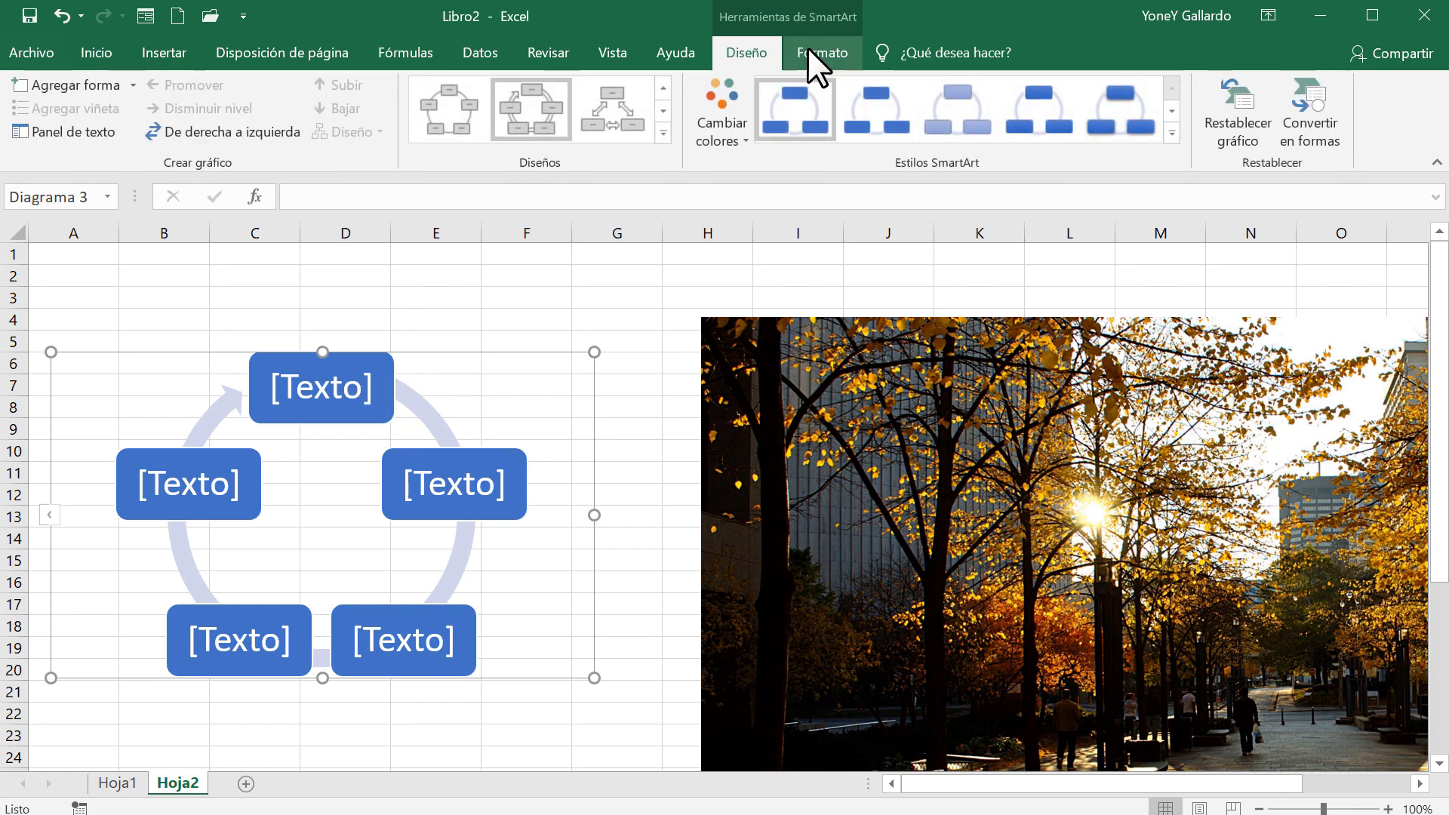
left_click(812, 49)
left_click(940, 507)
left_click(782, 50)
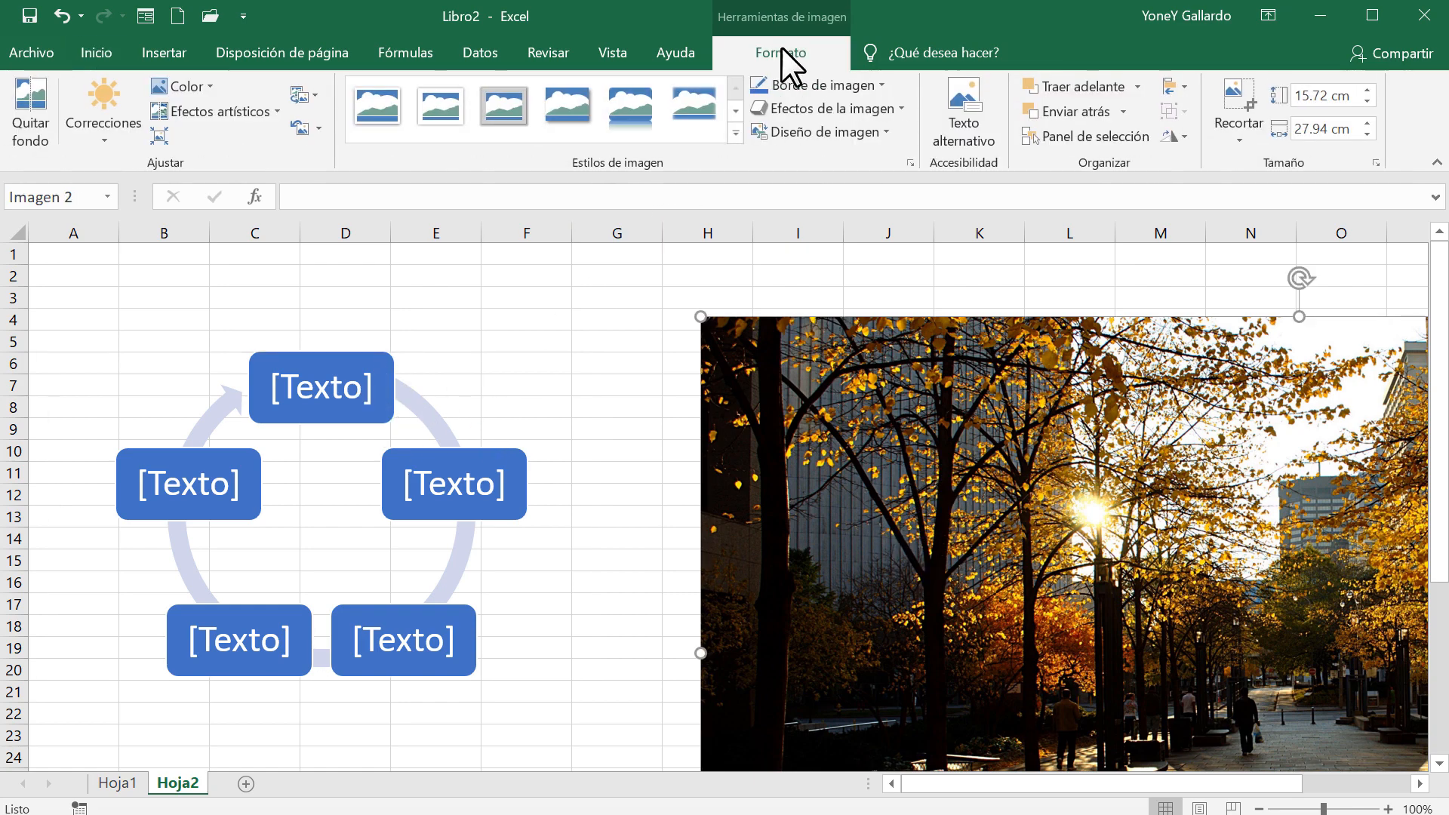
Return to Hoja1, select cell D5 inside the table and display the table design options
left_click(115, 784)
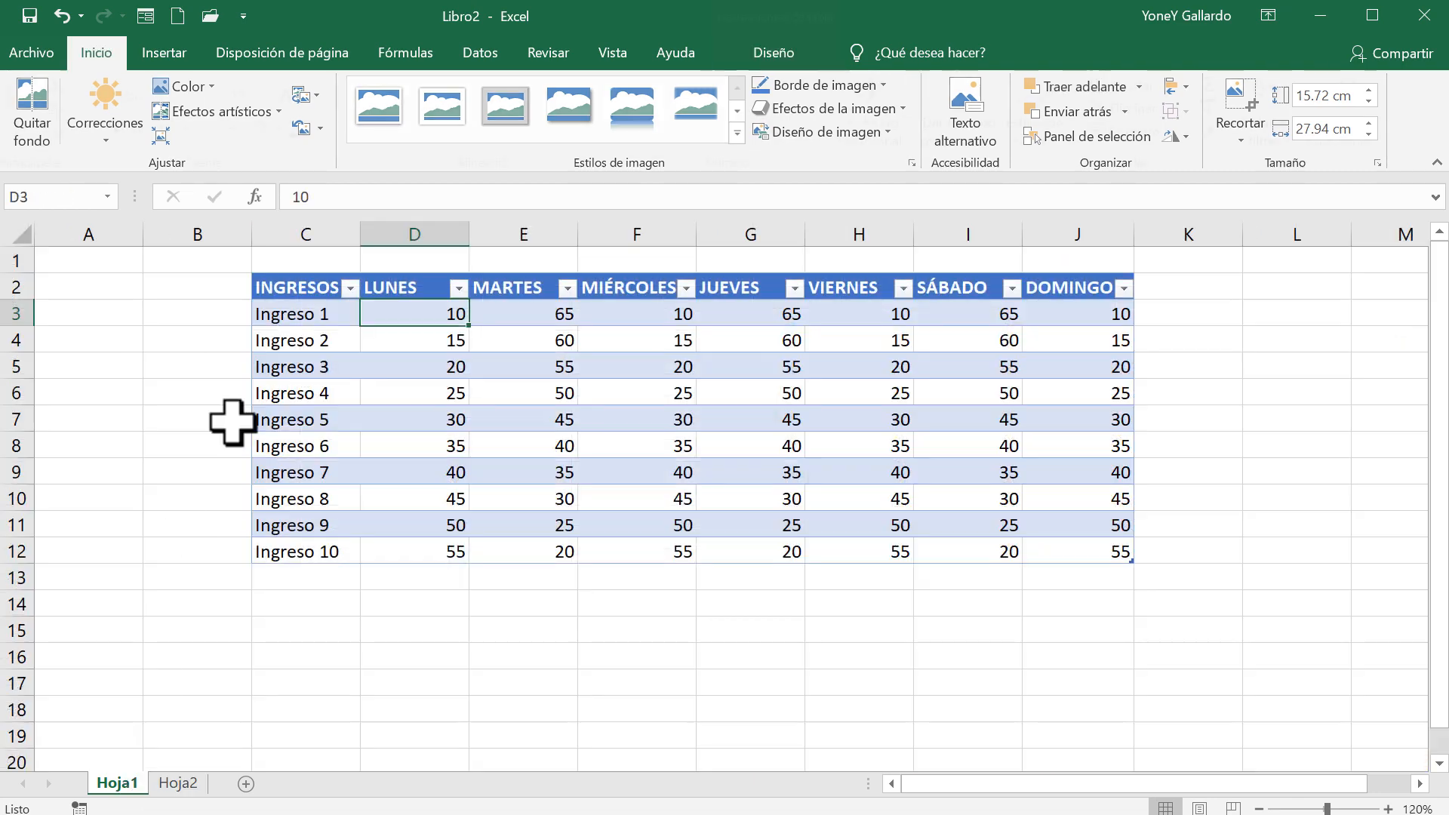
left_click(413, 367)
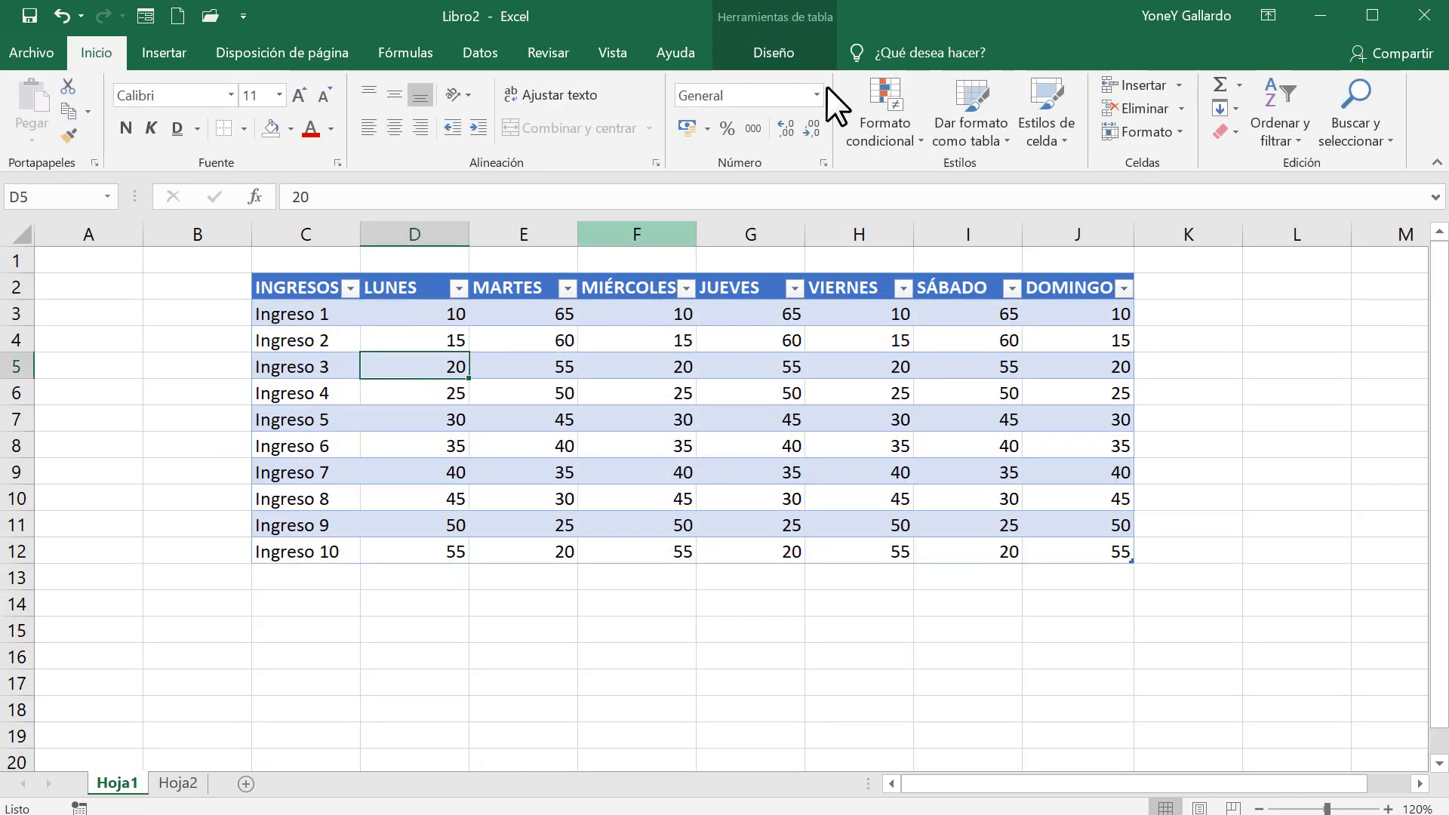
left_click(772, 53)
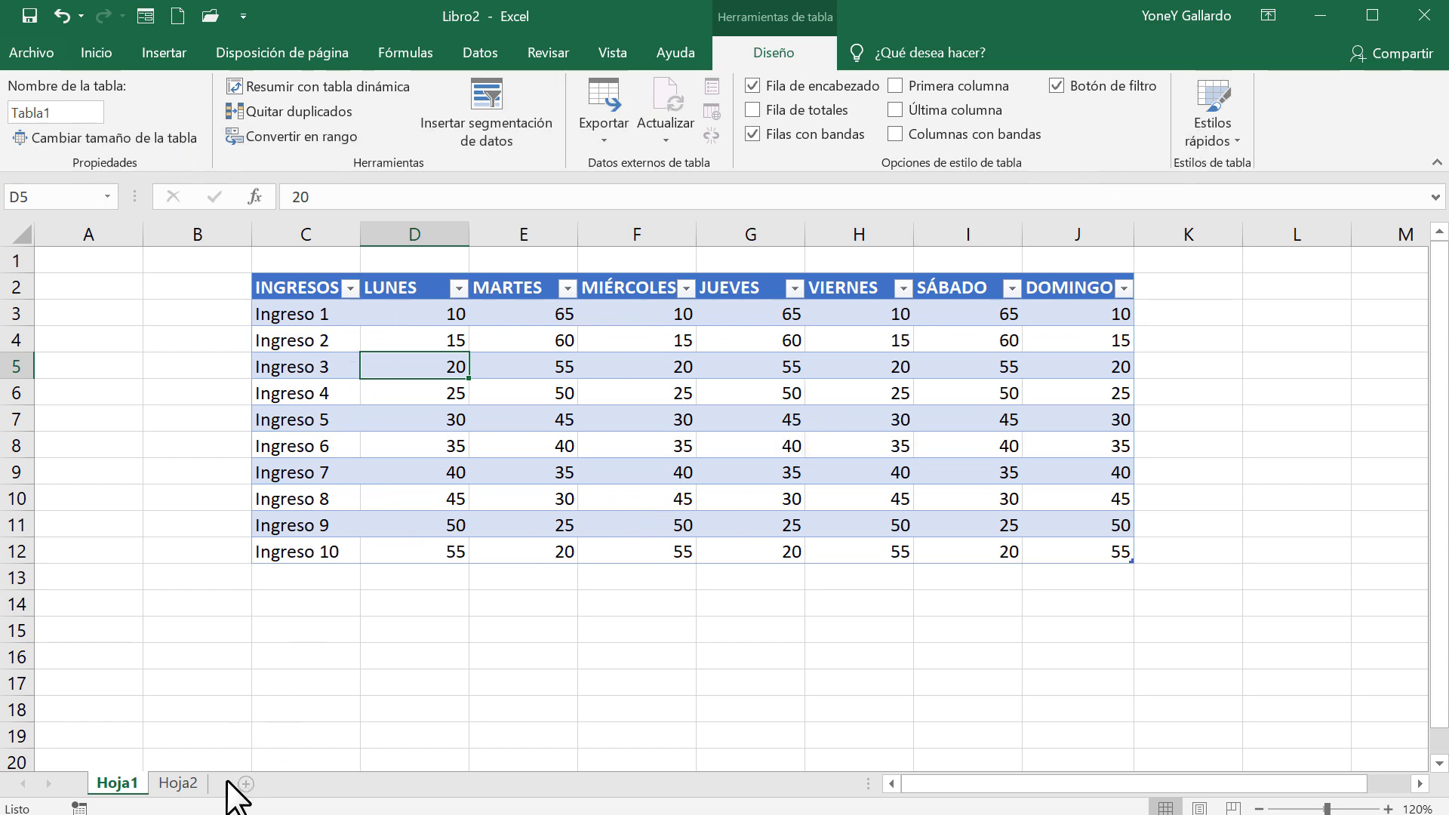
Review the format options of the selected picture on Hoja2 and return to Hoja1
left_click(181, 784)
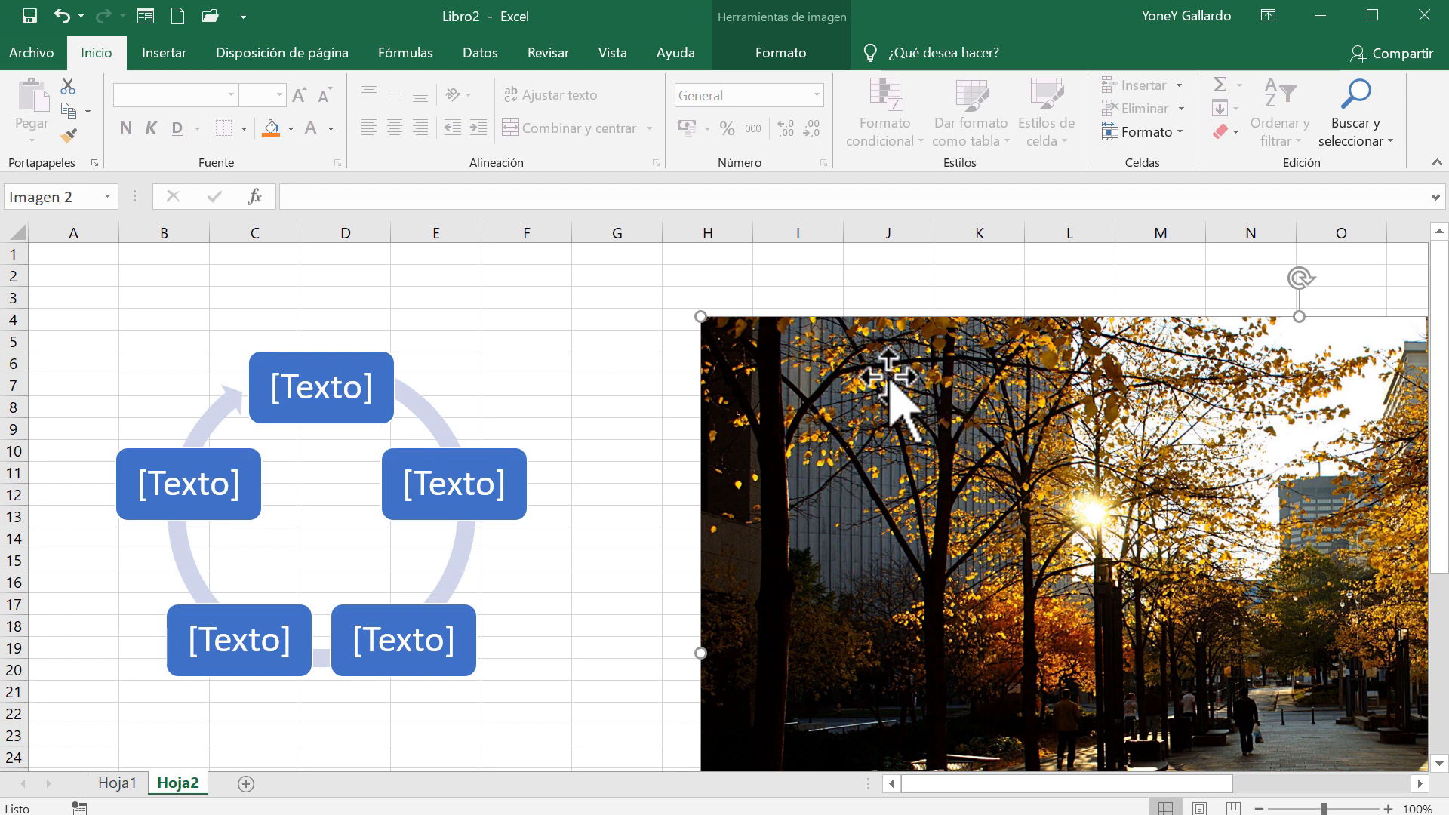
left_click(777, 52)
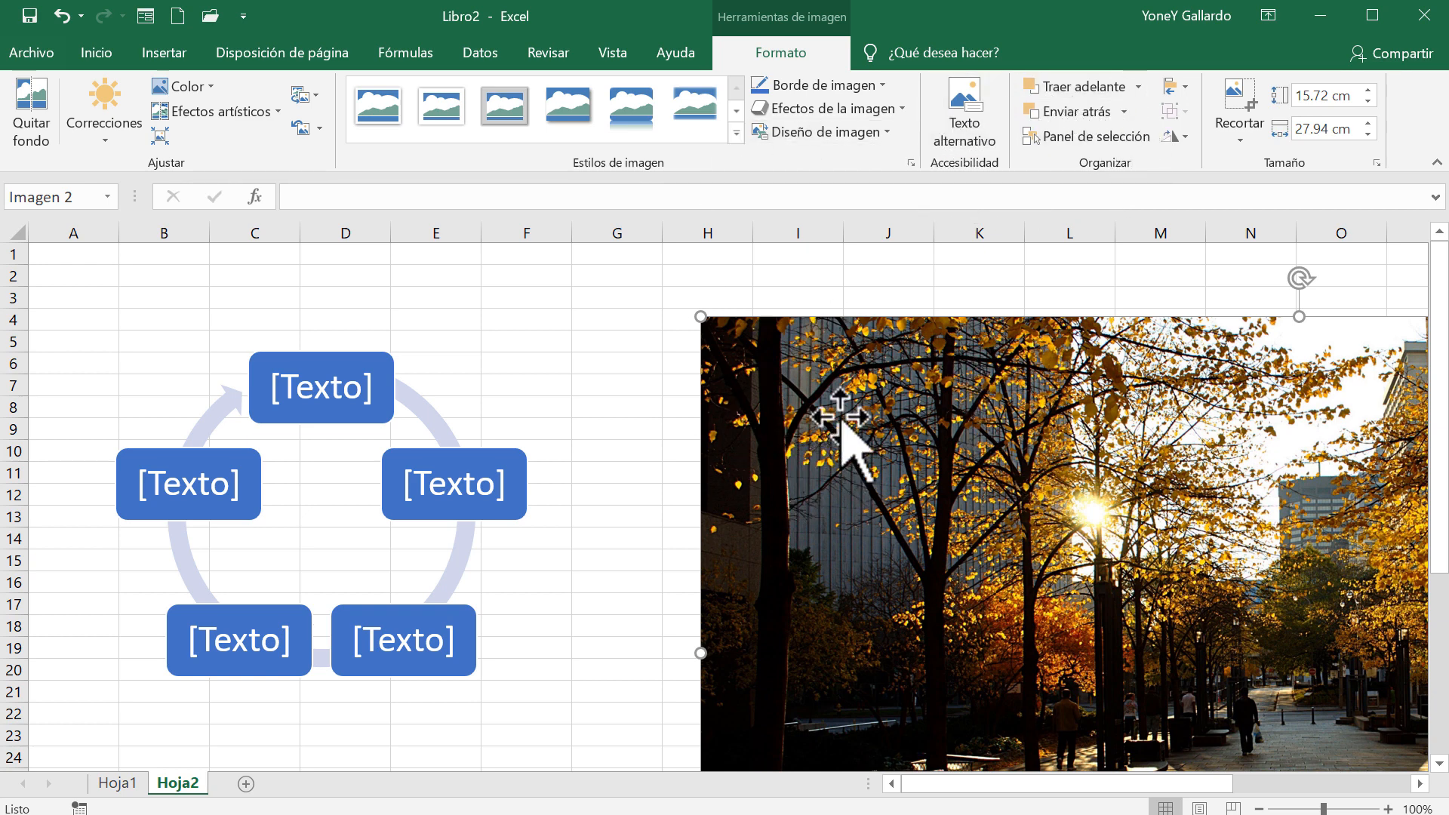
left_click(113, 785)
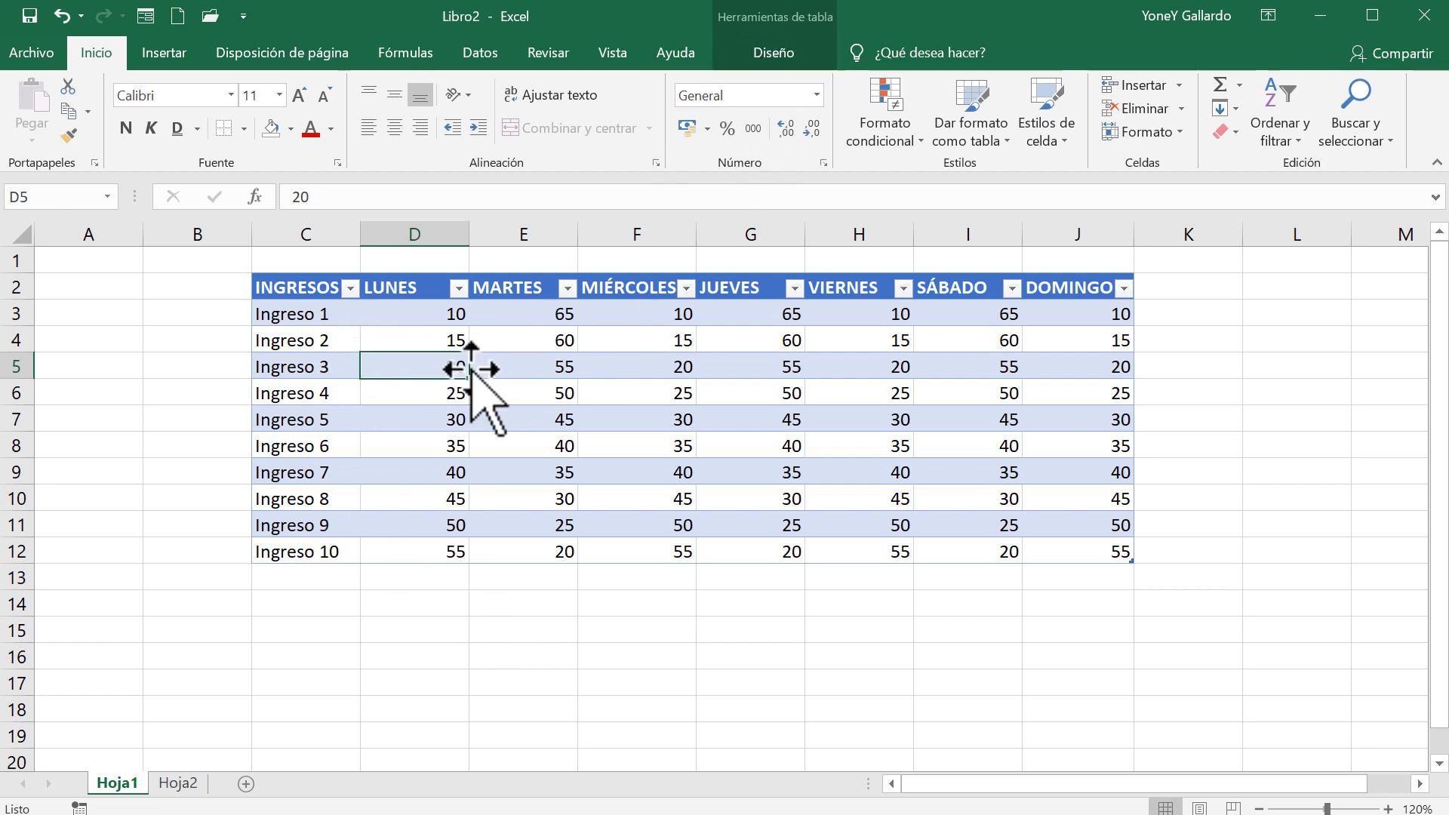
Insert a slicer for the INGRESOS column and place it beside the table over columns K to M
left_click(408, 313)
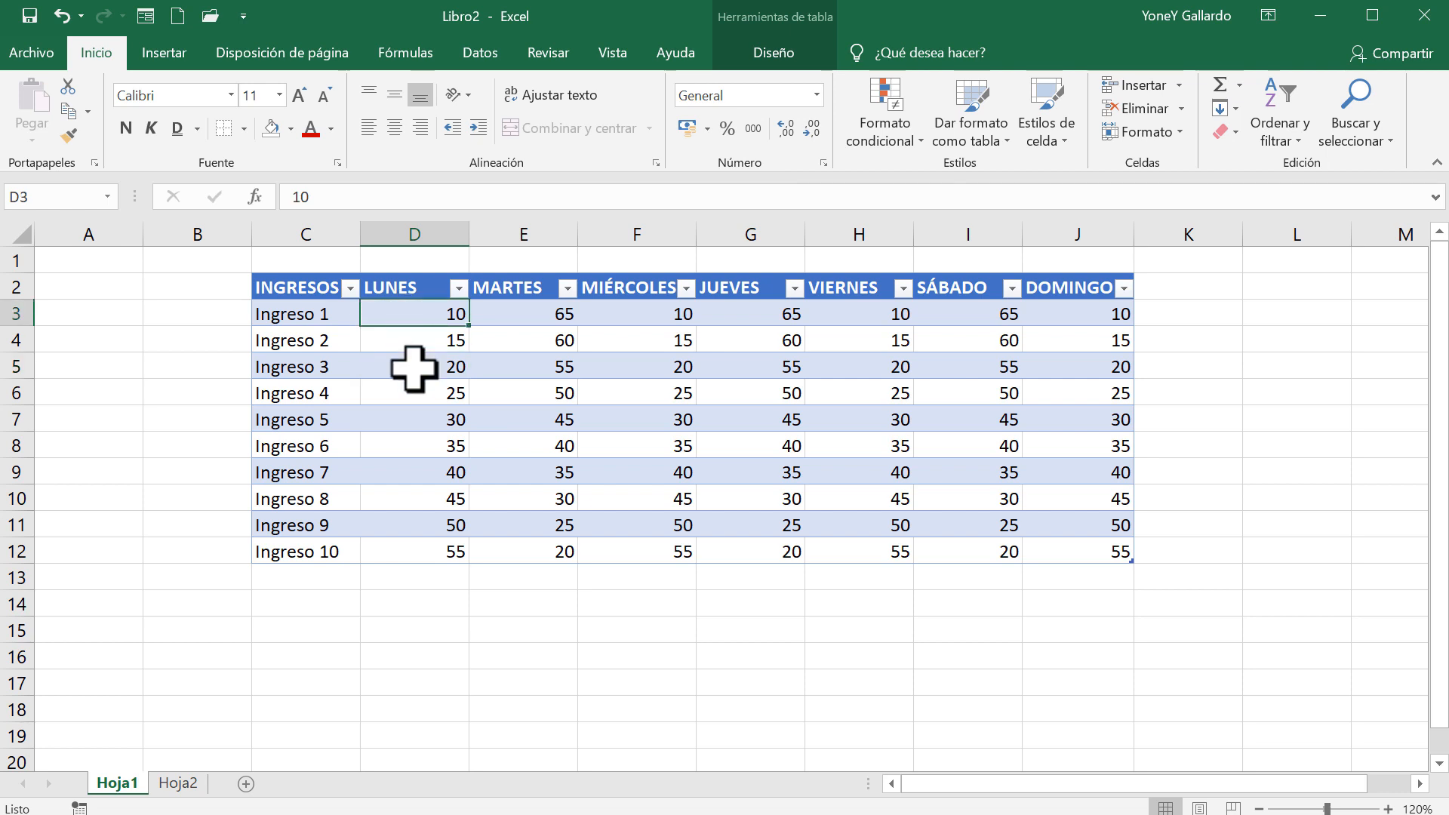
left_click(790, 52)
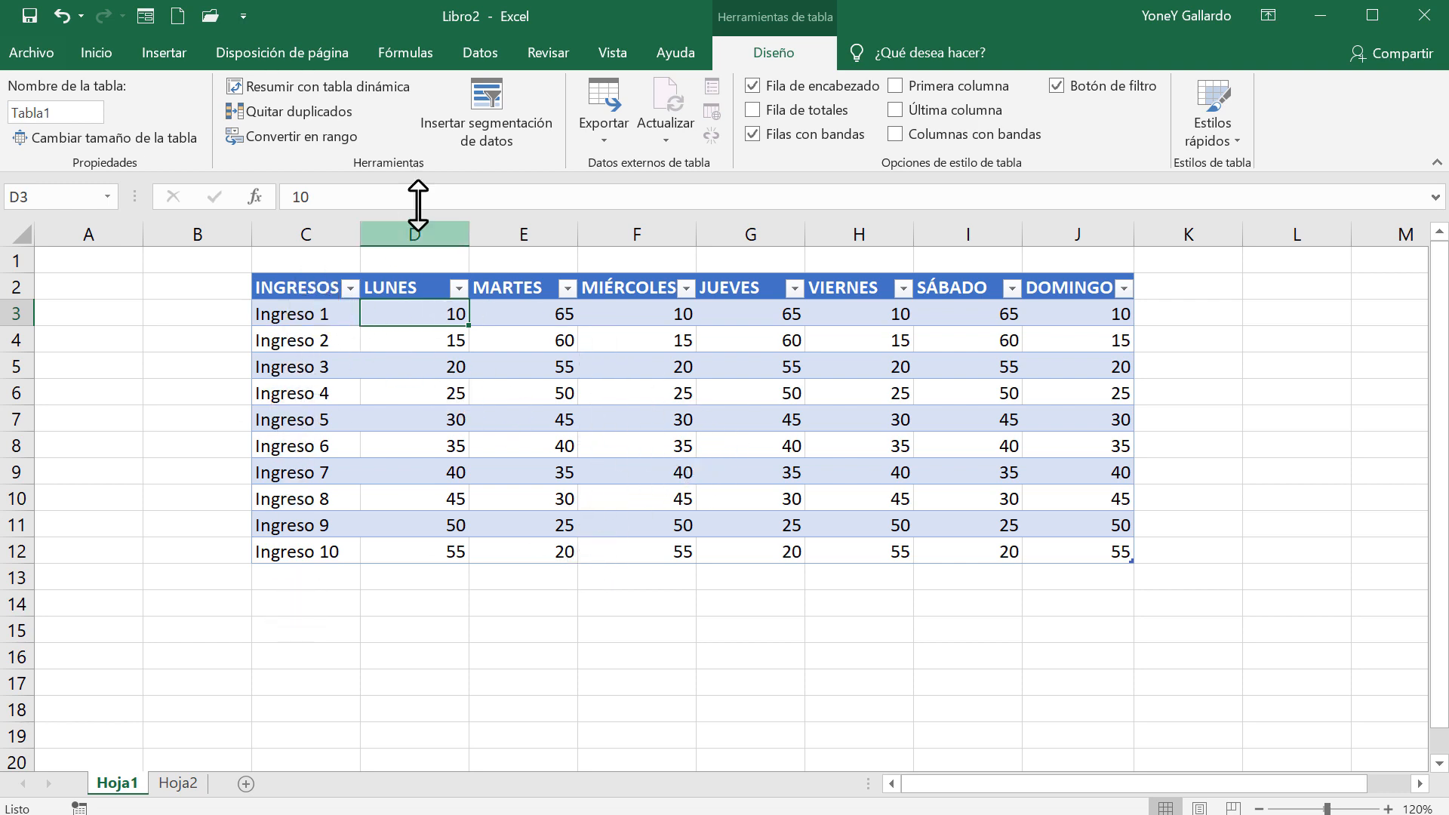
left_click(487, 97)
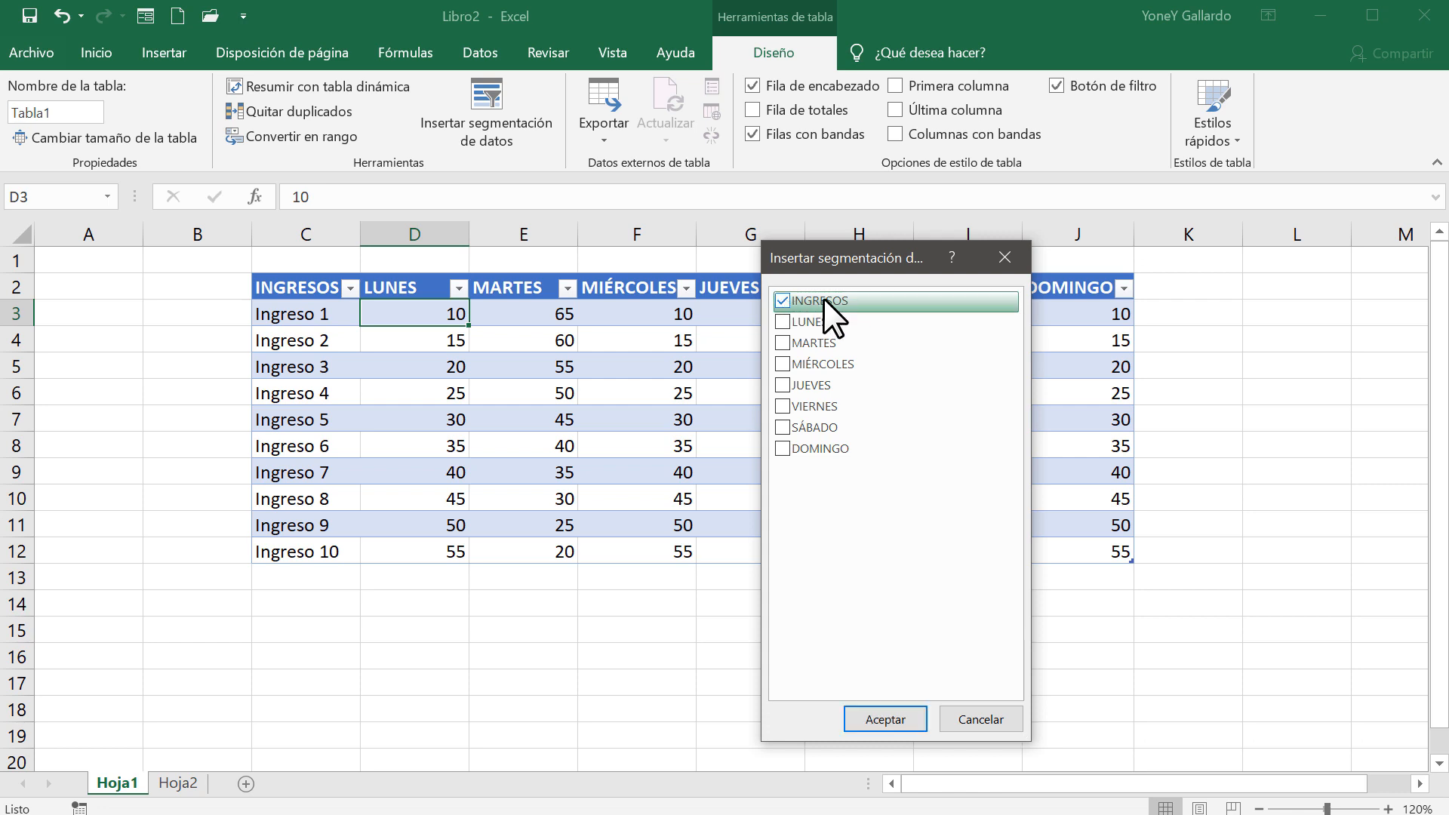
left_click(781, 322)
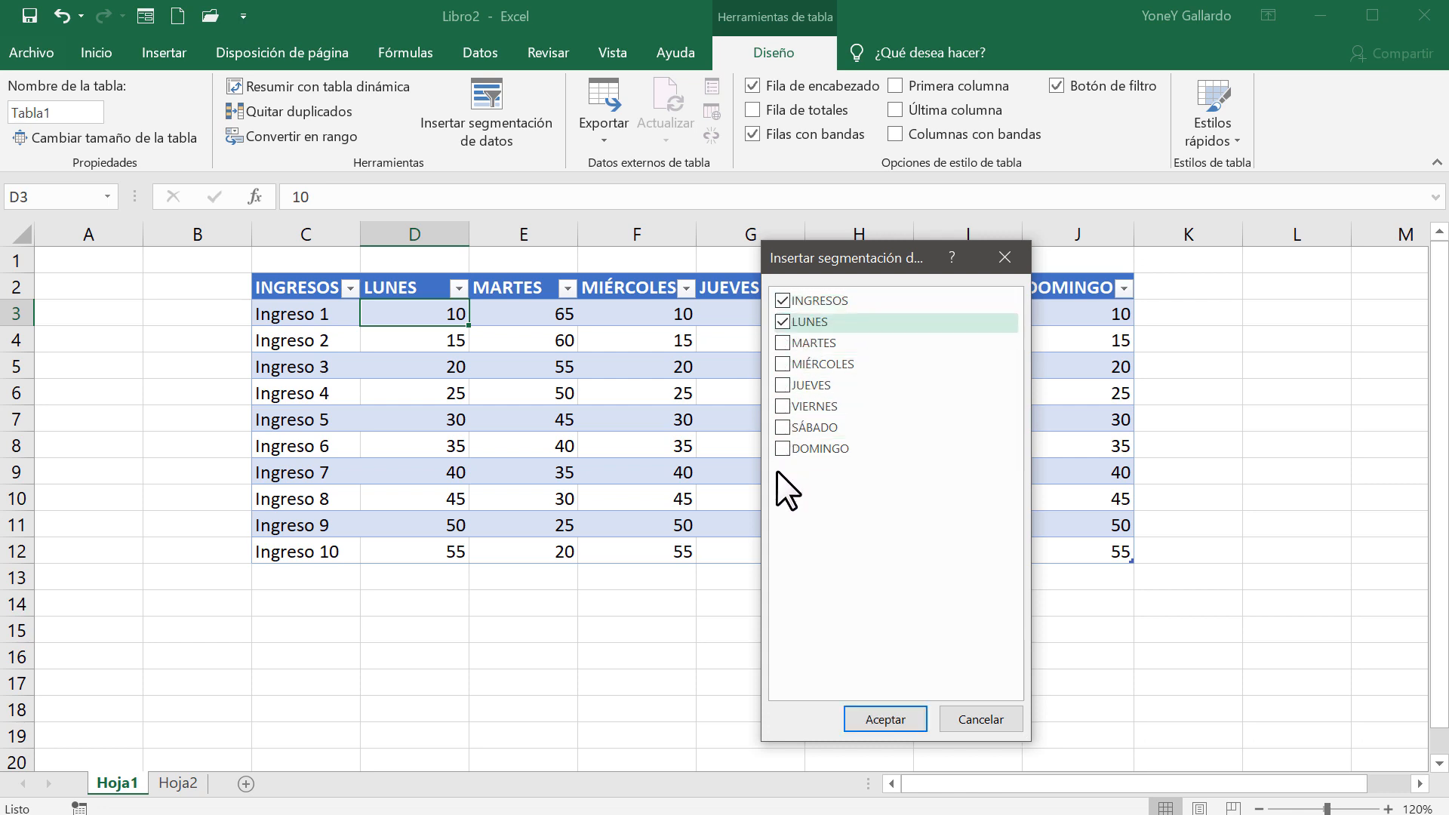
left_click(781, 321)
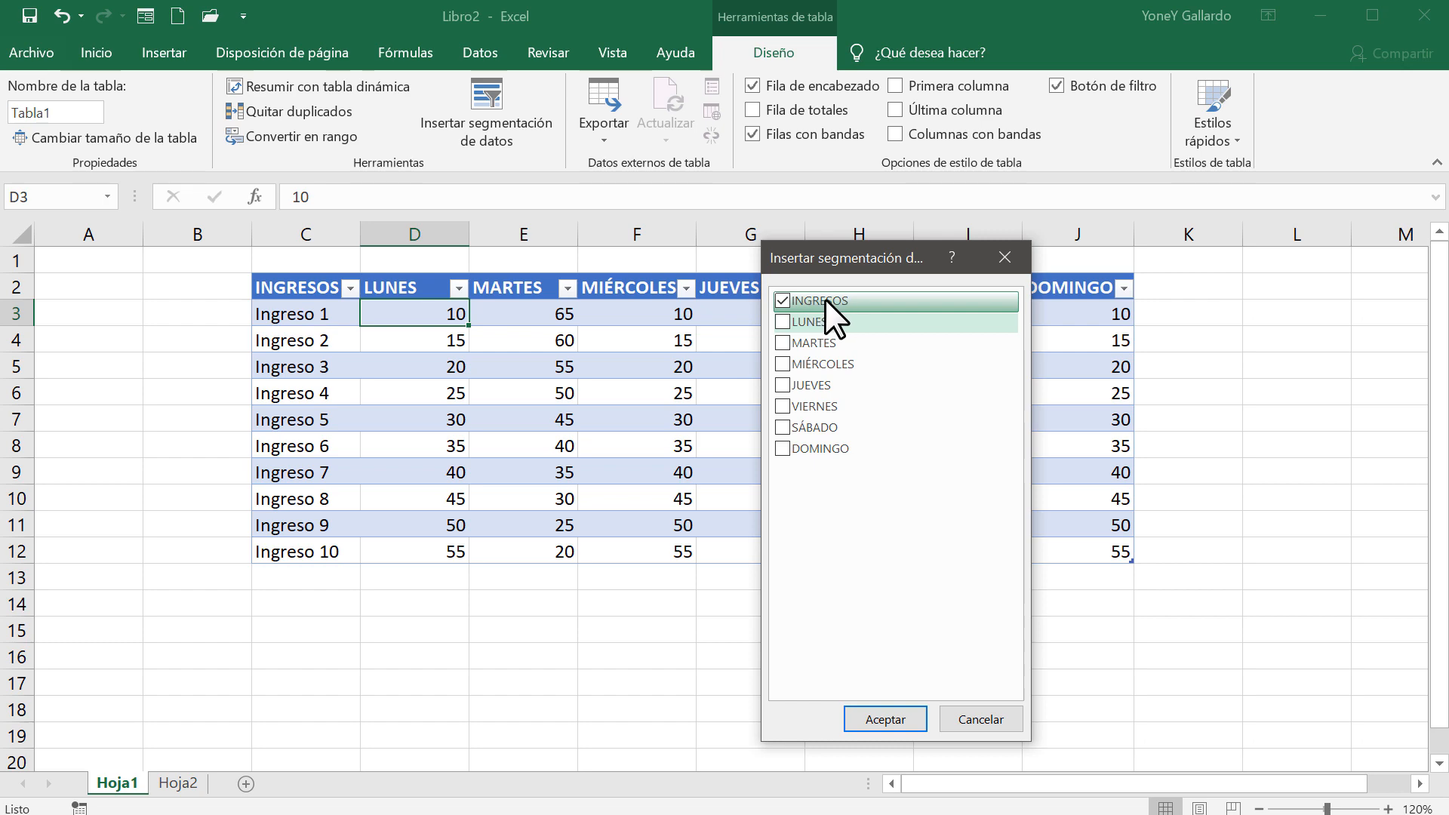
left_click(866, 717)
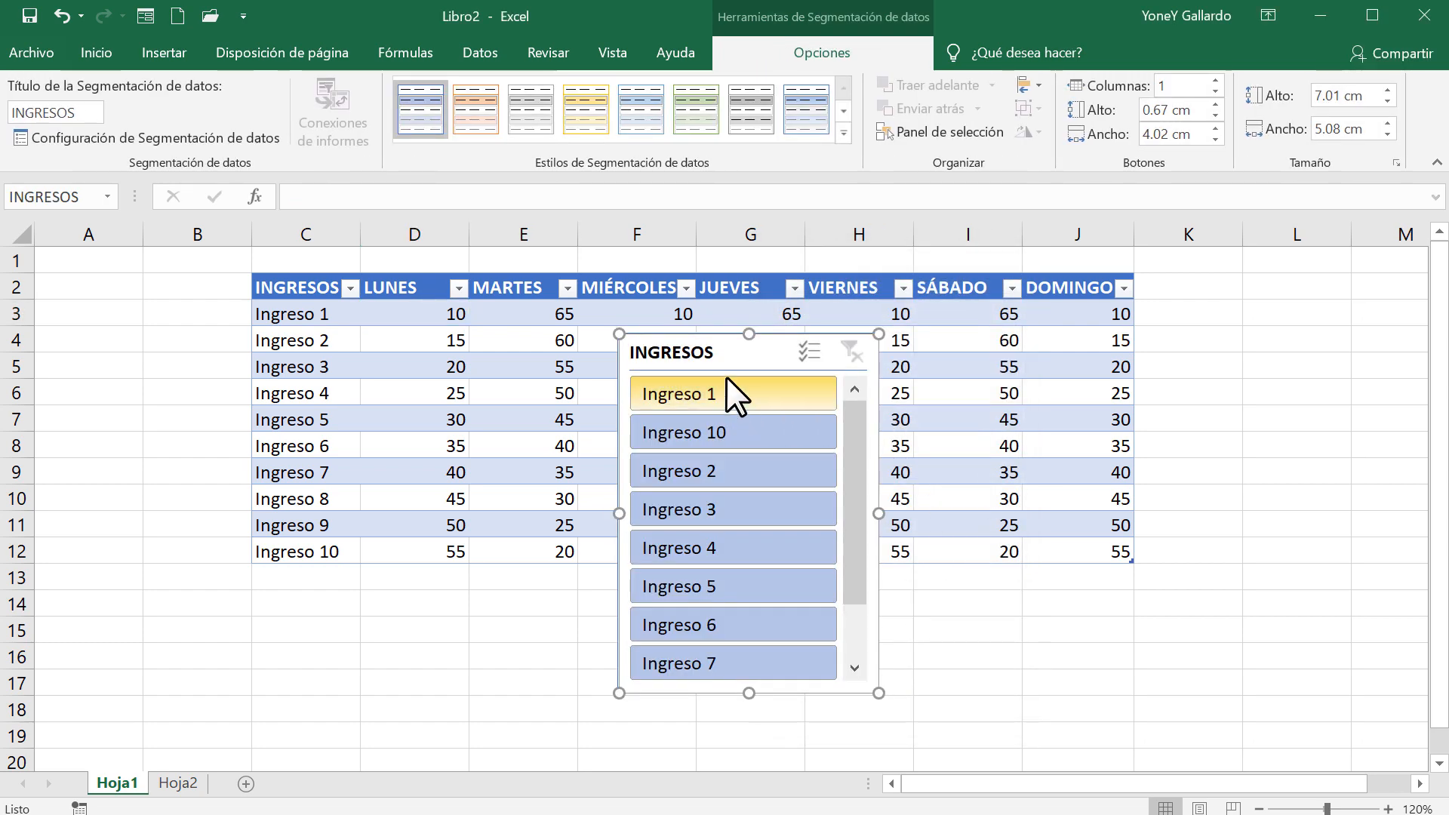
left_click_drag(740, 355, 1277, 300)
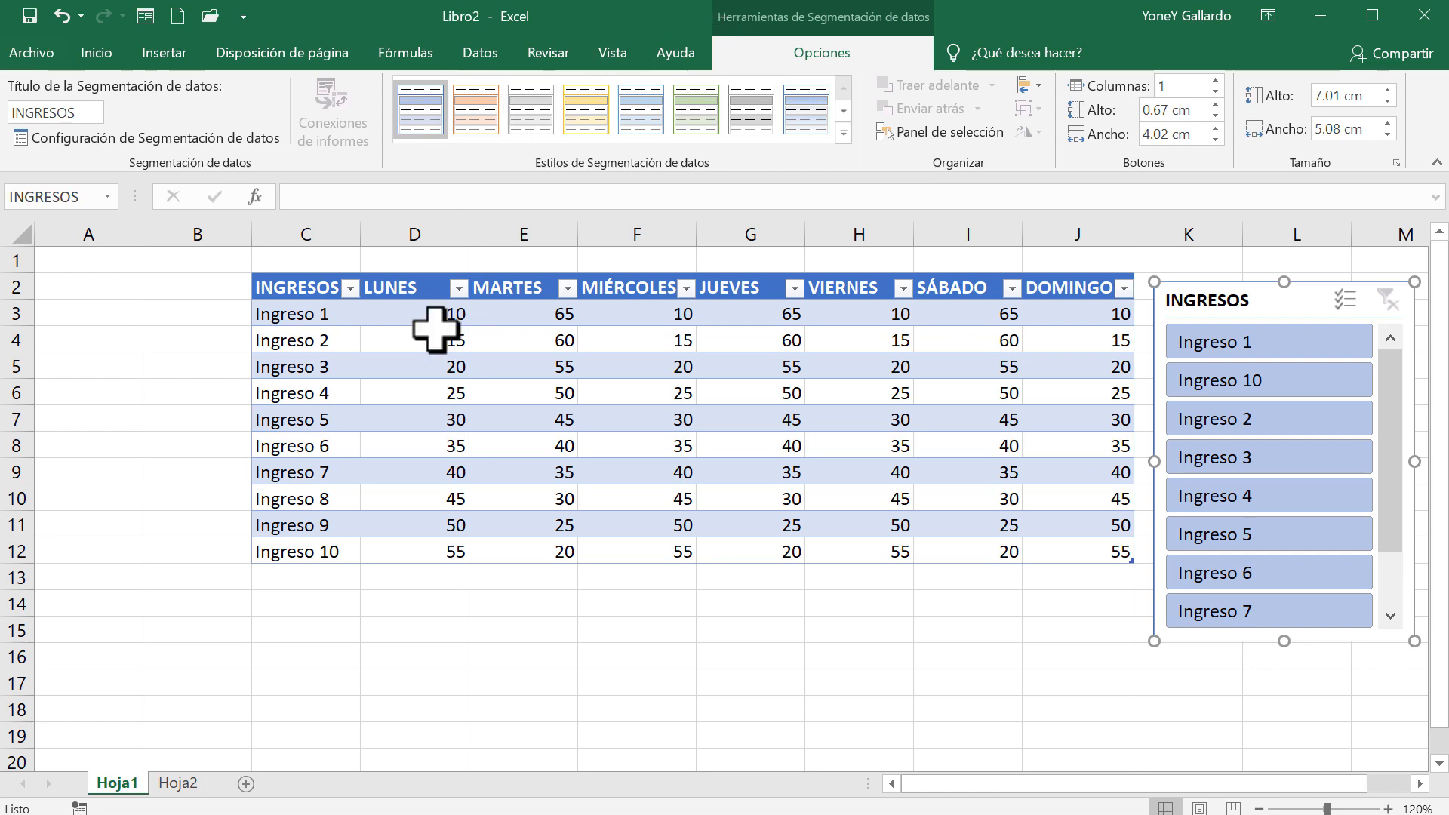
Insert a second slicer for the LUNES column of the table
left_click(412, 336)
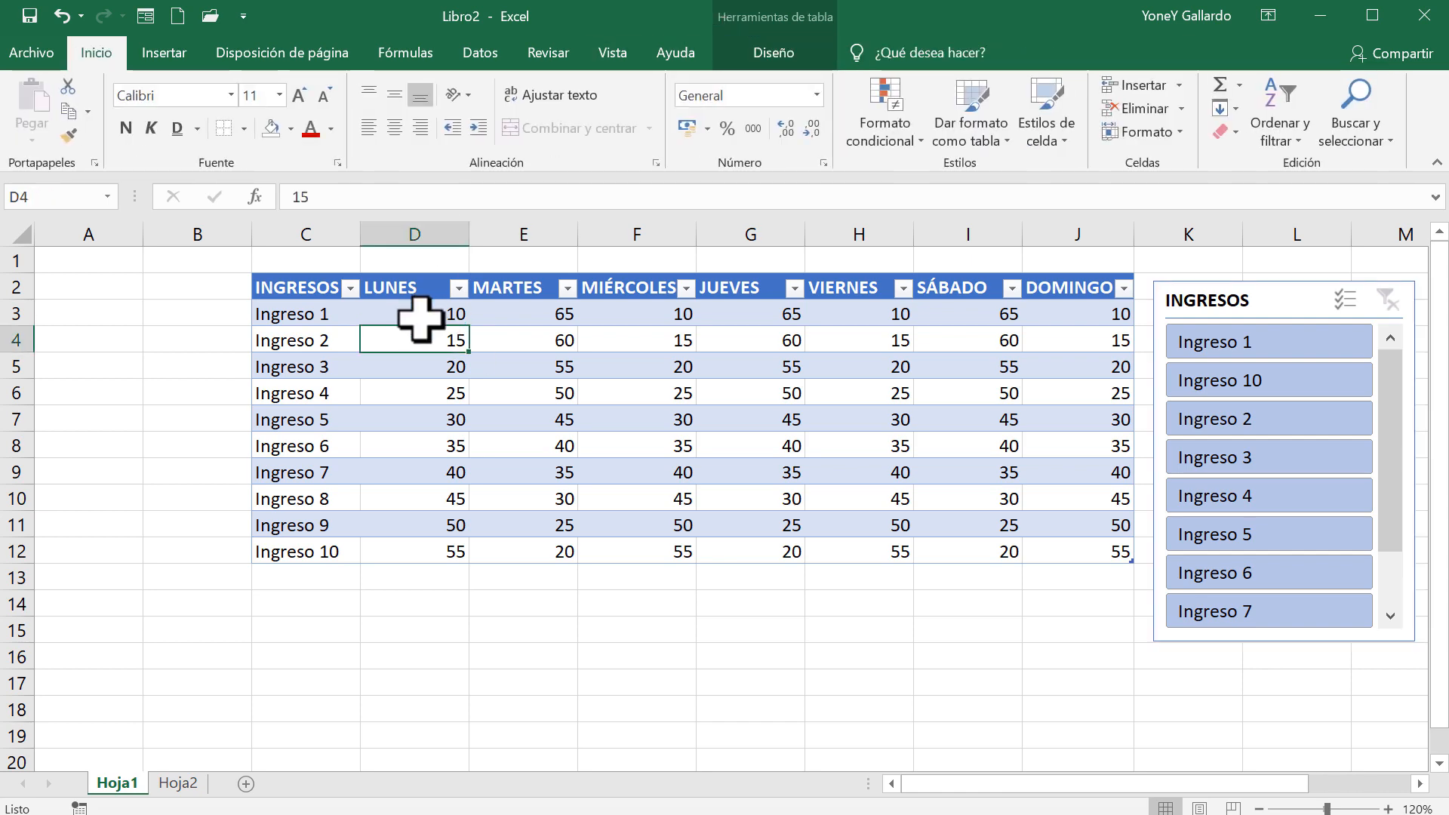
left_click(773, 50)
left_click(465, 130)
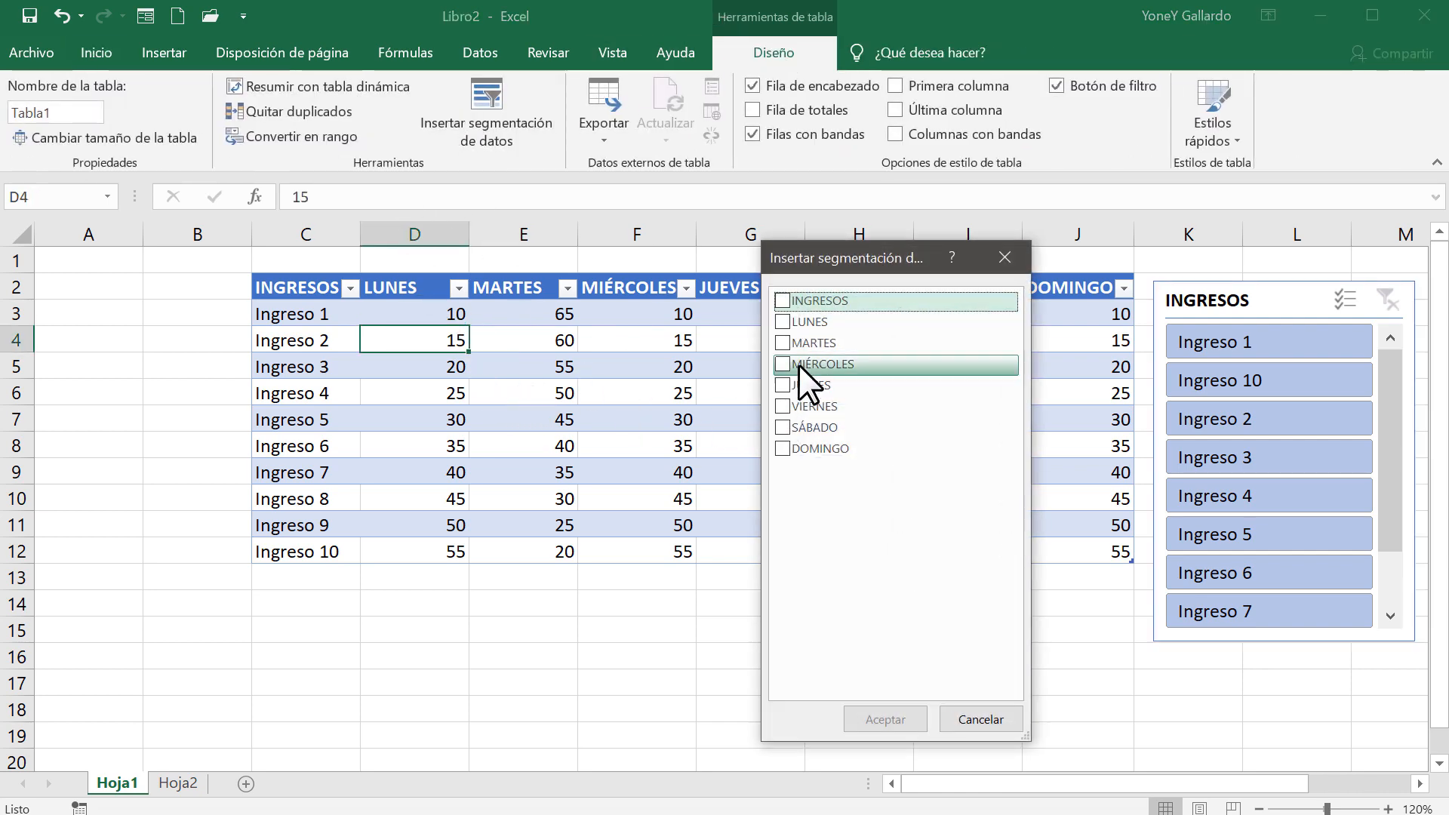
left_click(783, 323)
left_click(876, 719)
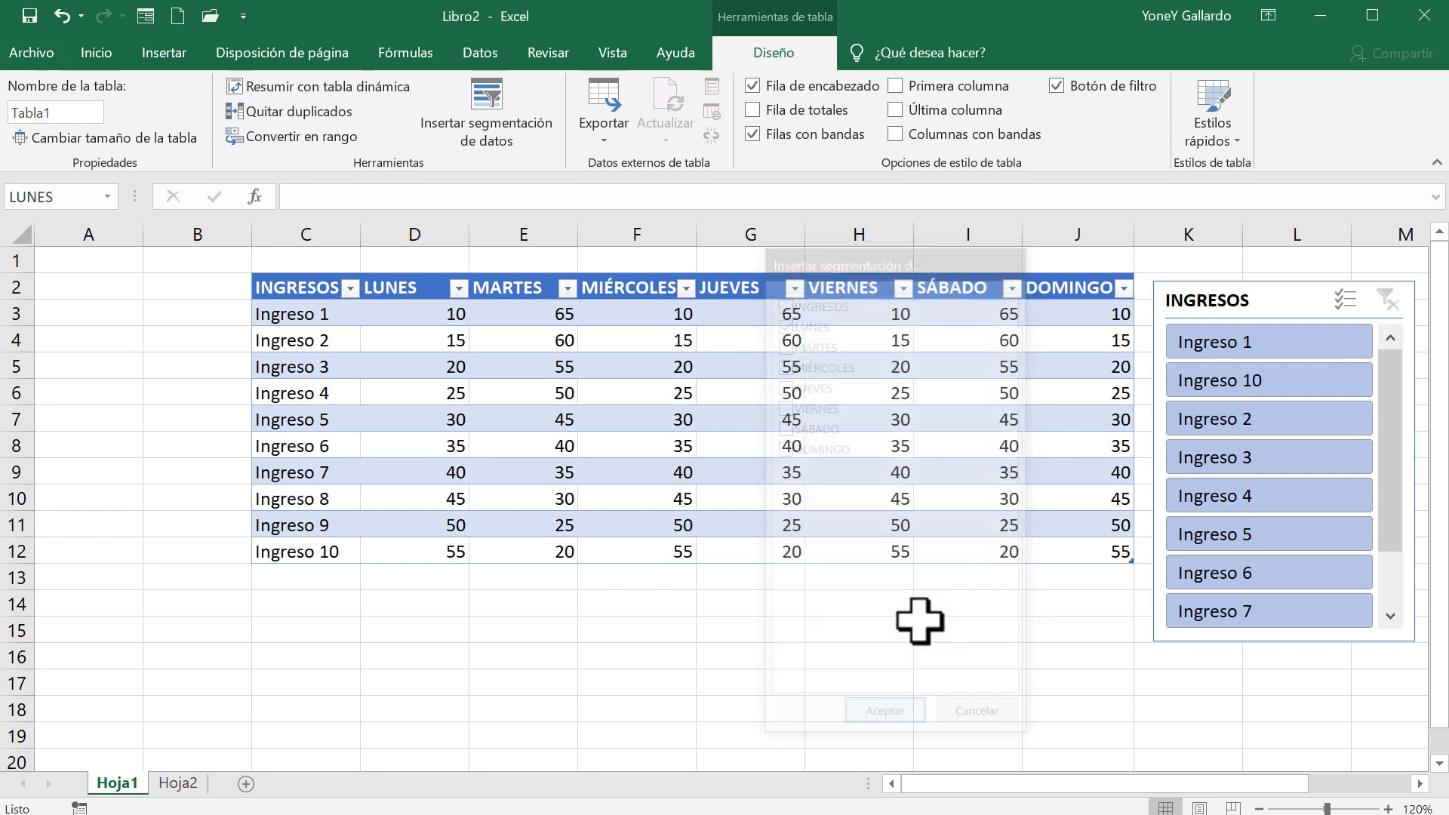
Place the LUNES slicer next to the INGRESOS slicer and delete it
left_click_drag(830, 326, 926, 363)
left_click_drag(1084, 799, 1185, 793)
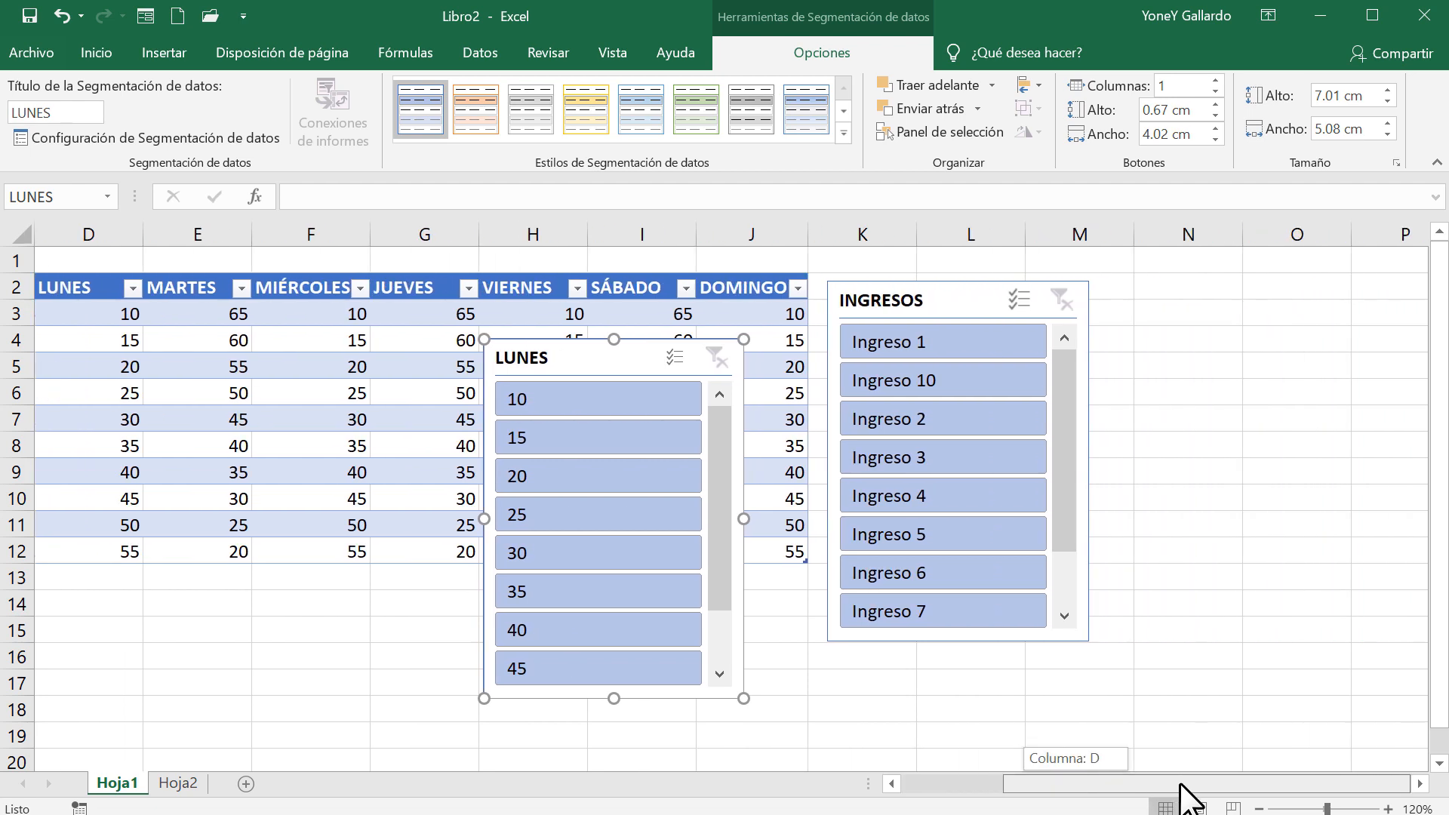
left_click_drag(581, 346, 1246, 285)
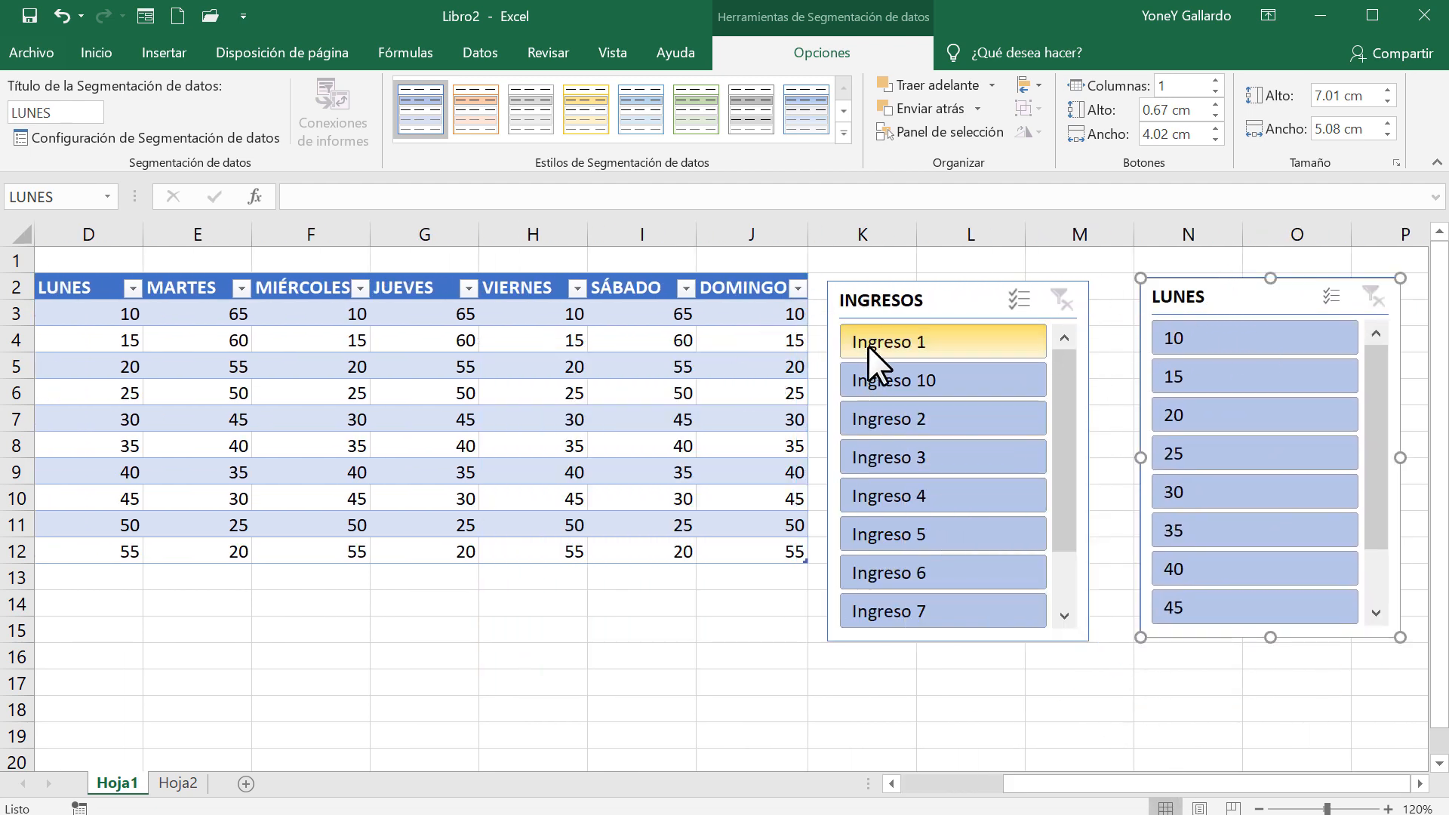
left_click_drag(1262, 296, 1229, 319)
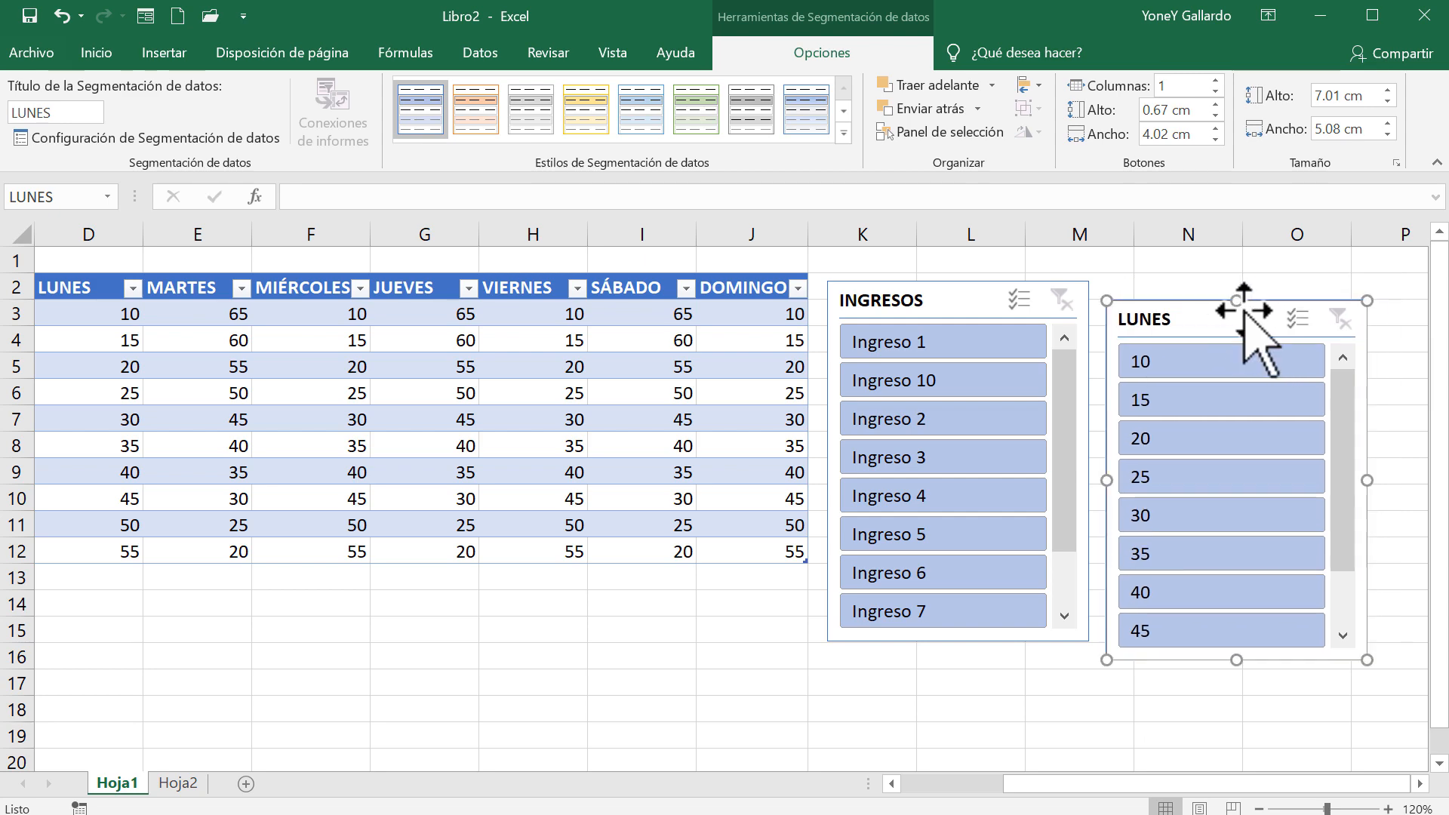
key("Delete")
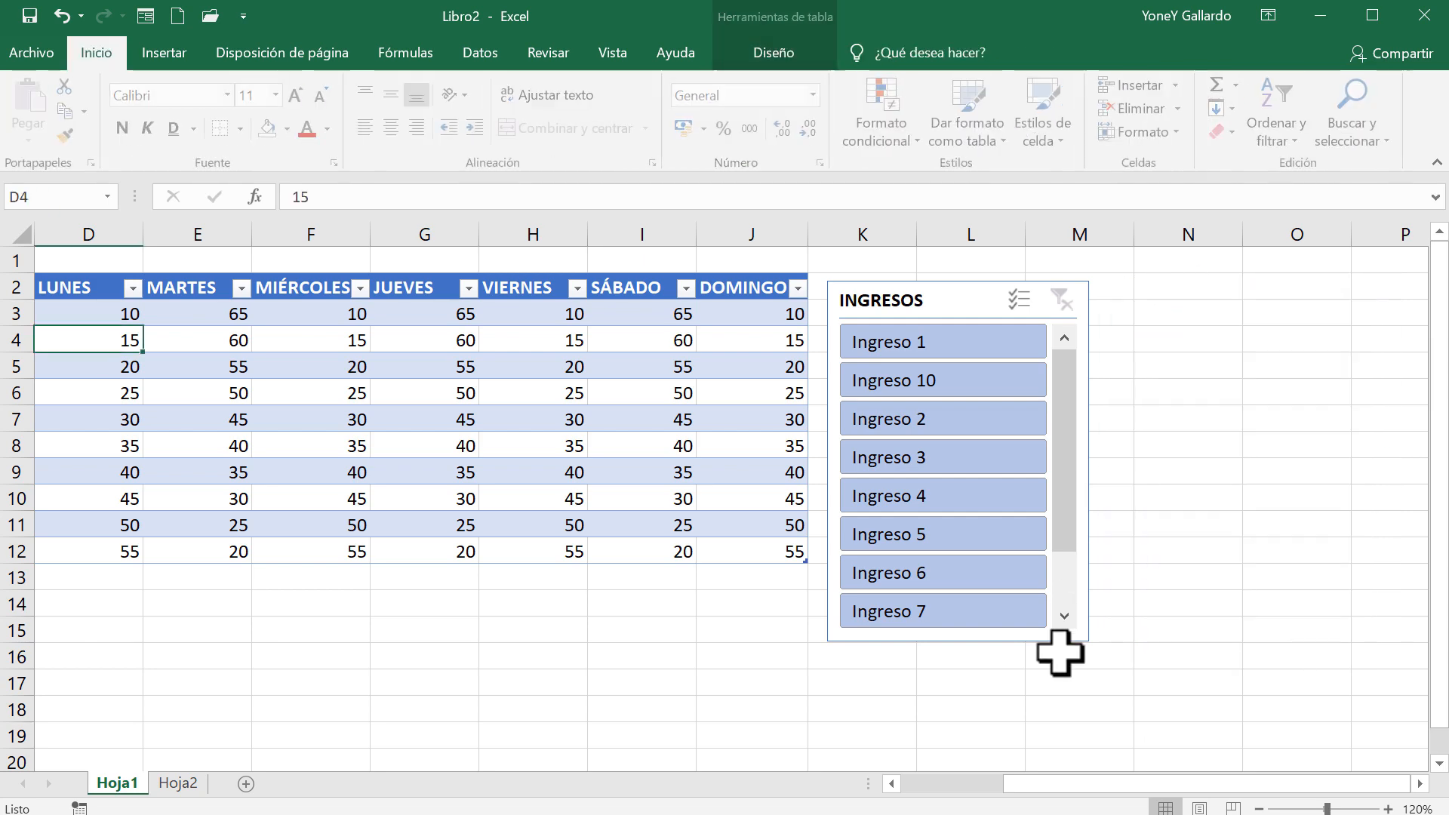
left_click_drag(1053, 784, 945, 783)
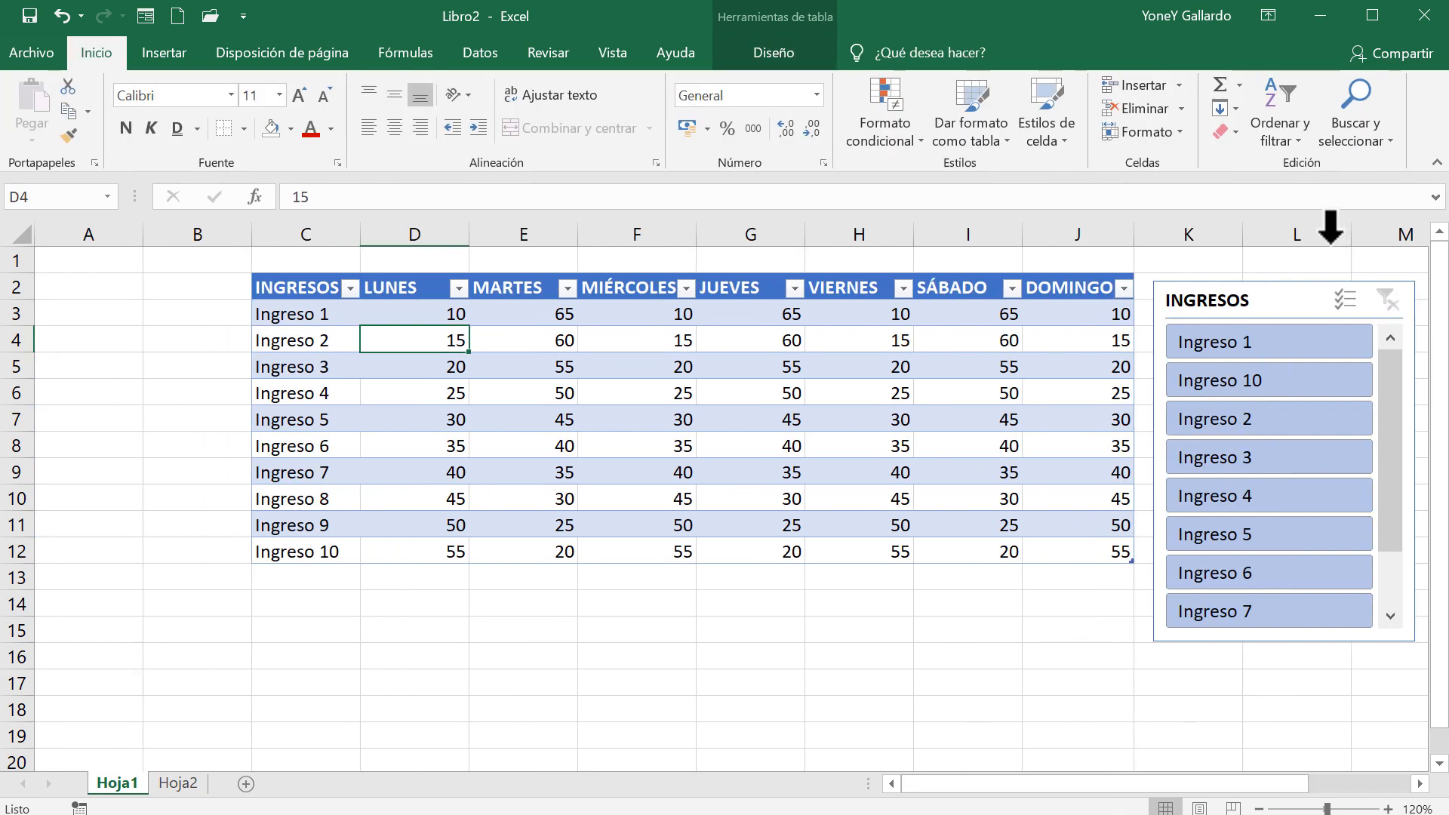
Filter the table with the INGRESOS slicer one item at a time: Ingreso 1, Ingreso 4 and Ingreso 3
left_click(1250, 340)
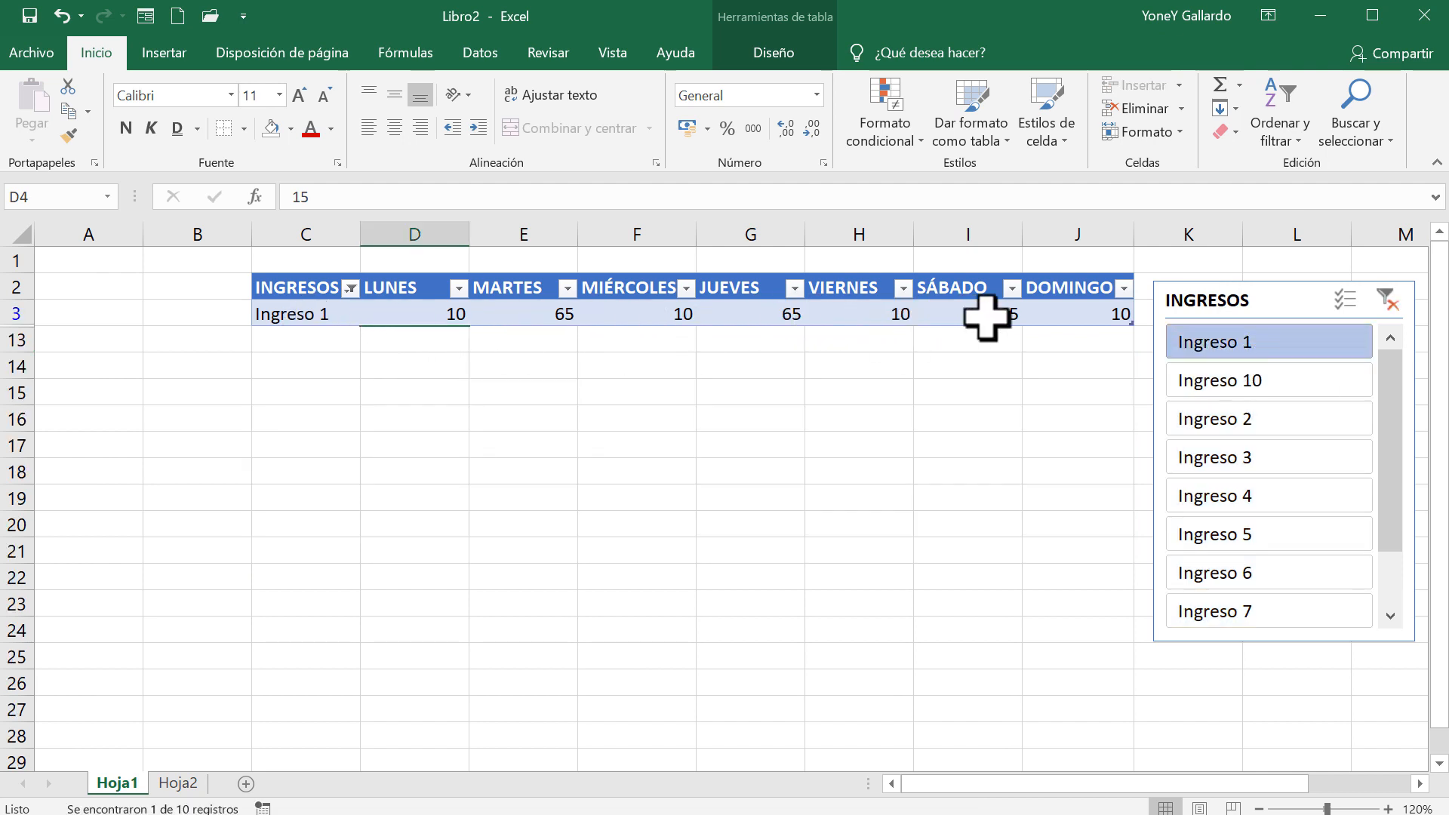
left_click(1210, 495)
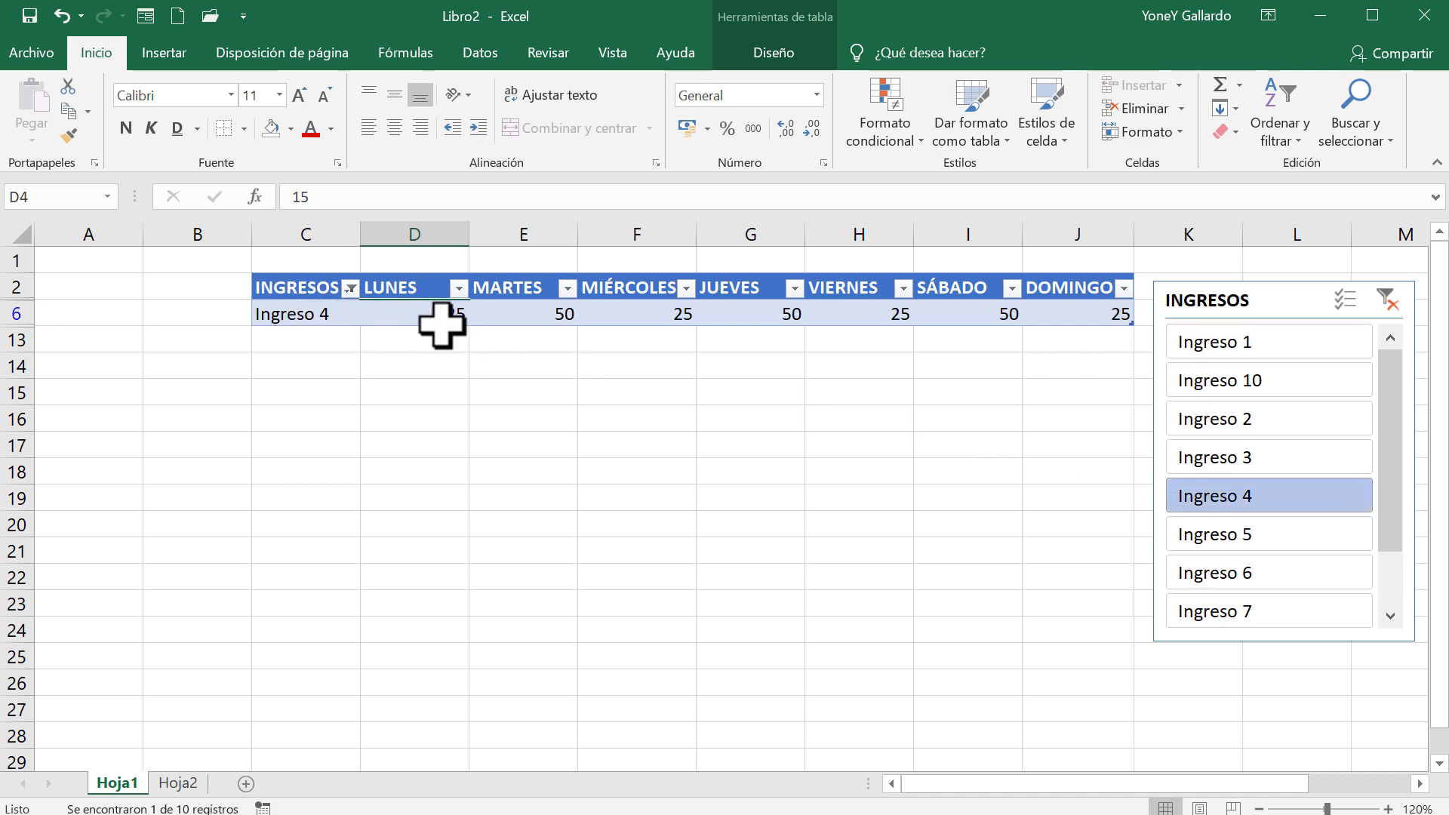
left_click(1229, 456)
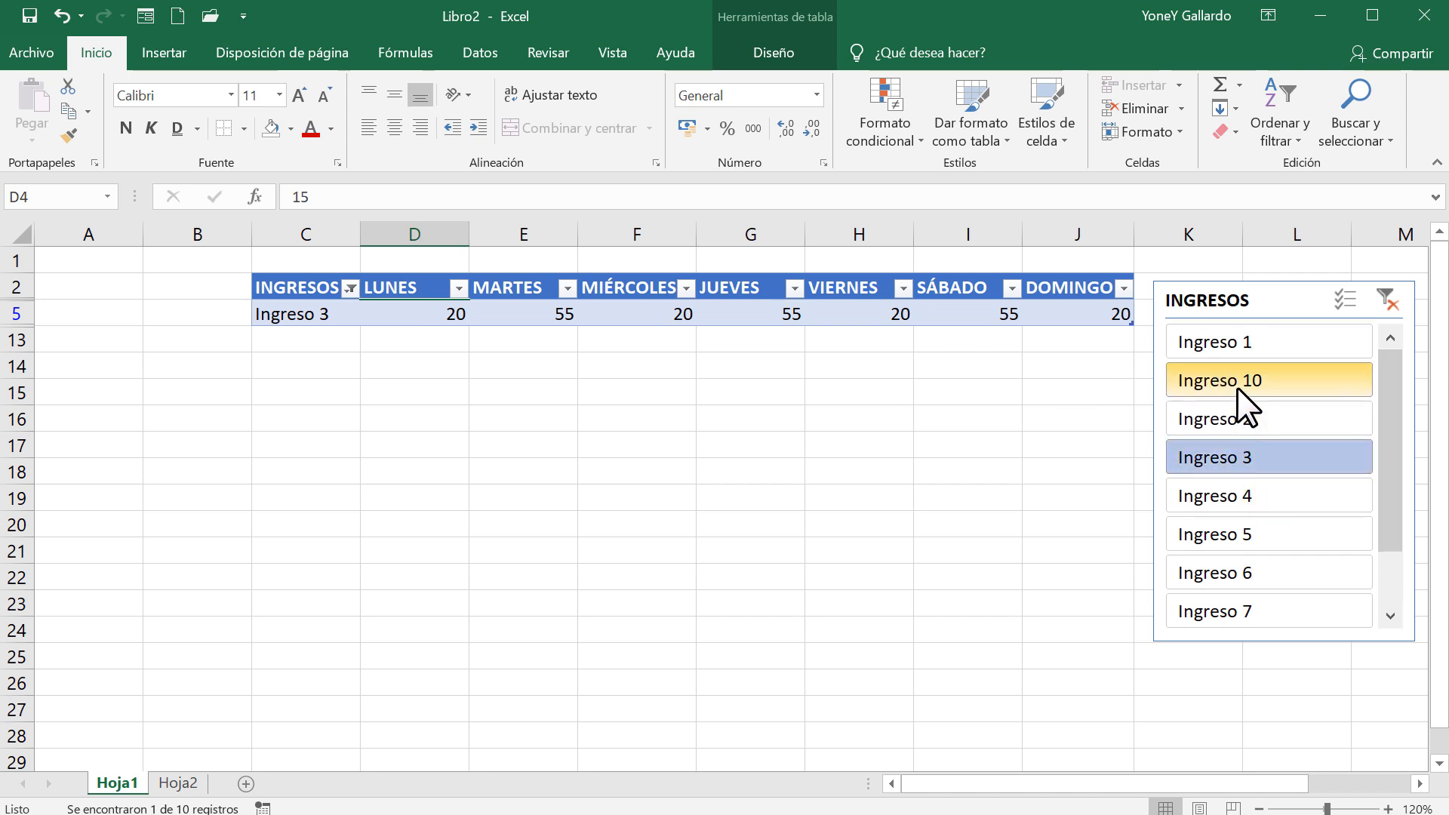
Filter the table by Ingreso 1, Ingreso 2 and Ingreso 7 together with the INGRESOS slicer
left_click(1239, 338)
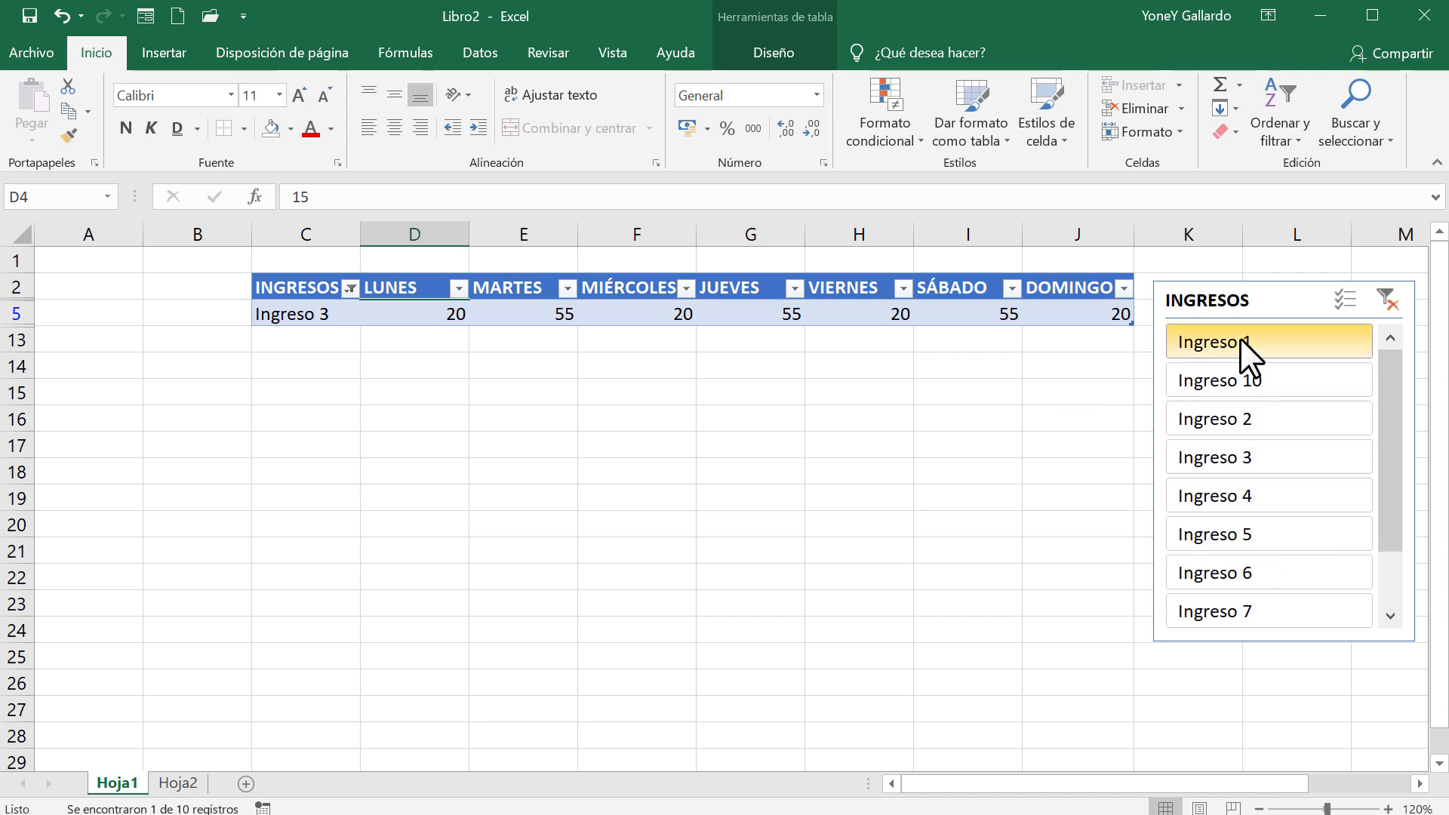
left_click(1231, 427, "ctrl")
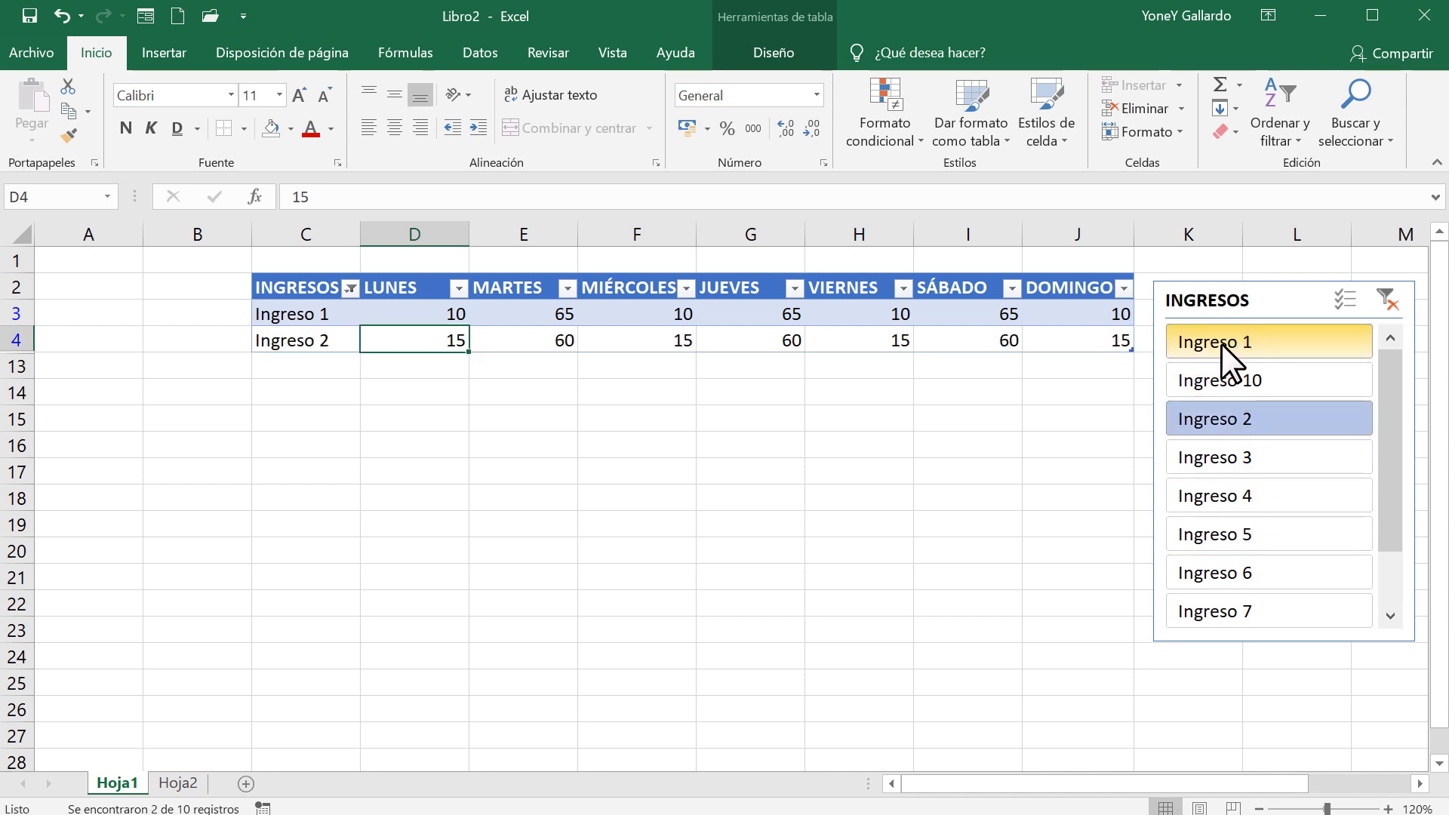
left_click(1242, 608, "ctrl")
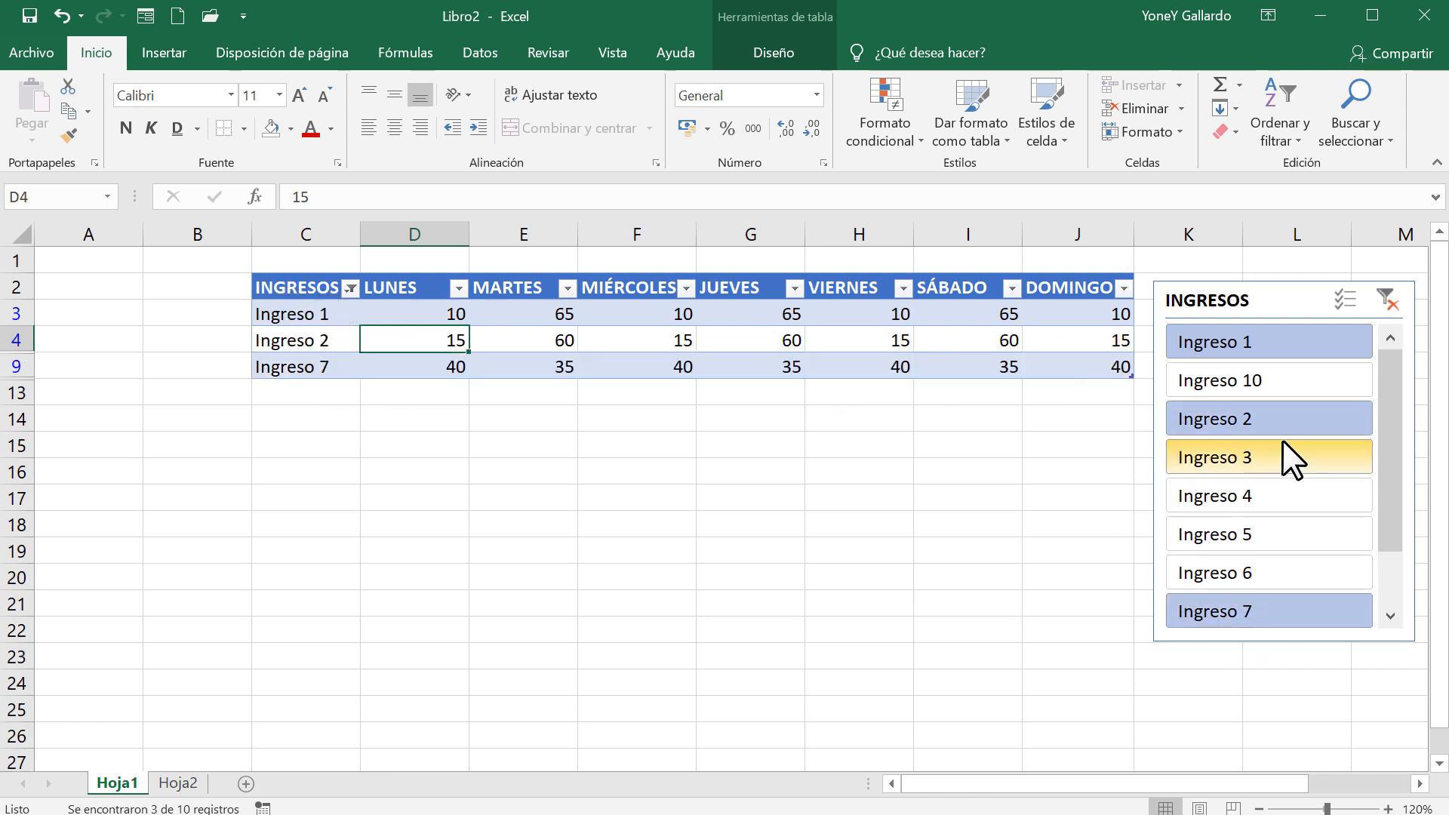
Filter the table by Ingreso 1, Ingreso 3 and Ingreso 6 together in the slicer and clear the slicer filter
left_click(1275, 380)
left_click(1249, 341)
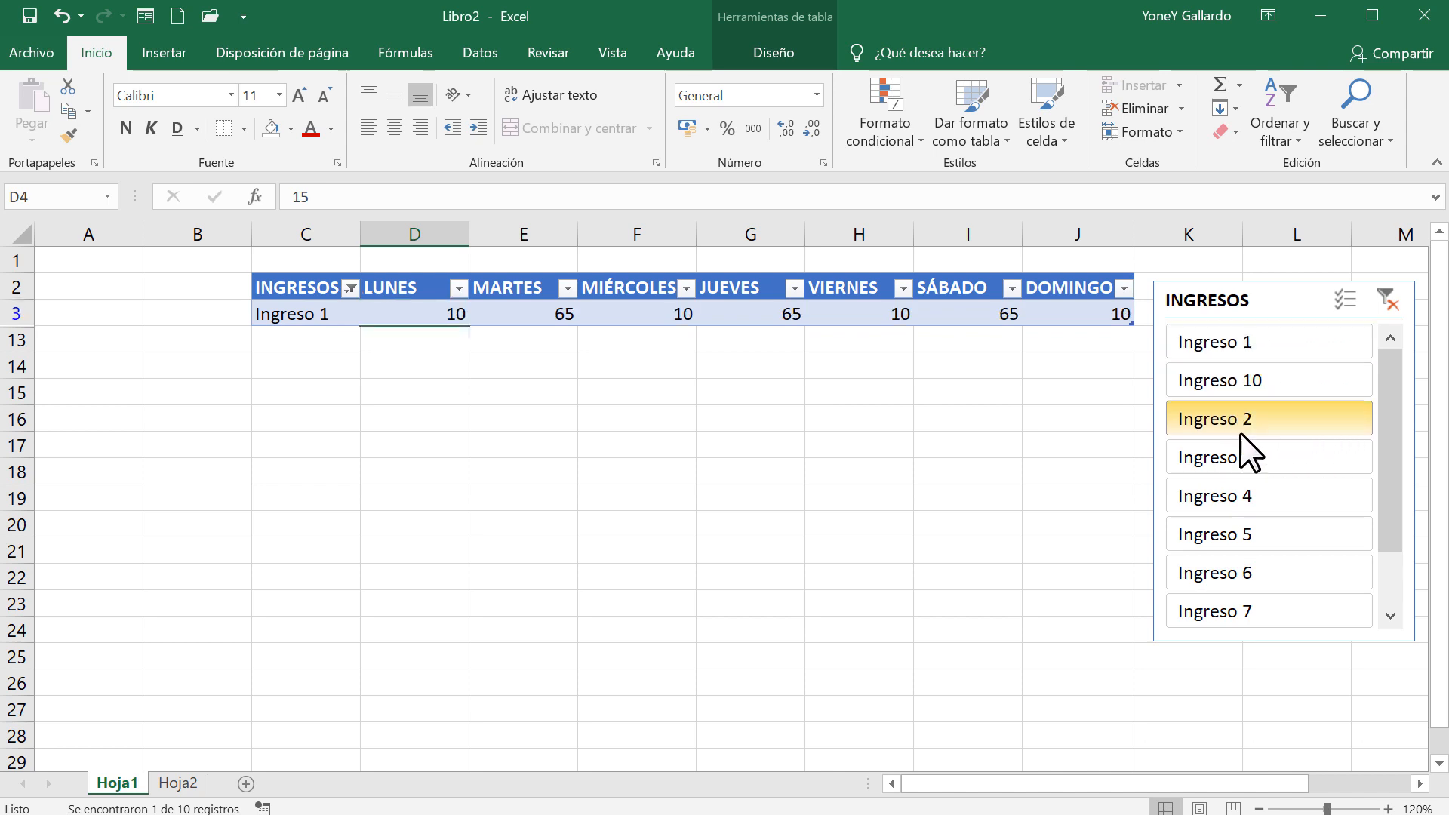
left_click(1238, 456)
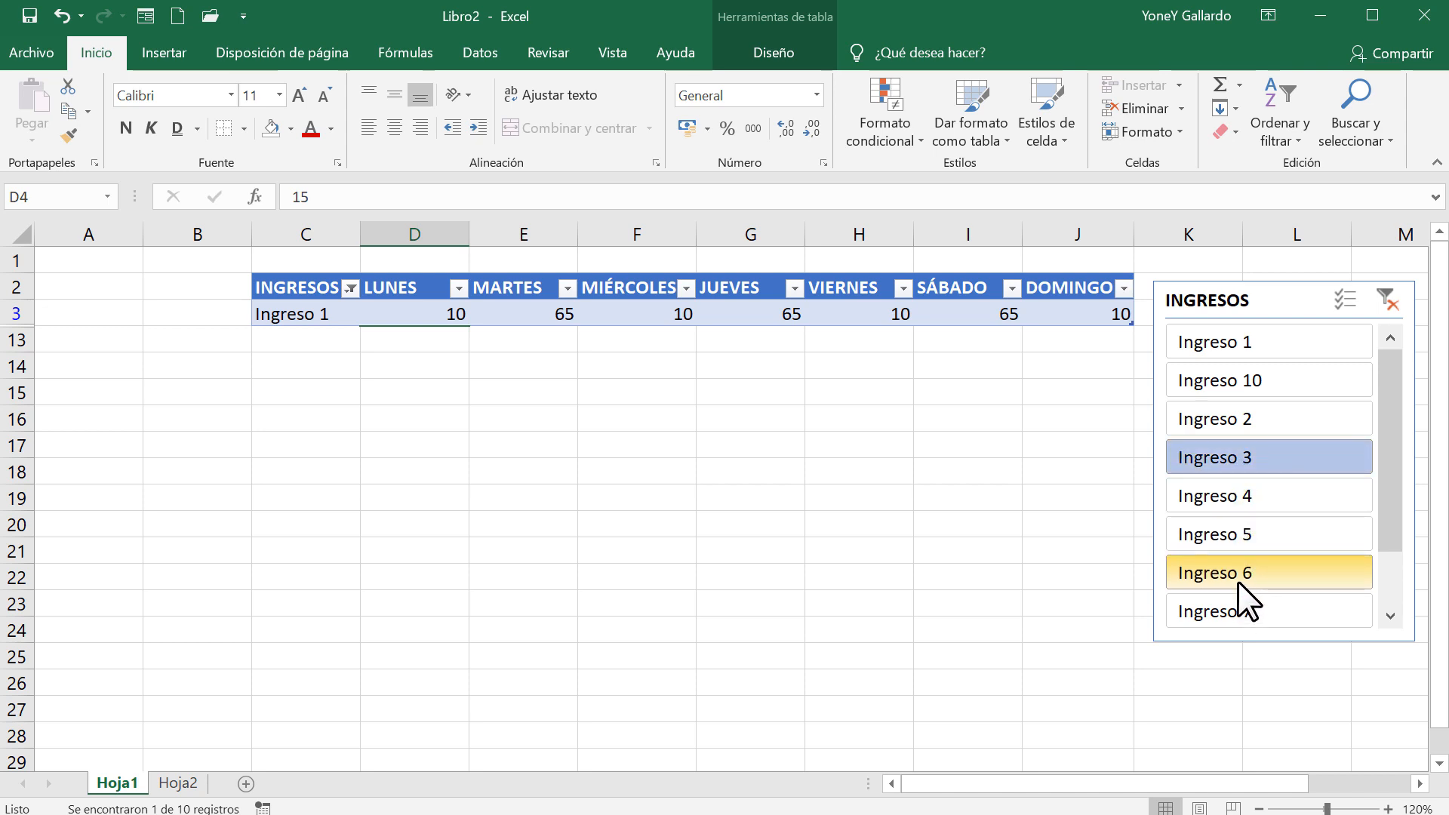
left_click(1238, 578, "ctrl")
left_click(1223, 340, "ctrl")
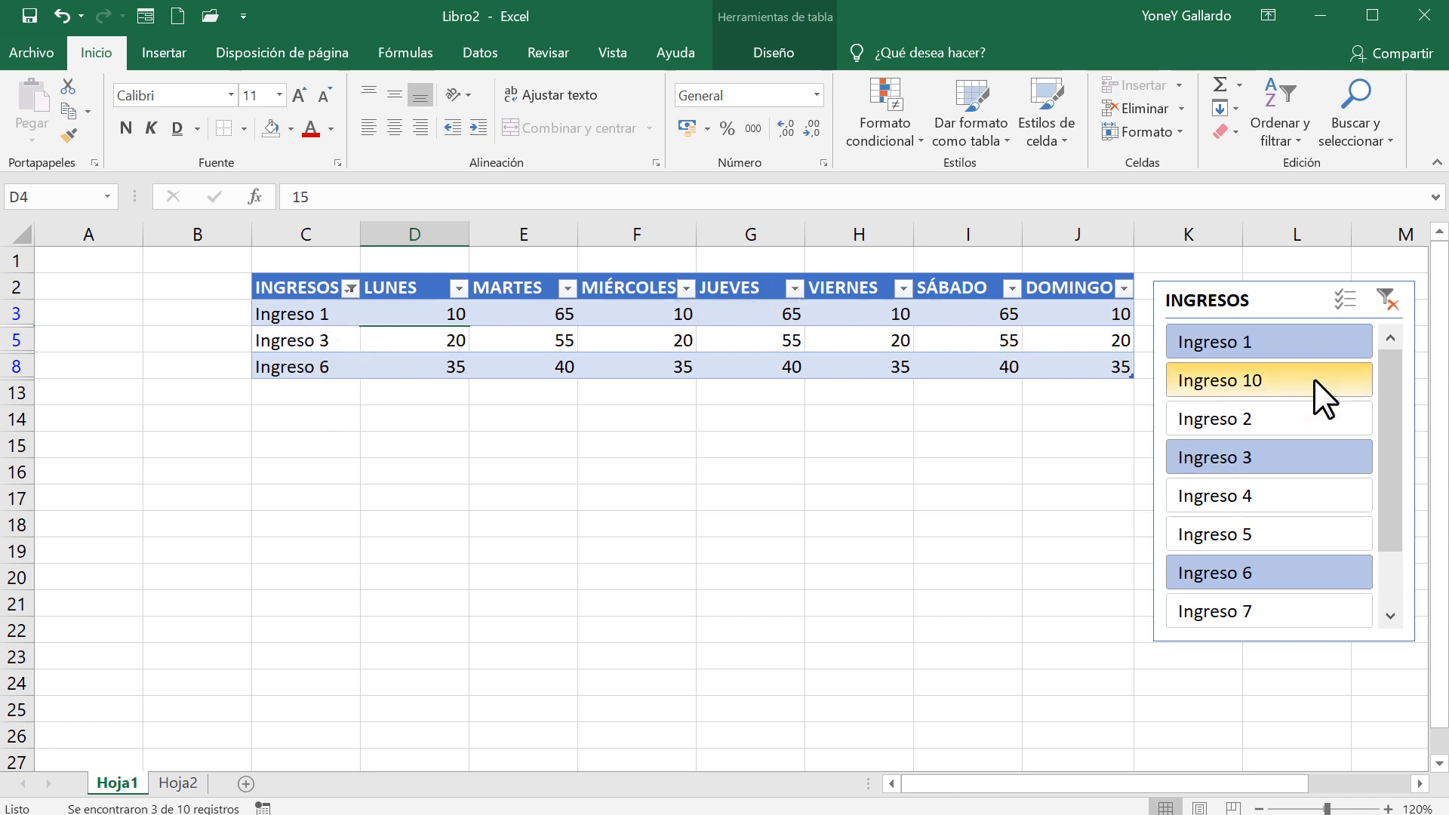
left_click(1386, 296)
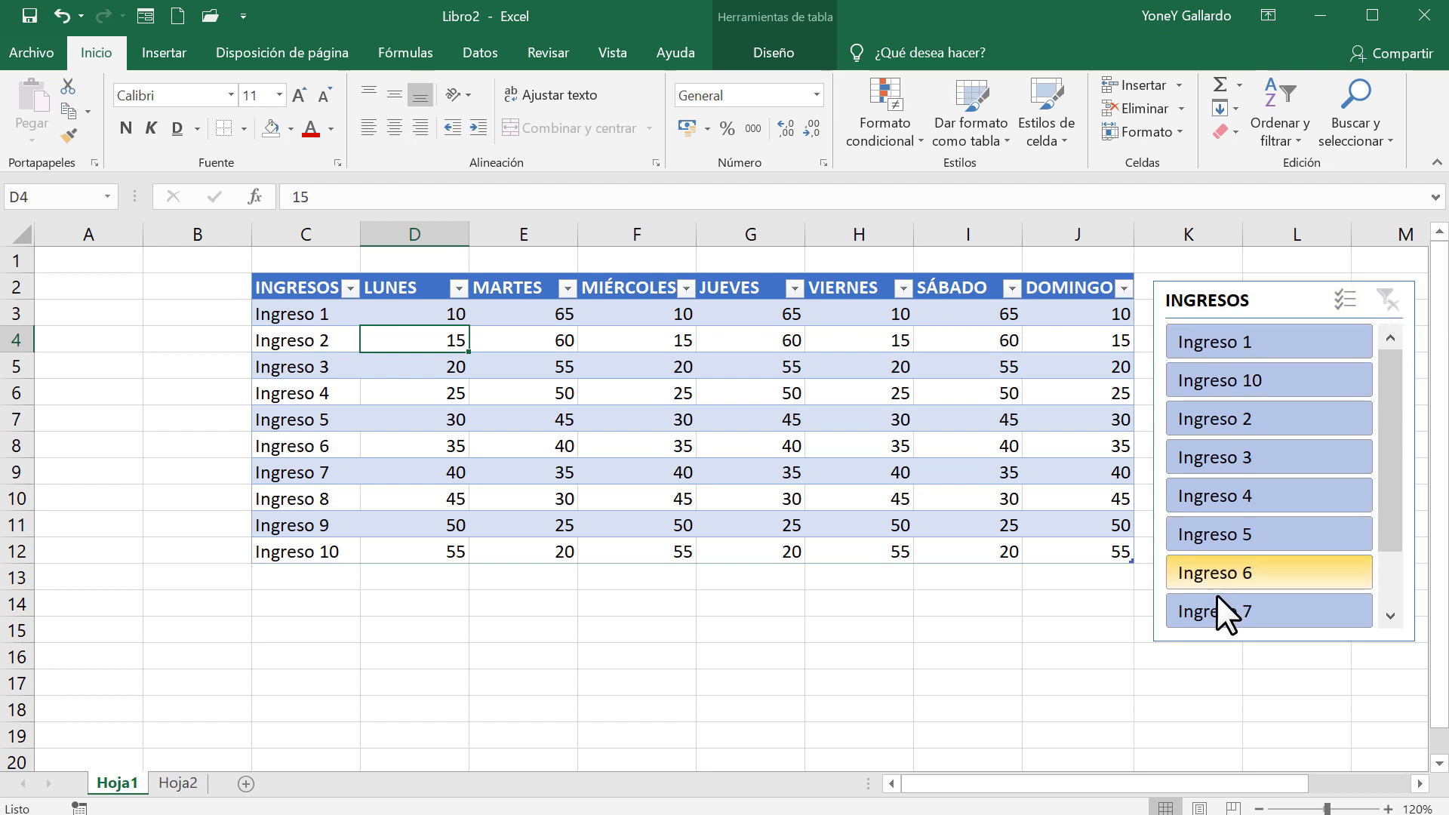
Delete the INGRESOS slicer and select empty cell D16 below the table
left_click_drag(1389, 446, 1359, 372)
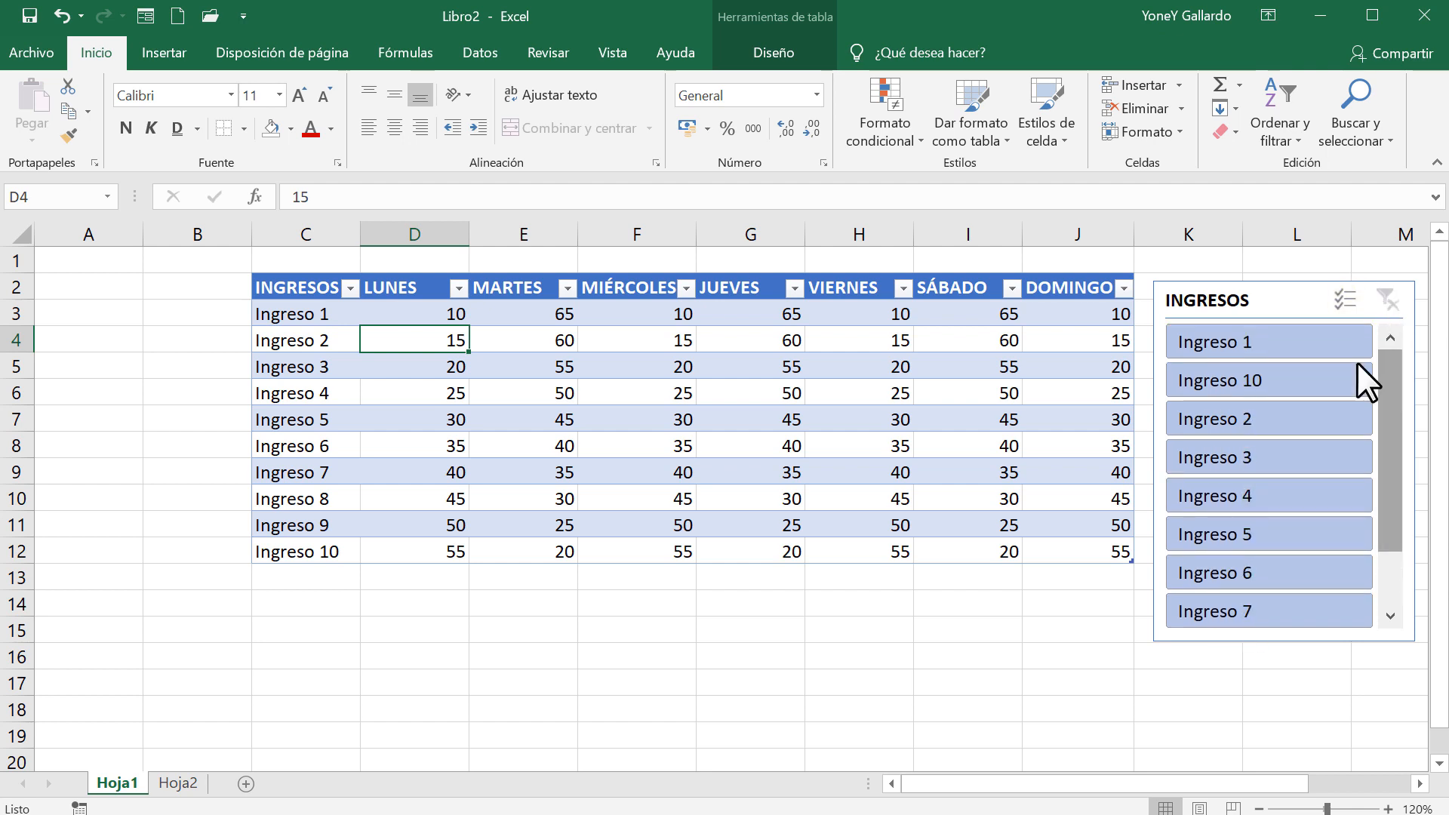
left_click(1290, 286)
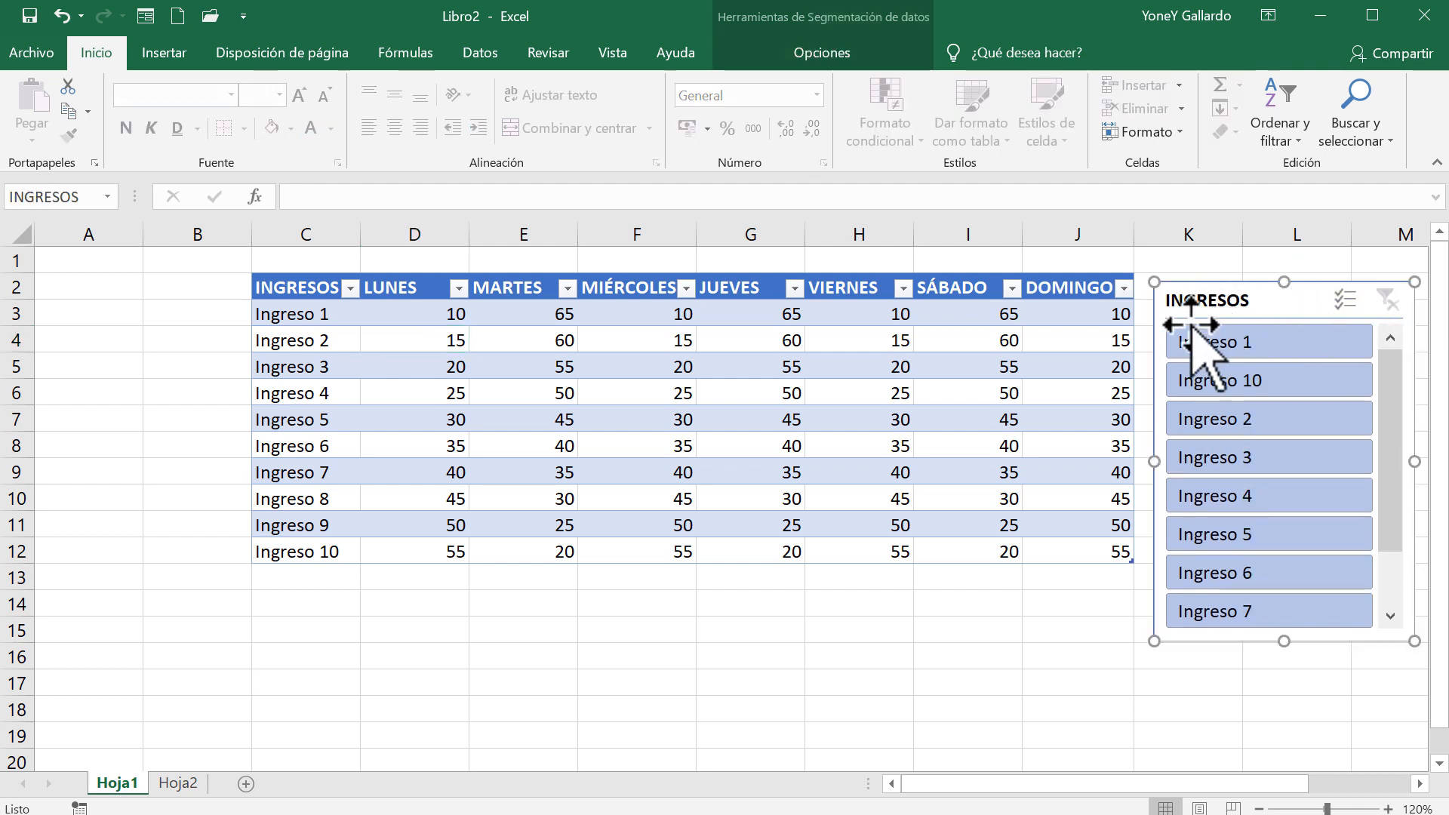
key("Delete")
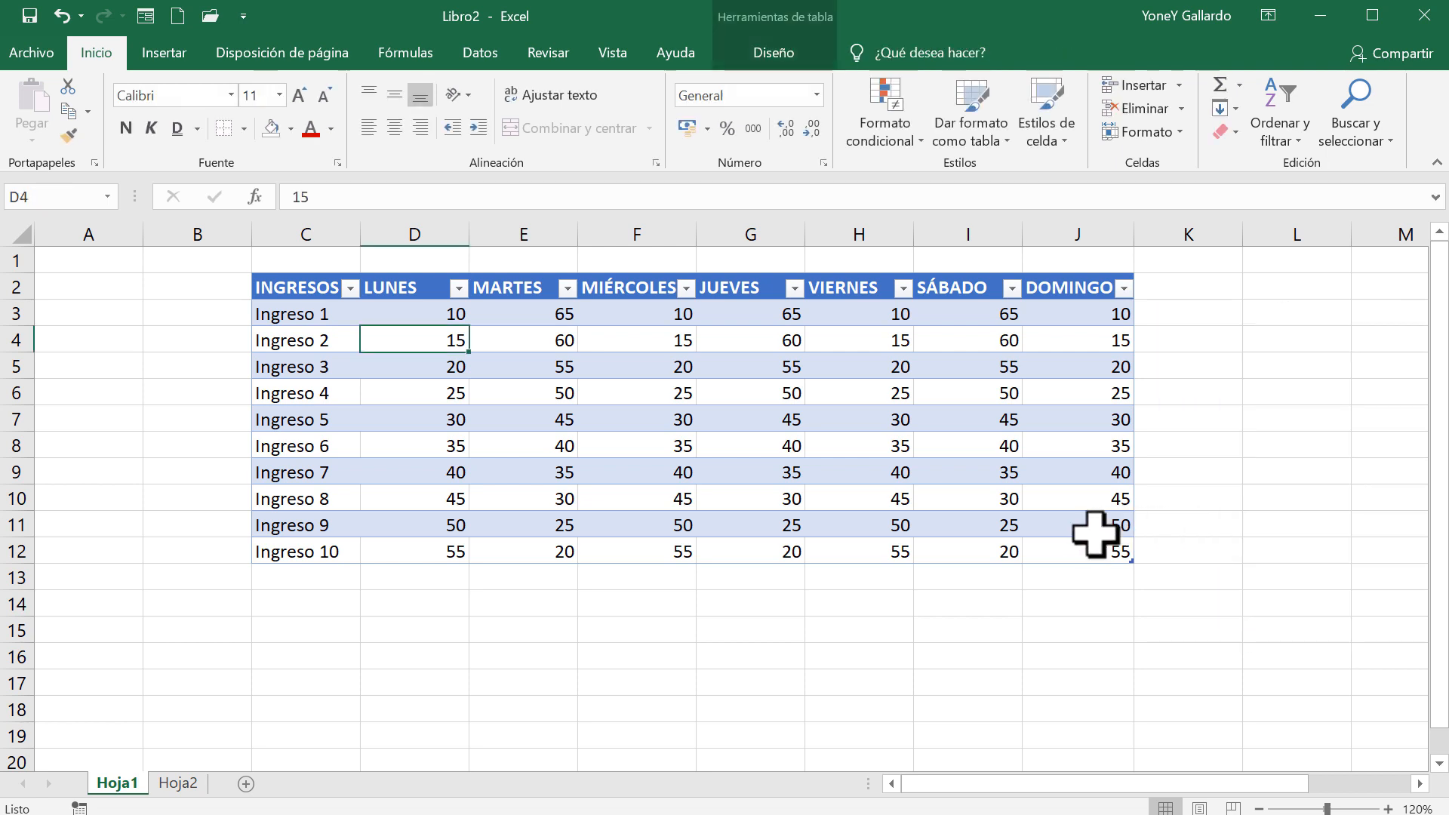
left_click(374, 650)
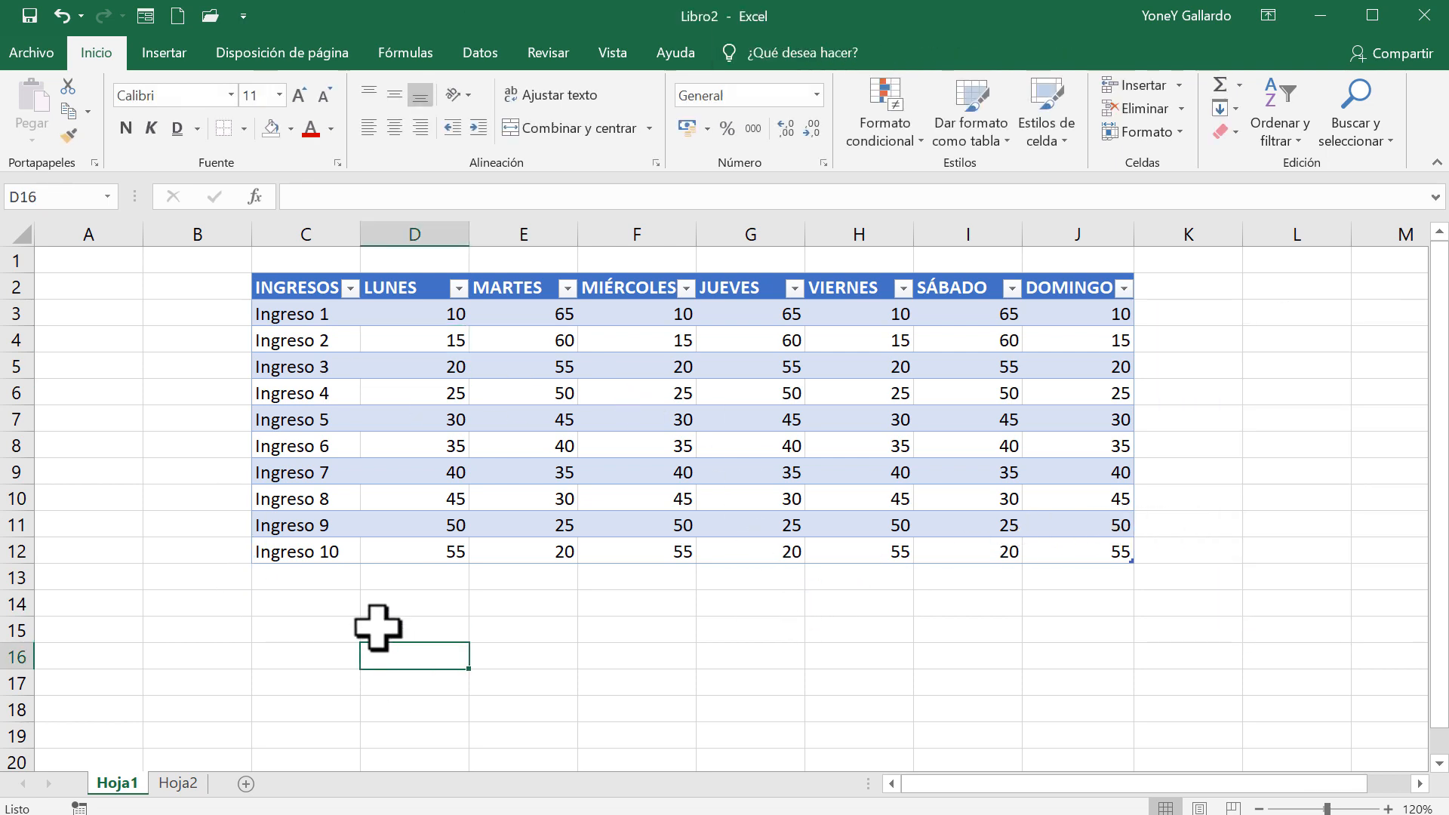
Select cell C3 inside the table and display the options for inserting objects
left_click(260, 288)
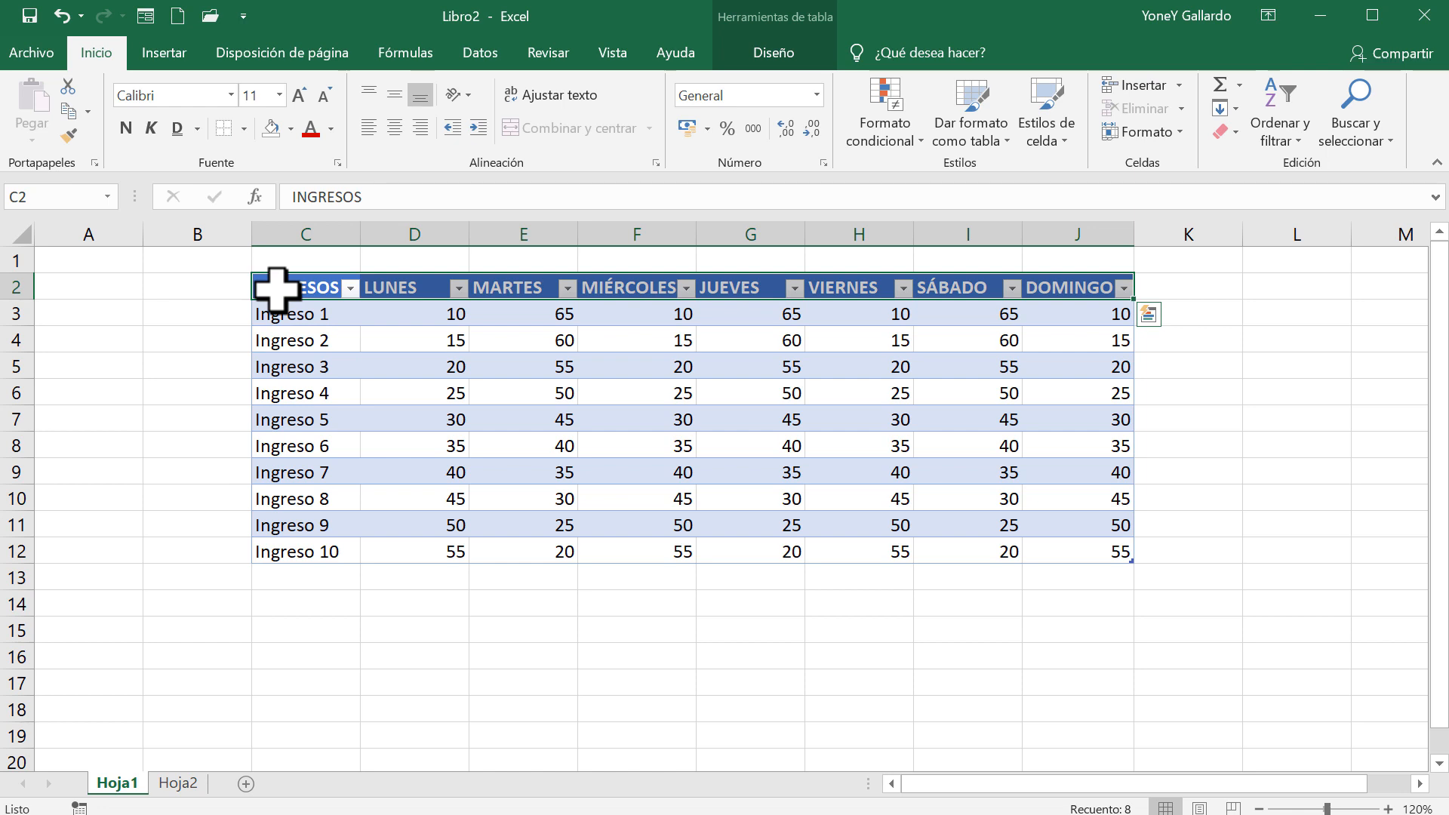
key("Down")
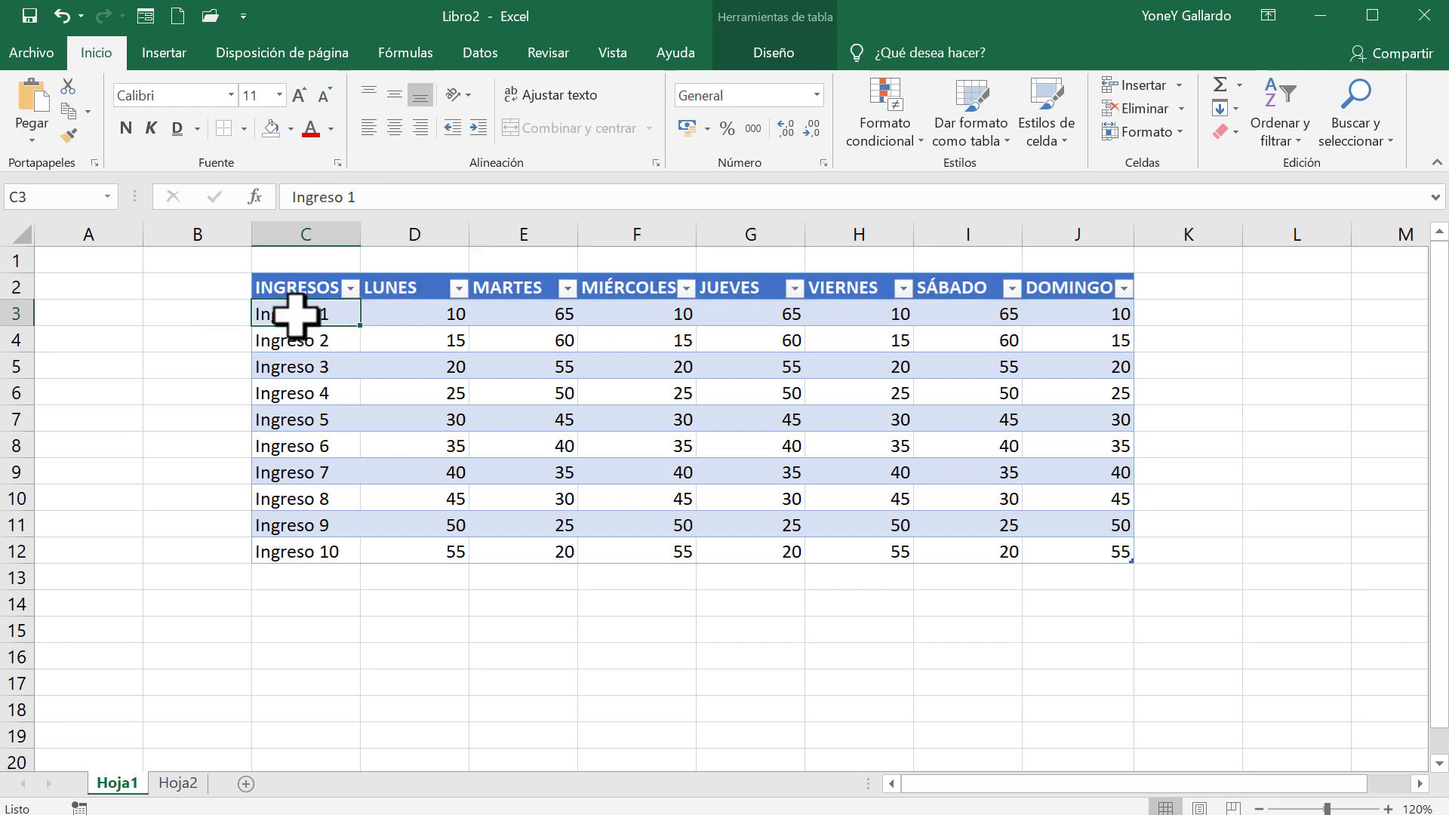
left_click(157, 51)
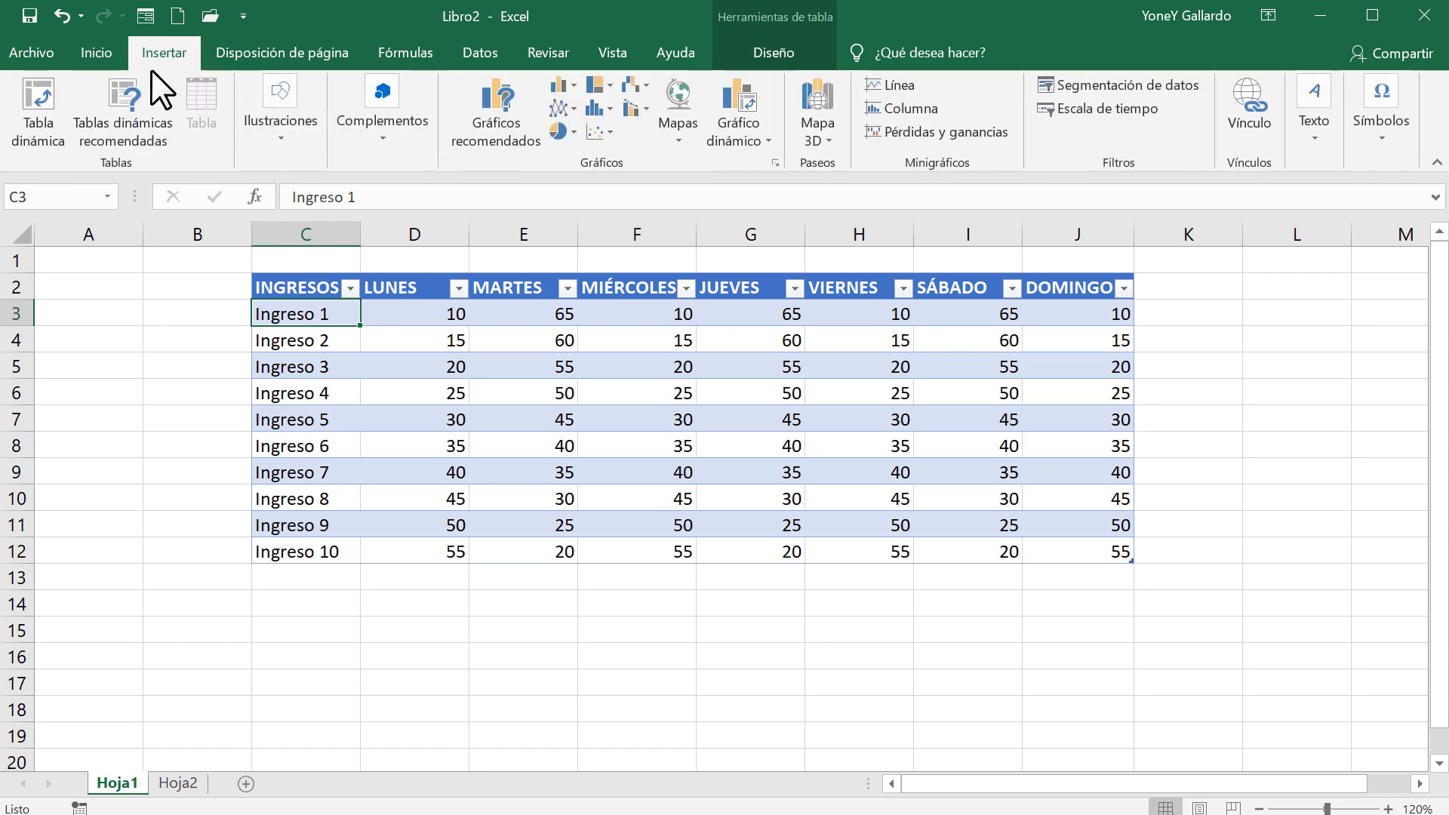
Add a new sheet after Hoja2 and paste the copied dataset with columns ID to INGRESOS at cell B2
left_click(178, 783)
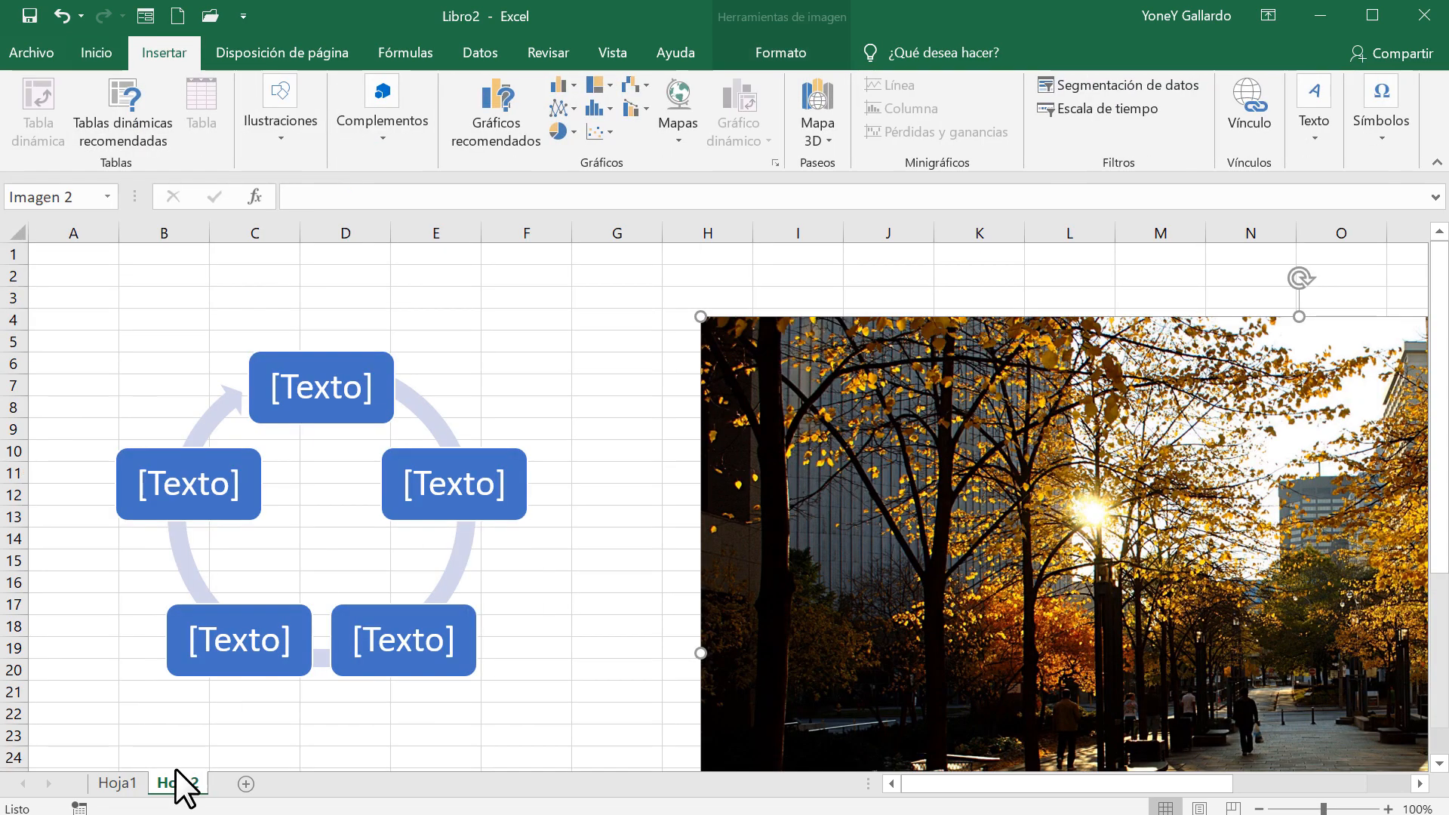
left_click(246, 784)
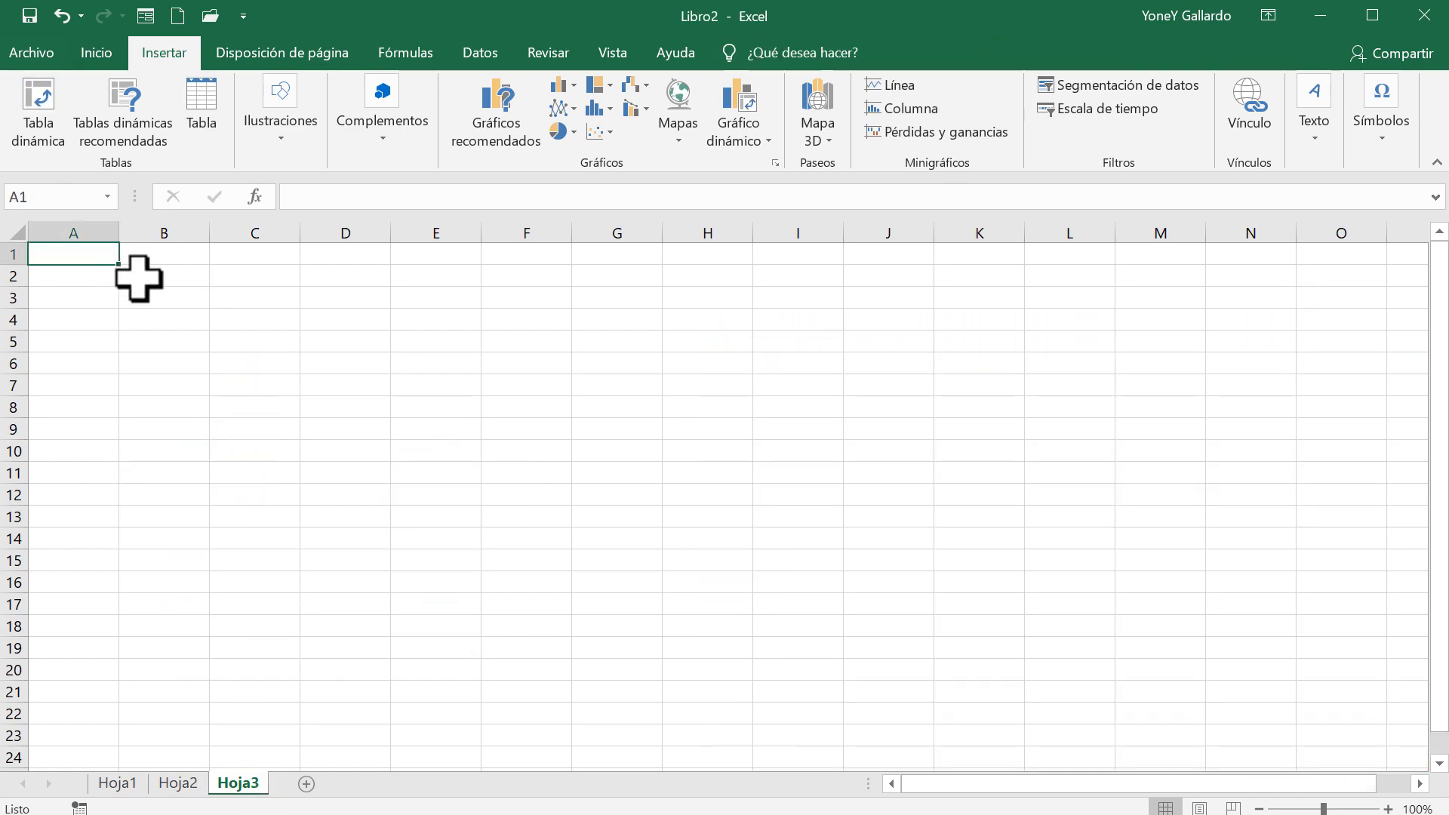
left_click(139, 279)
key("ctrl+v")
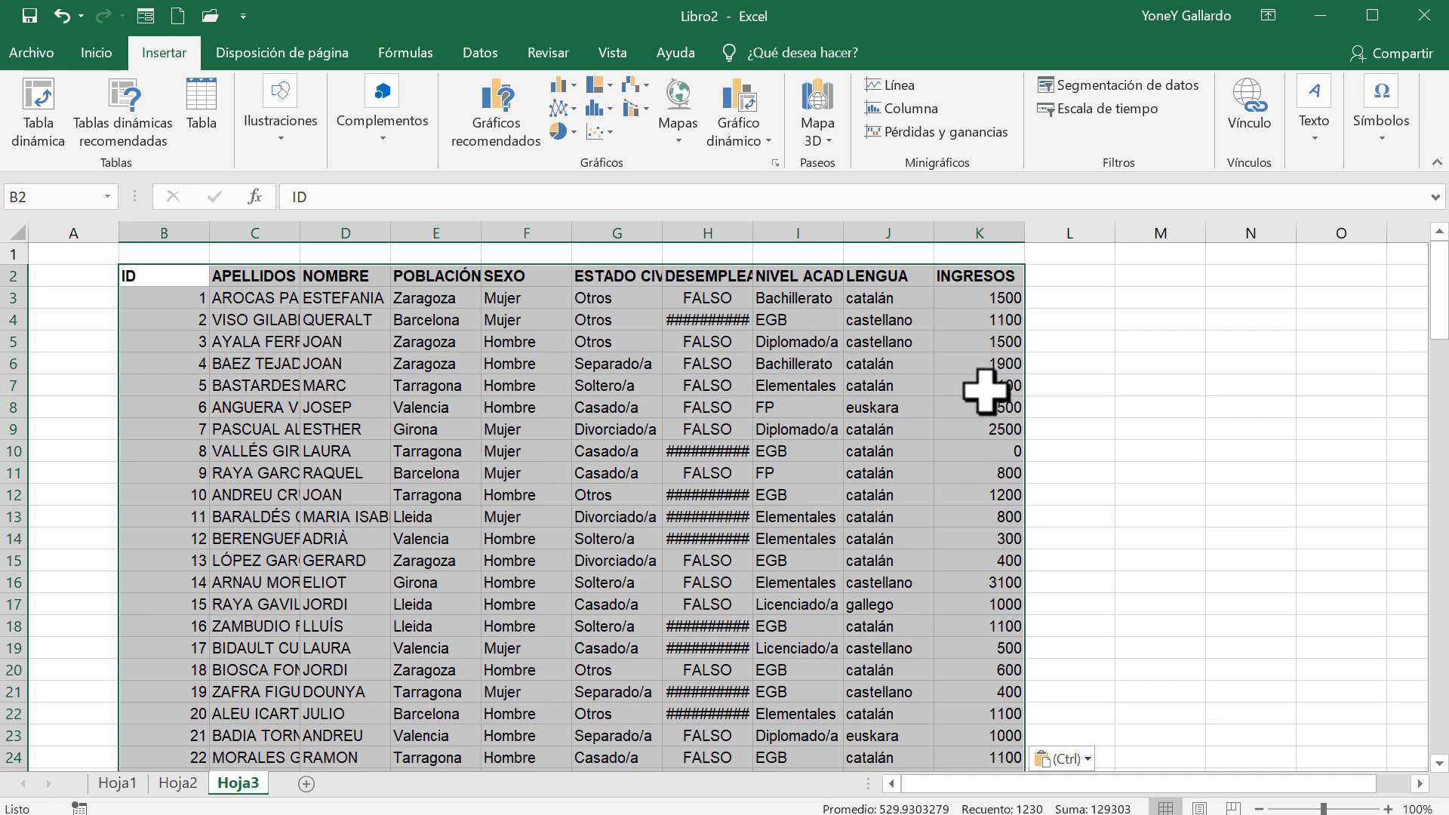
Autofit the DESEMPLEADO column to its contents and look through the pasted dataset
double_click(753, 233)
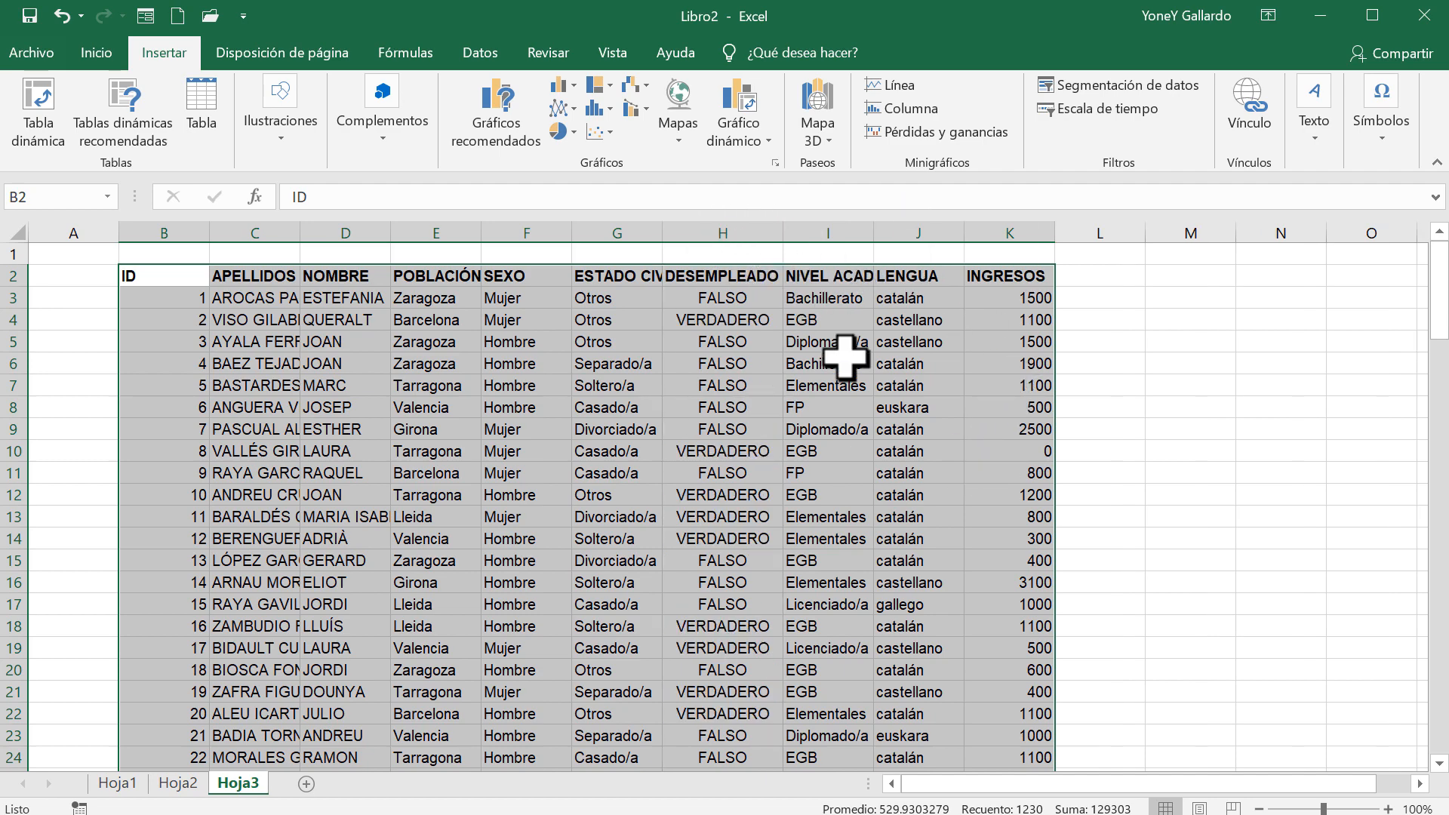
left_click(546, 491)
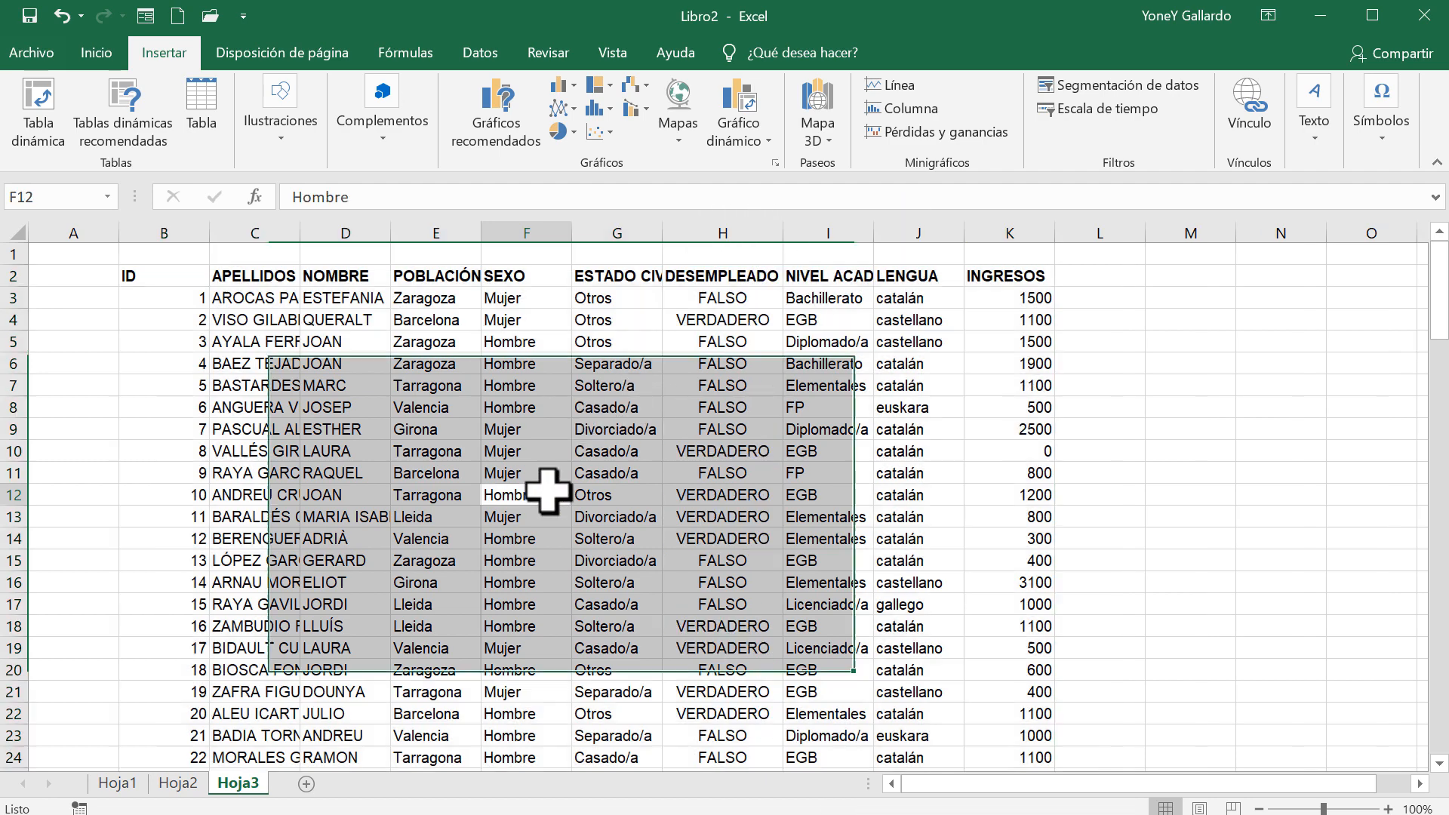
scroll(453, 490, "down", 15)
scroll(453, 491, "up", 15)
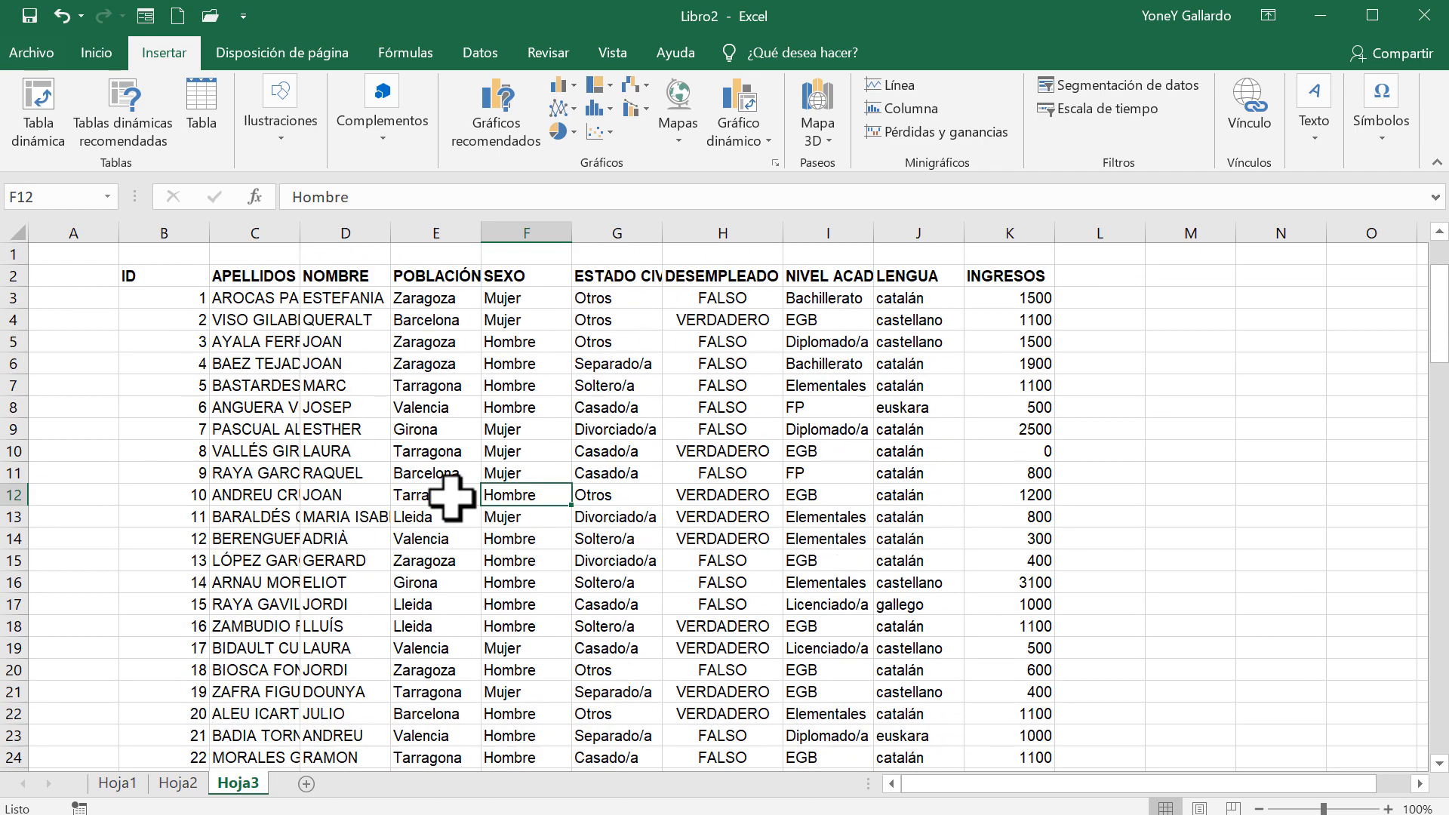
Autofit columns ID through ESTADO CIVIL and NIVEL ACADÉMICO through INGRESOS to their contents
left_click(148, 276)
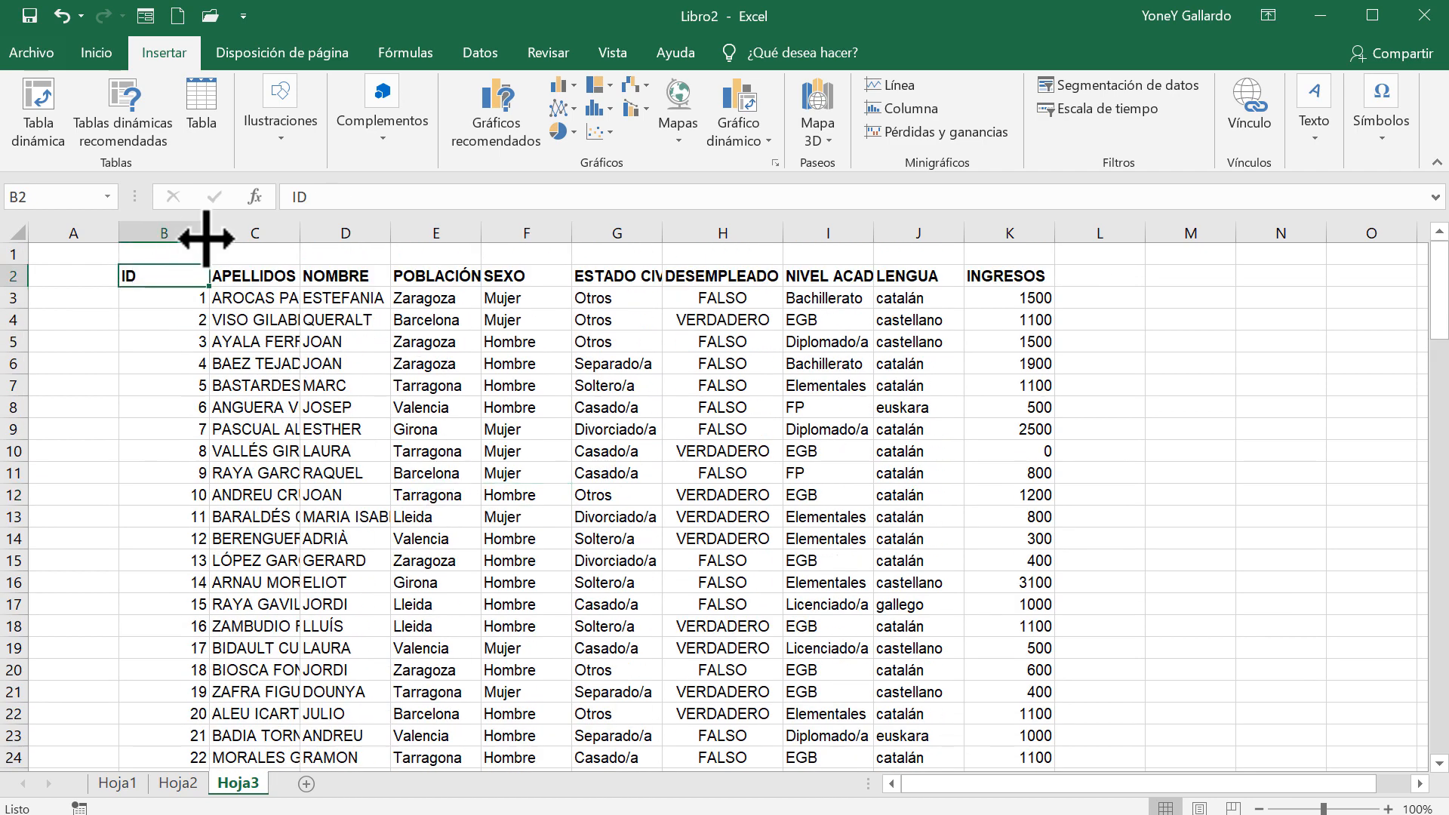
double_click(209, 228)
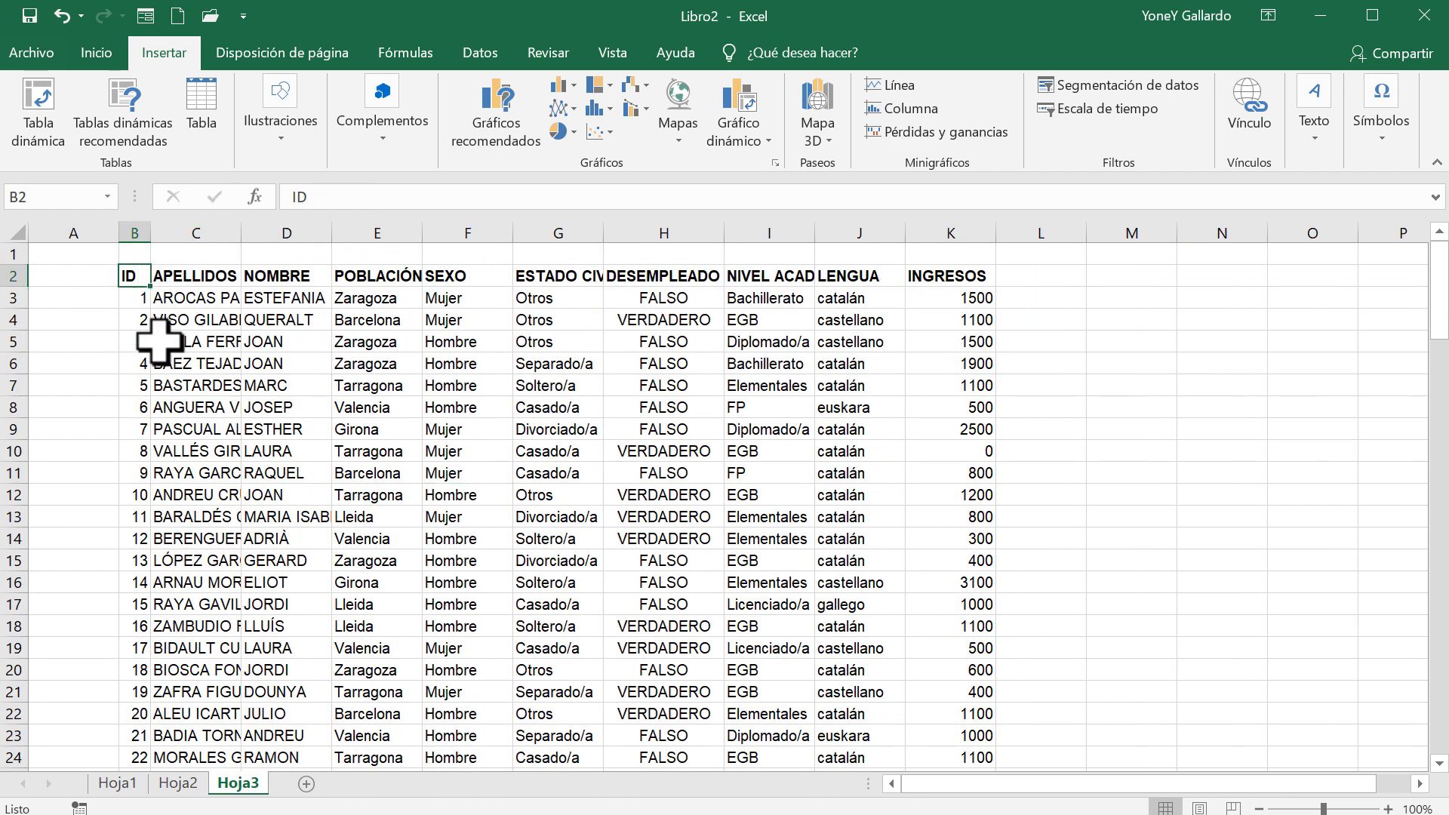
double_click(240, 231)
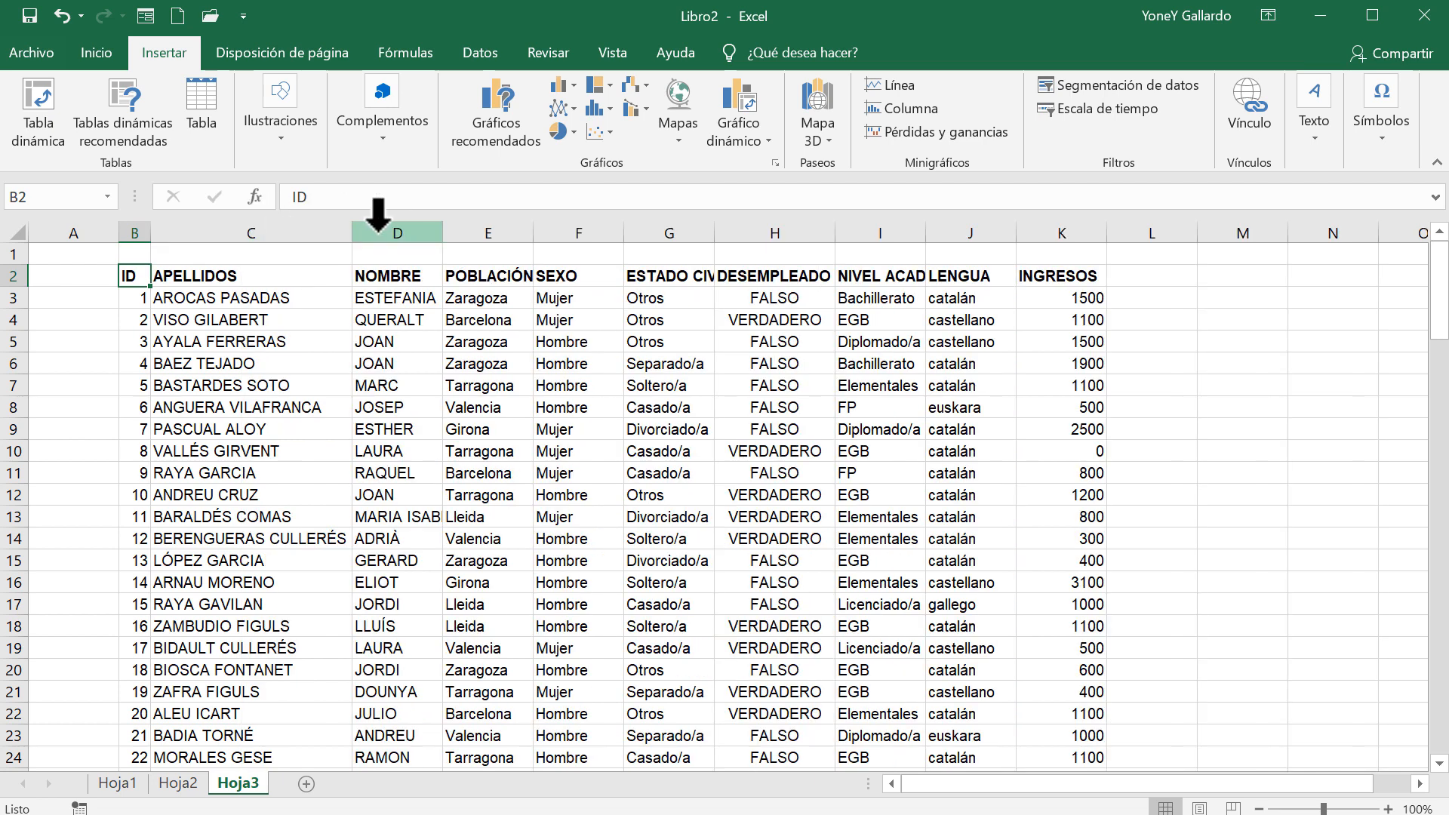
double_click(443, 230)
double_click(566, 230)
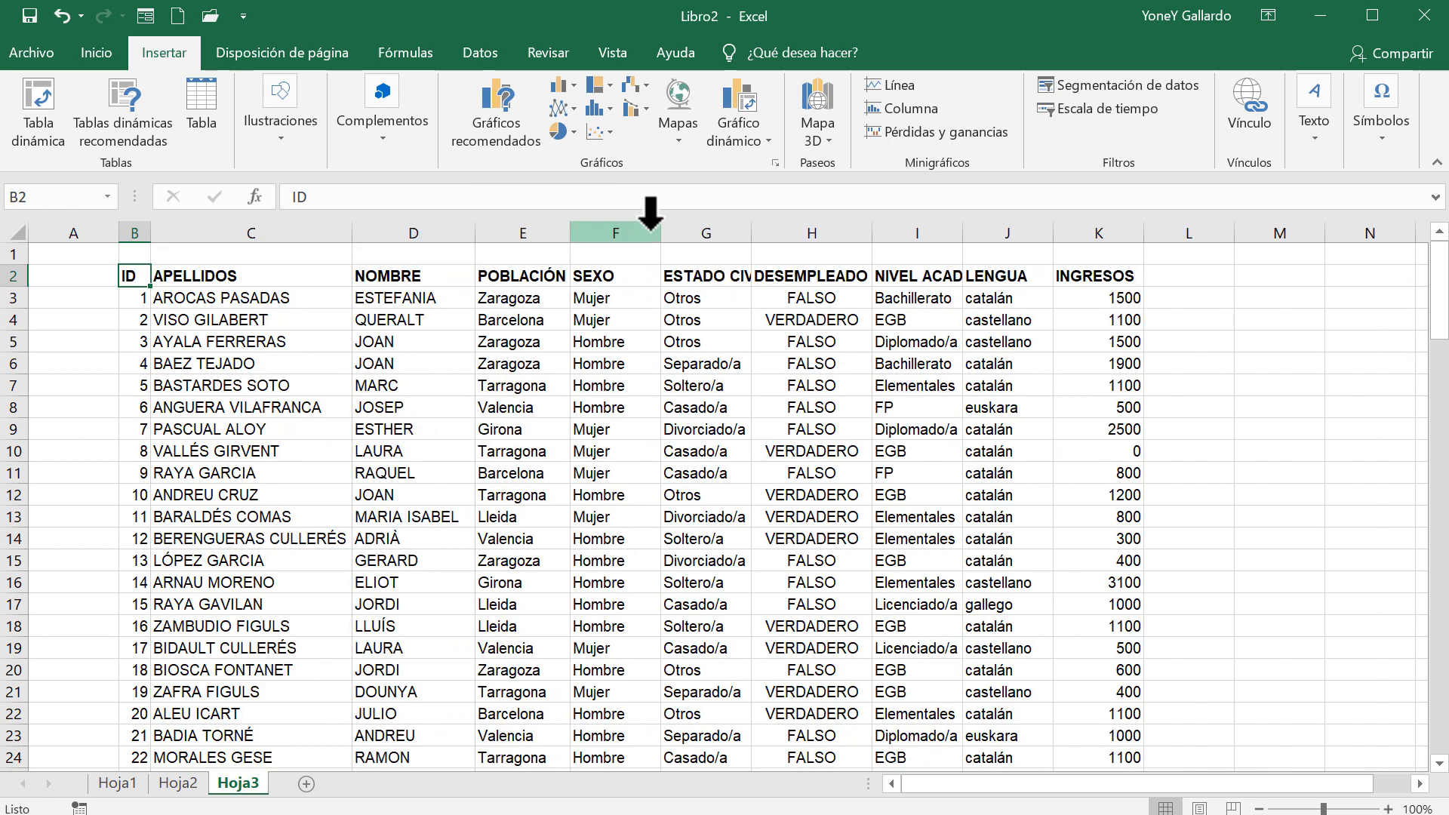
double_click(654, 230)
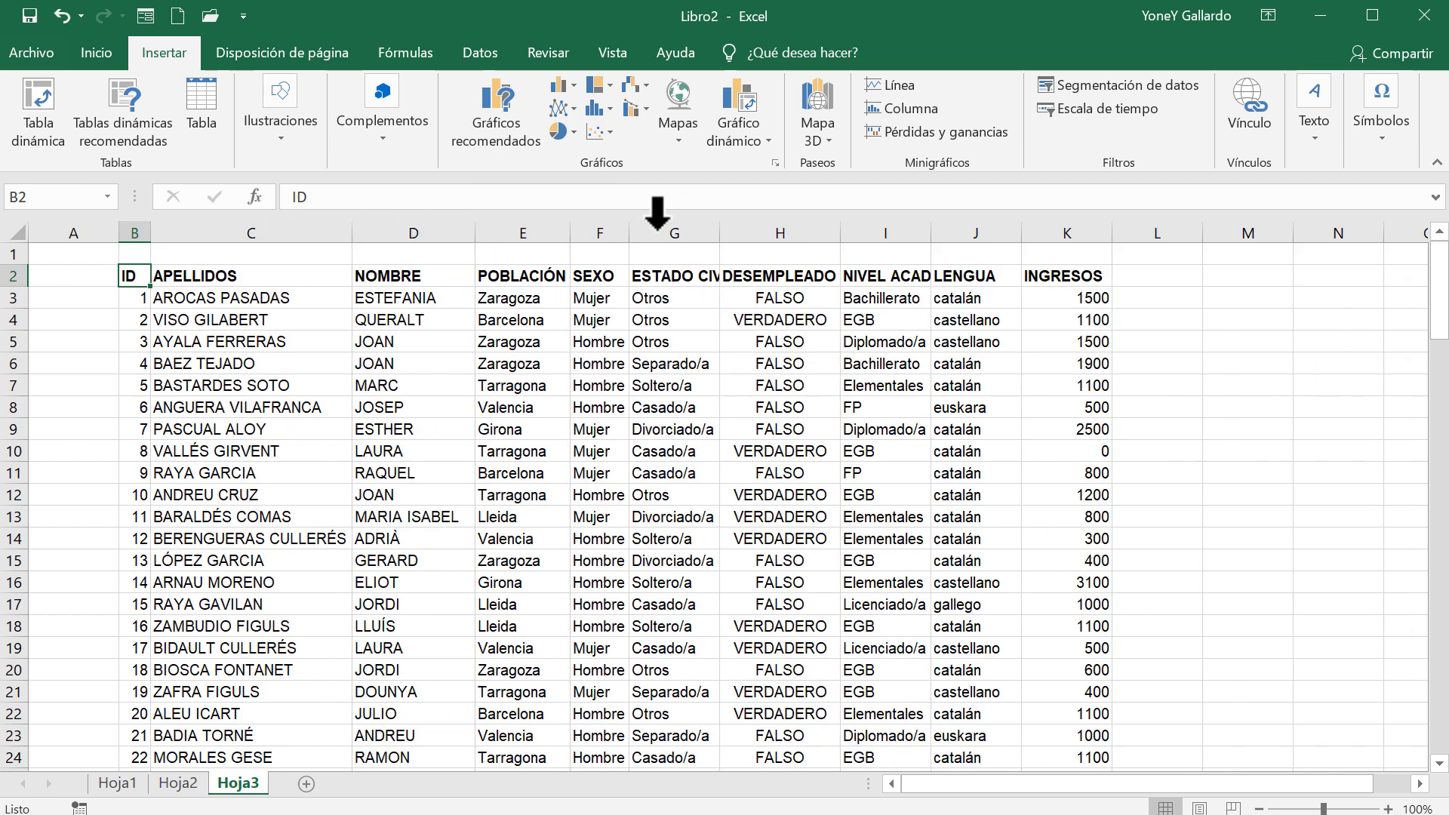
double_click(720, 231)
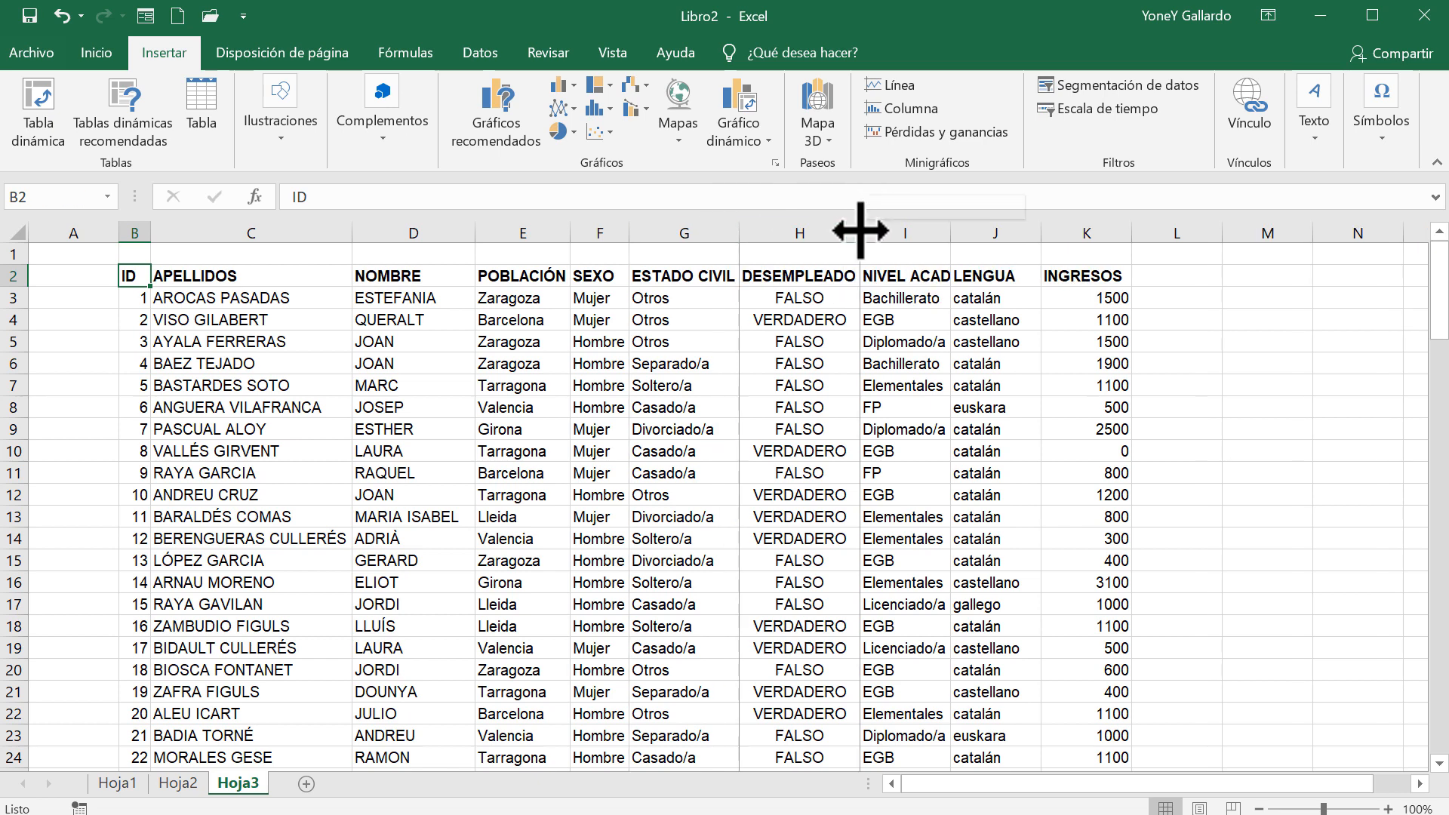
double_click(950, 226)
double_click(1095, 228)
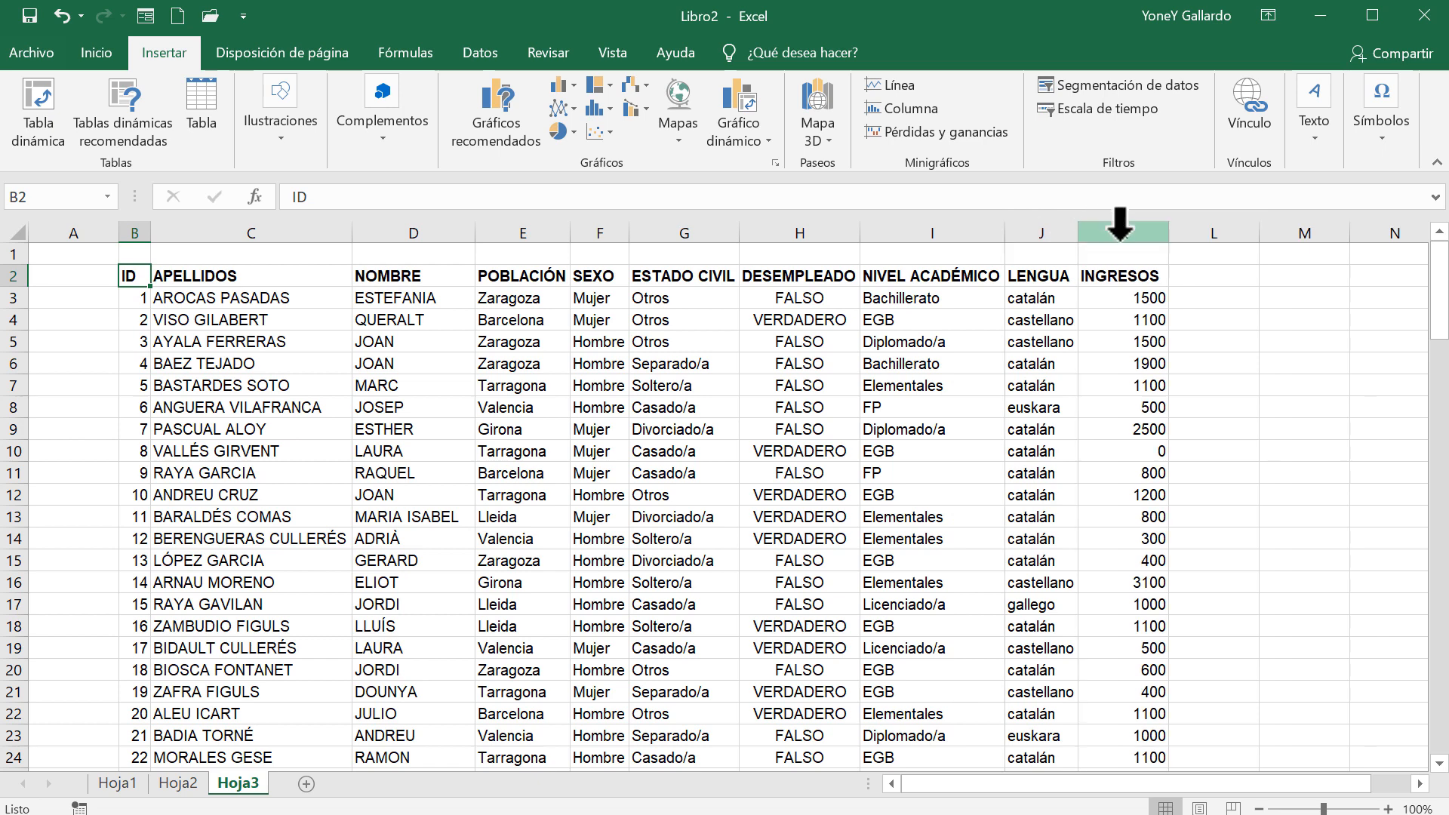
double_click(1170, 234)
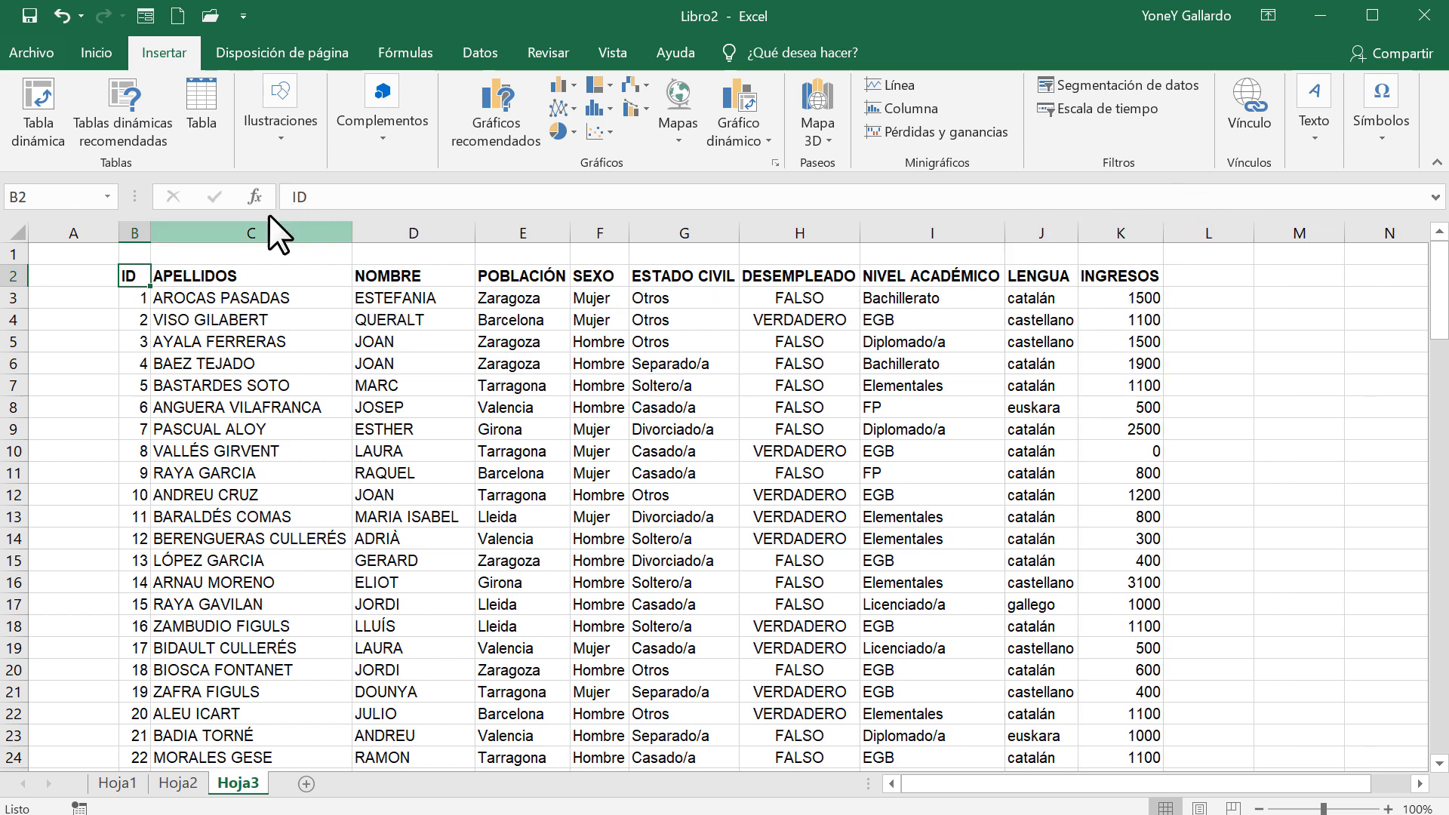
On Hoja1, view the filter options of the INGRESOS column and the design tools of the weekly income table
left_click(125, 783)
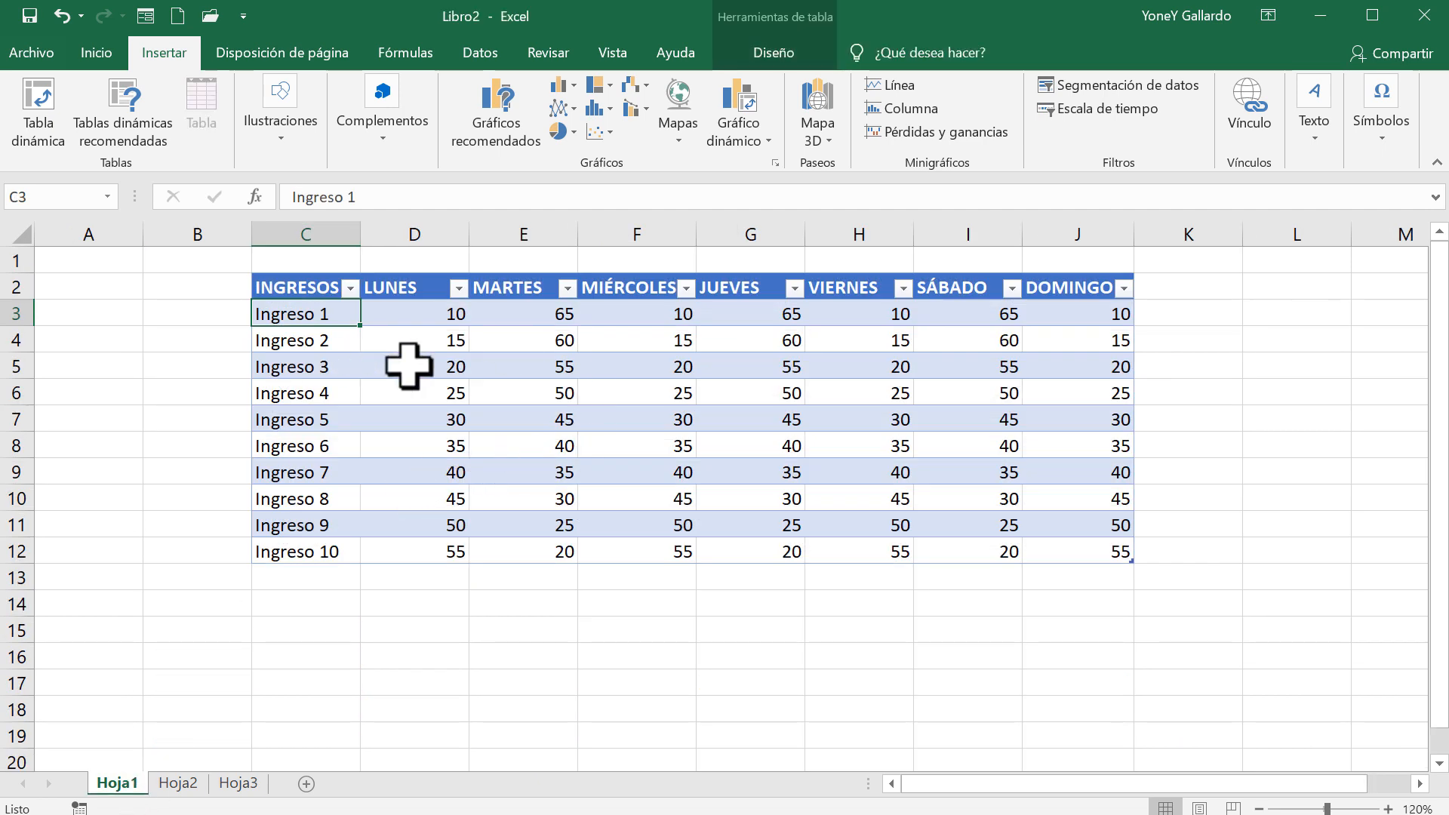
left_click(351, 289)
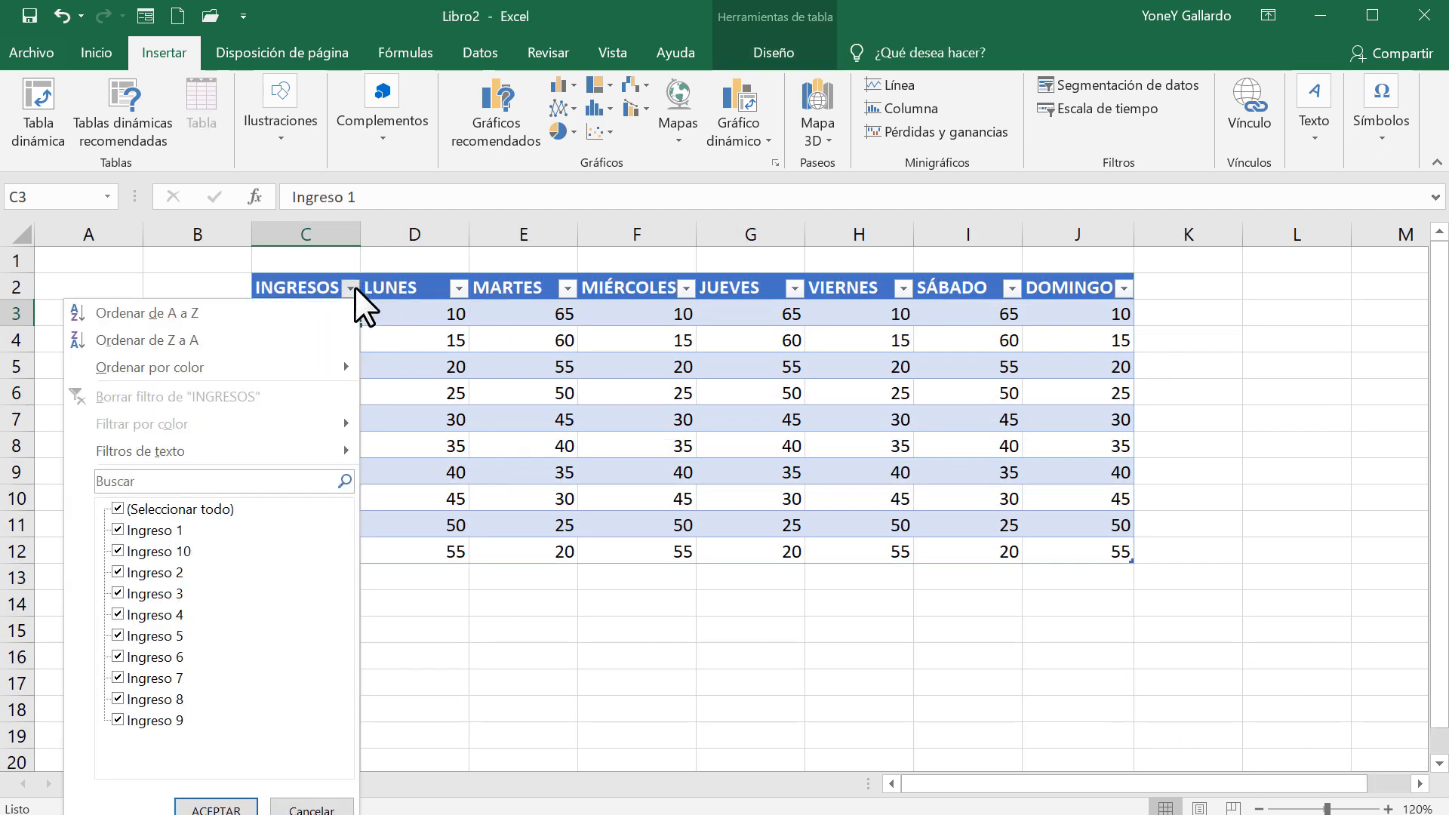
left_click(305, 810)
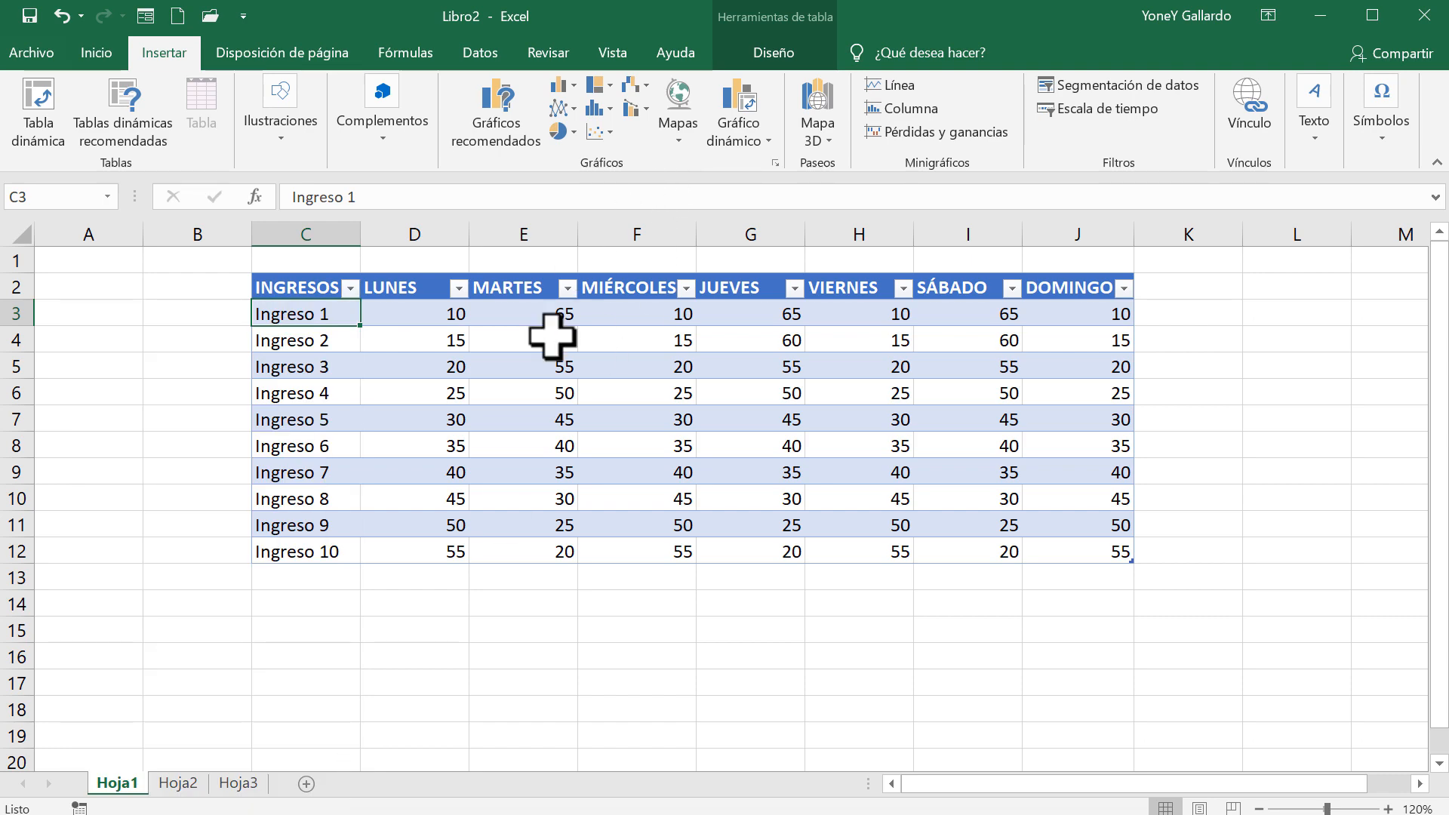
left_click(523, 366)
left_click(770, 52)
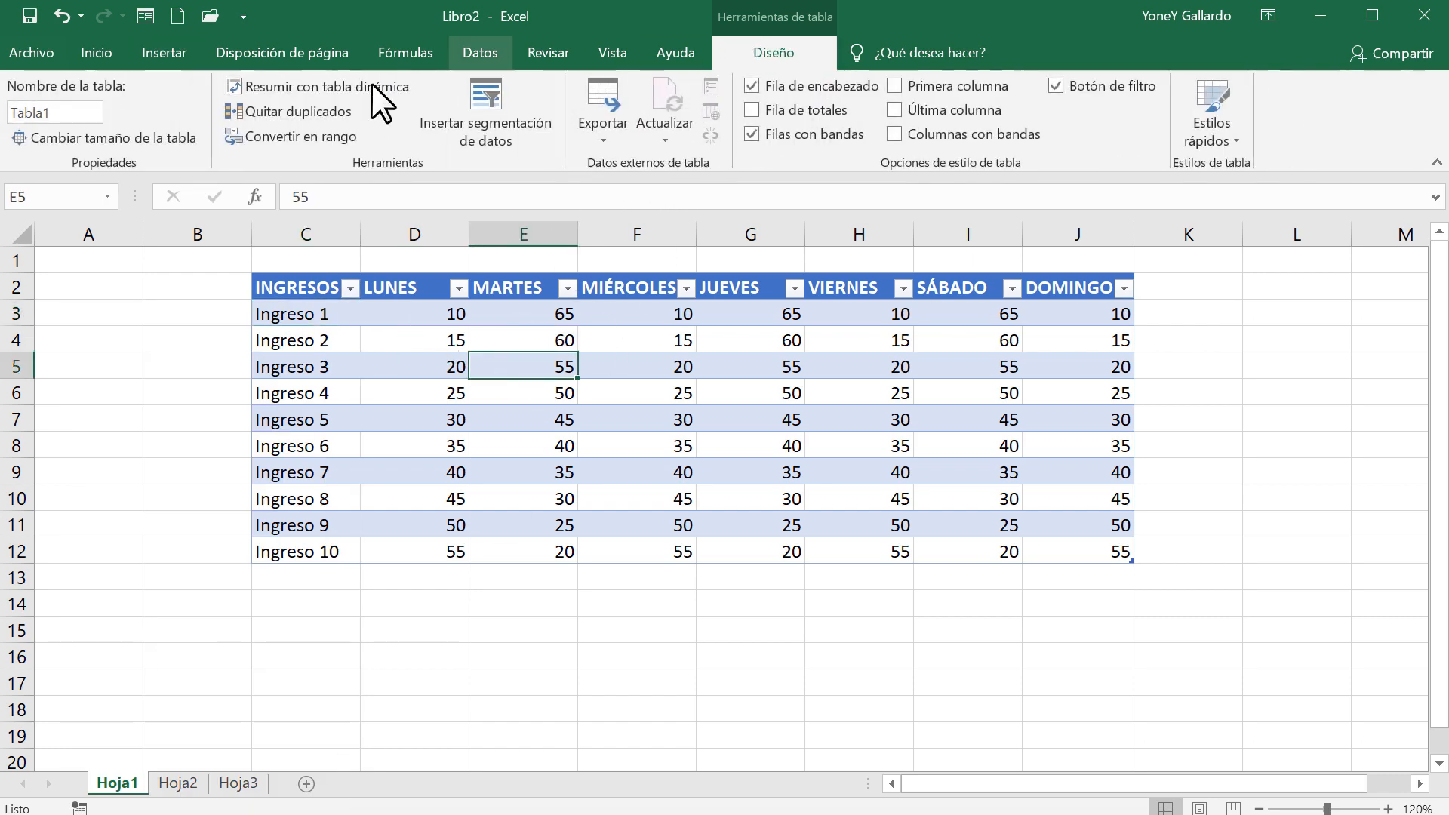
Select the full dataset on Hoja3 and open PivotTable creation for range B2:K124
left_click(237, 785)
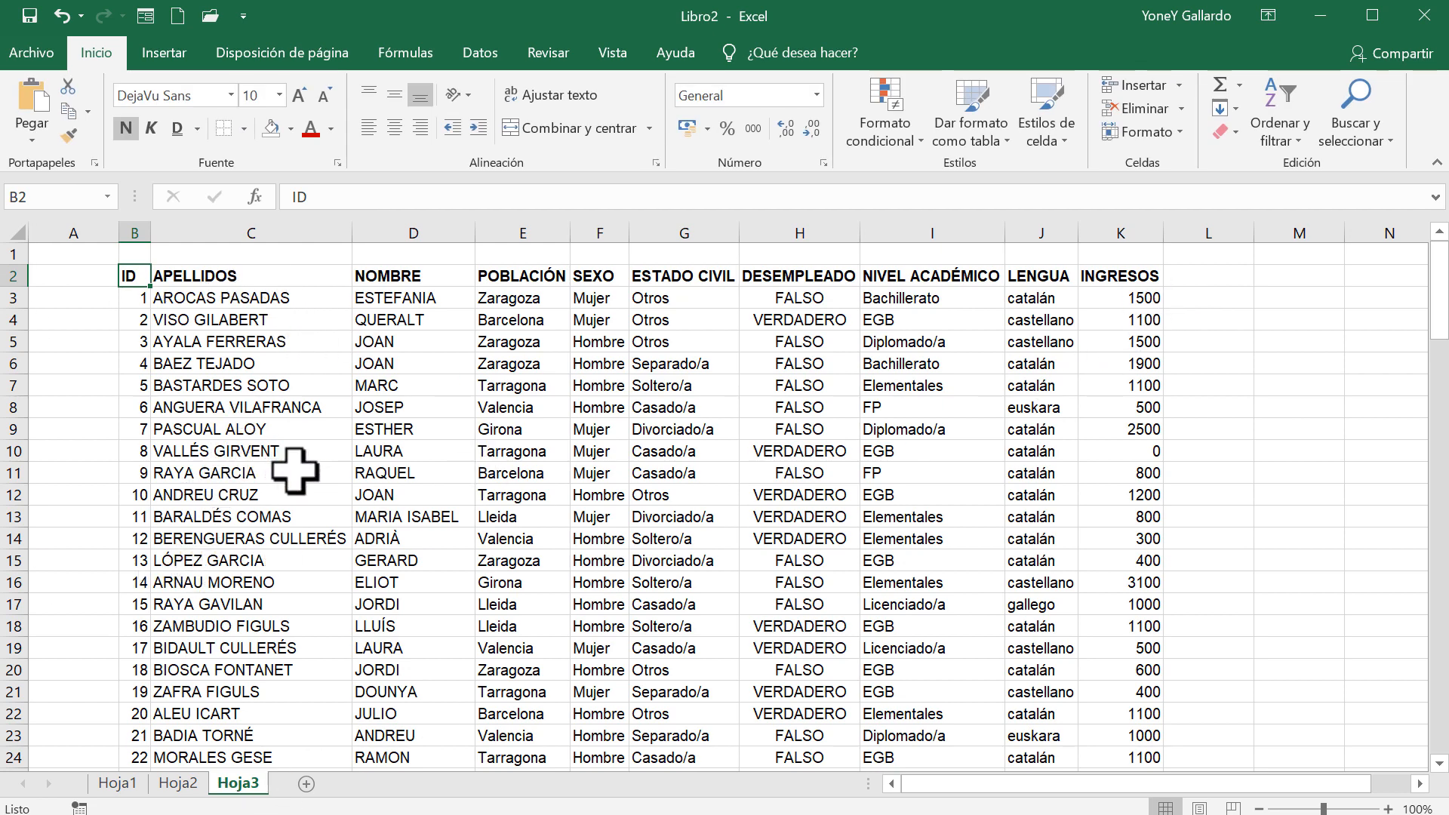
left_click(223, 323)
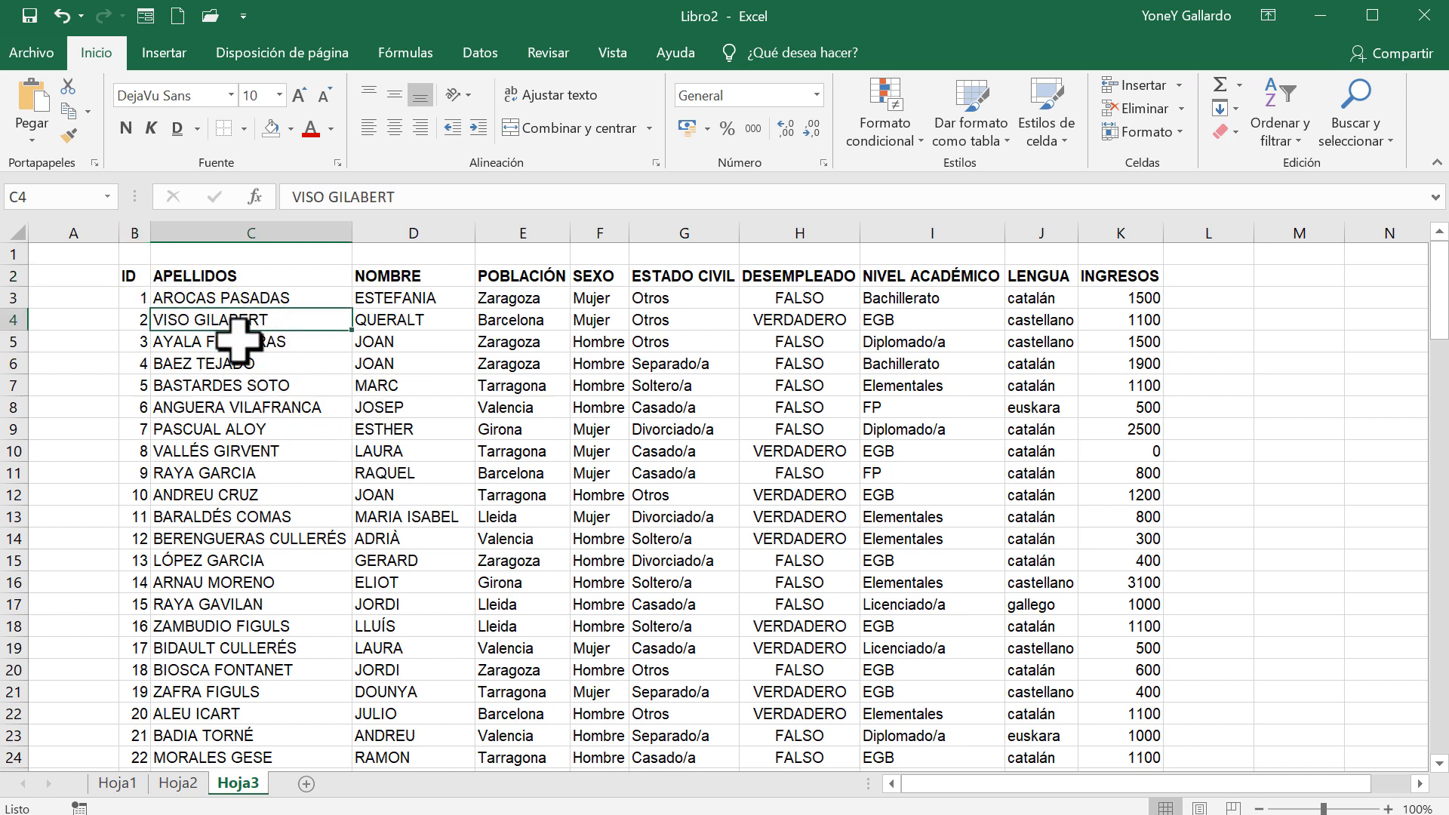
left_click(211, 425)
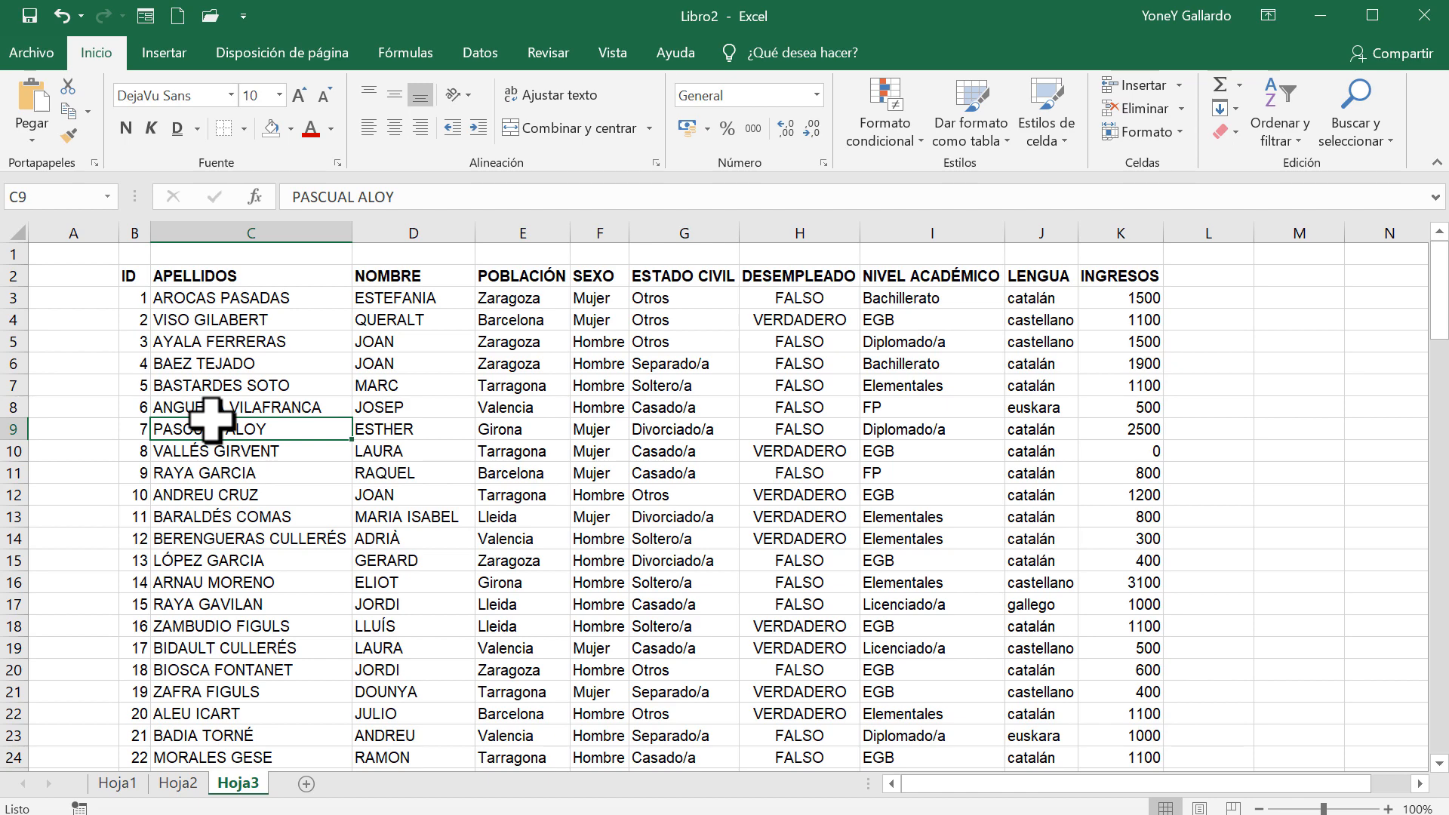
key("ctrl+a")
scroll(674, 540, "down", 4)
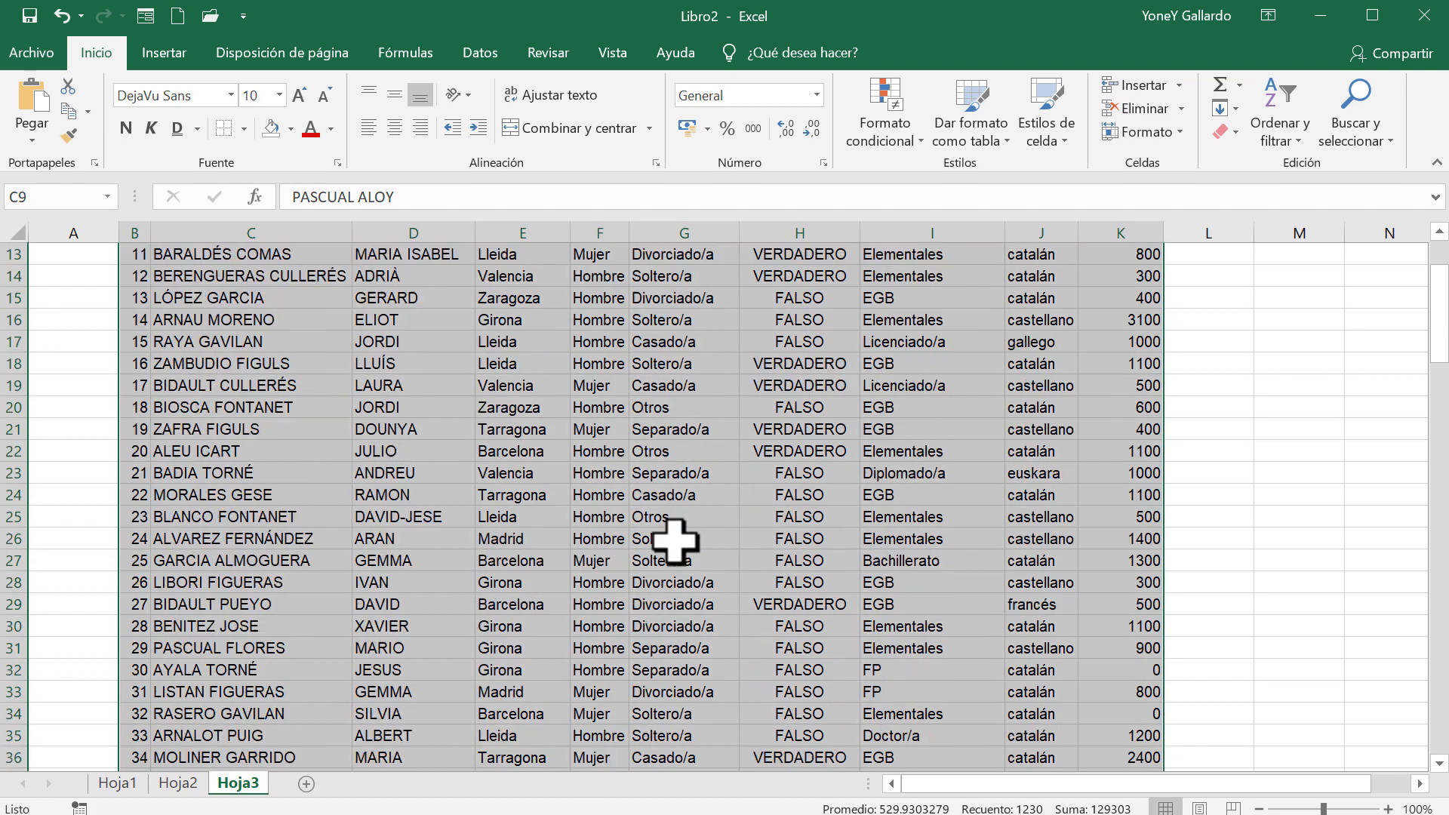
scroll(674, 540, "down", 20)
scroll(702, 561, "up", 7)
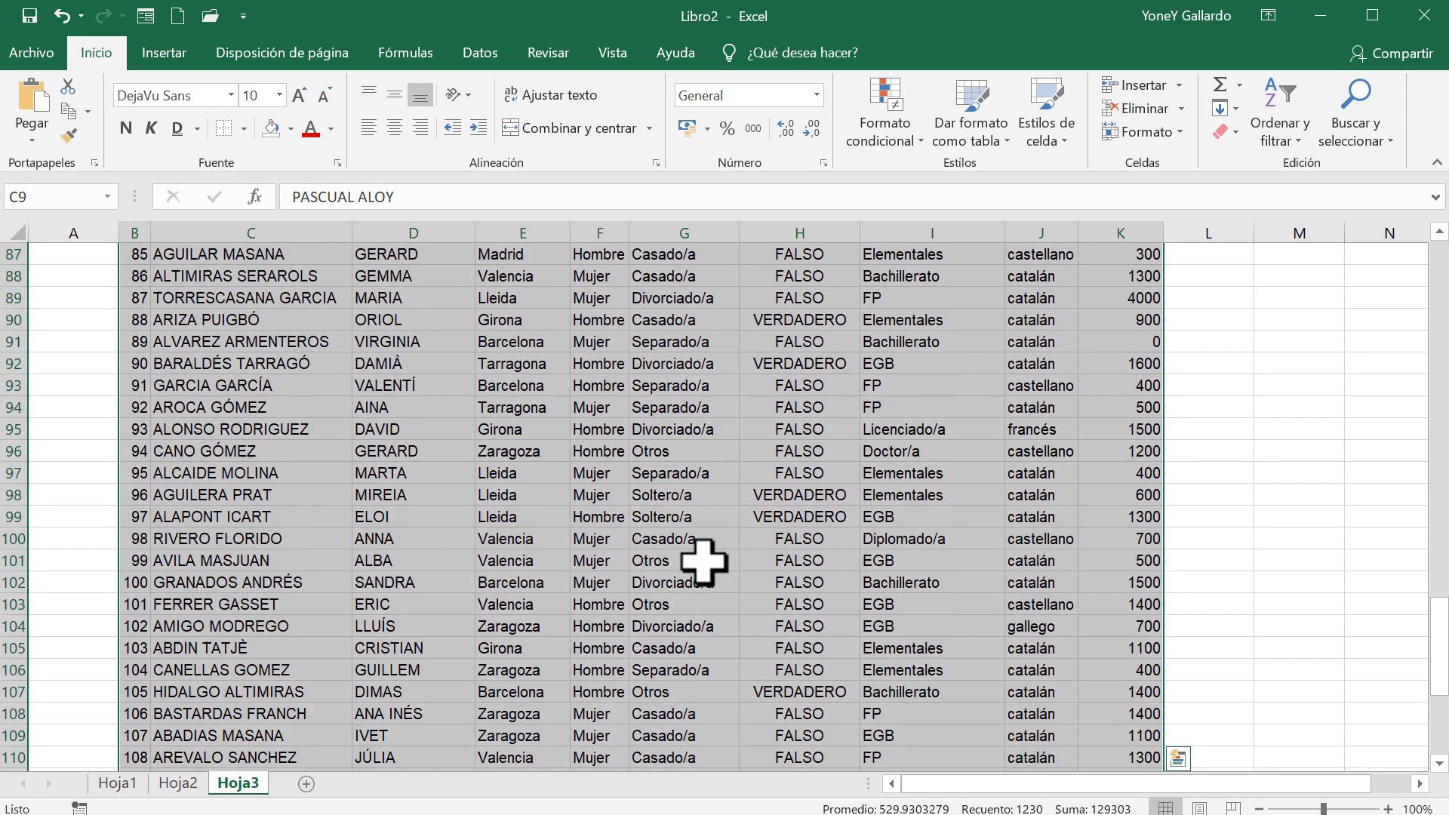
scroll(702, 561, "up", 20)
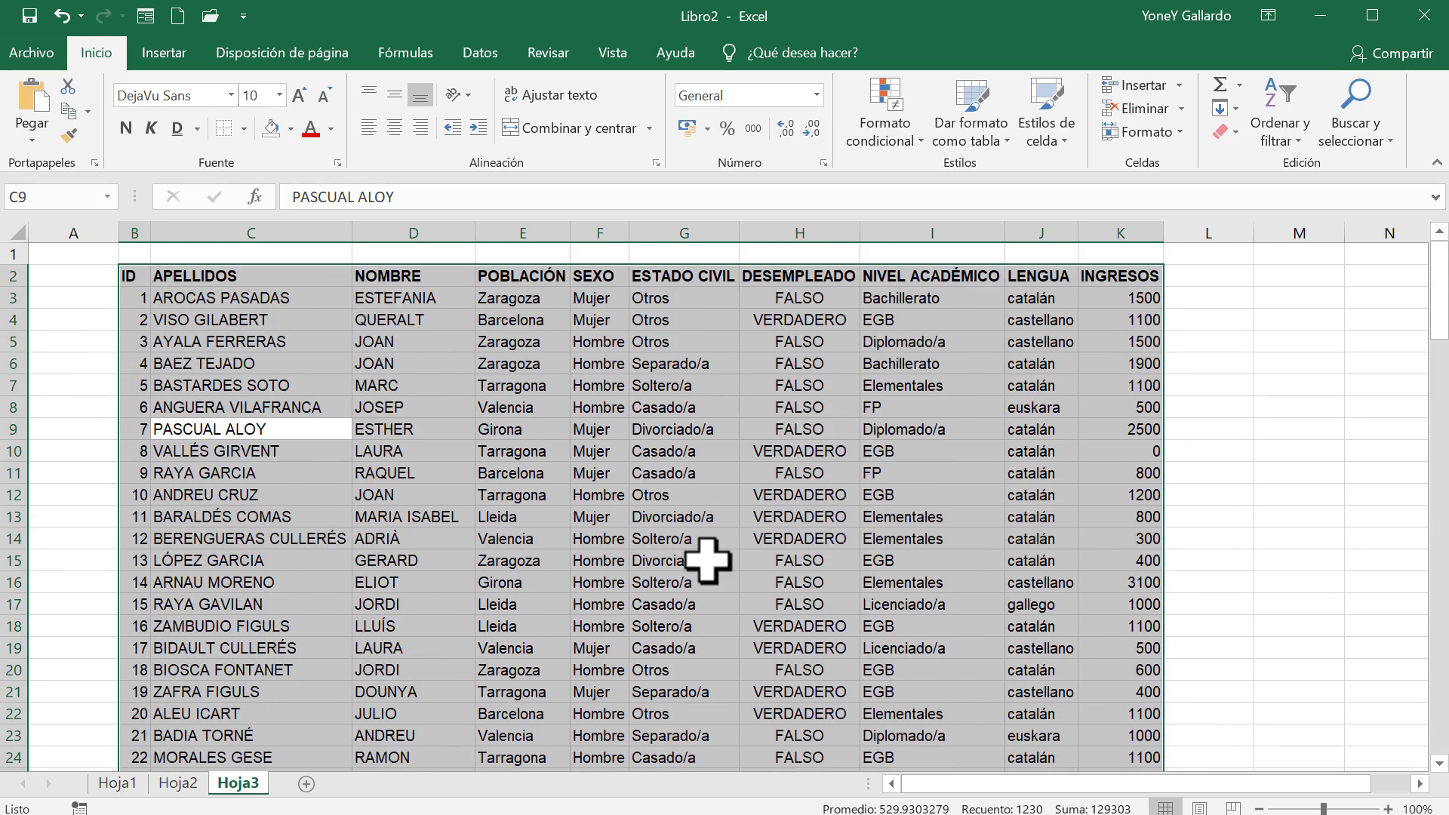
left_click(169, 55)
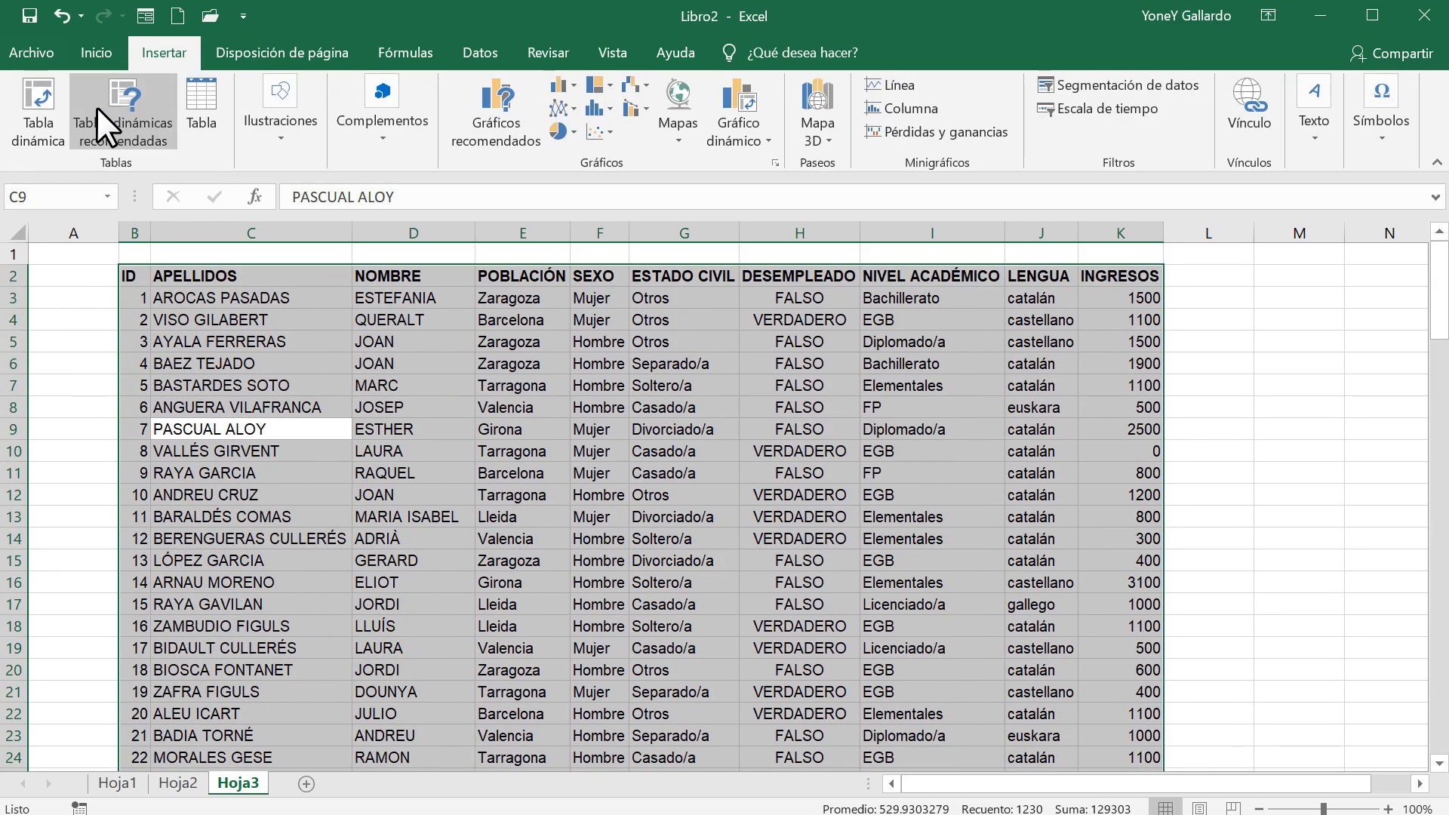
left_click(35, 99)
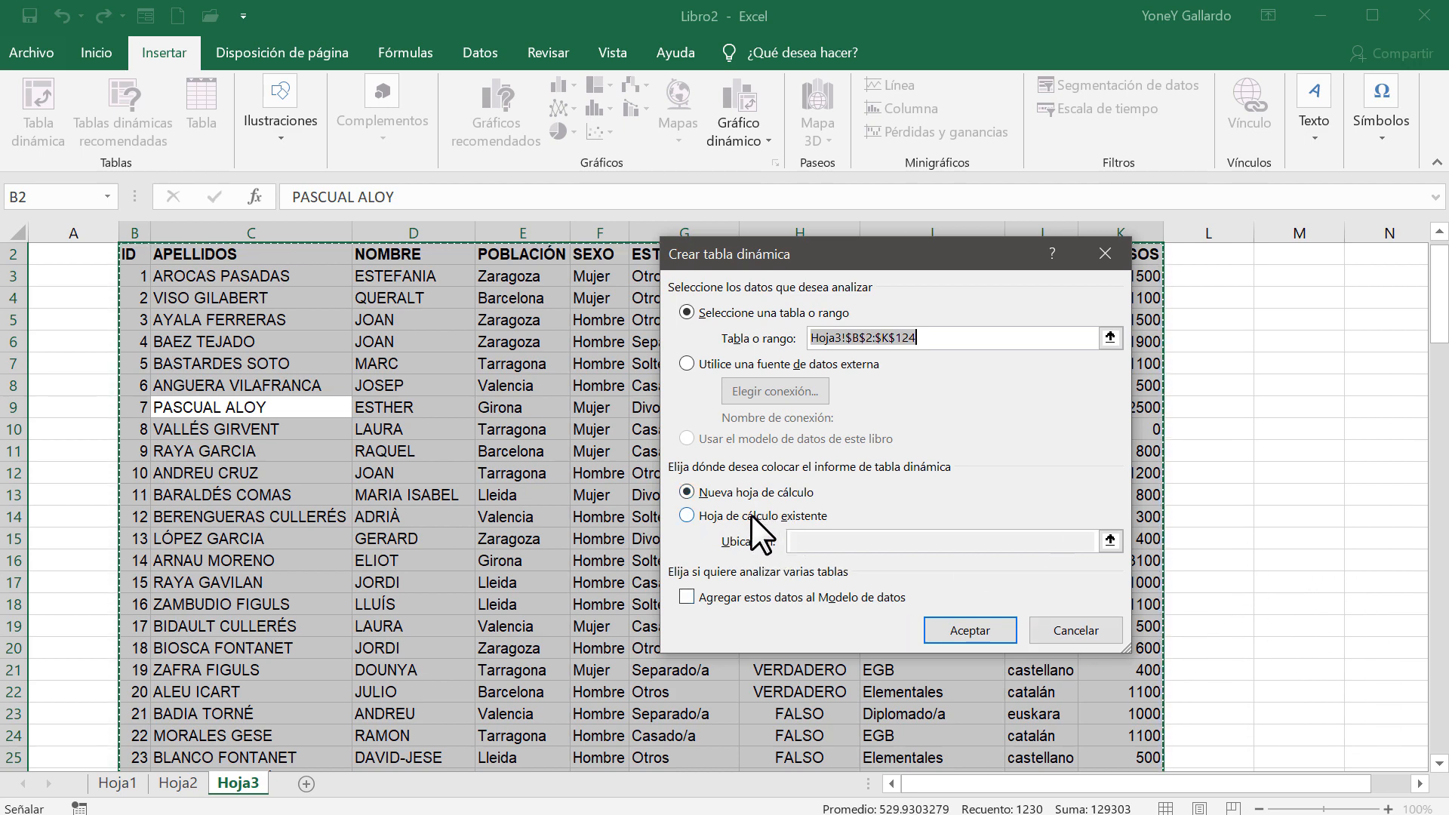
left_click(688, 516)
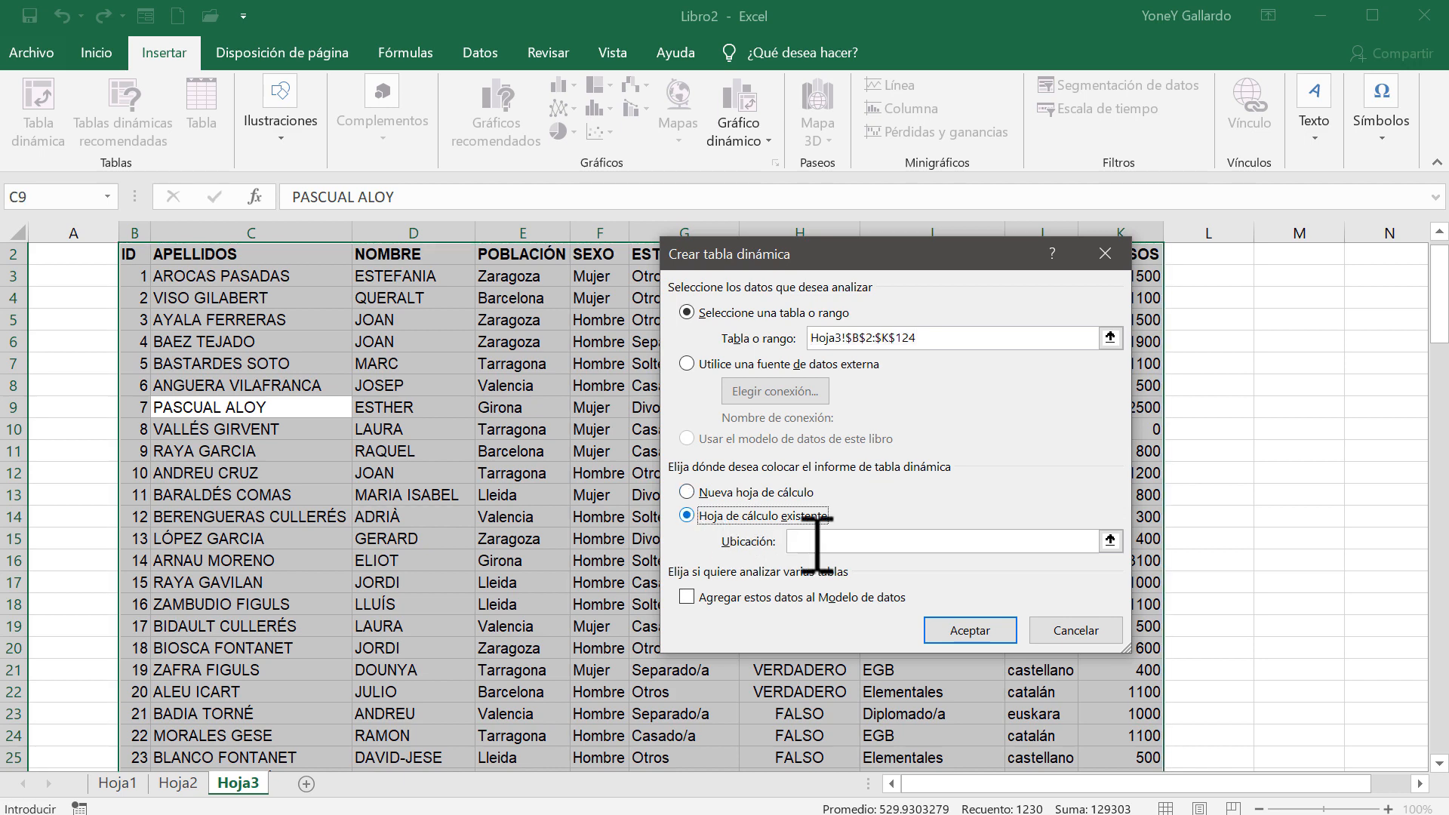
left_click(1109, 541)
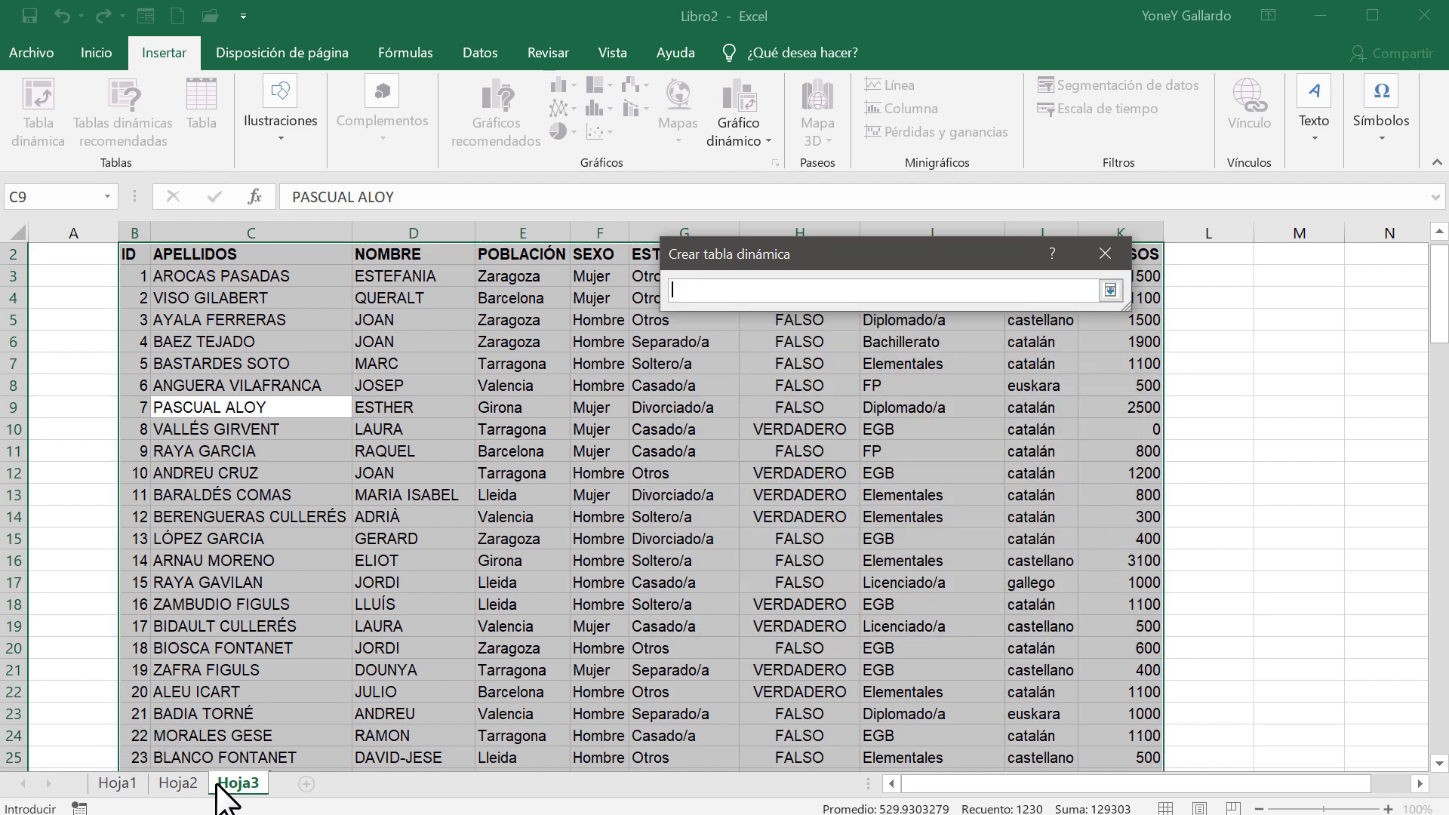
left_click(1109, 290)
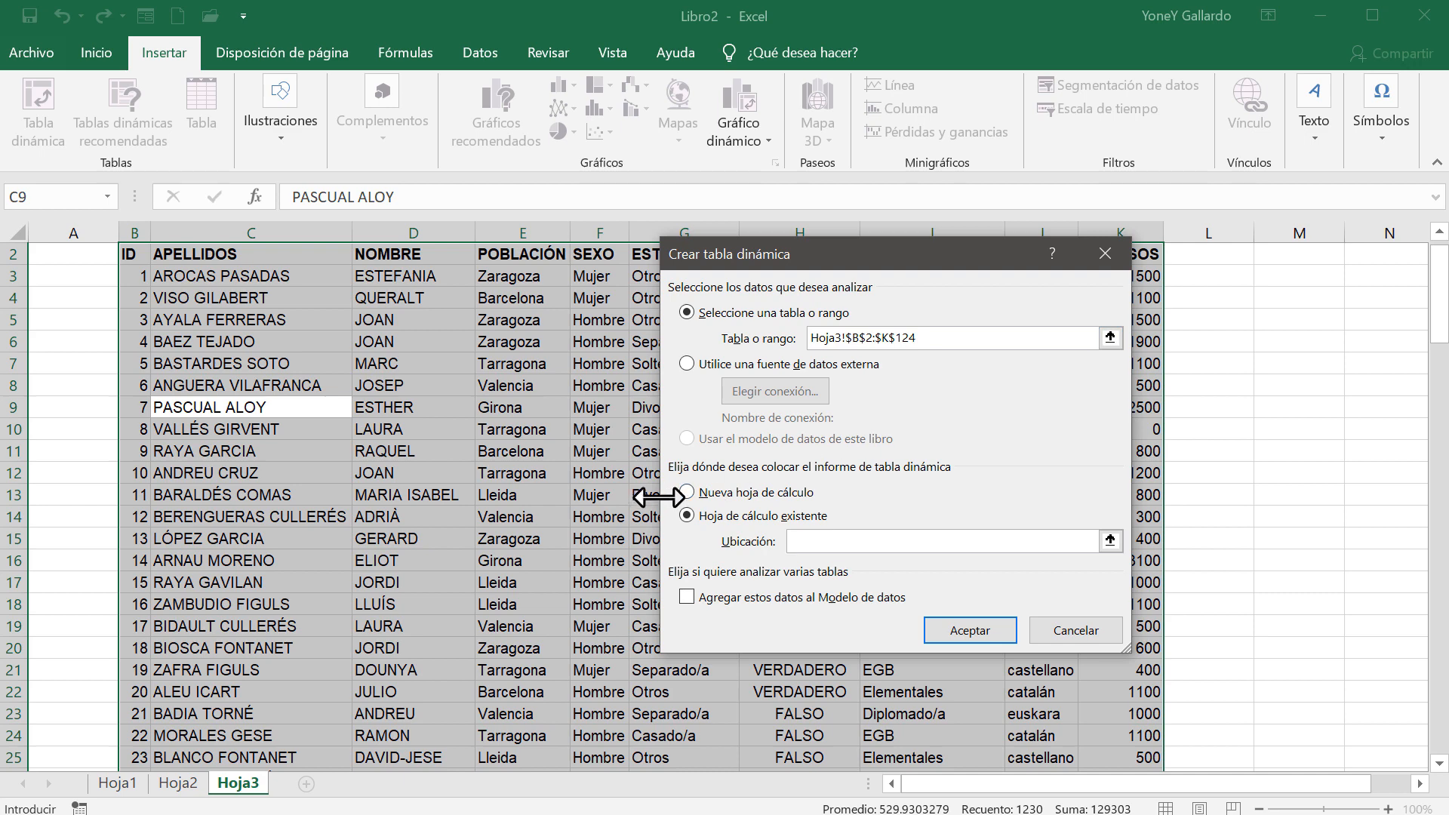
left_click(688, 492)
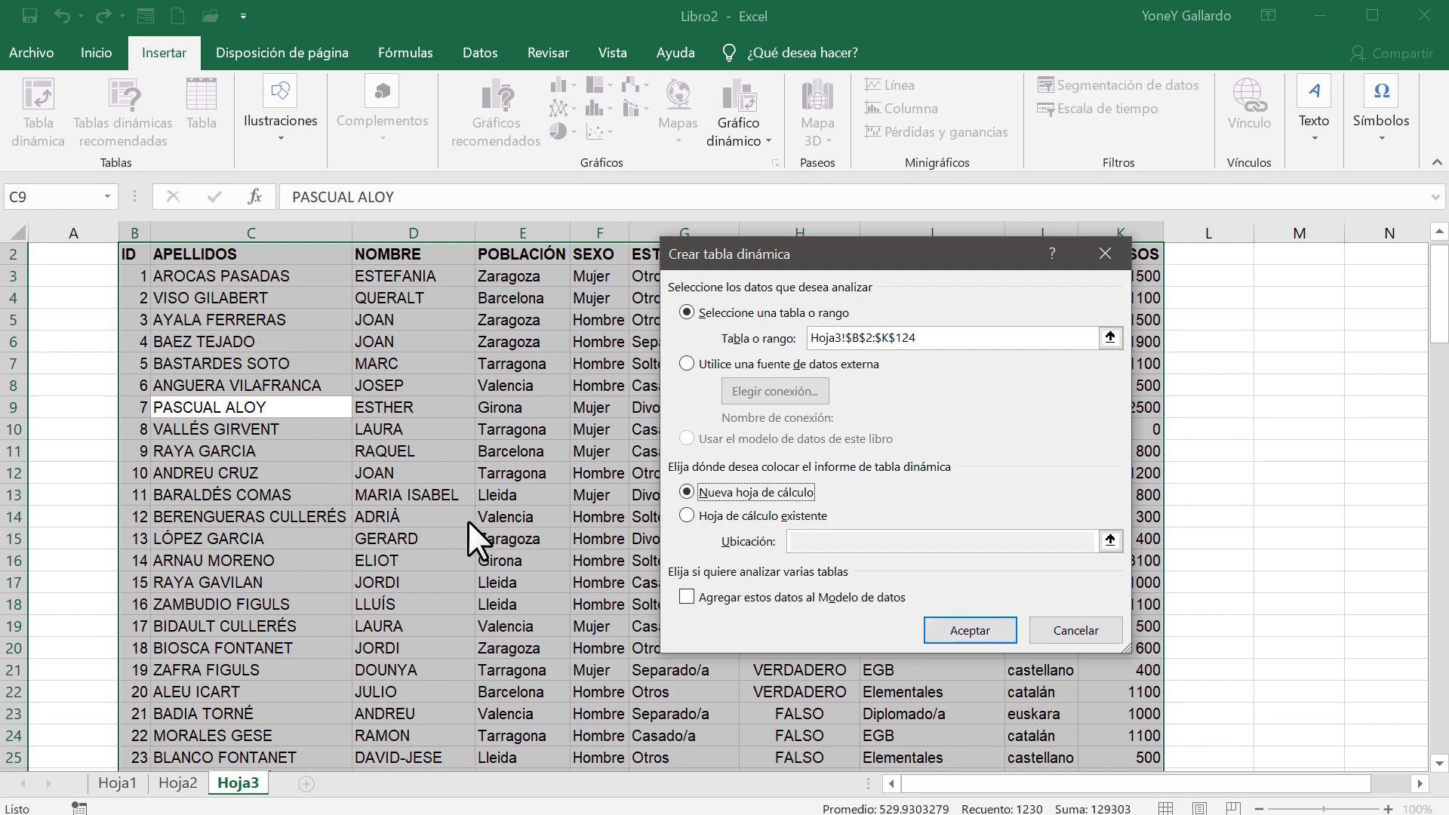
Create the PivotTable on a new worksheet and move that sheet, Hoja4, after Hoja3
left_click(953, 631)
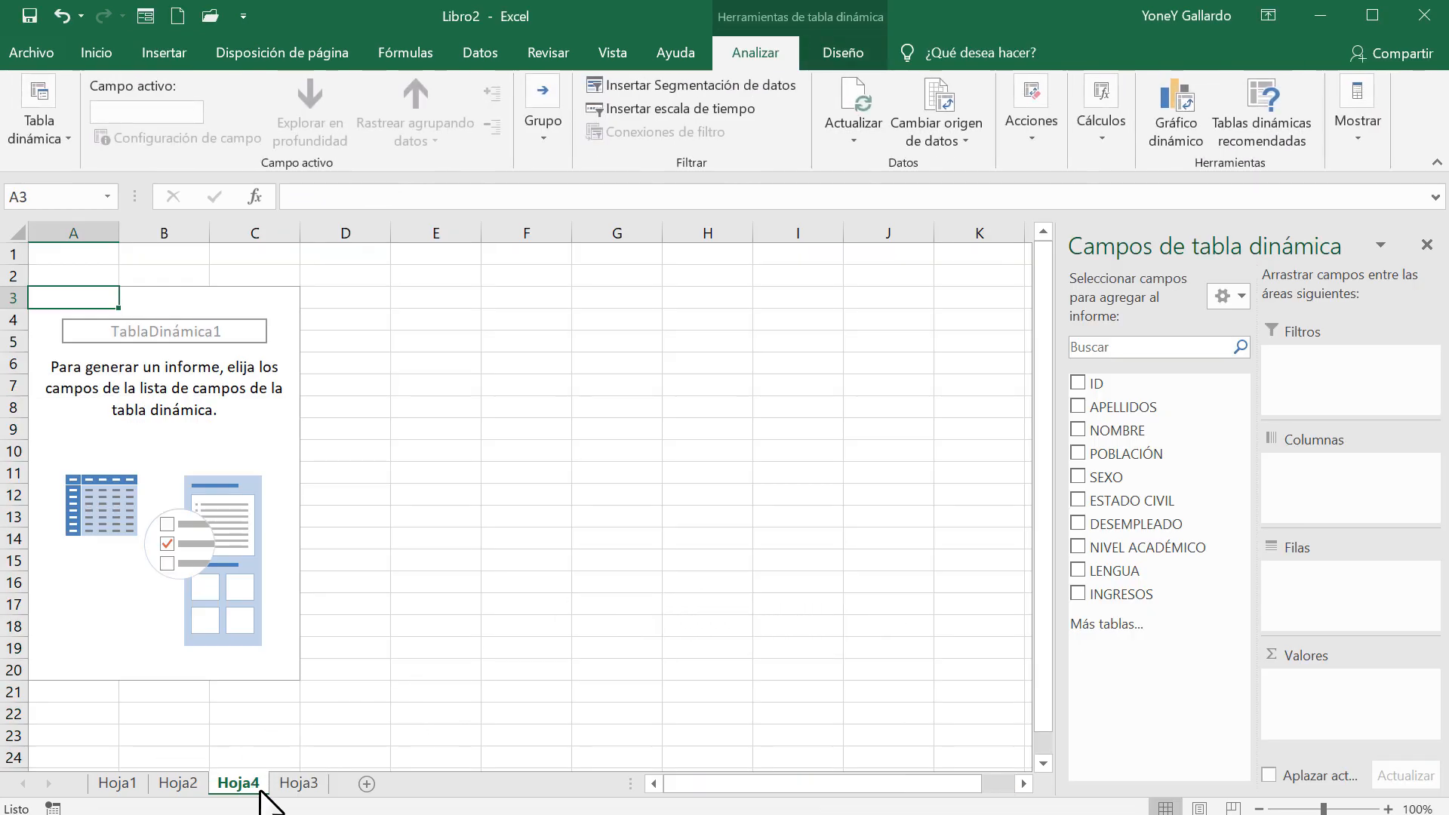
left_click_drag(243, 784, 336, 782)
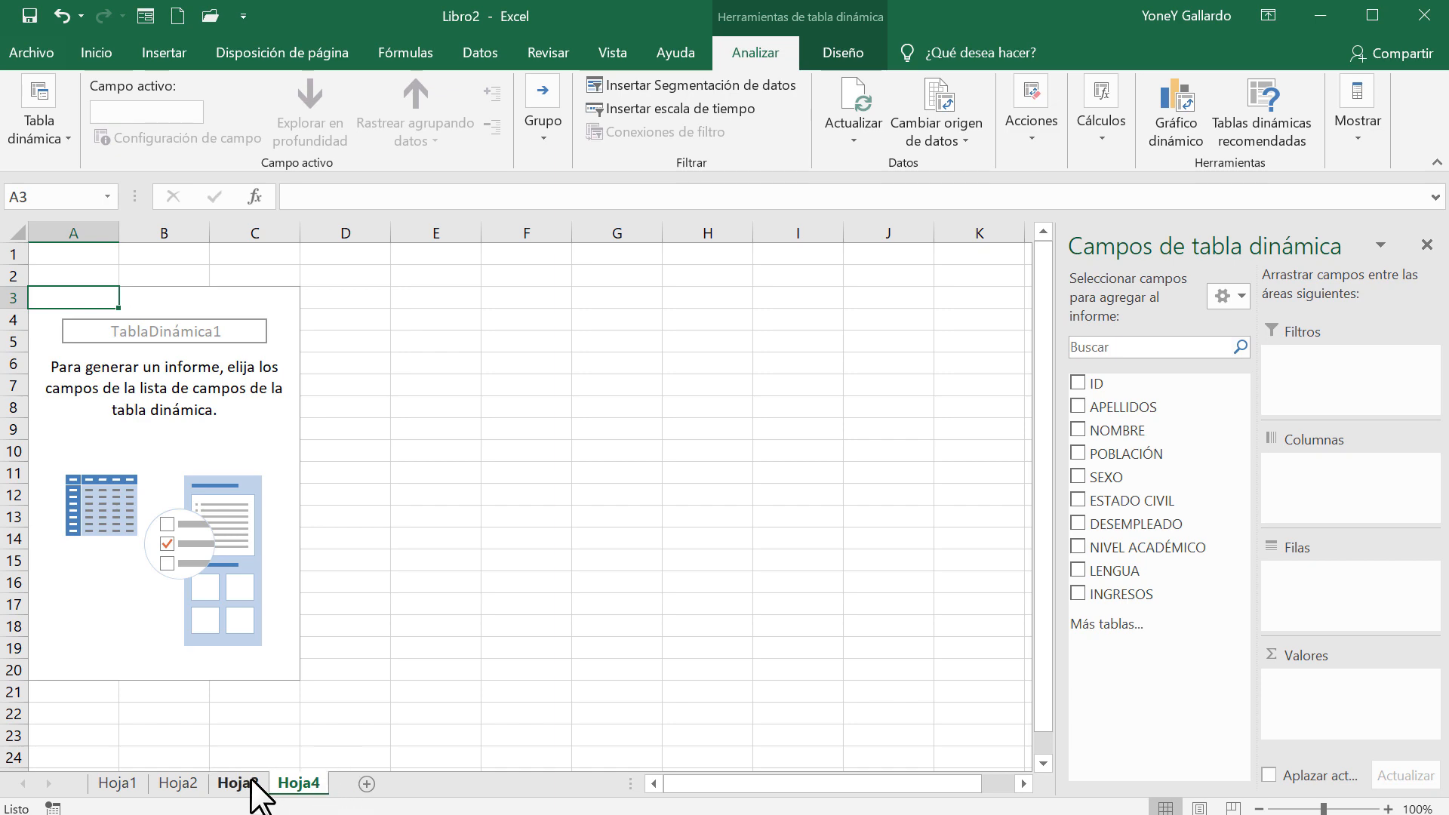
Compare the source data on Hoja3 with the empty PivotTable on Hoja4
left_click(249, 781)
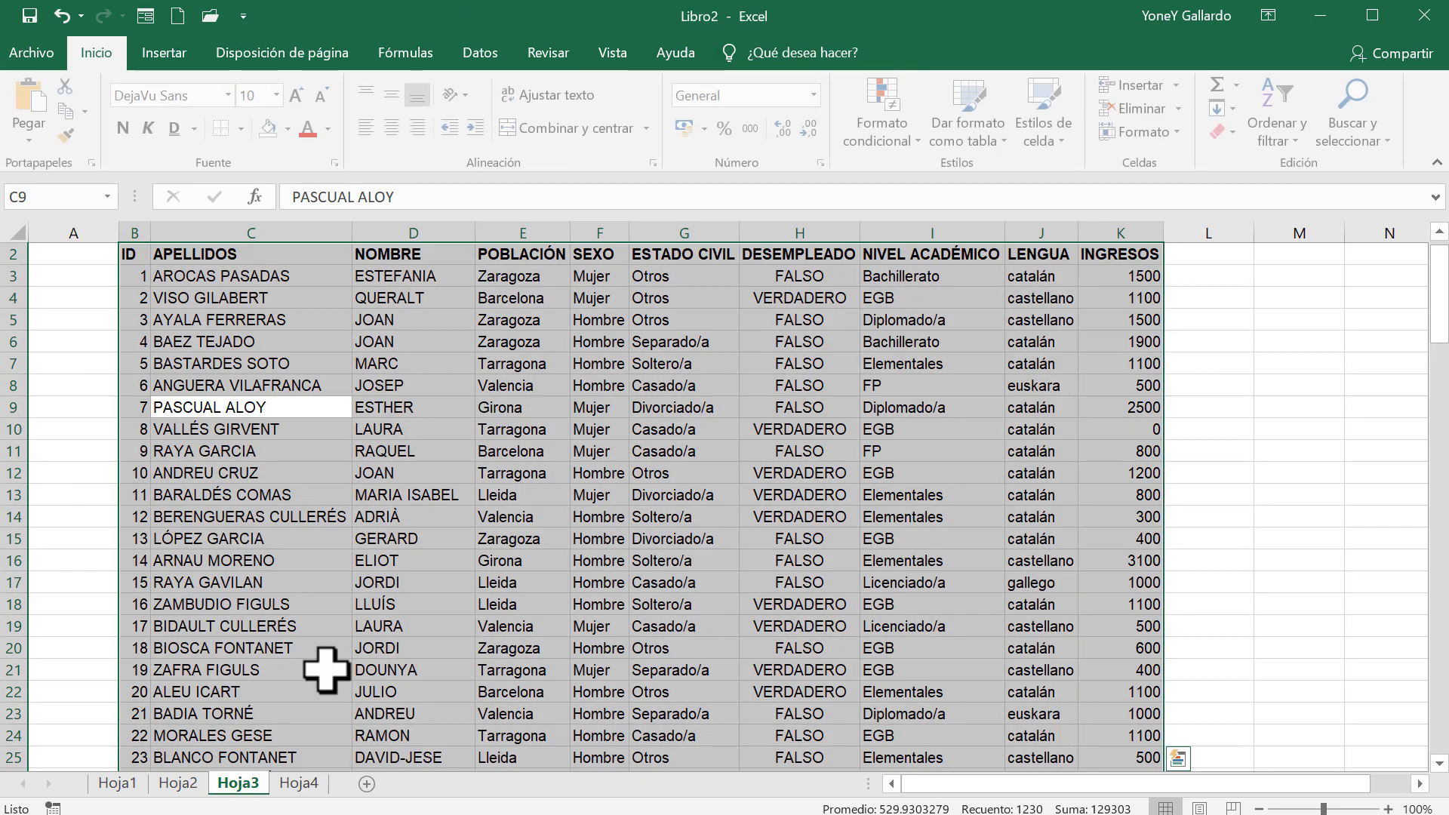
left_click(298, 785)
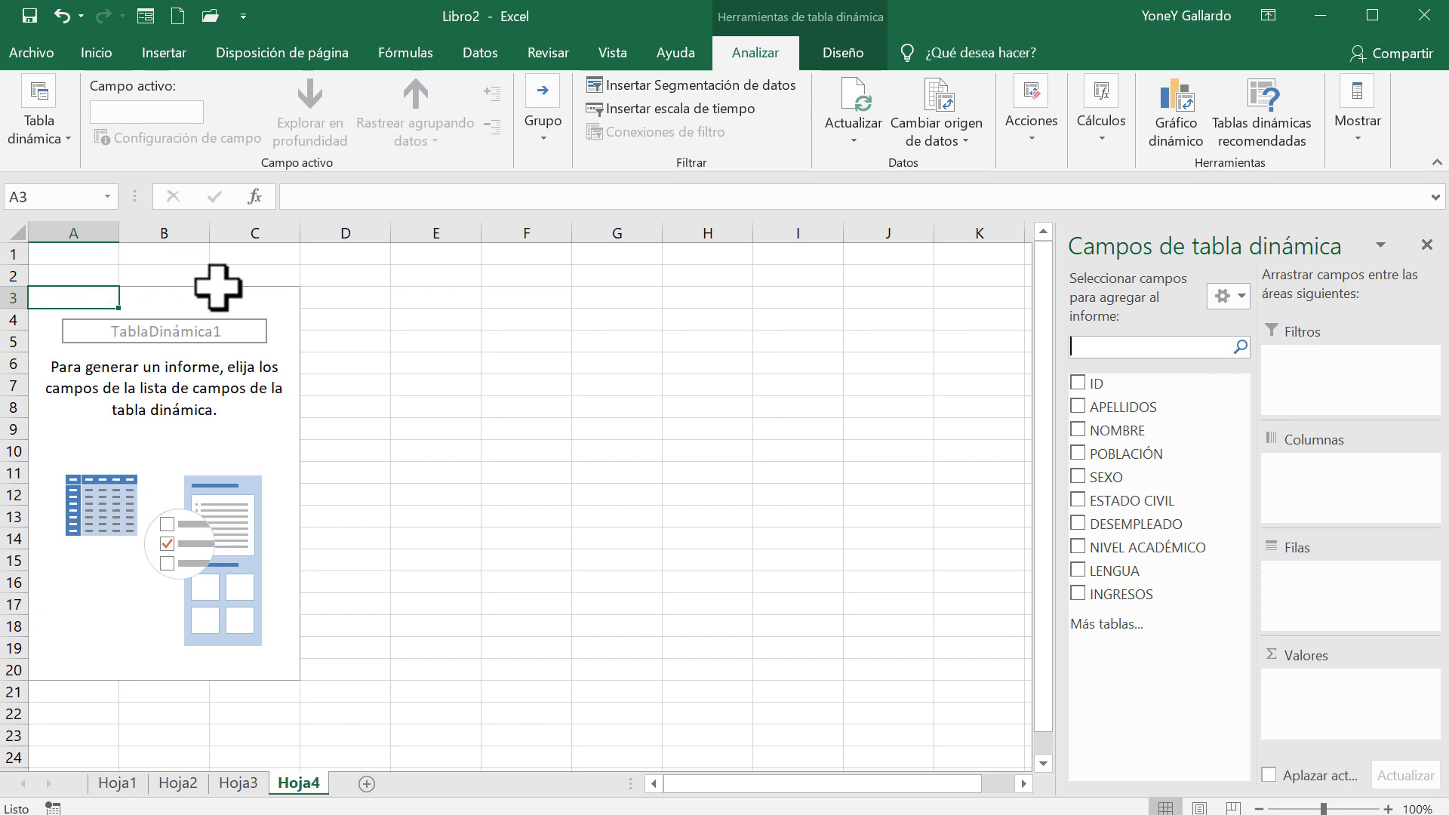
left_click(240, 784)
left_click(343, 340)
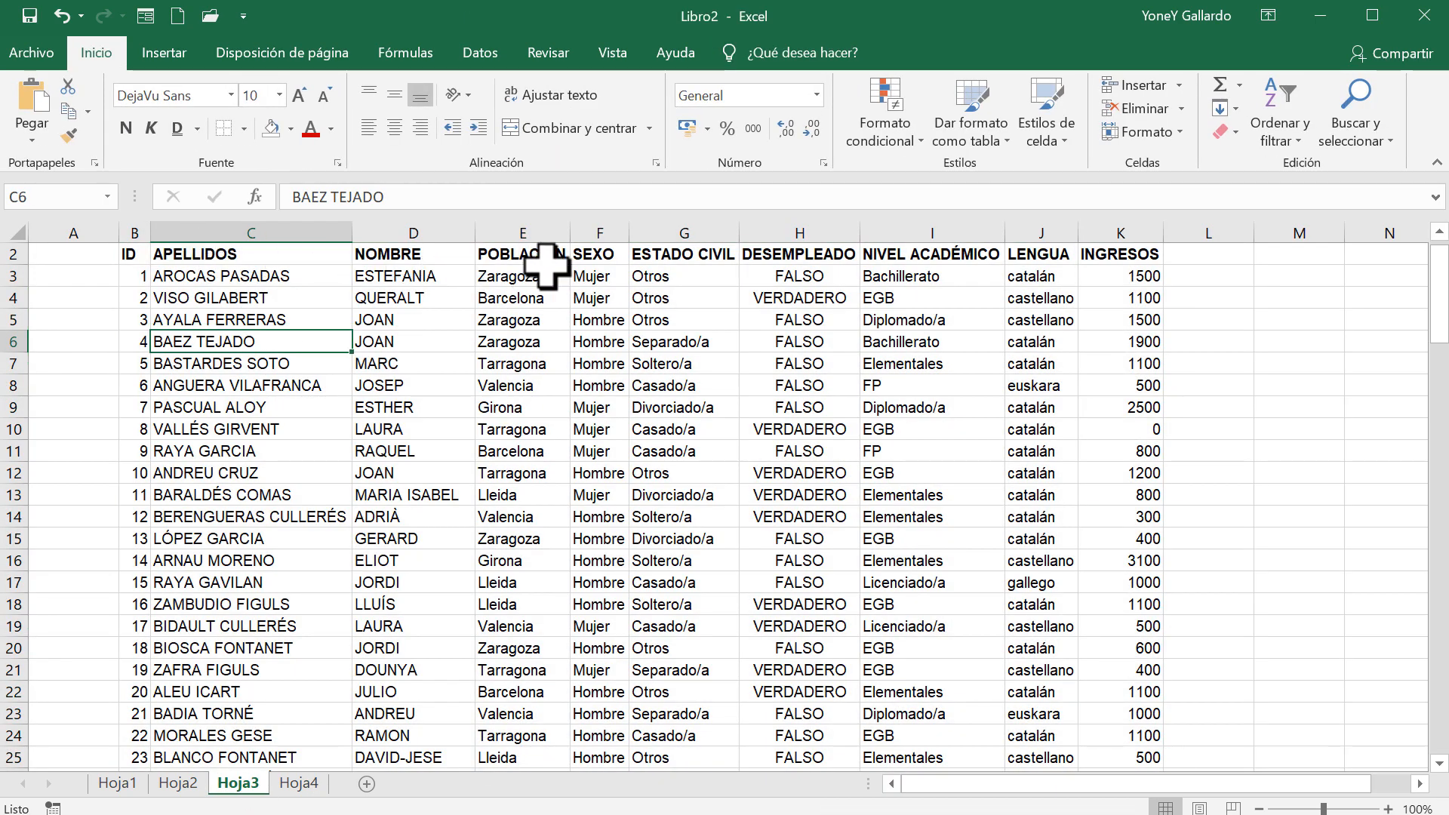
Add the ESTADO CIVIL and SEXO fields as report filters to the PivotTable on Hoja4
left_click(308, 773)
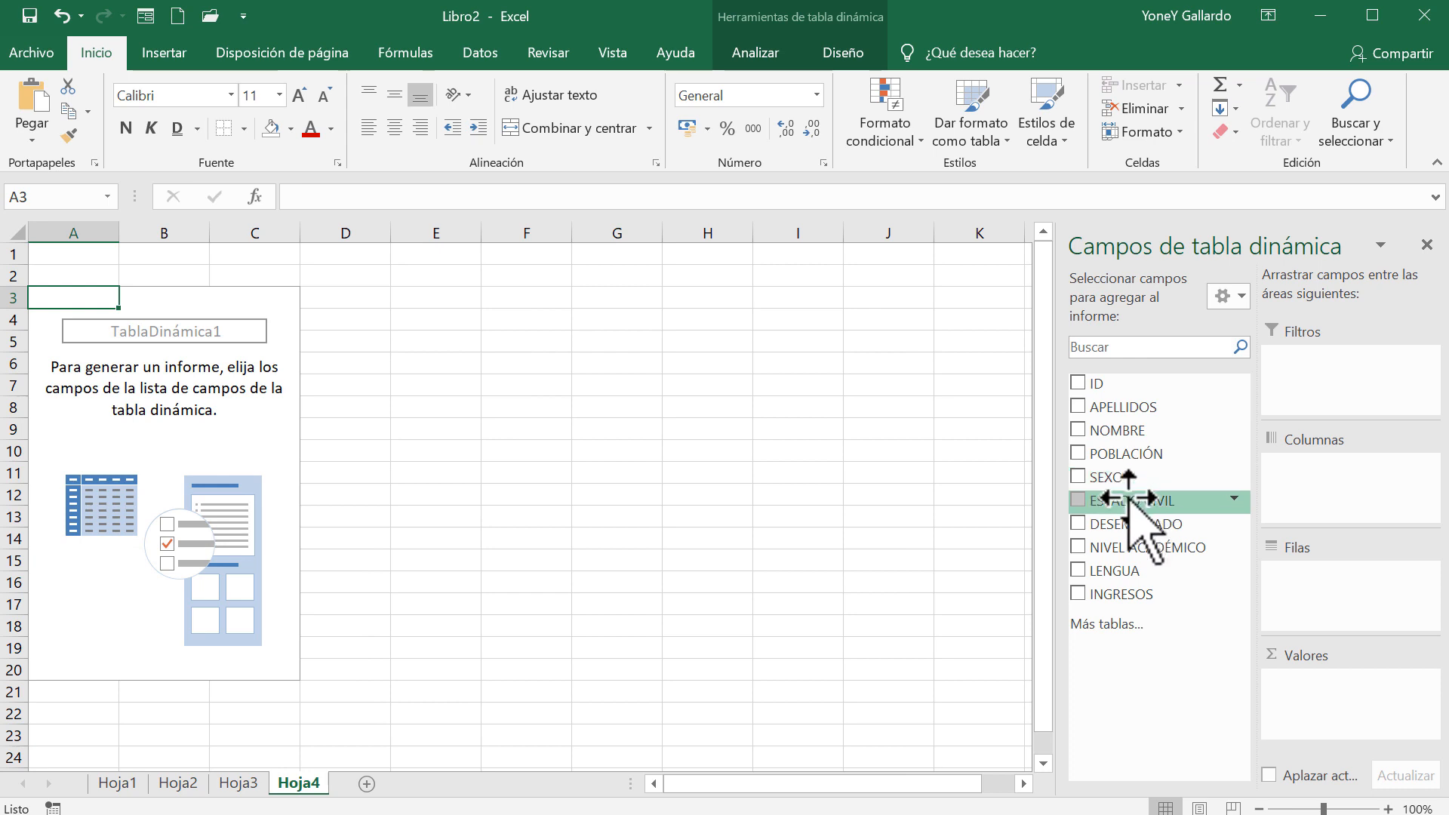
left_click_drag(1132, 501, 1335, 373)
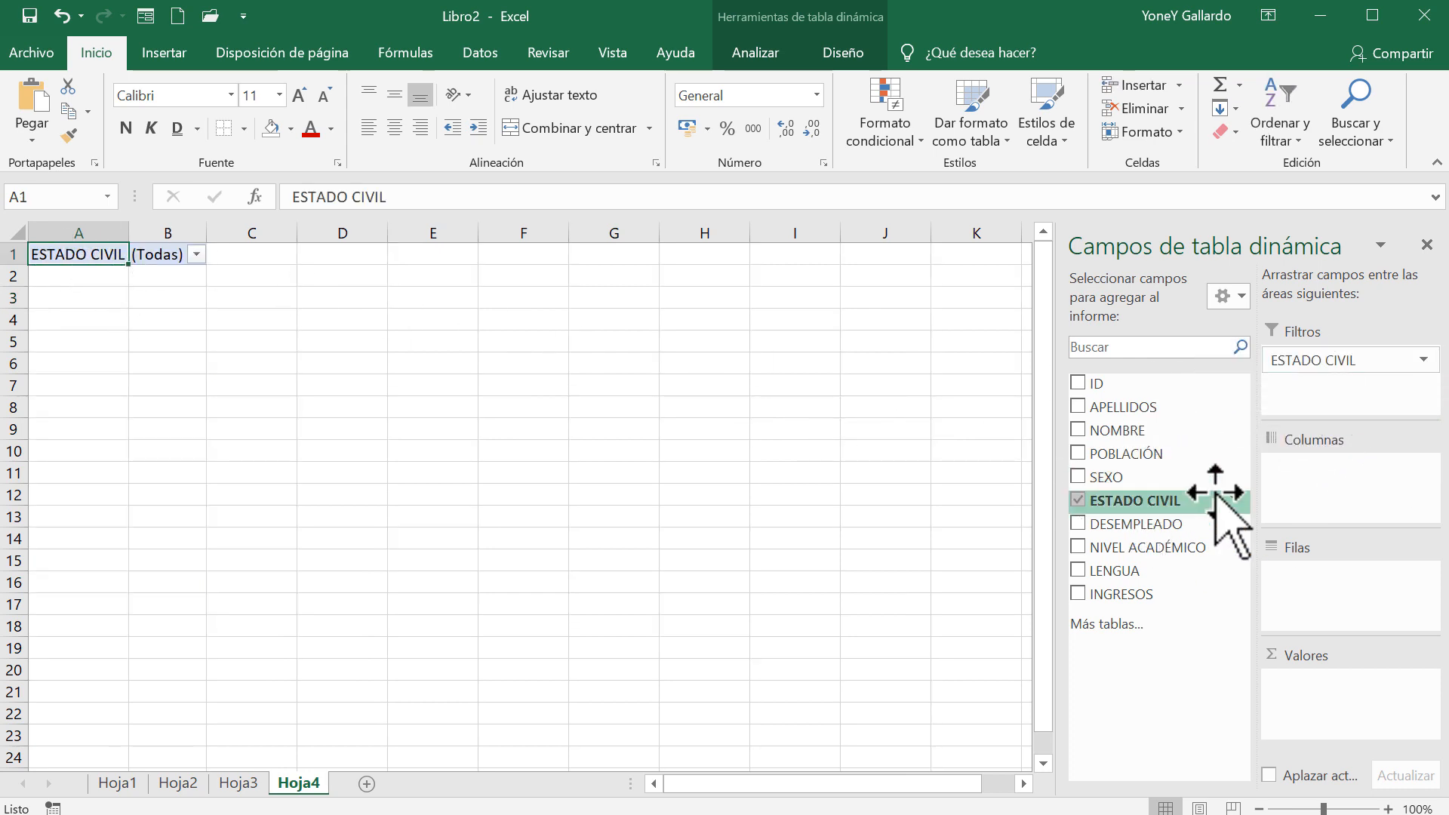
left_click_drag(1127, 486, 1328, 388)
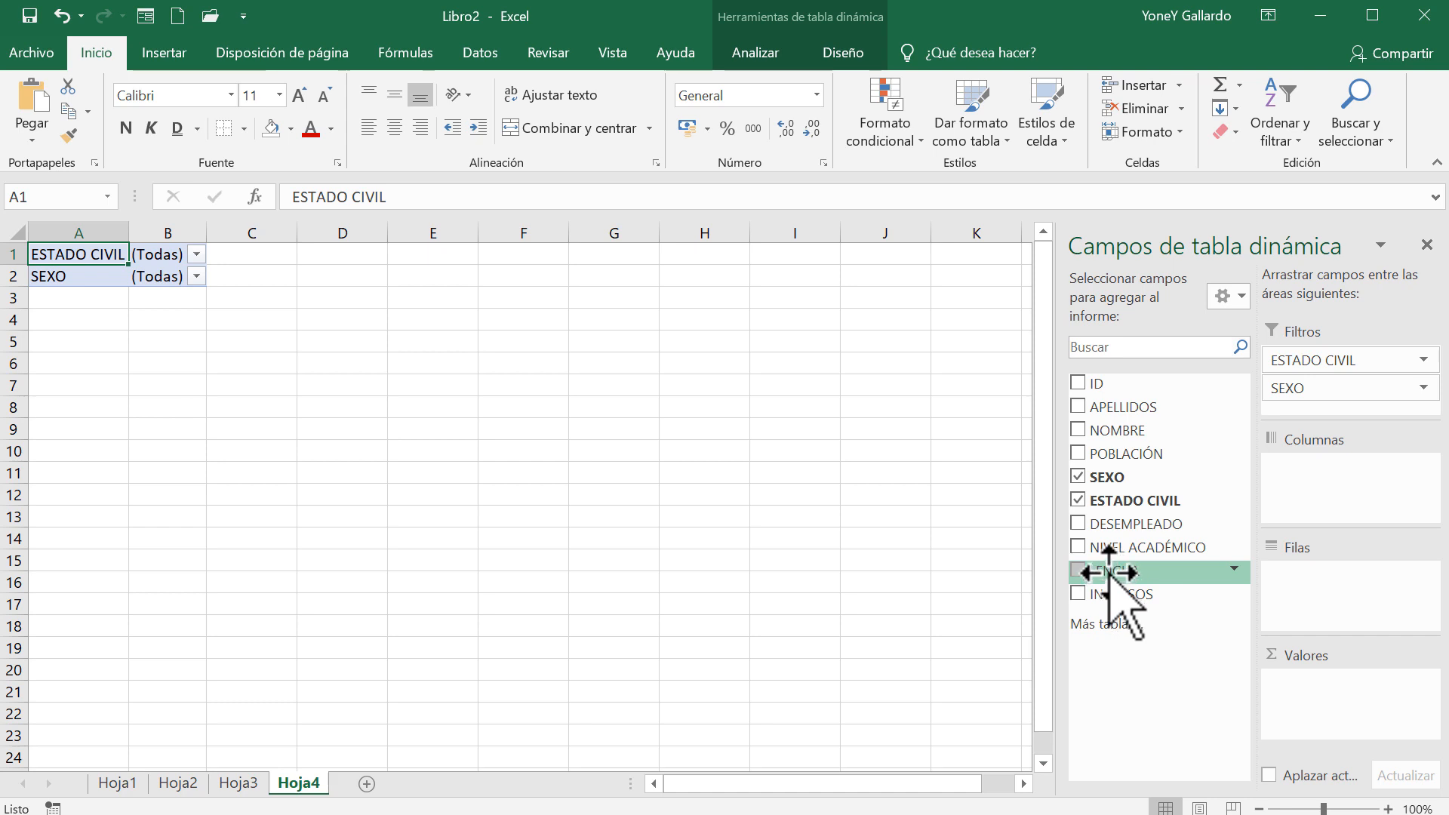
Arrange the PivotTable with LENGUA as columns, POBLACIÓN as rows and the sum of INGRESOS as values
left_click_drag(1108, 572, 1306, 464)
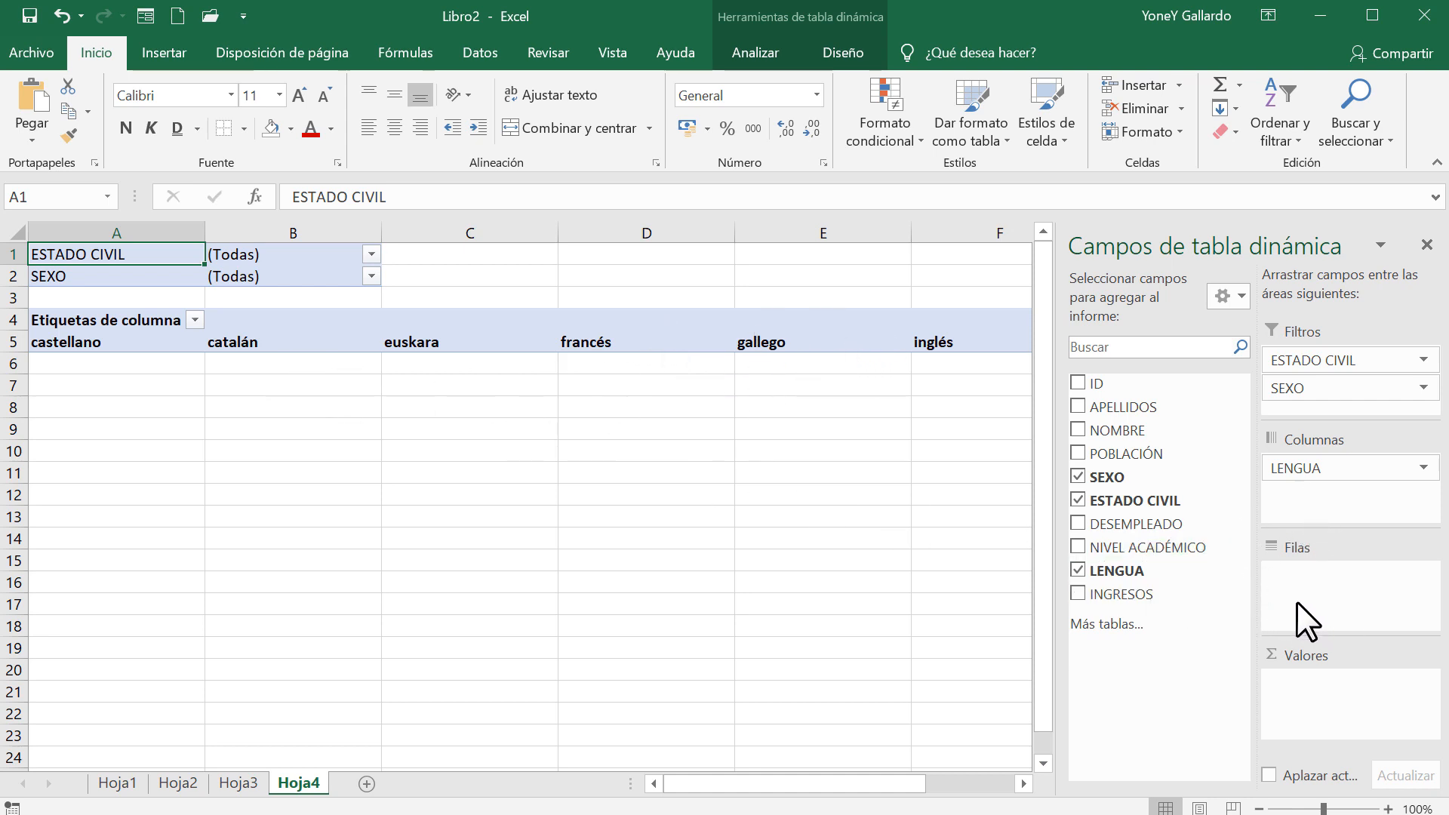
left_click_drag(1124, 453, 1245, 615)
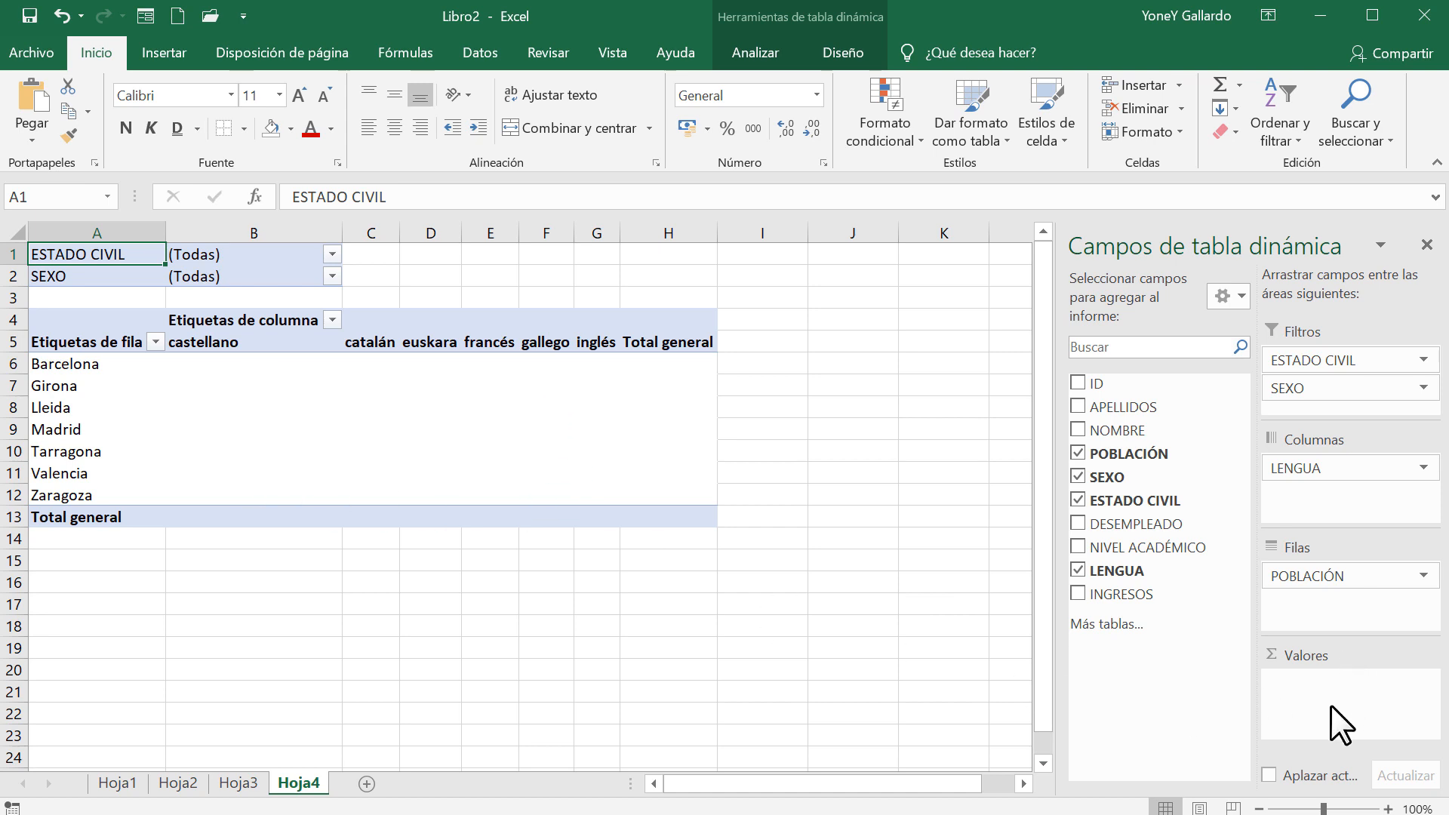
left_click_drag(1121, 594, 1381, 715)
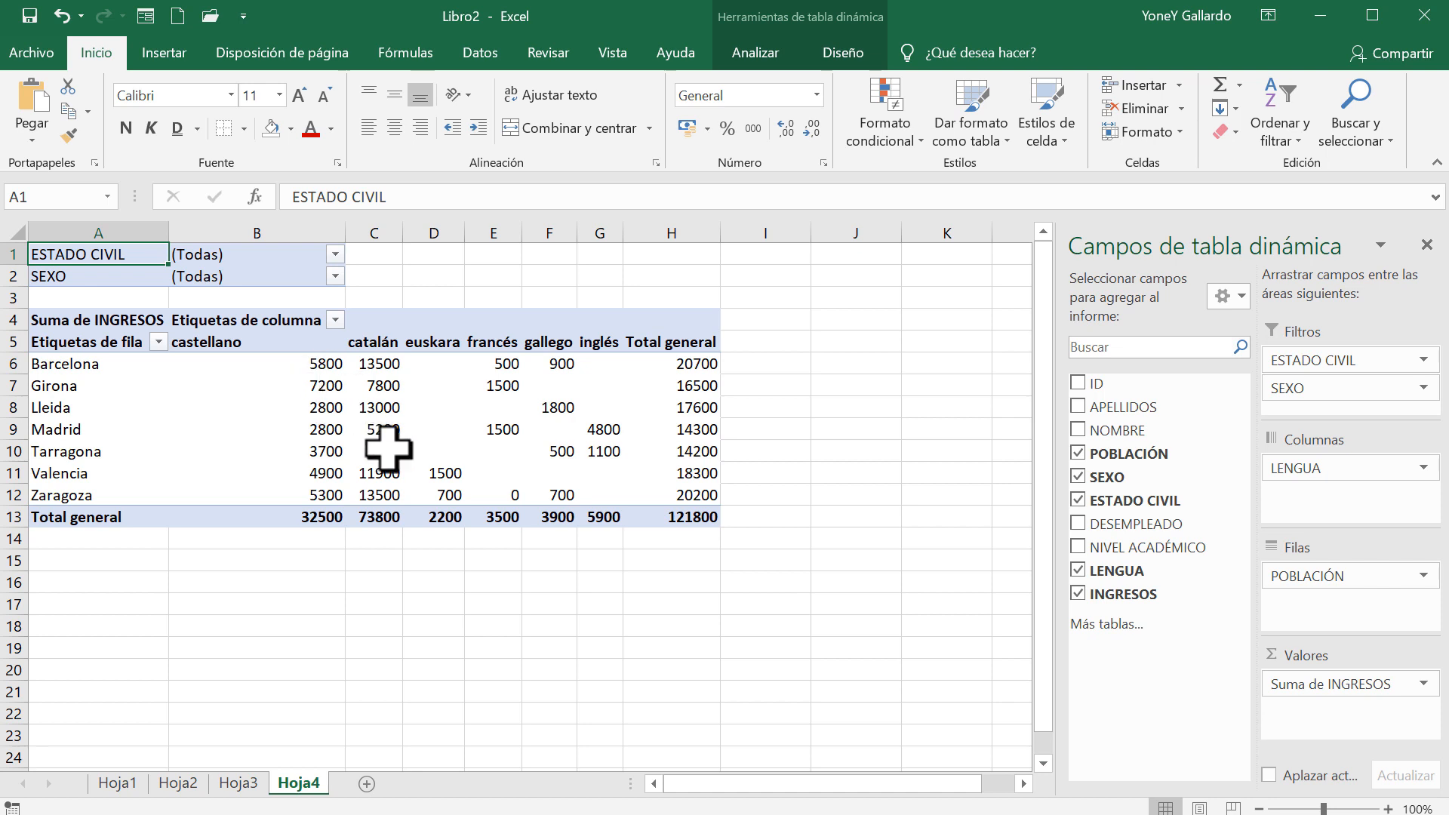
Examine the grand total column and row of the PivotTable, and the Barcelona row
left_click(653, 341)
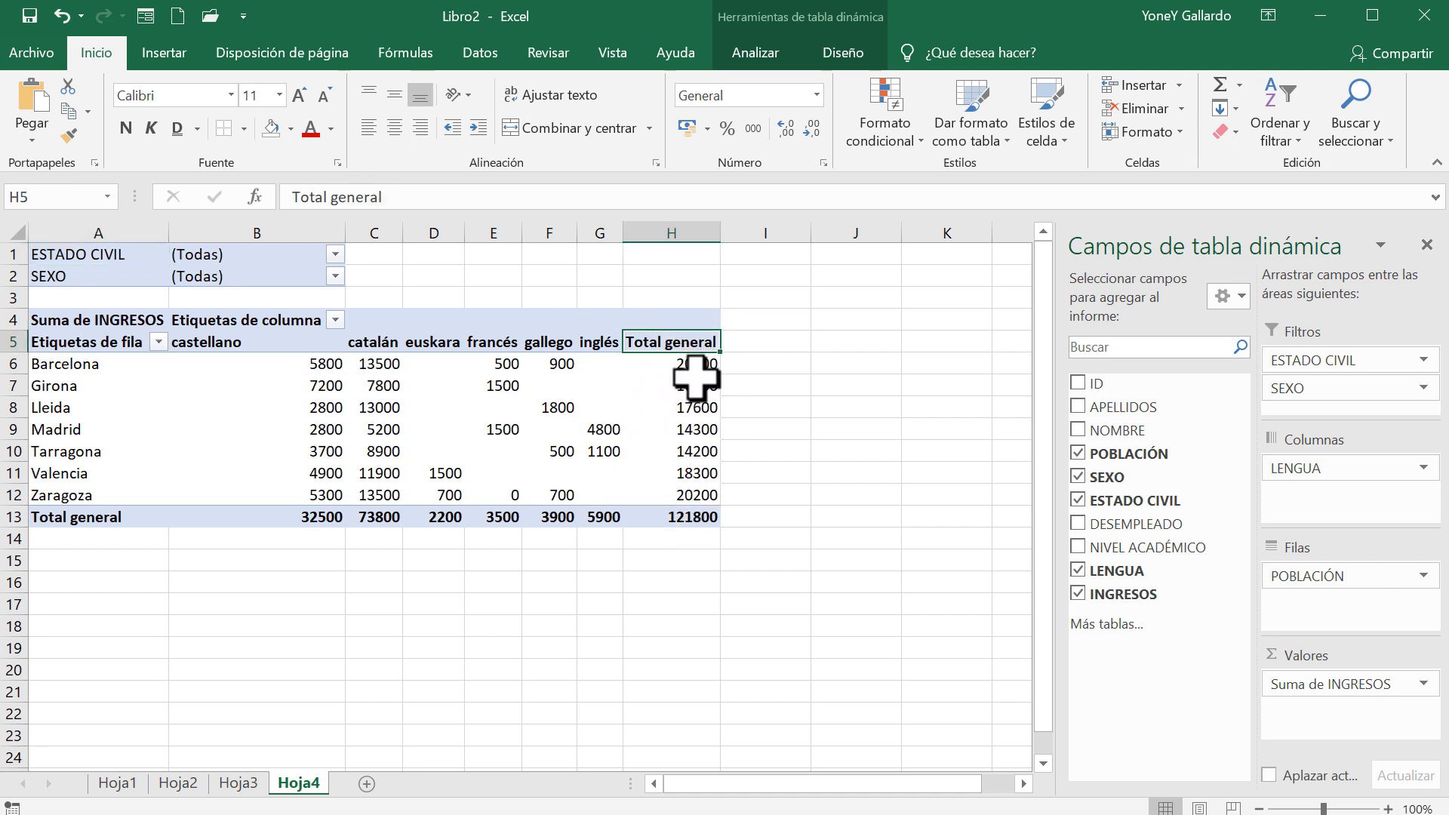
left_click(682, 520)
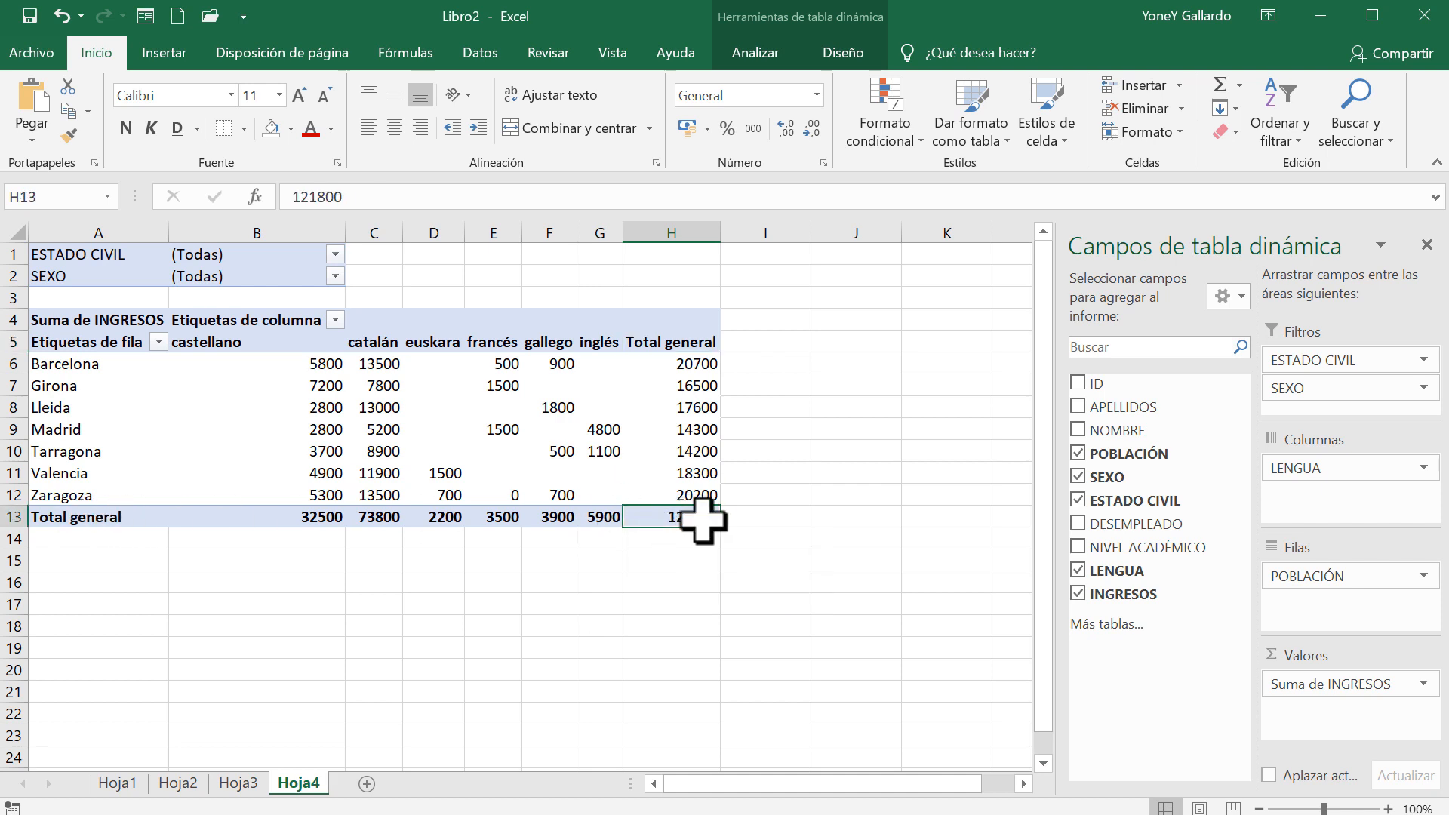
mouse_move(700, 519)
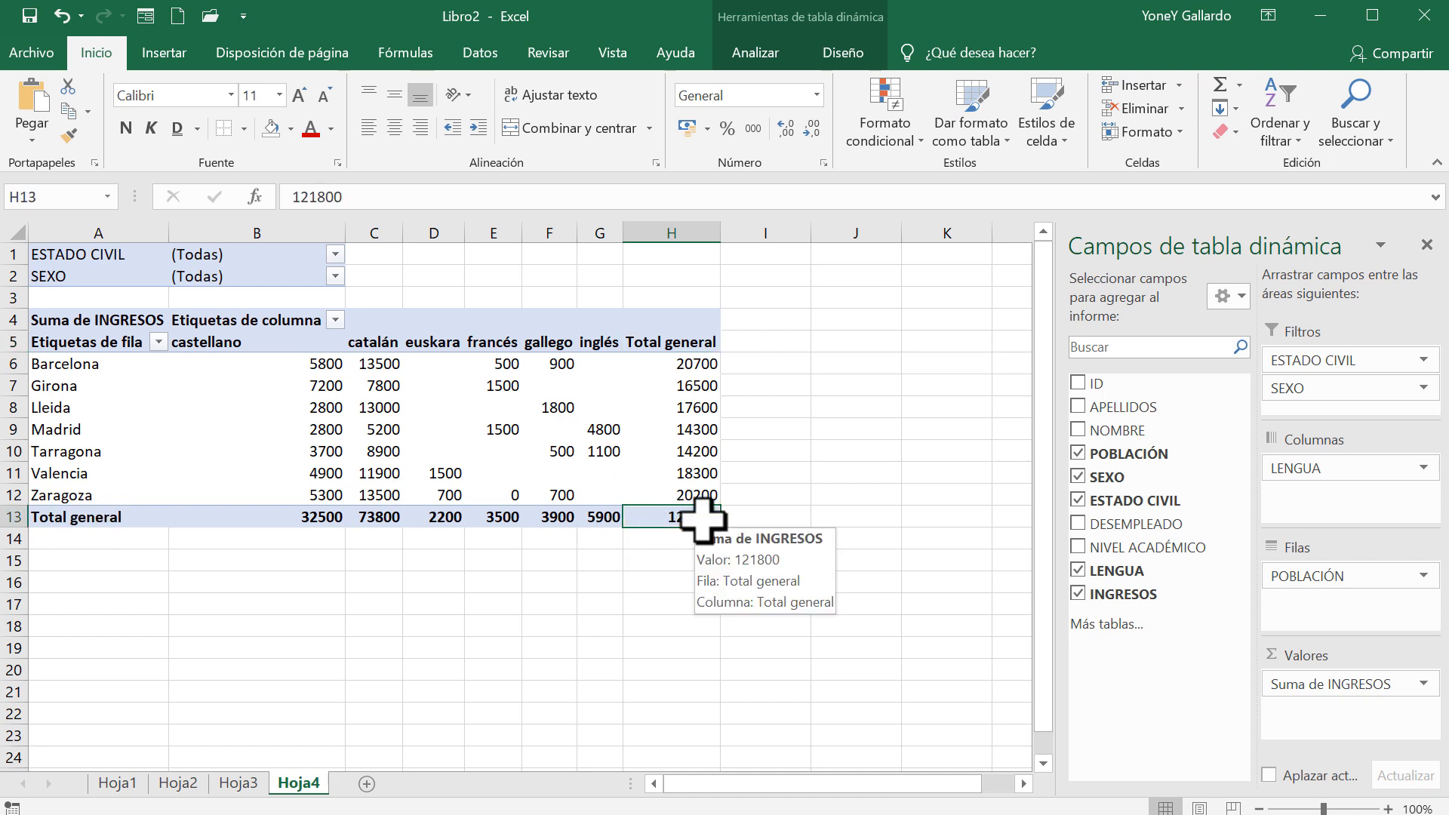
left_click(672, 341)
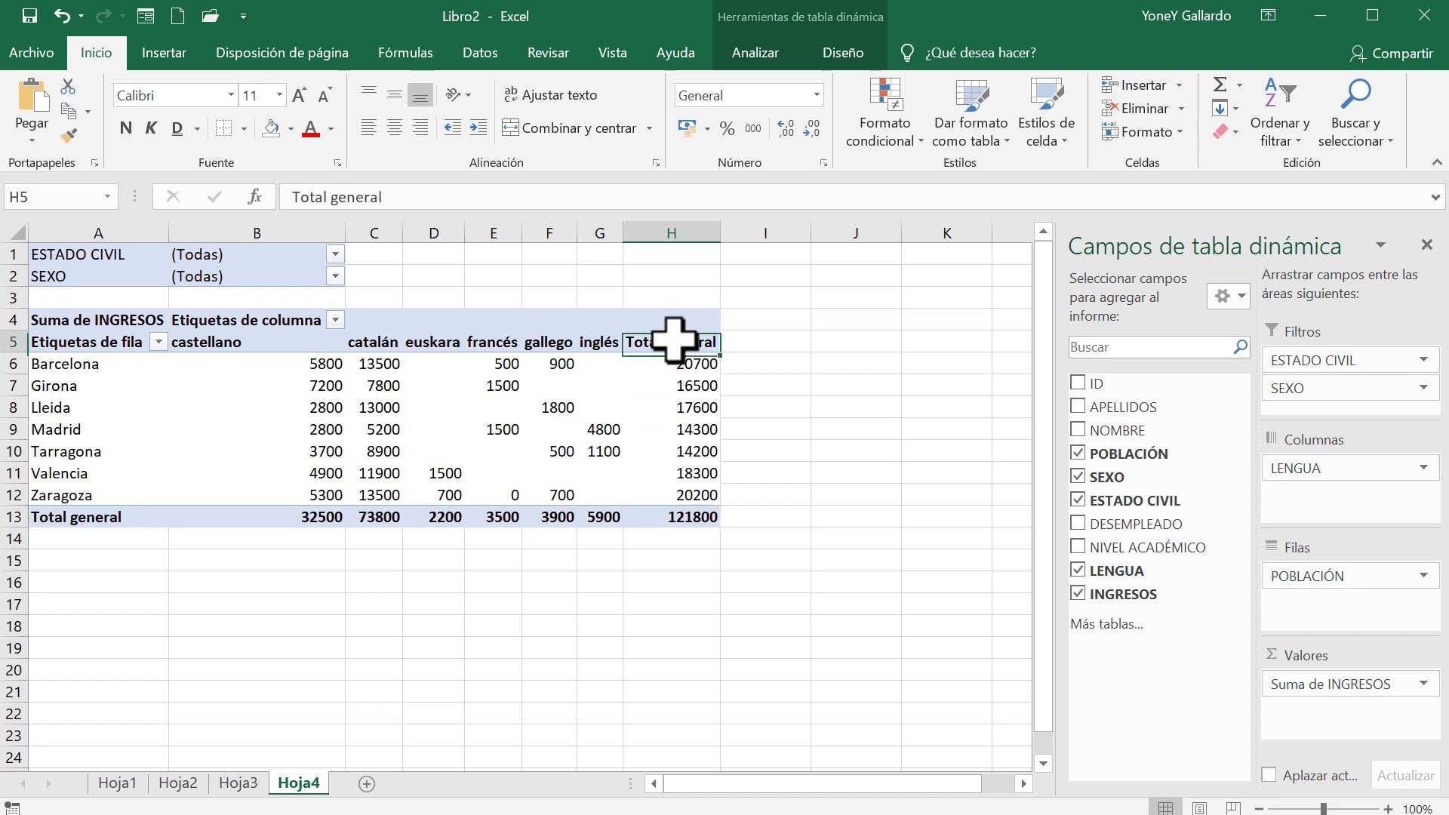
left_click(106, 517)
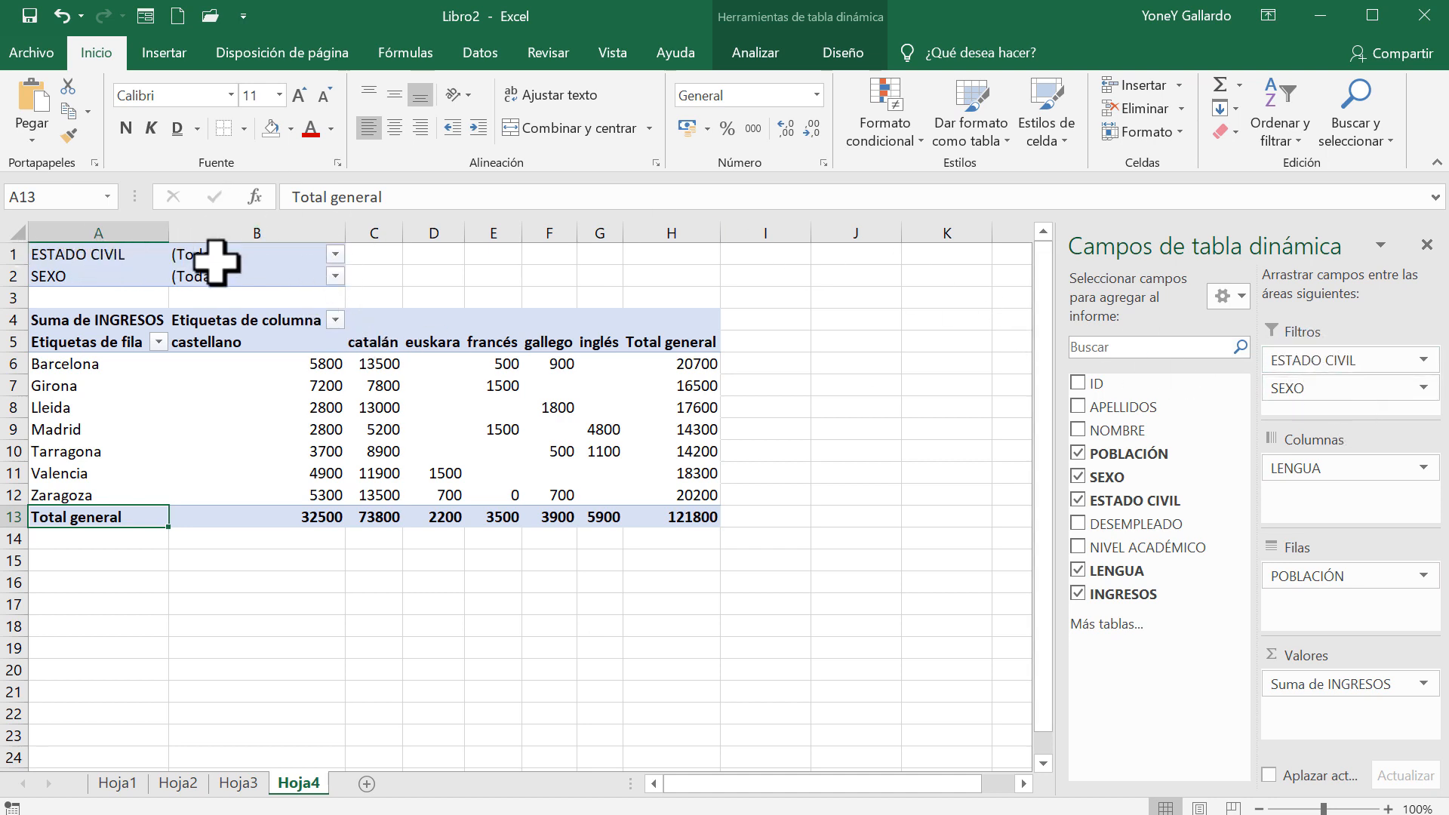
left_click(82, 363)
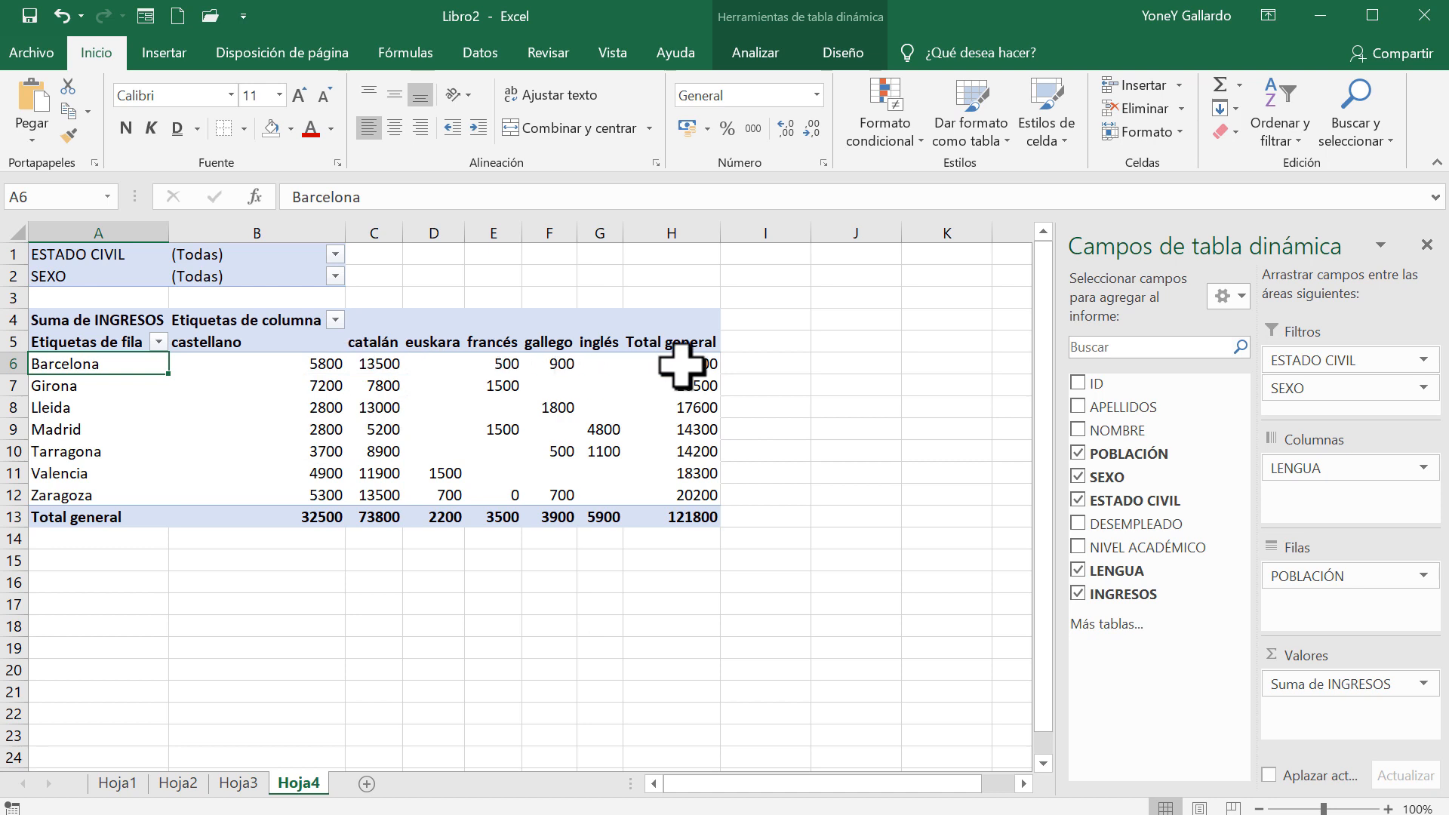
Filter the PivotTable by ESTADO CIVIL to Casado/a and check Barcelona's total income
left_click(334, 255)
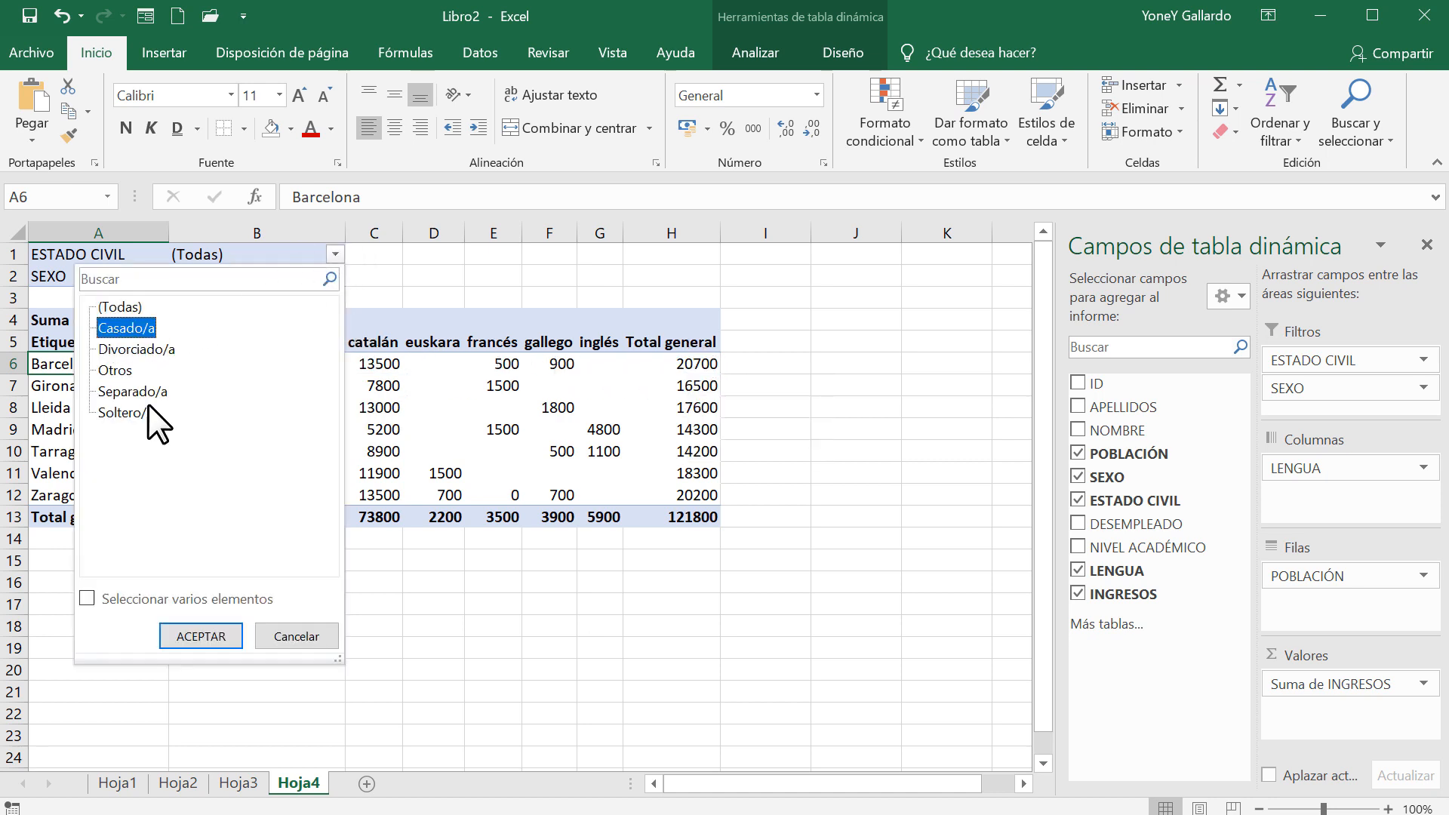
left_click(198, 634)
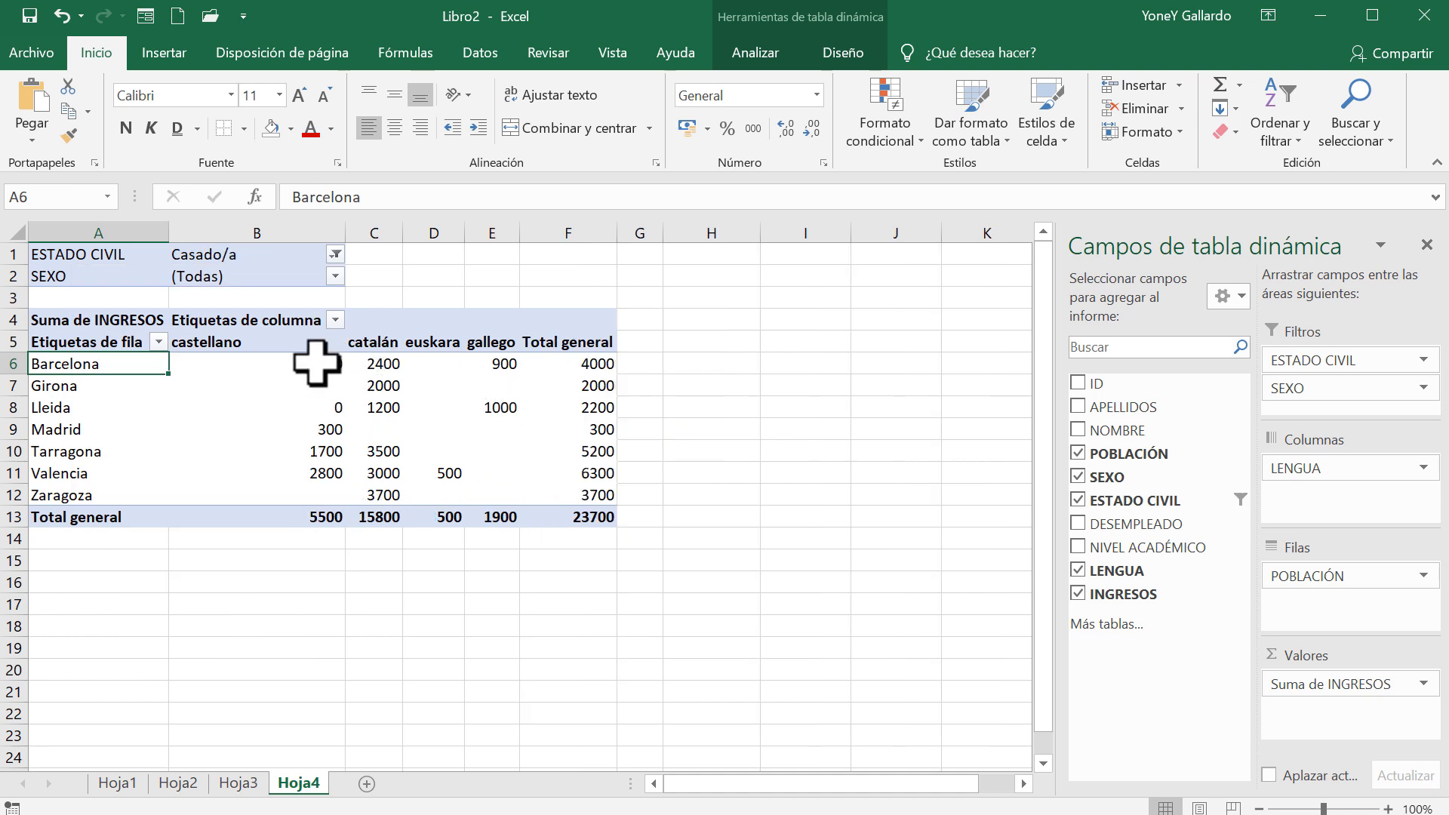
mouse_move(593, 364)
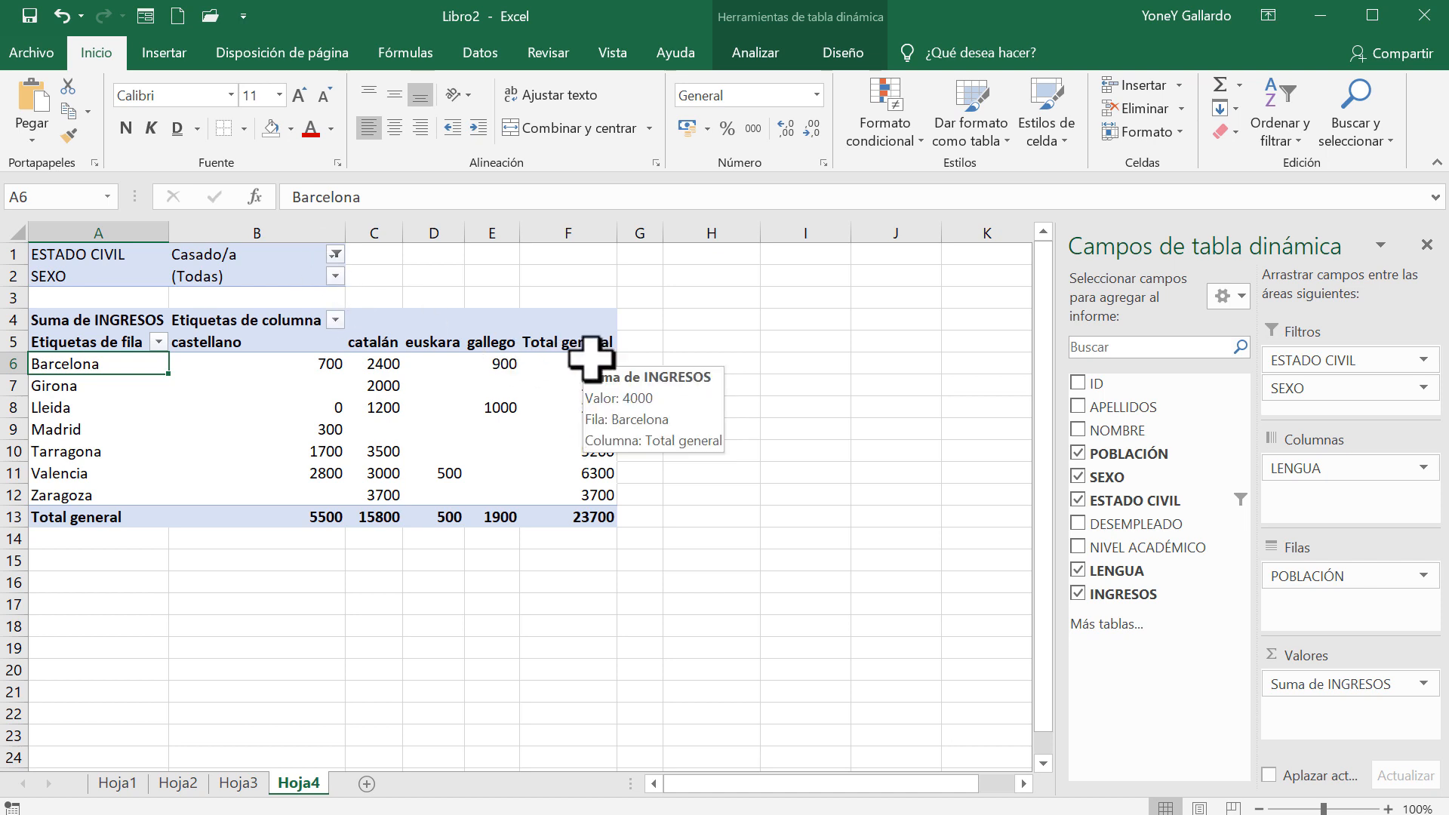
Switch the ESTADO CIVIL filter to Divorciado/a, check Barcelona's total, and restore the filter to (Todas)
left_click(334, 255)
left_click(123, 352)
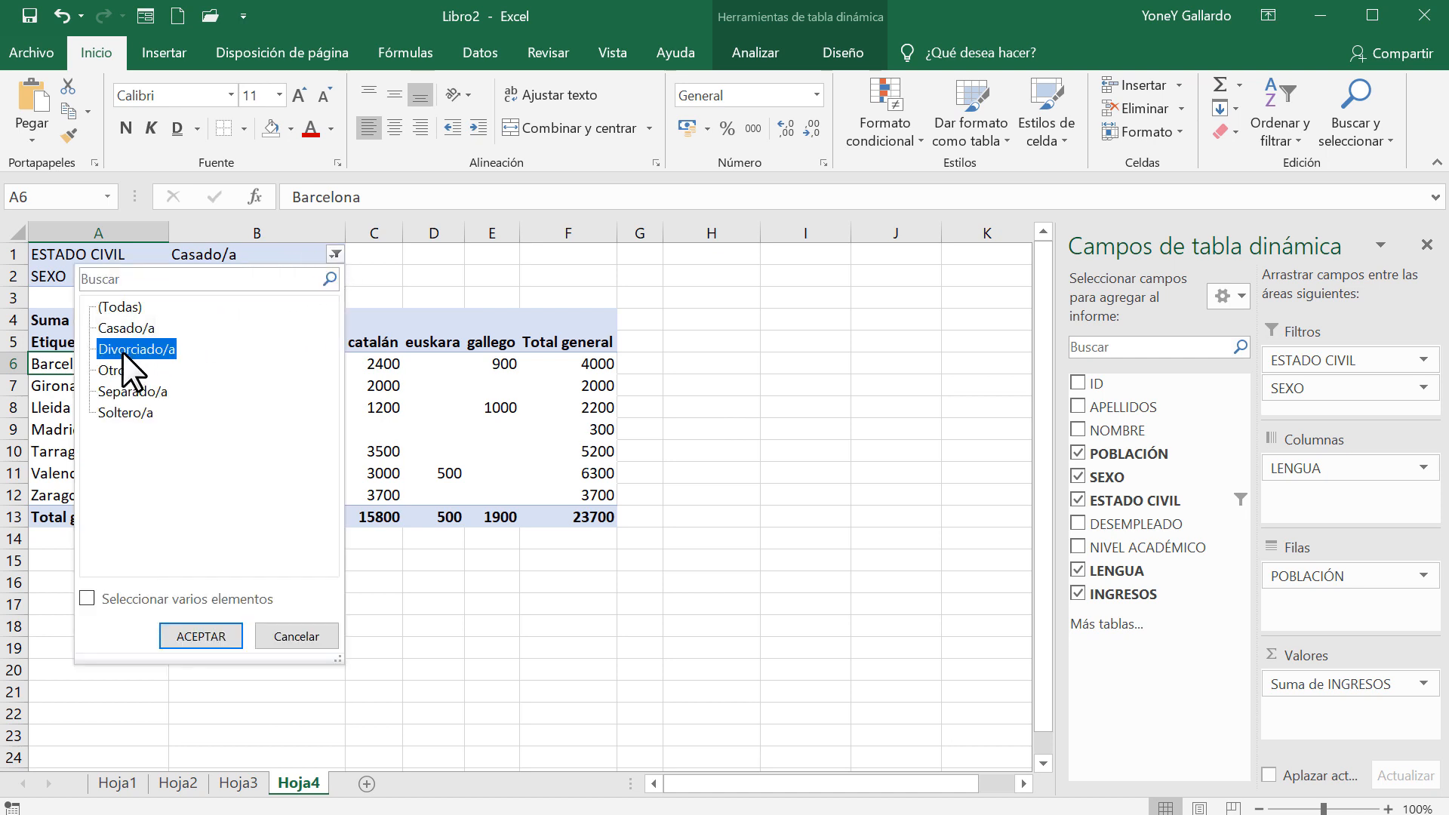
left_click(193, 633)
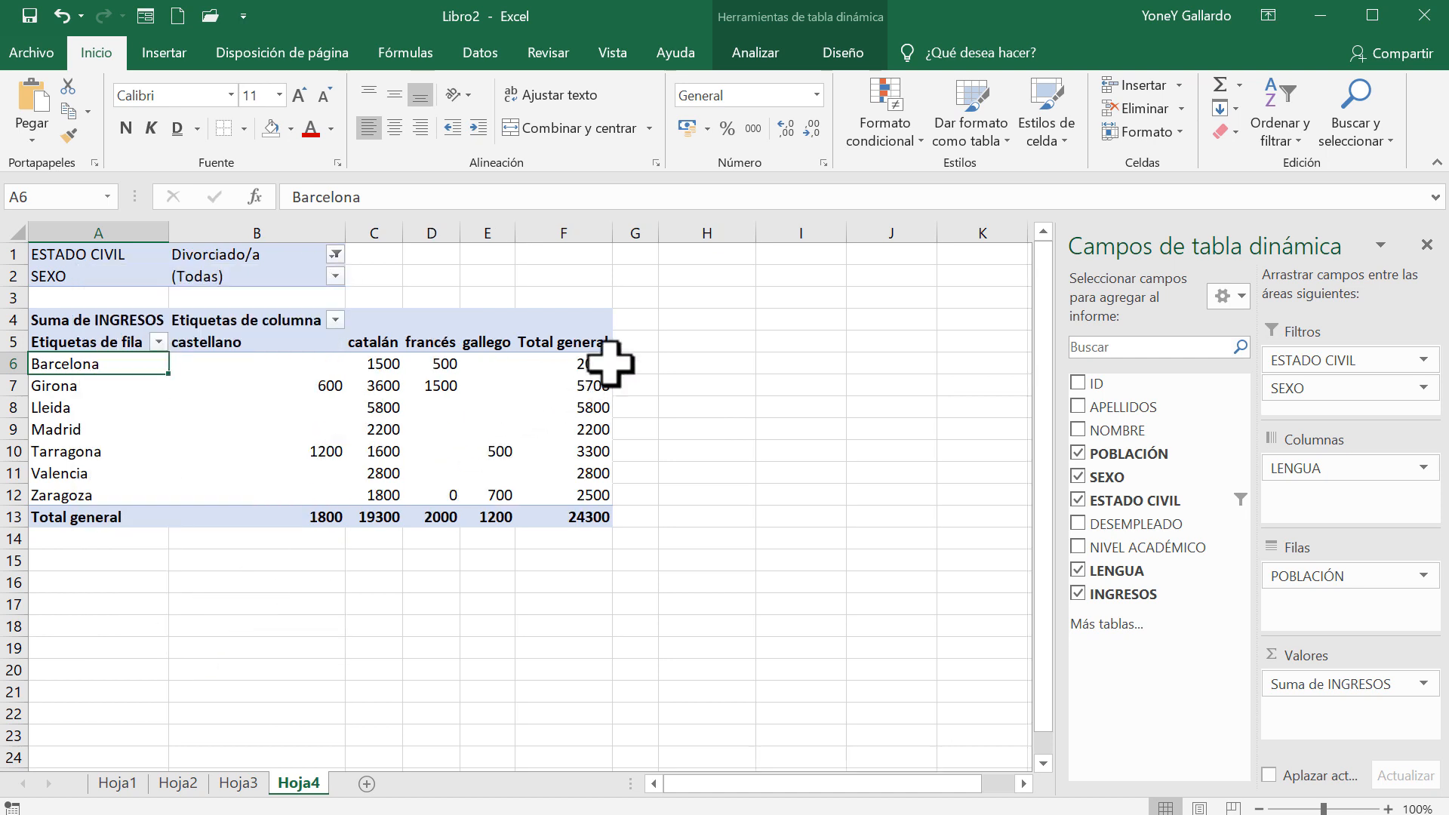
mouse_move(597, 364)
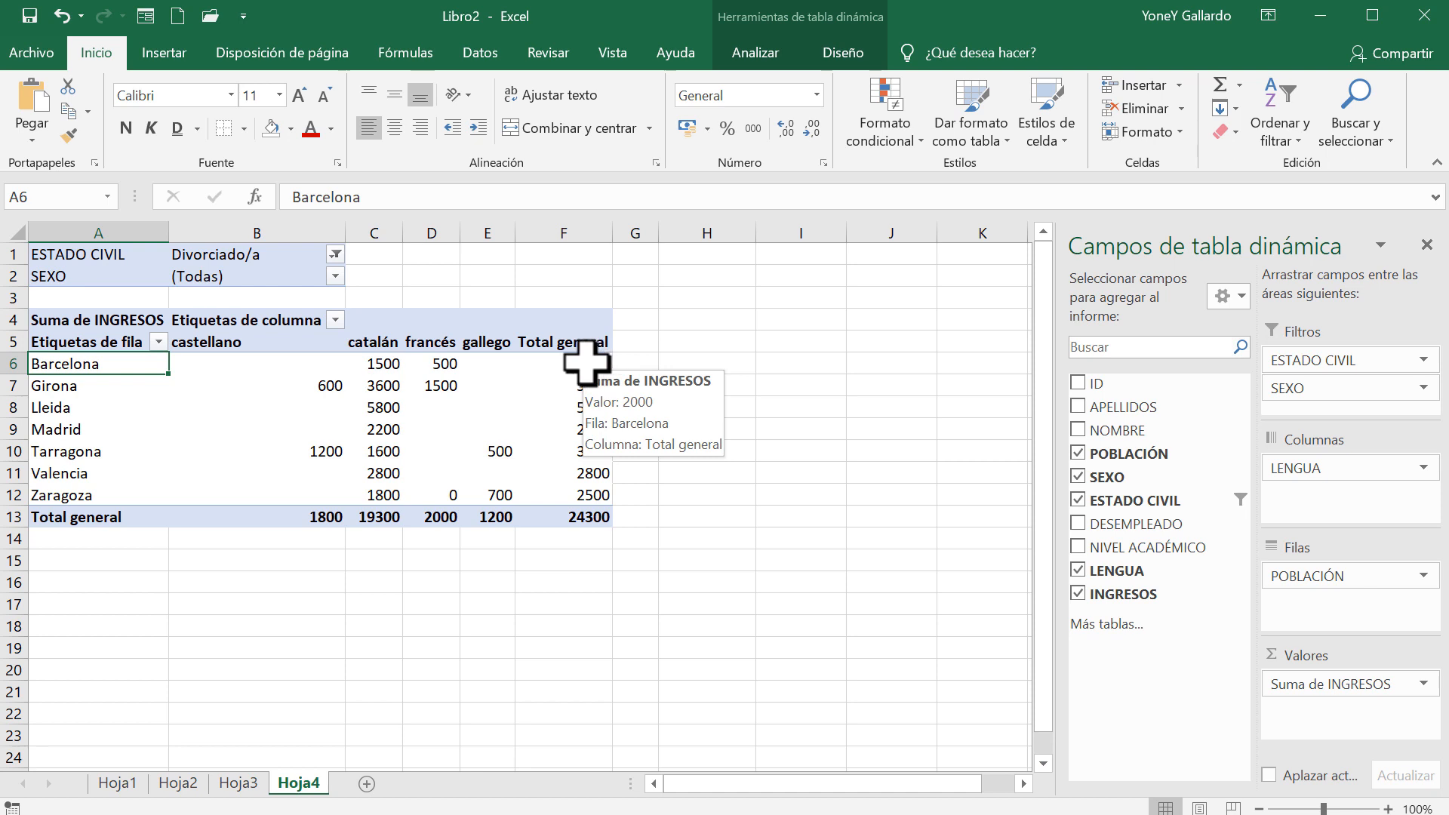
left_click(335, 254)
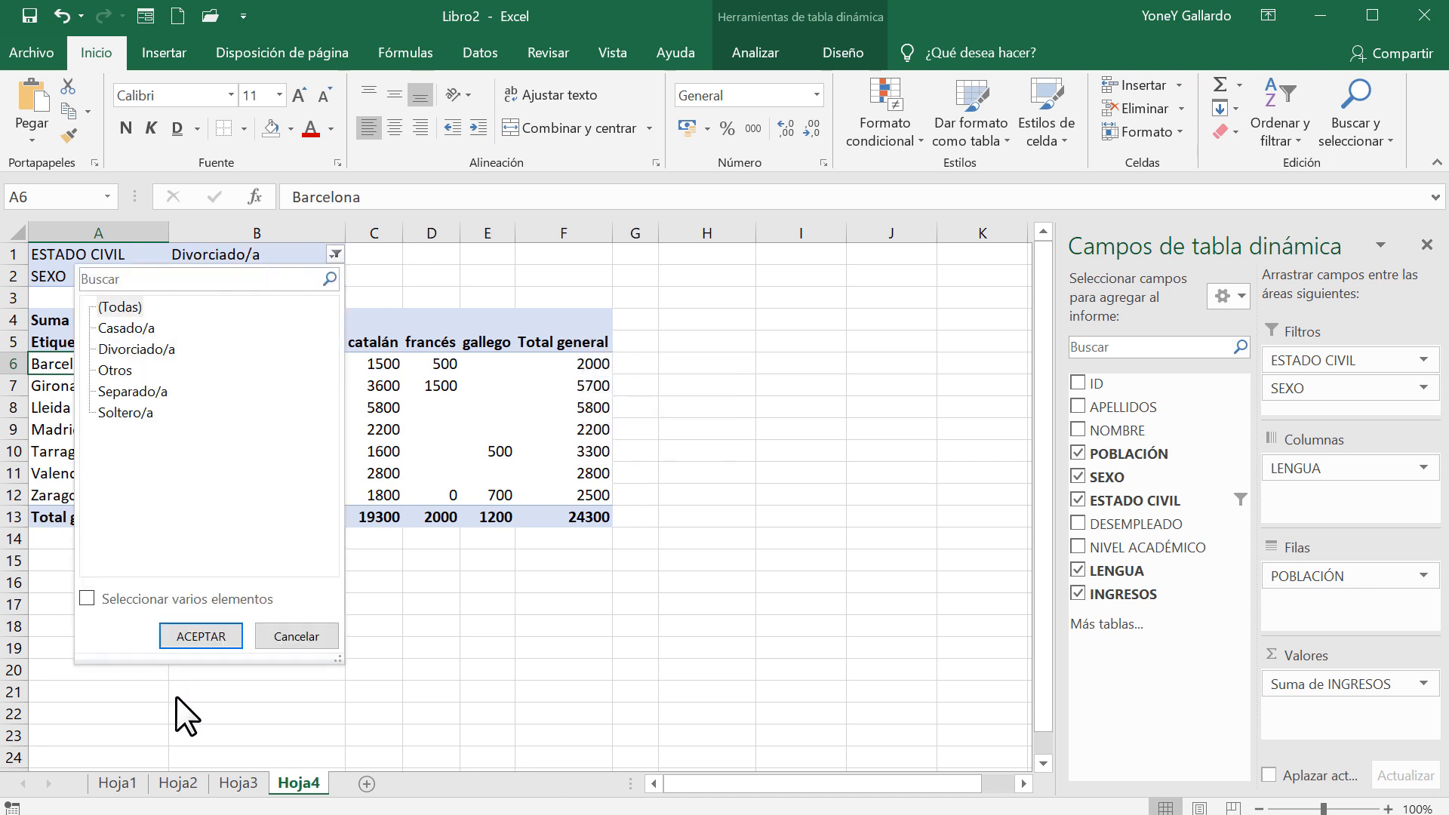
left_click(199, 635)
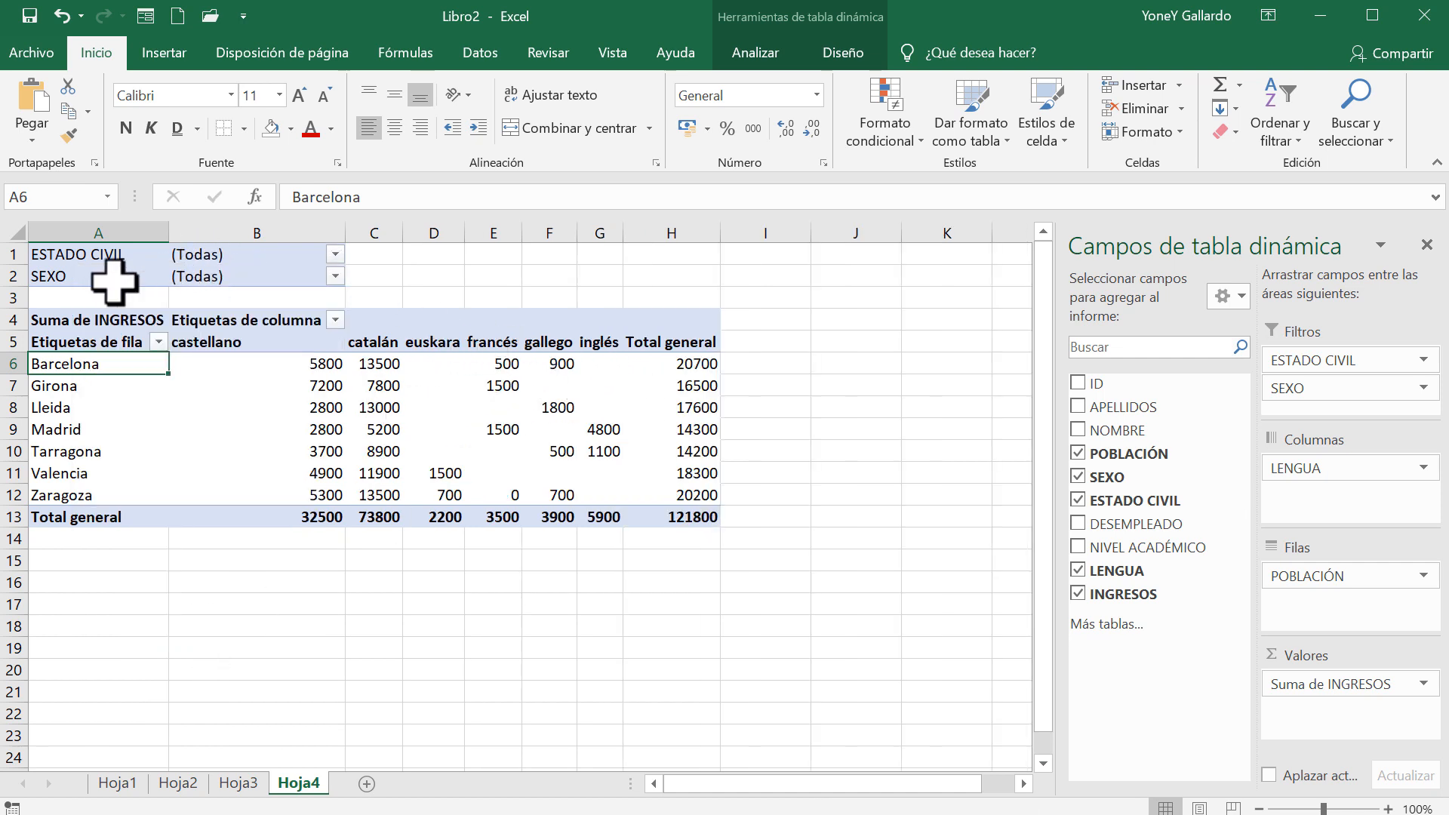
Filter the PivotTable by SEXO to Hombre, and restore that filter to (Todas)
left_click(334, 276)
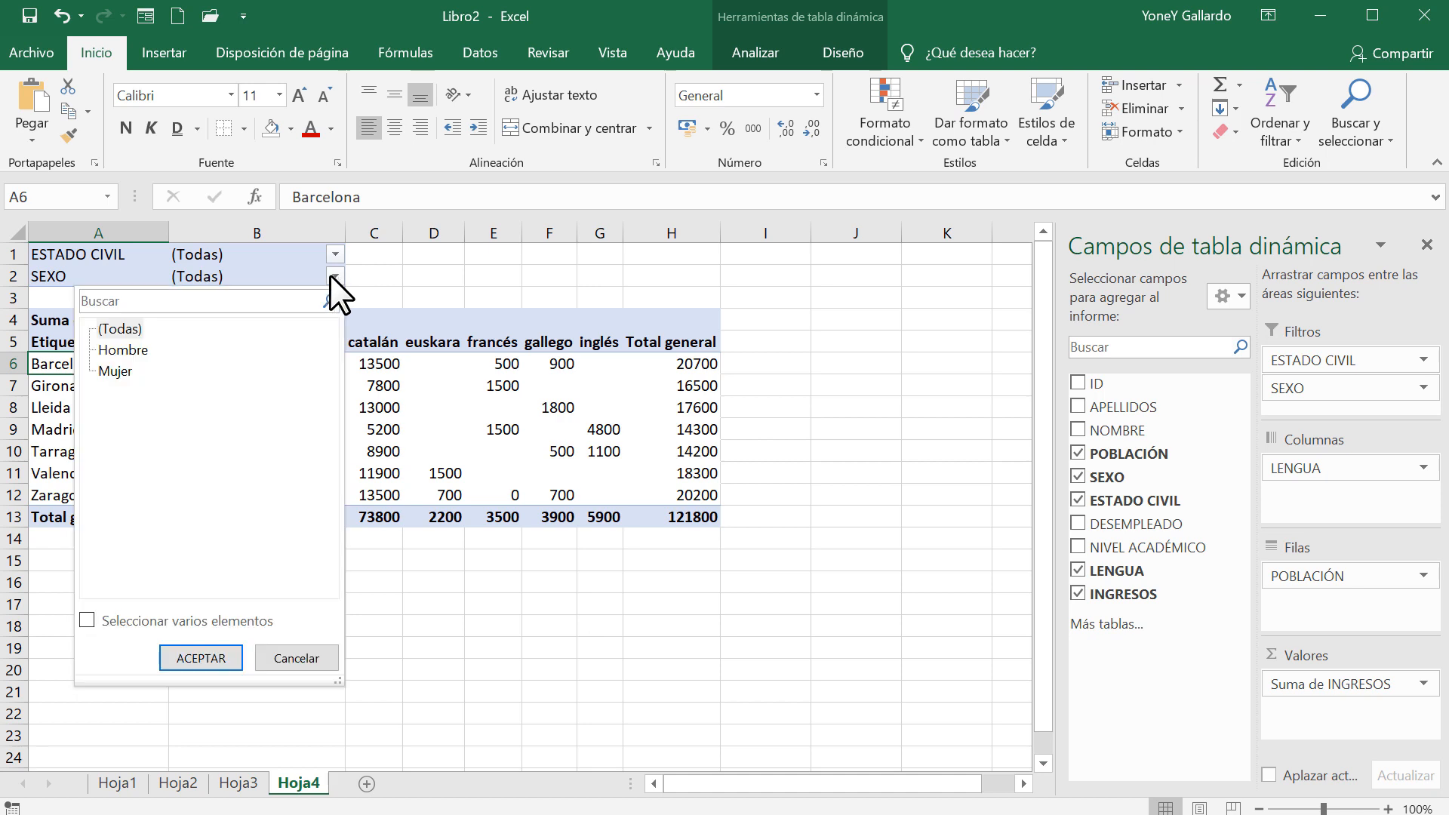
left_click(214, 649)
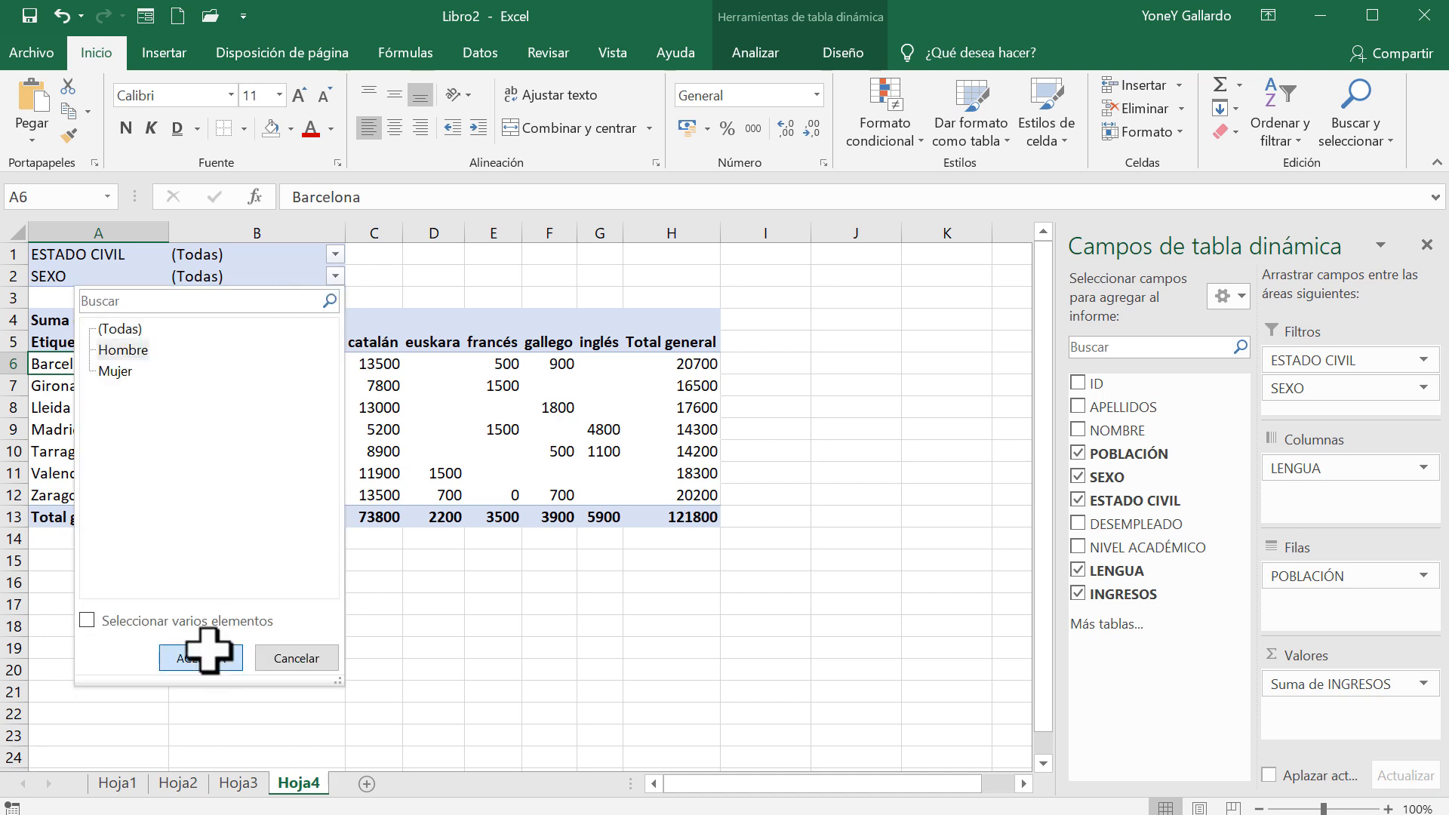
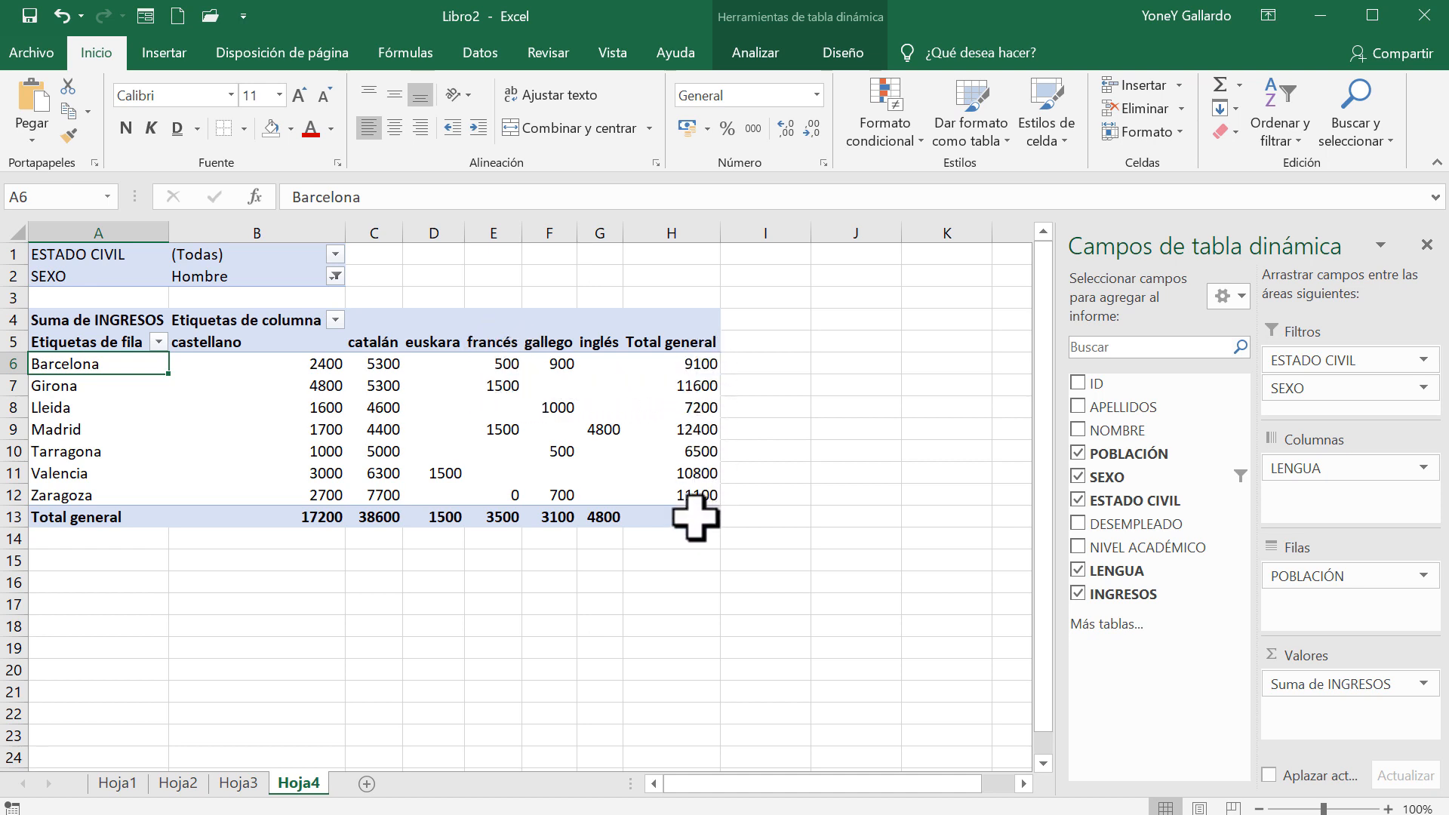
left_click(335, 276)
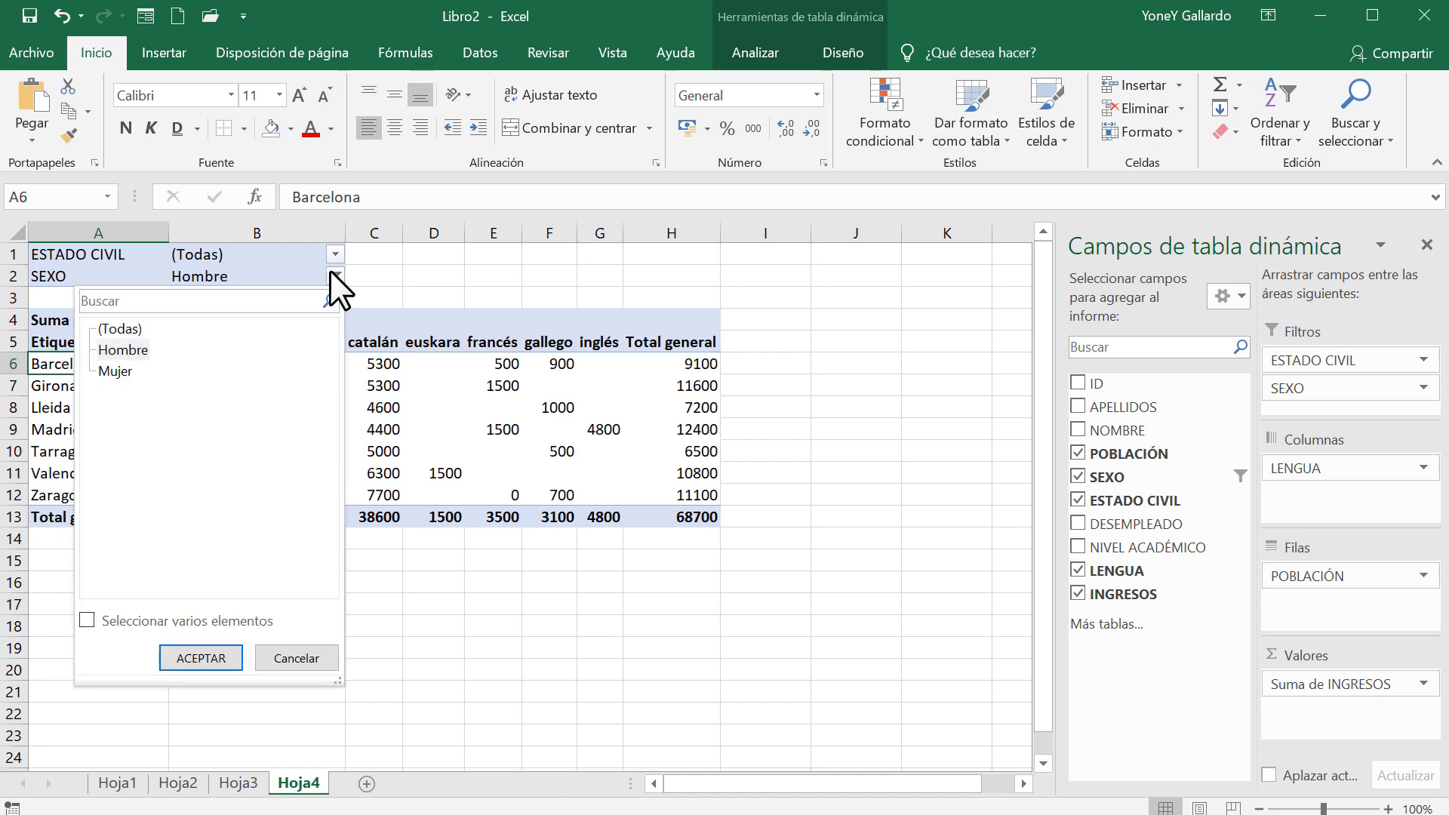
left_click(200, 655)
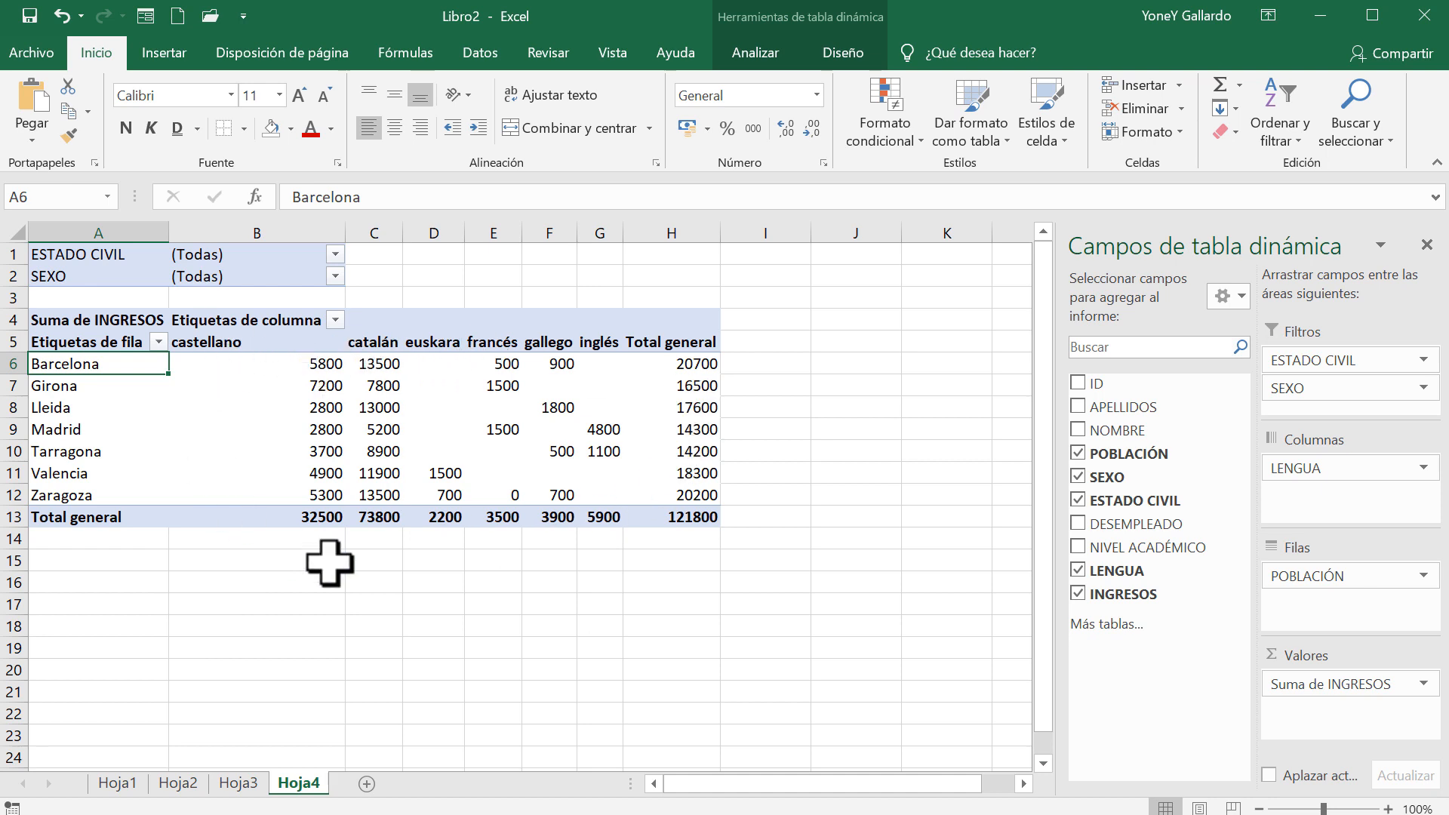
Filter the PivotTable's row labels to show only Barcelona and review its income by language
left_click(158, 342)
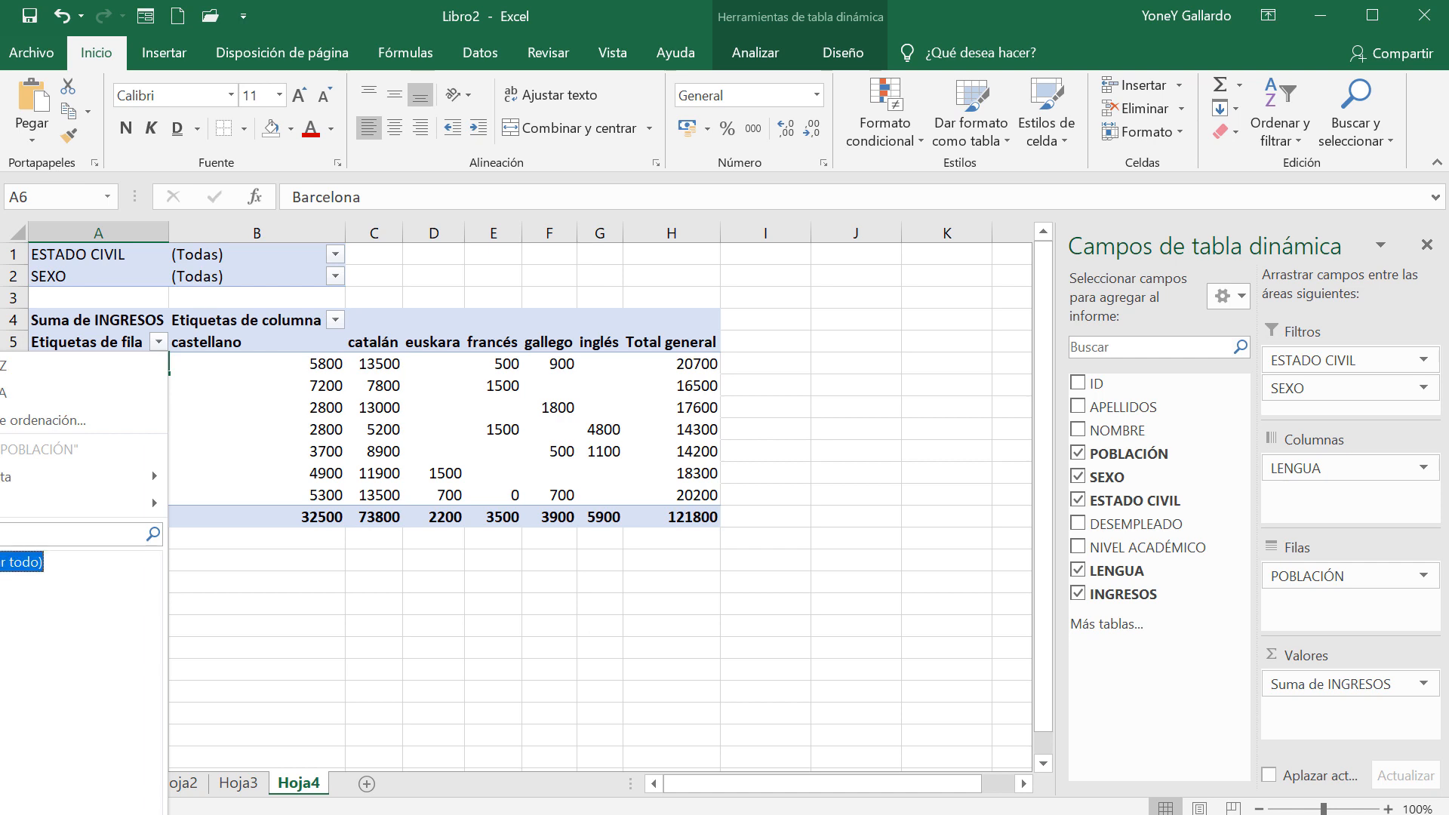
left_click(38, 814)
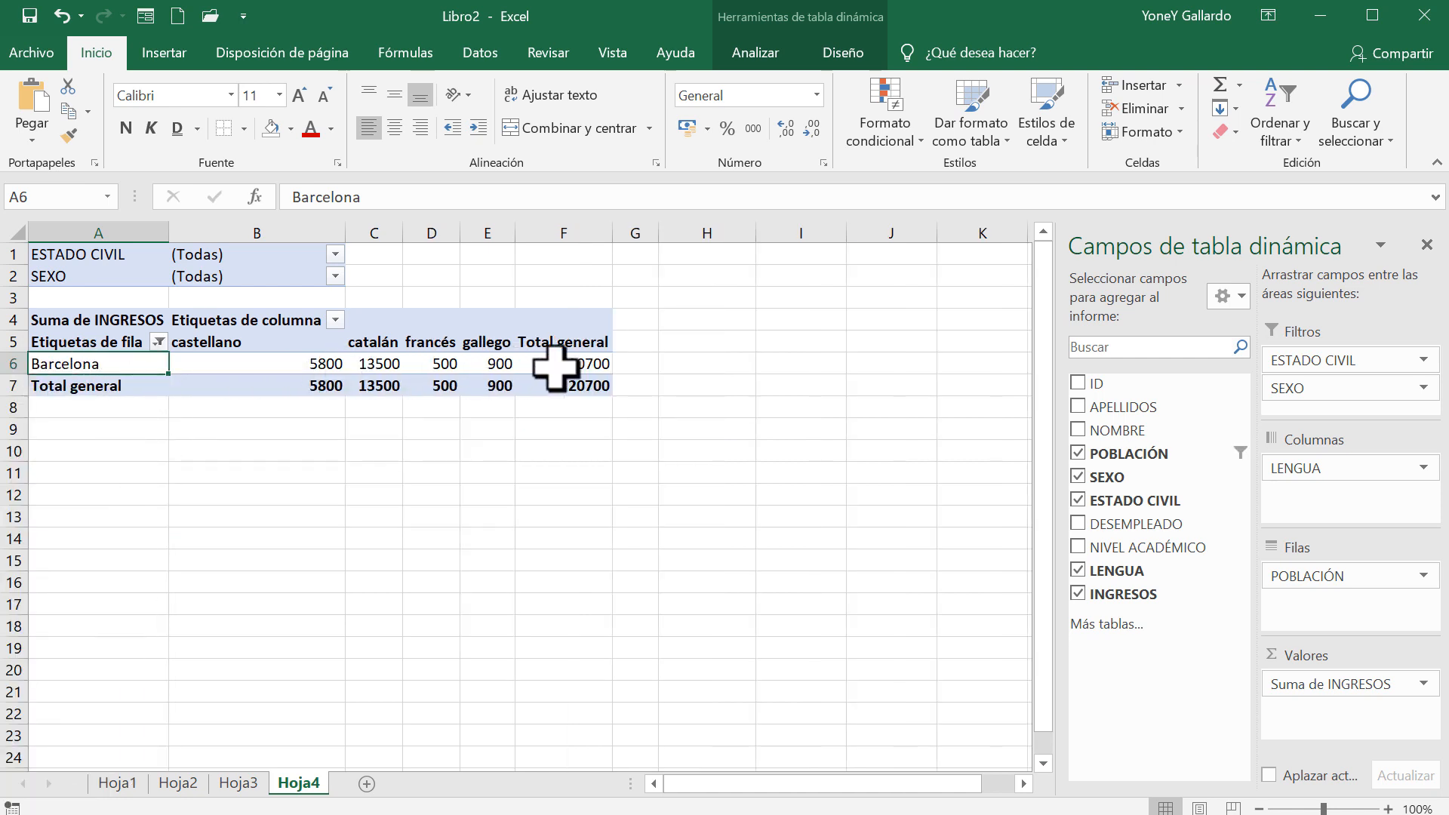
mouse_move(555, 368)
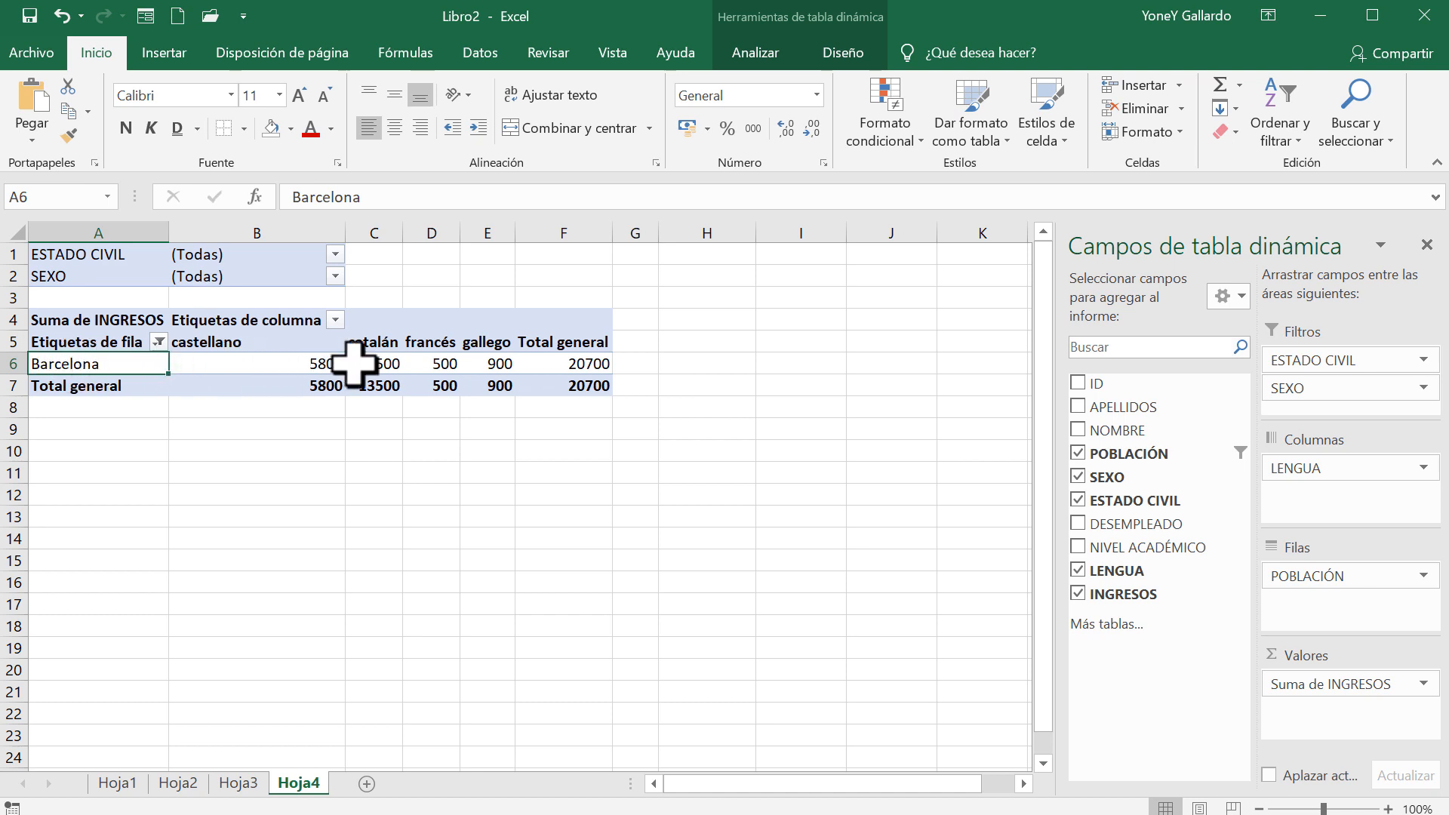
Narrow the Barcelona results with the SEXO filter set to Hombre and ESTADO CIVIL set to Soltero/a
left_click(332, 277)
left_click(198, 658)
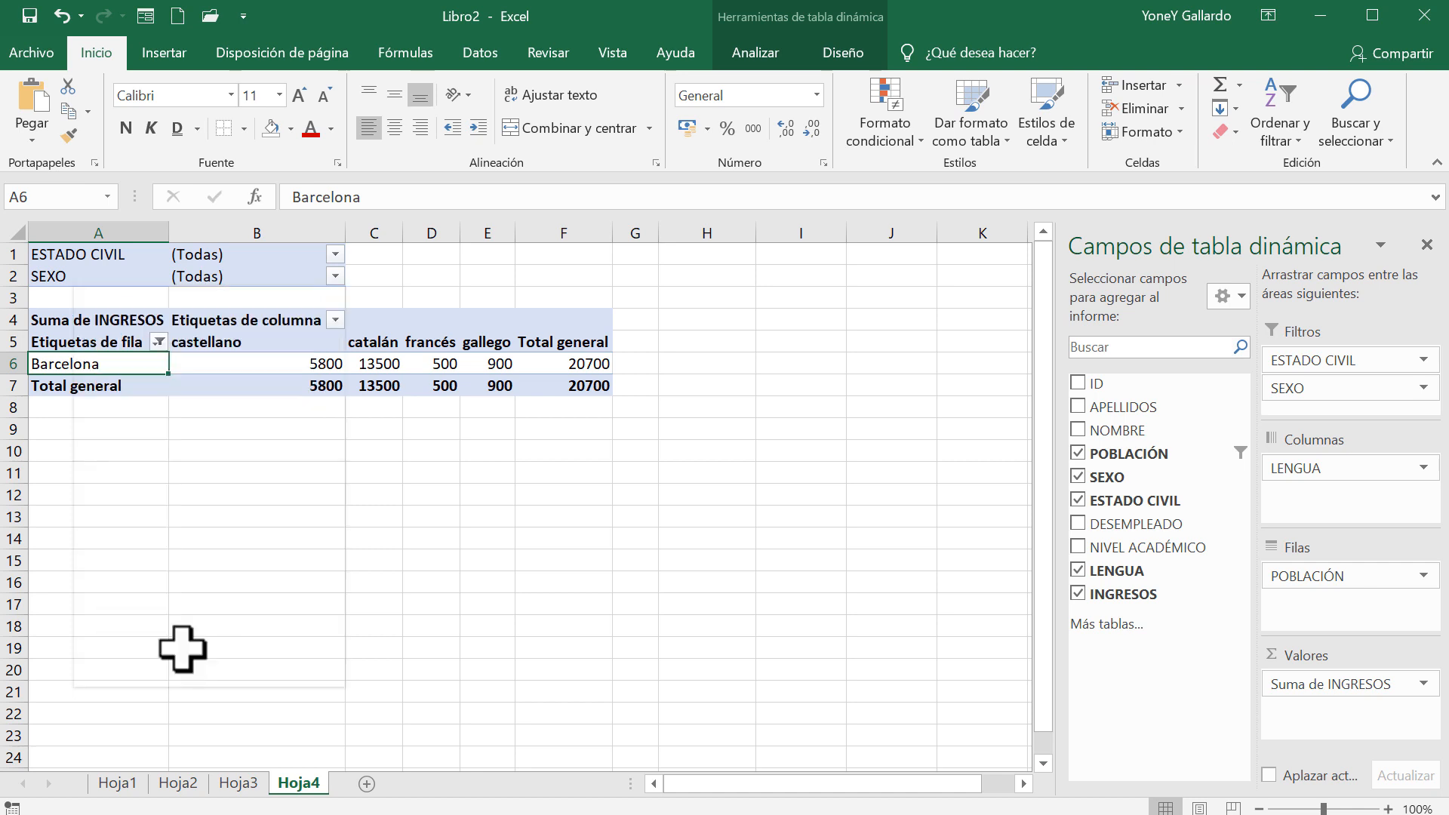
left_click(336, 254)
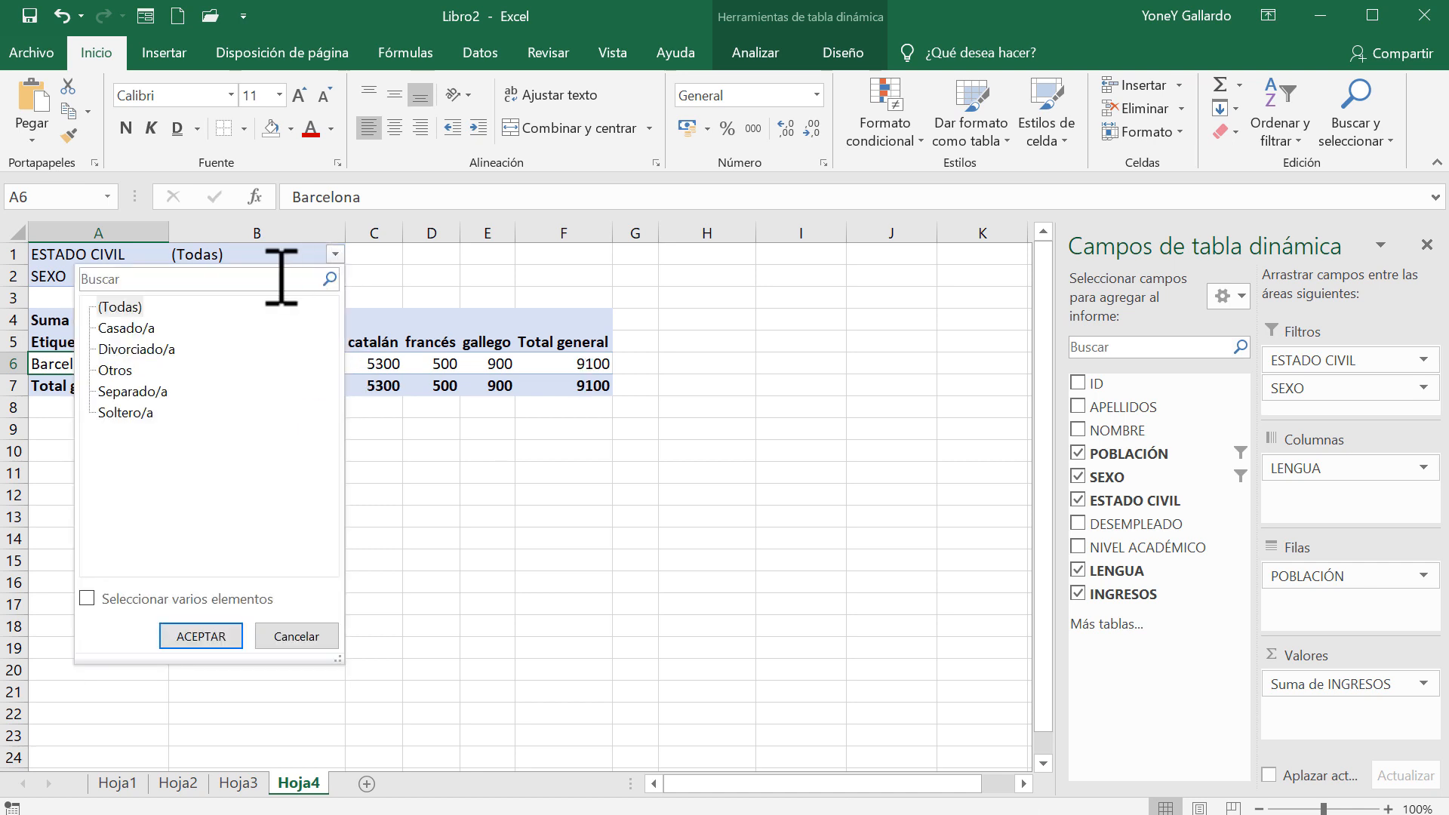
left_click(126, 412)
left_click(198, 637)
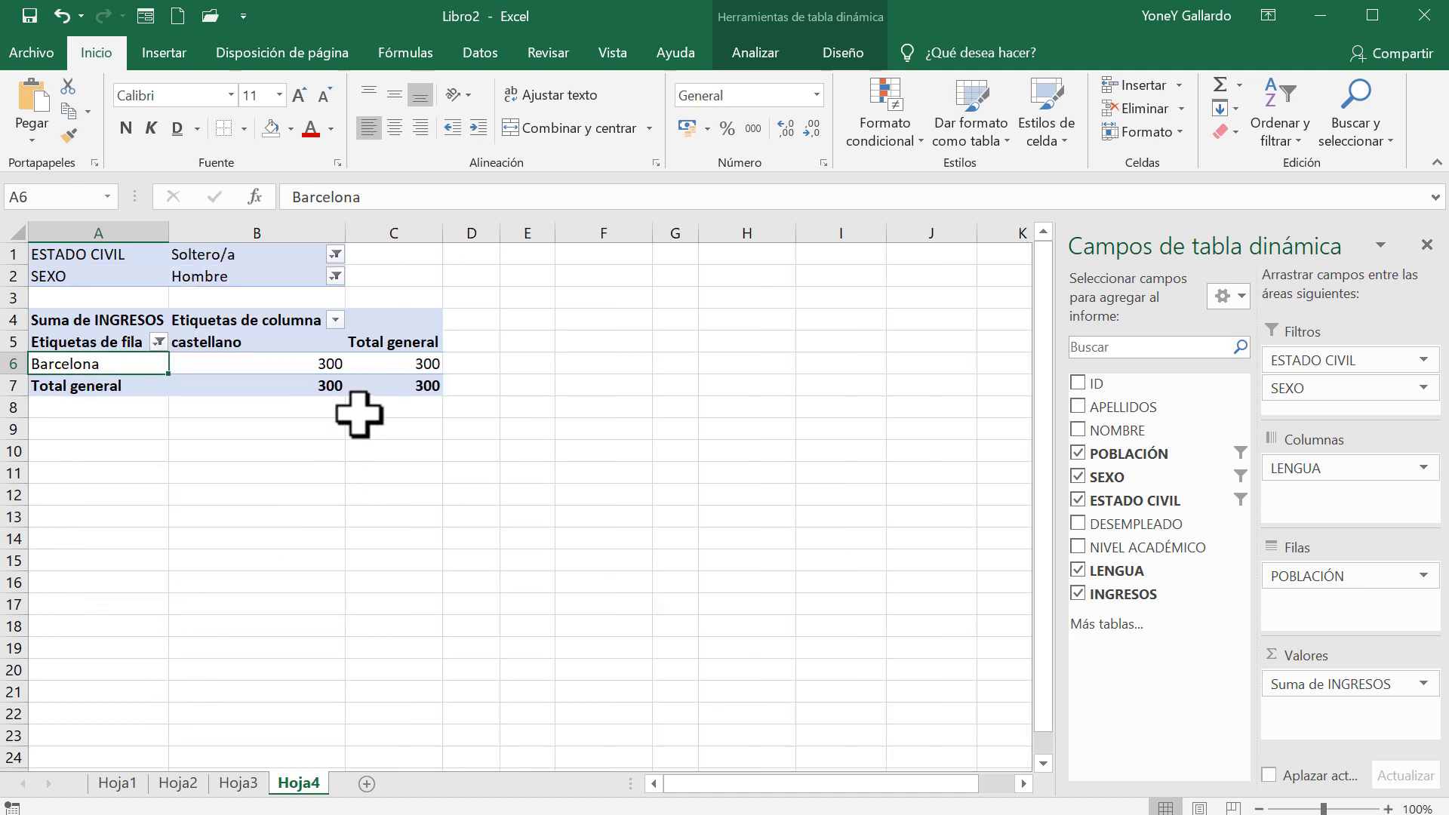
Reset the ESTADO CIVIL and SEXO filters to (Todas) and show all cities in the row labels again
left_click(335, 255)
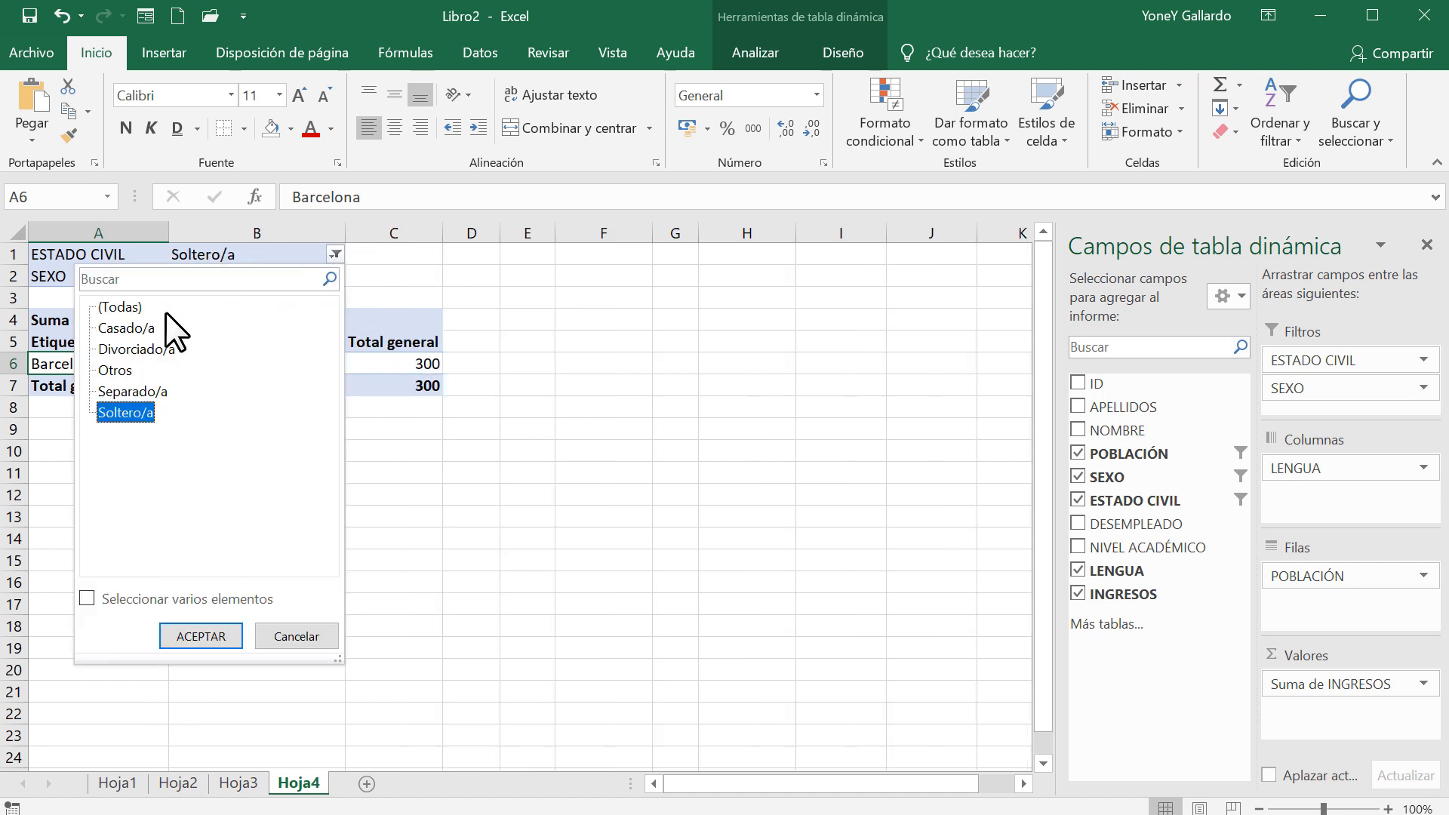
left_click(112, 310)
left_click(200, 636)
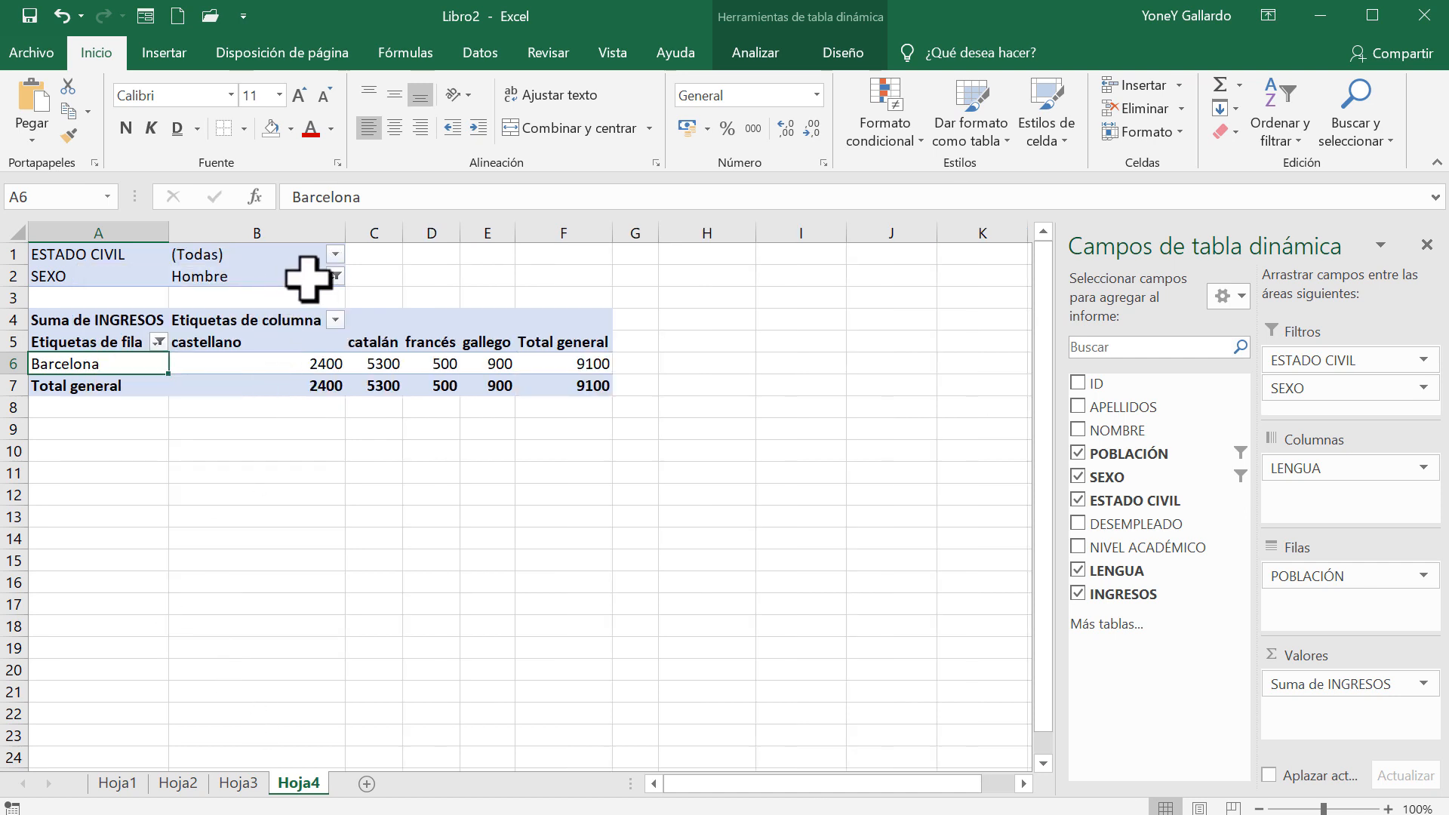
left_click(335, 276)
left_click(130, 330)
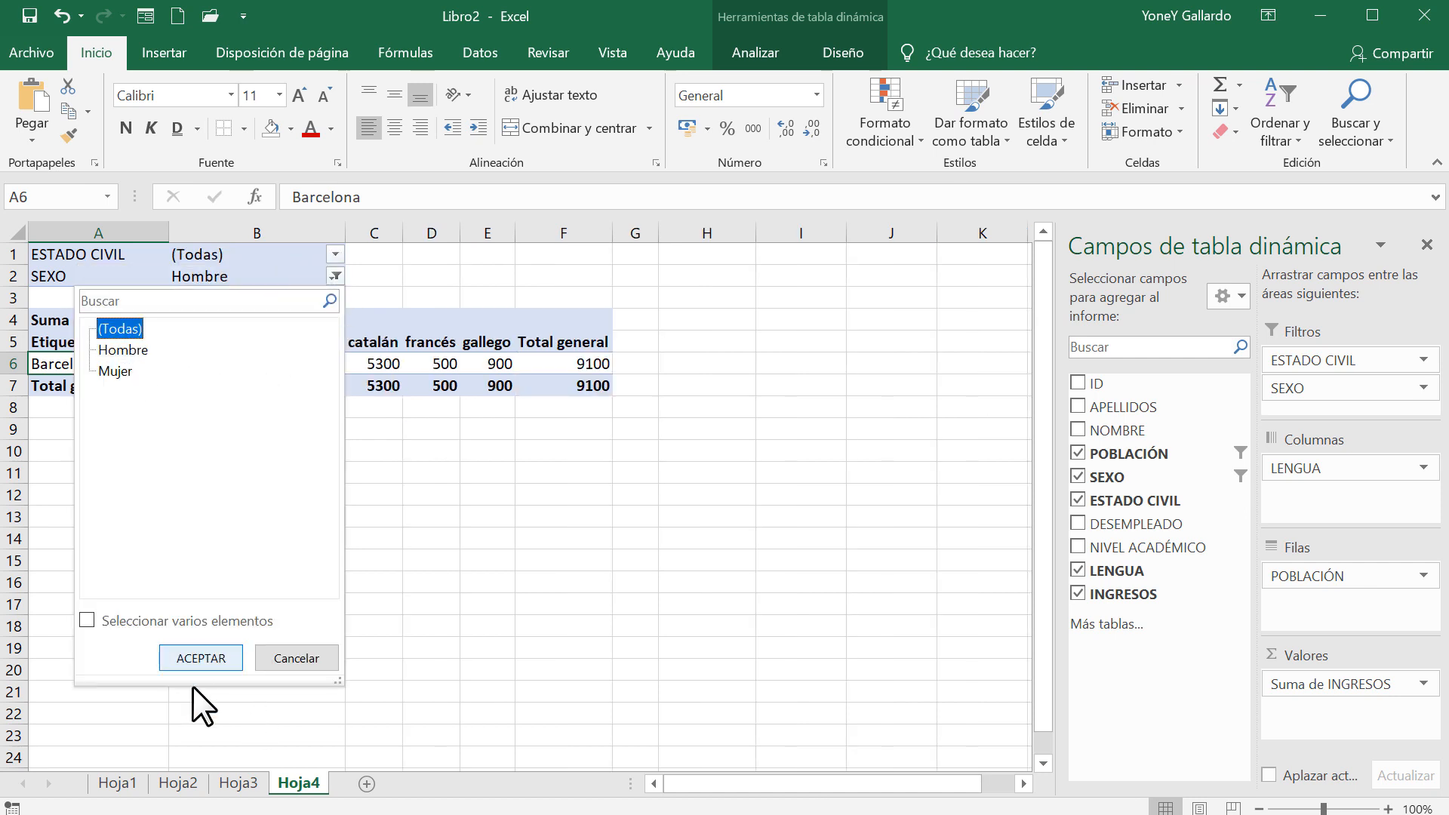
left_click(201, 658)
left_click(159, 342)
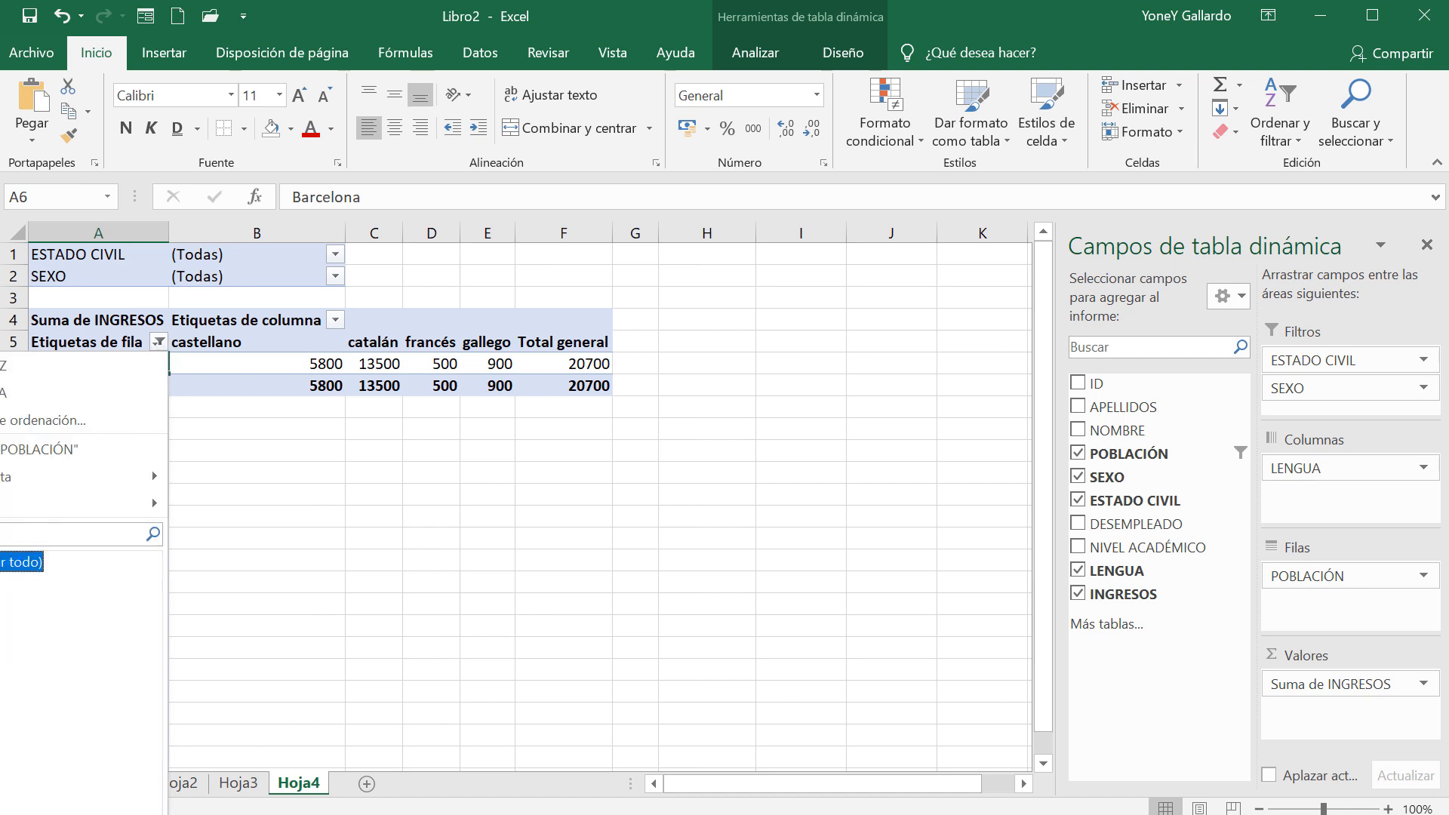
left_click(34, 813)
Select a cell outside the PivotTable and one inside it, and revisit the source data on Hoja3
left_click(475, 624)
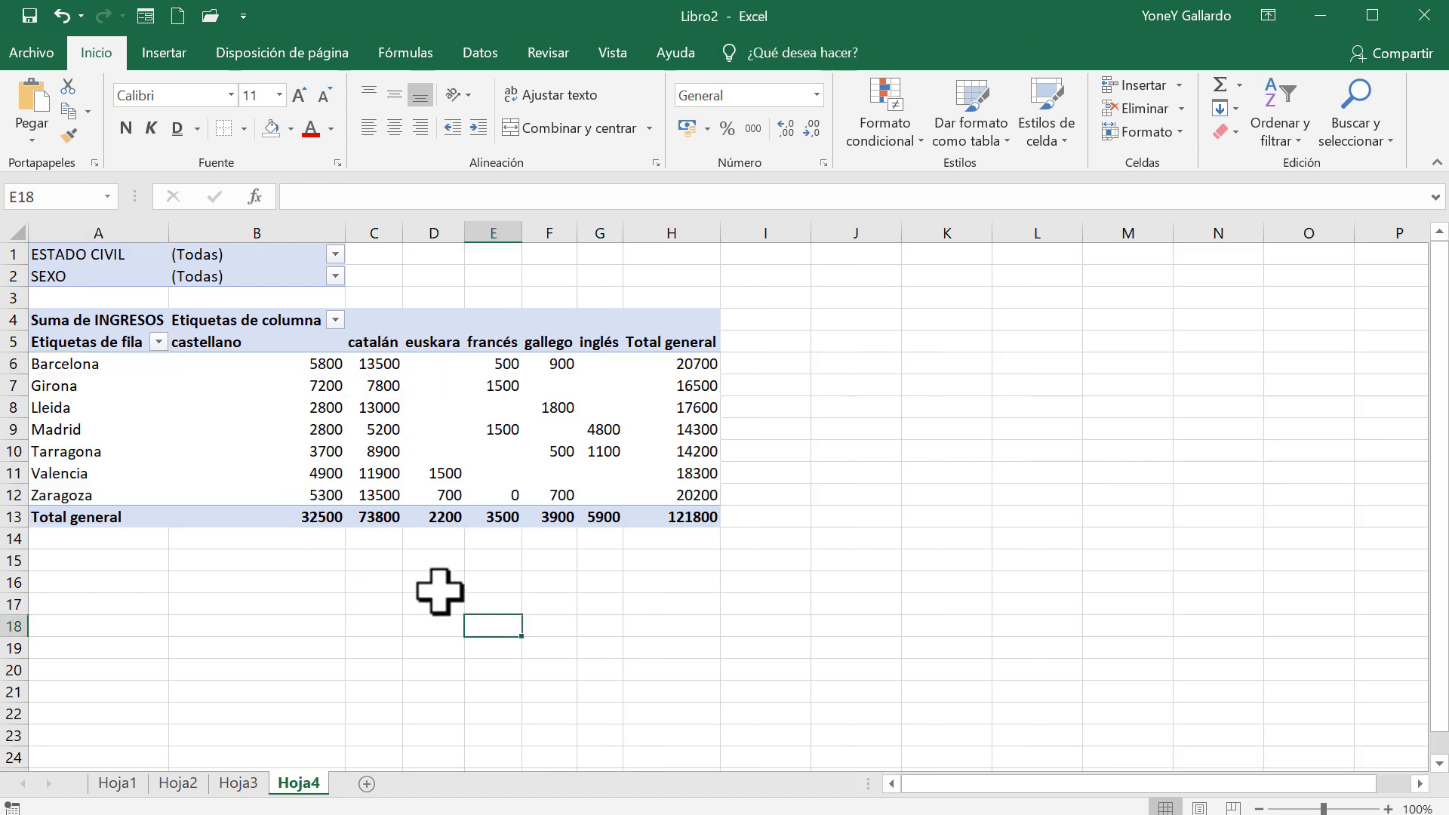
left_click(283, 385)
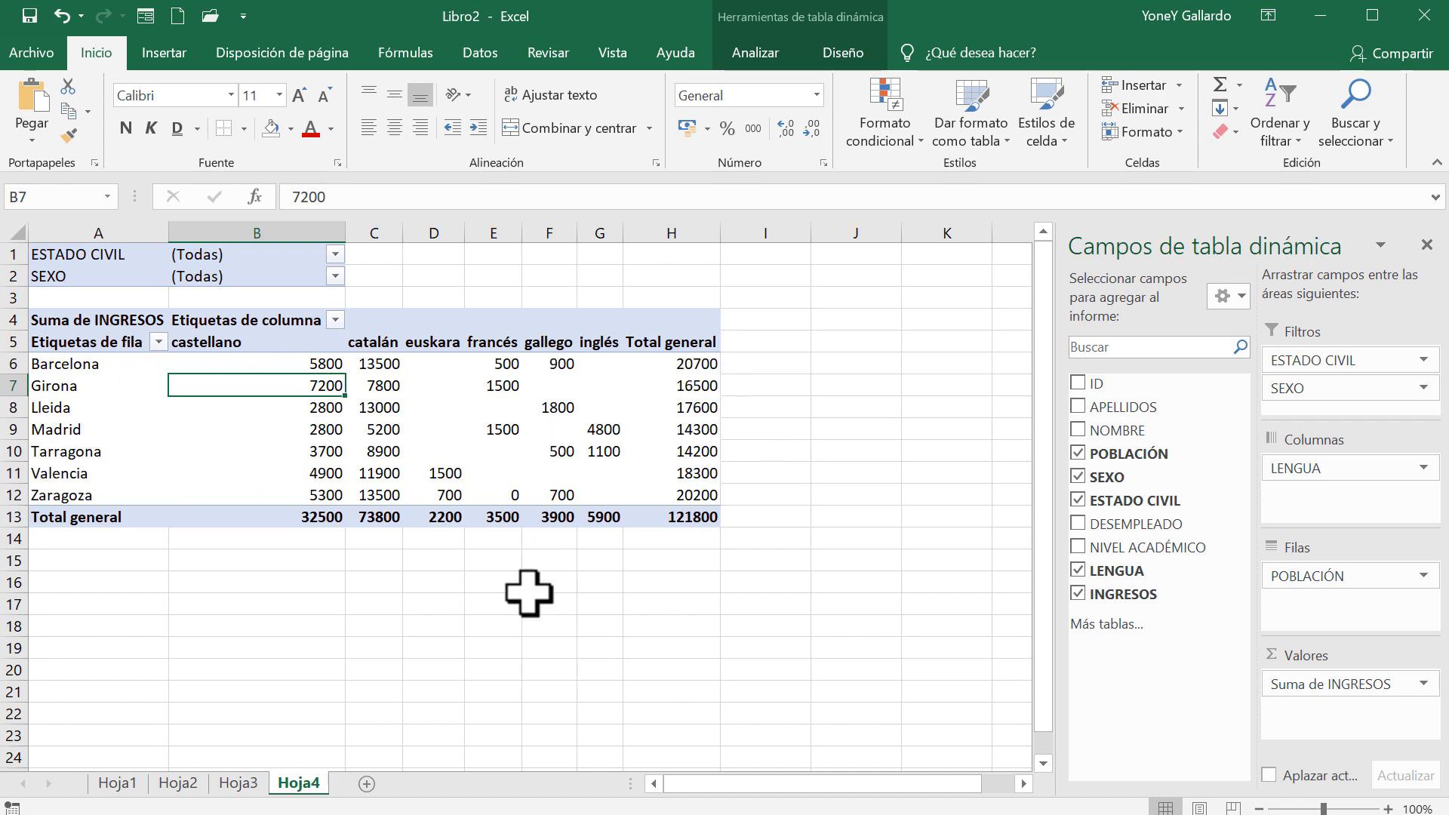
left_click(238, 783)
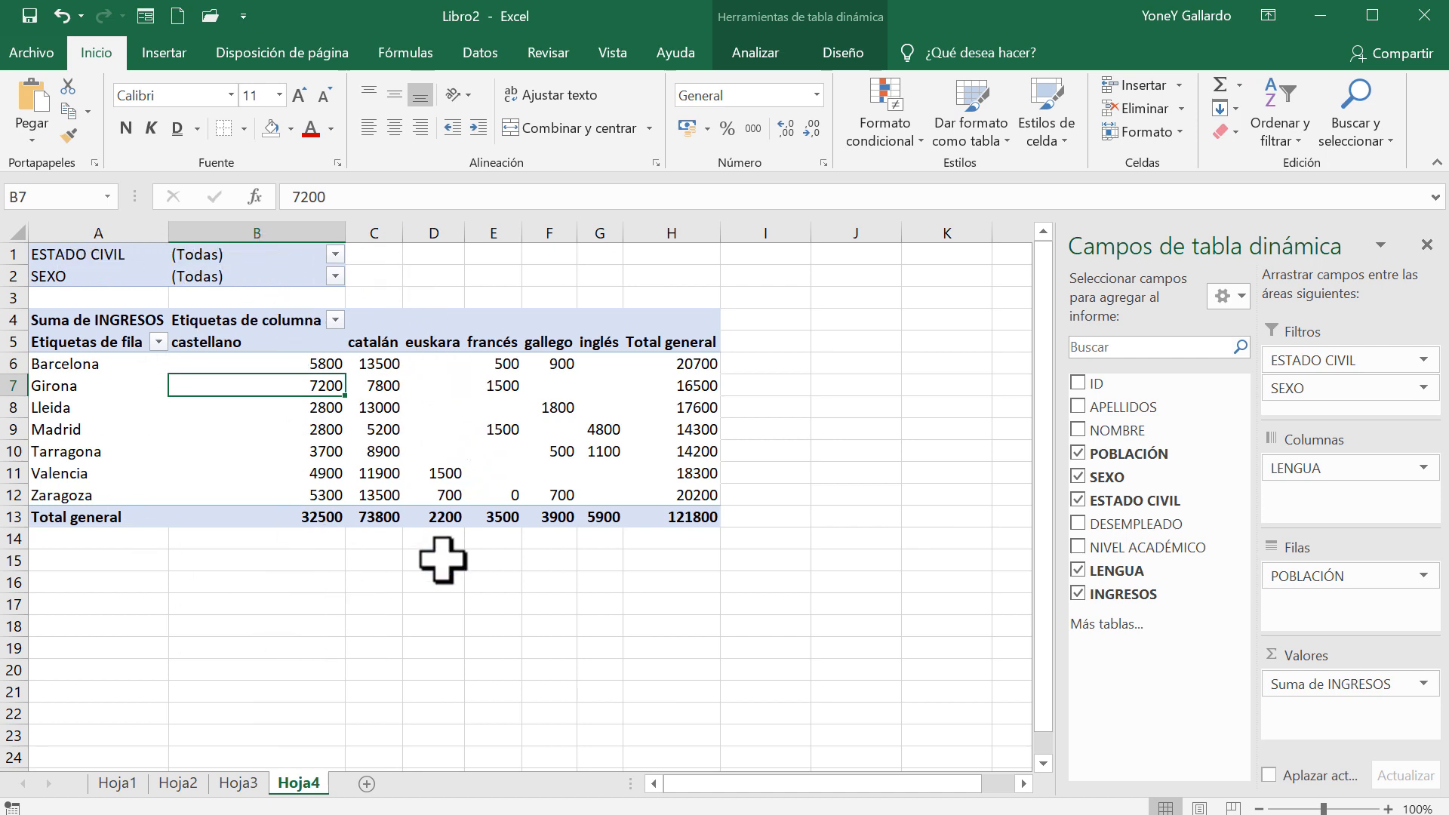
Revisit the source data on Hoja3 and the PivotTable on Hoja4, and add a new worksheet placed after Hoja4
left_click(240, 785)
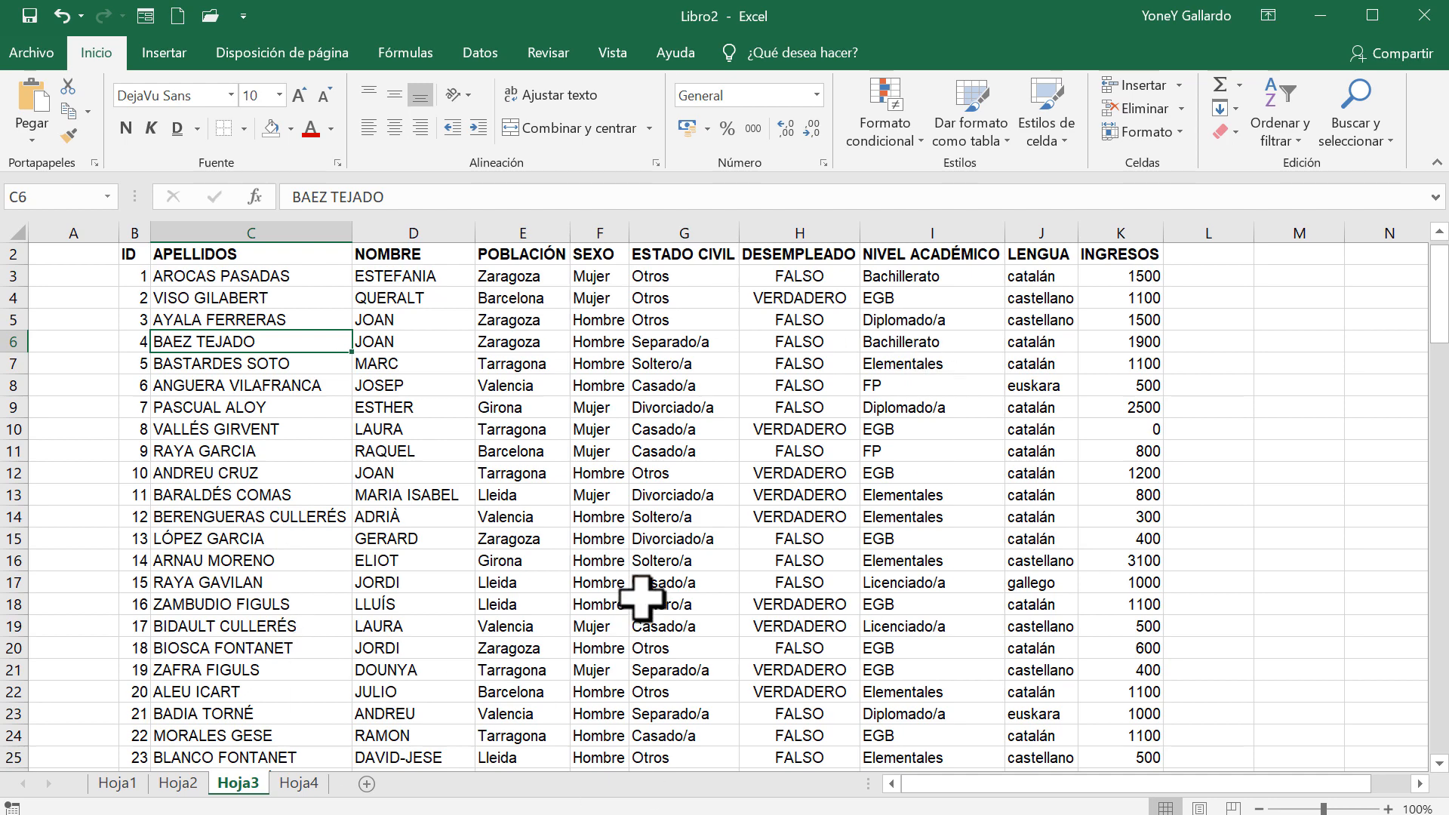
left_click(301, 788)
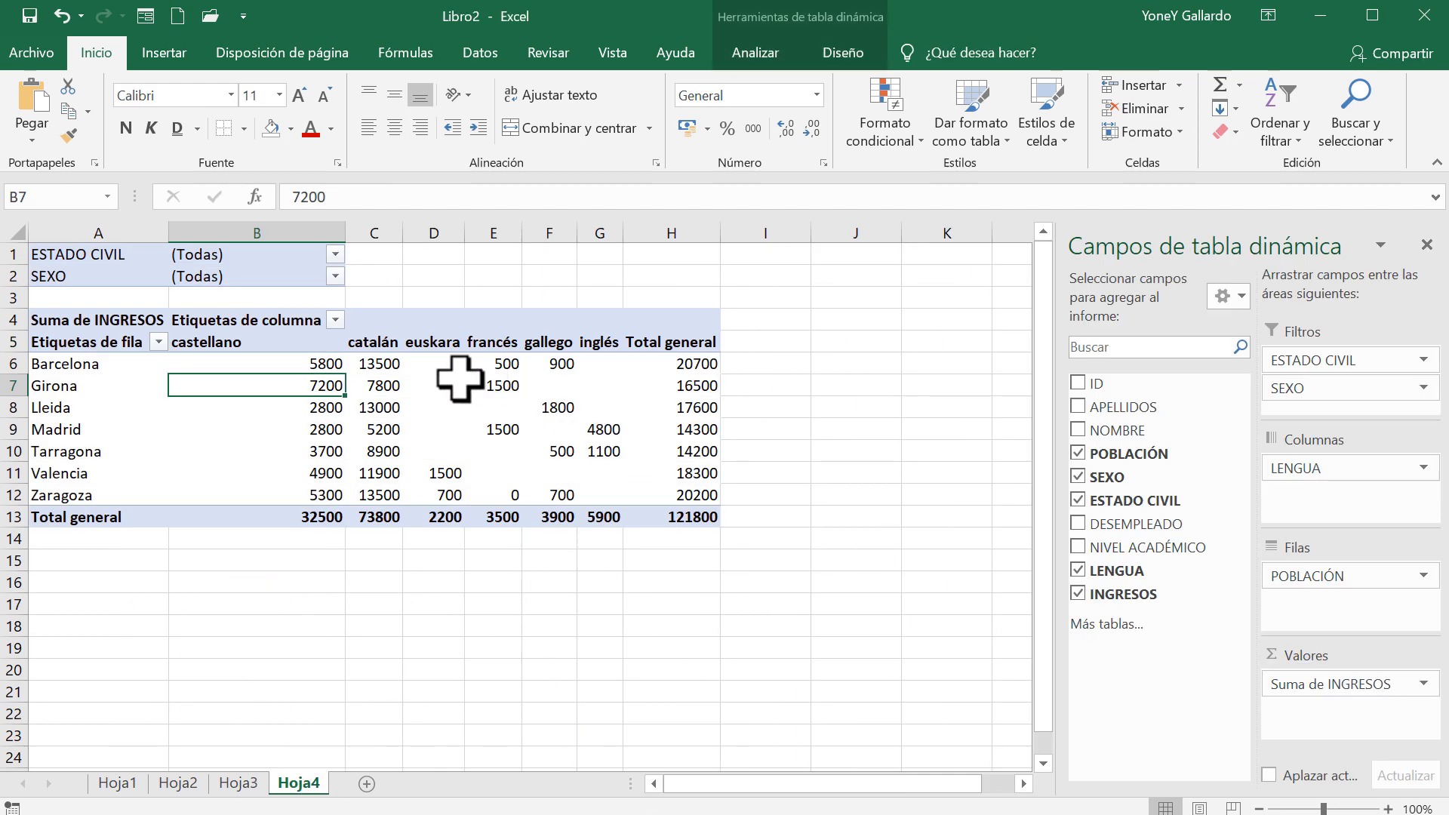
left_click(129, 785)
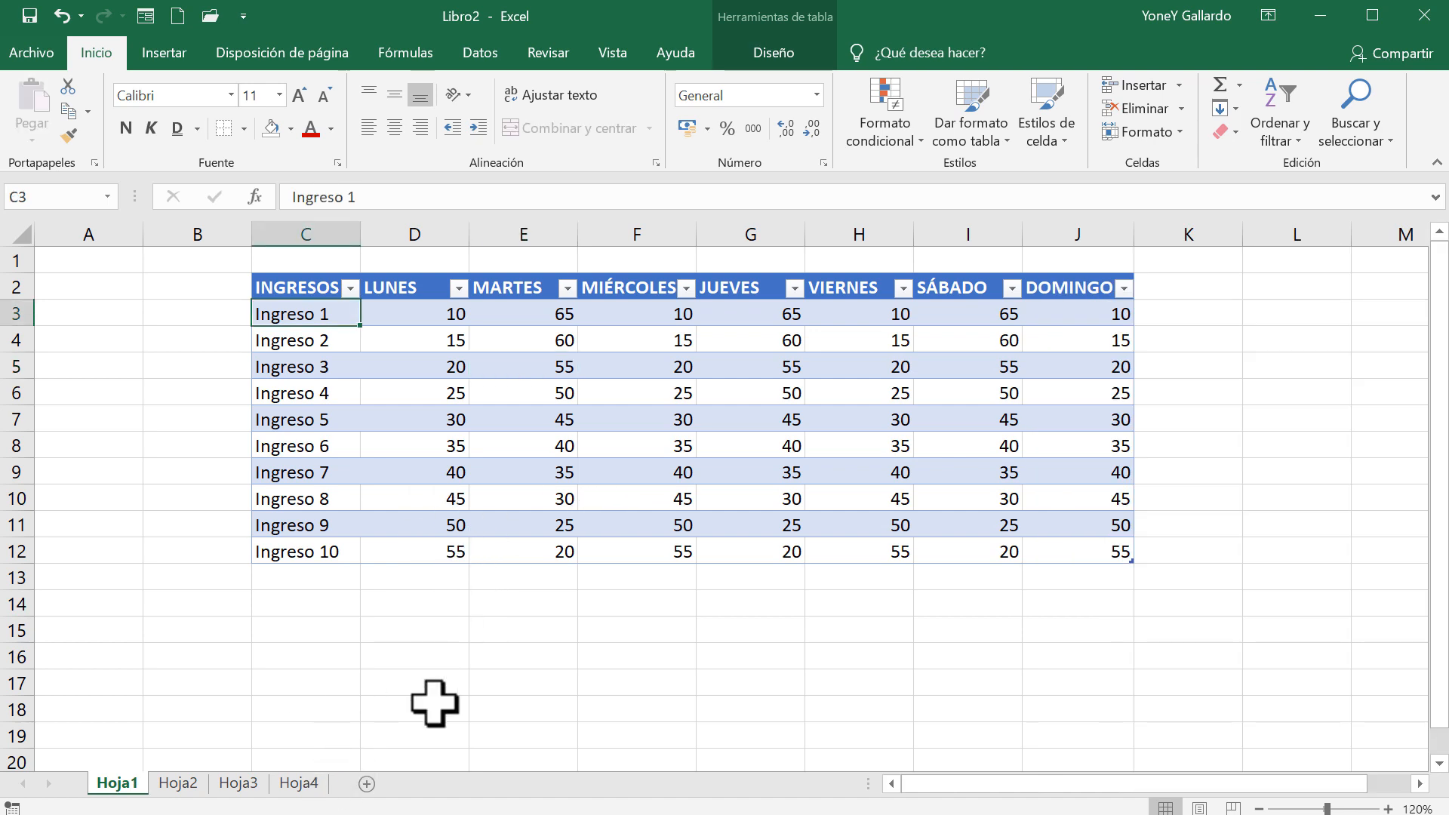
left_click(366, 784)
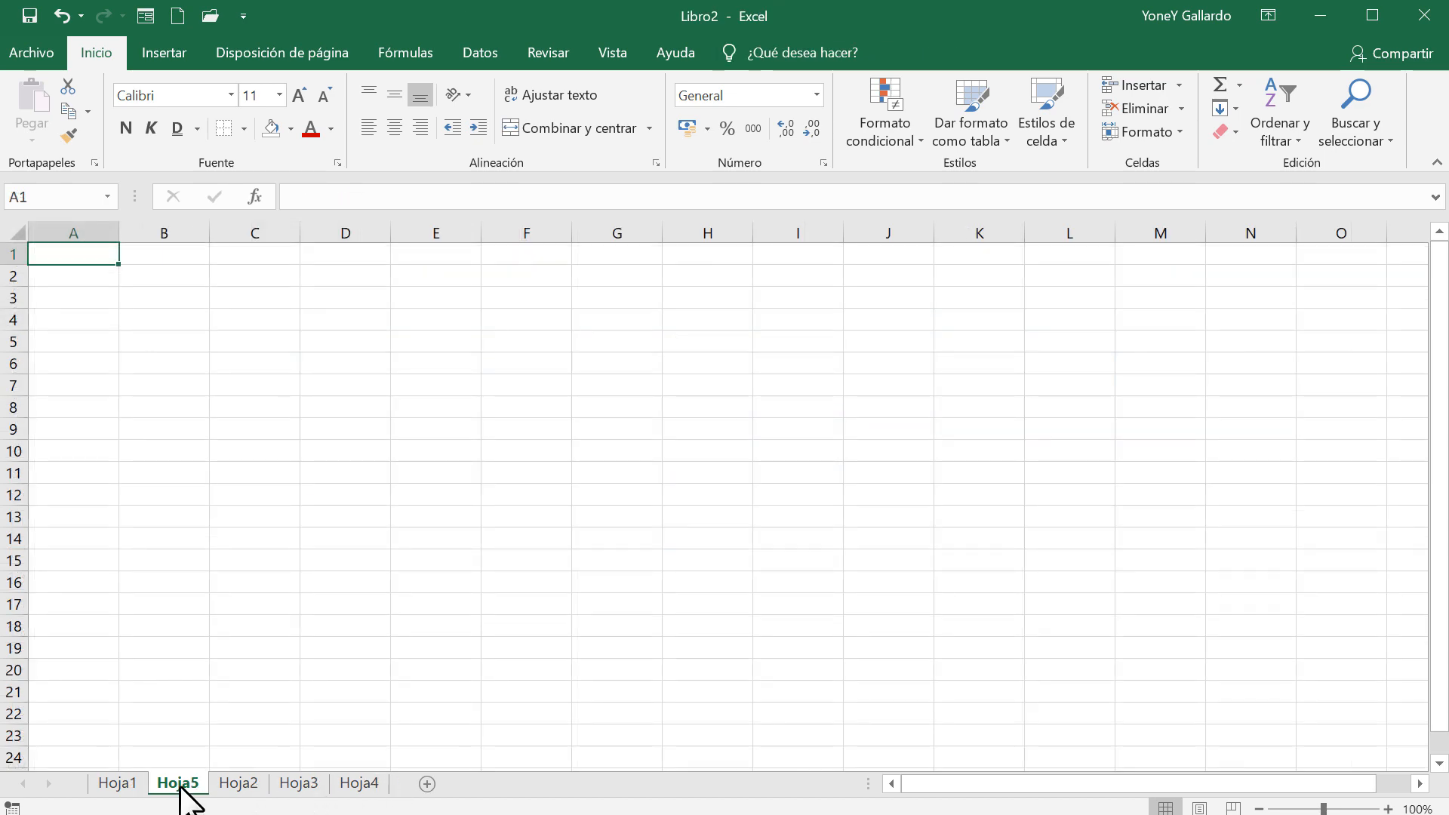
left_click_drag(372, 787, 387, 785)
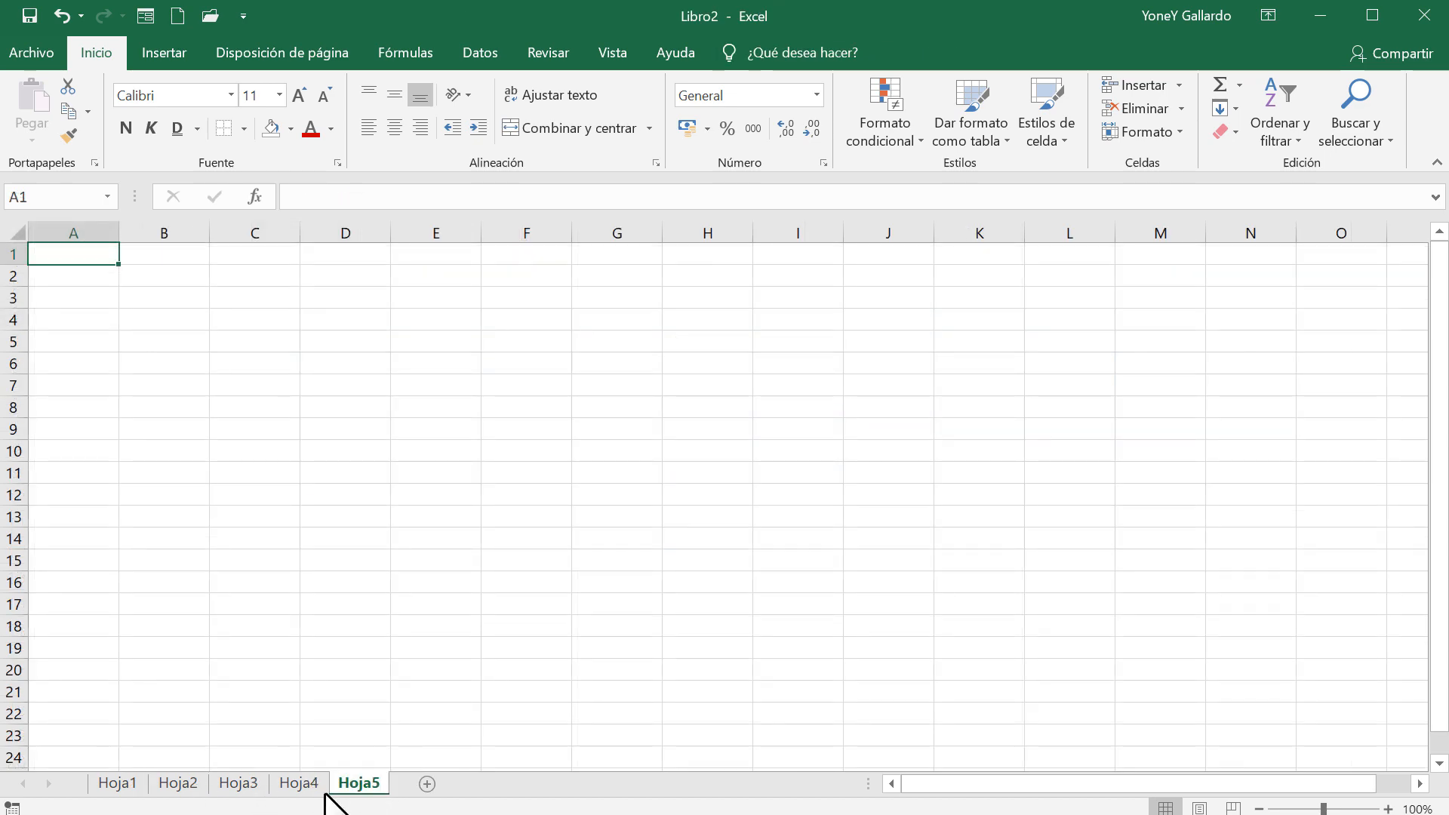
Insert the picture anochecer.jpg from the Imágenes folder into the new sheet
left_click(164, 54)
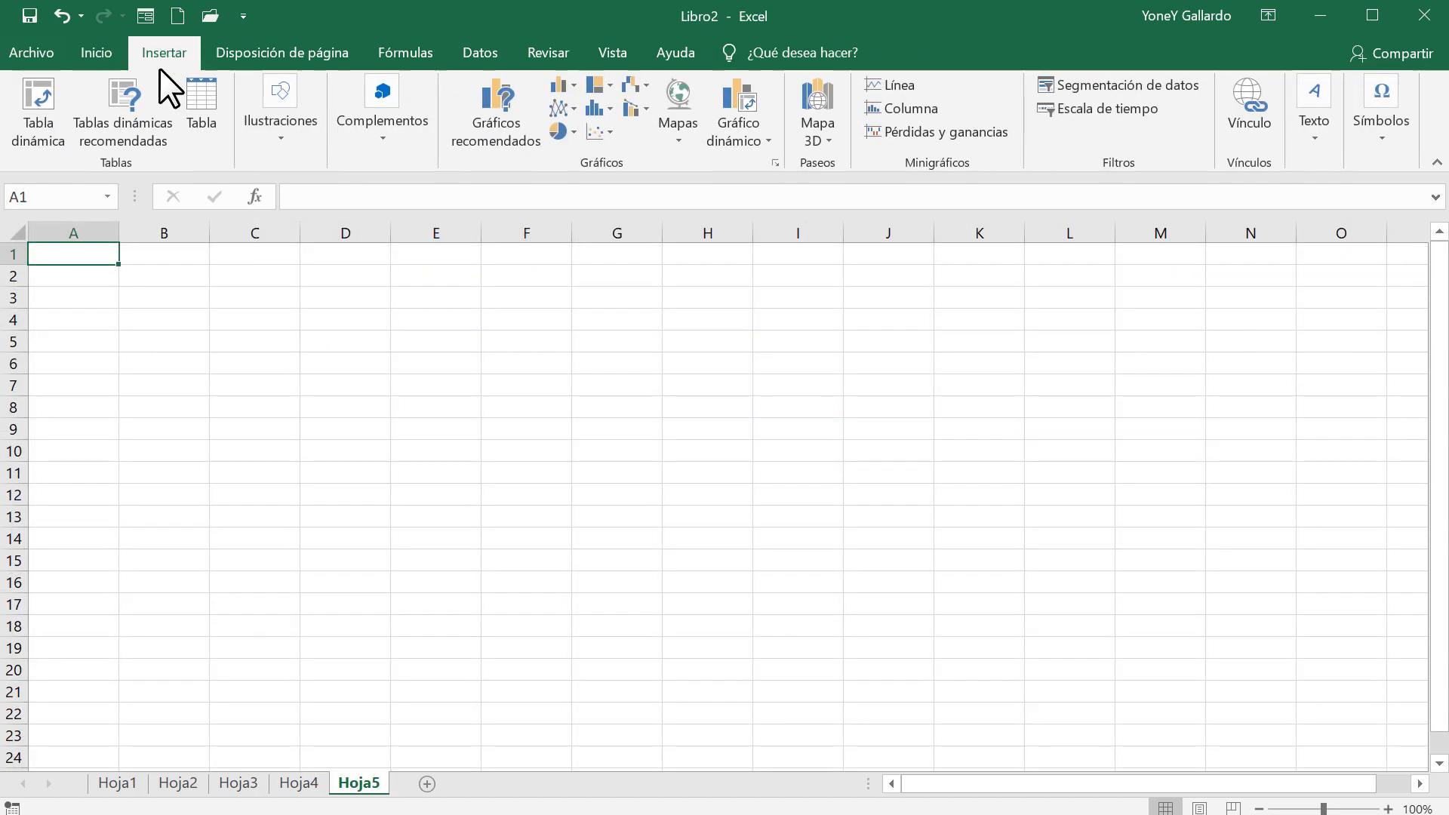
left_click(272, 139)
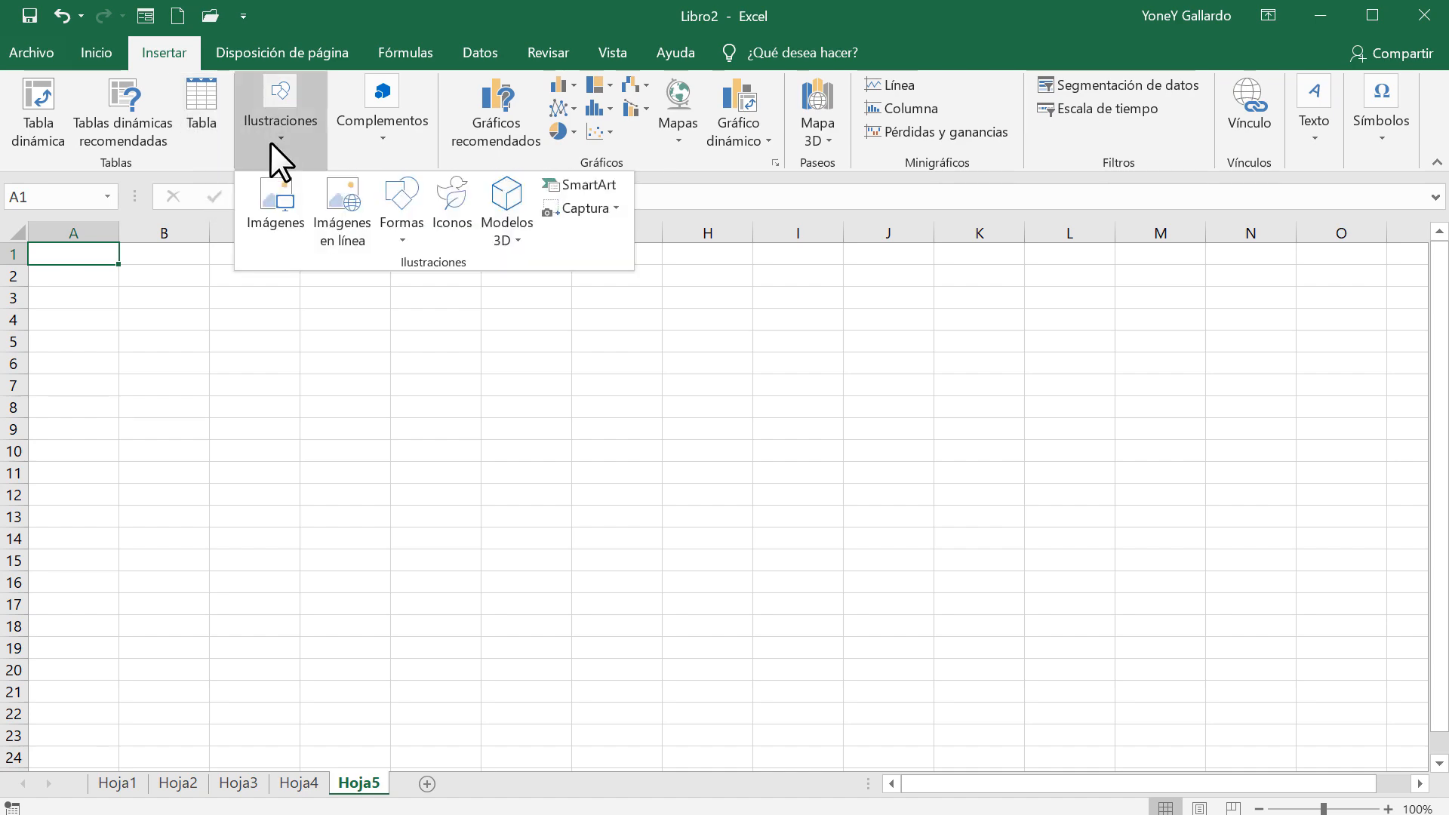
left_click(276, 192)
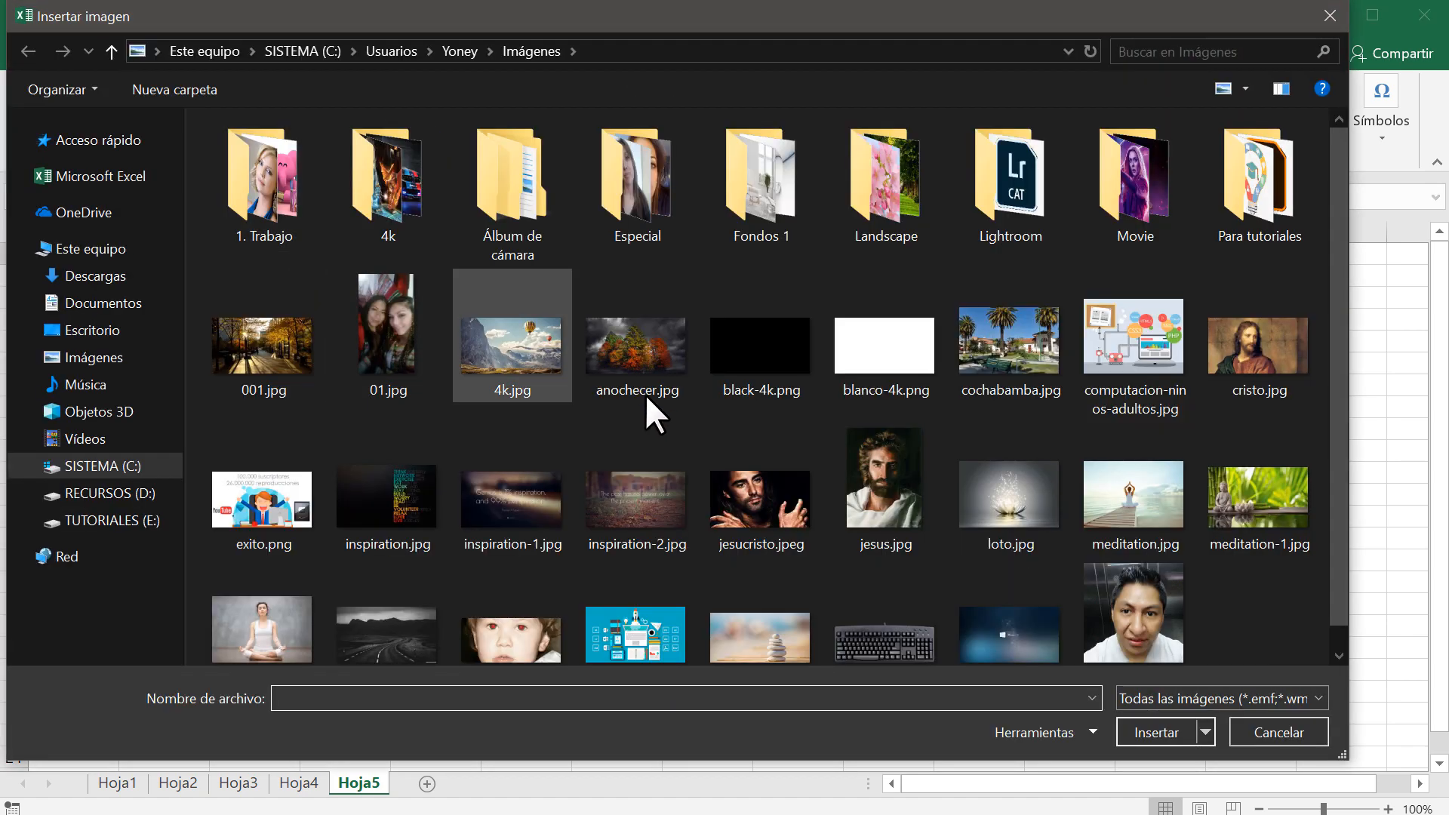
left_click(631, 341)
left_click(1158, 730)
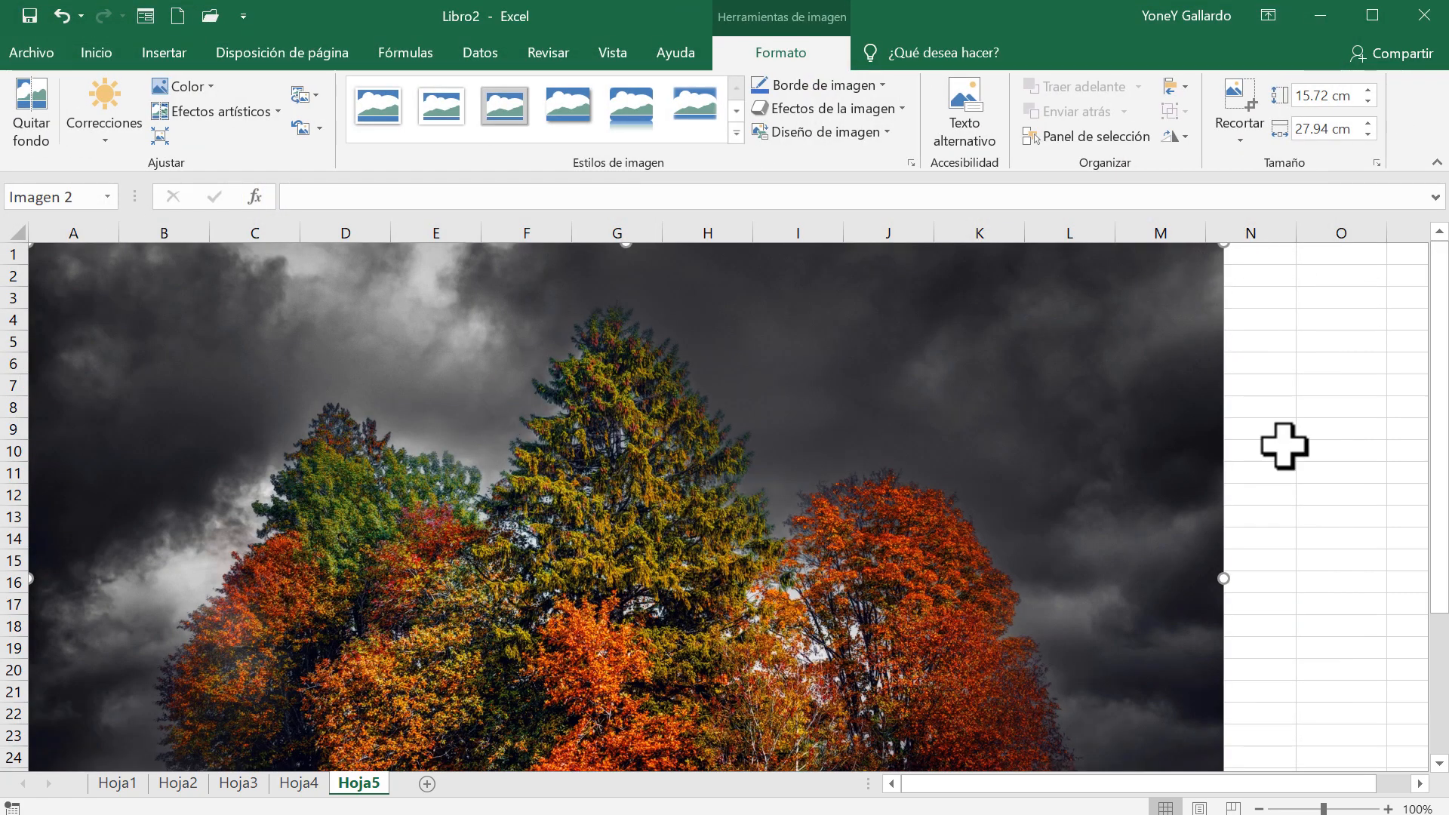
Shrink the picture to about 7.64 × 13.58 cm and move it to roughly columns E–K, starting at row 3
scroll(1283, 446, "down", 4)
left_click_drag(1222, 652, 446, 307)
scroll(532, 450, "up", 4)
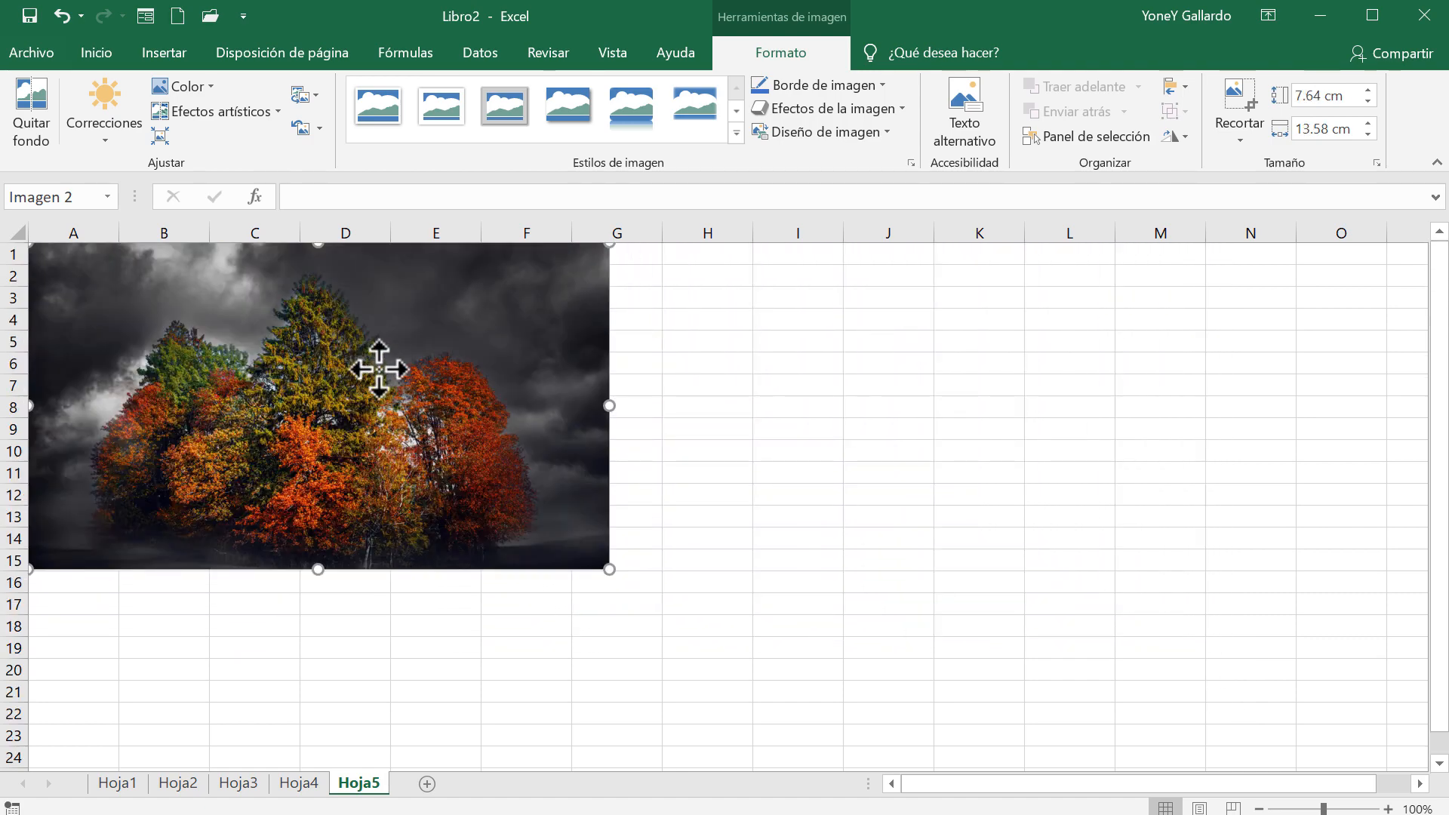
left_click_drag(363, 334, 745, 385)
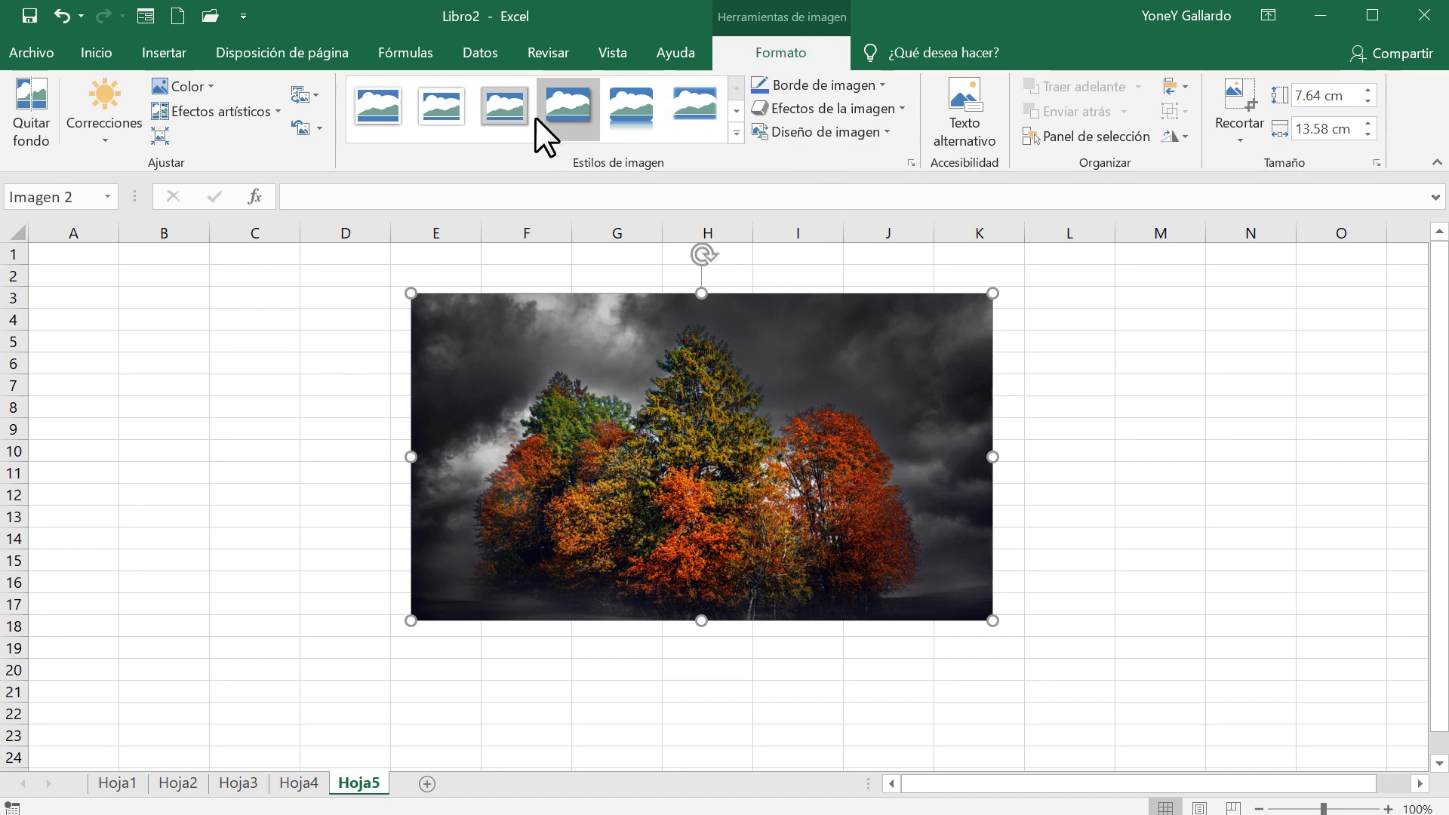
Try a light beveled frame style on the picture, and replace it with a dark-edged oval style with a shadow below
left_click(506, 107)
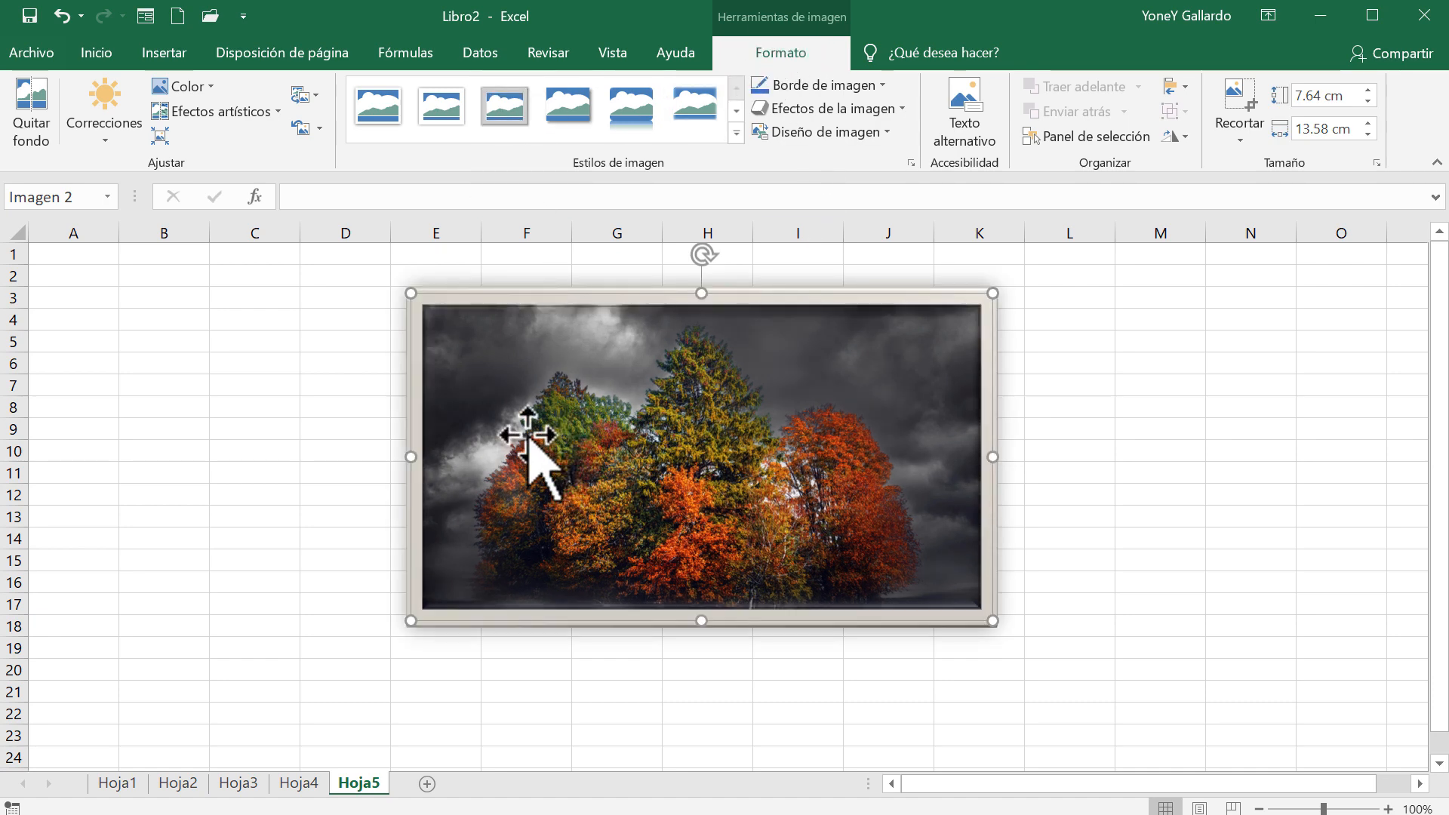
left_click(736, 132)
left_click(617, 165)
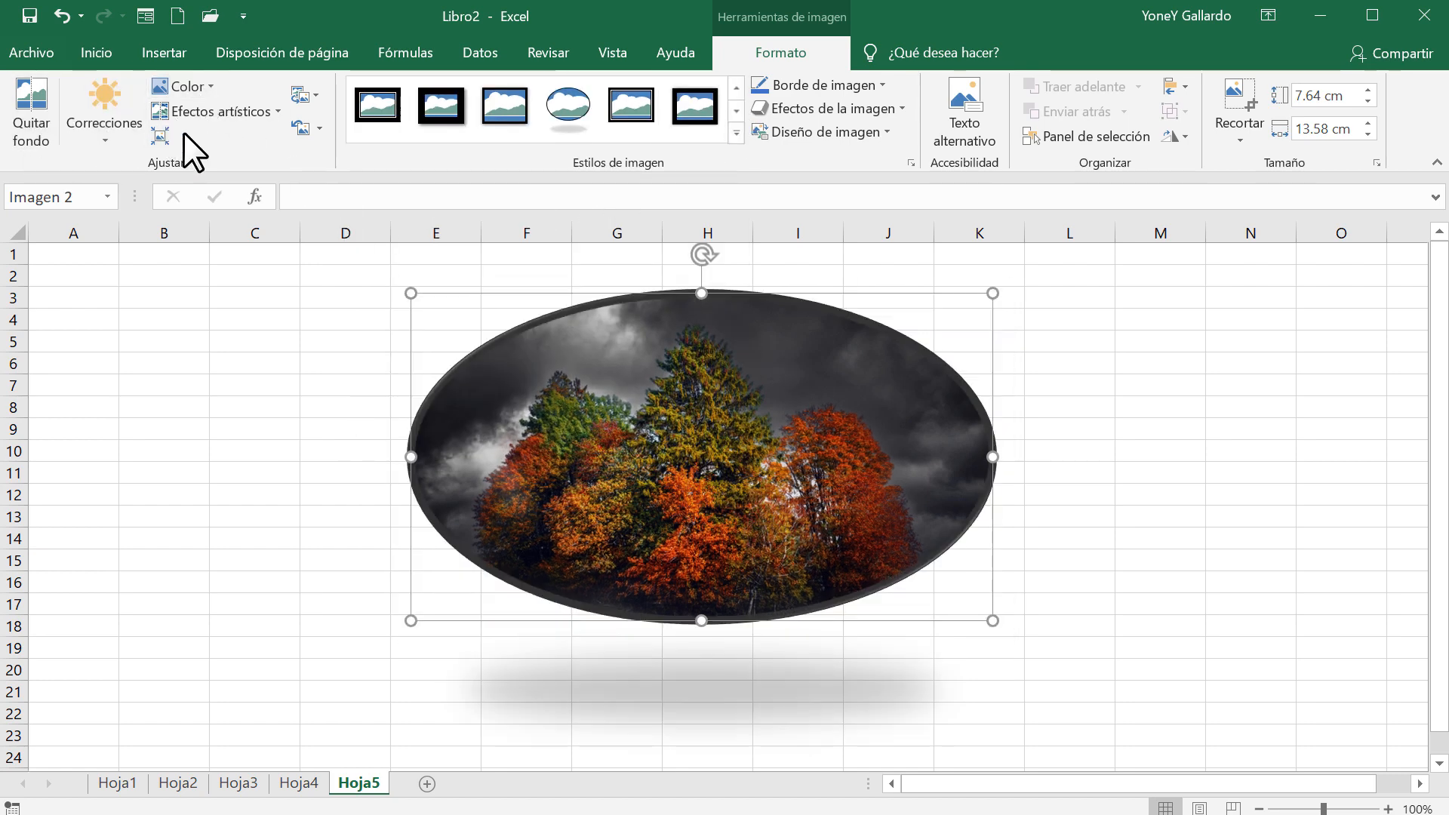
Try recolouring the picture in light green, and restore its original colours with the no-recolour option
left_click(210, 88)
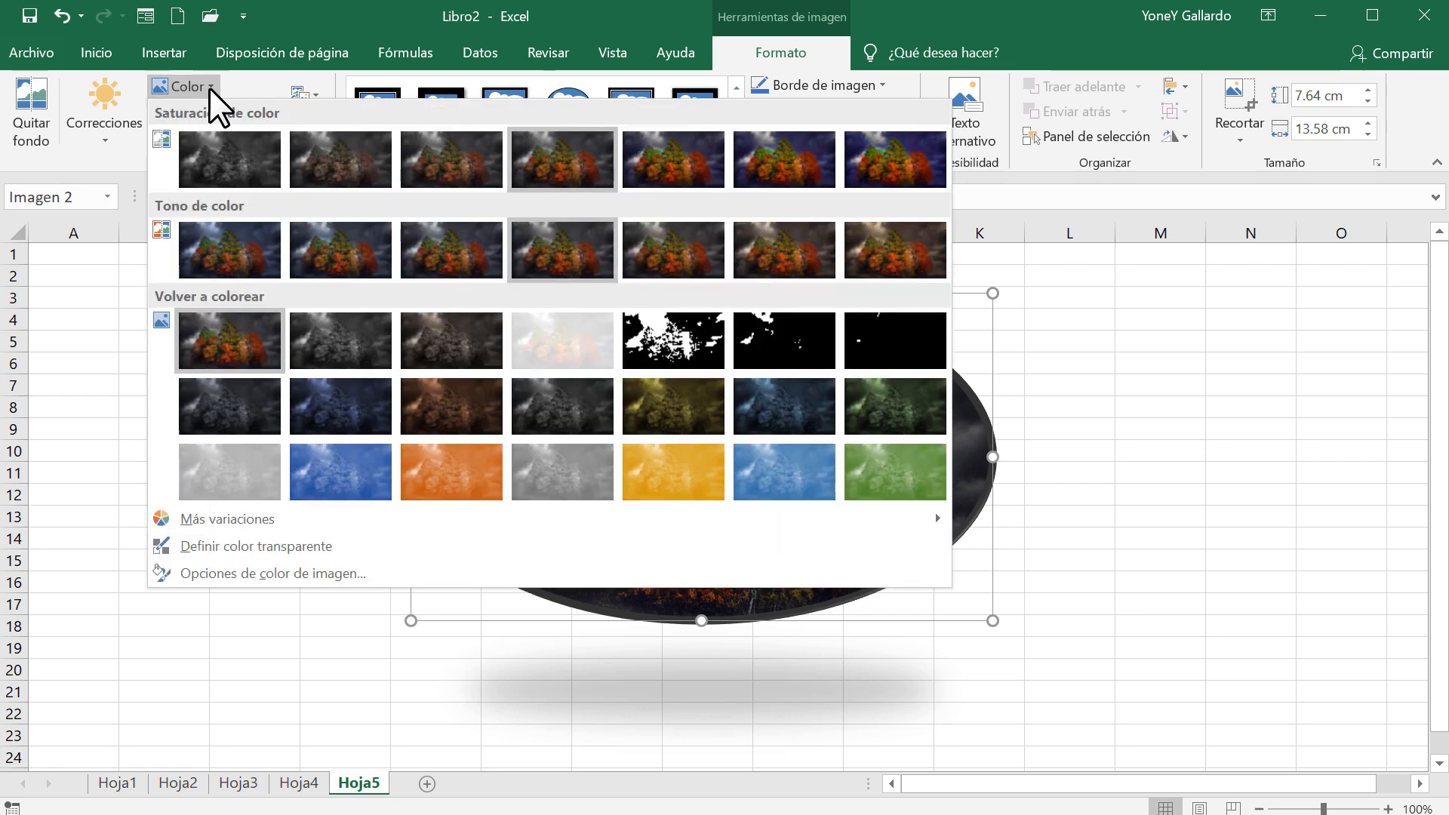
left_click(867, 482)
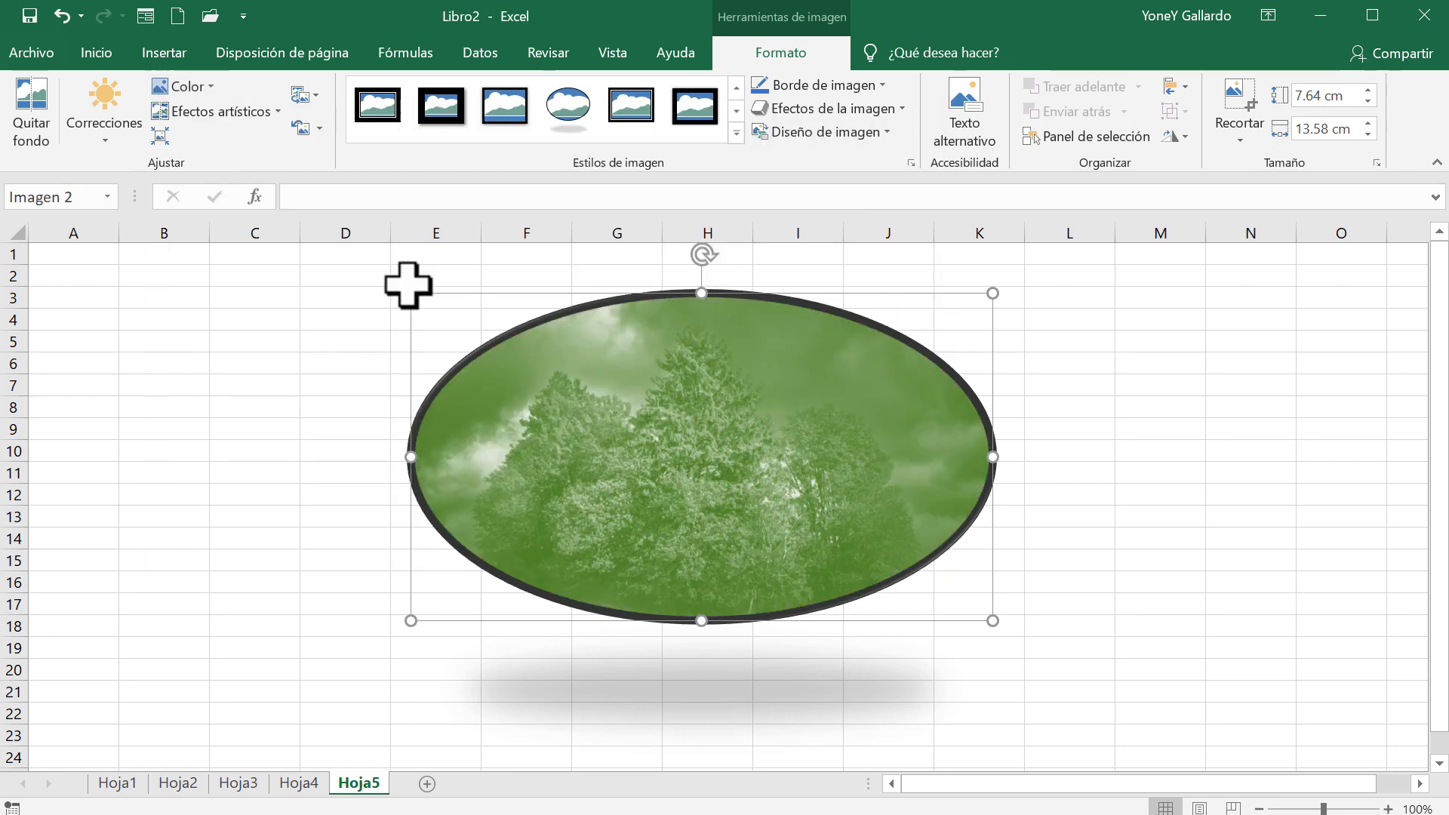
left_click(212, 87)
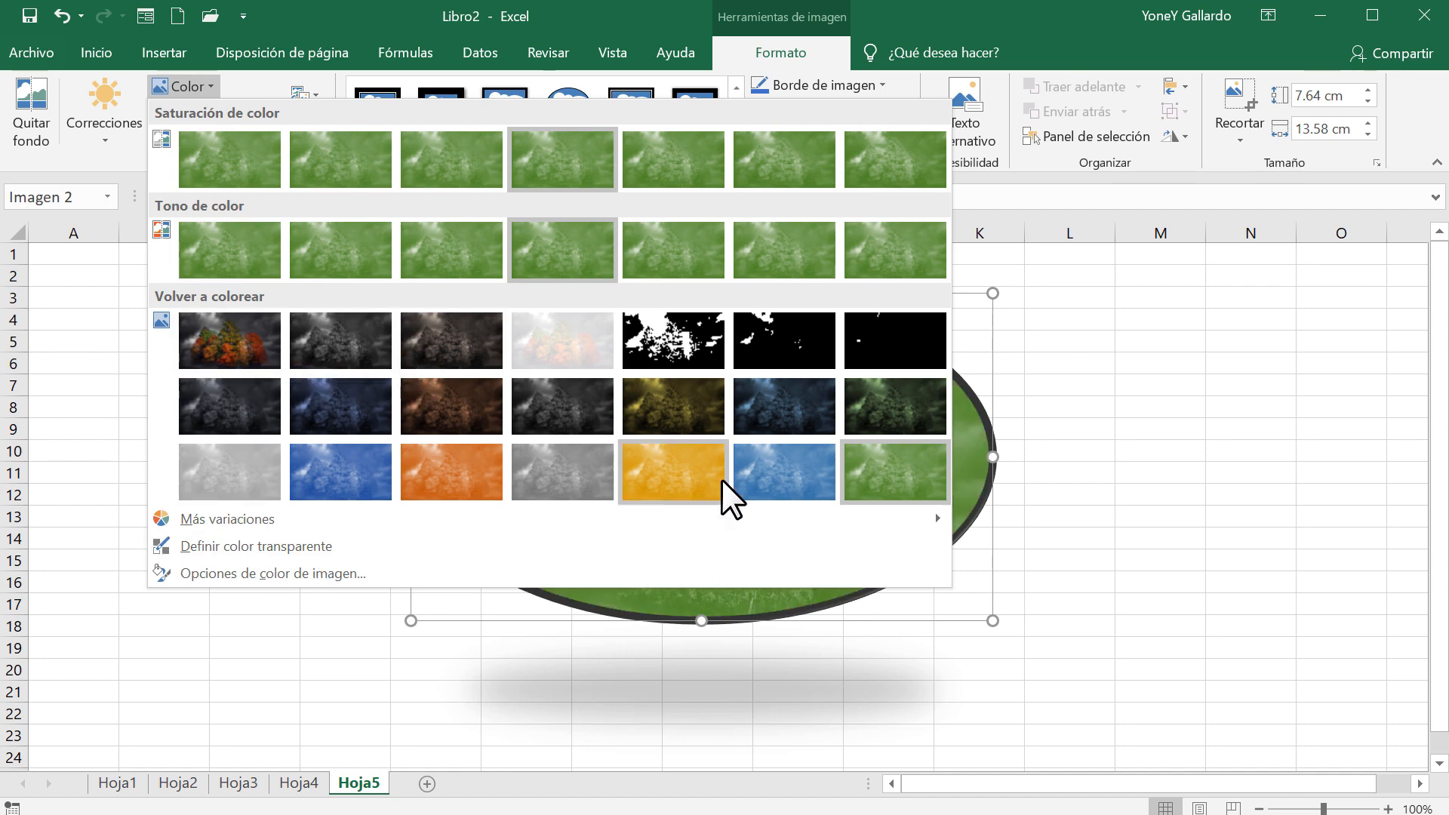
left_click(234, 340)
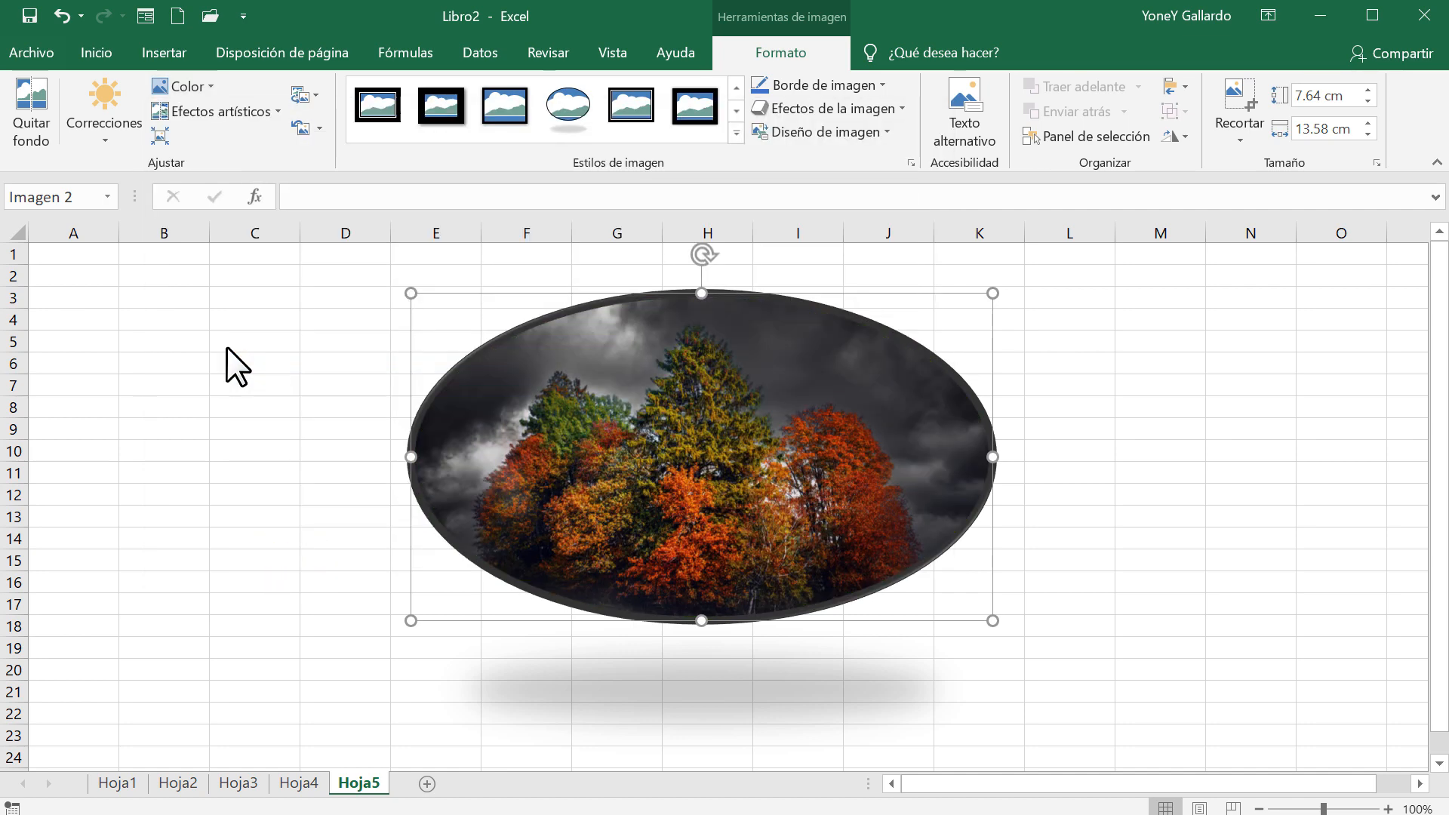
Try the brightest, lowest-contrast correction on the picture, and replace it with the darkest, highest-contrast one
left_click(104, 136)
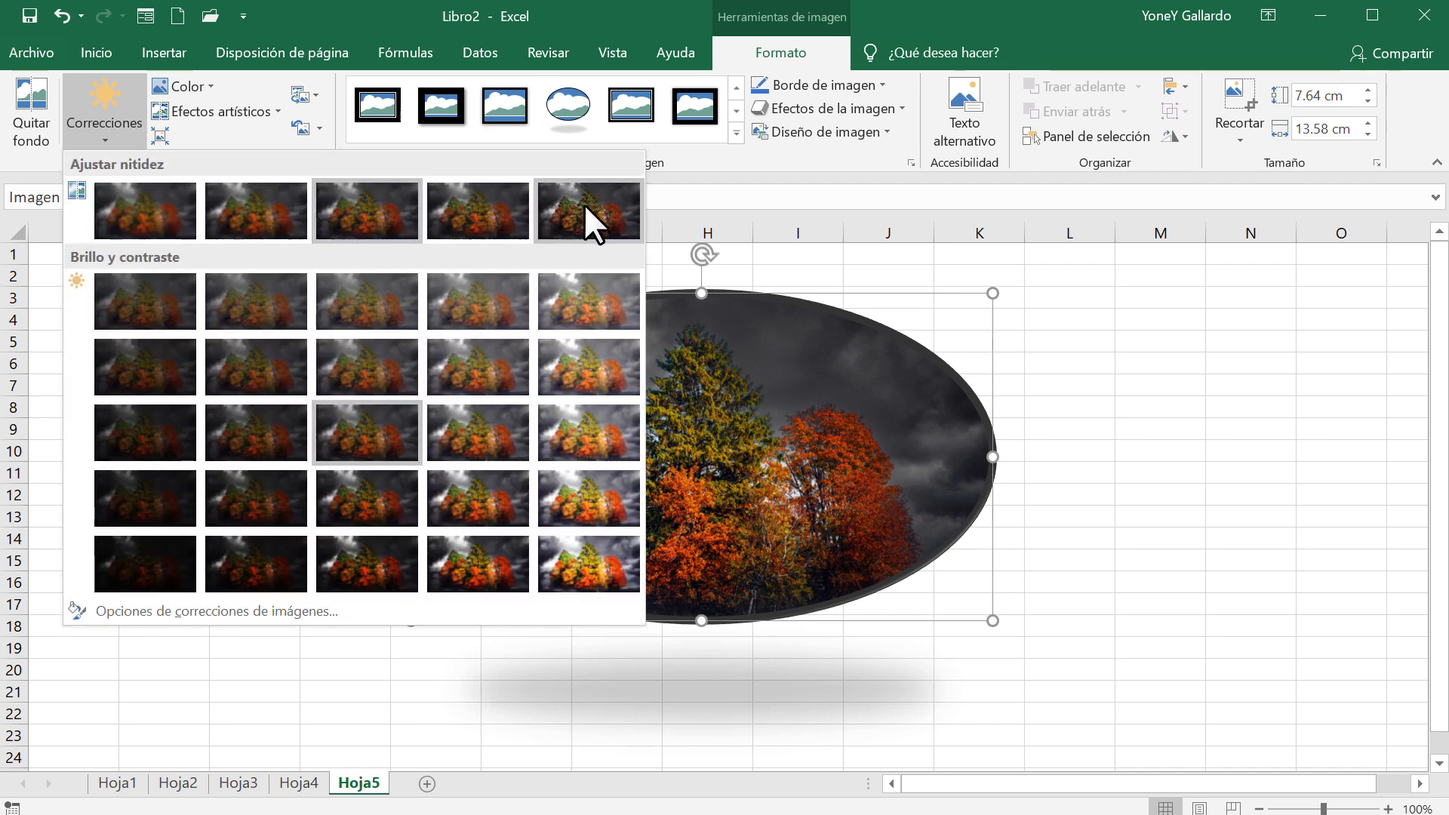
left_click(596, 306)
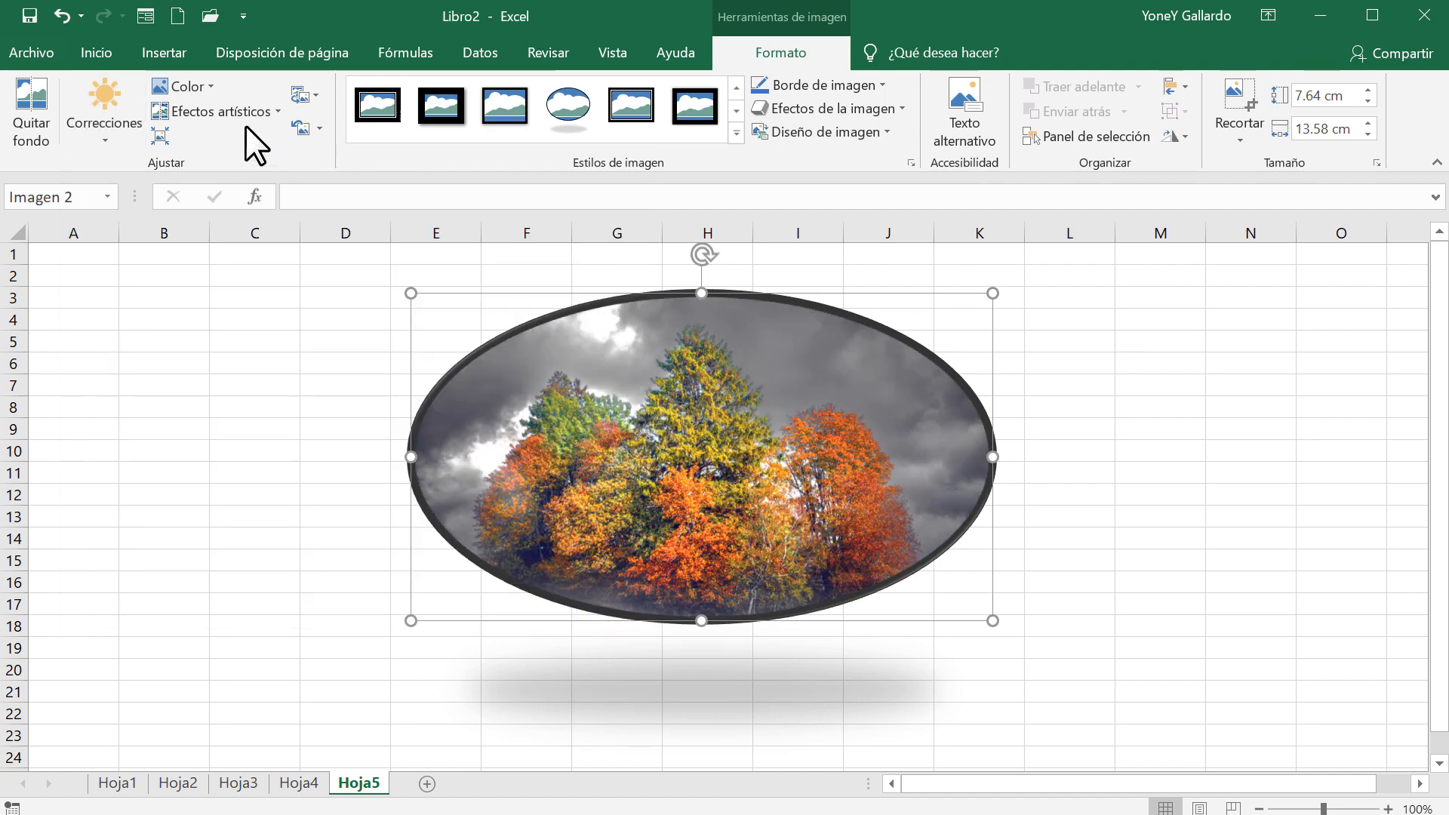
left_click(110, 138)
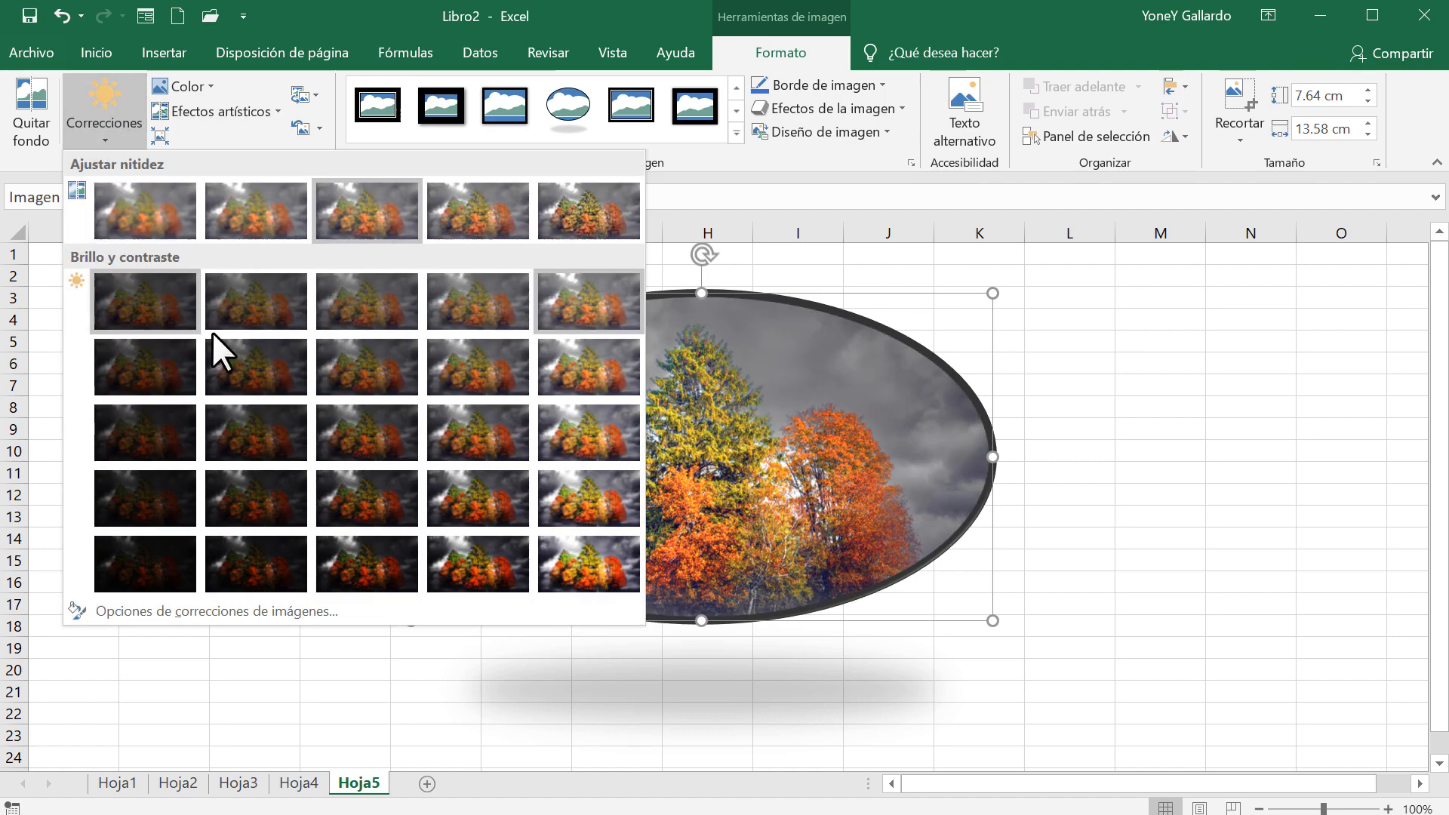
left_click(130, 568)
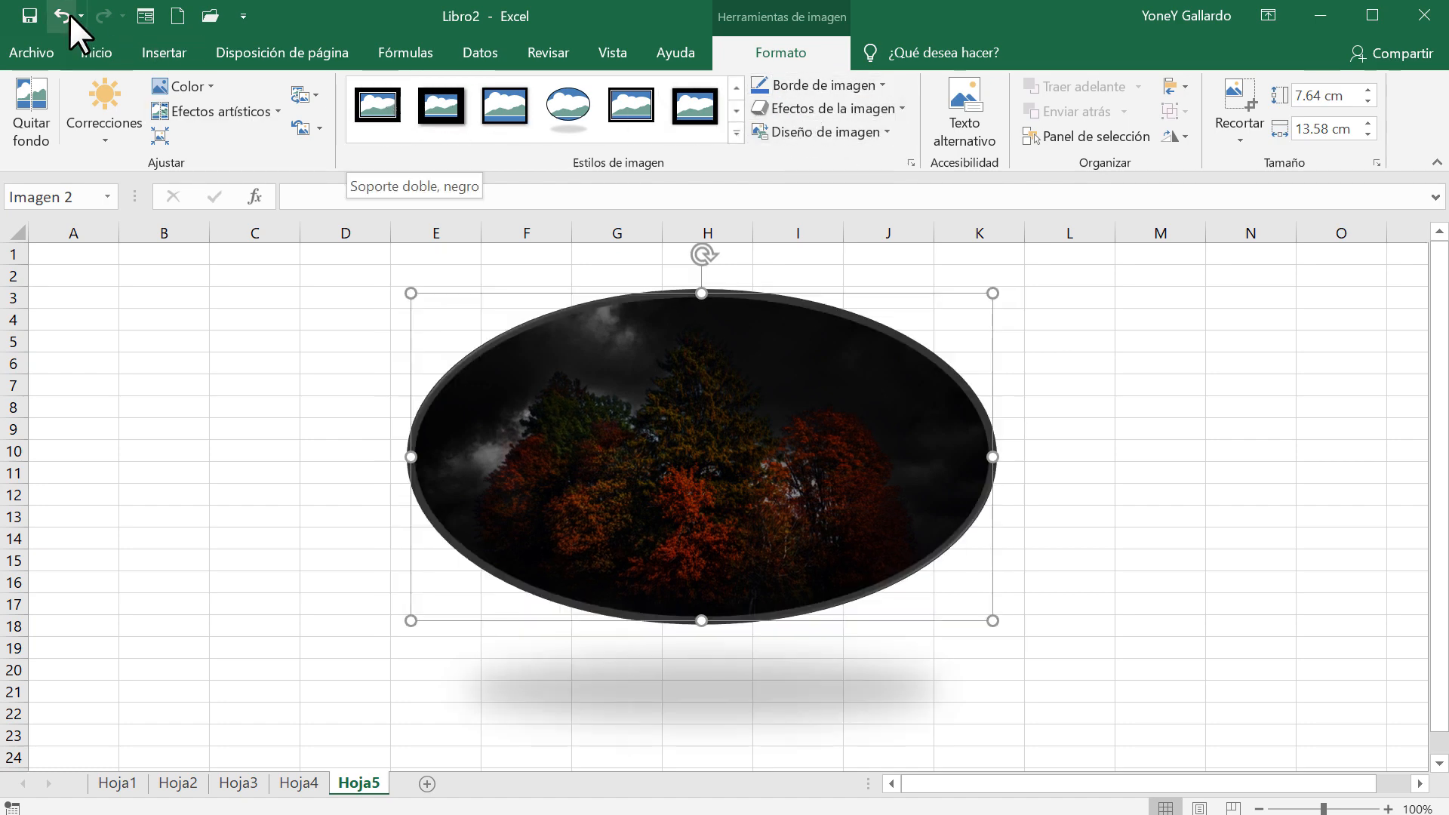
Undo the picture's corrections, recolouring and frame styles, back to the plain rectangular image
left_click(69, 14)
left_click(62, 14)
left_click(62, 14)
left_click(62, 14)
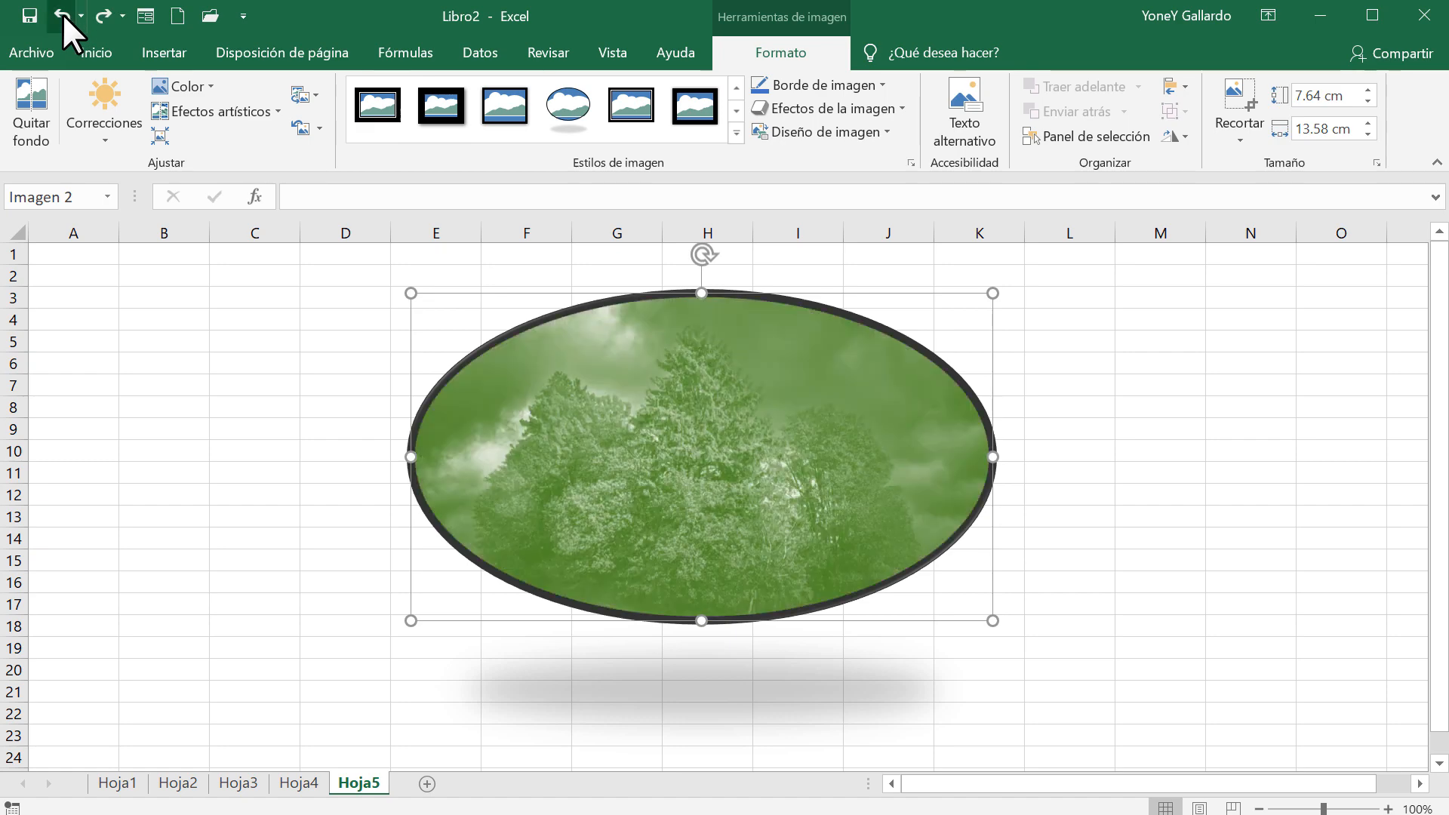
left_click(62, 13)
left_click(61, 14)
left_click(62, 13)
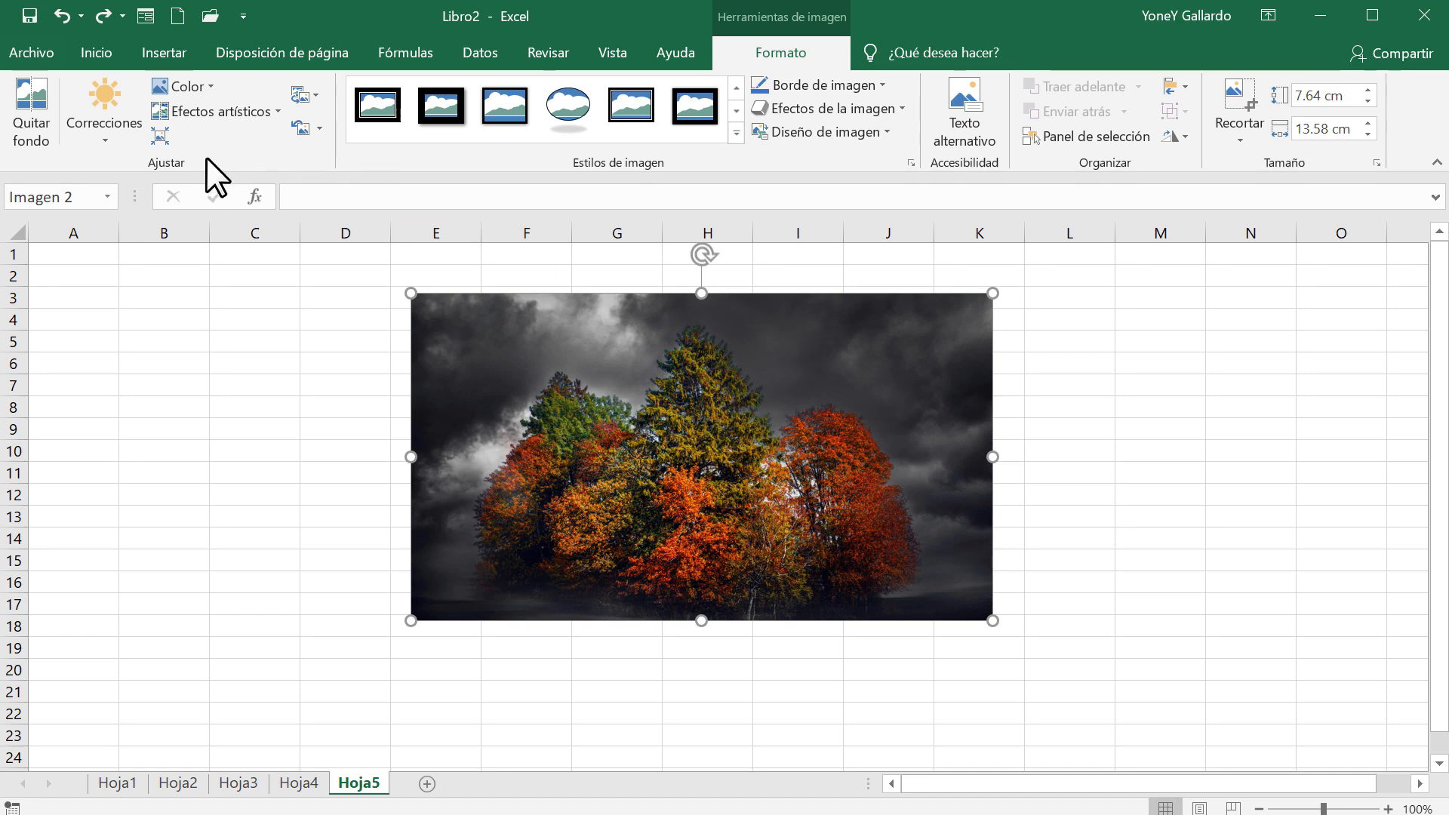
Reset the picture and its size, and move it to roughly columns D–M, starting near row 1
left_click(319, 128)
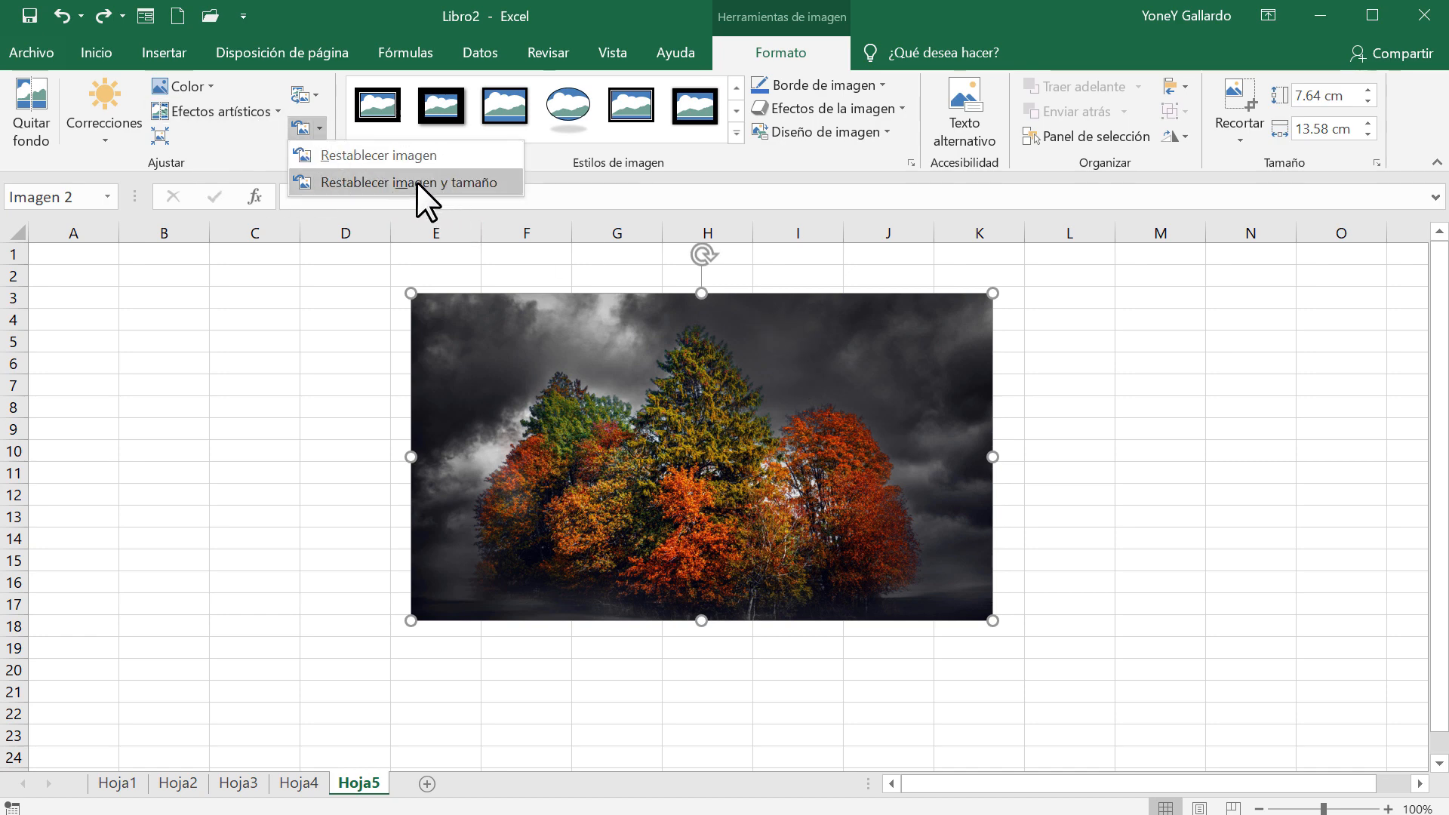
left_click(400, 183)
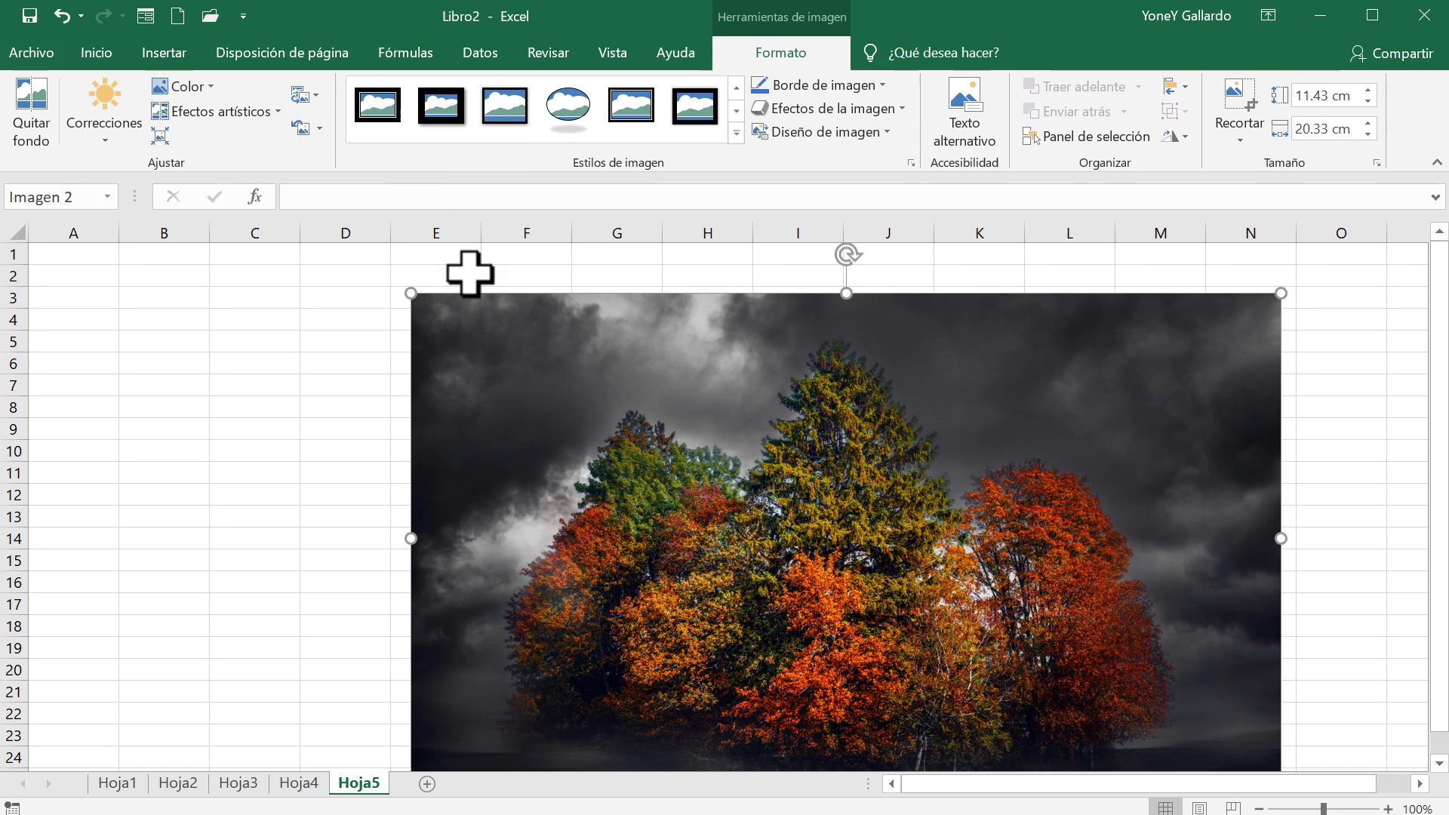
left_click_drag(867, 485, 767, 455)
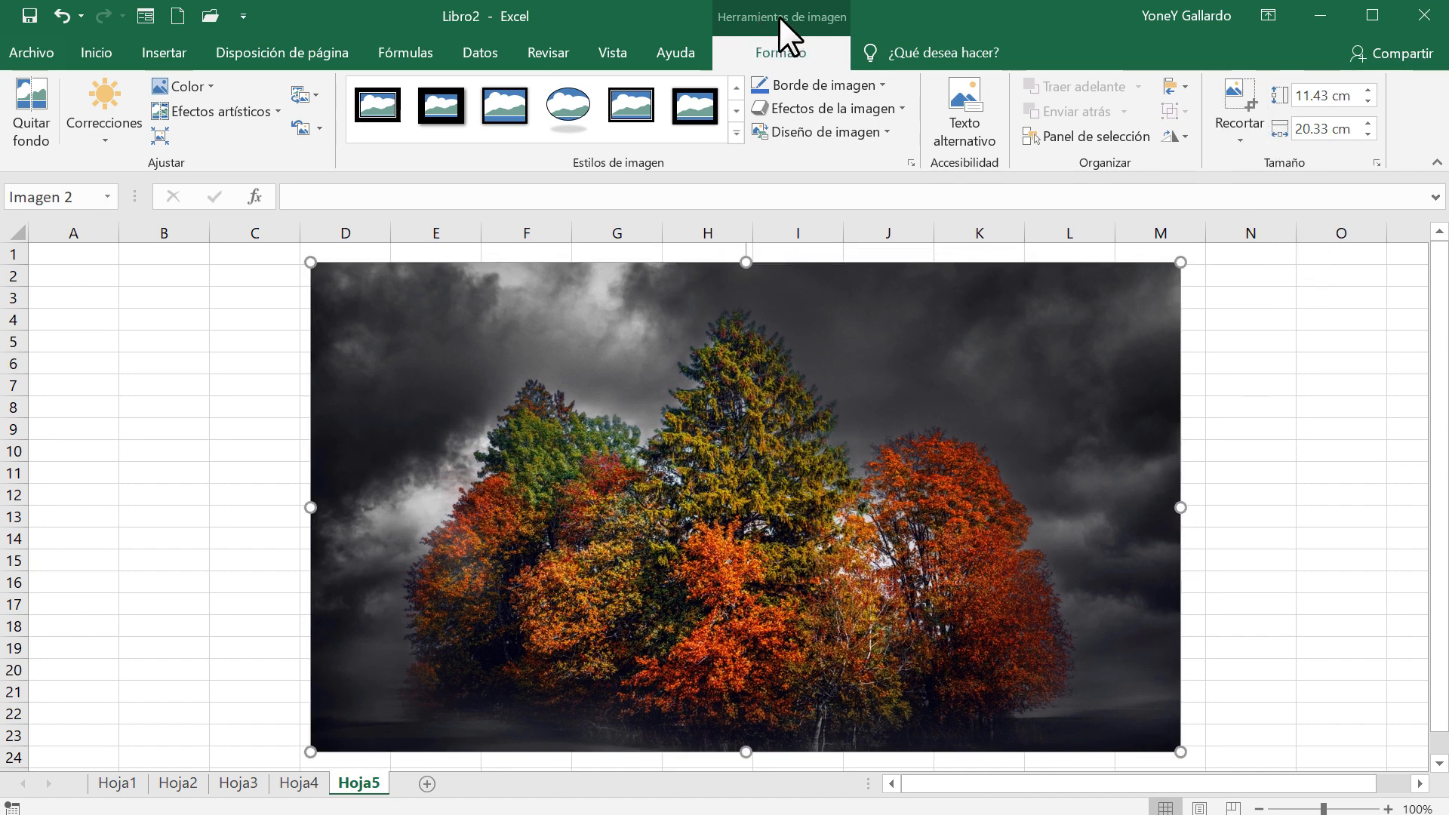
Crop the picture from both sides to about 5.61 cm wide, keeping only the orange tree on the right
left_click(1241, 105)
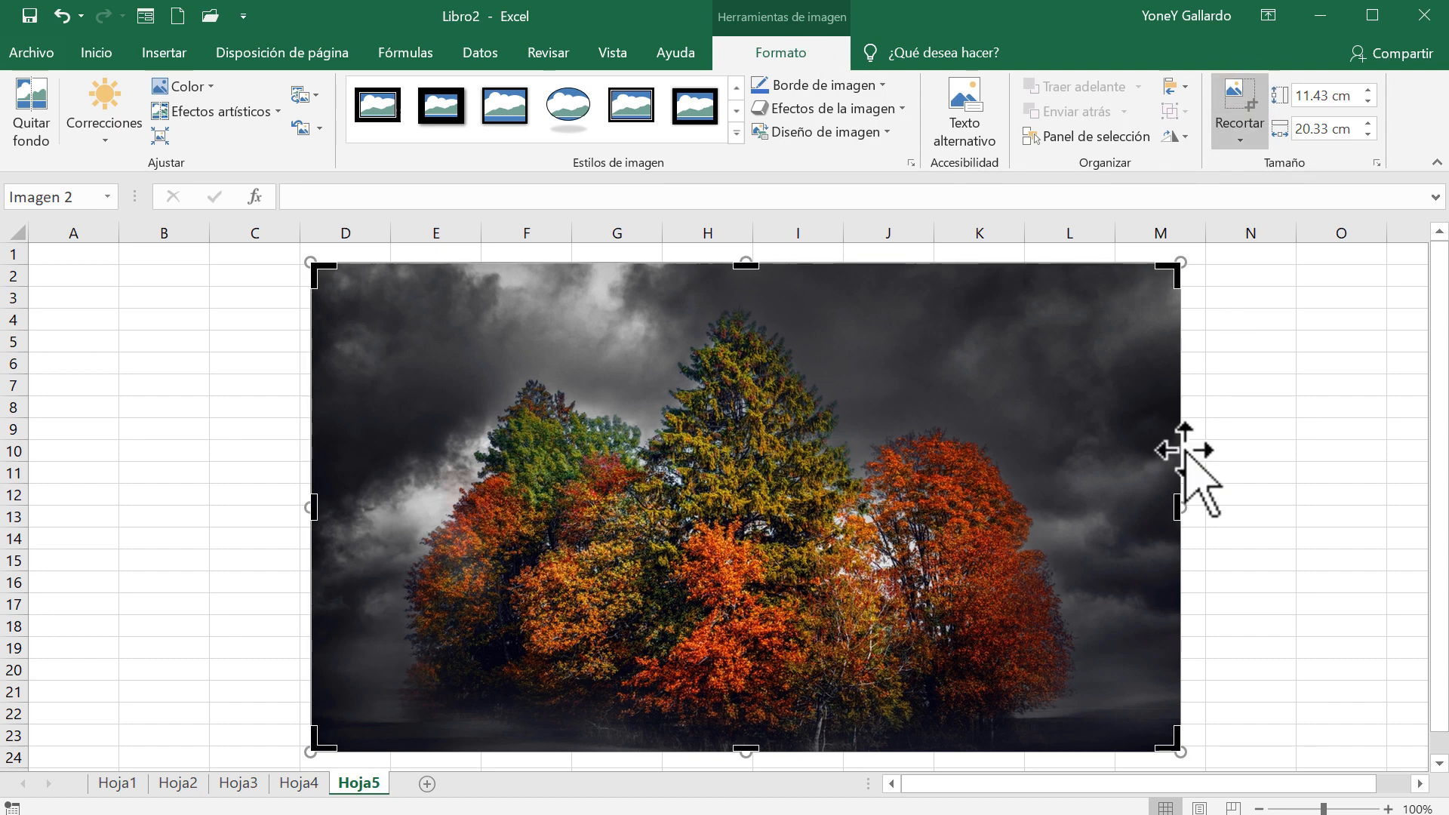
left_click_drag(1182, 503, 1085, 503)
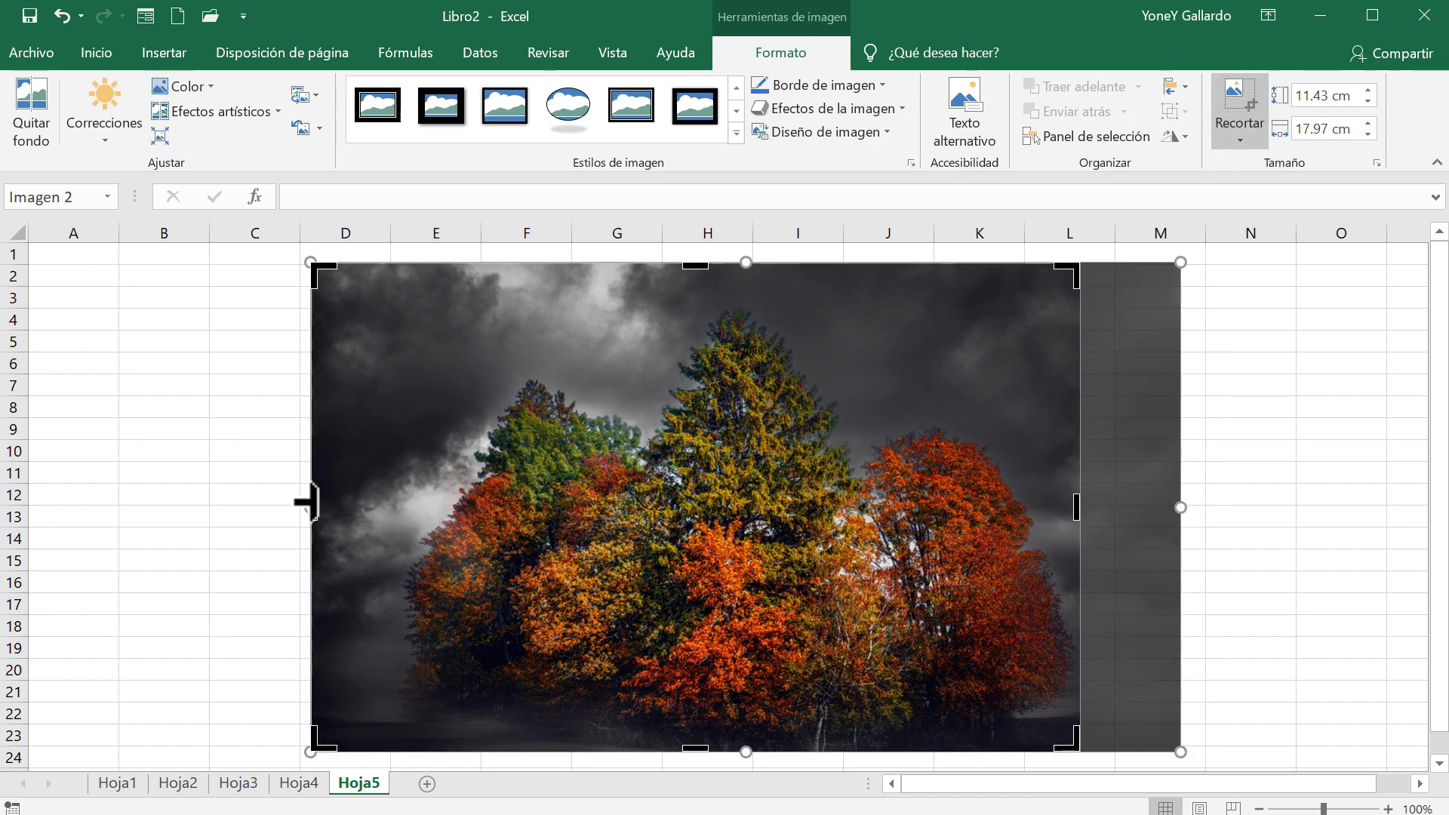
left_click_drag(309, 502, 842, 500)
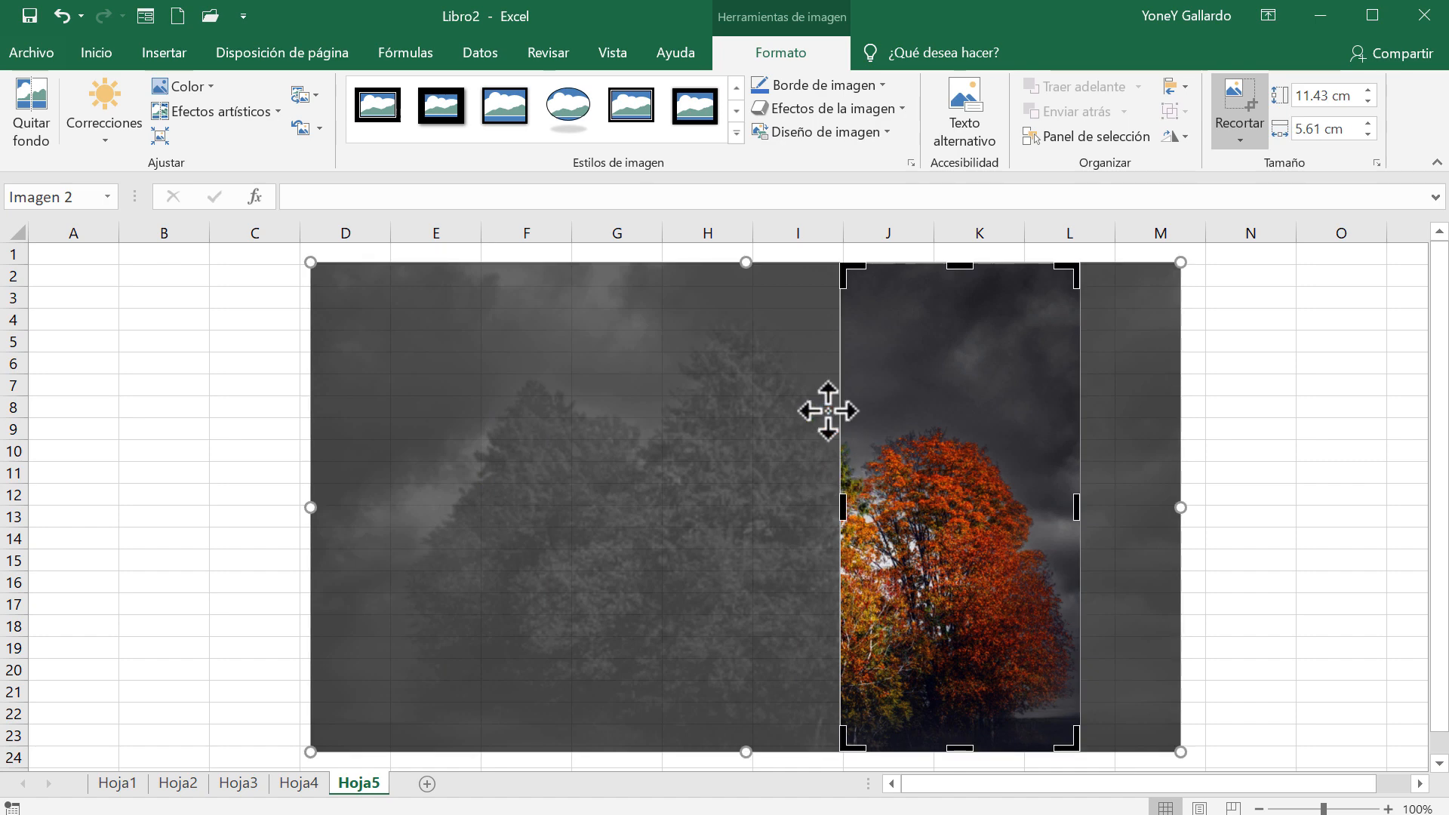
left_click(155, 370)
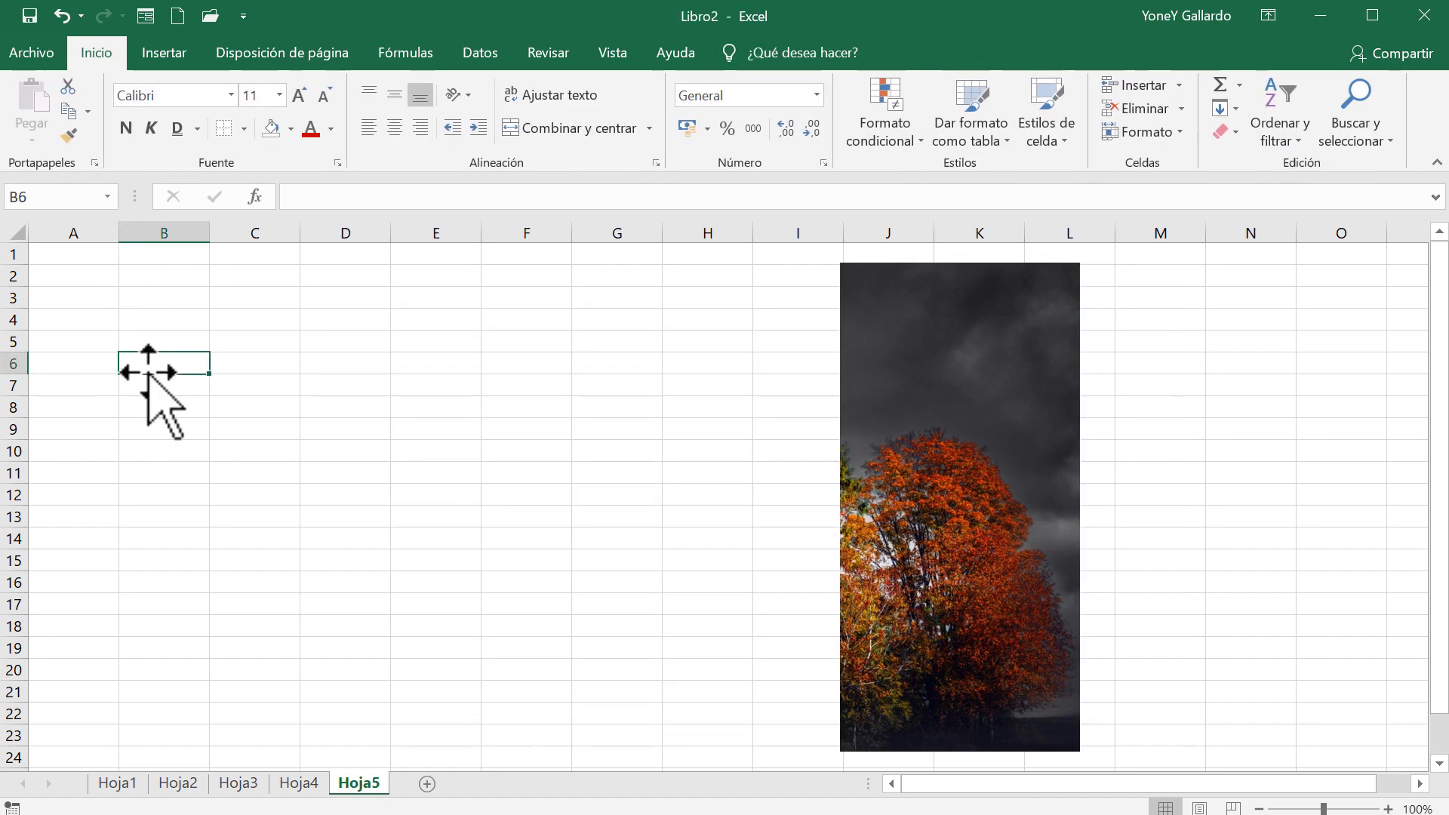
Move the cropped picture to roughly columns G–I and delete it from the sheet
left_click_drag(924, 491, 686, 479)
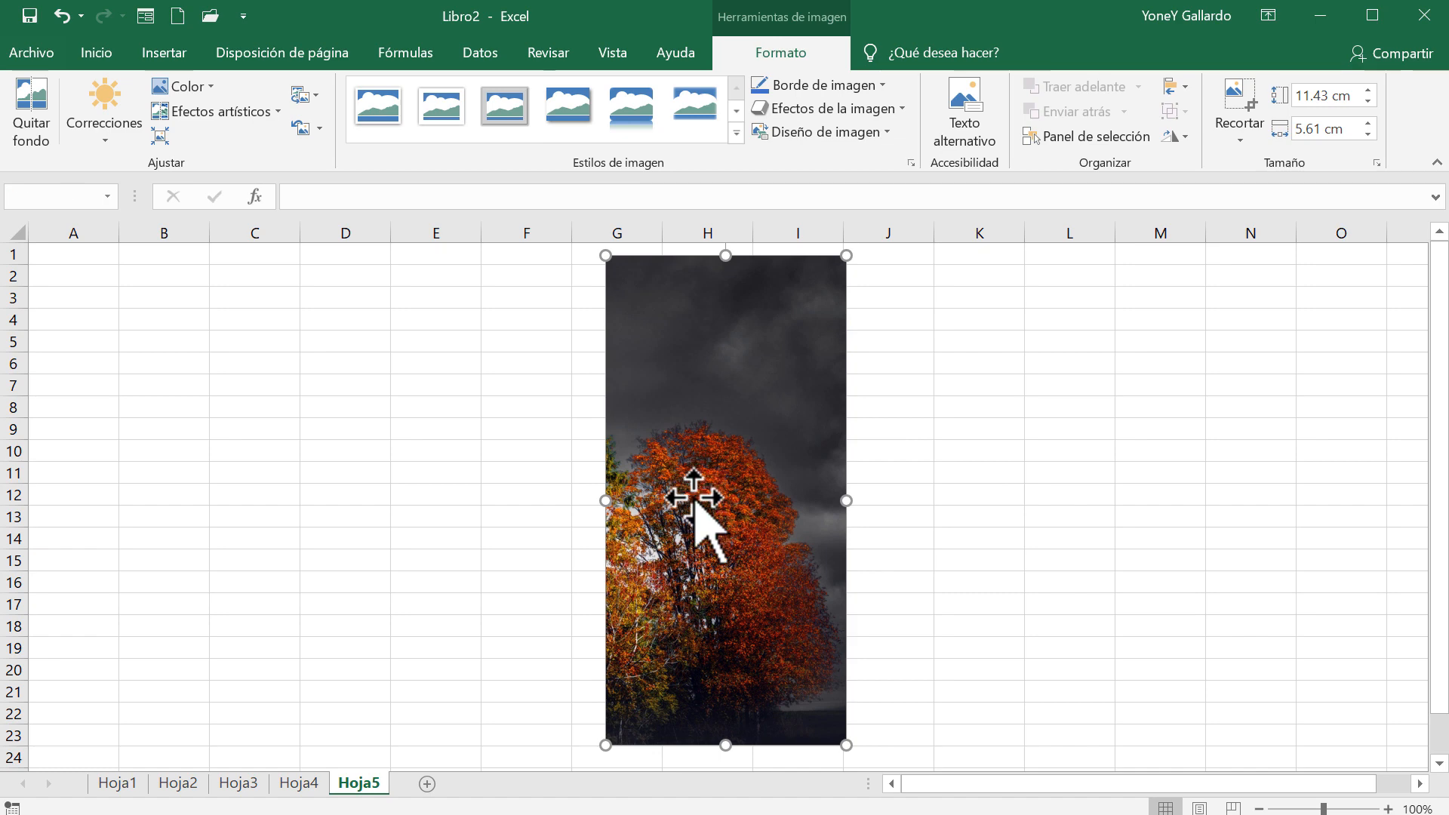
key("Delete")
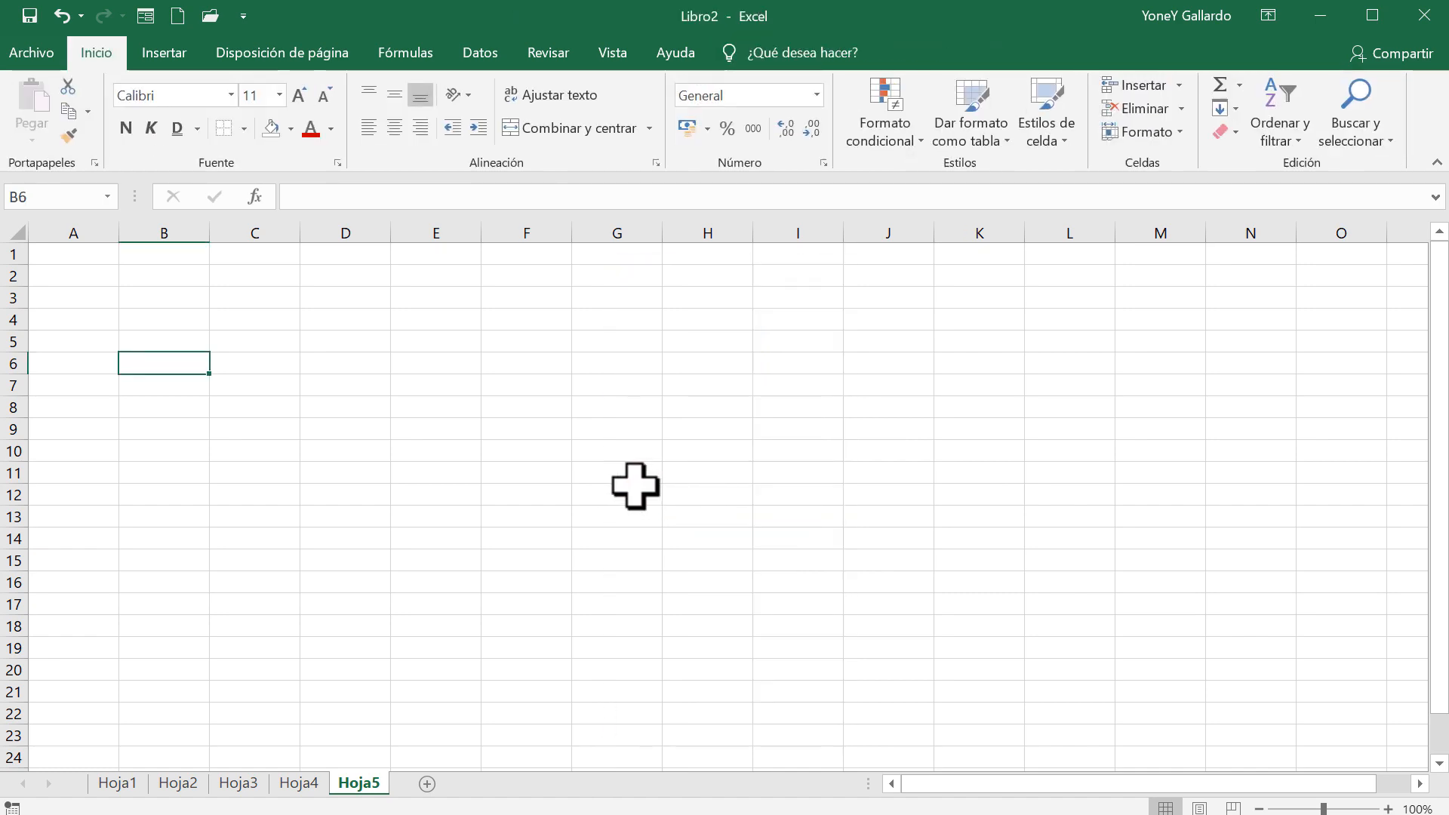
Insert a teardrop shape from the basic shapes, about 7.2 by 7.2 cm, across columns D–G starting at row 4
left_click(157, 317)
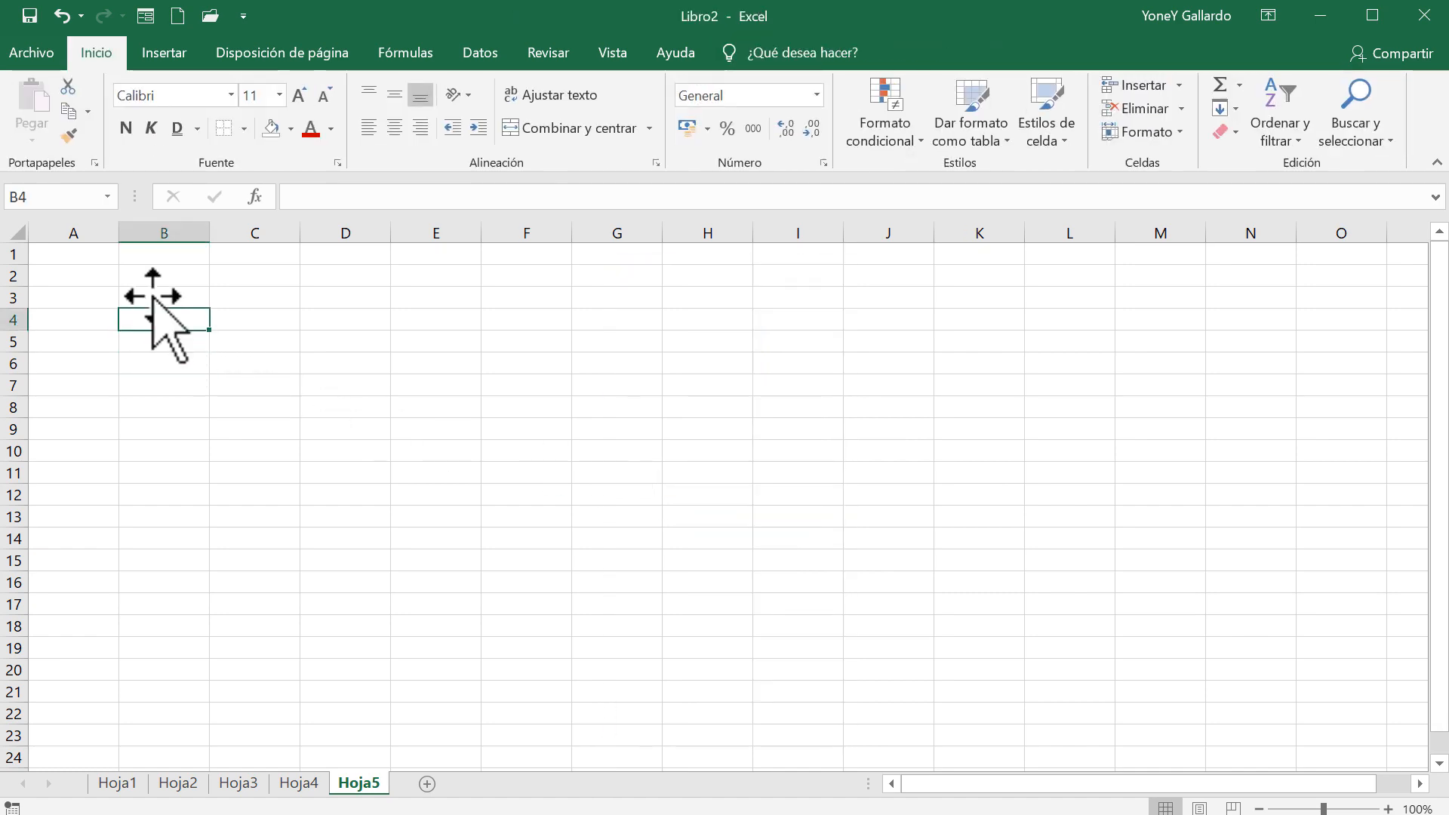
left_click(165, 52)
left_click(260, 132)
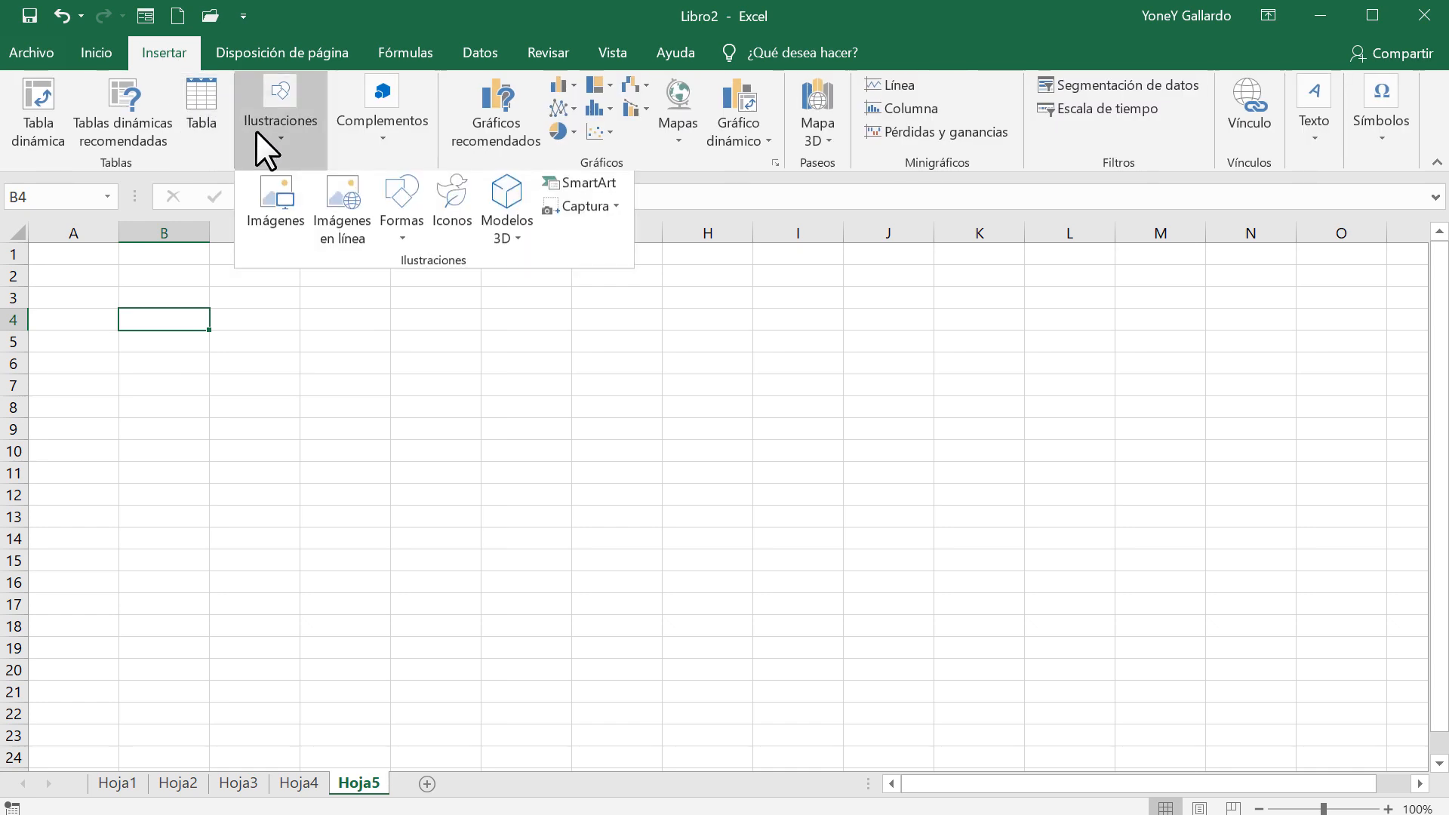
left_click(398, 234)
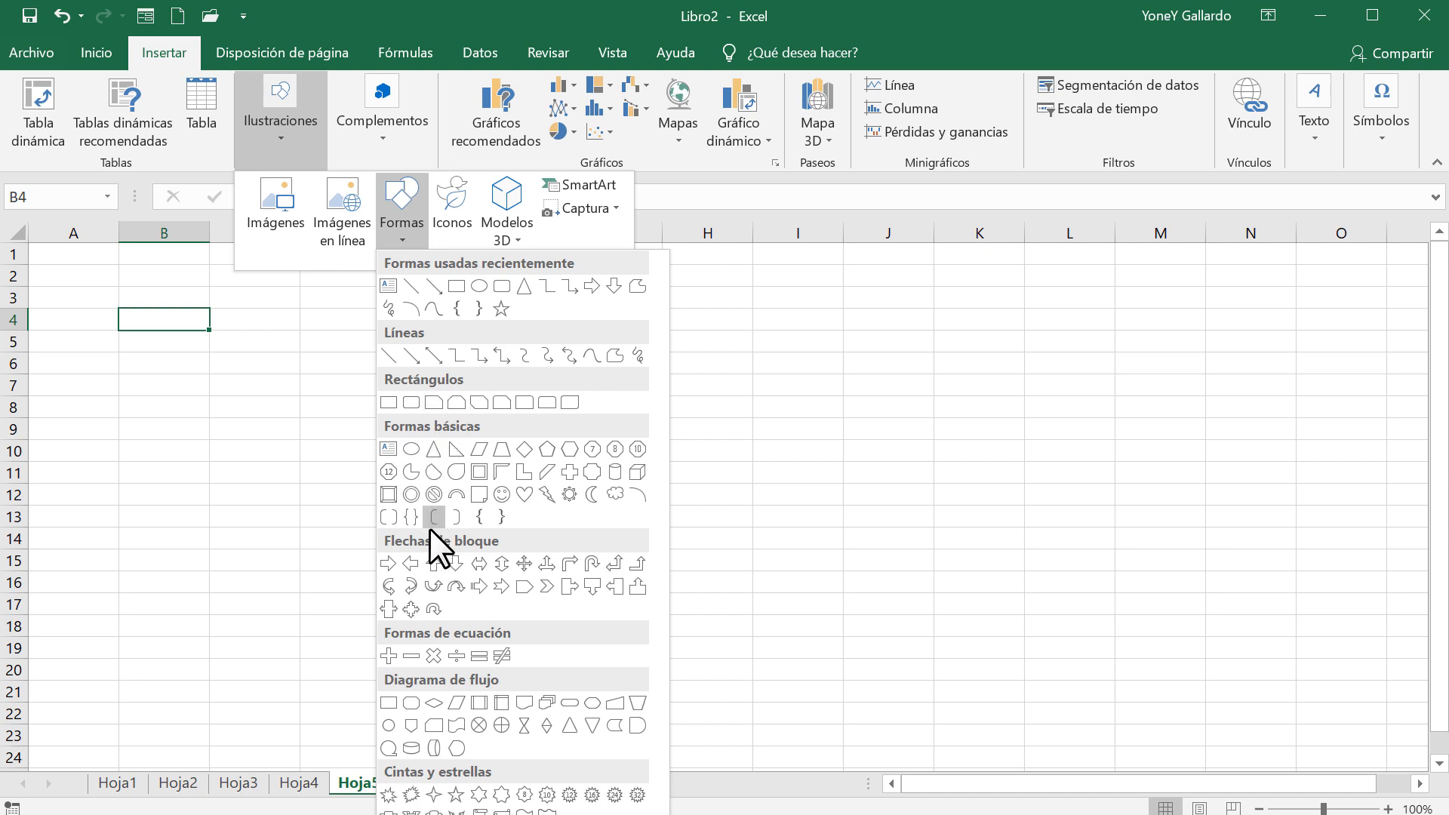
left_click(453, 471)
left_click_drag(362, 321, 672, 597)
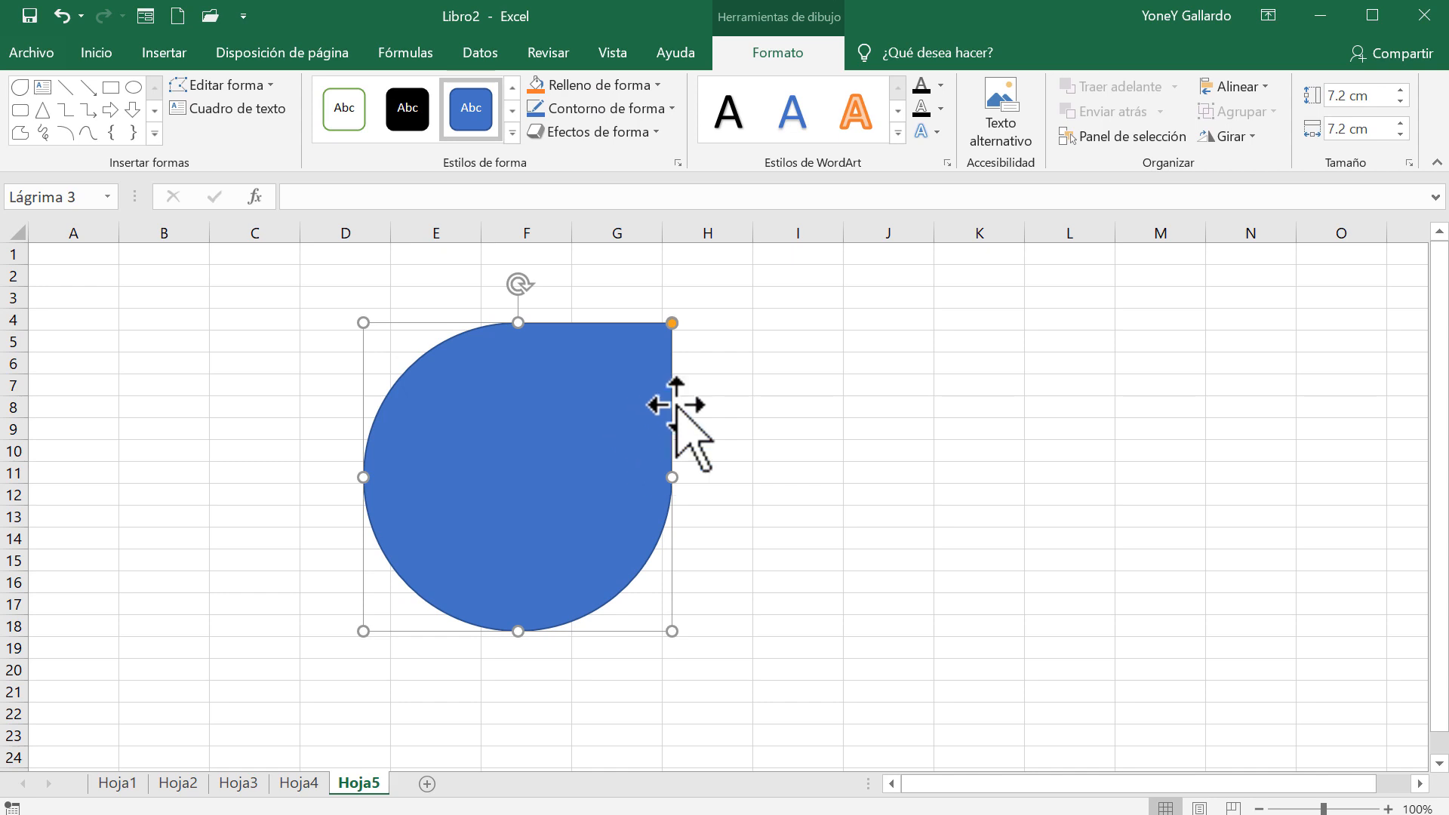
Apply the flat orange theme style to the teardrop and move it to roughly columns J–M
left_click(512, 131)
left_click(483, 221)
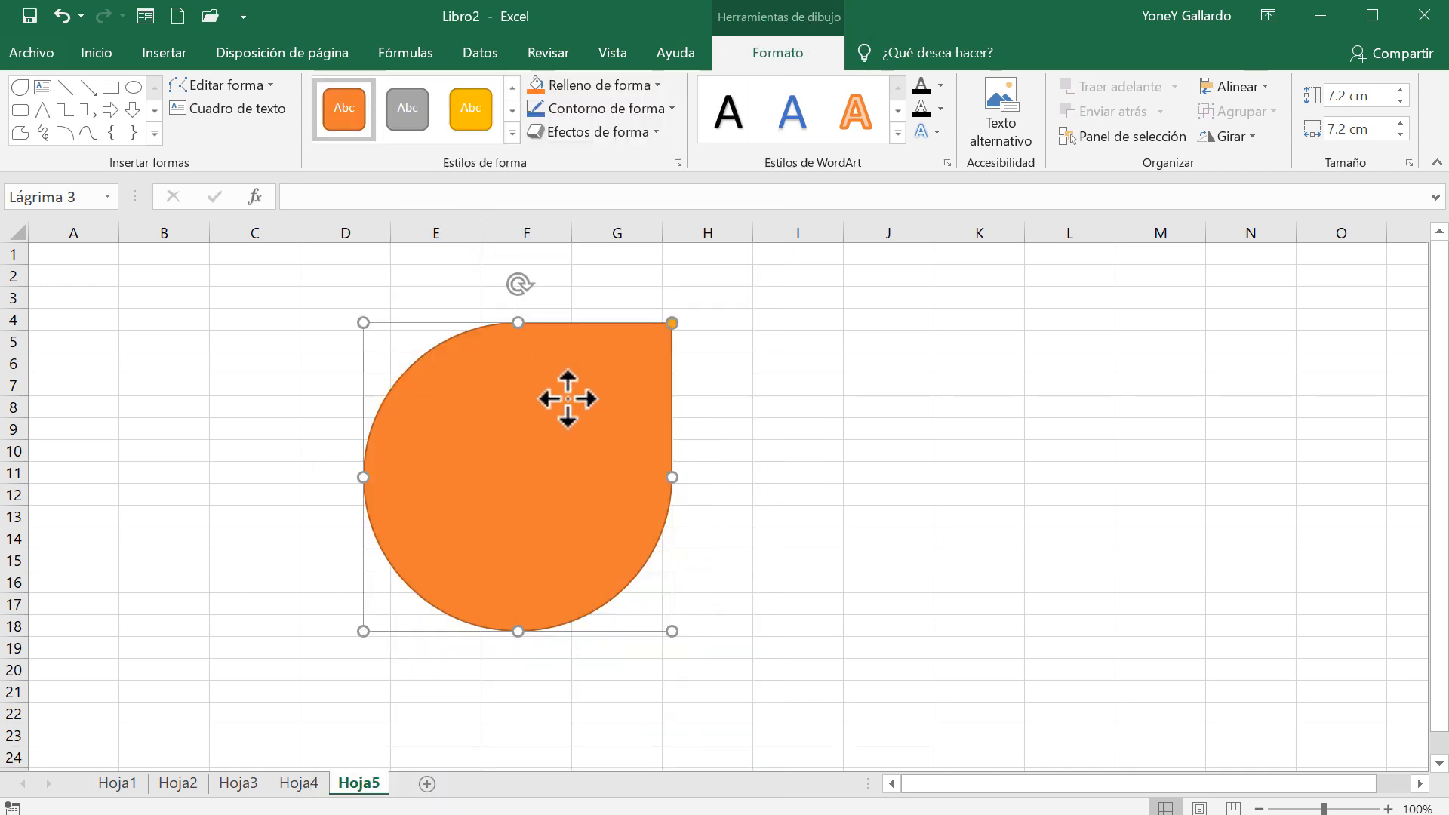
left_click_drag(568, 399, 1106, 398)
Restyle the teardrop with the green gradient-and-shadow theme style and move it to roughly columns E–H
left_click(510, 133)
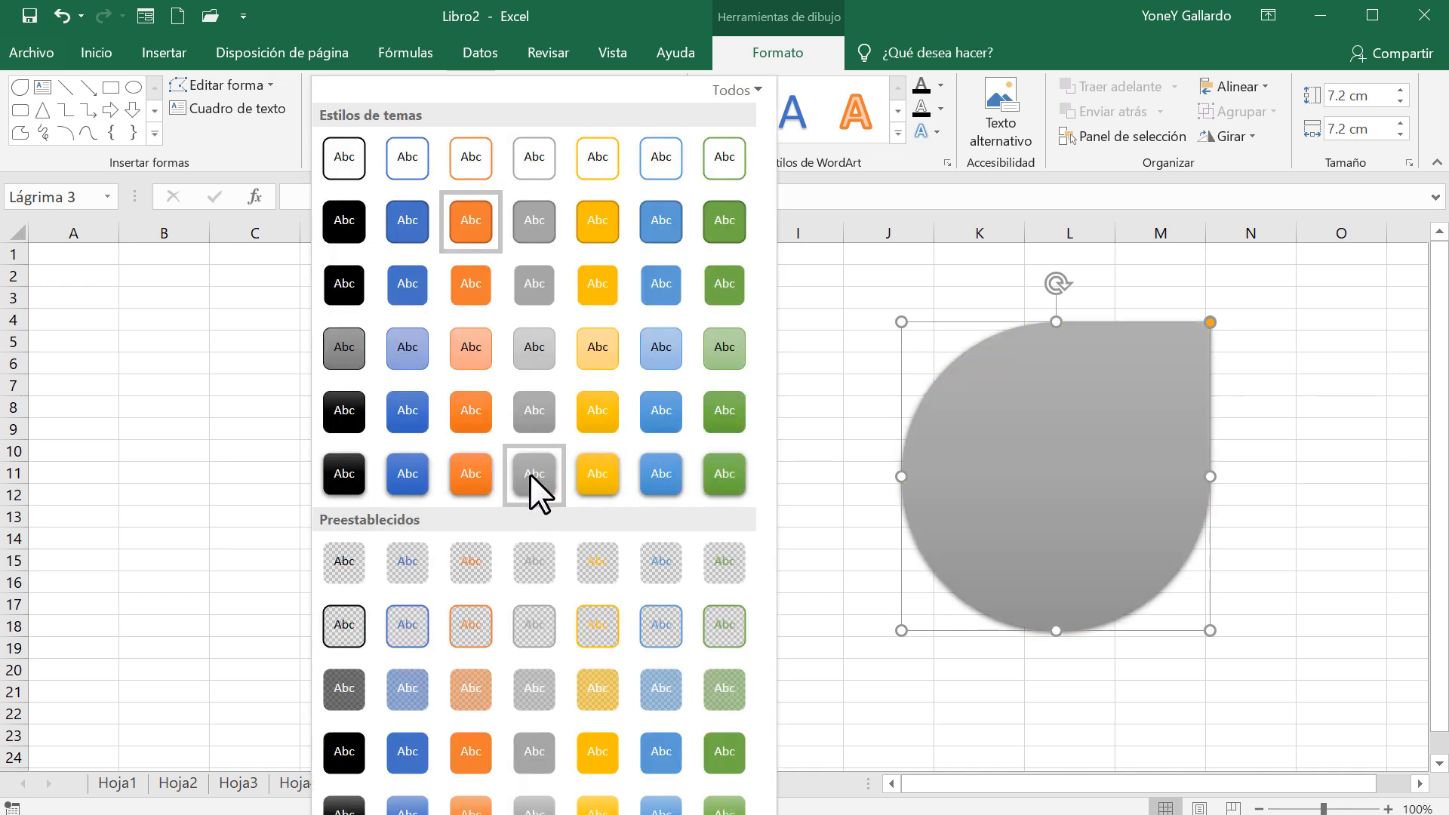
left_click(722, 478)
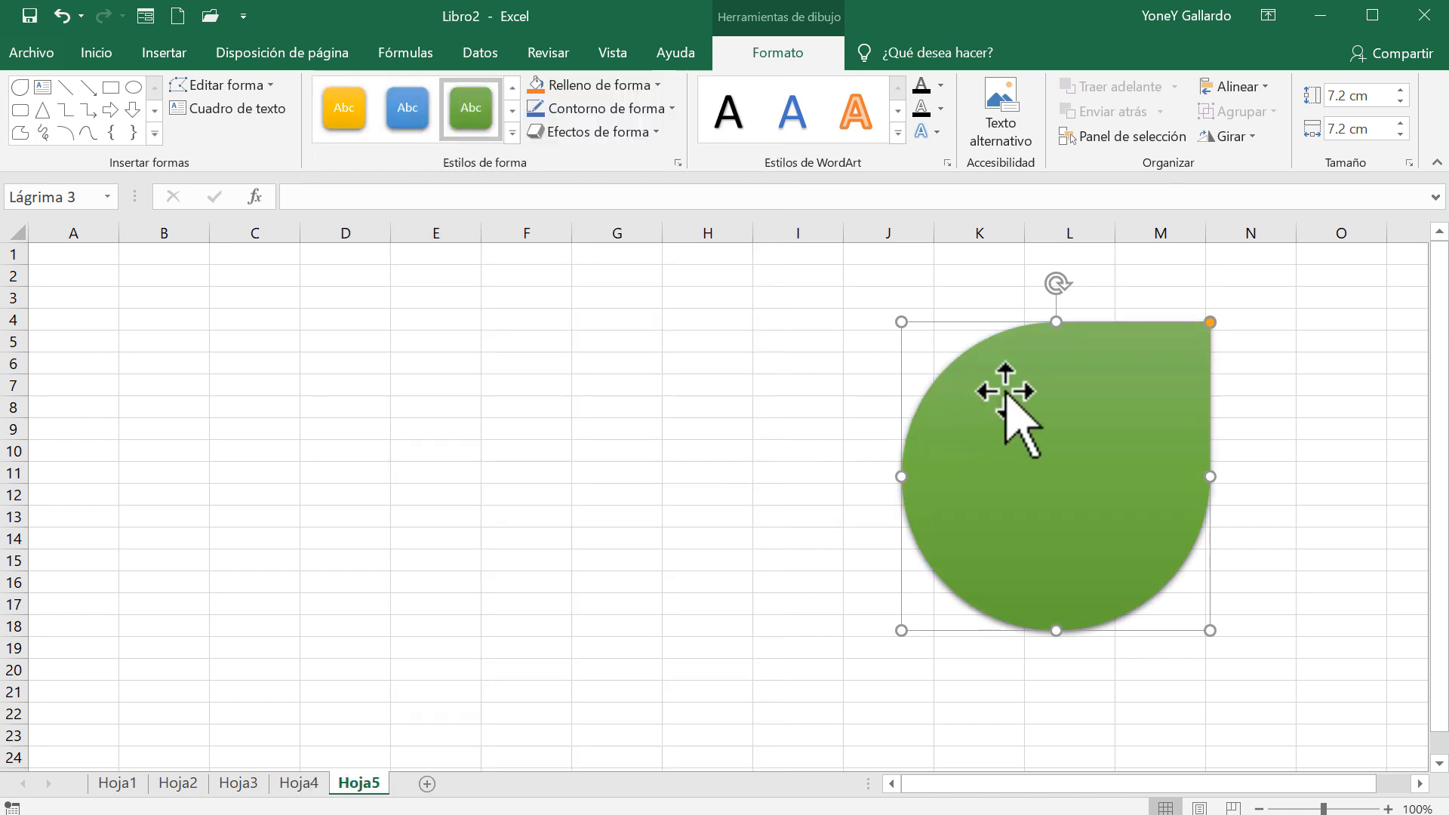
left_click_drag(1008, 393, 531, 400)
Add the text "TEXTO DE EJEMPLO" inside the teardrop and select the whole shape
right_click(526, 398)
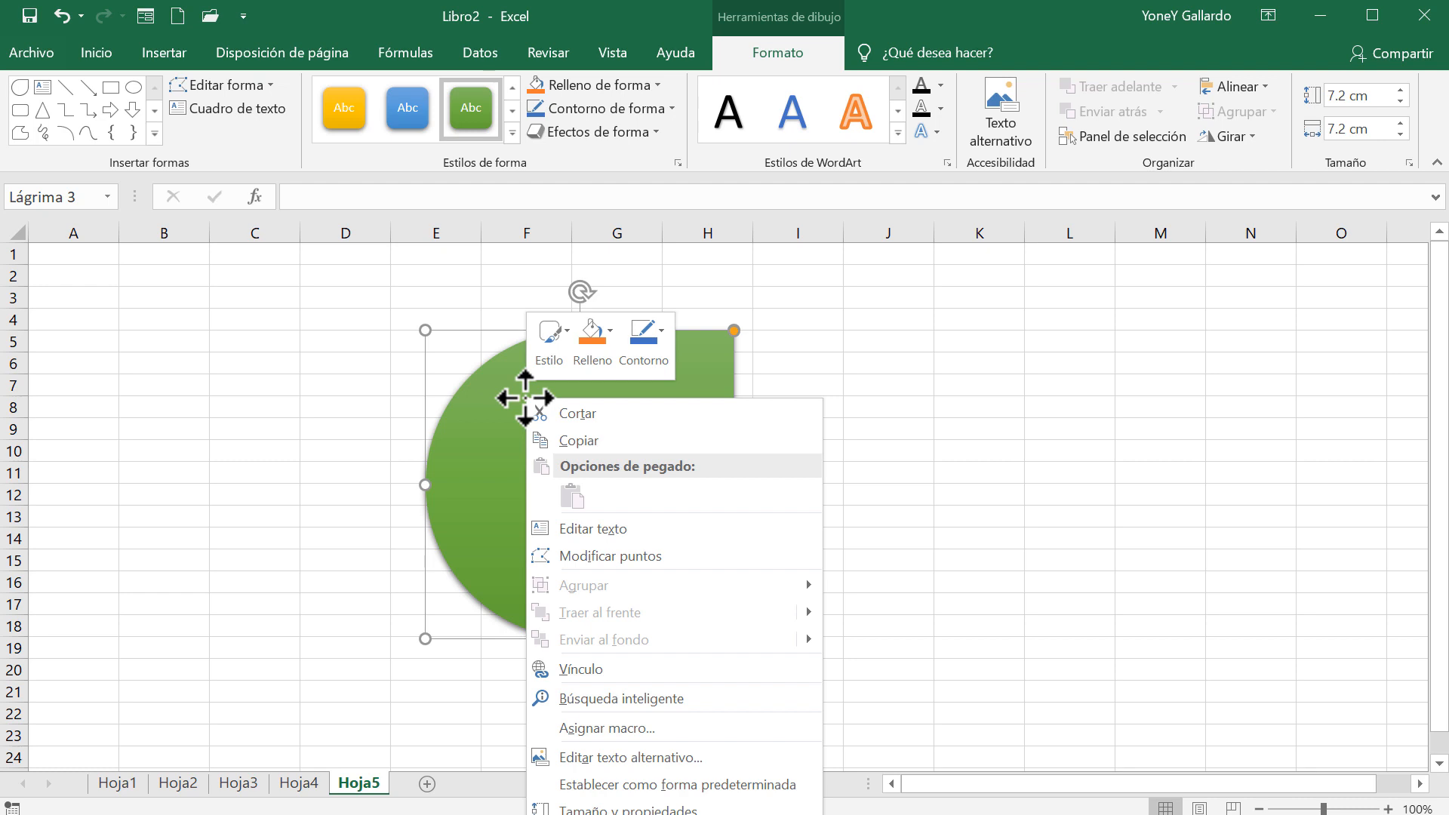
left_click(601, 528)
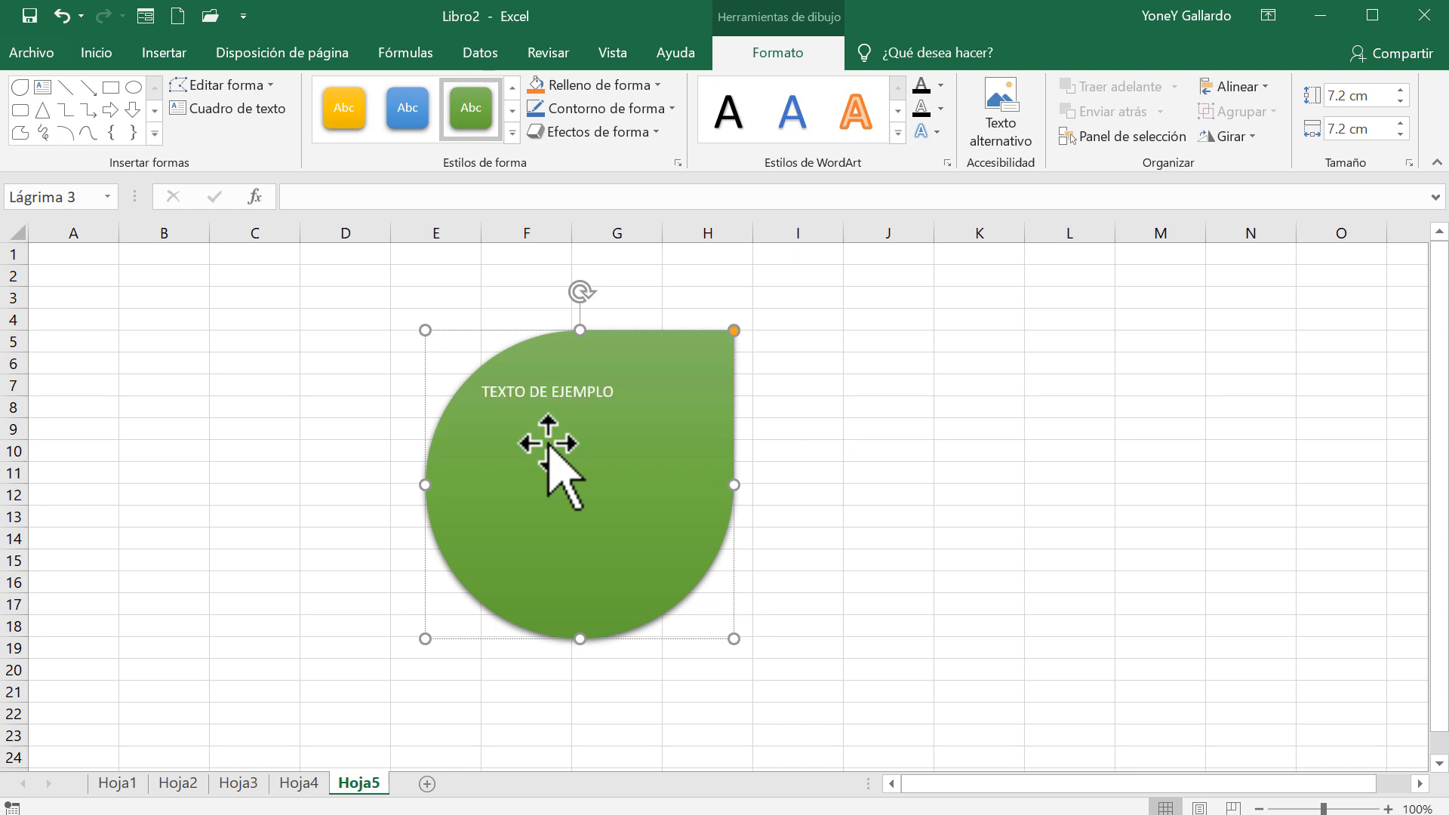
left_click(666, 331)
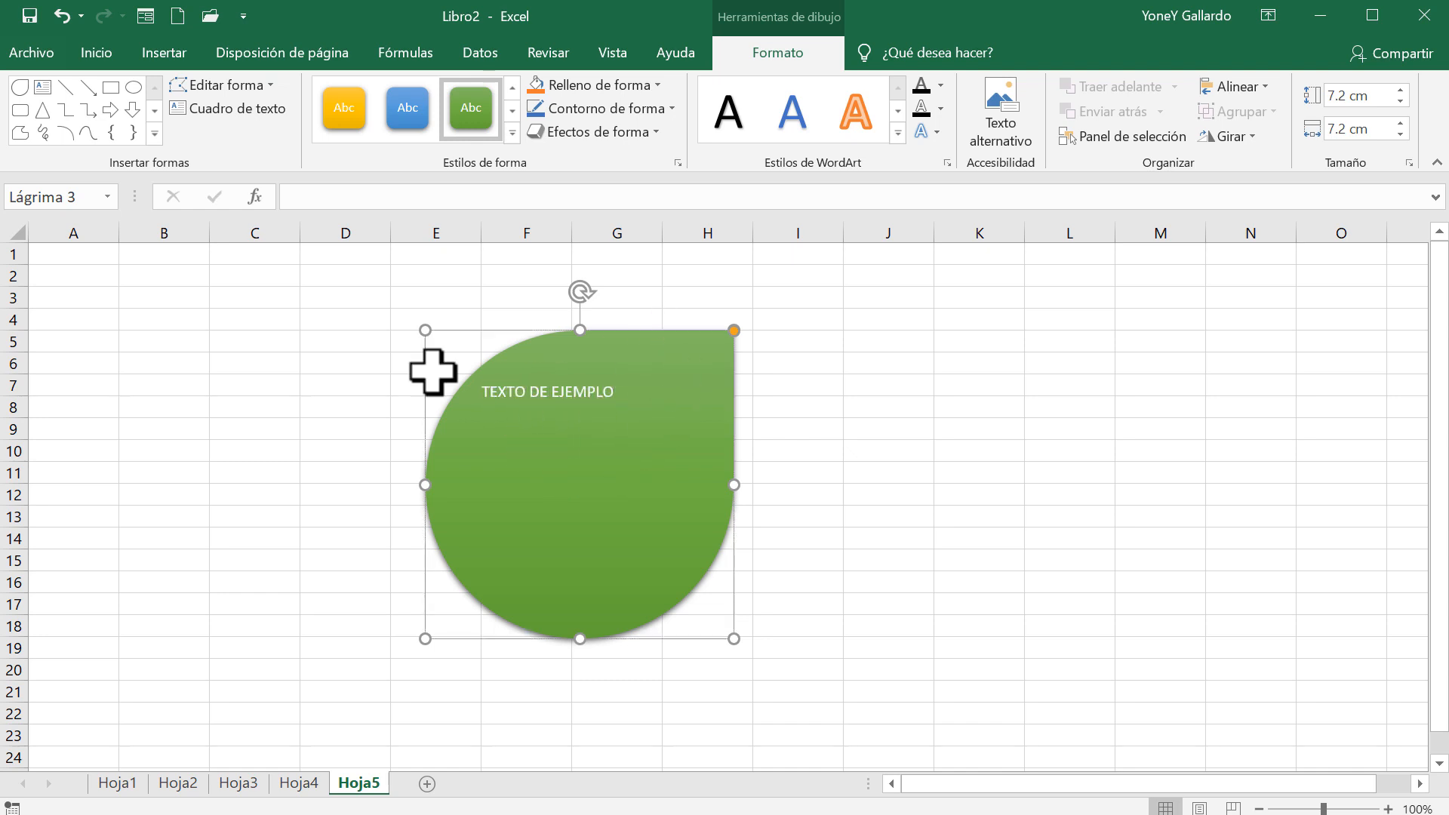
Centre the teardrop's text horizontally, enlarge it to 36 points and make it bold
left_click(79, 54)
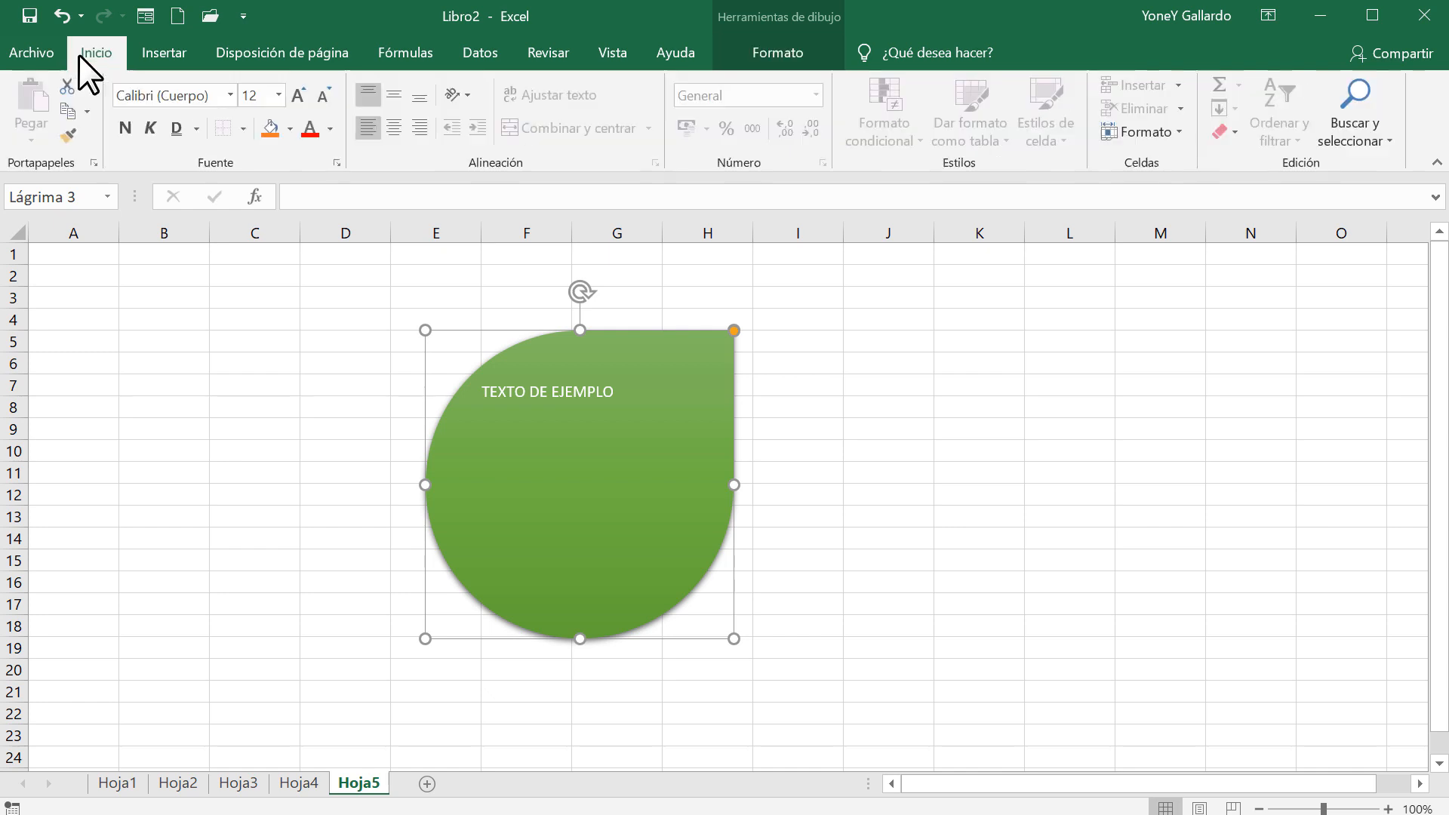
left_click(395, 127)
left_click(299, 95)
left_click(299, 95)
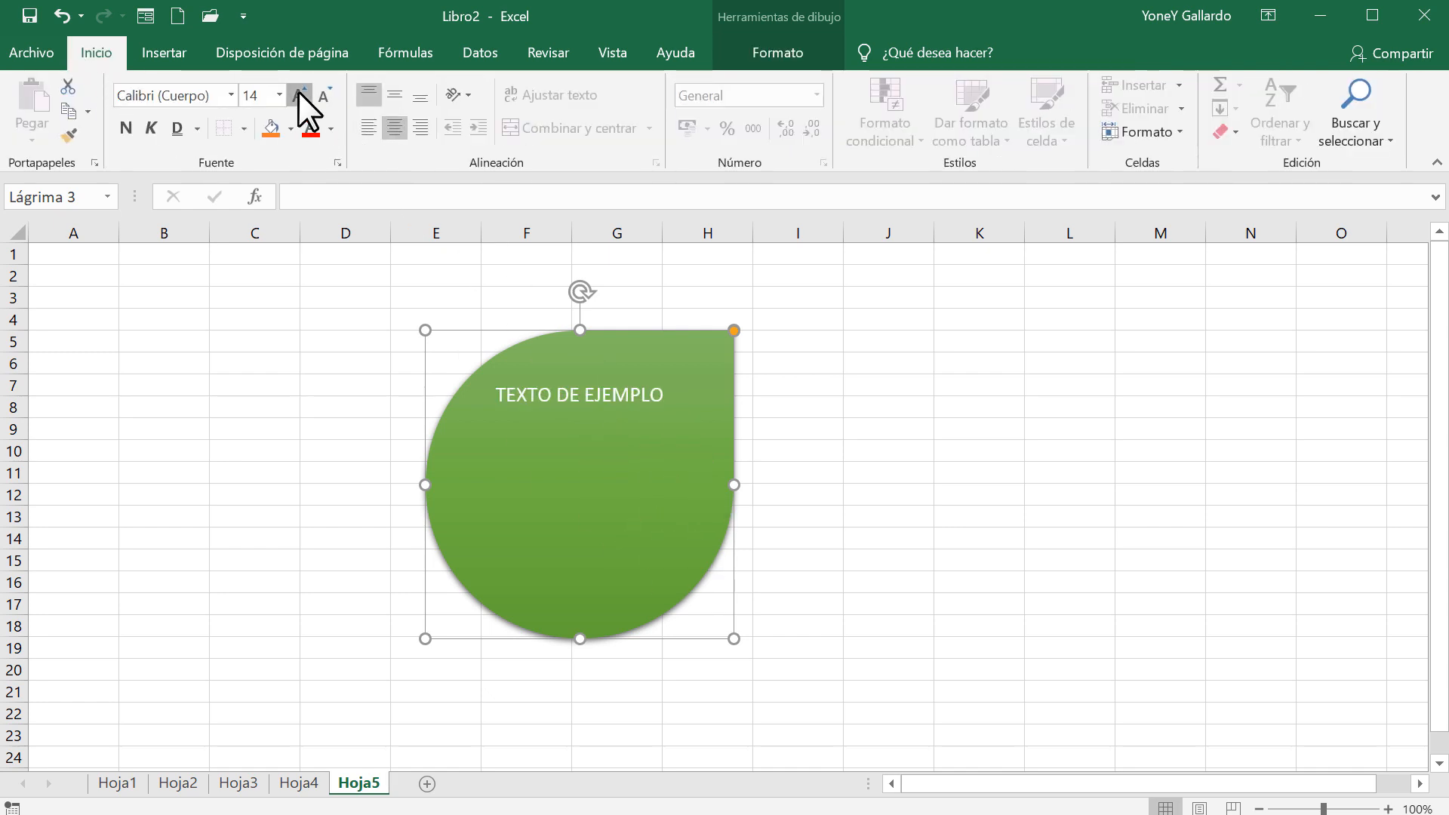
left_click(298, 95)
left_click(298, 95)
left_click(299, 95)
left_click(299, 96)
left_click(298, 96)
left_click(299, 95)
left_click(299, 95)
left_click(299, 95)
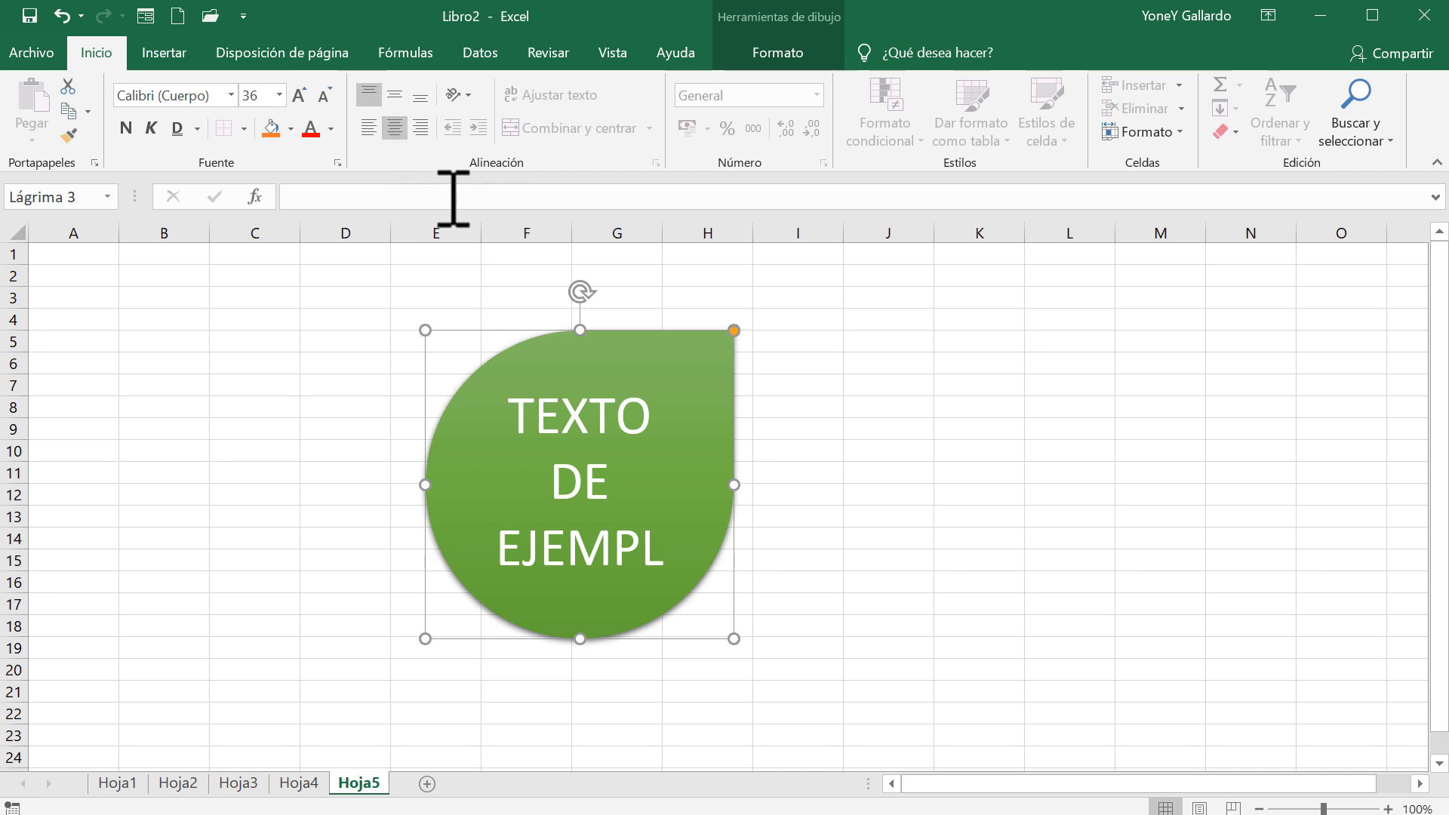
left_click(131, 125)
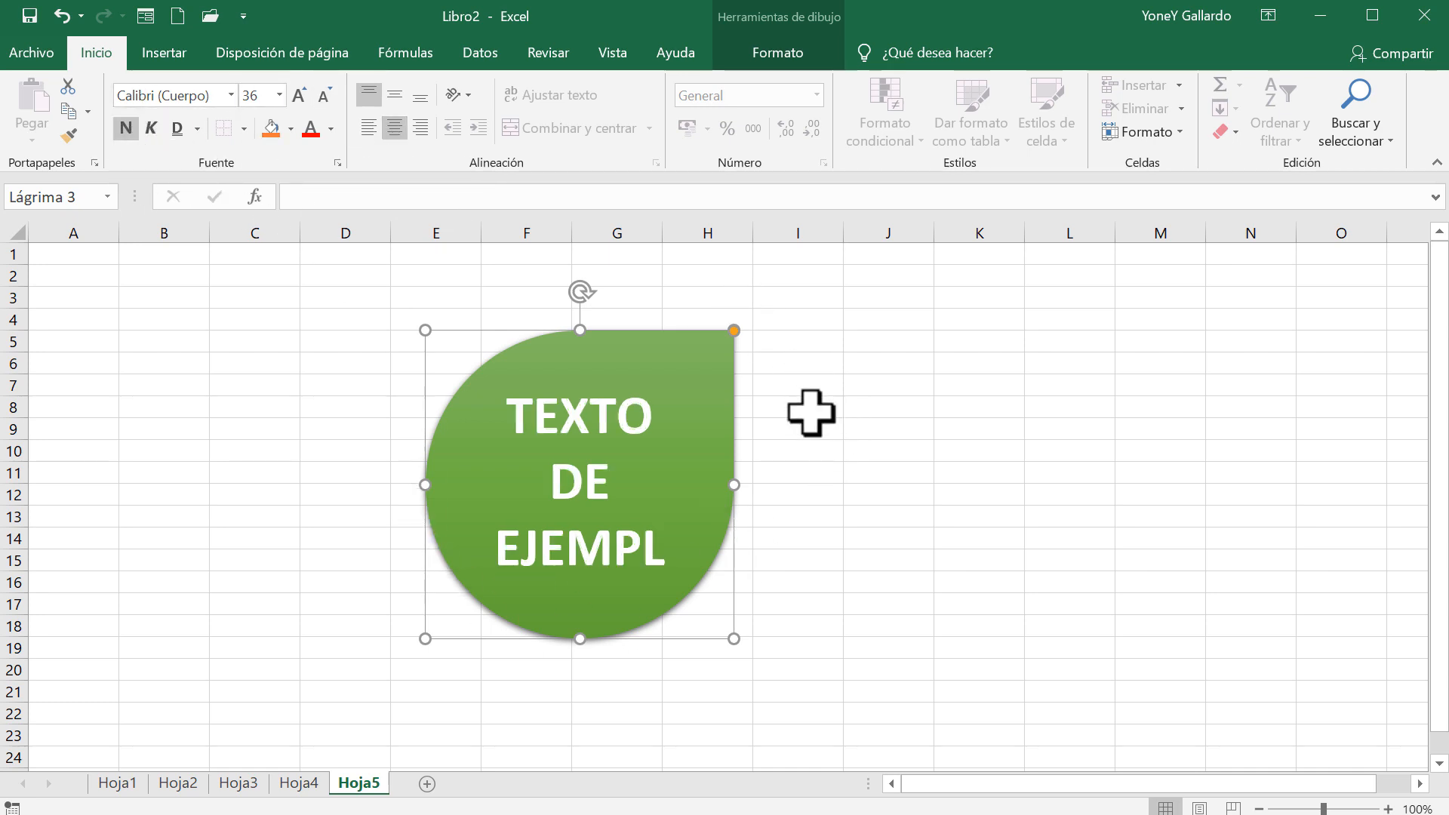
Move the teardrop to roughly columns J–M and fill it with the light blue theme colour
left_click(777, 53)
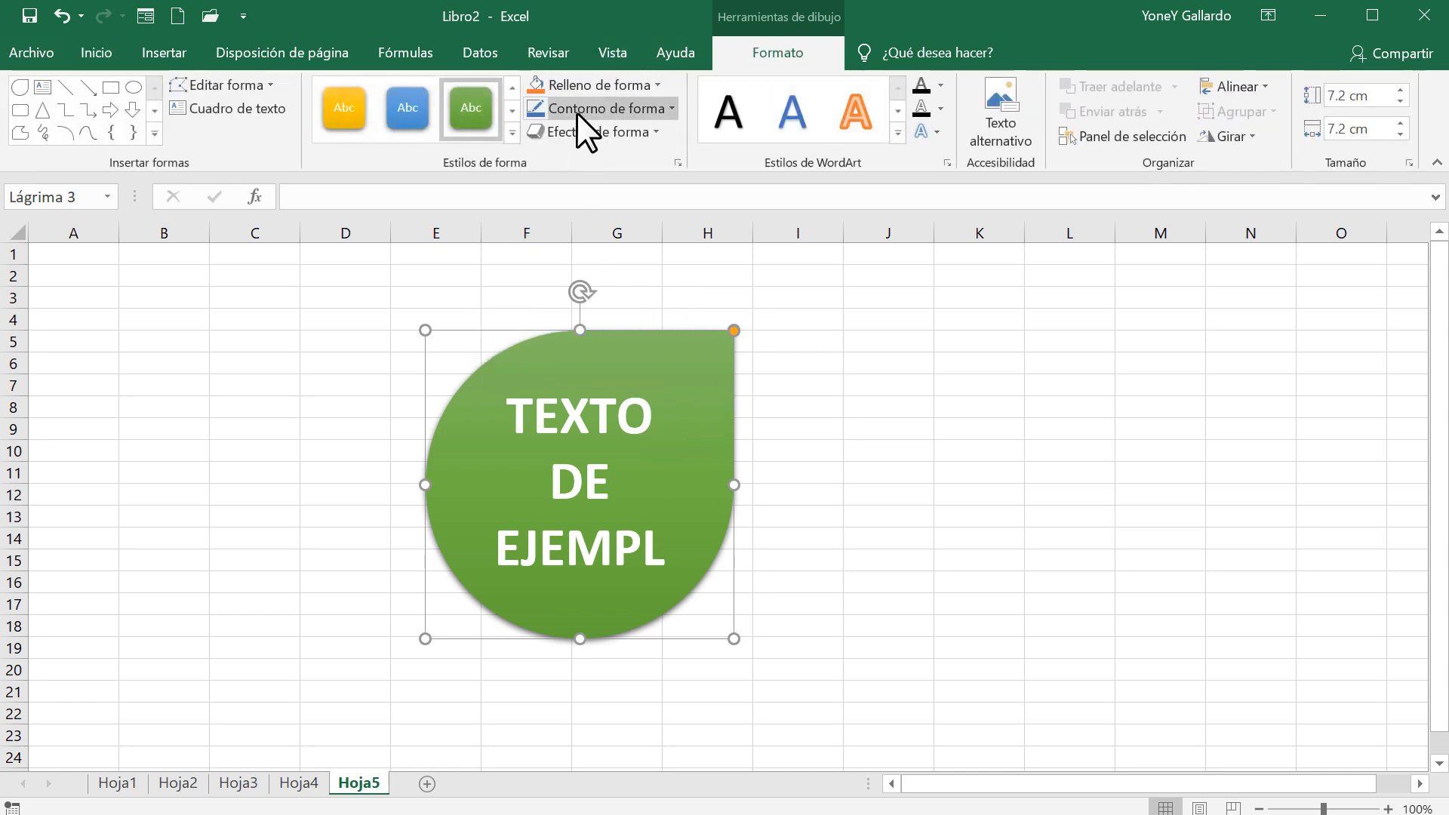
left_click(508, 135)
left_click(878, 483)
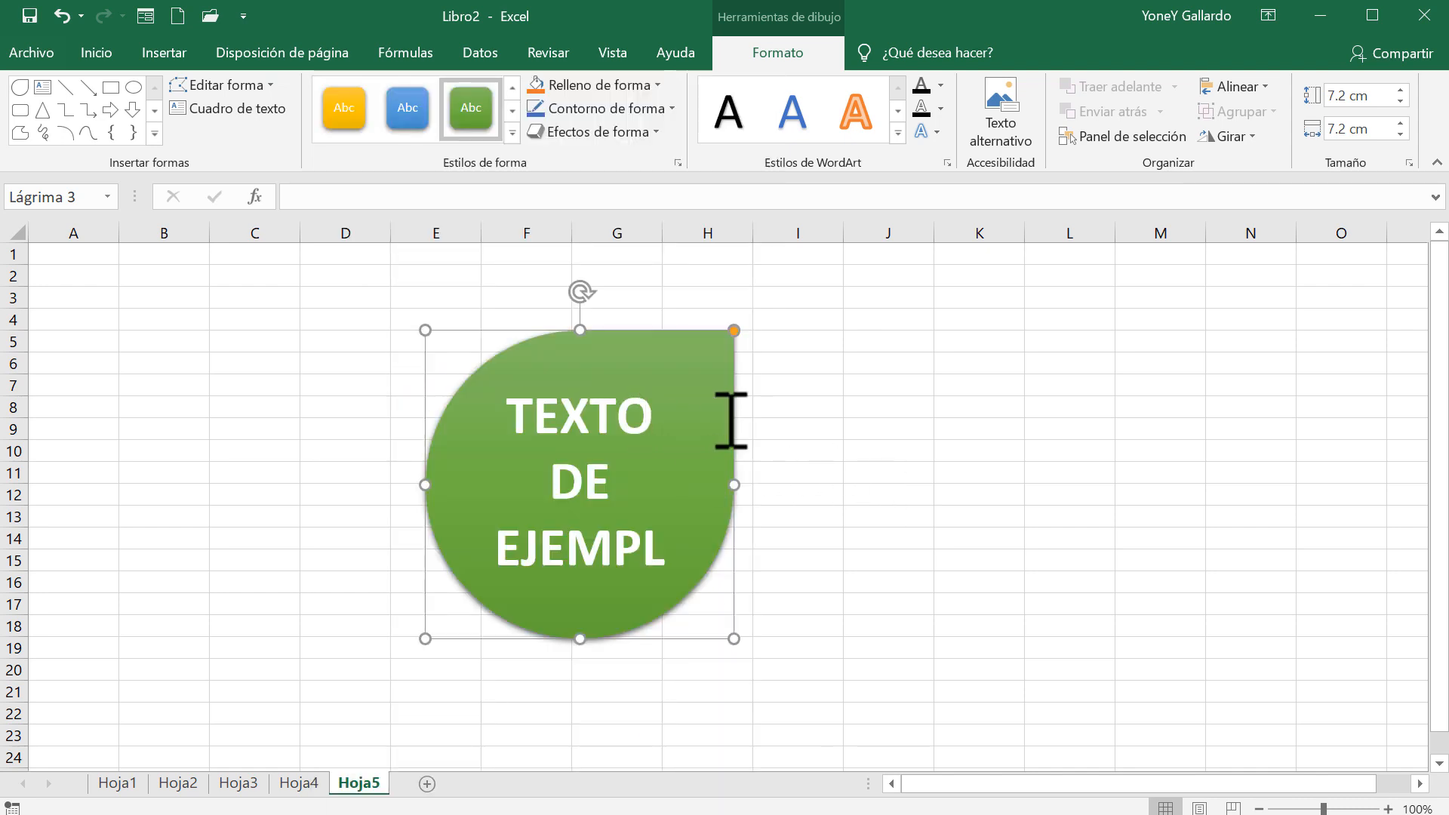
left_click_drag(663, 336, 1103, 333)
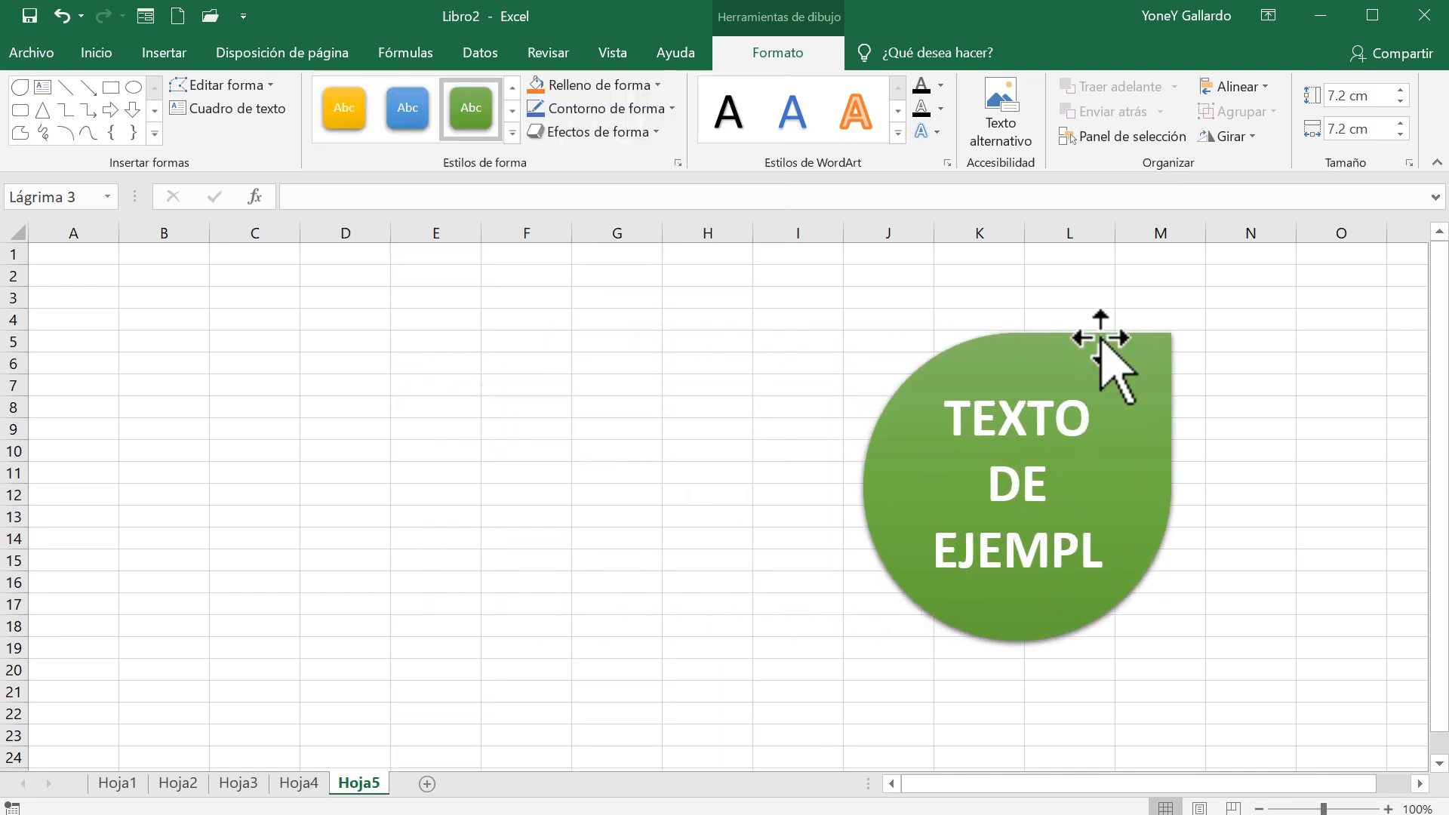
left_click(656, 84)
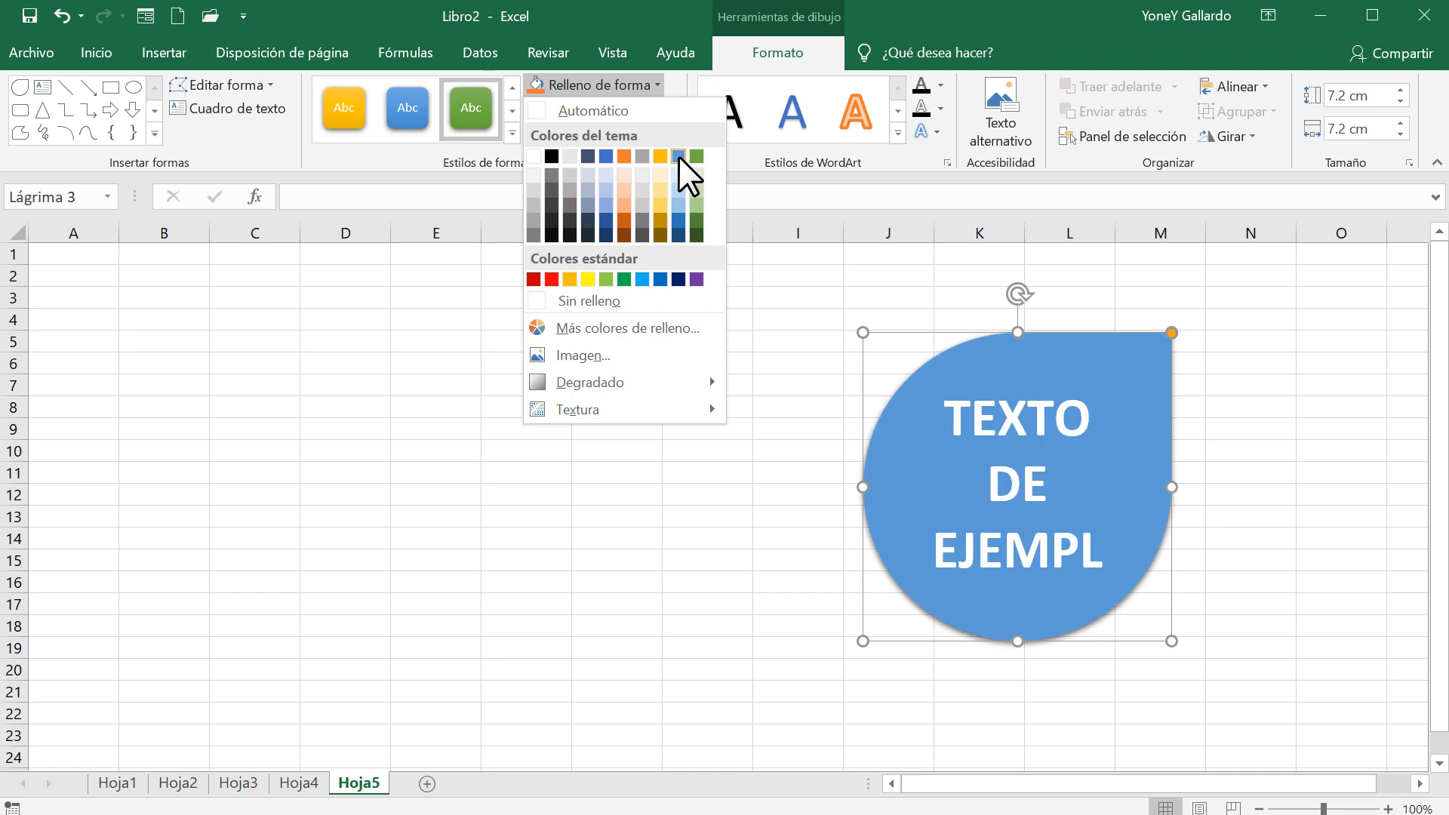
left_click(678, 156)
Give the teardrop a thick outline in the green theme colour
left_click(666, 110)
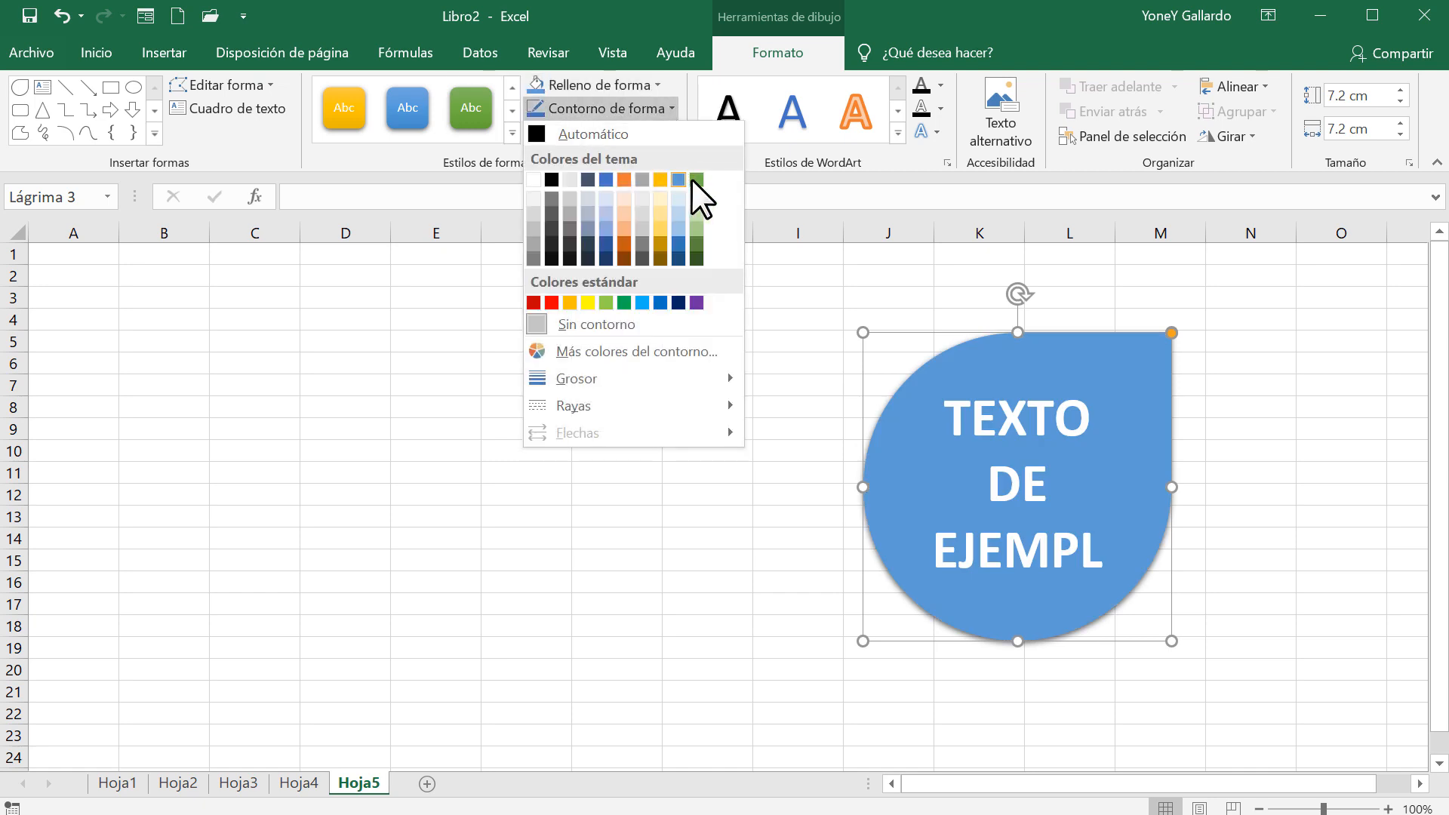
left_click(695, 179)
left_click(666, 116)
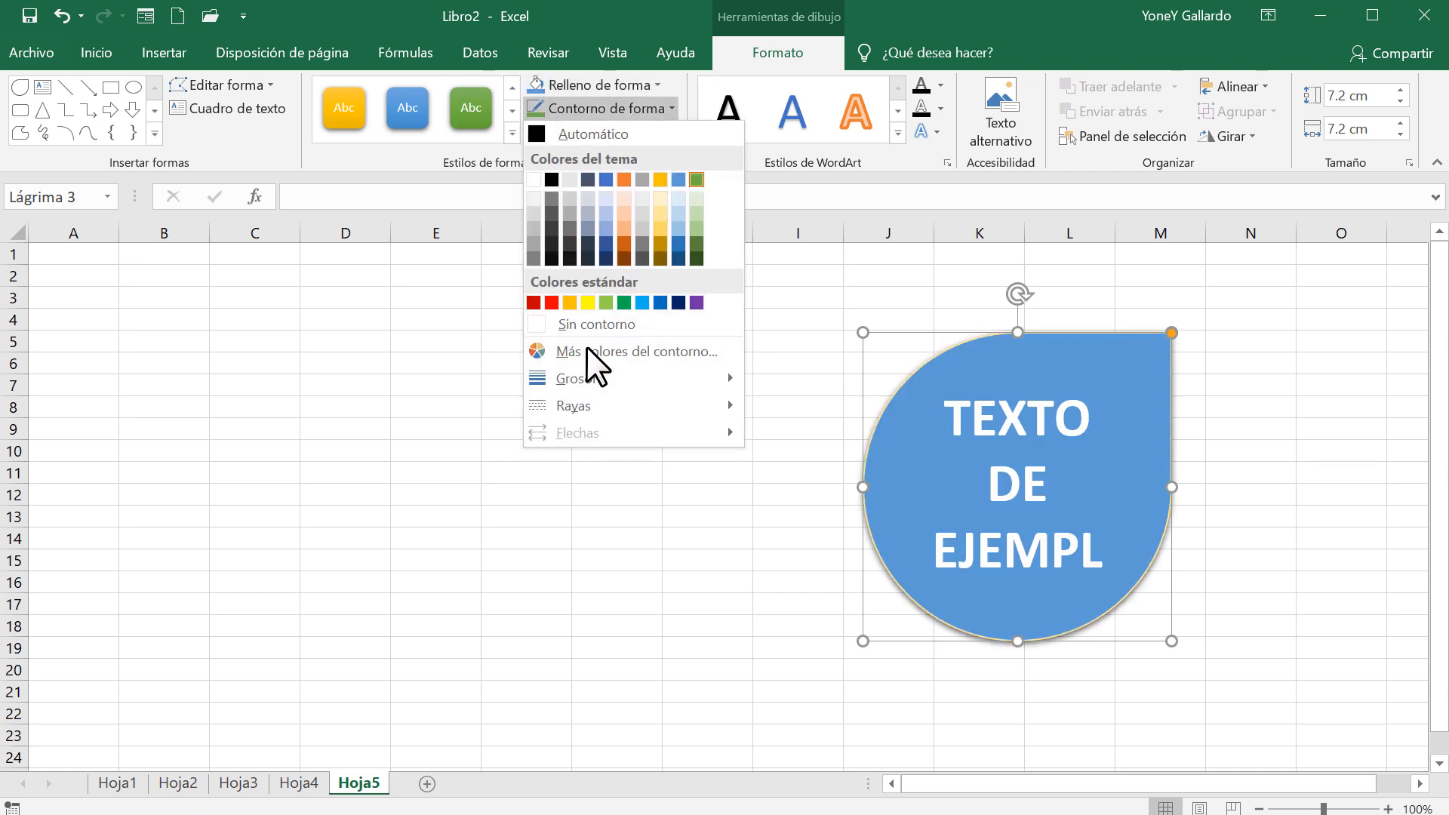
mouse_move(576, 374)
left_click(827, 551)
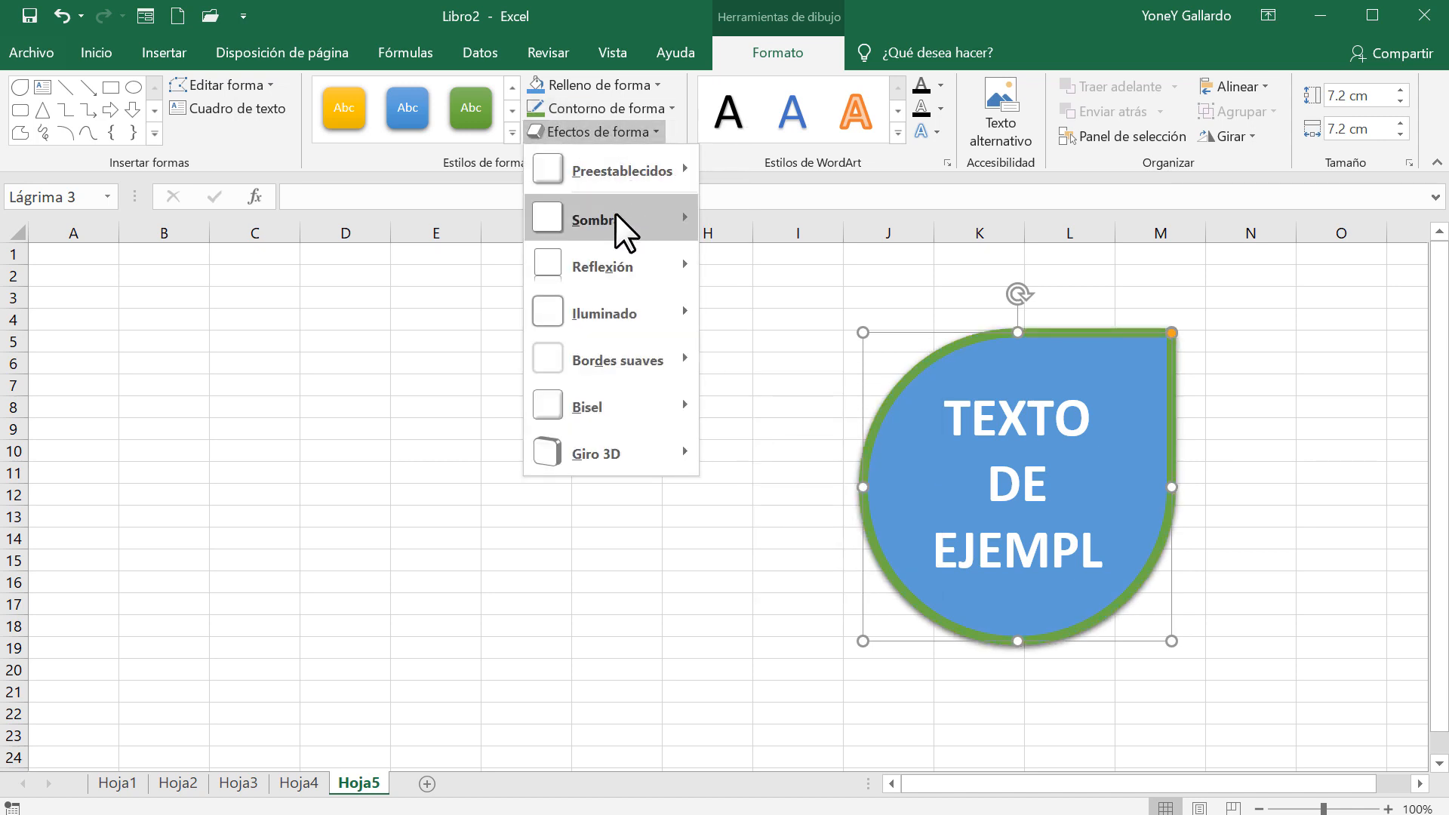
Add a reflection effect below the teardrop and move the shape to roughly columns C–E
mouse_move(614, 213)
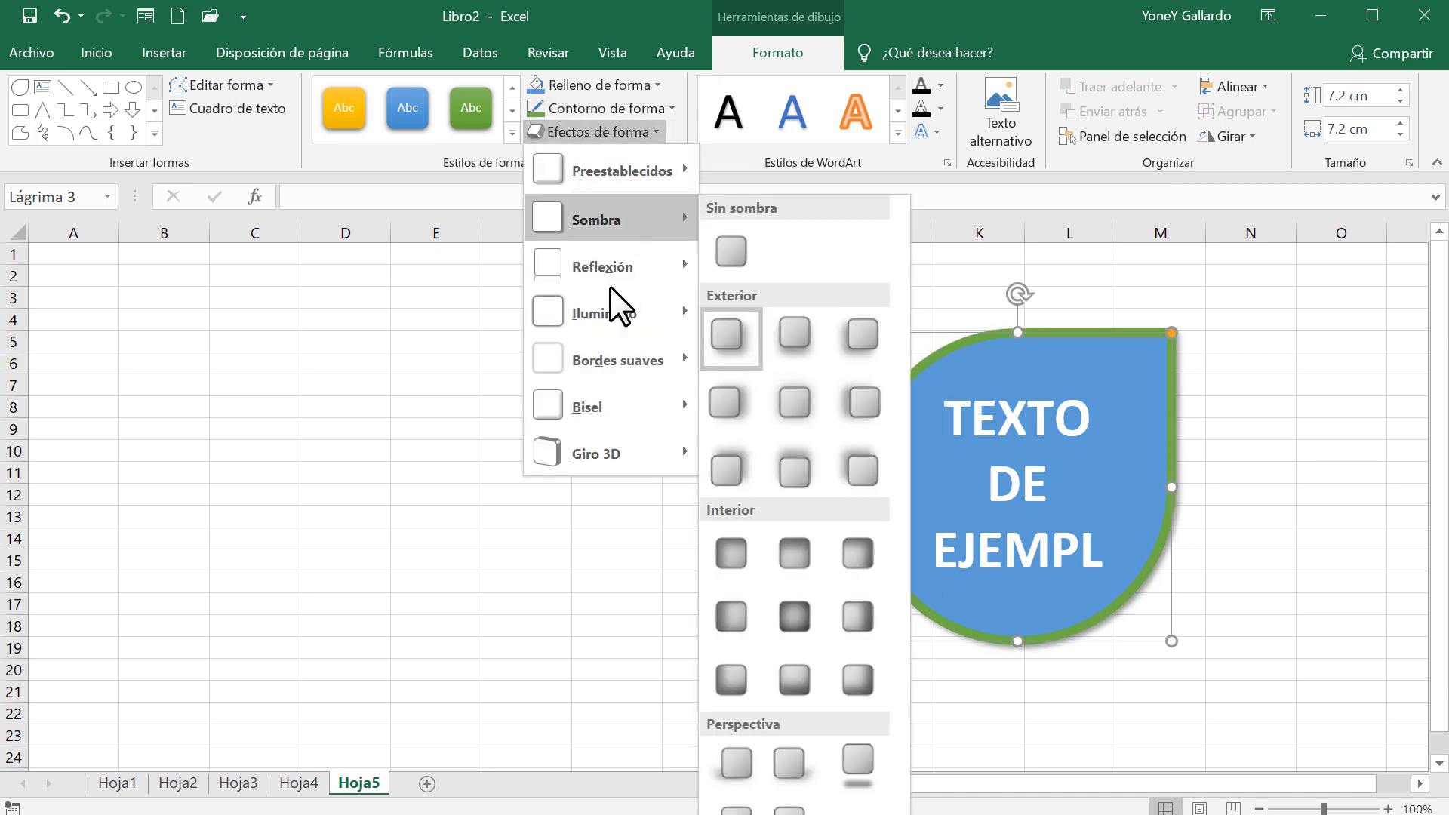
mouse_move(564, 266)
left_click(745, 401)
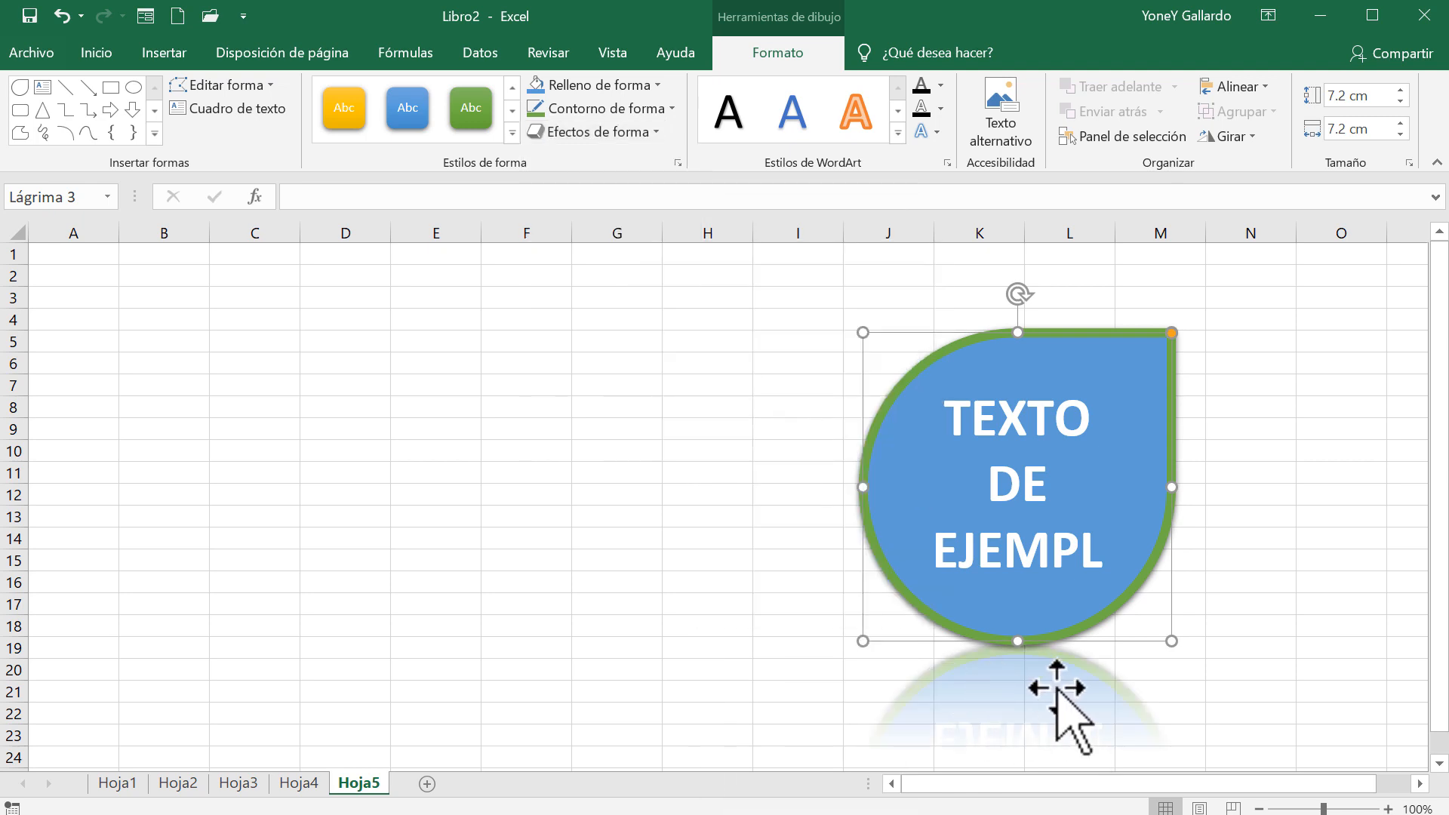
left_click(655, 138)
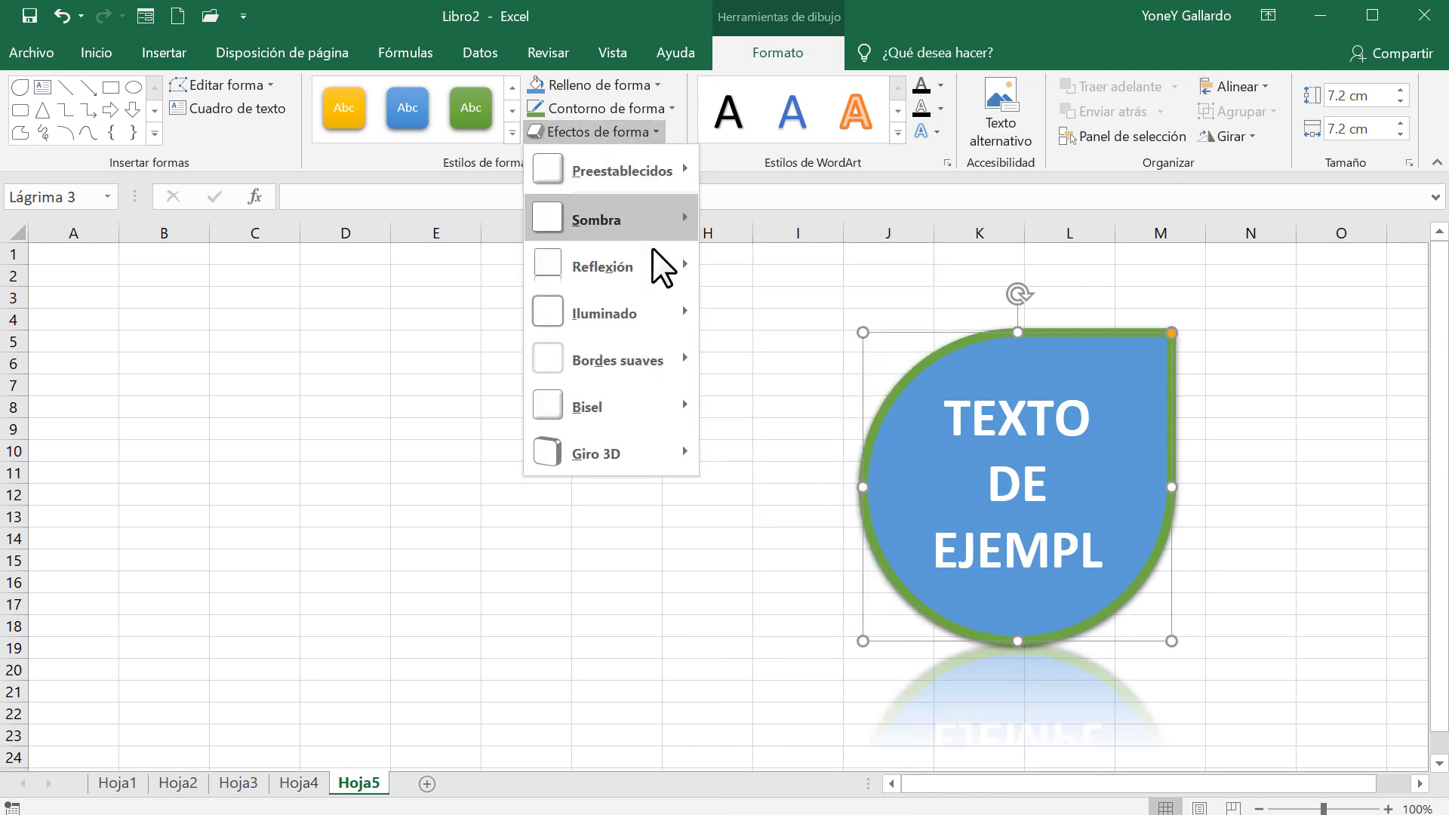
left_click(600, 568)
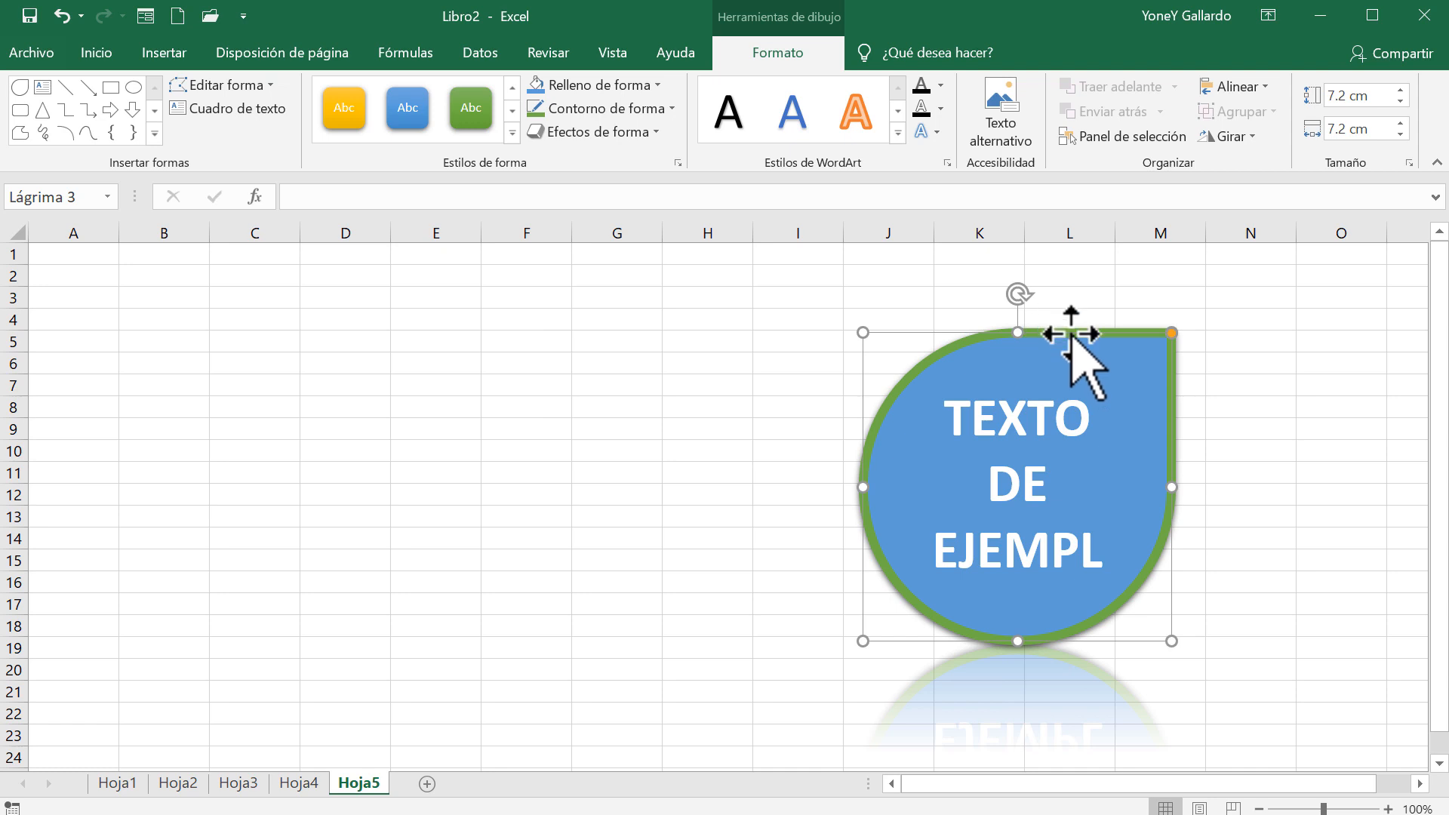
left_click_drag(1074, 333, 392, 331)
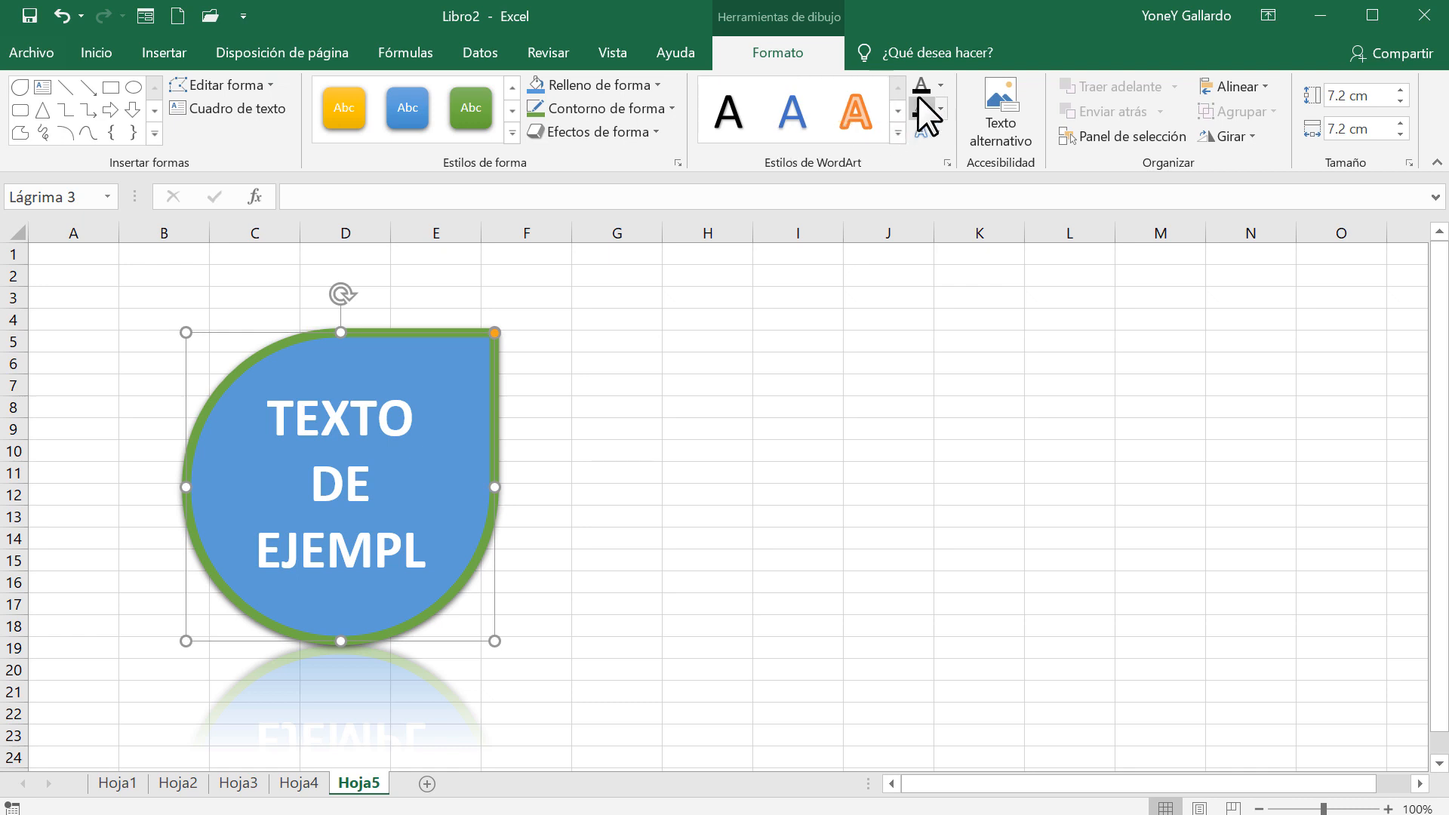
Fill the teardrop's text with the orange theme colour and outline it in standard green with a 2¼ pt line
left_click(938, 85)
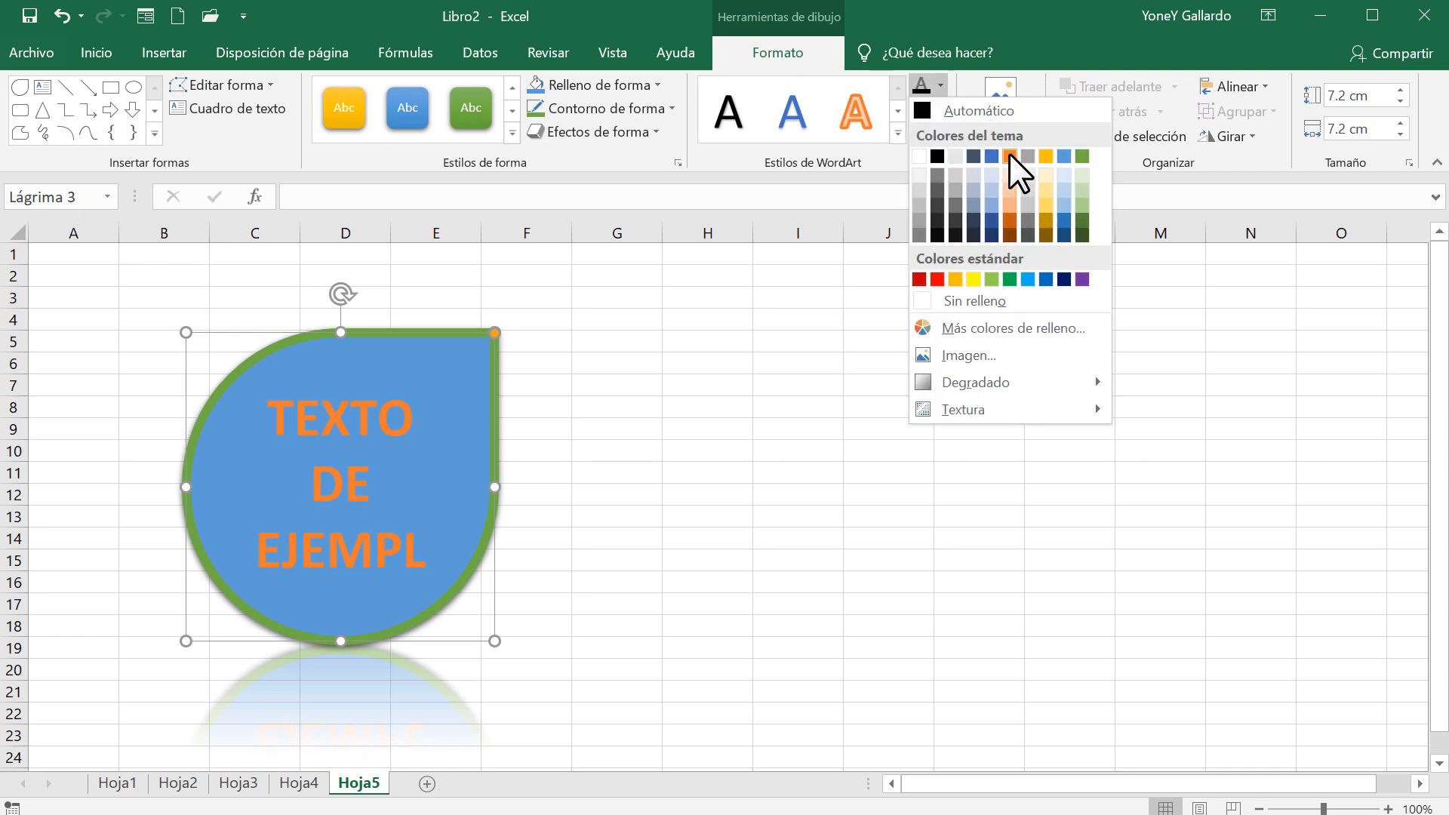
left_click(1010, 155)
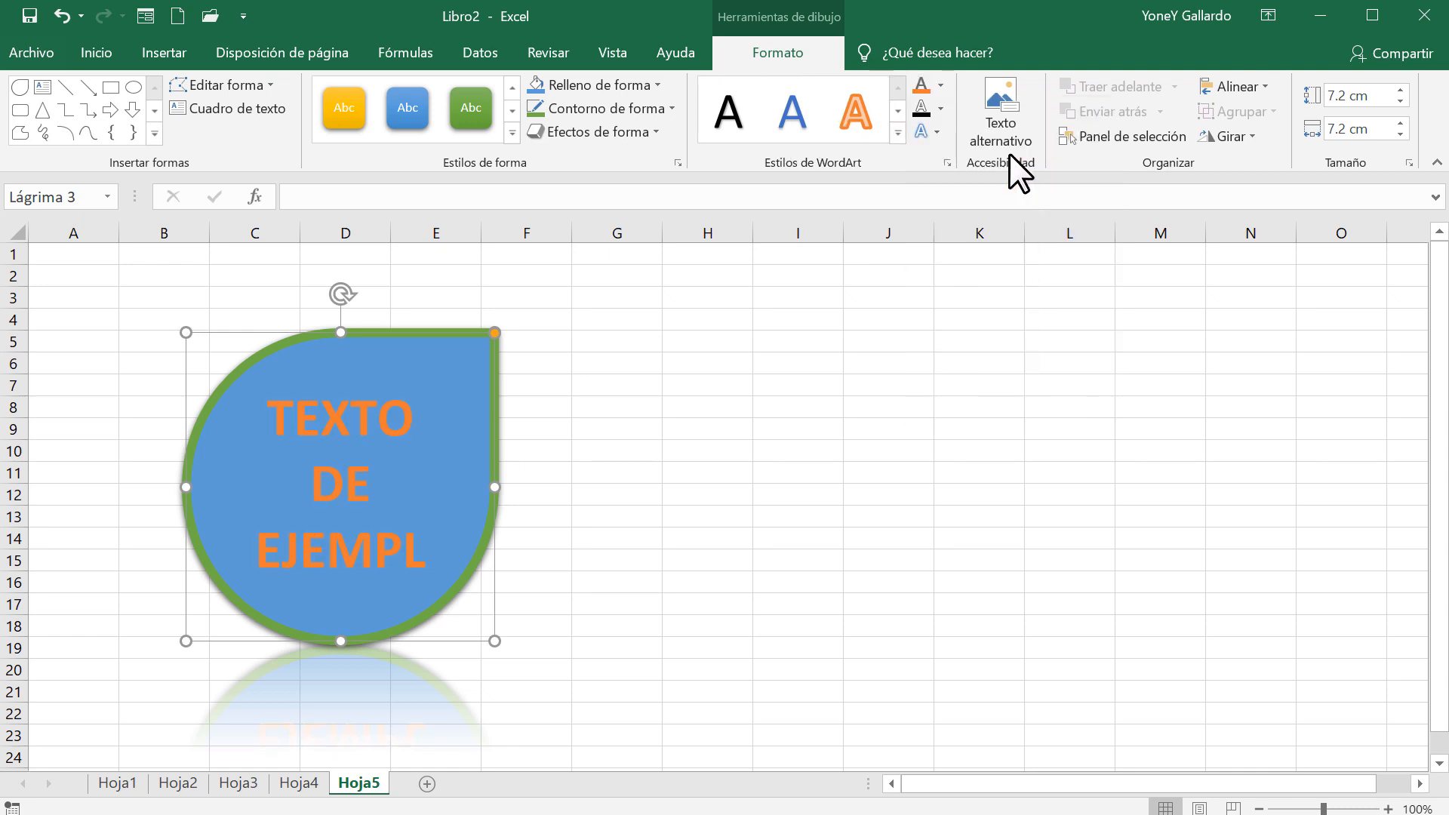
left_click(940, 110)
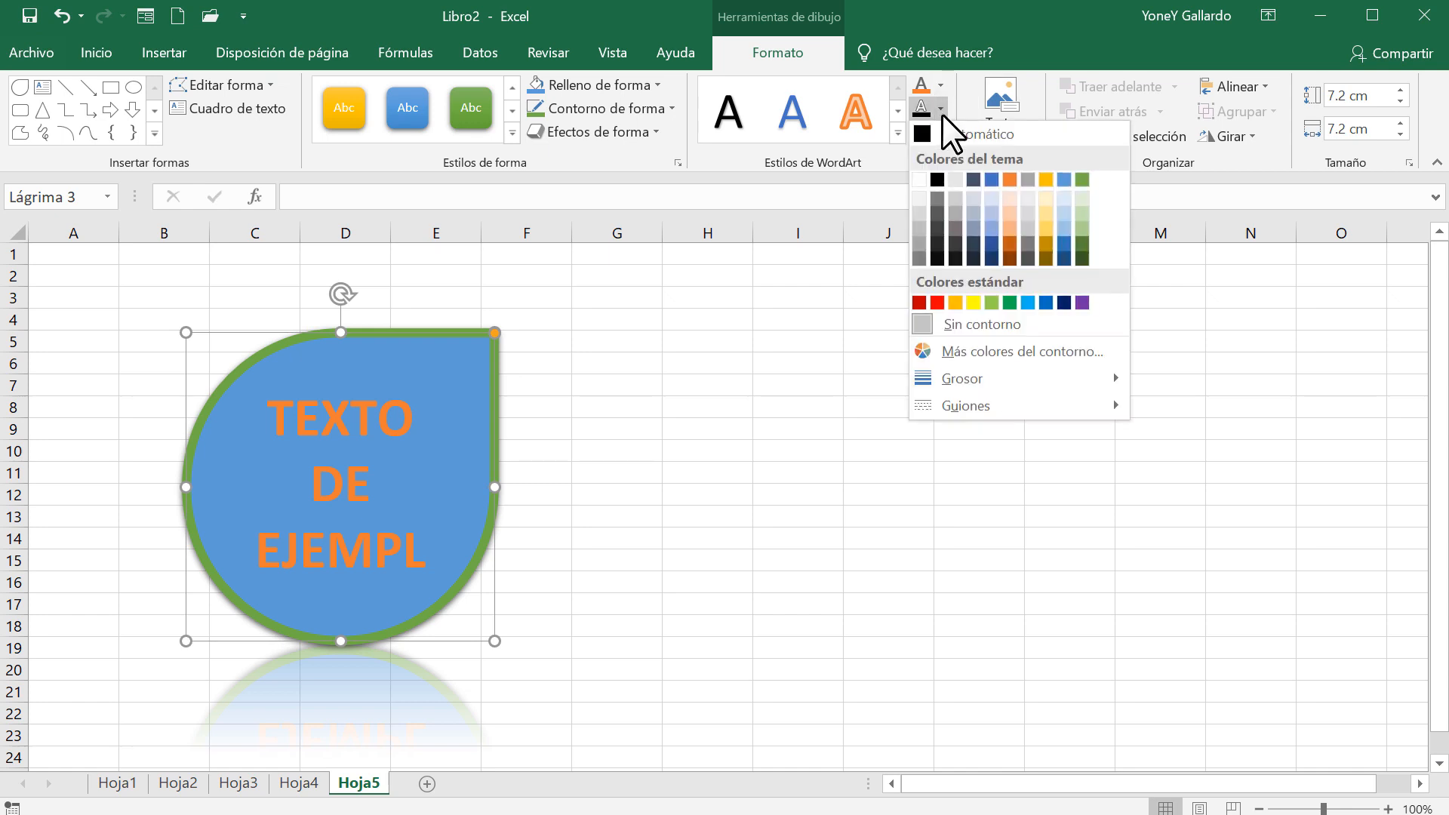
left_click(1009, 303)
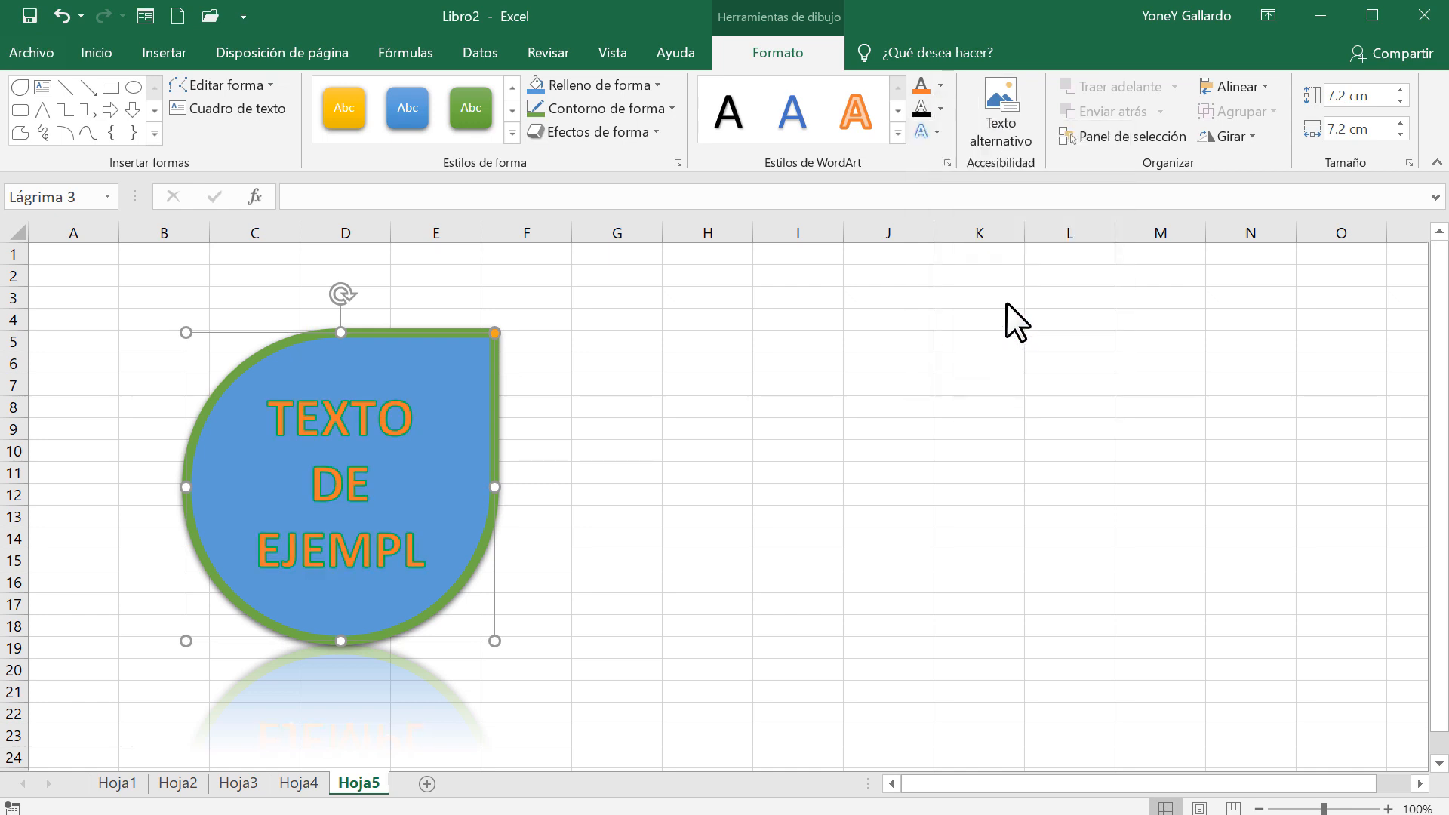
left_click(941, 111)
mouse_move(959, 379)
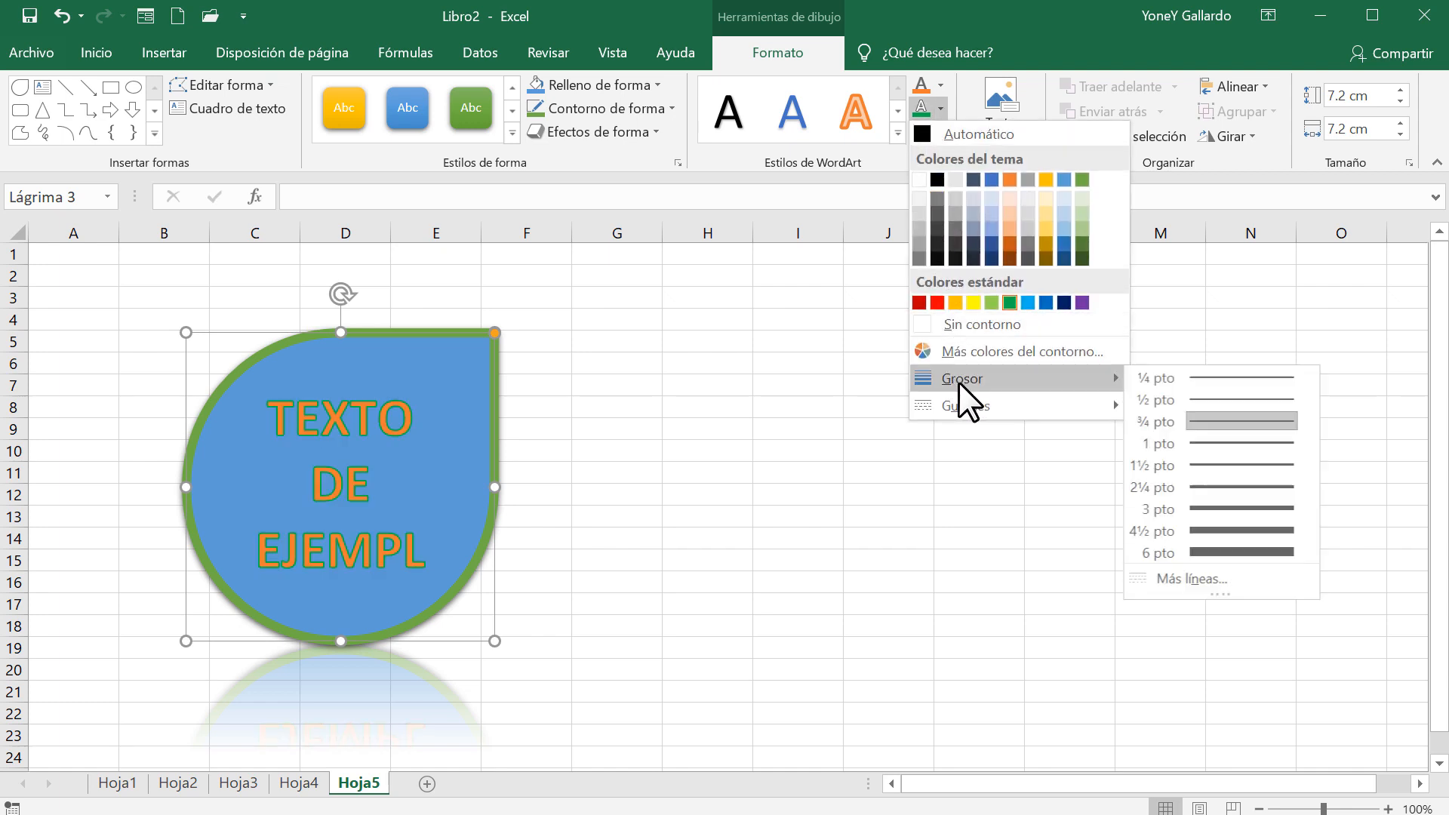
left_click(1261, 488)
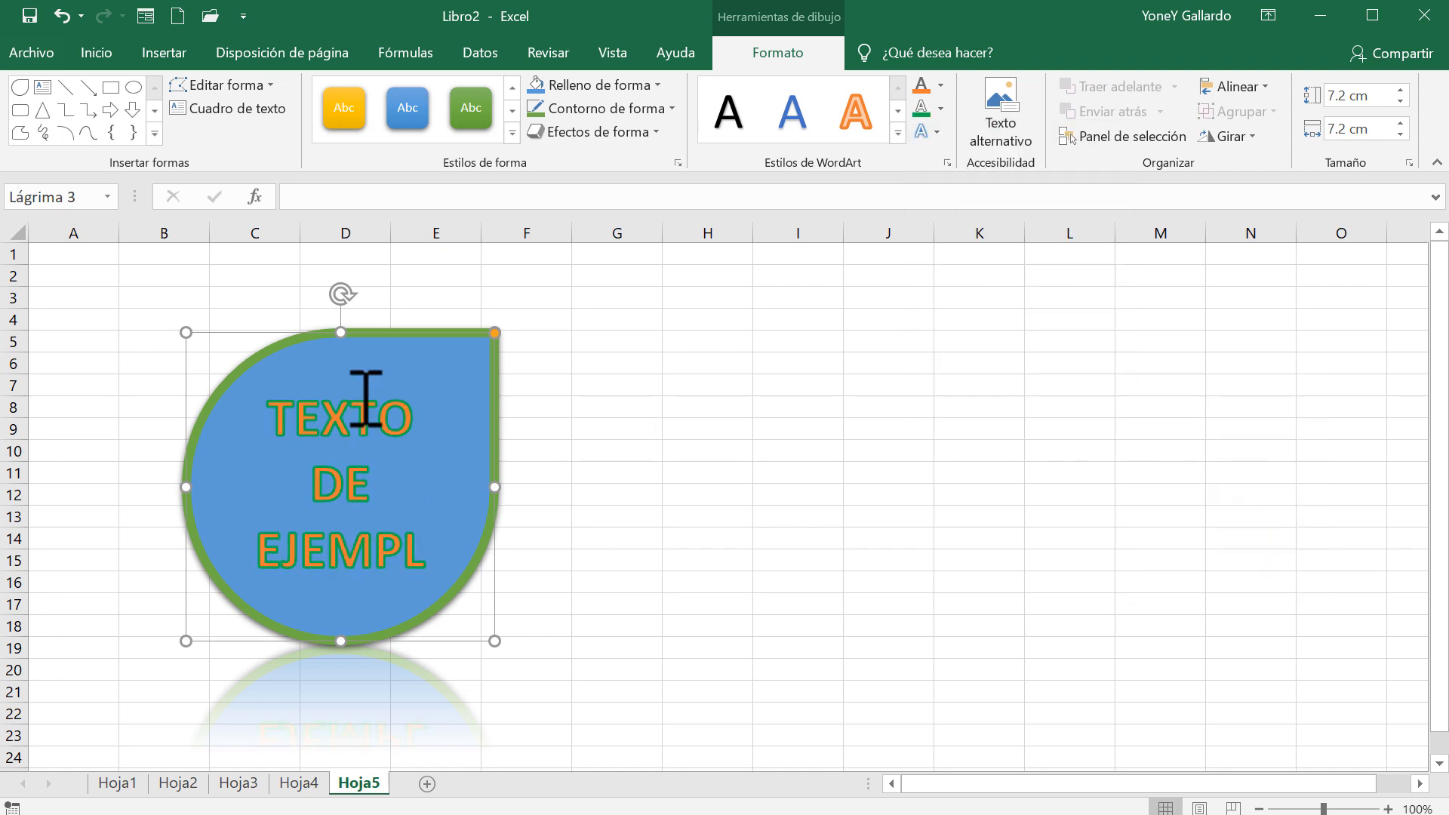
Apply an exterior shadow cast toward the lower left to the teardrop's text
left_click(935, 128)
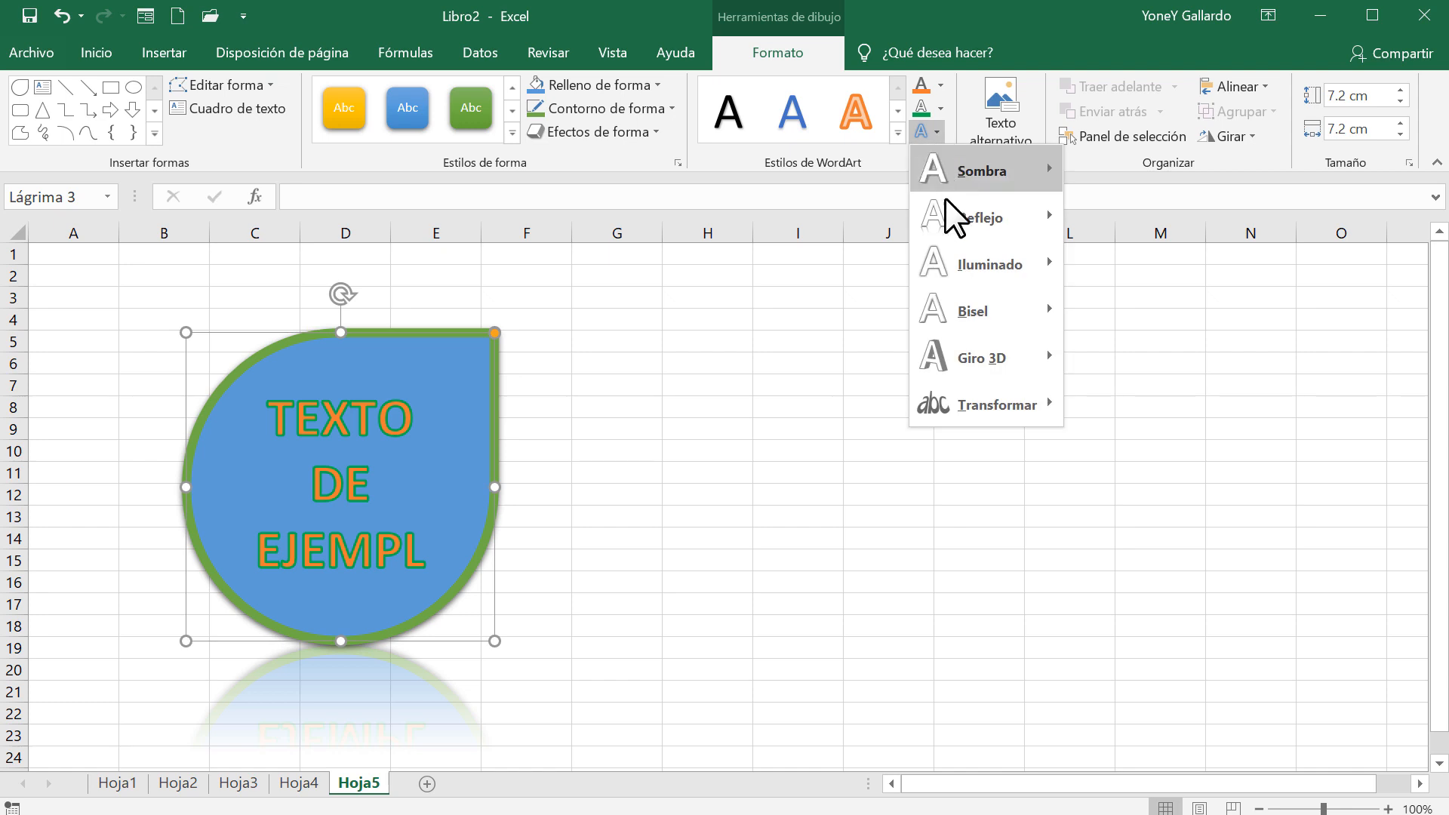
mouse_move(1037, 176)
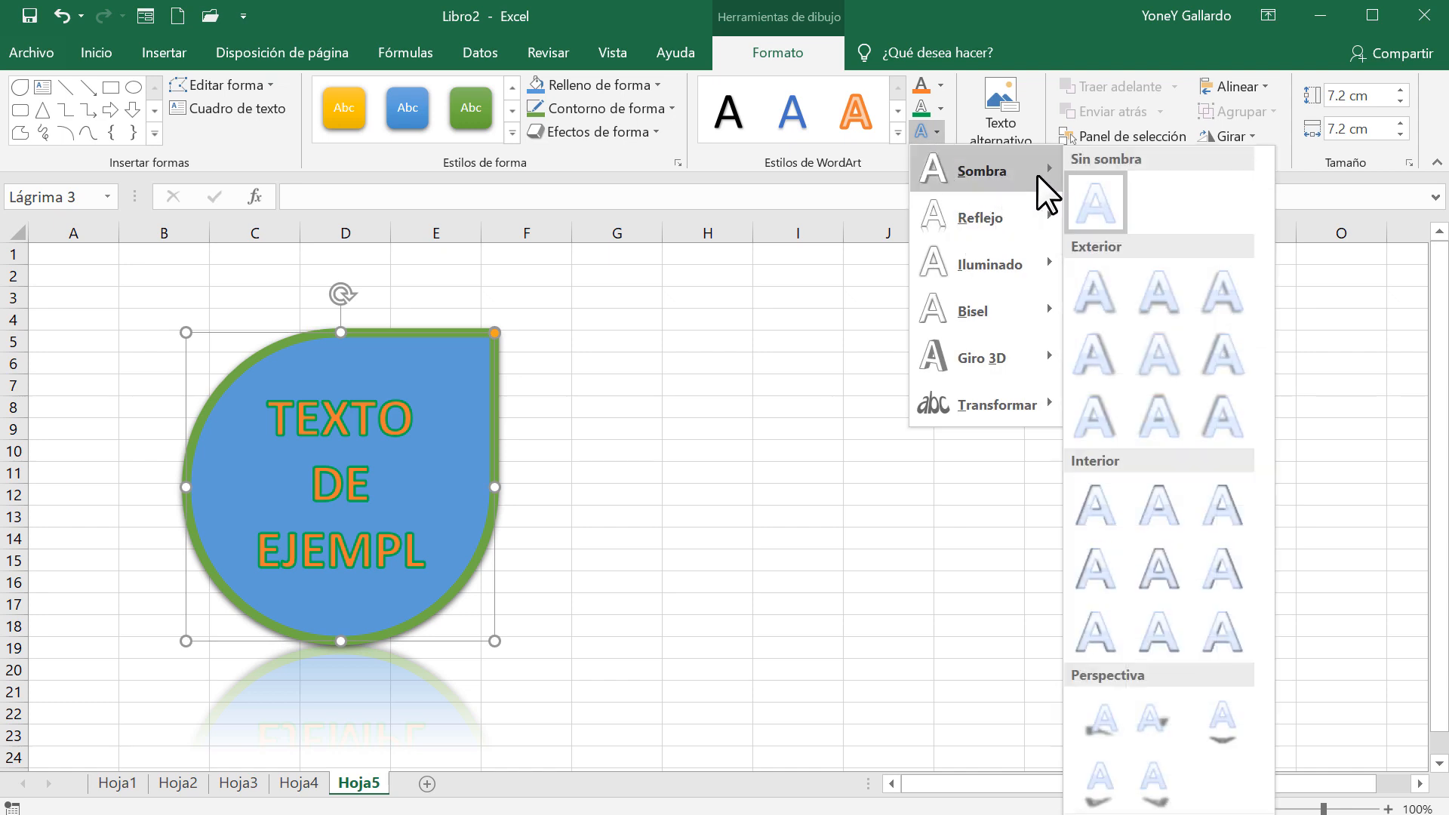
left_click(1216, 294)
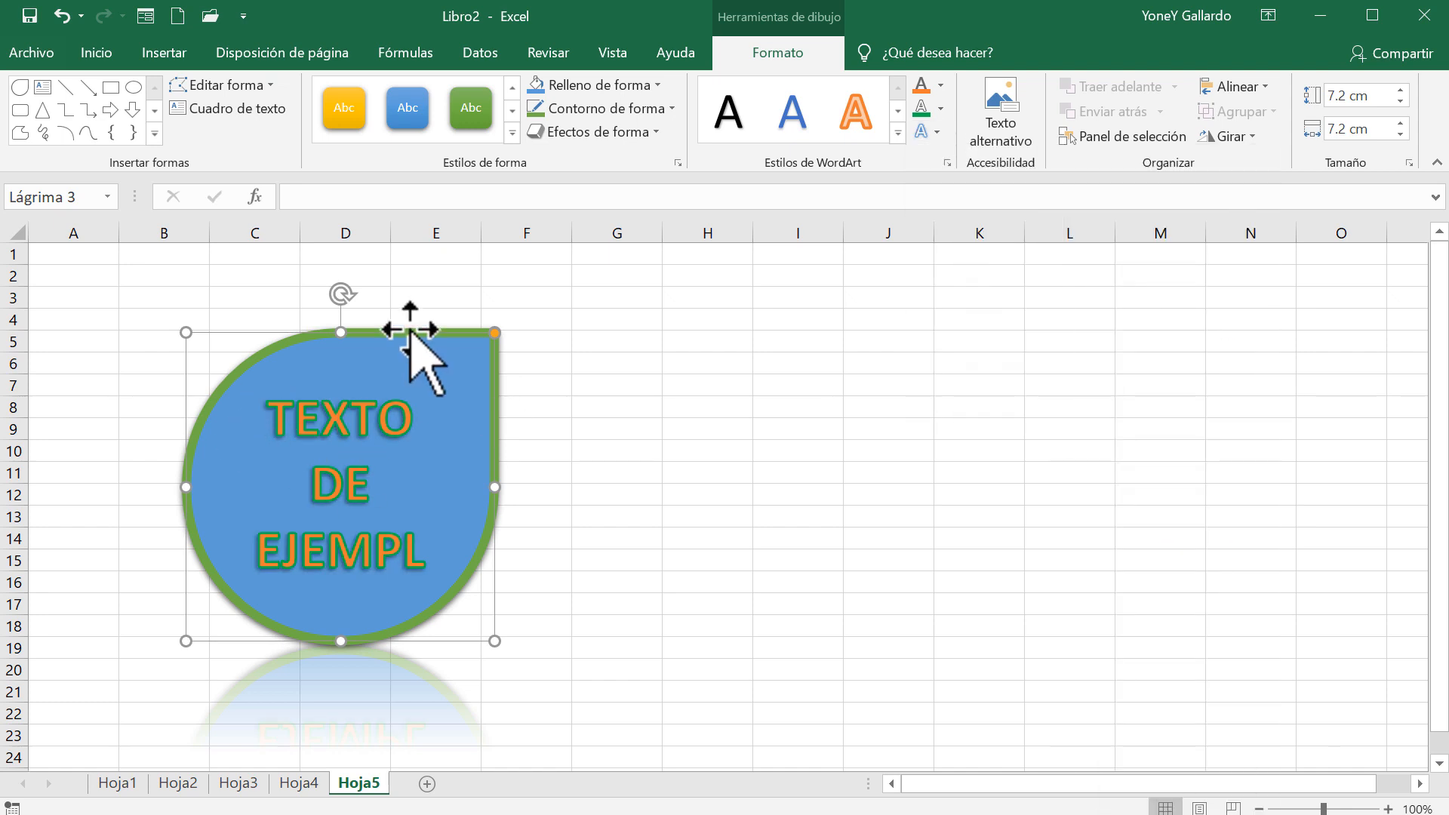
Move the teardrop shape to roughly columns J–M and delete it from the sheet
left_click_drag(411, 332, 1115, 322)
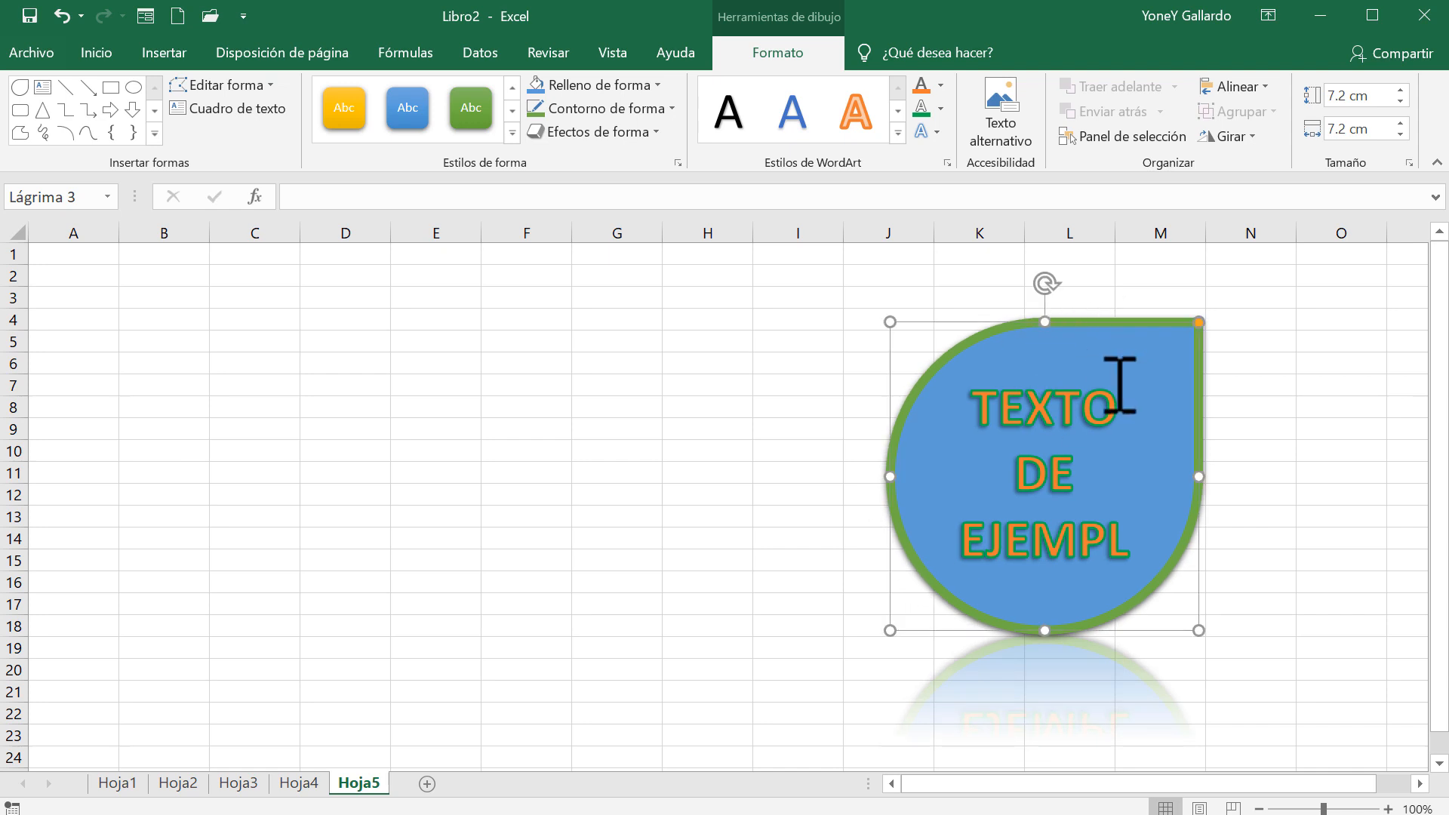
key("Delete")
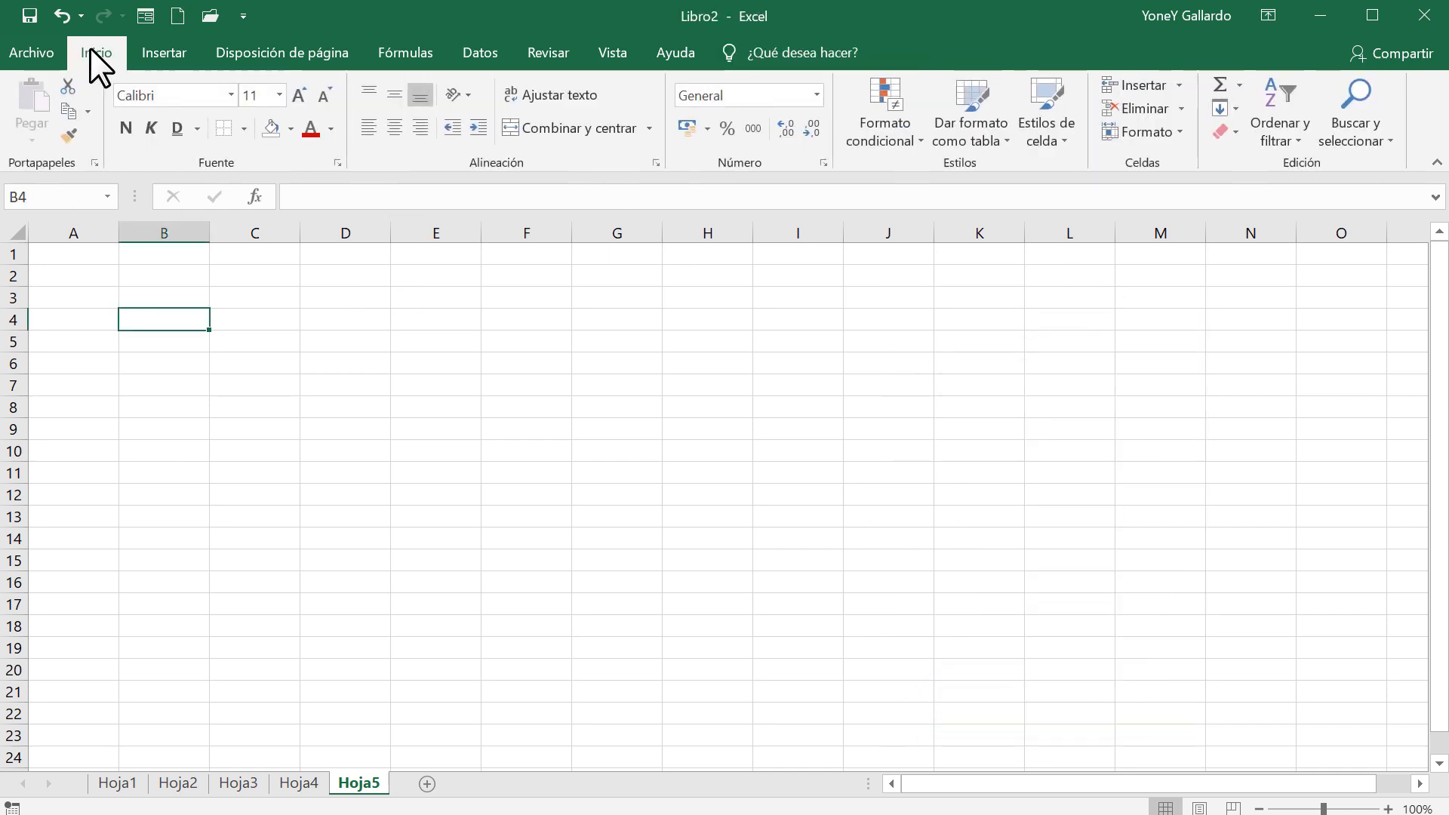
Insert the trophy icon from the Celebración category of the icon library
left_click(155, 52)
left_click(268, 123)
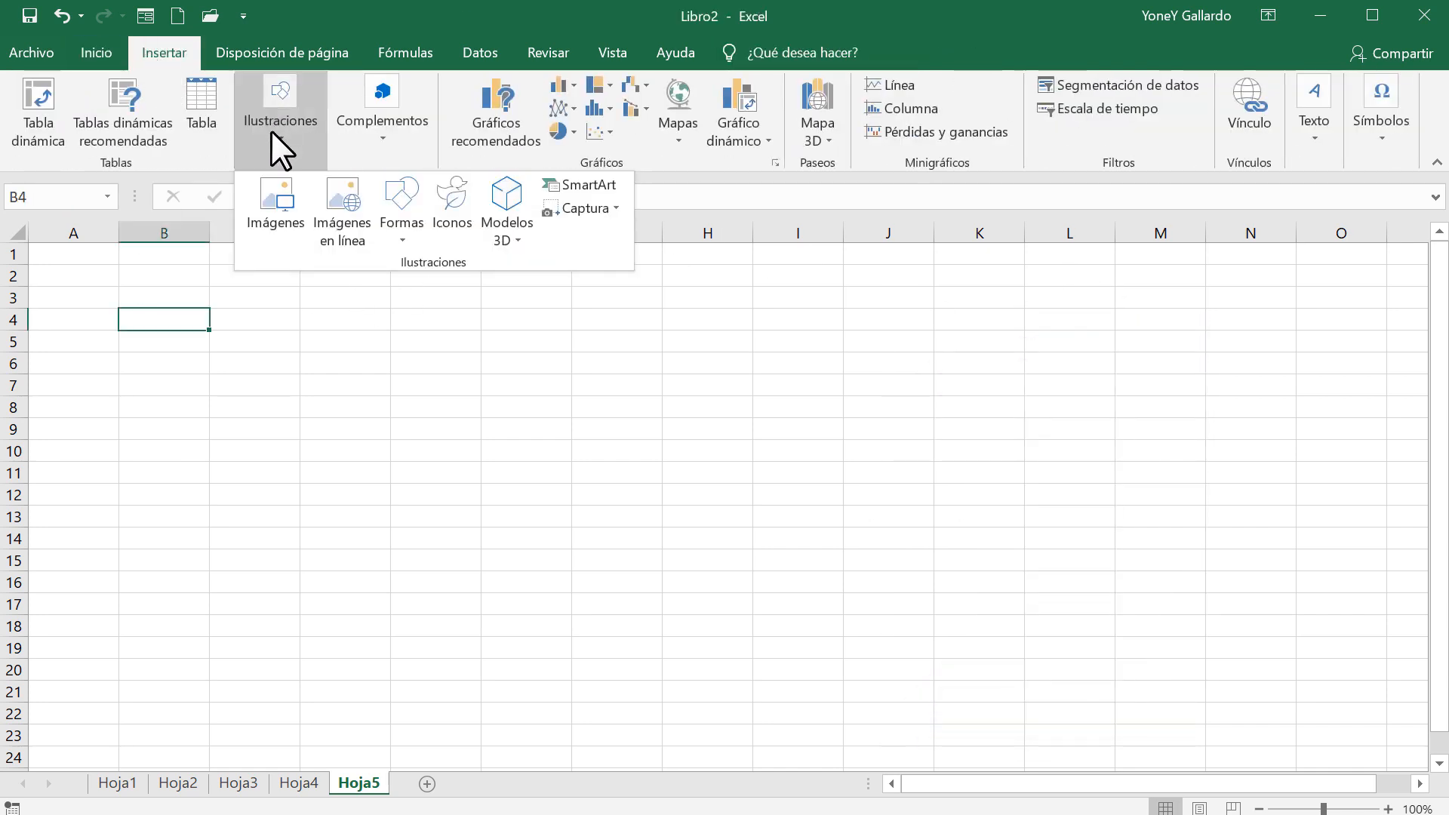
left_click(451, 216)
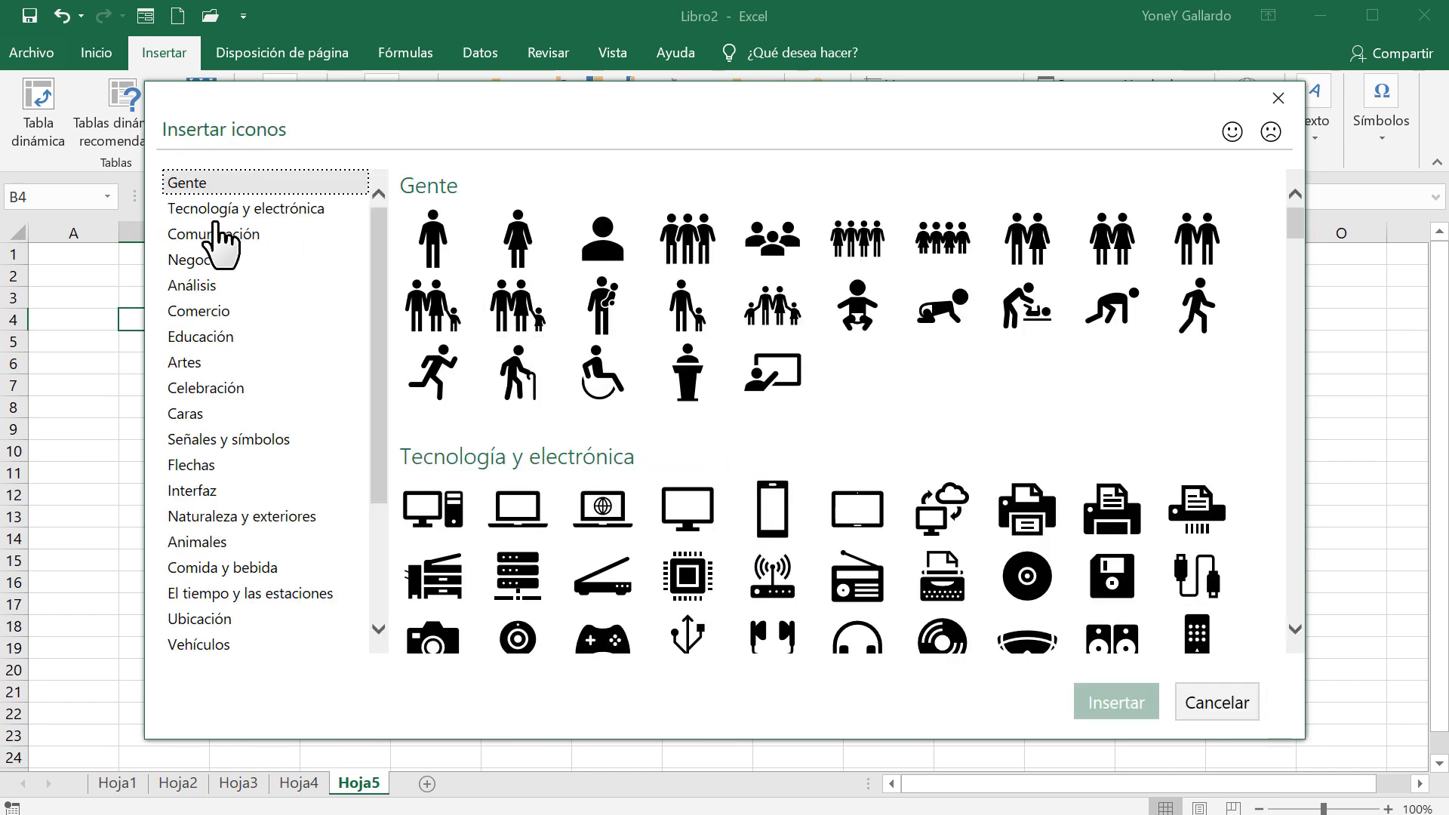
left_click(214, 264)
left_click(203, 315)
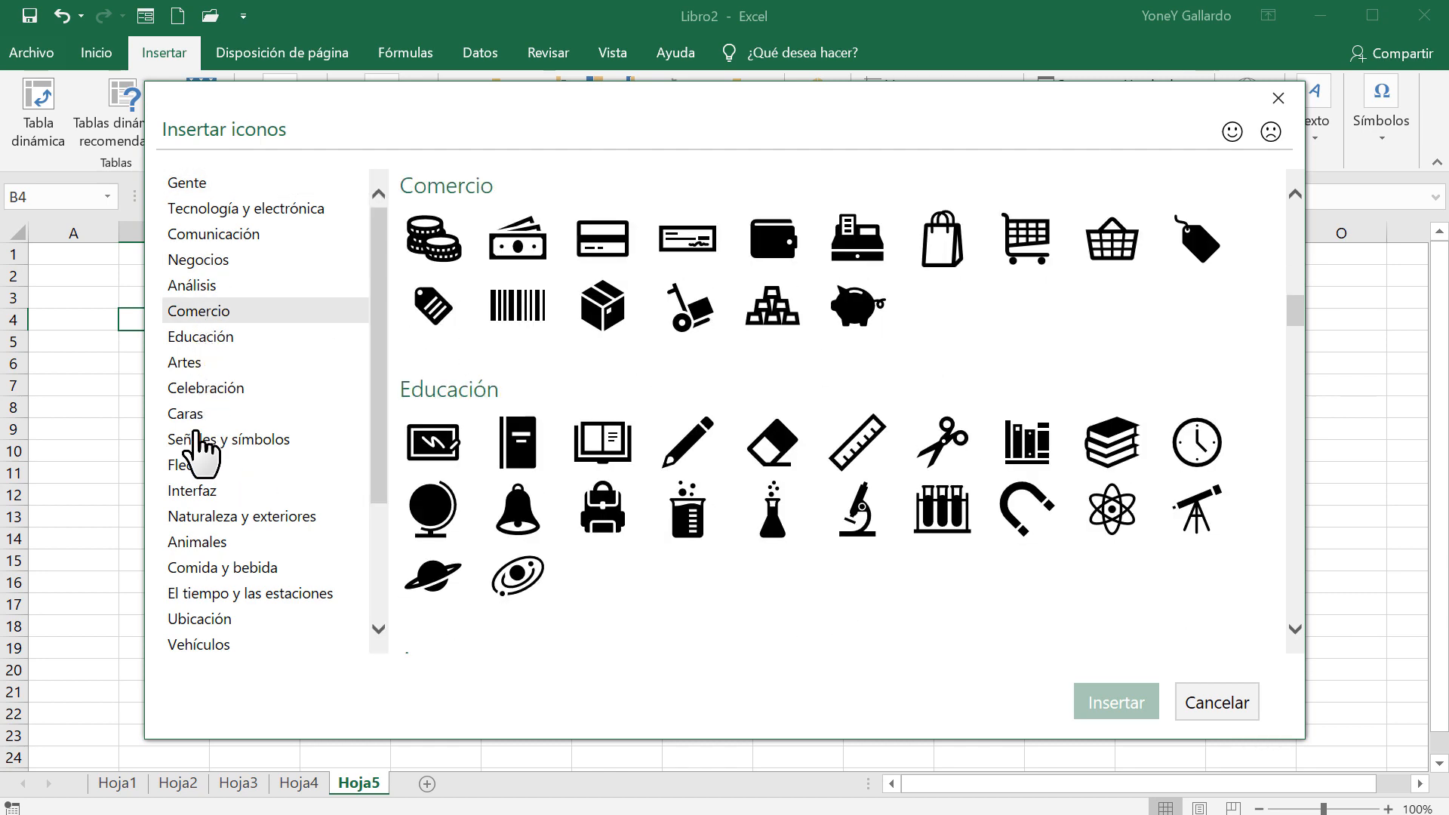
left_click(187, 392)
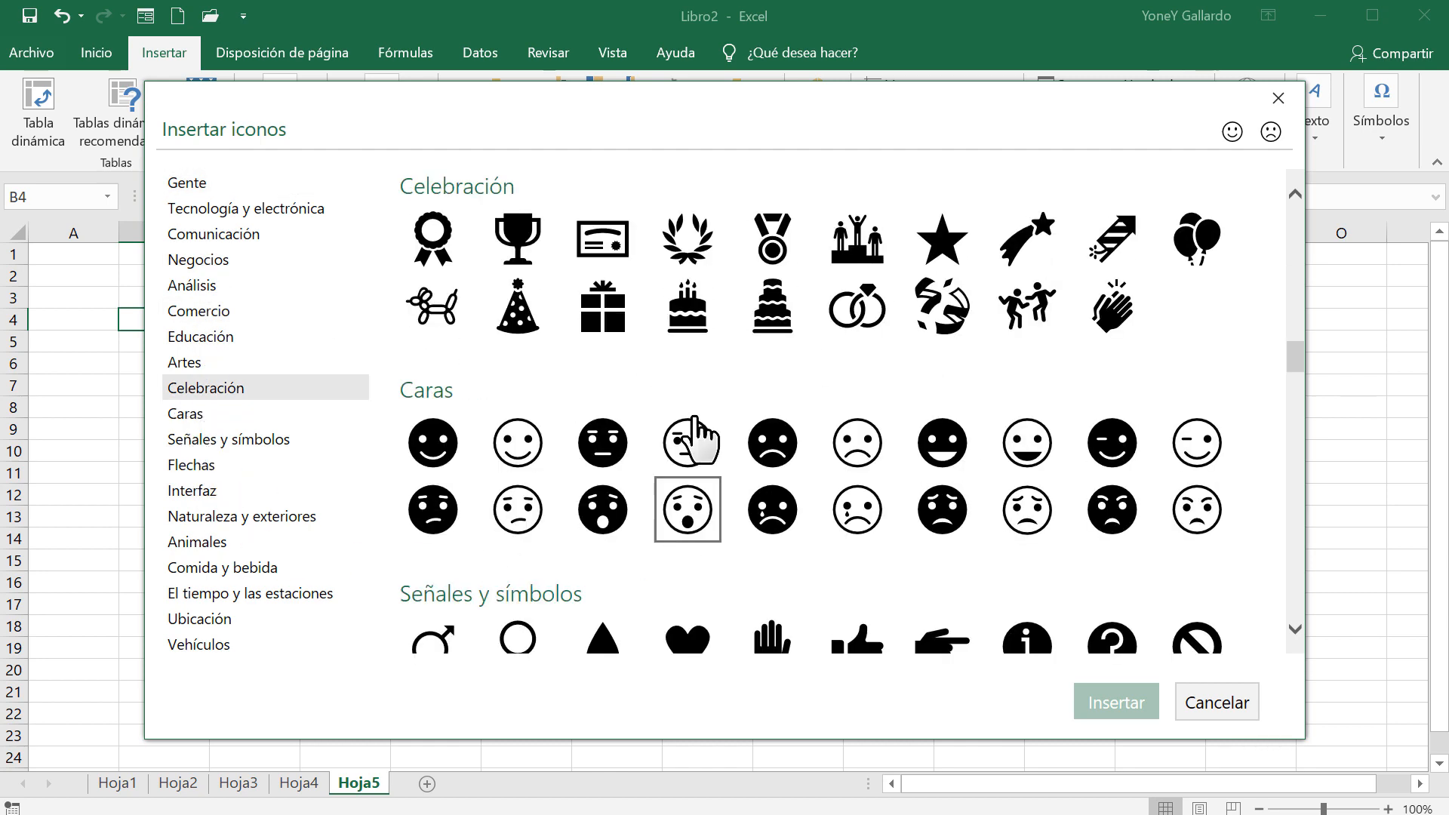
left_click(537, 248)
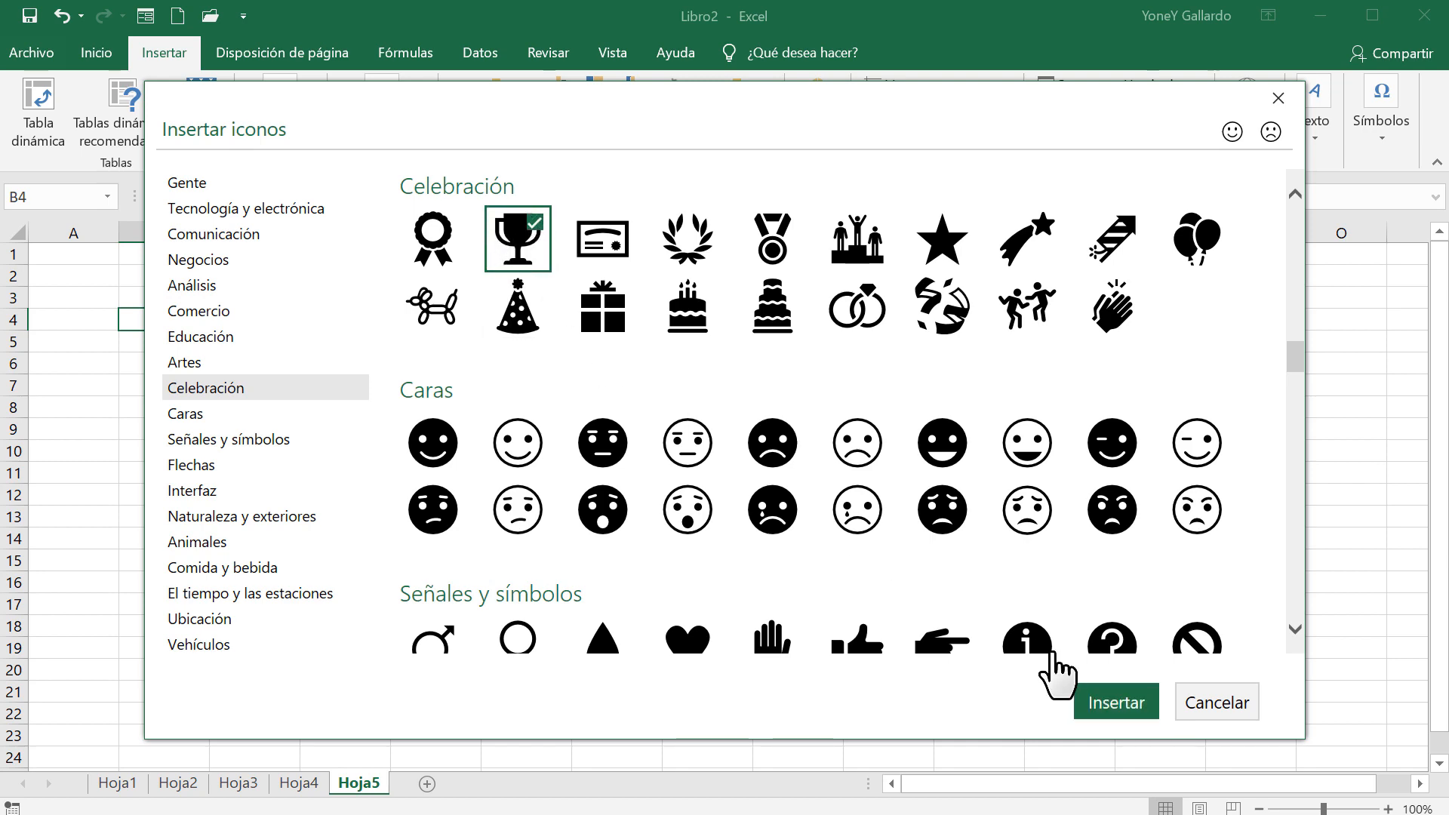
left_click(1110, 704)
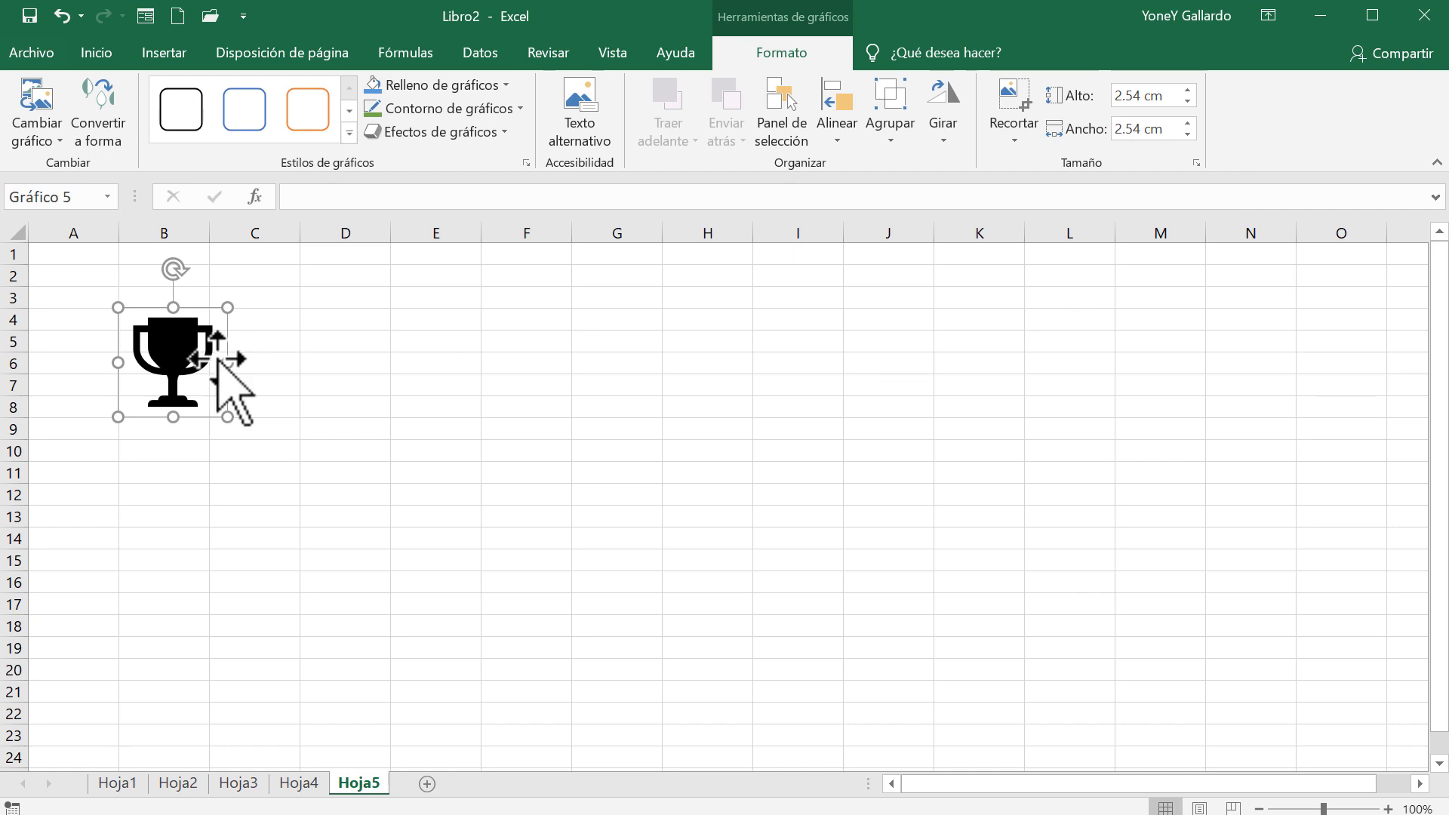
Enlarge the trophy icon to about 9.28 × 9.28 cm and move it to roughly columns J–N
left_click_drag(204, 355, 615, 325)
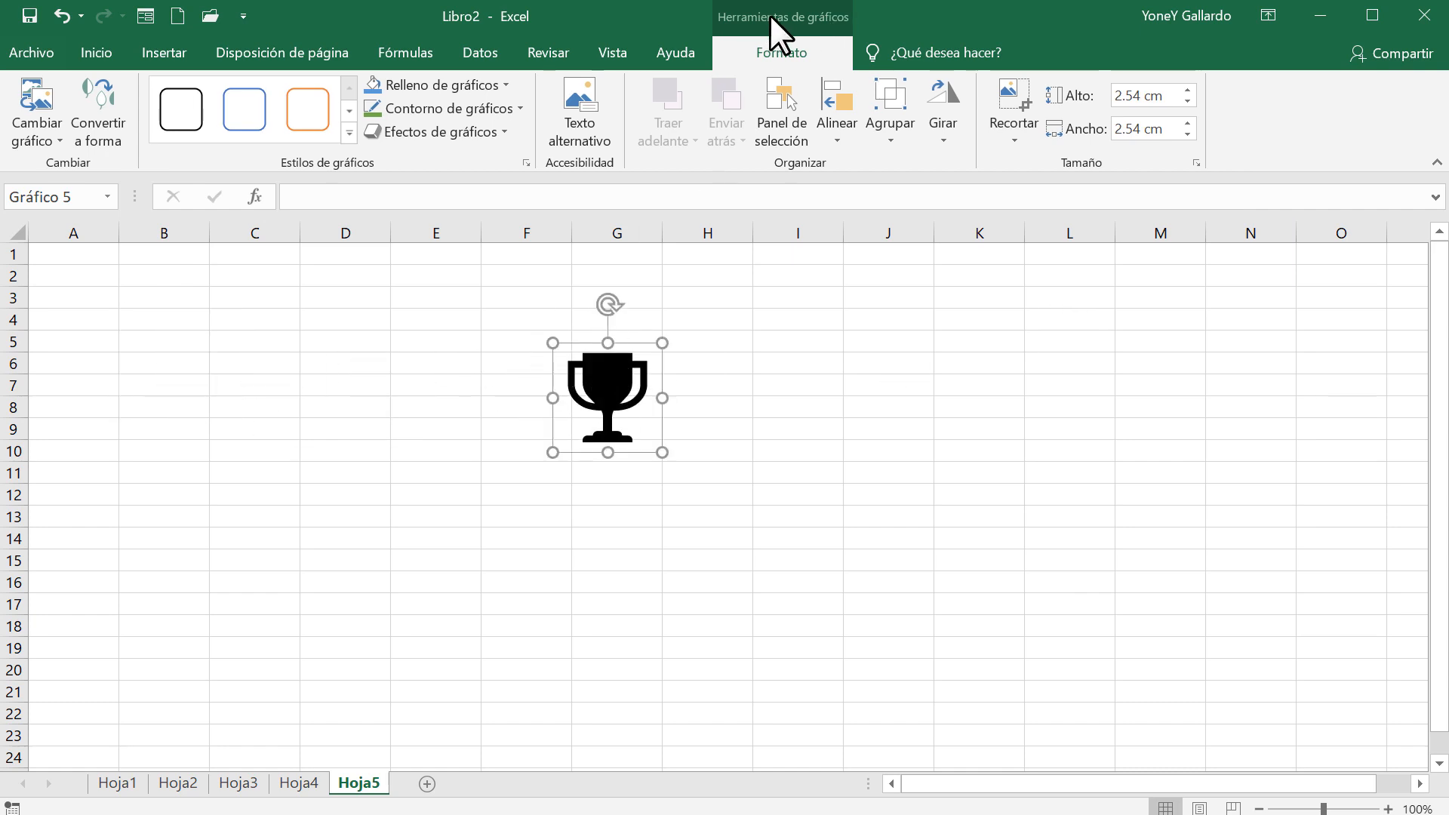
left_click(349, 134)
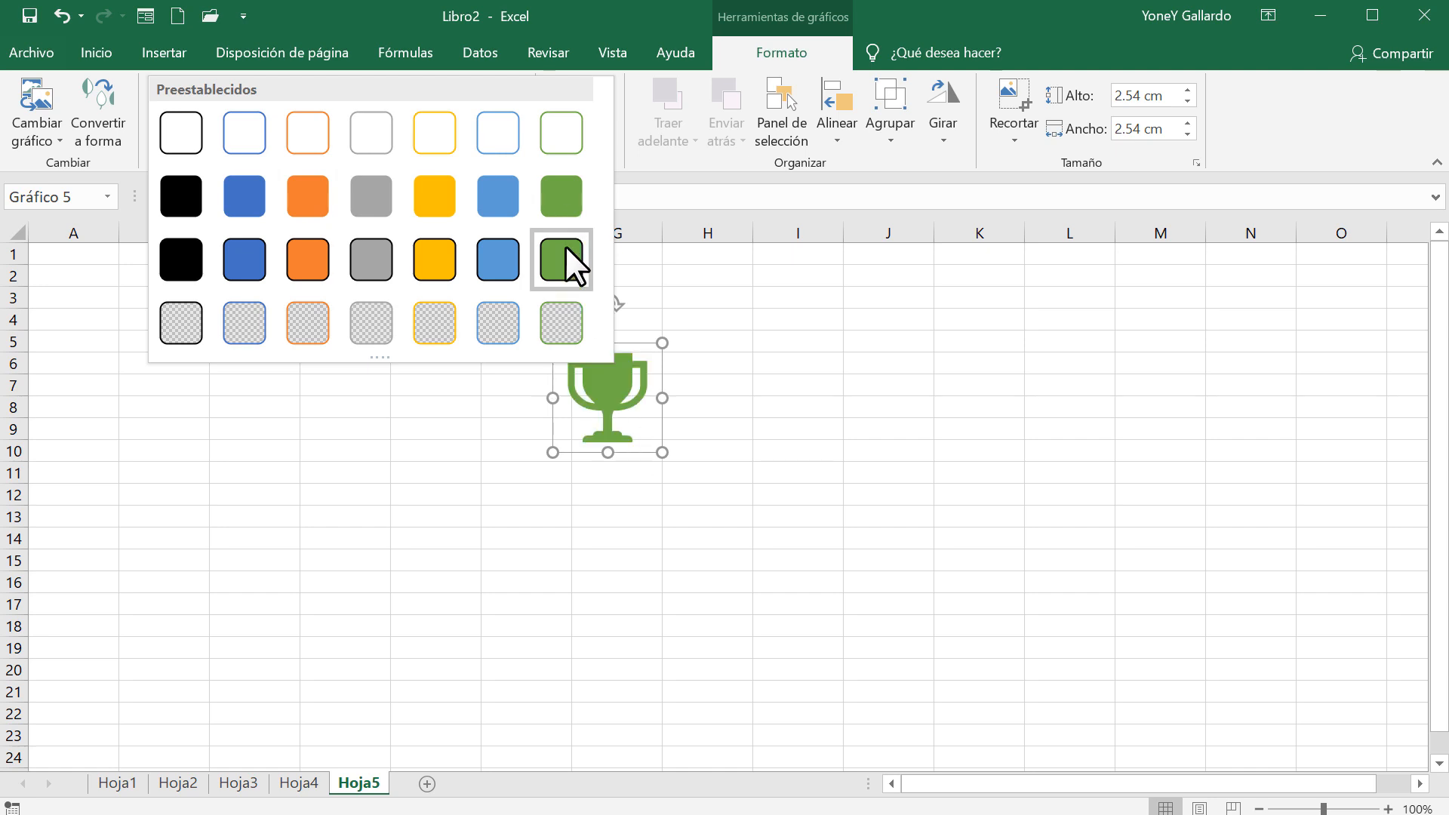
left_click(631, 412)
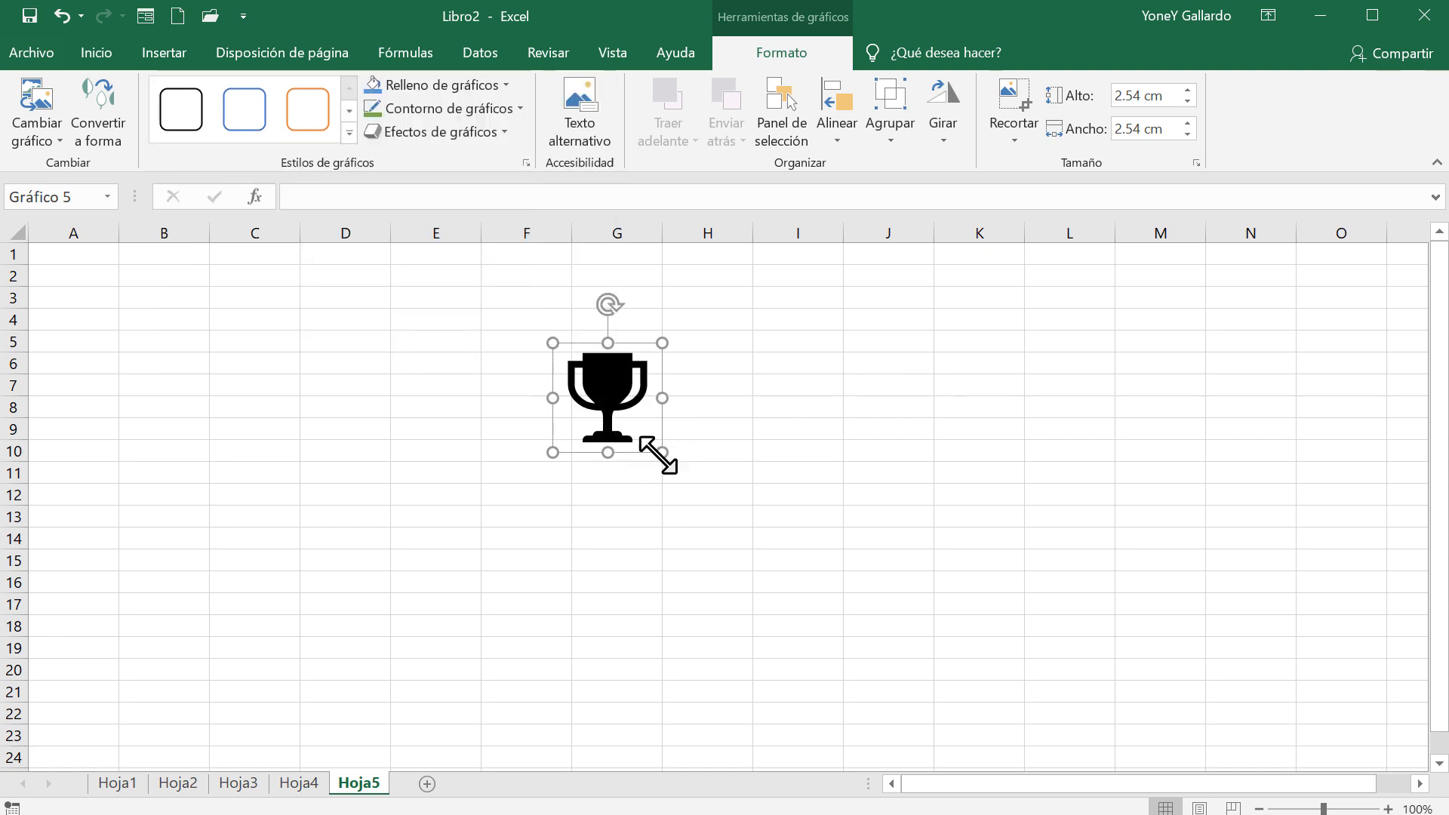
left_click_drag(662, 452, 950, 741)
left_click_drag(747, 491, 1055, 424)
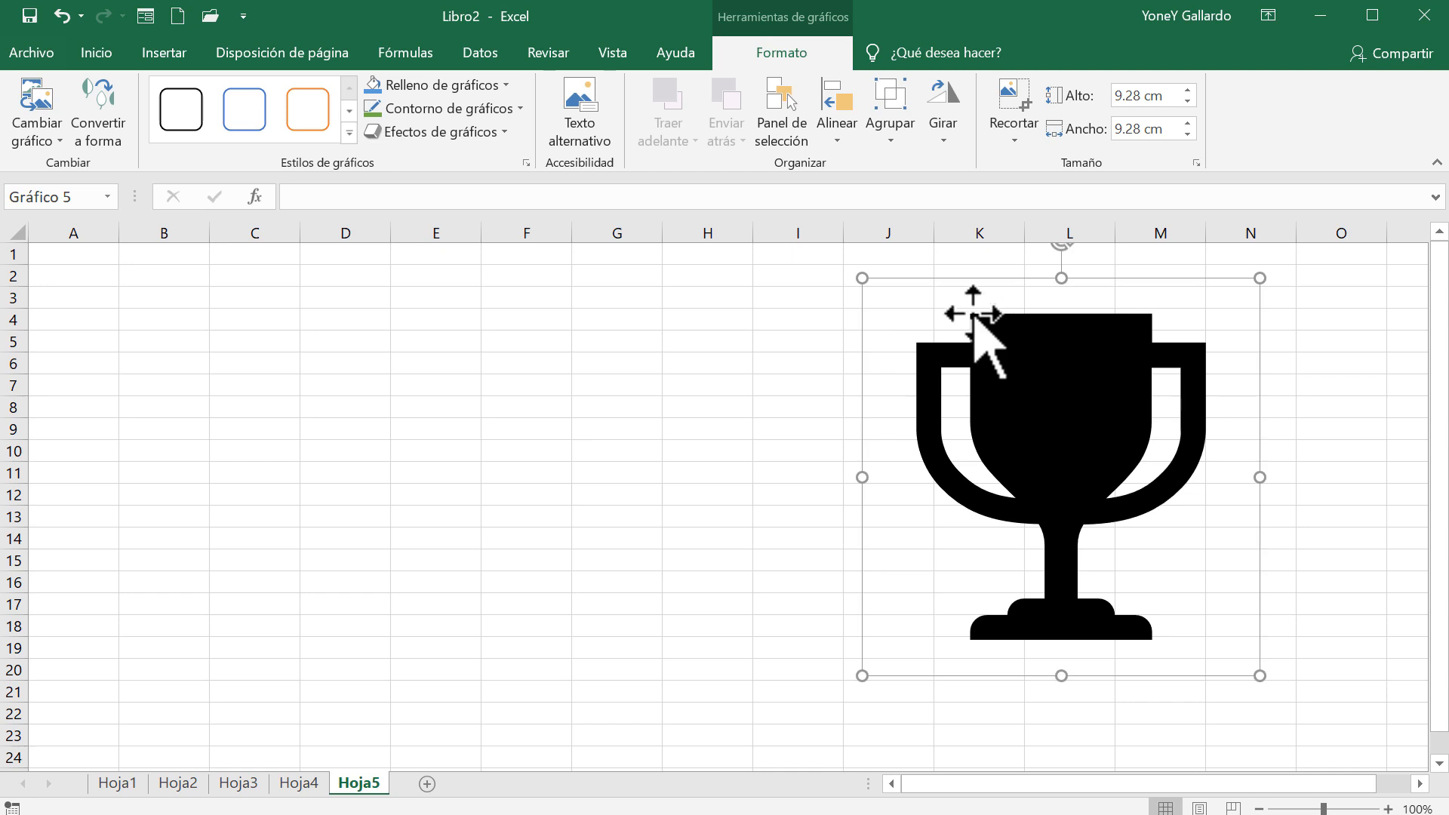
Apply the solid green preset without outline to the trophy and change its fill to the orange theme colour
left_click(347, 134)
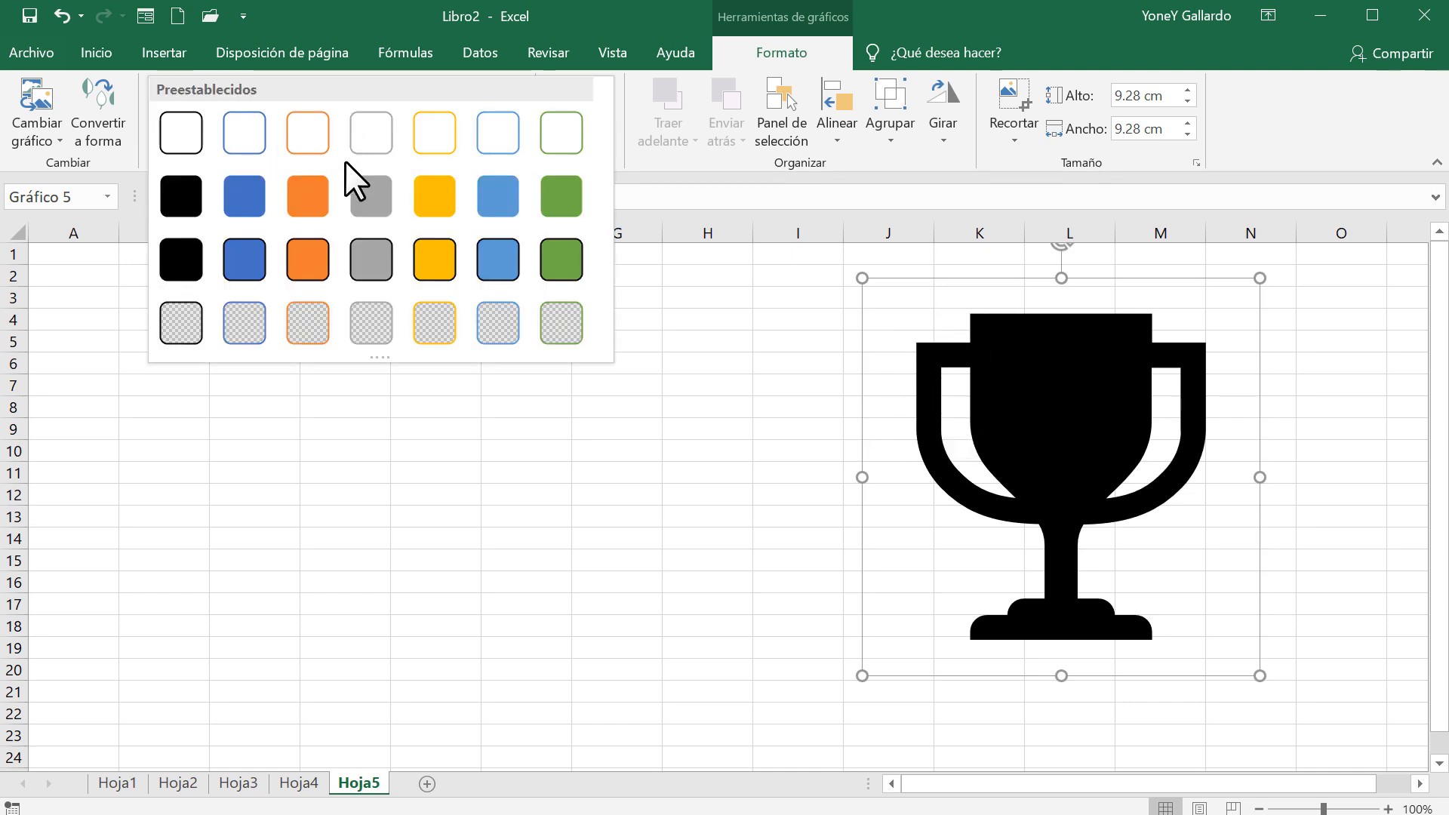
left_click(560, 198)
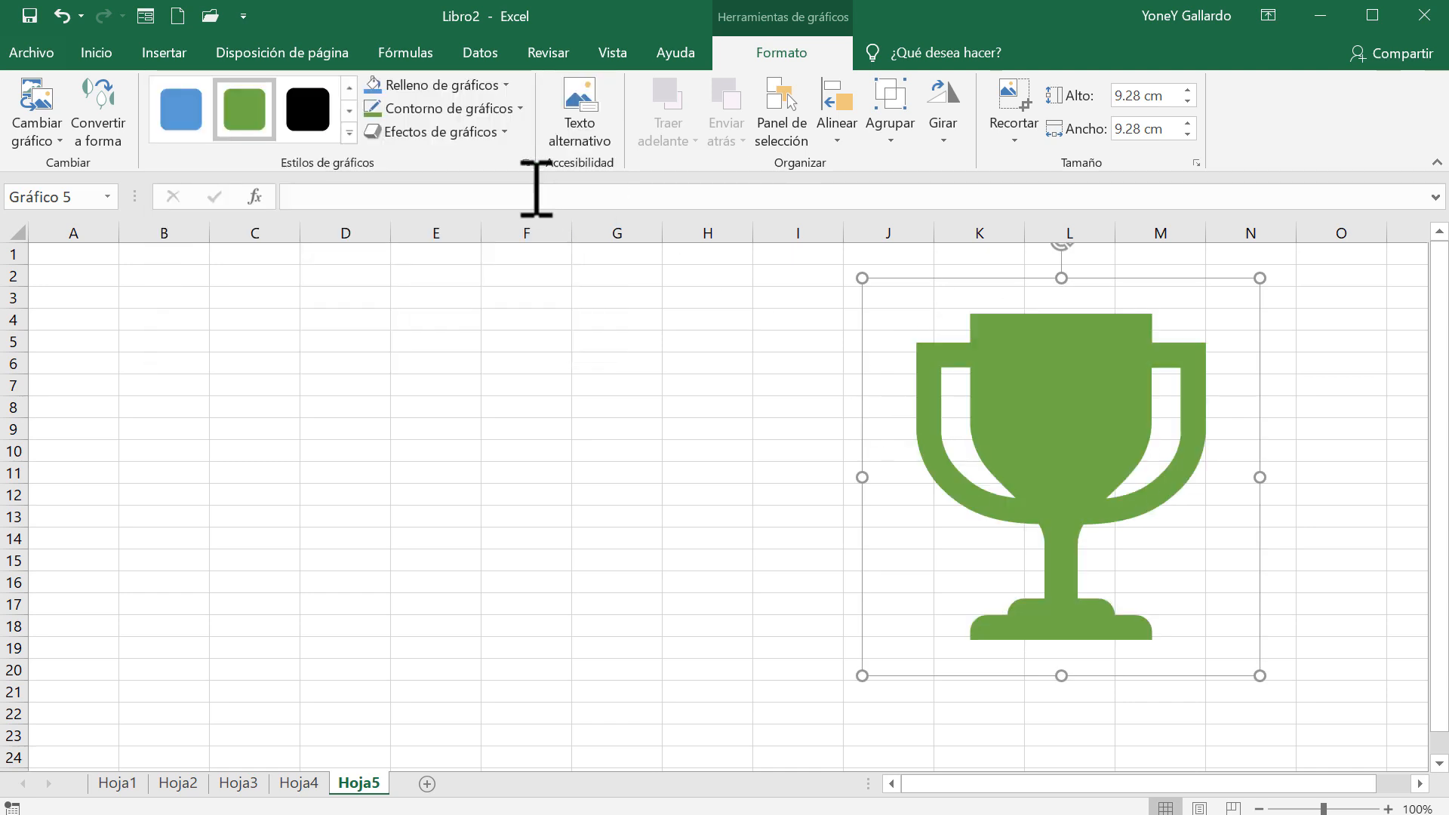
left_click(501, 83)
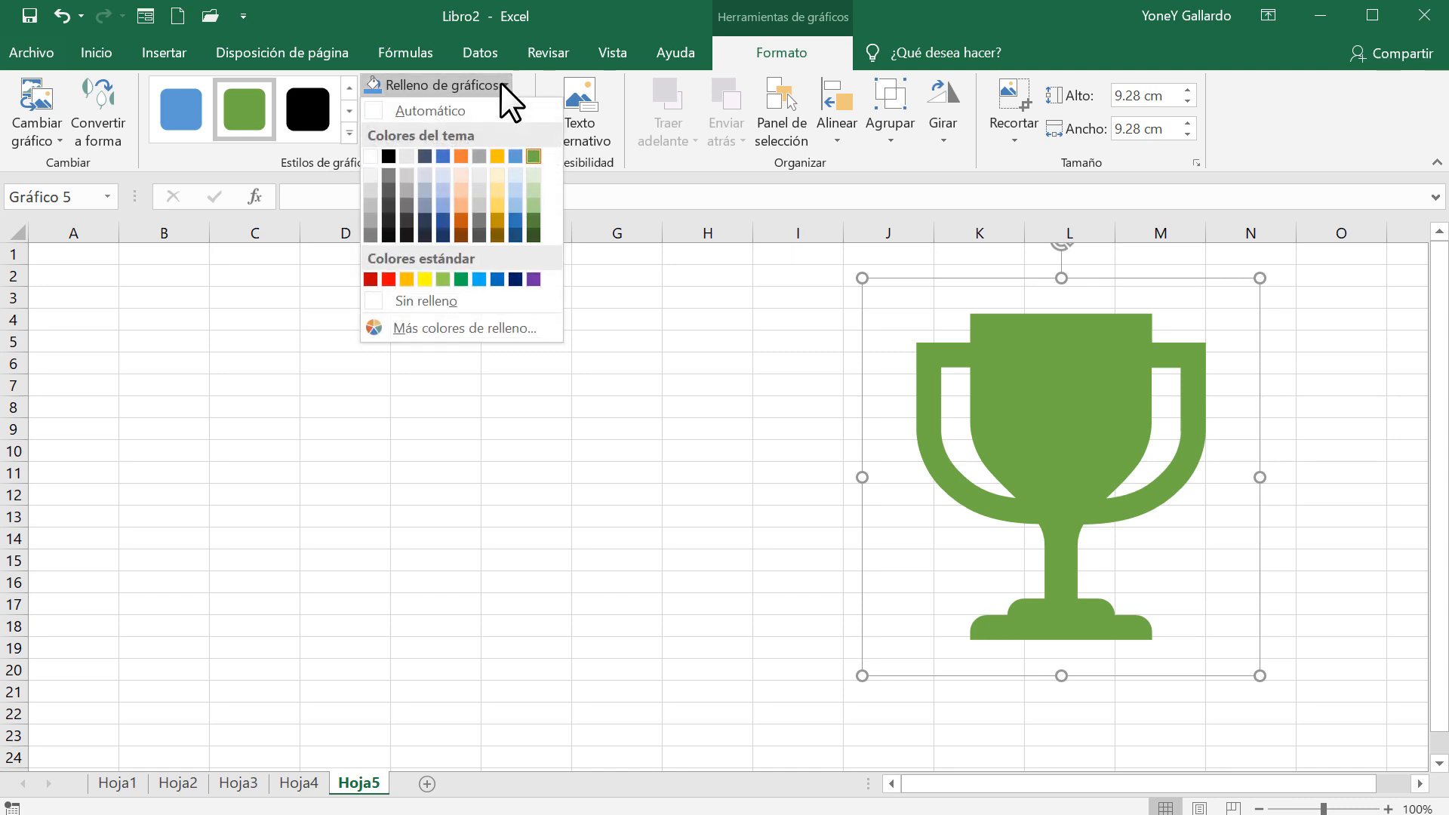
left_click(461, 154)
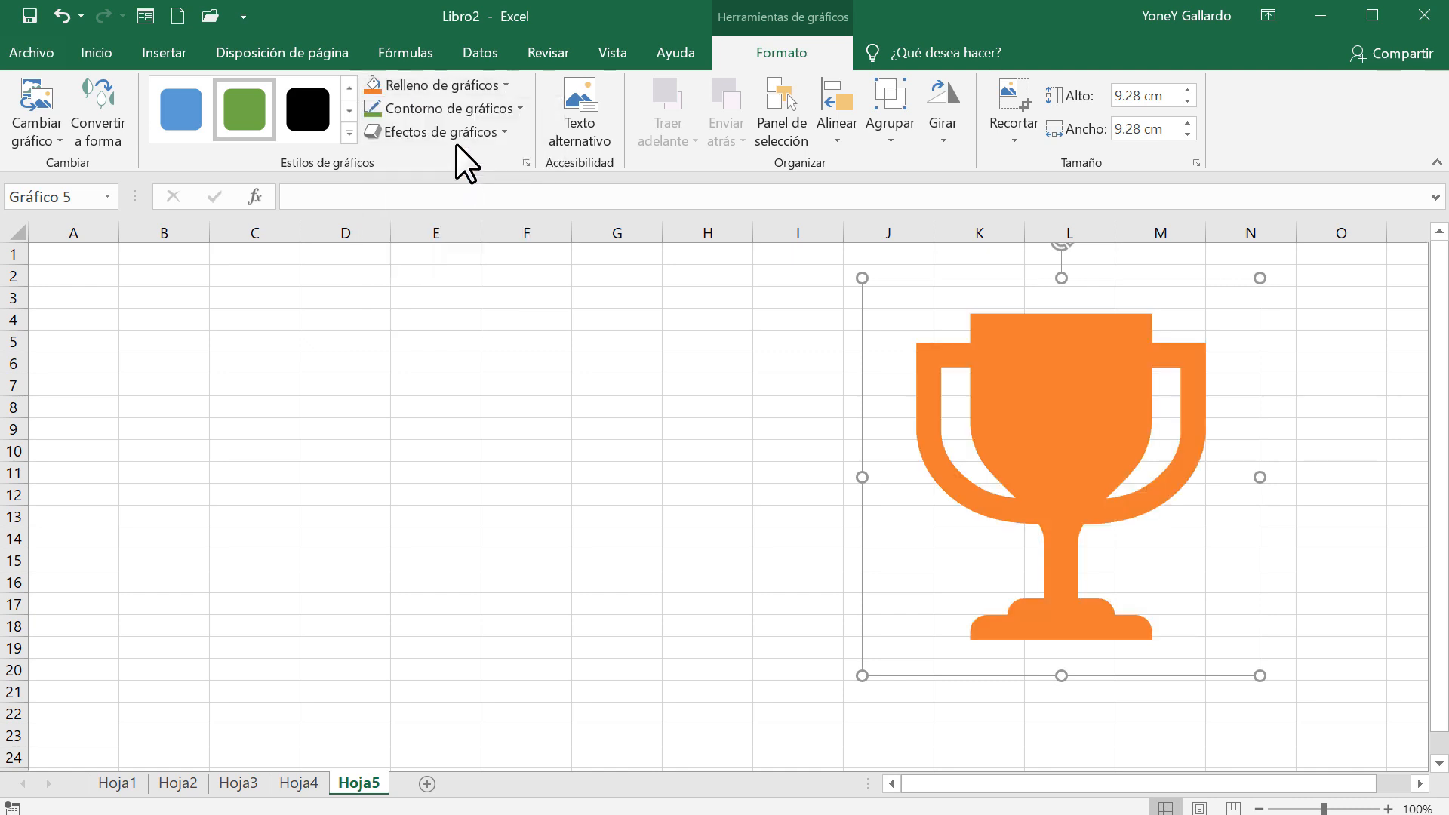
Outline the trophy in the blue theme colour with a 6 pt line
left_click(509, 107)
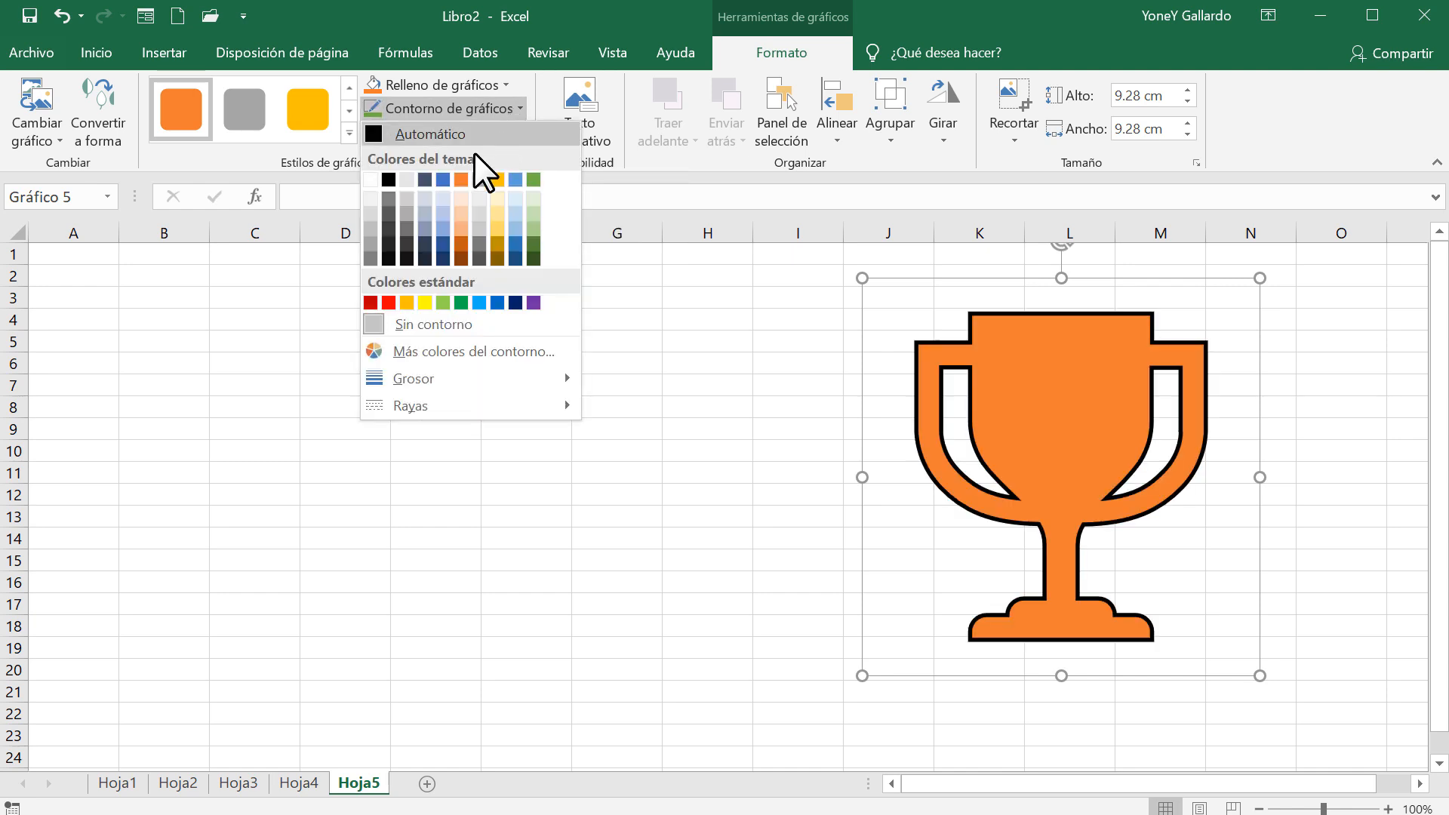
left_click(442, 179)
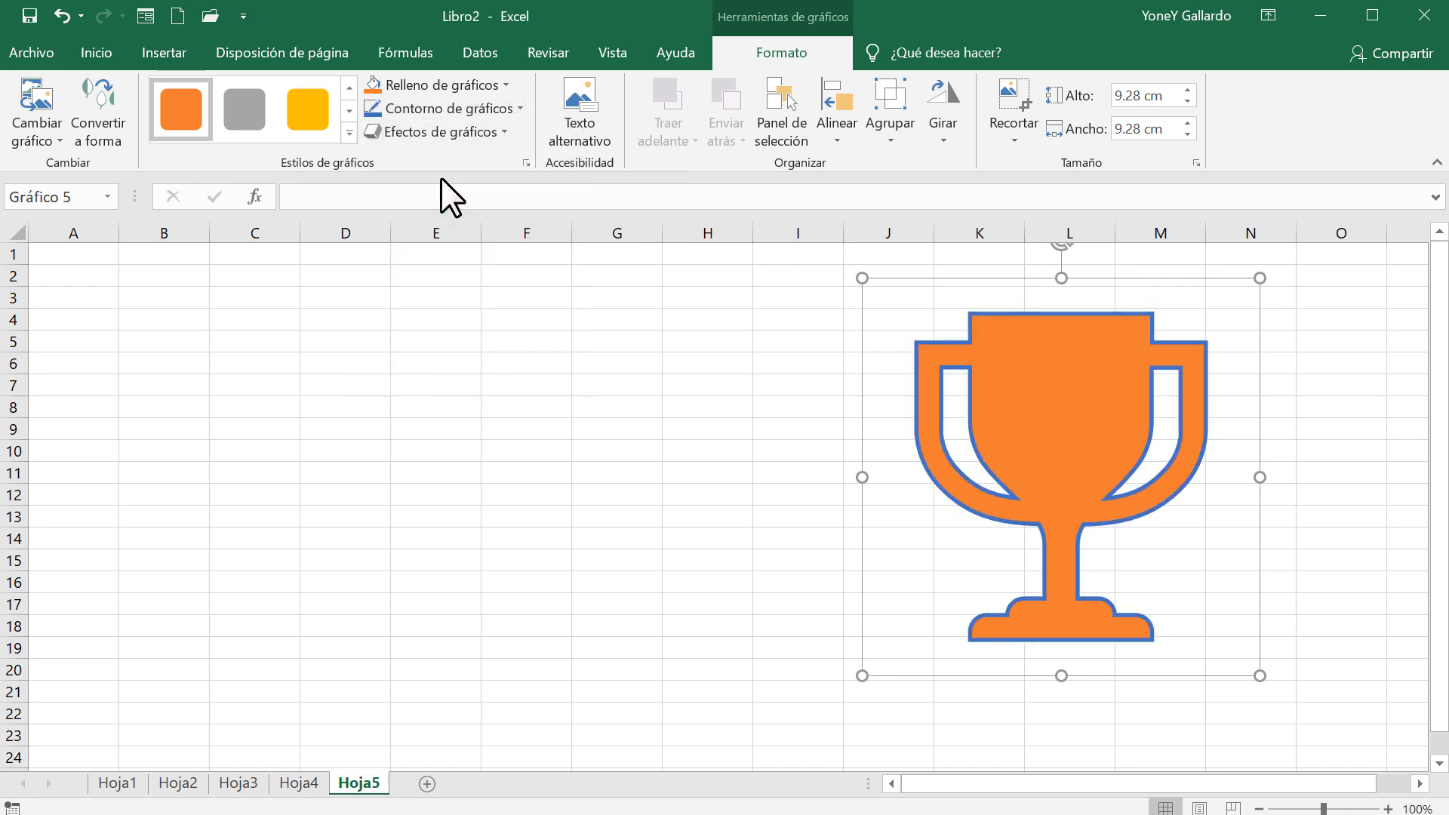
left_click(511, 108)
mouse_move(421, 379)
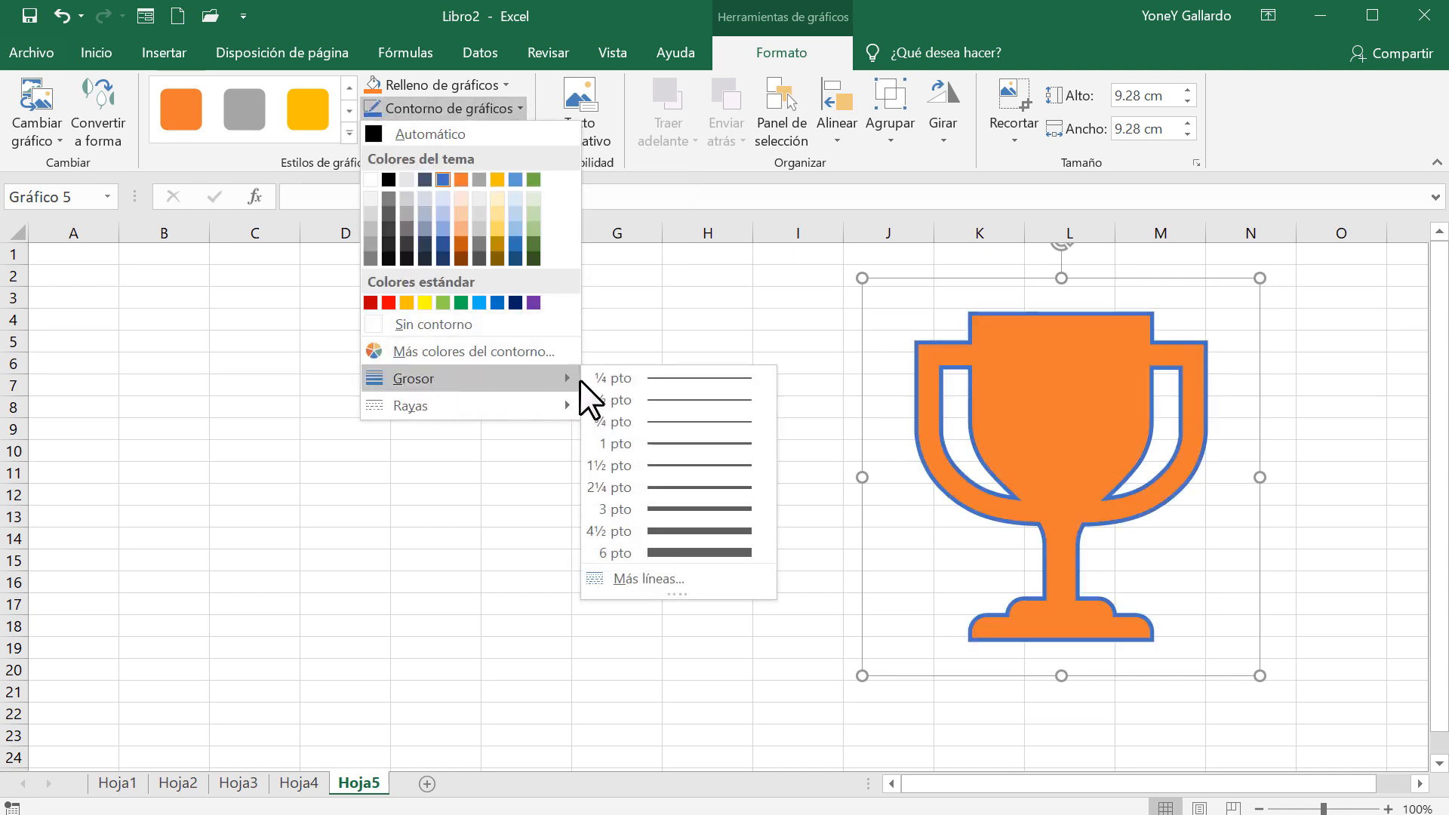
left_click(676, 558)
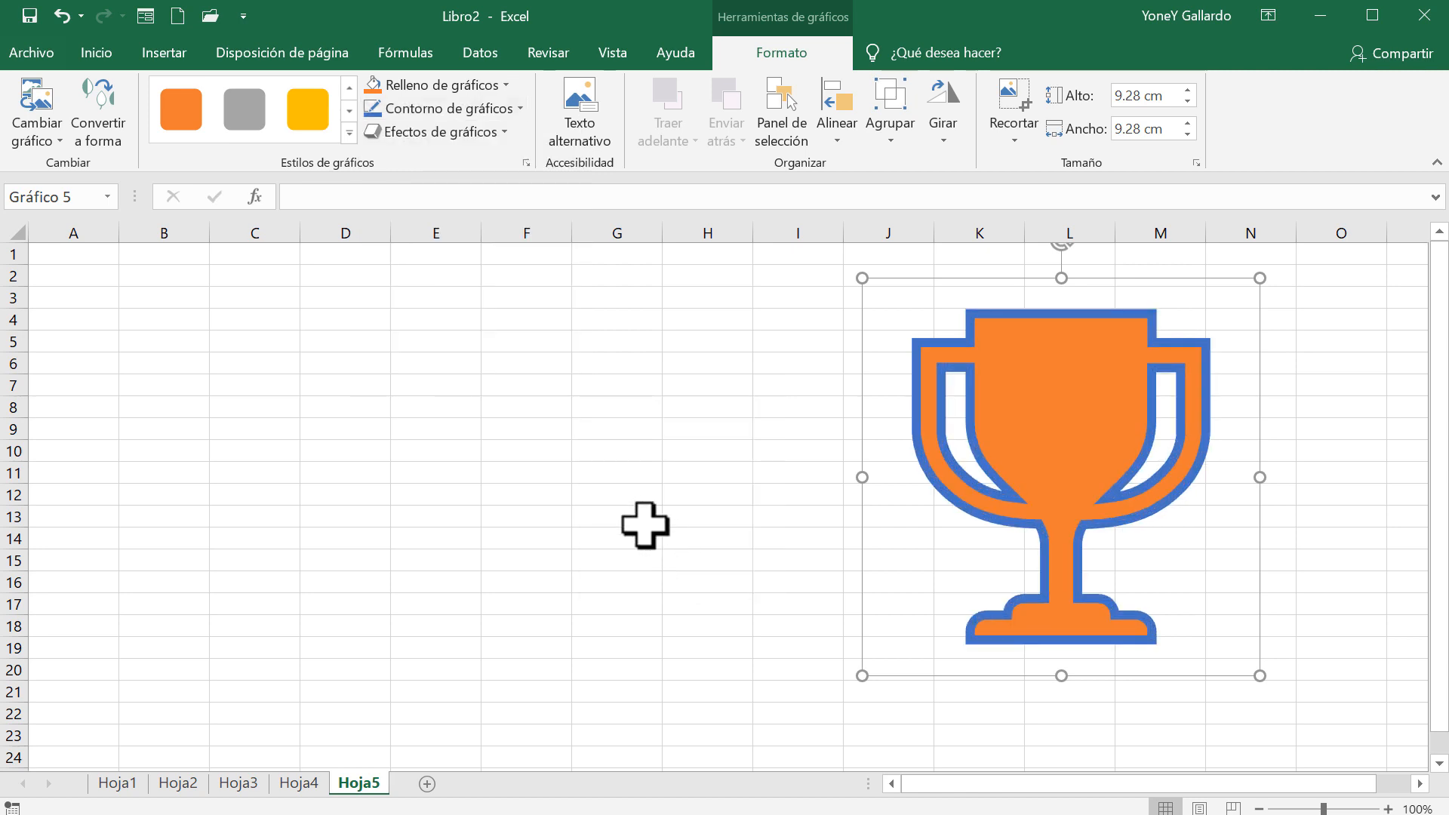
Add the largest blue glow variation around the trophy
left_click(501, 131)
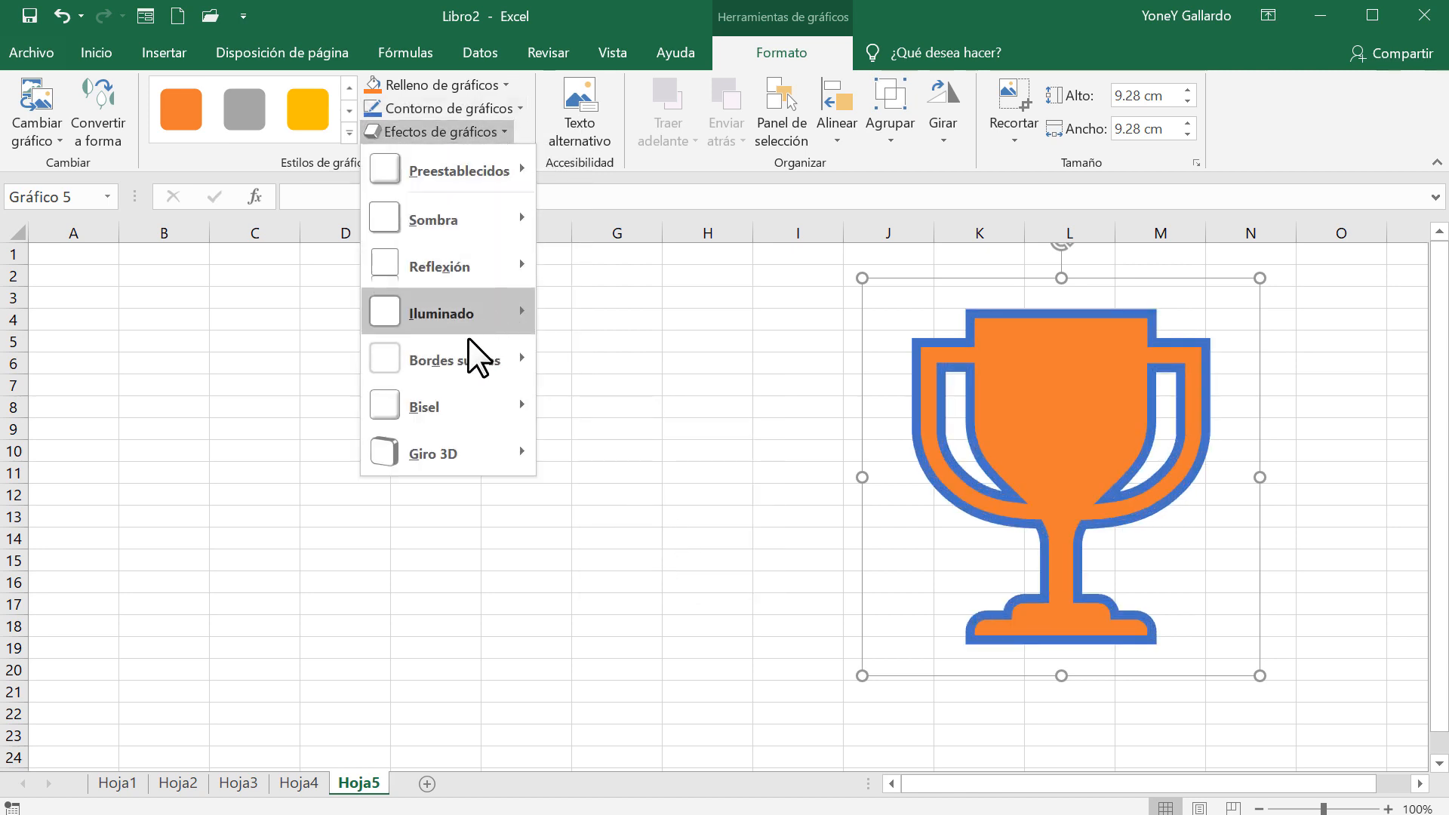
mouse_move(450, 357)
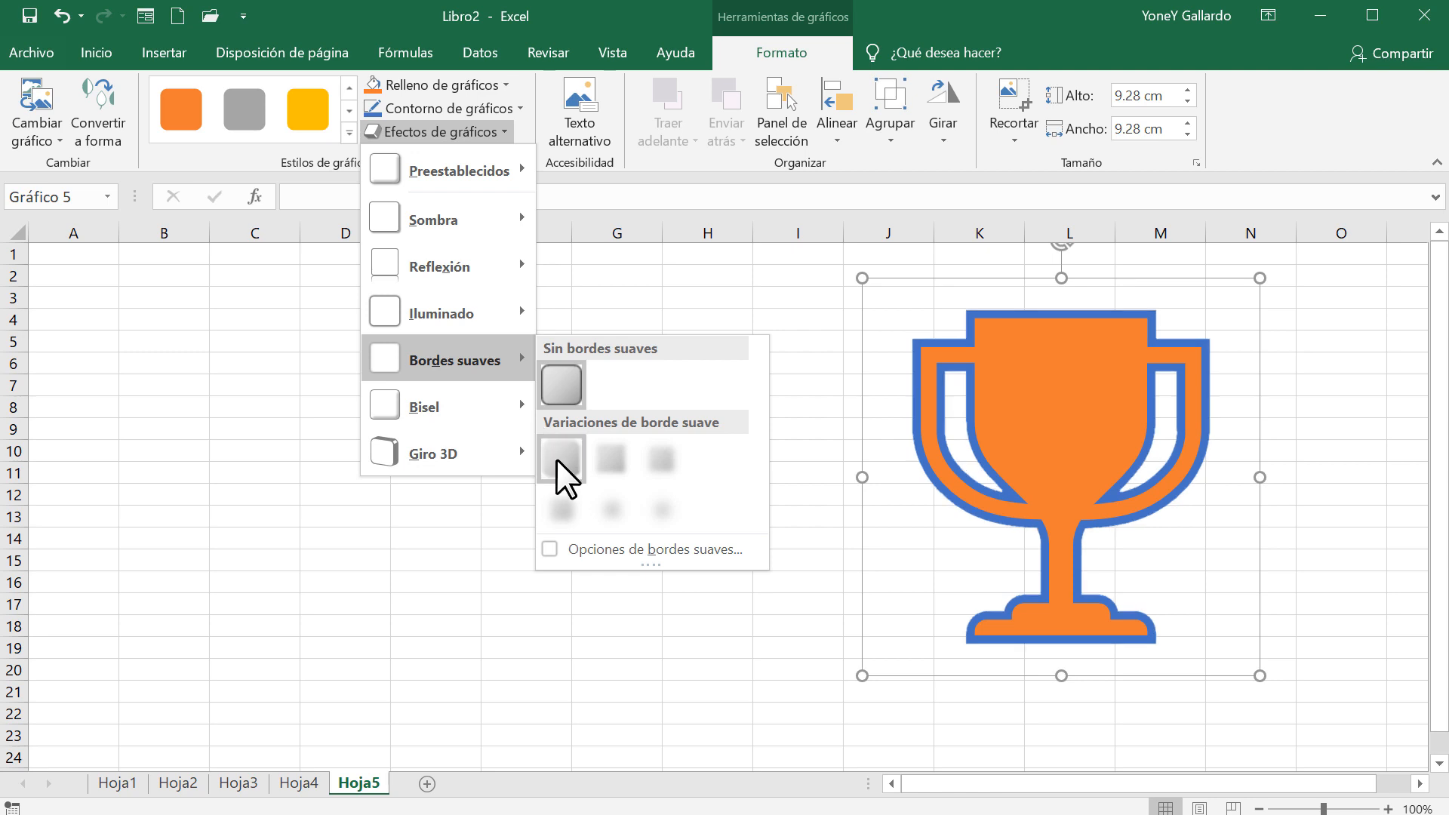
mouse_move(486, 214)
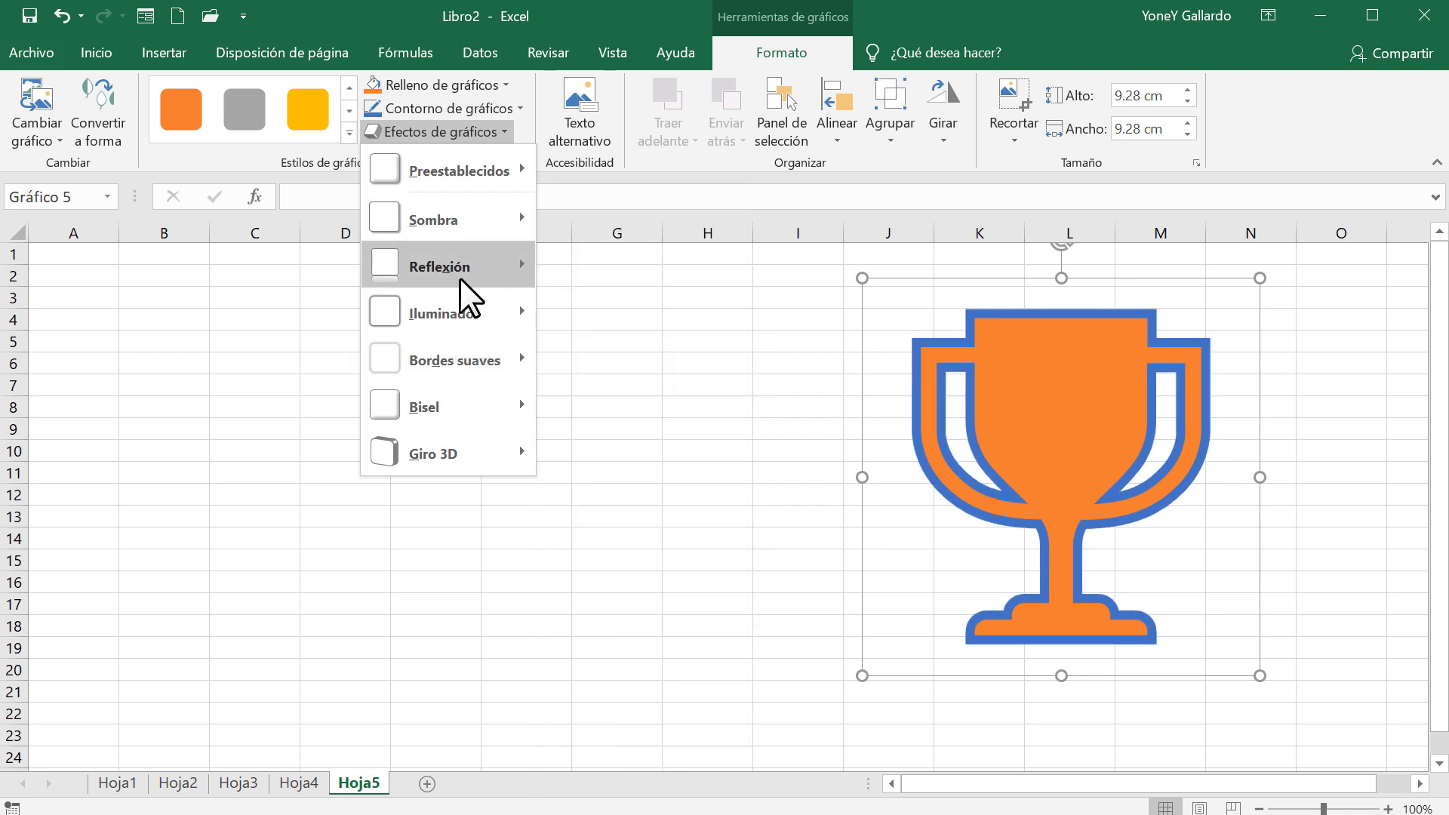
mouse_move(455, 315)
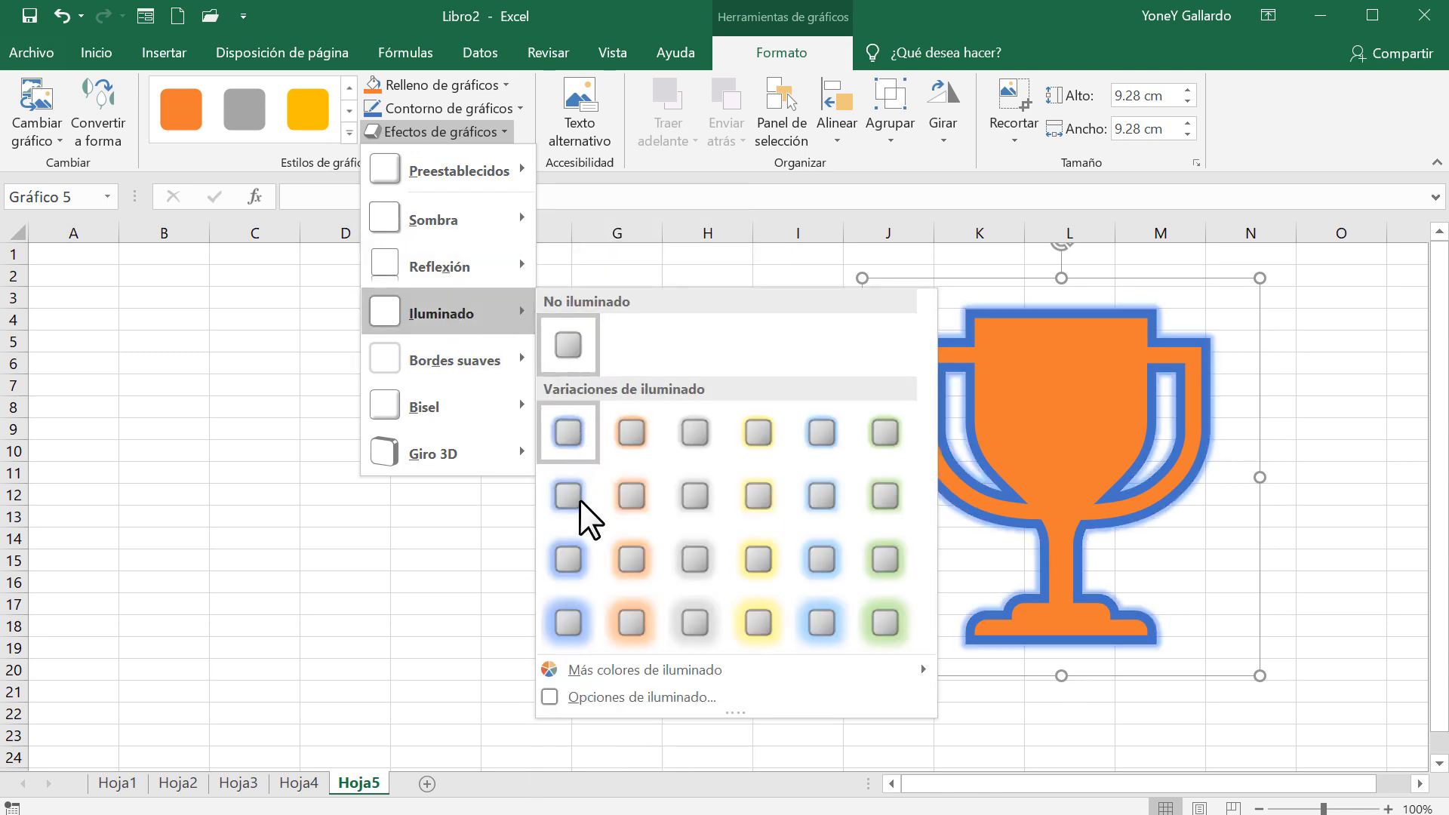
left_click(579, 611)
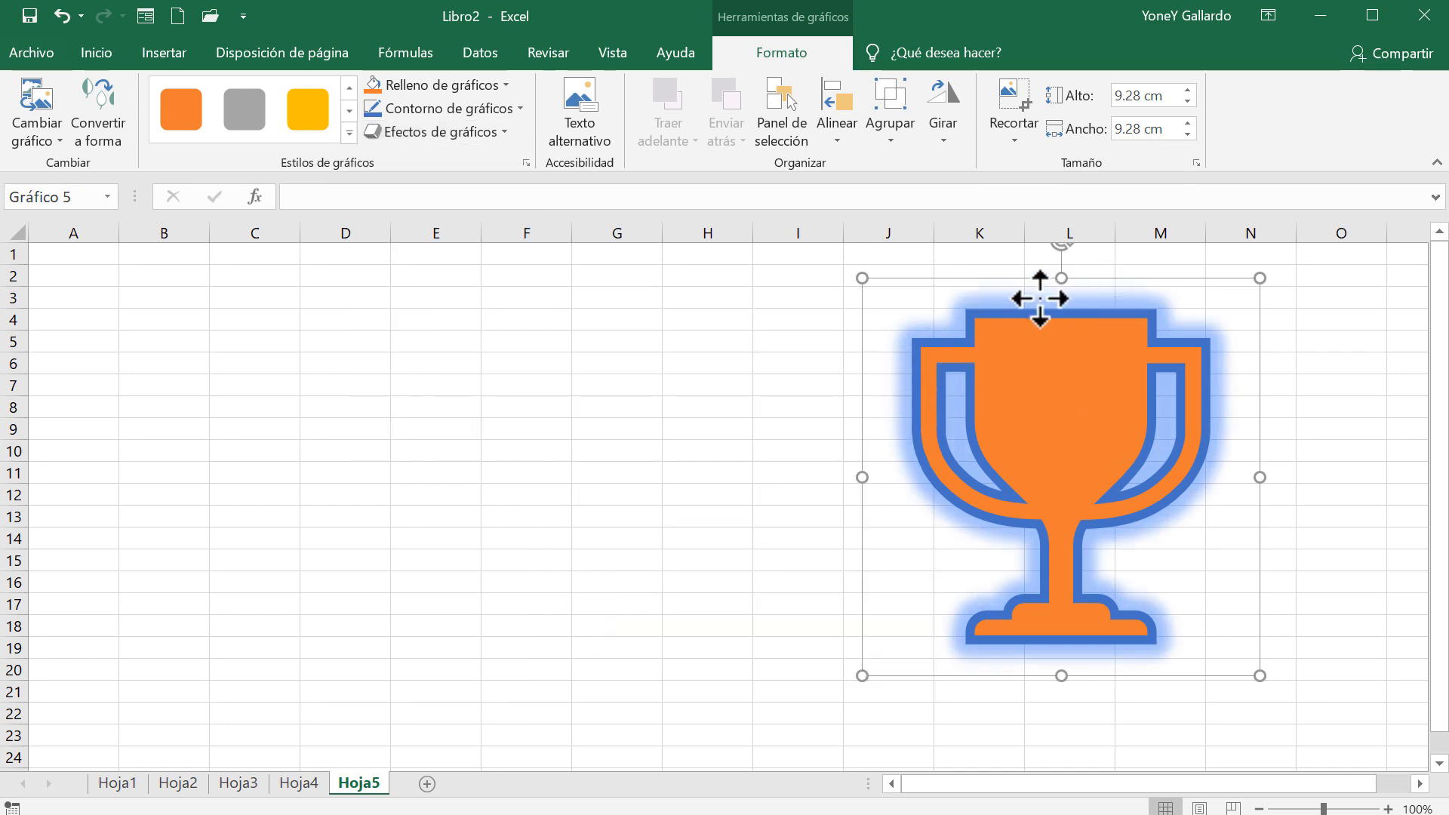
Delete the trophy icon and insert the space shuttle online 3D model from the Cosmos category
key("Delete")
left_click(169, 47)
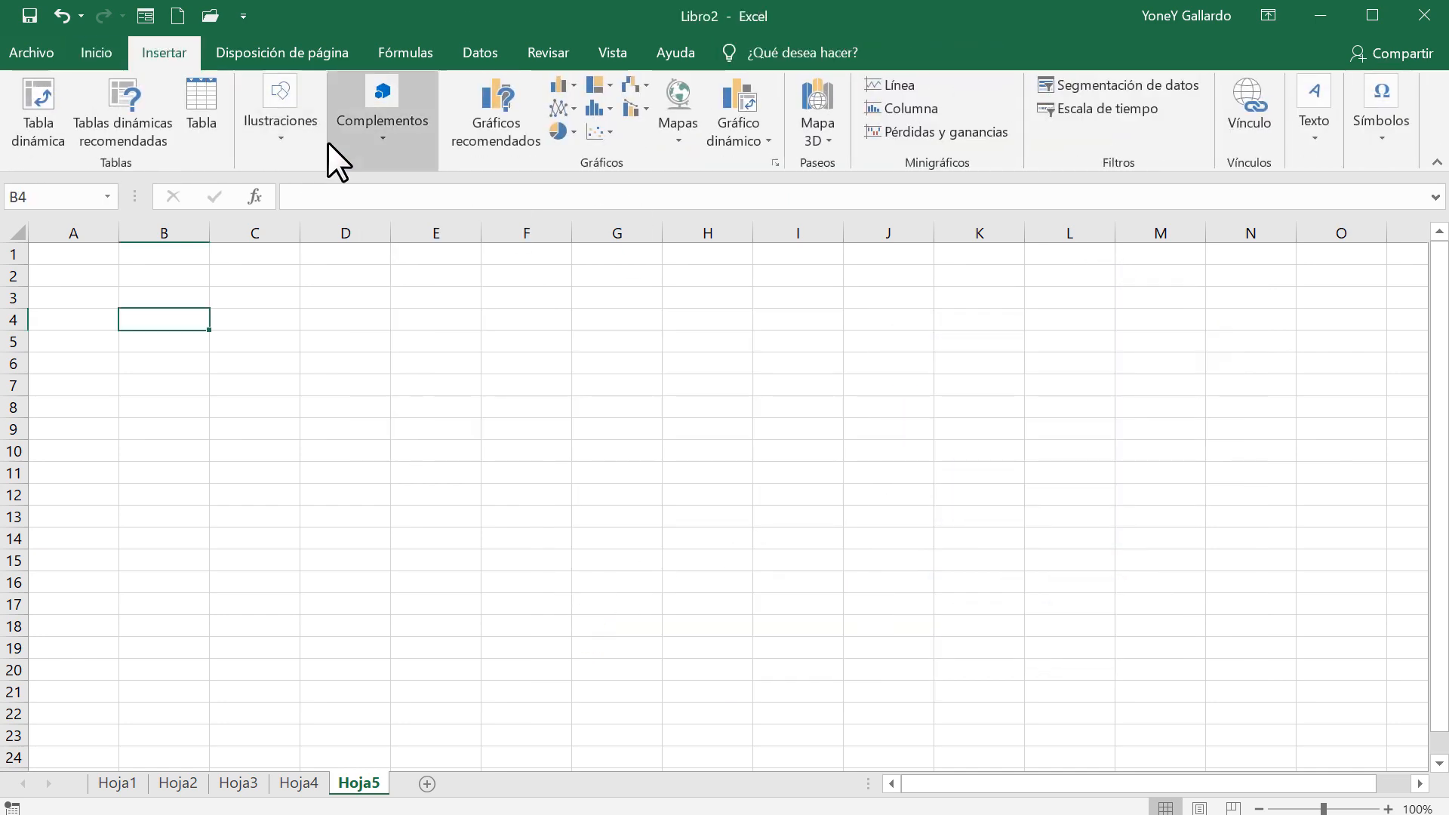
left_click(268, 139)
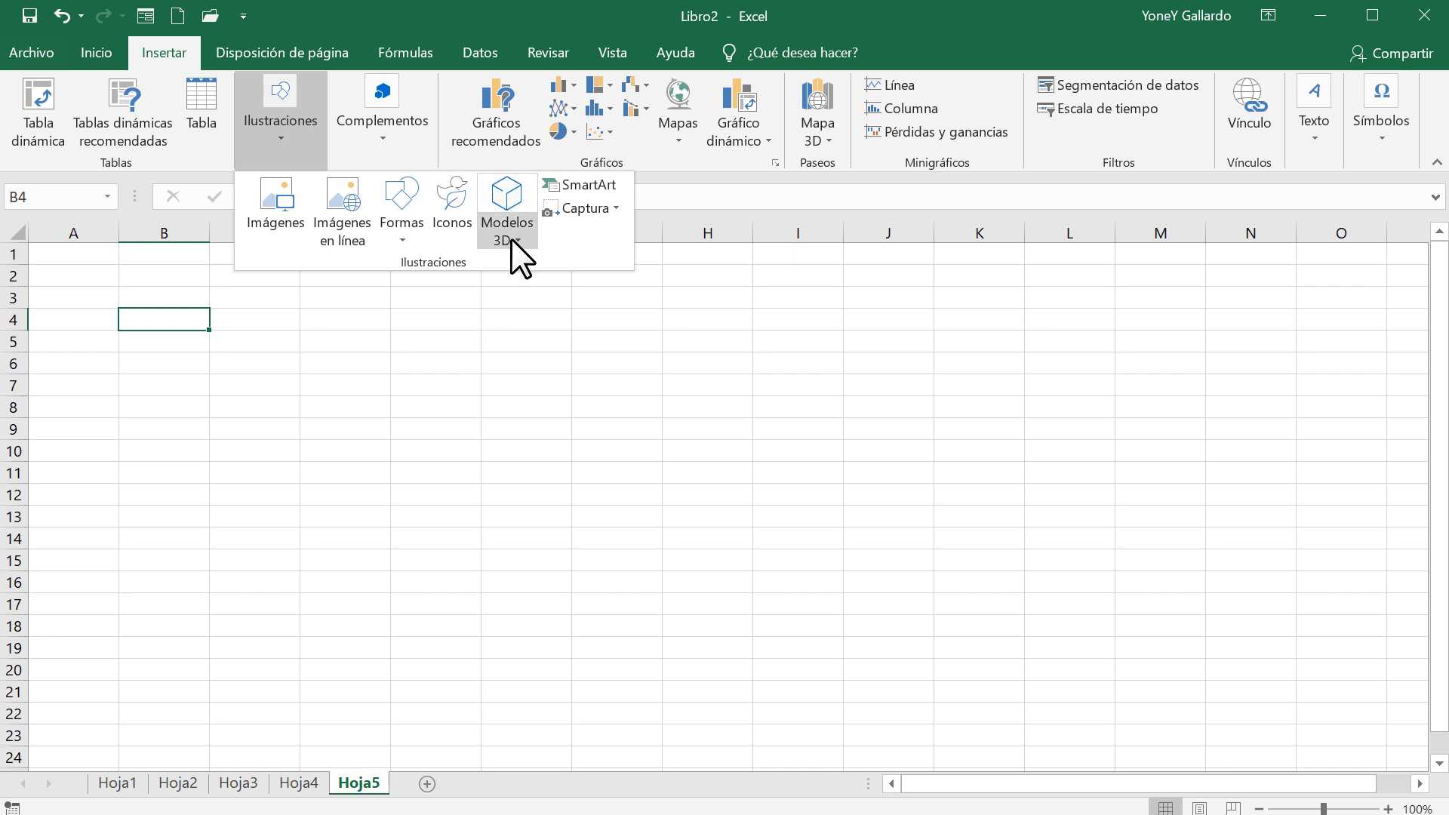
left_click(511, 202)
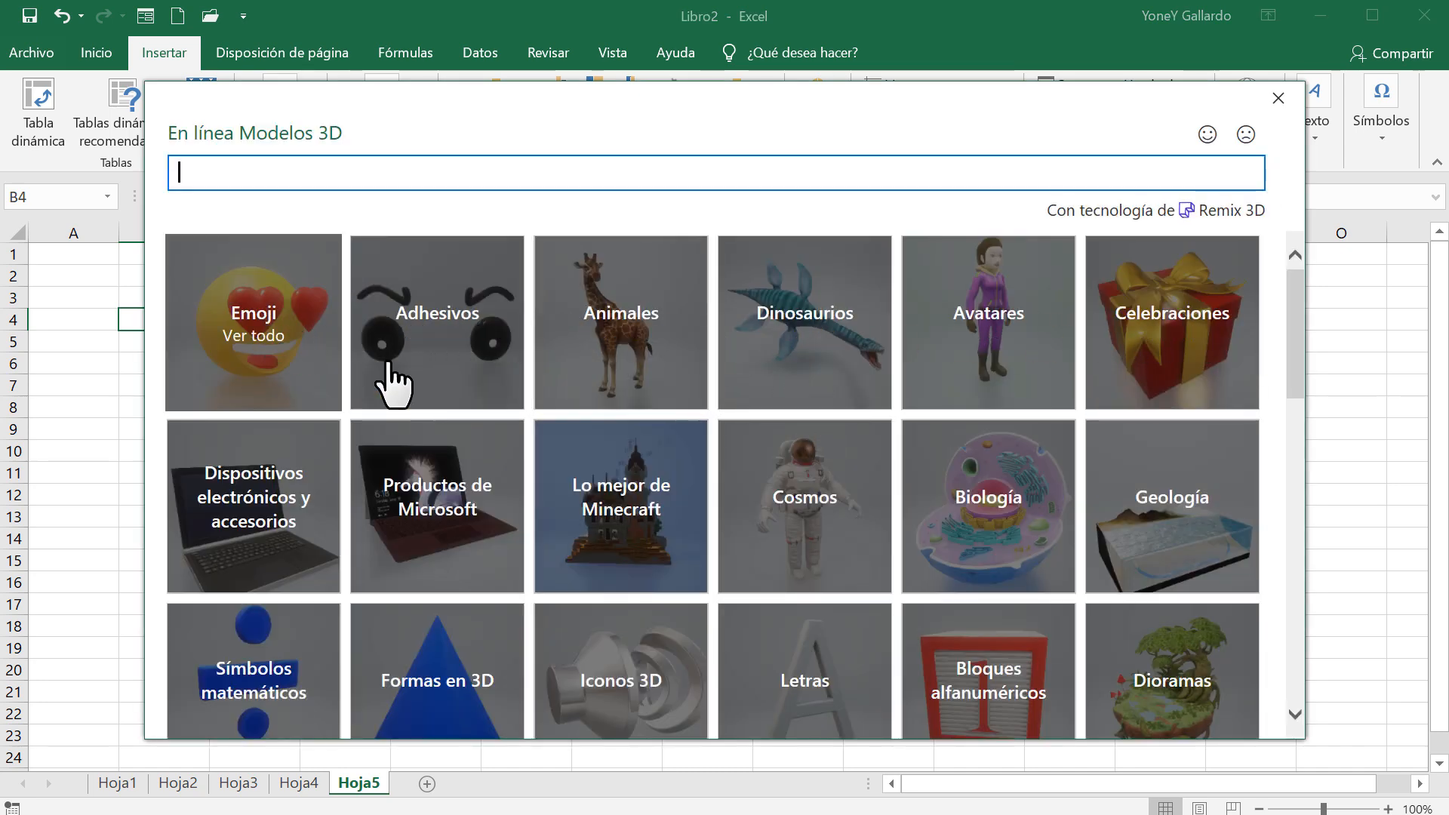
left_click(830, 508)
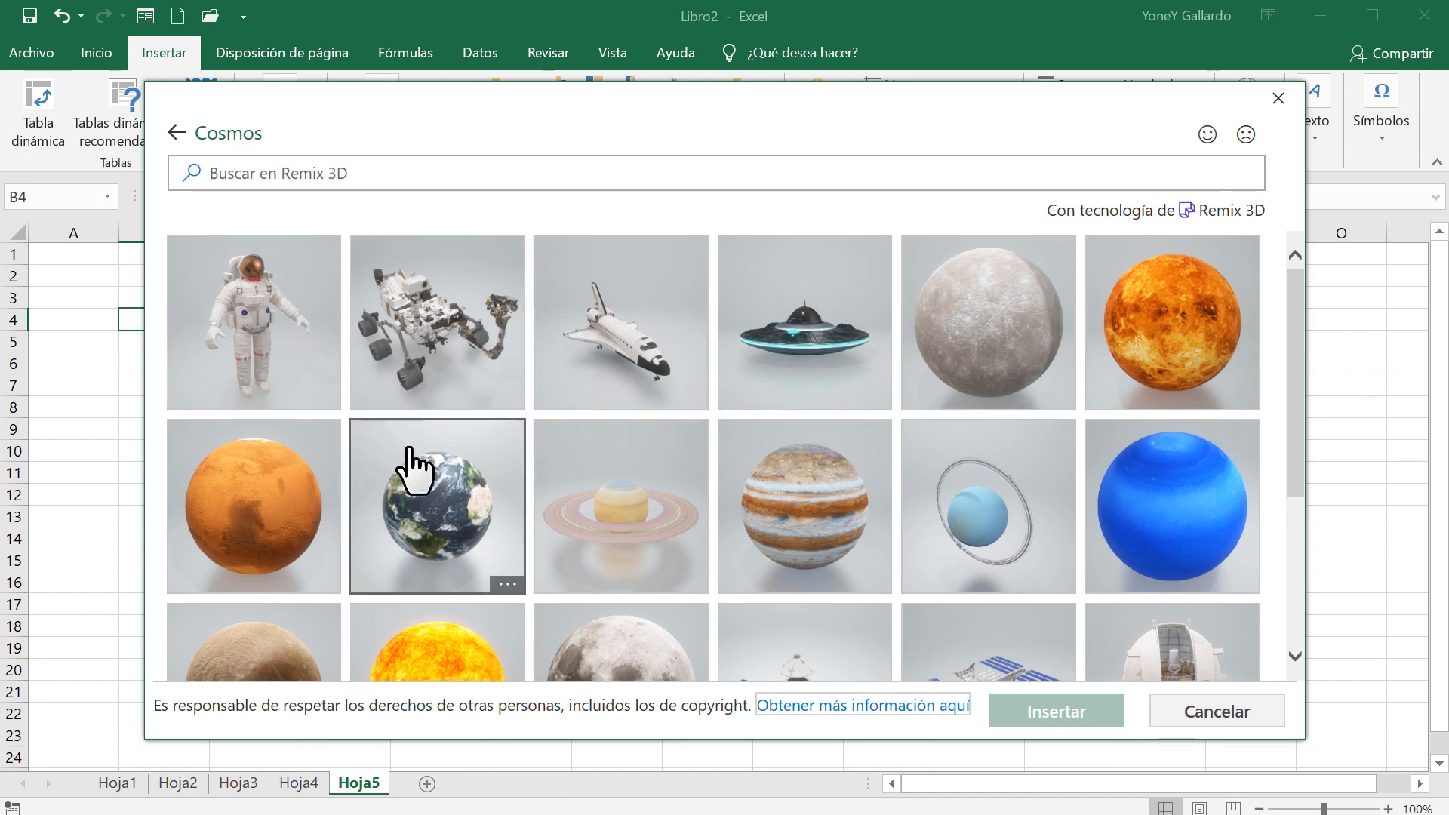
left_click(593, 354)
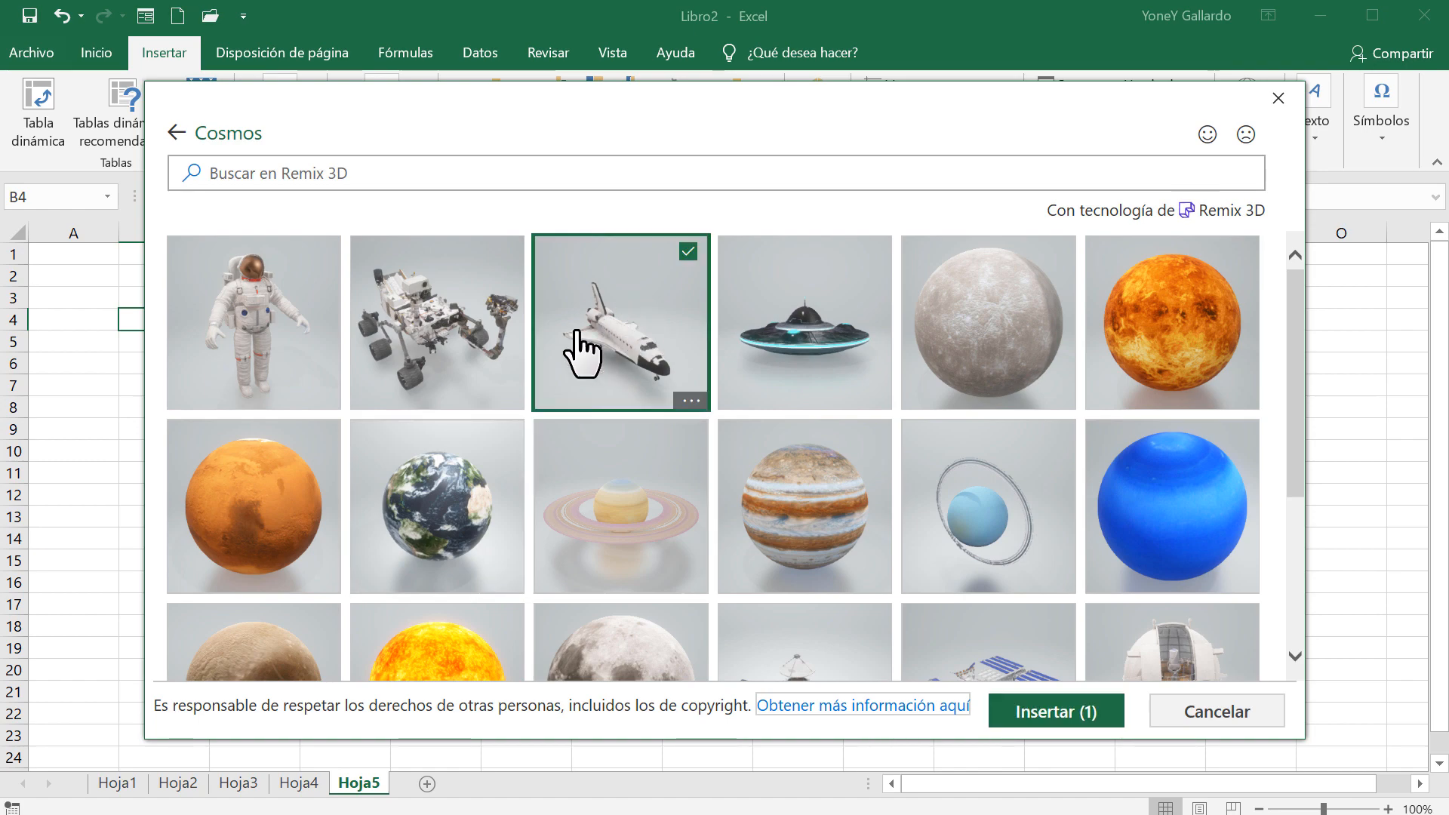
left_click(1044, 713)
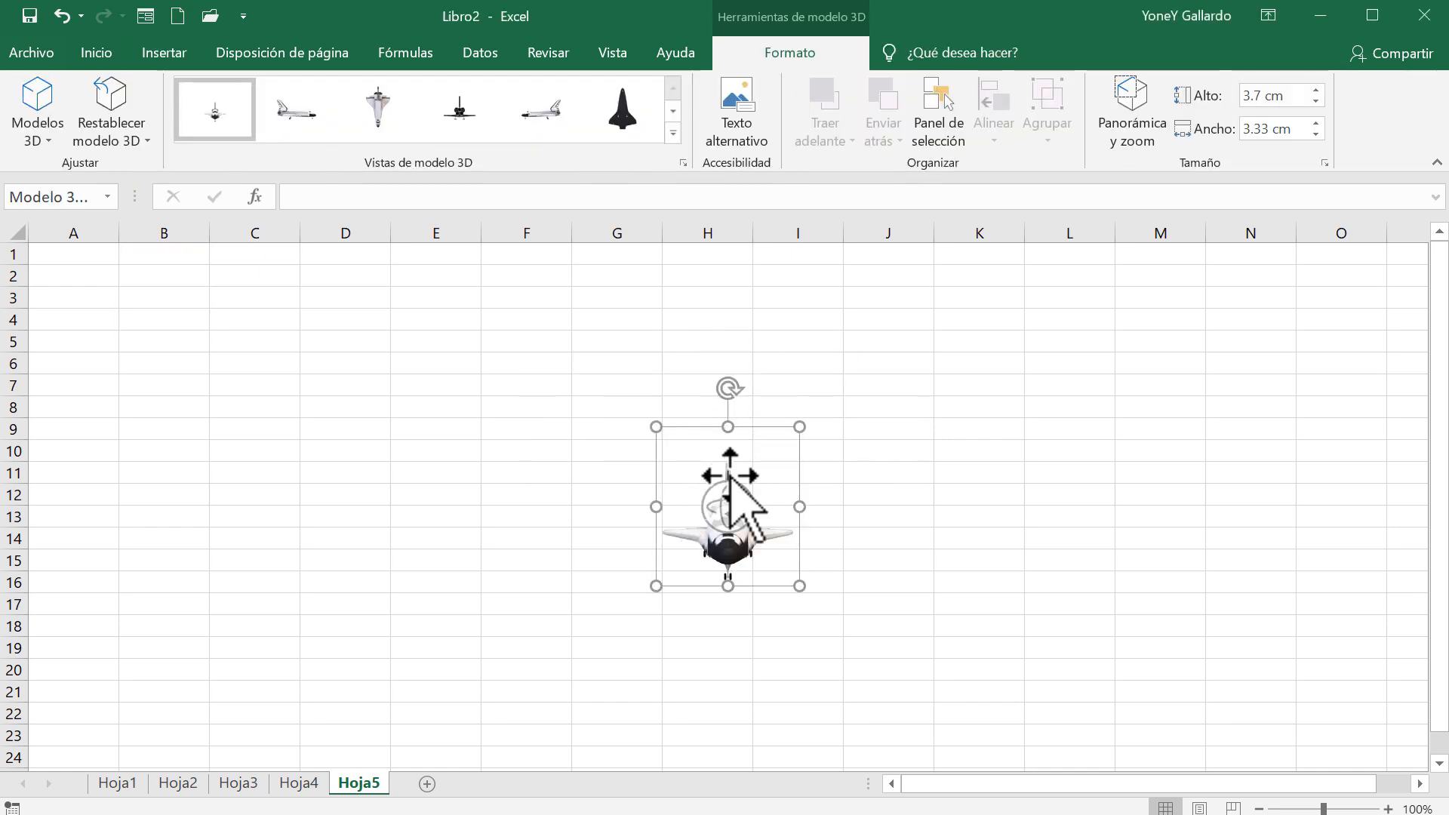
Move the shuttle model so it starts in column E and enlarge it to about 9.65 cm high by 8.69 cm wide
left_click_drag(729, 476, 486, 393)
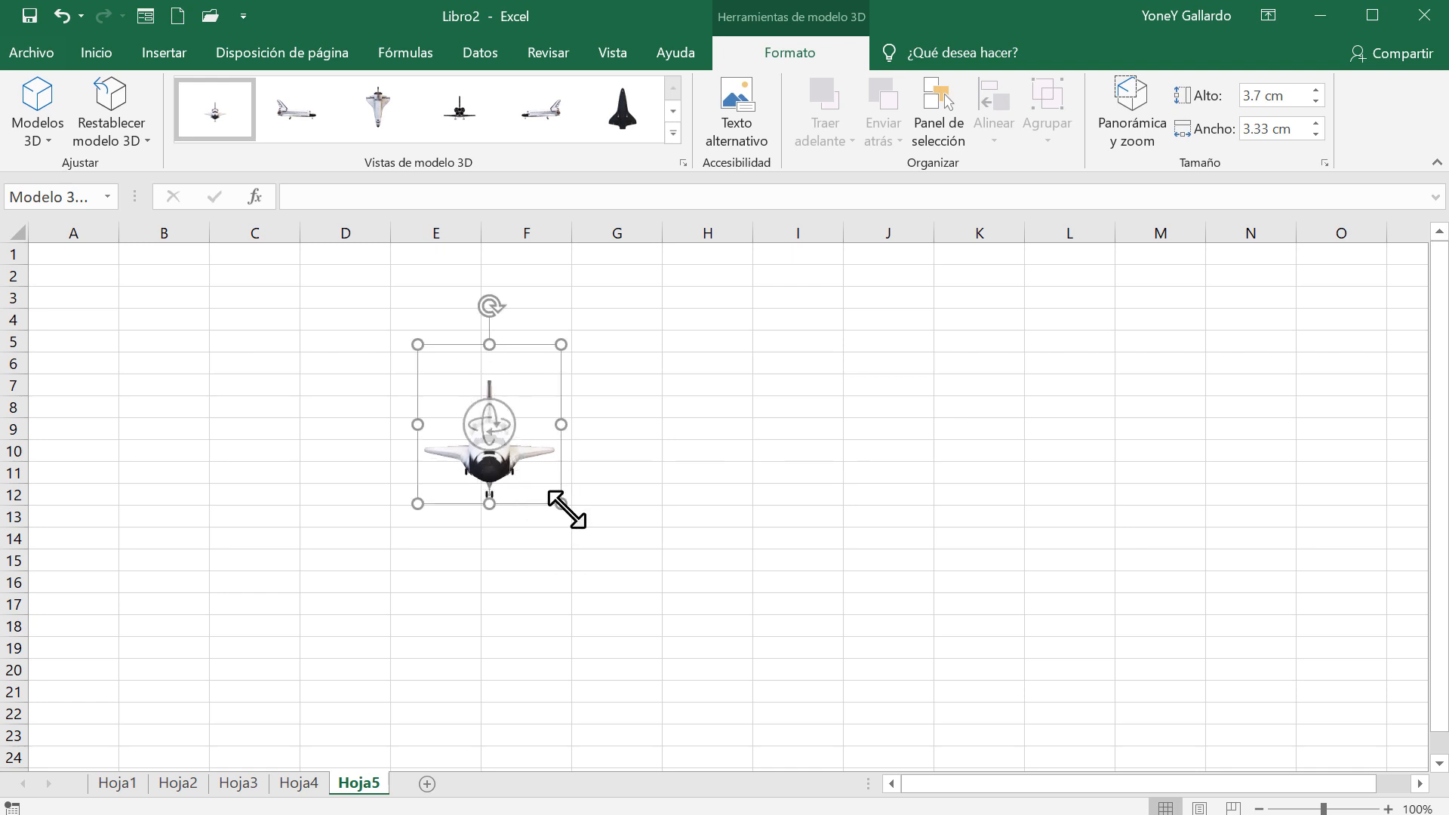
left_click_drag(565, 507, 785, 714)
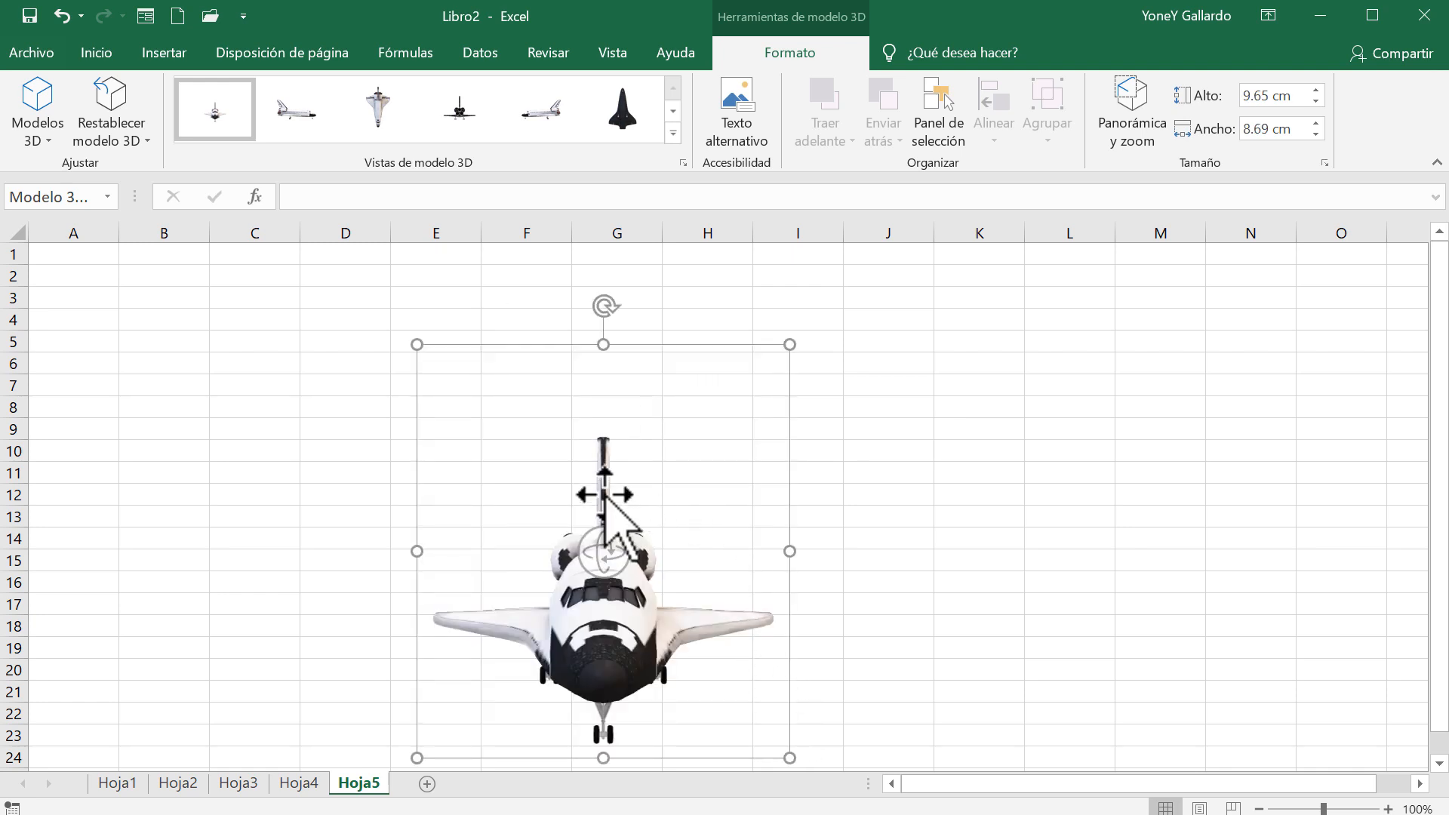
Rotate the shuttle in 3D to a three-quarter view from slightly above, with its nose toward the lower left
left_click_drag(607, 498, 268, 437)
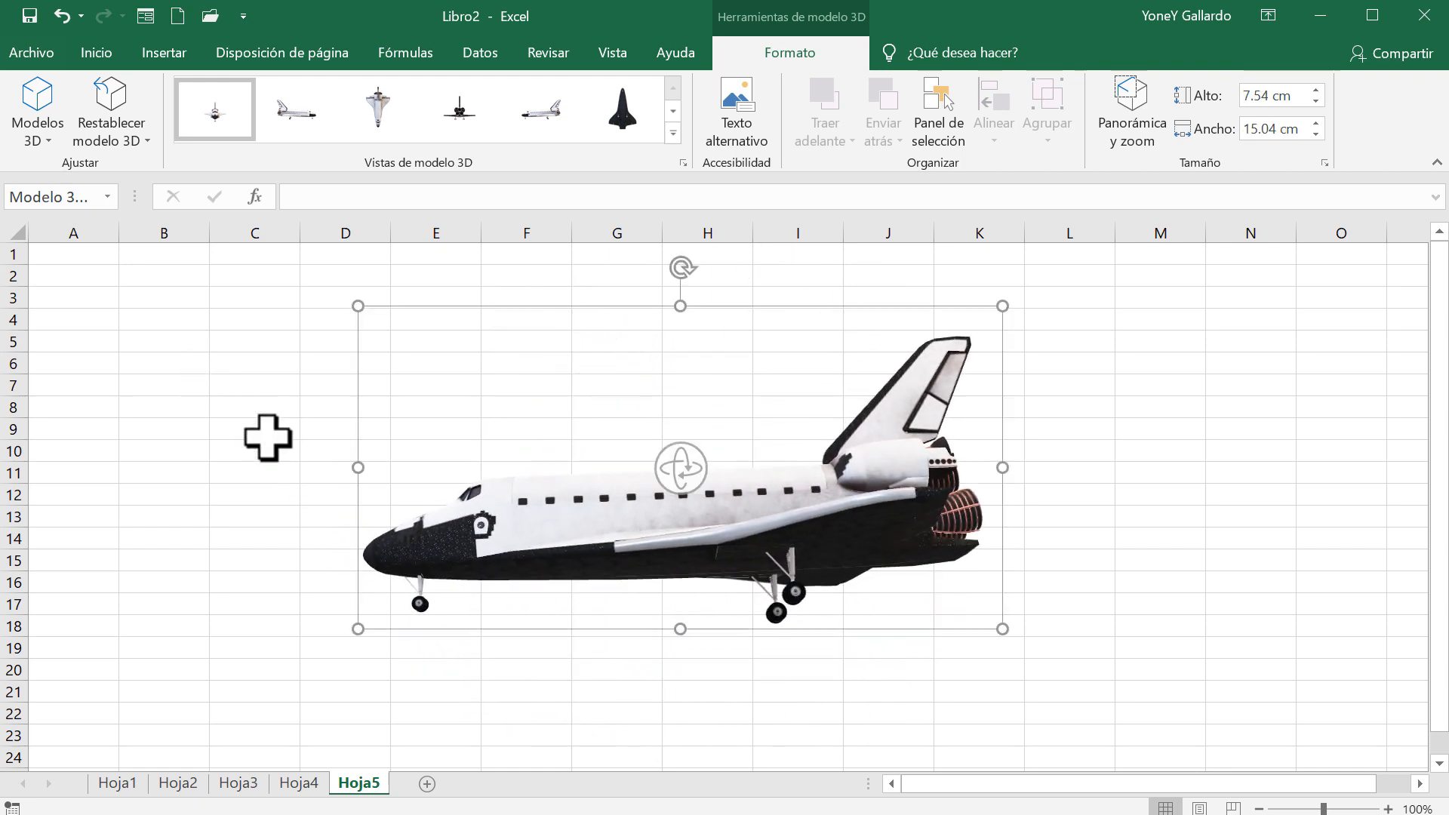
left_click_drag(682, 472, 1253, 613)
left_click_drag(702, 486, 341, 541)
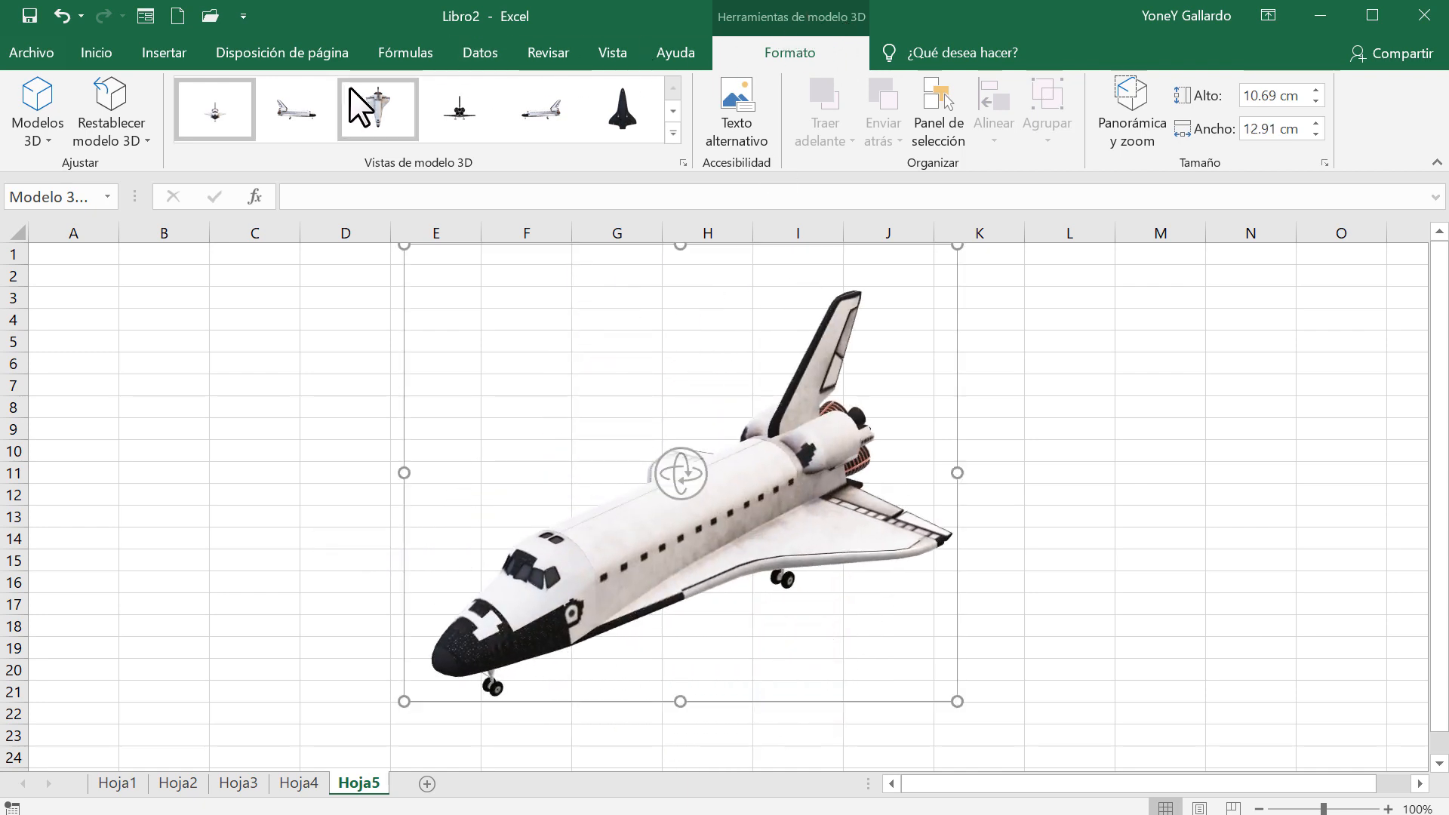
Delete the space shuttle model and open the SmartArt graphic chooser
left_click(385, 110)
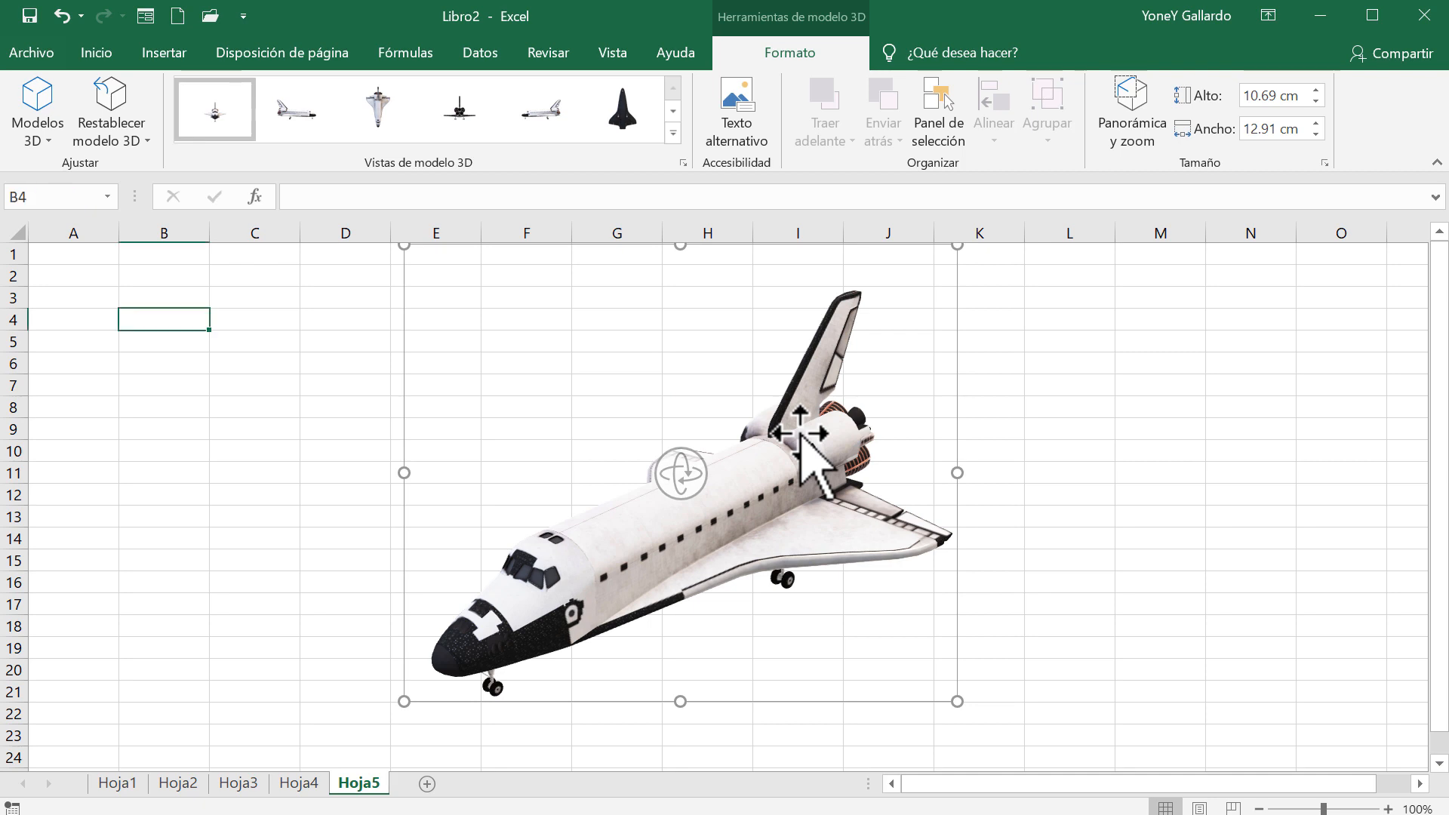
key("Delete")
left_click(156, 53)
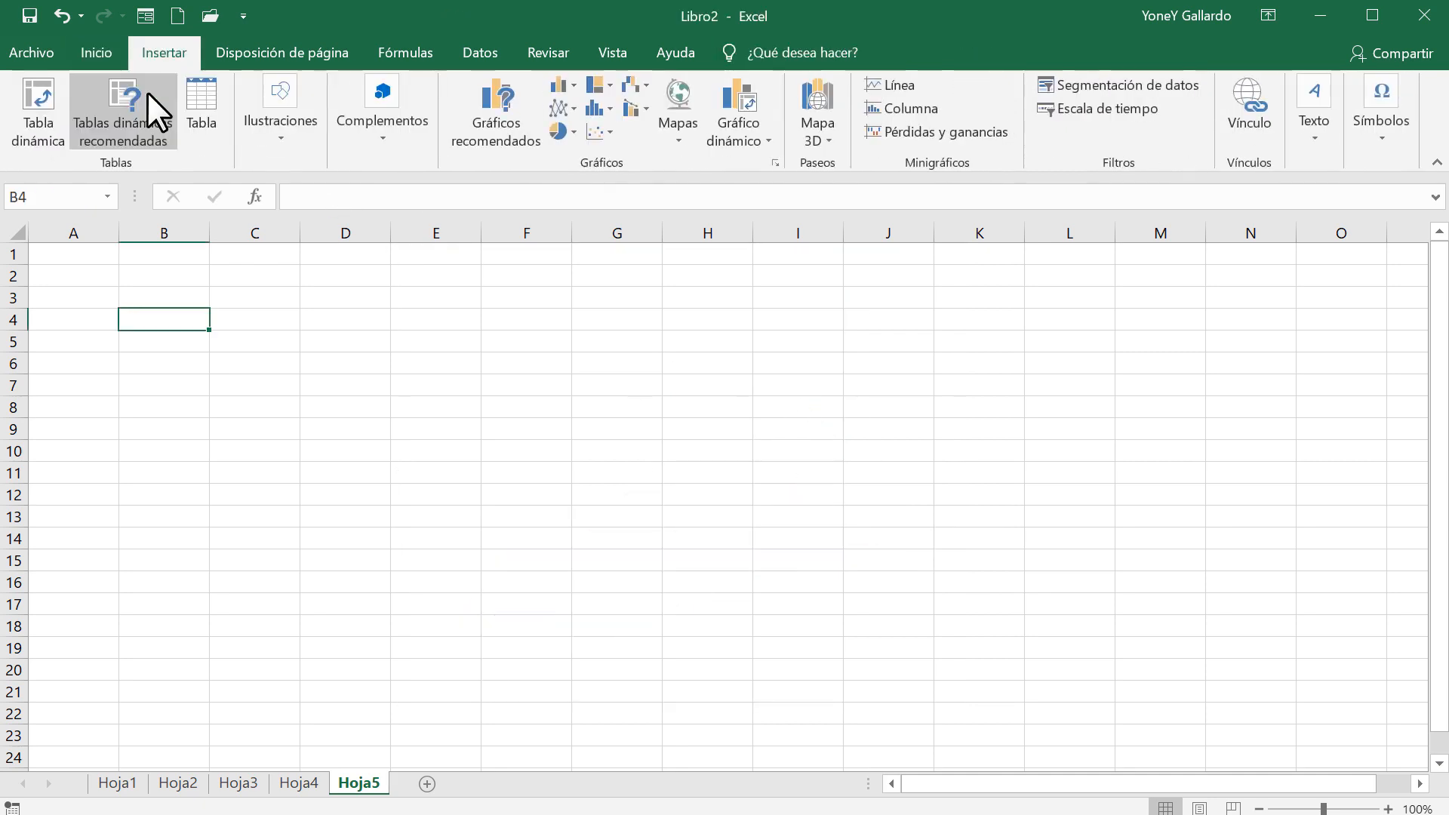
left_click(274, 147)
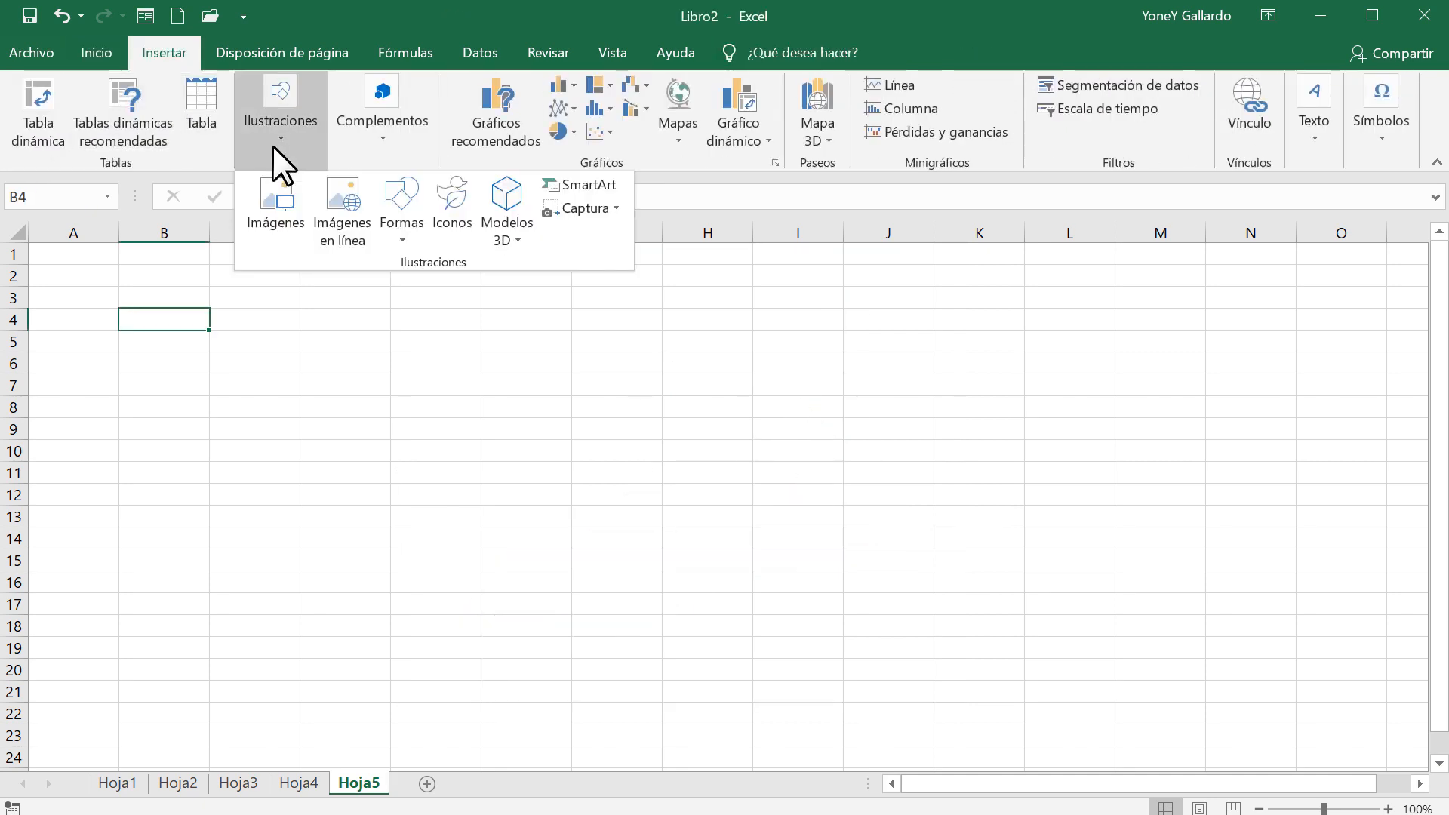
left_click(589, 185)
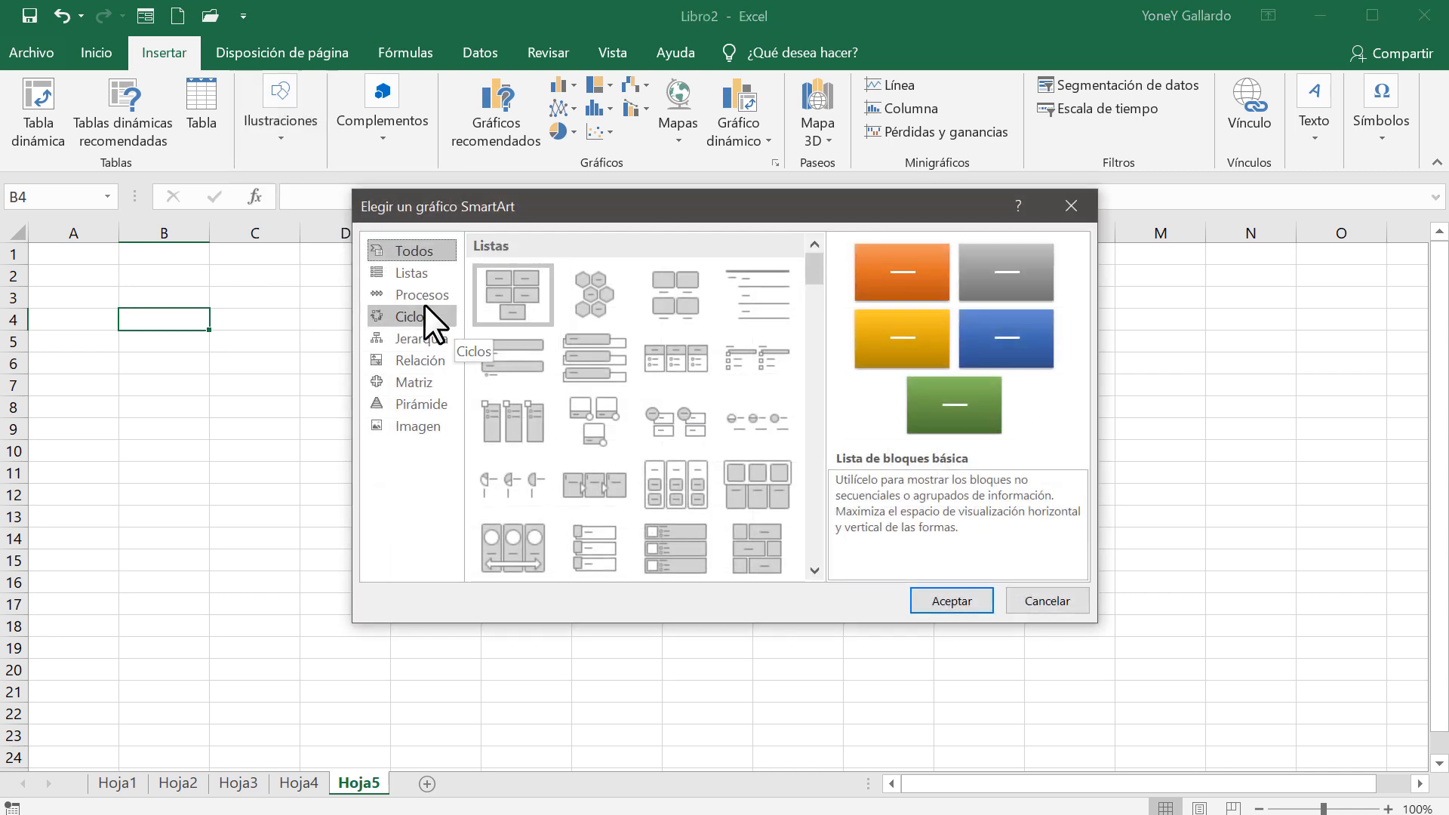
left_click_drag(731, 203, 709, 254)
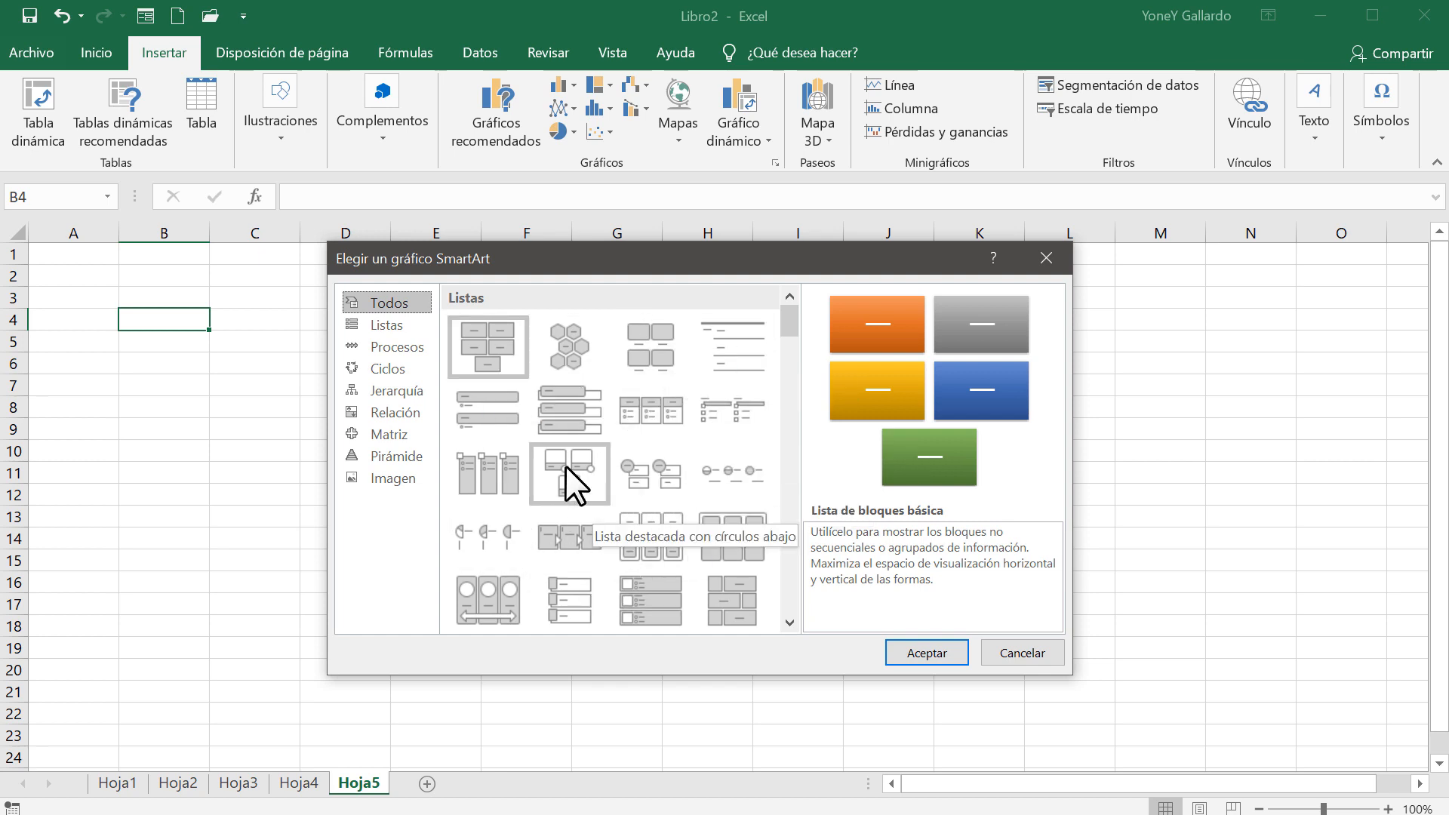
Browse the Jerarquía, Listas, Procesos and Ciclos SmartArt categories, previewing the Organigrama and Proceso básico layouts
left_click(379, 387)
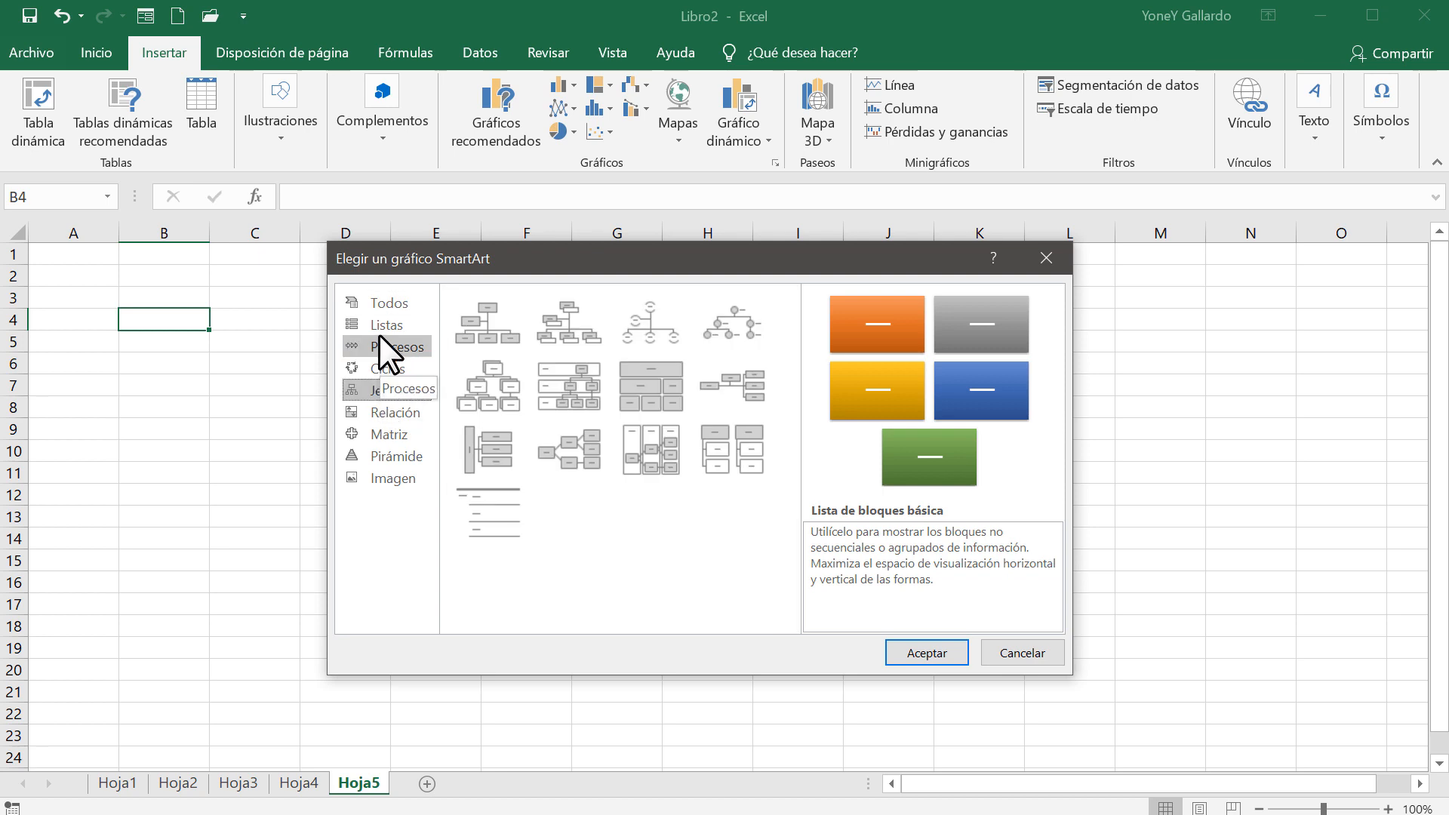
left_click(379, 329)
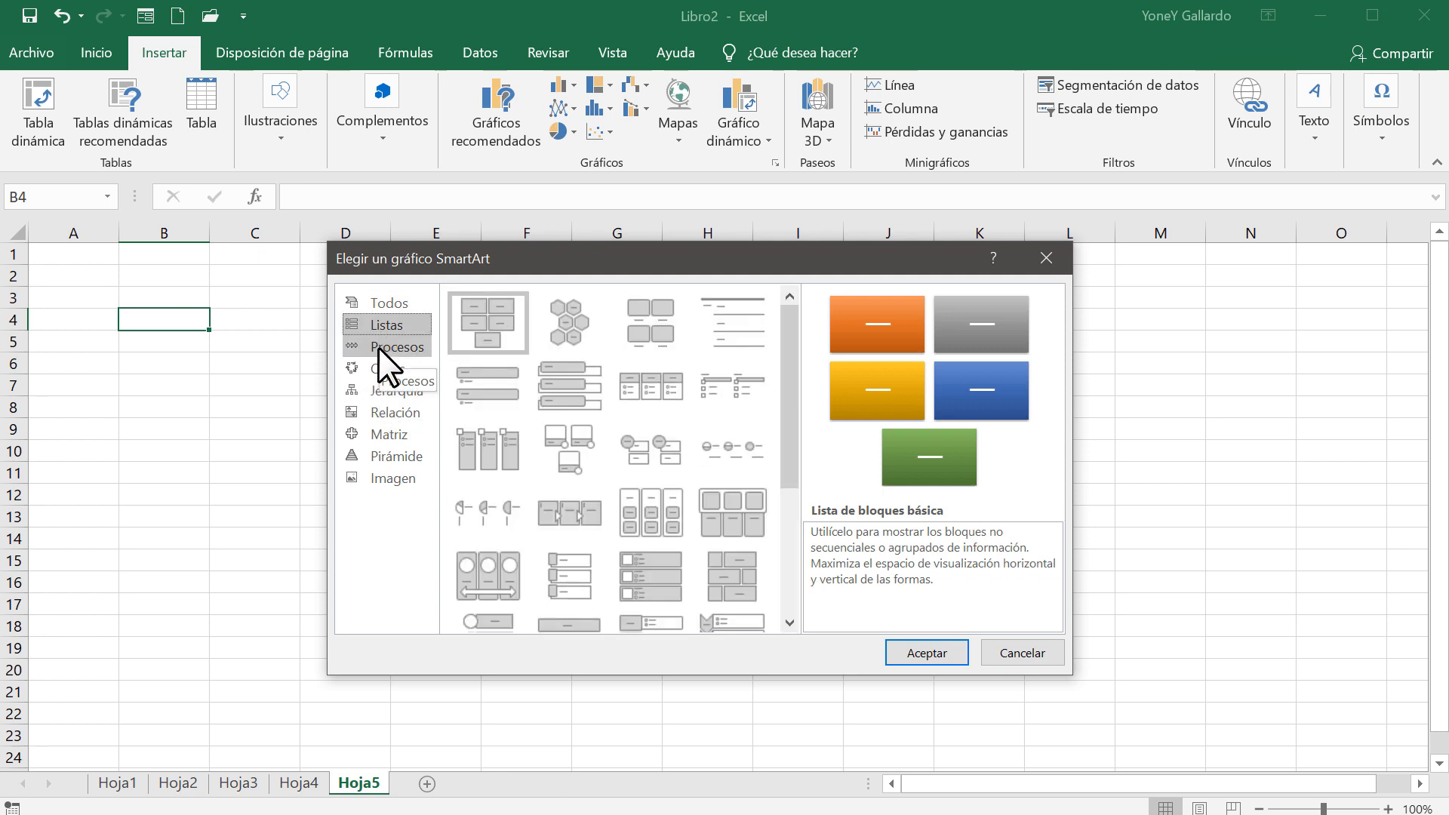
left_click(378, 347)
left_click(378, 373)
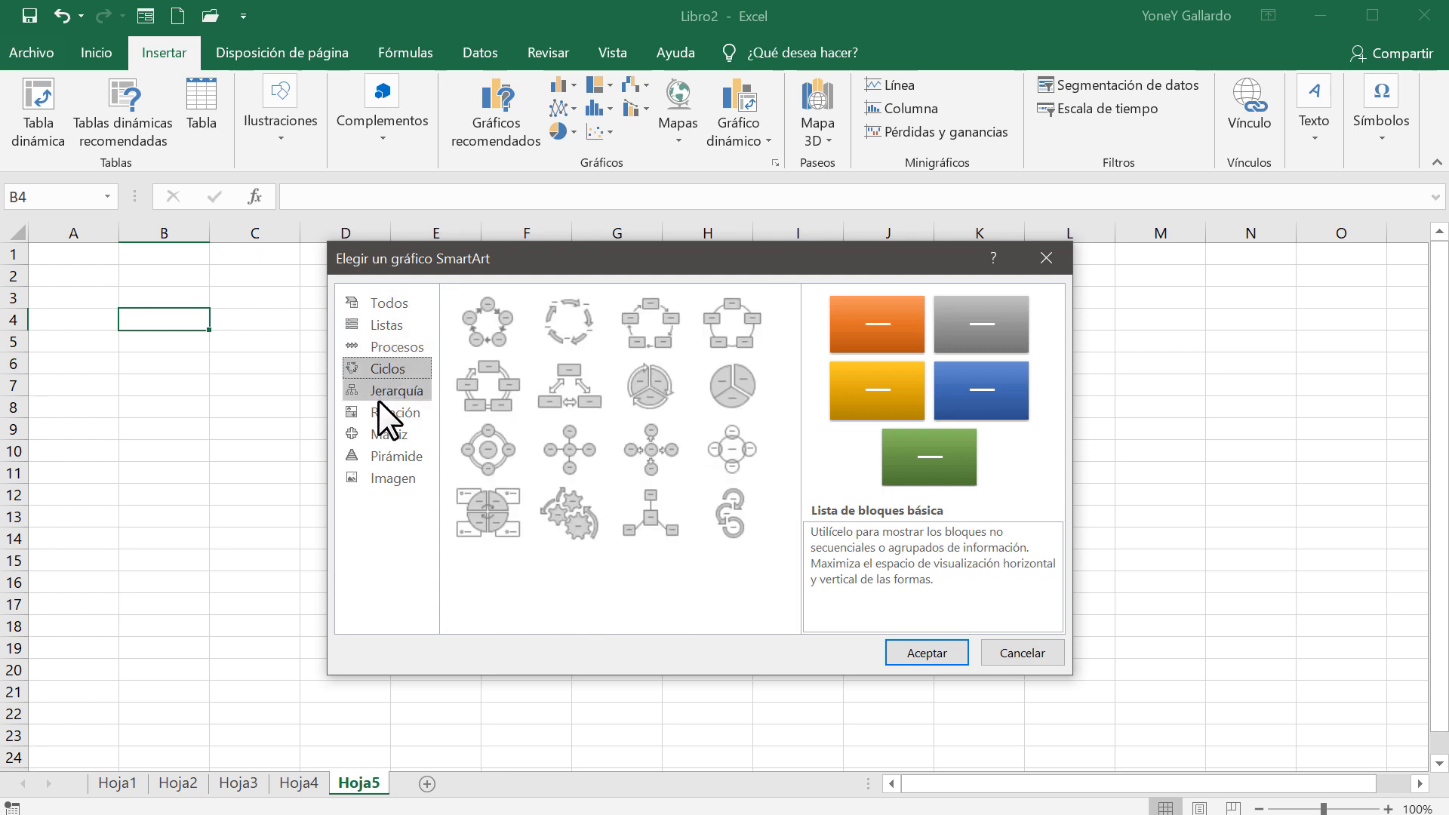
left_click(391, 390)
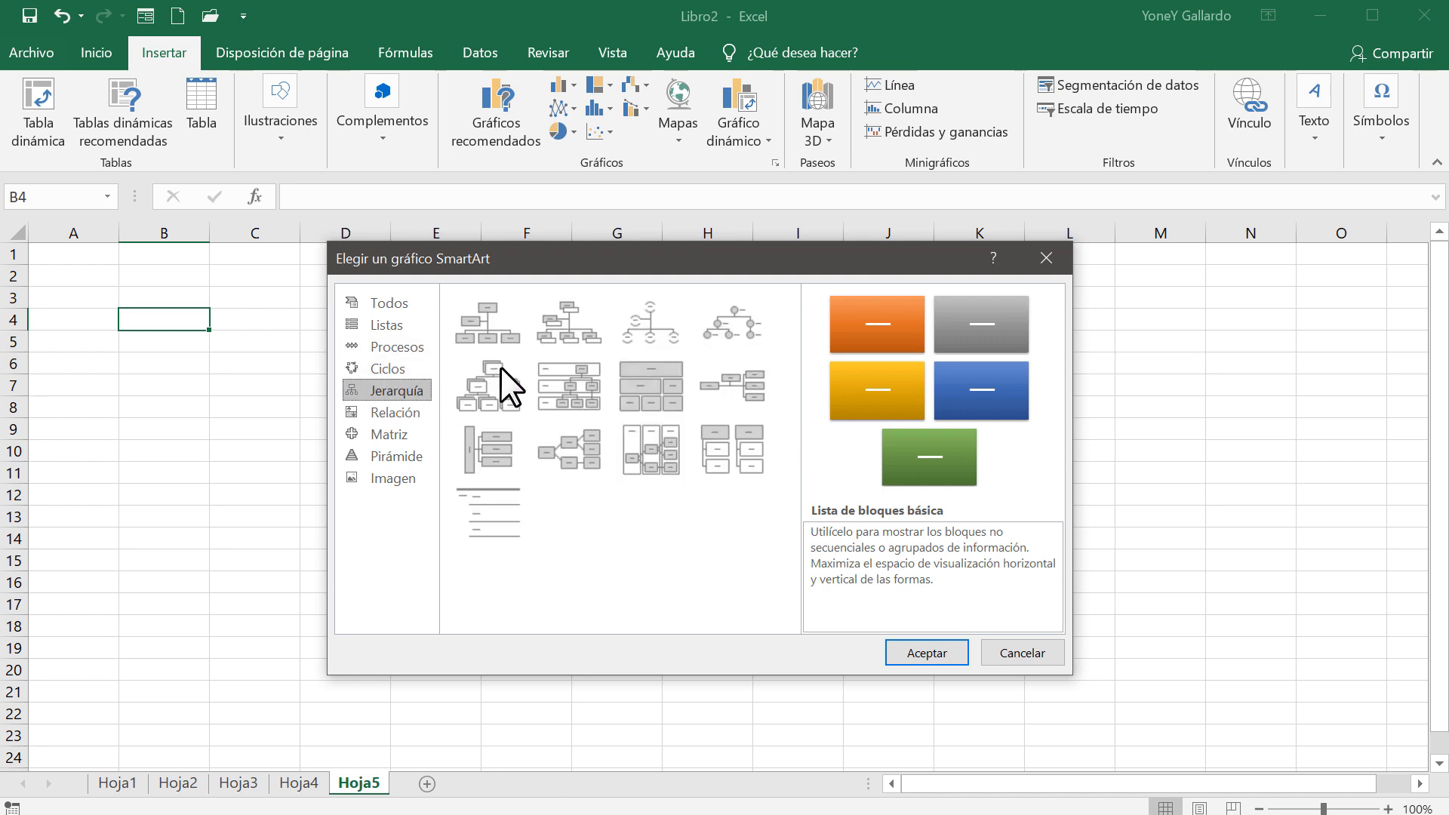
left_click(496, 319)
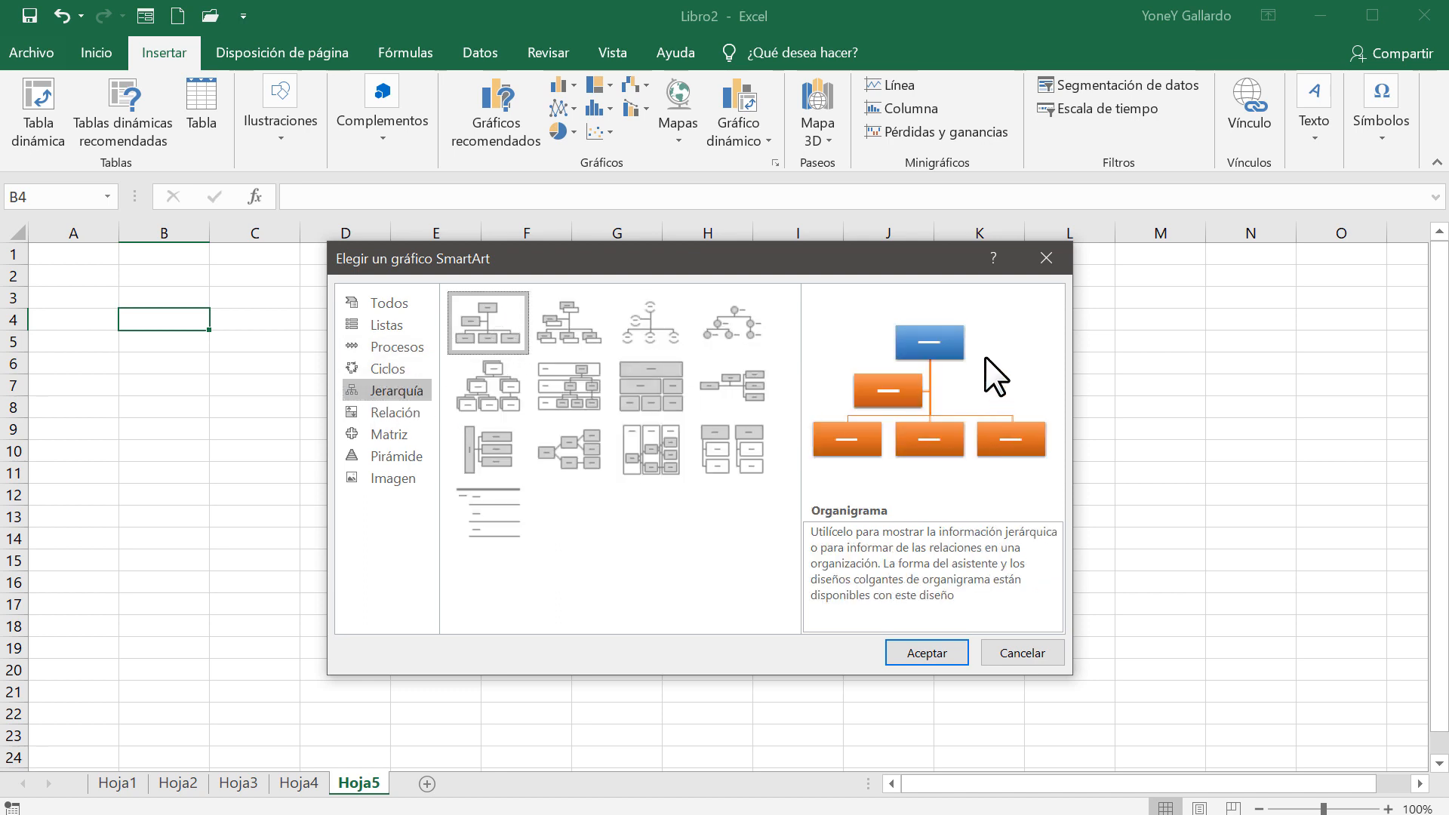
left_click(393, 347)
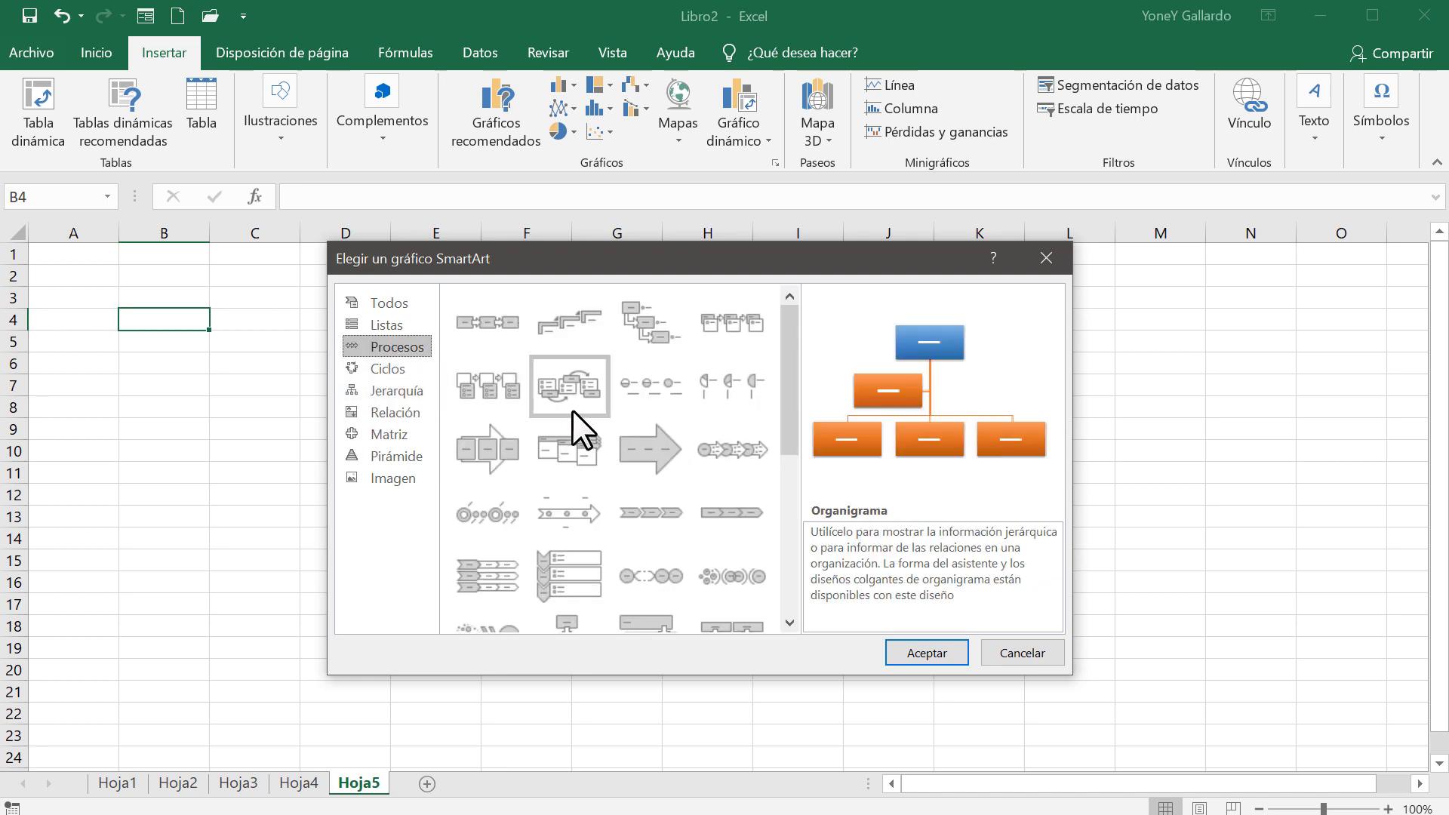
mouse_move(785, 405)
left_mouse_down()
mouse_move(786, 525)
mouse_move(794, 388)
left_mouse_up()
left_click(495, 326)
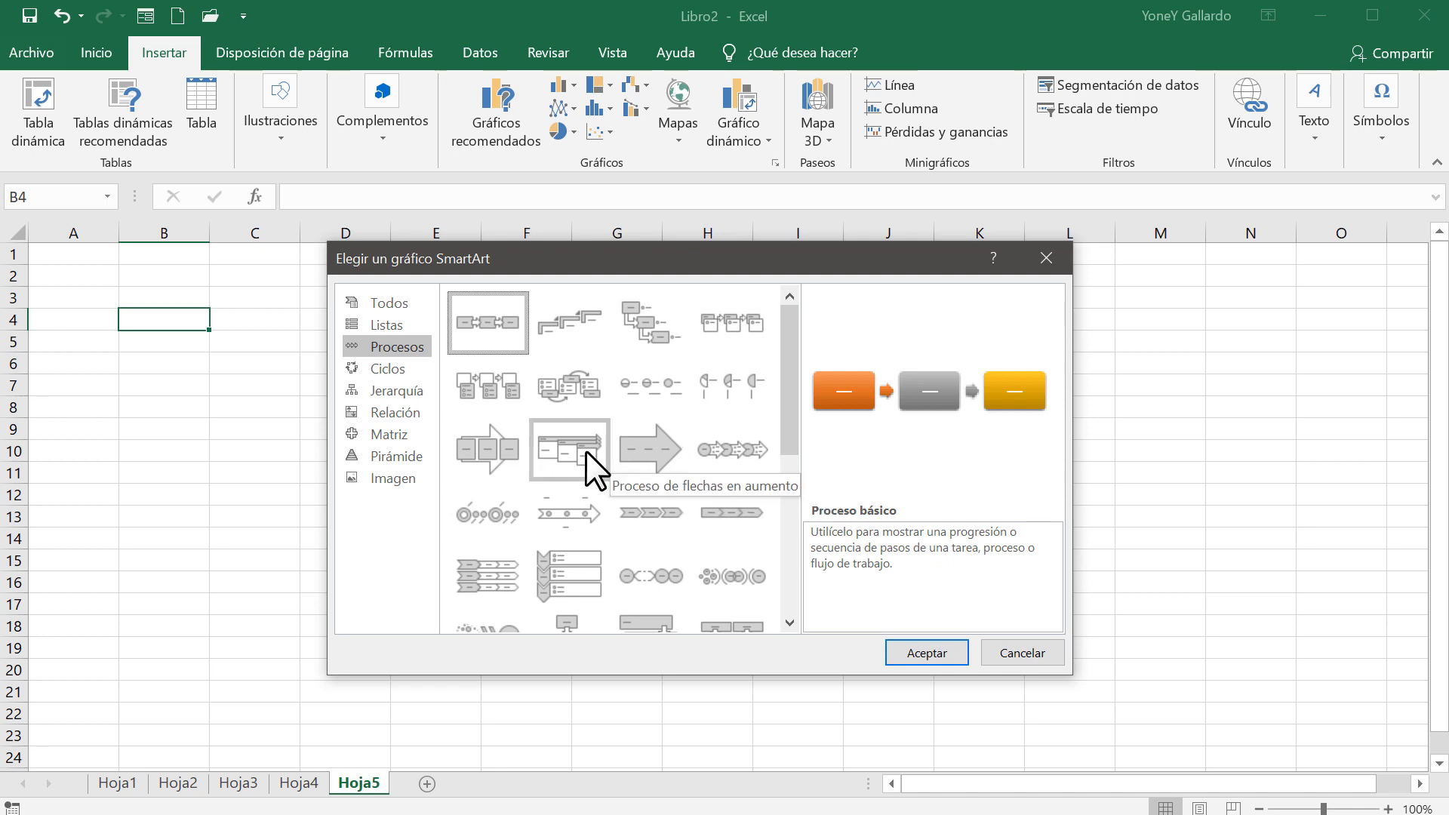
Insert a Ciclo continuo SmartArt graphic from the Ciclos category
left_click(383, 371)
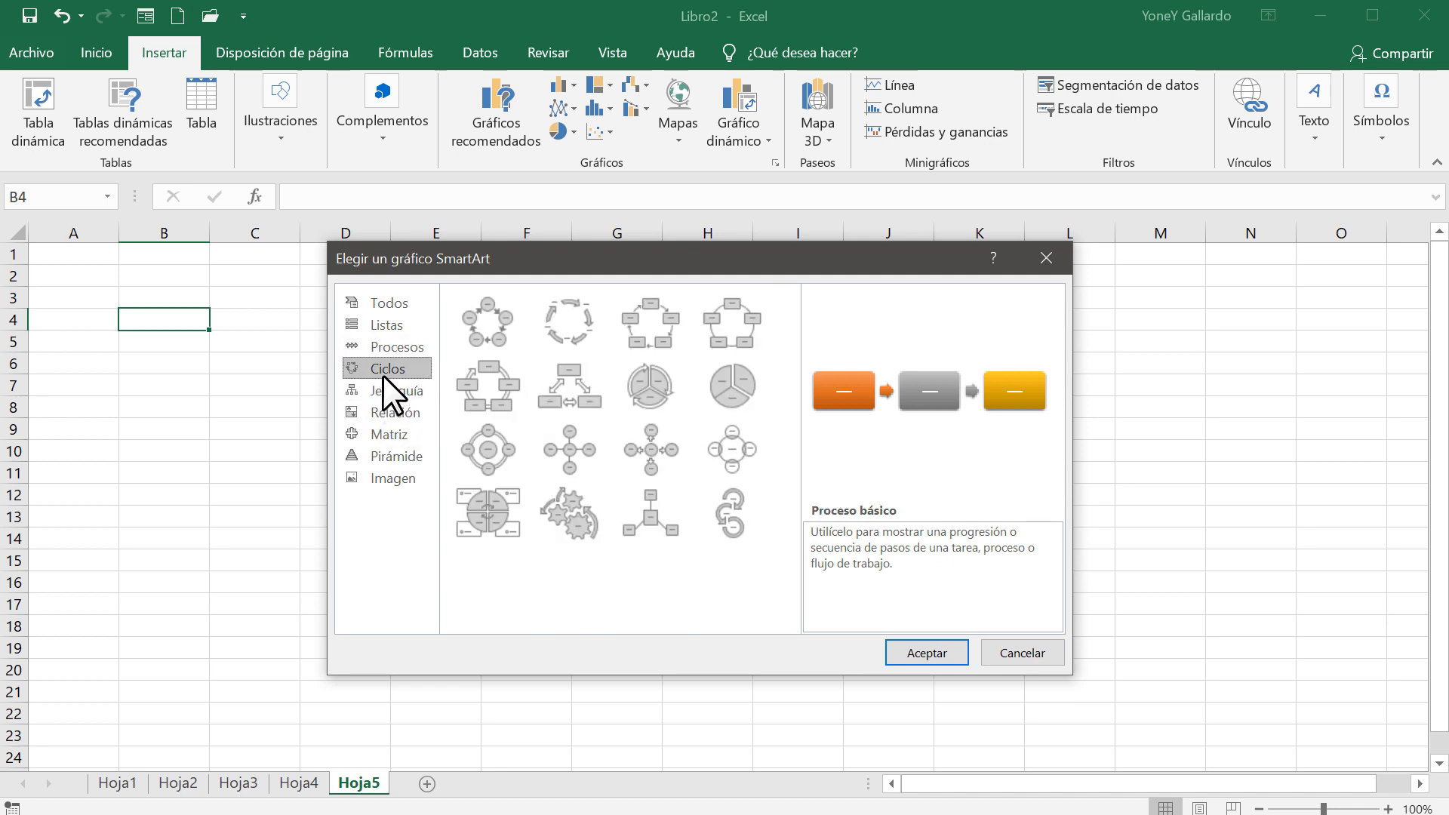
left_click(507, 389)
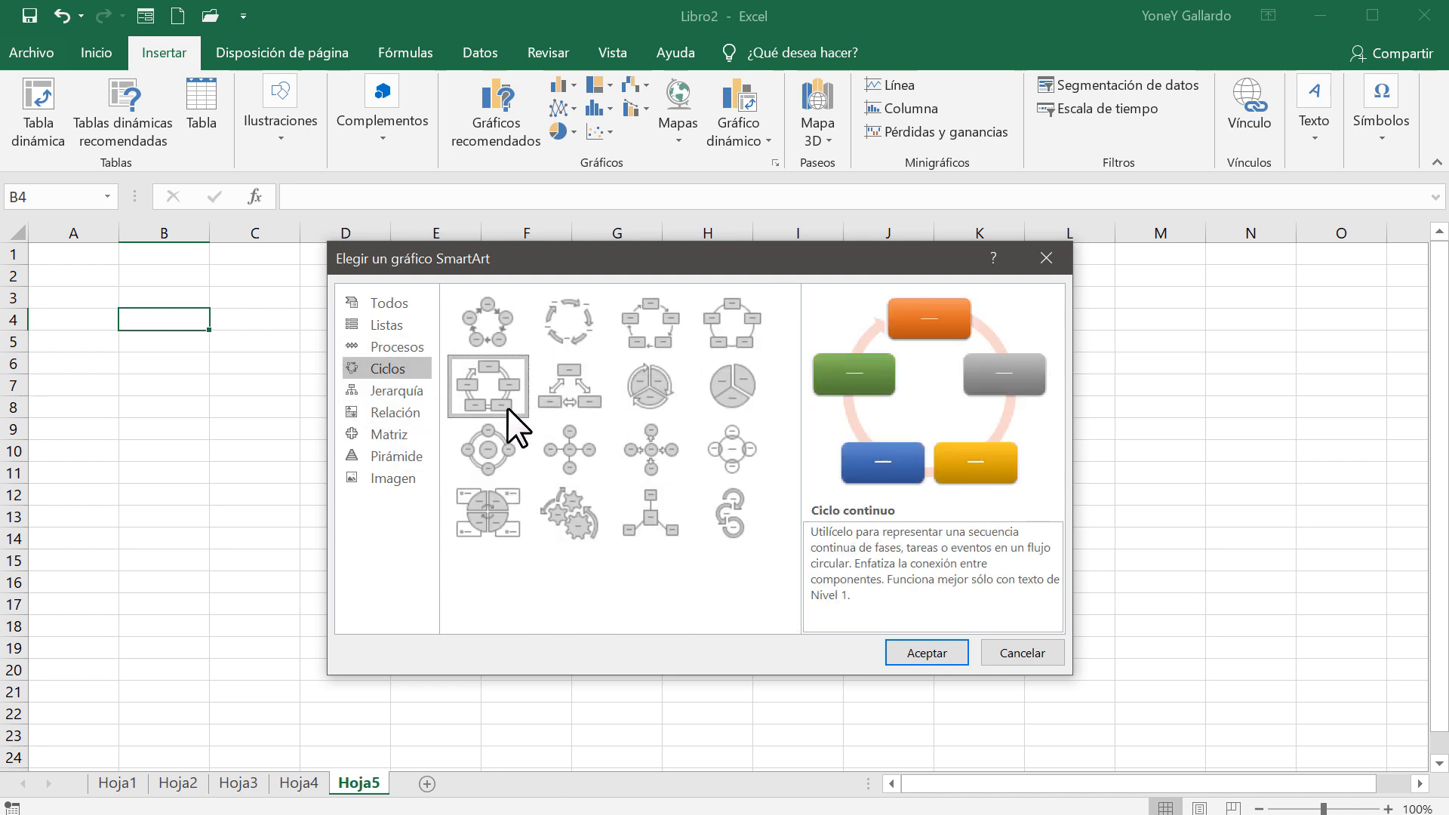
left_click(916, 651)
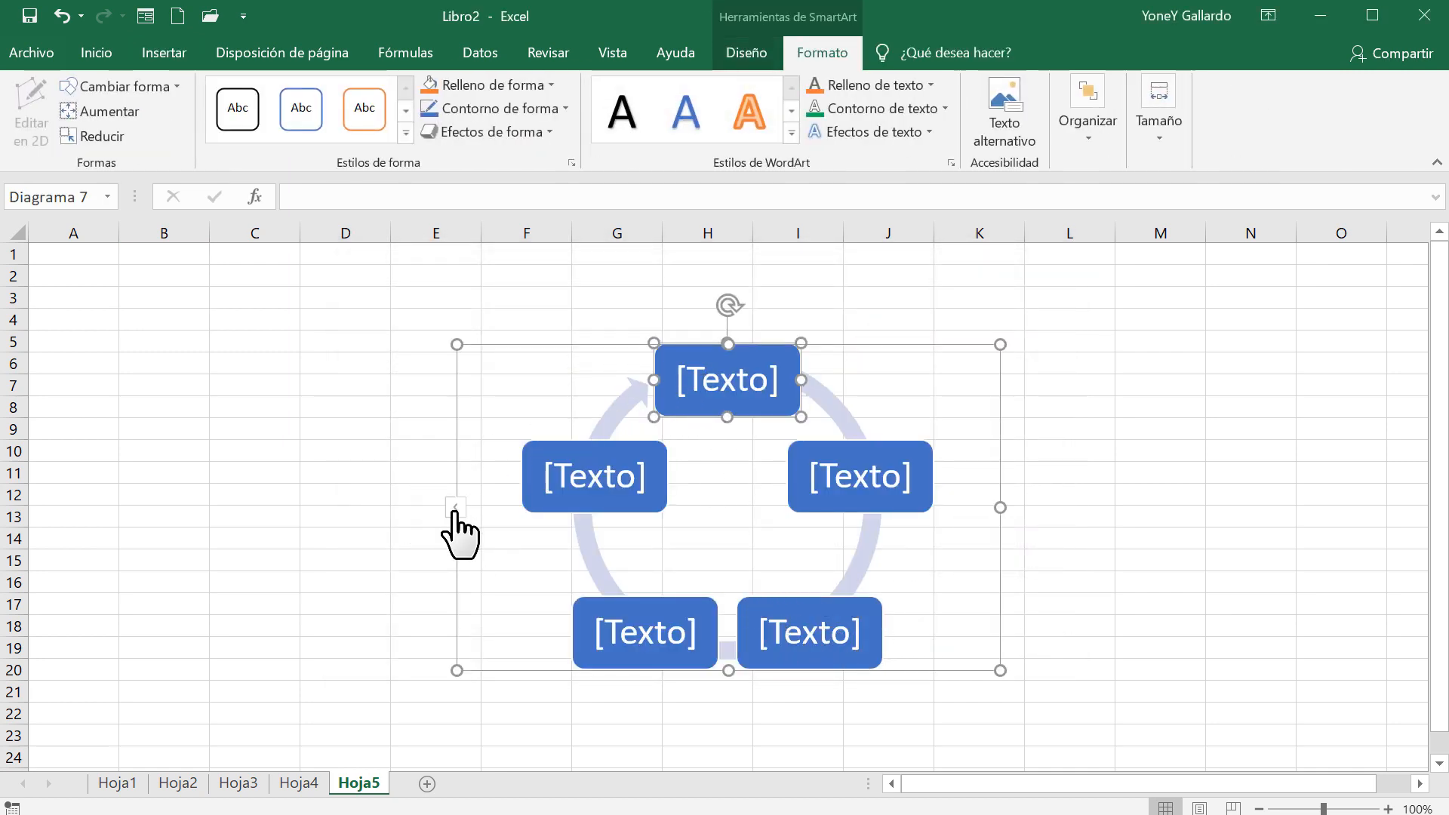
Open the SmartArt's text entry list and delete its placeholder bullets until only one empty bullet remains
left_click(456, 507)
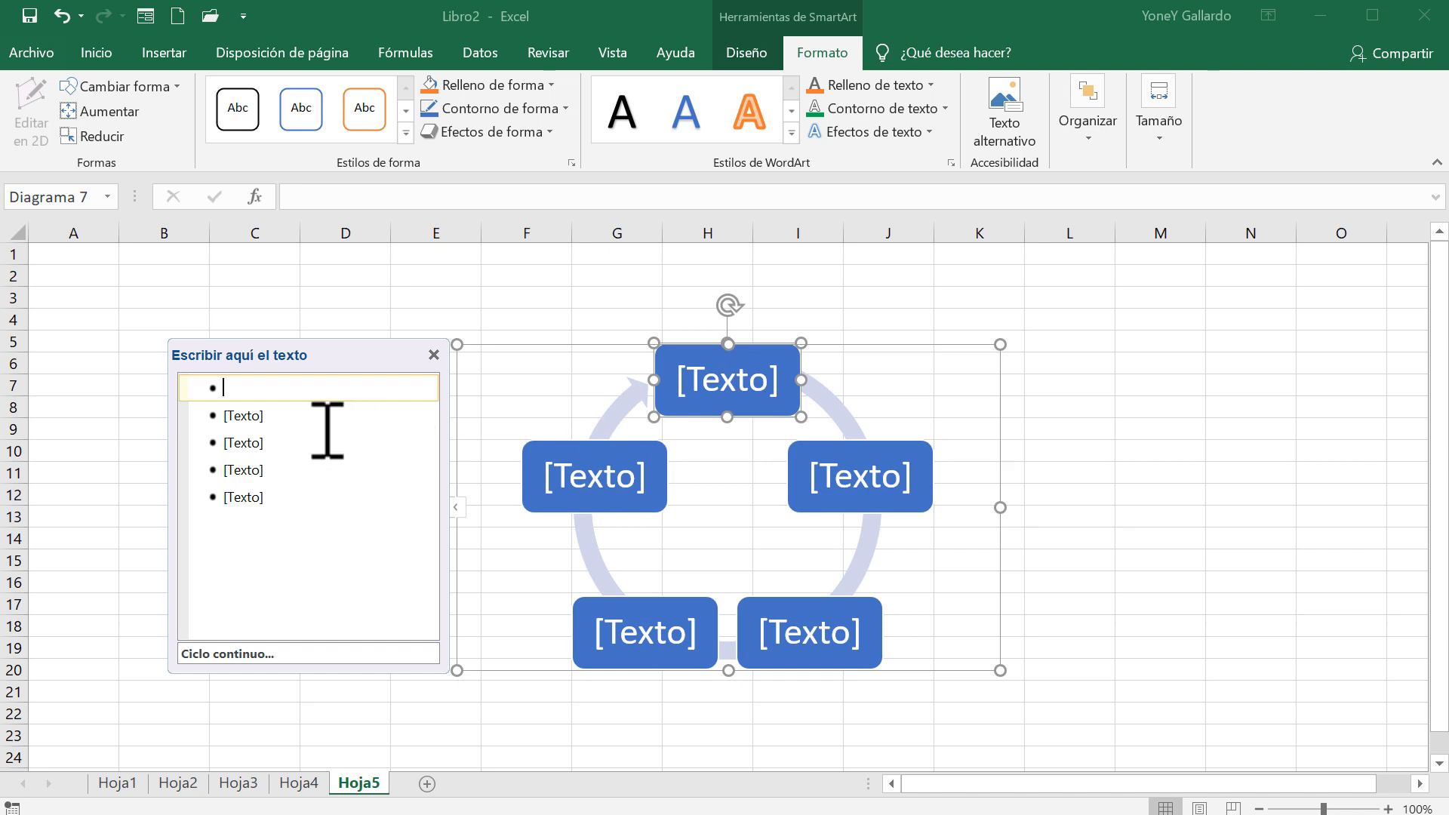
left_click_drag(272, 497, 215, 412)
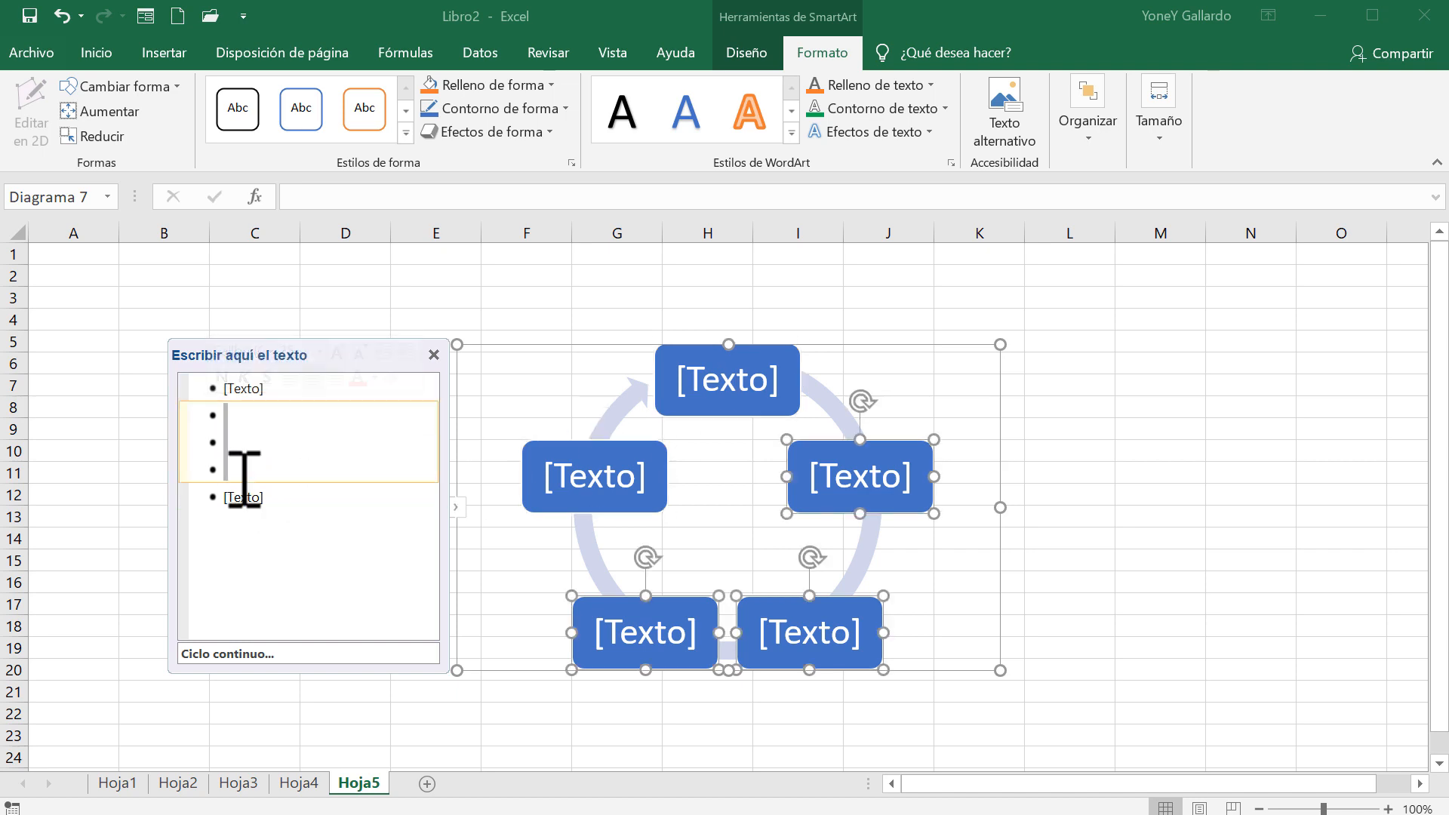
key("Delete")
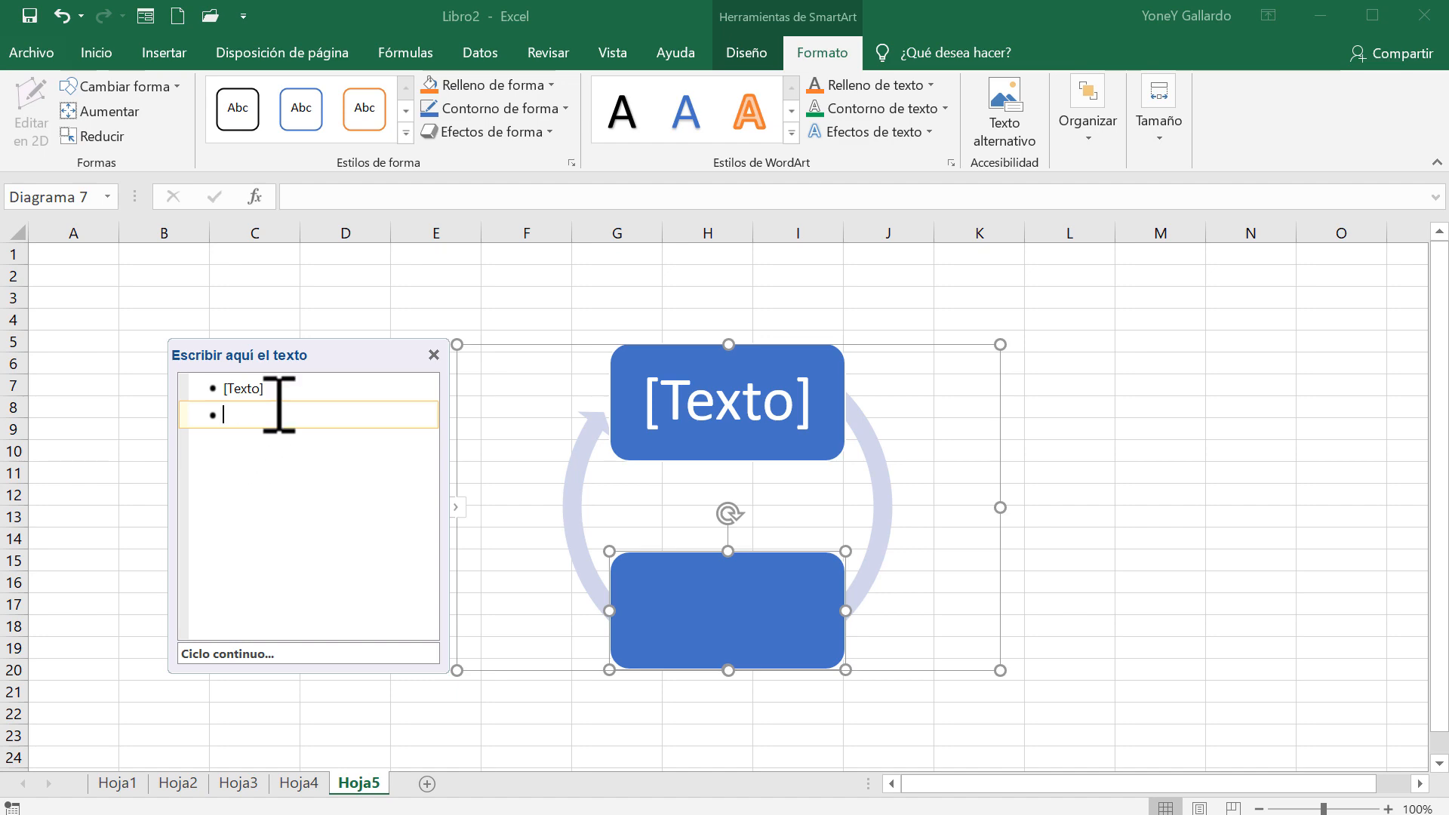
key("BackSpace")
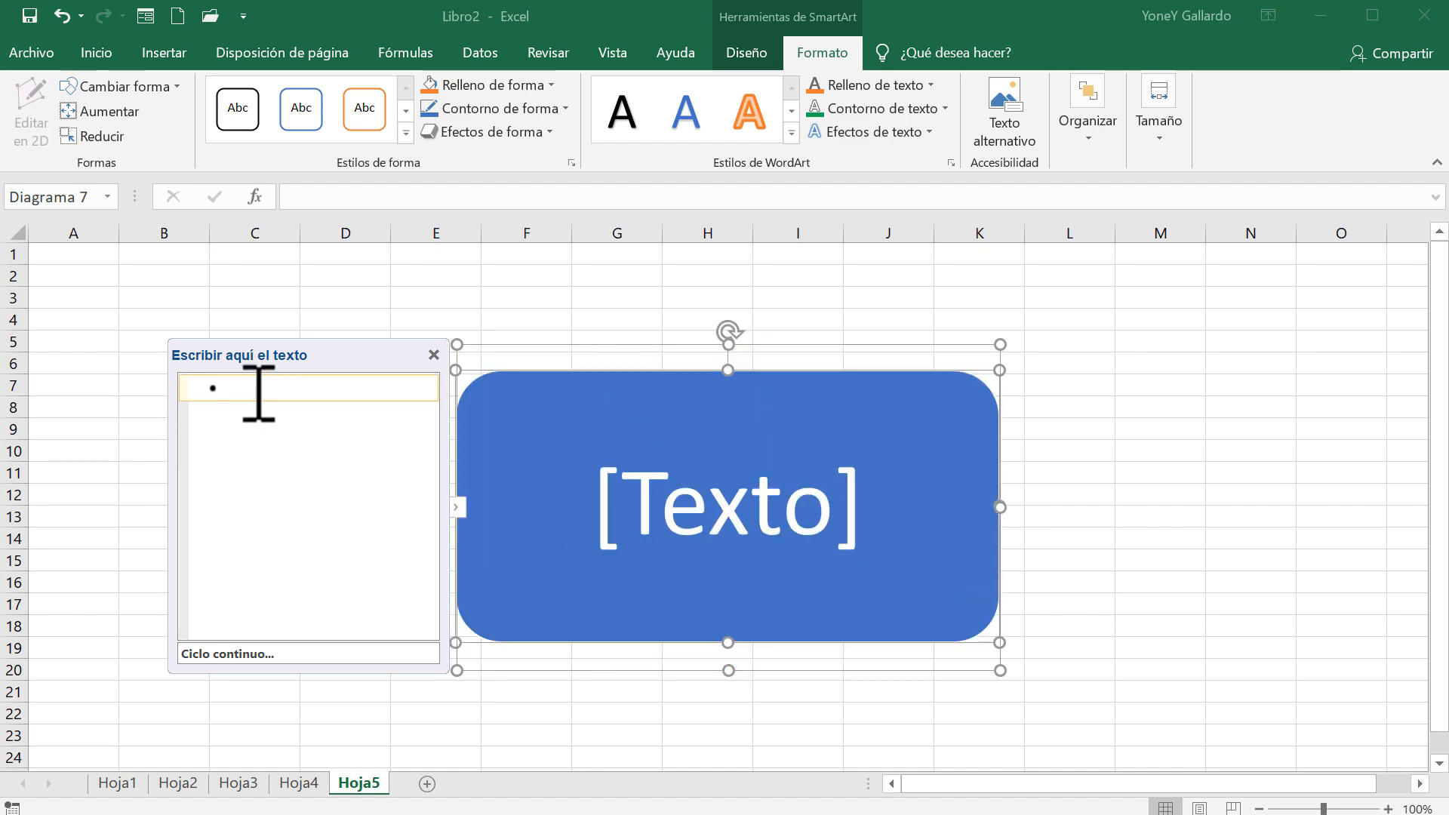
Switch to the teclado.png keyboard picture in Fotos to view the keys, then return to the Excel worksheet
key("alt+Tab")
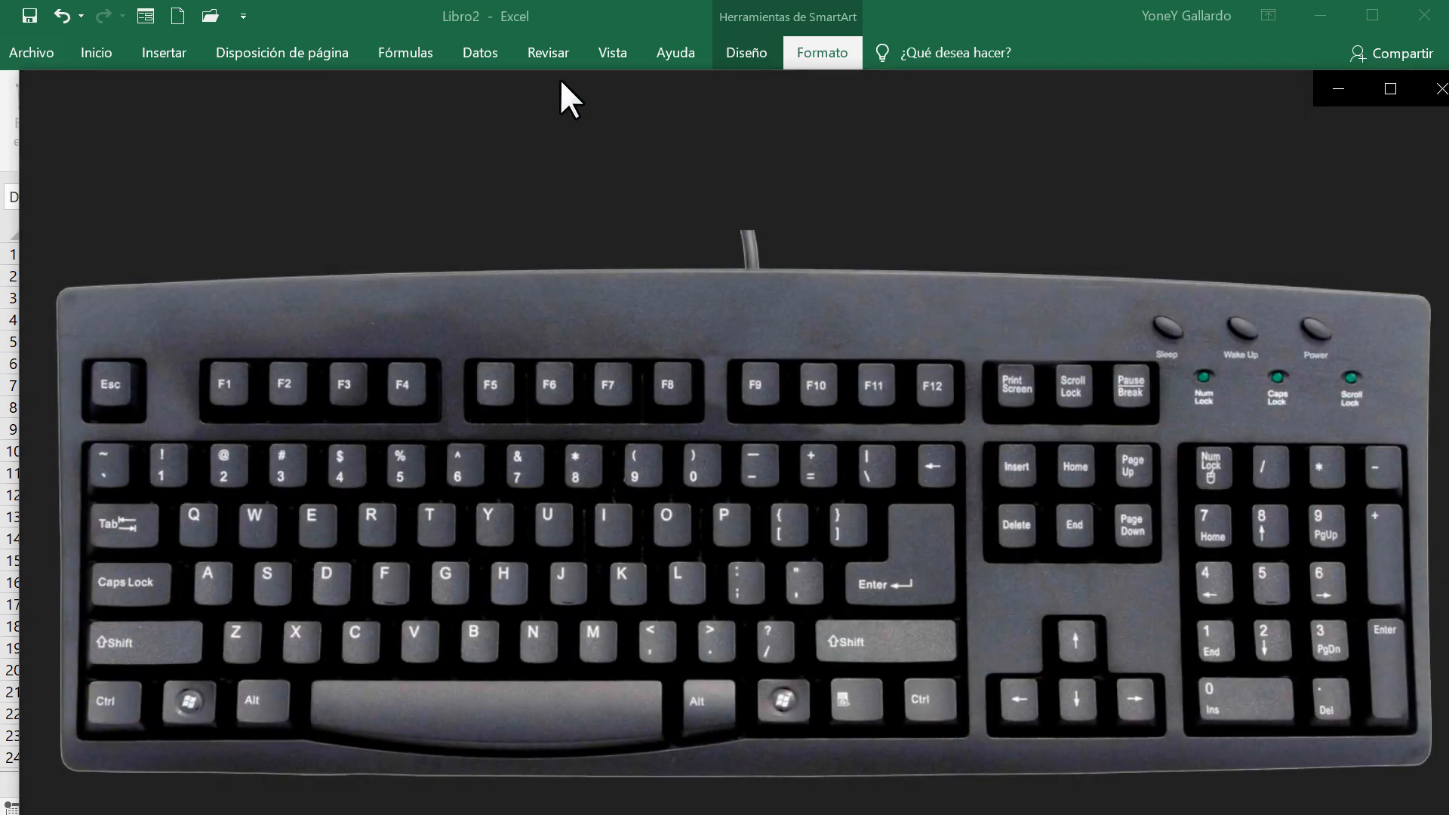
left_click_drag(721, 94, 679, 43)
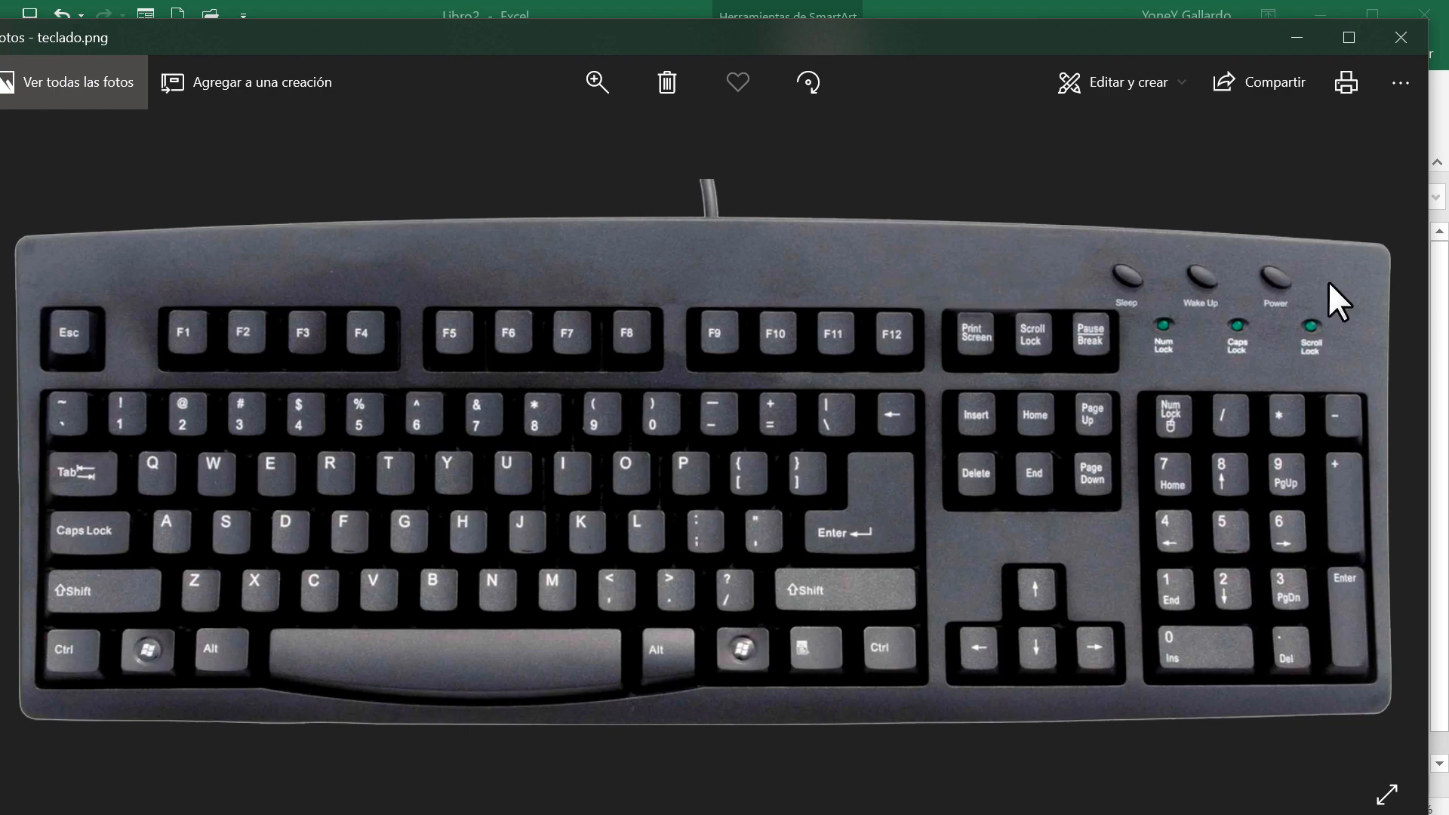
left_click(1283, 39)
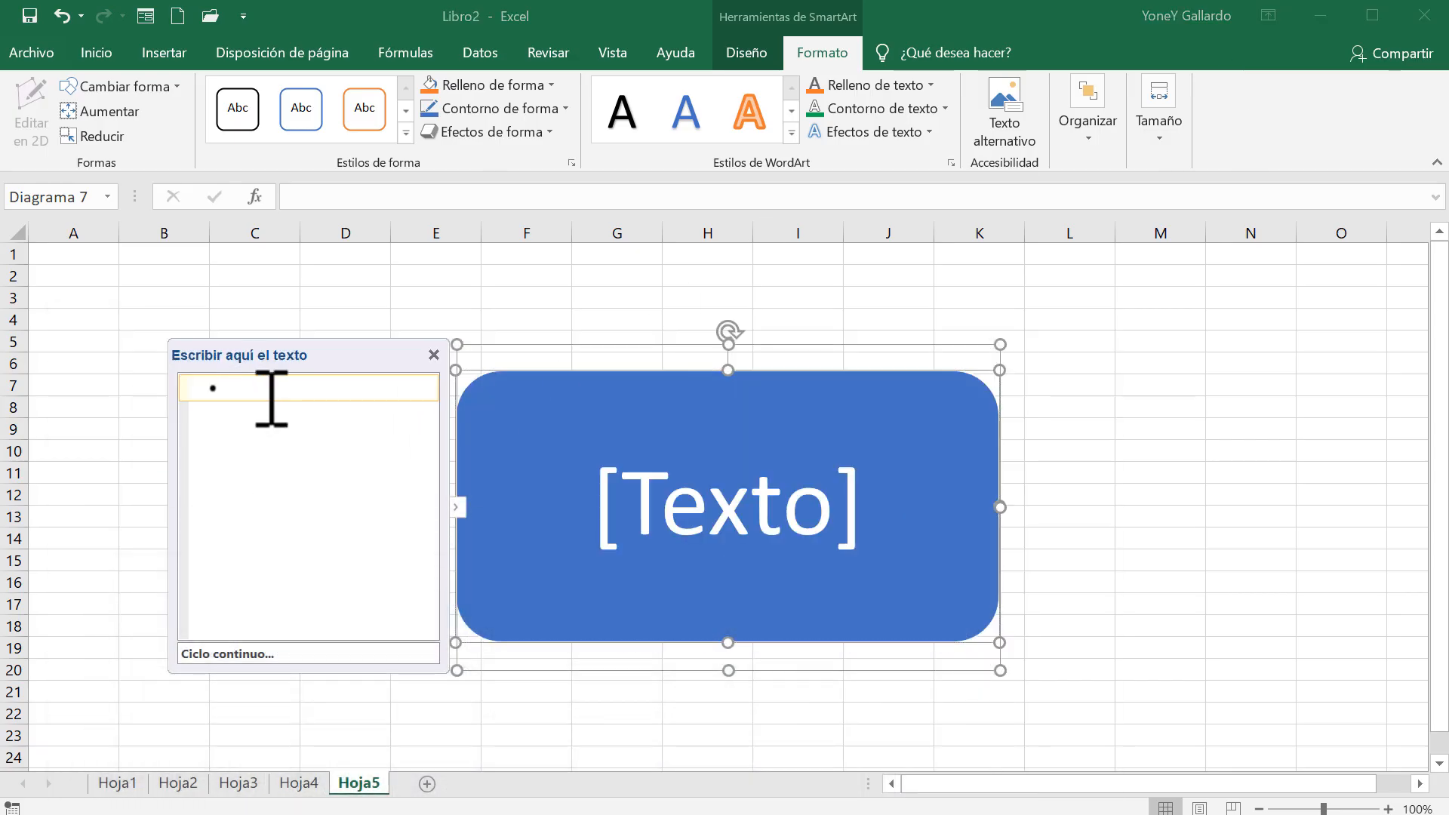
Enter LUNES, MARTES and MIÉRCOLES as separate cycle elements and start a fourth element with JU
type("LUNES")
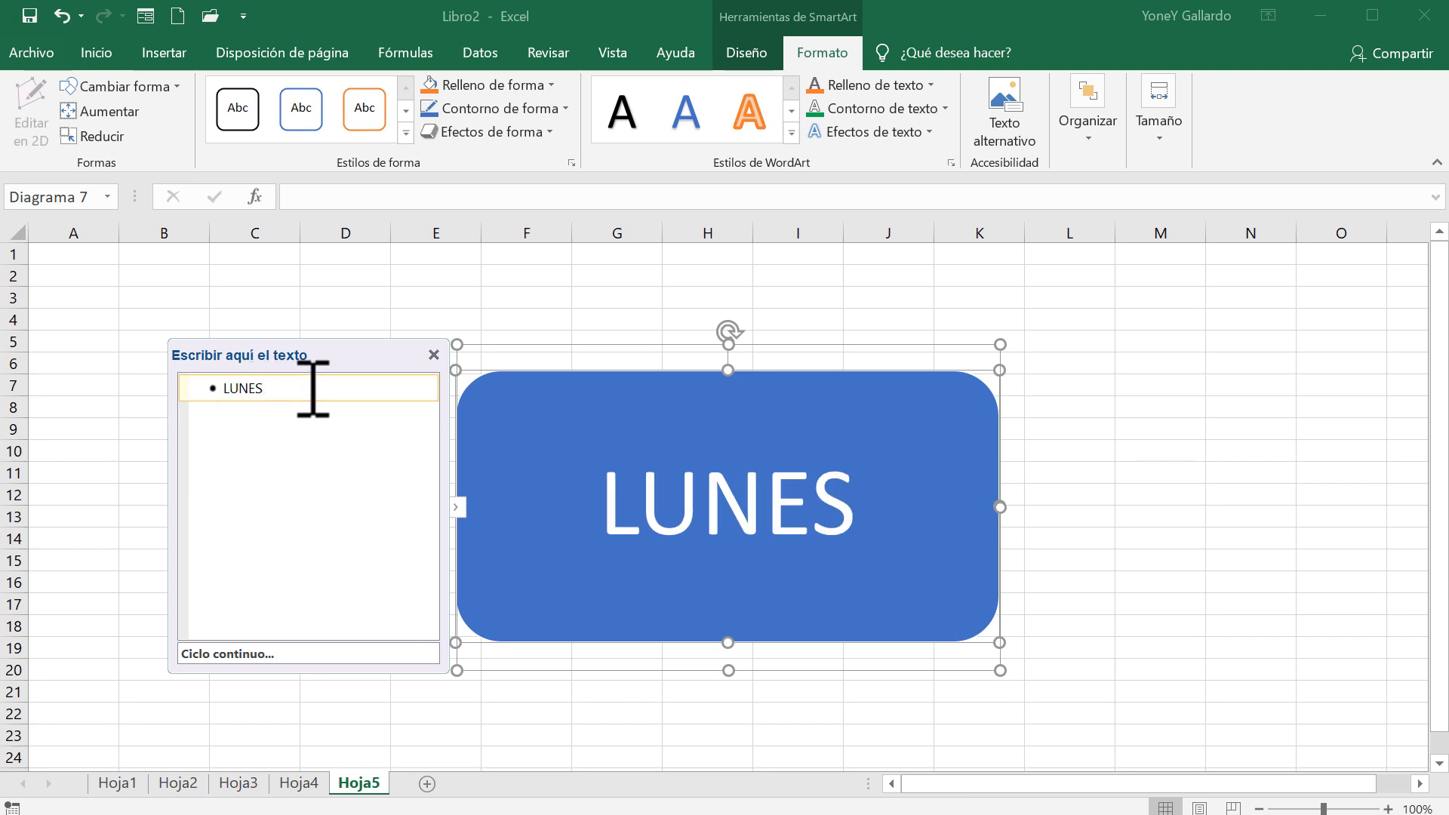
key("Return")
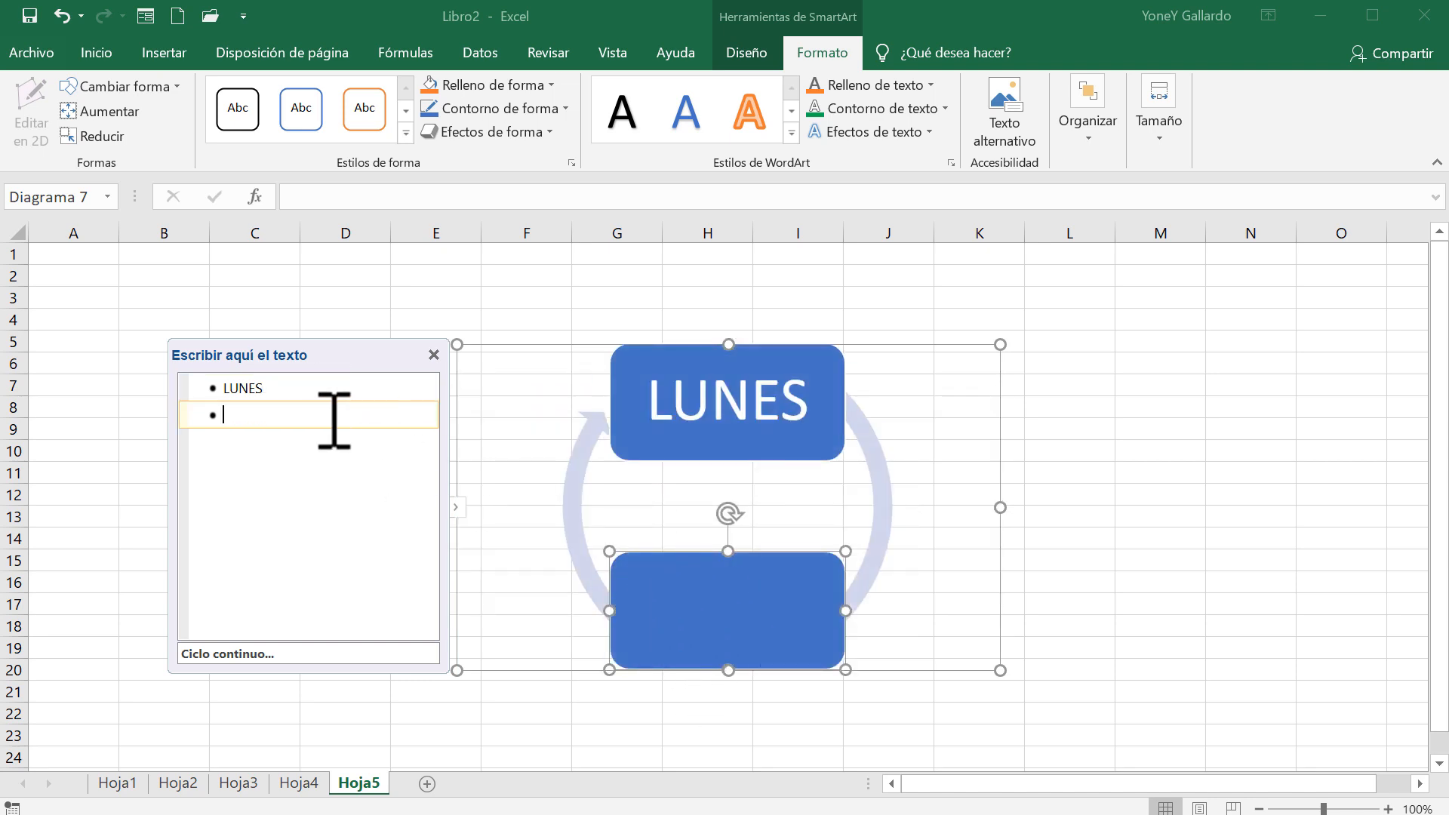
type("MARTES")
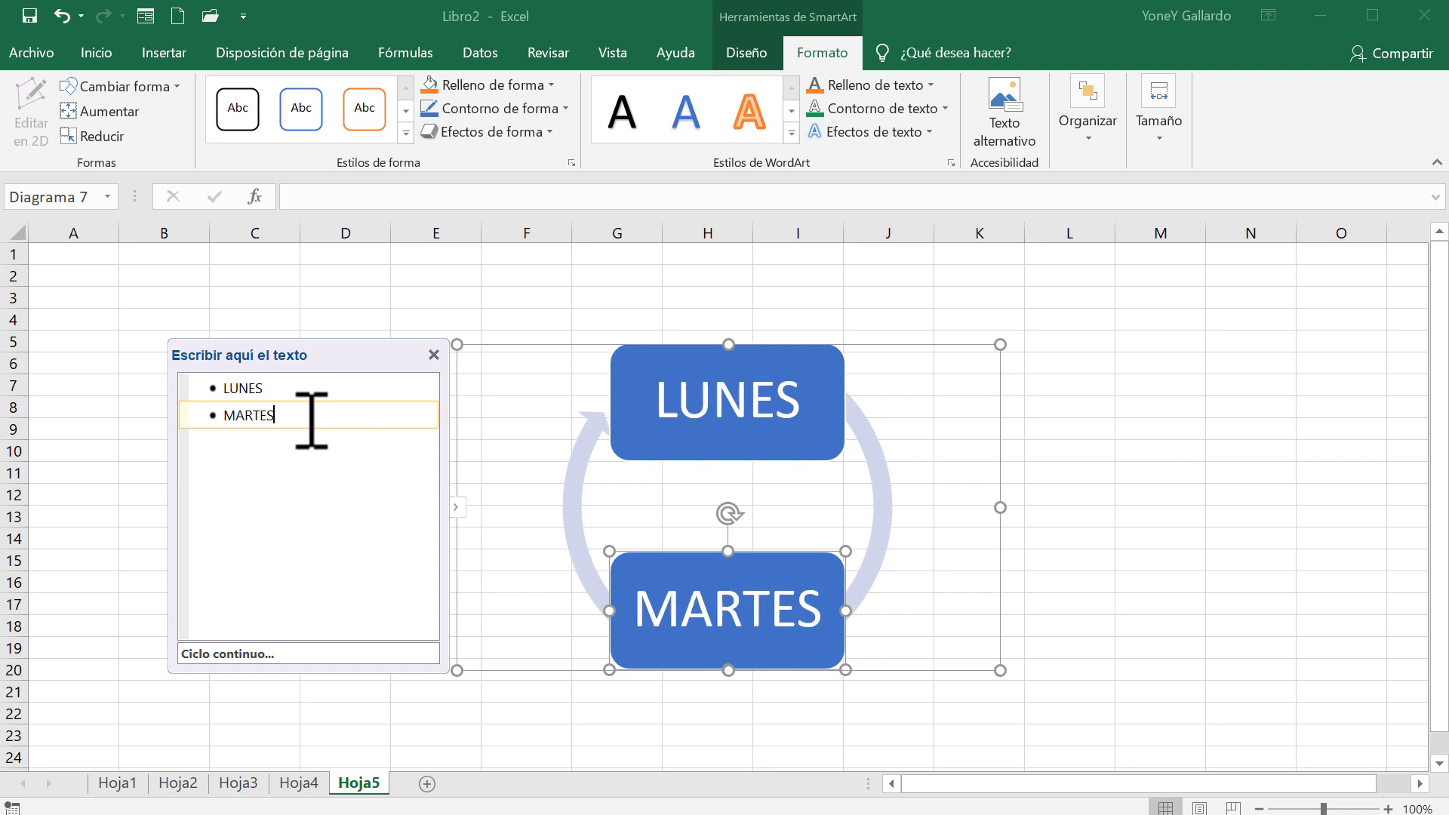
key("Return")
type("MI")
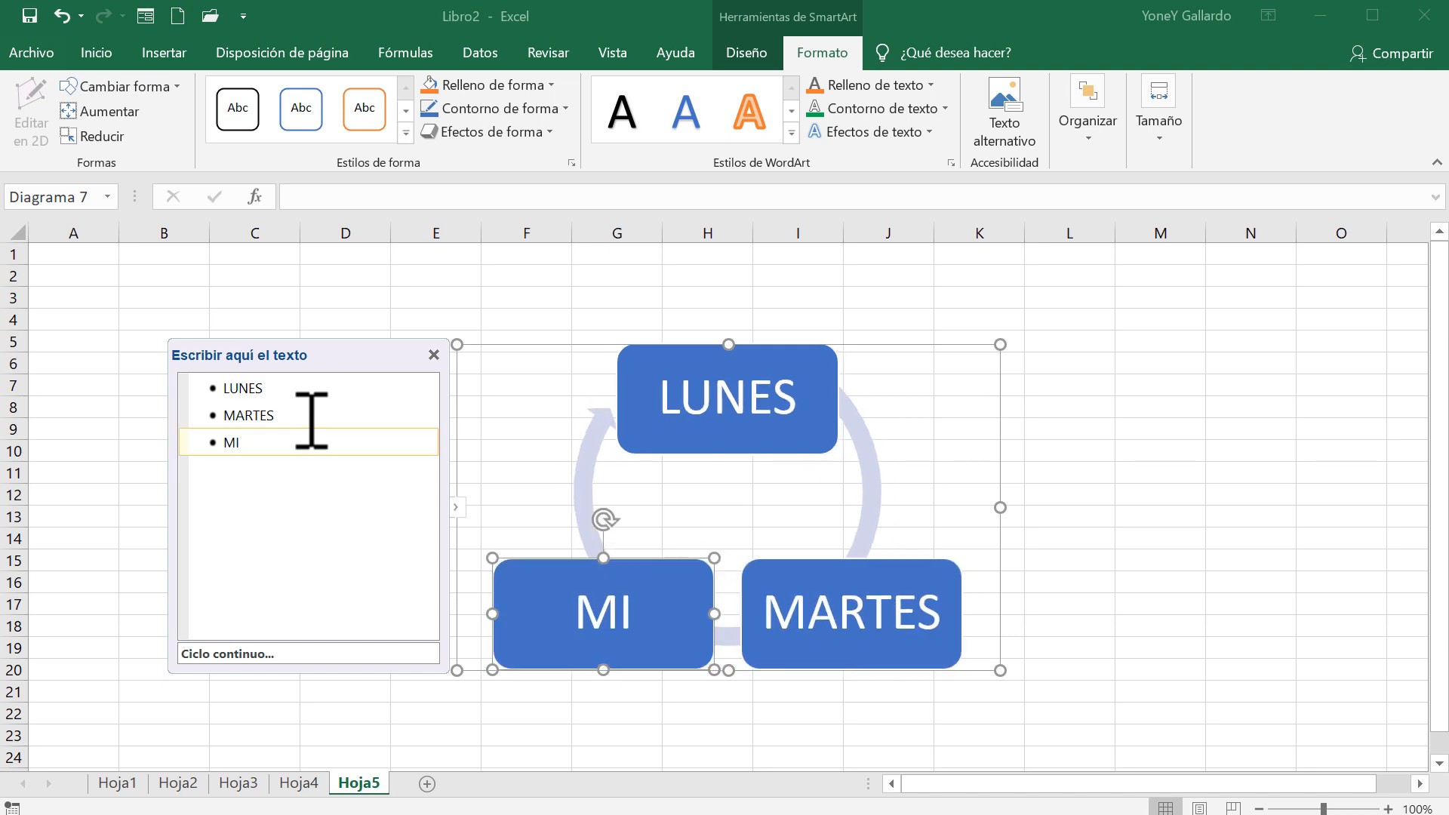
type("ÉRCOLES")
key("Return")
type("JU")
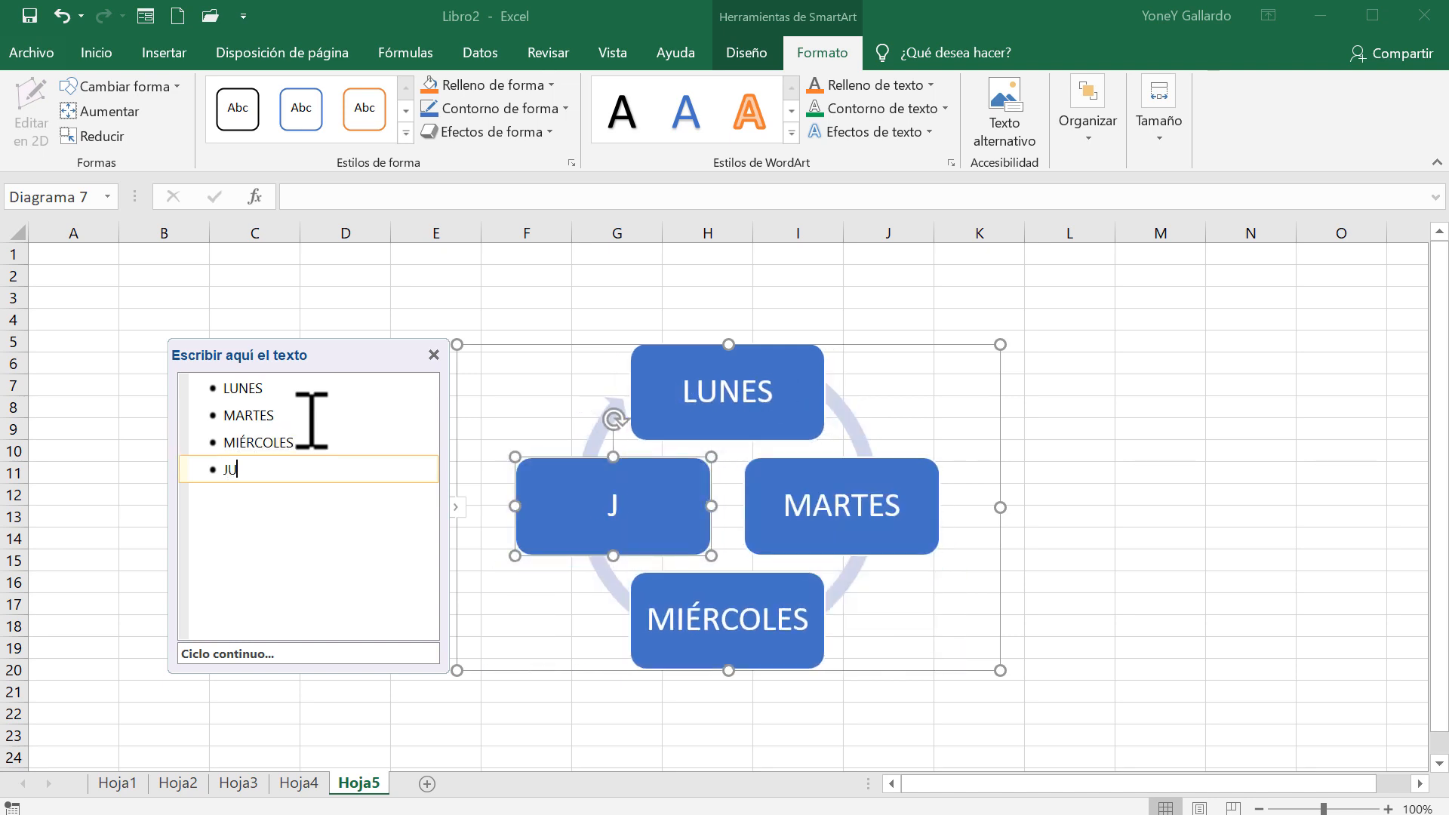
Complete the fourth item of the cycle diagram as JUEVES and add VIERNES as the fifth item
type("EVES")
key("Return")
type("VIERNES")
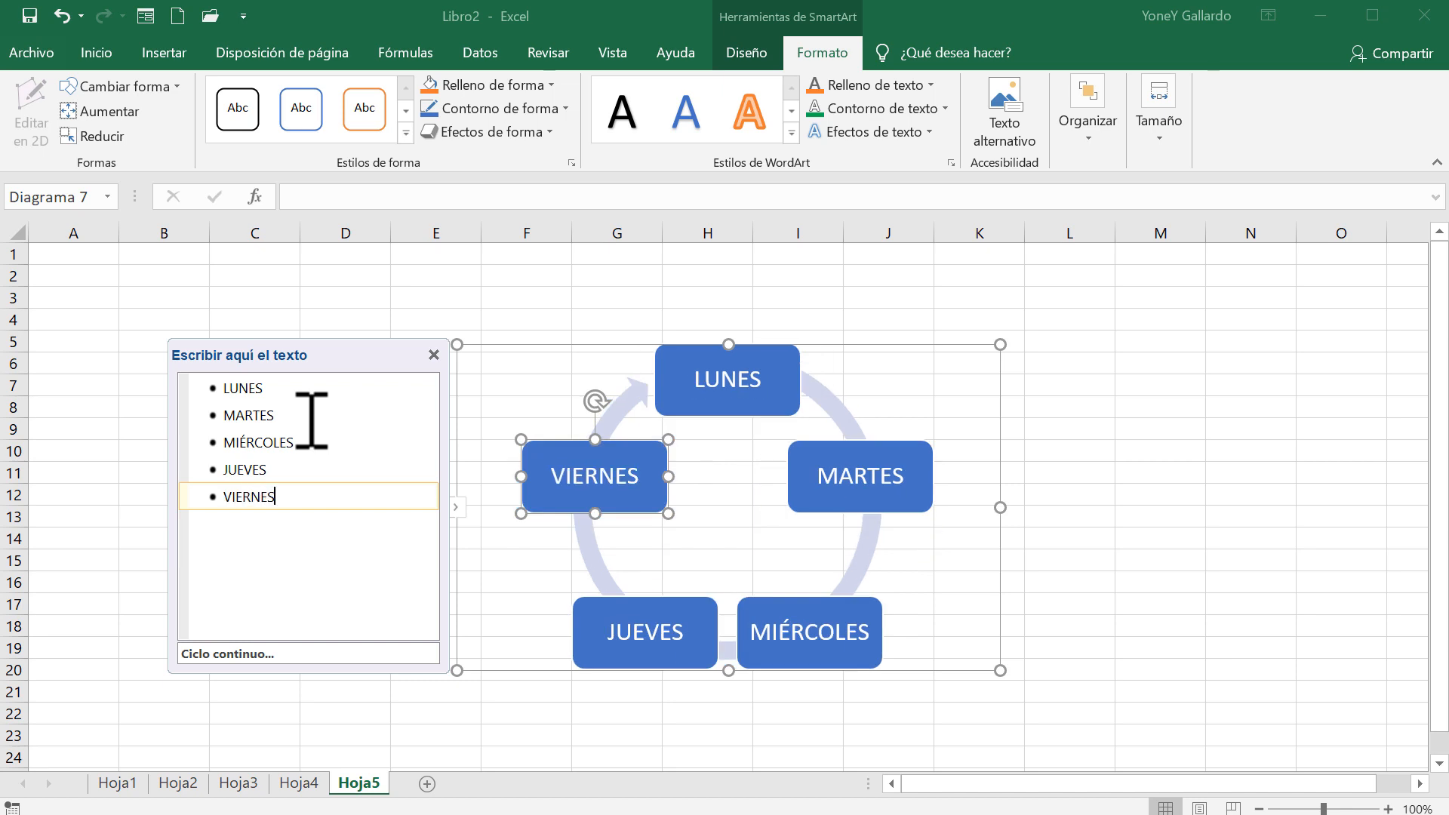
Add the subitems Uno and Dos under MARTES, with Dependiente 1 and Dependiente 2 nested one level below Dos
left_click(310, 415)
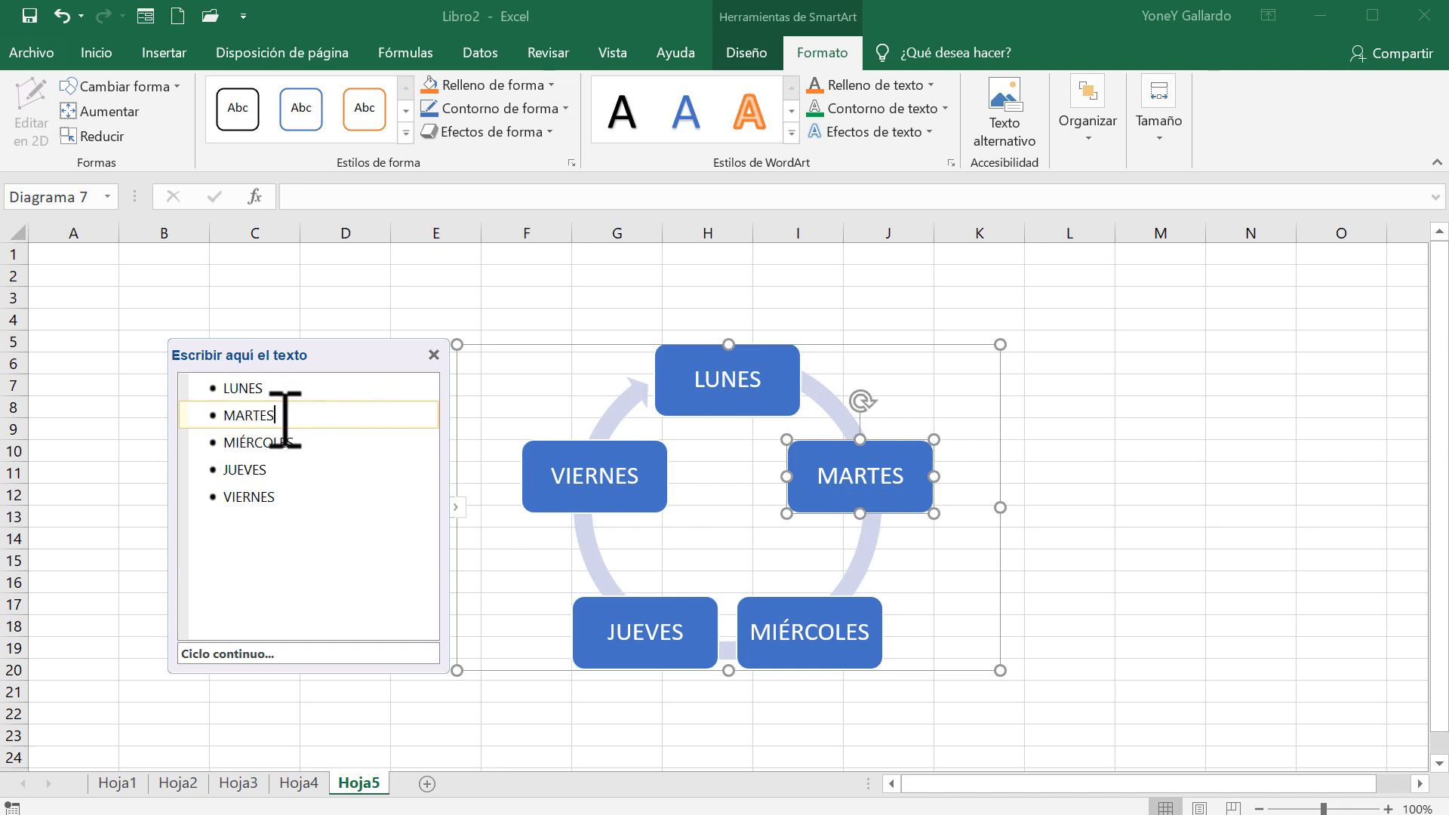
key("Return")
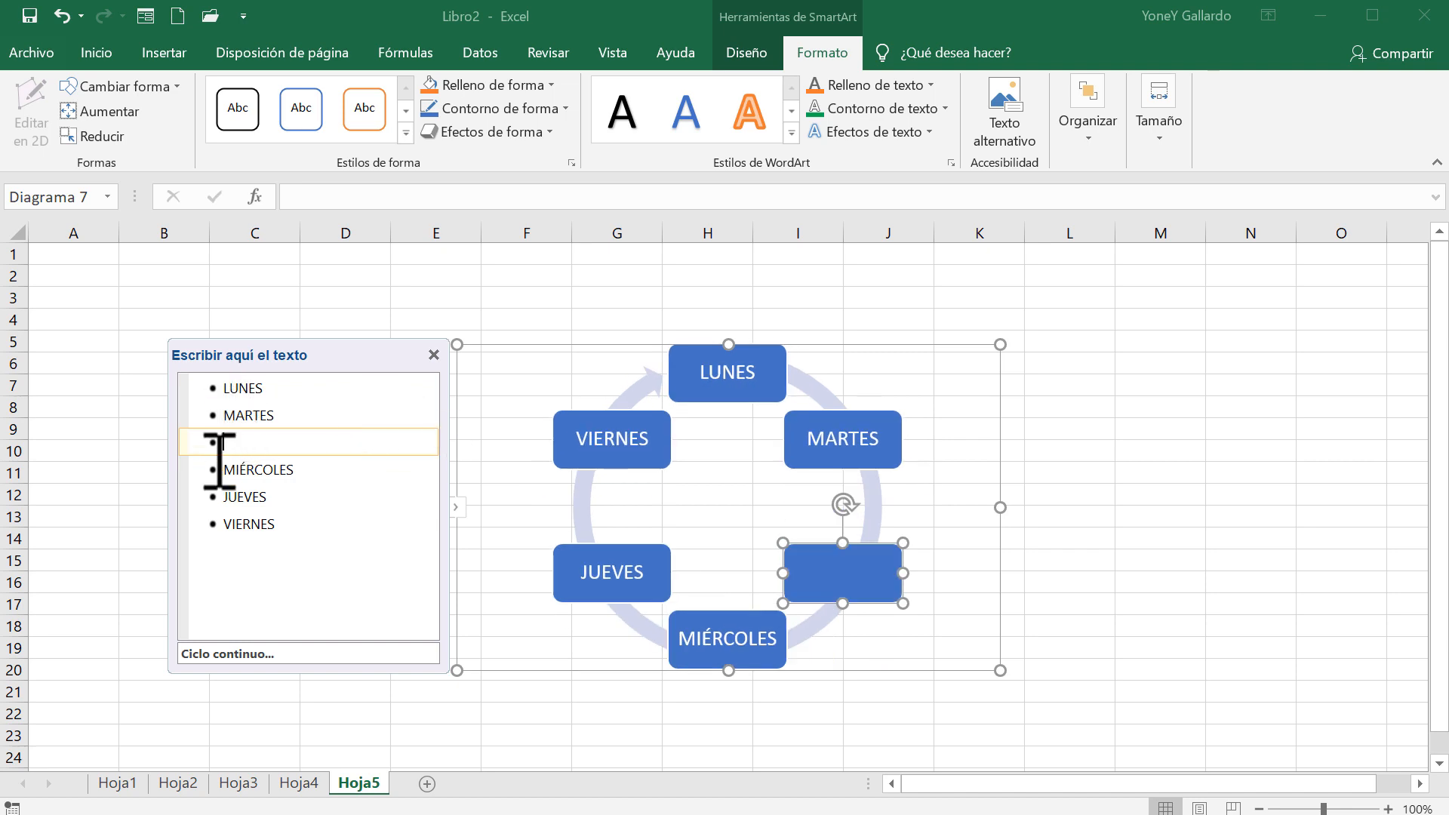
key("Tab")
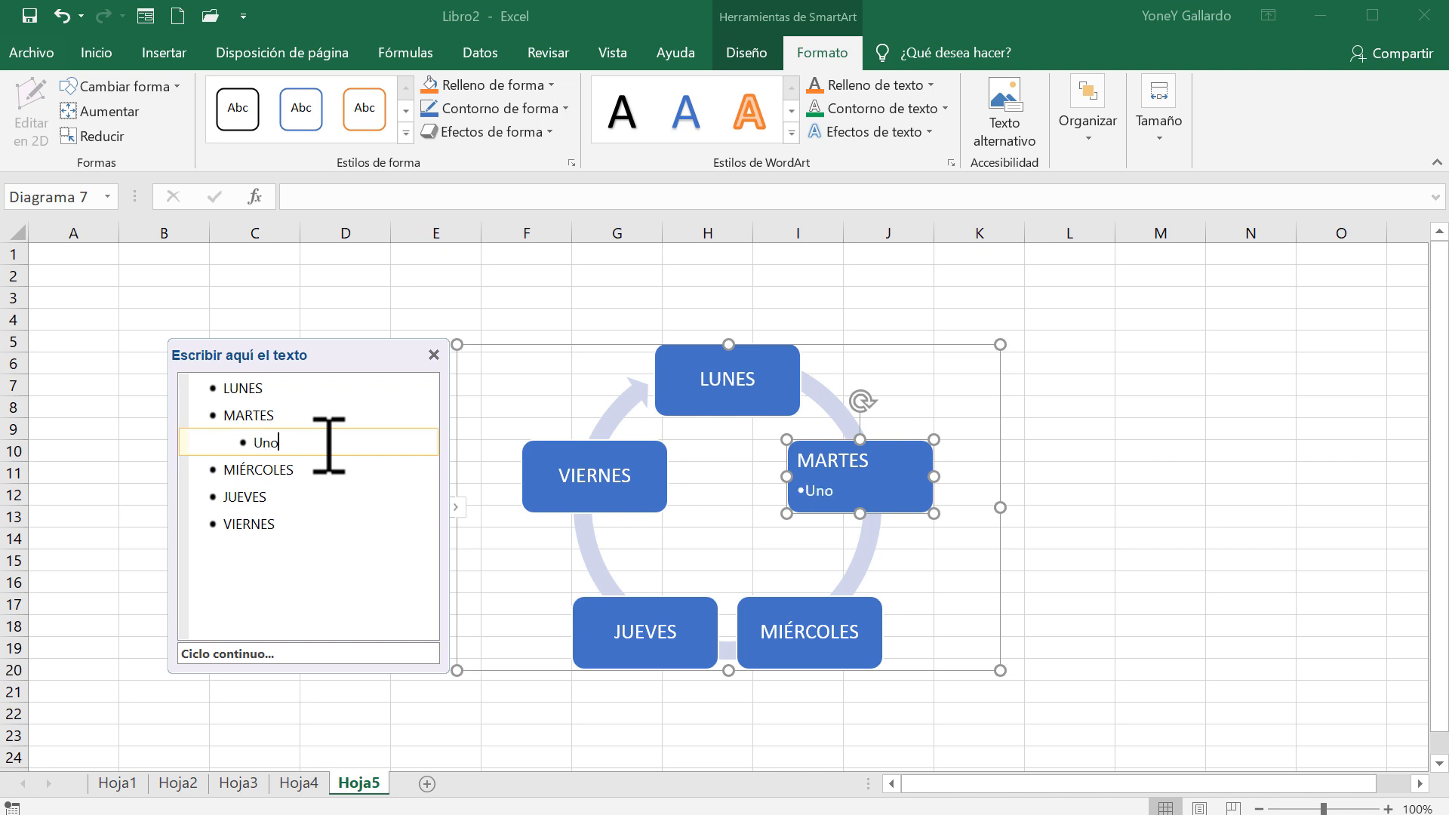
key("Return")
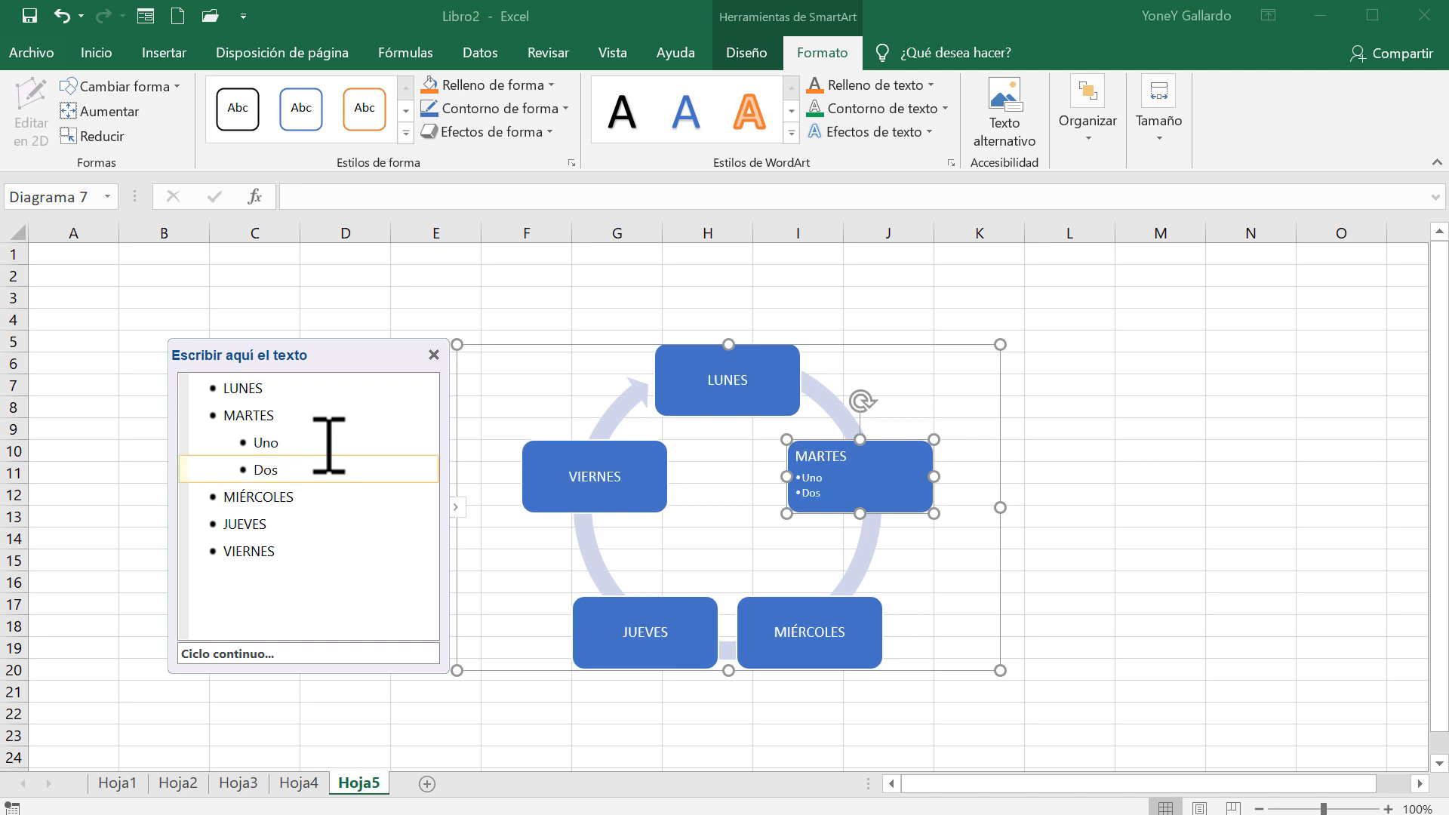
key("Return")
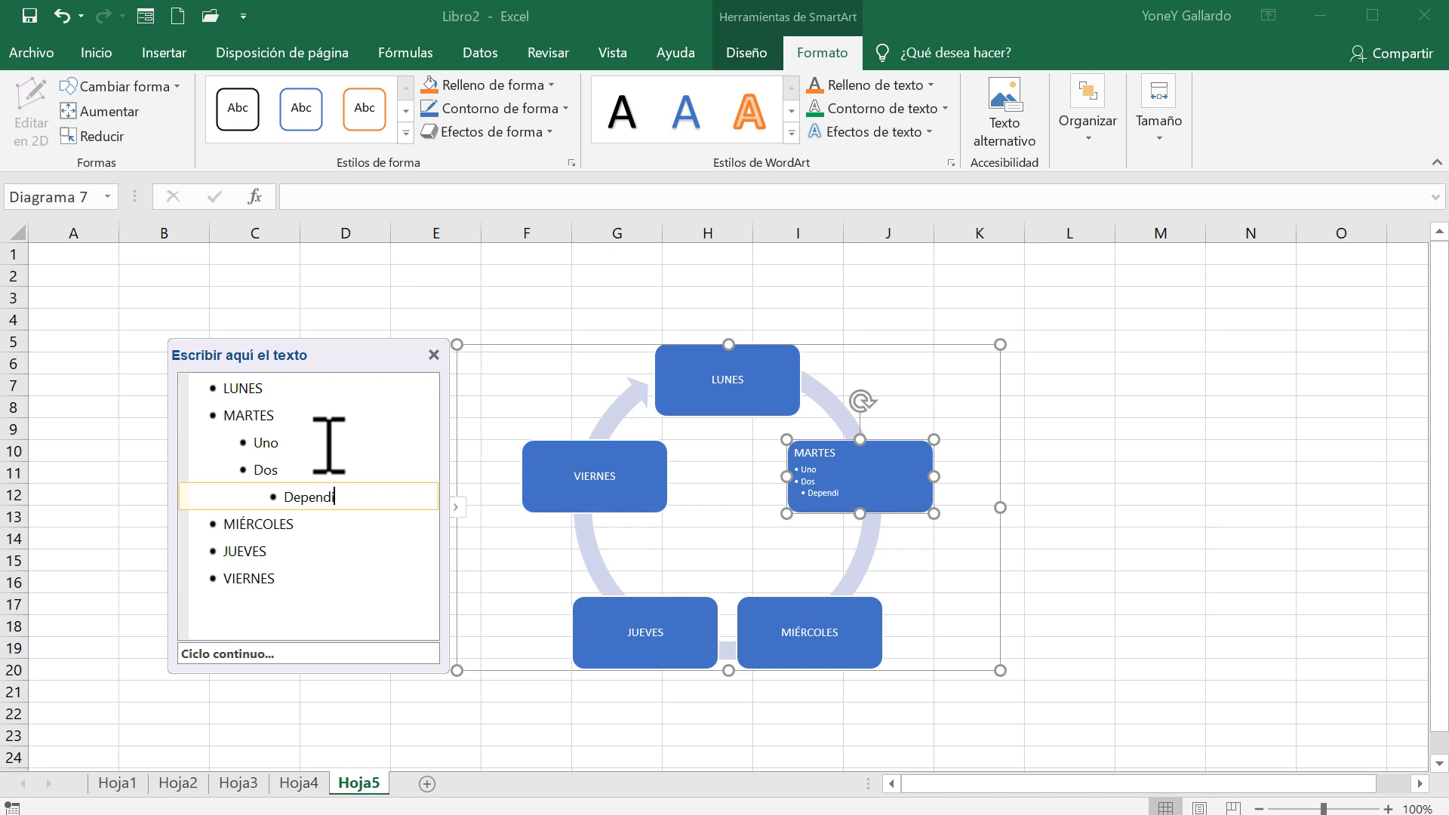
type("1")
key("Return")
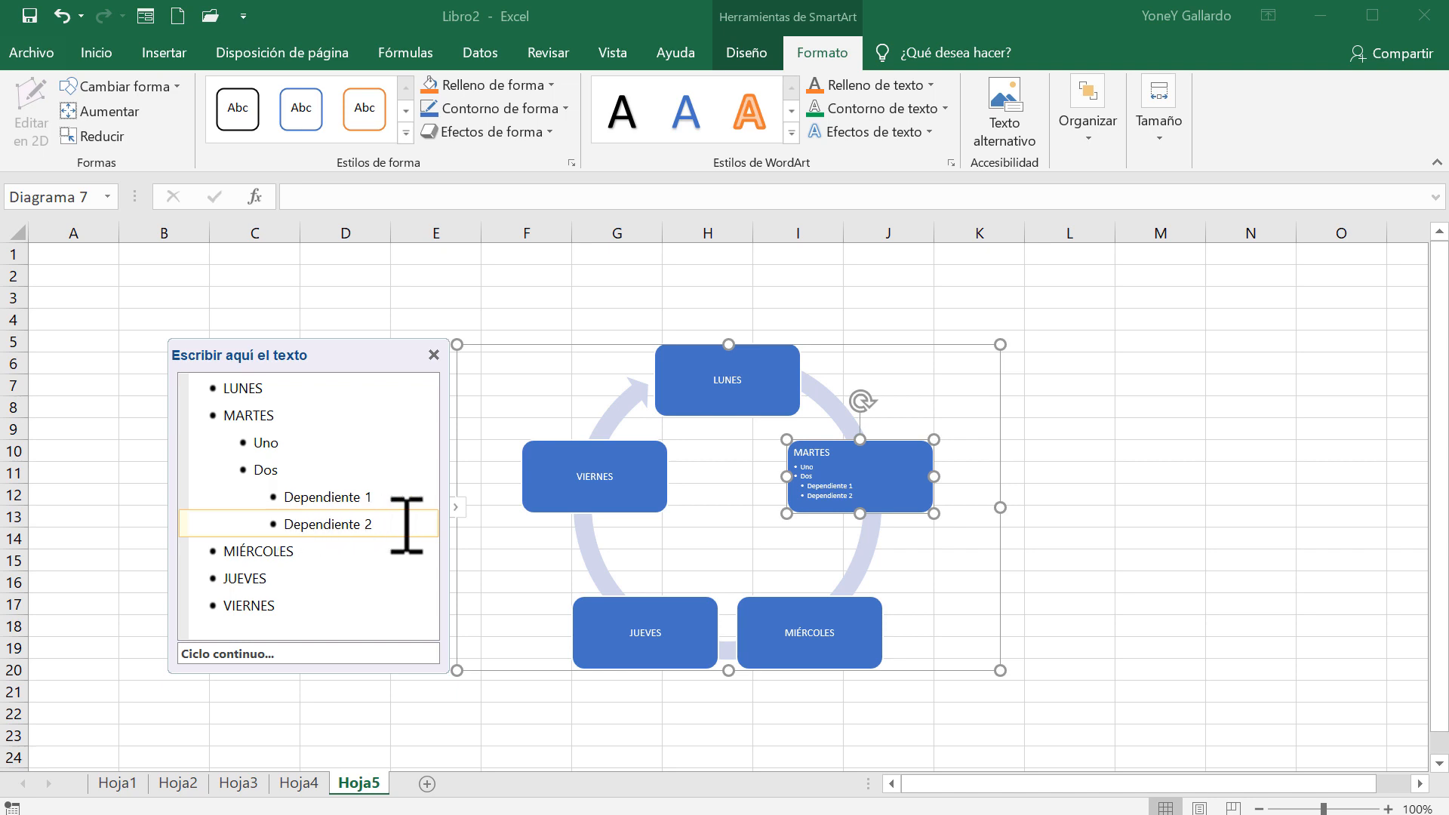
Add ALTERNATIVA as a top-level item before MIÉRCOLES, and enlarge the diagram to span roughly E2 to K23
key("Return")
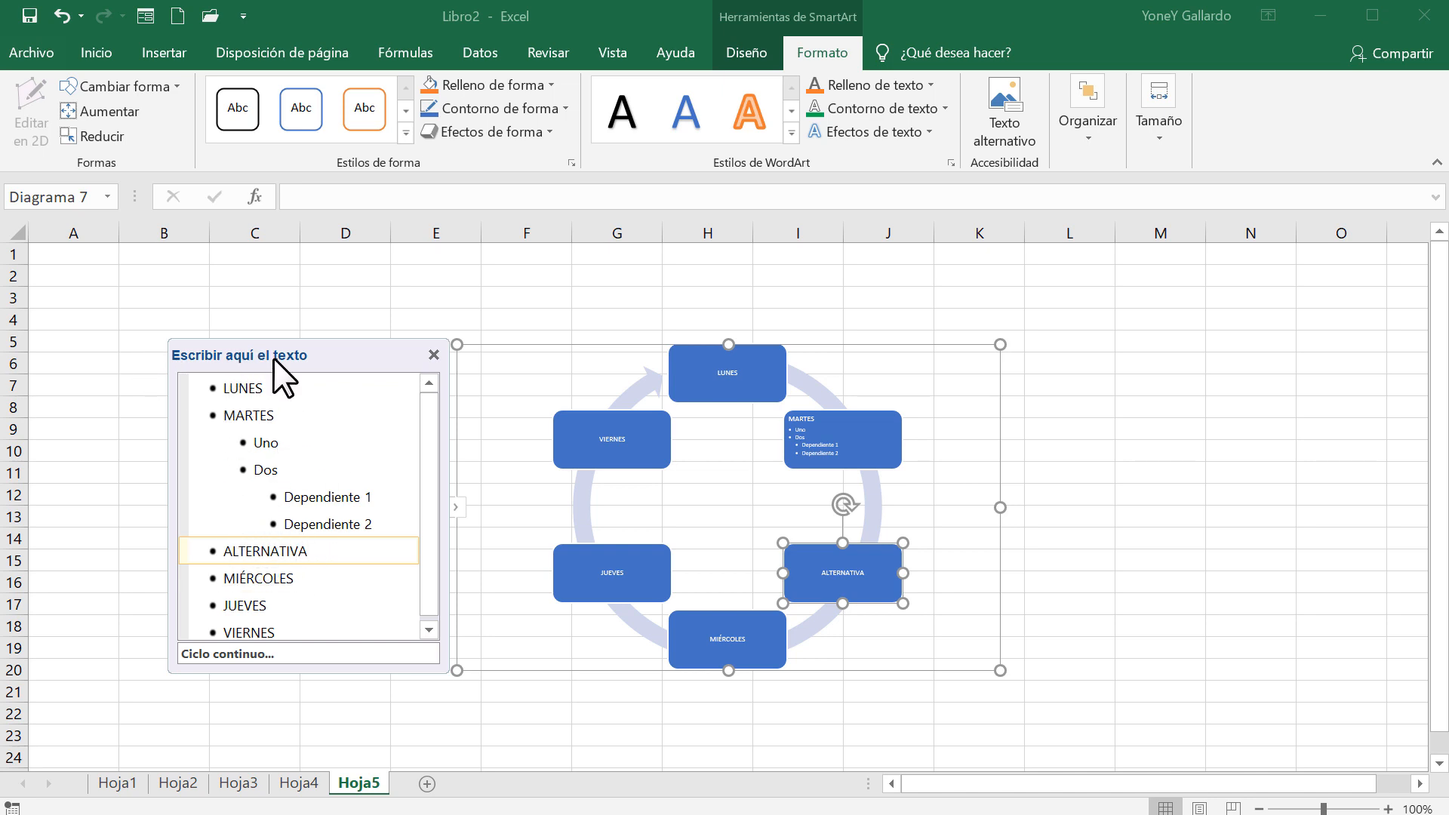
left_click(434, 354)
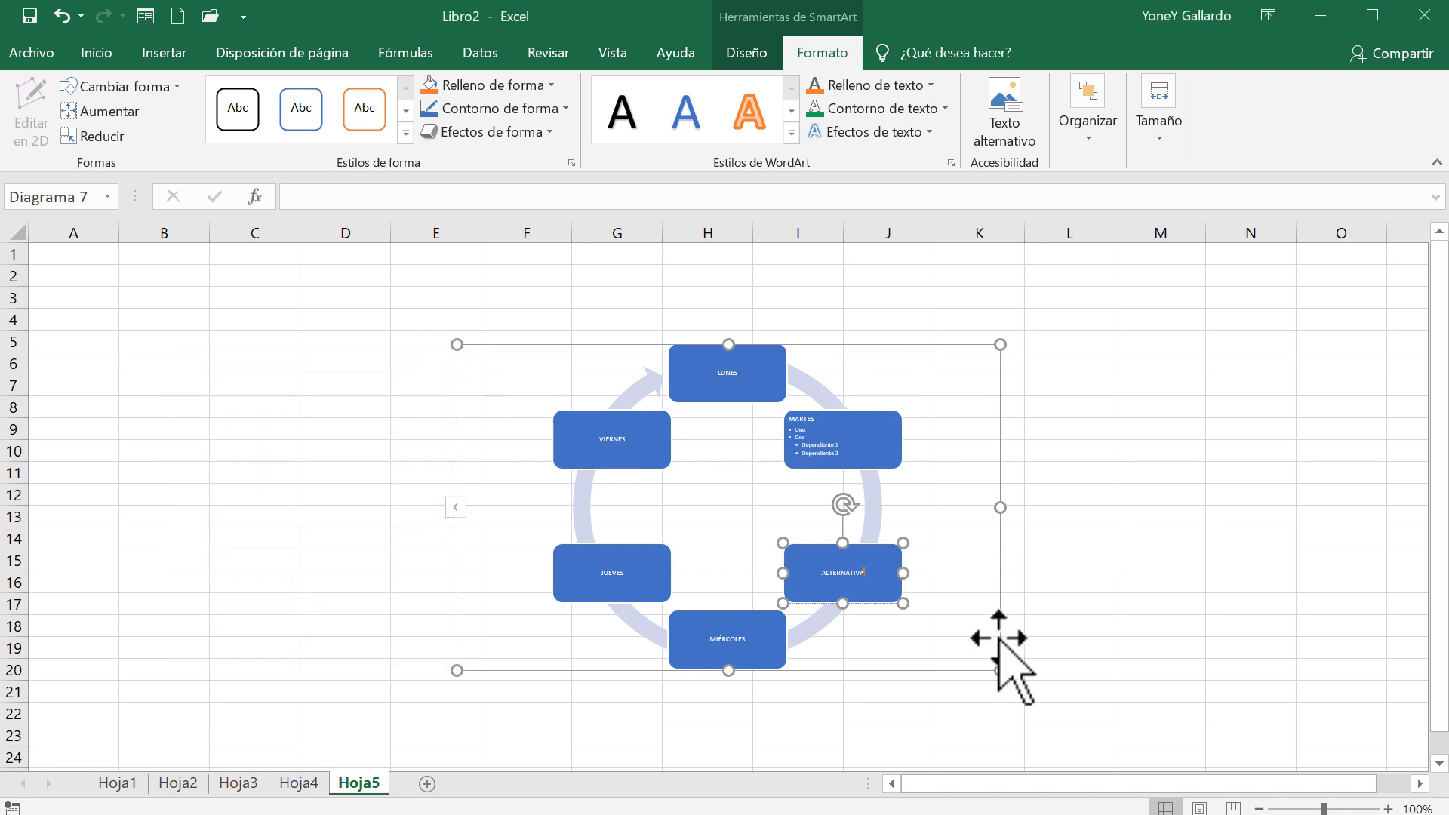
left_click_drag(997, 674, 1025, 746)
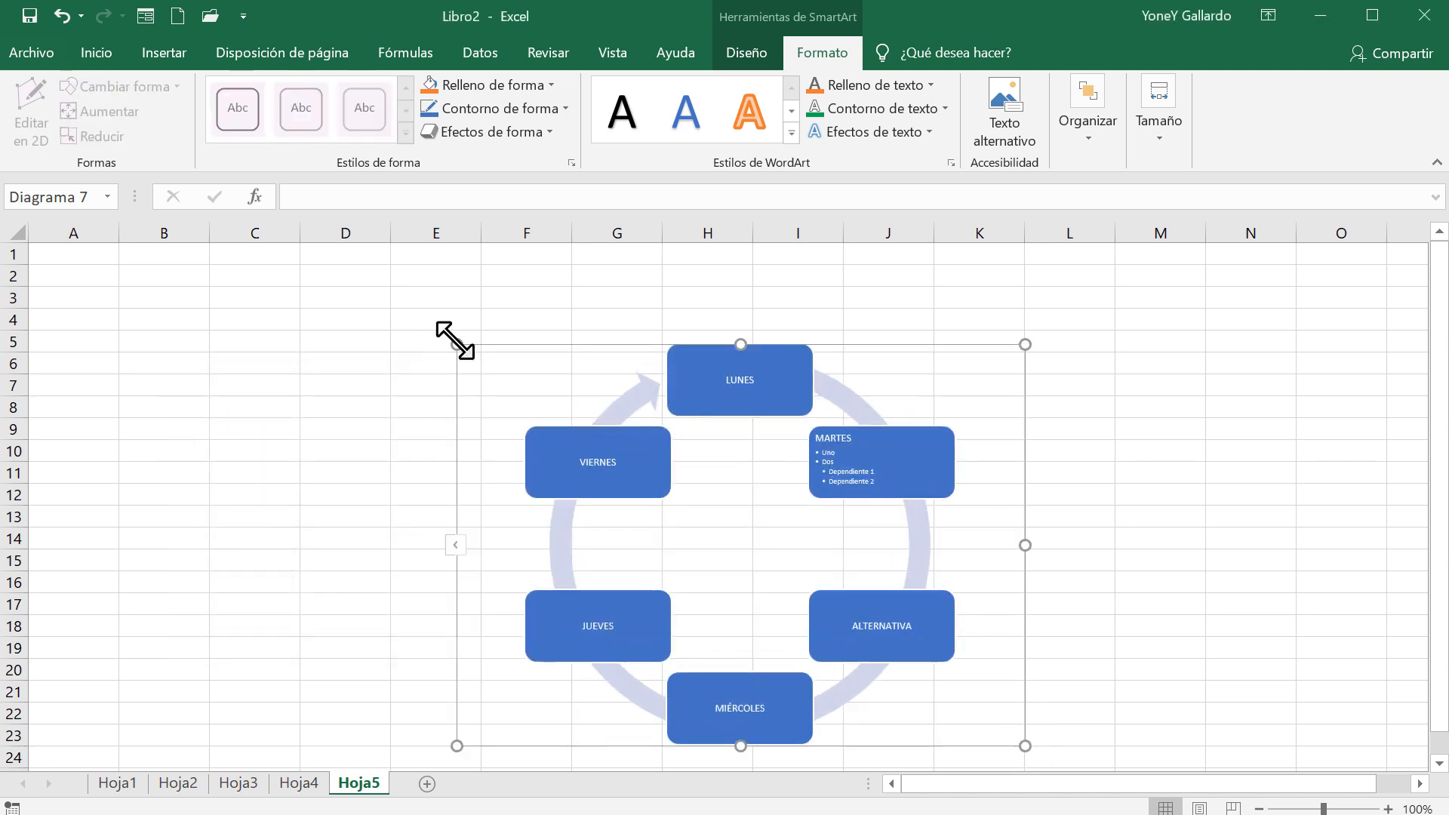
left_click_drag(456, 344, 431, 272)
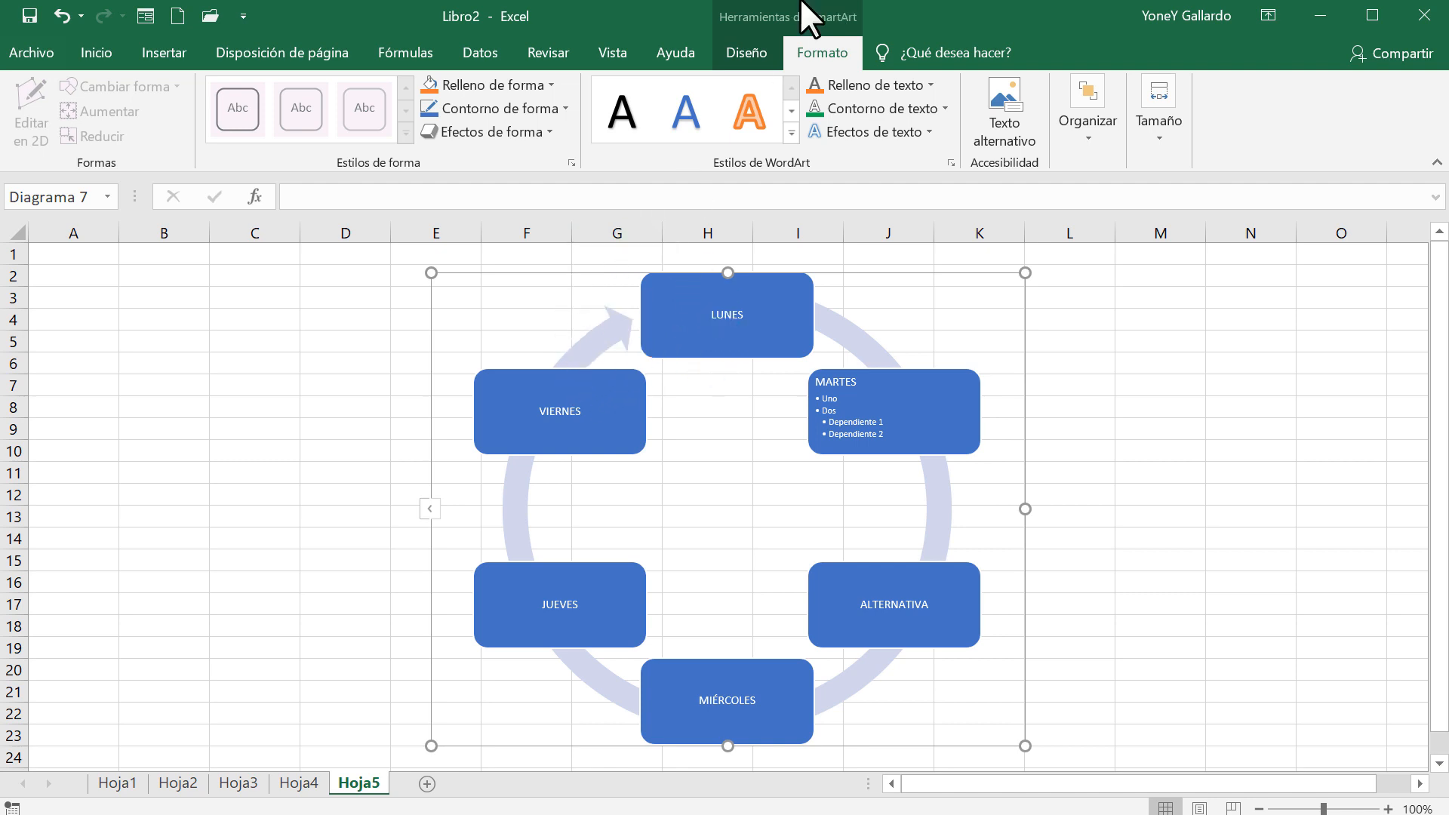
Recolor the diagram with the first Multicolor scheme and apply the first 3D SmartArt style
left_click(743, 53)
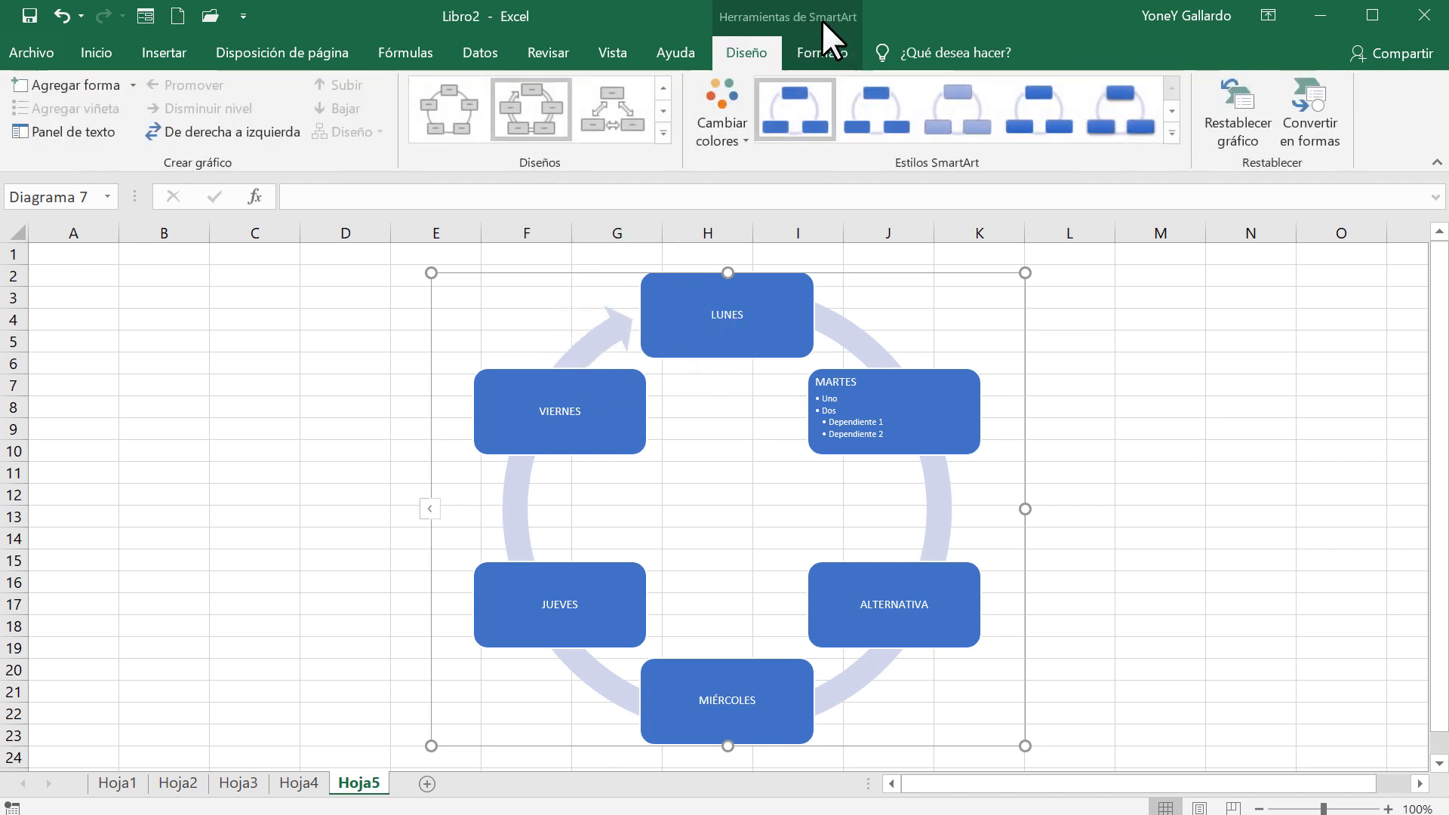
left_click(719, 115)
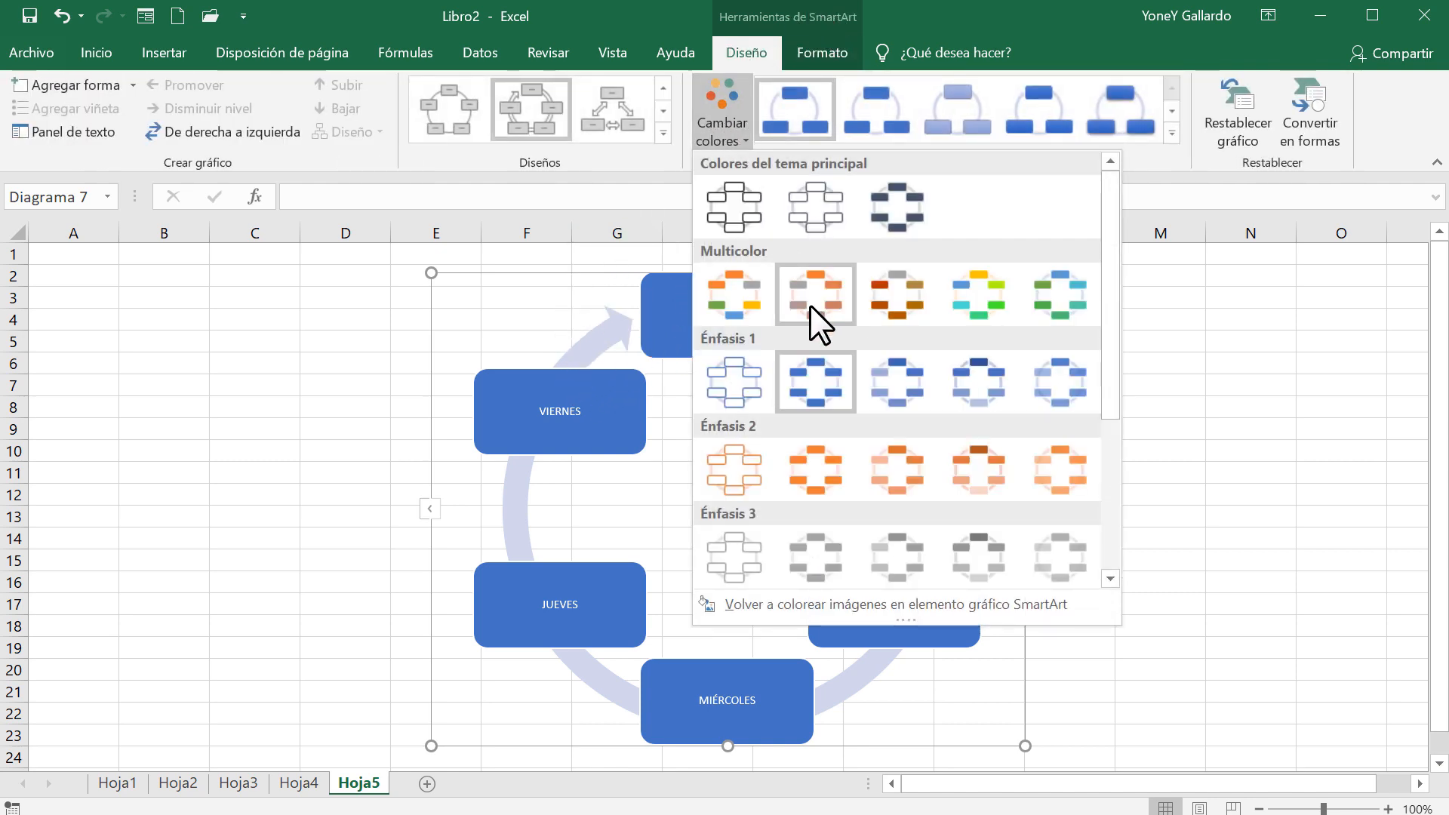
left_click(745, 290)
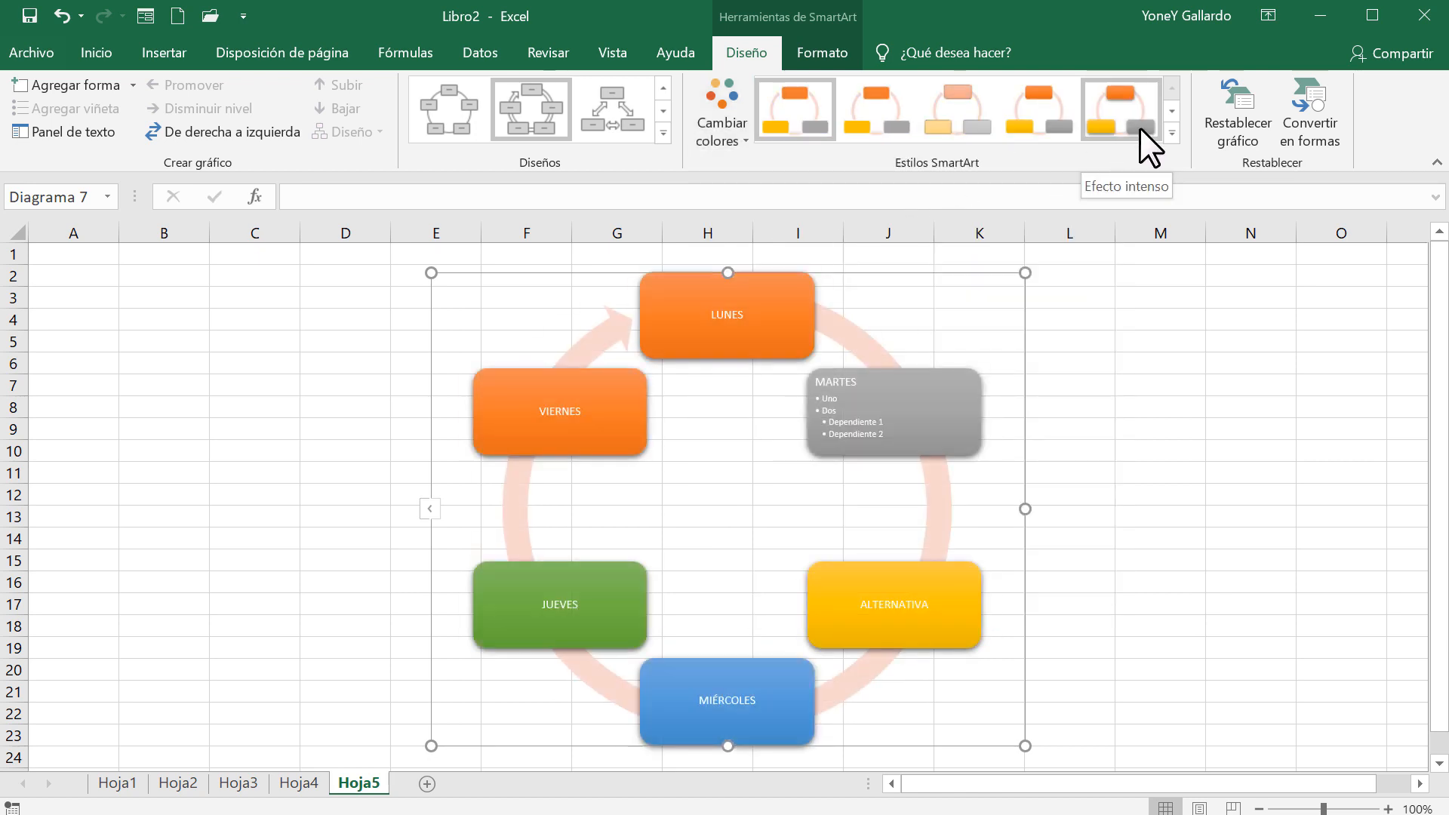
left_click(1172, 134)
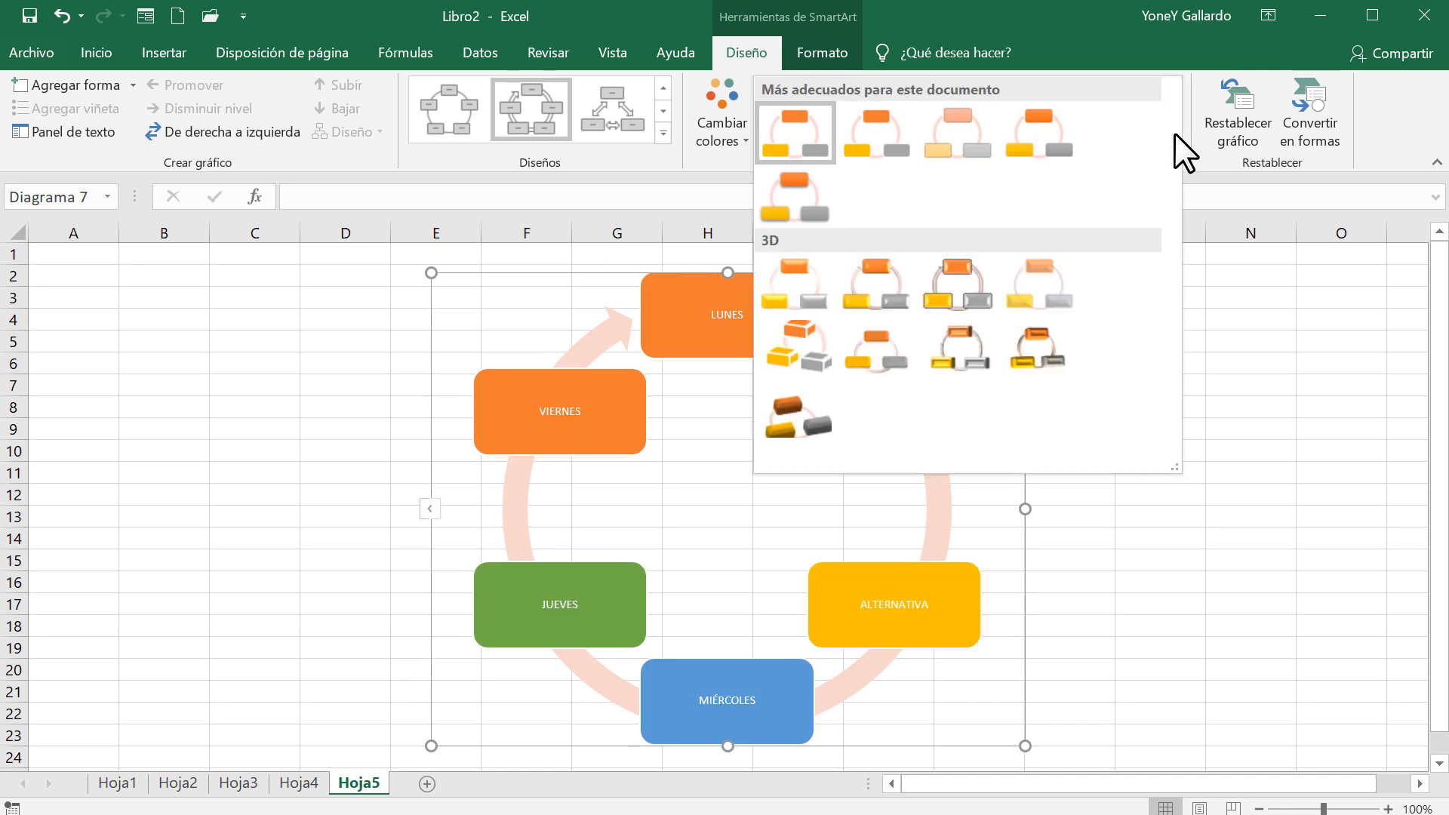
left_click(798, 286)
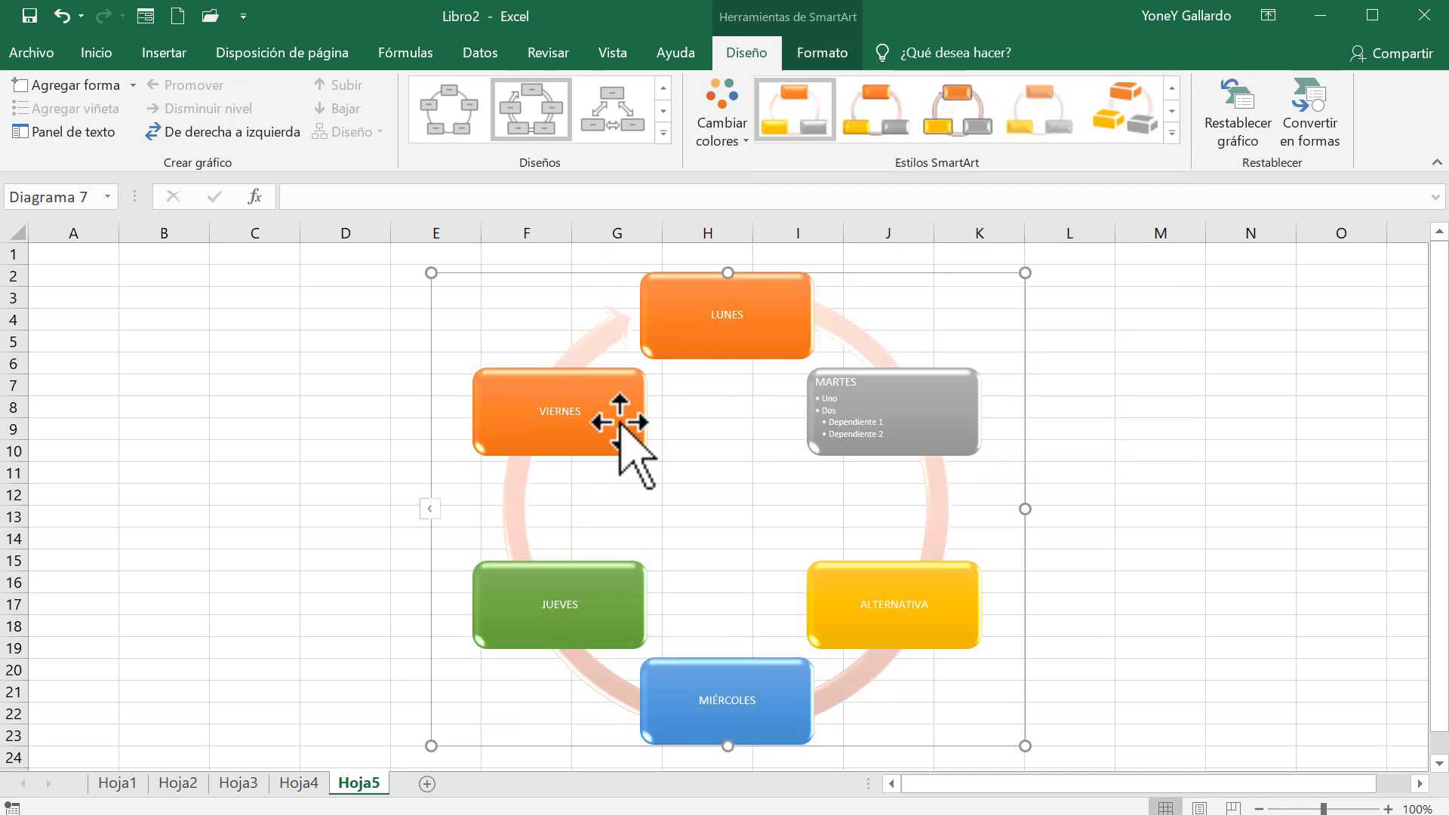
Examine the SmartArt layouts available in the Listas, Procesos and Ciclos categories without applying one
left_click(664, 133)
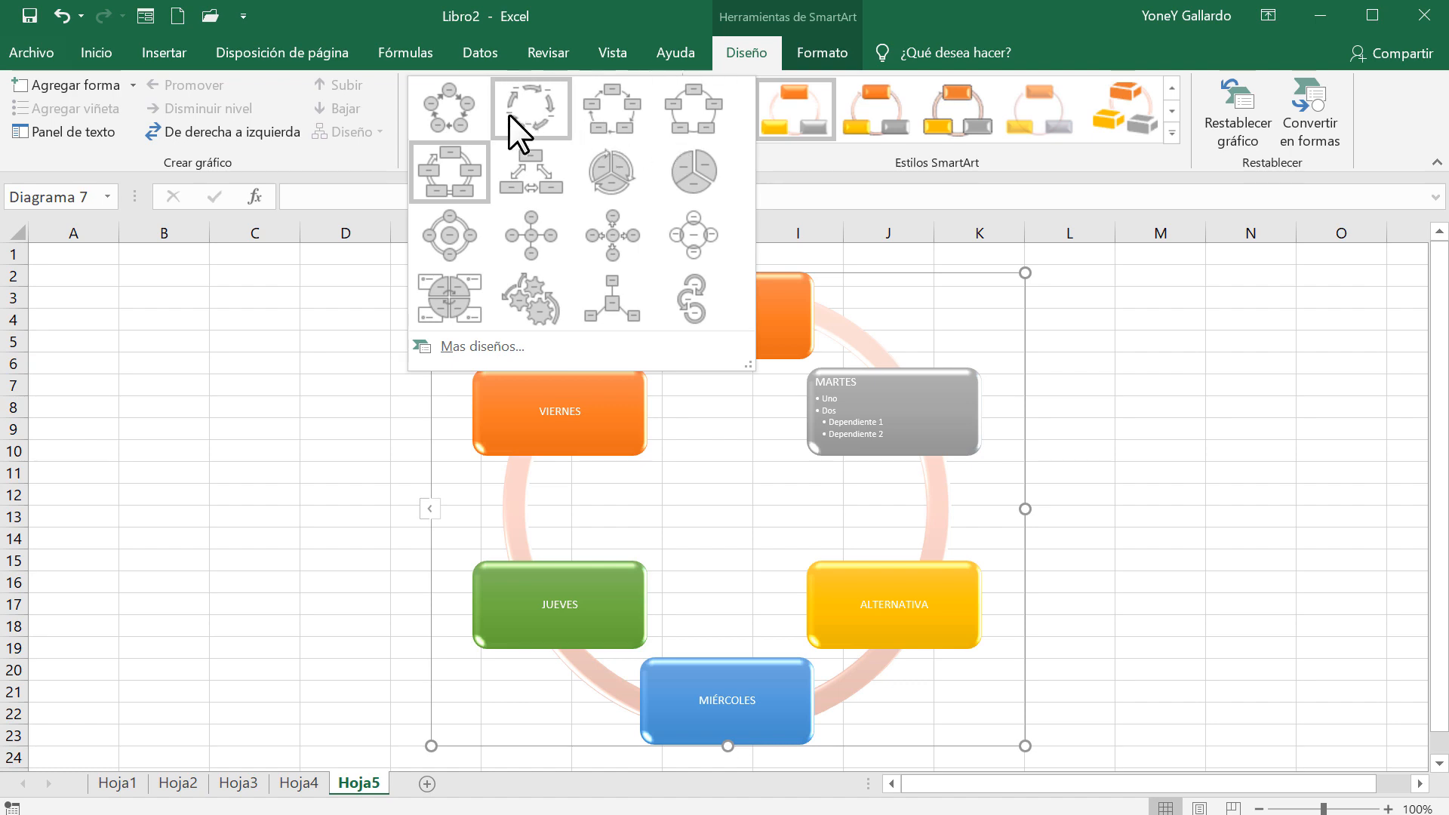
left_click(475, 347)
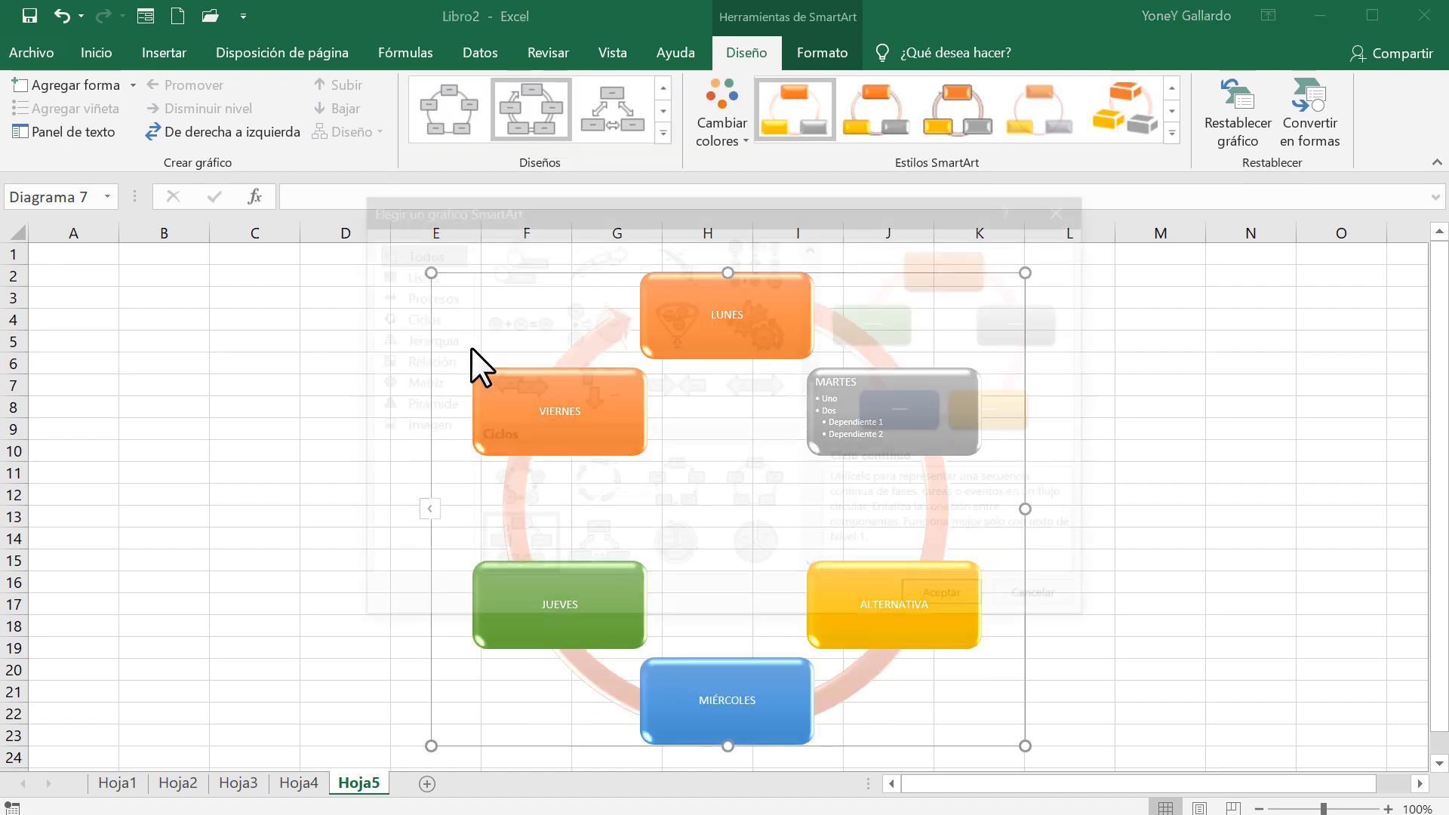
left_click(408, 274)
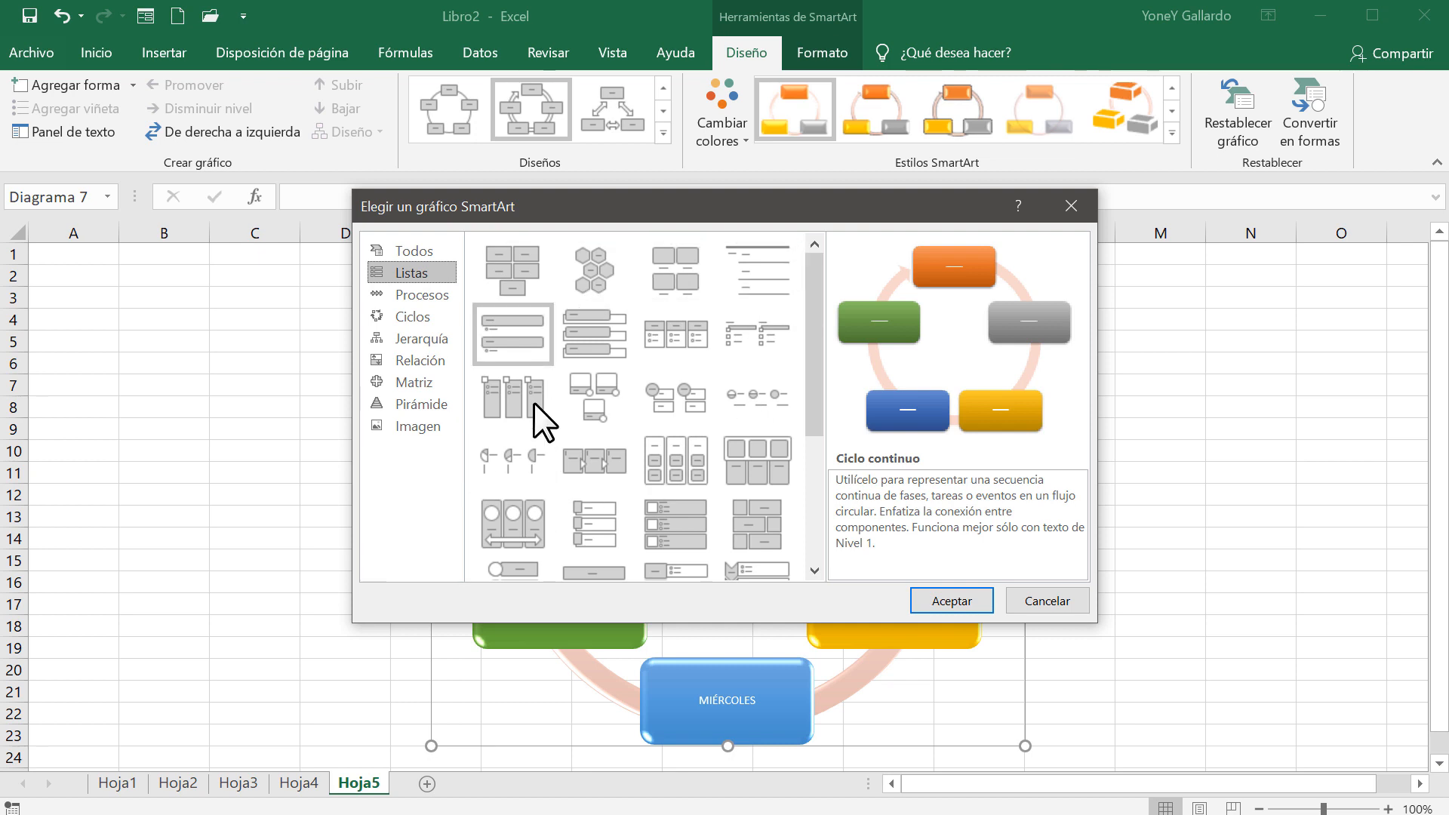
left_click(410, 290)
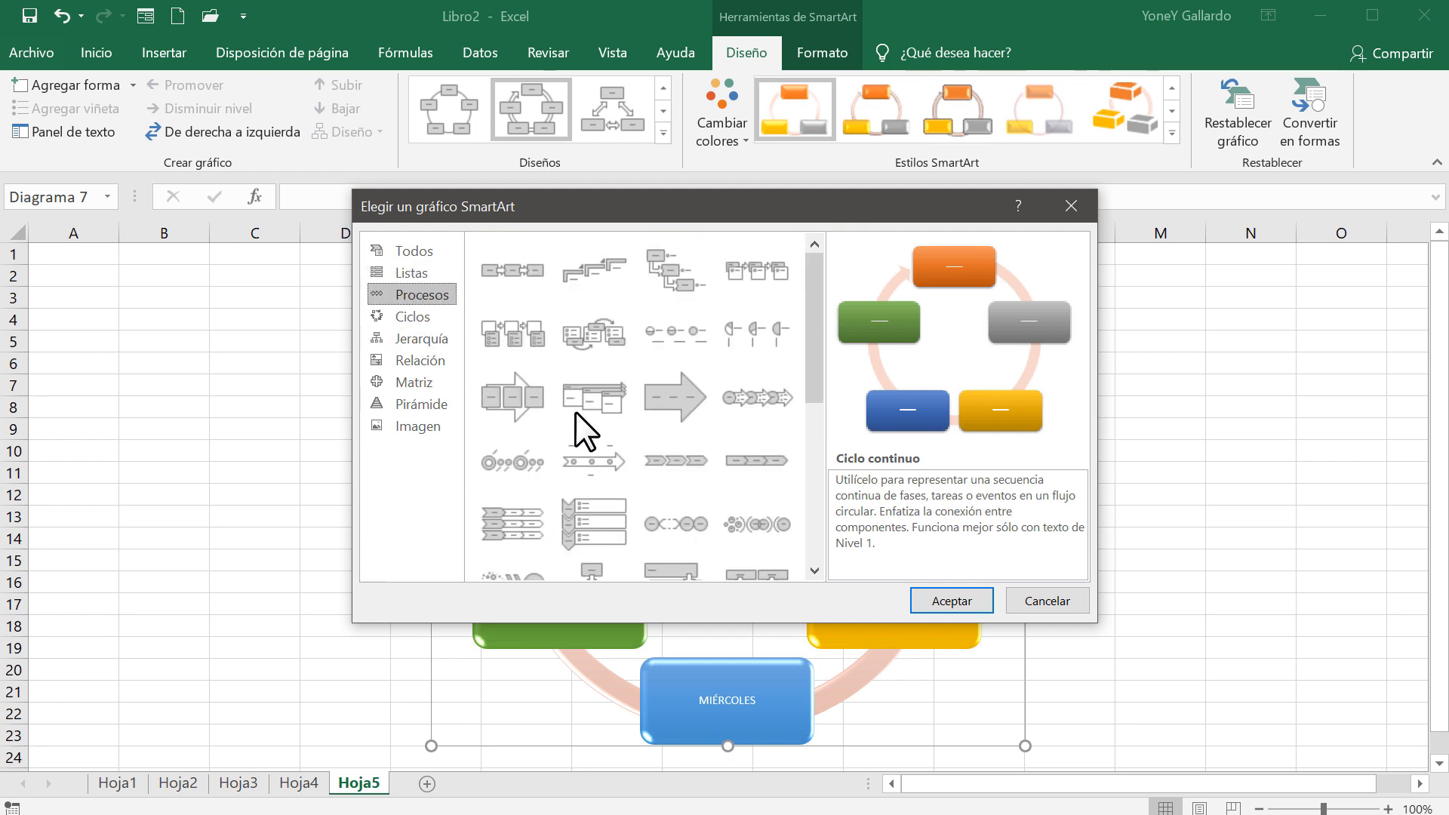
left_click(410, 319)
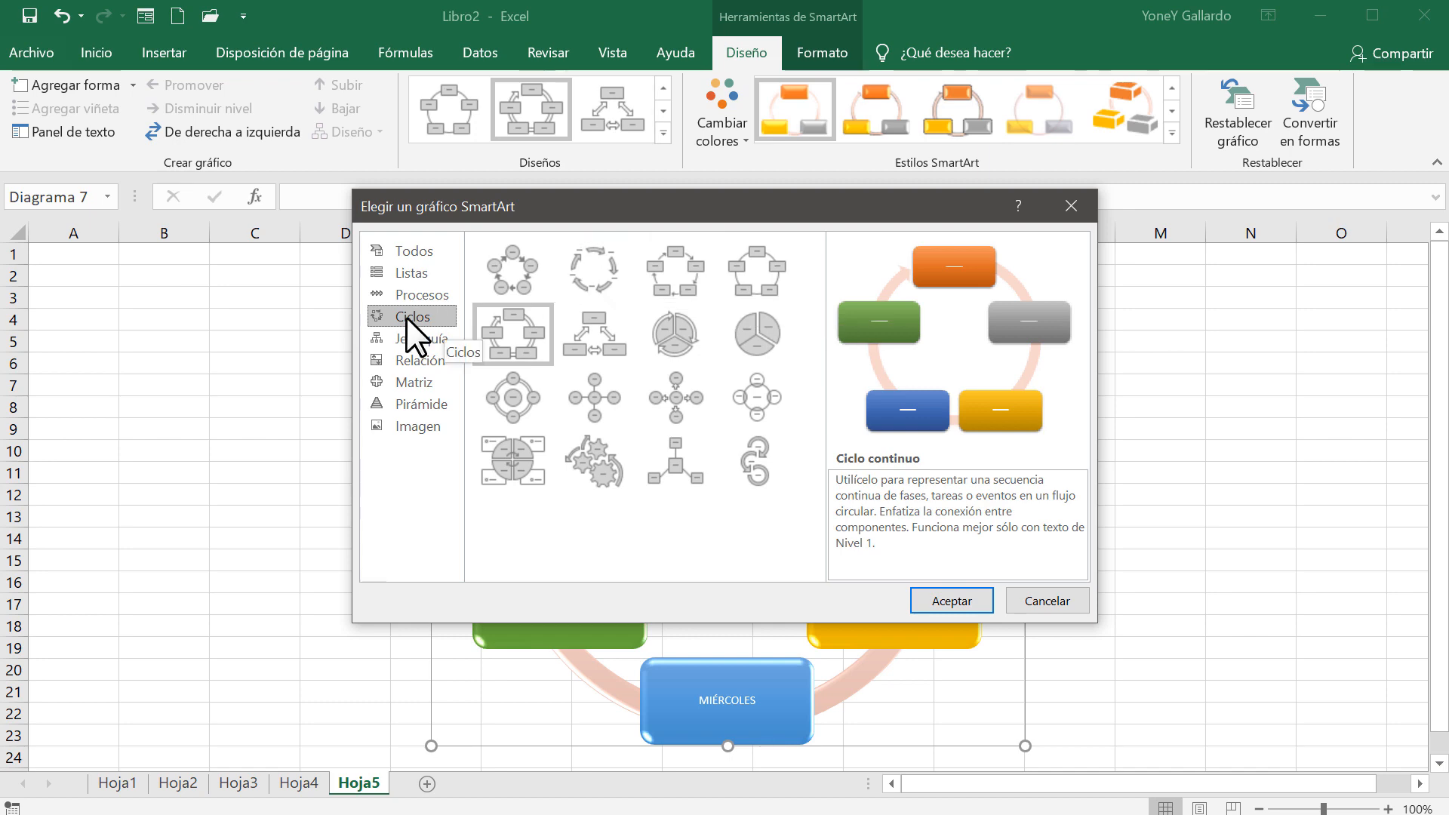
left_click(1030, 600)
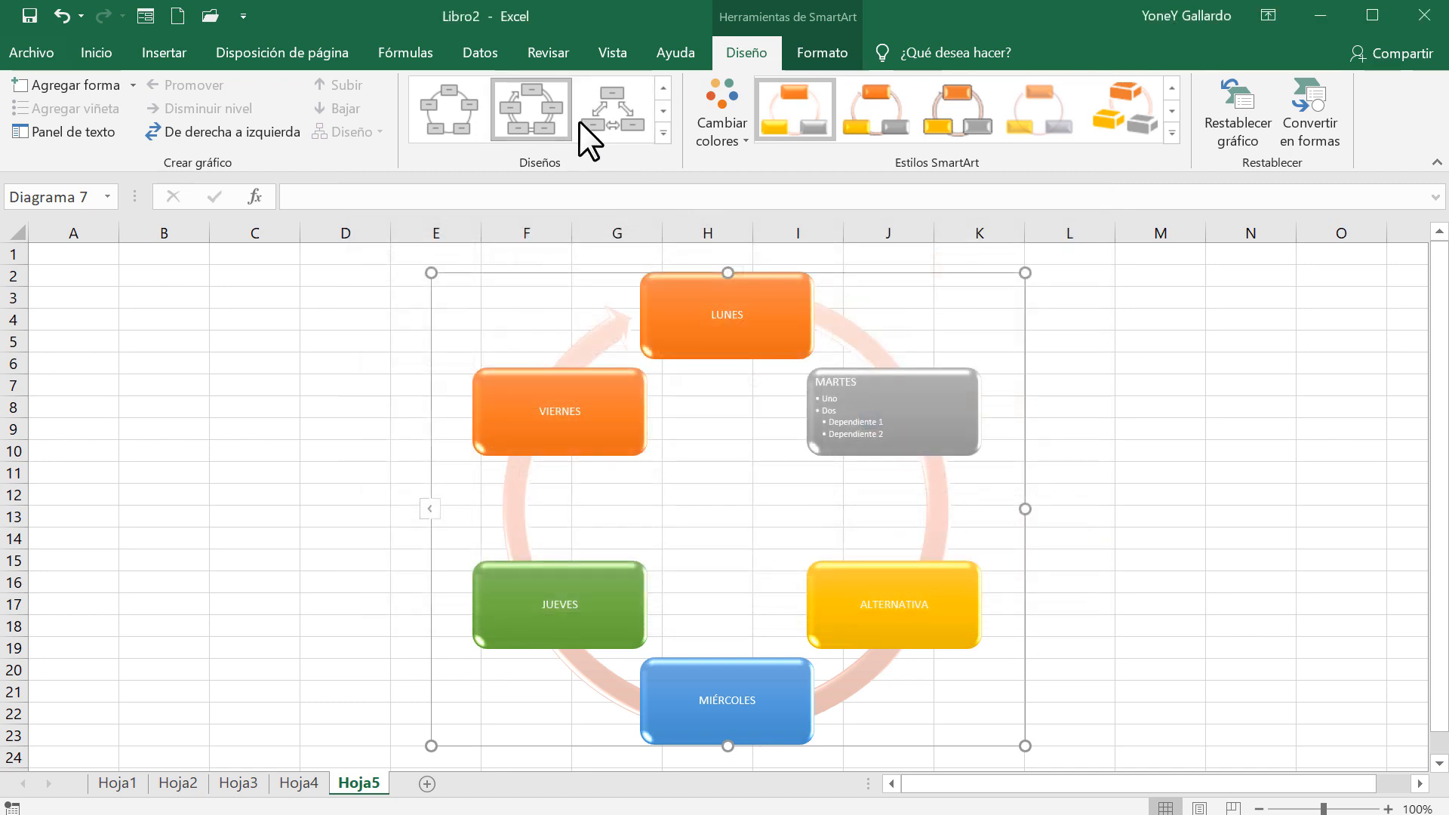
Change the diagram to the cycle layout with curved block arrows between plain text labels
left_click(657, 134)
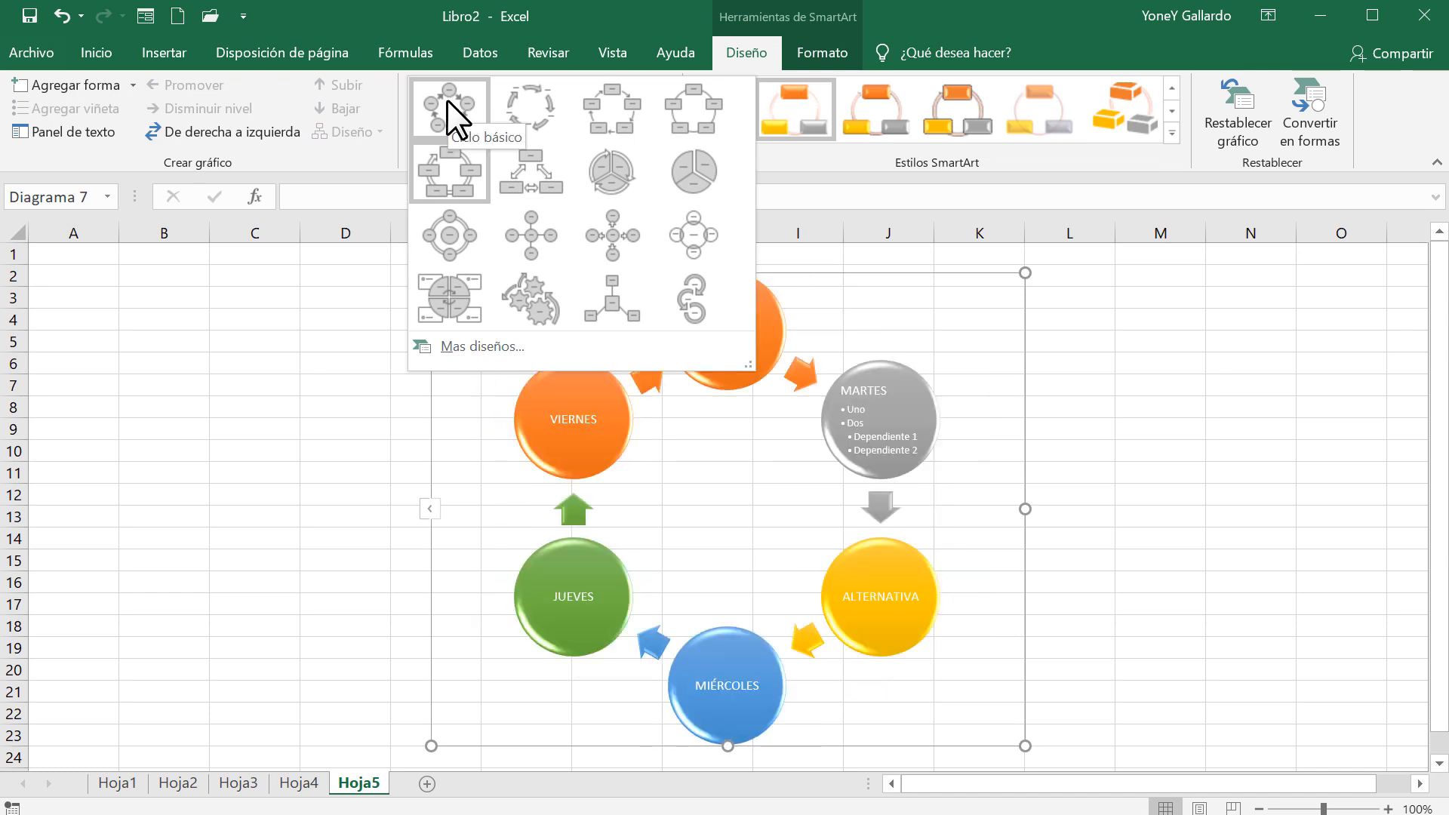
left_click(536, 102)
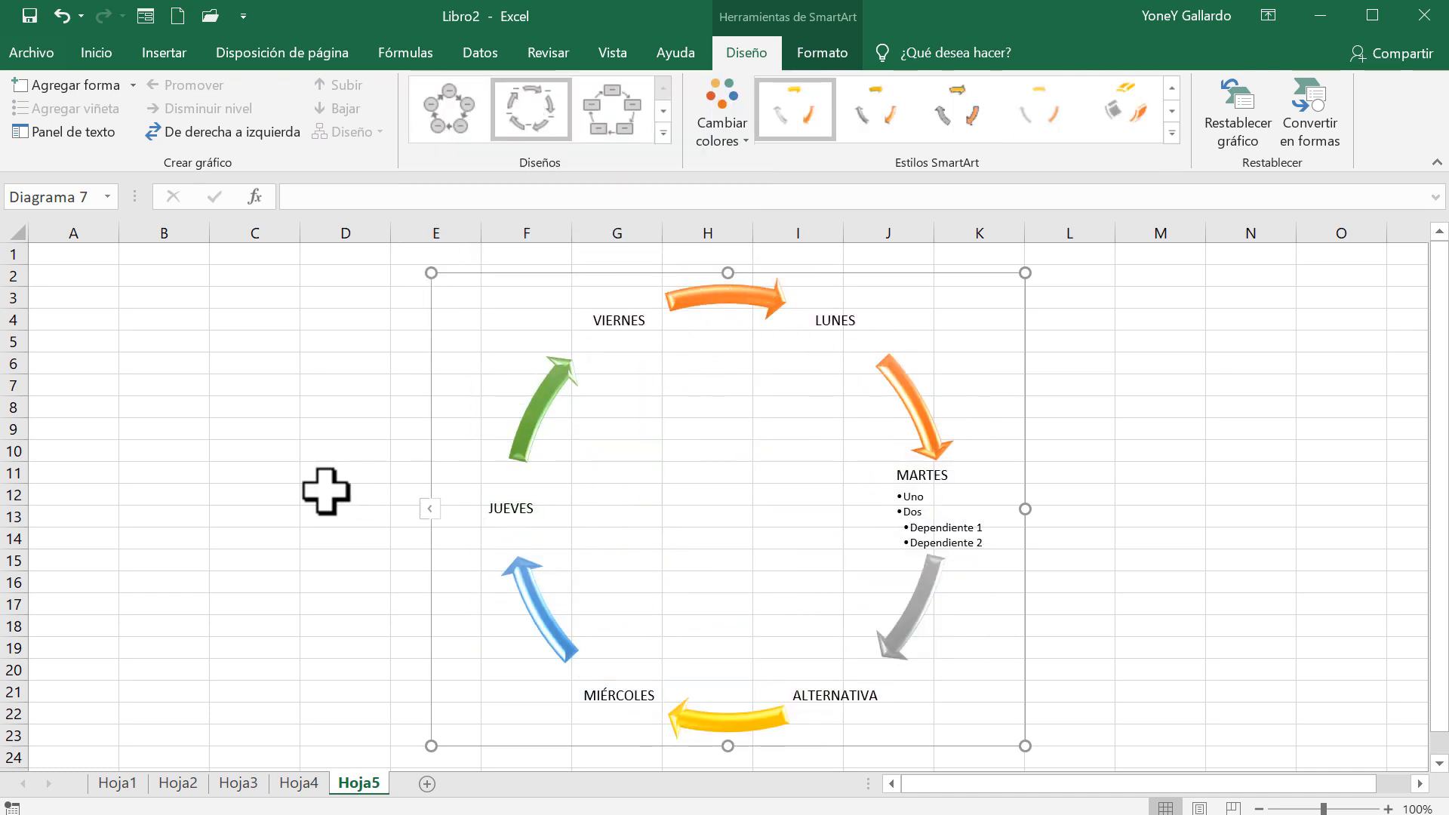
left_click(287, 495)
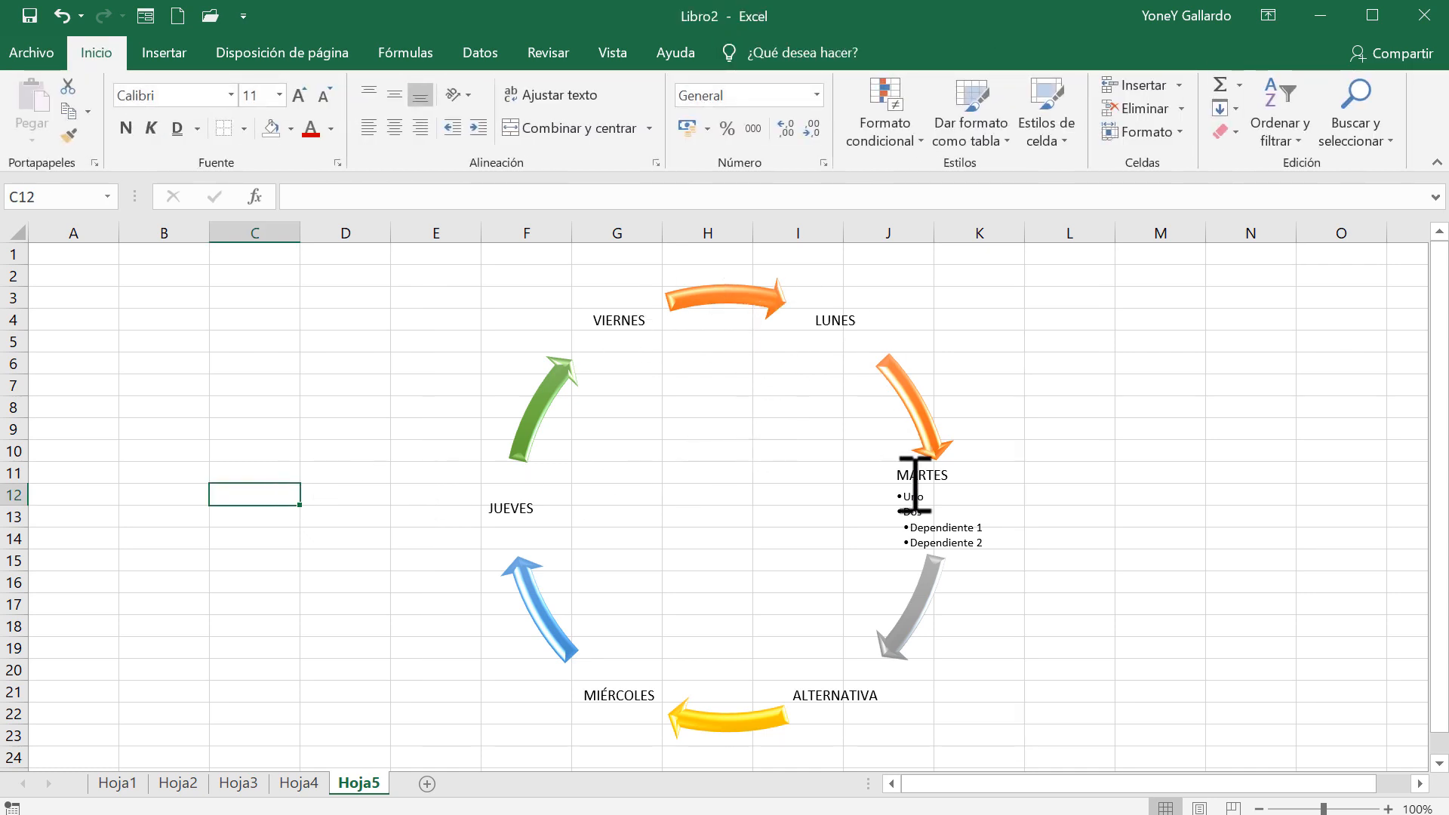
Delete the whole weekday cycle diagram from Hoja5
left_click(744, 432)
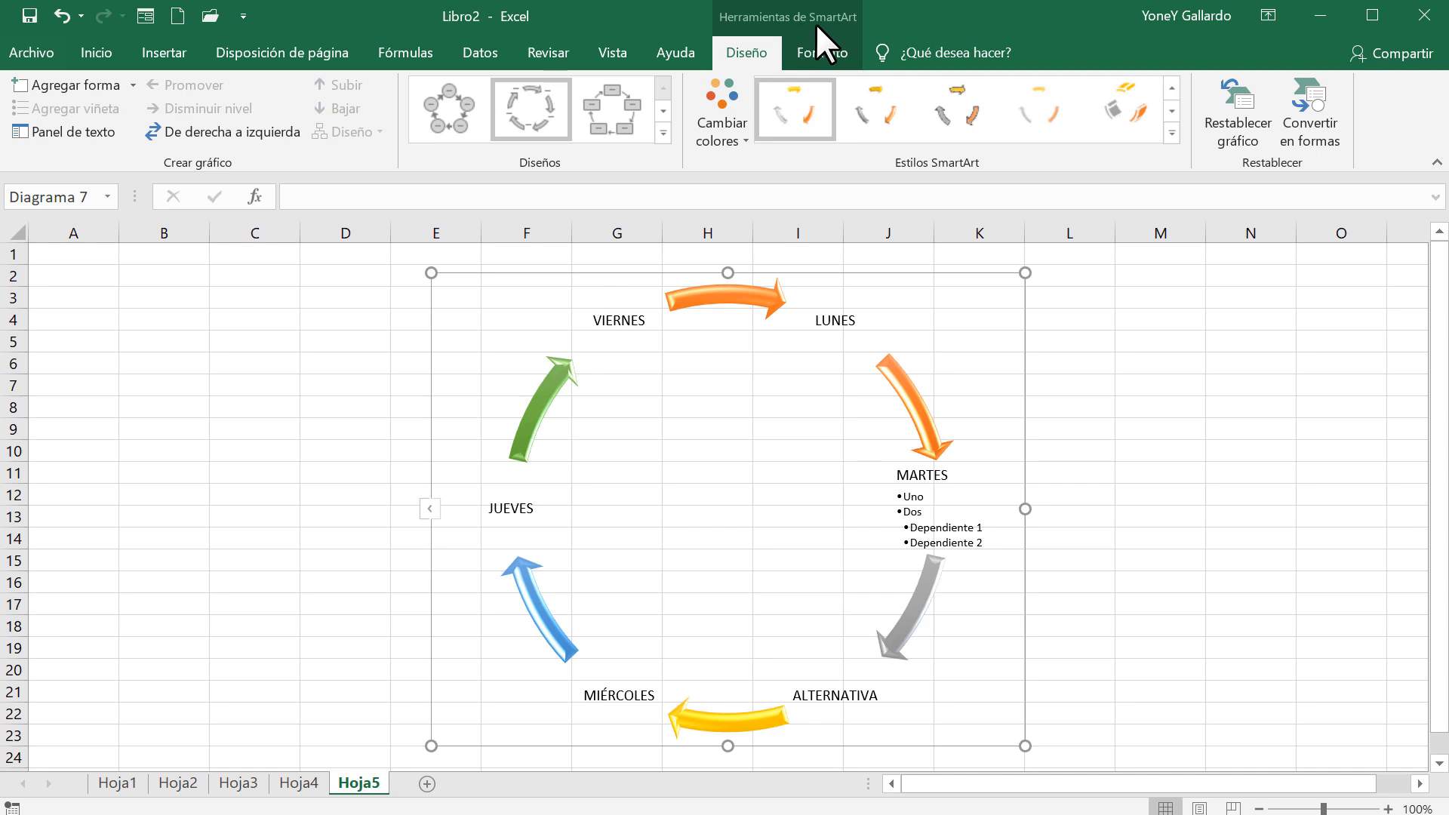
left_click(821, 43)
left_click(754, 51)
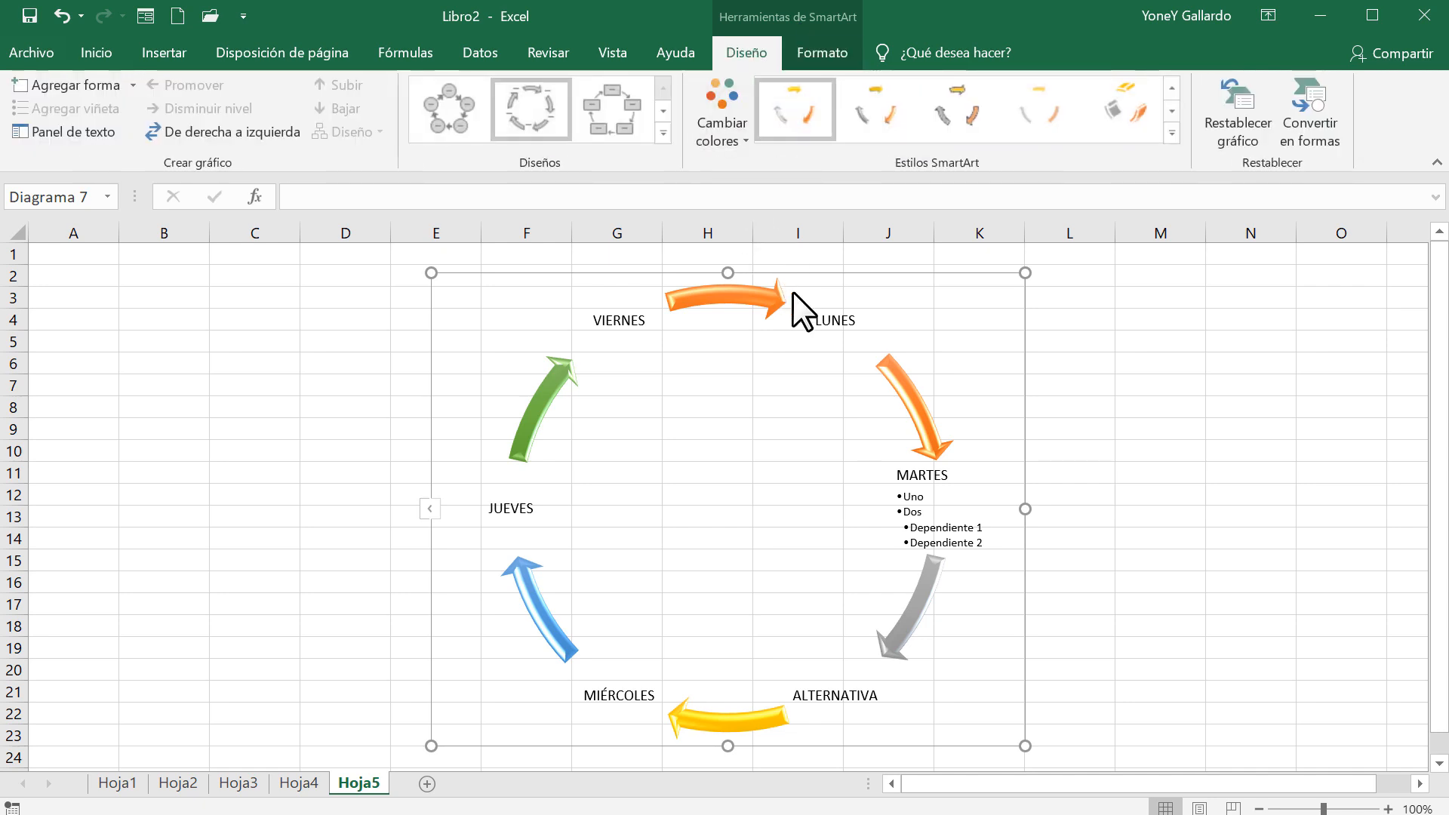
key("Delete")
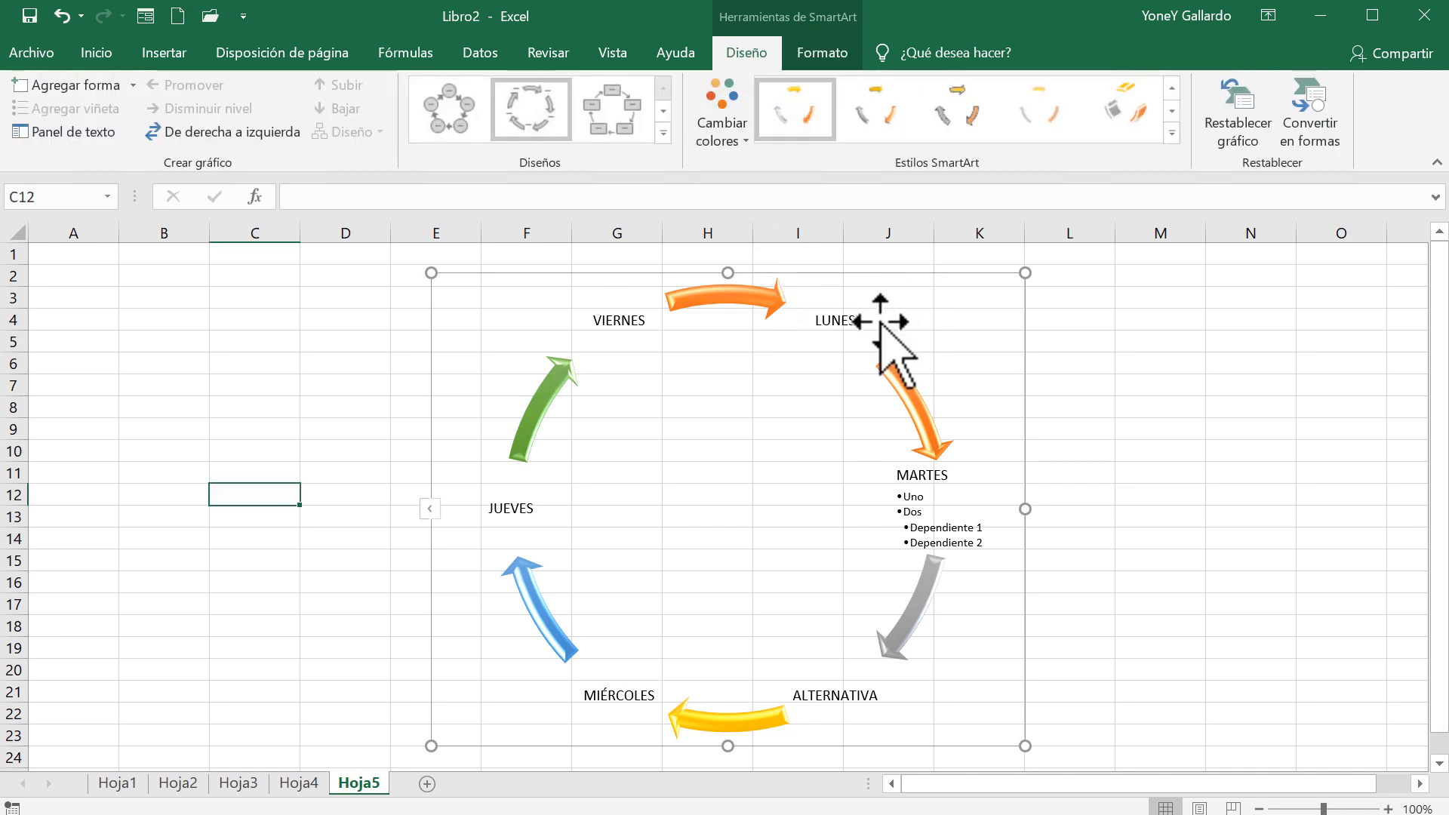
left_click(351, 296)
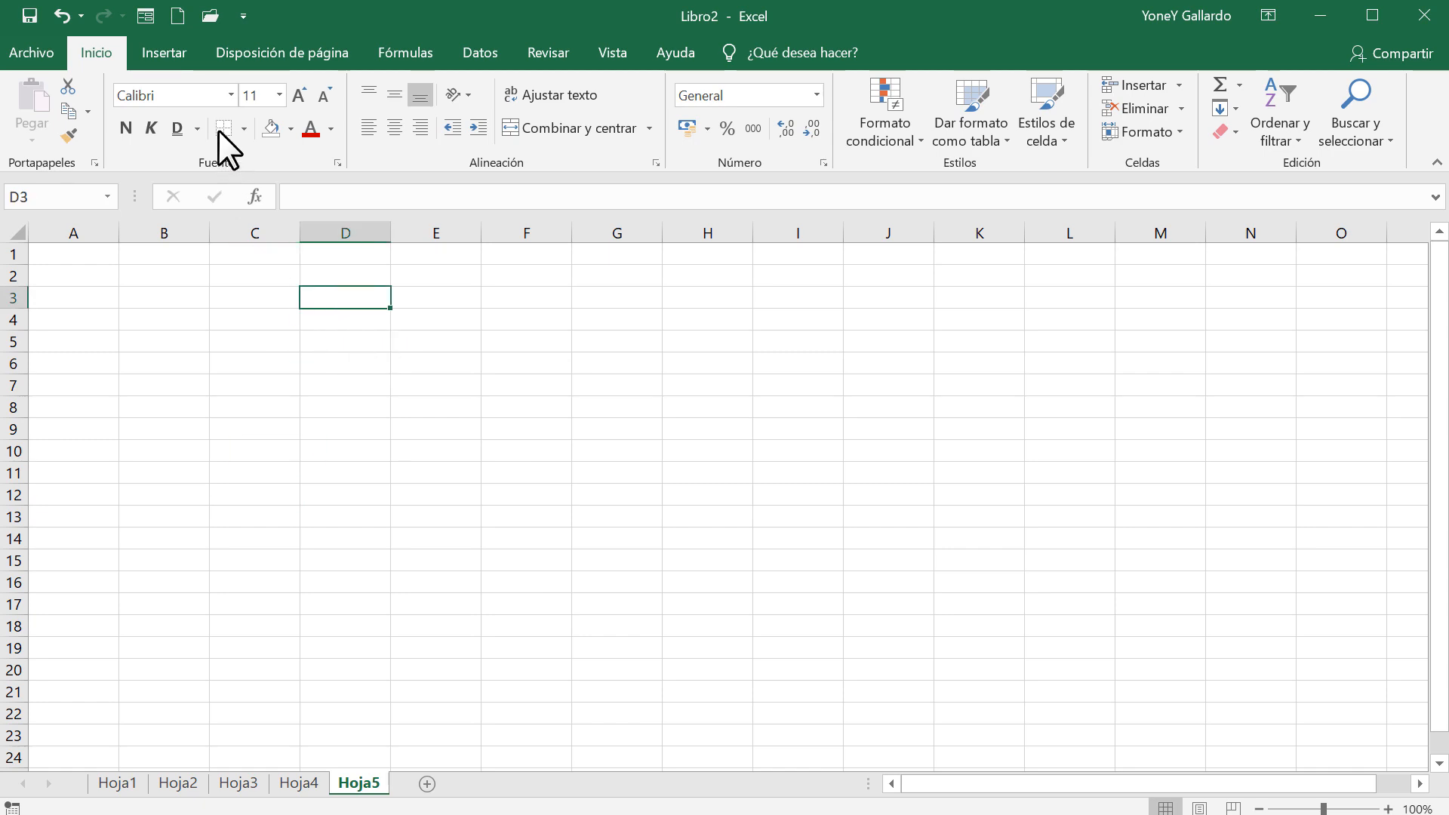
left_click(174, 57)
left_click(273, 145)
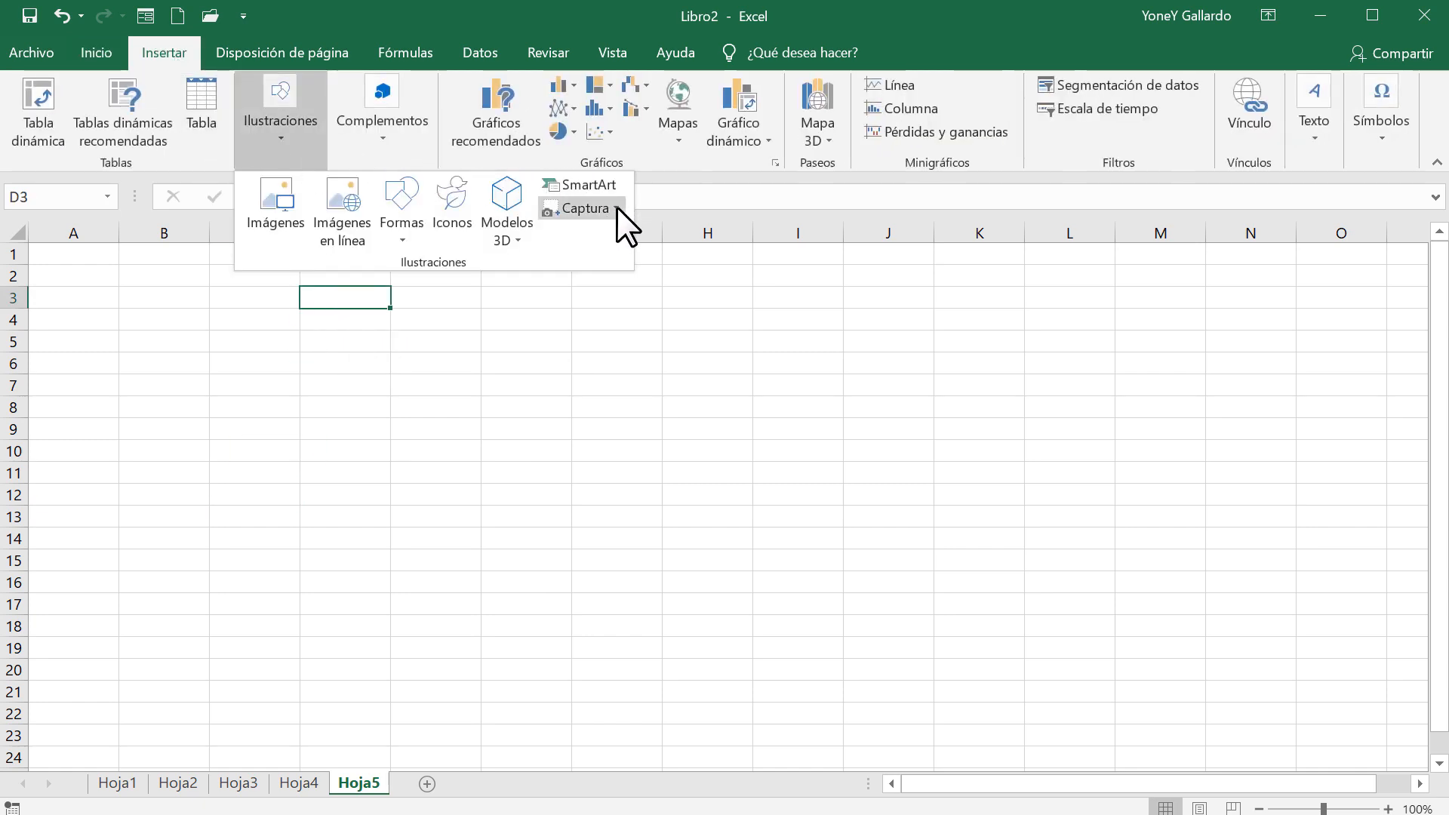
left_click(532, 492)
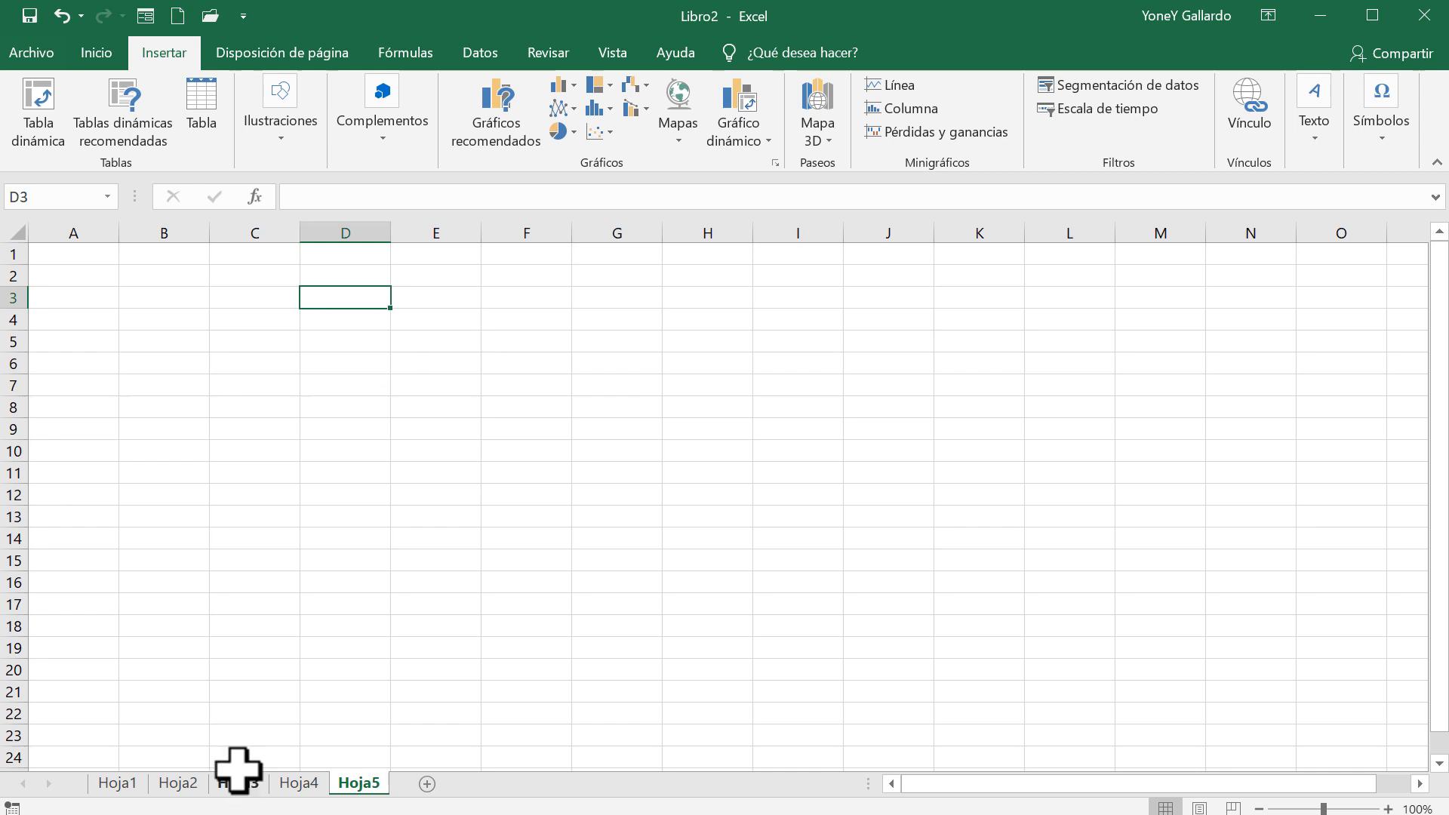
Switch to Hoja1 and select the Ingreso 1 cell inside the income table
left_click(135, 785)
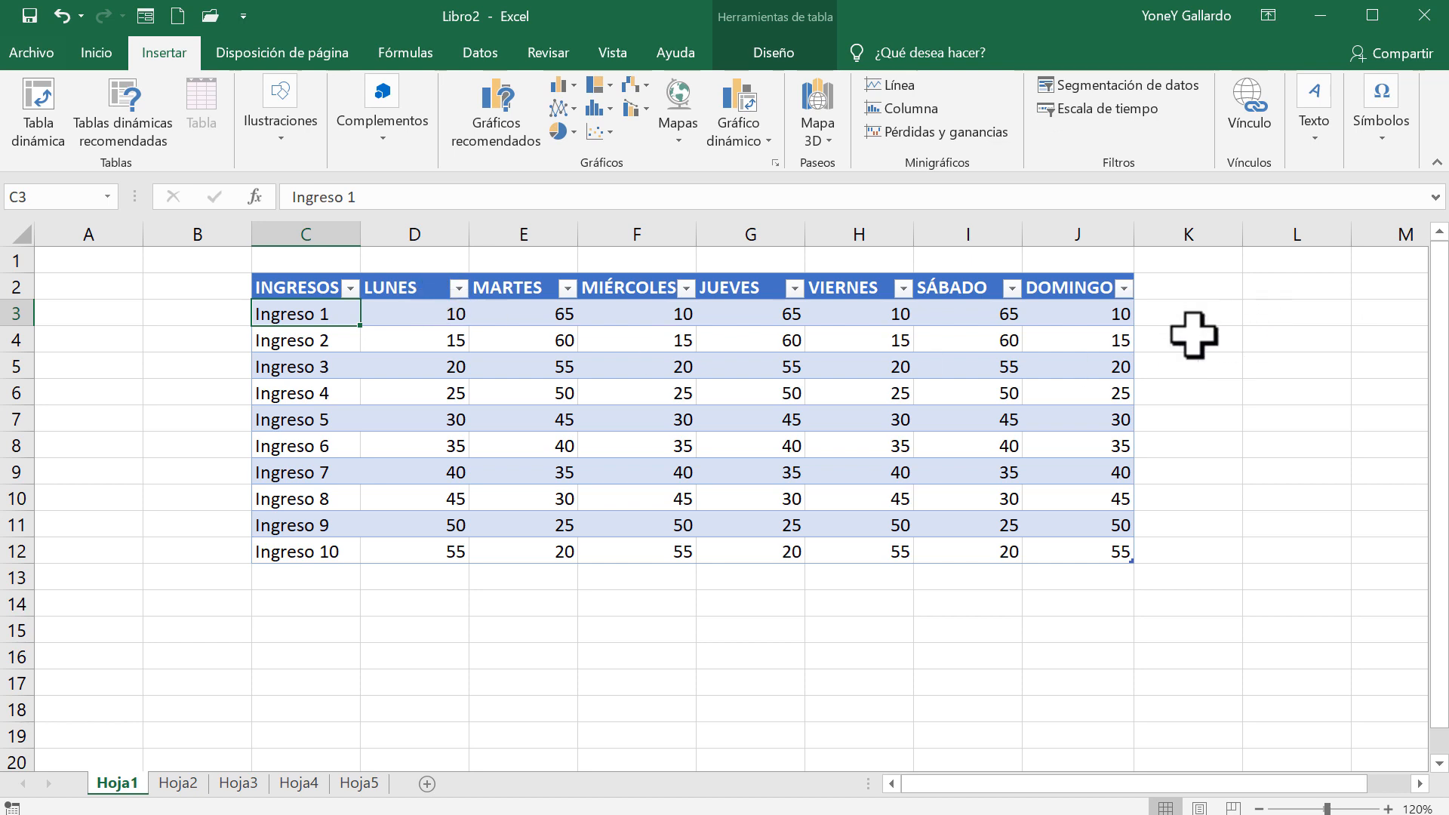
left_click_drag(305, 293, 1038, 538)
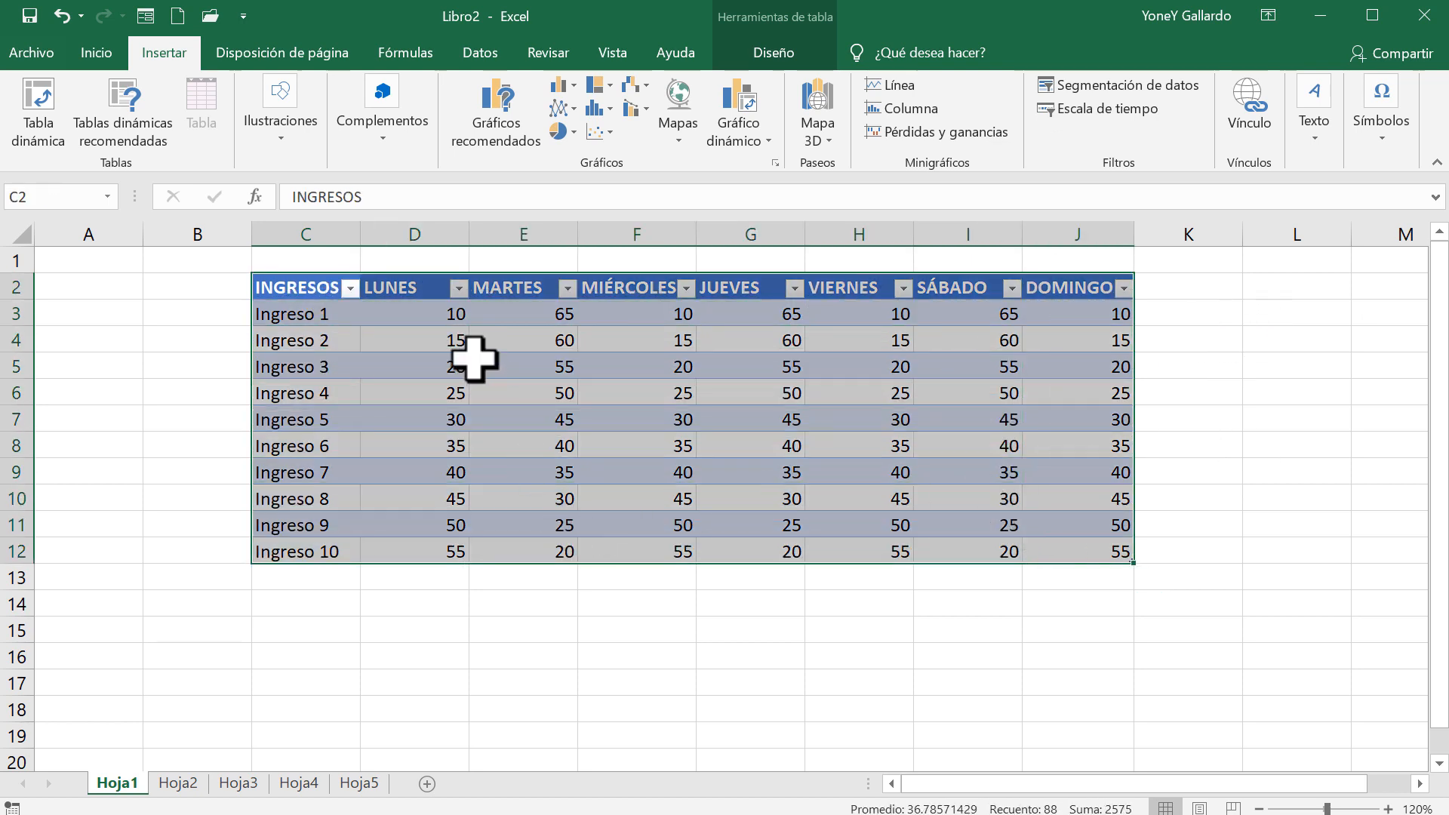
left_click(344, 388)
left_click(313, 317)
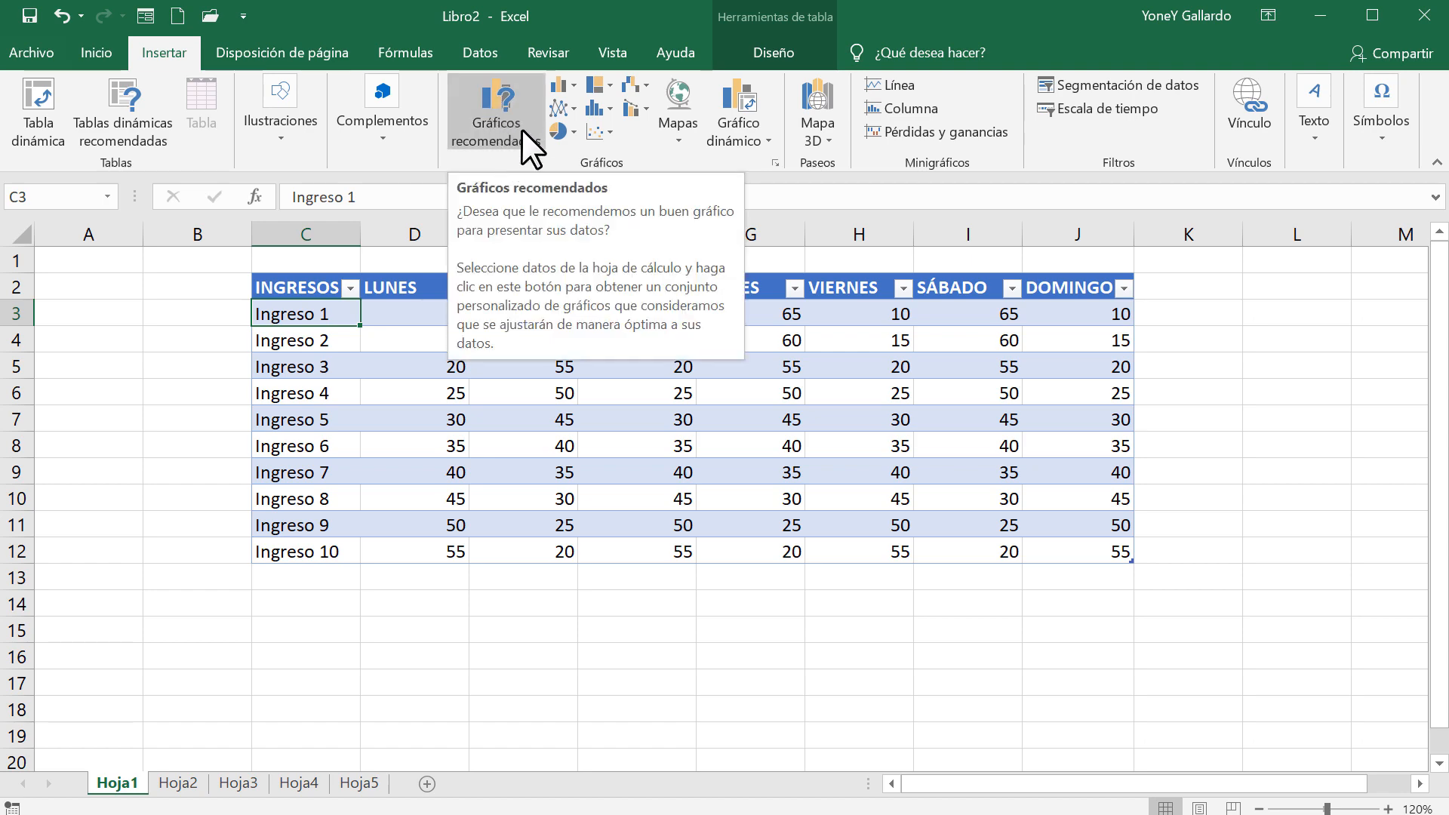
Examine the recommended charts for the income table without inserting one
left_click(502, 85)
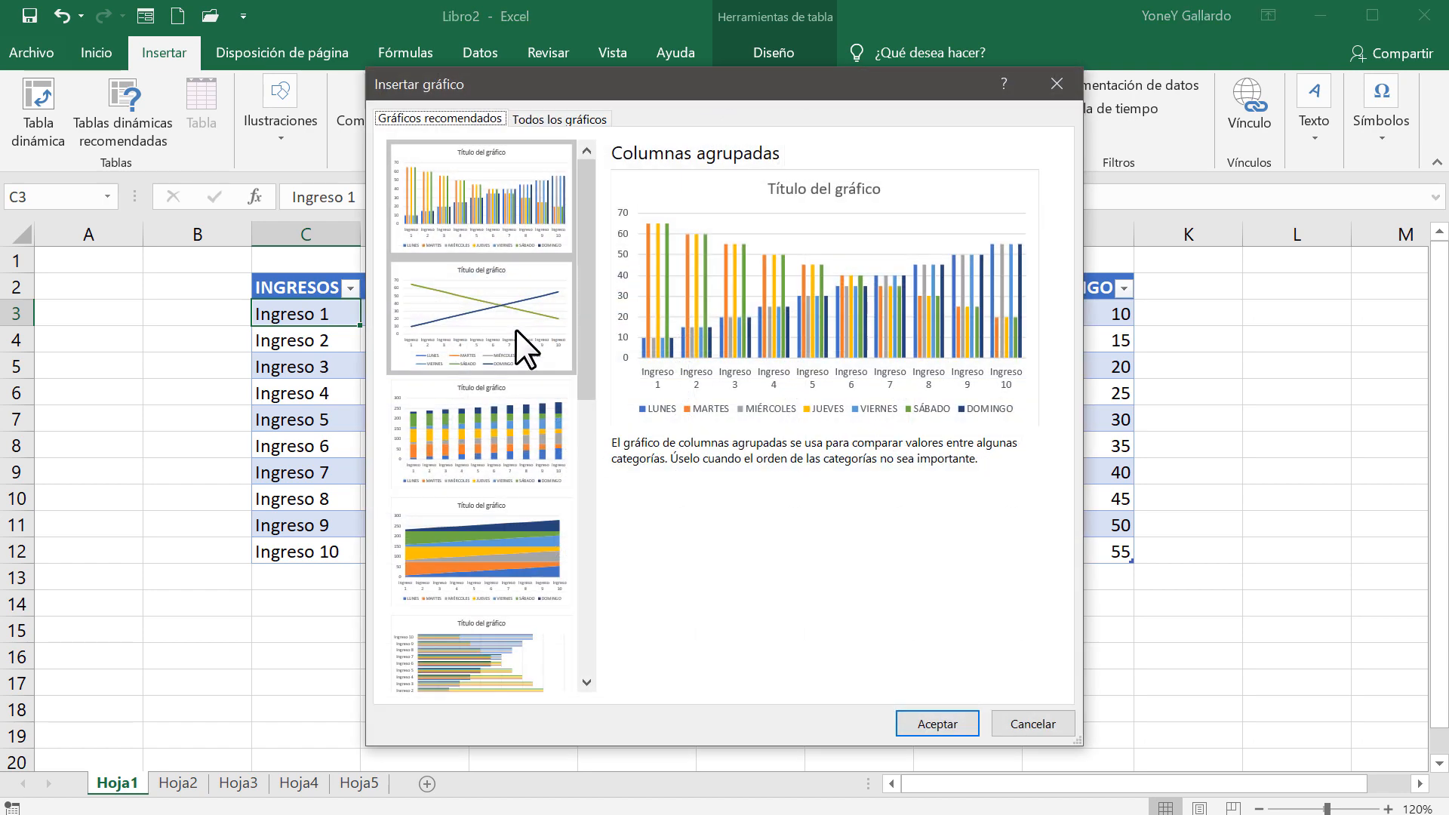
left_click_drag(587, 257, 572, 536)
left_click(1030, 726)
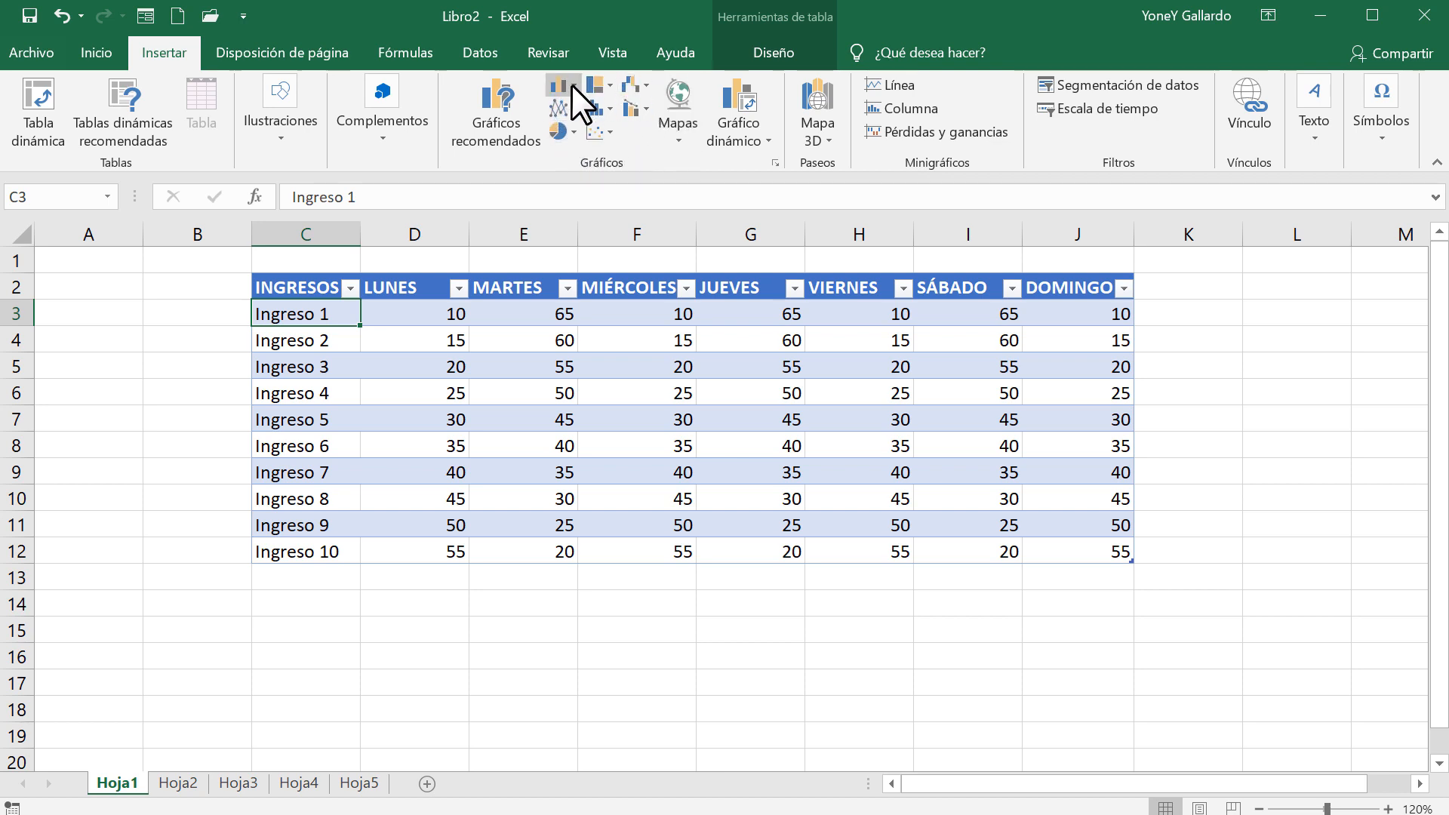
Insert a Columna agrupada 3D chart of the income table, with the incomes on the axis and the weekdays as series
left_click(506, 115)
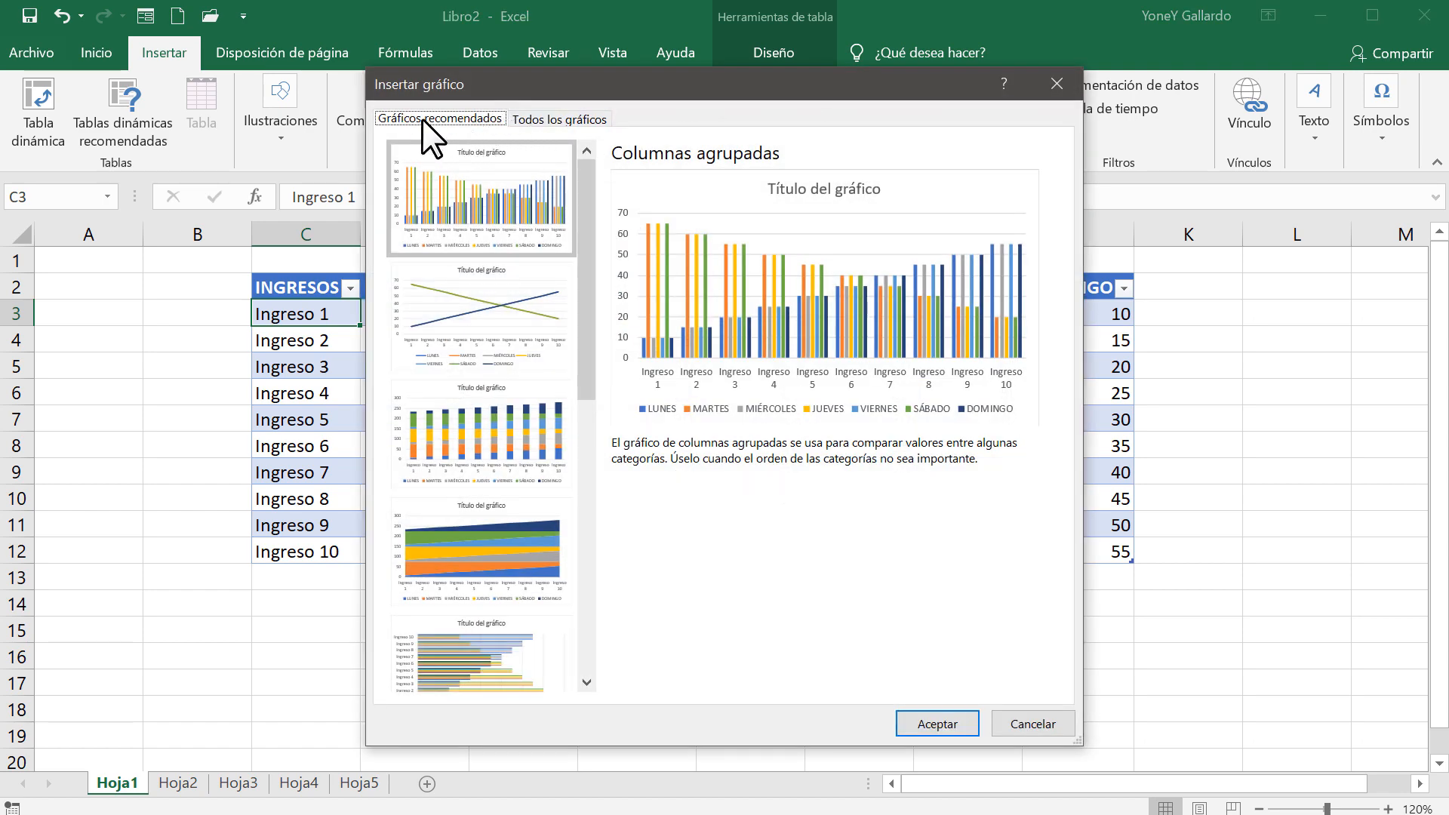
left_click(529, 118)
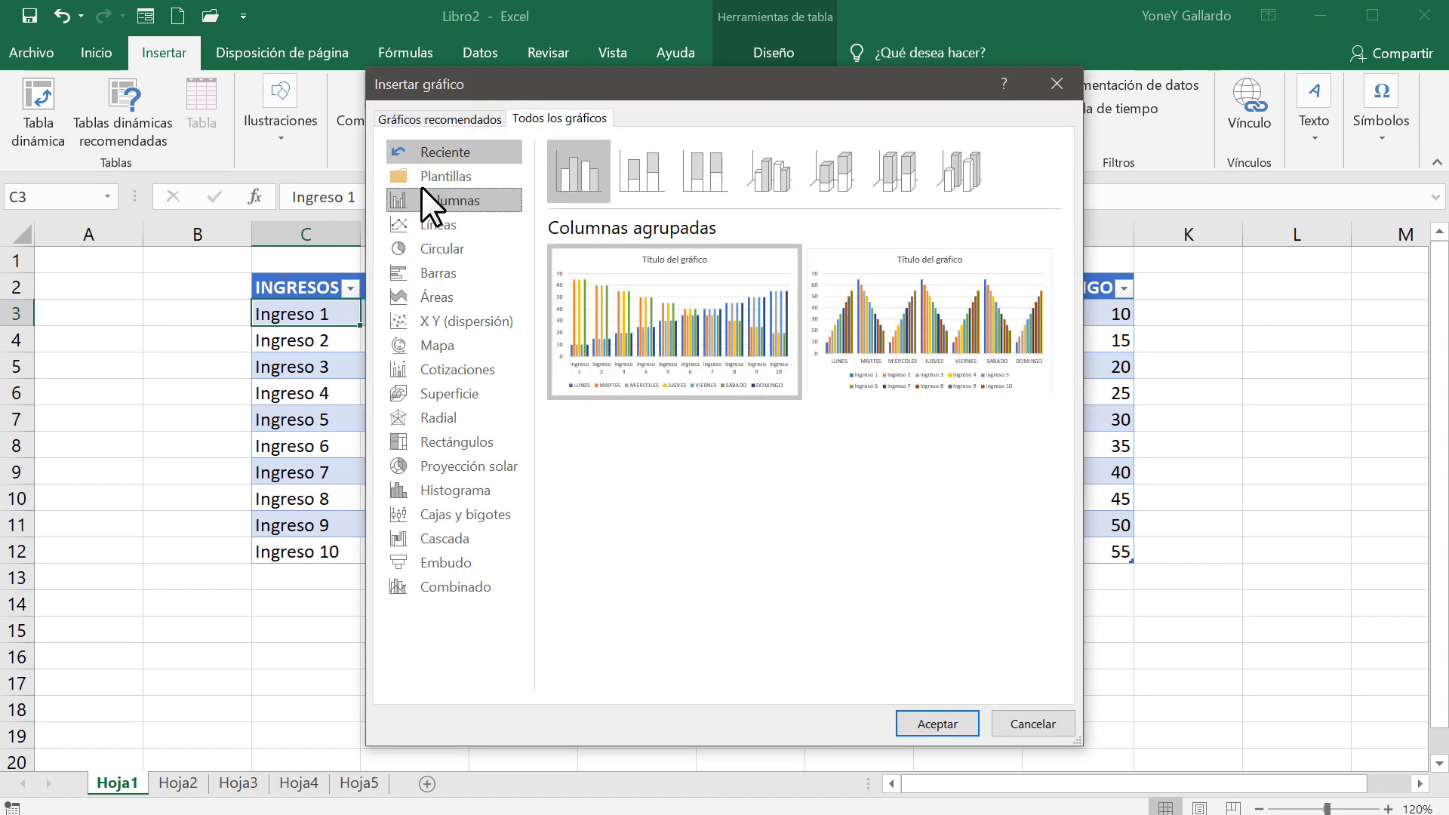
left_click(409, 224)
left_click(414, 251)
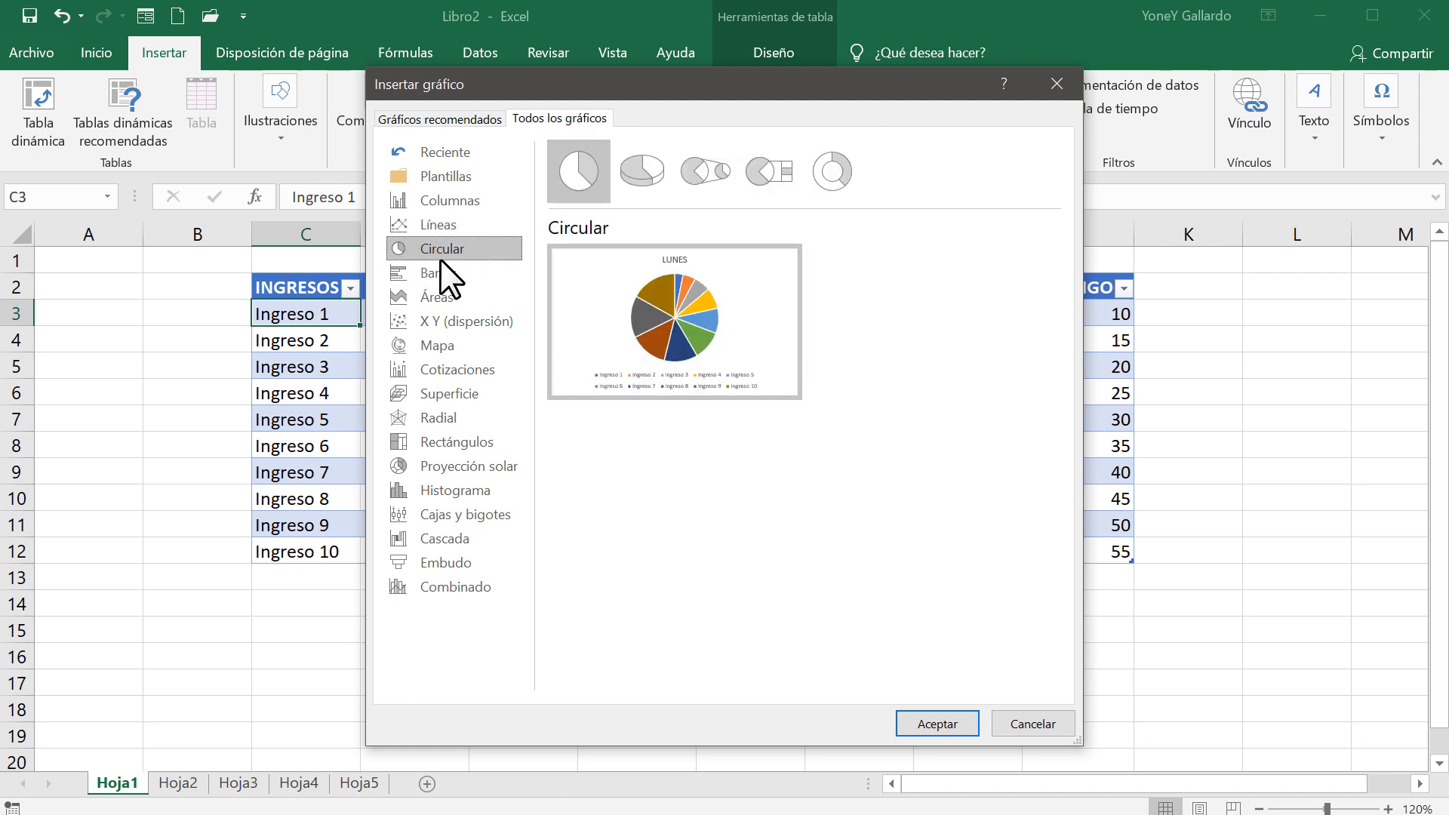
left_click_drag(696, 89, 703, 206)
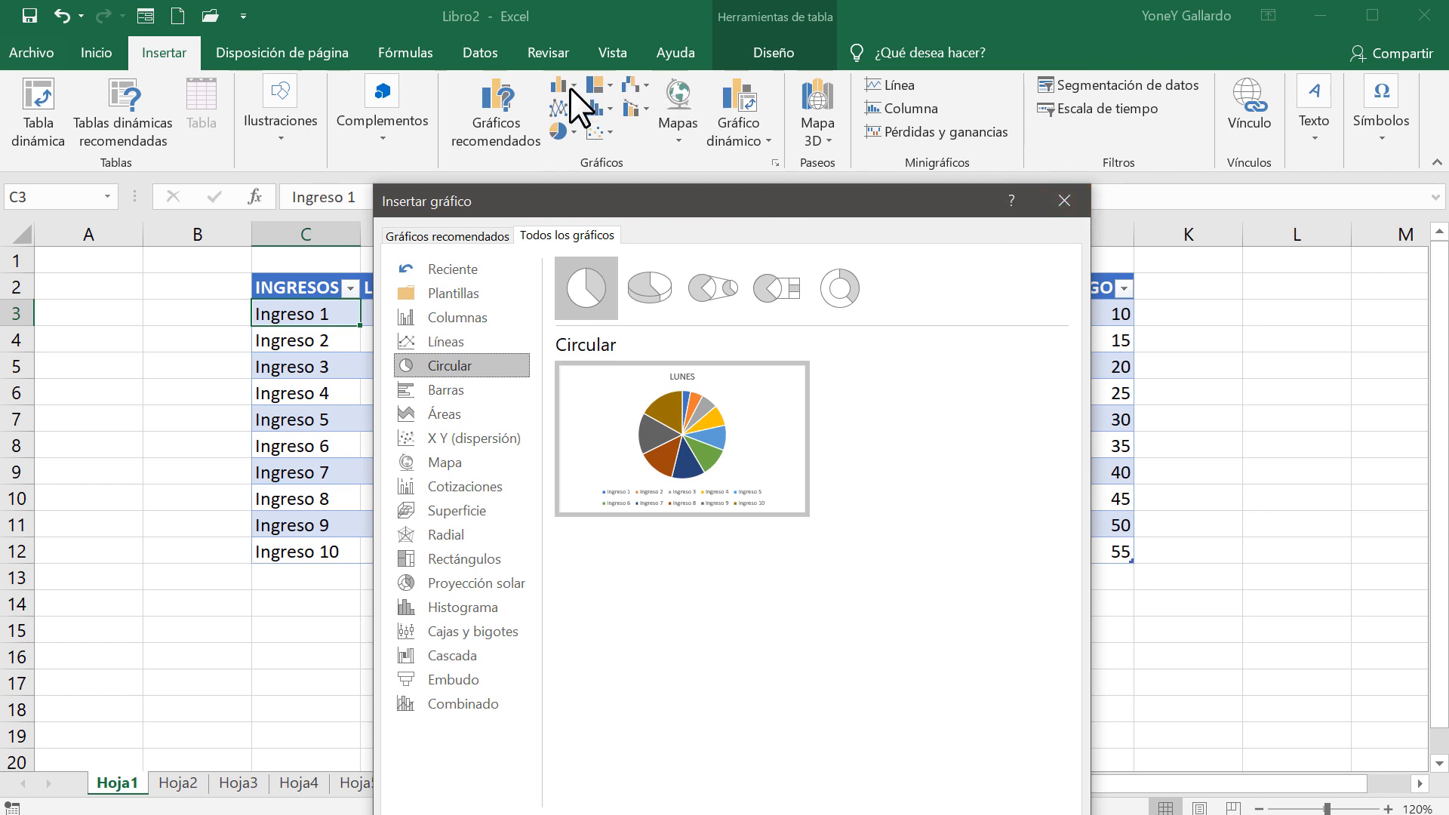
left_click_drag(663, 193, 647, 59)
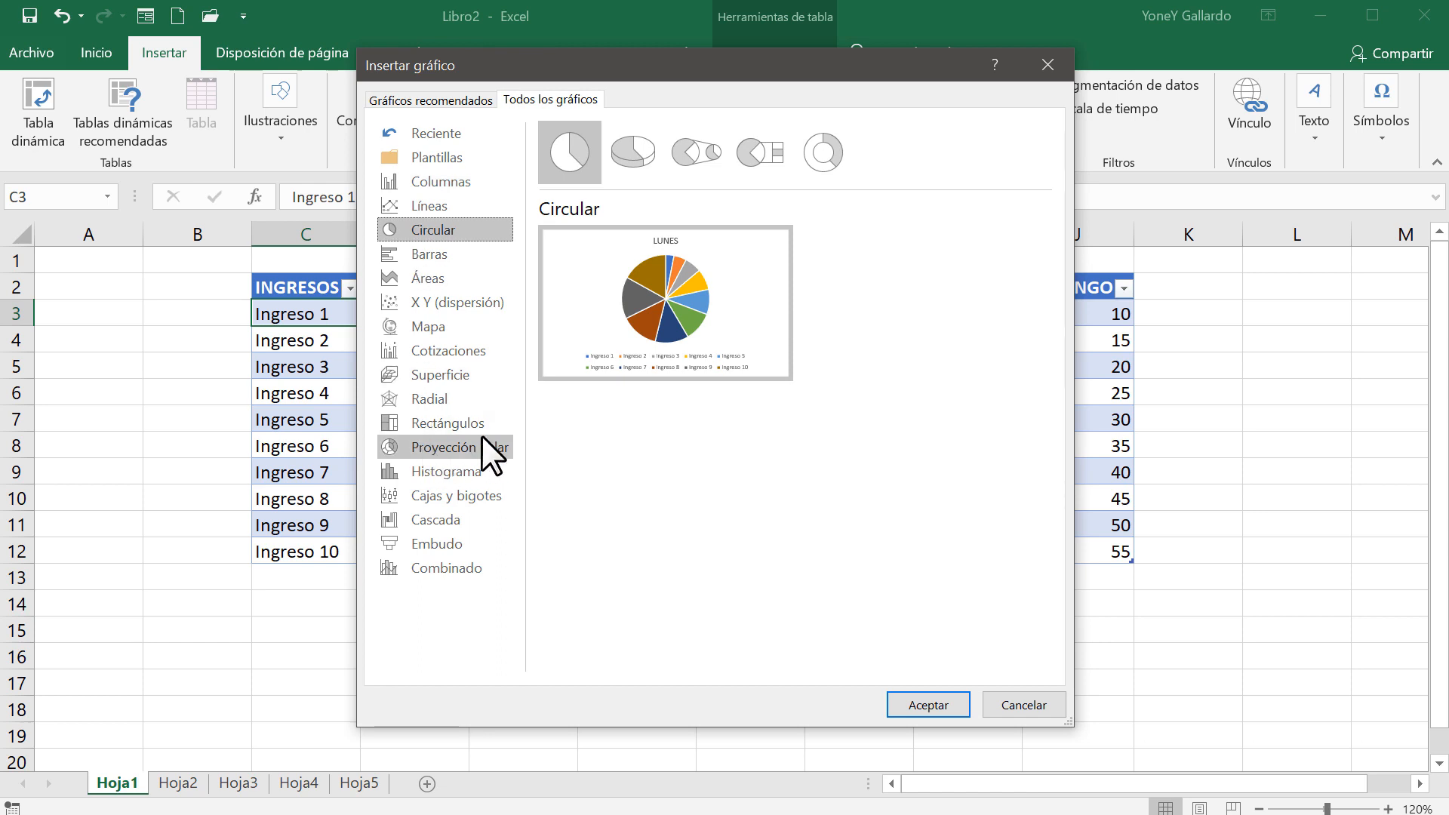
mouse_move(668, 261)
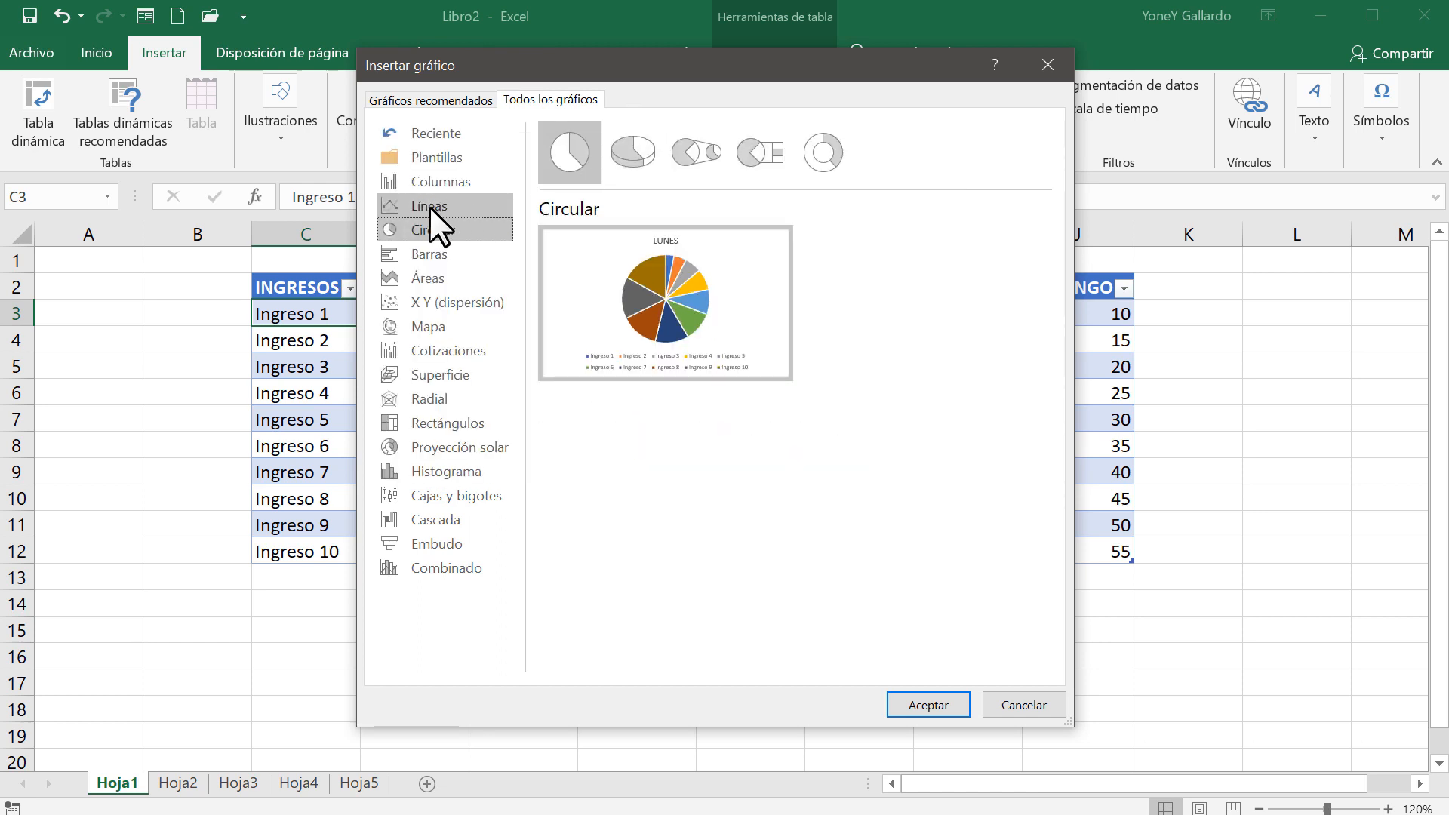
left_click(415, 180)
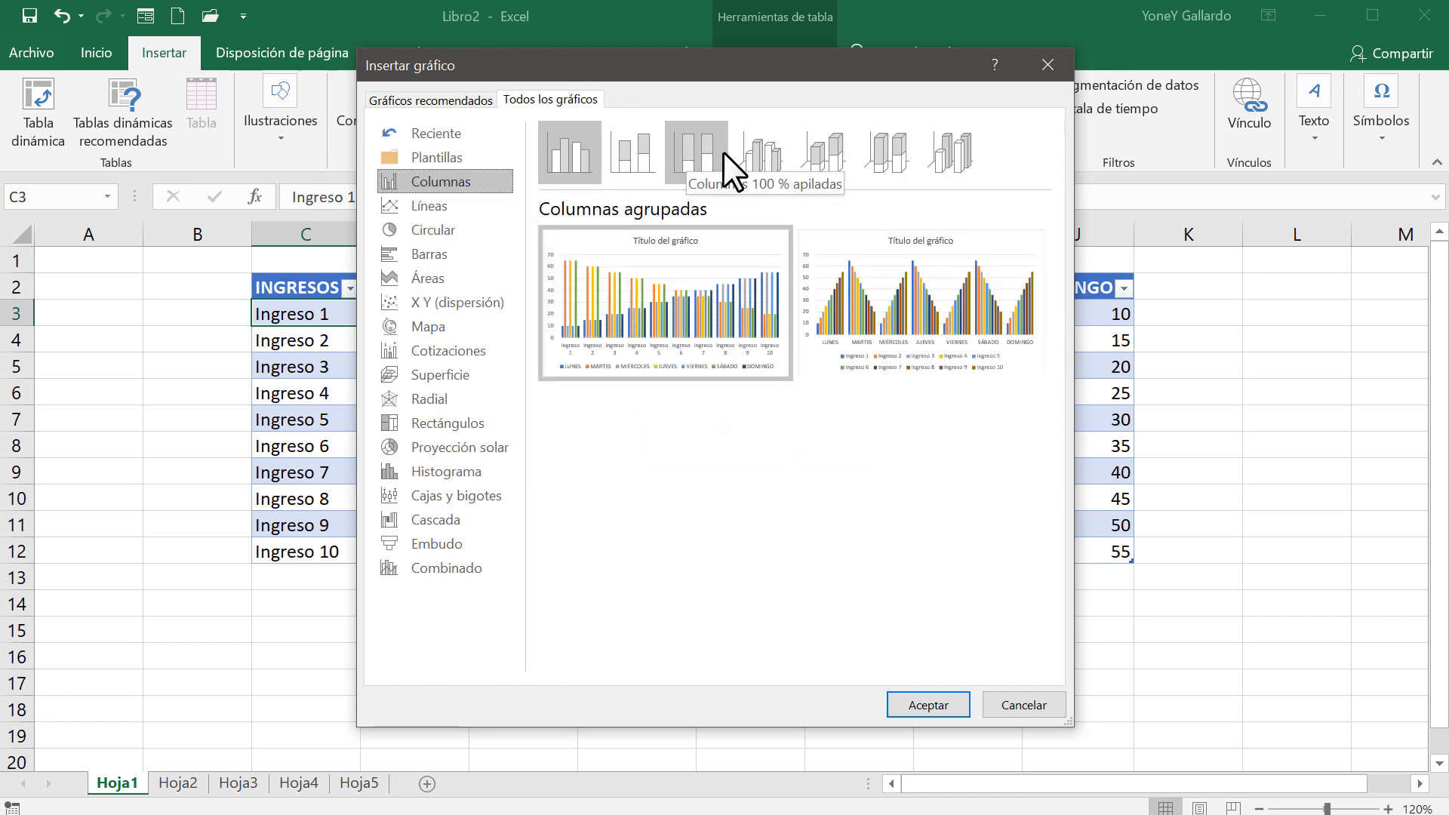
left_click(742, 153)
mouse_move(676, 269)
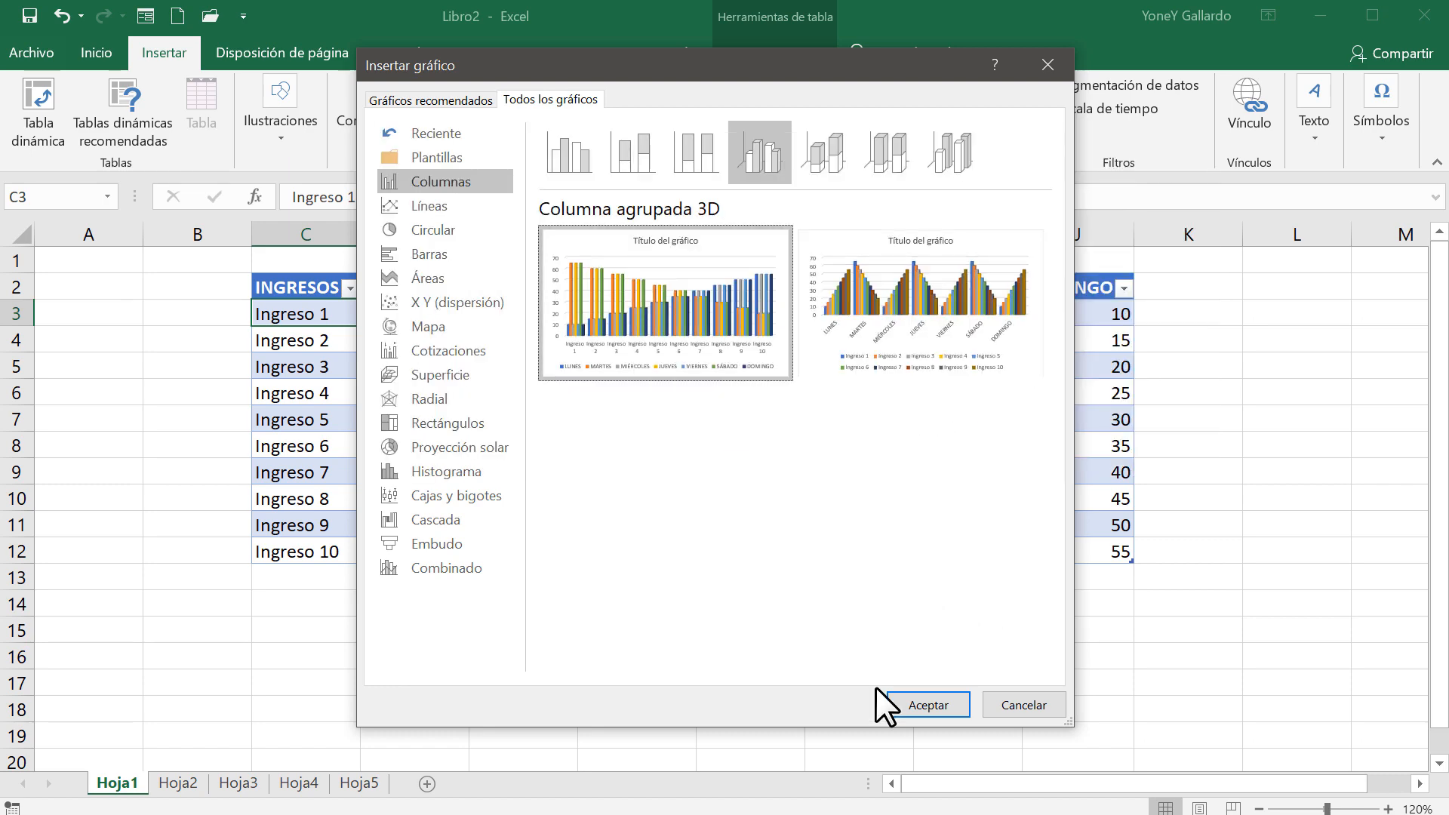
left_click(926, 698)
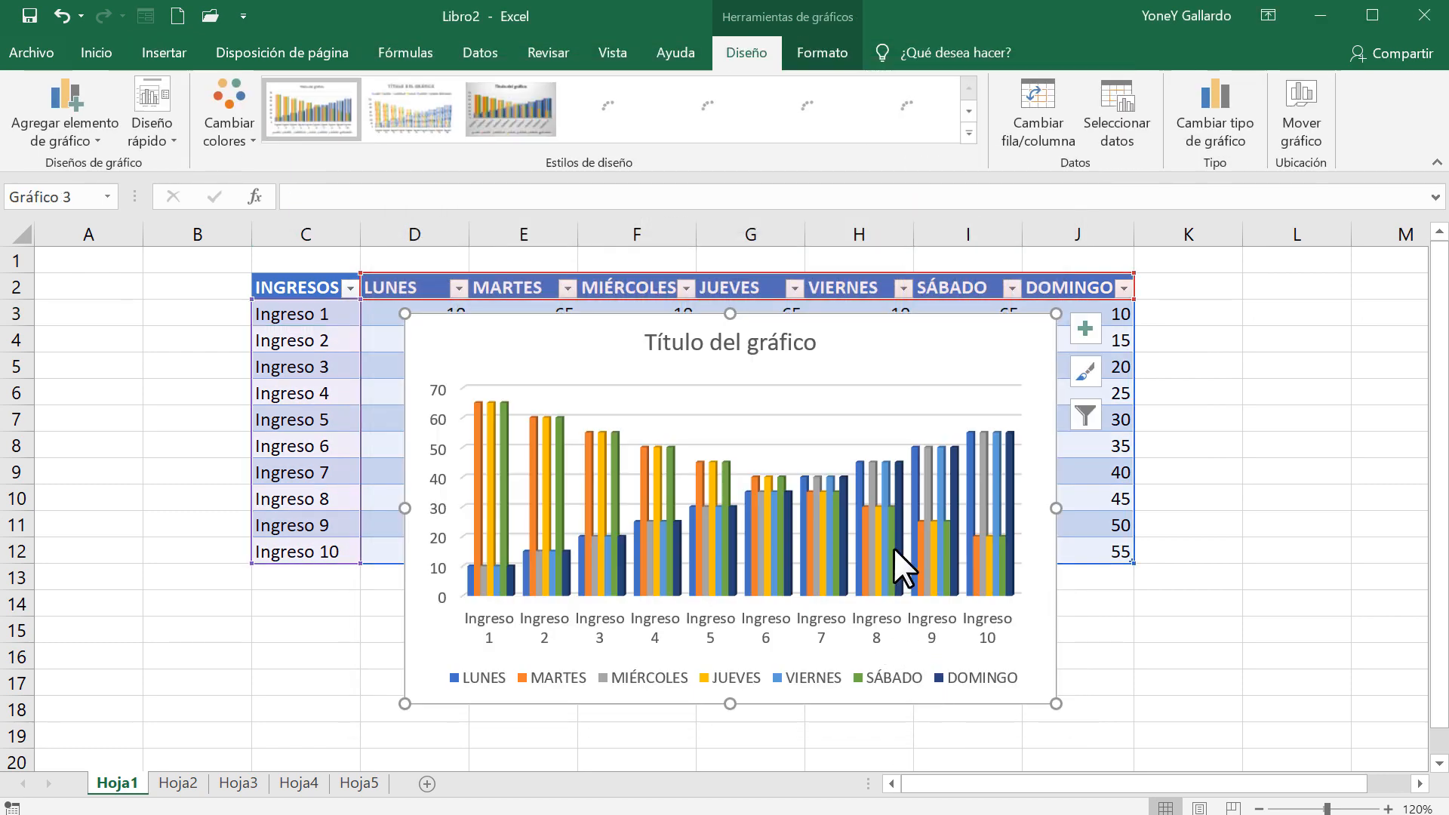
Move the chart off the data into the empty columns K to P beside the table, with its upper edge at row 2
left_click_drag(757, 324, 1293, 324)
left_click_drag(964, 785, 1052, 785)
left_click_drag(1180, 785, 1283, 785)
left_click_drag(922, 314, 1132, 279)
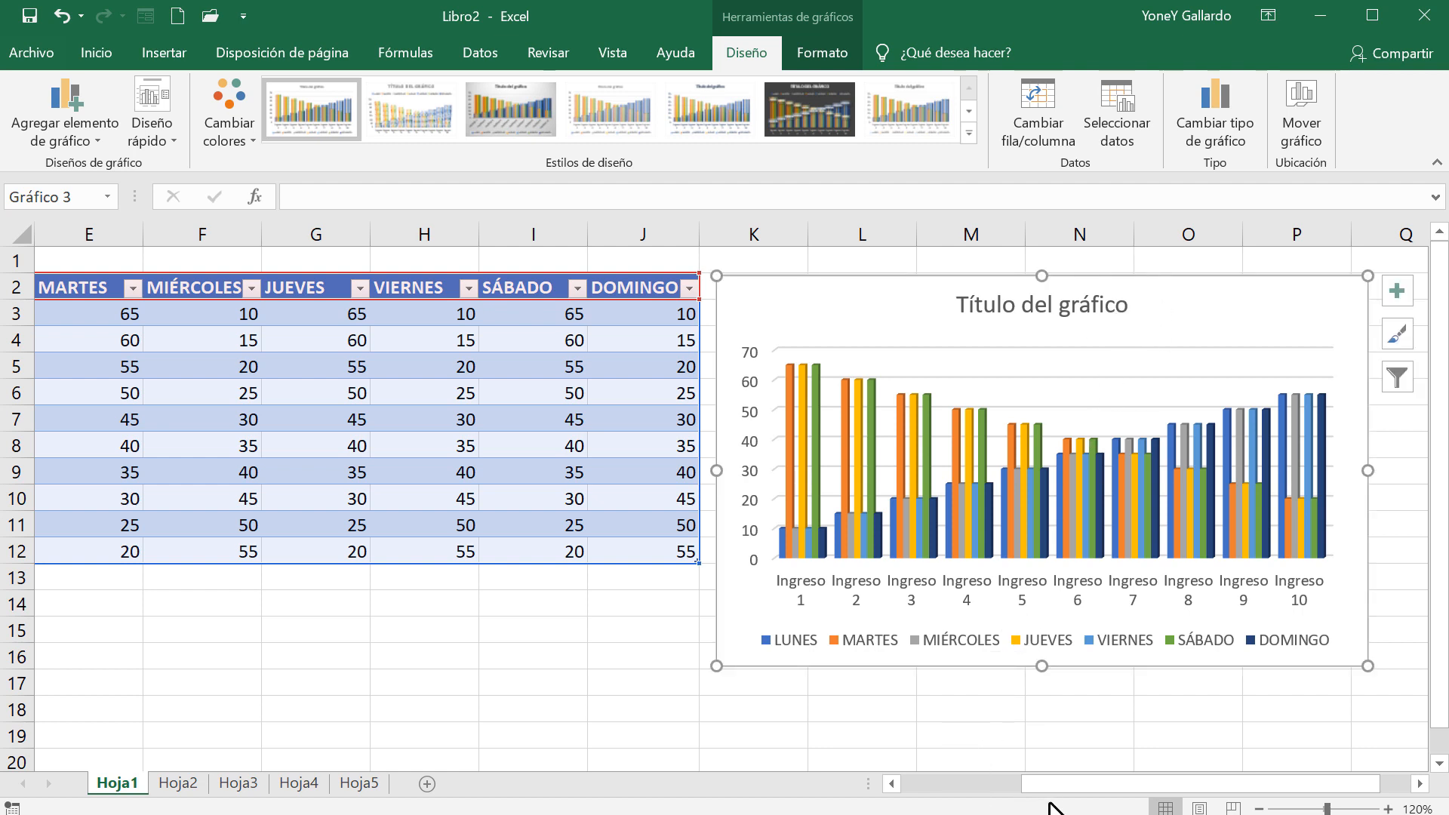
left_click_drag(1045, 785, 1147, 800)
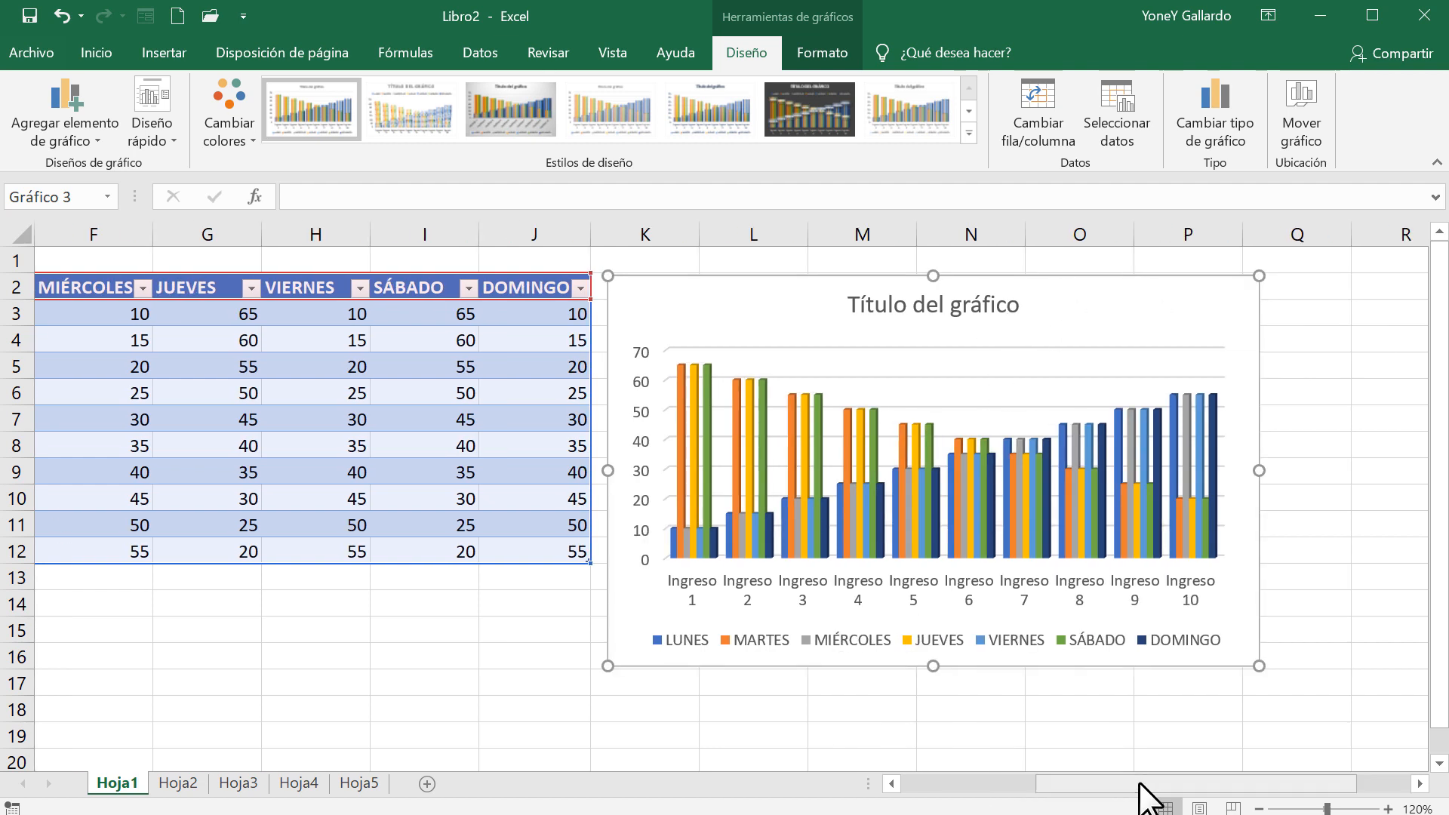
Replace the chart's placeholder title with INGRESOS SEMANALES
left_click(974, 305)
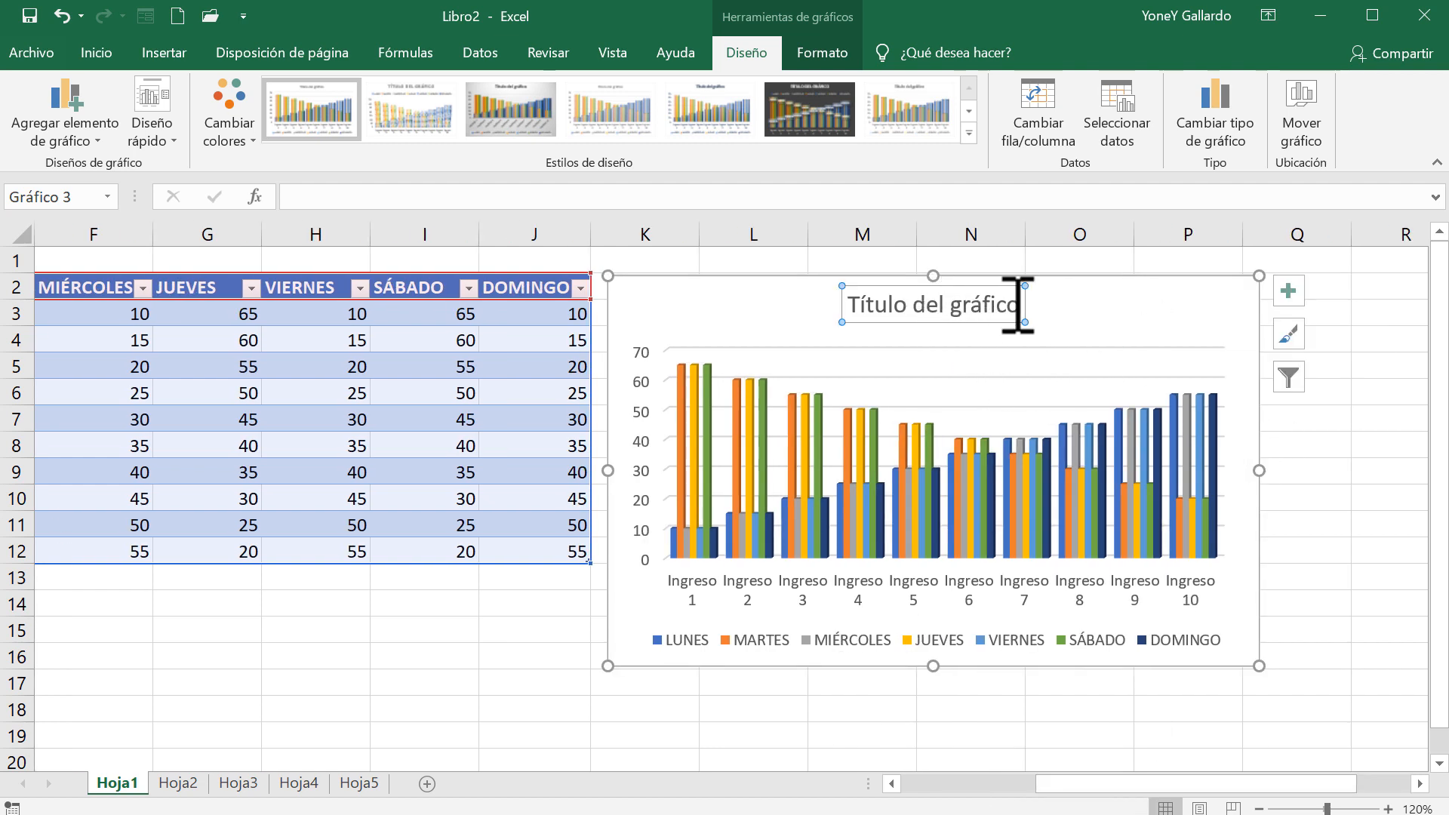
triple_click(966, 303)
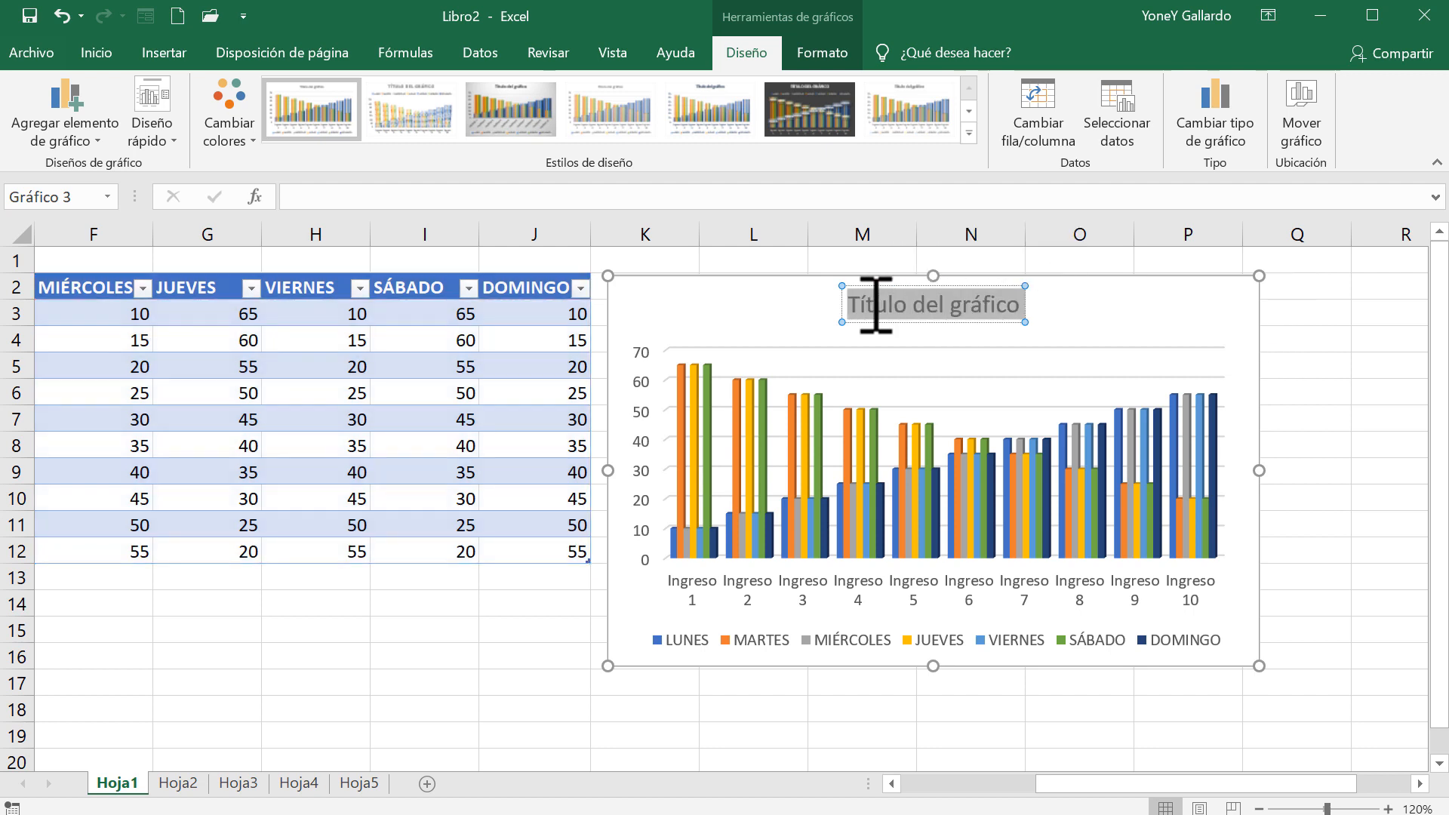
type("INGRESOS")
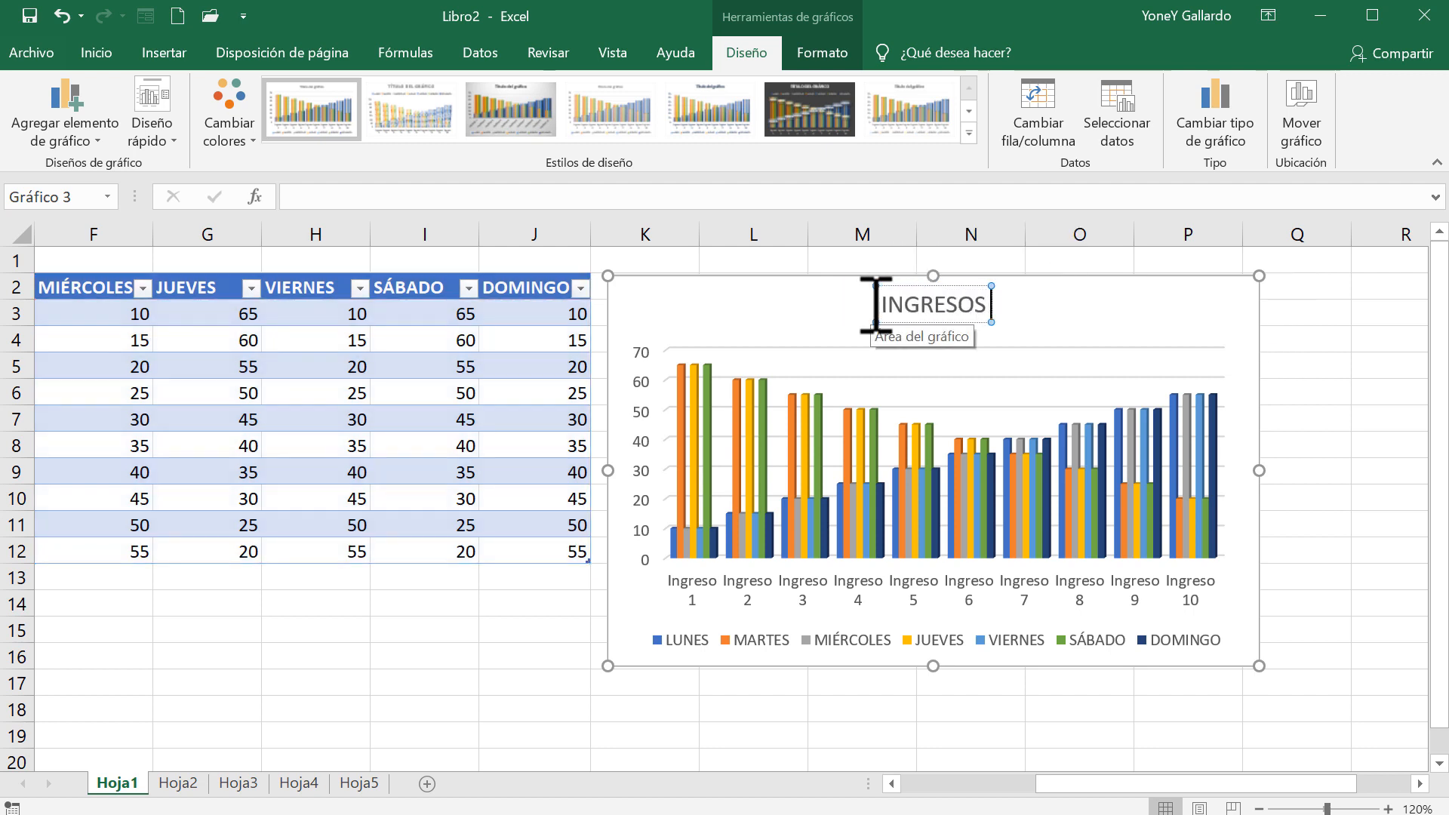
type(" SEMANA")
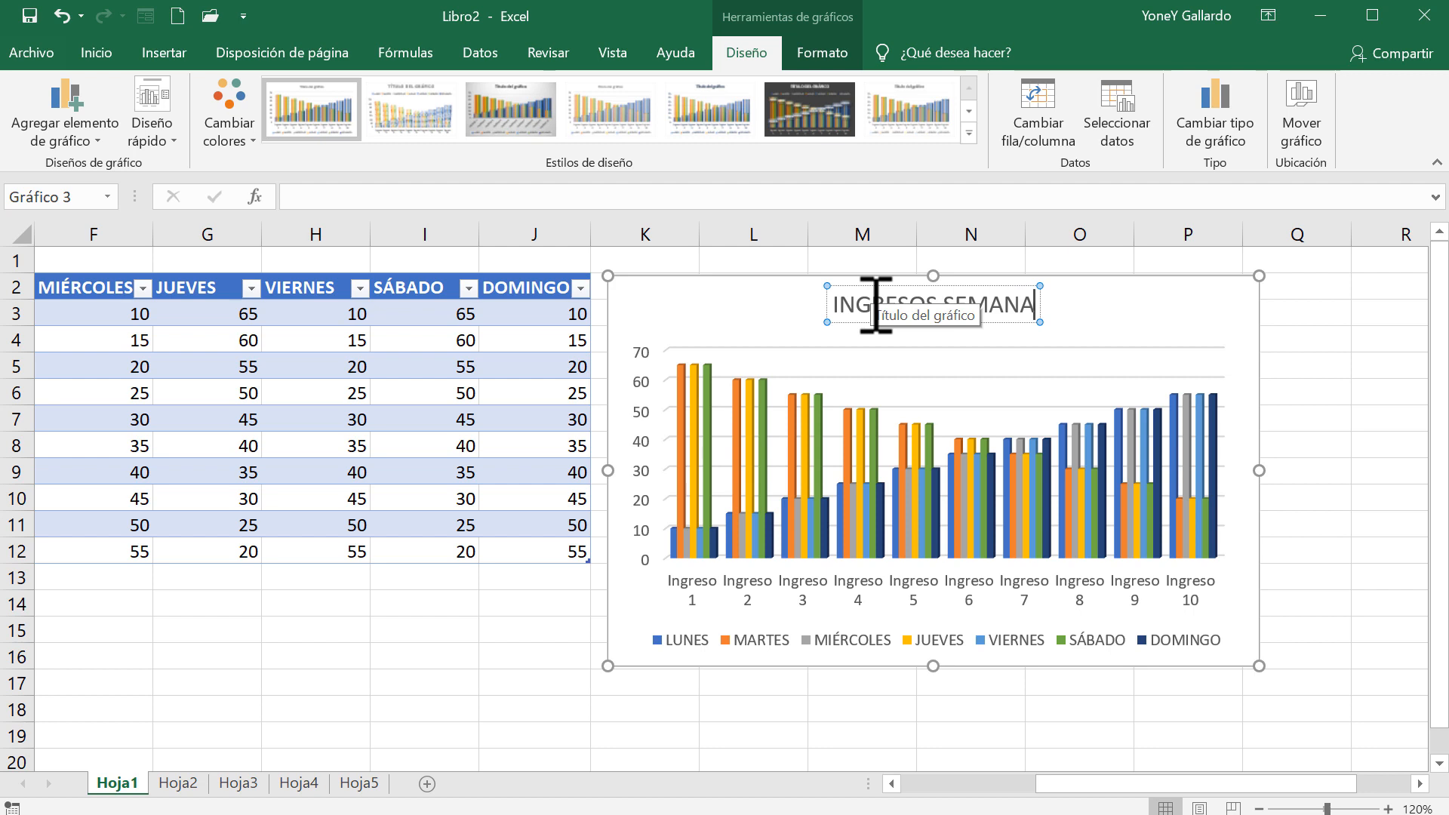
type("LES")
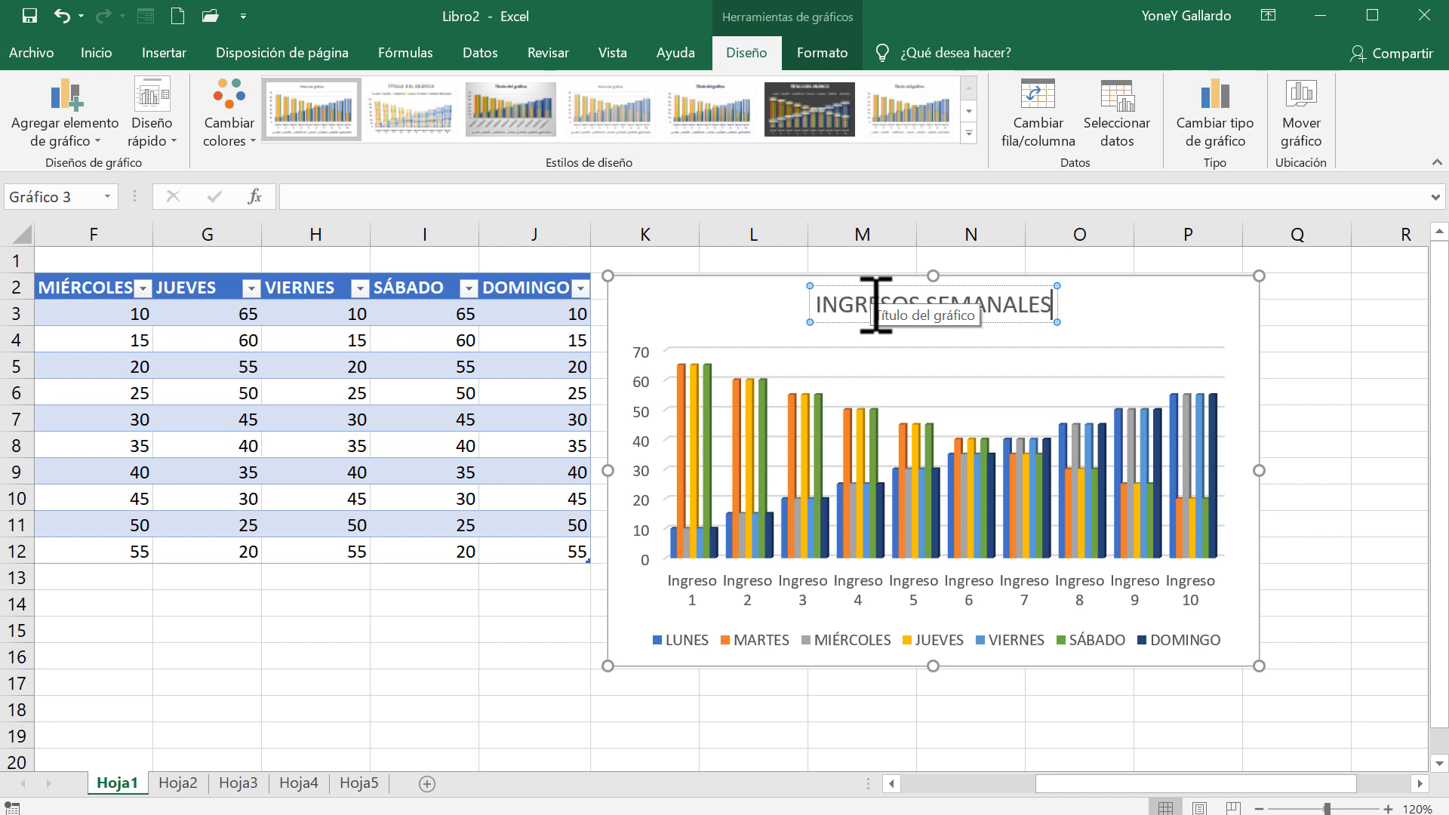
left_click(1262, 309)
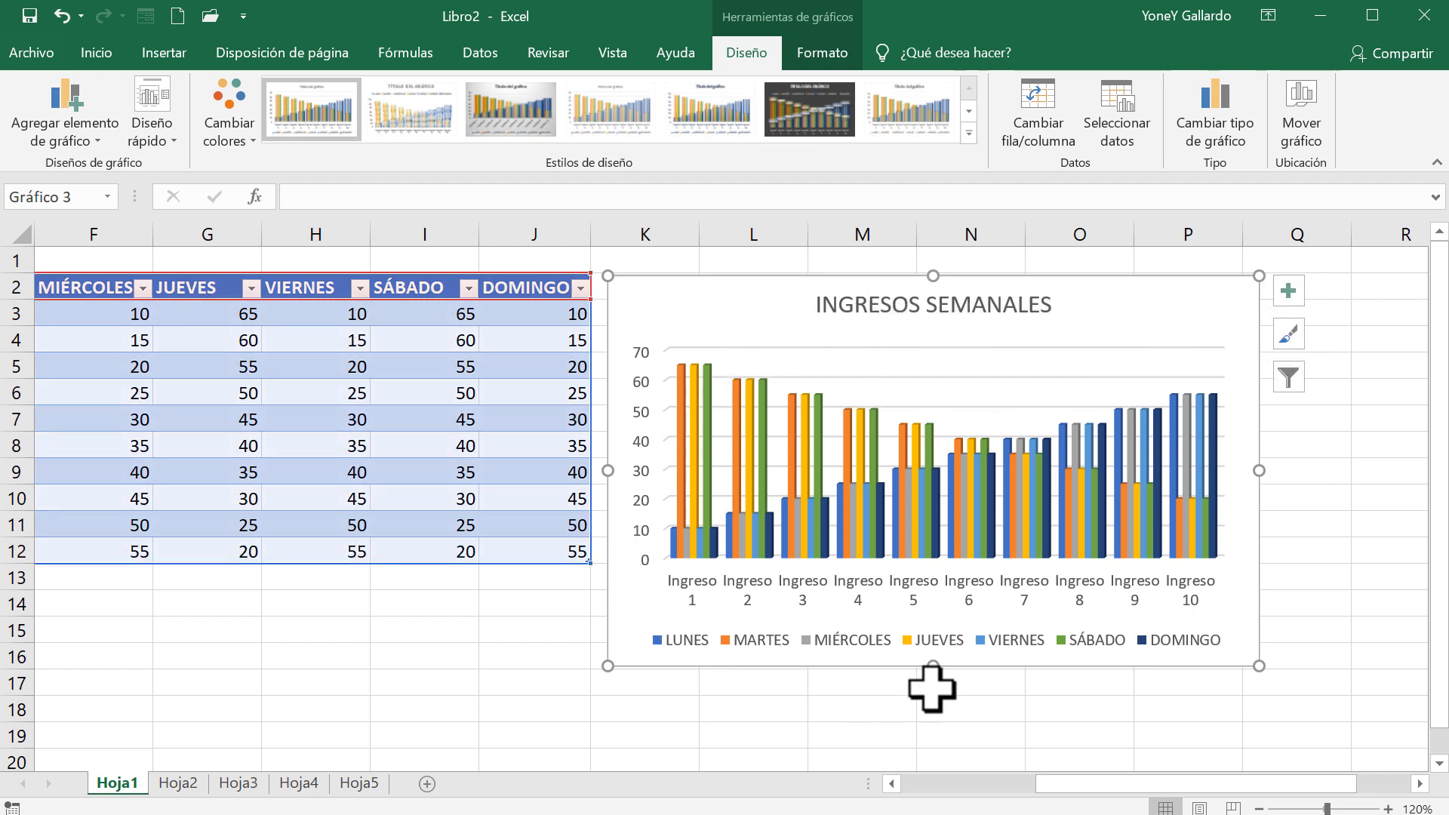
Turn the chart's axes and its title off and back on through the chart elements
left_click(1284, 288)
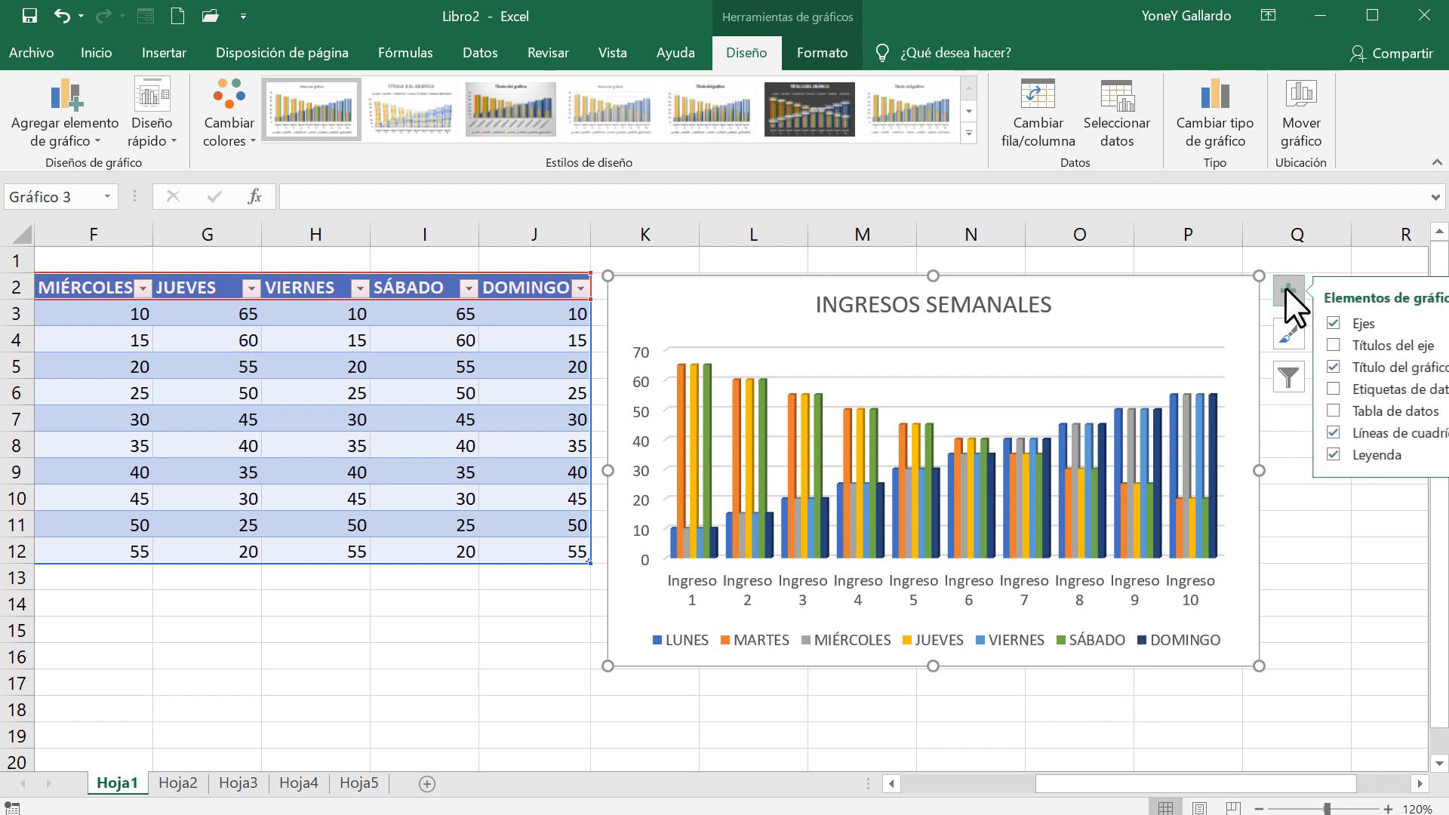
left_click(1334, 323)
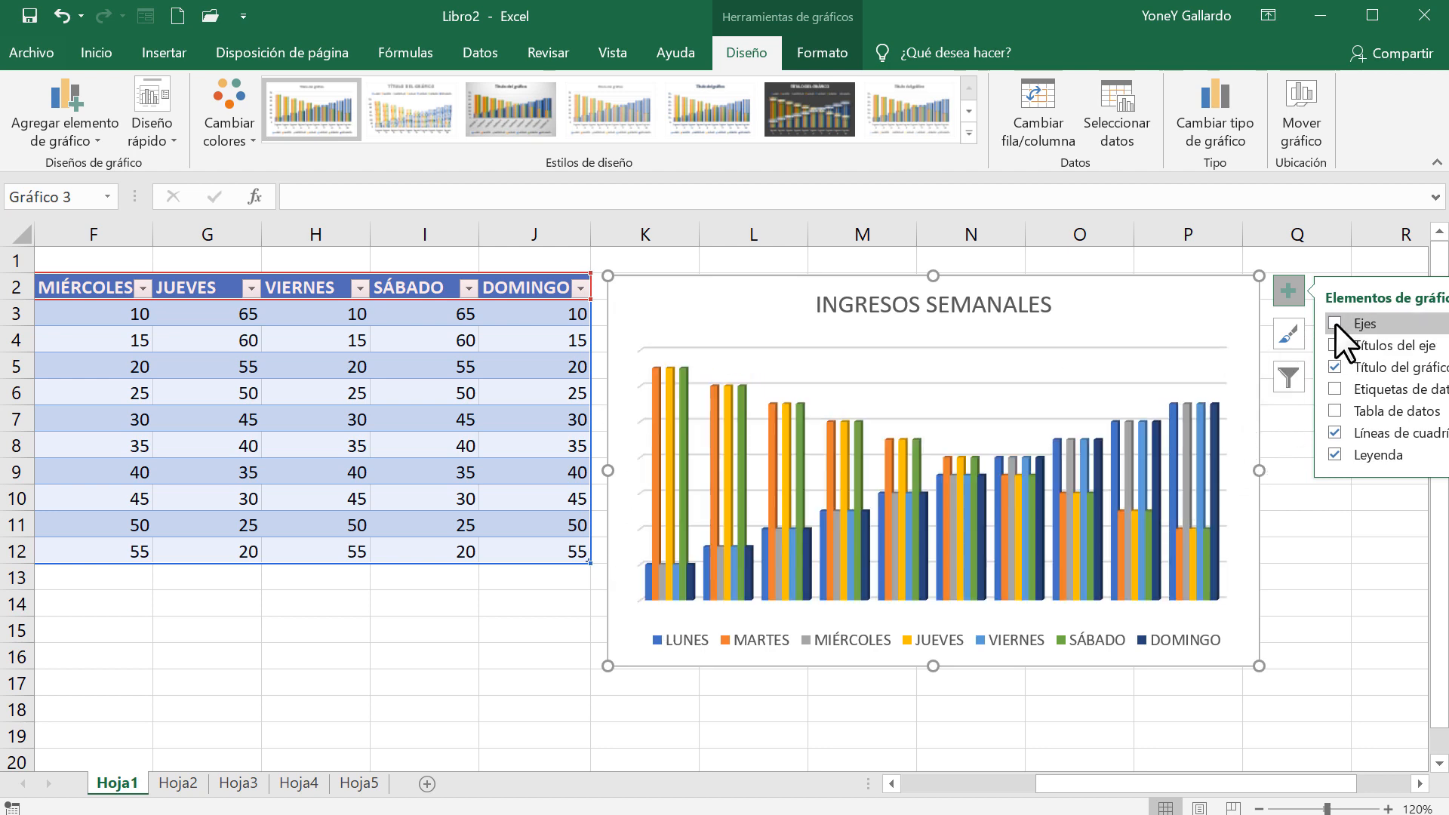
left_click(1335, 323)
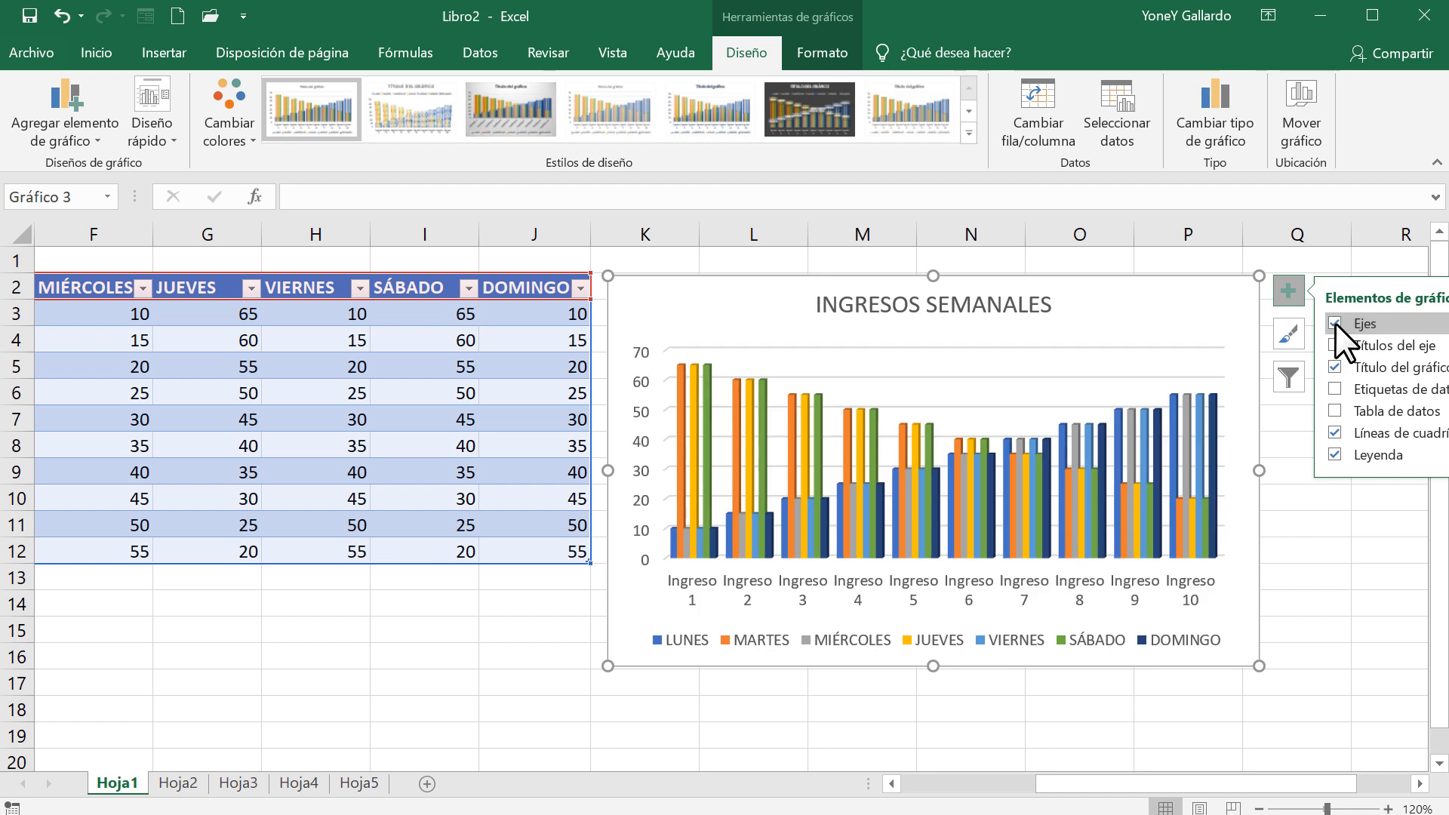
left_click(1334, 323)
left_click(1334, 323)
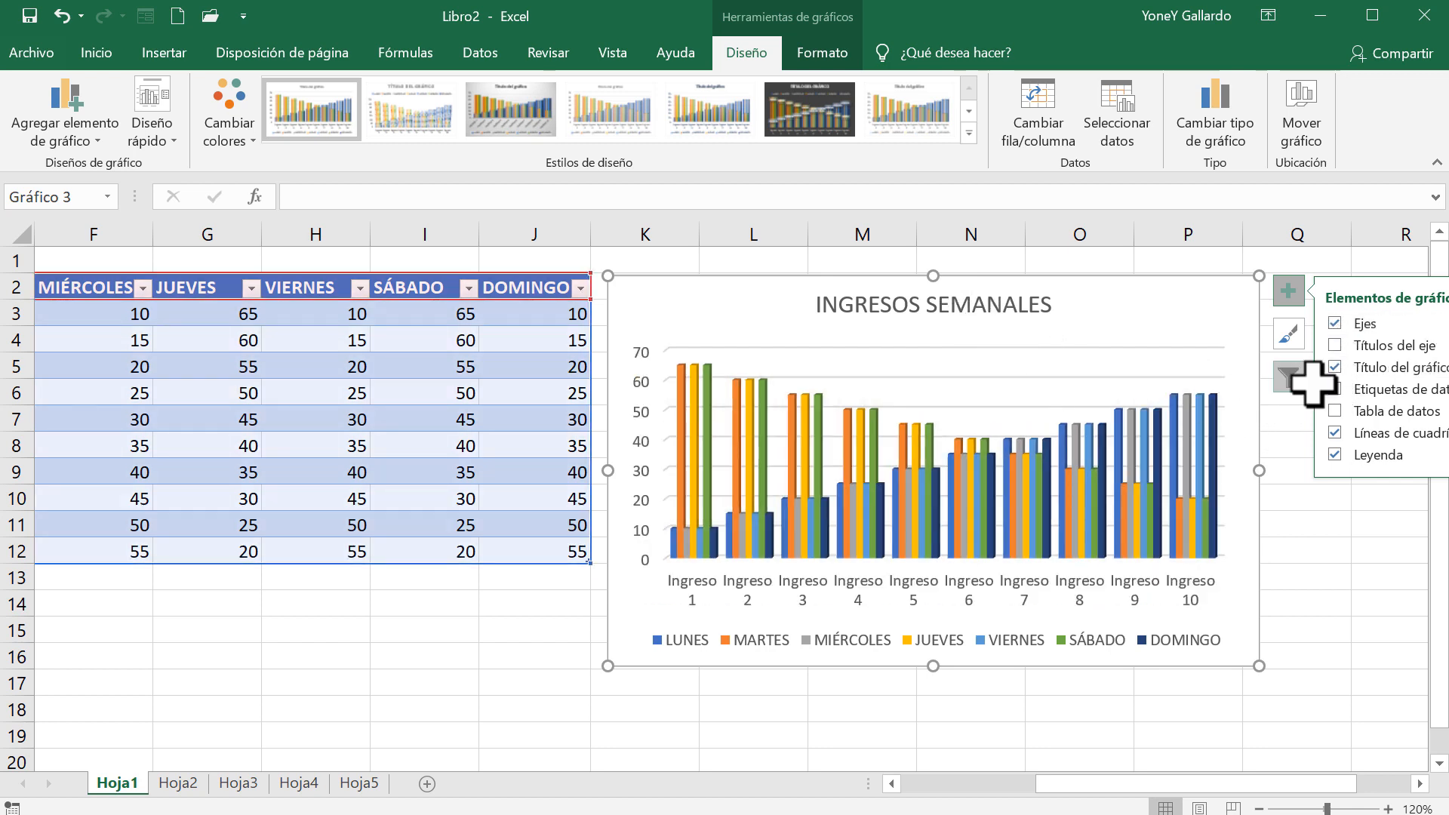
left_click(1333, 368)
left_click(1333, 369)
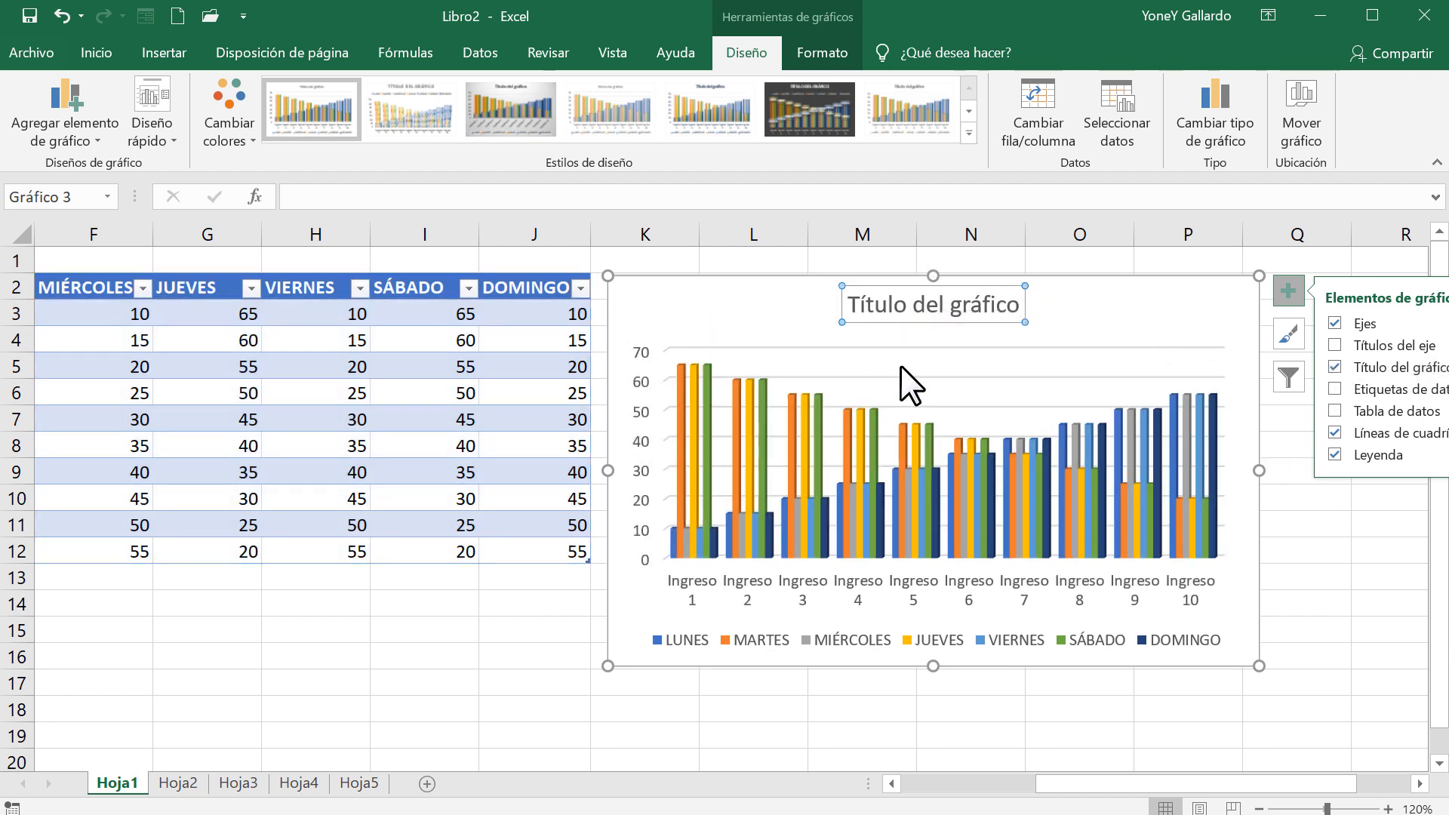
Turn the chart's gridlines and legend off and back on
left_click(1333, 435)
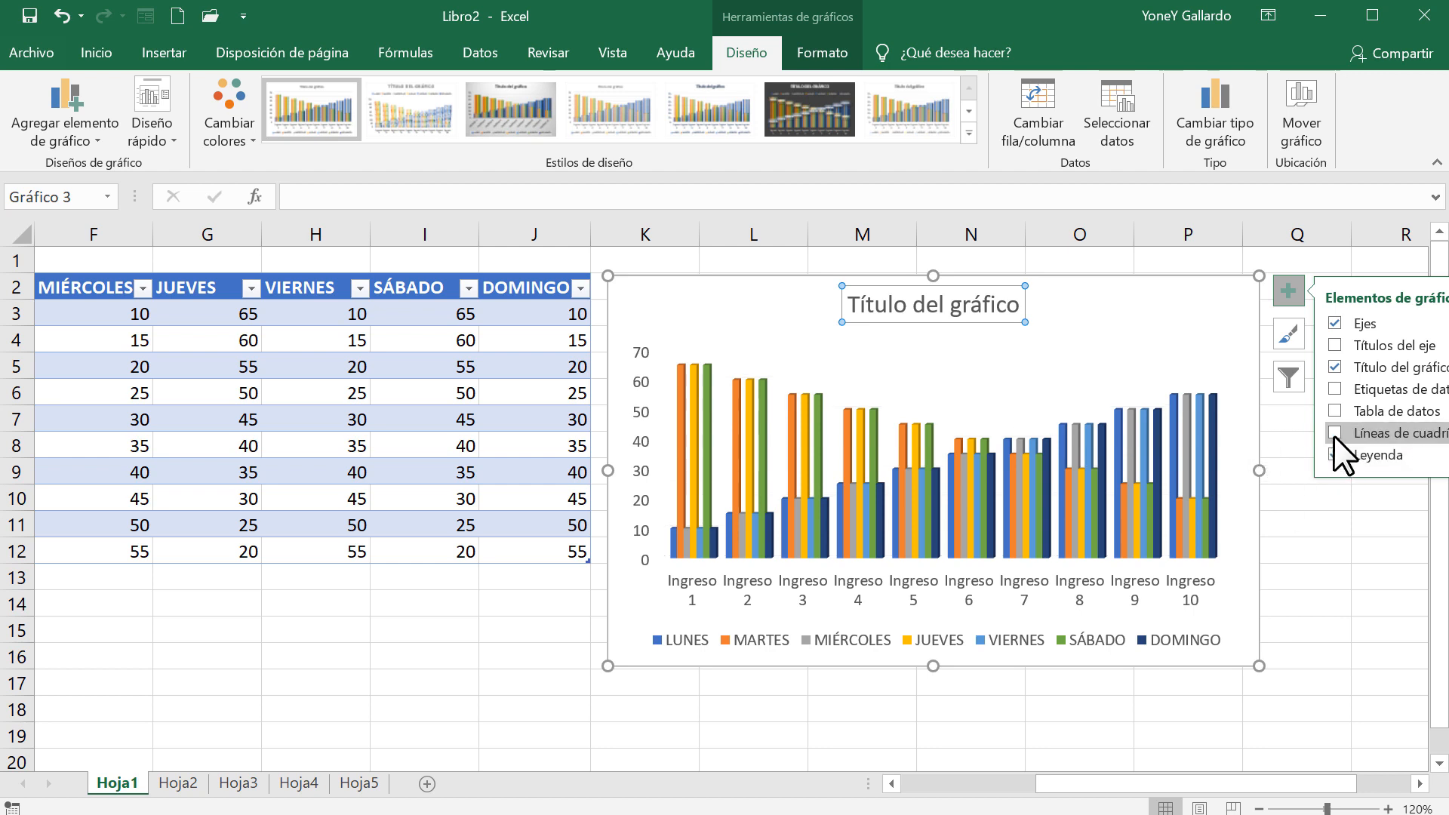
left_click(1333, 436)
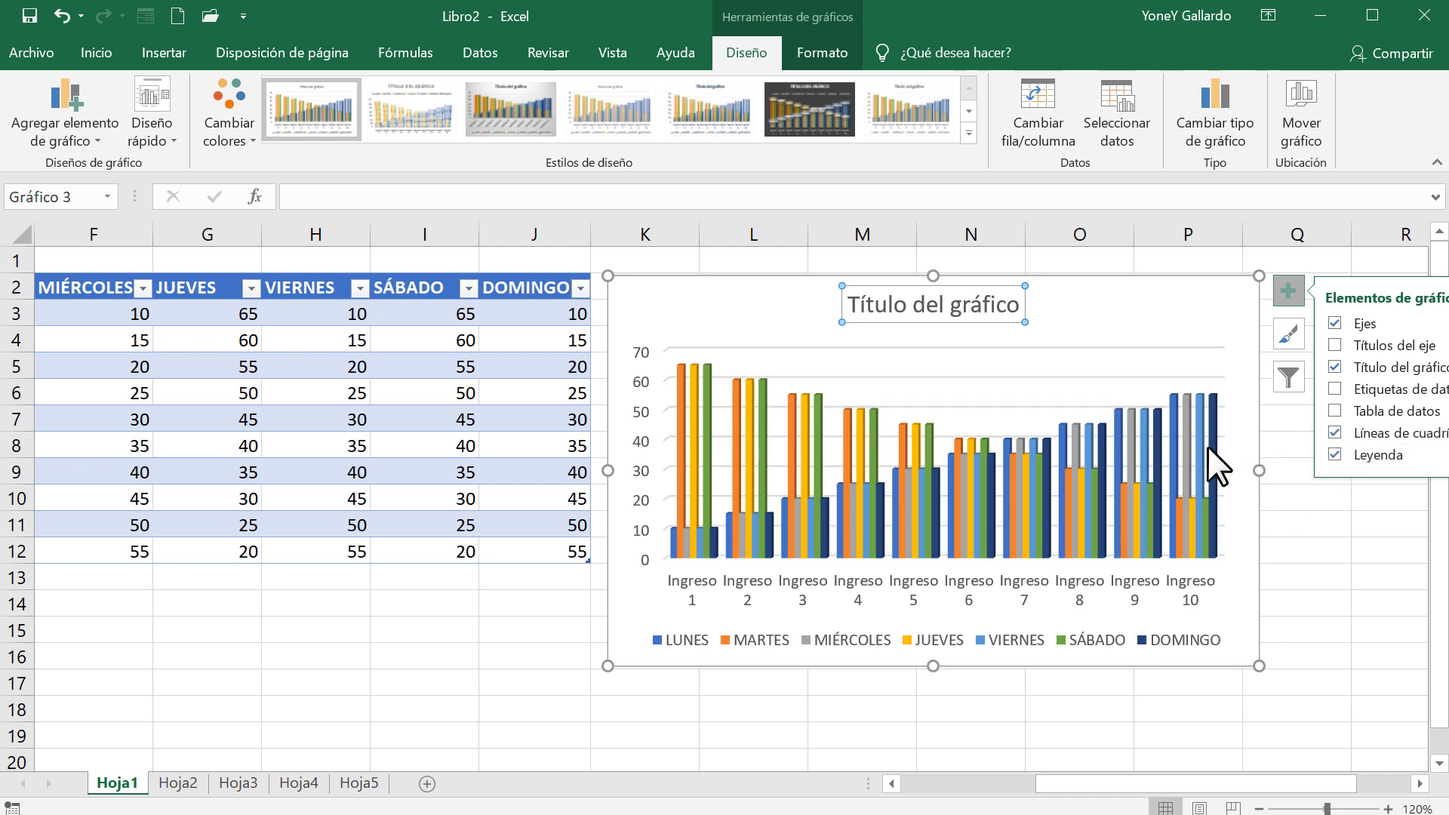
left_click(1330, 453)
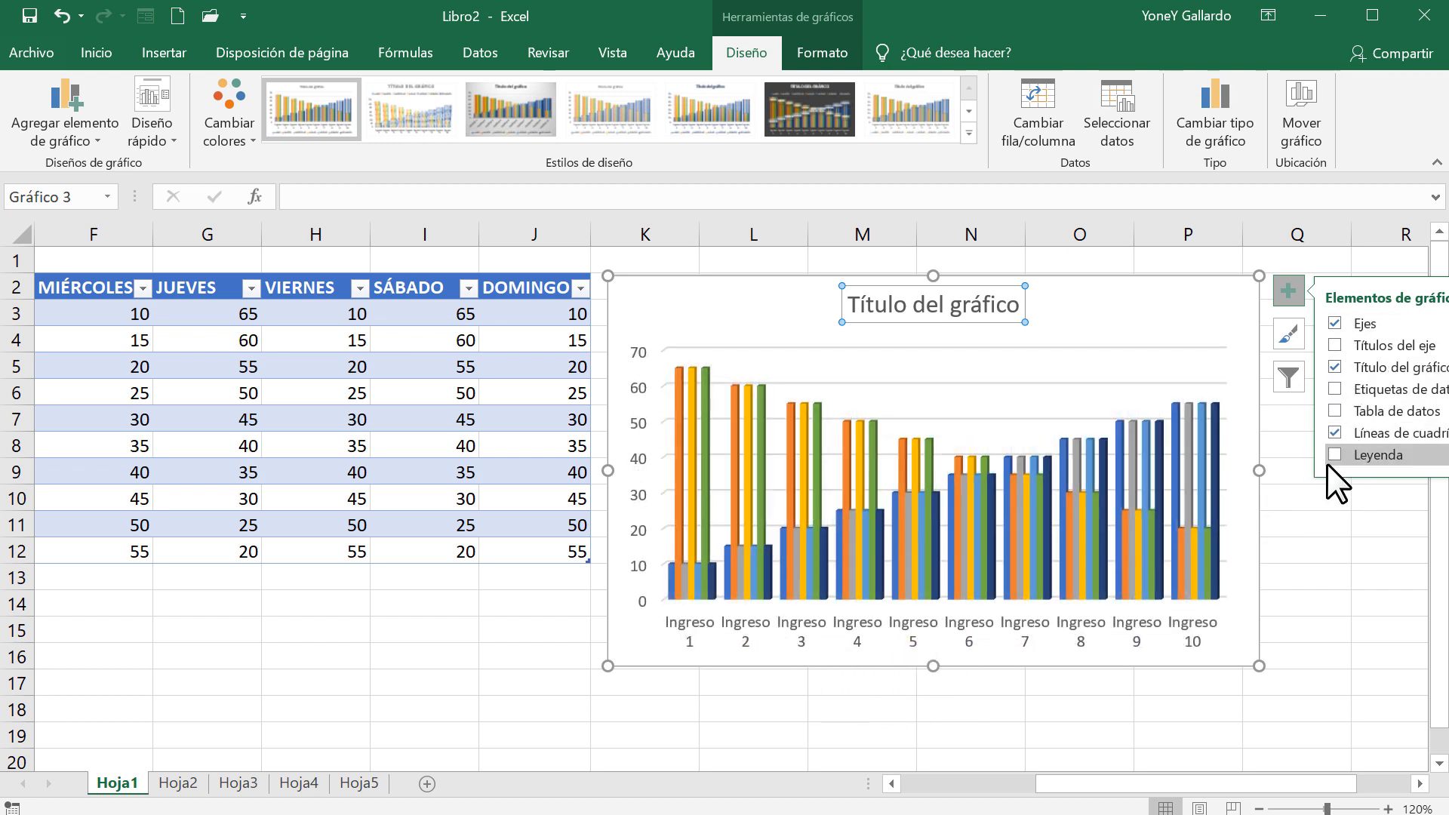
left_click(1332, 453)
Retitle the chart INGRESOS SEMANALES in place of the restored placeholder text
left_click(963, 306)
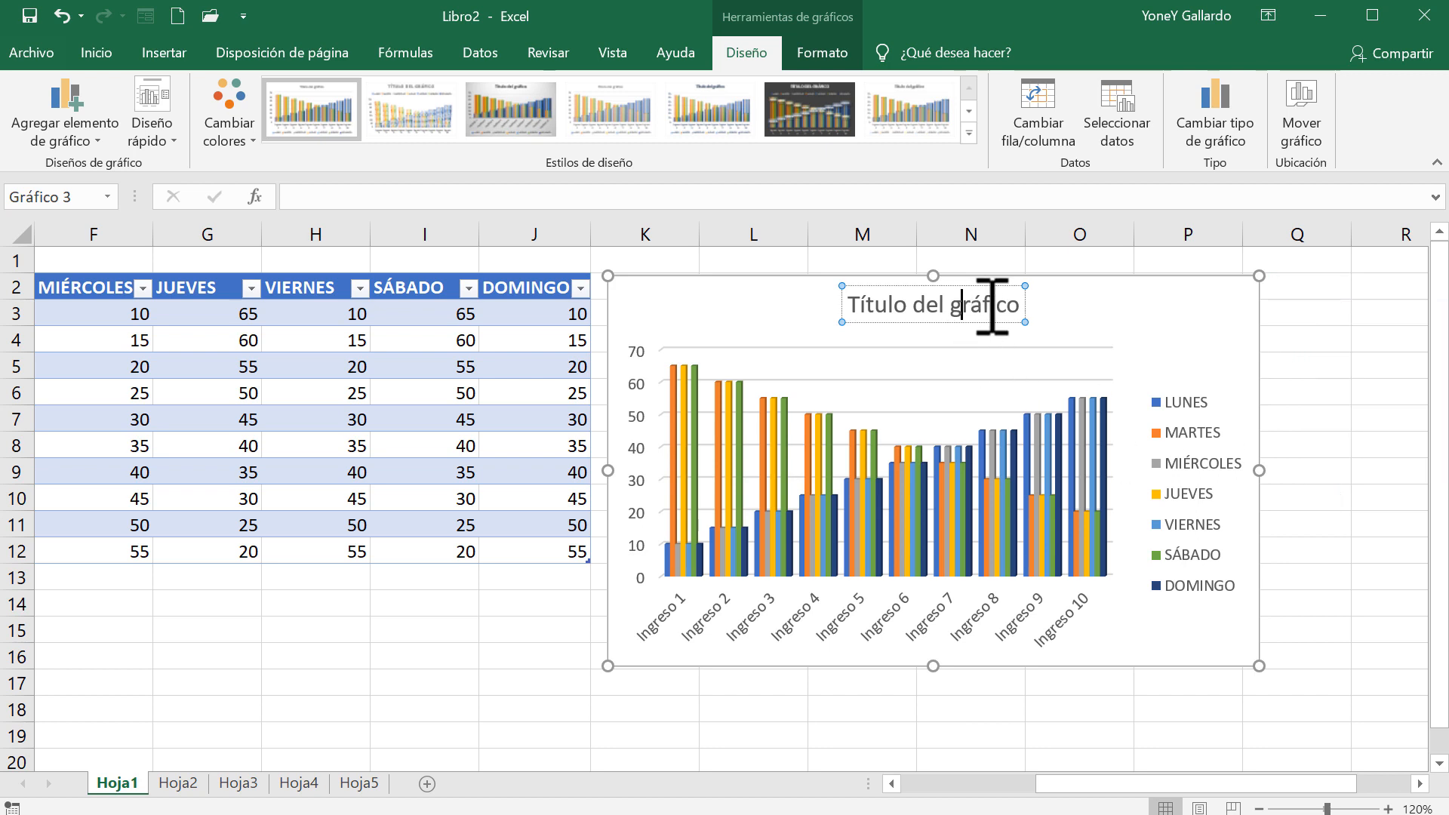
left_click_drag(1000, 304, 838, 308)
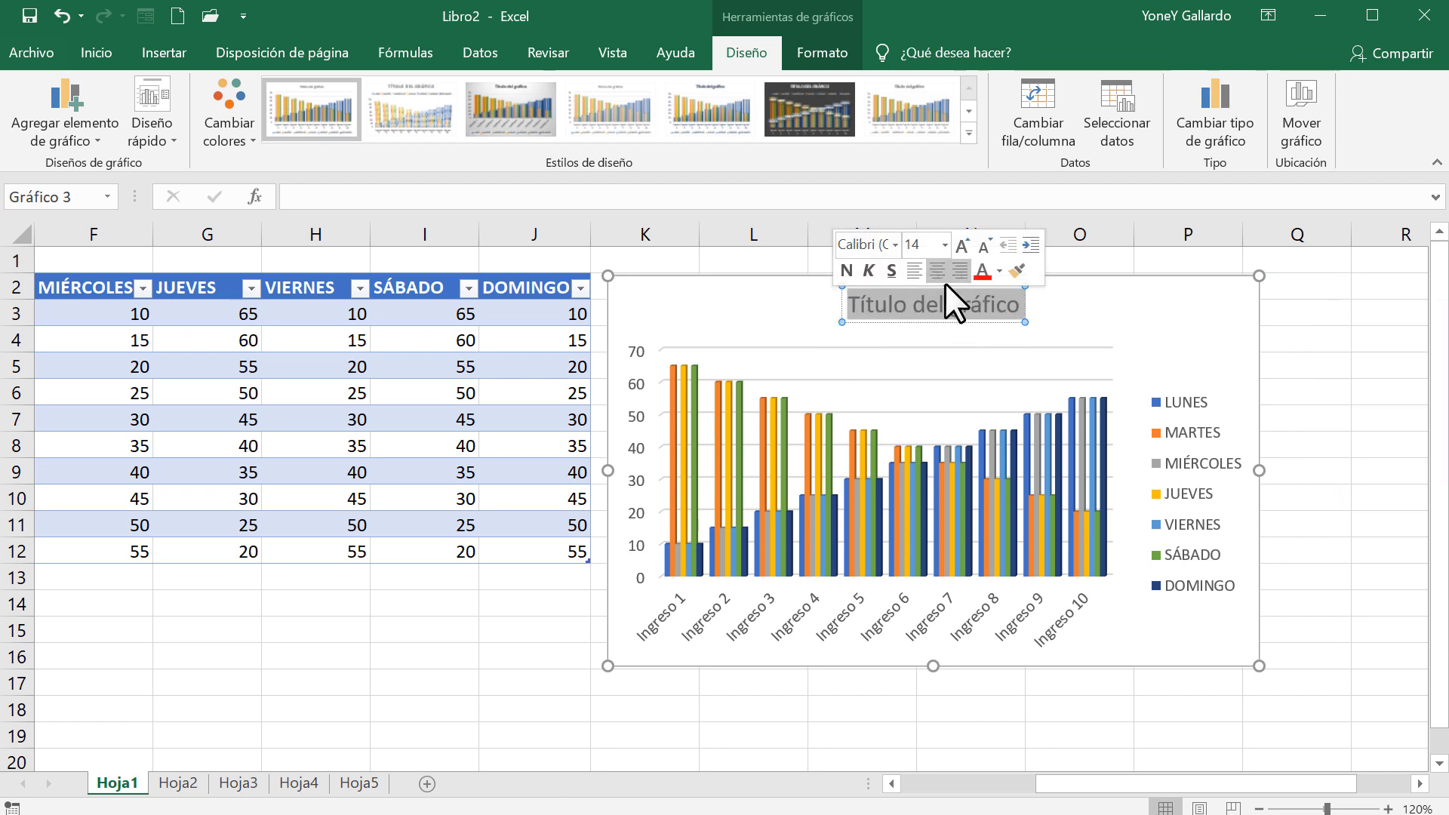
type("INGRES")
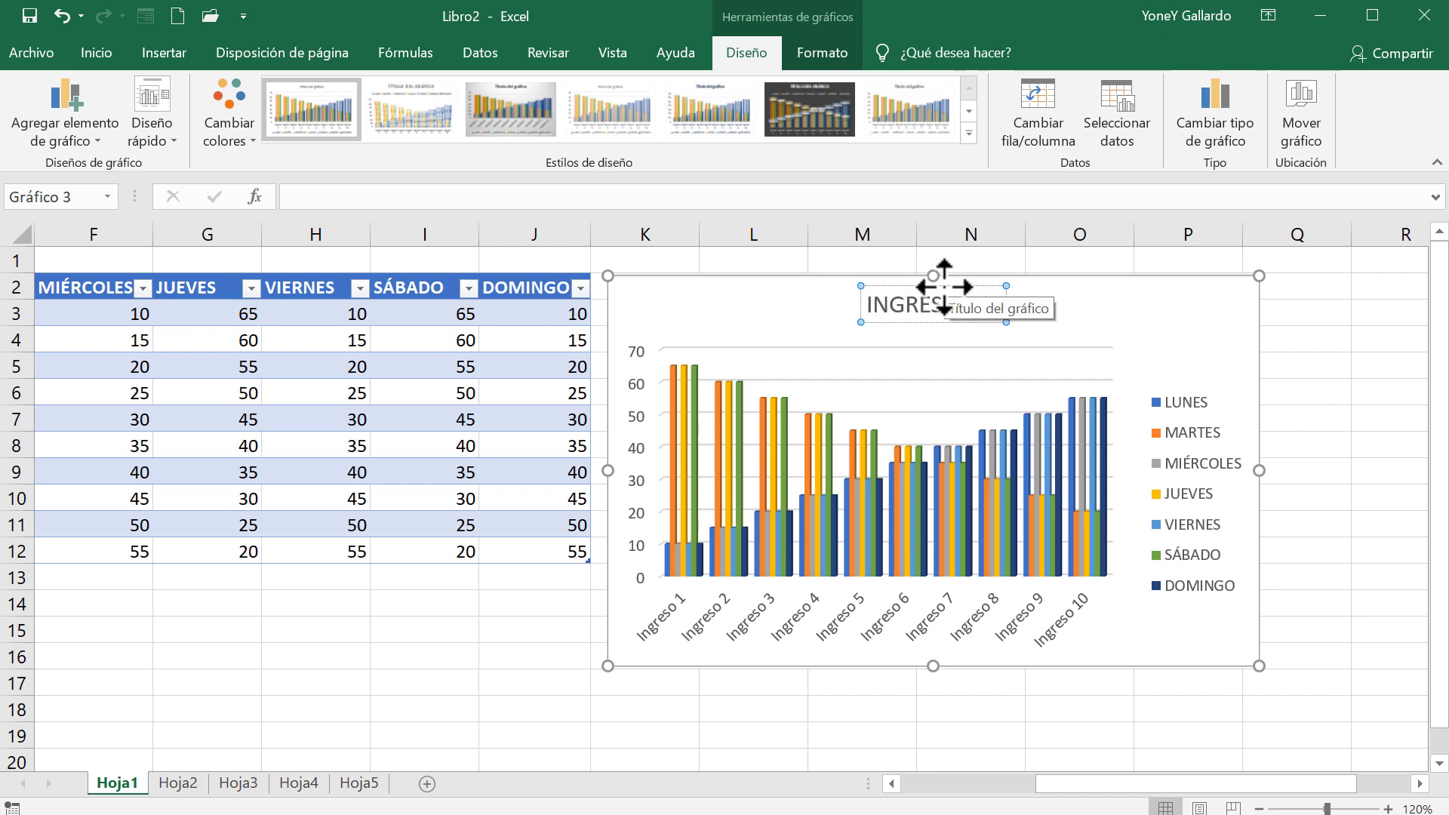
type("OS SEMANALES")
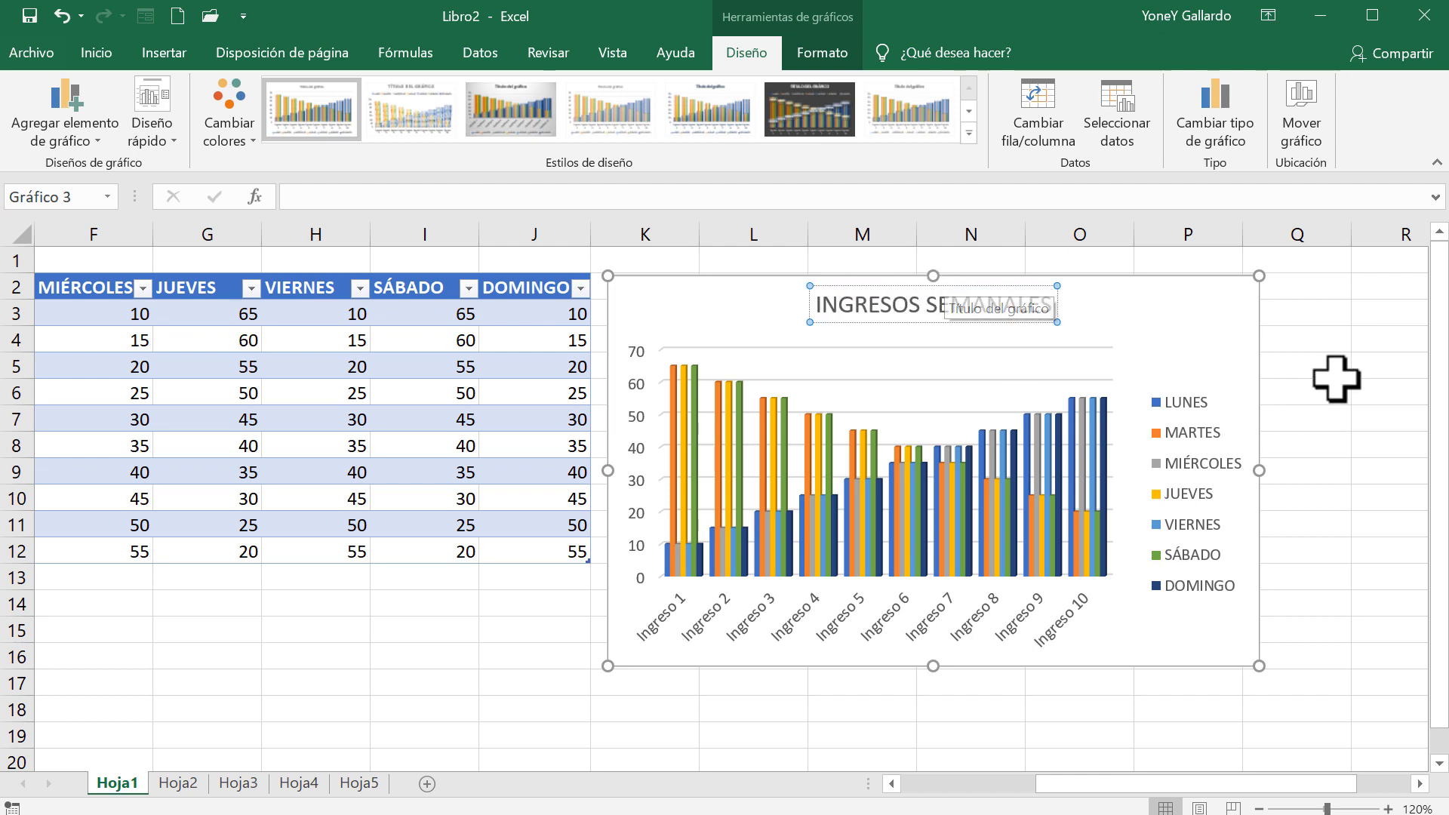
left_click(1189, 285)
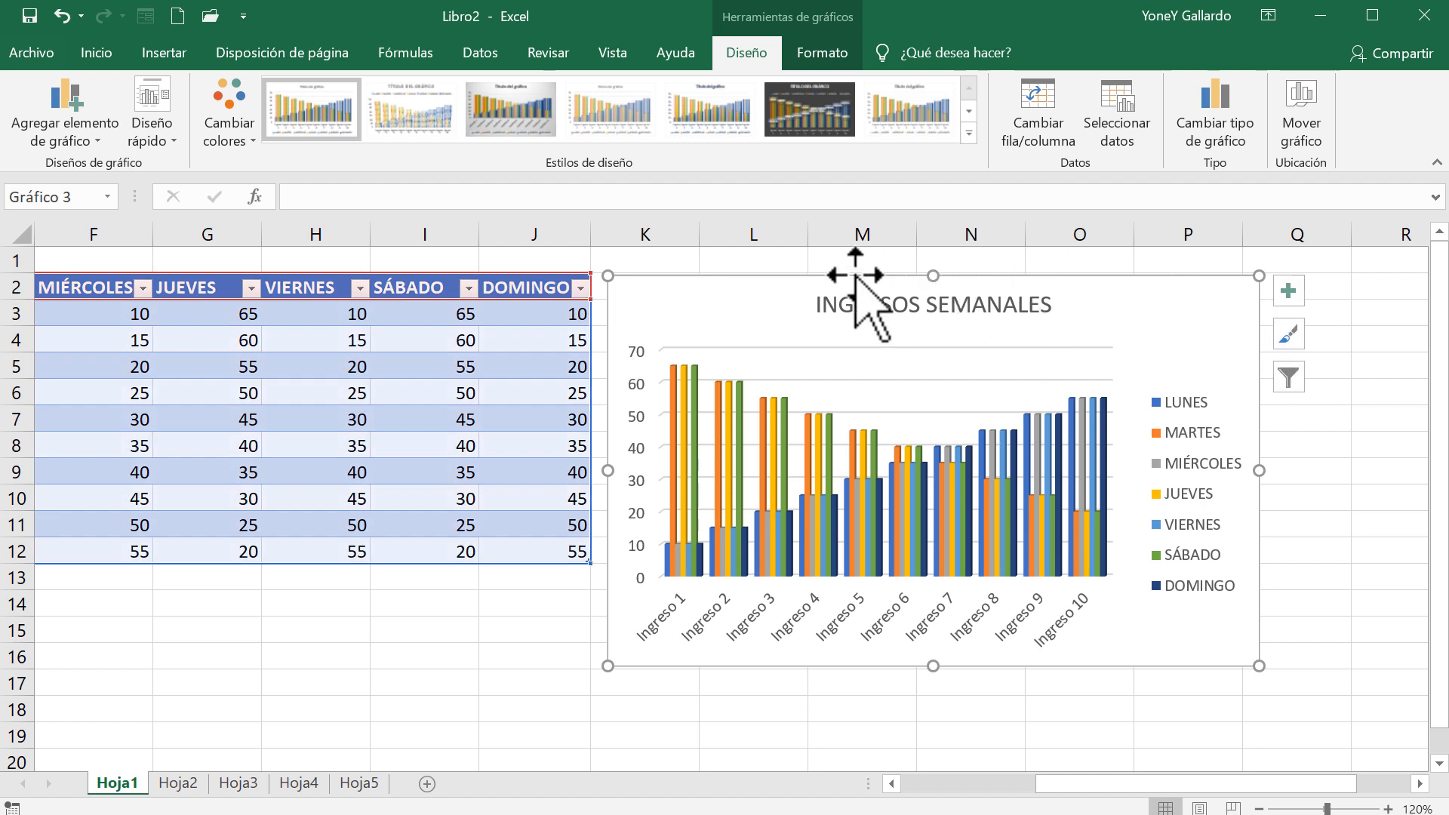
Move the income chart slightly farther from the table and apply the Estilo 3 chart style to it
left_click_drag(793, 276, 836, 270)
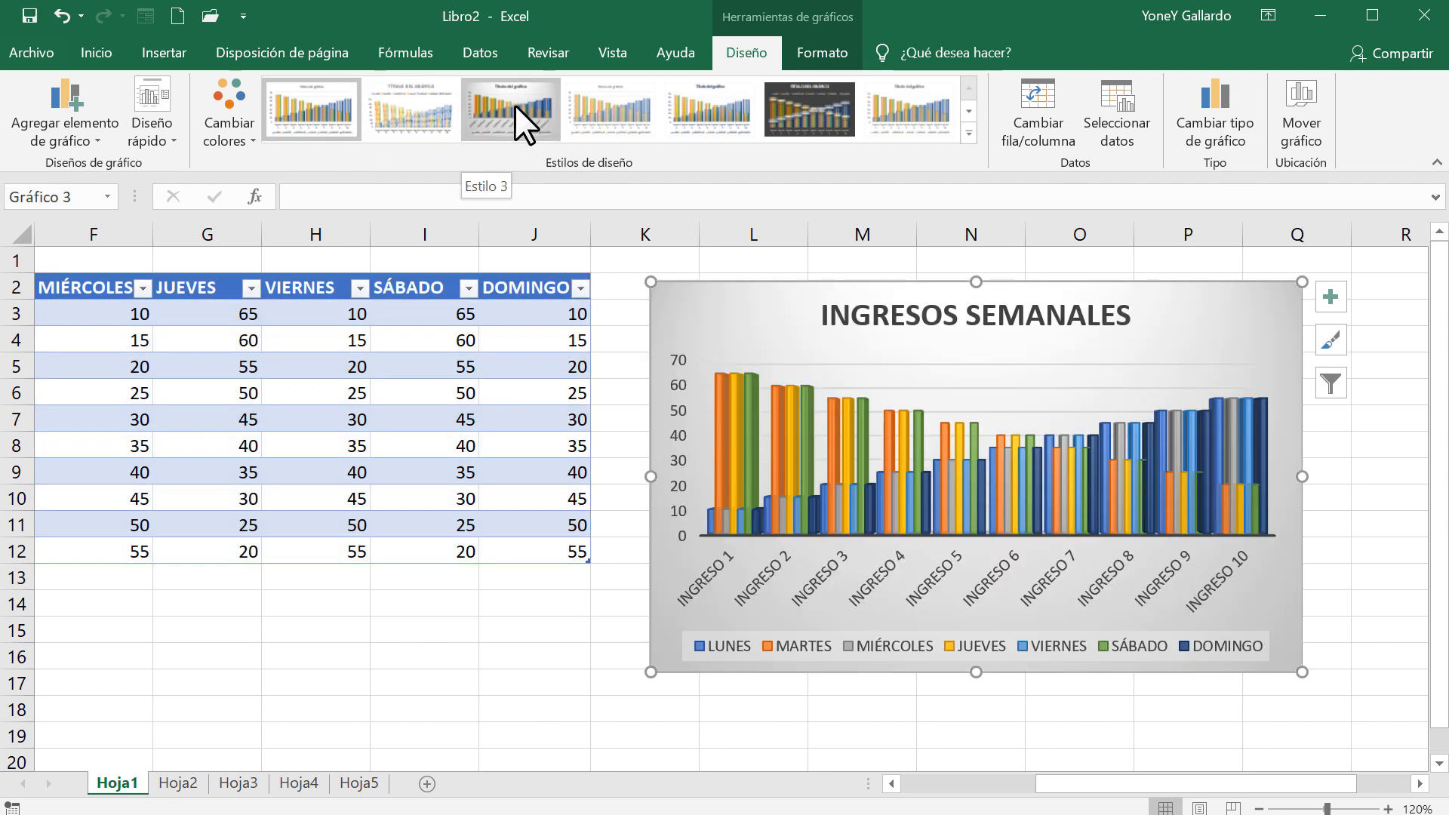
left_click(515, 104)
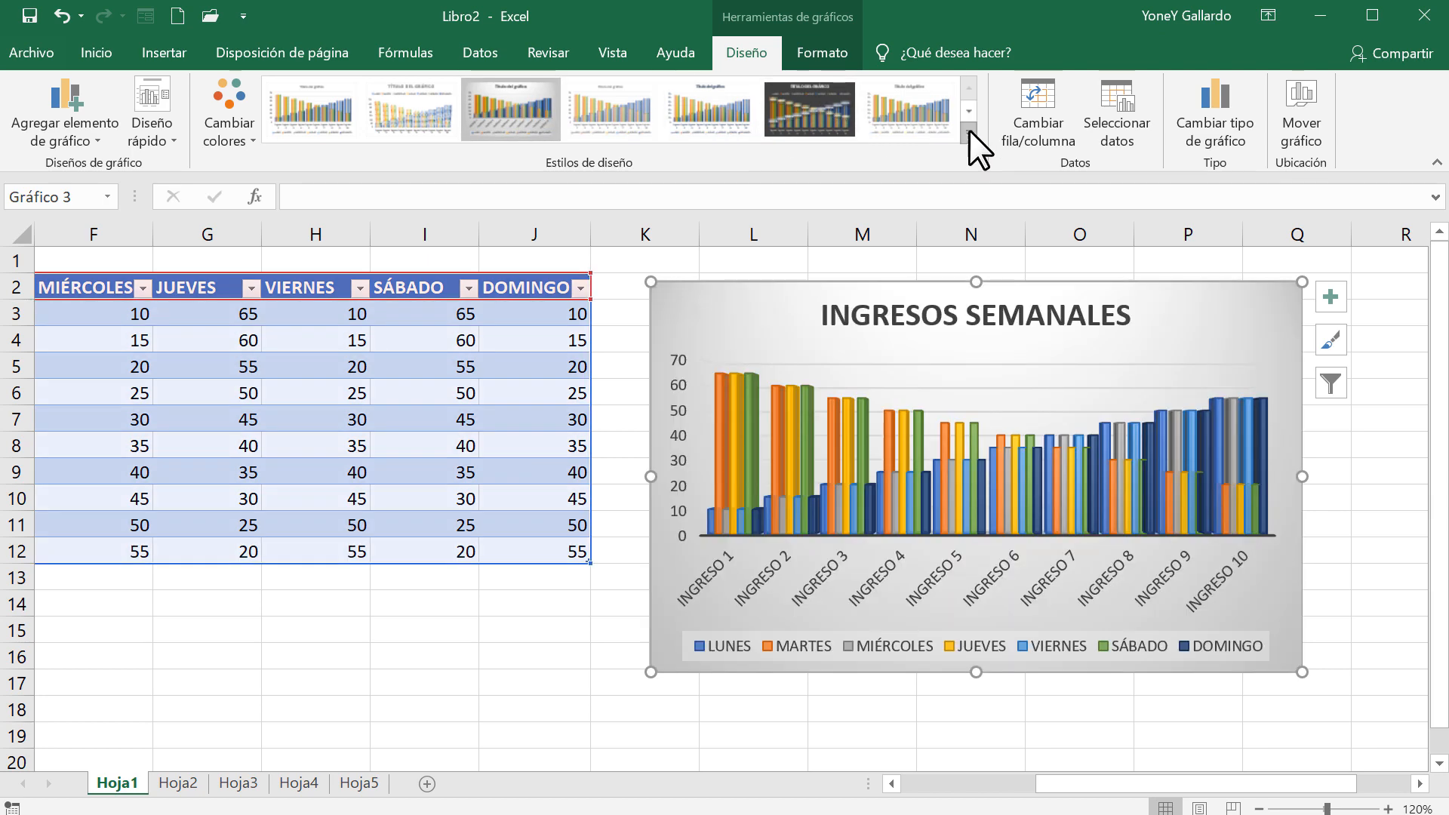
left_click(969, 133)
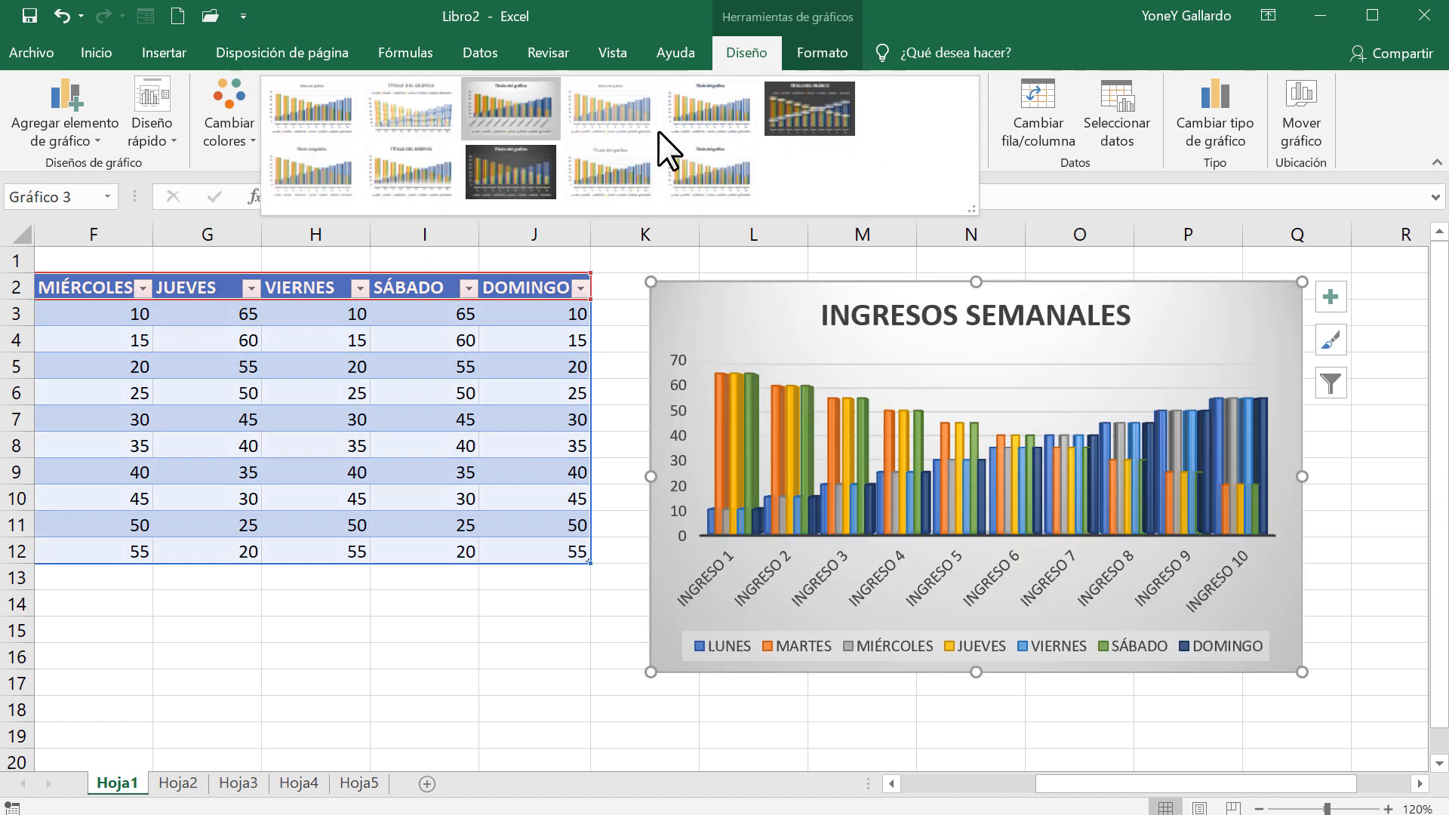
left_click(1057, 15)
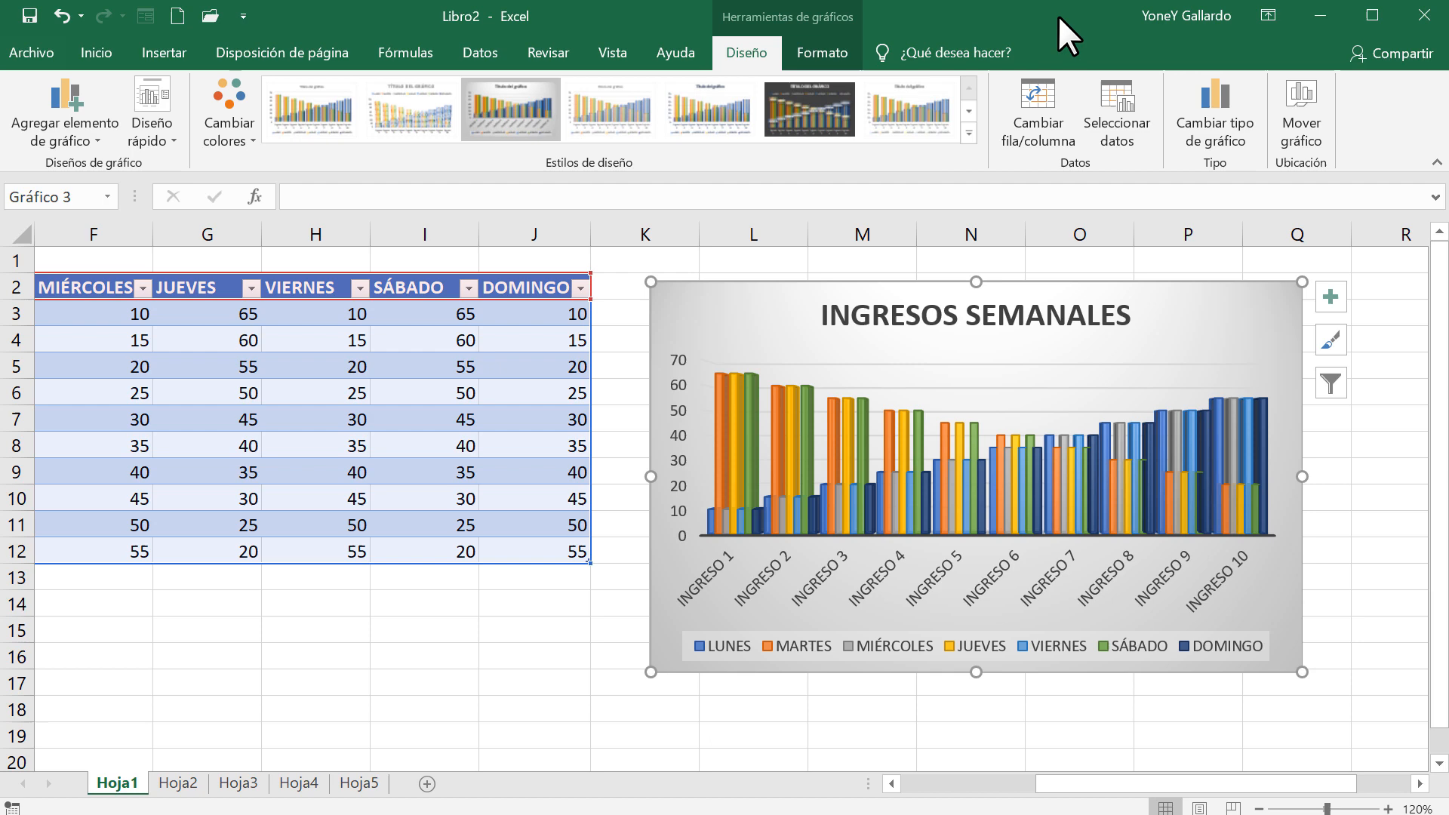
left_click(819, 52)
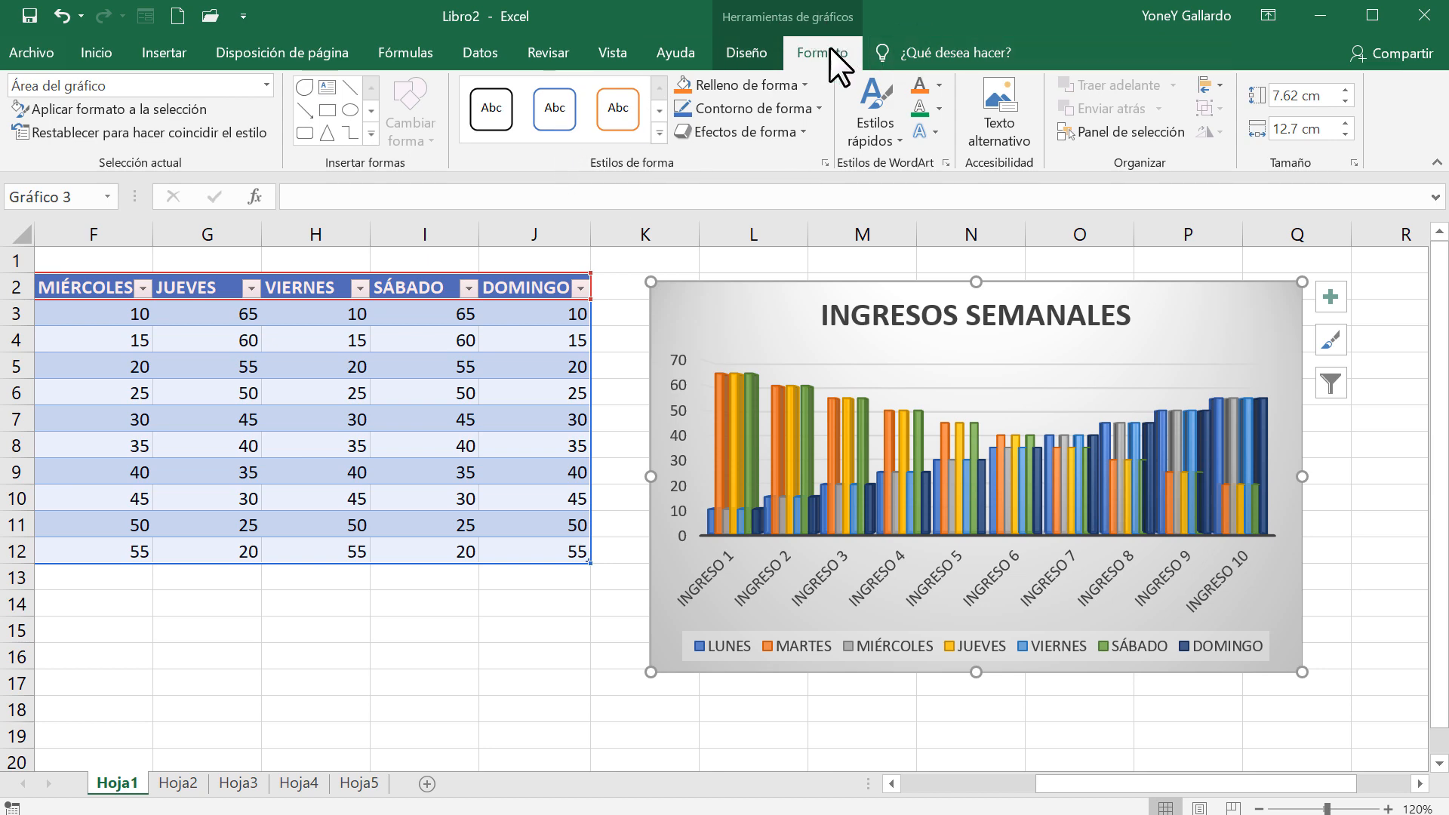
left_click(747, 60)
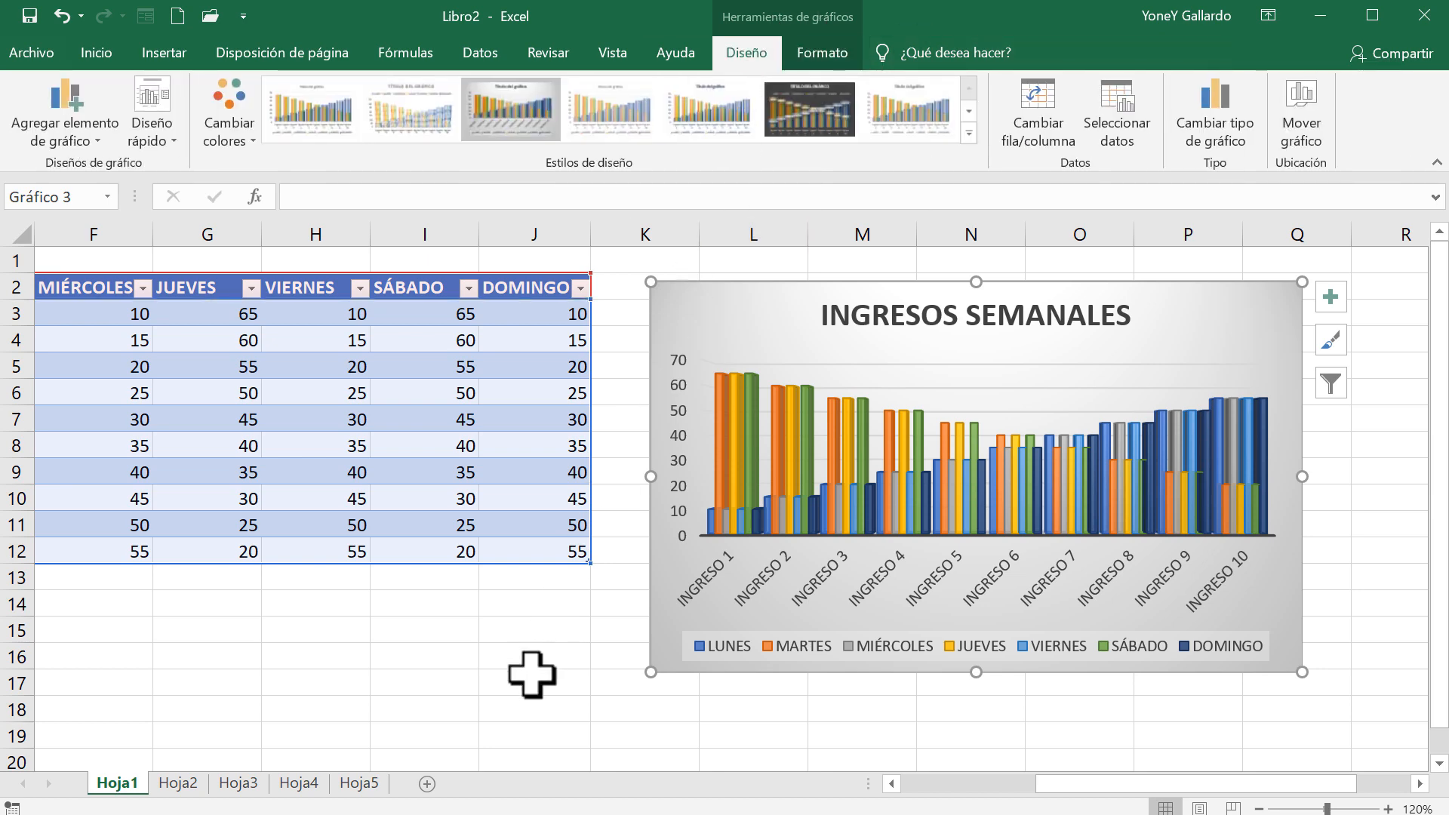
left_click(500, 674)
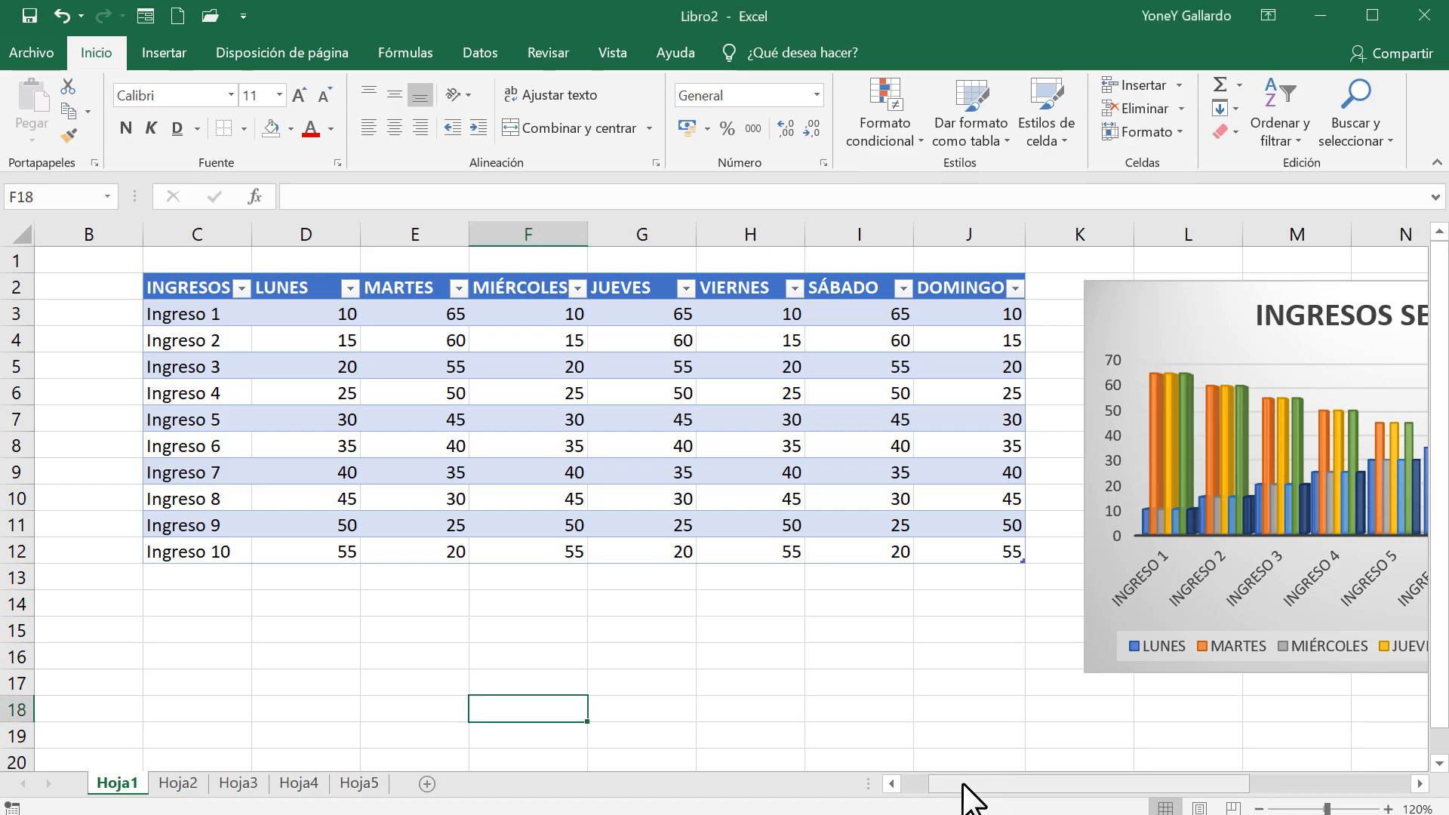
left_click_drag(961, 784, 938, 783)
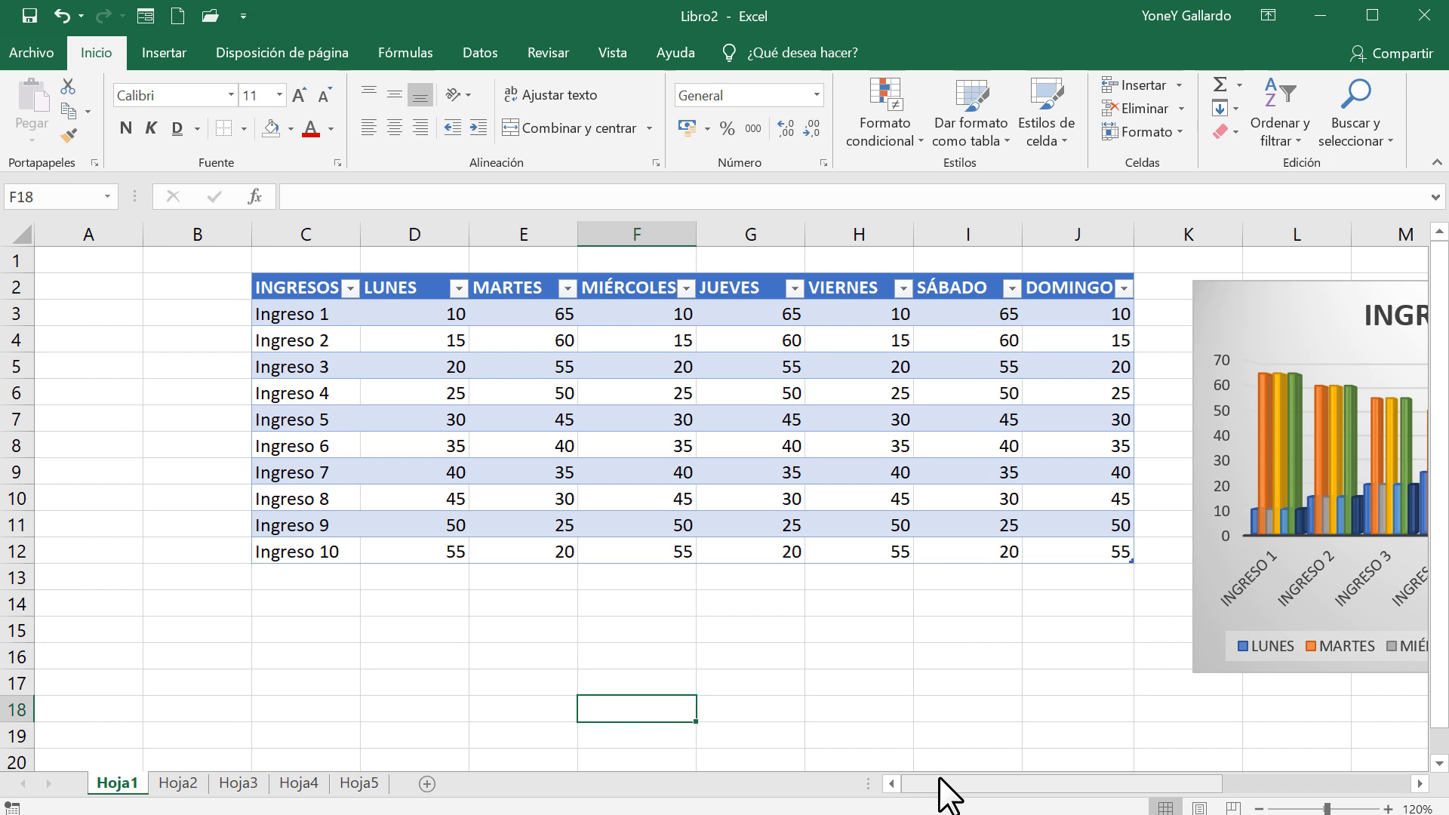
left_click(170, 55)
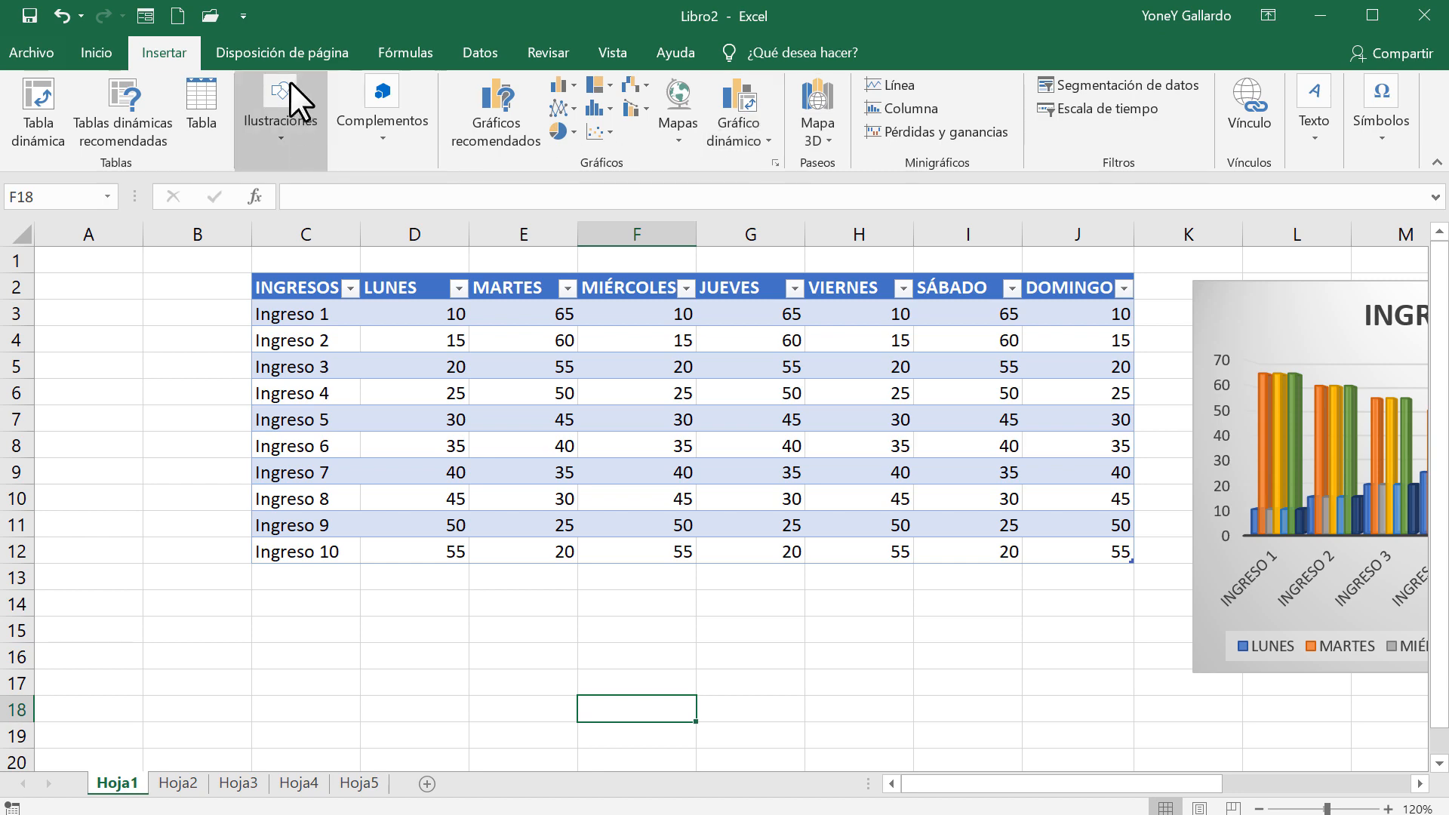
Examine the sheet's page setup options, the preset margins and the custom margin settings without changing anything
left_click(282, 58)
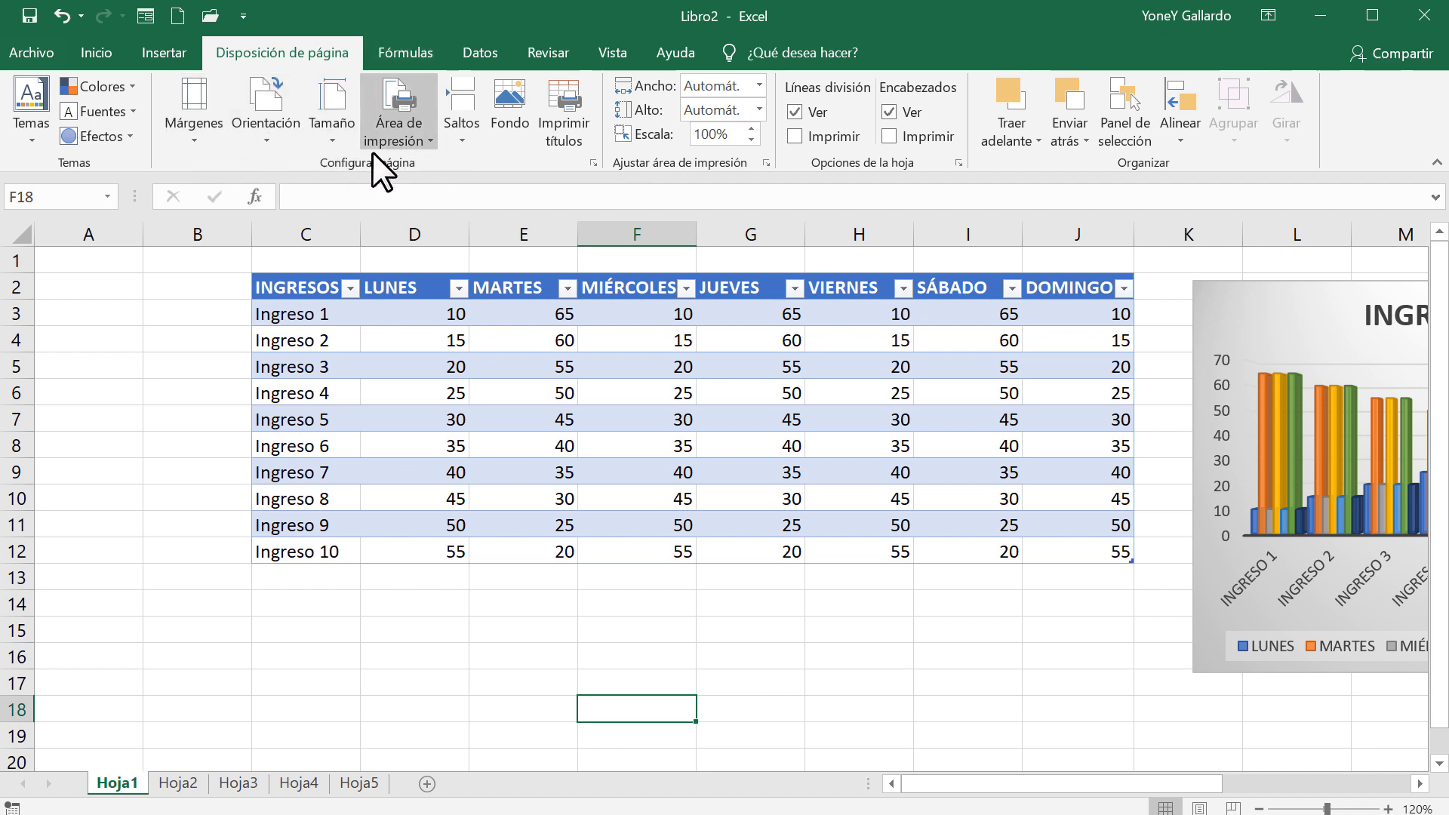
left_click(592, 163)
left_click_drag(710, 188, 548, 140)
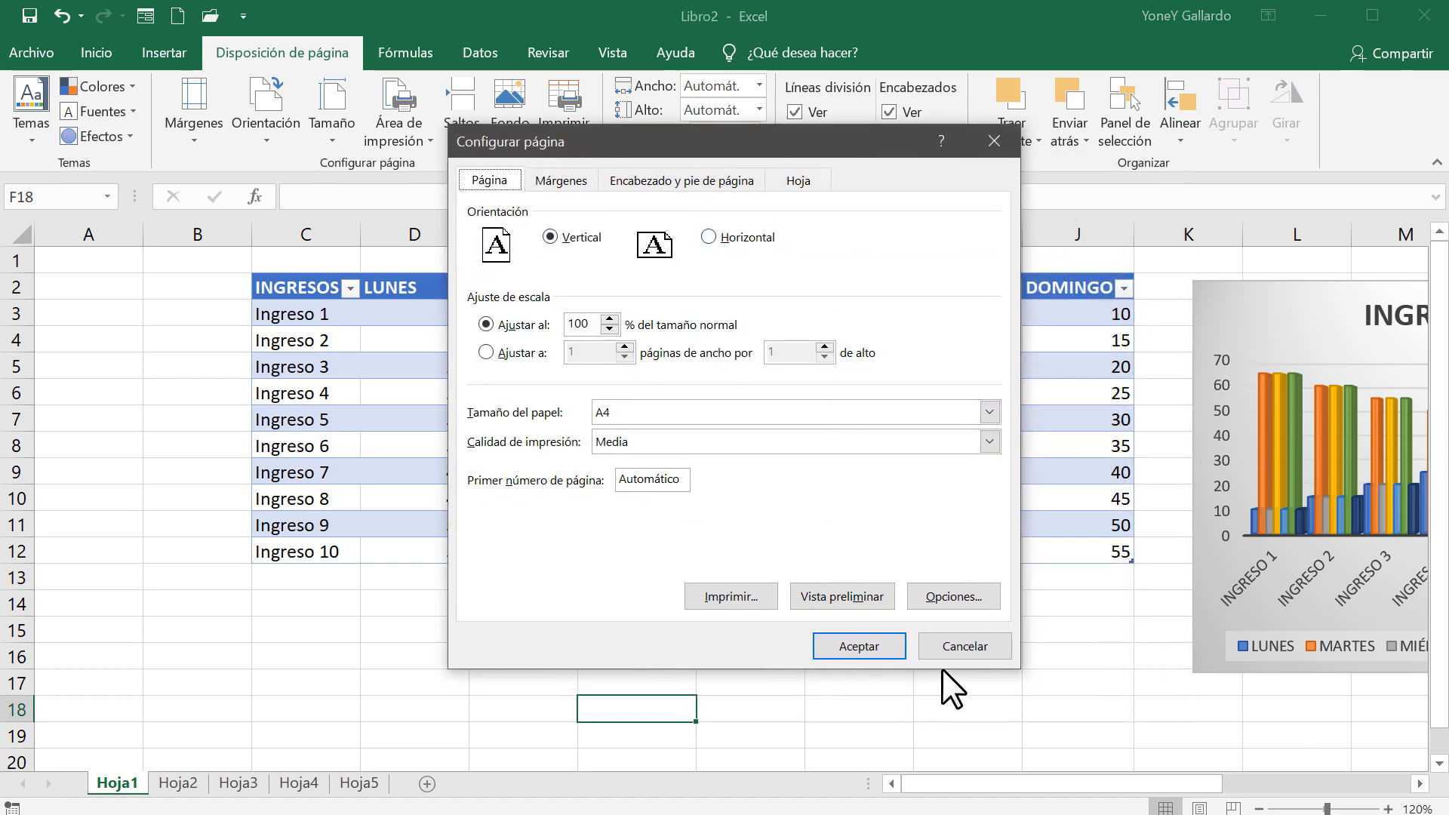
left_click(965, 646)
left_click(181, 140)
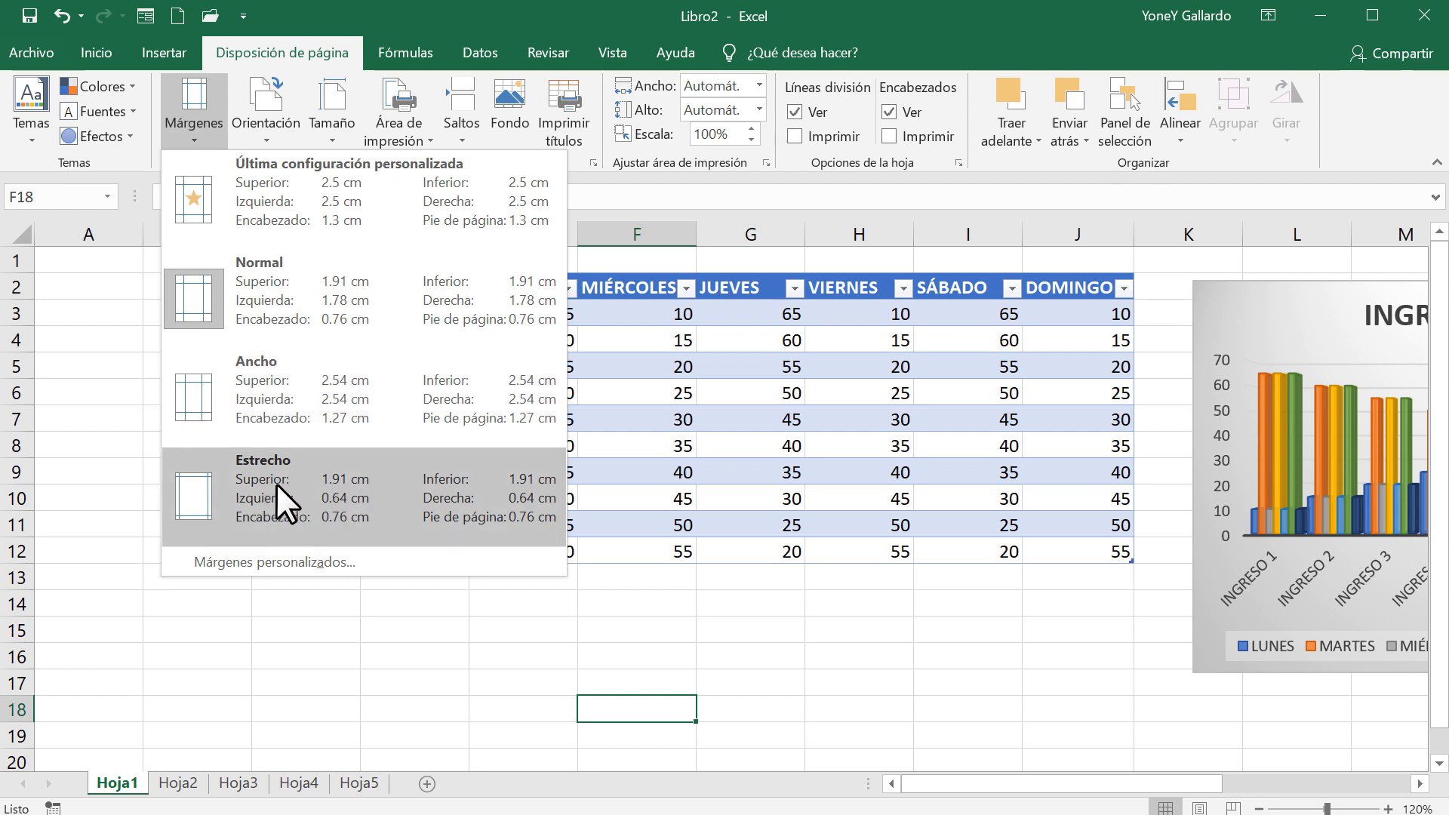
left_click(275, 560)
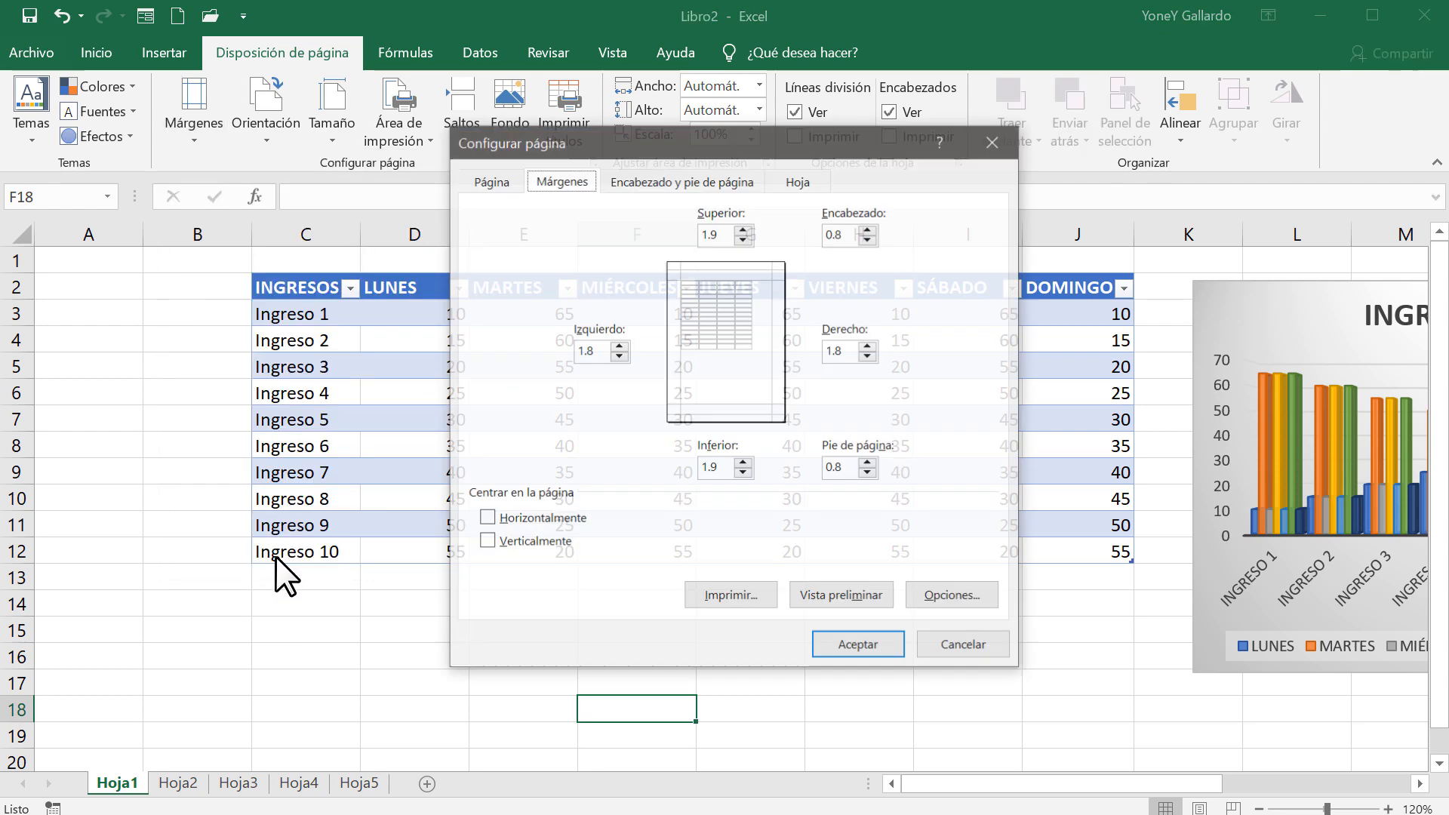
left_click(972, 649)
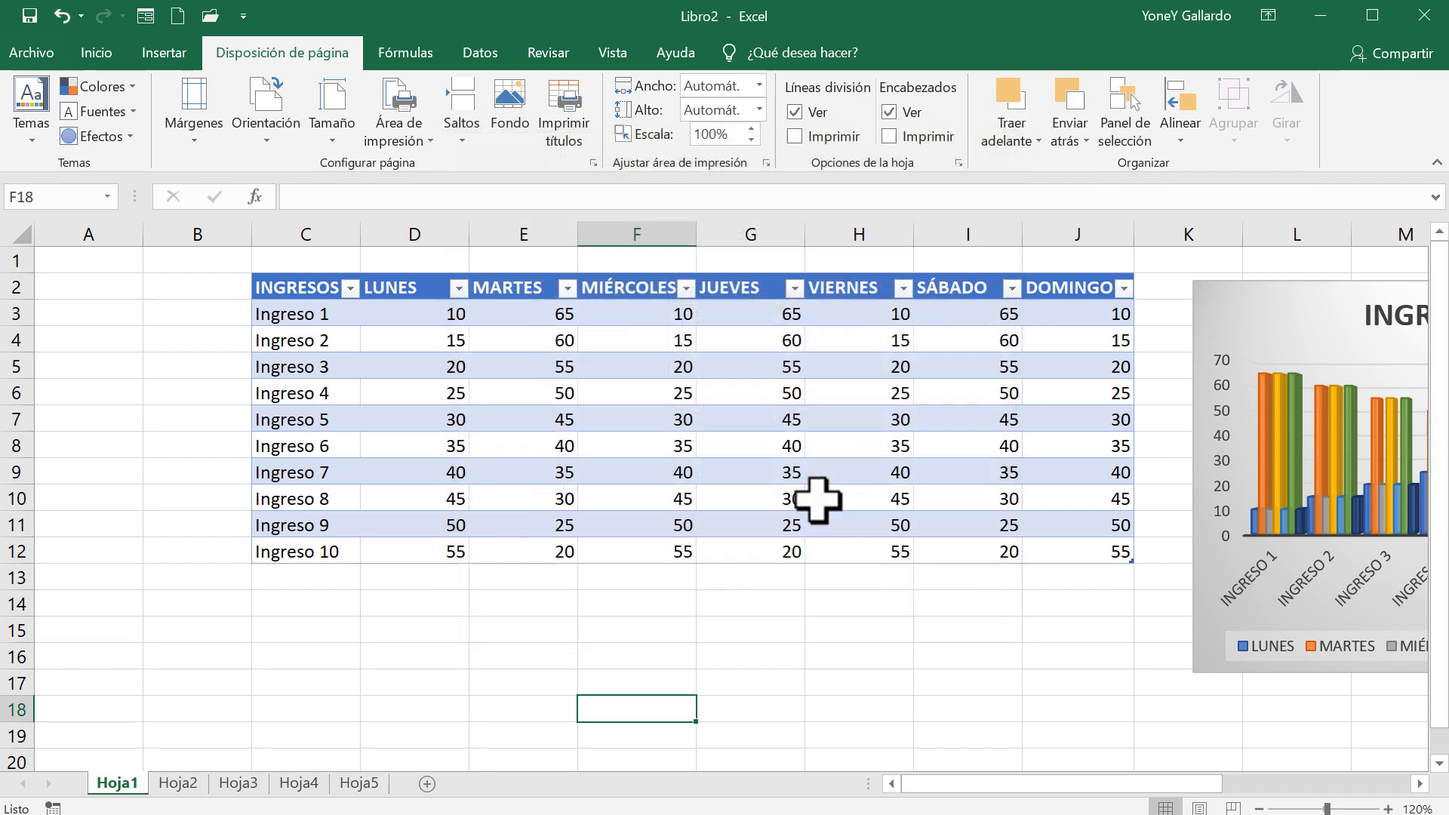
left_click(594, 162)
left_click(560, 180)
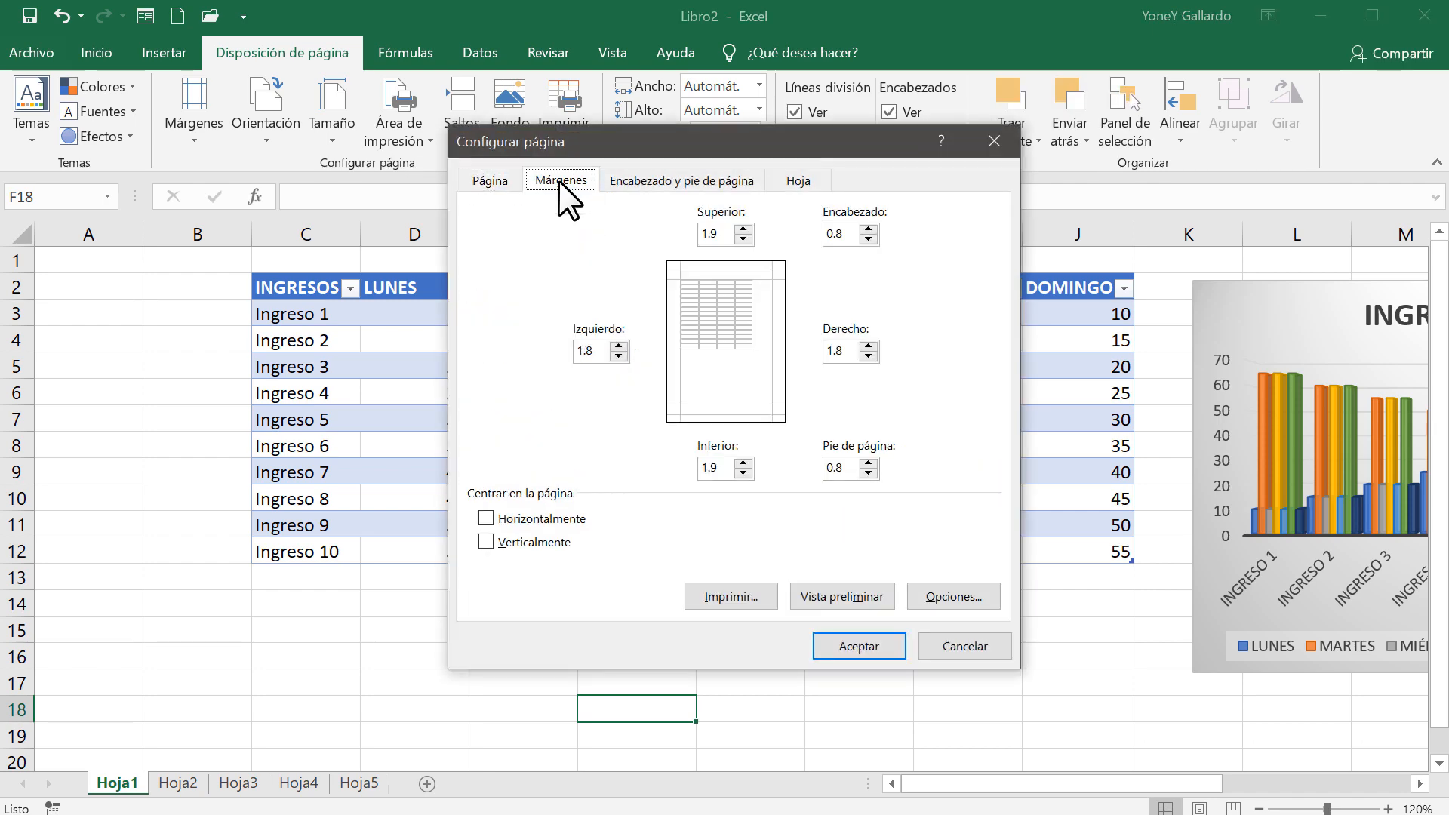
left_click(966, 651)
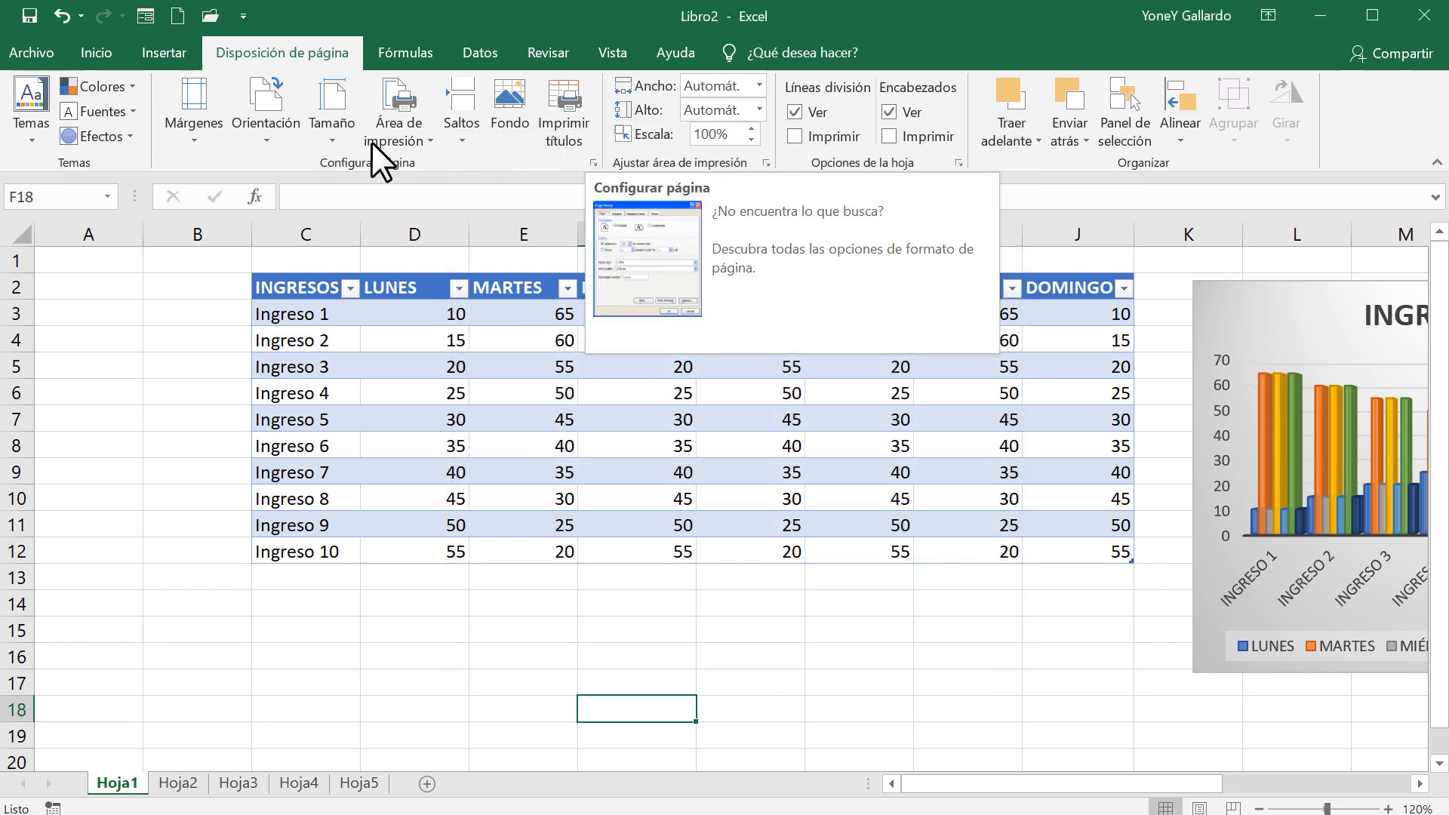
Look through the available page orientations and paper sizes
left_click(259, 142)
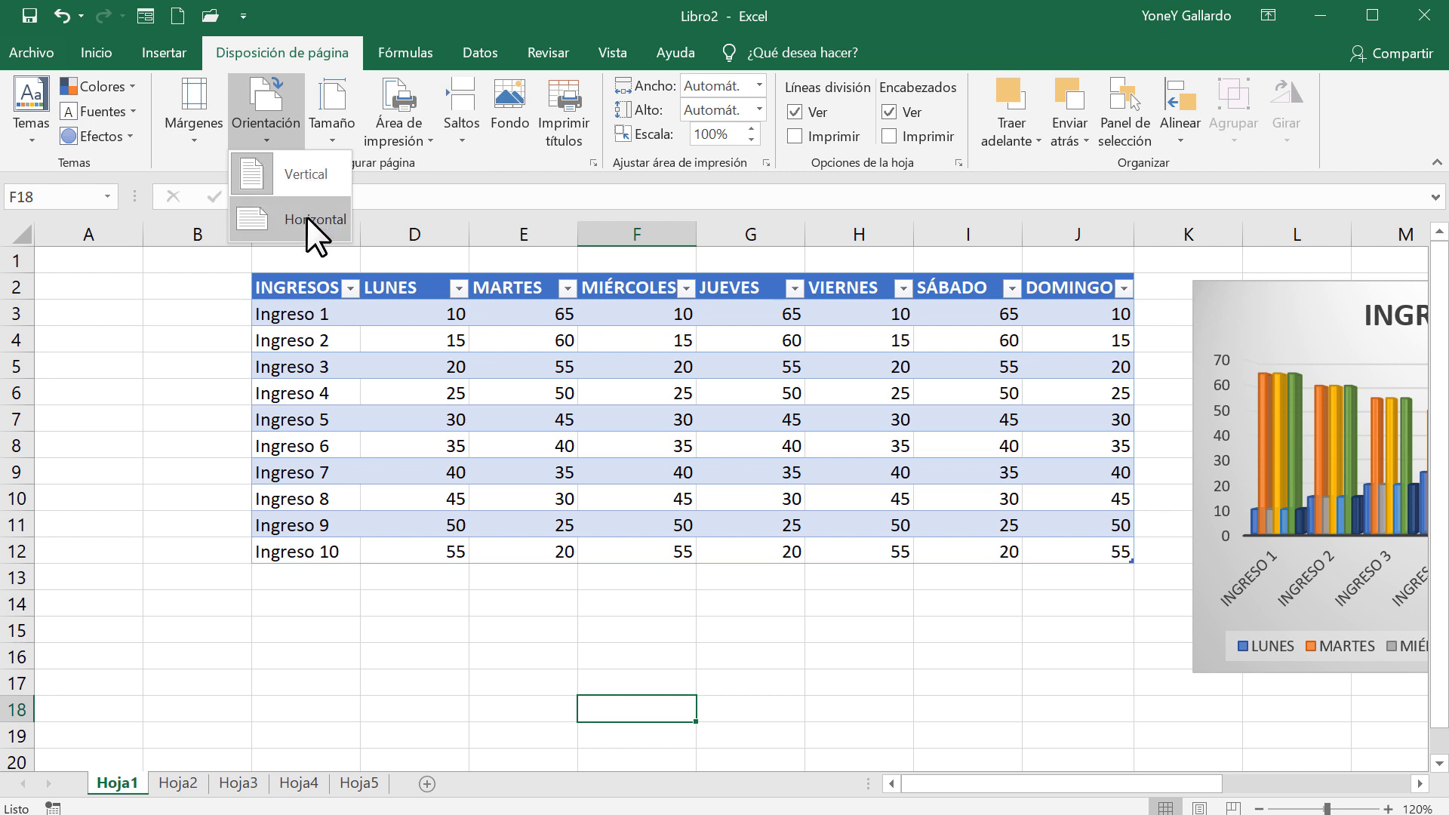
left_click(330, 130)
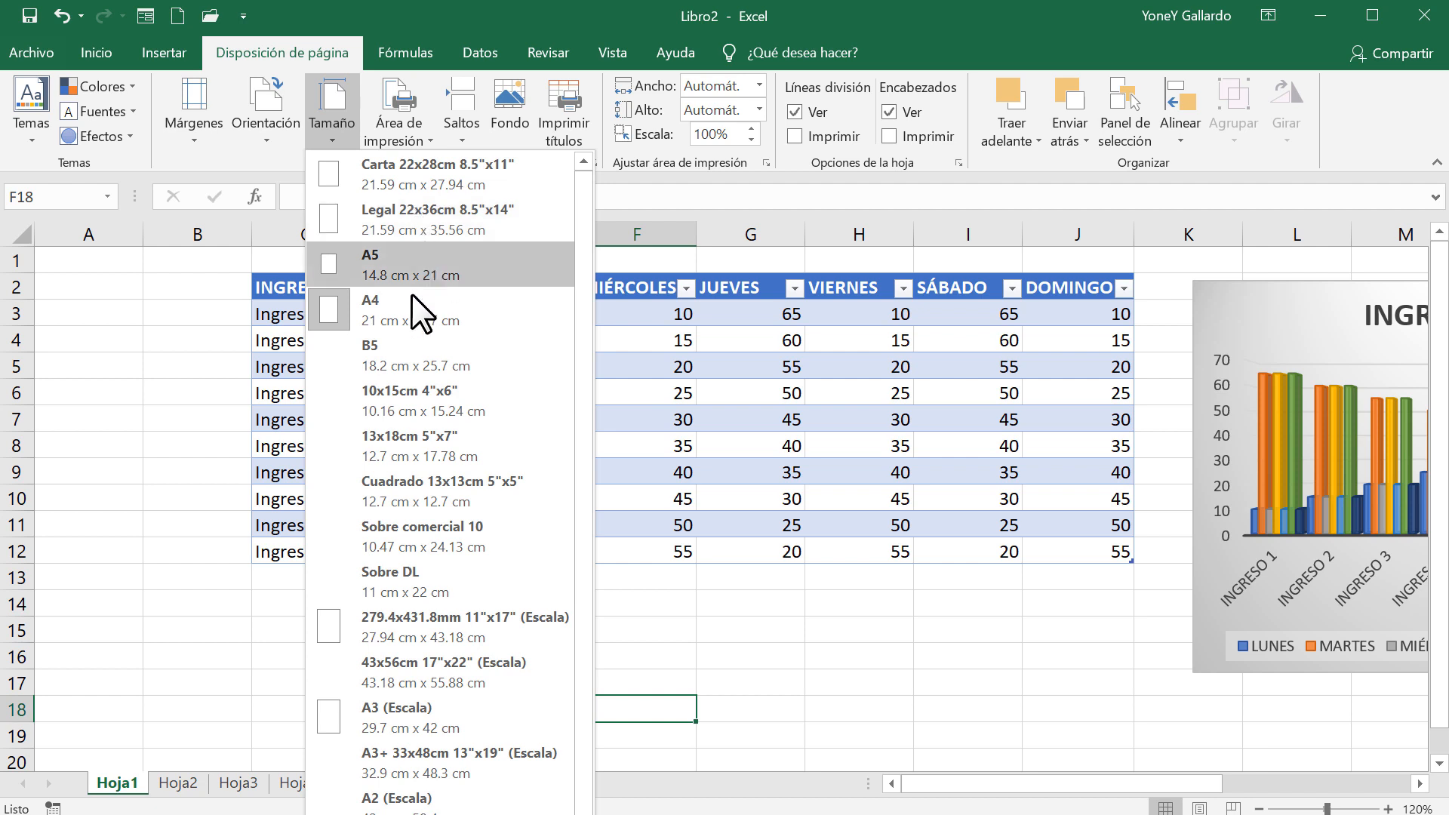
left_click(563, 16)
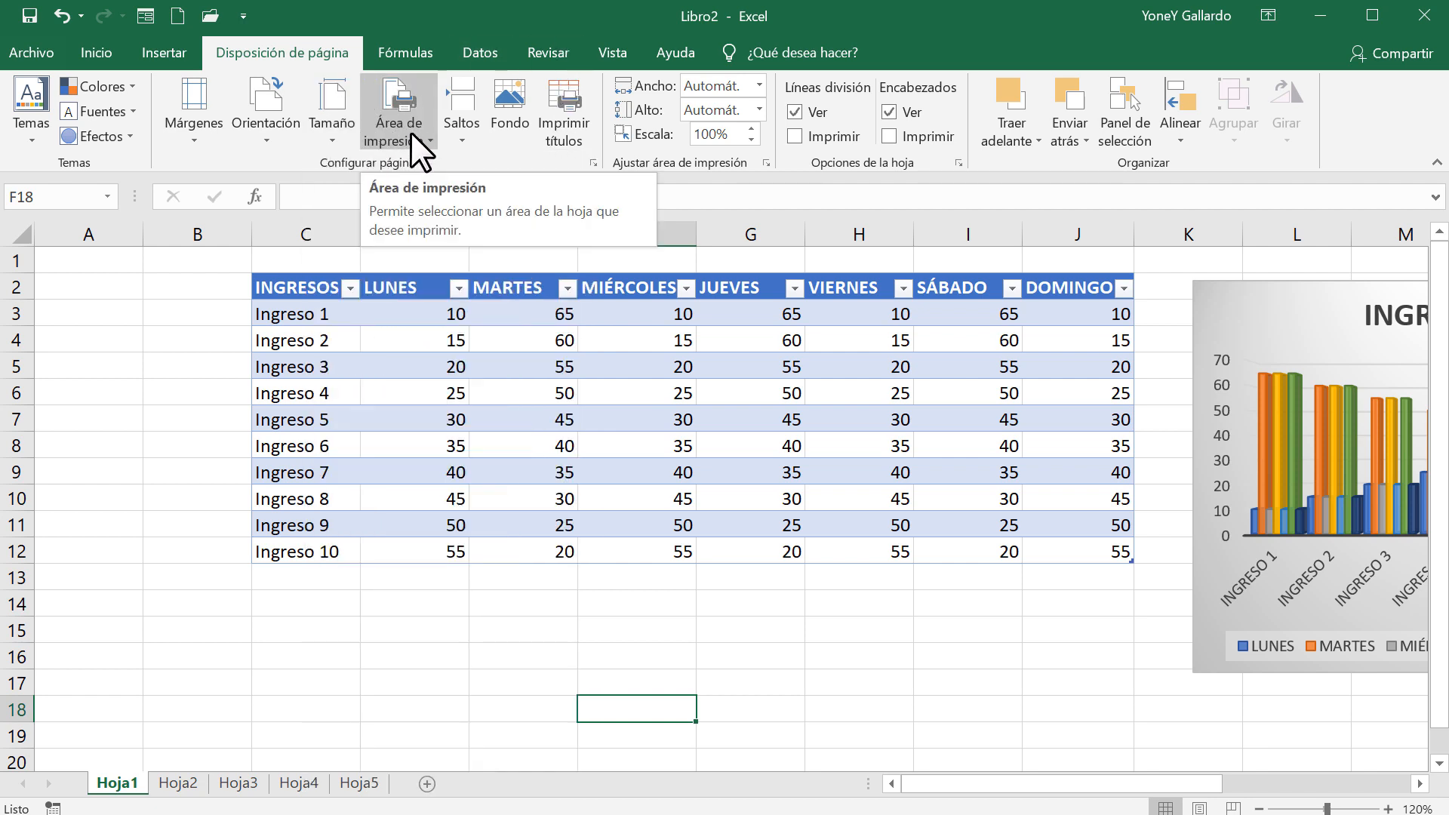
In the page setup, choose Horizontal orientation, Carta 22x28cm 8.5"x11" paper and Media print quality
left_click(592, 162)
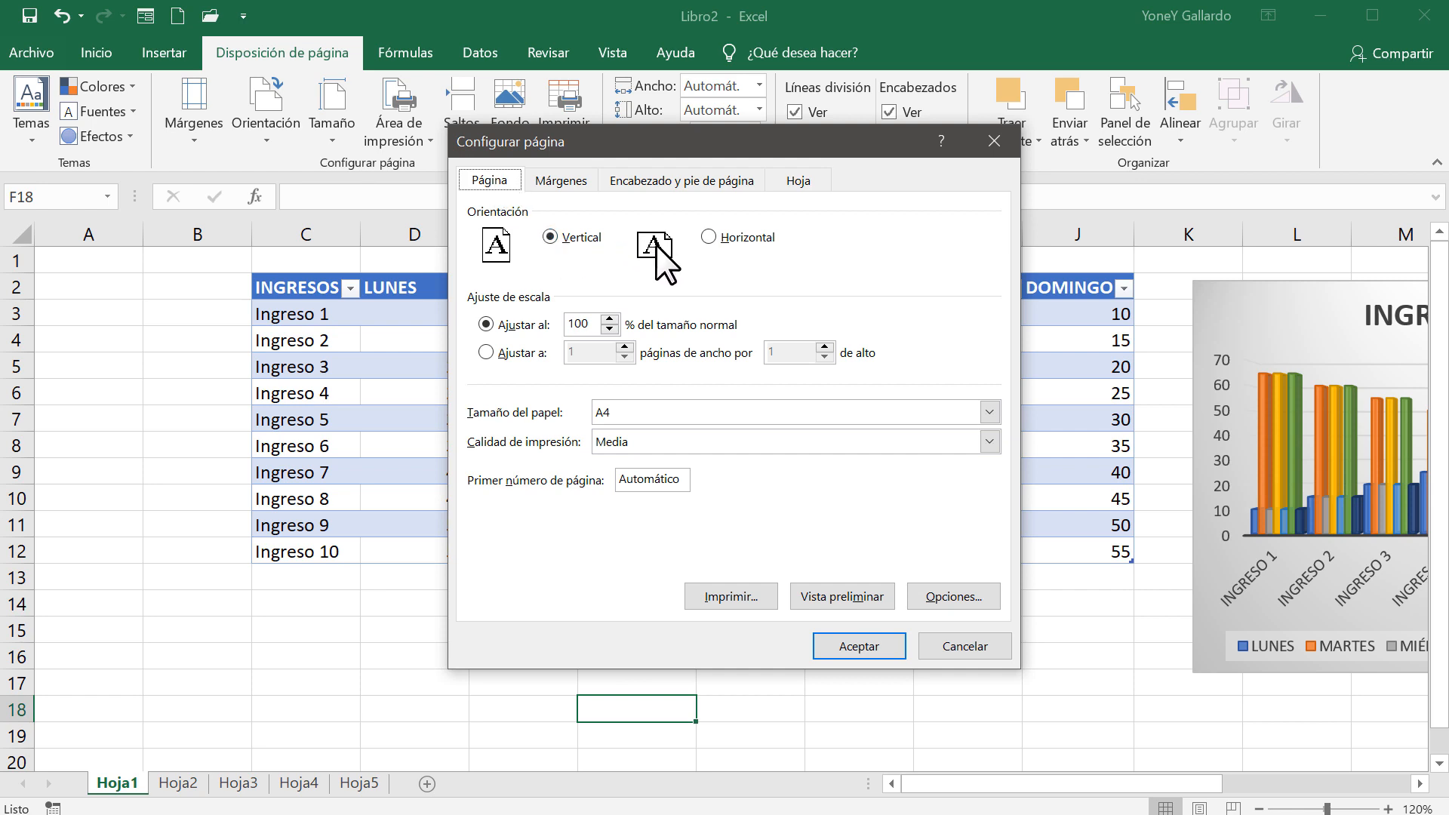
left_click(707, 235)
left_click(662, 414)
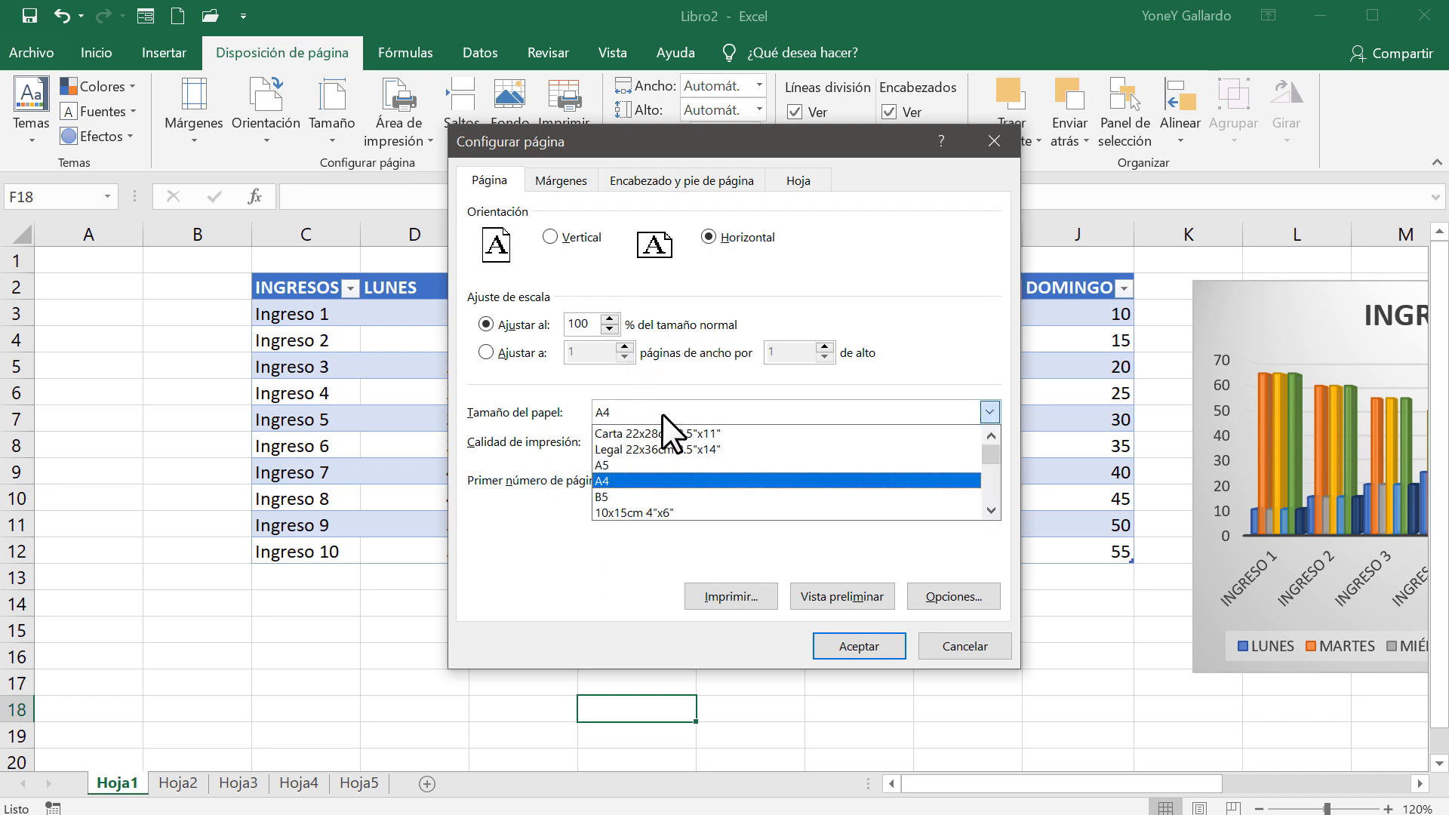
left_click(632, 433)
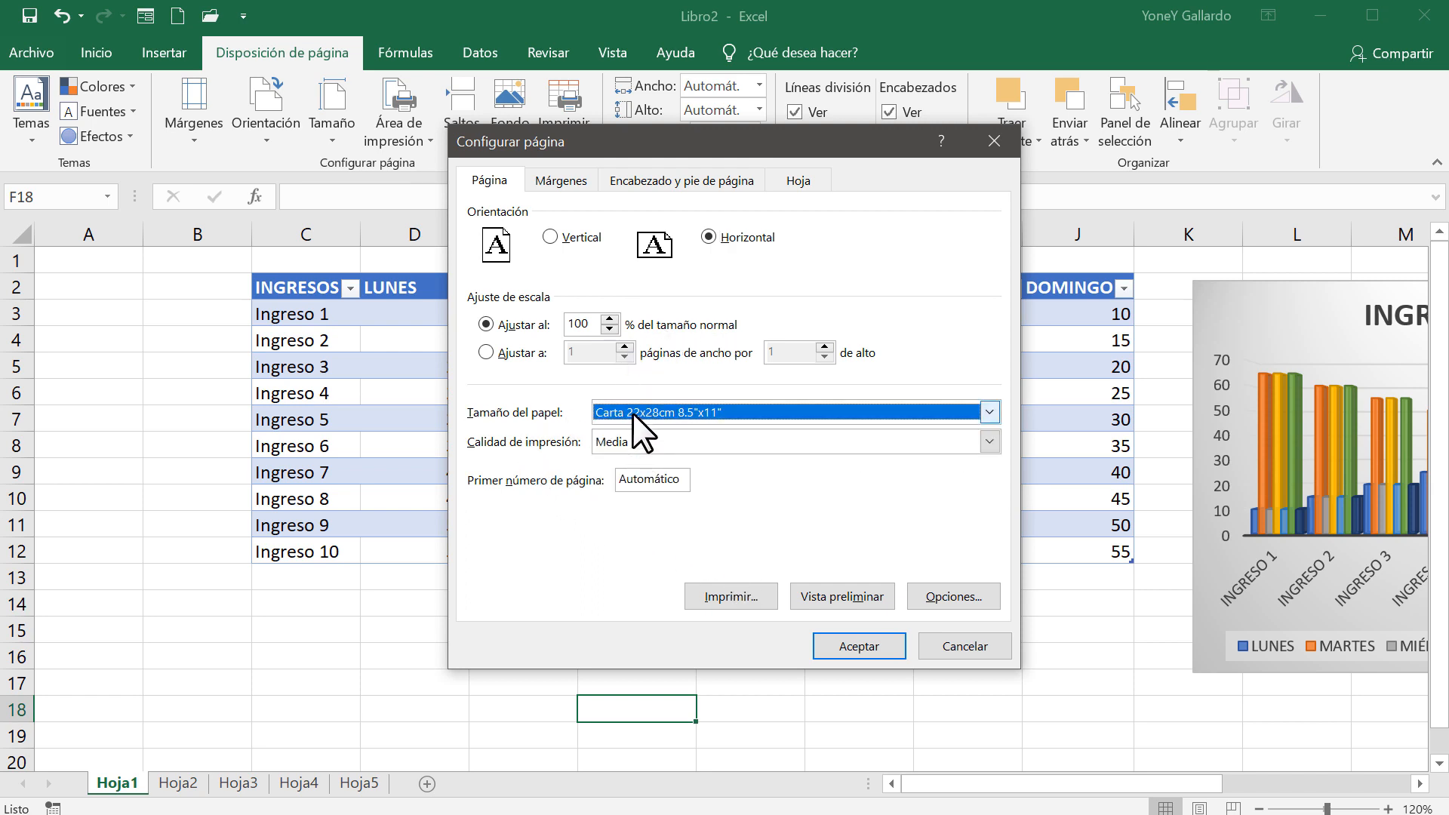
left_click(673, 443)
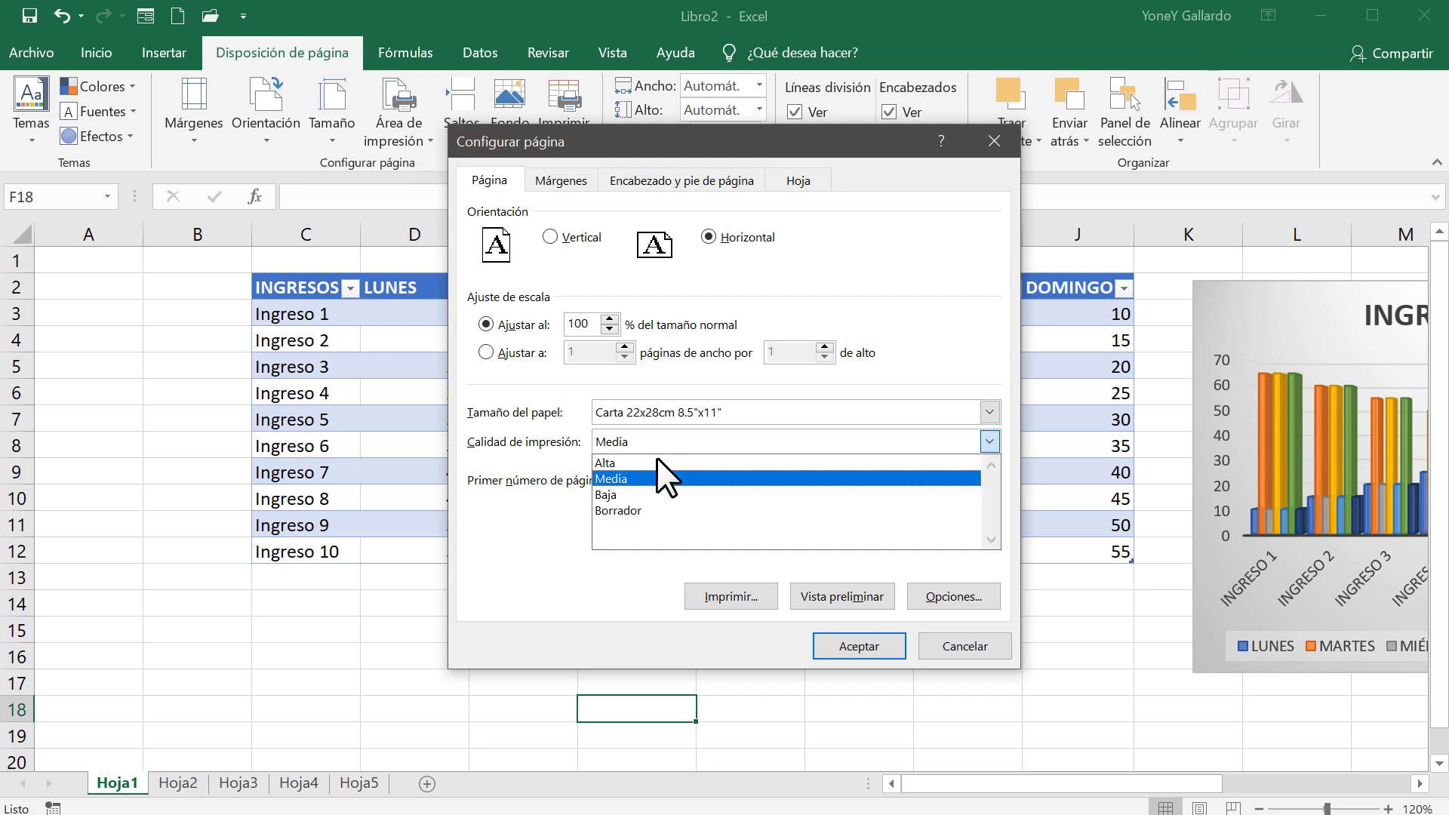
left_click(626, 475)
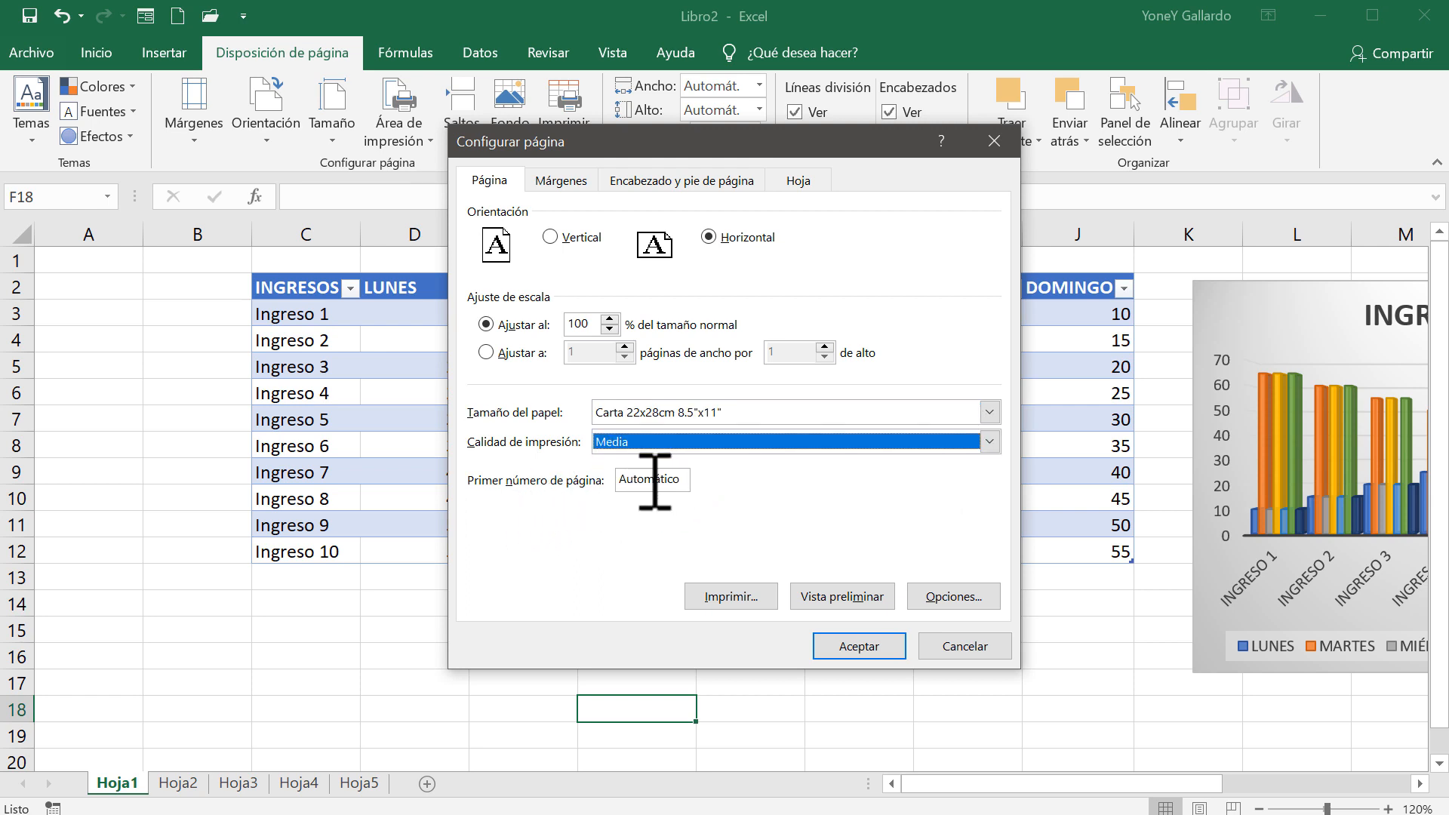
Set the top, bottom, left, right and header margins to 2 and increase the footer margin
left_click(554, 186)
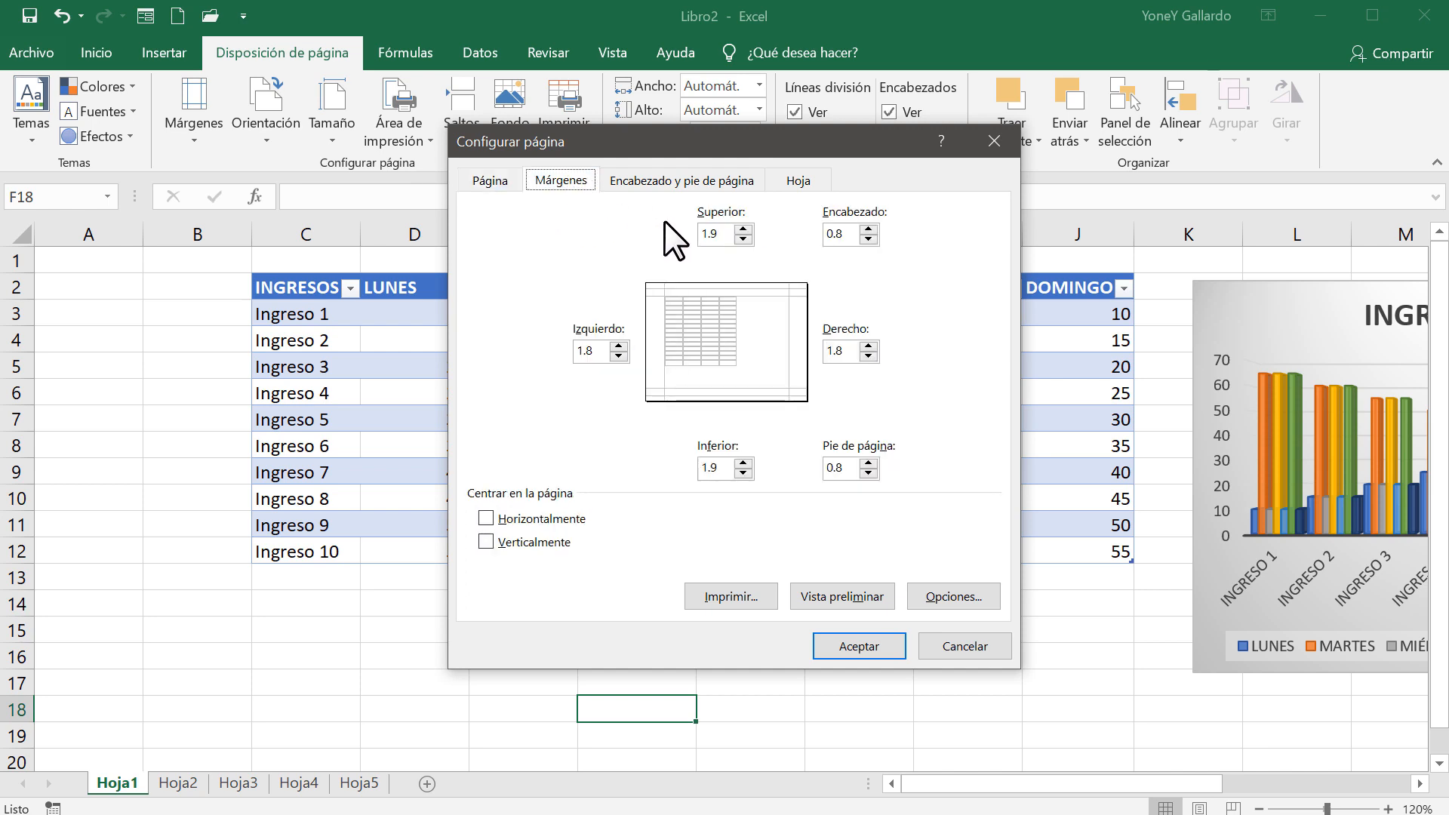
left_click_drag(735, 234, 679, 233)
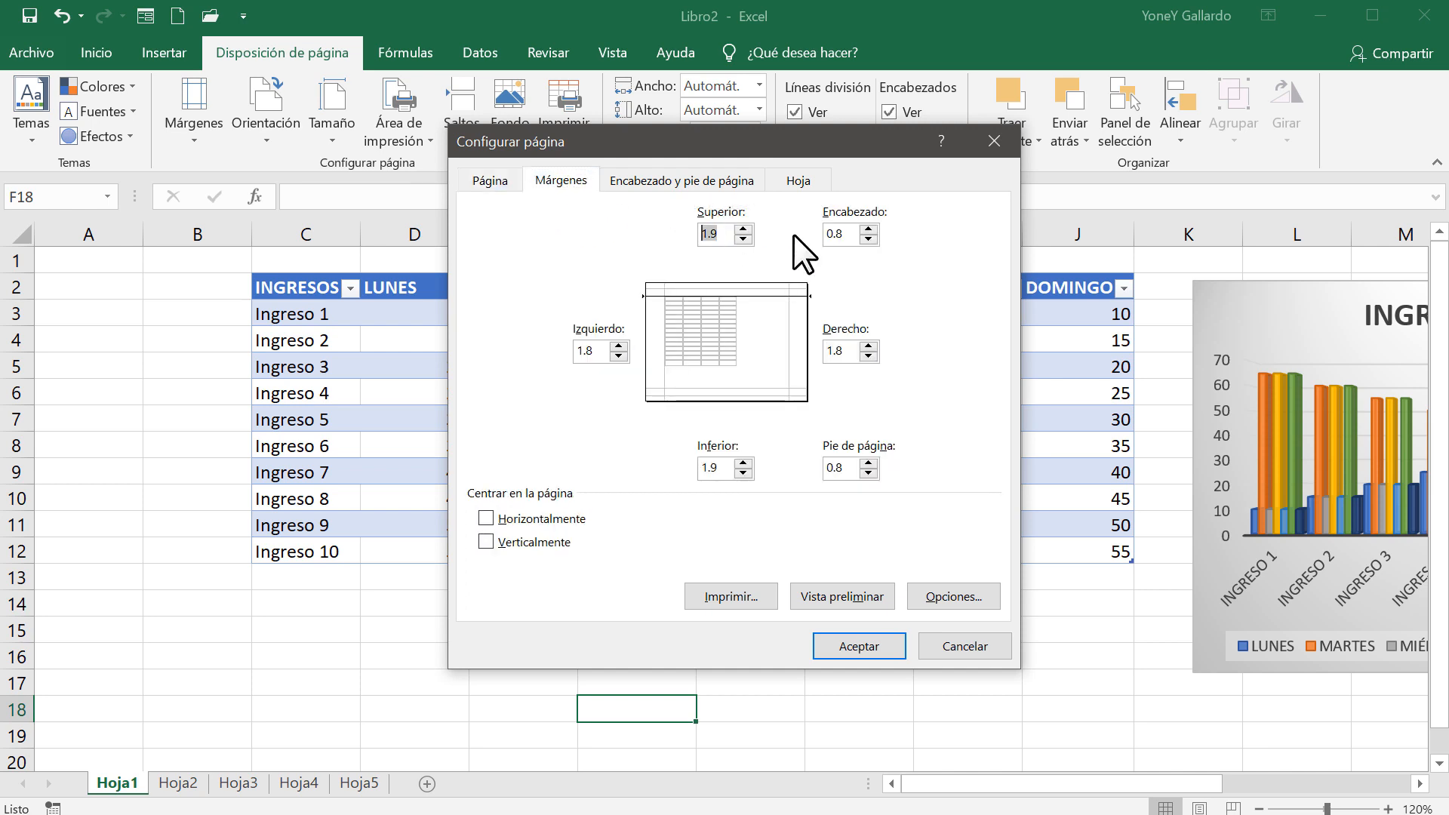
type("2")
key("Tab")
type("2")
key("Tab")
type("2")
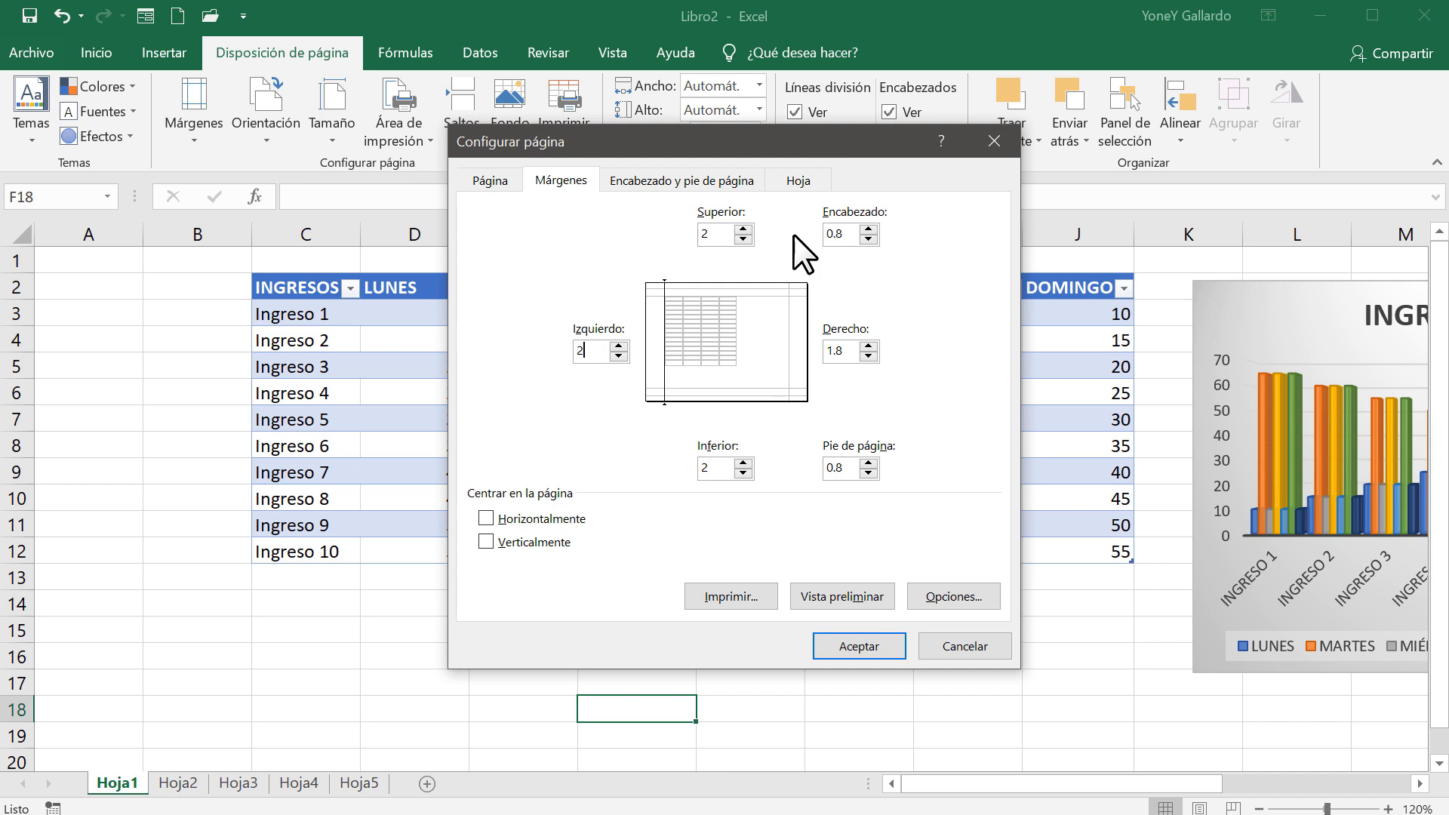
key("Tab")
type("2")
key("Tab")
type("2")
key("Tab")
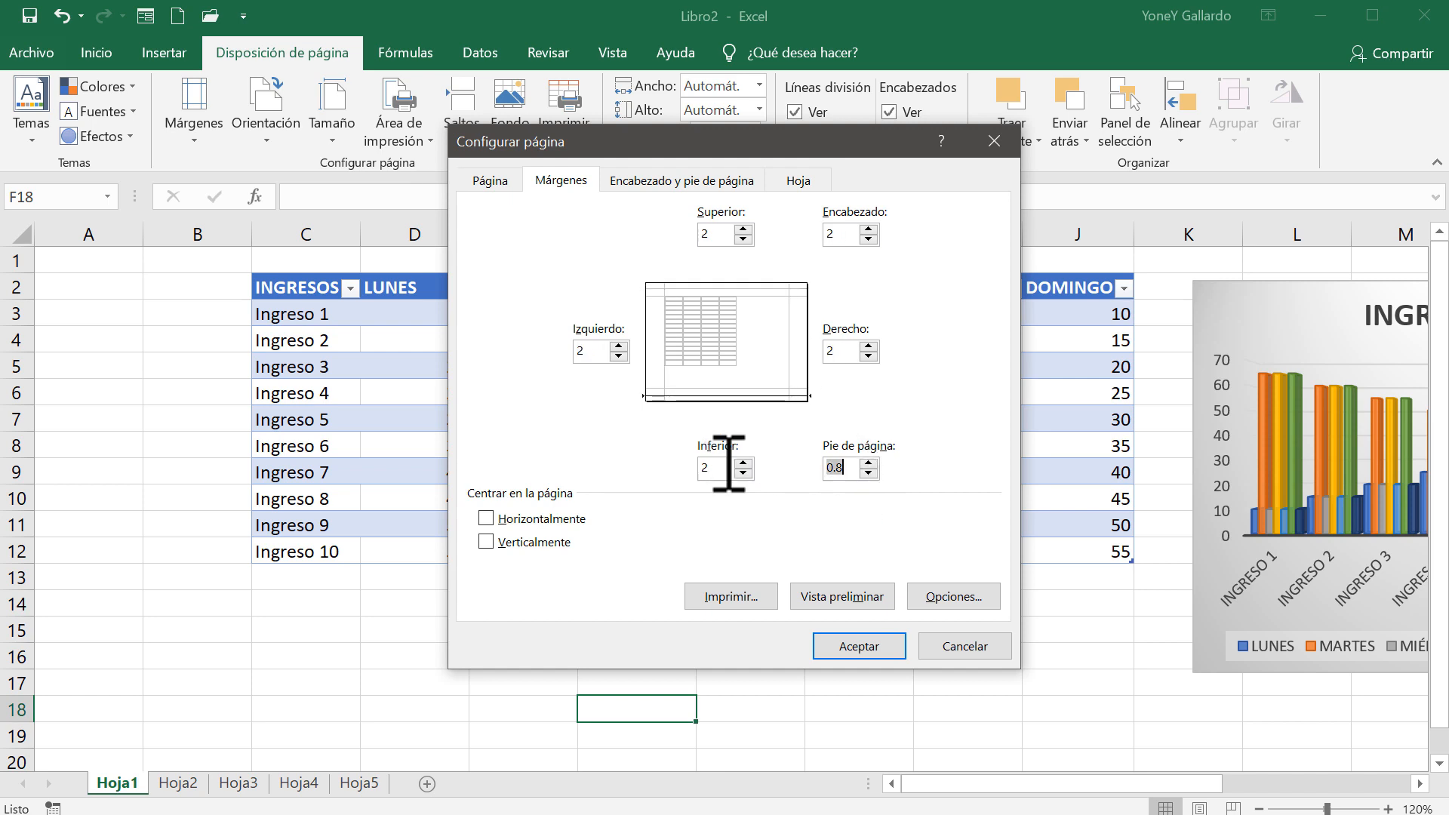
left_click(869, 462)
Create a custom page header with ENCABEZADO IZQUIERDA, ENCABEZADO CENTRAL and ENCABEZADO DERECHA in its left, centre and right sections
left_click(700, 175)
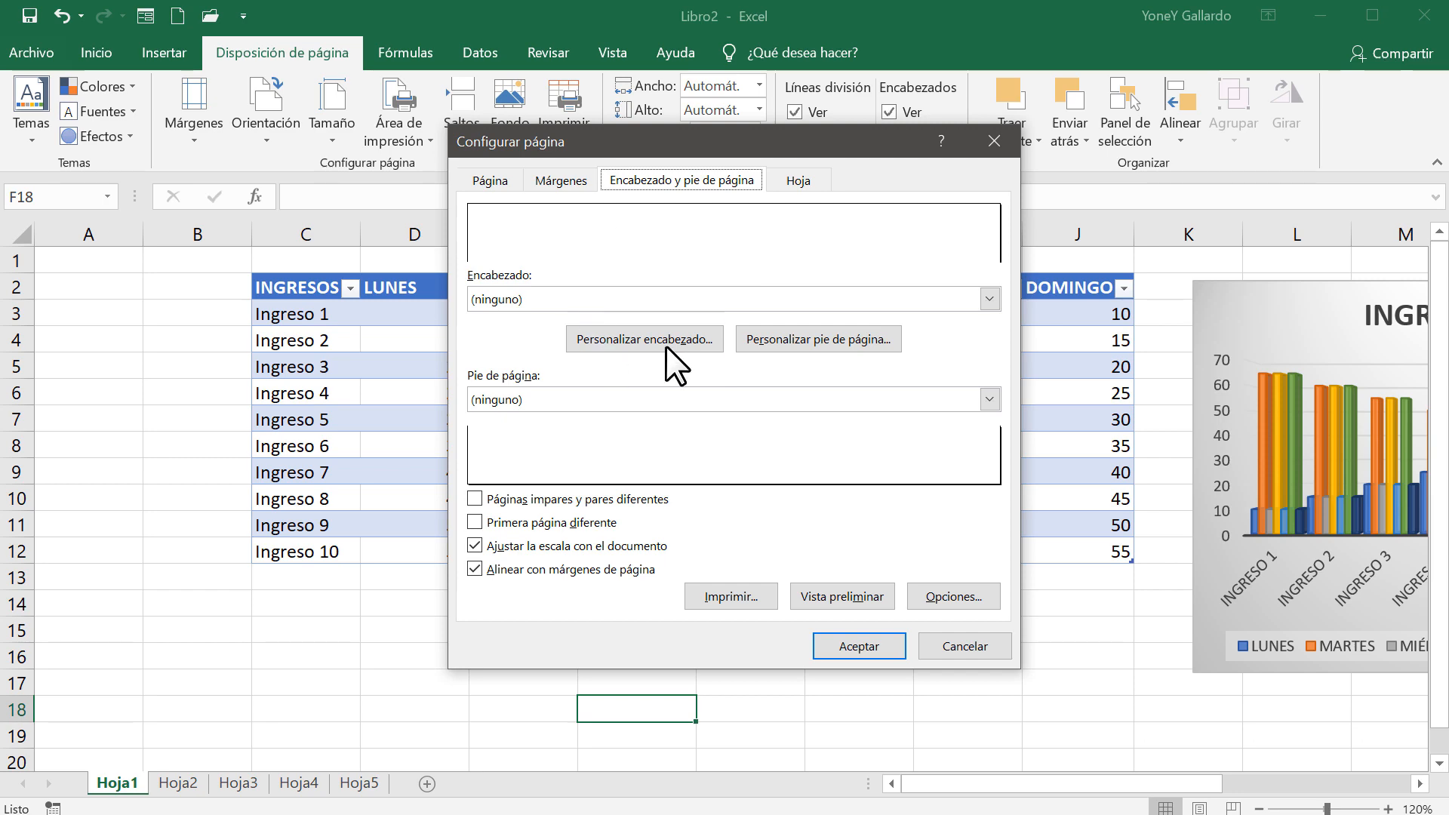
left_click(640, 341)
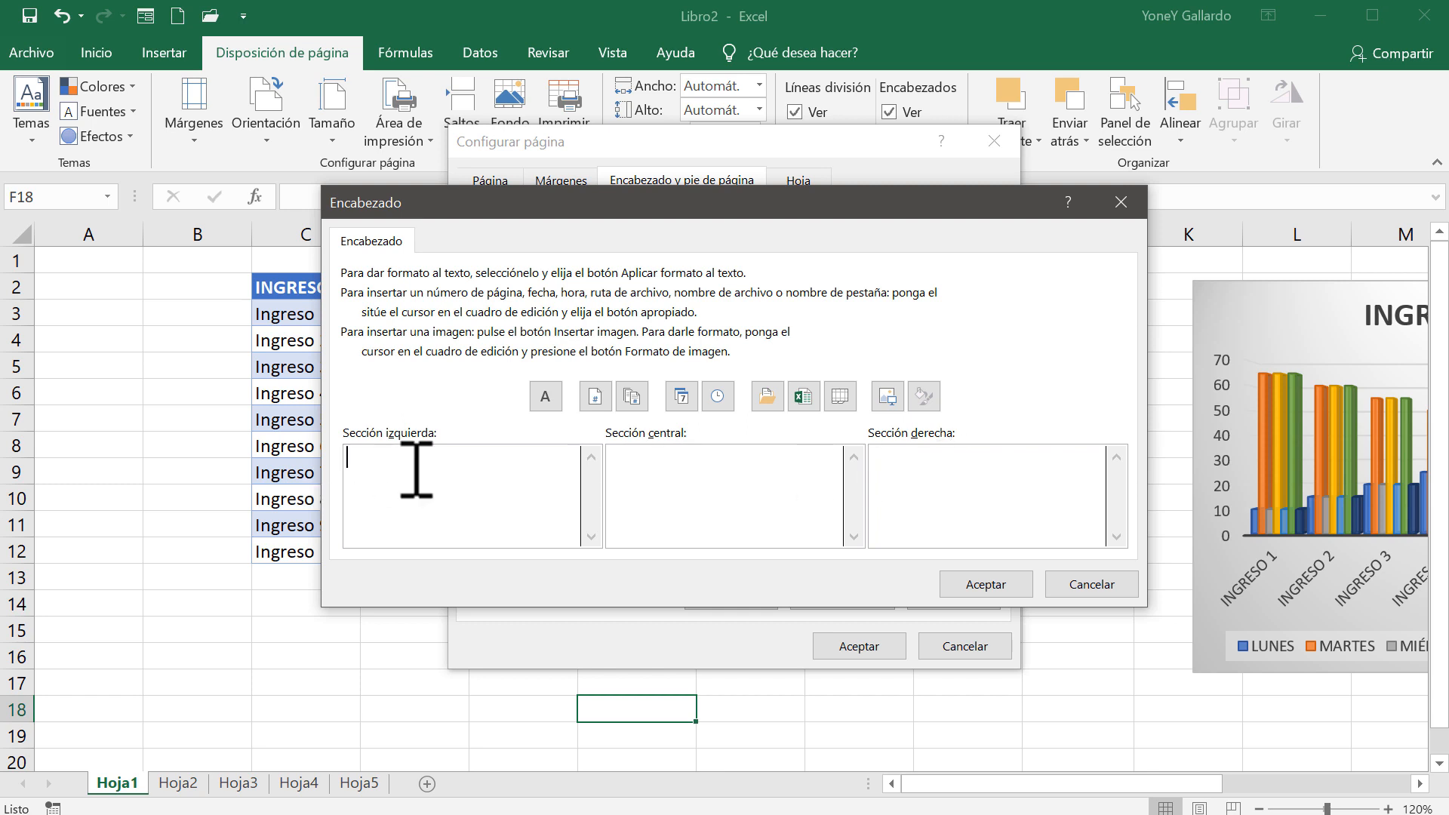
type("ENCABEZADO IZQUIERDA")
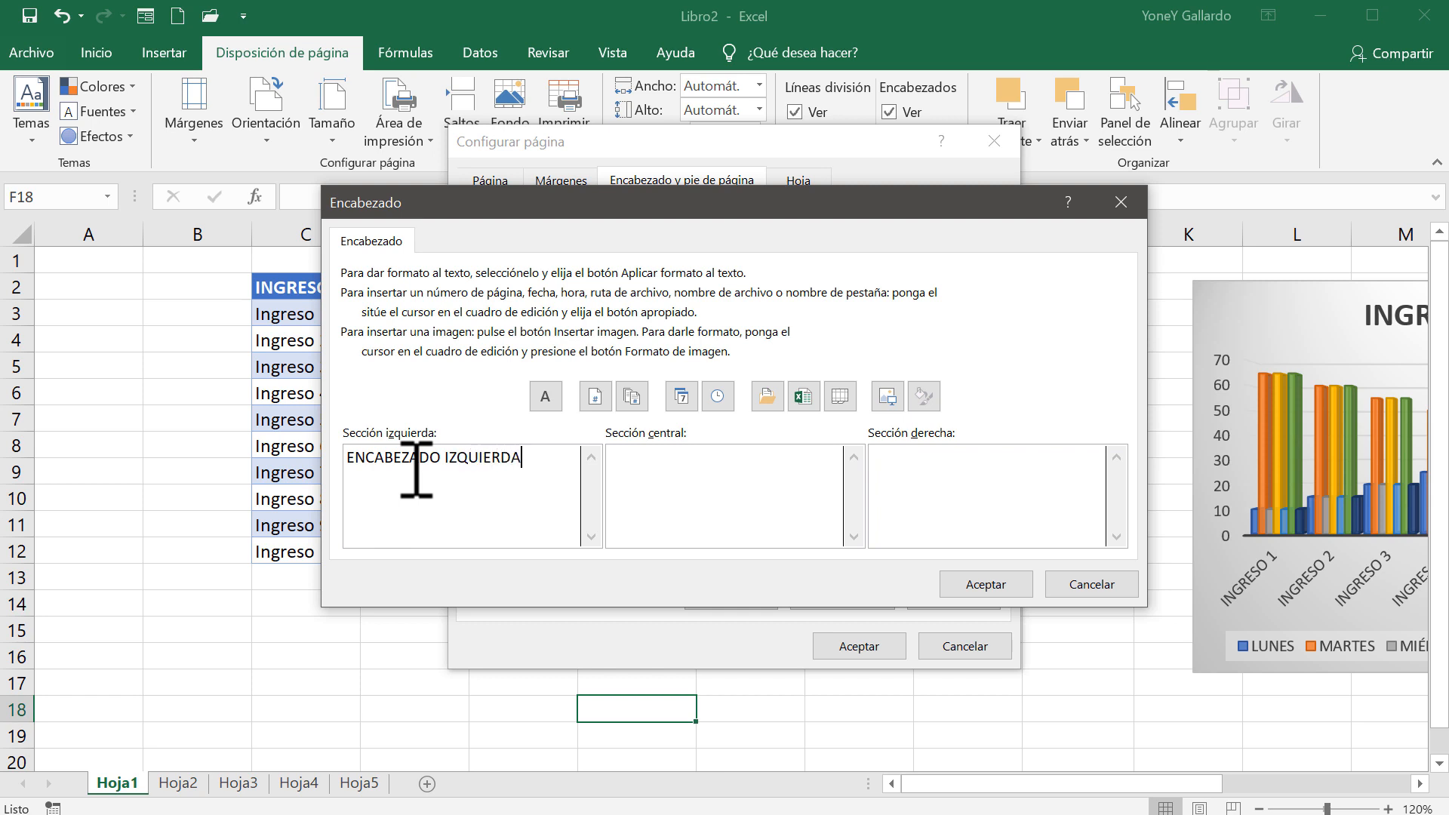
key("Tab")
type("ENCABEZADO CENTRA")
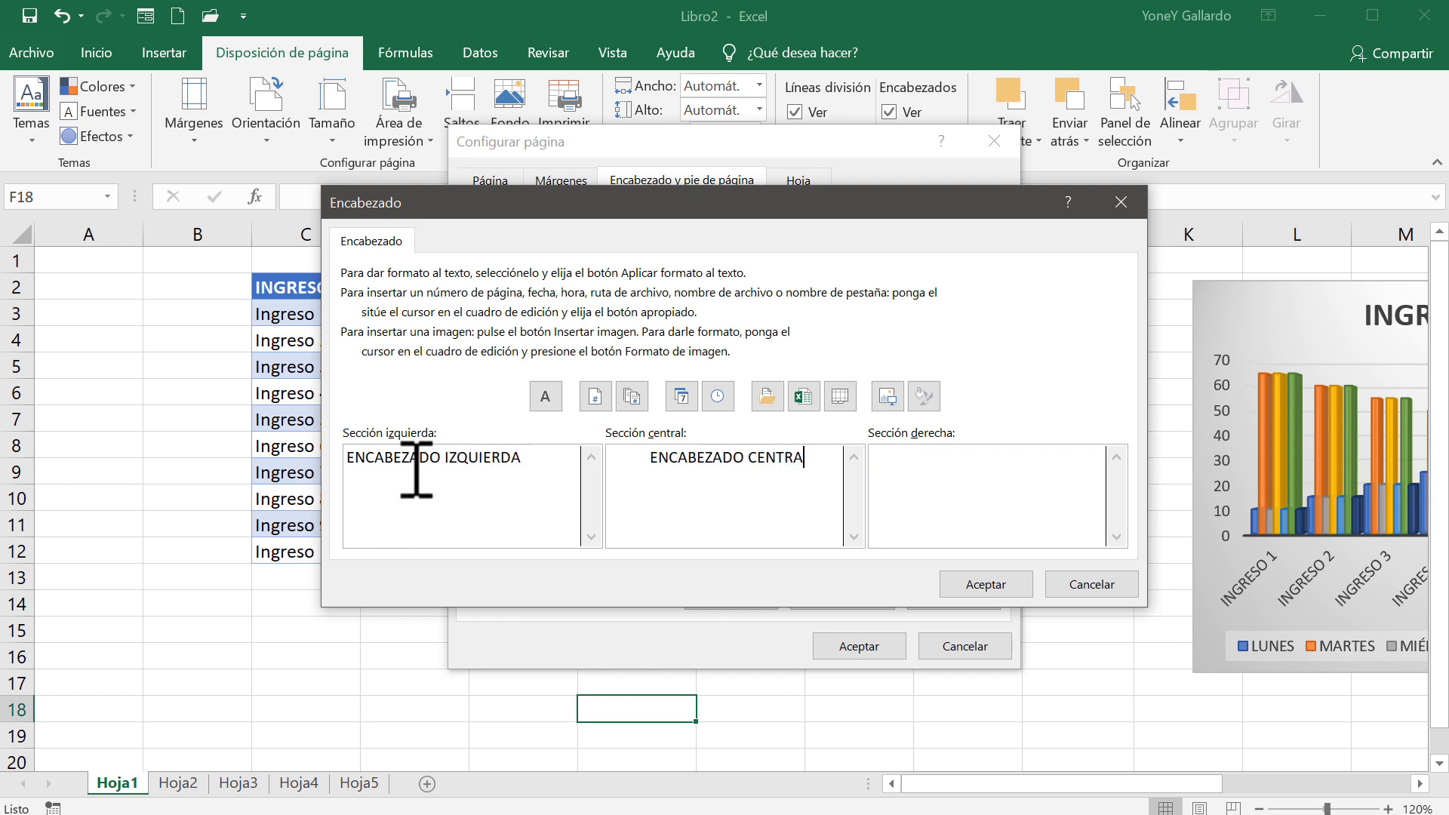
type("LENCA")
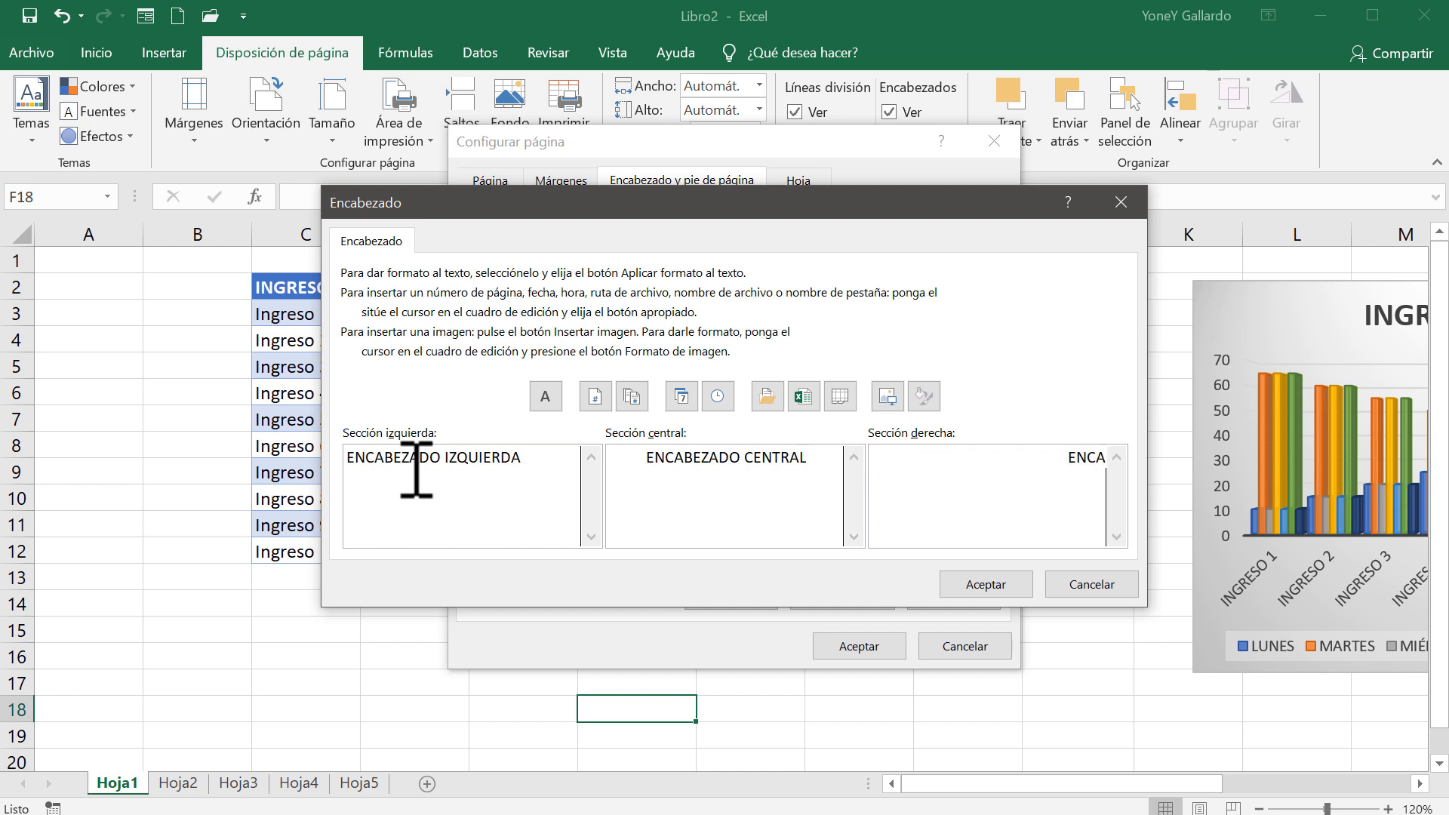
type("BEZADO DERECHA")
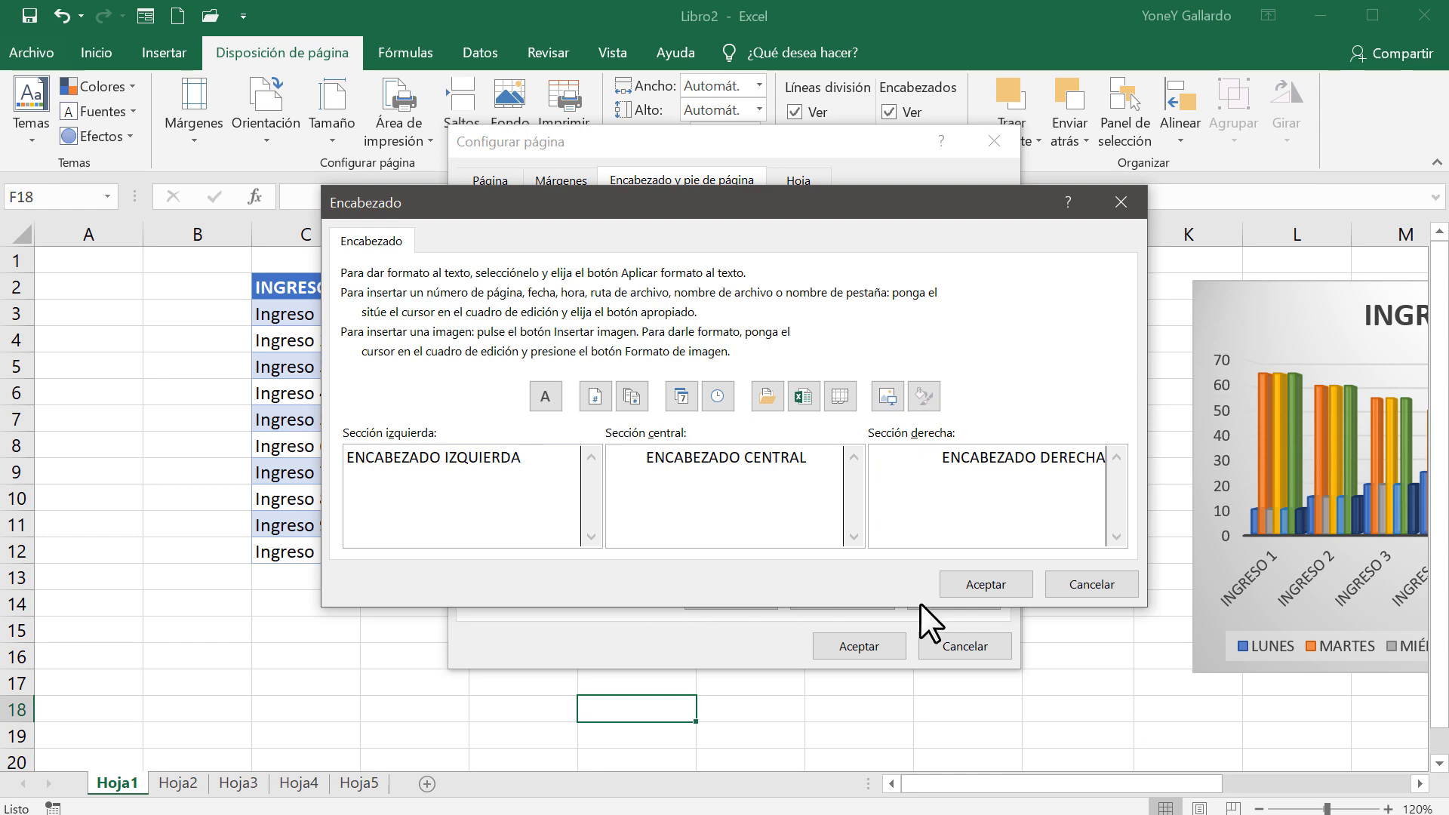
left_click(981, 584)
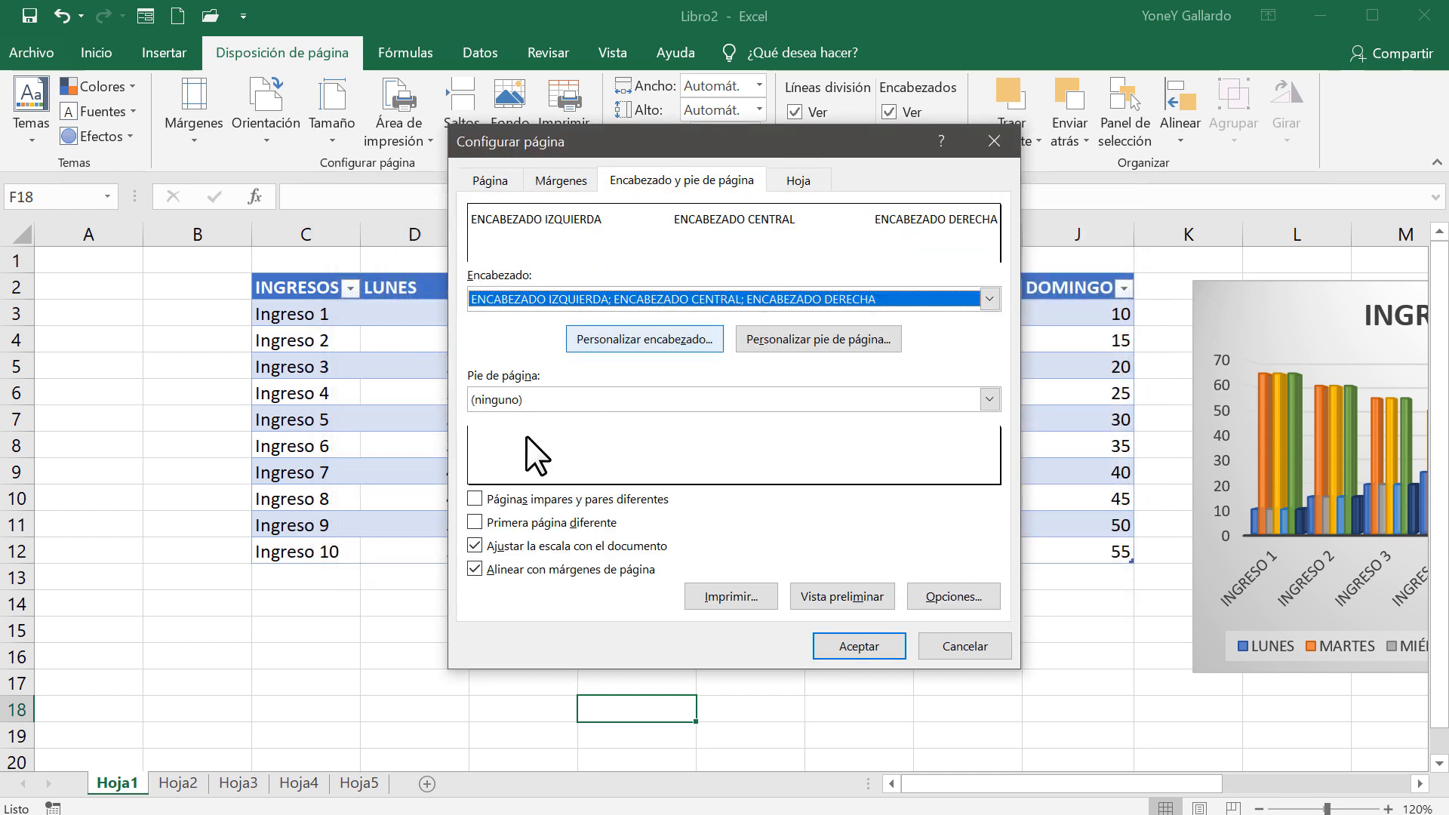
Set the page footer to the preset Página 1, view the sheet print options and apply the page setup
left_click(723, 389)
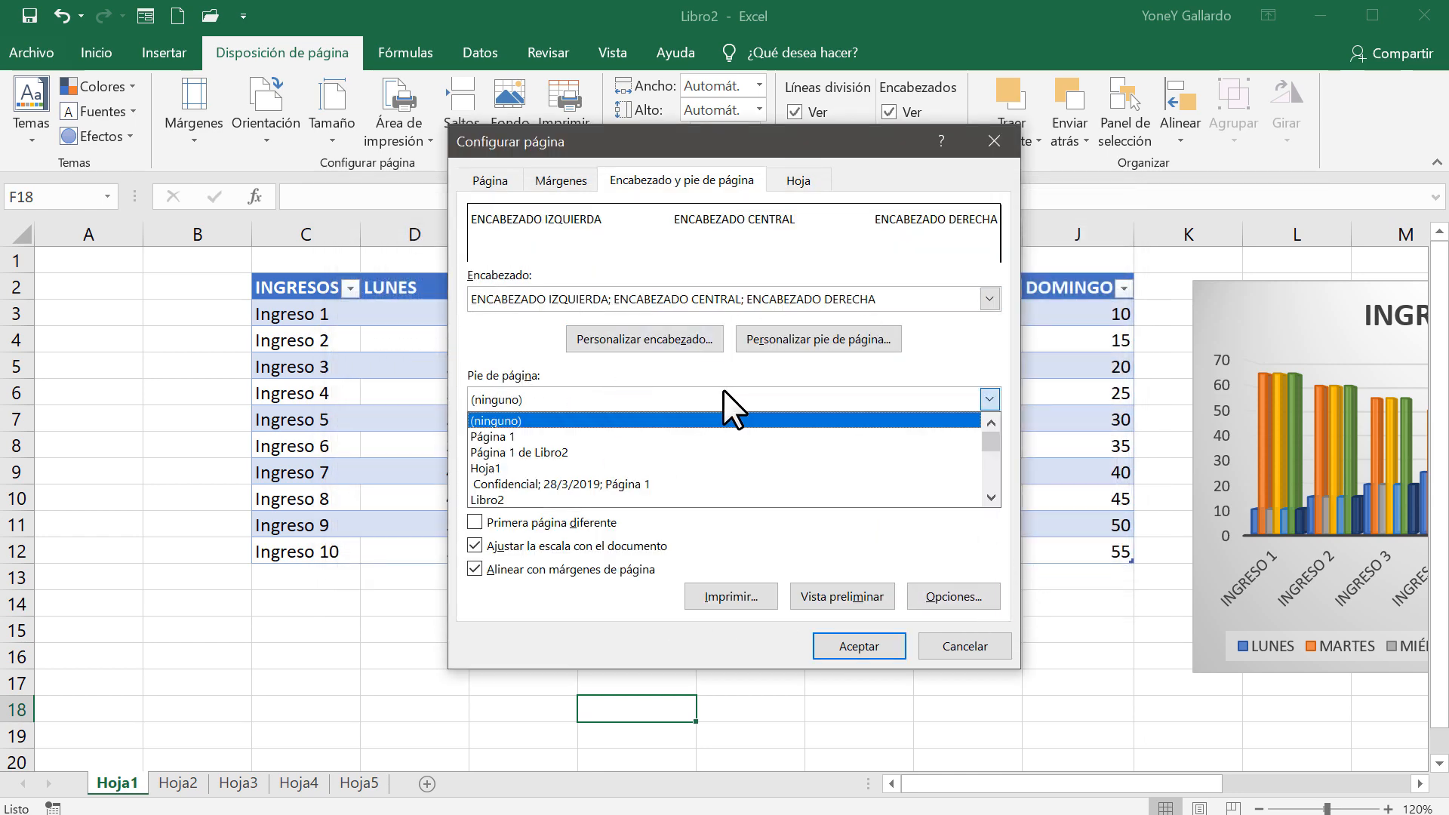
left_click(513, 437)
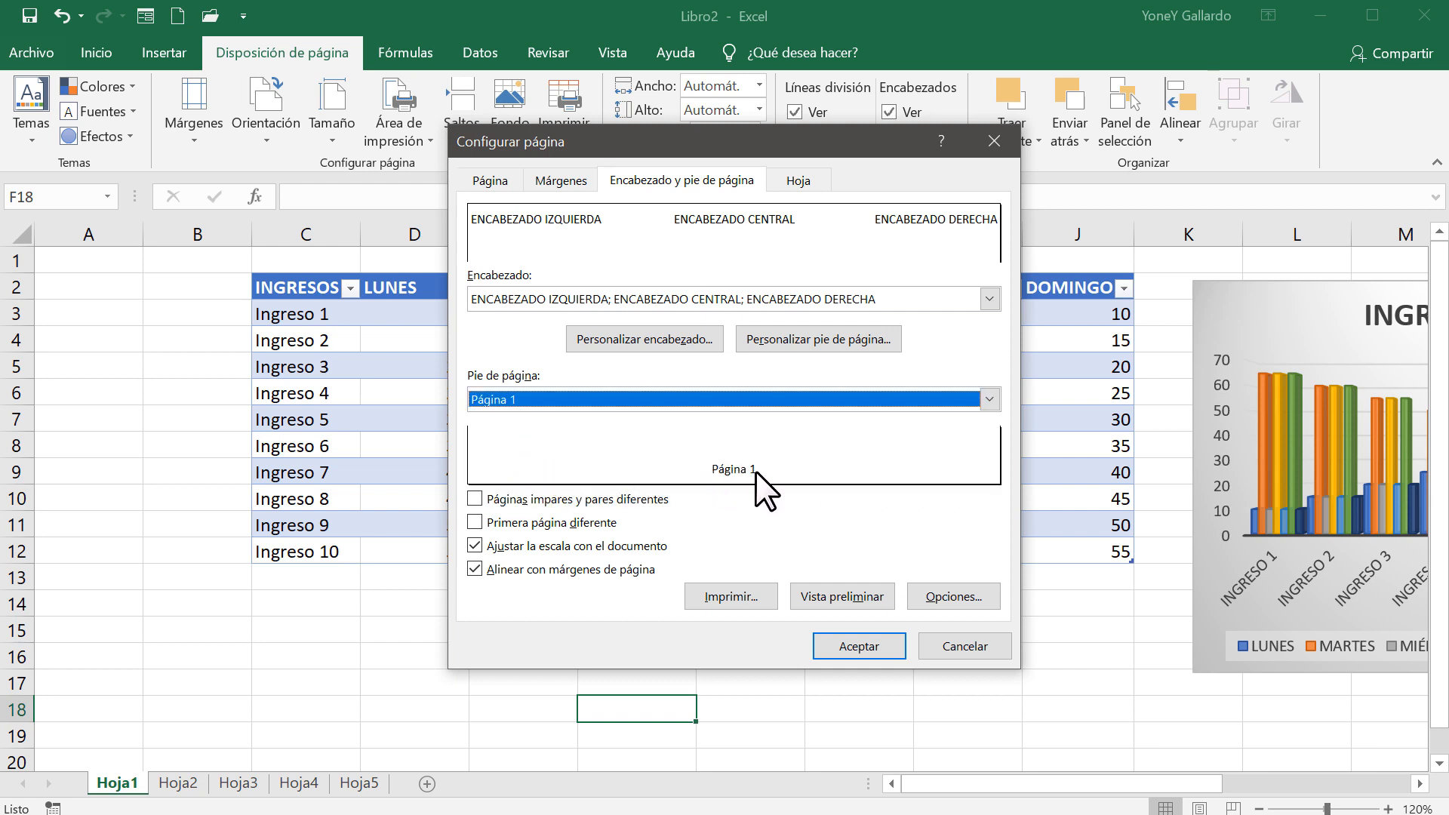
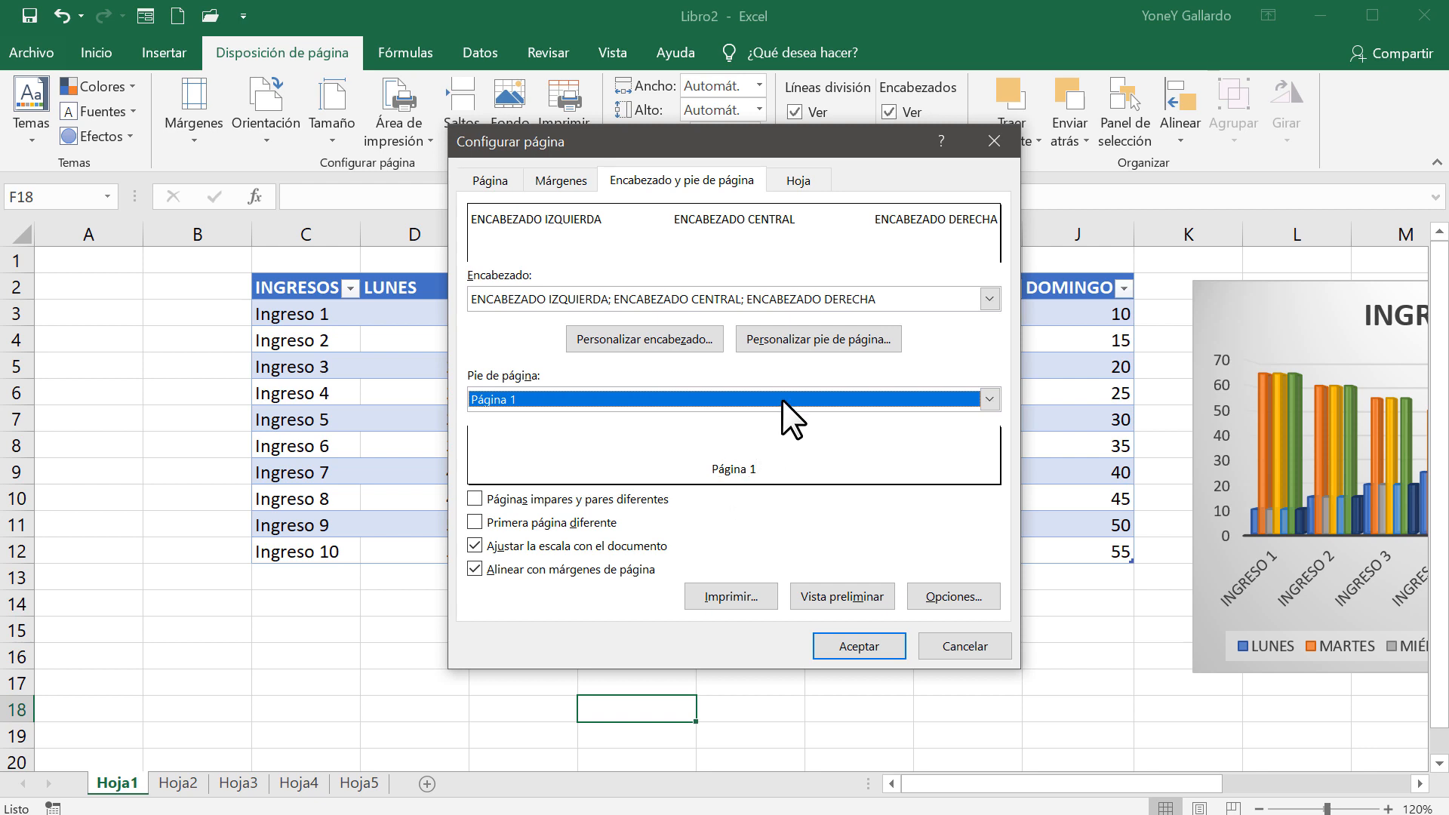
left_click(801, 178)
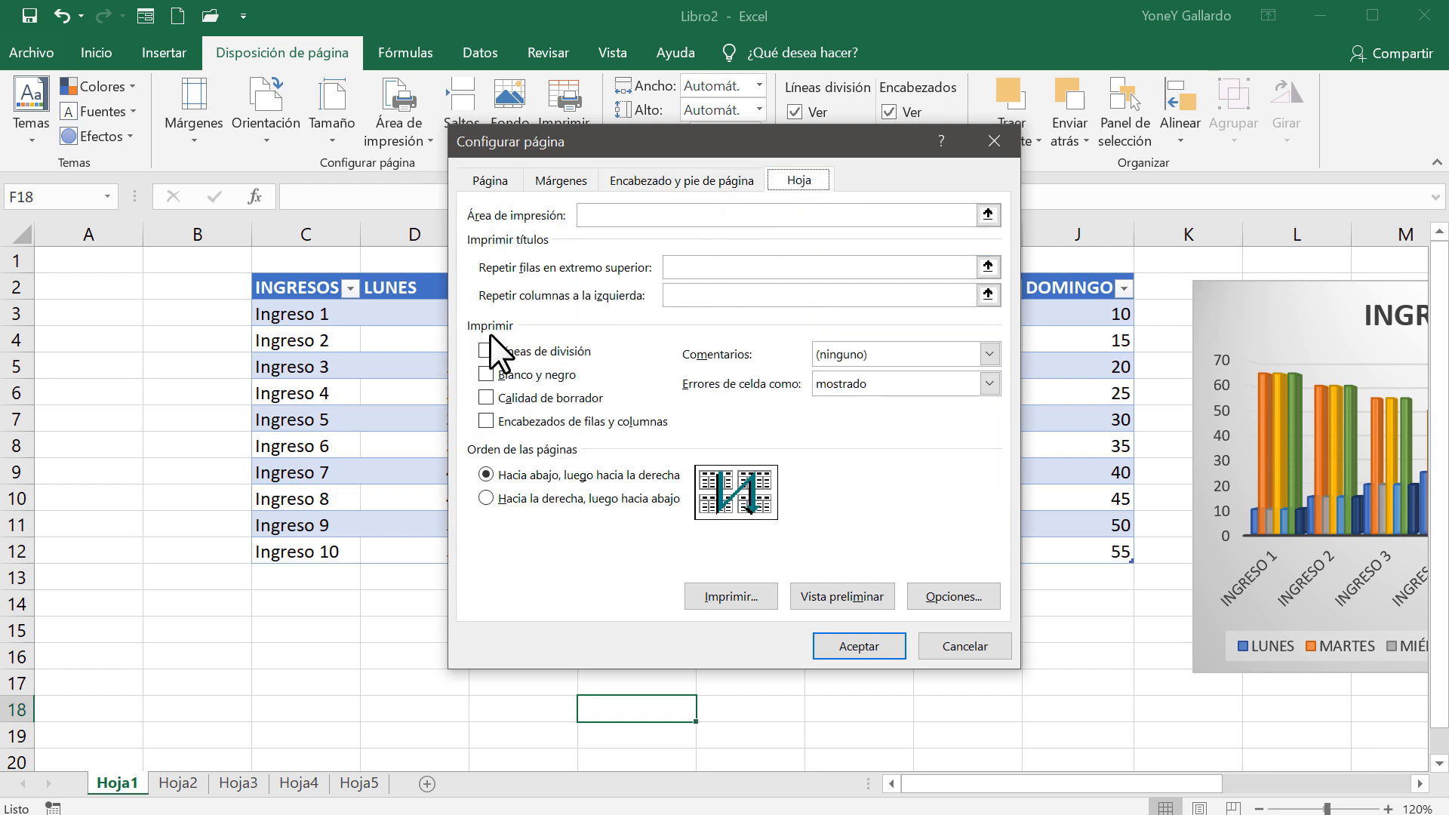
left_click(873, 646)
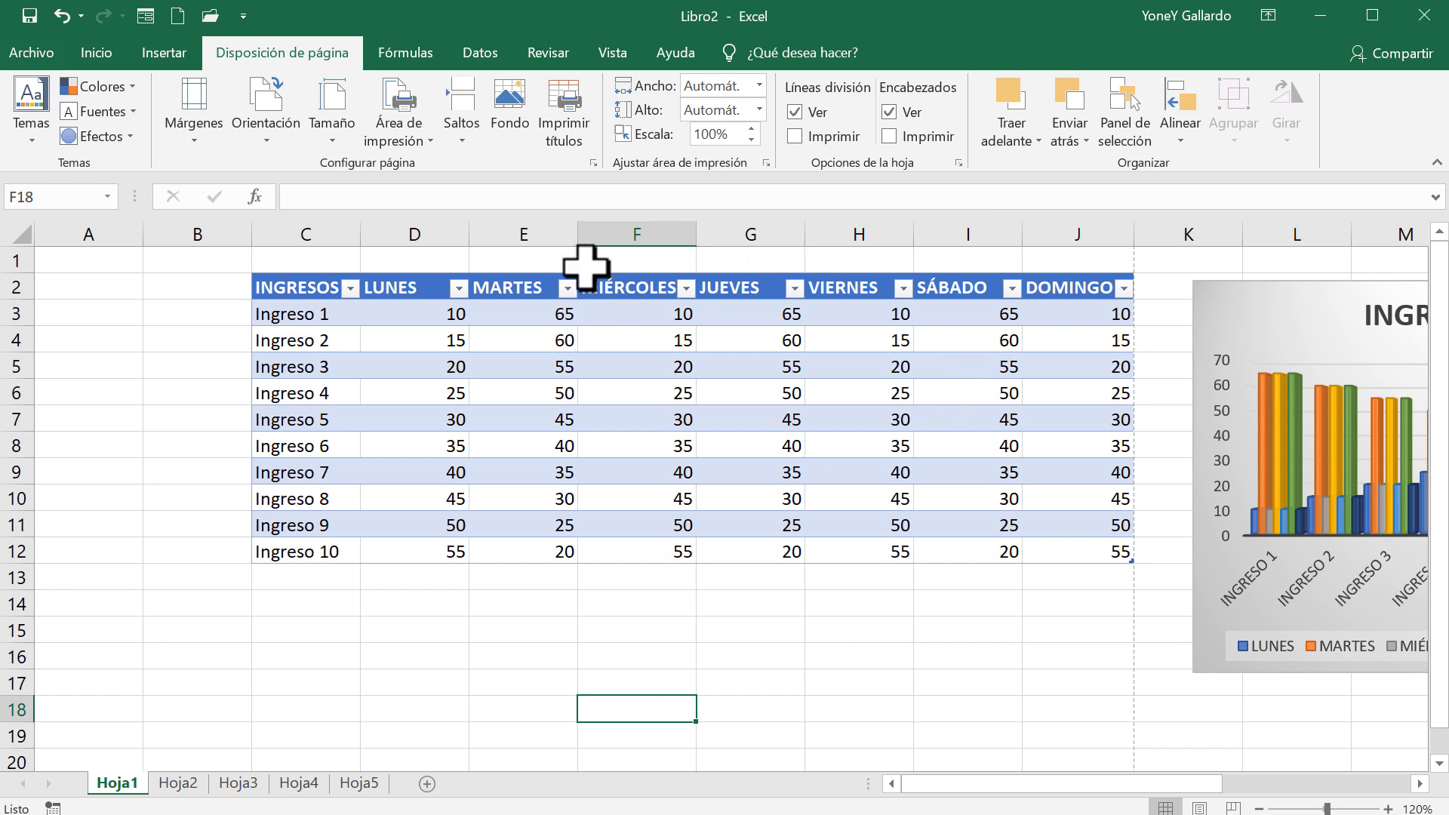
Delete the empty column B before the table and move the chart slightly to the right
left_click(180, 230)
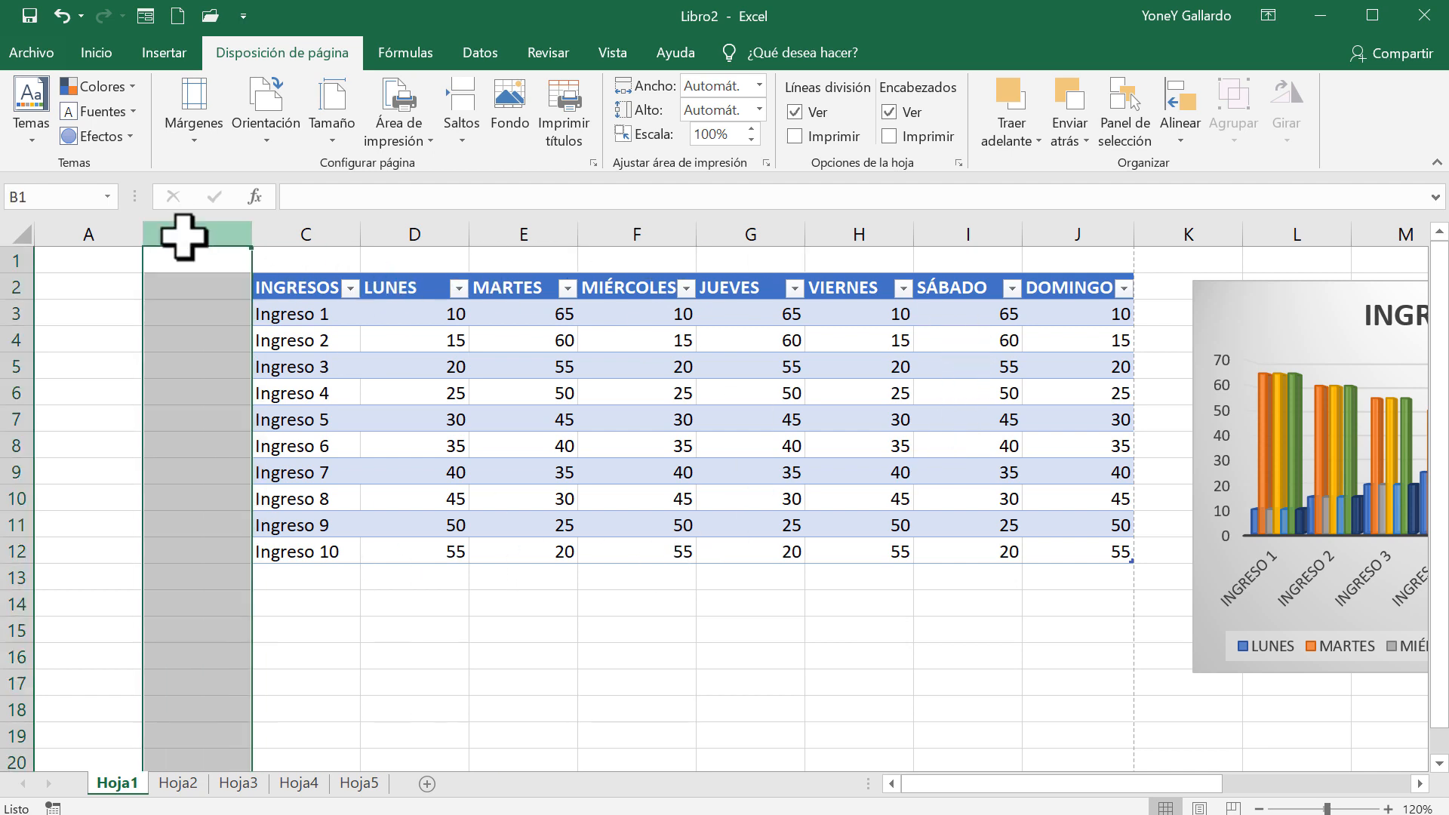
right_click(188, 234)
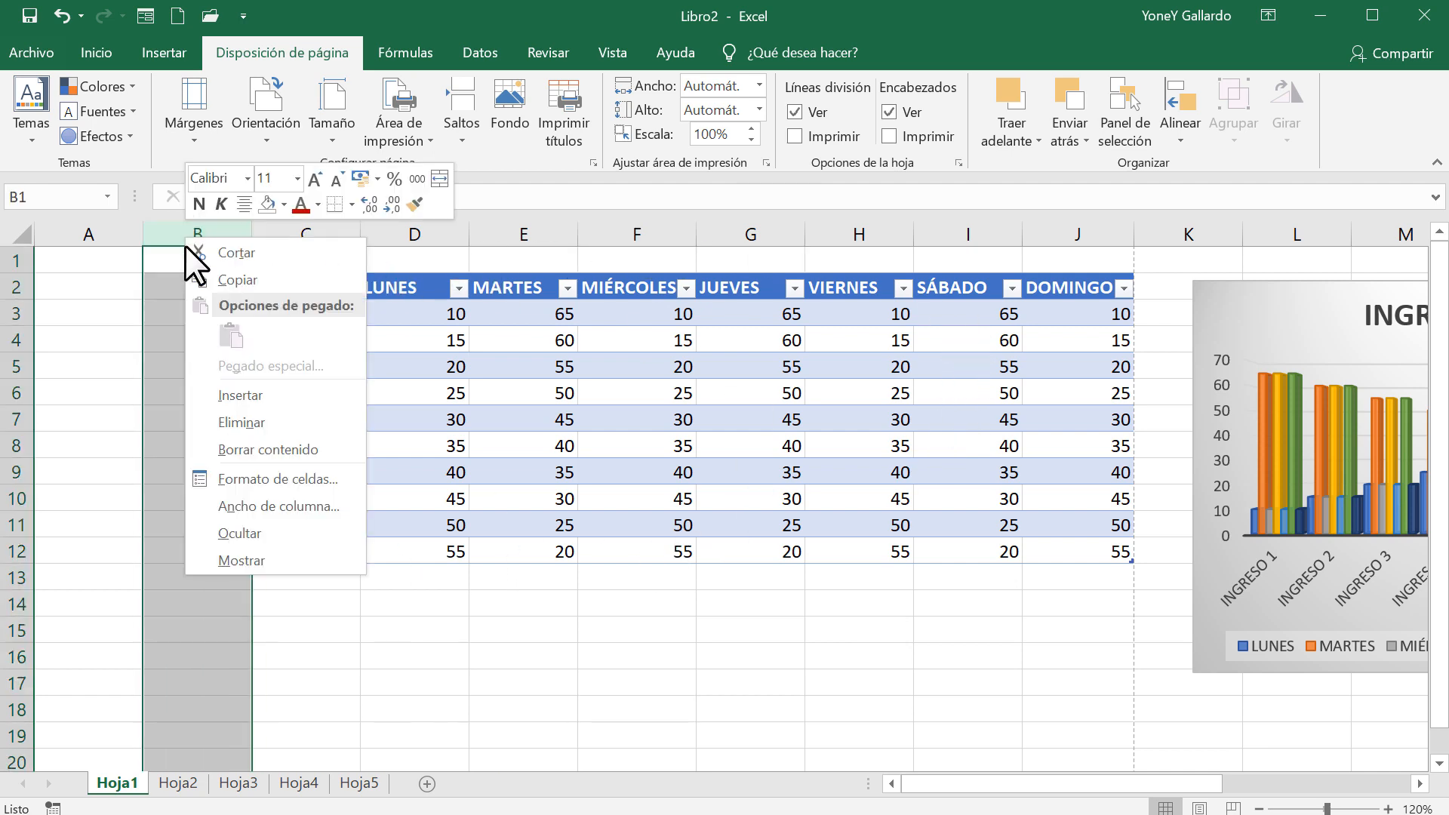
left_click(249, 423)
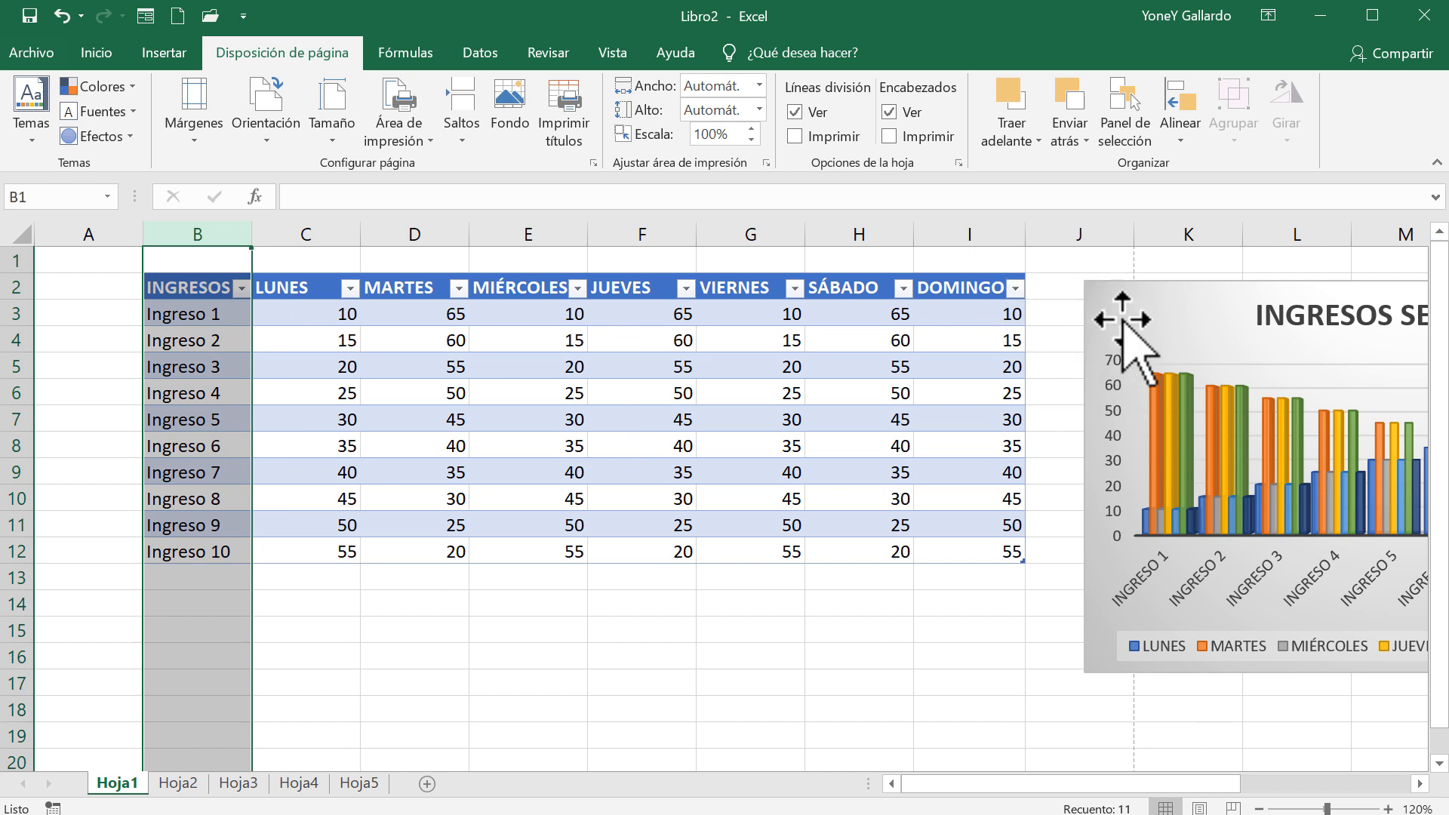
left_click_drag(1117, 314, 1190, 314)
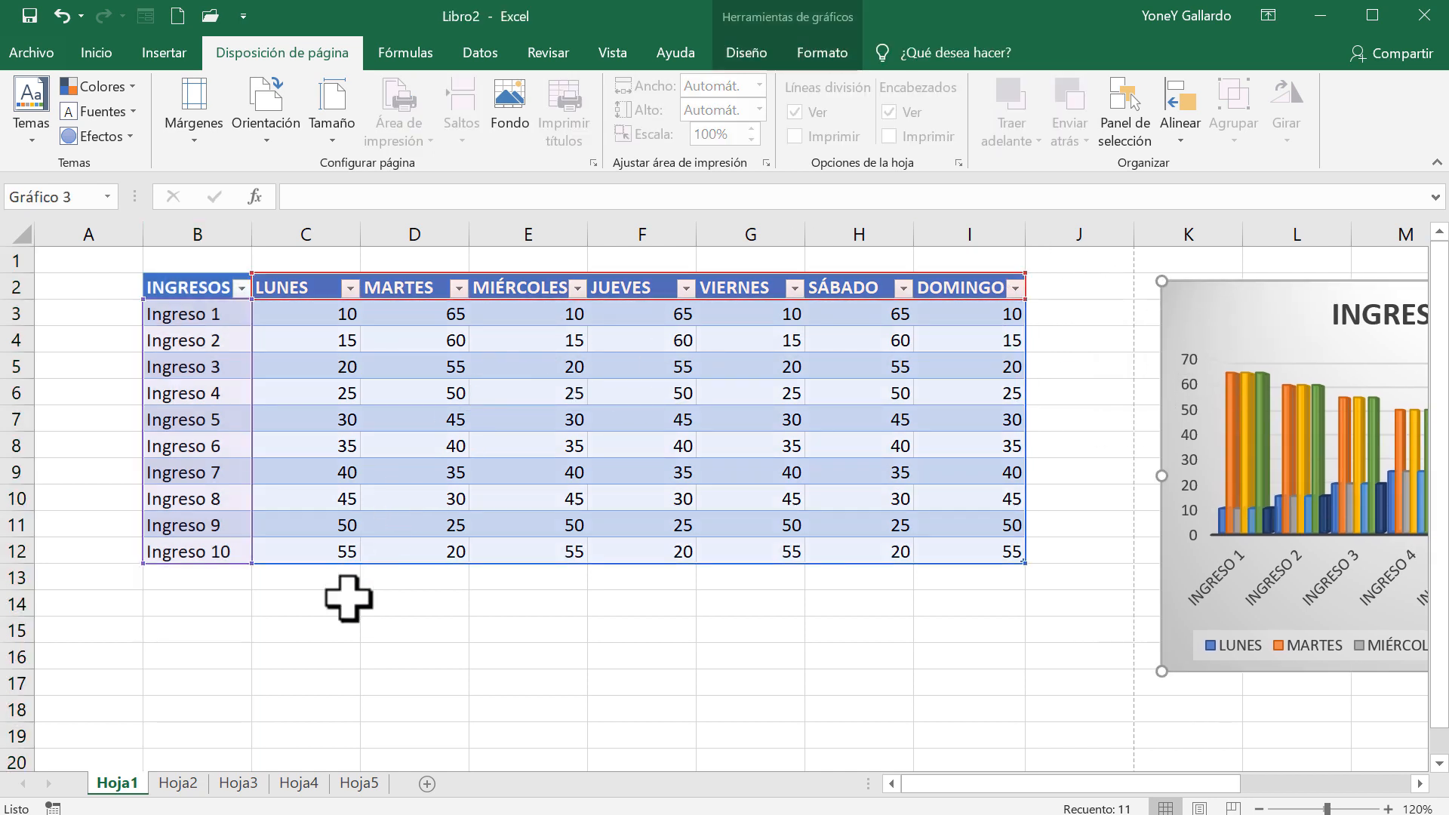
left_click(179, 631)
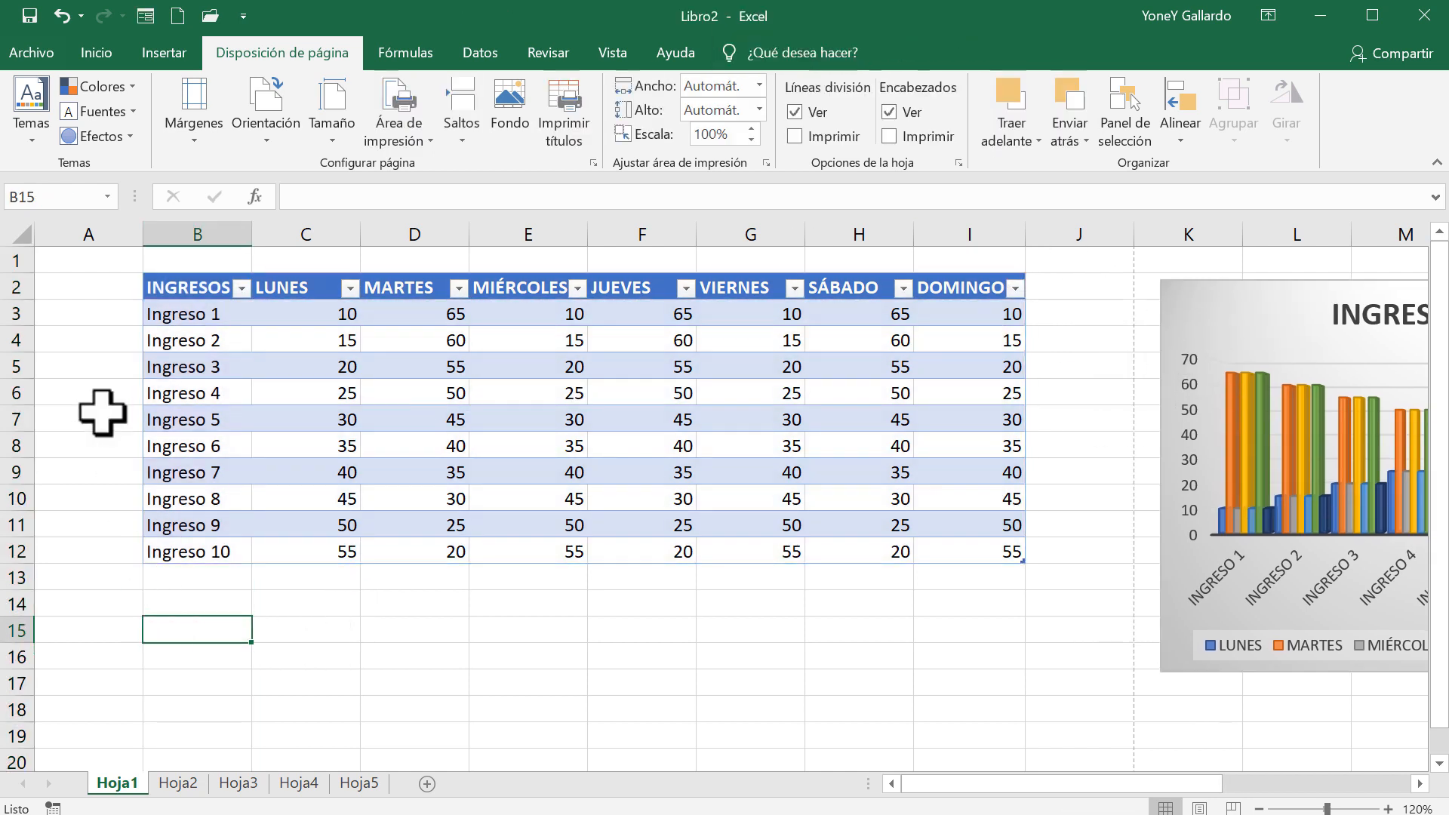
Check both pages of the print preview and return to the sheet
left_click(47, 51)
left_click(43, 309)
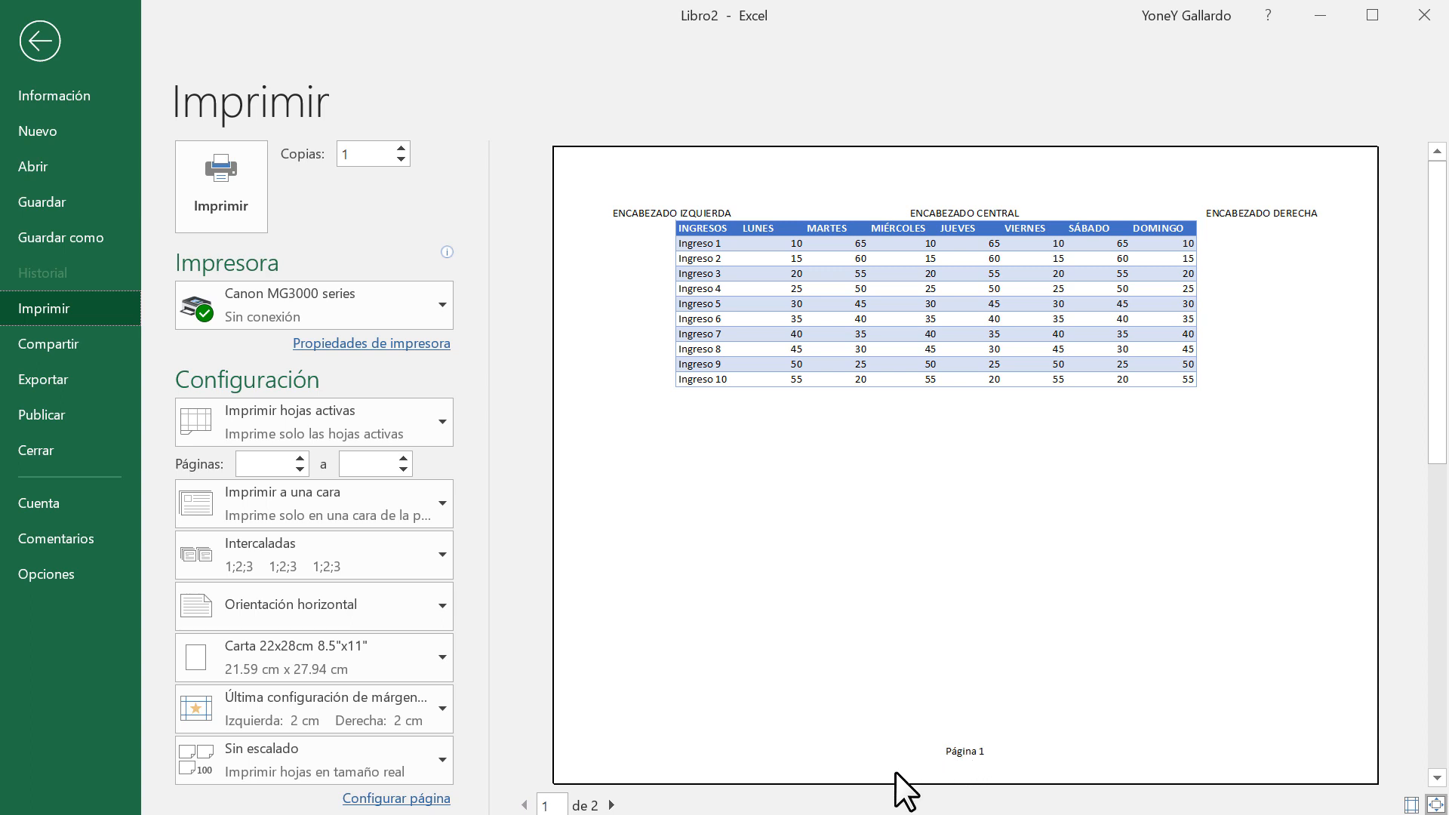
left_click(611, 804)
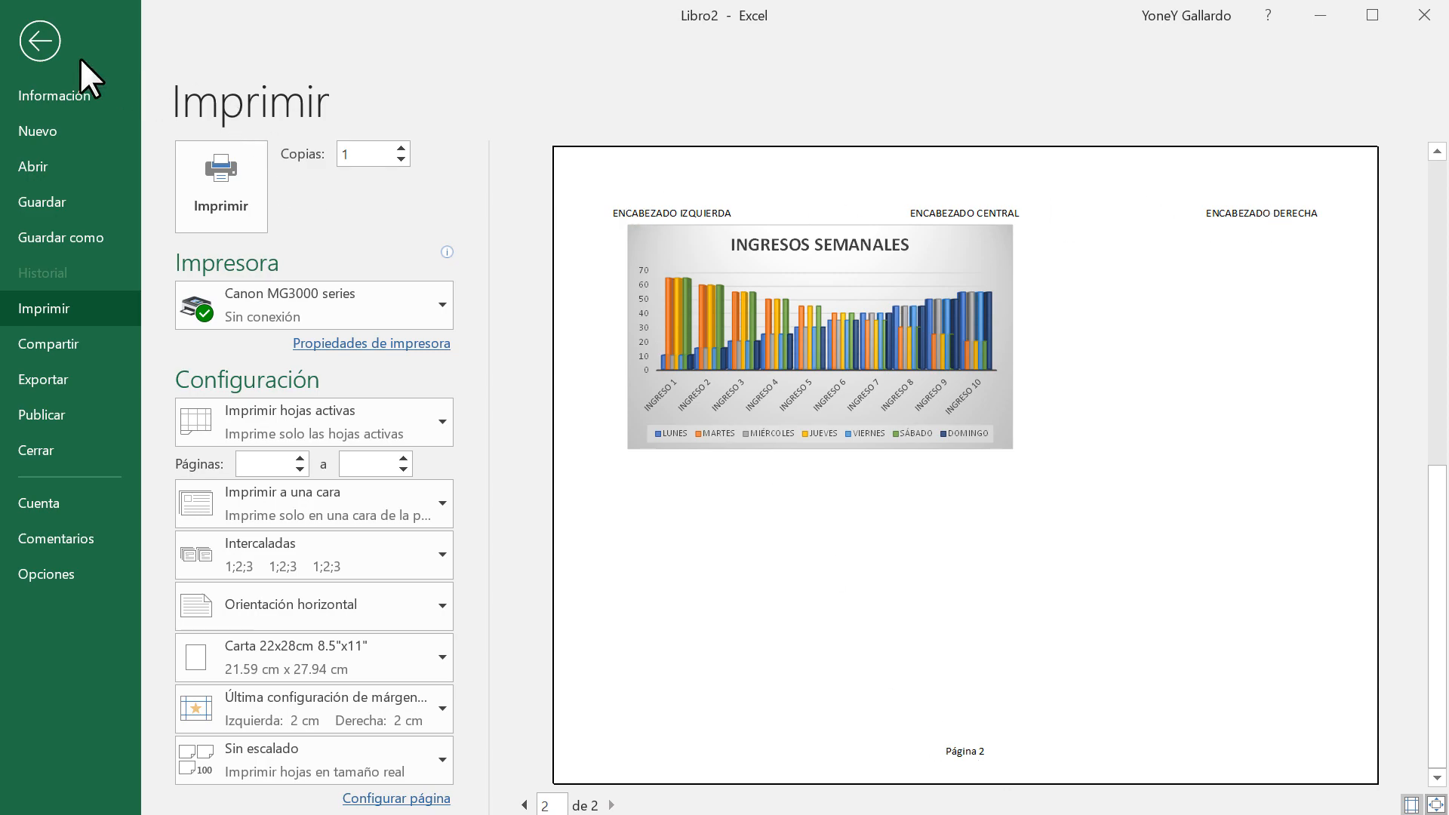
left_click(44, 41)
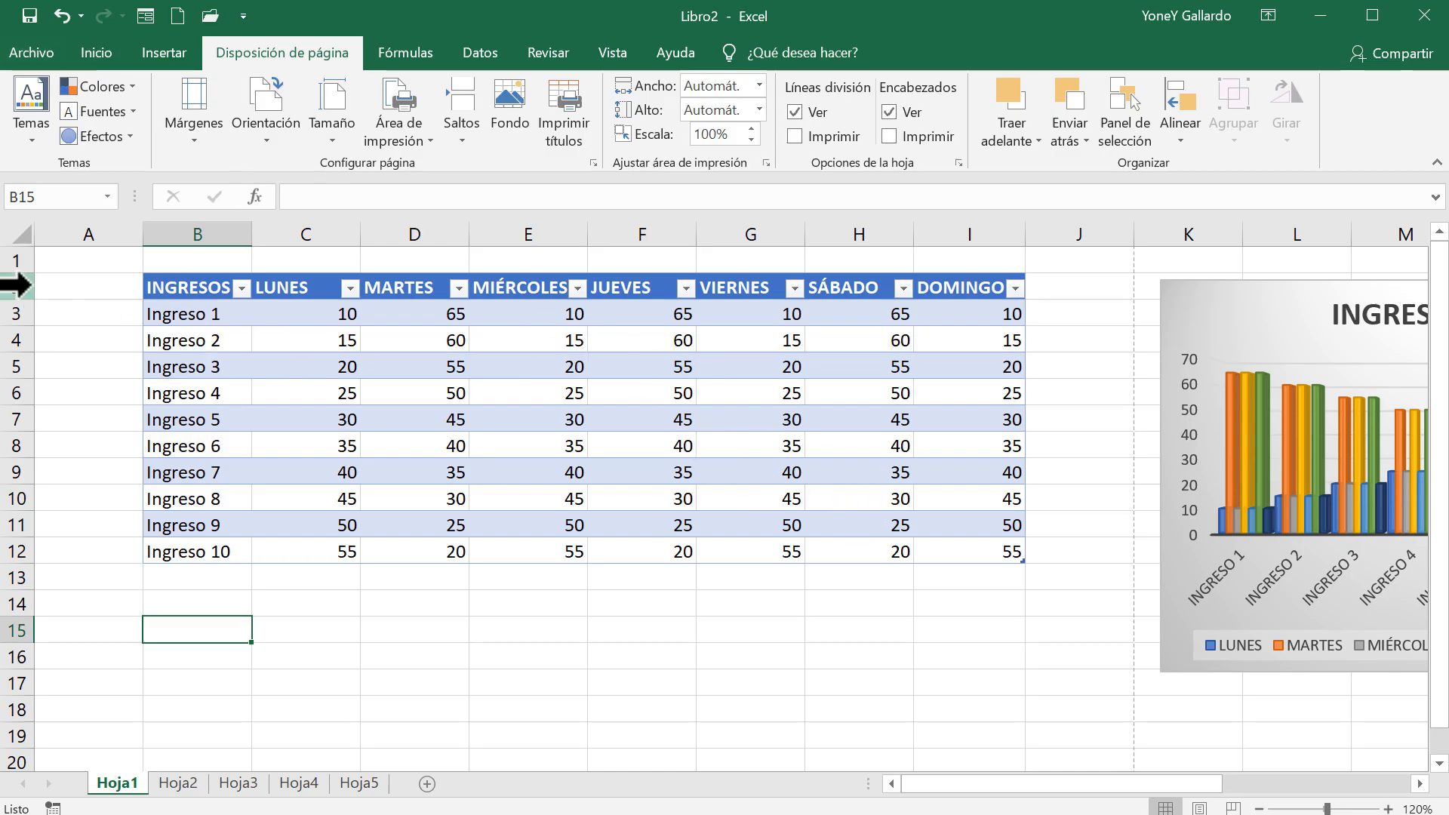
Increase the height of row 1 to leave more space above the income table
left_click_drag(19, 268, 23, 329)
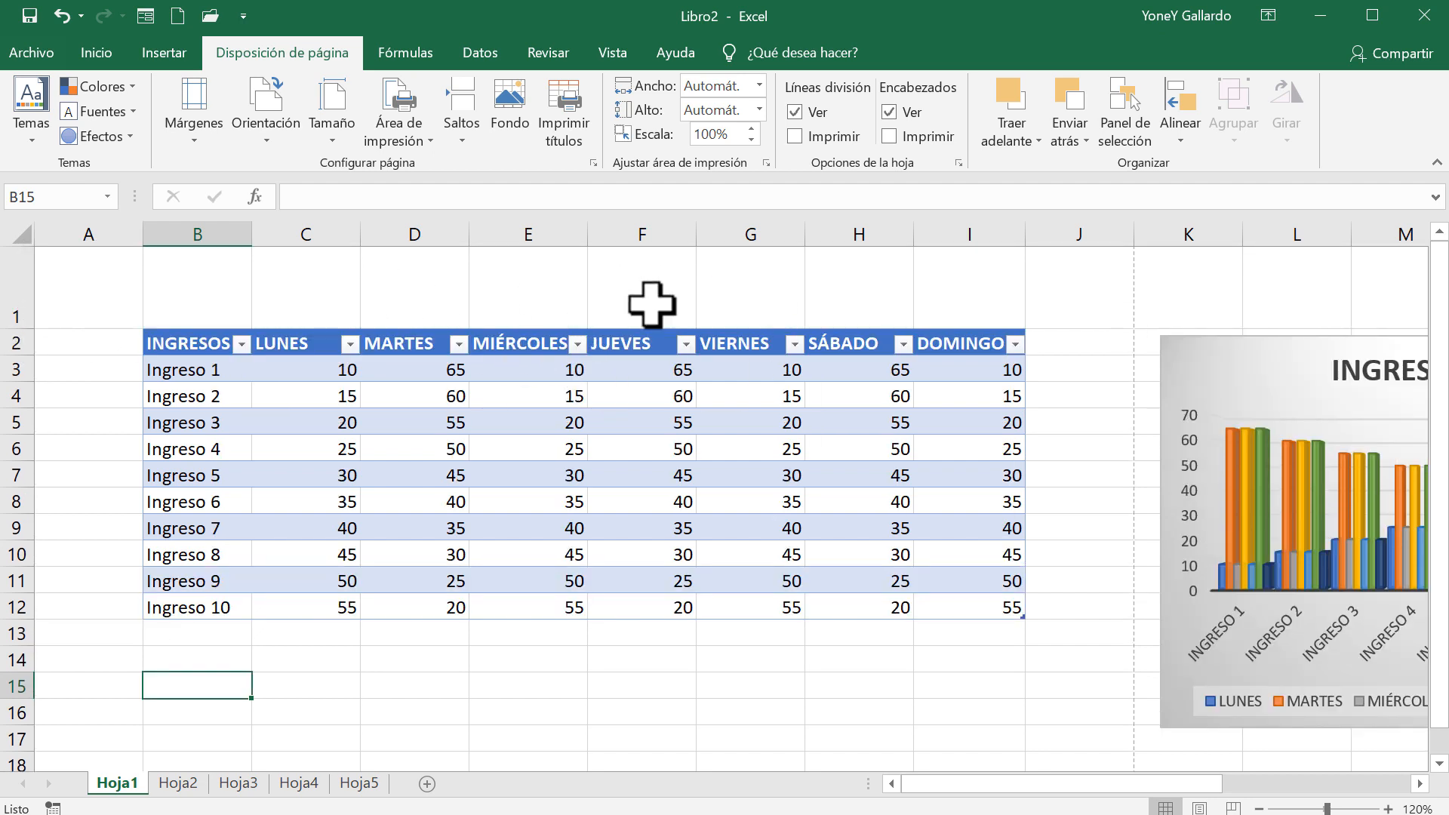
left_click(218, 661)
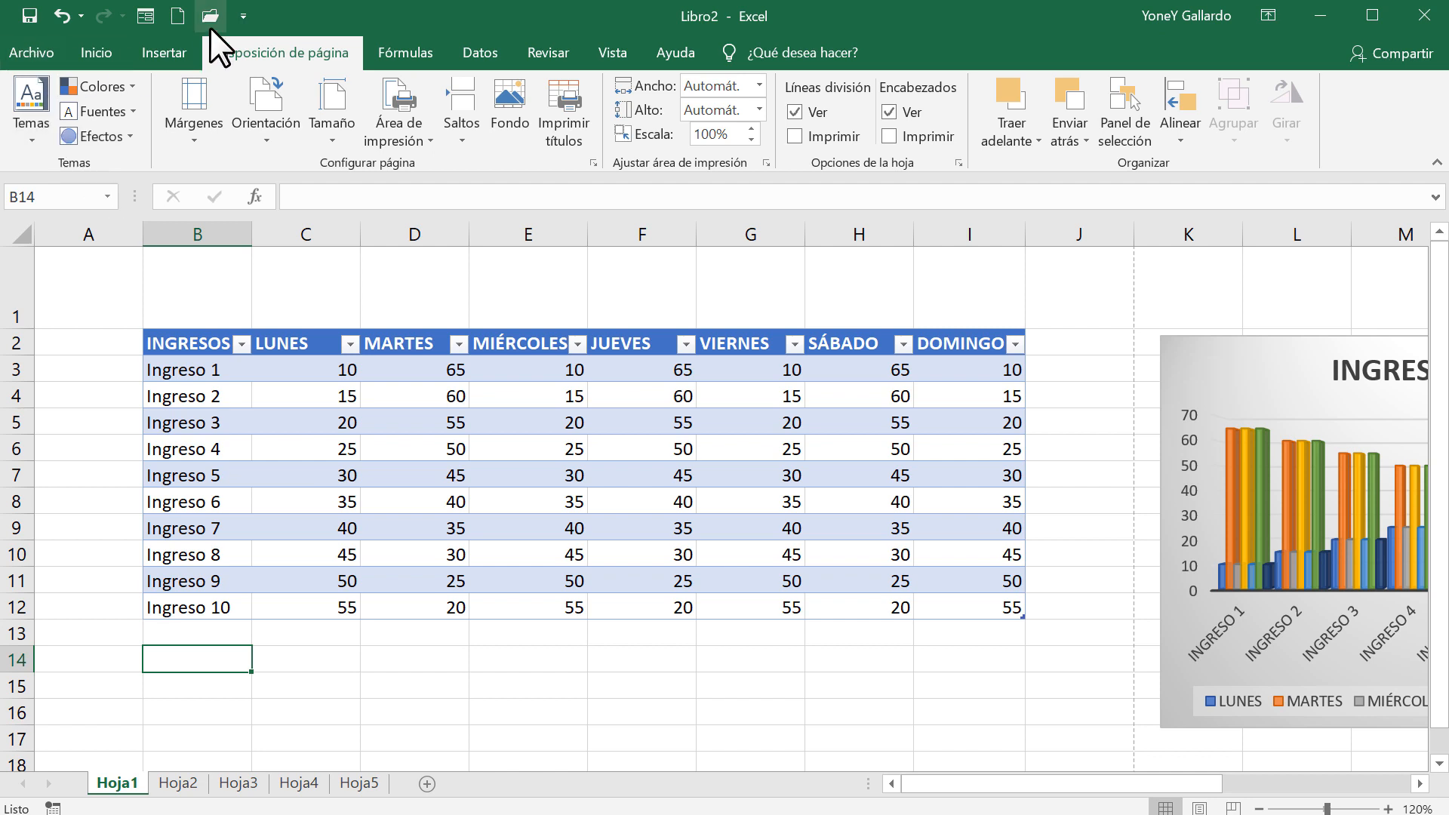
Add the Impresión rápida command to the quick access toolbar
left_click(242, 9)
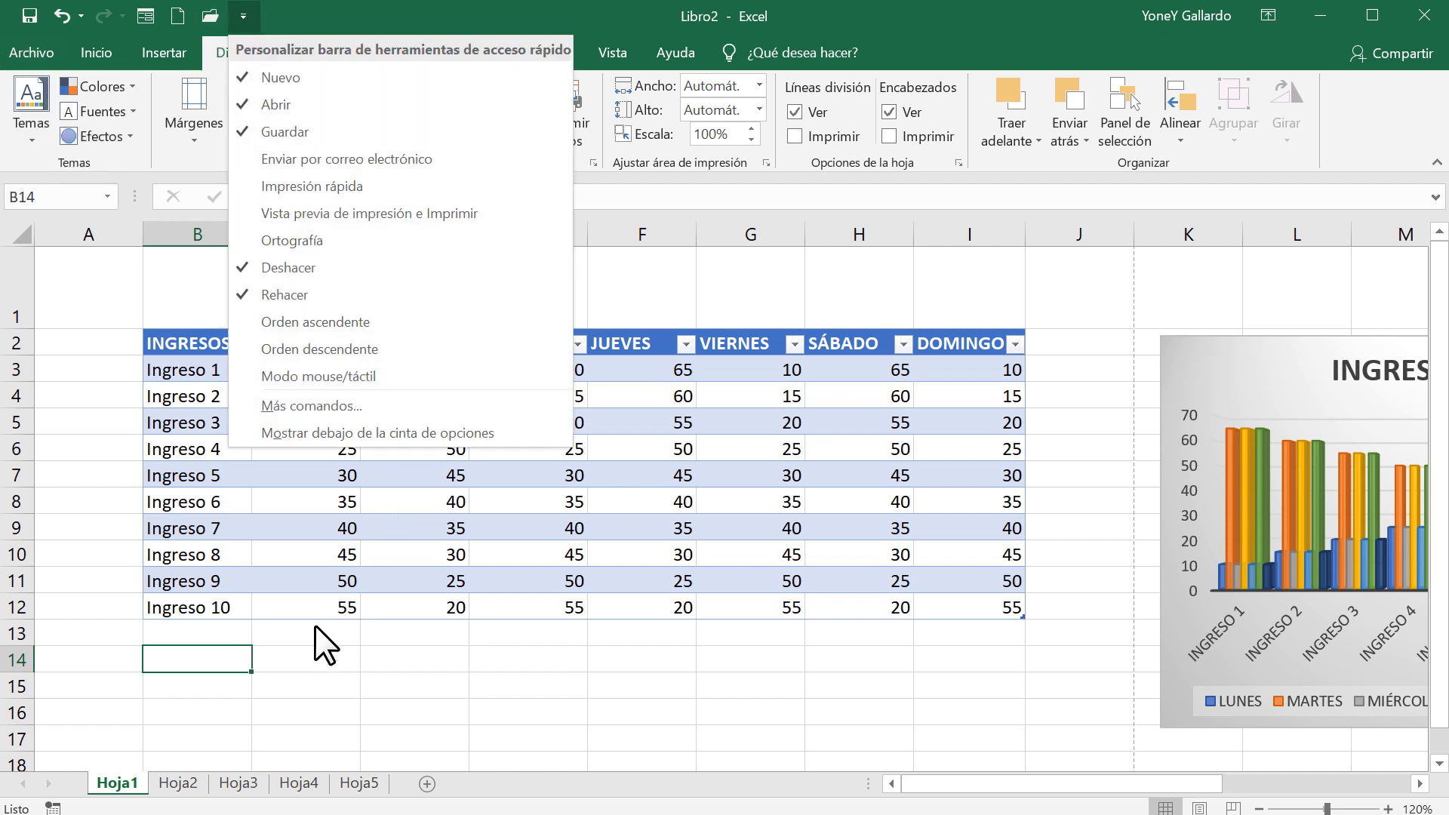
left_click(325, 186)
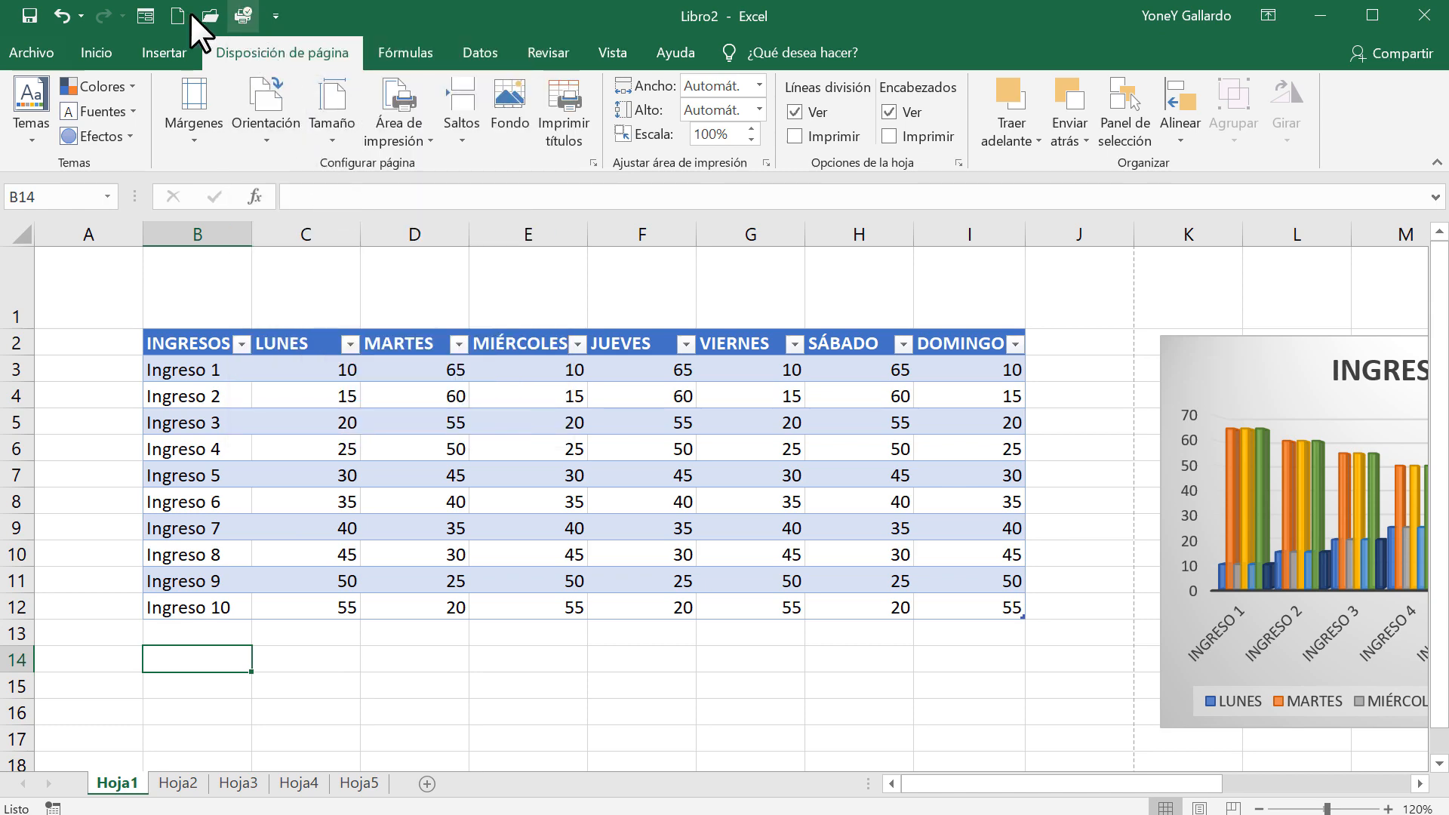
Preview both print pages again to check the spacing between the header and the table and chart
left_click(38, 47)
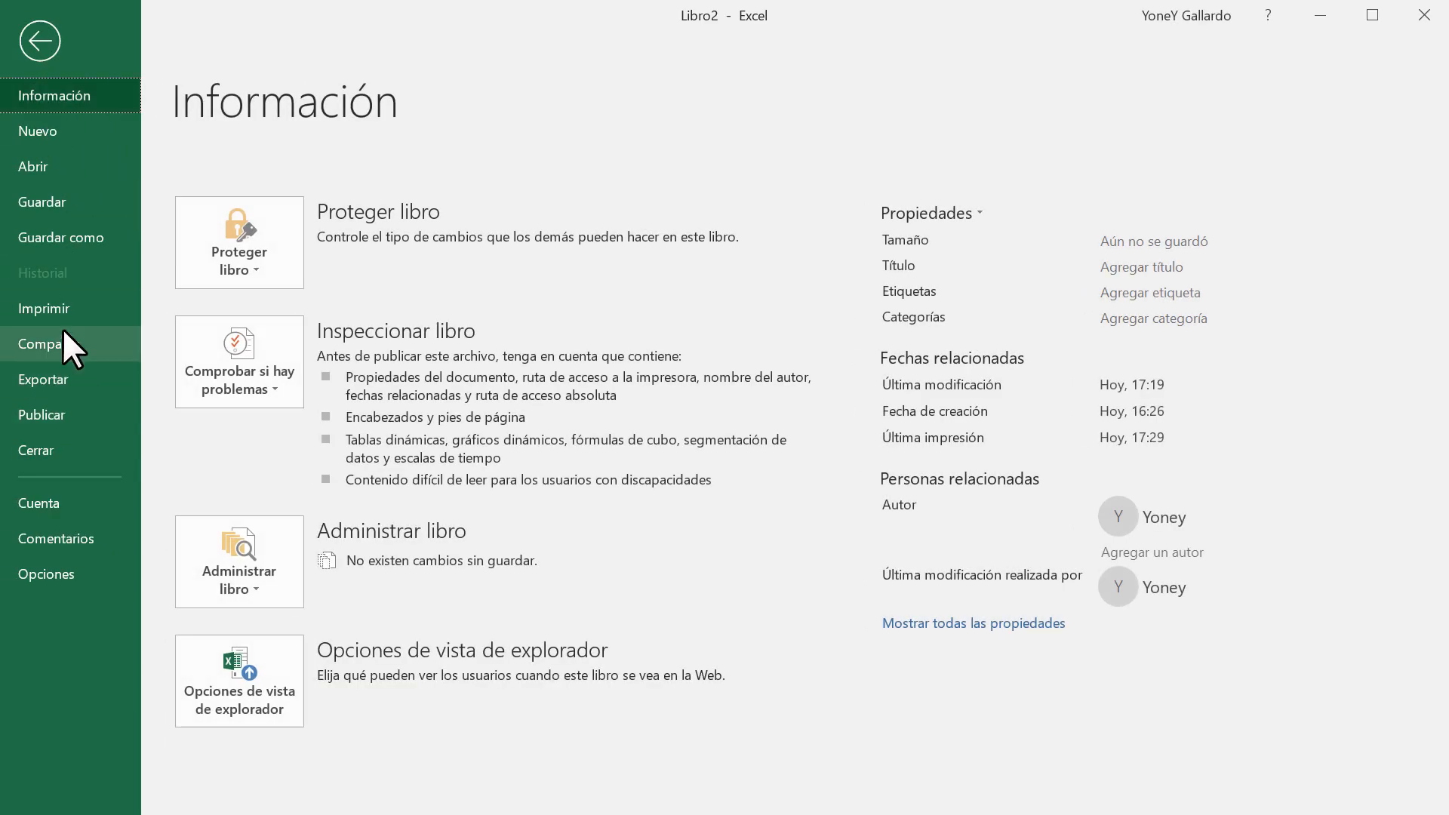
left_click(61, 308)
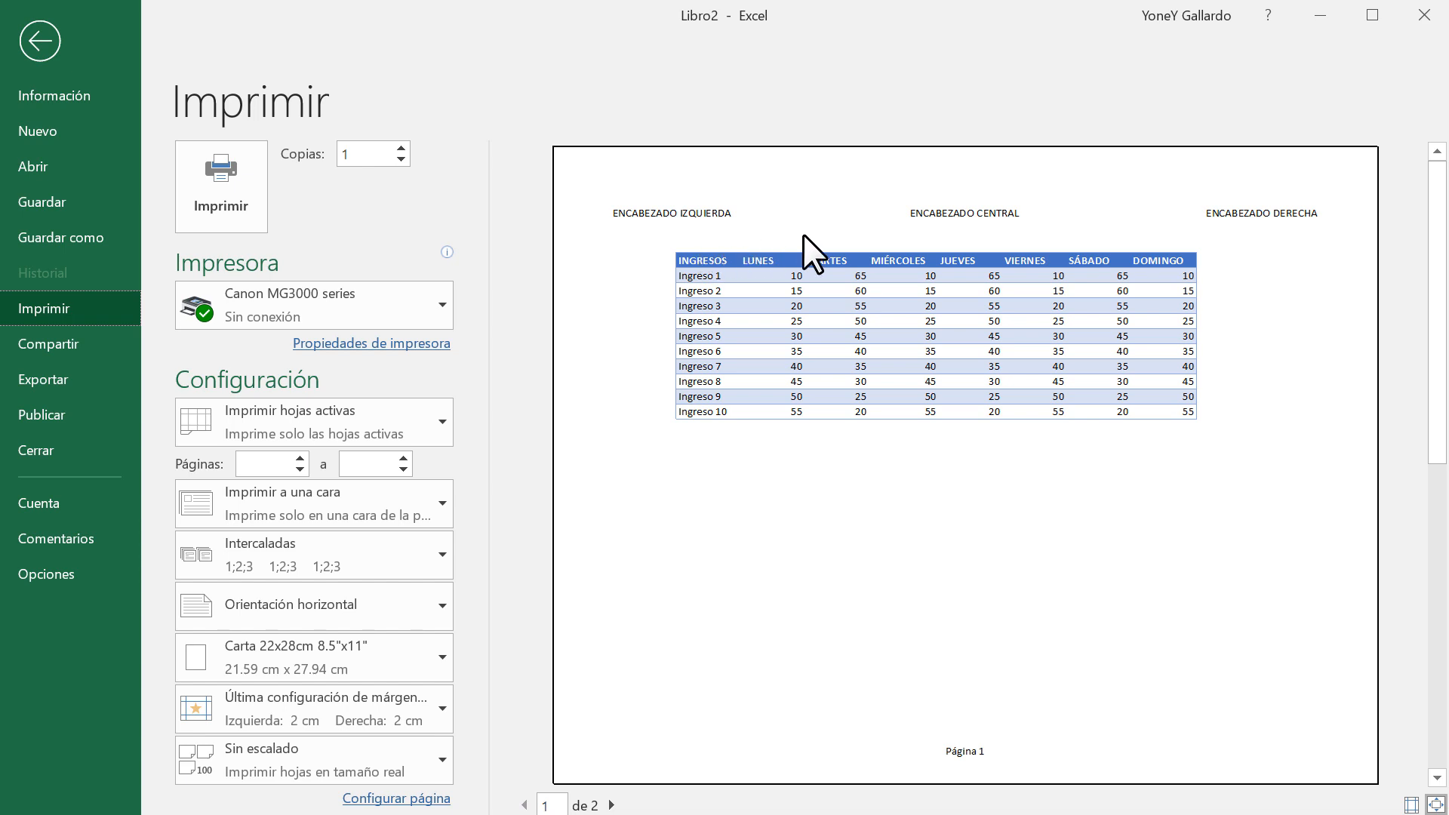
left_click(615, 804)
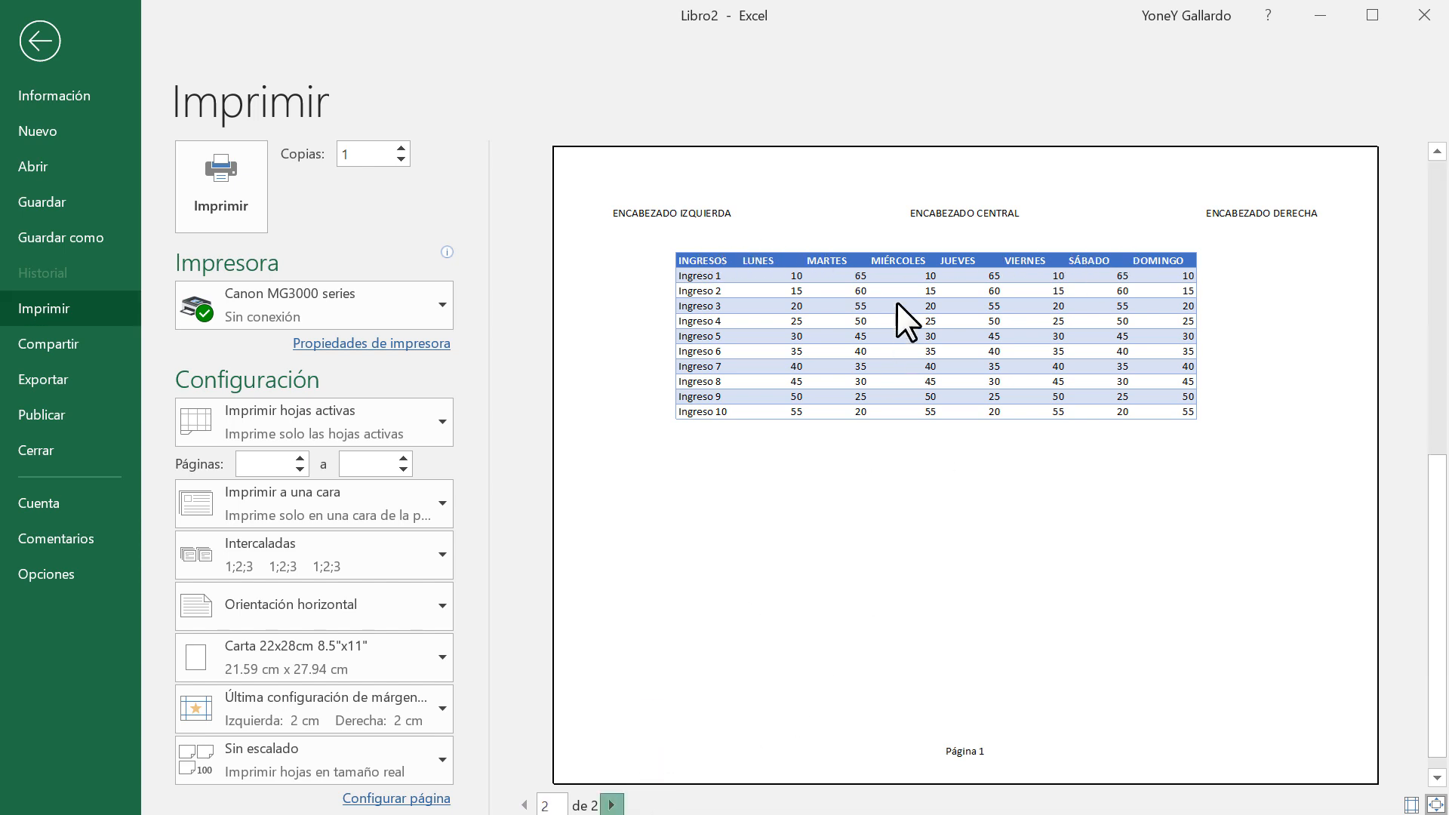
left_click(525, 804)
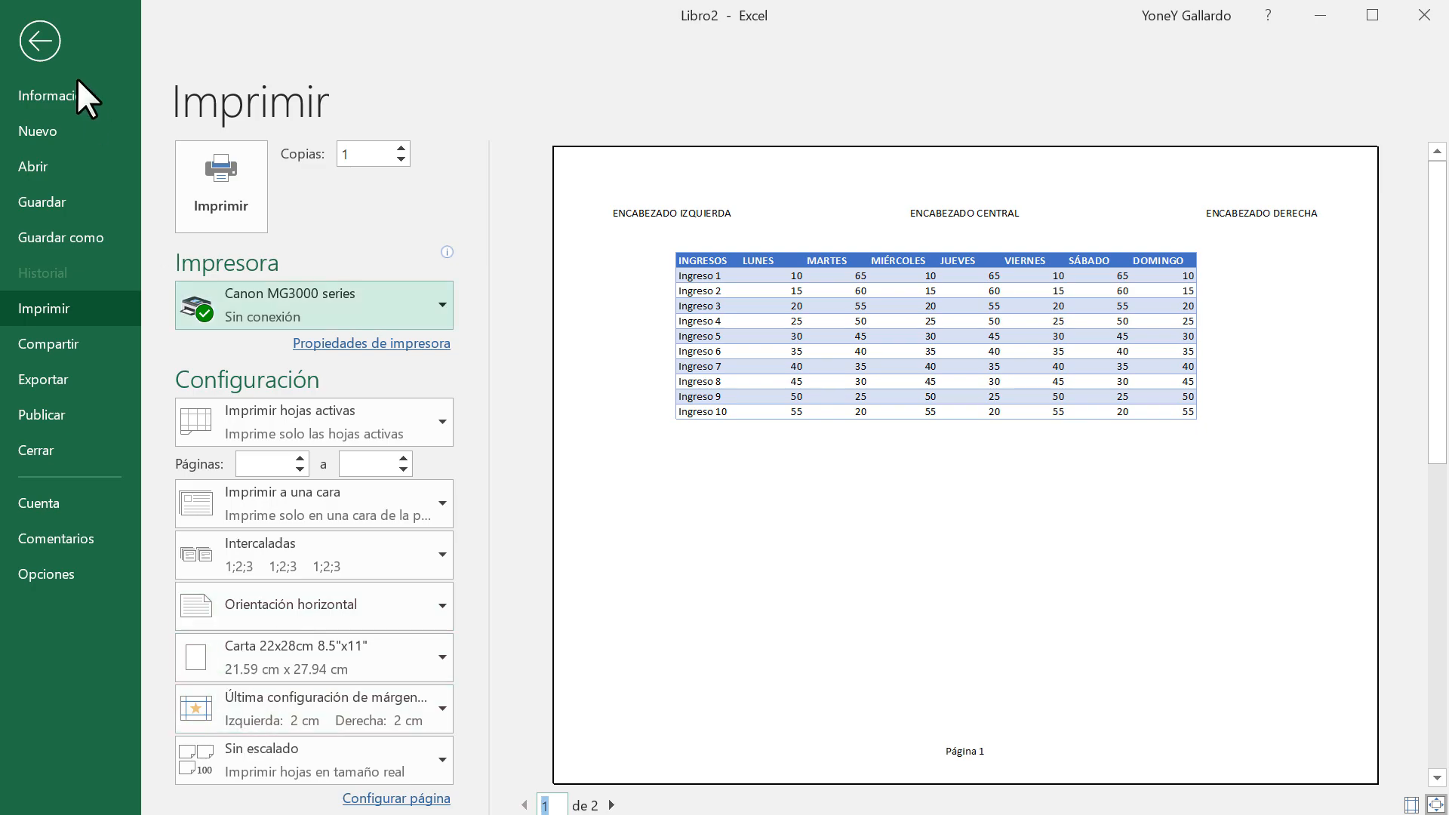
left_click(39, 41)
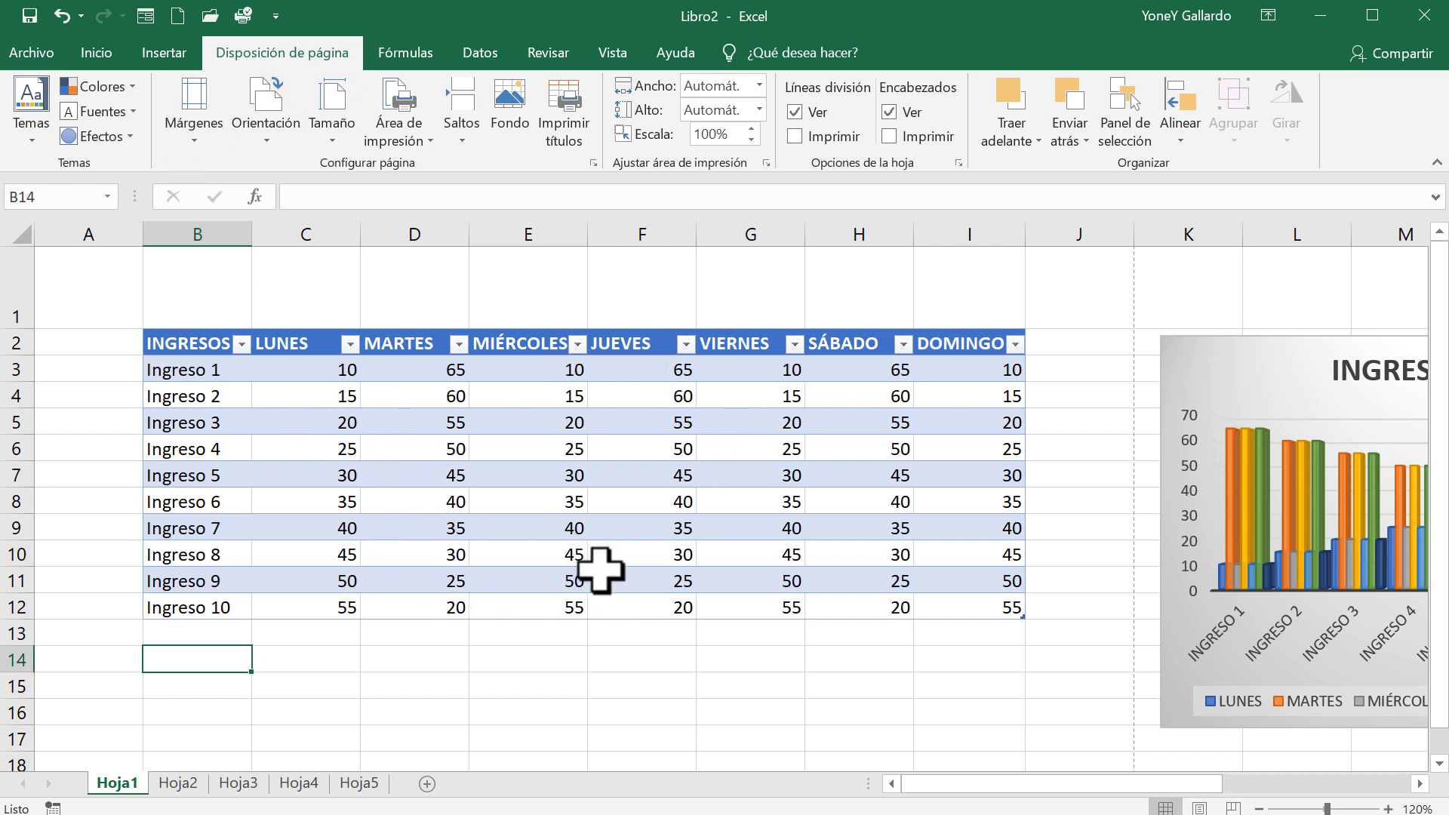
Look over the income table in B2:I12 and the chart beside it on Hoja1
left_click(613, 682)
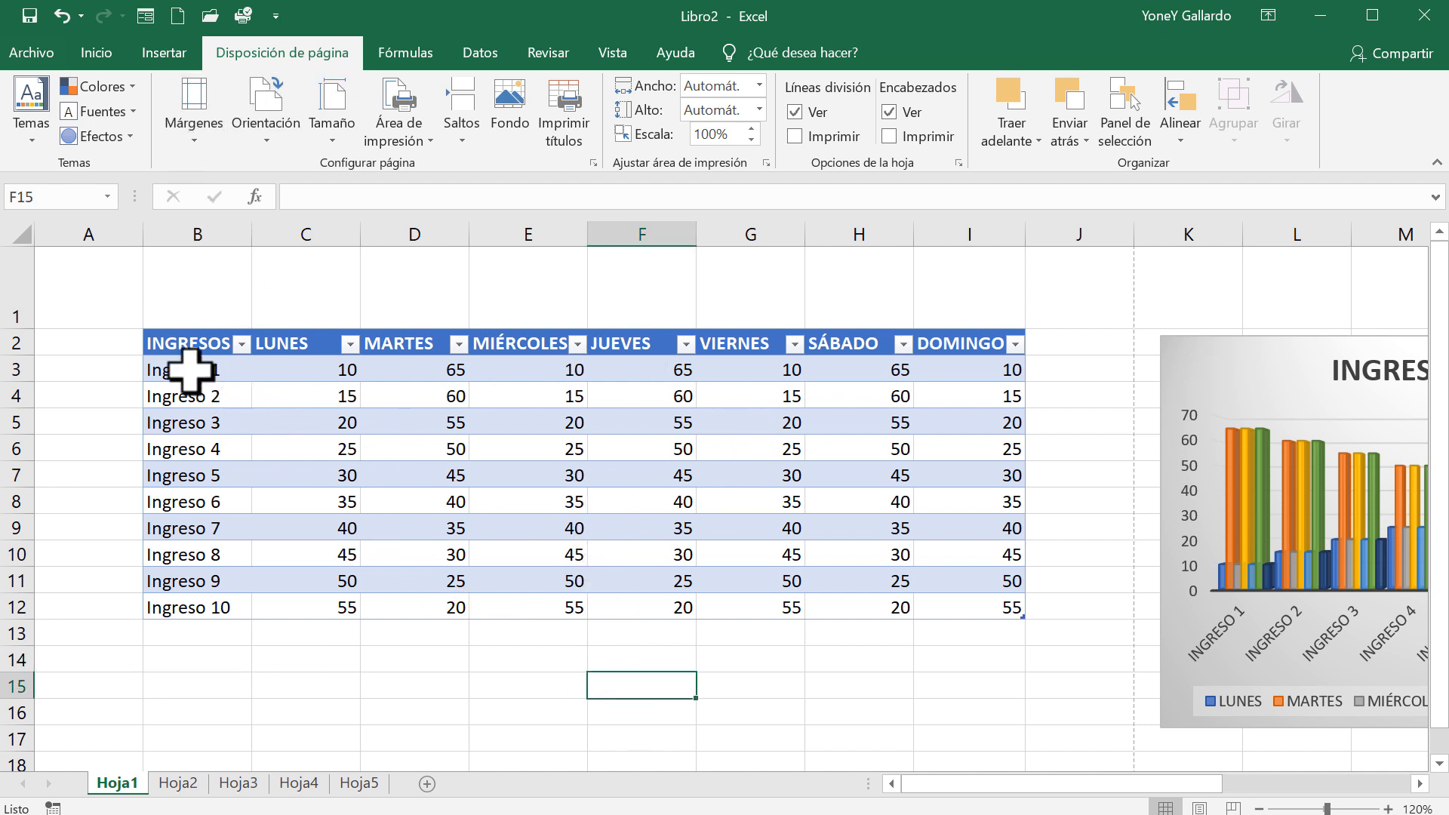
left_click(171, 344)
left_click_drag(170, 343, 973, 608)
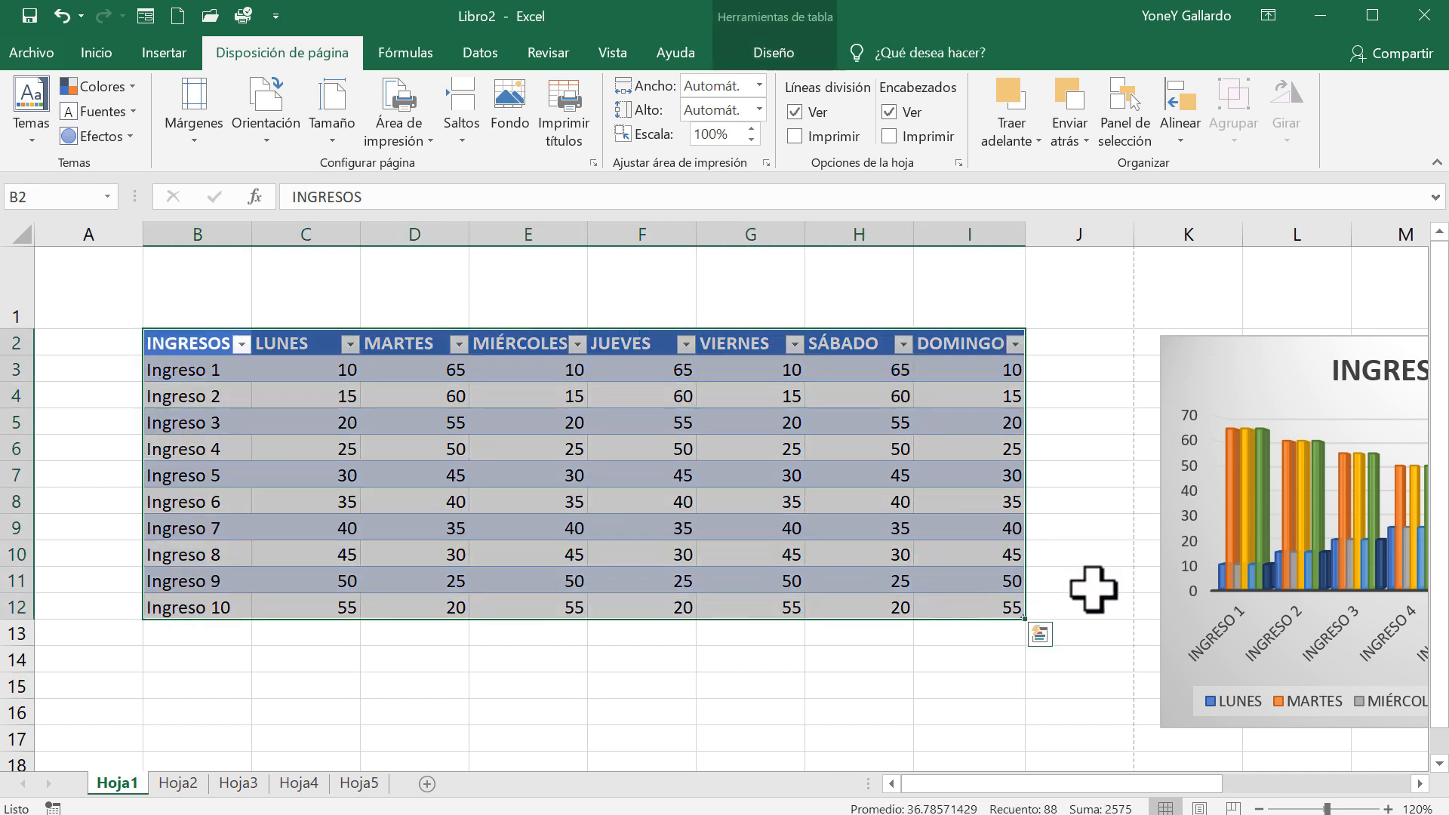
left_click(1309, 383)
left_click_drag(1187, 785, 1348, 785)
left_click_drag(1117, 784, 934, 785)
left_click(355, 637)
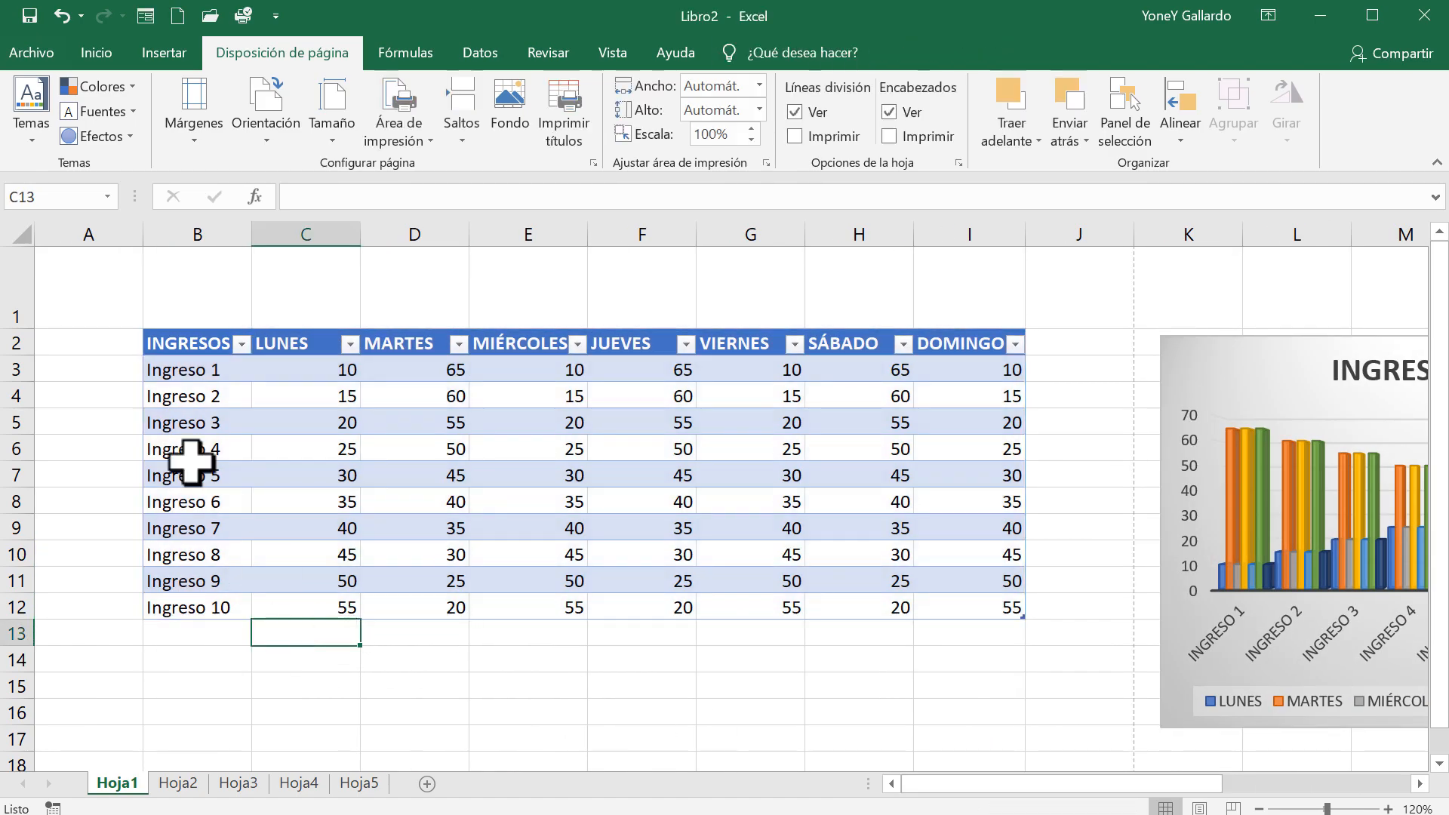
Limit the print range to pages 1 to 1, review the preview pages and return to the sheet
left_click(31, 47)
left_click(47, 308)
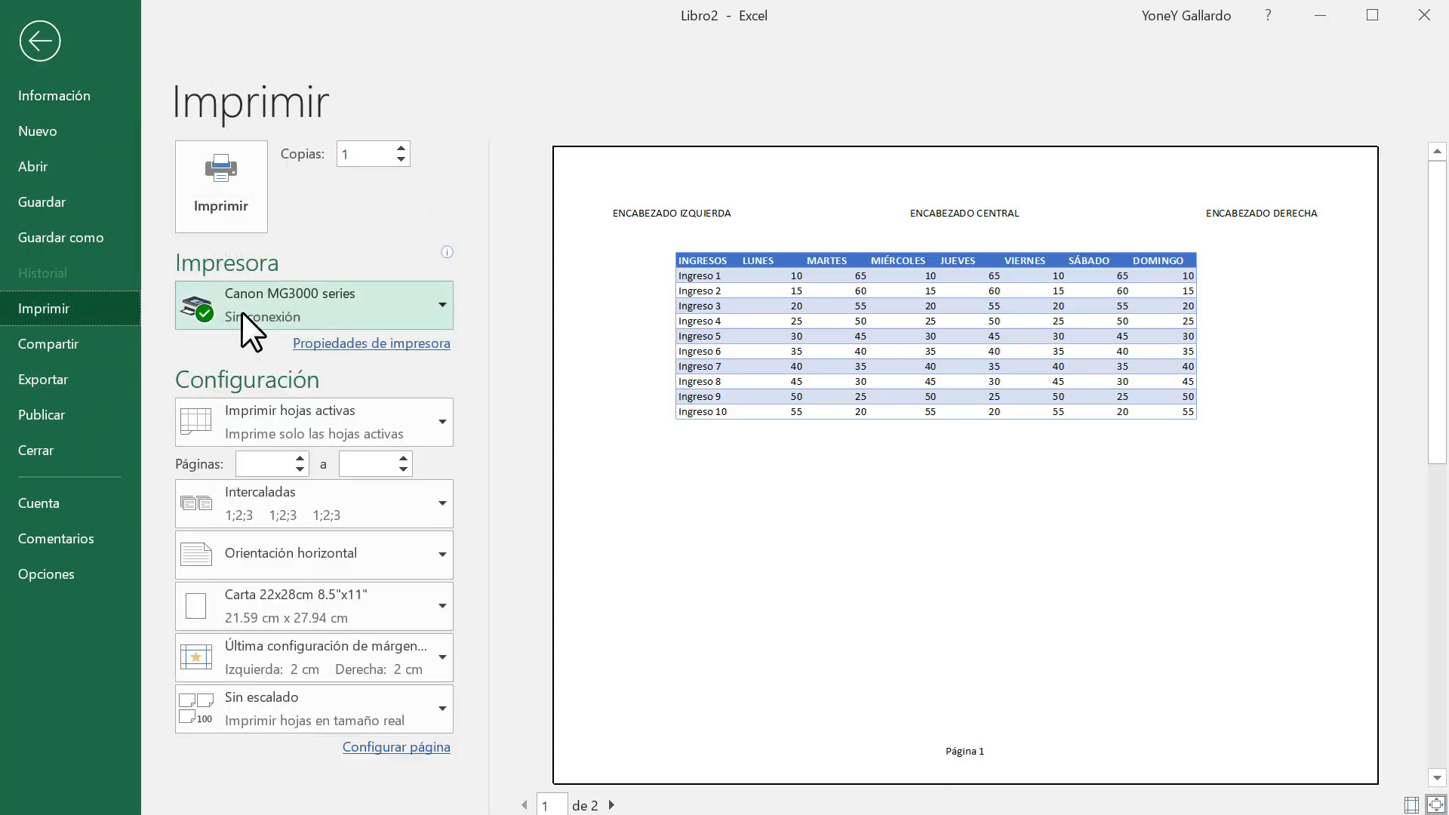
left_click(612, 805)
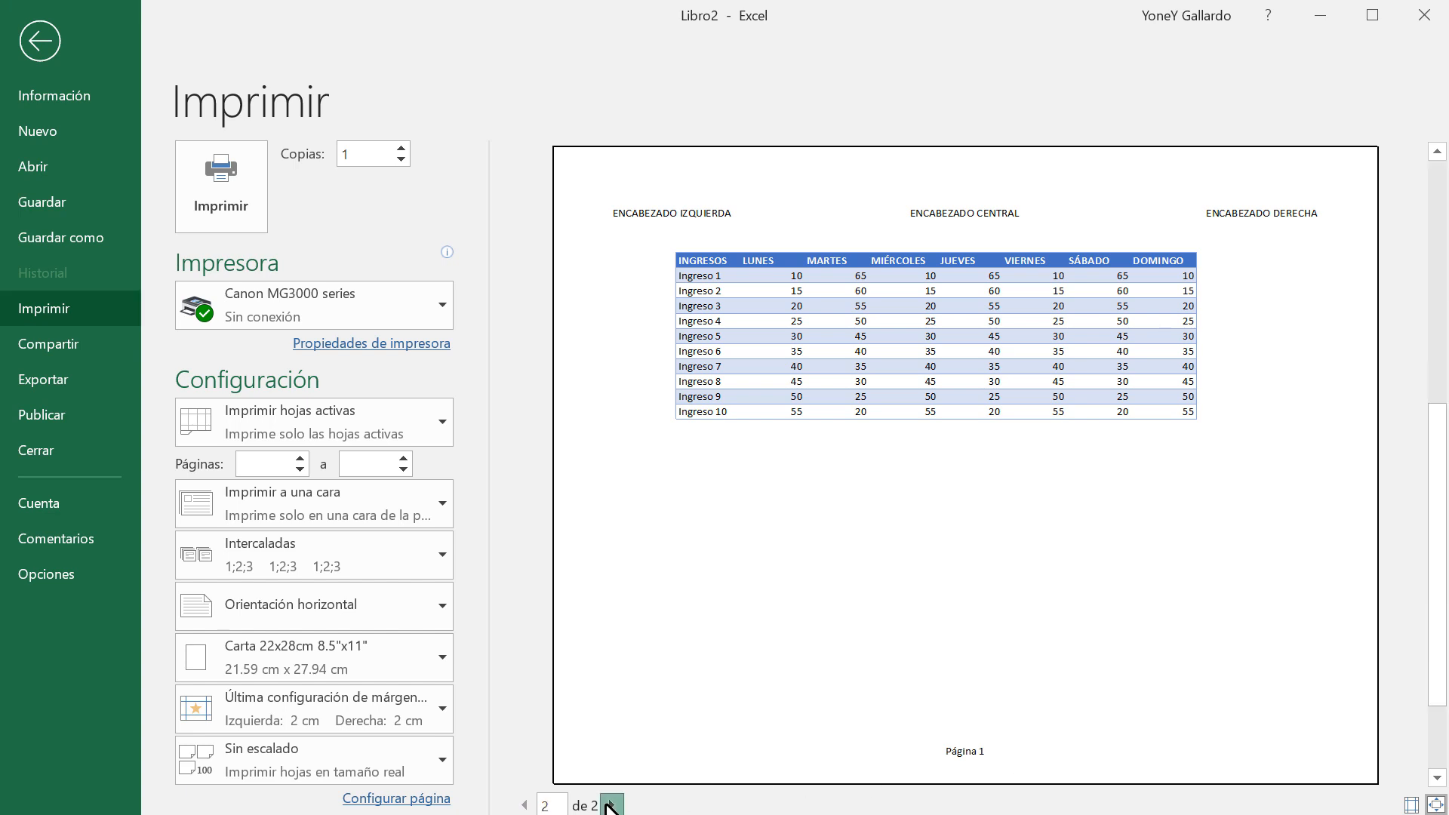
left_click(527, 805)
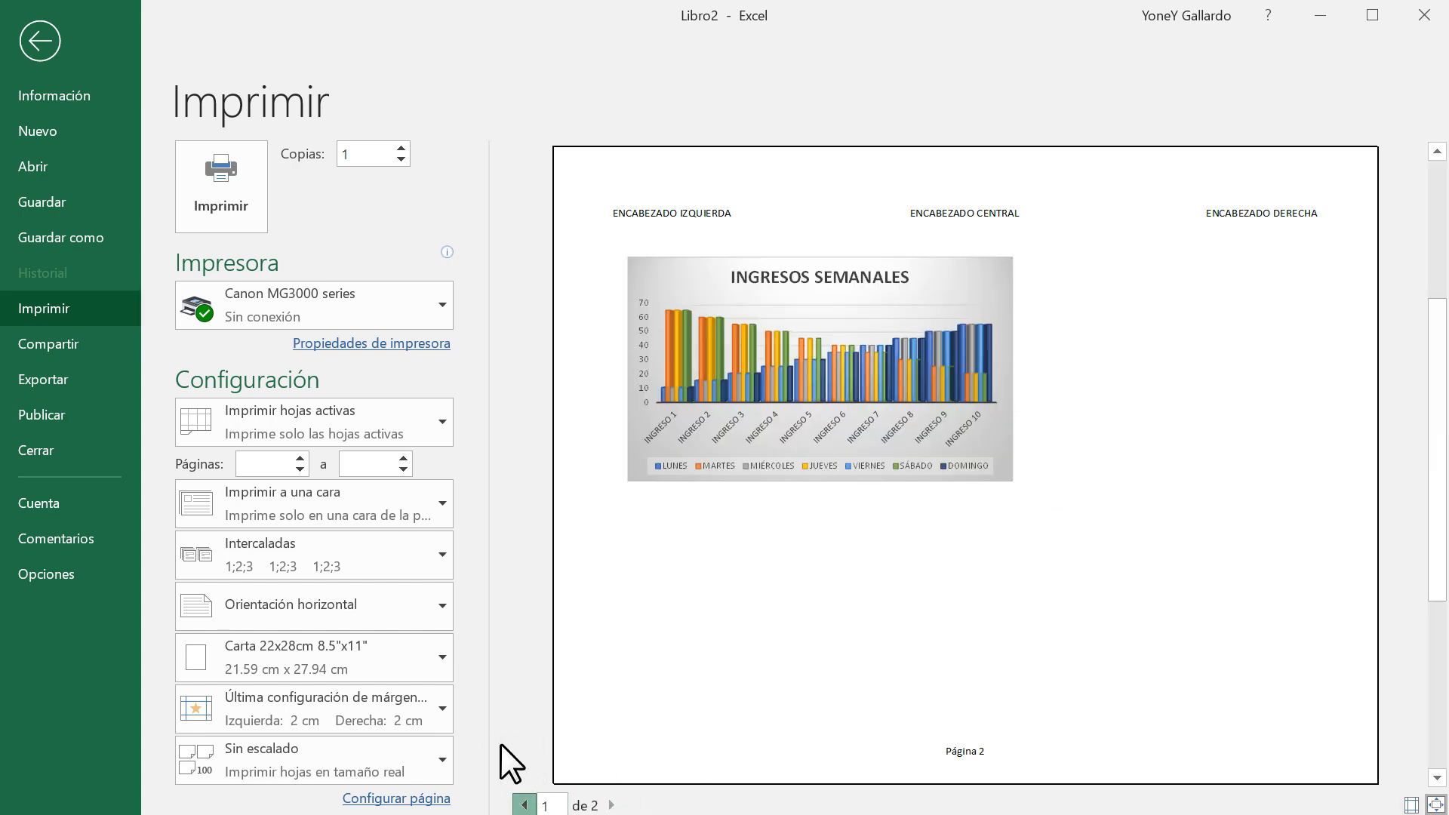
left_click(296, 458)
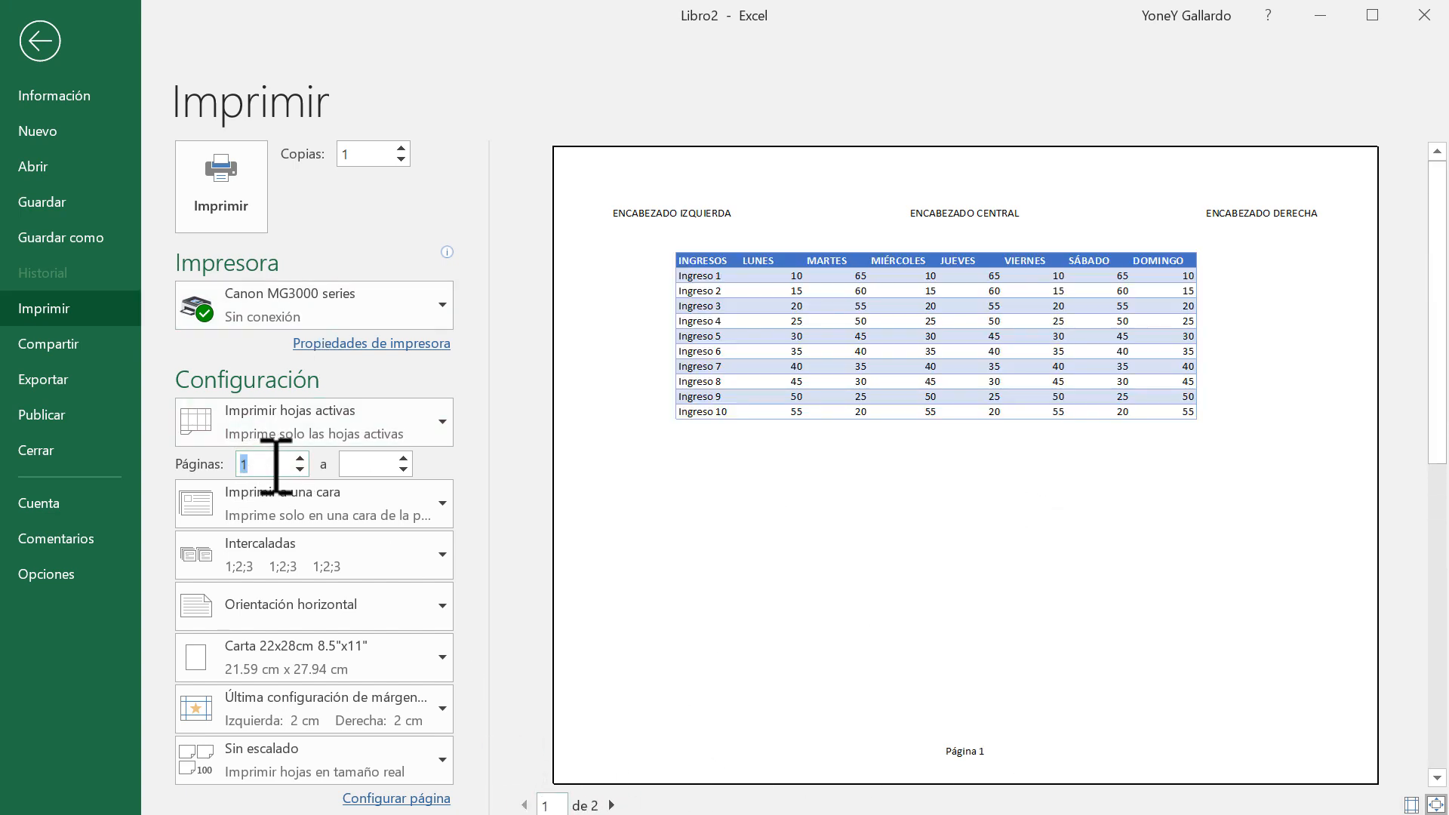
left_click(404, 457)
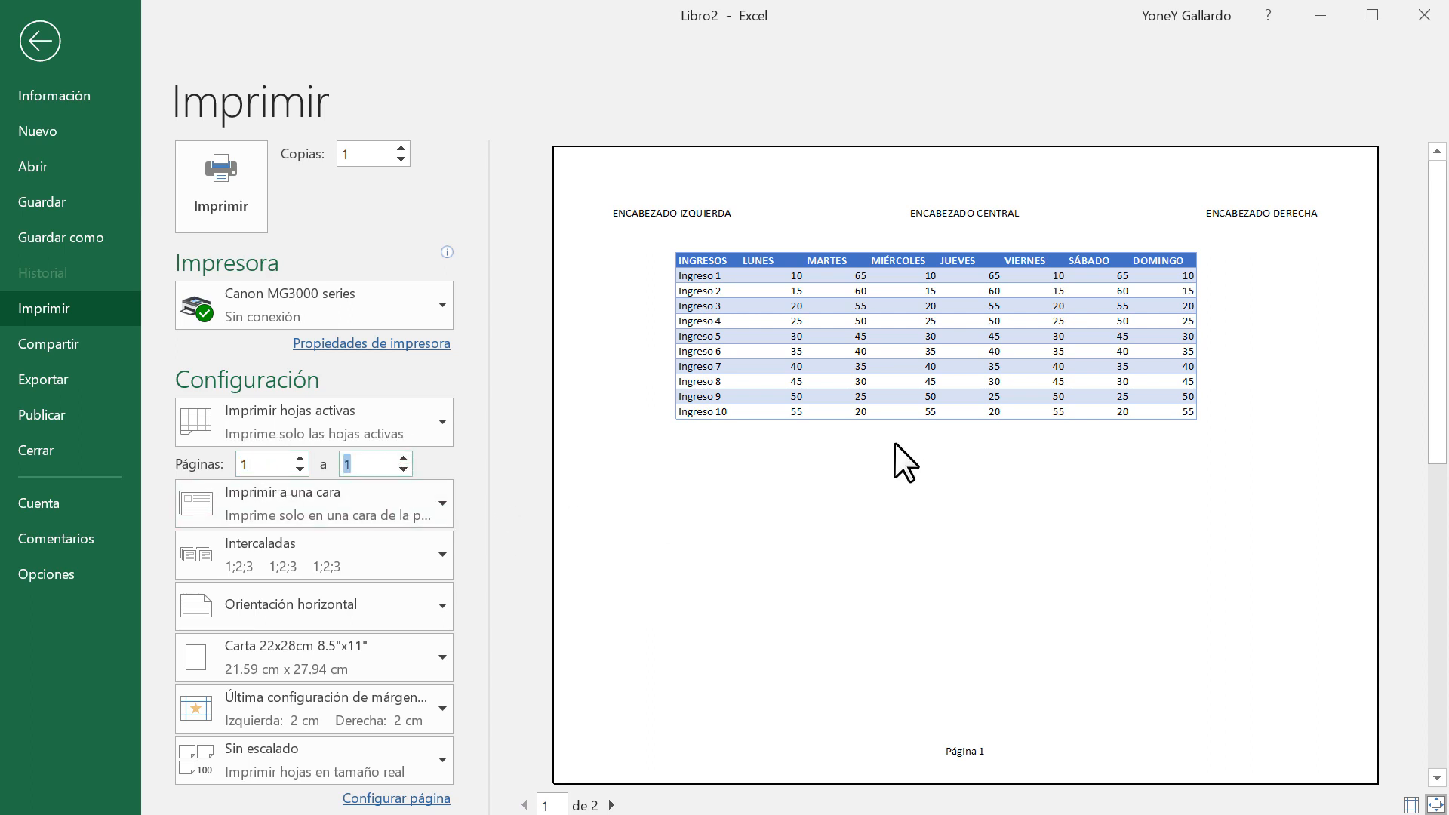
left_click(610, 804)
left_click(522, 804)
left_click(28, 32)
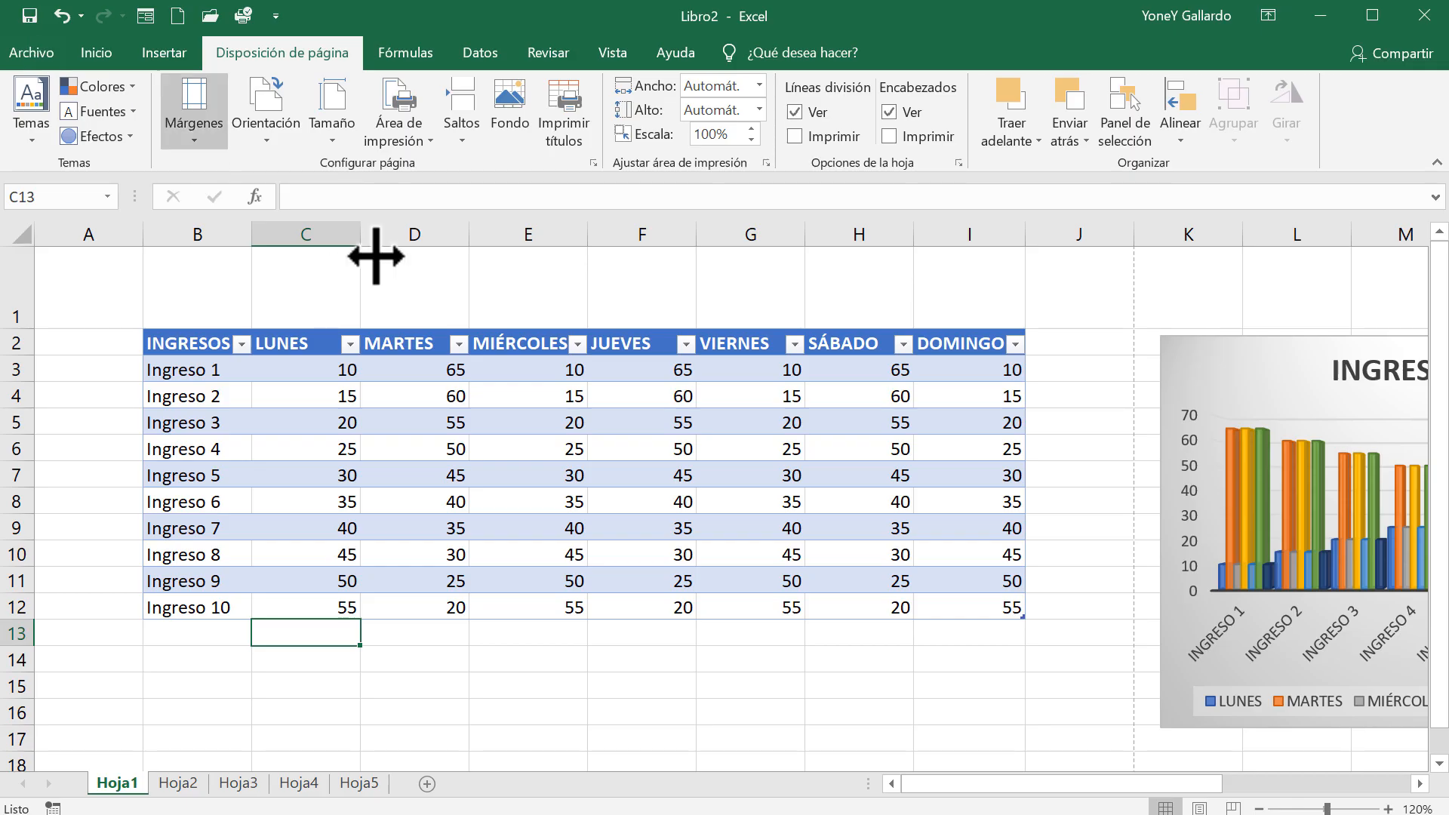
Set the print area to B2:I7, covering the table headings through Ingreso 5
left_click_drag(168, 338, 968, 475)
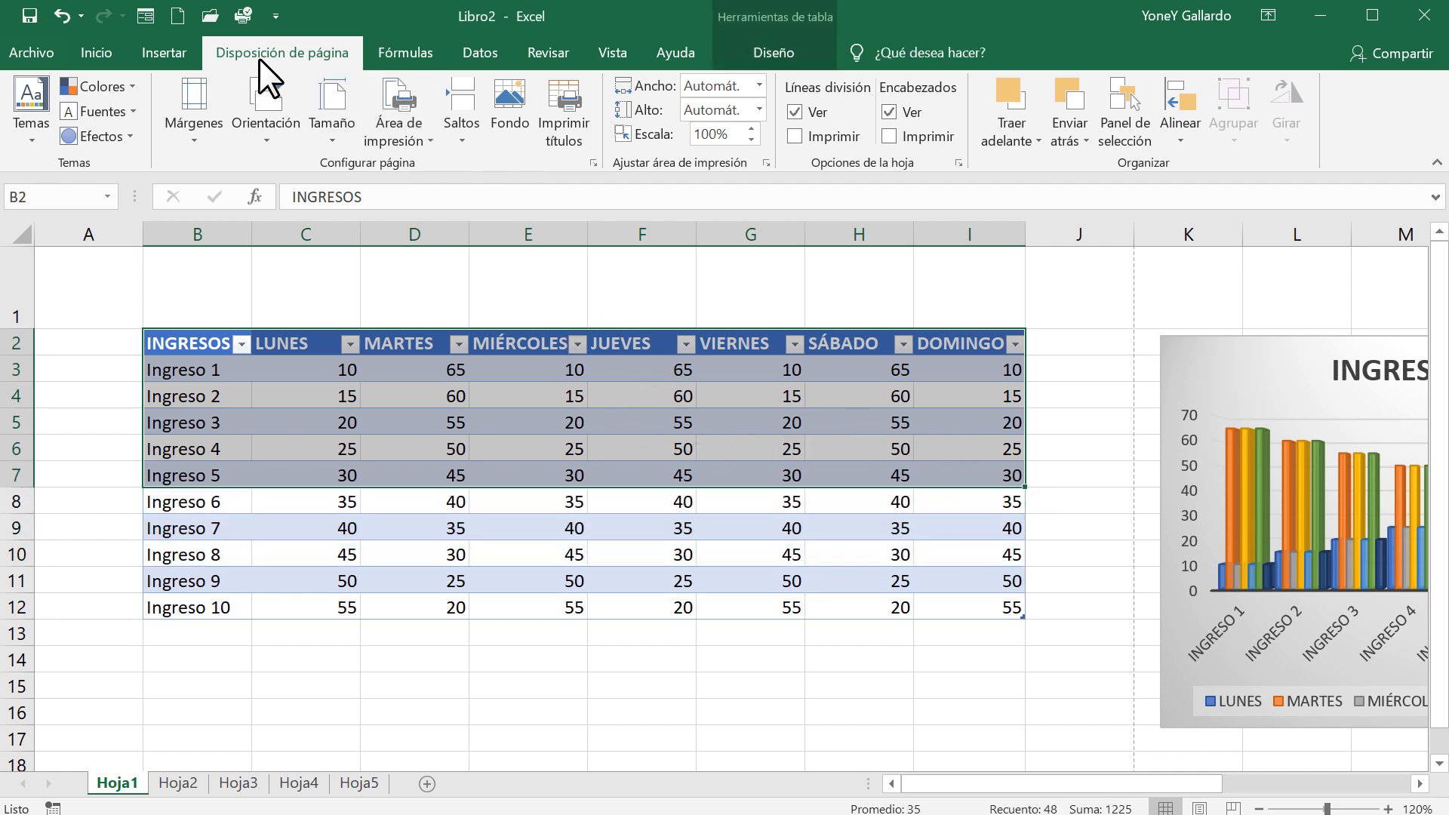
left_click(406, 116)
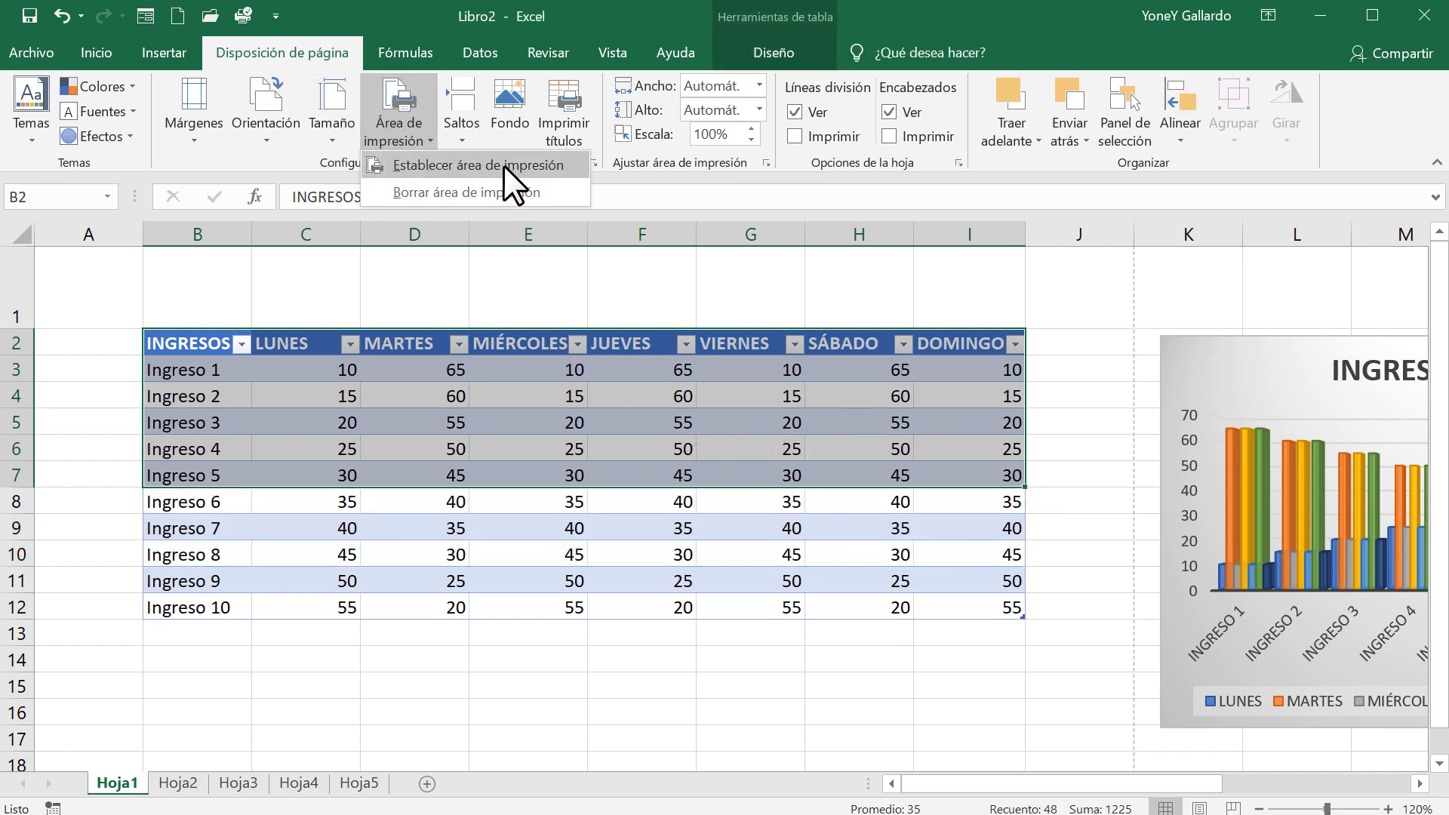
left_click(478, 165)
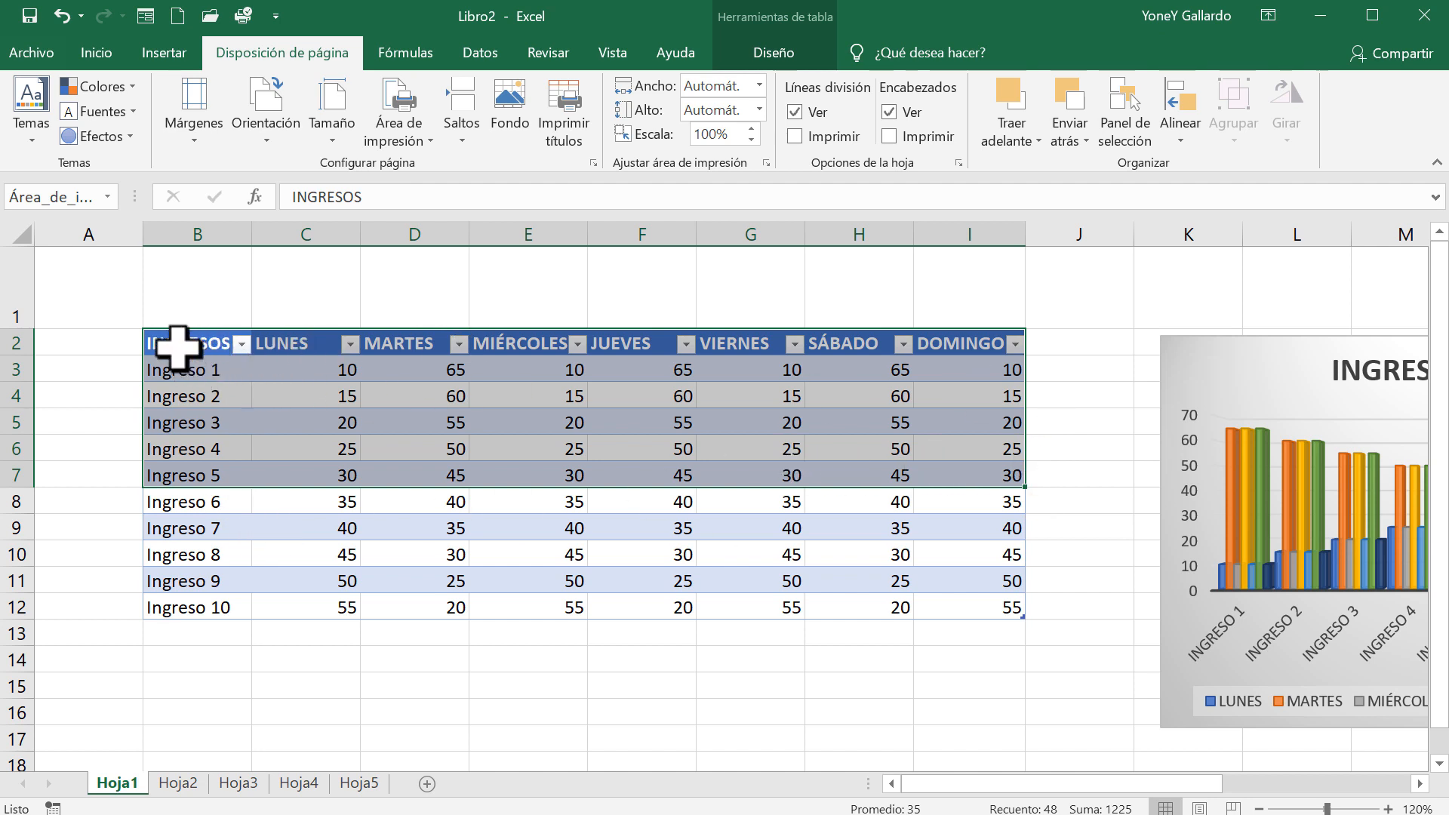
left_click_drag(178, 349, 979, 479)
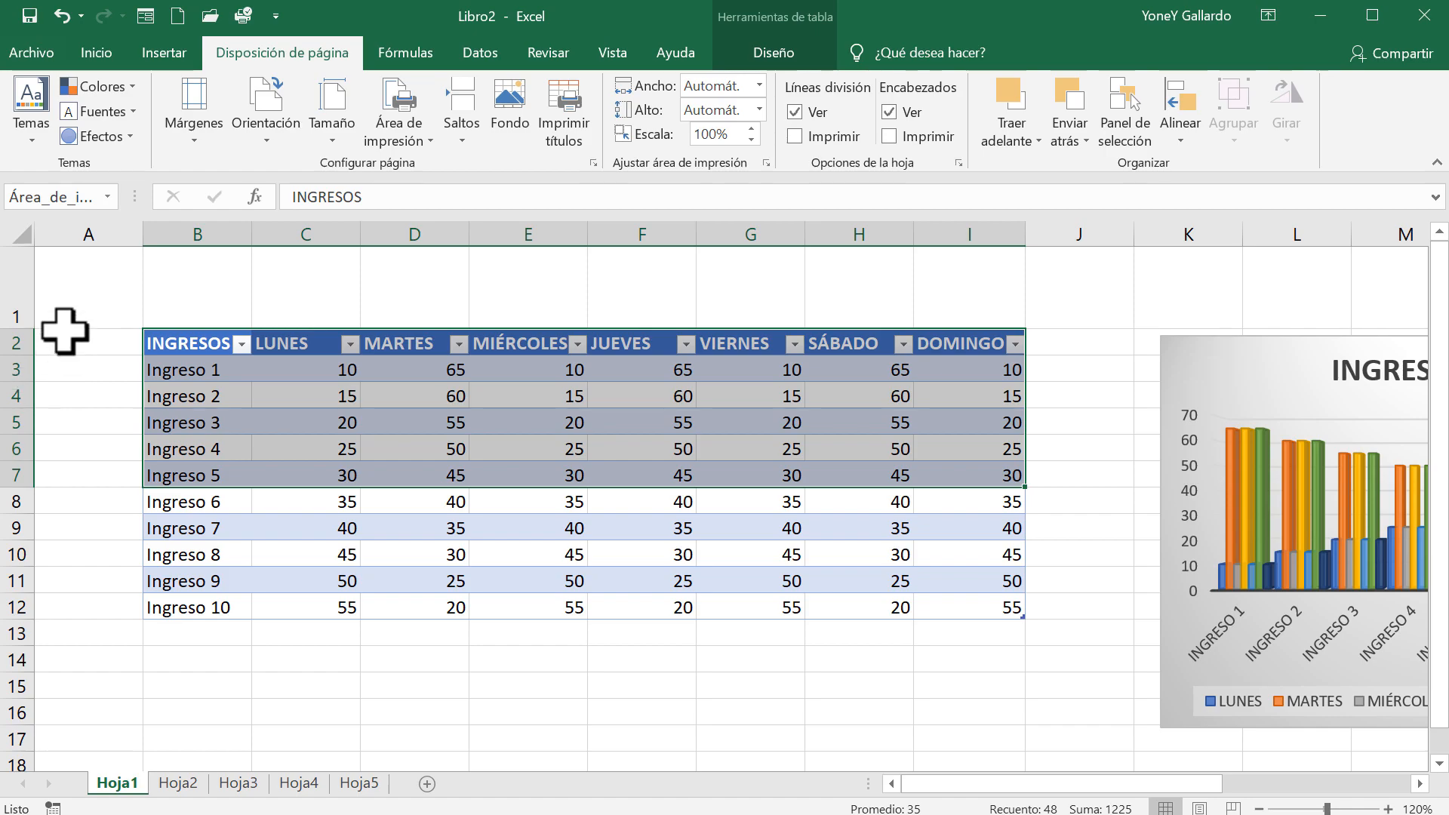
Check the print preview of Hoja1 with the defined print area and return to the sheet
left_click(29, 55)
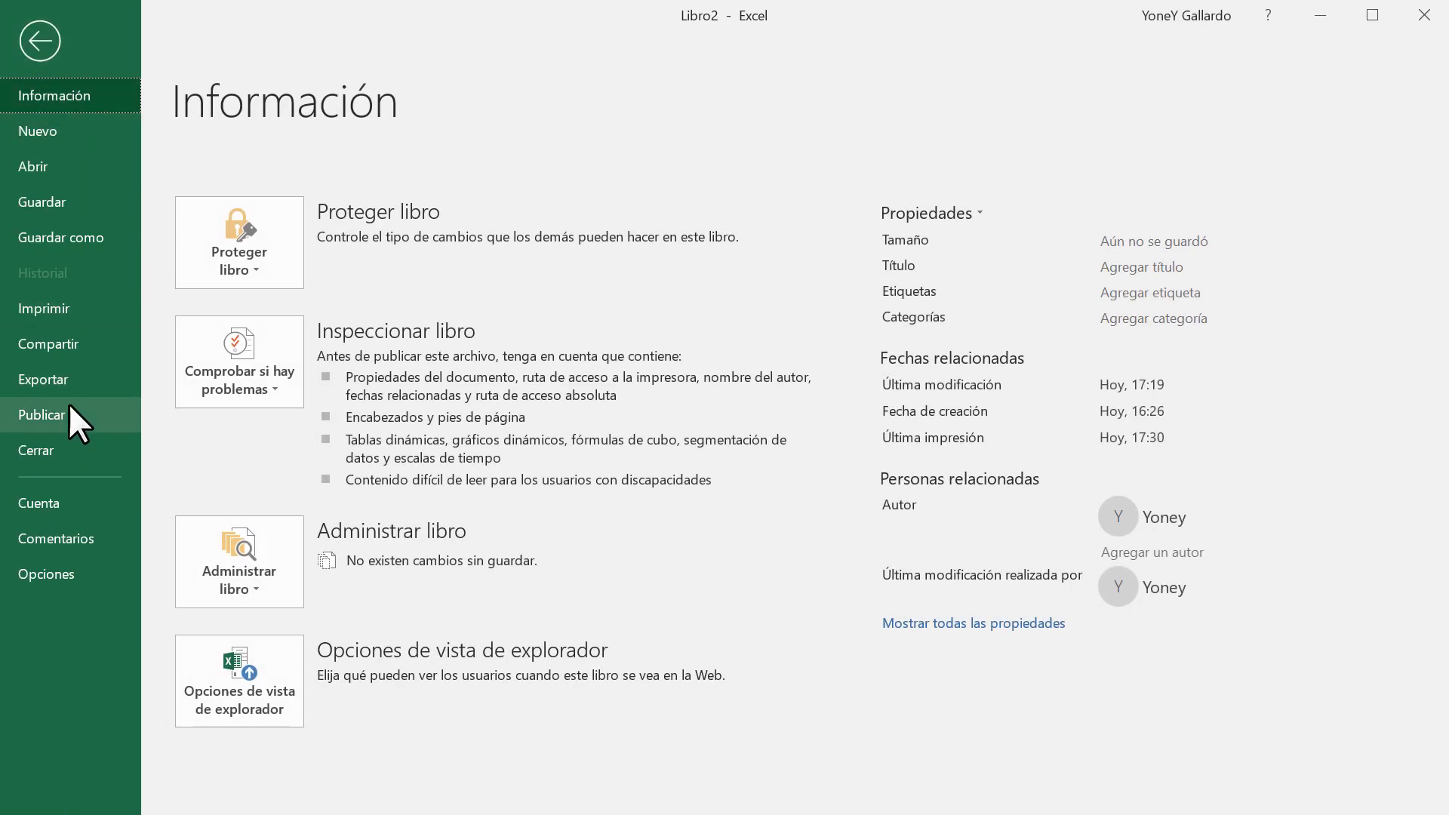
left_click(49, 310)
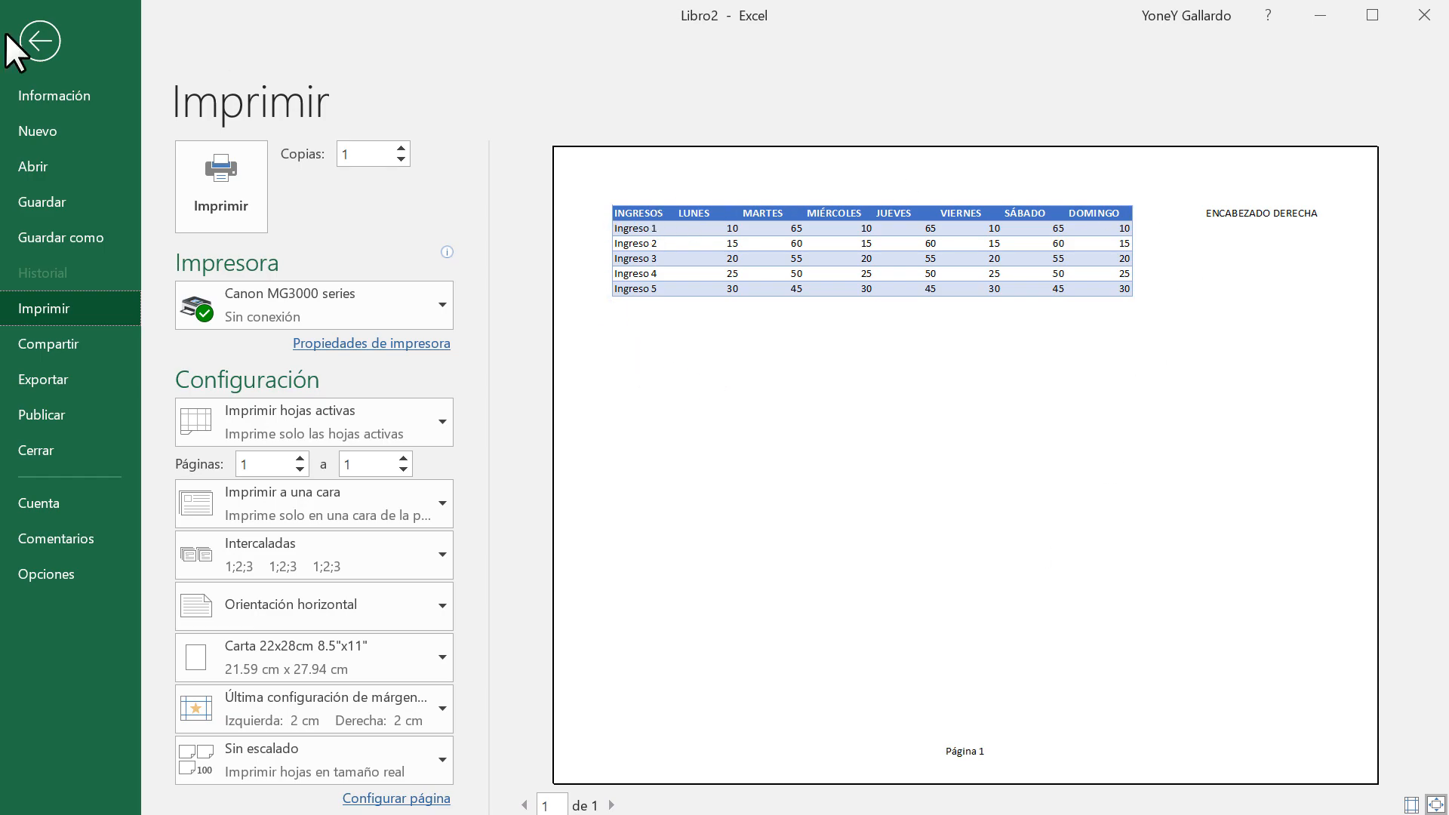
left_click(32, 38)
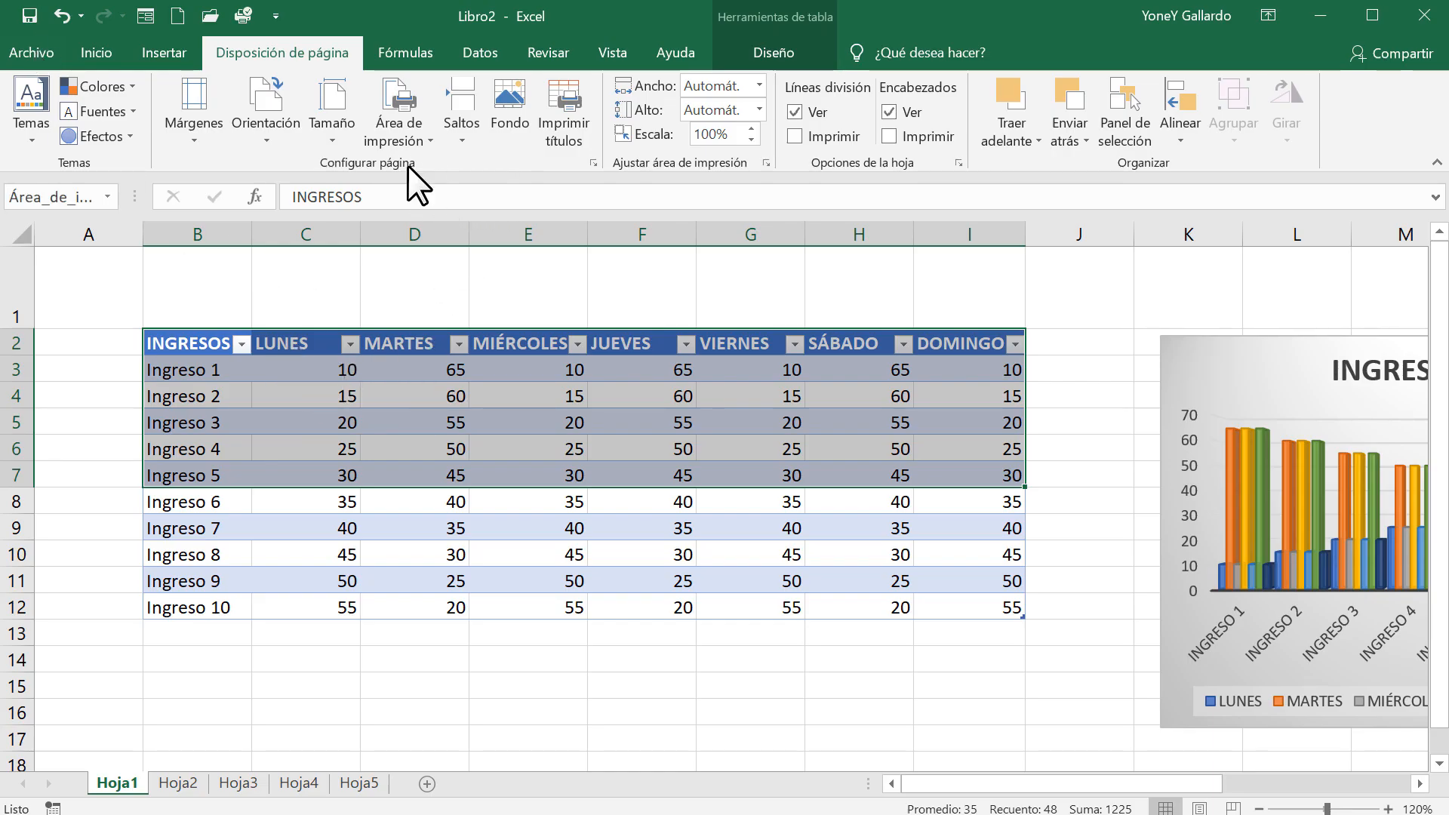
Clear the print area from Hoja1 so the whole sheet can be printed
left_click(411, 142)
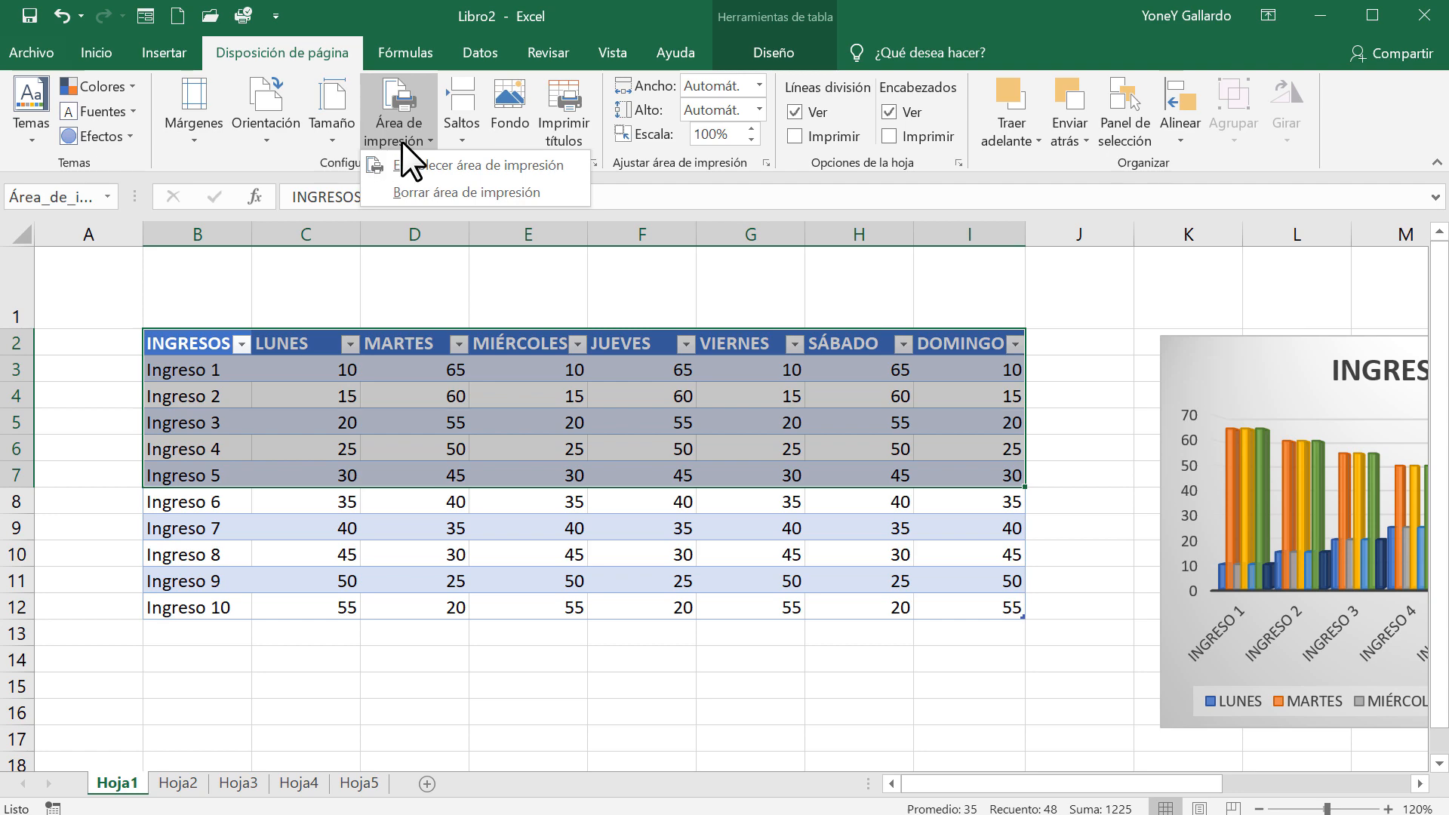
left_click(442, 193)
left_click(295, 528)
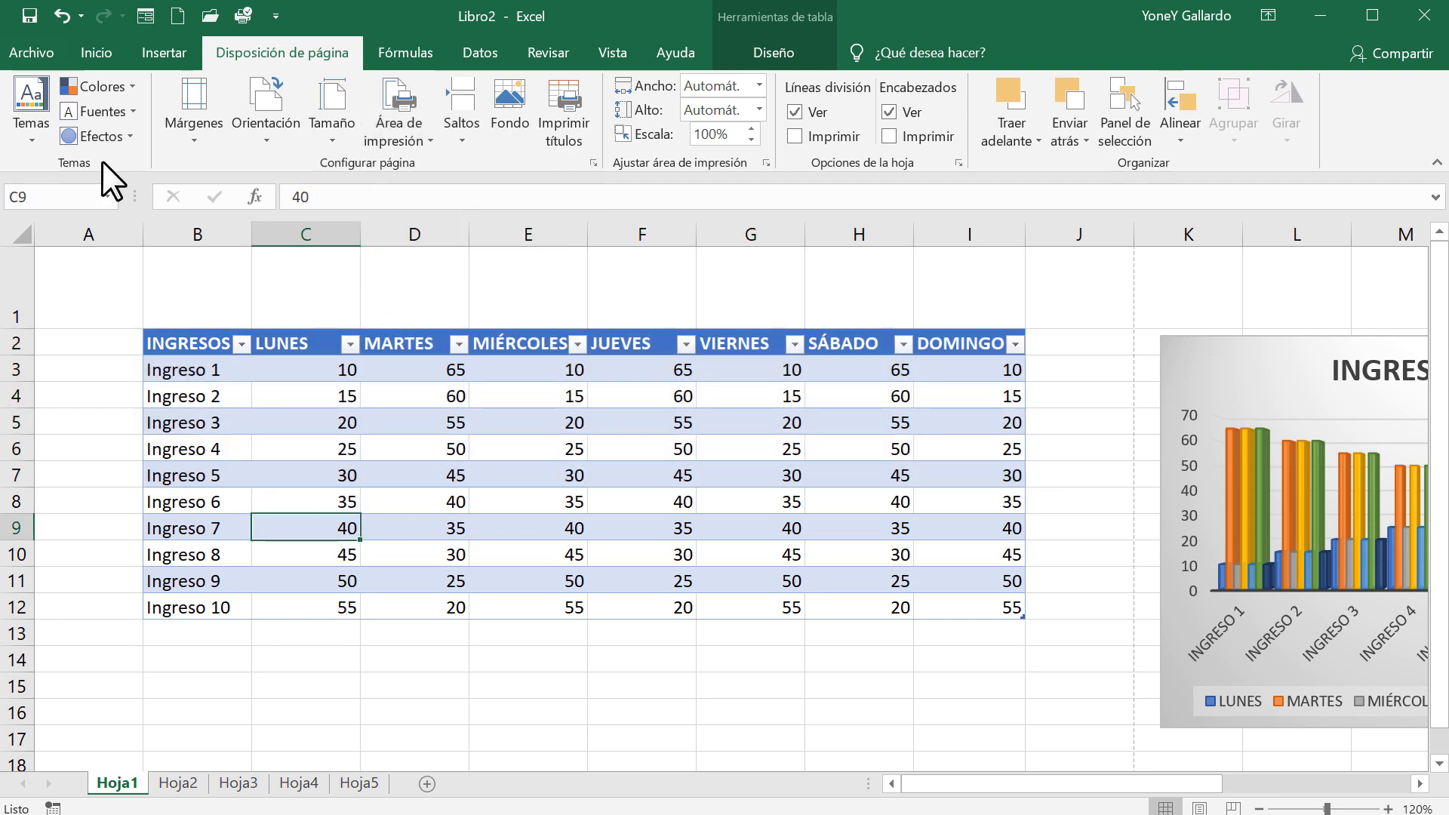
Preview both pages of Hoja1 without a print area, reopen the preview once more and return to the sheet
left_click(24, 48)
left_click(56, 310)
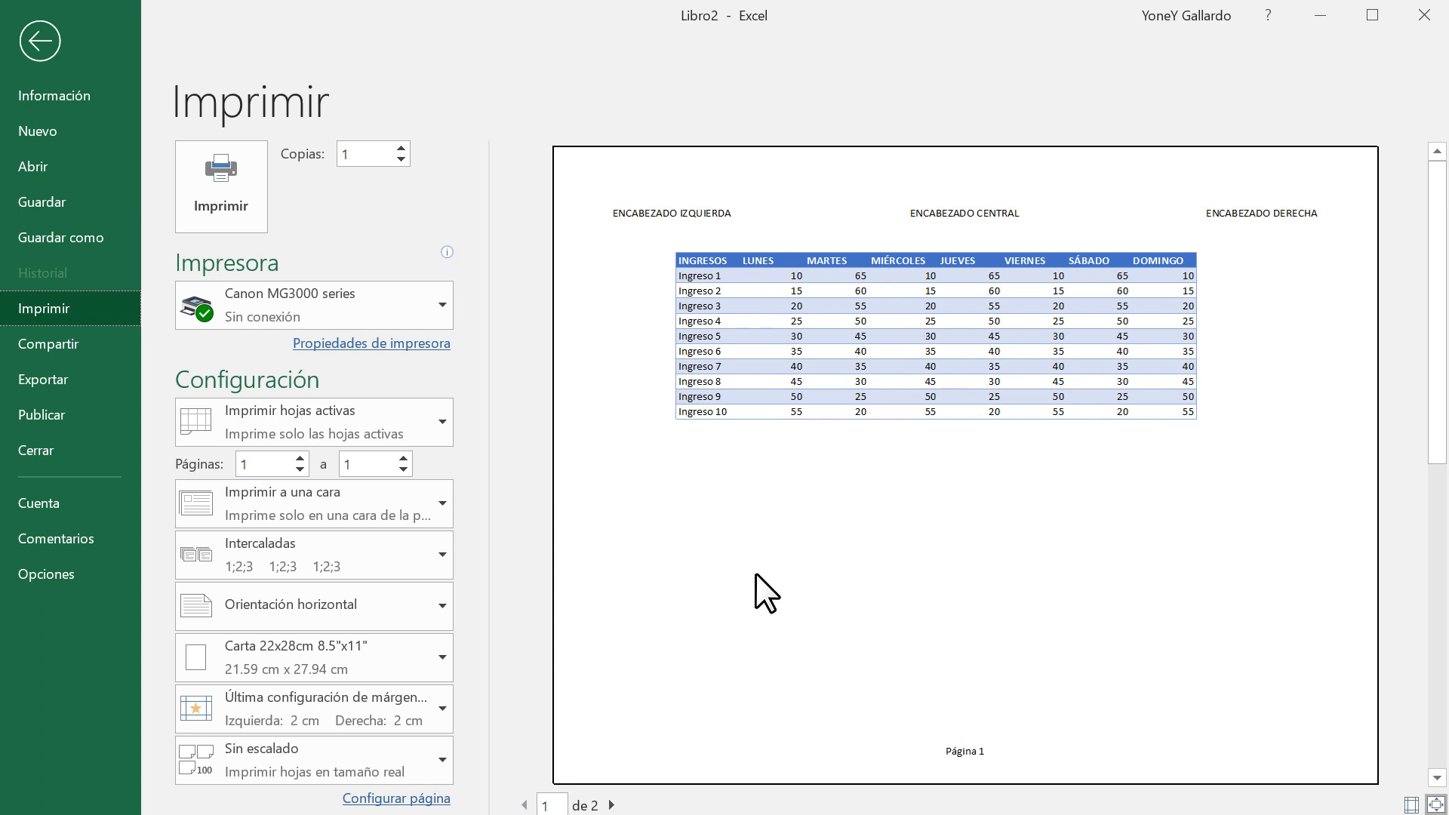
left_click(611, 805)
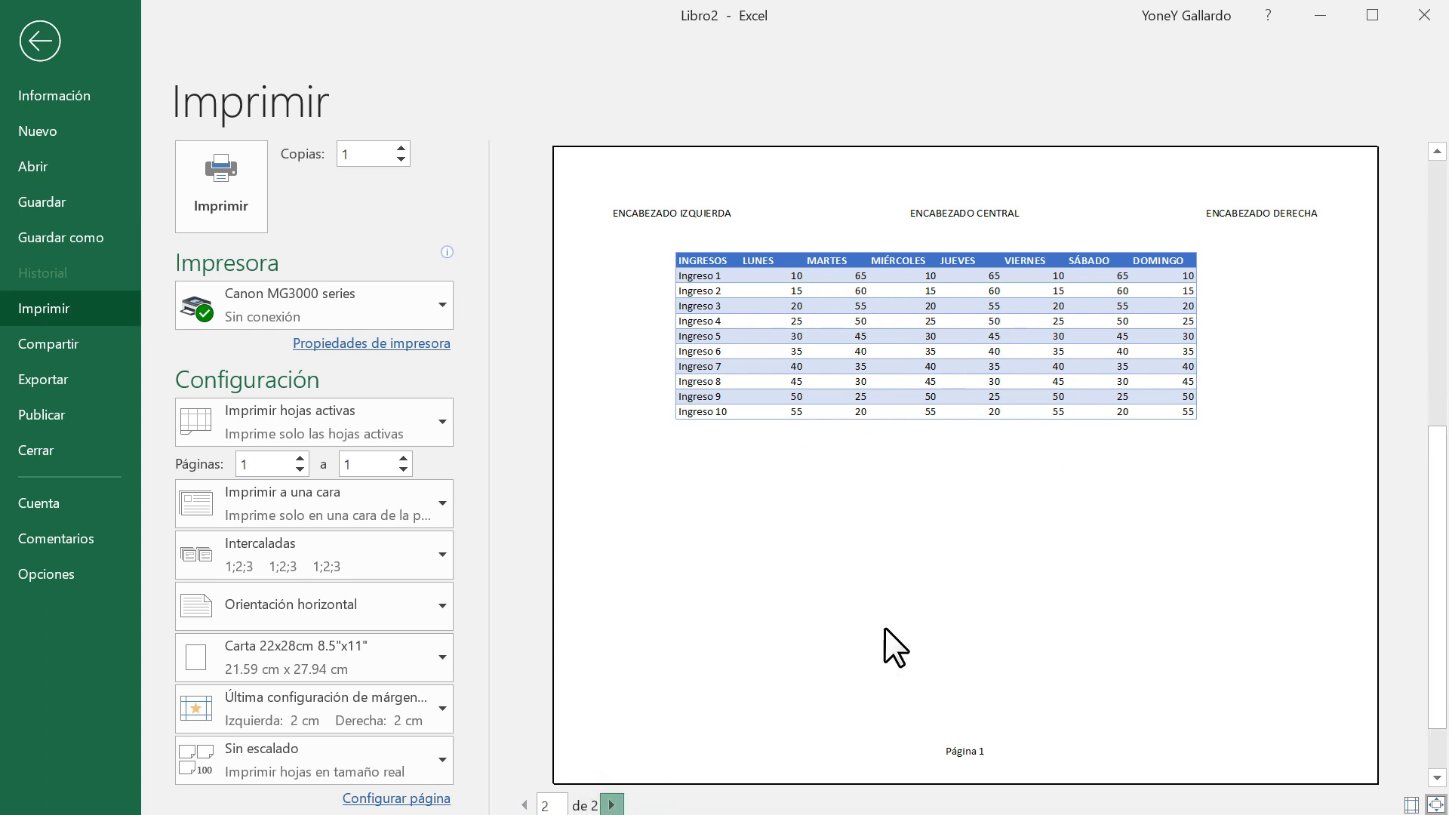
left_click(36, 47)
left_click(492, 363)
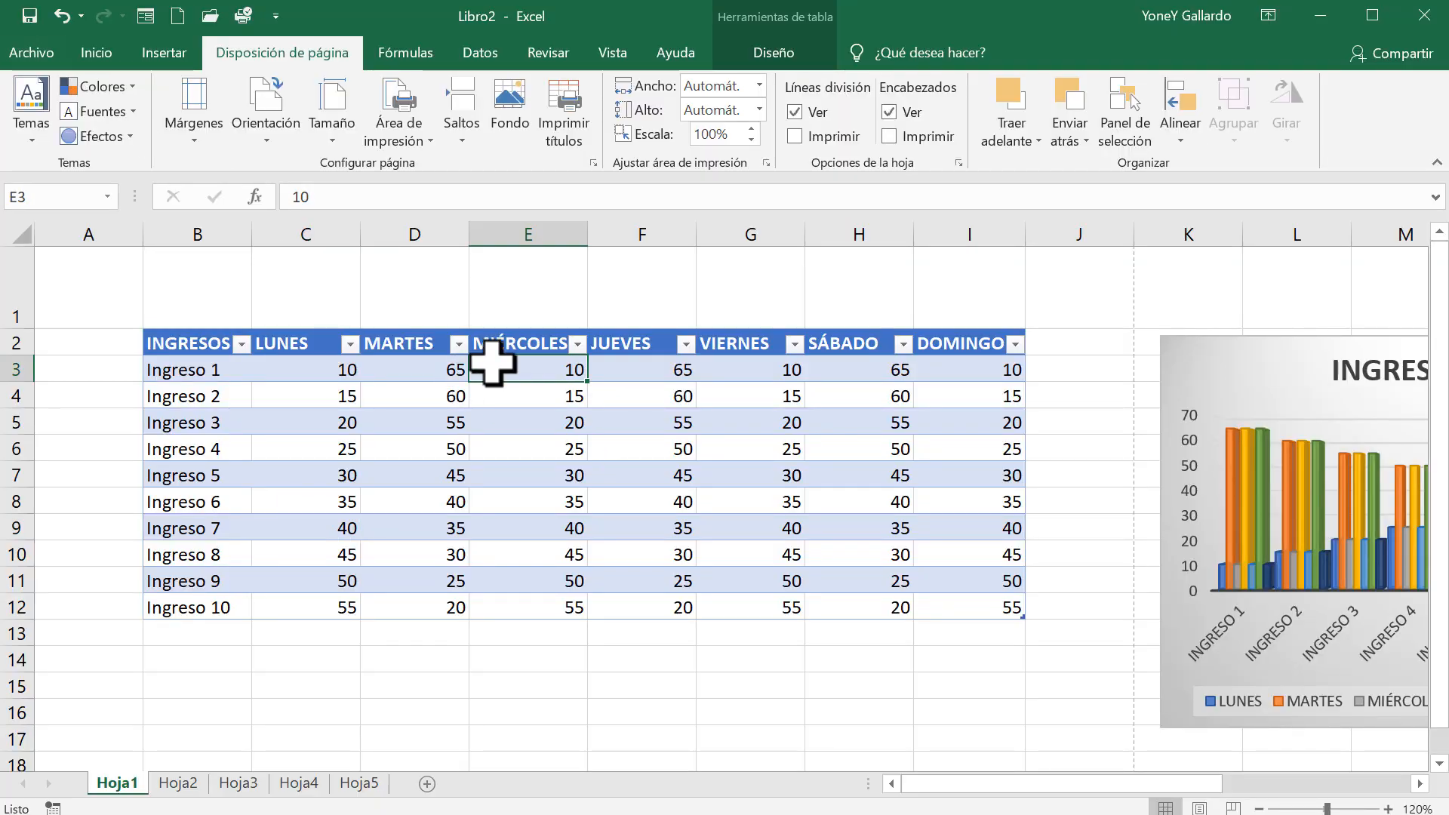
key("ctrl+p")
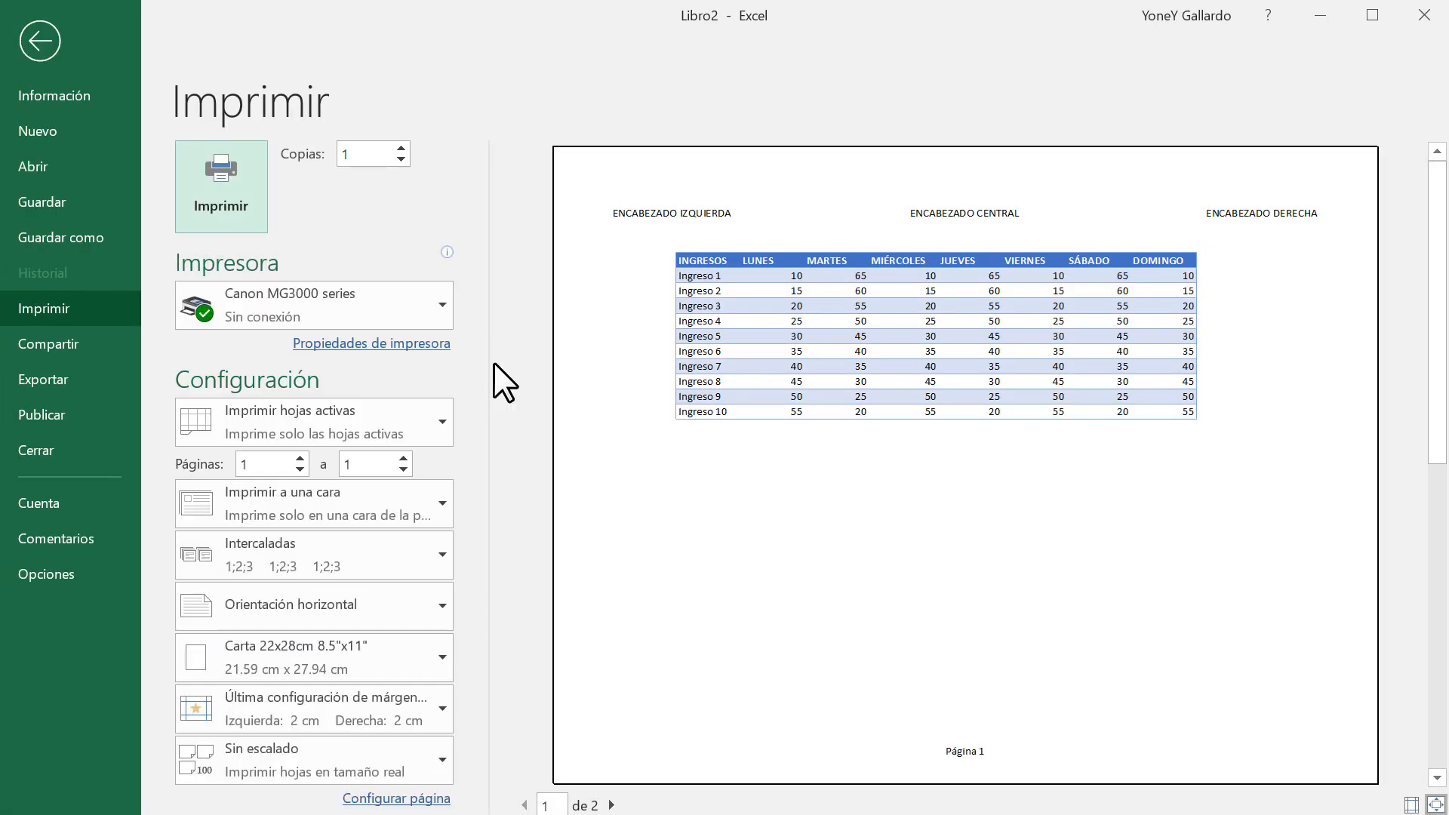
left_click(27, 43)
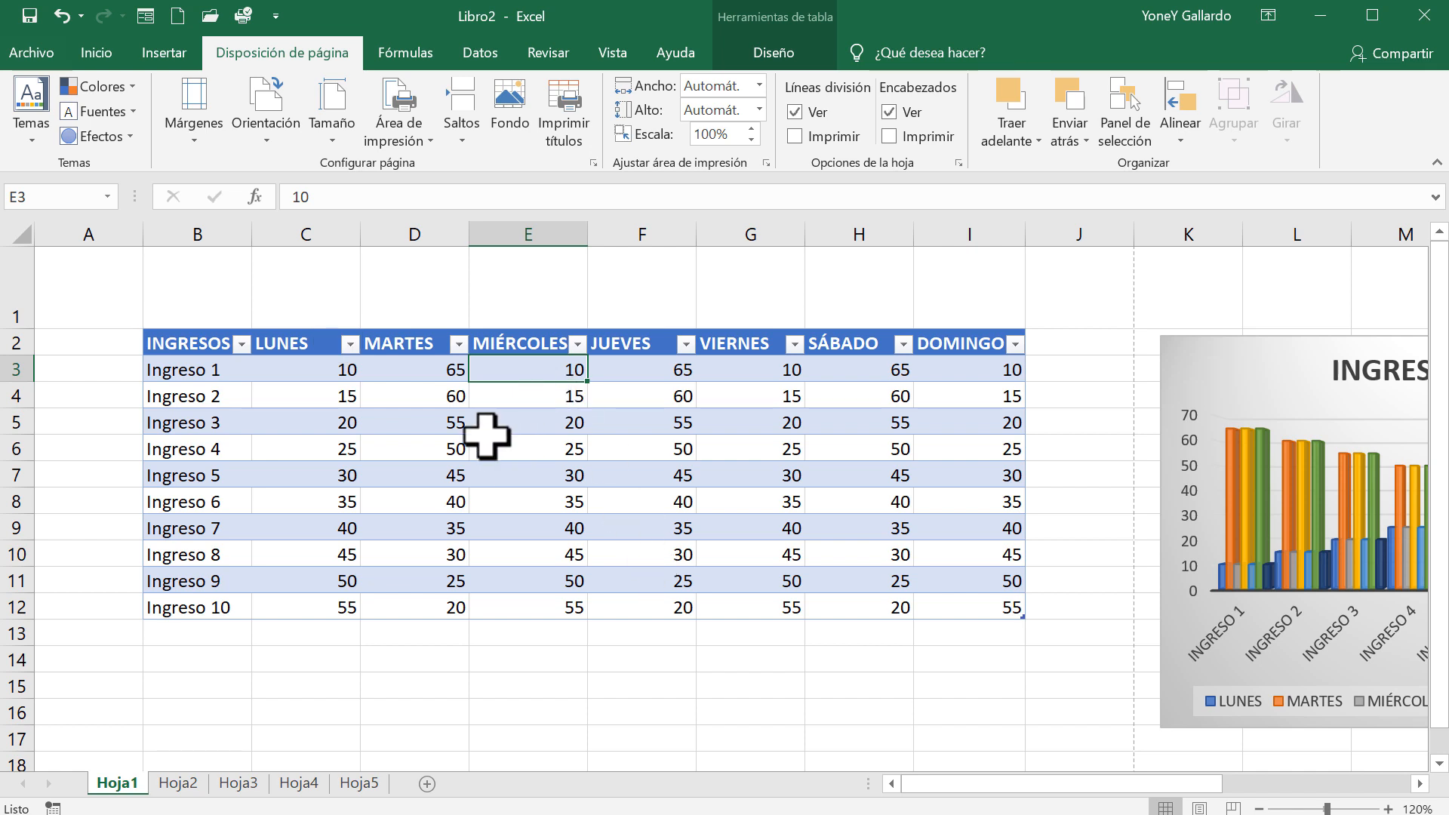
Copy the table rows Ingreso 1 through Ingreso 10 (B3:I12) and paste them directly below, starting at B13
left_click(201, 607)
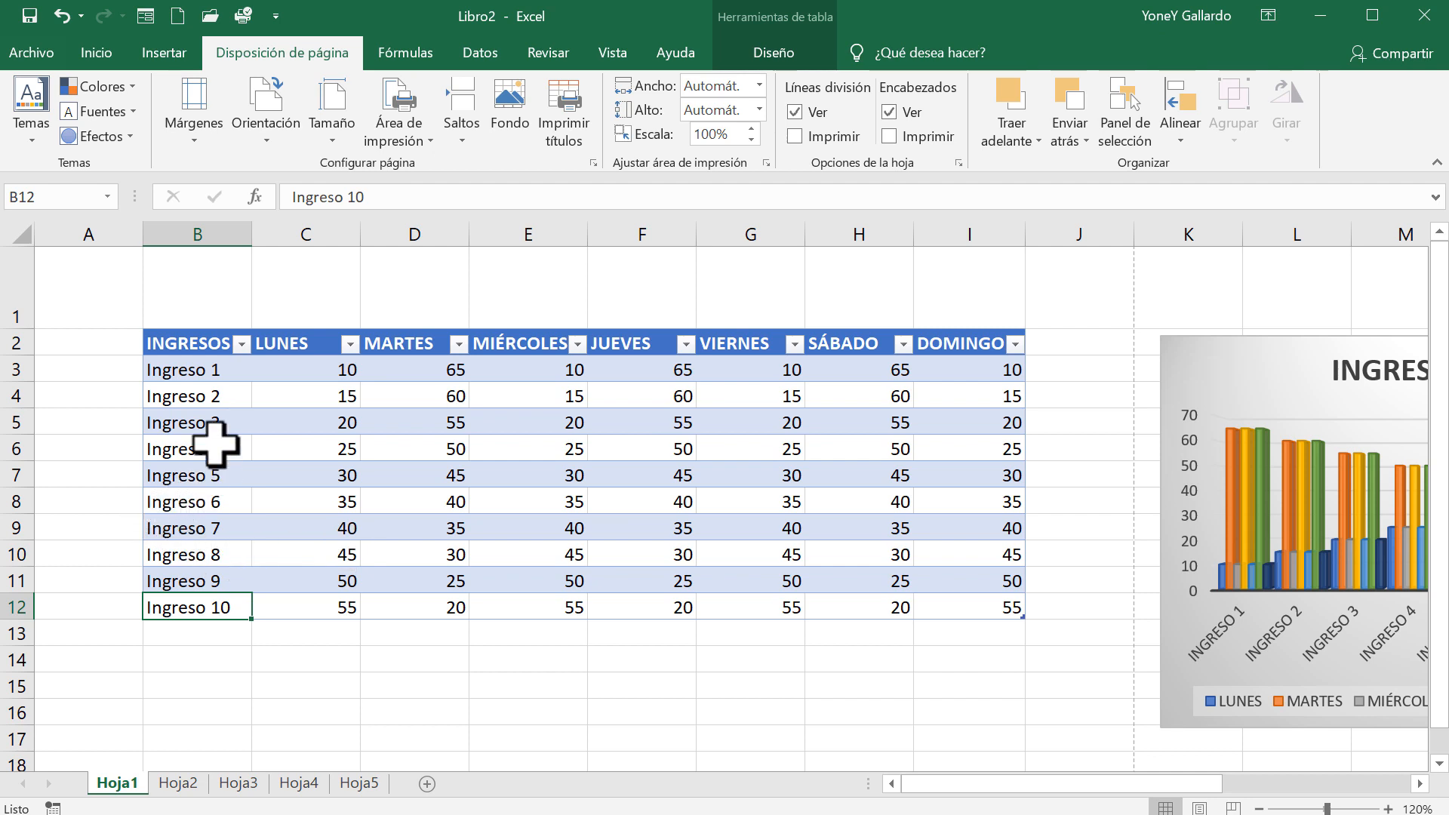
left_click_drag(171, 378, 955, 603)
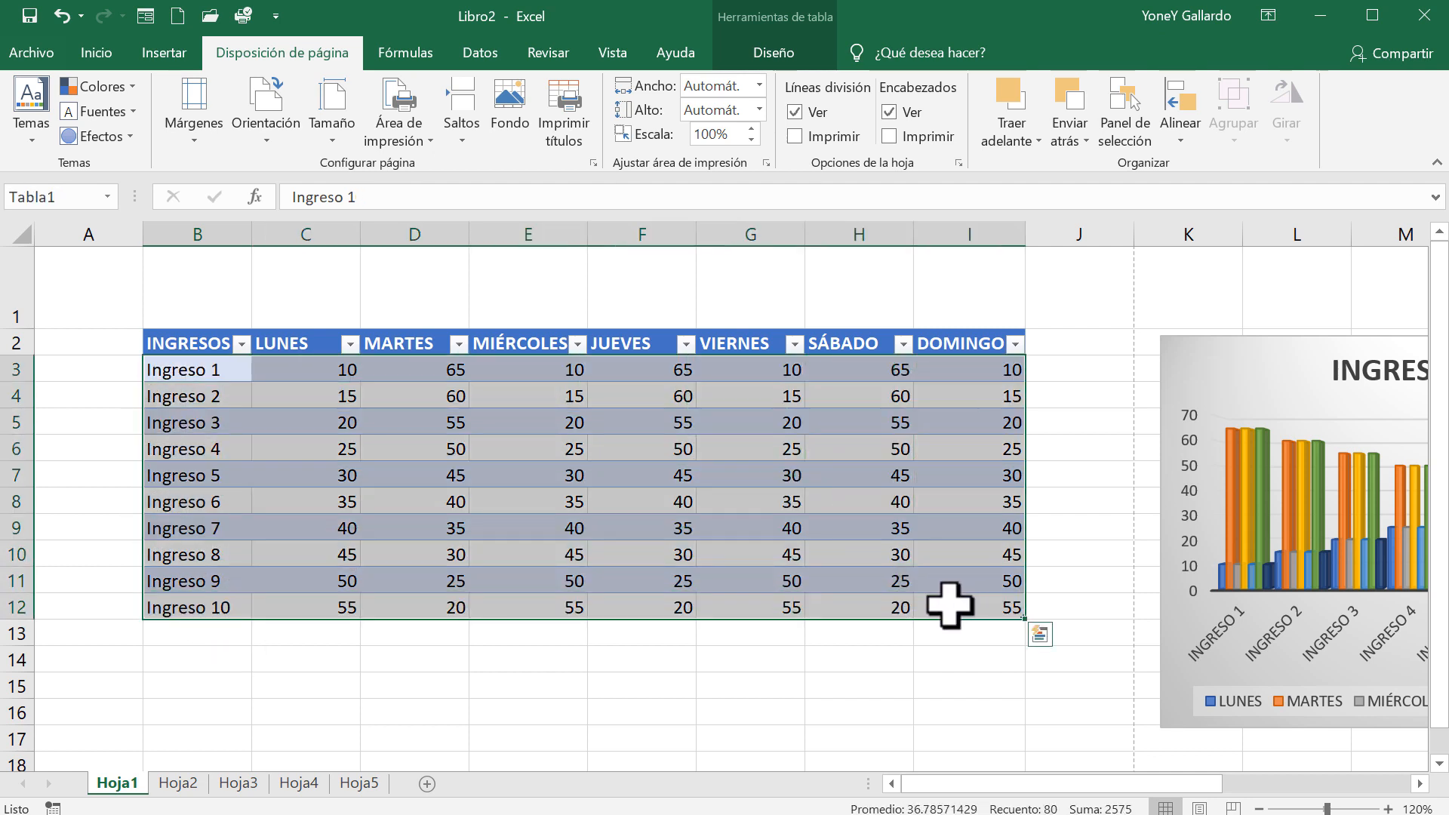
key("ctrl+c")
left_click(204, 625)
key("ctrl+v")
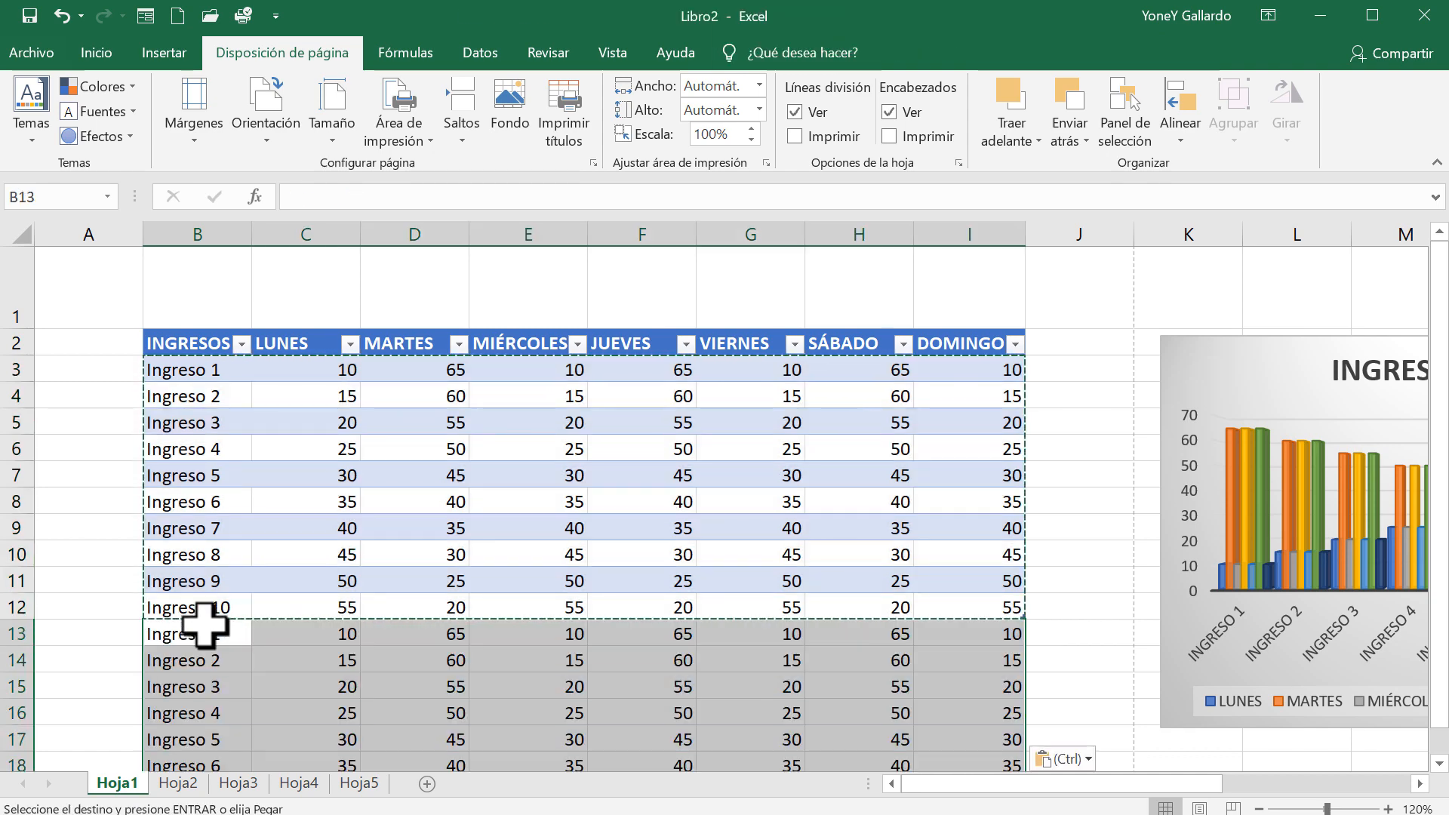
key("Escape")
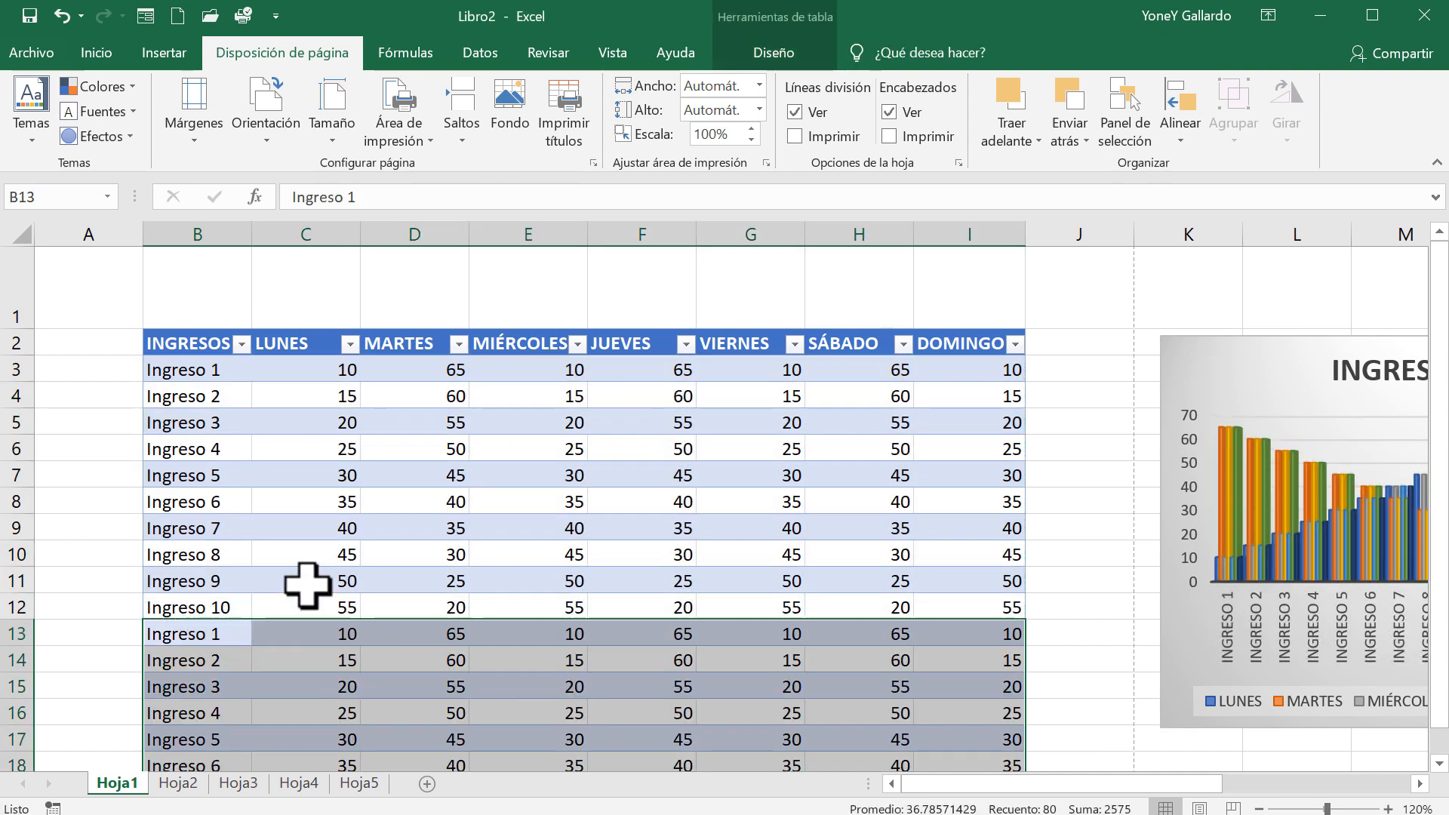
left_click(269, 606)
scroll(283, 630, "down", 2)
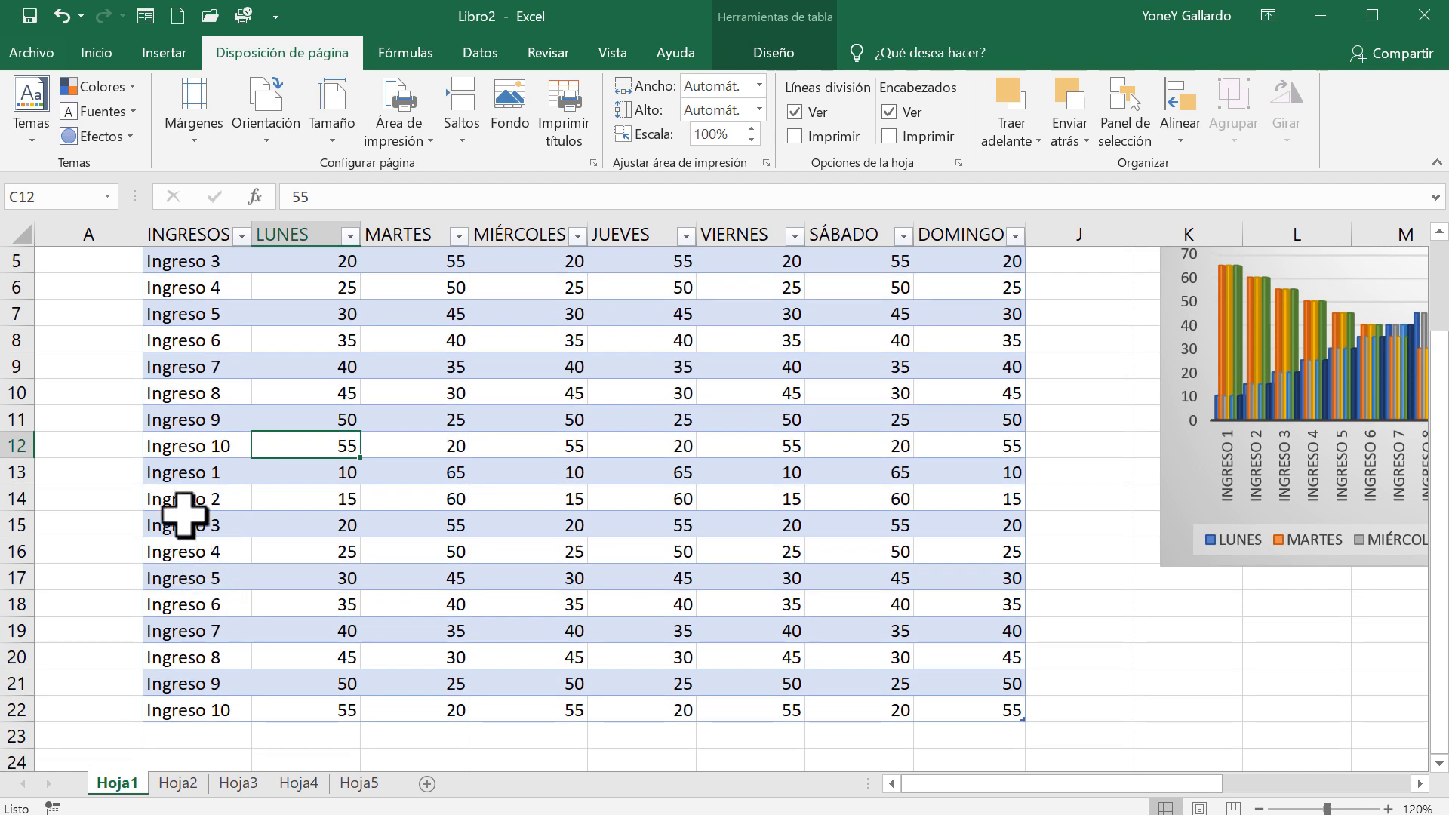
Examine where to split the extended table around row 14, highlighting B2:I14 and the rows below it
left_click(181, 500)
left_click(12, 499)
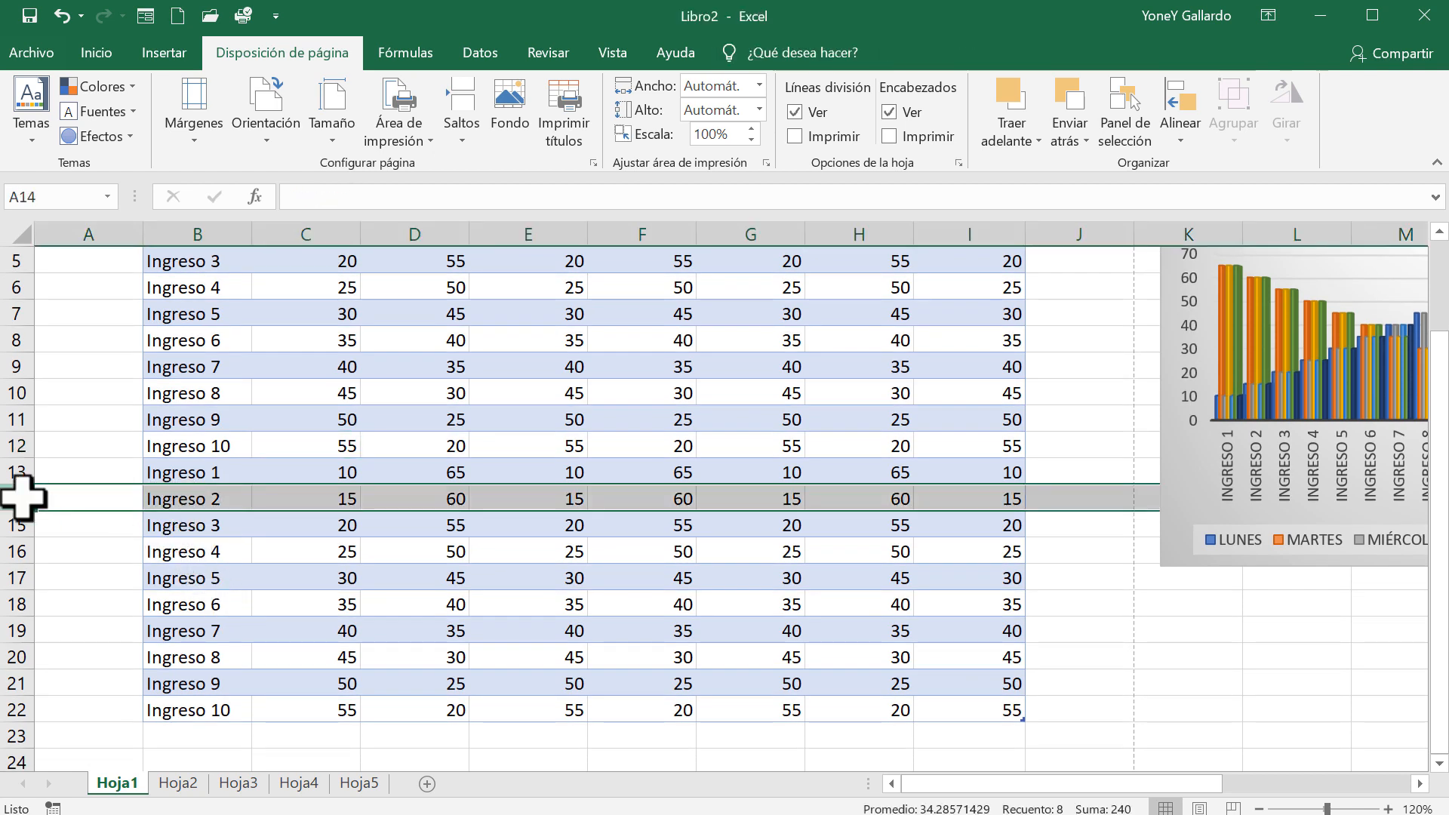
left_click(190, 499)
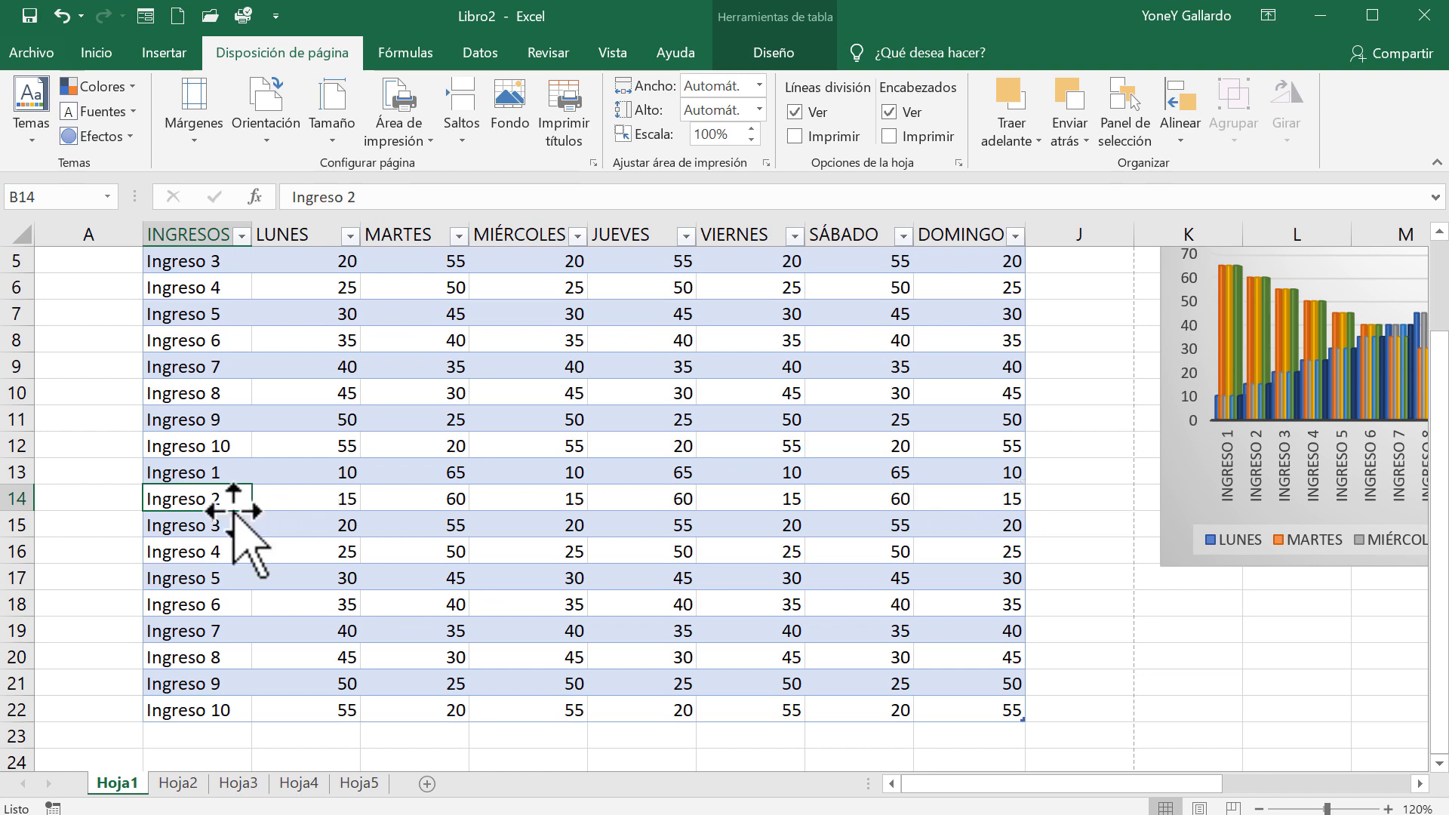
scroll(241, 528, "up", 2)
scroll(241, 514, "down", 1)
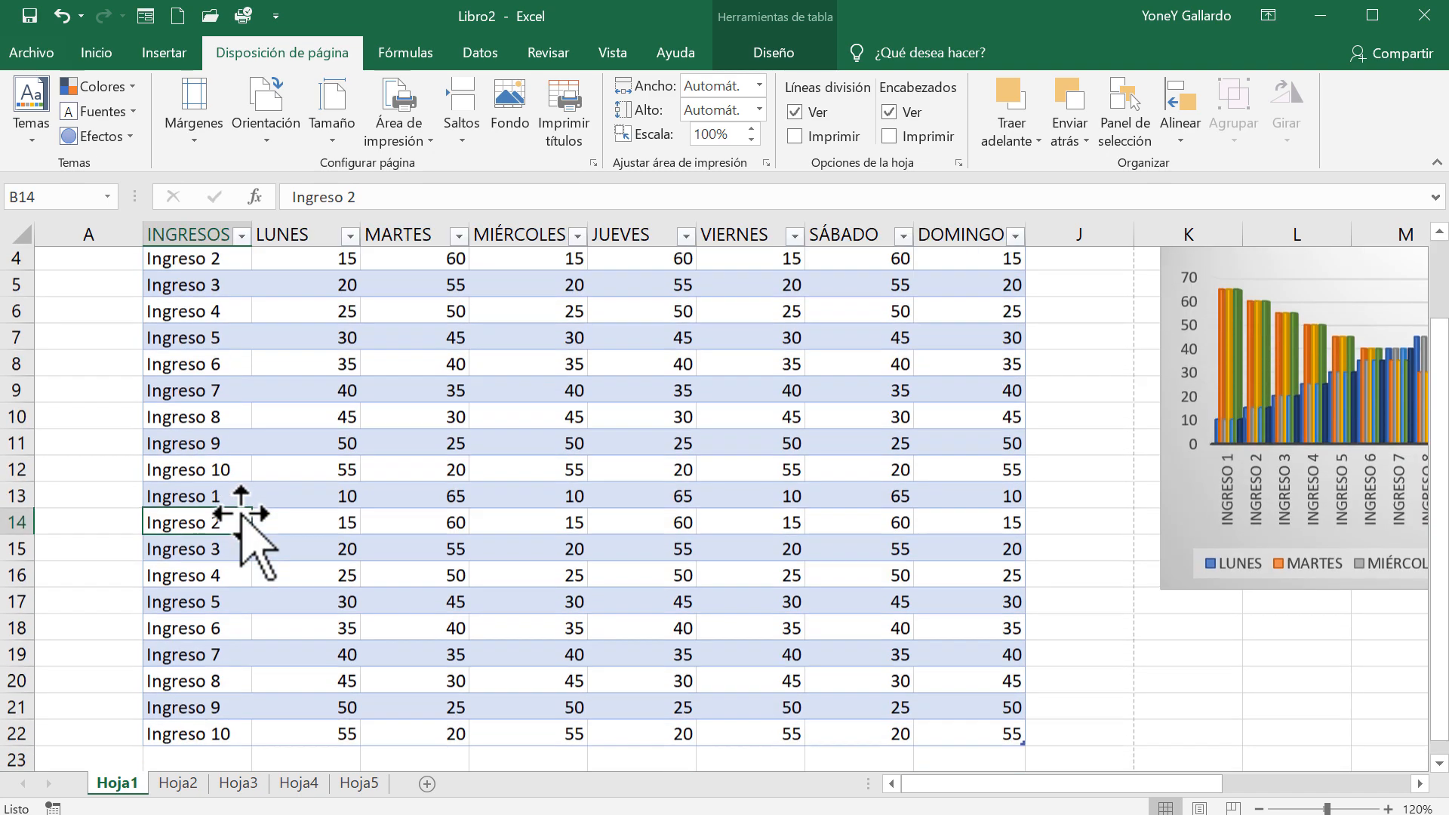
scroll(240, 513, "up", 1)
left_click(188, 344)
left_click_drag(189, 344, 969, 669)
scroll(725, 657, "down", 2)
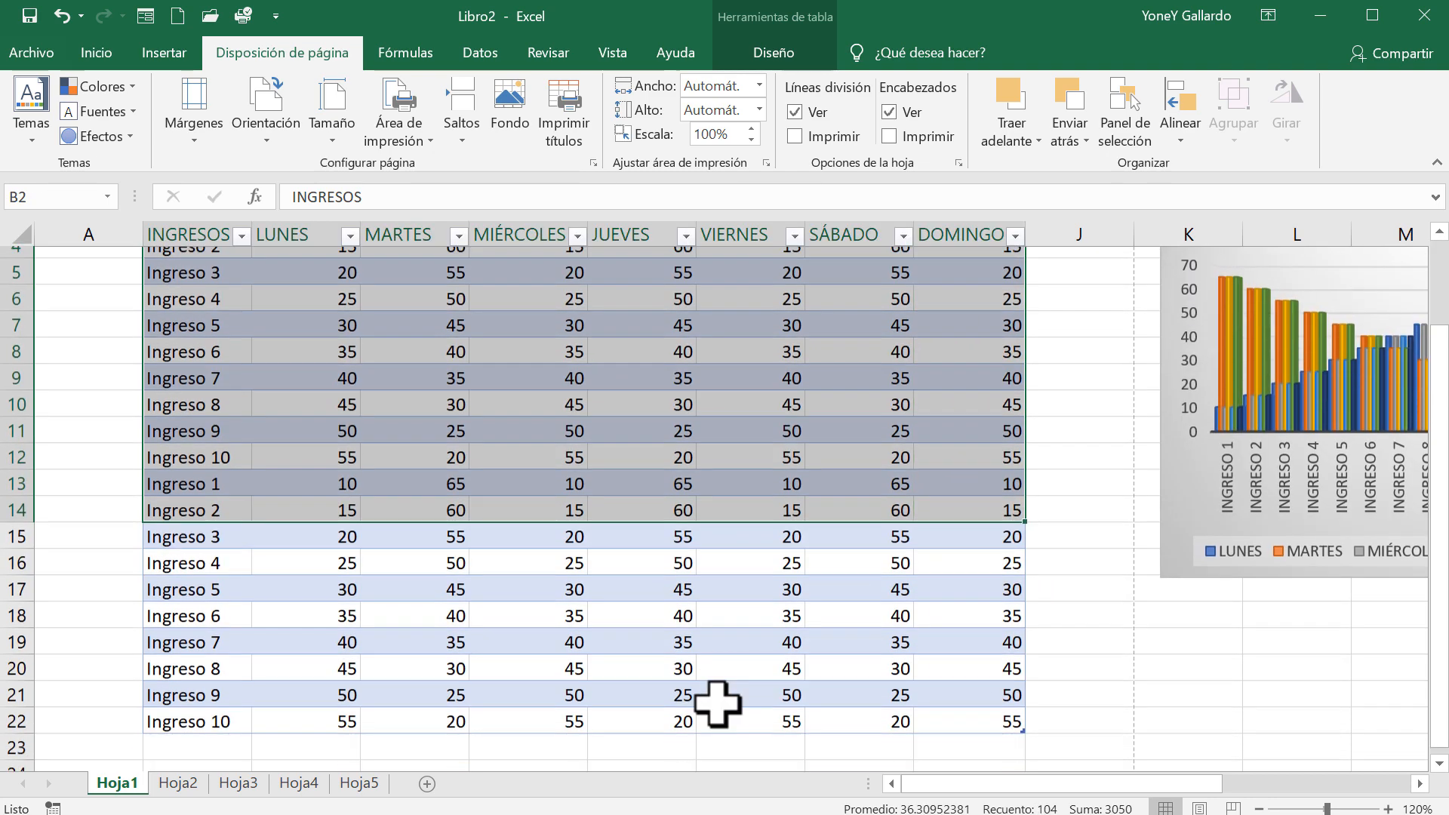
left_click_drag(181, 521, 957, 729)
Insert a page break at cell B14, the second Ingreso 2 entry
left_click(200, 504)
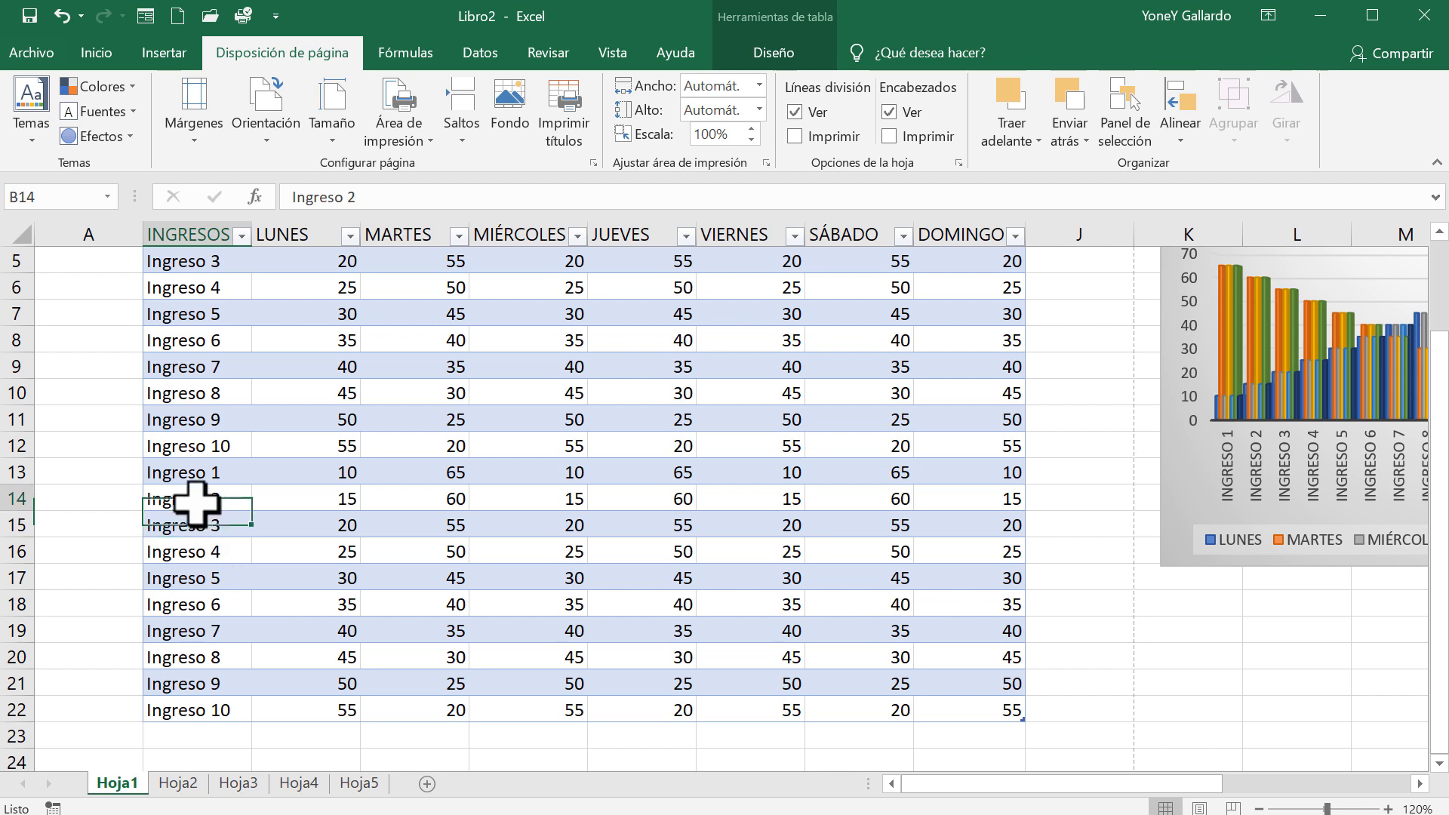
left_click(460, 138)
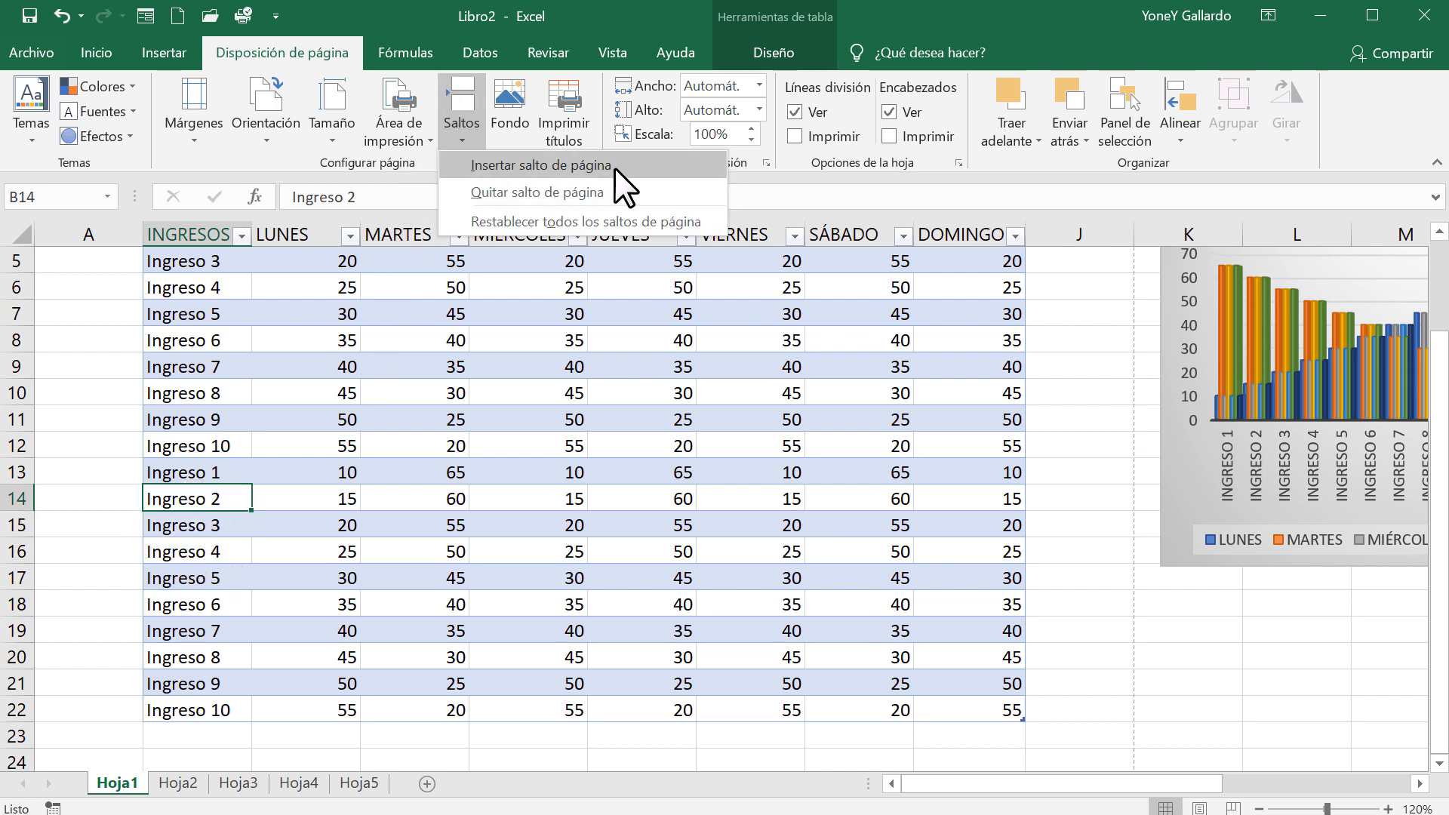
left_click(552, 170)
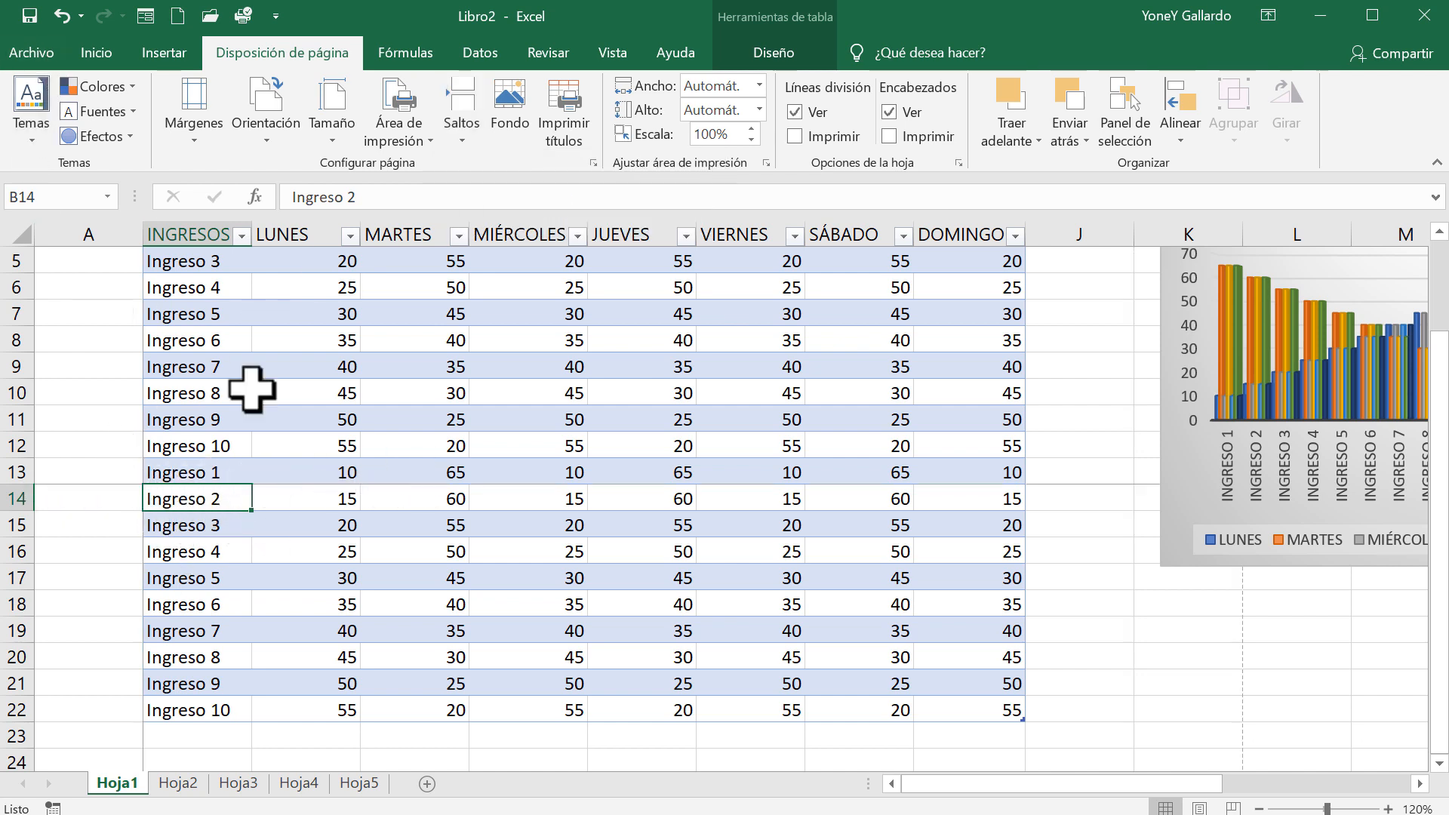
Page through the print preview to compare how the page break splits the table on pages 3 and 4, and return to the sheet
key("ctrl+p")
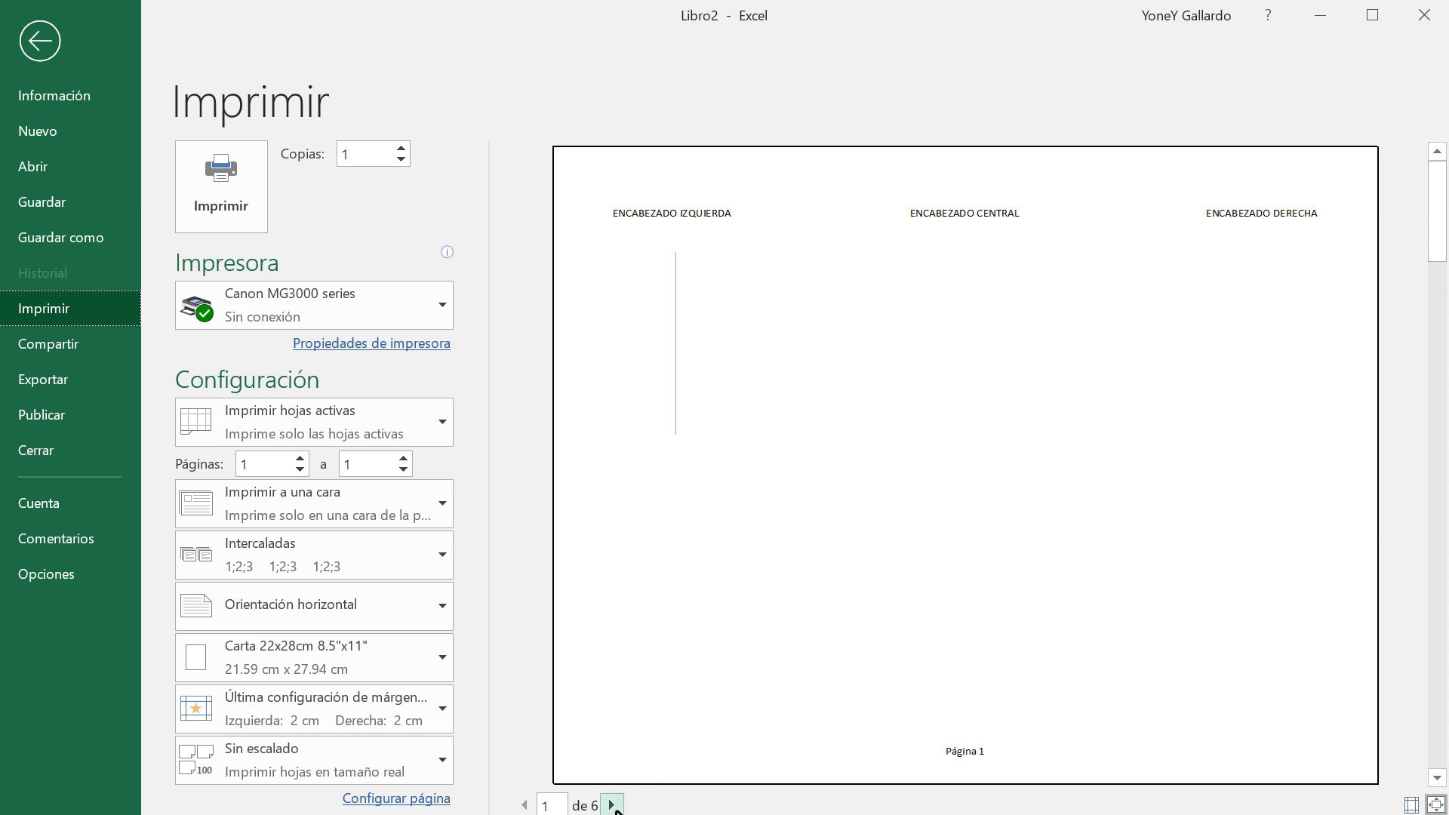
left_click(613, 805)
left_click(613, 806)
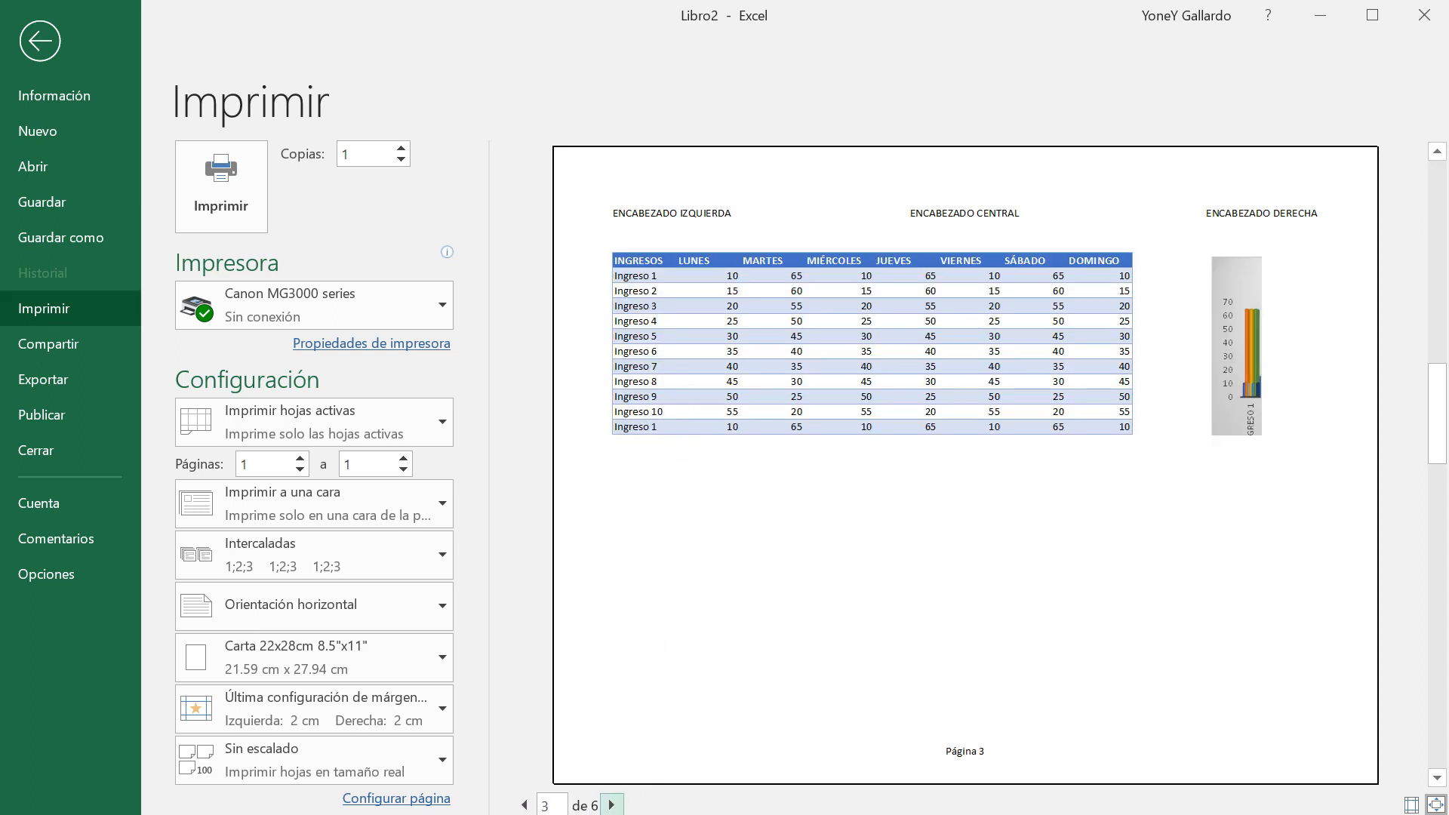
left_click(613, 806)
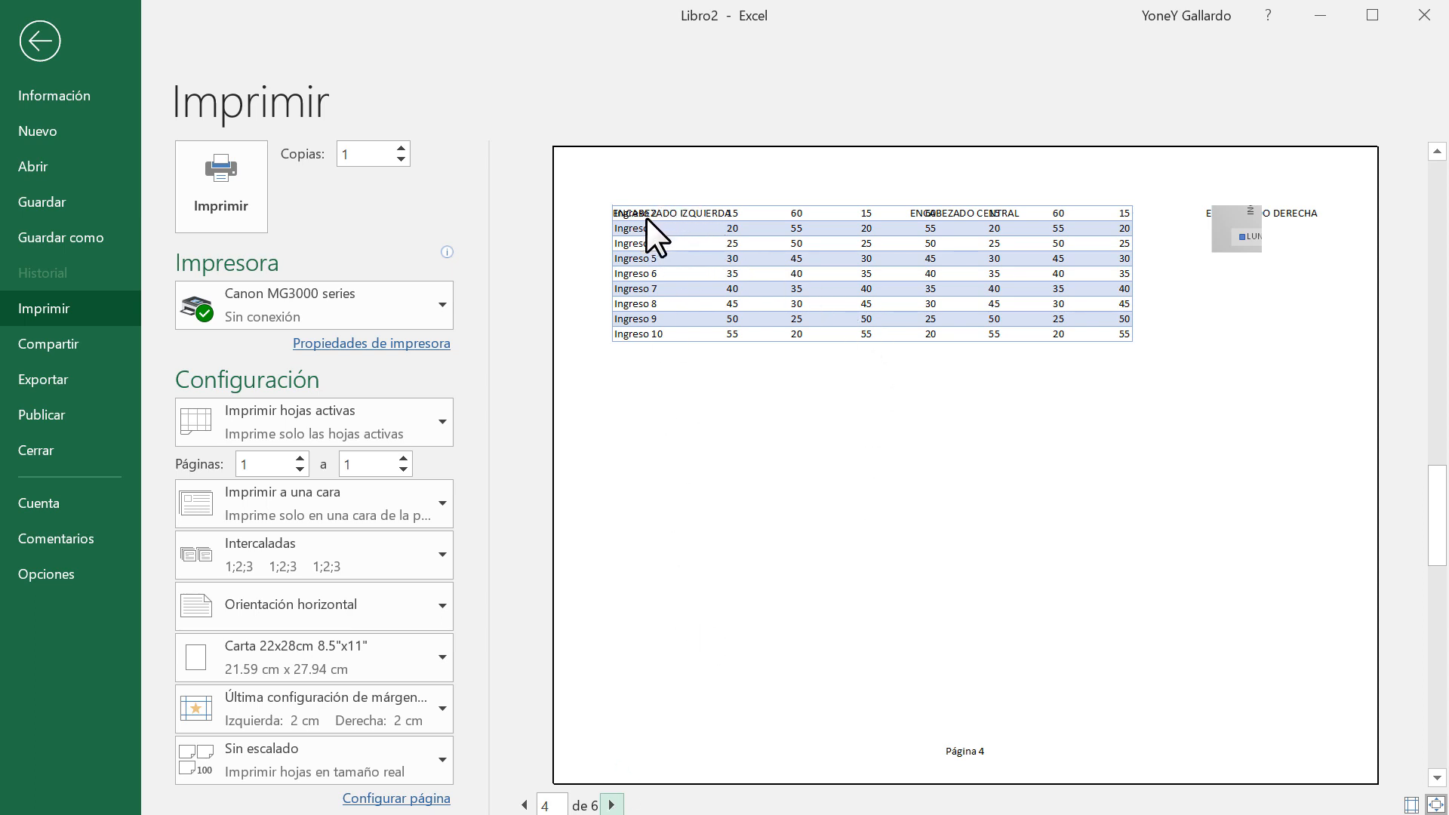
left_click(613, 805)
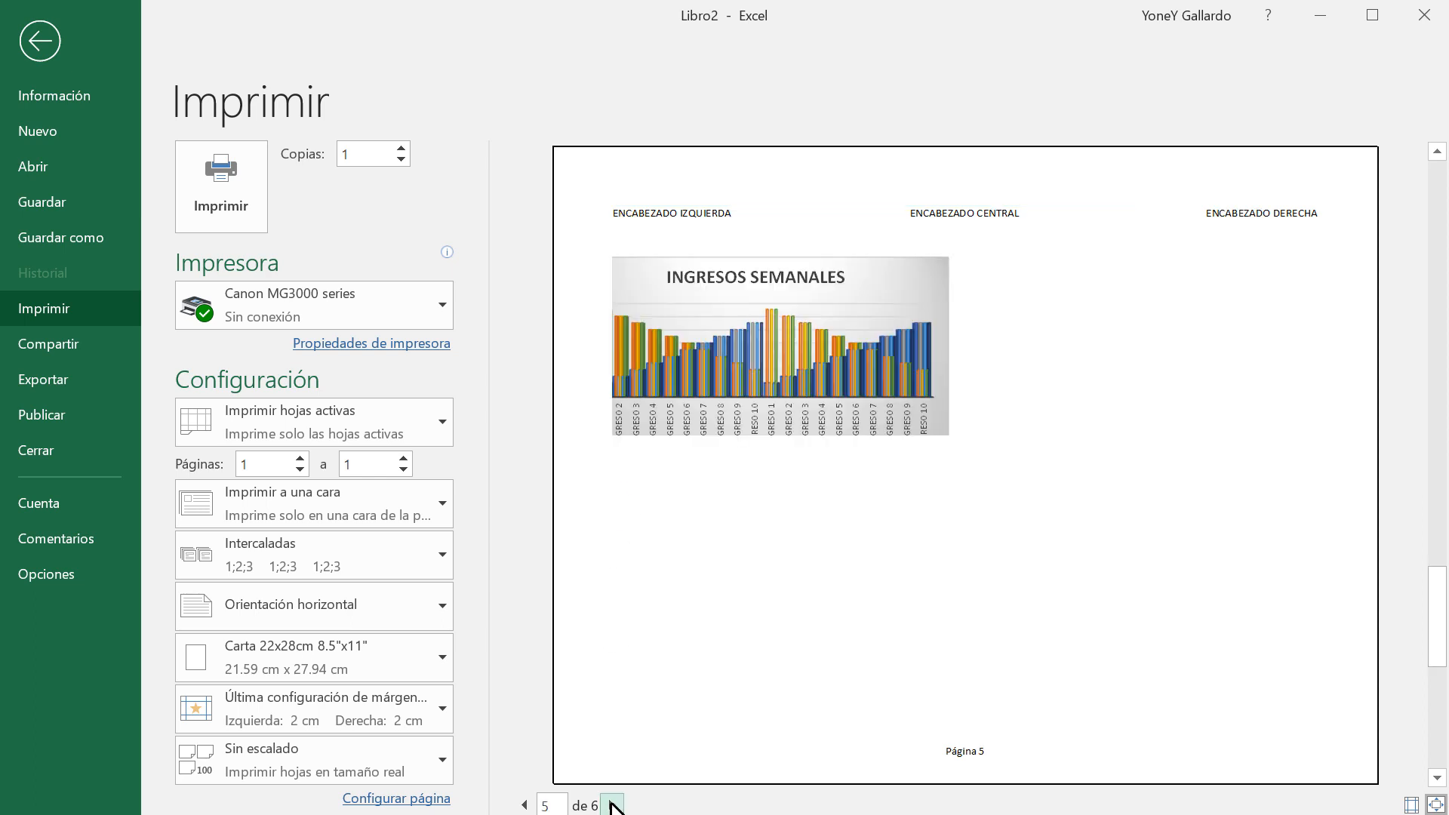
left_click(525, 805)
left_click(525, 806)
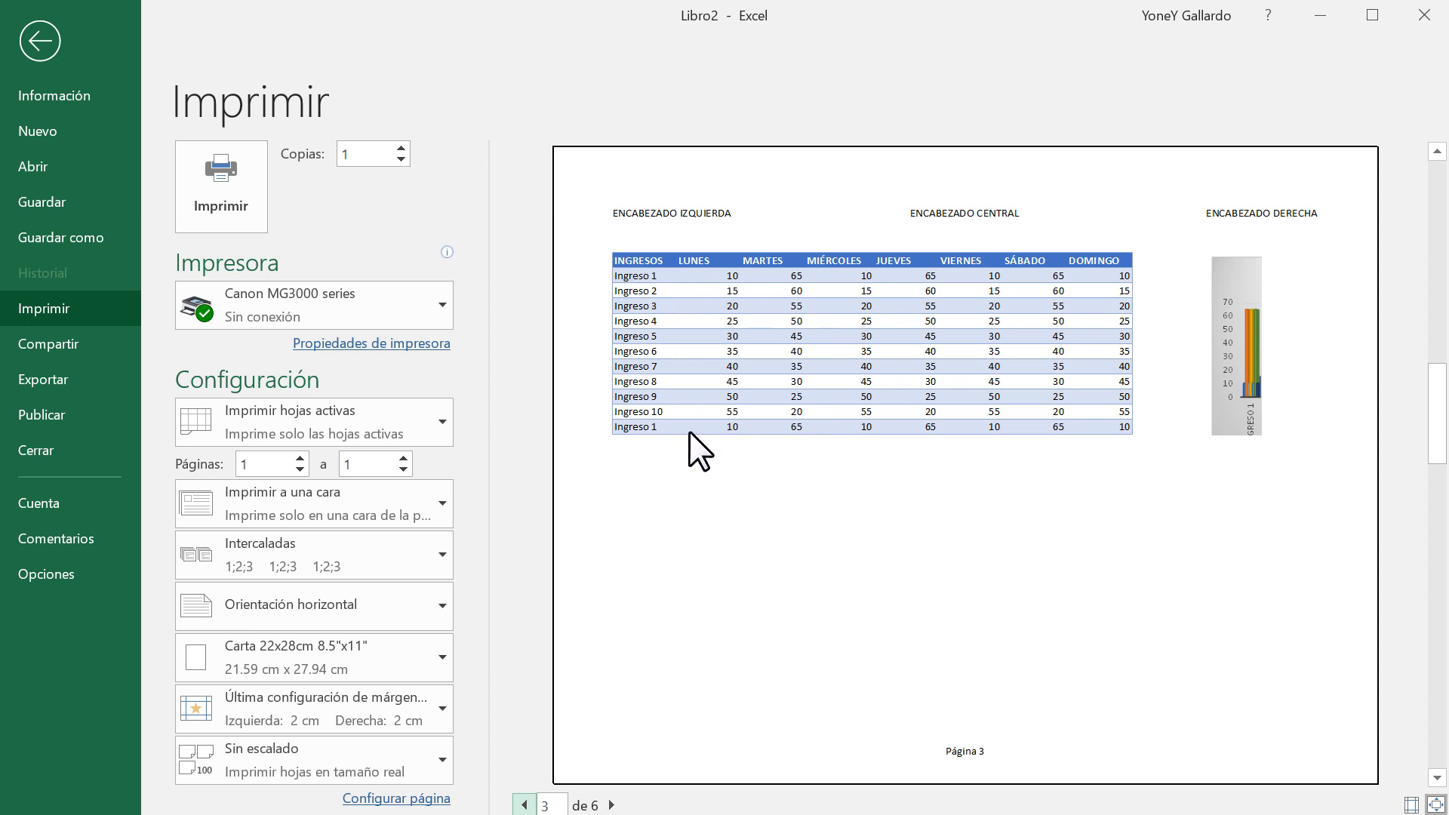
left_click(612, 801)
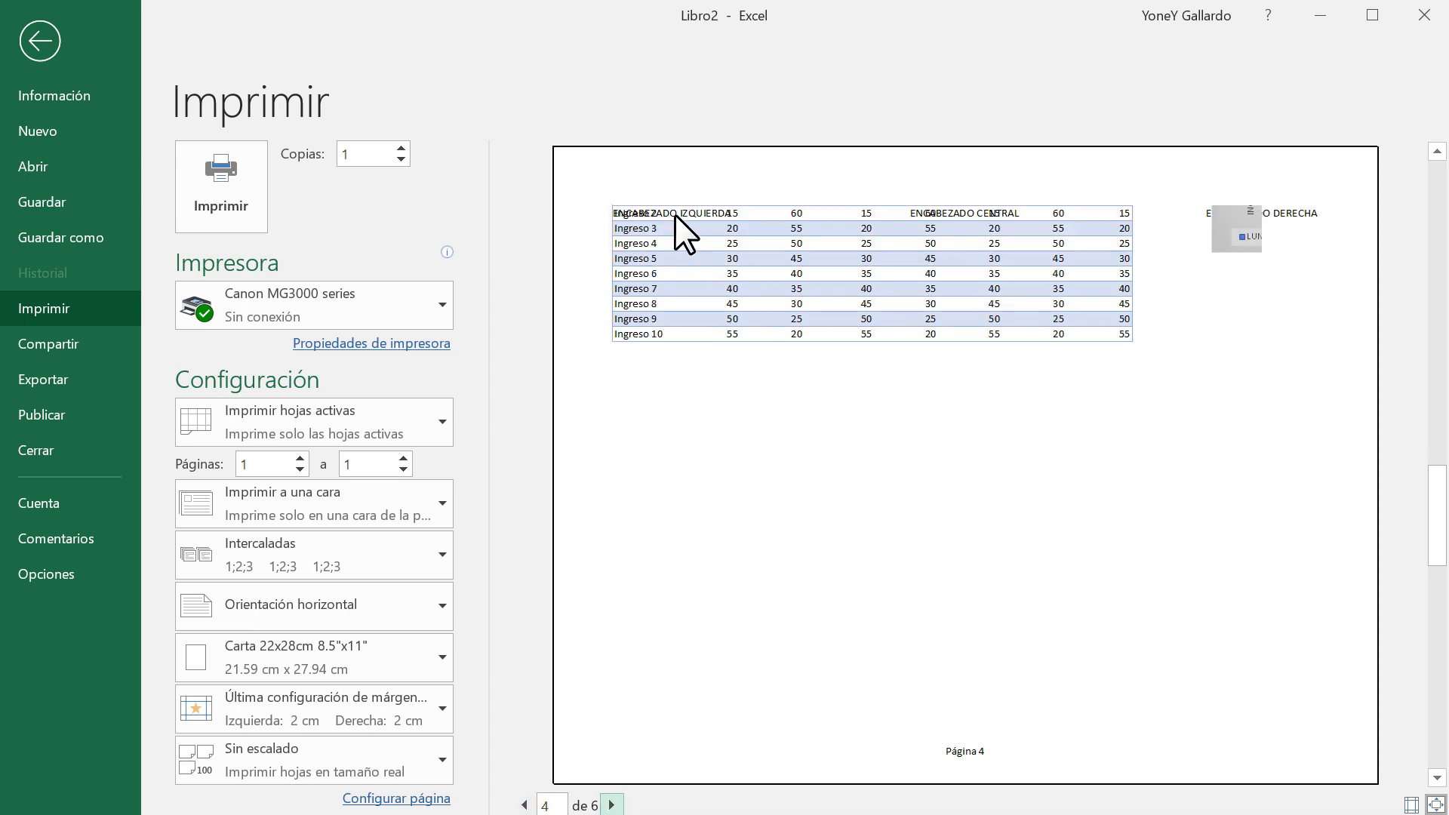
left_click(35, 67)
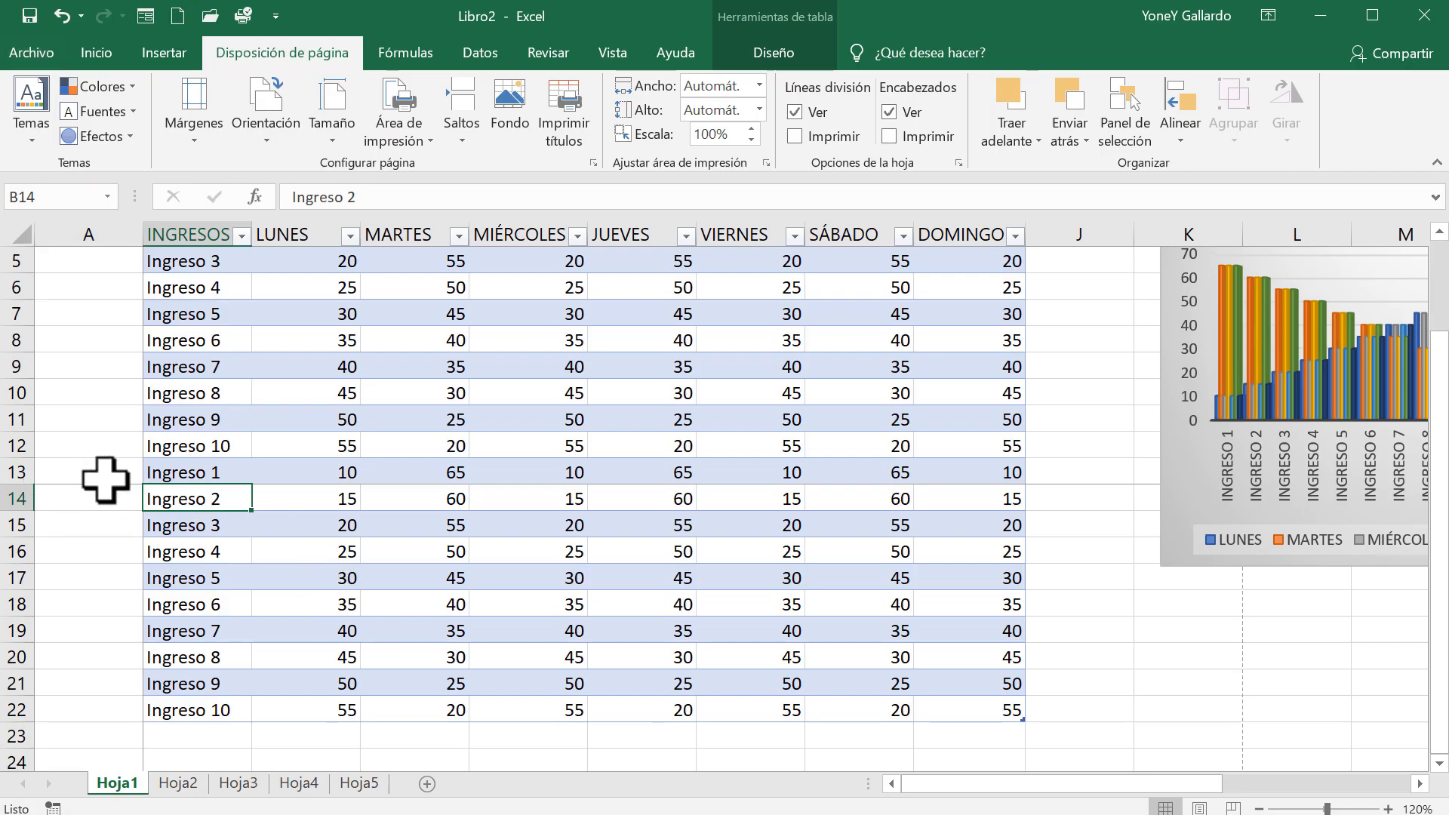
Insert two blank rows at row 14, between the repeated Ingreso 1 and Ingreso 2 rows
left_click(199, 471)
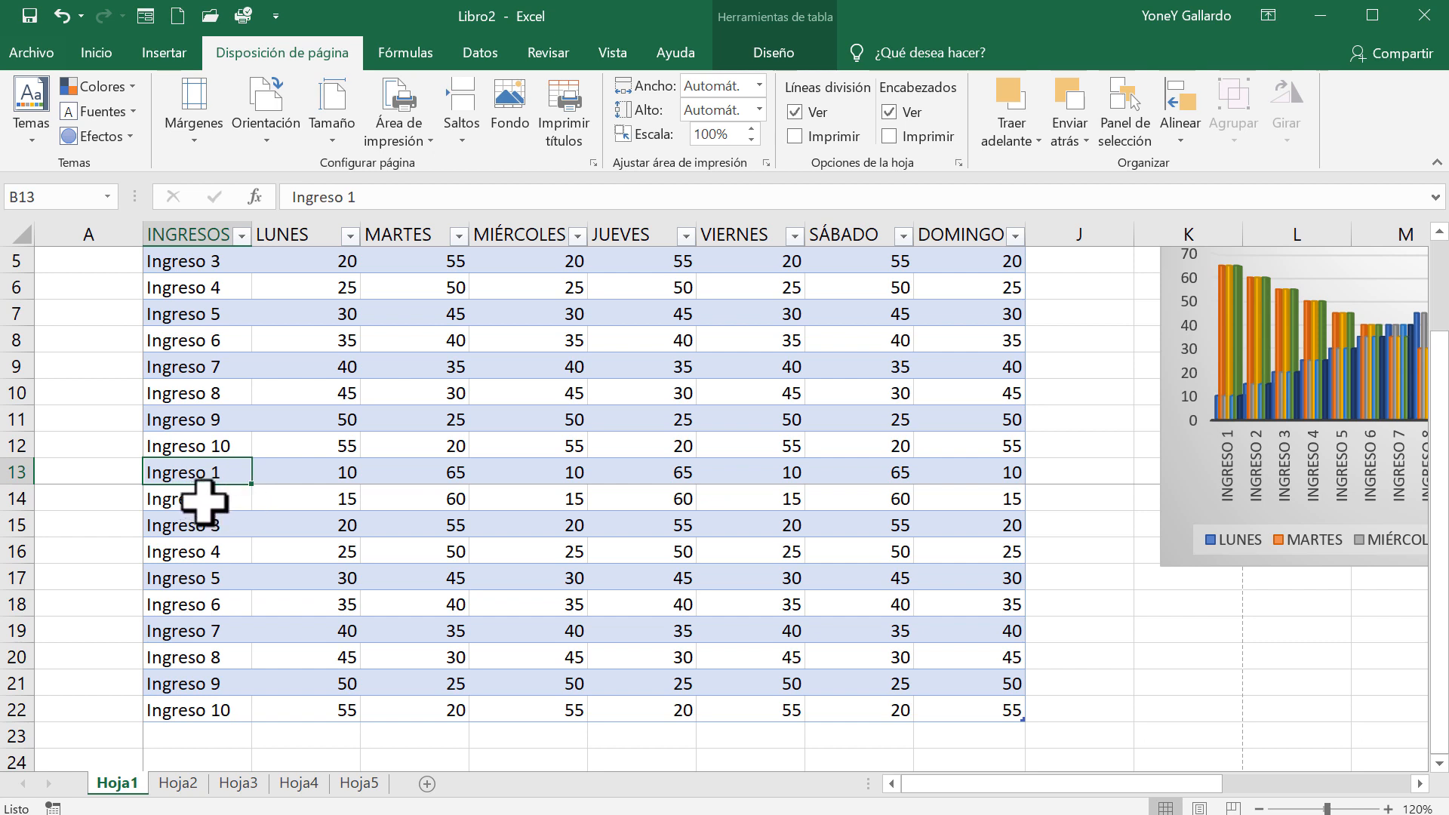
left_click(211, 503)
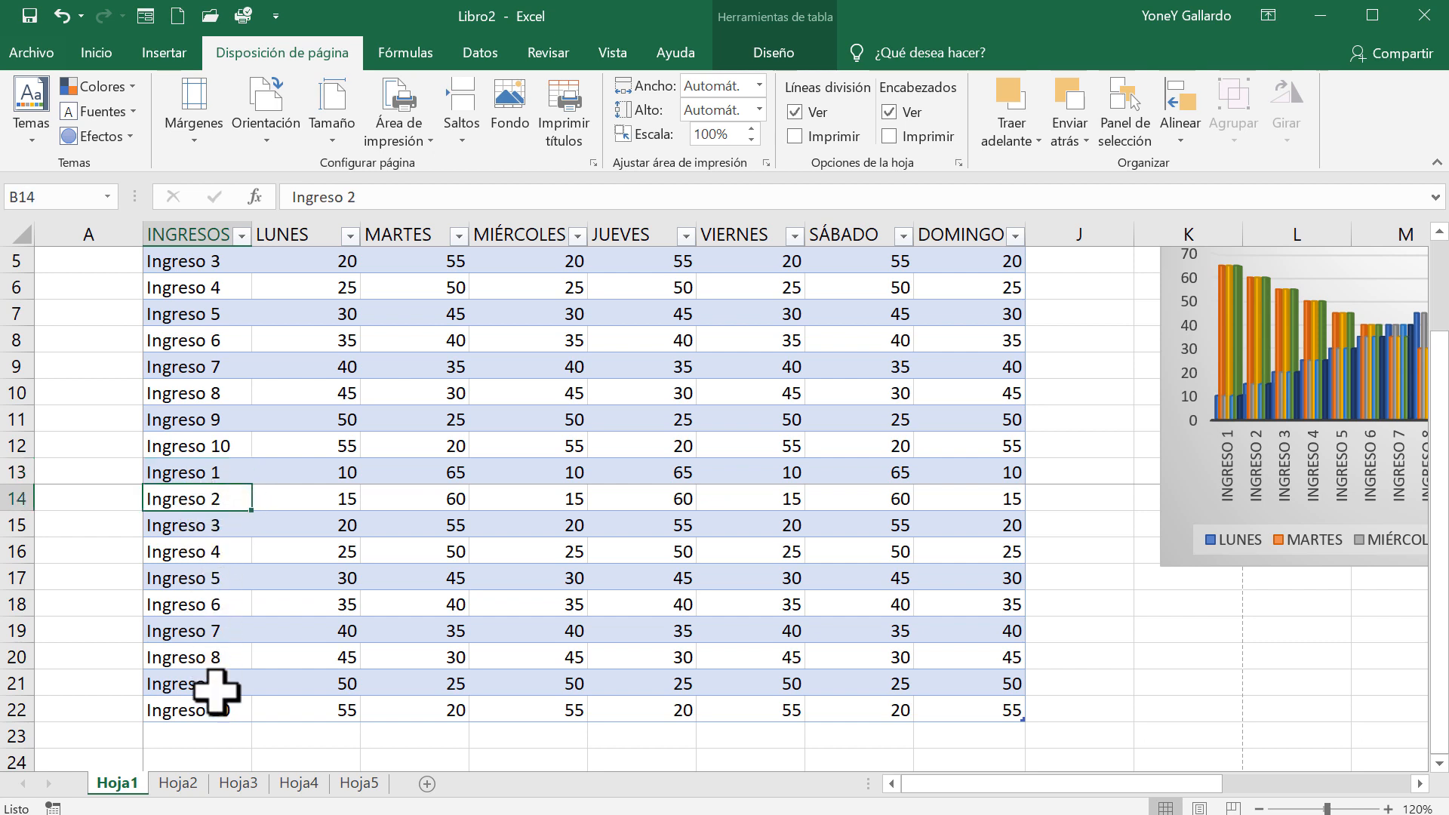
right_click(12, 498)
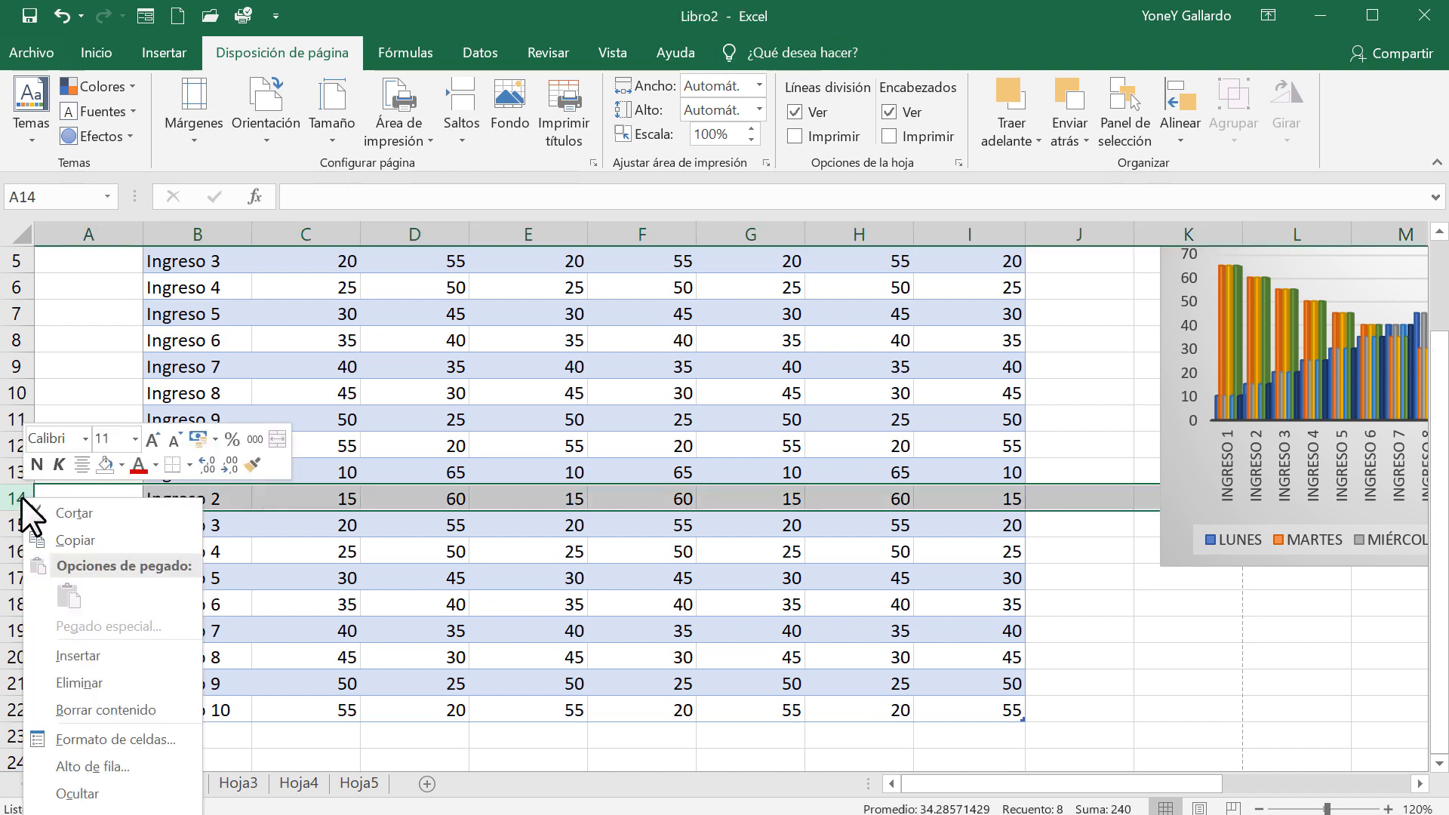
left_click(114, 655)
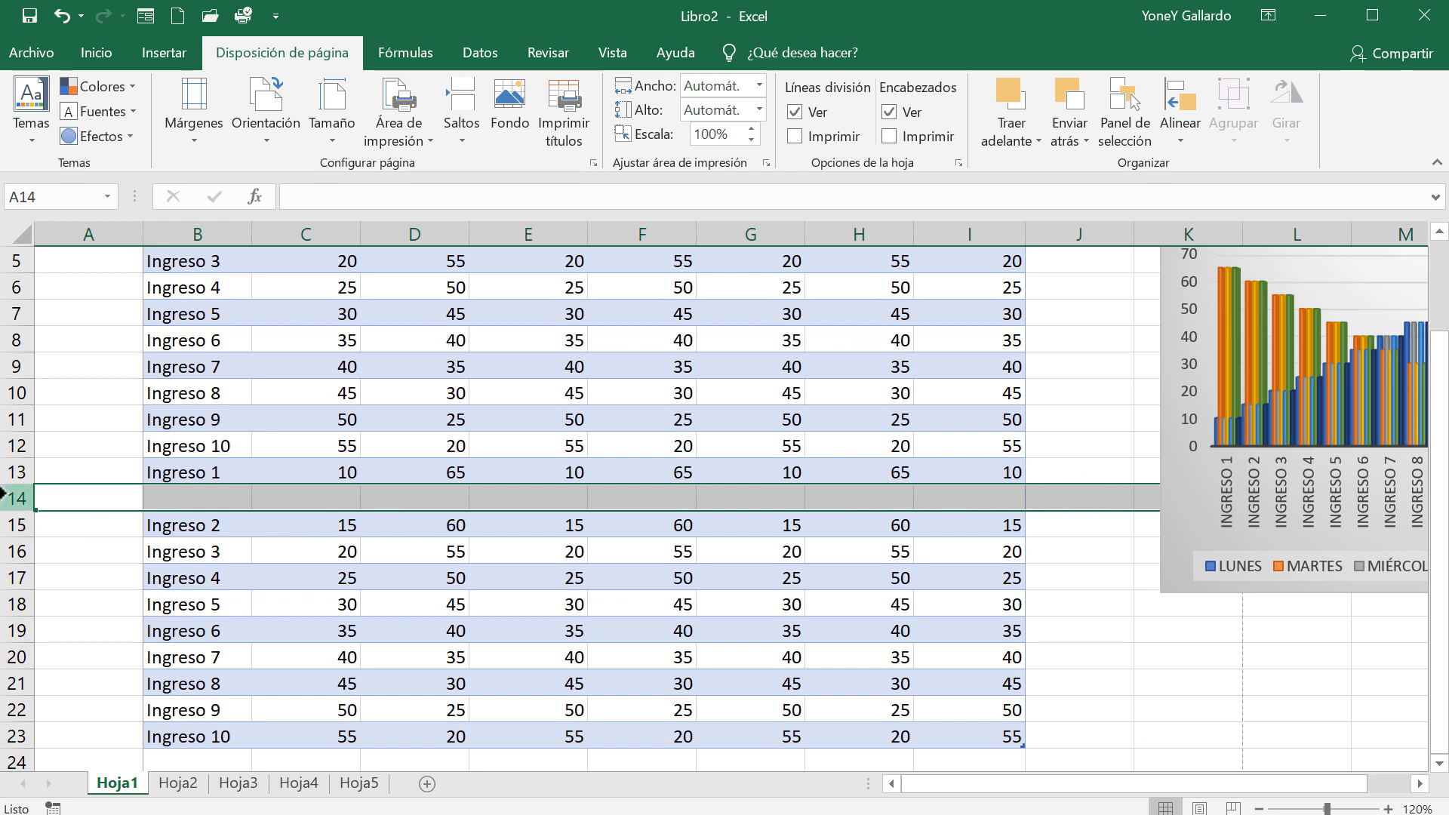
right_click(9, 497)
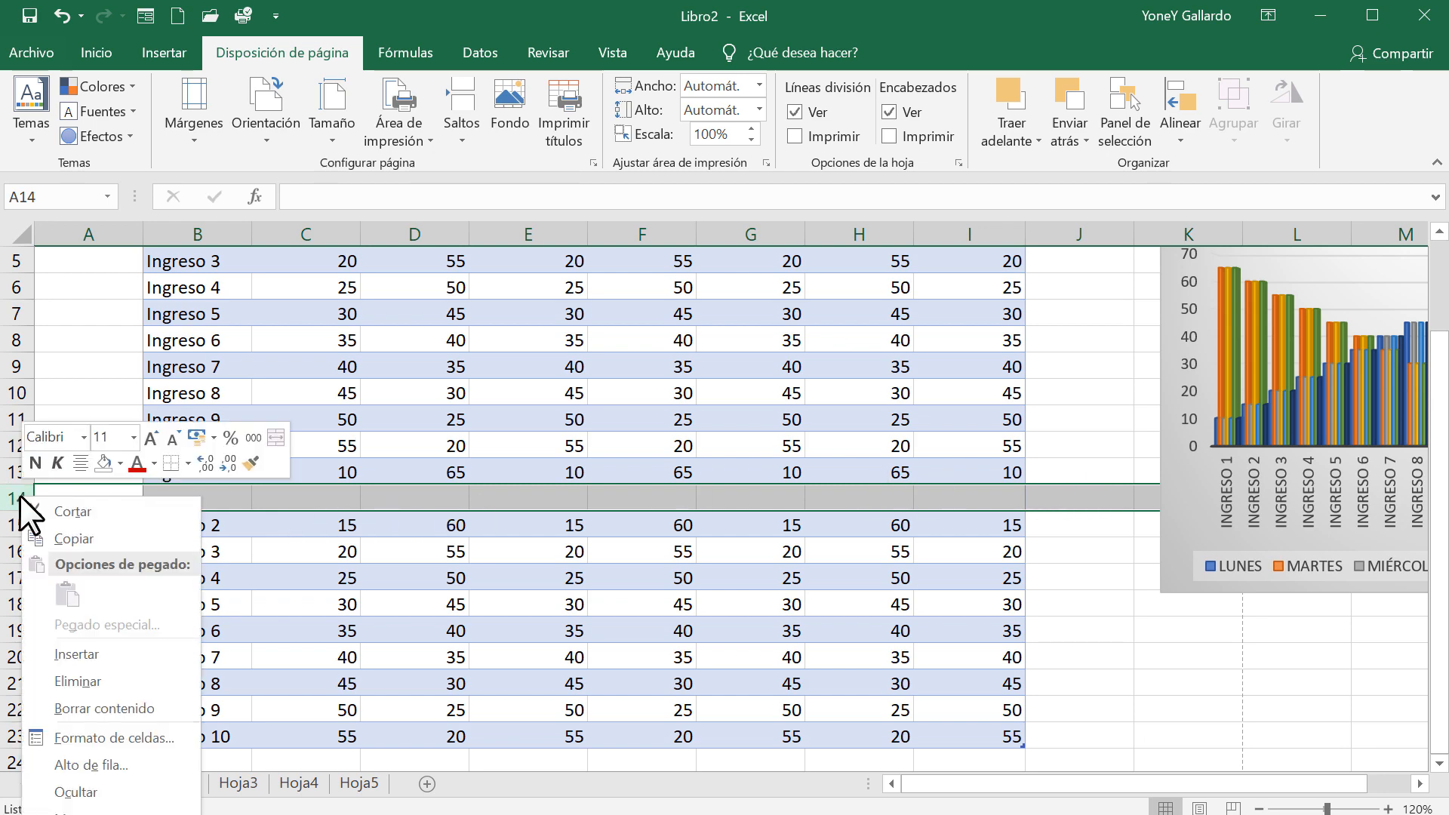
left_click(93, 652)
left_click(201, 575)
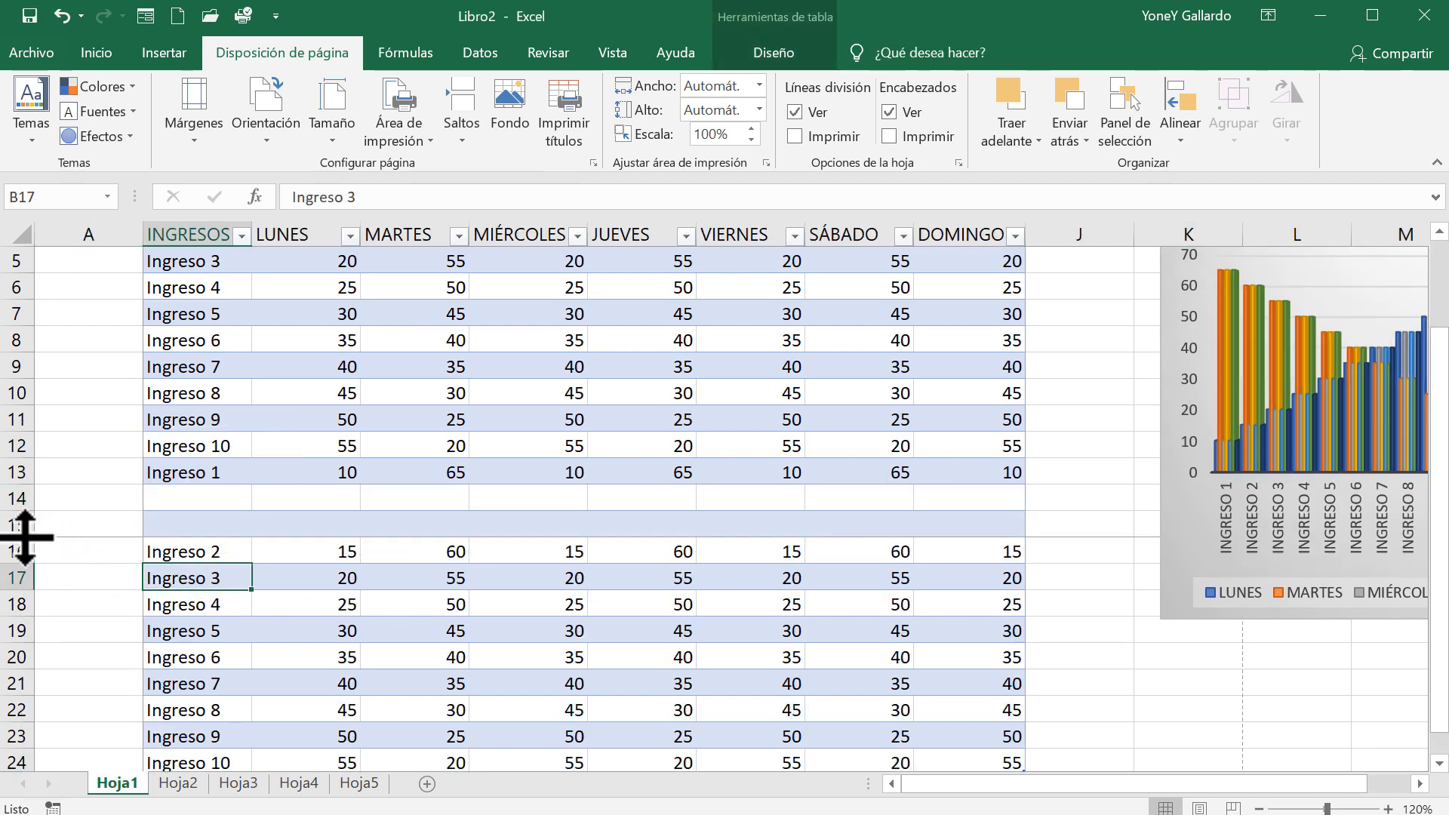
Increase the height of blank row 15 and move the income chart across so it starts at column L
left_click_drag(26, 538, 25, 583)
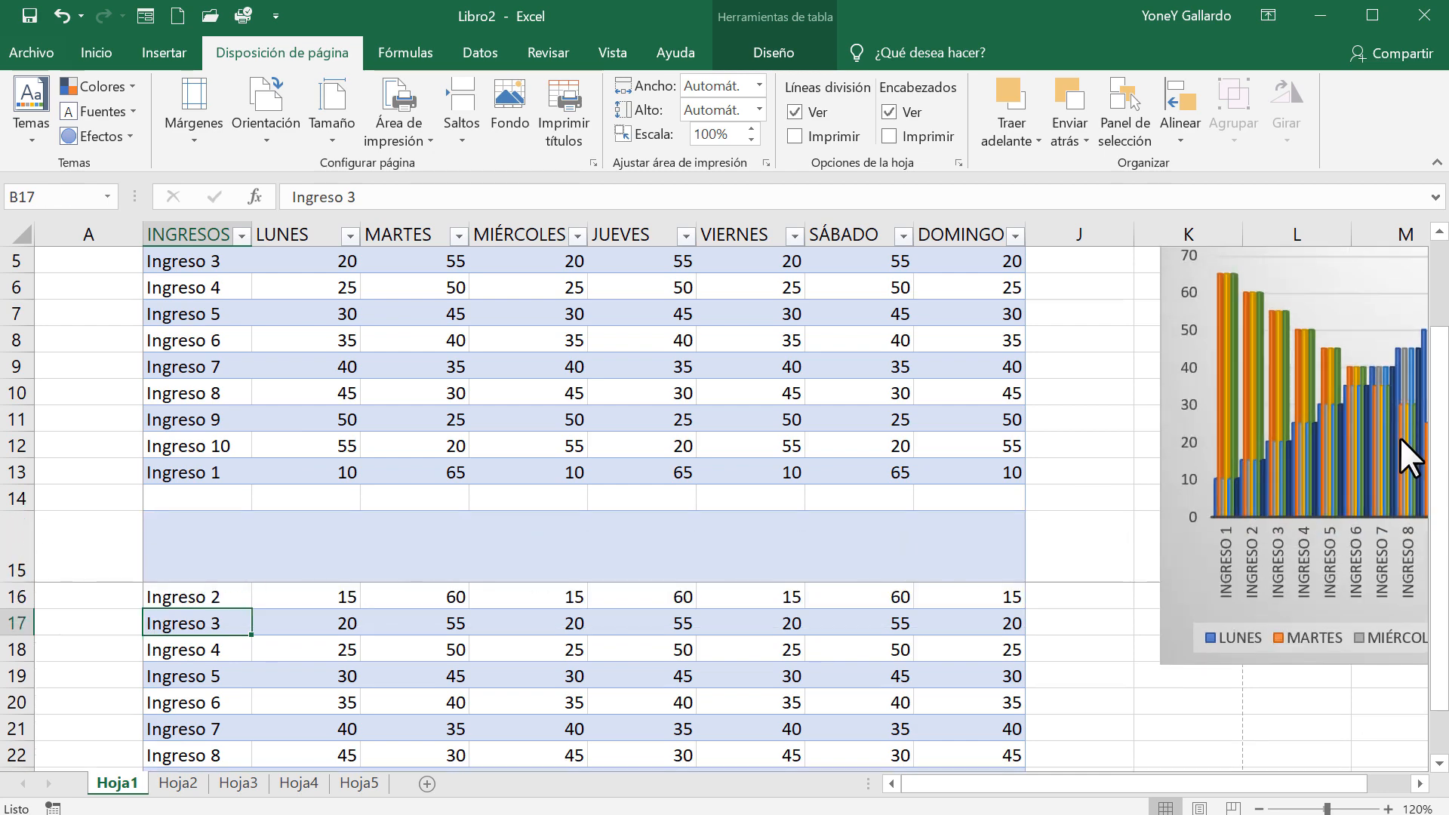
scroll(1246, 545, "up", 2)
left_click(1257, 480)
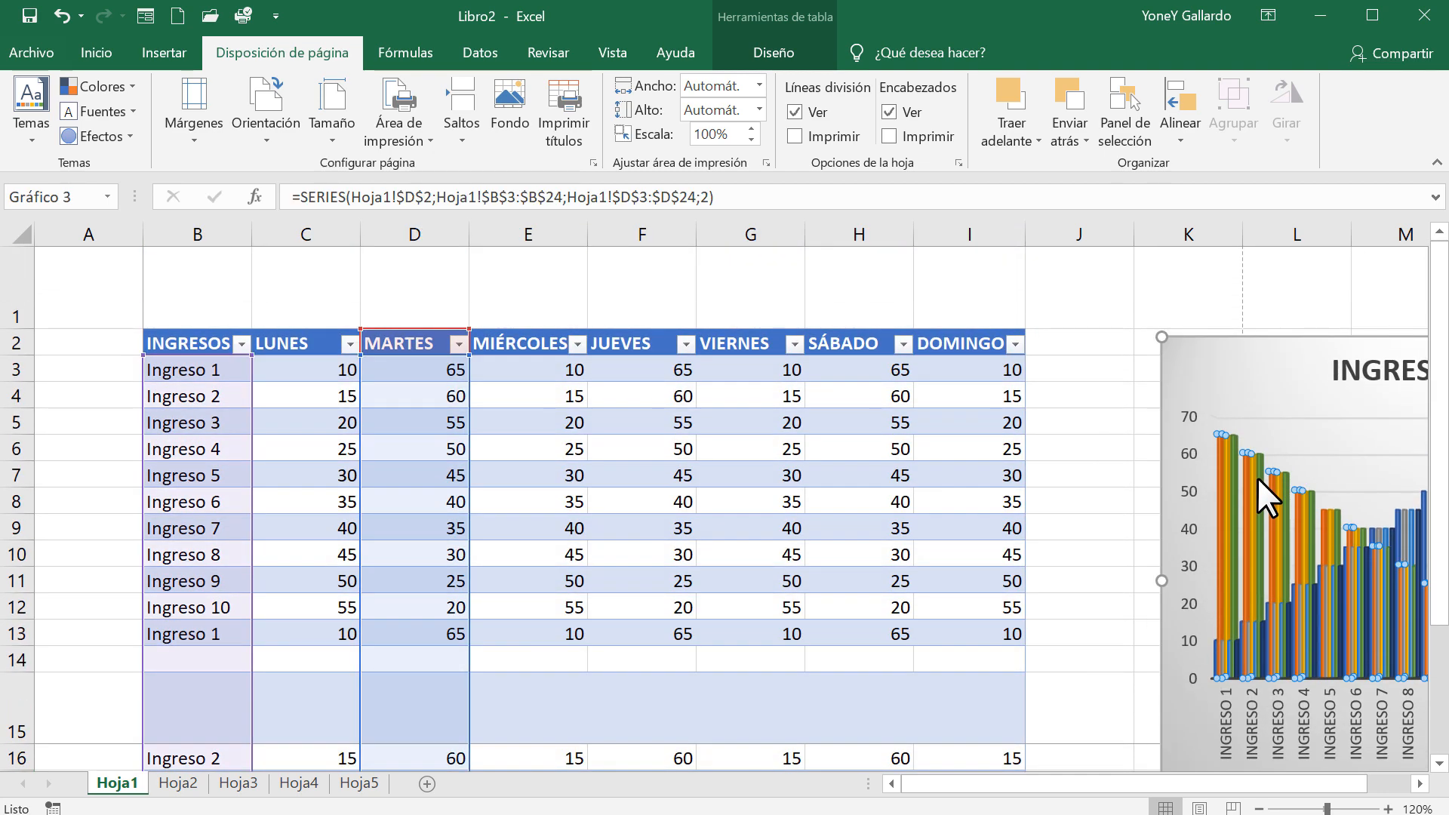
left_click_drag(1262, 382, 1354, 379)
left_click(1110, 501)
scroll(1100, 520, "down", 2)
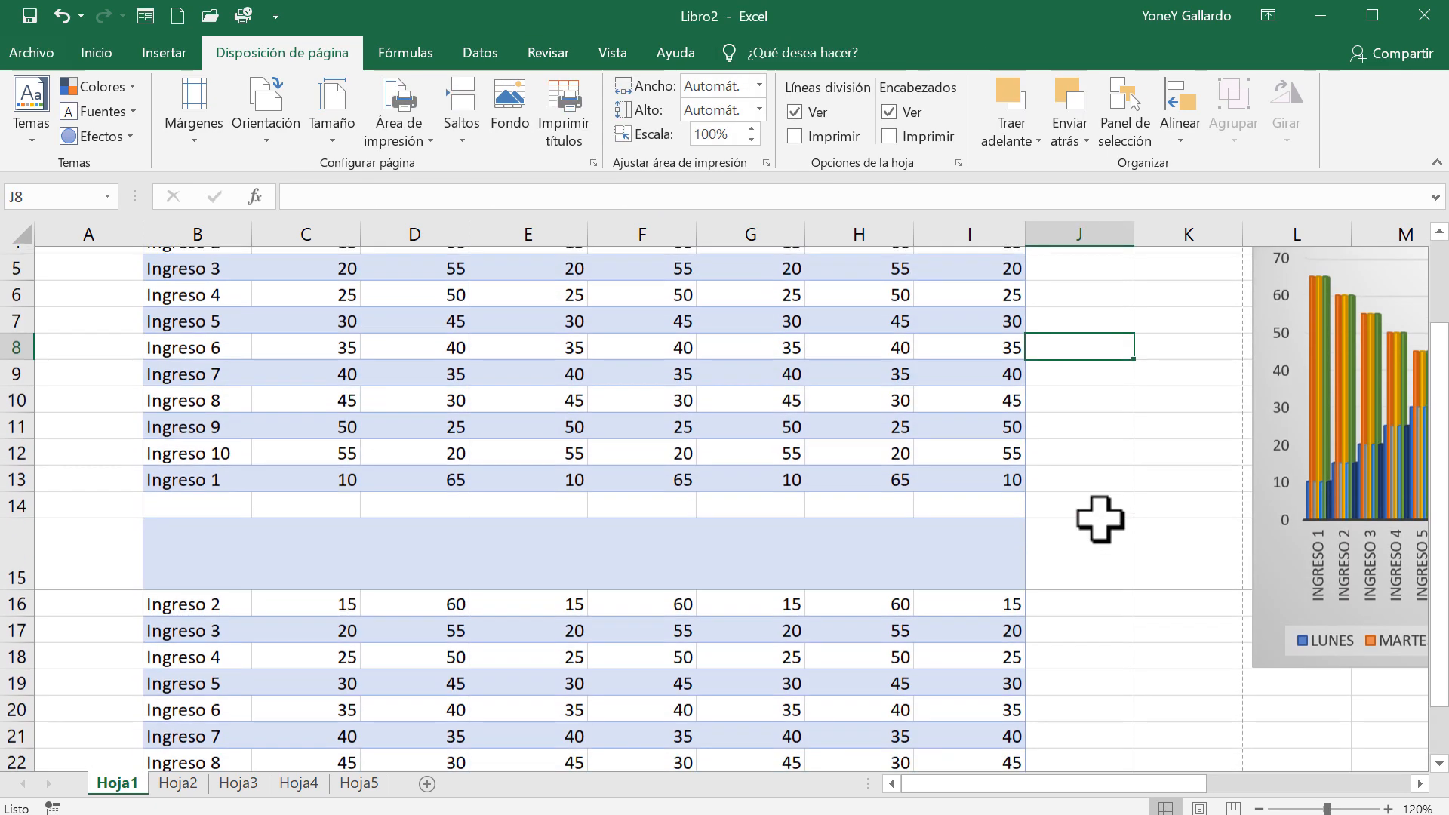
scroll(1100, 519, "up", 2)
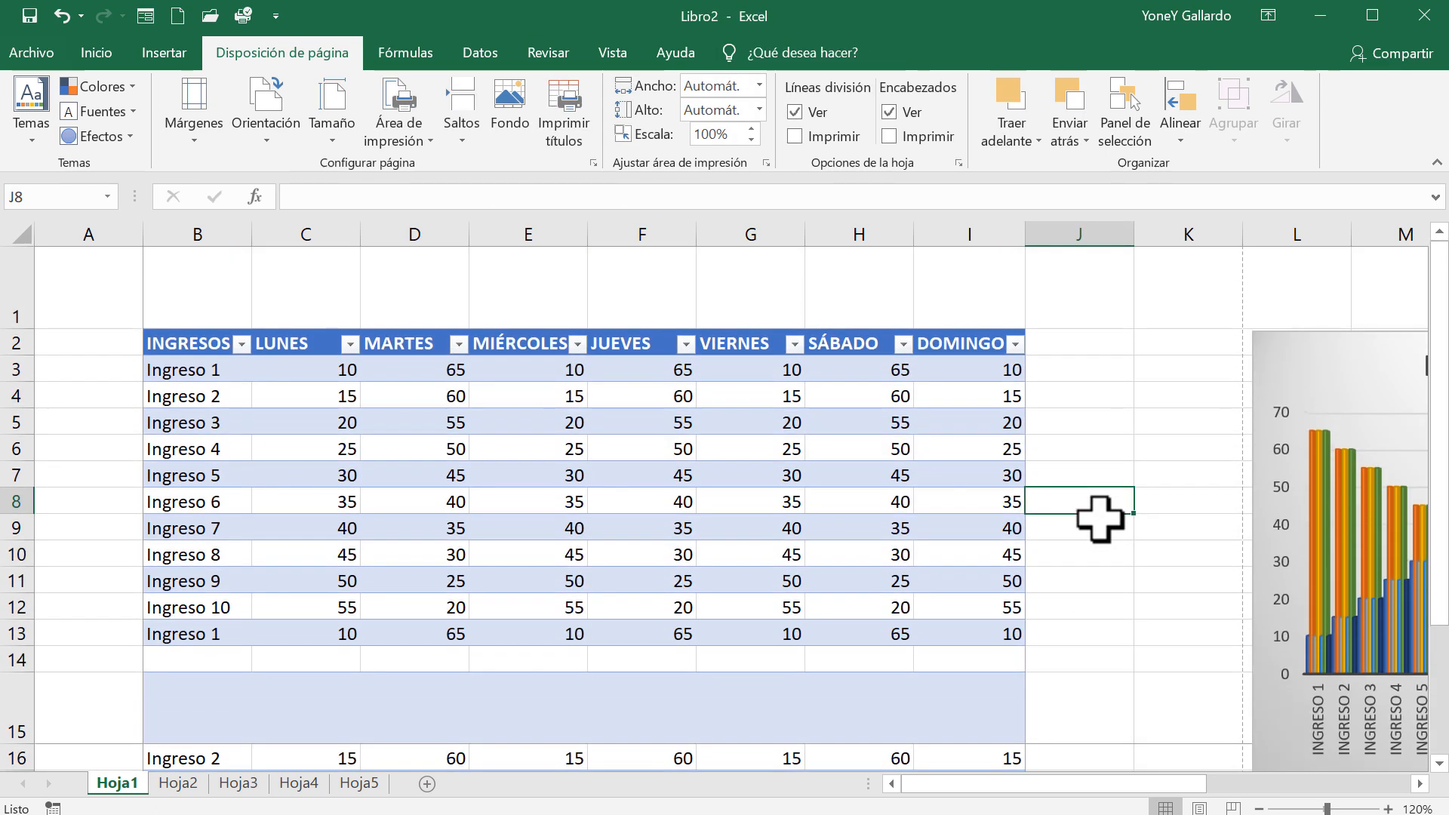
Page through the print preview up to page 4 to check the table split and header overlap, and return to the sheet
key("ctrl+p")
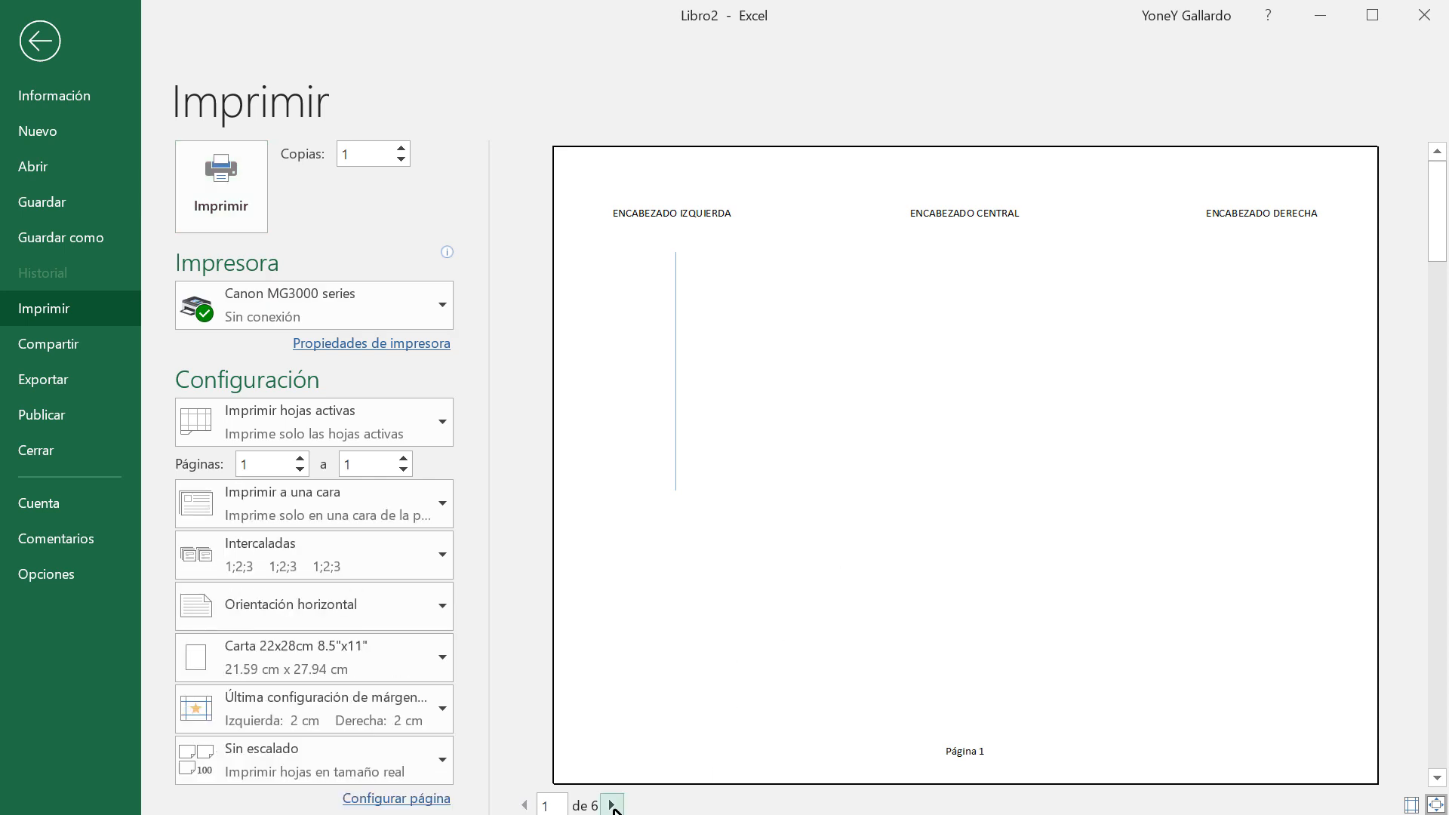
left_click(612, 806)
left_click(612, 806)
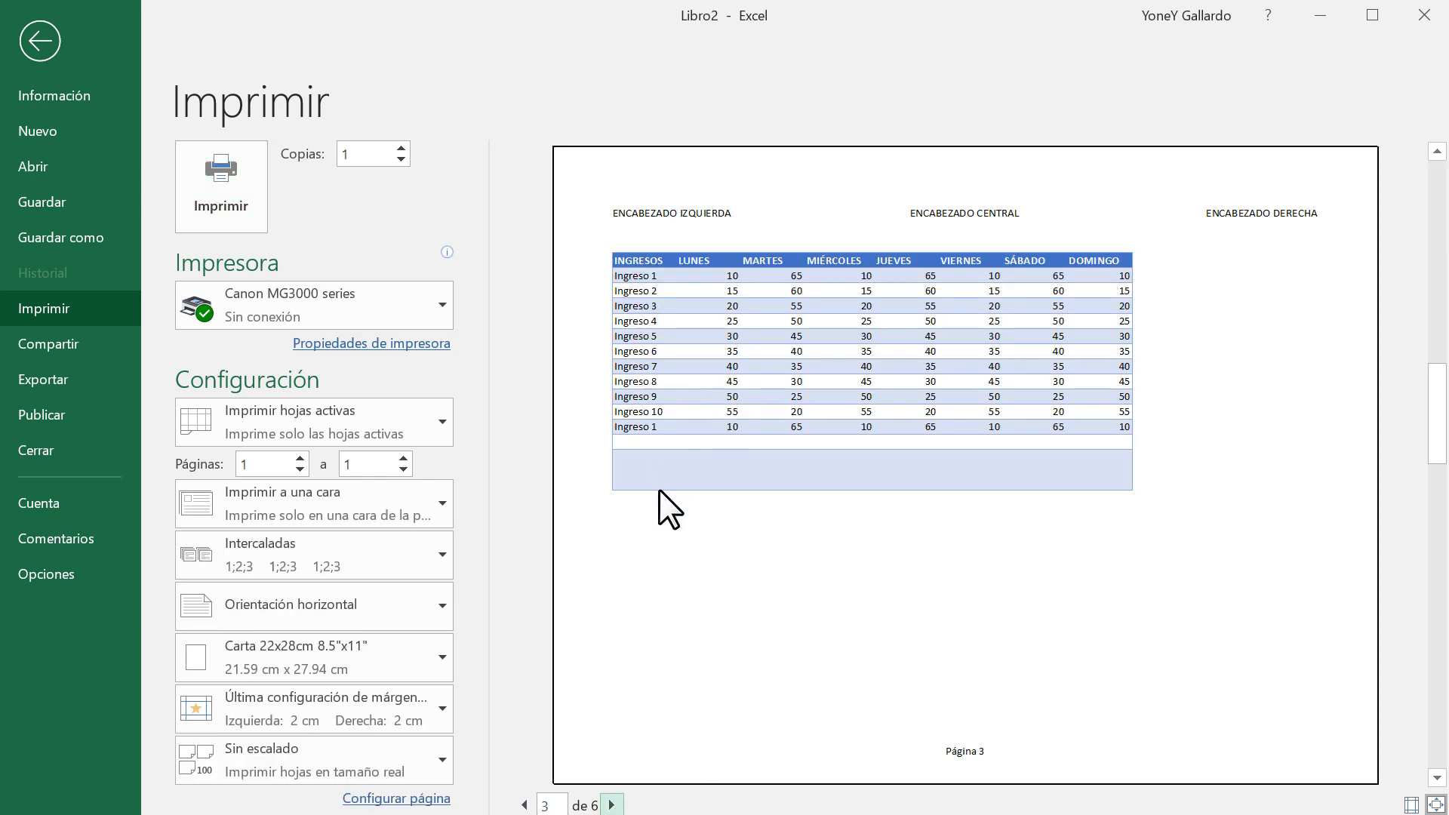
left_click(612, 806)
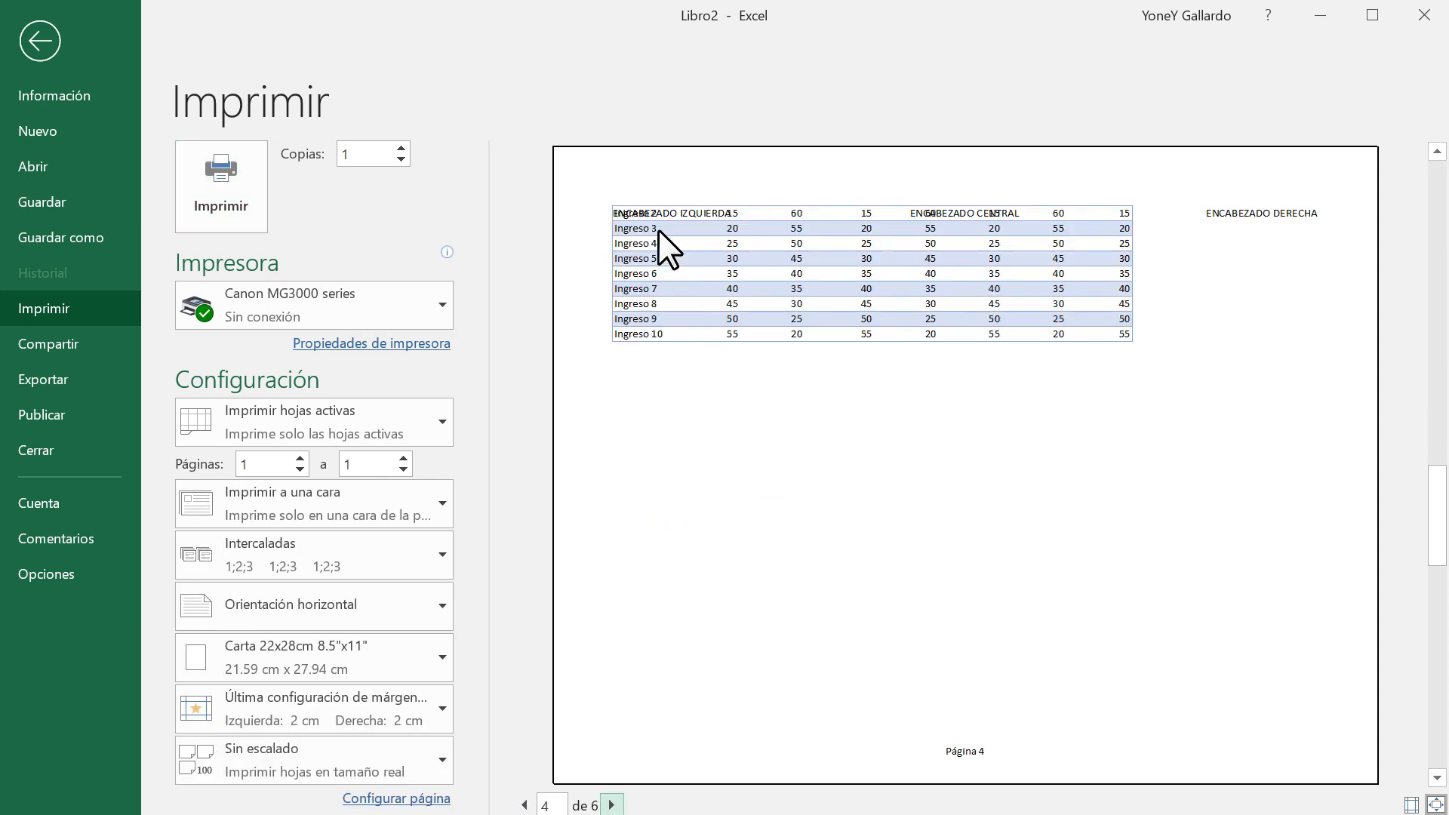
left_click(42, 43)
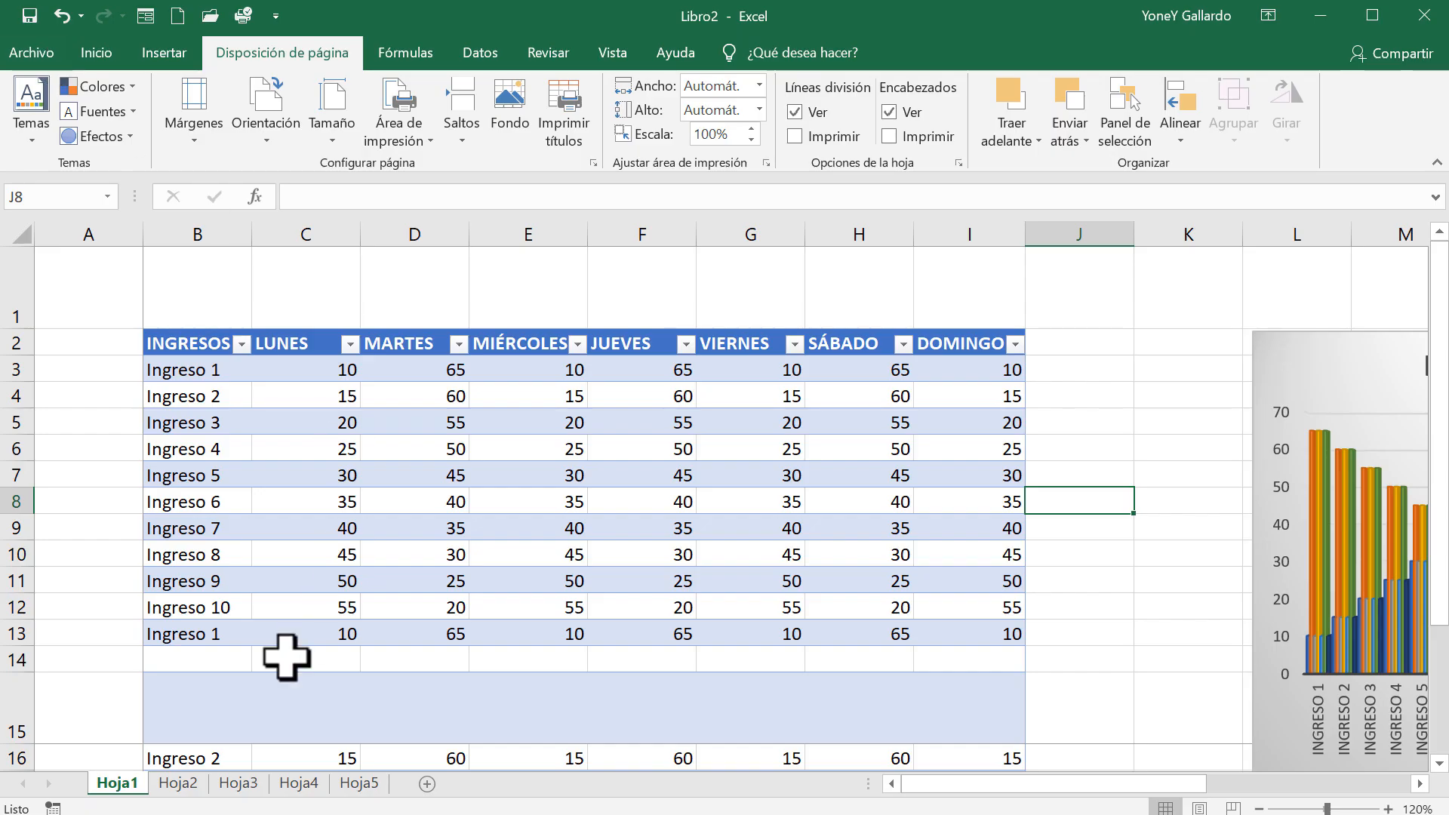
Examine in Page Layout view how the second part of the table, rows 16 to 24, sits against the page header
scroll(263, 659, "down", 4)
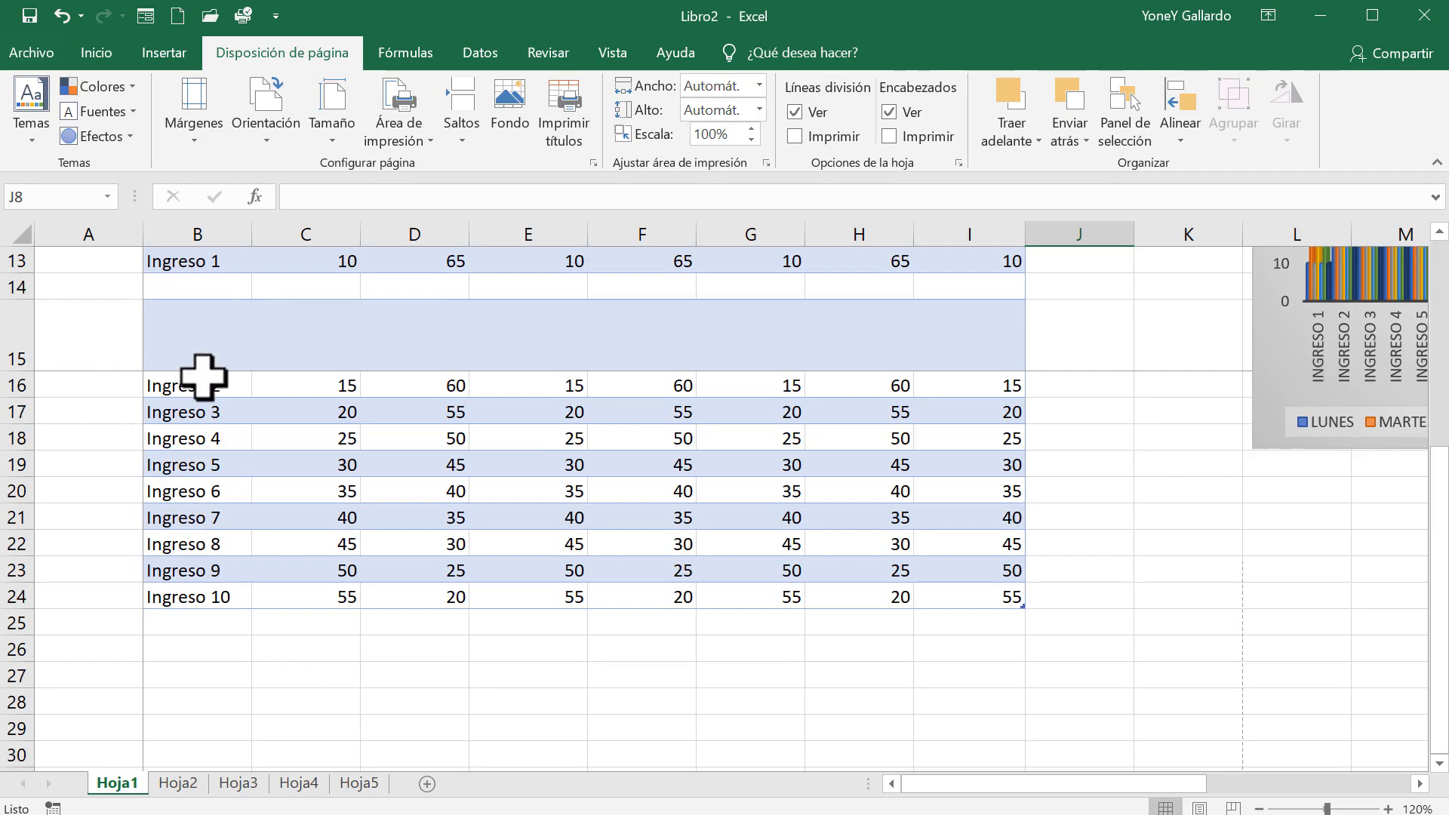
left_click(1200, 808)
scroll(903, 622, "up", 5)
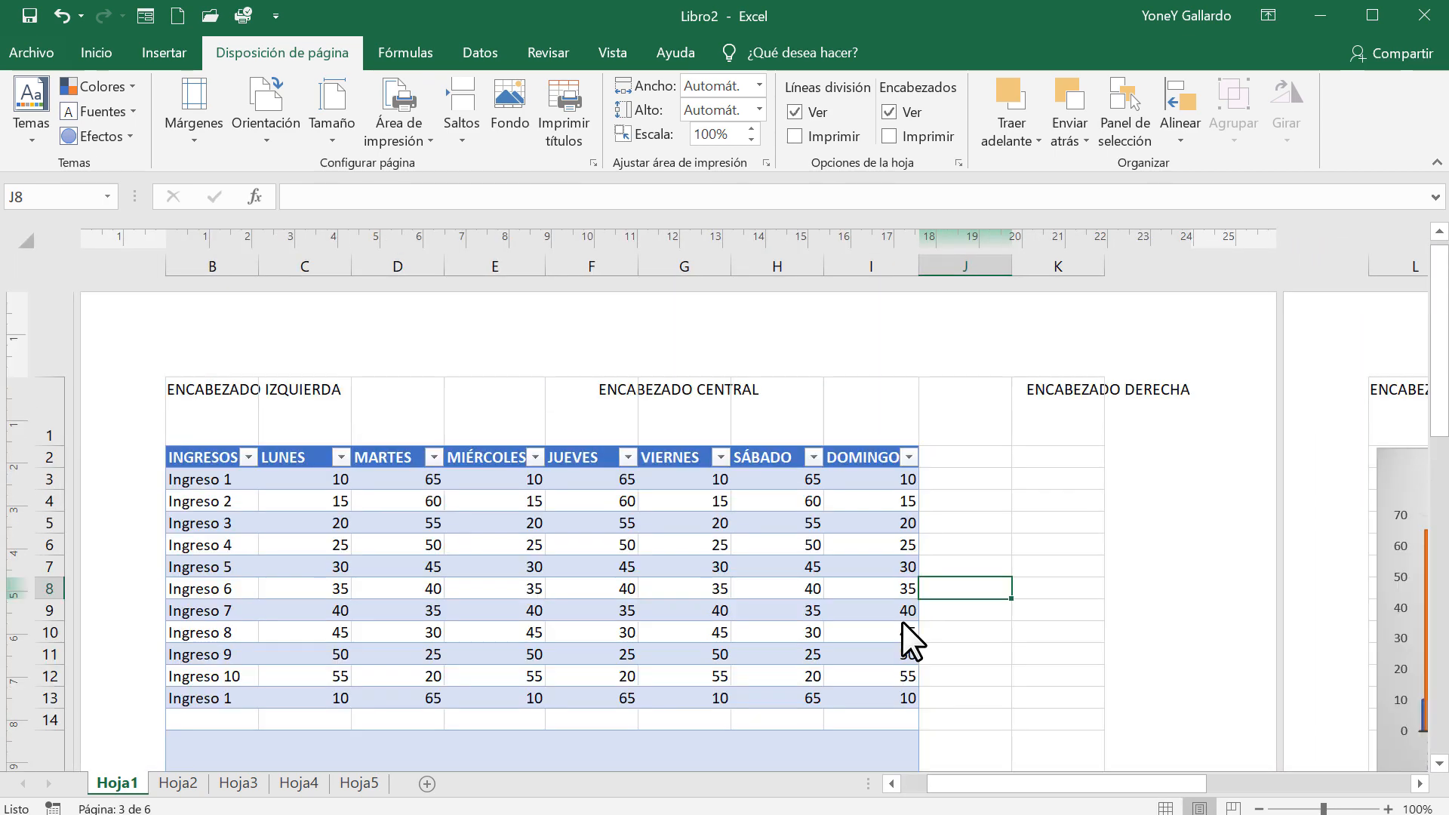
scroll(841, 502, "down", 8)
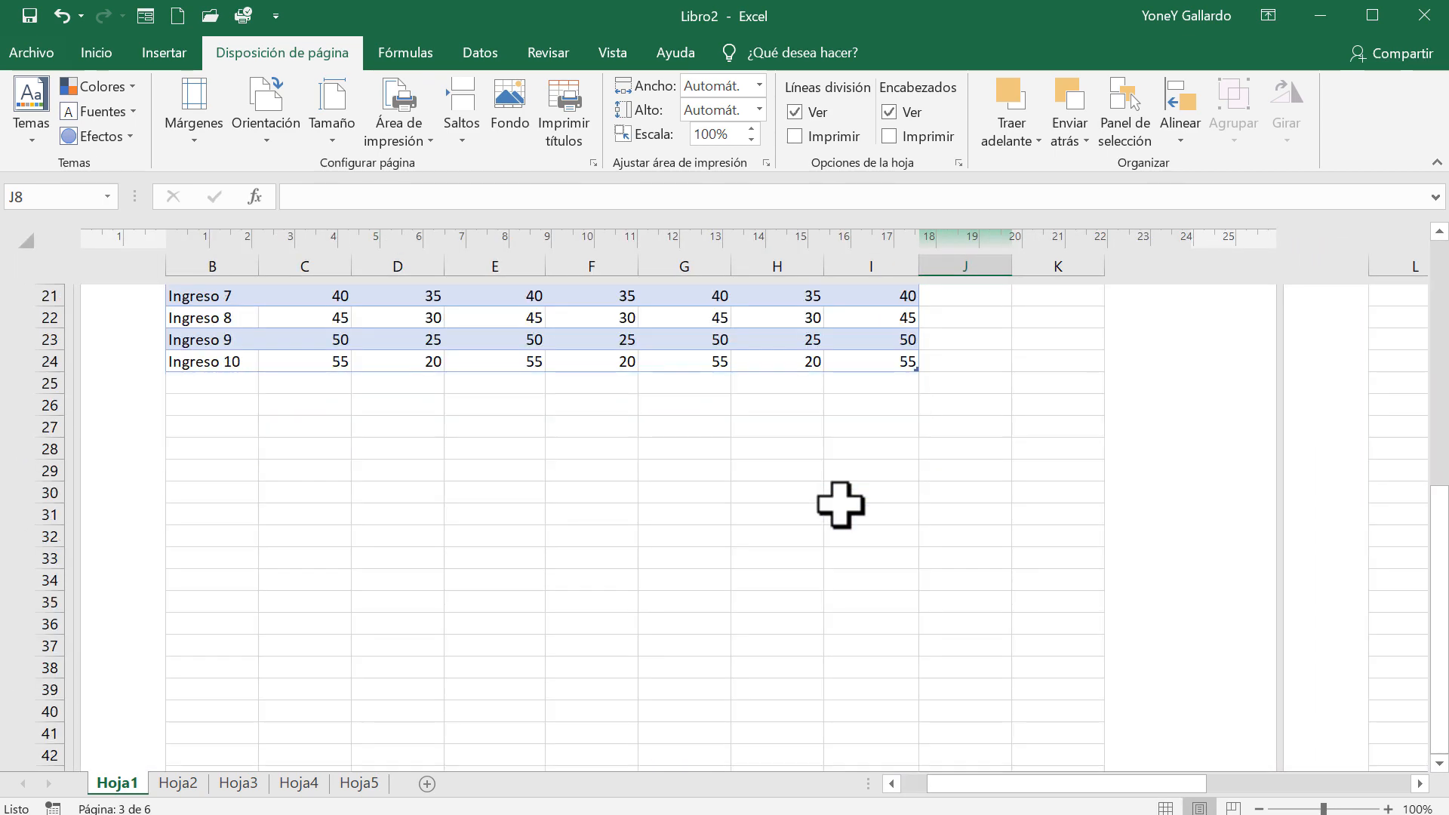
scroll(841, 504, "up", 8)
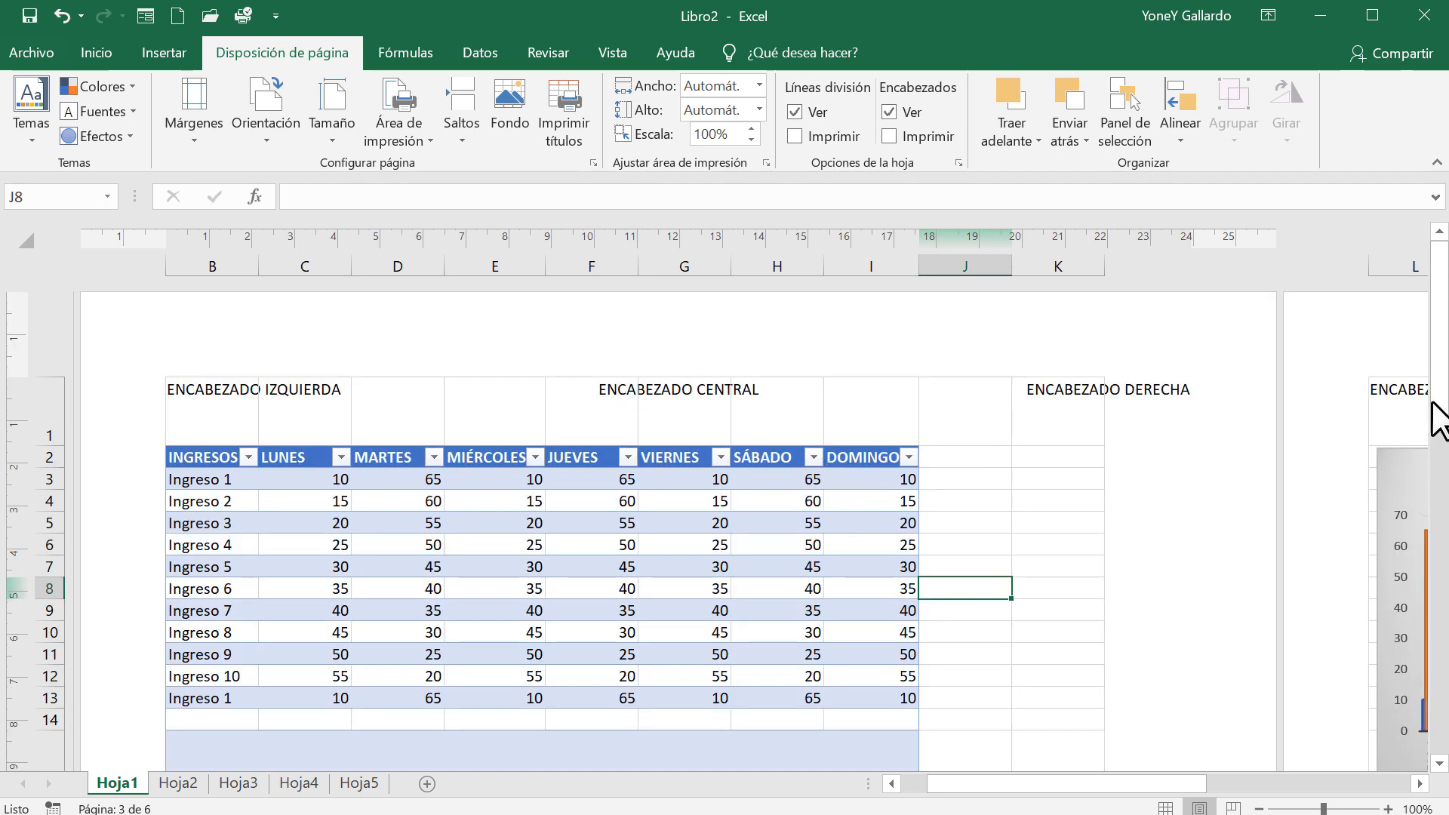
left_click_drag(1442, 332, 1435, 691)
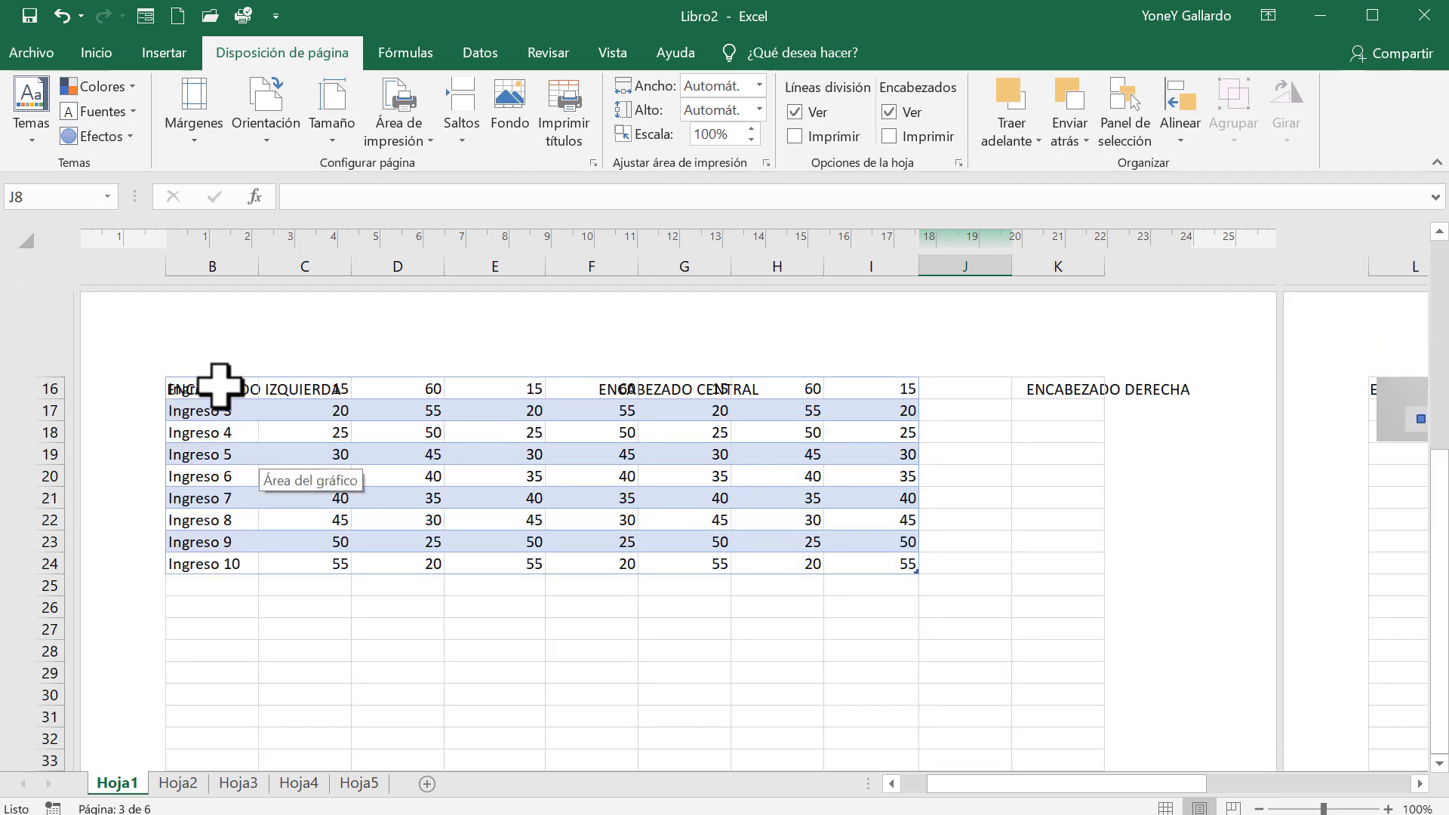
Move the second block of income rows from B16:I24 down to start at cell B25
left_click(420, 453)
left_click(173, 387)
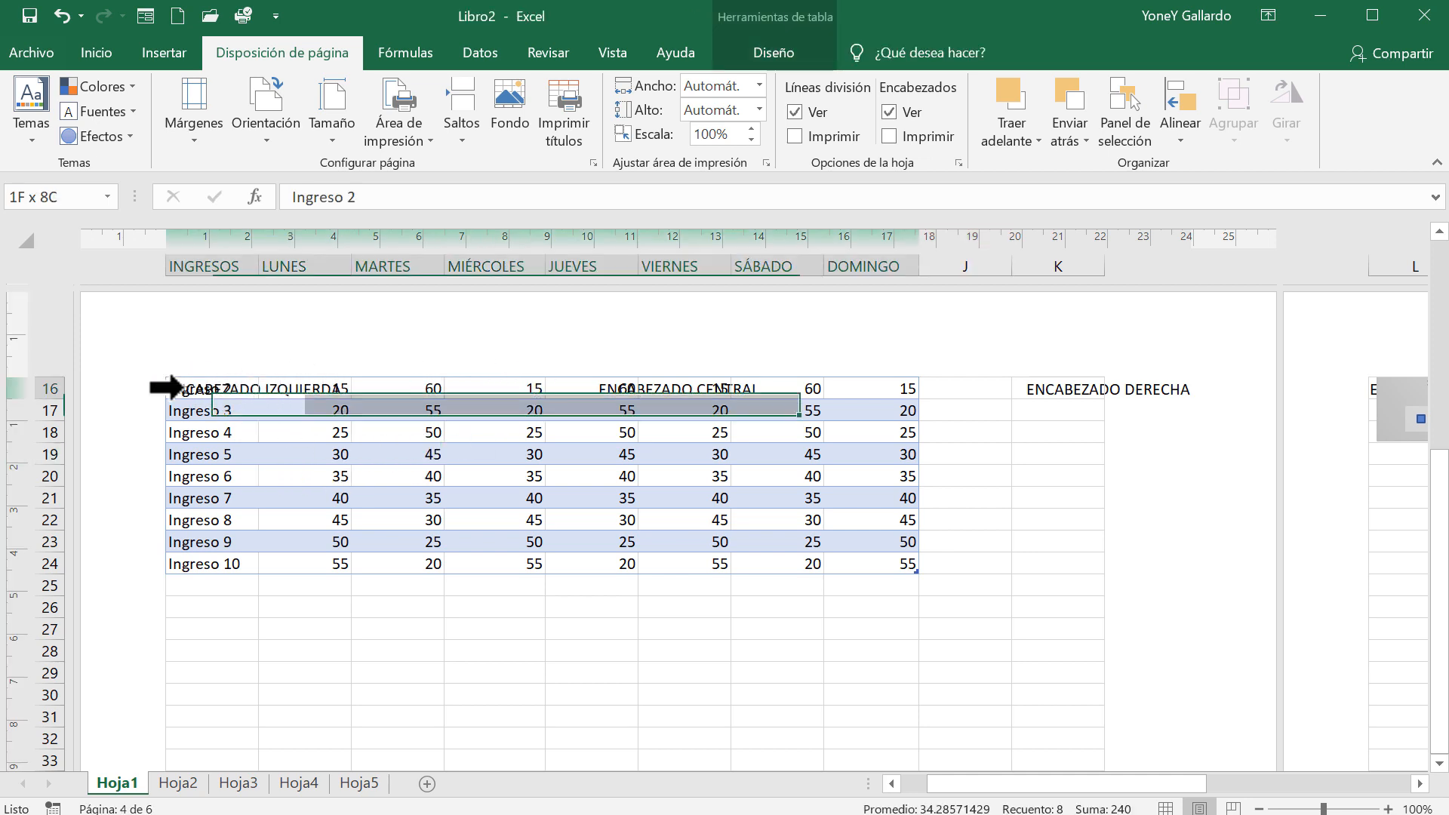
left_click_drag(173, 387, 836, 573)
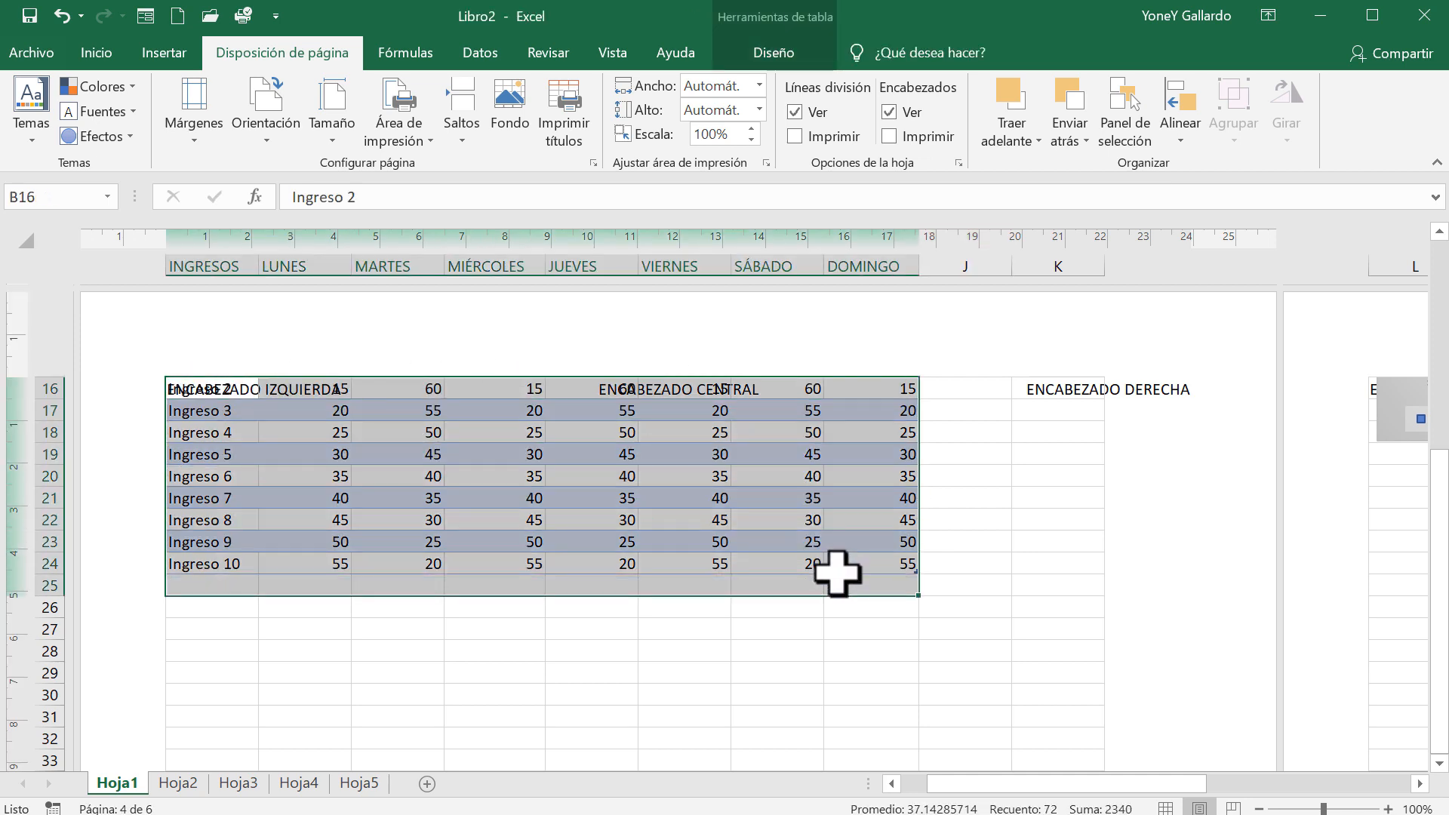
left_click(872, 642)
left_click_drag(201, 388, 841, 563)
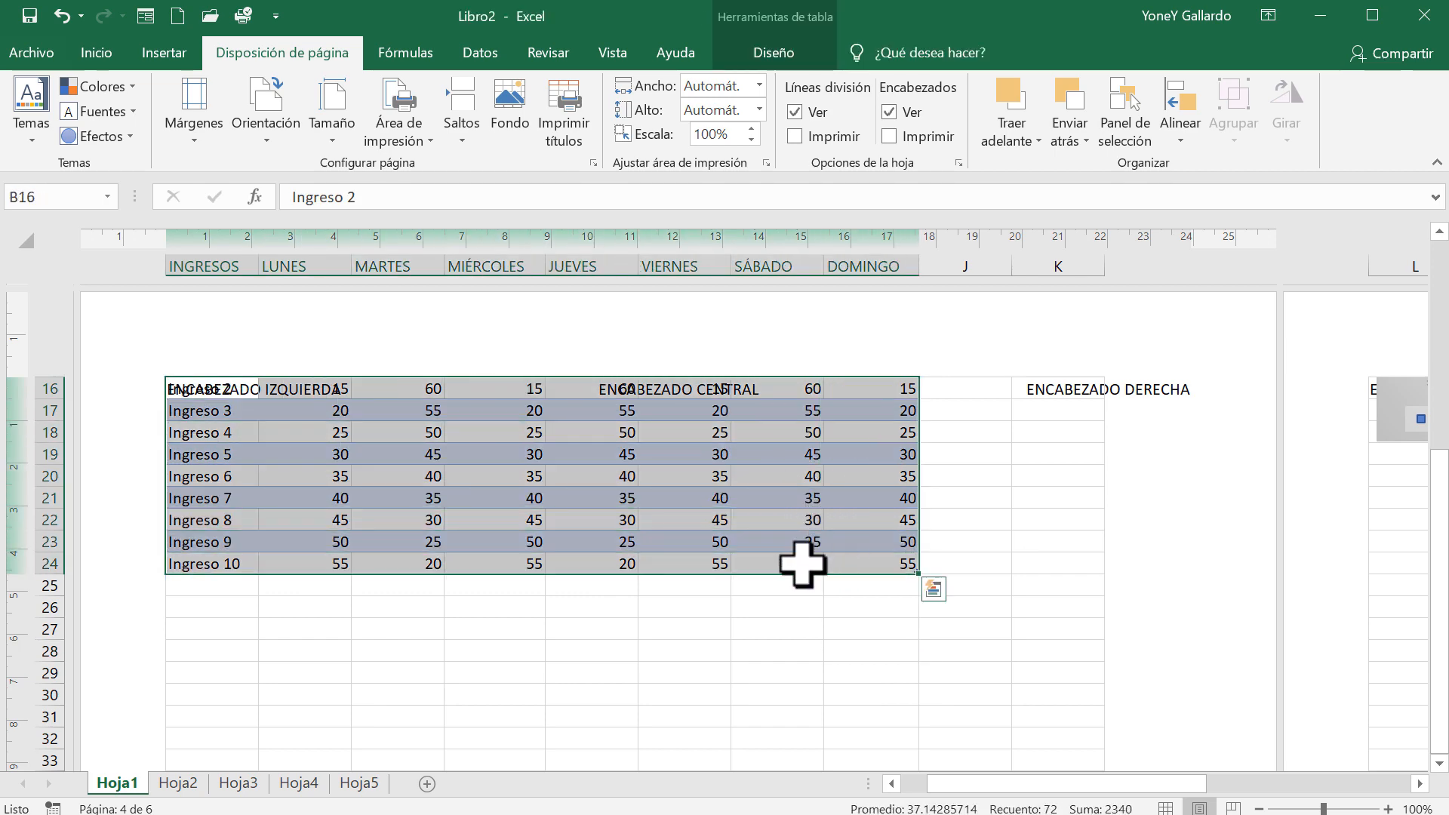
key("ctrl+c")
left_click(209, 587)
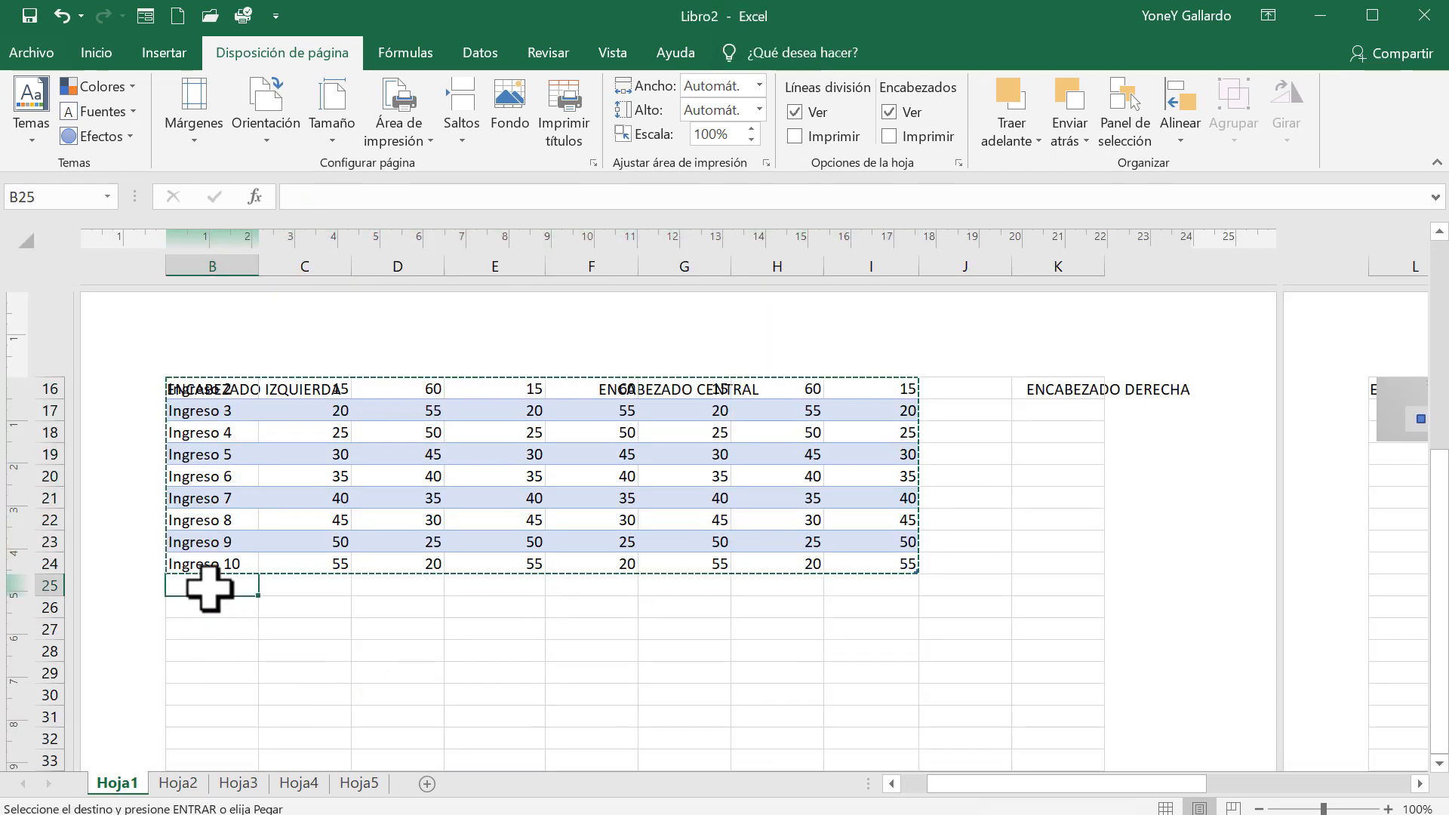
key("ctrl+v")
left_click(1049, 586)
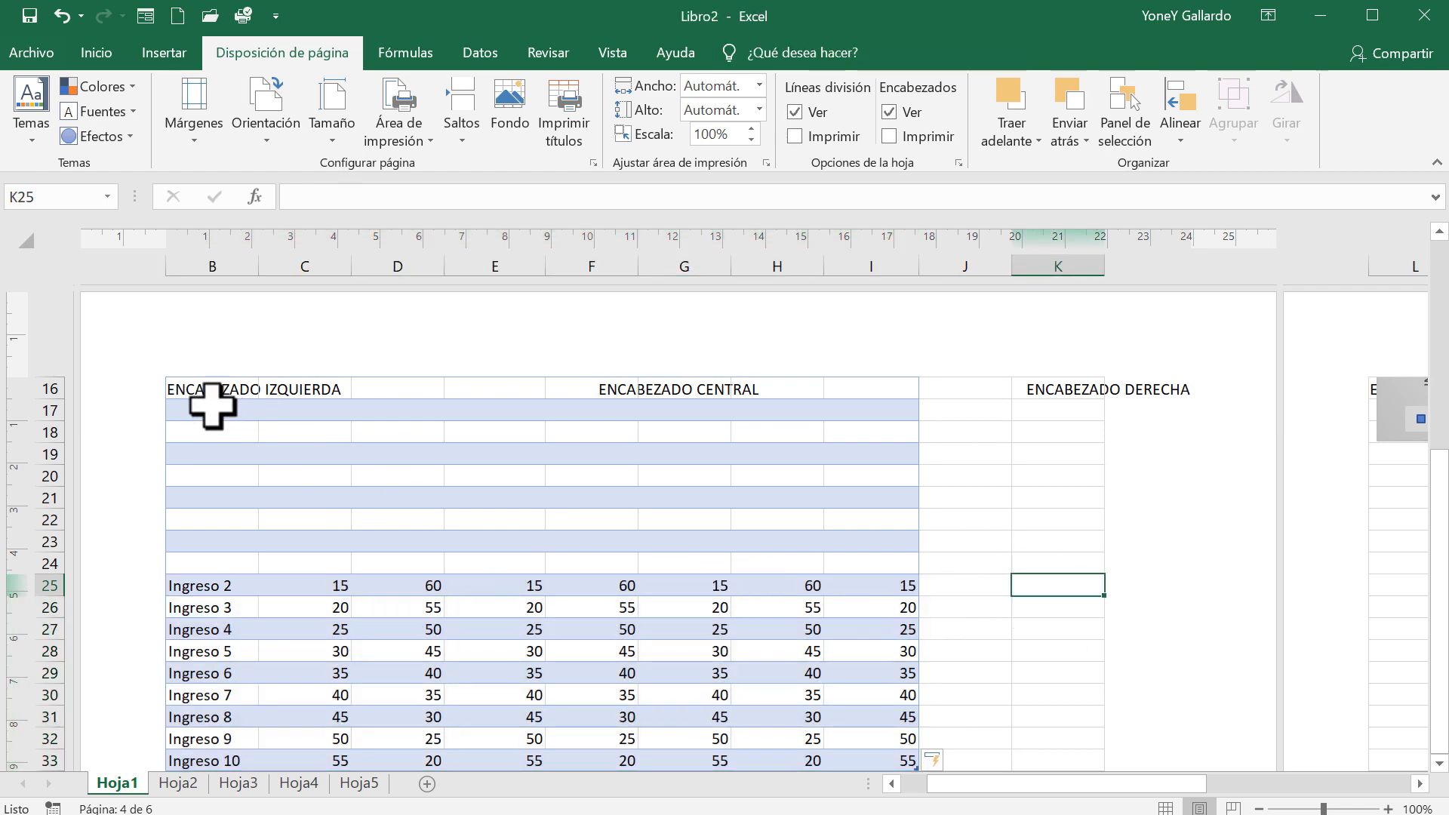
Clear all contents and formatting from the emptied range B16:I24, and reselect the range
left_click_drag(212, 391, 858, 556)
left_click(83, 50)
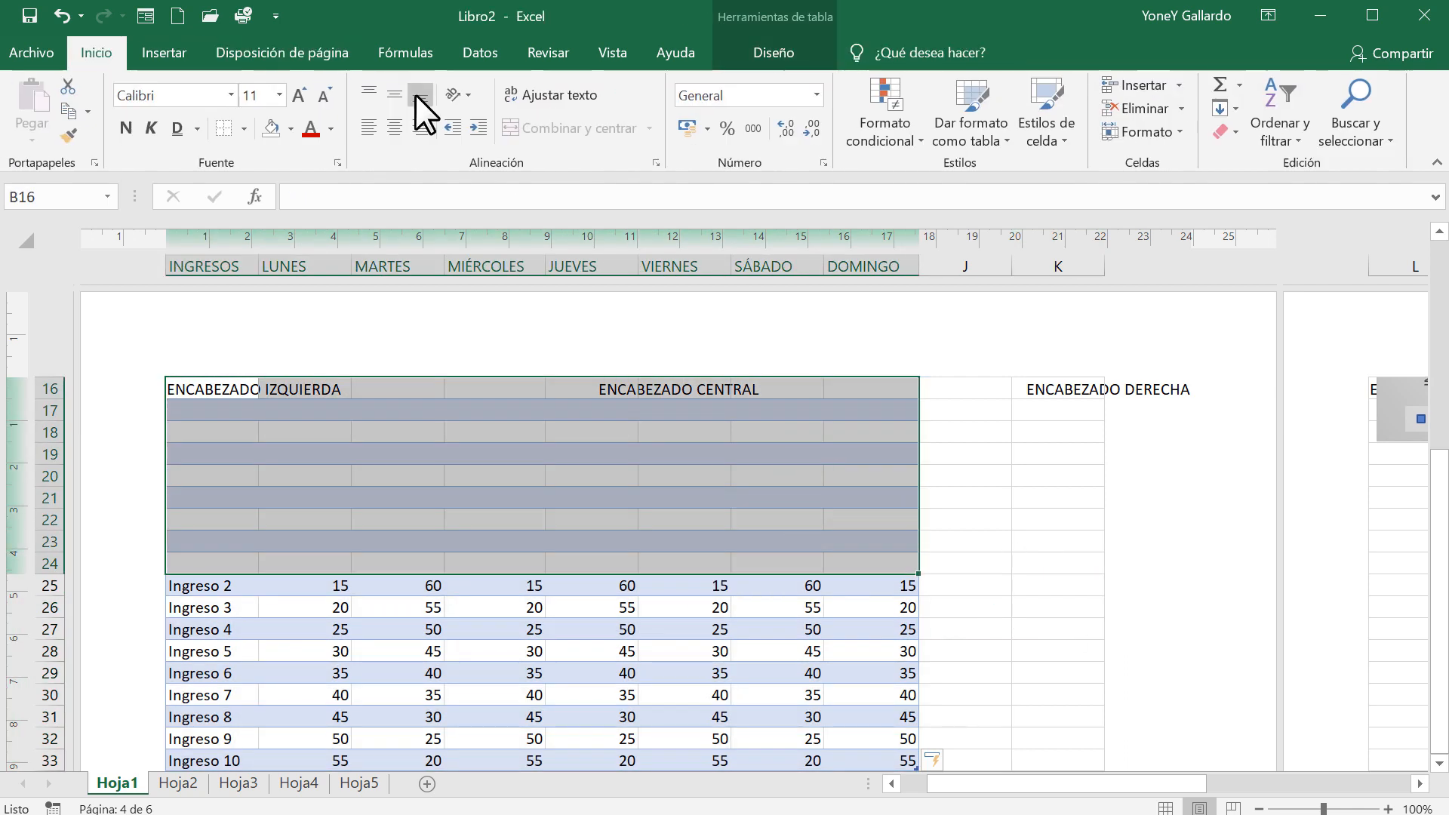
left_click(1225, 130)
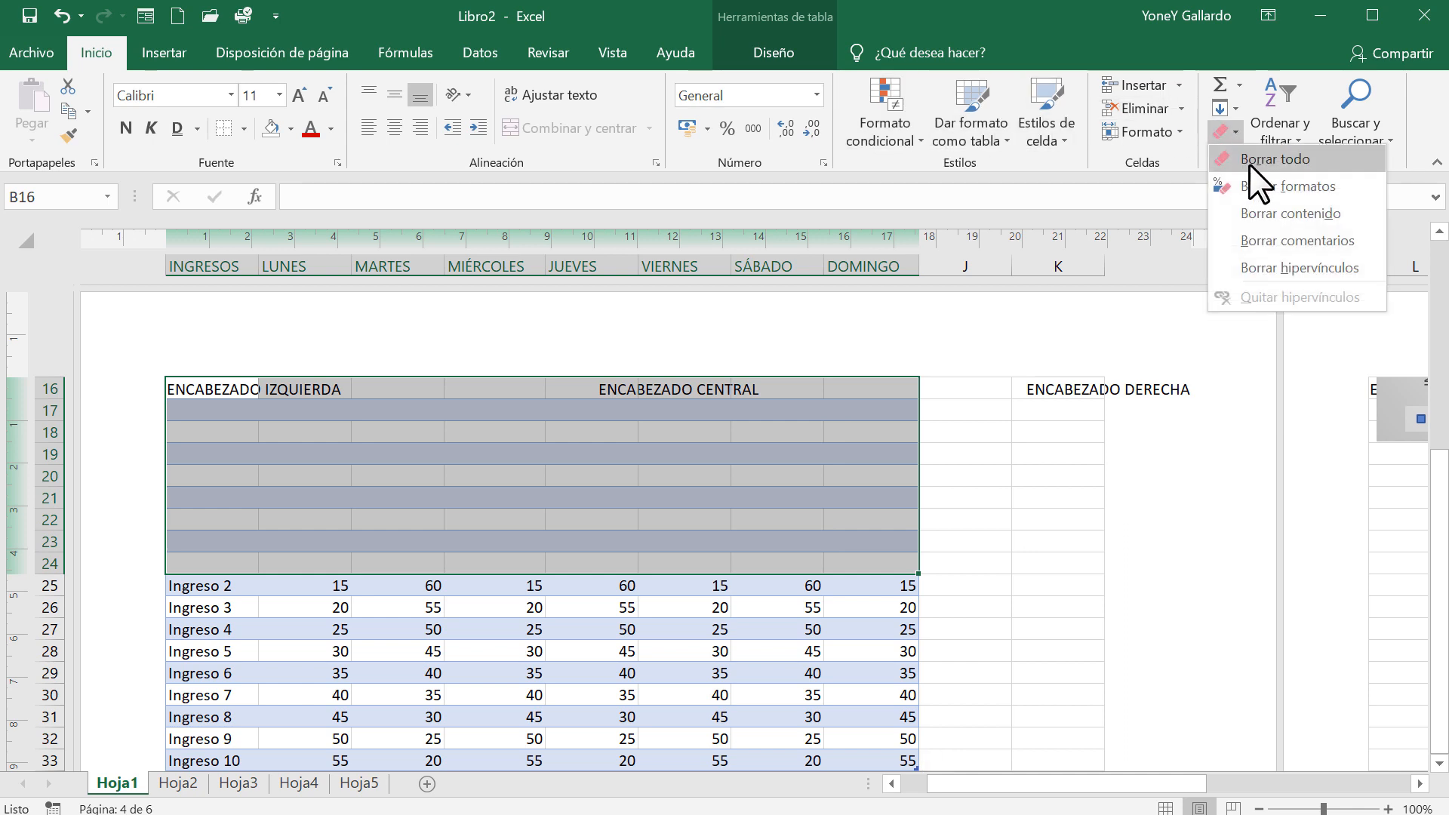
left_click(1249, 165)
left_click(754, 488)
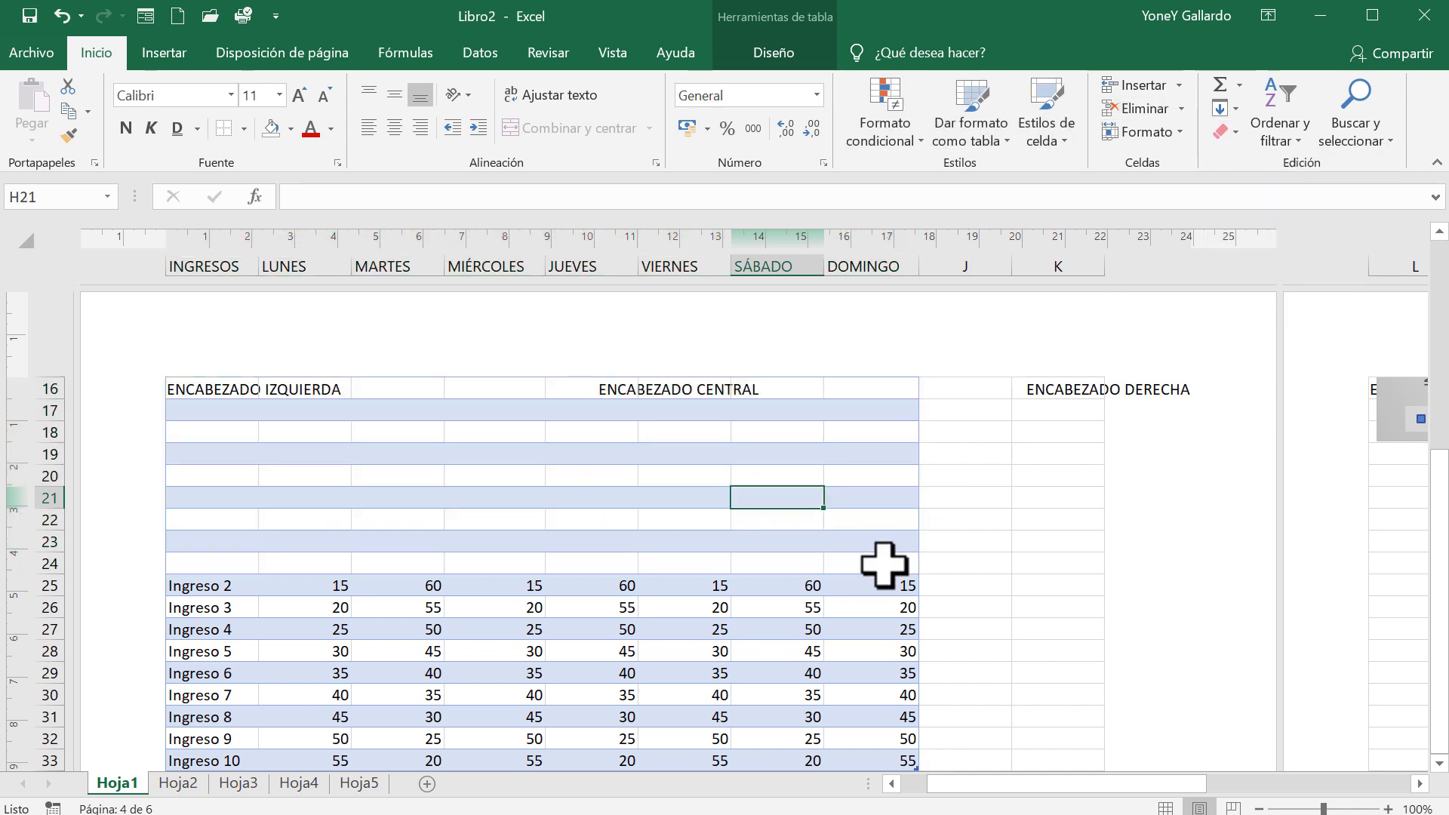
left_click_drag(880, 566, 181, 385)
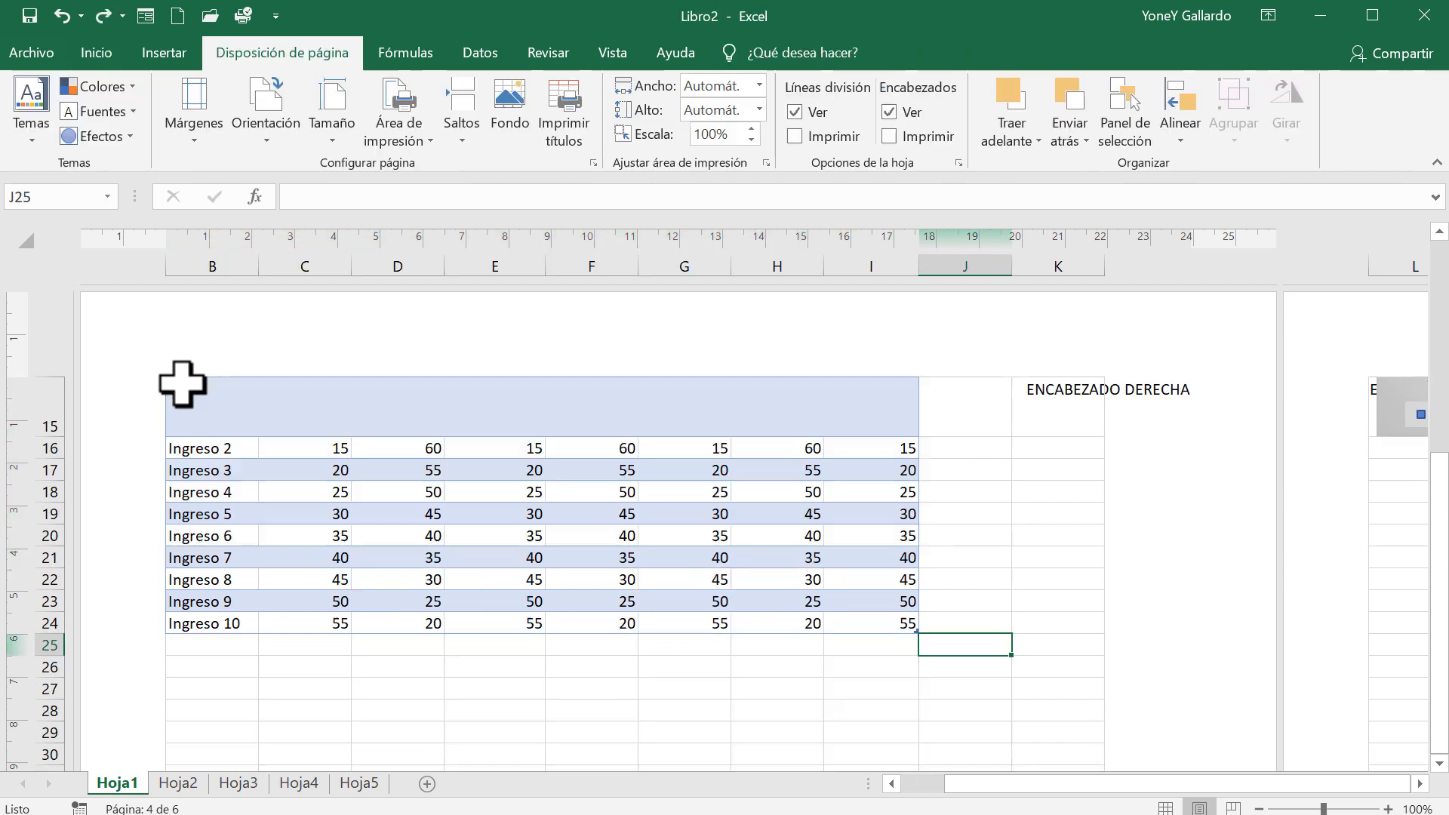
Return to Normal view and undo the recent sheet edits back to the original ten-row table starting in column C
left_click(1166, 808)
scroll(881, 679, "up", 5)
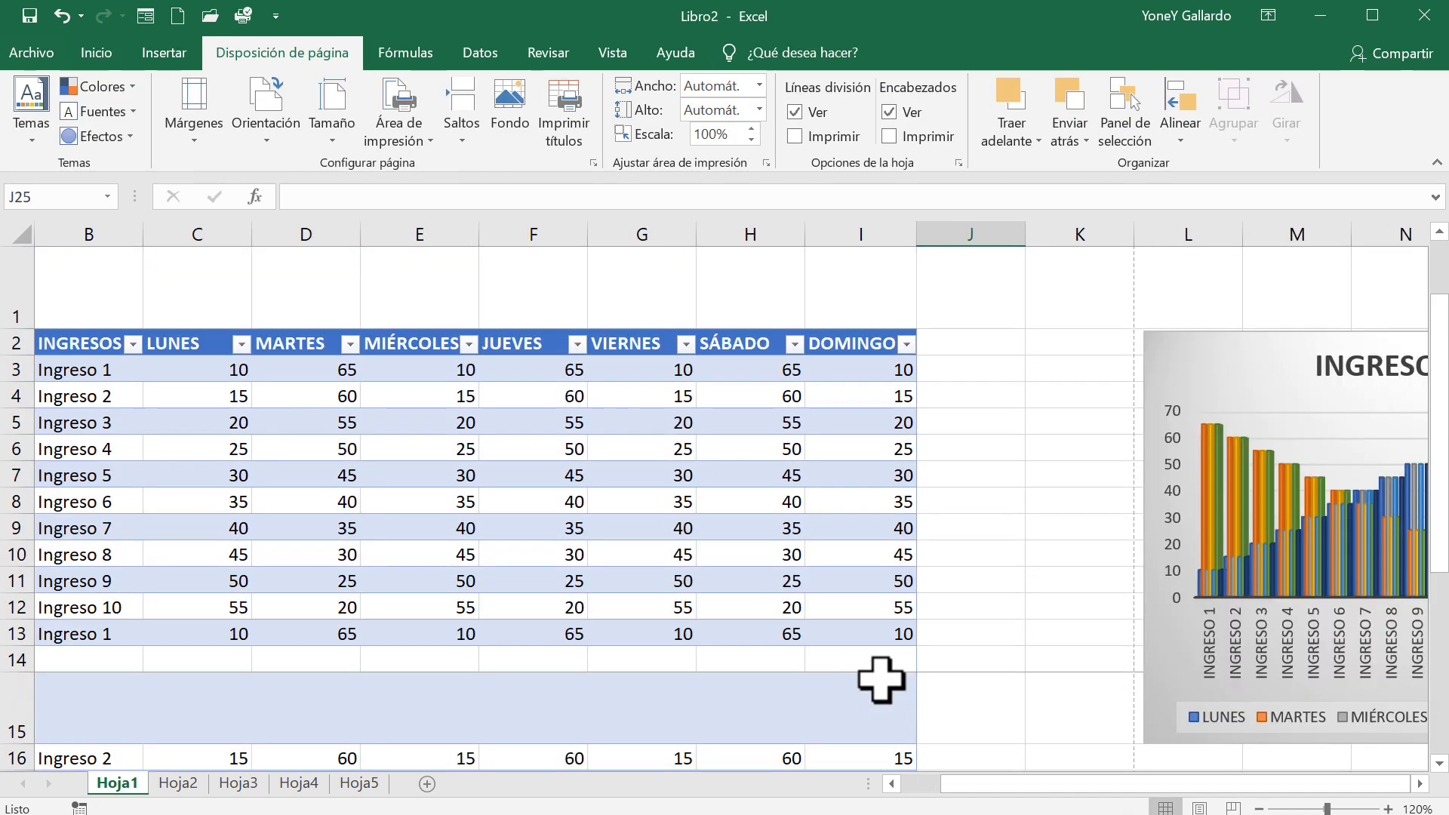
left_click(50, 20)
left_click(52, 19)
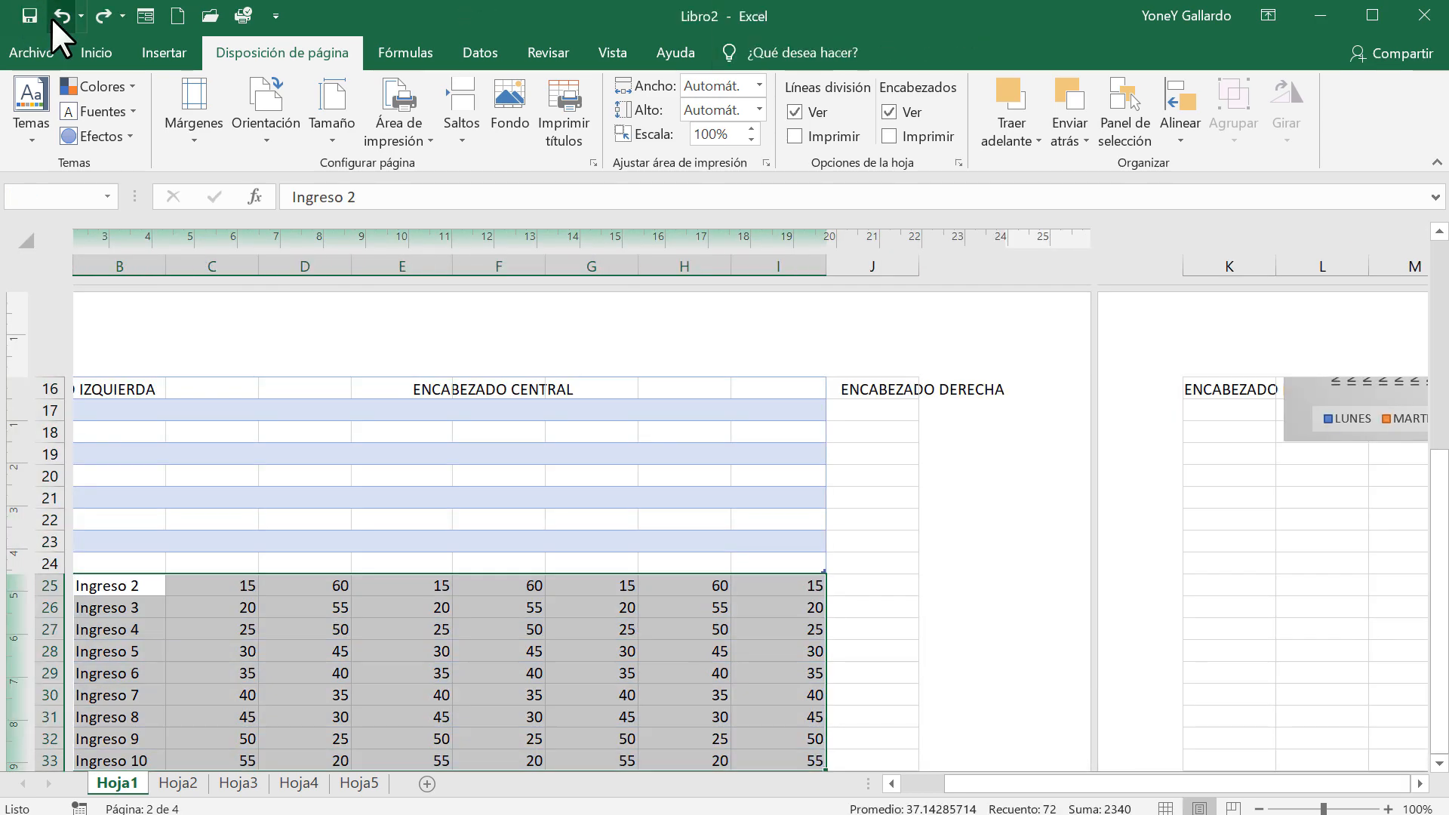
left_click(51, 17)
left_click(52, 16)
left_click(51, 17)
left_click(52, 17)
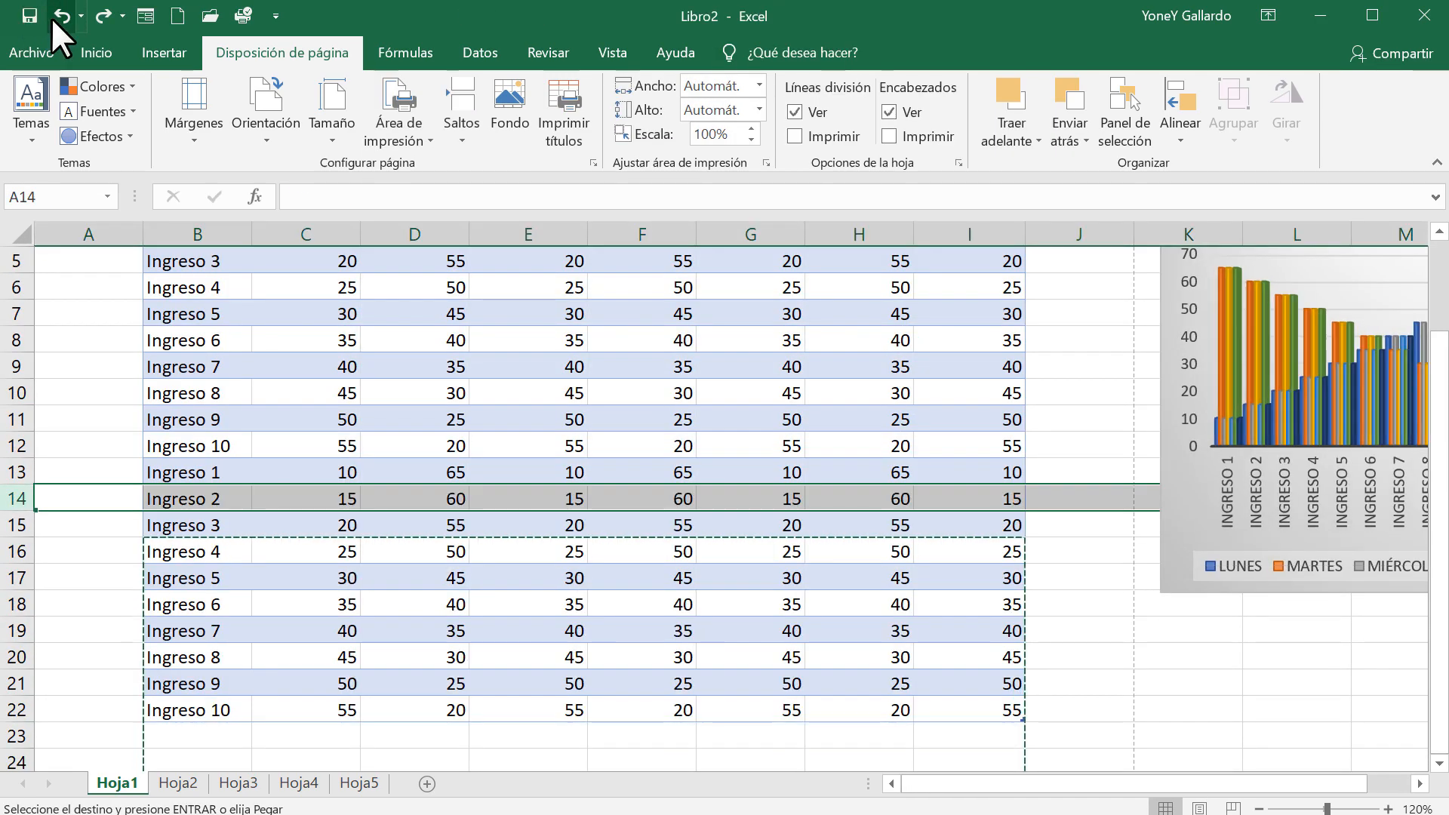
left_click(51, 16)
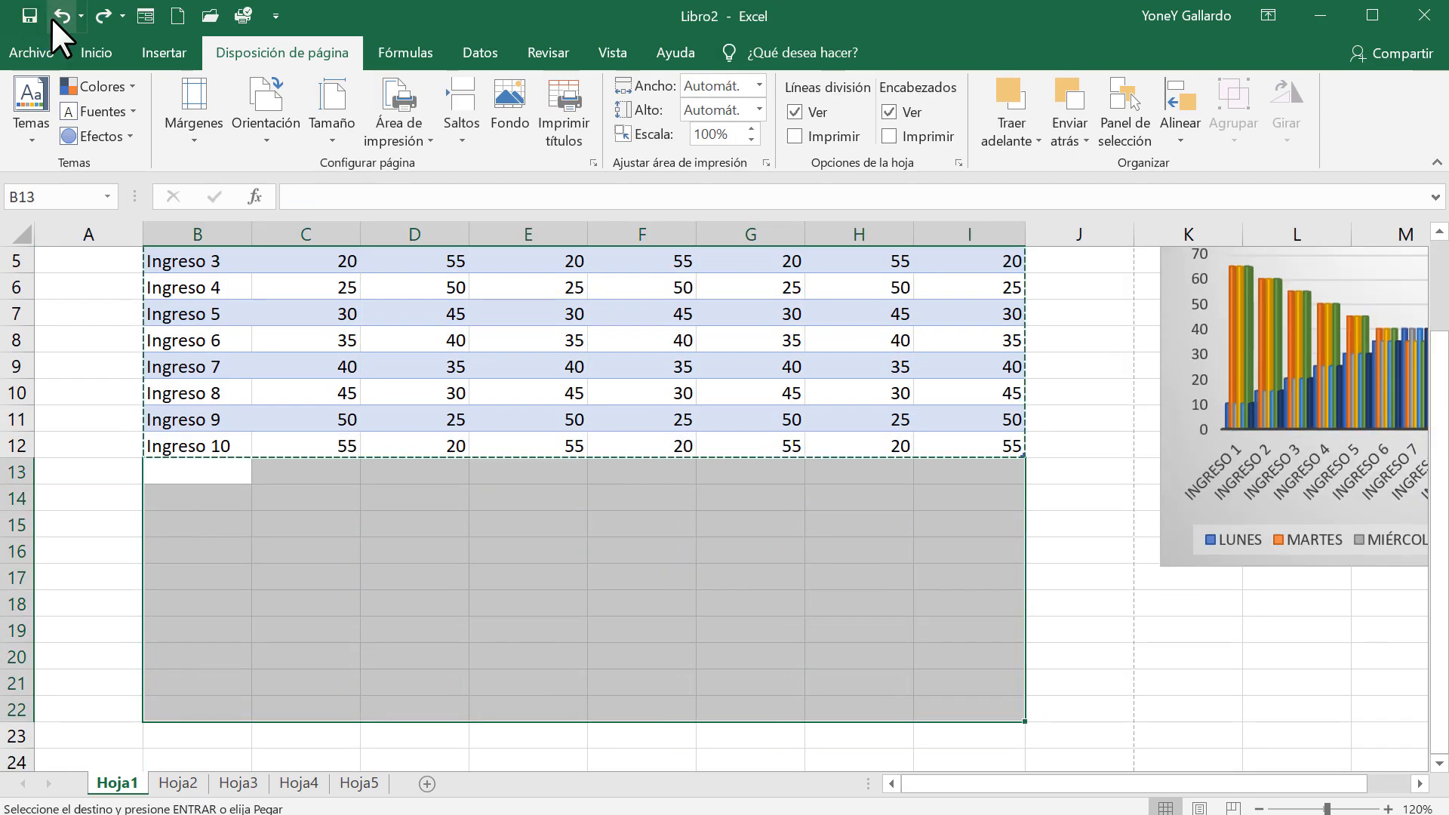
left_click(51, 16)
left_click(52, 17)
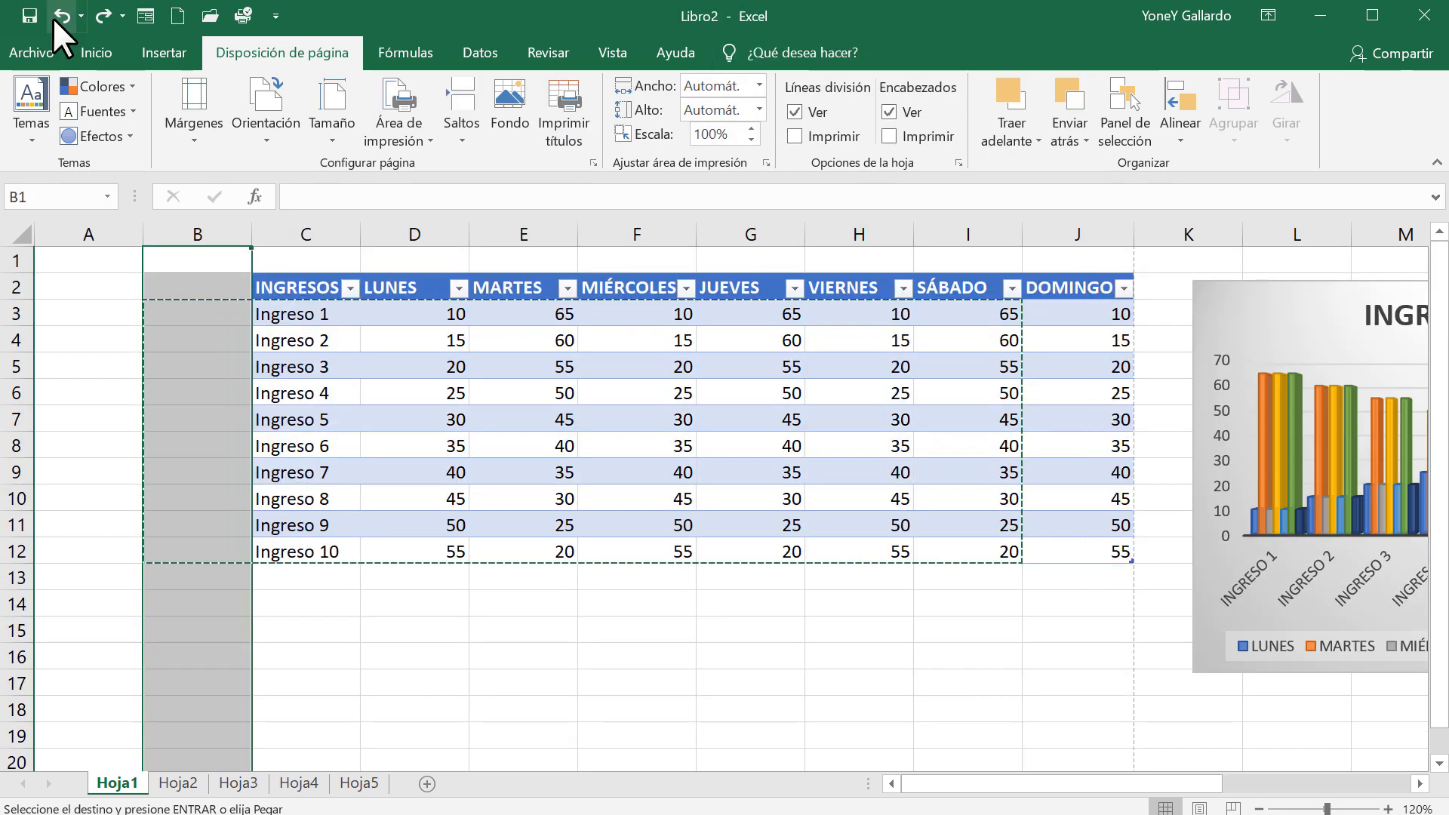
Cancel the pending copy range and select the empty cell E15 below the table
left_click_drag(455, 664, 368, 624)
key("Escape")
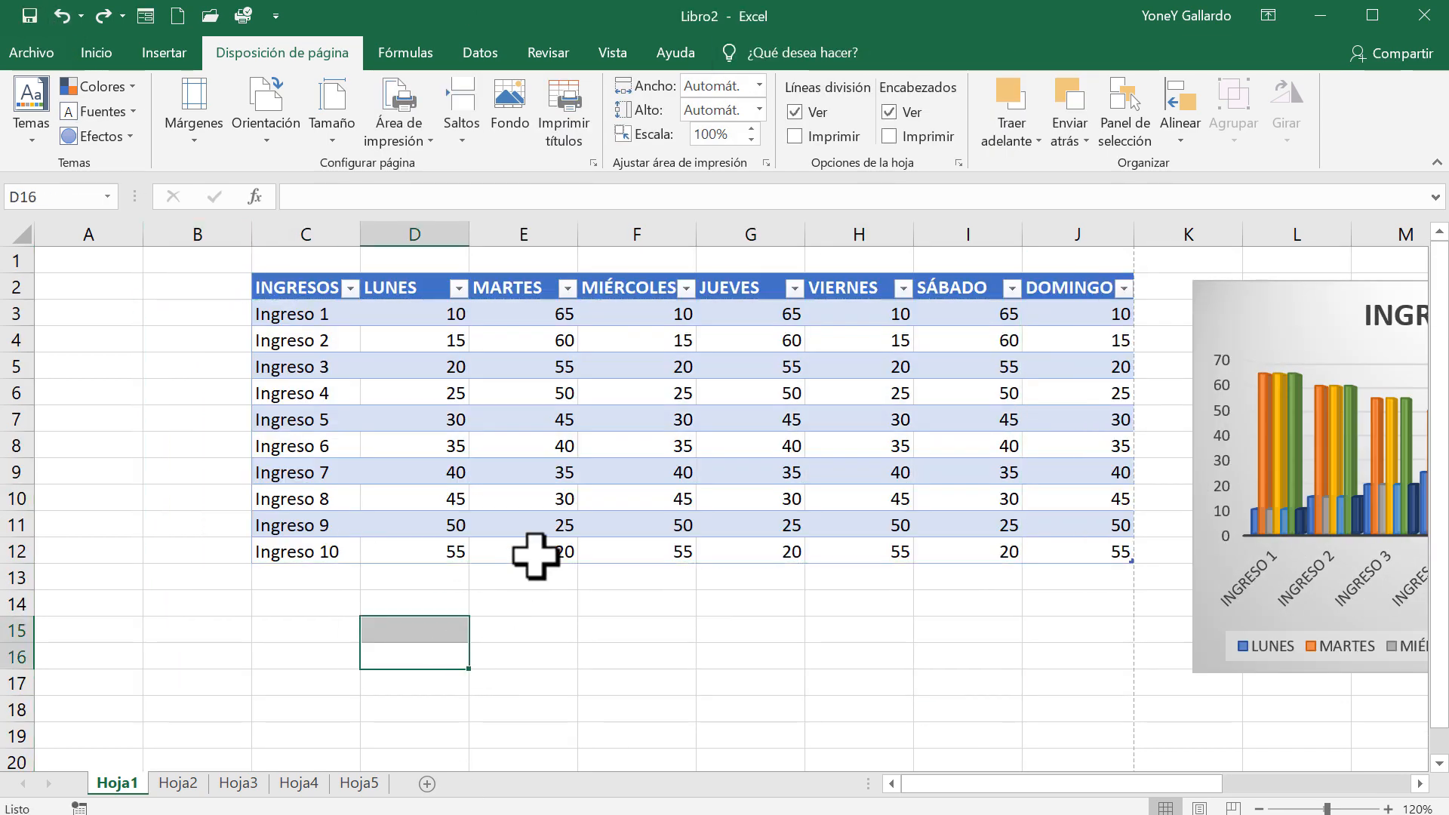
left_click(527, 624)
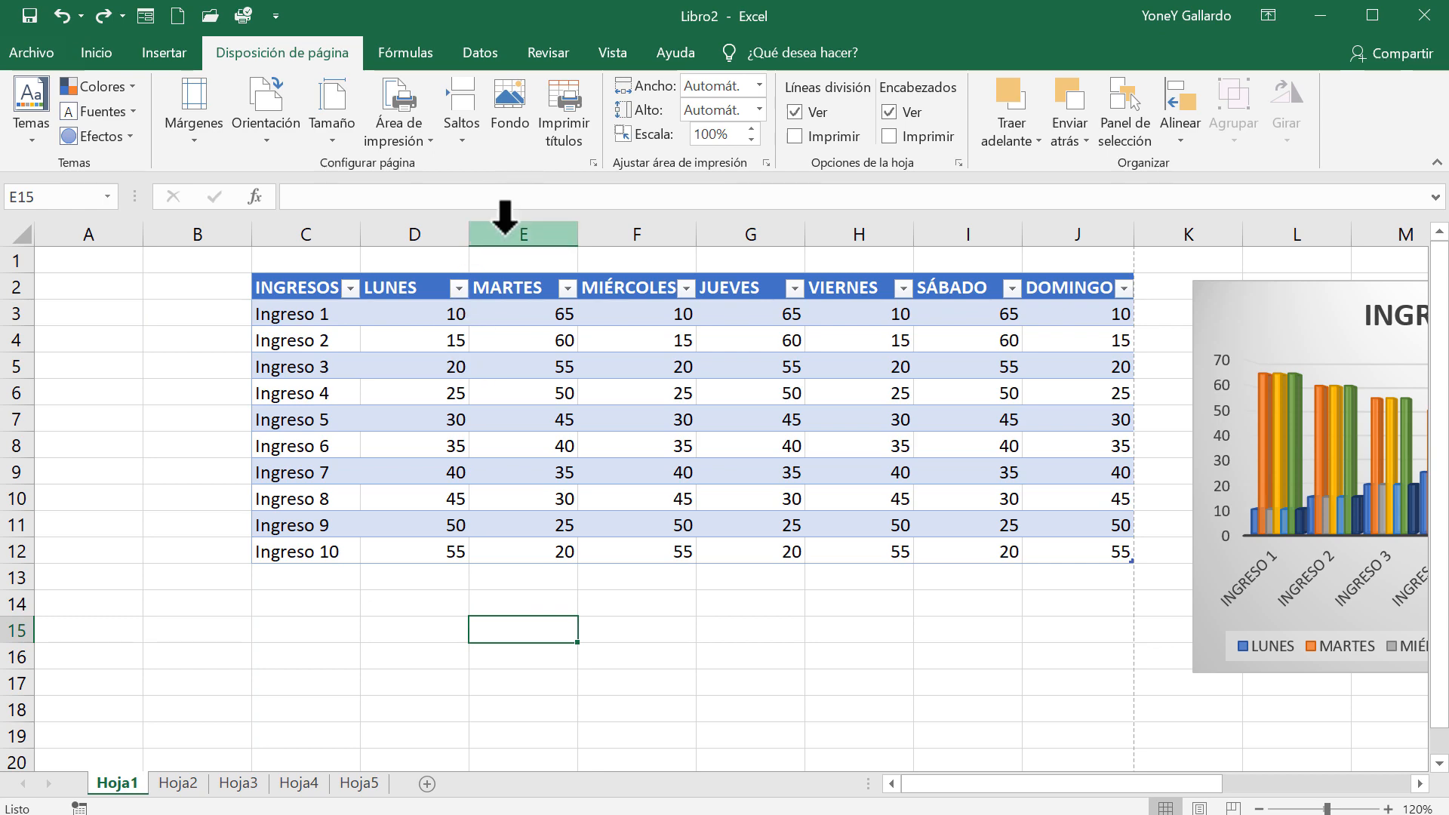
Insert the image file loto.jpg from the Imágenes folder as the background of Hoja1
left_click(521, 123)
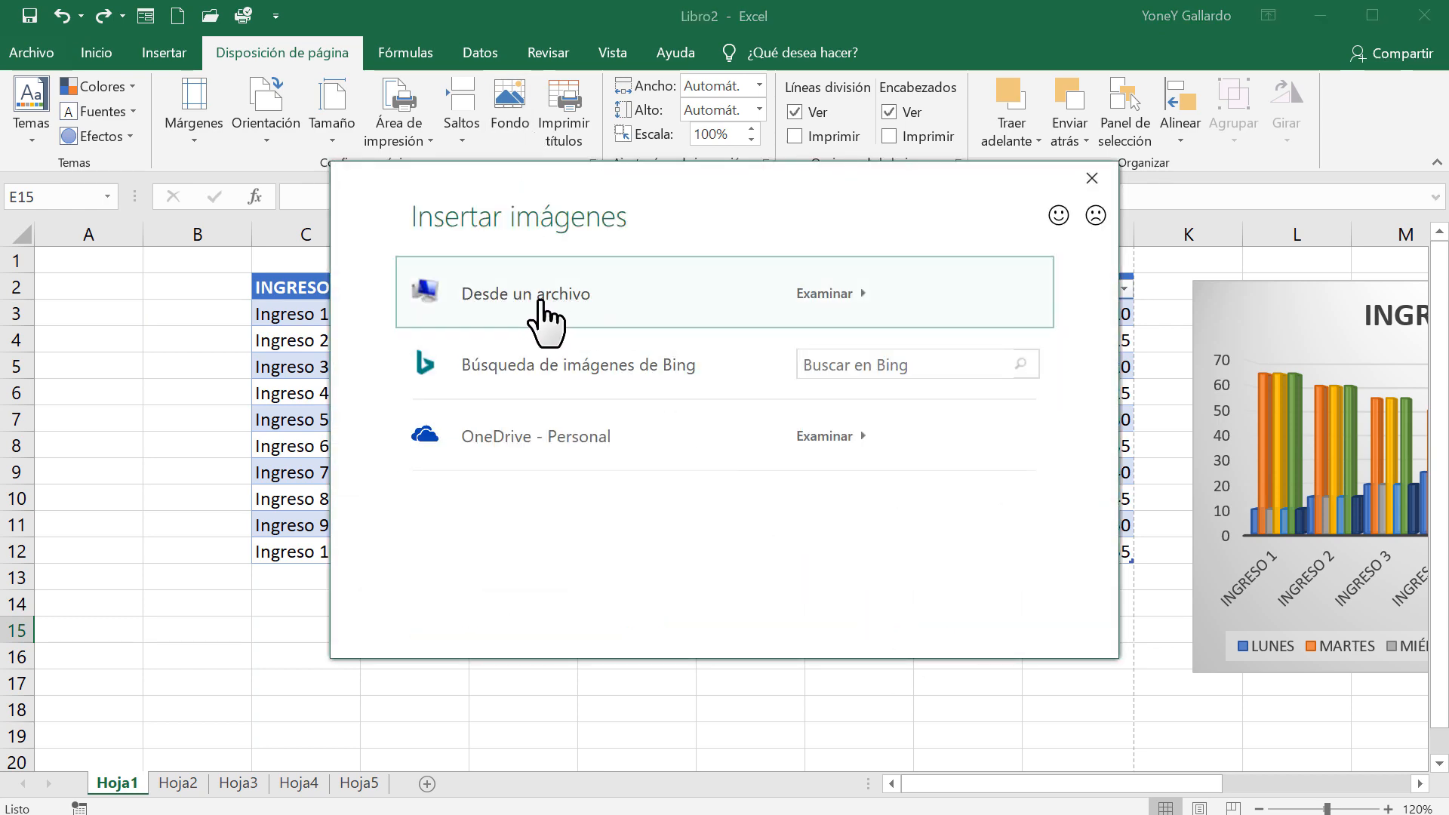
left_click(541, 302)
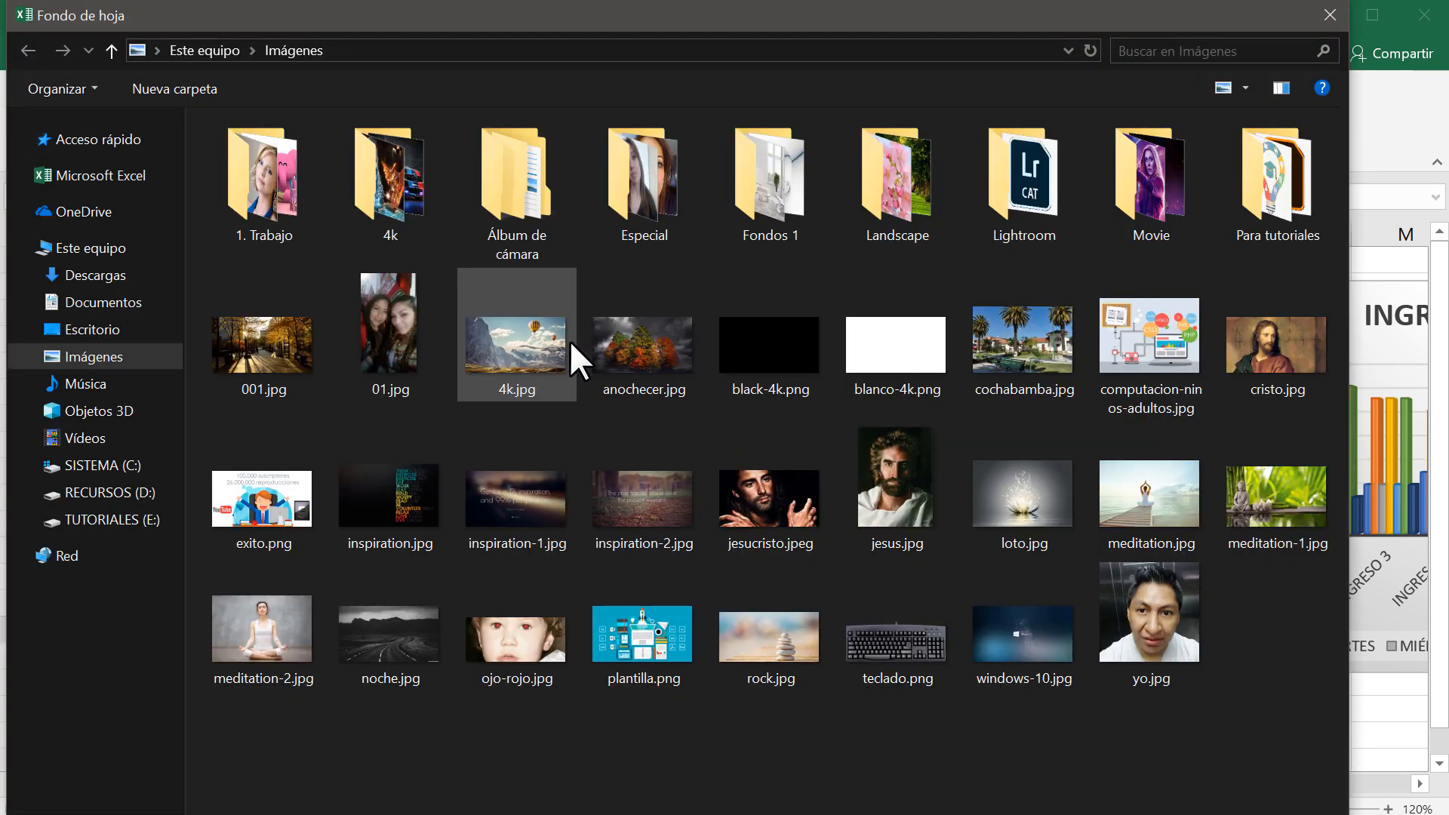
left_click(1032, 500)
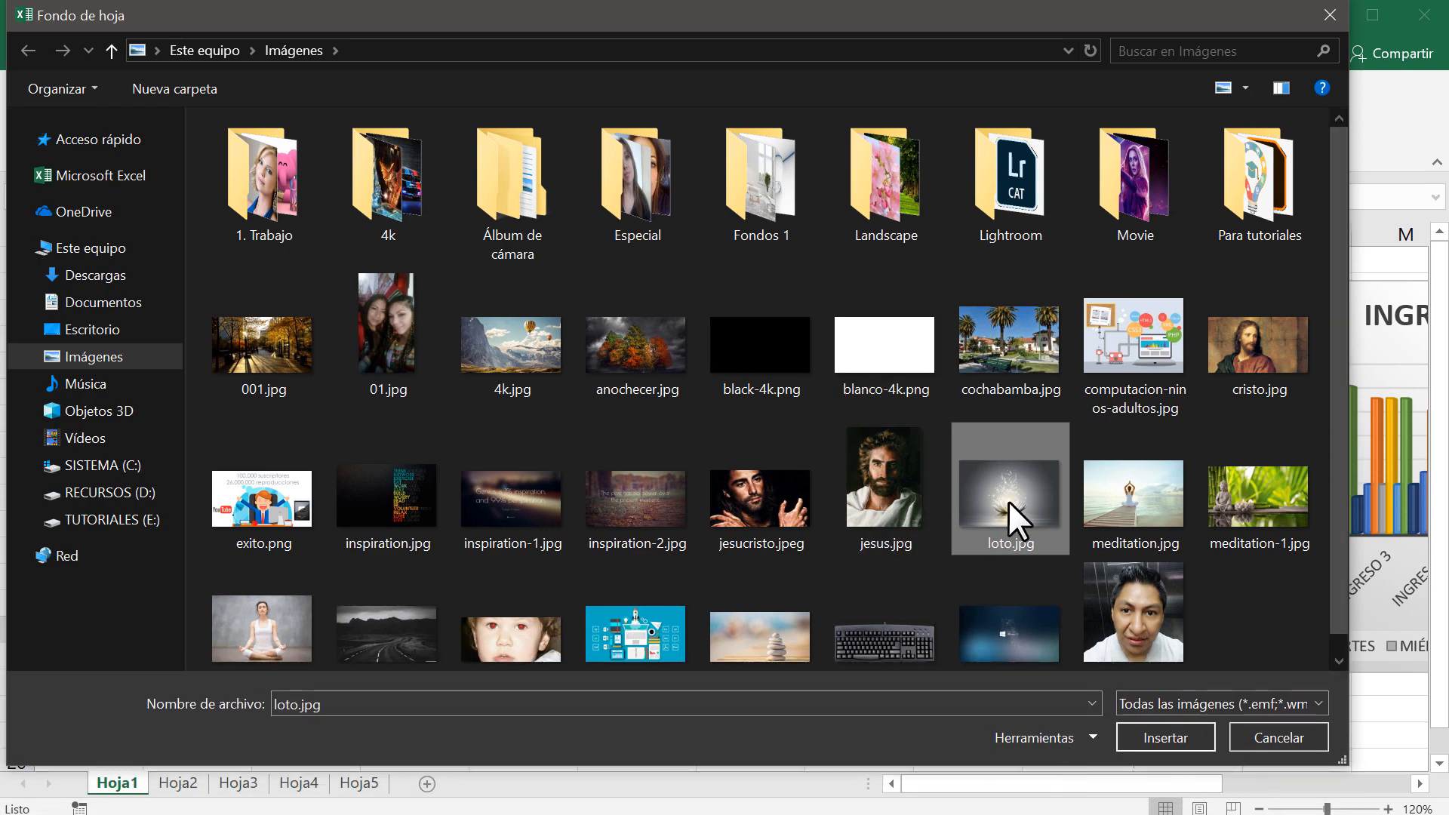
left_click(1182, 750)
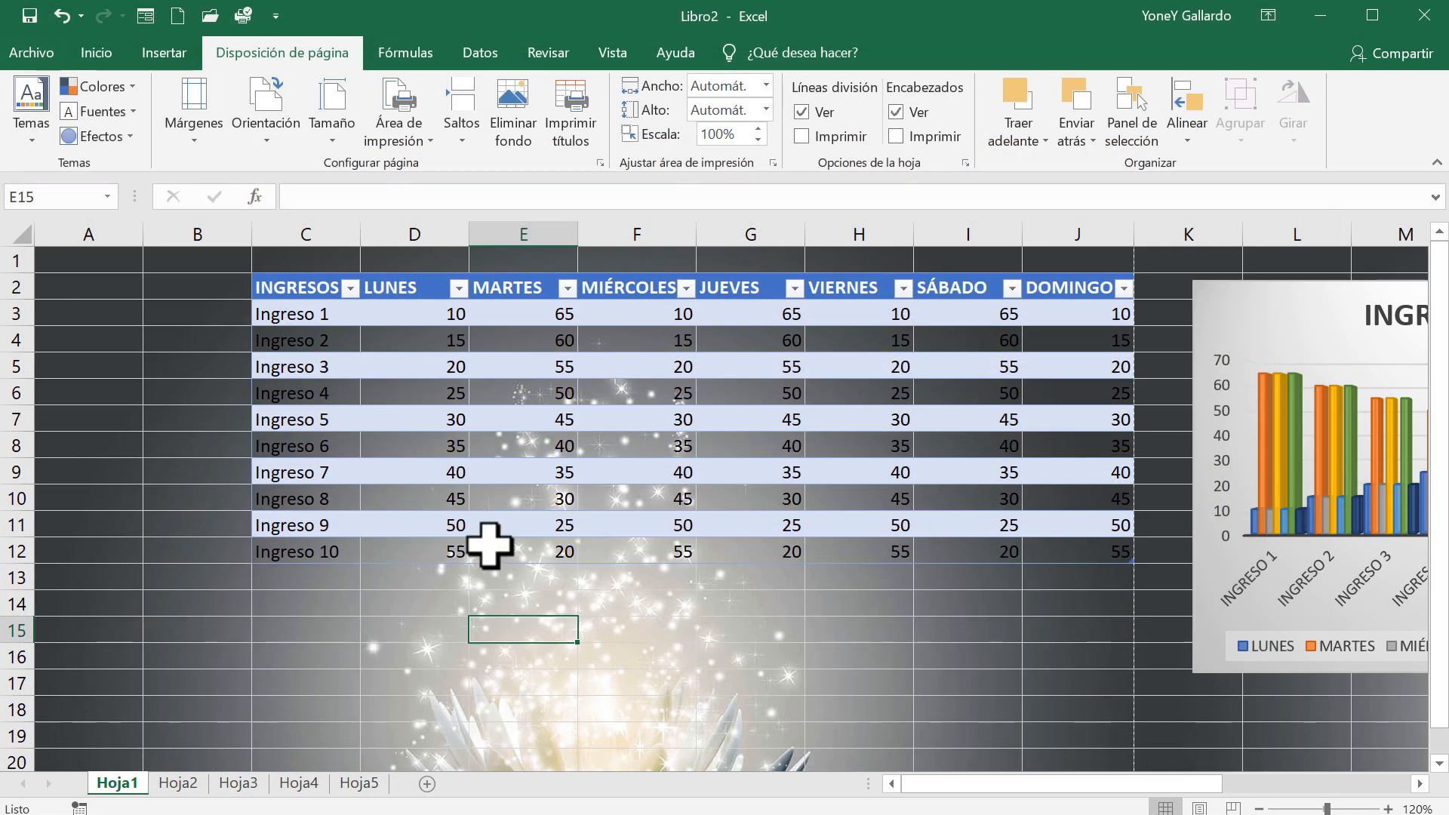
Remove the background image from Hoja1 and display the formula commands
left_click(521, 136)
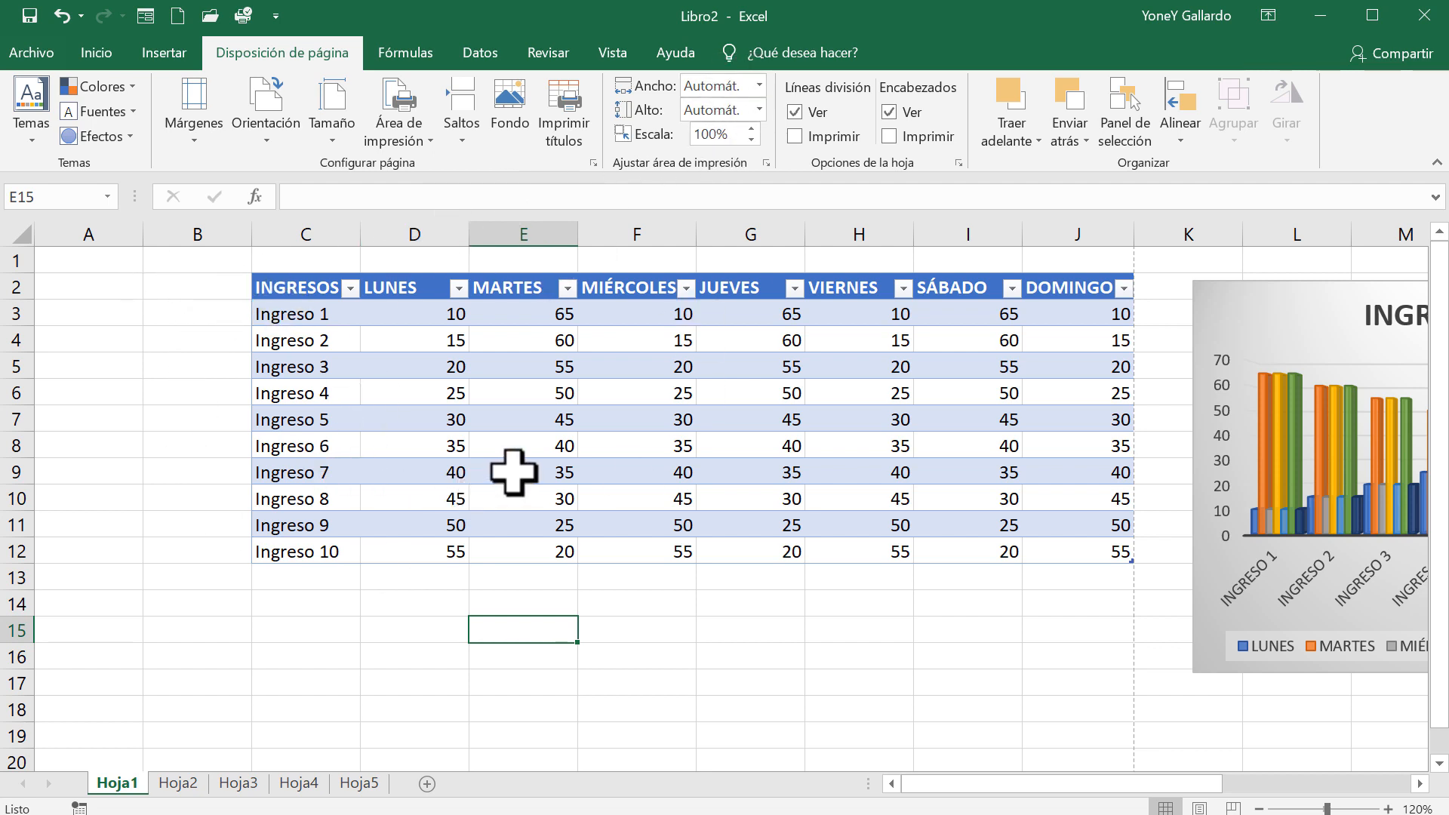
left_click(400, 50)
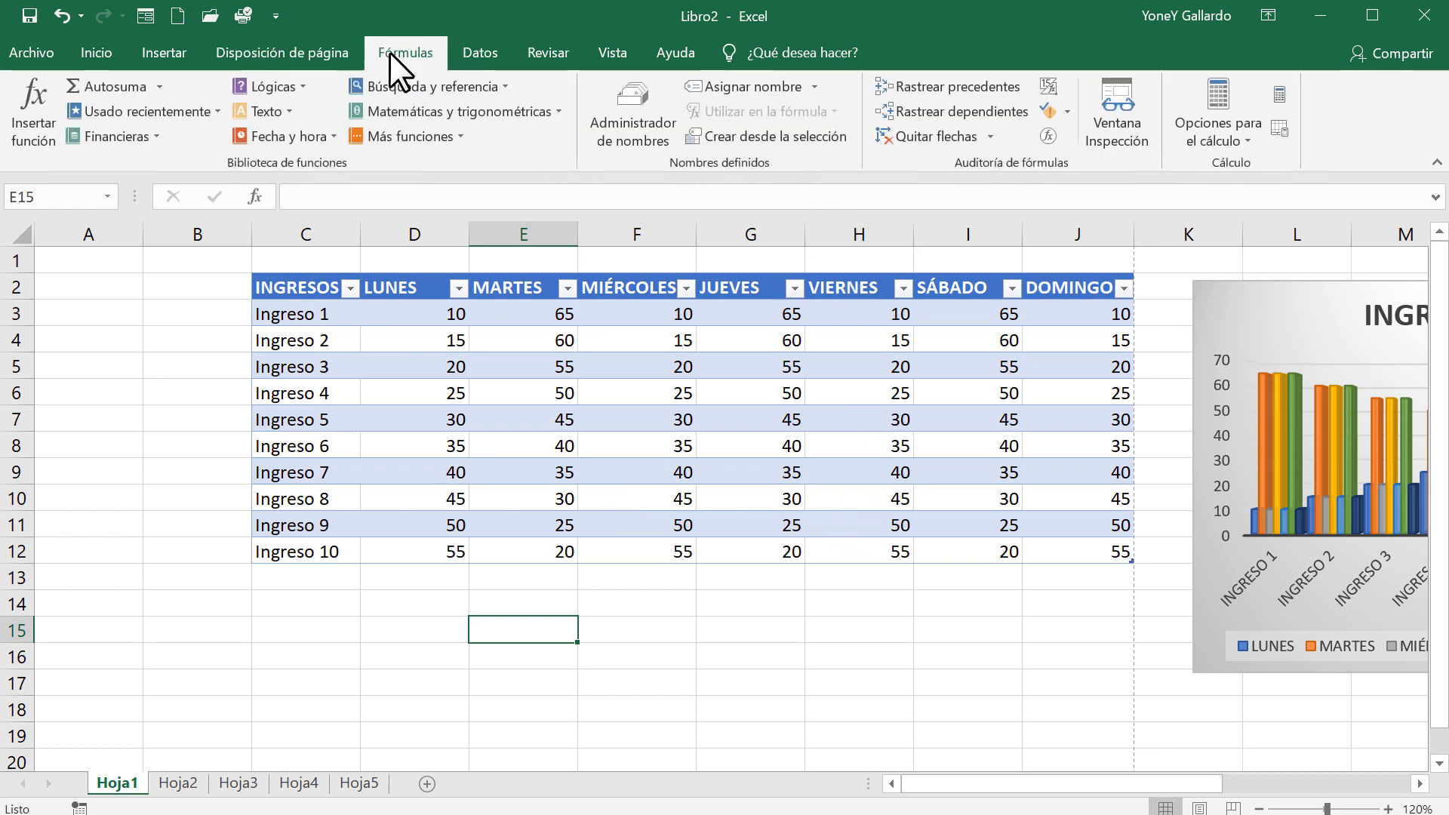
Add a new worksheet, Hoja6, to the workbook and select its cell B2
left_click(427, 783)
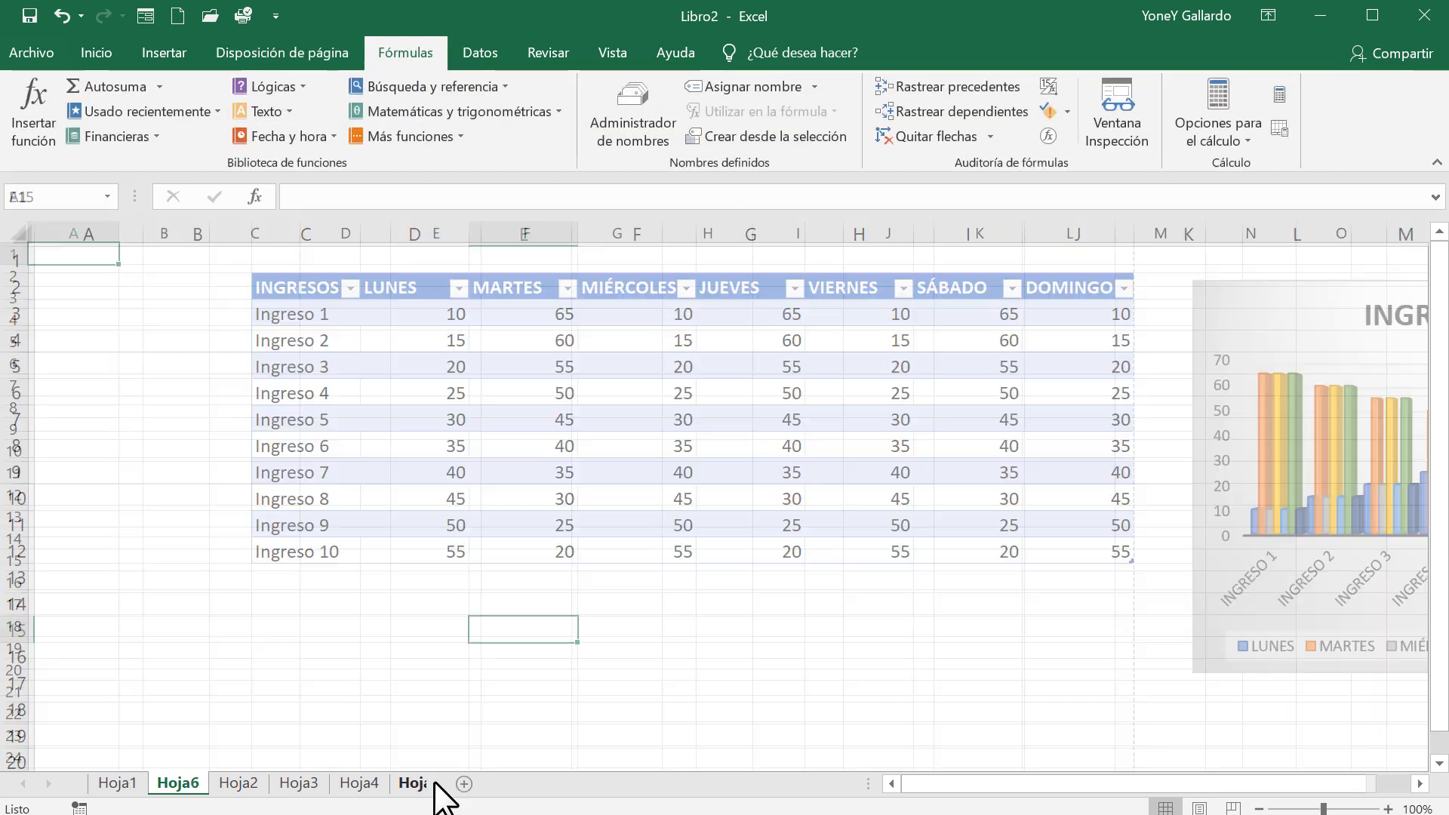
left_click(188, 278)
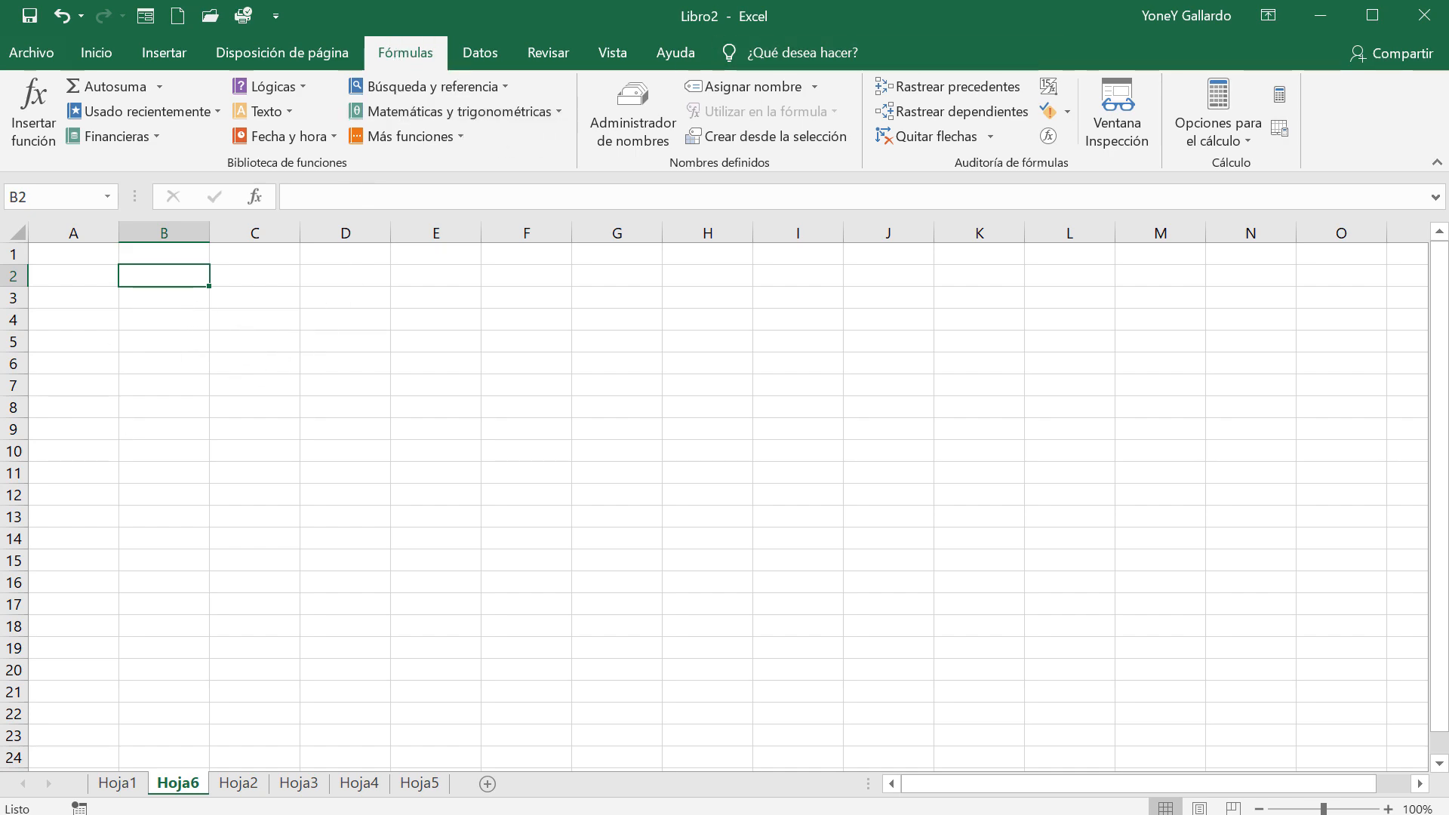
Copy the income table C2:J12 from Hoja1 and switch to Hoja6
left_click(106, 784)
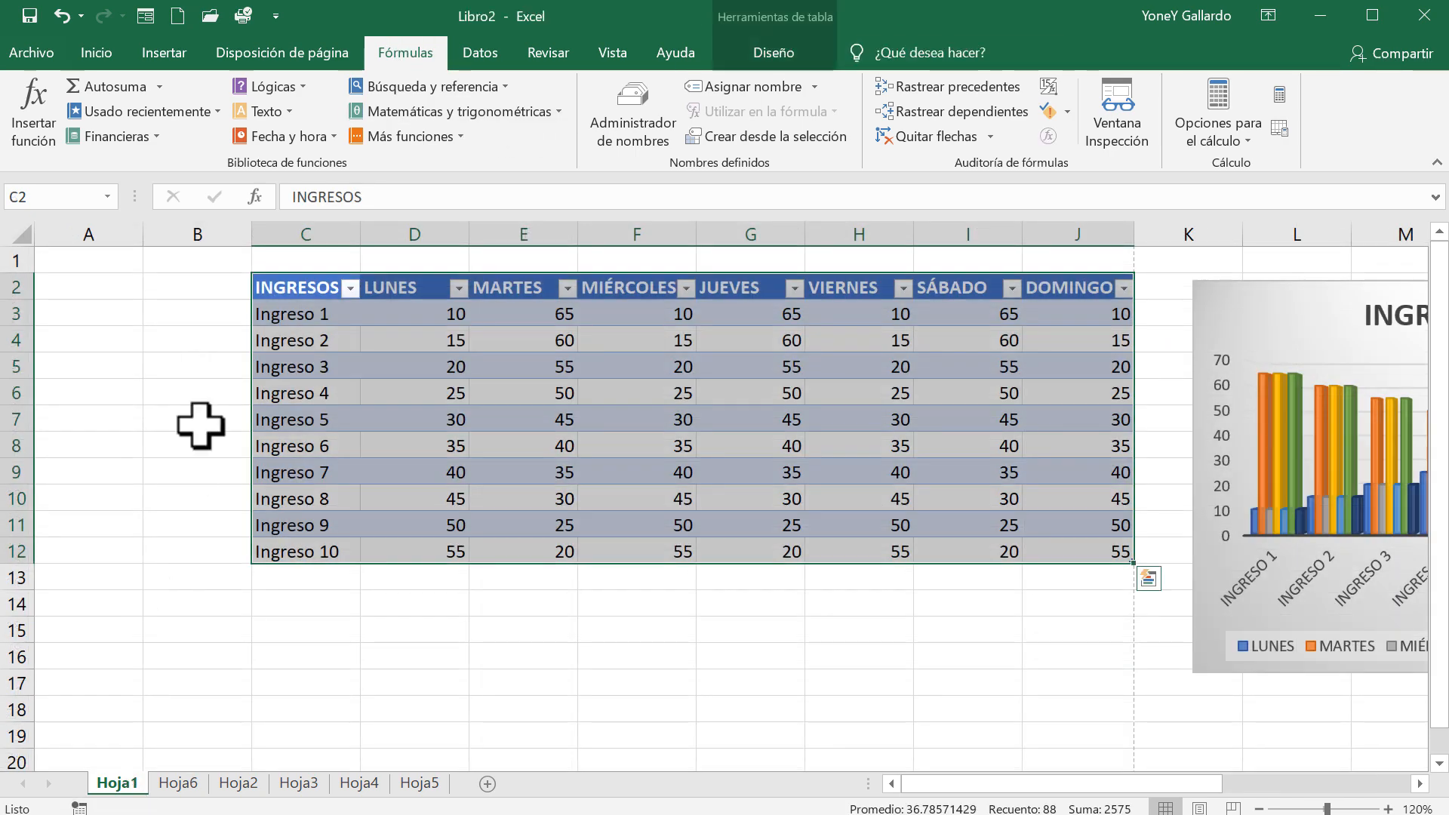
right_click(330, 310)
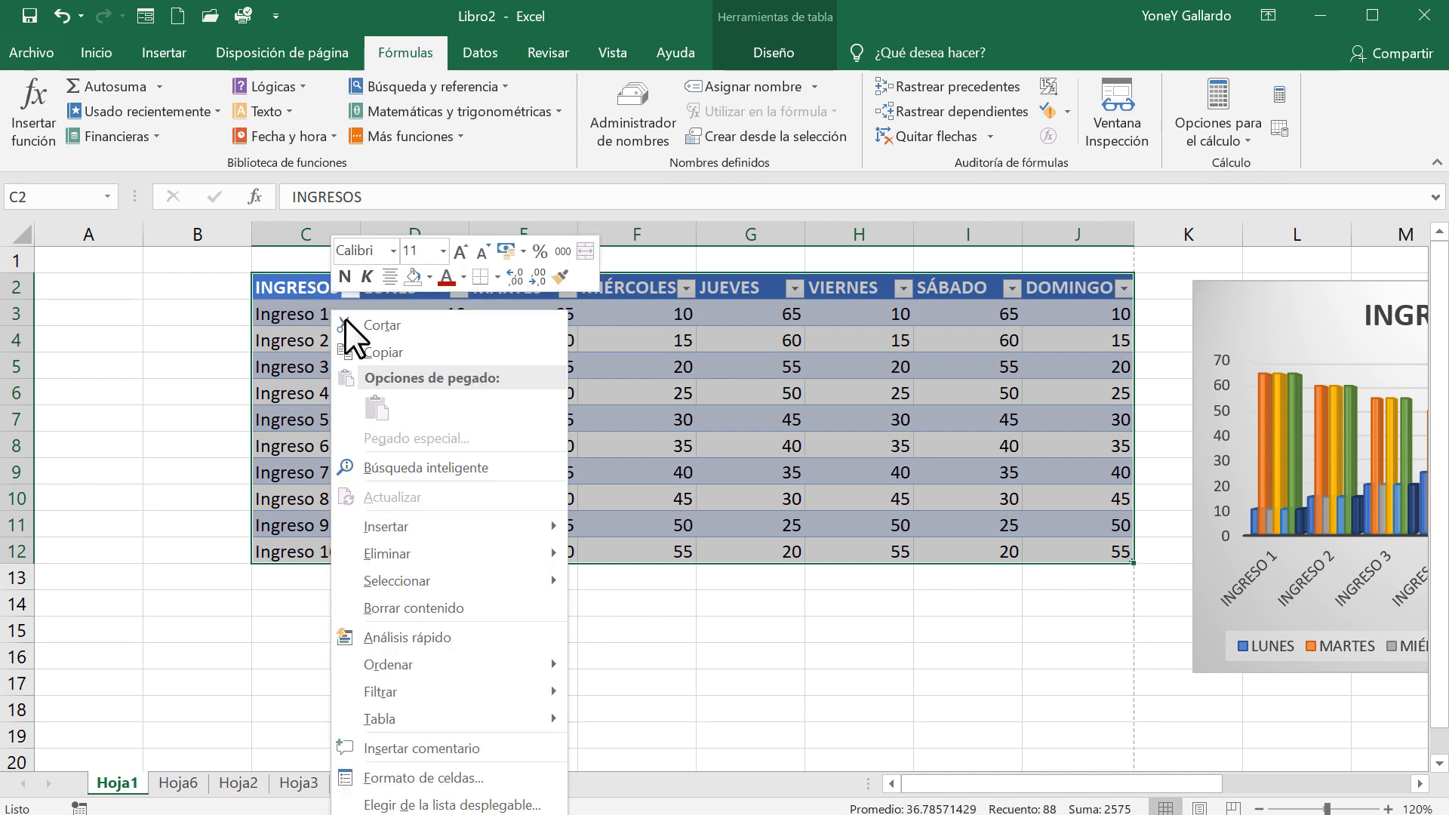
left_click(406, 354)
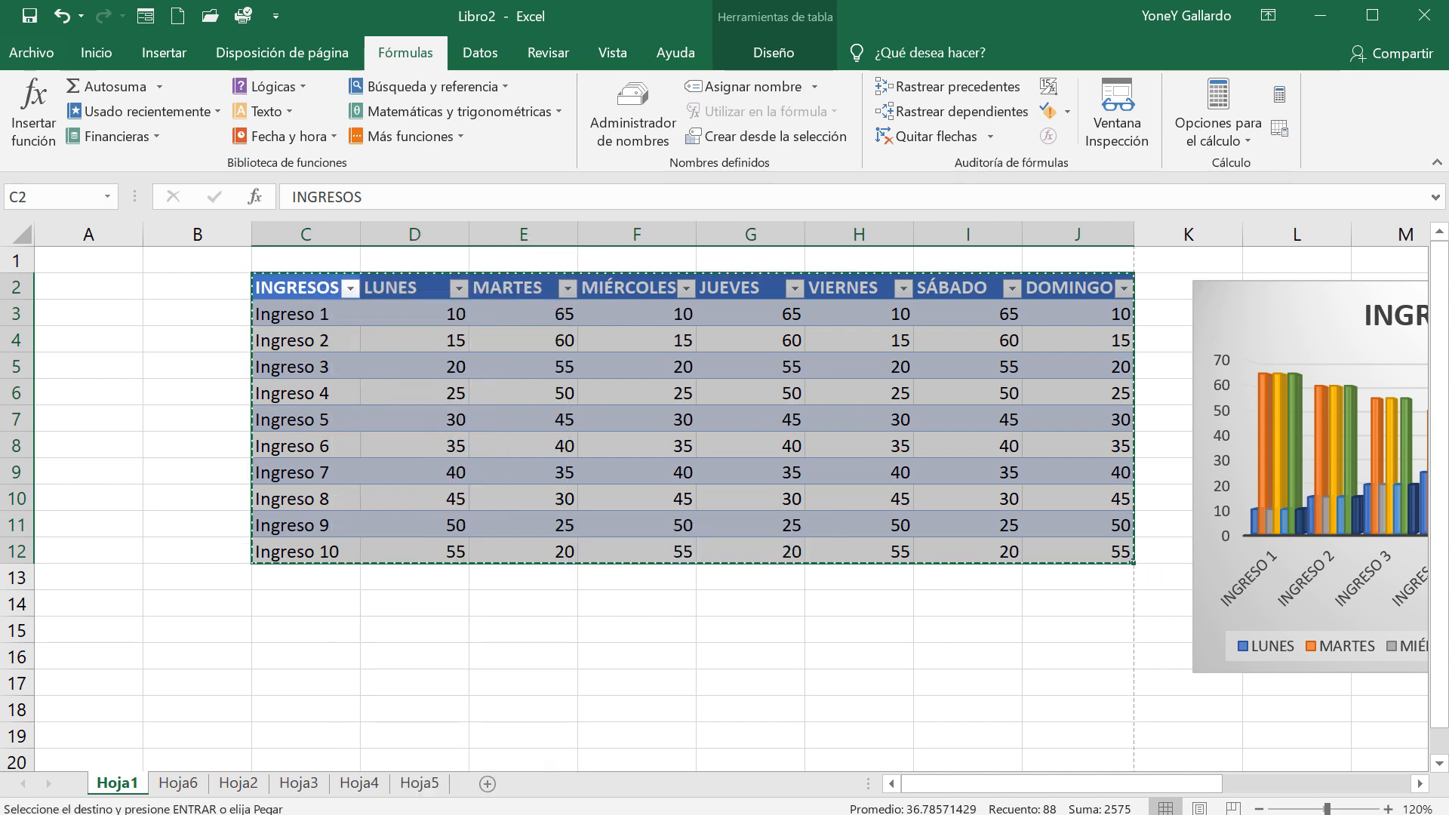
left_click(181, 785)
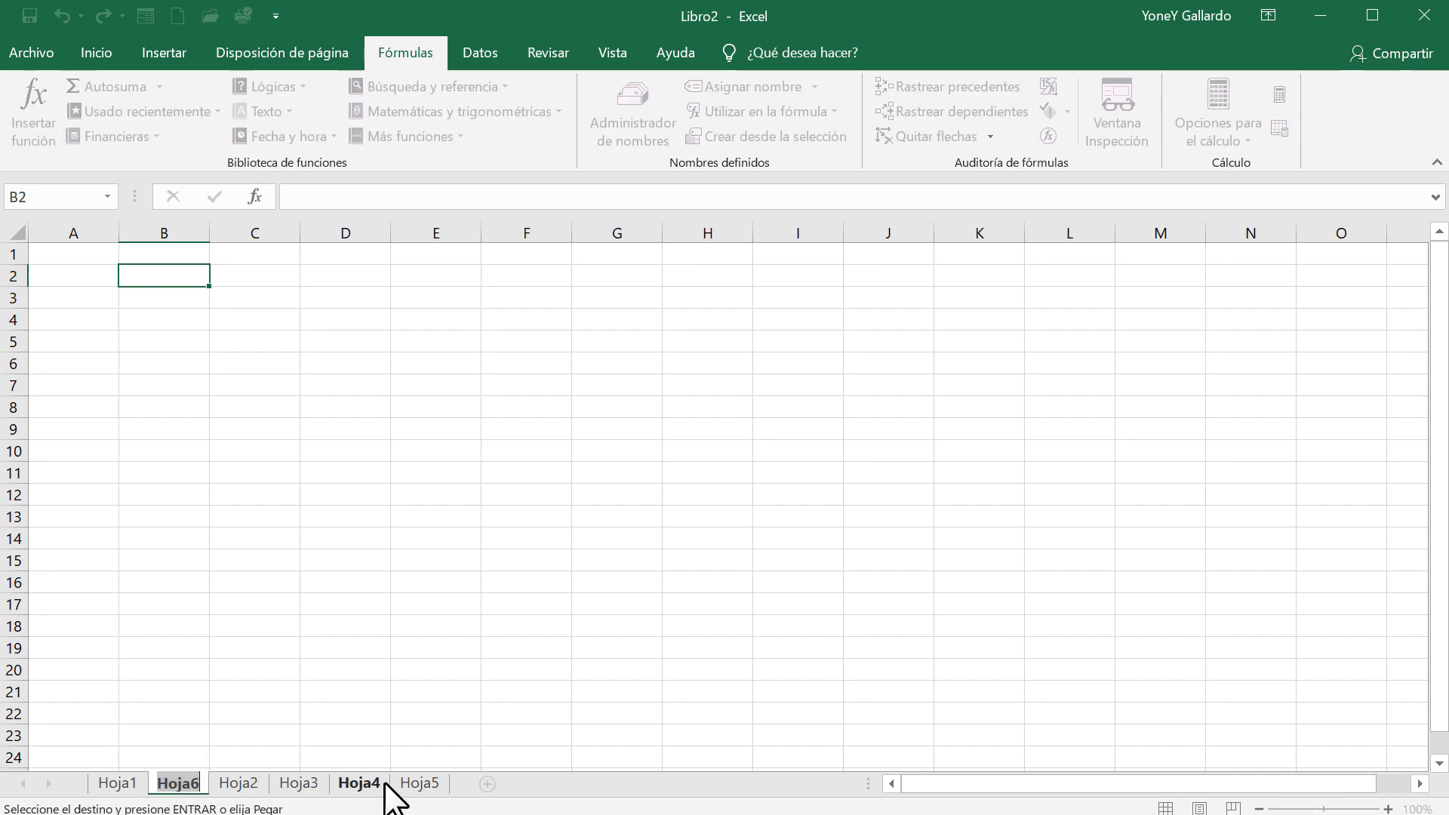
Move the sheet Hoja6 to the end of the sheet order, after Hoja5
left_click(117, 785)
left_click(181, 785)
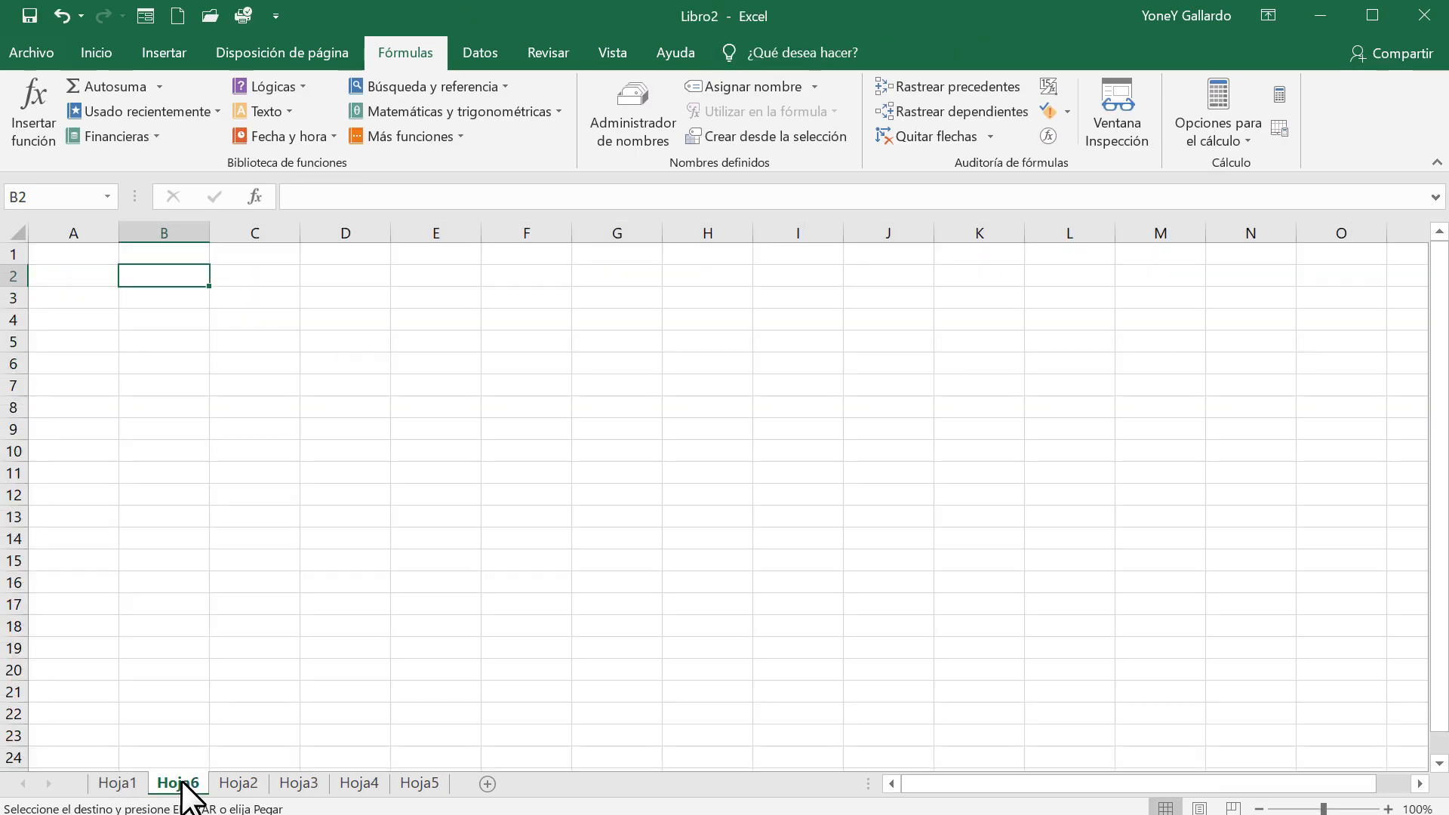
left_click_drag(250, 782, 452, 774)
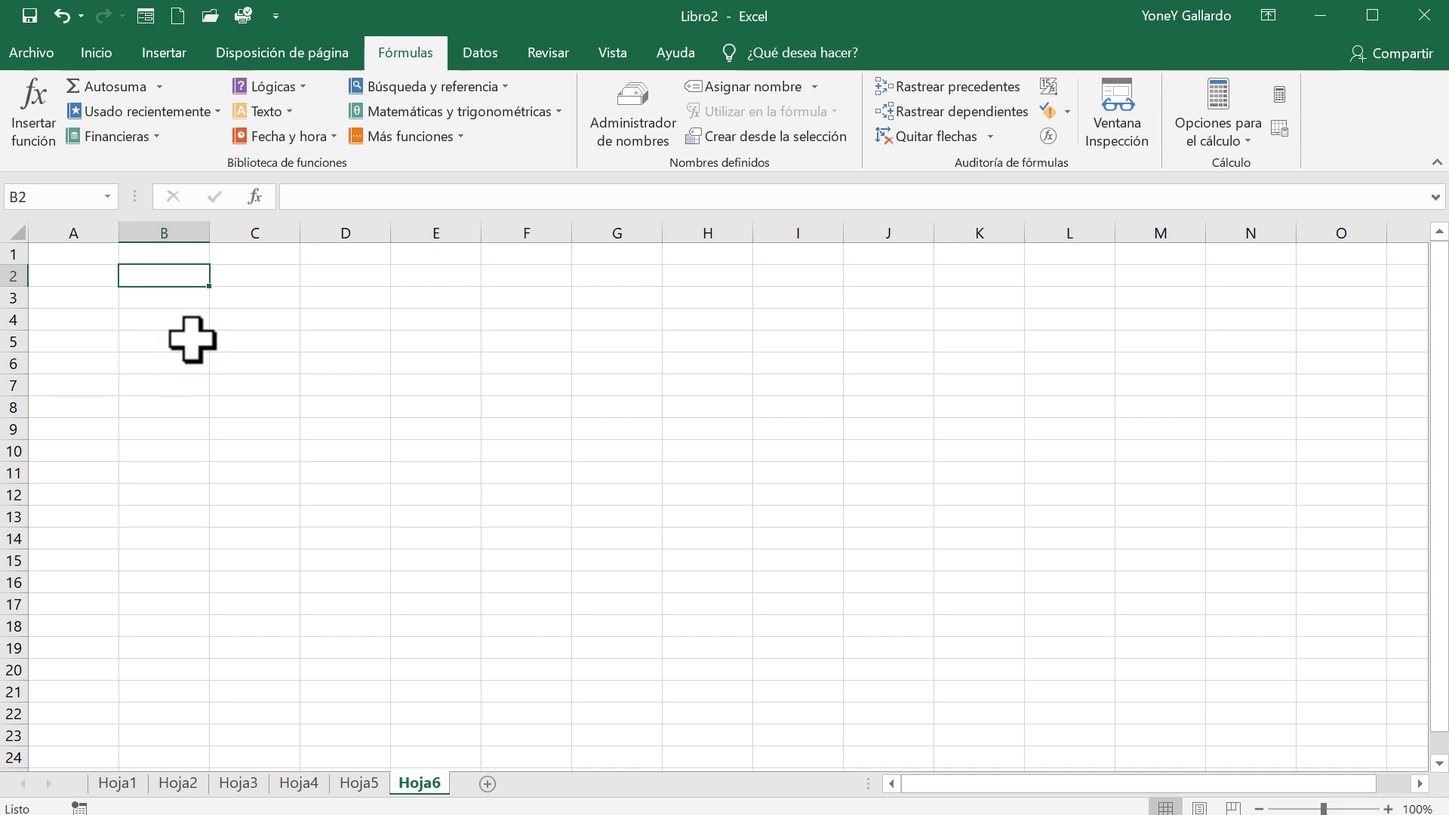
Copy the income table C2:J12 from Hoja1 and paste it into Hoja6 starting at cell B3
left_click(173, 301)
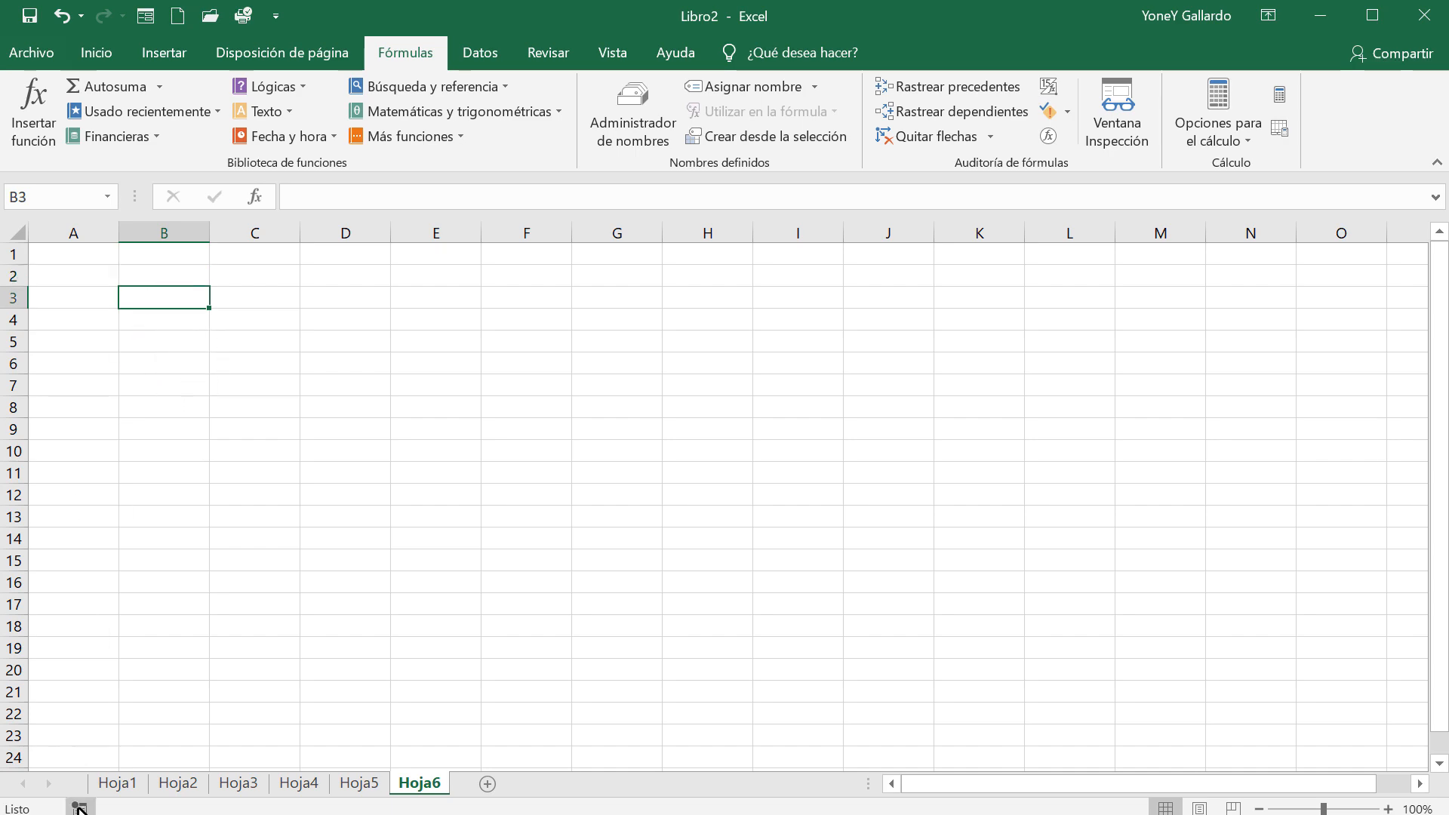
left_click(115, 783)
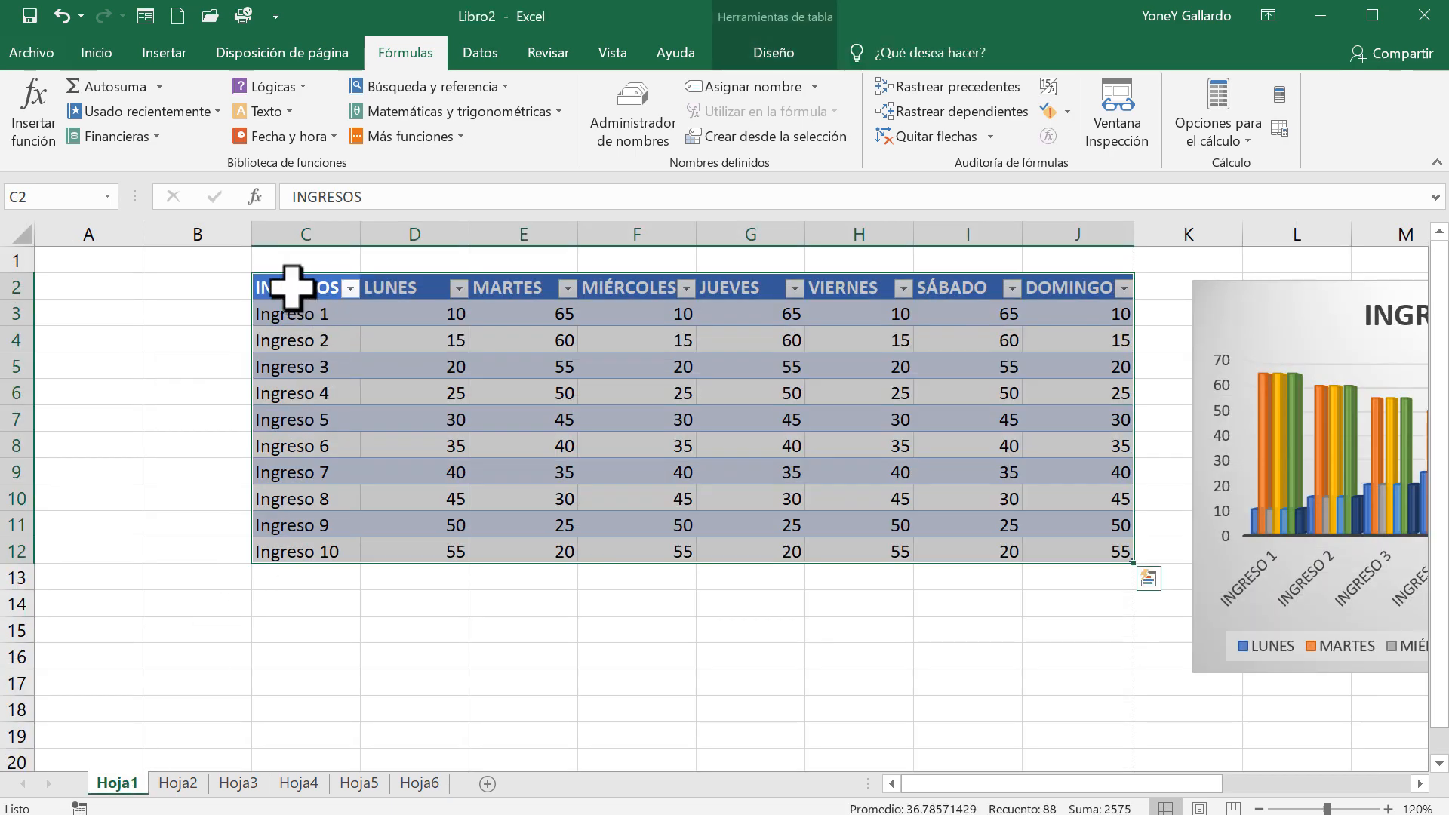
left_click_drag(291, 285, 1087, 551)
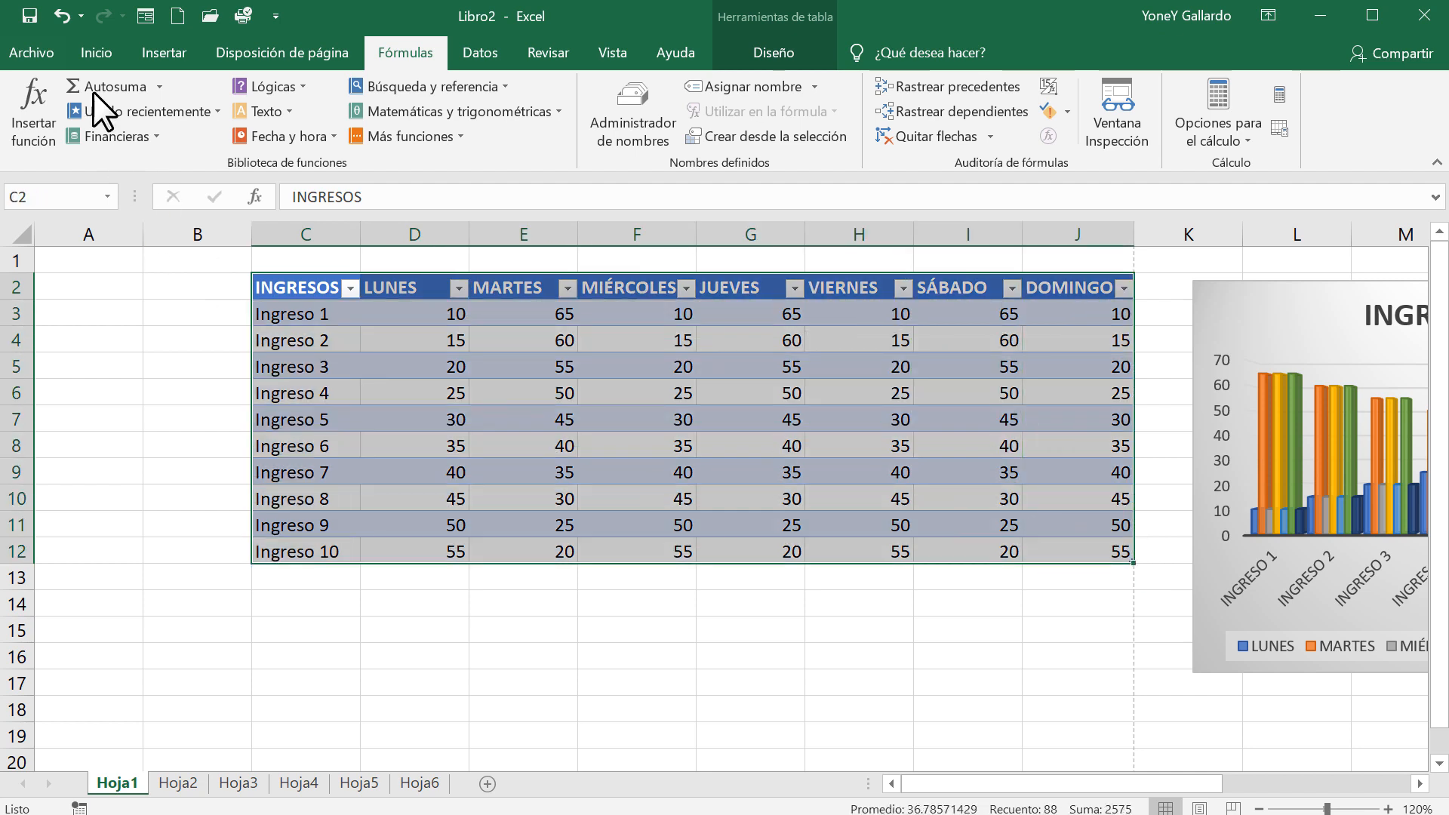
left_click(82, 56)
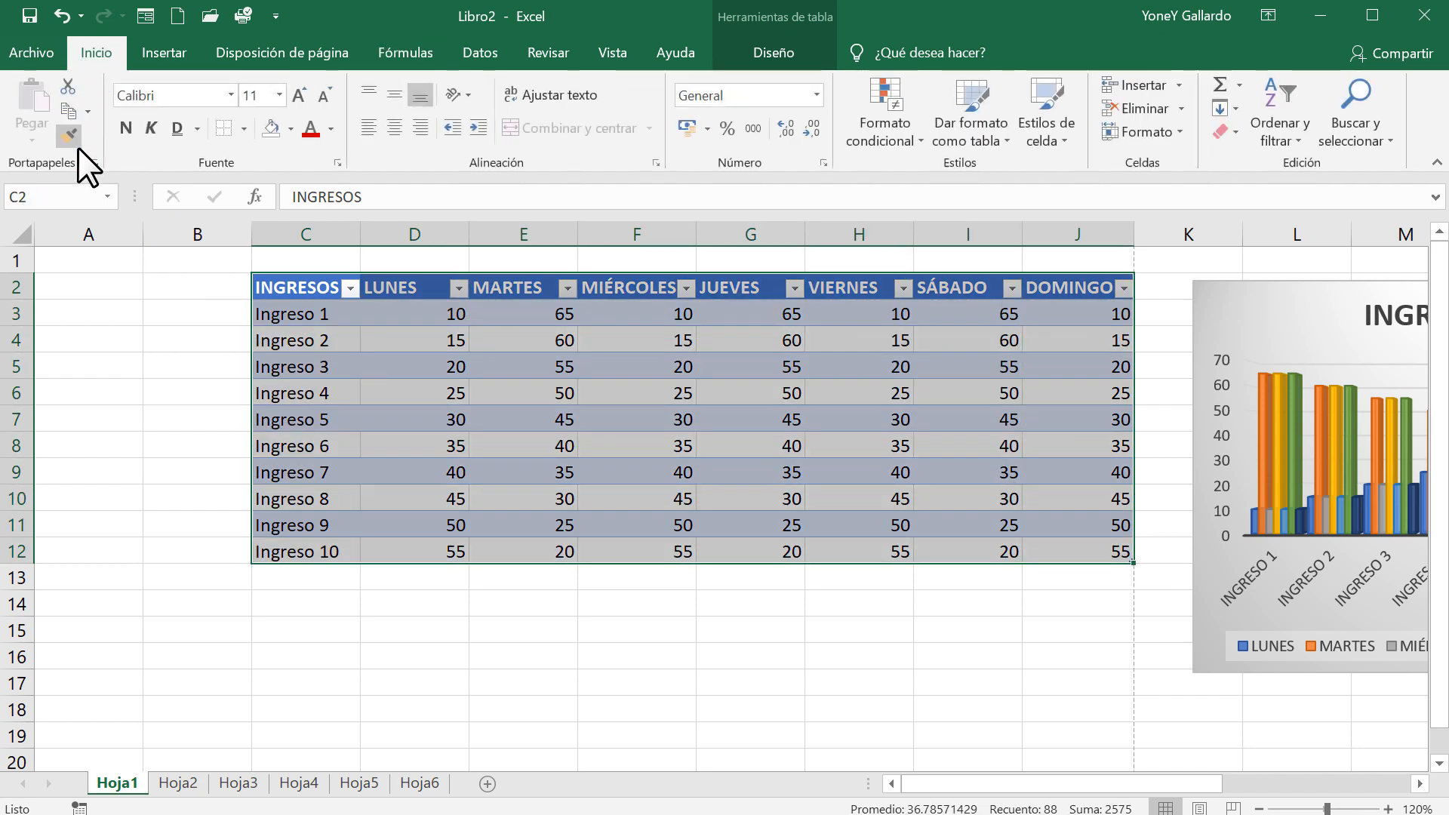
left_click(62, 112)
left_click(411, 783)
left_click(161, 294)
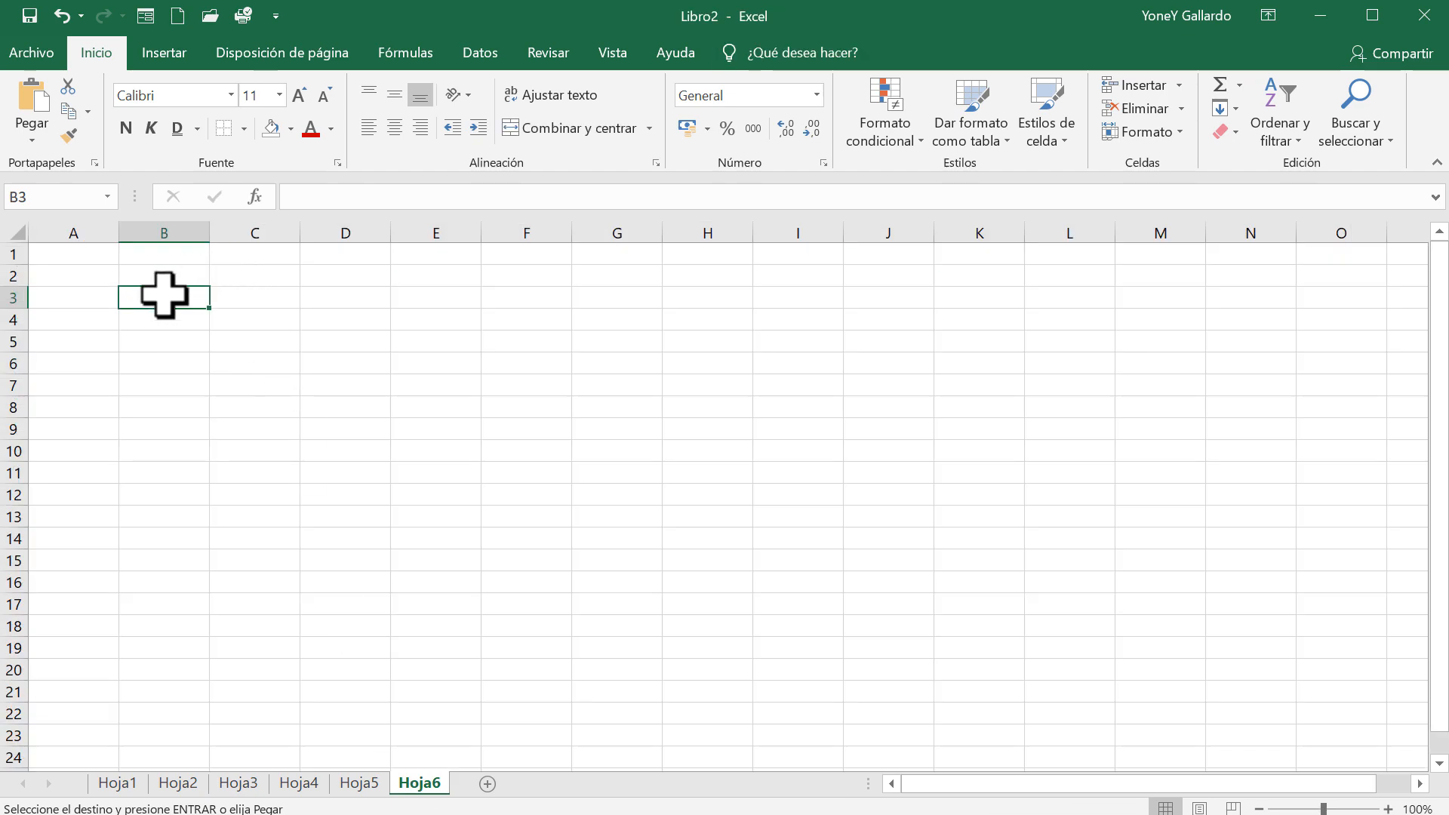
left_click(29, 113)
left_click(349, 625)
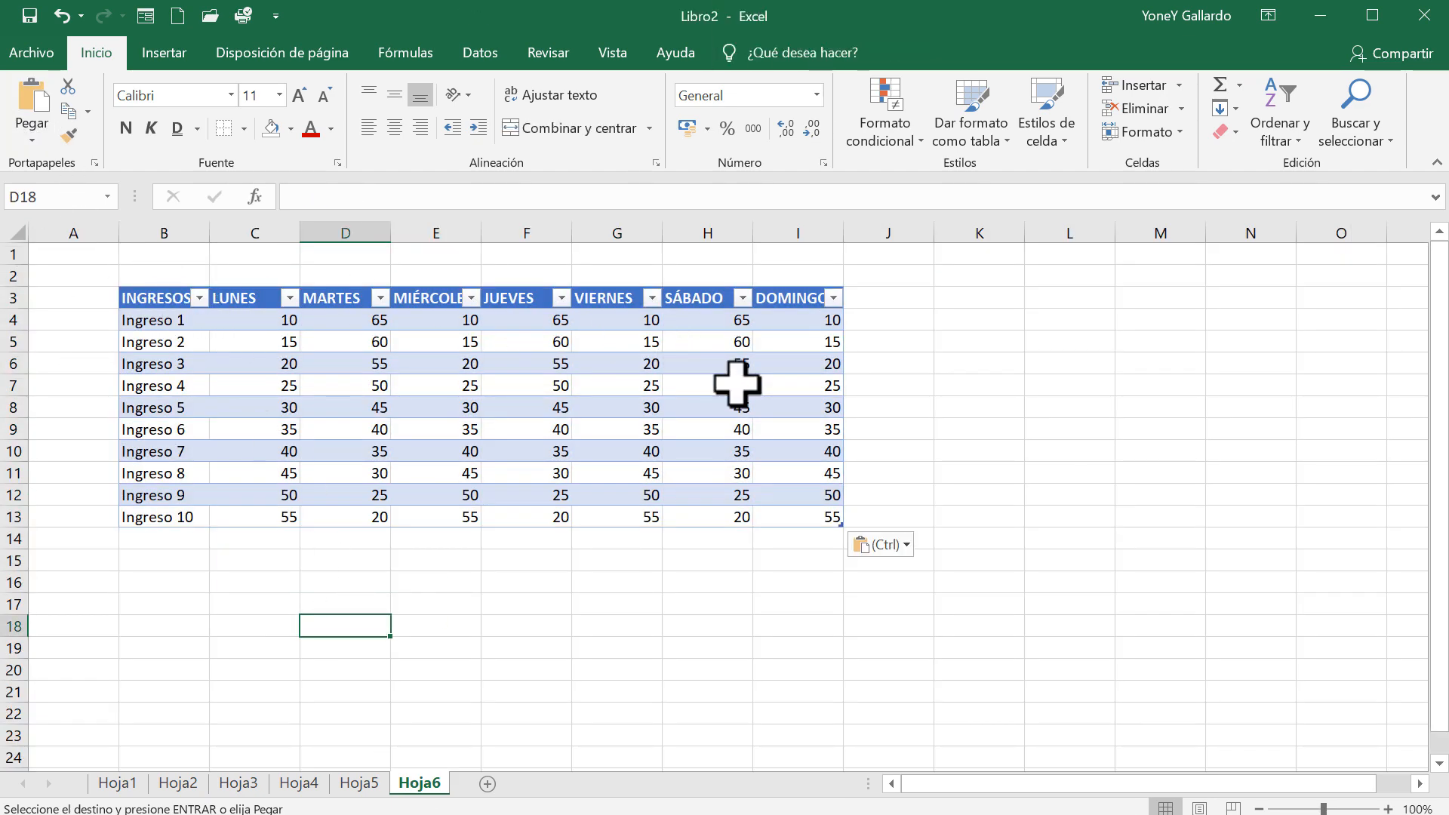
Open Insert Function for cell J4 on Hoja6 and browse the functions in the Todo and Financiera categories
left_click(900, 299)
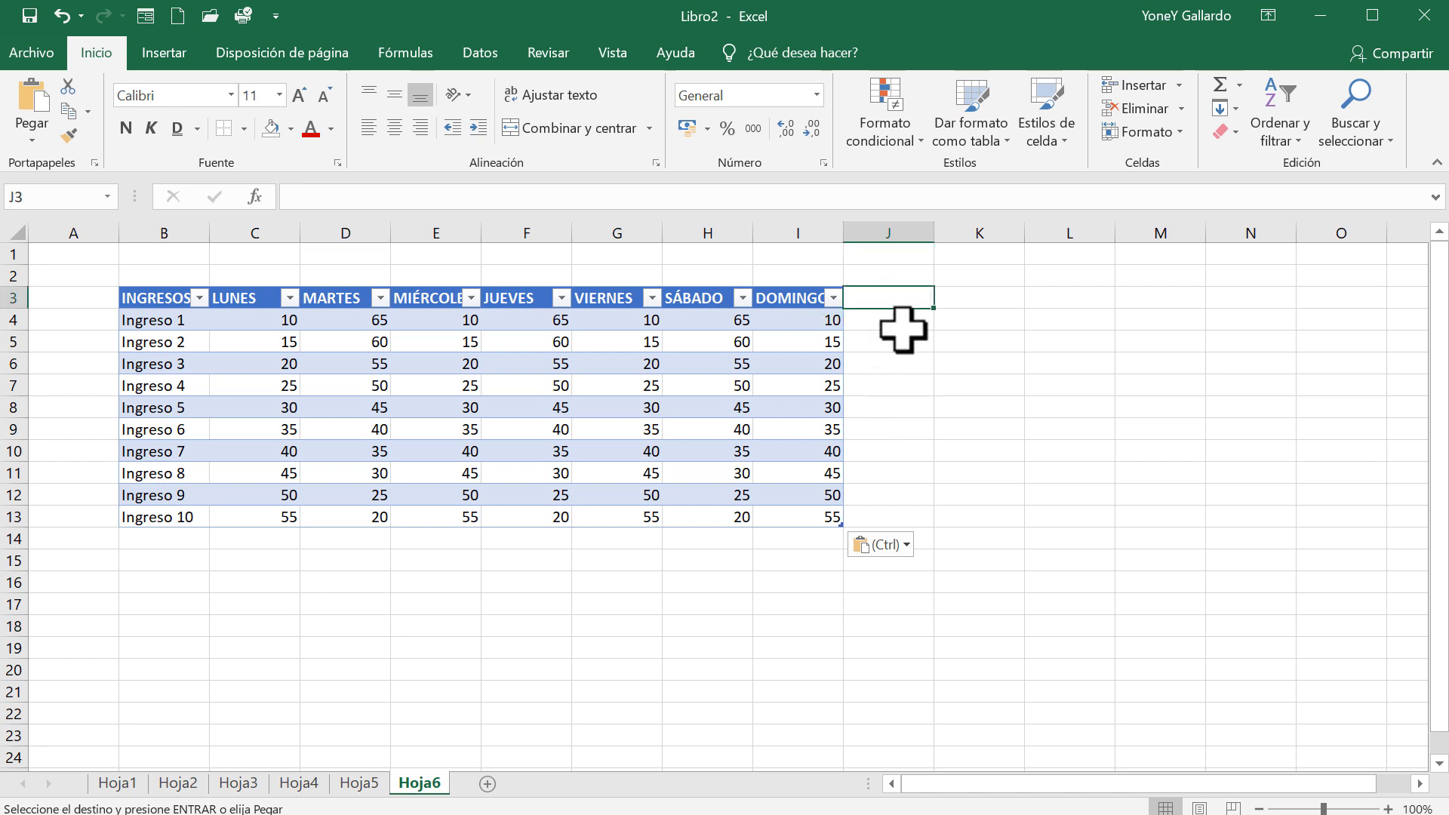
left_click(903, 321)
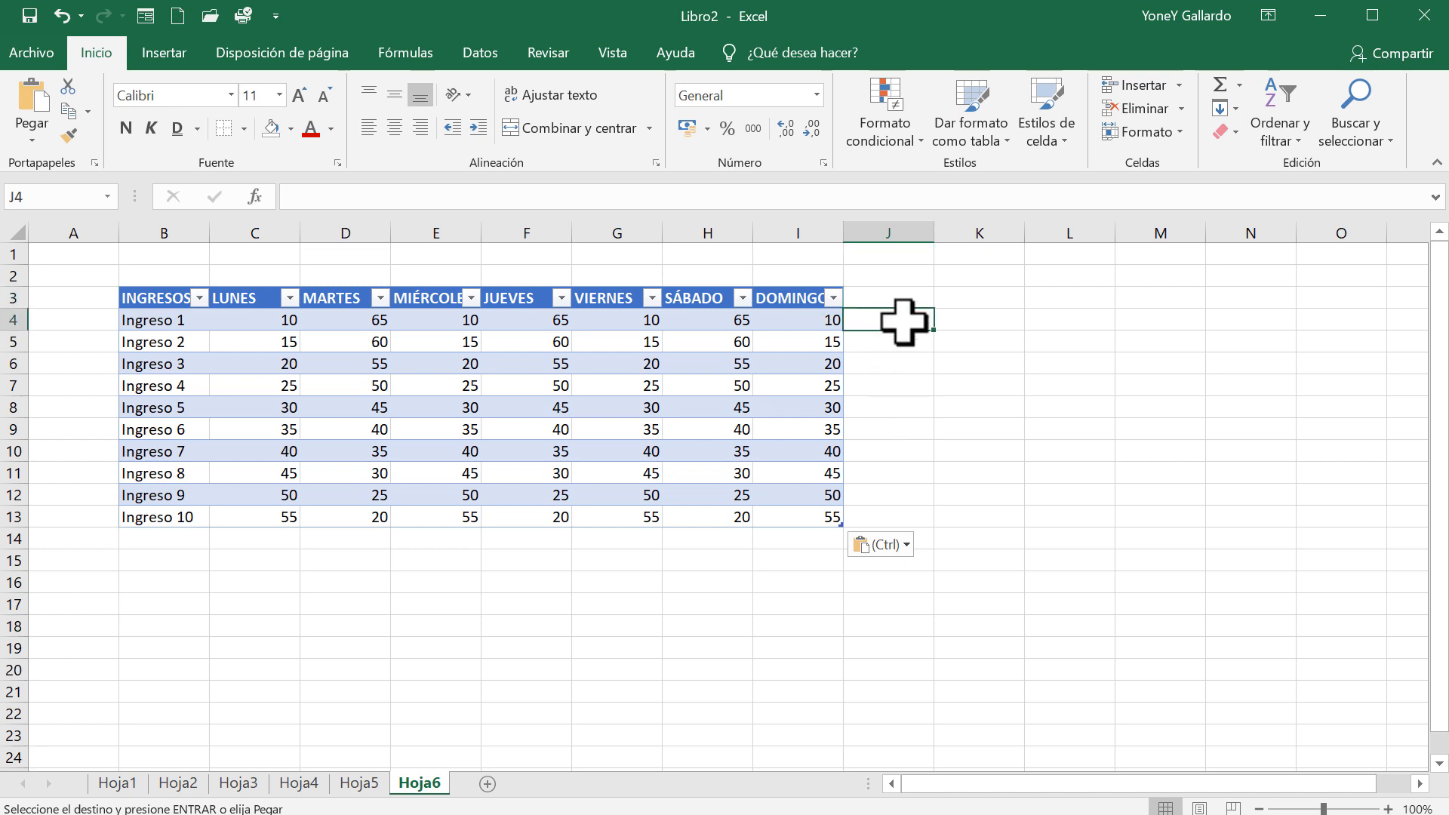
left_click(426, 51)
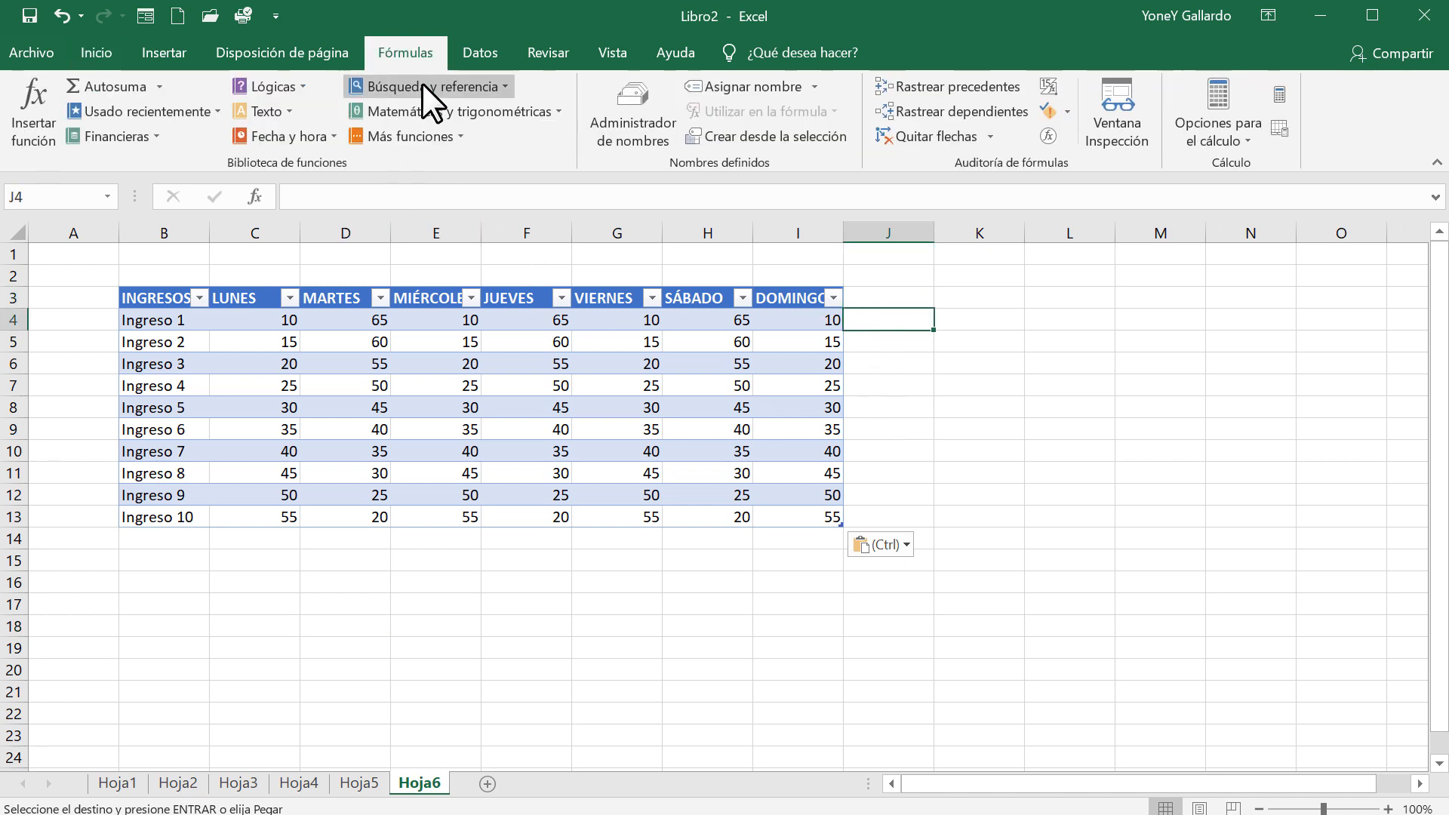
left_click(38, 104)
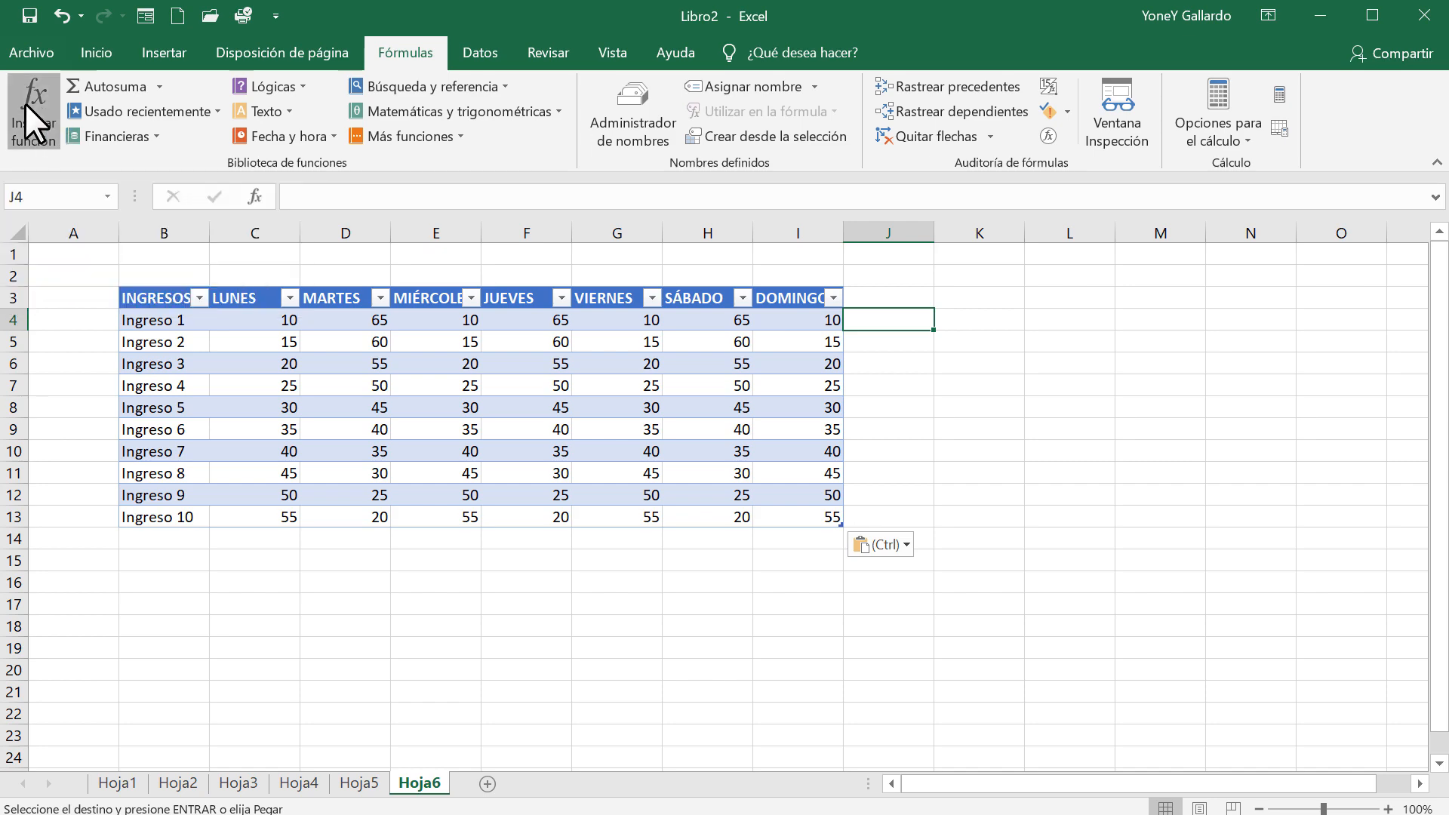
left_click(868, 297)
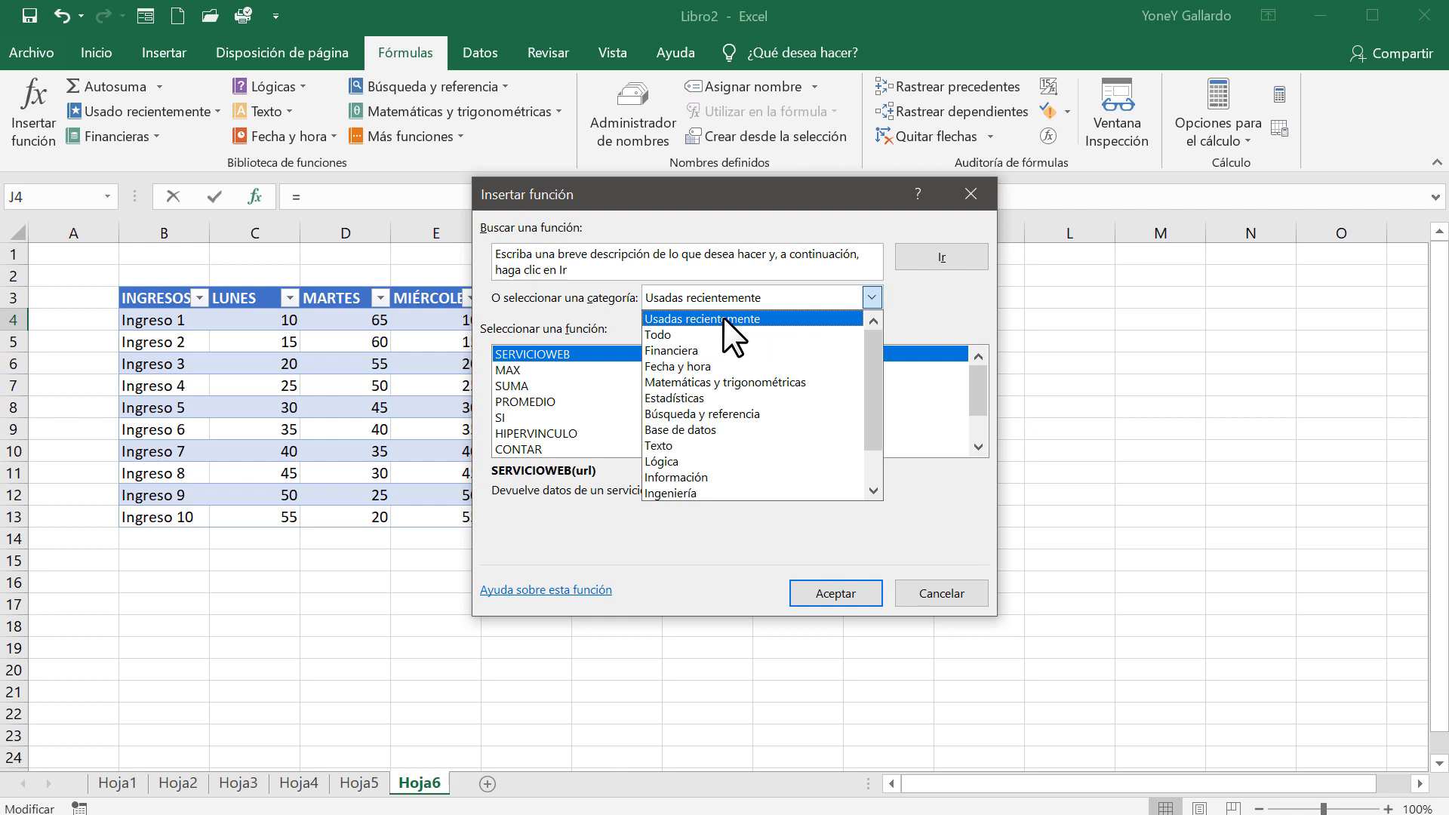
left_click(678, 334)
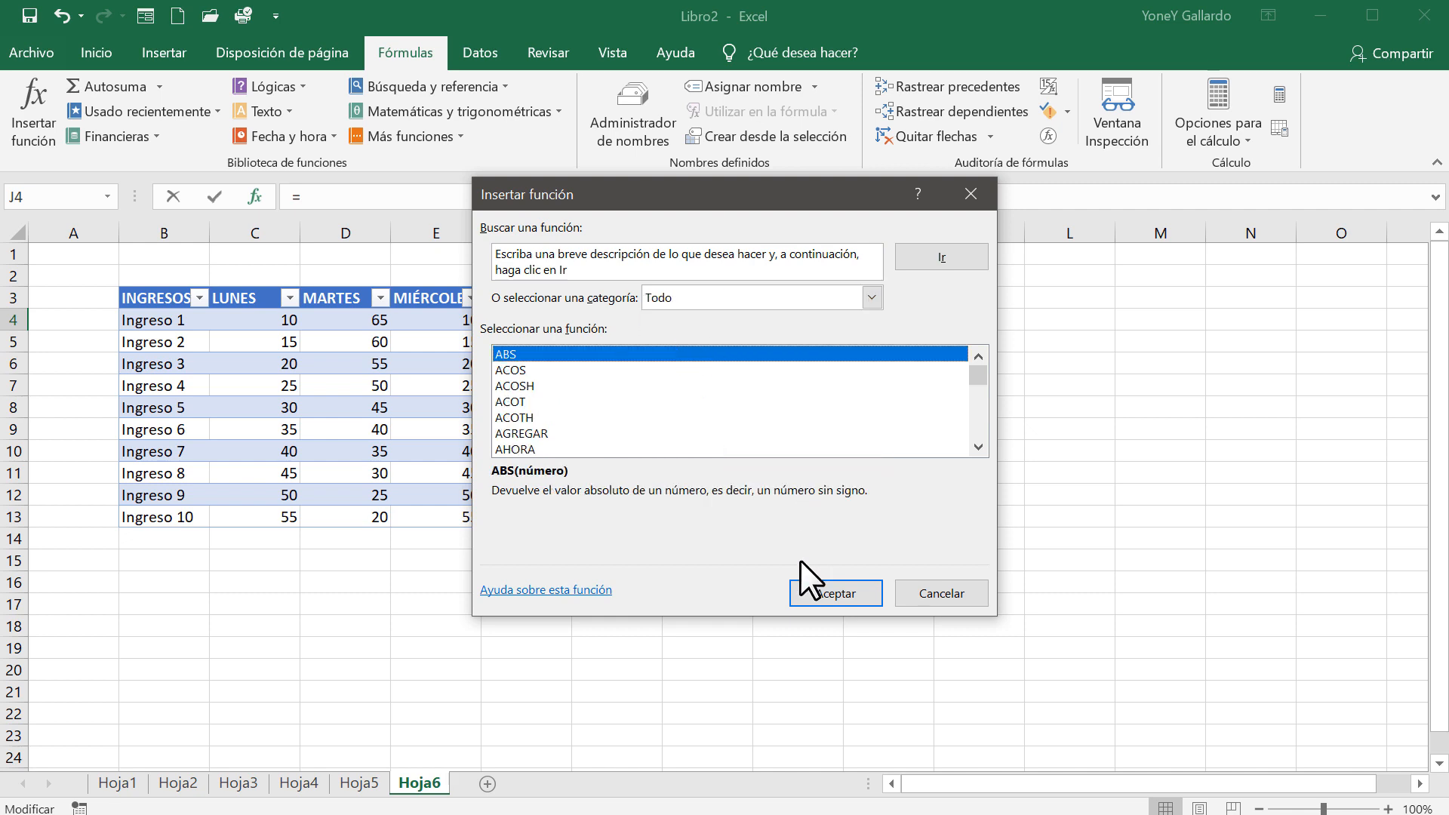
left_click_drag(981, 446, 981, 446)
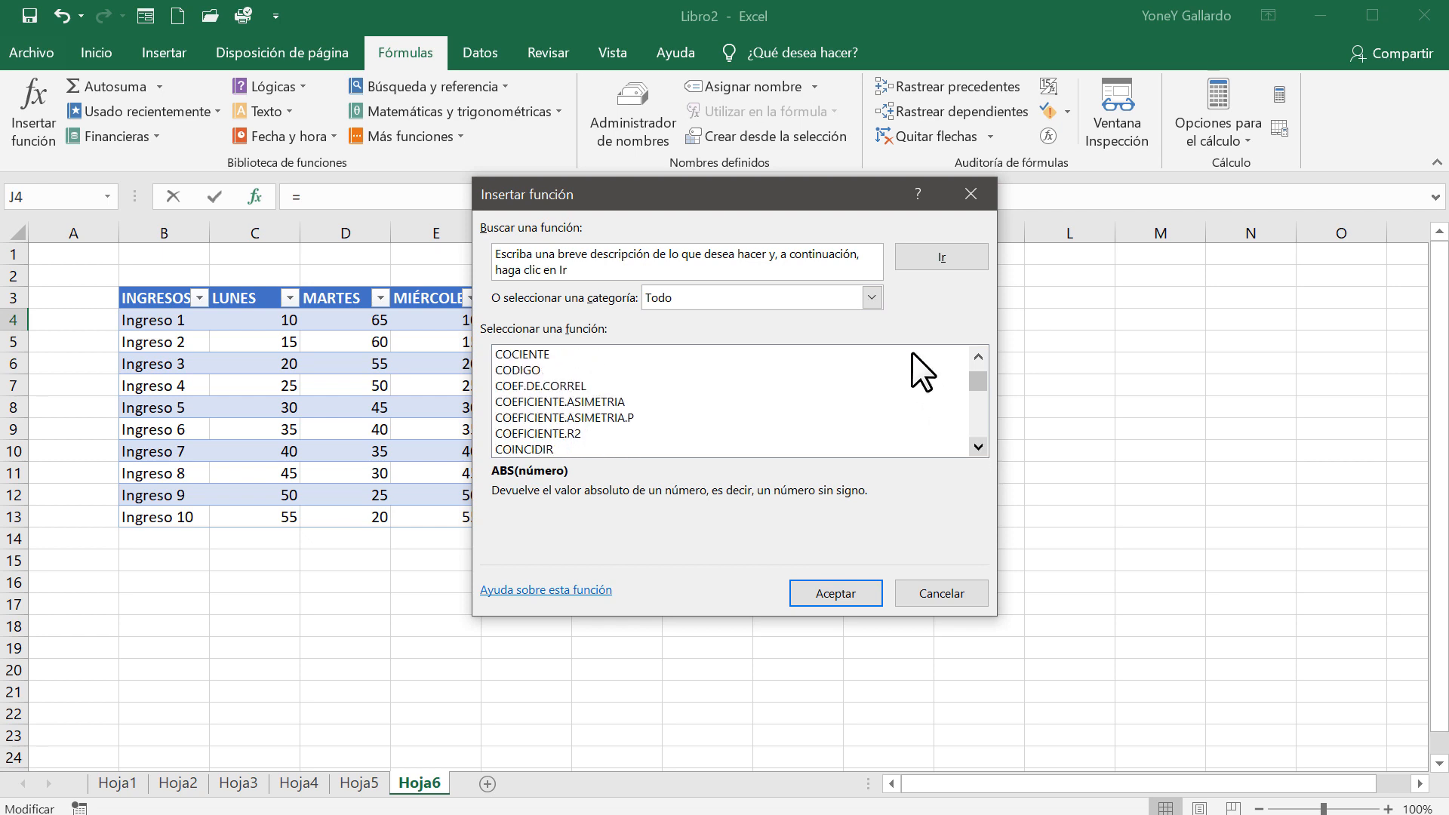
left_click(871, 298)
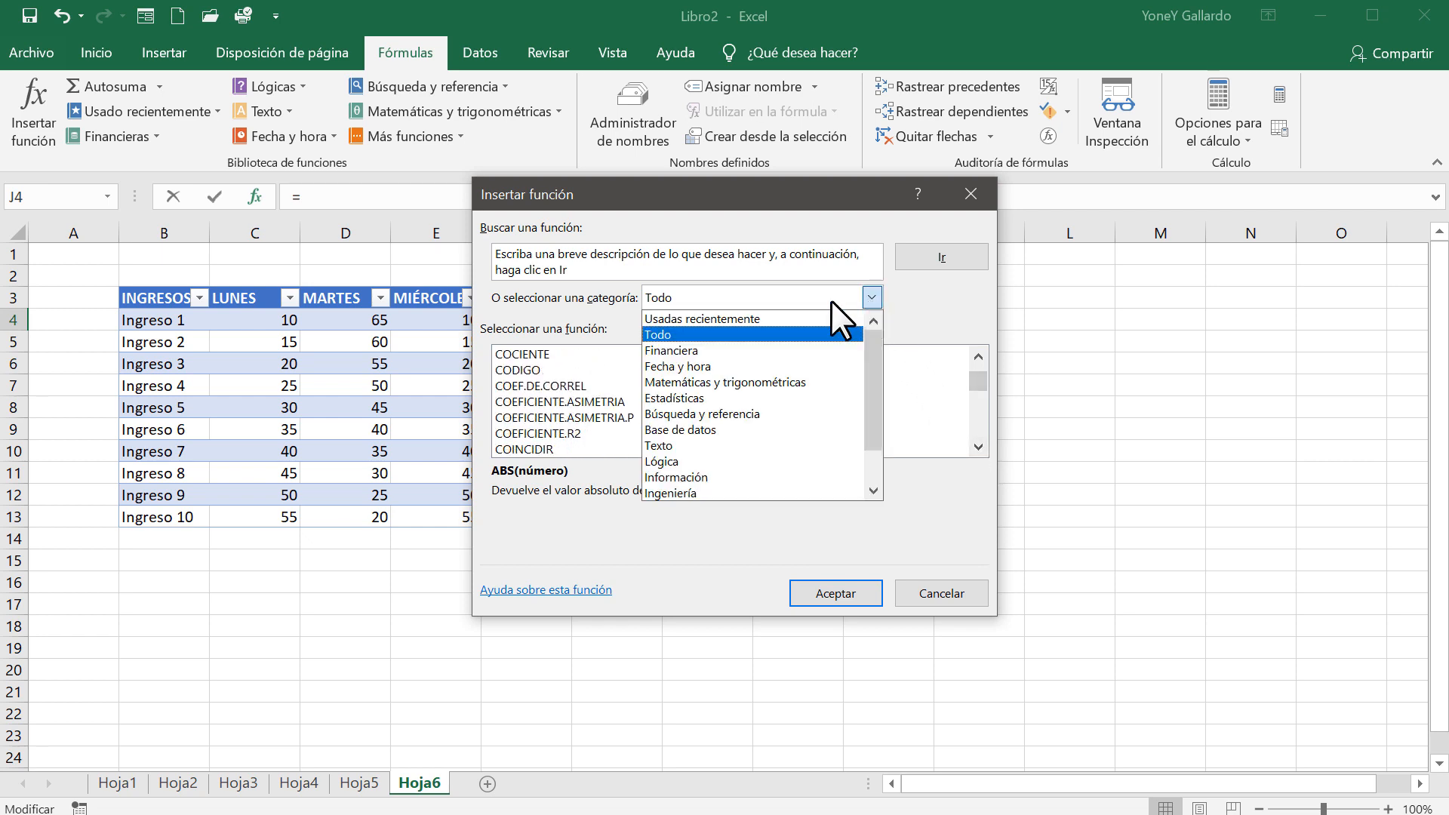
left_click(714, 350)
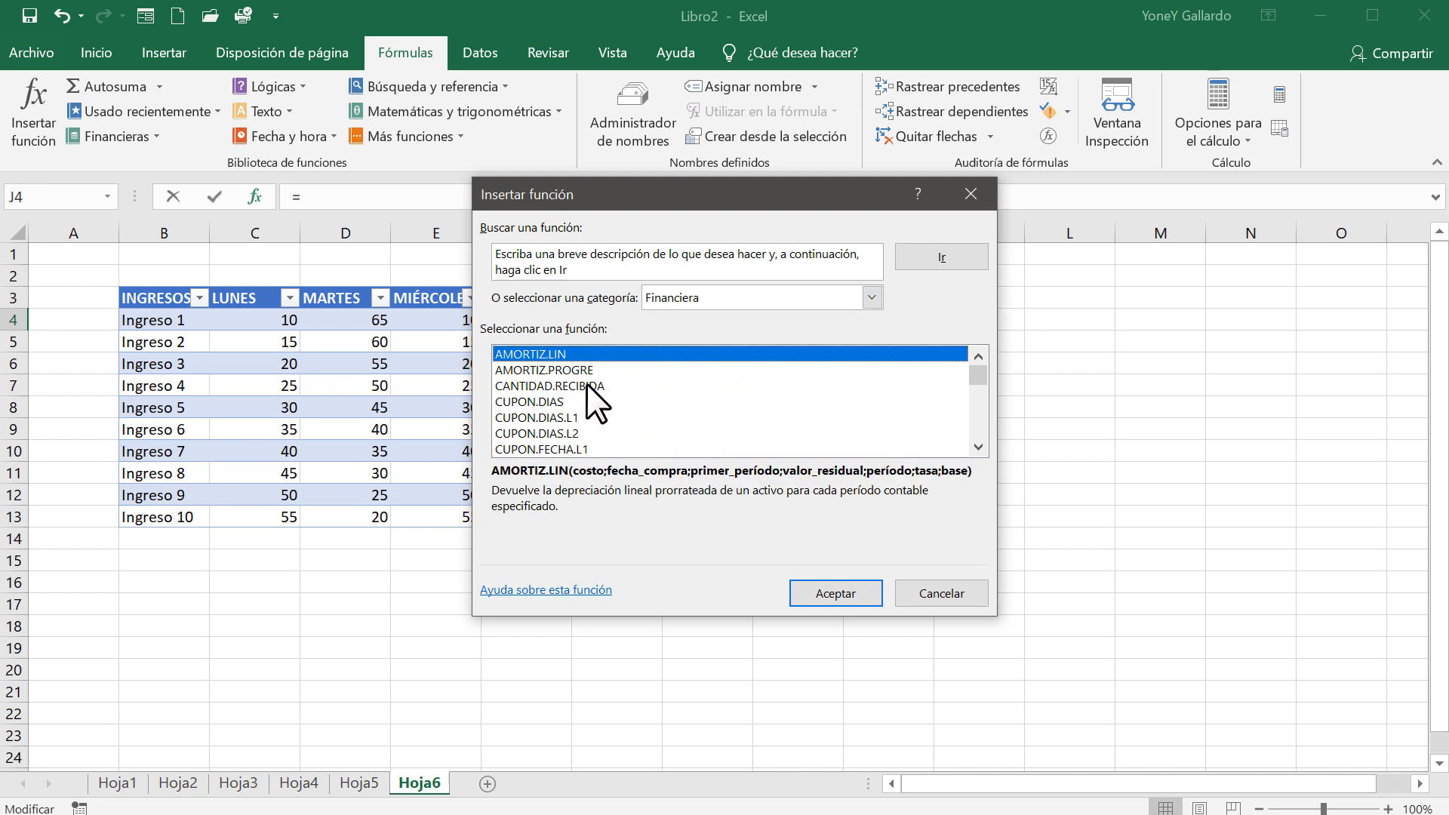
Examine the functions in the Lógica category and leave the Insert Function dialog without inserting anything
left_click(868, 298)
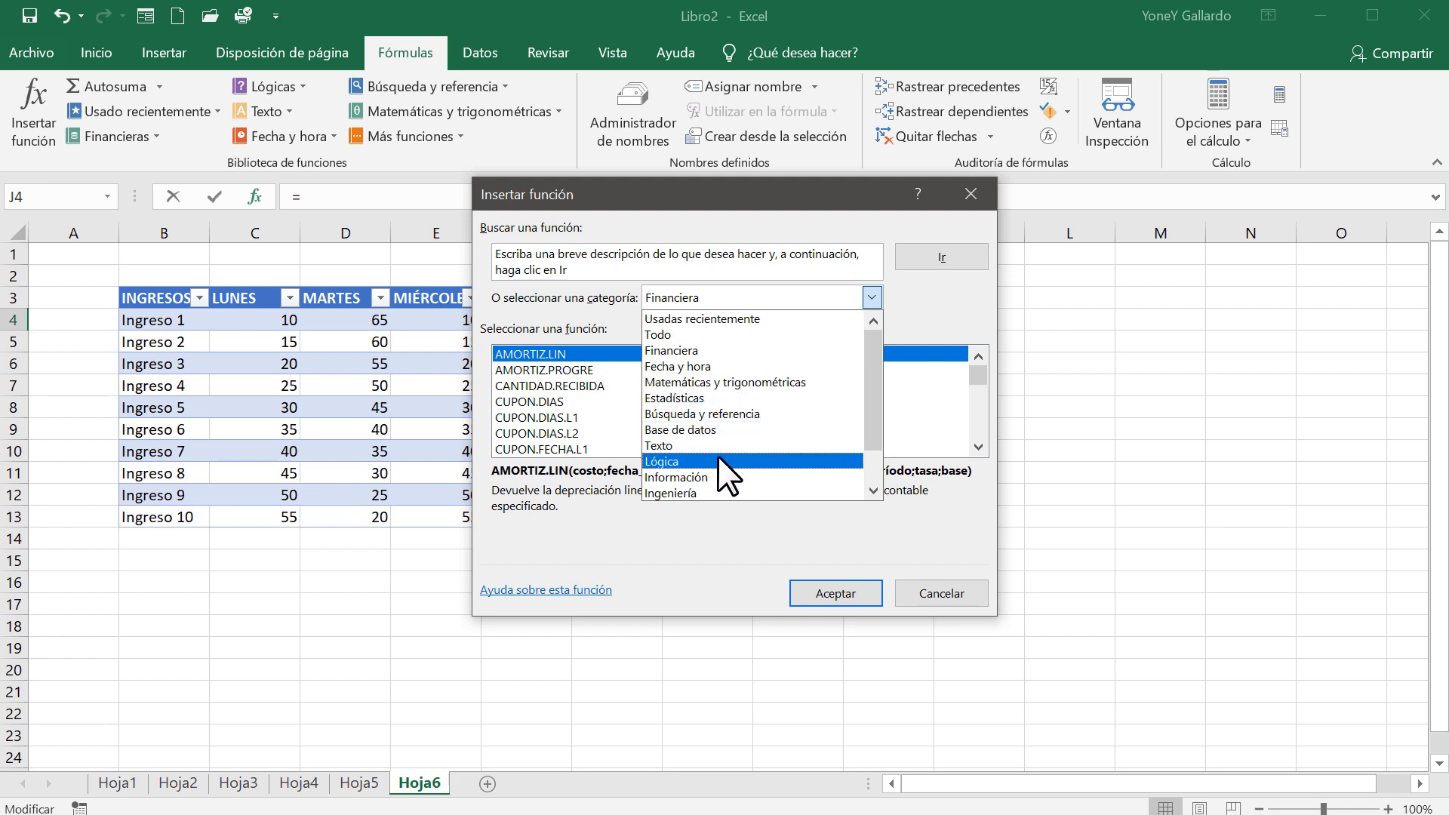
scroll(717, 455, "down", 1)
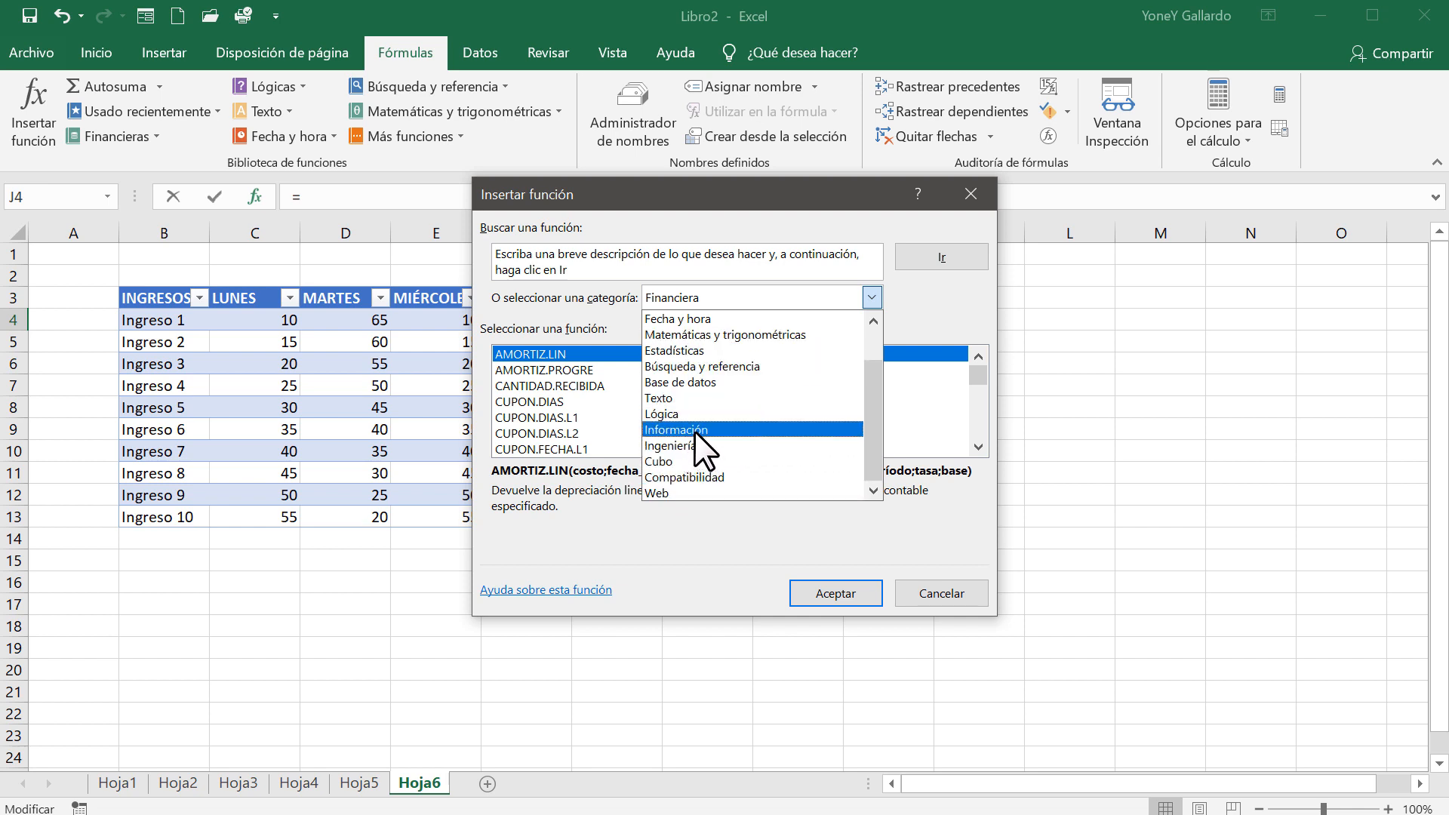
left_click(671, 412)
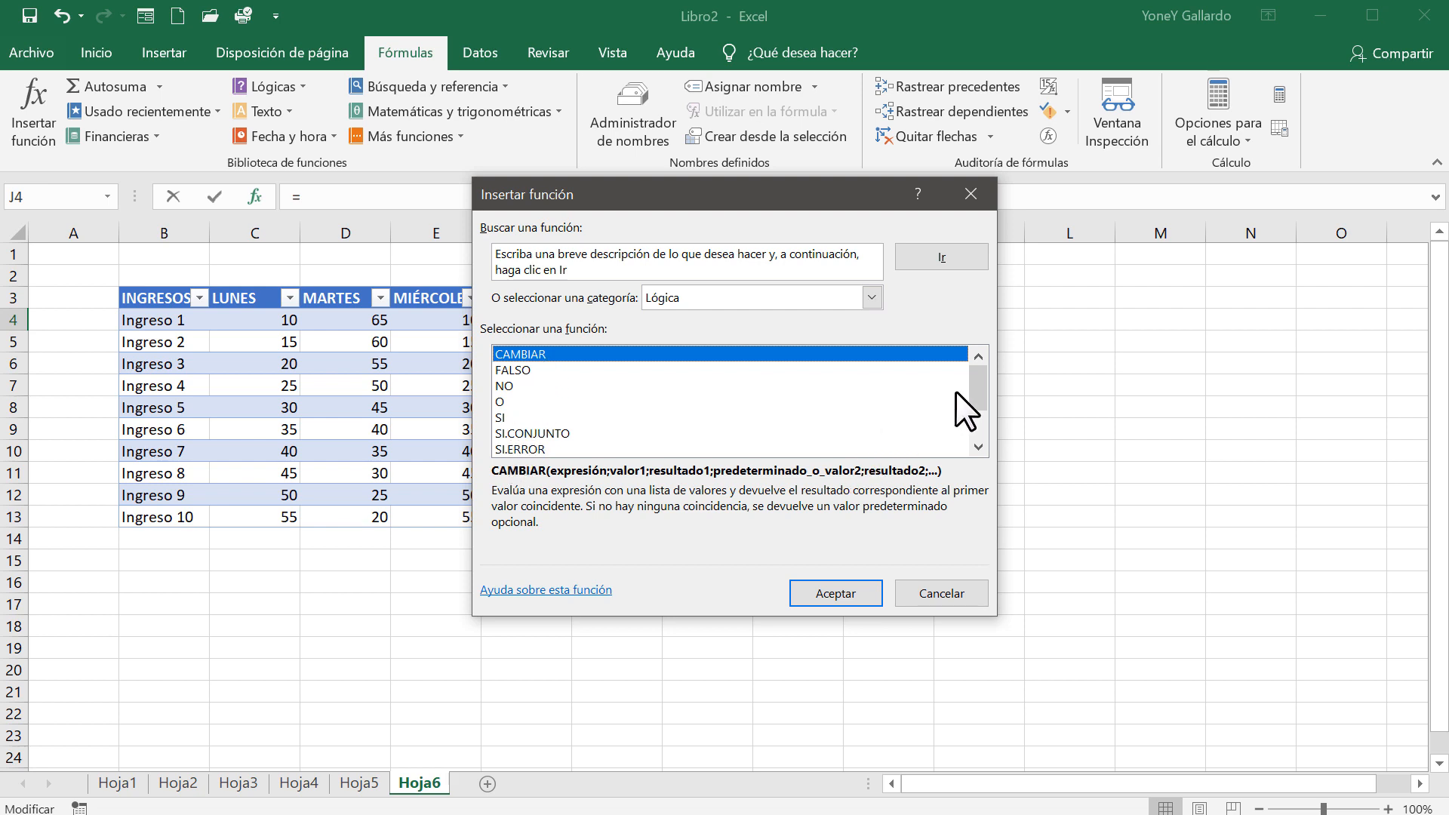
scroll(980, 400, "down", 2)
scroll(979, 407, "up", 2)
scroll(979, 430, "down", 2)
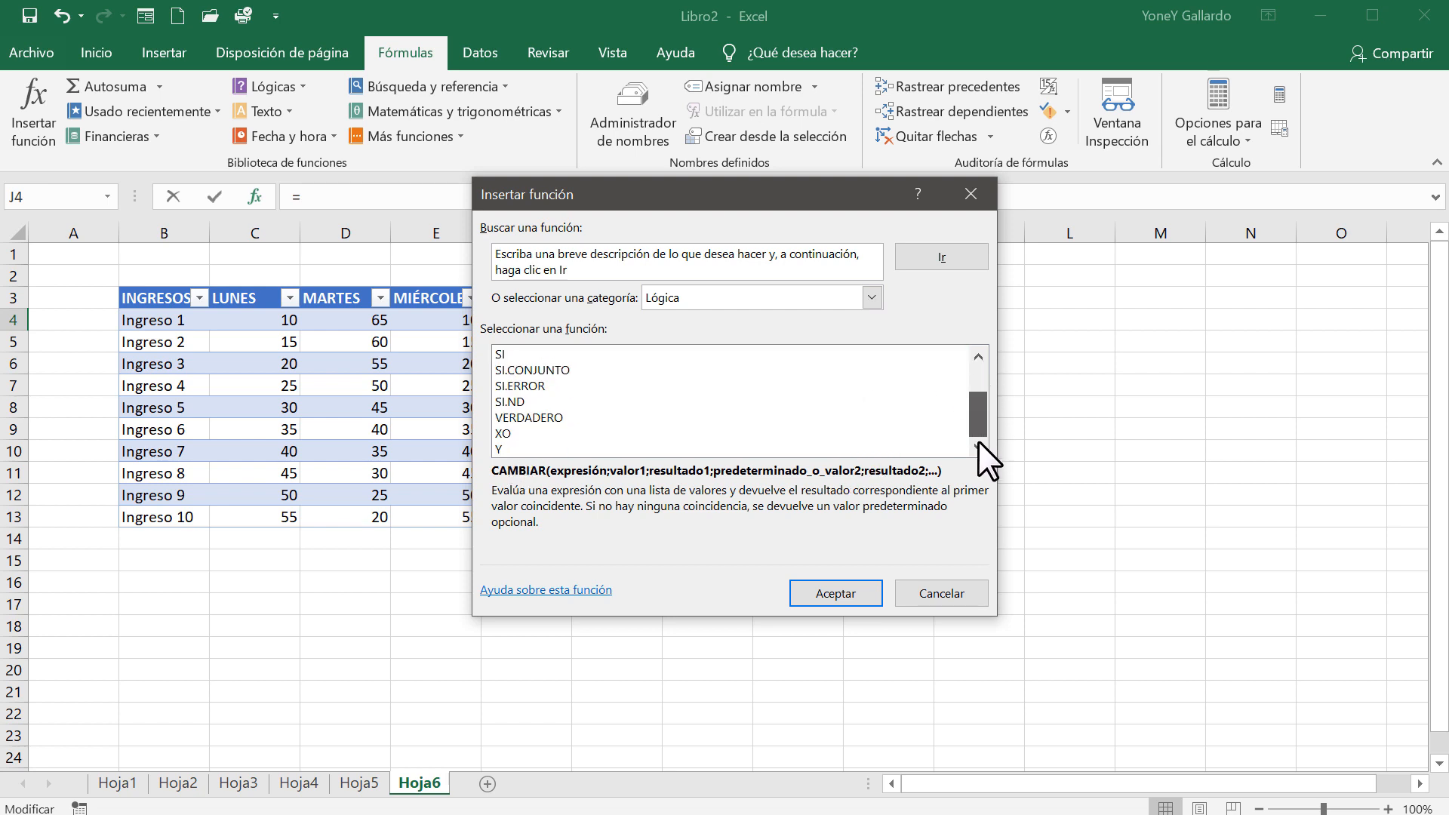
left_click(868, 299)
left_click(908, 326)
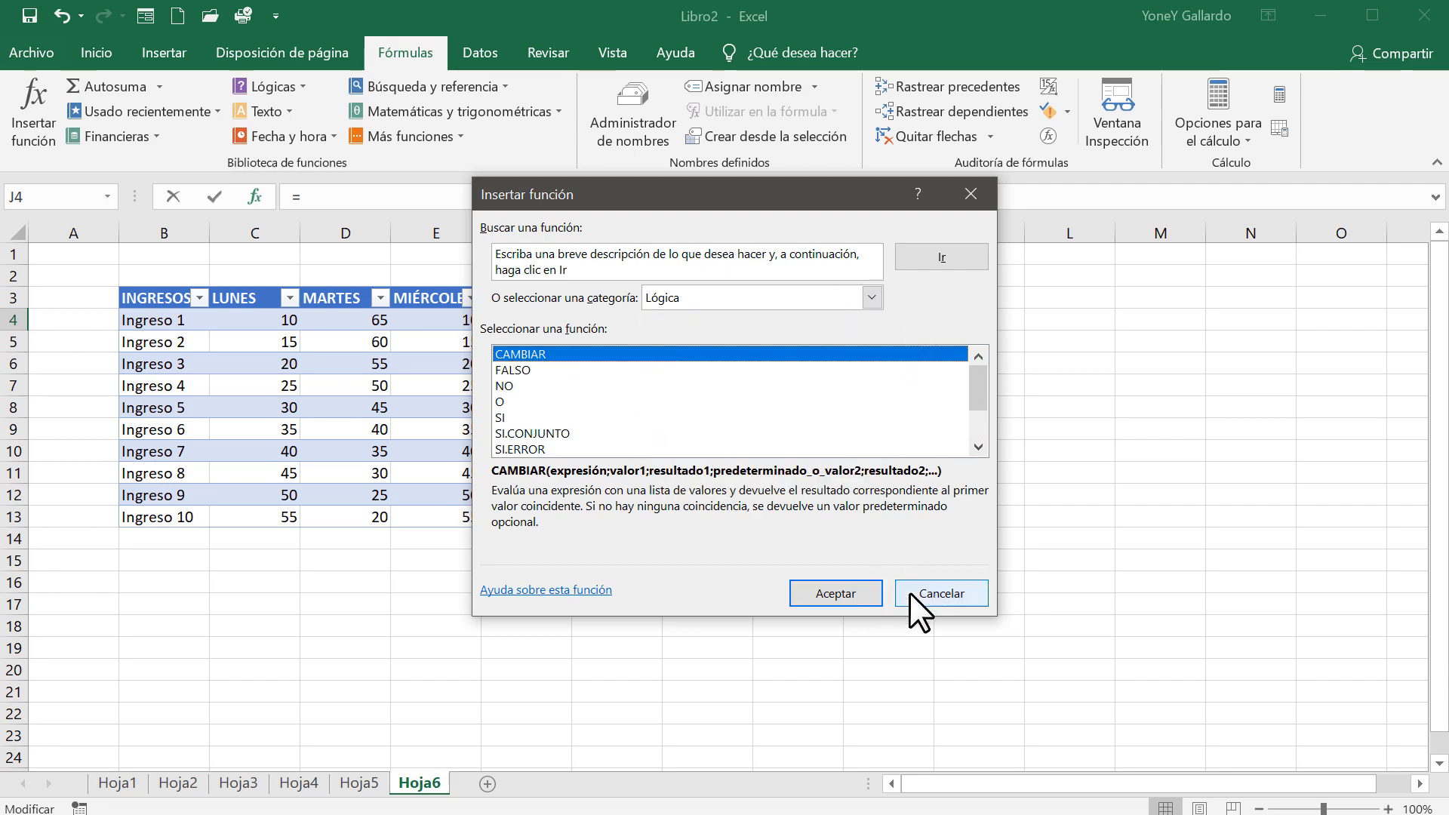
left_click(936, 593)
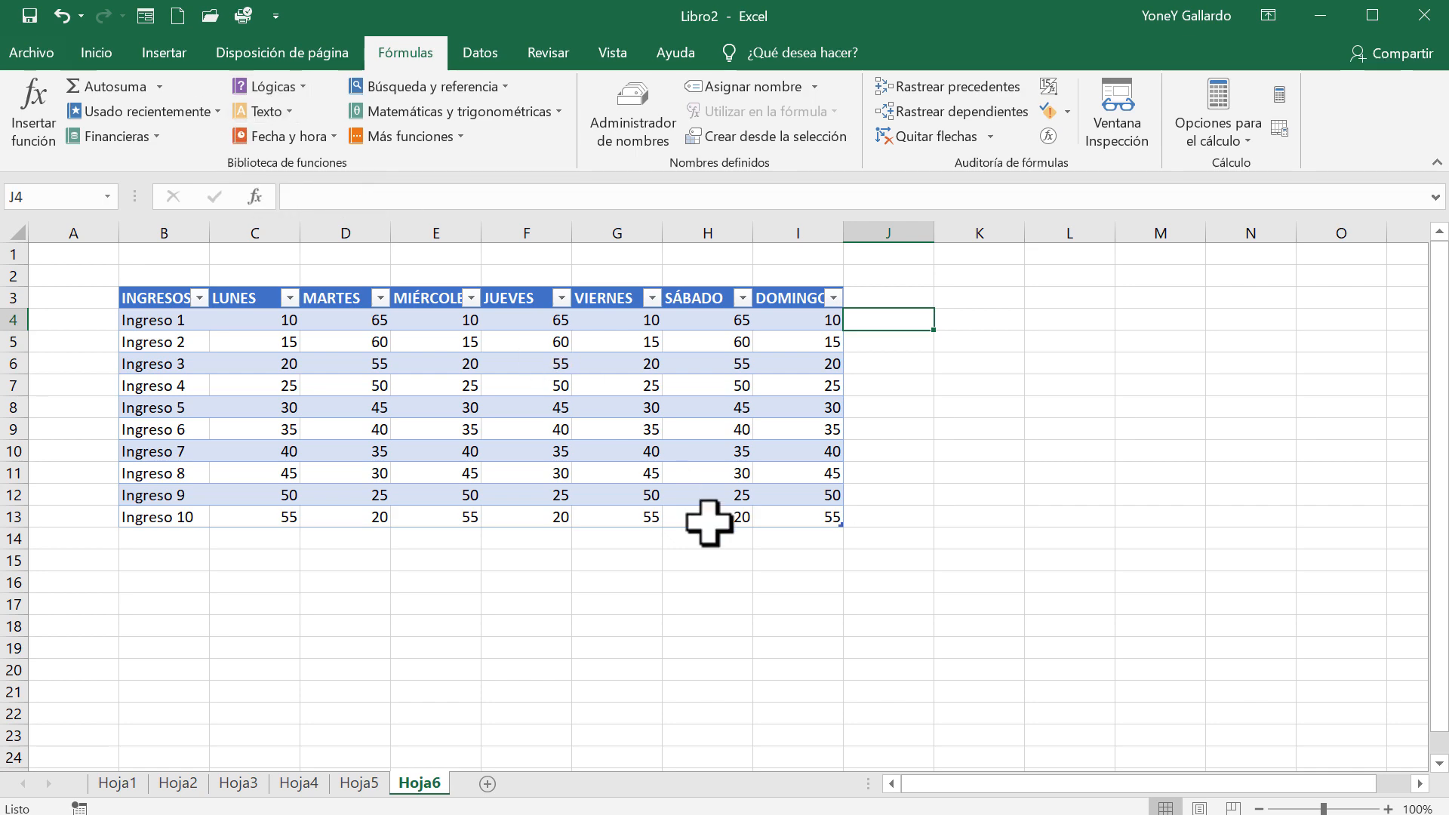
left_click(39, 97)
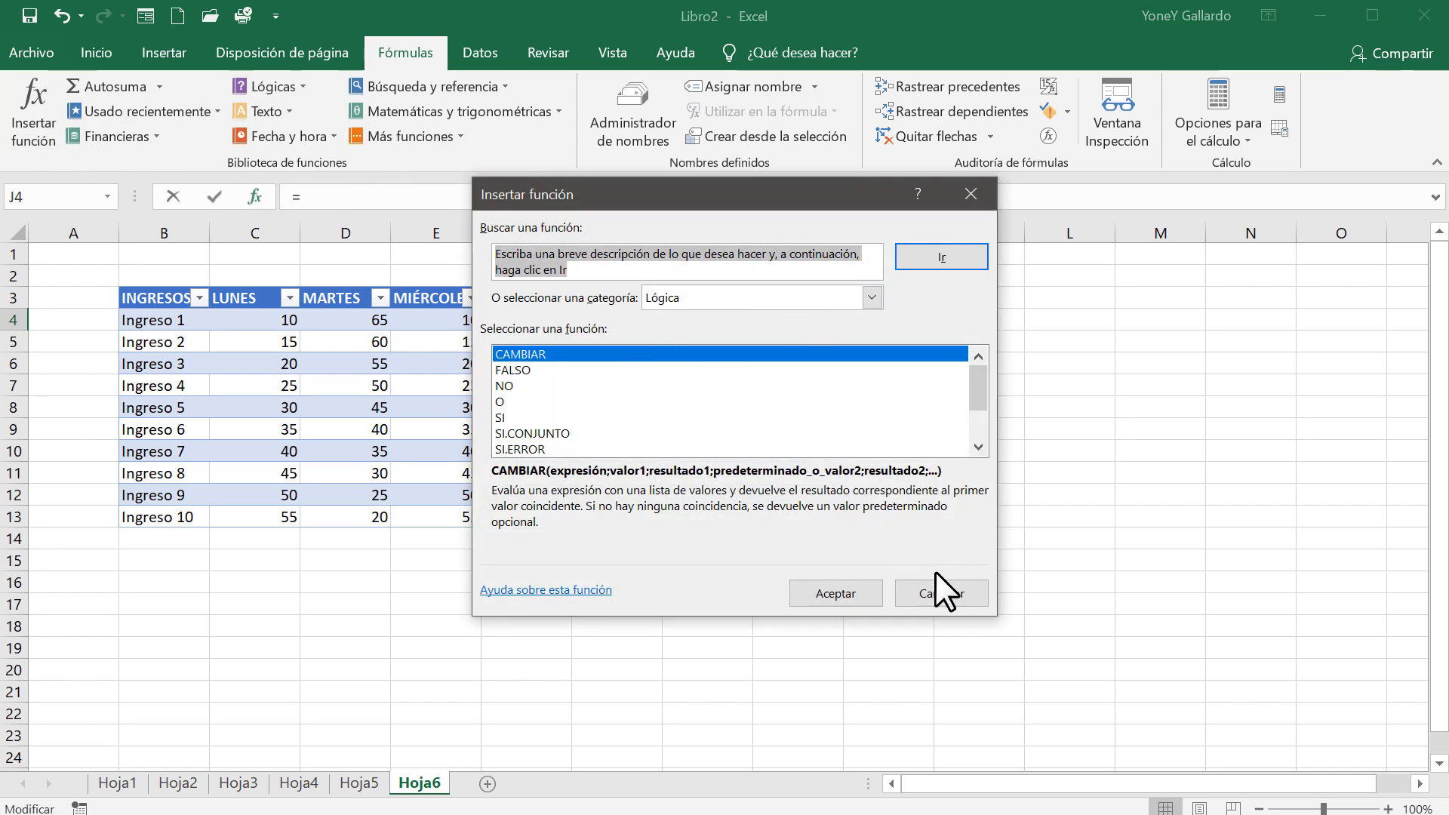
left_click(938, 586)
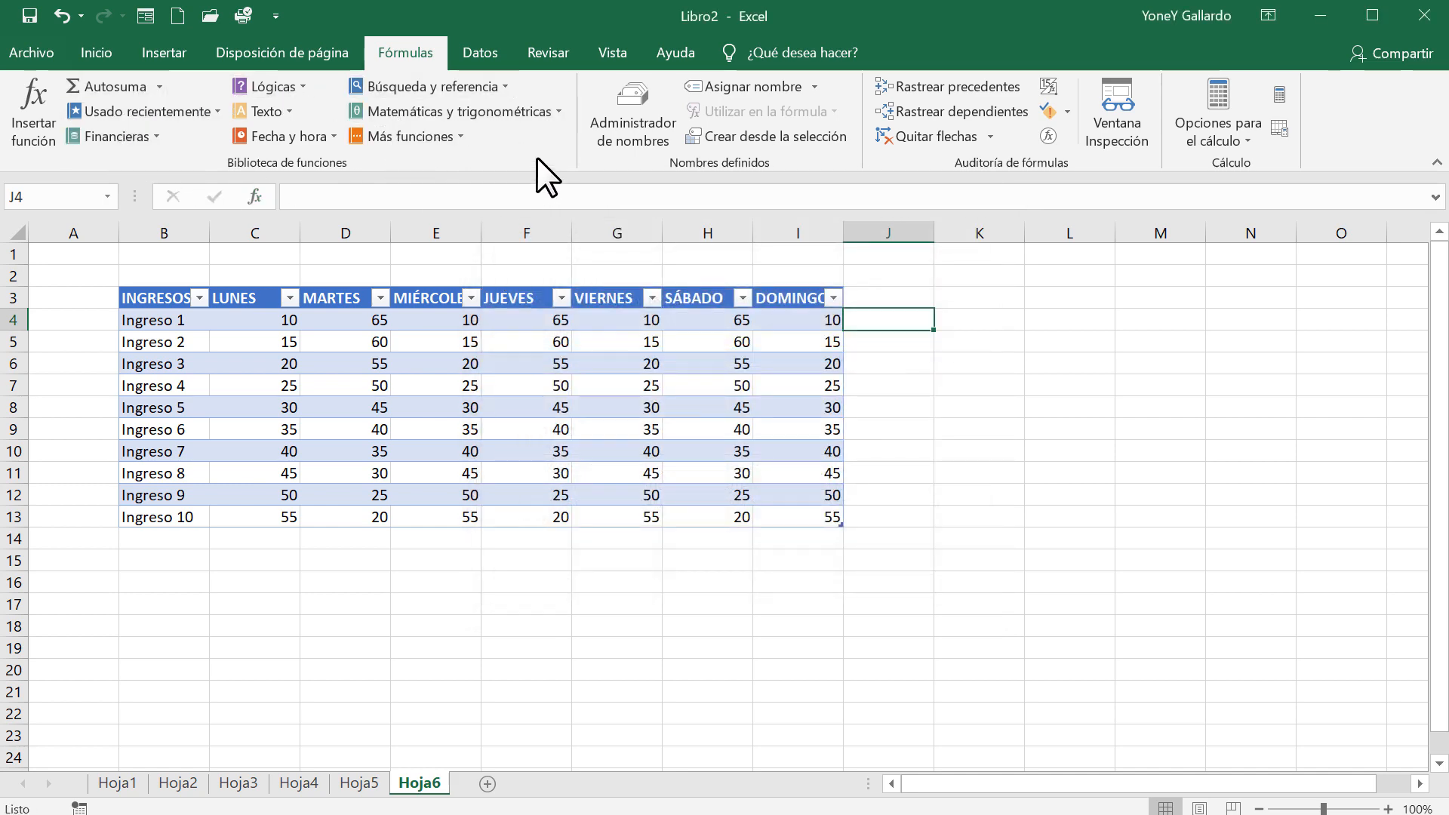
Examine the Autosuma options offered among both the formula and the home commands, and select cell J4 beside the table
left_click(892, 384)
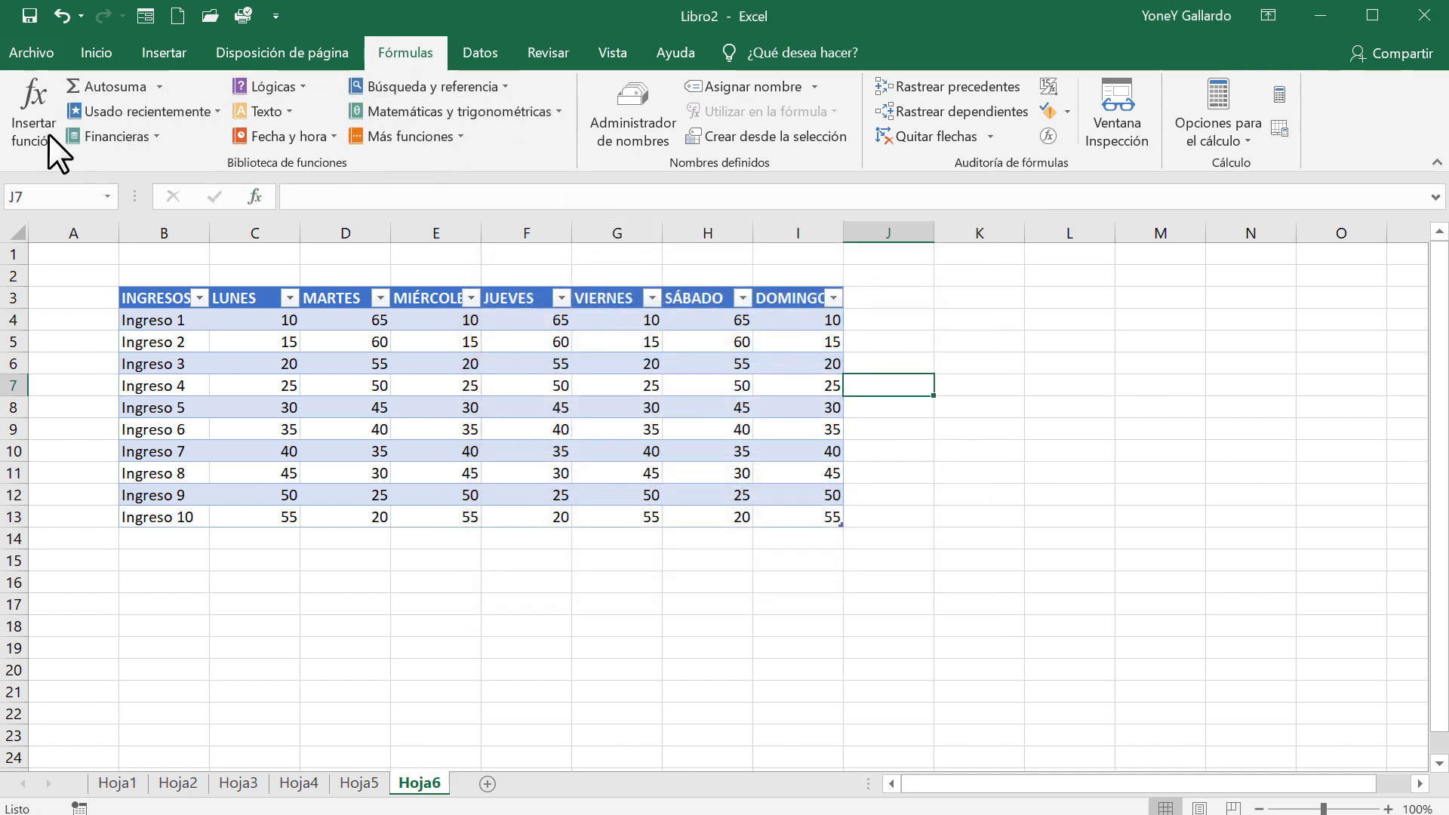
left_click(161, 88)
left_click(98, 60)
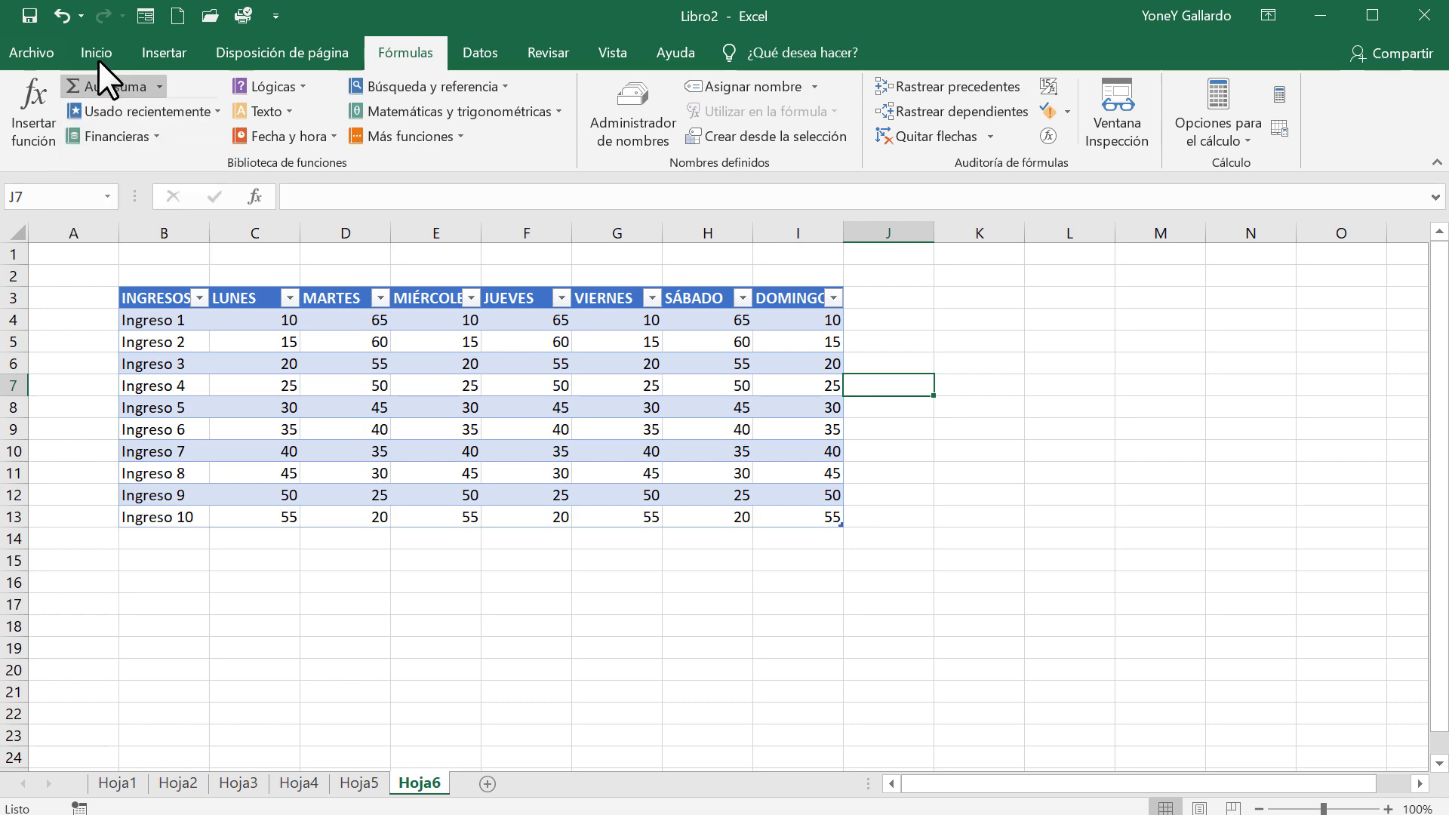
left_click(98, 58)
left_click(1241, 85)
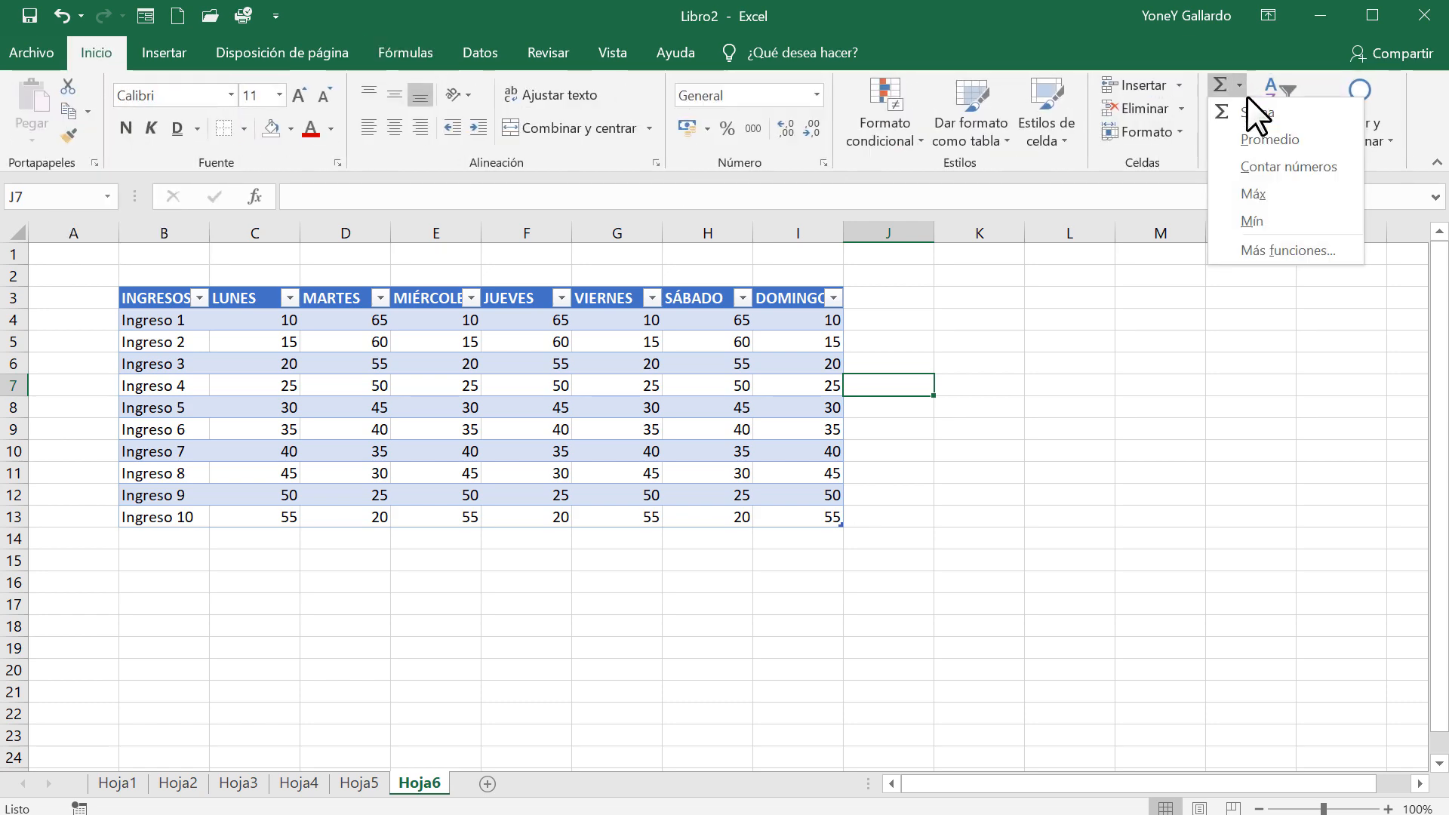
left_click(413, 50)
left_click(903, 322)
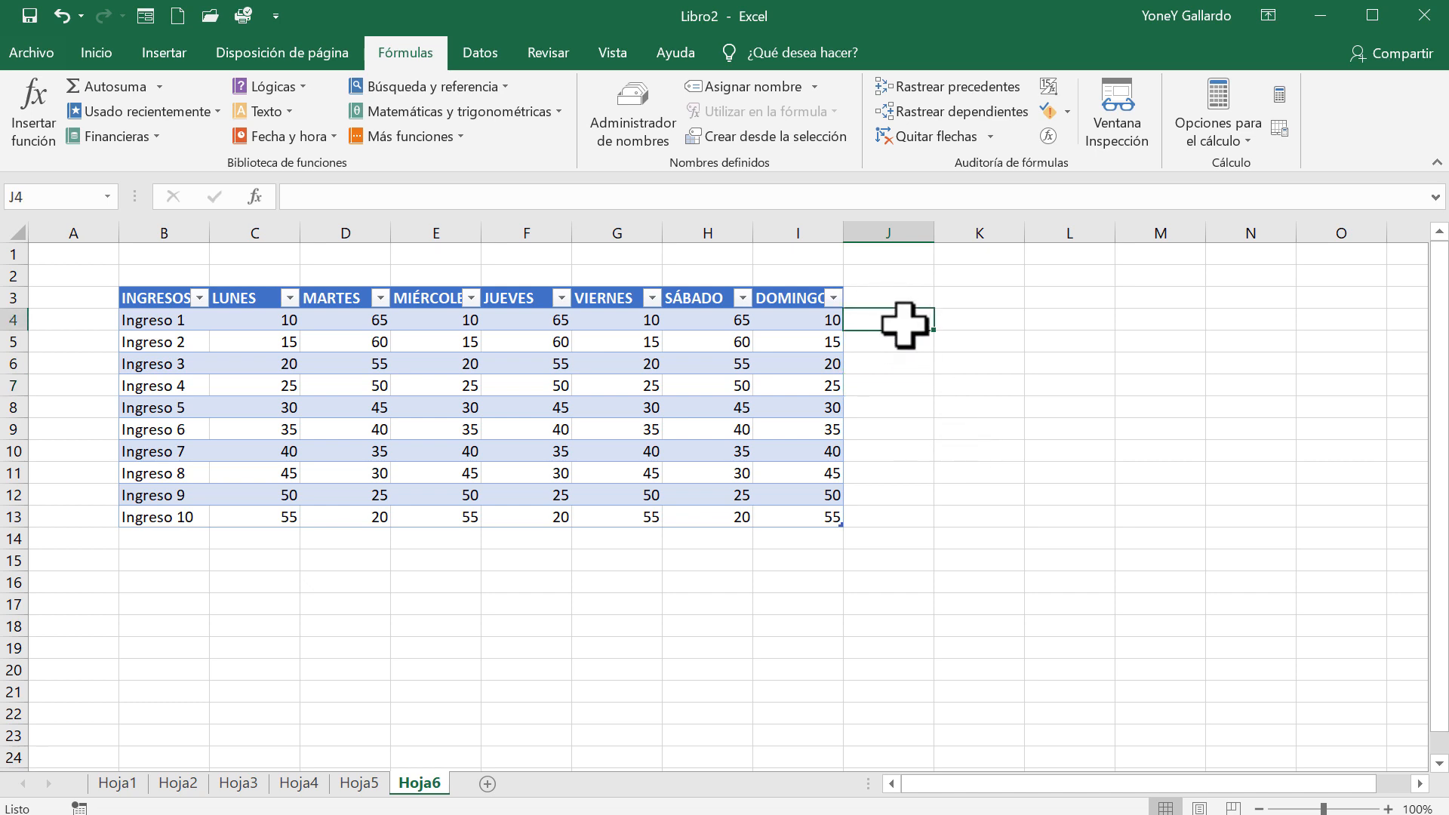
Insert the MAX function in cell K4 from the Usadas recientemente category of Insert Function
left_click(948, 323)
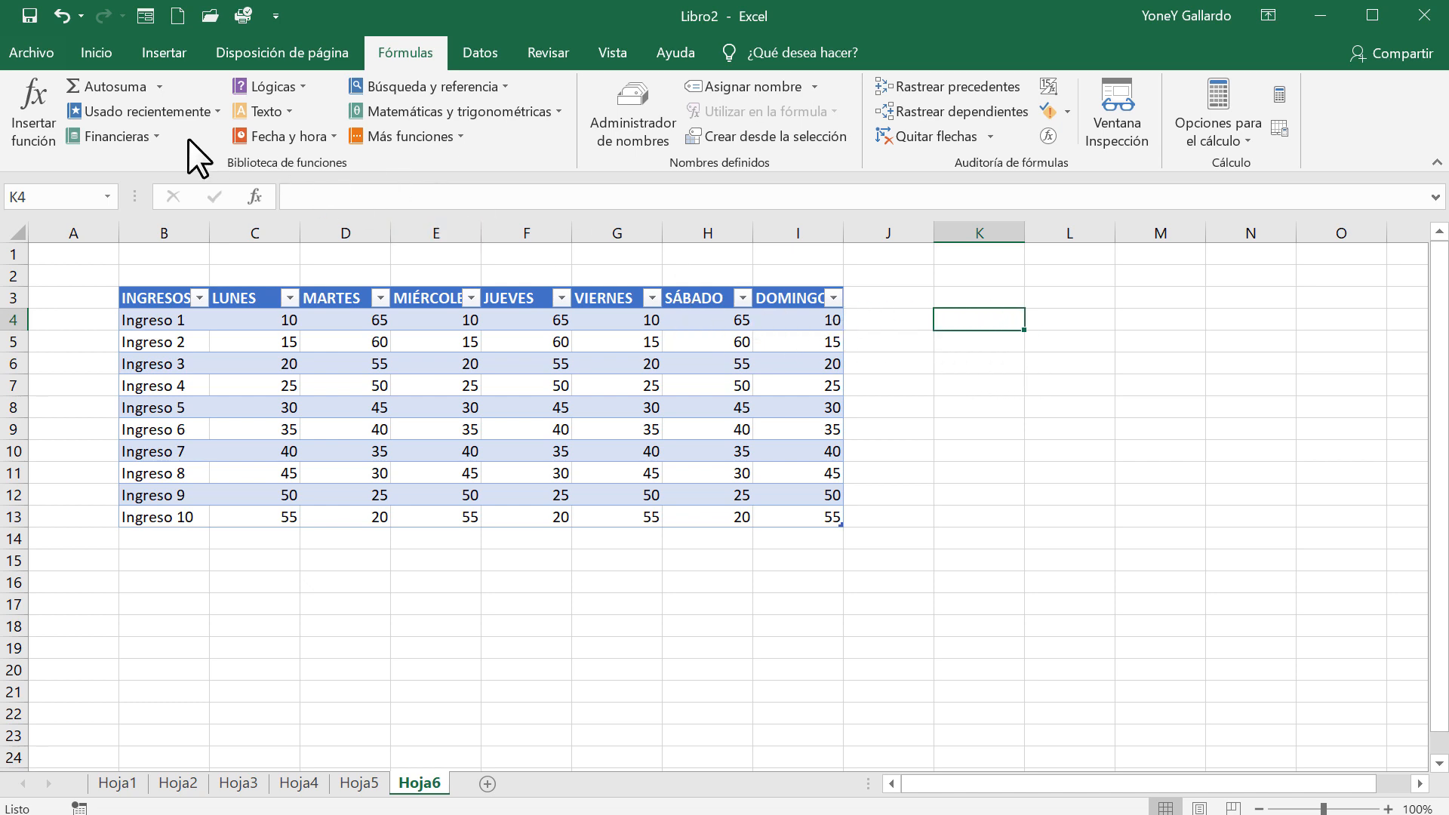
left_click(32, 110)
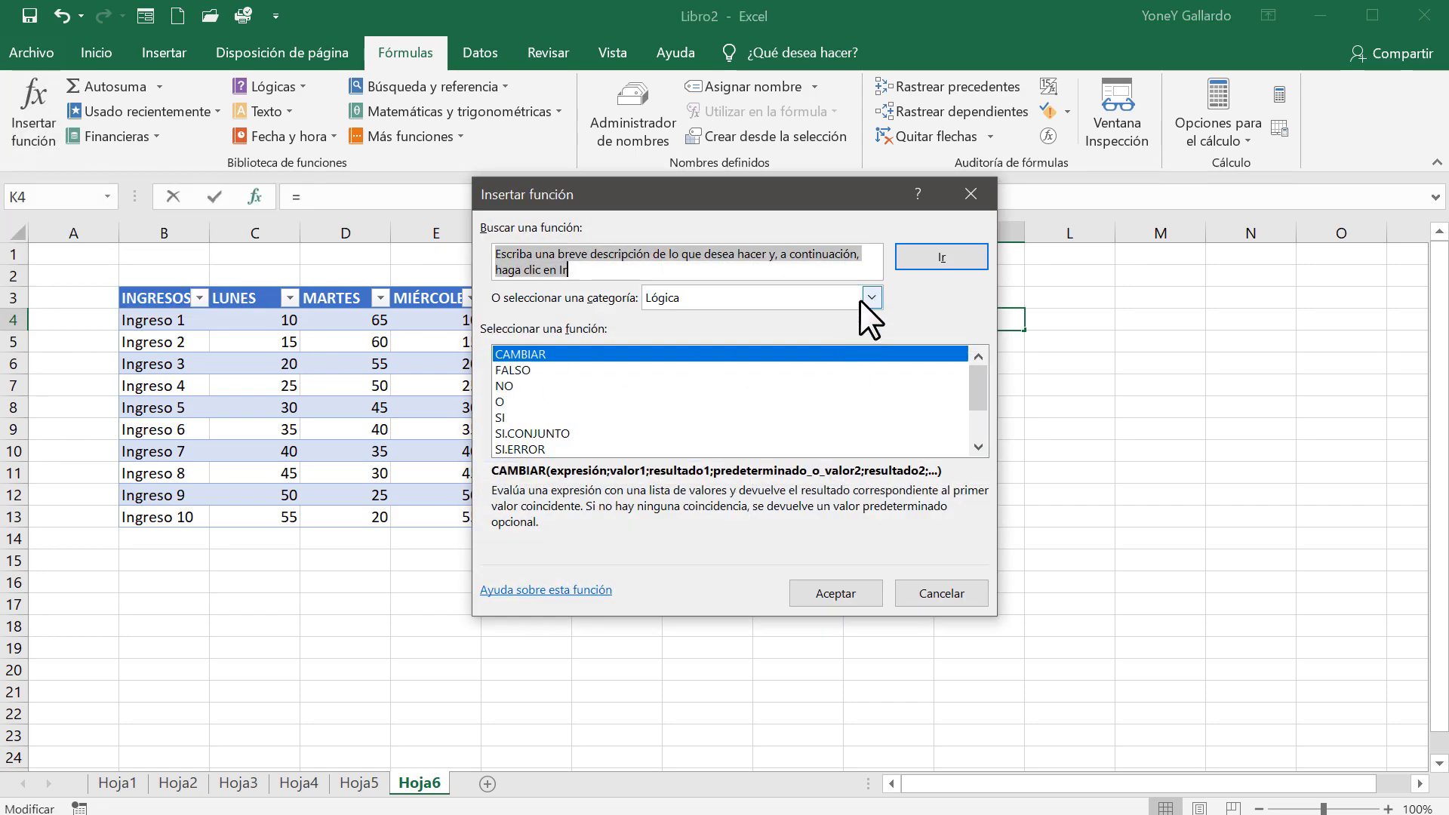
left_click(860, 300)
left_click(695, 313)
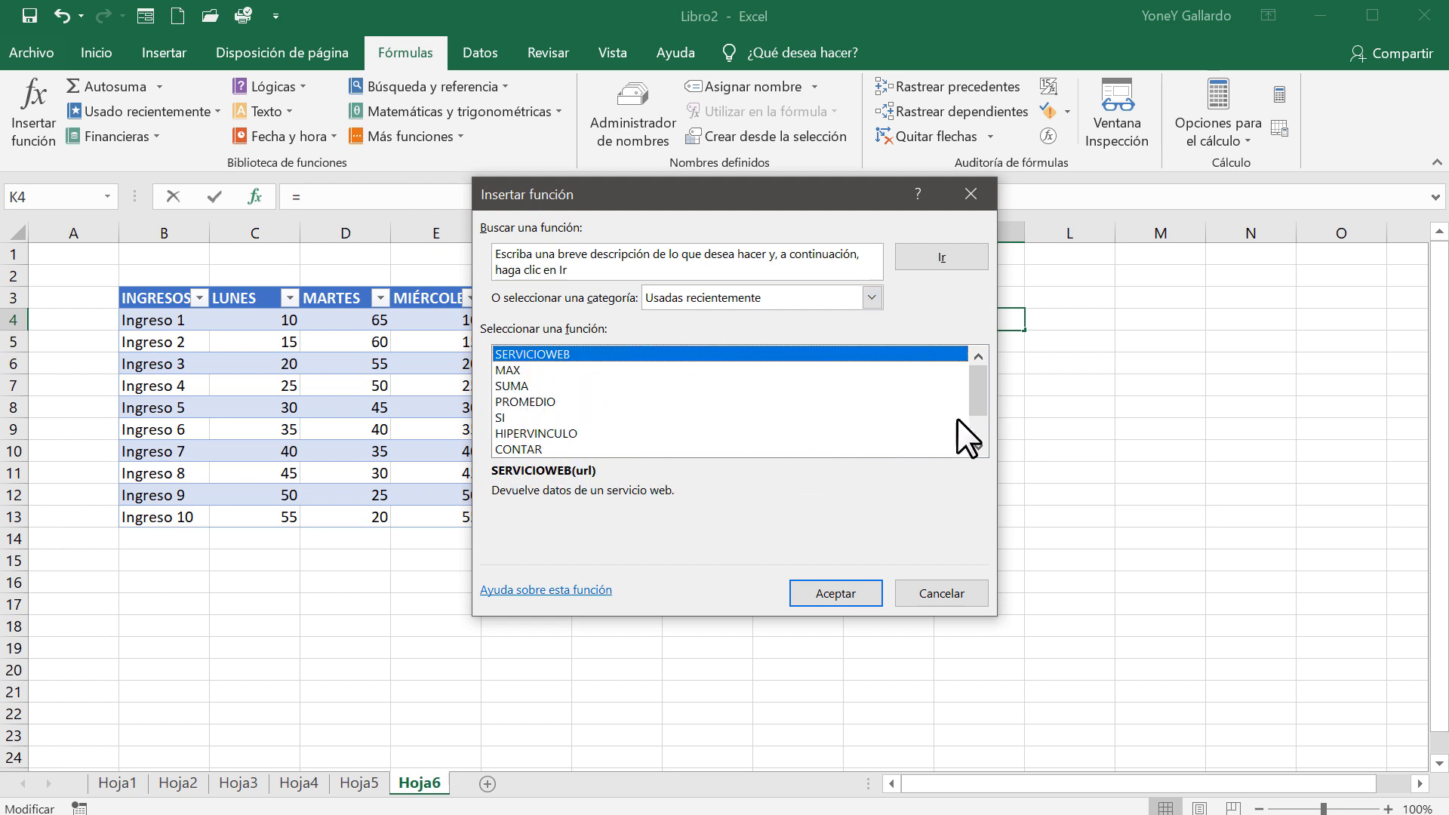
left_click_drag(980, 400, 927, 423)
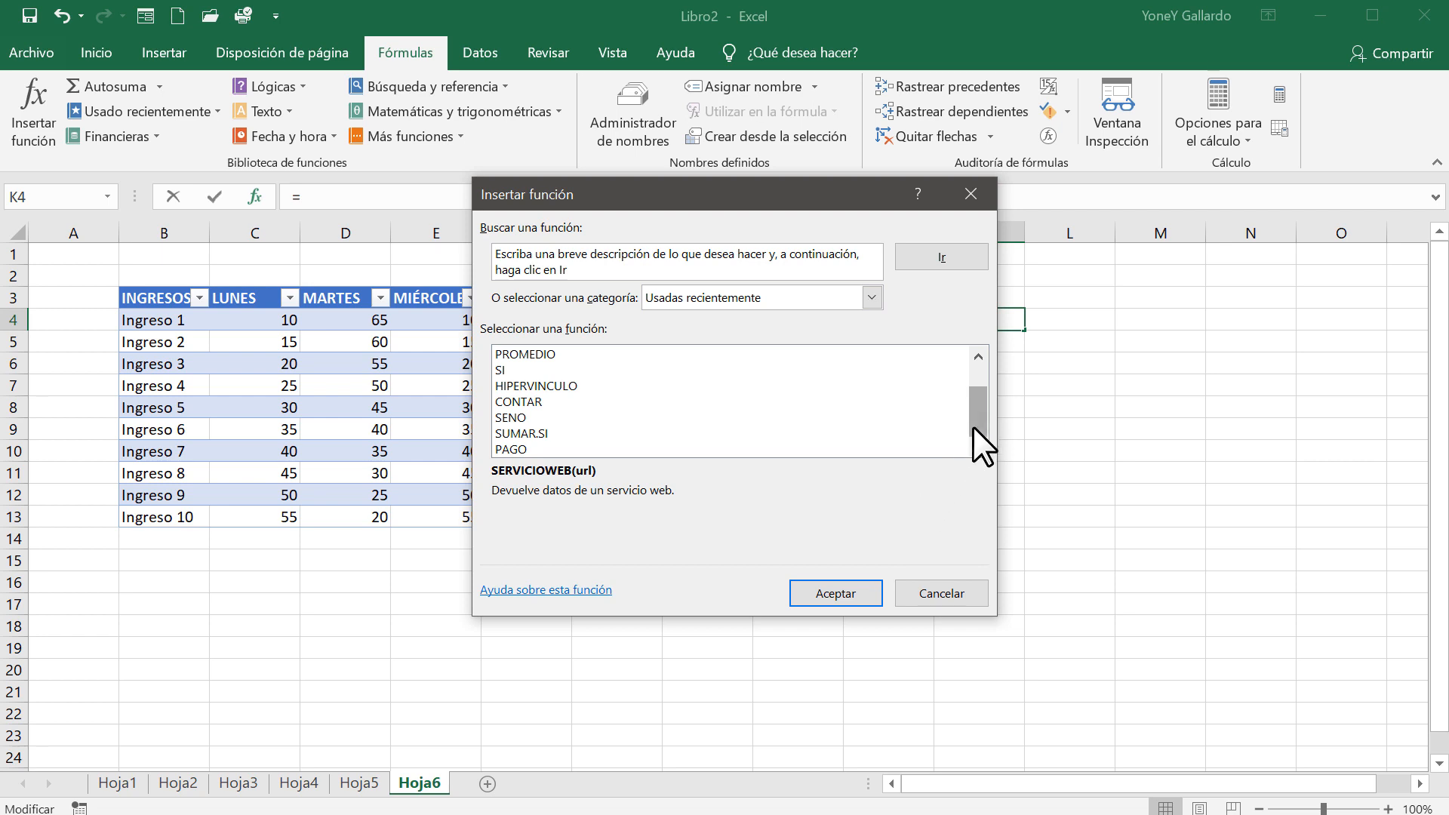
left_click_drag(972, 421, 972, 388)
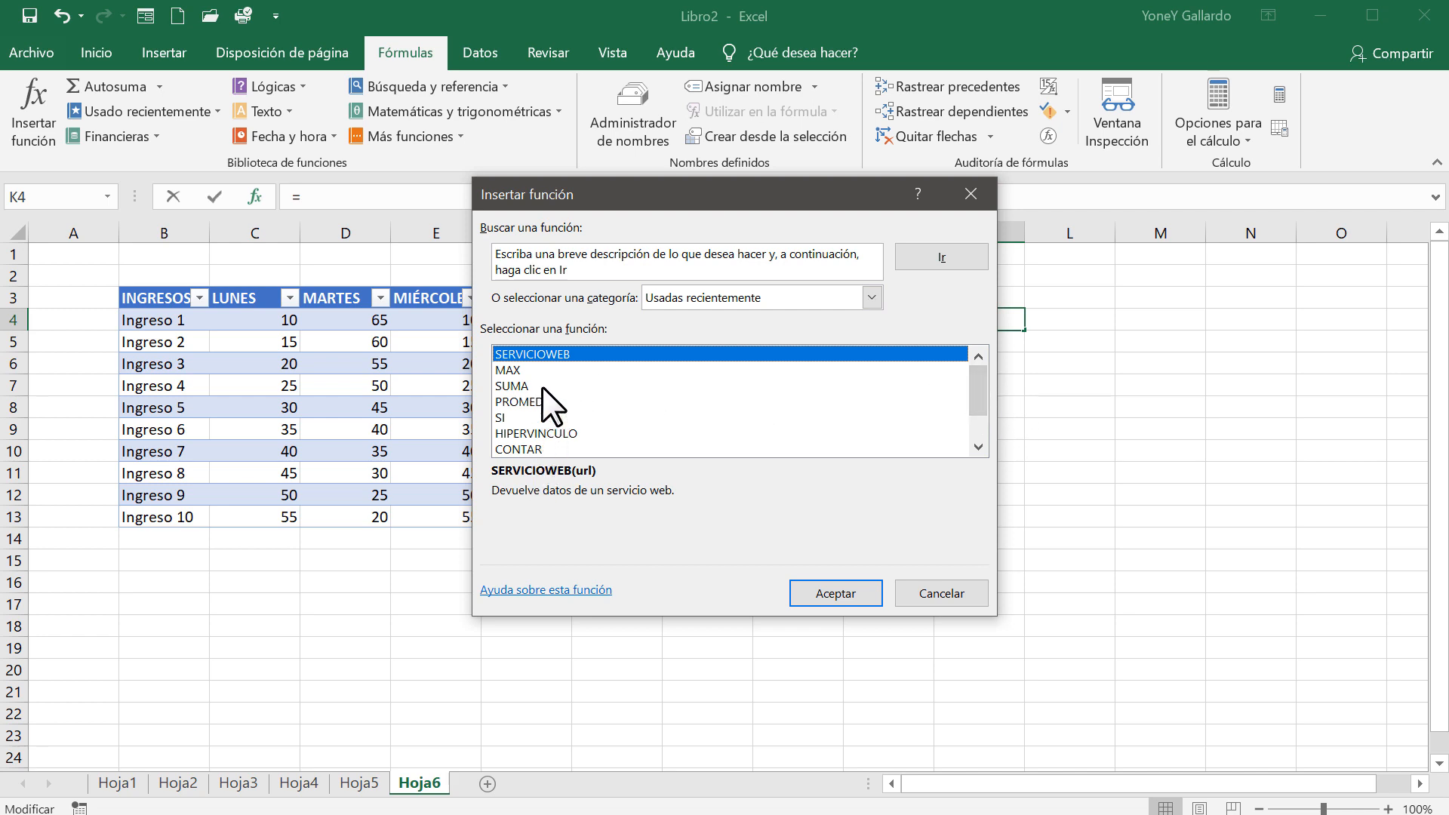
left_click(513, 370)
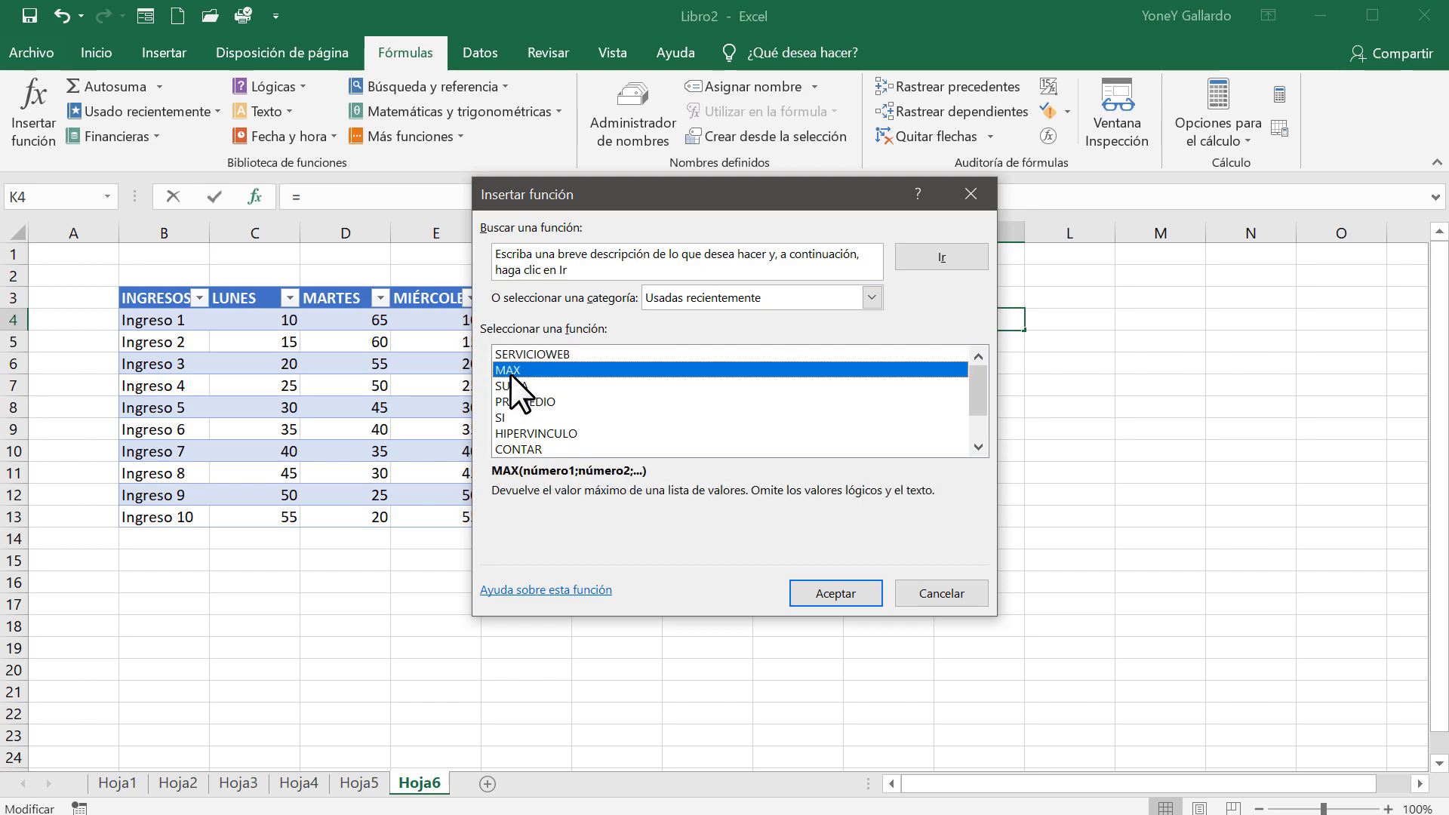
left_click(847, 588)
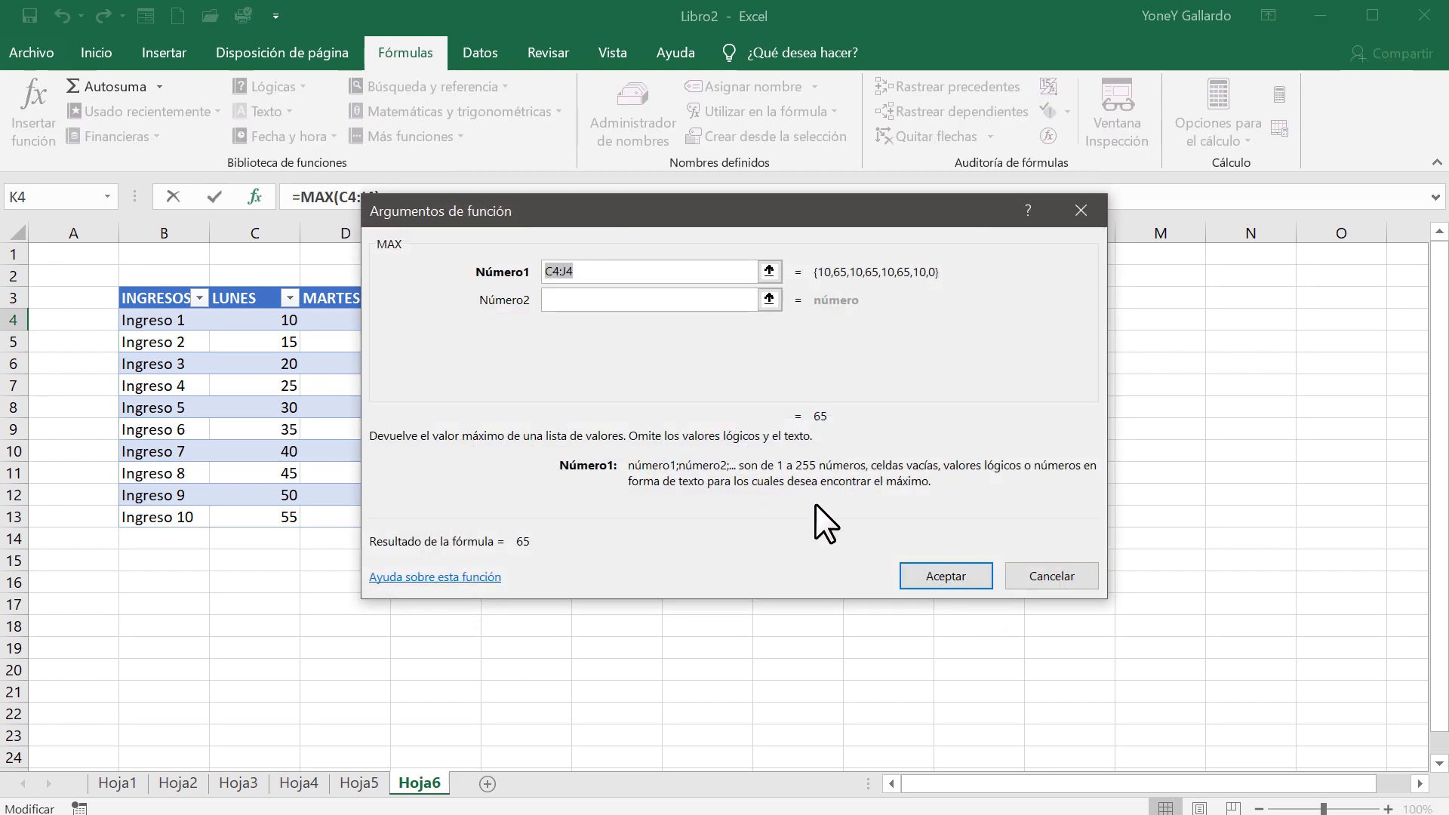
Set Número1 of the MAX function to the Ingreso 1 values from LUNES to DOMINGO and accept the arguments
left_click_drag(643, 220, 858, 388)
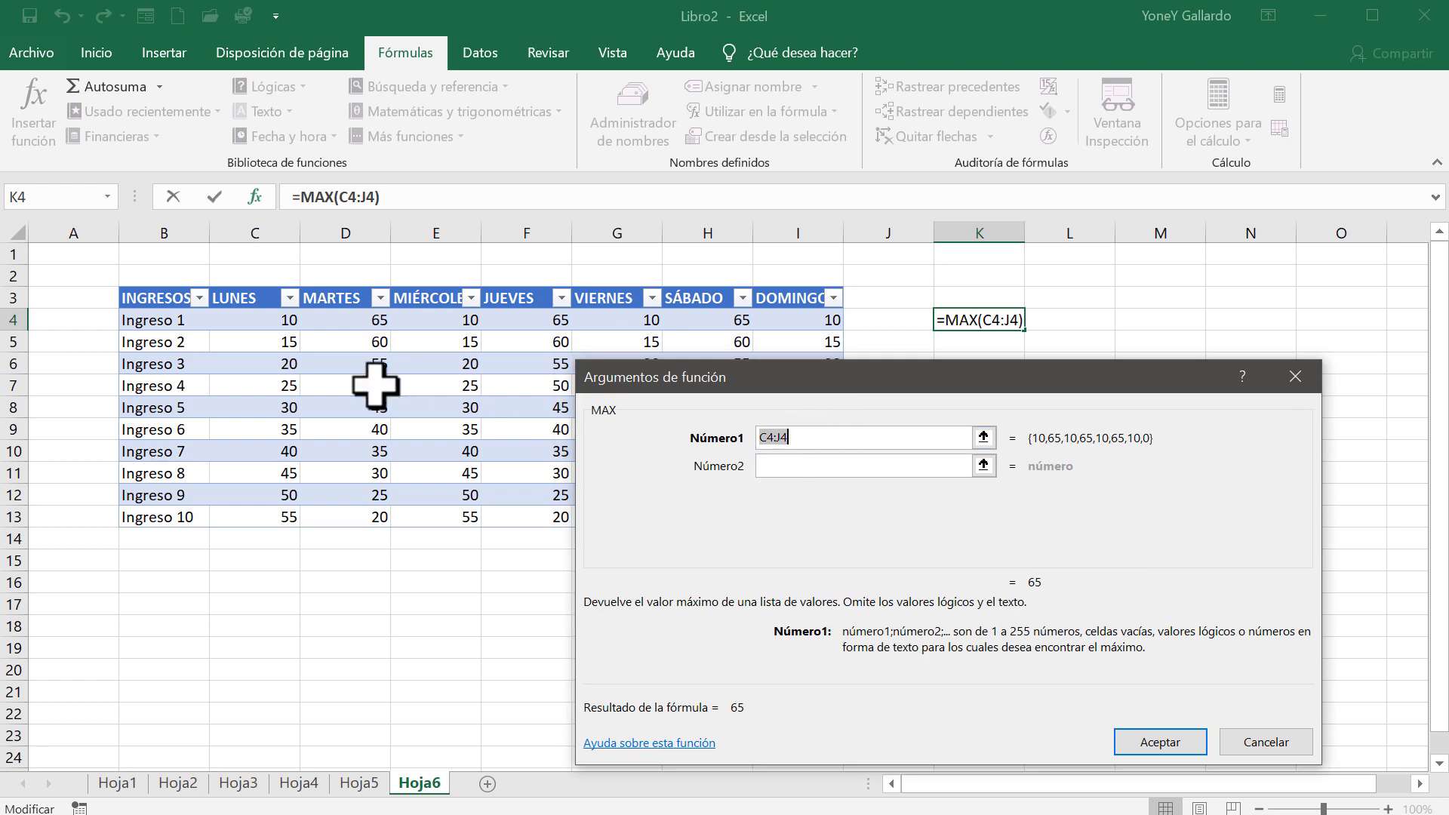
left_click(983, 437)
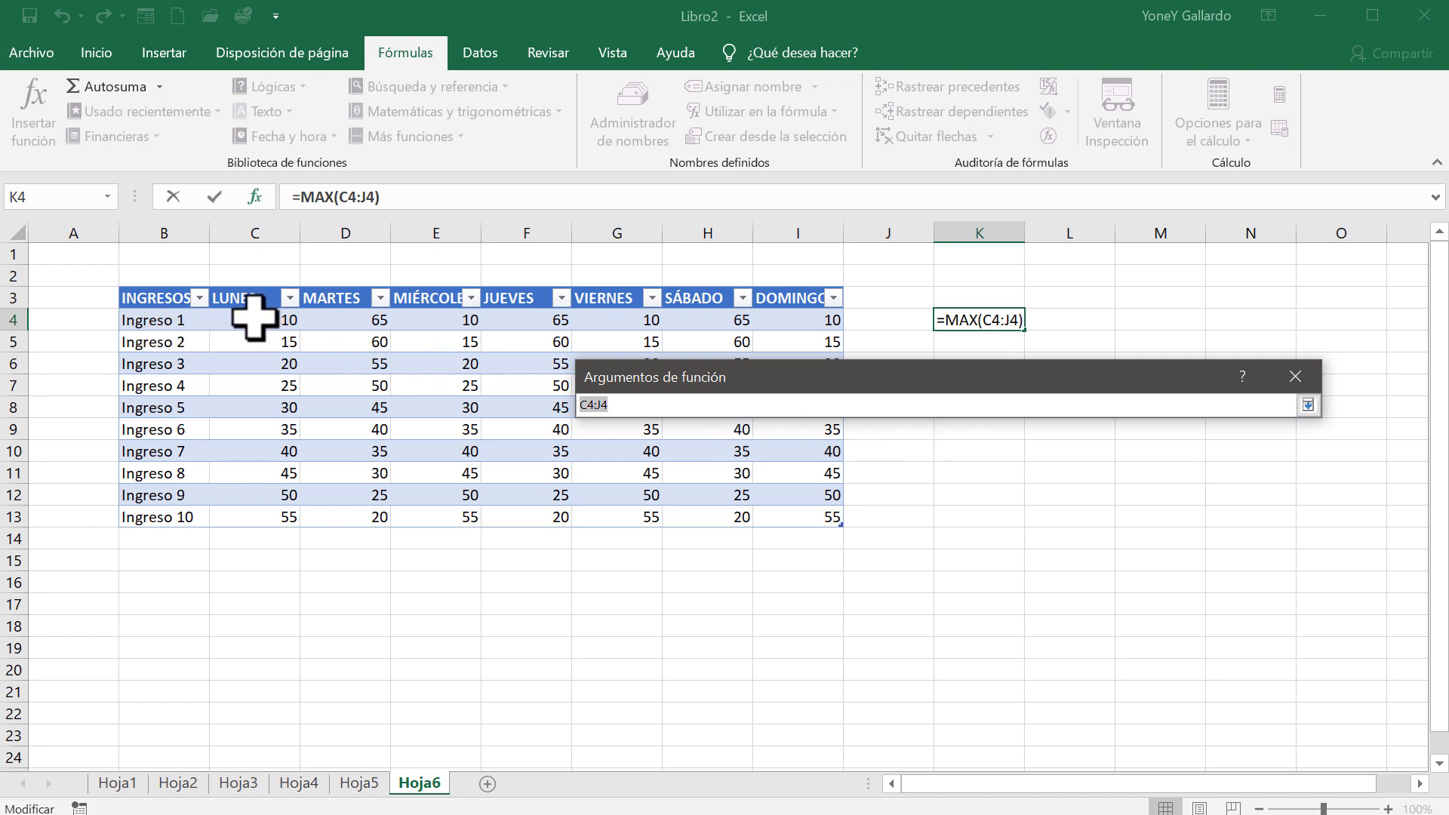
left_click_drag(253, 319, 797, 318)
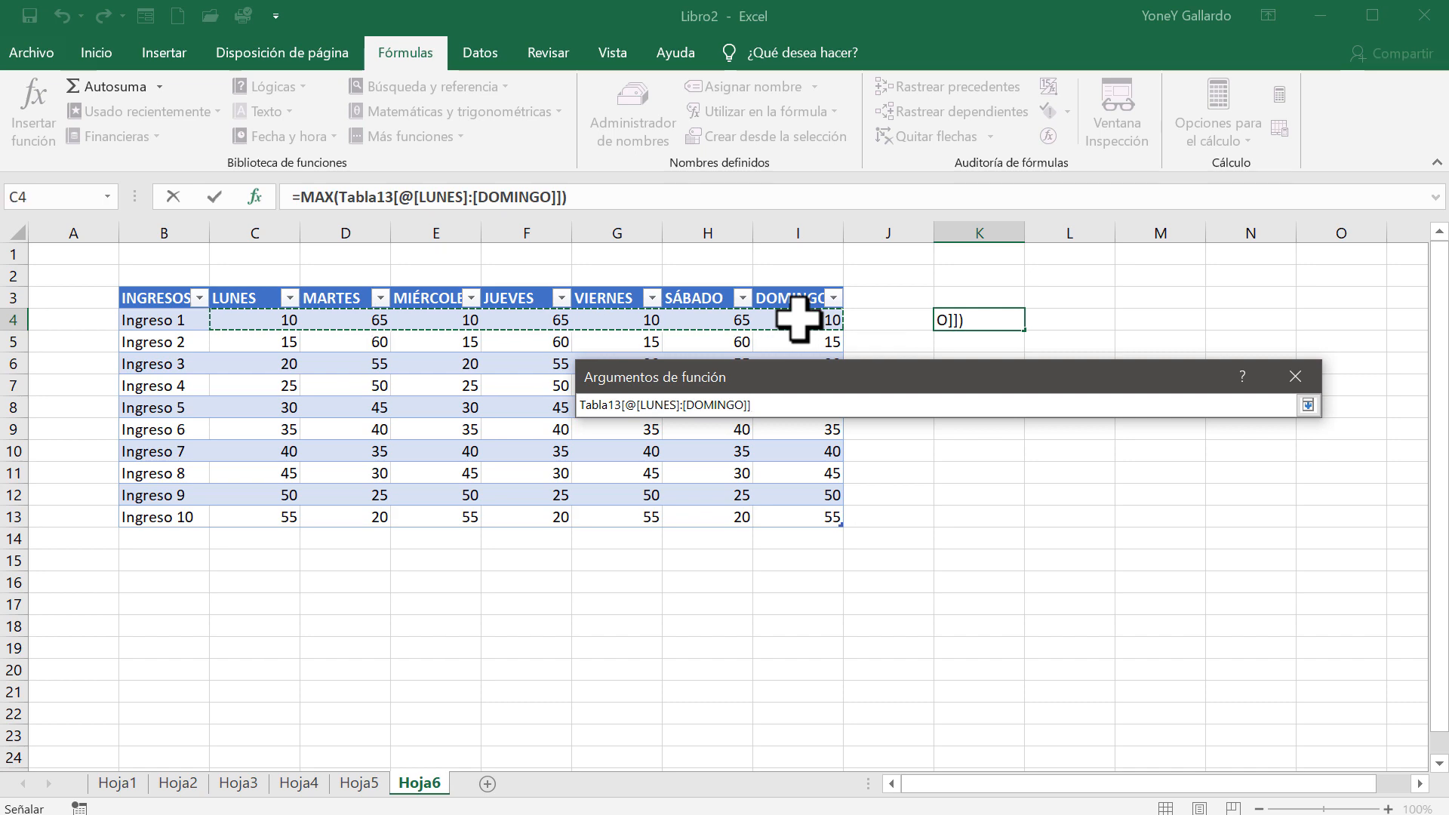
left_click(1308, 405)
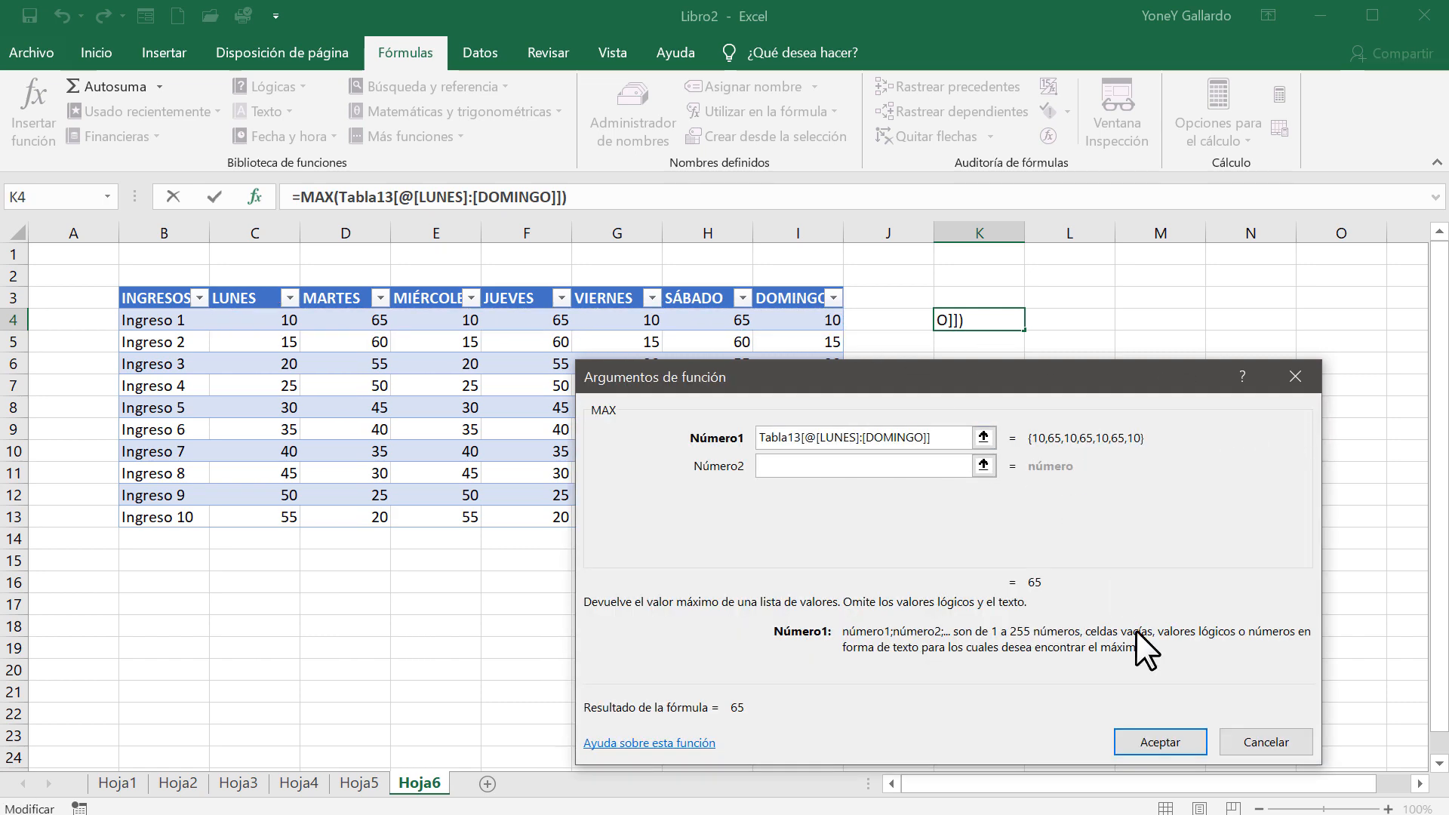
left_click(1159, 743)
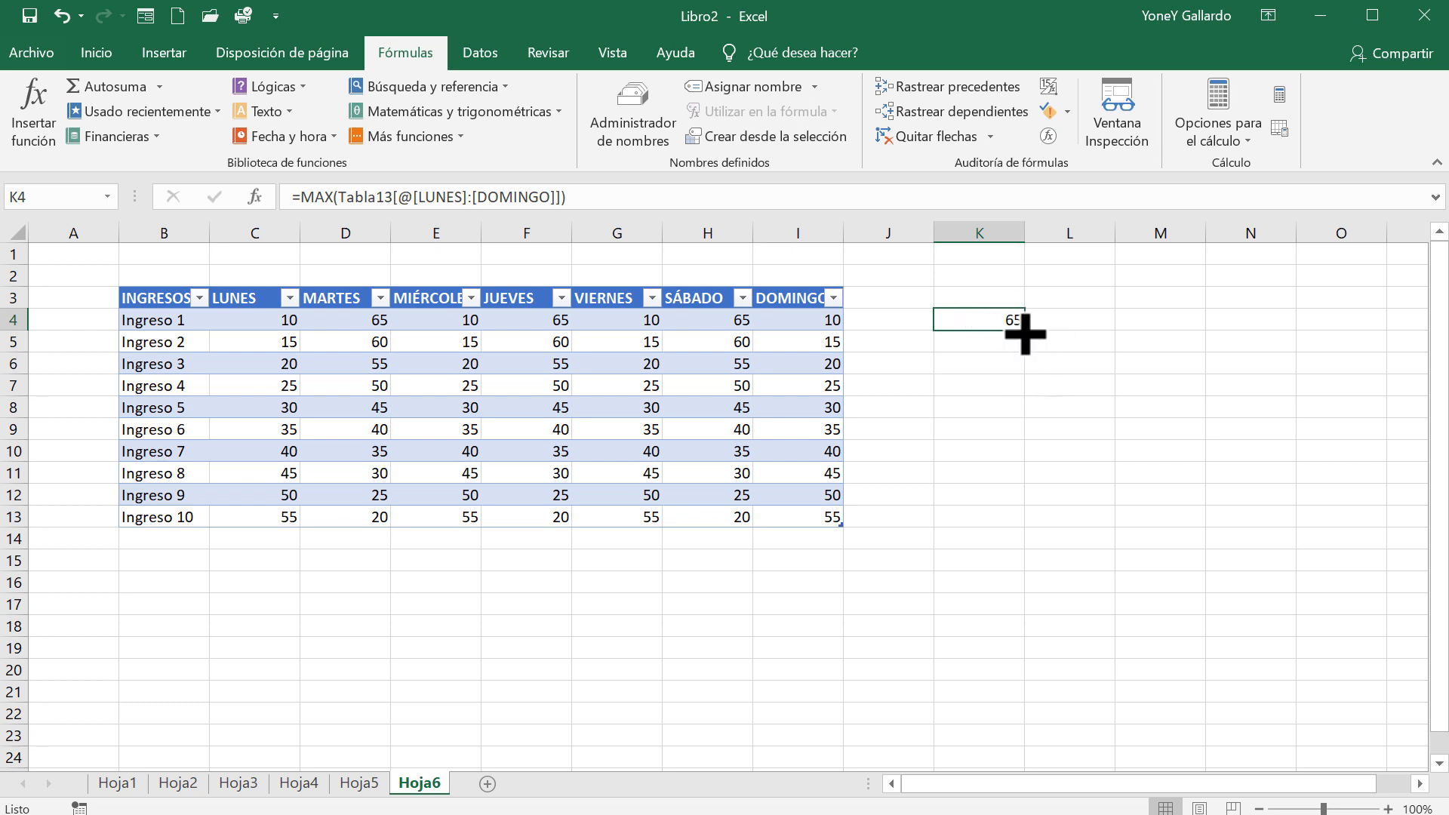
Fill the MAX formula from K4 down to K13 and check the formulas of the copied cells
left_click_drag(1027, 332, 1028, 528)
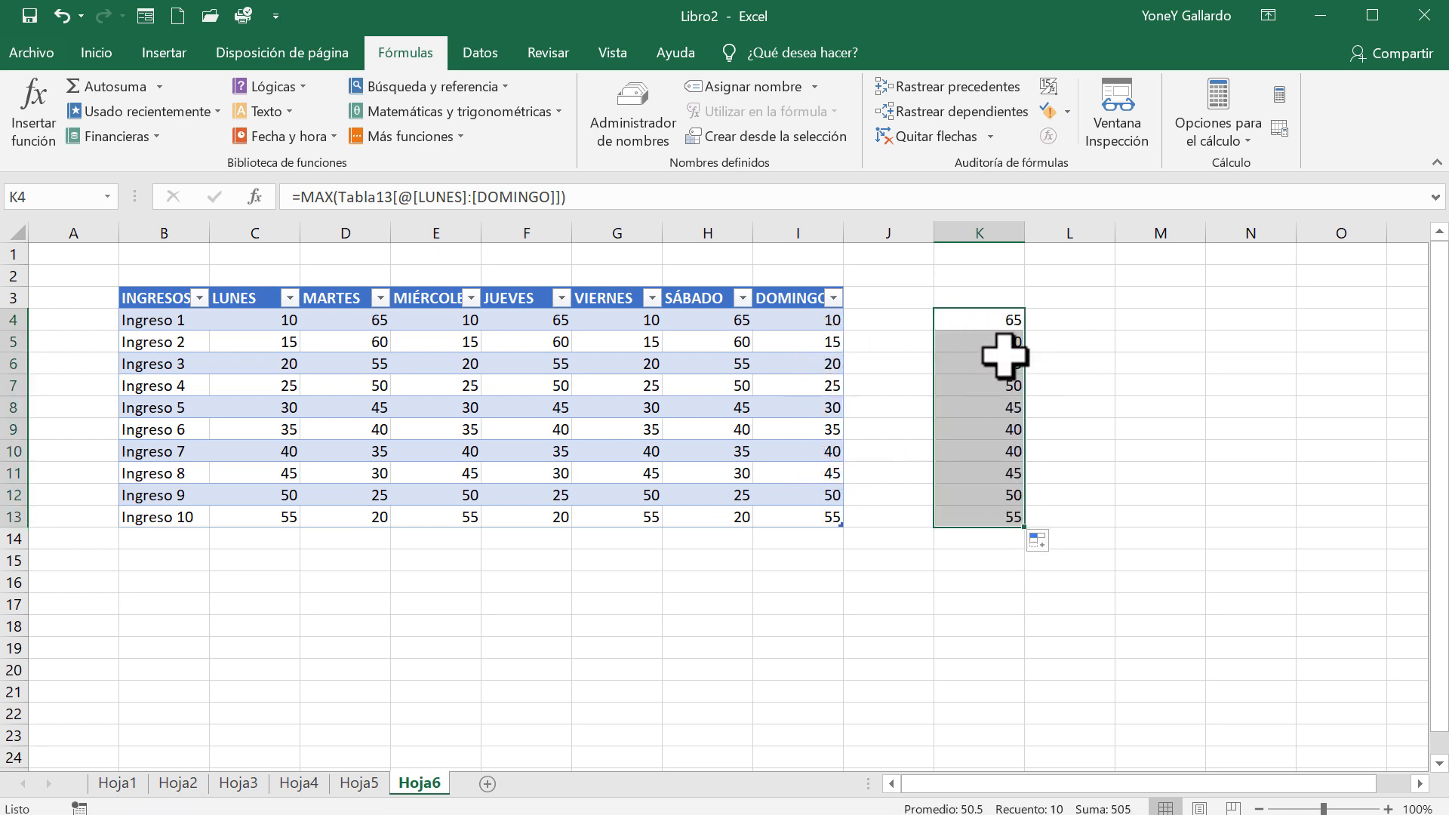
left_click(1080, 382)
left_click(997, 344)
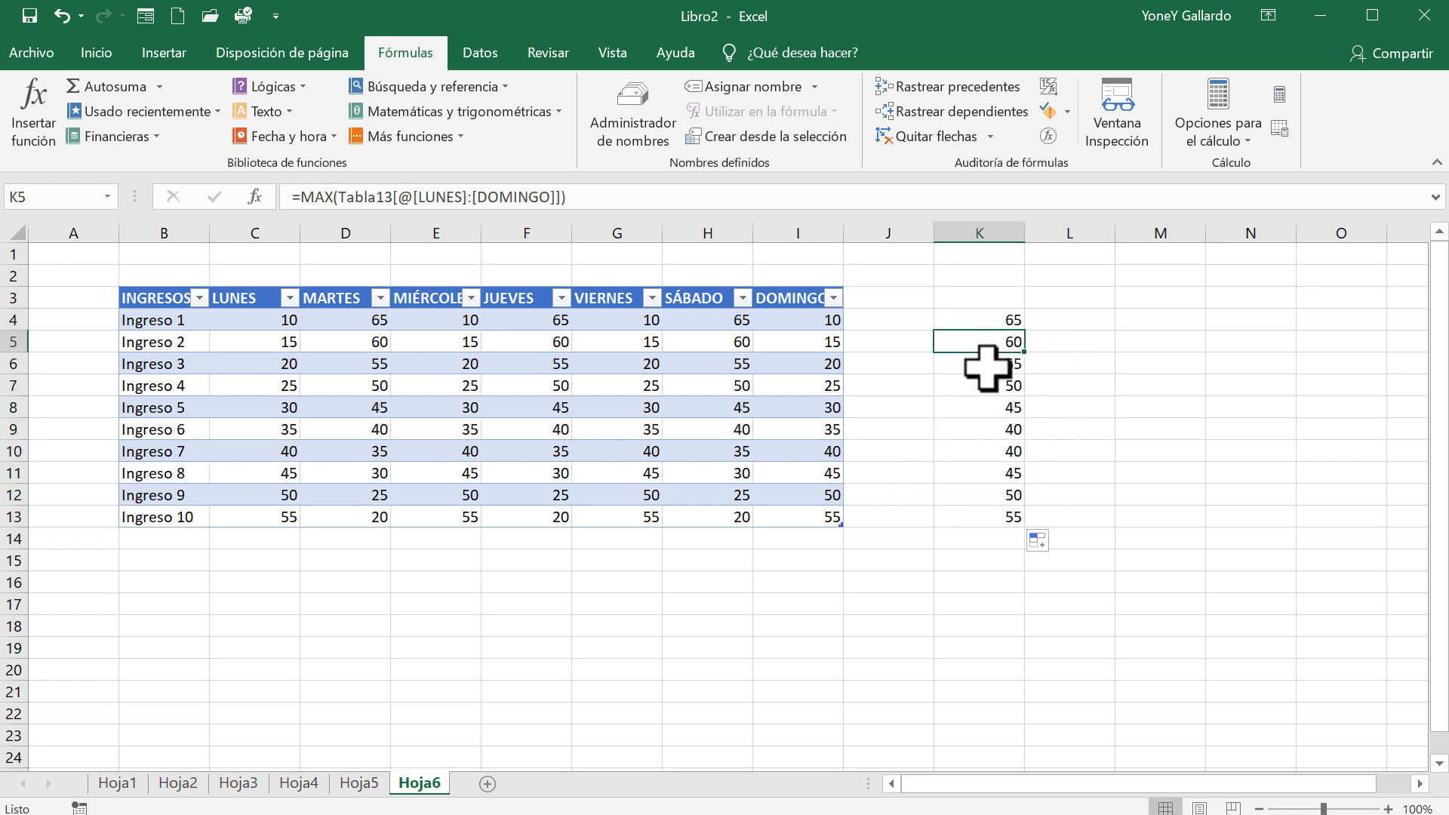
left_click(988, 365)
Clear the MAX formulas from K5:K13 and from cell K4
left_click_drag(987, 342, 989, 510)
key("Delete")
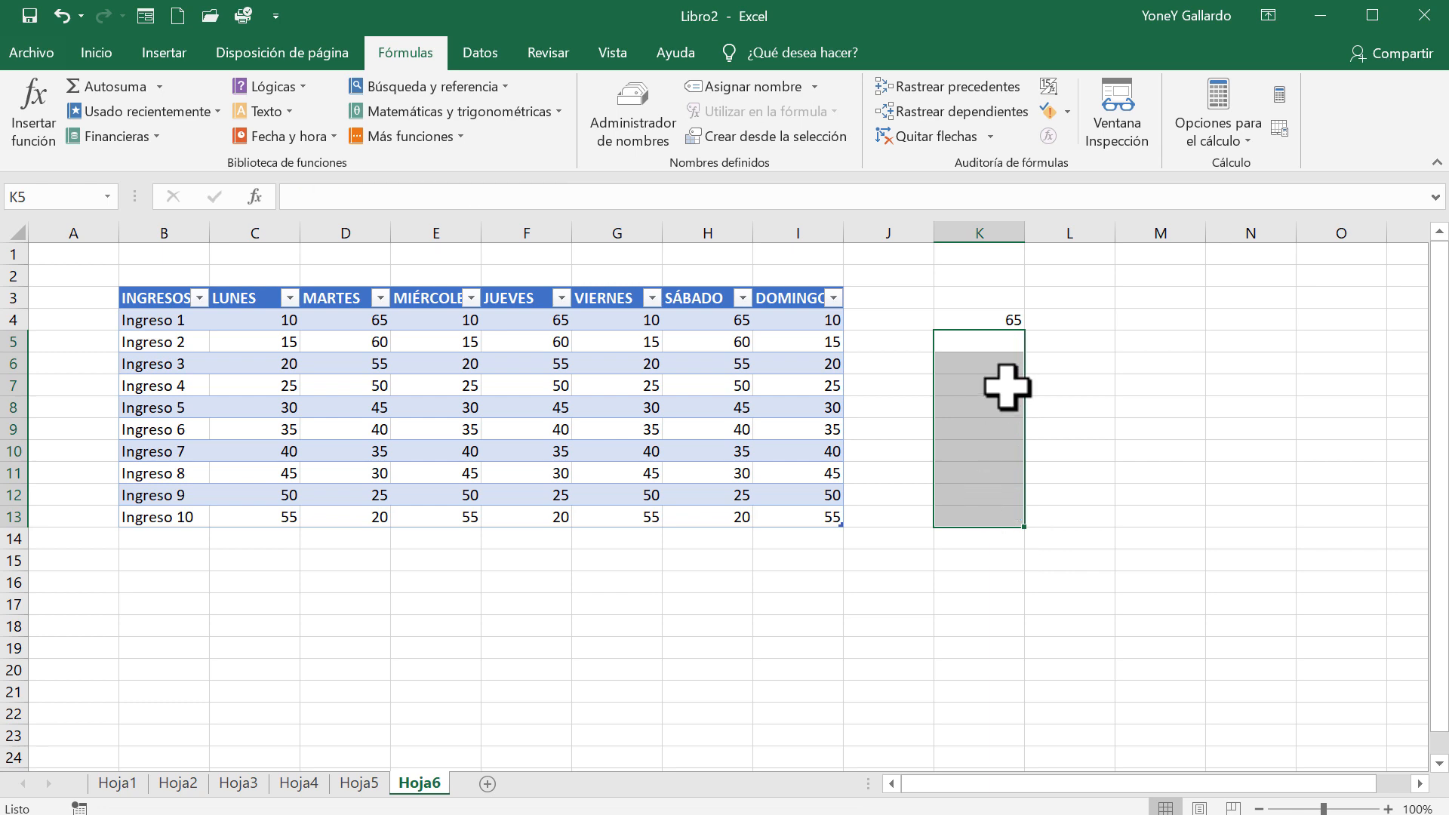
left_click(979, 316)
key("Delete")
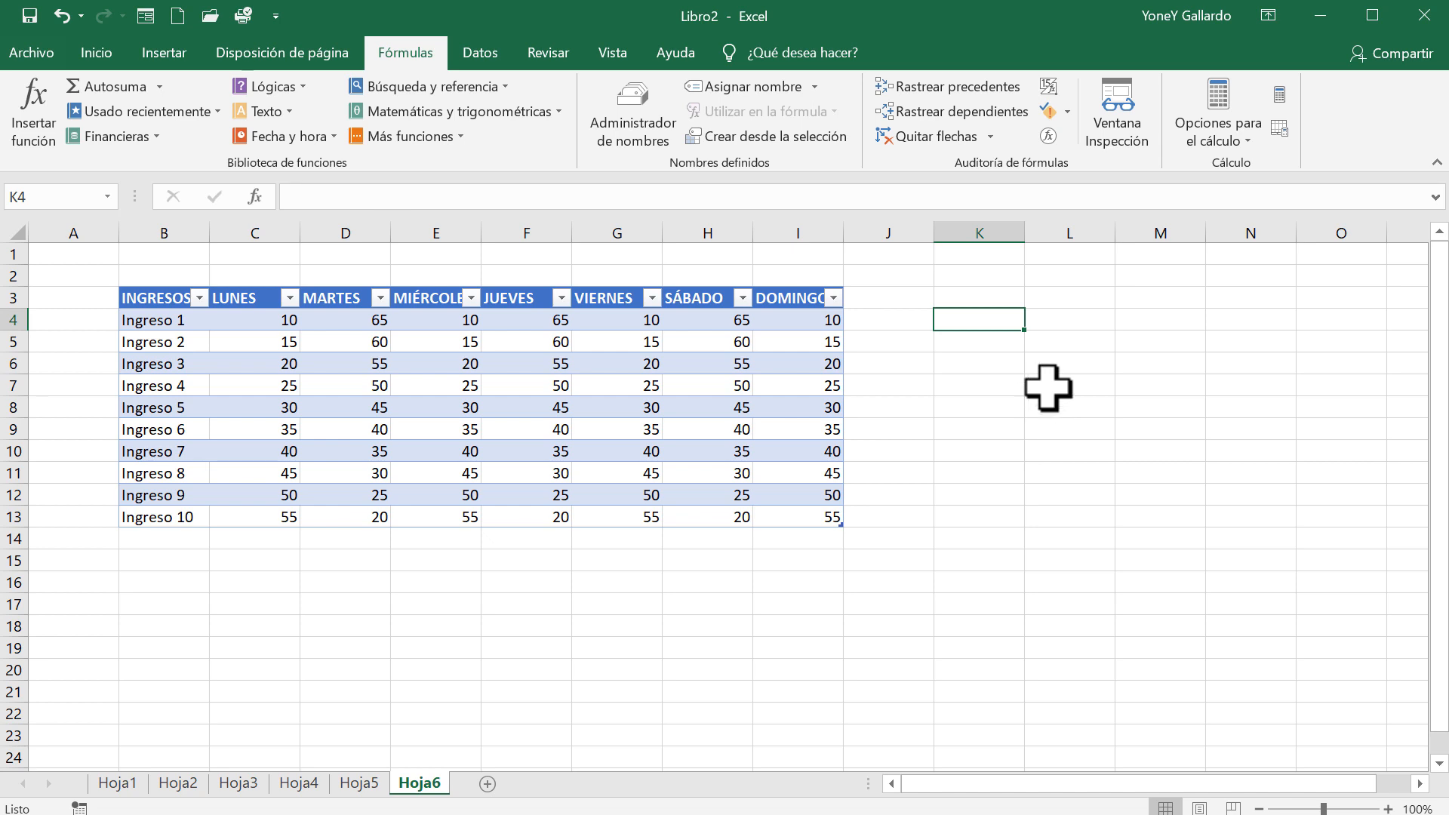
Enter a CONTAR formula in cell K4 that counts the Ingreso 1 values from LUNES to DOMINGO
type("=")
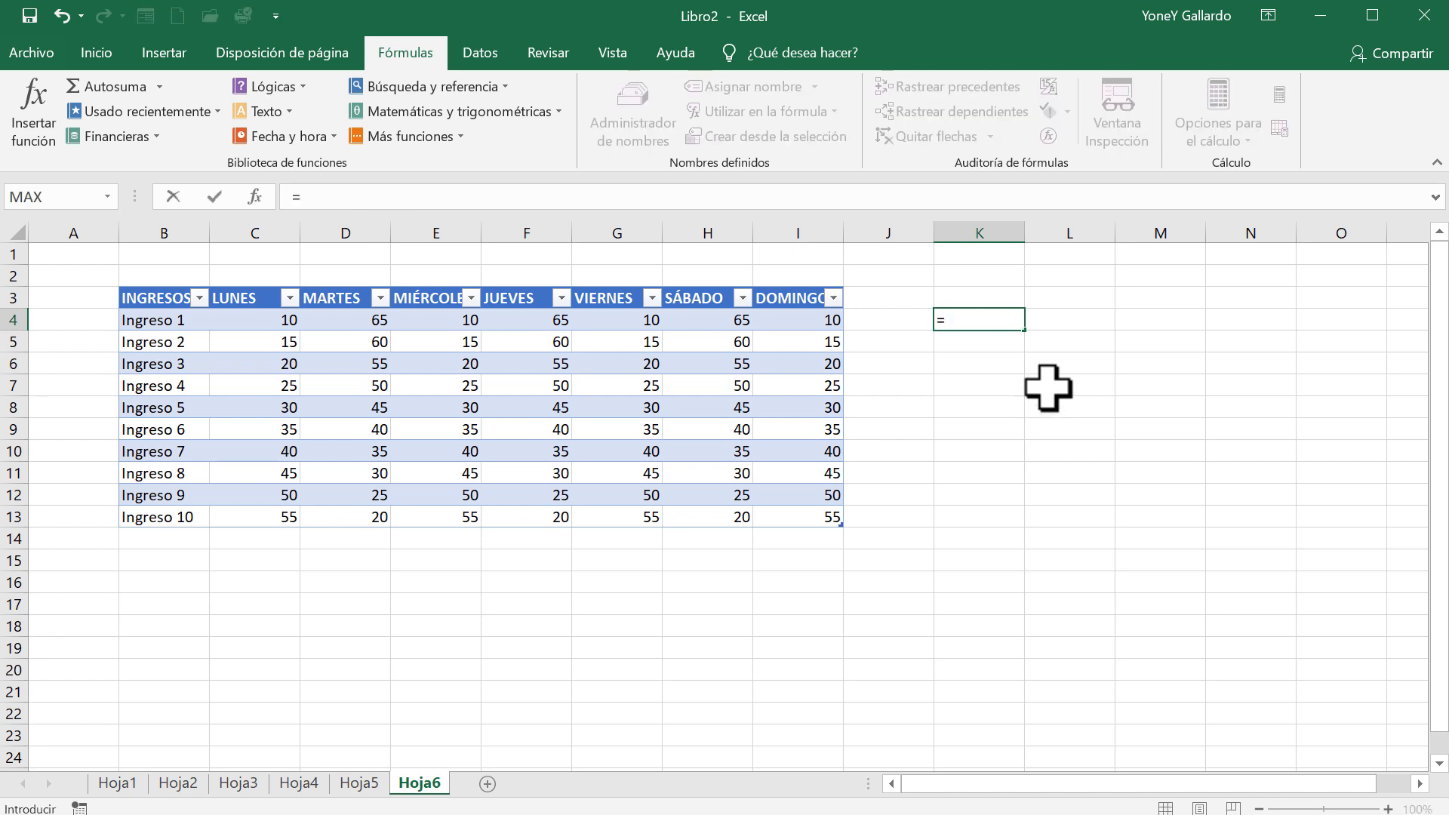
type("conta")
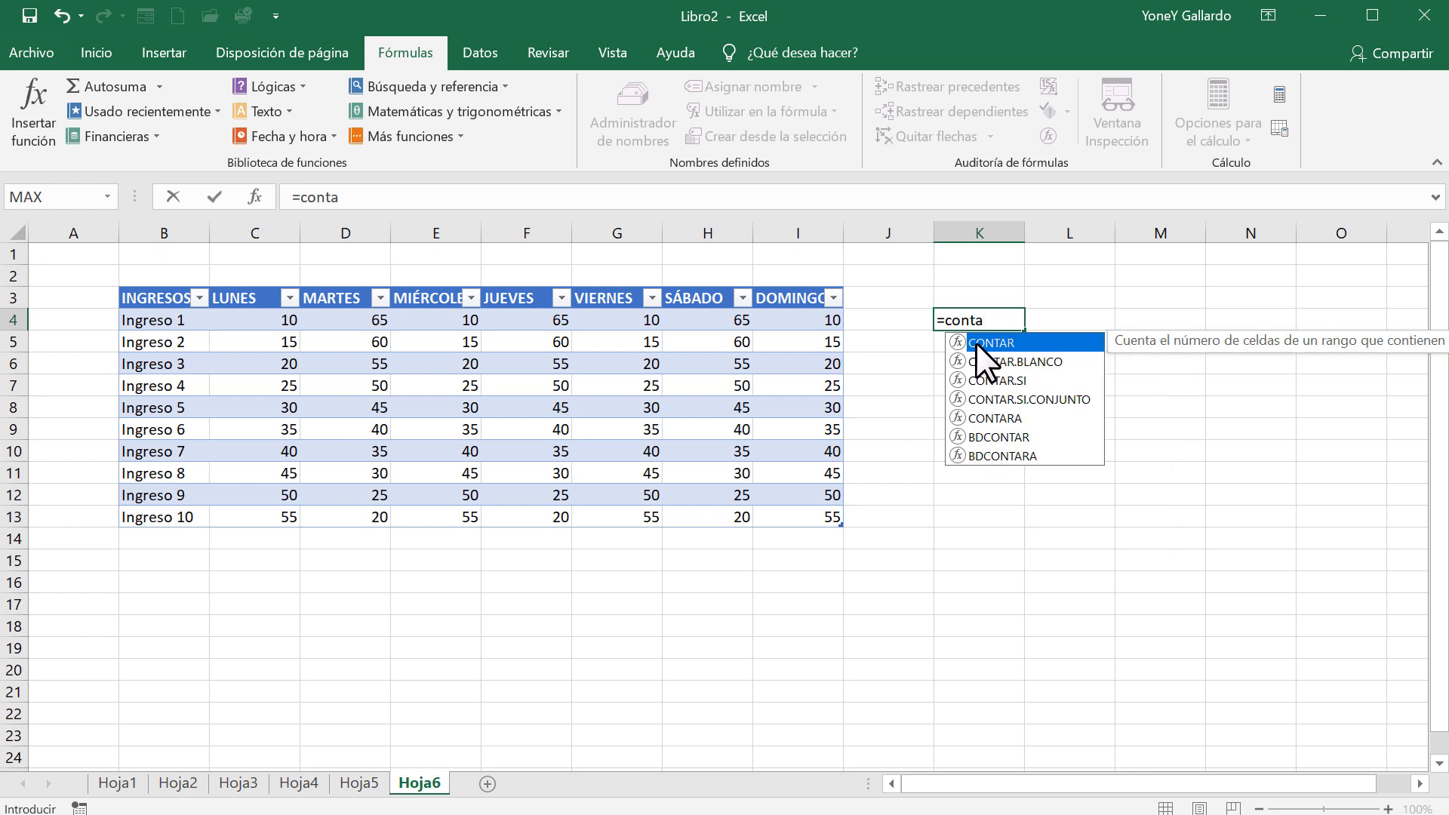
double_click(1005, 343)
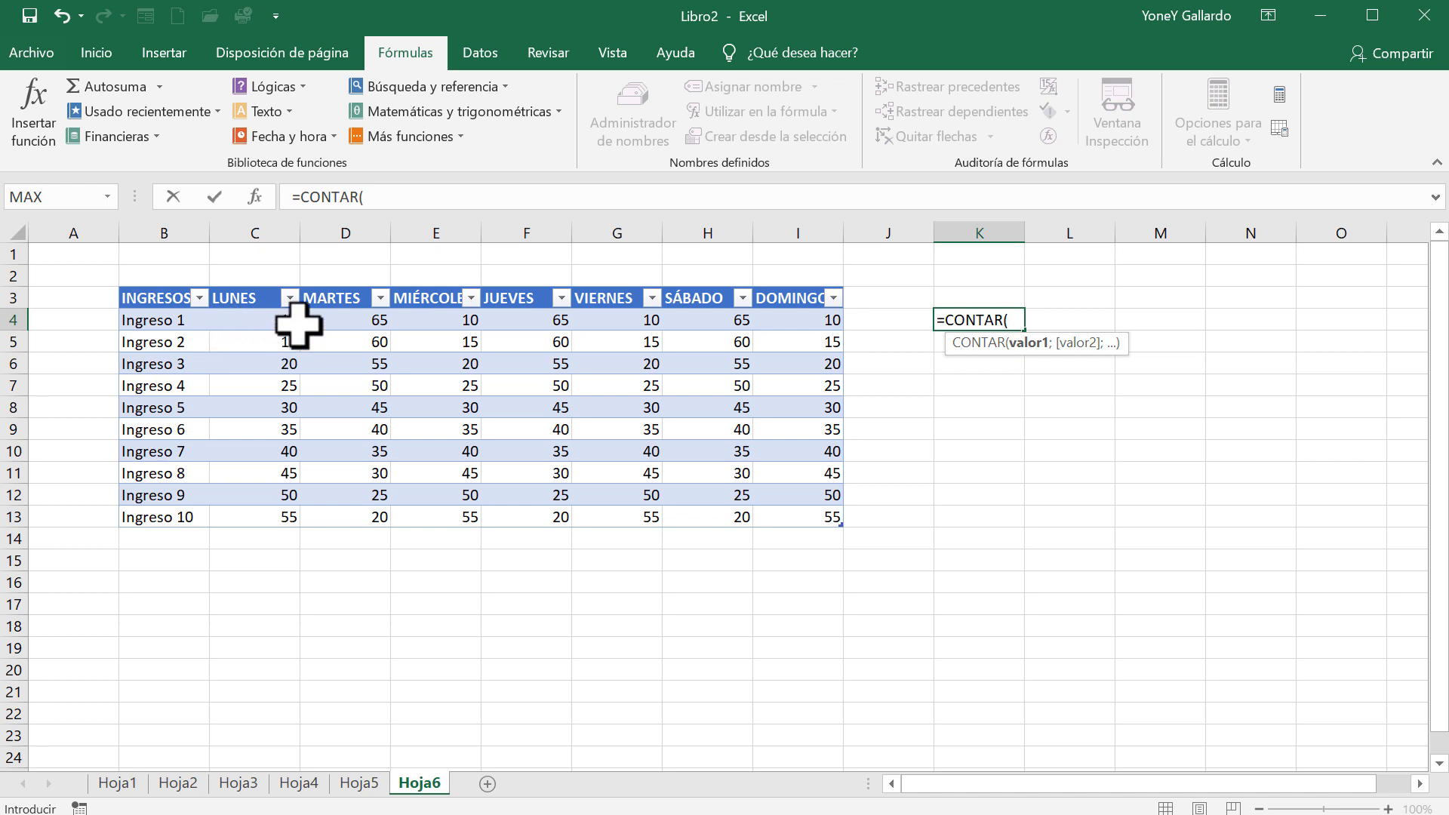
left_click_drag(229, 317, 784, 318)
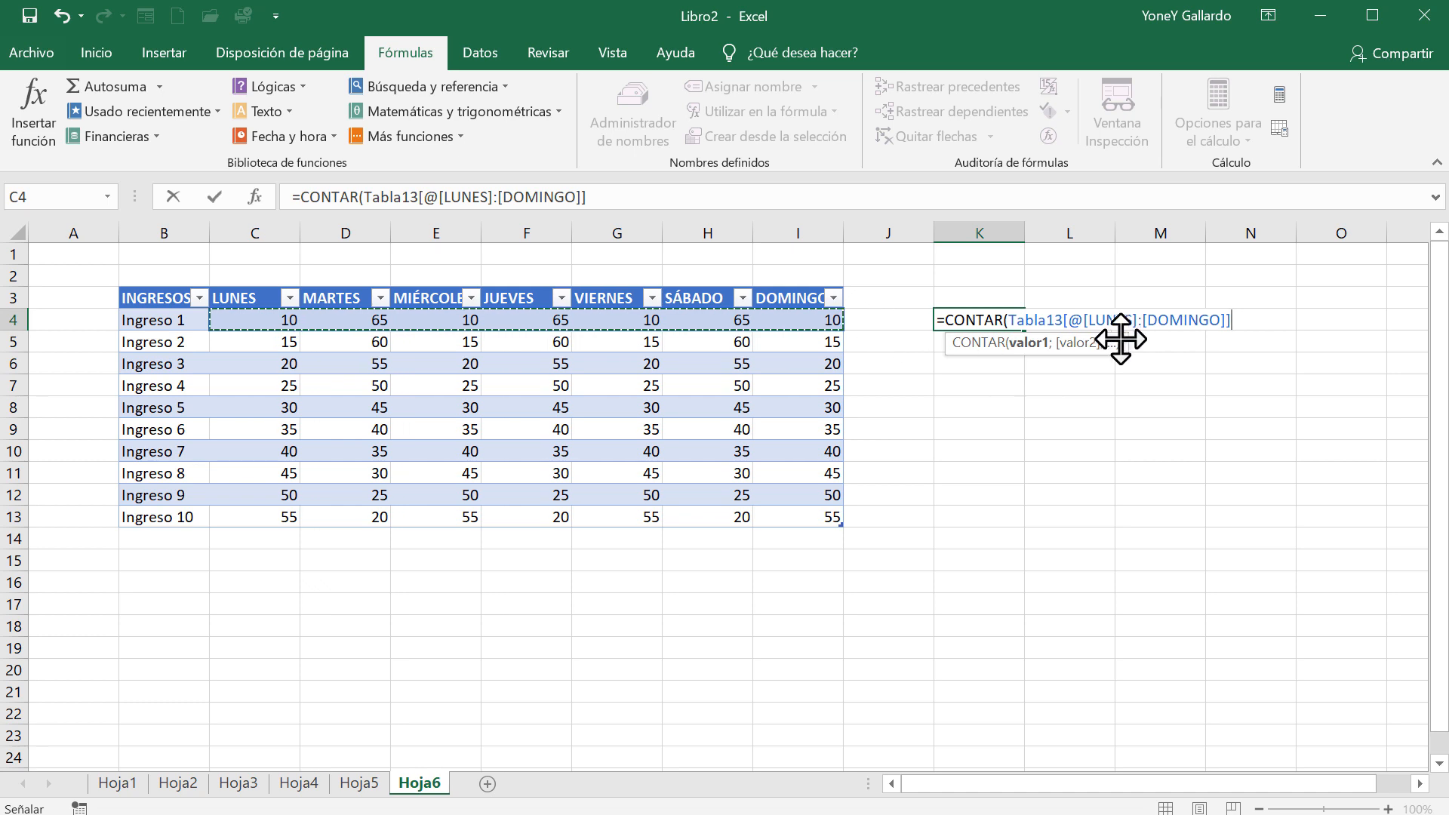
key("Return")
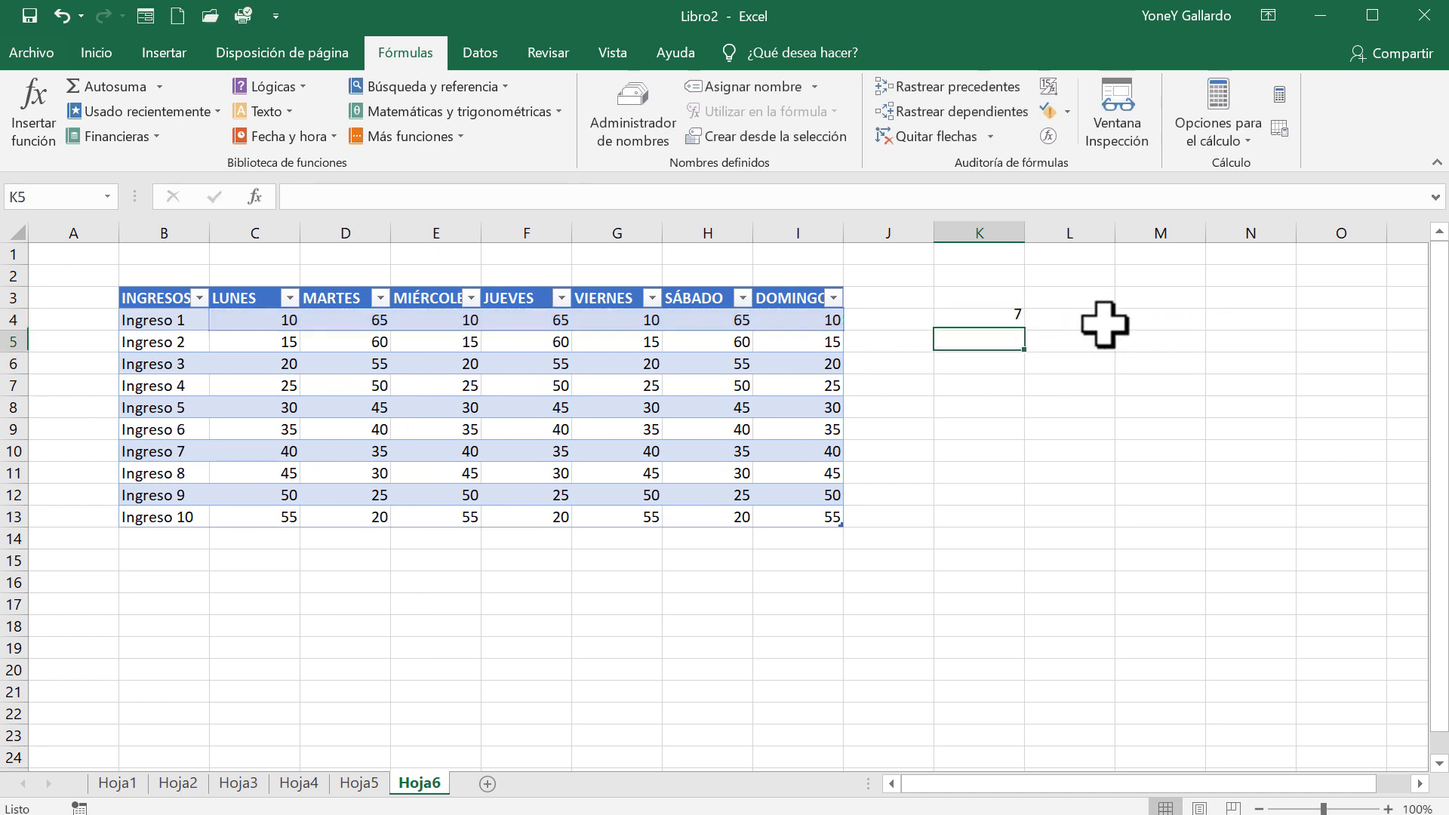
left_click(1002, 319)
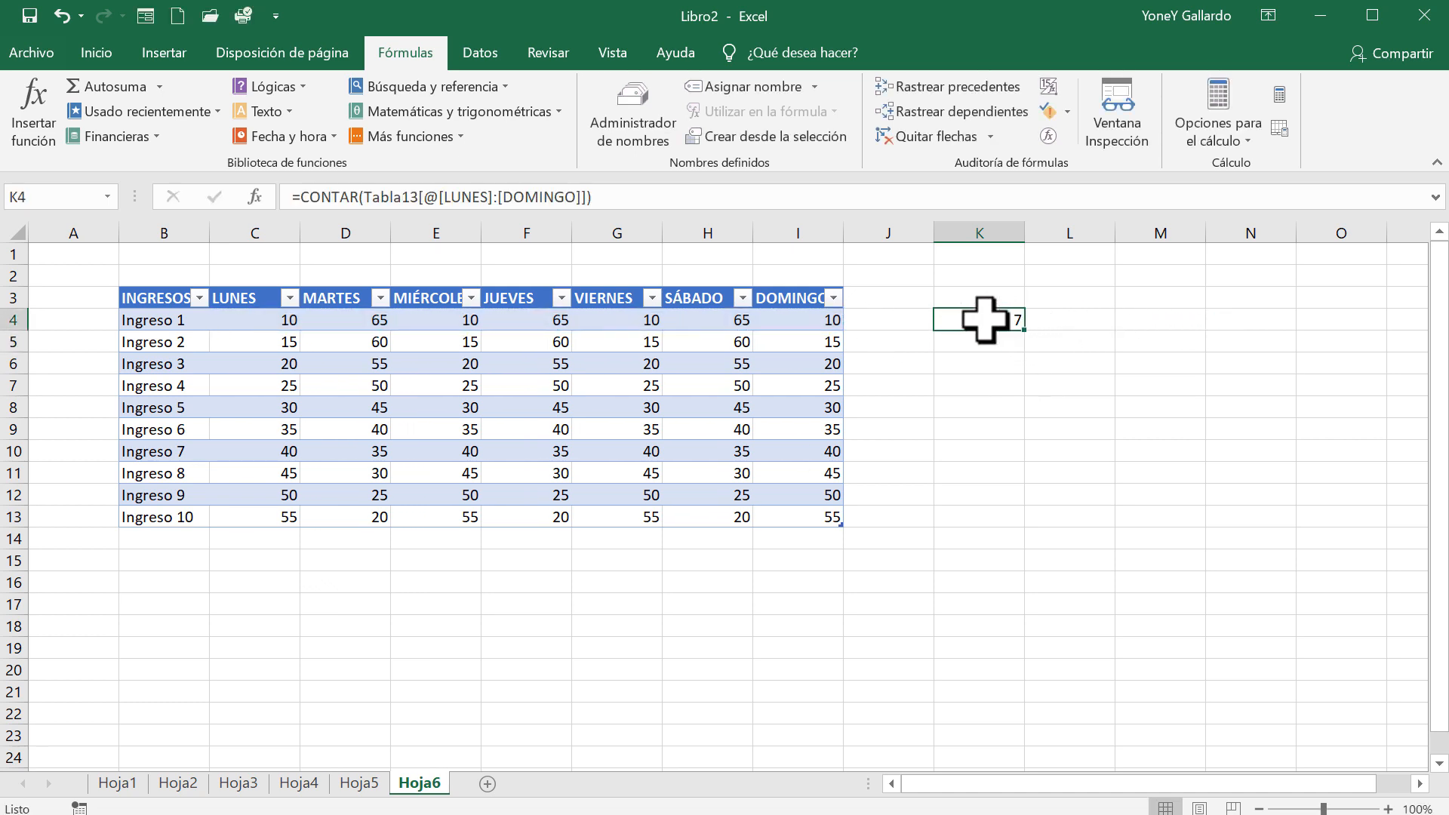
left_click(266, 320)
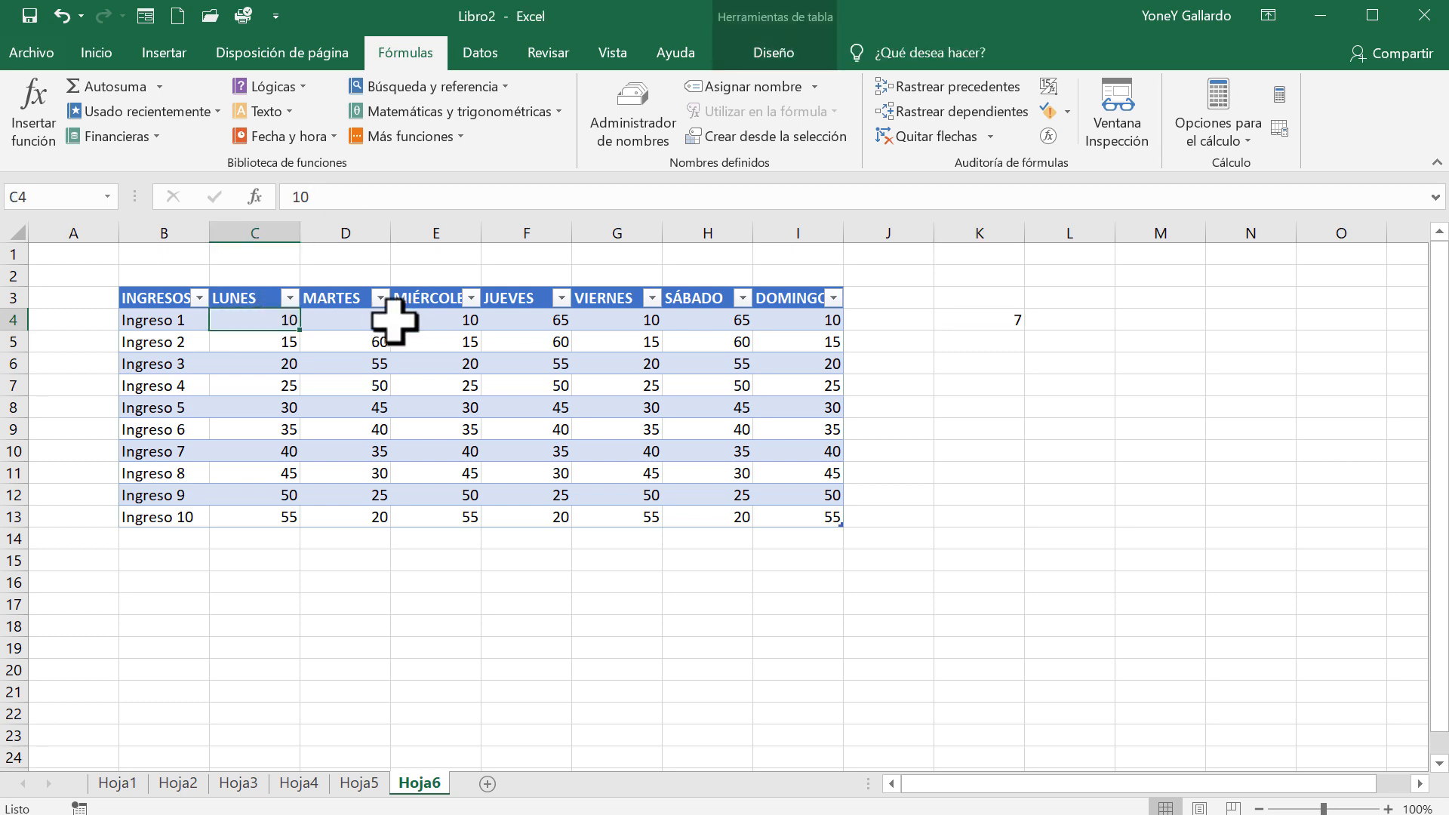
Clear the DOMINGO value of Ingreso 1 in cell I4 and enter 77 in its place
left_click(808, 320)
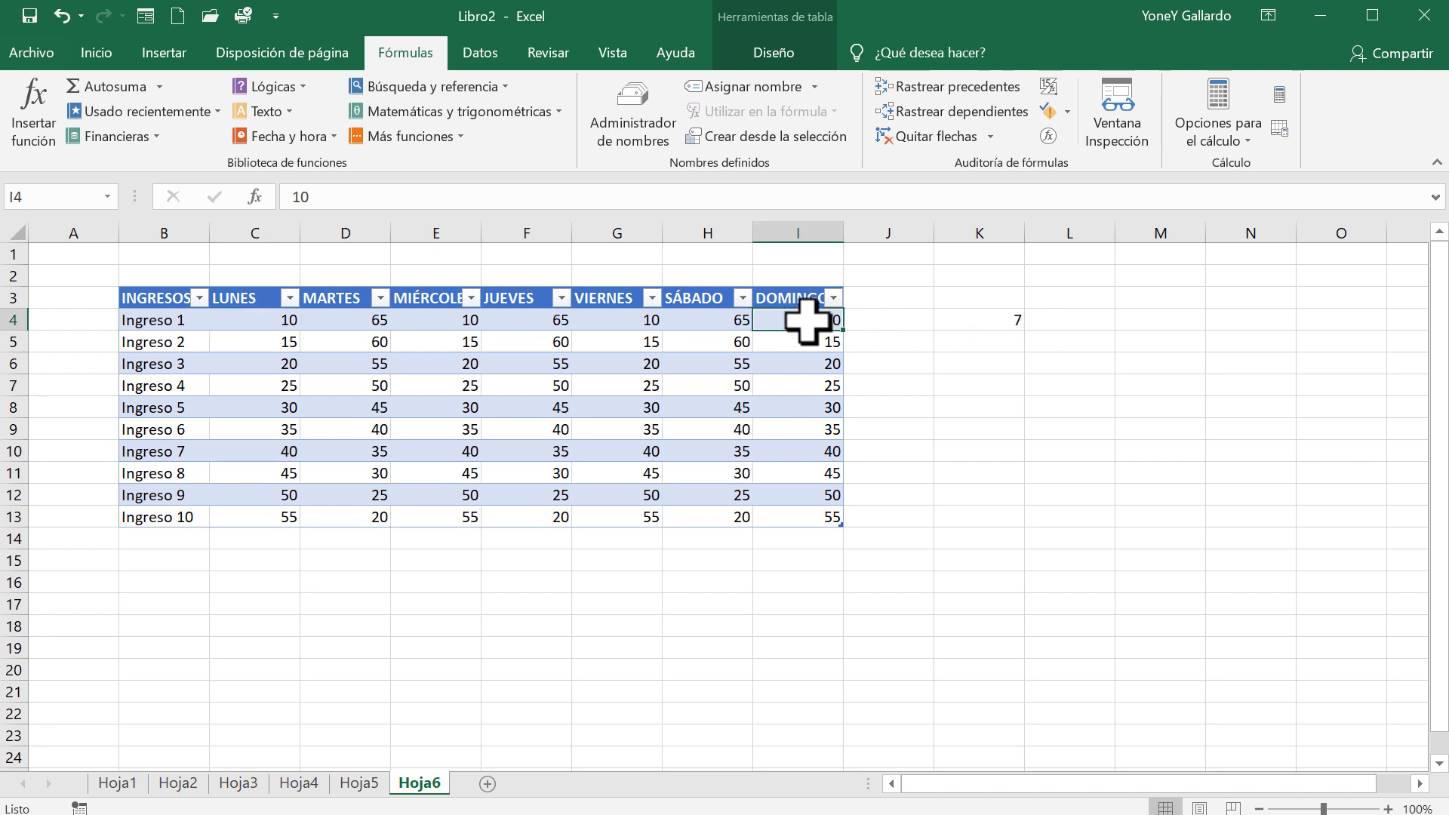
key("Delete")
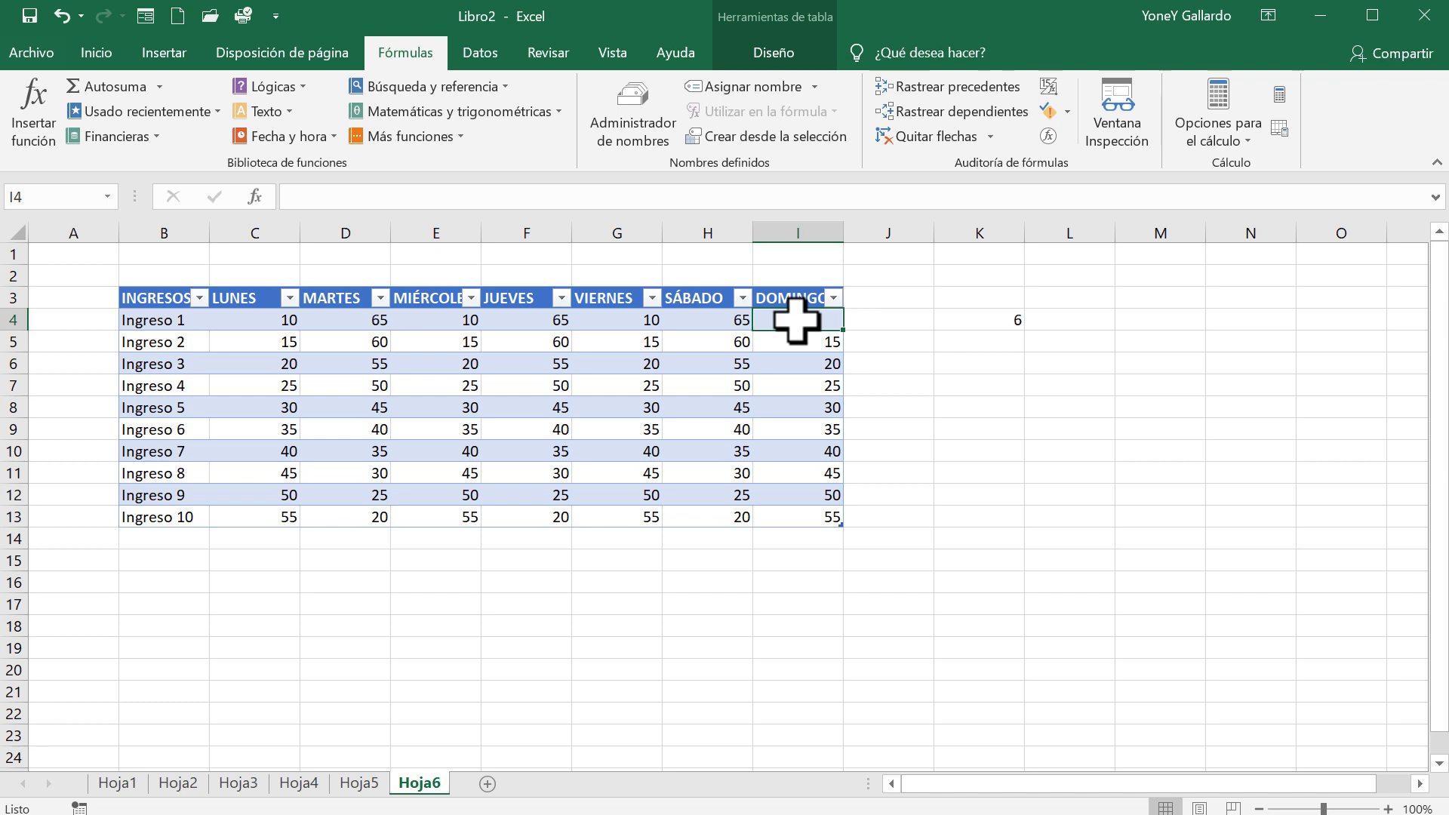
type("77")
key("Return")
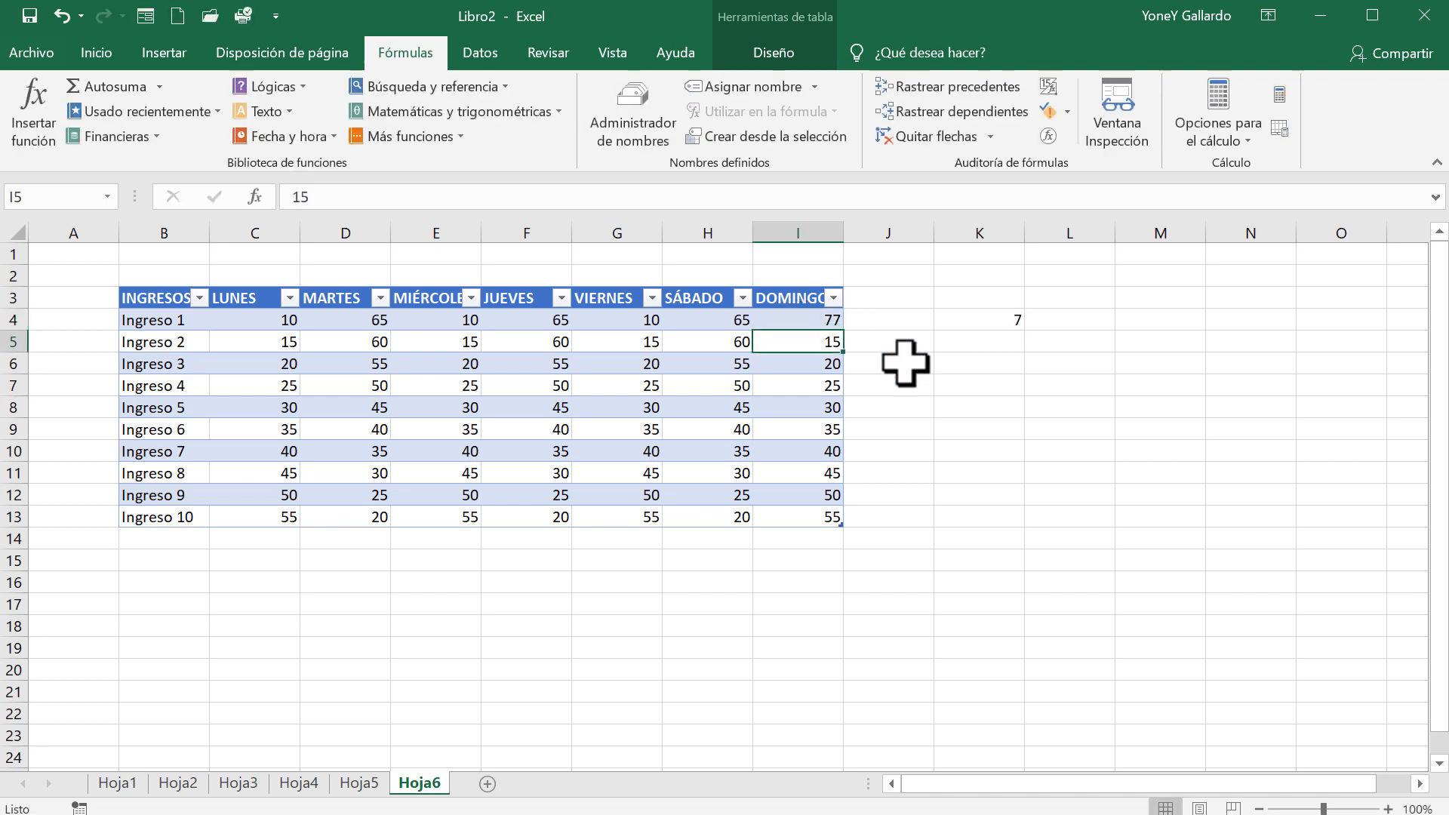
Enter a formula in L4 adding the LUNES, MARTES and DOMINGO values of Ingreso 1, and compare it with the formula in K4
left_click(983, 317)
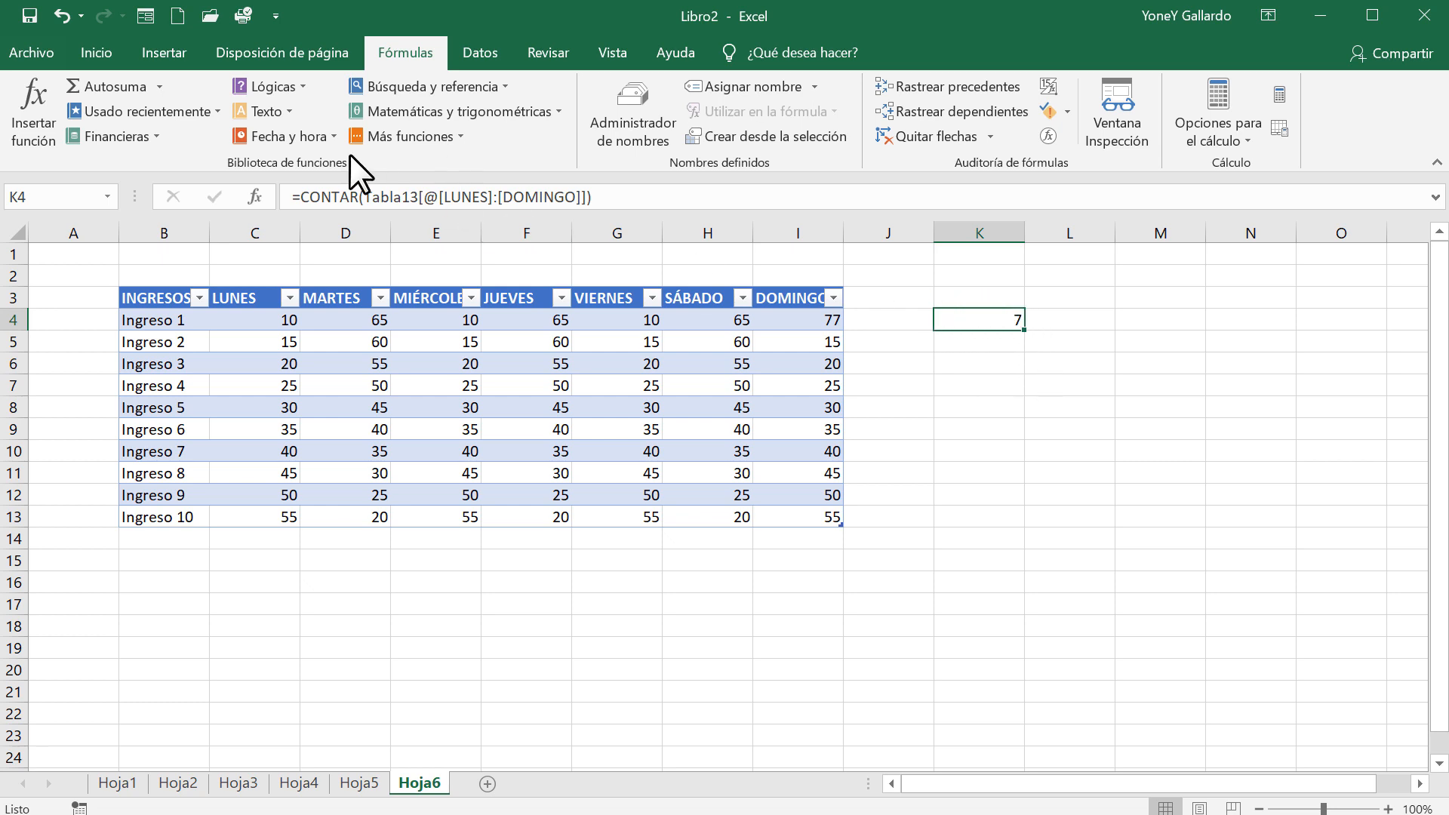
left_click(1042, 318)
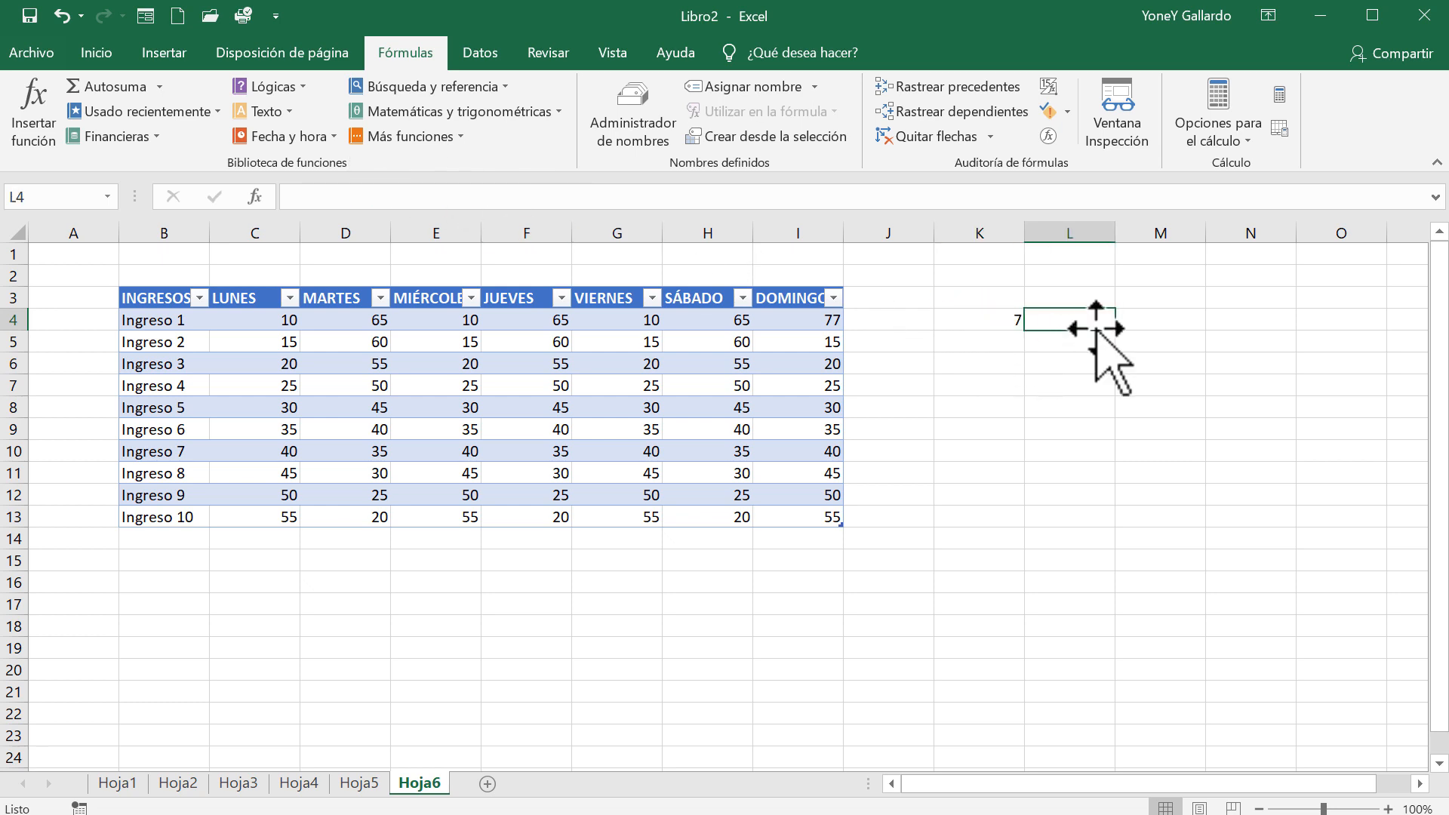
type("=")
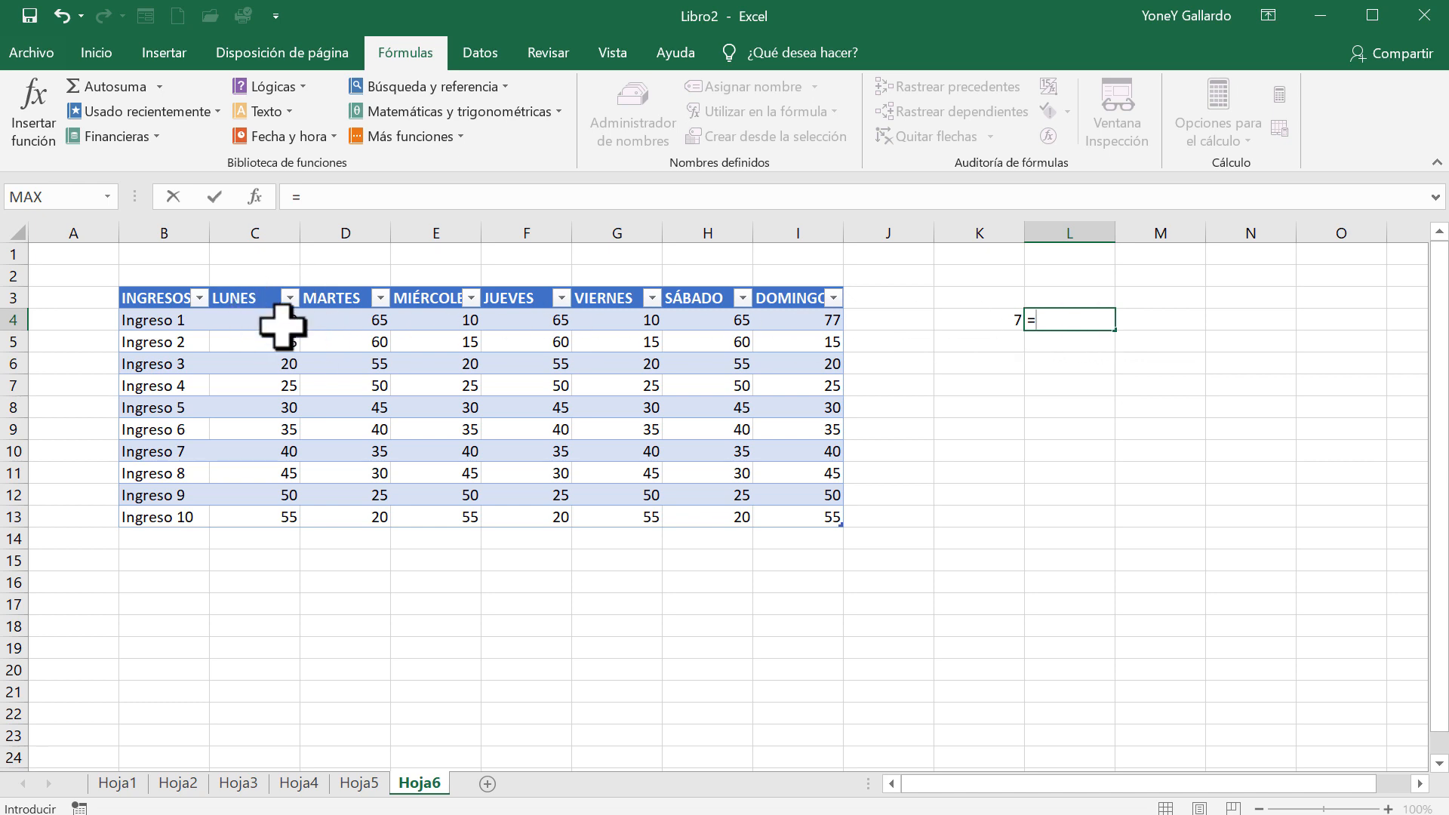
left_click(253, 320)
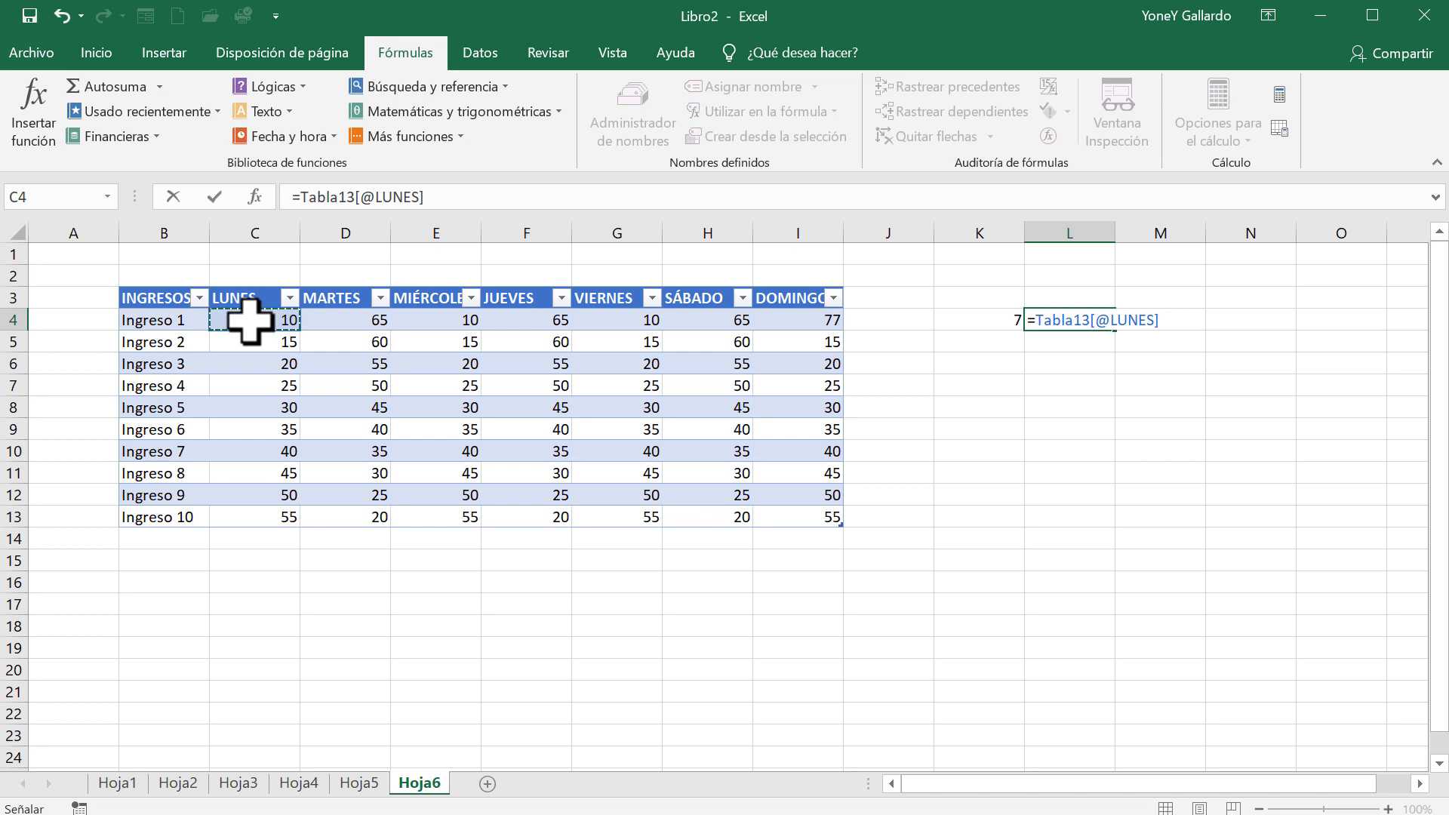
type("+")
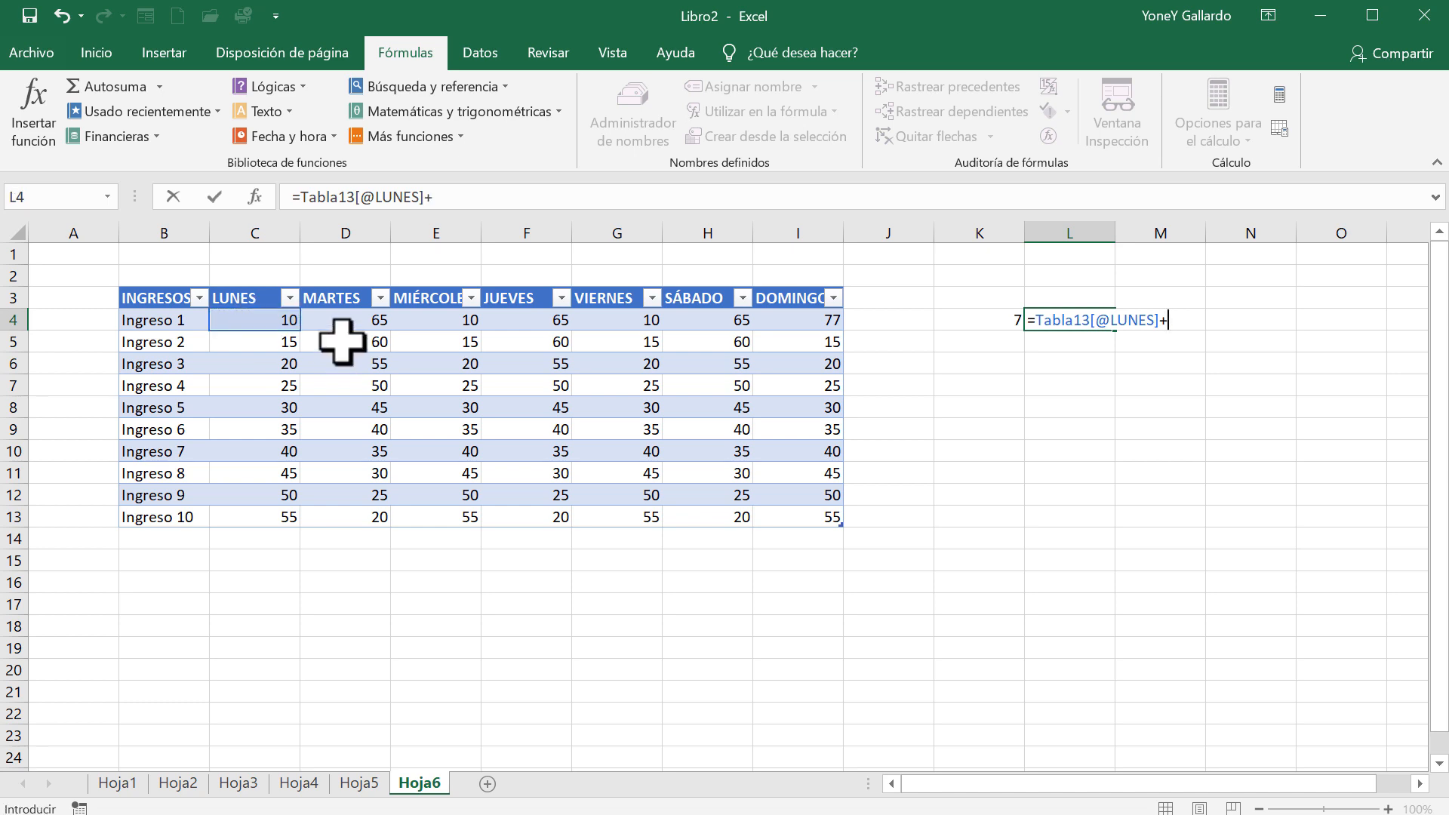
left_click(344, 320)
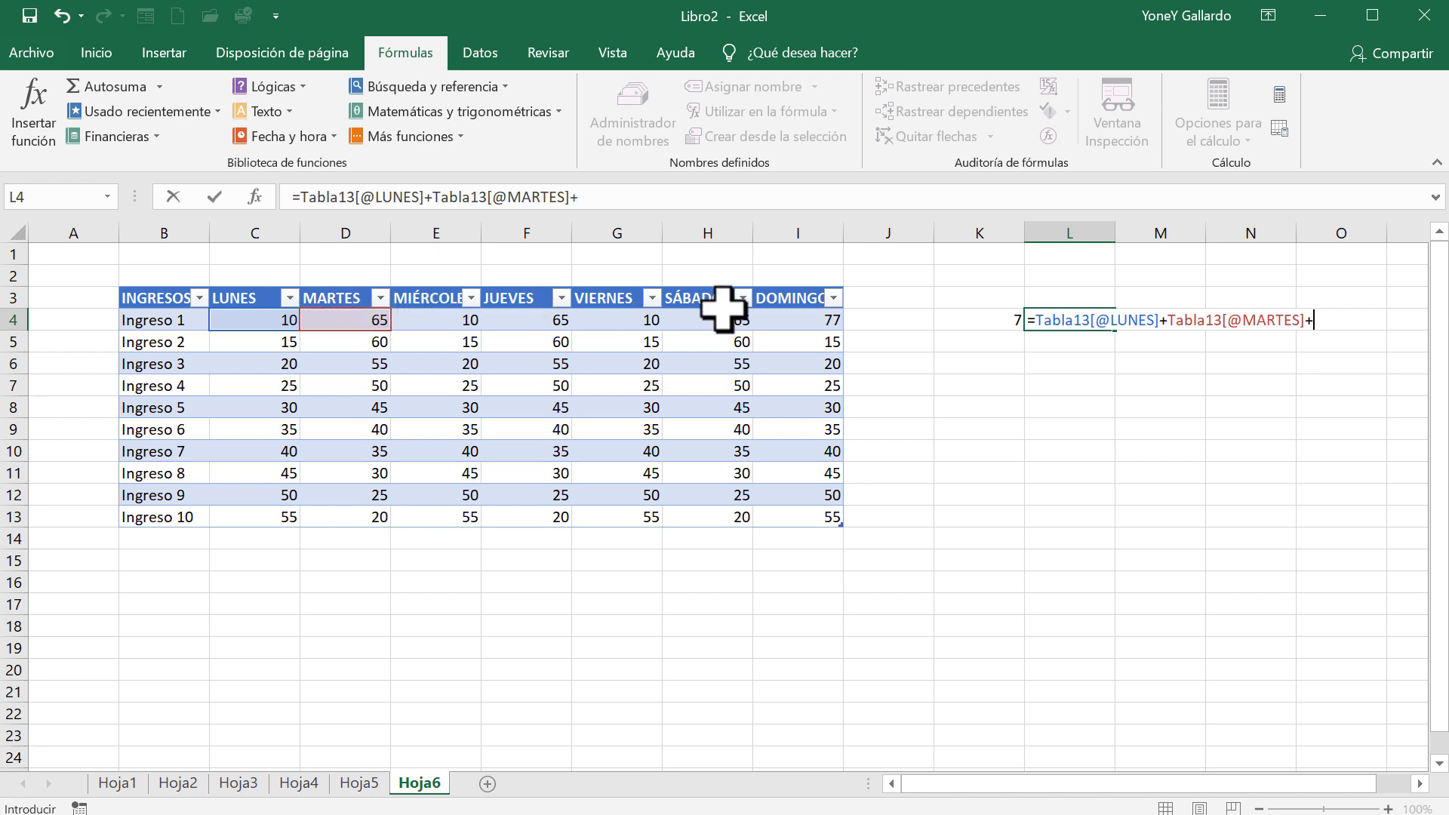
left_click(787, 323)
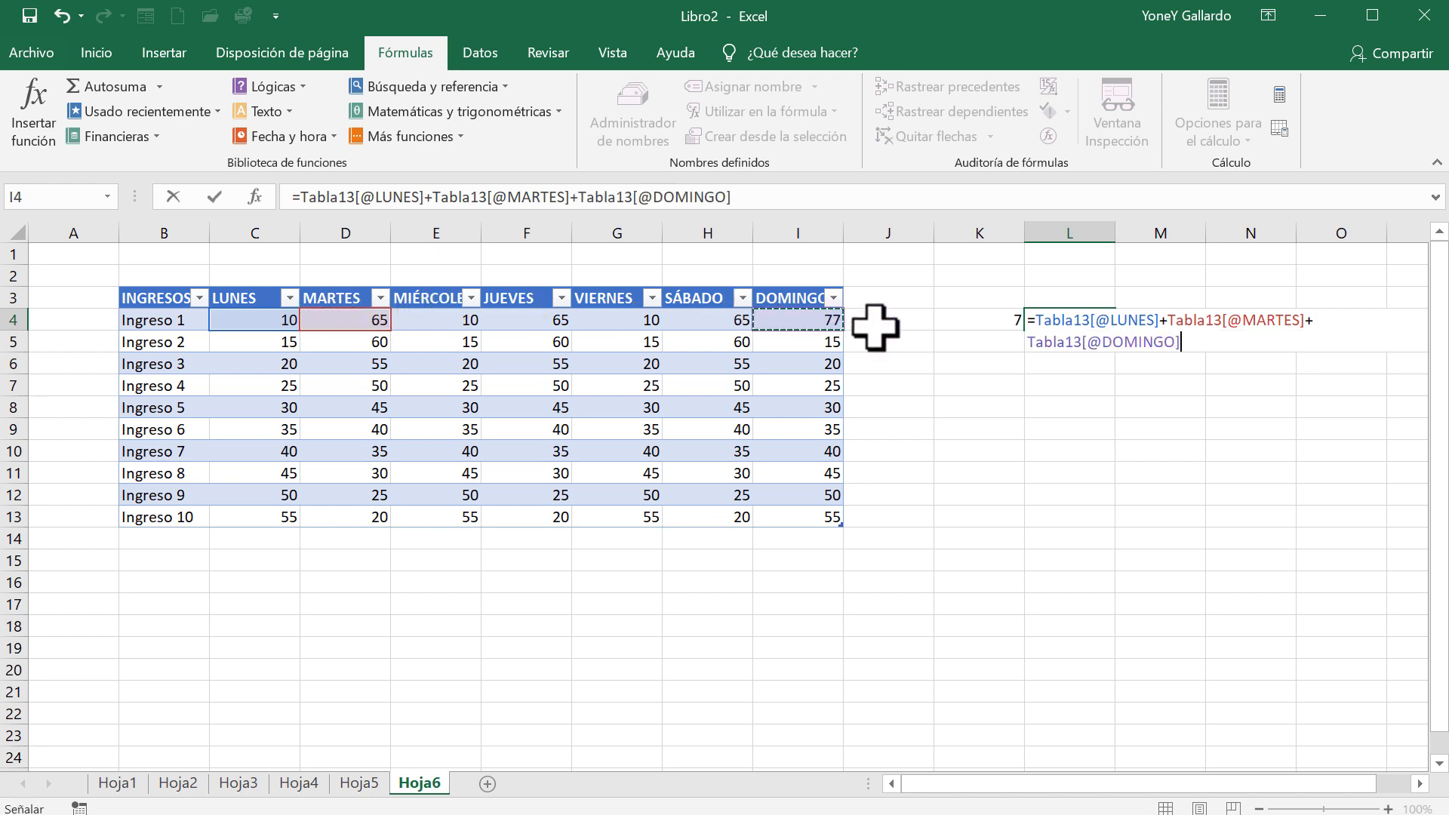
key("Return")
left_click(1071, 319)
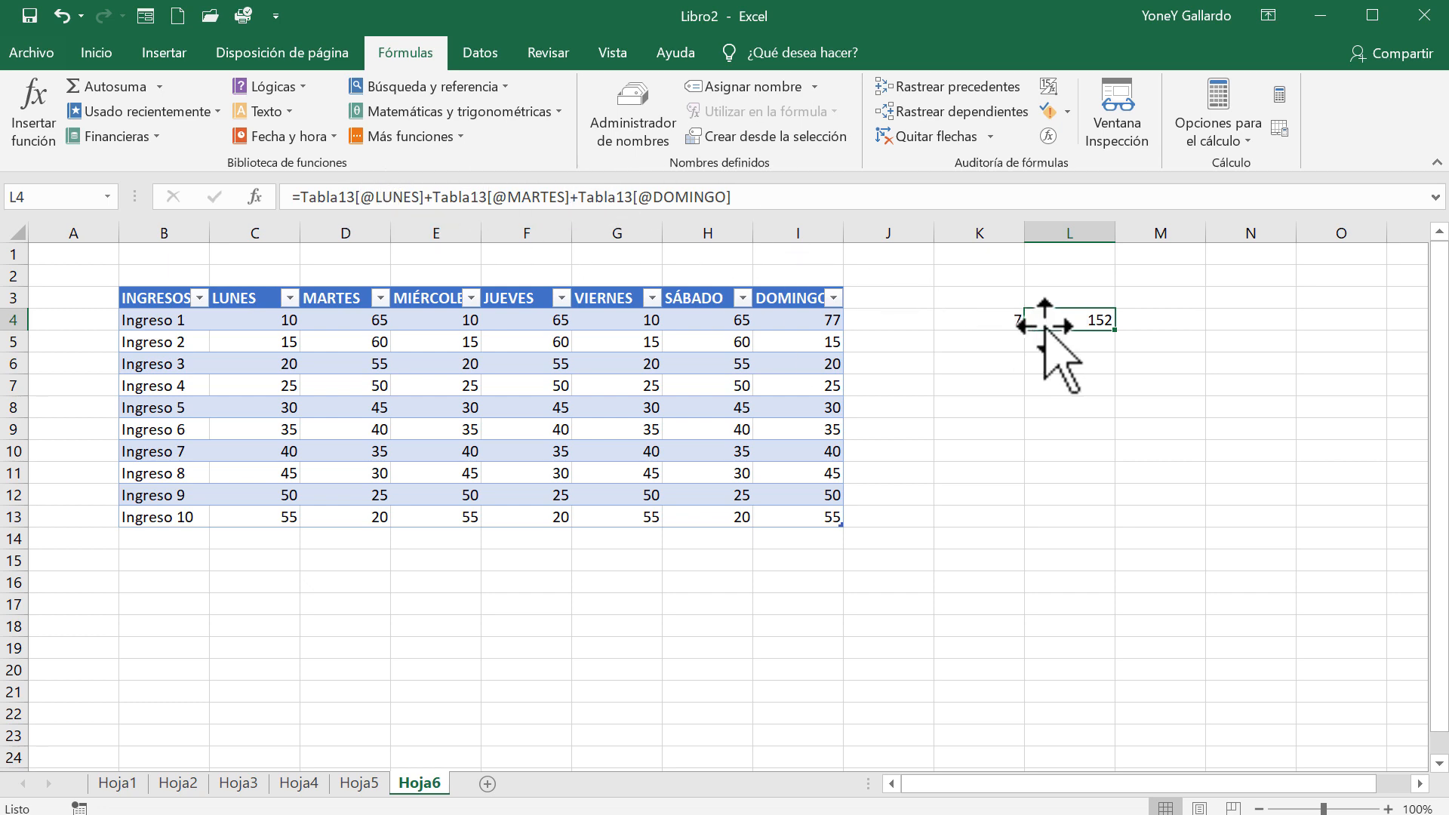
left_click(994, 320)
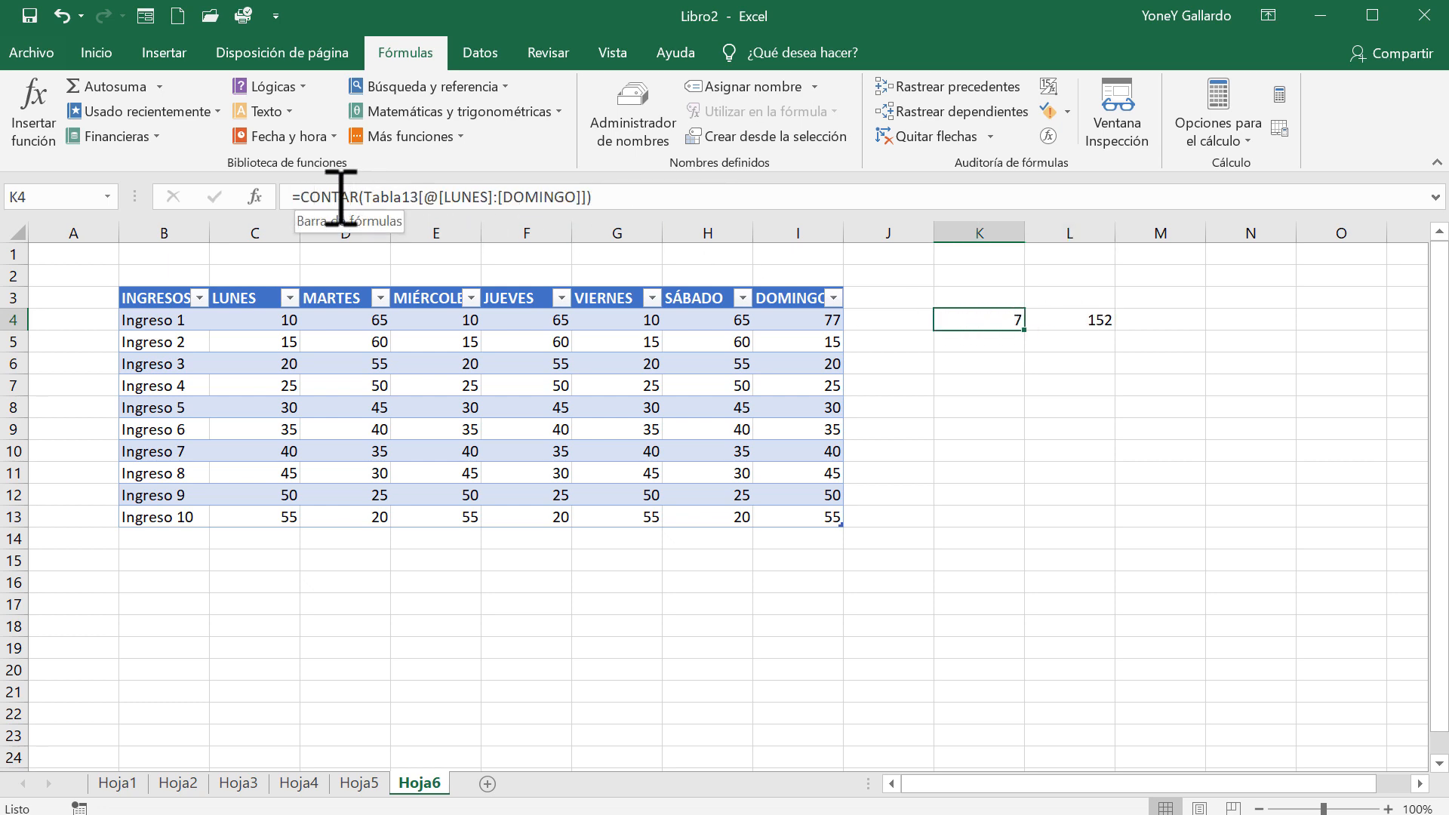
Convert the whole income table in B3:I13 to a normal cell range
left_click(1060, 320)
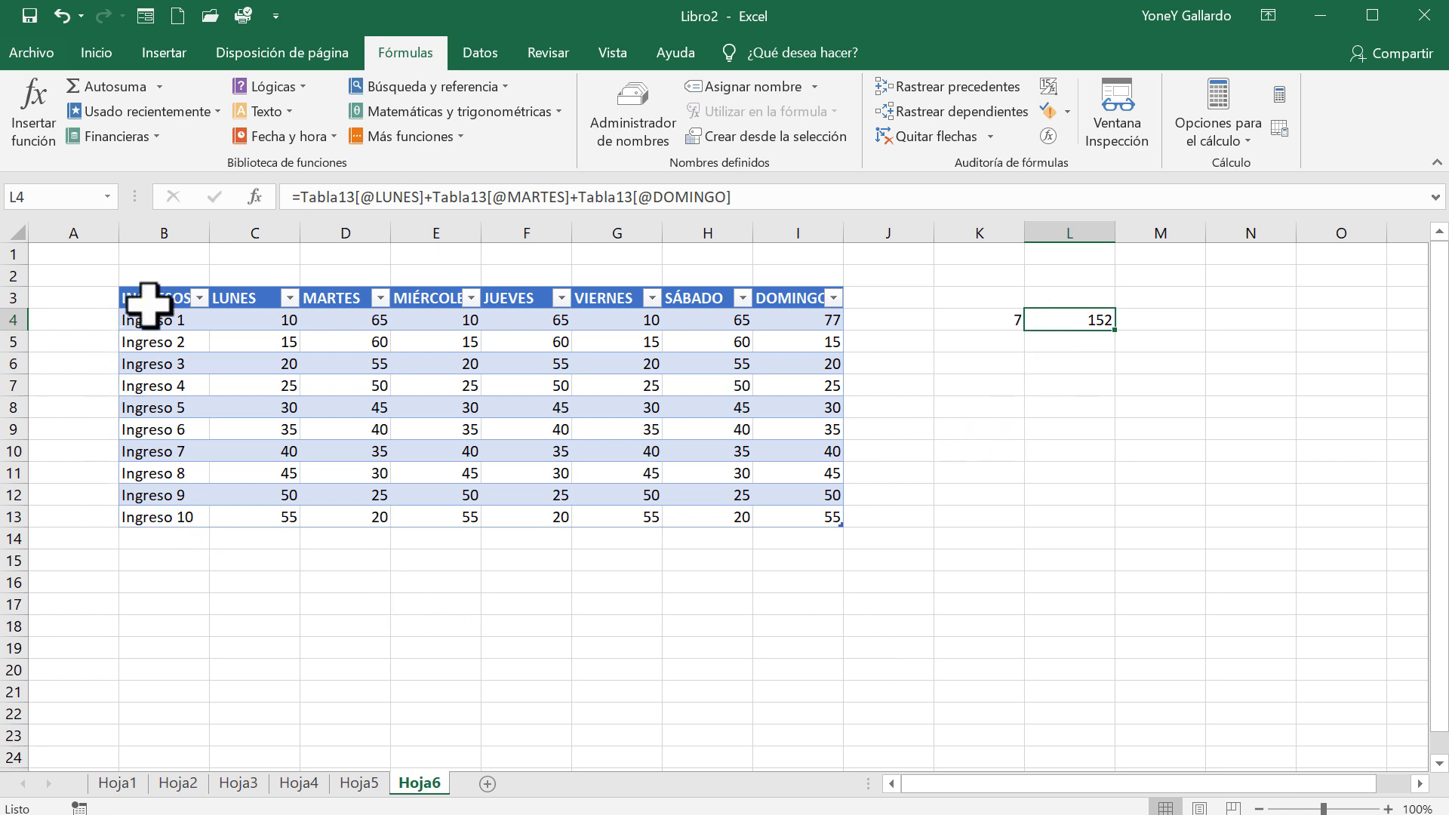
left_click_drag(154, 295, 764, 521)
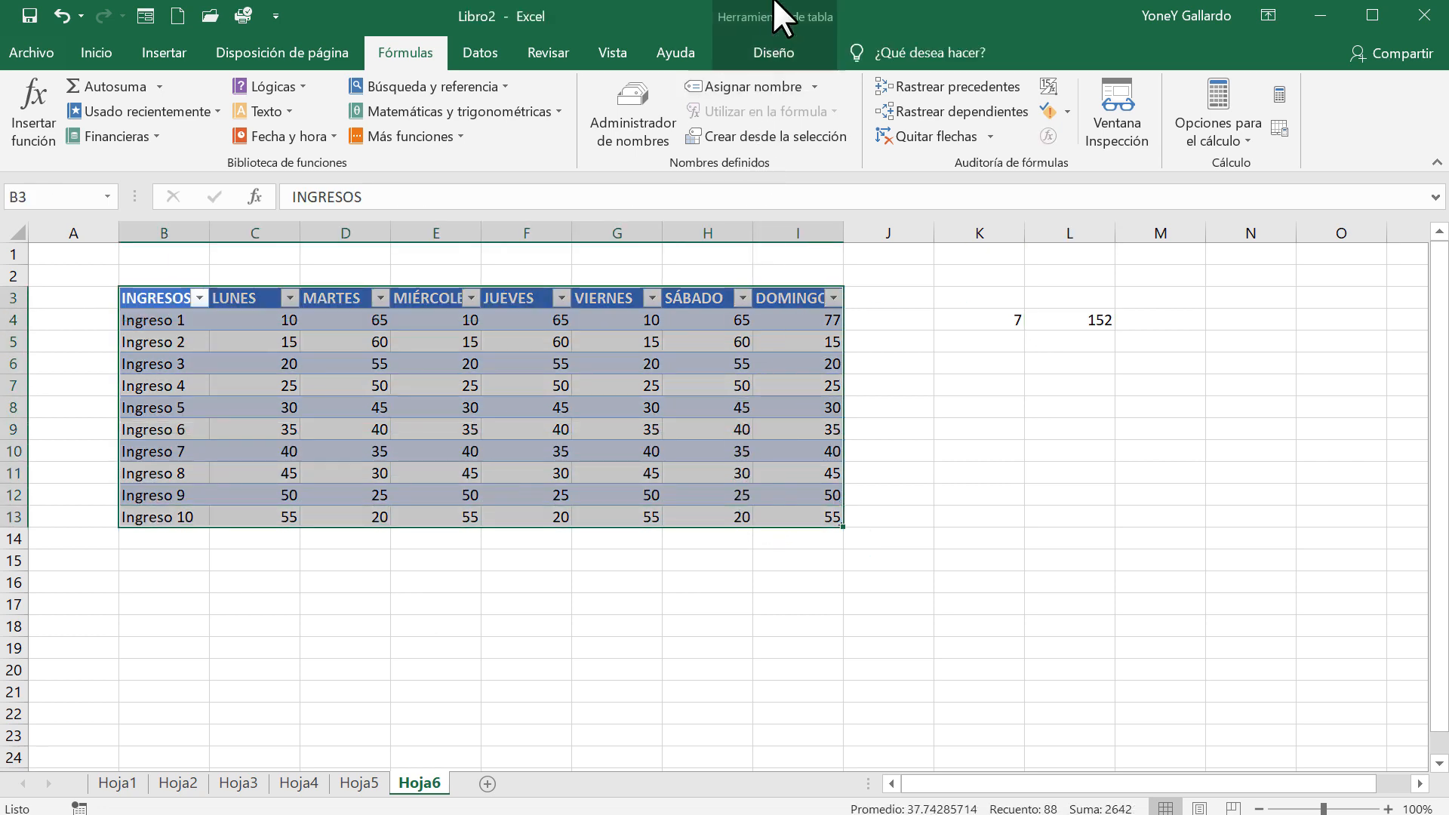
left_click(760, 54)
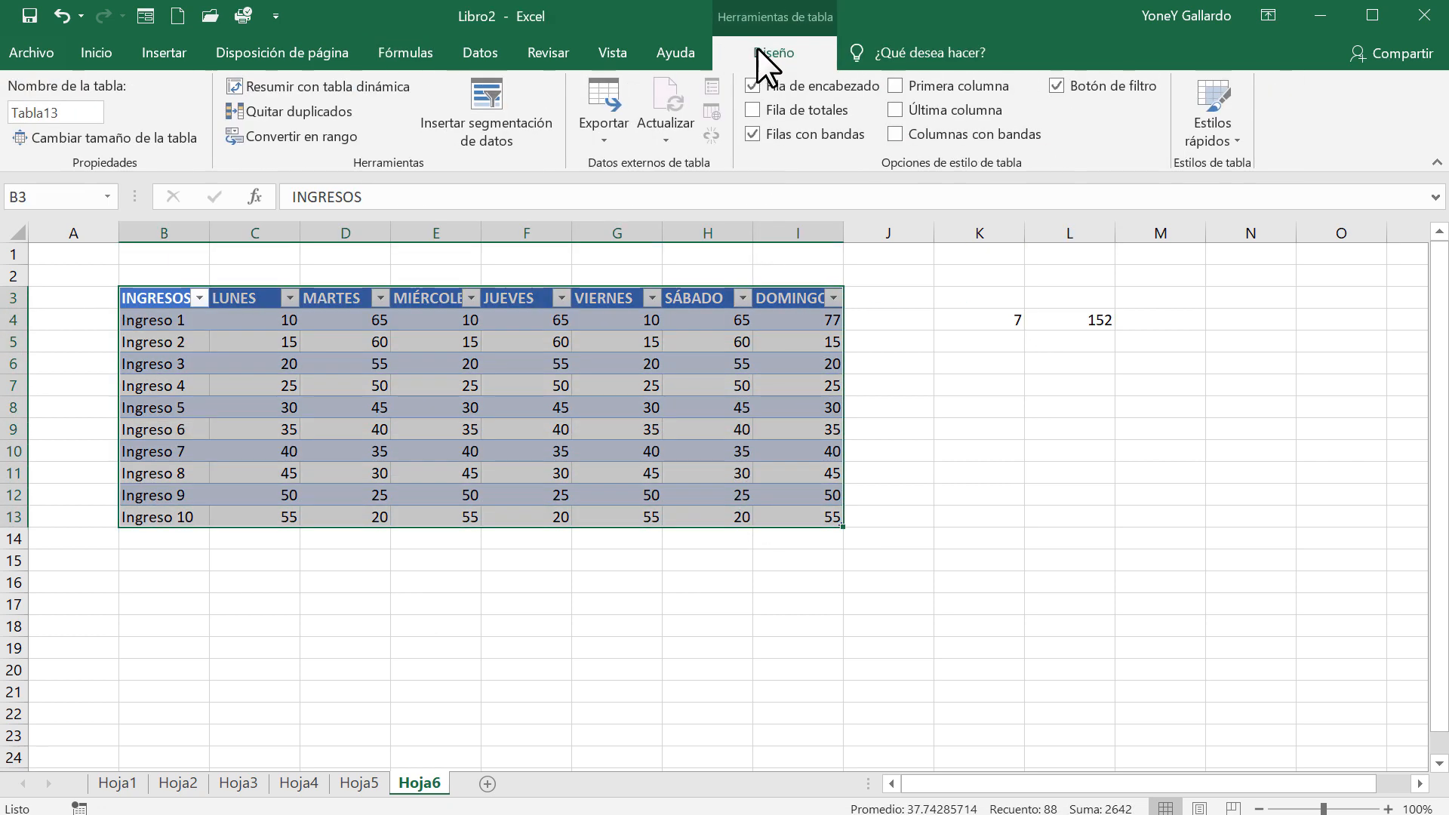
left_click(279, 136)
left_click(708, 362)
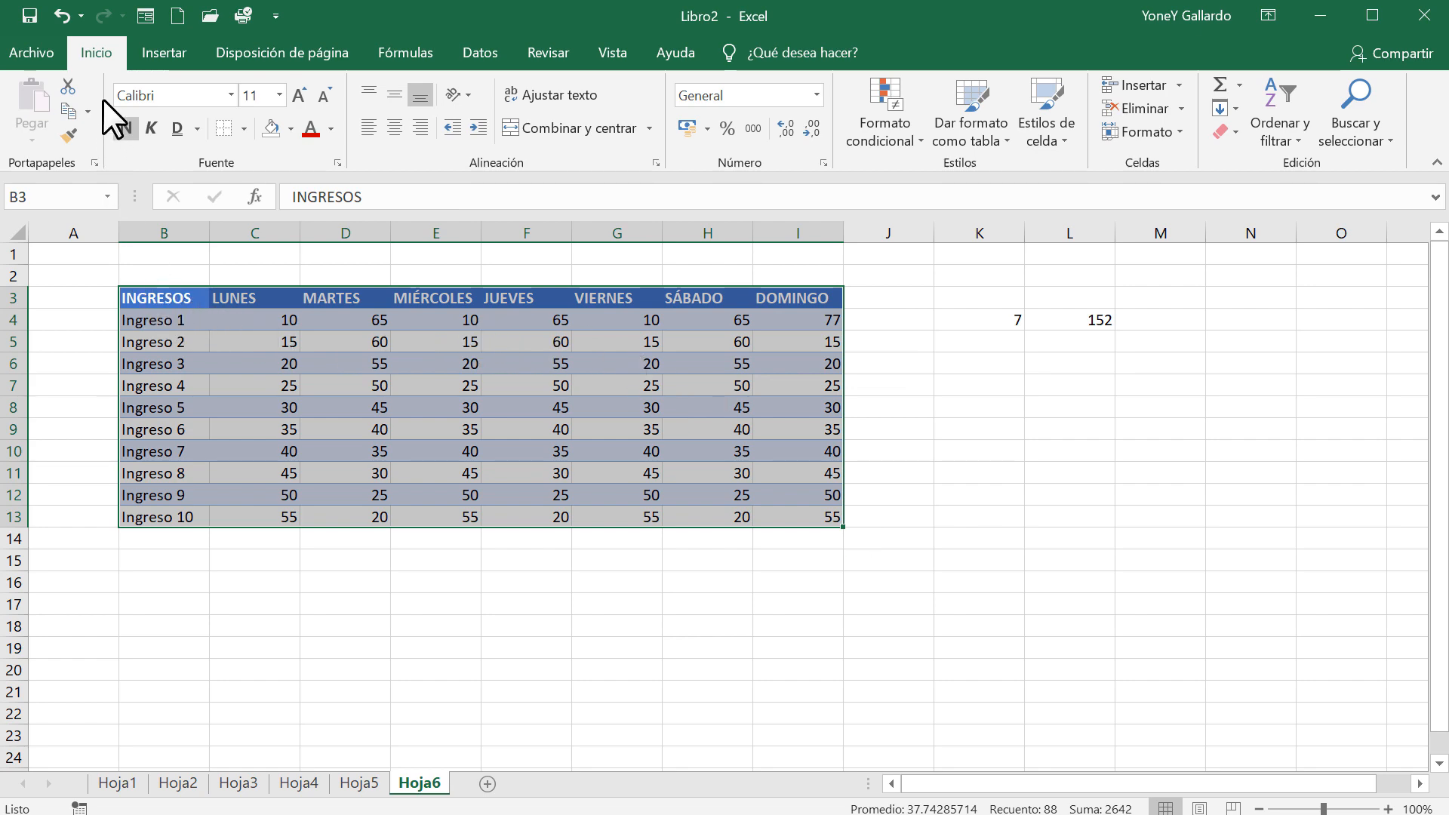
Apply the Normal cell style to the income data in B3:I13
left_click(1058, 133)
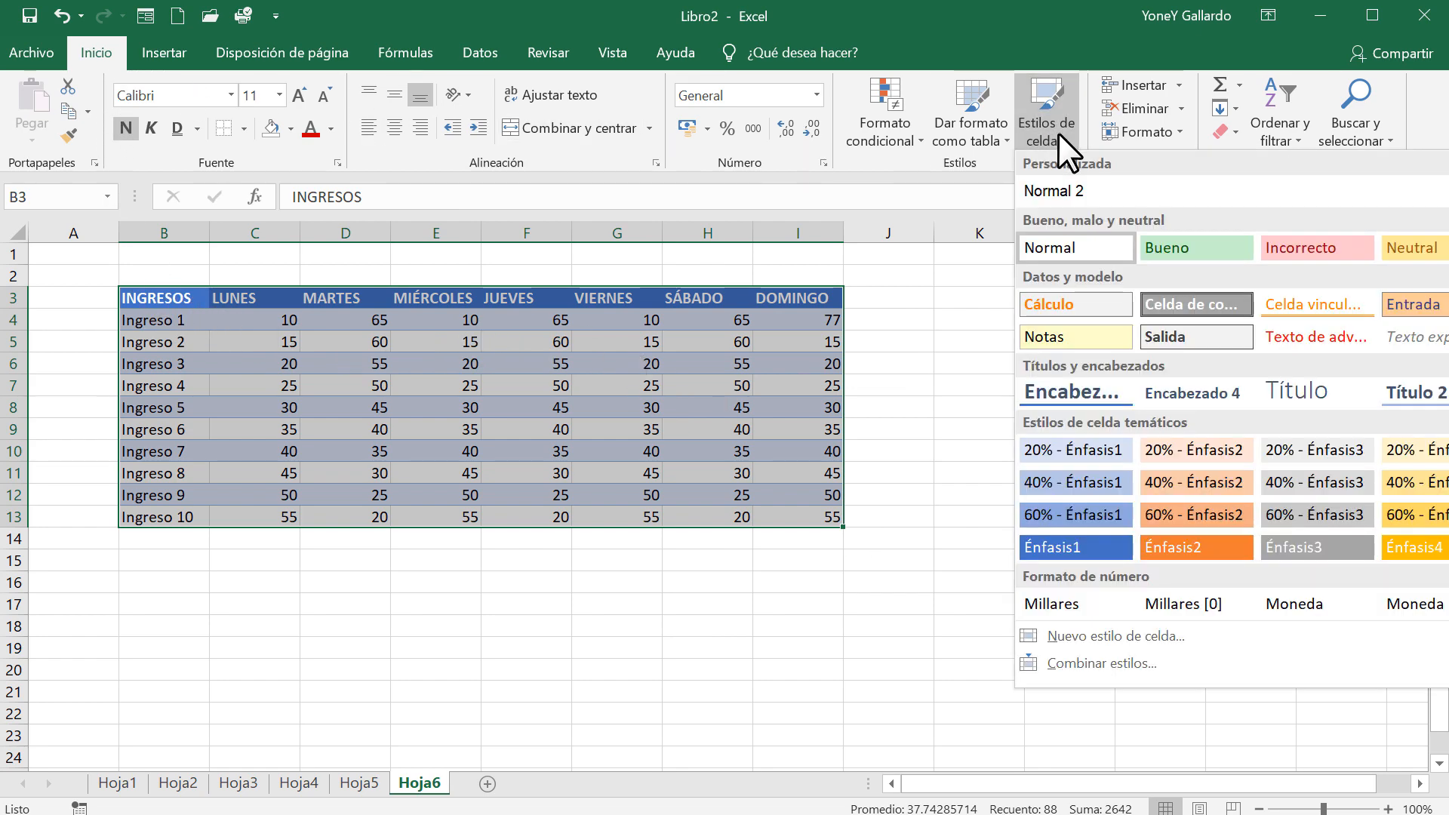
left_click(1068, 248)
left_click(918, 536)
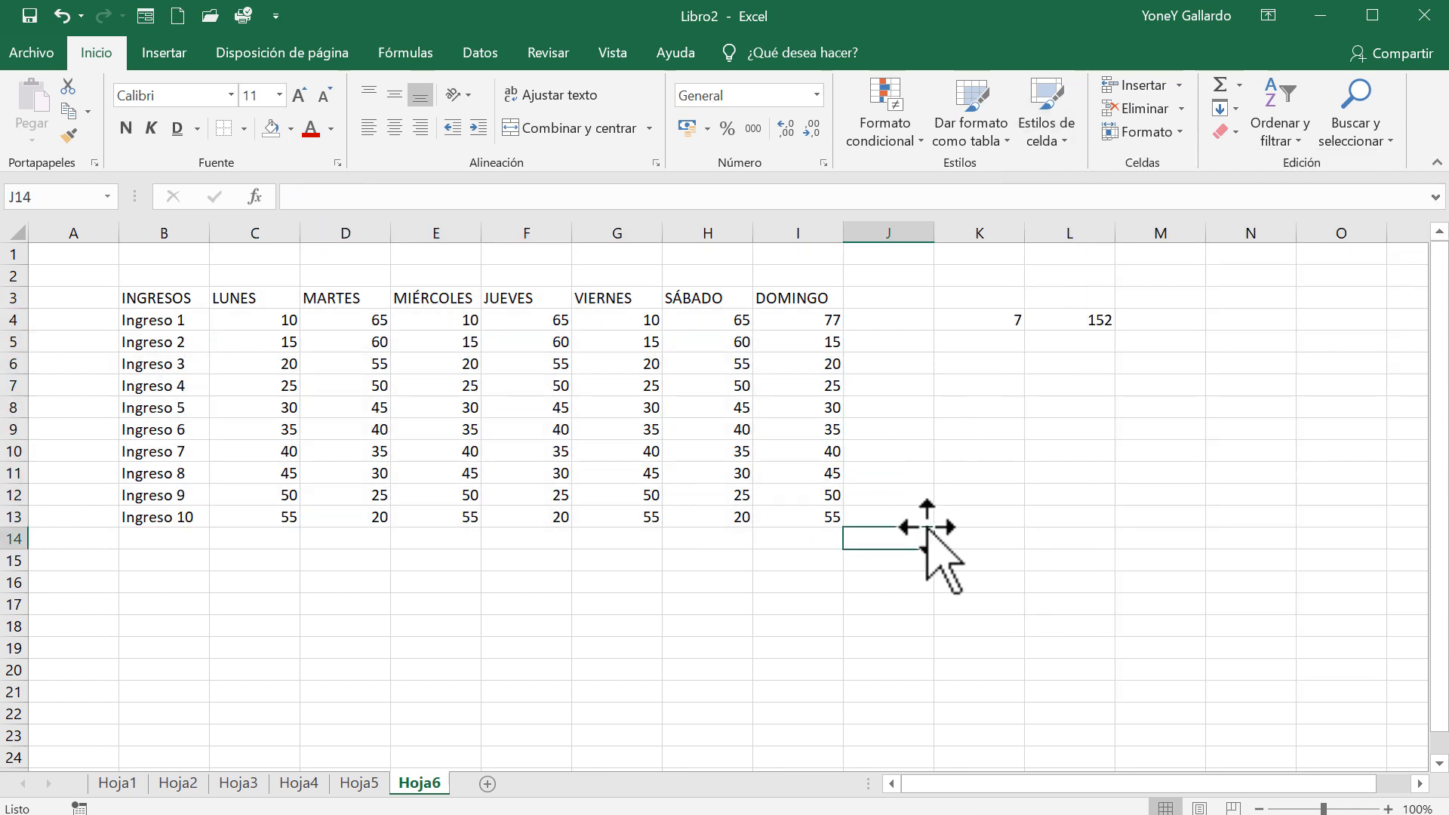
Compare the manually written addition formula in L4 with the CONTAR formula in K4, checking their cell references
left_click(1076, 302)
left_click(1078, 317)
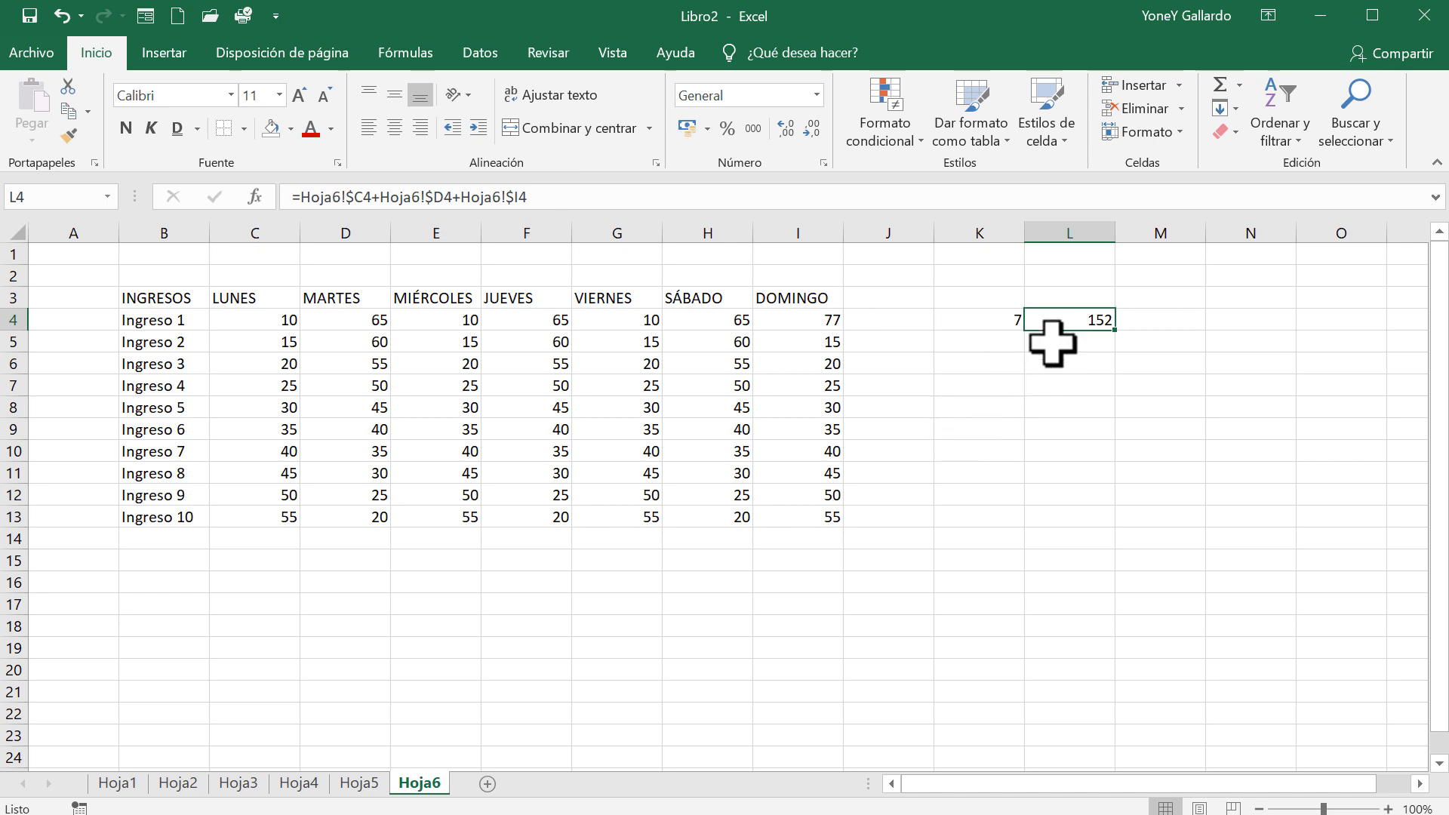
left_click(985, 346)
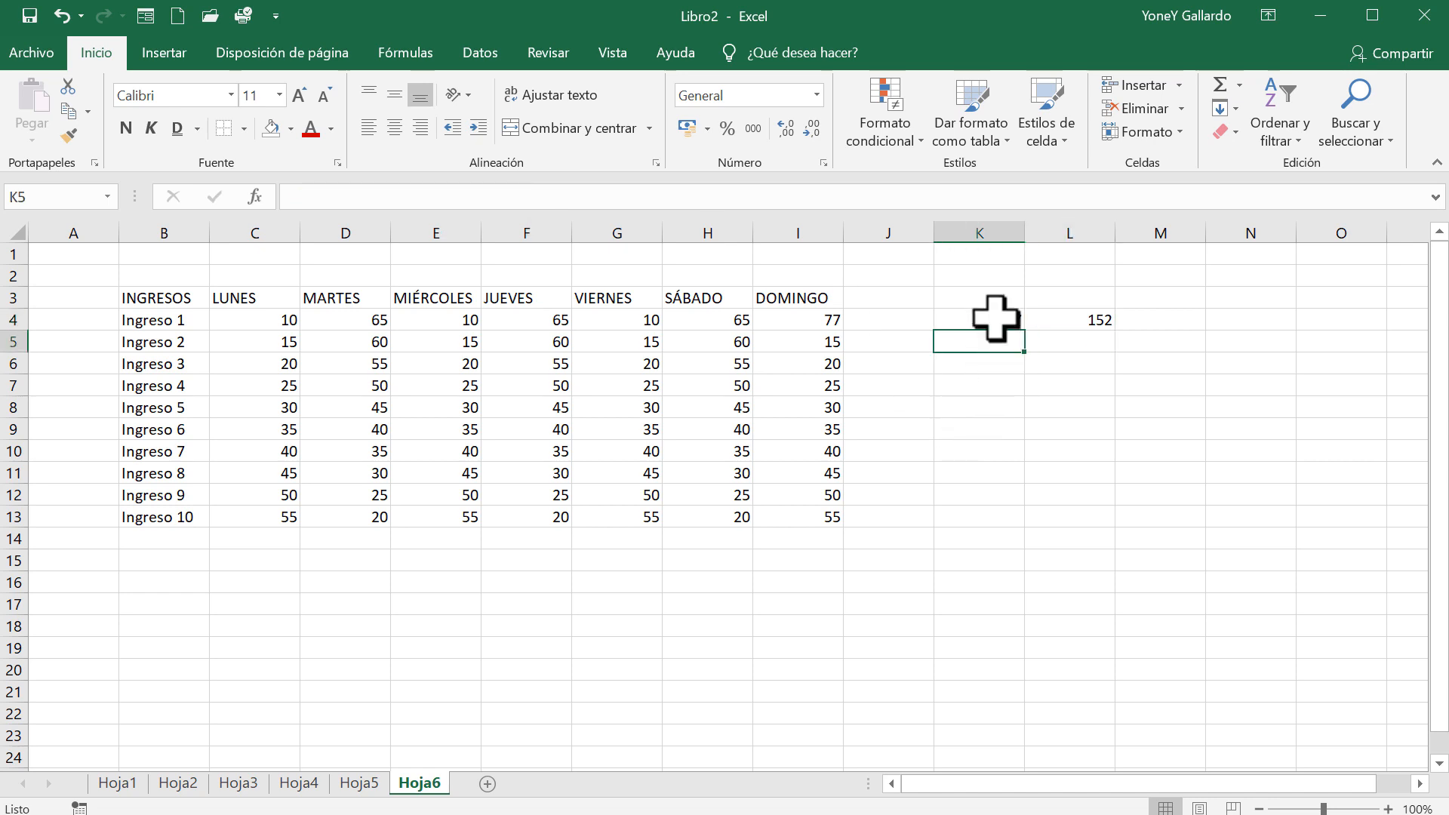
left_click(995, 318)
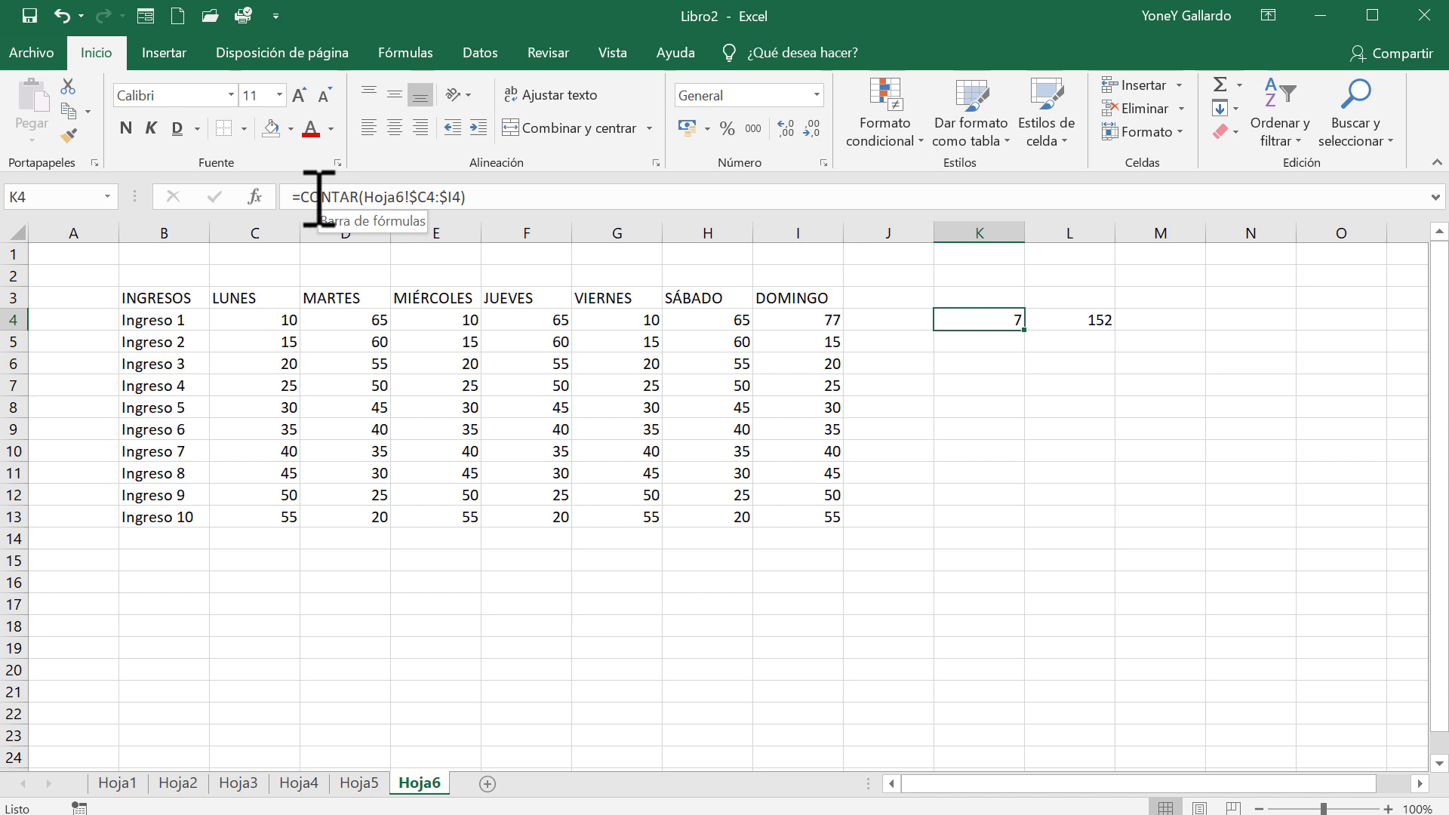
left_click(1070, 320)
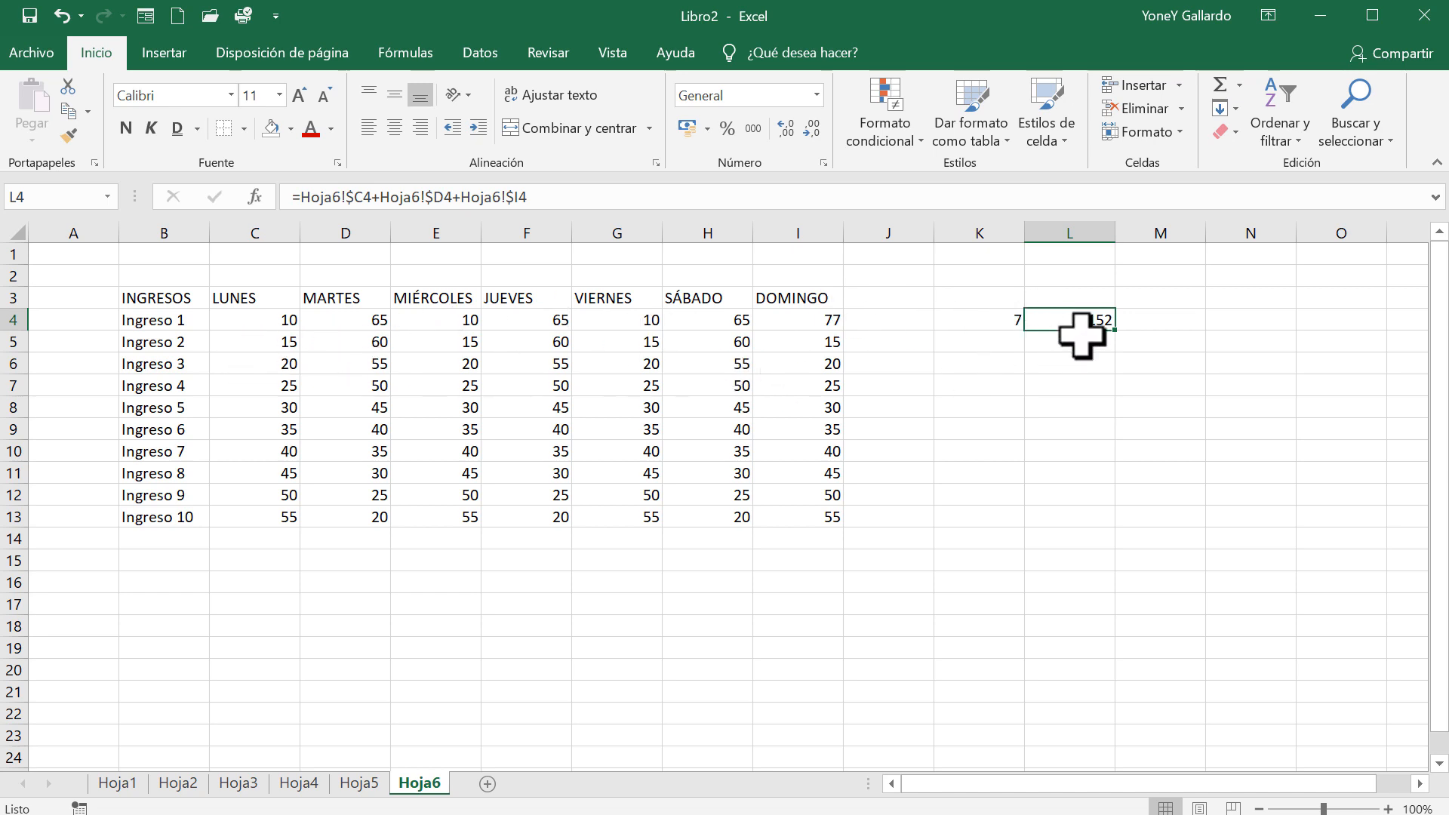
left_click(1009, 347)
left_click(962, 310)
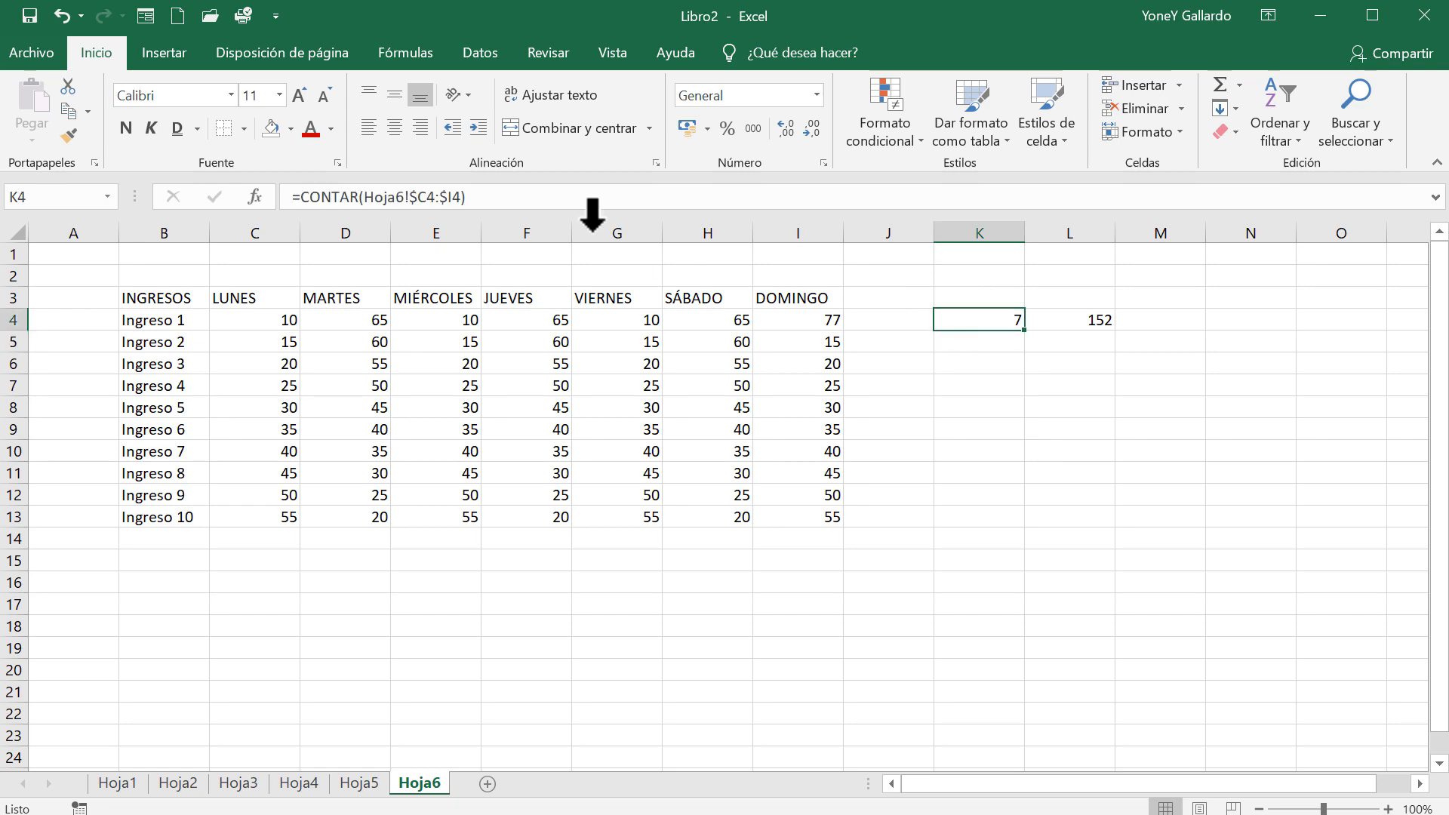
From cell K5, browse all functions in the Insert Function list under the Todo category, and close it without inserting any
left_click(984, 339)
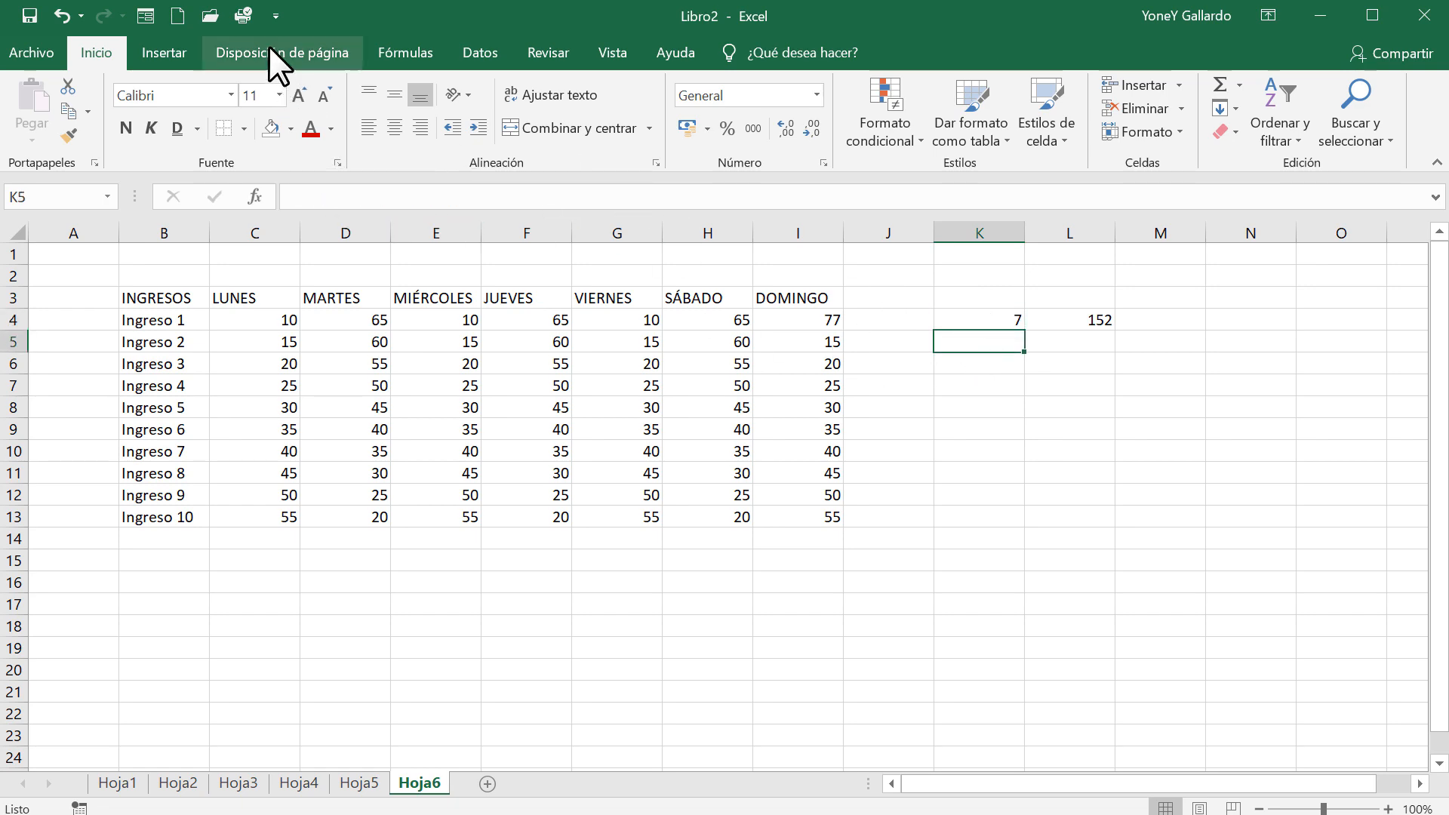
left_click(373, 46)
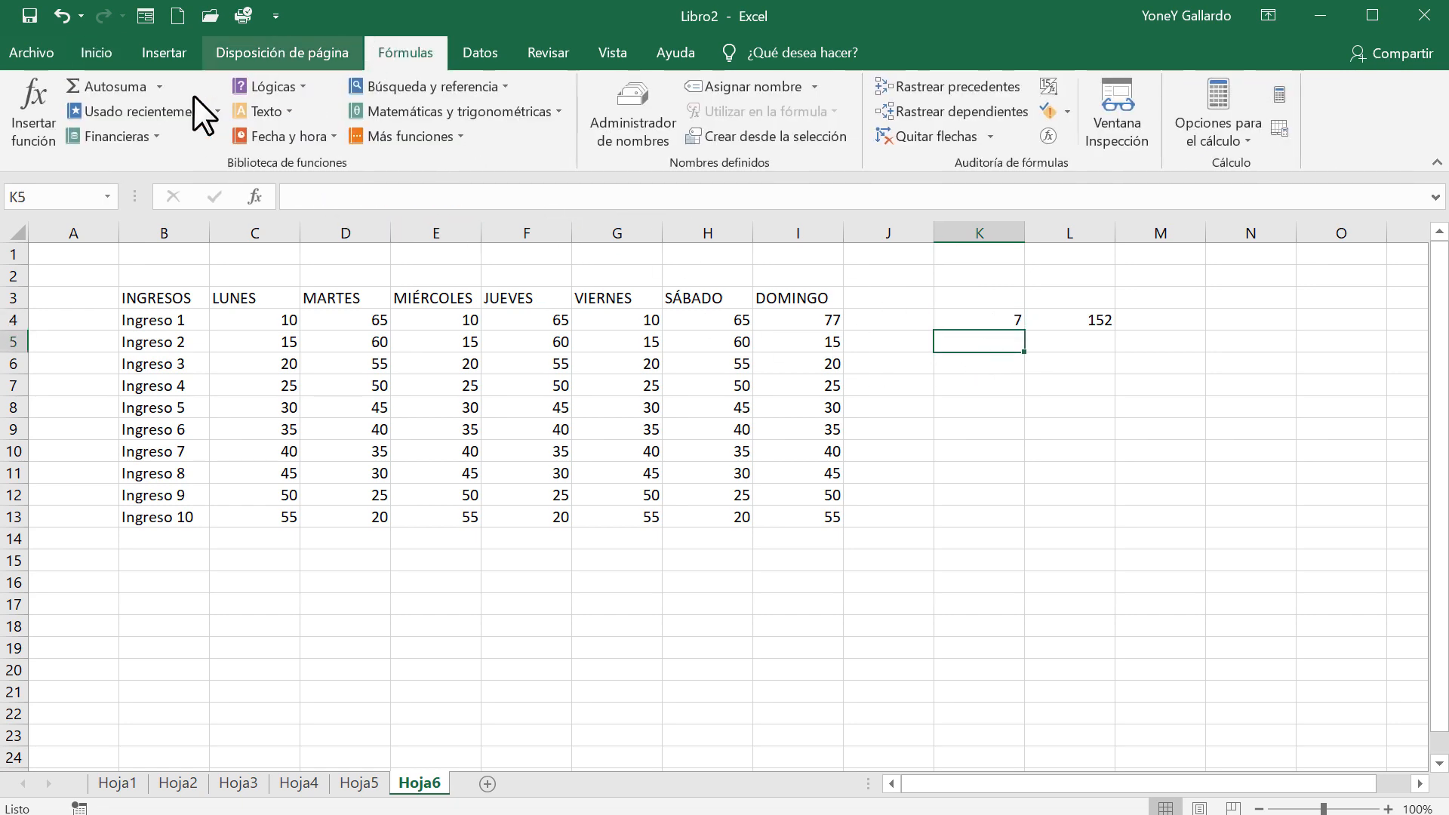
left_click(36, 106)
left_click_drag(1005, 373, 962, 188)
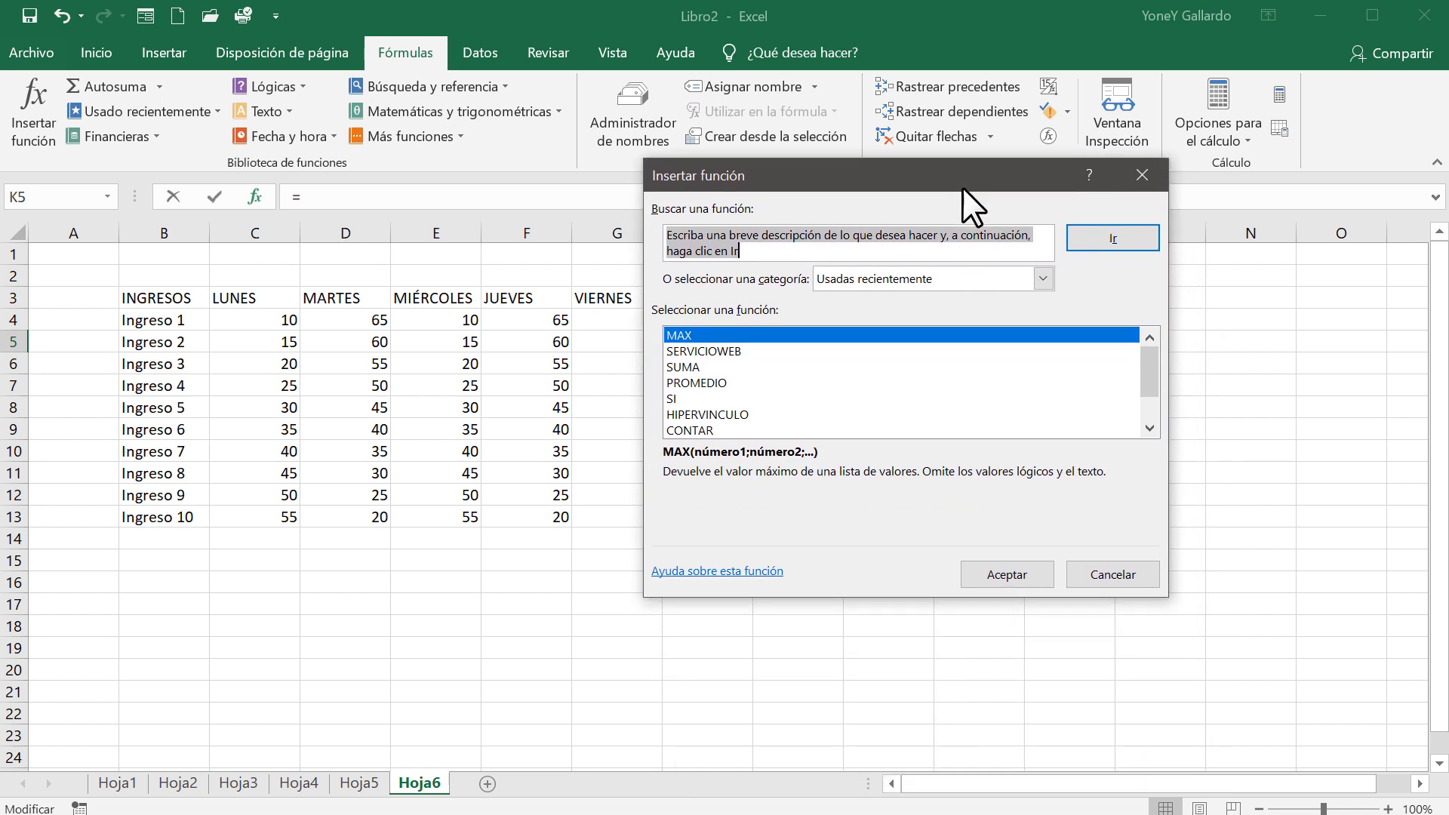
left_click(1042, 278)
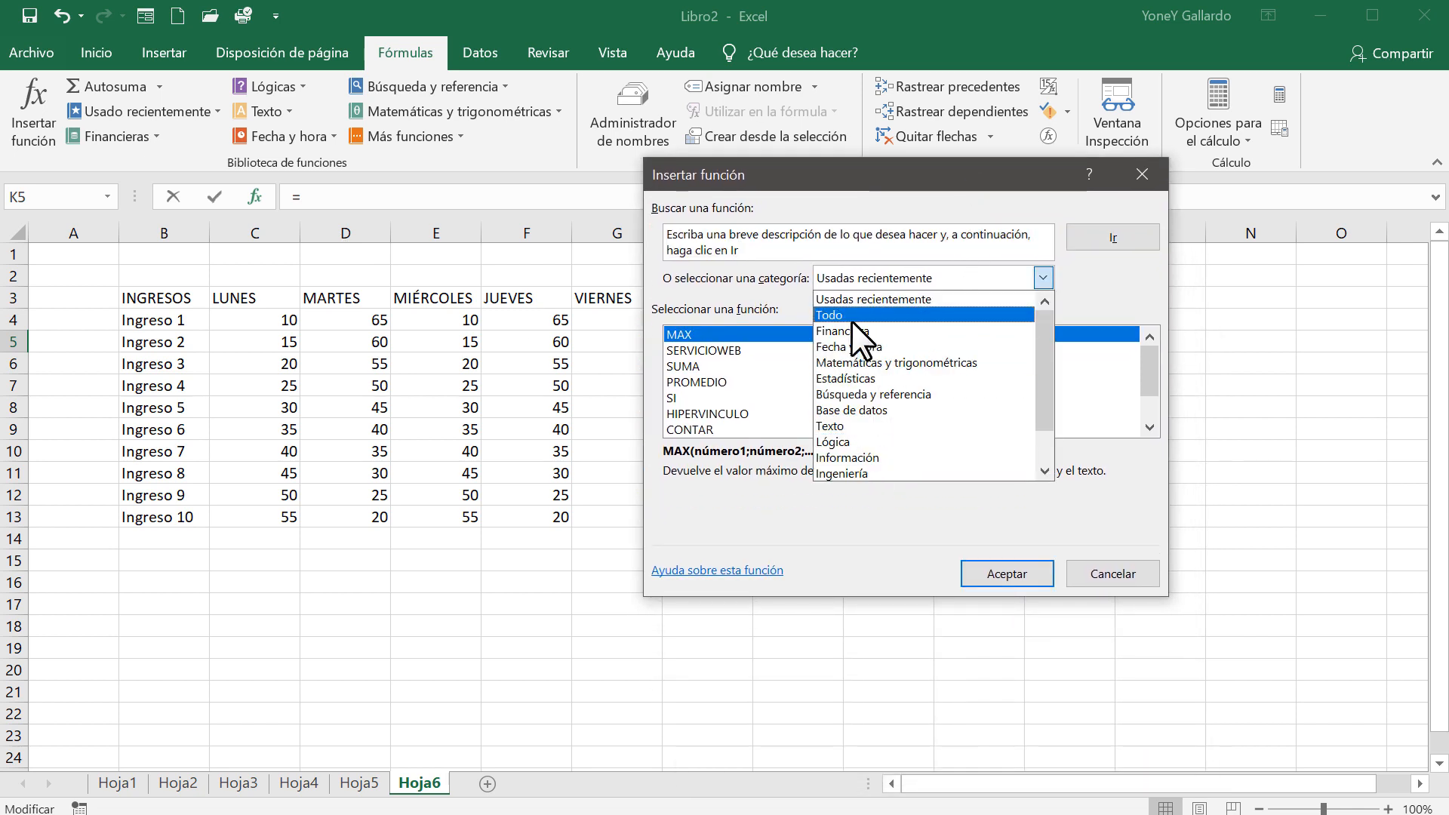
left_click(828, 316)
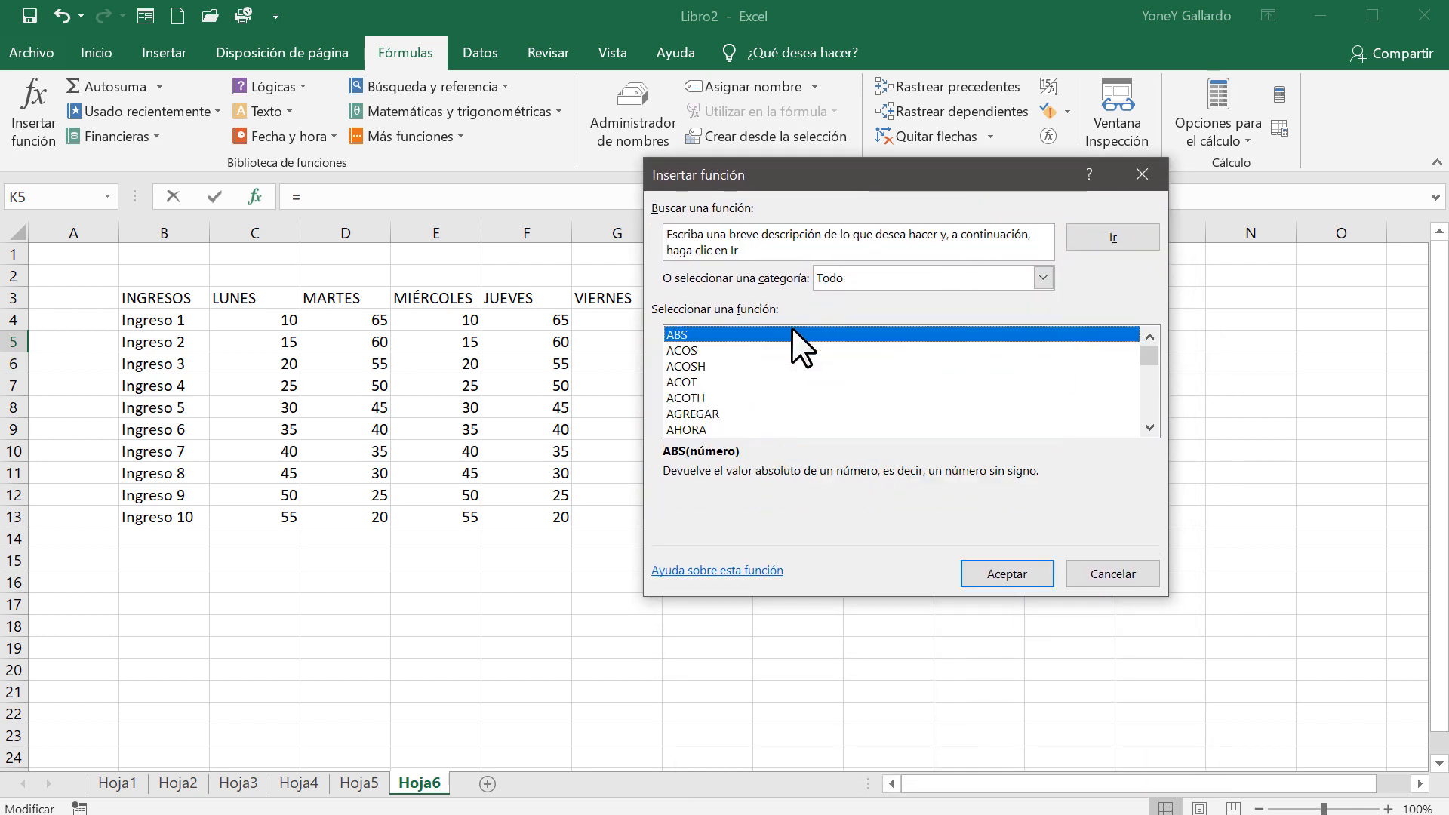
left_click(691, 364)
scroll(691, 382, "down", 20)
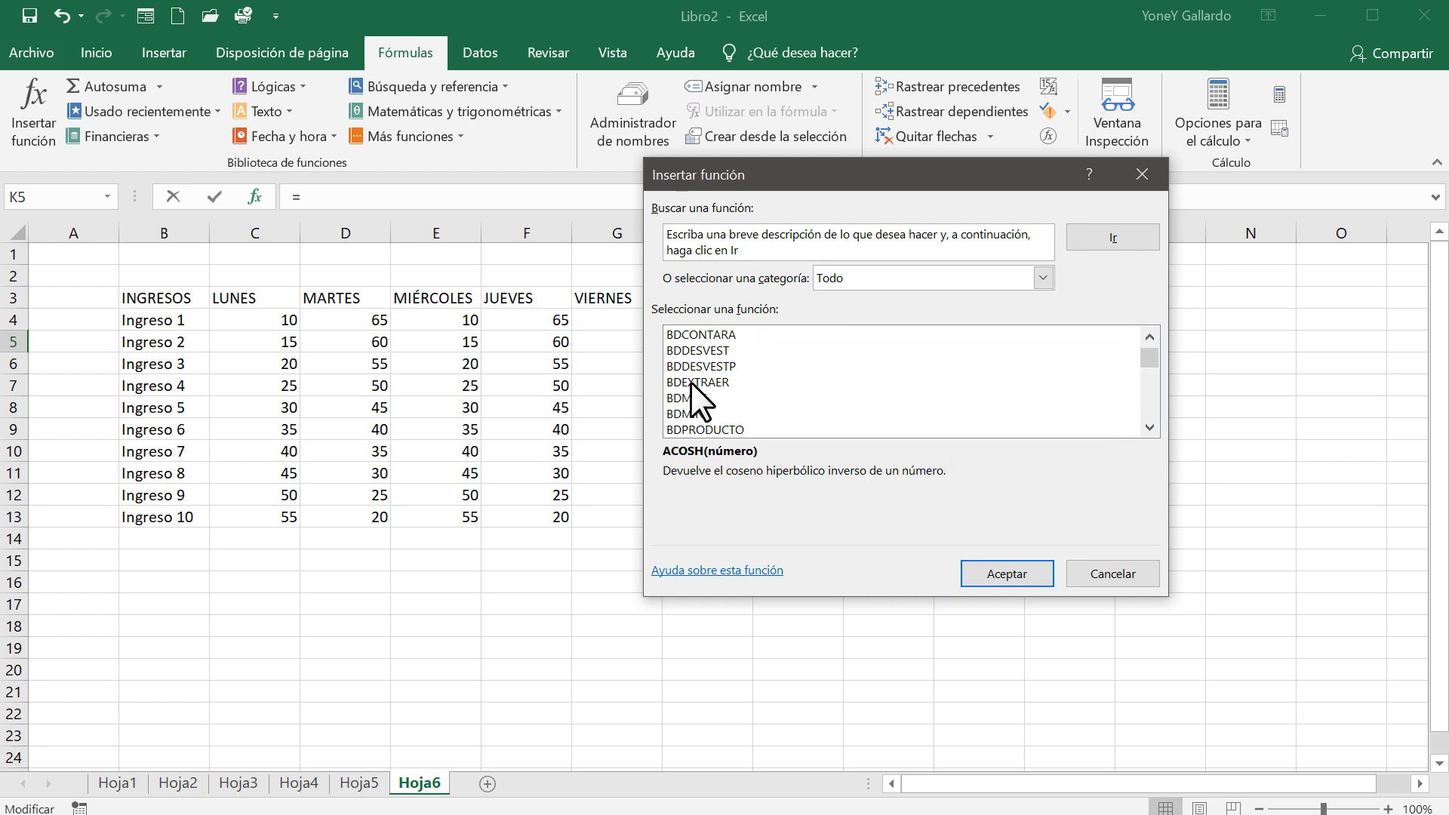
scroll(700, 382, "down", 20)
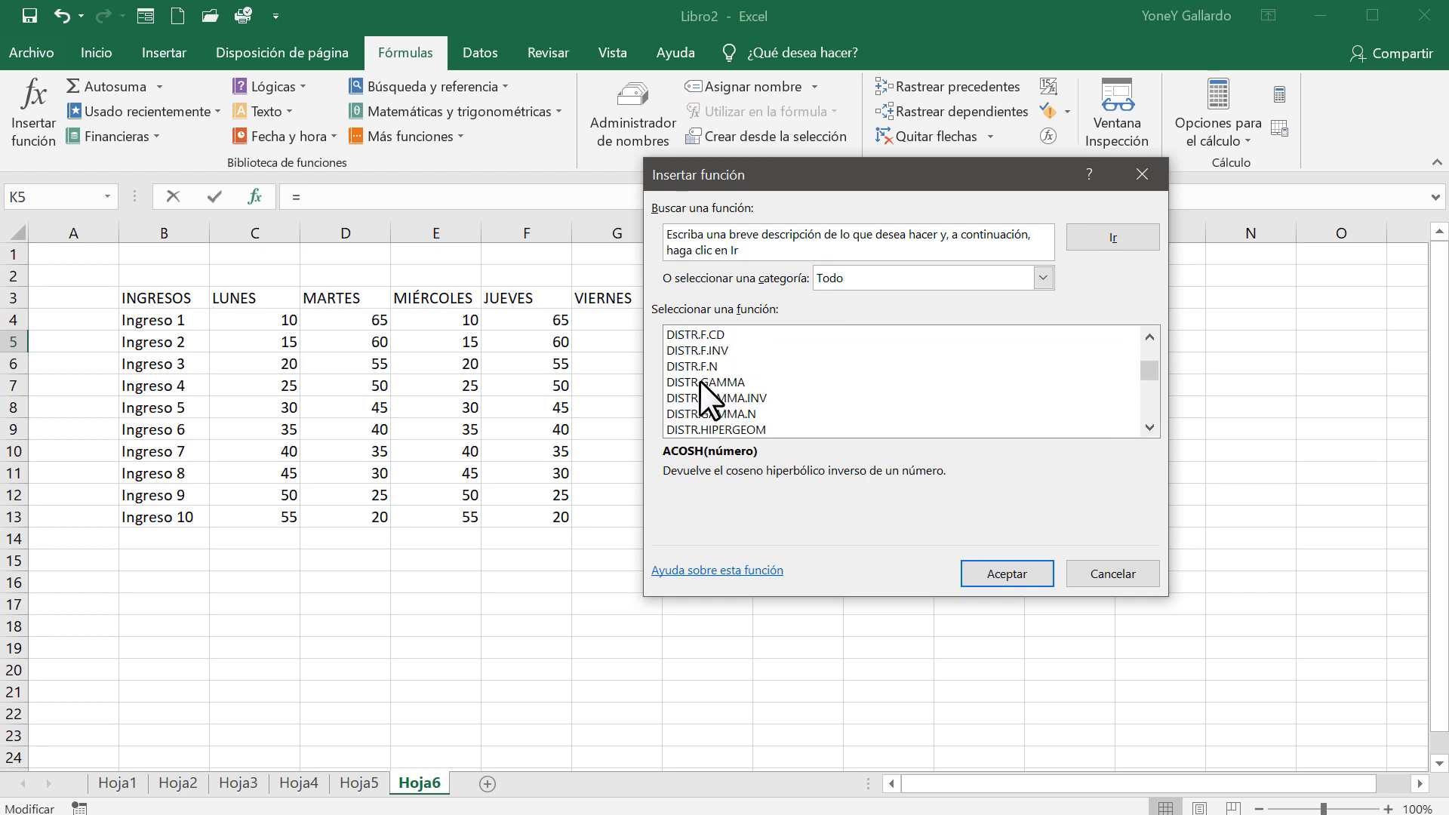
scroll(699, 379, "down", 7)
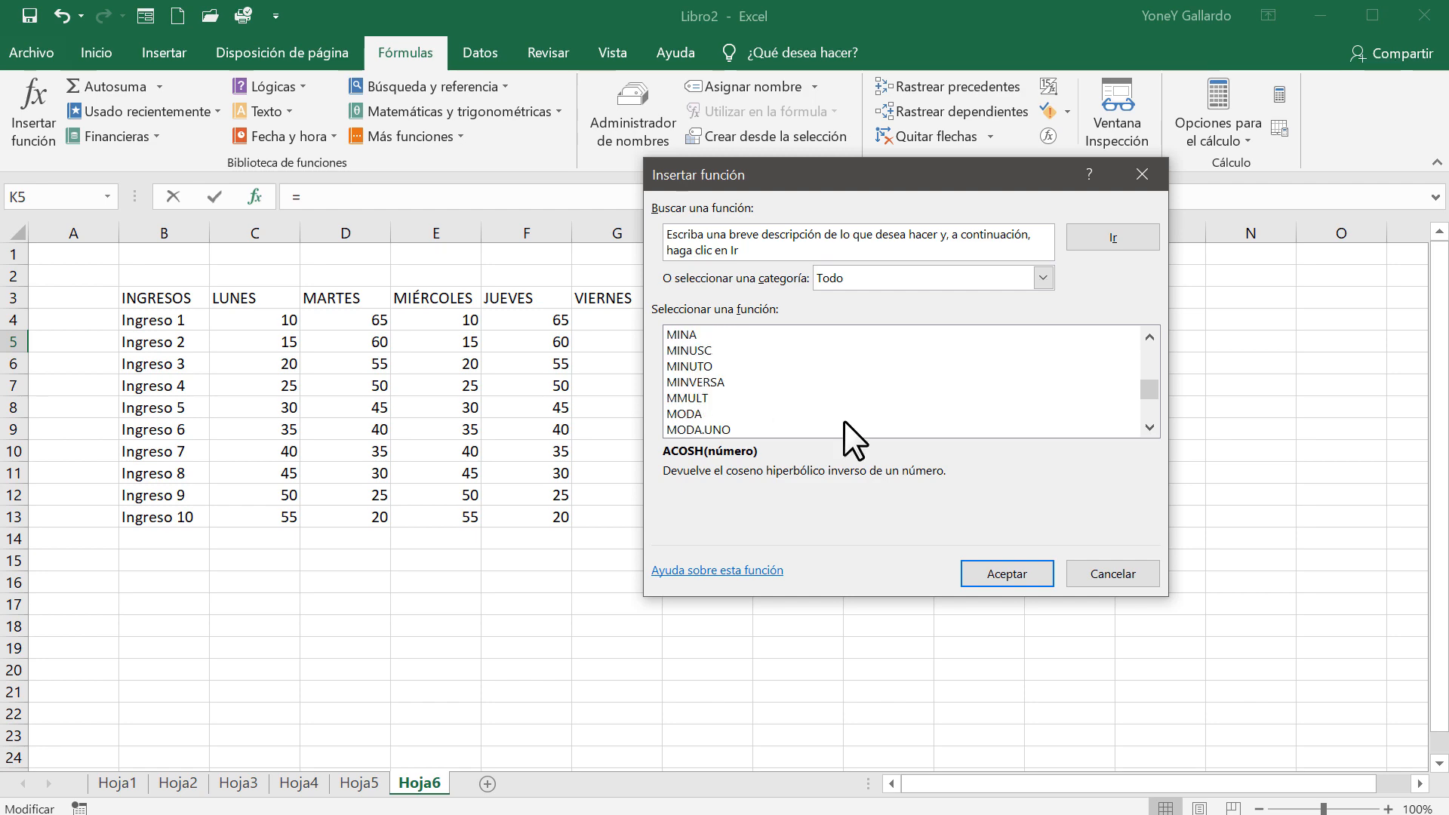
left_click(1120, 577)
left_click_drag(1031, 561, 1029, 545)
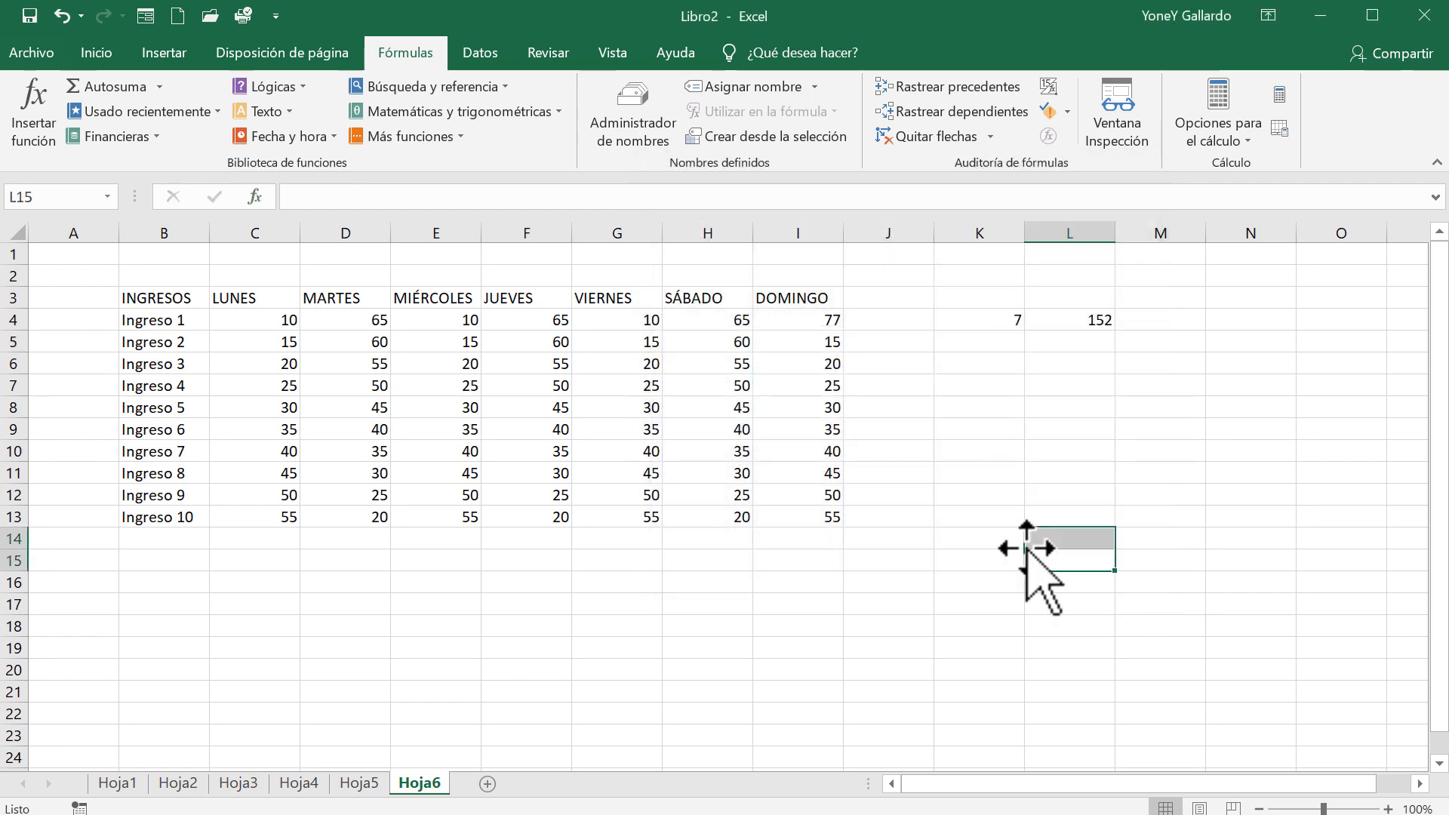
Run the spelling check on Hoja6 from cell D7, continuing from the start of the sheet, and acknowledge its completion
left_click(321, 383)
left_click(480, 52)
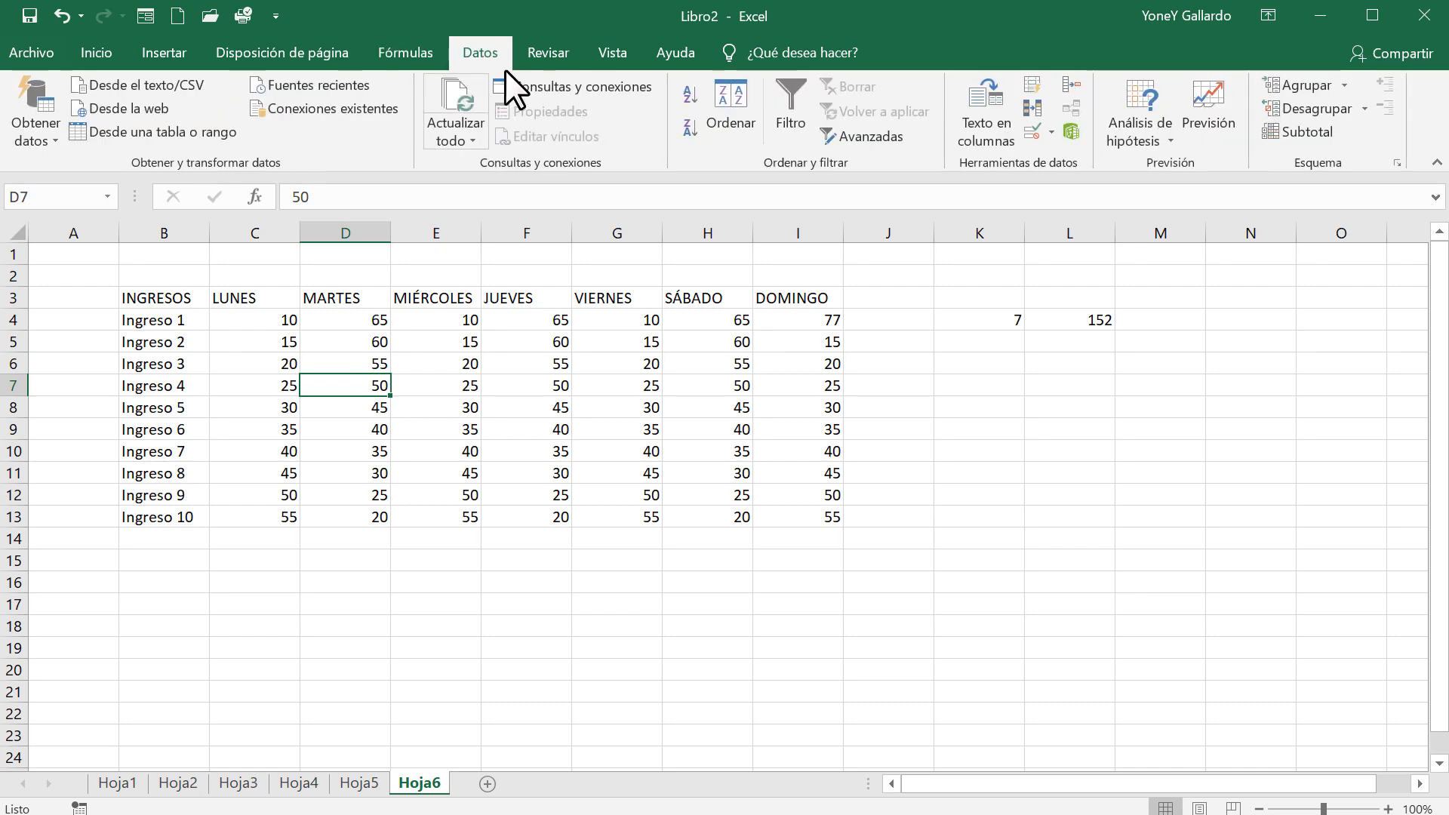
left_click(551, 54)
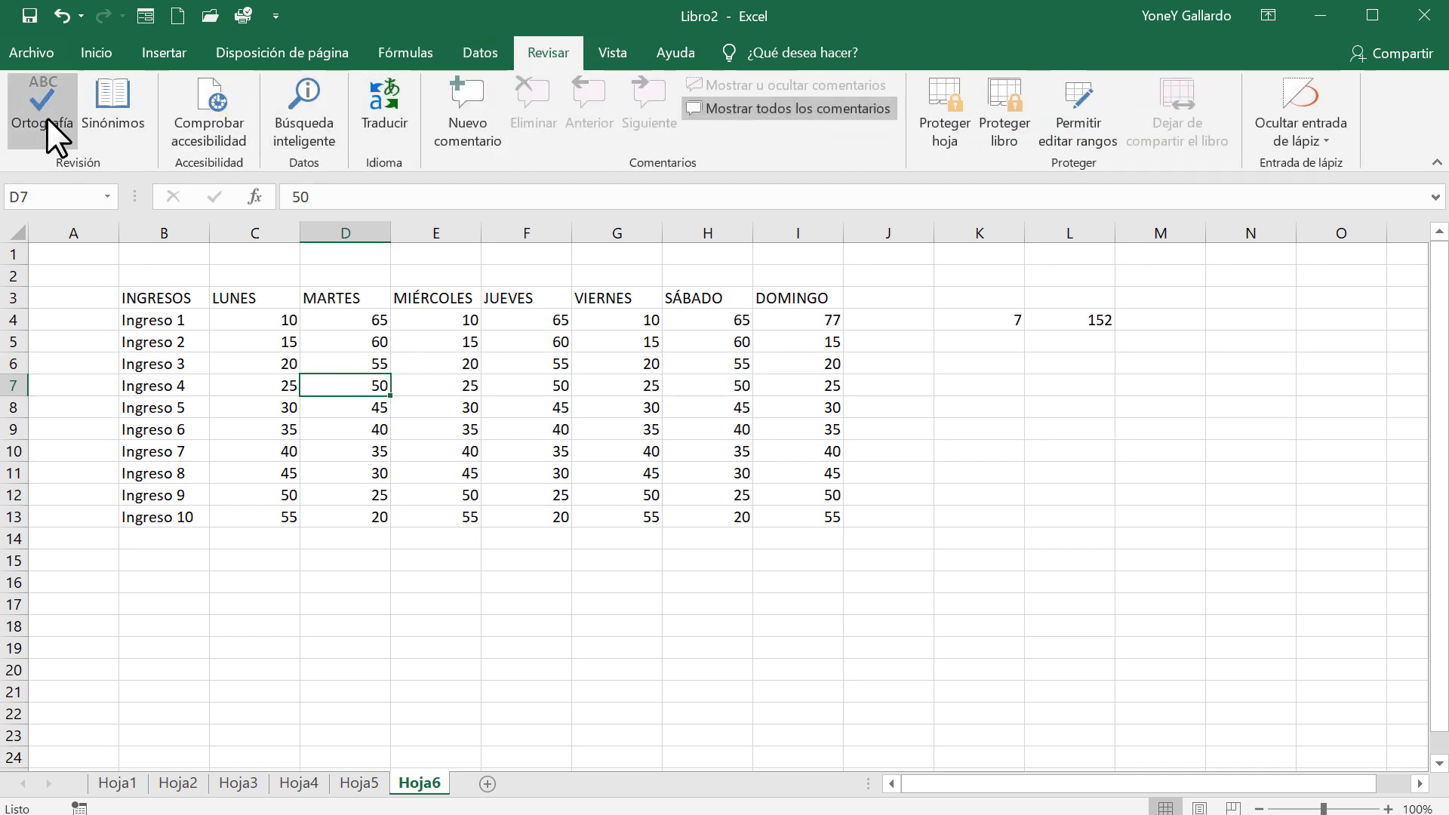
left_click(29, 92)
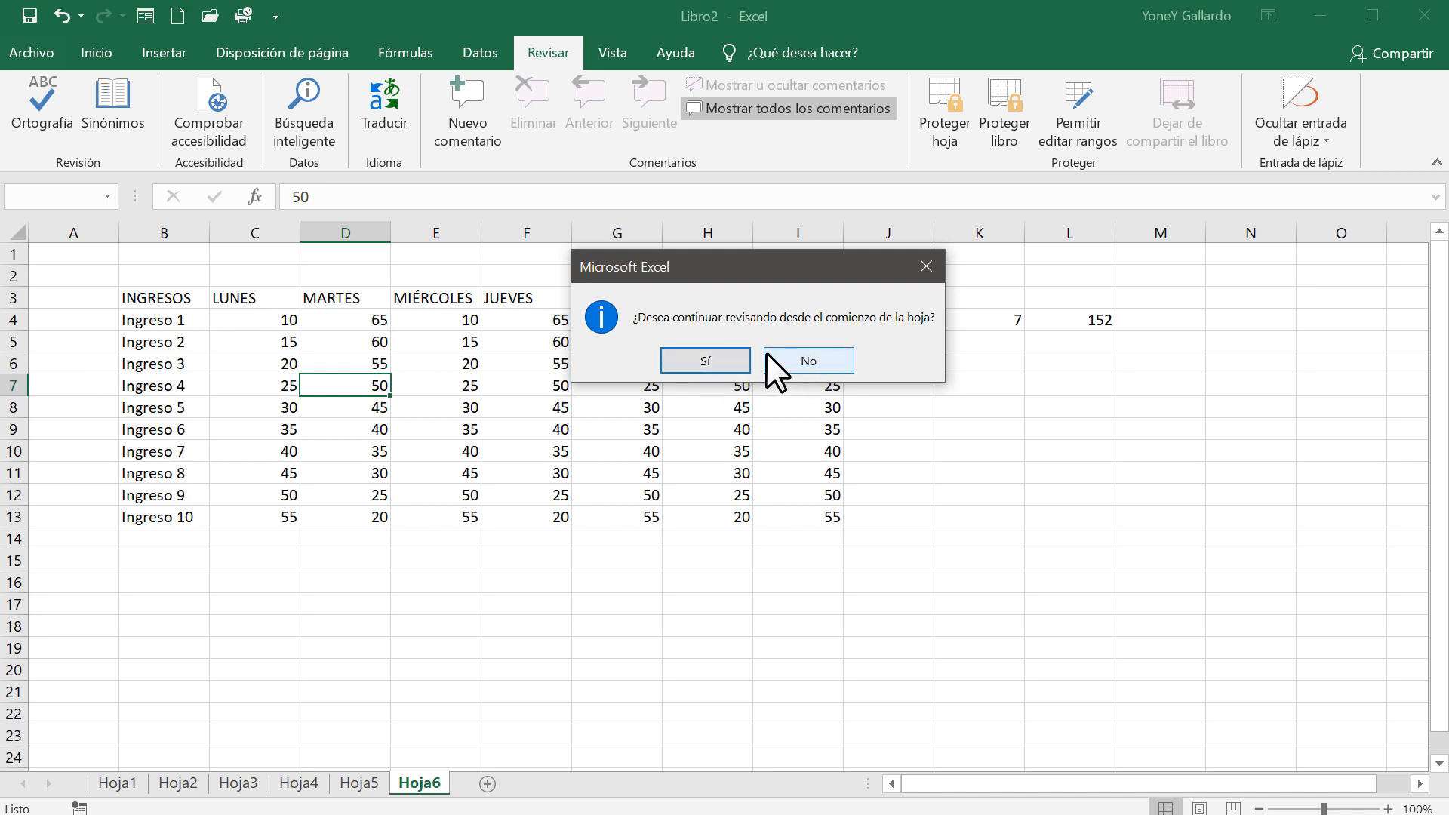
left_click(705, 360)
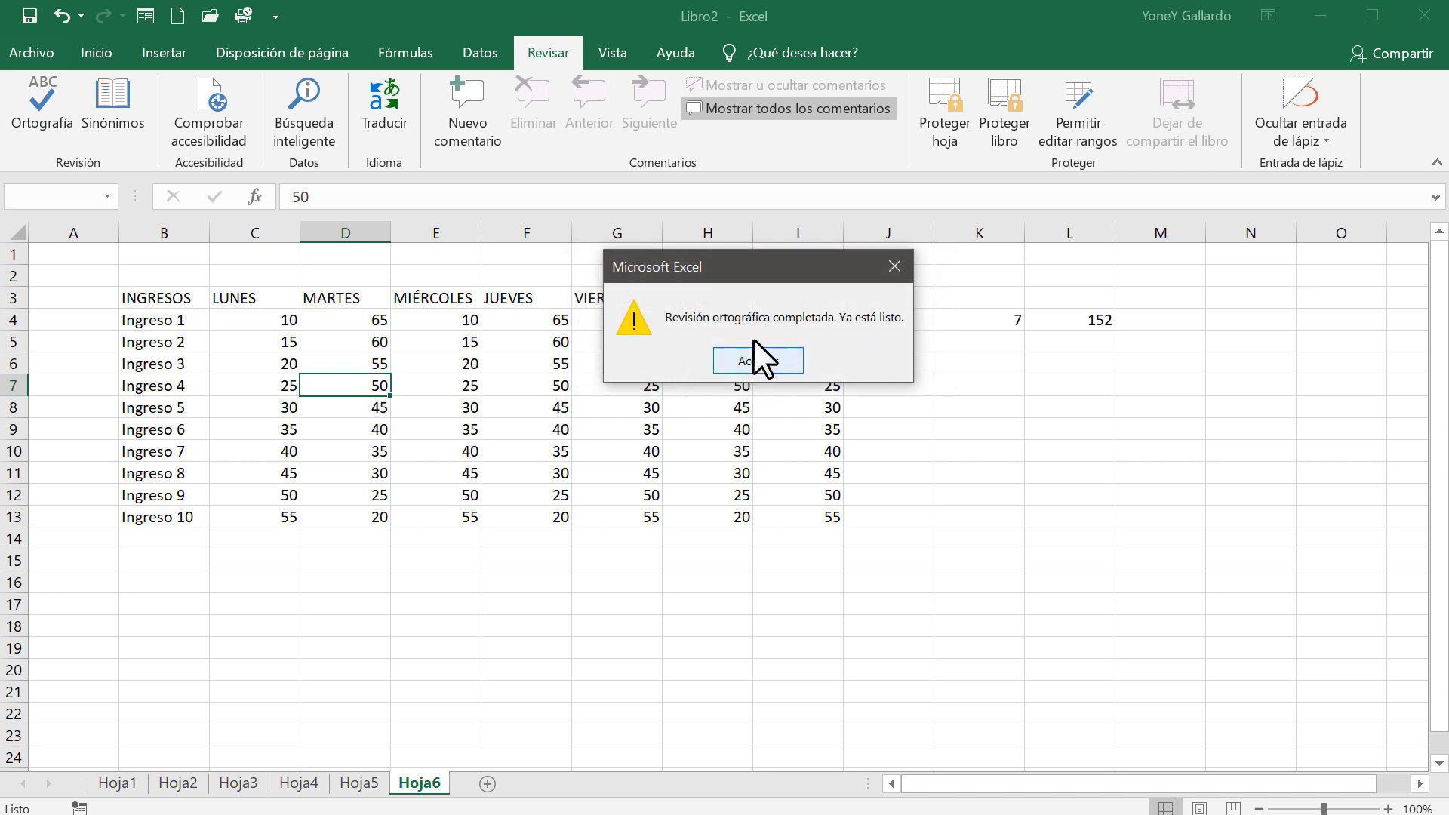
left_click(744, 359)
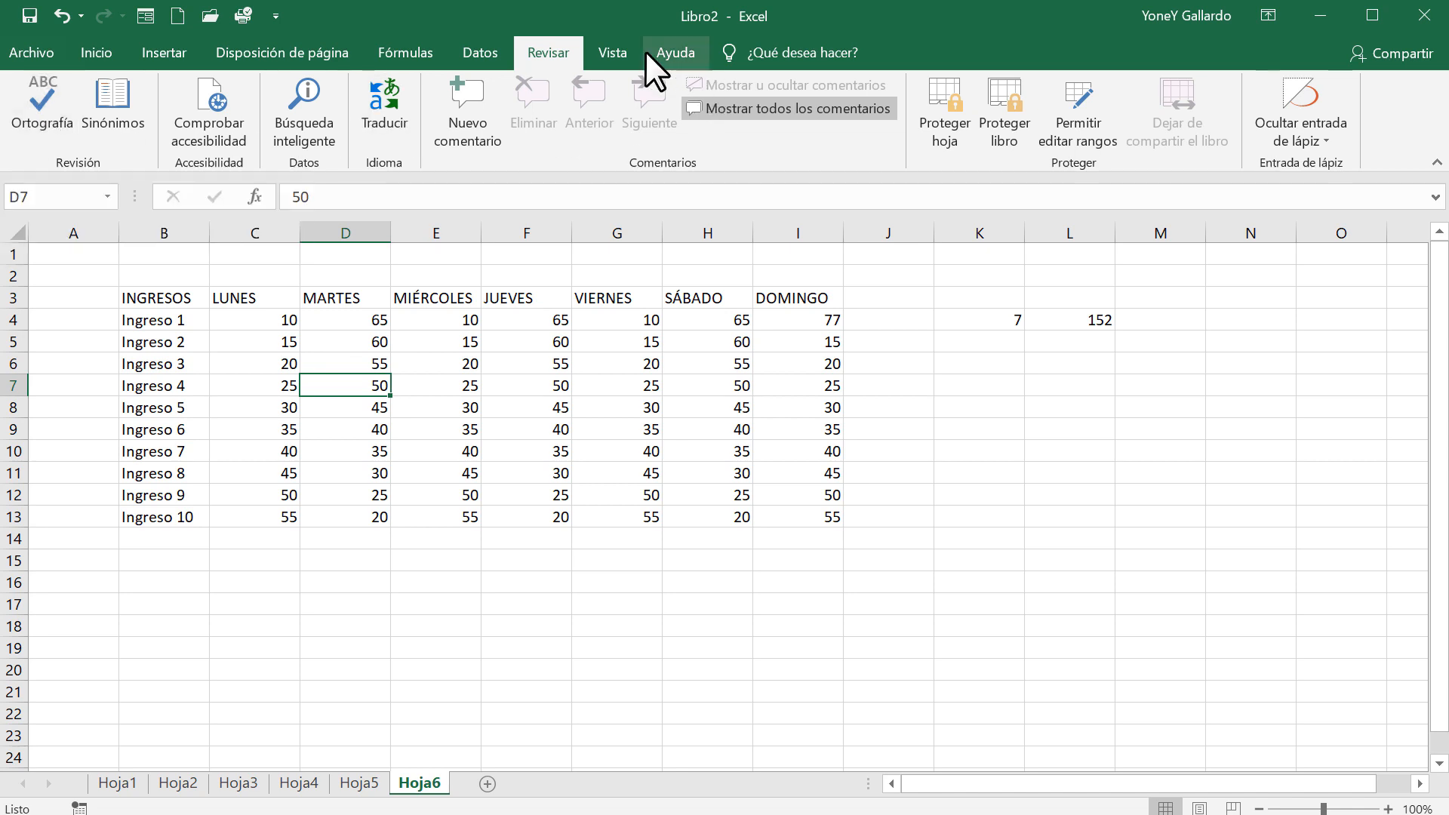
left_click(622, 50)
left_click(682, 55)
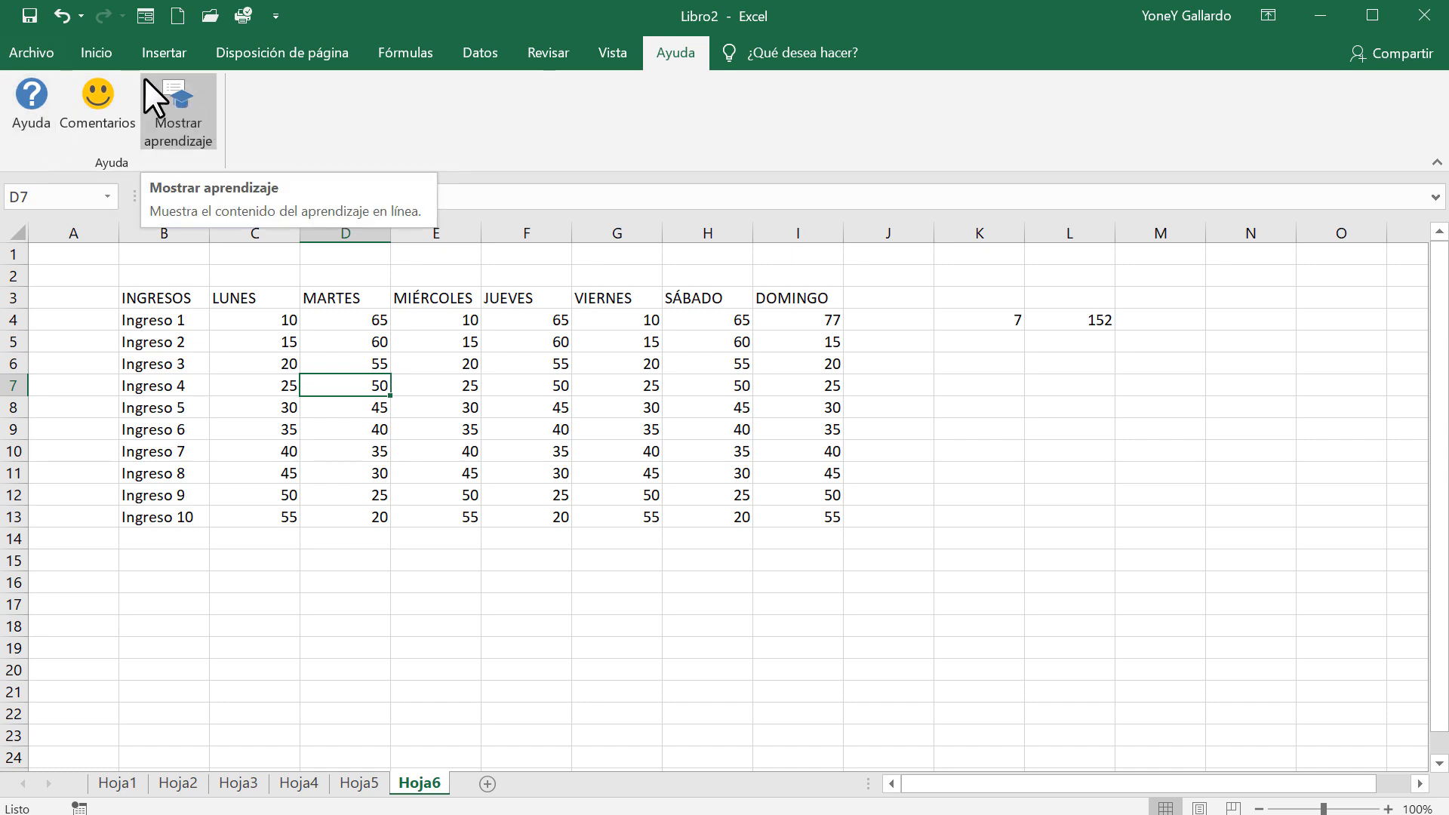
left_click(104, 56)
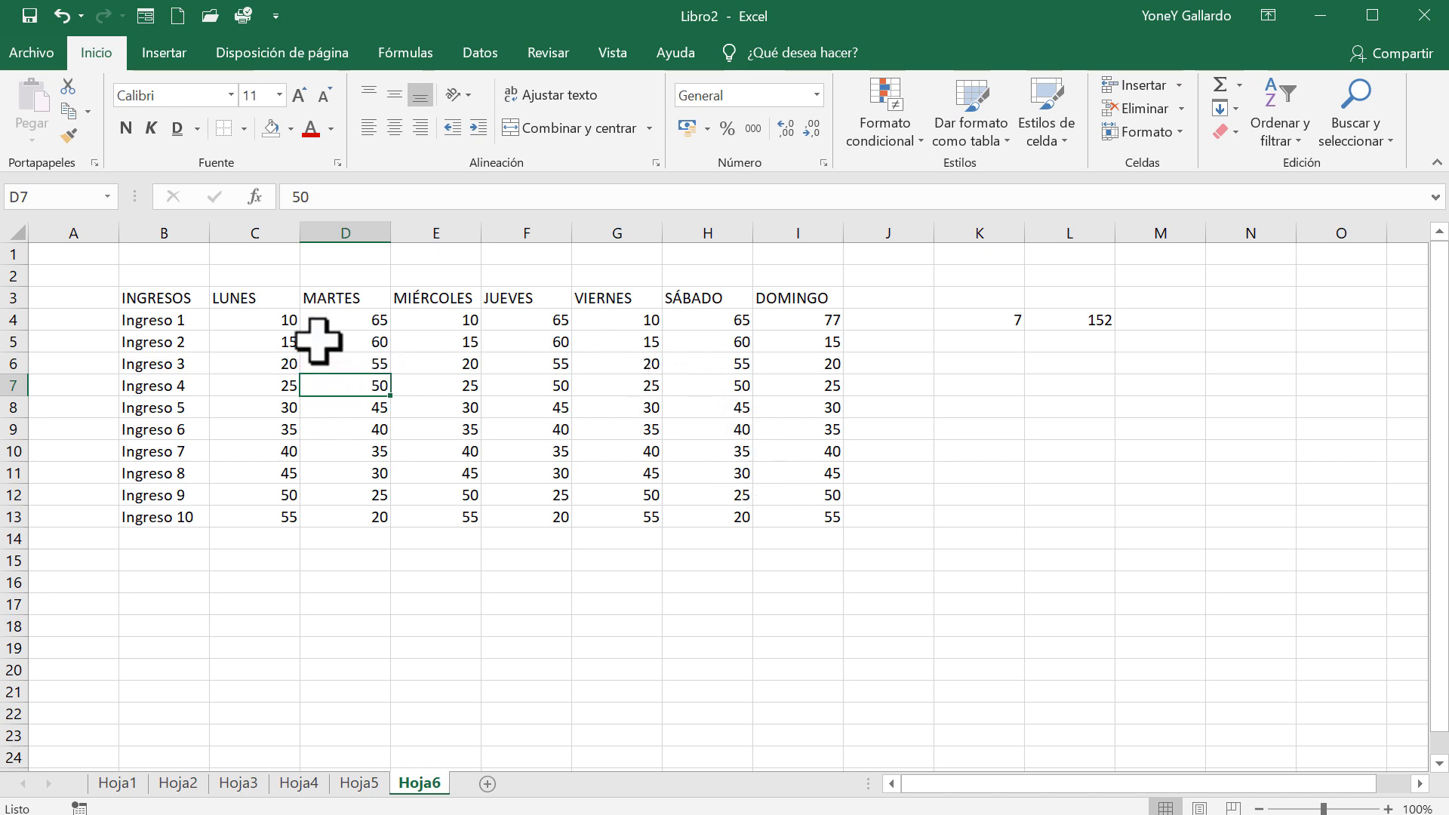
left_click(170, 303)
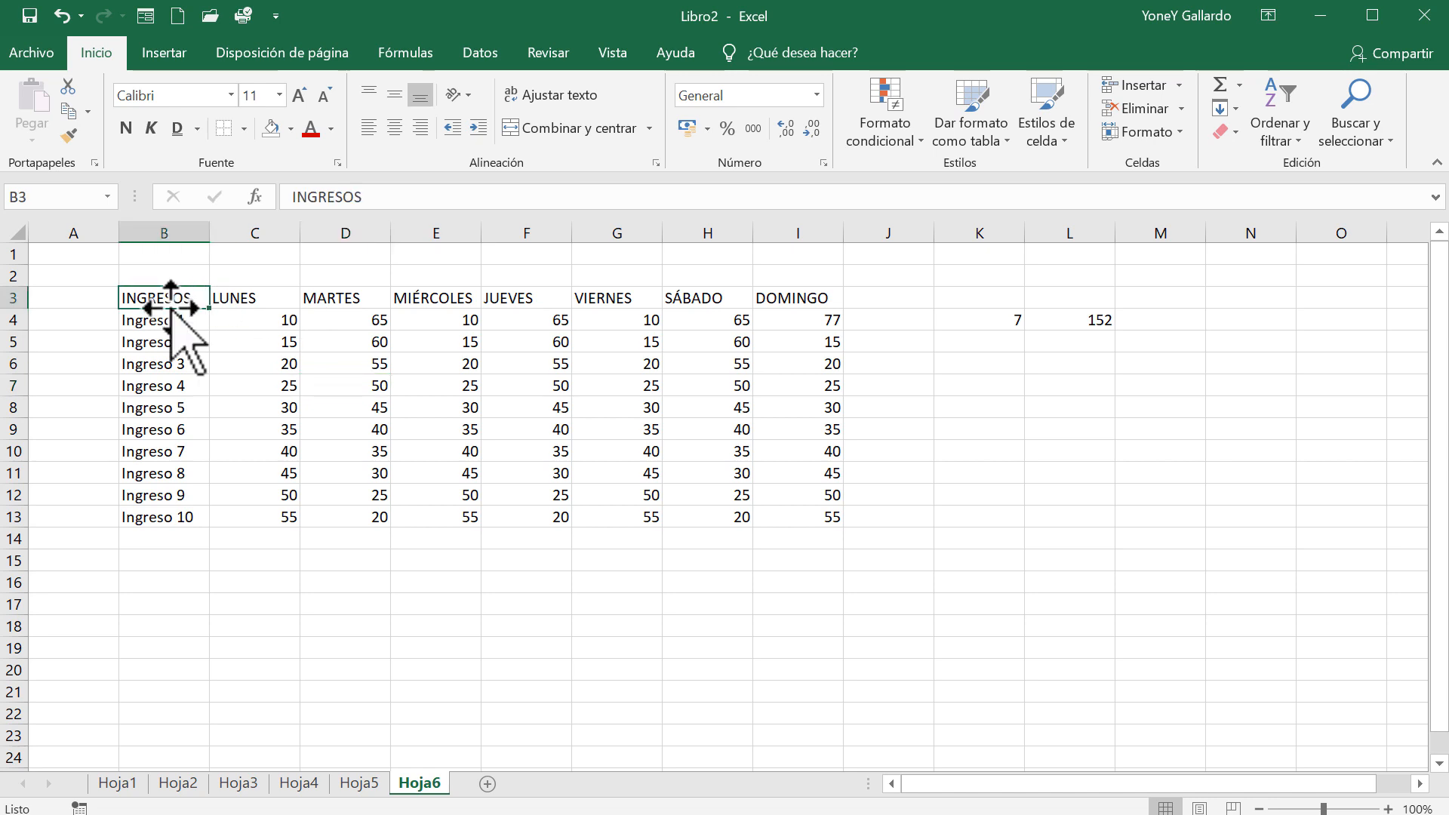